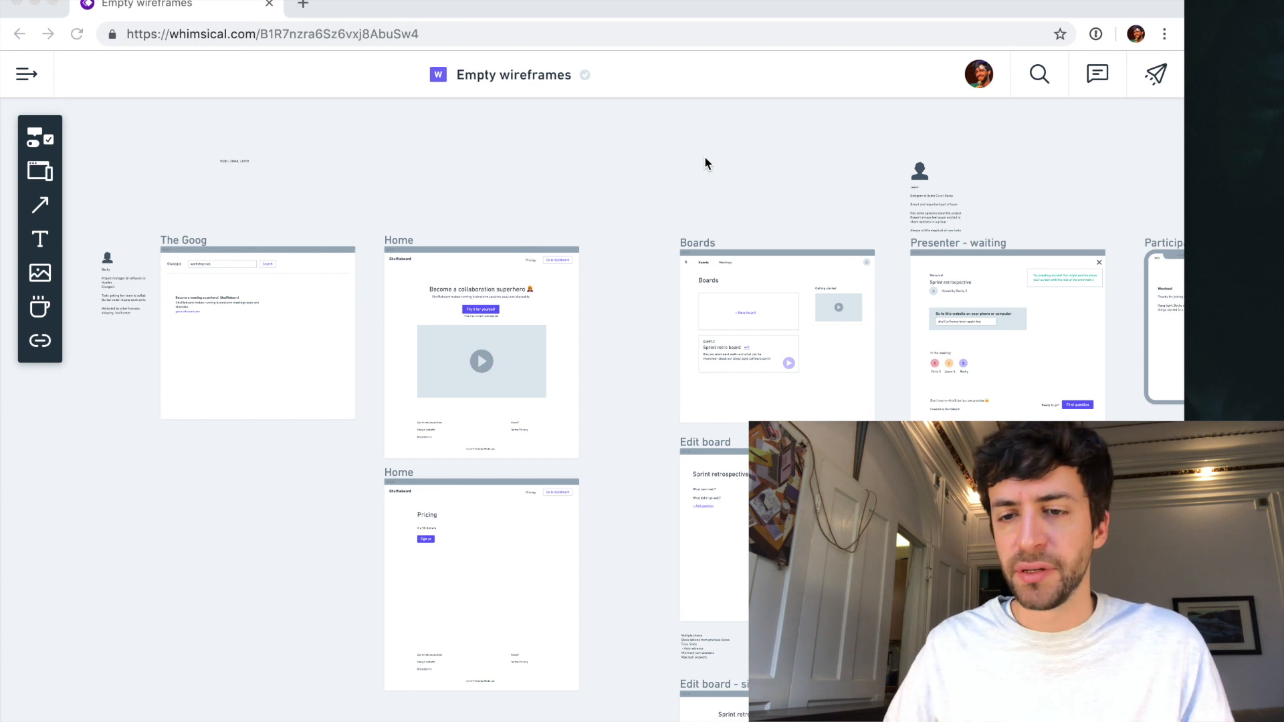
- Rename the "Empty wireframes" document as "Shuffleboard"
scroll(704, 155, down, 5)
scroll(675, 277, right, 5)
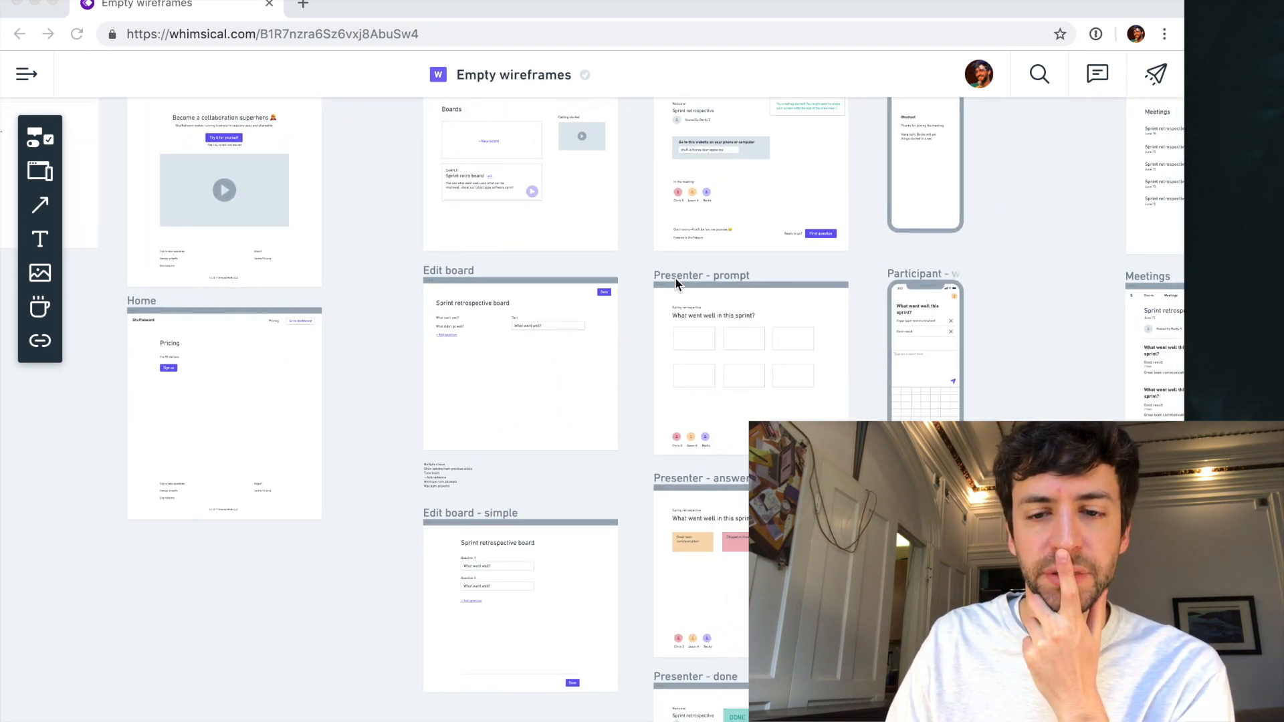
scroll(675, 277, up, 3)
scroll(675, 277, left, 3)
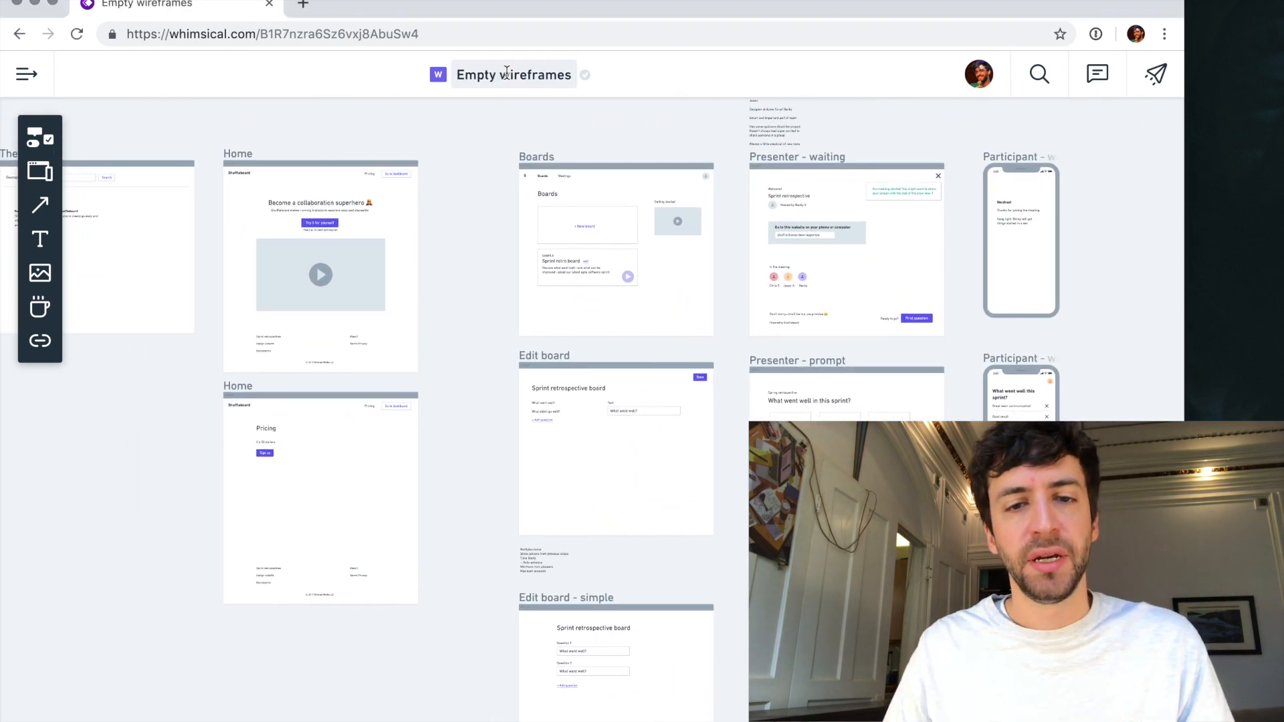
click(507, 72)
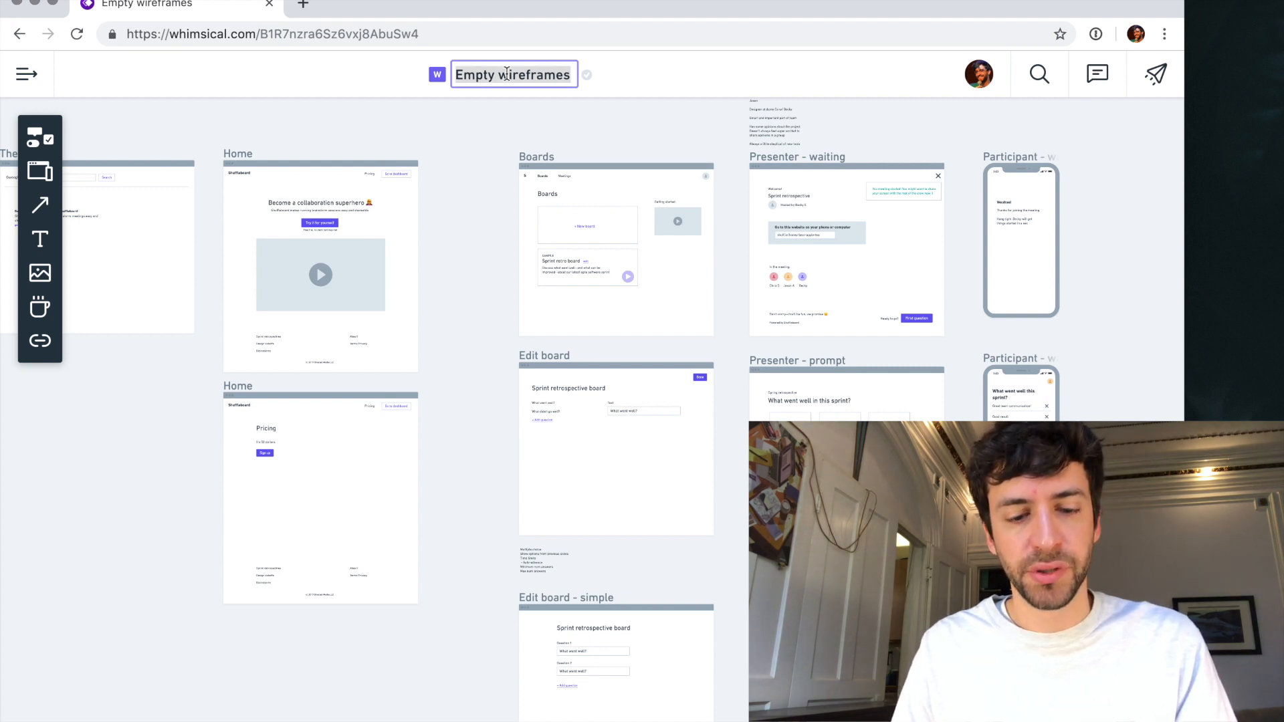
text(Shuffleboard)
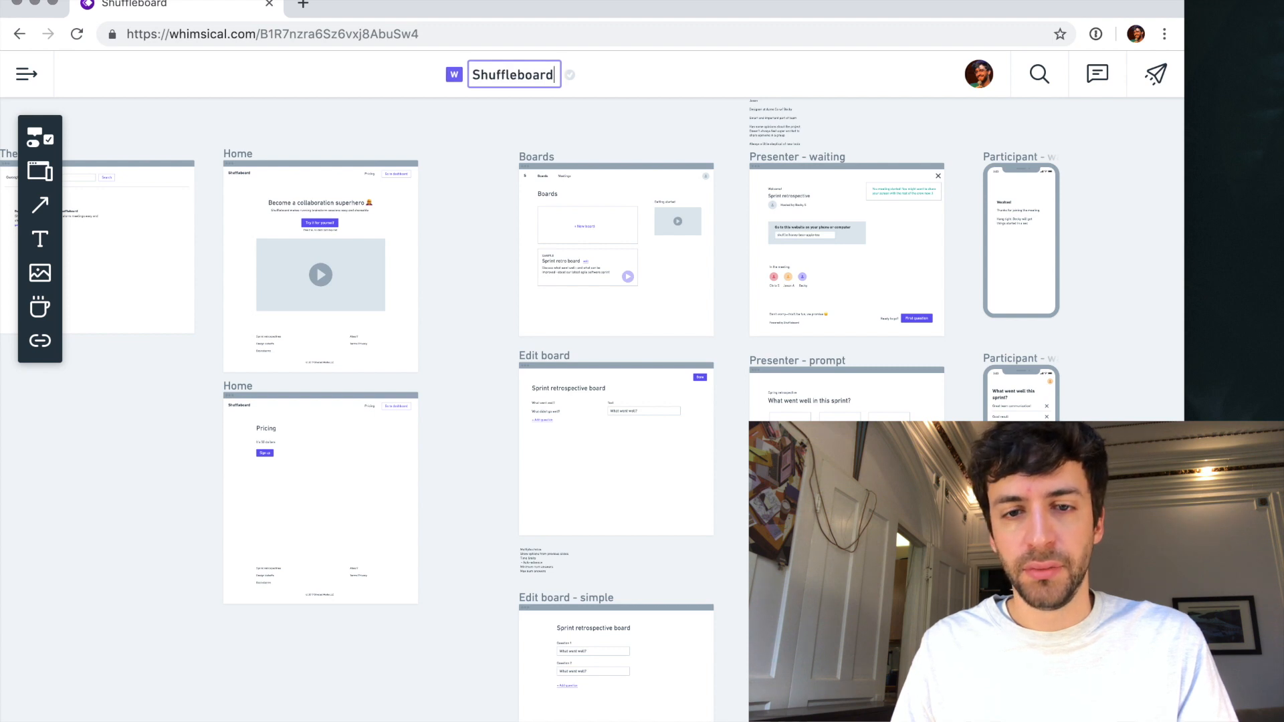
click(488, 145)
- Review The Goog, Home, Boards and Edit board wireframes across the canvas
scroll(488, 146, left, 10)
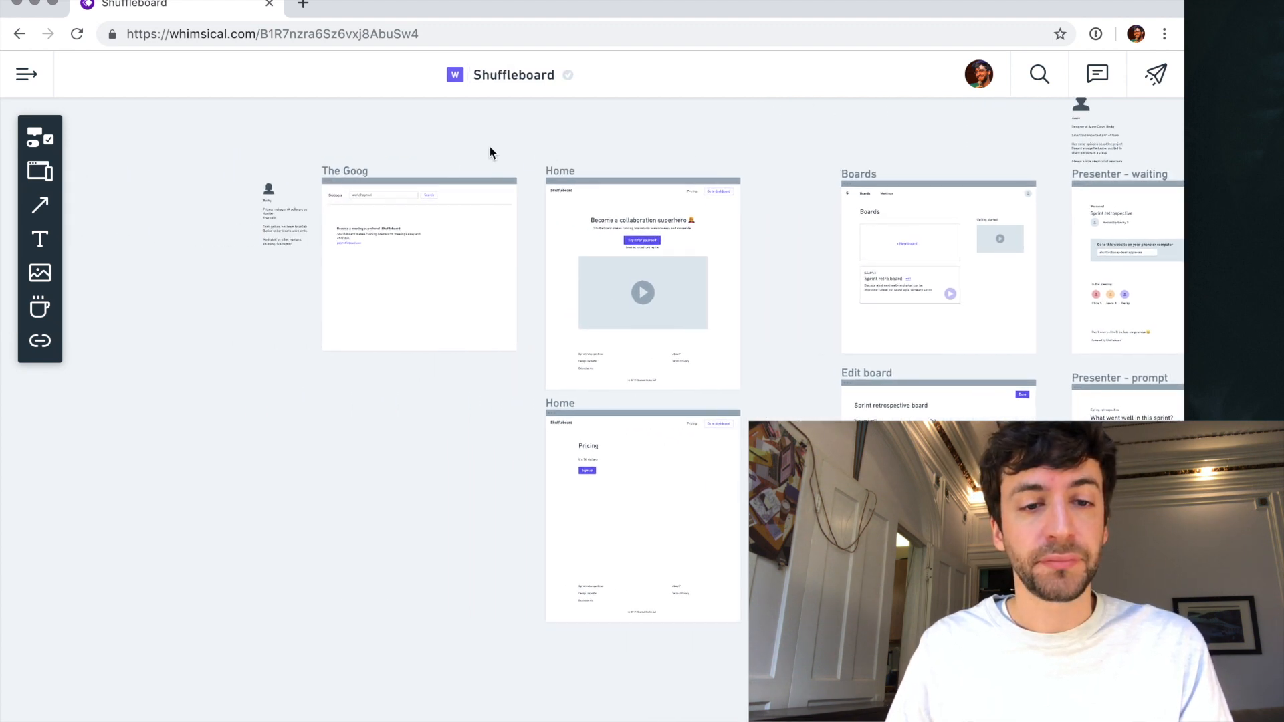
scroll(363, 242, up, 5)
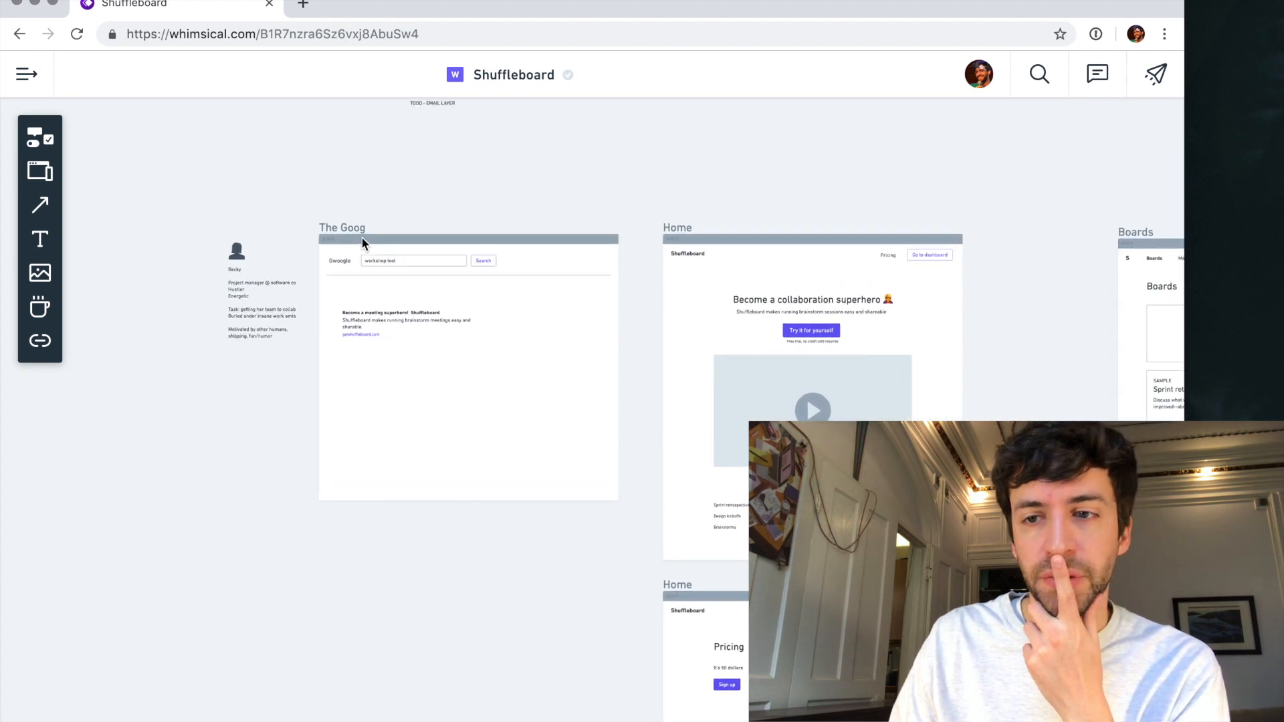
scroll(363, 242, up, 3)
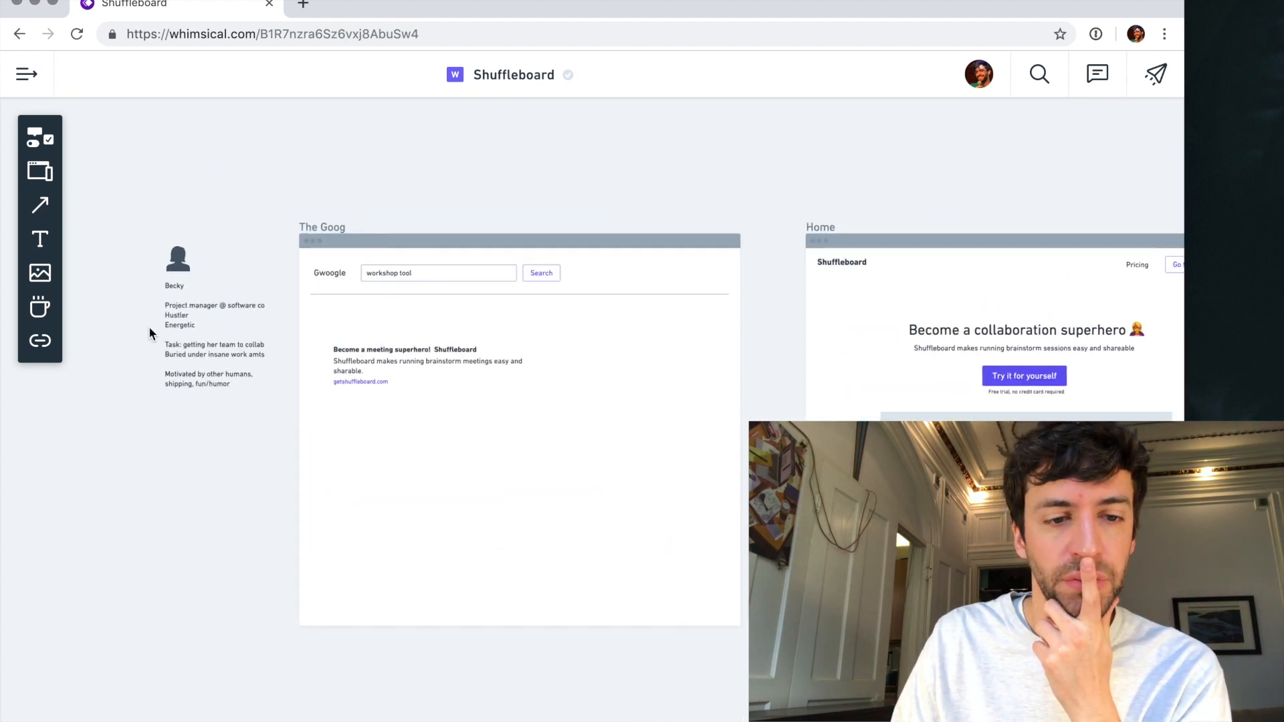
scroll(477, 371, right, 10)
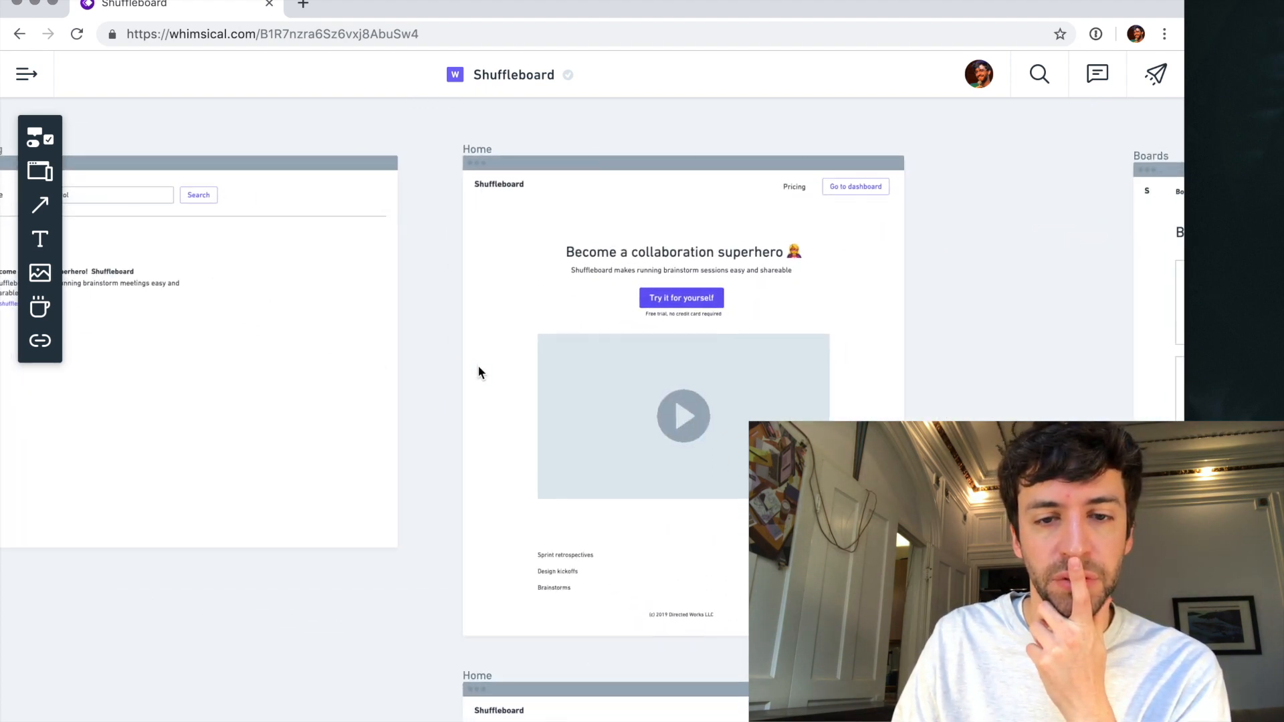
scroll(477, 371, right, 10)
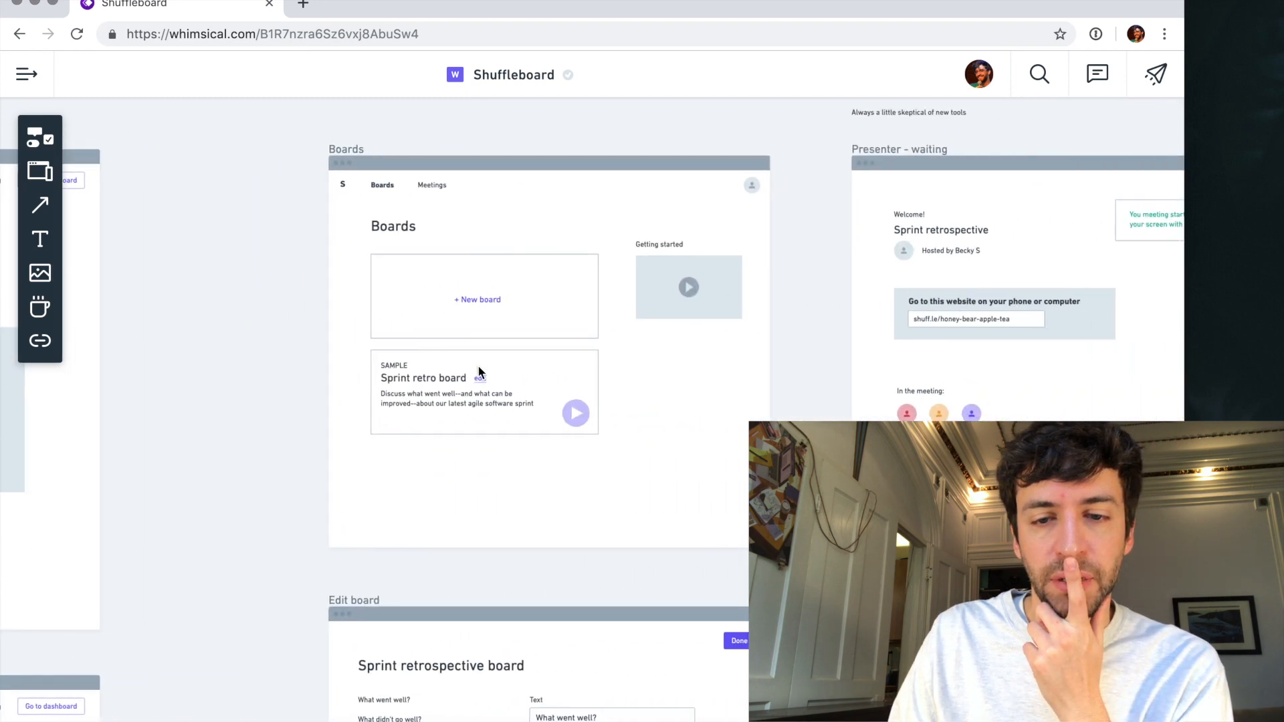
scroll(478, 371, down, 5)
scroll(478, 371, down, 5)
scroll(479, 372, left, 8)
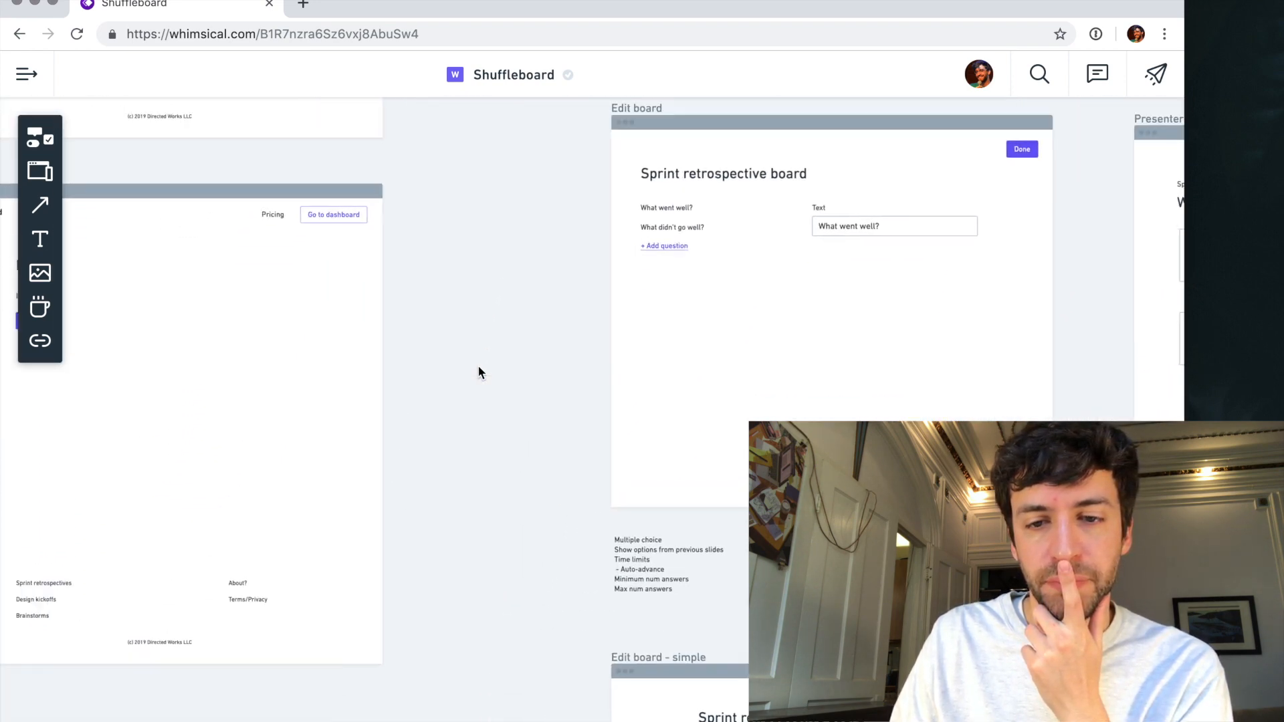
- Move the "TODO - EMAIL LAYER" note a little to the right above The Goog wireframe
scroll(479, 372, up, 3)
scroll(479, 372, left, 10)
scroll(478, 371, up, 2)
drag(287, 251, 376, 266)
scroll(376, 264, up, 3)
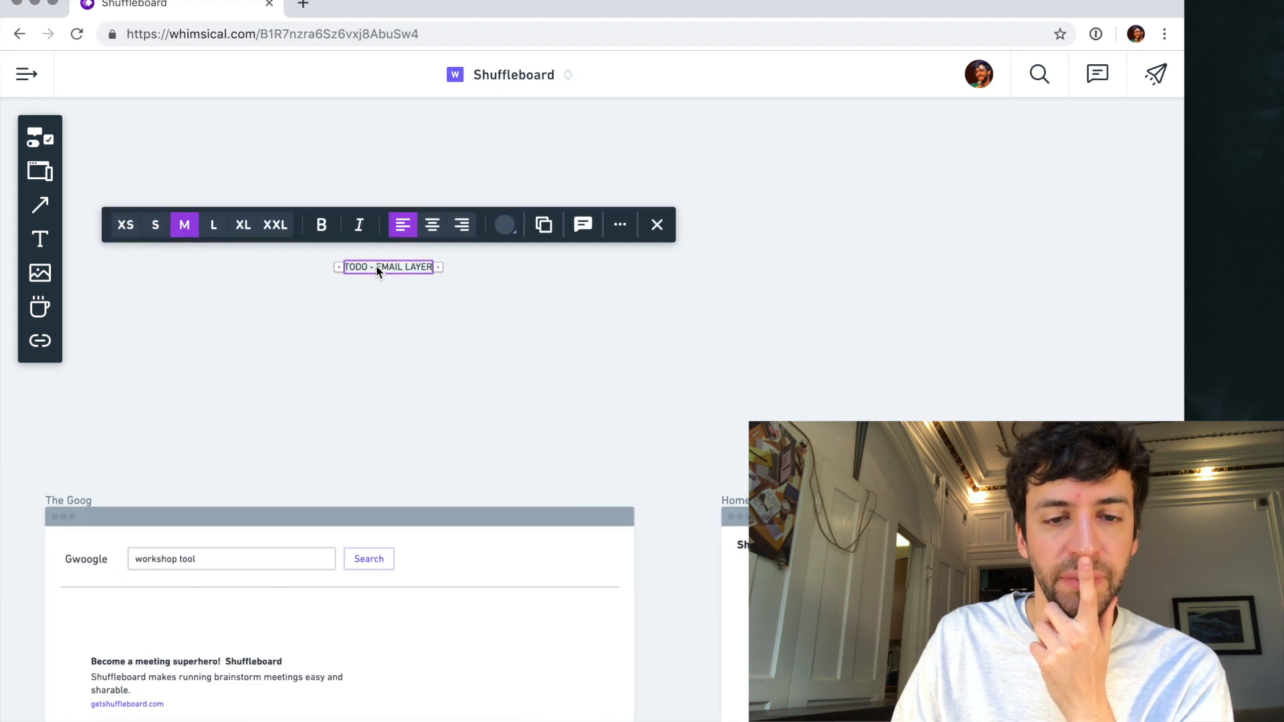
- Split the note into a TODO heading with "- EMAIL LAYER" as a list item on its own line
double_click(404, 273)
click(378, 267)
key(BackSpace)
key(BackSpace)
key(Return)
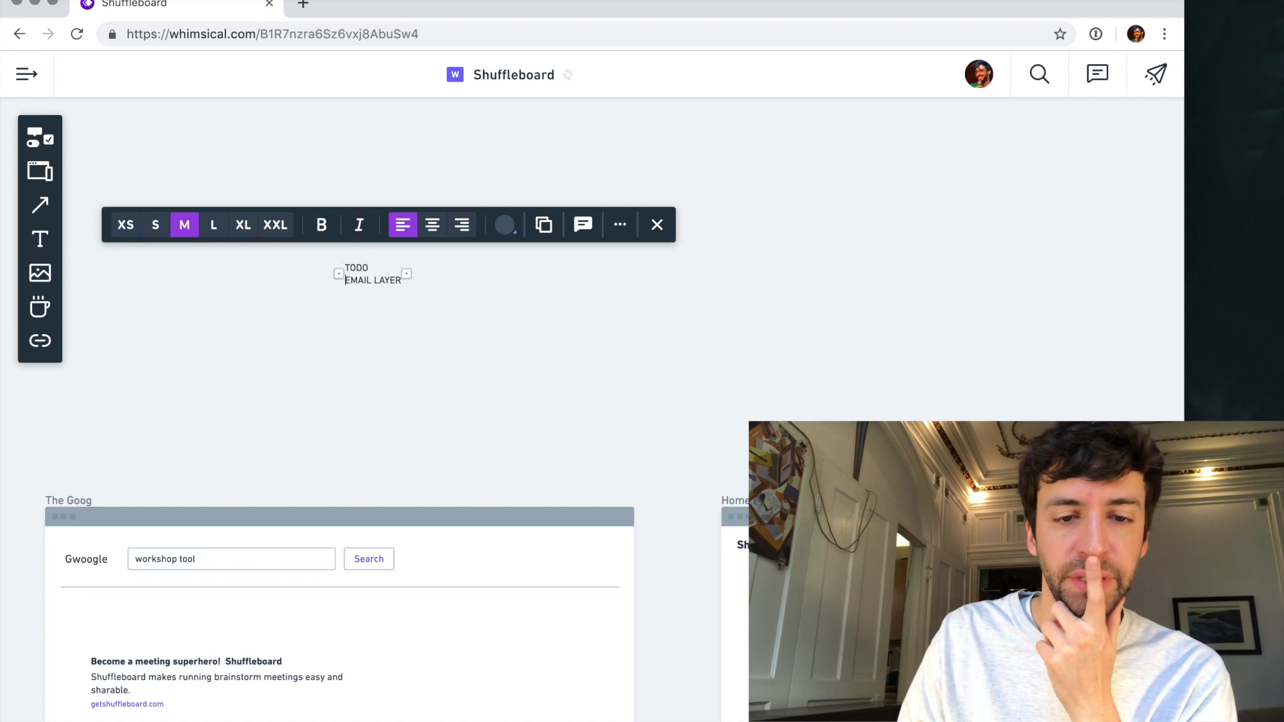
text(-)
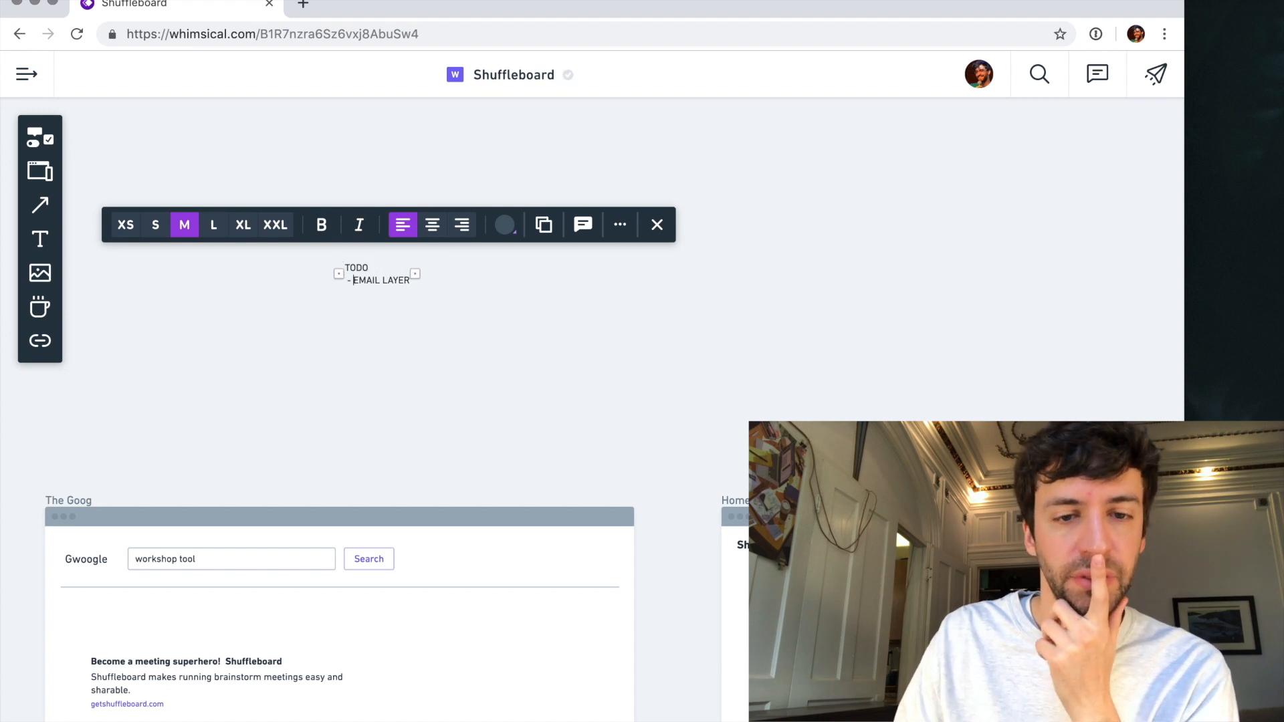
- Set the TODO note's text size to XXL and move the note further right above The Goog wireframe
click(240, 226)
click(275, 226)
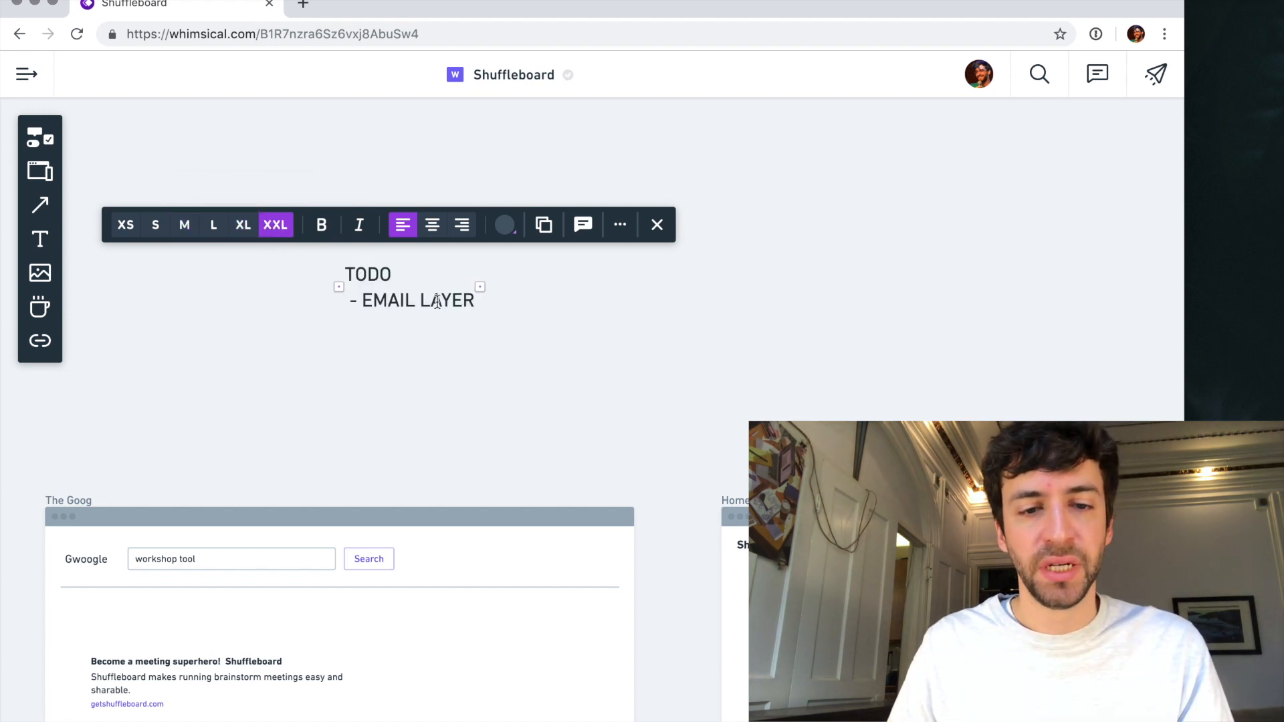
click(472, 348)
click(404, 300)
scroll(403, 299, down, 5)
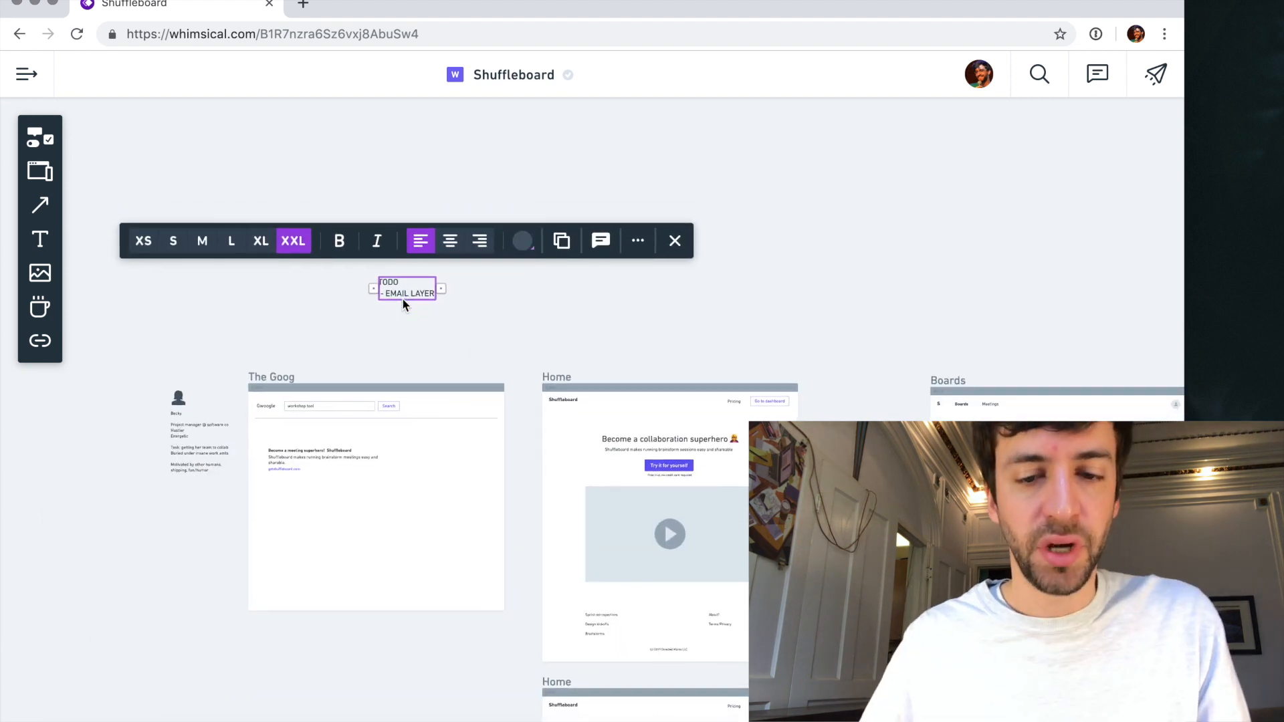
drag(415, 239, 464, 203)
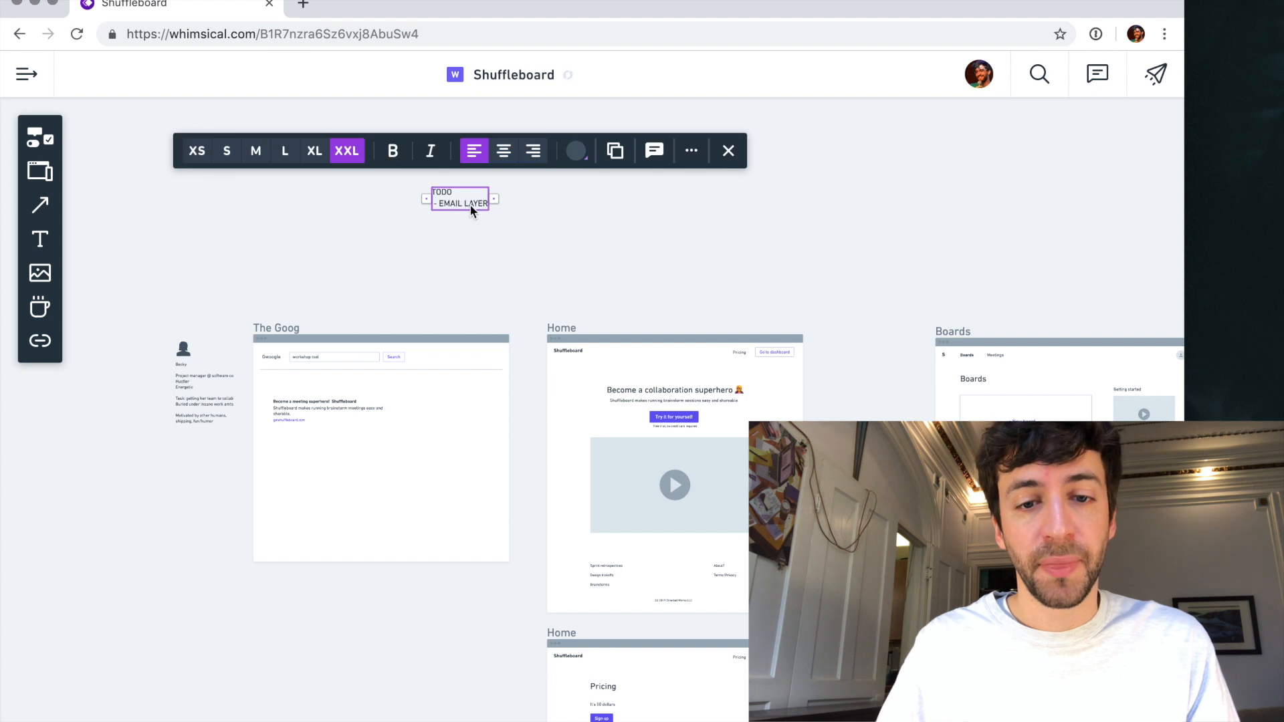
- Add "- Pricing page" as a new item at the end of the TODO note
key(super+Right)
key(Return)
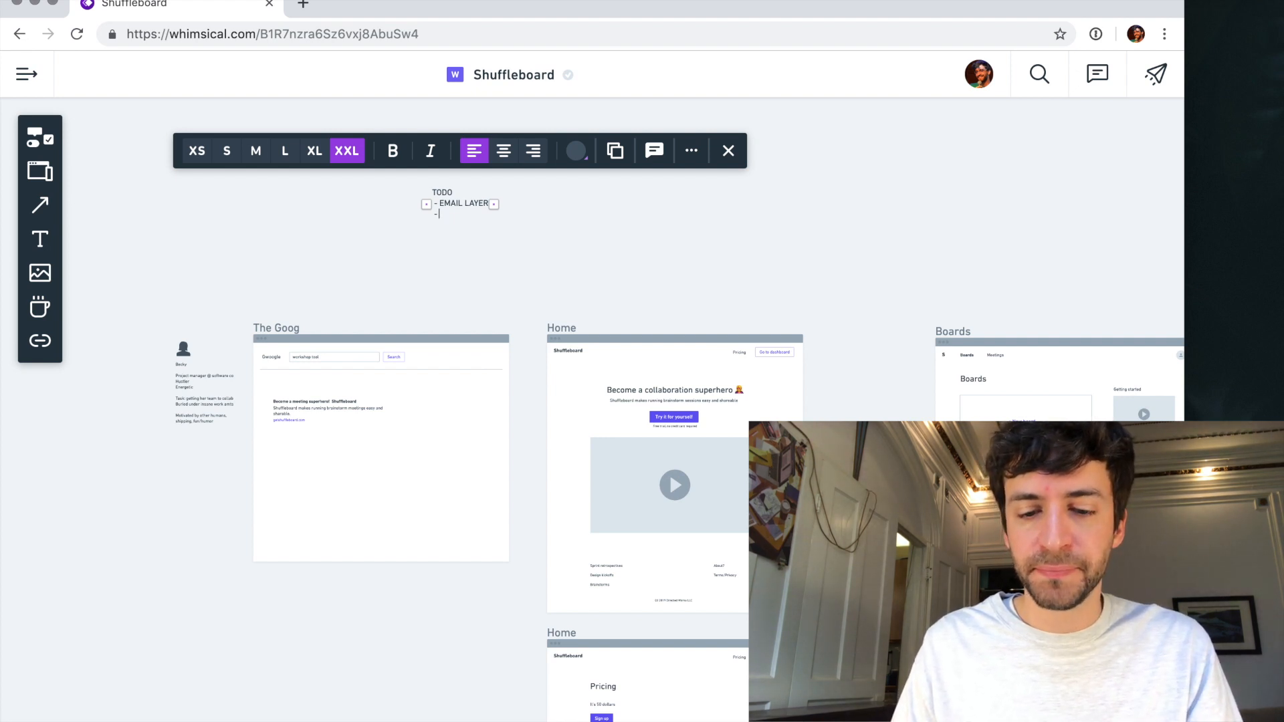
text(- Pr)
key(BackSpace)
text(R)
key(BackSpace)
text(rci)
key(BackSpace)
text(ci)
text(icing page)
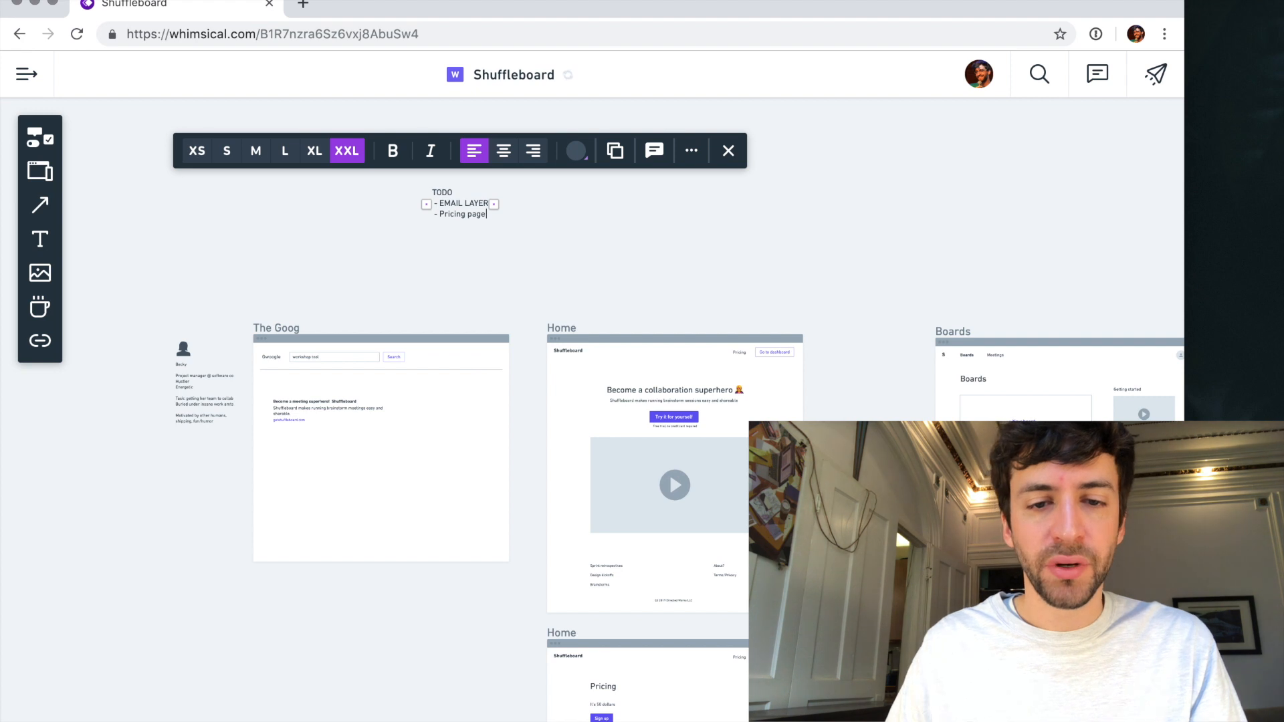
- Retype the "EMAIL LAYER" item in the TODO note as "Email layer"
shift+click(447, 202)
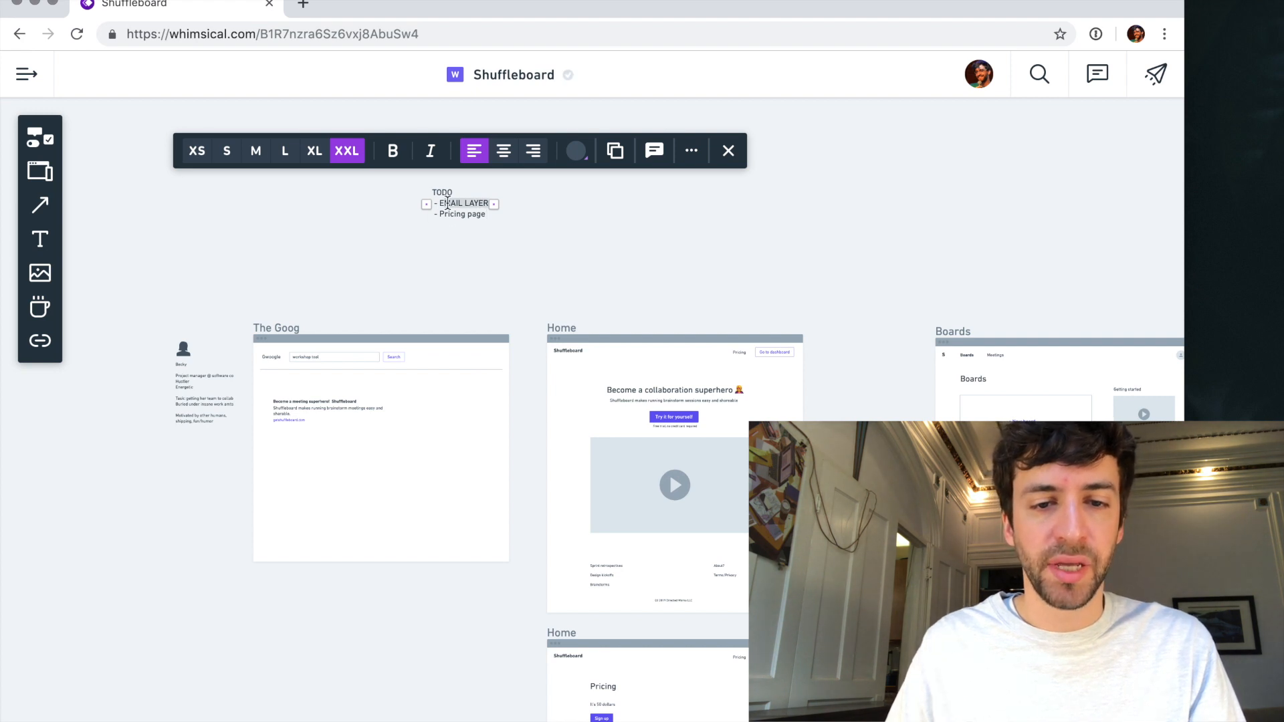
text(mail layer)
- Add "- Login" below the pricing item in the TODO note and start another list line
key(Return)
scroll(528, 364, down, 2)
scroll(530, 364, up, 2)
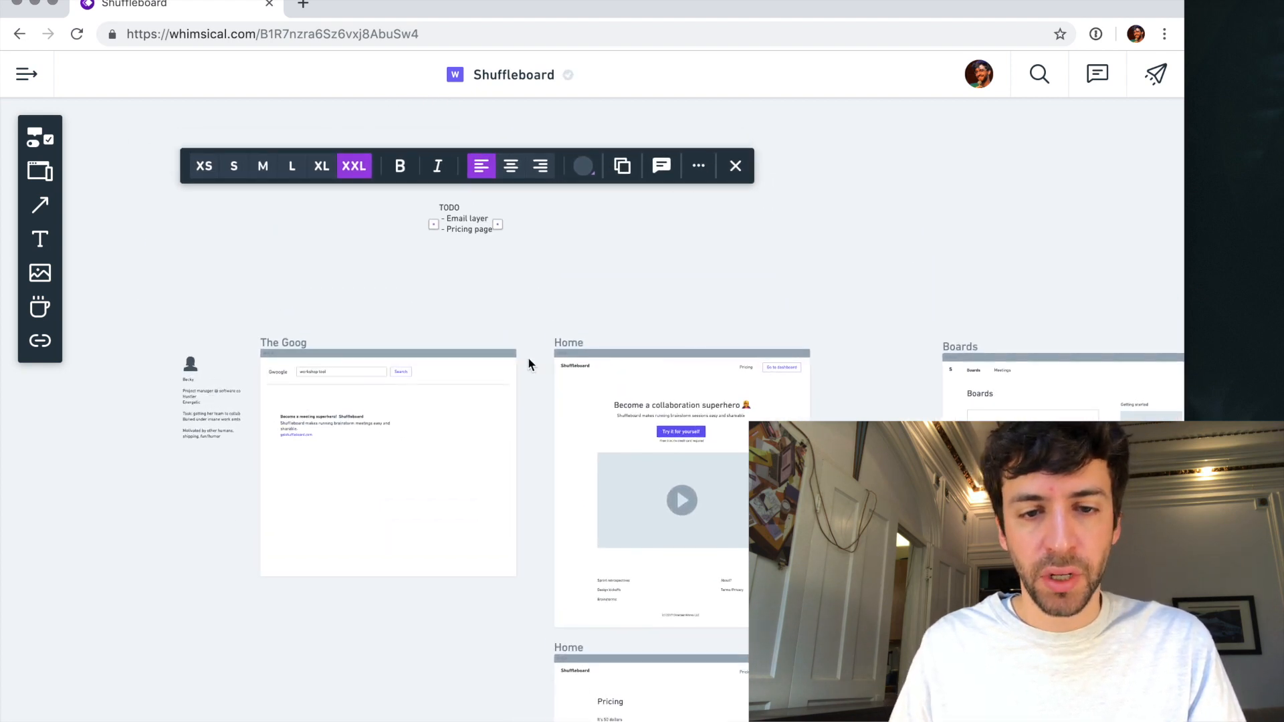
text(- Login)
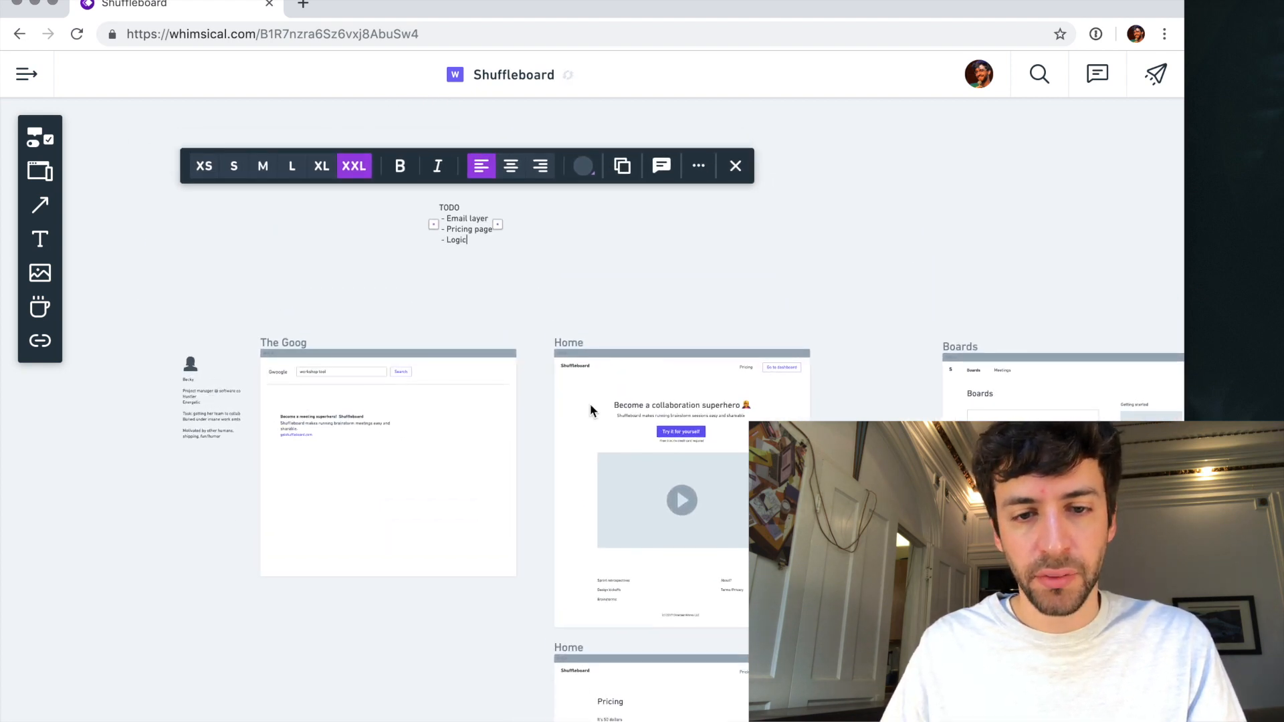
scroll(736, 591, down, 10)
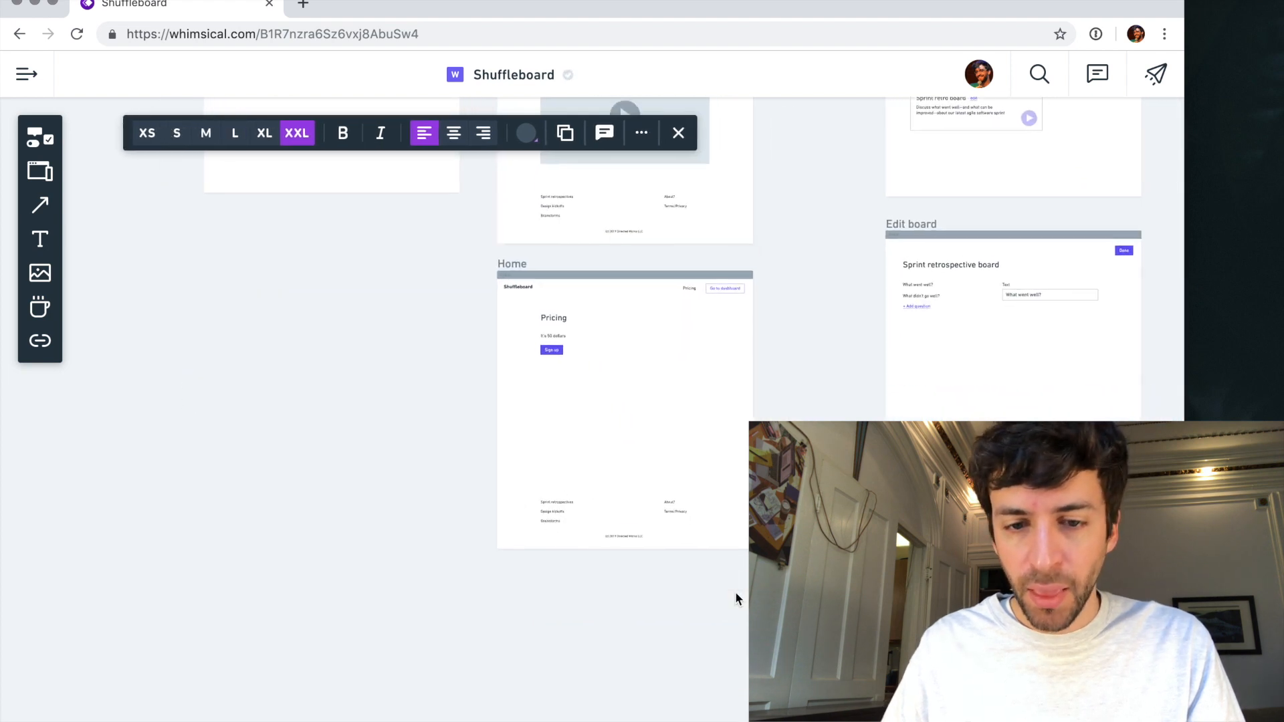
scroll(736, 591, right, 8)
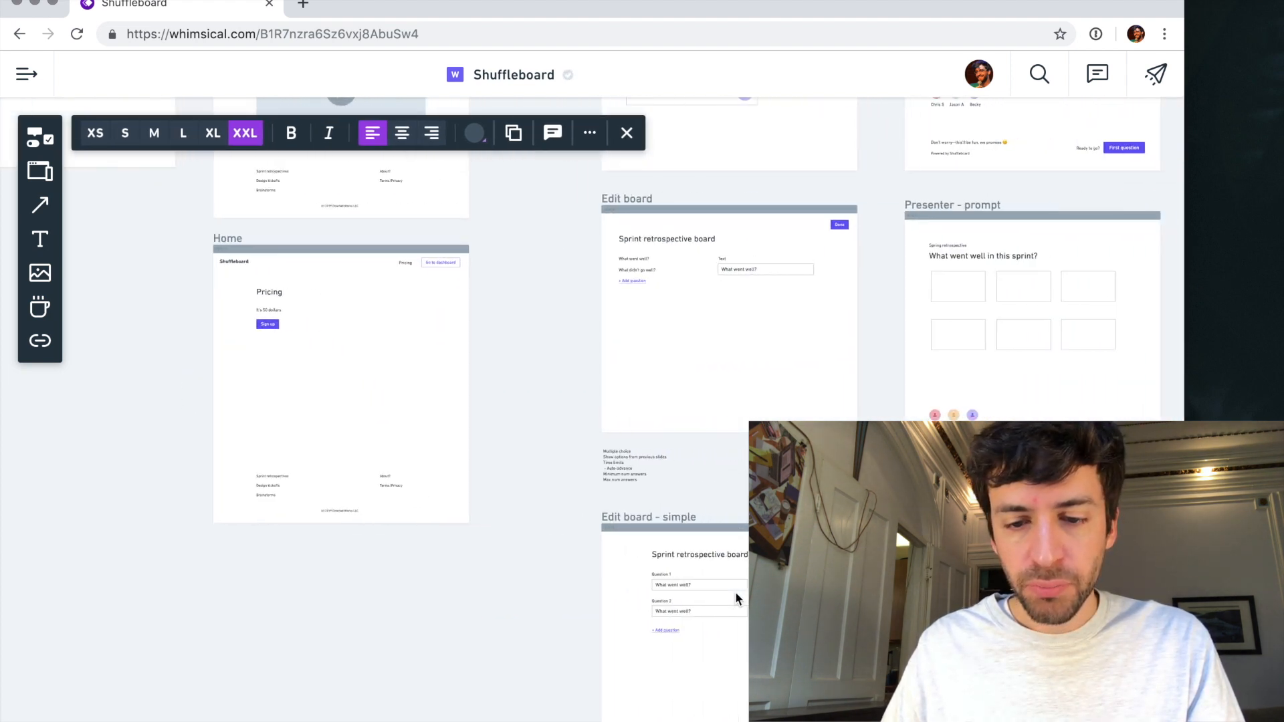
scroll(735, 591, down, 3)
scroll(736, 591, right, 3)
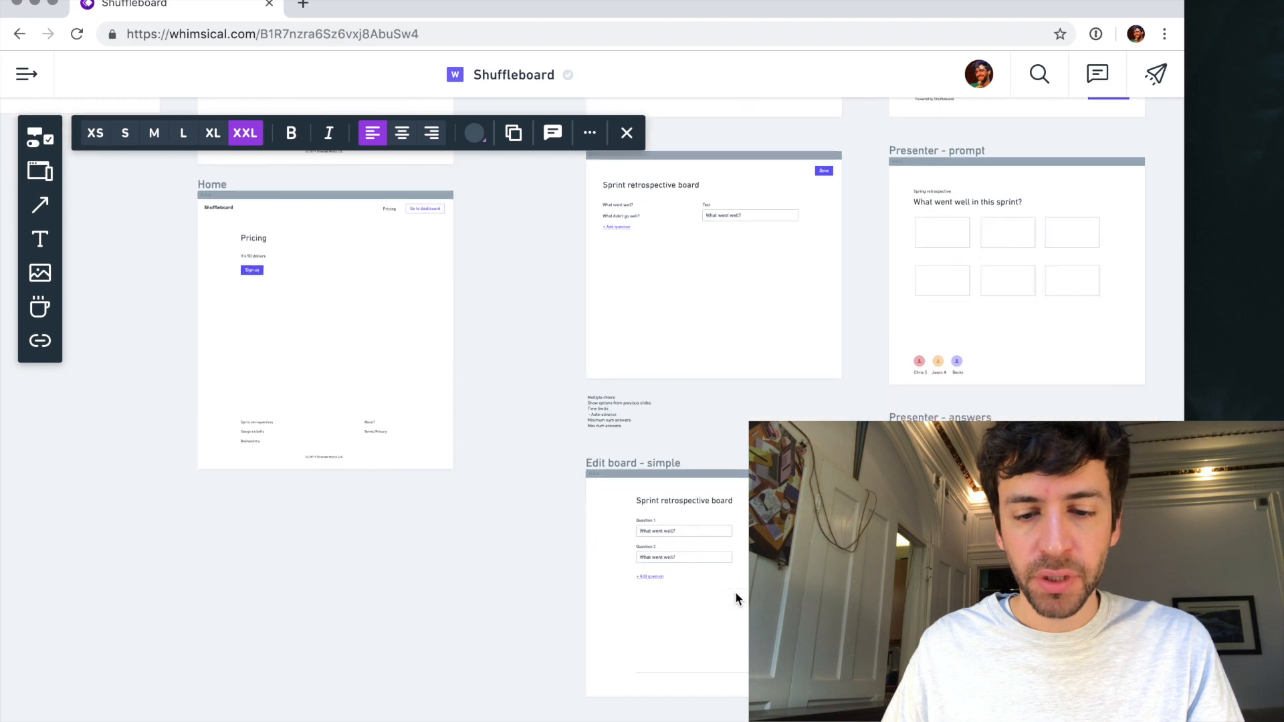
scroll(660, 427, up, 4)
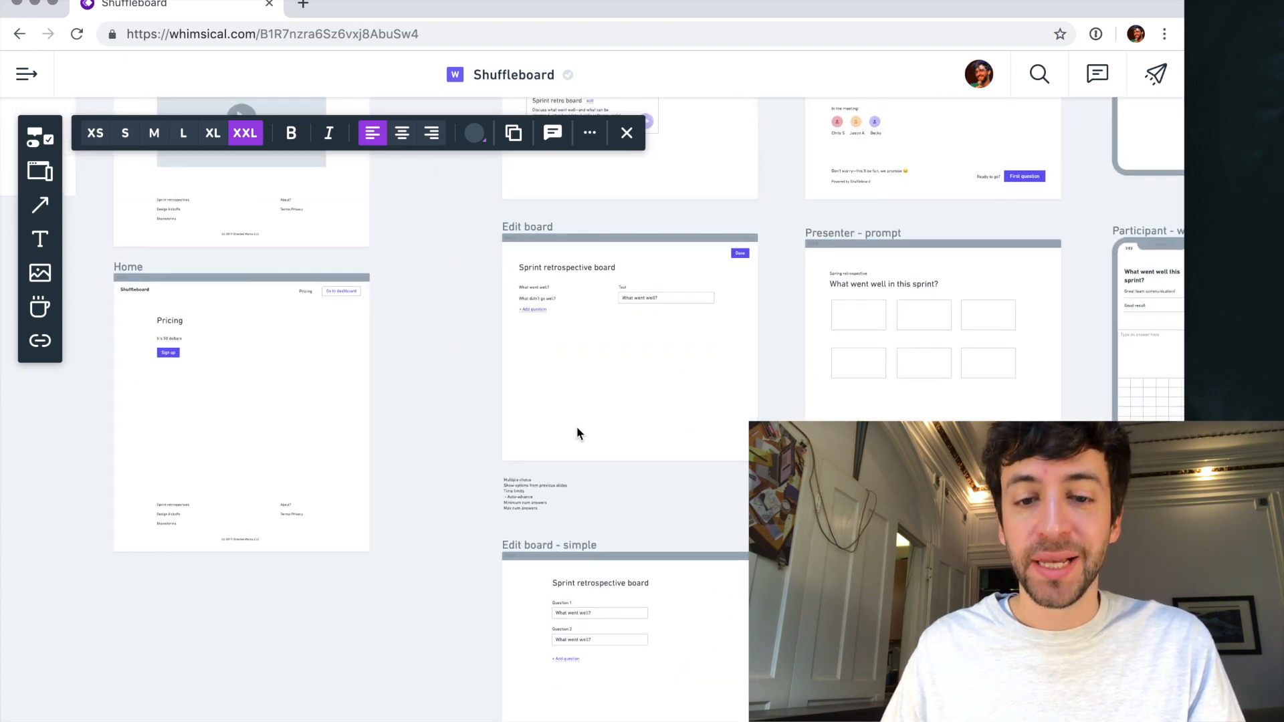
scroll(576, 433, up, 10)
scroll(577, 433, left, 6)
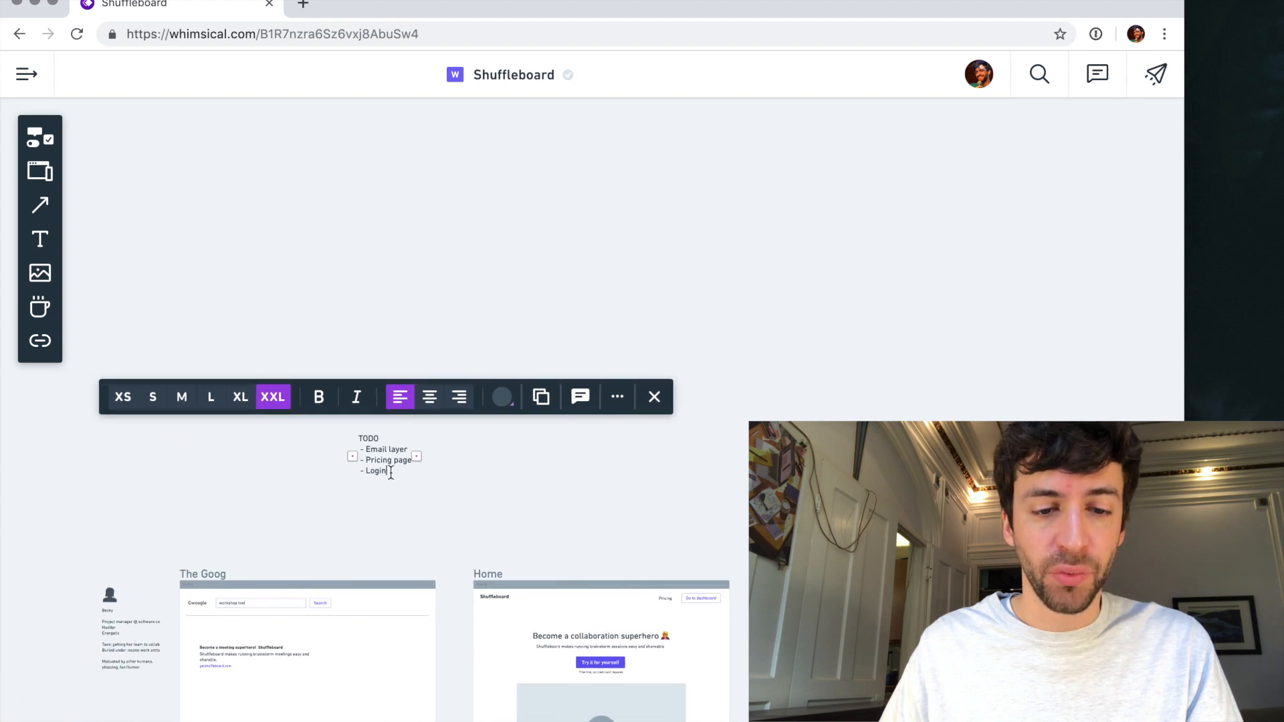
key(Return)
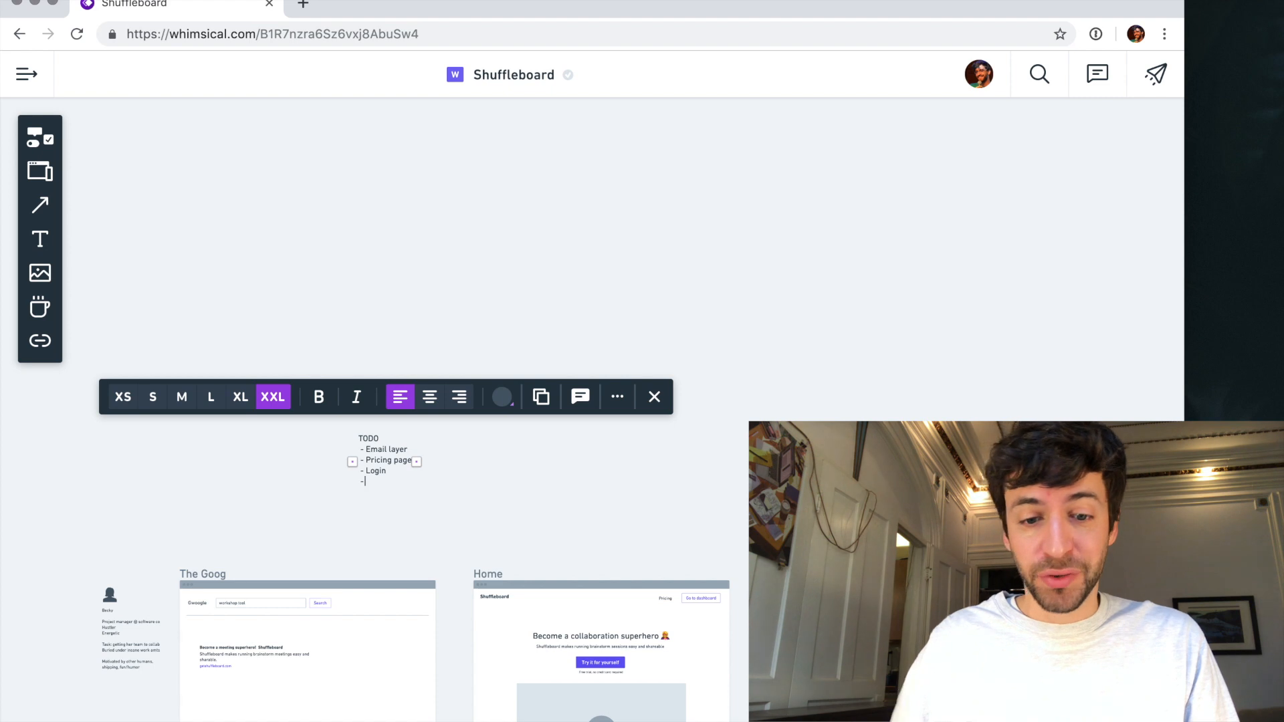
- Look over the Home, Pricing, Edit board and Presenter wireframes for further to-do items
scroll(479, 555, down, 3)
scroll(503, 488, up, 10)
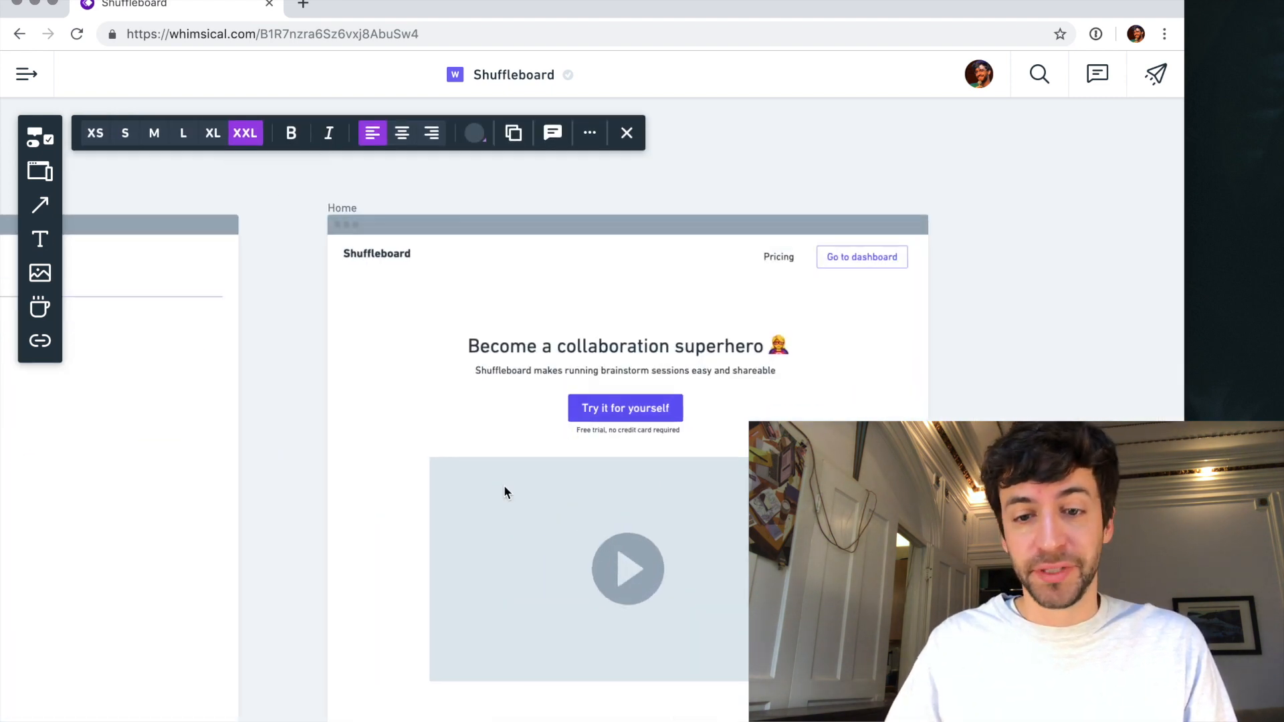
scroll(503, 492, up, 2)
scroll(503, 493, left, 2)
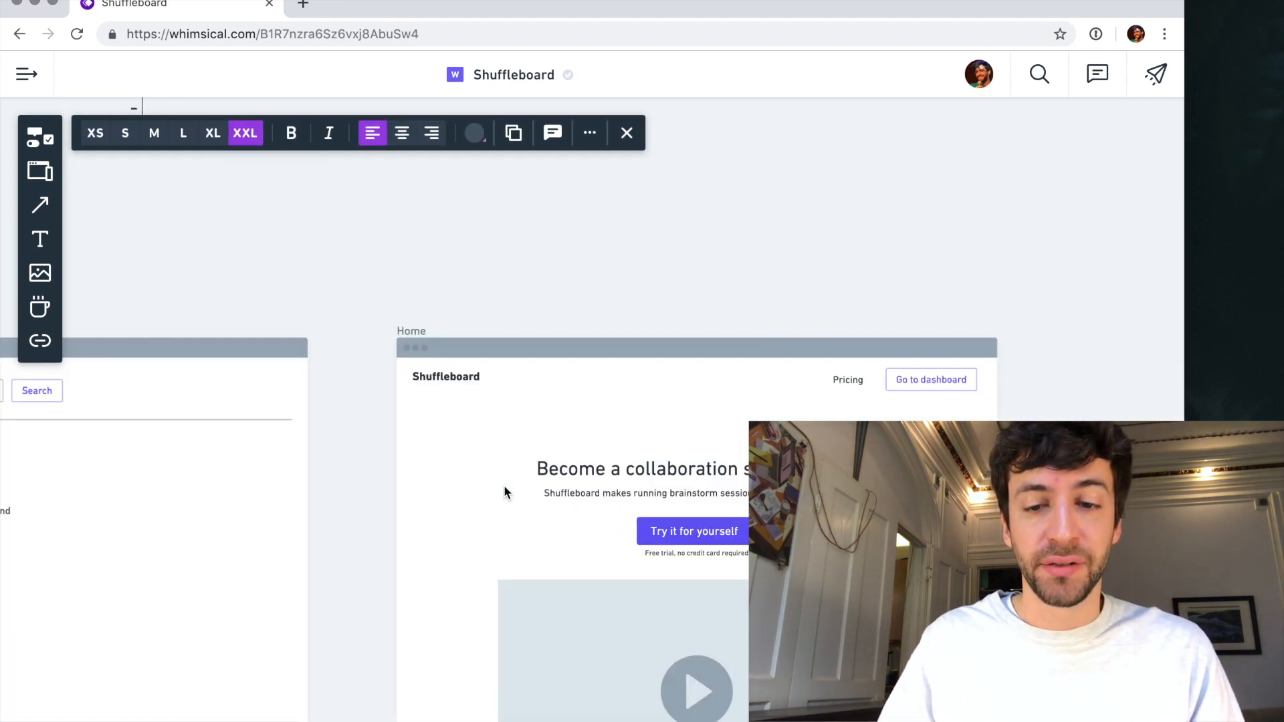
scroll(504, 493, right, 7)
scroll(503, 493, down, 9)
scroll(503, 492, down, 5)
scroll(504, 493, right, 3)
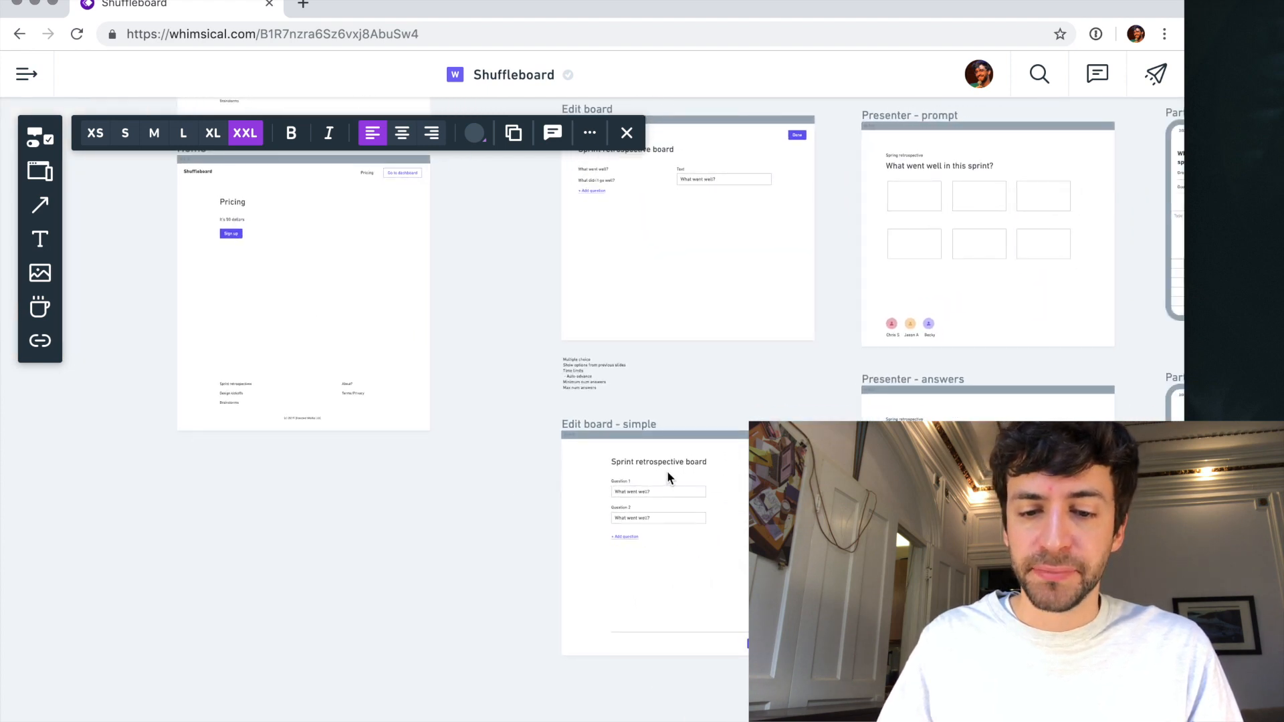
scroll(667, 471, up, 8)
scroll(667, 470, left, 2)
scroll(668, 471, right, 5)
scroll(667, 470, down, 4)
scroll(668, 471, left, 7)
- Enter "Prompt builder" as the last item of the TODO note
scroll(667, 471, up, 4)
scroll(667, 475, up, 4)
scroll(668, 475, left, 5)
text(Qus)
key(BackSpace)
text(est)
key(BackSpace)
key(BackSpace)
key(BackSpace)
key(BackSpace)
key(BackSpace)
text(Promp)
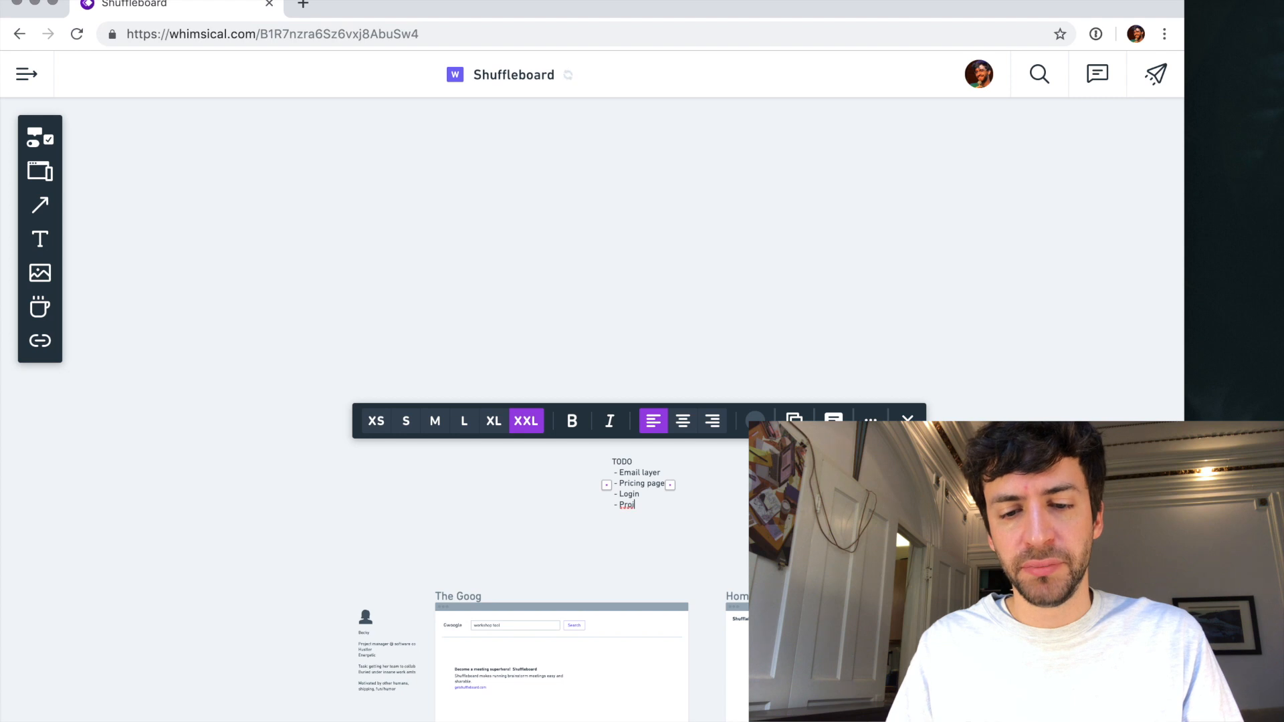
text(t builder)
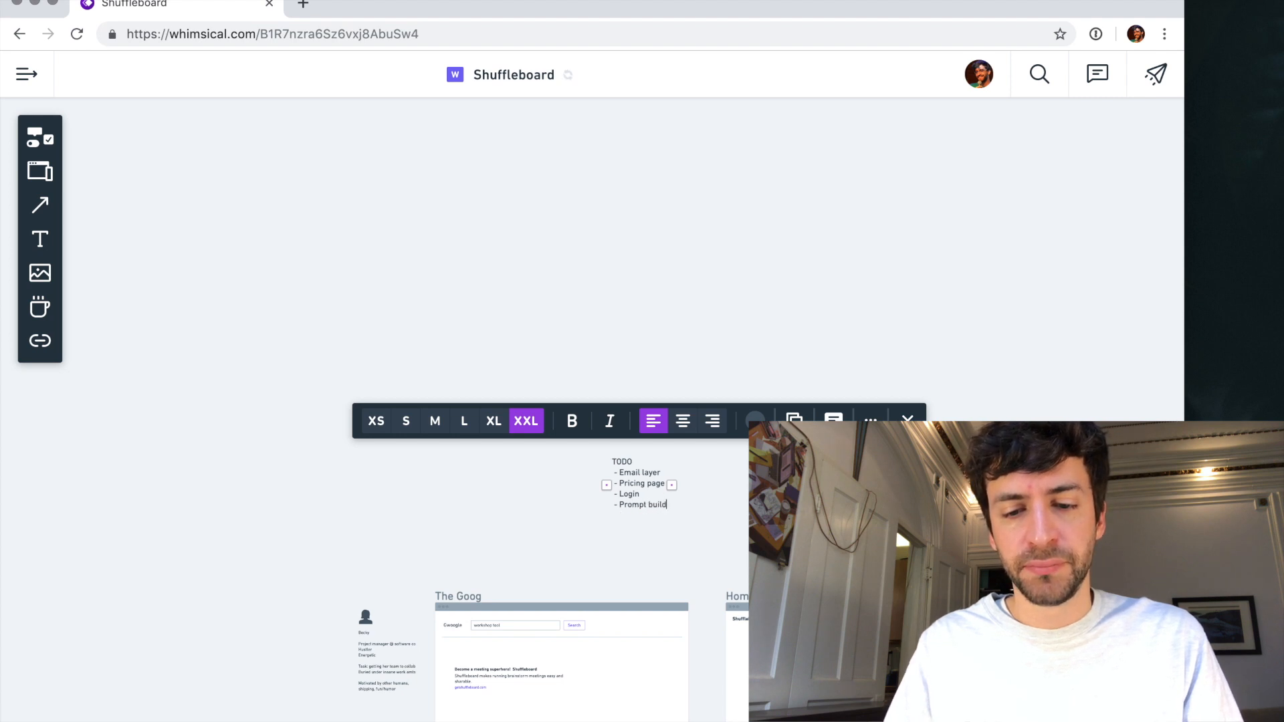
- Change the TODO note's text colour to red and deselect the note
scroll(663, 556, up, 3)
scroll(664, 557, up, 2)
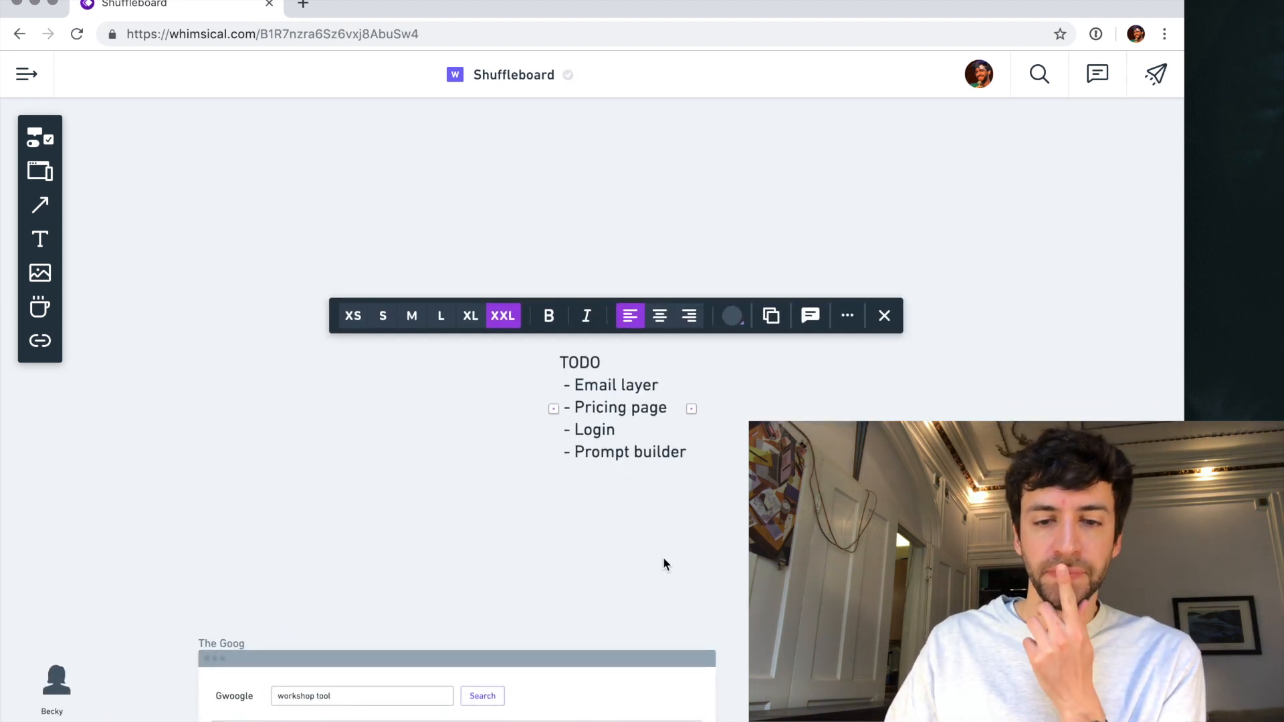
scroll(663, 557, right, 3)
scroll(663, 558, down, 2)
click(516, 168)
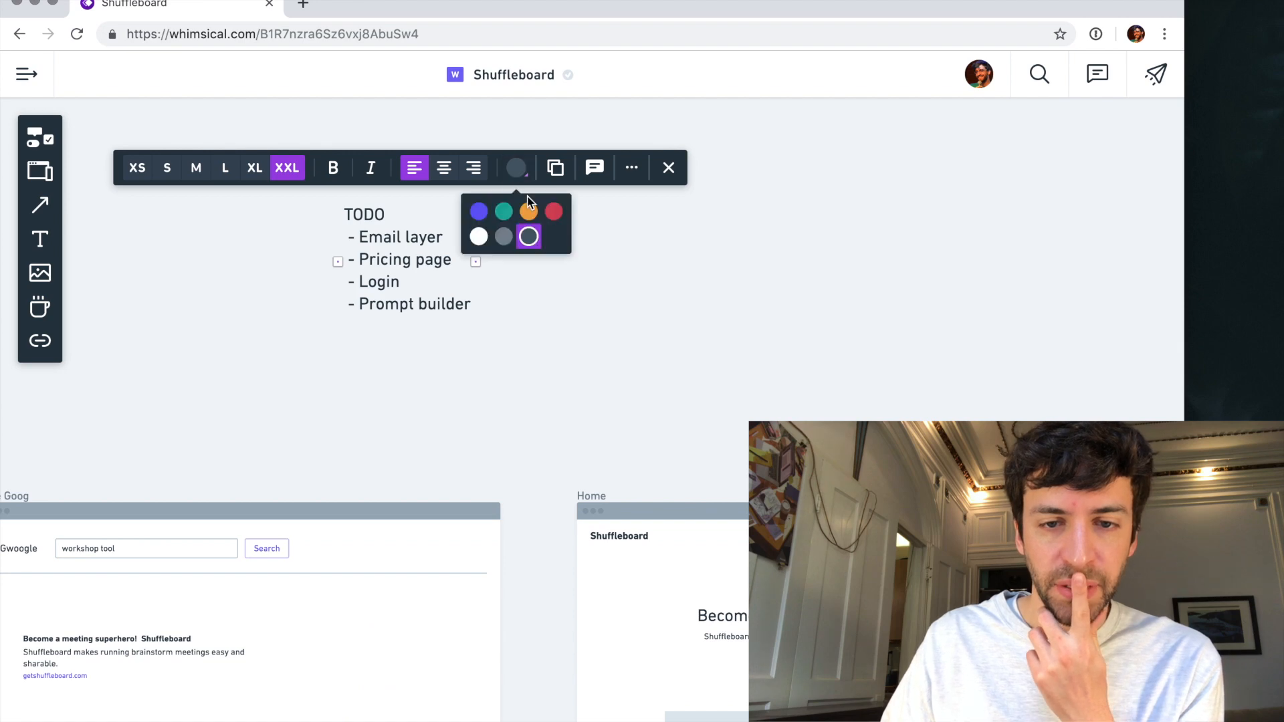
click(551, 208)
click(506, 384)
scroll(506, 385, down, 5)
scroll(506, 385, right, 9)
scroll(506, 384, down, 7)
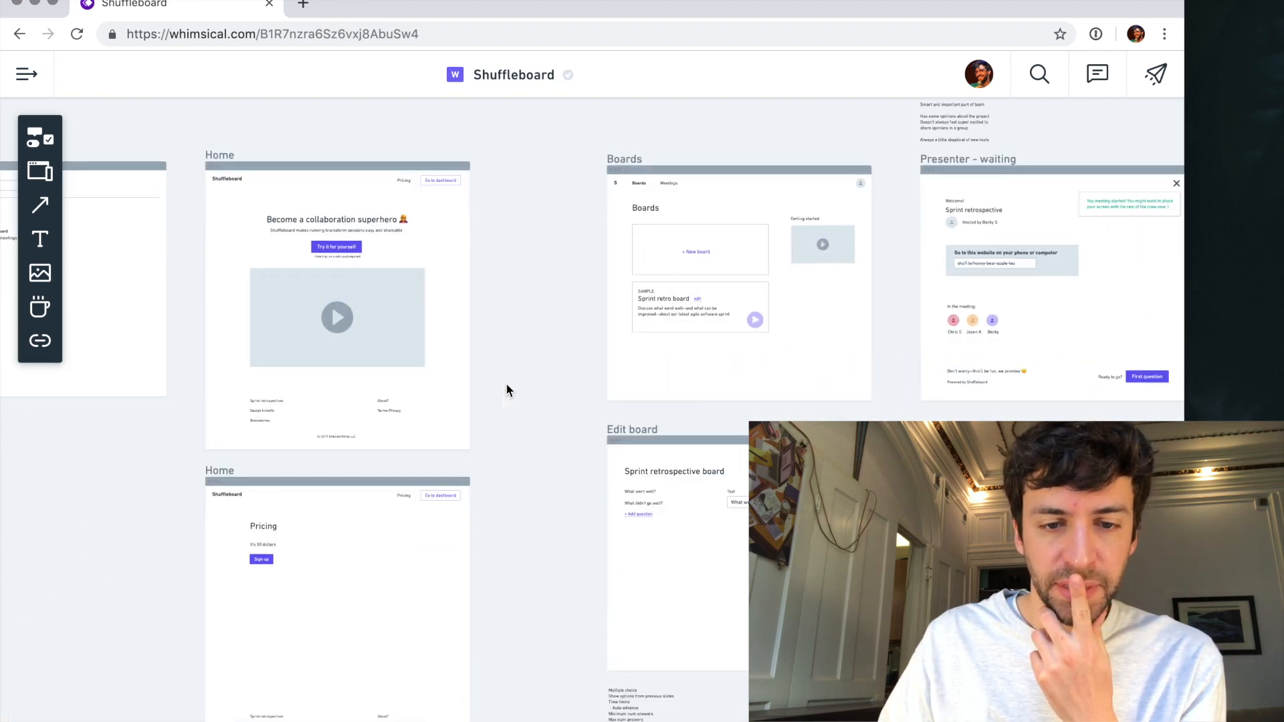
- Look over the Edit board, Presenter, Participant and Meetings wireframes for screens that are still missing
scroll(506, 388, down, 4)
scroll(506, 387, right, 1)
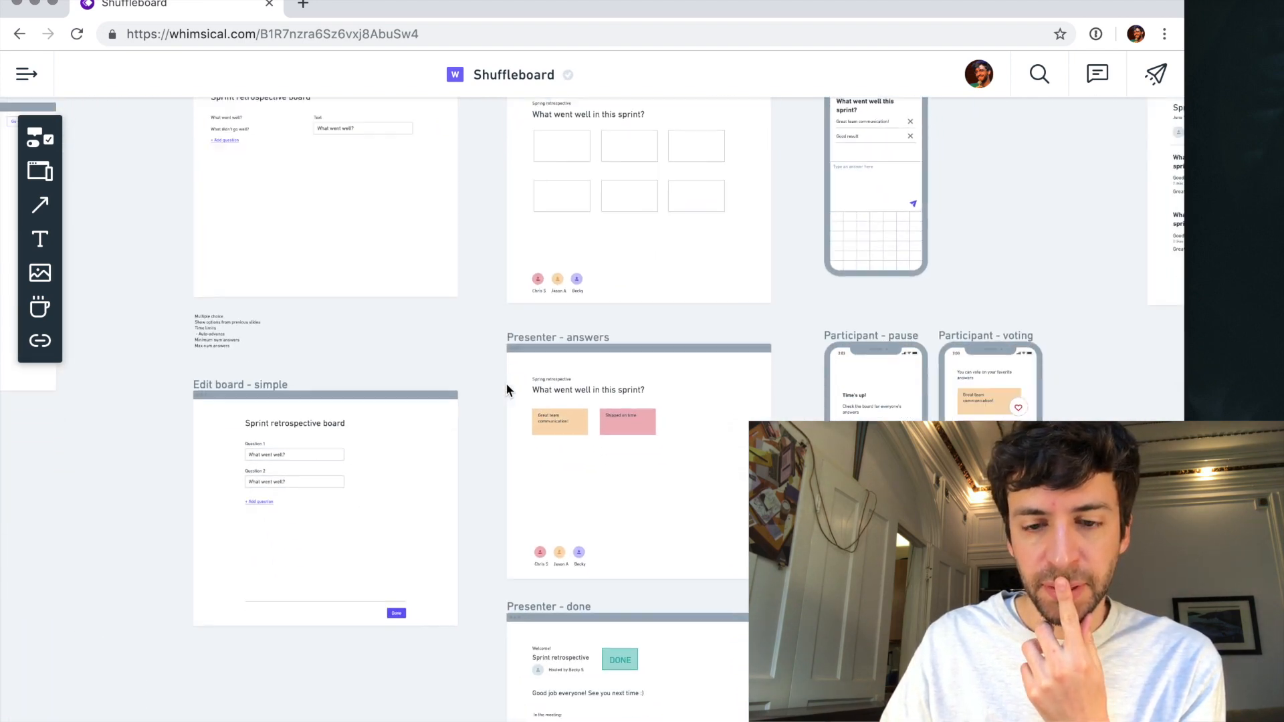
scroll(506, 388, down, 2)
scroll(506, 385, down, 2)
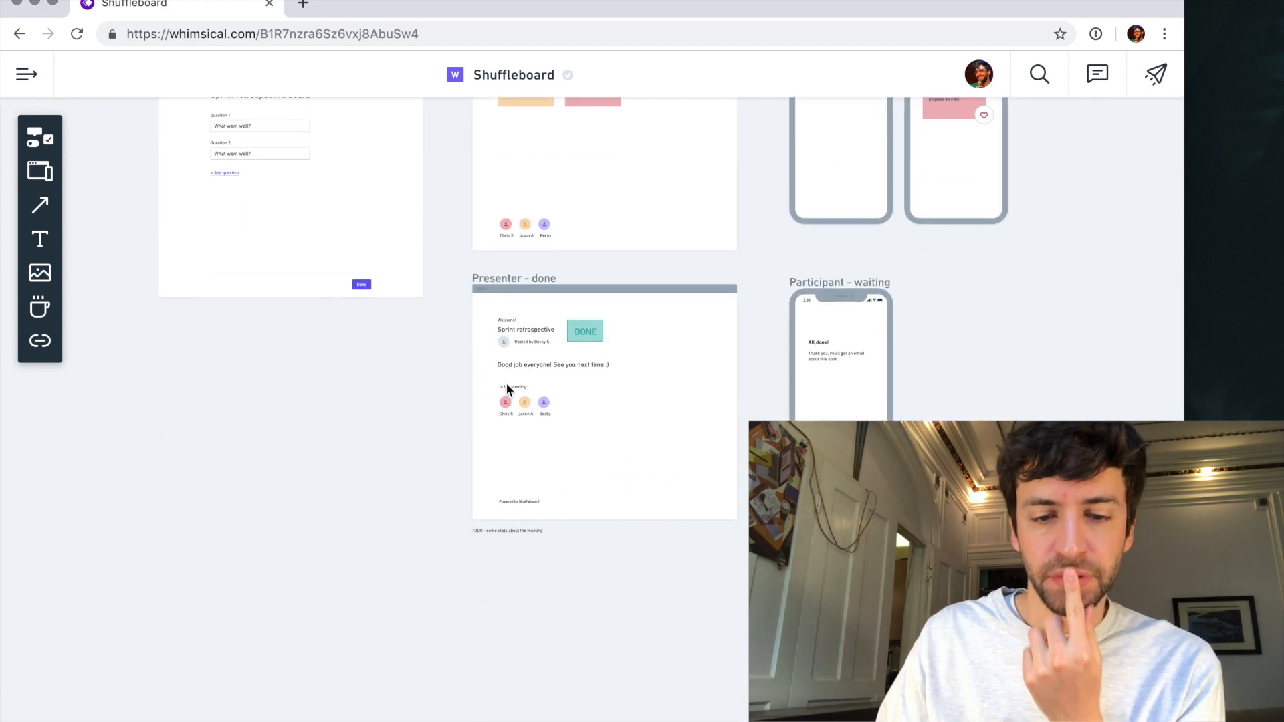
scroll(506, 385, up, 5)
scroll(506, 389, up, 10)
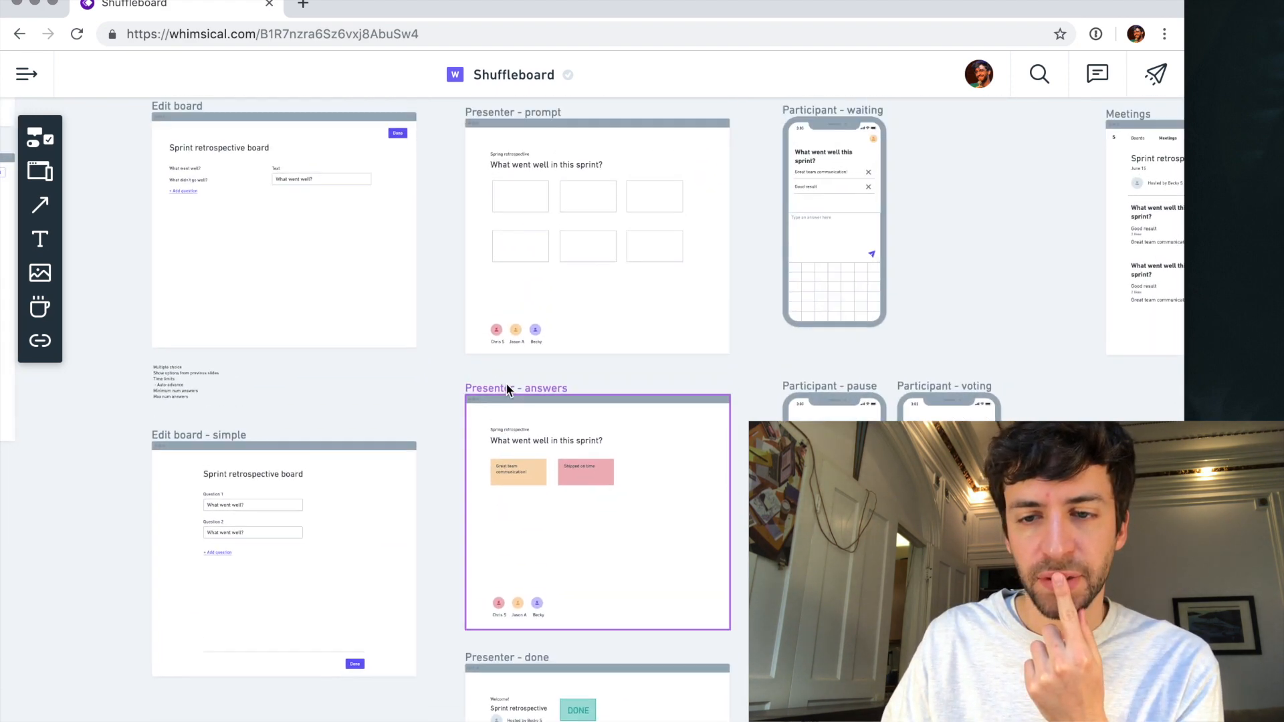
scroll(506, 388, right, 5)
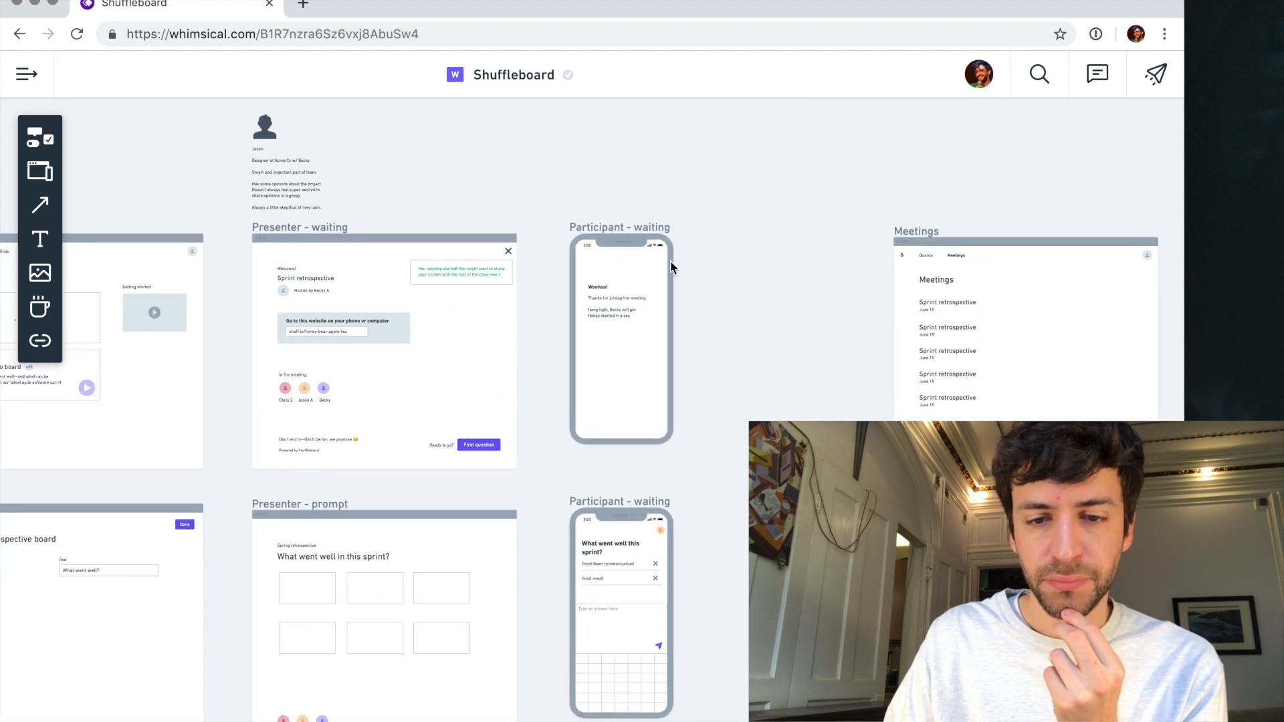
scroll(681, 346, down, 5)
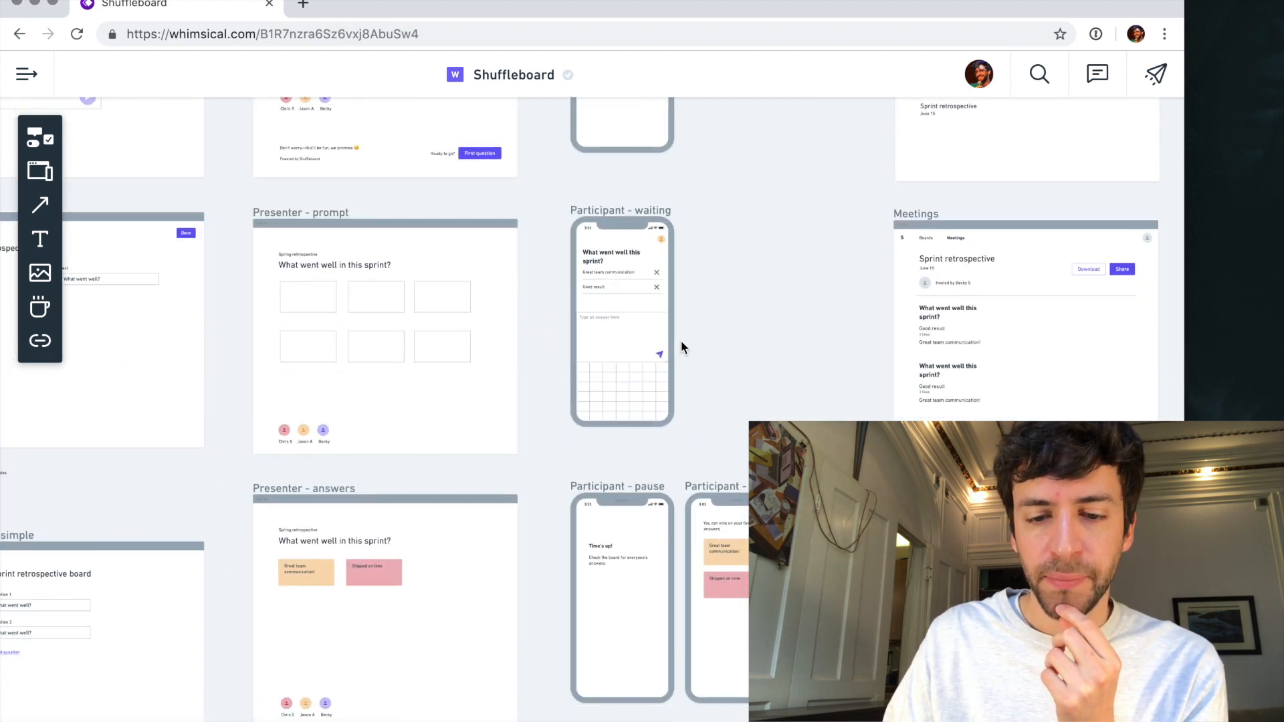
scroll(682, 345, up, 5)
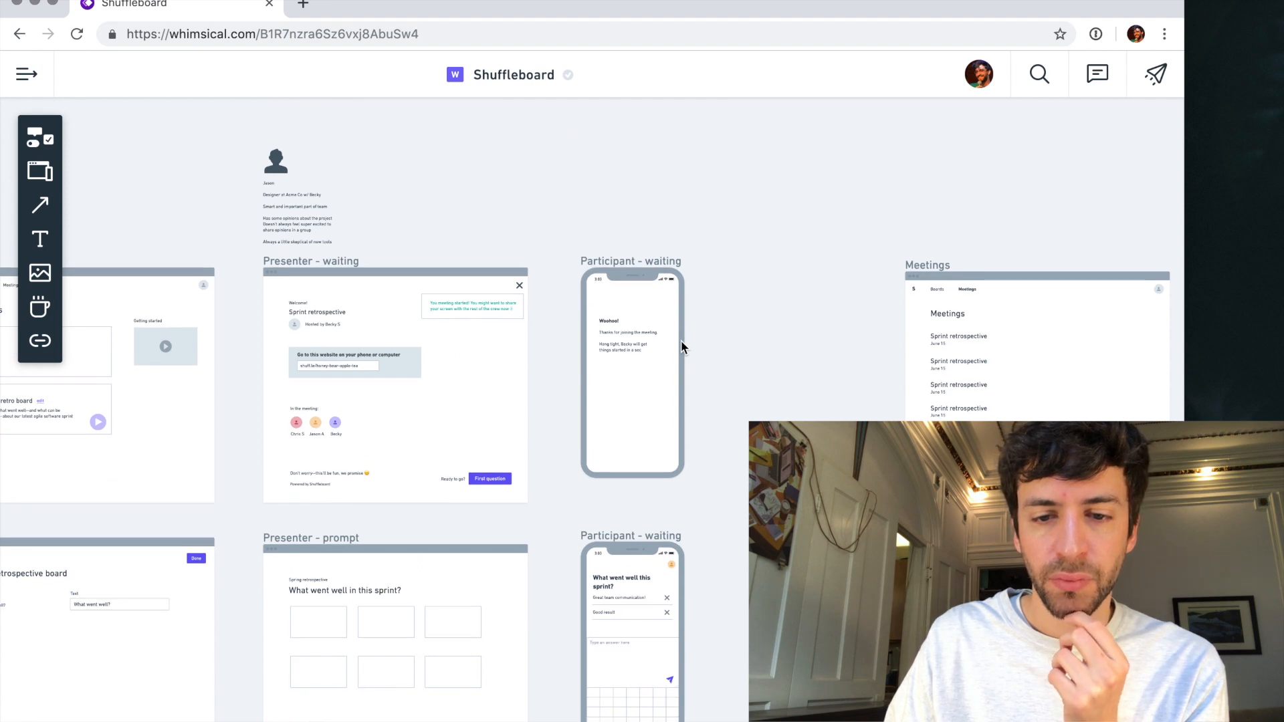
- Duplicate the upper Participant - waiting phone wireframe and place the copy directly above the original
click(631, 305)
scroll(614, 265, up, 2)
scroll(614, 258, up, 2)
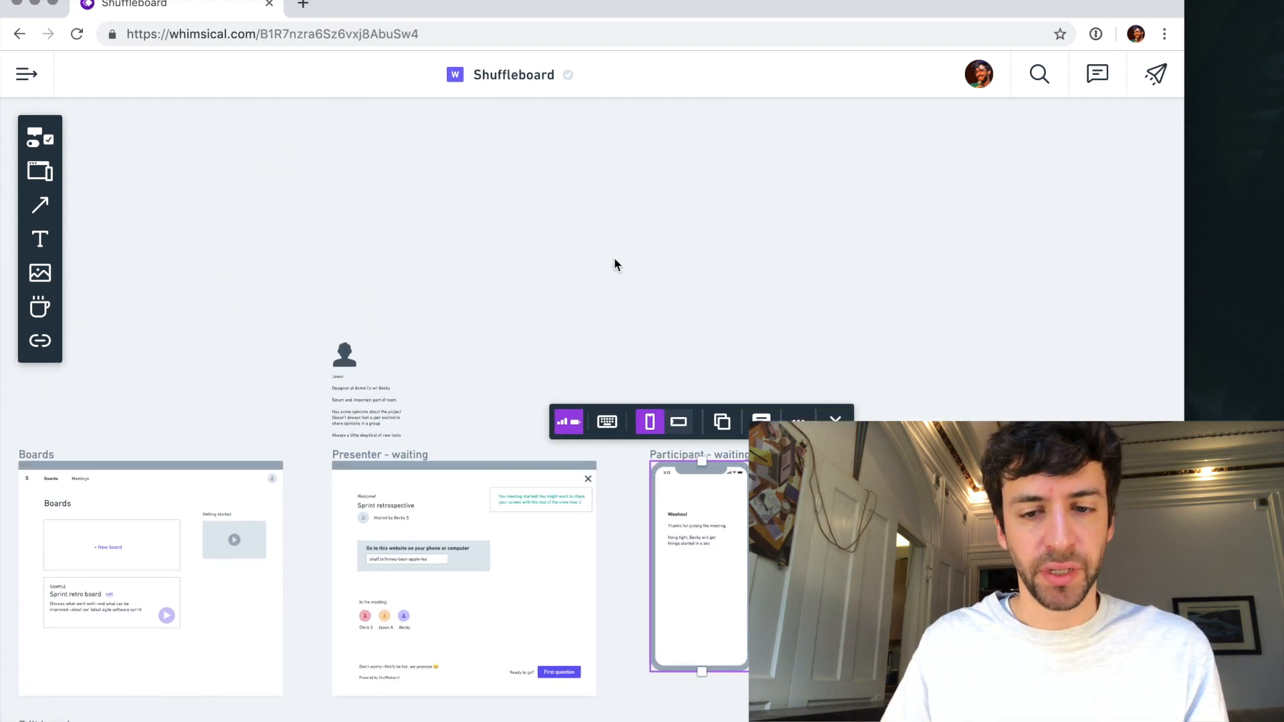
drag(689, 472, 678, 221)
scroll(679, 221, left, 1)
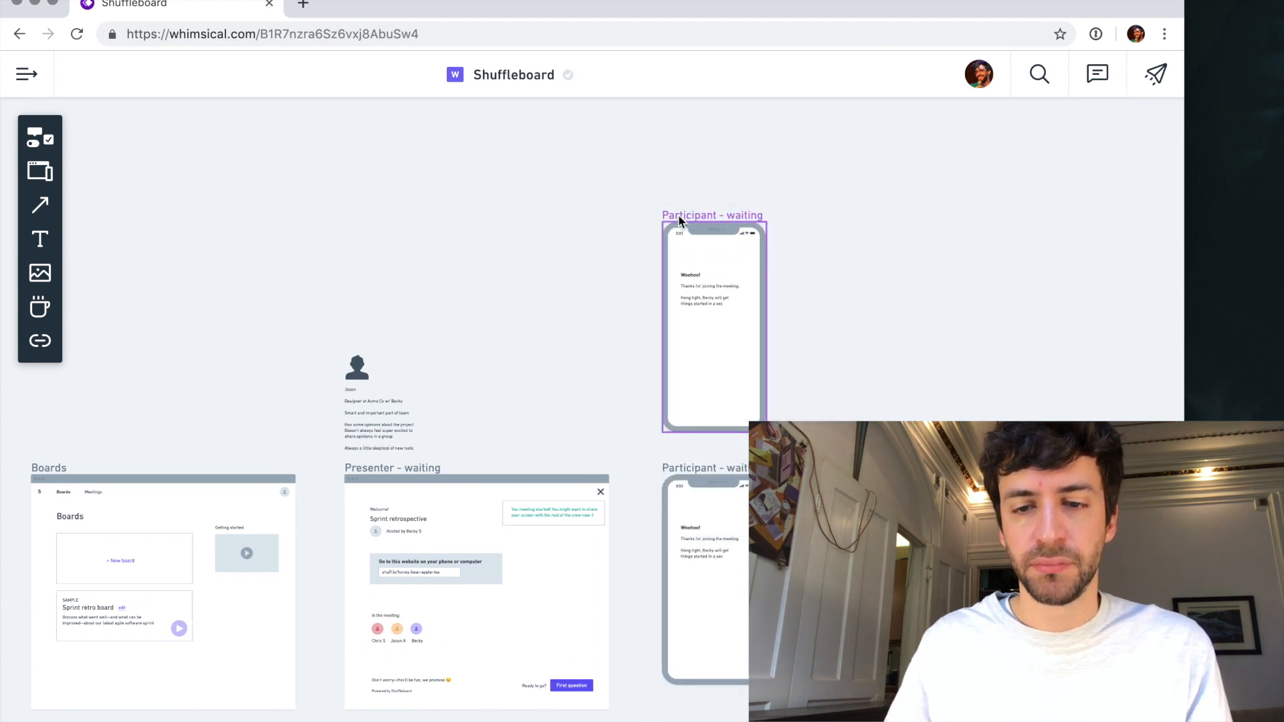
- Rename the copied phone wireframe as "Participant - login" and deselect it
scroll(679, 221, right, 1)
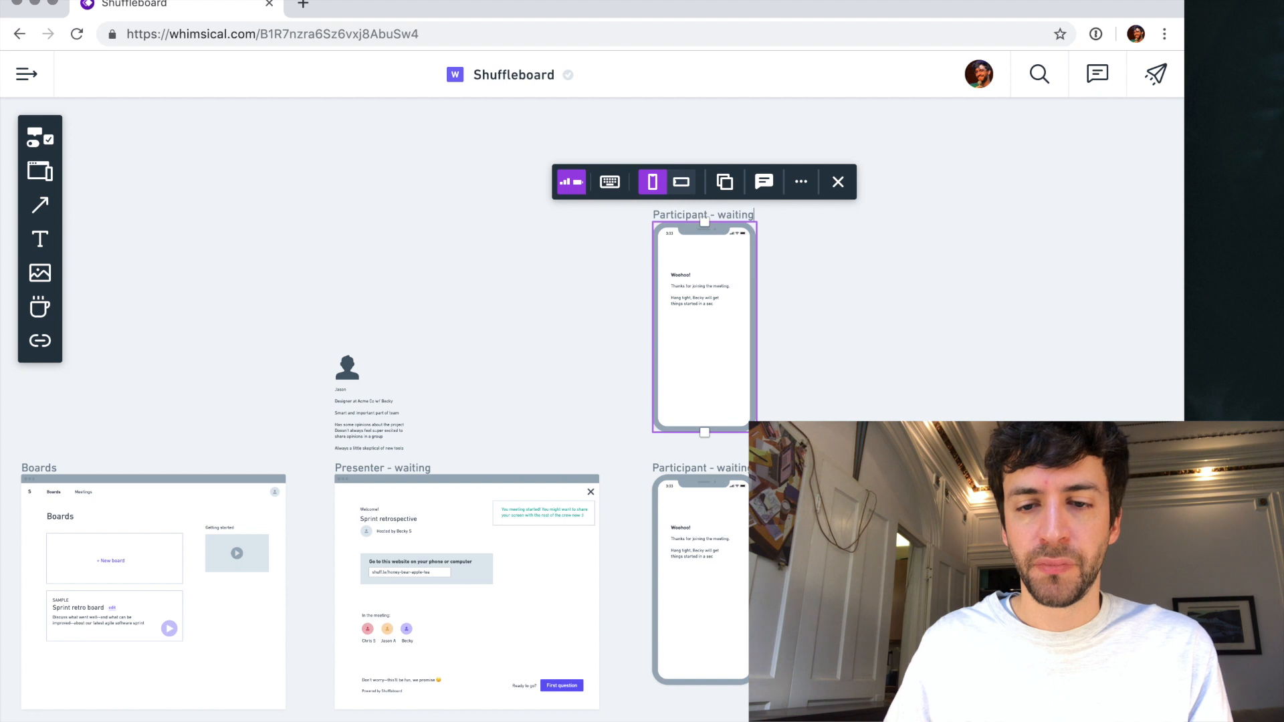
key(BackSpace)
key(BackSpace)
key(BackSpace)
key(BackSpace)
key(BackSpace)
key(BackSpace)
key(BackSpace)
text(login)
click(792, 258)
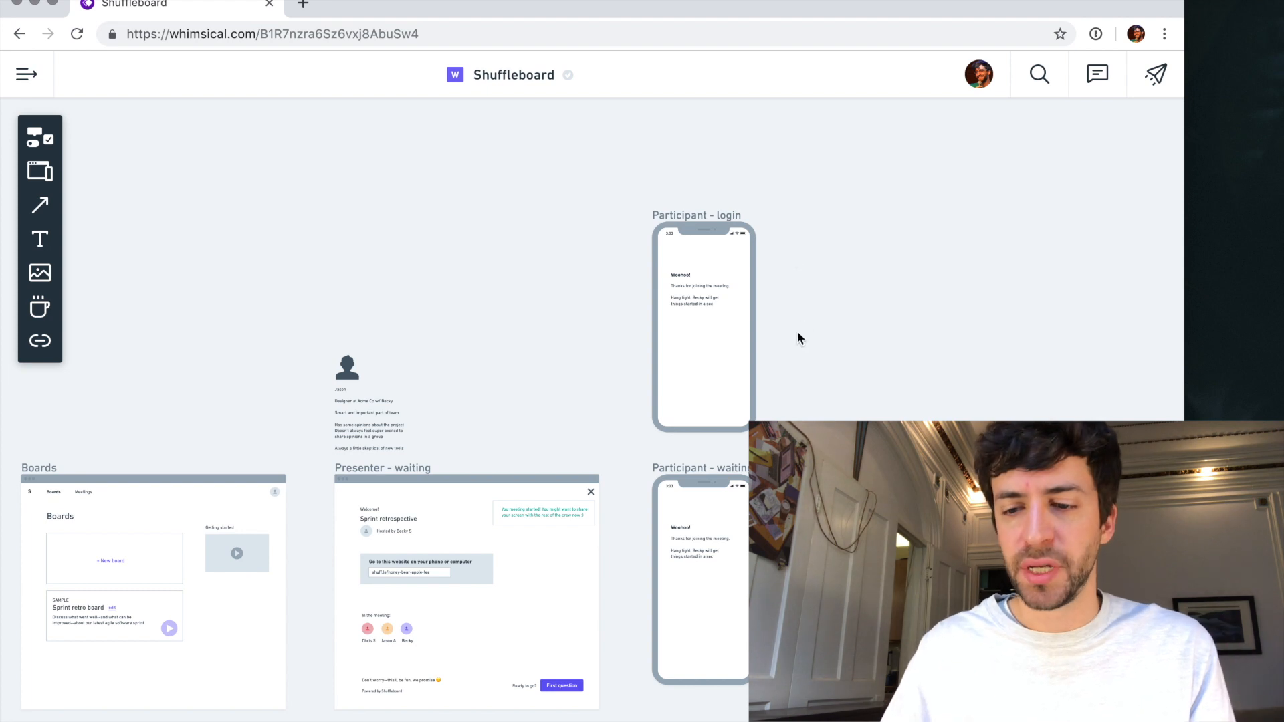
- Review the full set of wireframes, from The Goog and Home through Boards and Presenter to Meetings and Settings
scroll(786, 339, down, 3)
scroll(786, 338, right, 5)
scroll(786, 339, down, 3)
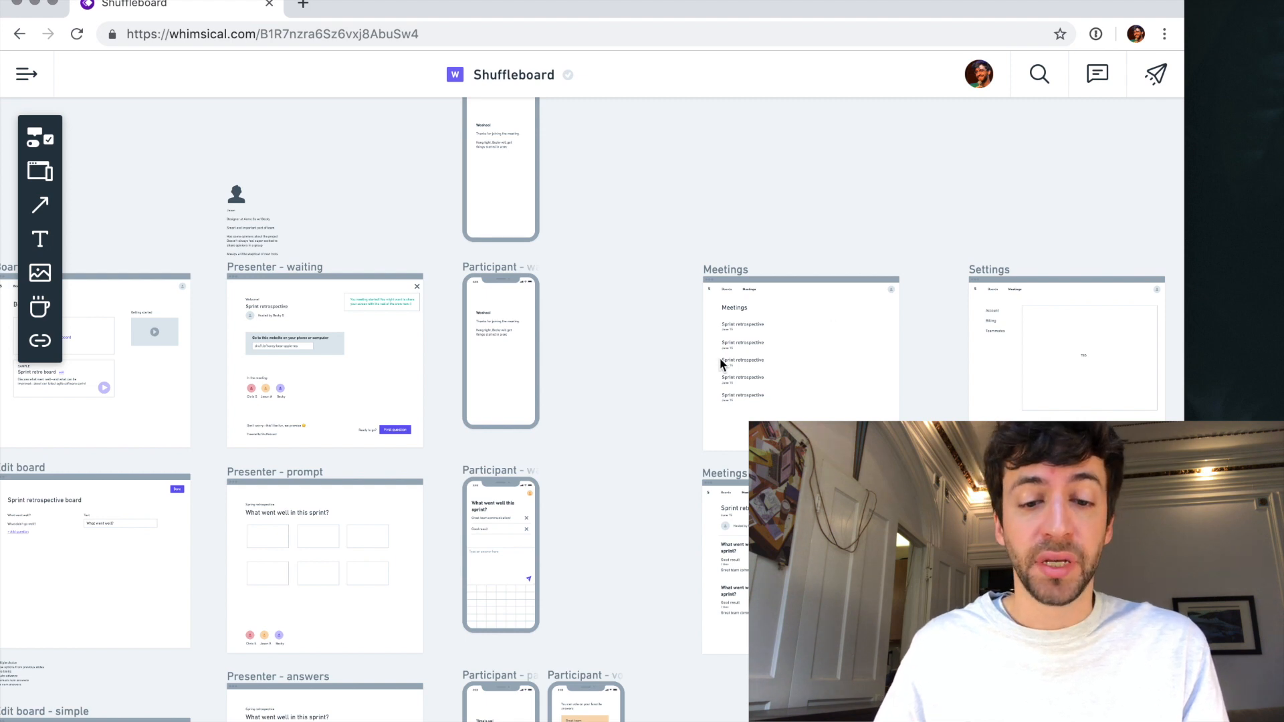
scroll(719, 358, down, 3)
scroll(720, 359, left, 1)
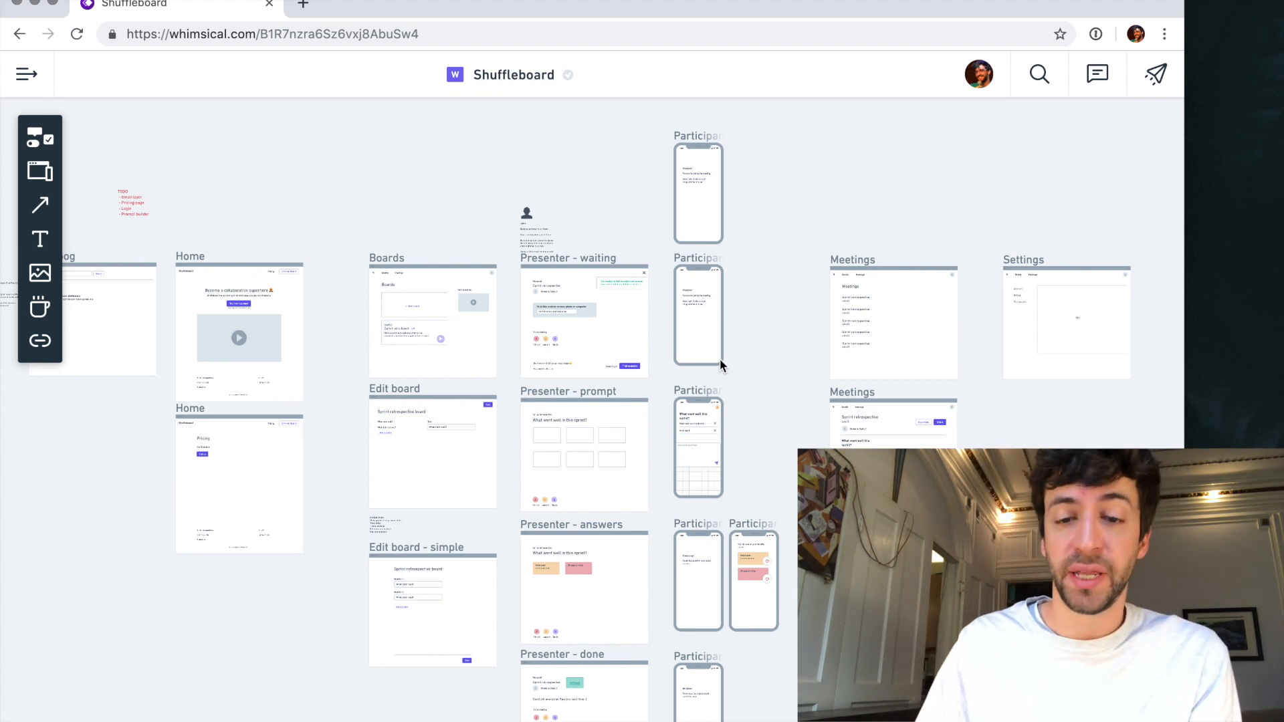
scroll(664, 424, down, 2)
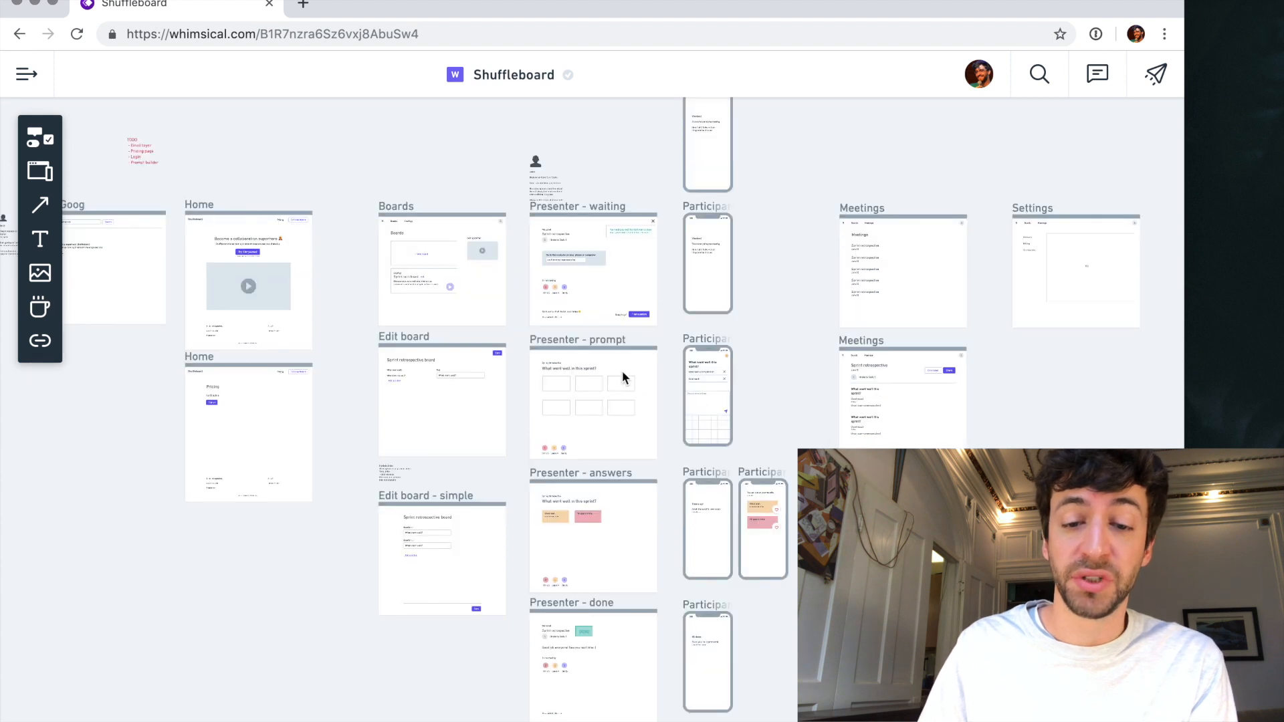
scroll(511, 355, up, 5)
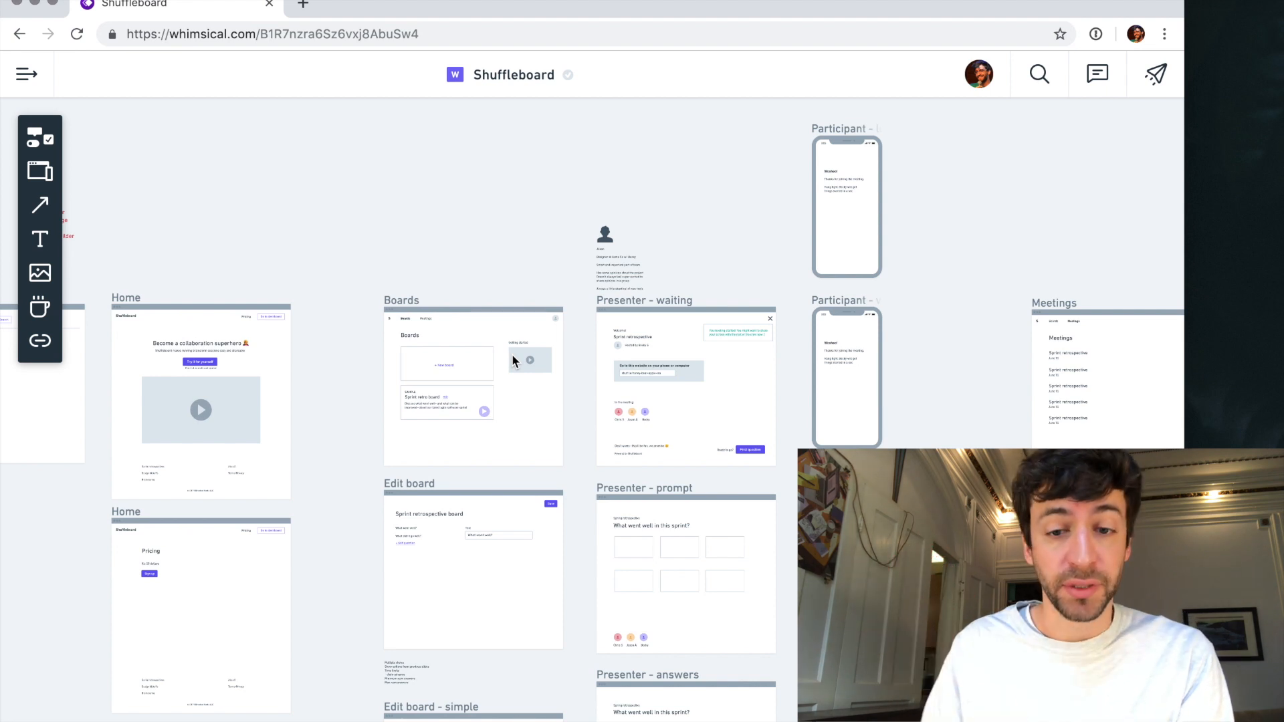
scroll(516, 416, down, 10)
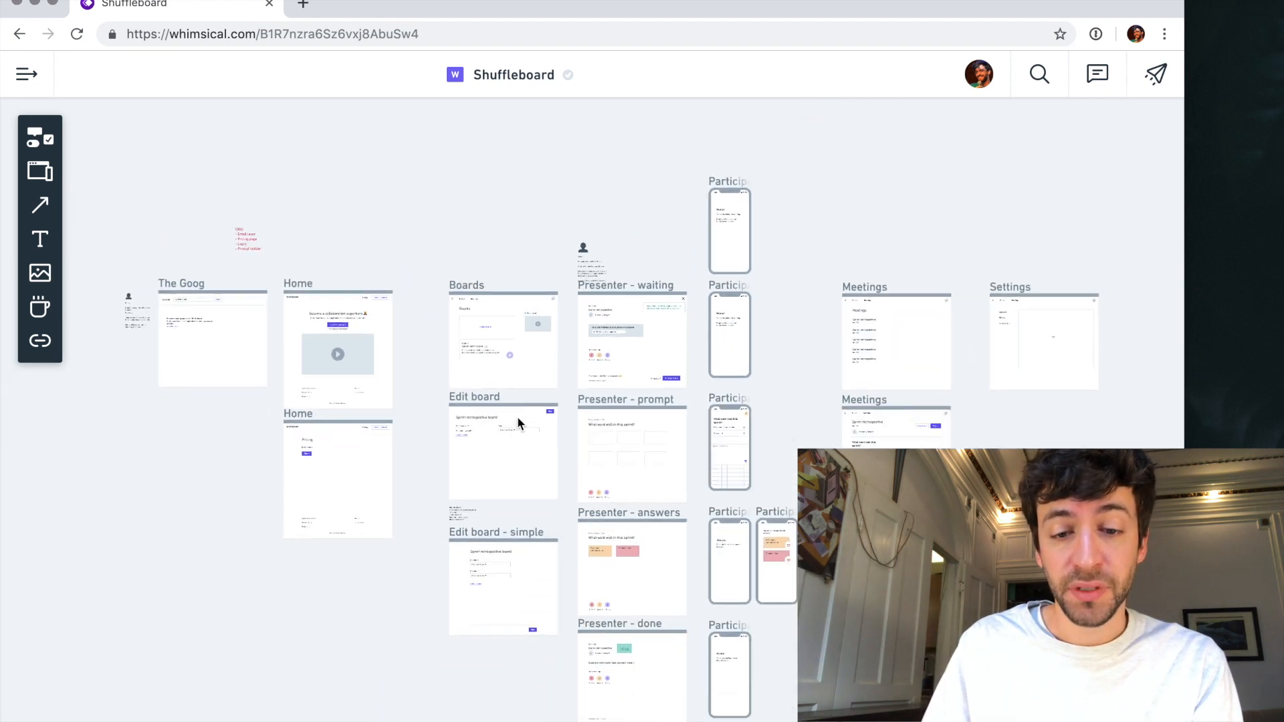
scroll(516, 416, up, 5)
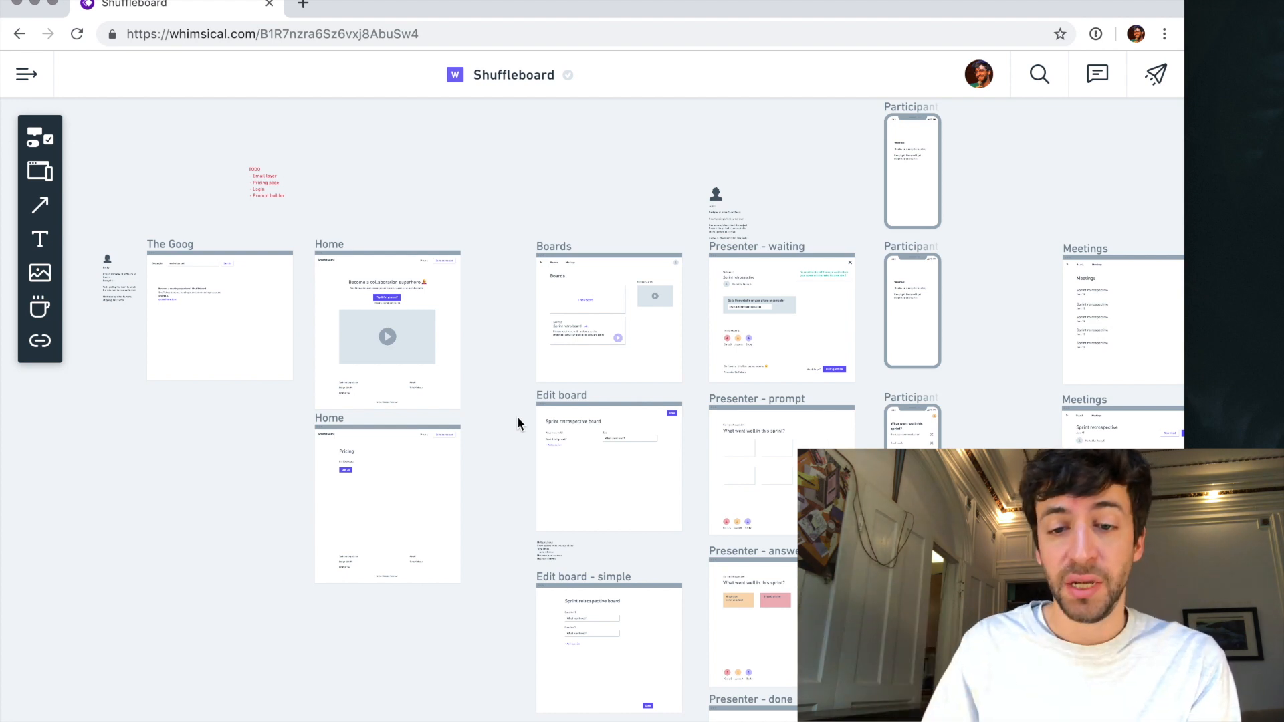
scroll(601, 335, up, 3)
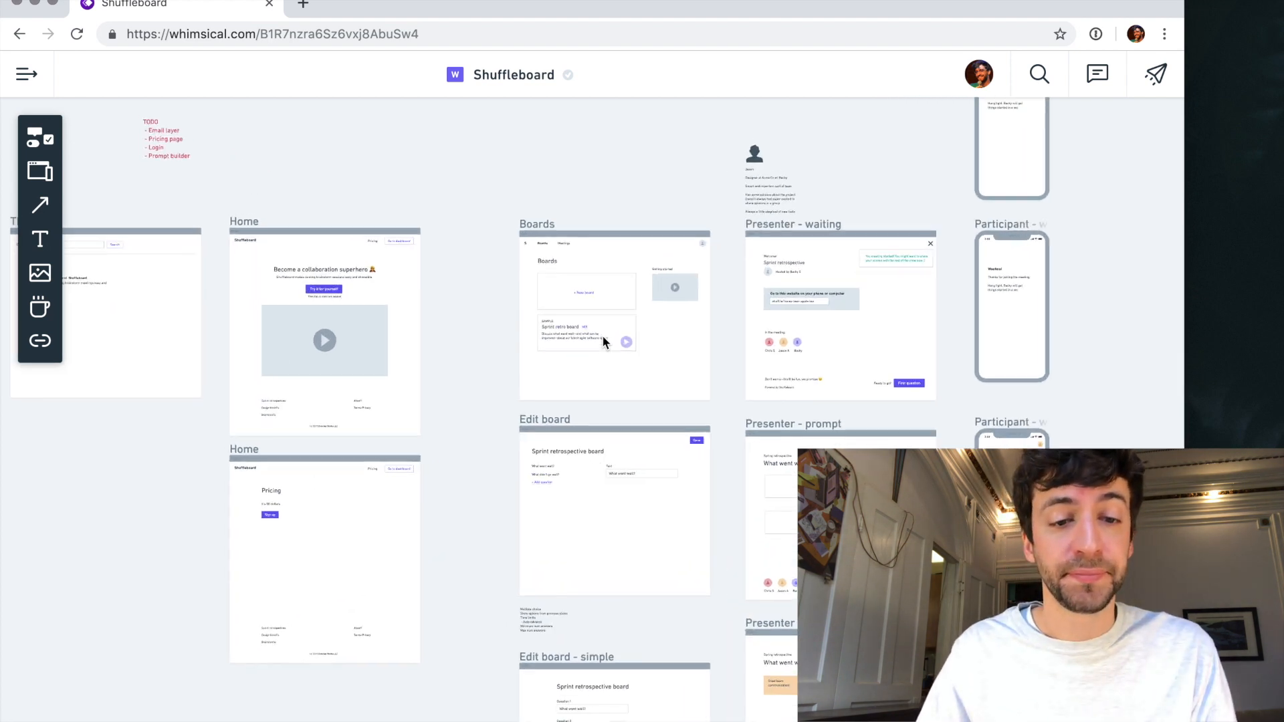
- Move the TODO note above the right edge of the upper Home wireframe
scroll(602, 335, left, 4)
scroll(601, 335, up, 2)
drag(303, 205, 535, 239)
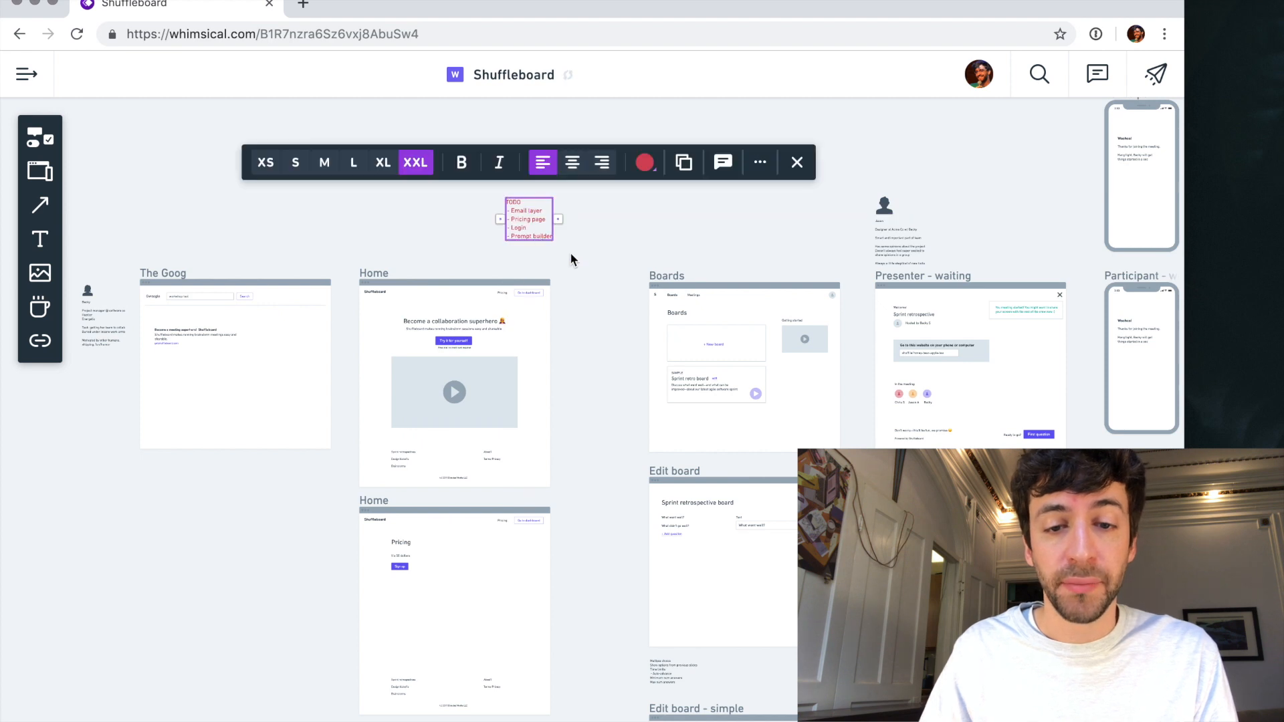
scroll(562, 250, down, 2)
scroll(562, 250, right, 1)
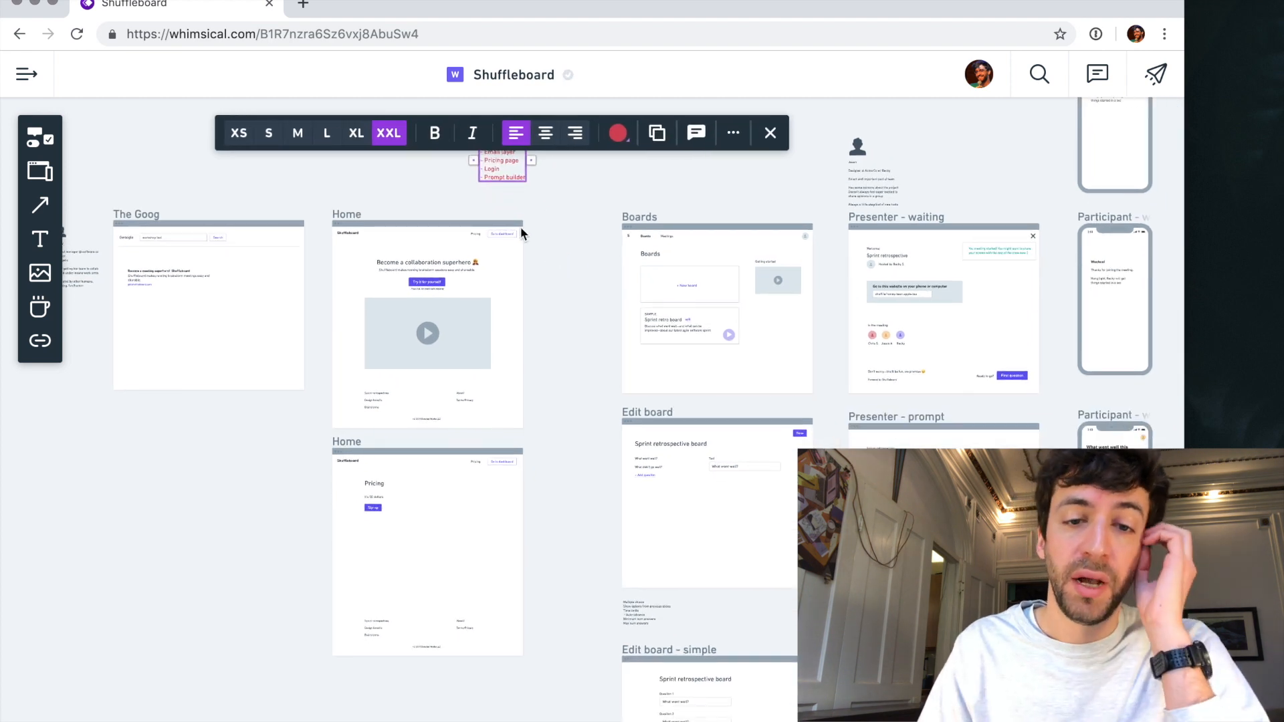
- Add "- Homepage copy" as the last item of the TODO note and shift the note slightly up and left
scroll(521, 231, up, 3)
scroll(521, 231, left, 1)
double_click(532, 249)
key(End)
key(Return)
text(- )
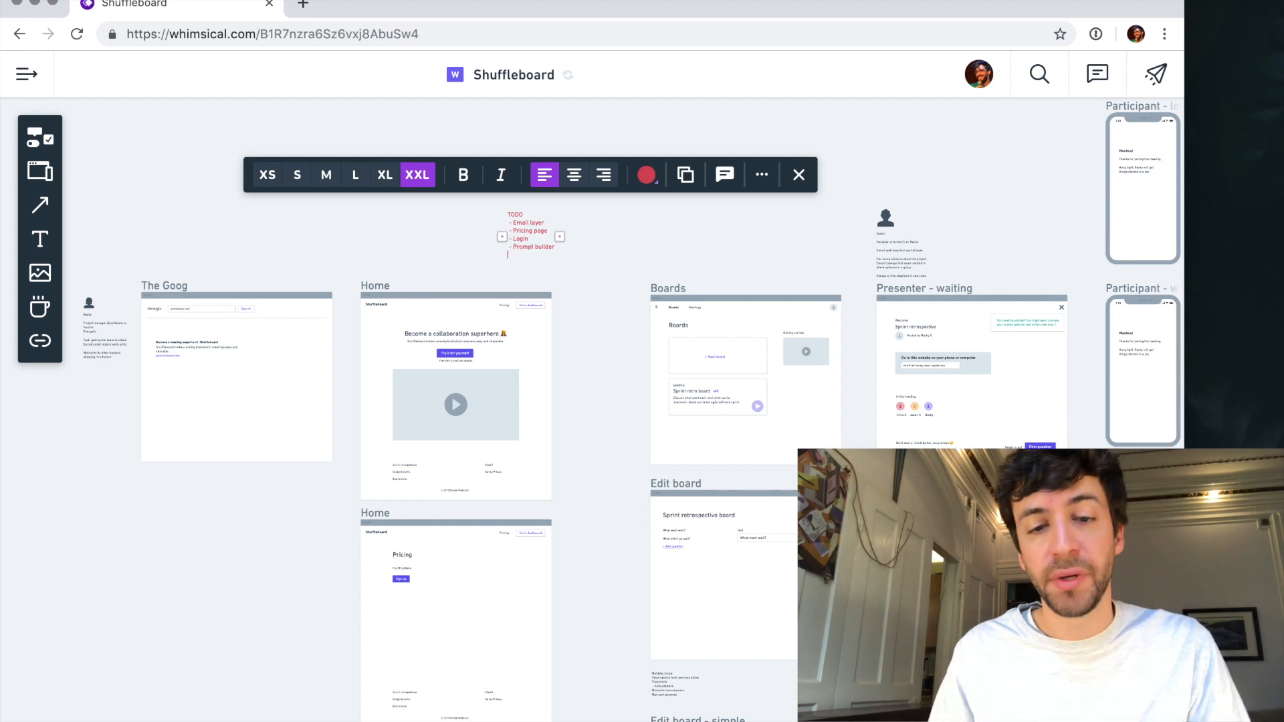
text(Homepage copy)
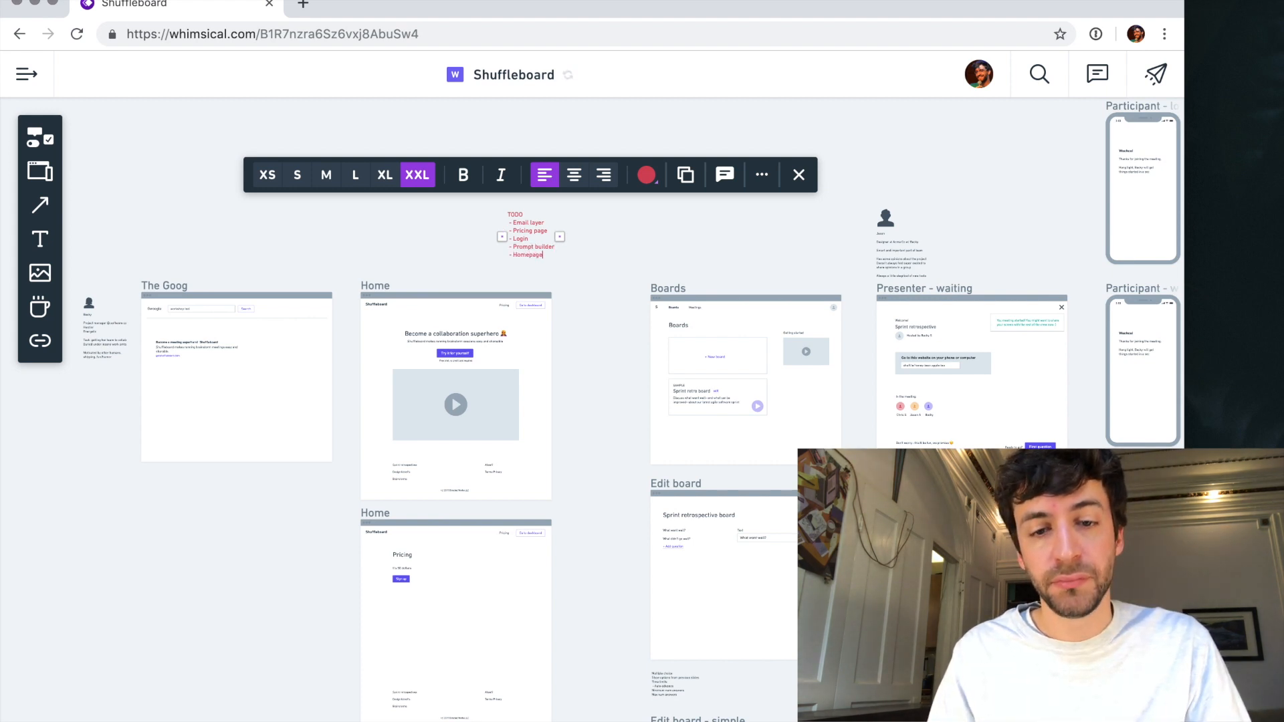
click(603, 267)
drag(540, 258, 516, 234)
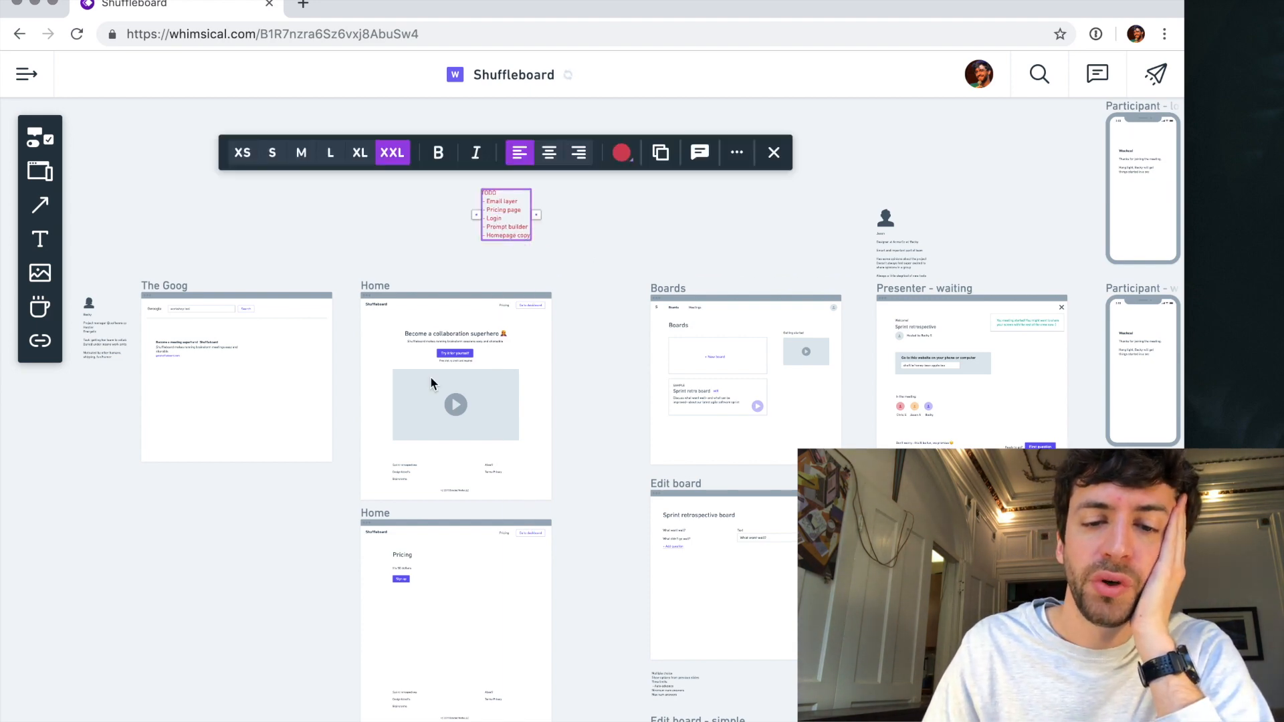
- Examine the Home page's heading, video area and footer links, and compare them with the Boards and The Goog wireframes
scroll(430, 376, up, 5)
scroll(431, 379, up, 3)
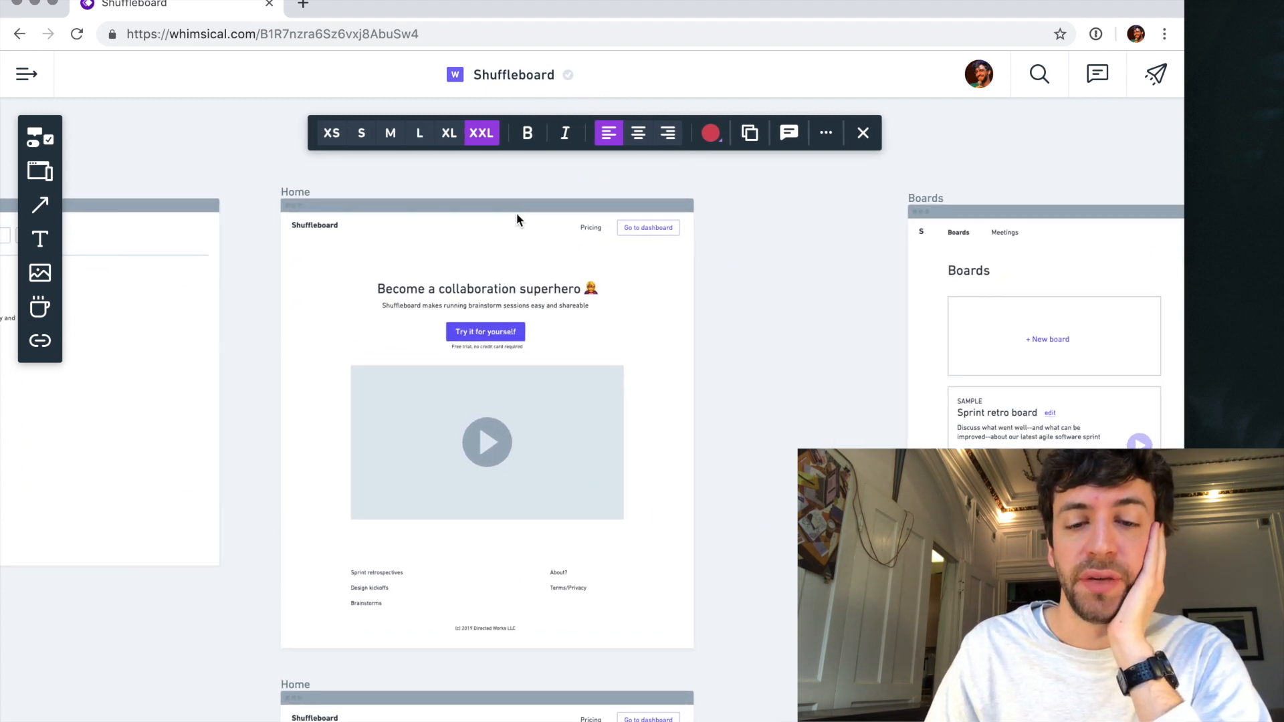
scroll(516, 213, up, 2)
click(521, 456)
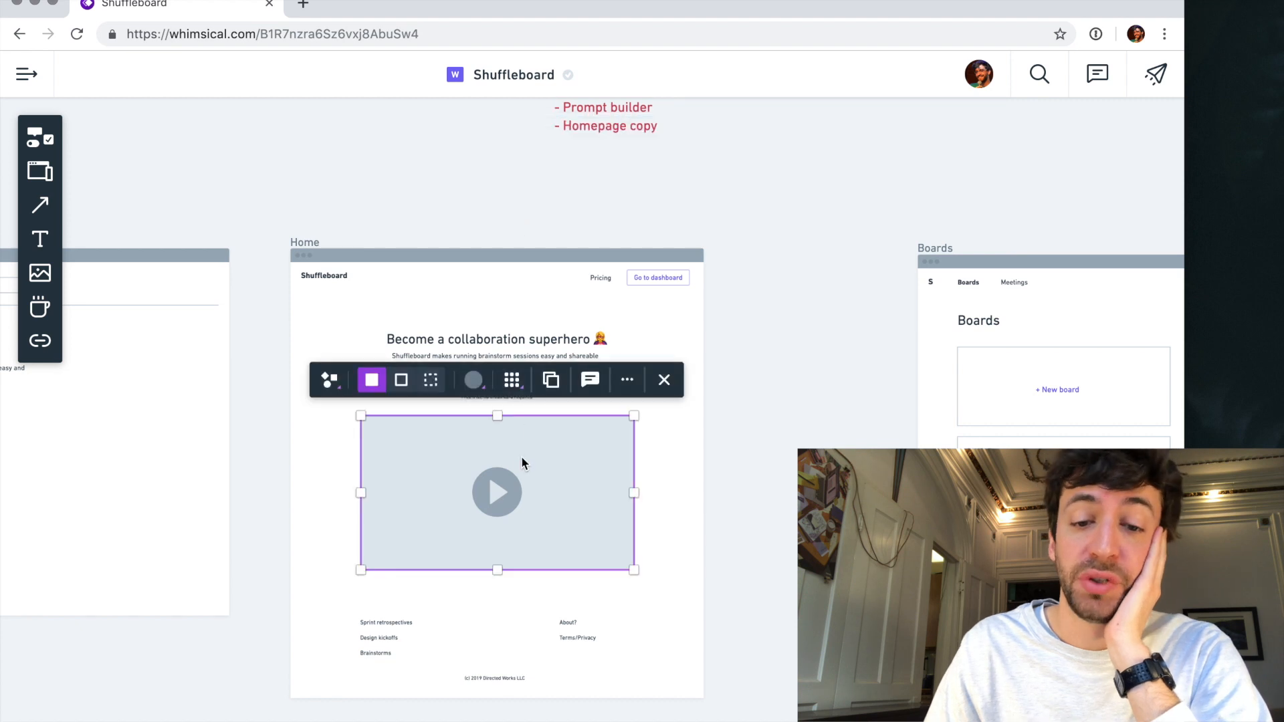
click(747, 392)
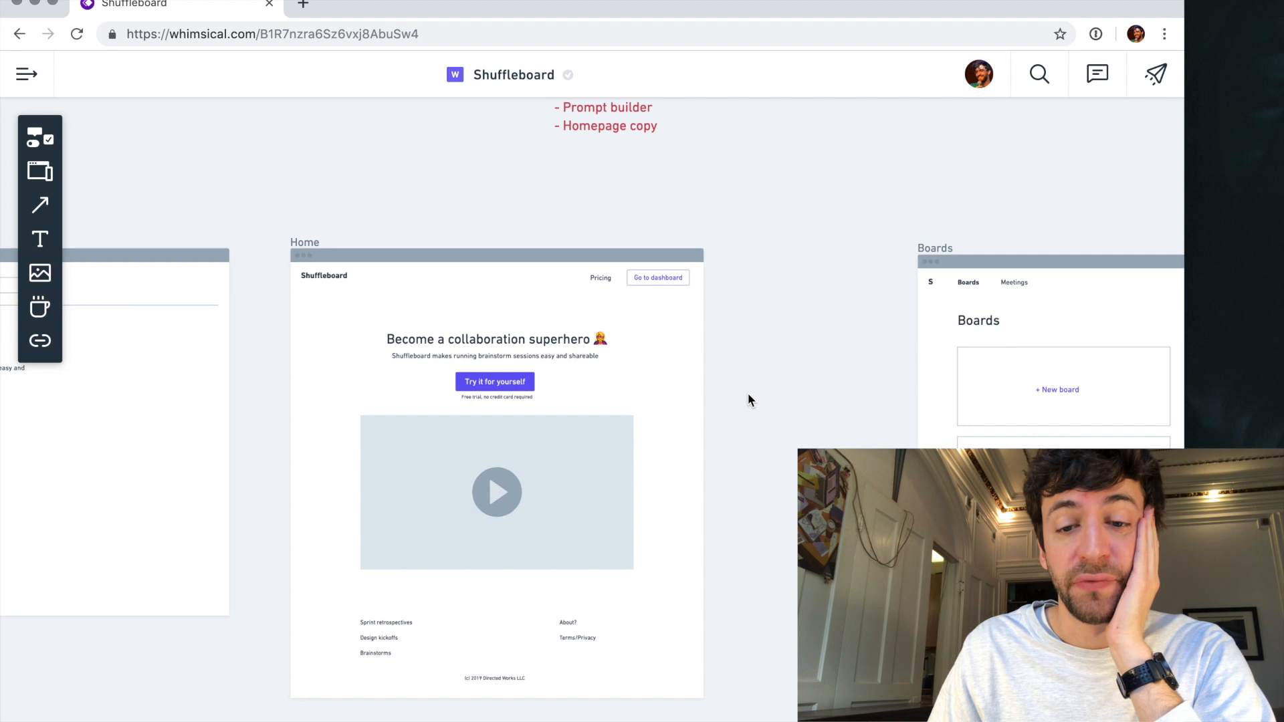
scroll(747, 394, down, 5)
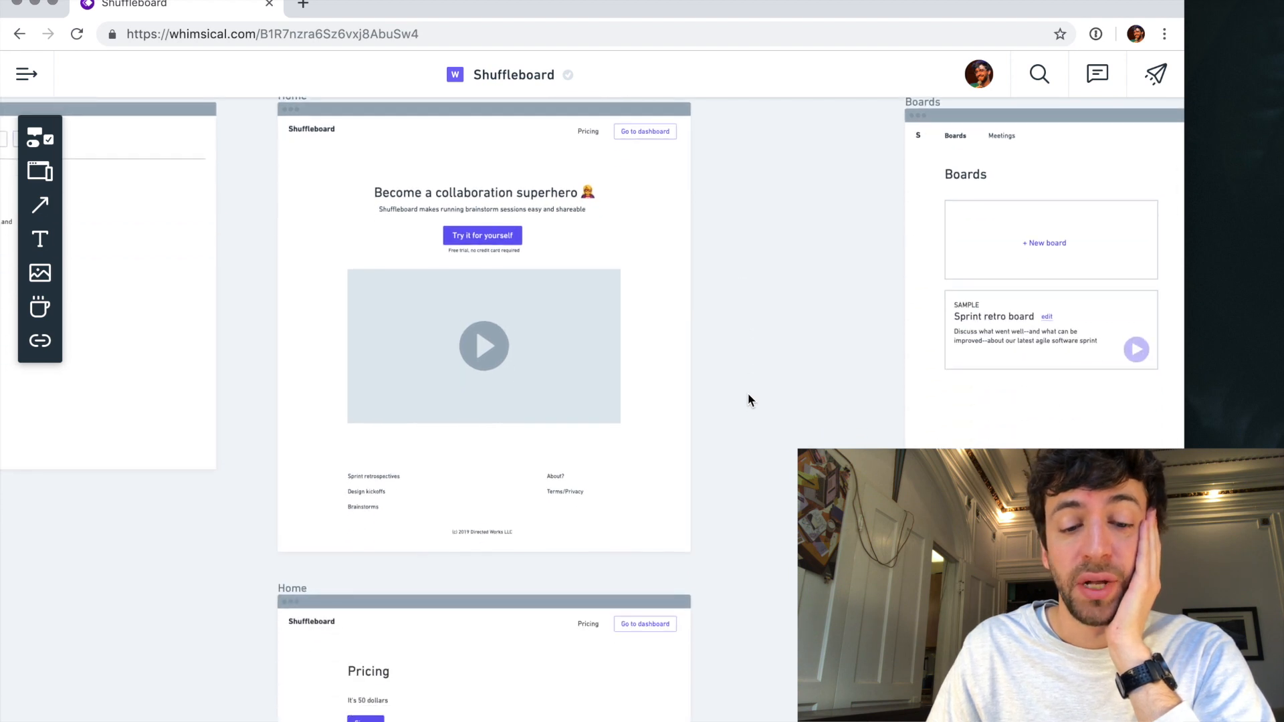
scroll(748, 396, up, 3)
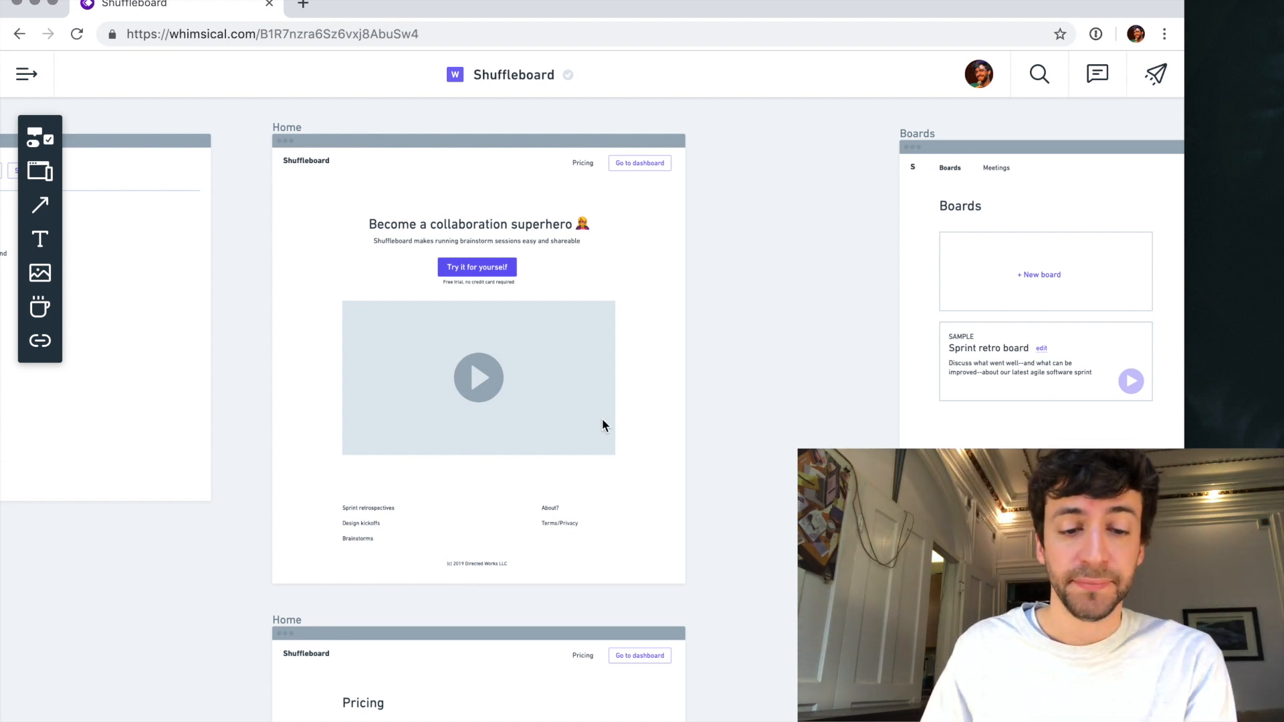
scroll(602, 419, down, 6)
scroll(601, 418, right, 9)
scroll(602, 419, up, 7)
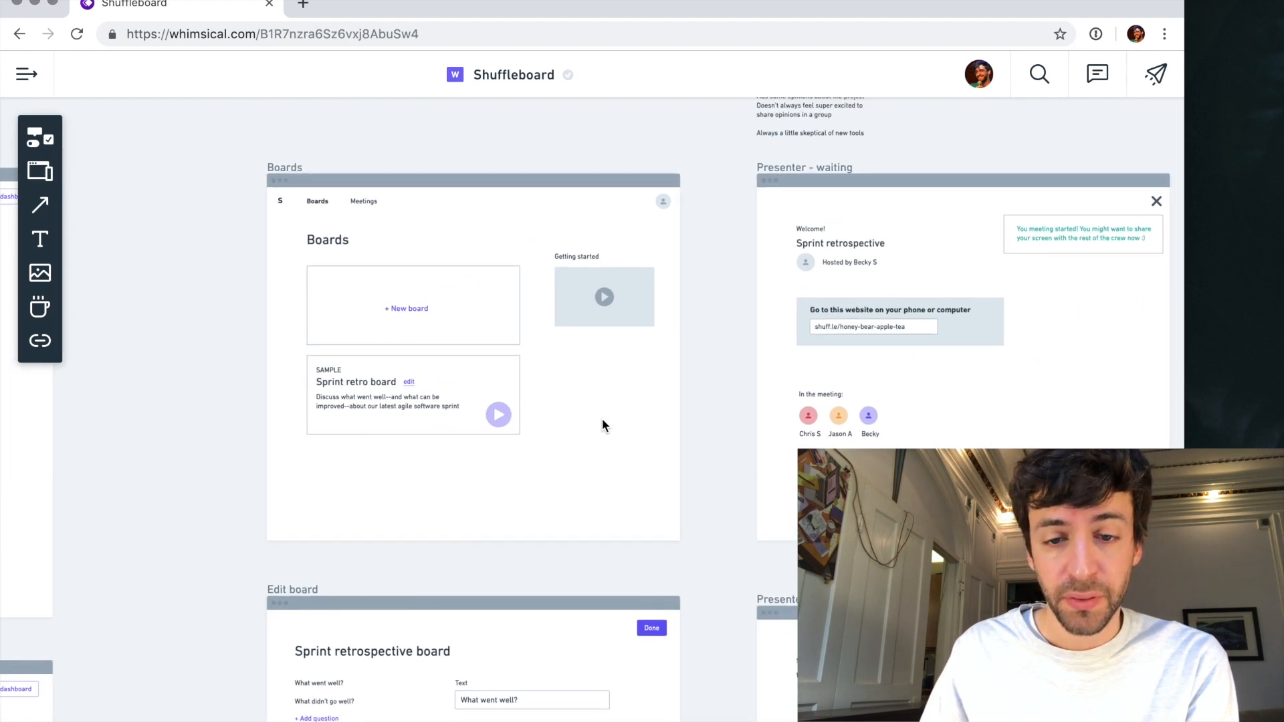
scroll(602, 421, left, 10)
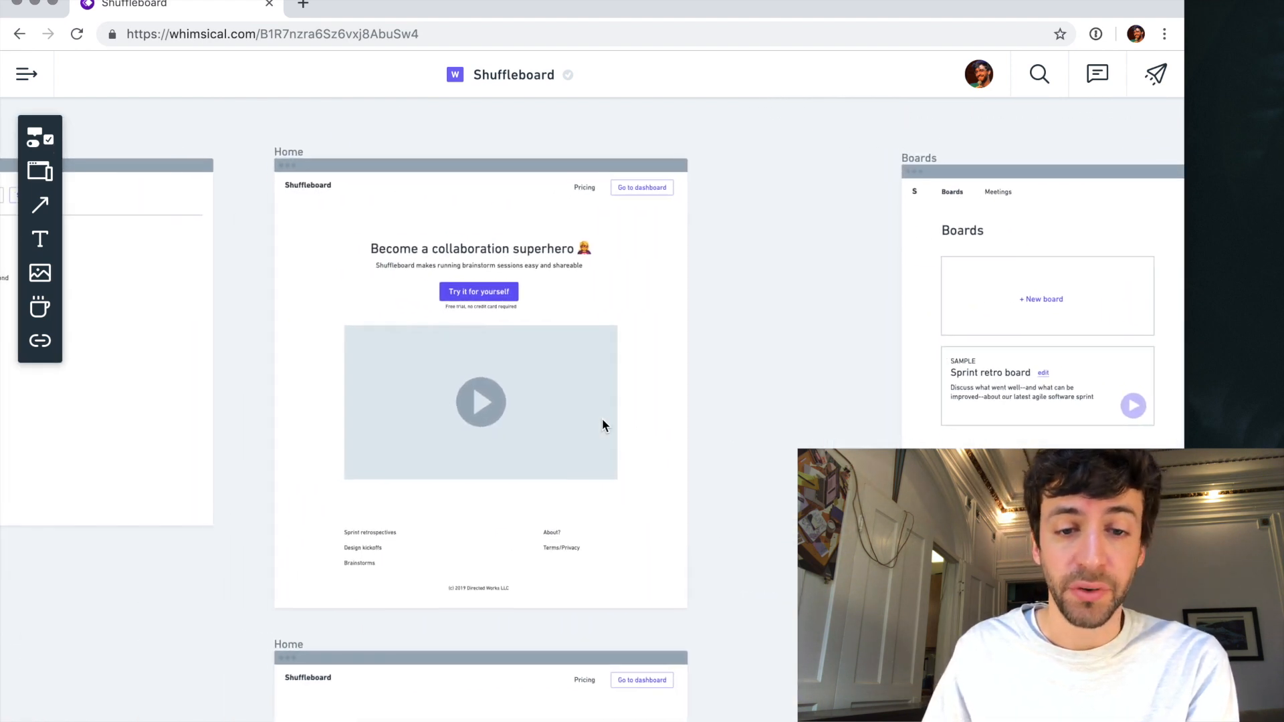
scroll(602, 419, left, 6)
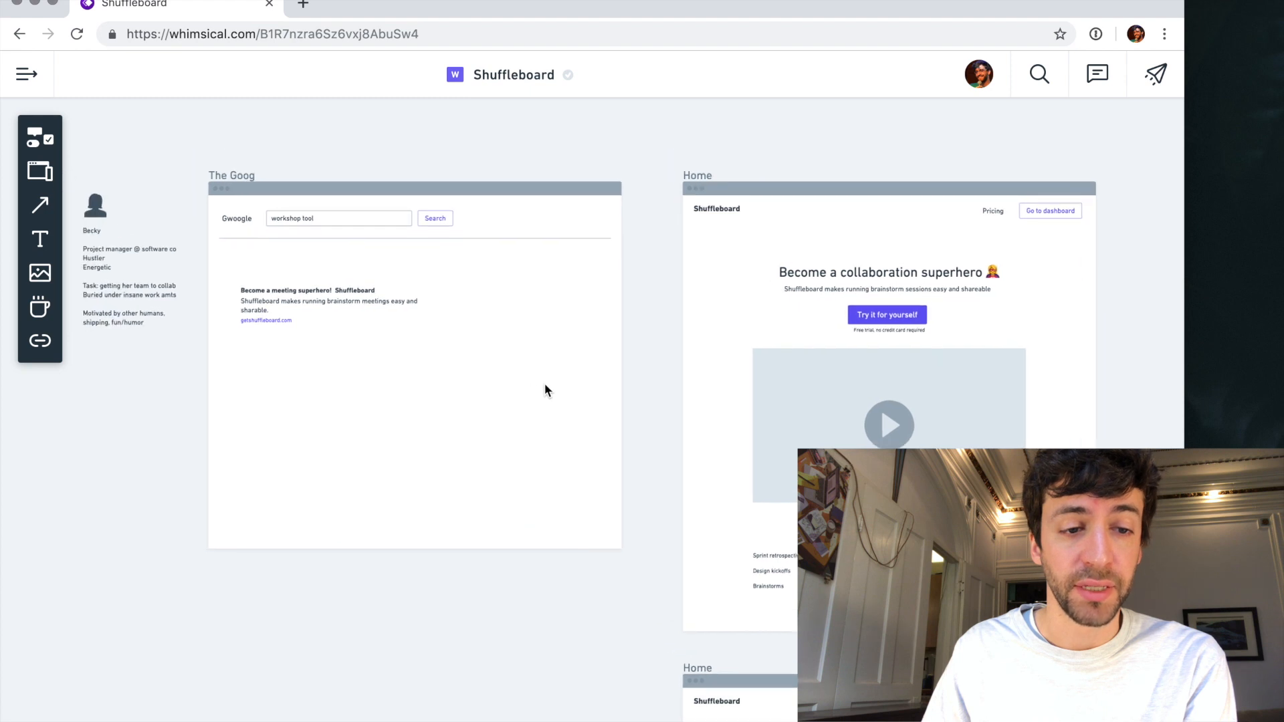
scroll(544, 382, left, 2)
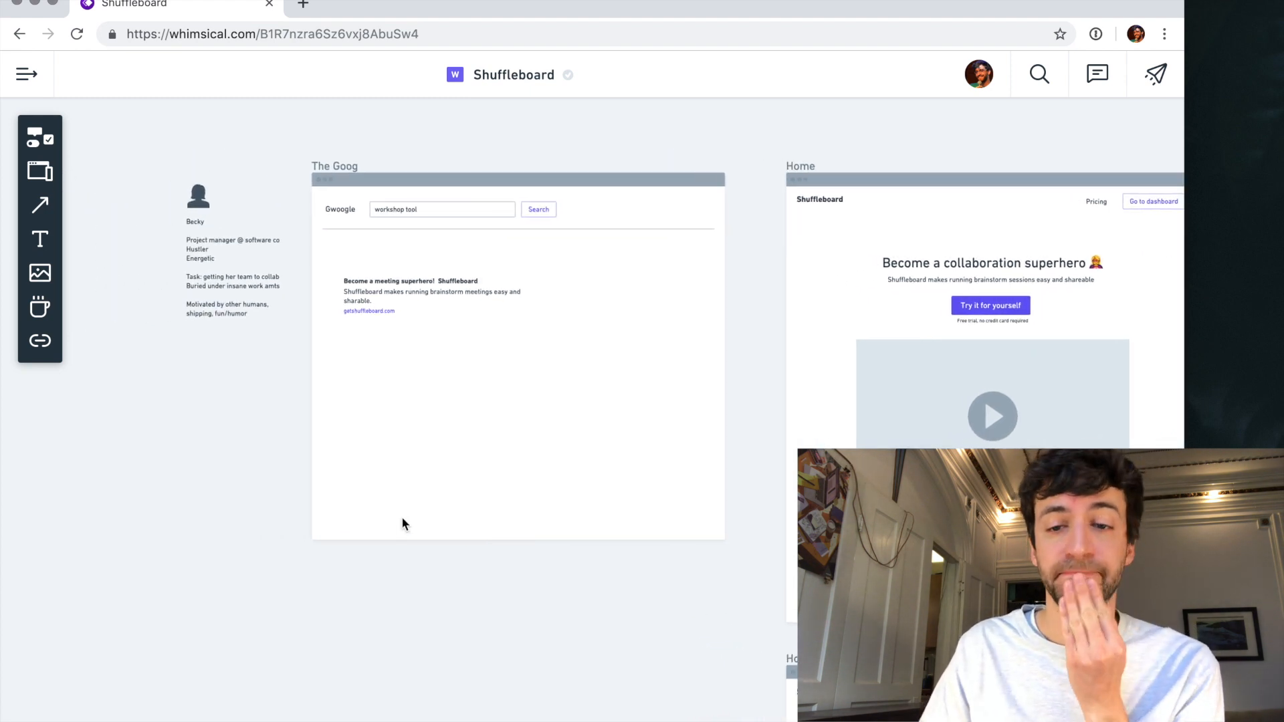
- Move the TODO note left so it lines up above the left edge of the upper Home wireframe
scroll(401, 521, up, 4)
scroll(399, 529, right, 7)
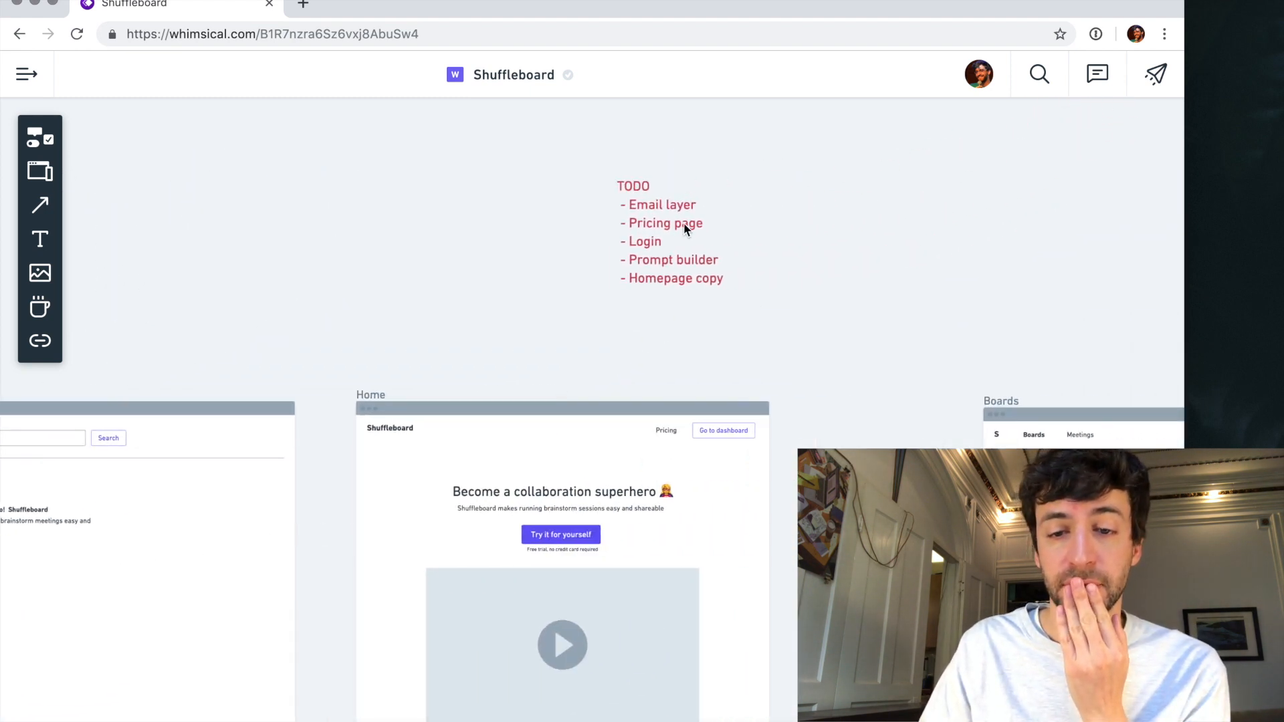
drag(683, 222, 421, 237)
- Check the Pricing, Edit board, Presenter and Participant wireframes for remaining work, ending at the participant login phone
scroll(415, 234, down, 2)
scroll(408, 228, down, 5)
scroll(428, 270, down, 5)
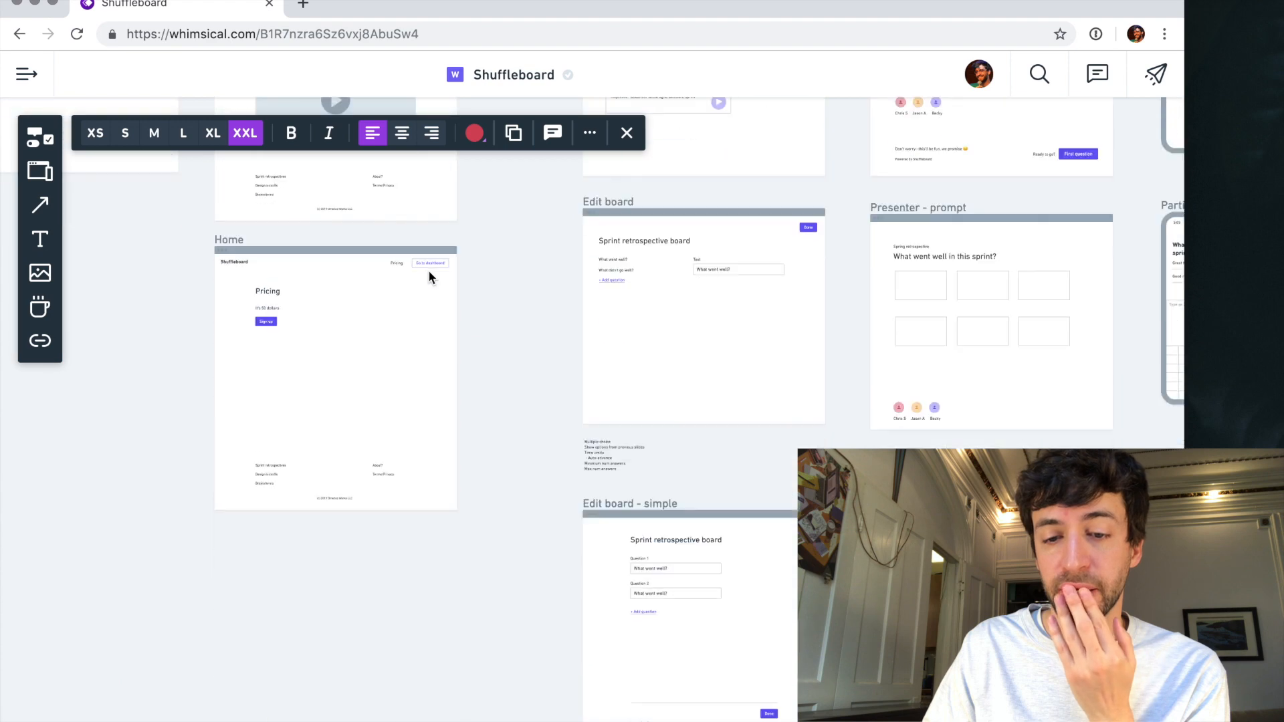
scroll(428, 270, right, 8)
scroll(428, 270, down, 3)
scroll(428, 270, down, 4)
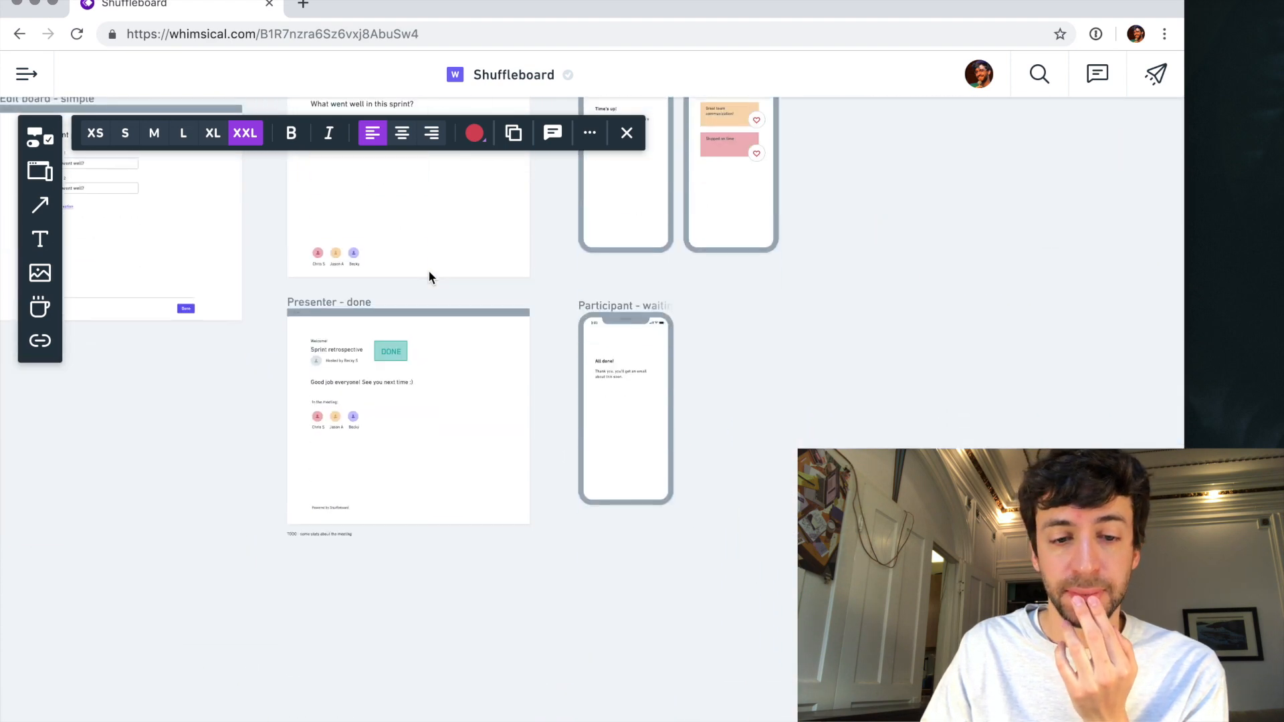
scroll(663, 250, up, 10)
scroll(664, 250, right, 2)
scroll(663, 250, up, 3)
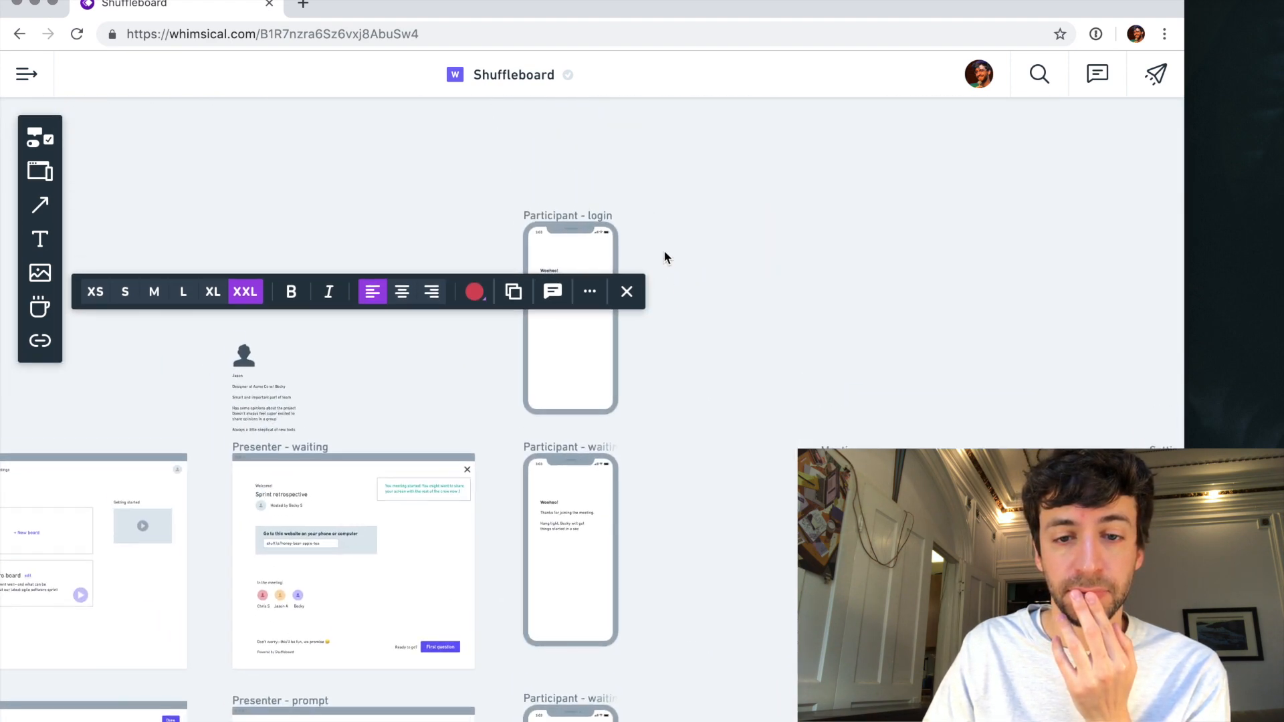
- Replace the "Woohoo!" heading on the participant login phone with "TODO _ LOGIN!"
scroll(663, 250, up, 5)
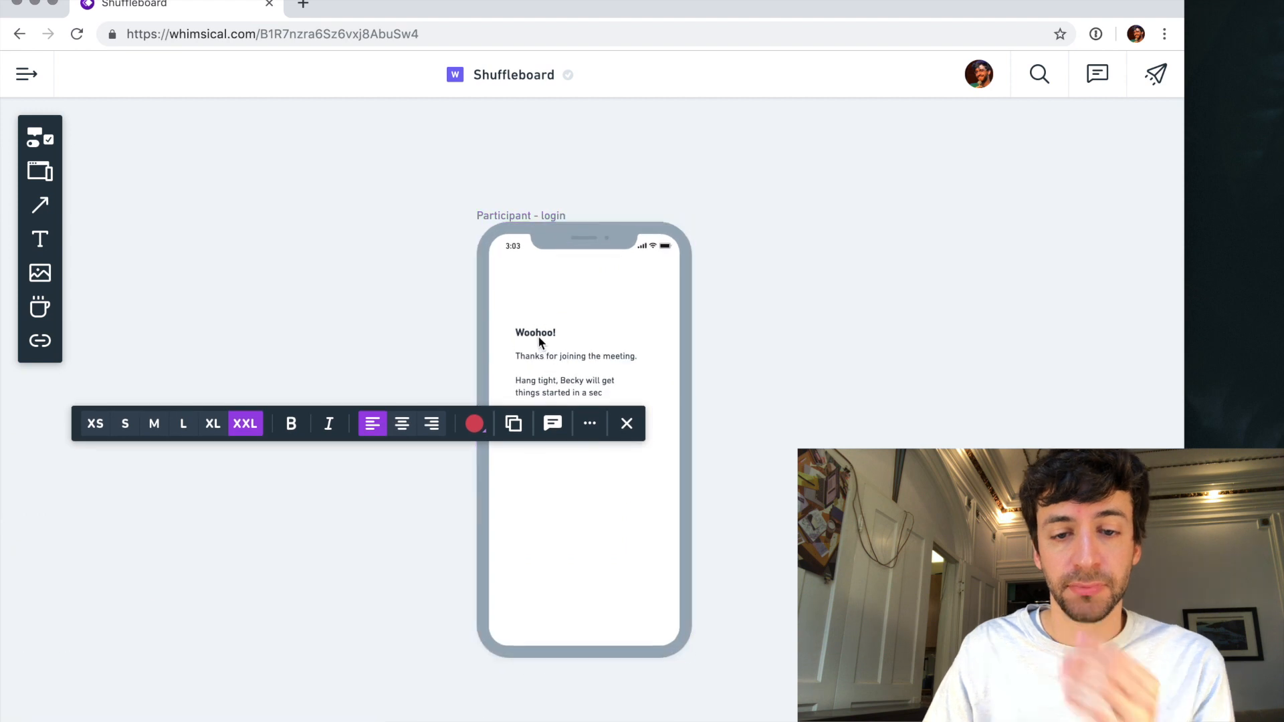
click(538, 333)
double_click(538, 333)
text(TODO_LOGIN!)
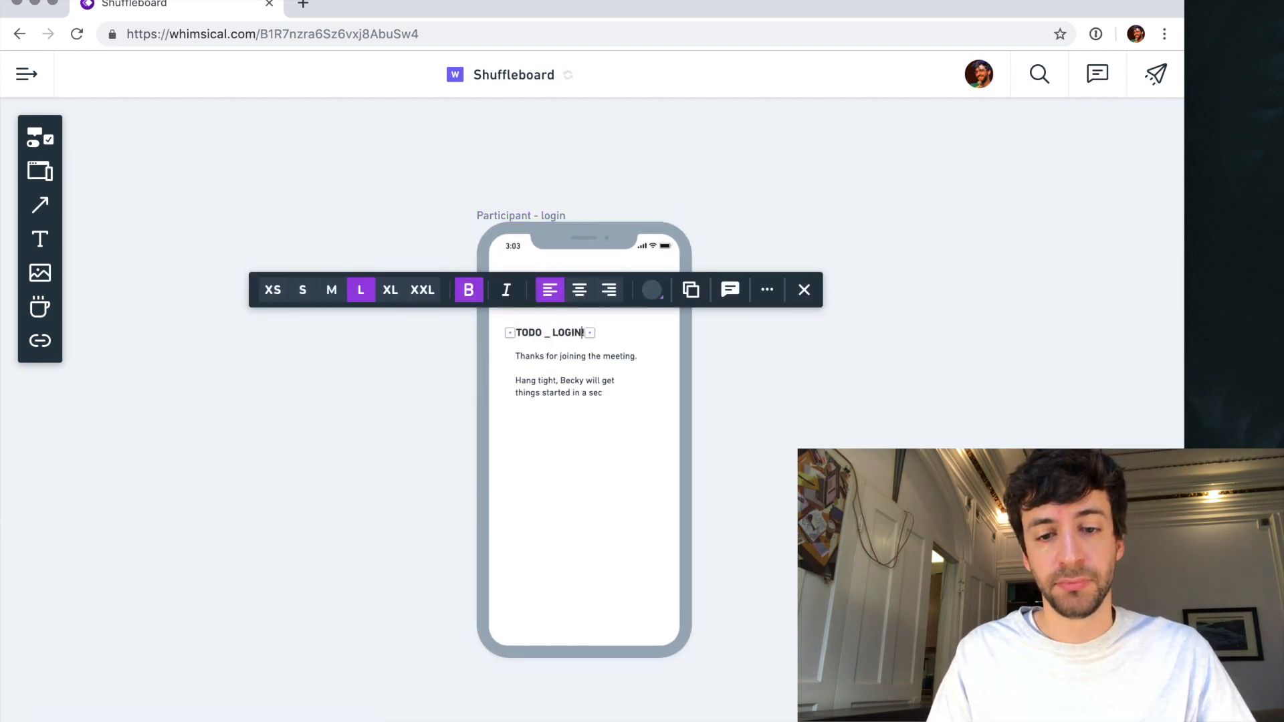
click(569, 391)
click(773, 385)
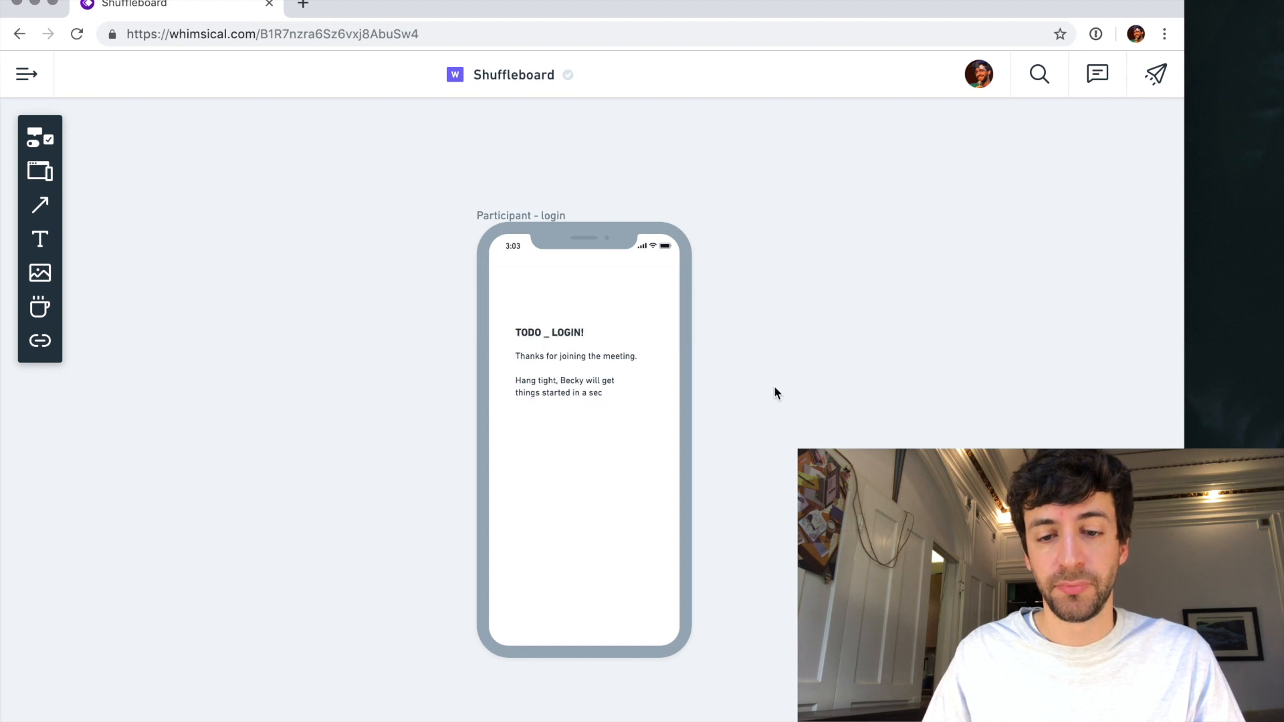
- Examine the Meetings list and the meeting detail wireframe for remaining work
scroll(773, 385, down, 10)
scroll(773, 385, right, 8)
scroll(773, 385, down, 5)
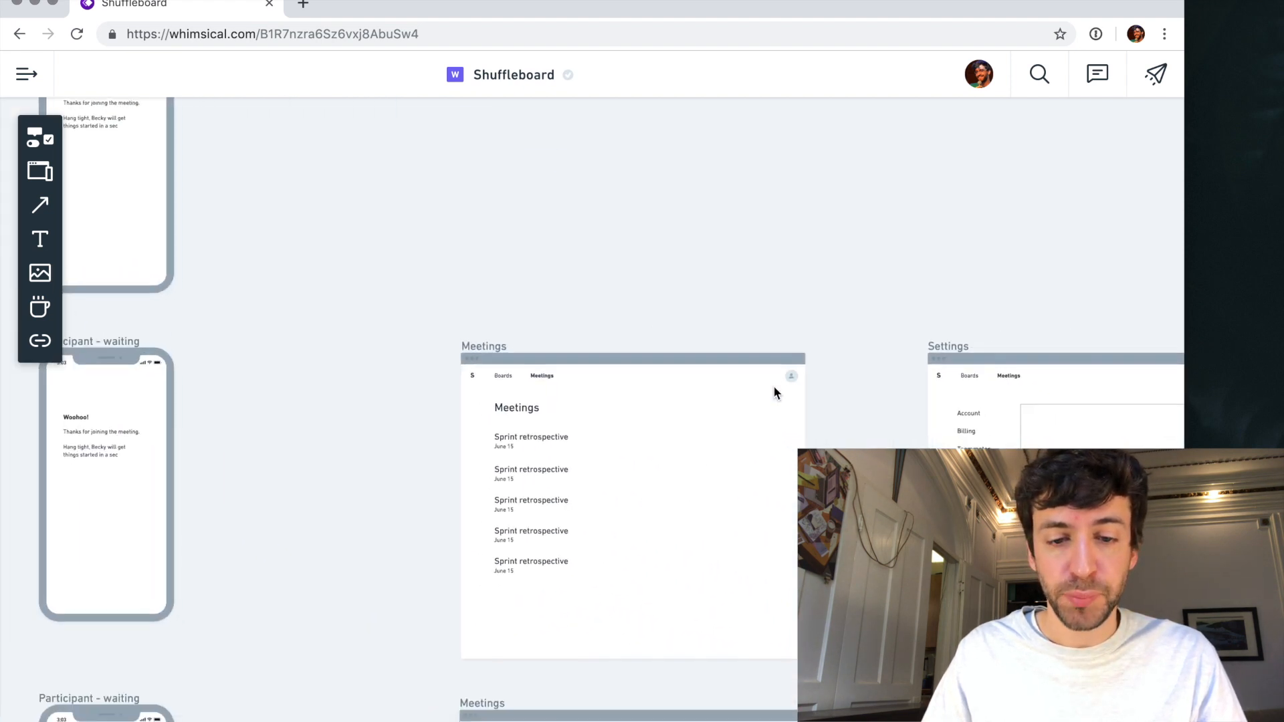
scroll(772, 385, down, 3)
scroll(773, 385, right, 2)
scroll(622, 356, up, 5)
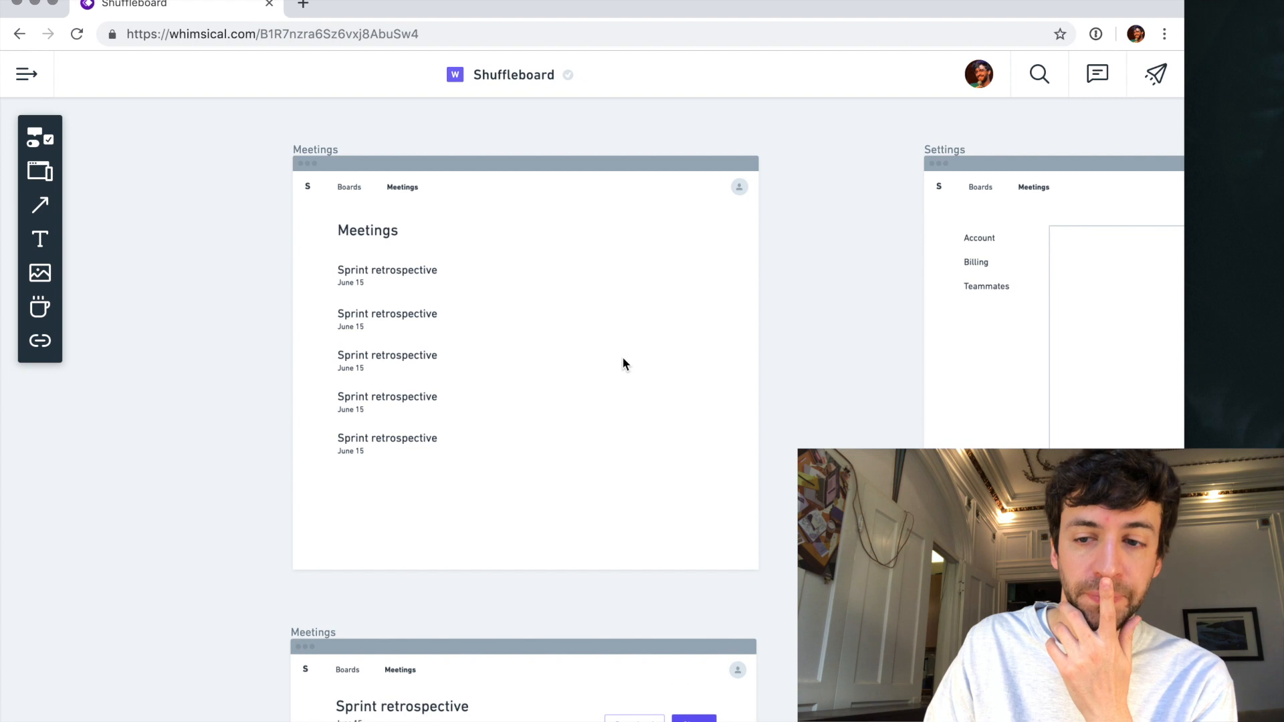
scroll(622, 363, down, 5)
scroll(622, 363, down, 2)
scroll(623, 363, left, 1)
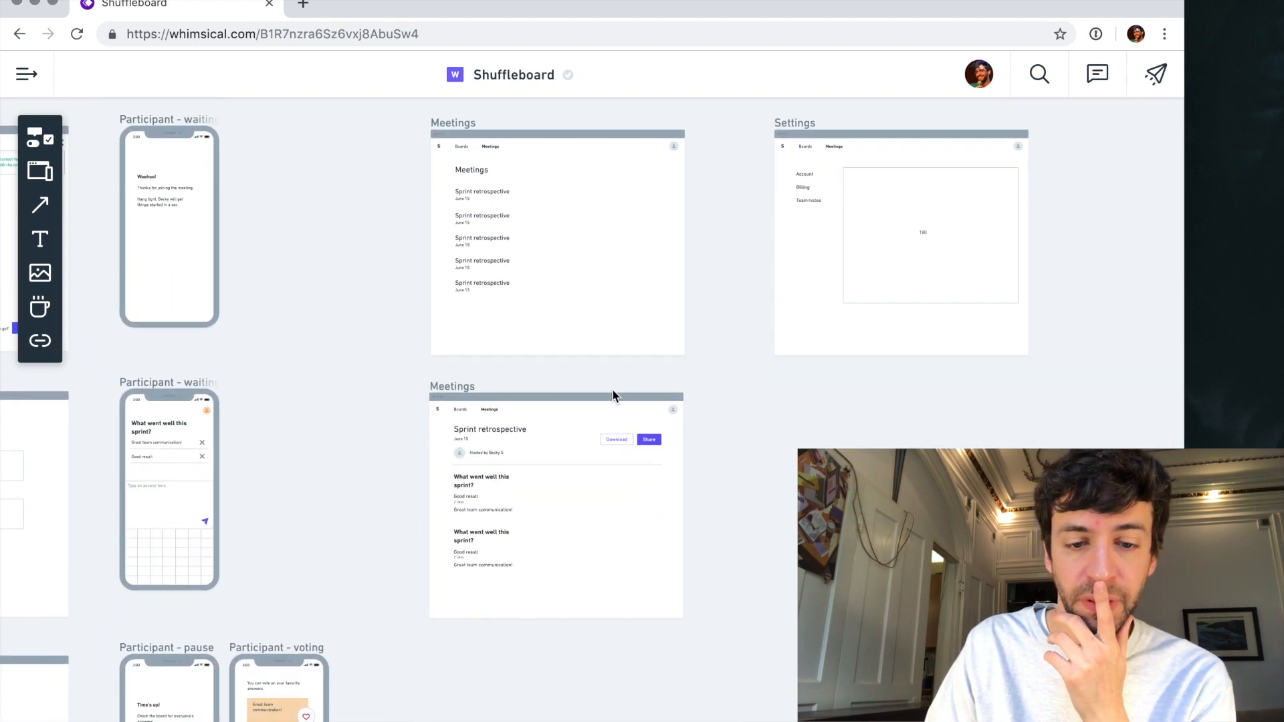
- Widen both question headings in the lower Meetings wireframe so each fits on a single line
scroll(495, 483, up, 5)
click(504, 473)
drag(573, 472, 632, 481)
click(515, 601)
drag(565, 603, 659, 602)
- Move the answer groups in the Sprint retrospective wireframe up, closer beneath their question headings
click(456, 655)
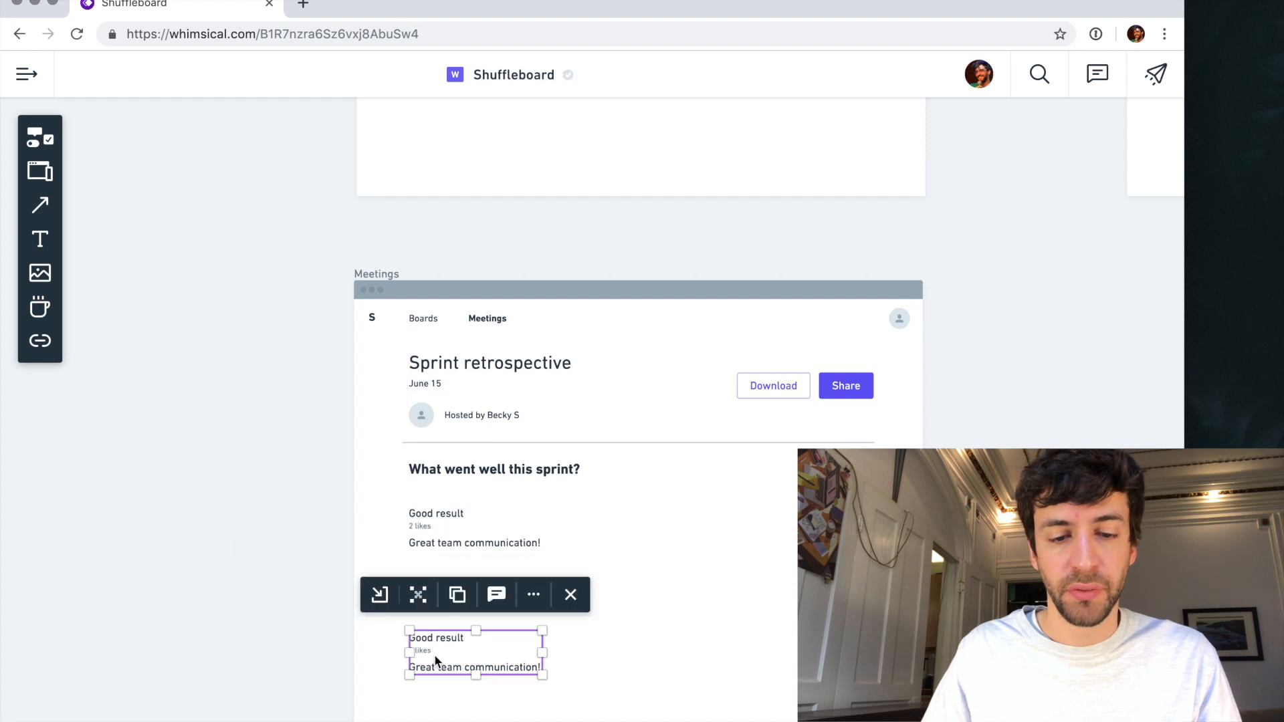
drag(434, 654, 435, 642)
drag(423, 528, 423, 507)
drag(390, 584, 450, 607)
click(500, 720)
scroll(620, 591, up, 10)
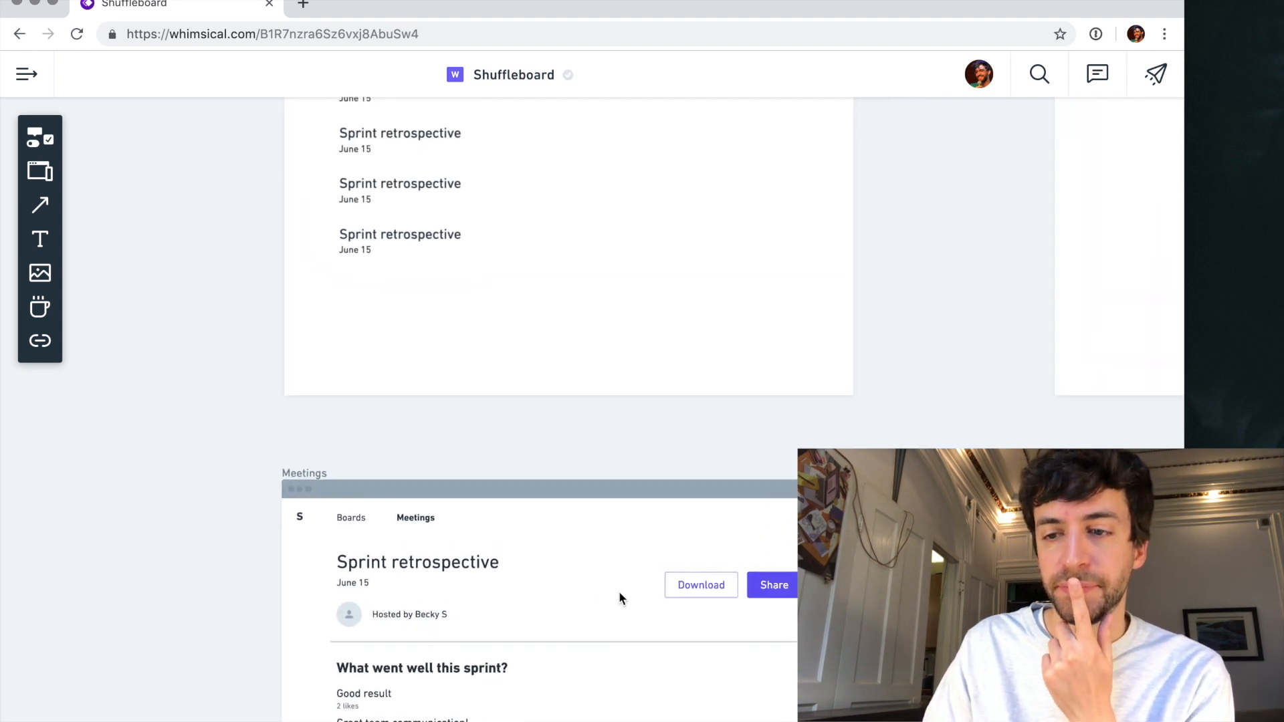
- Check the Settings wireframe's Account, Billing and Teammates sections and its placeholder area for missing content
scroll(607, 603, down, 3)
scroll(716, 457, right, 5)
scroll(717, 457, up, 2)
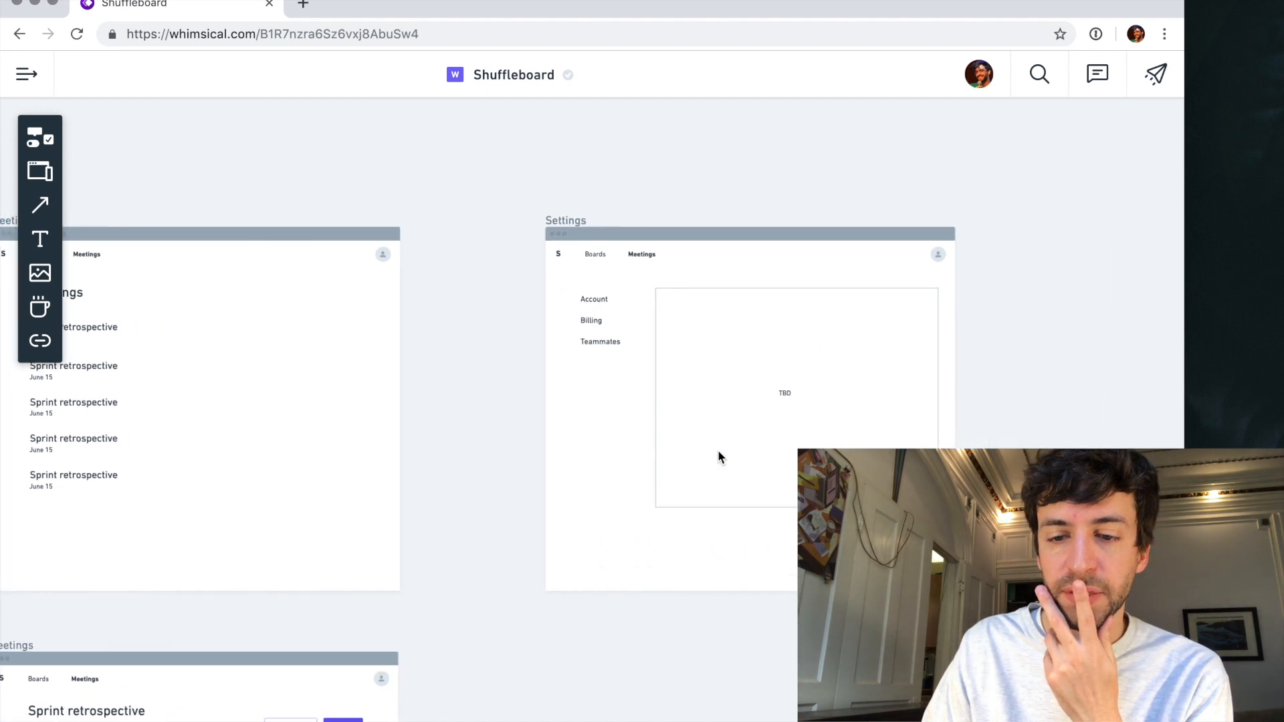
scroll(573, 292, up, 5)
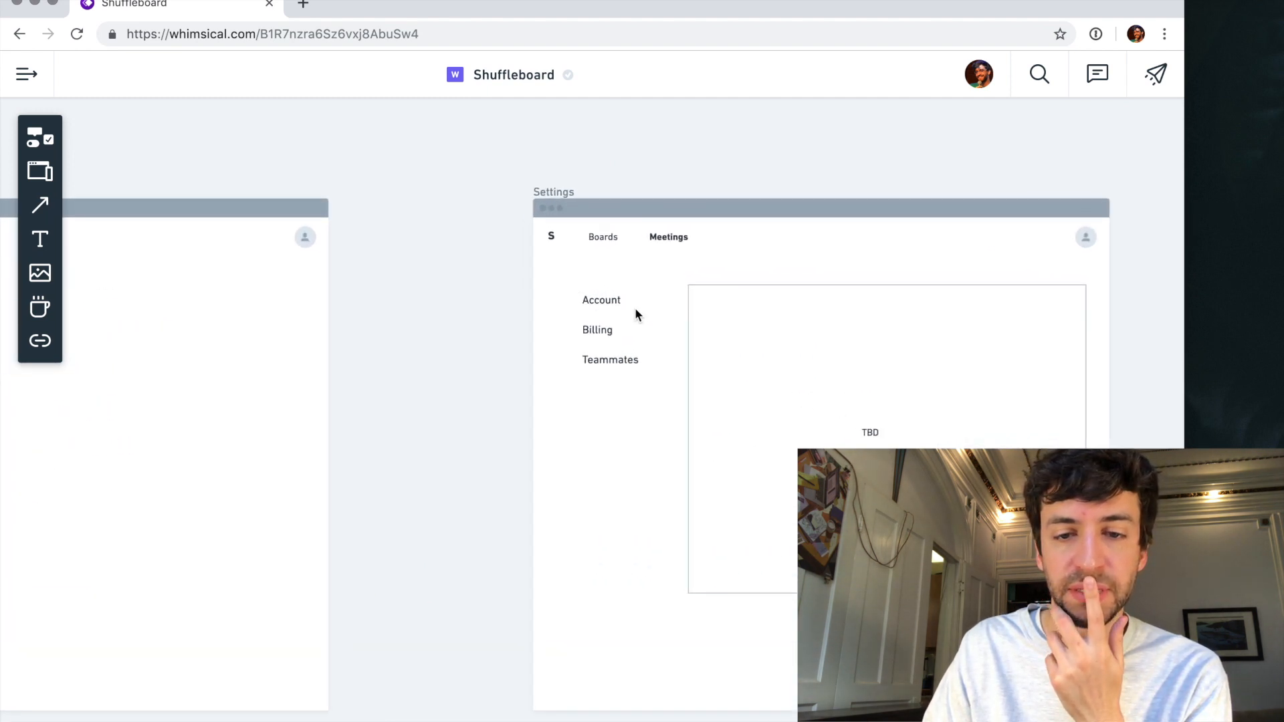
drag(606, 306, 612, 305)
click(515, 414)
scroll(515, 413, left, 3)
scroll(514, 413, down, 5)
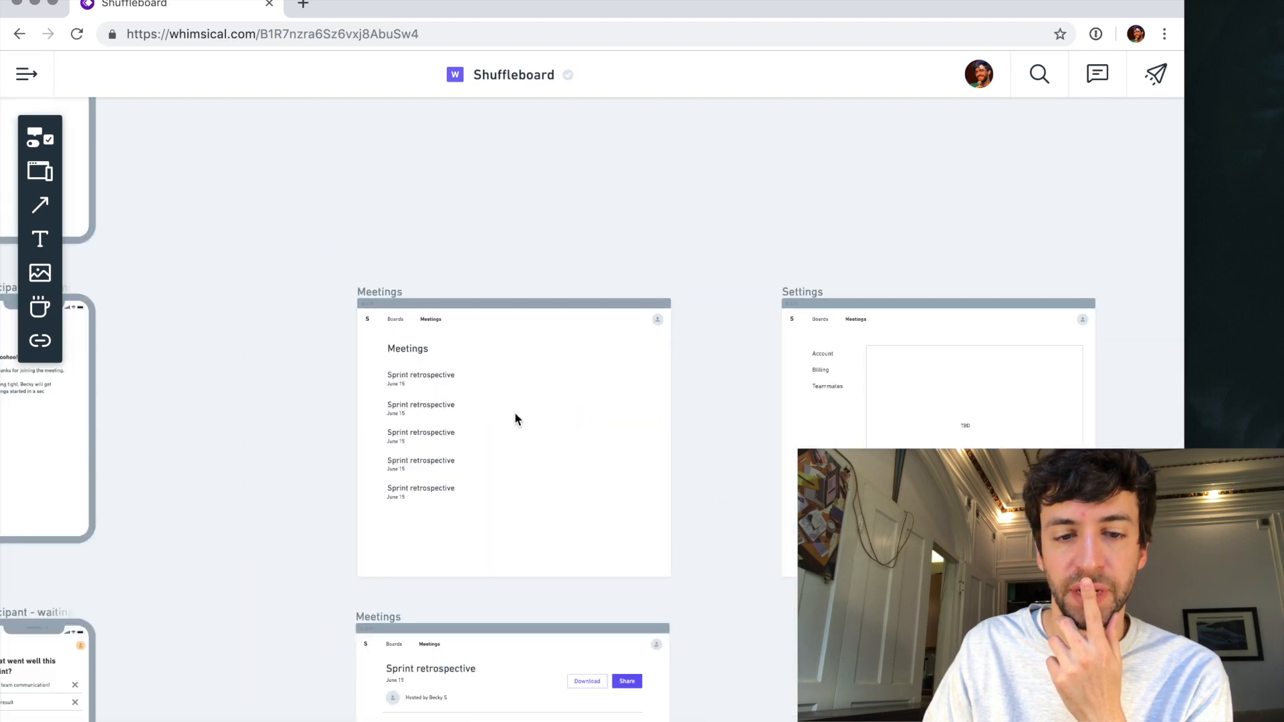
- Survey the Presenter, Boards, Edit board, The Goog, Home and Pricing wireframes for remaining gaps
scroll(514, 413, left, 10)
scroll(515, 413, left, 10)
scroll(515, 414, up, 3)
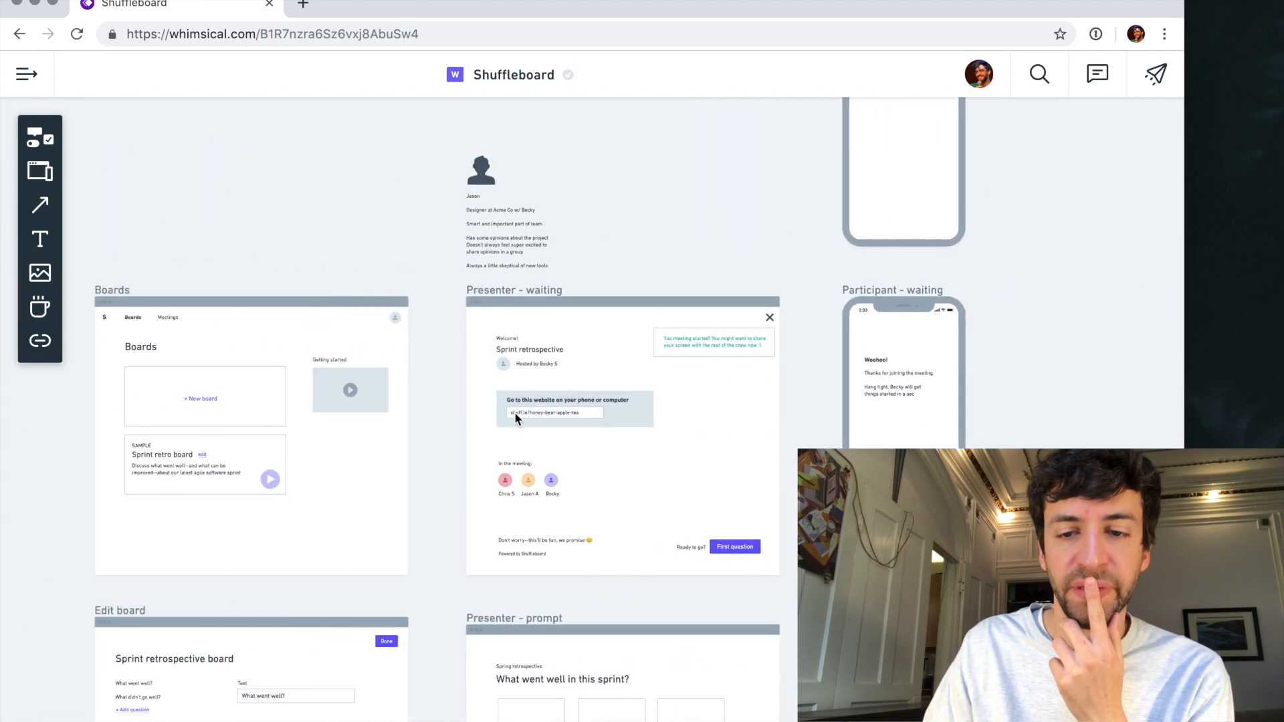
scroll(515, 413, down, 3)
scroll(515, 420, down, 2)
scroll(515, 419, down, 5)
scroll(515, 420, left, 3)
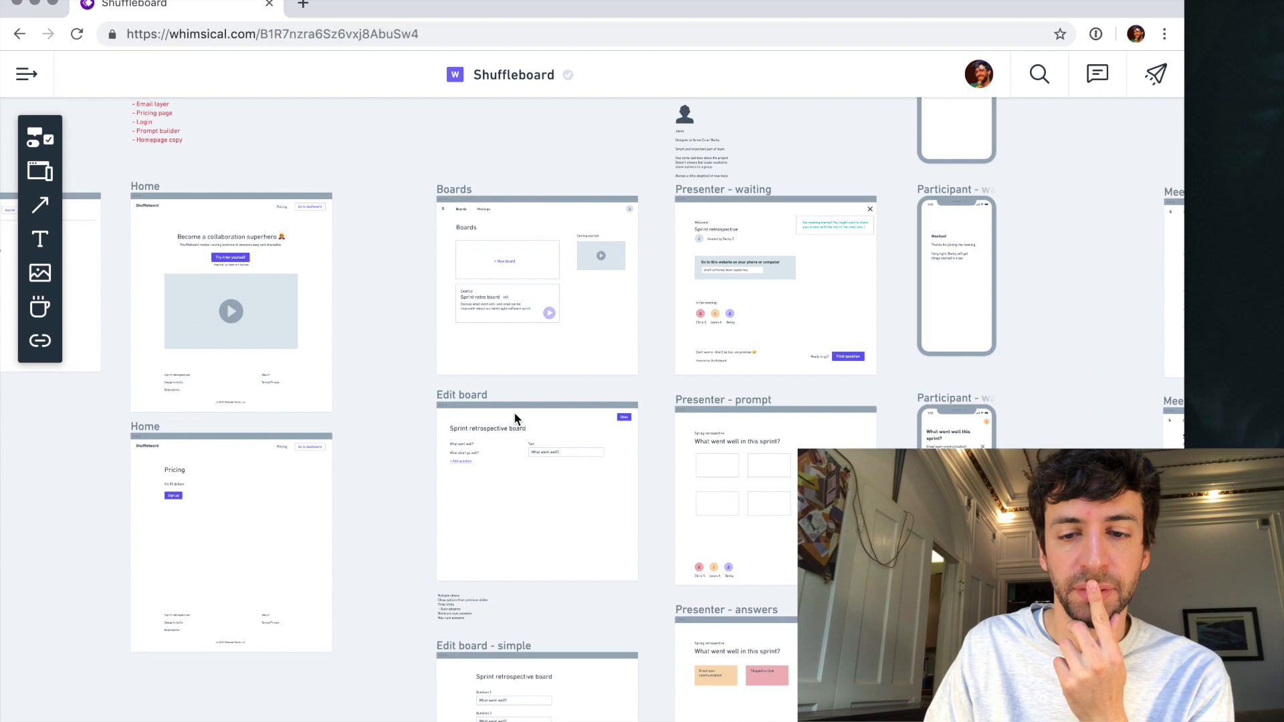
scroll(515, 420, left, 2)
scroll(514, 420, down, 2)
scroll(515, 420, left, 6)
scroll(514, 420, down, 1)
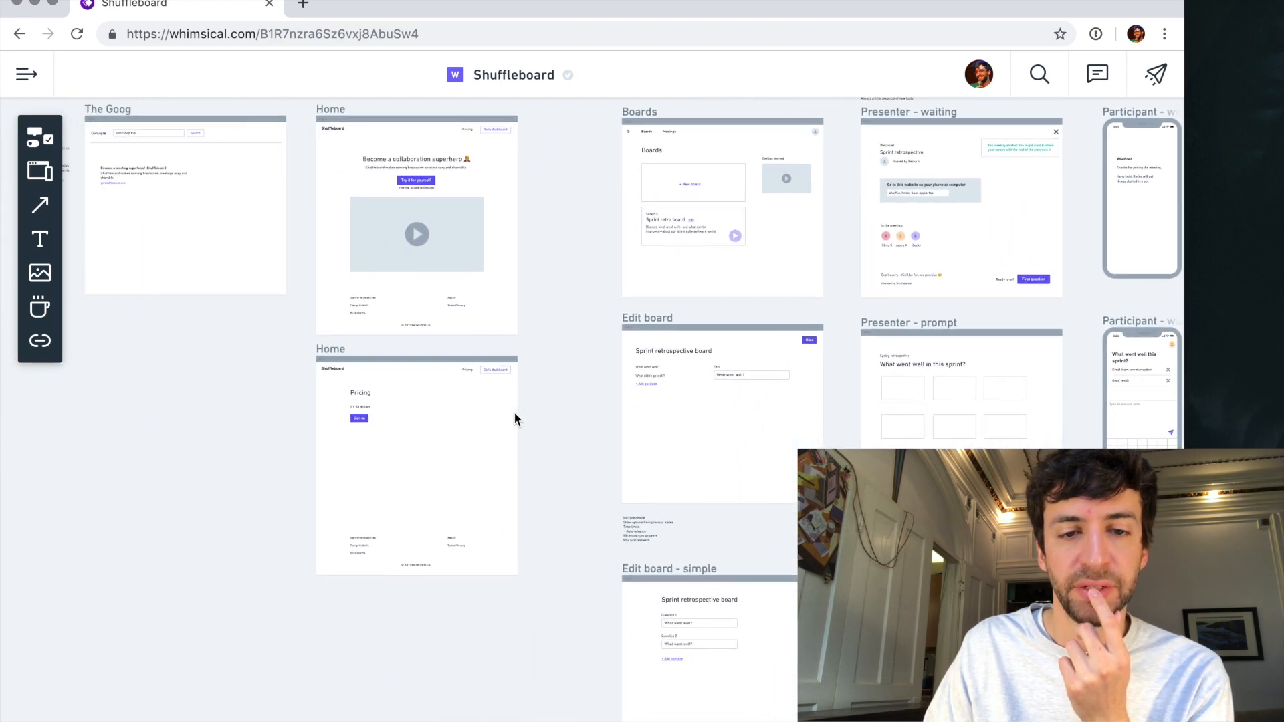
scroll(515, 420, up, 2)
scroll(514, 419, left, 3)
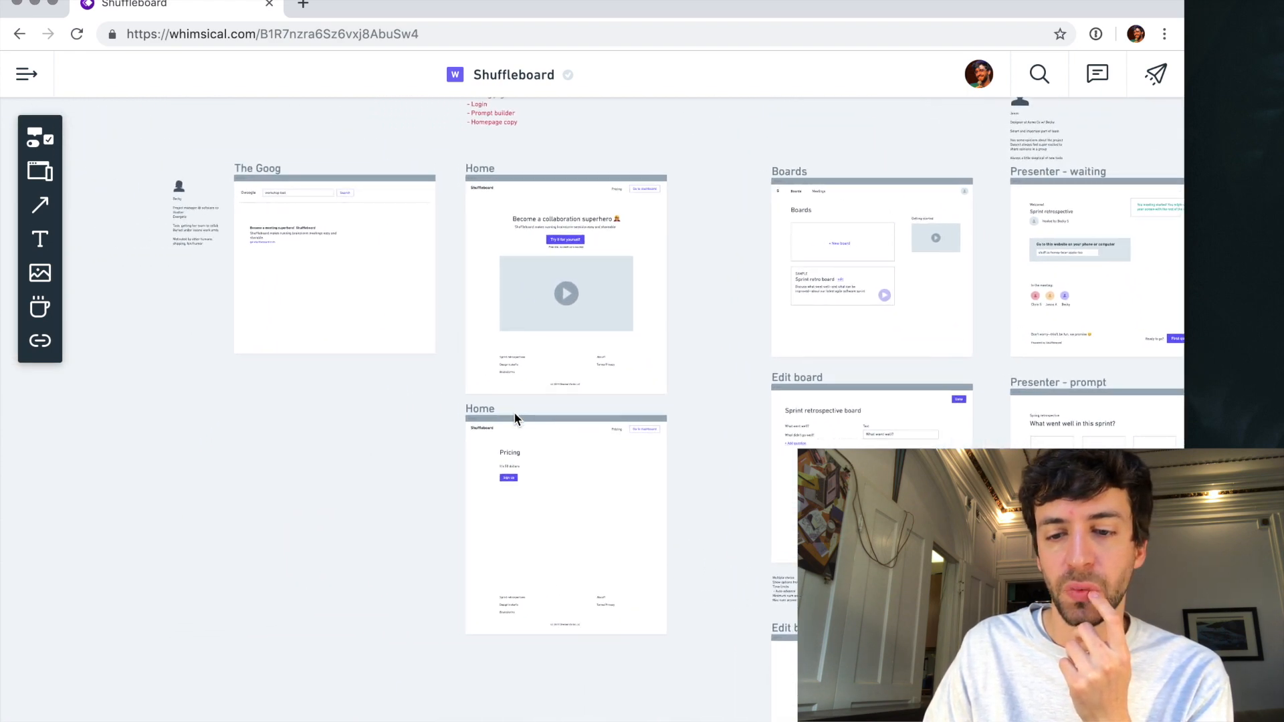
scroll(515, 419, right, 4)
scroll(515, 419, up, 1)
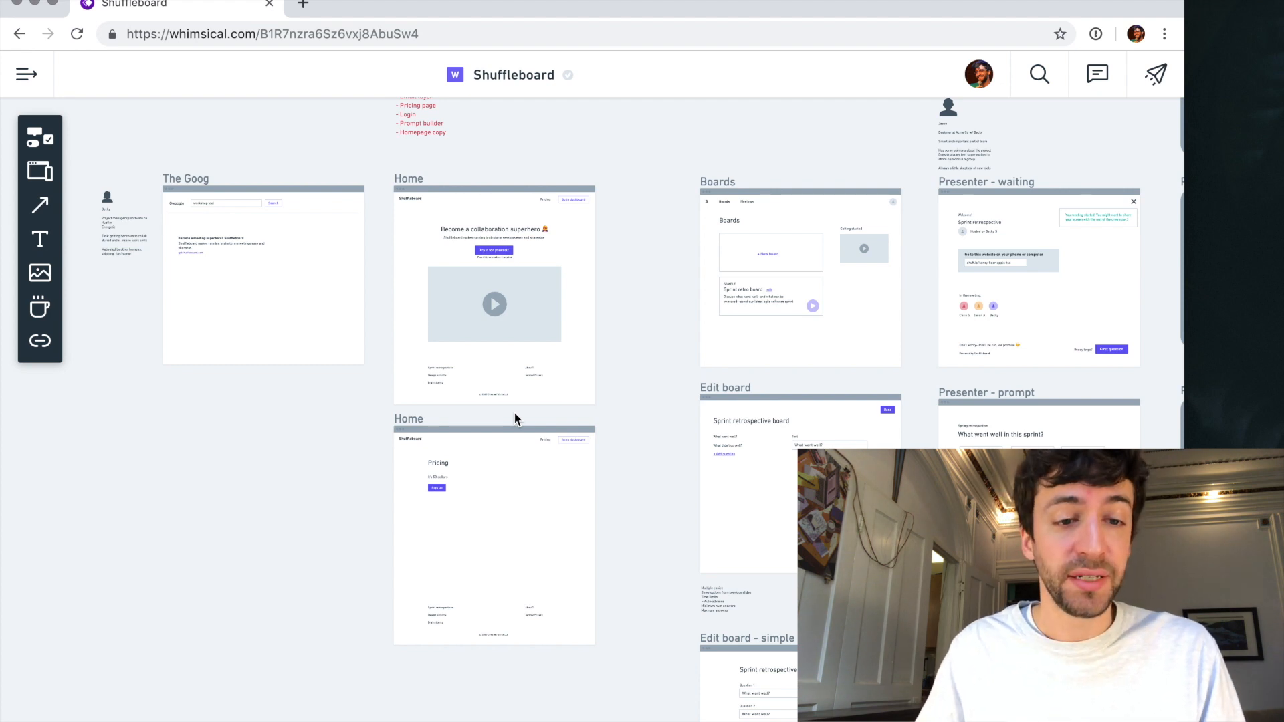
scroll(527, 320, up, 5)
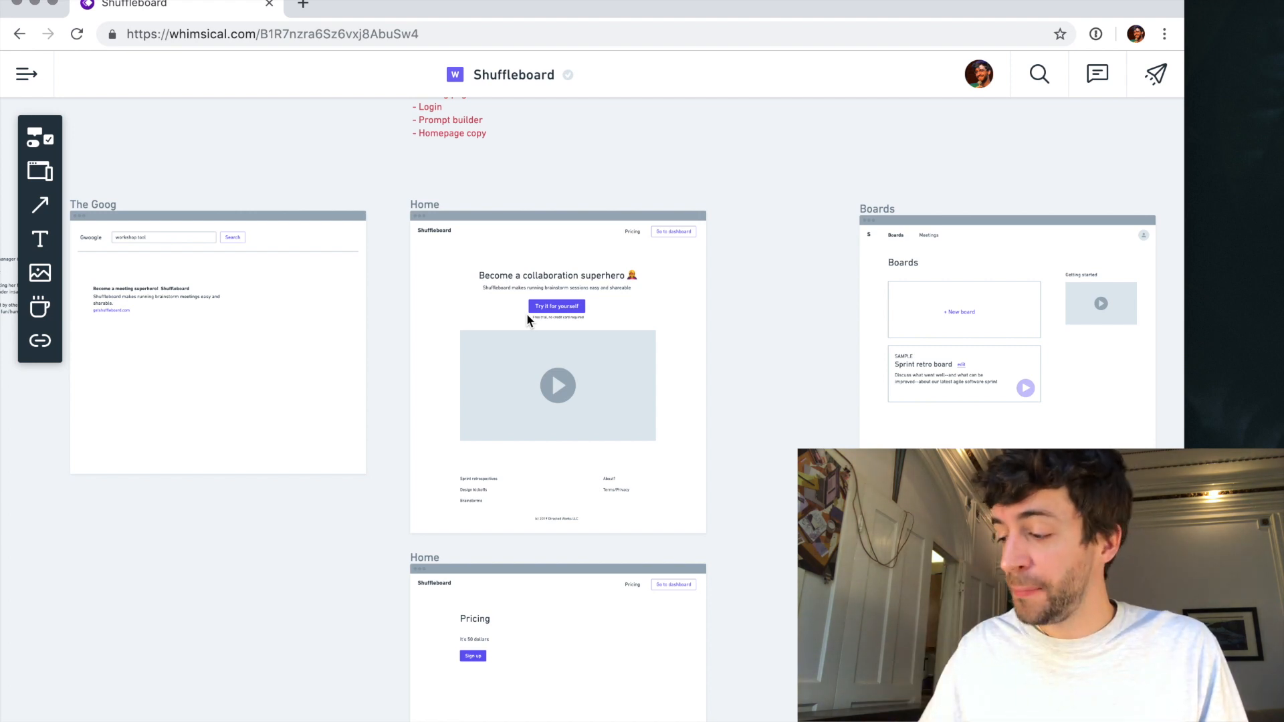
scroll(532, 547, down, 3)
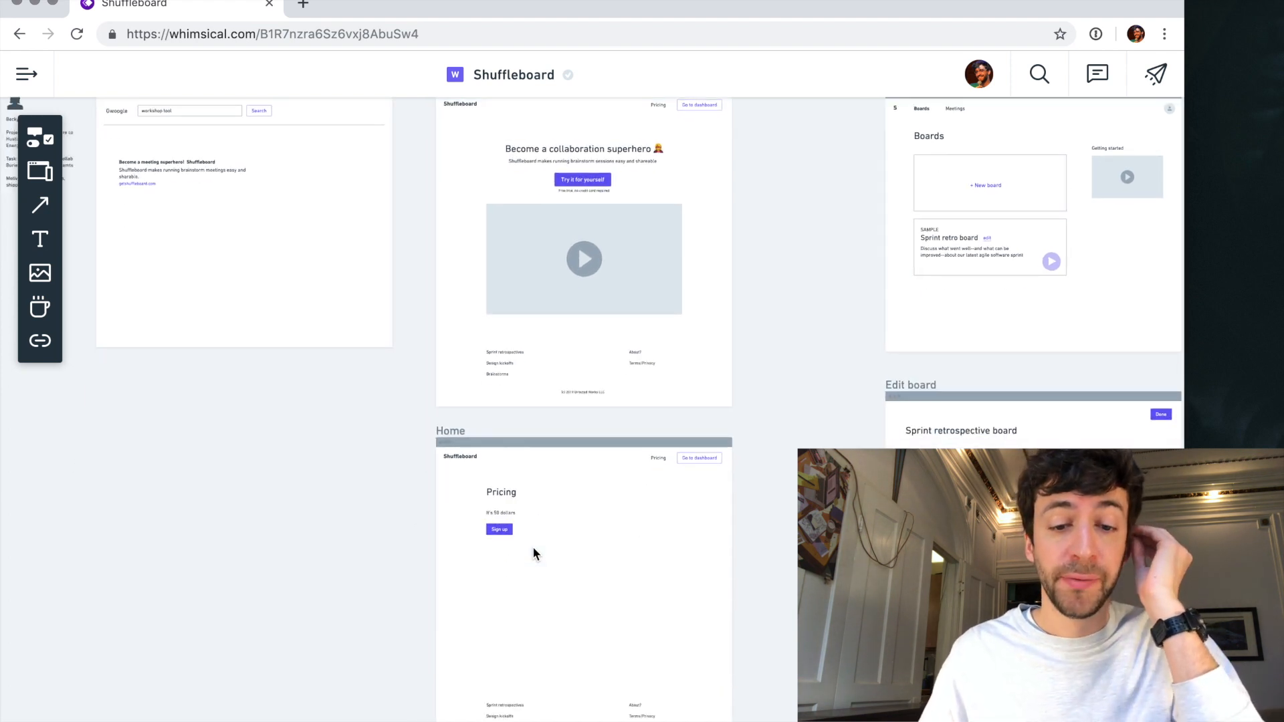
scroll(565, 405, up, 4)
scroll(569, 399, left, 5)
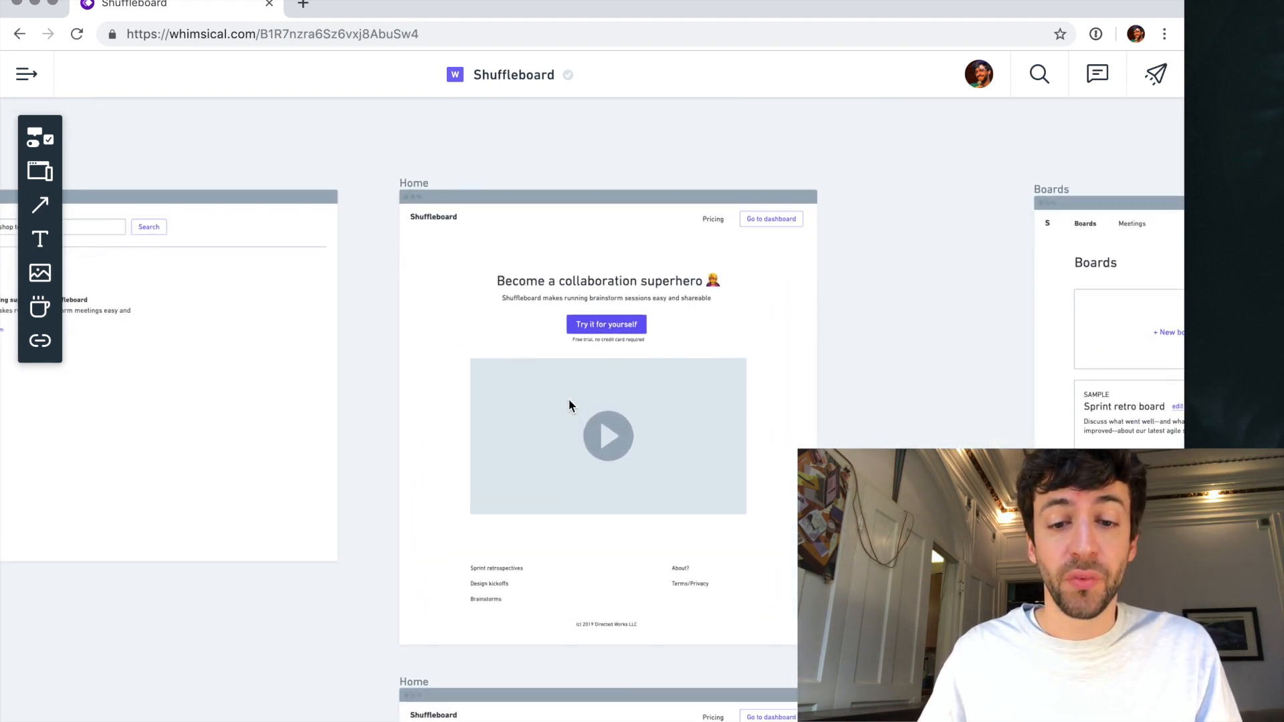
- Add "- Settings" as the last item of the TODO note, indented like the other items
scroll(568, 400, up, 3)
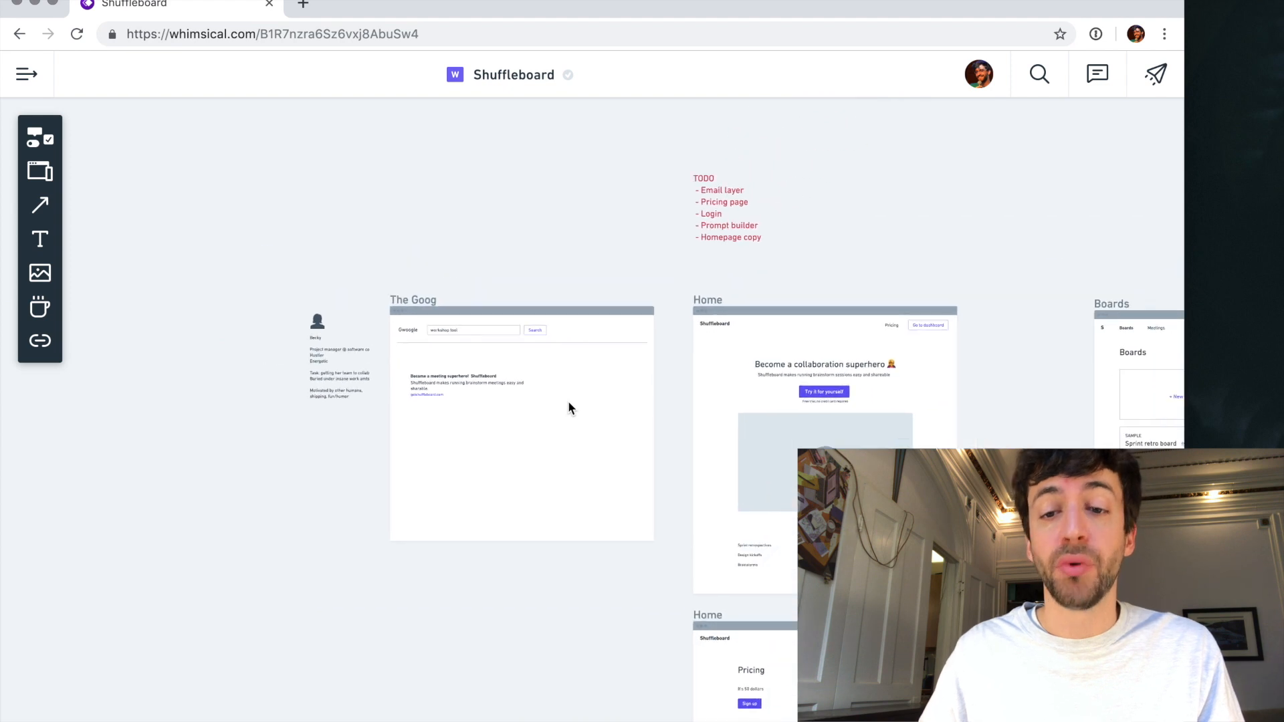
scroll(568, 405, up, 2)
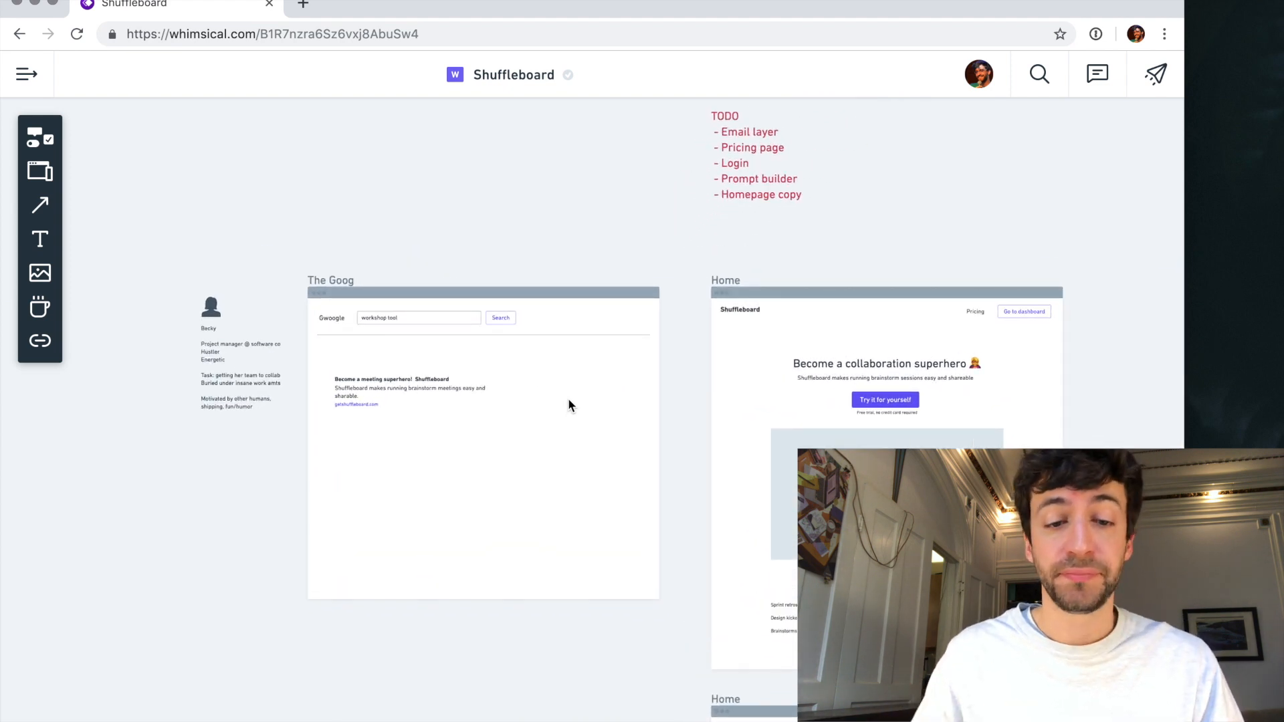
scroll(568, 405, up, 3)
scroll(569, 400, up, 2)
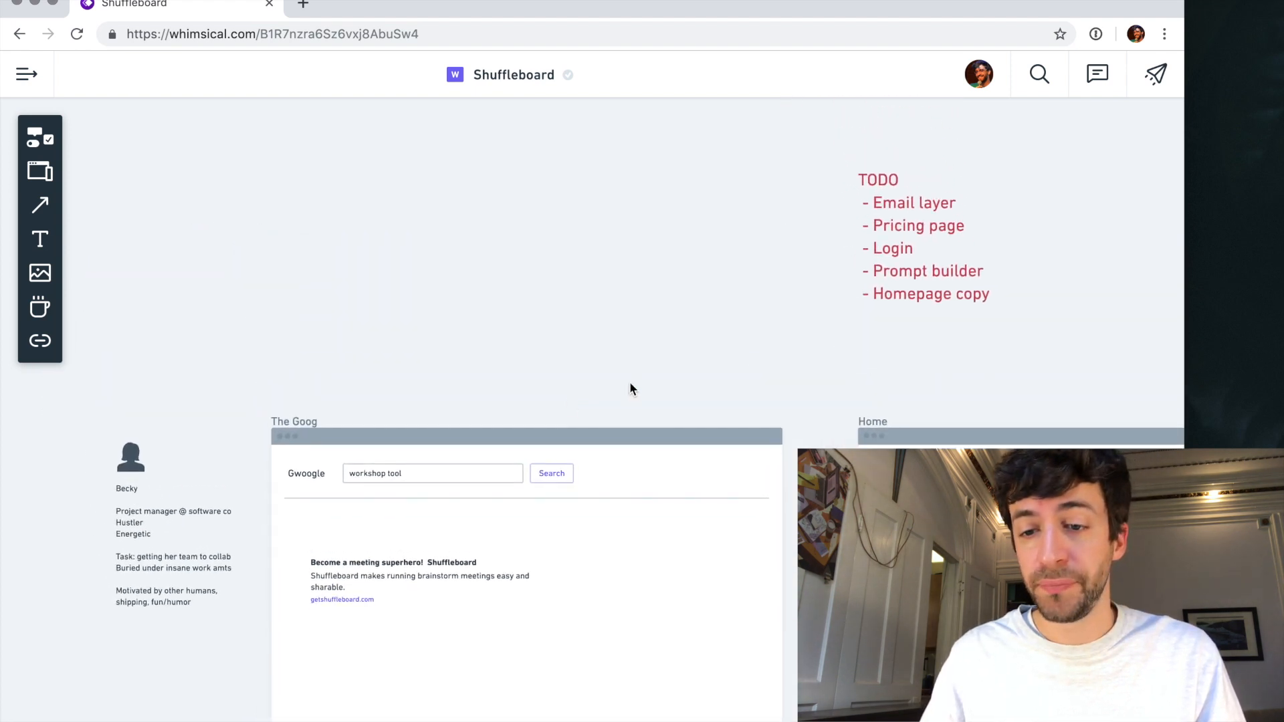
double_click(921, 294)
key(End)
key(Return)
text(- Settings)
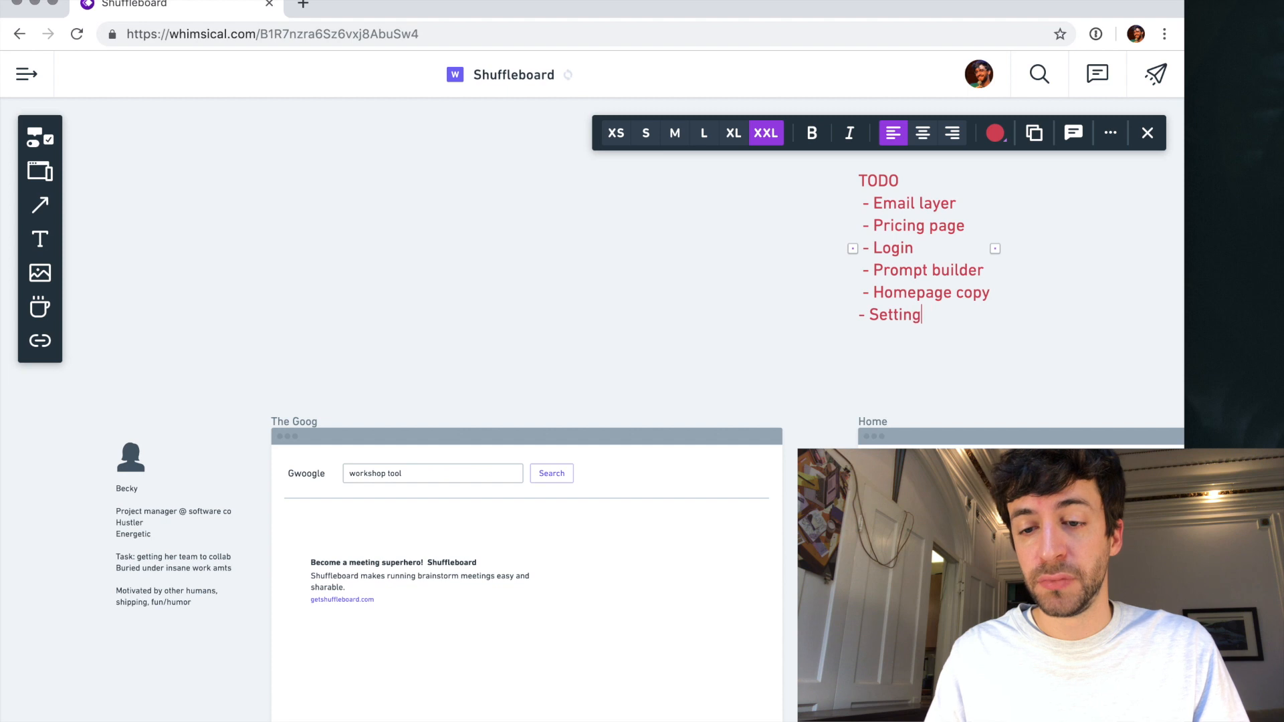
key(Up)
key(Up)
key(Down)
key(Down)
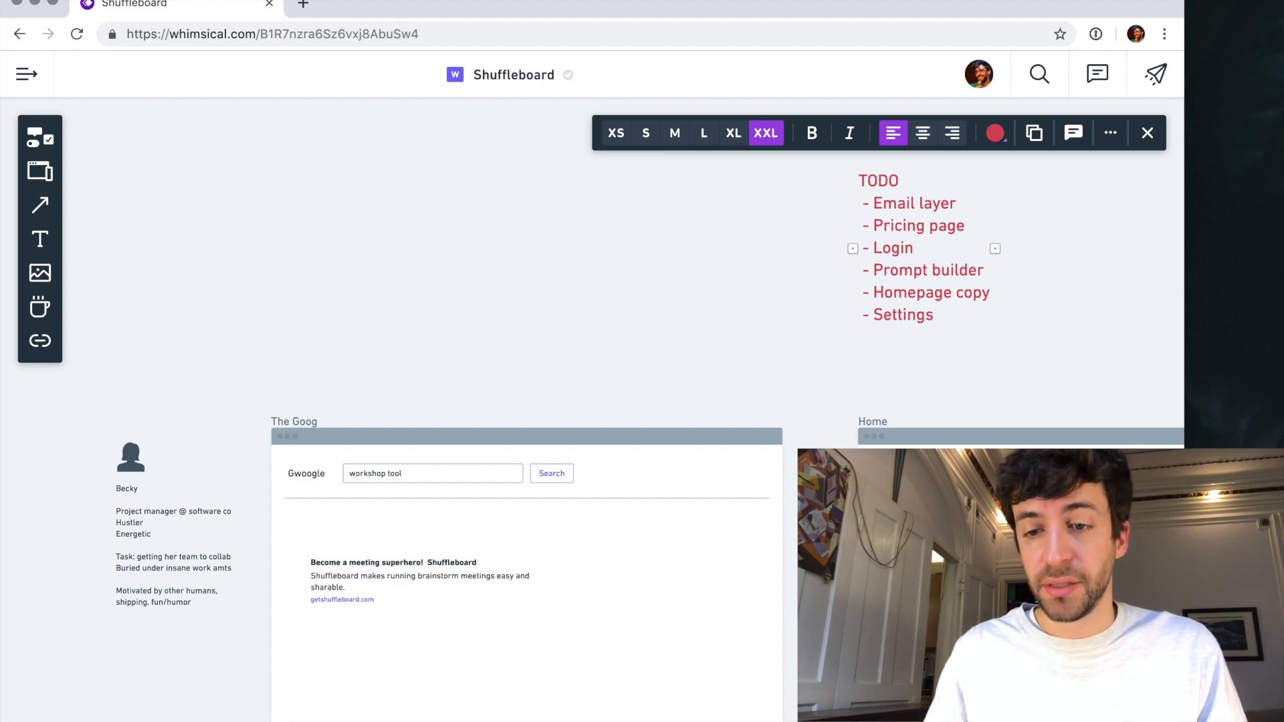
key(Escape)
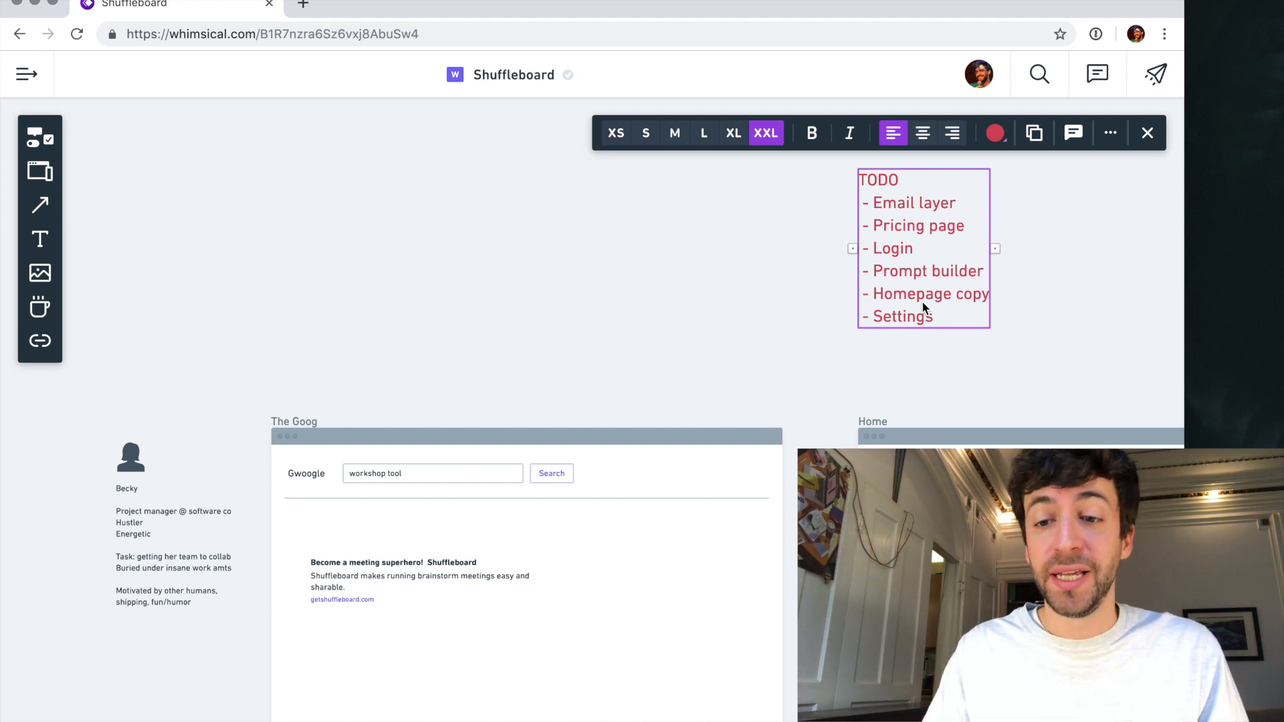
- Move the TODO note above The Goog wireframe, aligned with its left edge, and nudge it slightly down
drag(929, 293, 339, 289)
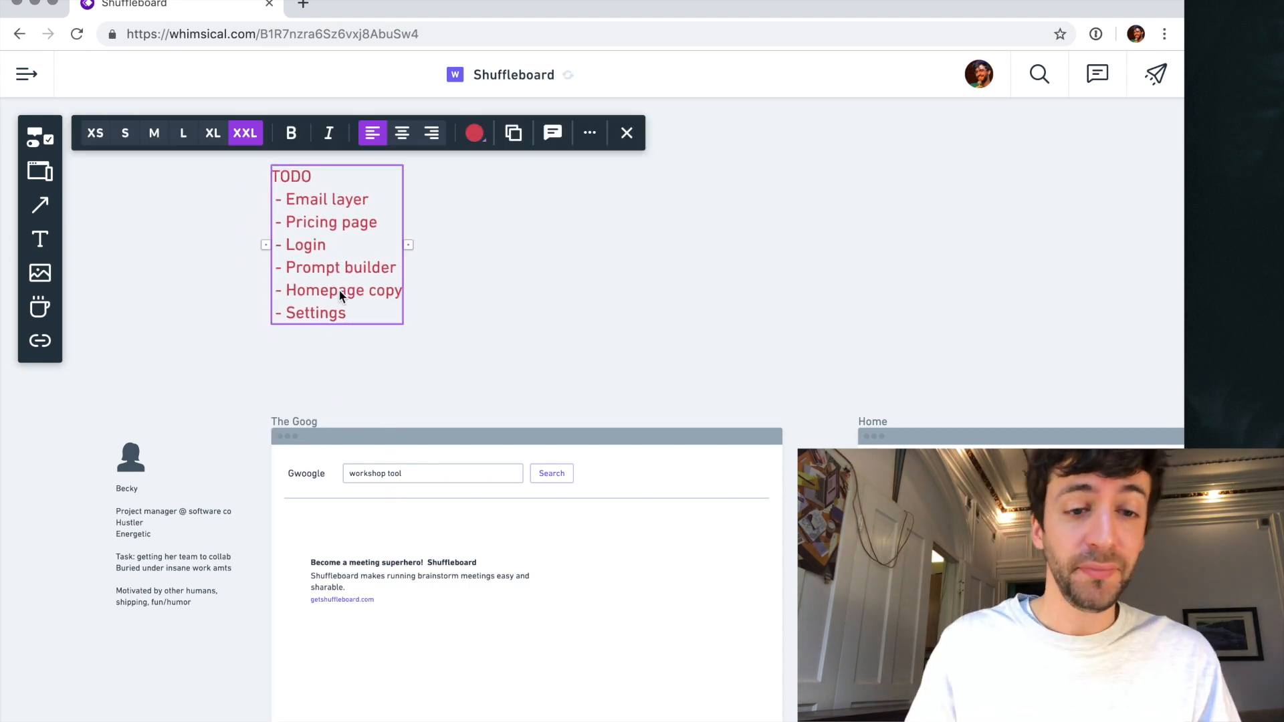
click(588, 296)
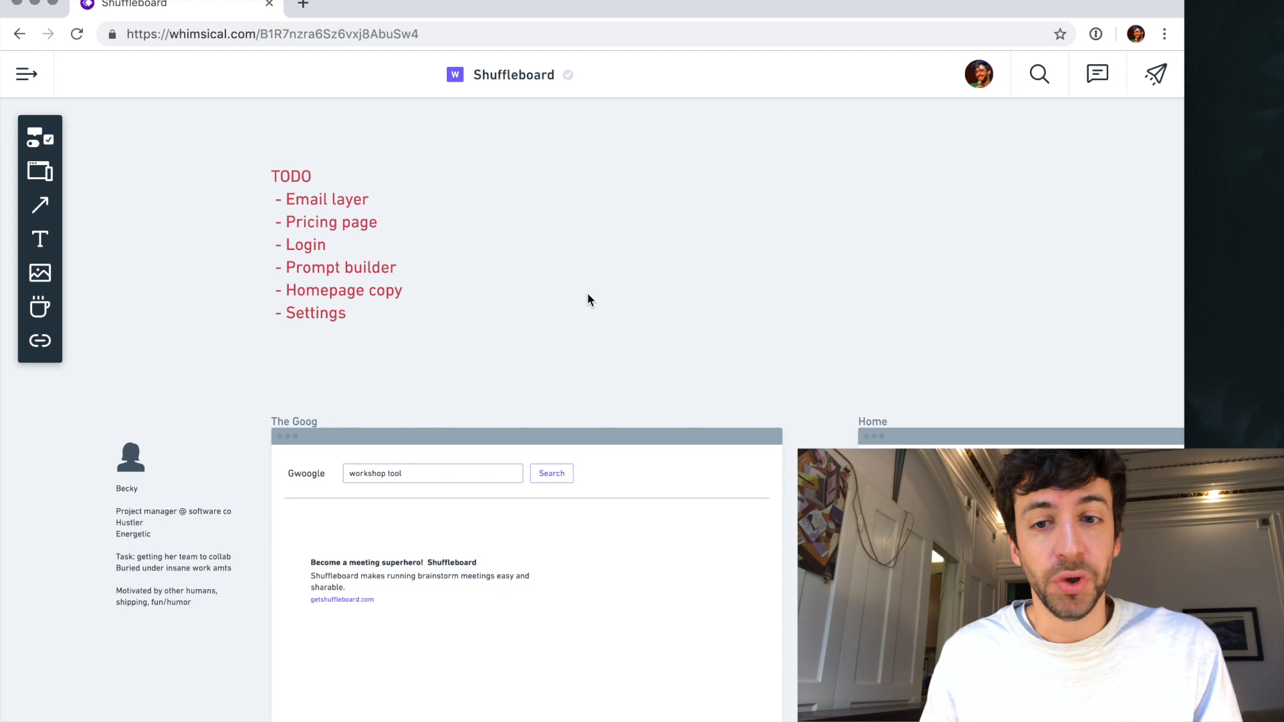
scroll(588, 294, down, 5)
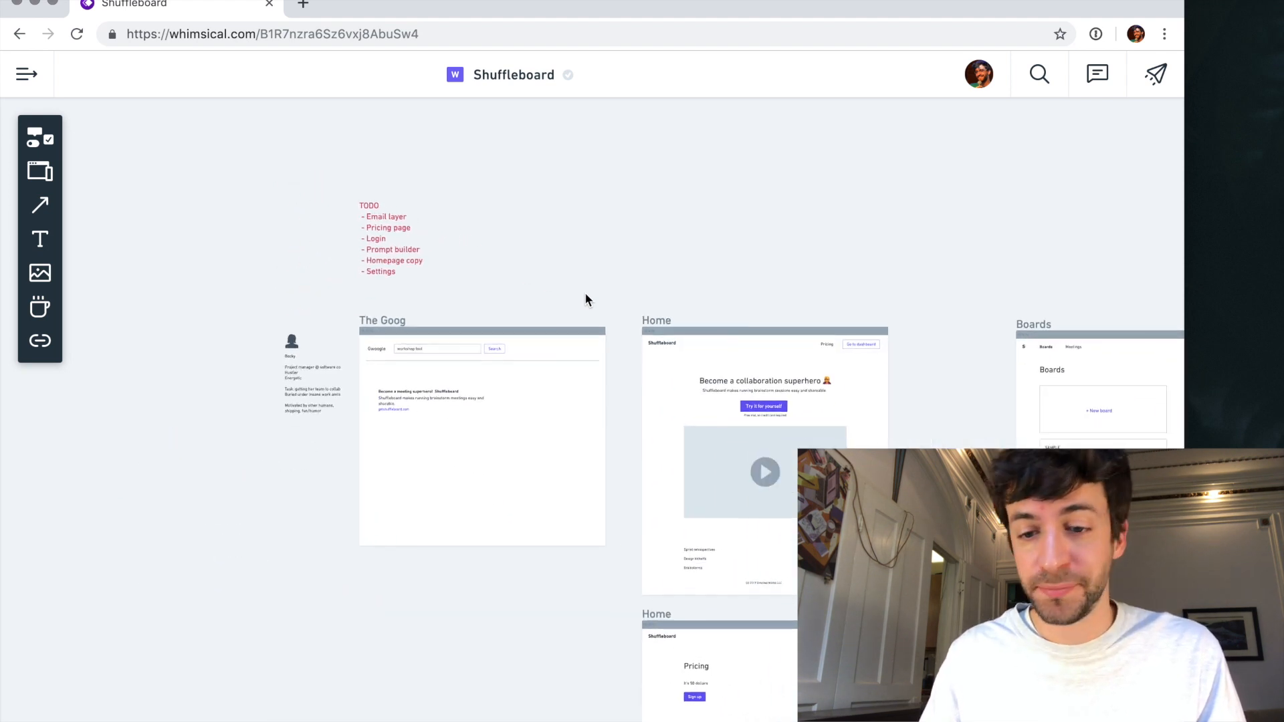
drag(374, 161, 373, 172)
click(436, 177)
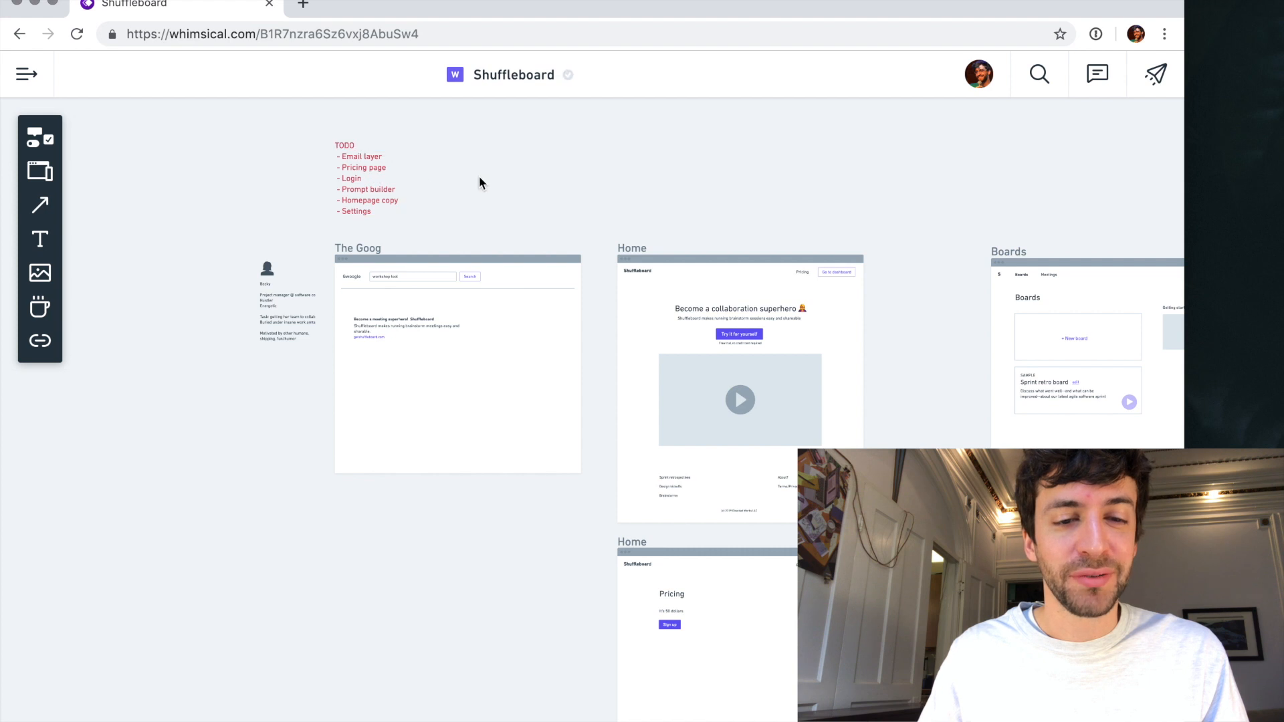
- Append "Goal - run collaborative meetings that help the team make progress efficiently?" as a new paragraph in the project manager persona's description
scroll(325, 149, up, 5)
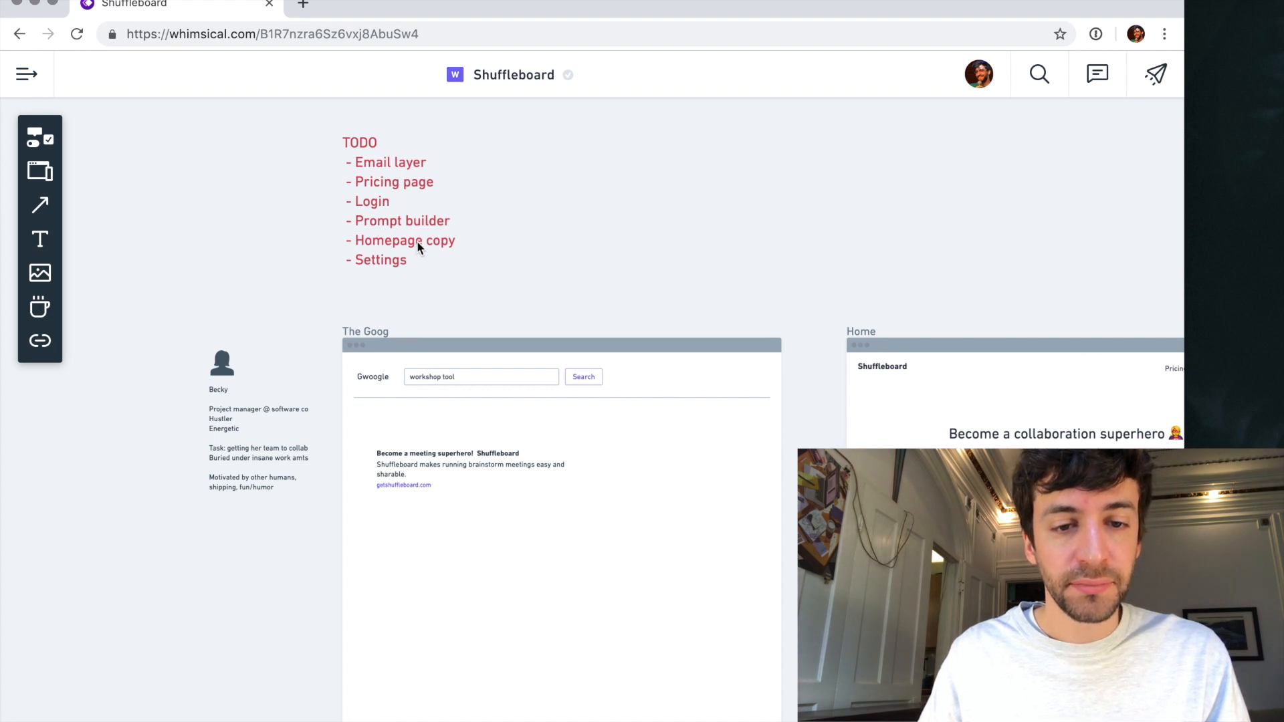
scroll(420, 247, down, 1)
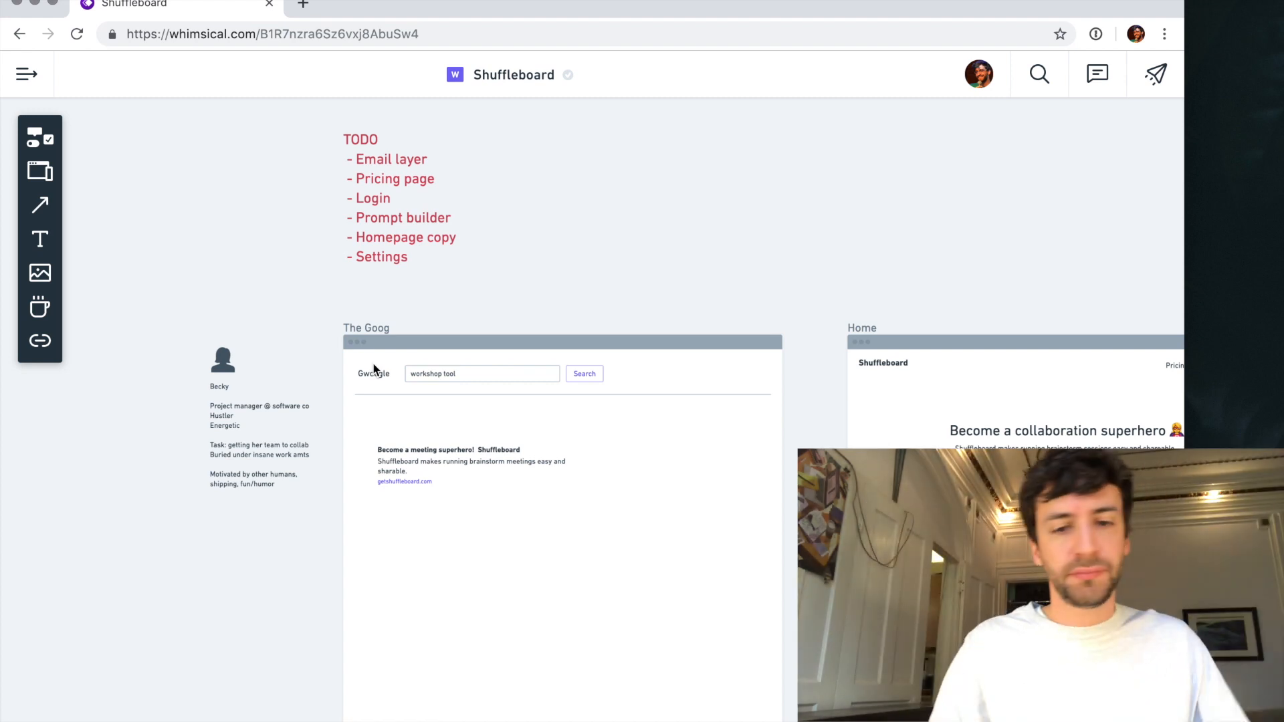
scroll(243, 424, up, 2)
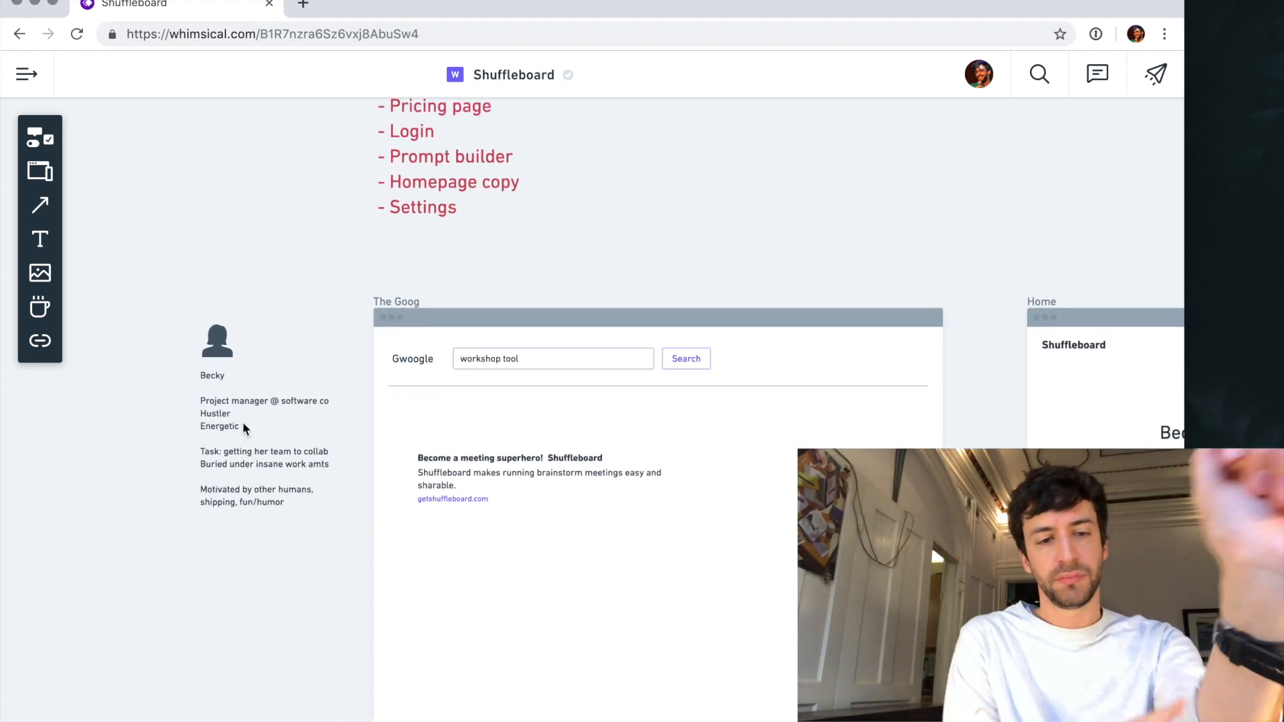
scroll(244, 428, up, 3)
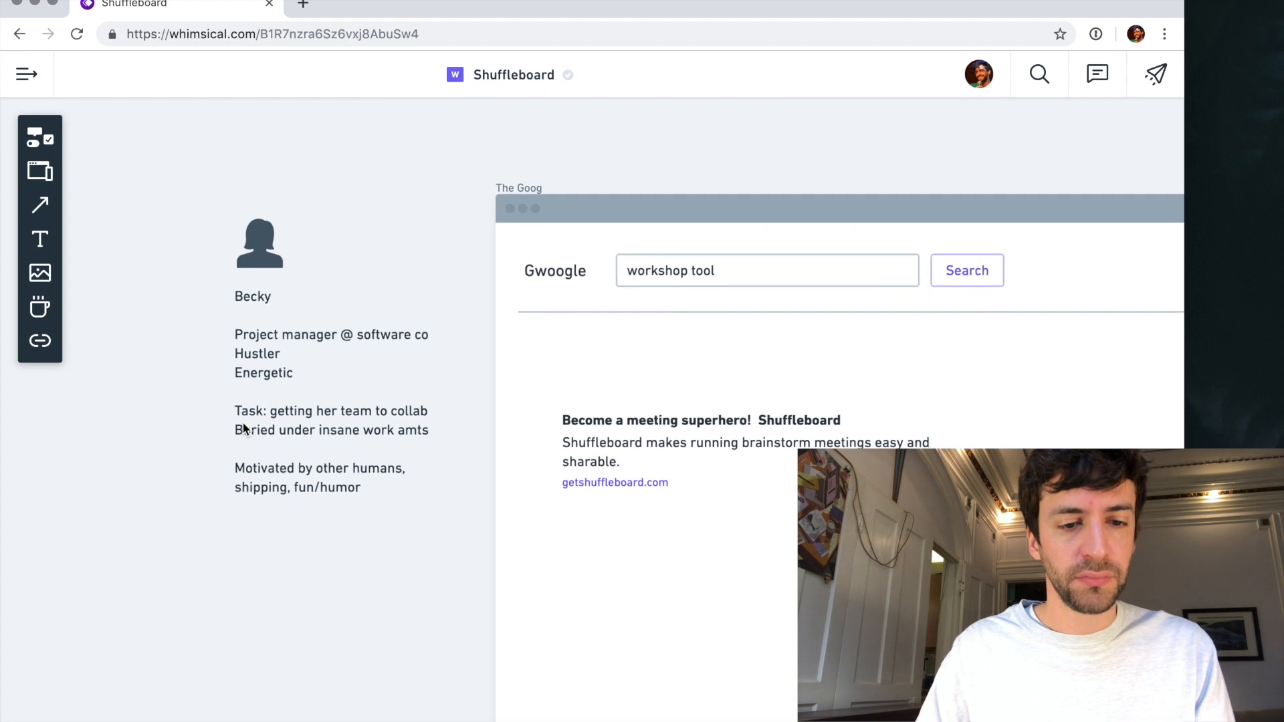
click(335, 487)
click(335, 486)
key(Return)
key(Return)
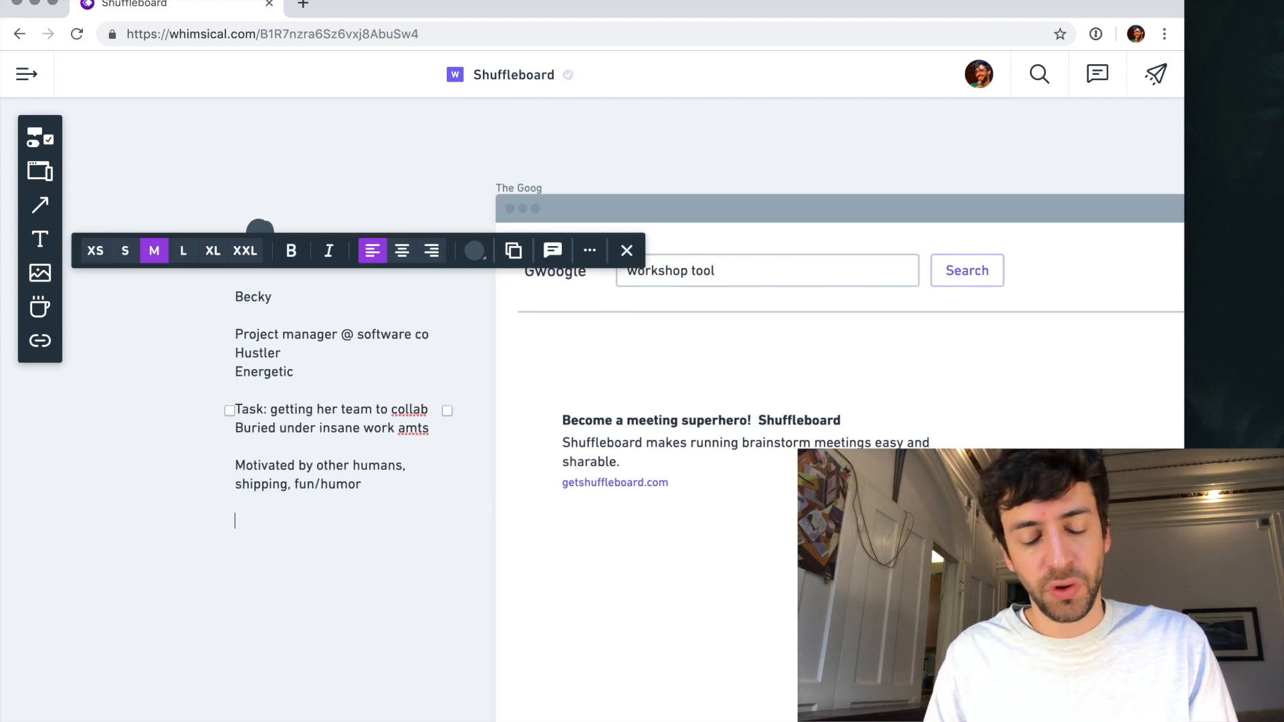
text(Goal - run collaborative meetings that help the team make progress efficiently?)
- Start a new paragraph headed "Hardest part" below the goal in the project manager persona's description
key(Return)
key(Return)
text(Hardes)
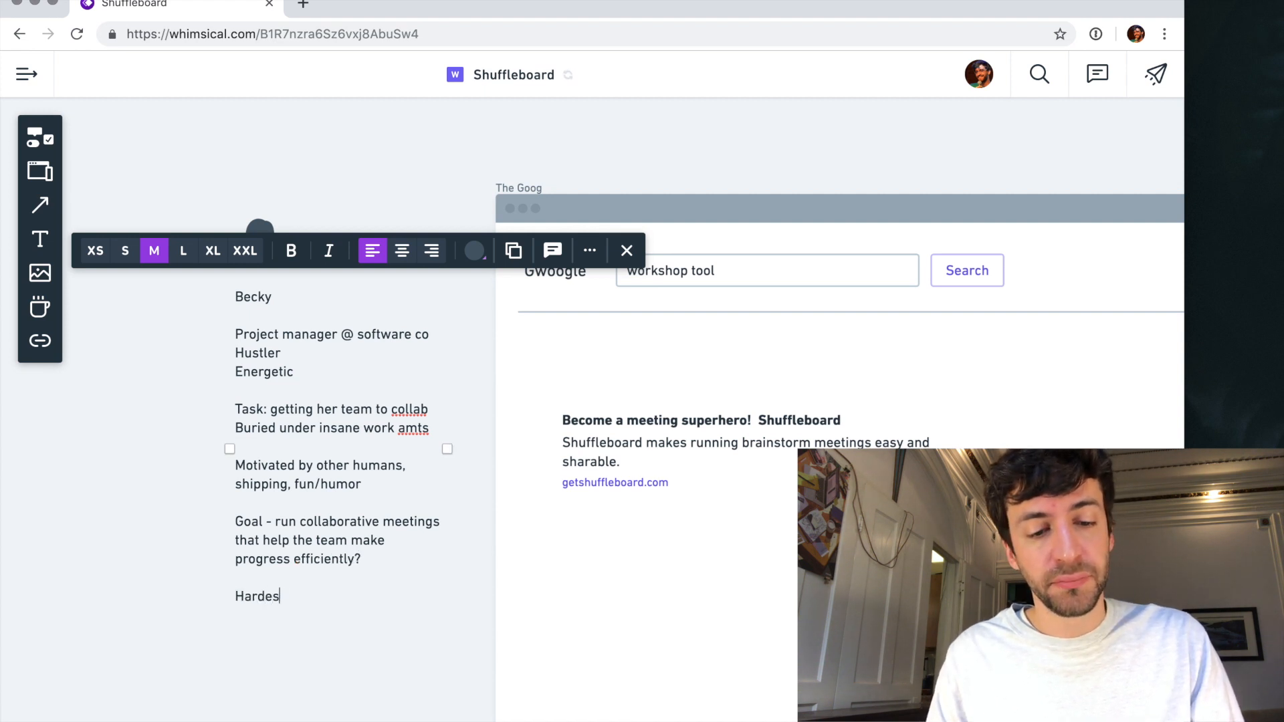
text(t part -)
key(Return)
key(BackSpace)
key(BackSpace)
key(BackSpace)
key(Return)
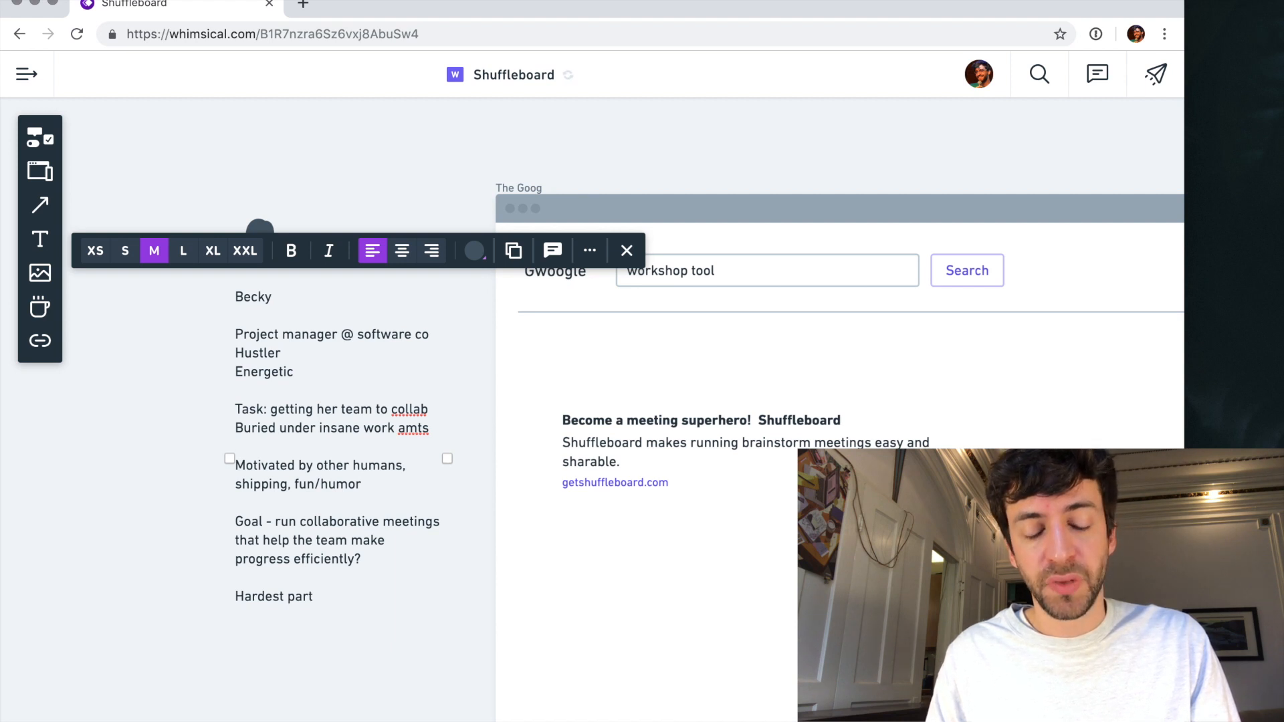
key(BackSpace)
- Enter "- Physical act of getting and managing post-its" as the first indented item under "Hardest part"
text(- P)
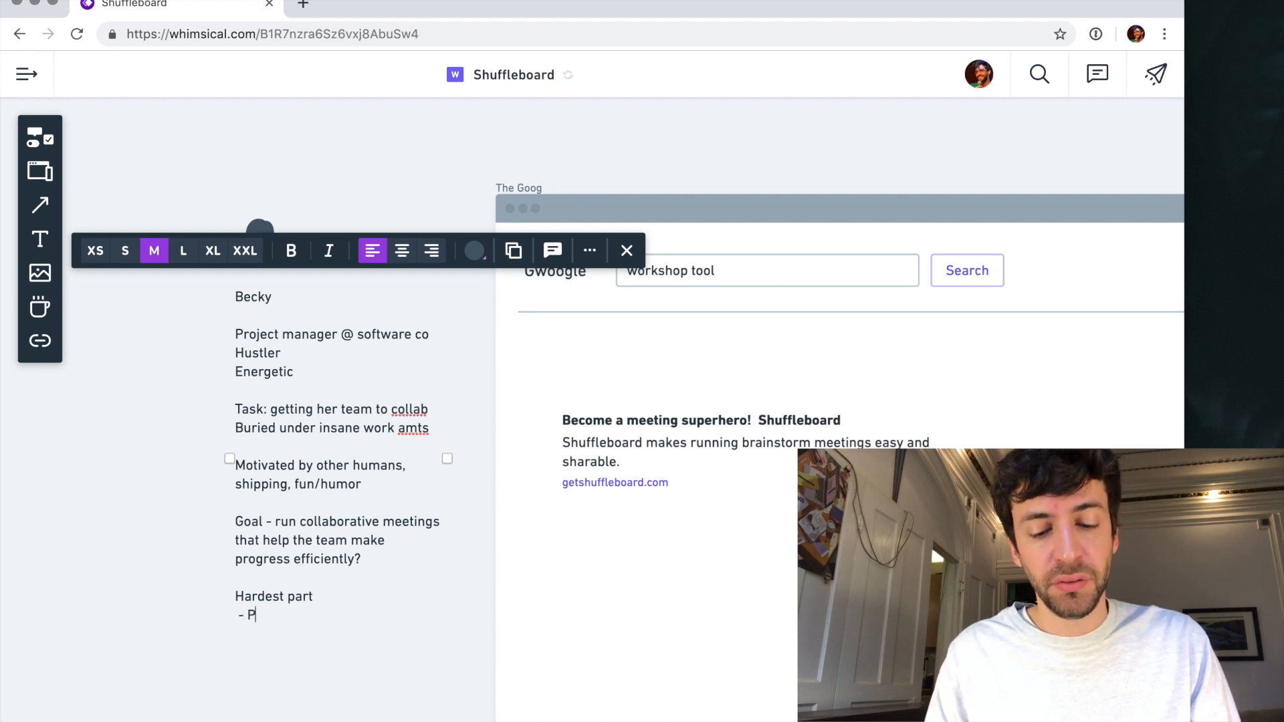
text(hysical act of)
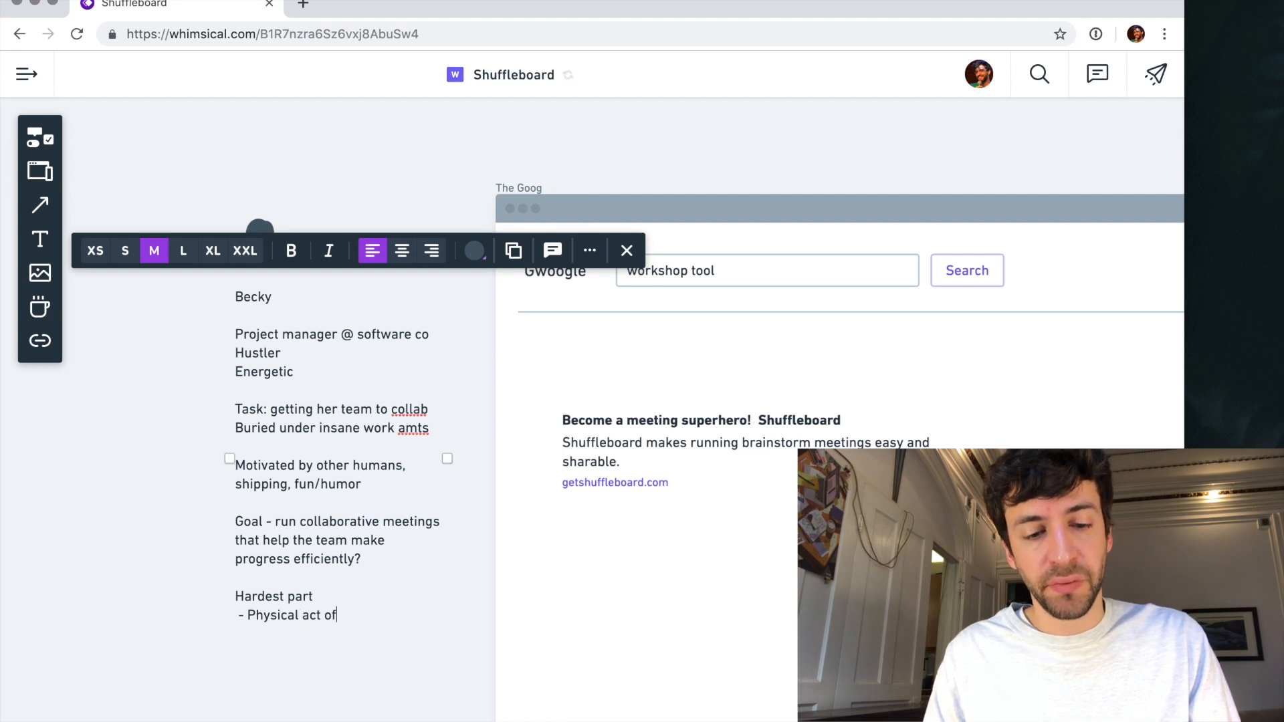
text( getting and mana)
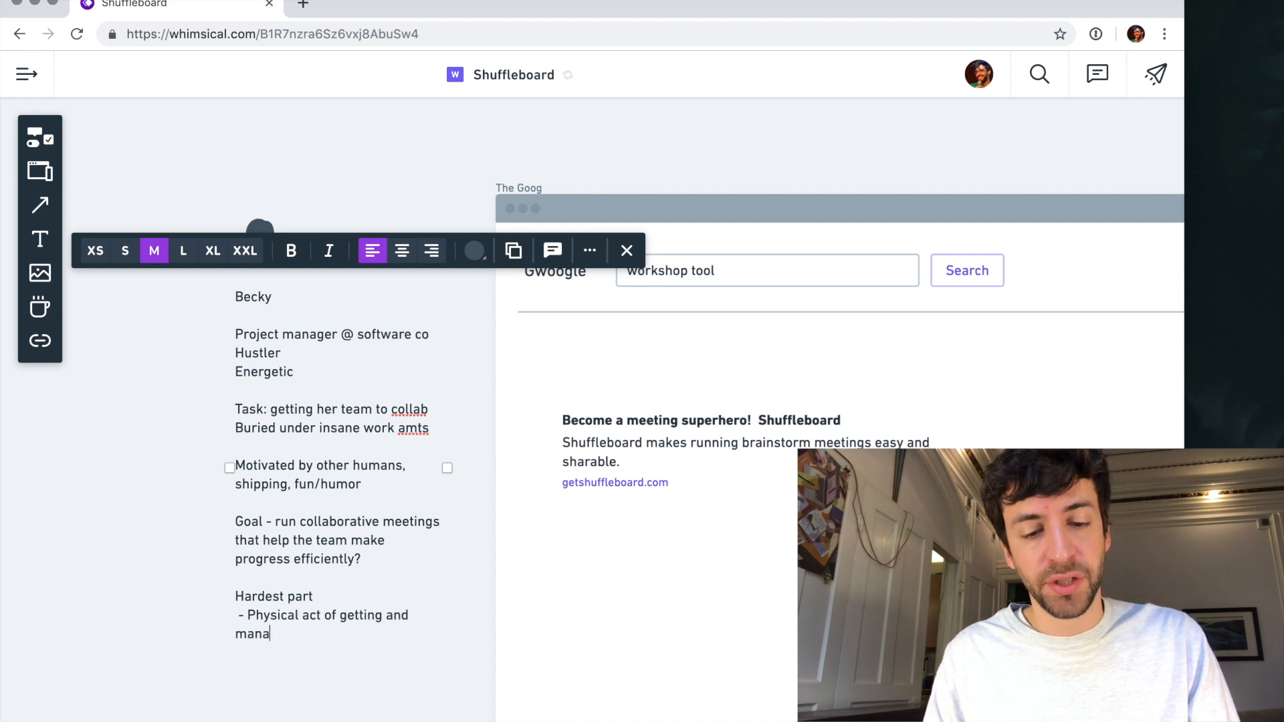
text(ging post-its)
- Add "- taking pictures and transcribing whiteboards" as the second item under "Hardest part"
key(Return)
text(-)
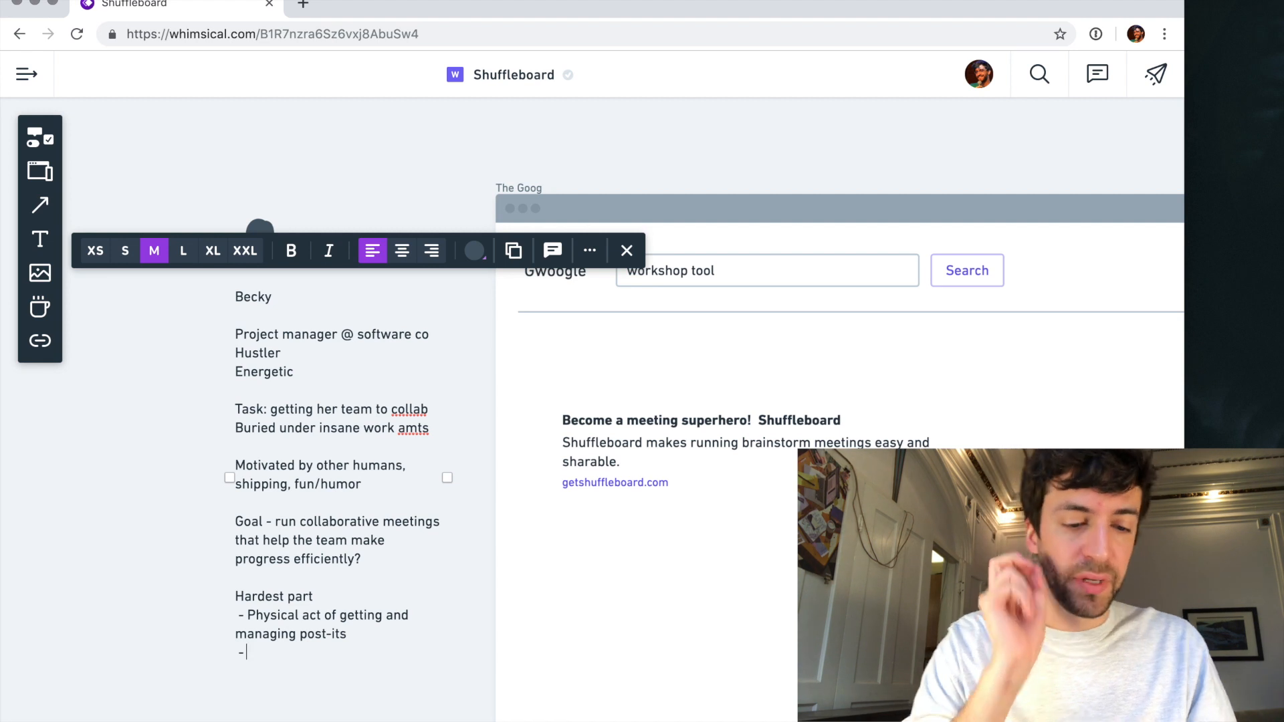
text(transcribing)
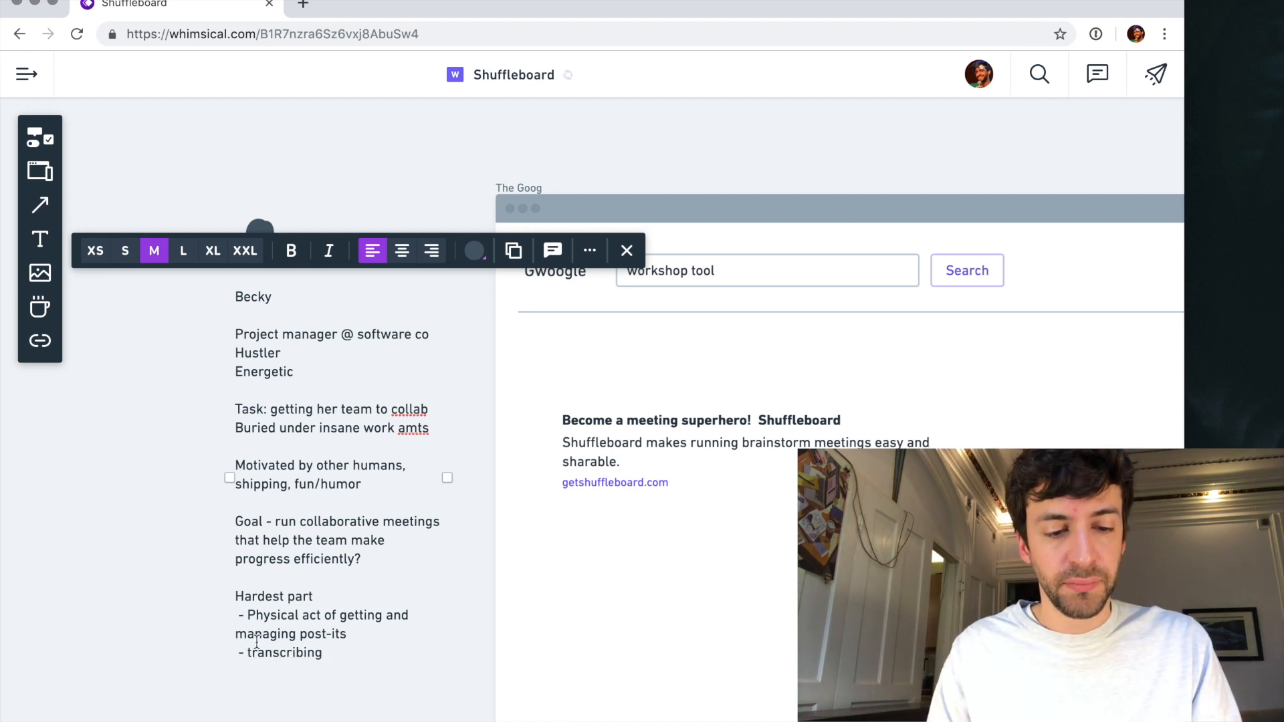
click(246, 652)
text(taking pictures)
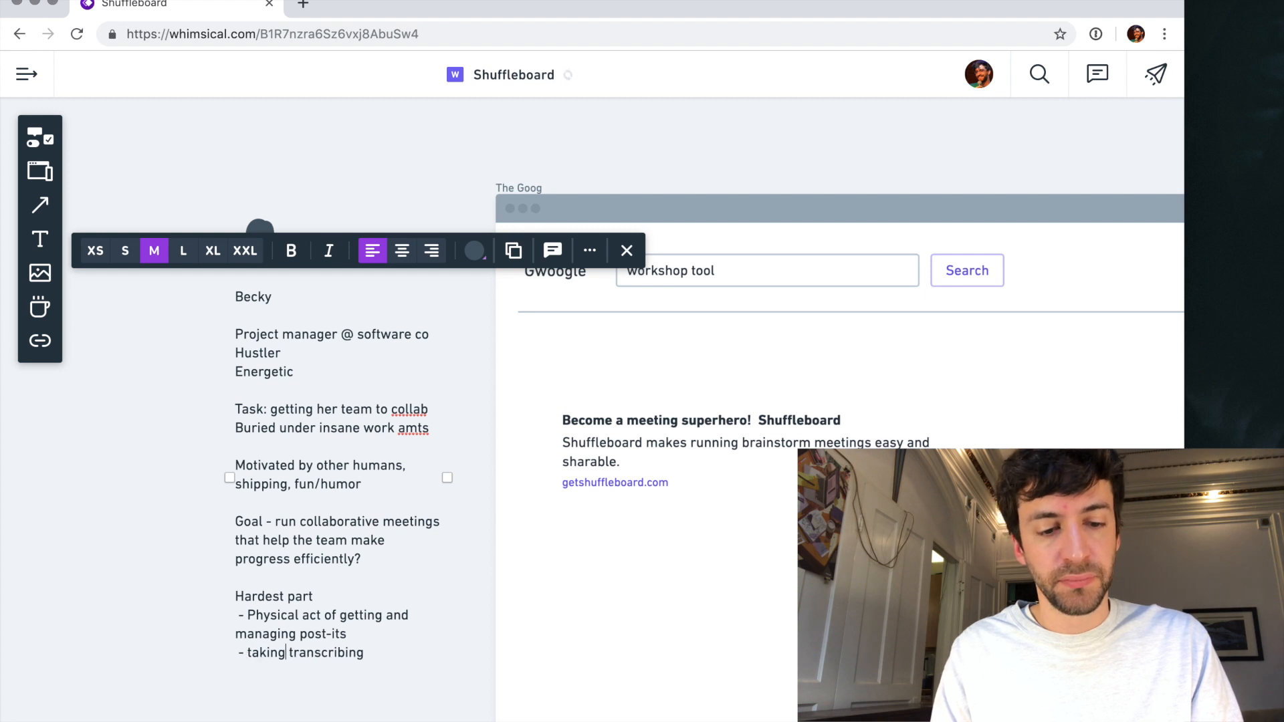
text( and)
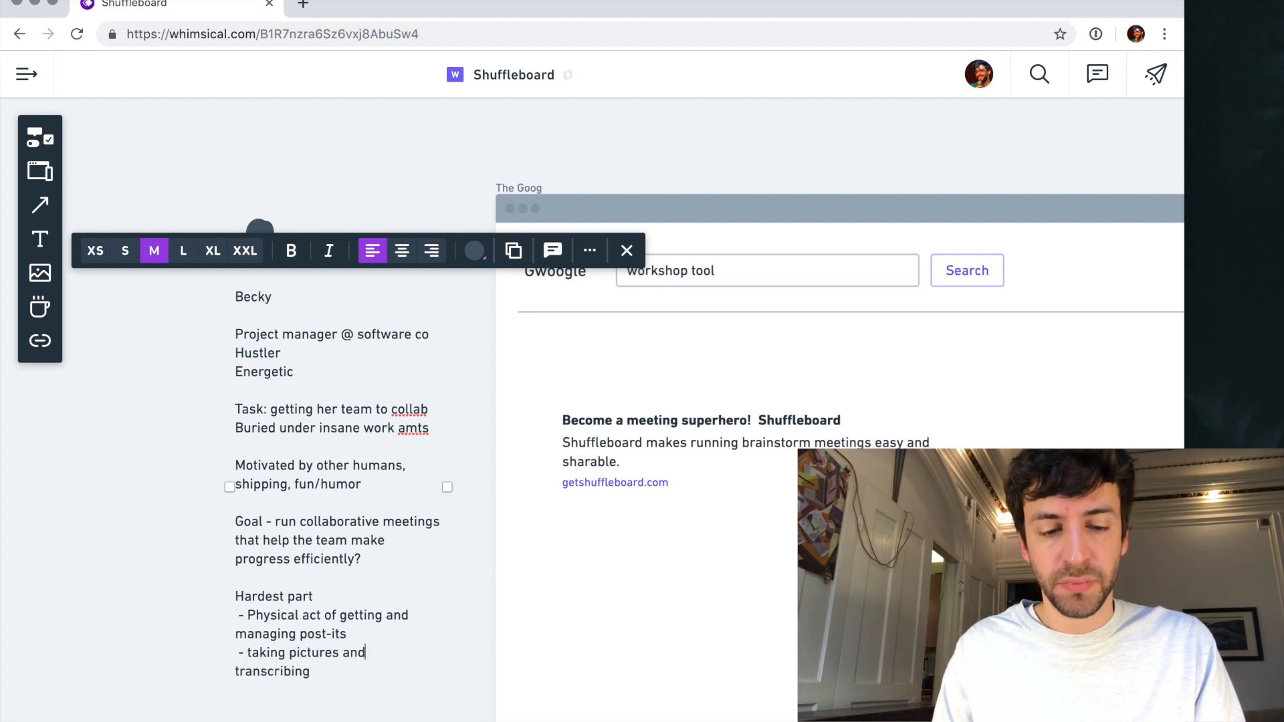
text( transcribing whiteboards)
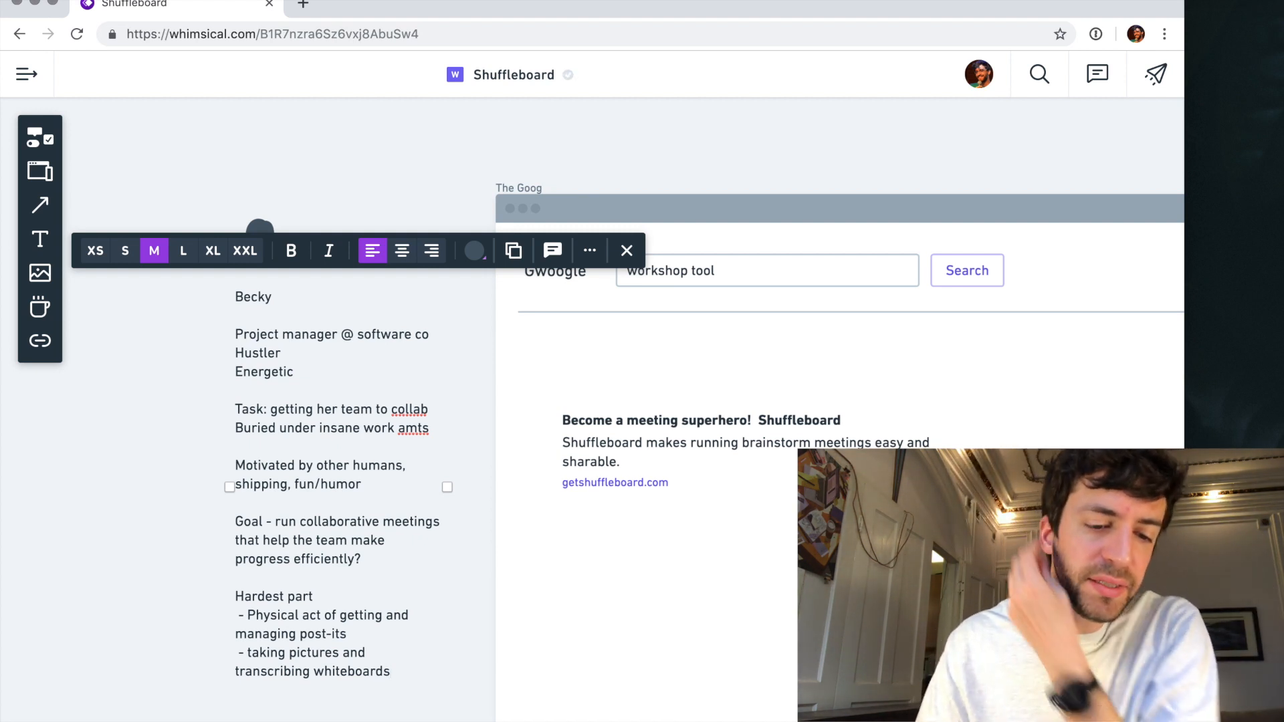
- Add "- not doing them enough" as the third item under "Hardest part"
key(Return)
text(-)
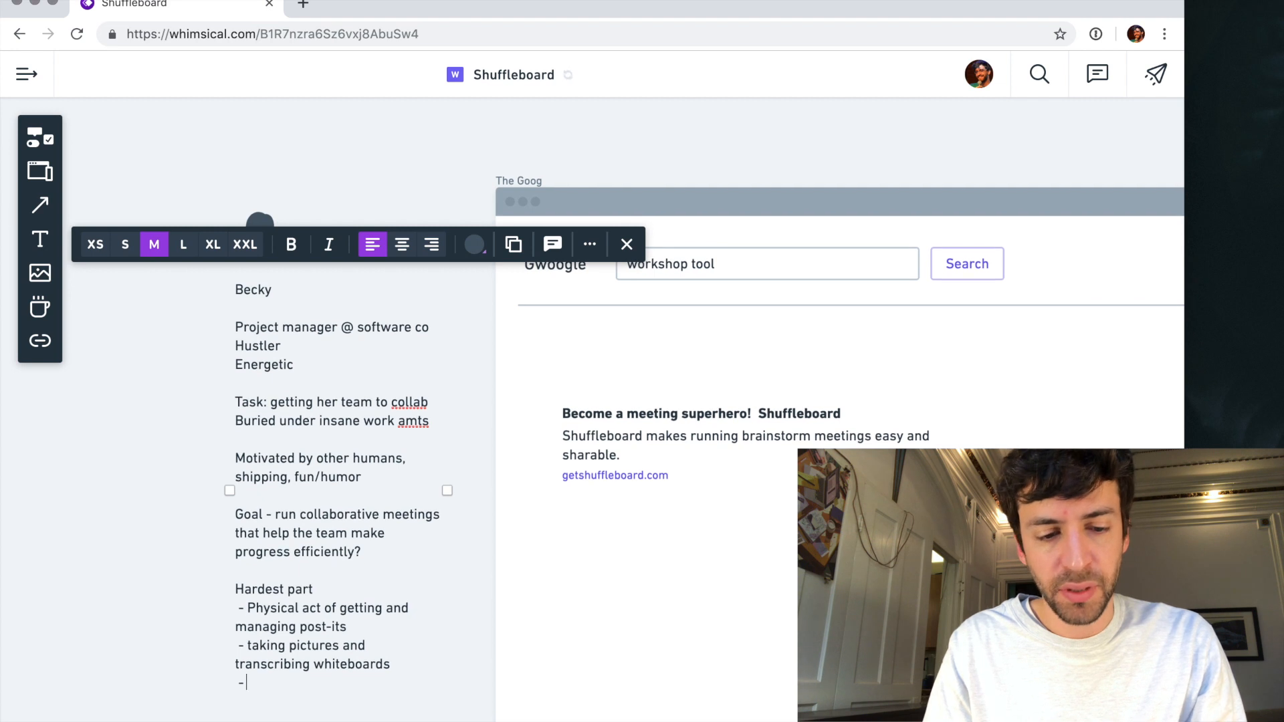
text( not)
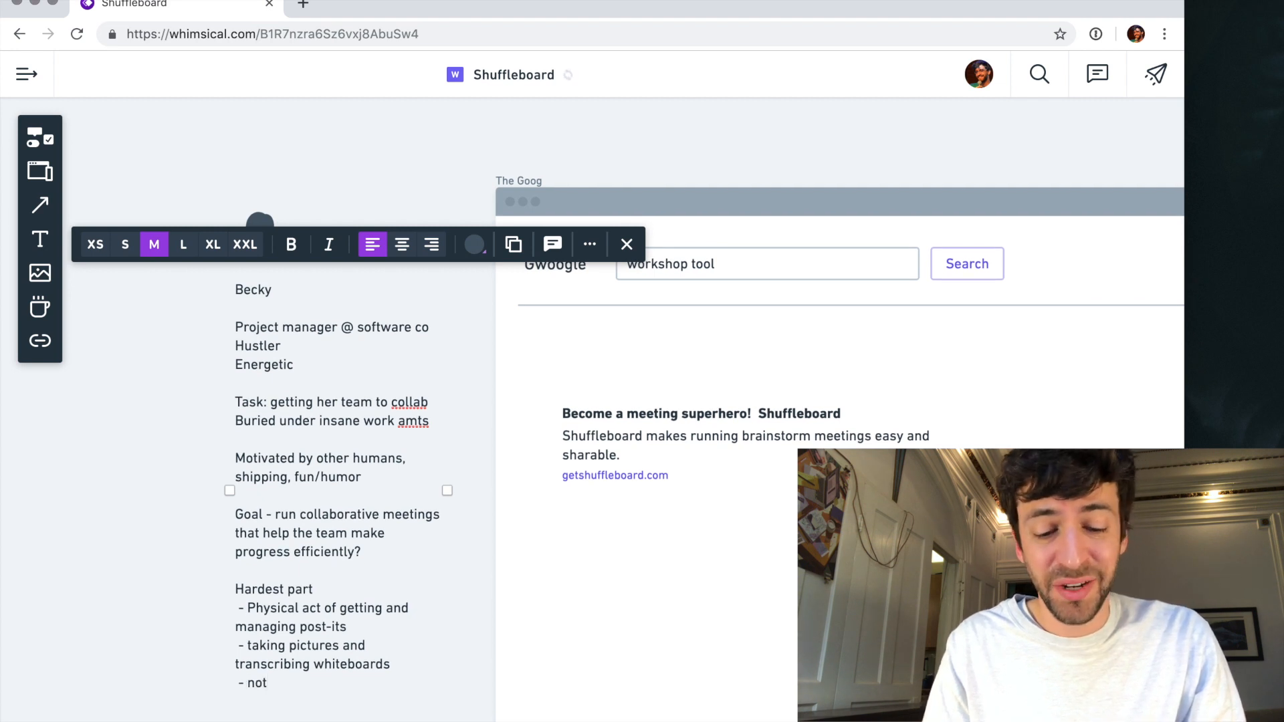
text( doing them enough)
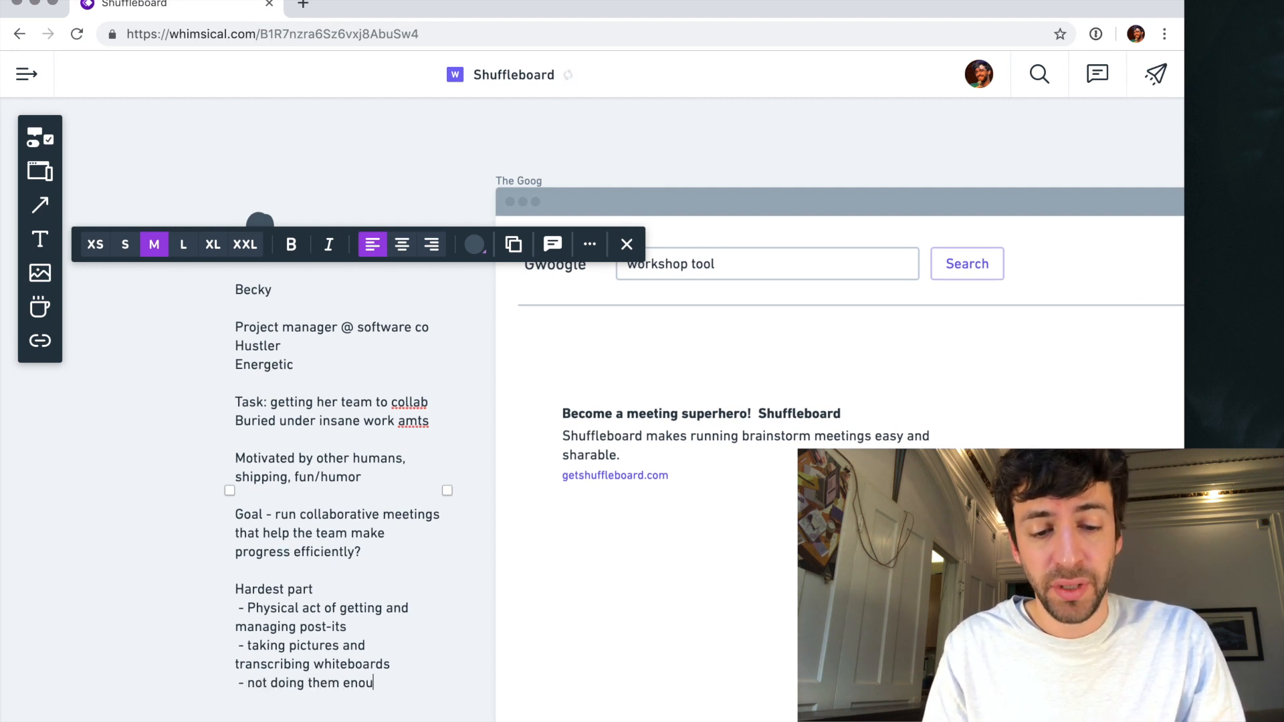
- Append a separate paragraph "Doing it now:" with the indented item "- post-it, sharpies, whiteboards," below it
key(Return)
key(Return)
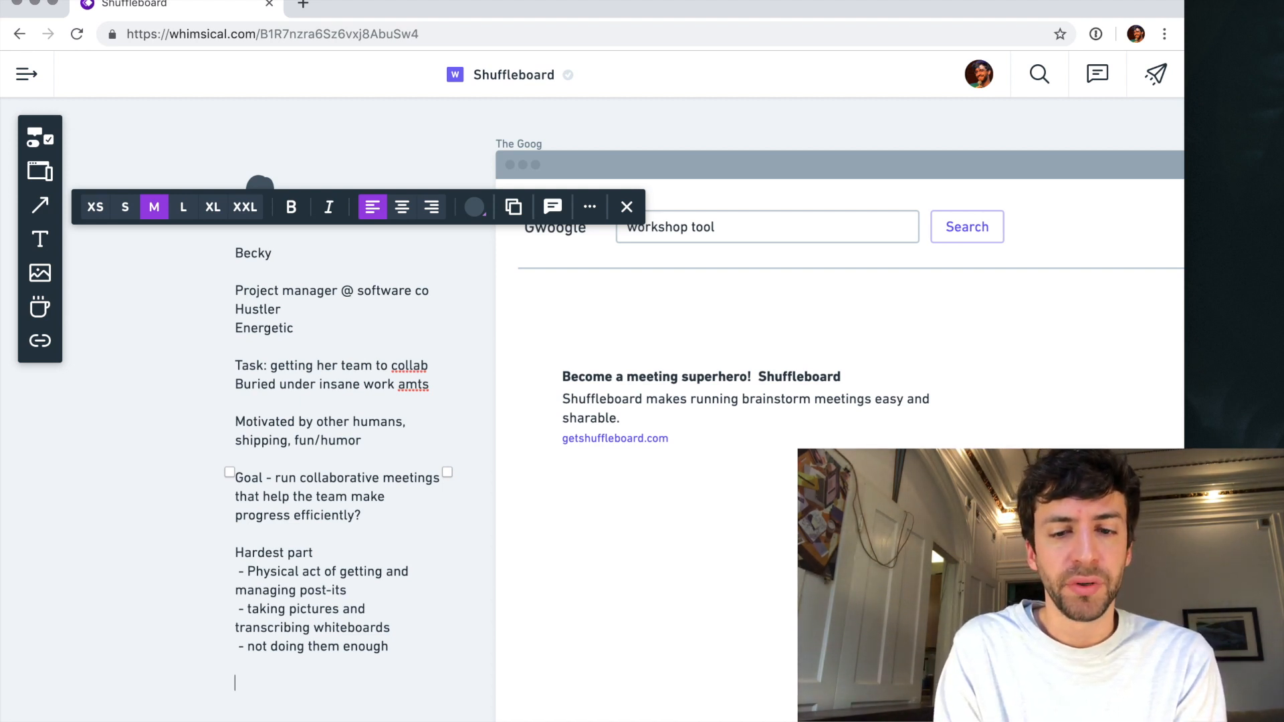
text(Do)
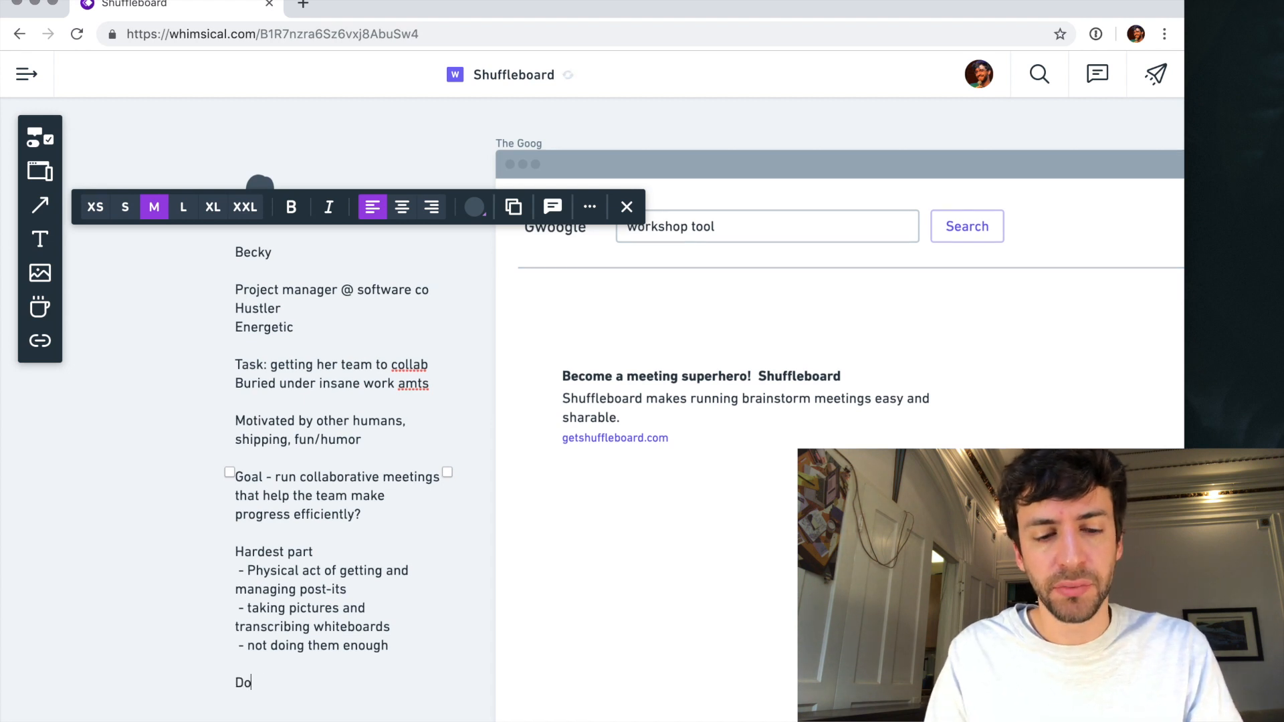
text(ing it now:)
key(Return)
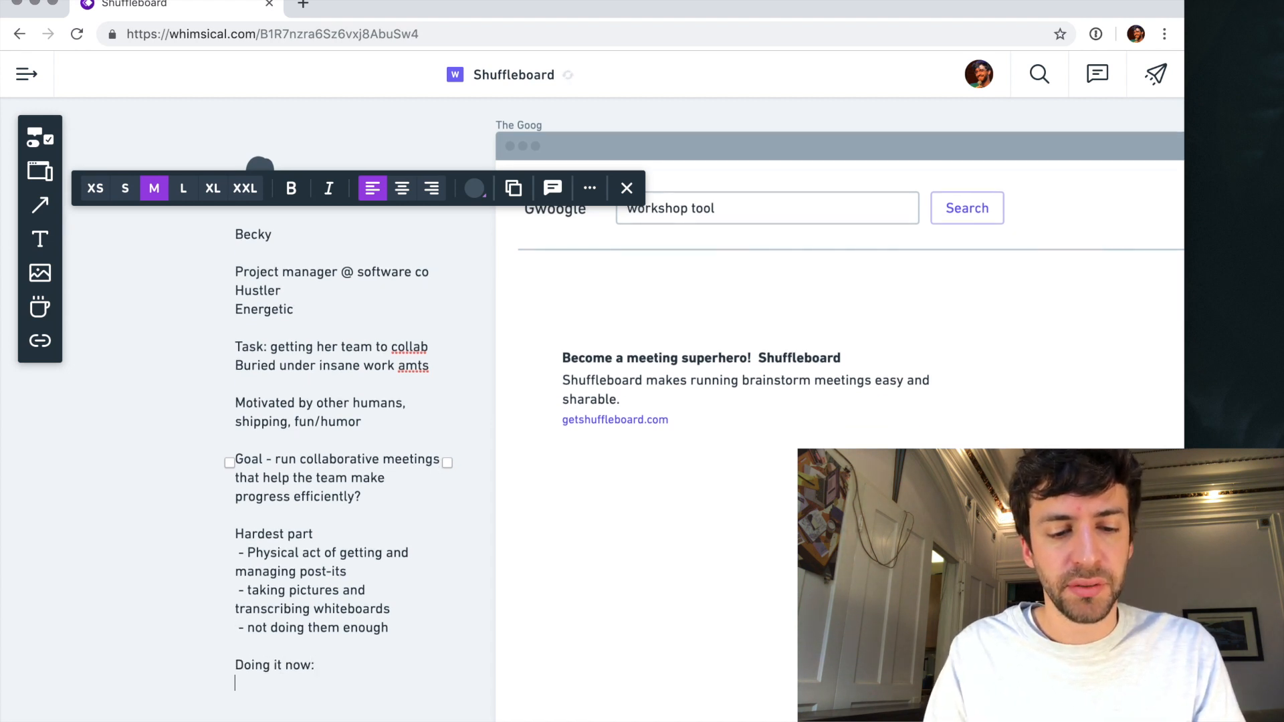
text(- post-it, sharpies, whiteboards,)
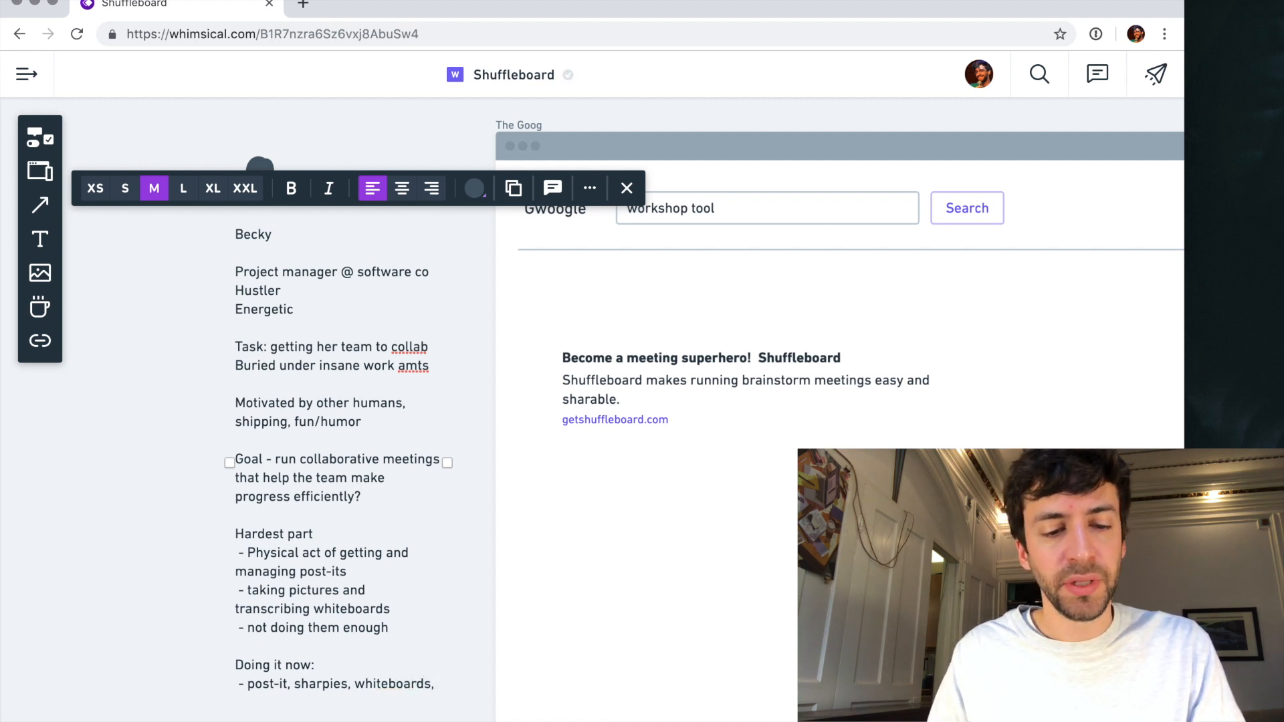
- Insert an extra line above "Doing it now:" and change the "Hardest part" heading to "Worst parts"
key(Return)
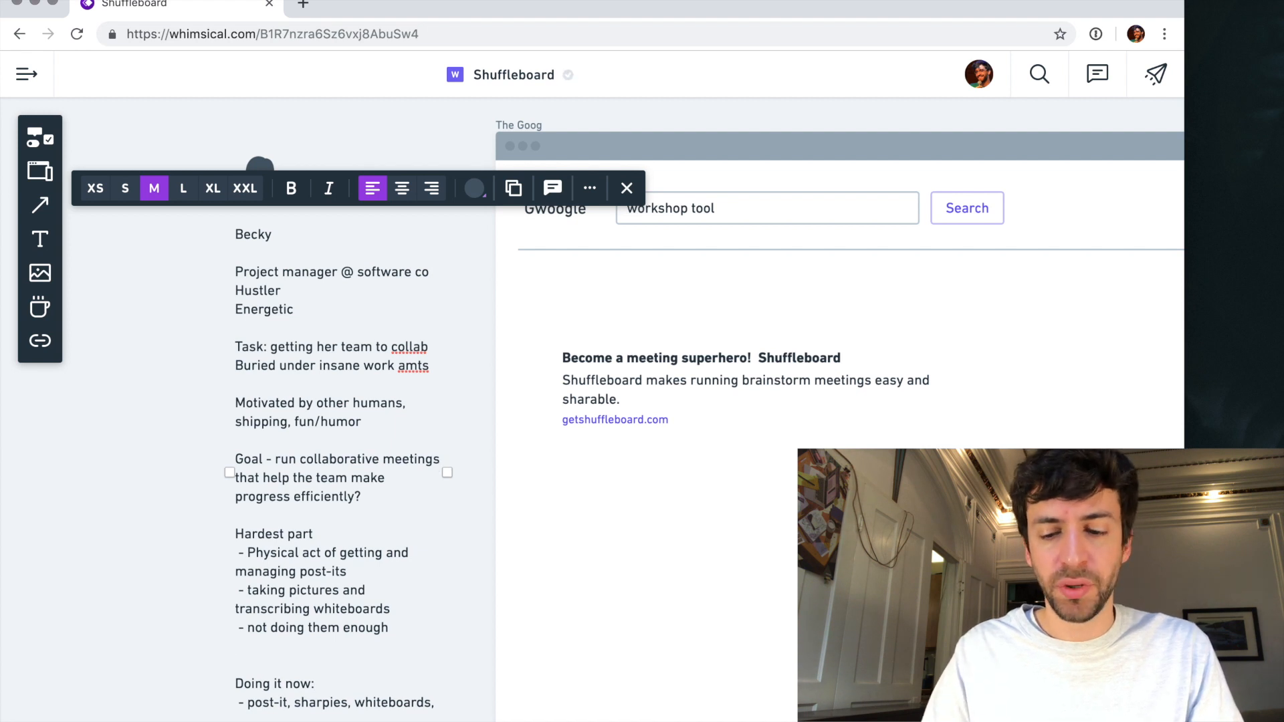
double_click(271, 533)
text(Worst part)
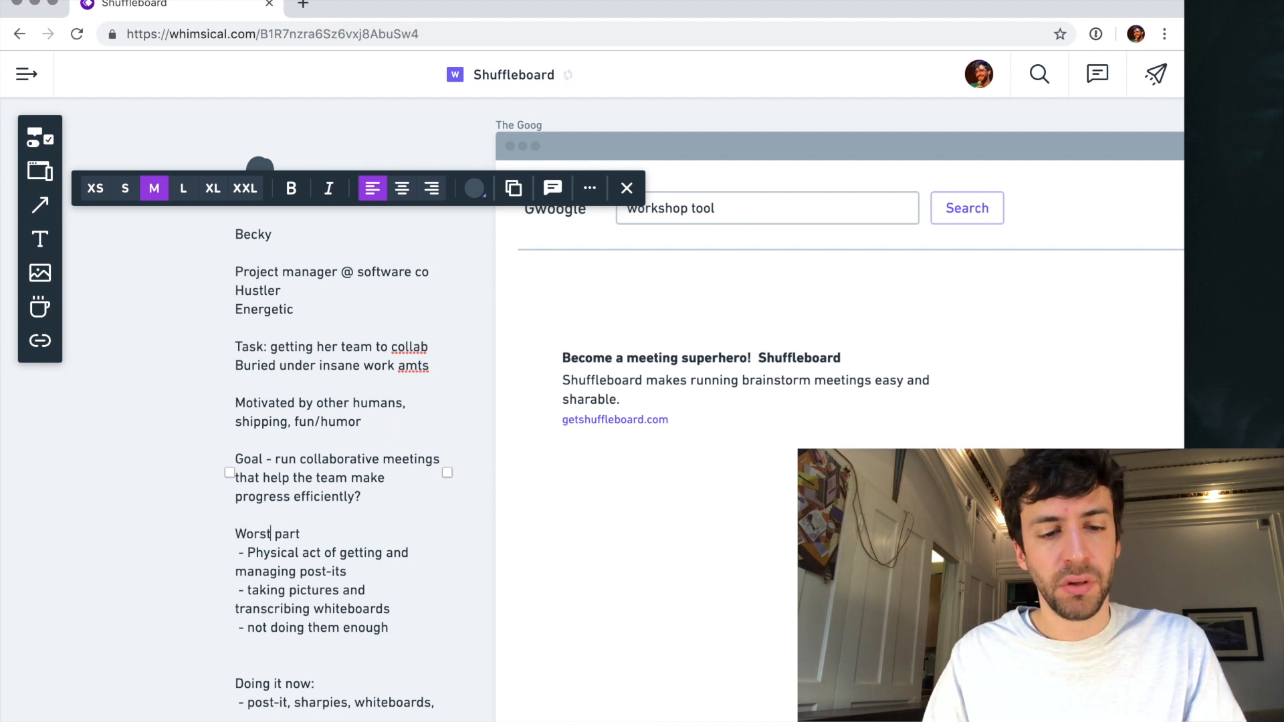
text(s)
- Add "- not collaborative" below "- not doing them enough" in the "Worst parts" list
click(305, 655)
key(Up)
text(- not collaborative)
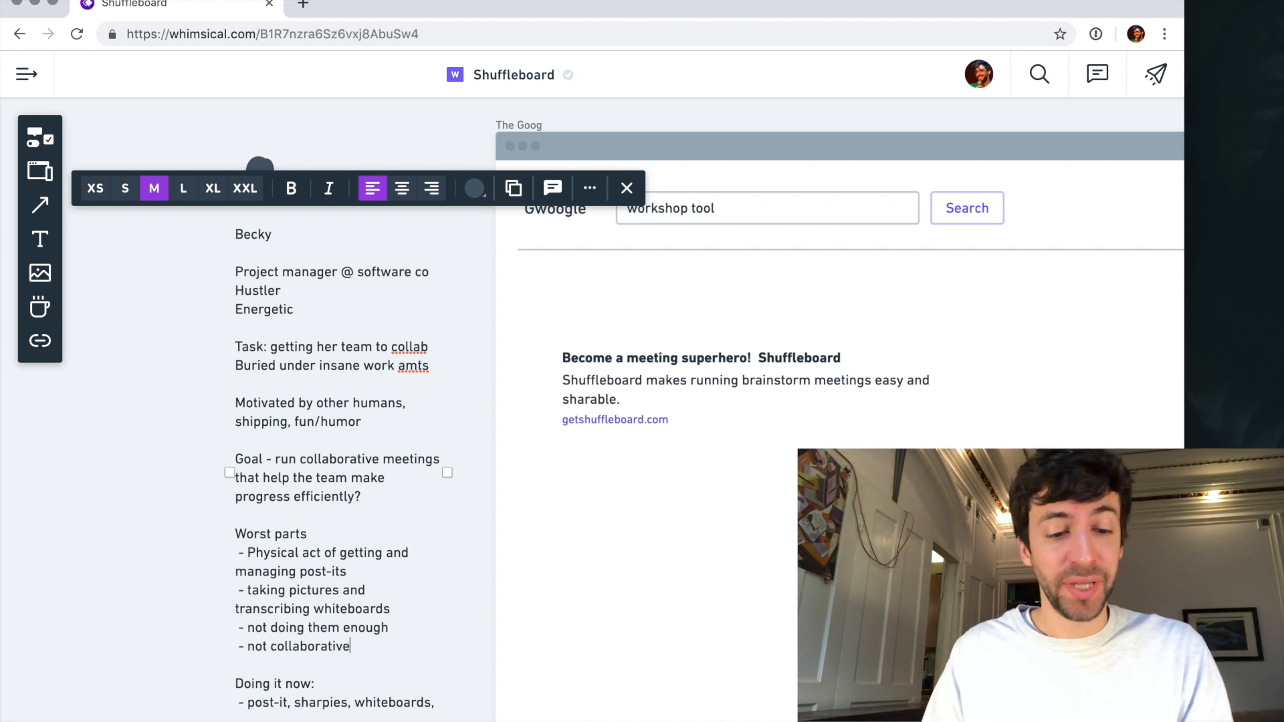
- Replace "not collaborative" with "people can't follow along" in the "Worst parts" list
drag(249, 646, 350, 646)
key(BackSpace)
text(people can't col)
key(BackSpace)
key(BackSpace)
key(BackSpace)
text(follow along)
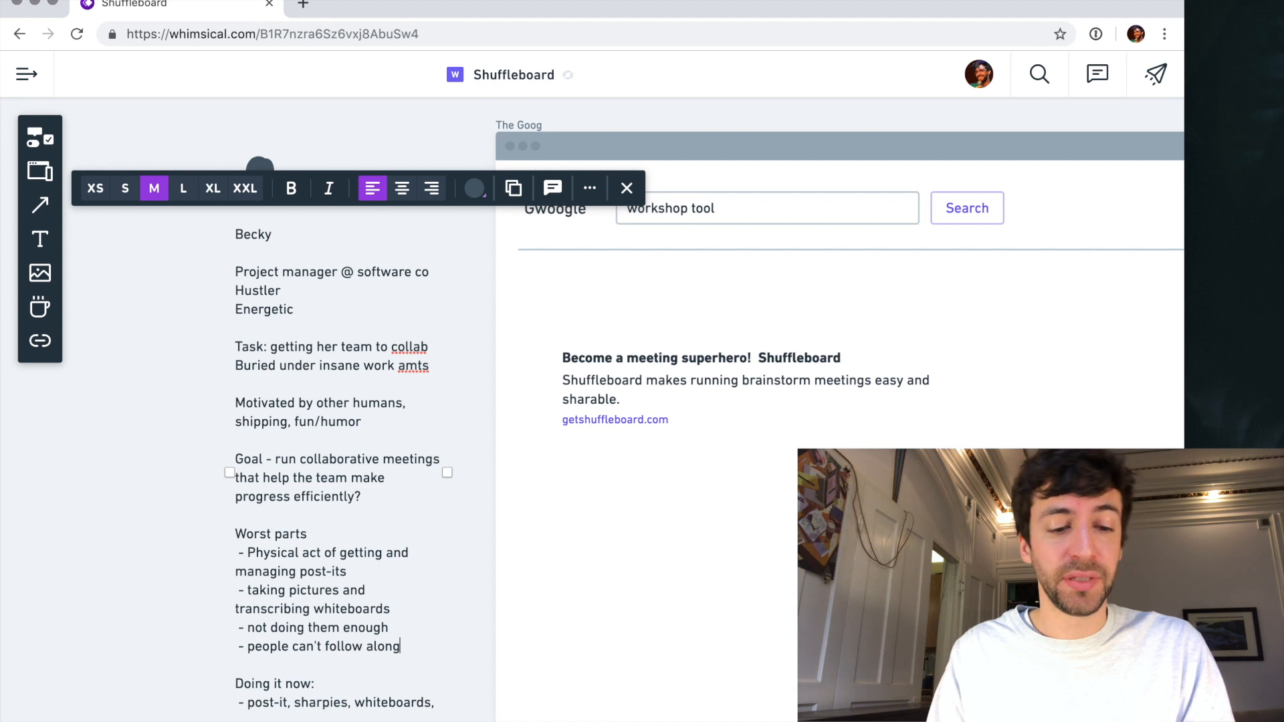
- Add "- remote teams can't participate" as the last item of the "Worst parts" list
key(Return)
text(- remote )
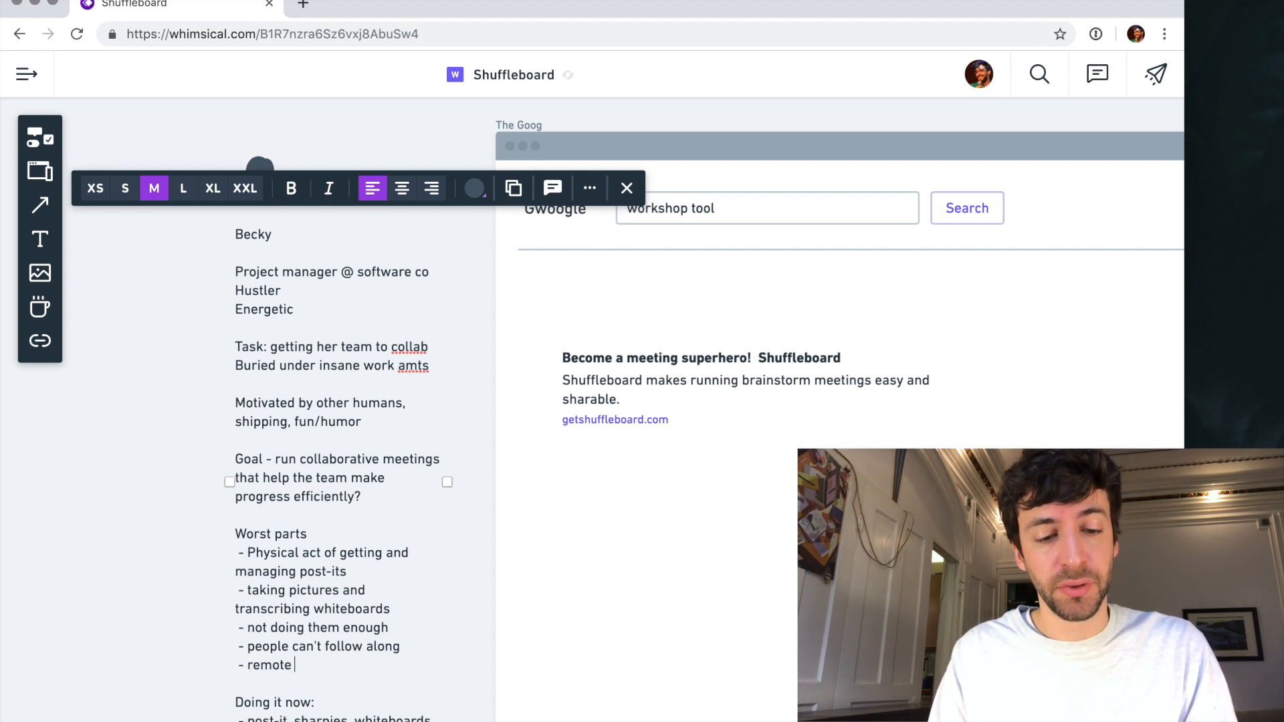
text(teams can'tt par)
key(BackSpace)
key(BackSpace)
key(BackSpace)
key(BackSpace)
key(BackSpace)
text(participate)
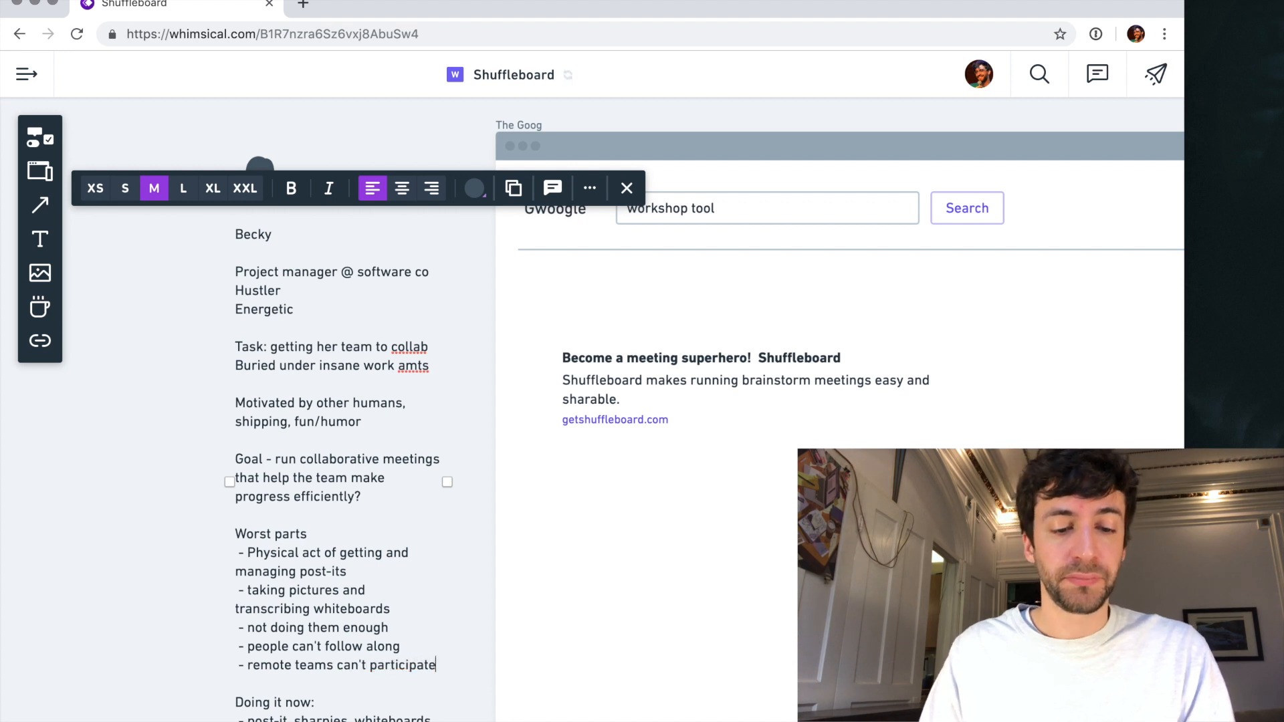
- Continue the "Doing it now" item after "whiteboards," with "taking pictures, lots of energy running the meeting,"
scroll(255, 655, down, 2)
click(333, 657)
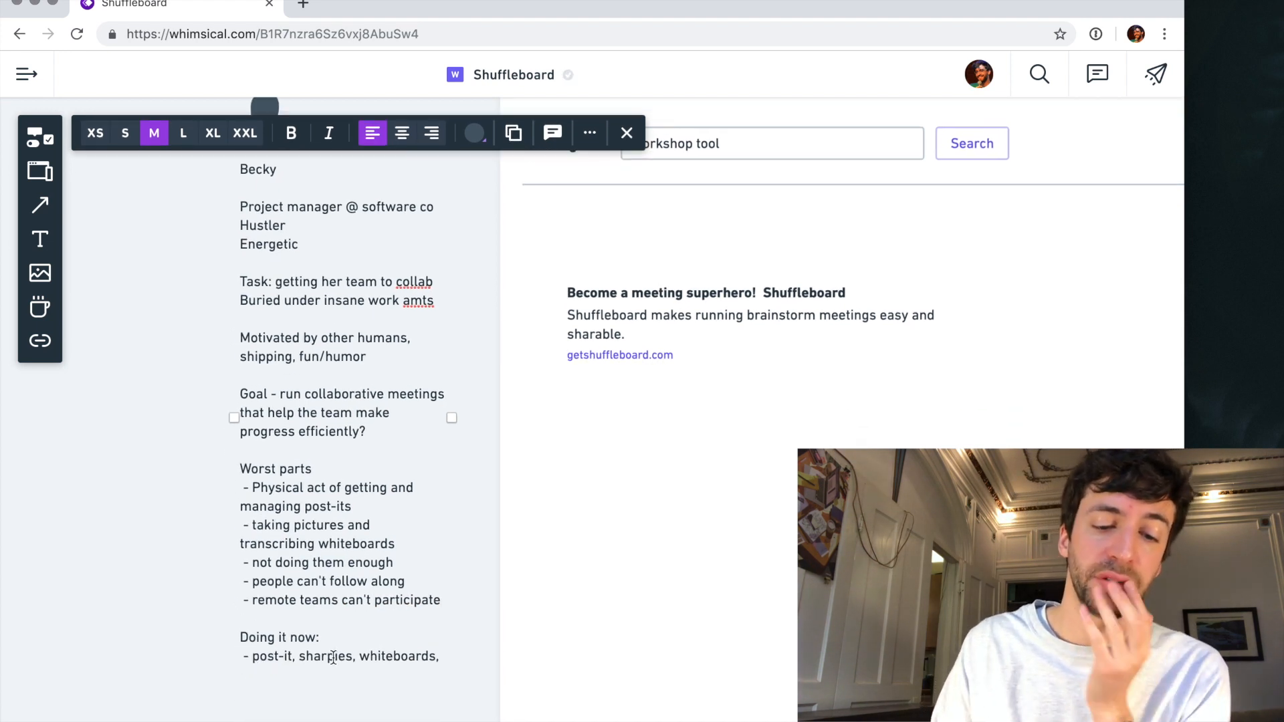
key(super+Right)
text(taking pictures)
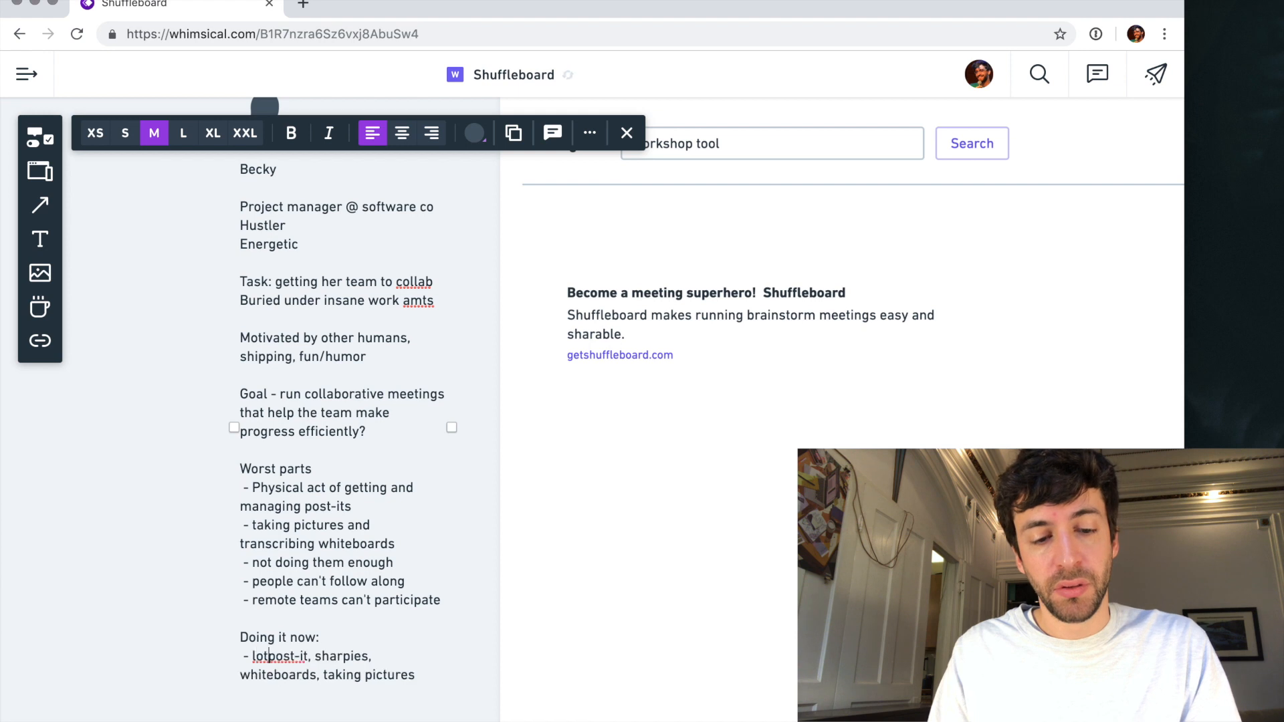
text(, lots of energy)
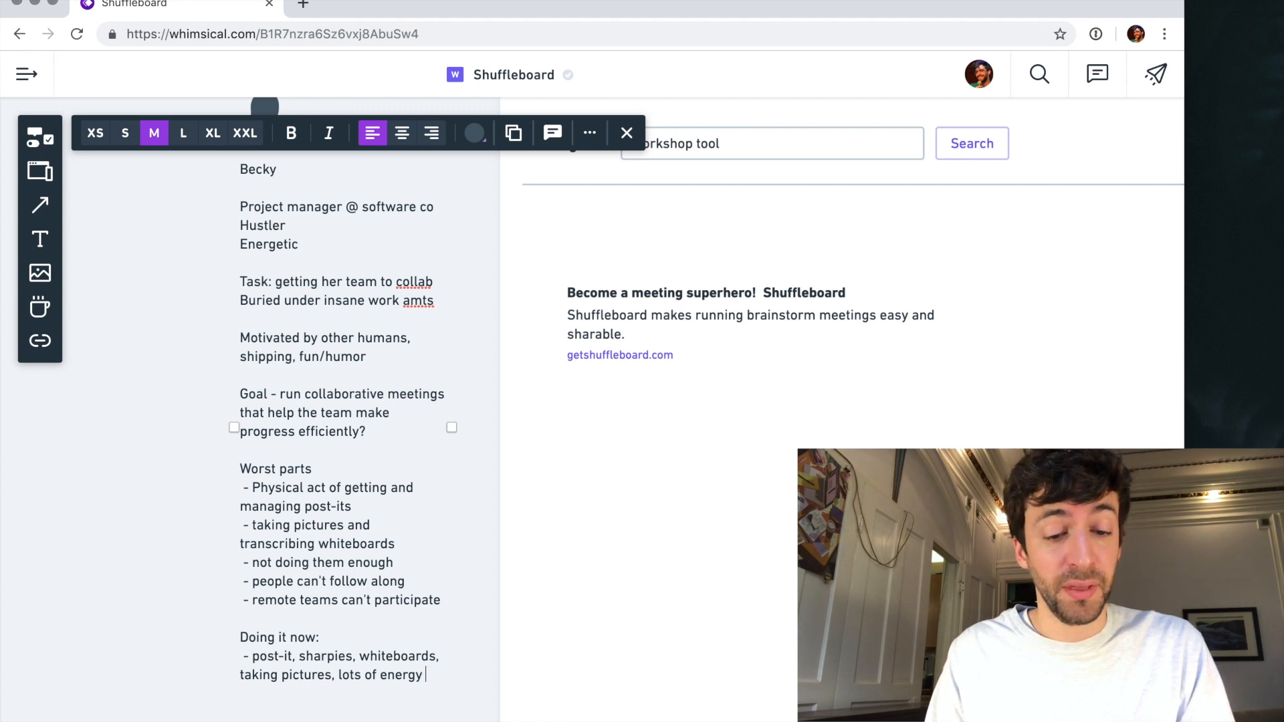
text(run)
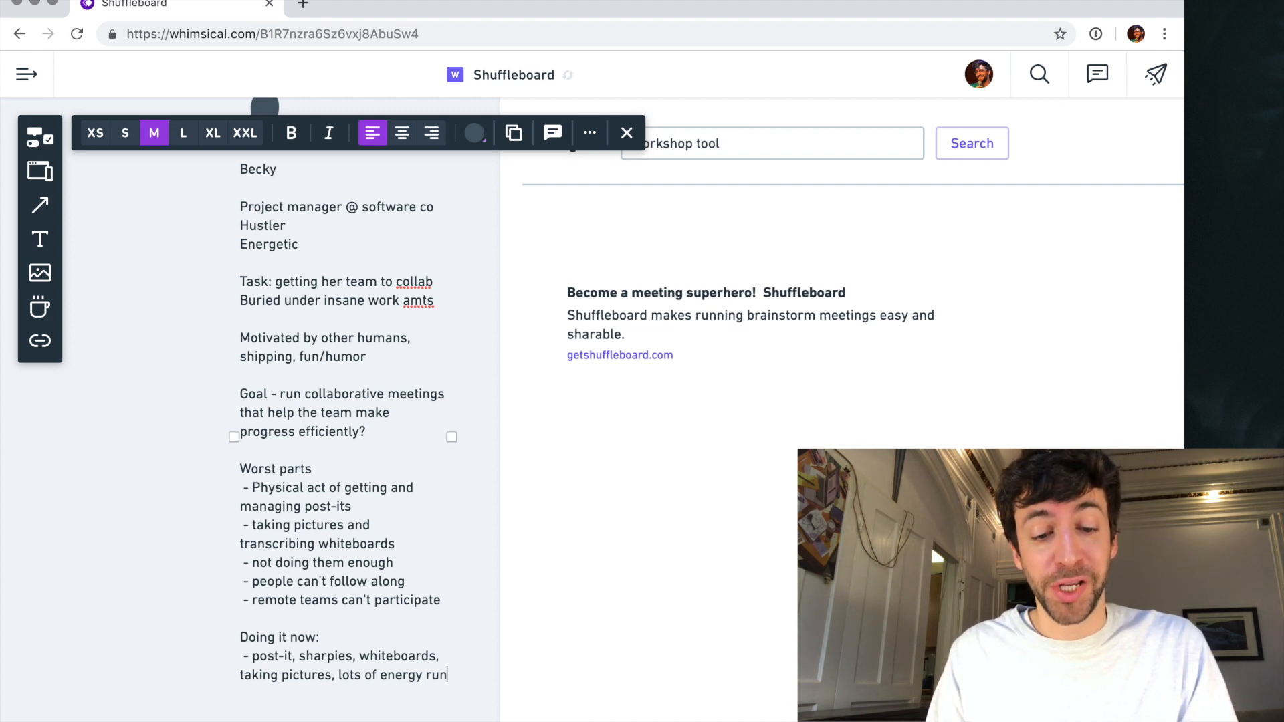
text(ning the meeting,)
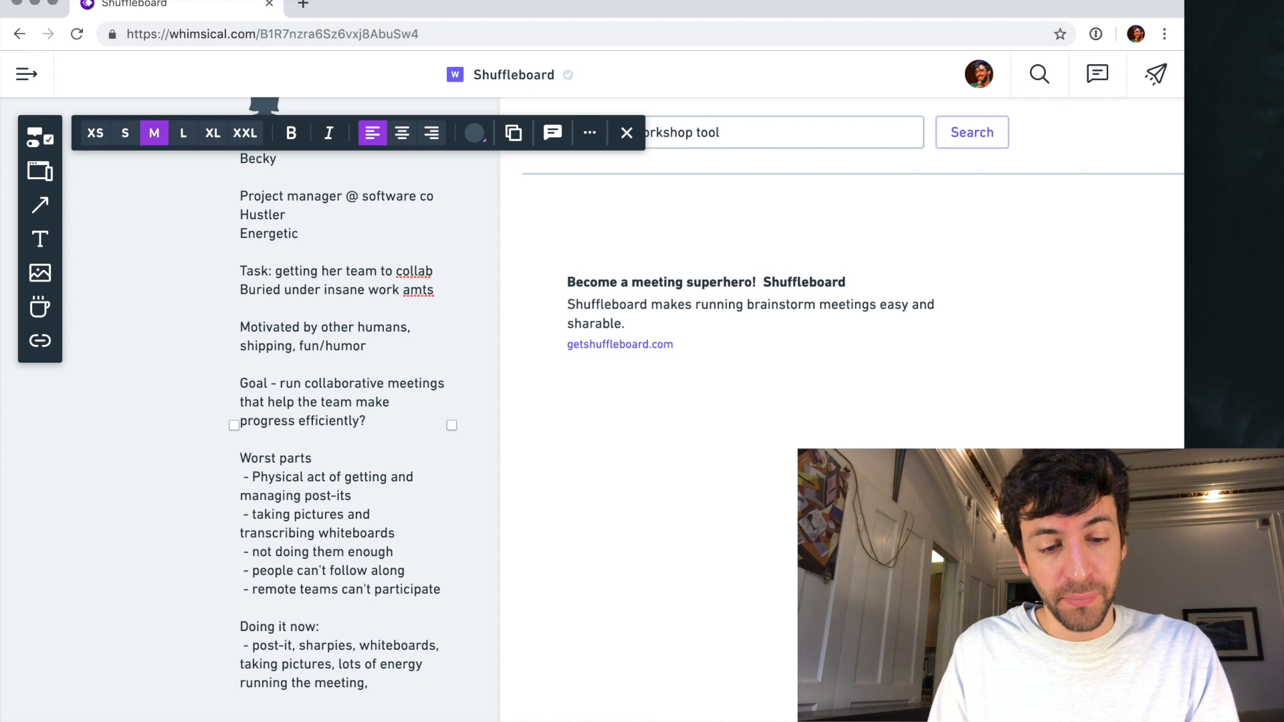
- Extend the "Doing it now" item with "writing things up in google docs or another document"
text(do)
key(BackSpace)
key(BackSpace)
key(BackSpace)
text(w)
key(BackSpace)
text(writi)
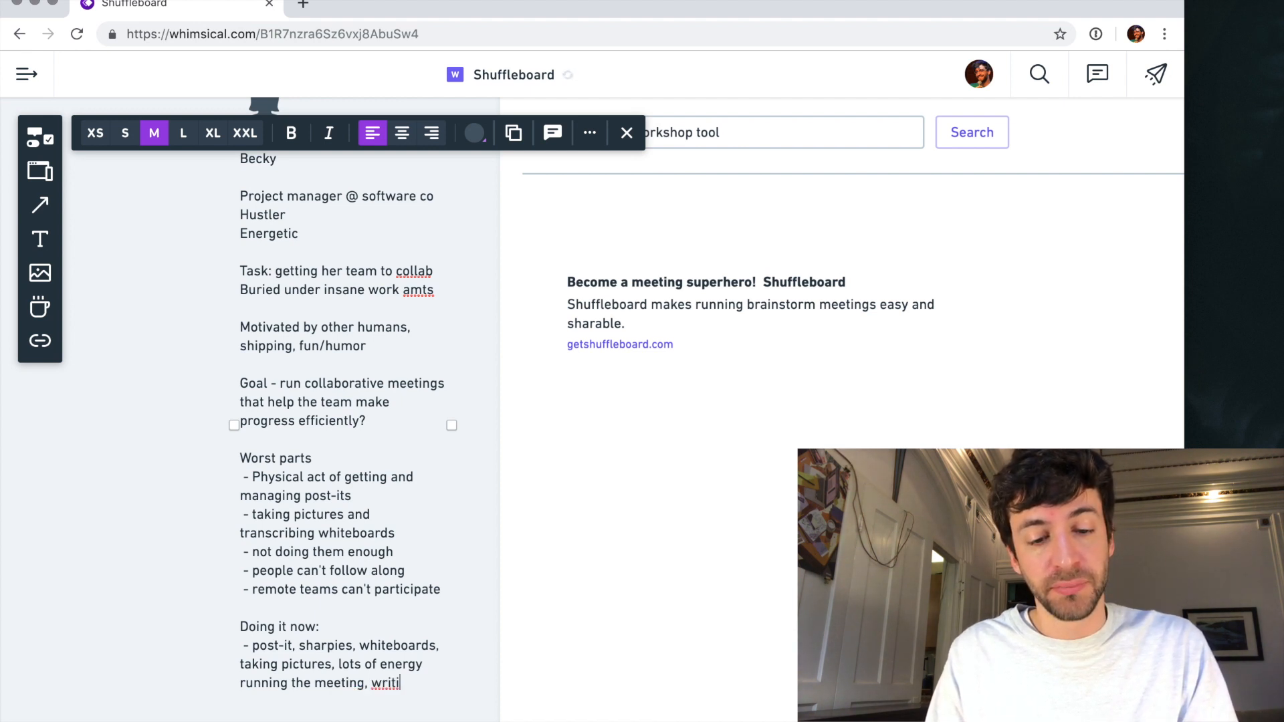
text(ng things up in google docs)
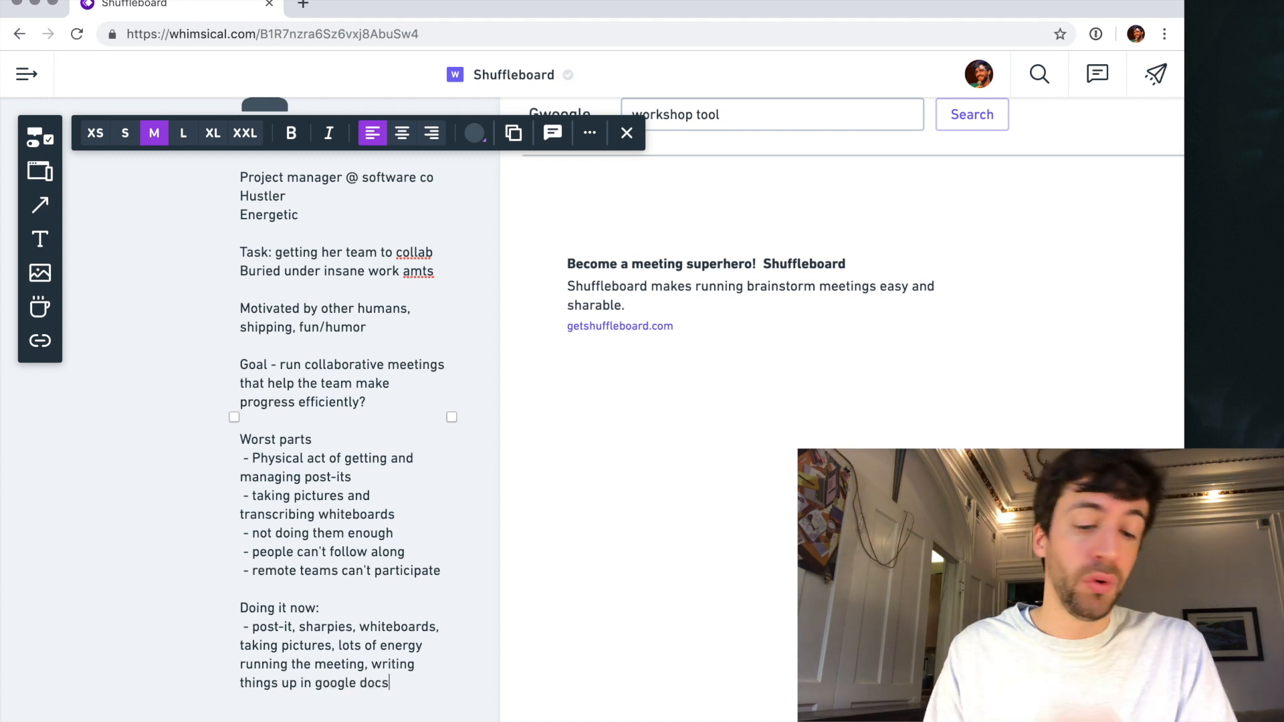
text( or another document)
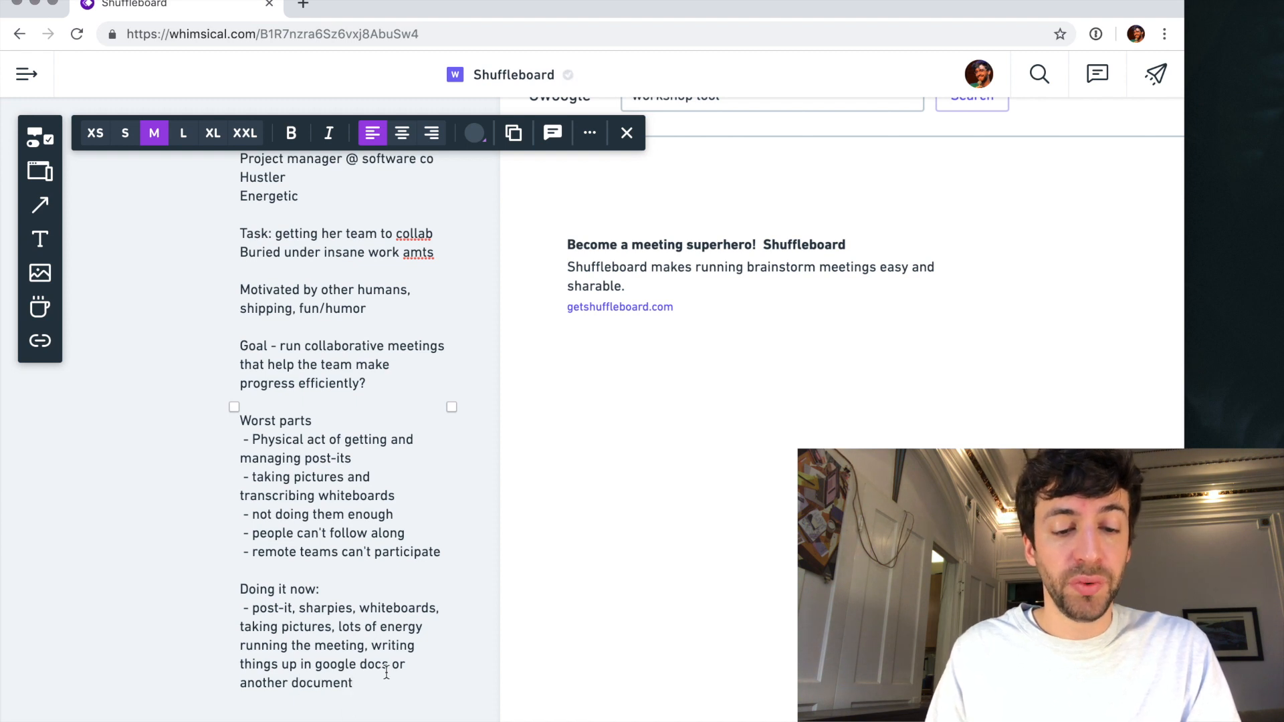
- Replace "writing things up in" with "transferring pictures to" in the "Doing it now" item and finish editing the persona text
double_click(390, 642)
drag(390, 642, 301, 662)
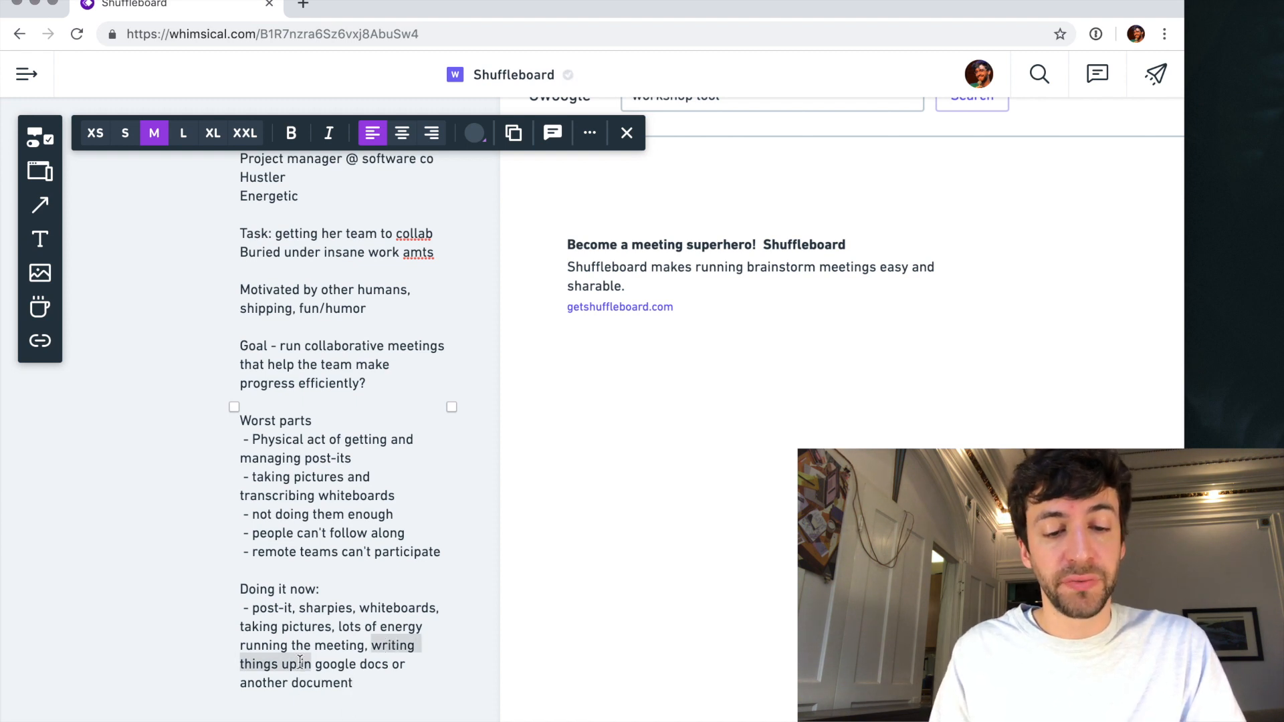
text(transferring)
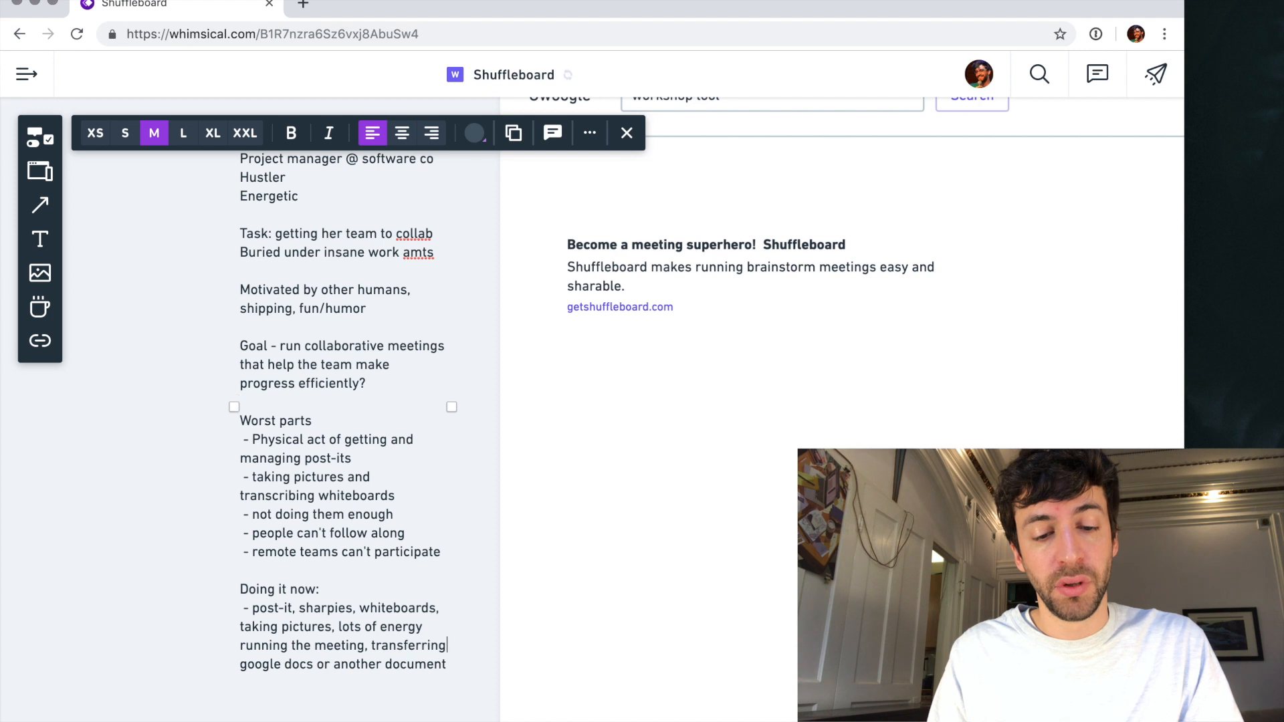
text( pictures to)
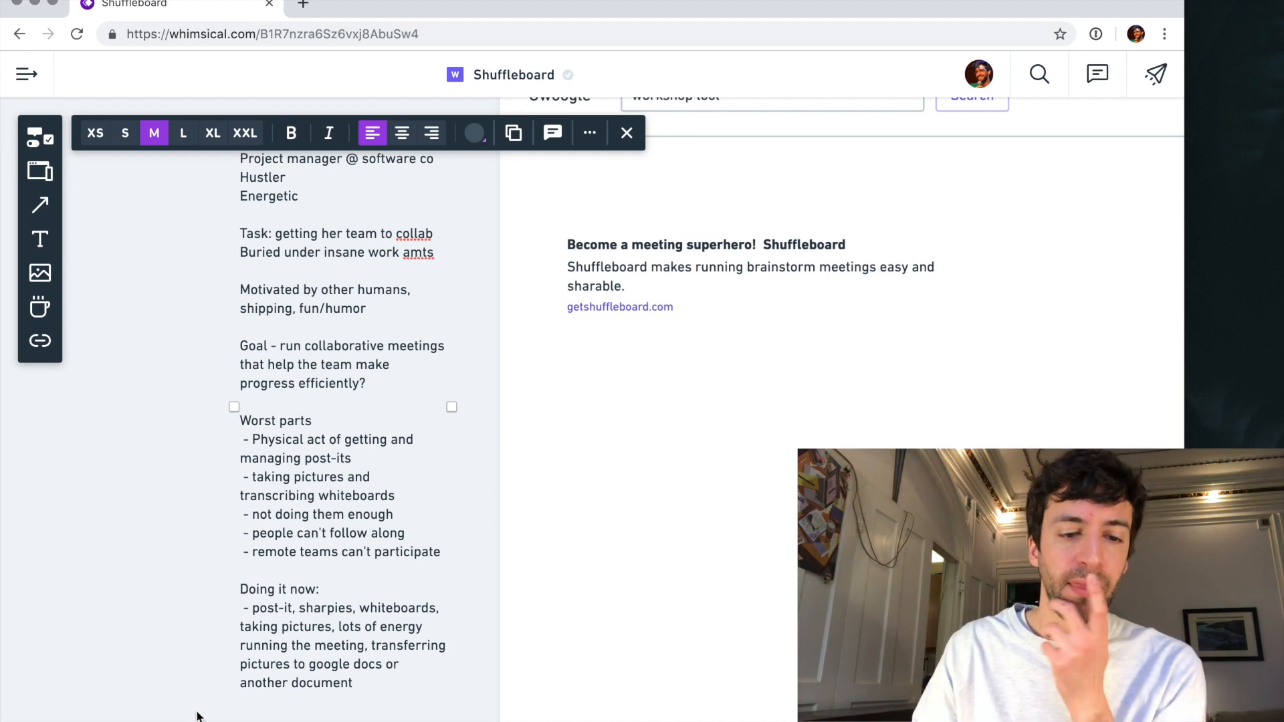
click(187, 544)
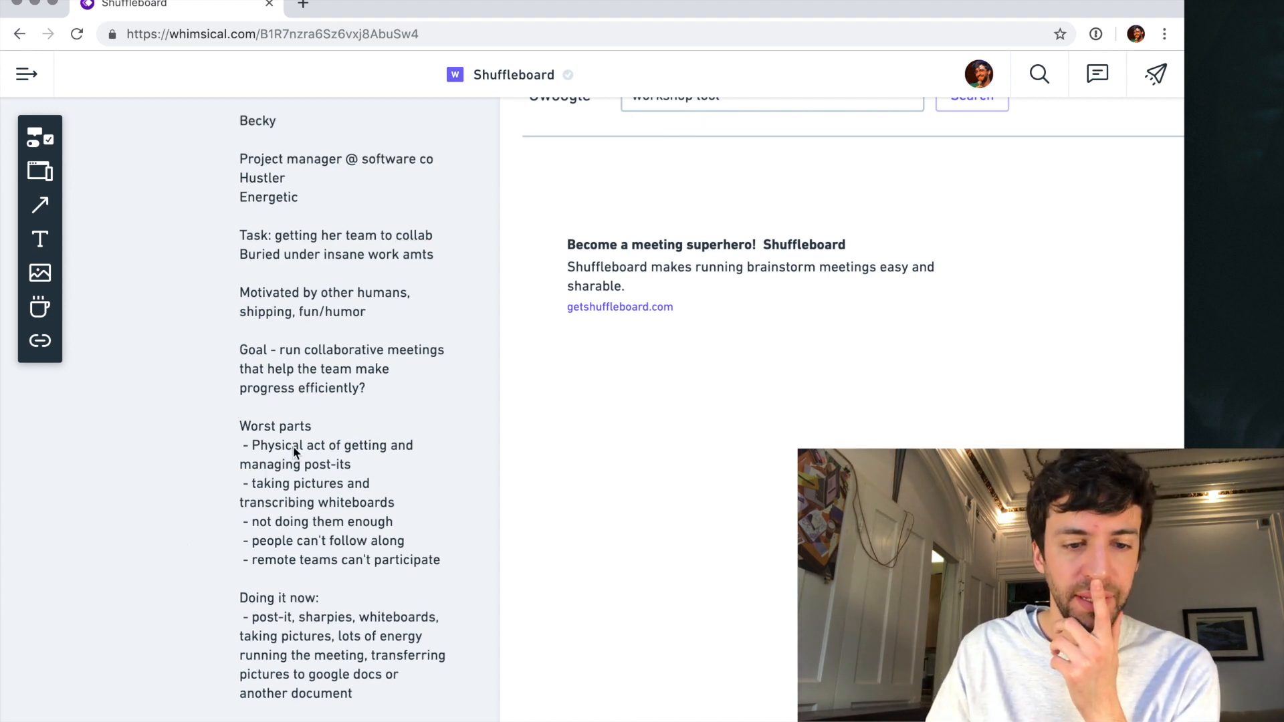
- Move the designer persona's portrait and description together higher above the "Presenter - waiting" screen
scroll(304, 435, down, 5)
scroll(304, 435, right, 15)
scroll(304, 435, up, 3)
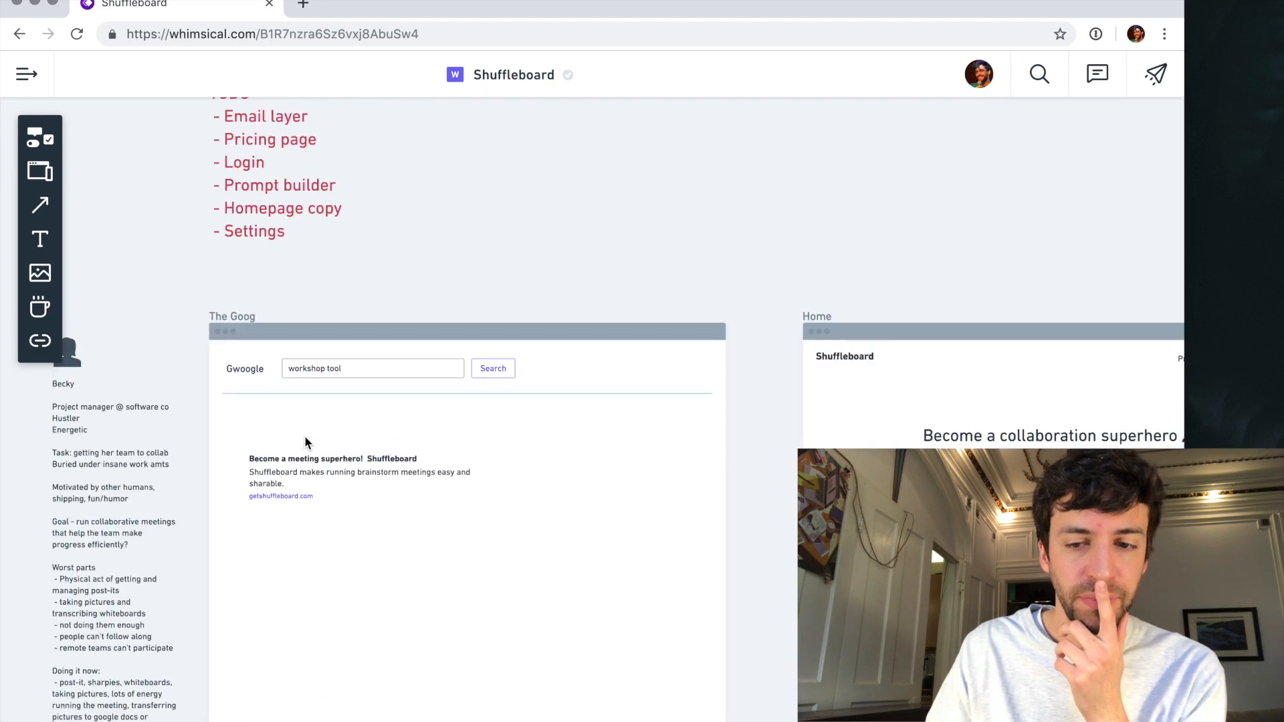
scroll(455, 395, right, 15)
scroll(454, 396, up, 2)
scroll(454, 396, down, 2)
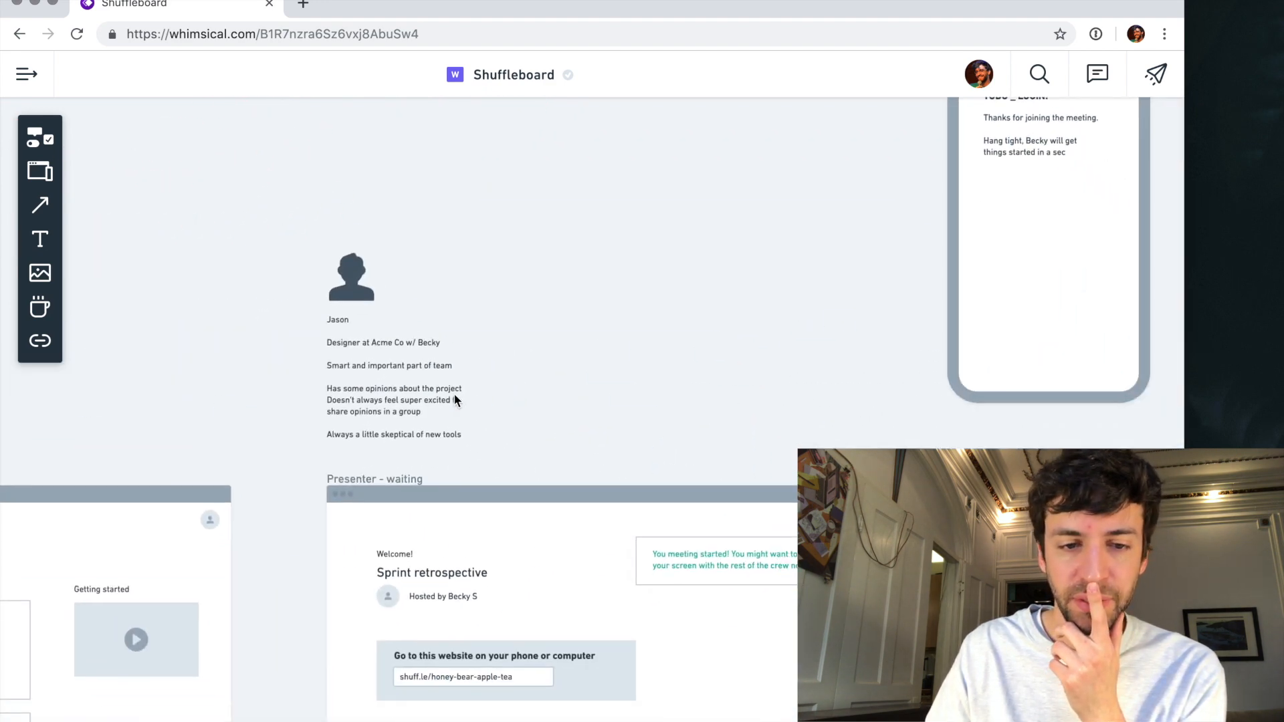
scroll(455, 396, up, 4)
click(454, 396)
scroll(455, 399, down, 2)
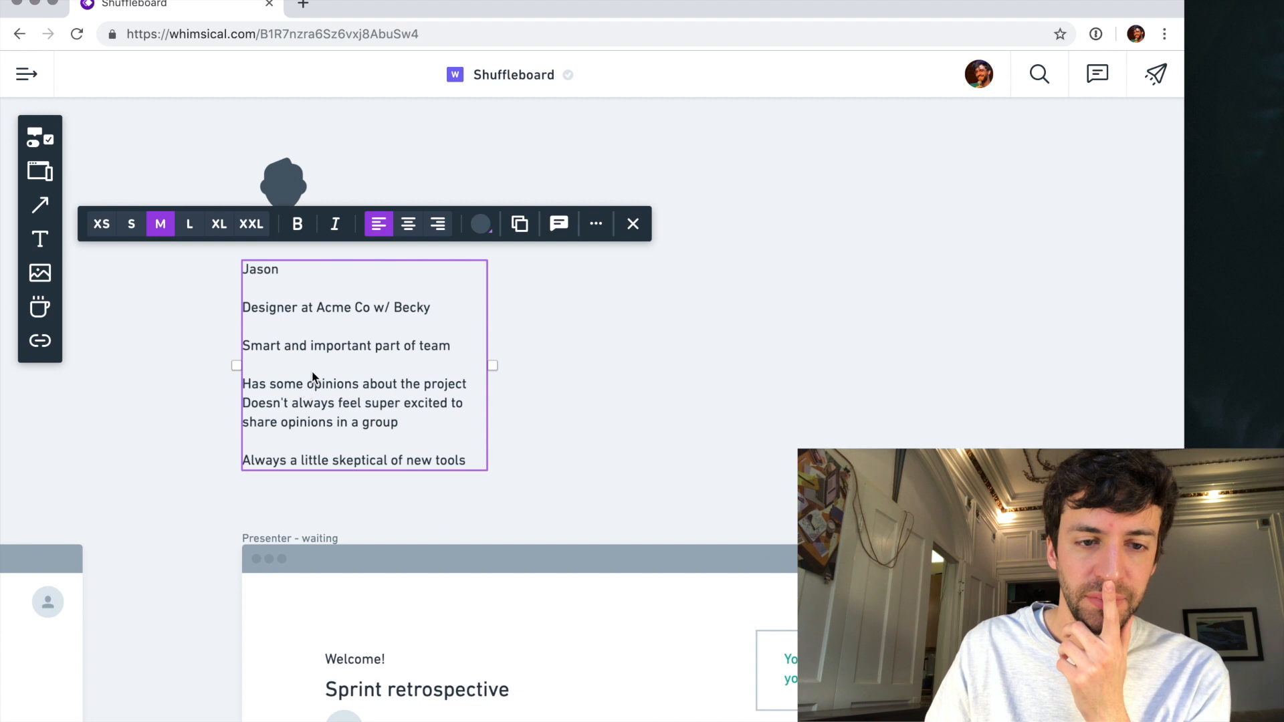
scroll(324, 250, up, 4)
click(327, 248)
drag(339, 370, 340, 267)
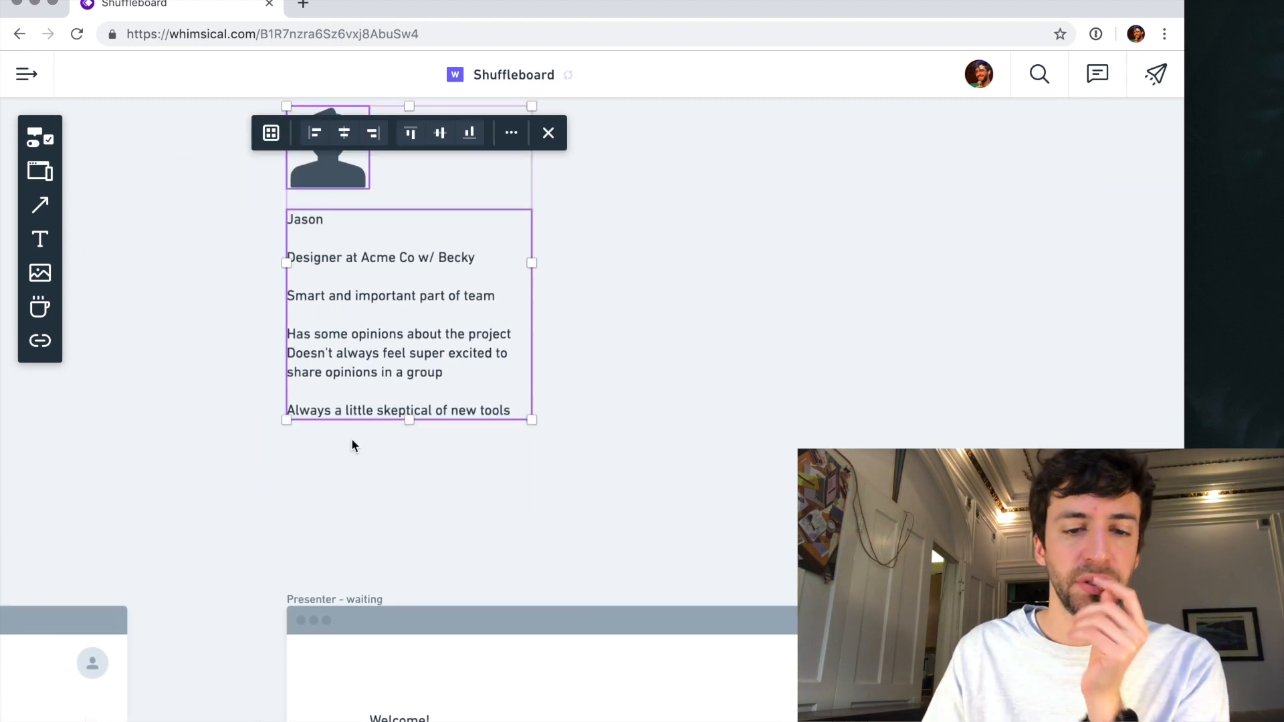
click(351, 439)
- Add a "Worst parts:" heading below the line about new tools in the designer persona's description
double_click(405, 412)
triple_click(437, 407)
key(Right)
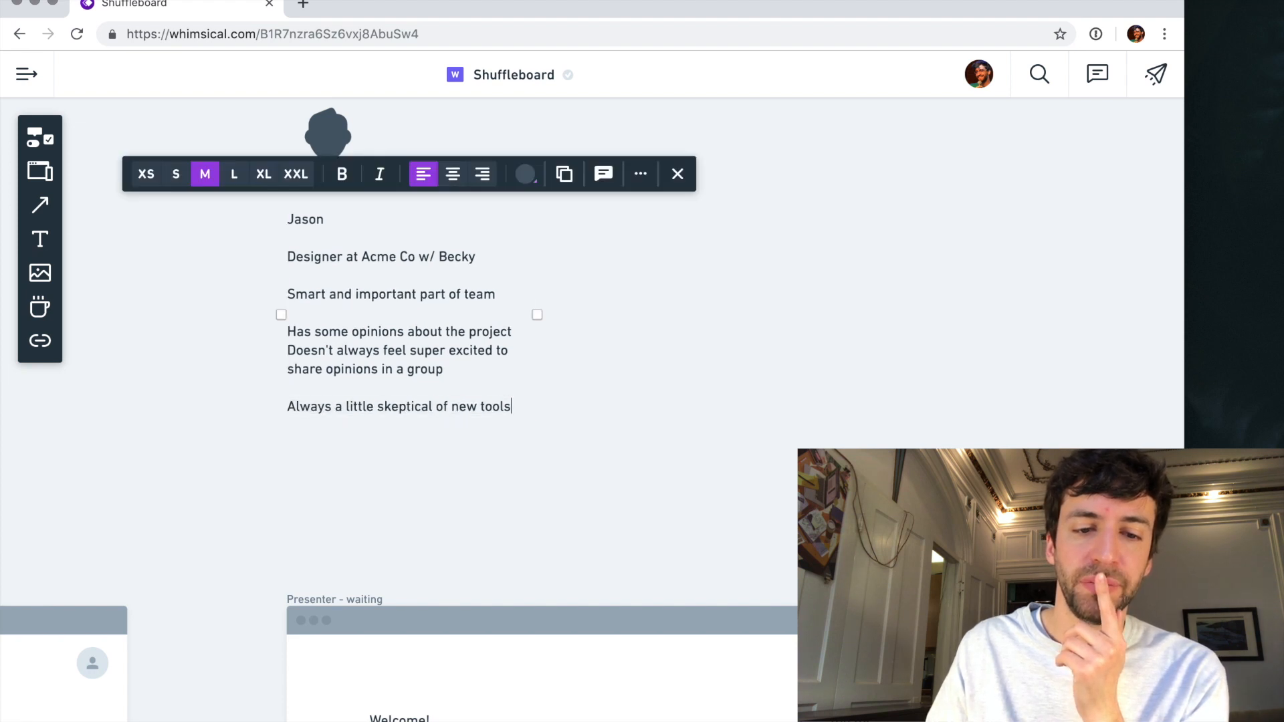
key(Return)
key(Return)
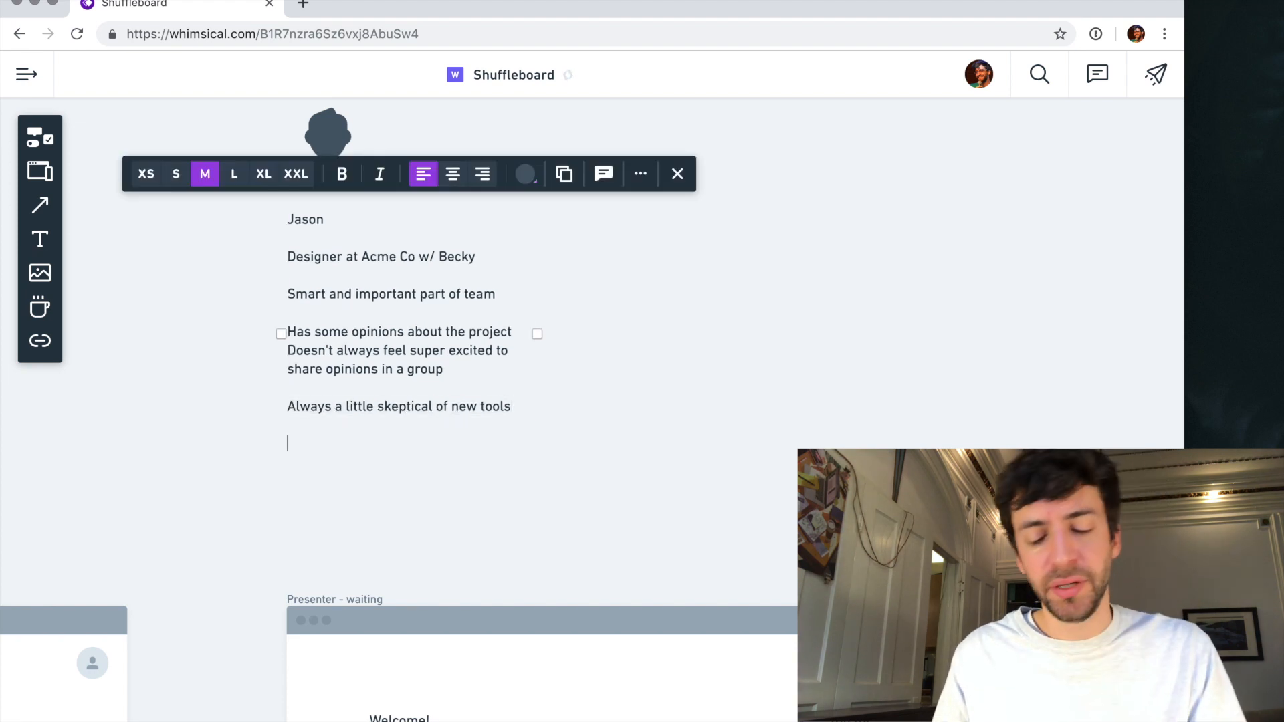
text(W)
text(orst parts:)
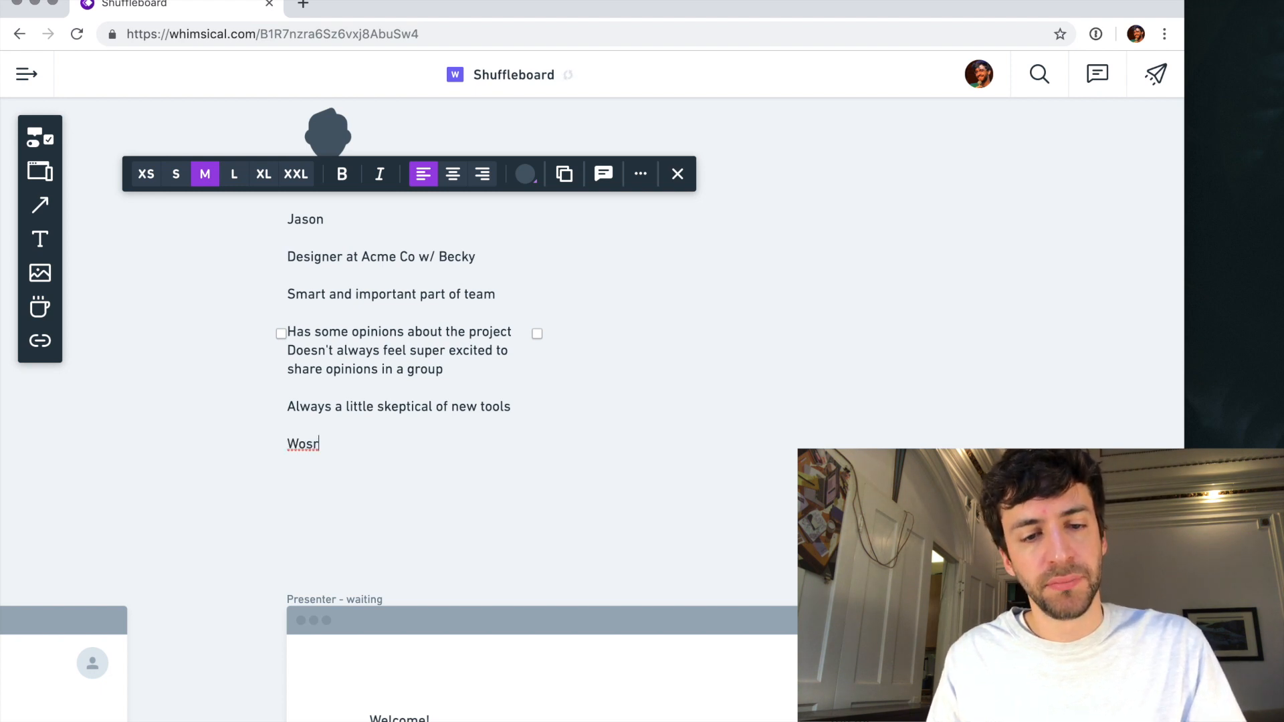
- Add "- Doesn't get heard on his team" as the first item of the designer's "Worst parts:" list
key(Return)
text(-)
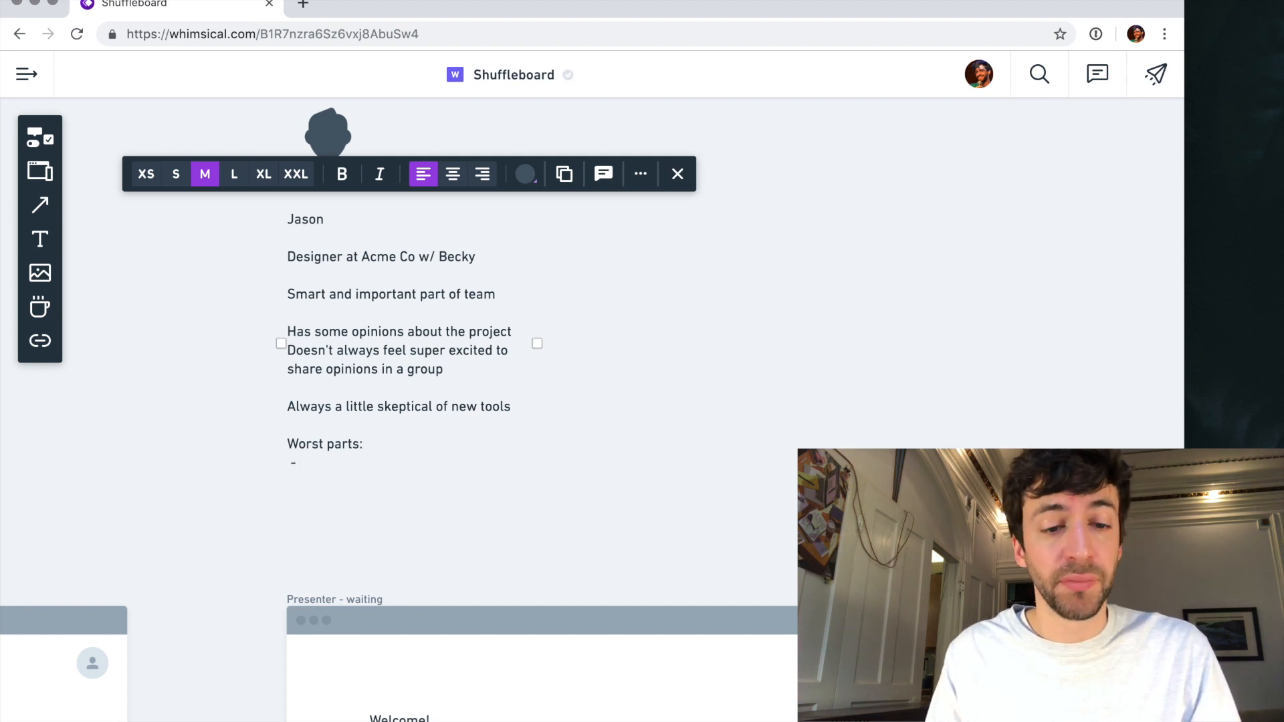
text(Do)
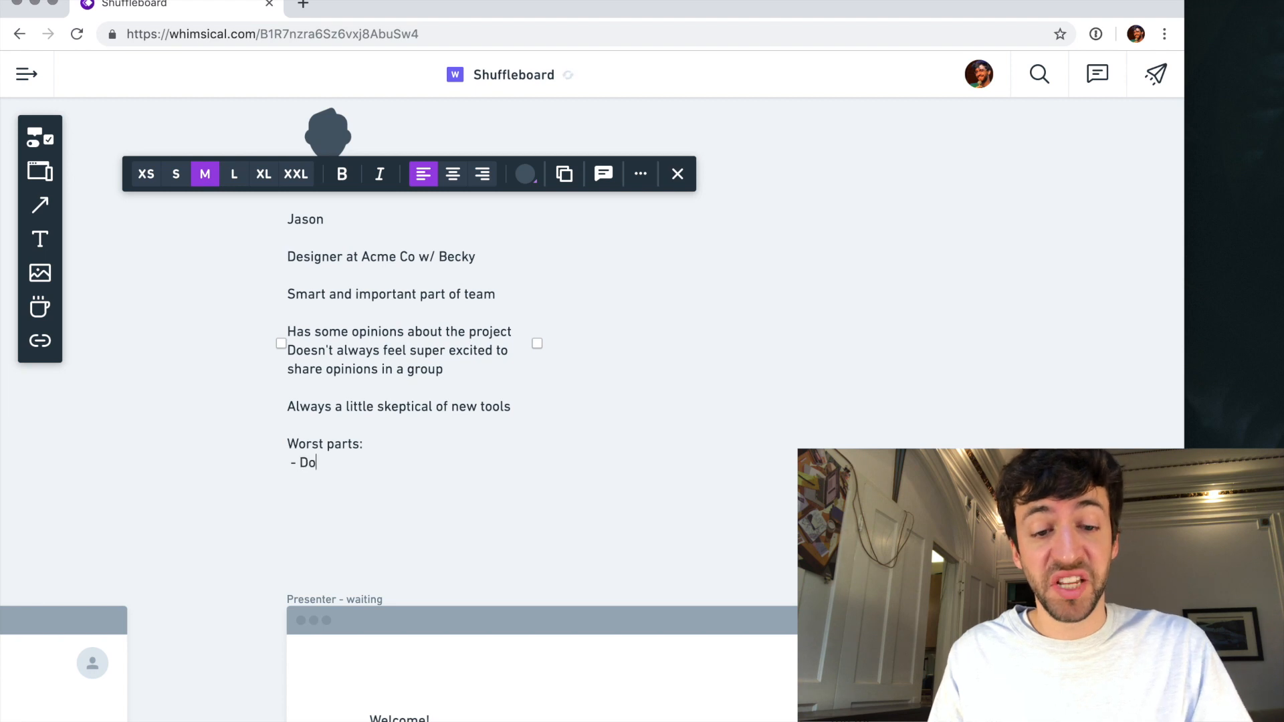
text(esn't get hear a)
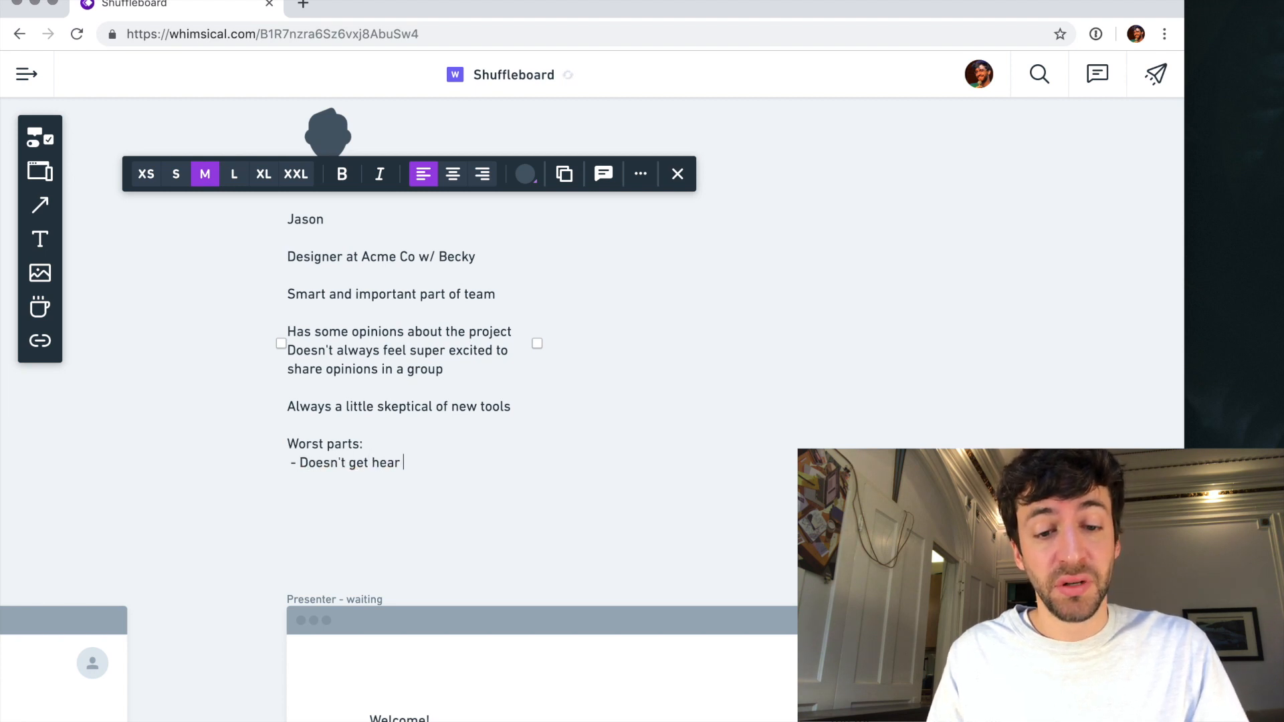
key(BackSpace)
key(BackSpace)
text(d on his team)
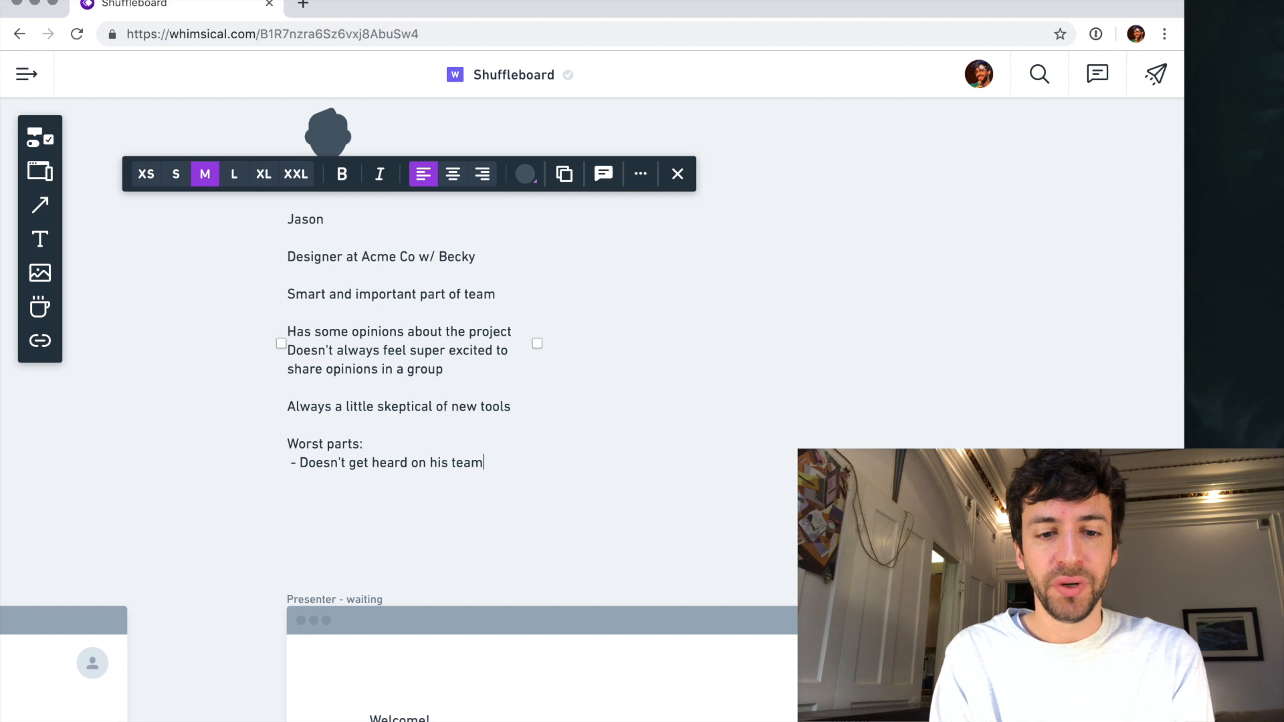
- Add "- Team doesn't make progress" as the second item of the designer's "Worst parts:" list
key(Return)
text(- )
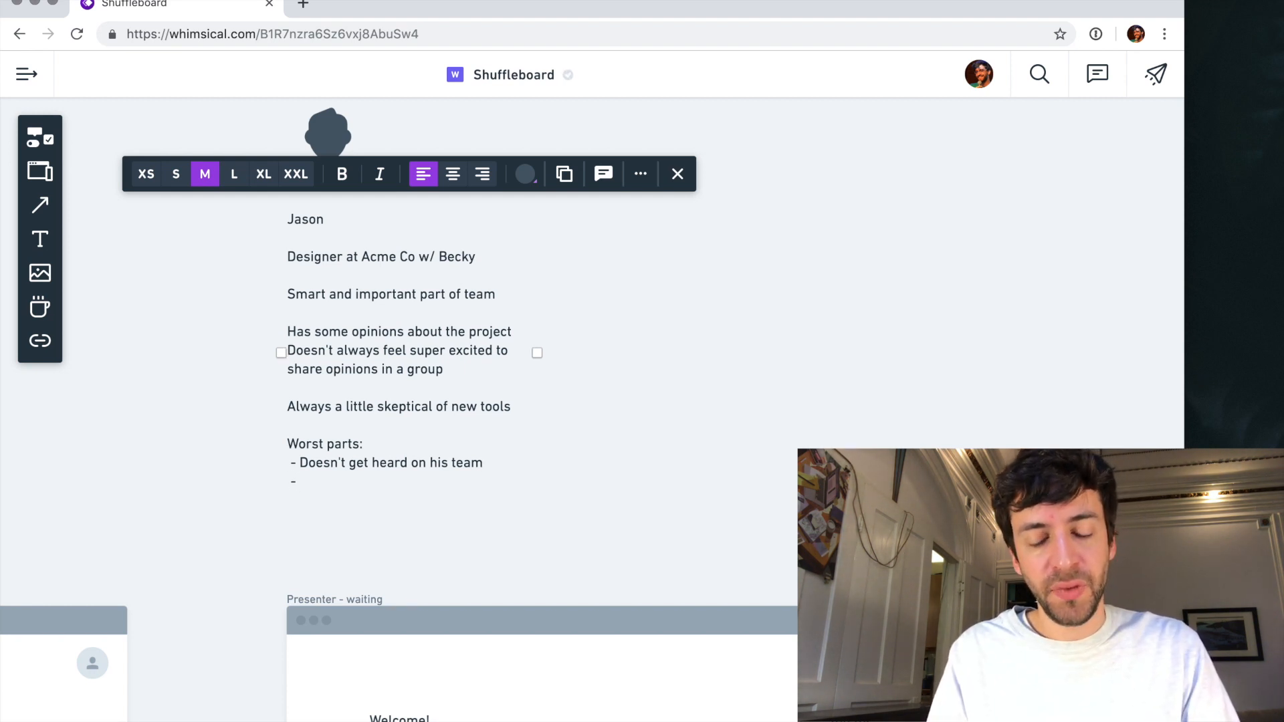
text(Team )
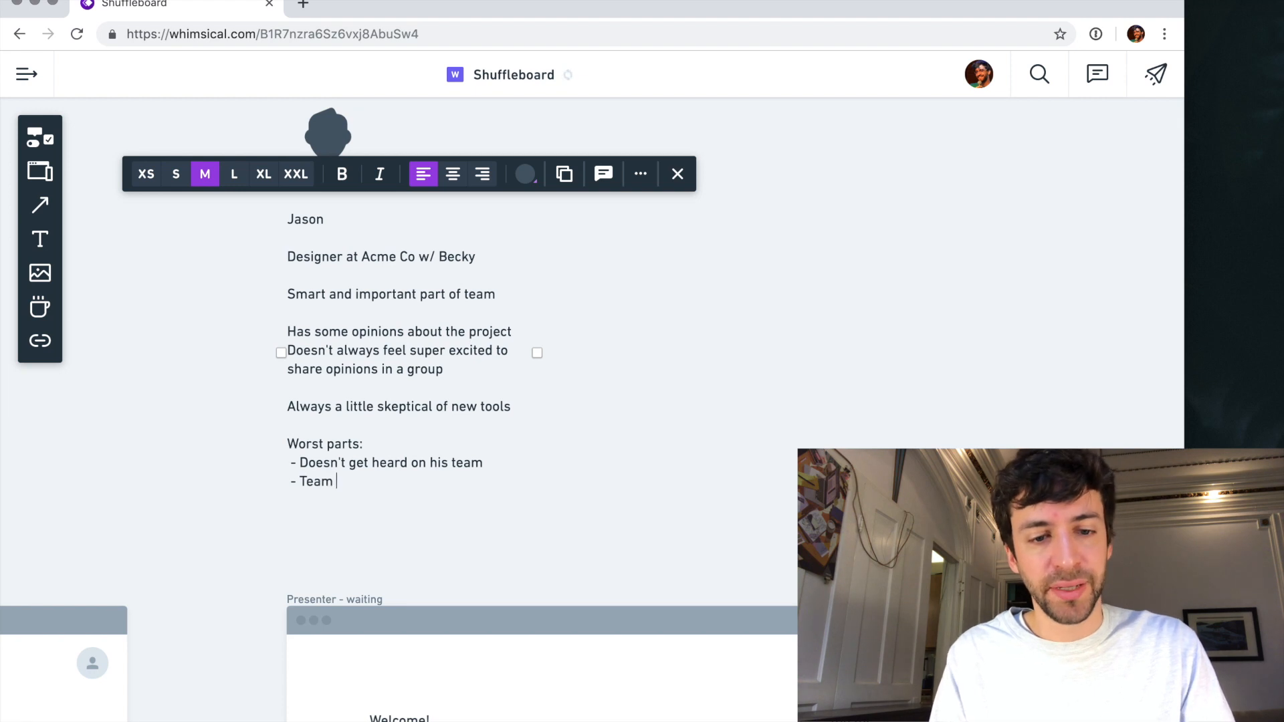
text(doesn't make progress)
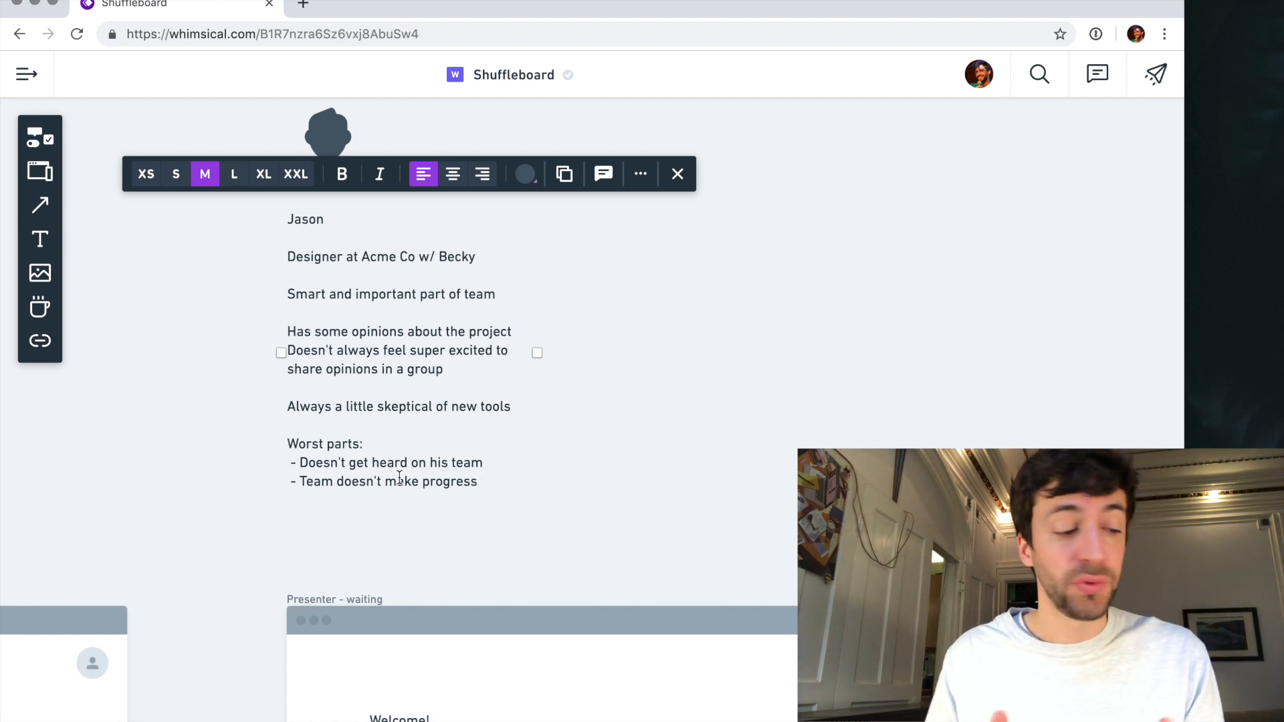
- Add a separate paragraph "Ideal: carve out space" to the designer persona and finish editing its text
key(Return)
key(Return)
text(Ideal: carve out space)
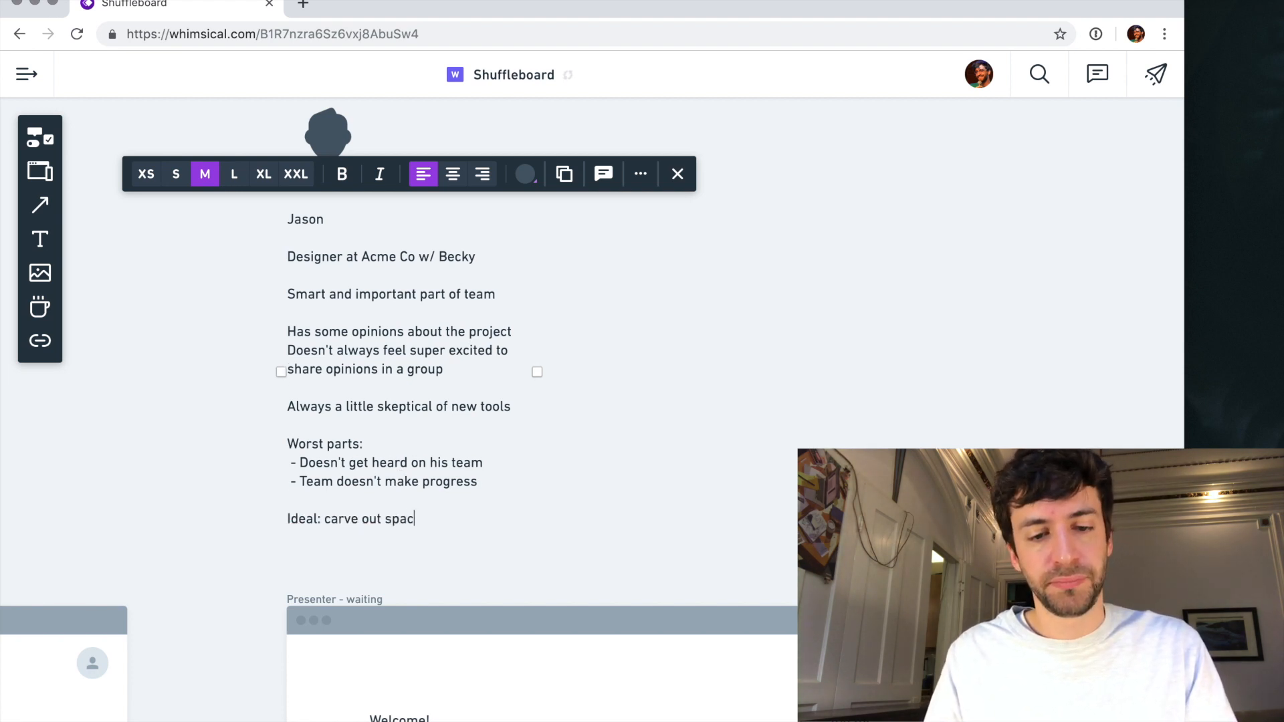
click(564, 484)
- Add an "Ideal:" heading below the "Doing it now" item in the project manager persona's text
scroll(563, 483, left, 20)
scroll(563, 483, down, 14)
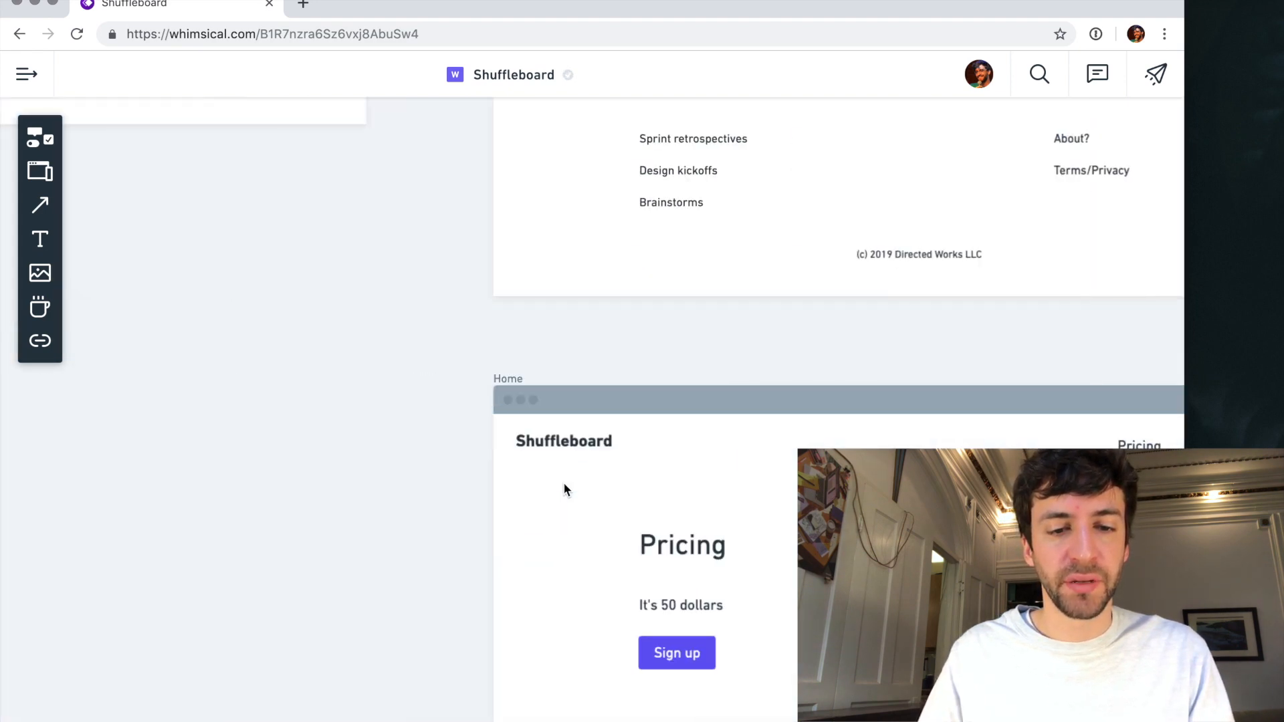
scroll(563, 483, up, 11)
scroll(563, 483, right, 8)
scroll(563, 483, down, 8)
click(539, 475)
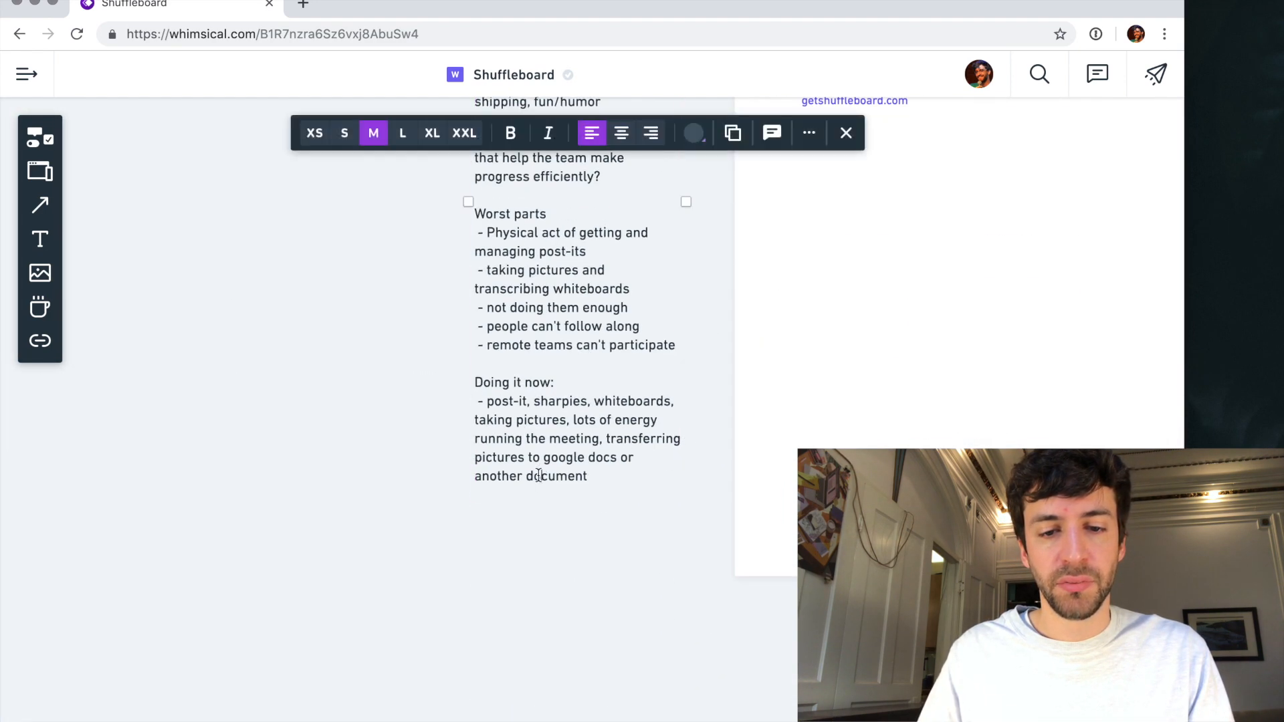
click(600, 476)
key(Return)
- Add the item "- one click running a remote or in-person live collaborative meeting" under the project manager's "Ideal:" heading
key(Return)
text(Idea:)
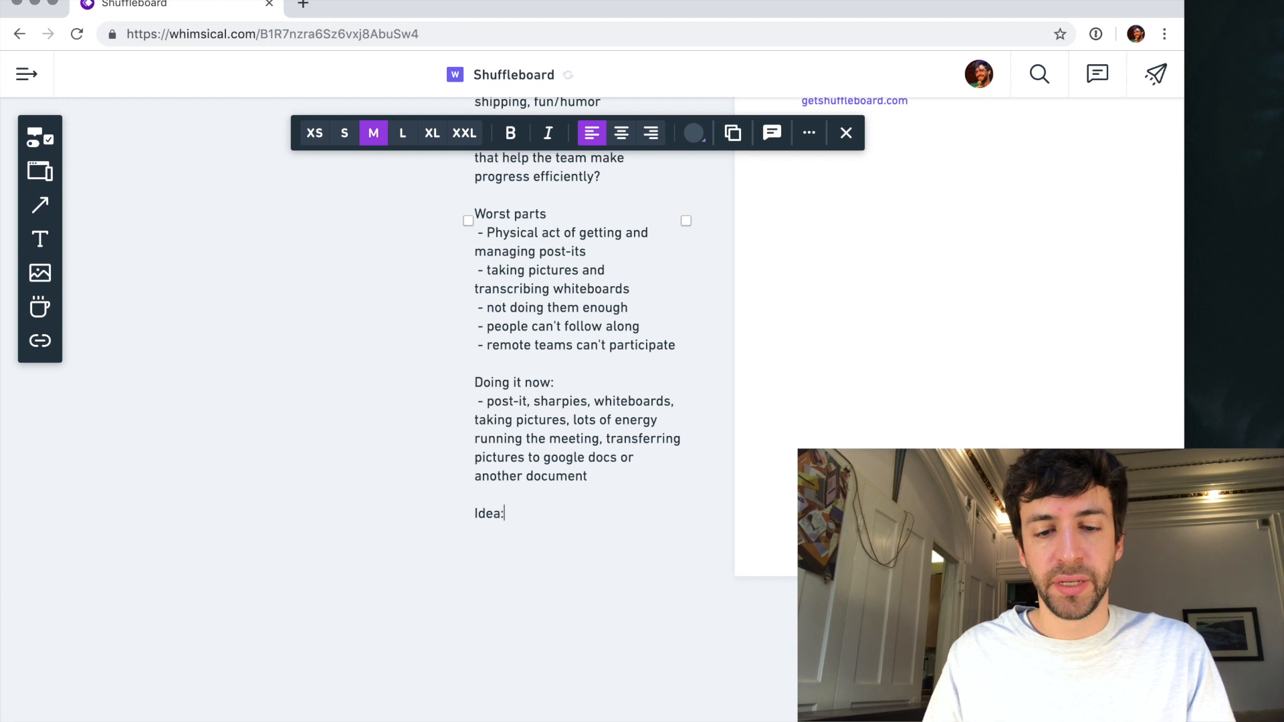
key(Return)
text(- )
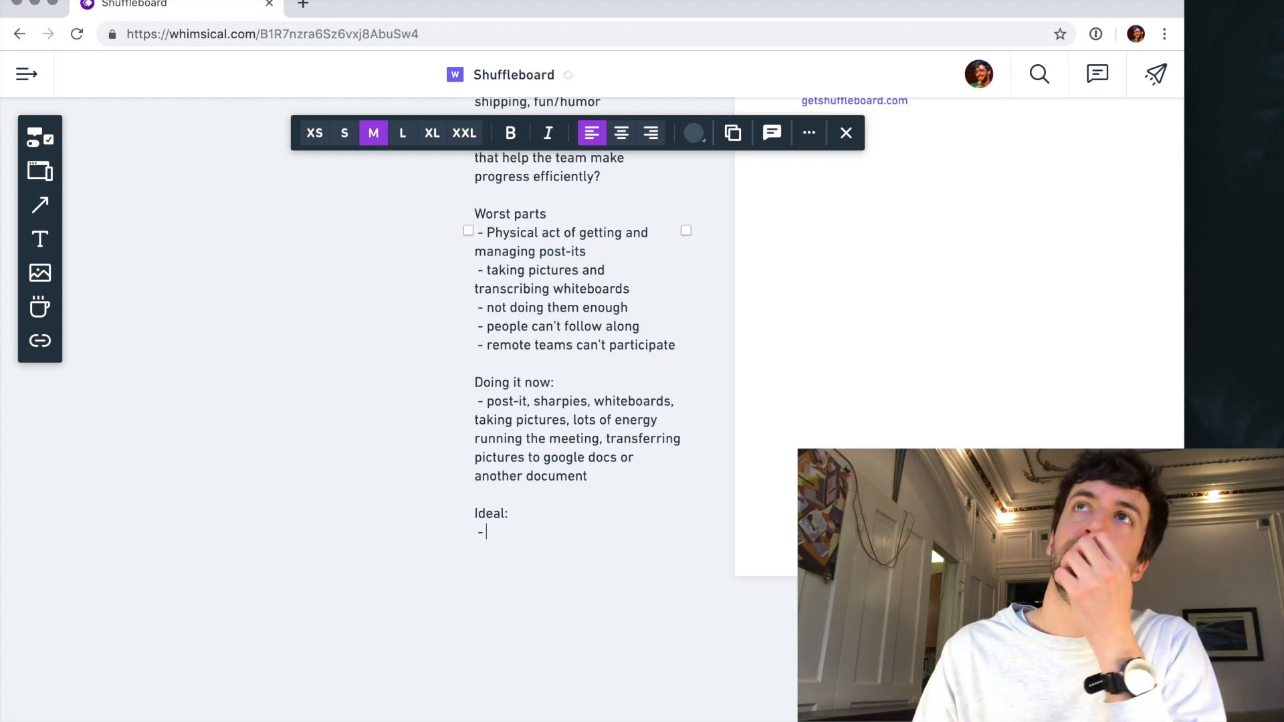
text(one c)
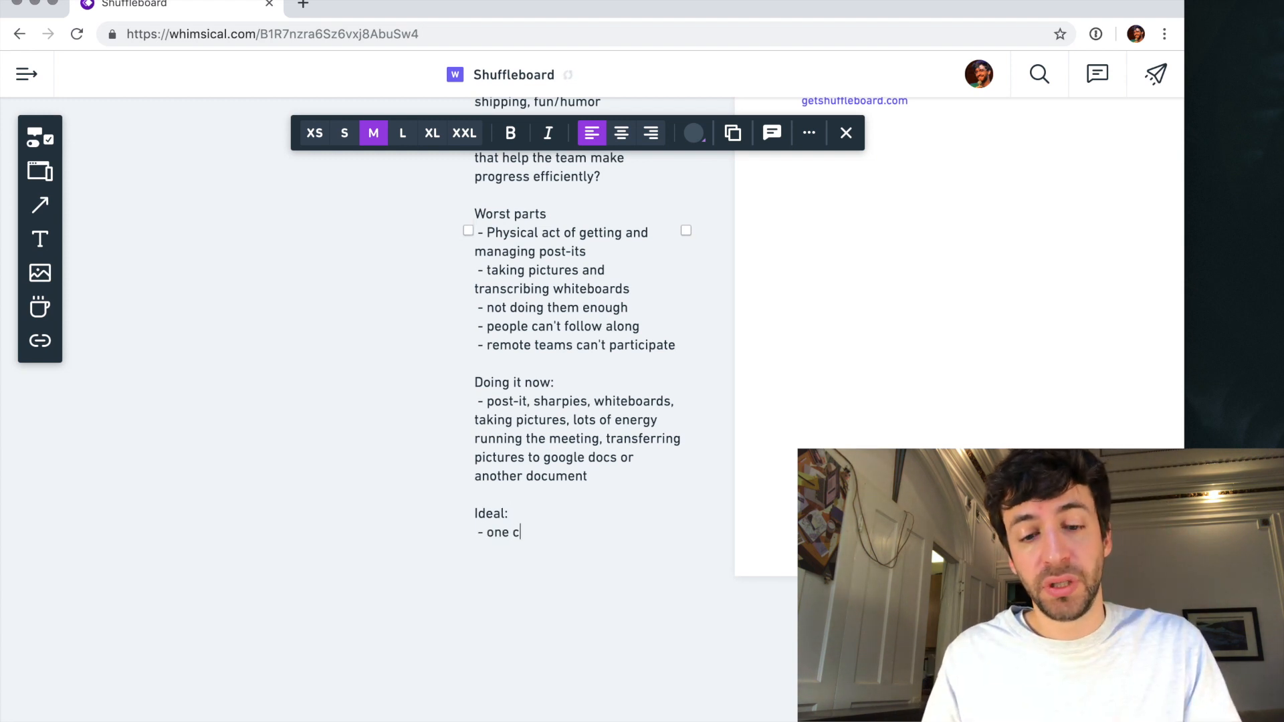
text(lick running a)
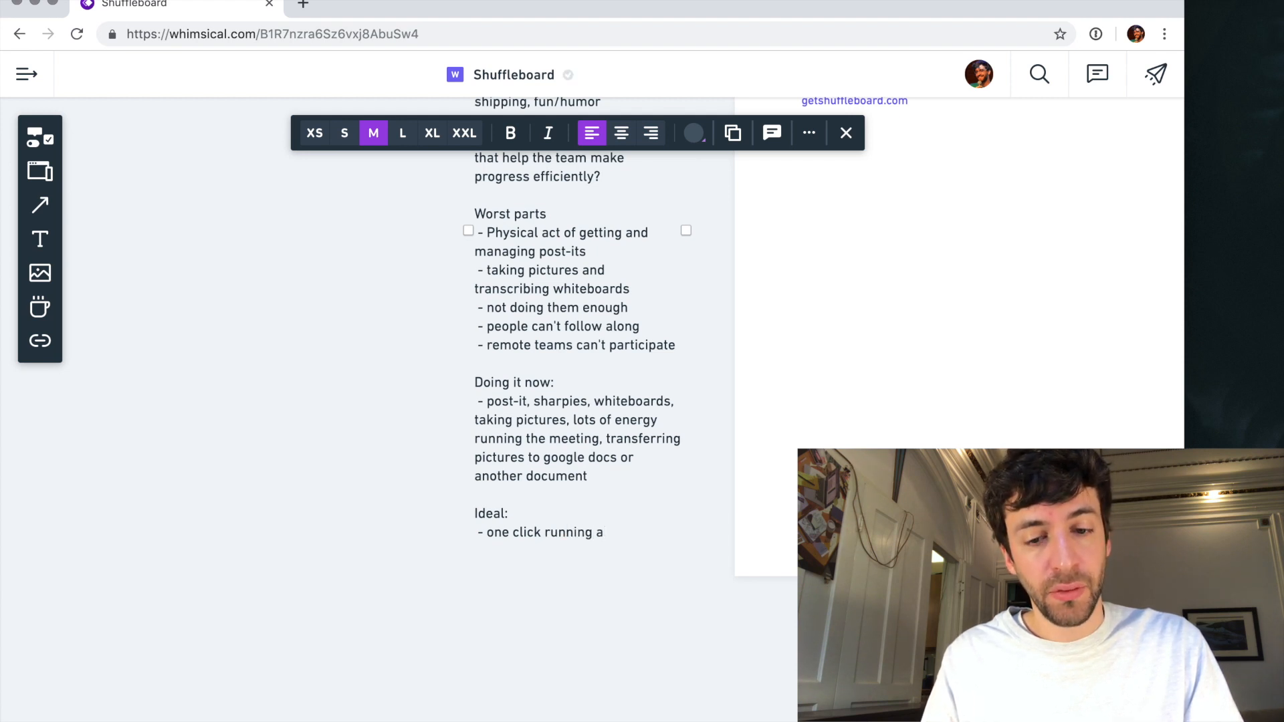
text(reemote)
key(BackSpace)
key(BackSpace)
key(BackSpace)
key(BackSpace)
key(BackSpace)
key(BackSpace)
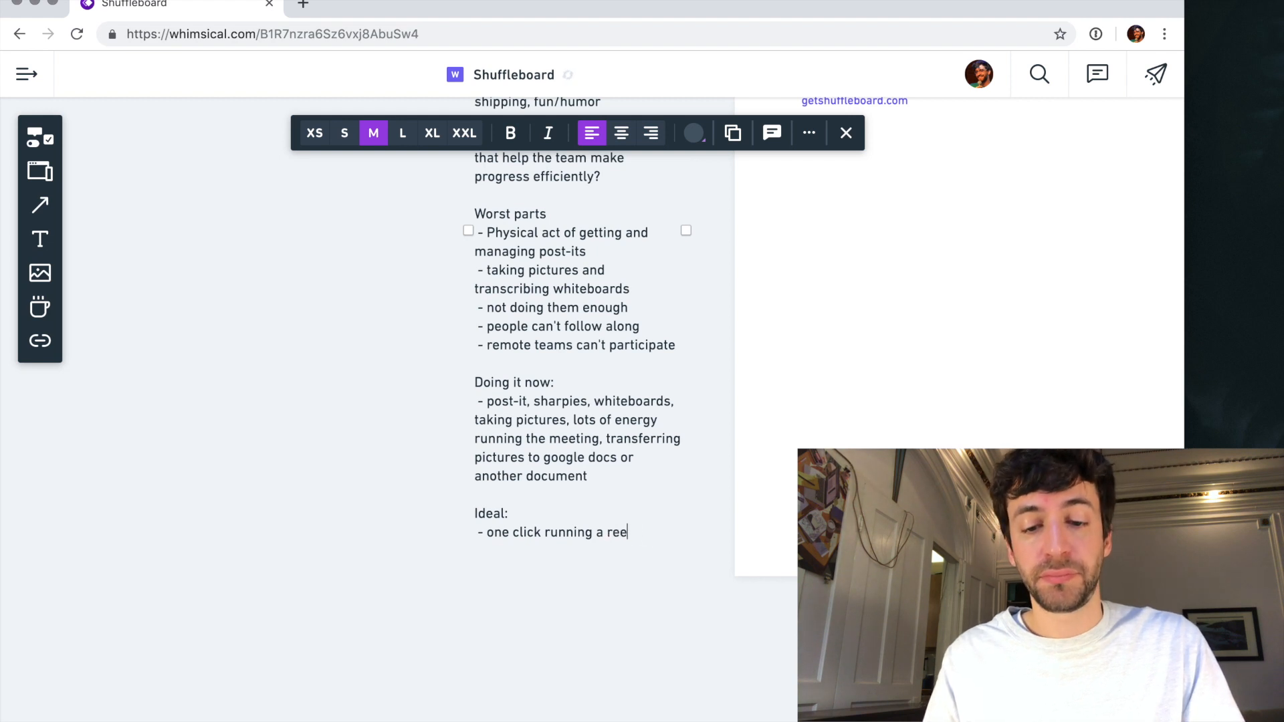
text(emote or)
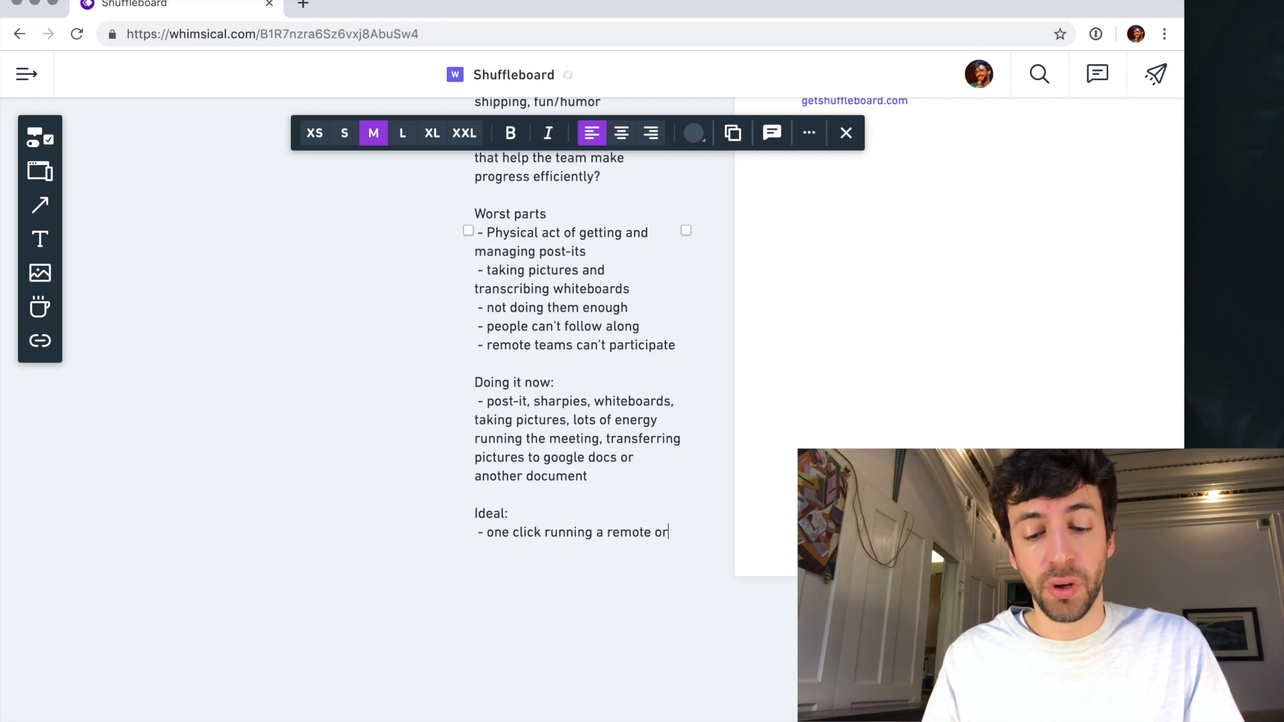
text( in-person li)
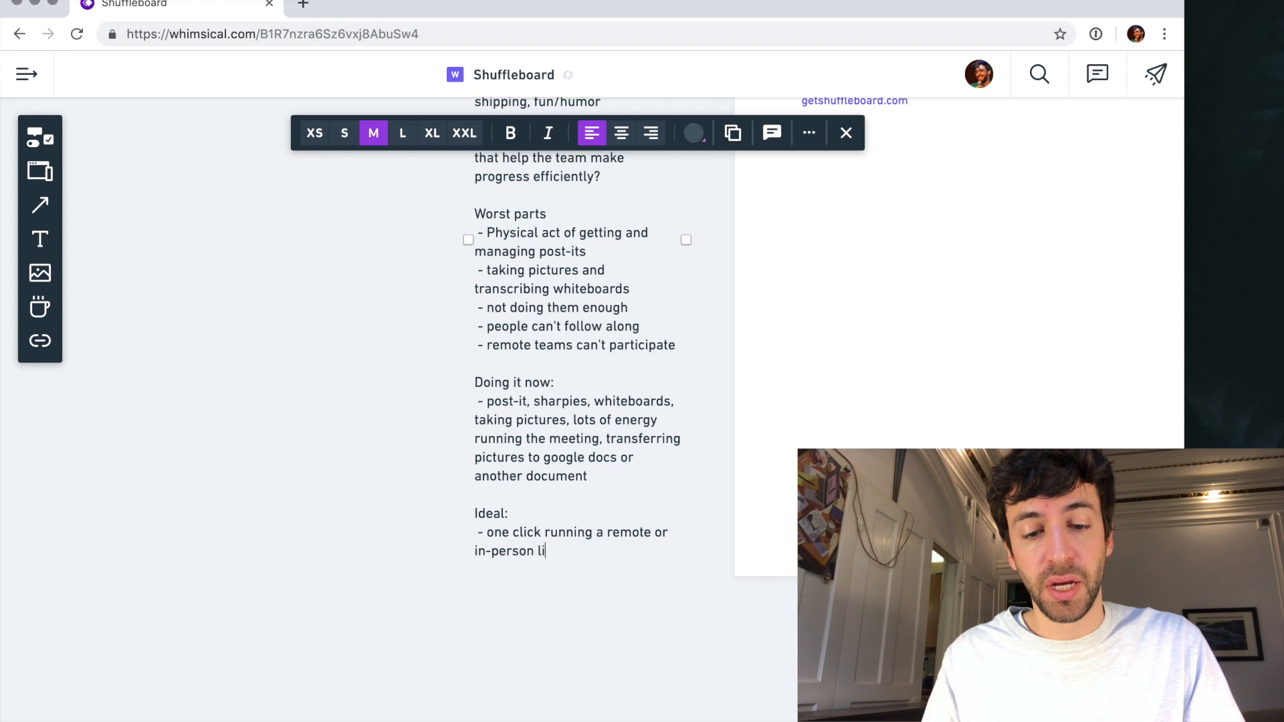
text(ve collaborati)
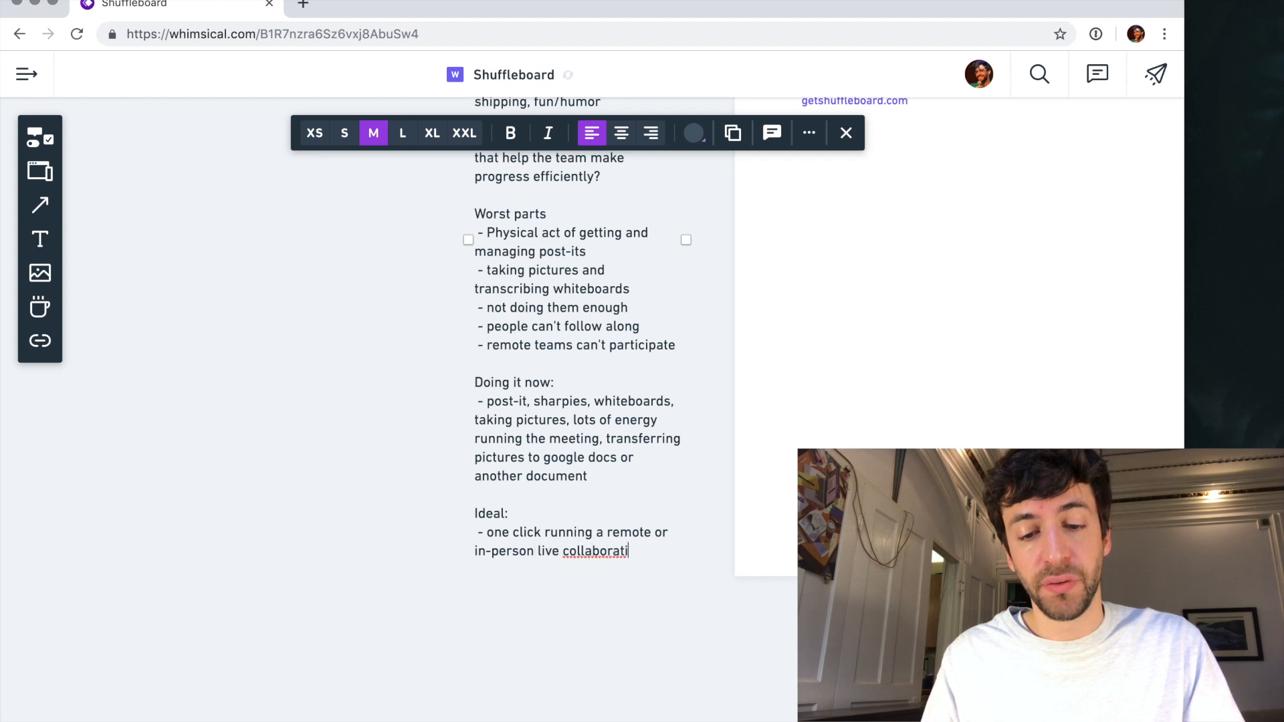
text(ve meeting)
- Start the "Ideal" item with "no prep," and replace "running" with "way to run"
click(489, 533)
text(no prep,)
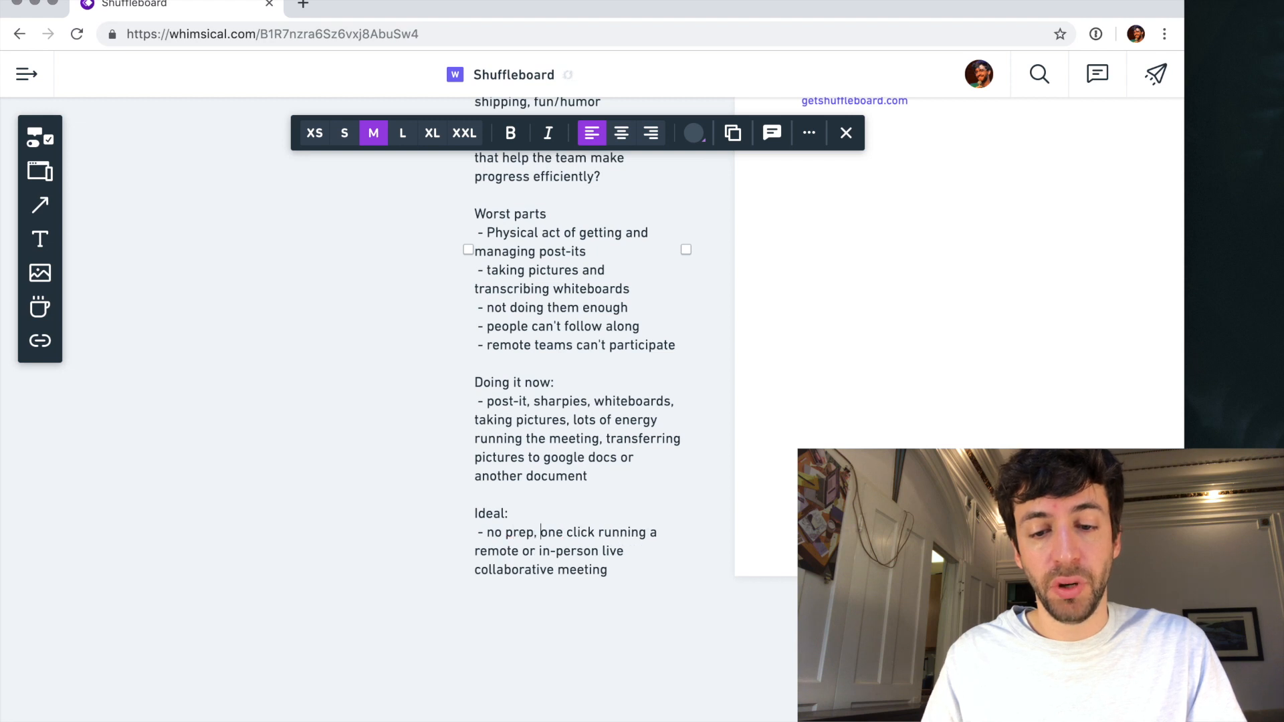
double_click(609, 534)
text(way to run)
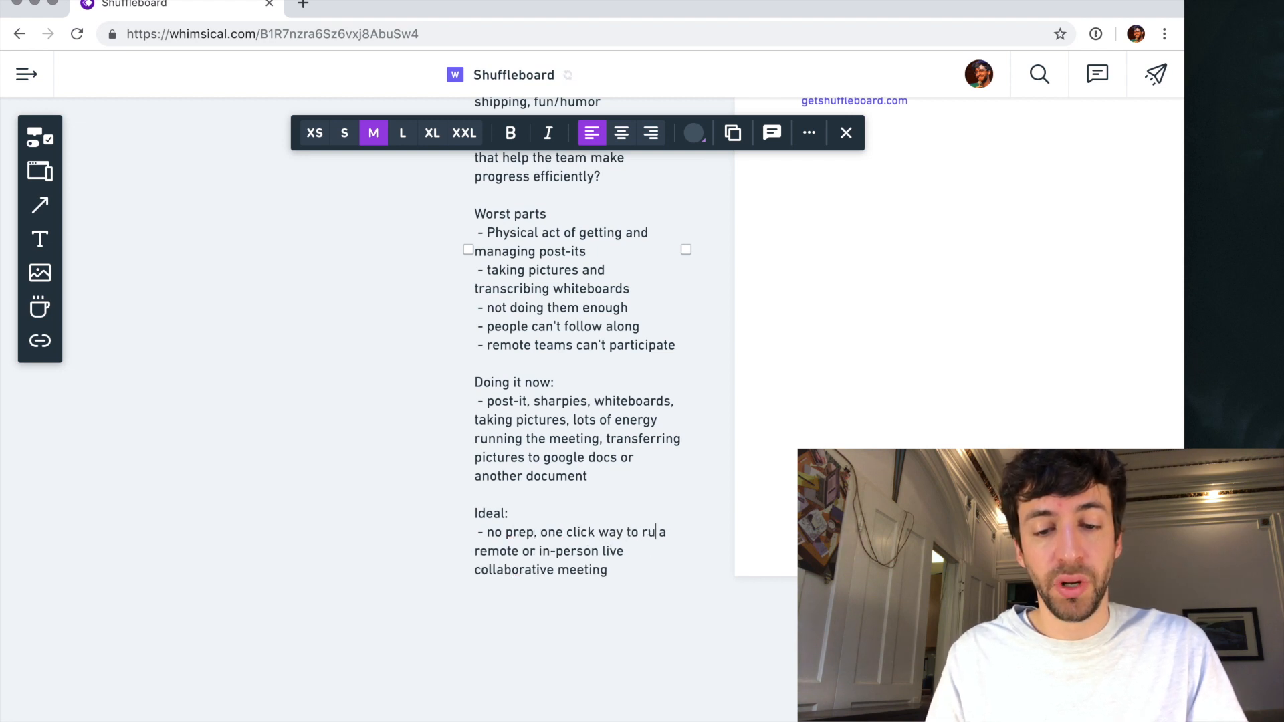
- Extend the "Ideal" item after "collaborative meeting" with "and share the results with everyone"
click(627, 572)
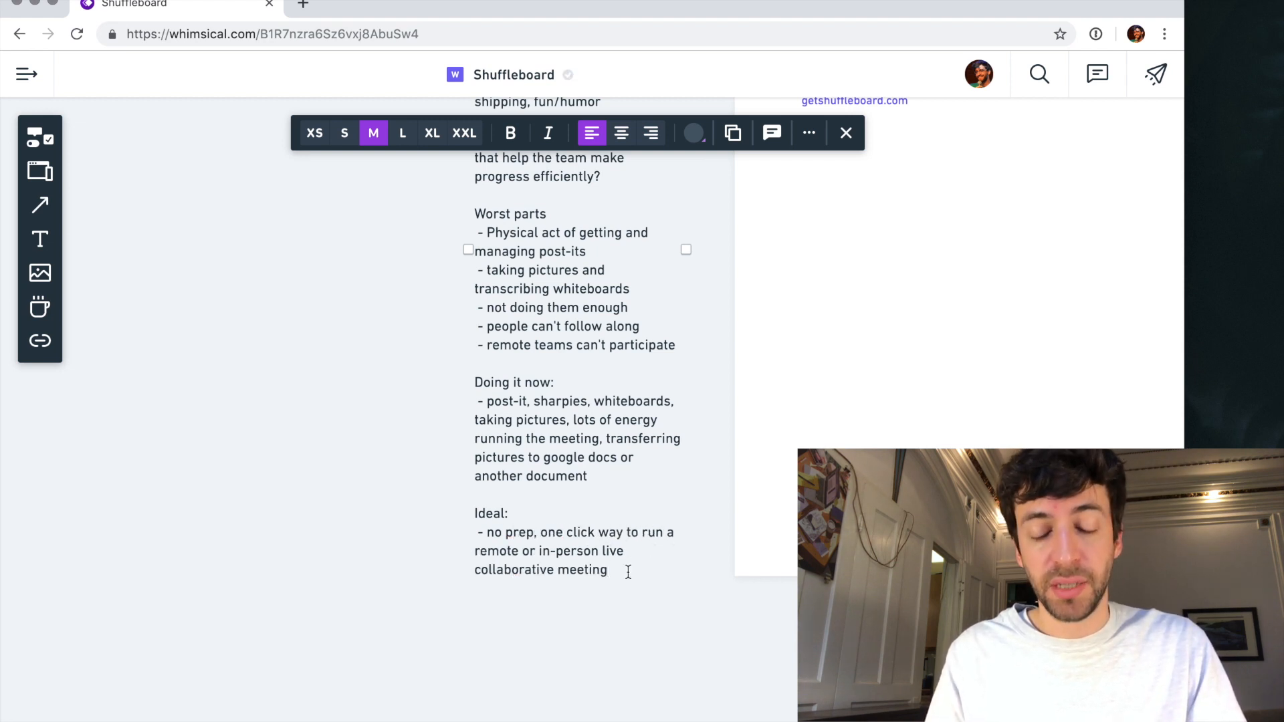
text(and share t)
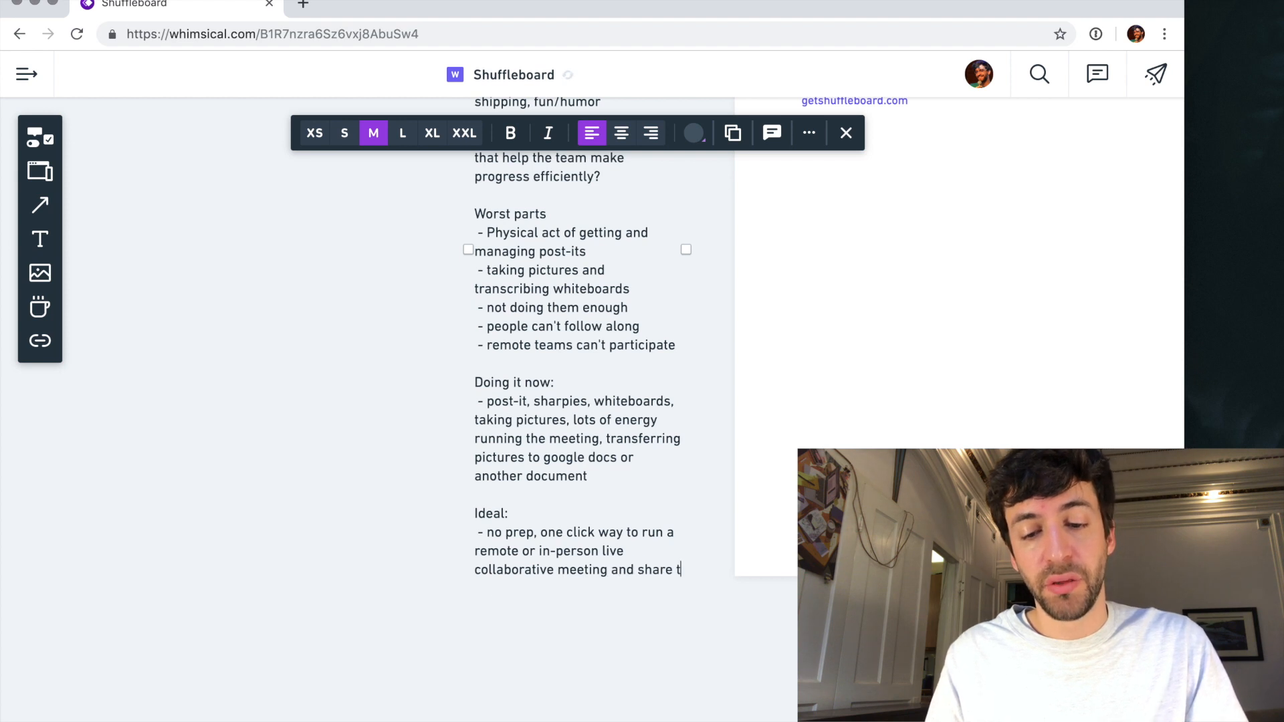
text(he results with )
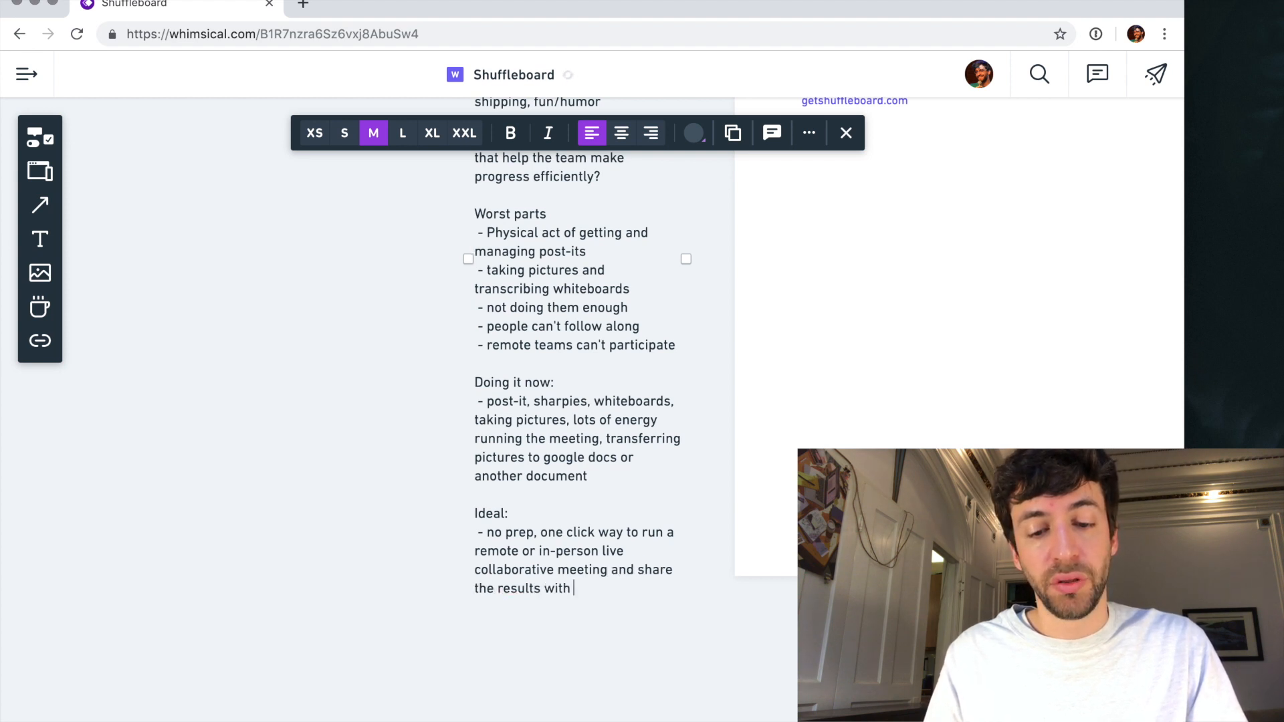
text(everyone)
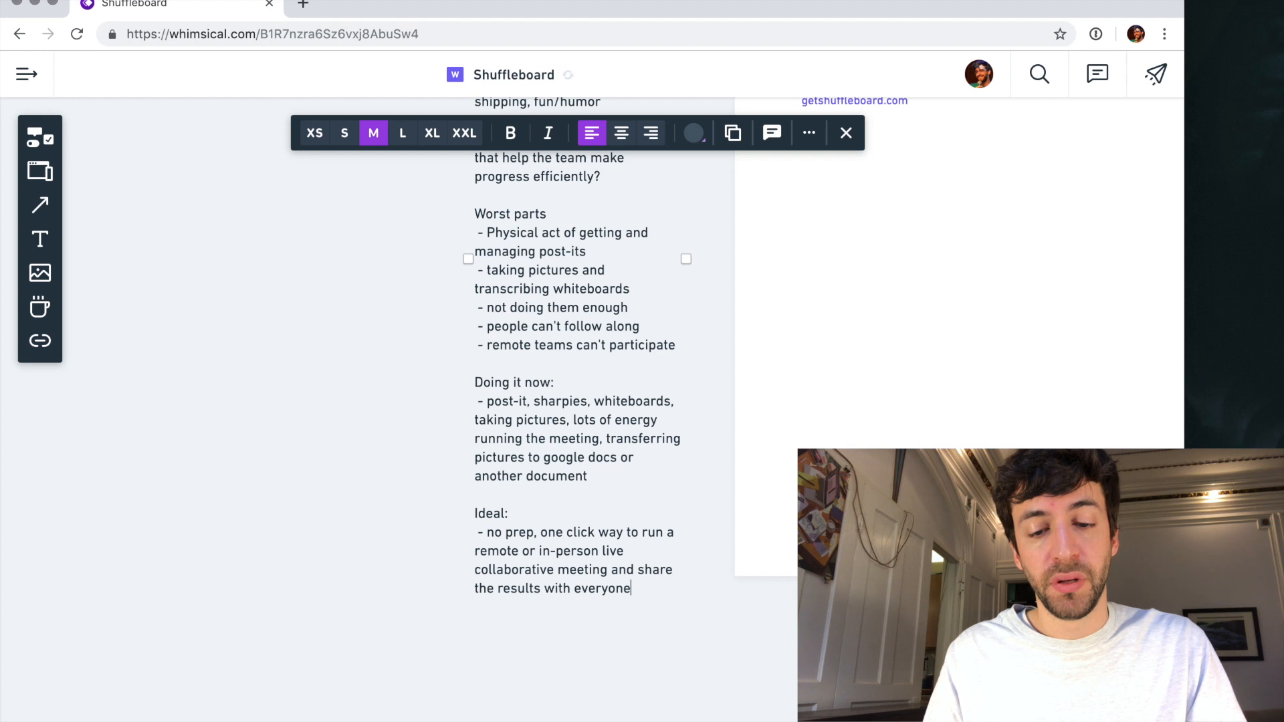
- Replace "everyone" with "the company" in the "Ideal" item and finish editing the persona text
key(BackSpace)
key(BackSpace)
key(BackSpace)
key(BackSpace)
key(BackSpace)
key(BackSpace)
key(BackSpace)
key(BackSpace)
text(th)
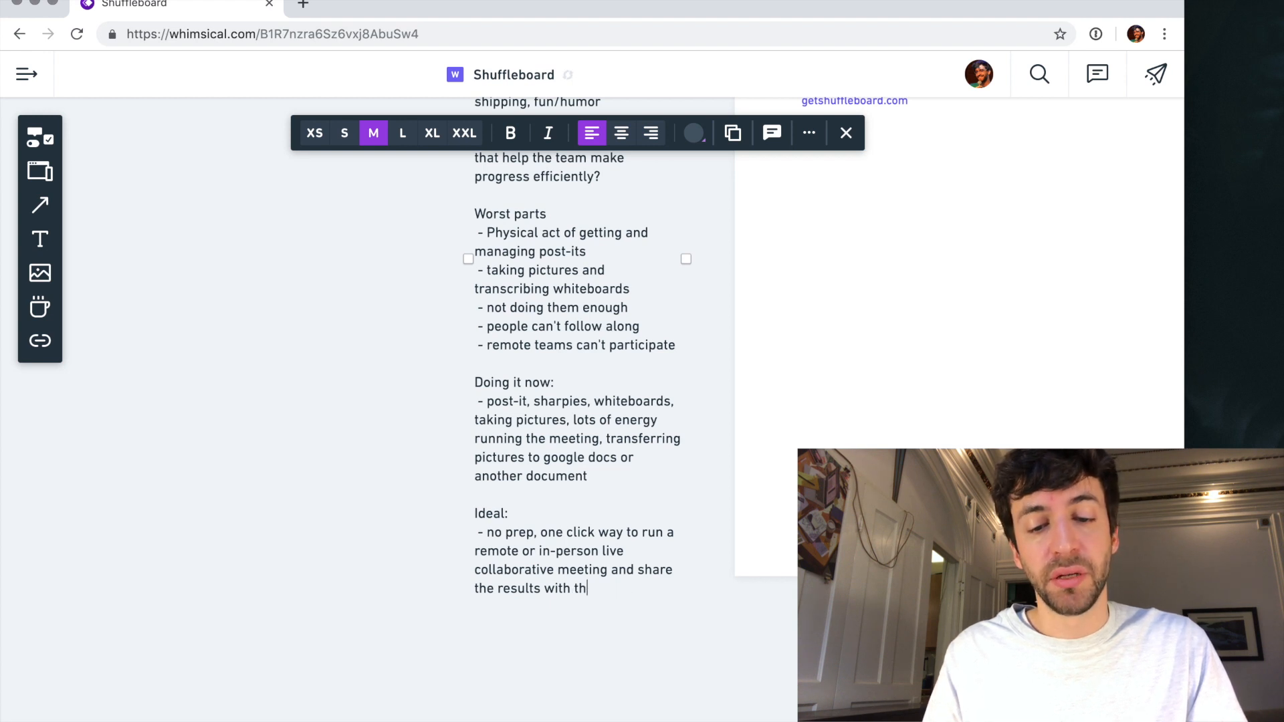
text(e company)
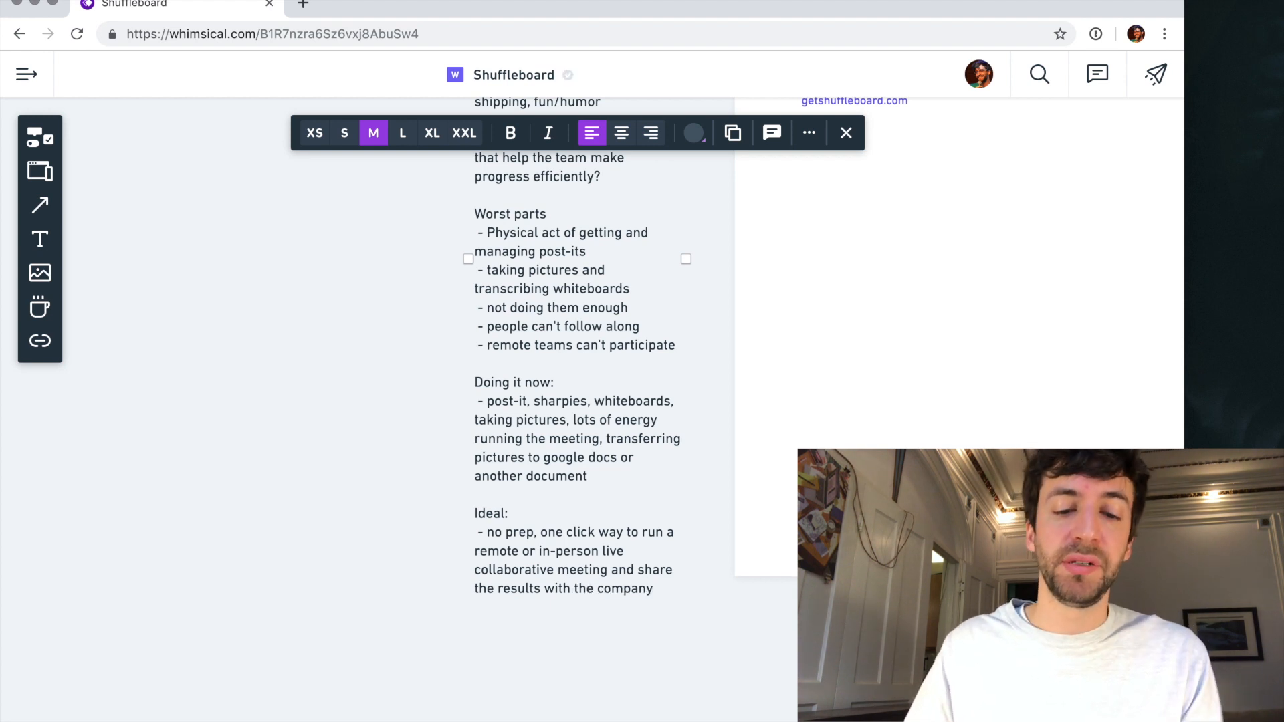
click(405, 509)
scroll(445, 448, up, 4)
scroll(446, 448, right, 3)
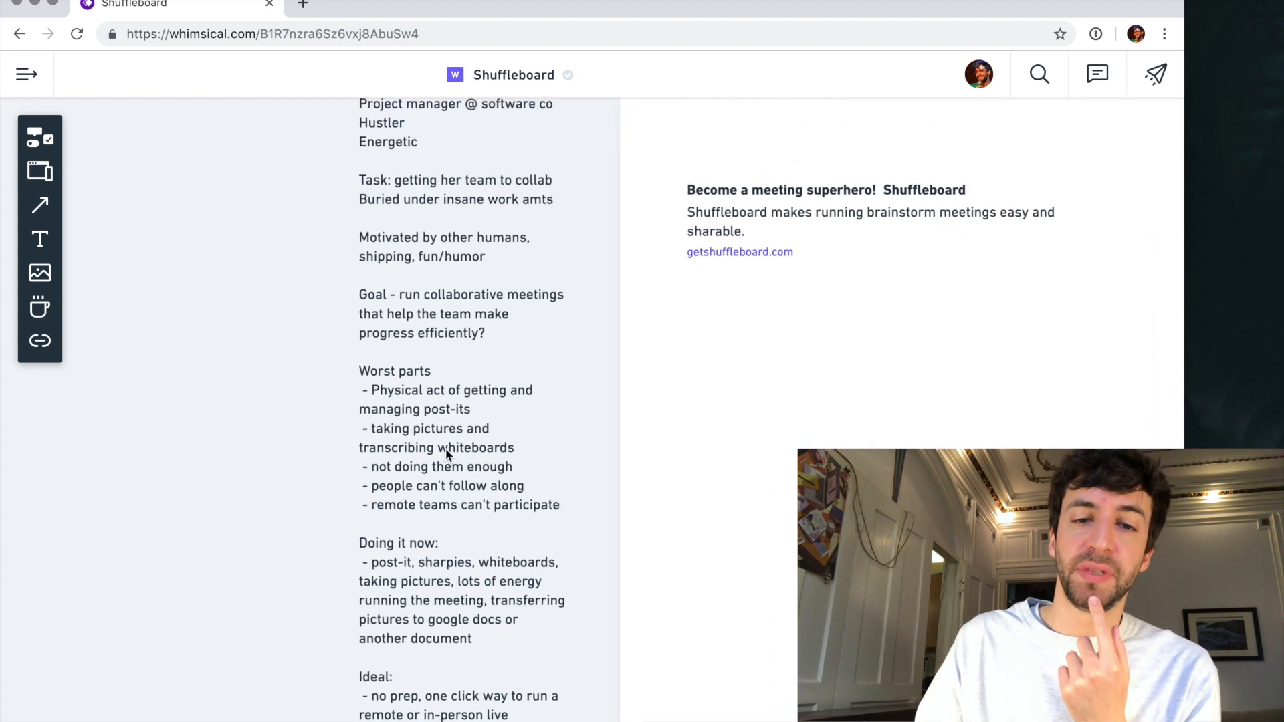
scroll(440, 476, down, 6)
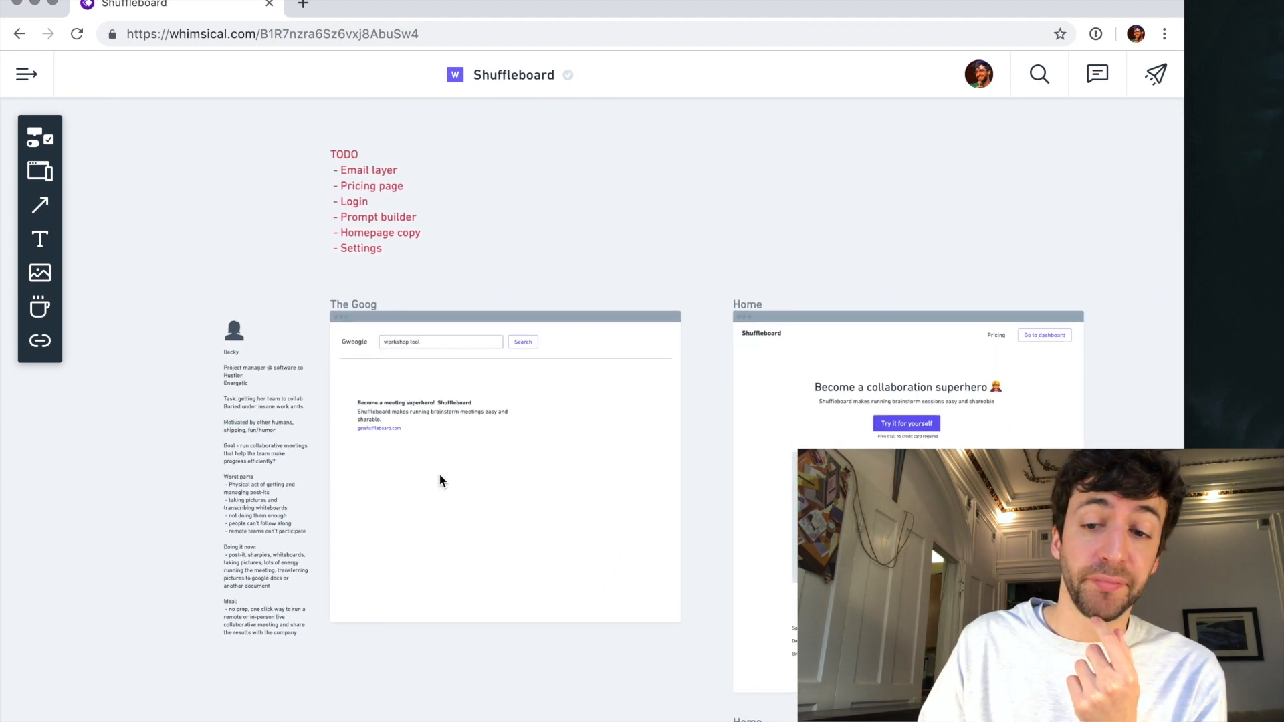
- Move the designer persona's avatar and text up, farther above the "Presenter - waiting" screen
scroll(439, 478, right, 10)
scroll(439, 479, up, 3)
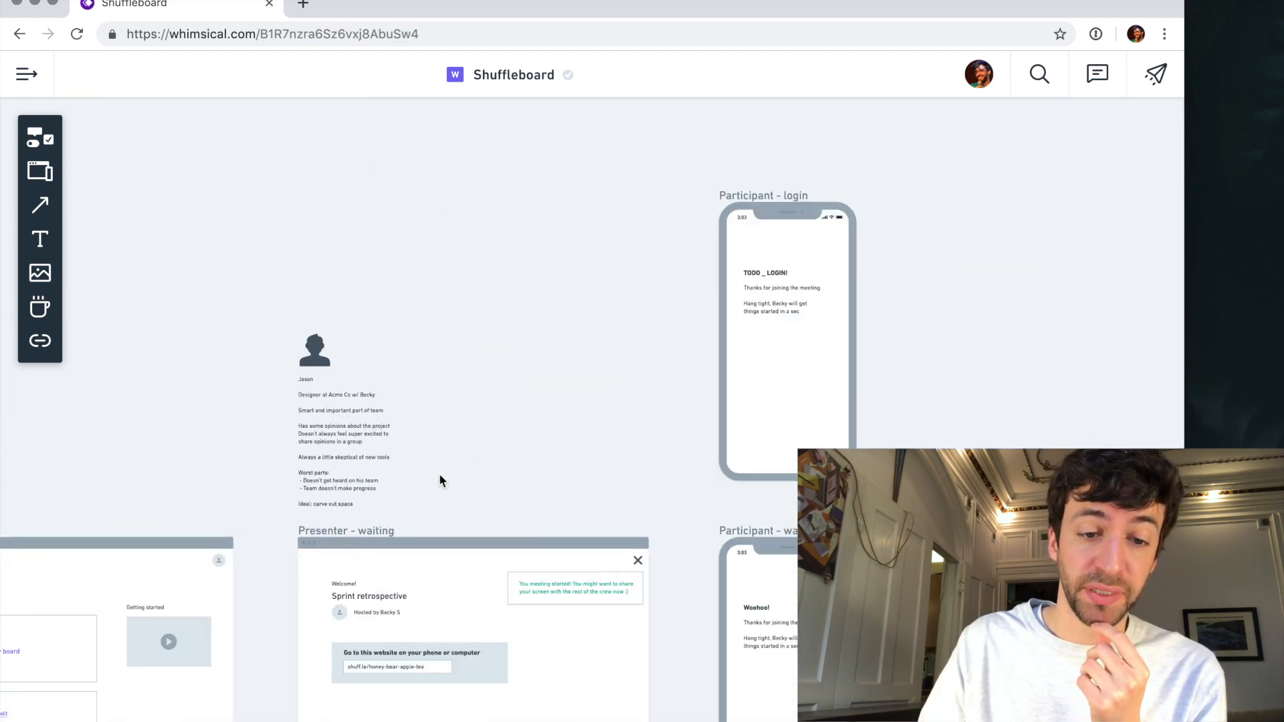
click(349, 409)
drag(327, 413, 332, 365)
click(256, 390)
- Add the line "Goal: get great work done, serve customers" above "Worst parts:" in the designer persona, followed by a blank line
scroll(255, 390, up, 5)
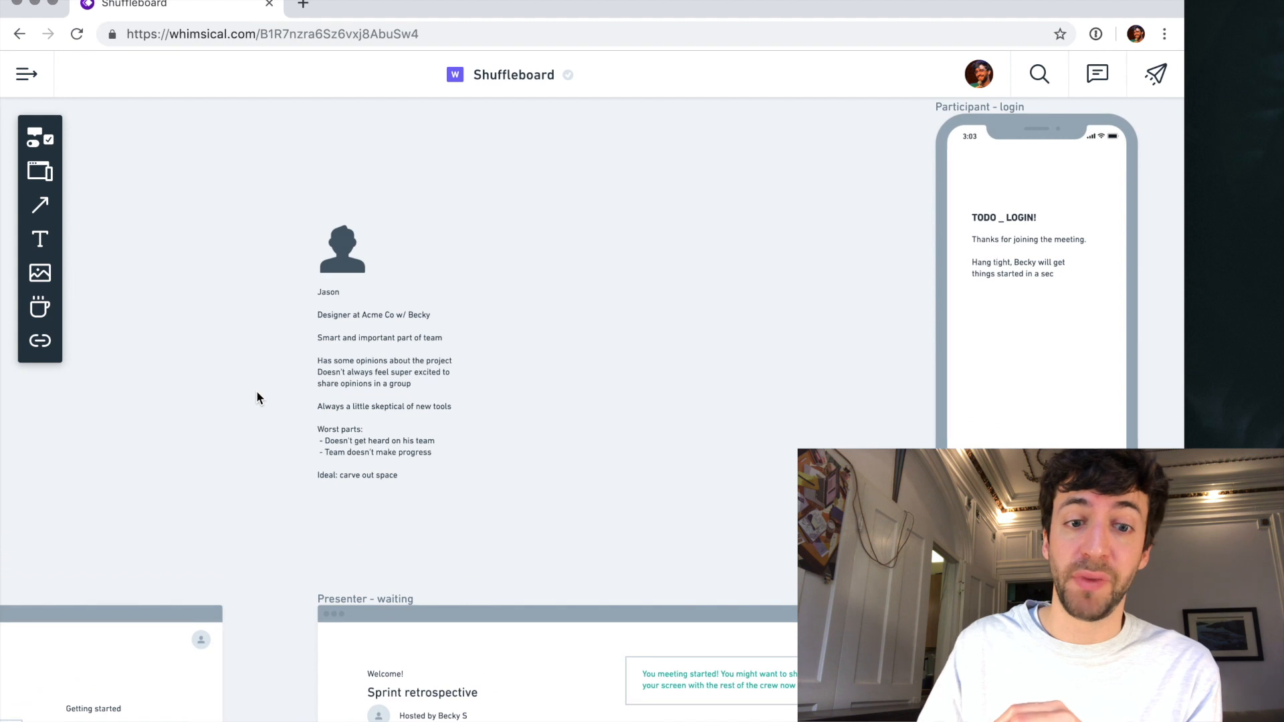
scroll(257, 393, up, 3)
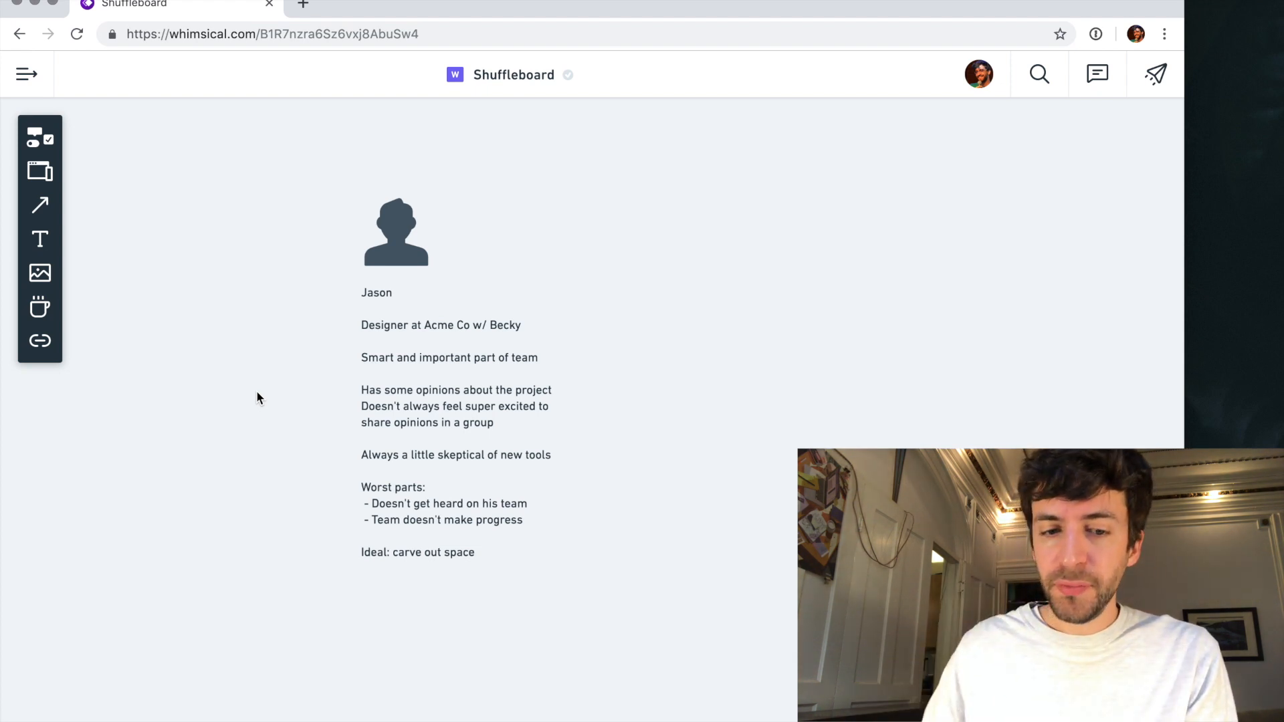
double_click(393, 473)
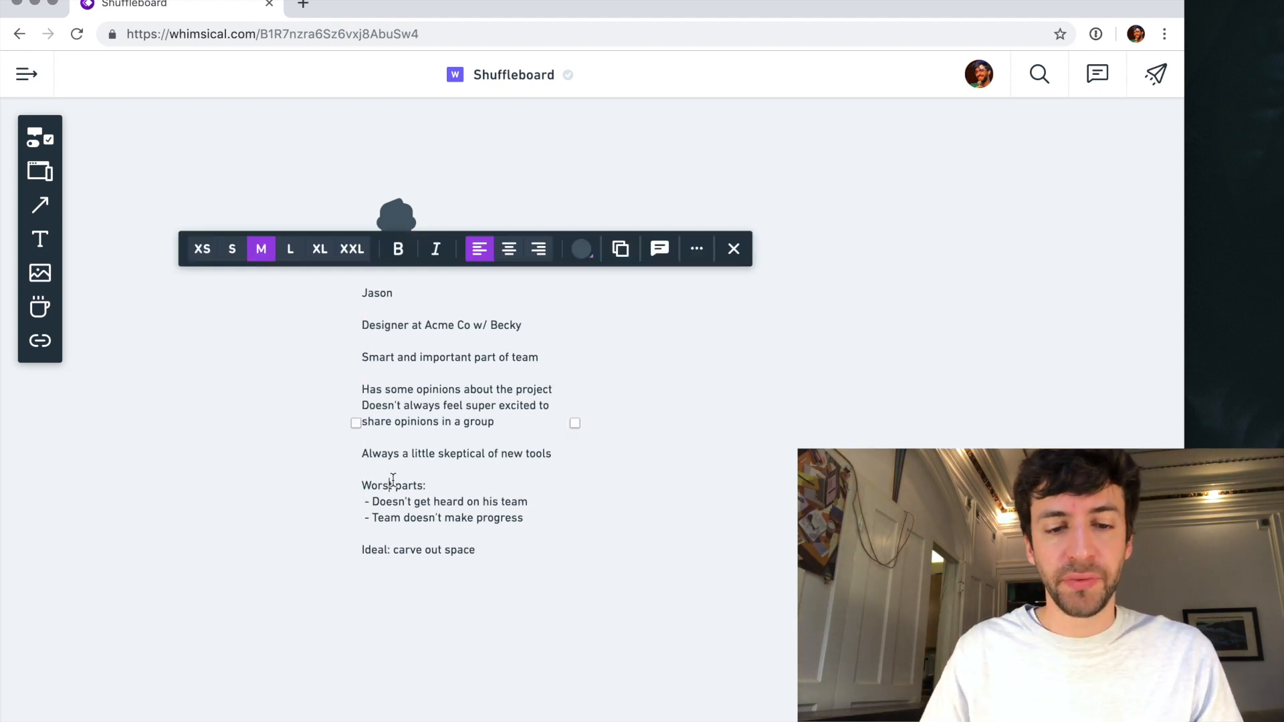
key(Return)
text(Goal: get great work )
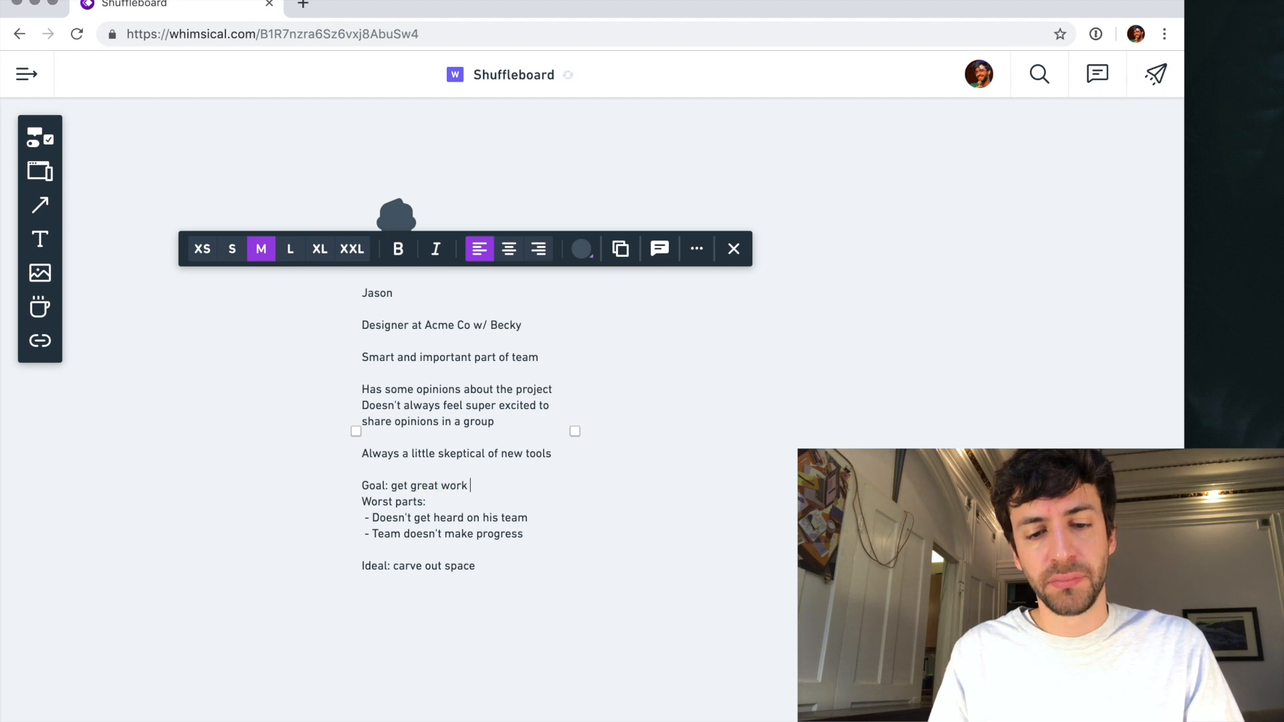
text(done, serve cust)
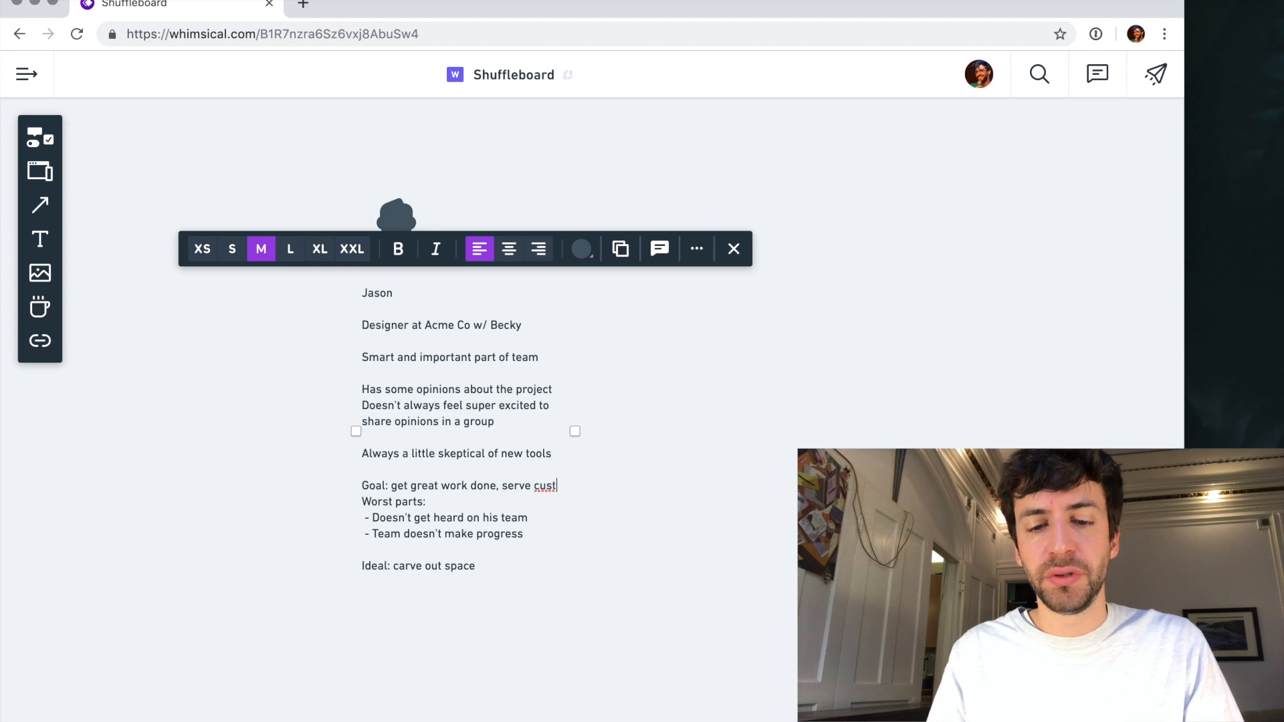
text(omers)
key(Return)
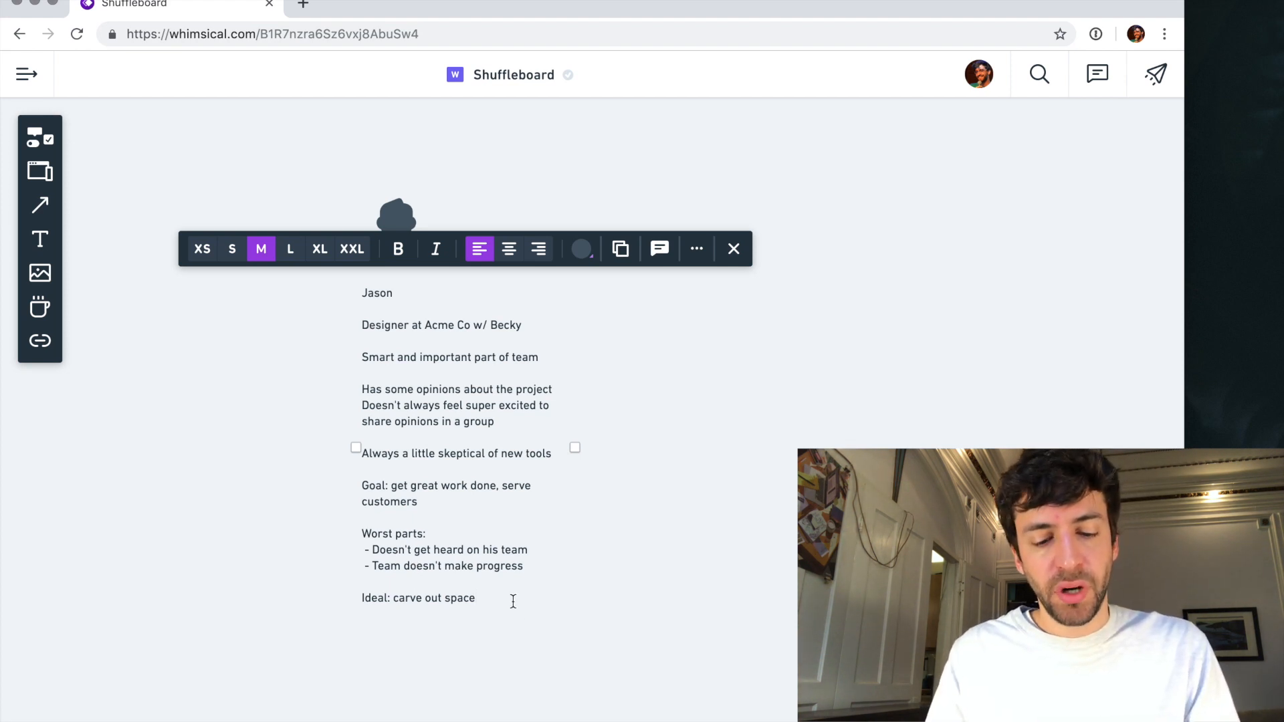
- Extend the designer's "Ideal: carve out space" line with "for me to contribute ideas, have ideas heard by the rest of the org"
text(or me to )
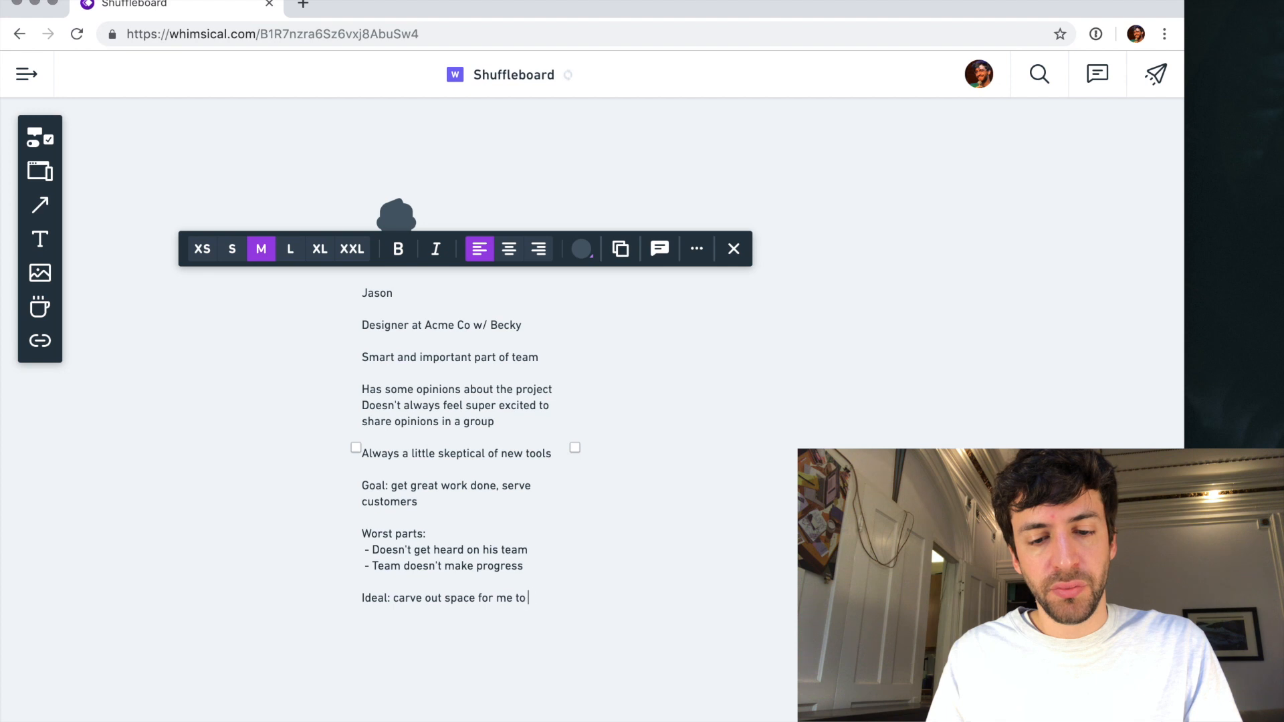
text(contribute ideas)
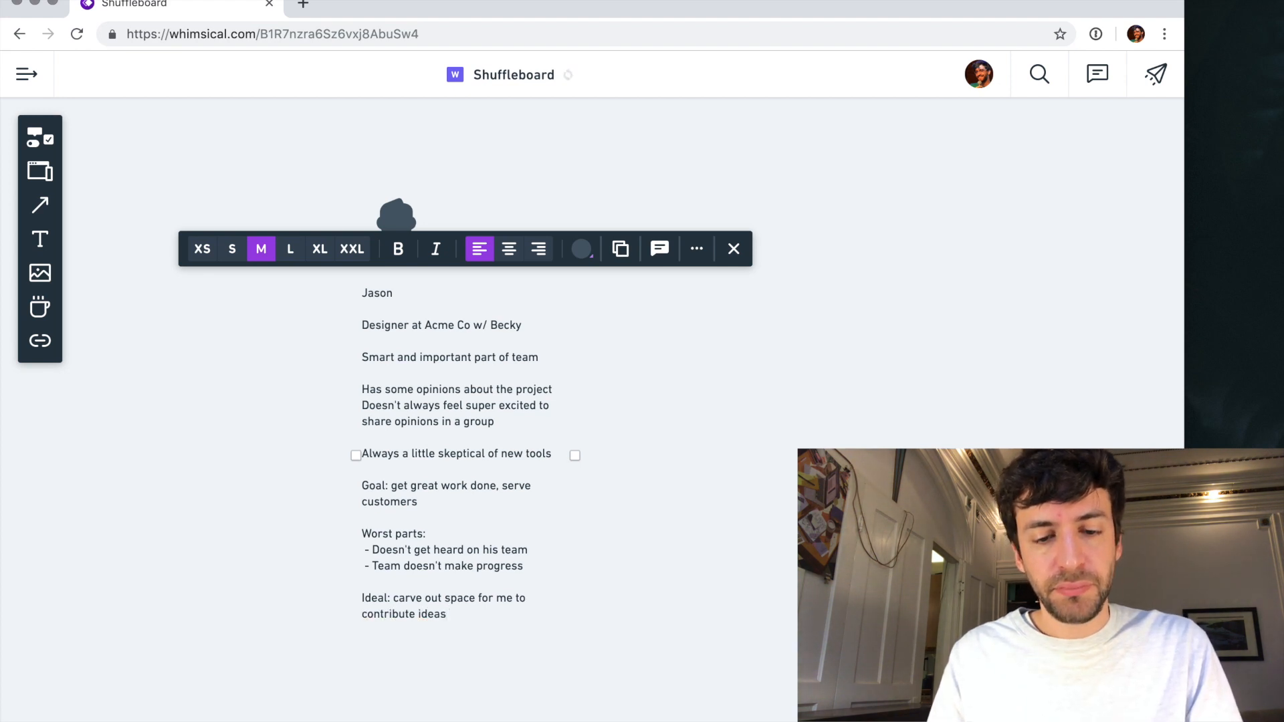
text(, have)
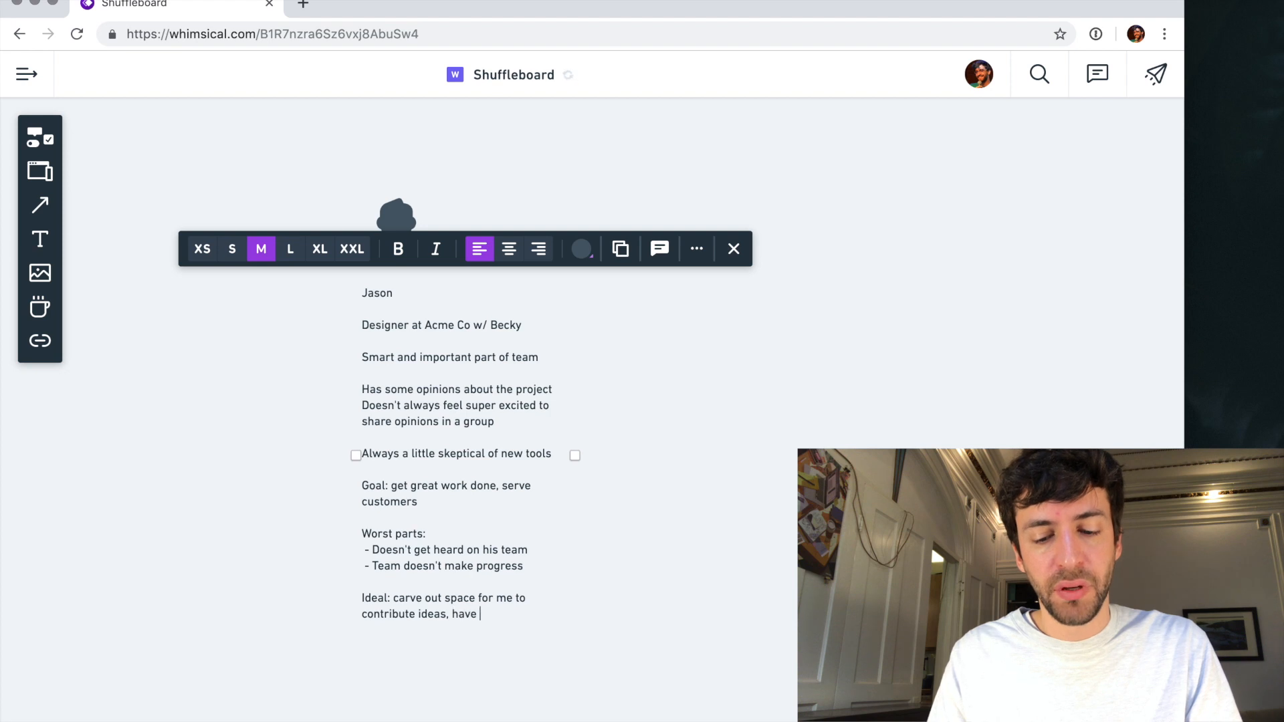
text( ideas he)
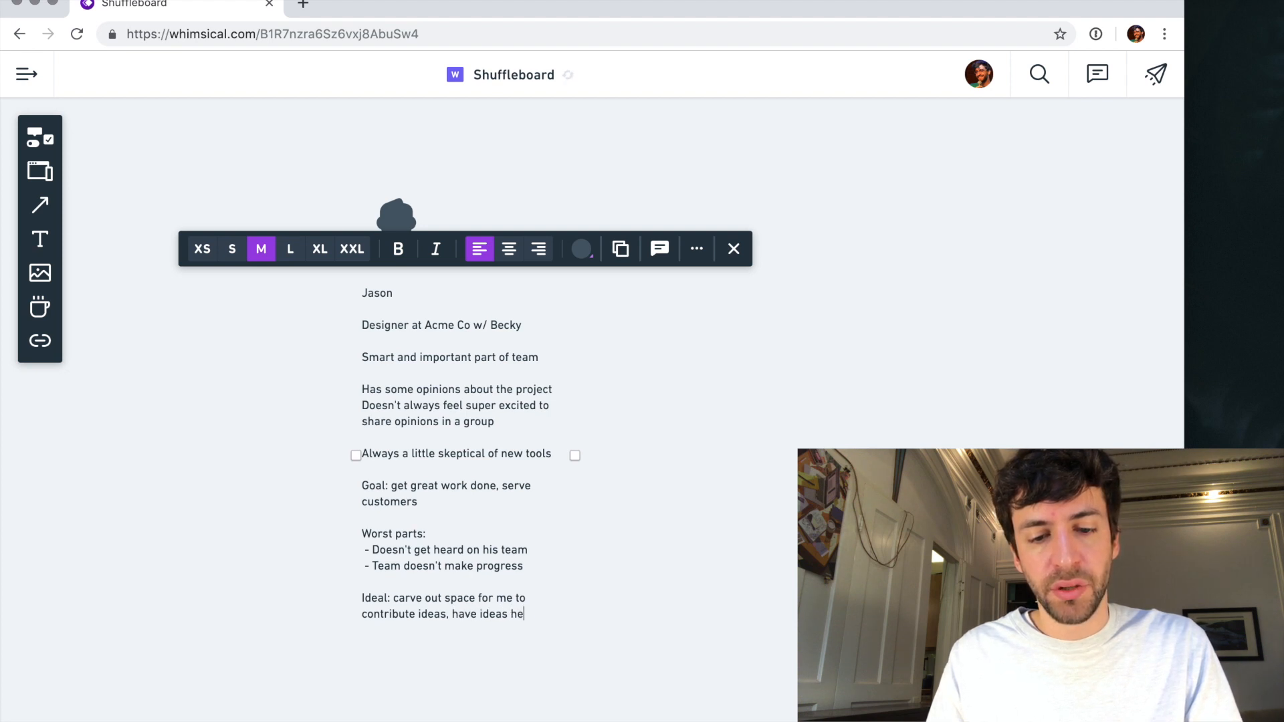
text(ard b)
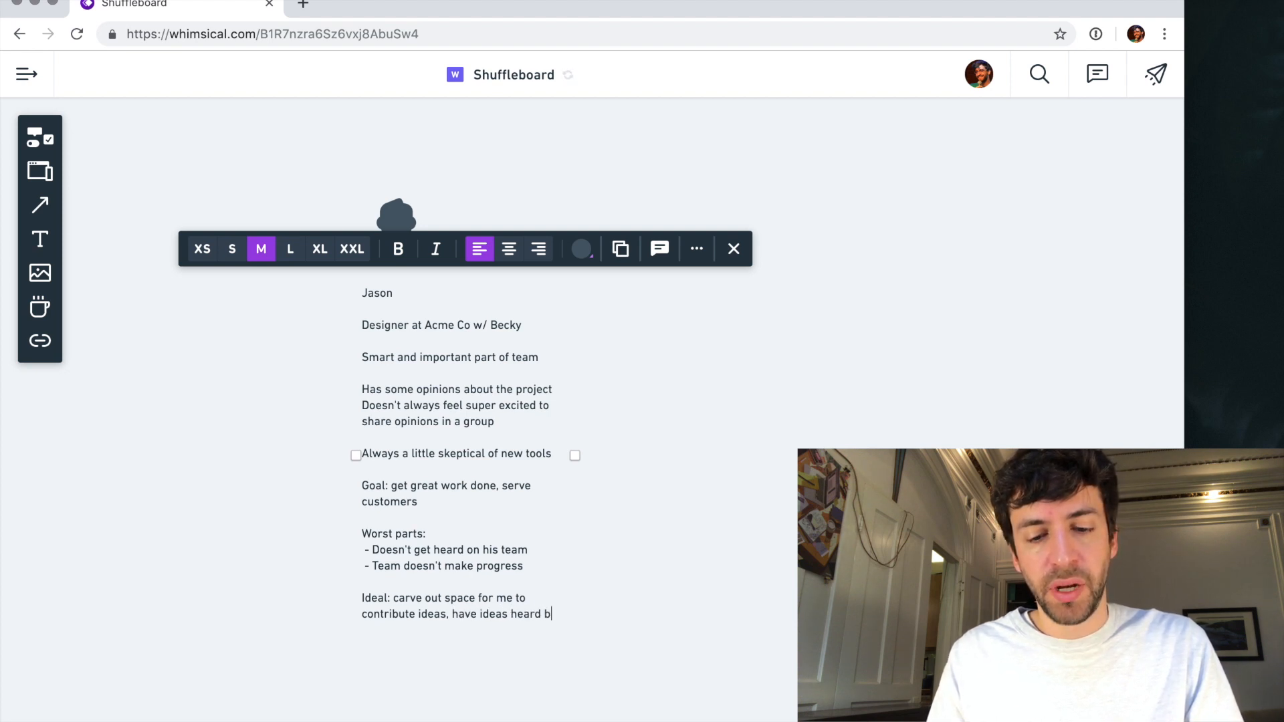
text(y the rest of the org)
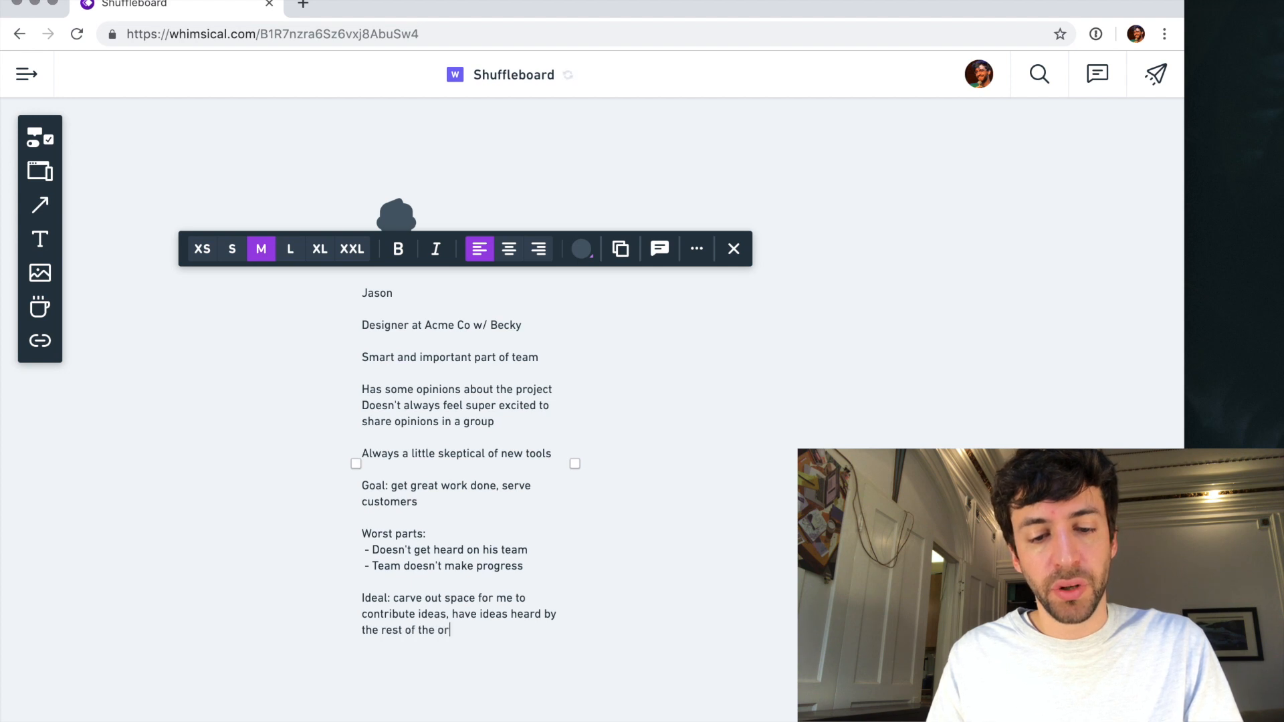
- Split the designer's "Ideal" text into two dashed items under the heading, breaking before "carve out" and "have ideas heard"
click(452, 614)
key(BackSpace)
key(BackSpace)
key(Return)
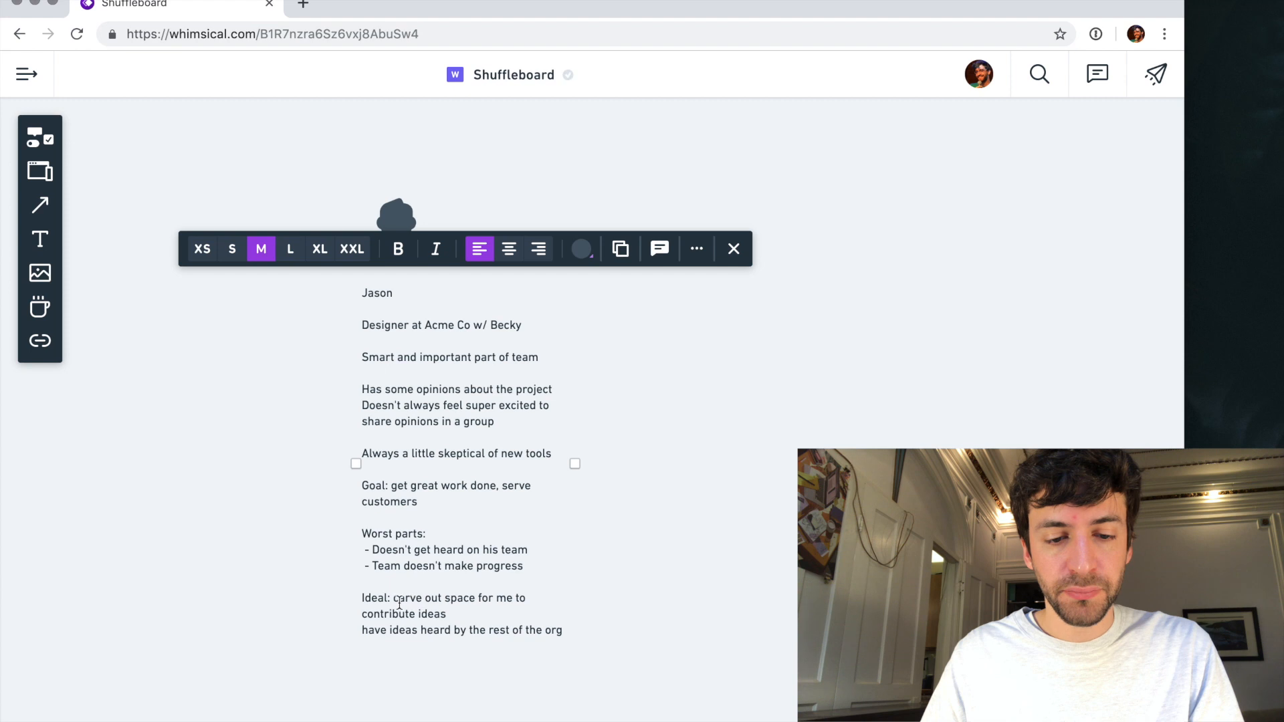
click(393, 598)
key(Return)
text(-)
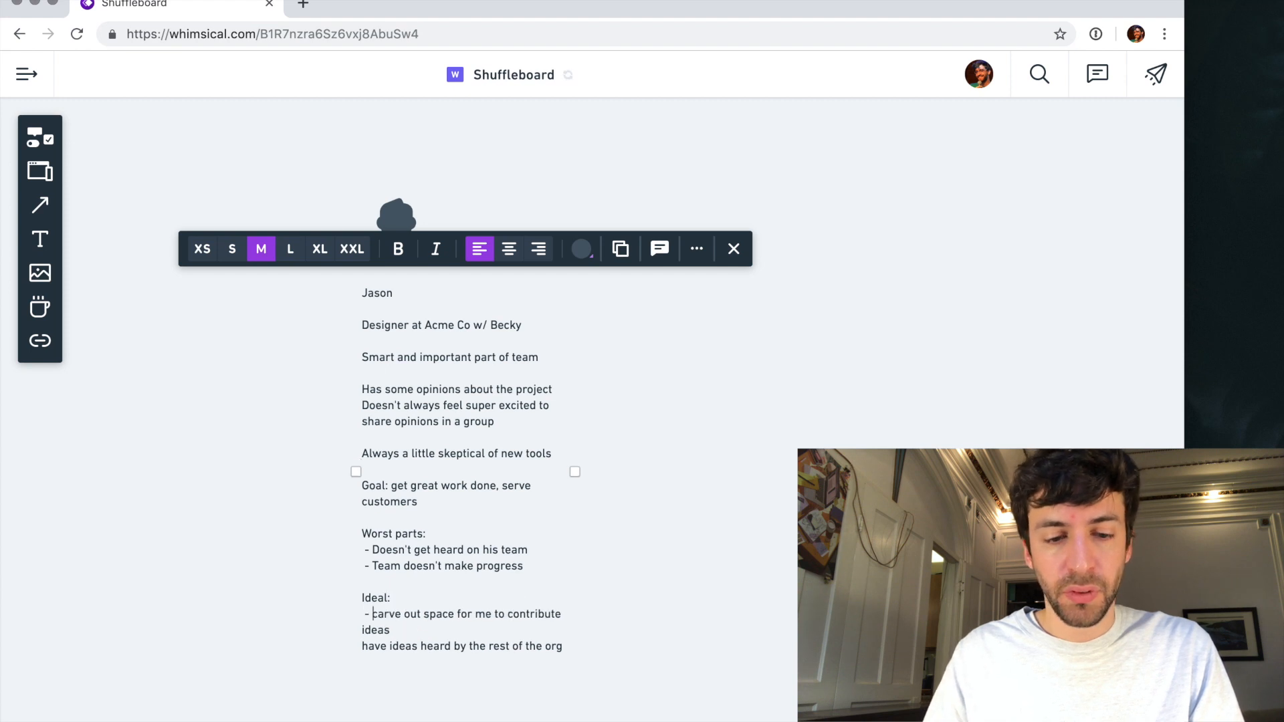
click(362, 646)
text(-)
- Add the item "- doesn't have to write on post-its every meeting?" to the designer's "Ideal" list and finish editing the text
key(Return)
text(- doesn't )
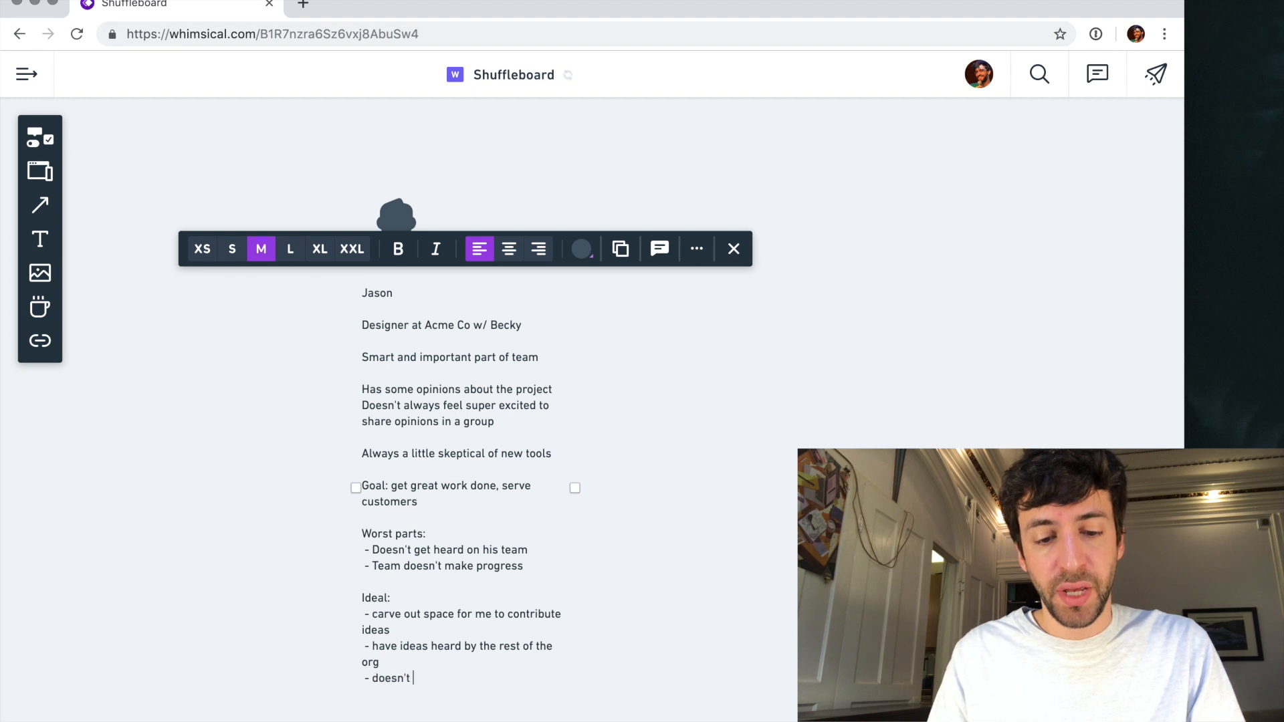
text(have to wr)
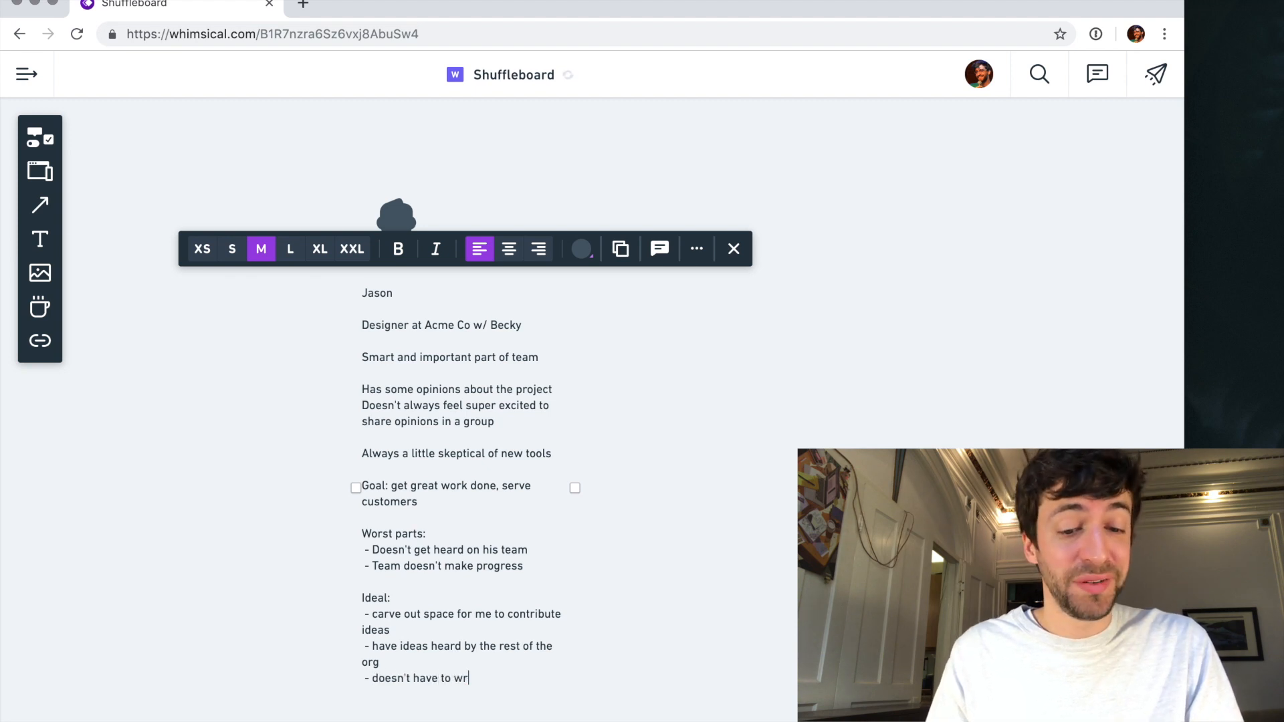
text(ite on postits eery)
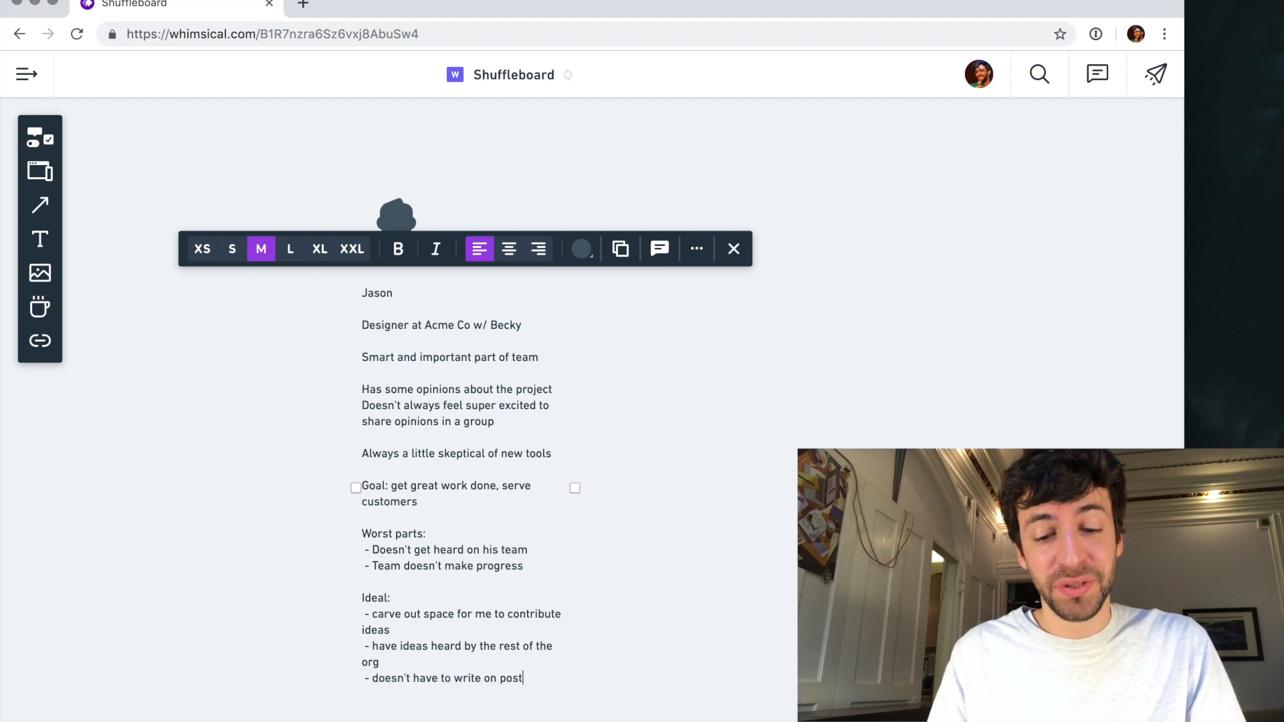
key(BackSpace)
key(BackSpace)
key(BackSpace)
key(BackSpace)
text(every meeting?)
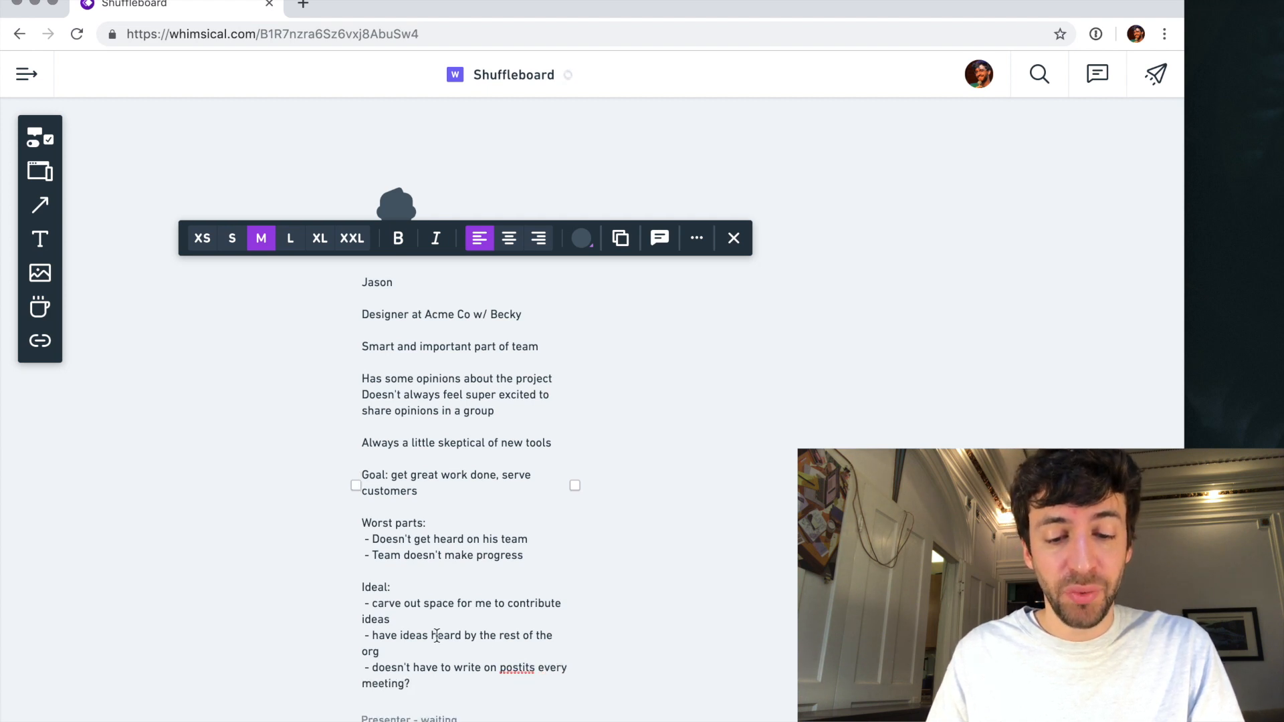
click(522, 667)
text(-)
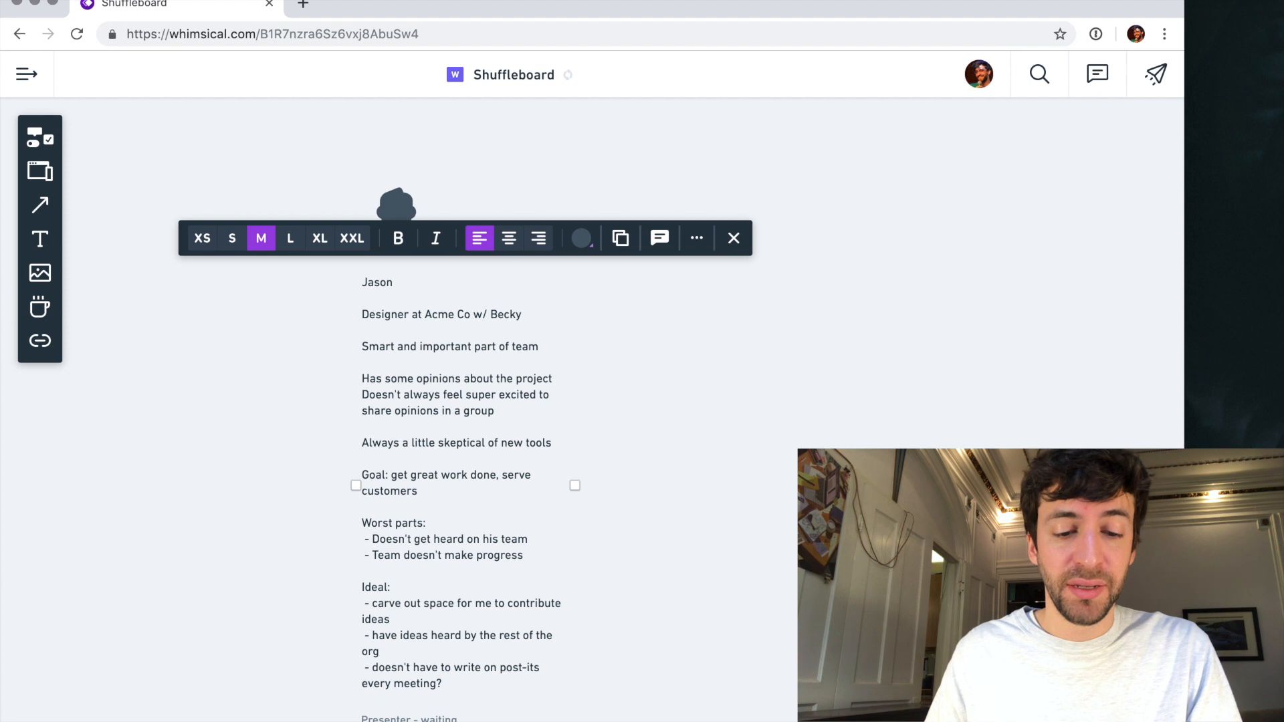
key(Escape)
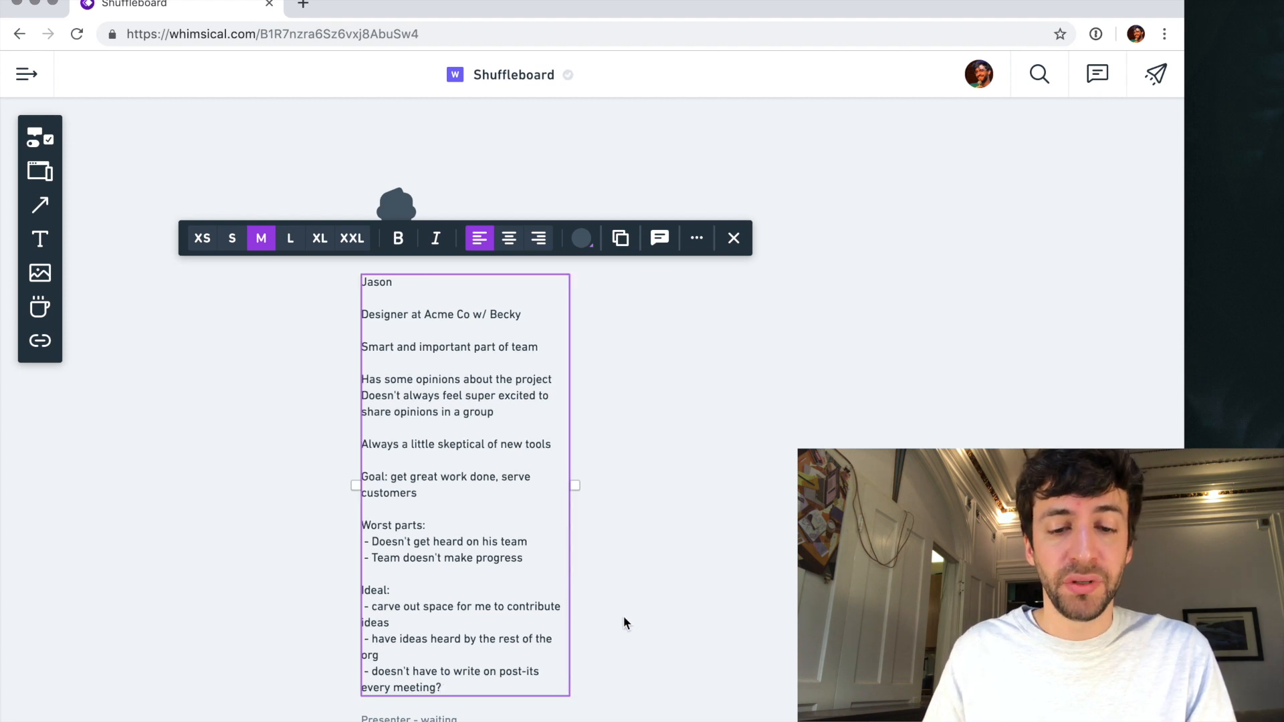
key(Escape)
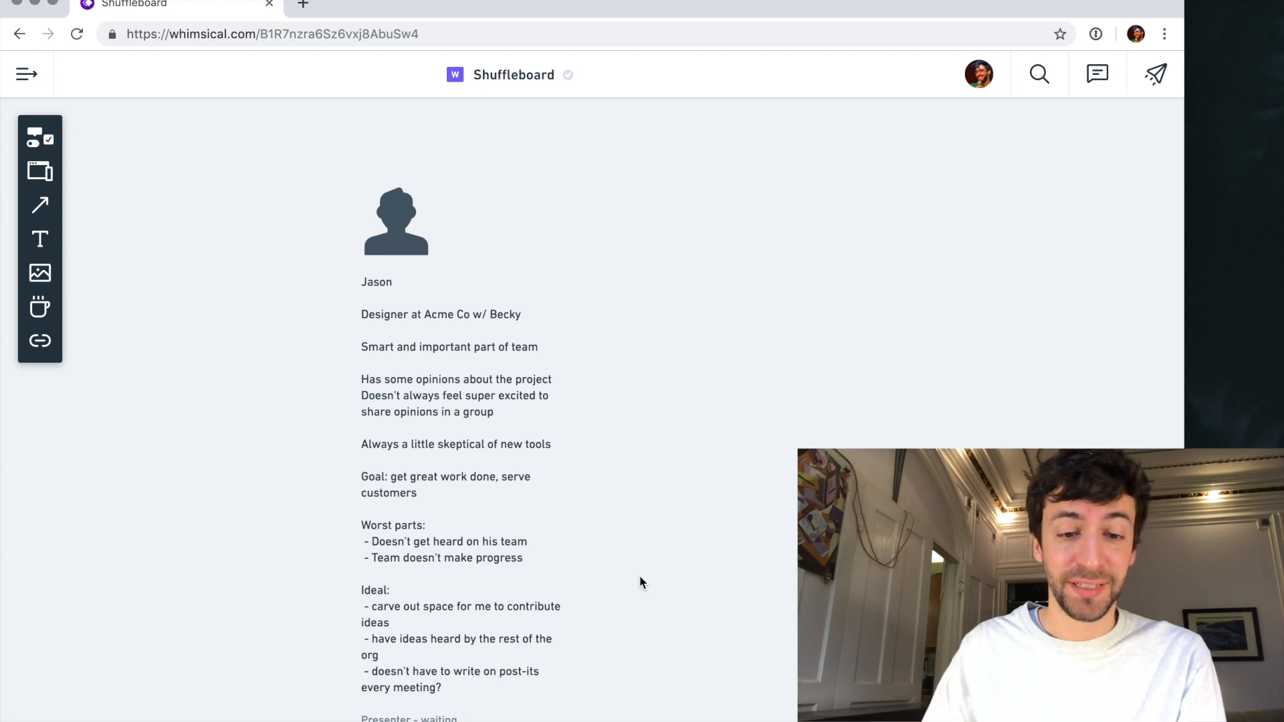
- In the last "Ideal" item, replace "write on post-its every meeting?" with "follow arbirary directions from fascillitators"
click(483, 662)
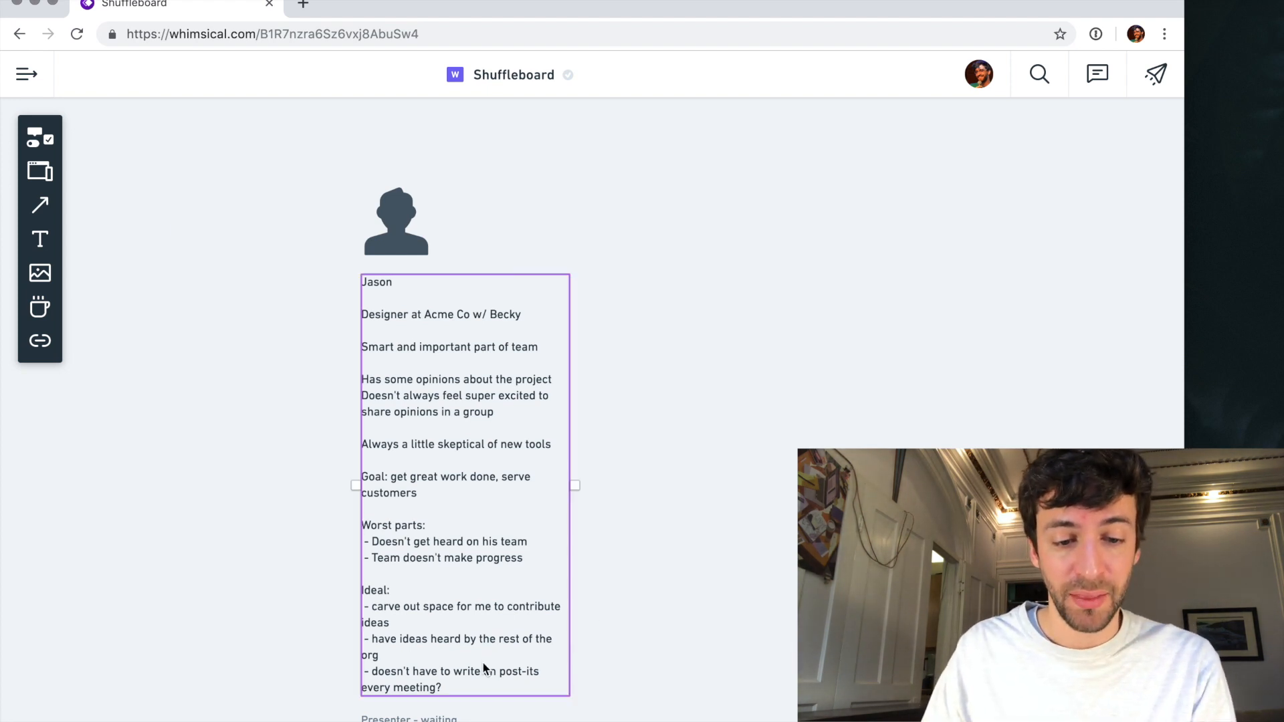
click(481, 668)
double_click(482, 668)
drag(481, 668, 465, 686)
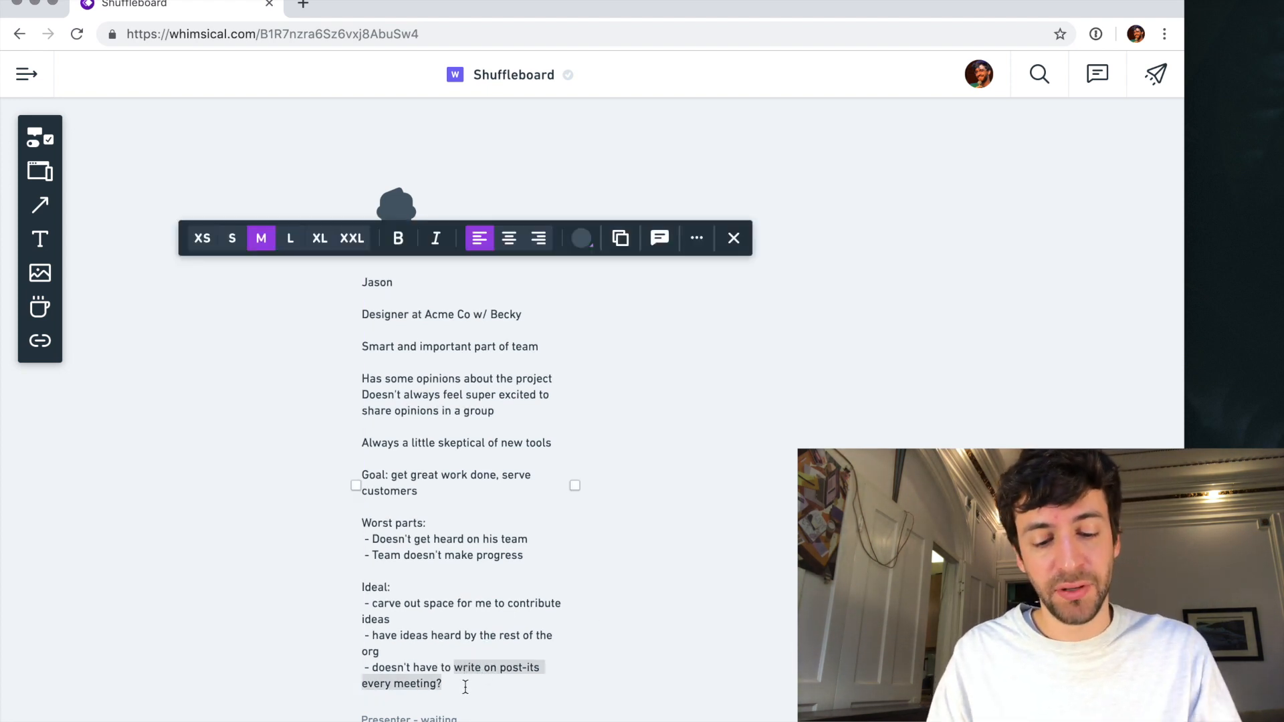
text(follow)
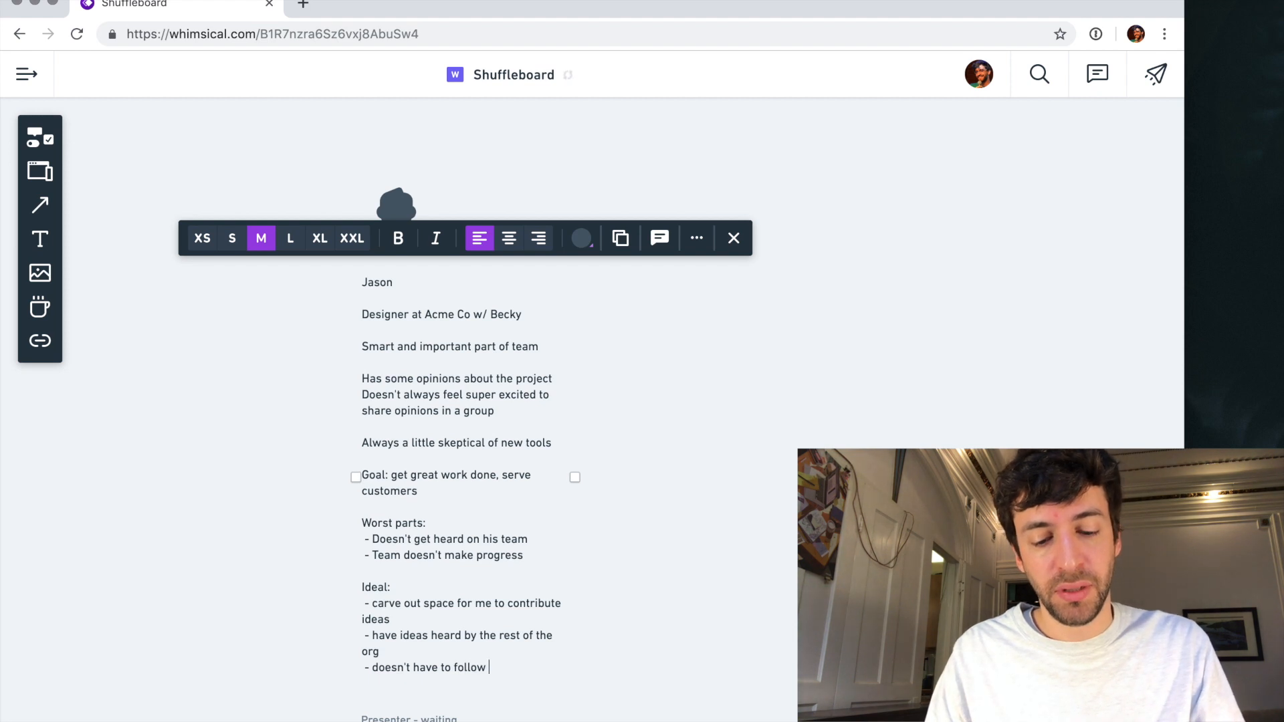
text( arbirary)
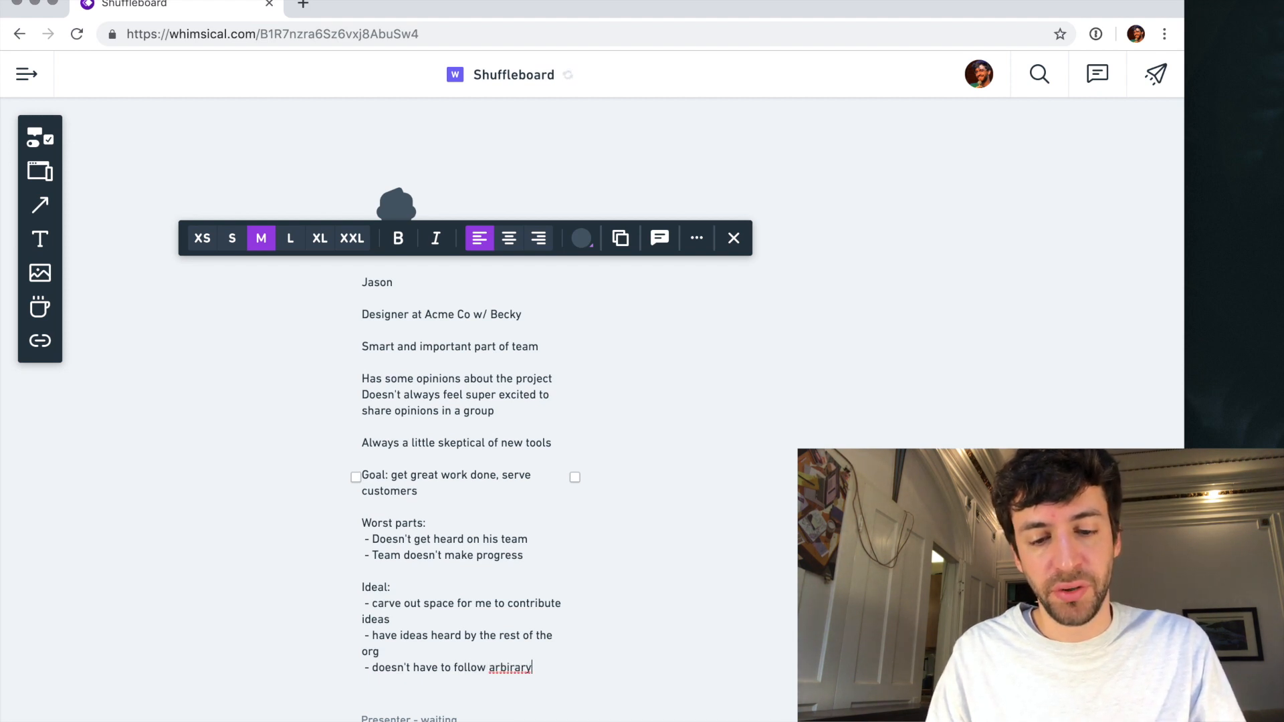
text( directions from f)
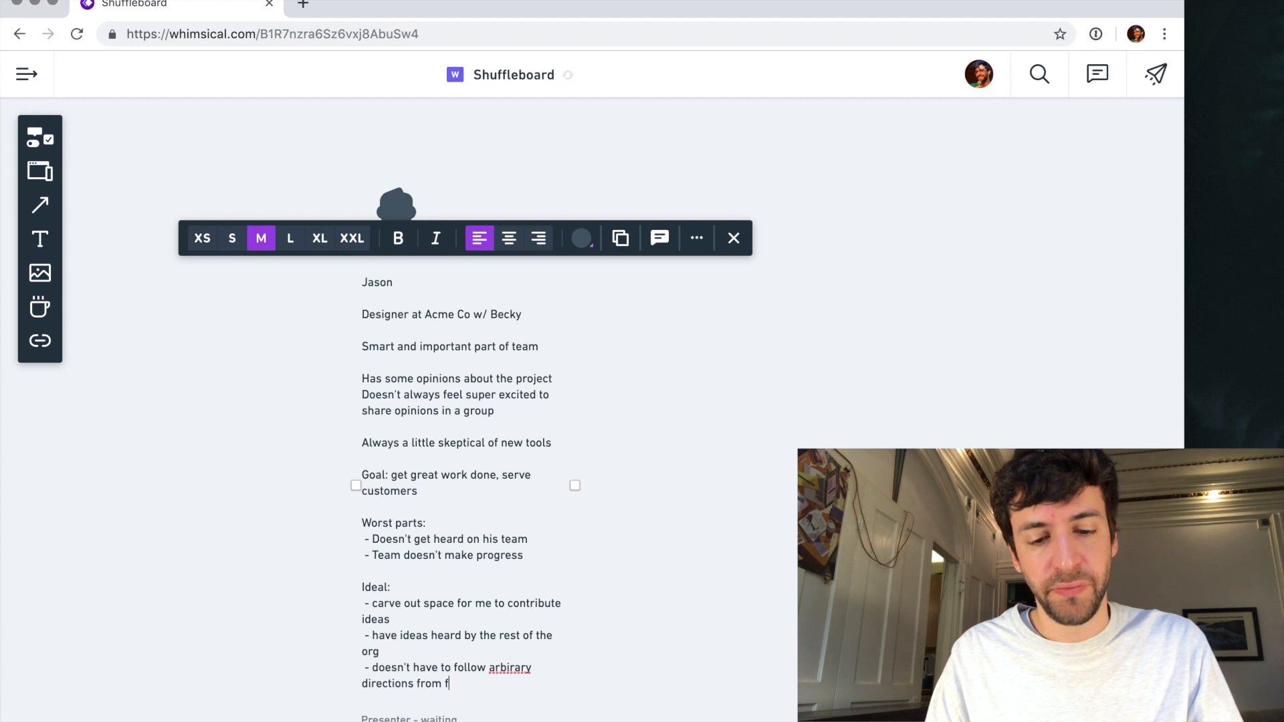
text(ascillitators)
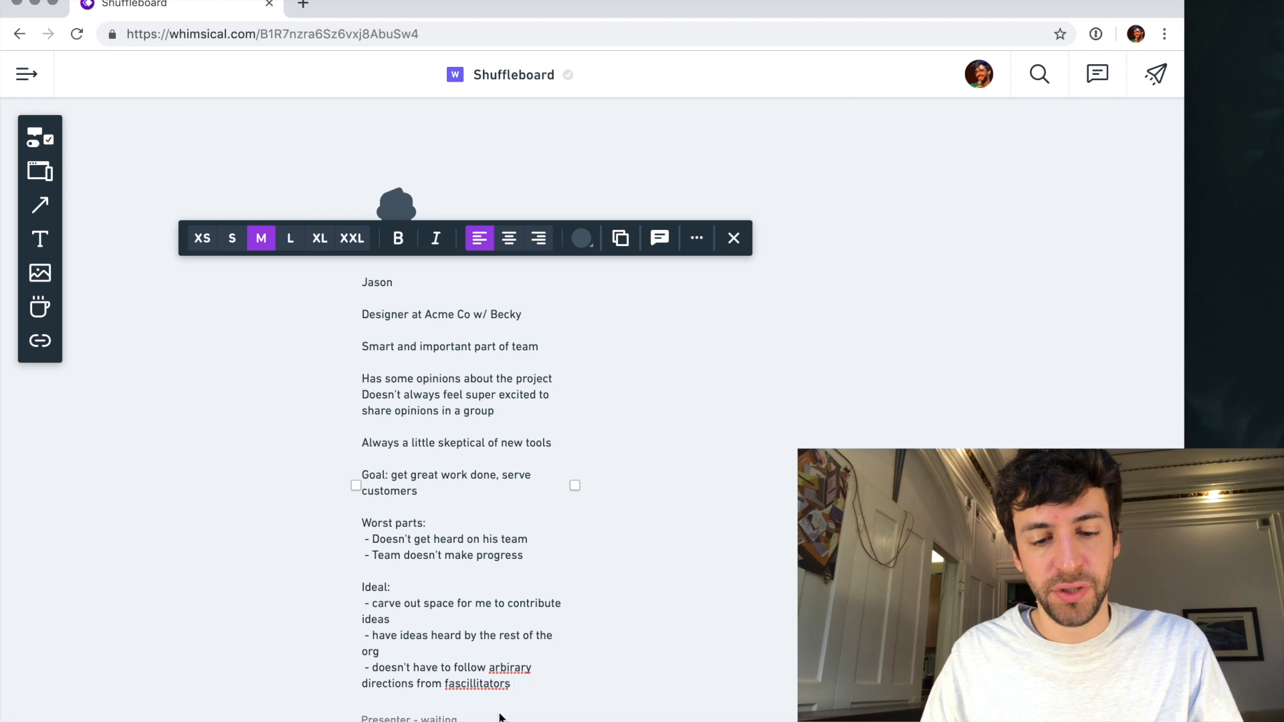
- Correct the two misspelled words in the last "Ideal" item to "facilitators" and "arbitrary"
right_click(501, 684)
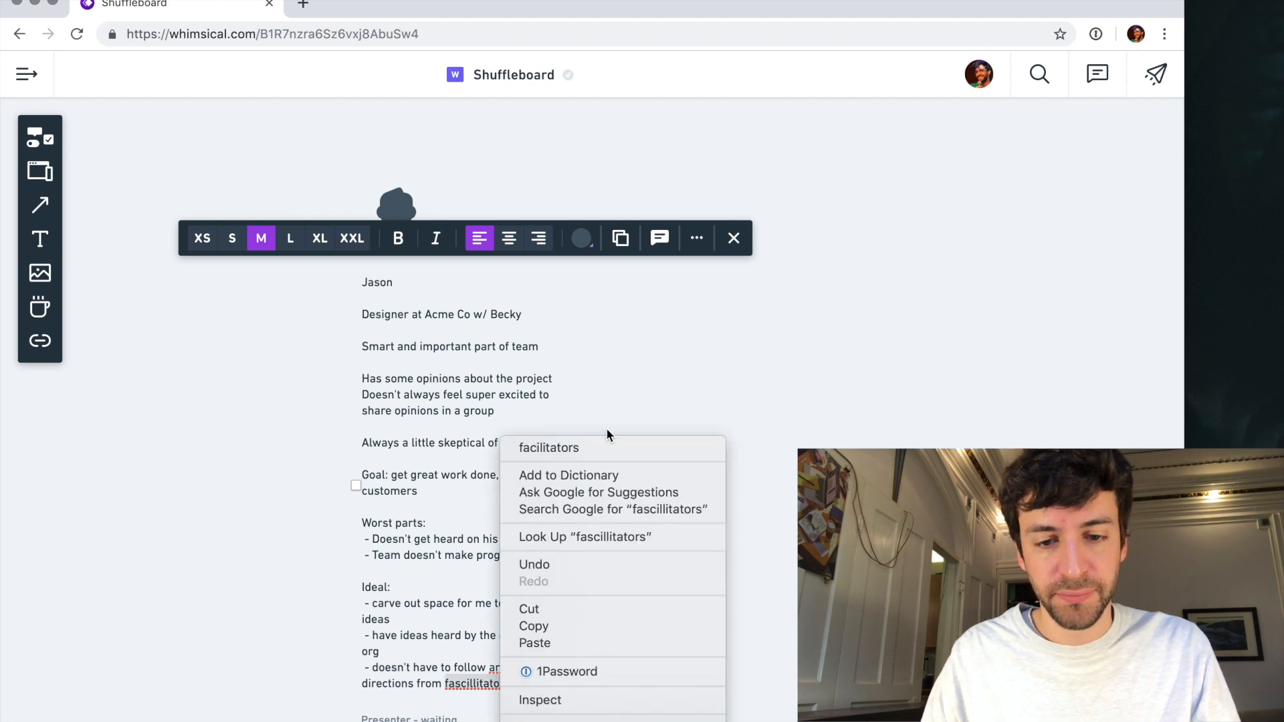
click(607, 452)
right_click(505, 667)
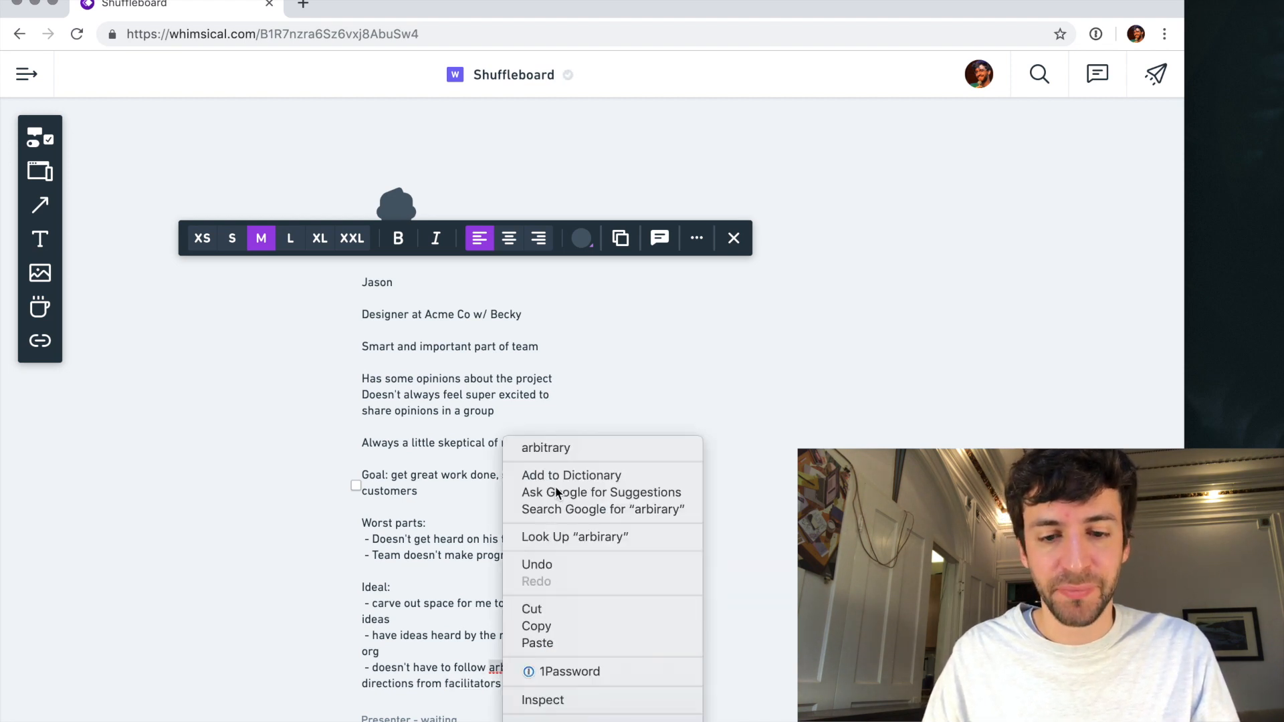
click(572, 448)
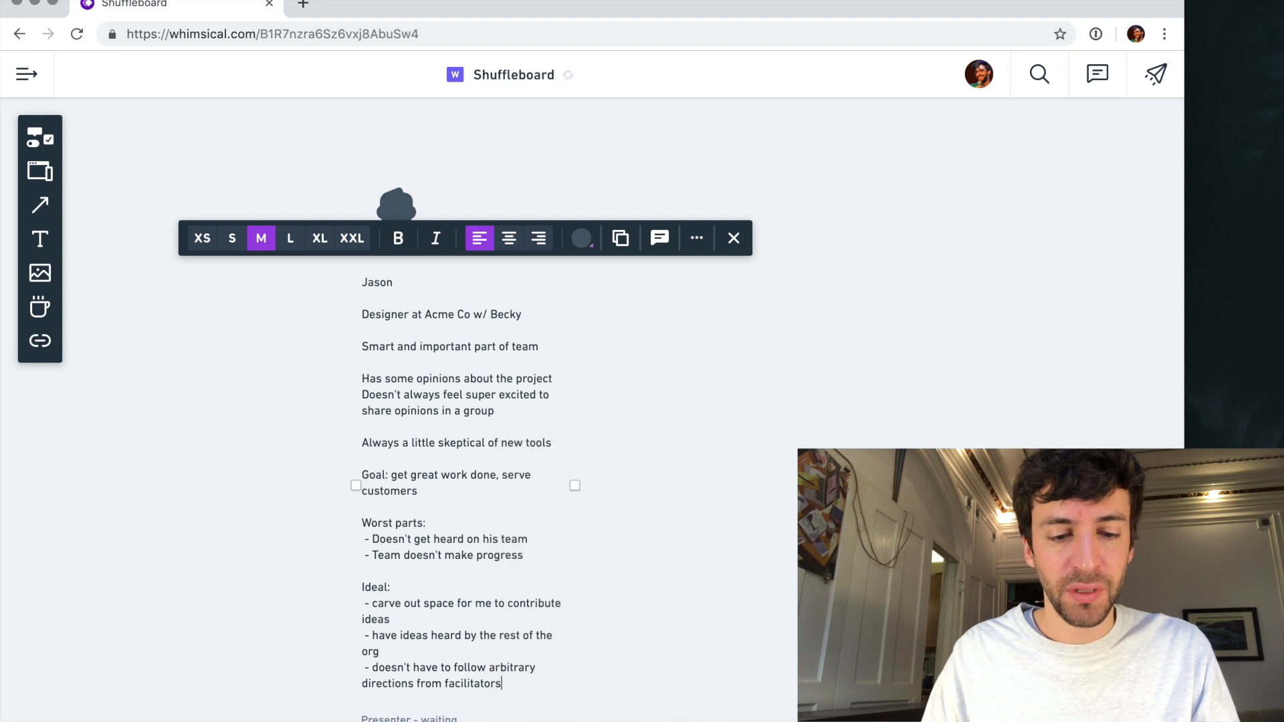
- Move the designer persona slightly up and widen its text block until each sentence fits on one line
click(688, 548)
drag(323, 222, 372, 283)
click(300, 442)
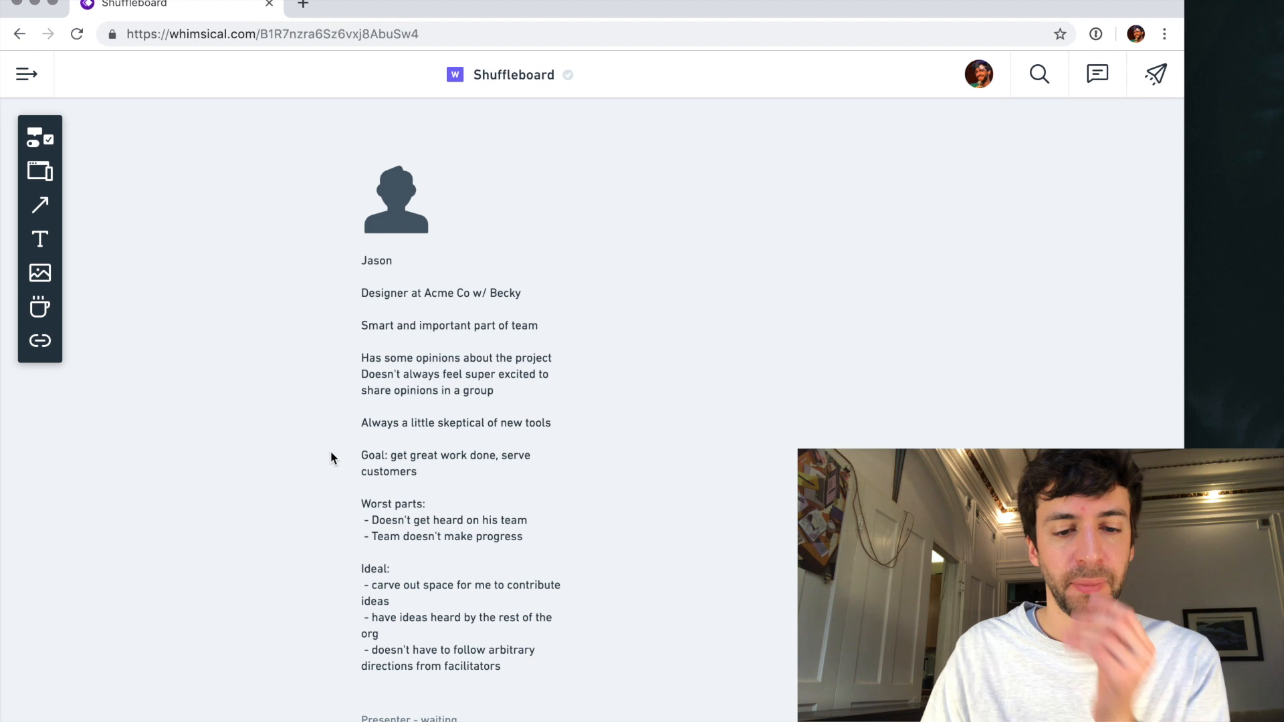
click(511, 512)
drag(574, 464, 716, 465)
click(308, 330)
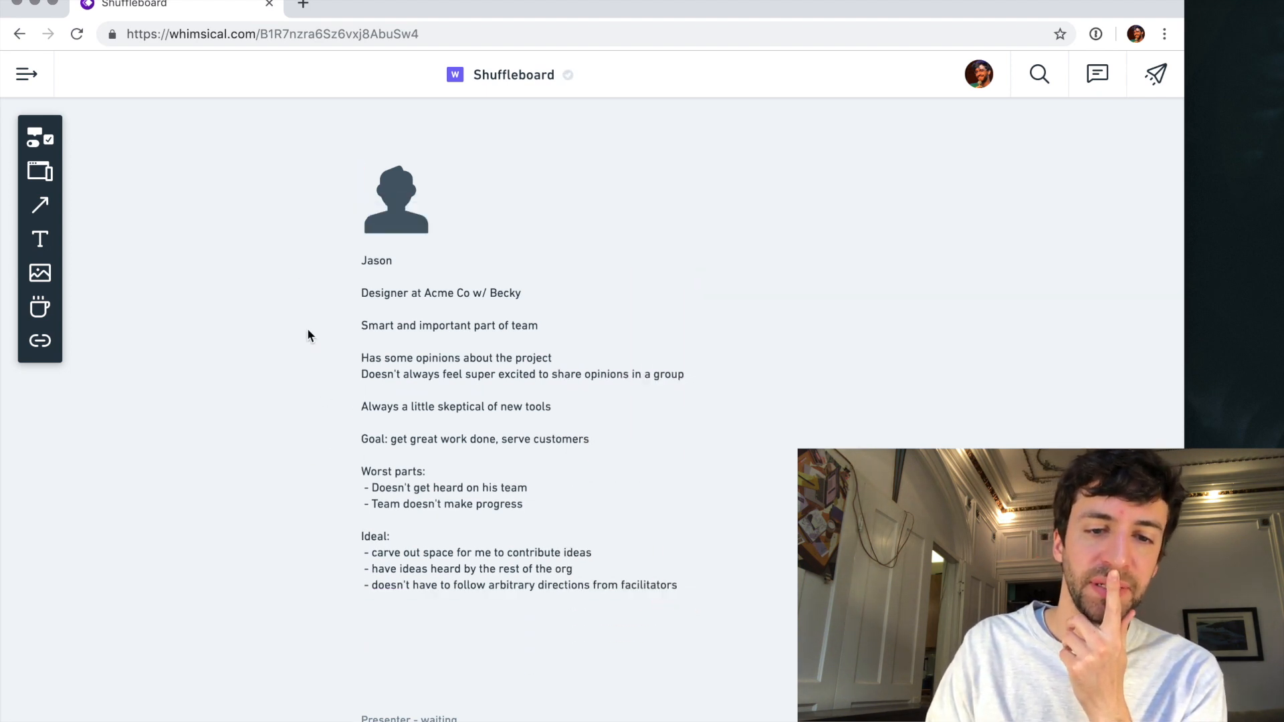
- Move the designer persona's avatar and widened text down, closer to the "Presenter - waiting" screen
drag(384, 289, 392, 338)
click(267, 383)
click(393, 276)
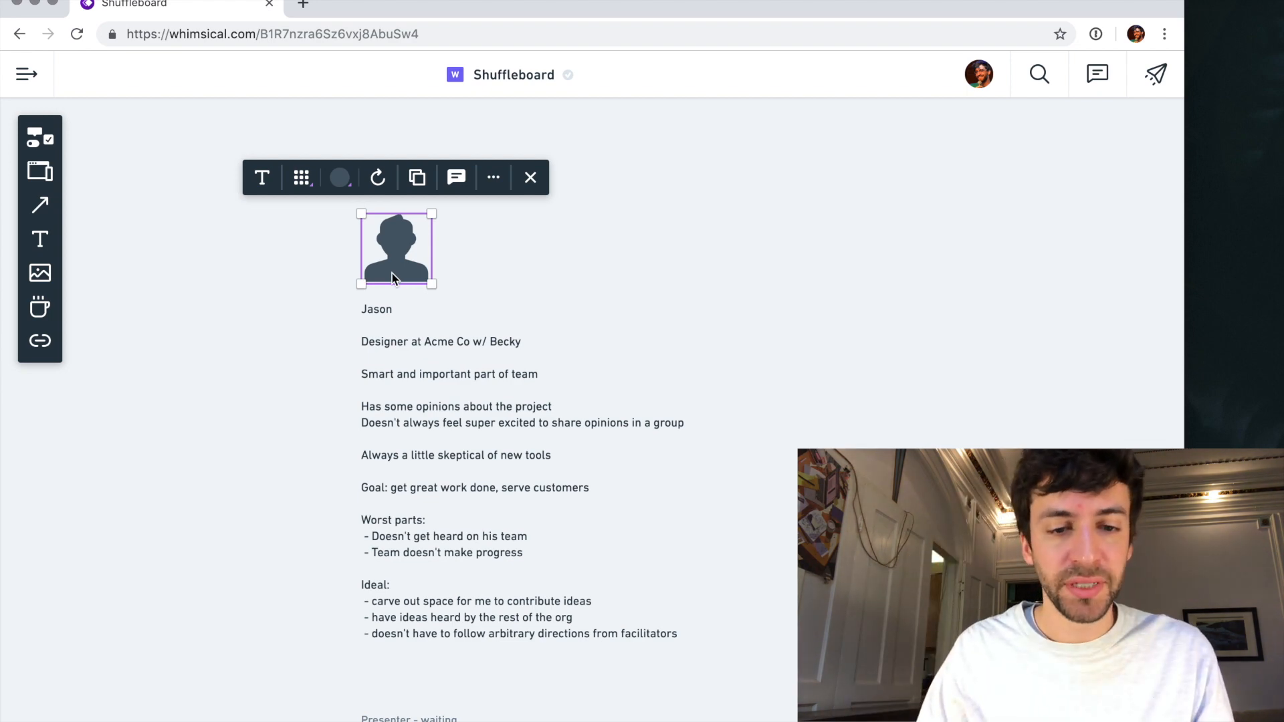
scroll(392, 277, down, 5)
scroll(391, 272, left, 5)
scroll(391, 271, down, 2)
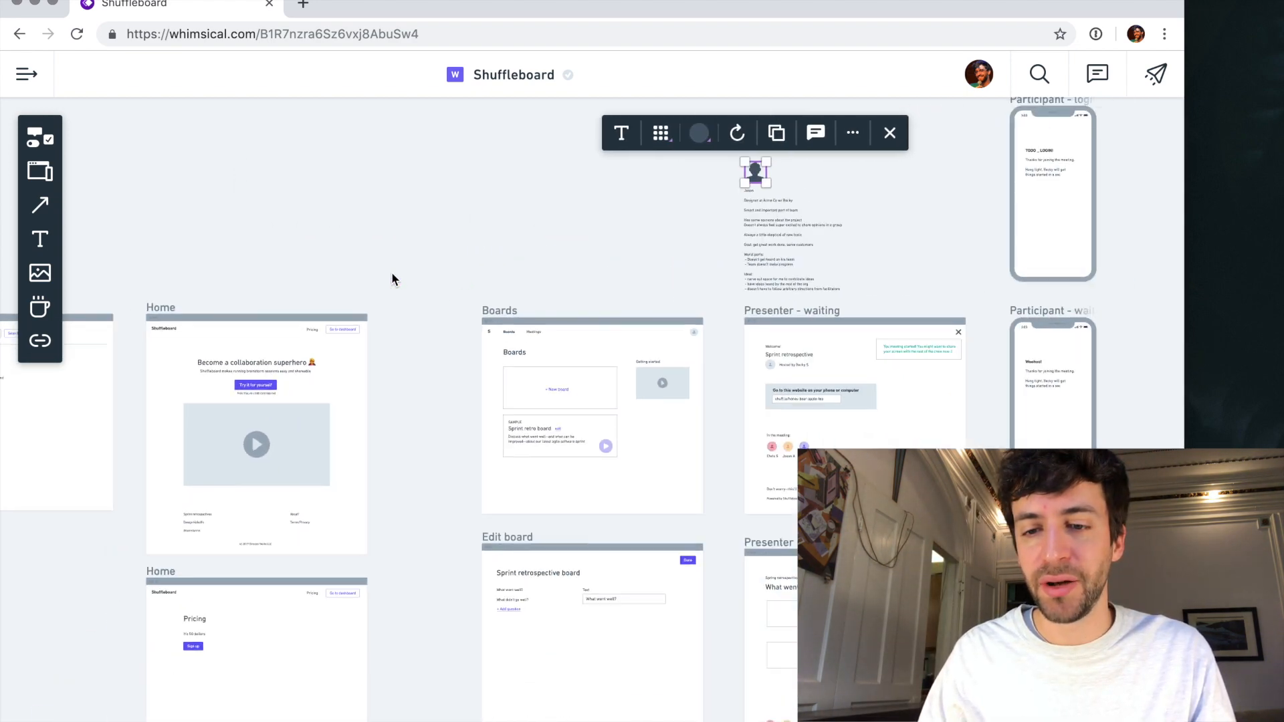
- Move the pricing "Home" screen down, leaving a large gap beneath the main "Home" screen
scroll(391, 274, left, 6)
scroll(409, 352, down, 5)
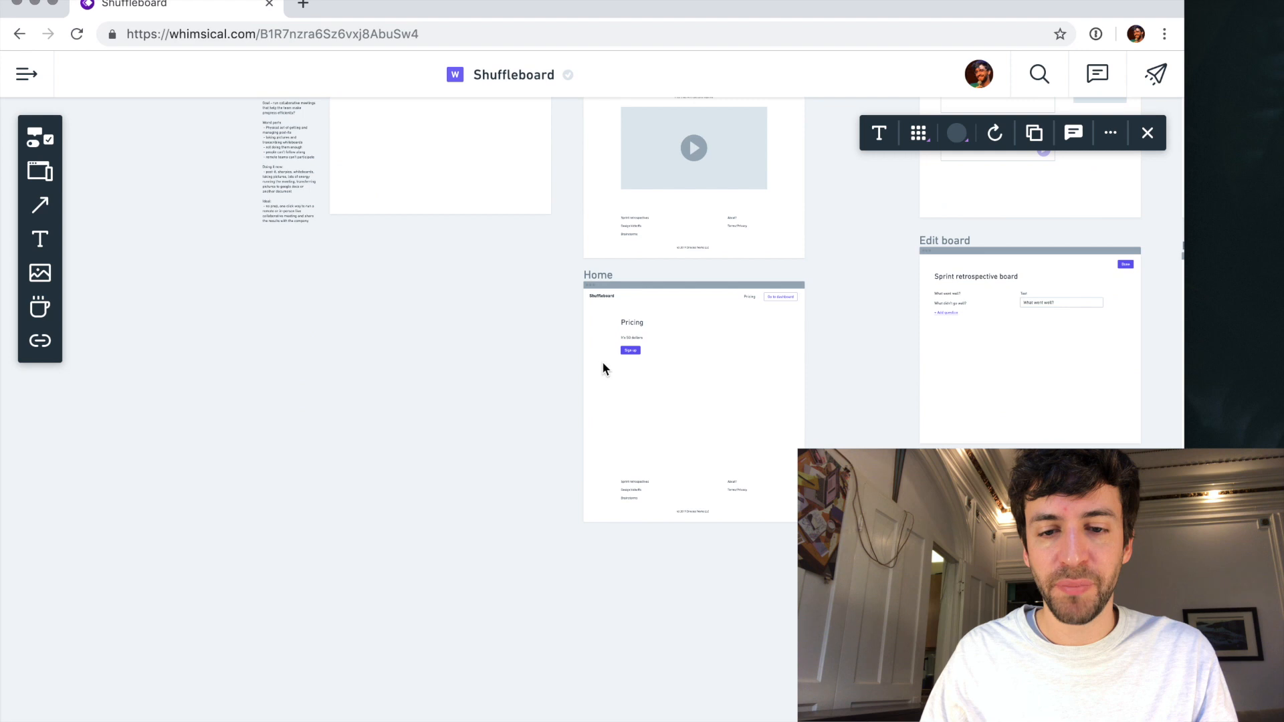
drag(604, 279, 603, 552)
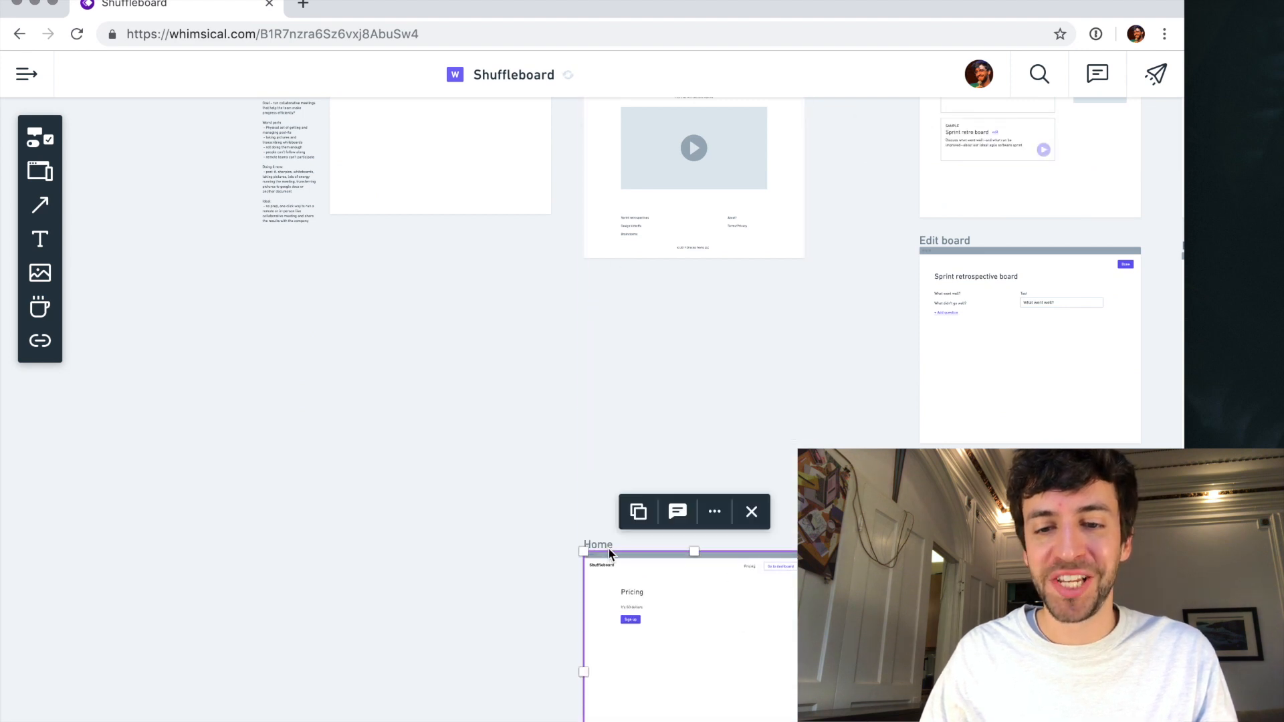
- Extend the main "Home" screen downward to roughly double its height and move its footer texts down to the new lower end
scroll(735, 342, up, 3)
scroll(735, 342, right, 1)
click(568, 214)
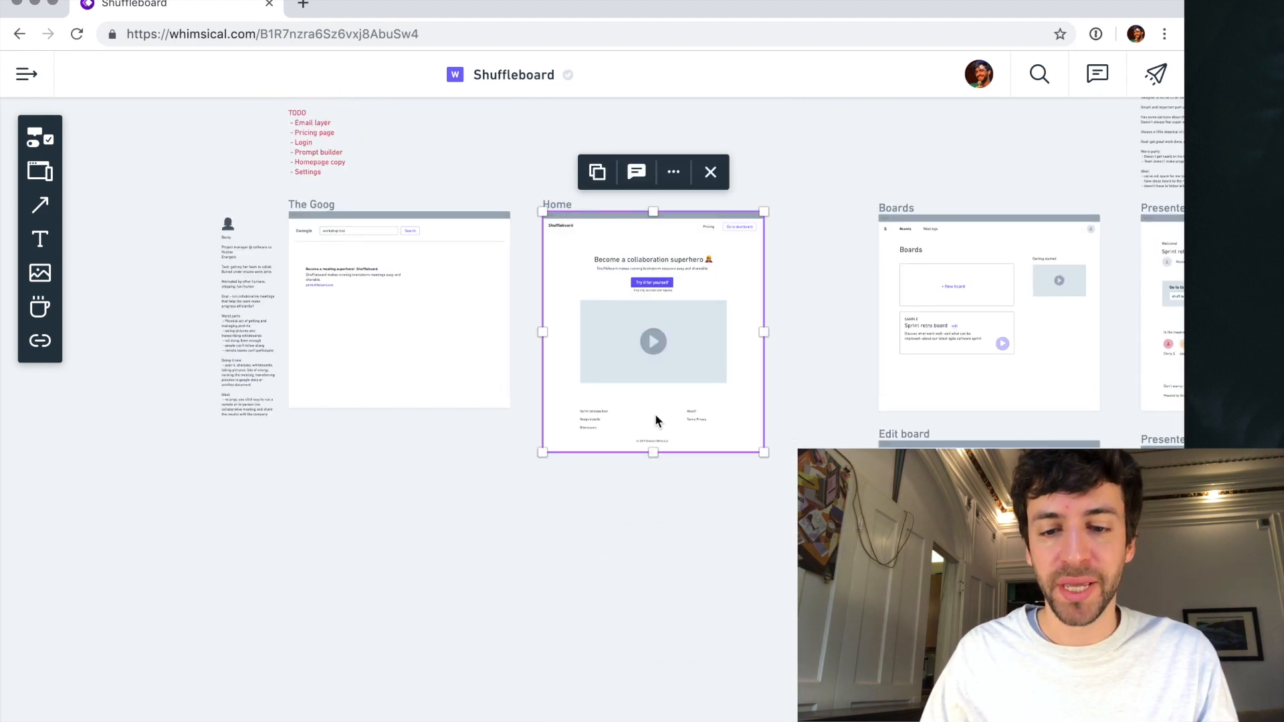
drag(653, 454, 653, 688)
click(536, 600)
drag(521, 611, 789, 406)
drag(588, 418, 599, 607)
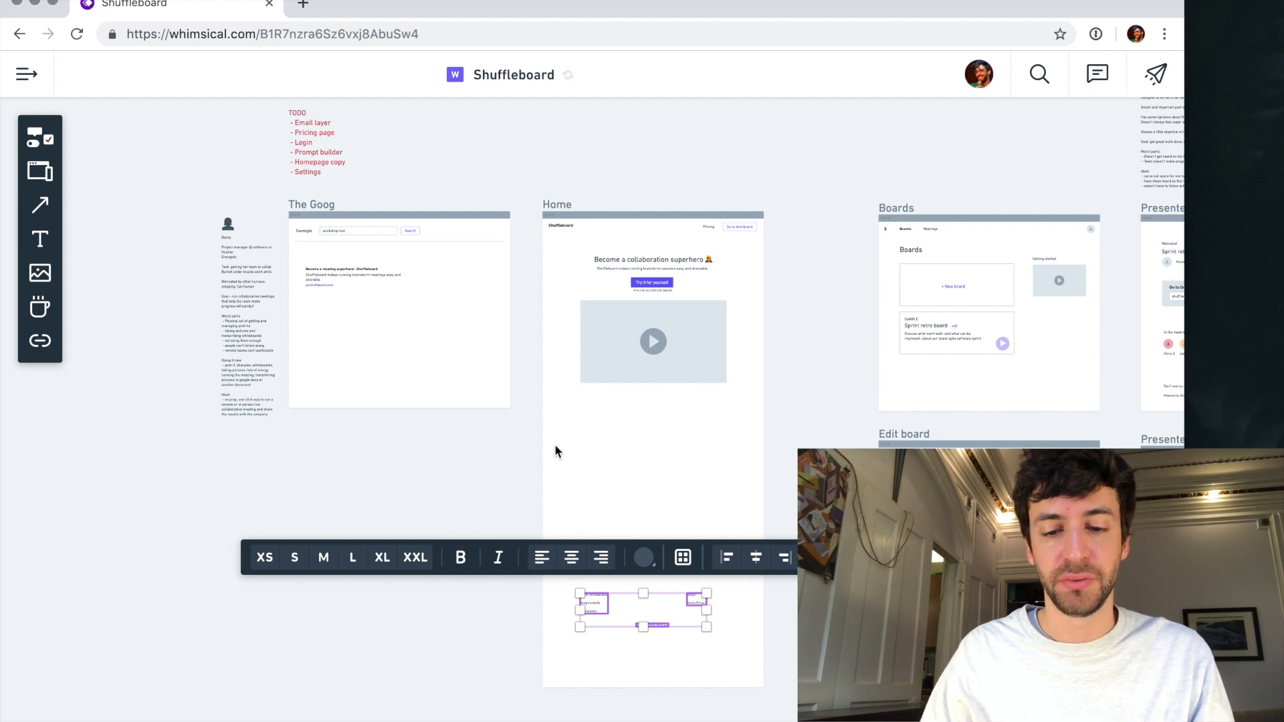
- Add a text block under the homepage video with the lines "FEATURES", "ULTRA FAST" and "SECURE AND STABLE"
click(522, 466)
scroll(635, 401, up, 5)
key(t)
click(512, 404)
text(FEATURES)
key(Return)
text(ULTRA FAST)
key(Return)
text(S)
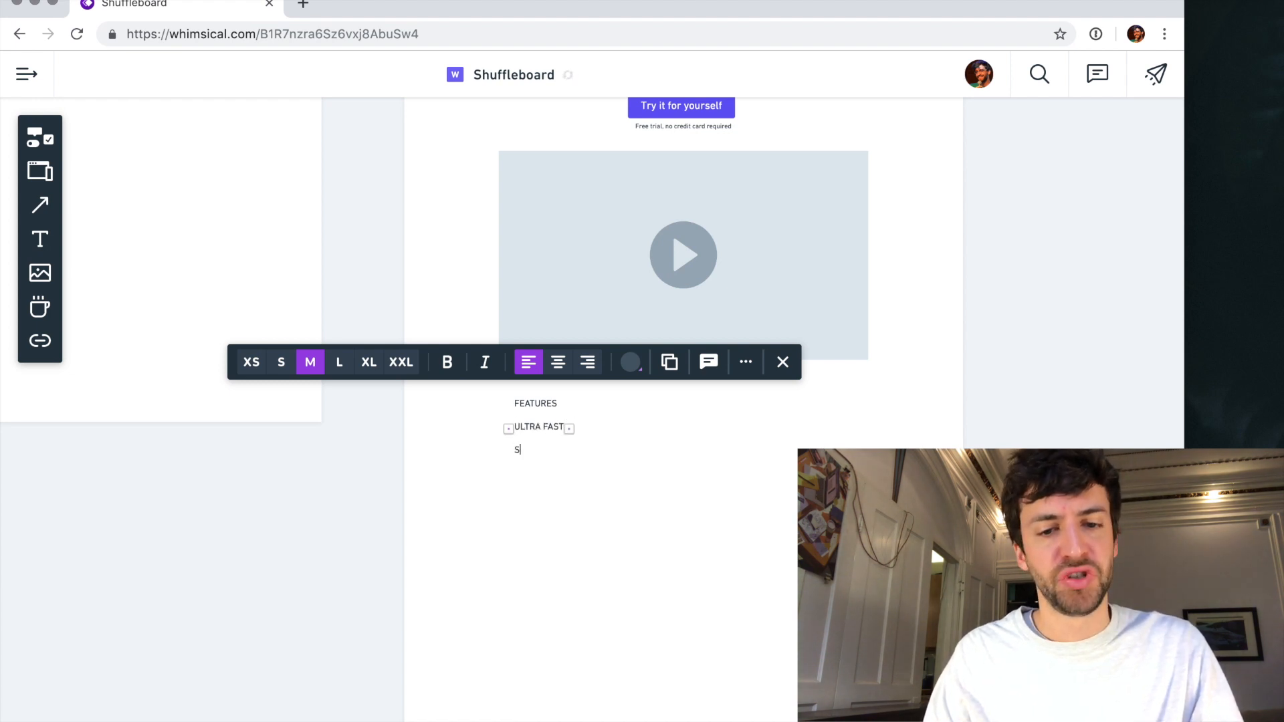
text(ECURE AND STABLE)
key(Return)
key(BackSpace)
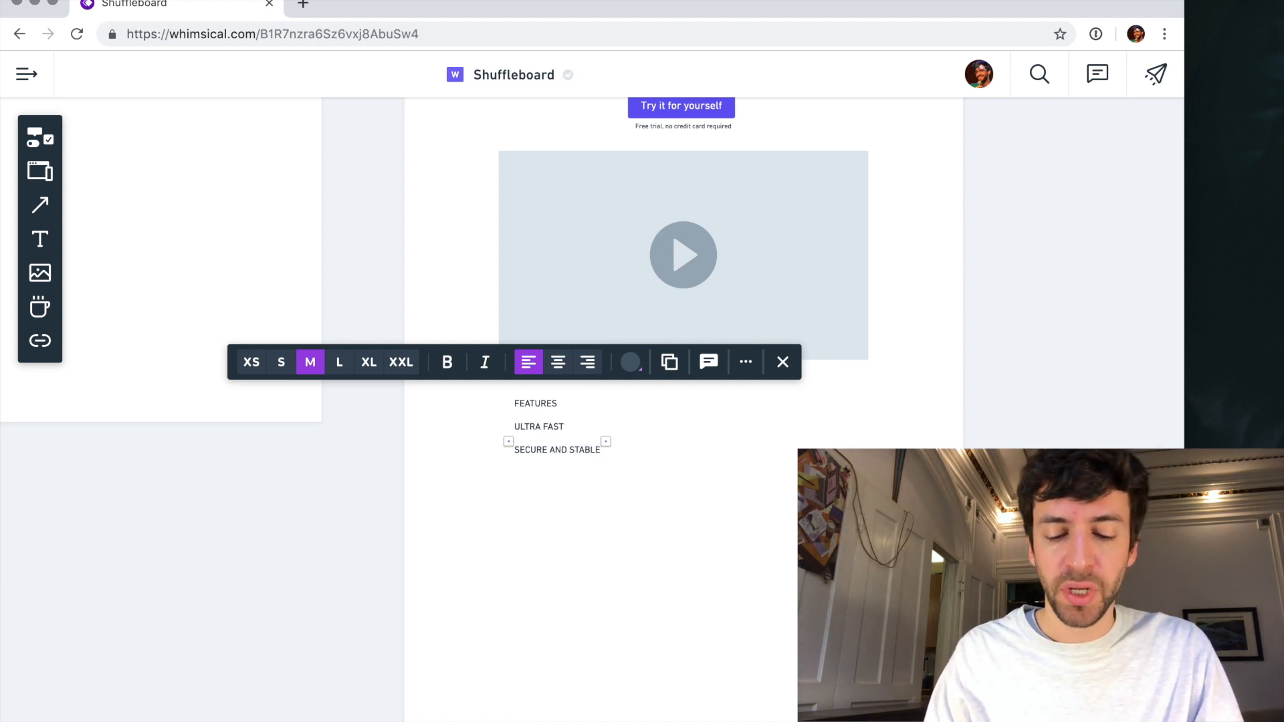
- Append the lines "INVITE YOUR TEAMMATES" and "WORKS ON MOBILE" to the features list
key(Return)
text(INVITE YOUR TEAMMATES)
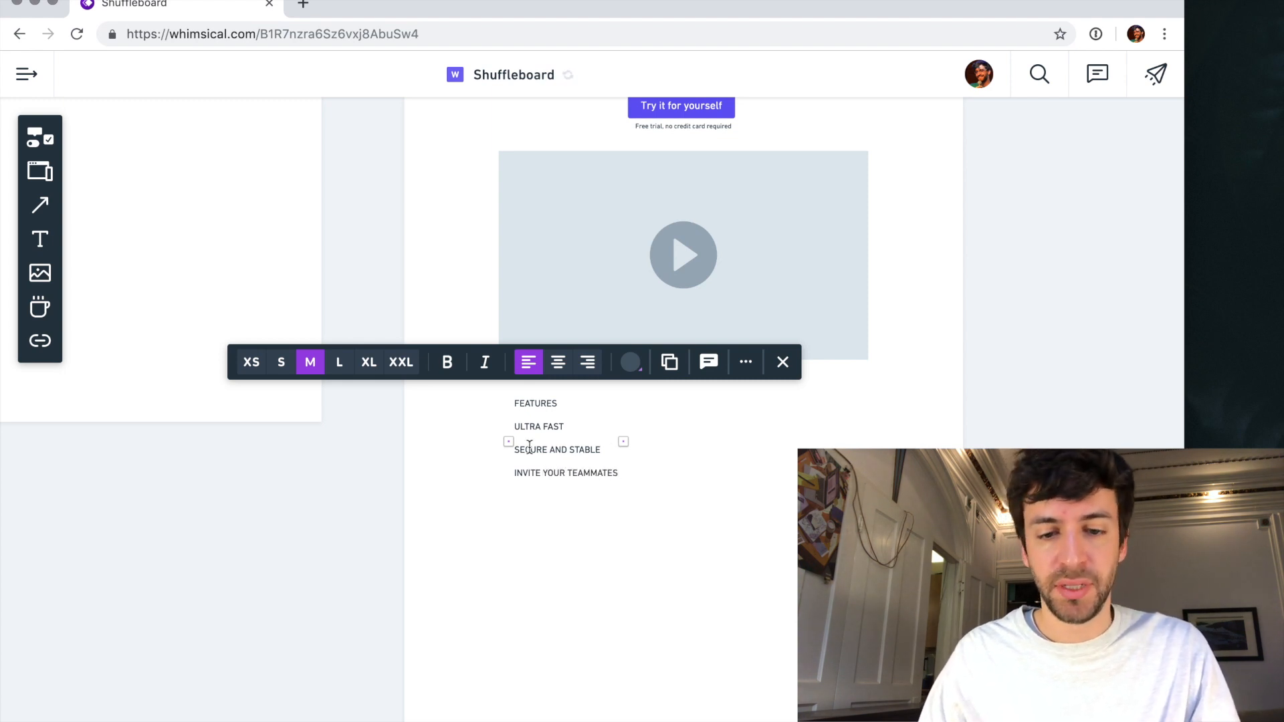
scroll(529, 446, up, 3)
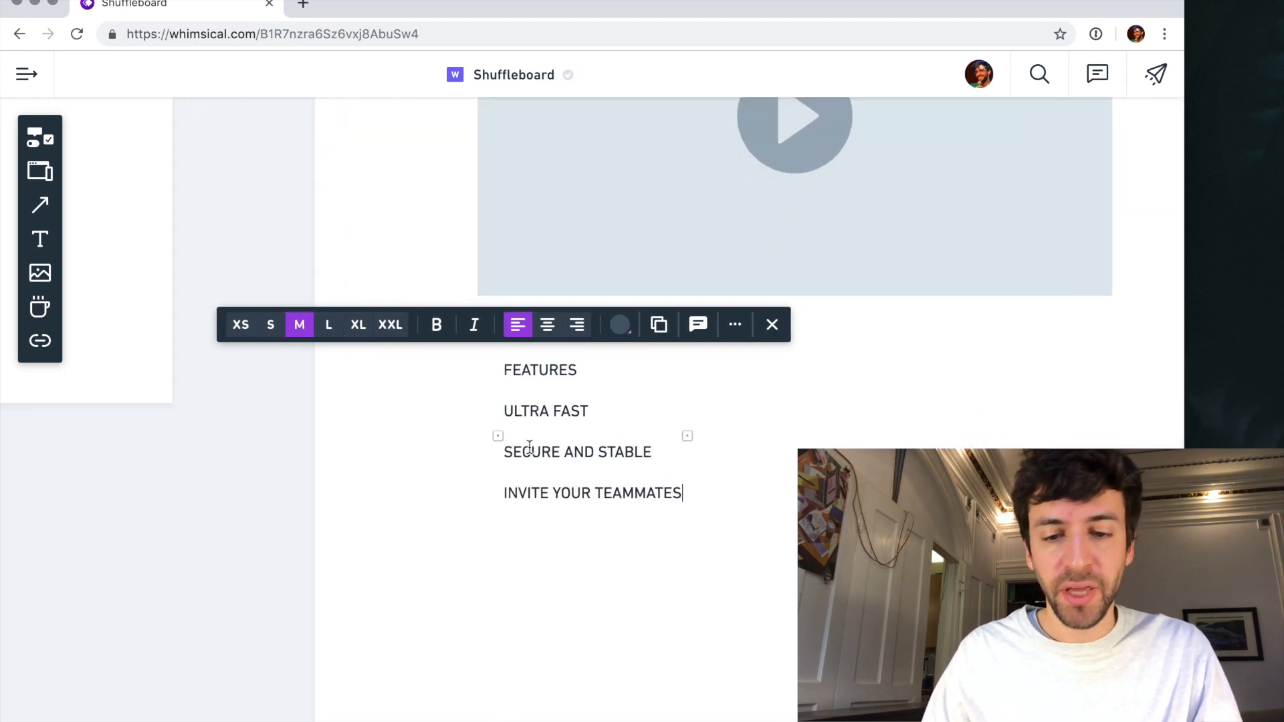
key(Return)
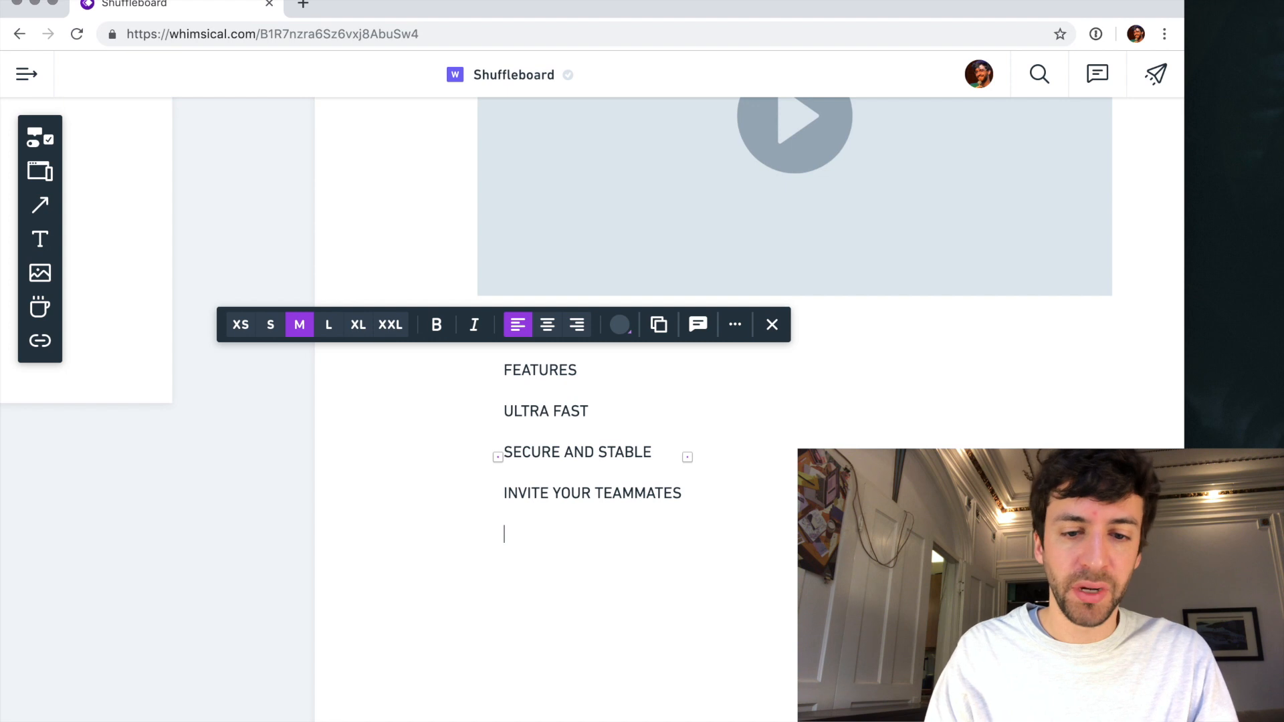
text(WORKS )
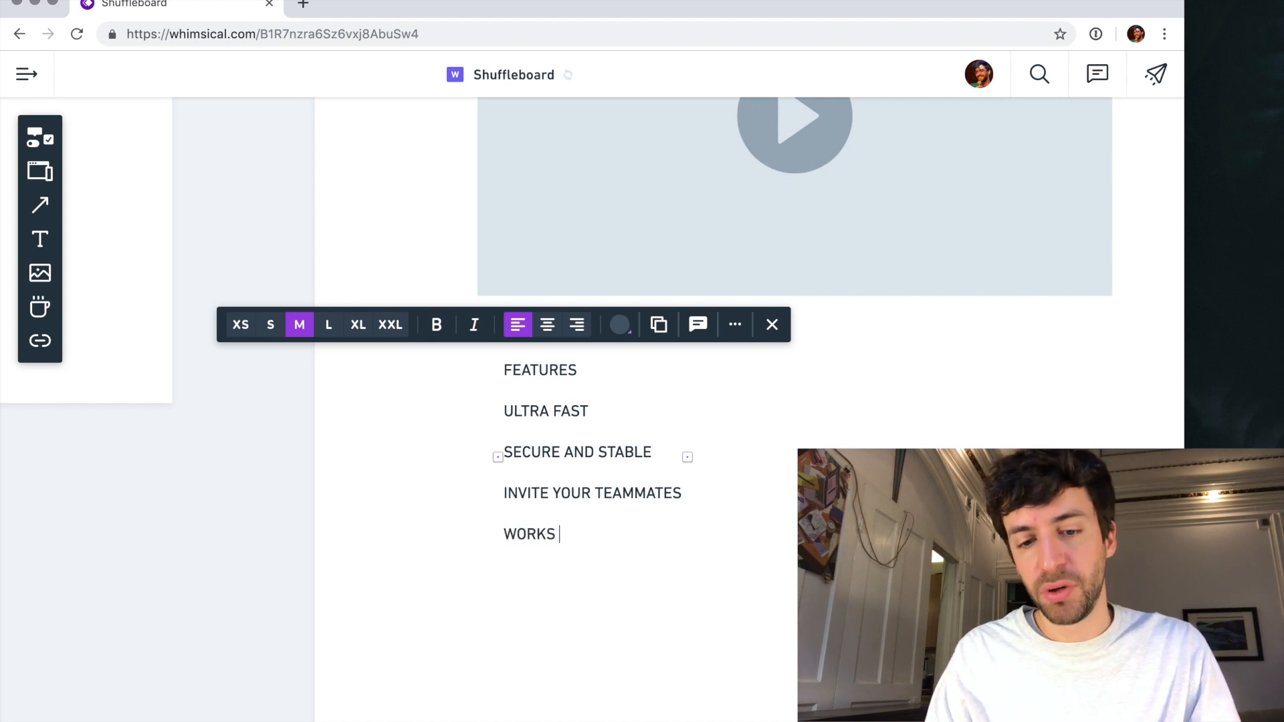
text(ON MOBILE)
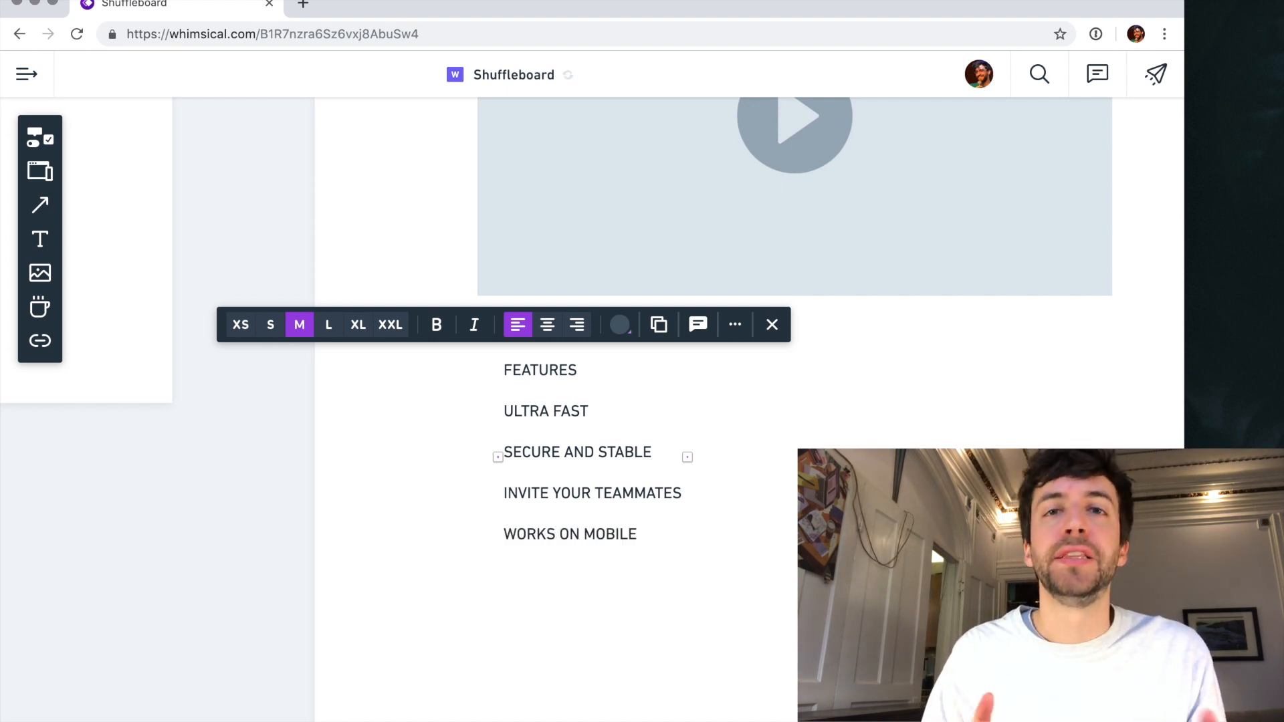
- Move the features list so it lines up with the left edge of the homepage video
click(441, 493)
click(539, 418)
drag(539, 418, 512, 418)
- Review the features list line by line, highlighting the entries while reading them
double_click(516, 459)
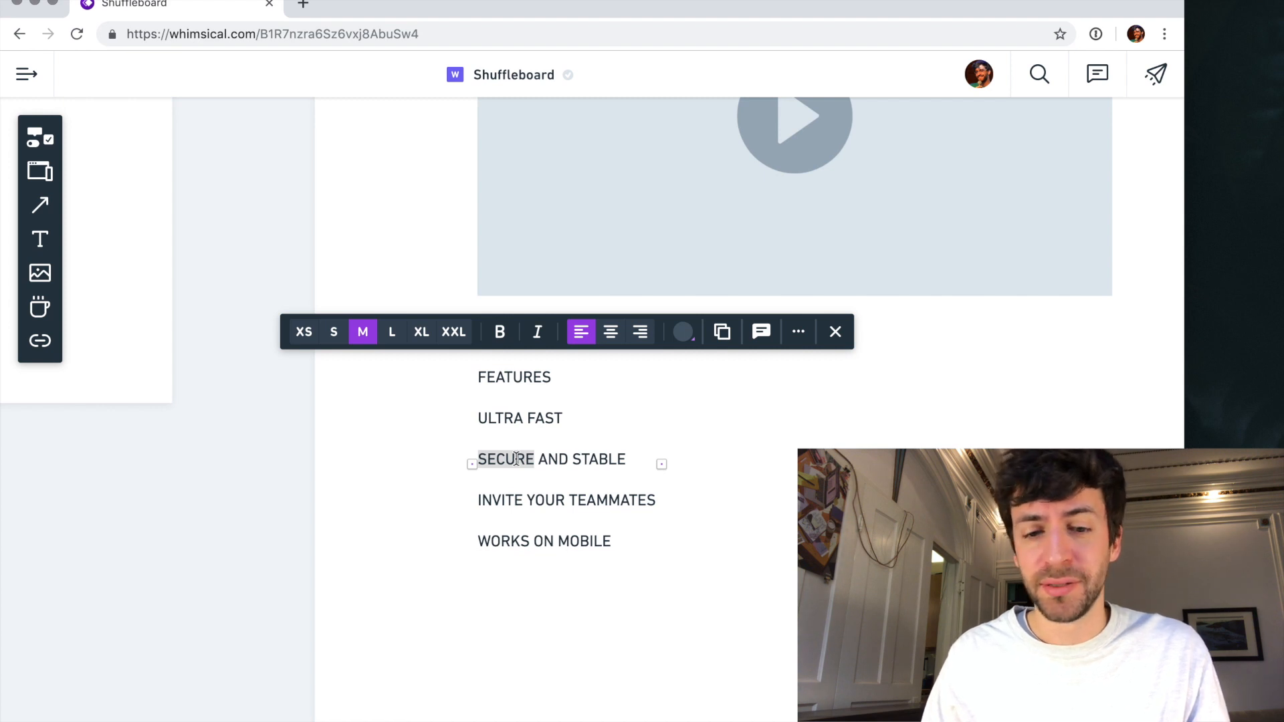
triple_click(511, 500)
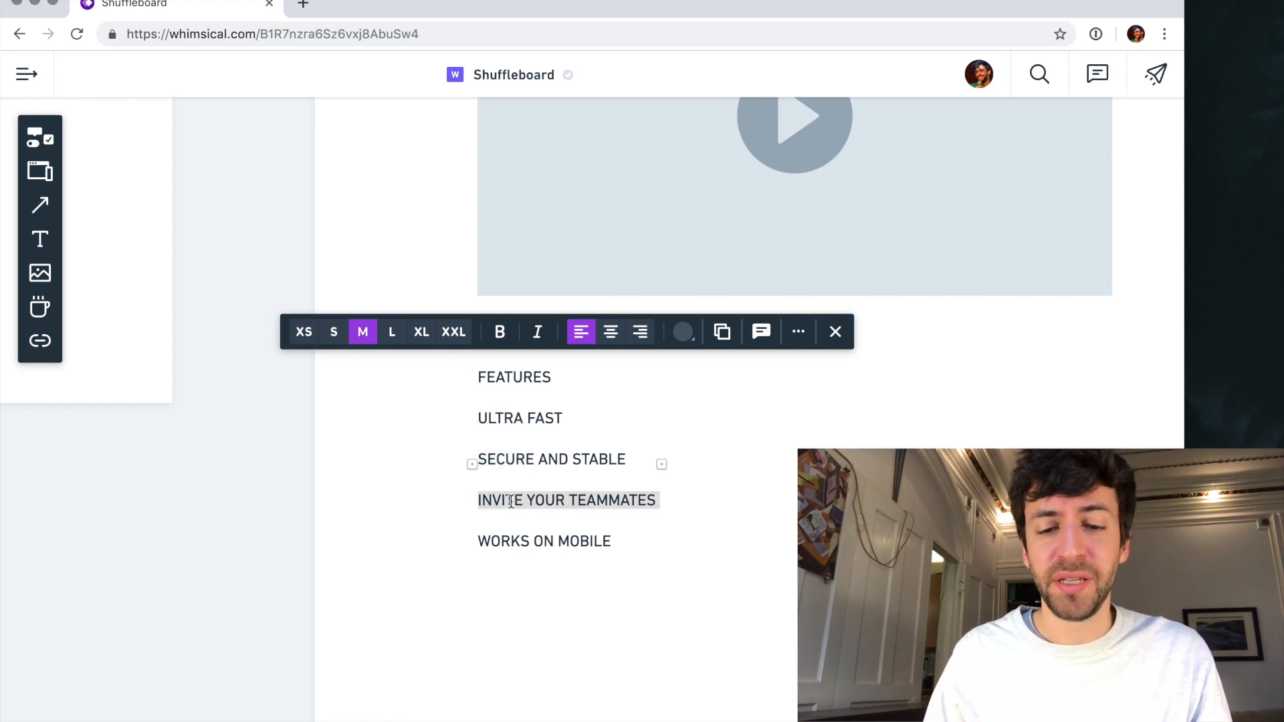
click(511, 538)
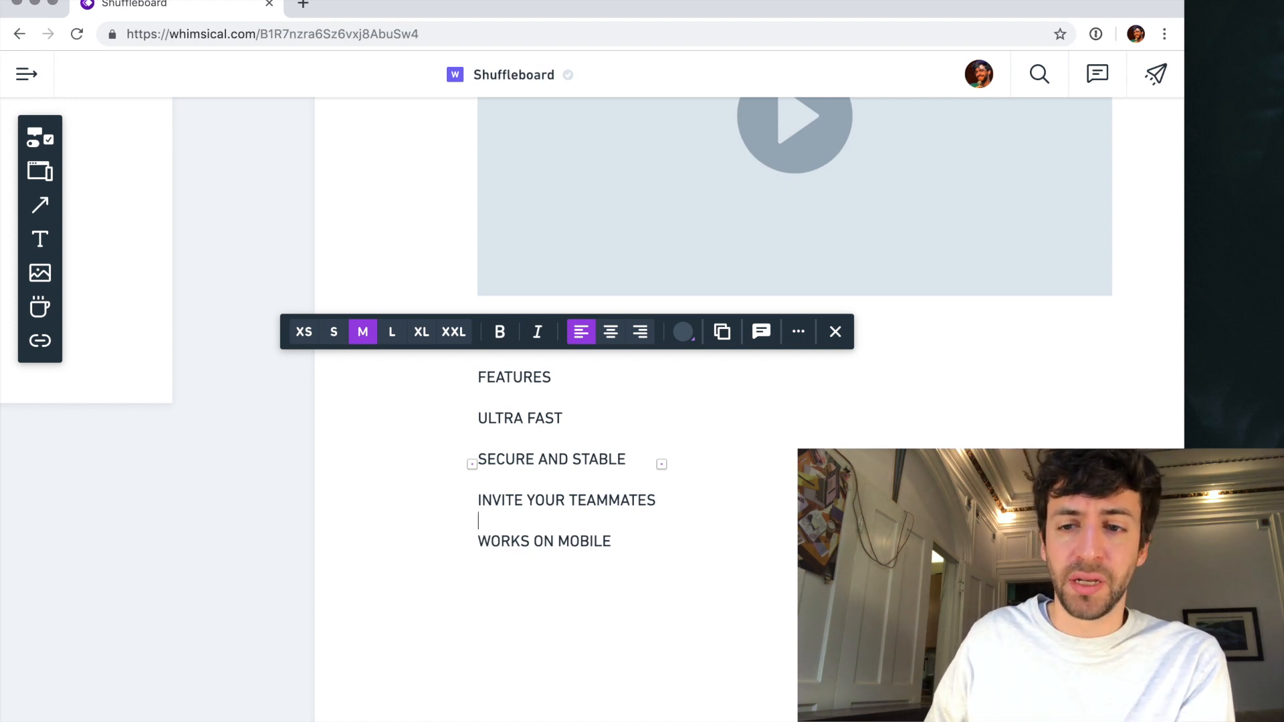
drag(507, 422, 537, 427)
triple_click(540, 462)
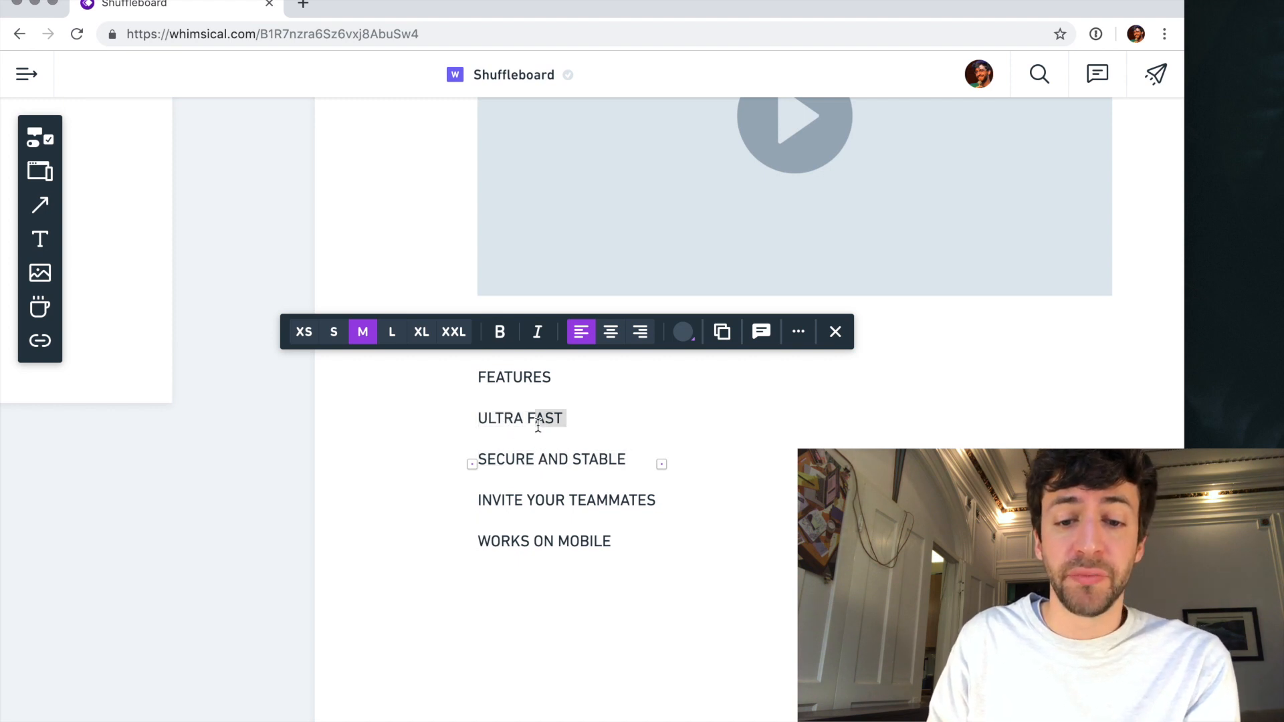
triple_click(544, 501)
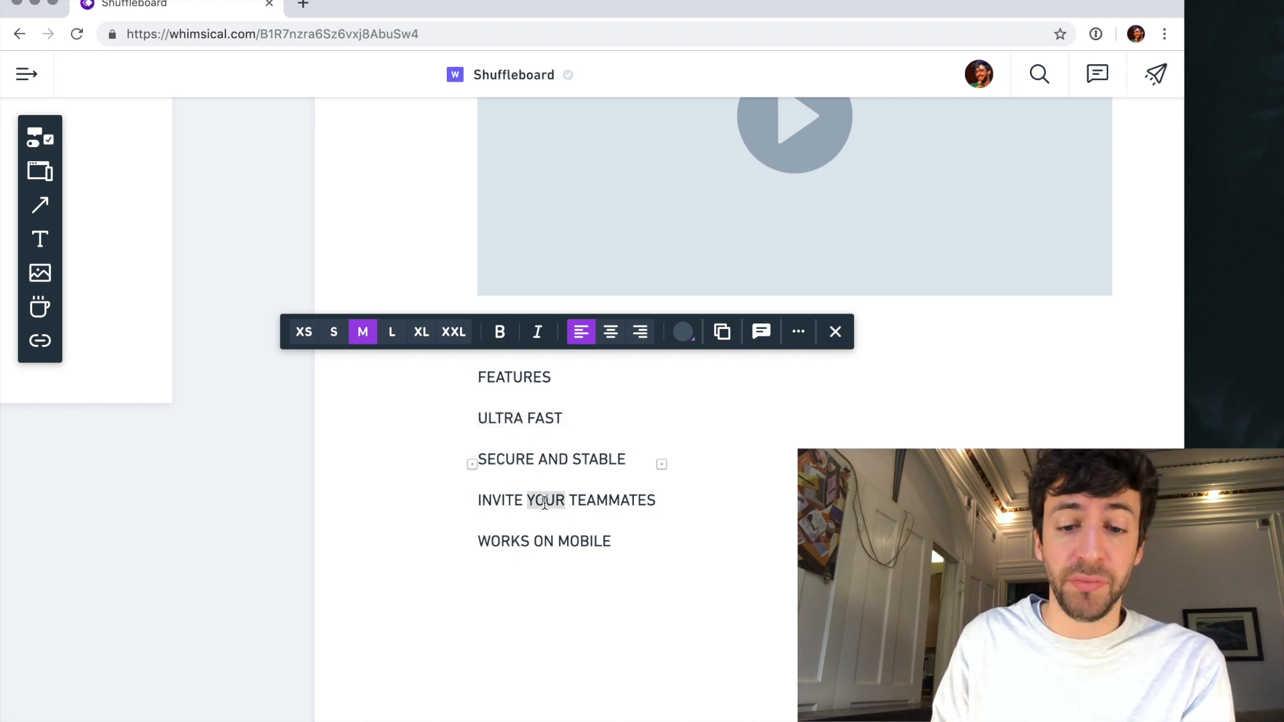
triple_click(554, 543)
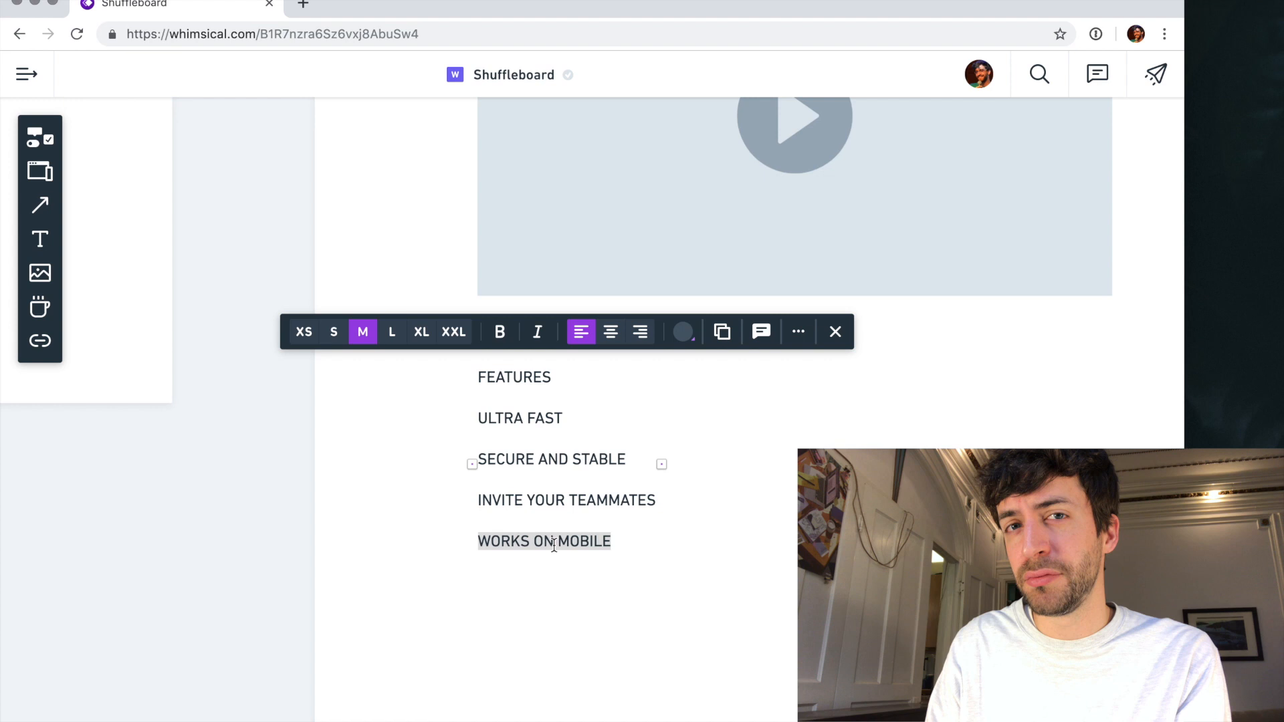
- Delete the features list from the "Home" screen
click(439, 509)
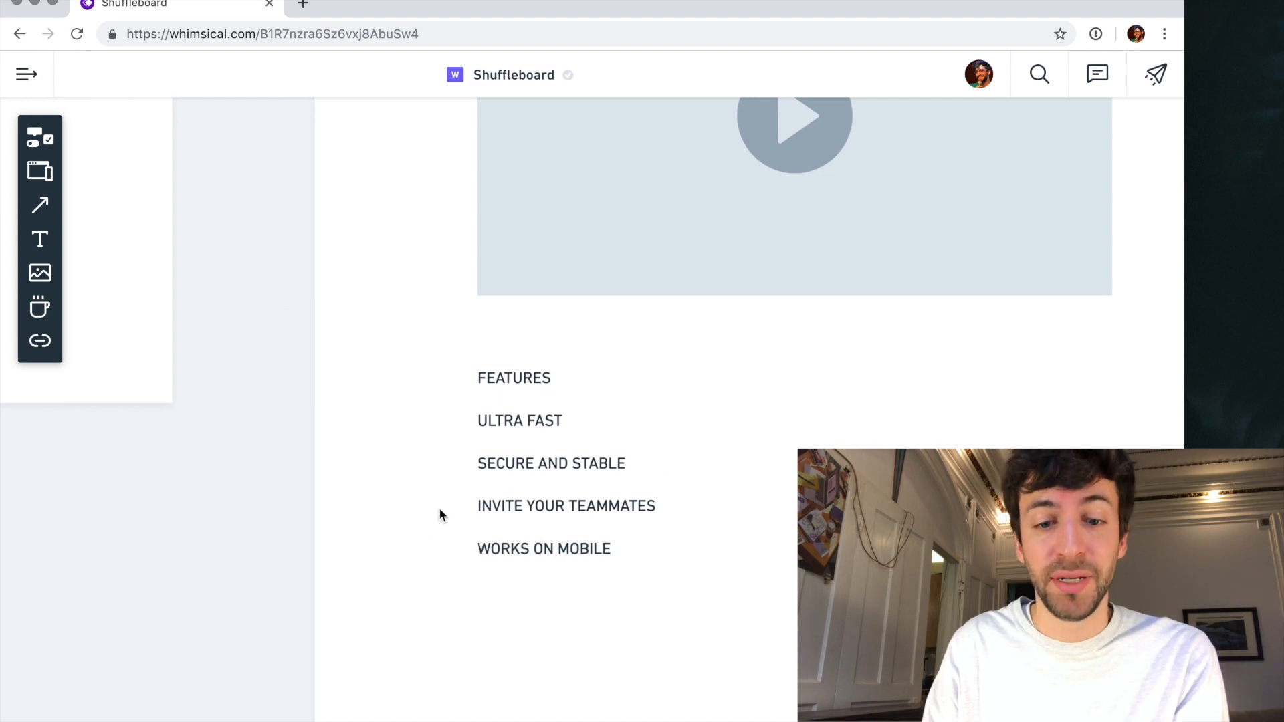
click(539, 470)
key(BackSpace)
- Add the text "Running workshops is hard" below the homepage video
scroll(540, 470, down, 5)
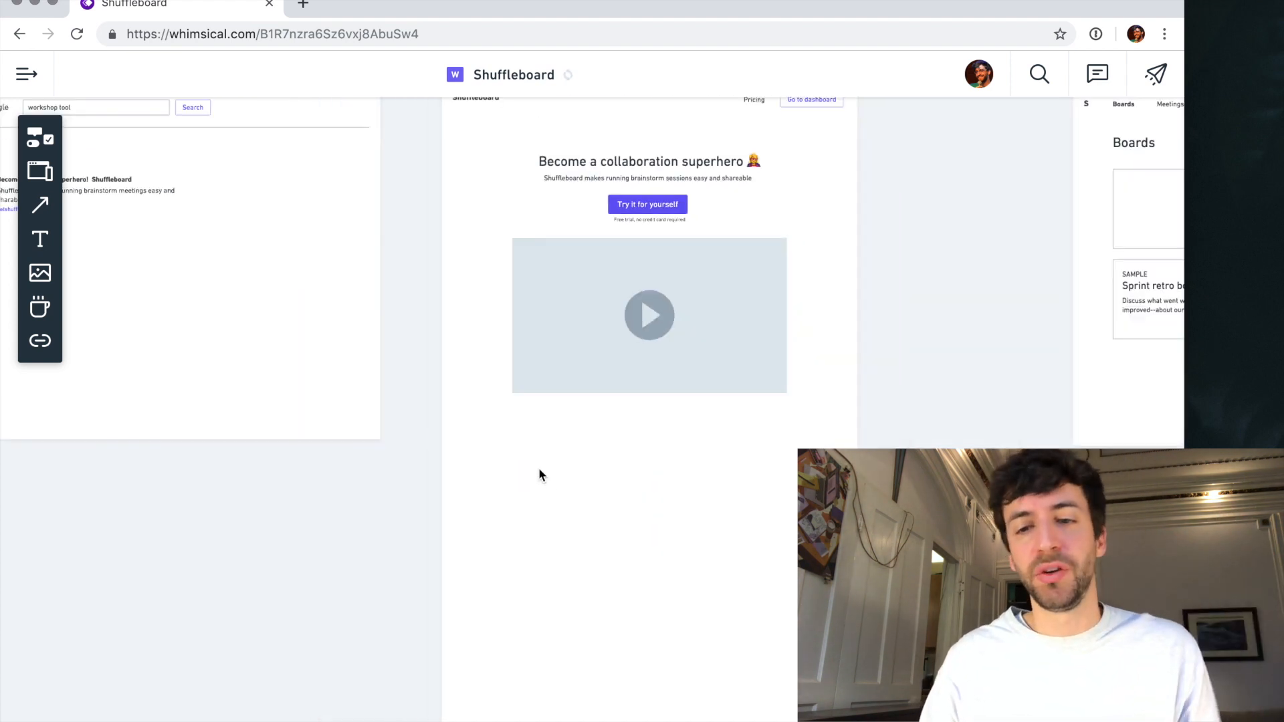
key(t)
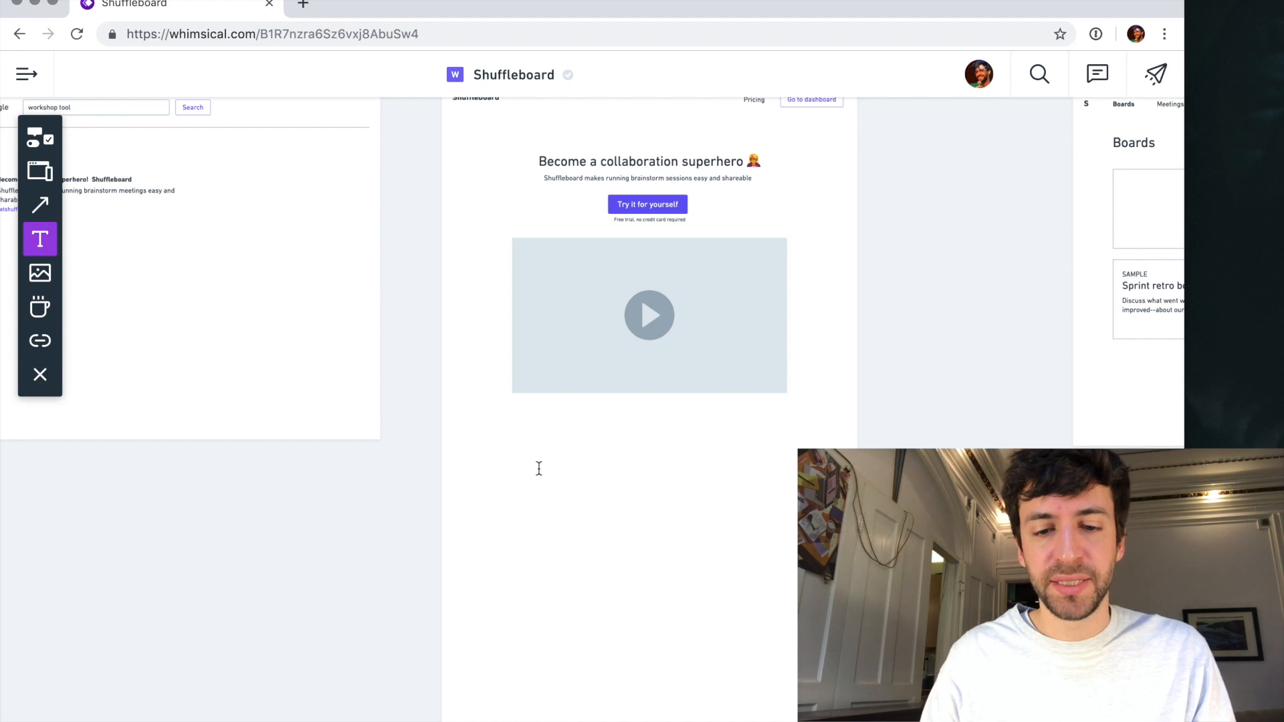
scroll(541, 462, up, 3)
click(511, 423)
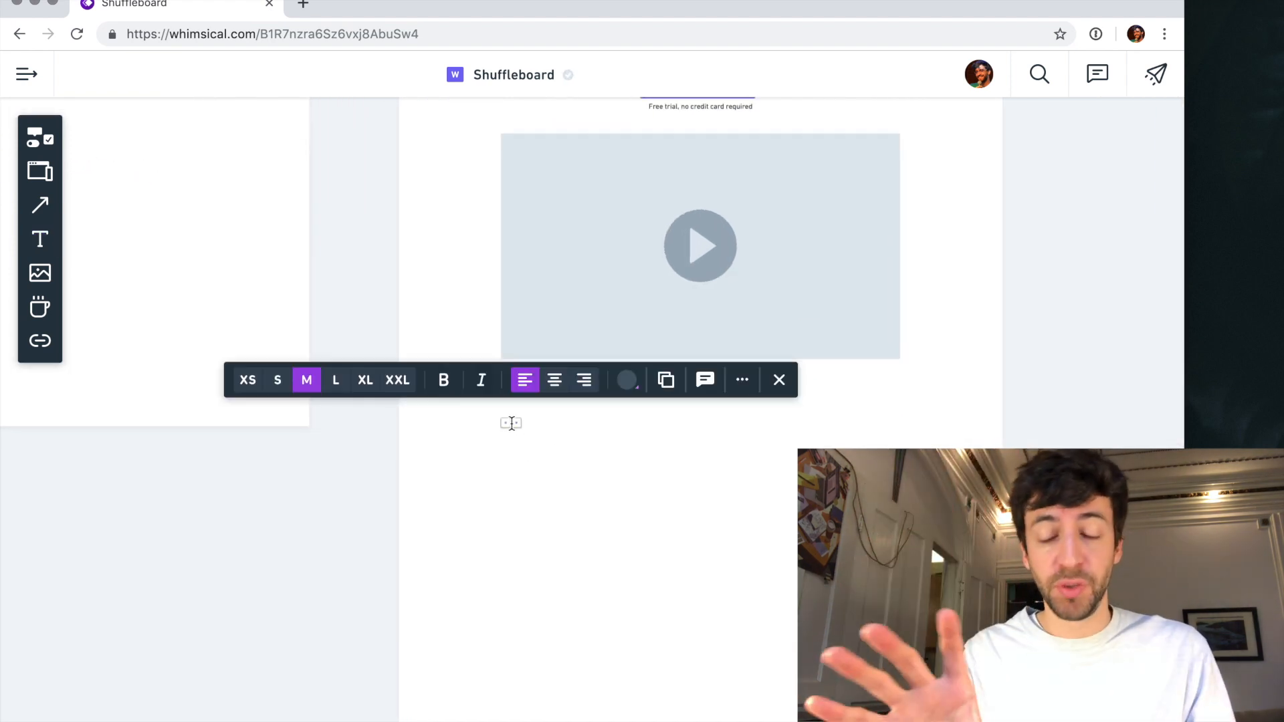
text(Running wod)
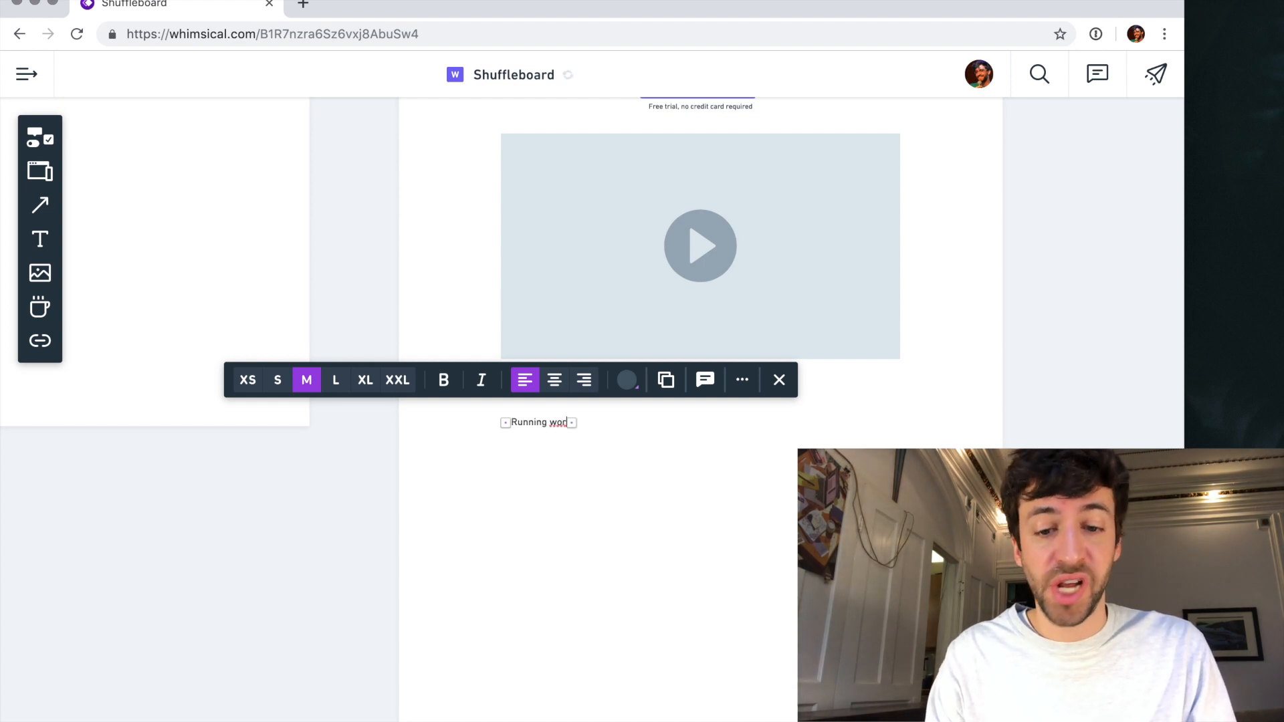
key(BackSpace)
text(rkshops is hard)
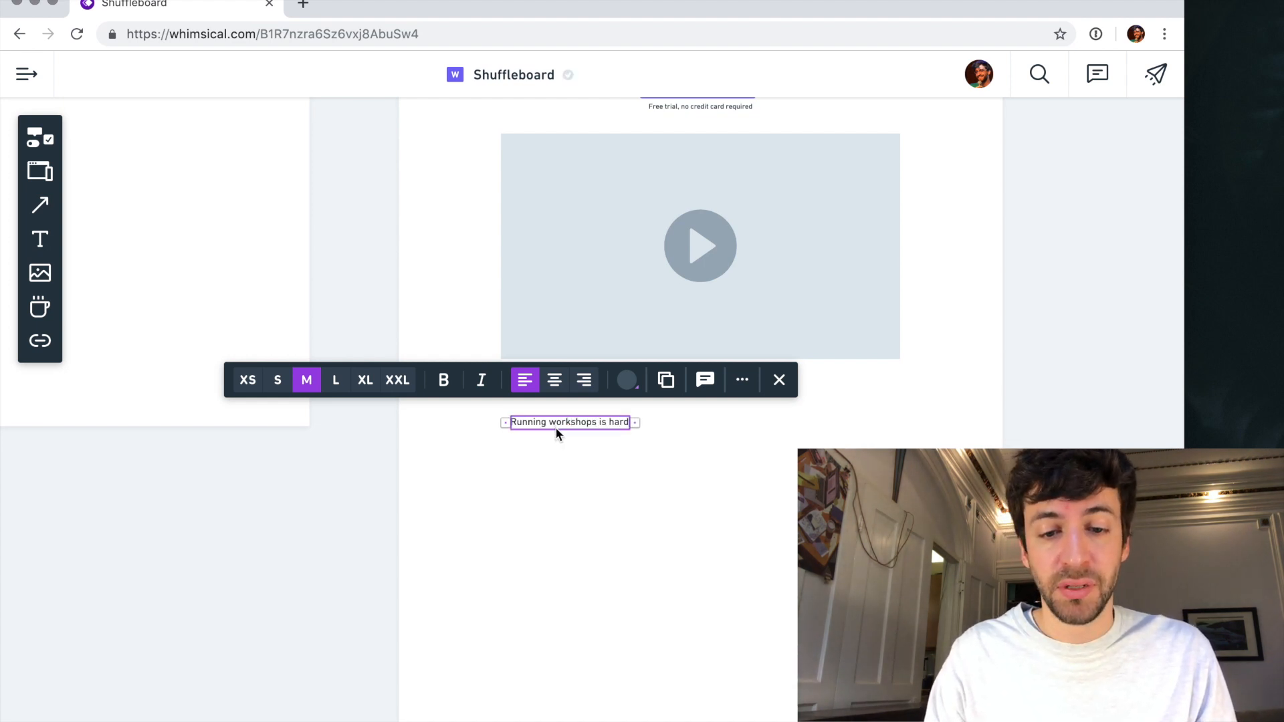
- Duplicate the "Running workshops is hard" text below itself and reword the copy as "Shuffleboard makes live collaboration a breeze"
drag(555, 426, 548, 514)
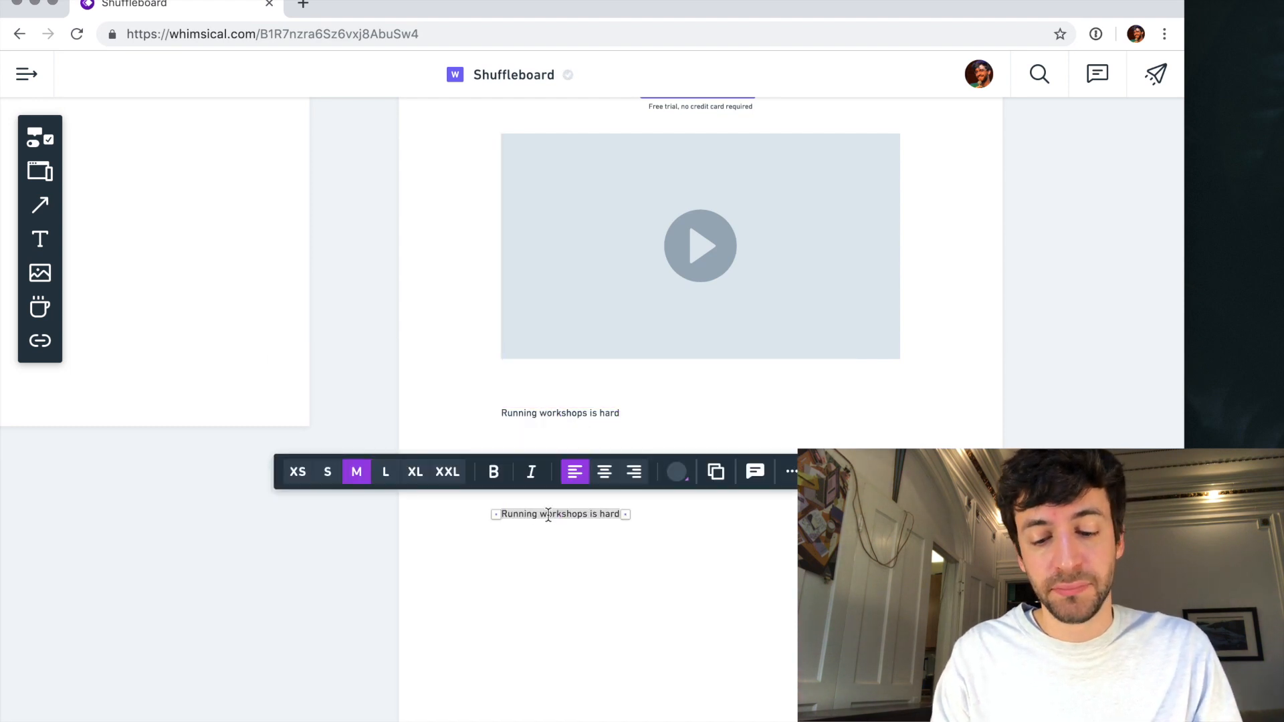
text(Shuffleboard)
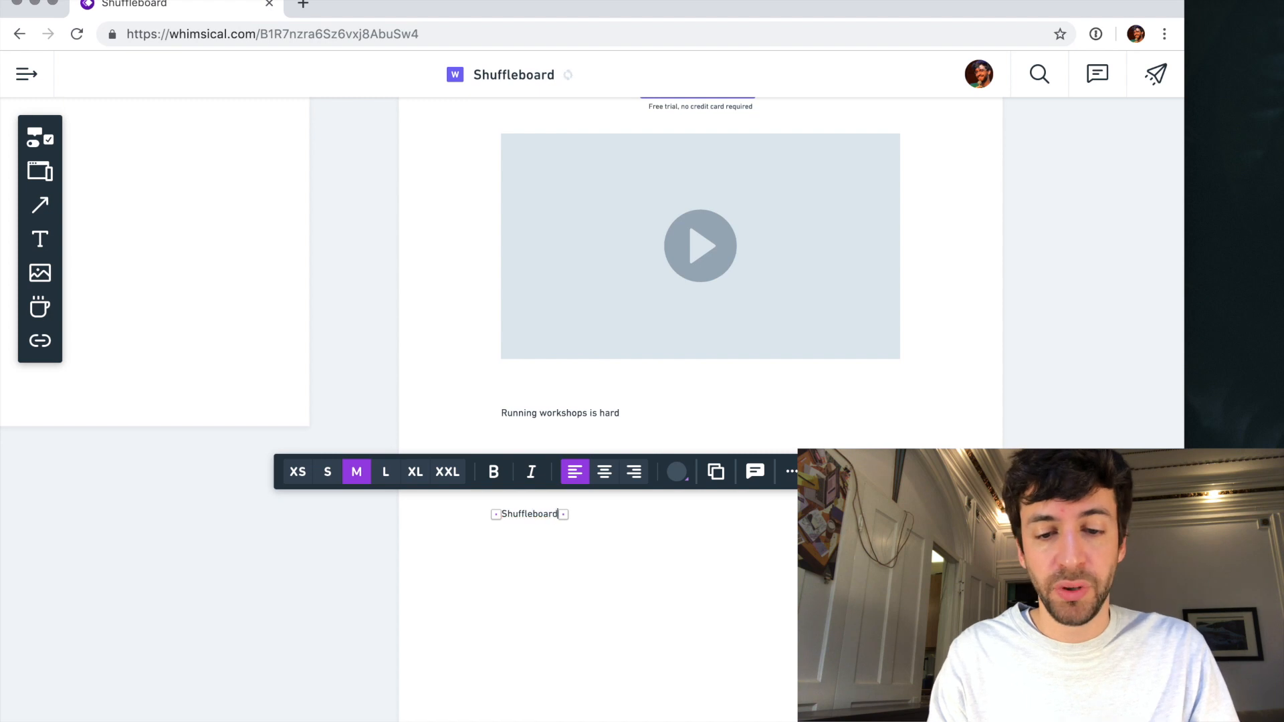
text( makes)
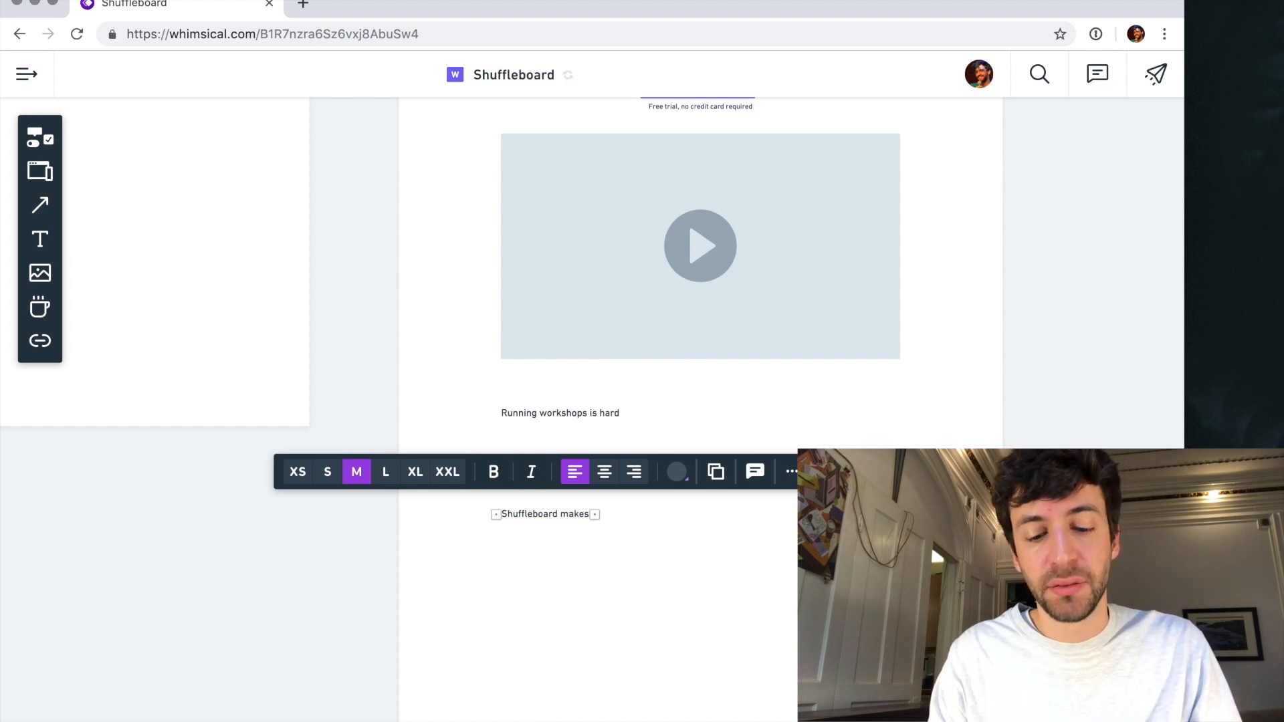
text( live meetings)
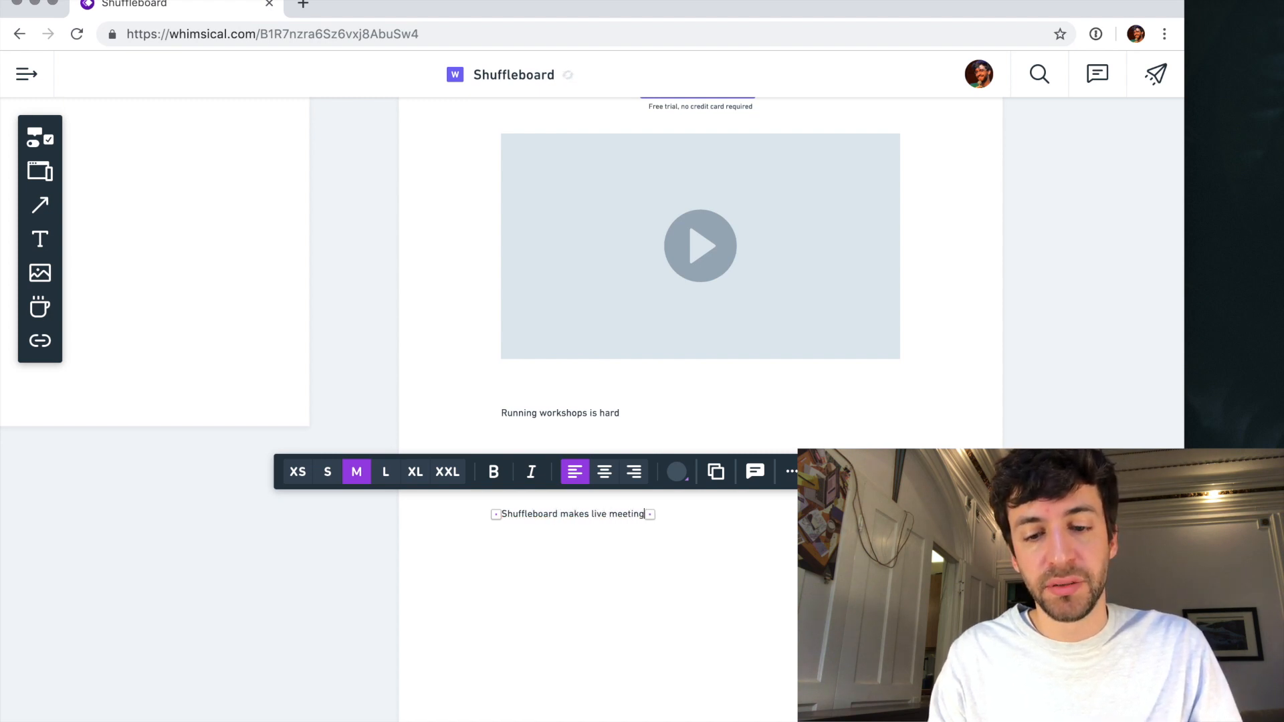
double_click(621, 520)
text(co)
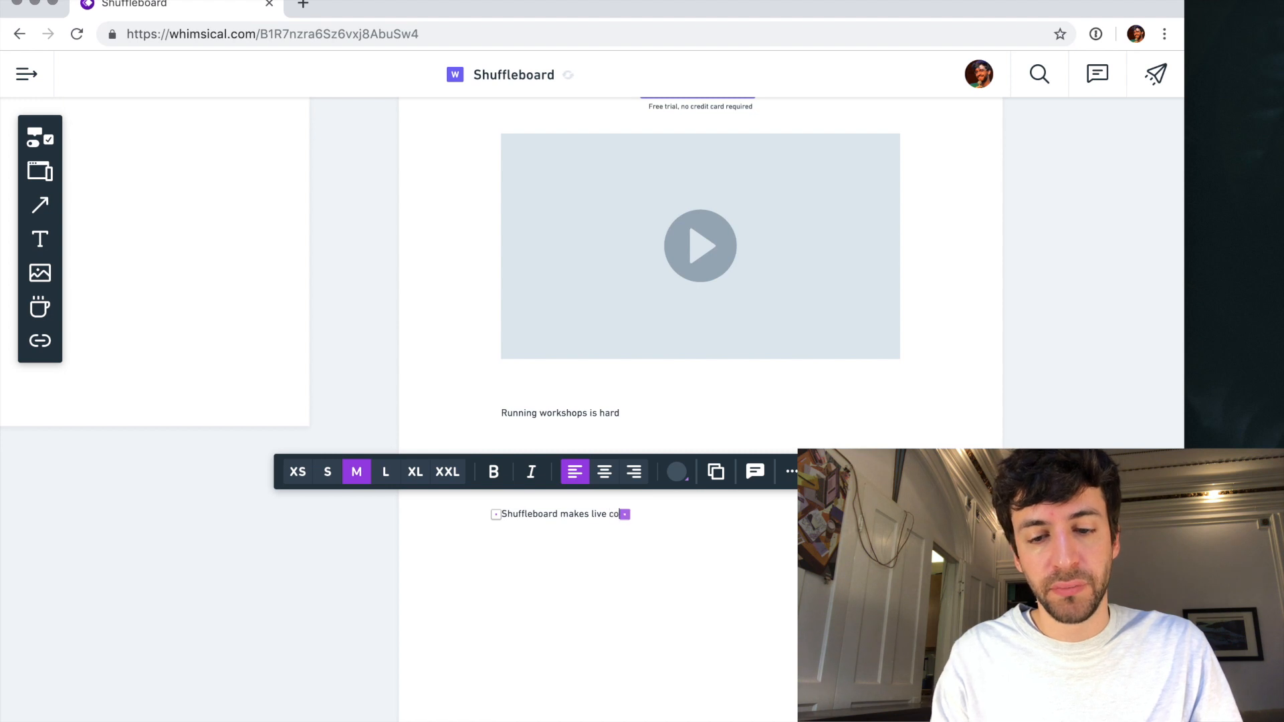
text(llaborati)
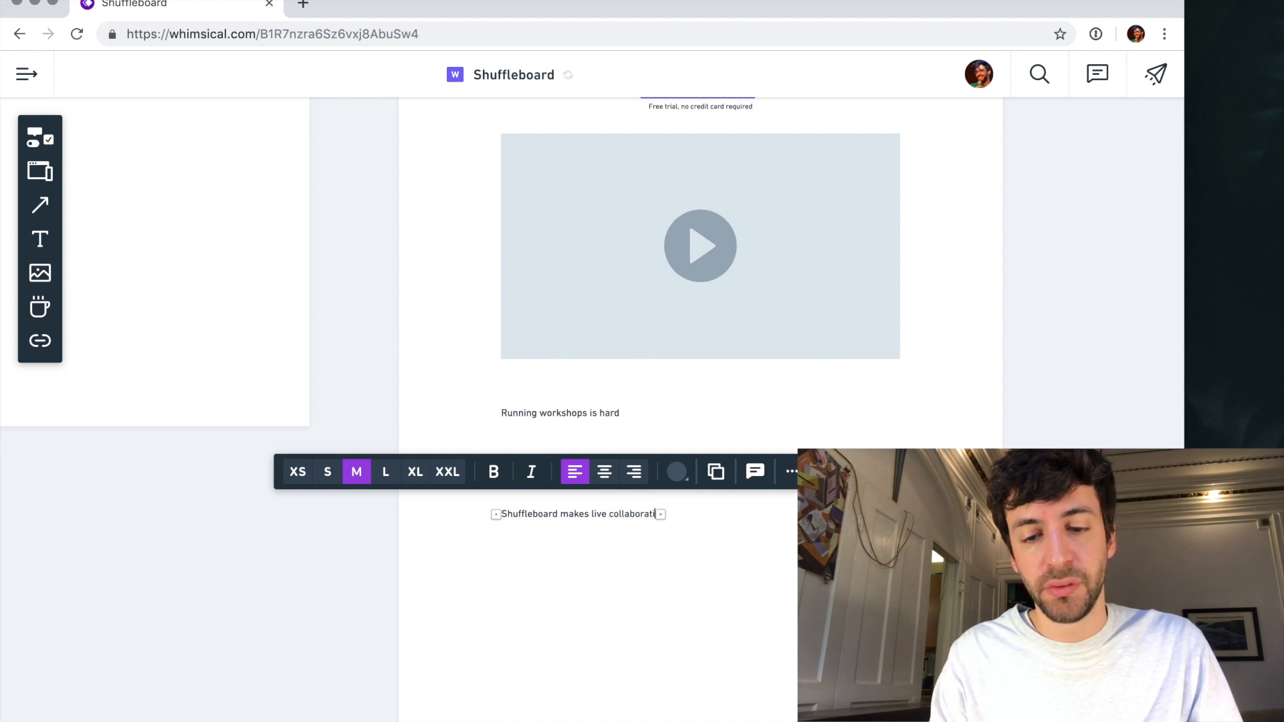
text(on a breeze)
- Try to shorten "live collaboration" to "it" in the copied text
drag(592, 514, 666, 514)
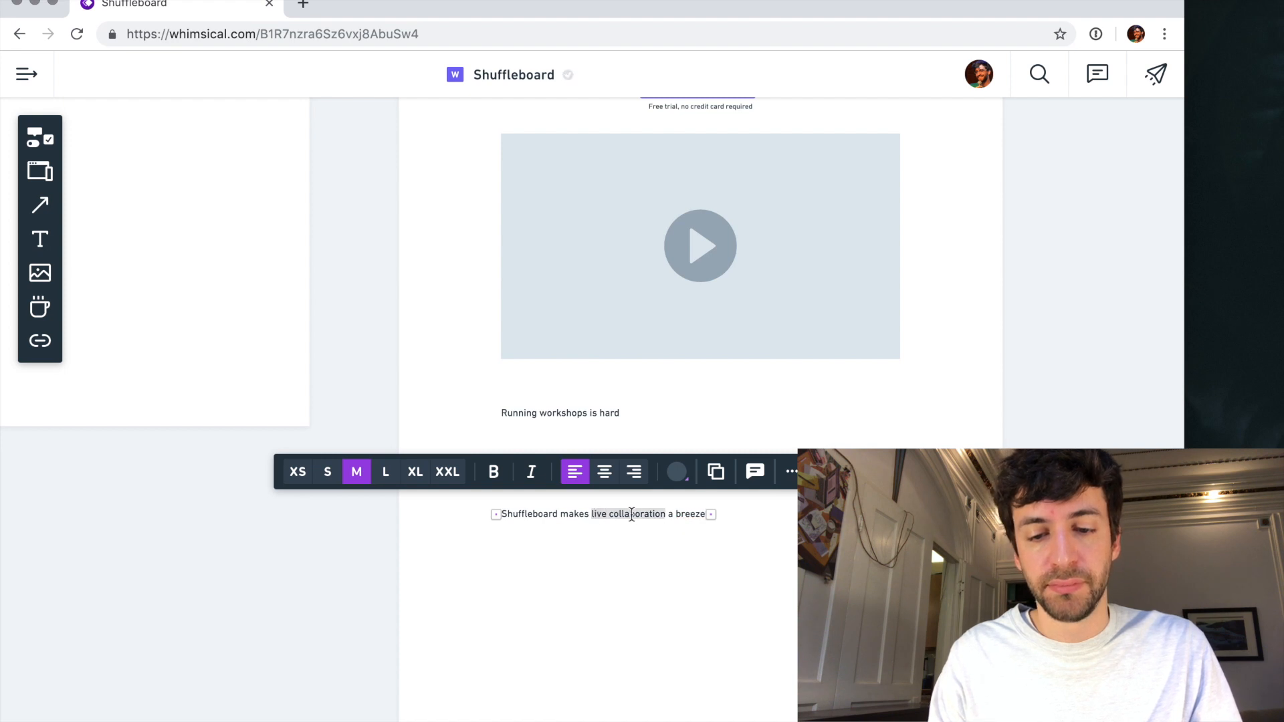
text(it)
key(Escape)
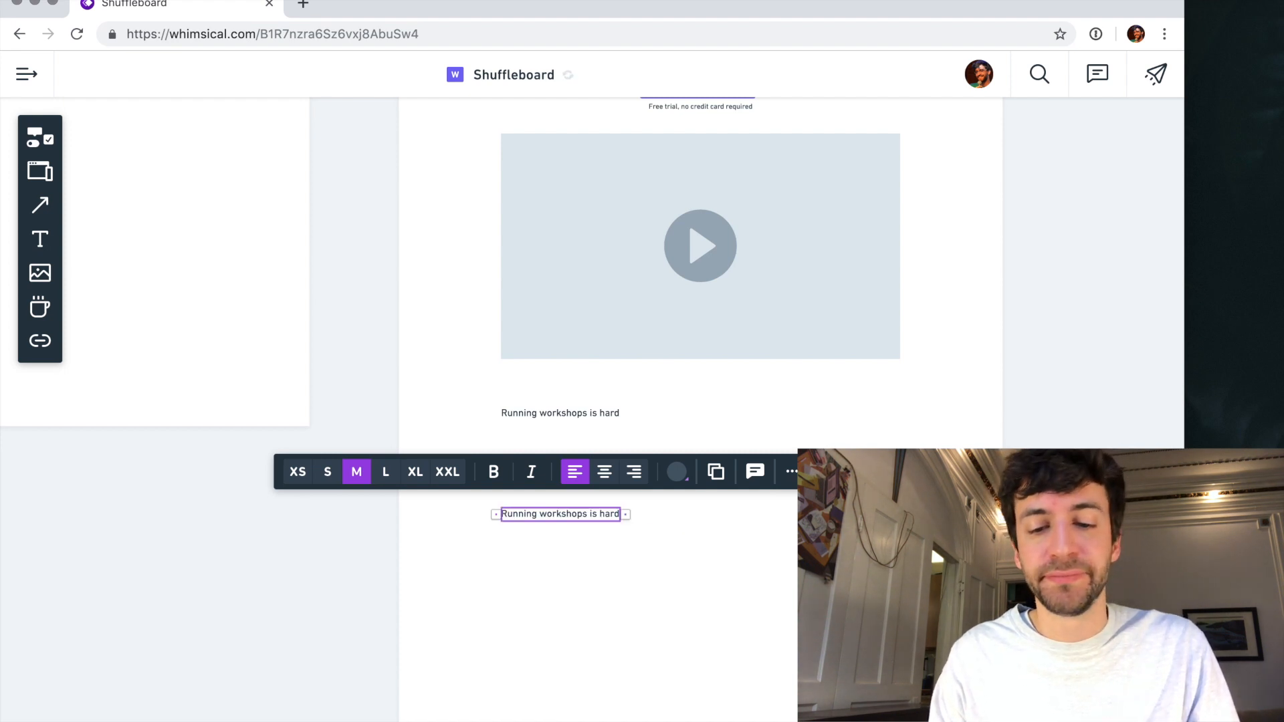
- Replace the whole wording of the lower "Running workshops is hard" copy with "Shuffleboard makes live collaboration a breeze"
double_click(605, 519)
triple_click(567, 514)
text(Shhu)
key(BackSpace)
key(BackSpace)
text(uuffle)
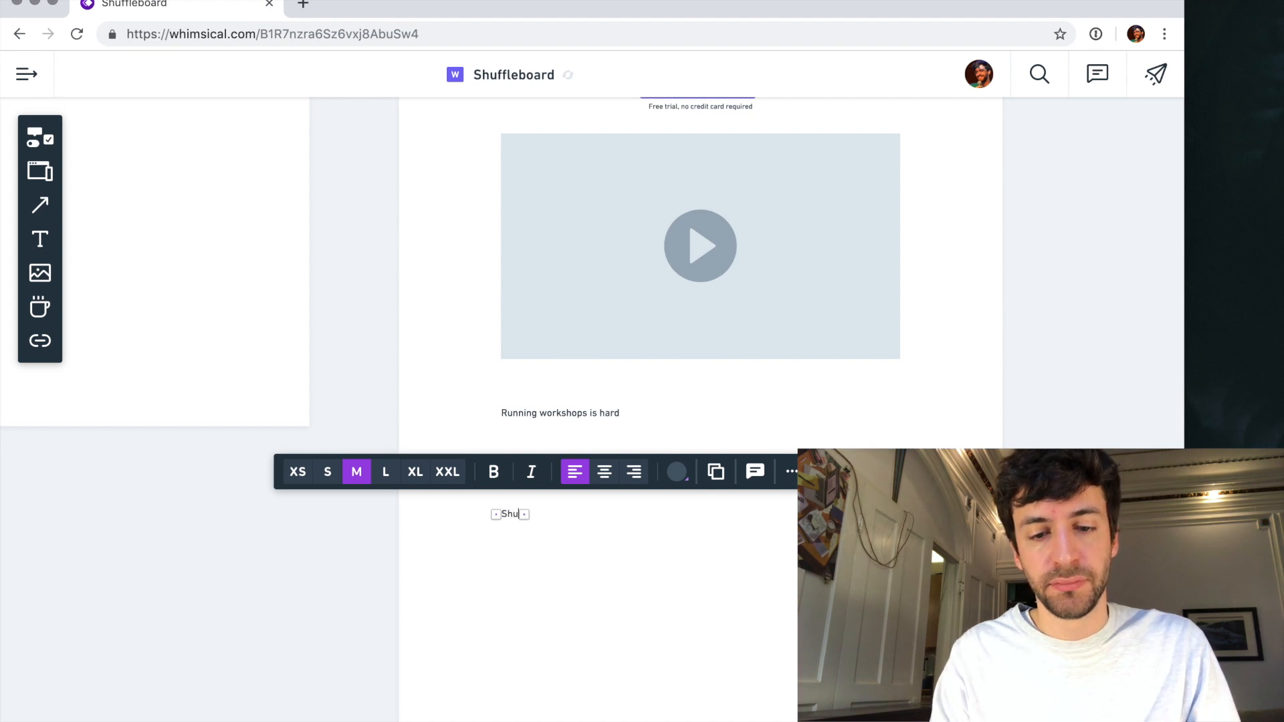
key(BackSpace)
key(BackSpace)
key(BackSpace)
key(BackSpace)
key(BackSpace)
text(leboard makes liv)
text(e collaboration a)
text( be)
text(eeze)
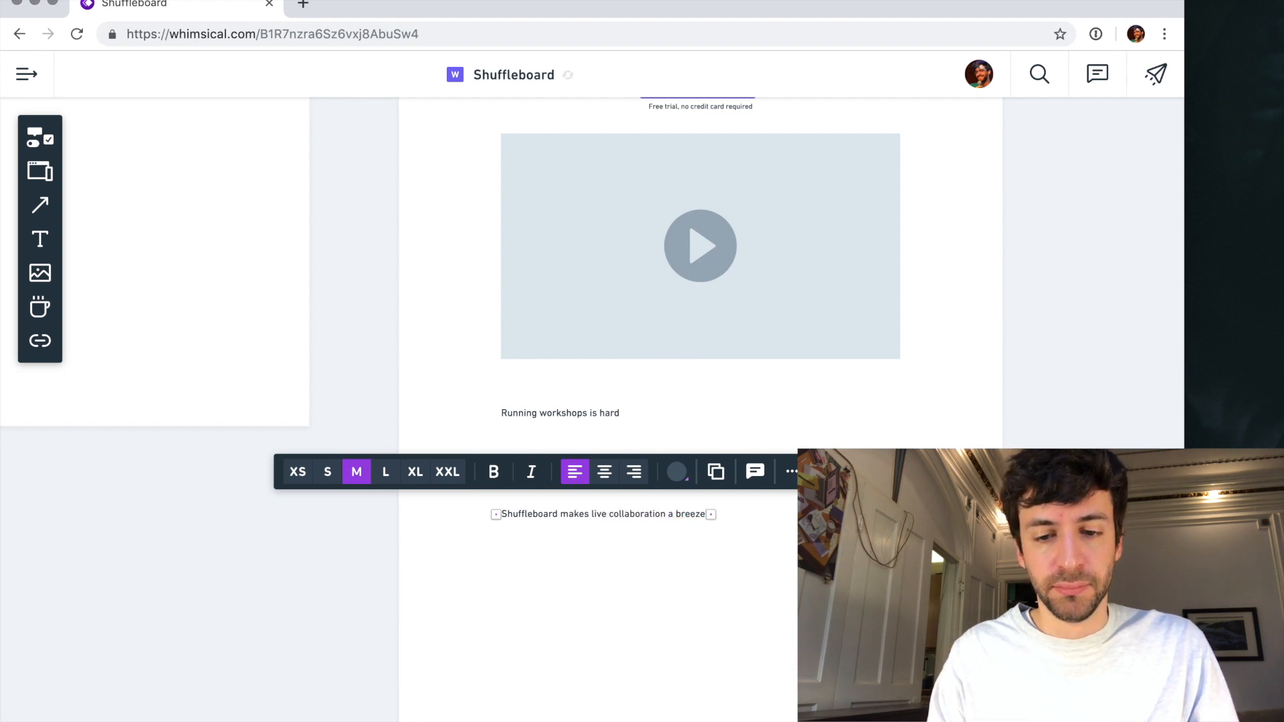
- Try to add a wind emoji to the end of the "Shuffleboard makes live collaboration a breeze" text
key(ctrl+super+space)
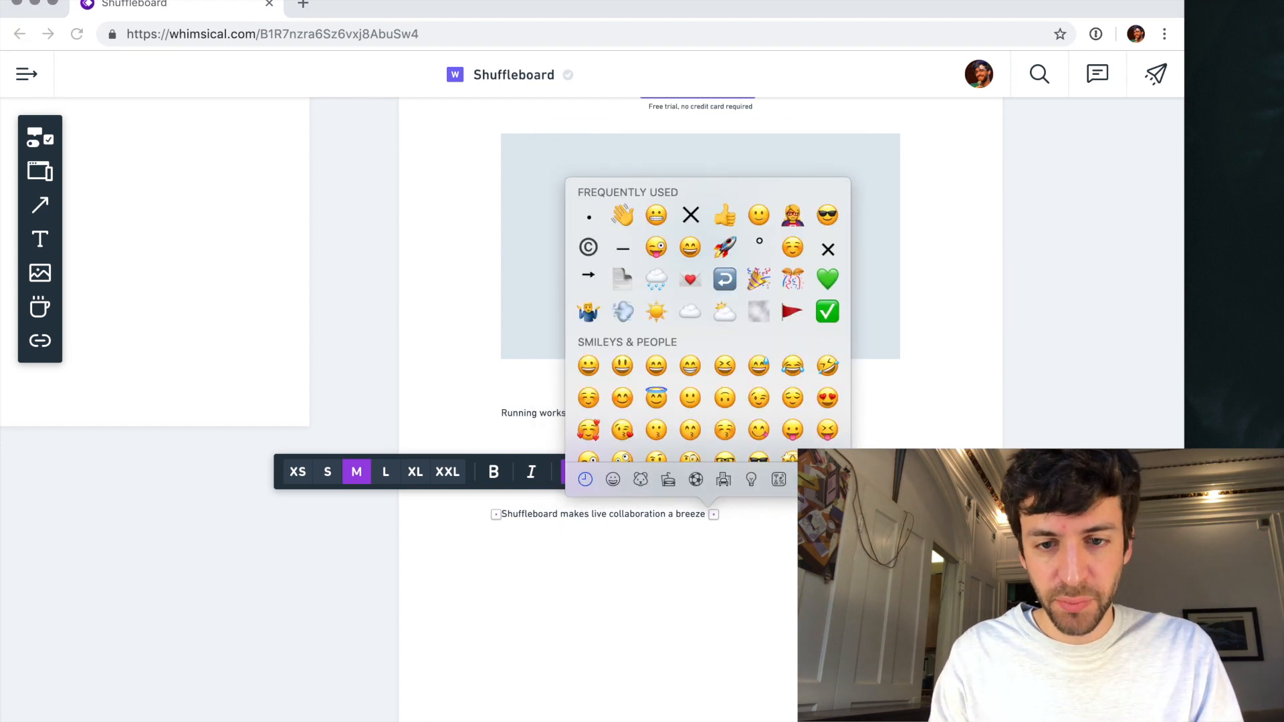
text(wind)
key(Right)
key(Right)
key(Right)
key(Left)
key(Left)
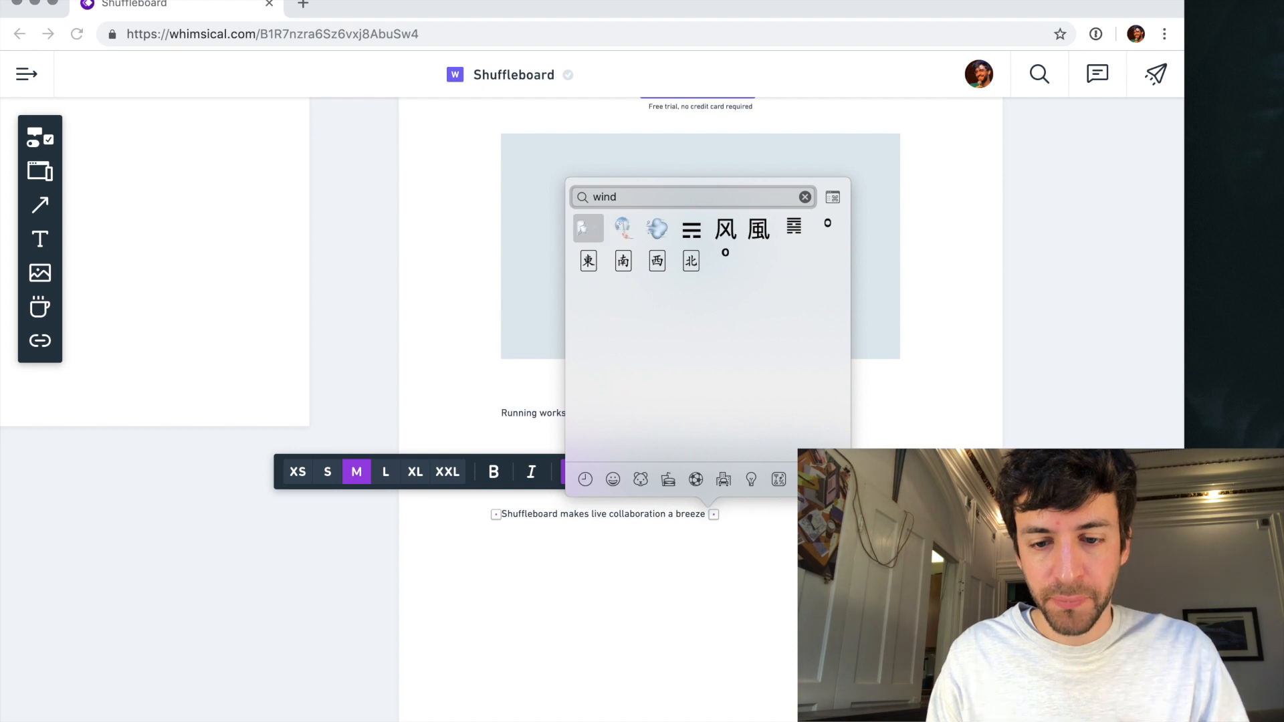
key(Return)
key(BackSpace)
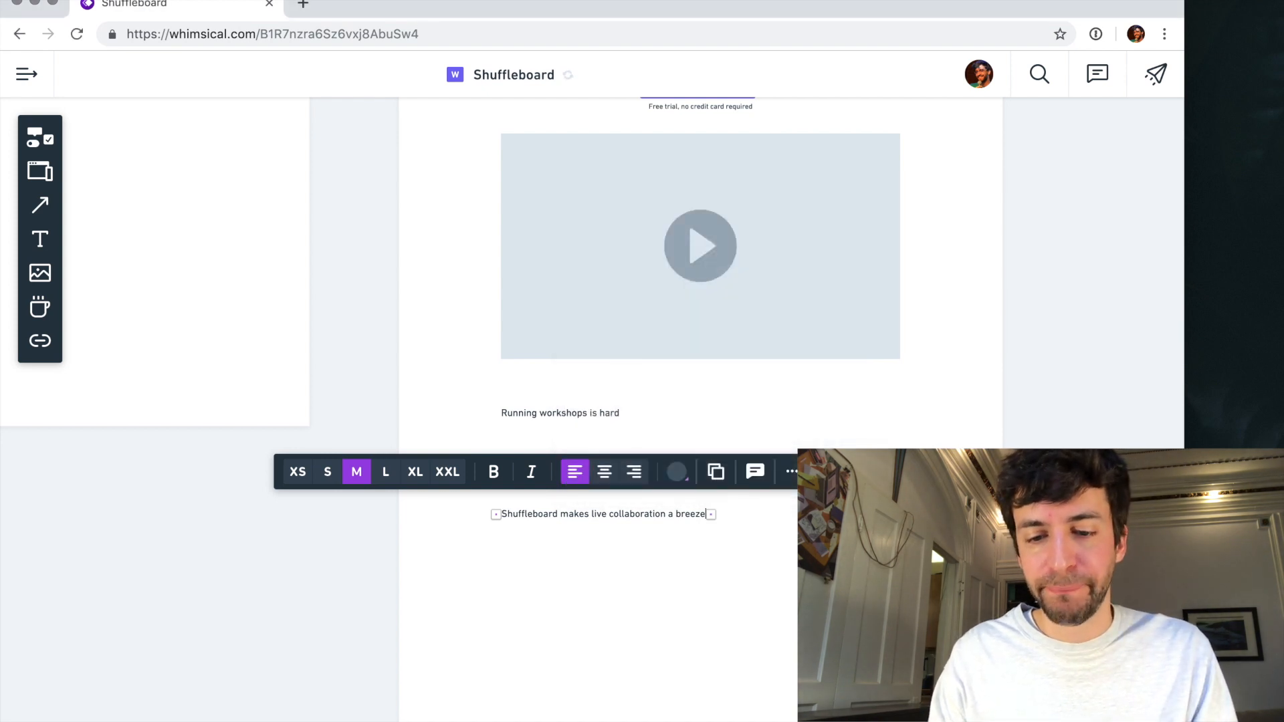
- Set both copy lines below the homepage video to size XL and move the lower line slightly further down
click(415, 471)
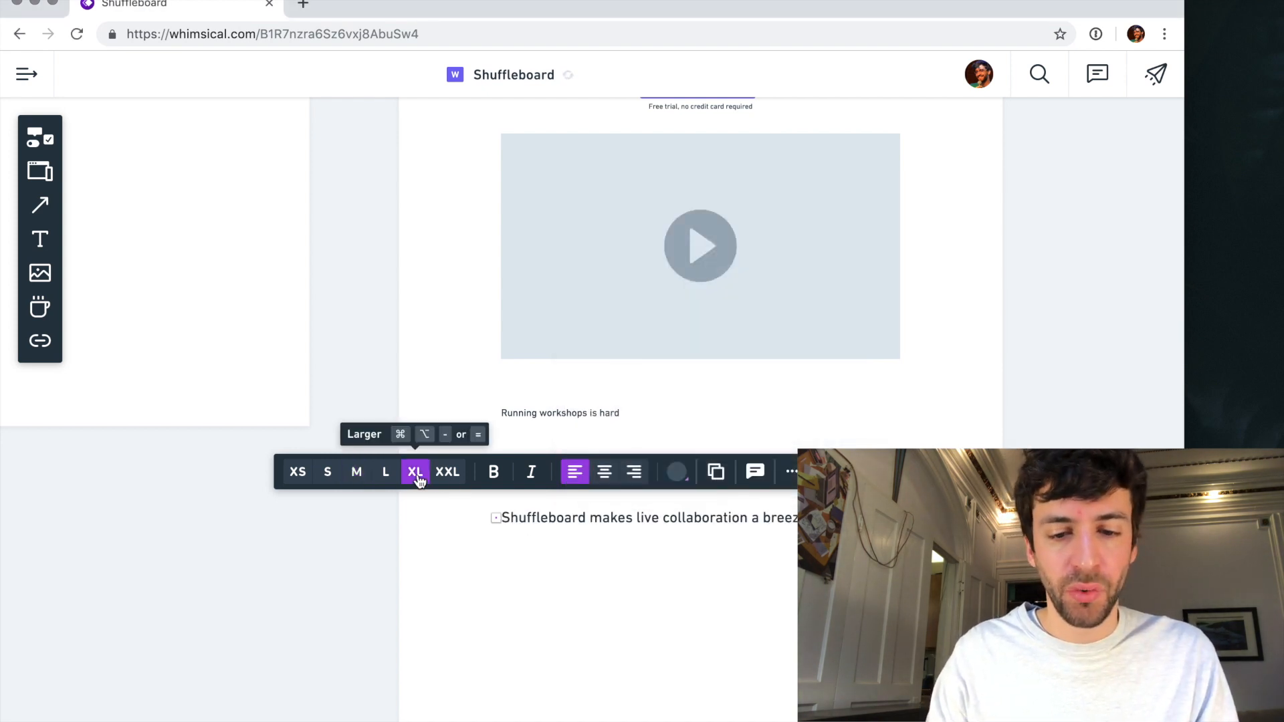
click(559, 415)
click(415, 371)
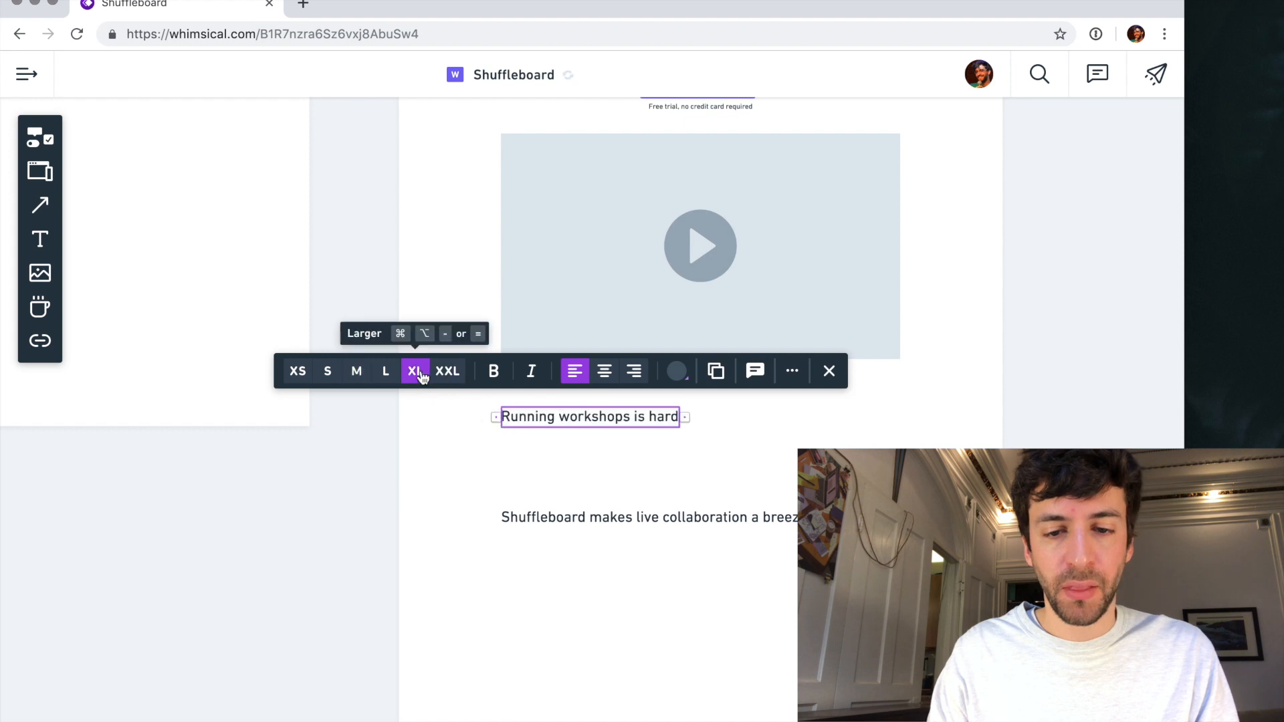
click(582, 520)
mouse_move(581, 522)
mouse_down()
mouse_move(585, 577)
mouse_move(582, 547)
mouse_up()
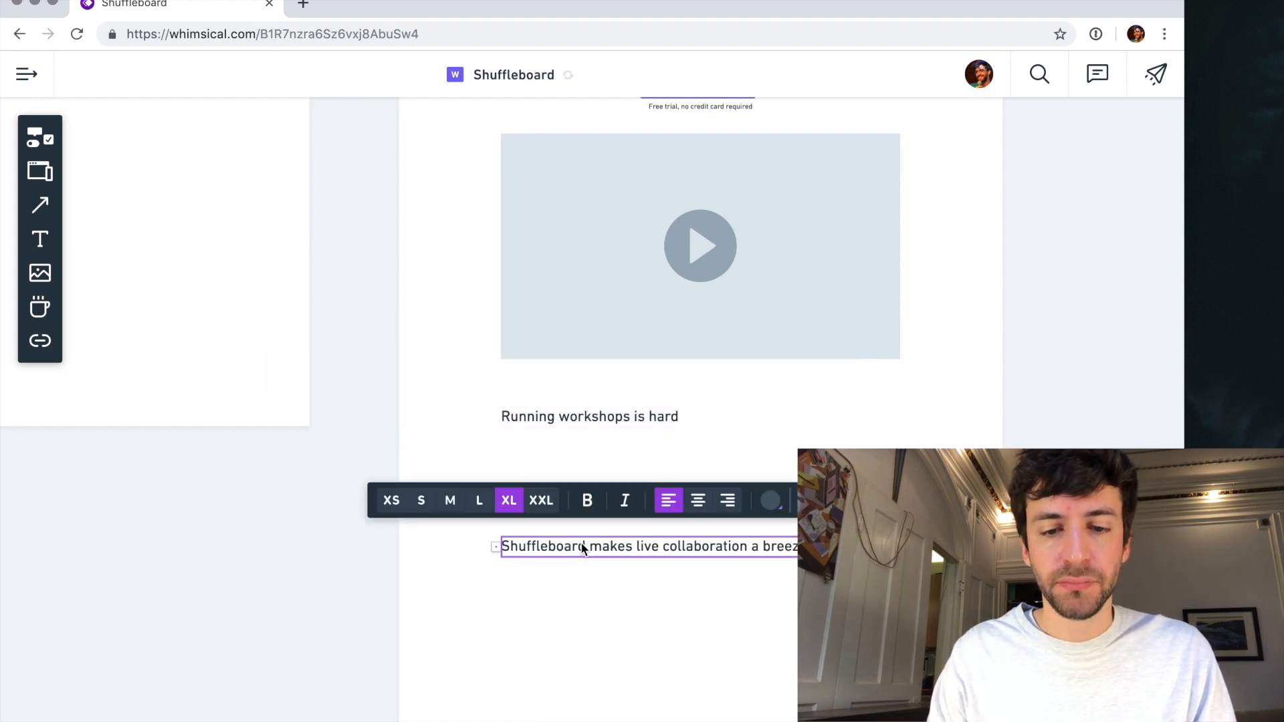
click(579, 599)
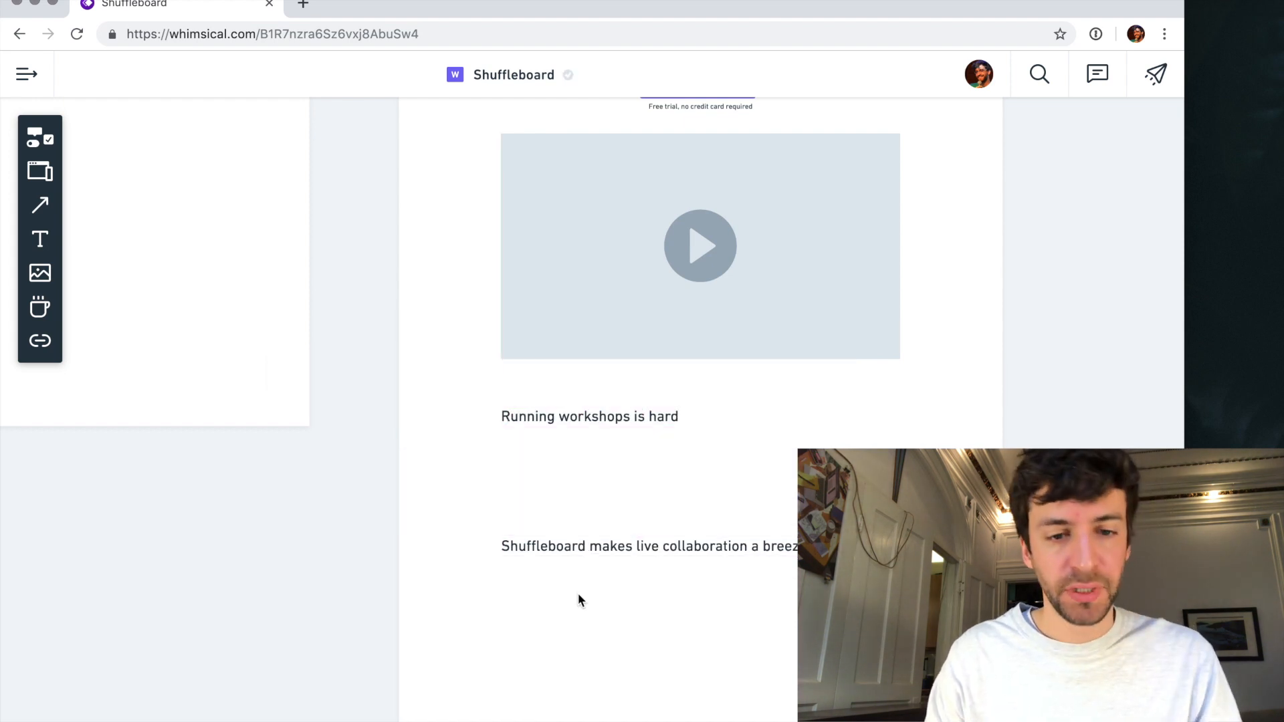
- Examine the project manager persona's worst parts, current practice and ideal notes beside The Goog wireframe
scroll(555, 590, left, 2)
scroll(555, 587, down, 6)
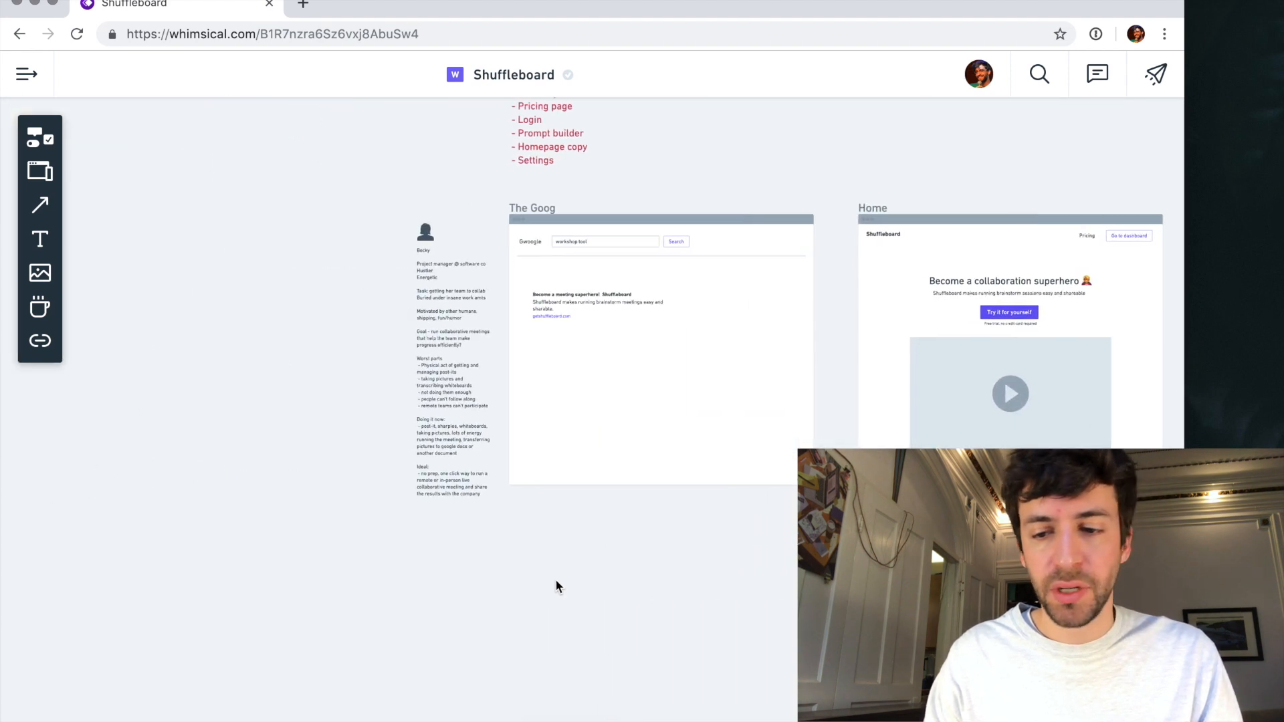
scroll(555, 587, right, 5)
scroll(588, 508, down, 1)
drag(625, 430, 725, 508)
click(679, 542)
scroll(677, 544, up, 5)
scroll(787, 459, left, 10)
scroll(787, 459, up, 2)
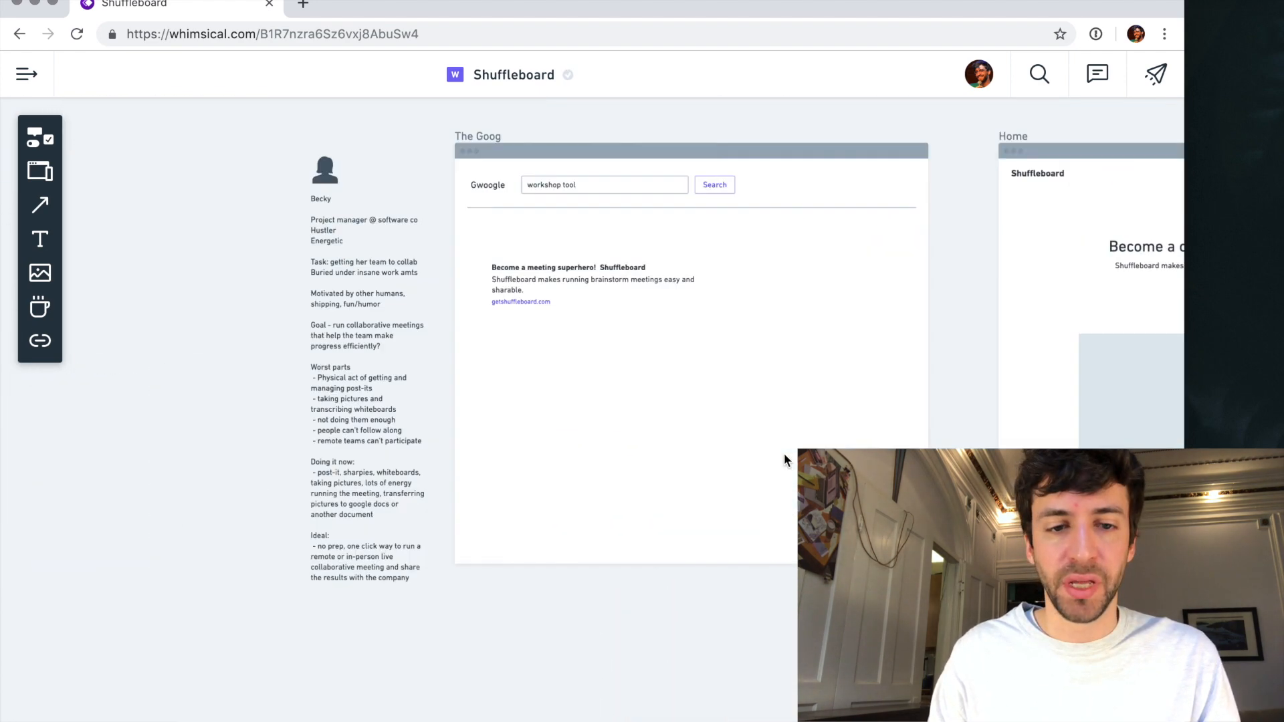
scroll(702, 454, right, 3)
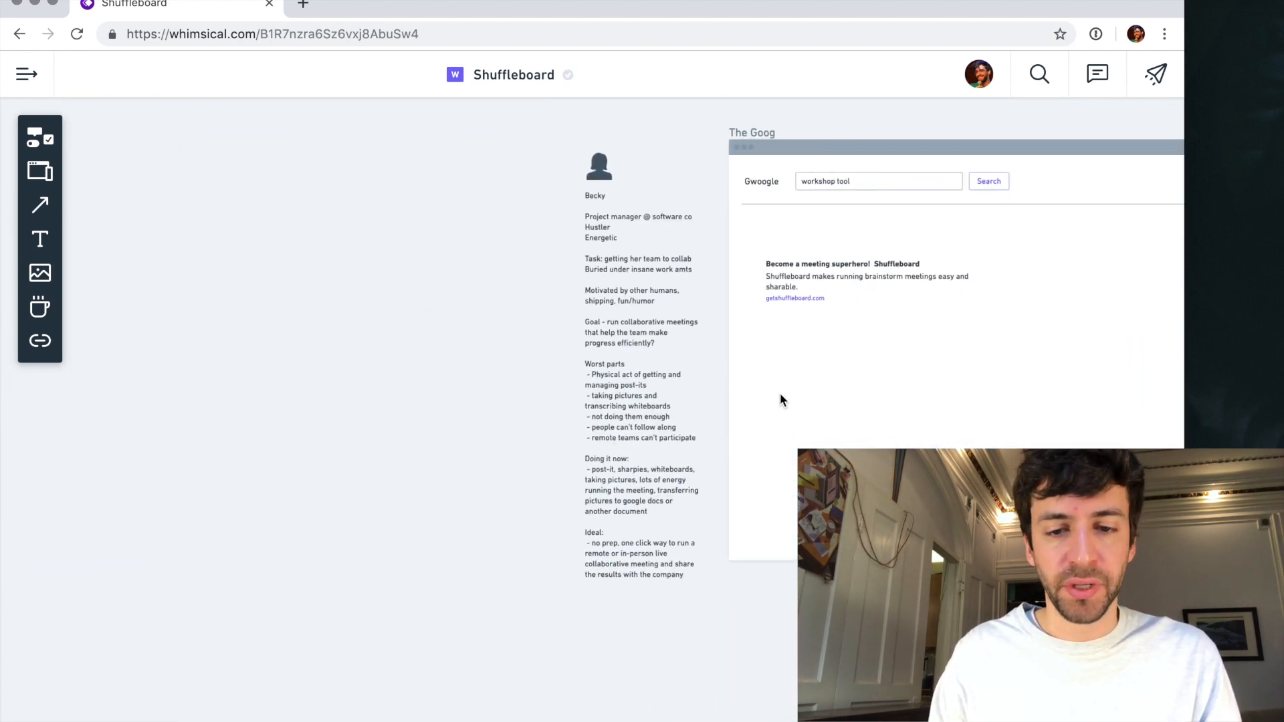
scroll(779, 393, up, 3)
scroll(605, 386, up, 4)
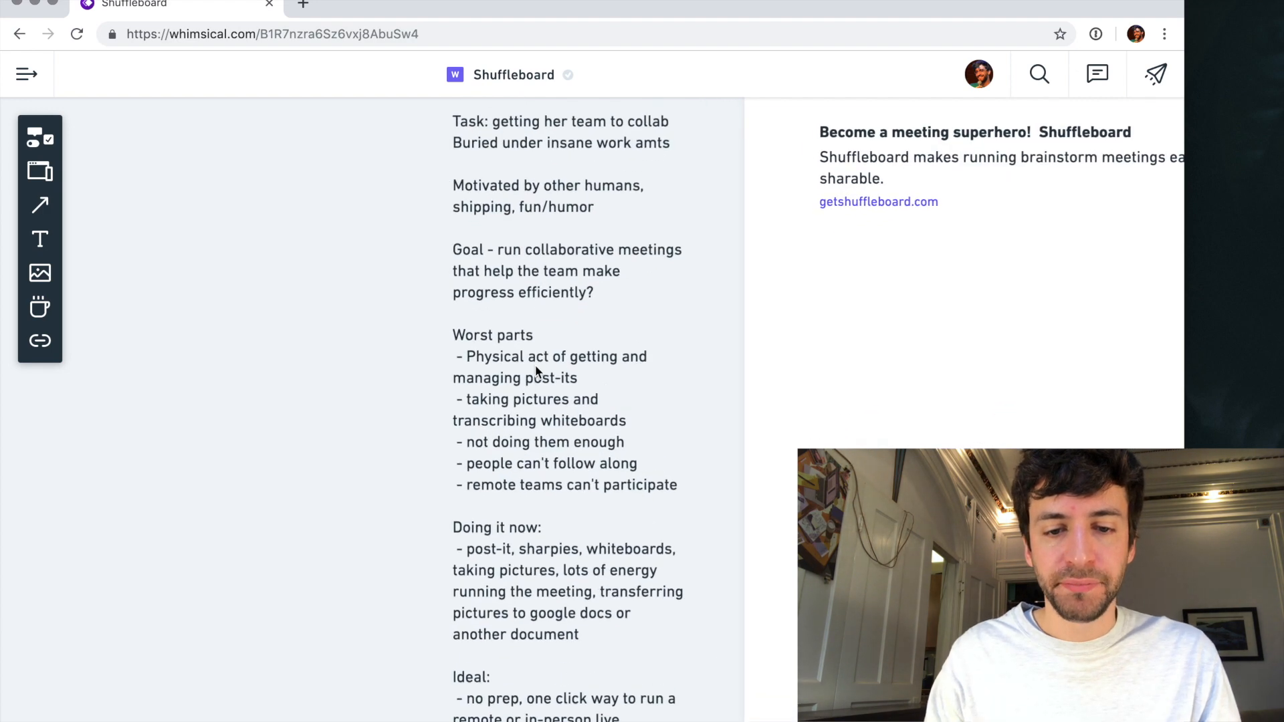
- Copy the persona notes from "Worst parts" through "Ideal" and paste them as new text below "Running workshops is hard" on the Home screen
scroll(533, 373, down, 5)
click(495, 353)
drag(474, 318, 510, 580)
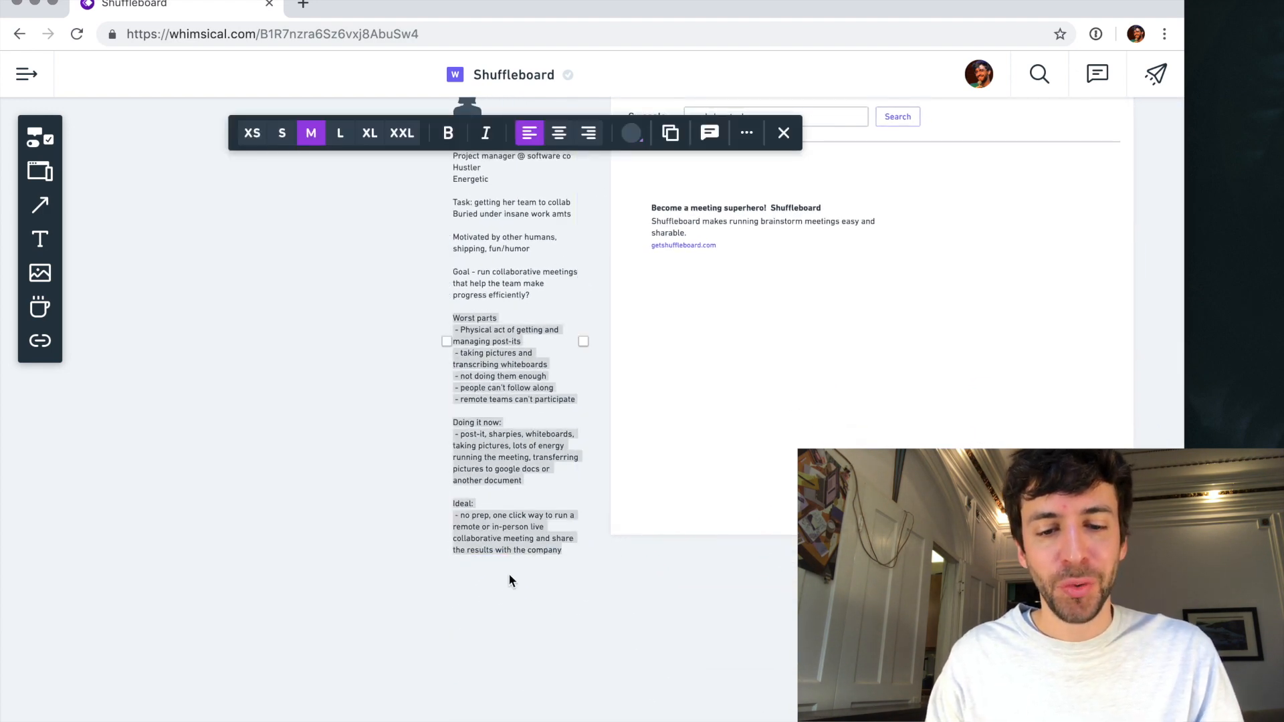
click(496, 609)
scroll(622, 498, right, 12)
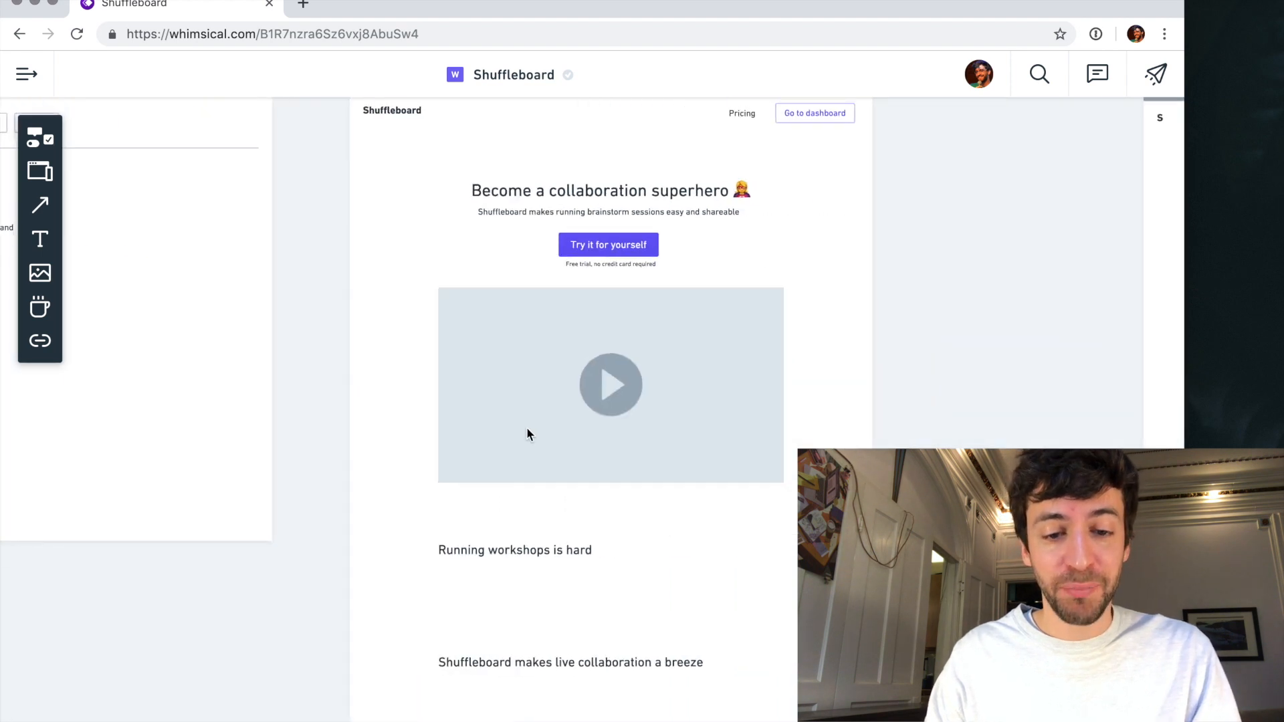
scroll(527, 434, down, 3)
key(t)
click(453, 444)
key(ctrl+v)
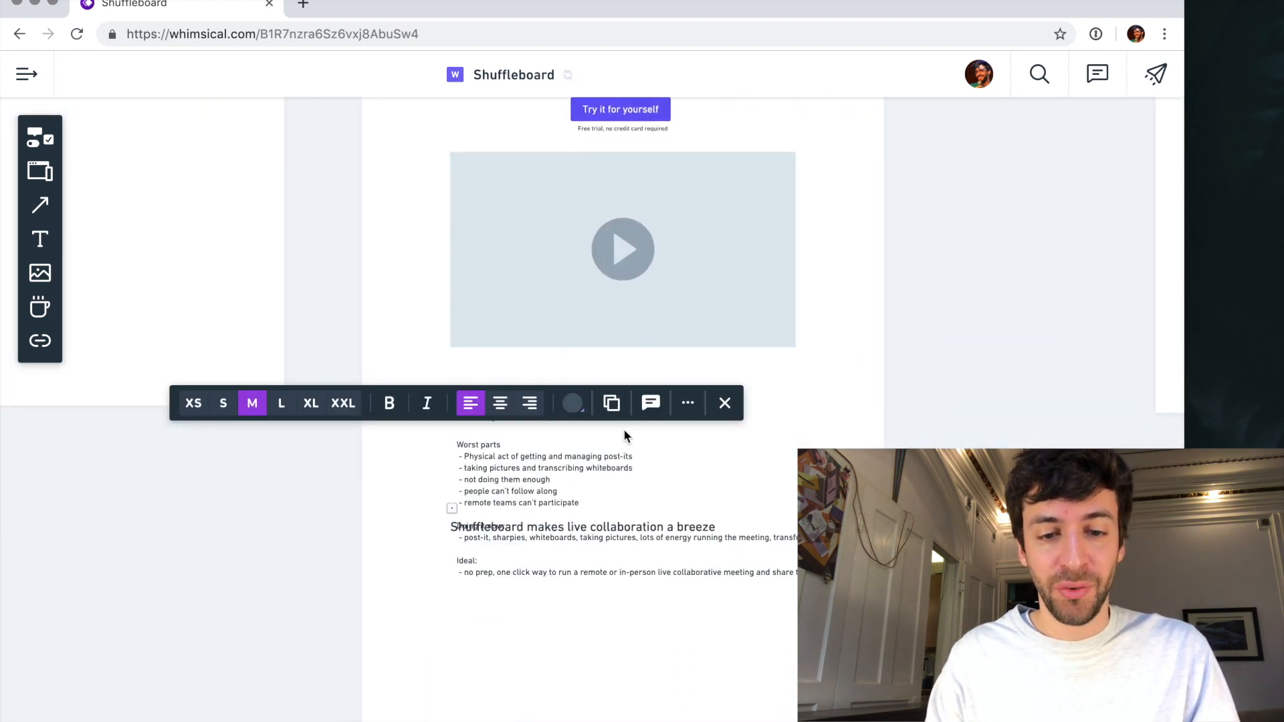
- Move the "Shuffleboard makes live collaboration a breeze" line below the pasted notes and align the notes with the left edge of the headings
drag(453, 529, 460, 612)
click(494, 459)
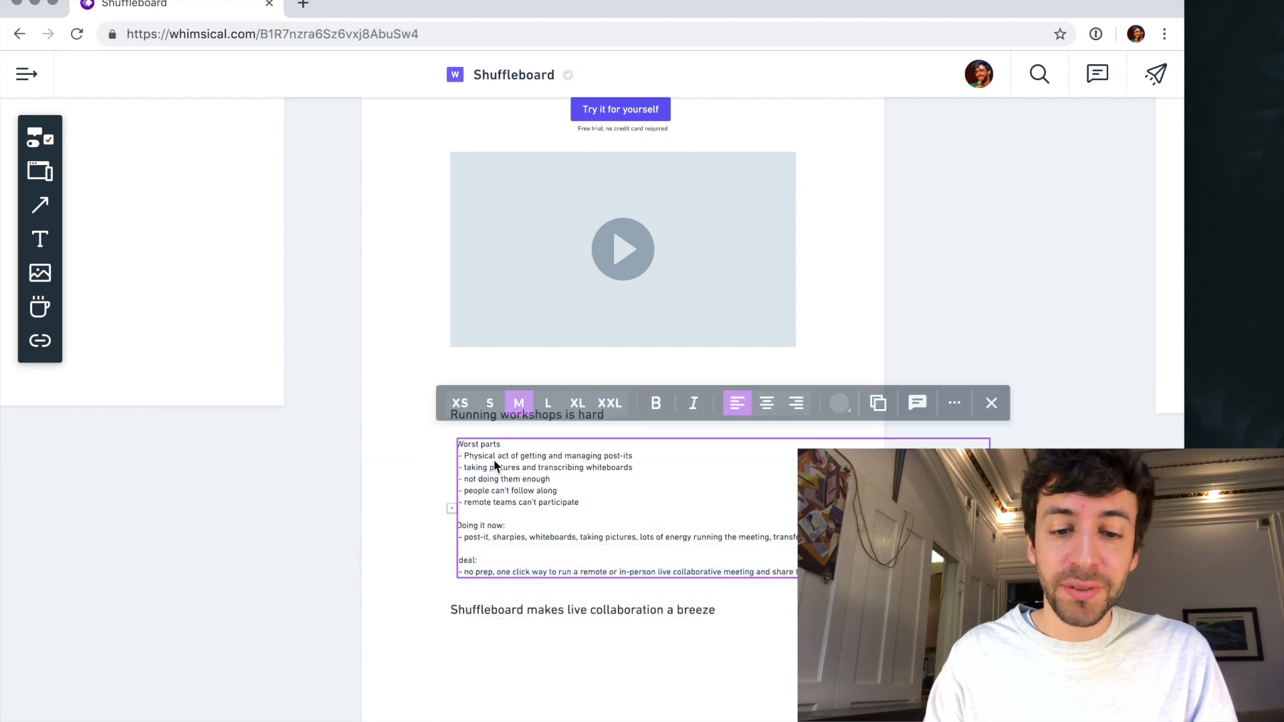
drag(492, 458, 471, 452)
key(super+z)
key(super+z)
click(314, 466)
click(476, 463)
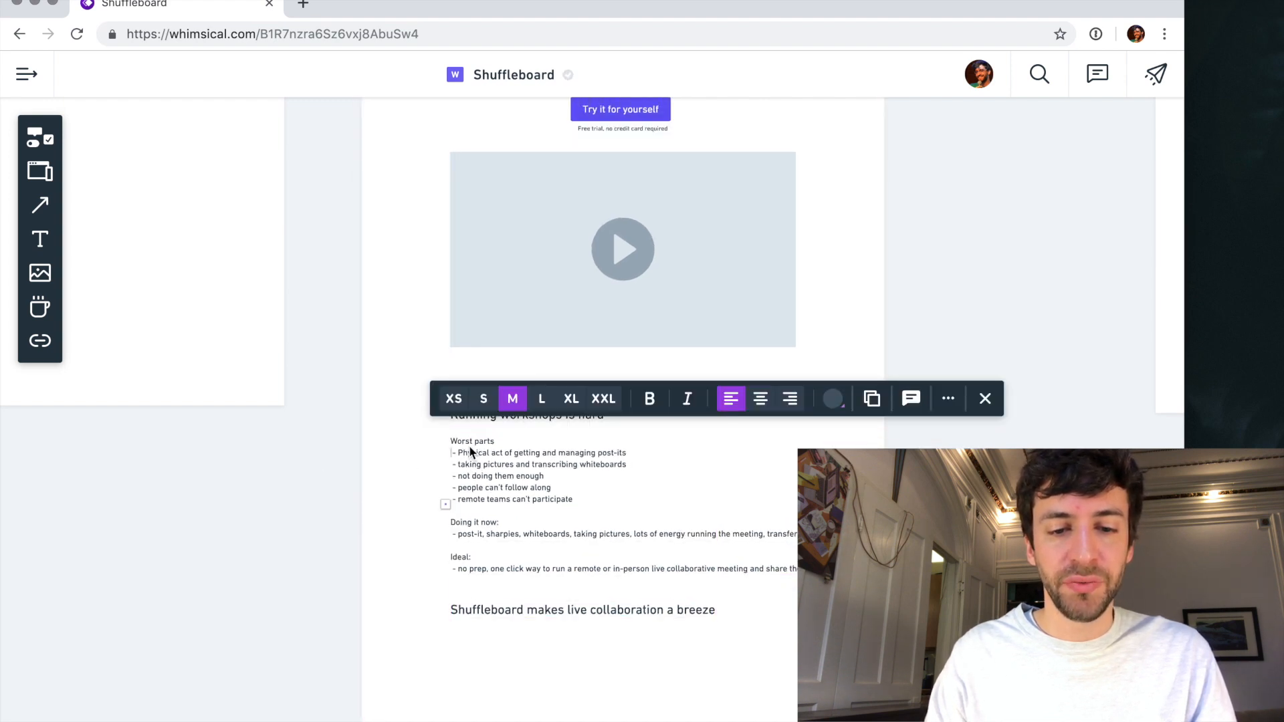
- Delete the "Worst parts" line from the pasted notes and the dash before "Physical act of getting and managing post-its"
triple_click(471, 455)
triple_click(469, 443)
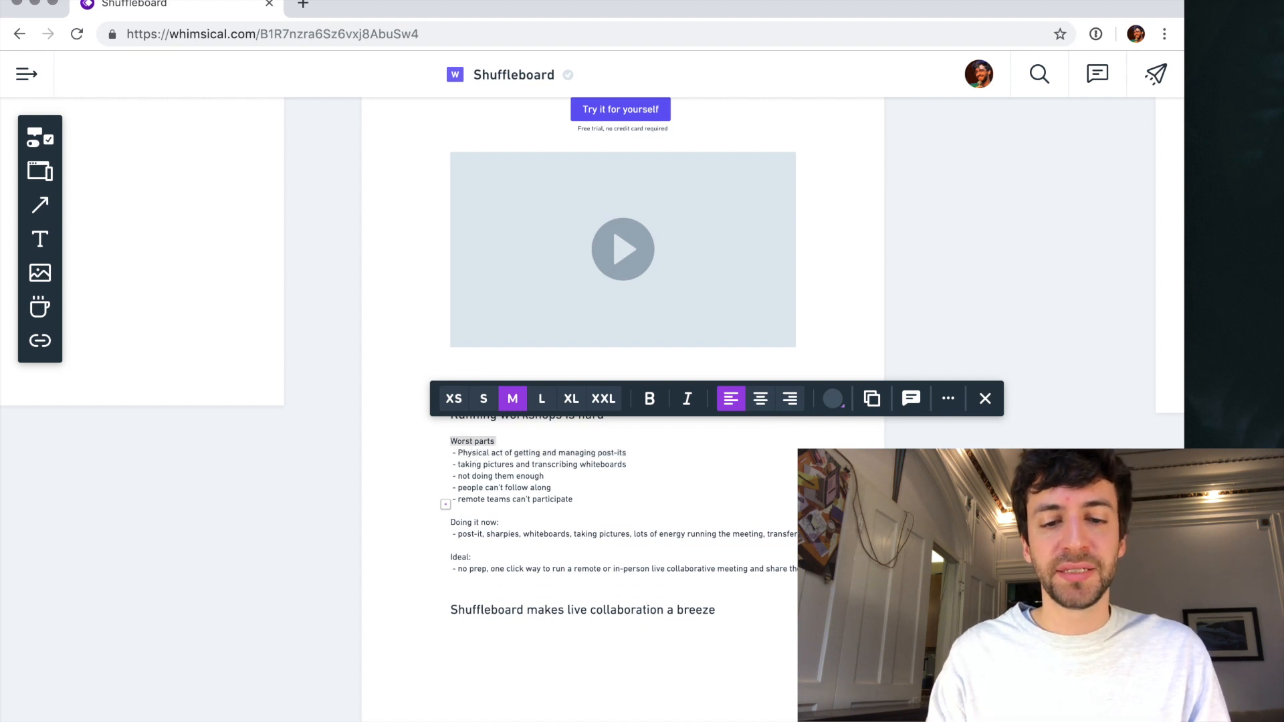
key(BackSpace)
key(Delete)
key(Delete)
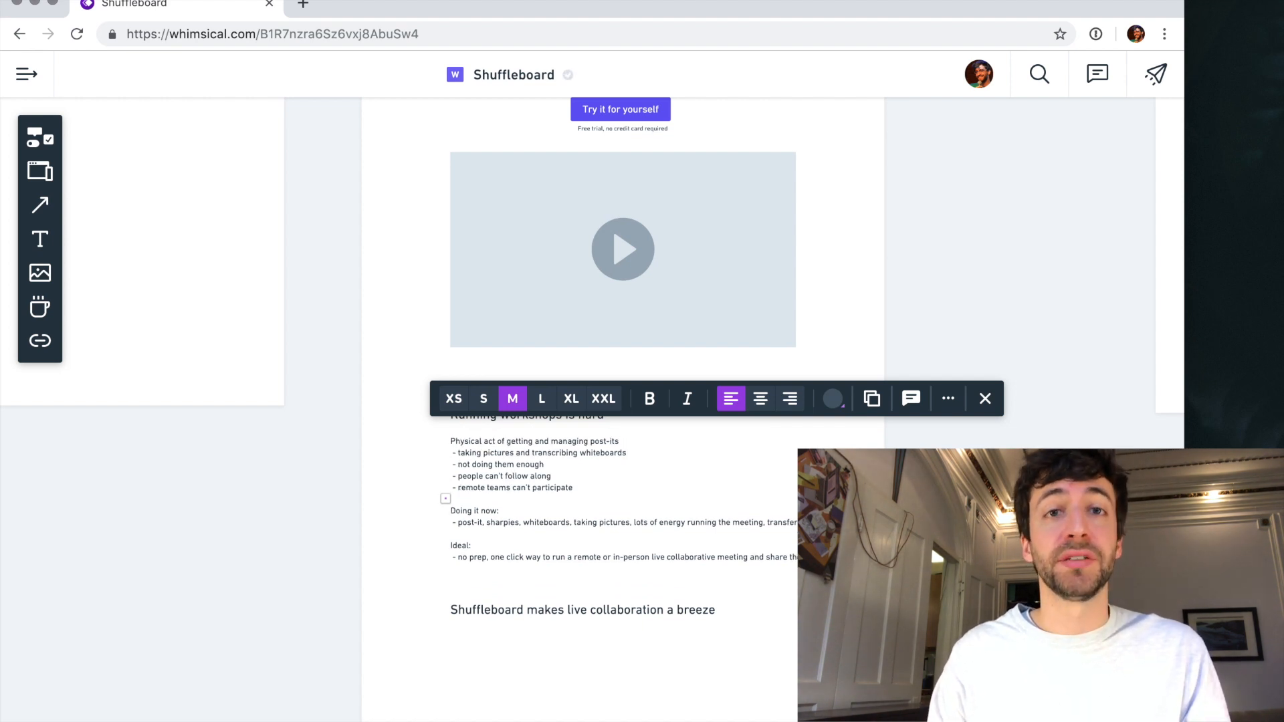
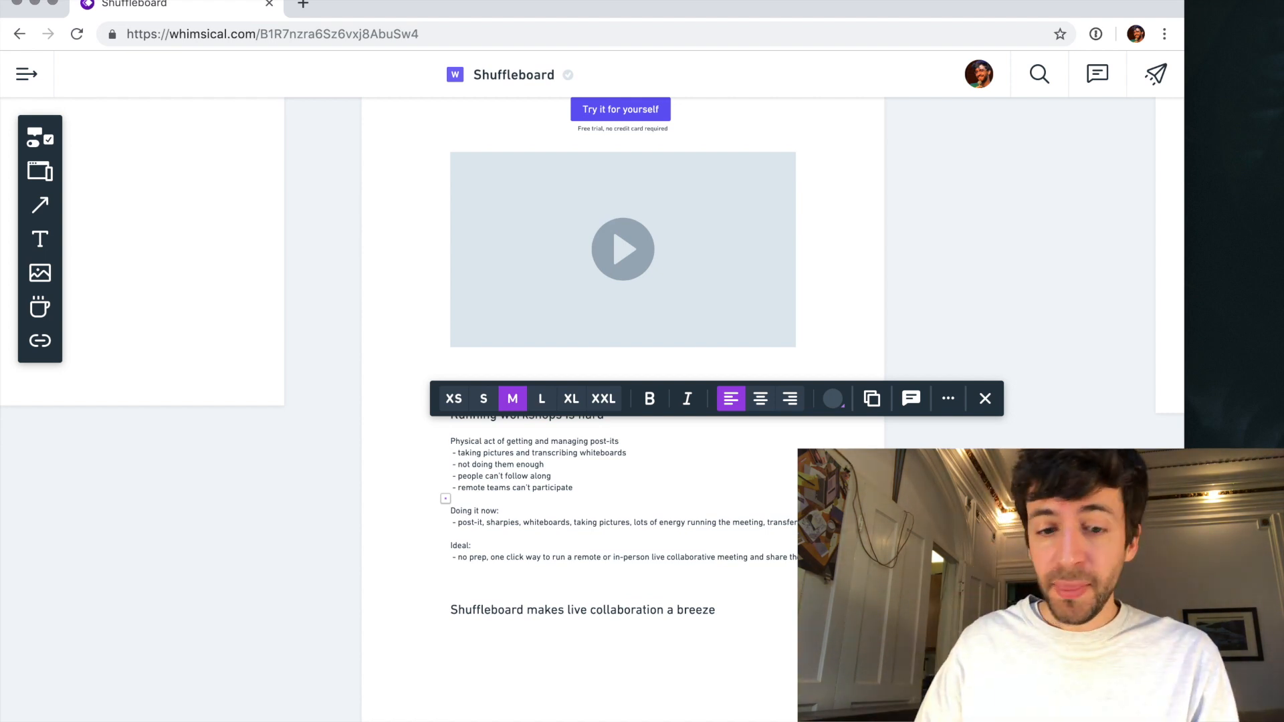
- Duplicate the pasted notes directly below the "Running workshops is hard" heading and replace the copy's text with "Goal -"
scroll(462, 479, up, 5)
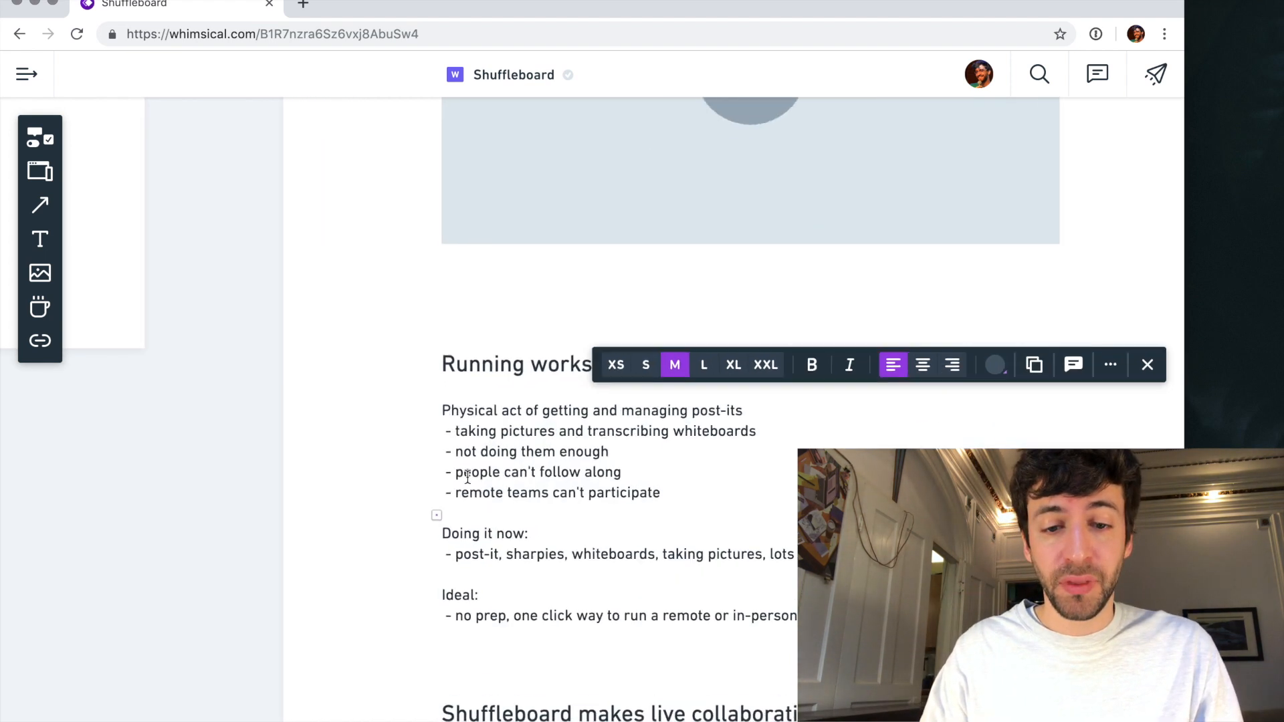
triple_click(499, 412)
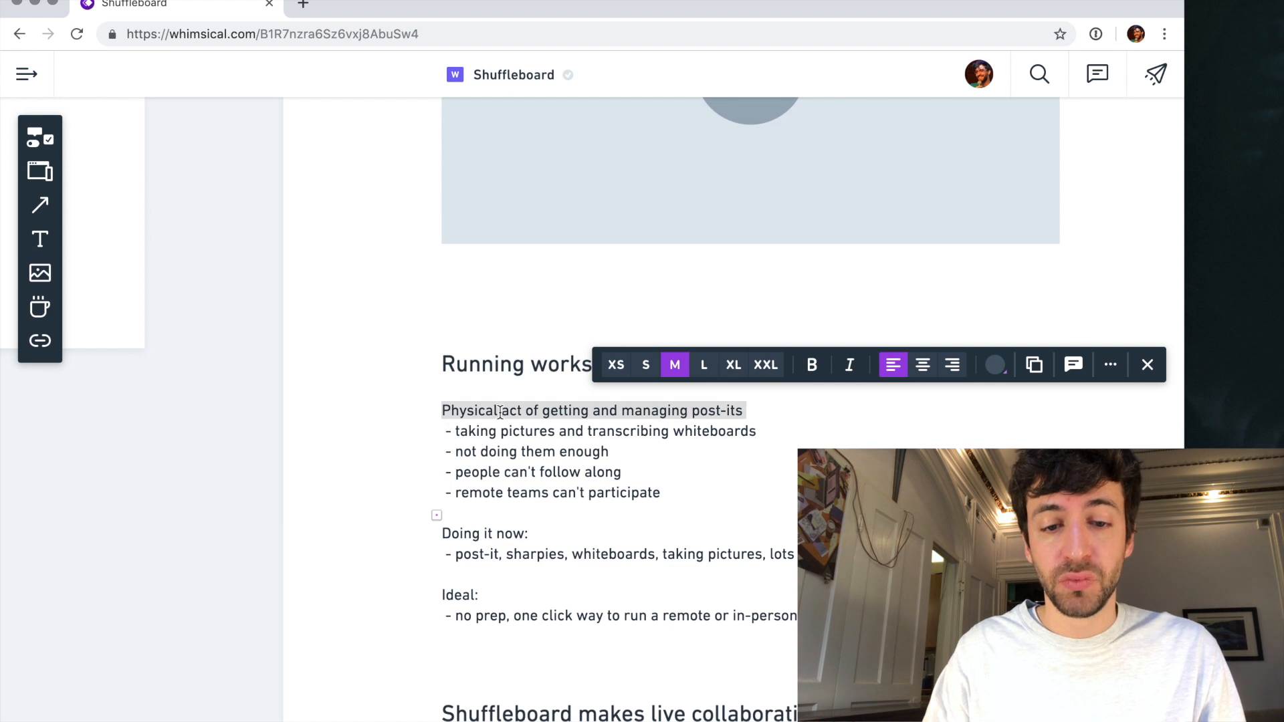
key(Escape)
drag(514, 420, 510, 447)
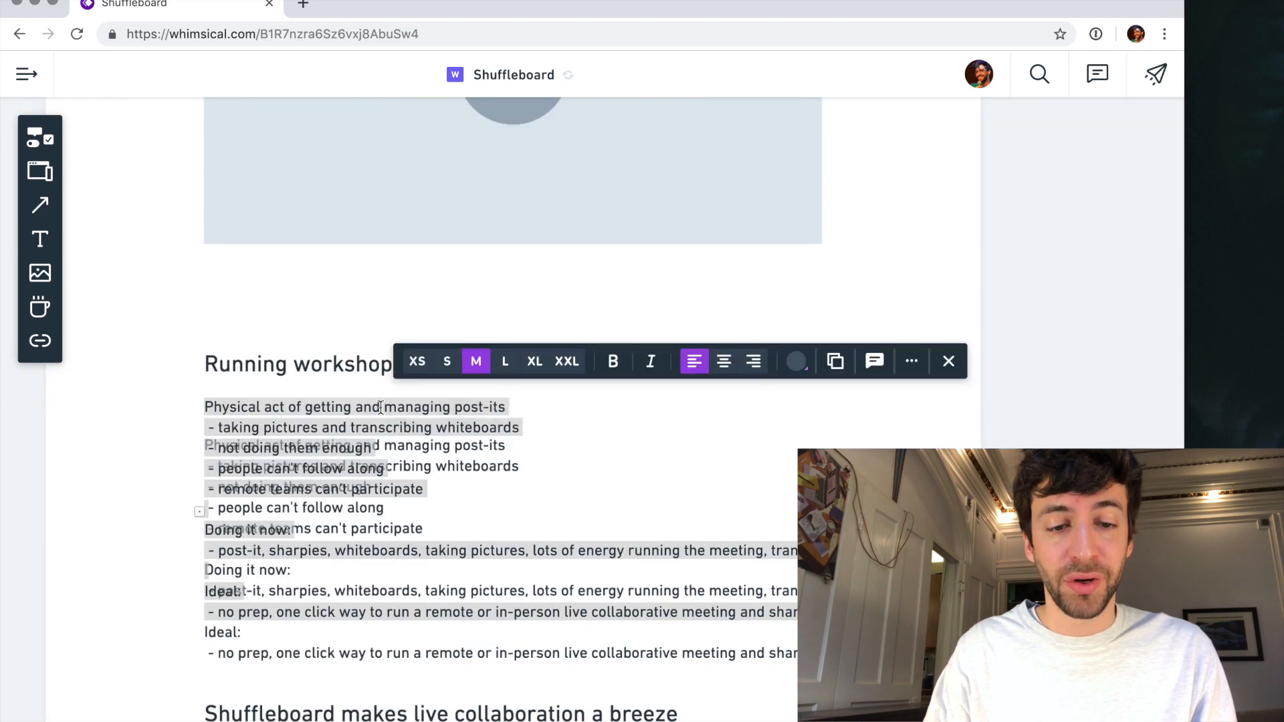
key(BackSpace)
text(Goal)
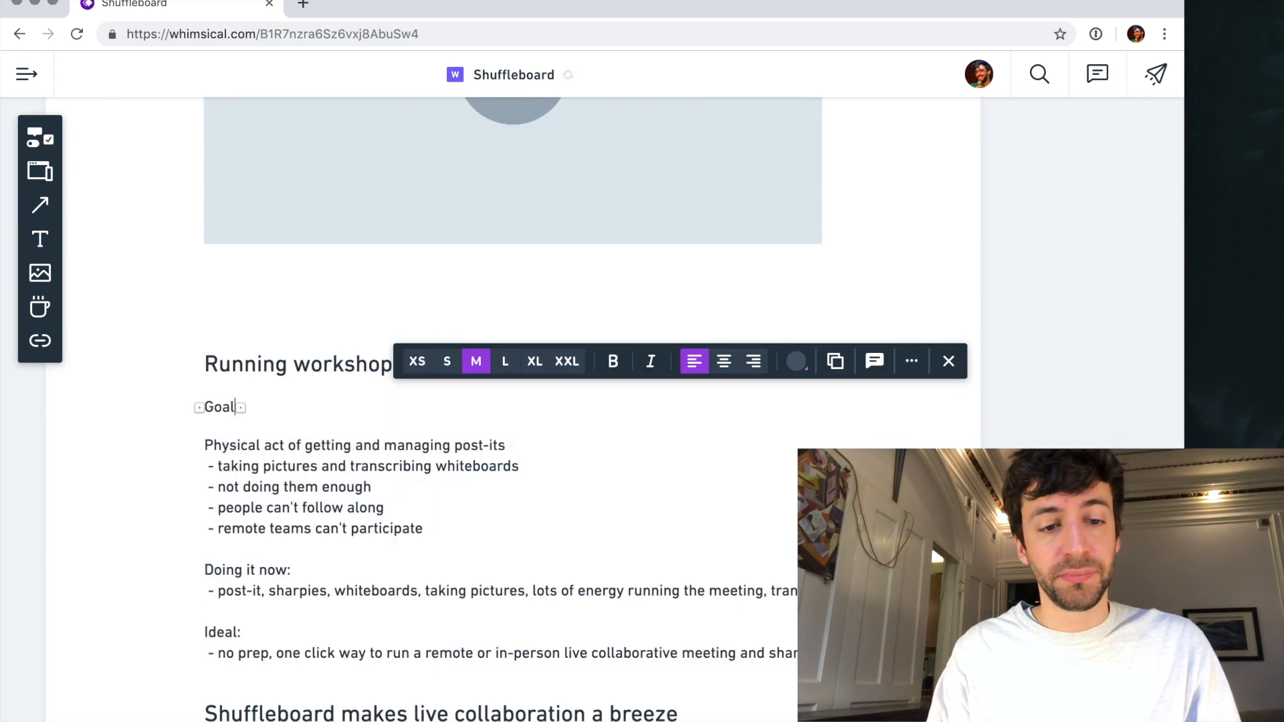
- Examine the goal note of the project manager persona beside the search results wireframe
scroll(357, 411, left, 10)
scroll(357, 411, up, 5)
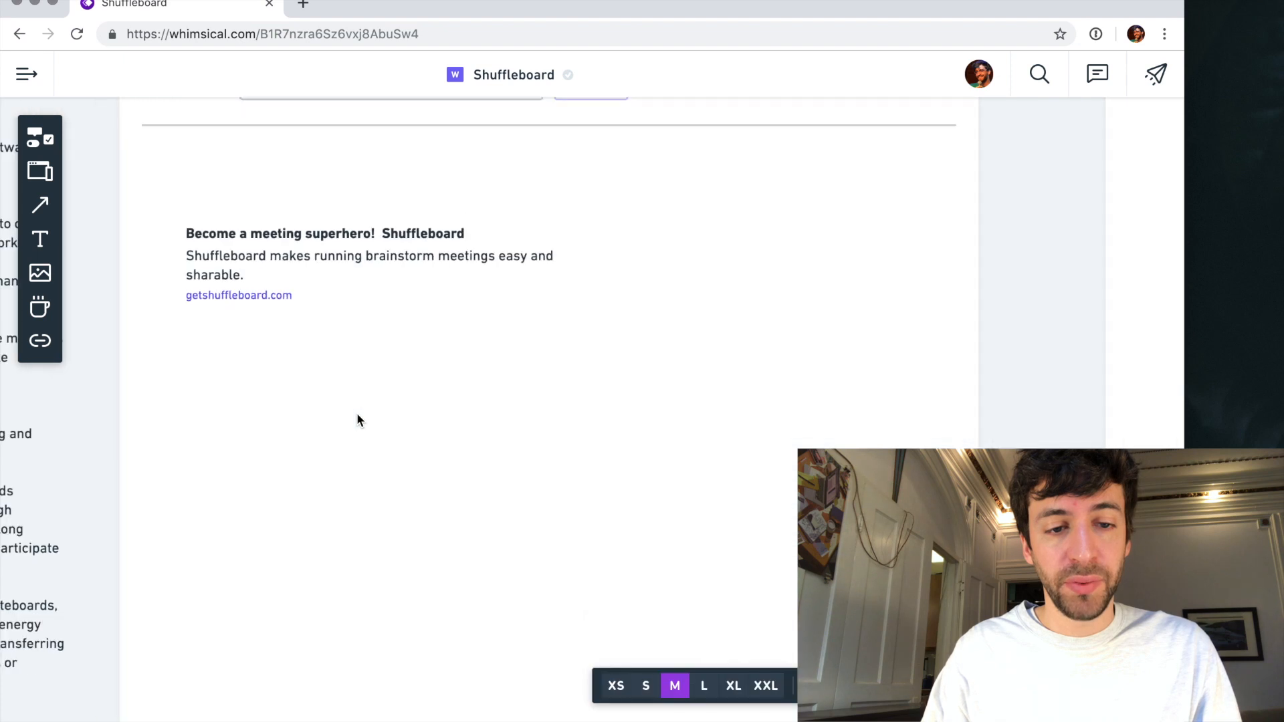
scroll(357, 420, down, 5)
scroll(108, 432, up, 5)
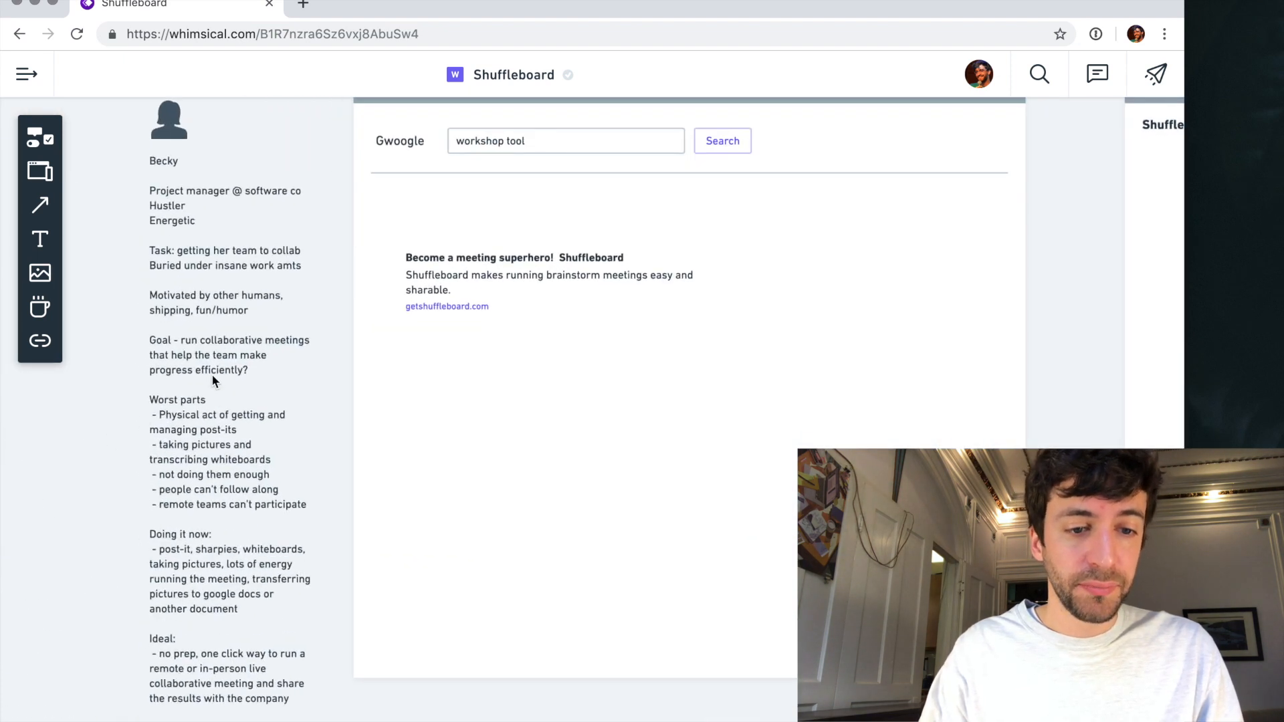
double_click(212, 376)
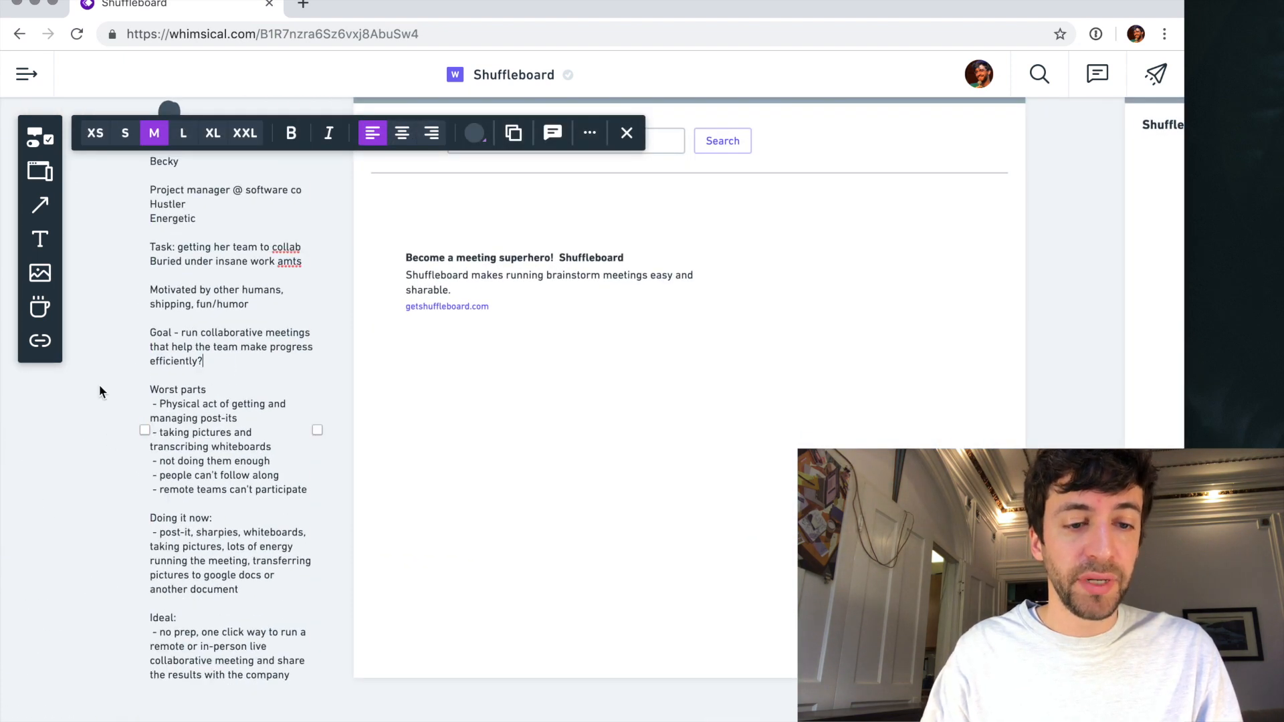
click(89, 413)
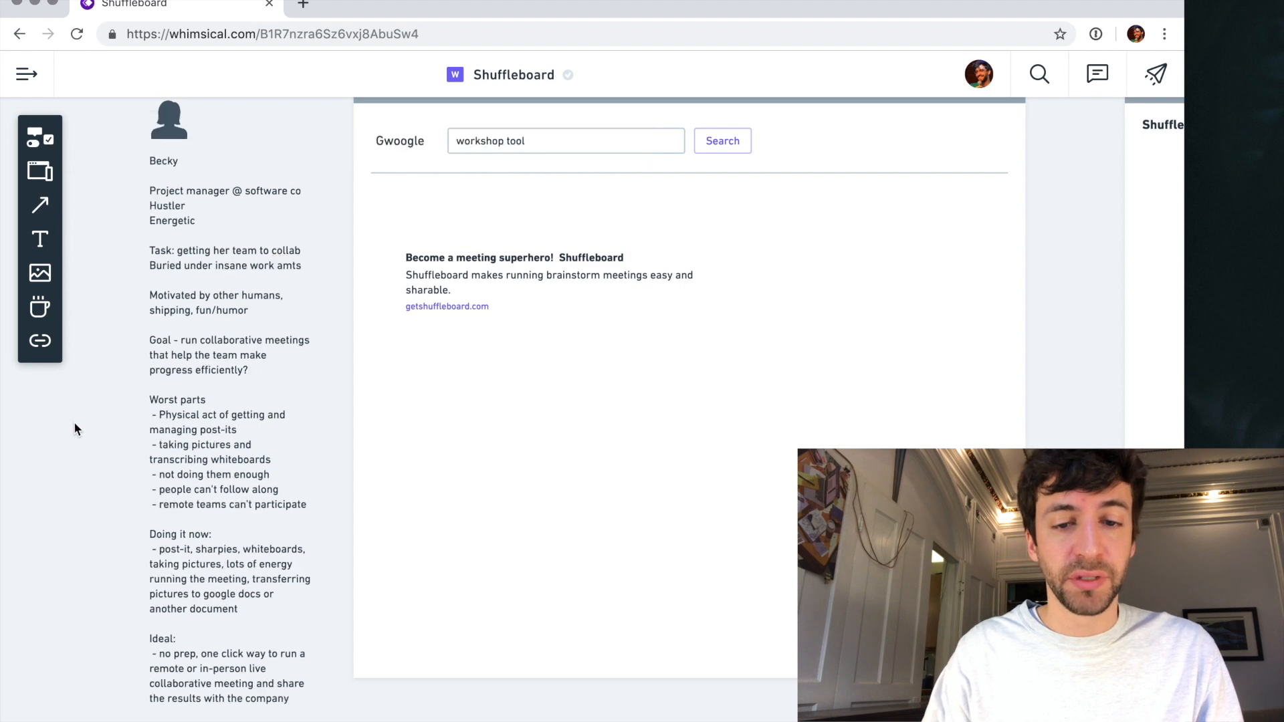
scroll(73, 422, right, 12)
scroll(321, 441, down, 5)
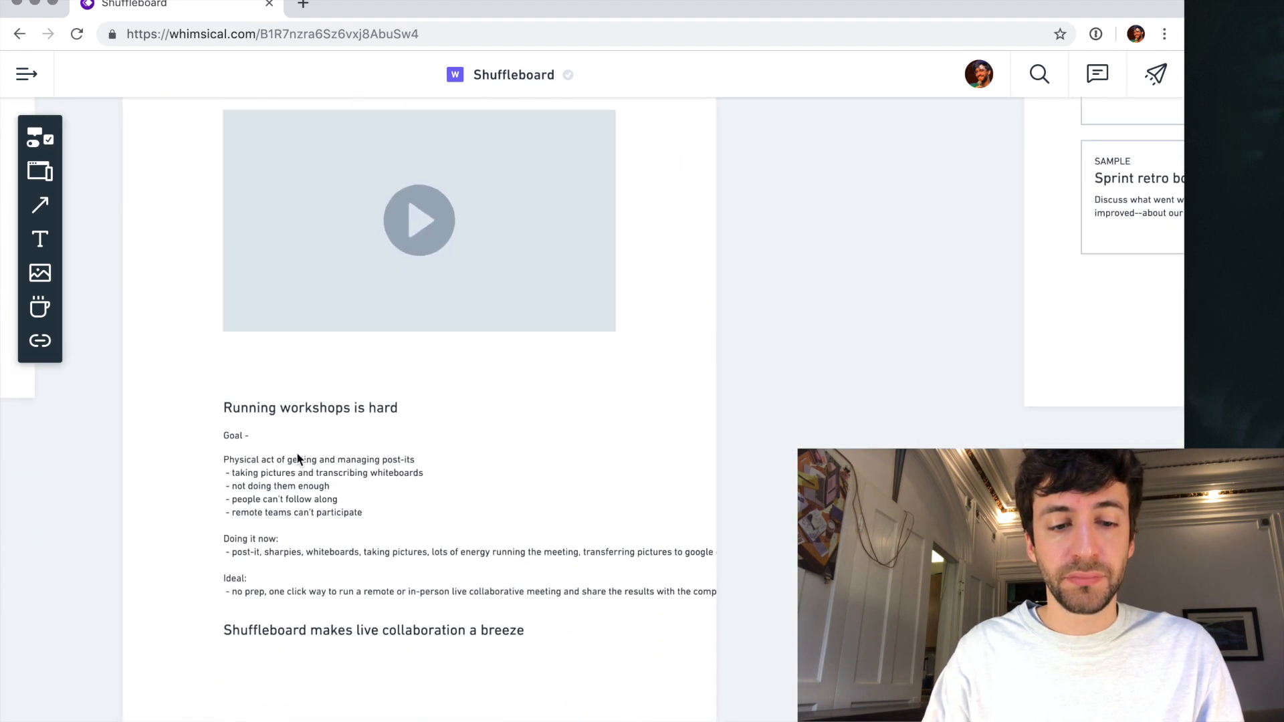
- Replace the "Goal -" text under the heading with "You want to gather ideas from your teammates and clients"
click(233, 424)
scroll(232, 424, up, 2)
scroll(233, 424, up, 2)
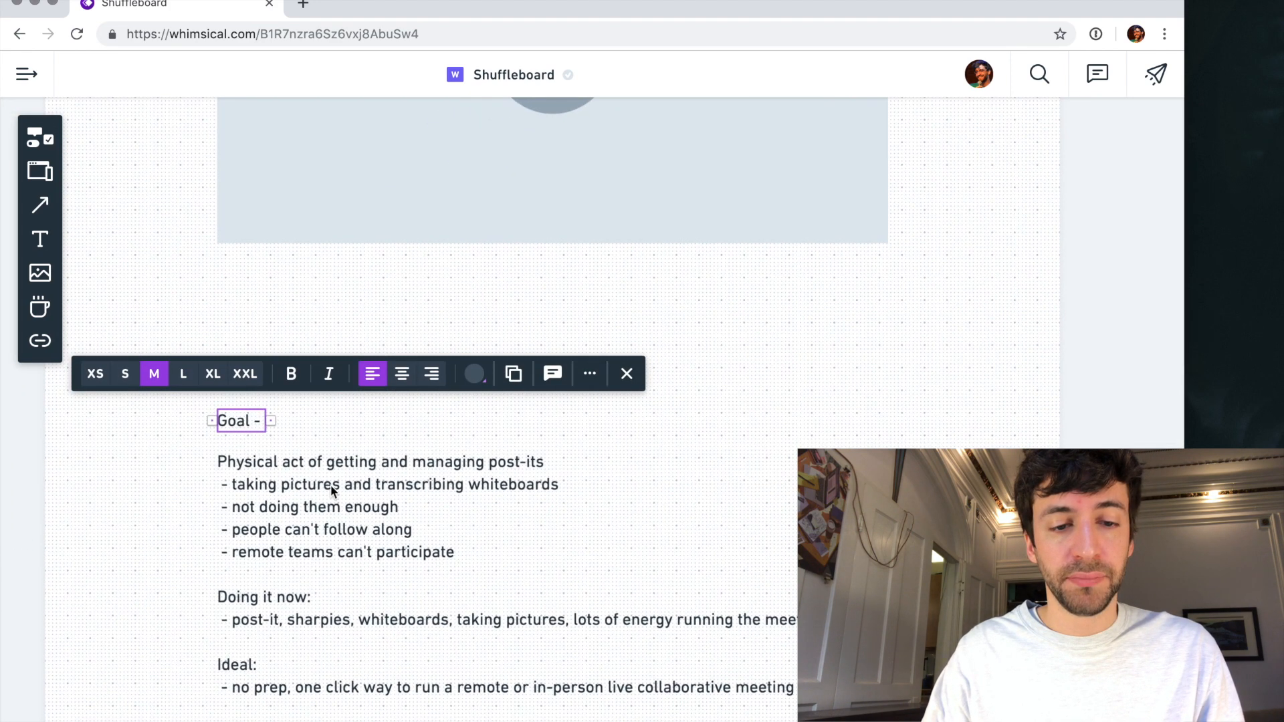
text(You want to)
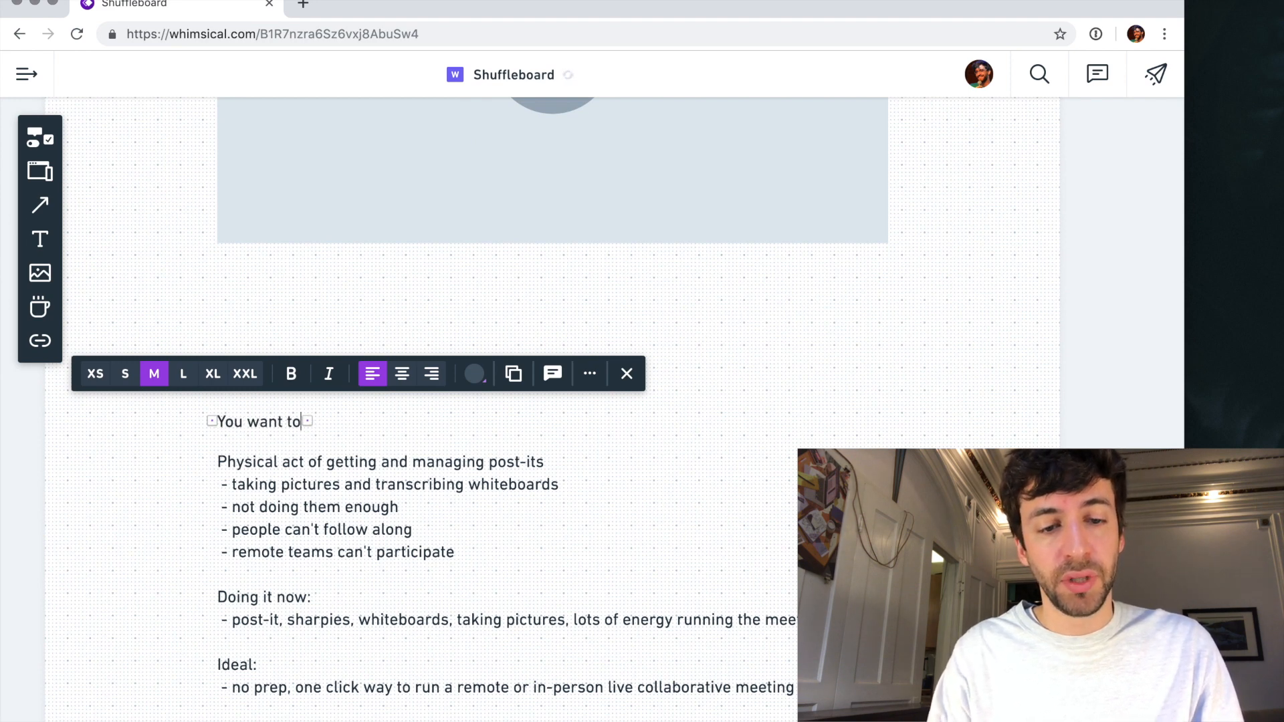
key(super+a)
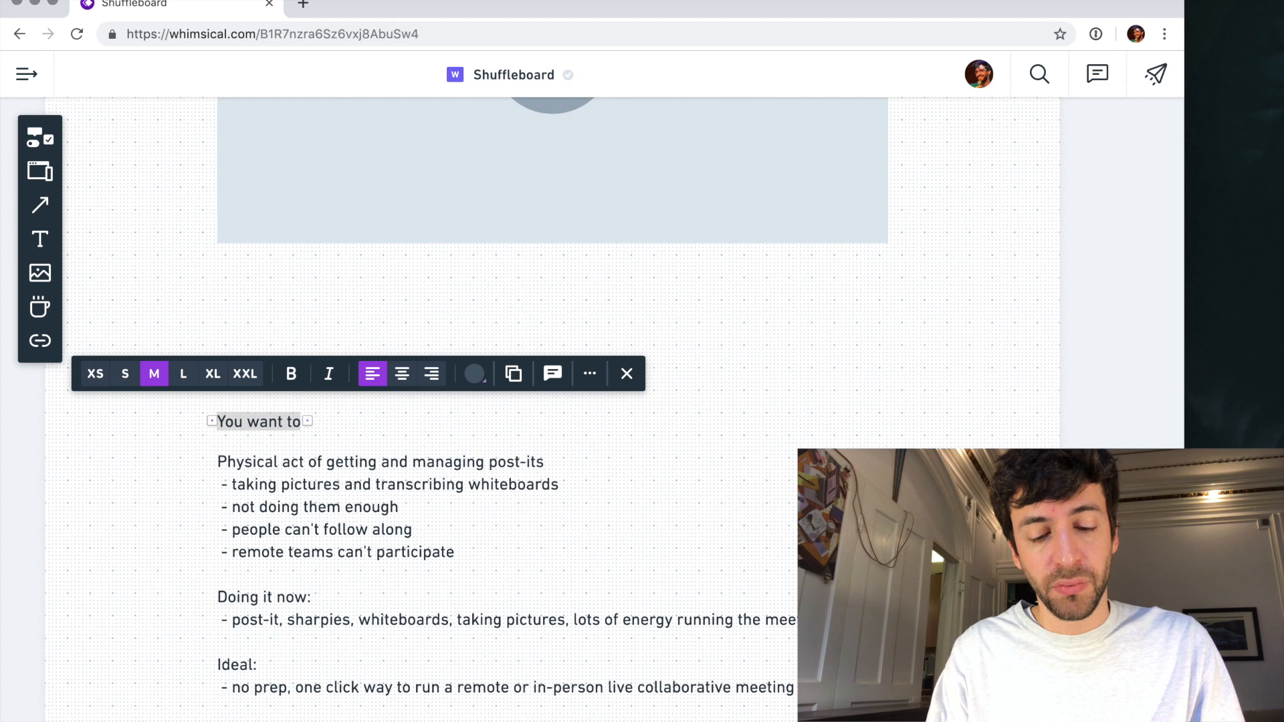
text(Your team)
key(super+a)
text(YOu ca)
key(BackSpace)
key(BackSpace)
key(BackSpace)
key(BackSpace)
key(BackSpace)
text(ou want to gather ideas from your teammates and clients)
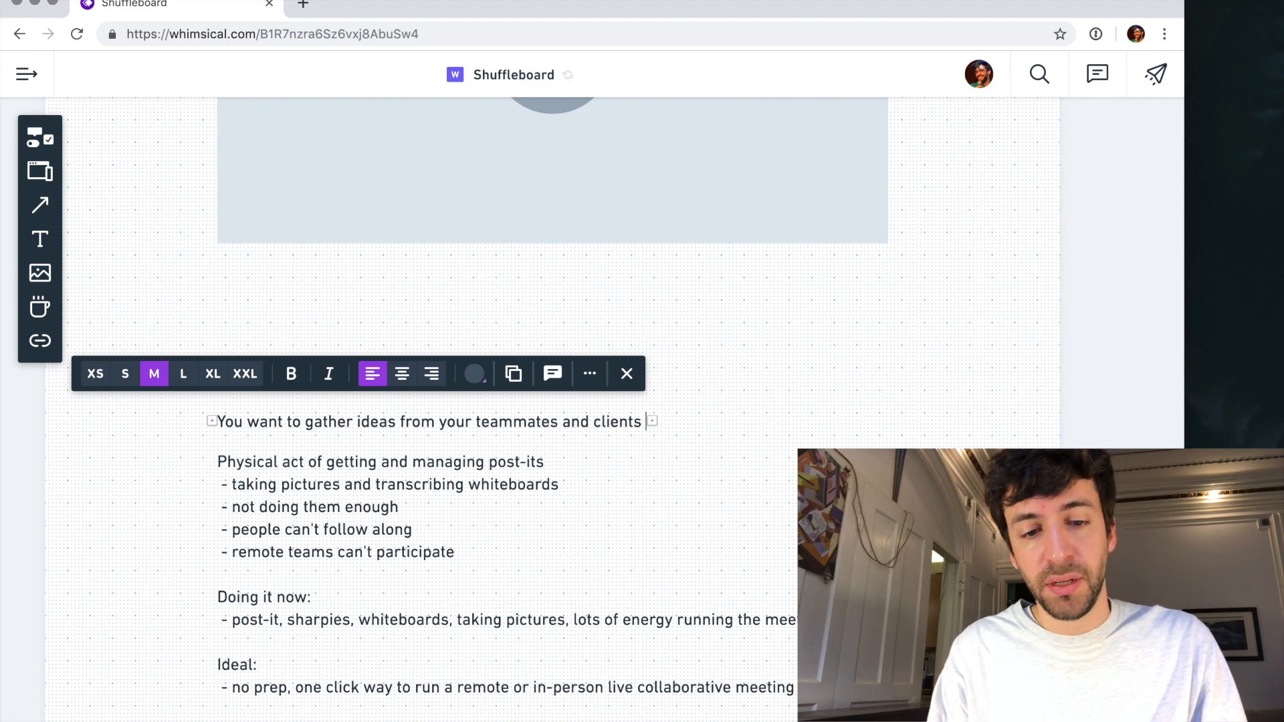
- Insert "a rich" before "ideas" in the new line and change the word "gather" to "get"
click(355, 424)
text(a rich)
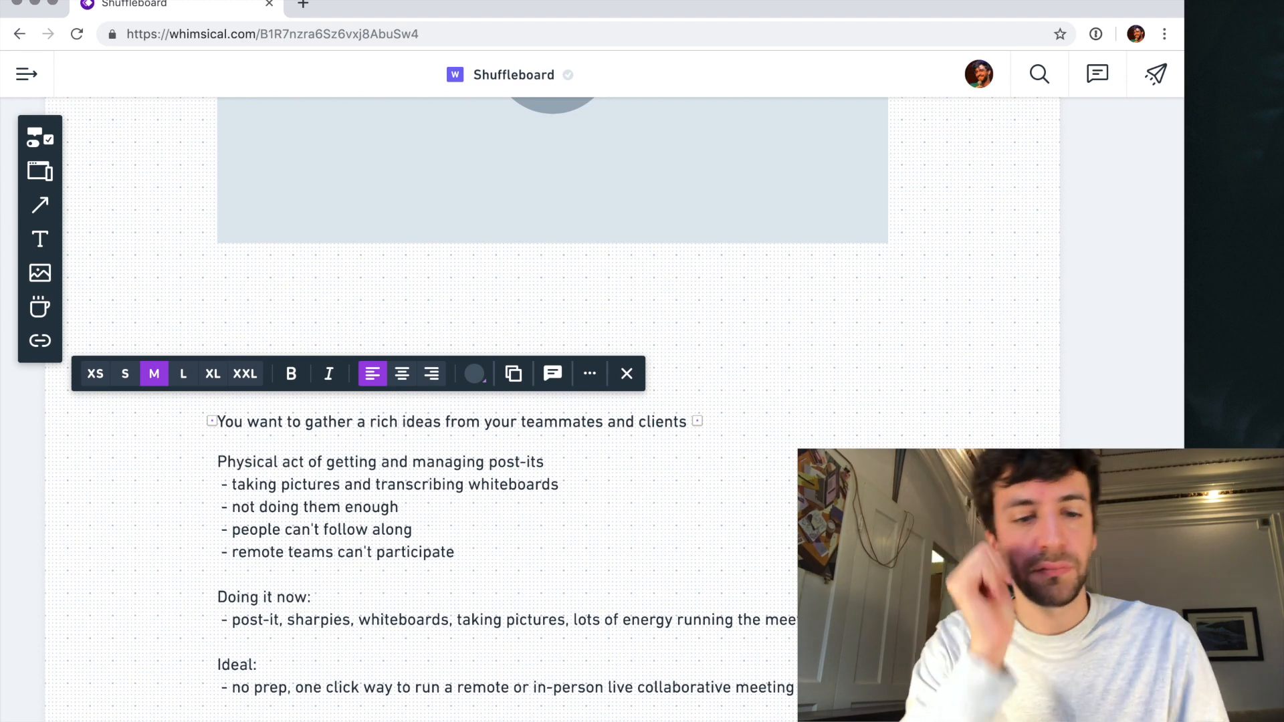
click(330, 433)
double_click(335, 424)
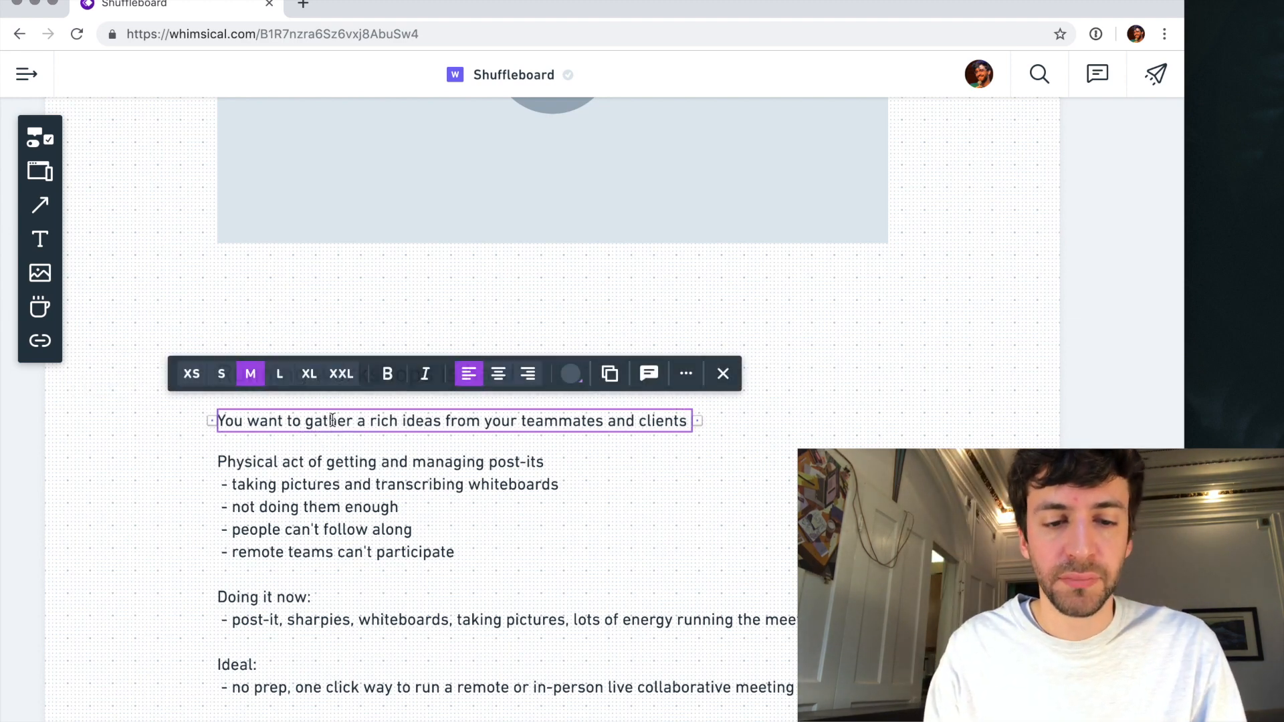
double_click(336, 420)
text(get)
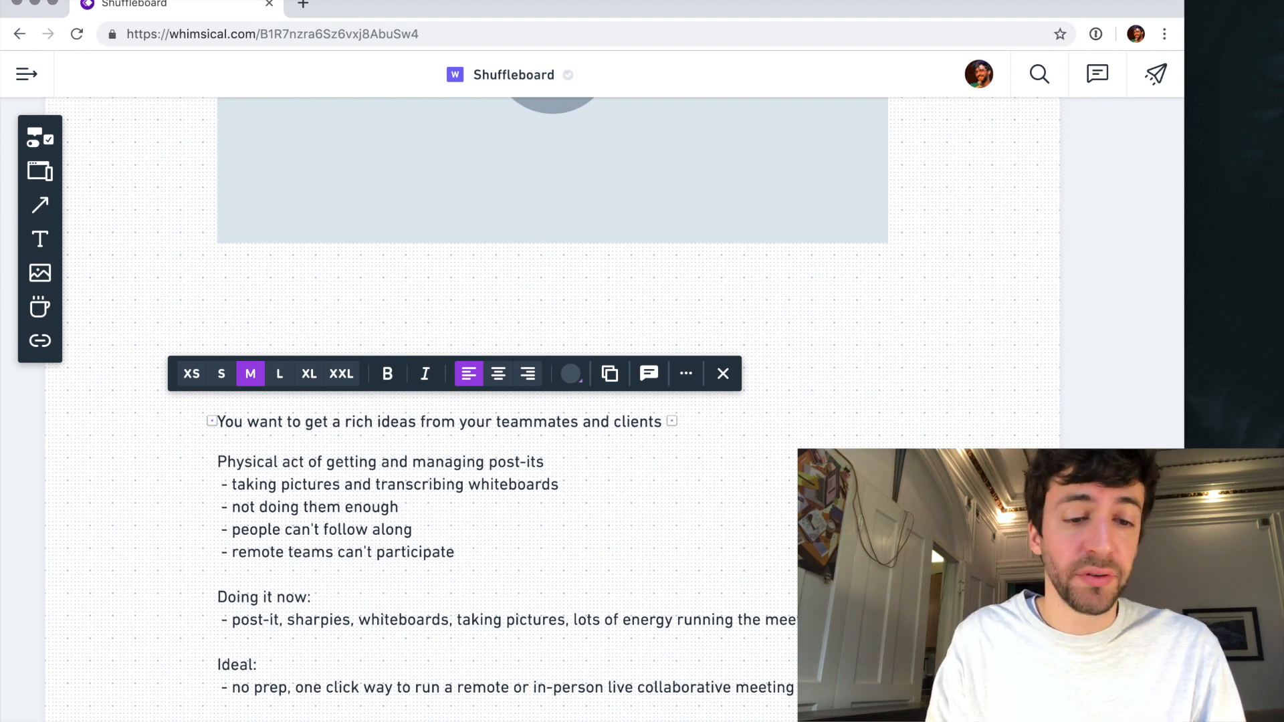
text( a bunc a rich)
- Insert "all the best ideas" right after "You want to get" in the line
key(BackSpace)
key(BackSpace)
key(BackSpace)
key(BackSpace)
key(BackSpace)
key(BackSpace)
key(BackSpace)
key(BackSpace)
text(all the best ideas a rich ideas from your t)
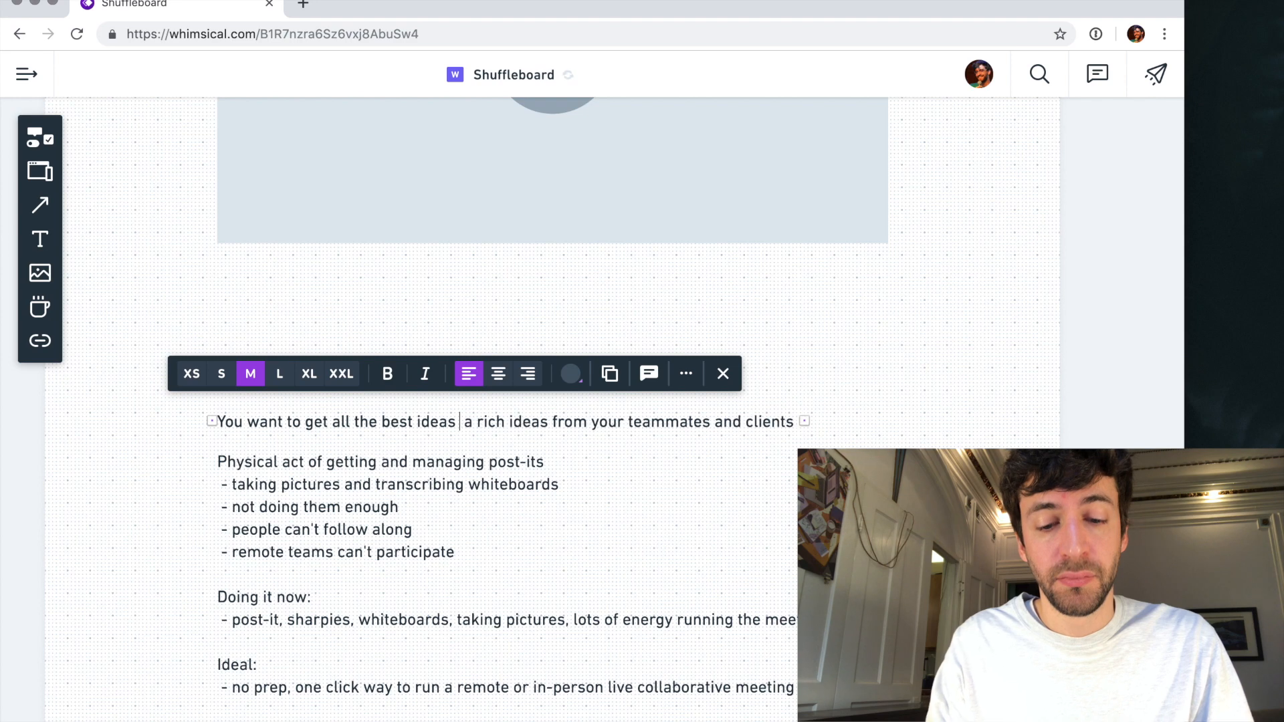
- Replace the leftover wording after "all the best ideas" with "from your team"
key(BackSpace)
key(BackSpace)
key(BackSpace)
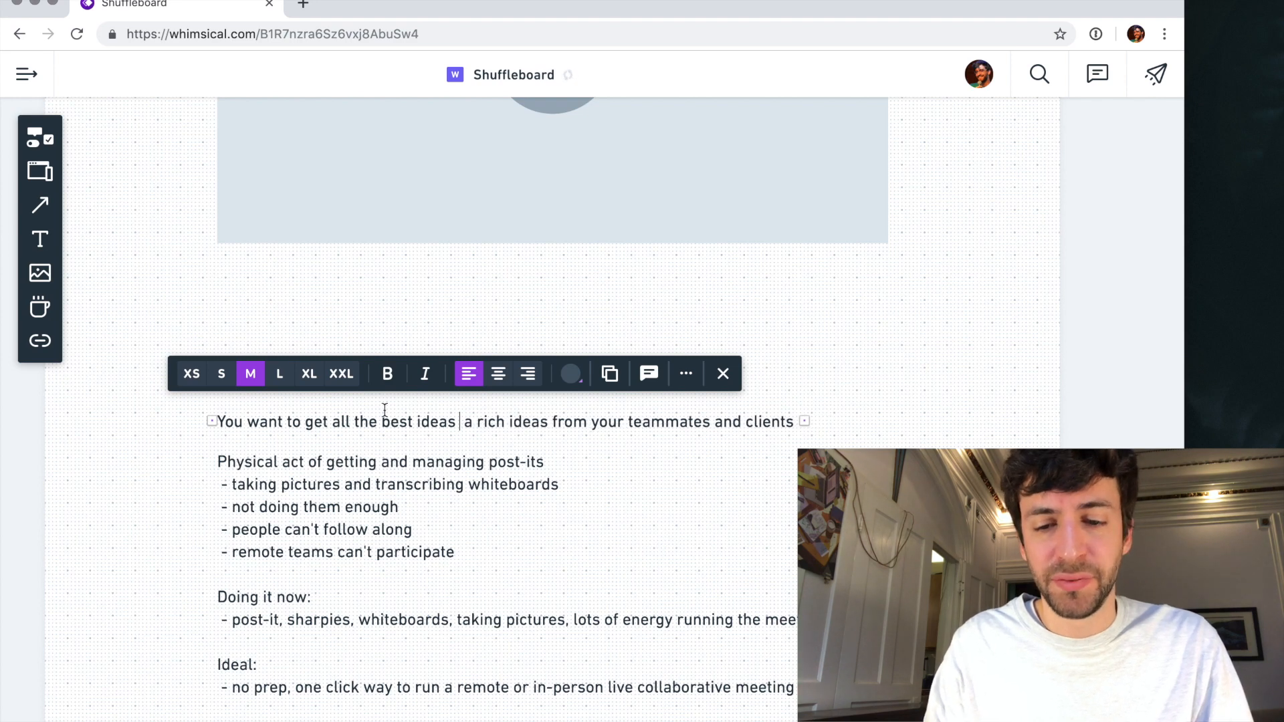
shift+click(763, 421)
key(BackSpace)
key(BackSpace)
text(from yo)
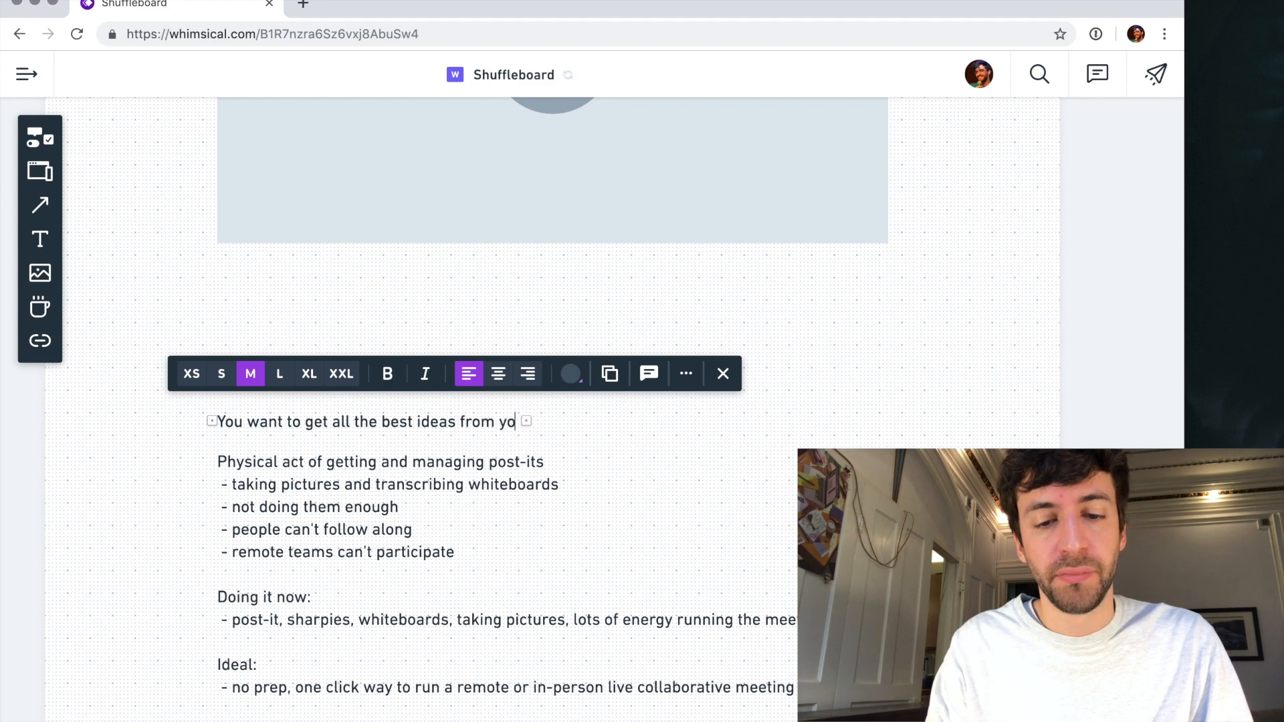
text(ur team)
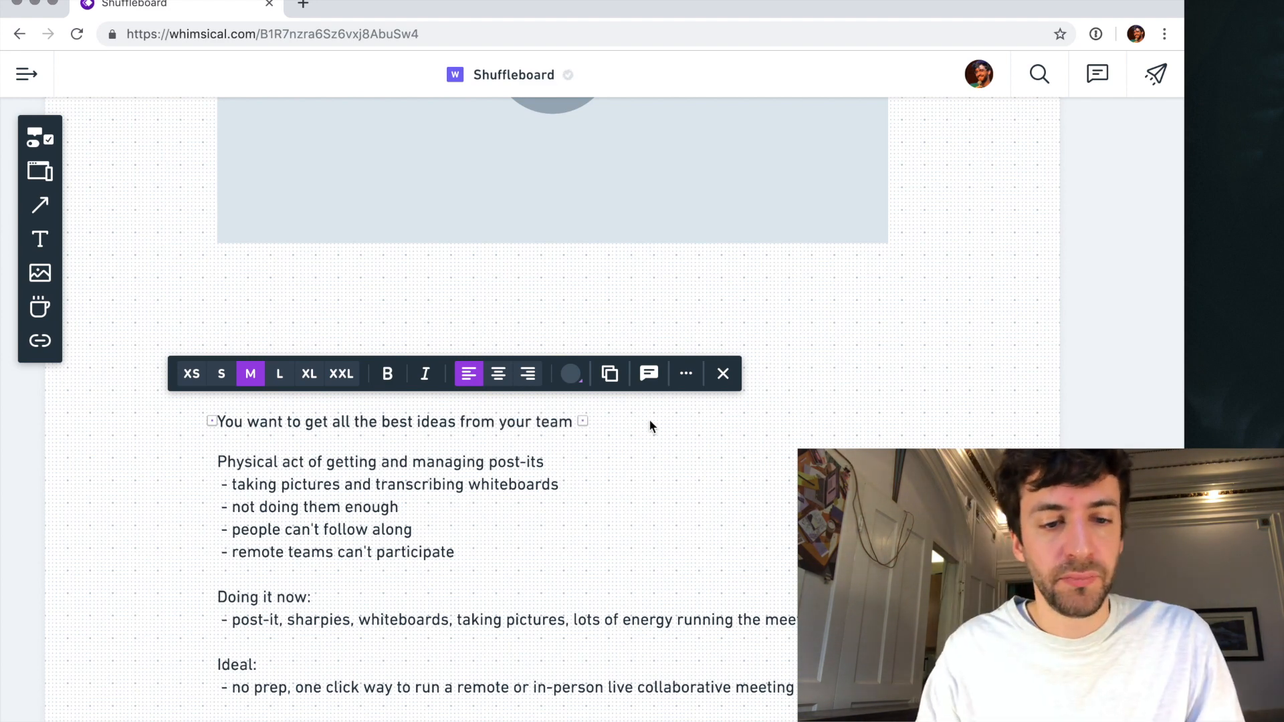
- Move the "You want to get all the best ideas from your team" line up closer to the heading
click(169, 433)
click(325, 378)
drag(338, 425, 338, 416)
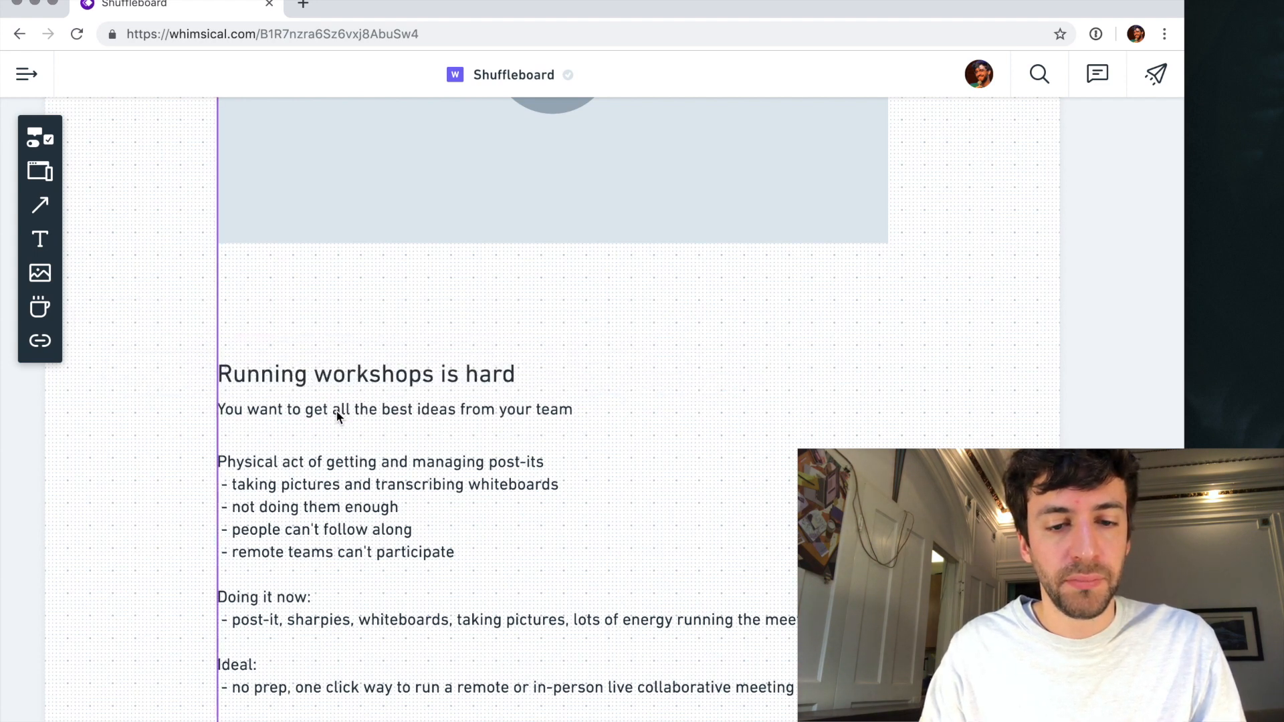
- End the sentence after "team" with a period and continue the line with "But workshops require"
double_click(359, 411)
key(Down)
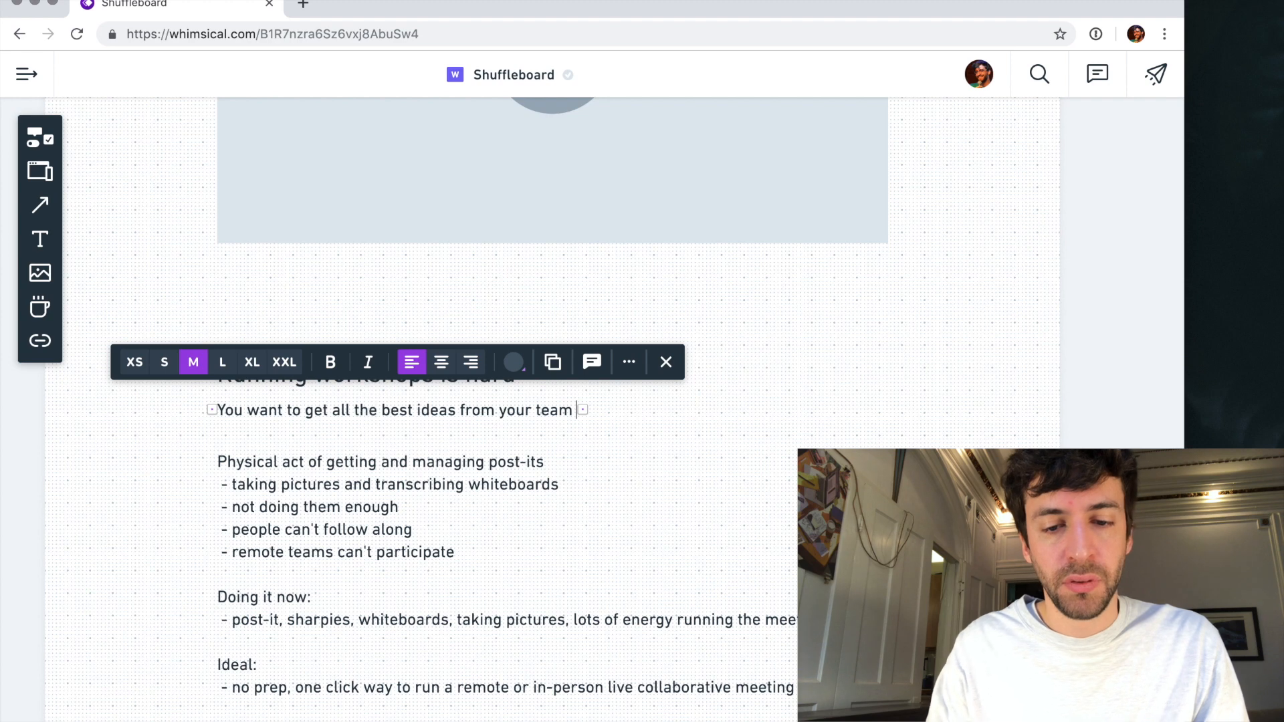
text(, but workship)
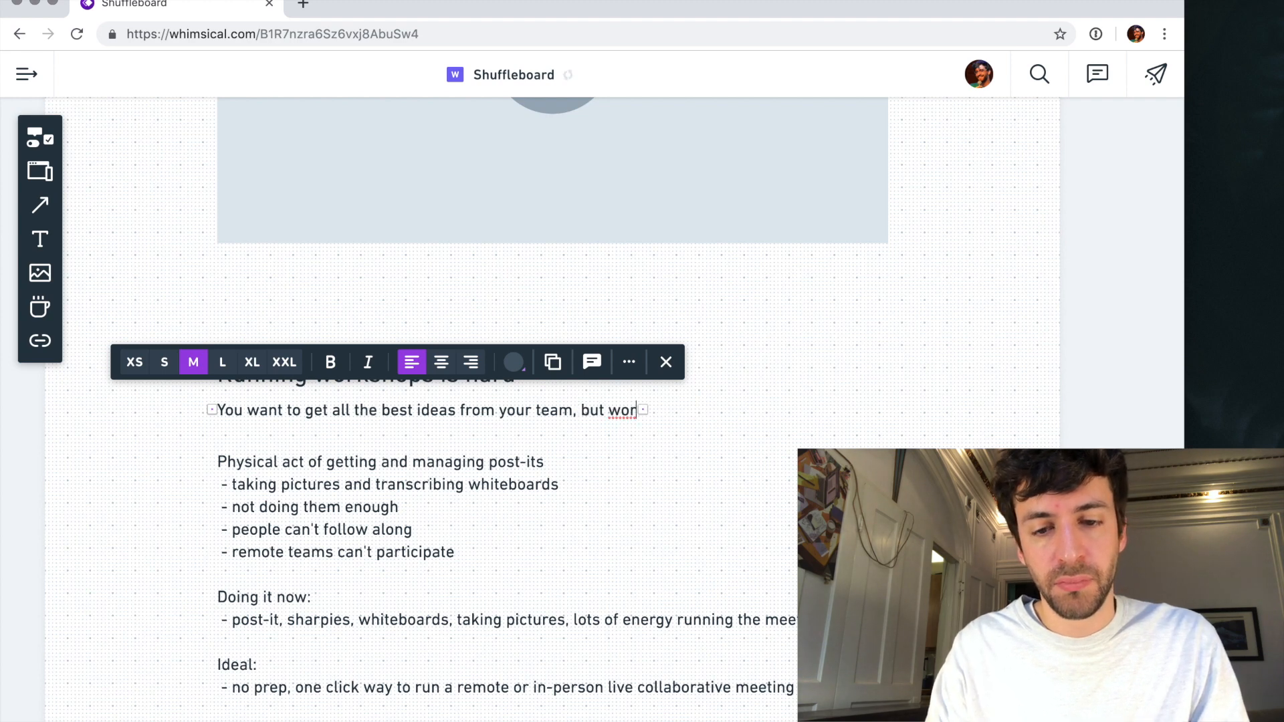
key(BackSpace)
key(BackSpace)
text(ops )
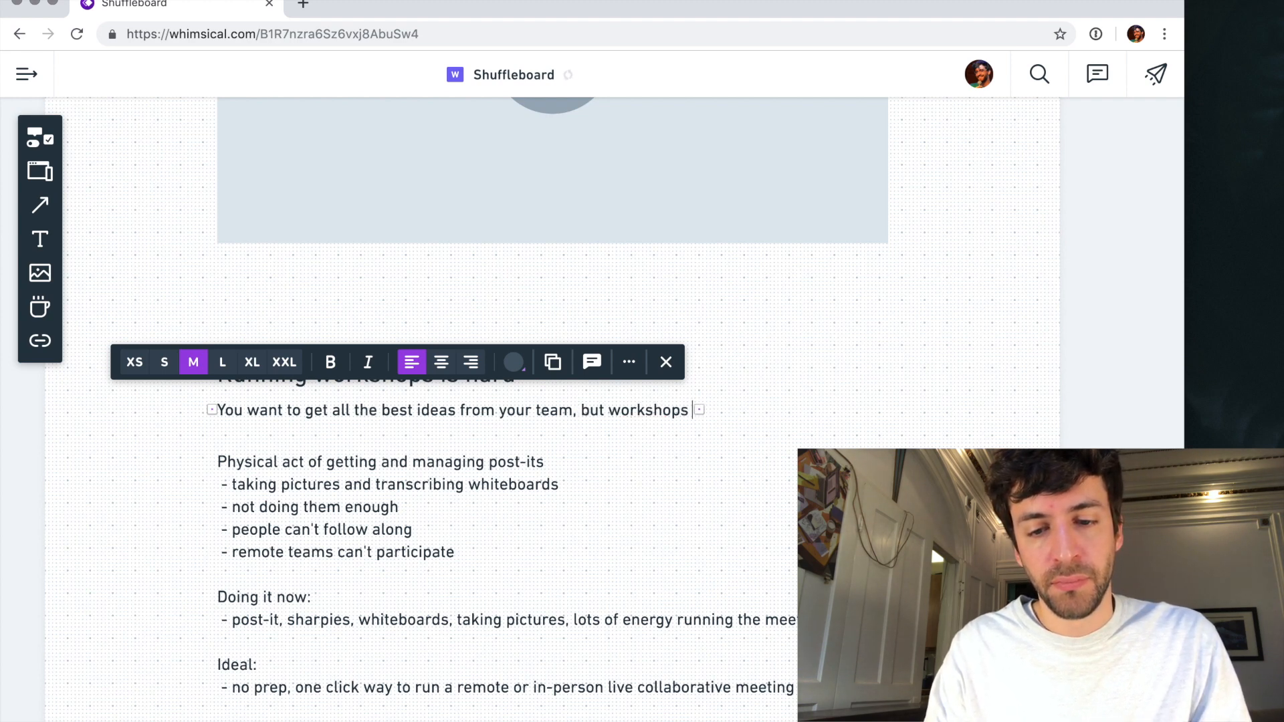
text(requi)
key(BackSpace)
key(BackSpace)
key(BackSpace)
key(BackSpace)
key(BackSpace)
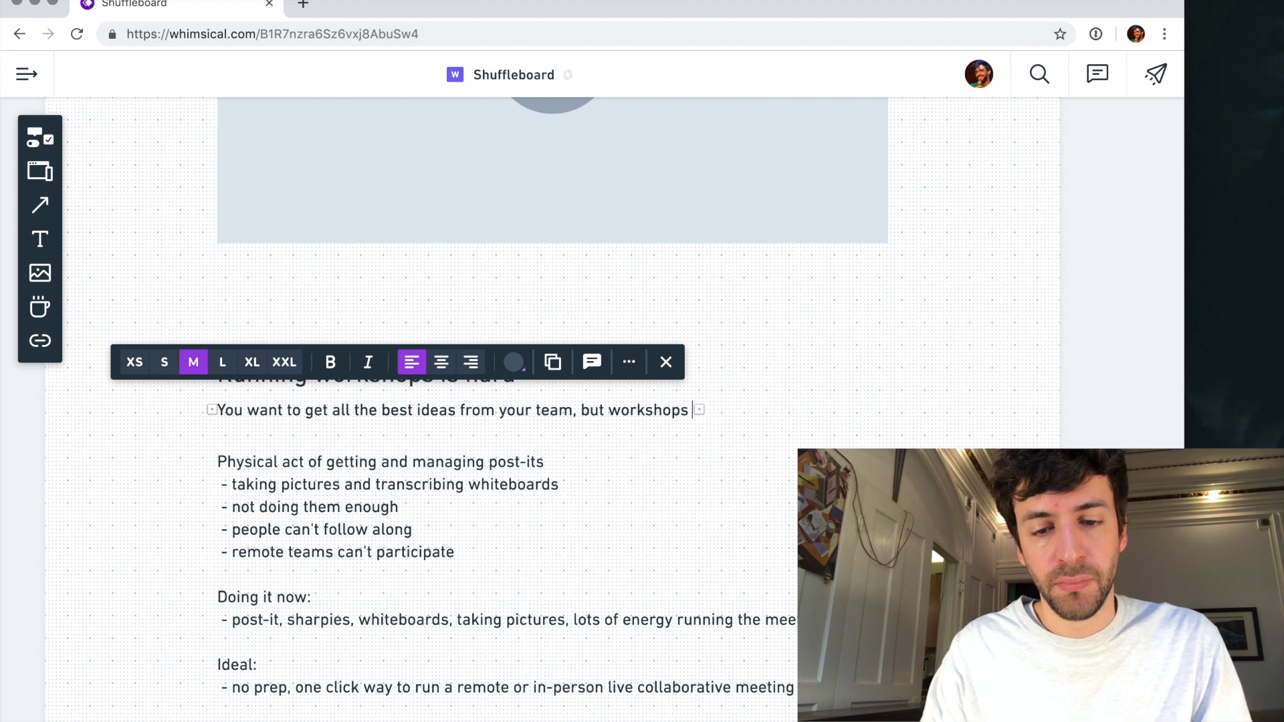
drag(571, 409, 696, 409)
text(. But workshop)
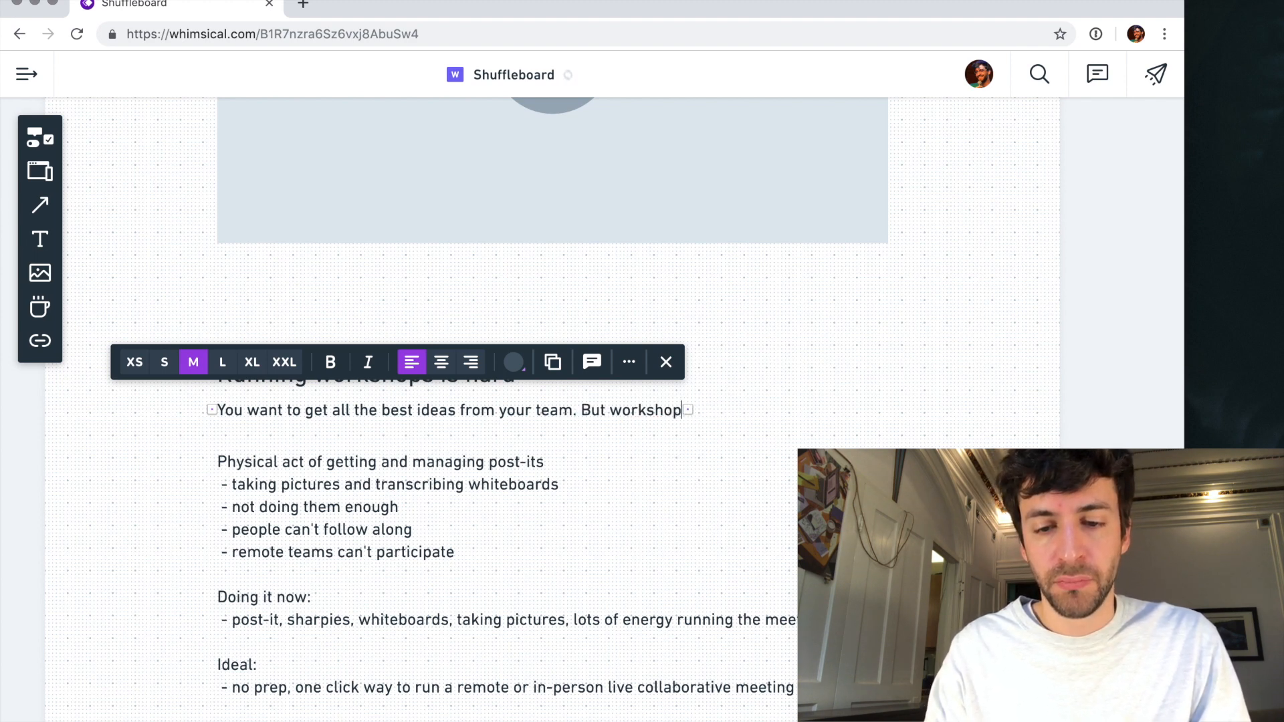
text(s require:)
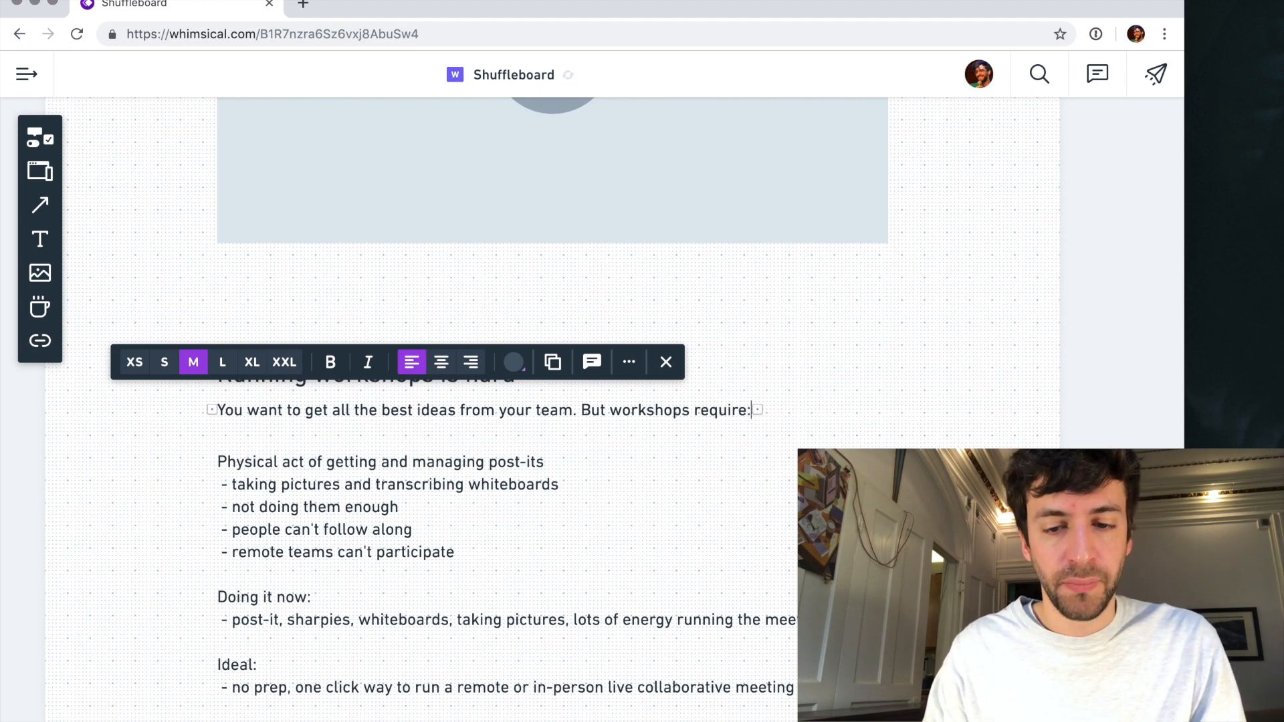
key(Escape)
- Rewrite the notes' first line, "Physical act of getting and managing post-its", as "- Buying post-its and sharpies"
click(441, 458)
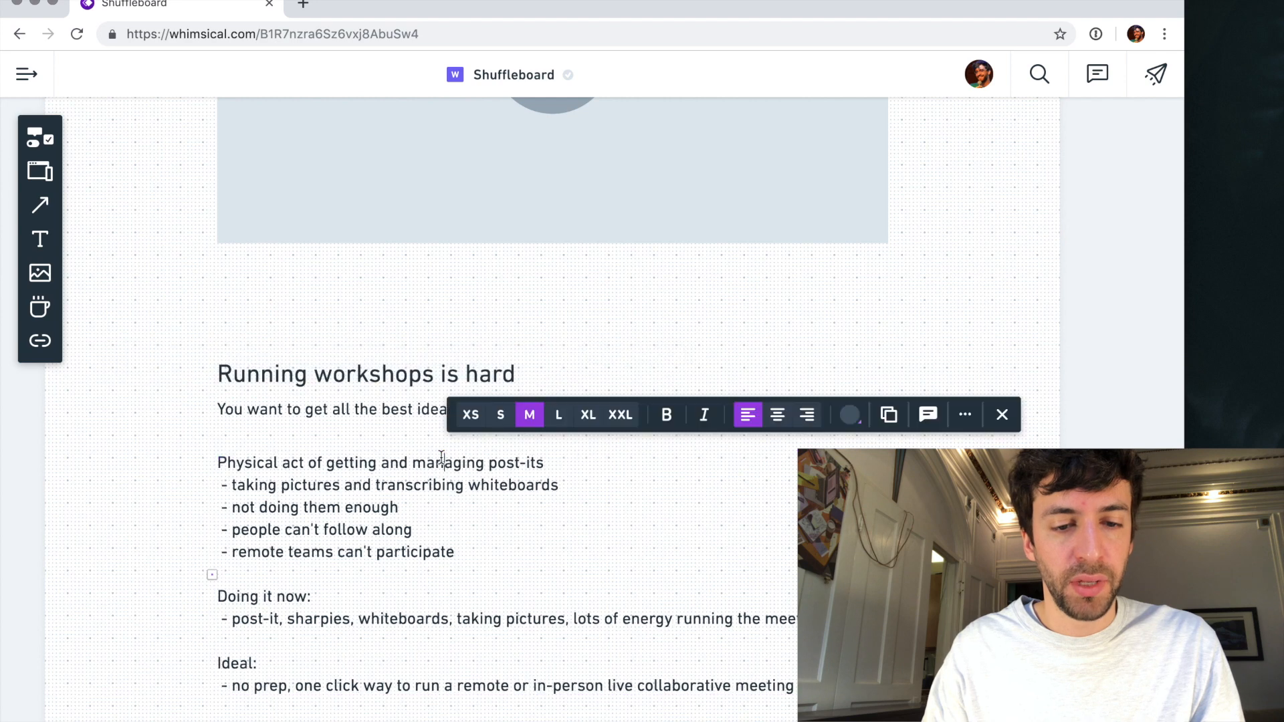
double_click(244, 461)
text(- B)
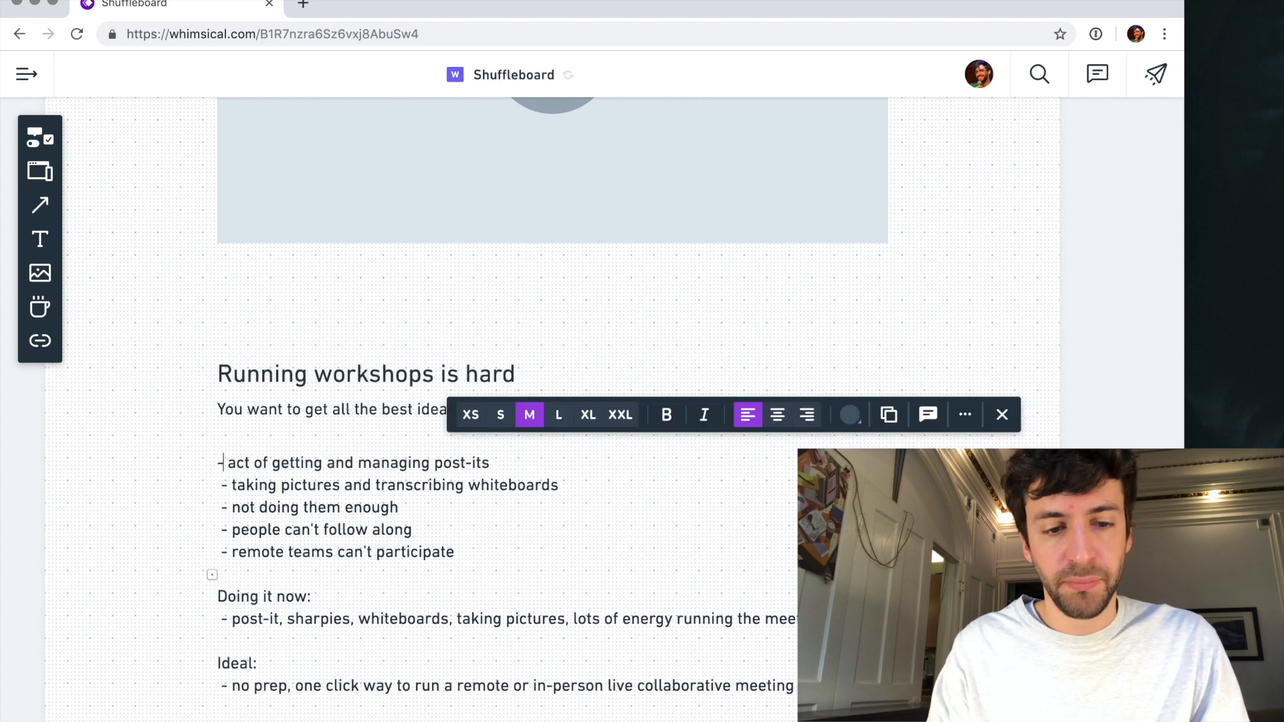
text(uying post-)
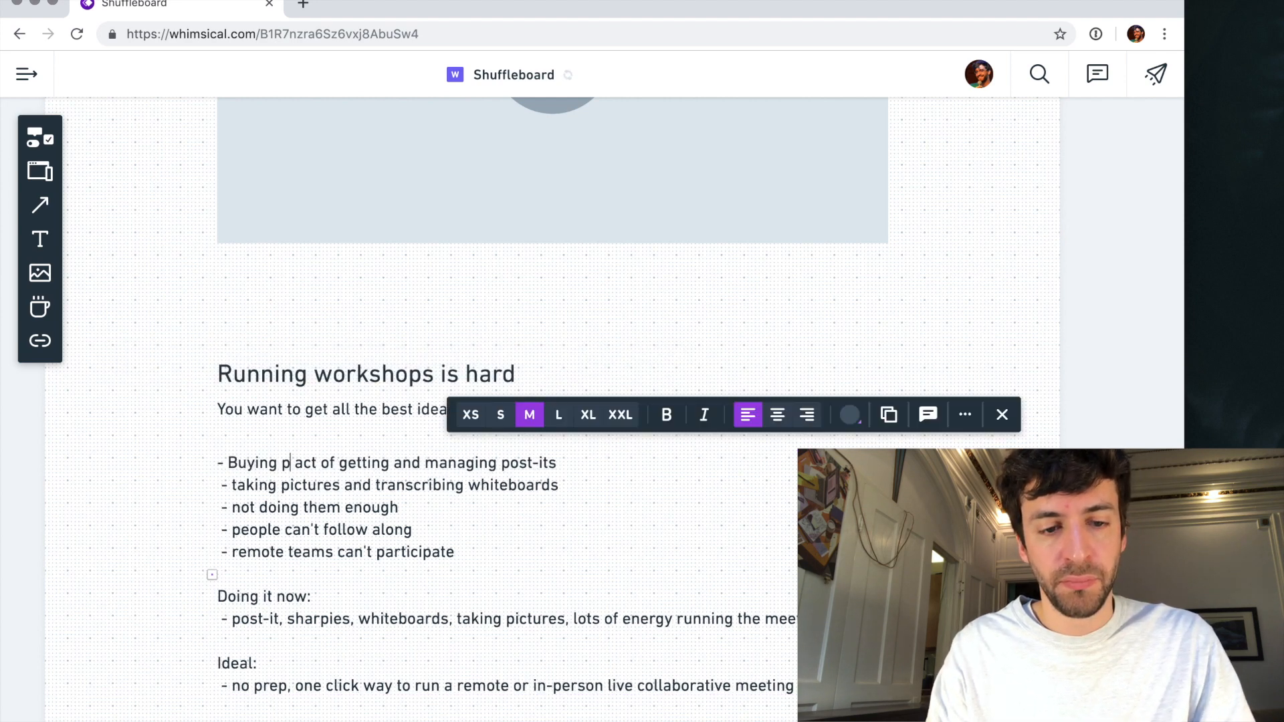
text(its and shar)
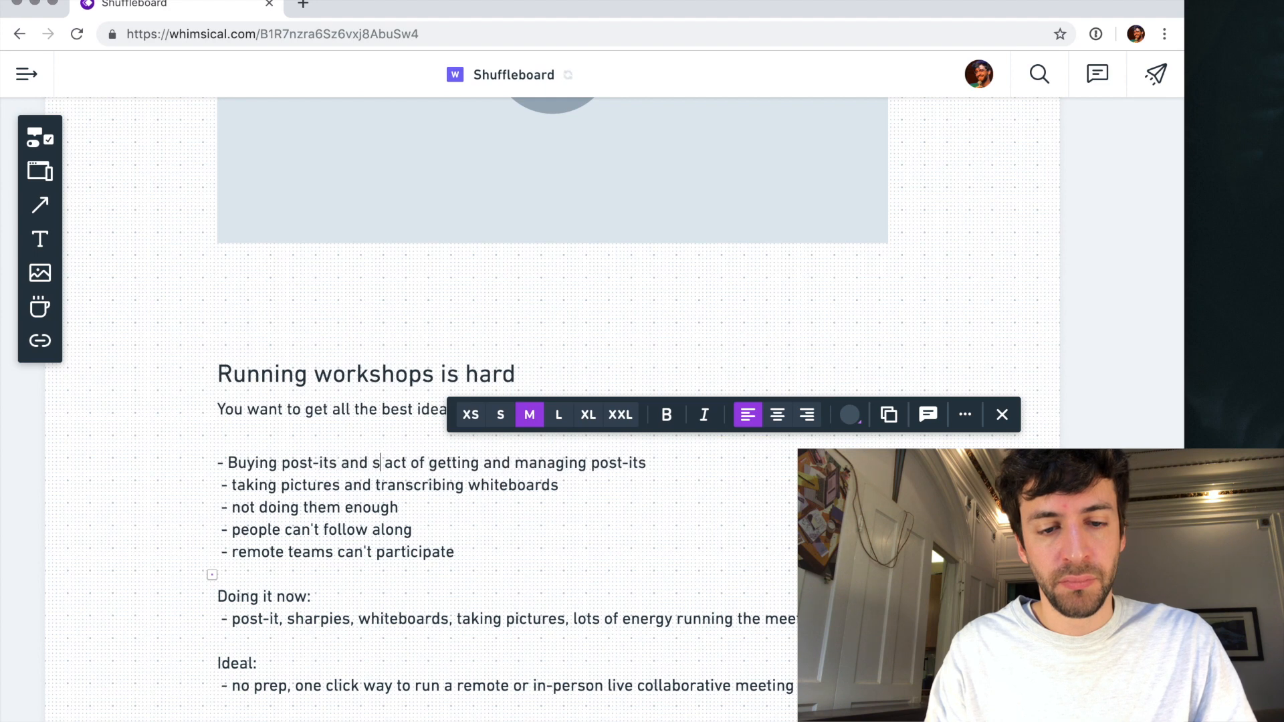
text(pies)
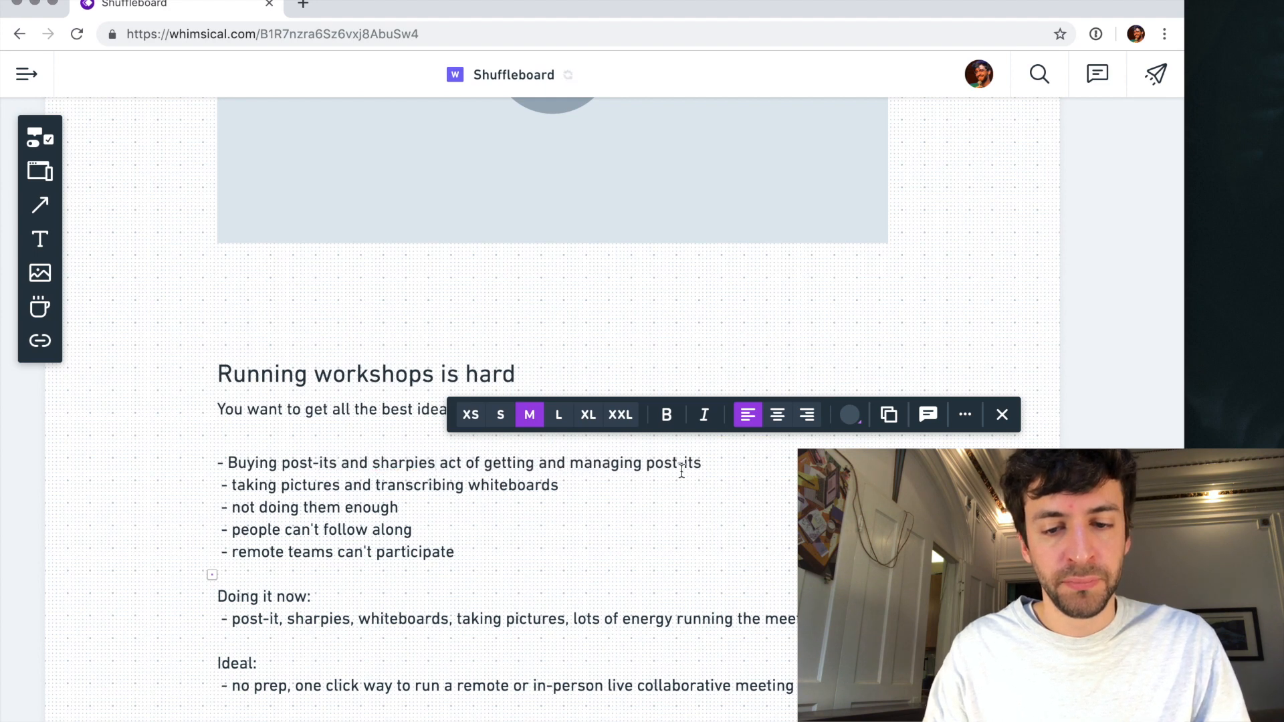
shift+click(722, 461)
key(BackSpace)
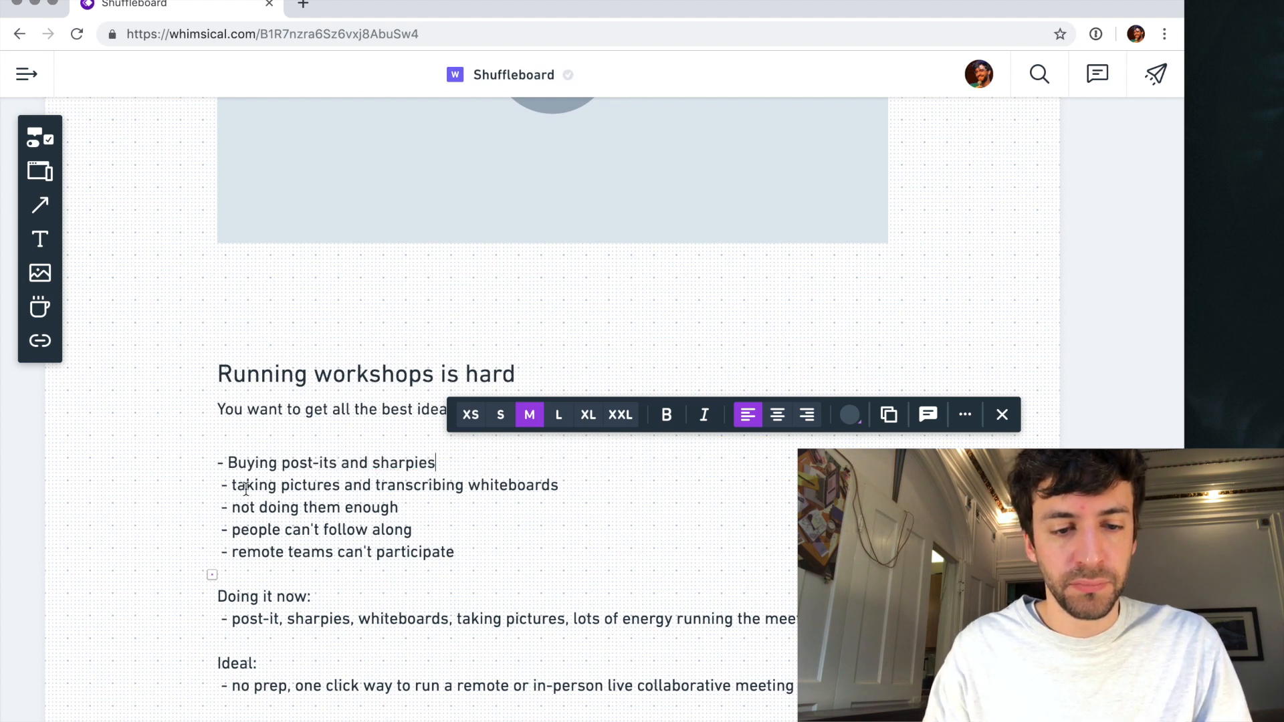
- Replace the "taking pictures and transcribing whiteboards" line with "- Taking pictures of whiteboards"
drag(236, 486, 191, 492)
text(- Taking)
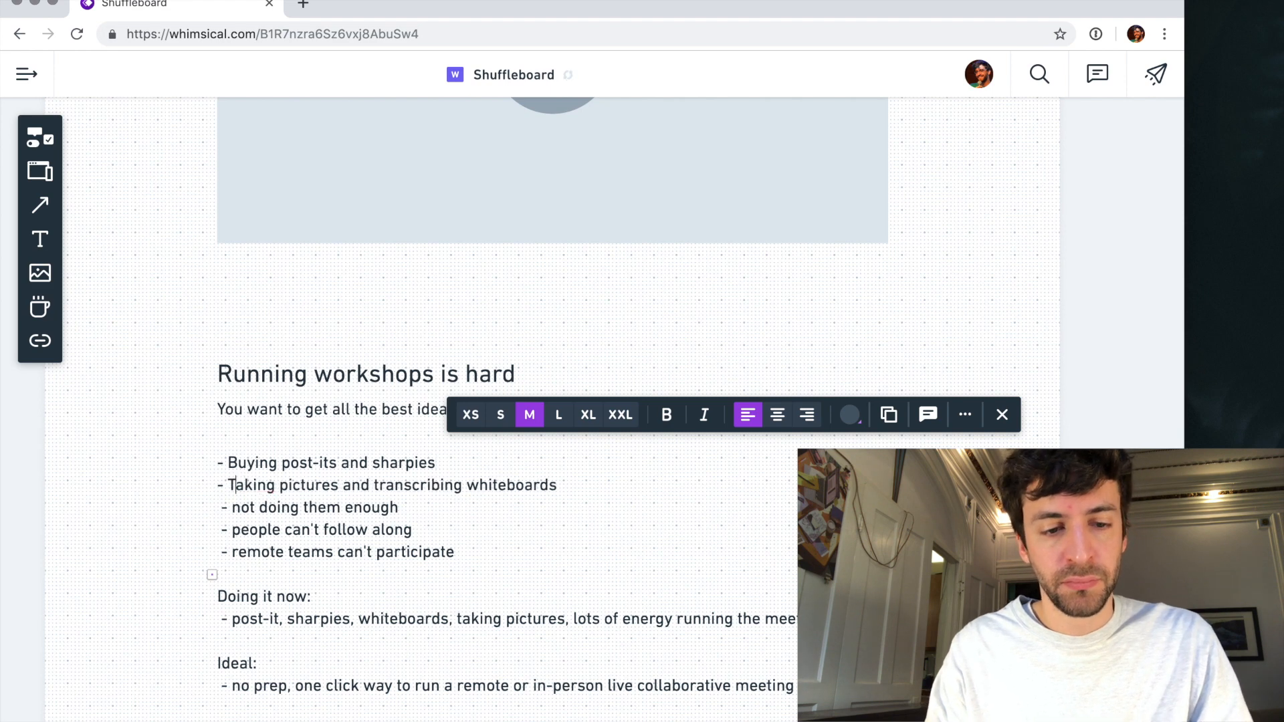
text( pictures of whi)
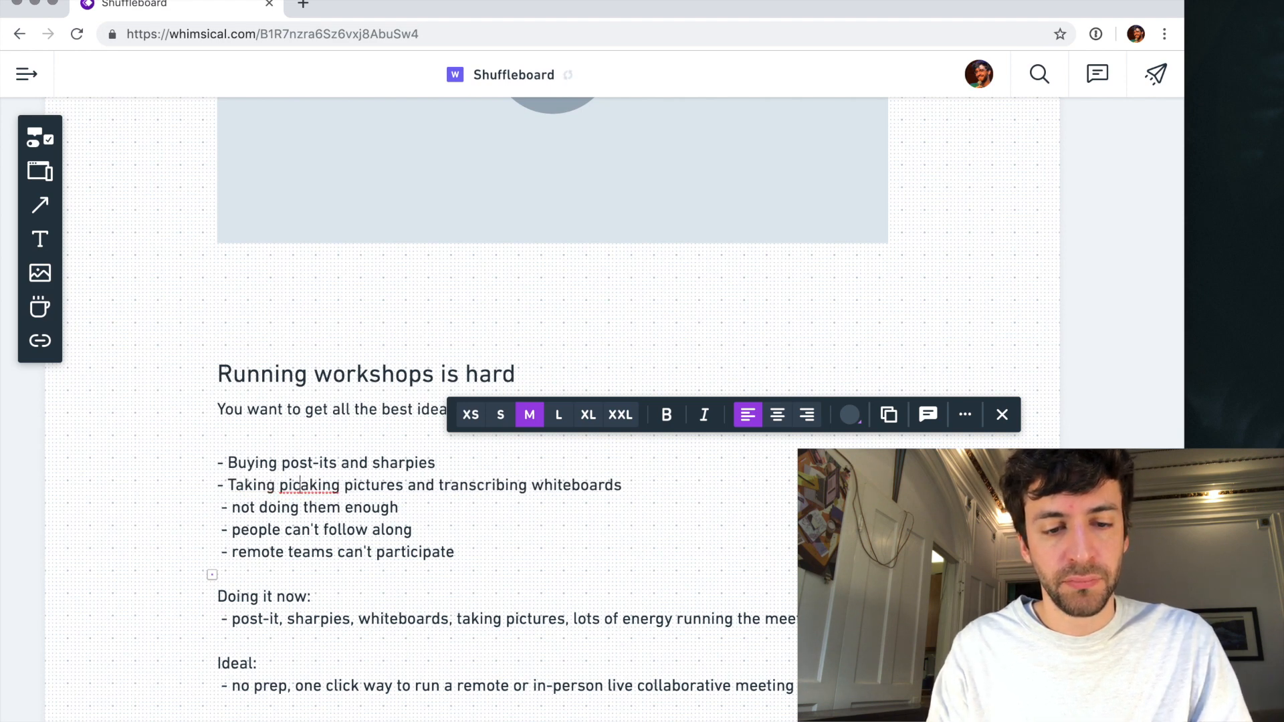
text(teboards)
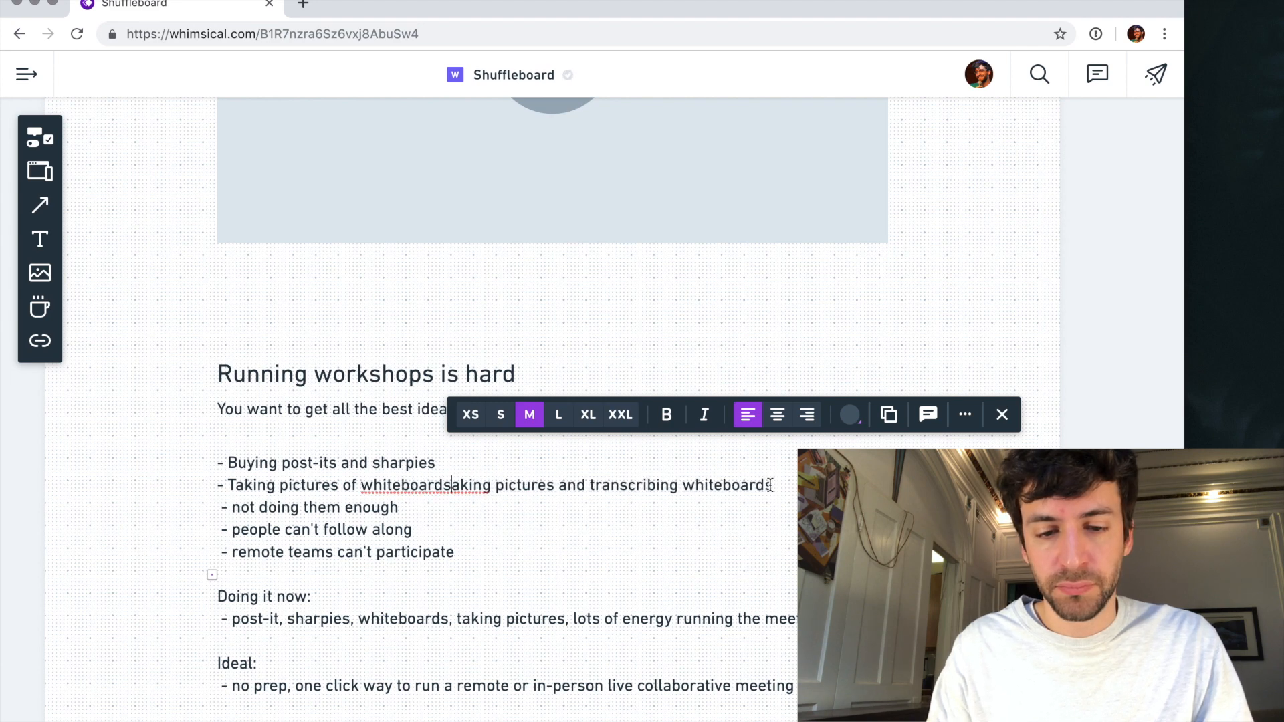
shift+click(770, 485)
key(BackSpace)
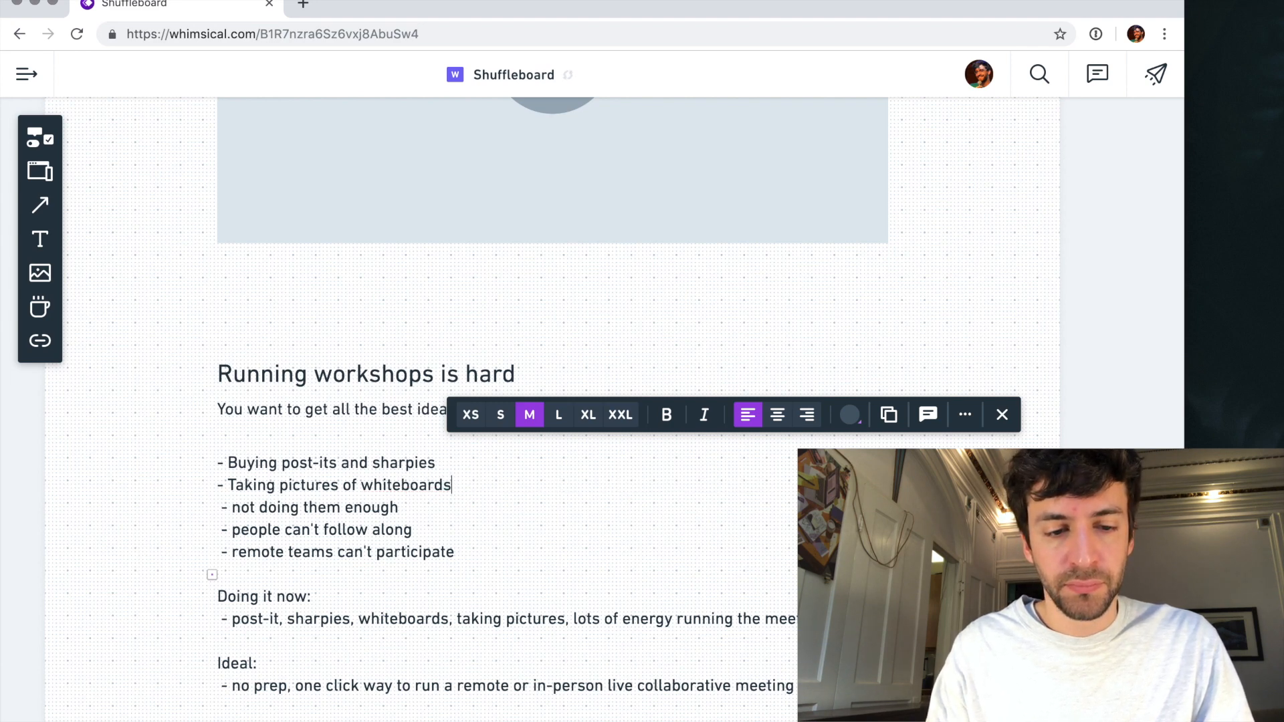
- Add a line reading "- Transcribing scribbled handwriting into digital notes" below the whiteboard pictures line
key(Return)
text(- Transc)
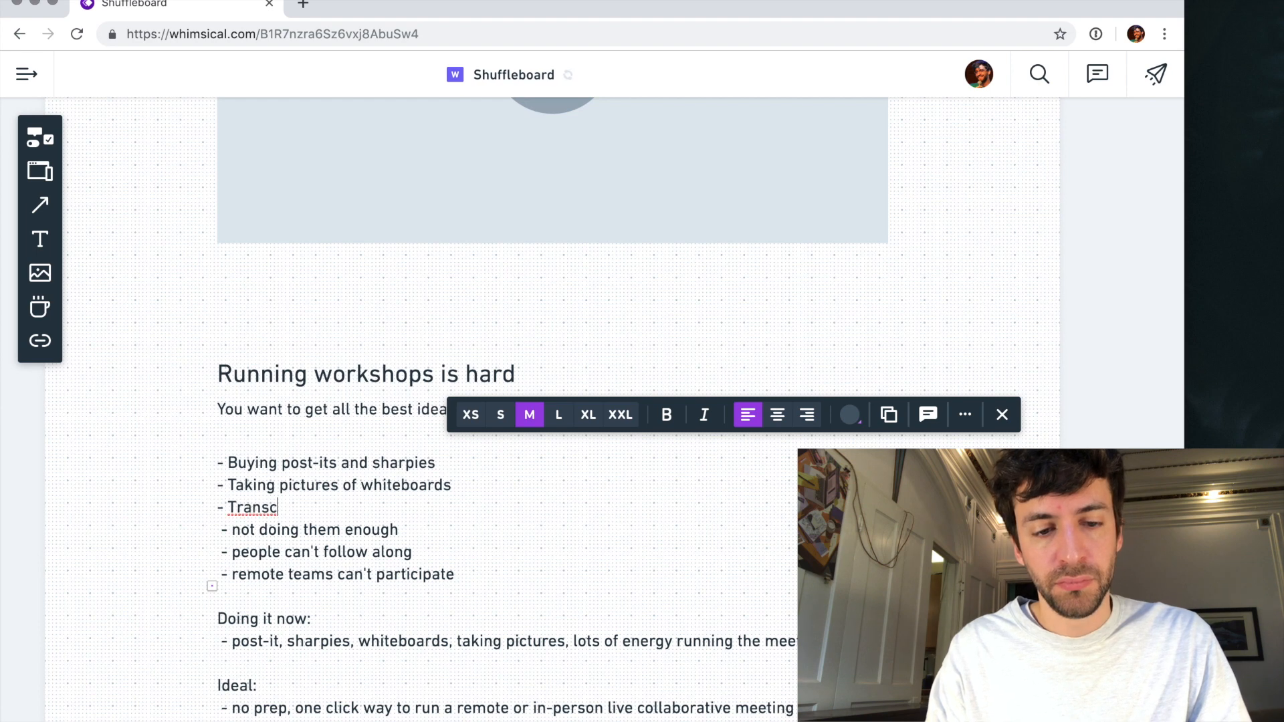
text(ribing sc)
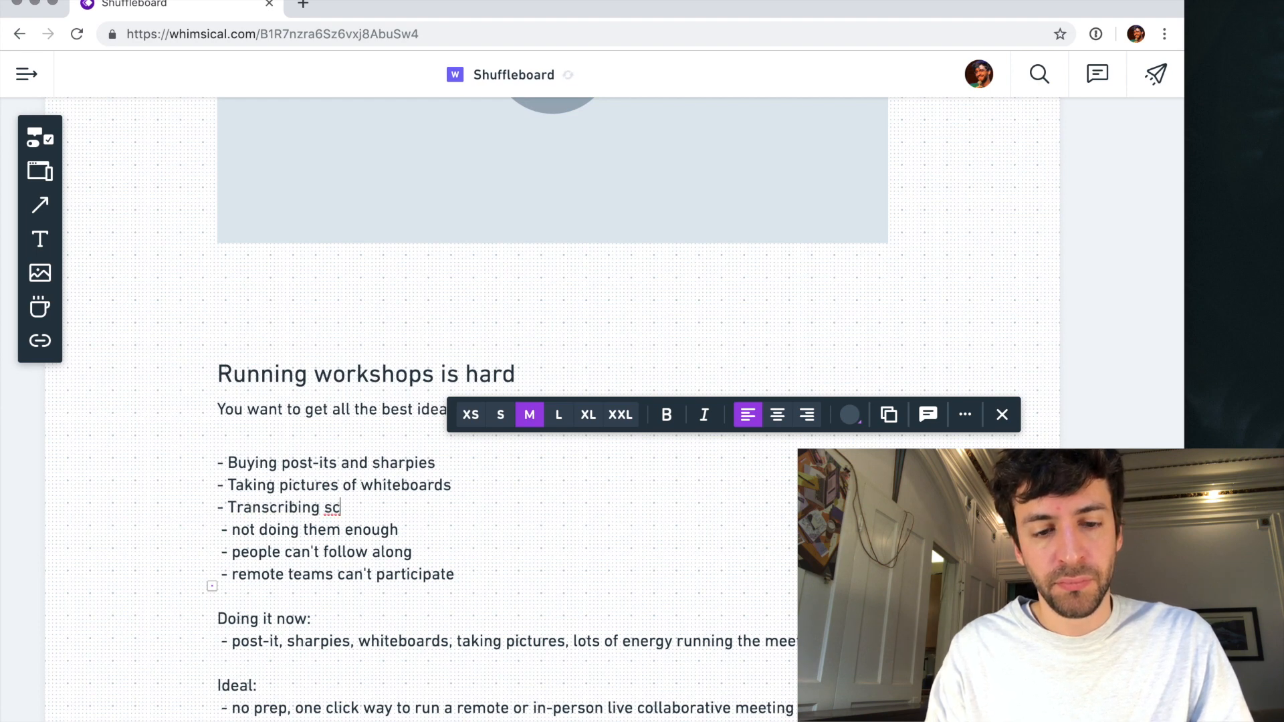
text(ribbled handwriting into digital notes)
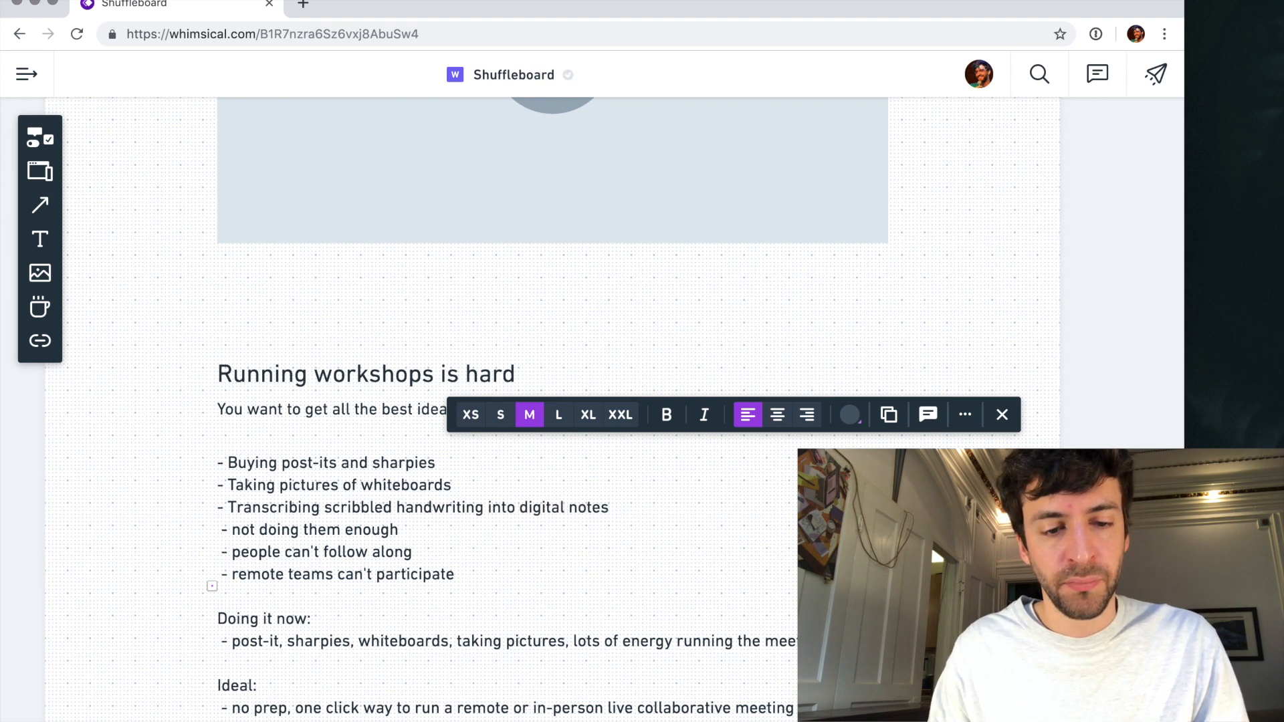
- Delete the "not doing them enough" line from the notes, leaving no blank line
key(shift+super+Left)
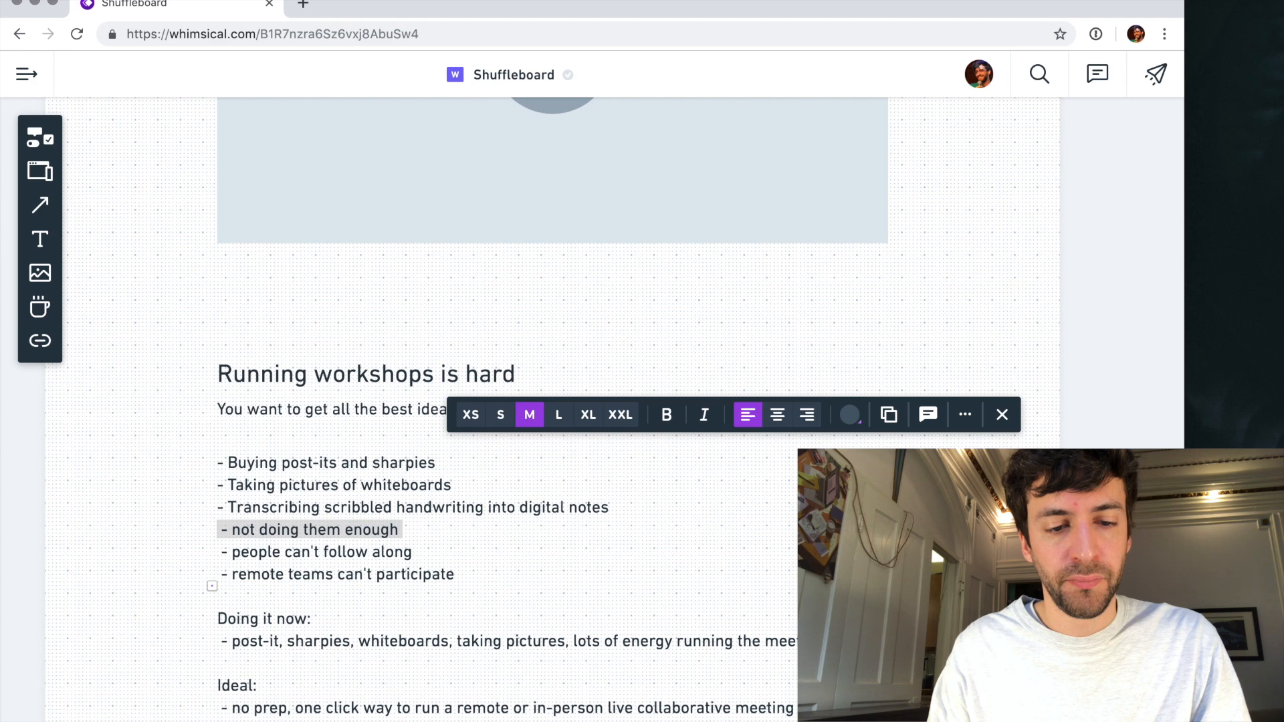
key(BackSpace)
key(Delete)
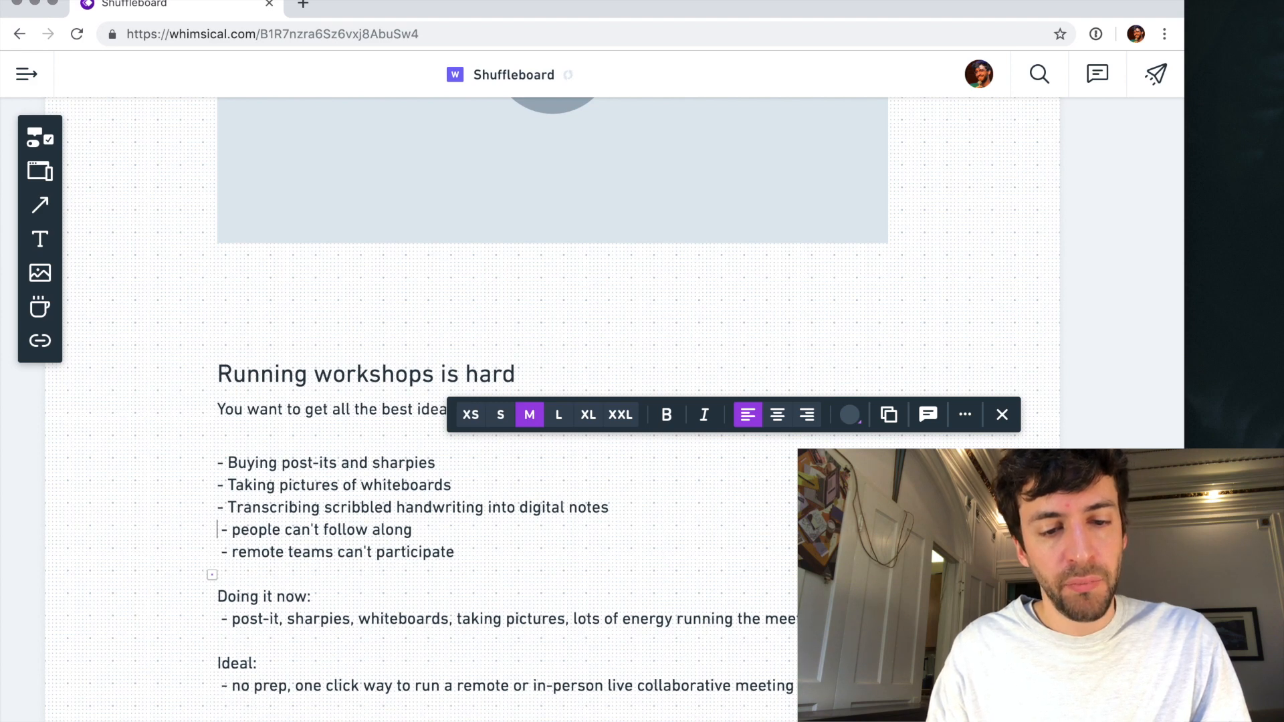
- Undo the rewrite of the pain-point lines and redo it
key(super+z)
key(super+z)
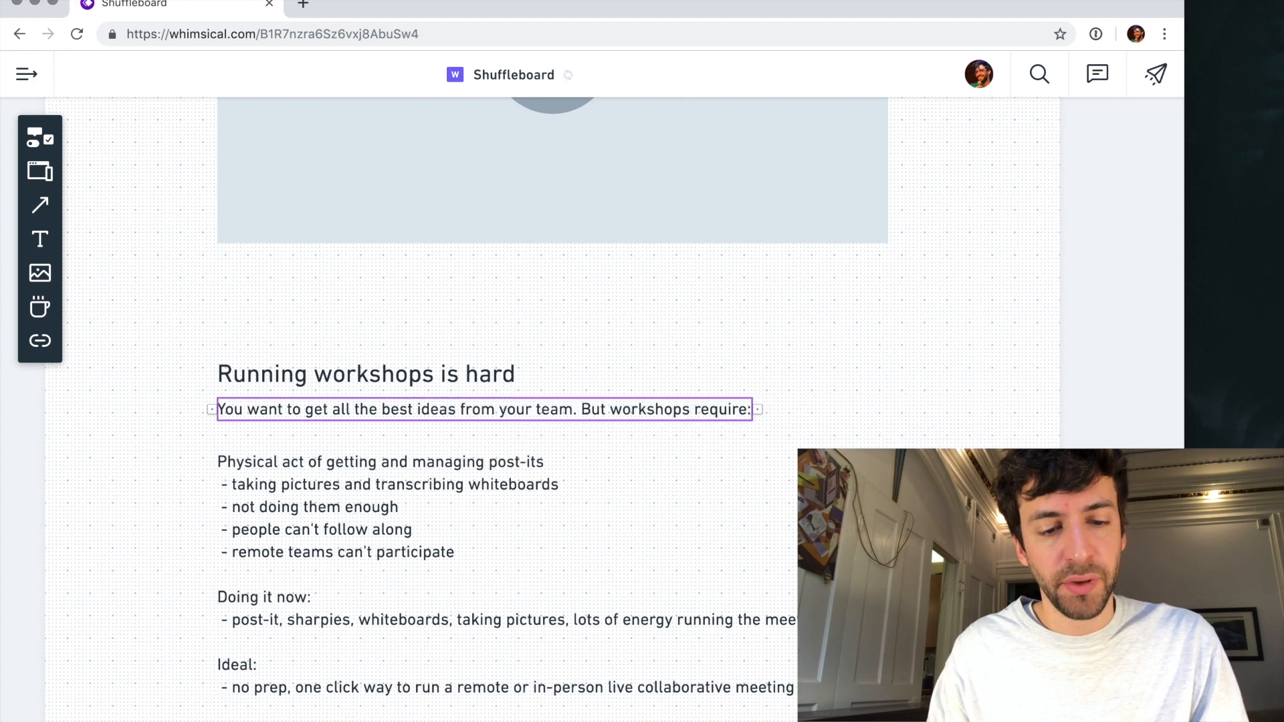
click(432, 487)
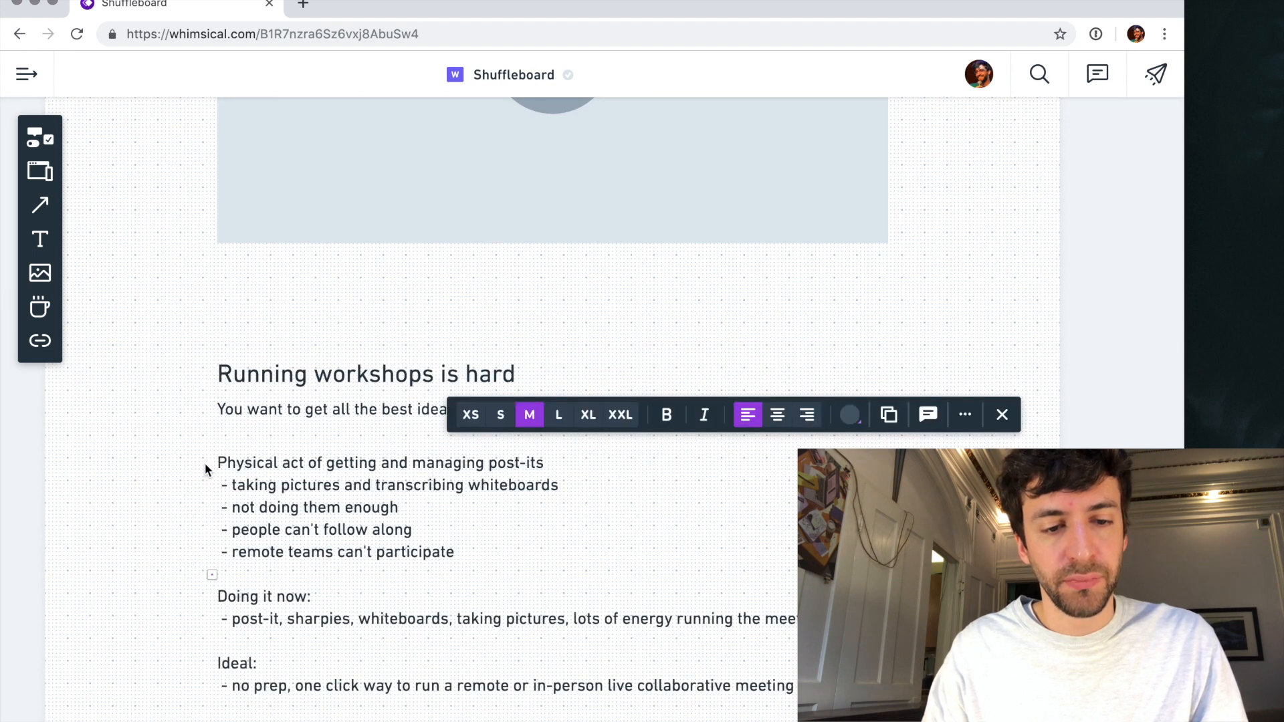
click(142, 473)
key(super+shift+z)
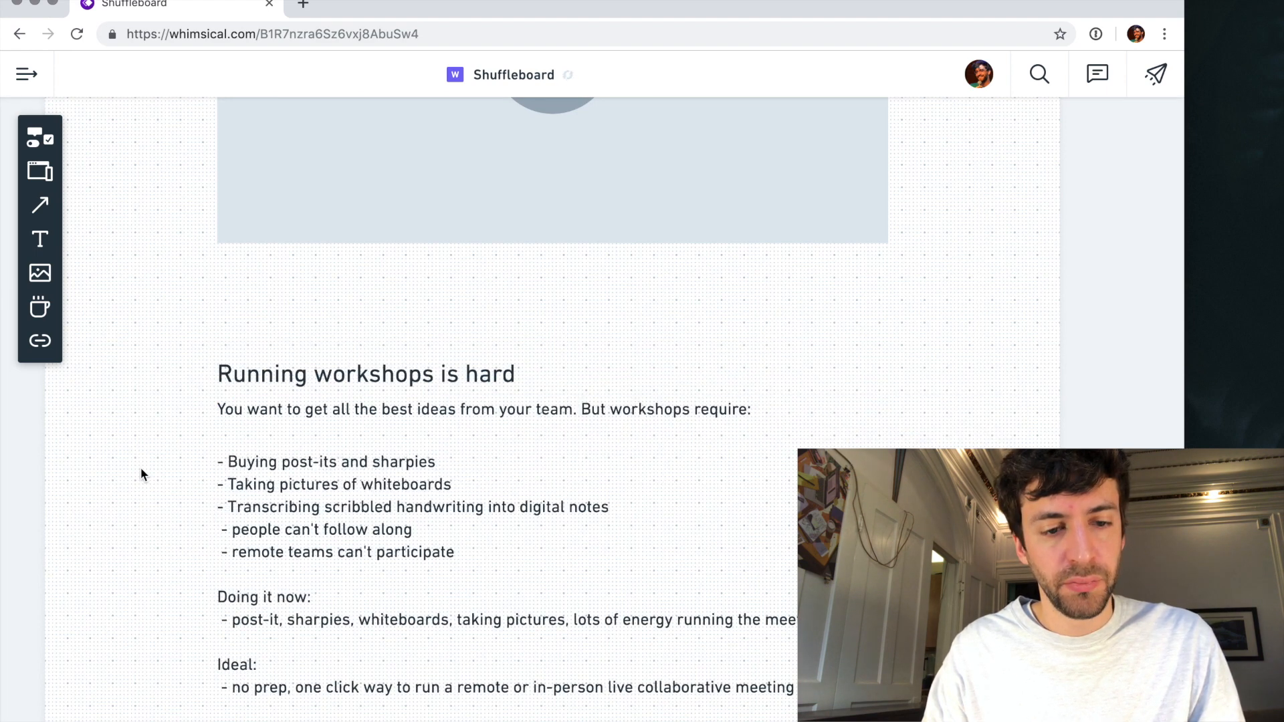
click(317, 502)
double_click(318, 504)
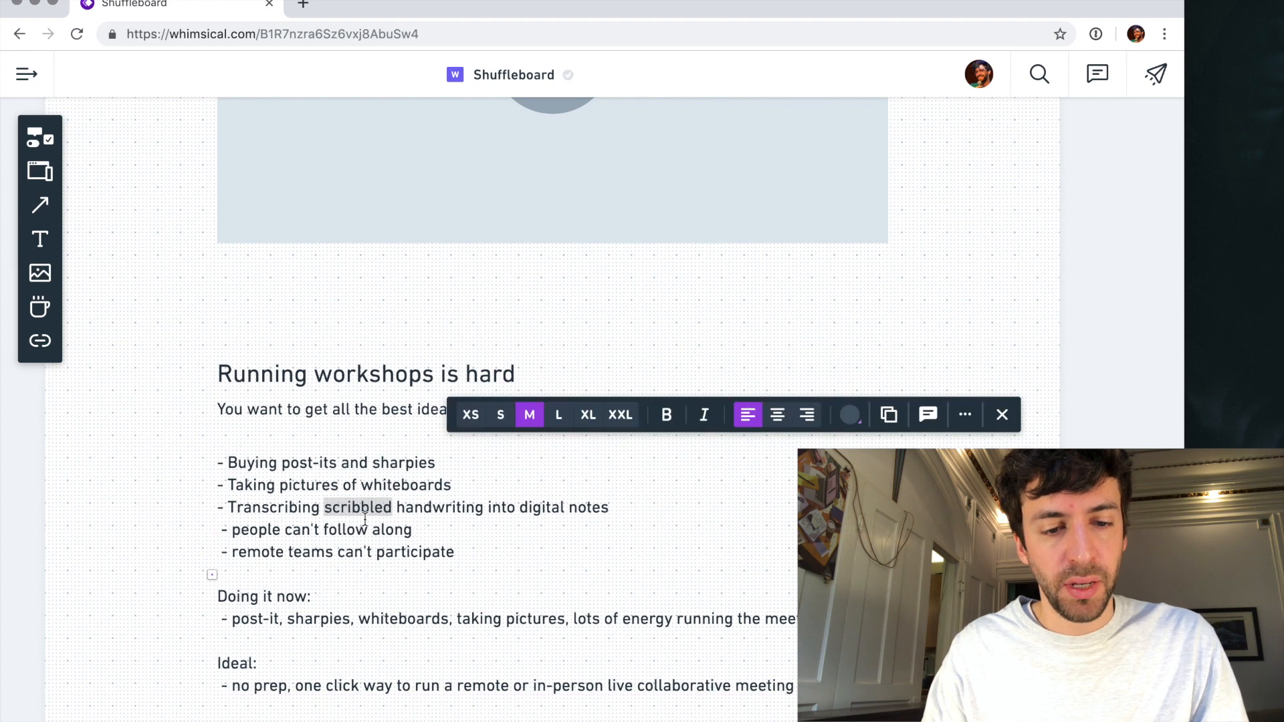
triple_click(330, 530)
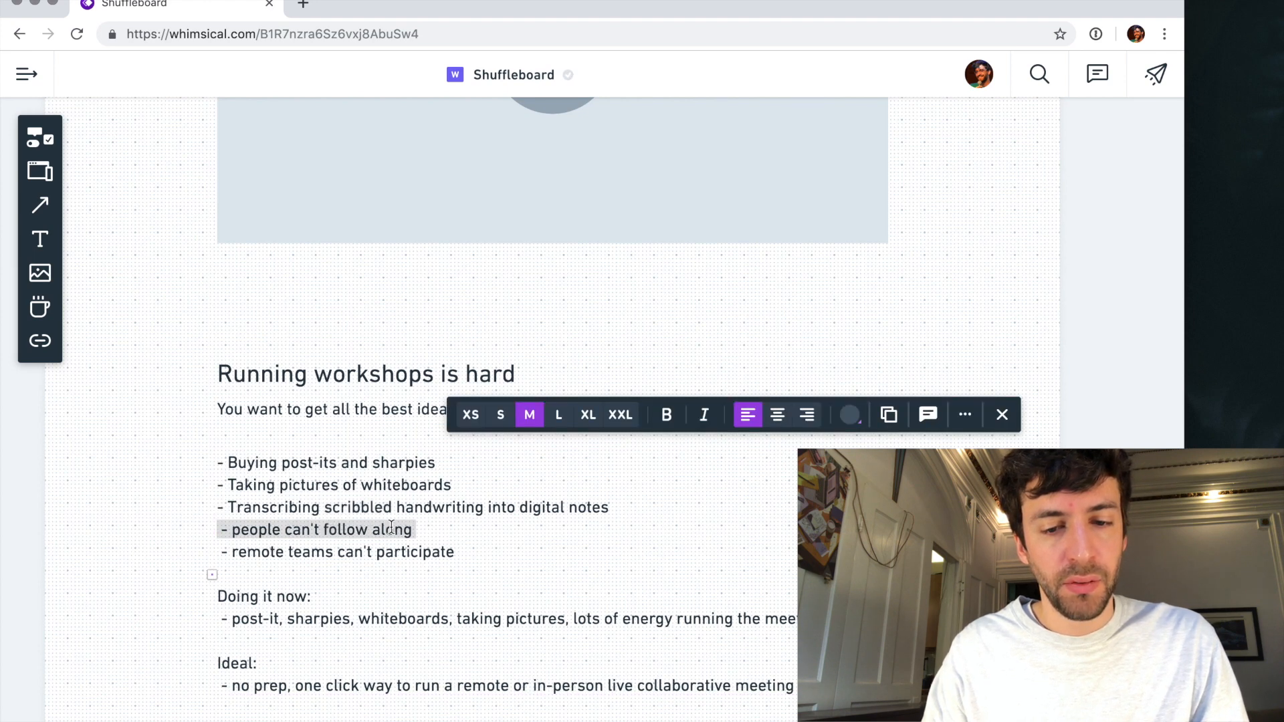
- Add the closing line "The result? You don't do them enough" below the list of pain points
click(613, 504)
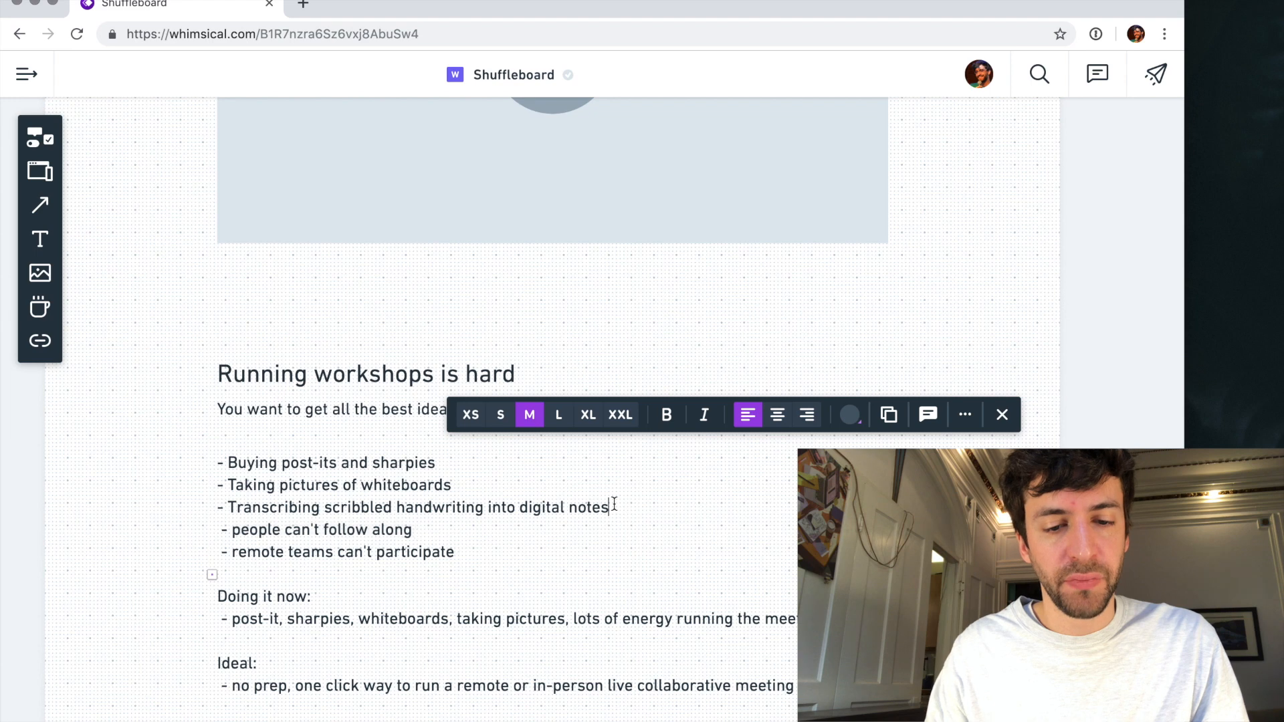
key(Return)
key(Return)
text(The results)
text( YOu don't)
key(BackSpace)
key(BackSpace)
key(BackSpace)
key(BackSpace)
key(BackSpace)
key(BackSpace)
key(BackSpace)
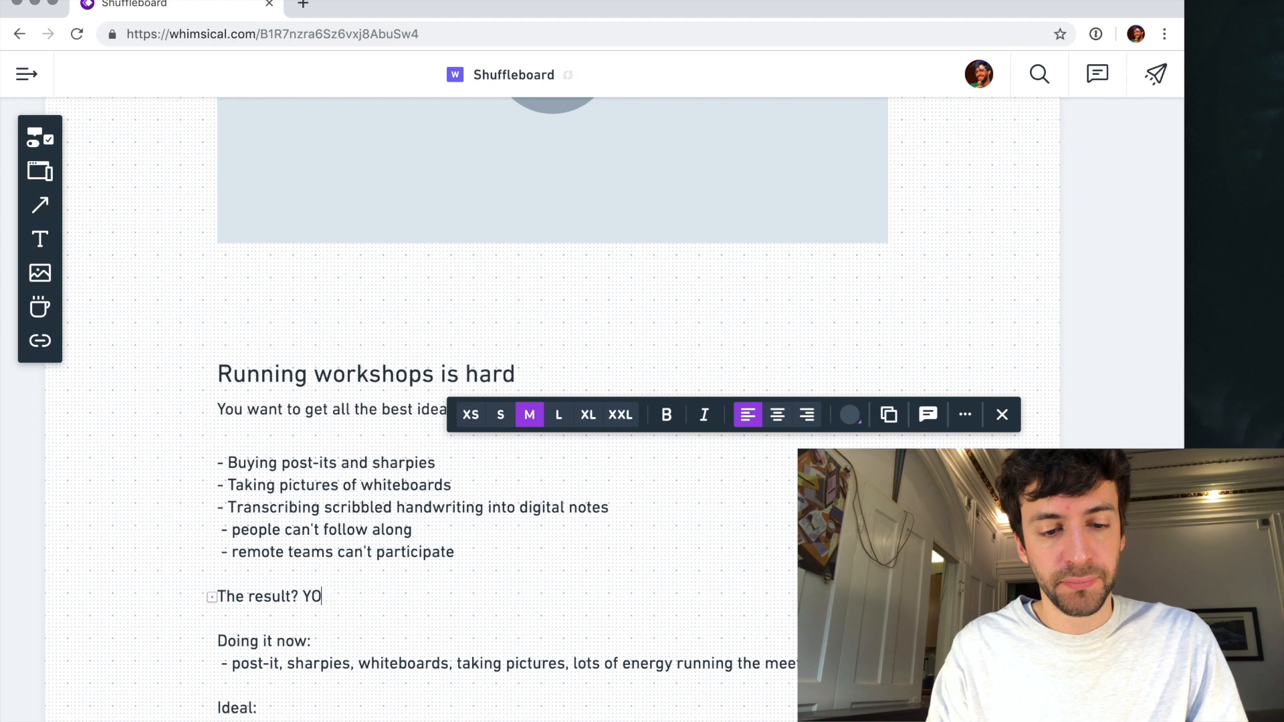
text(You don't do)
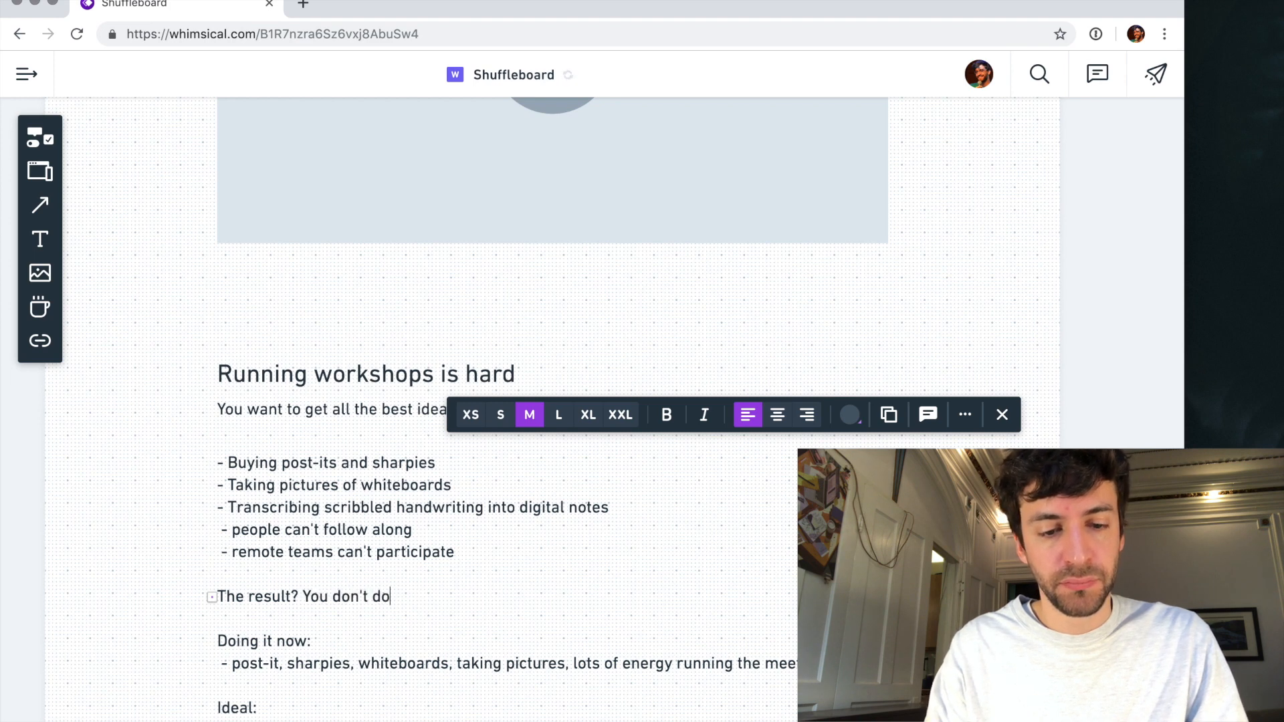
text( them enought)
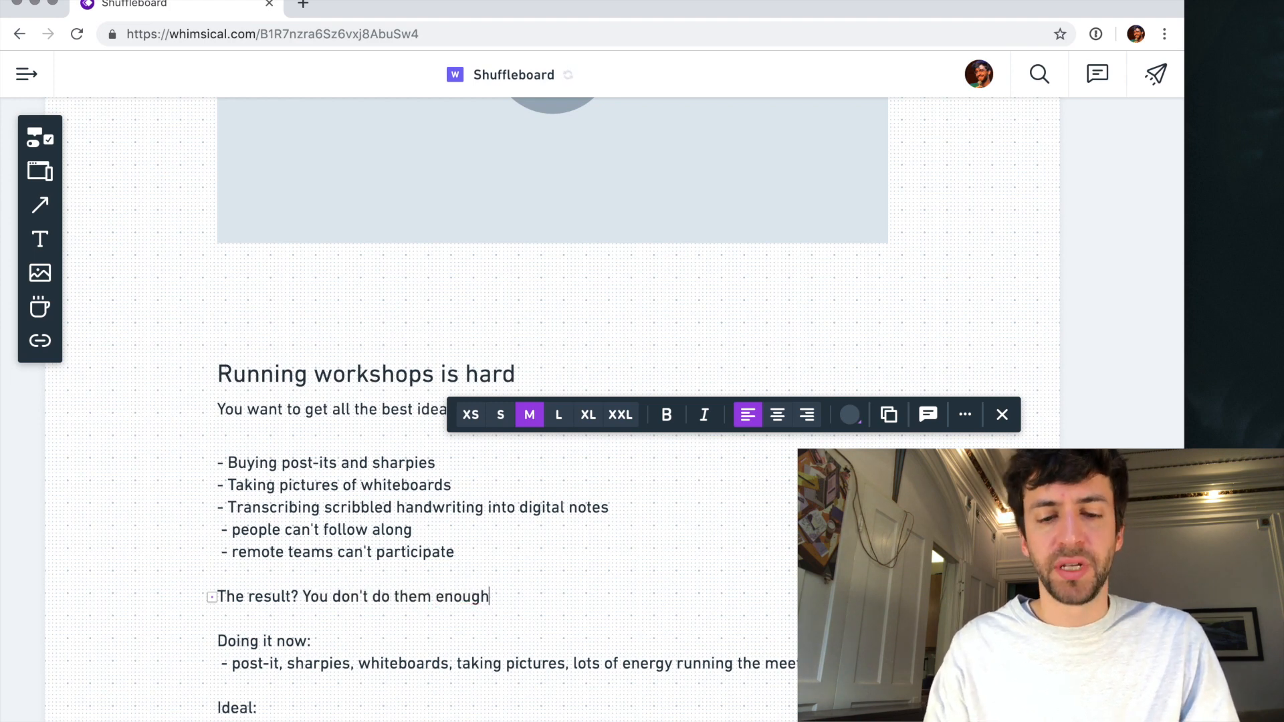
key(BackSpace)
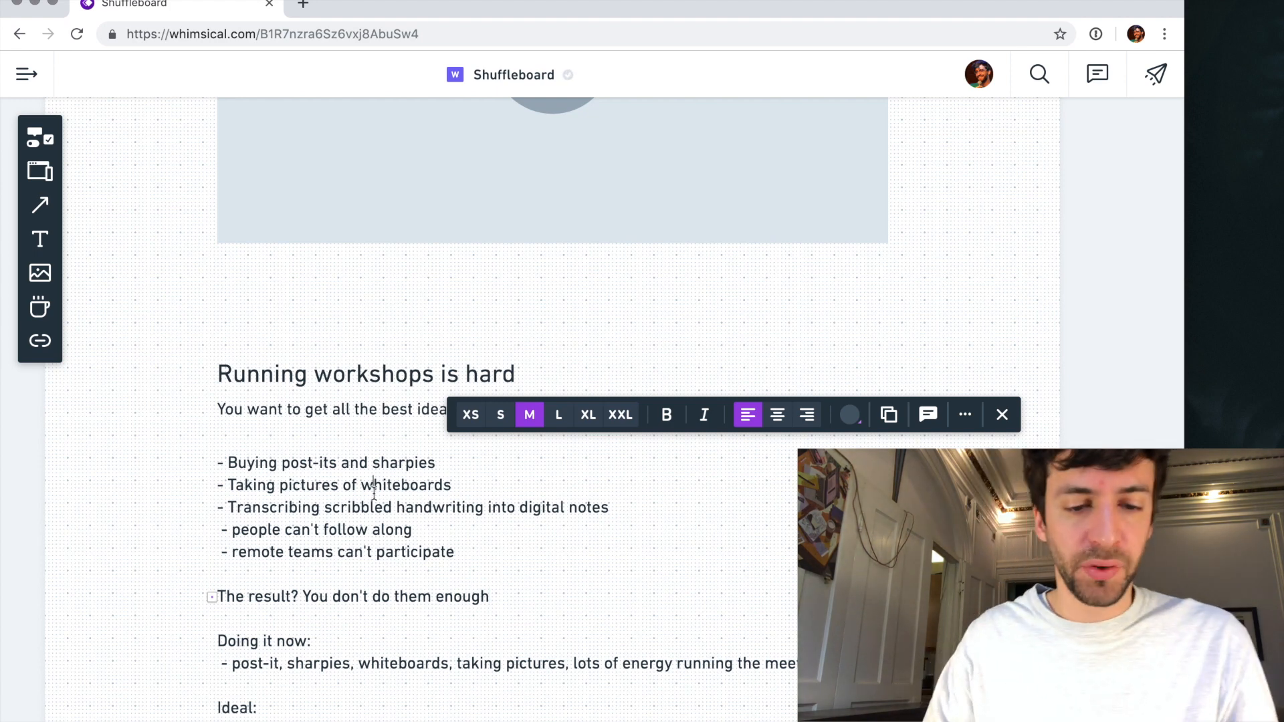
- Move the "people can't follow along" line below "remote teams can't participate"
triple_click(294, 534)
key(super+c)
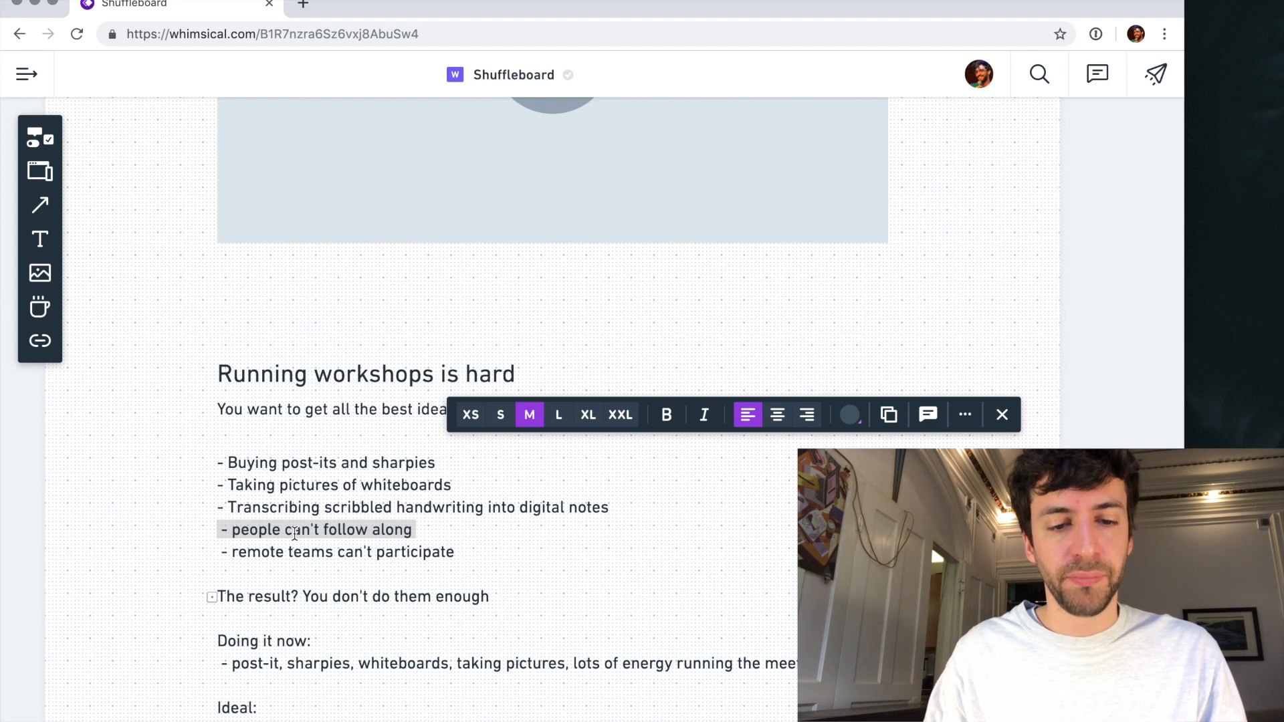
key(BackSpace)
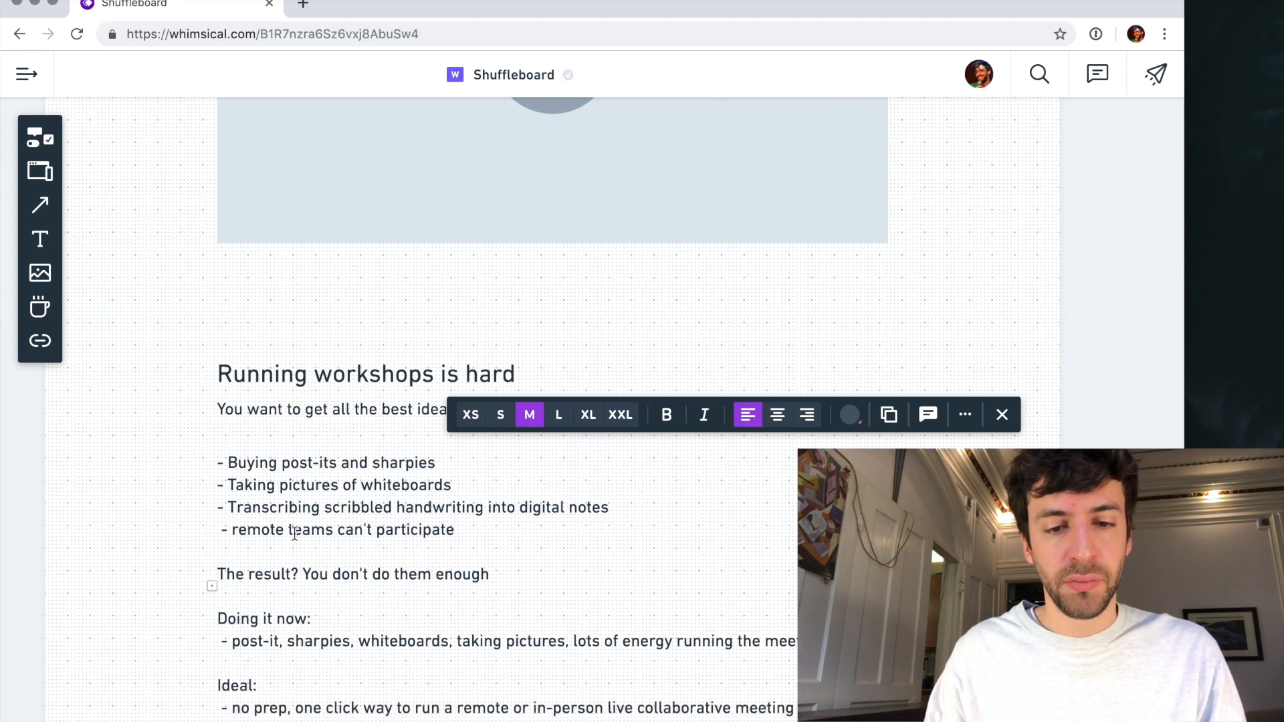
click(156, 470)
click(368, 519)
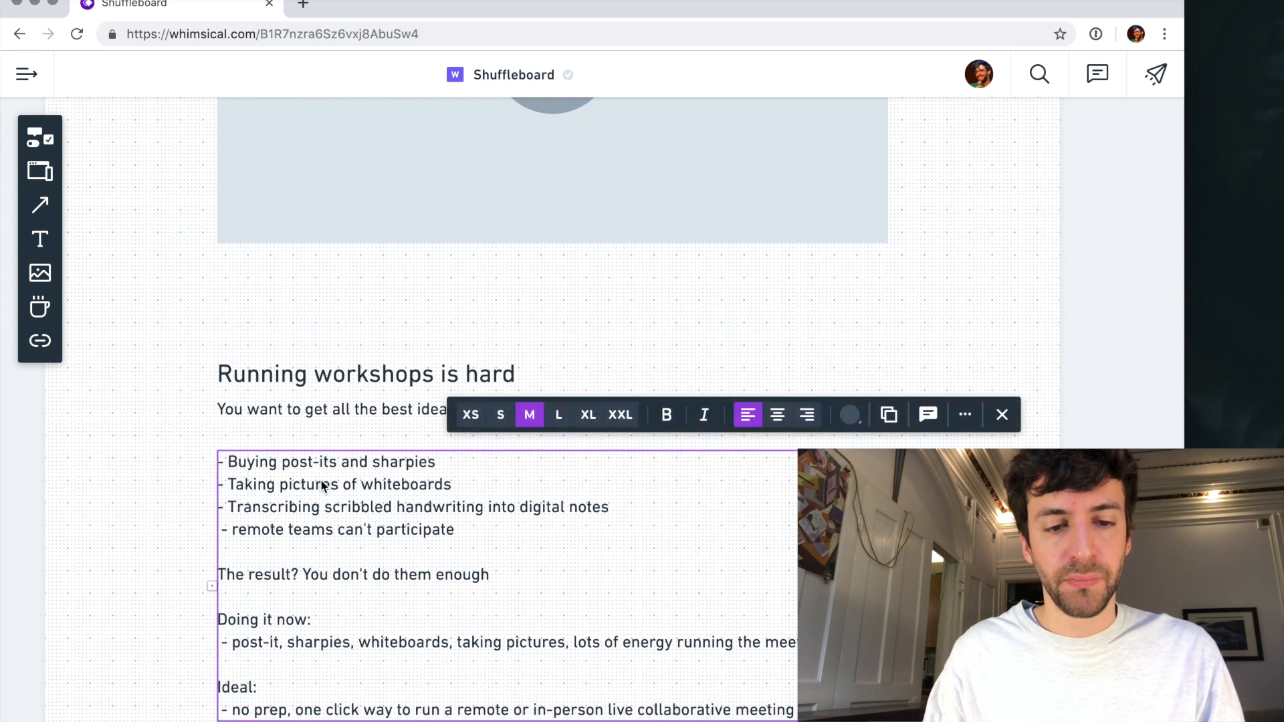
click(282, 534)
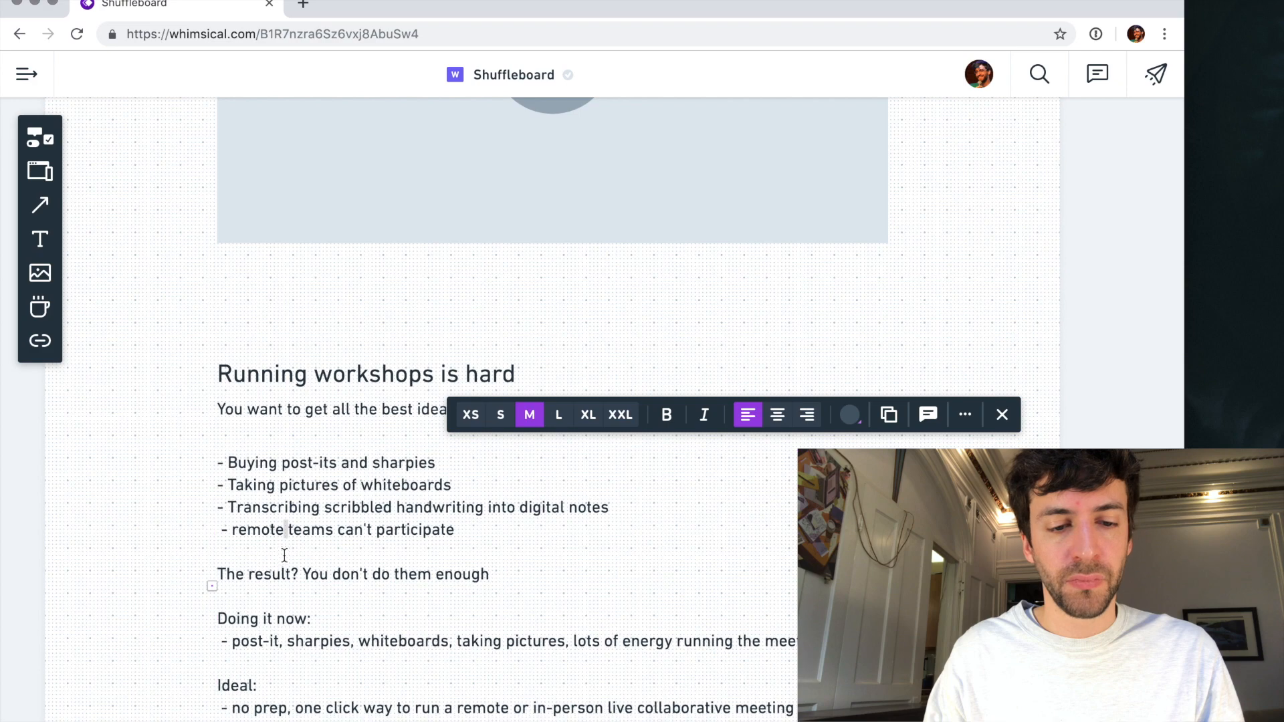
key(super+v)
click(148, 594)
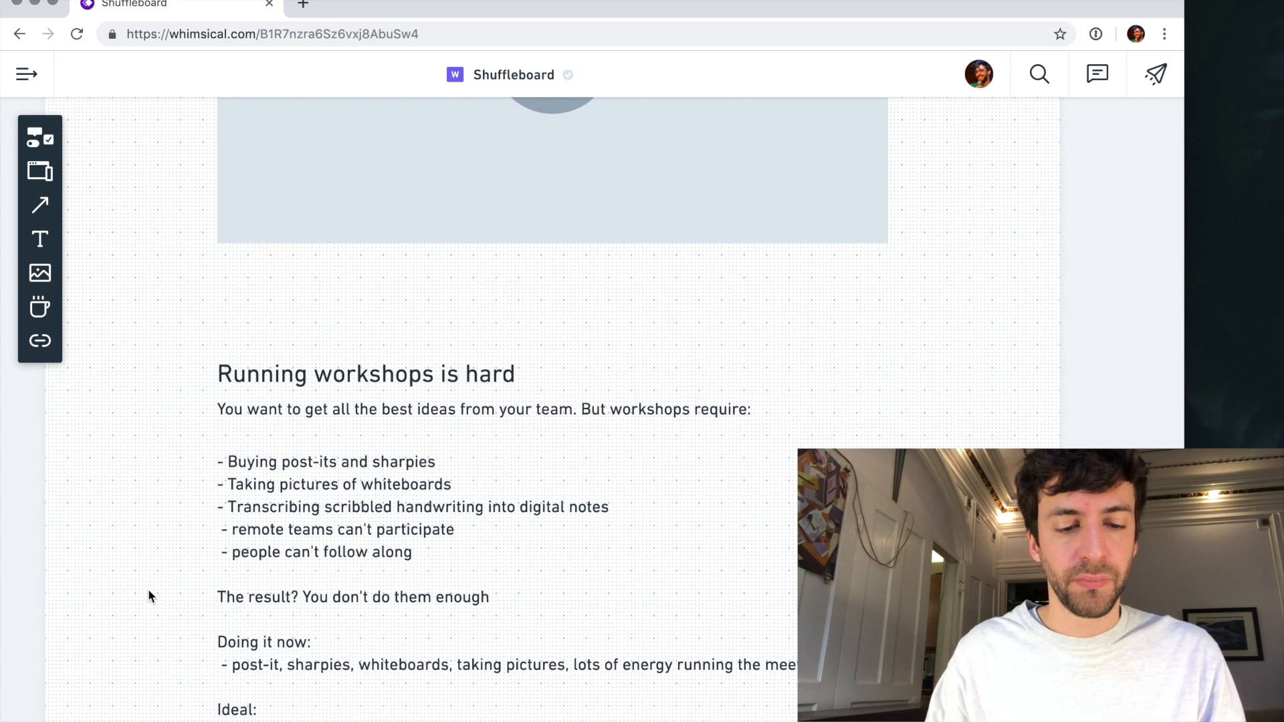
- Move the "Shuffleboard makes live collaboration a breeze" heading further down, clear of the notes
scroll(149, 594, down, 4)
scroll(148, 594, down, 5)
drag(287, 493, 285, 567)
scroll(224, 441, up, 3)
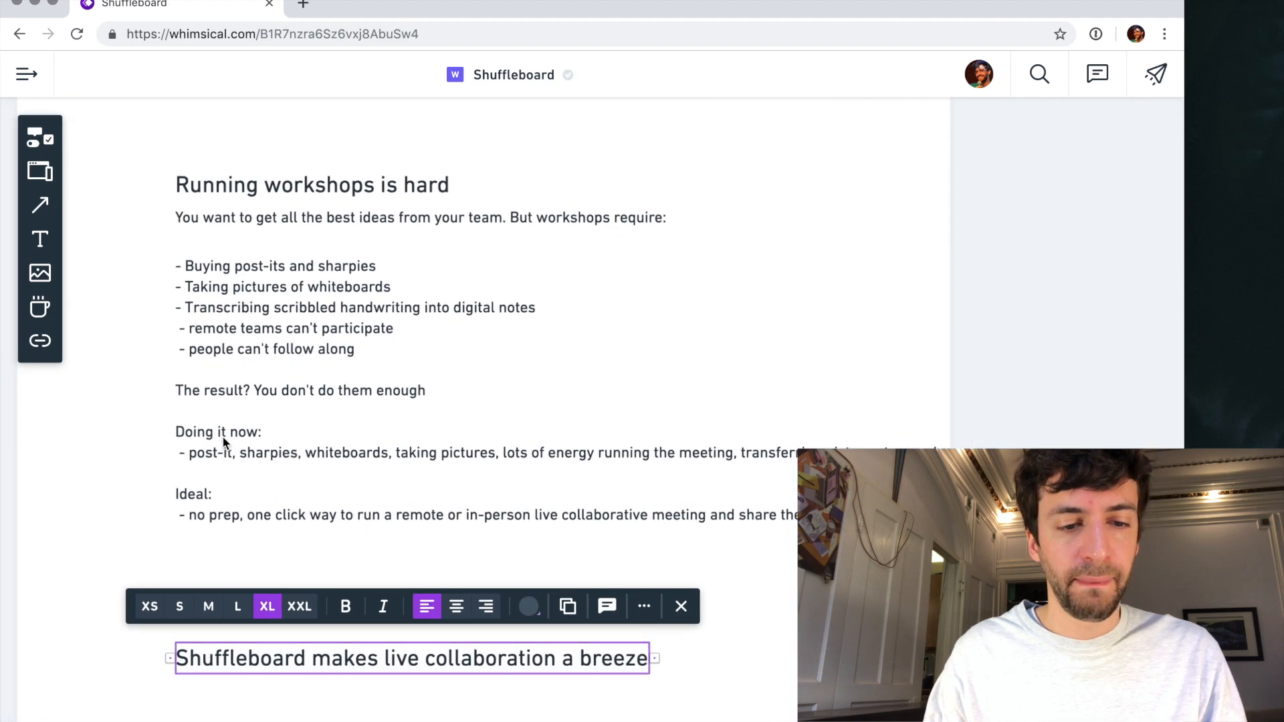
scroll(224, 445, up, 2)
- Delete the "Doing it now:" label and the line about post-its, sharpies and whiteboards beneath it
click(358, 471)
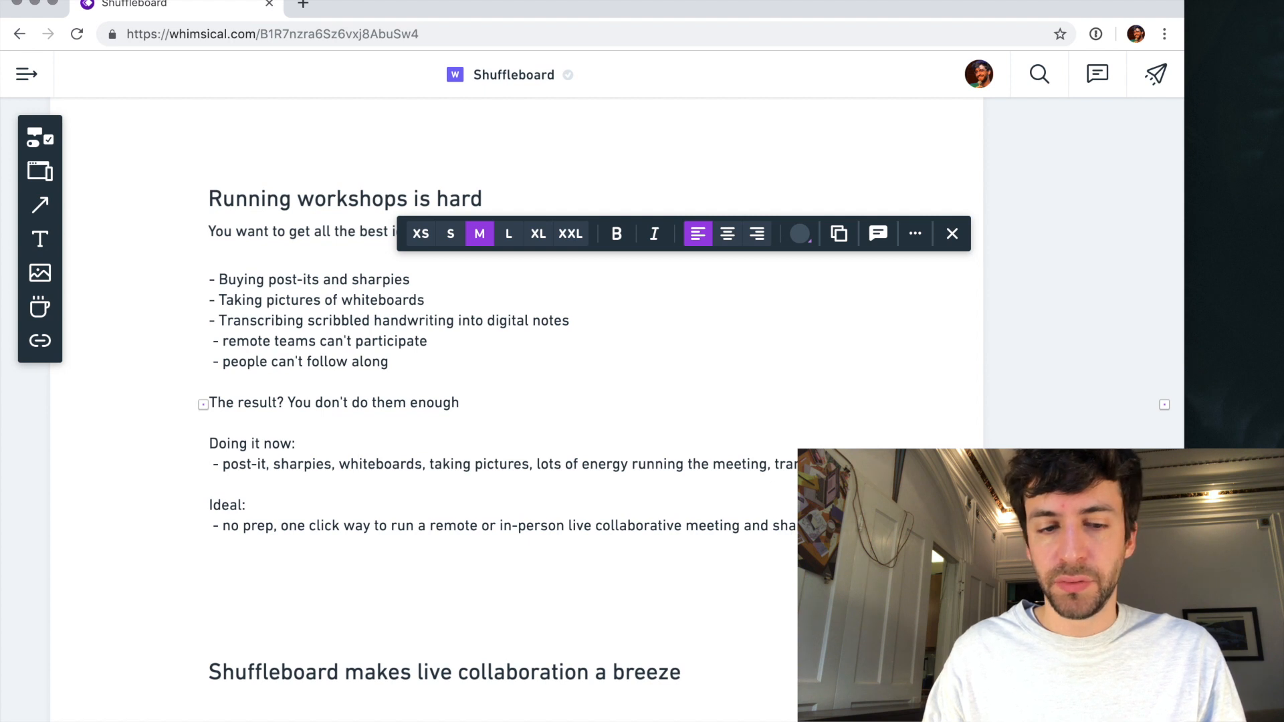
triple_click(822, 464)
click(826, 447)
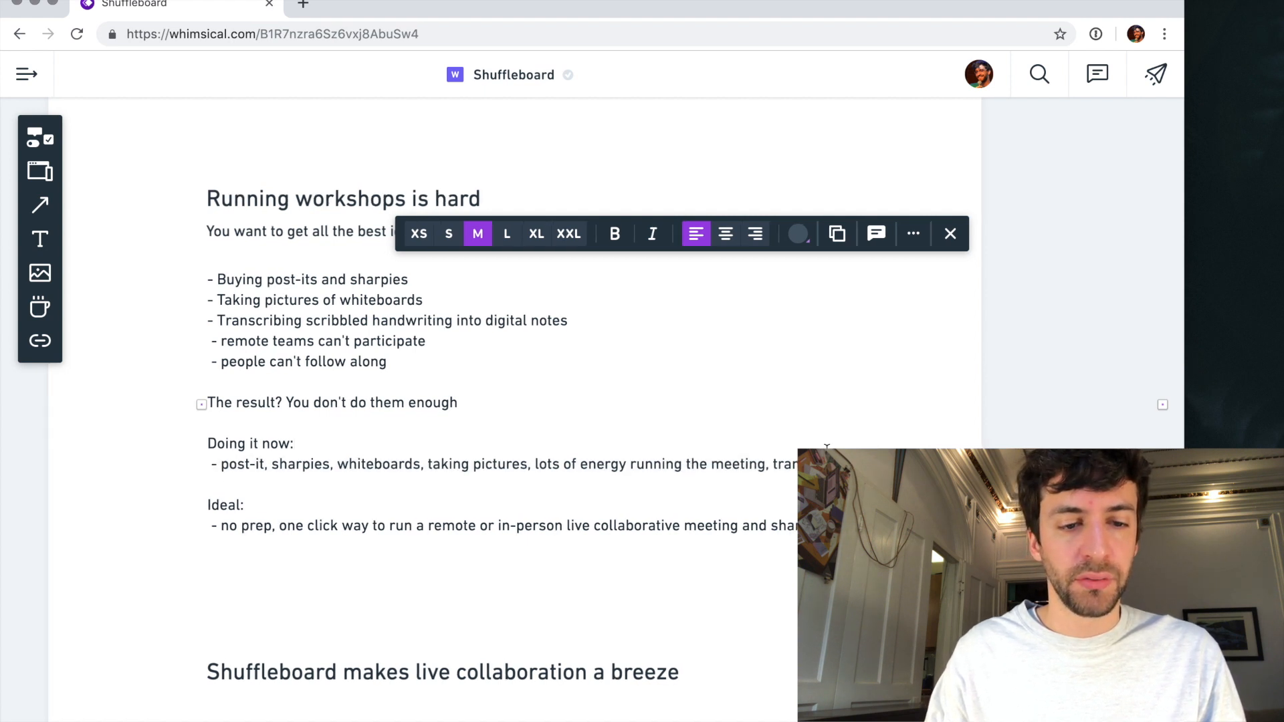
triple_click(826, 447)
drag(826, 447, 826, 464)
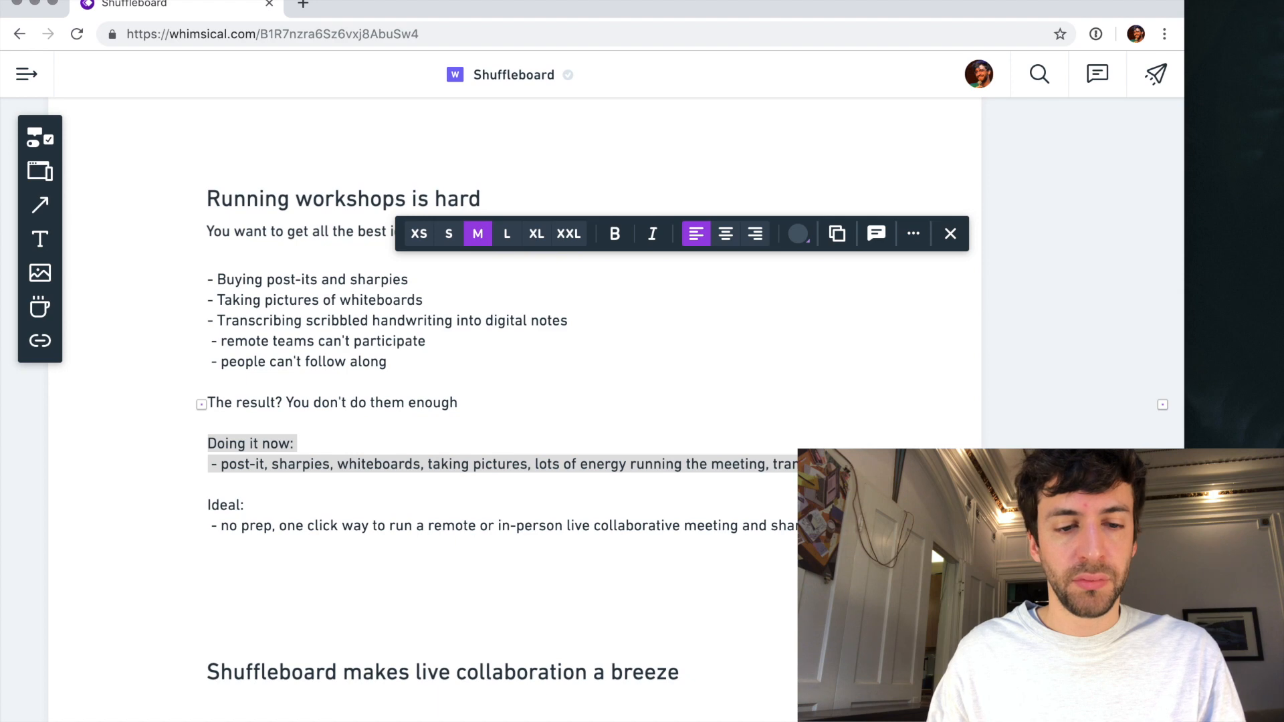
key(BackSpace)
key(Escape)
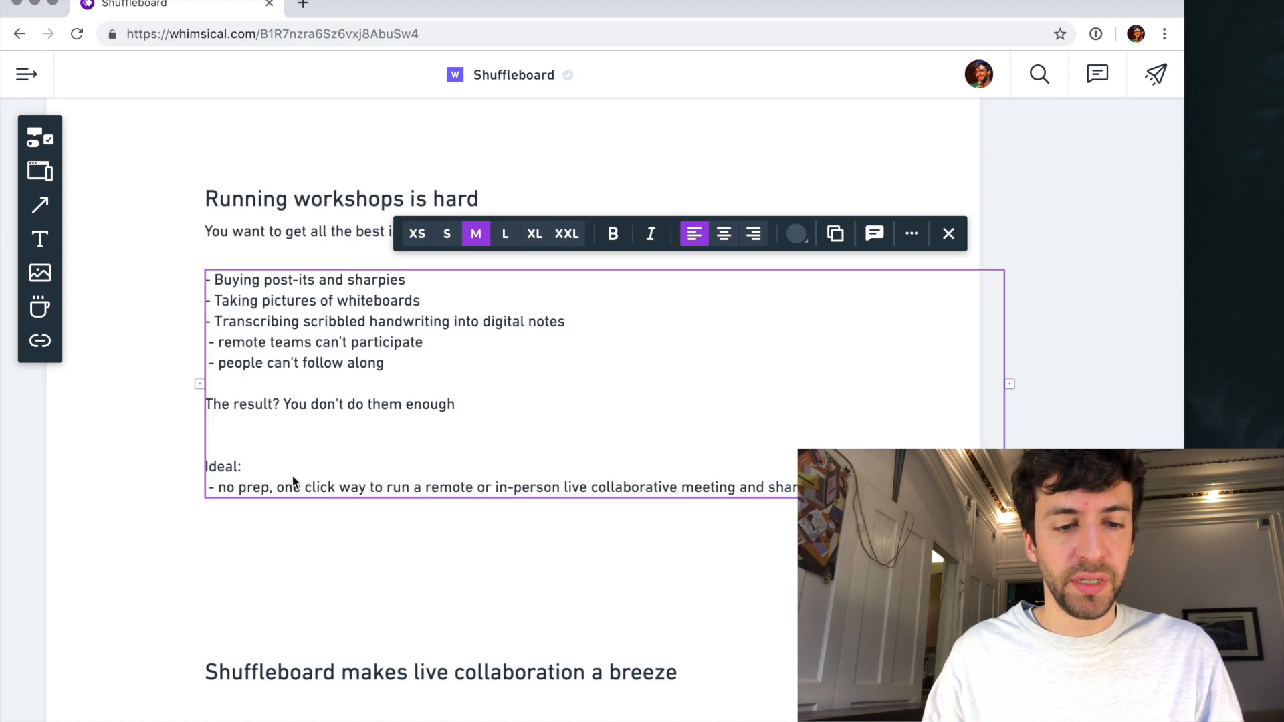
- Duplicate the notes block further down the page and delete everything in the copy above its "no prep" line
scroll(279, 421, down, 3)
drag(290, 287, 295, 577)
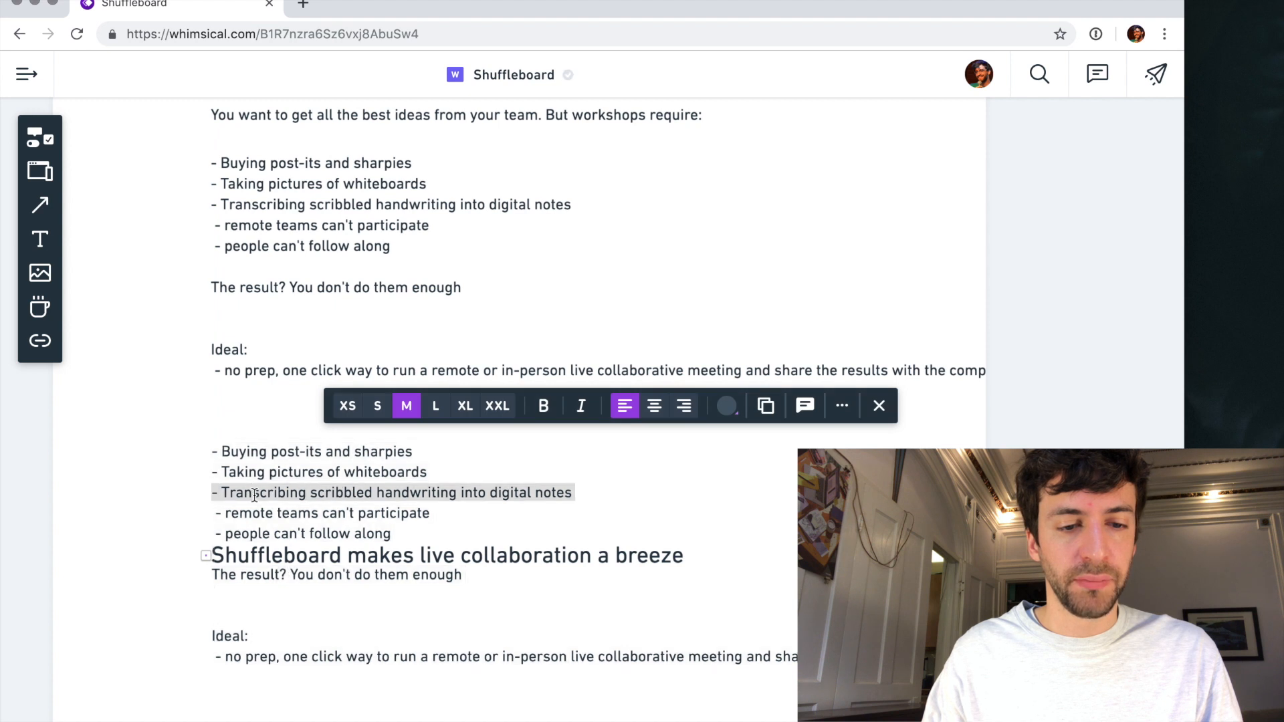
drag(249, 453, 262, 632)
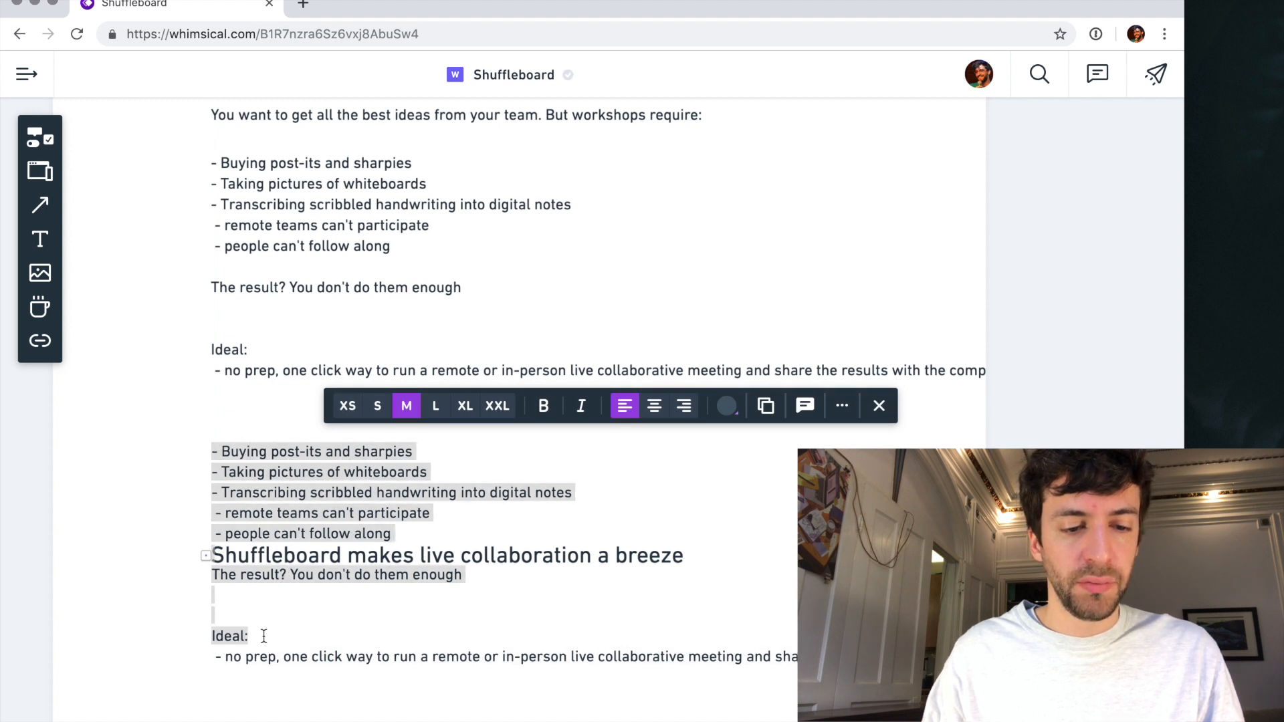
key(BackSpace)
- Place the copied line under the "Shuffleboard makes live collaboration a breeze" heading, strip its blank line and dash, and start it with "No prep"
drag(335, 472, 346, 612)
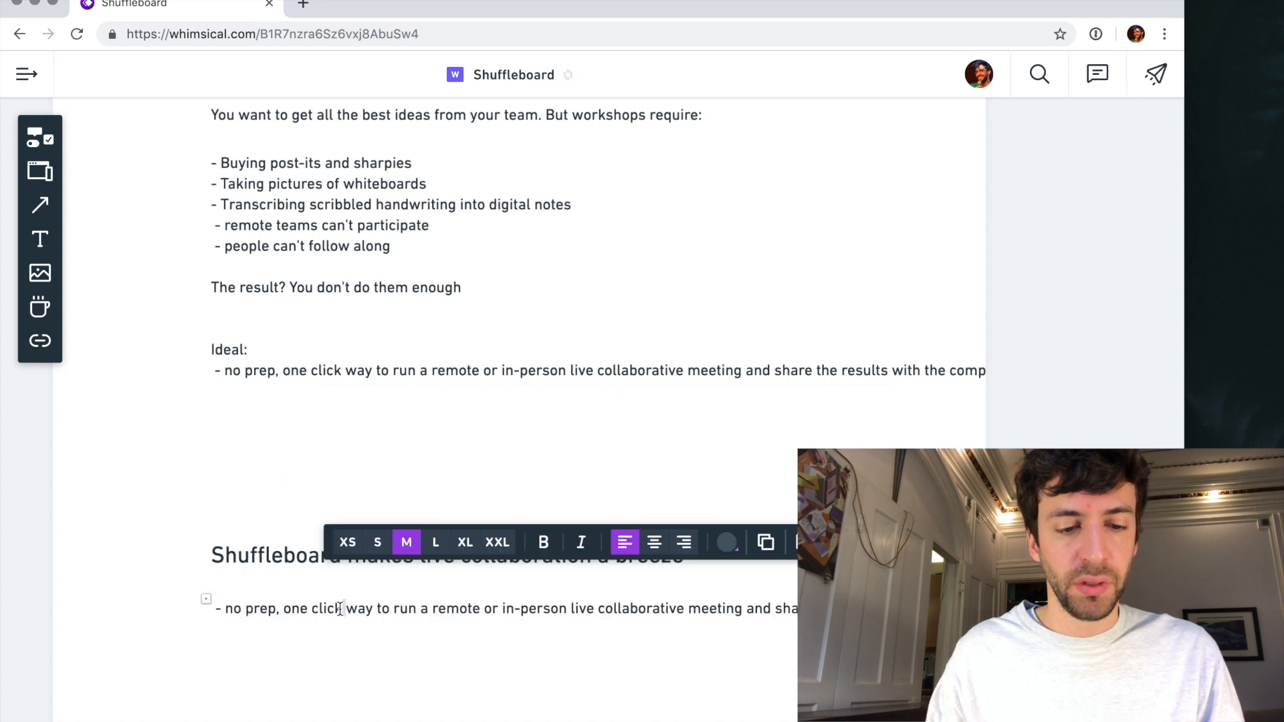
key(Delete)
key(Delete)
key(Delete)
key(Delete)
key(Delete)
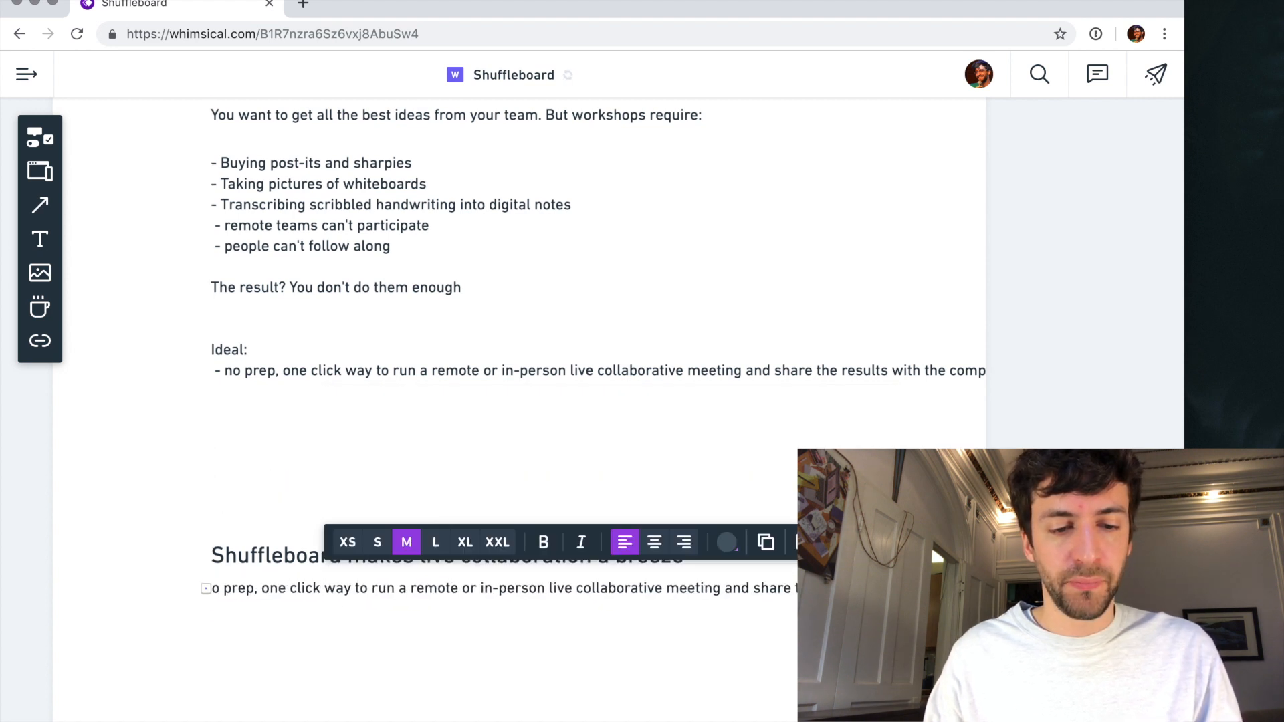
text(N)
key(Escape)
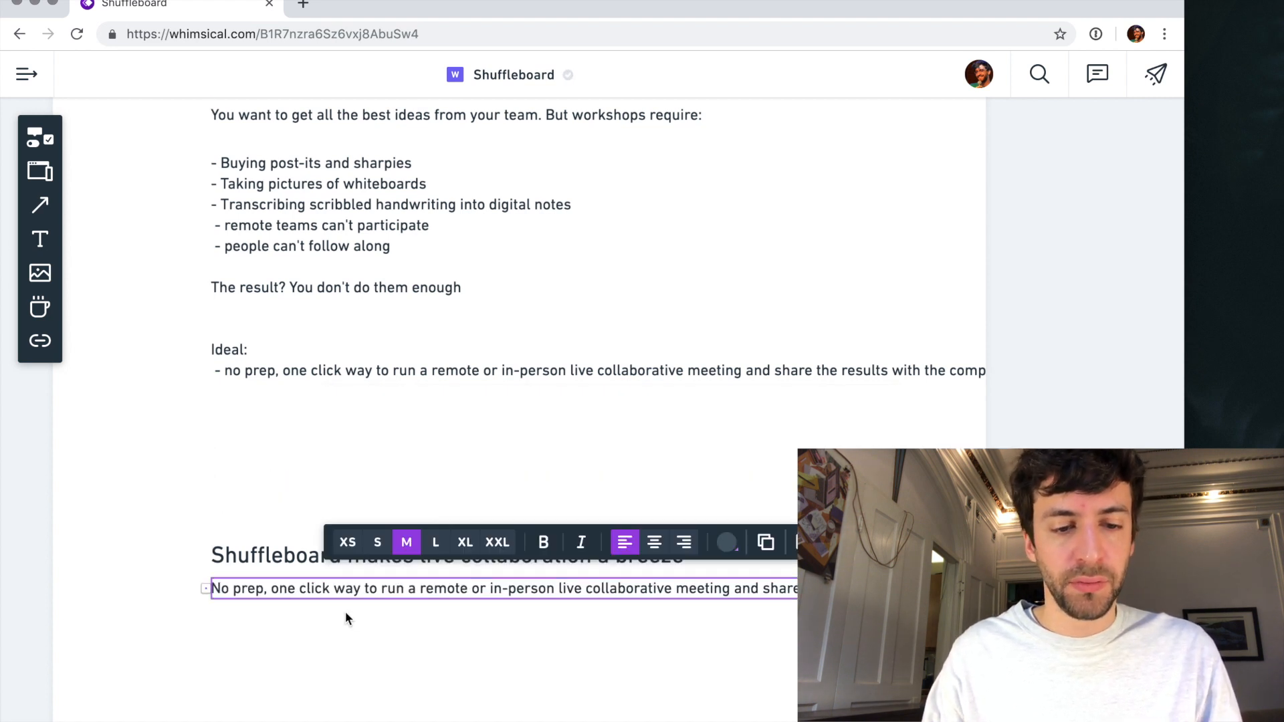
- Move the "Running workshops is hard" heading, its intro line and the notes block below the "Shuffleboard makes live collaboration a breeze" section
shift+click(292, 555)
scroll(292, 554, down, 3)
drag(204, 225, 280, 306)
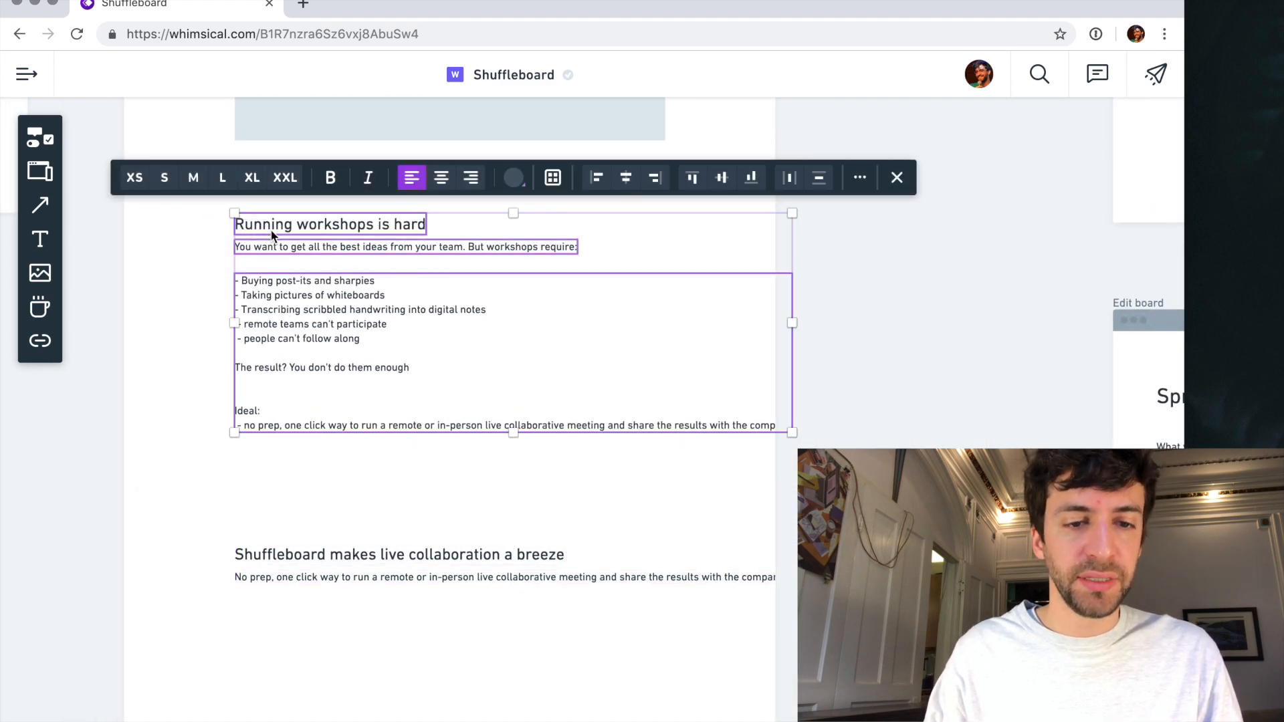
drag(272, 235, 270, 637)
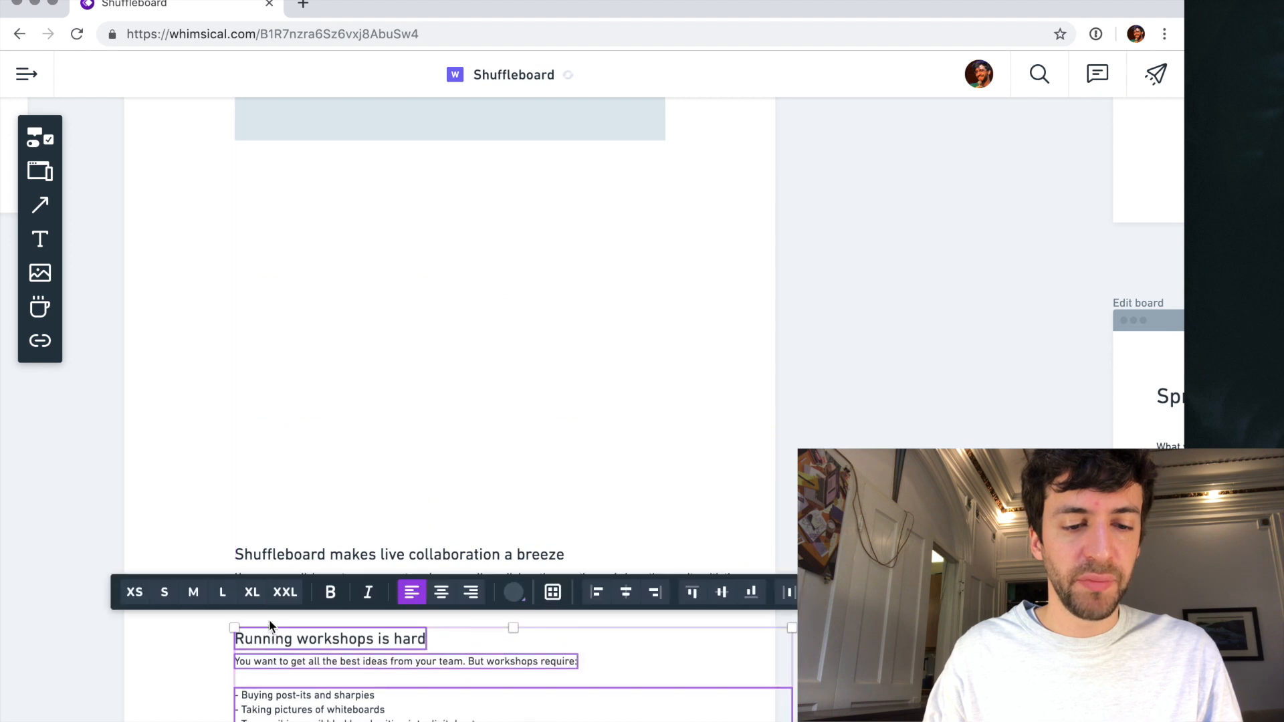
- Move both text sections together up the page so they start just below the video placeholder
shift+click(255, 557)
shift+click(342, 582)
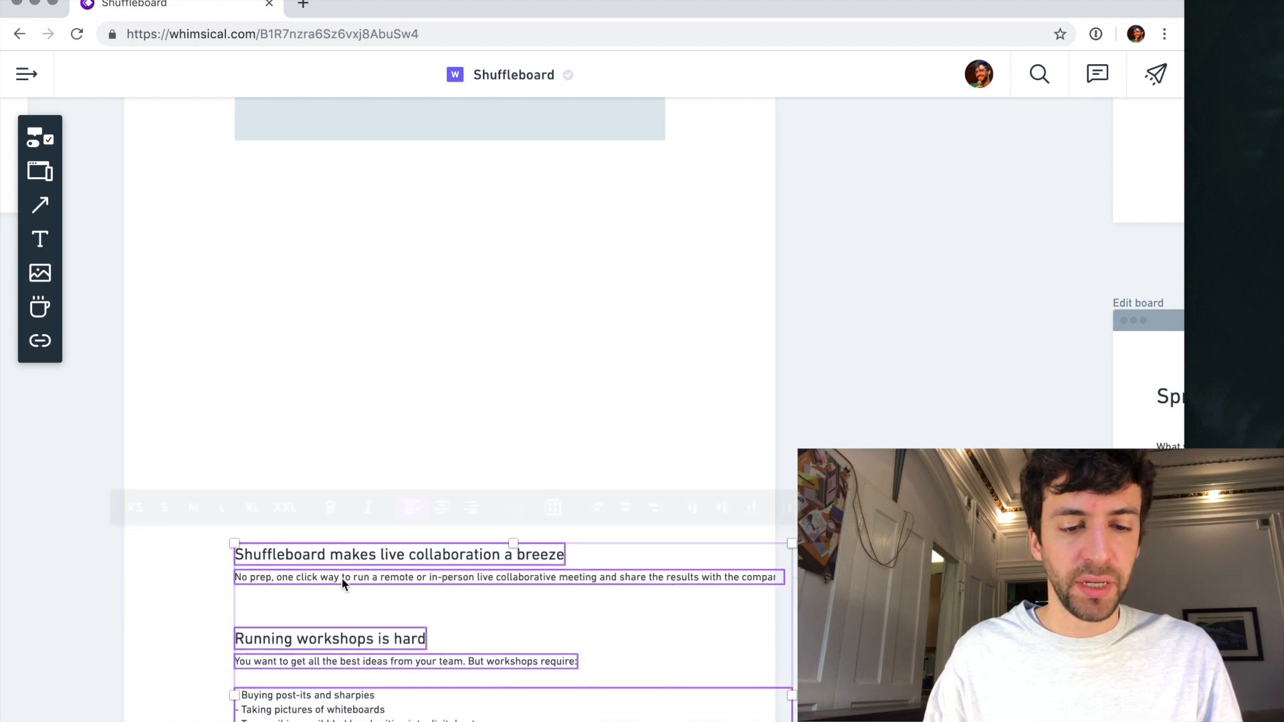
drag(335, 562, 307, 203)
click(339, 544)
- Narrow the "No prep" paragraph so that it wraps within the width of the video placeholder
click(675, 226)
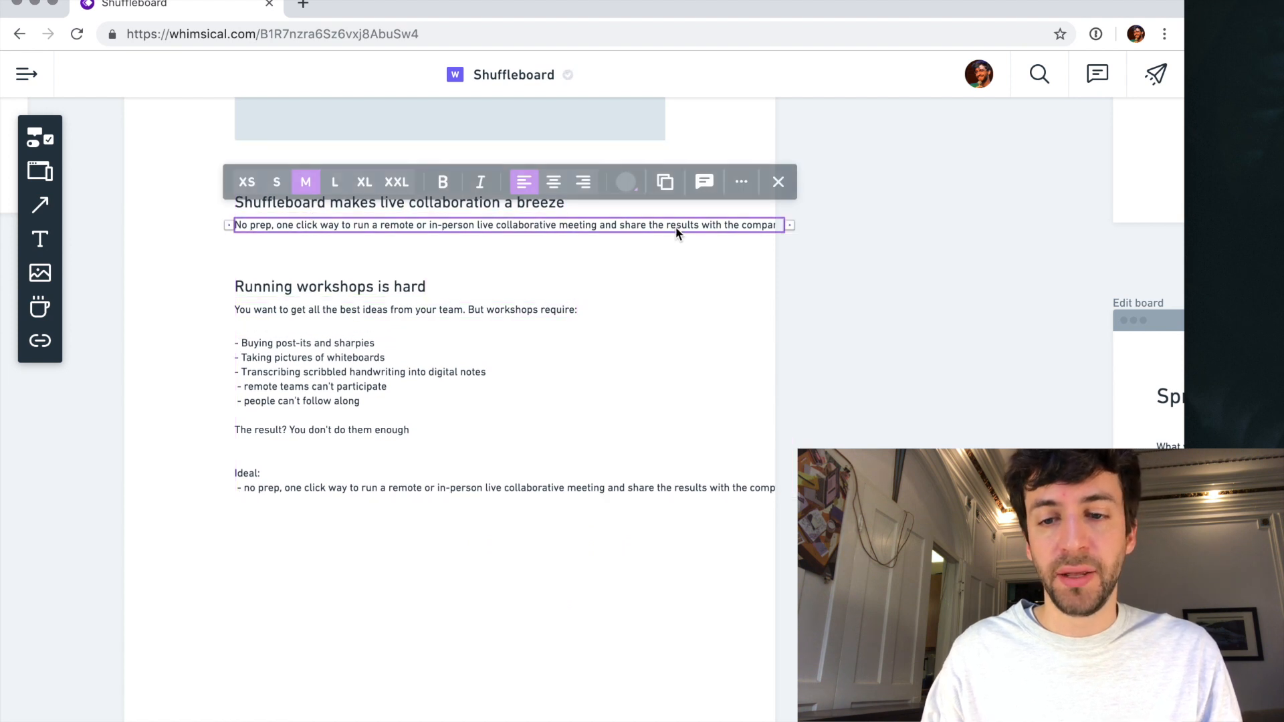
drag(790, 225, 665, 234)
click(480, 314)
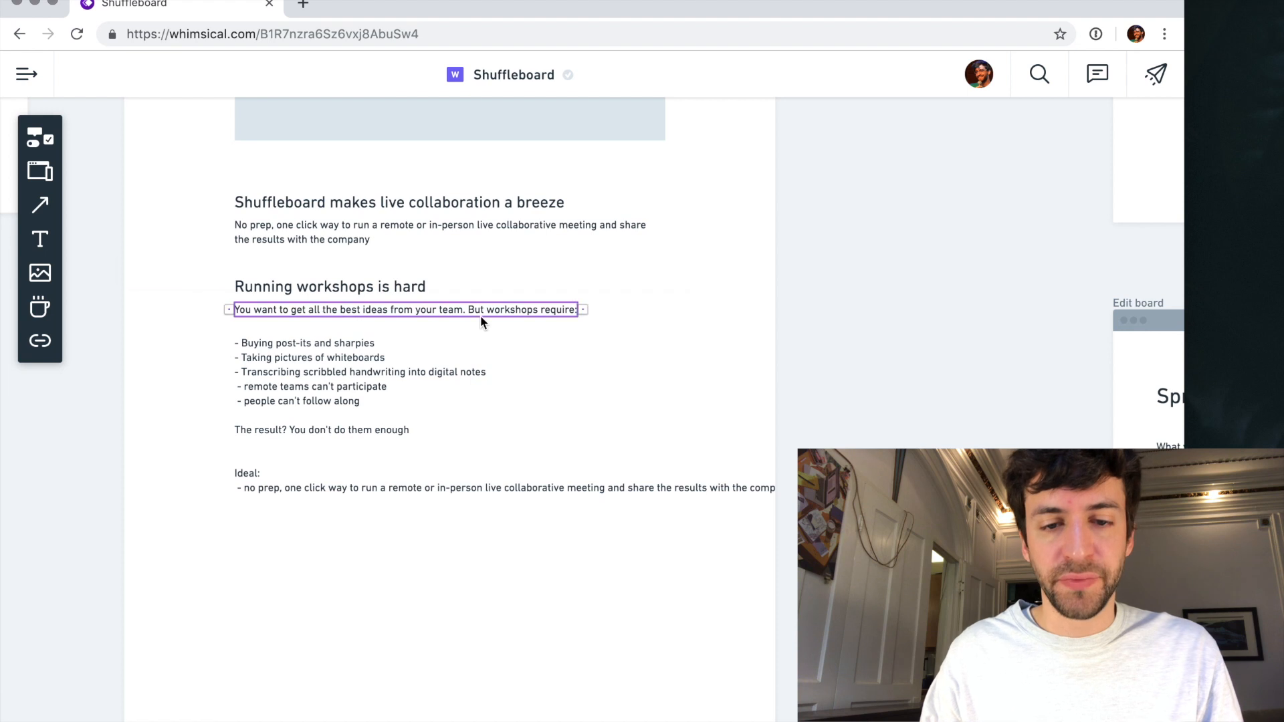
- Narrow the notes block to the video placeholder's width and move the whole "Running workshops is hard" section slightly further down
click(577, 487)
drag(804, 410, 665, 414)
click(716, 414)
drag(455, 593, 324, 370)
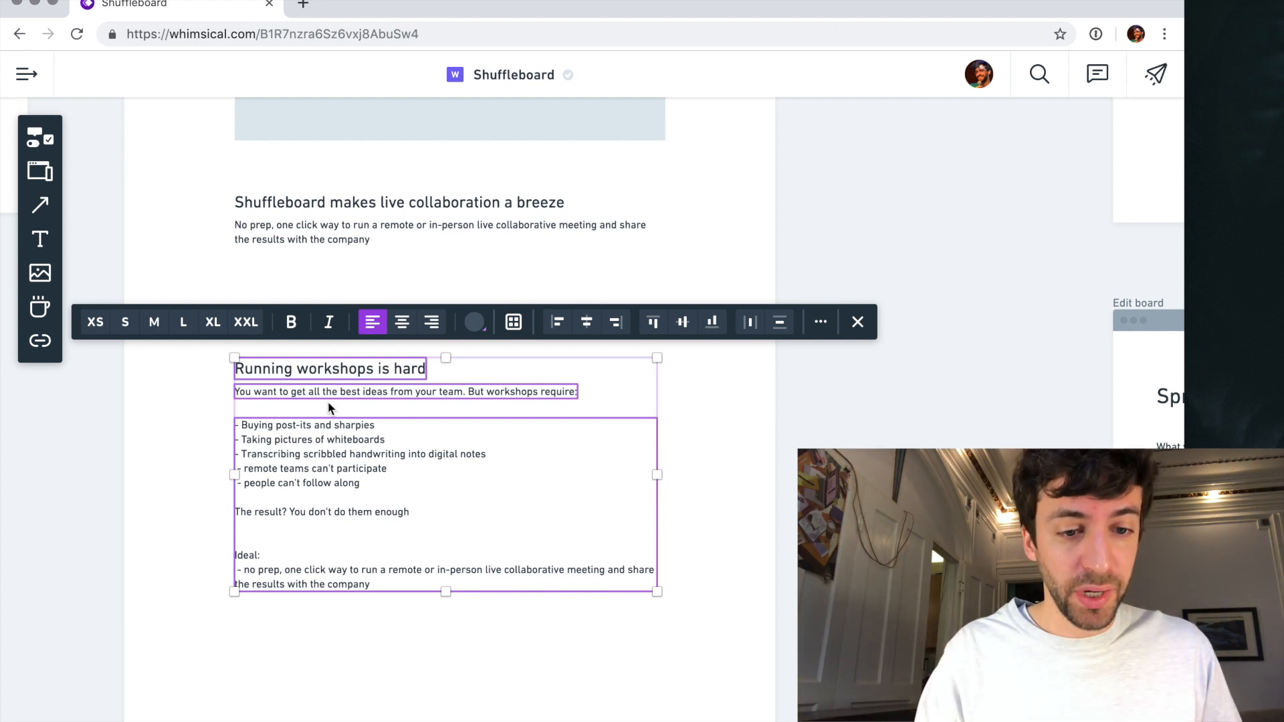
click(349, 696)
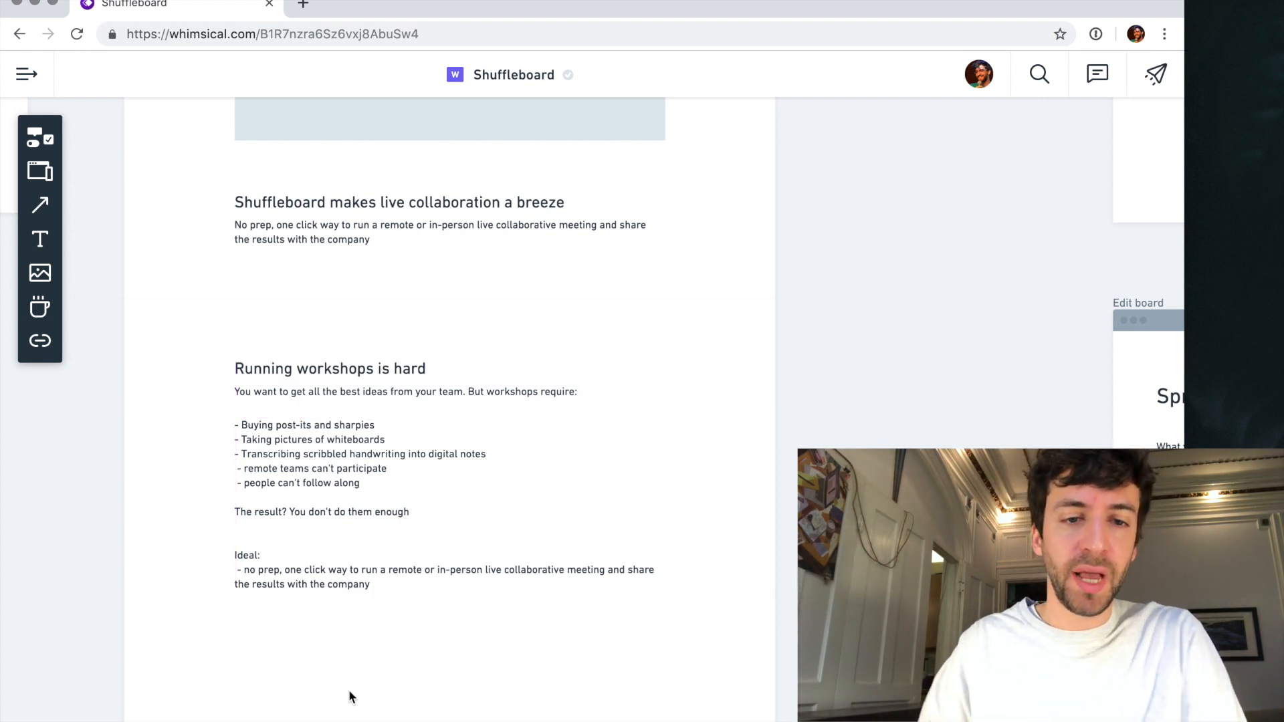
- Change the hero headline of the Home page to "Collaboration superpowers", keeping the superhero emoji
scroll(624, 518, up, 6)
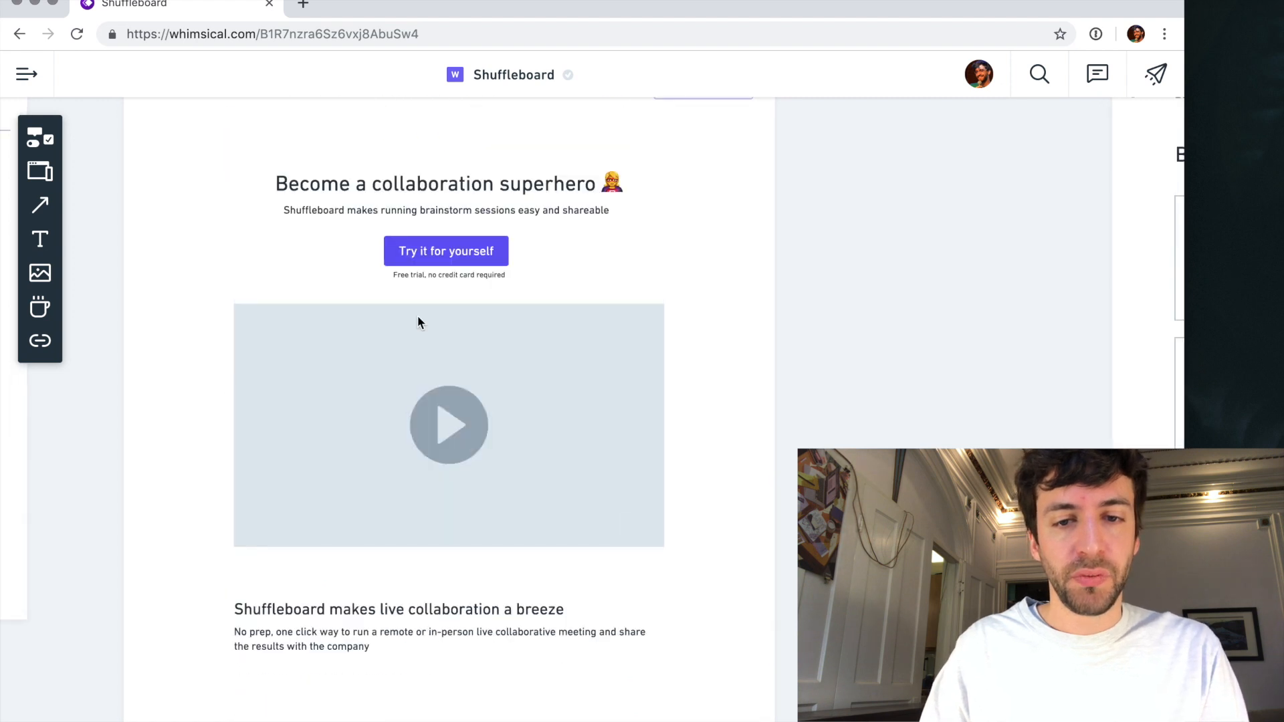
scroll(417, 323, up, 2)
scroll(421, 331, up, 4)
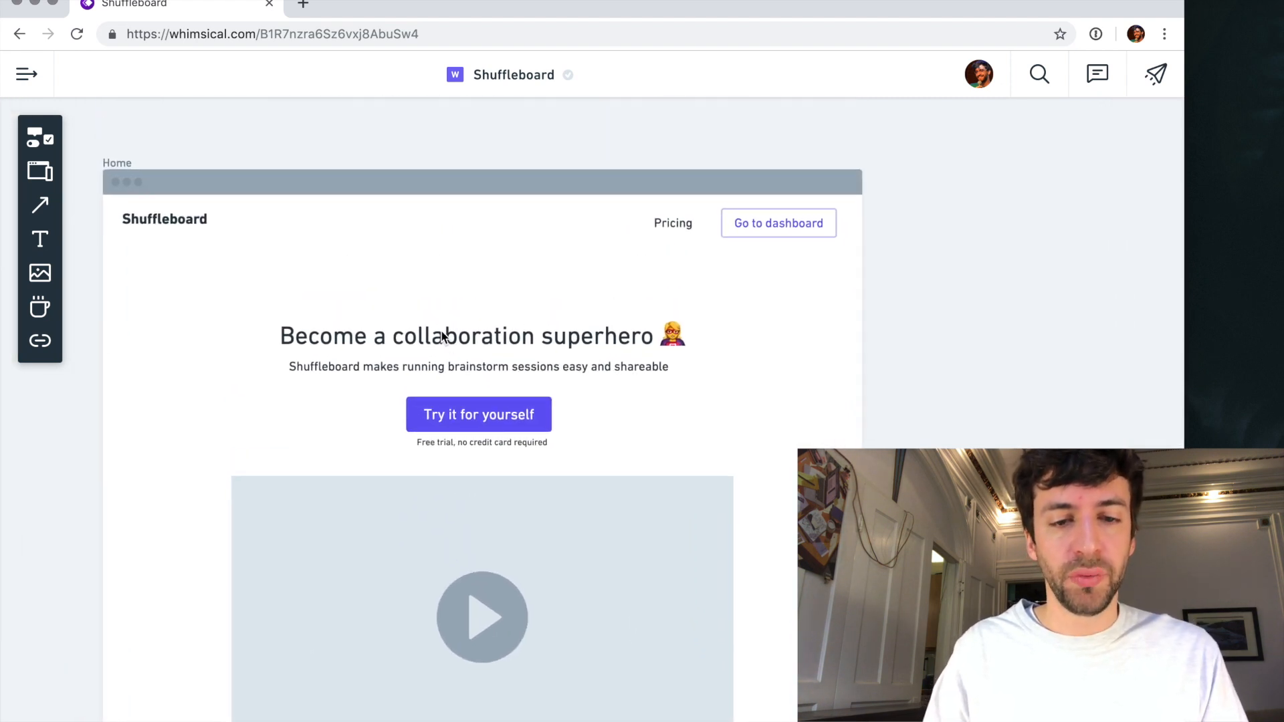
click(443, 336)
double_click(350, 331)
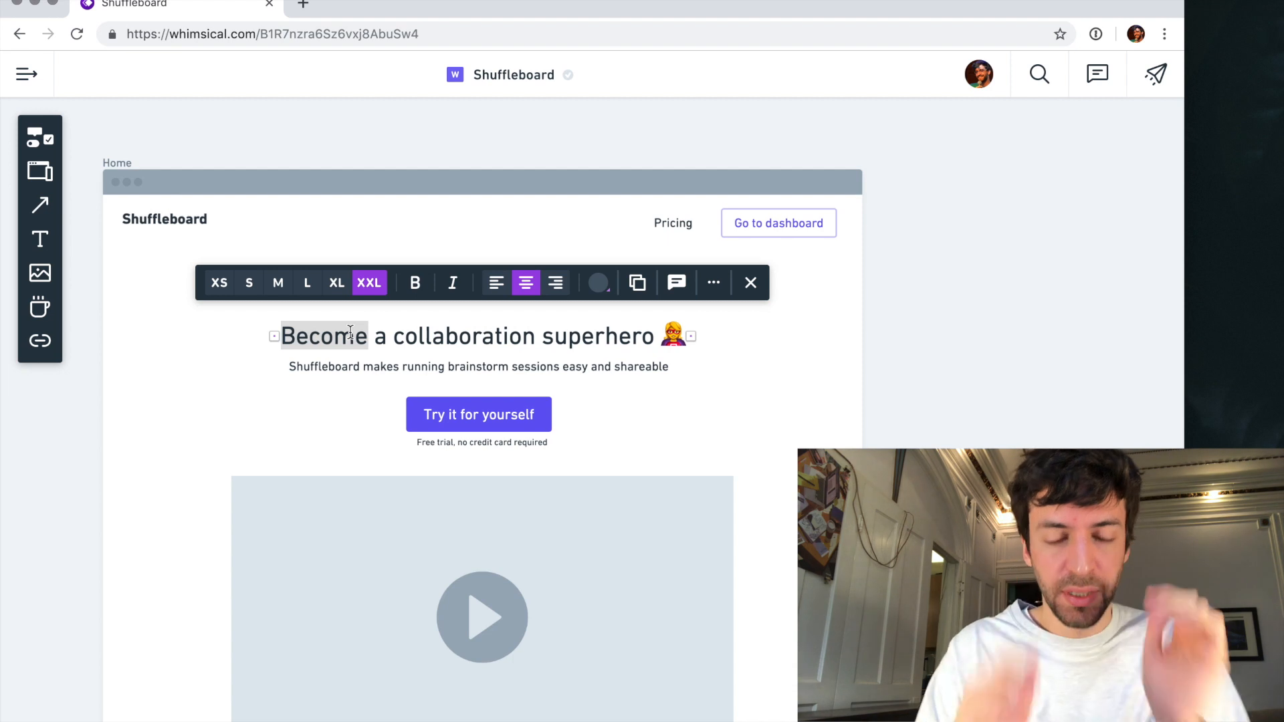
key(BackSpace)
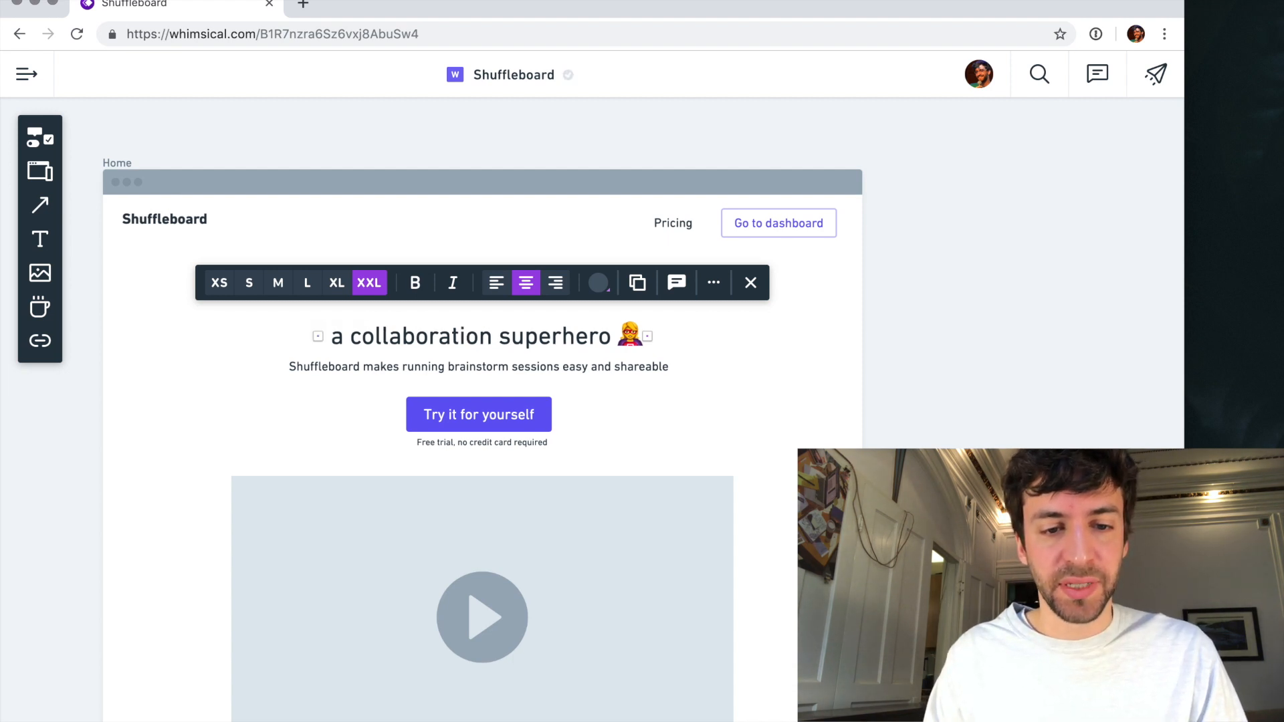
key(Delete)
key(Delete)
key(Delete)
key(Delete)
text(C)
key(Right)
key(Right)
key(Right)
key(Right)
key(Right)
key(Right)
key(Right)
key(Right)
key(Right)
key(Right)
key(Right)
key(Right)
key(Right)
key(Right)
key(Right)
key(Right)
key(Right)
key(Right)
key(Right)
key(Right)
key(BackSpace)
key(BackSpace)
key(BackSpace)
key(BackSpace)
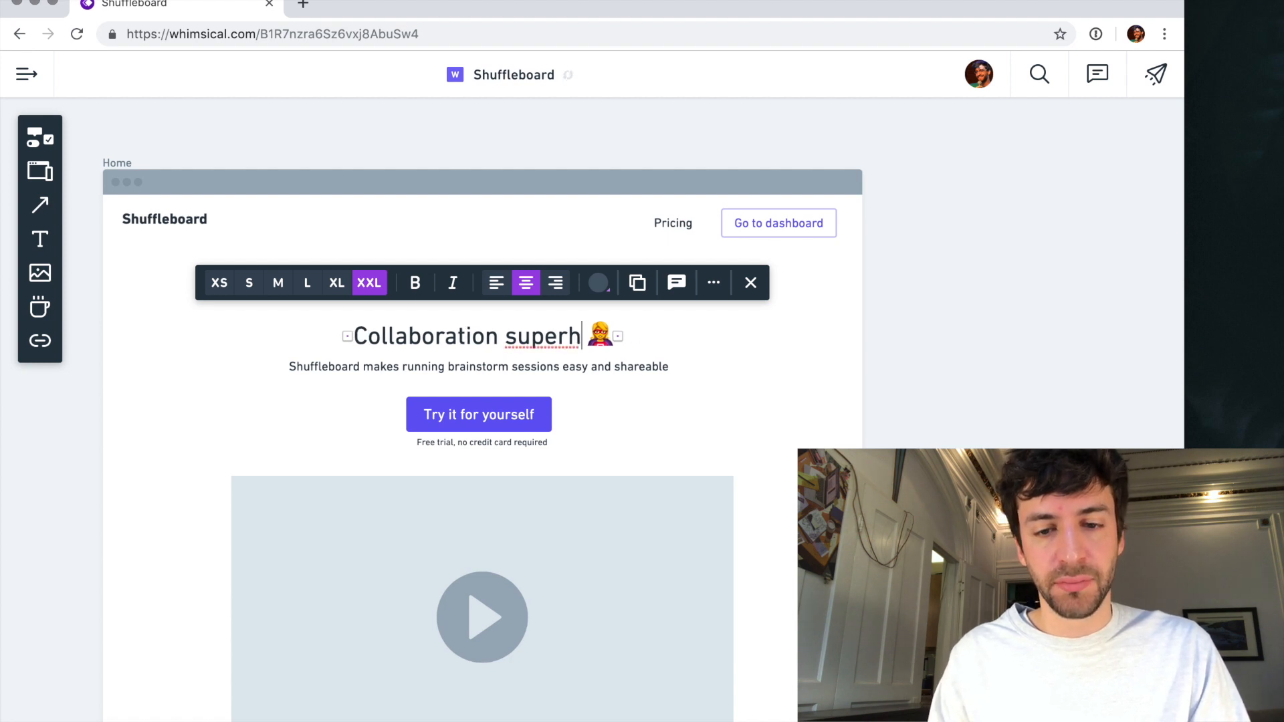
text(powers)
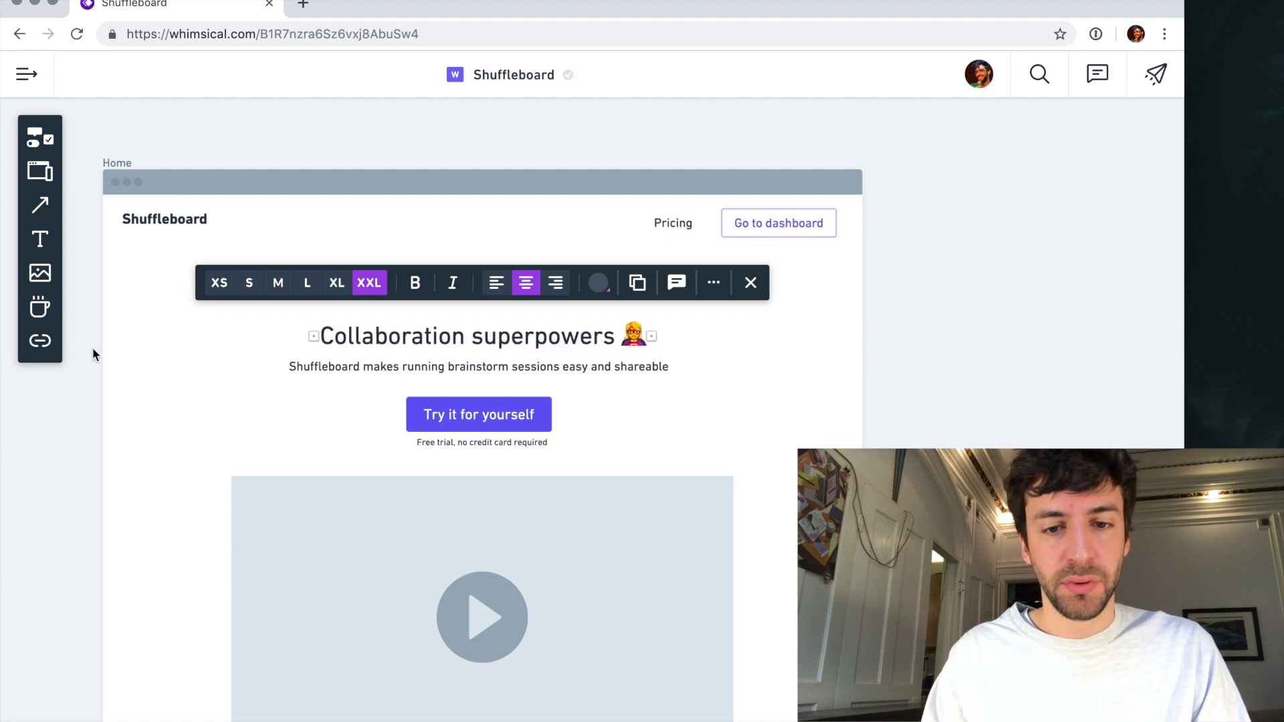
click(174, 379)
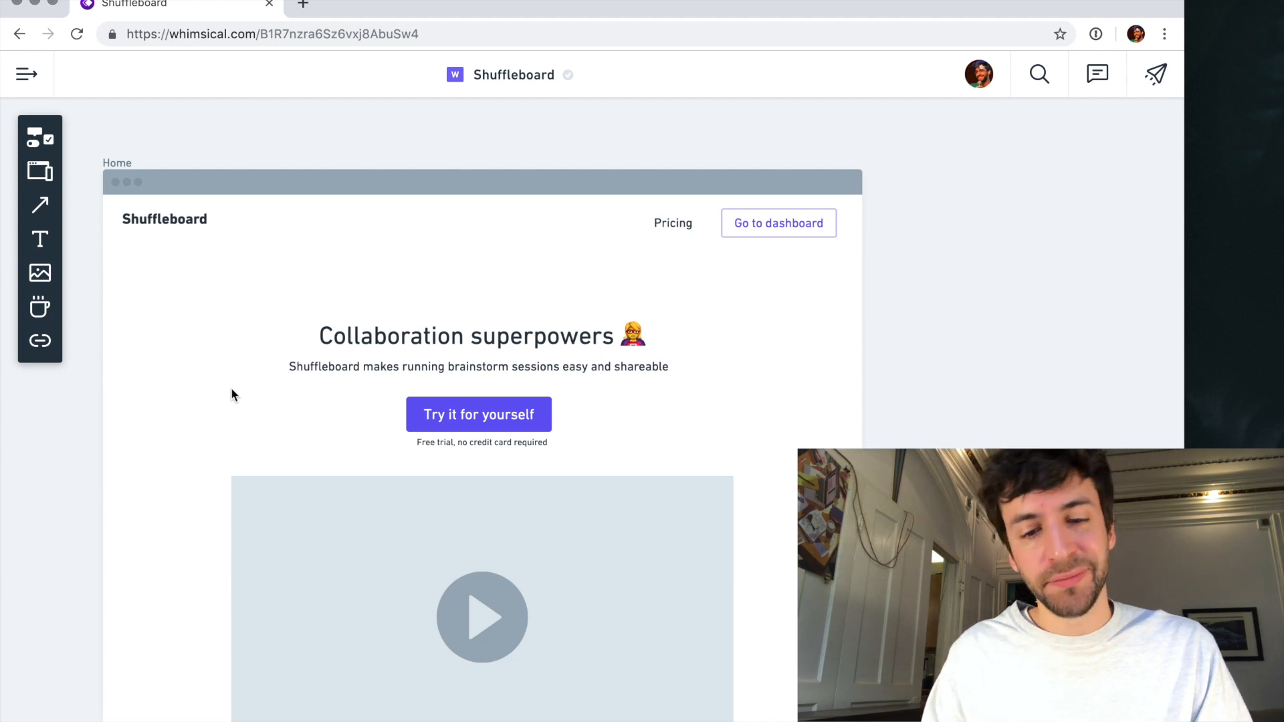
- Reword the hero subheading to "Shuffleboard makes running live brainstorms sessions easy and shareable"
click(409, 374)
click(407, 369)
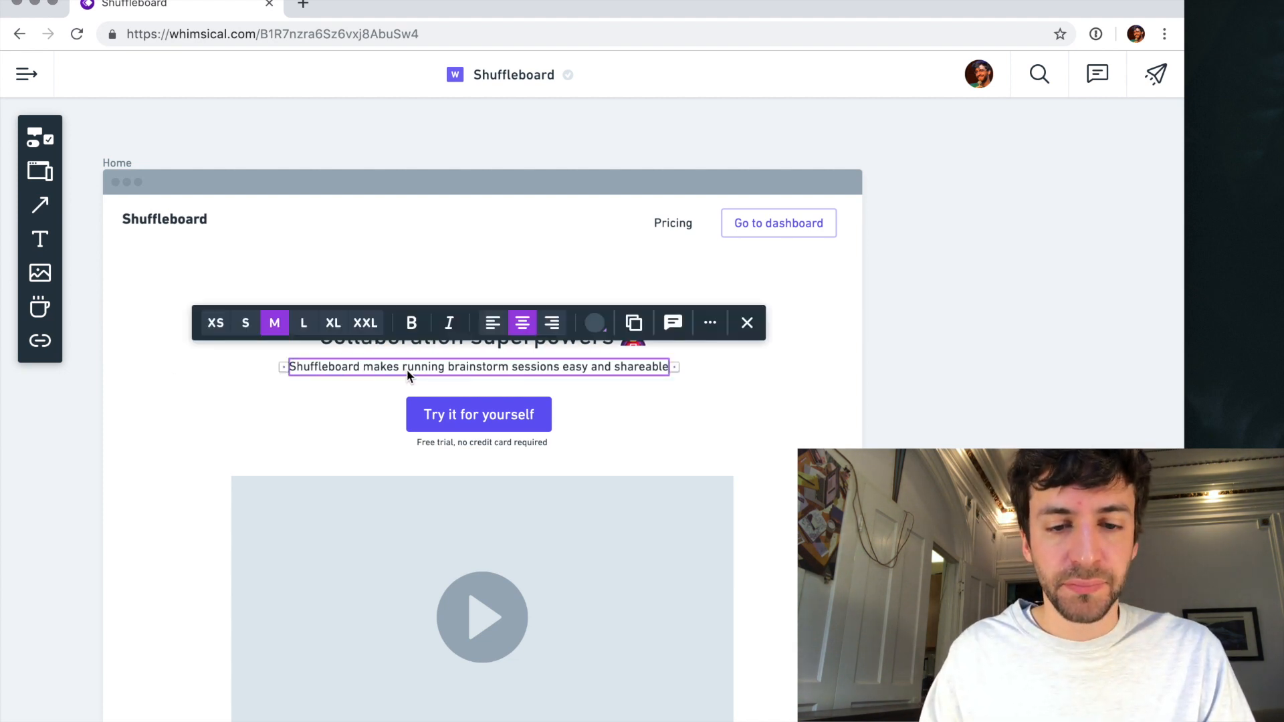
double_click(461, 367)
click(458, 368)
text(live brain)
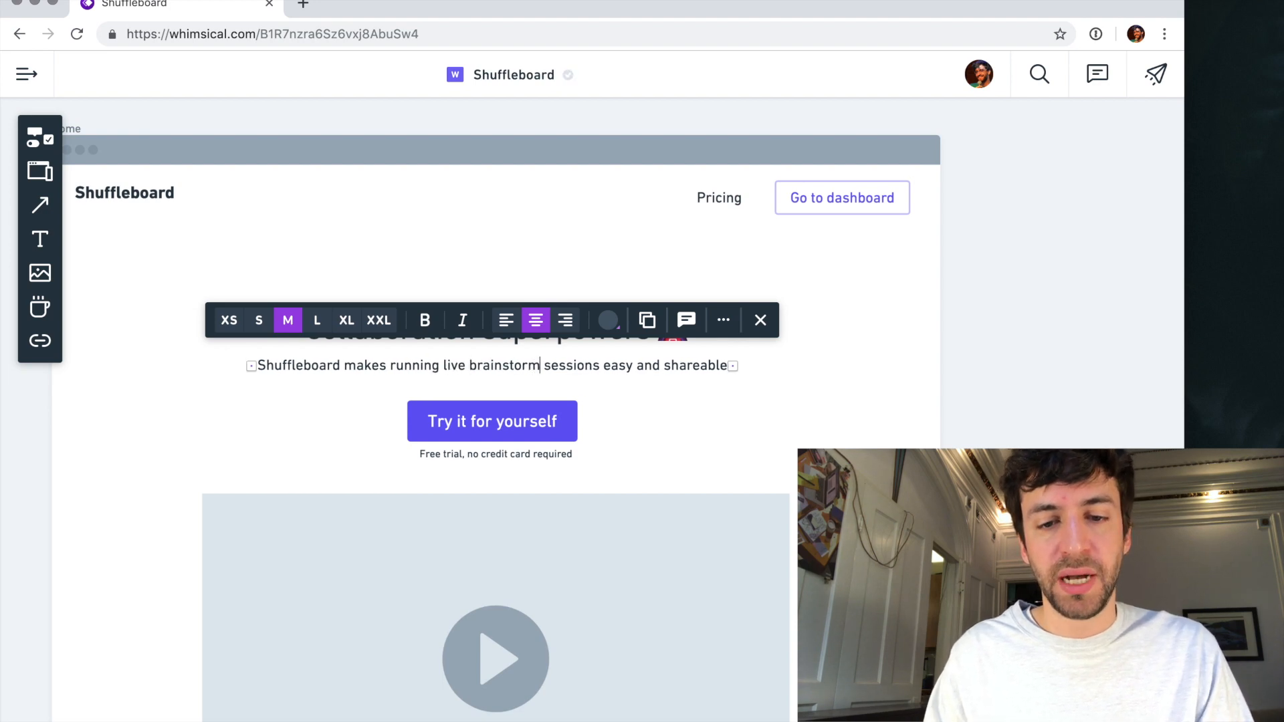
text(s)
key(Escape)
key(Escape)
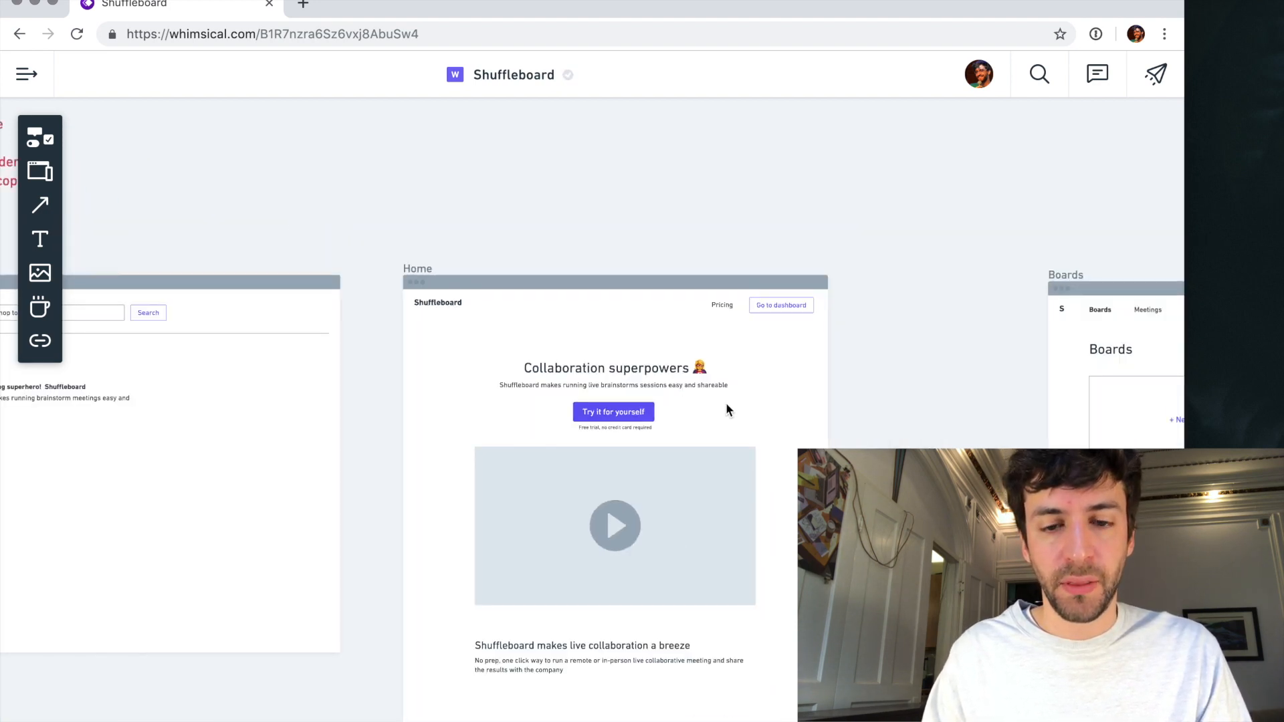
- Examine the project manager persona's notes, especially the "Ideal" part, and compare them with the Home page copy
scroll(725, 403, down, 10)
scroll(623, 420, up, 4)
scroll(623, 419, left, 3)
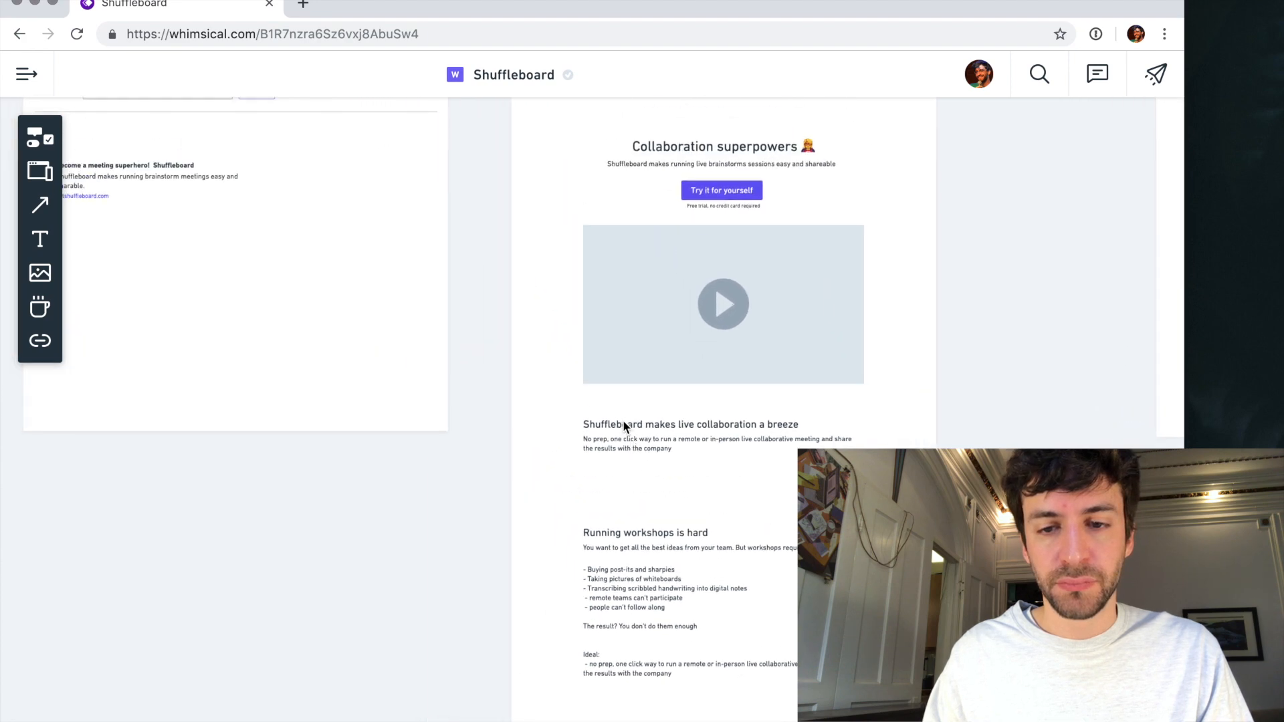
scroll(623, 420, up, 2)
scroll(624, 420, right, 1)
scroll(623, 420, down, 5)
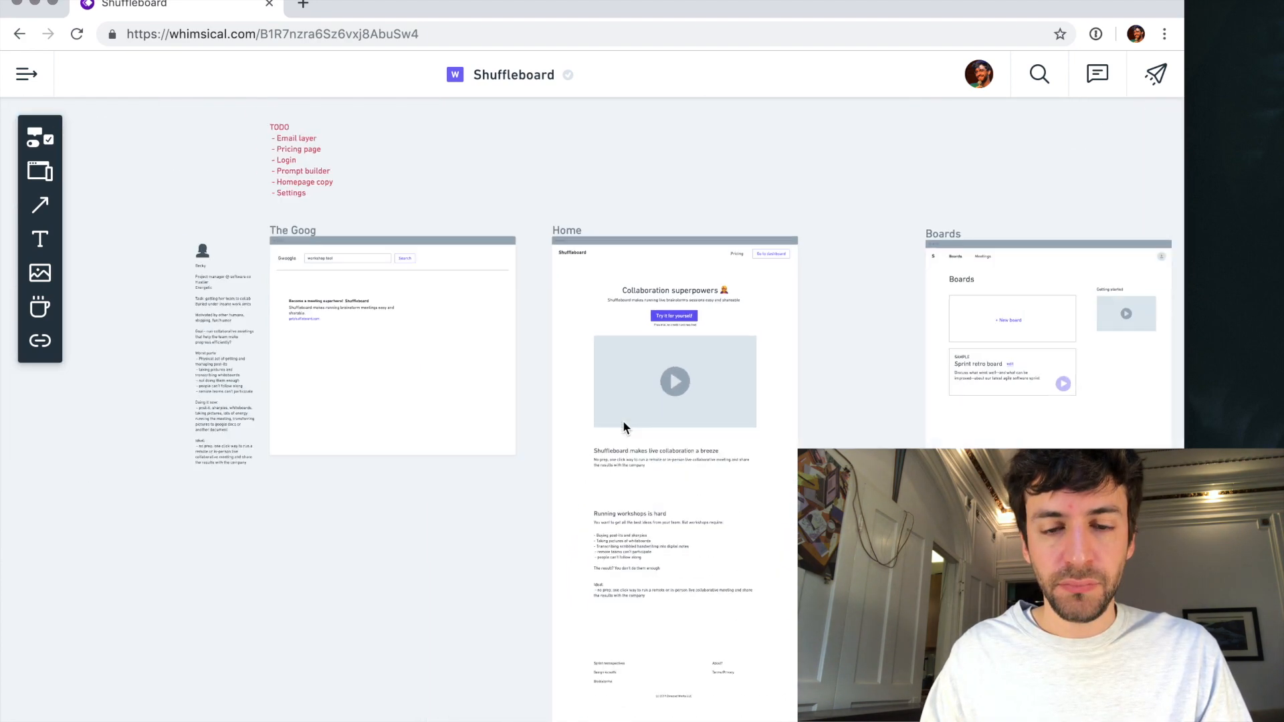
scroll(308, 340, up, 3)
scroll(308, 340, up, 3)
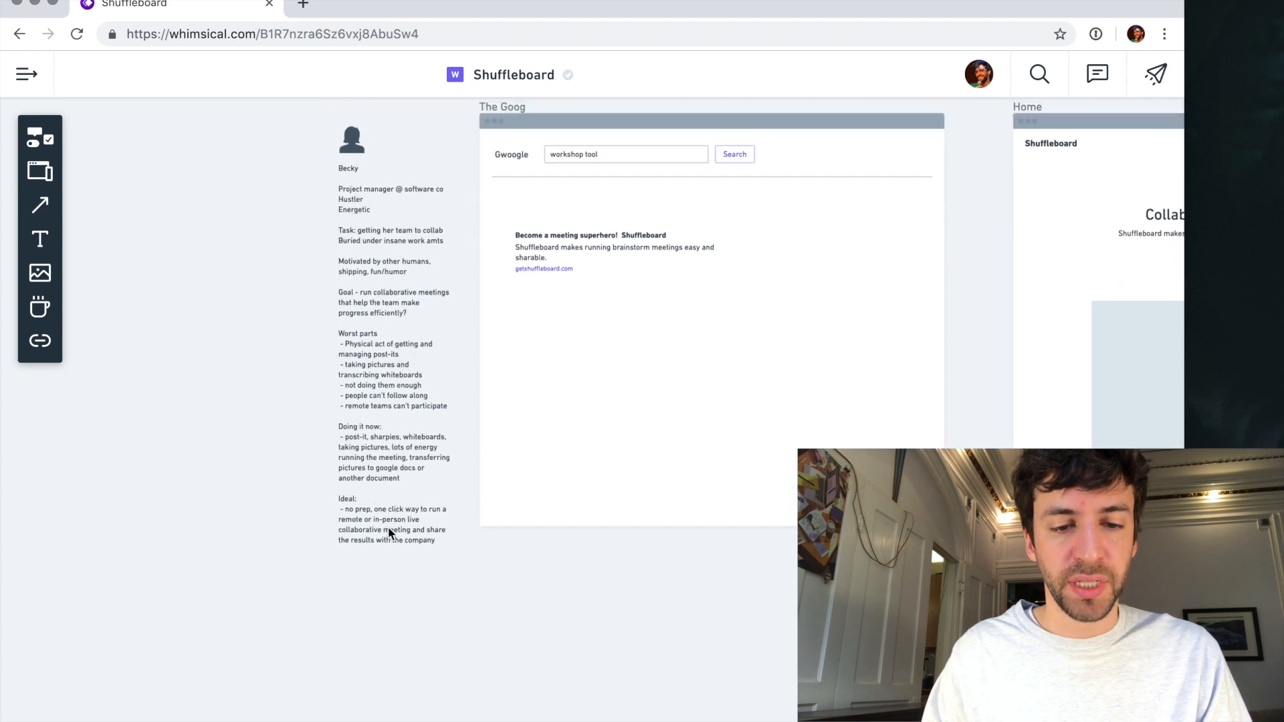
double_click(390, 529)
double_click(388, 515)
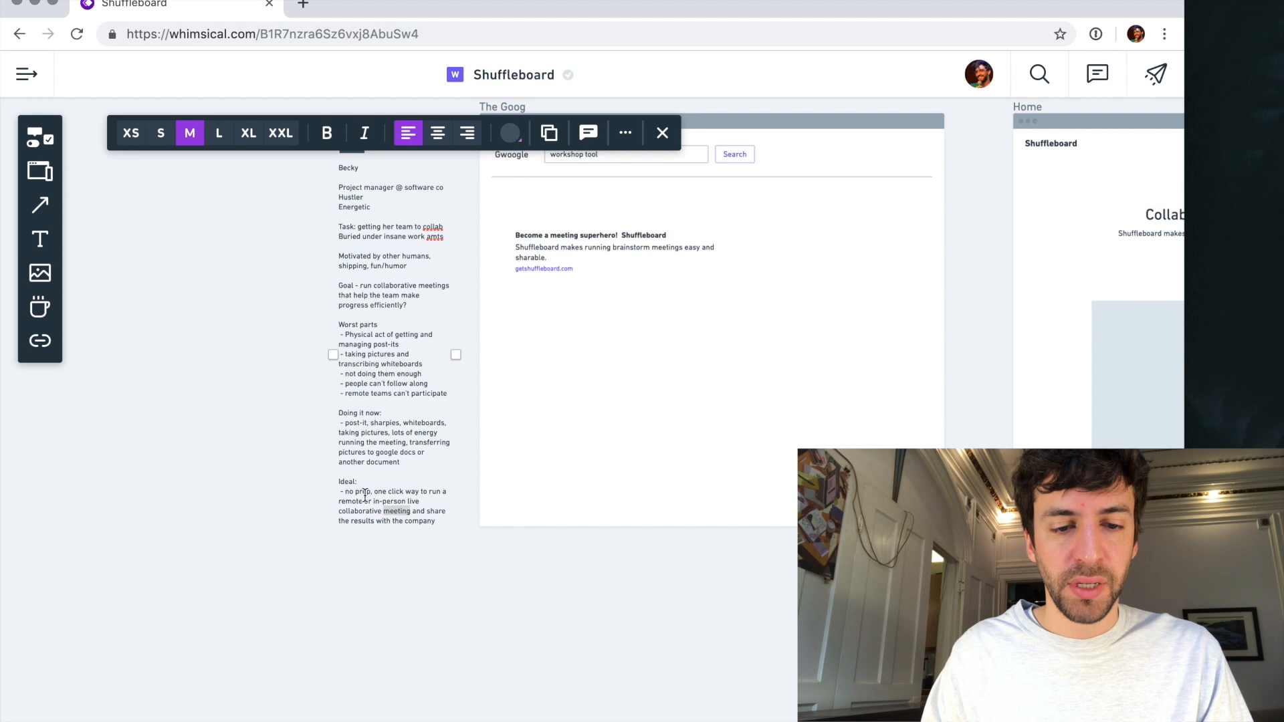
drag(341, 482, 388, 534)
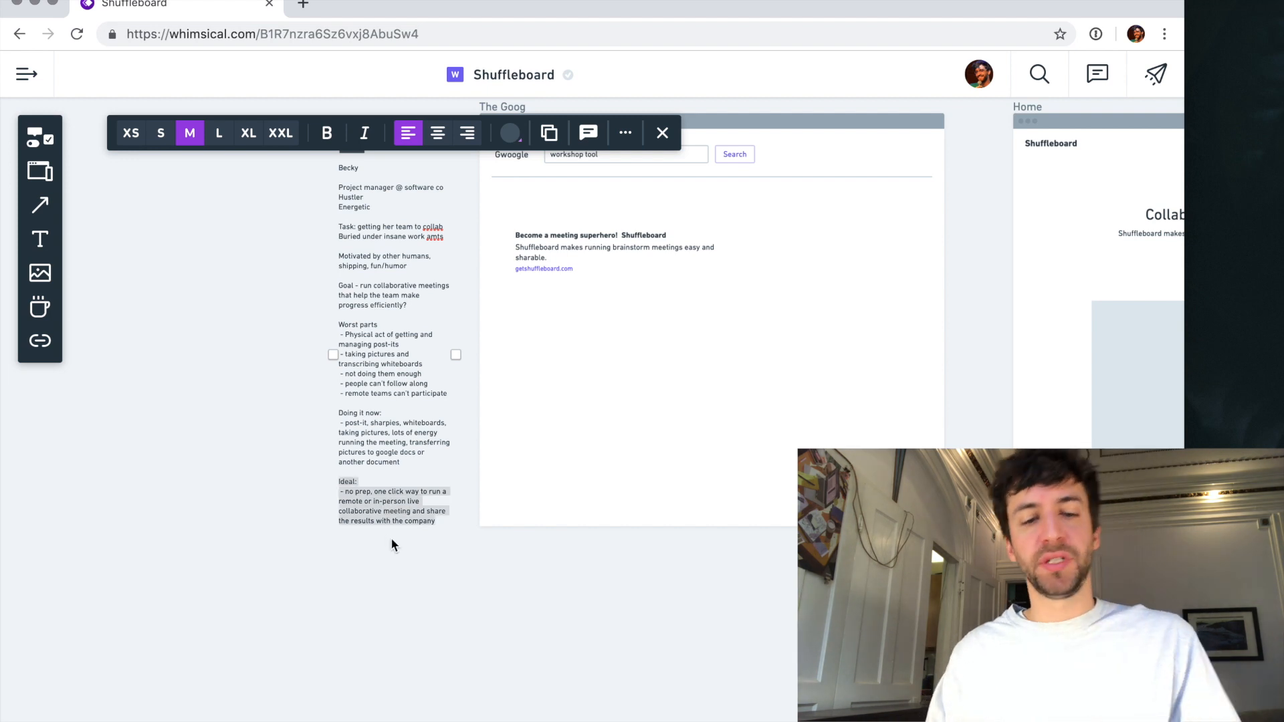
click(293, 512)
scroll(395, 547, up, 3)
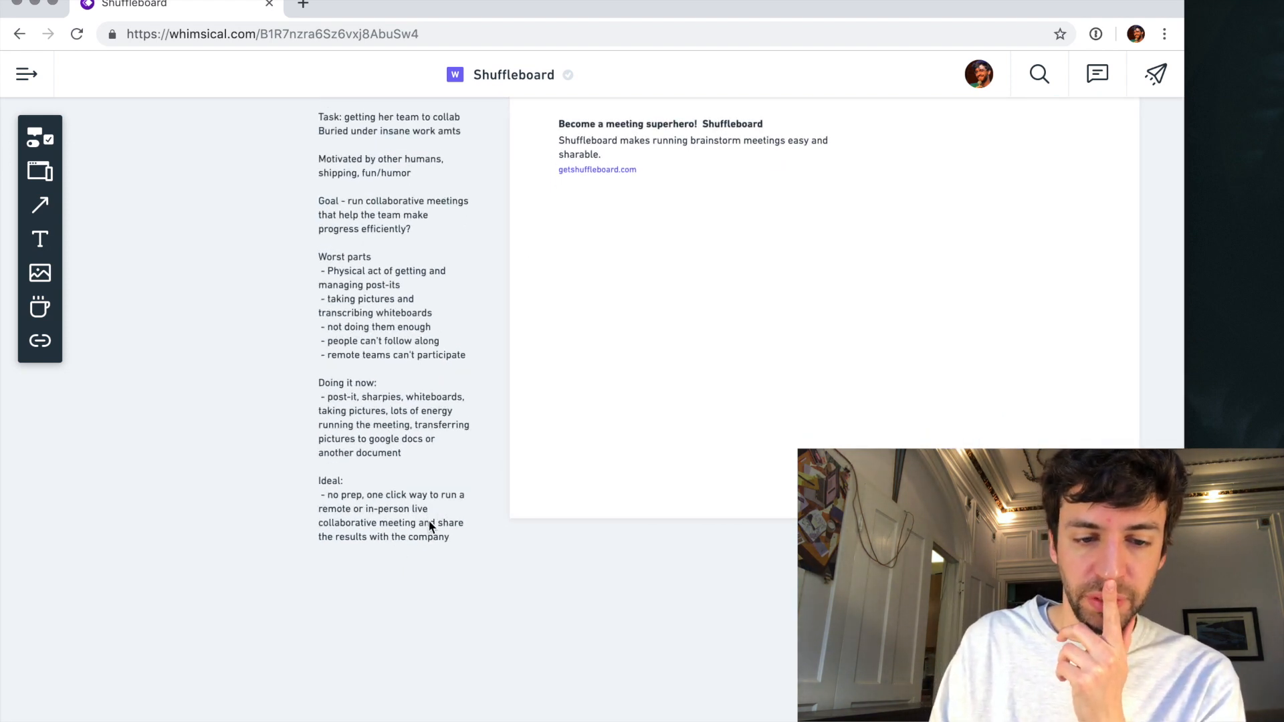
scroll(443, 526, right, 16)
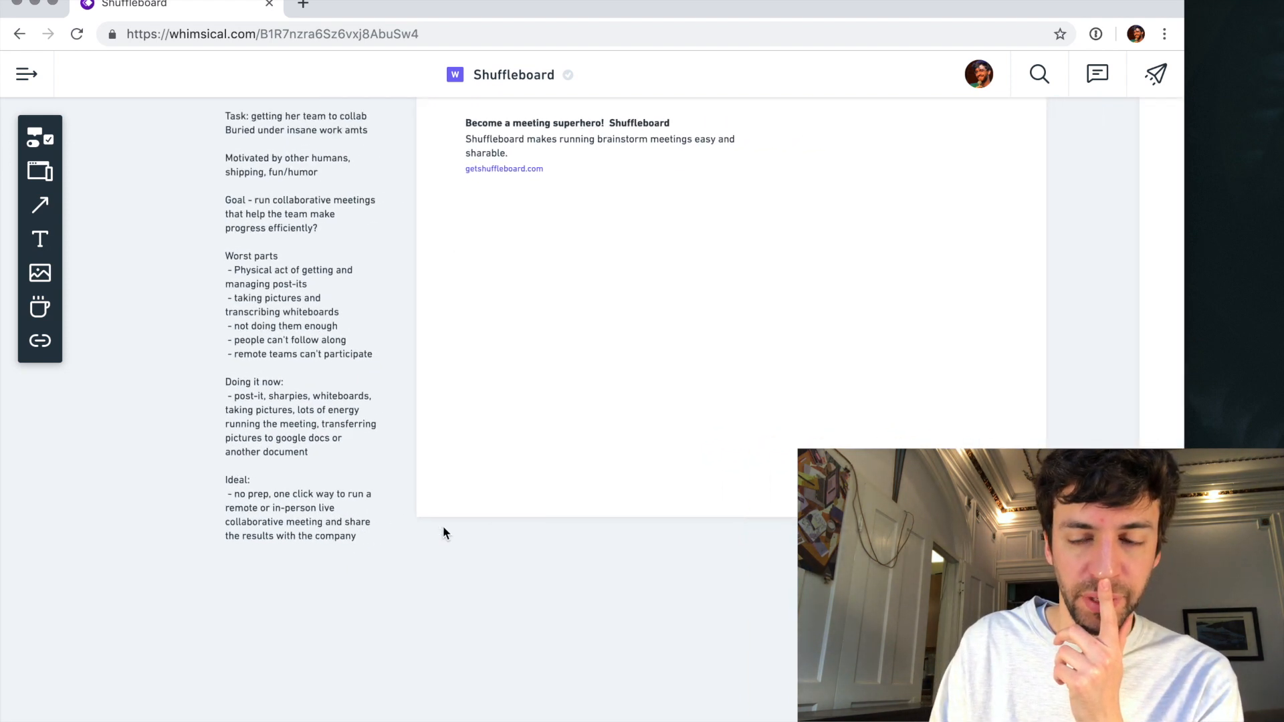
scroll(444, 531, left, 3)
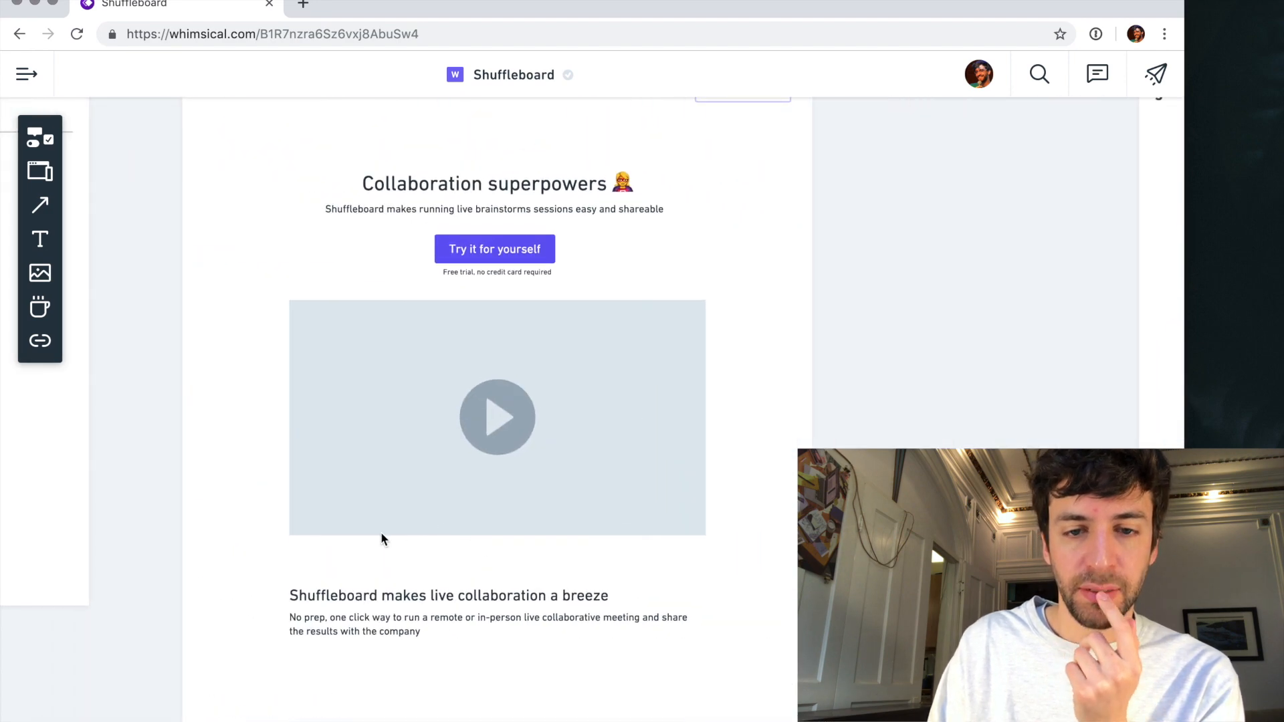
scroll(381, 535, up, 4)
scroll(380, 532, down, 5)
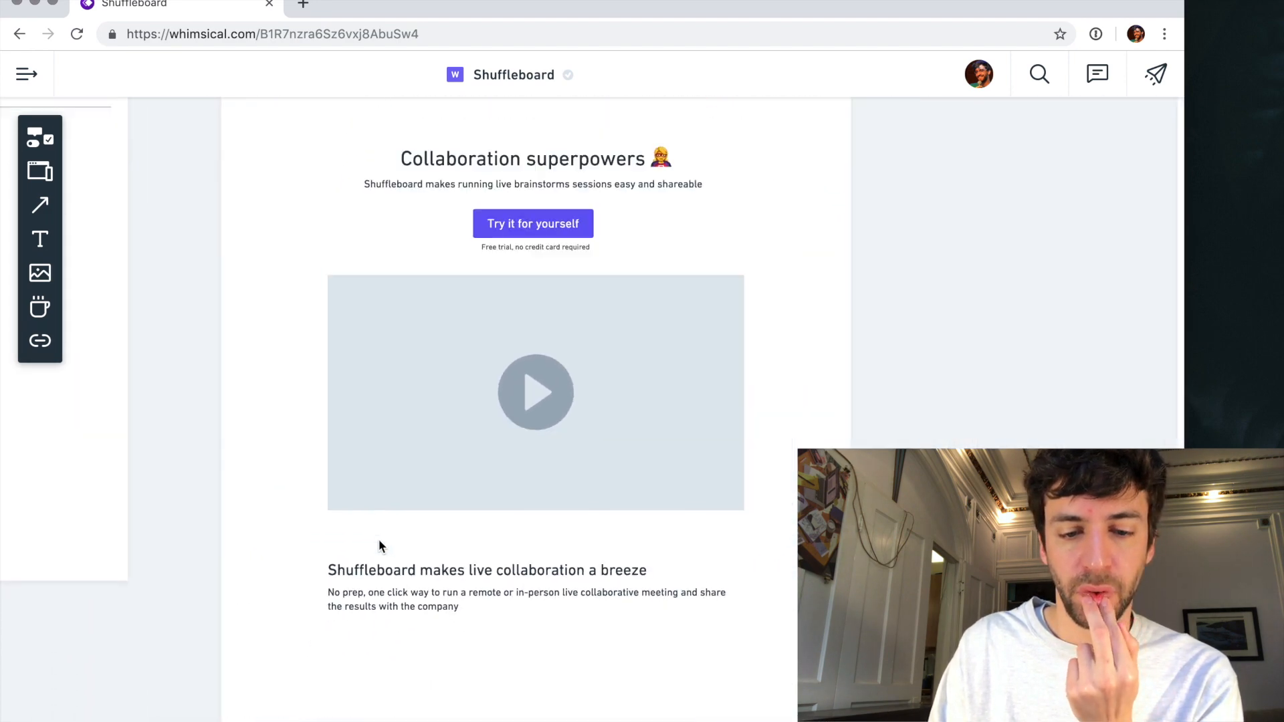
- Move the "Running workshops is hard" section much further down to free space under the "Shuffleboard makes live collaboration a breeze" section
scroll(418, 509, up, 5)
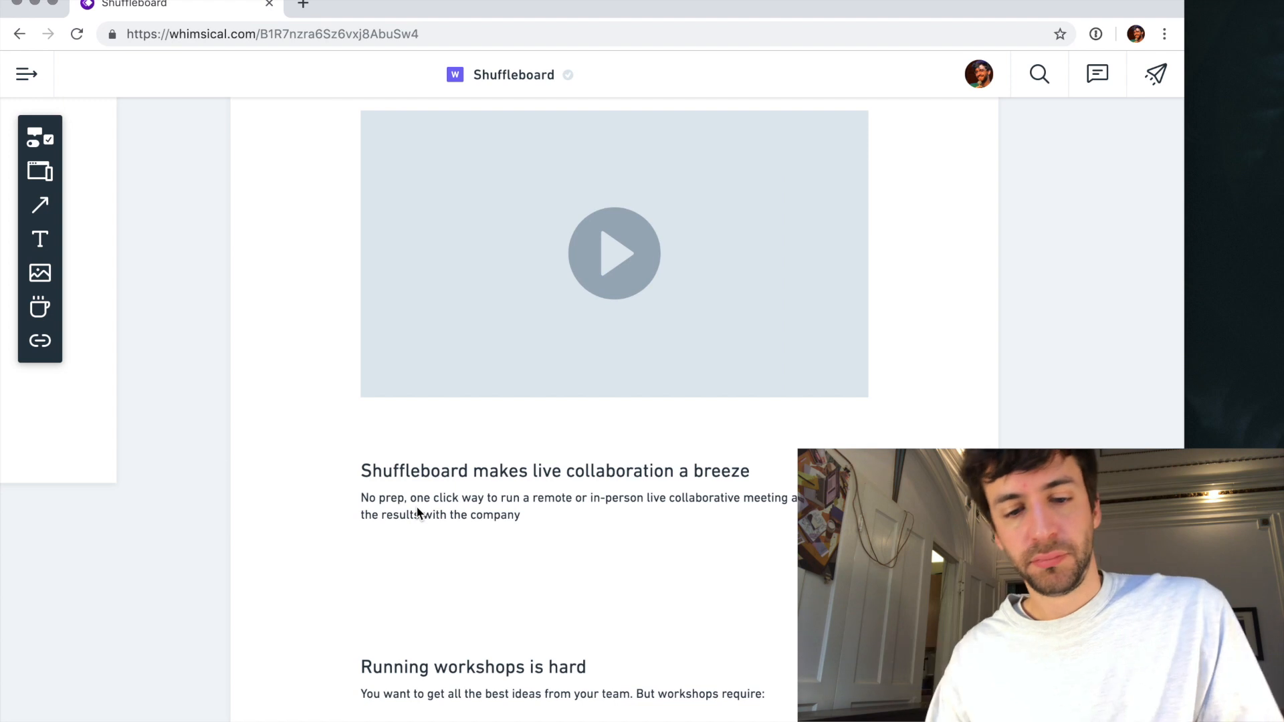
scroll(412, 529, down, 10)
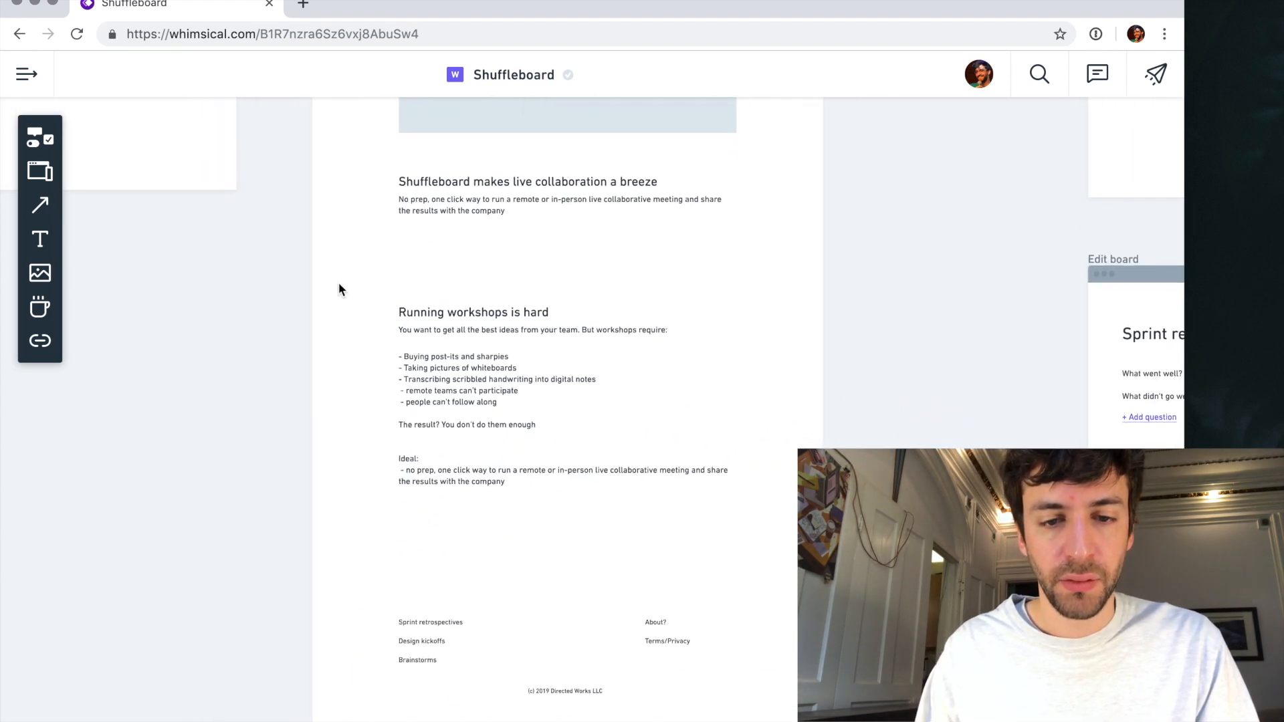
drag(339, 289, 446, 502)
drag(447, 372, 451, 491)
click(462, 264)
scroll(464, 268, up, 3)
scroll(464, 269, up, 3)
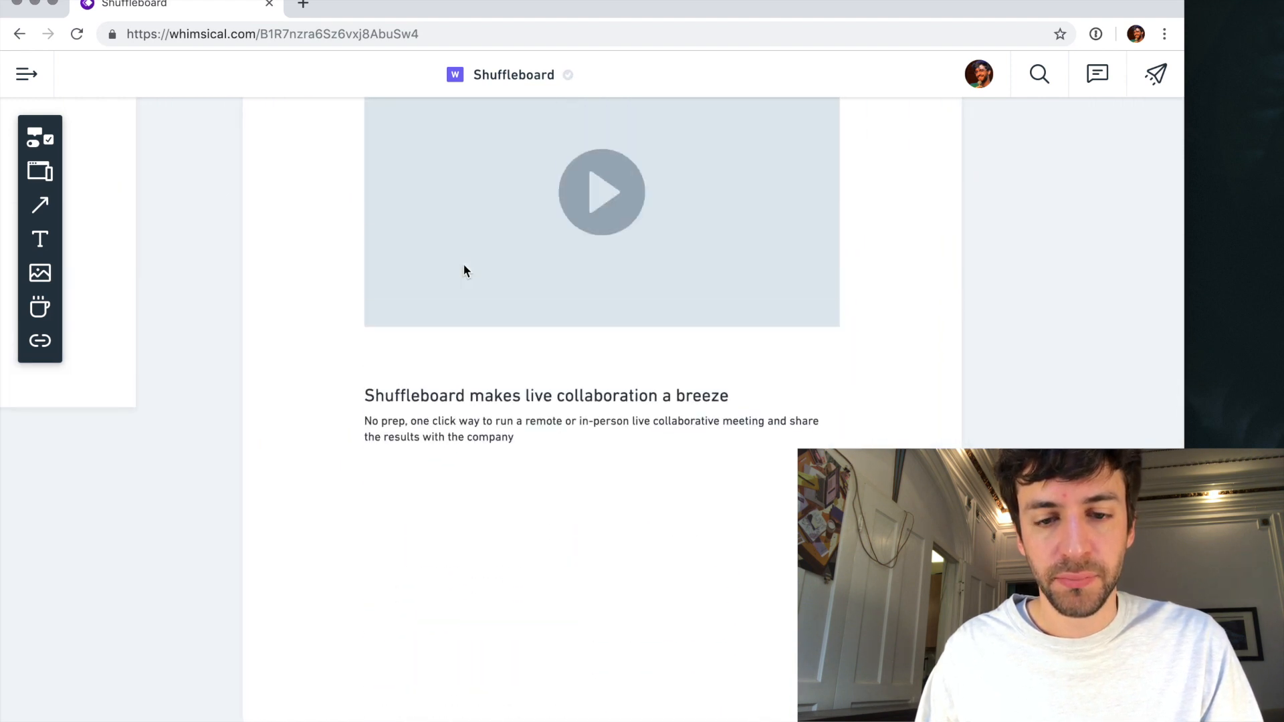
click(574, 395)
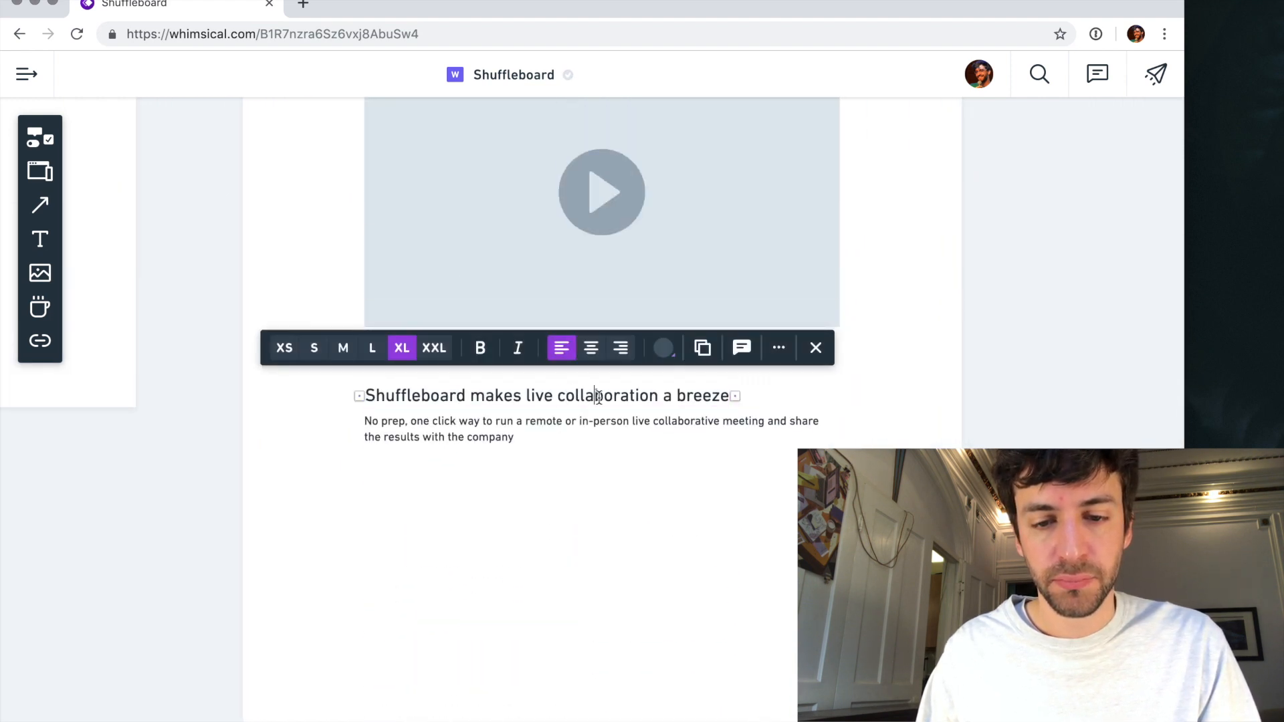
double_click(598, 395)
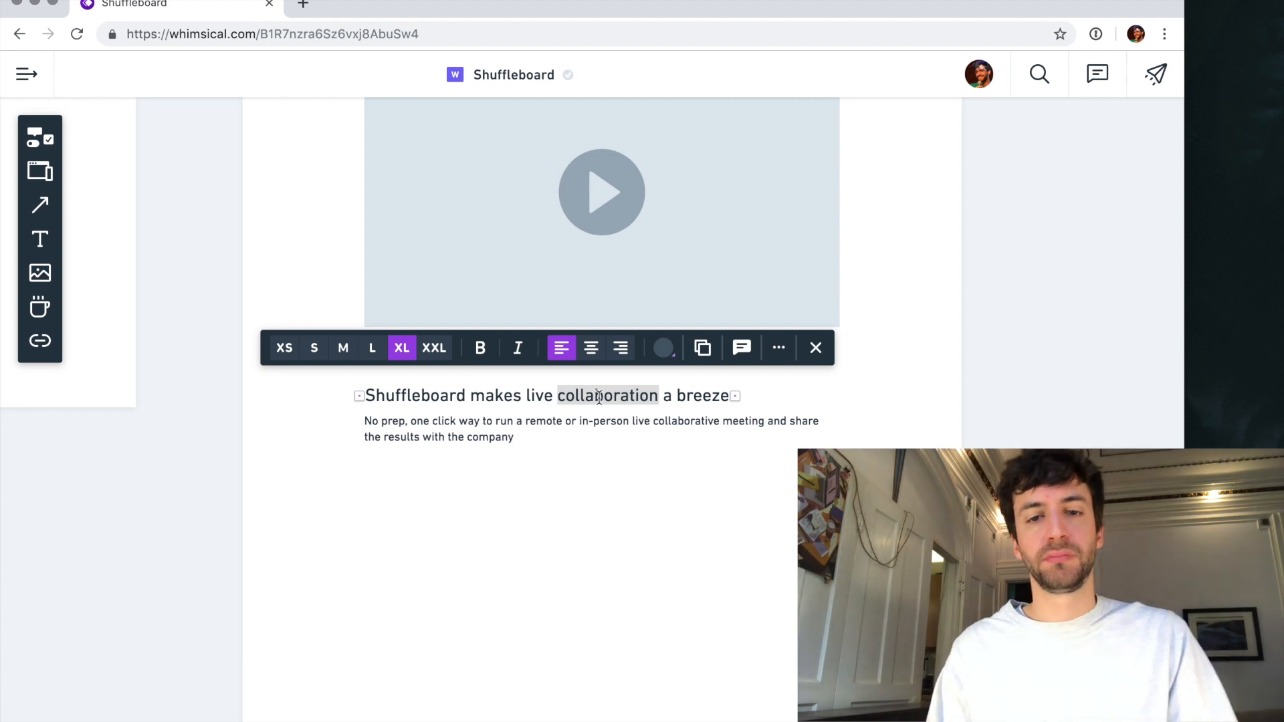
click(530, 453)
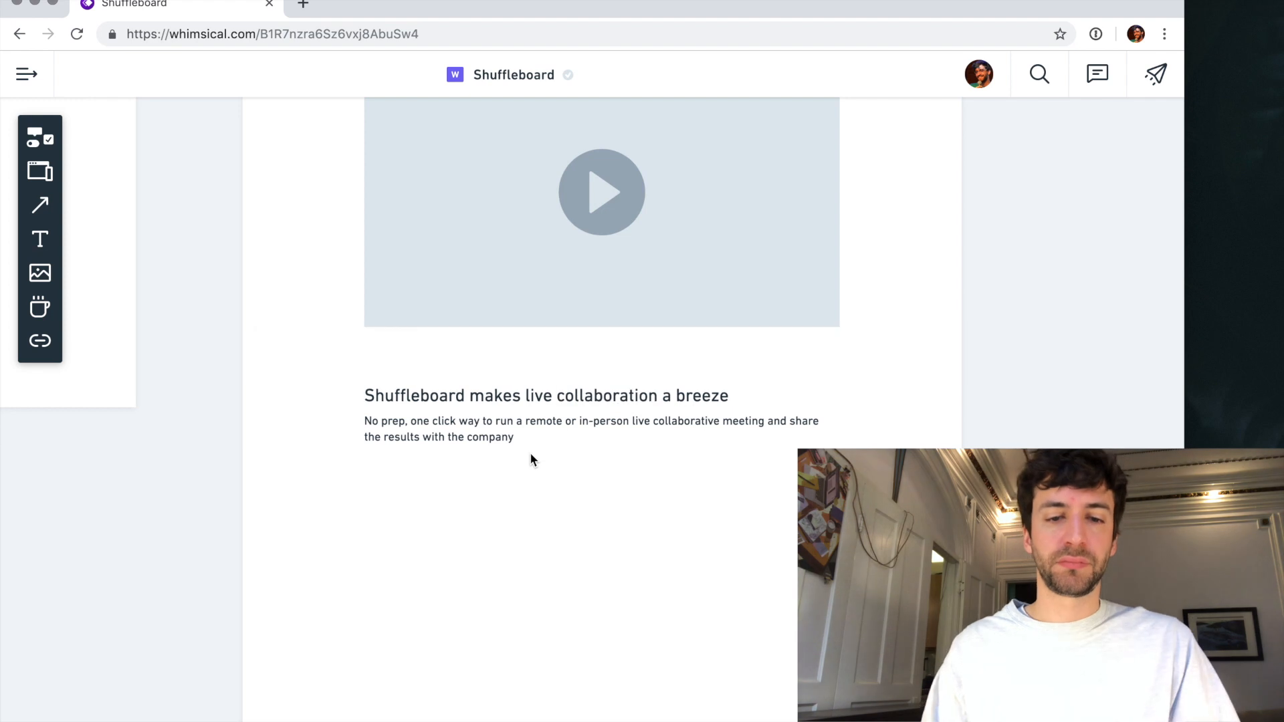
- Duplicate the "No prep" paragraph and place the copy in the empty space below the original
click(492, 435)
scroll(492, 434, up, 2)
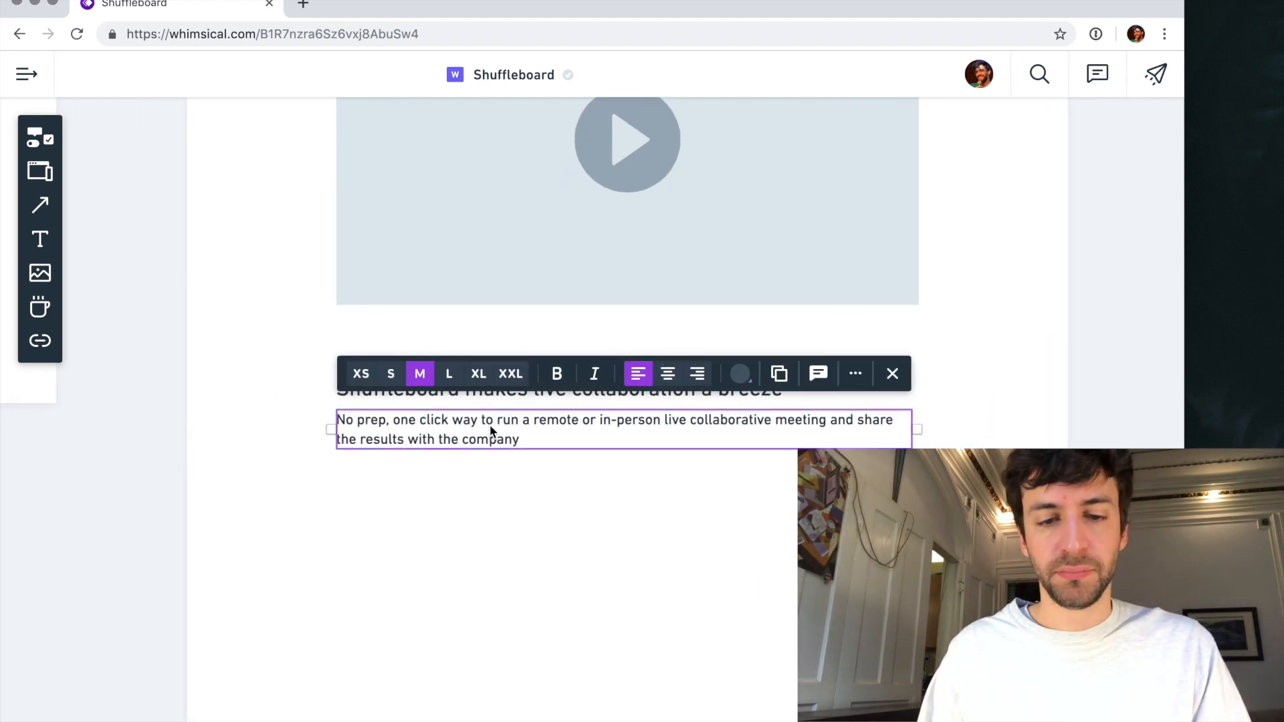
drag(493, 435, 492, 575)
- Insert "Start a meeting with one click--no prep necessary" at the start of the original "No prep" paragraph, replacing its first word
click(409, 418)
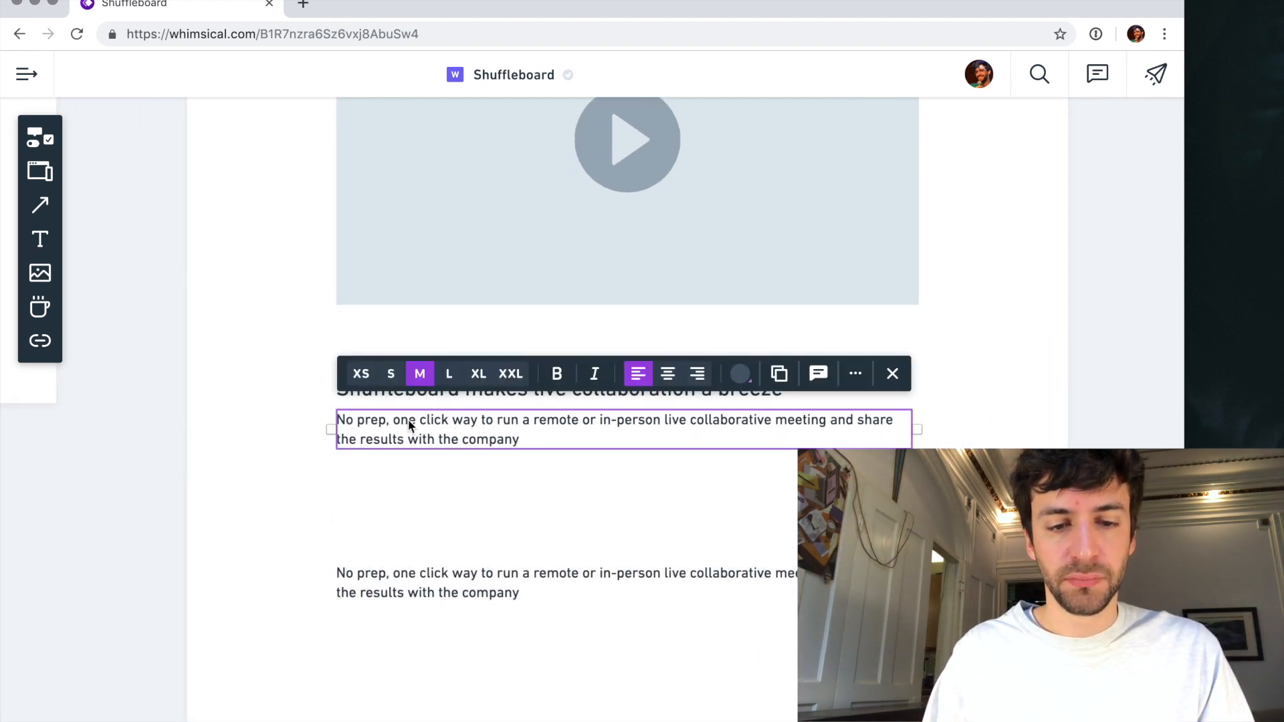
click(347, 419)
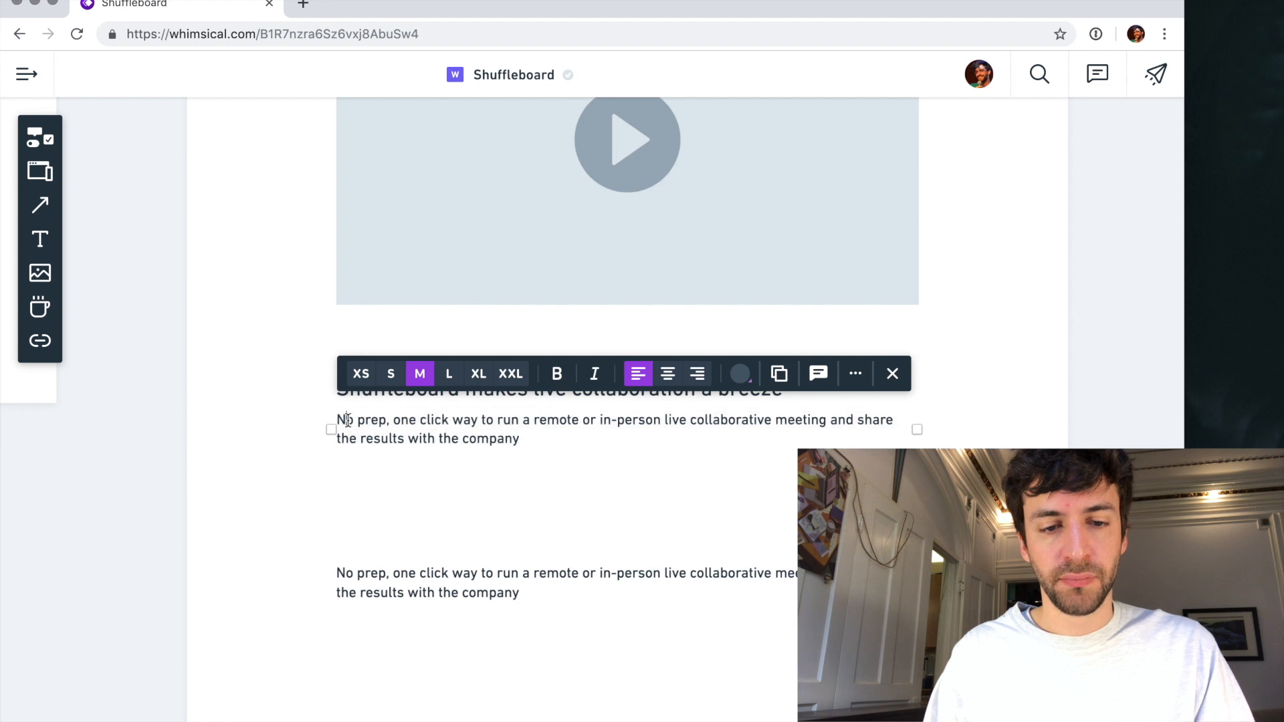
text(Start a col)
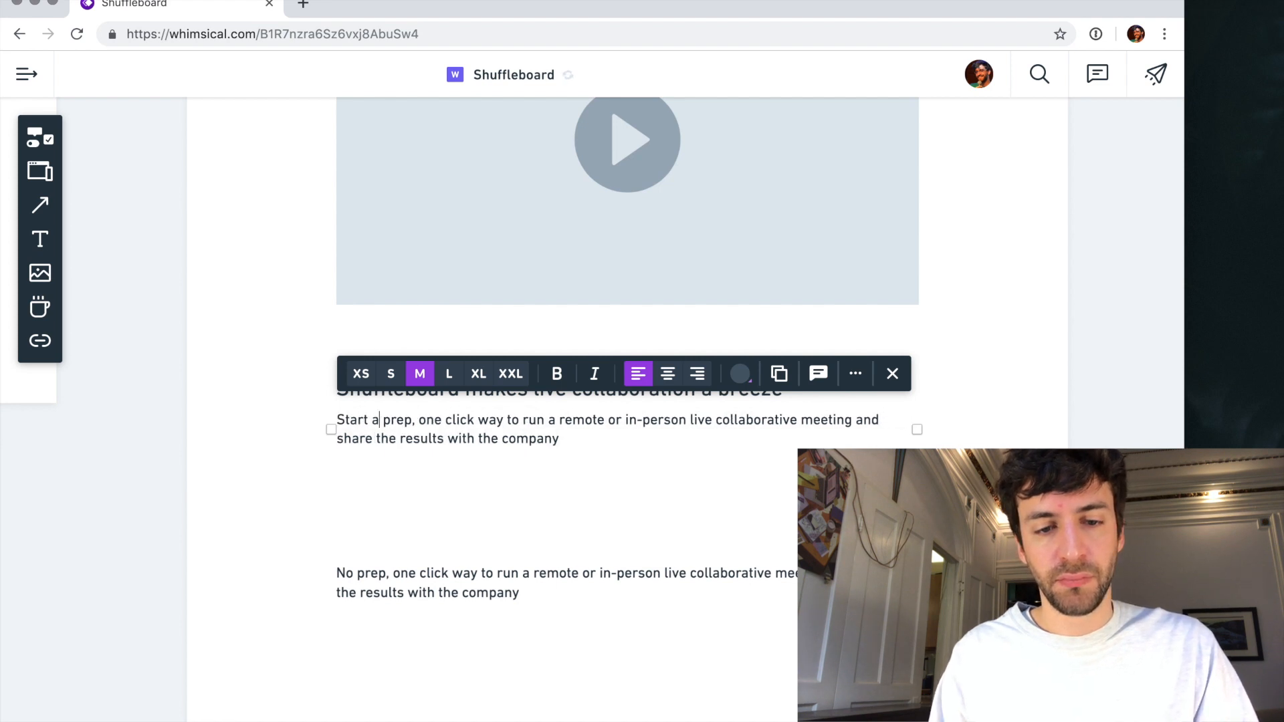
key(BackSpace)
key(BackSpace)
key(BackSpace)
text(meetin)
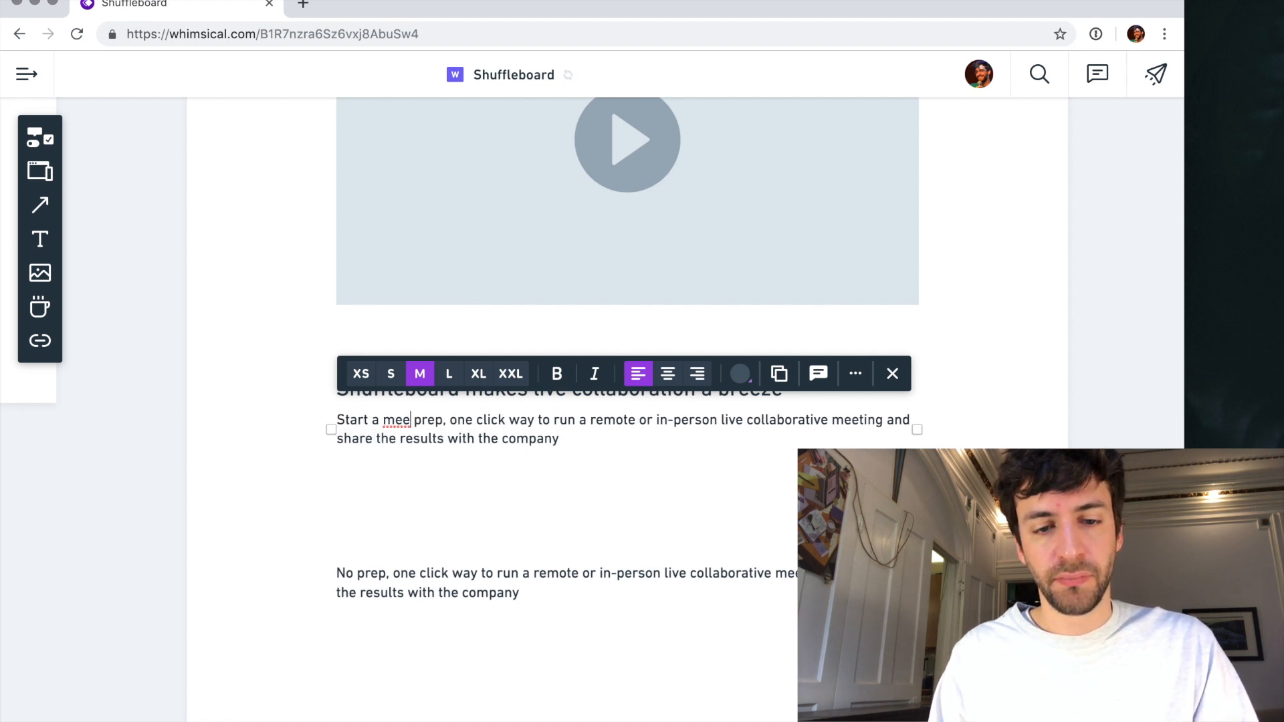
text(g with the)
key(BackSpace)
key(BackSpace)
key(BackSpace)
key(BackSpace)
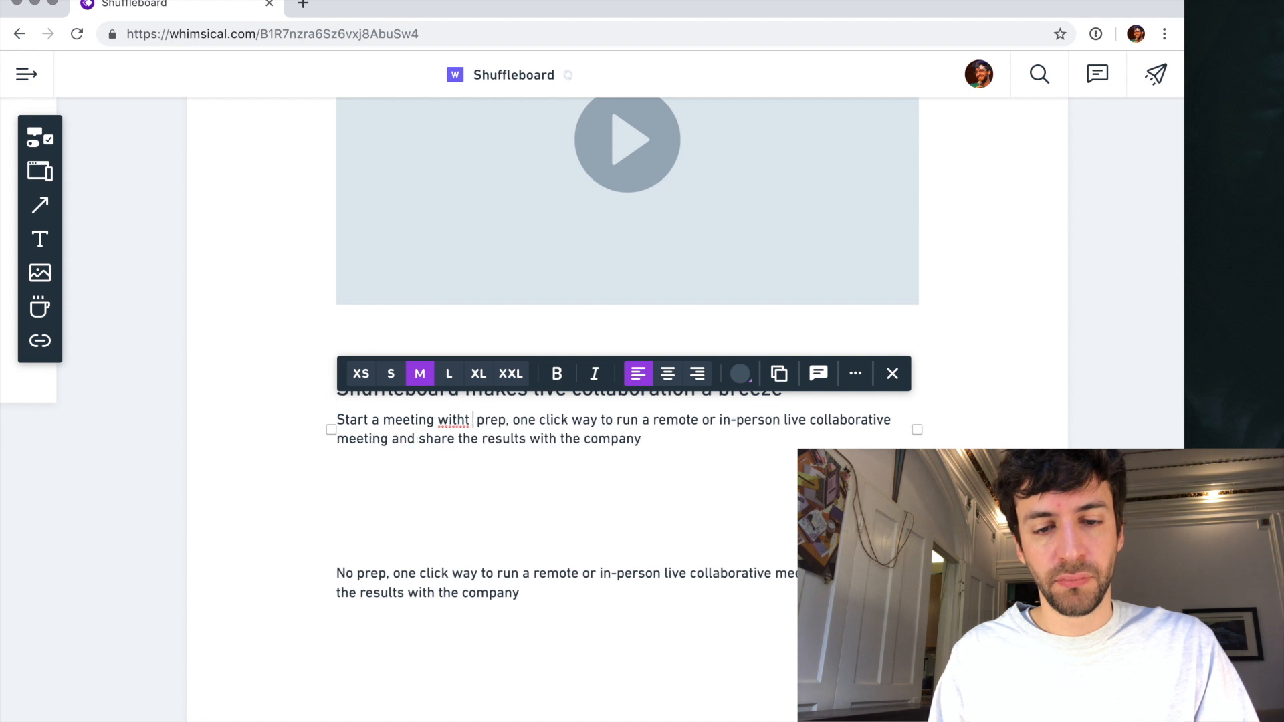
text(one click--)
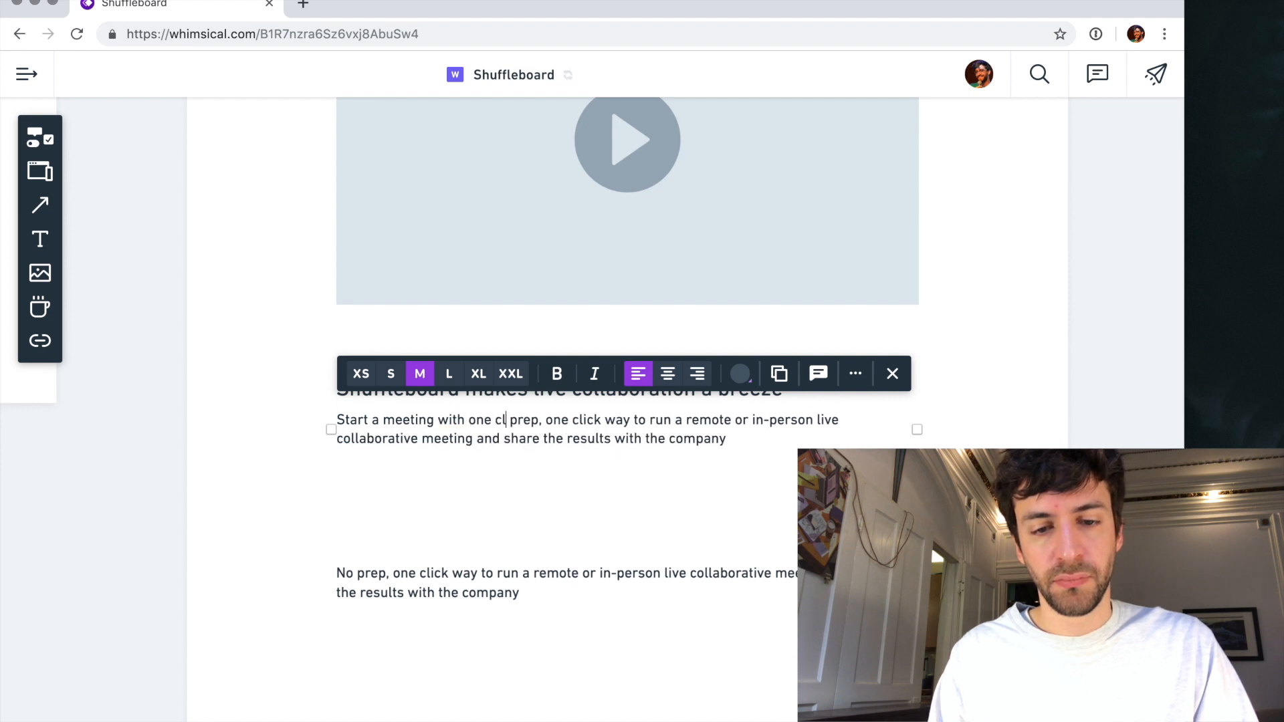
text(no pre)
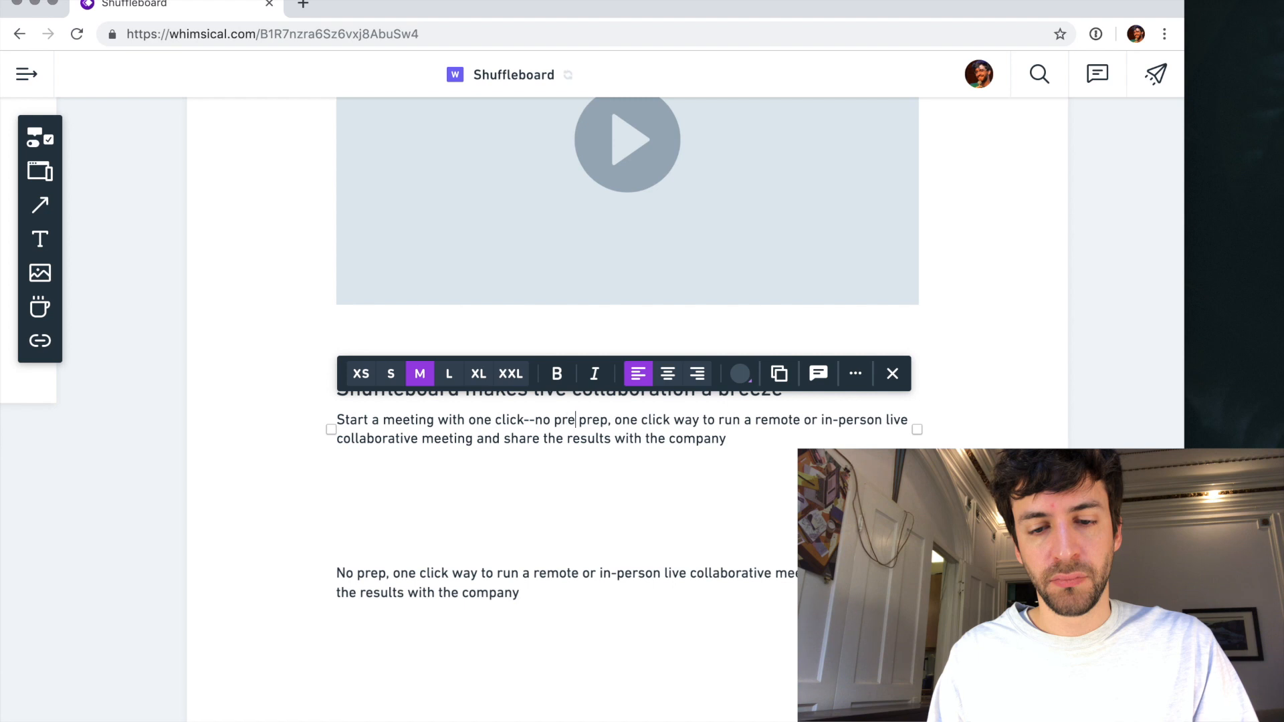
text(p necessary)
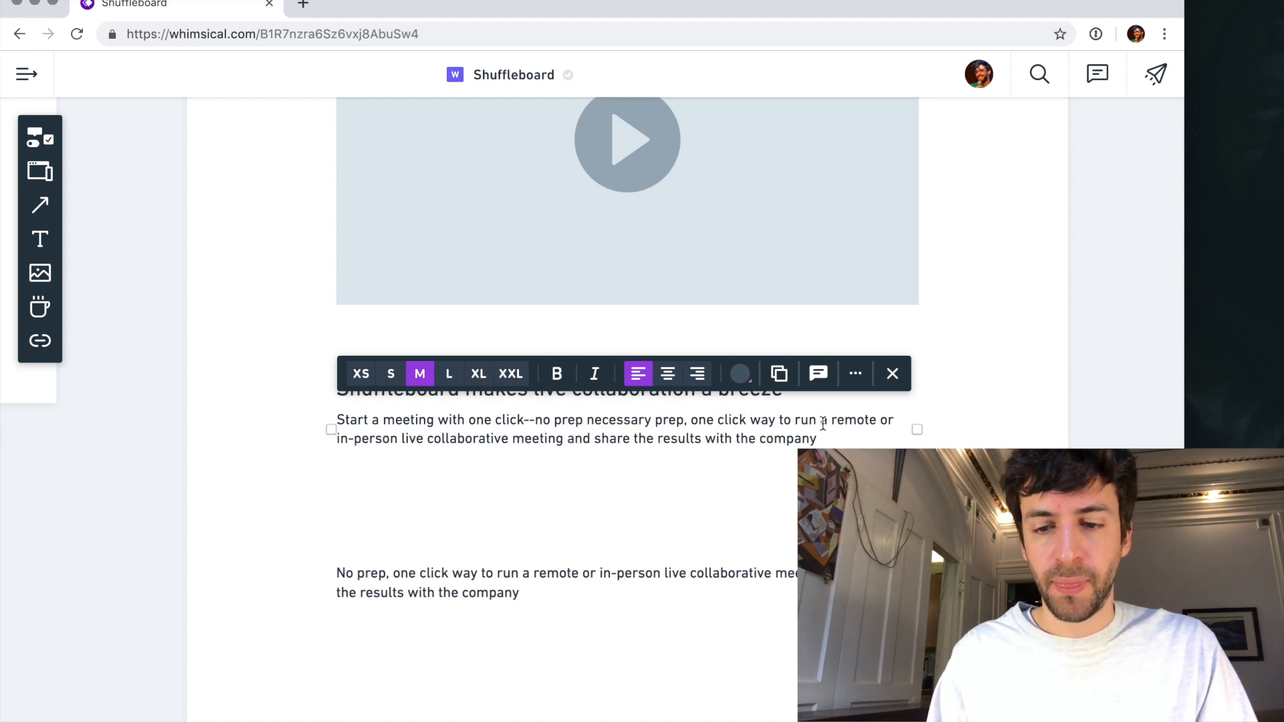
- Remove the leftover "prep, one click way to" and separate the one-click sentence from the surrounding text with blank lines
shift+click(796, 420)
key(BackSpace)
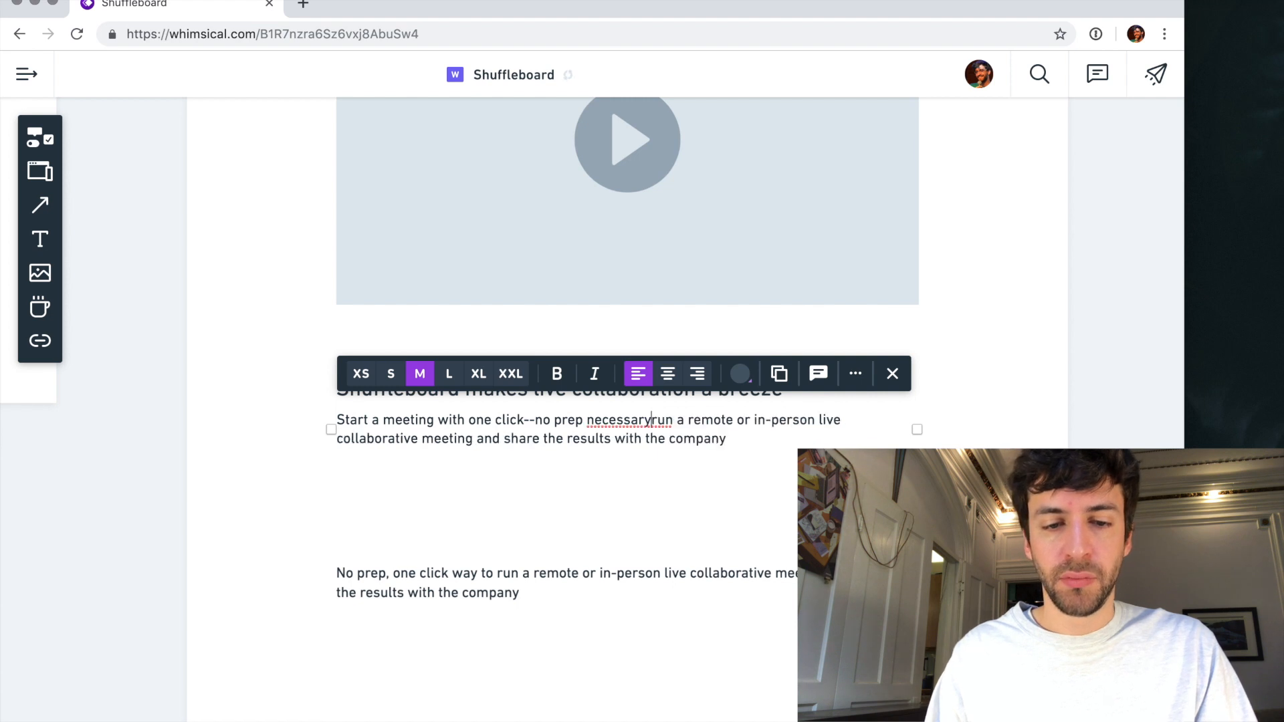
key(Return)
key(Up)
key(Return)
key(Return)
key(Up)
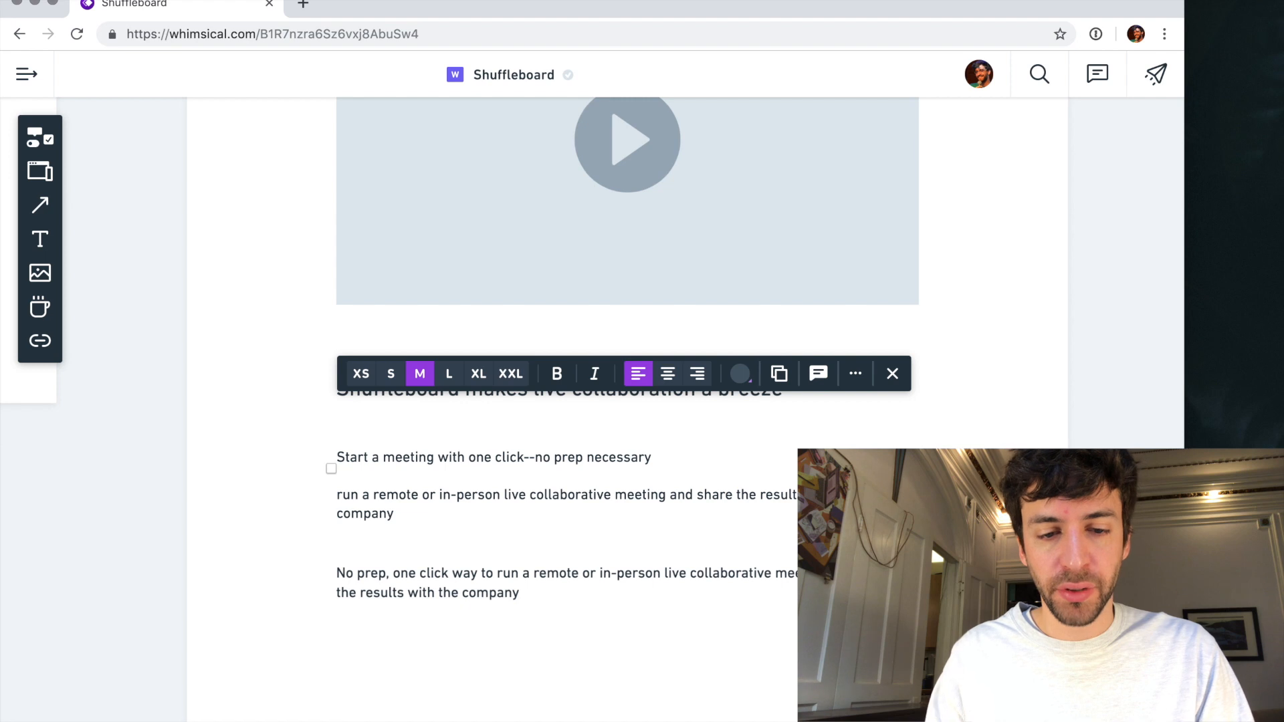
- Move the live collaborative meeting phrase to the paragraph's first line and reword it as "Run engaging collaborative meetings in real-time"
drag(345, 494, 664, 494)
key(super+c)
key(BackSpace)
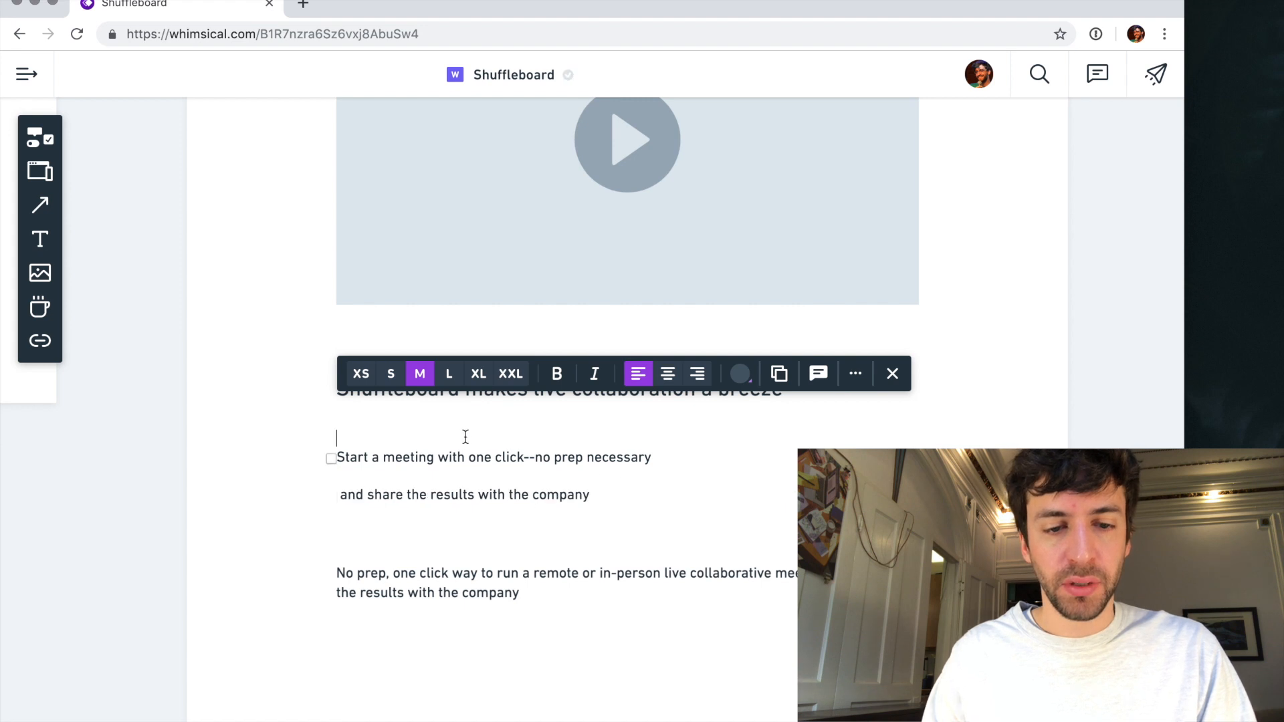
key(super+v)
double_click(349, 420)
key(BackSpace)
text(Run engagin)
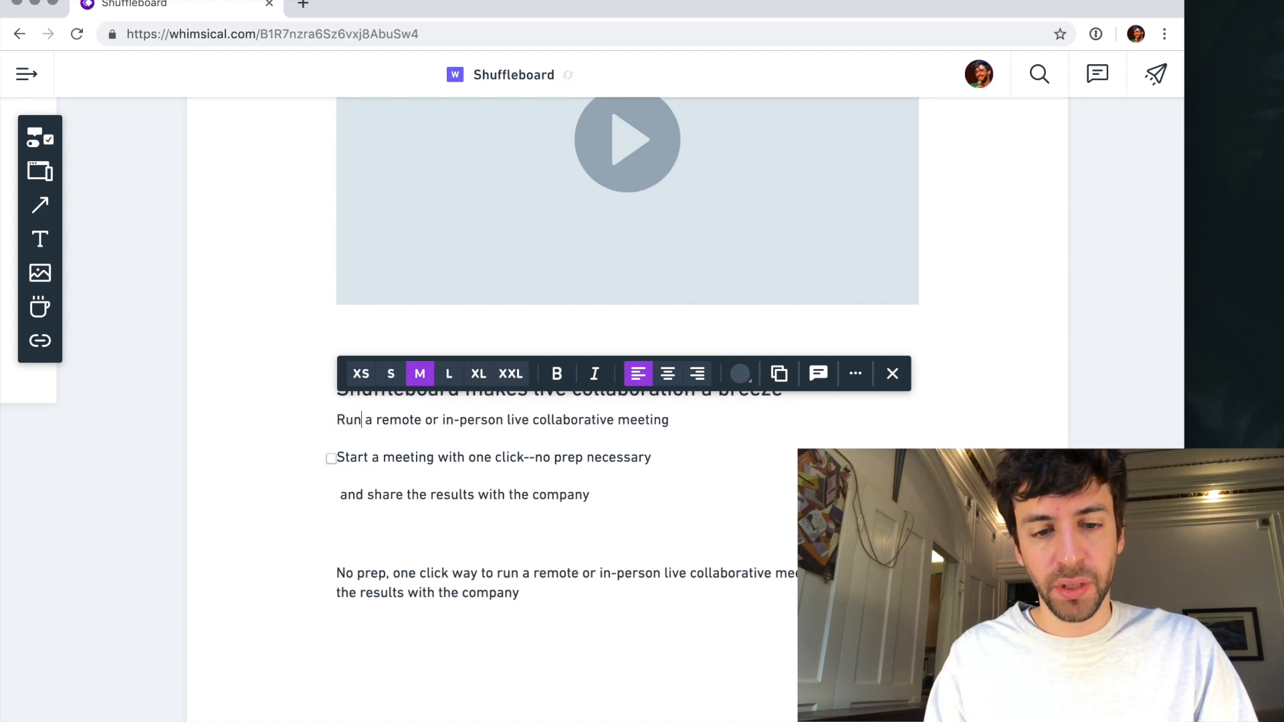
text(g)
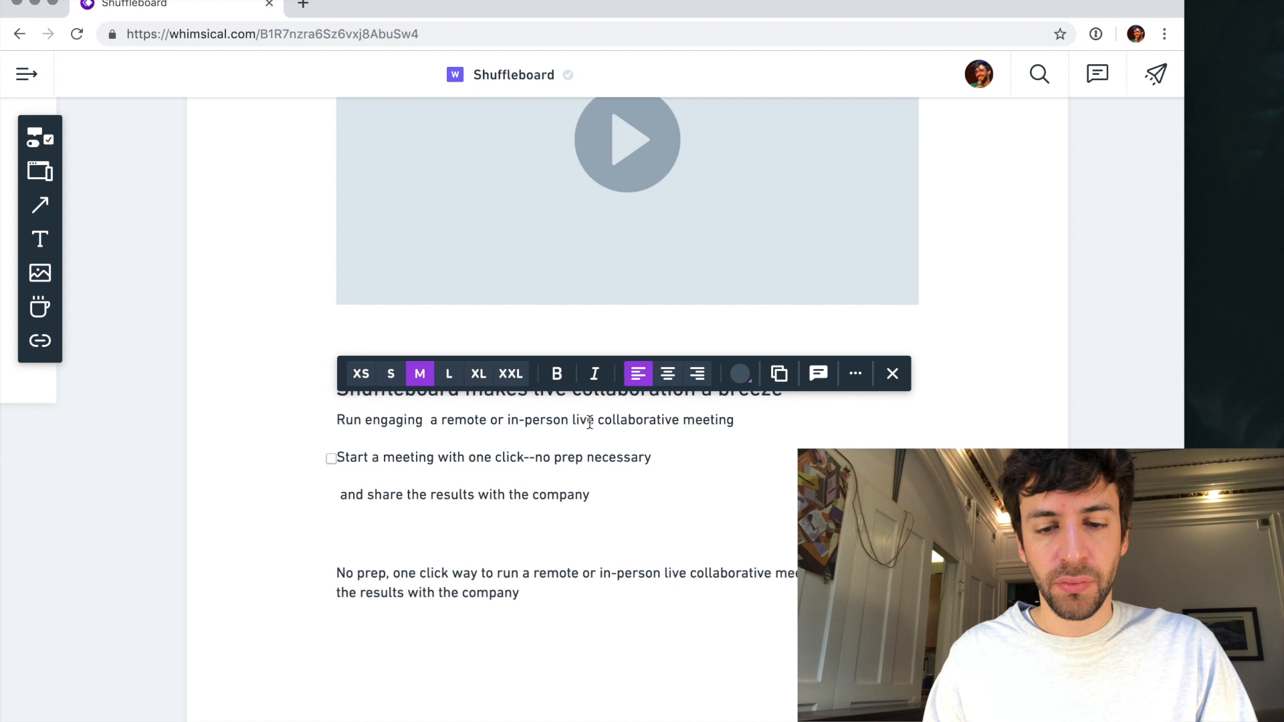
shift+click(589, 421)
key(BackSpace)
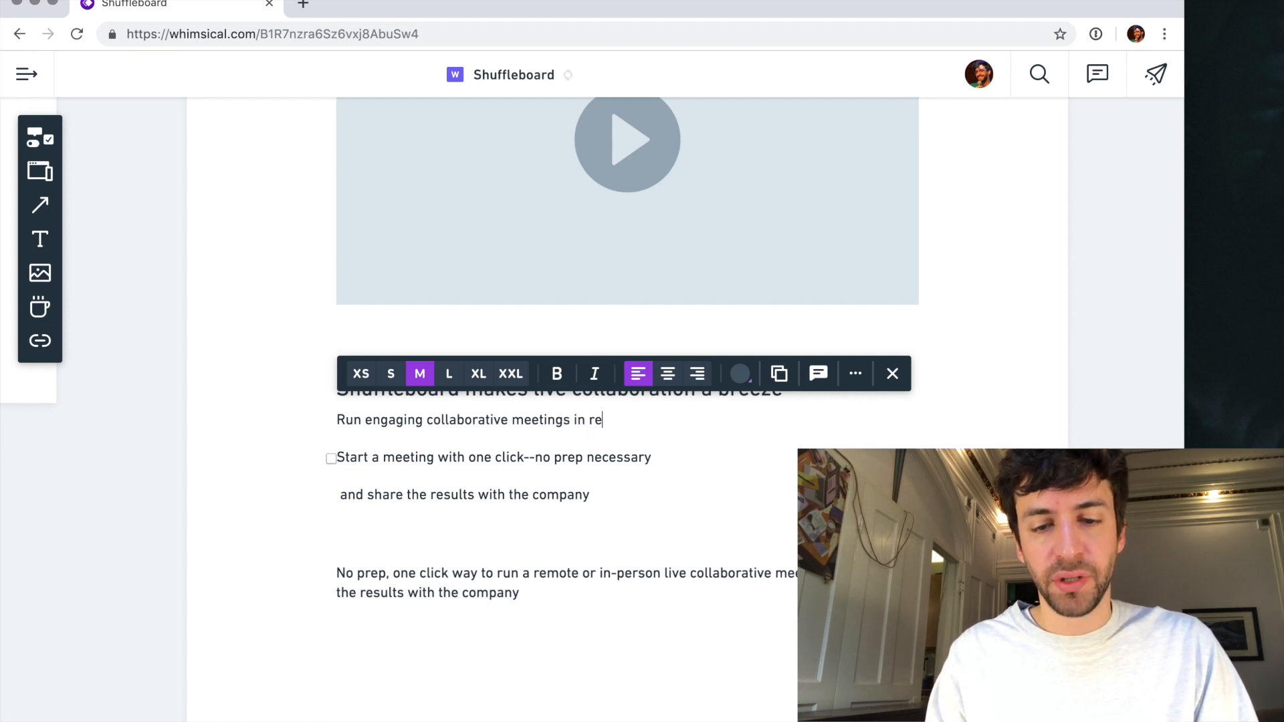
text(ime)
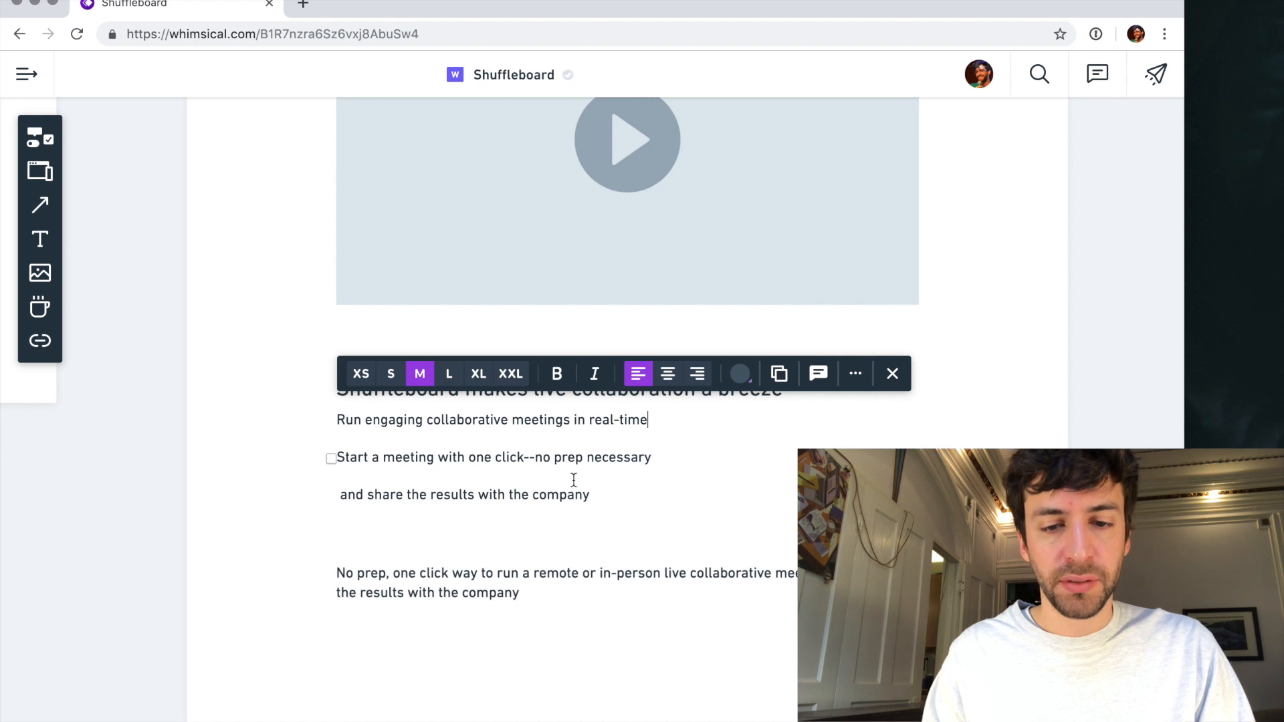
- Rewrite the remote or in-person phrase as "Works in-person or with remote teams" on its own line below the one-click sentence
key(Return)
text(a remote or in-person live)
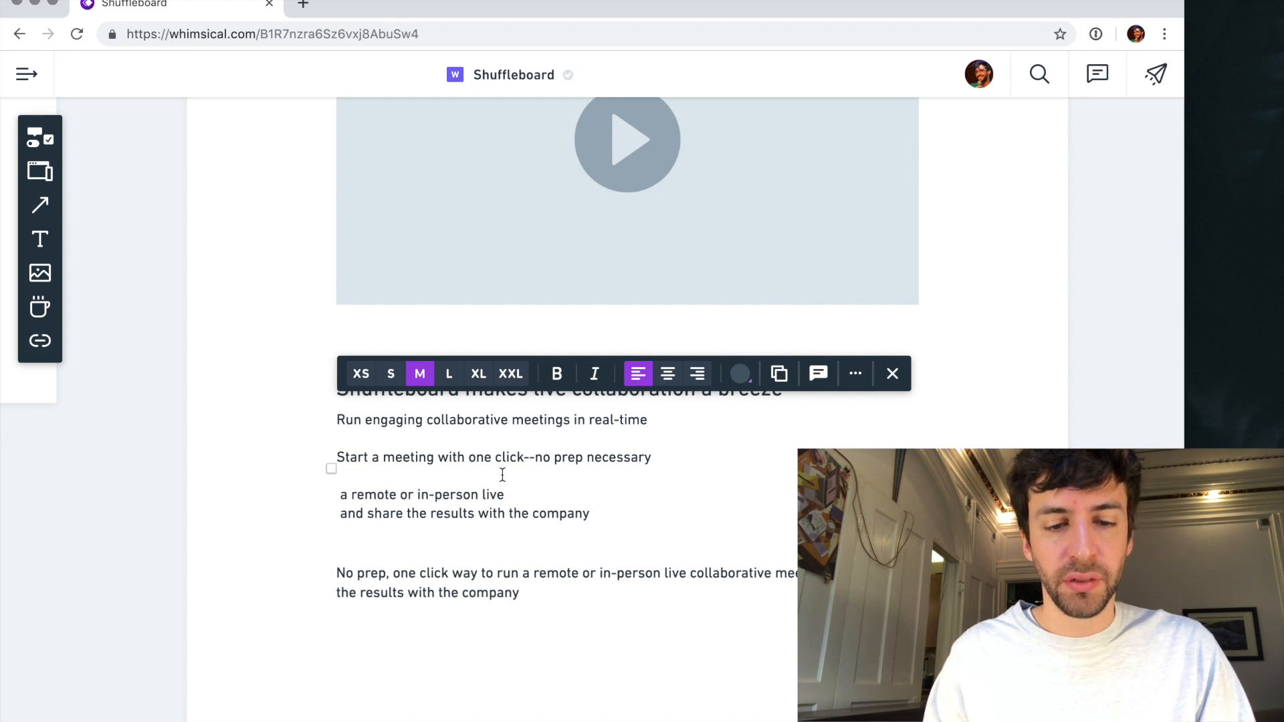
text(Works)
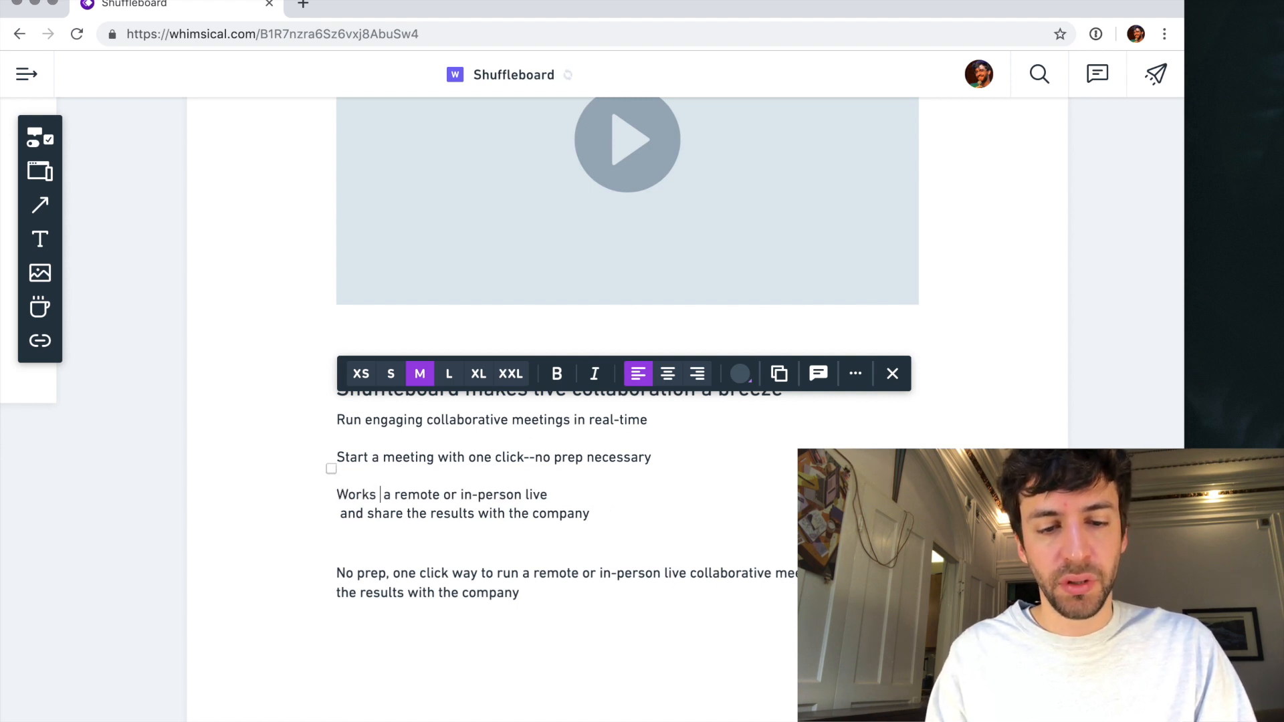
text( in-person)
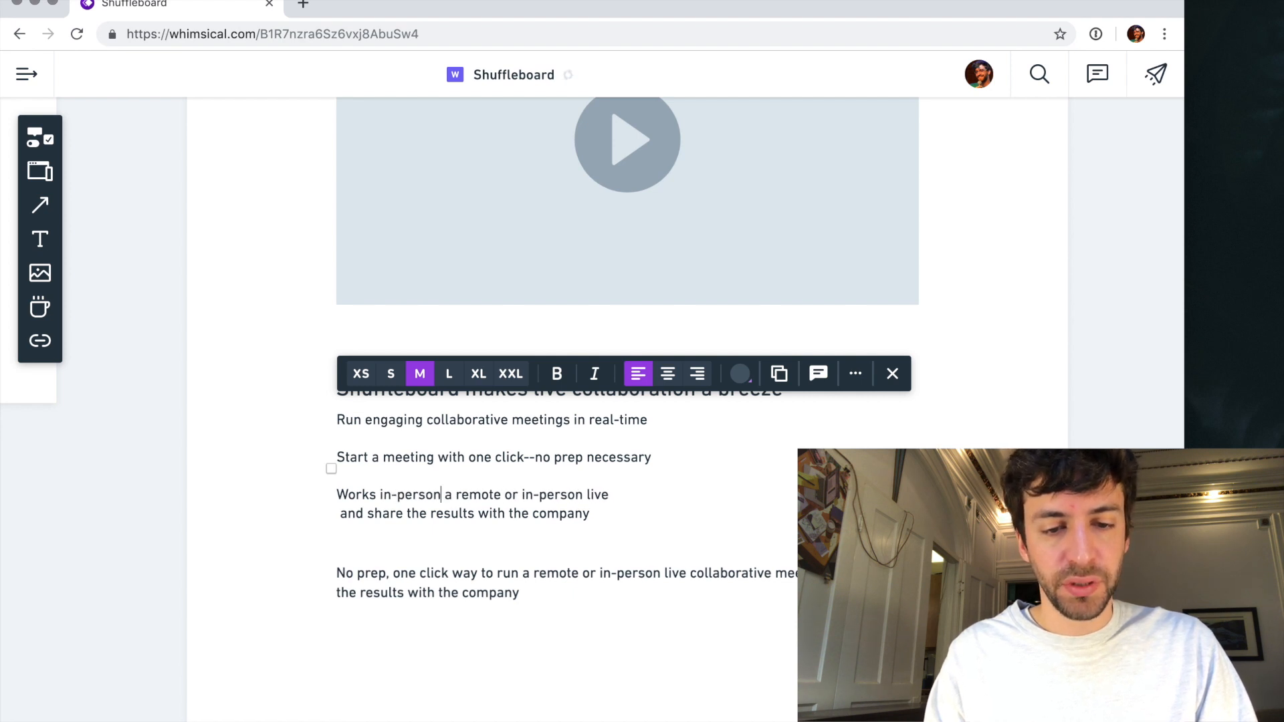
text( or with)
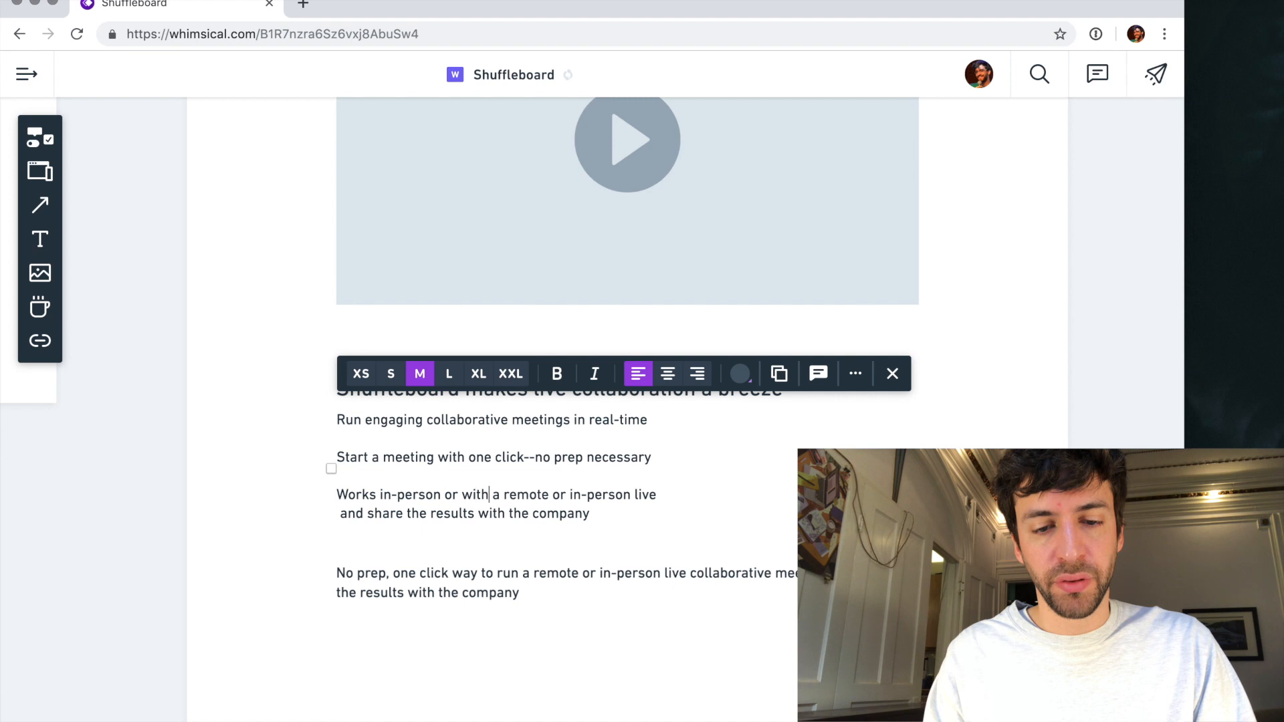
text( remote )
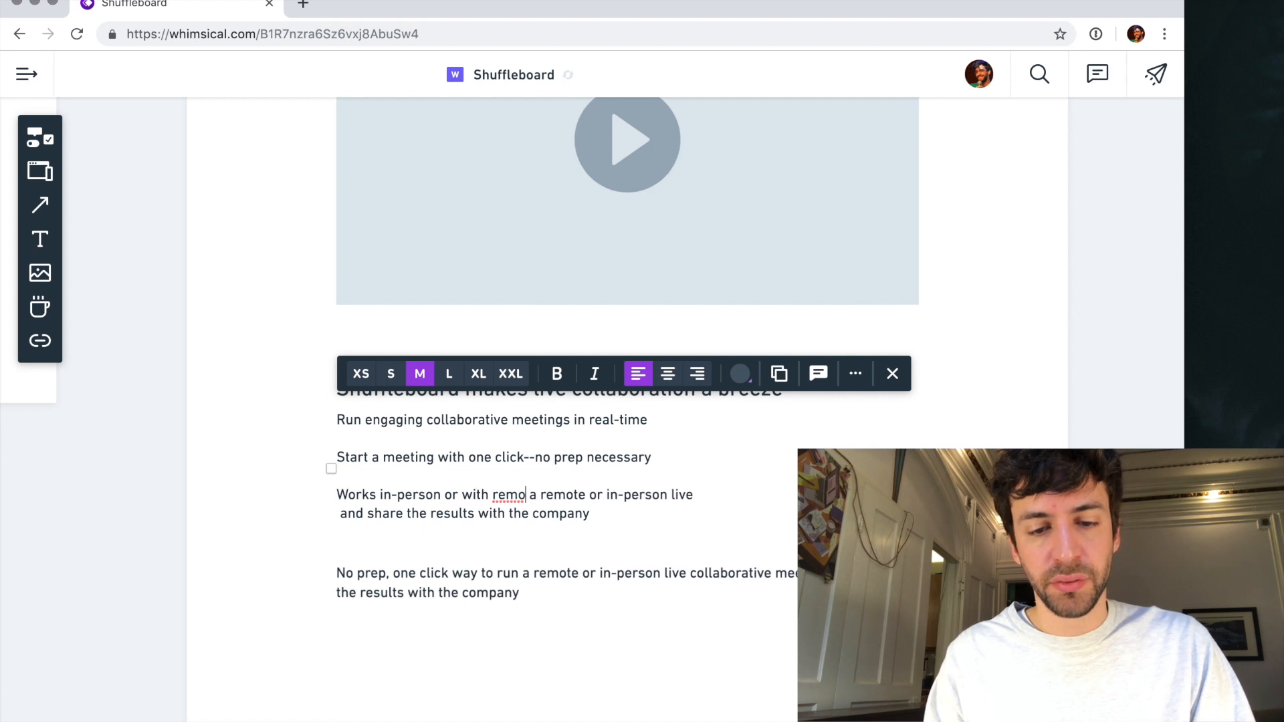
text(teams)
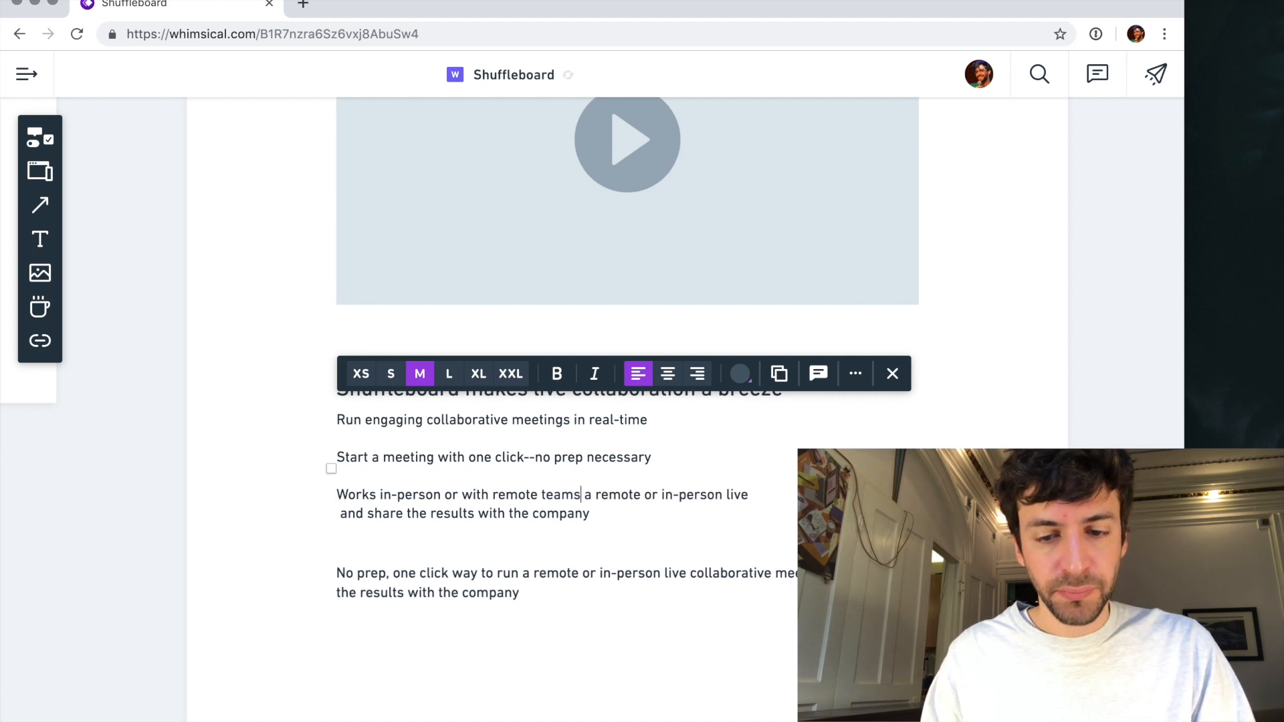
shift+click(749, 494)
key(BackSpace)
- Start a new line reading "Your ideas are sharable" and remove the leftover phrase about sharing the results with the company
key(Return)
key(Return)
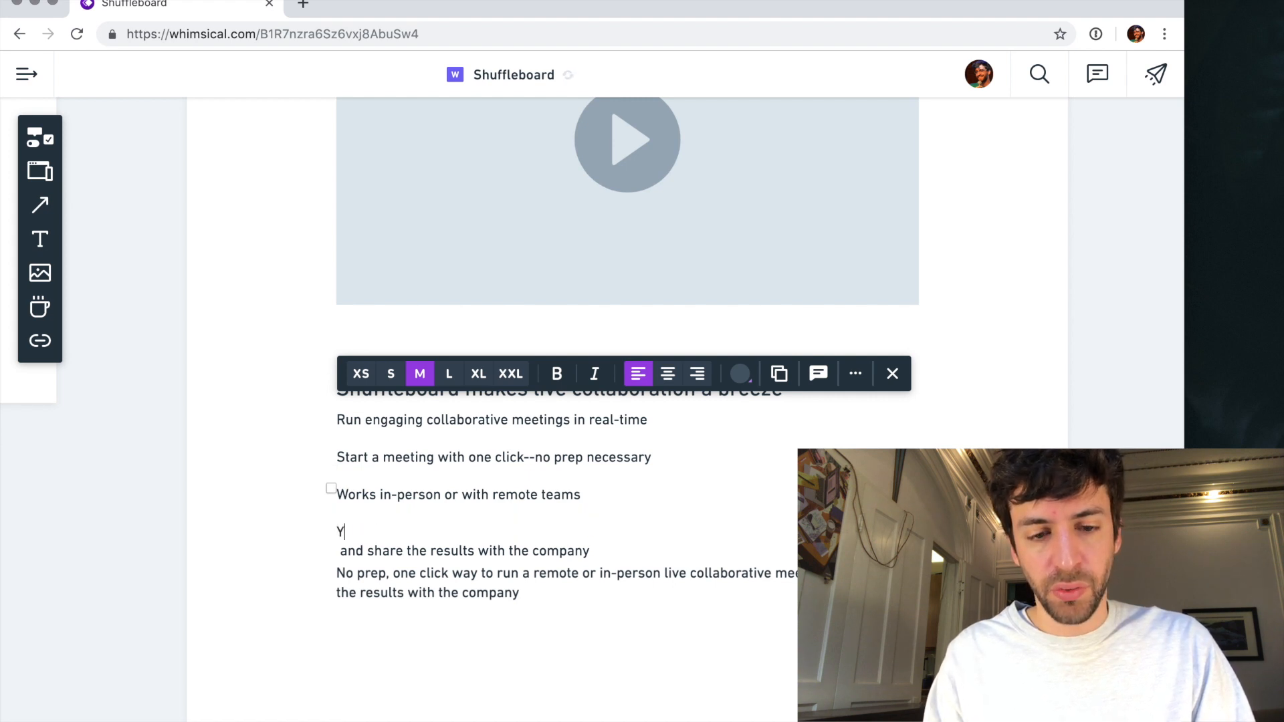
key(shift+Up)
text(Your ideas are)
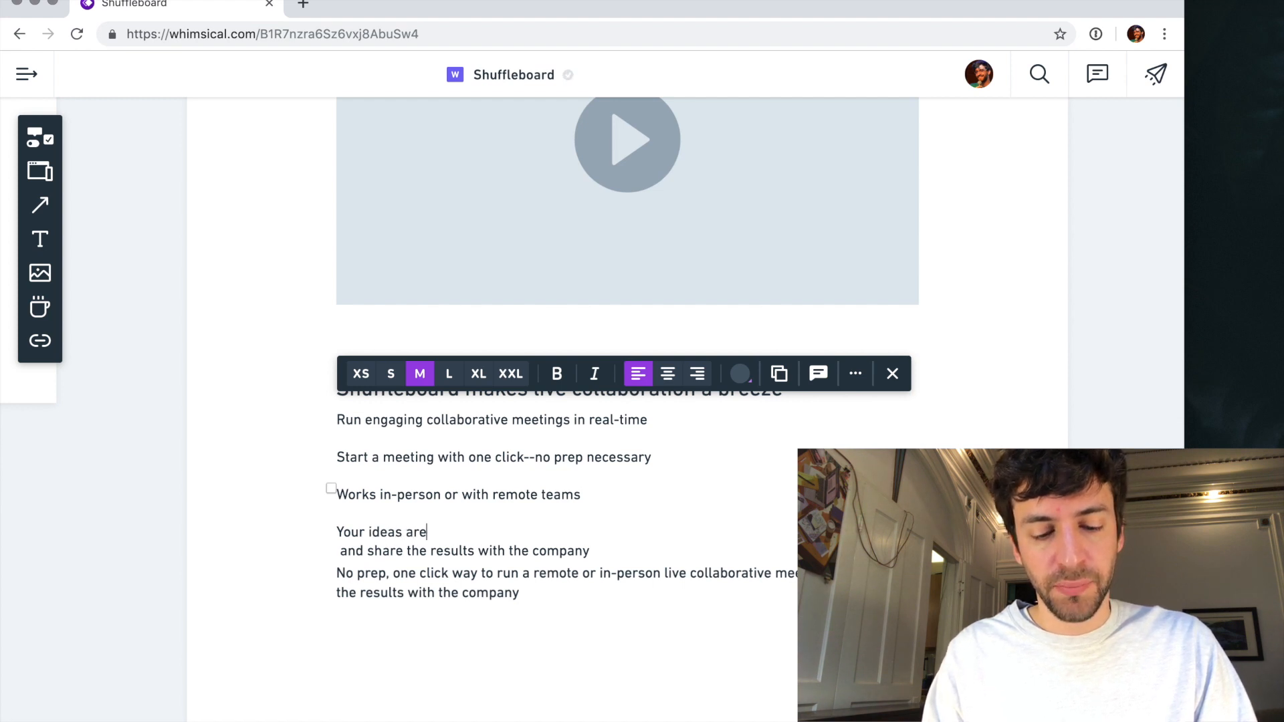
text( sharable and remixab)
key(BackSpace)
key(BackSpace)
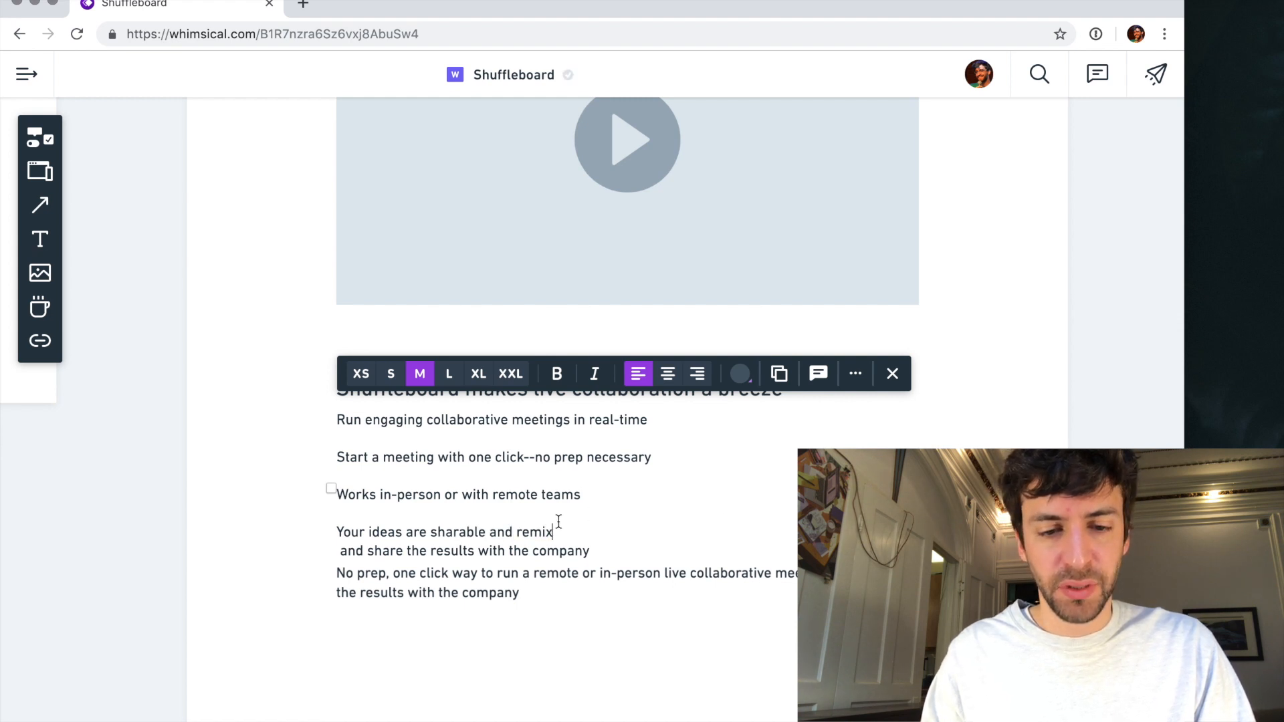
drag(499, 531, 593, 549)
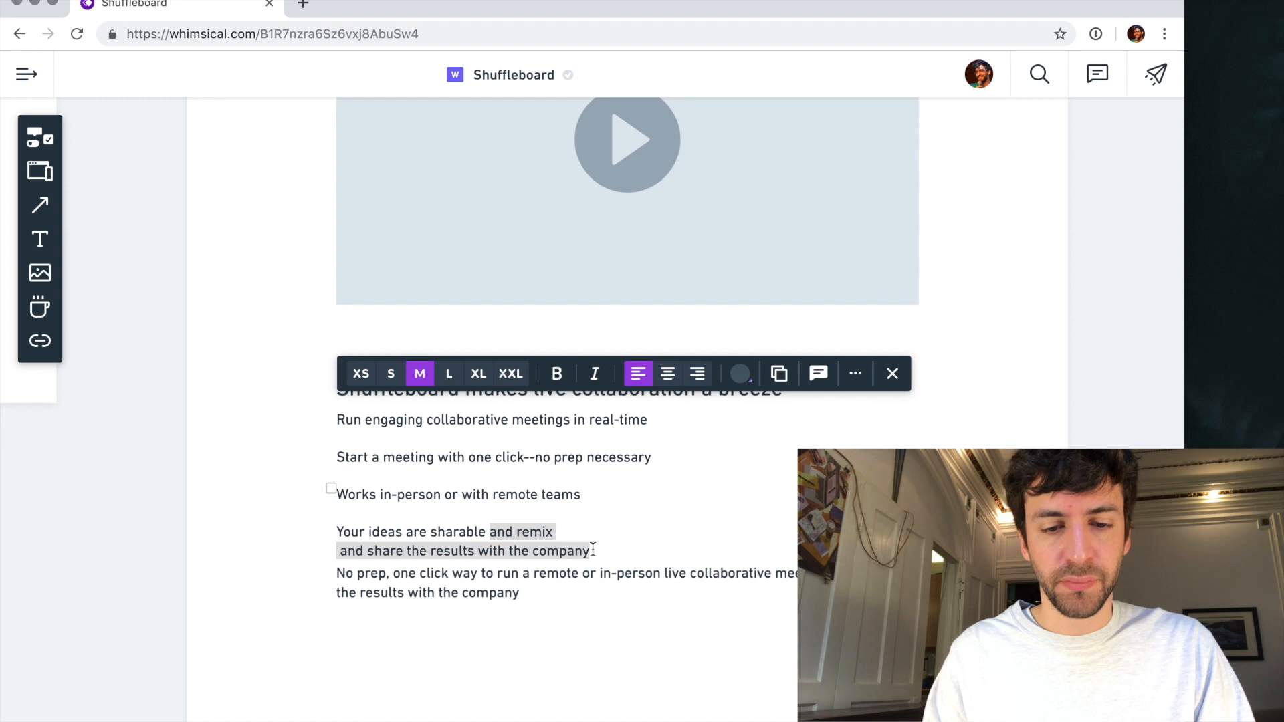
key(BackSpace)
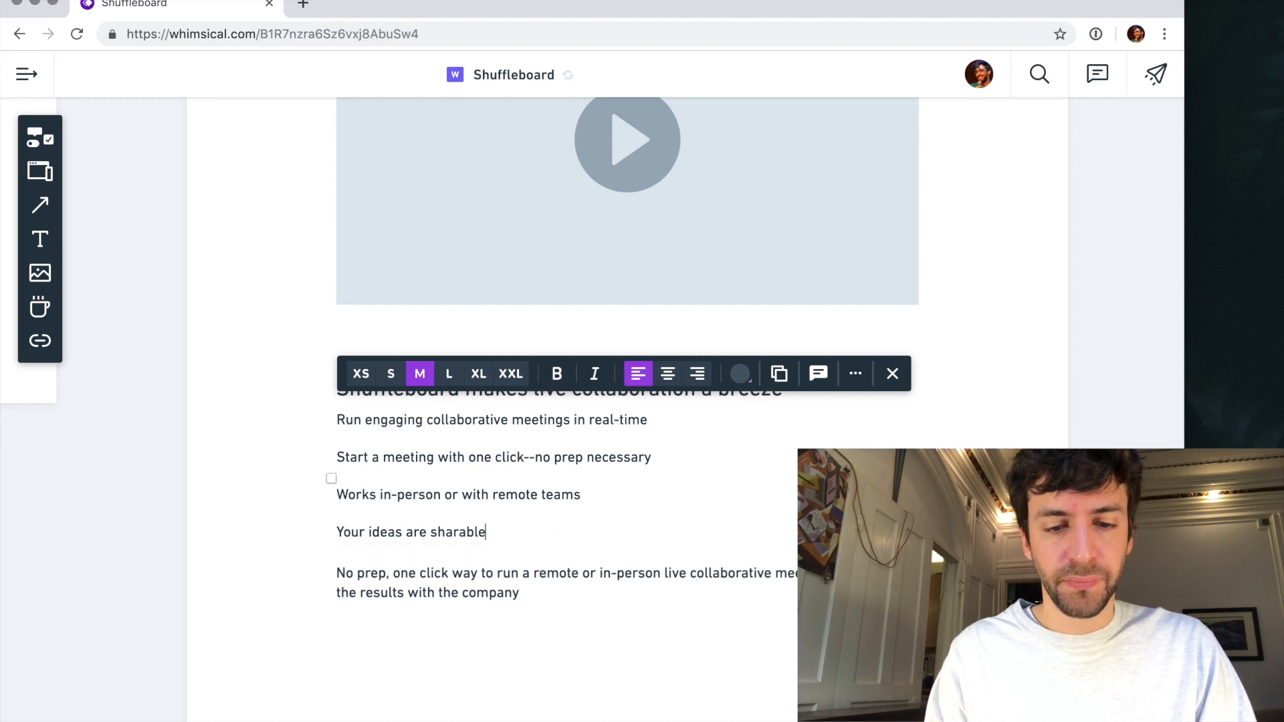
- Complete the last line so that it reads "Your ideas are sharable afterwards"
text(afterwarsds)
key(BackSpace)
key(BackSpace)
key(BackSpace)
text(ds)
key(Escape)
- Delete the duplicated "No prep" paragraph and shift the four-line benefits text slightly down from its heading
click(468, 583)
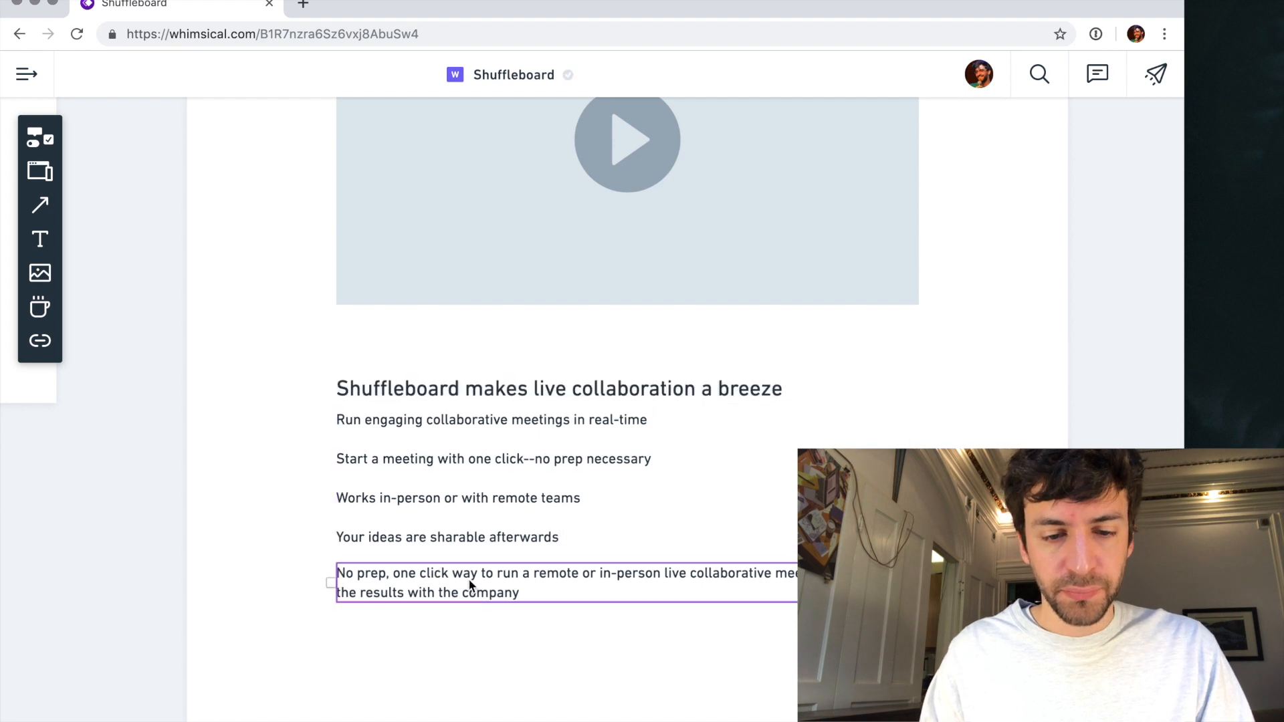
key(Delete)
drag(468, 456, 463, 487)
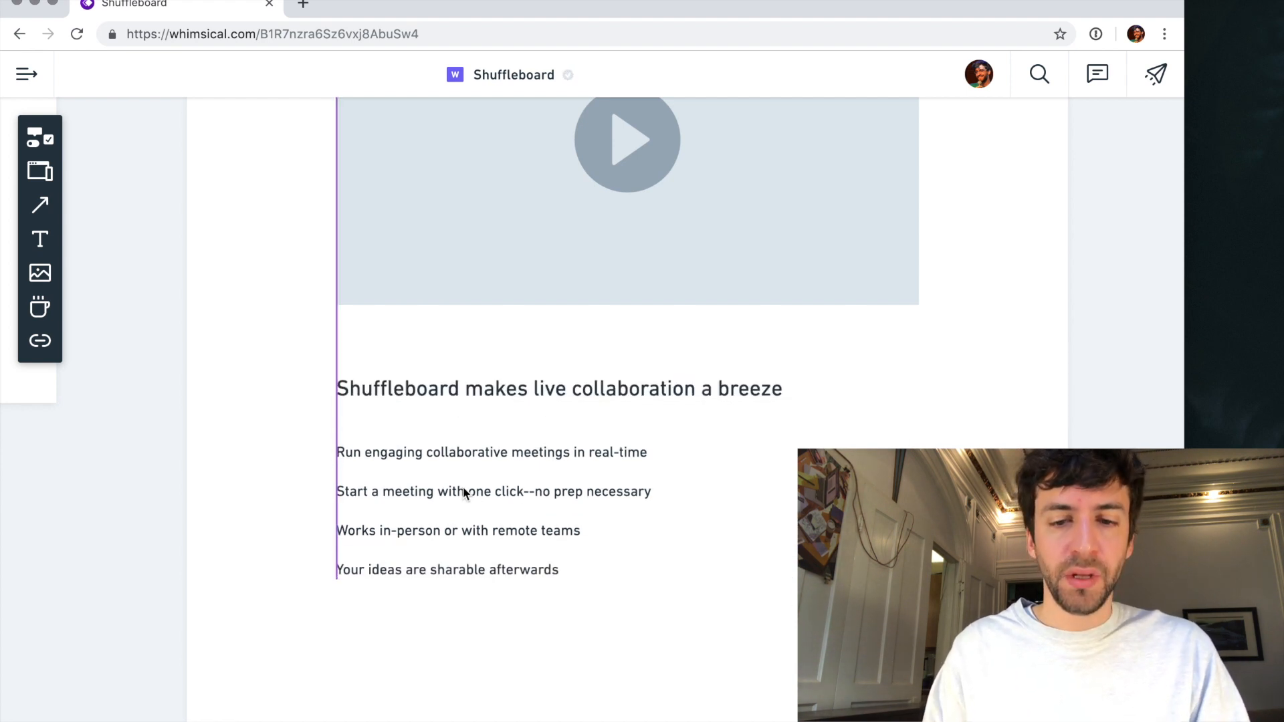
- Place a copy of the benefits text off to its lower side, then cut the original to "Run engaging collaborative meetings in real-time" in a narrower box
scroll(463, 487, down, 5)
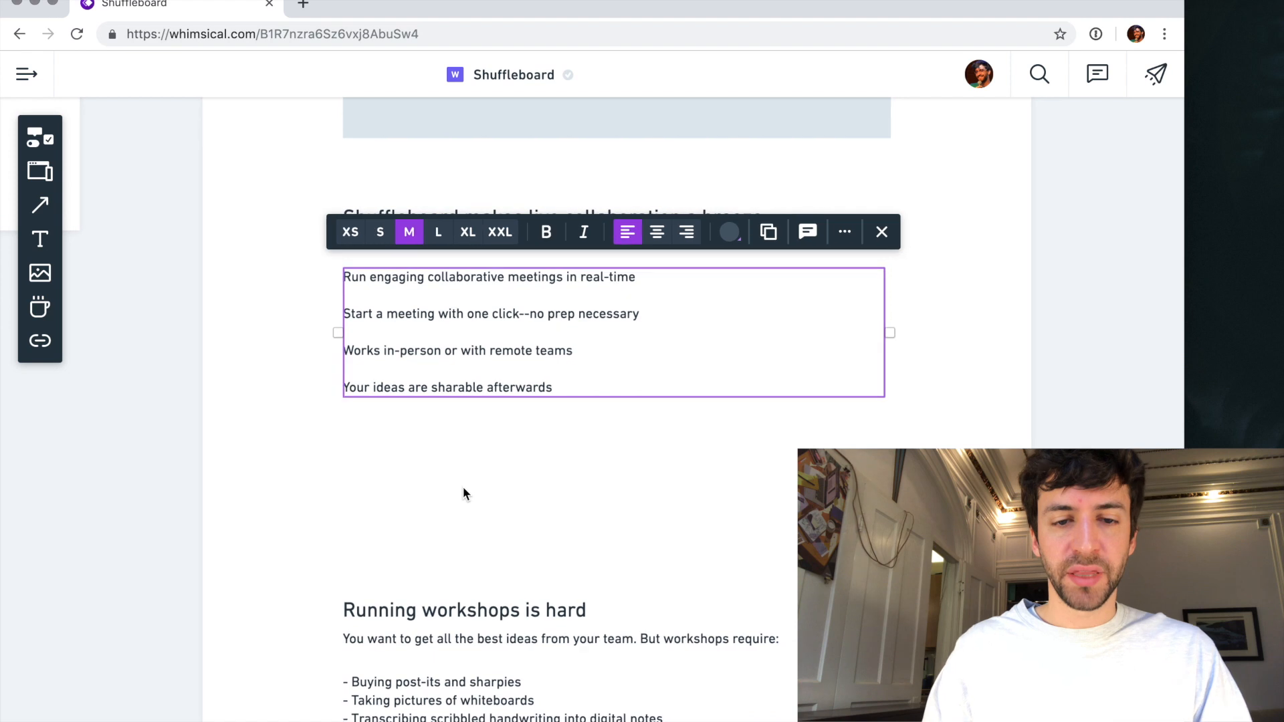
scroll(443, 340, up, 1)
drag(439, 347, 854, 506)
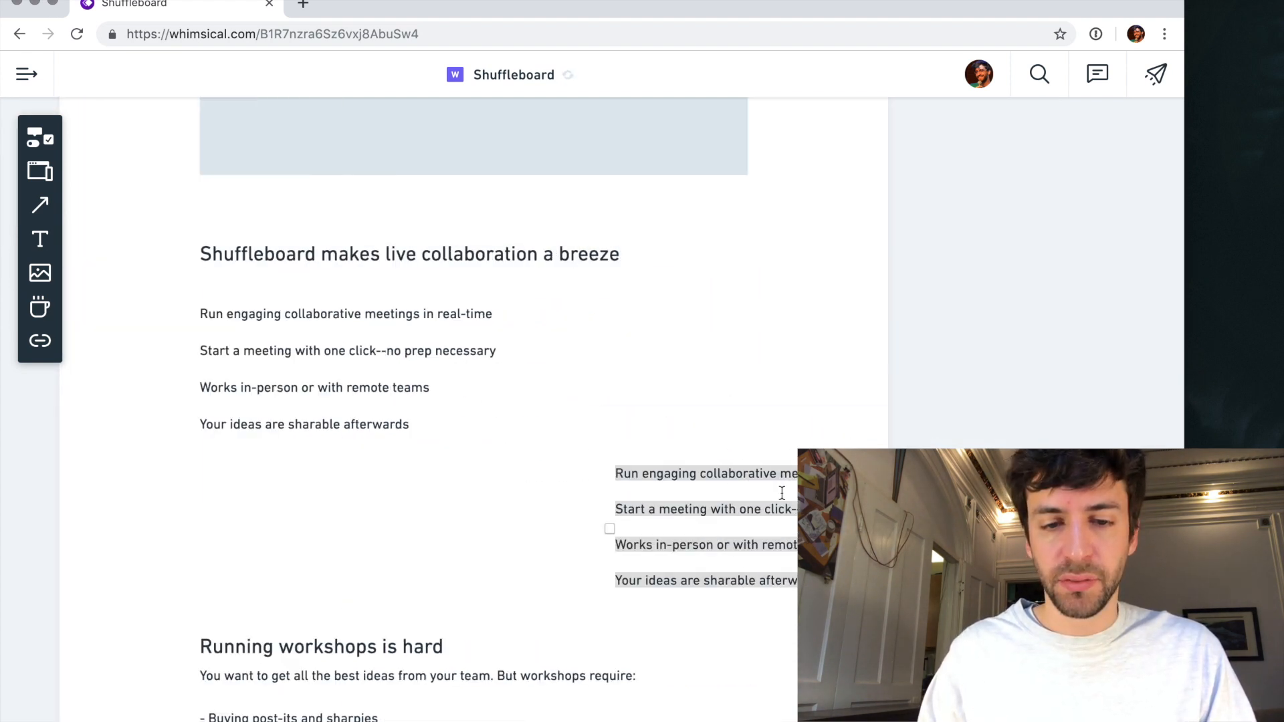
triple_click(385, 354)
shift+click(398, 472)
key(BackSpace)
key(BackSpace)
key(Escape)
drag(752, 317, 553, 314)
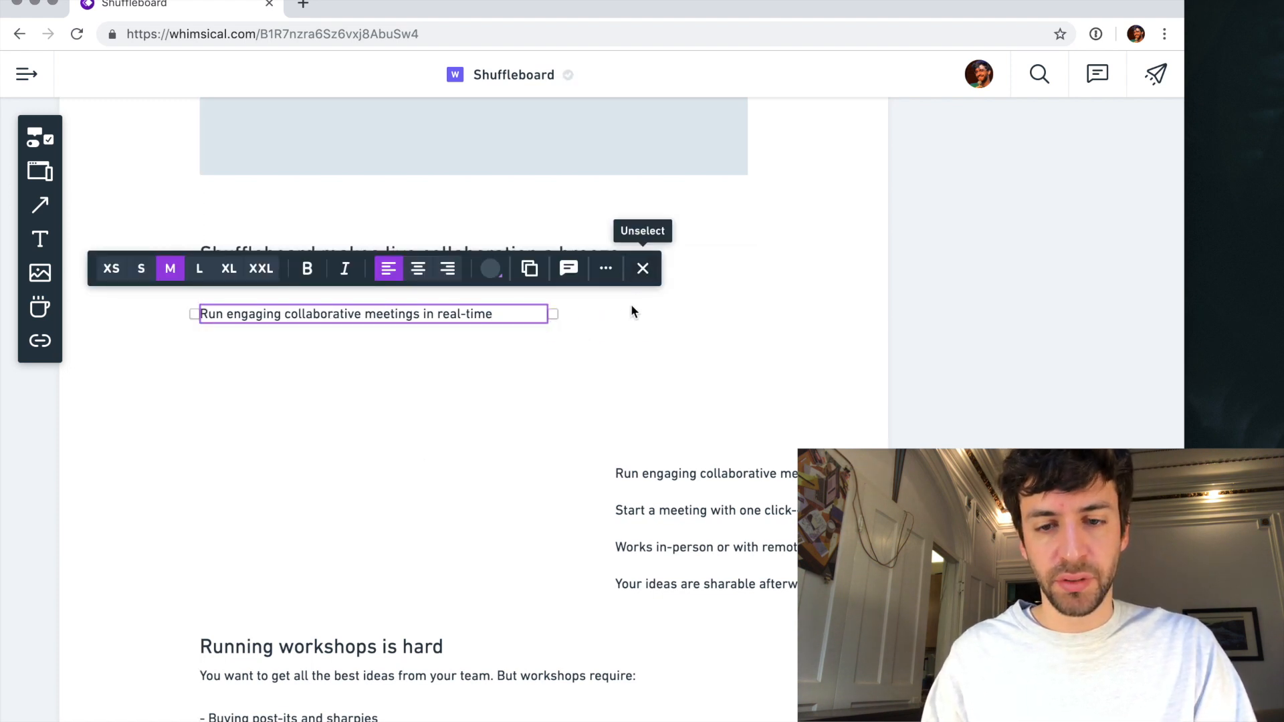
- Add an image placeholder beside the "Run engaging collaborative meetings in real-time" text and widen it toward the text
click(618, 331)
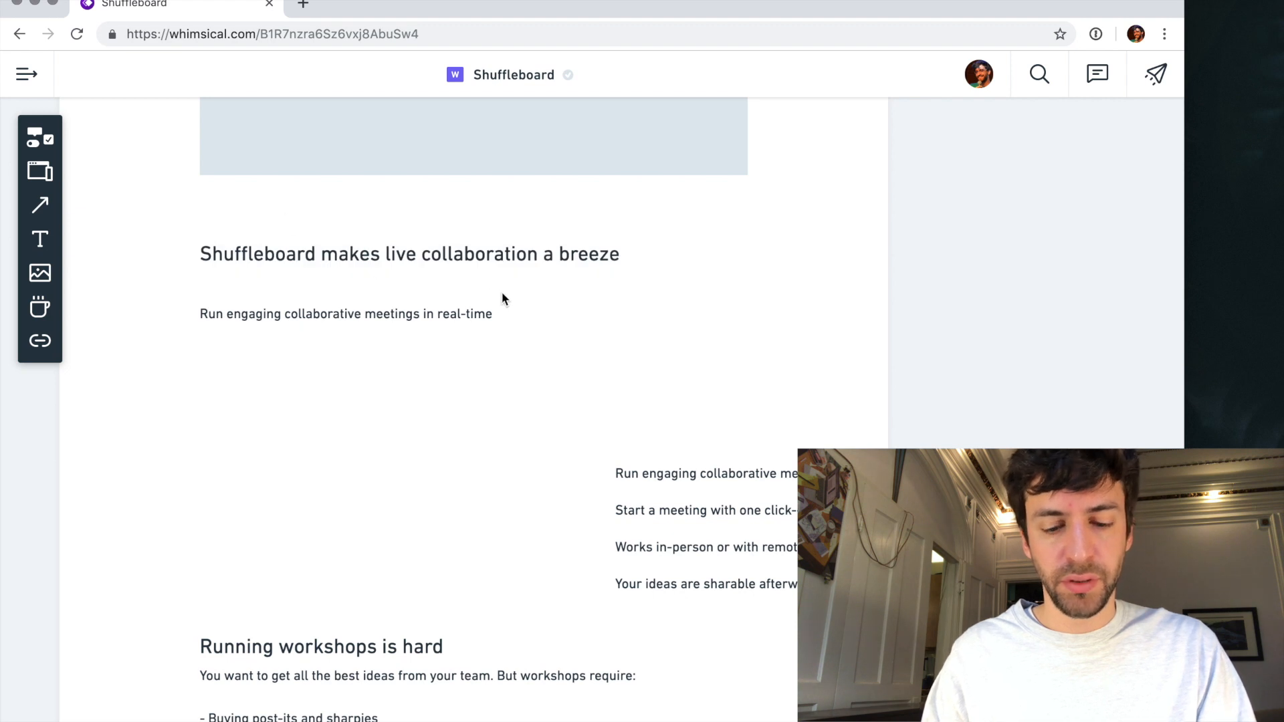
key(p)
click(564, 305)
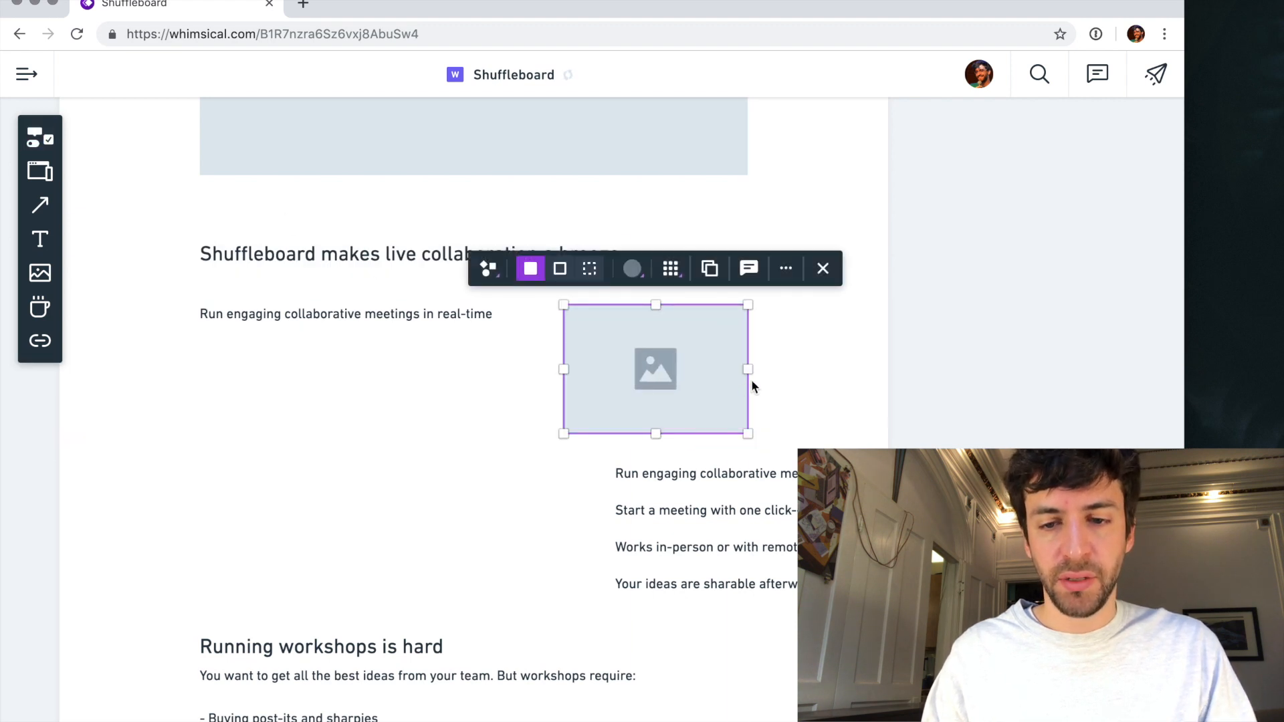
drag(766, 375, 769, 376)
drag(563, 370, 501, 367)
- Narrow the "Run engaging collaborative meetings" text box so it wraps onto two lines, and widen the image placeholder further toward it
click(430, 314)
drag(536, 316, 432, 311)
click(575, 356)
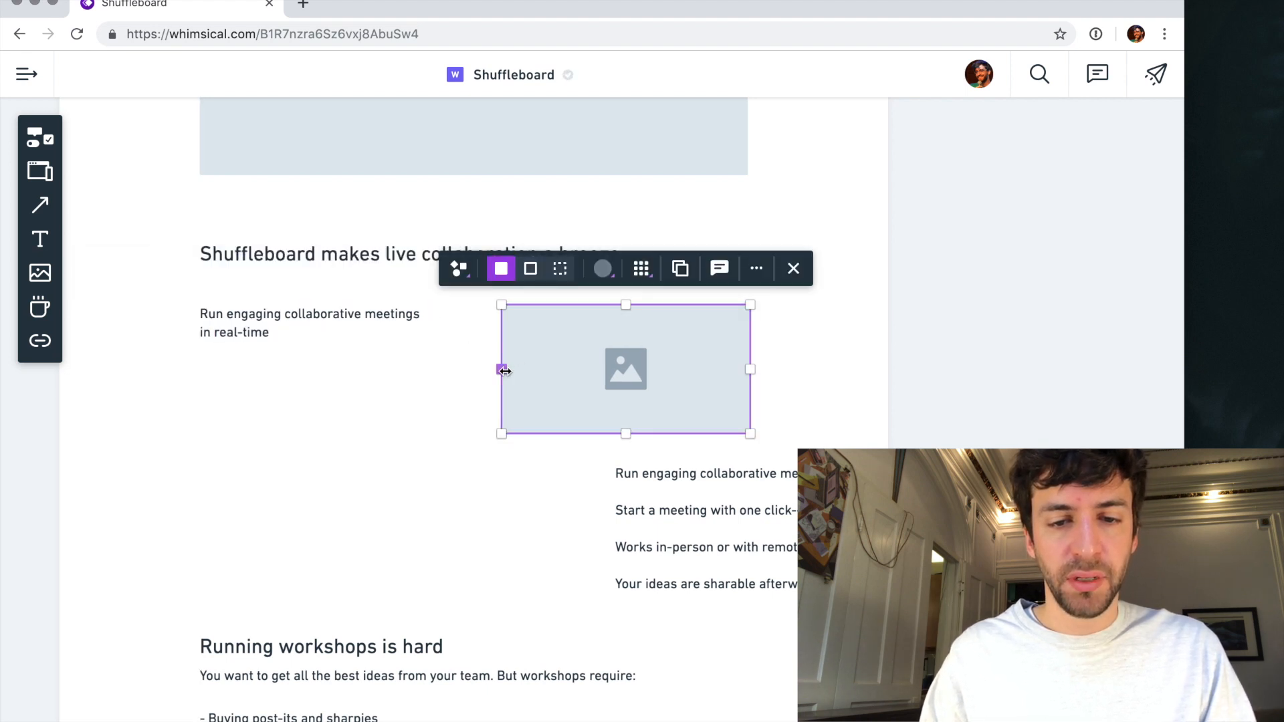
drag(505, 371, 452, 368)
scroll(455, 372, down, 5)
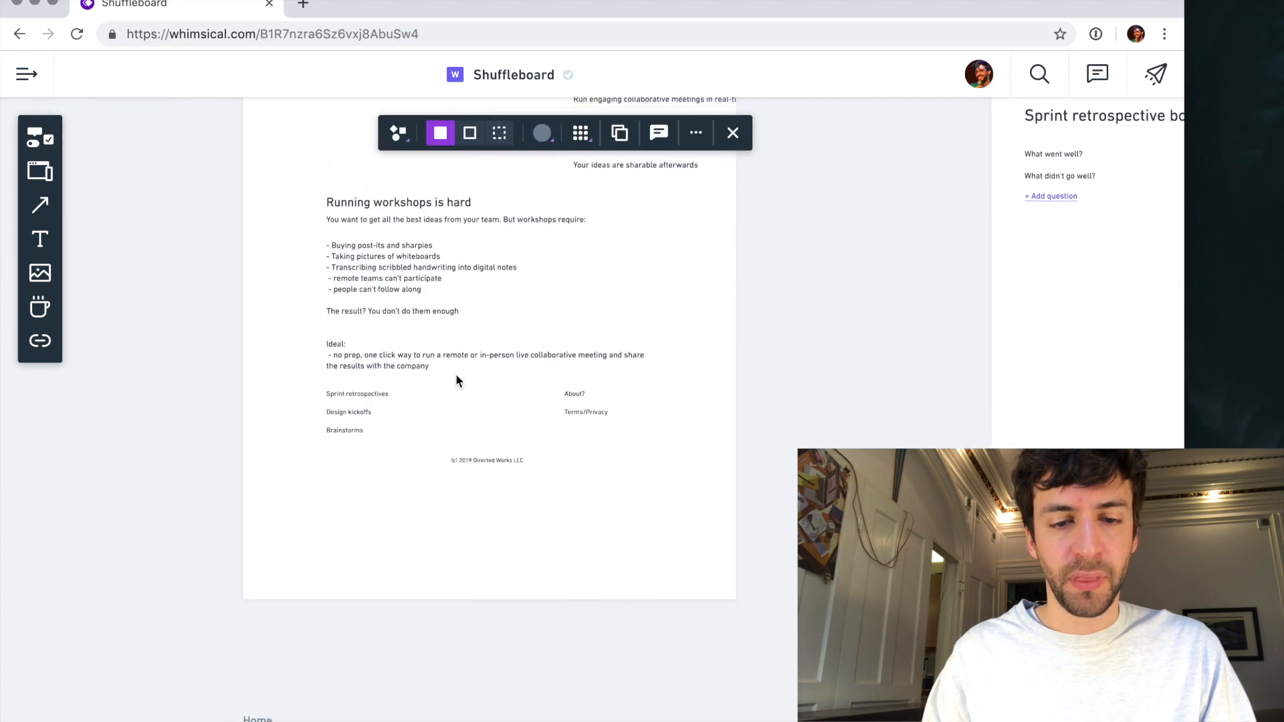
- Move the "Running workshops is hard" section together with the footer text further down the page to make room above
scroll(455, 373, down, 3)
drag(325, 266, 532, 435)
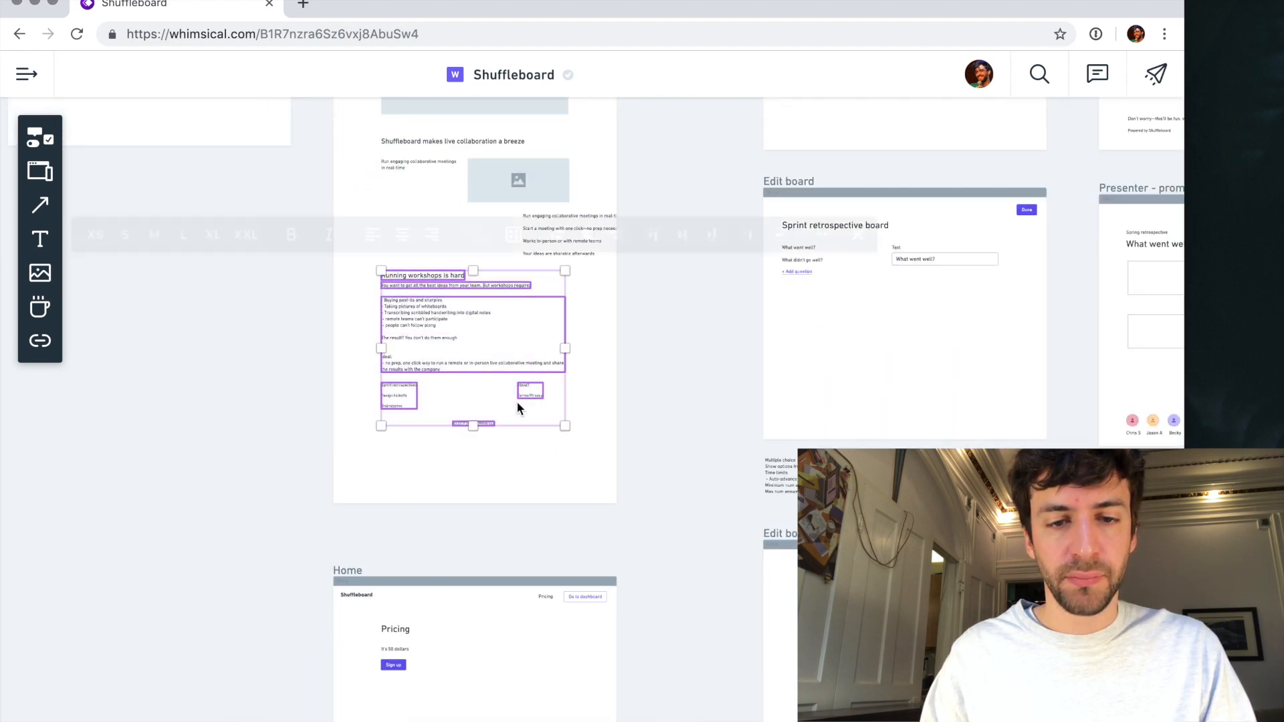
drag(412, 321, 415, 387)
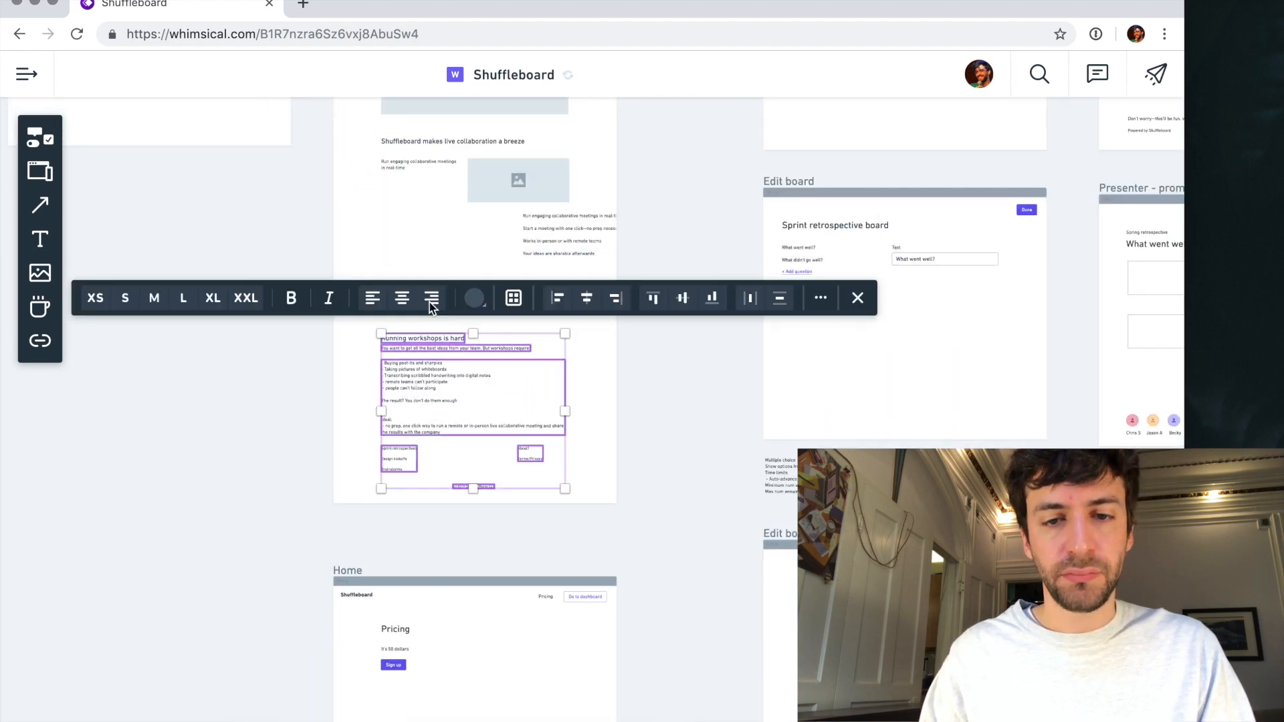
click(405, 231)
- Narrow the image placeholder under "Shuffleboard makes live collaboration a breeze" on the side facing the text
scroll(405, 231, up, 4)
scroll(406, 230, up, 3)
scroll(405, 230, up, 1)
click(537, 304)
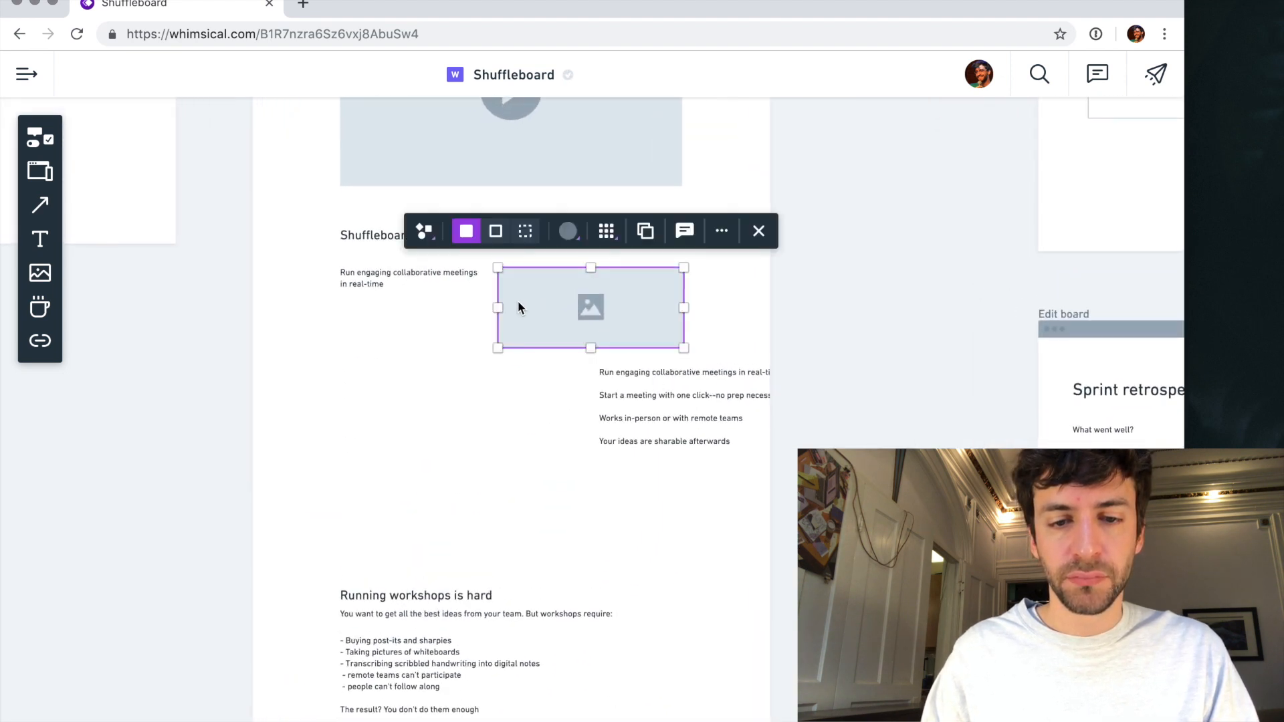
drag(499, 307, 520, 307)
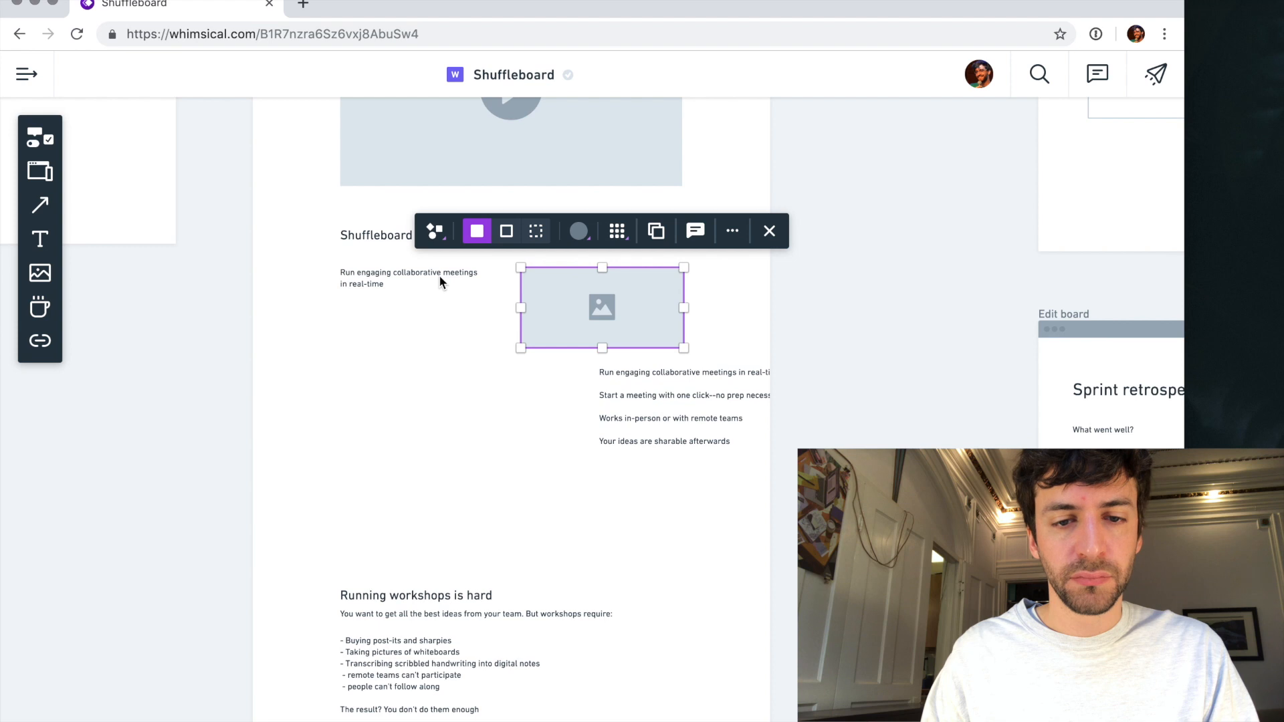
- Place a copy of the "Run engaging collaborative meetings in real-time" text directly beneath the original
click(408, 272)
drag(408, 272, 411, 308)
scroll(410, 308, up, 3)
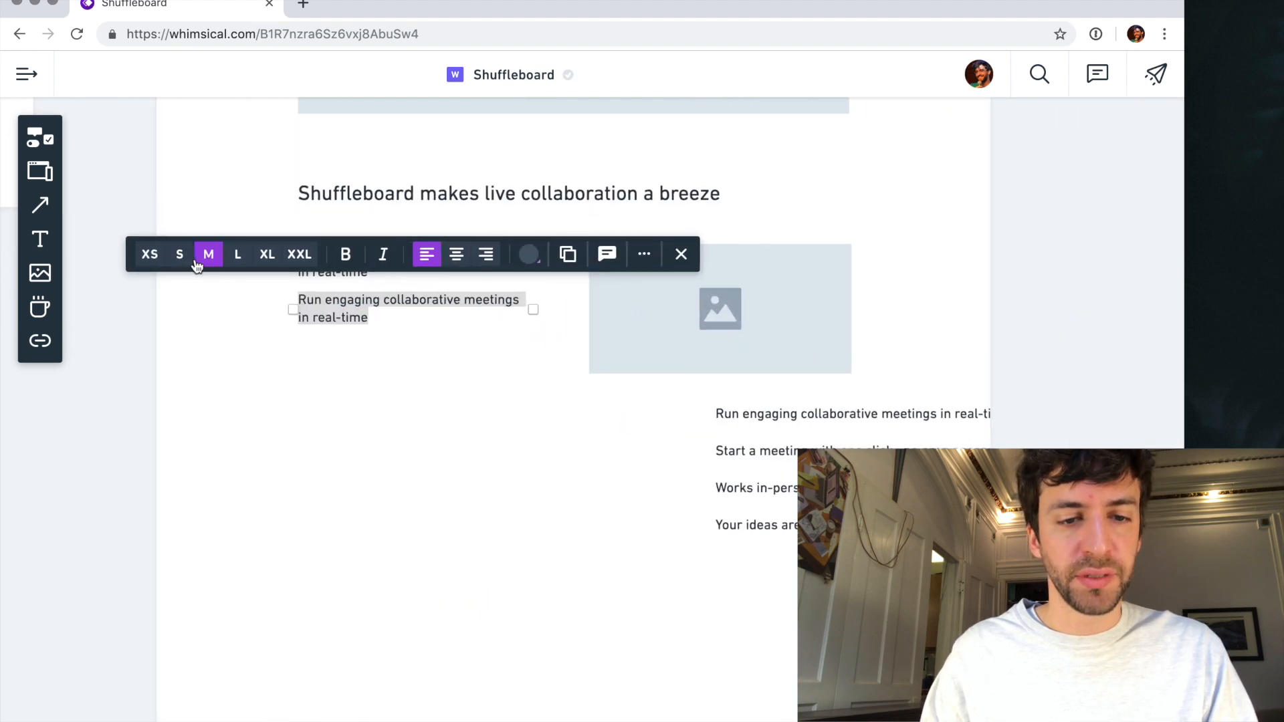
click(368, 372)
- Set the upper "Run engaging collaborative meetings" text to size L in regular weight
click(344, 261)
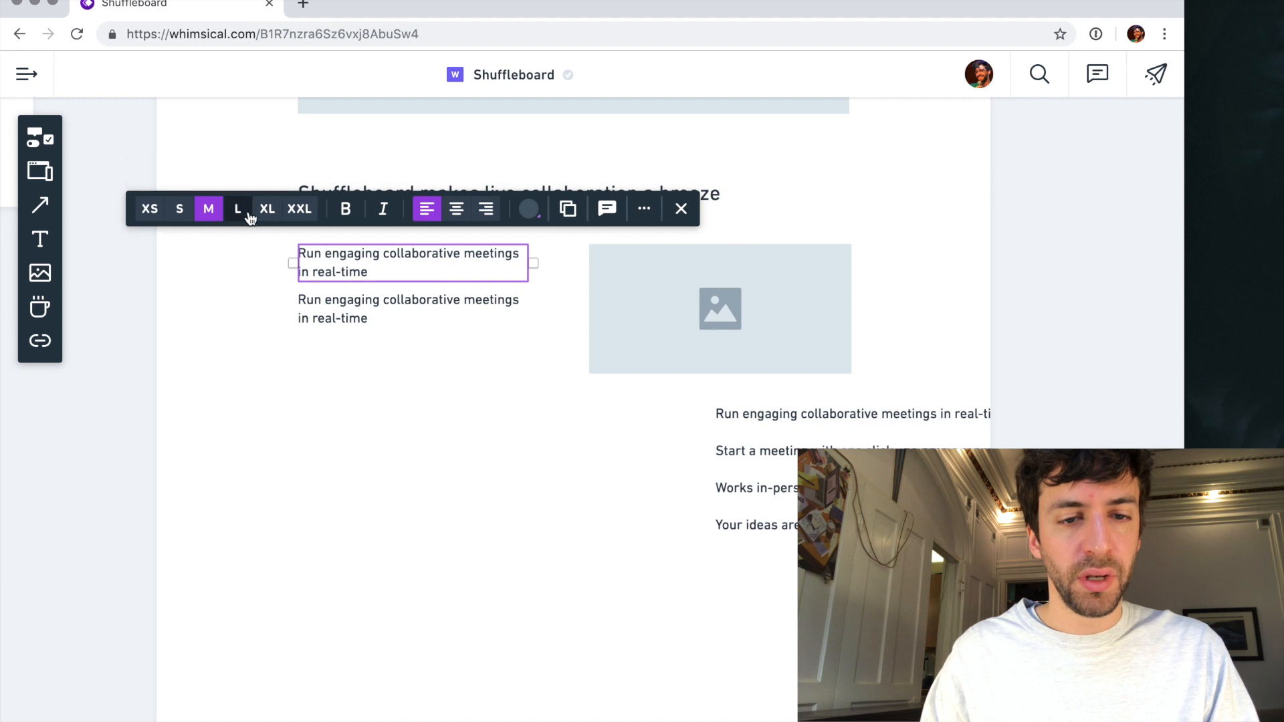
click(345, 209)
click(235, 210)
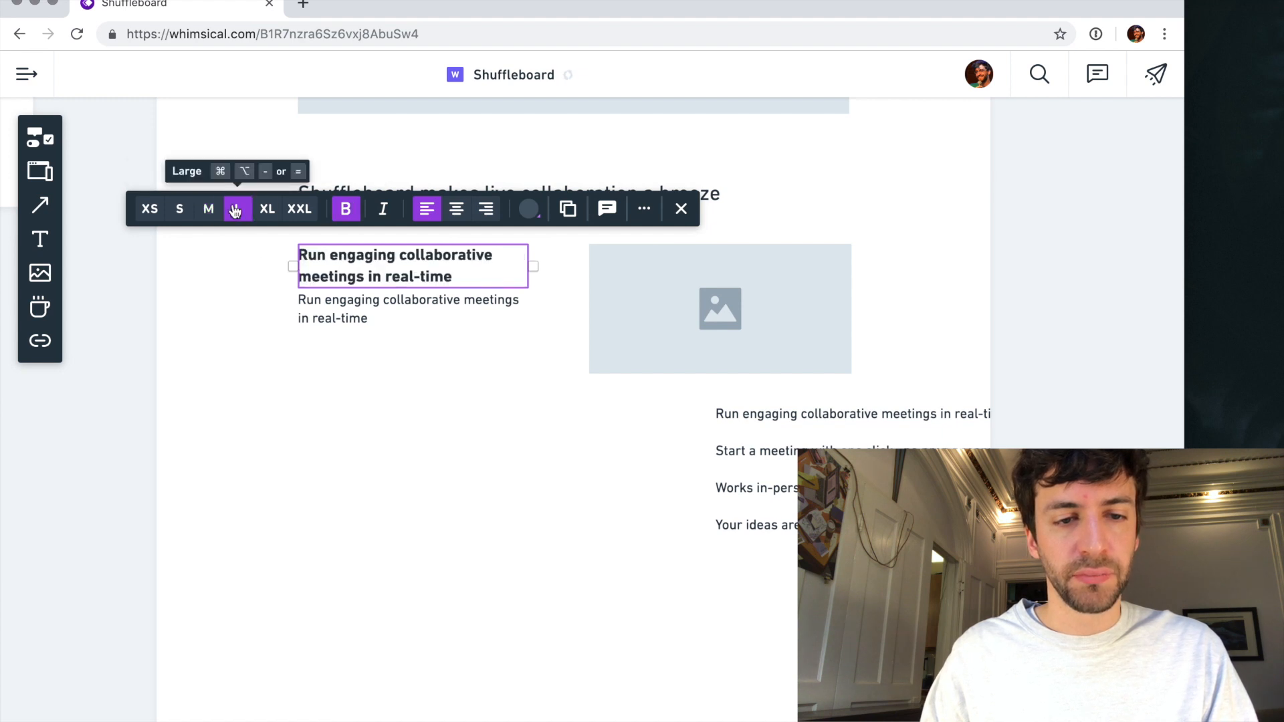
click(345, 208)
- Set the lower copy of the "Run engaging collaborative meetings" text to size S and color it grey
click(336, 319)
click(174, 255)
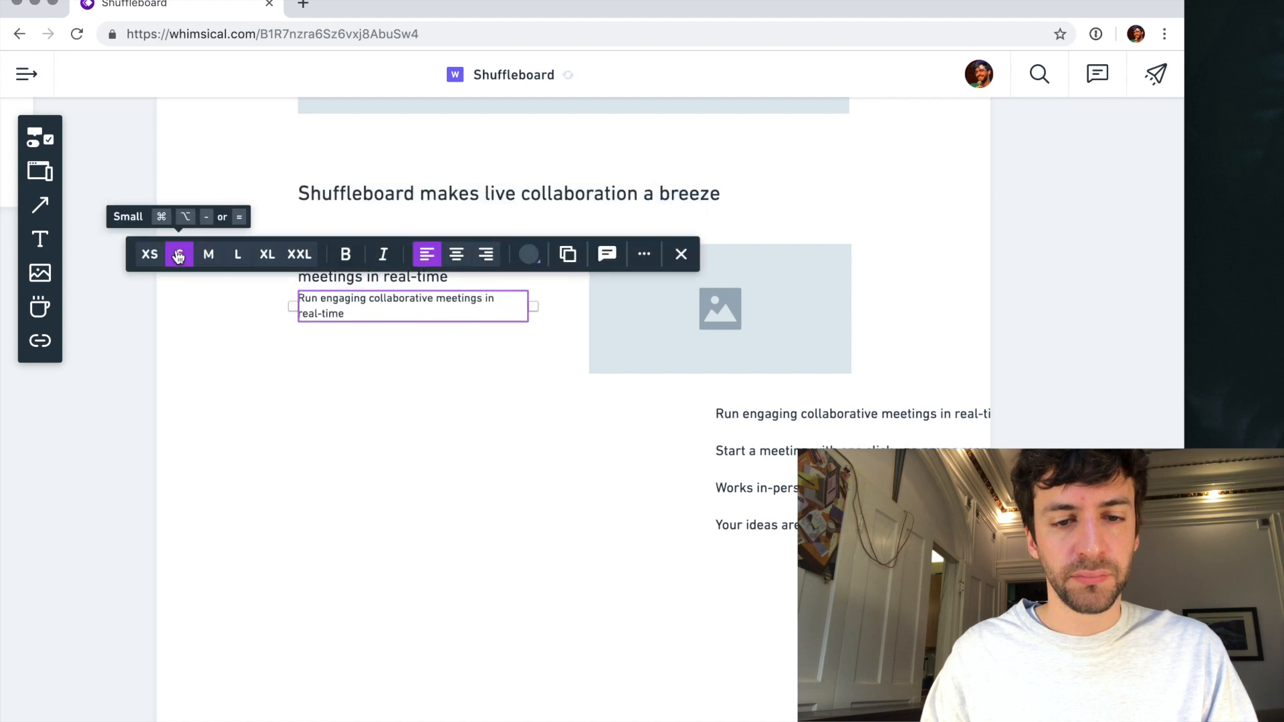
click(486, 434)
click(323, 305)
click(528, 256)
click(516, 210)
click(464, 455)
- Move the four-line benefits list outside the page frame and duplicate the text-and-image row twice below the first
scroll(464, 455, down, 5)
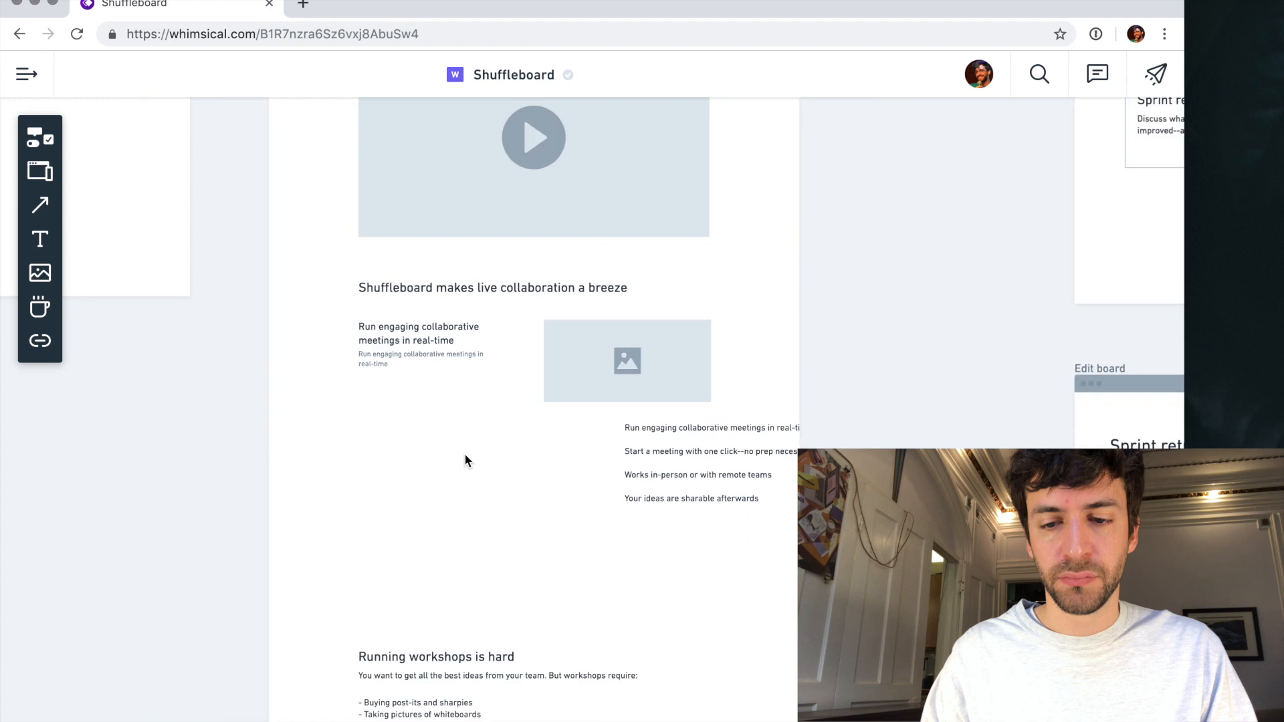
drag(646, 456, 127, 444)
click(527, 473)
drag(649, 451, 582, 543)
key(super+z)
scroll(586, 528, down, 6)
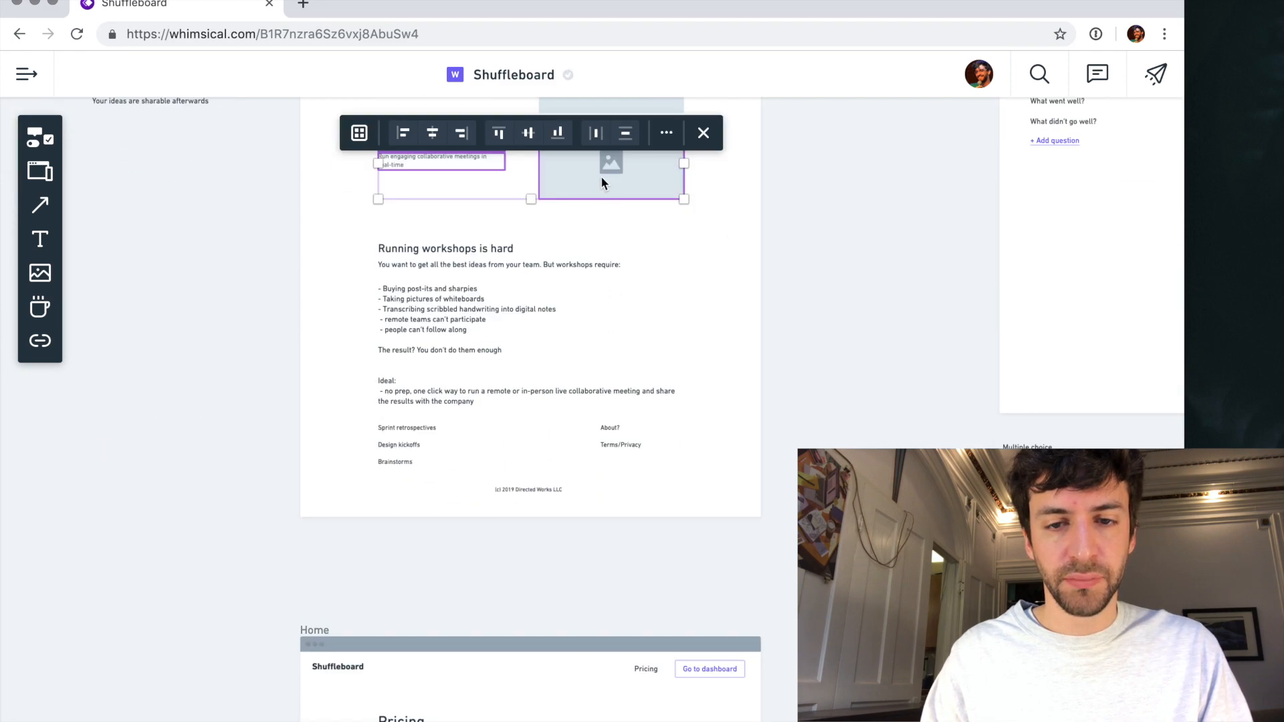
- Move the four-line benefits list further away from the side of the homepage frame and lower down
scroll(600, 180, up, 3)
click(374, 217)
drag(432, 254, 442, 260)
key(super+z)
click(328, 238)
click(335, 339)
drag(339, 280, 173, 380)
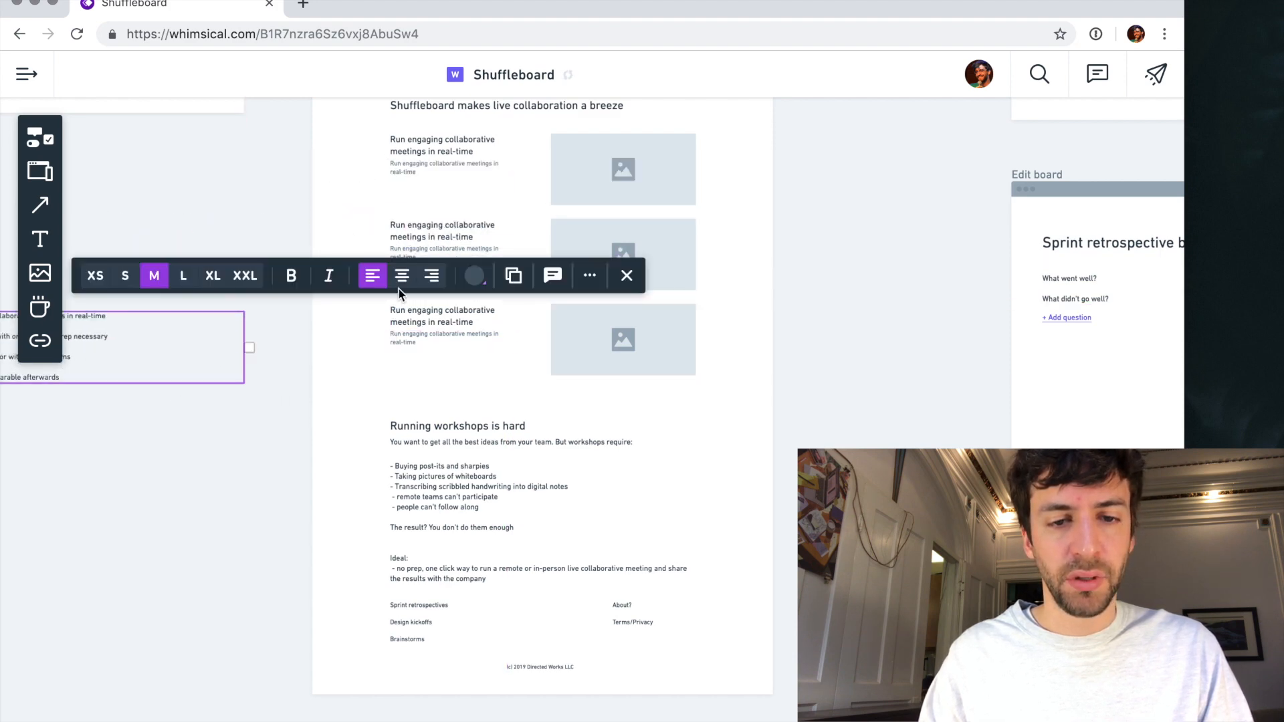
click(341, 337)
- Swap the second benefit row so its image placeholder sits on the left and its heading and description on the right
scroll(340, 337, up, 4)
scroll(364, 316, up, 1)
scroll(365, 316, up, 1)
drag(836, 292, 315, 316)
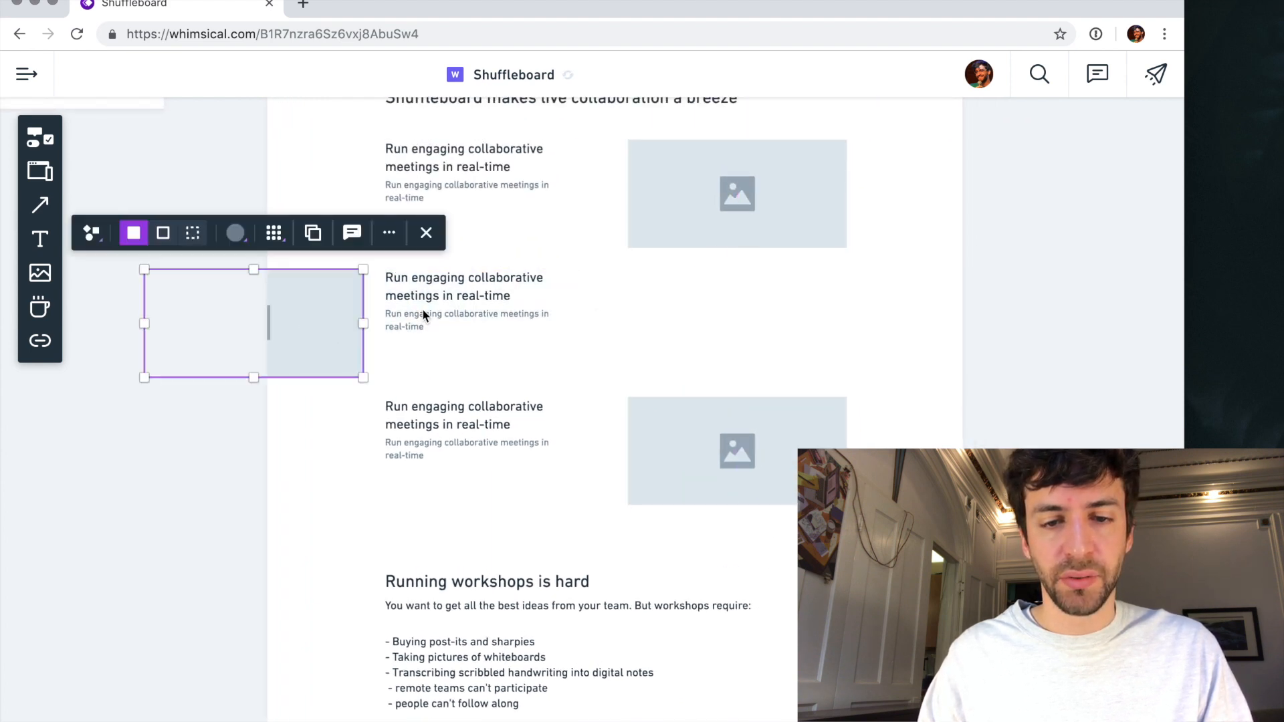
click(640, 345)
click(427, 289)
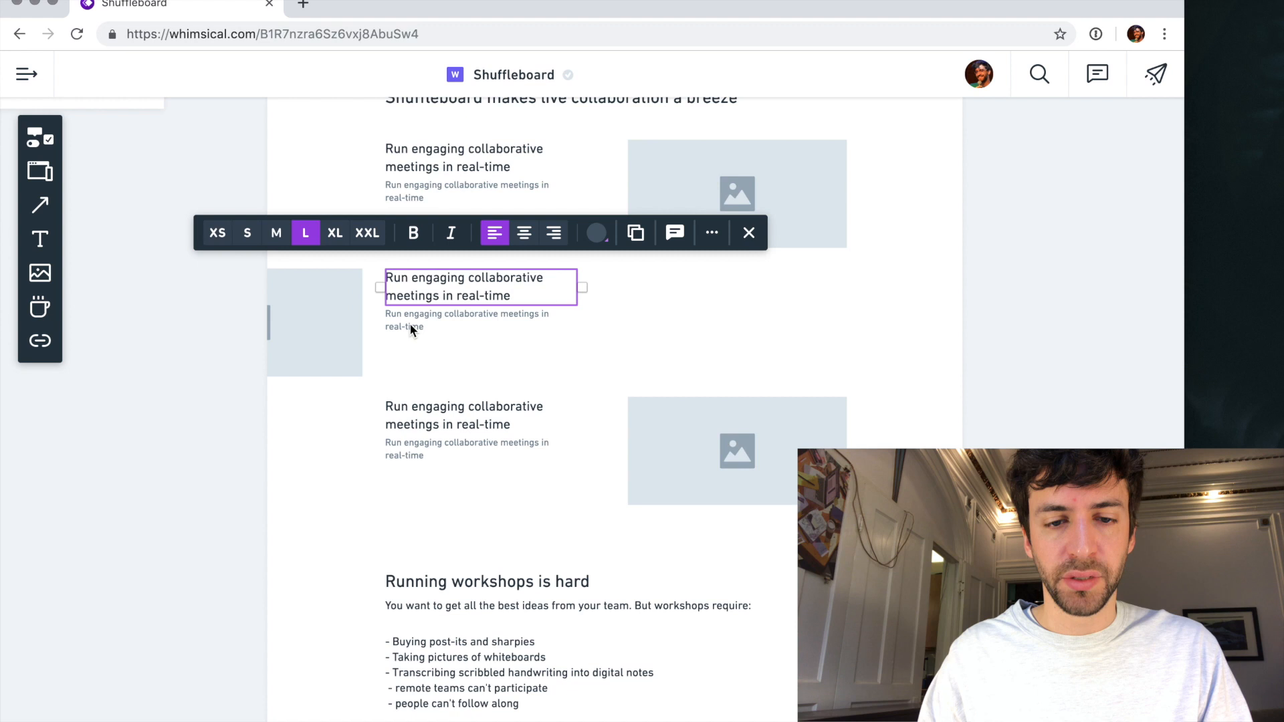
drag(411, 289, 653, 290)
drag(310, 320, 549, 307)
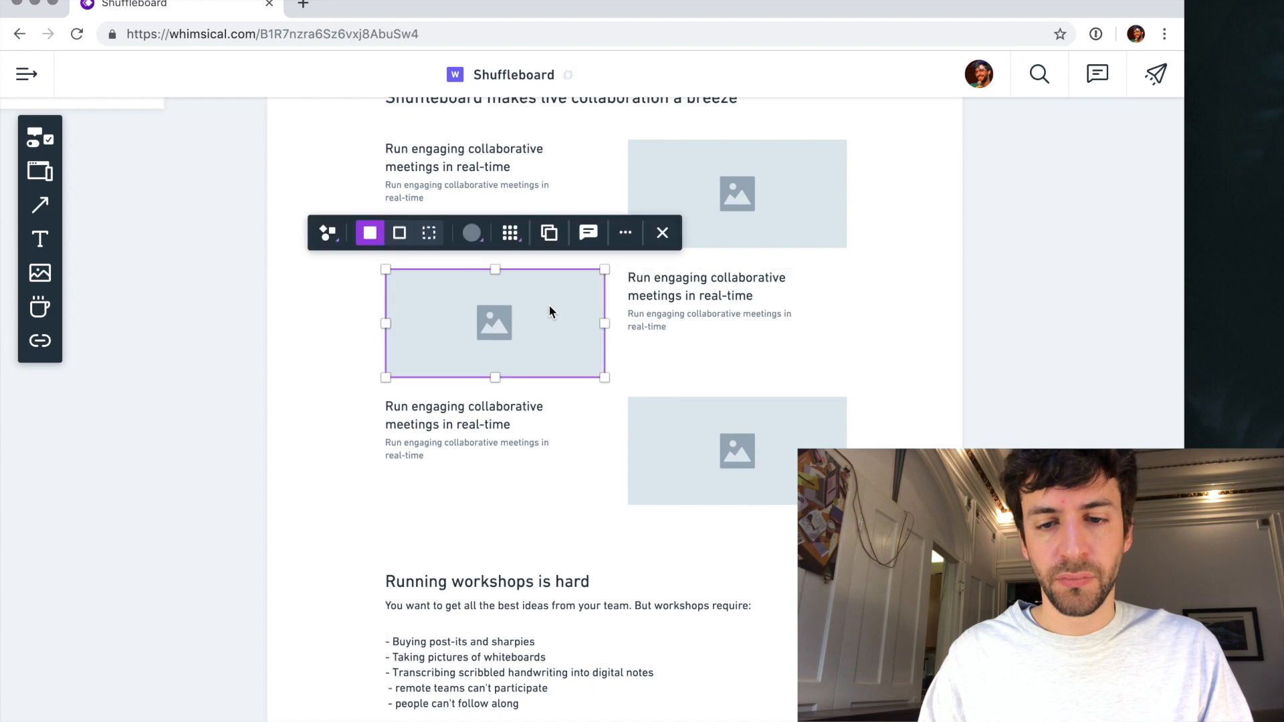
- Duplicate the second benefit row, with its image on the left, beneath the third row as a fourth row
scroll(572, 362, down, 1)
scroll(571, 360, down, 3)
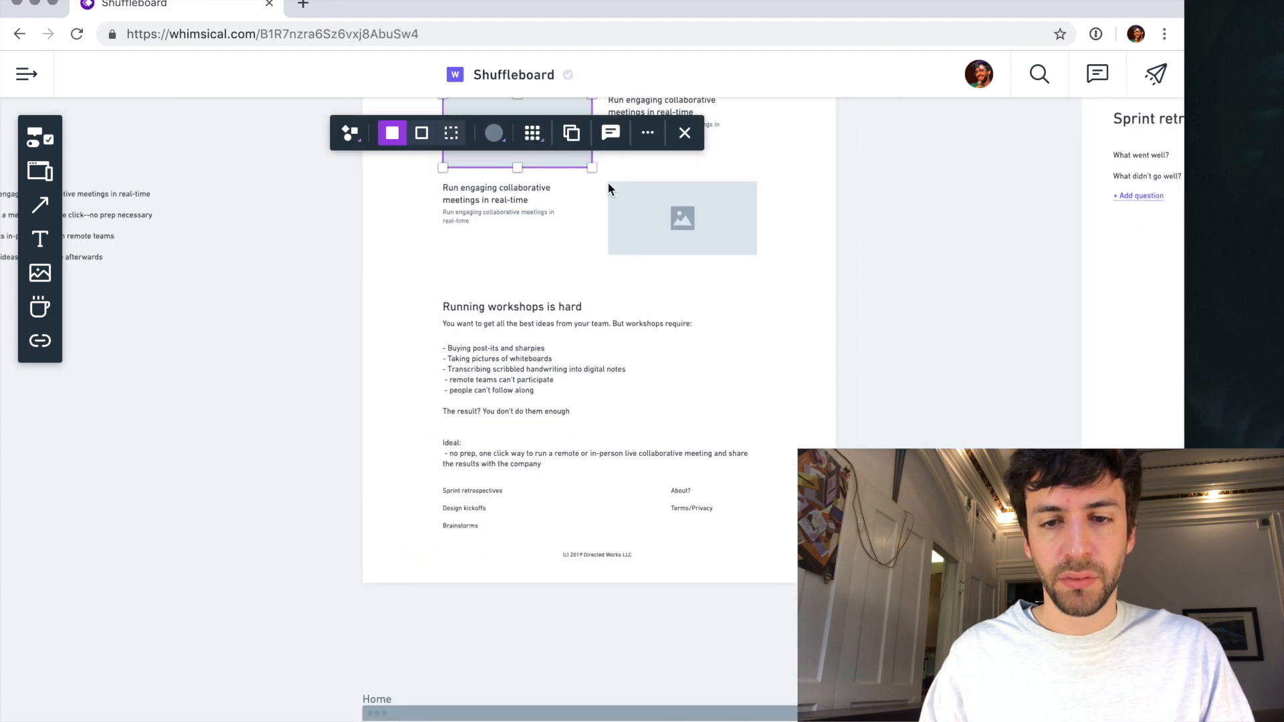
scroll(640, 126, up, 3)
click(609, 392)
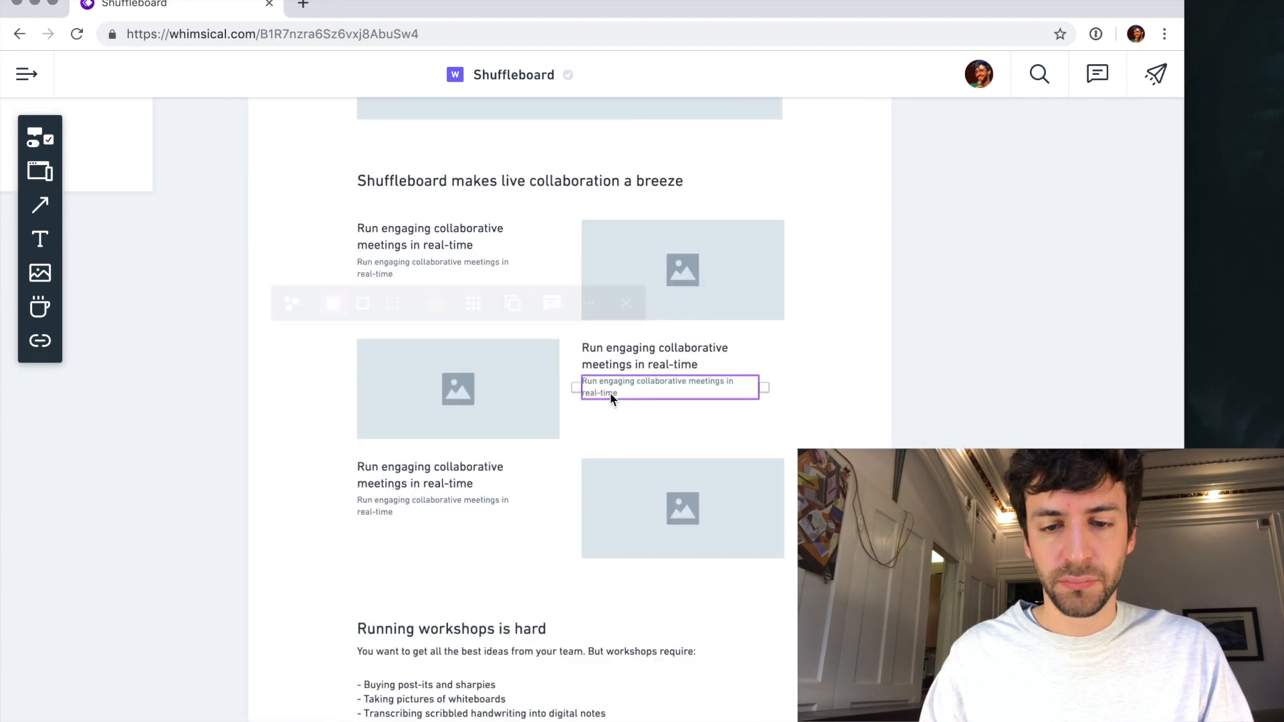
scroll(486, 398, down, 3)
drag(492, 312, 500, 556)
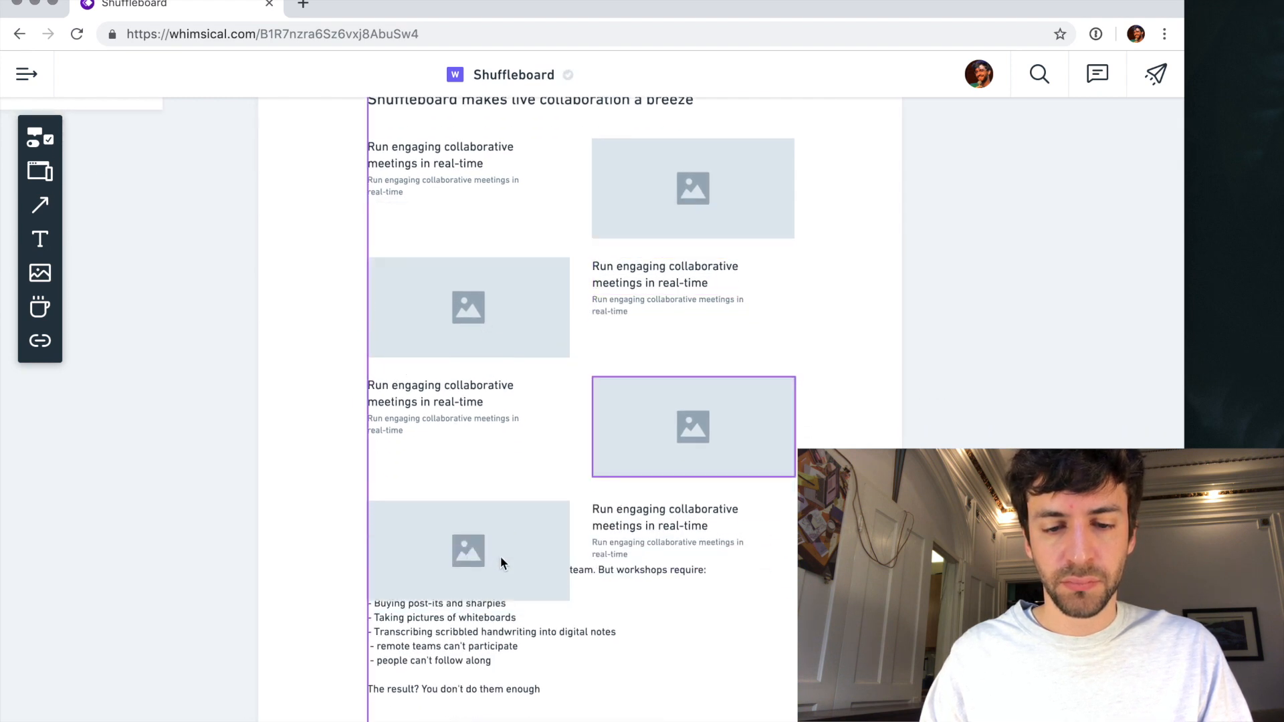
- Extend the bottom edge of the homepage frame downward to fit the added benefit row
click(464, 658)
scroll(464, 657, down, 5)
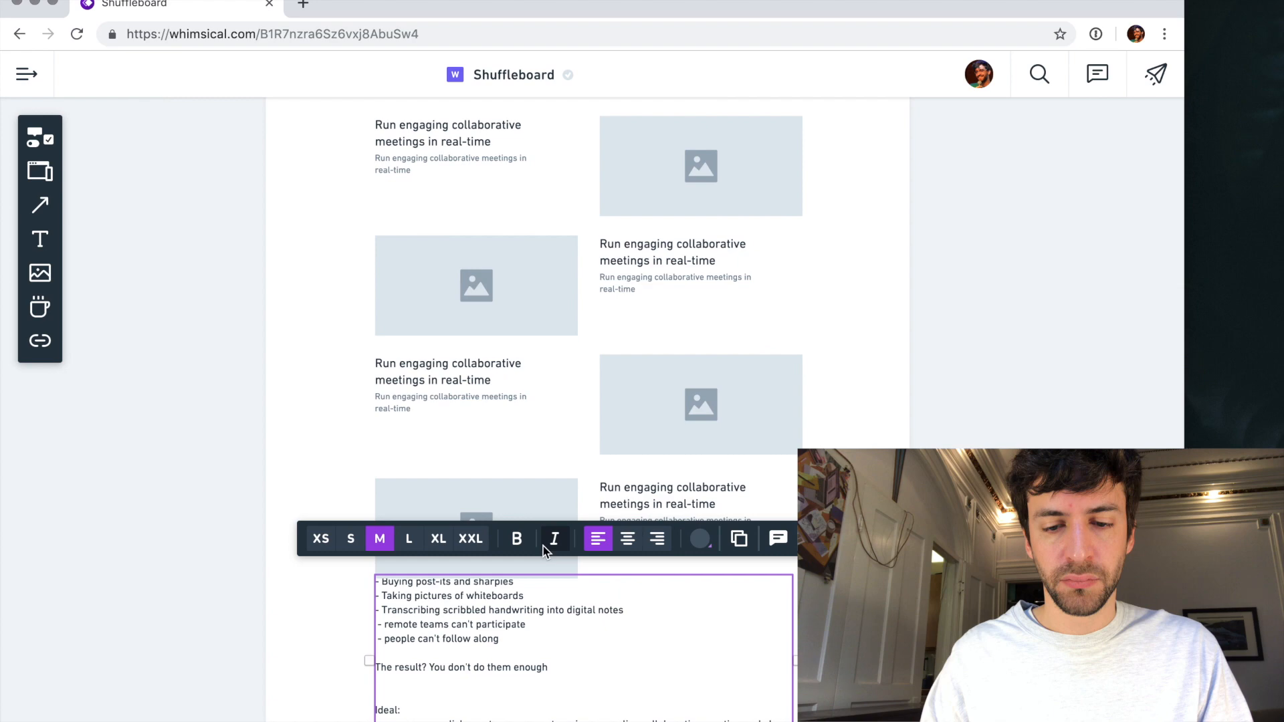
scroll(438, 547, up, 2)
scroll(410, 547, down, 5)
scroll(410, 547, down, 1)
scroll(382, 325, up, 5)
click(378, 317)
scroll(377, 312, down, 2)
scroll(377, 312, down, 10)
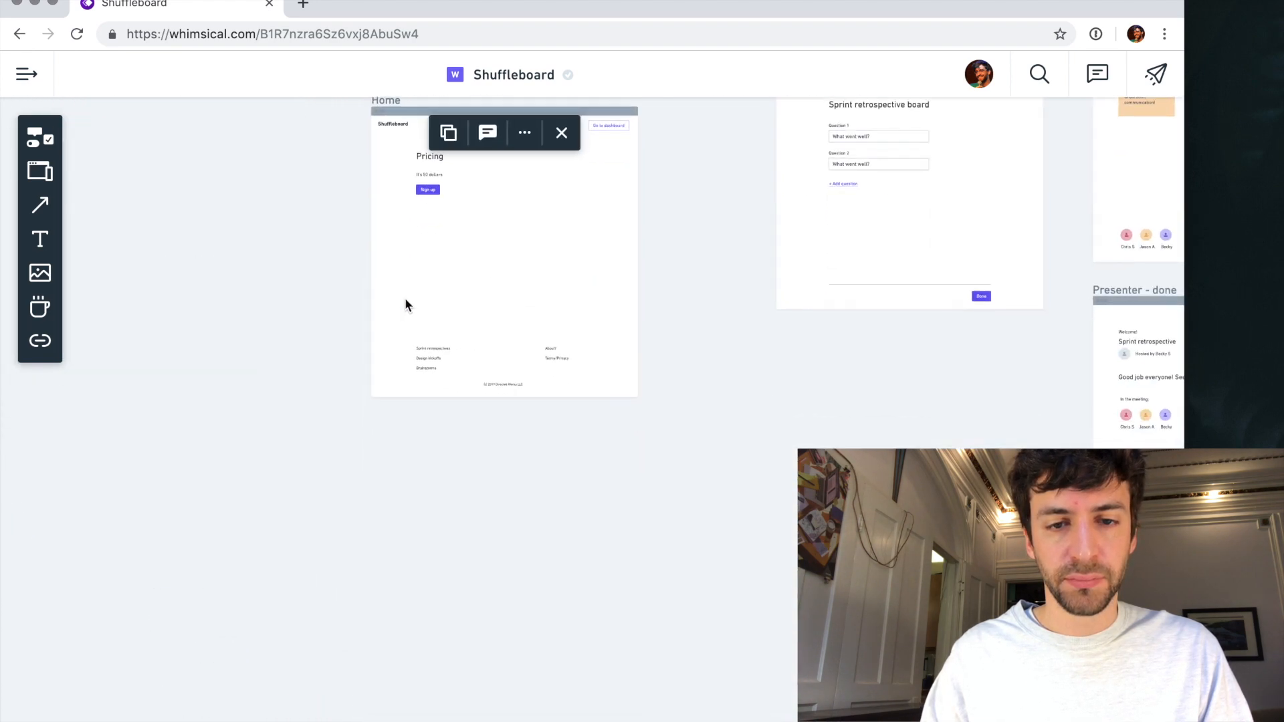
scroll(412, 303, up, 3)
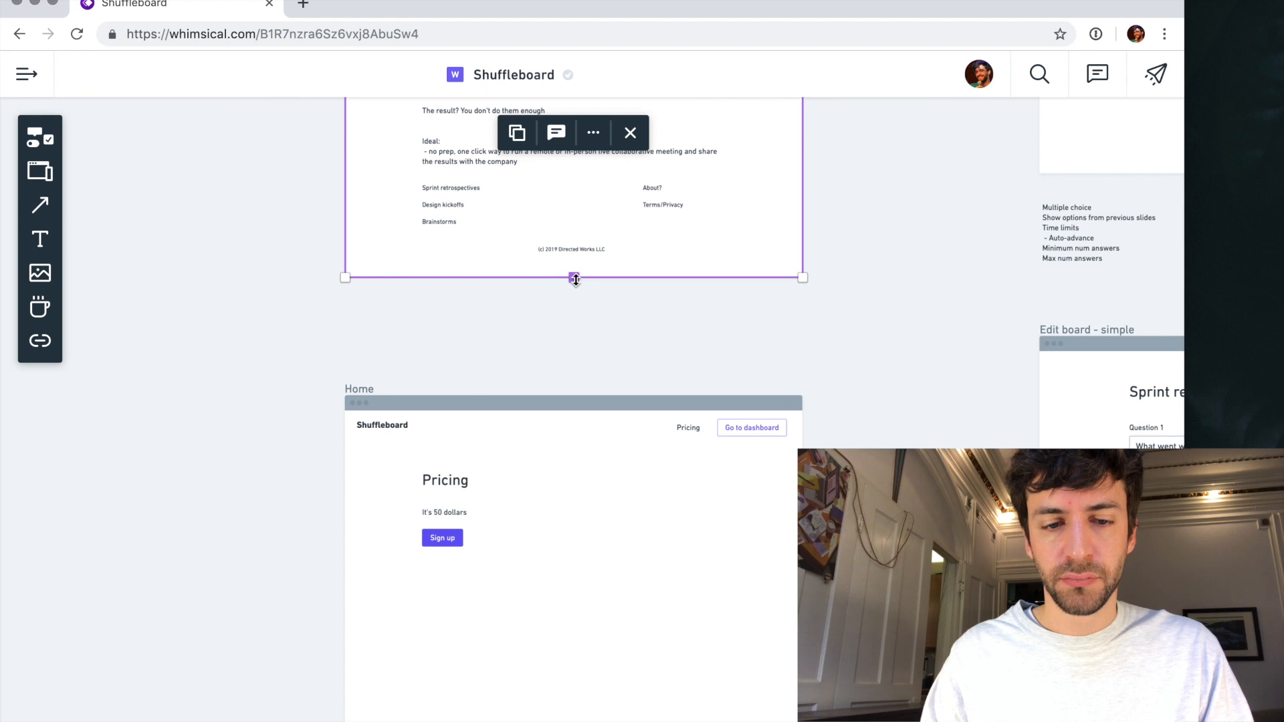
drag(575, 280, 574, 398)
- Move the Pricing page frame down so it clears the taller homepage frame
click(247, 459)
drag(361, 395, 355, 510)
click(410, 468)
- Move the homepage's footer links and copyright line down near the frame's bottom edge and color them grey
drag(873, 351, 437, 339)
click(553, 285)
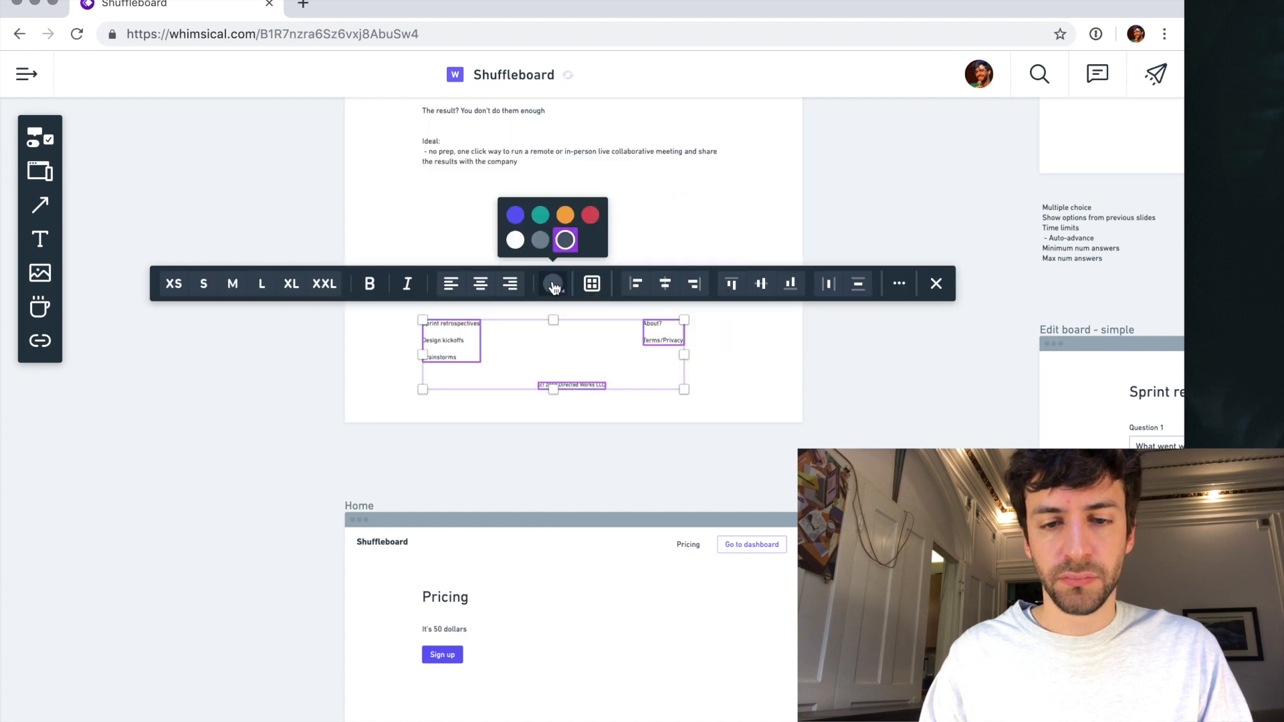
click(525, 243)
click(367, 314)
- Move the "Running workshops is hard" heading and its body text down below the fourth benefit row
scroll(476, 252, up, 5)
scroll(472, 237, up, 3)
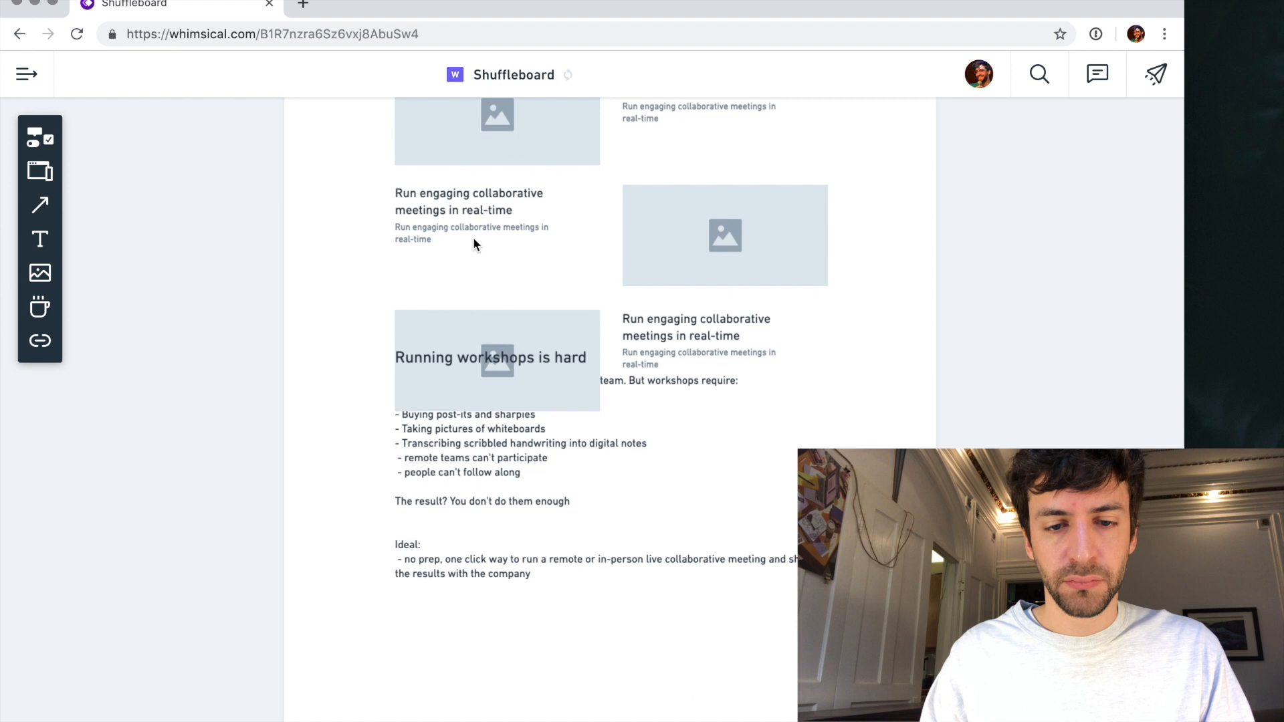
click(623, 378)
shift+click(519, 446)
drag(496, 448, 502, 607)
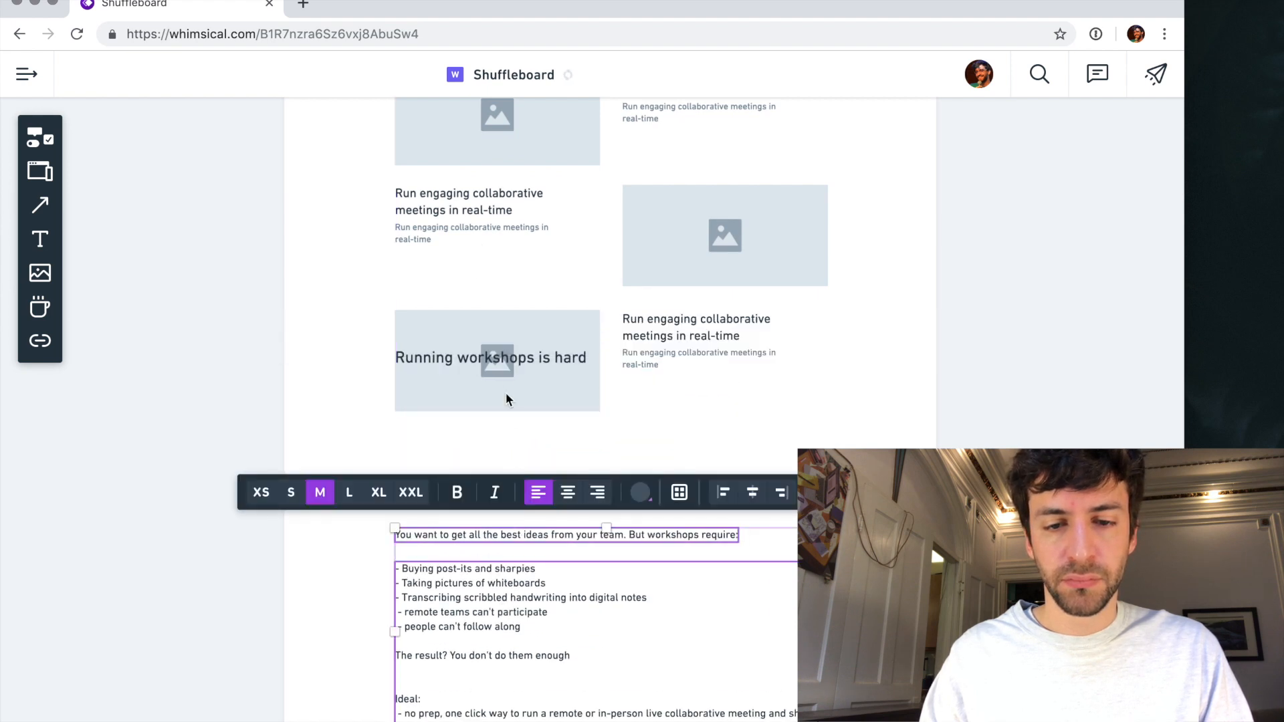
drag(507, 364, 506, 506)
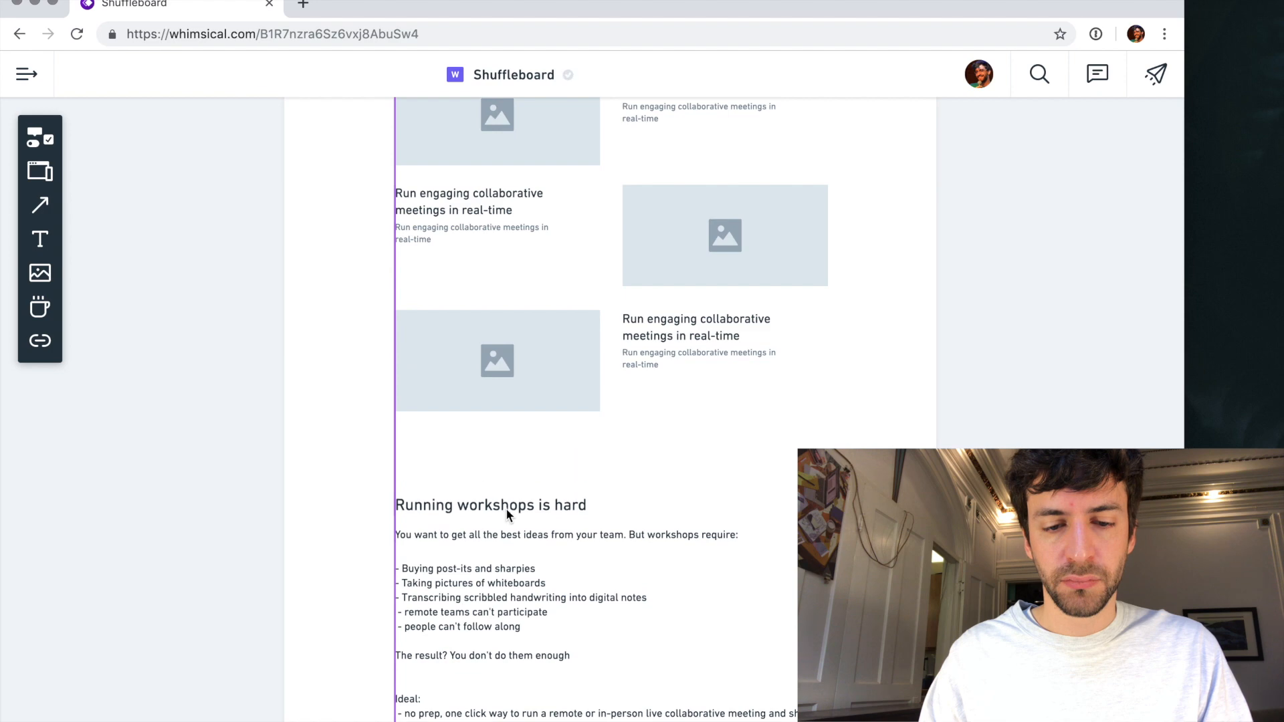
- Transfer "Start a meeting with one click--no prep necessary" from the benefits list into the second row's heading
scroll(505, 509, down, 5)
scroll(242, 396, up, 5)
click(221, 399)
triple_click(228, 392)
key(super+c)
key(BackSpace)
click(235, 503)
click(904, 275)
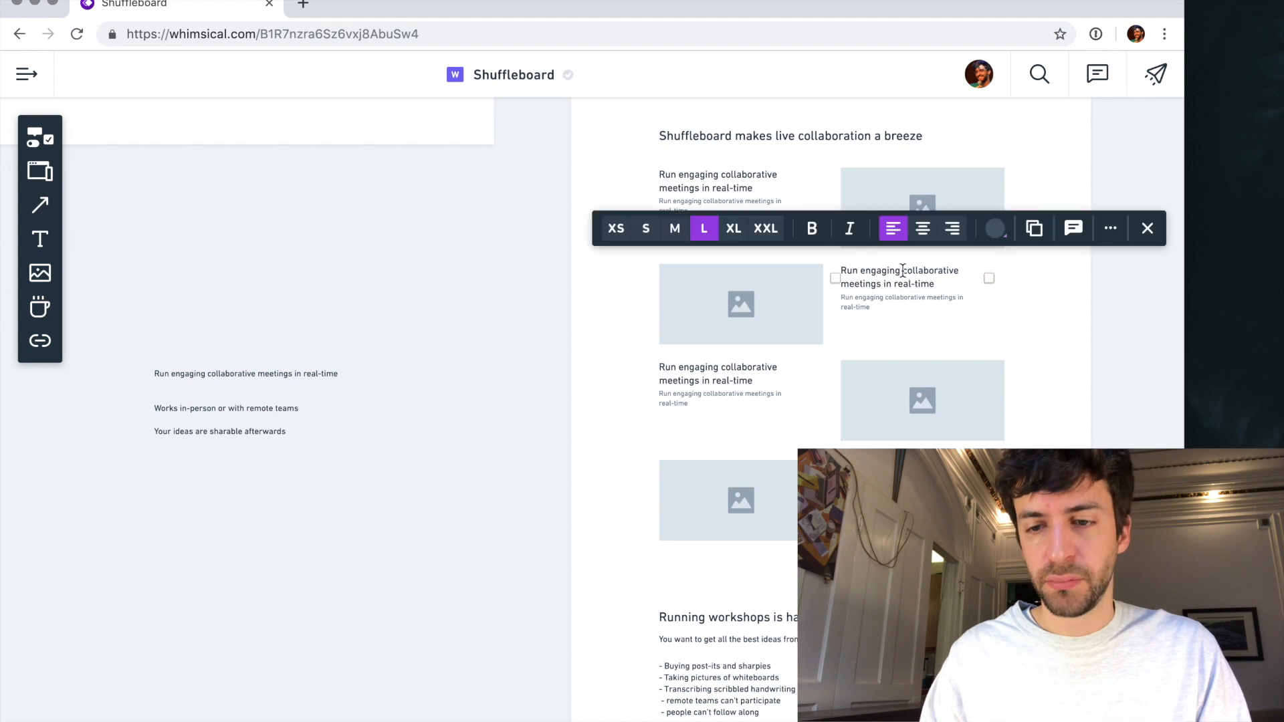
click(897, 269)
key(super+v)
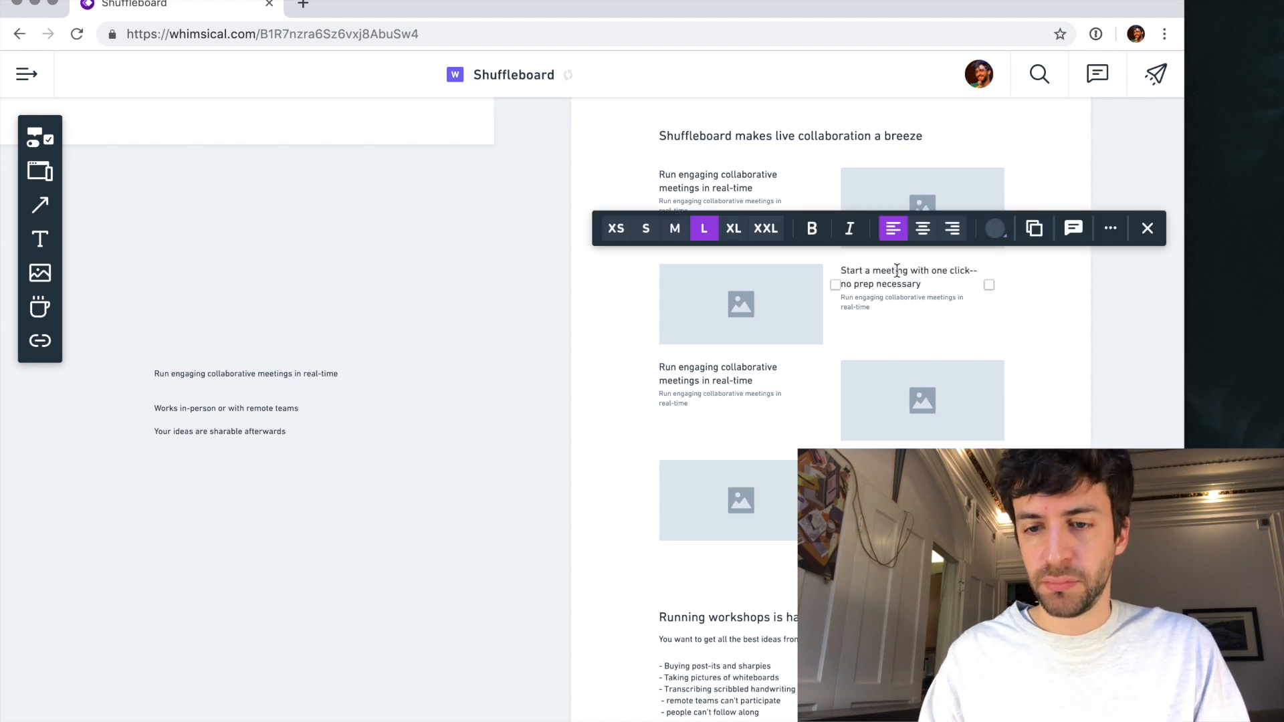
- Transfer "Works in-person or with remote teams" from the benefits list into the third row's heading
click(290, 372)
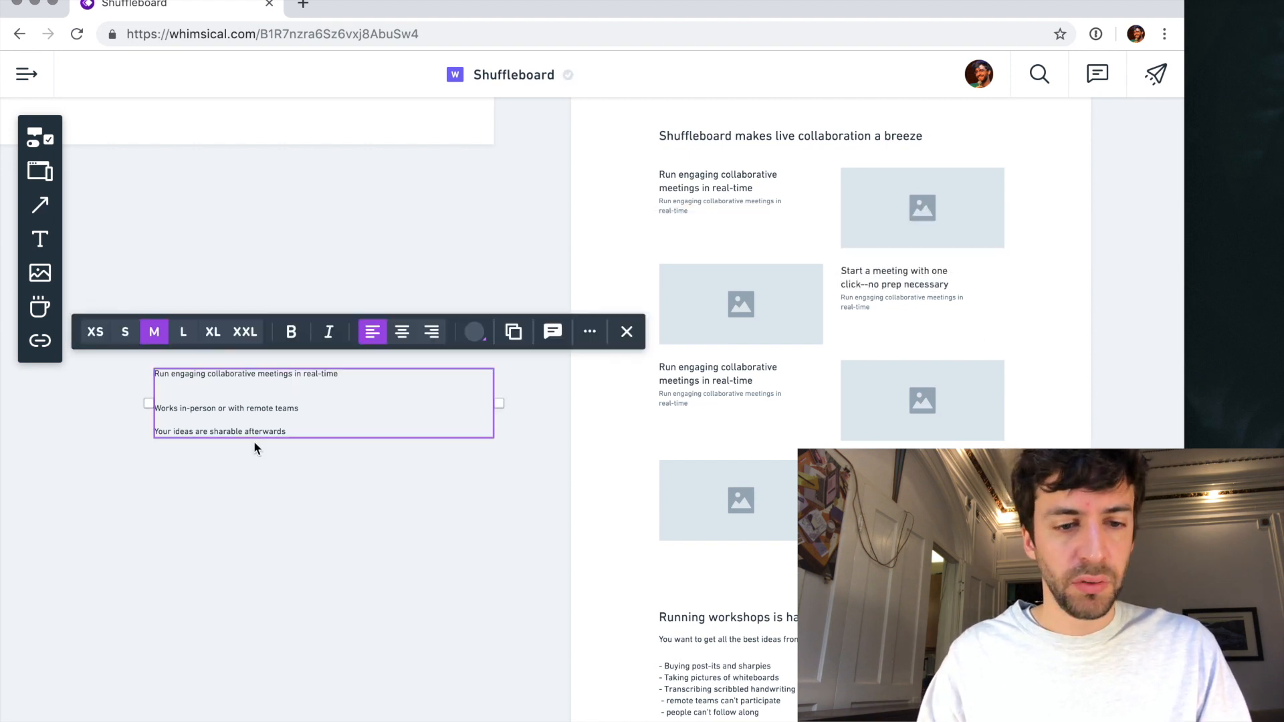
click(250, 403)
key(super+c)
key(BackSpace)
click(248, 475)
click(719, 375)
key(super+v)
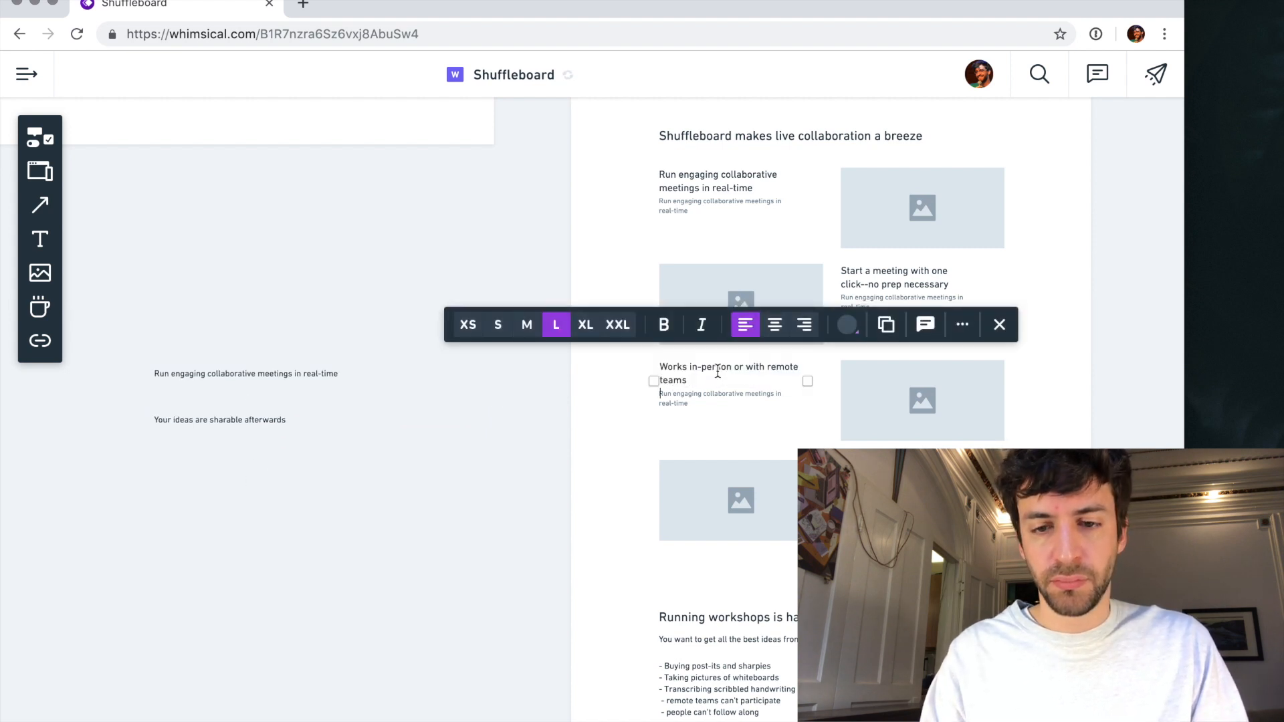
- Transfer "Your ideas are sharable afterwards" from the benefits list into the fourth row's heading
click(206, 411)
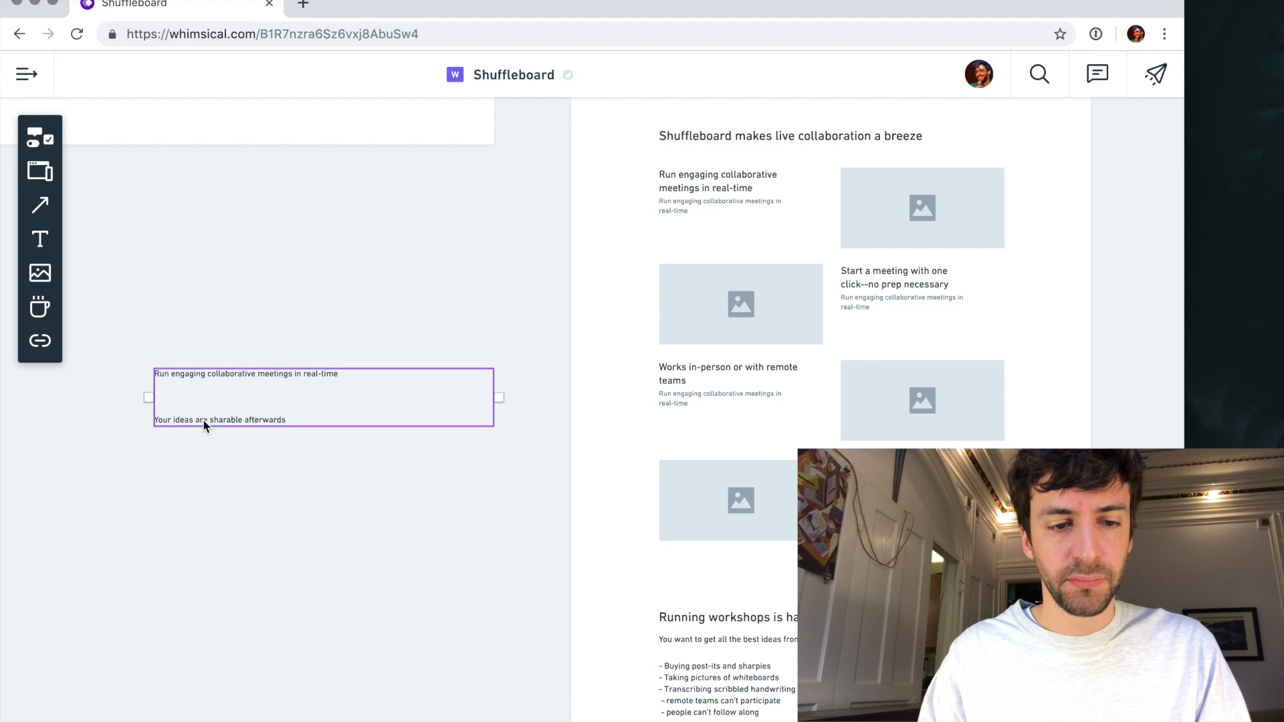
triple_click(203, 419)
key(BackSpace)
click(222, 457)
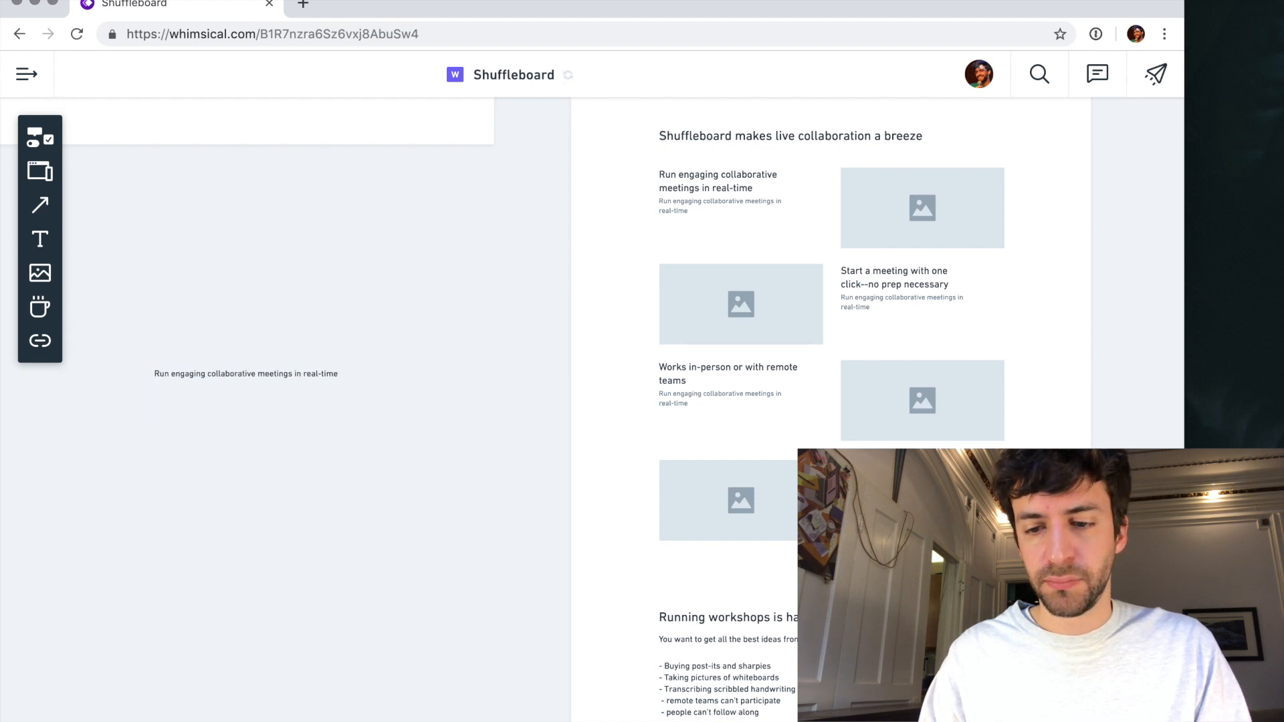
click(895, 468)
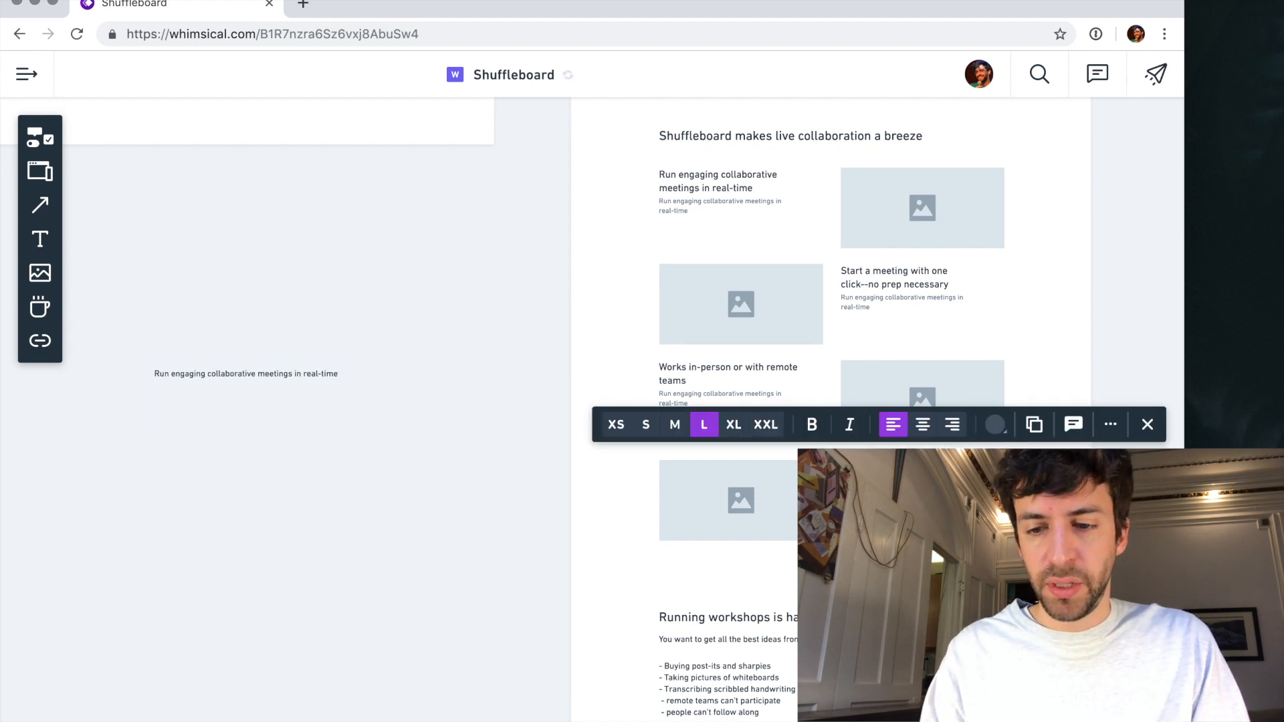
- Delete the leftover "Run engaging collaborative meetings in real-time" list text beside the homepage frame
click(335, 420)
click(286, 374)
key(Delete)
scroll(518, 371, right, 3)
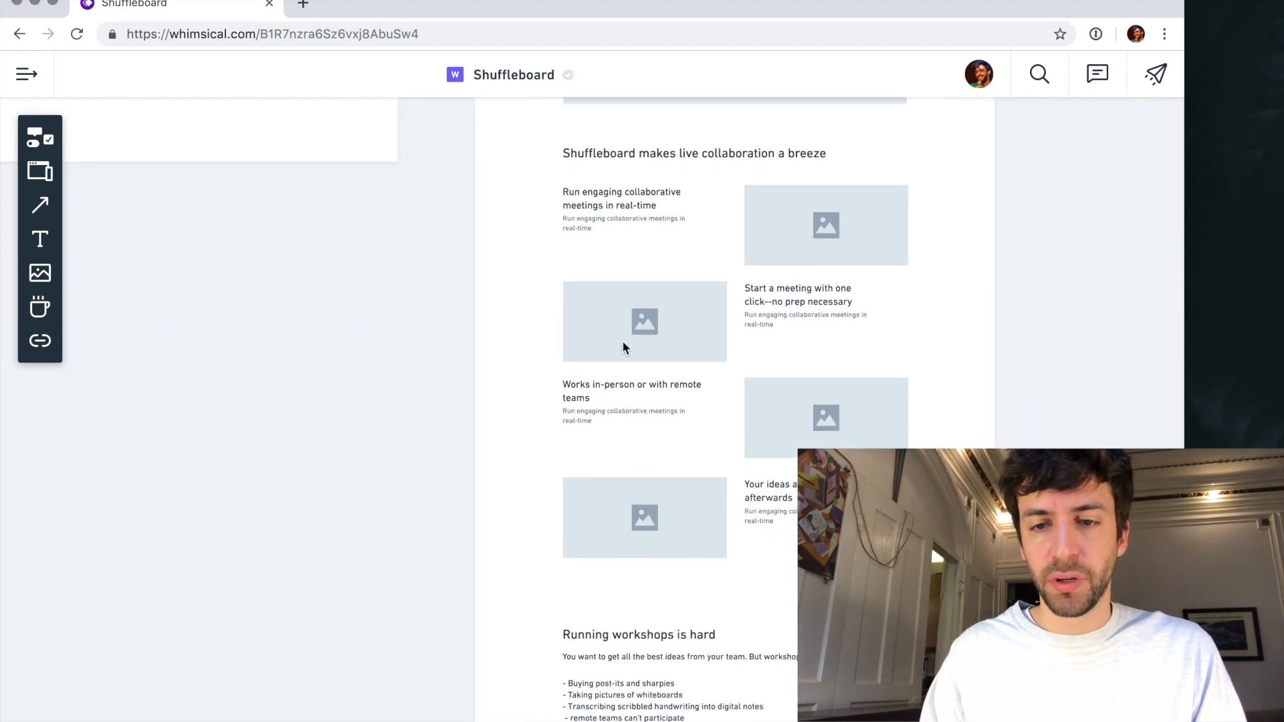
- Review the full homepage layout from the hero section through the benefit rows to the footer, and select its frame
scroll(622, 340, down, 5)
scroll(727, 286, down, 3)
scroll(727, 286, up, 5)
scroll(727, 286, up, 5)
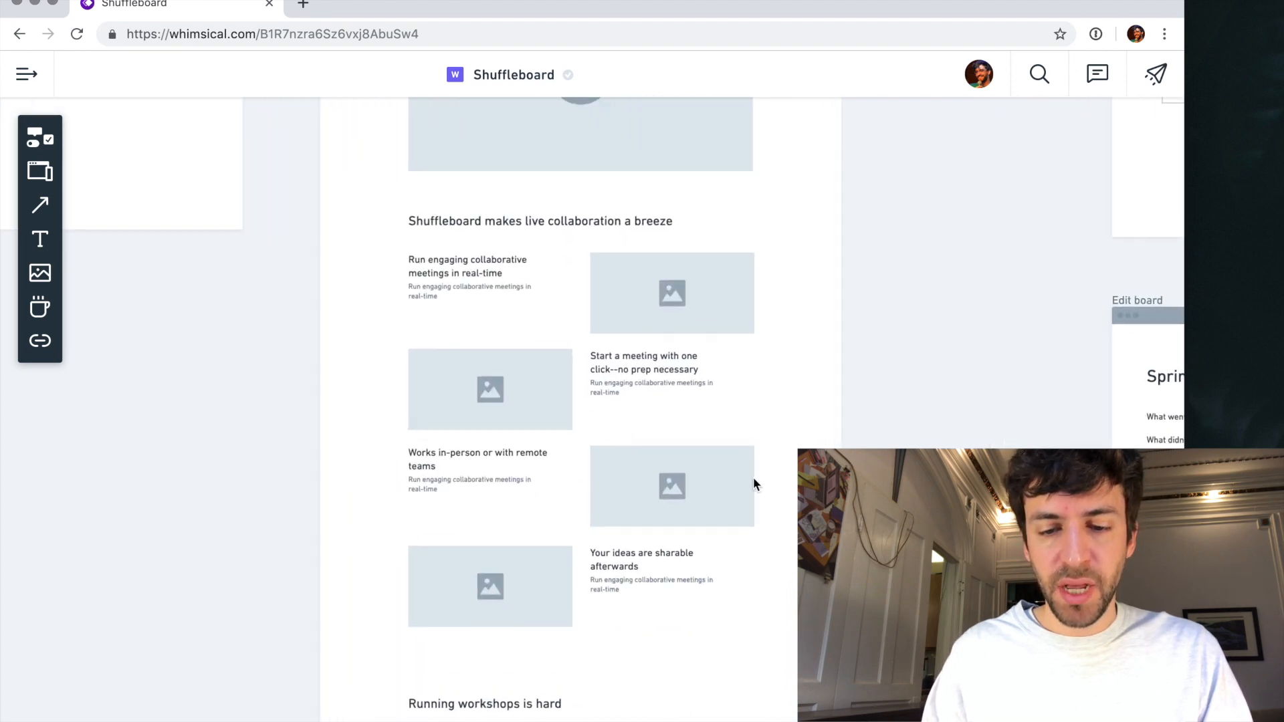
scroll(657, 555, down, 5)
scroll(573, 230, up, 3)
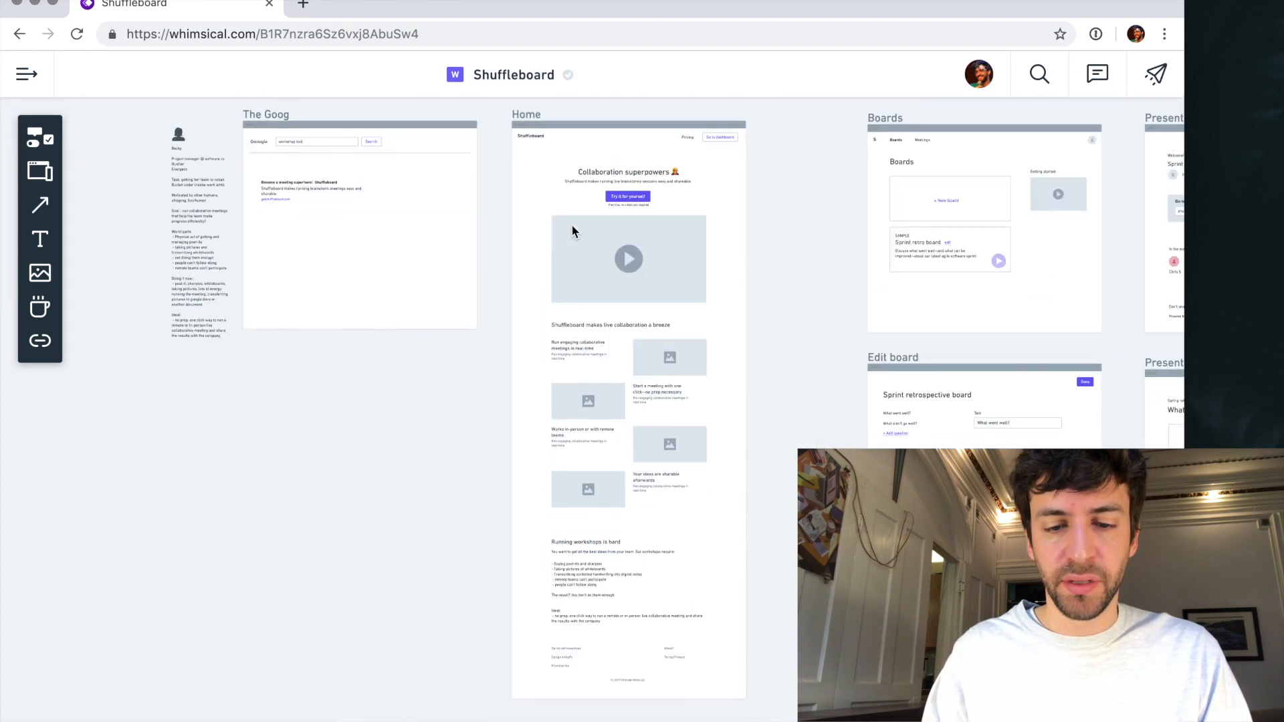
scroll(572, 229, up, 3)
click(552, 104)
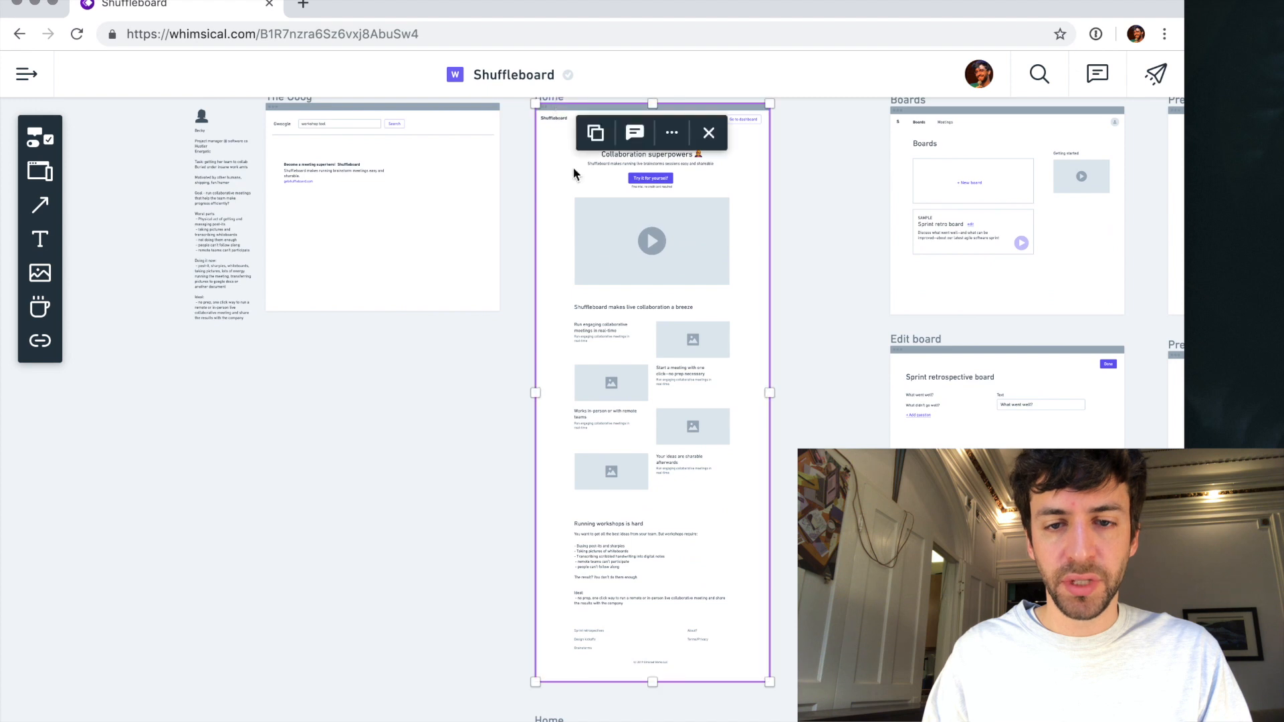
- Extend the homepage frame downward and move the pricing page frame down clear of it
scroll(684, 600, down, 3)
drag(654, 565, 650, 597)
click(477, 602)
scroll(501, 515, down, 5)
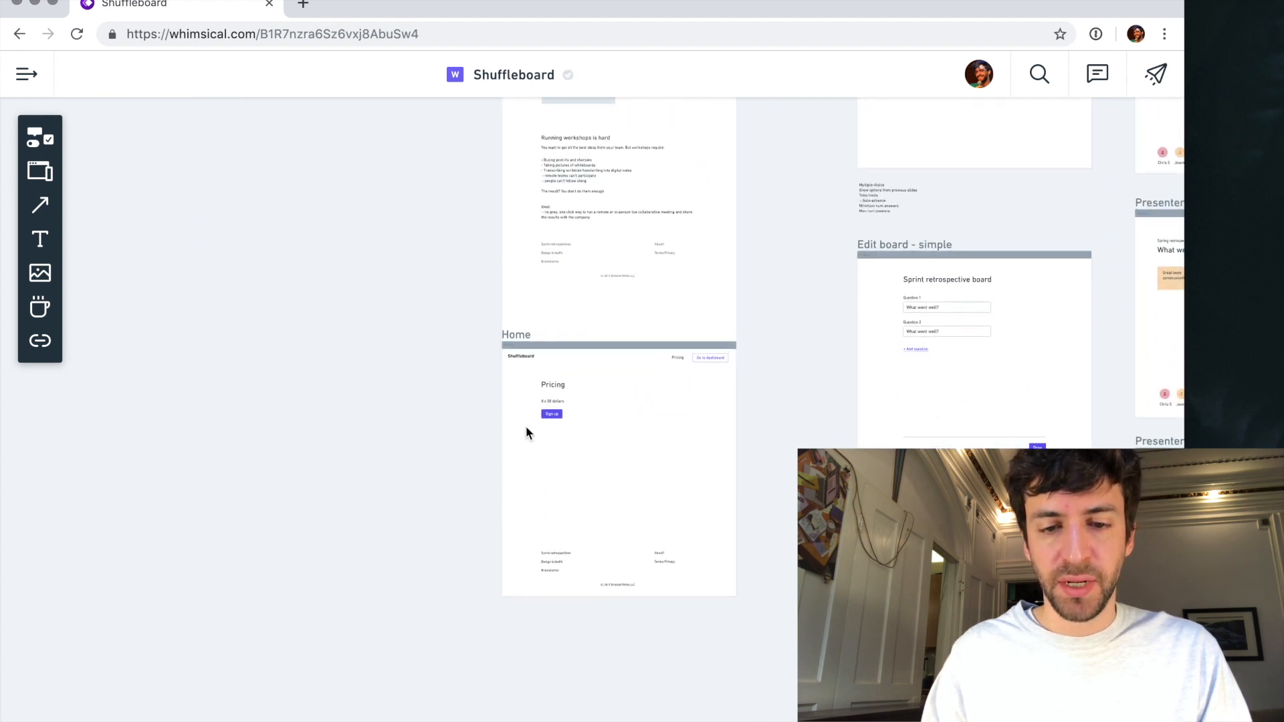
scroll(551, 307, up, 3)
click(492, 353)
drag(492, 352, 496, 457)
- Group the footer links and copyright line and place them near the bottom edge of the lengthened homepage frame
scroll(392, 374, up, 6)
drag(806, 611, 552, 593)
key(super+g)
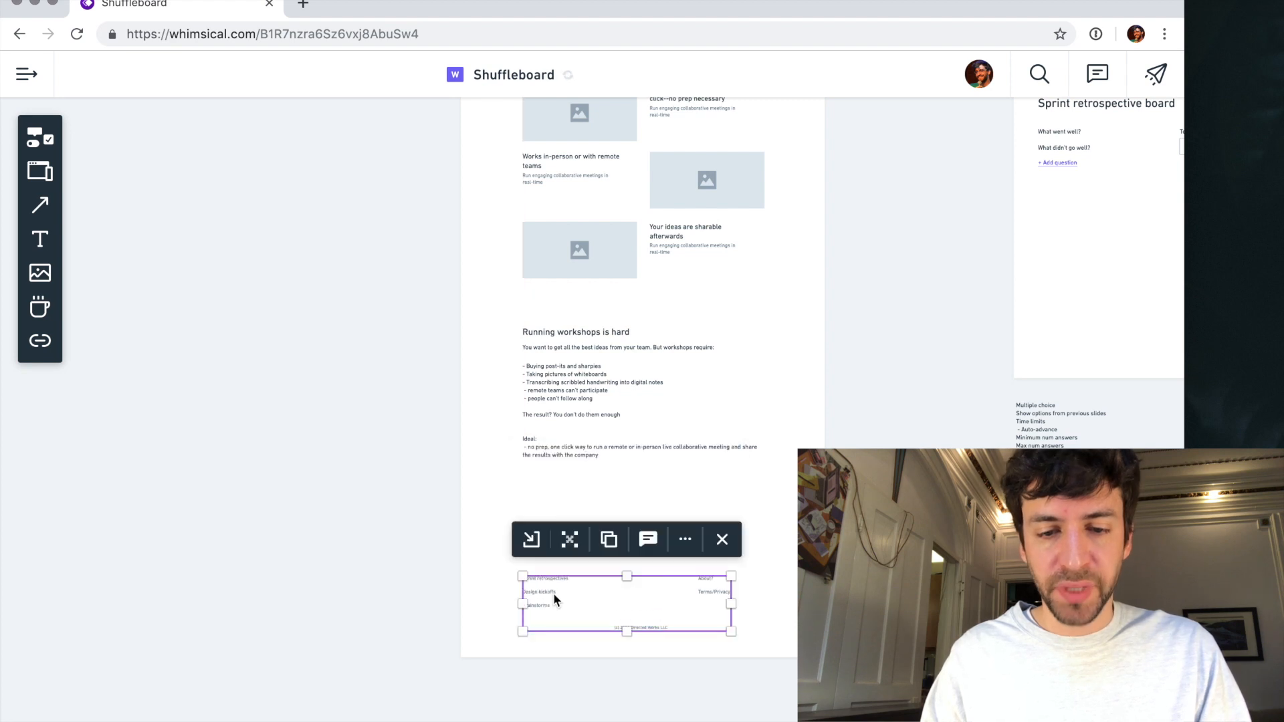
click(541, 501)
- Group the text and image of the second, third and fourth benefit rows so each row moves as one object
scroll(571, 442, up, 3)
scroll(576, 441, up, 6)
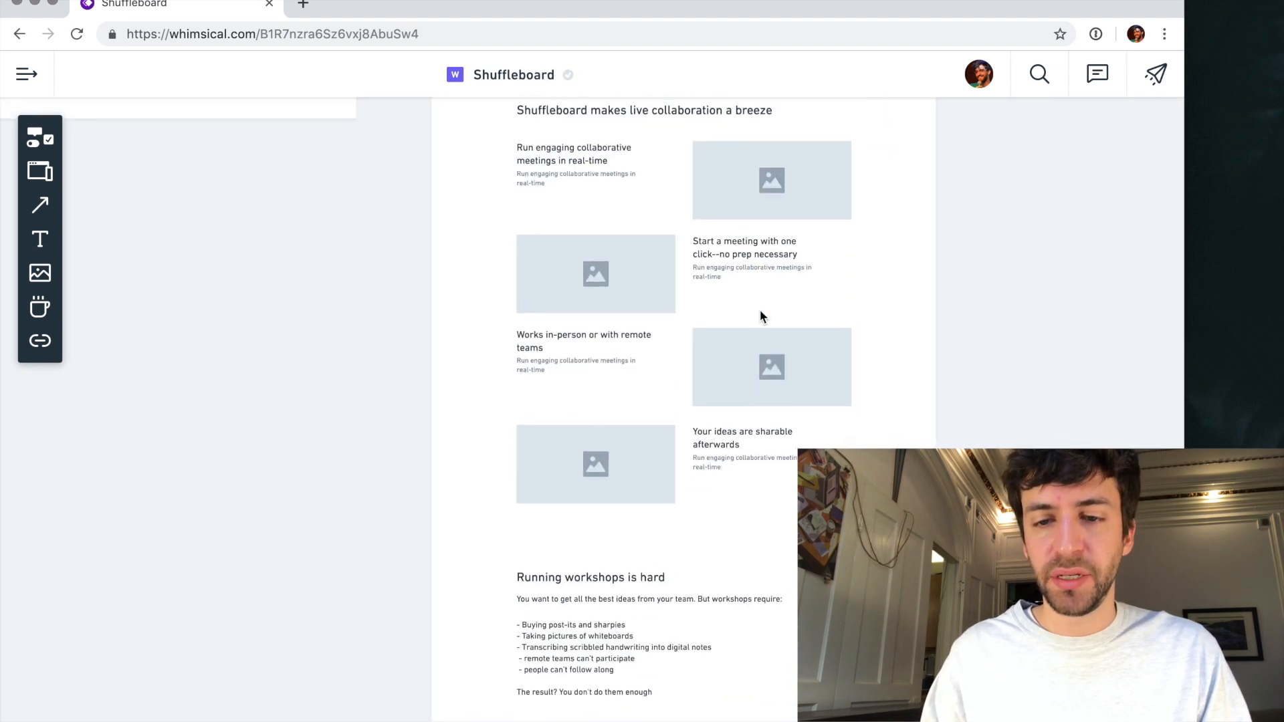
drag(473, 253, 786, 284)
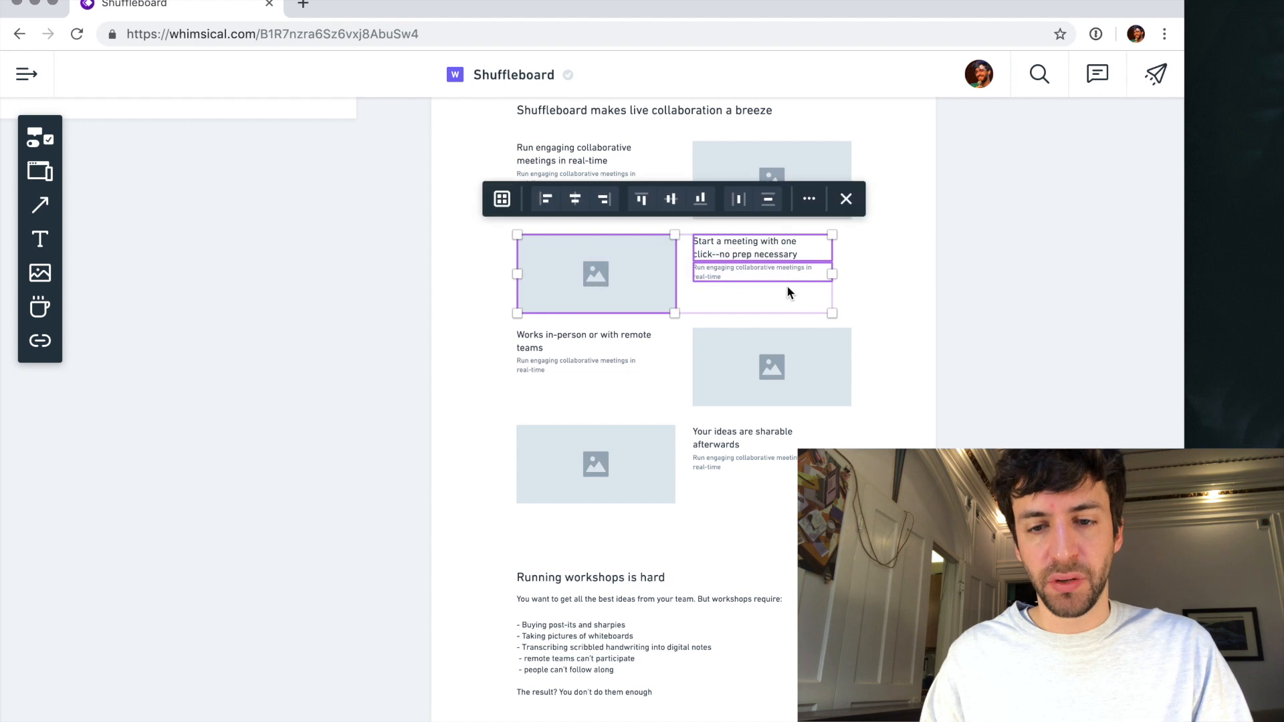
drag(471, 327, 811, 410)
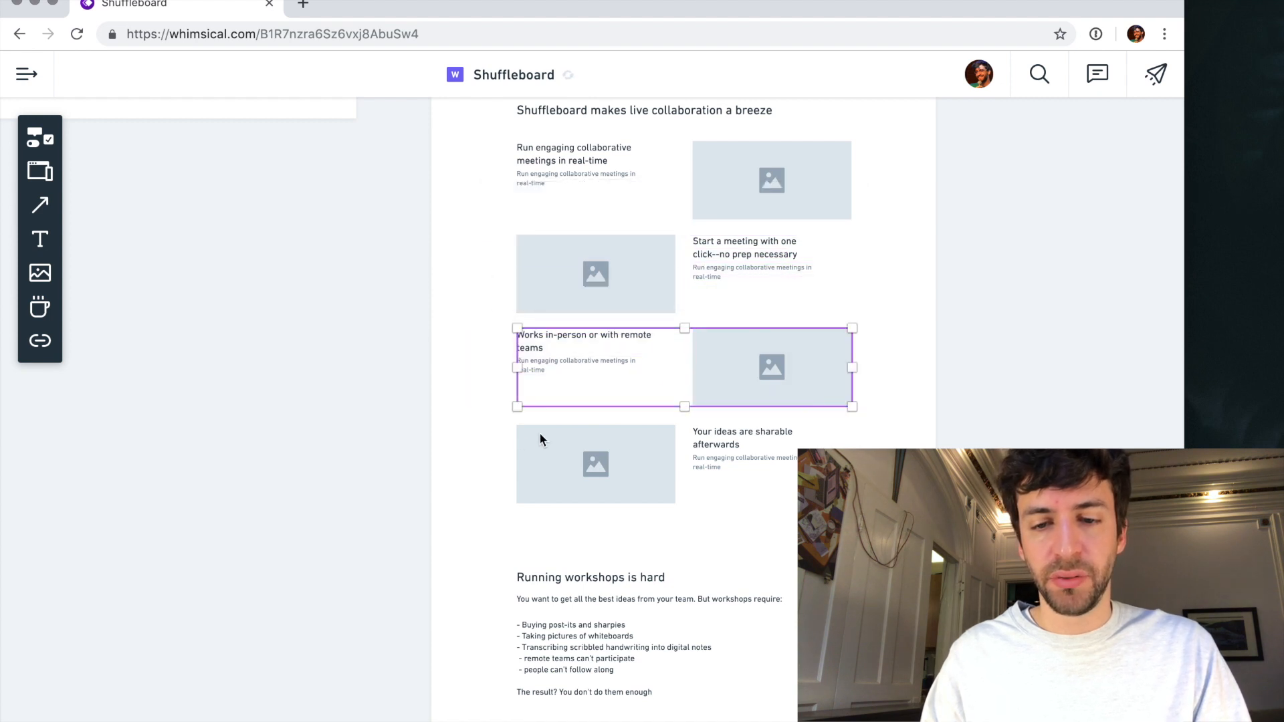
drag(487, 444, 630, 473)
- Shift the lower benefit rows down to widen the vertical spacing between all four rows
shift+click(753, 351)
drag(753, 364, 754, 380)
shift+click(626, 263)
drag(626, 260, 627, 283)
scroll(496, 495, down, 5)
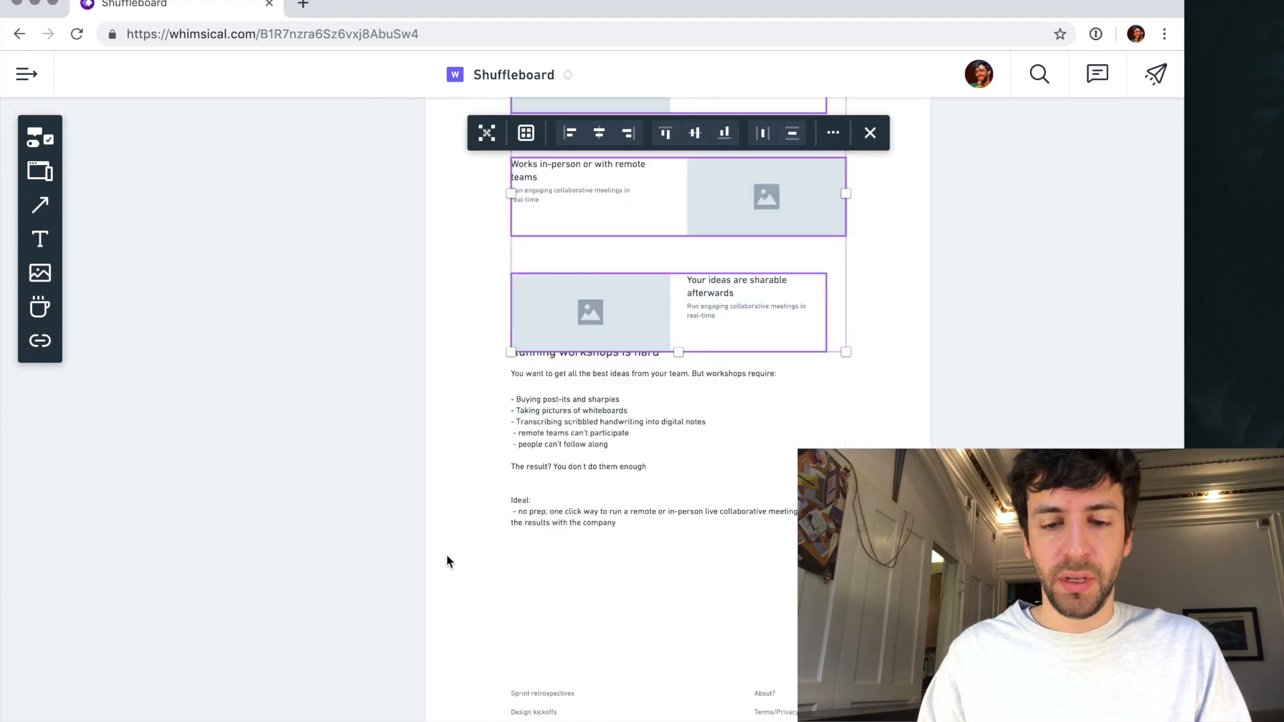
- Move the "Running workshops is hard" heading and its copy down clear of the fourth benefit row
scroll(591, 441, up, 3)
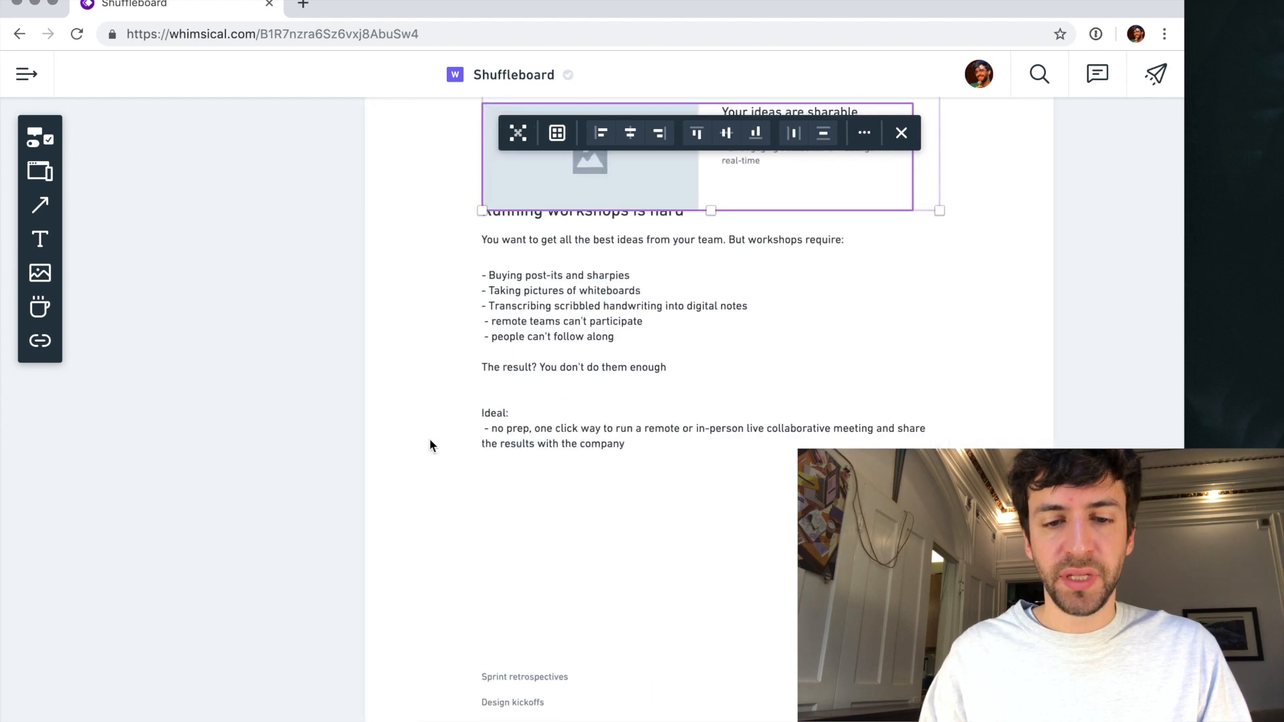
click(511, 220)
shift+click(515, 237)
shift+click(528, 311)
drag(529, 305, 530, 373)
click(448, 372)
- Review the spacing of the homepage from the workshop copy up through the benefit rows to the hero section
scroll(449, 372, up, 2)
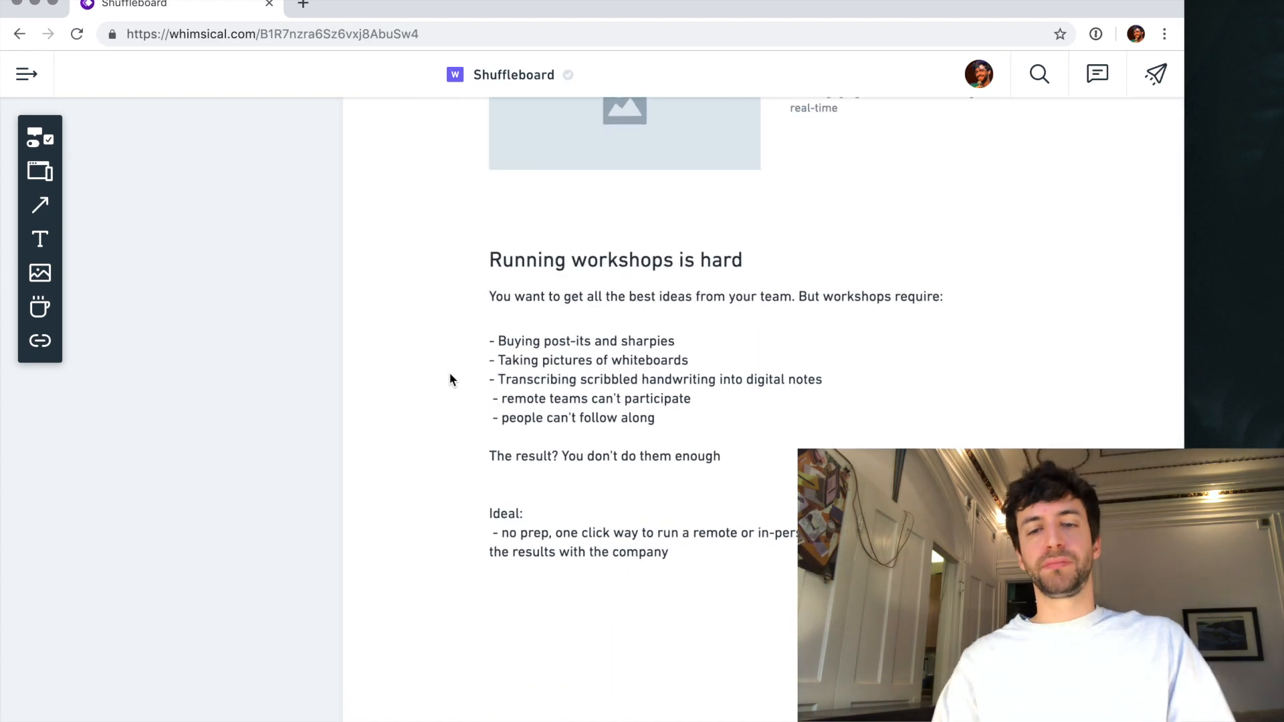
scroll(746, 310, right, 5)
scroll(746, 311, down, 4)
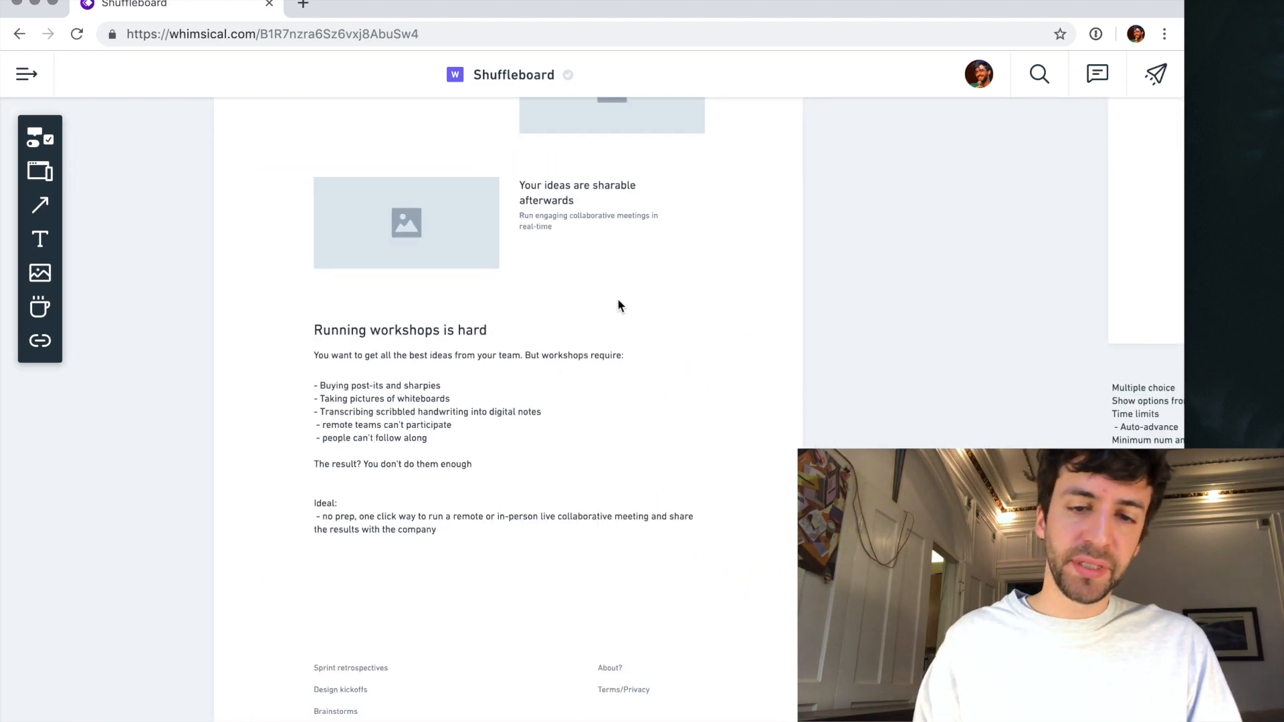
scroll(618, 306, up, 8)
scroll(618, 306, left, 2)
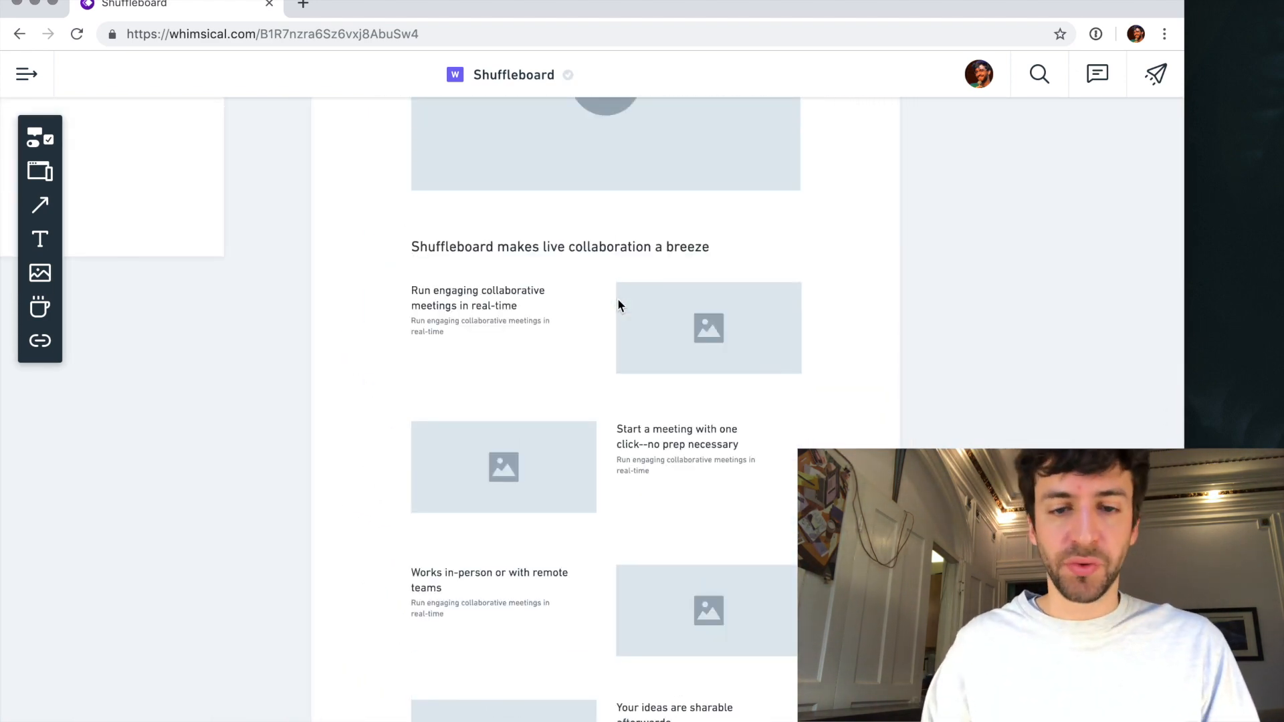
scroll(618, 305, up, 6)
click(618, 306)
scroll(618, 306, up, 1)
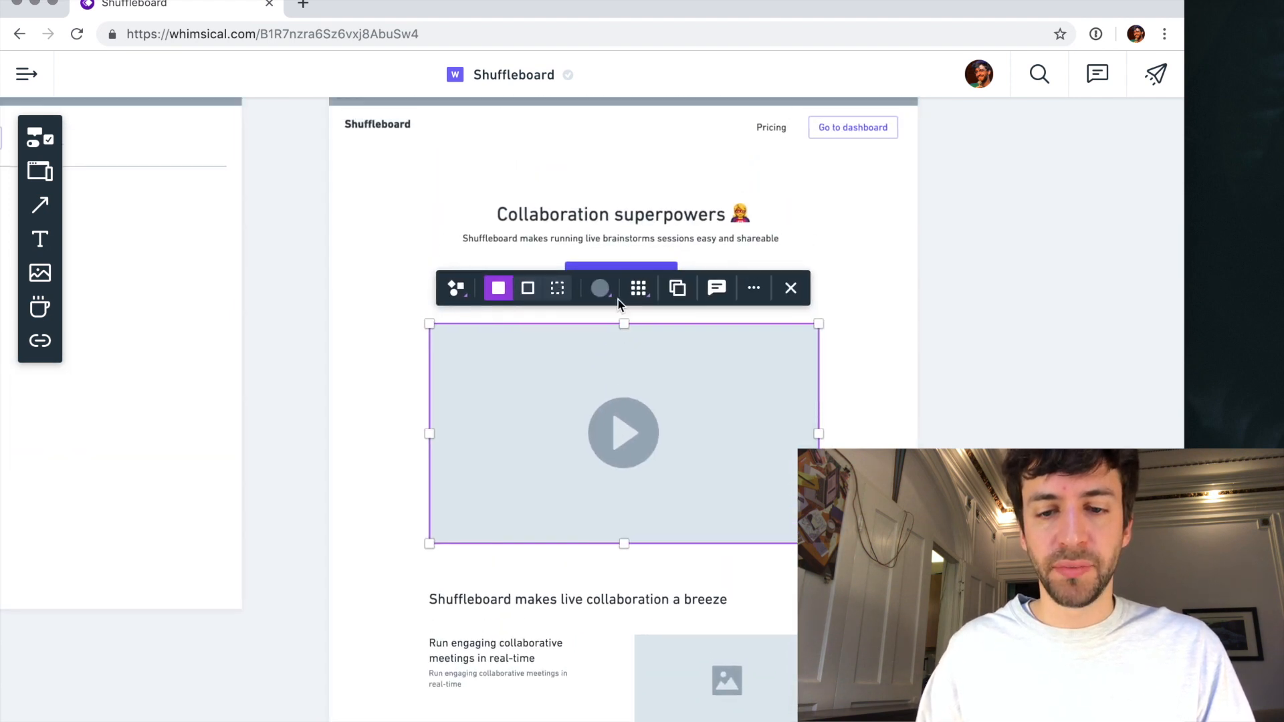
scroll(616, 298, down, 10)
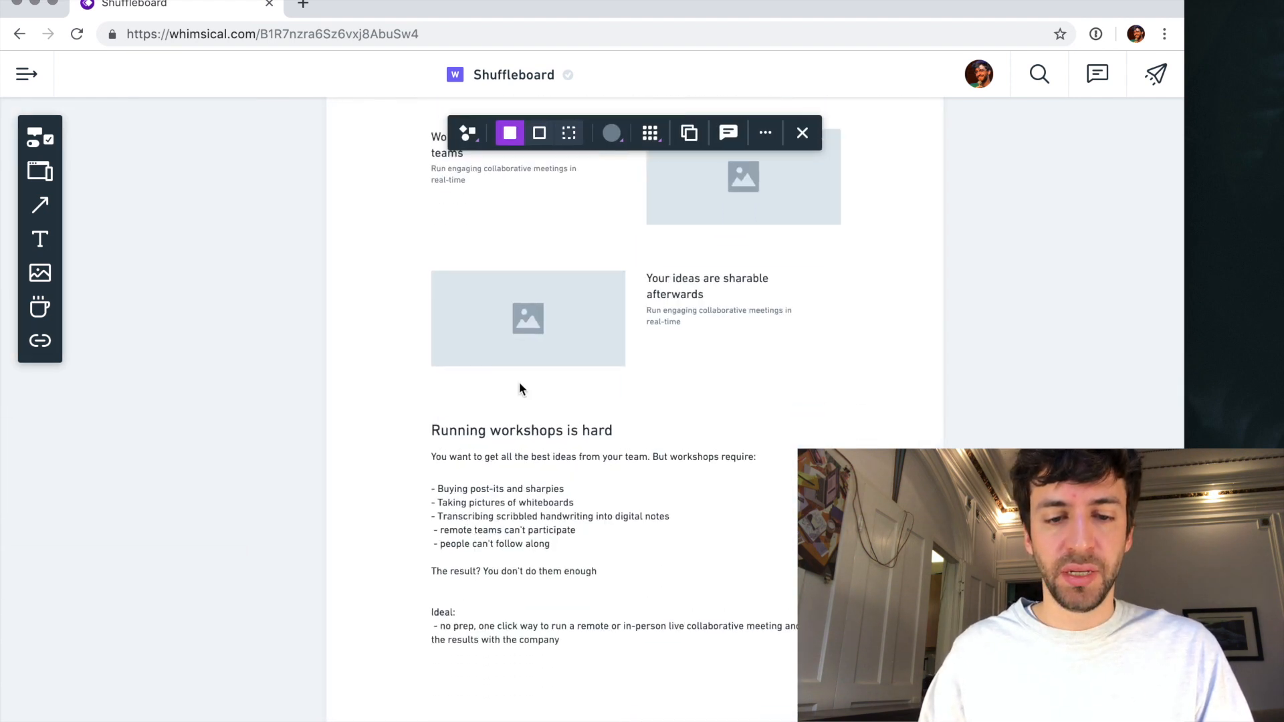
- Replace the "Running workshops is hard" heading with "You don't have to do this stuff anymore"
ctrl+scroll(519, 387, up, 3)
click(522, 452)
click(522, 452)
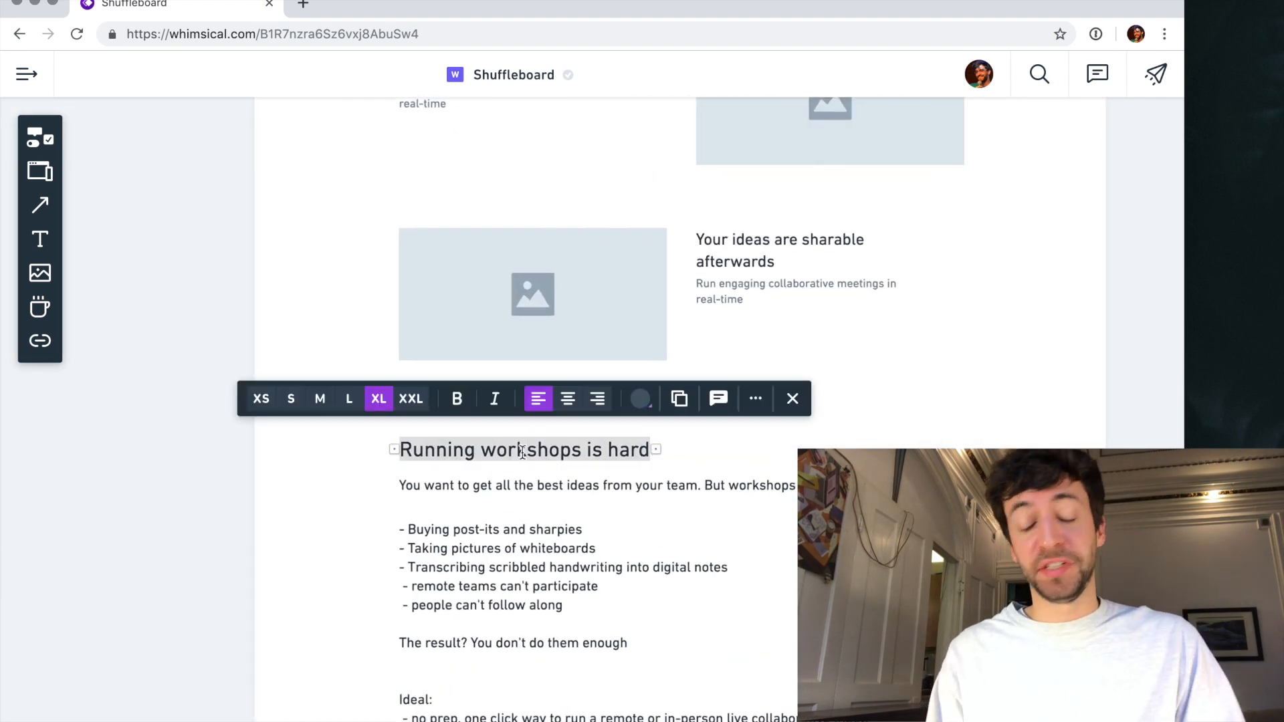
text(Say boo)
key(BackSpace)
key(BackSpace)
key(BackSpace)
text(good bye)
key(super+a)
text(You don't have to do this stuff anymore)
key(Escape)
- Delete the "You want to get all the best ideas from your team" sentence and move the list up beneath the heading
click(637, 483)
key(BackSpace)
click(549, 557)
drag(549, 557, 549, 525)
click(450, 493)
double_click(445, 501)
key(BackSpace)
key(BackSpace)
key(BackSpace)
text(ing)
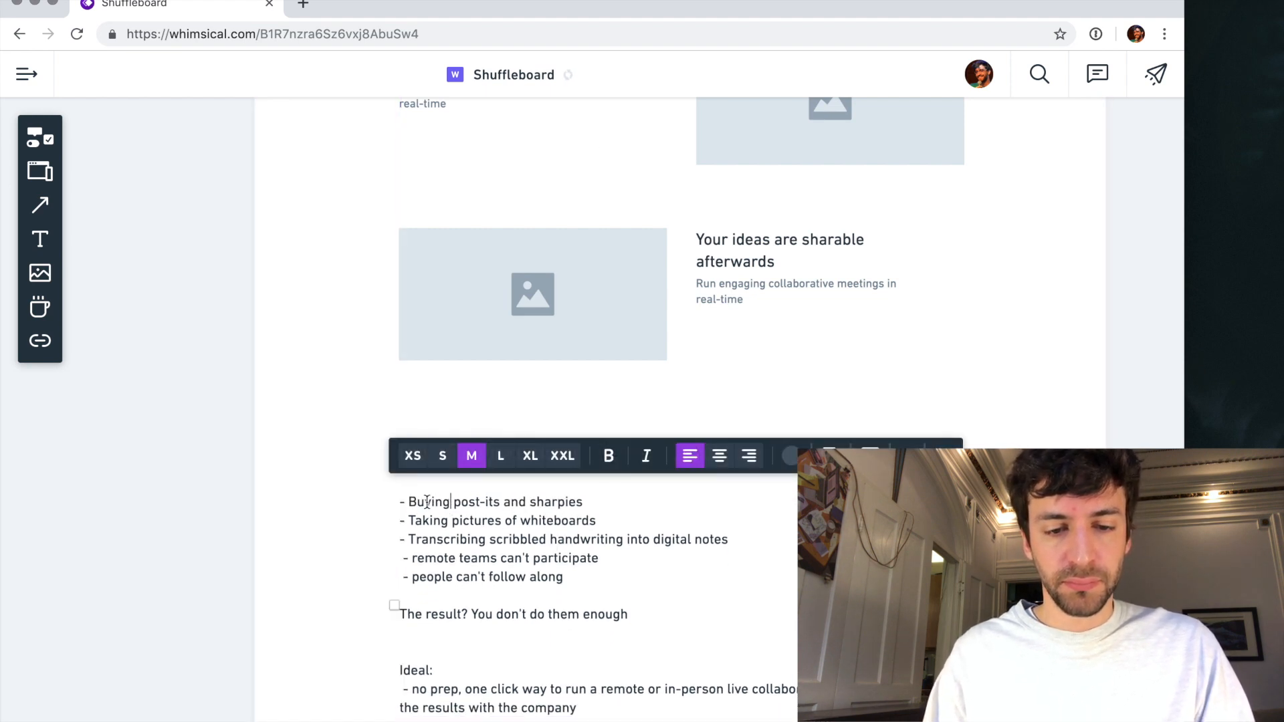
click(418, 501)
key(BackSpace)
key(BackSpace)
key(BackSpace)
text(- B)
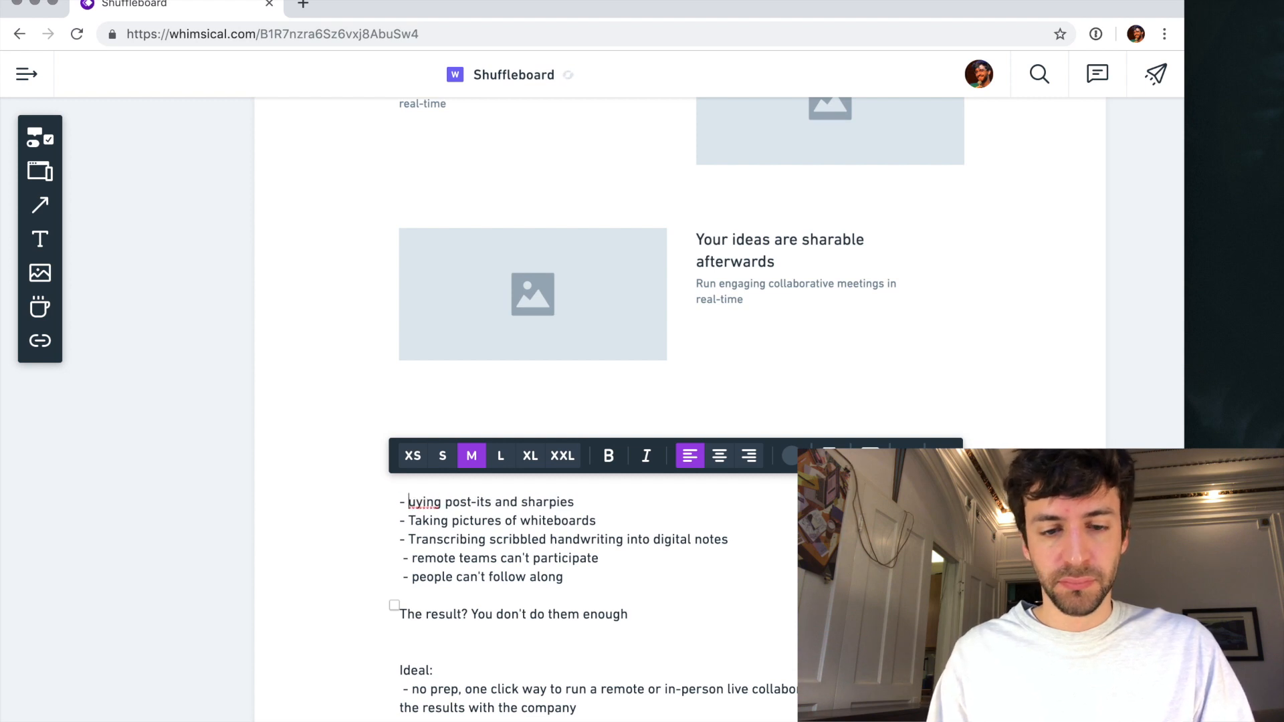
key(Escape)
click(341, 503)
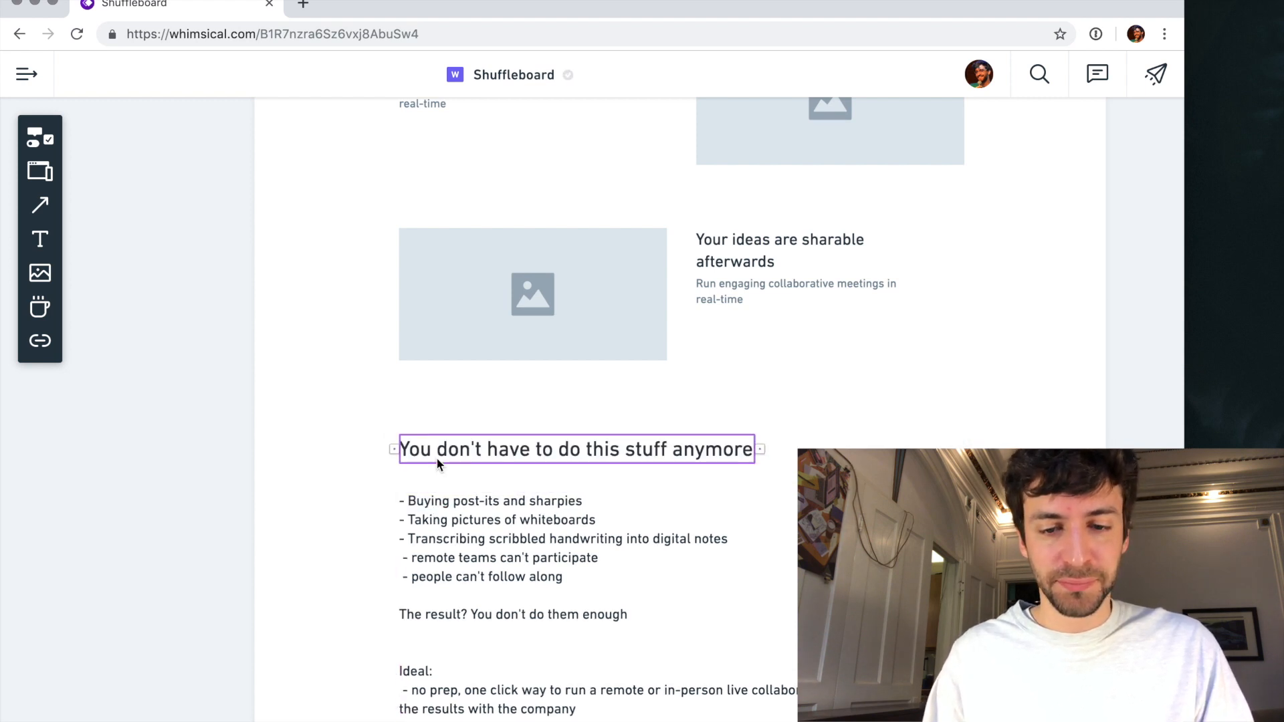
- Retitle the section heading above the workshop list as "No more..."
click(408, 455)
text(No more...)
key(Escape)
- Replace the dashes before "Buying post-its and sharpies" and "Taking pictures of whiteboards" with ellipses
click(438, 501)
key(Return)
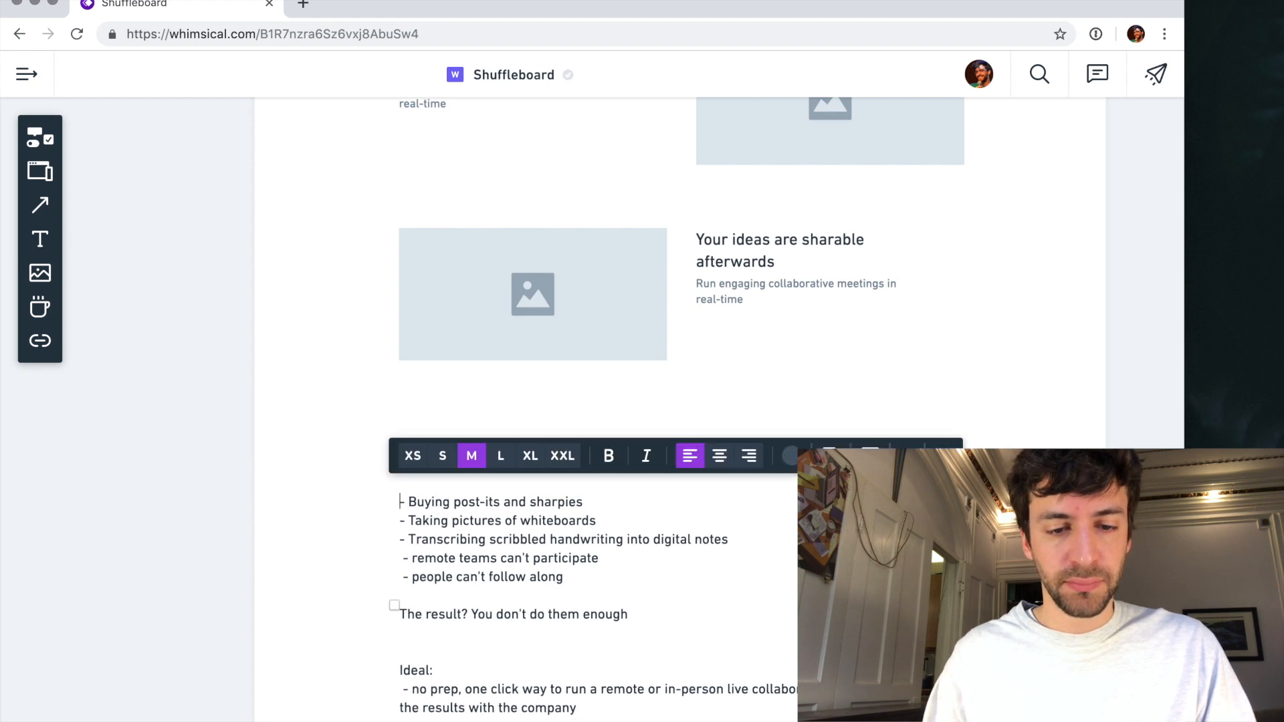
key(Delete)
key(Delete)
text(...)
key(Delete)
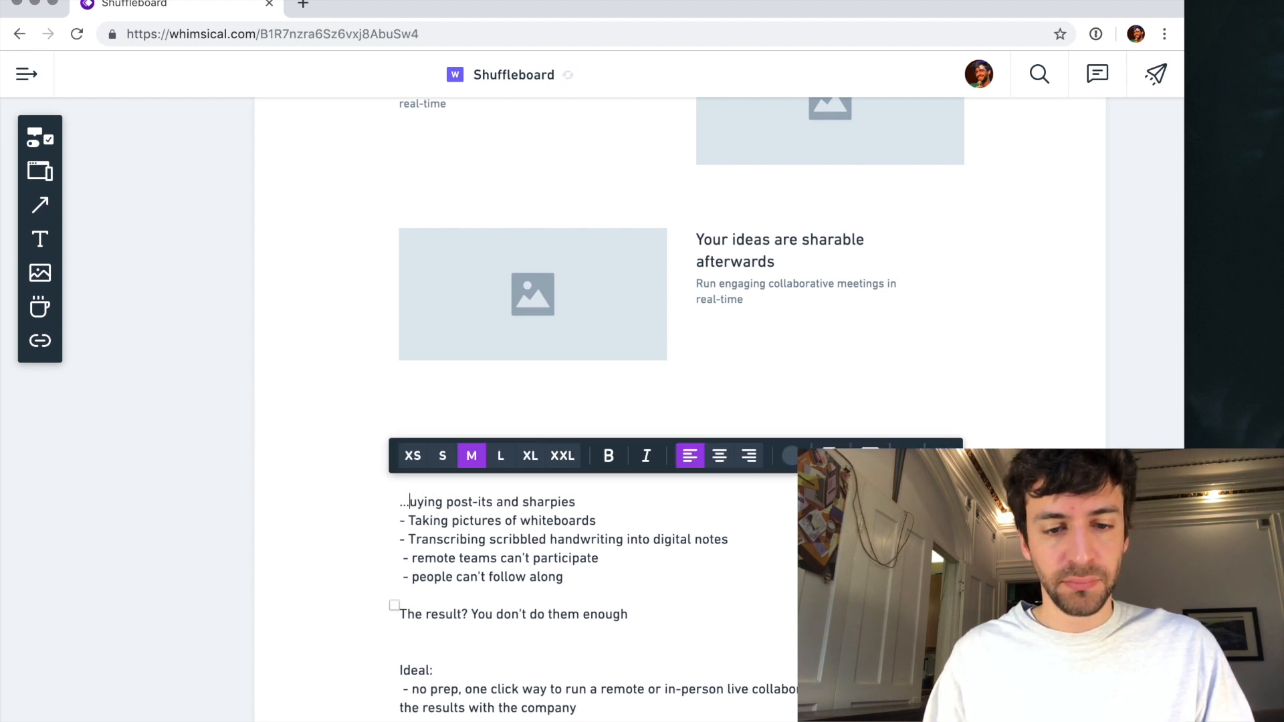
text(B)
key(BackSpace)
key(BackSpace)
text(...)
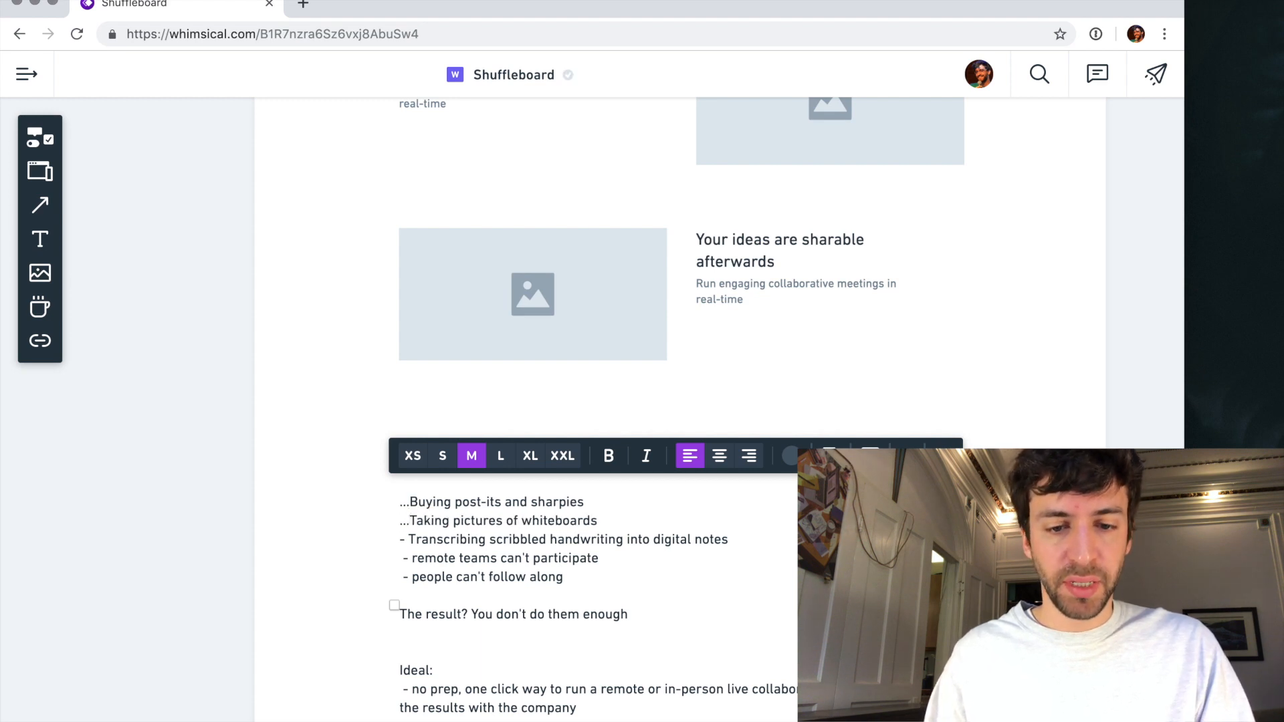
- Start the "Transcribing" list item with an ellipsis and change "scribbled" to "bad"
key(BackSpace)
key(BackSpace)
text(...)
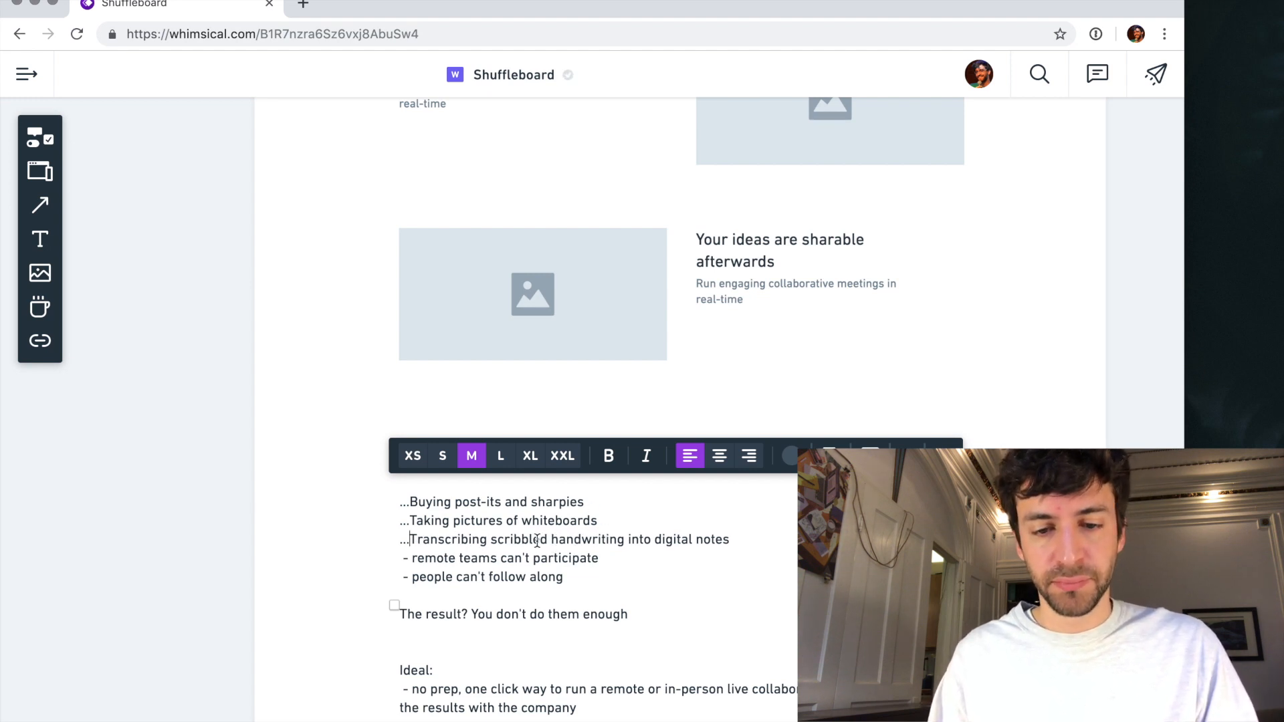
double_click(519, 539)
text(bad)
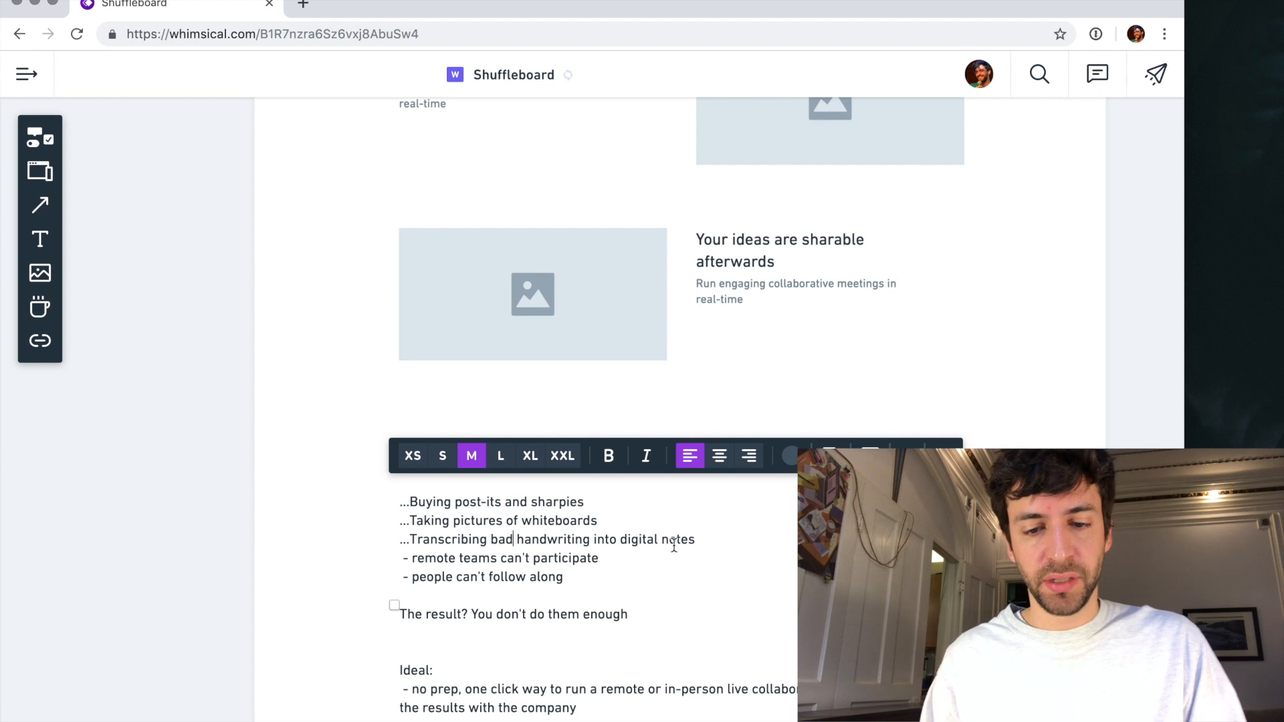
- Add the line "...Manually preparing meeting summaries" below the handwriting item in the list
key(Return)
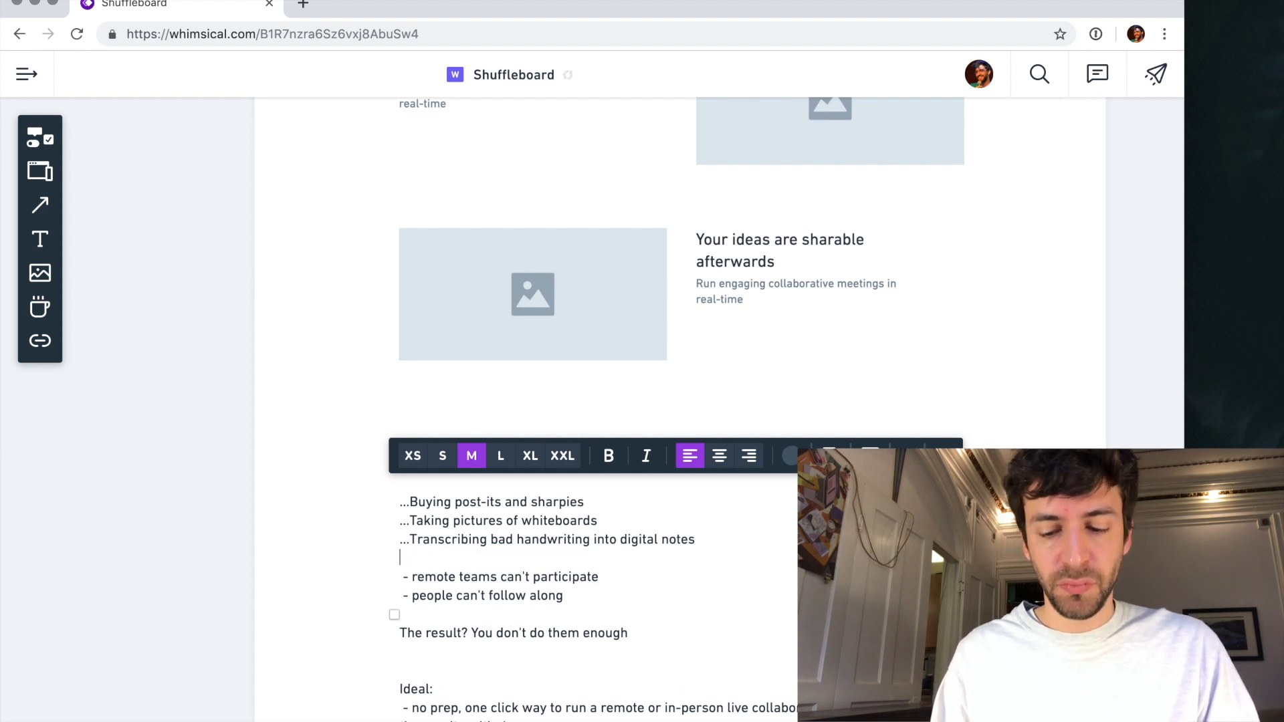
text(...Manuyal)
text(lly for)
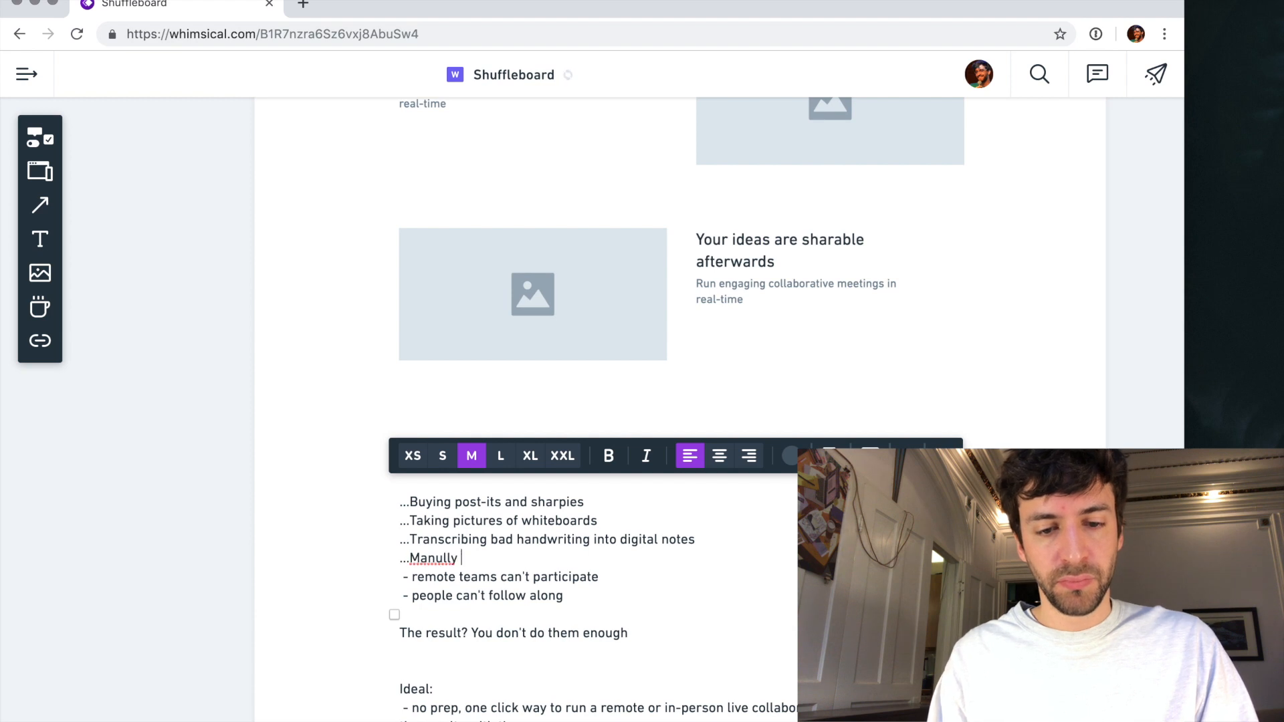
key(BackSpace)
key(BackSpace)
key(BackSpace)
key(BackSpace)
key(BackSpace)
key(BackSpace)
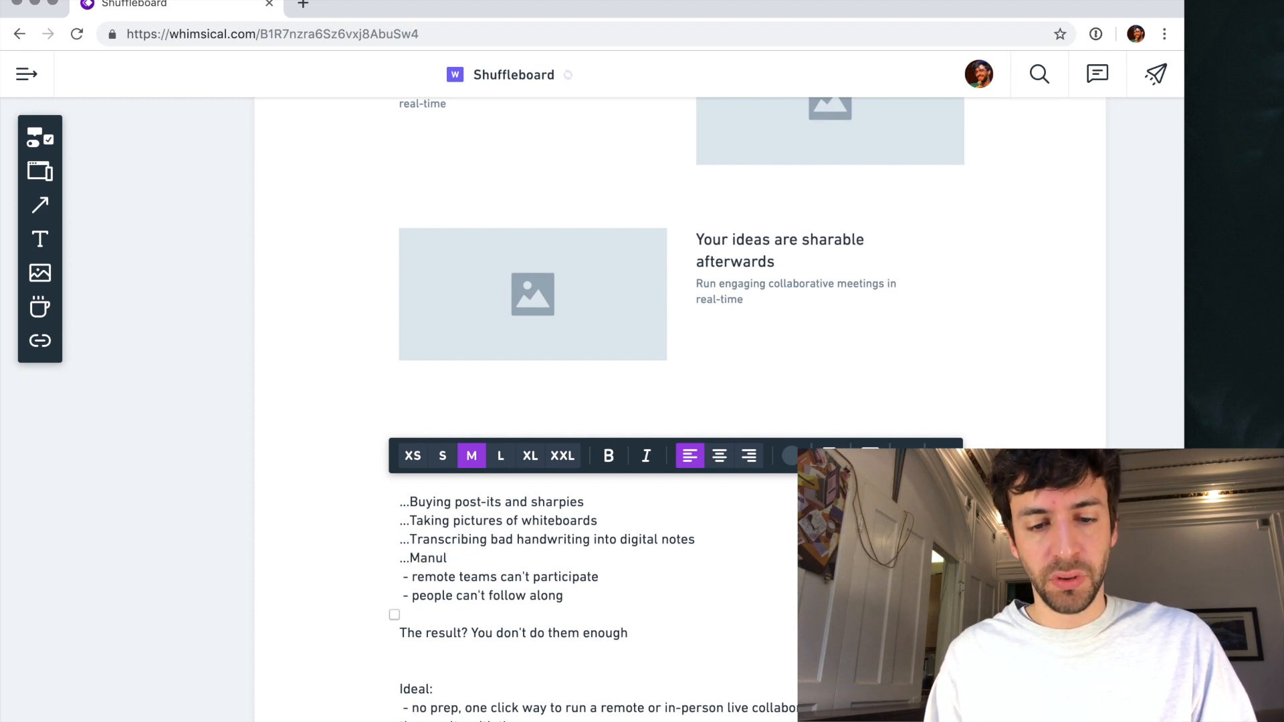
text(ally pre)
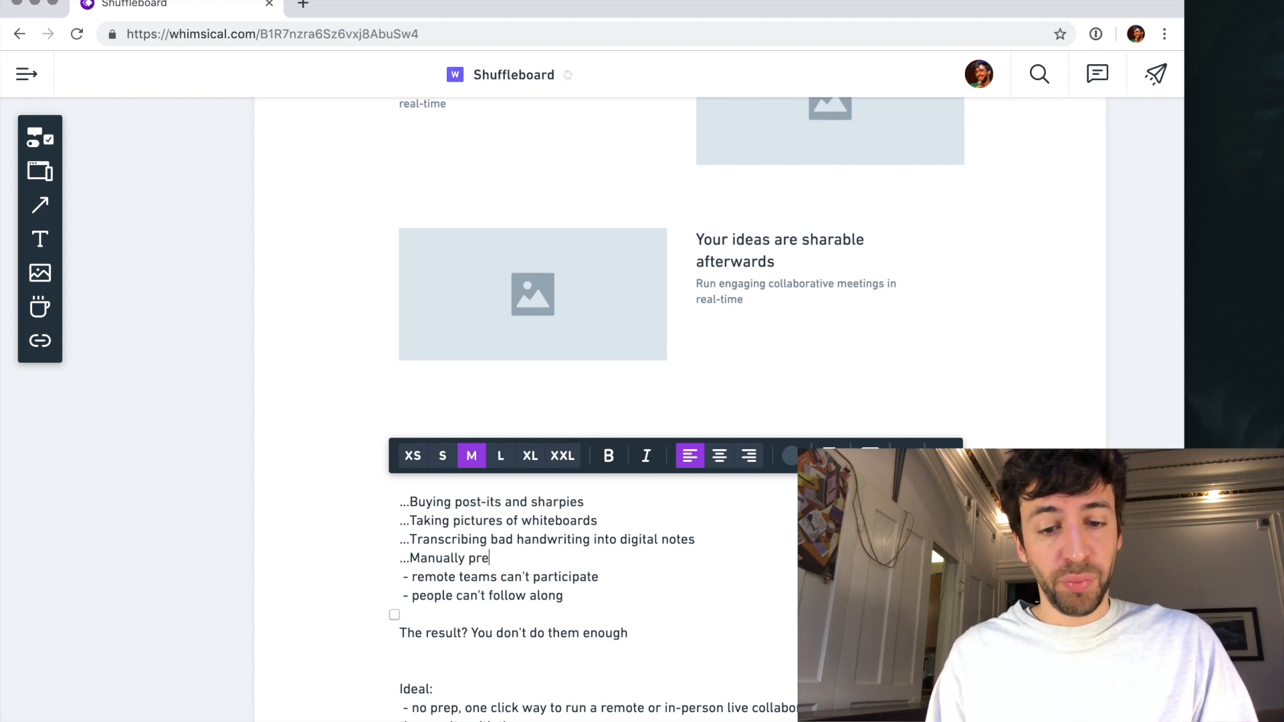
text(paring meeting summaries)
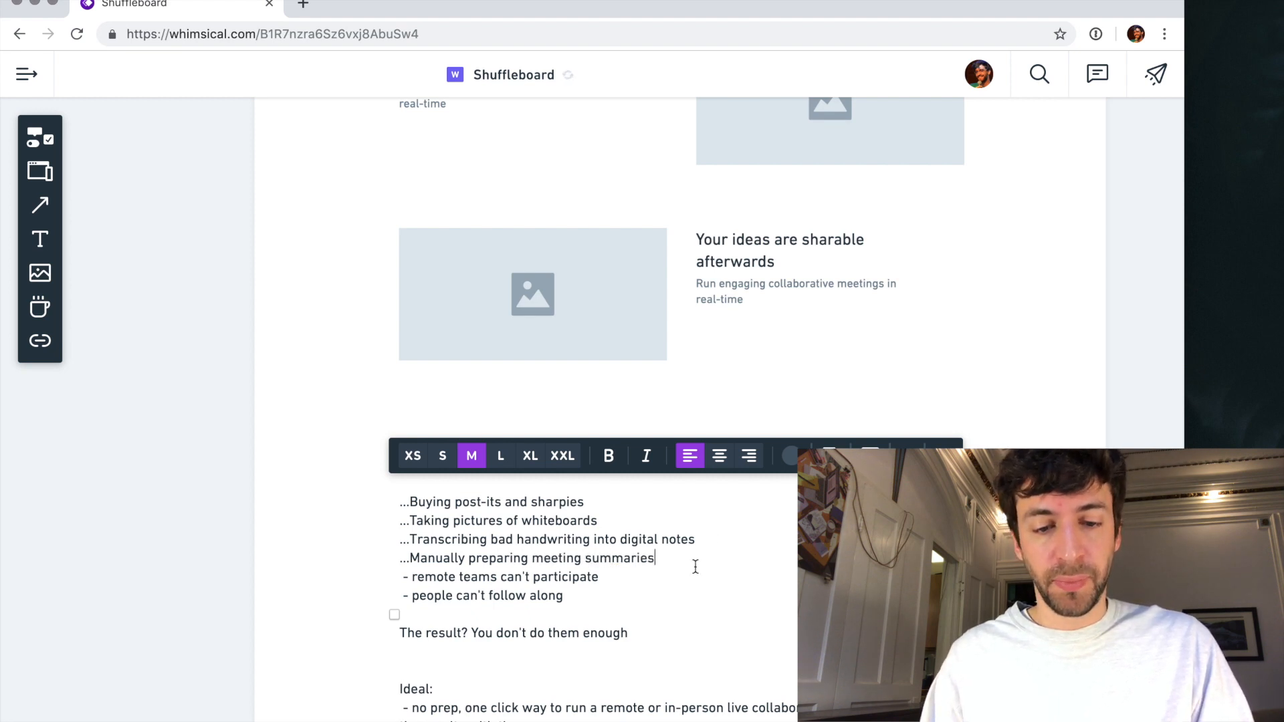
- Delete the "remote teams can't participate" line and select the "people can't follow along" line
triple_click(496, 577)
key(BackSpace)
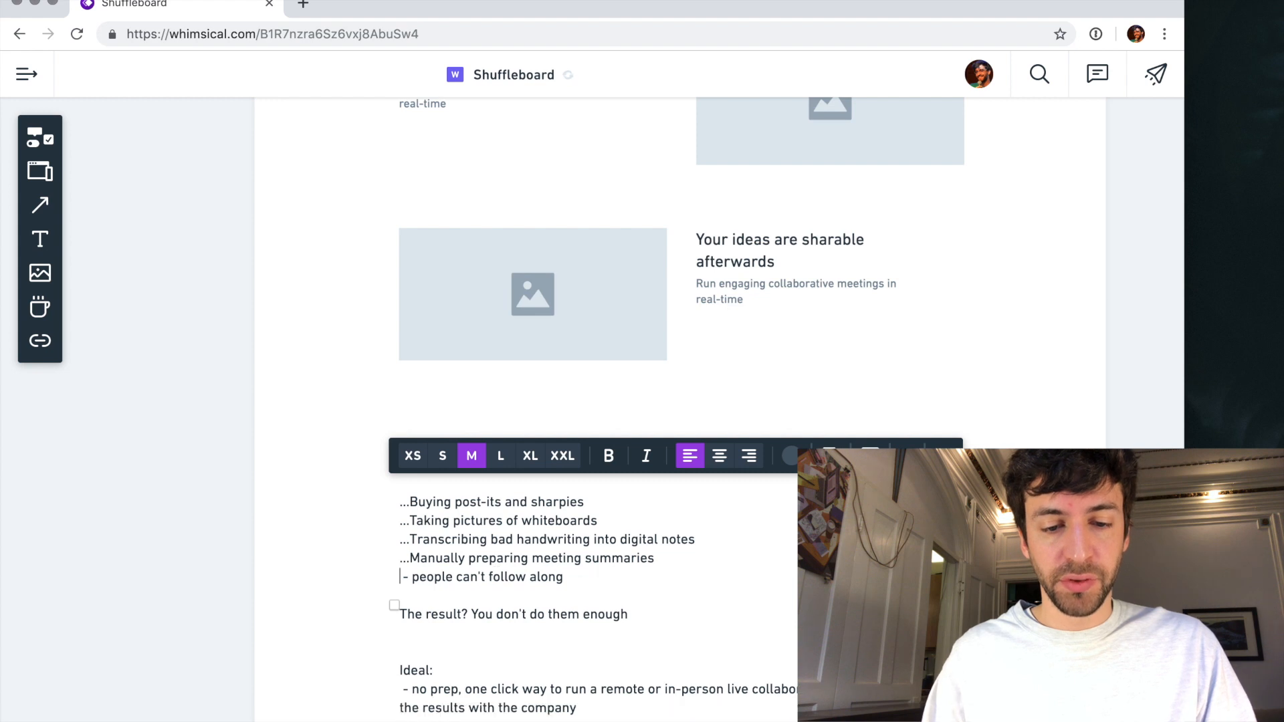
key(shift+Down)
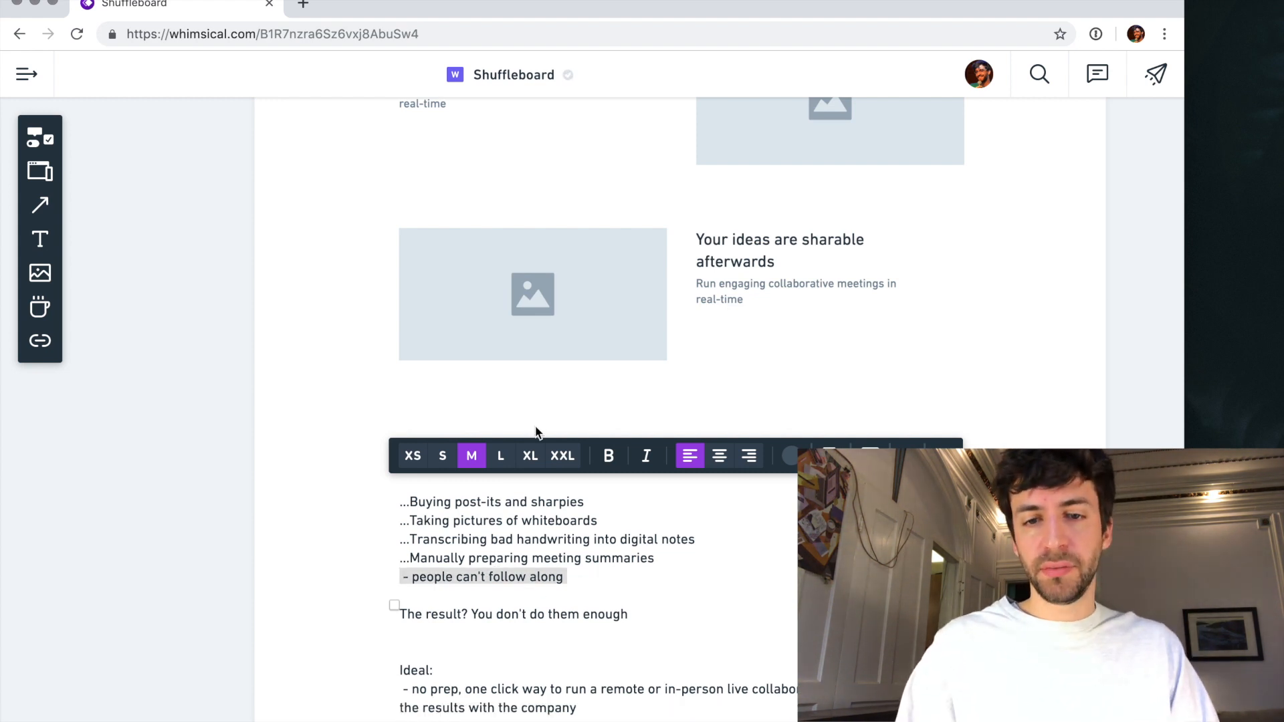
- Replace the third benefit row's description with "Shuffleboard makes sure everyone is heard, no matter if they're in the chair next to you or across the world"
scroll(558, 369, up, 3)
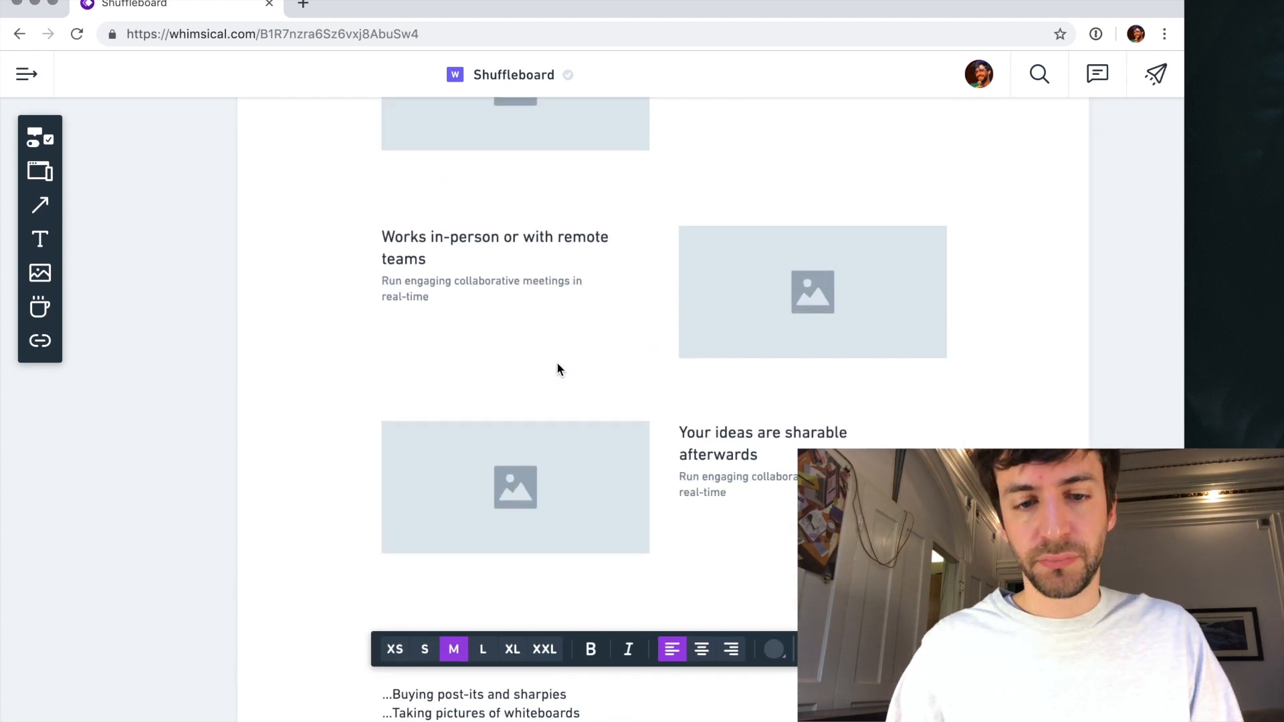
scroll(558, 369, up, 3)
scroll(430, 487, down, 2)
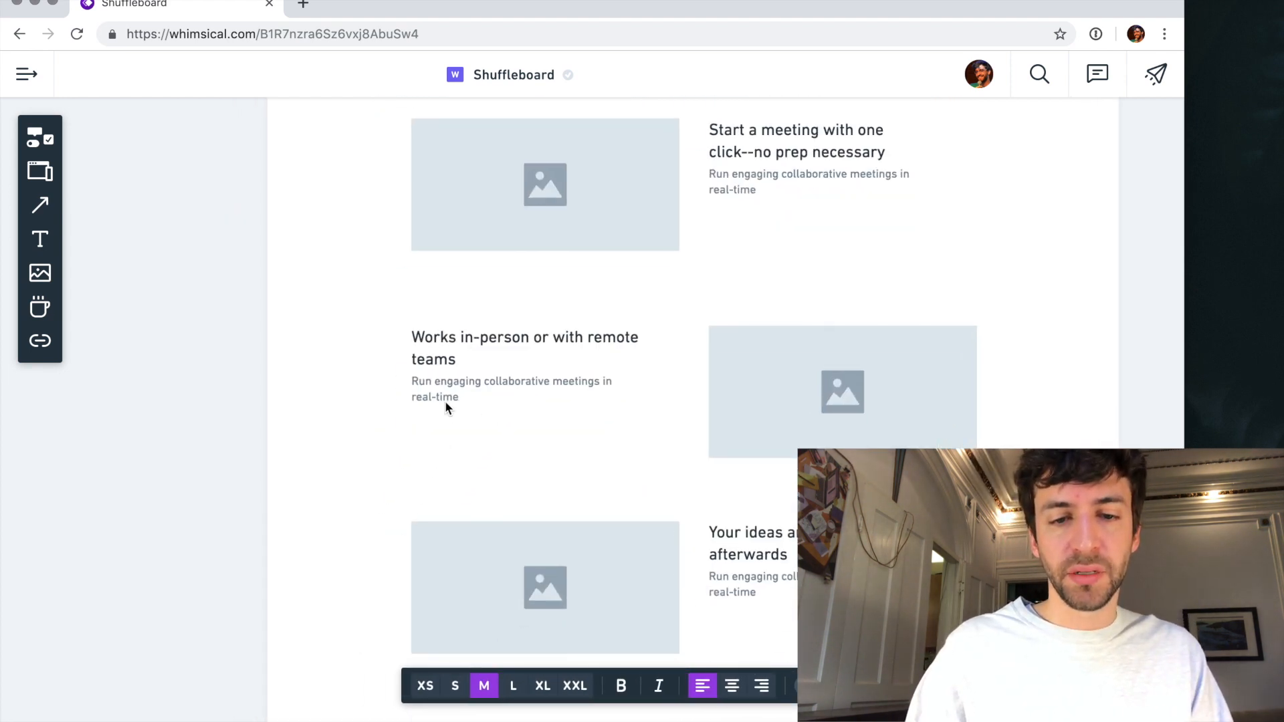
click(433, 389)
click(432, 382)
key(ctrl+a)
text(Shuggl)
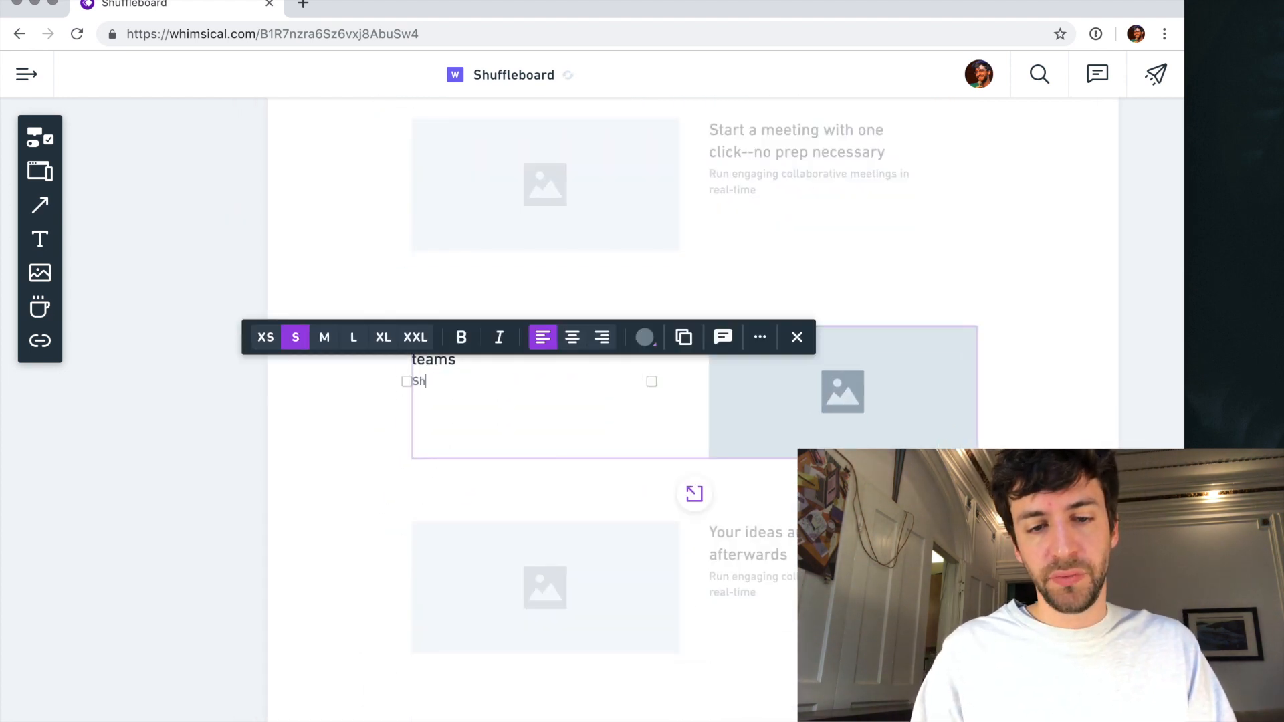
key(BackSpace)
key(BackSpace)
key(BackSpace)
text(ff)
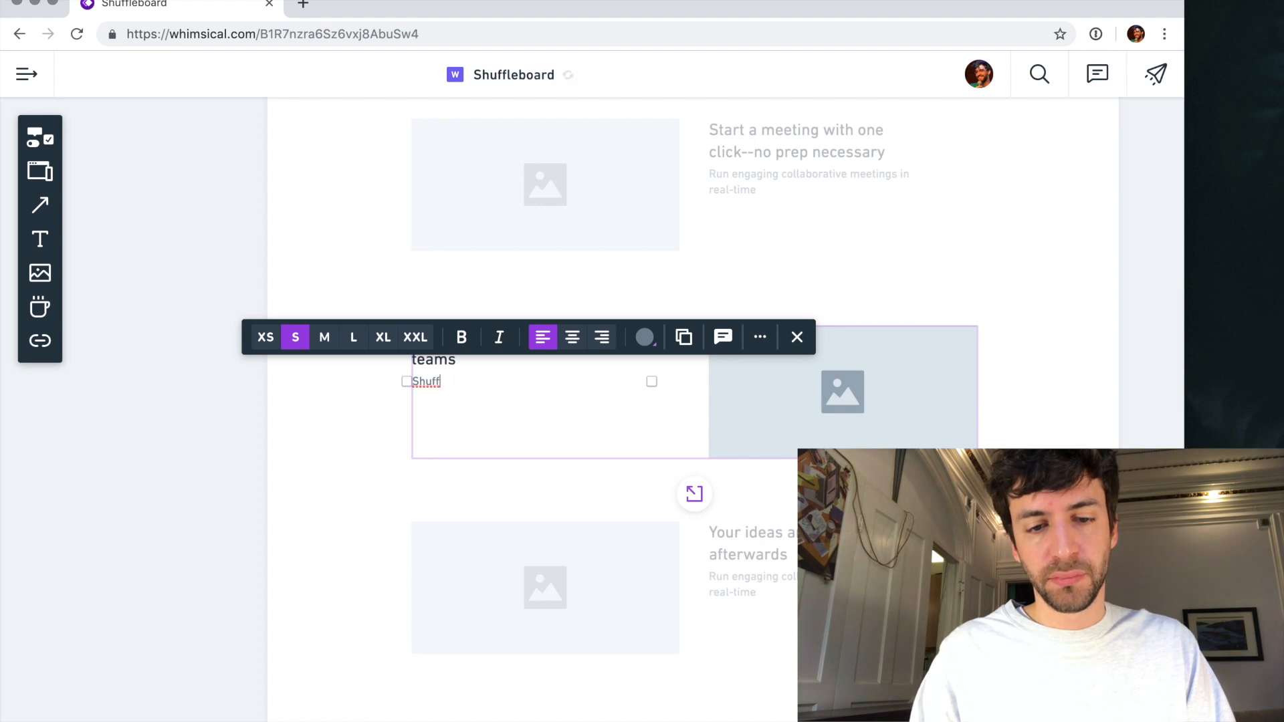
text(leboard makes sure everyone)
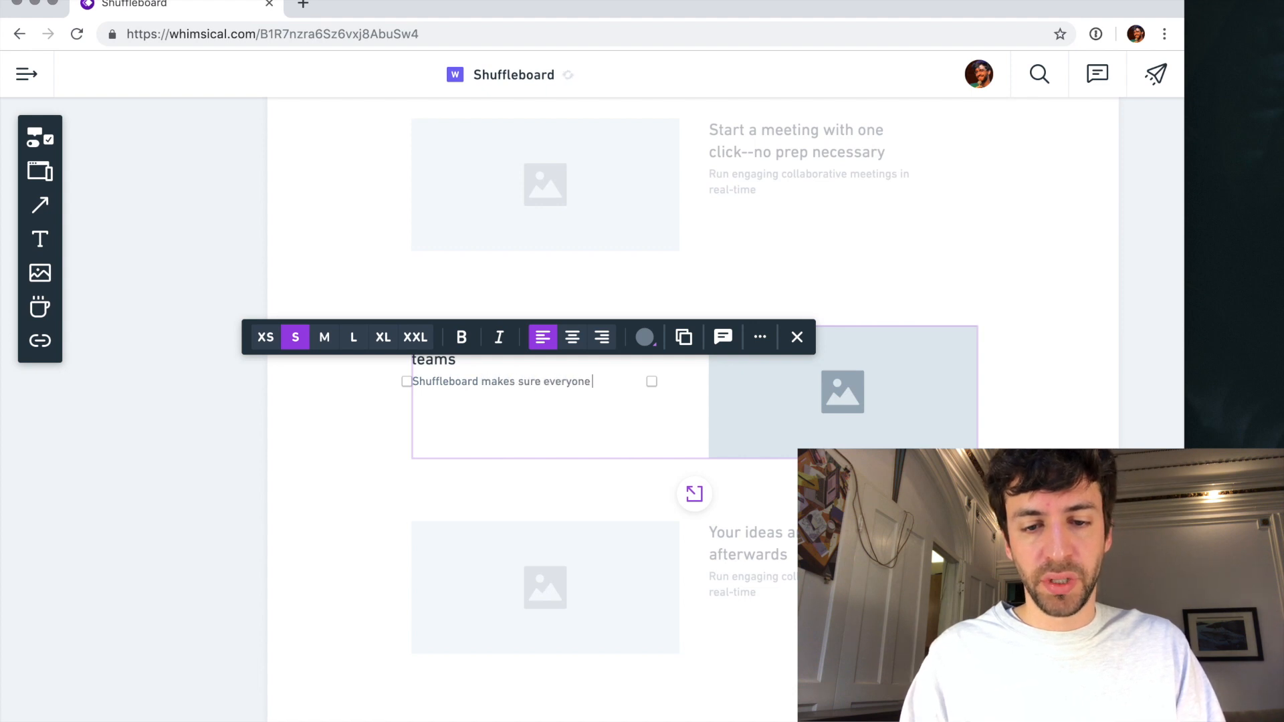
text(d, no matter if they're in the chair nex)
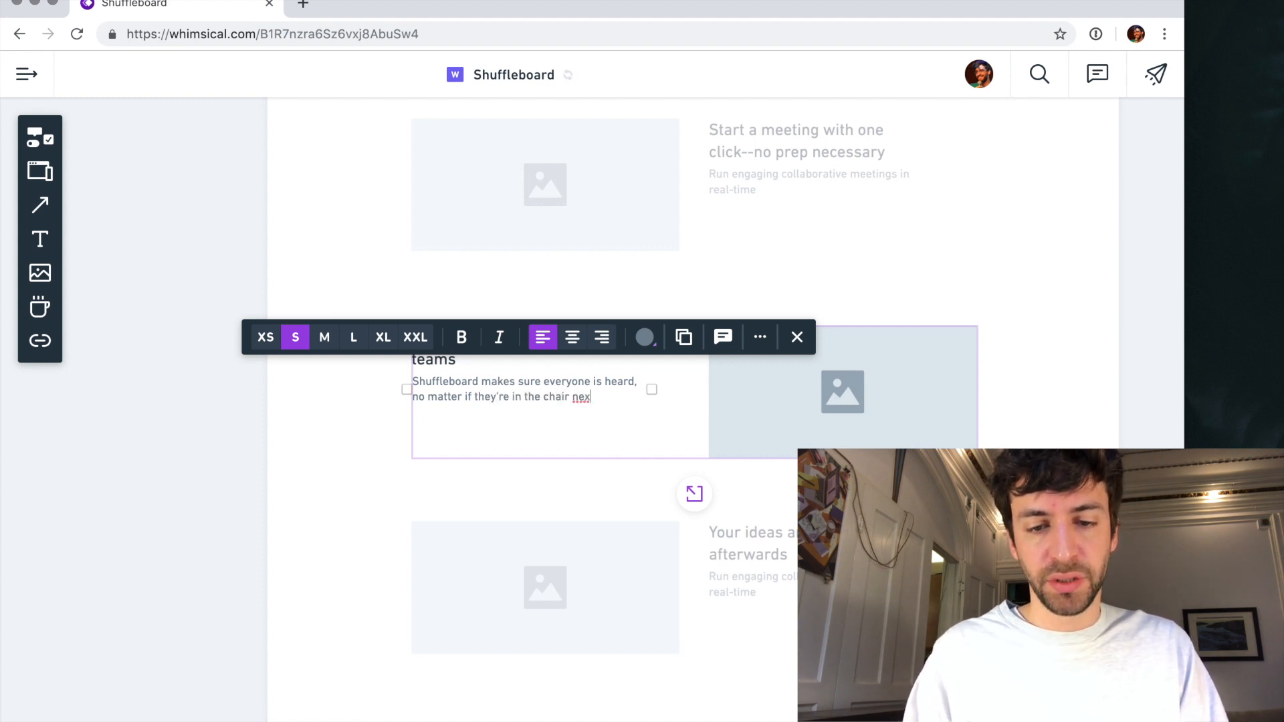
text(or across the world)
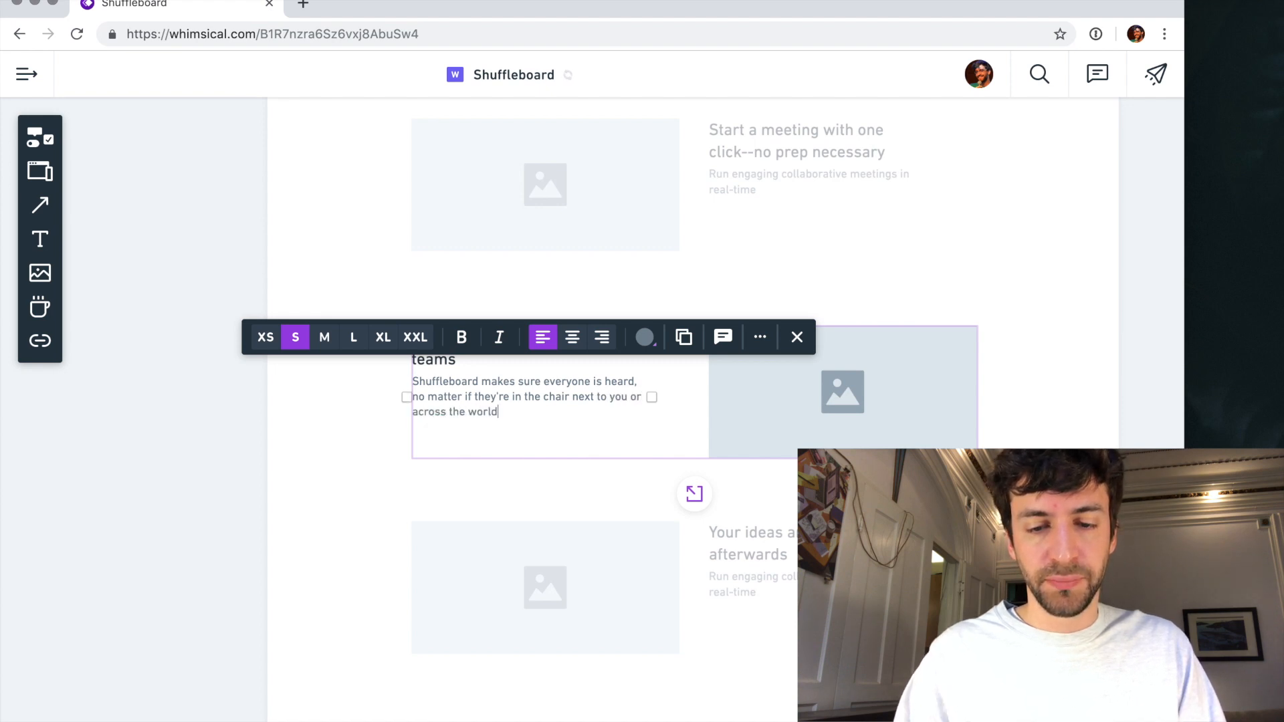
- Replace the "Your ideas are sharable afterwards" description with "We generate instant reports so you can share your top findings with key stakeholders"
scroll(569, 481, down, 5)
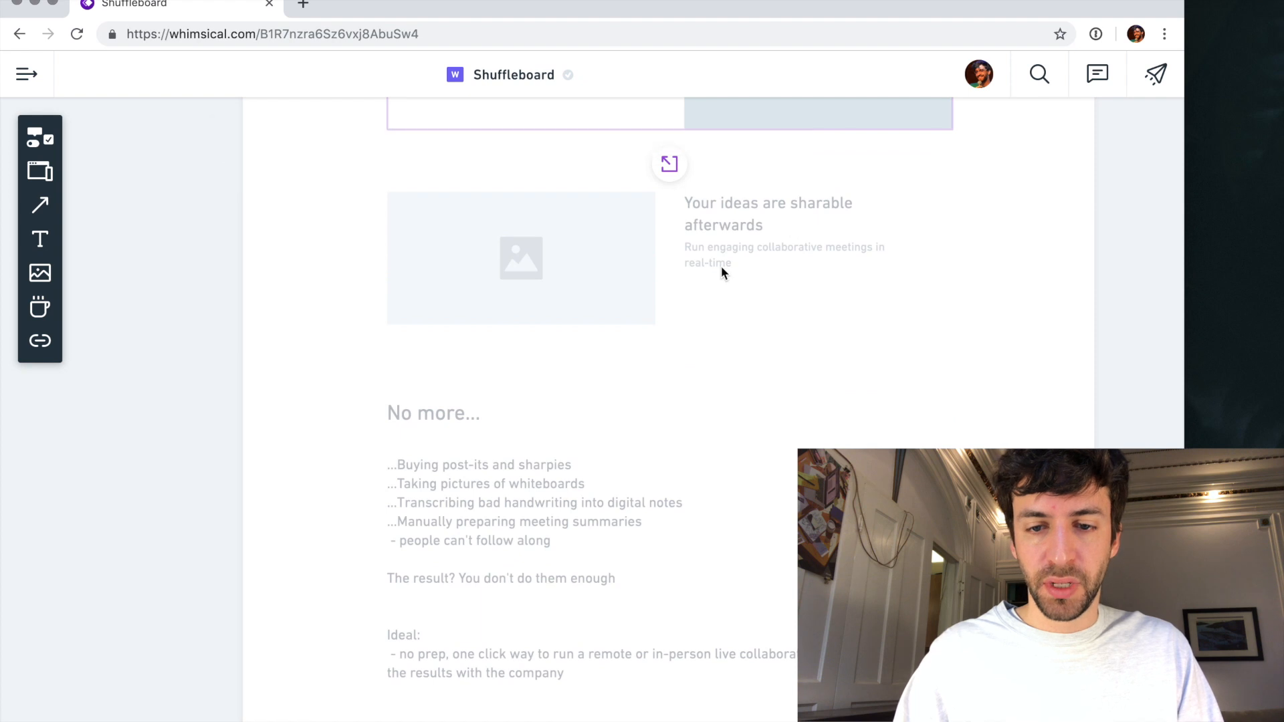
click(712, 247)
triple_click(722, 251)
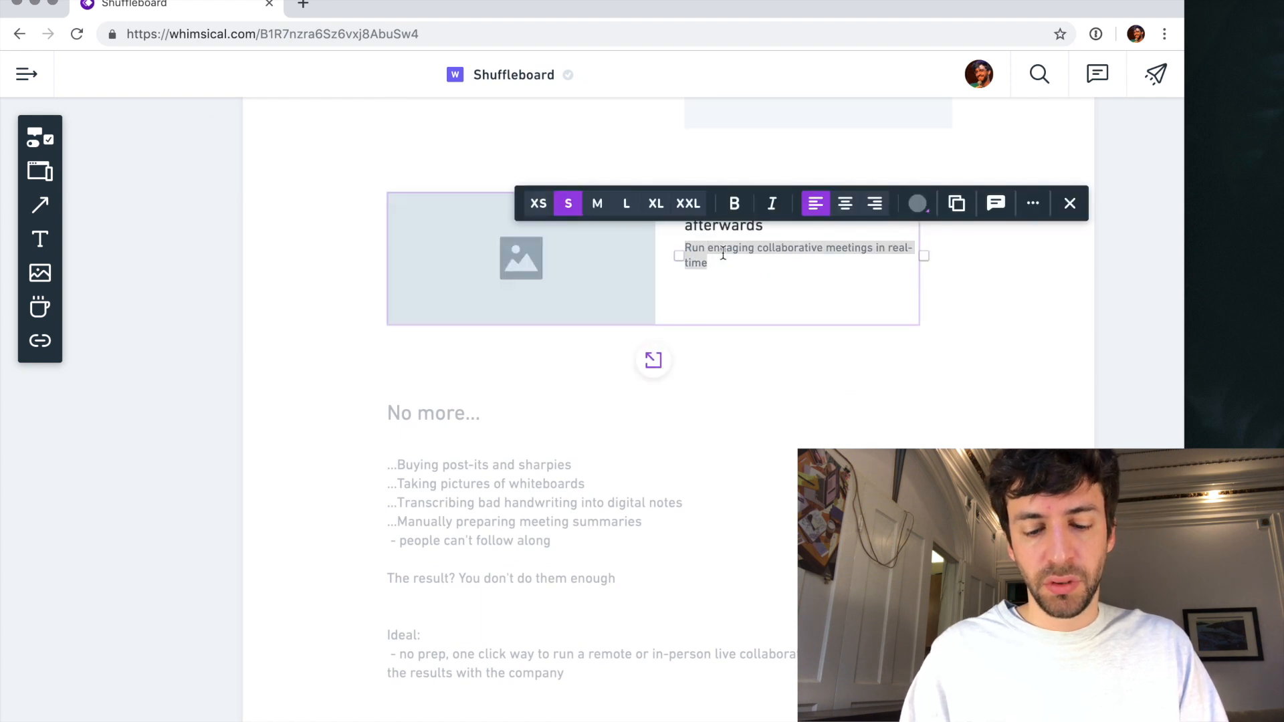
text(We generate instand)
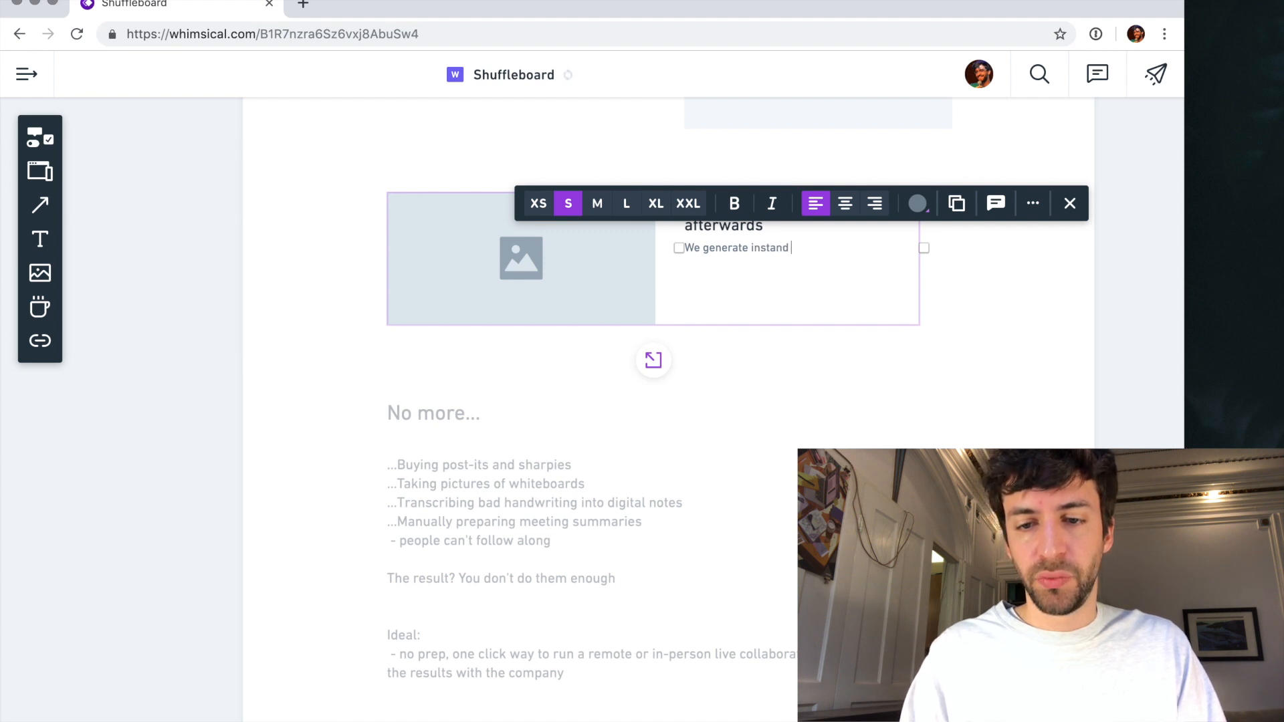
text(s)
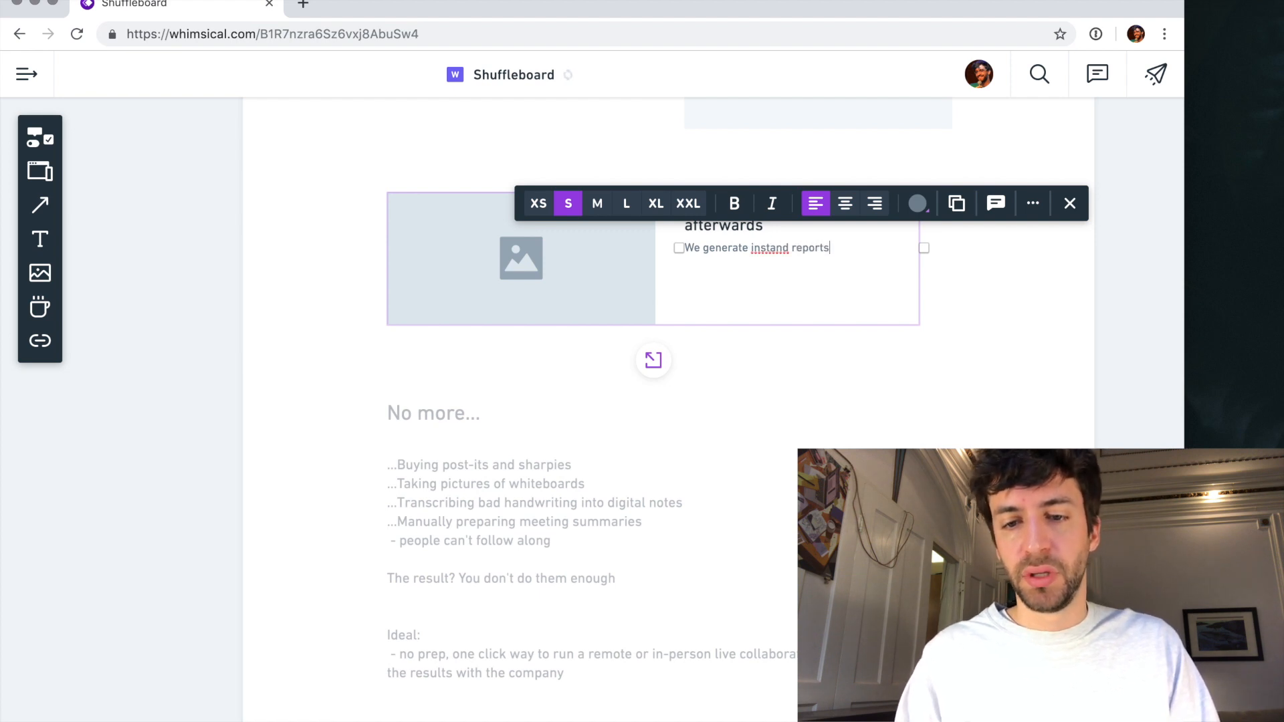
click(788, 248)
key(BackSpace)
text(t)
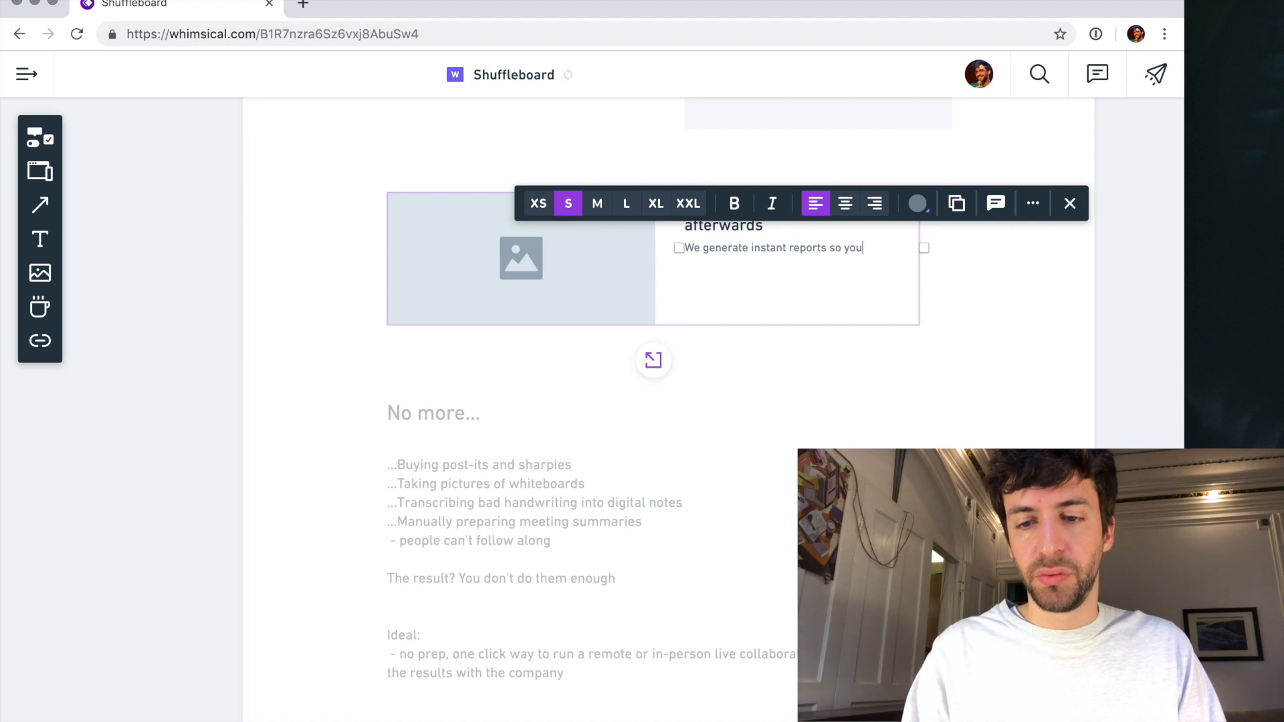
key(BackSpace)
key(BackSpace)
key(BackSpace)
key(BackSpace)
text(your to)
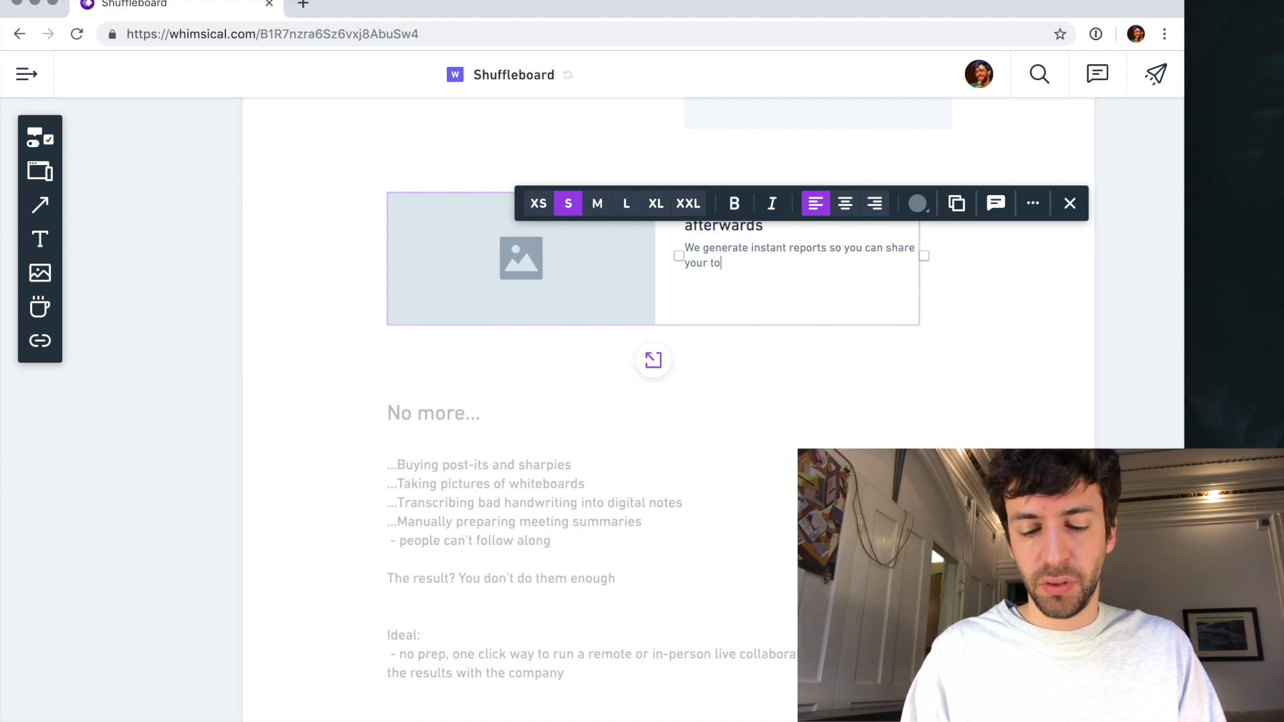
text(p findings with key)
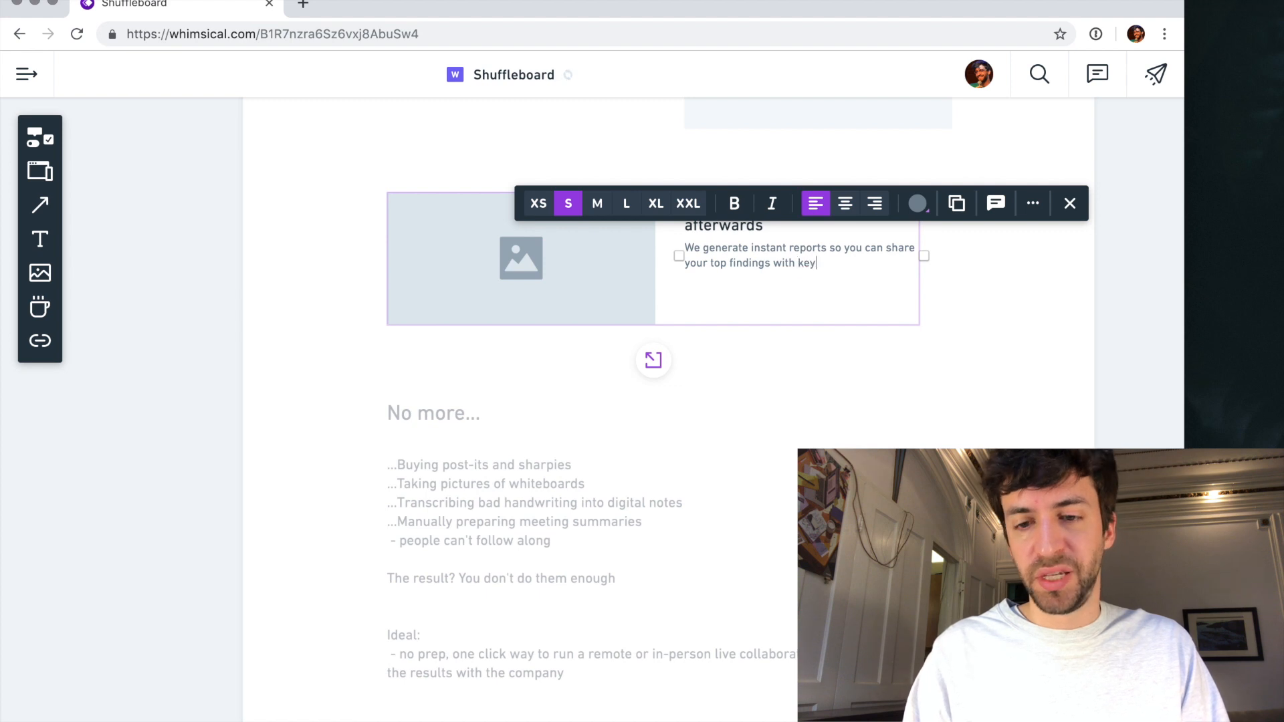
text( stakeholders)
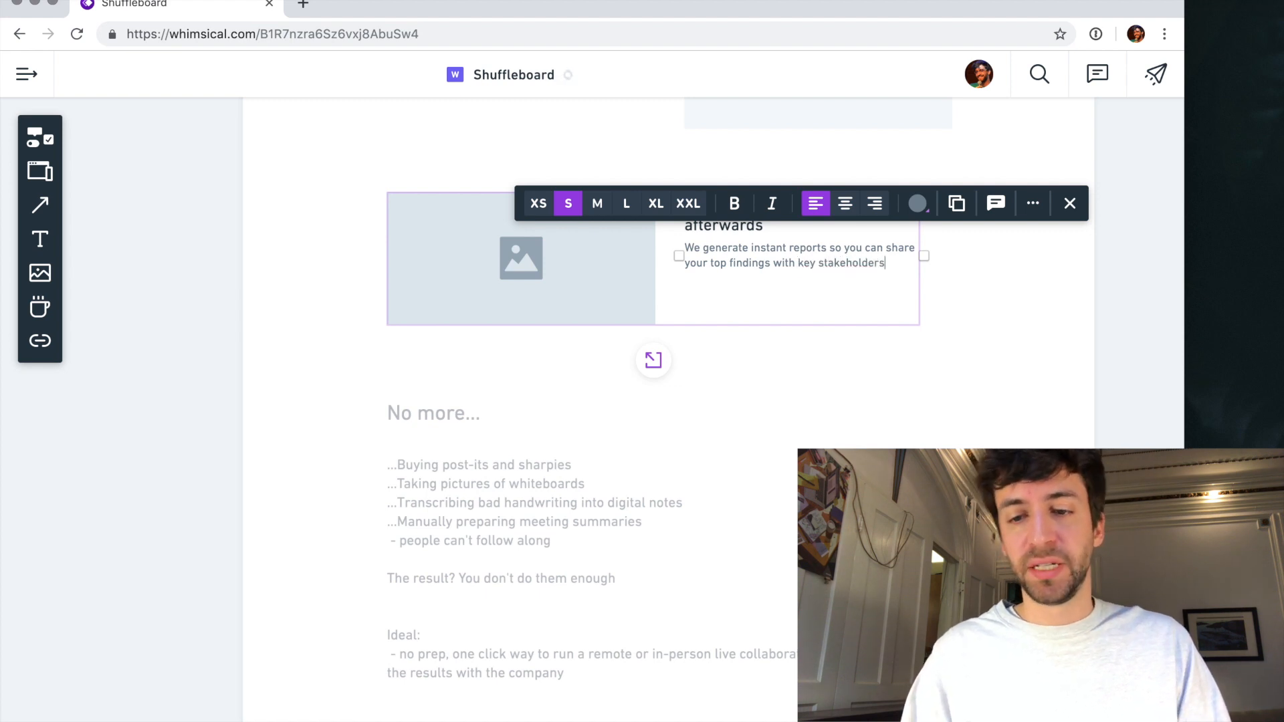
key(Escape)
scroll(650, 354, up, 7)
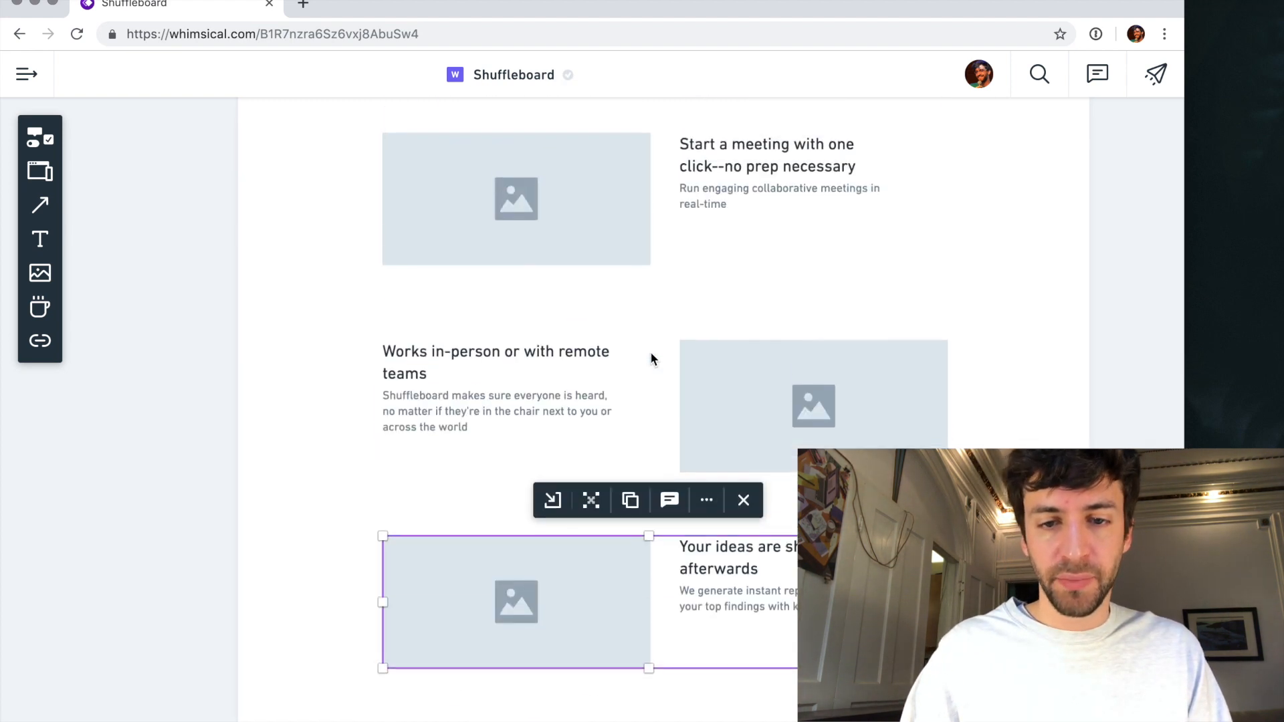
scroll(724, 294, up, 3)
scroll(503, 253, down, 10)
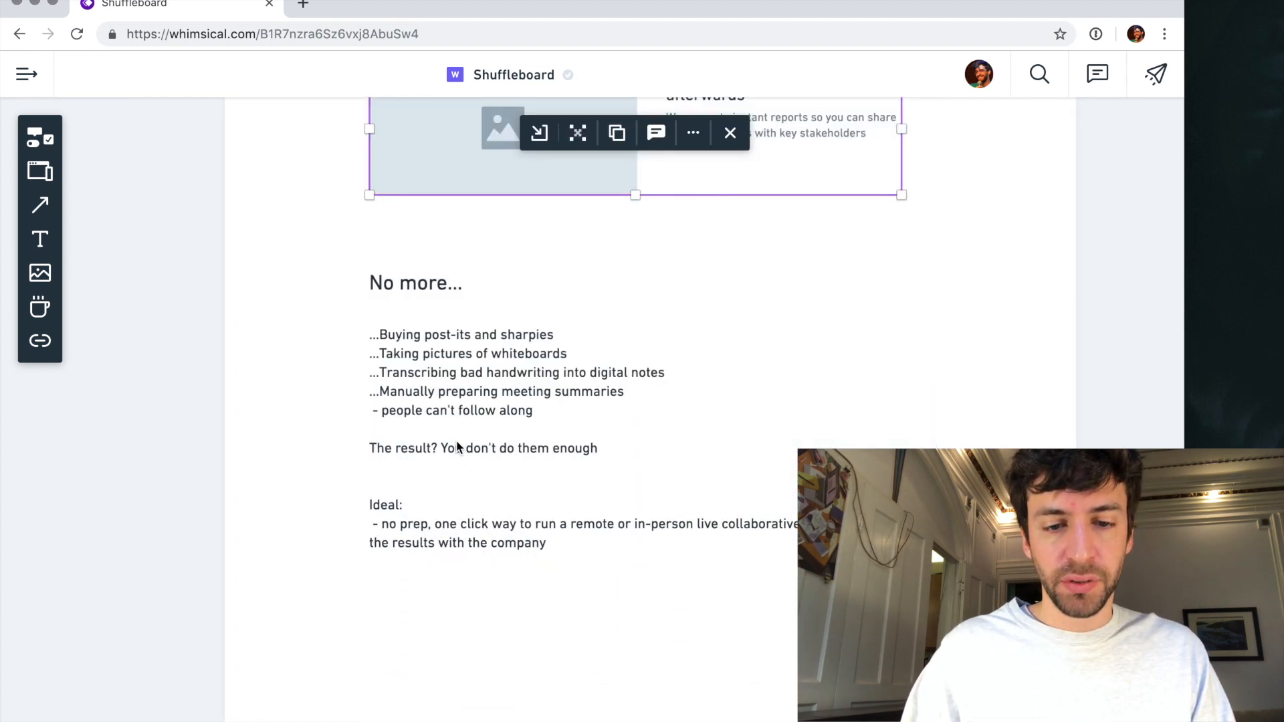
click(454, 447)
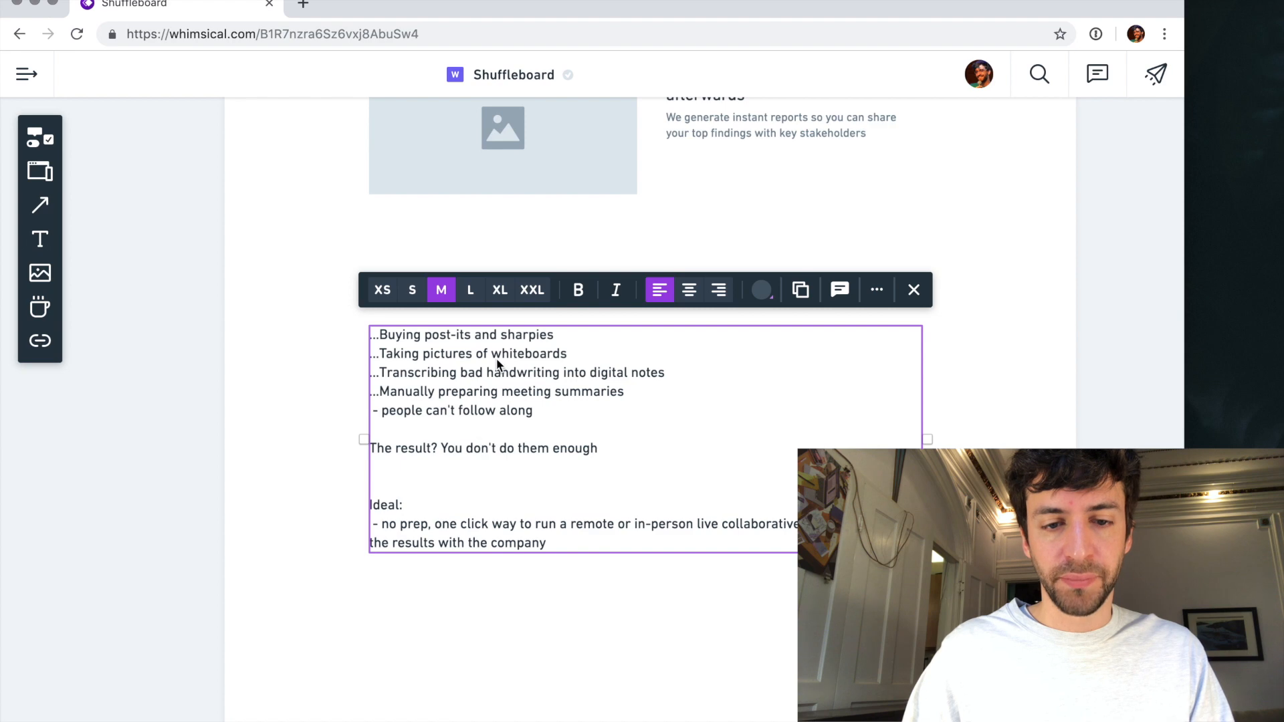
scroll(497, 363, up, 5)
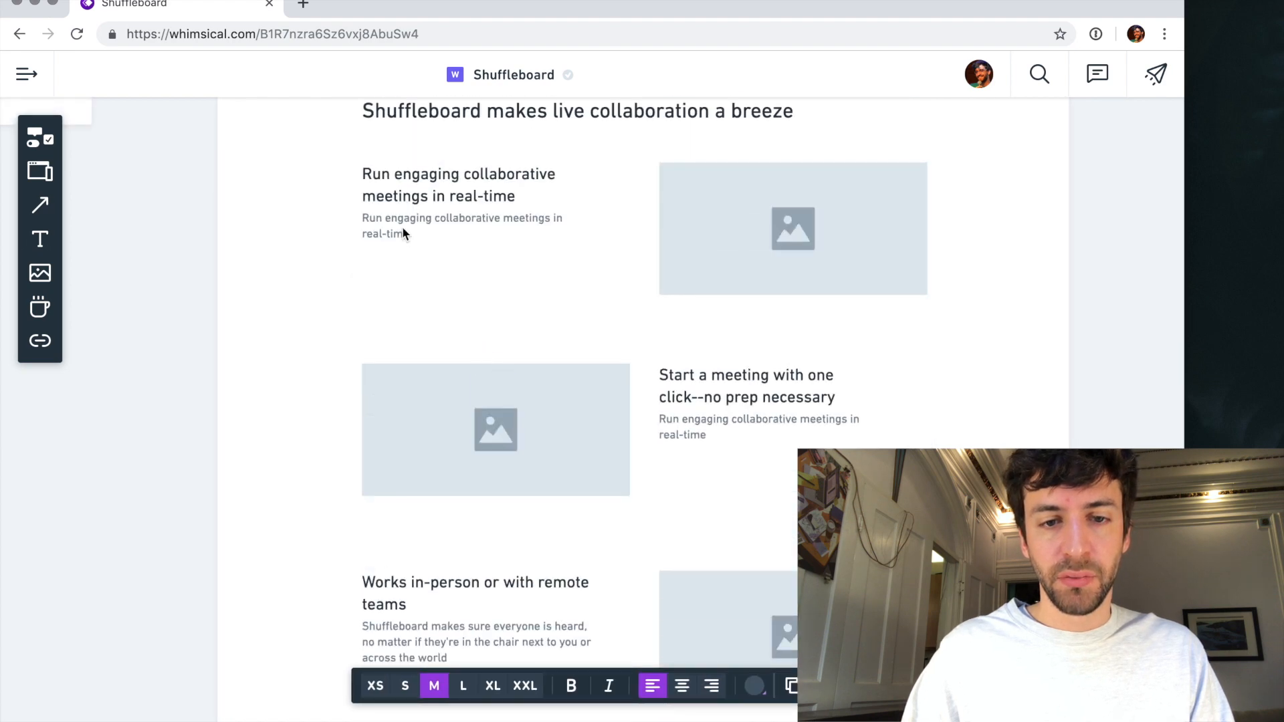
- Replace the description under "Start a meeting with one click--no prep necessary" with "When it's this easy to have a healthy brainstorm"
click(705, 421)
click(696, 421)
triple_click(685, 422)
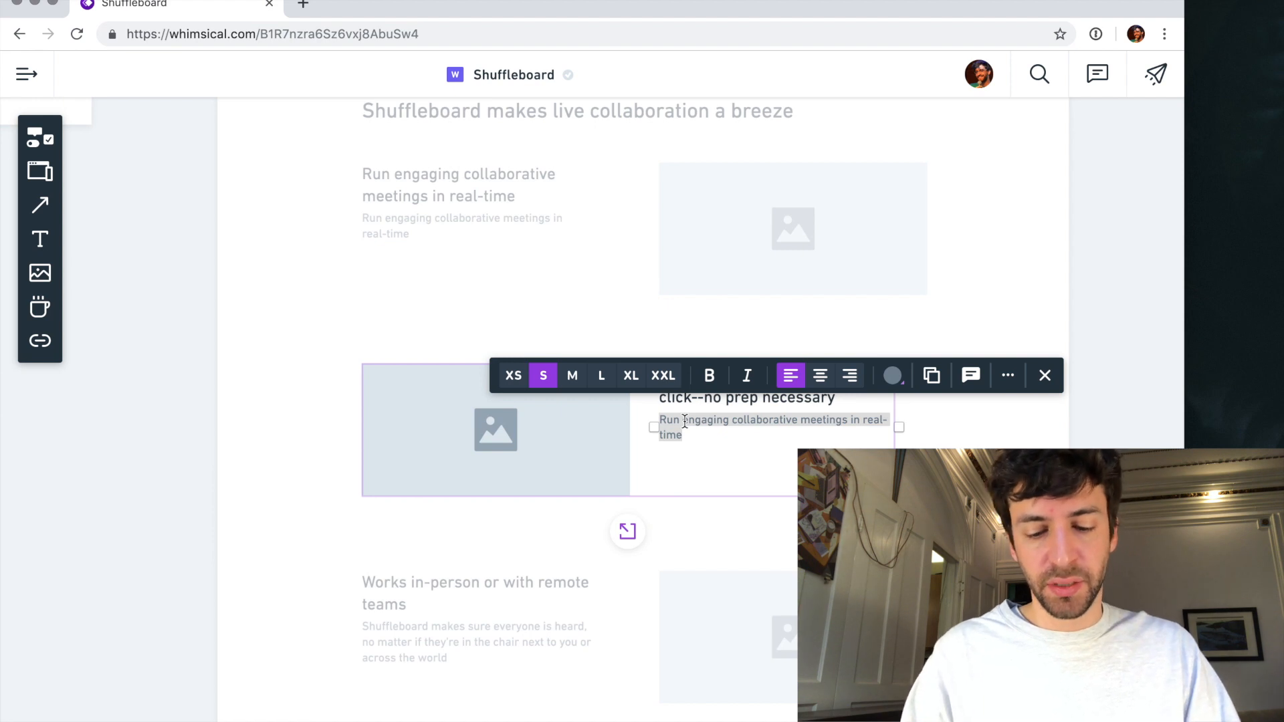
text(It's easy to get arou)
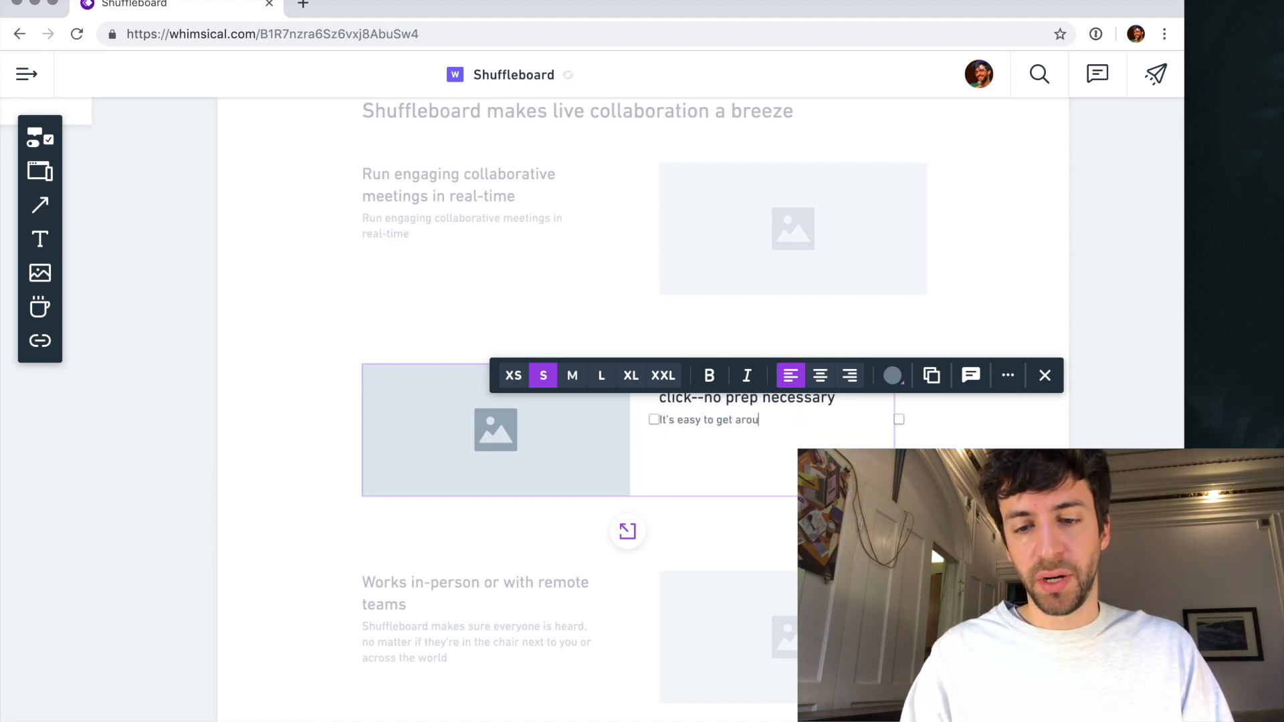
triple_click(704, 421)
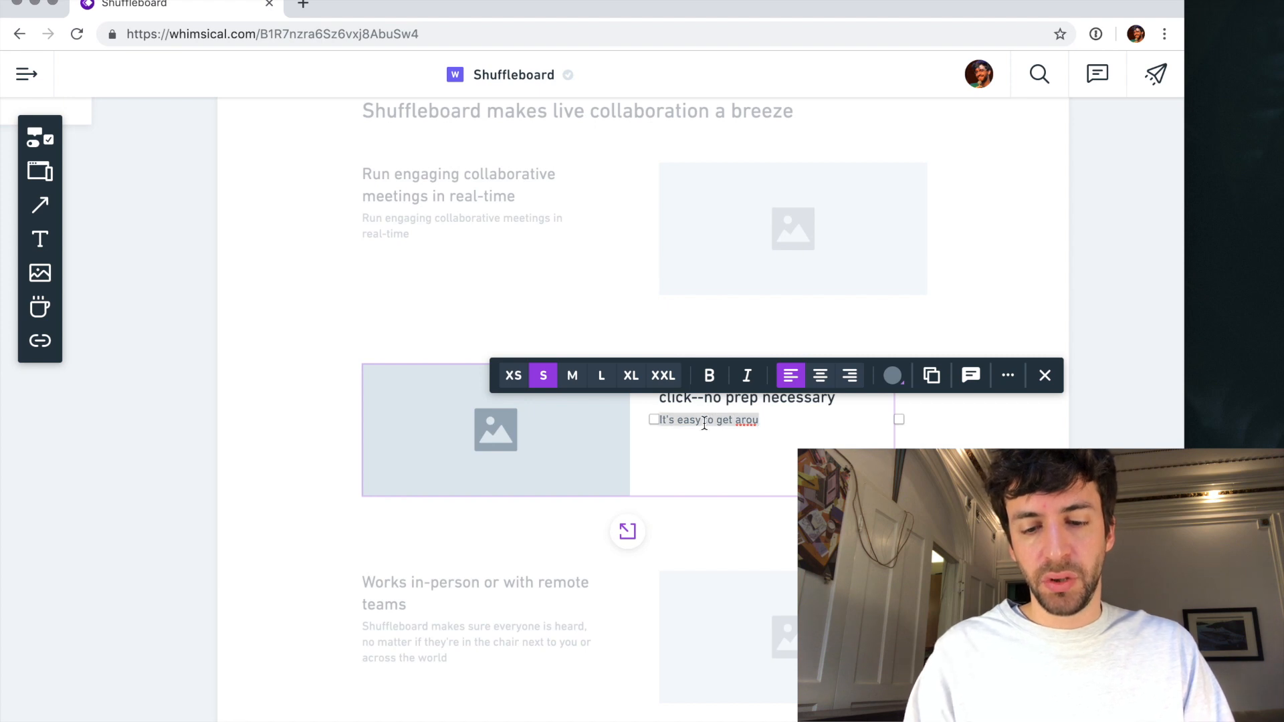
text(When i)
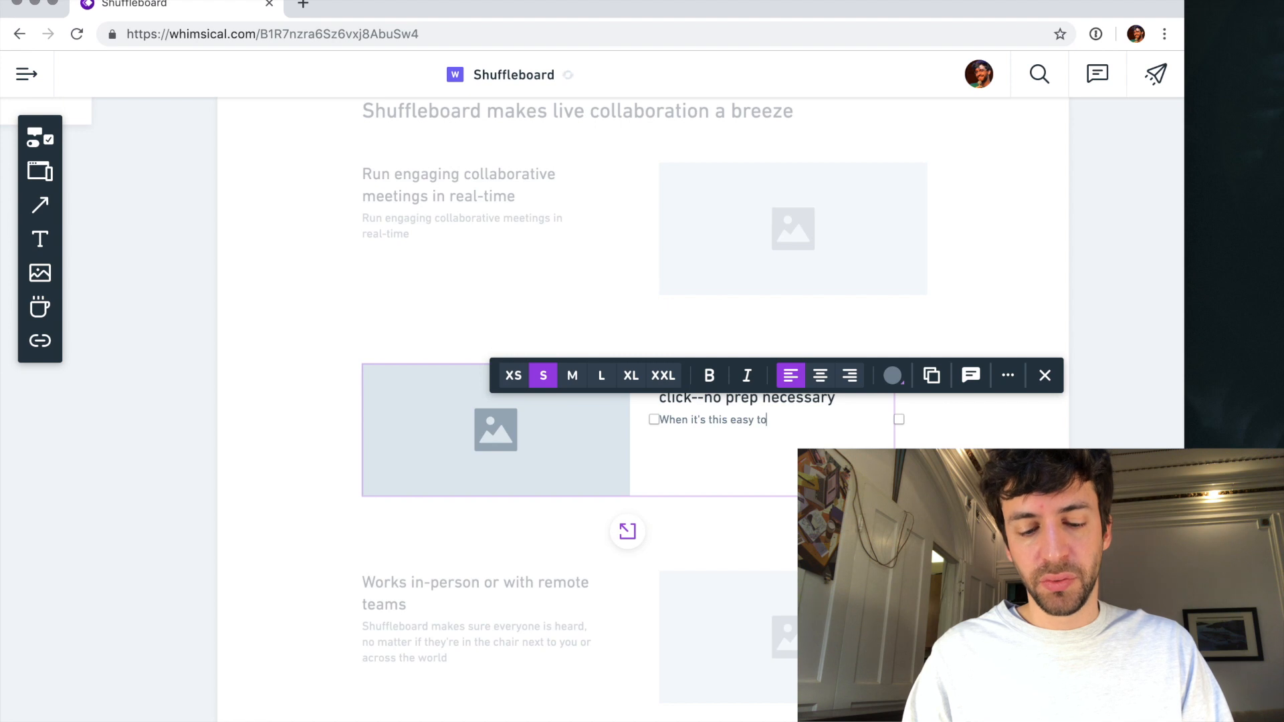
text(t's this easy to have a hea)
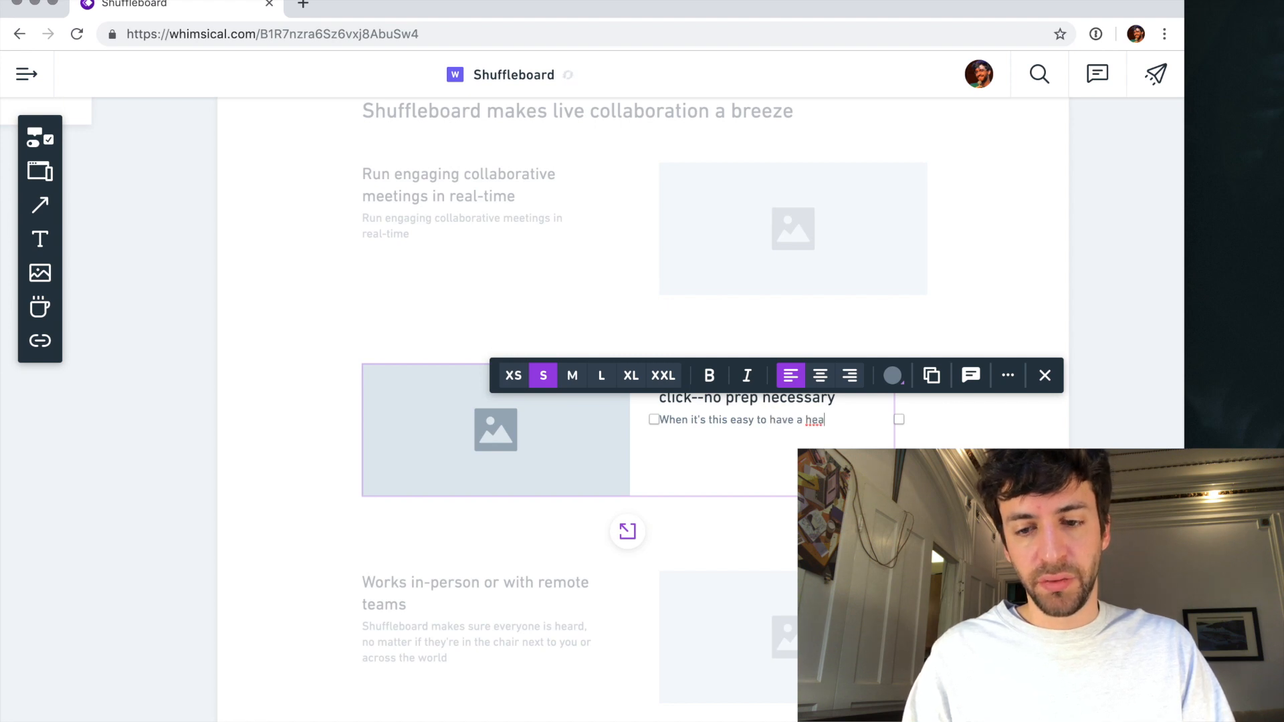
text(lthy brainstorm session, you)
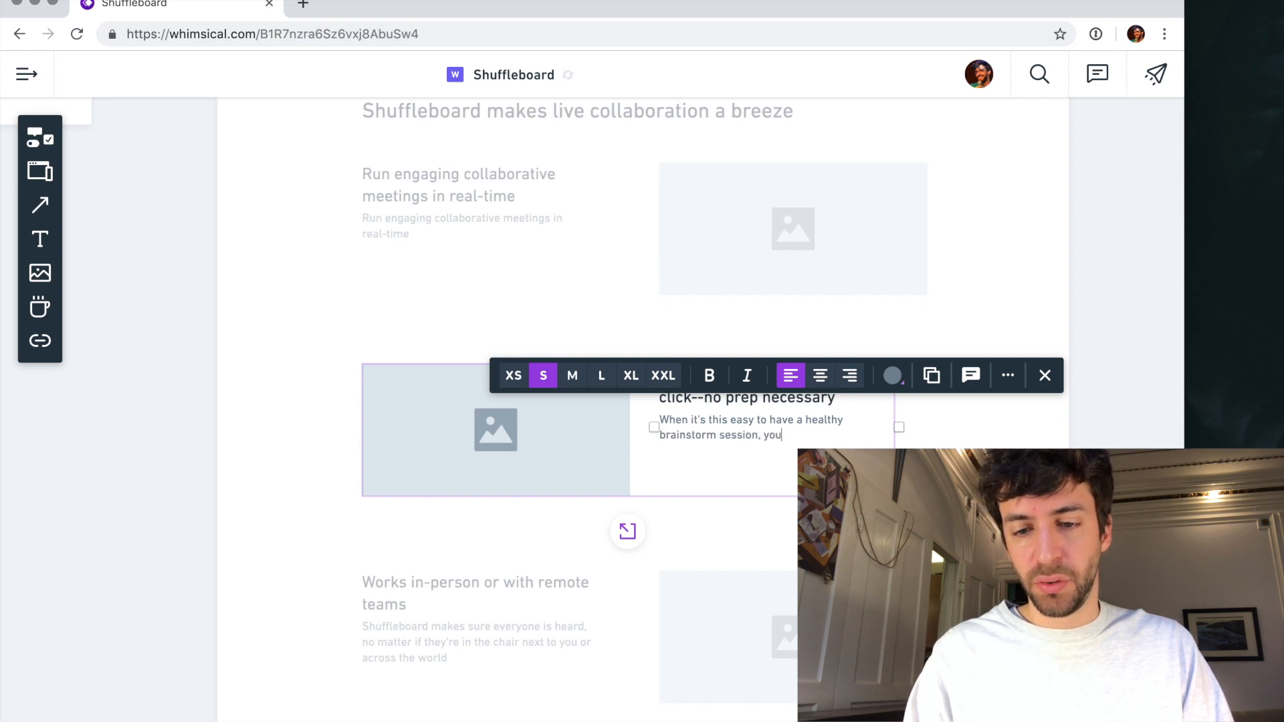
text(r team has more)
text( brainstorm)
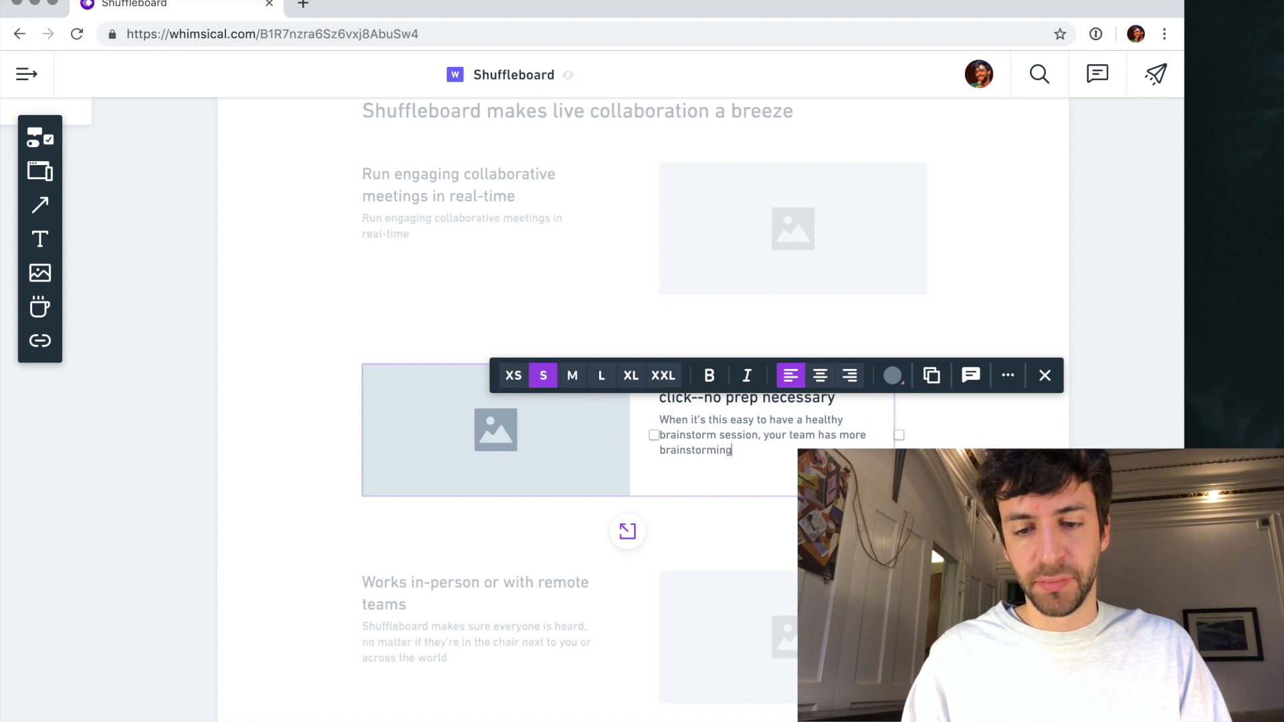
text(ing)
- Complete the second benefit row's description with "session, your team comes up with better ideas" and finish editing
shift+click(820, 436)
text(comes up with be)
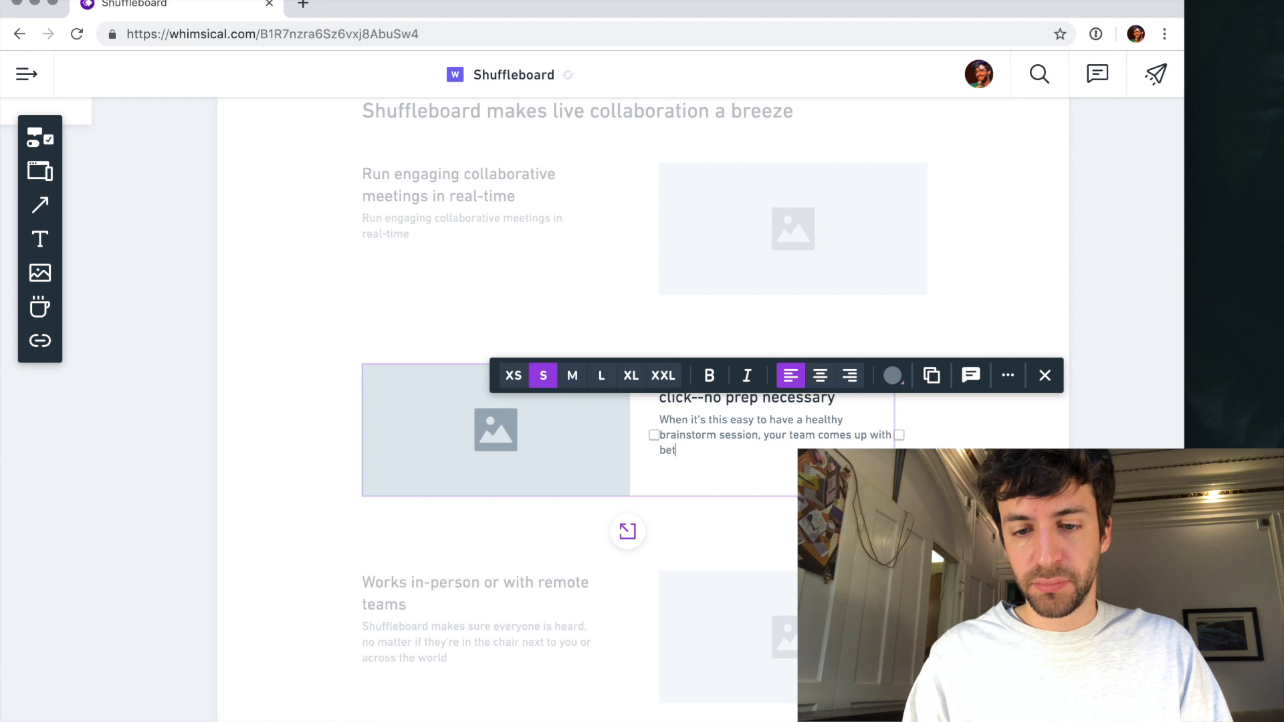
scroll(791, 535, down, 10)
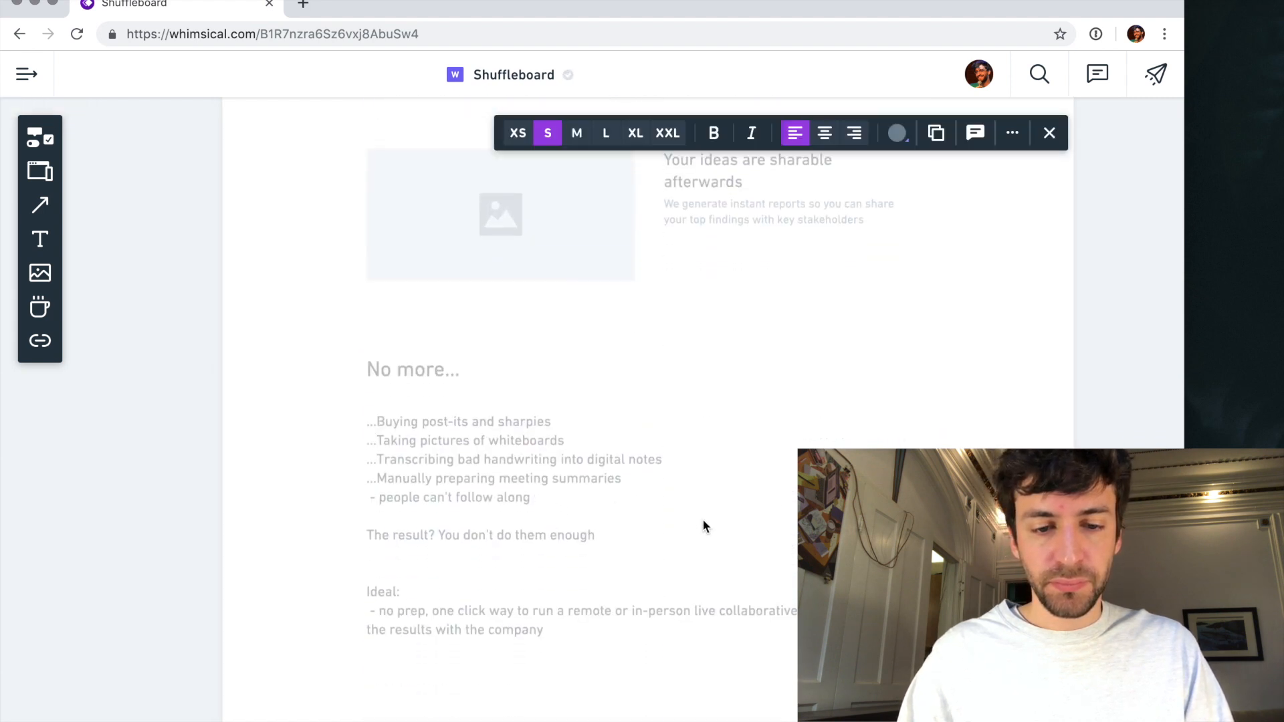
scroll(702, 525, up, 5)
click(267, 540)
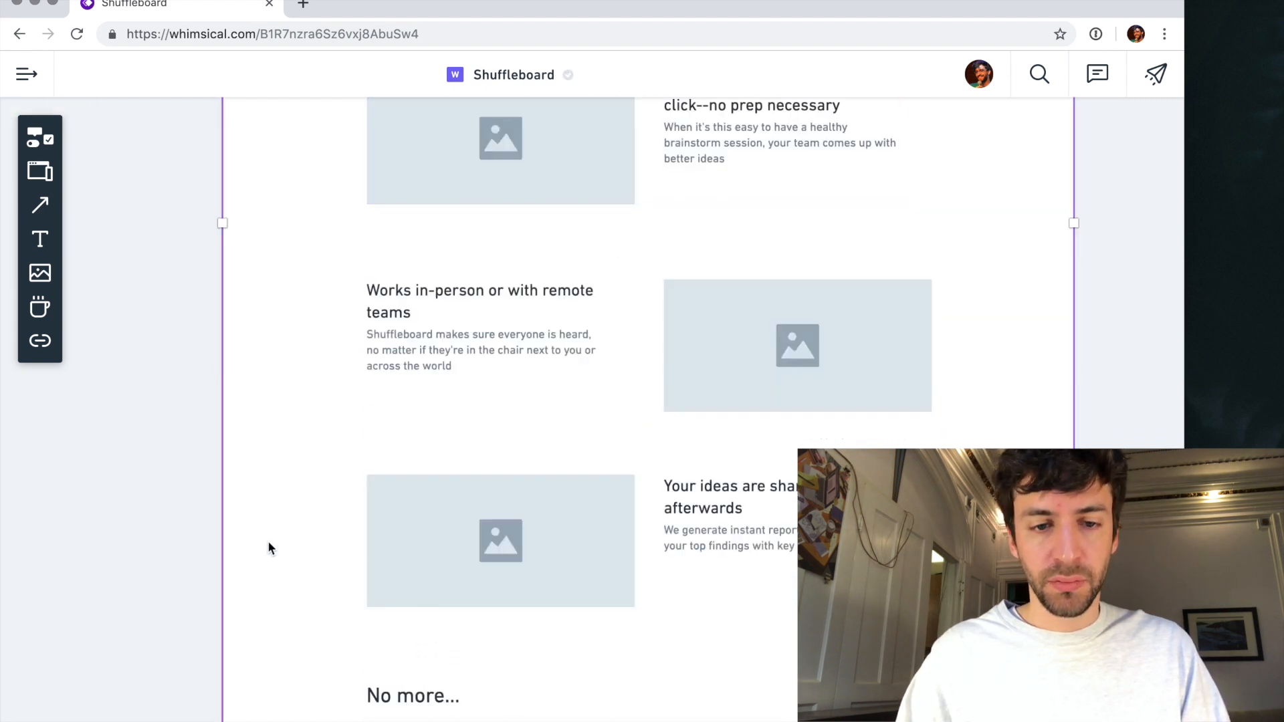
- Delete all lines below "Manually preparing meeting summaries" in the list and set the list's text size to L
scroll(268, 540, down, 7)
click(459, 393)
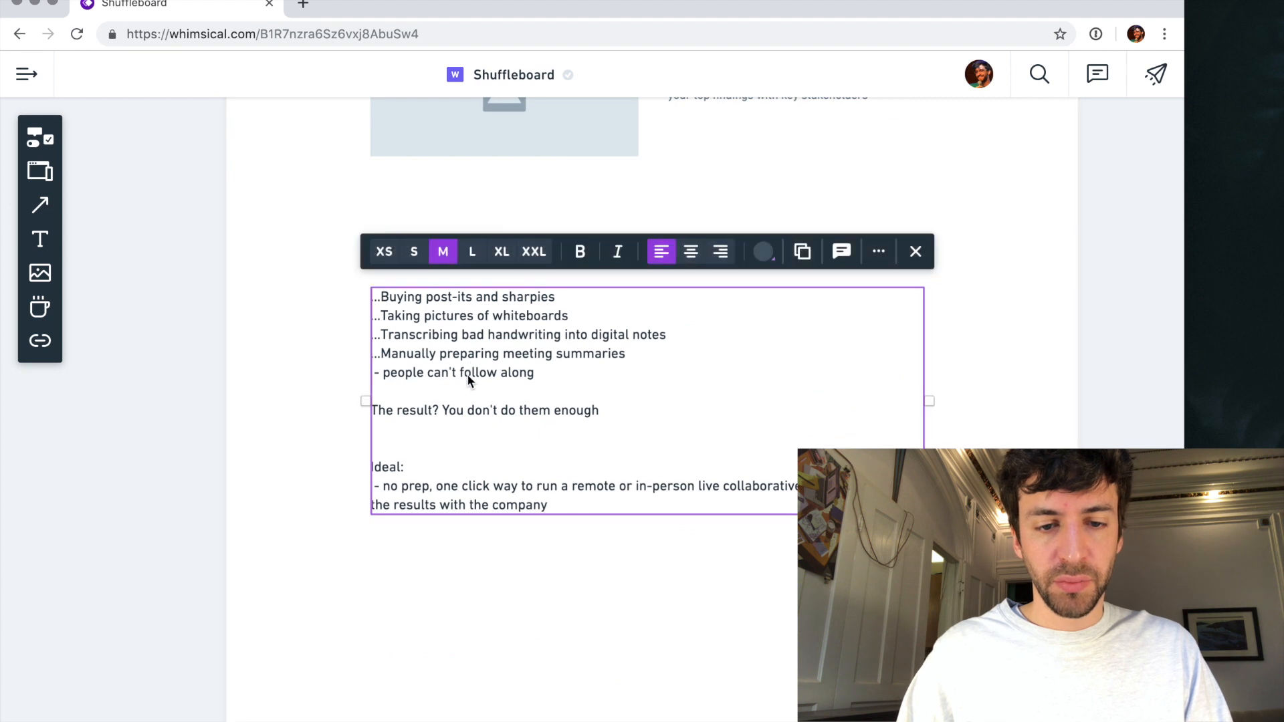
click(466, 410)
triple_click(466, 409)
click(464, 389)
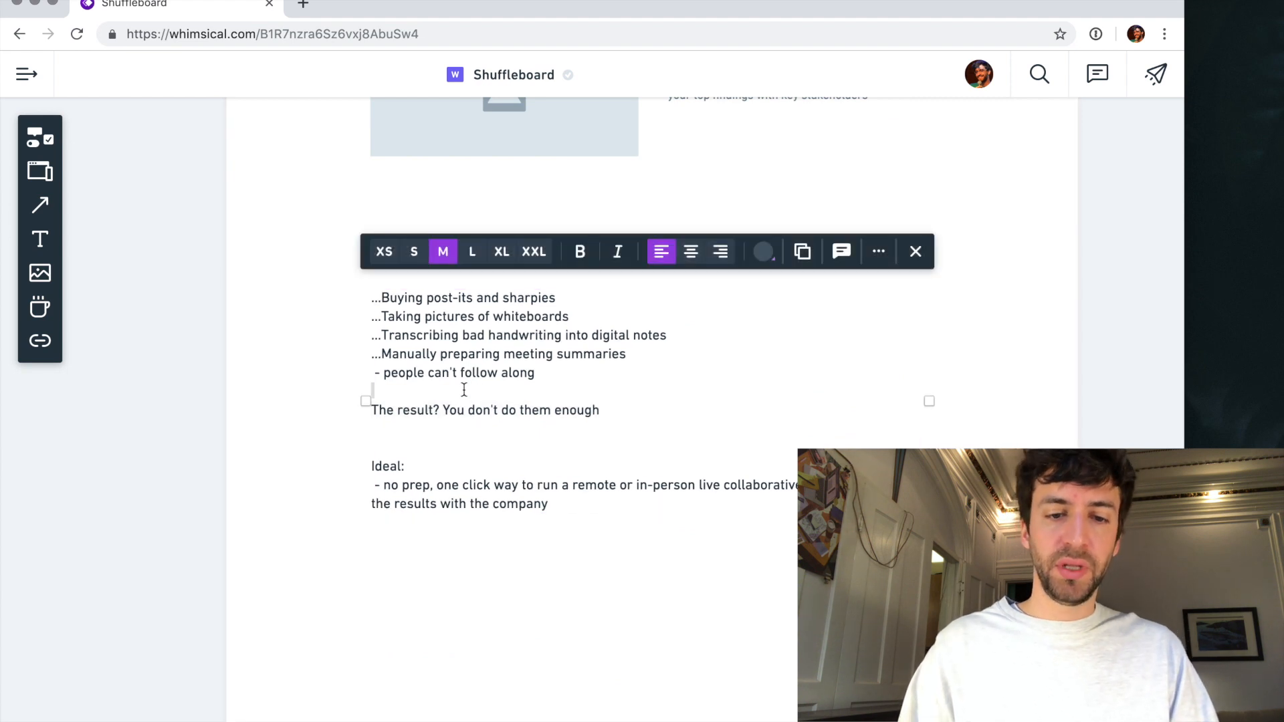
triple_click(466, 414)
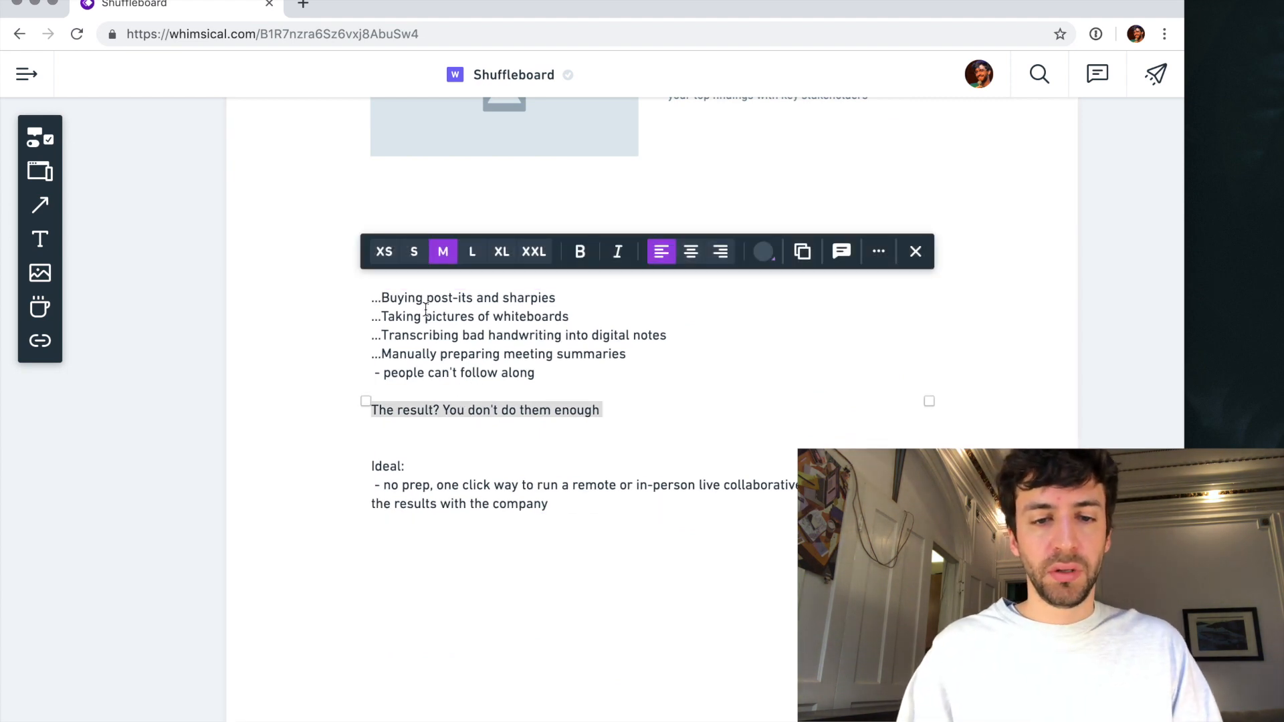
drag(400, 369, 548, 503)
key(BackSpace)
key(Escape)
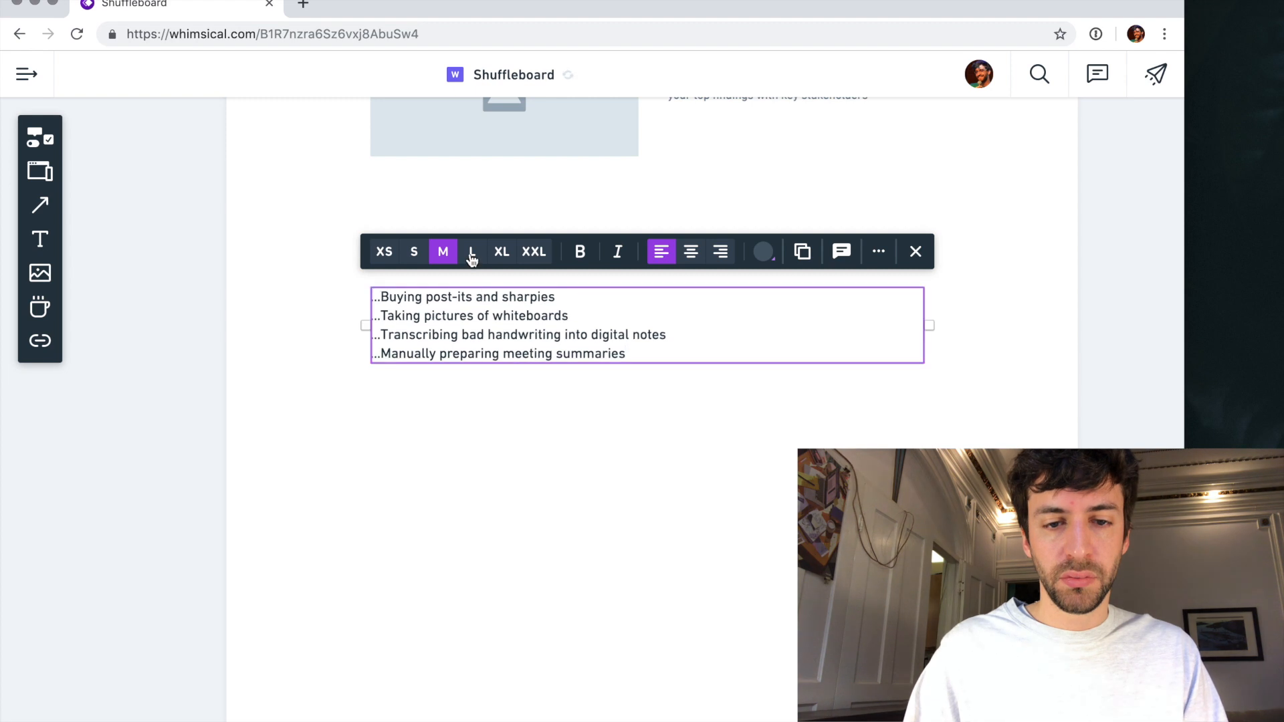
click(473, 252)
- Replace the ellipsis before "Buying post-its and sharpies" with a red cross emoji
double_click(407, 366)
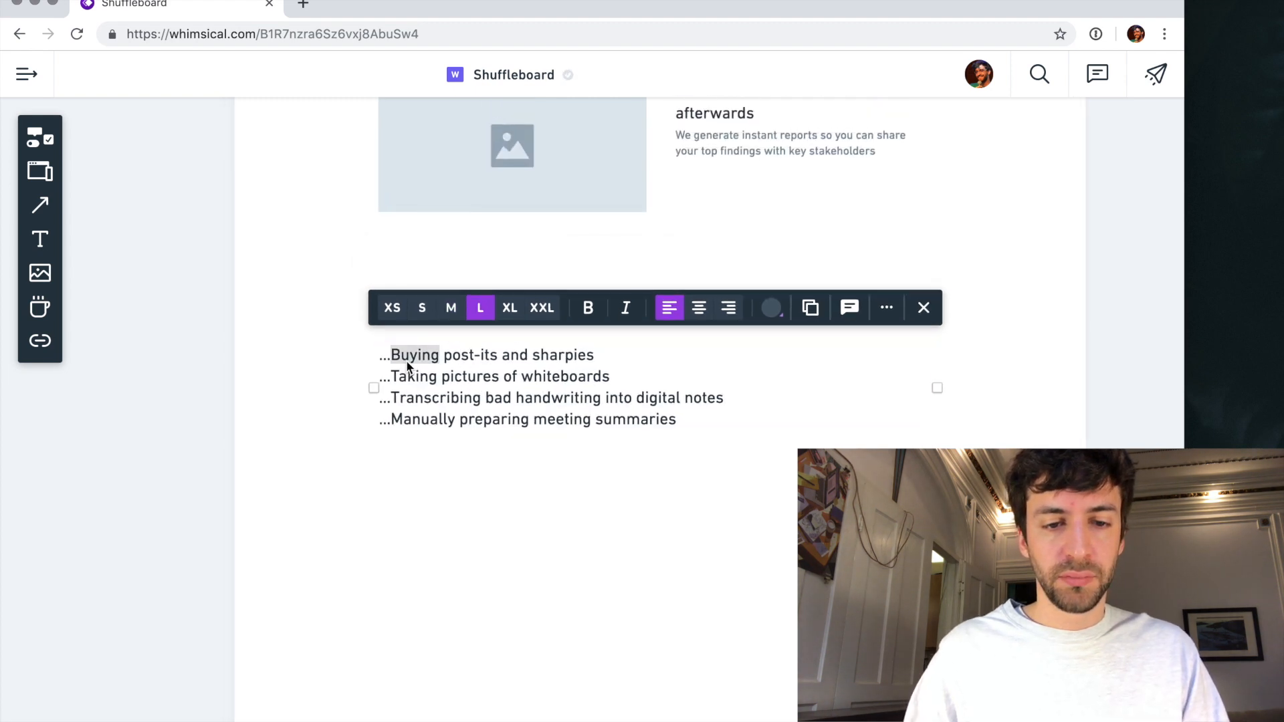
key(Left)
key(BackSpace)
key(BackSpace)
key(BackSpace)
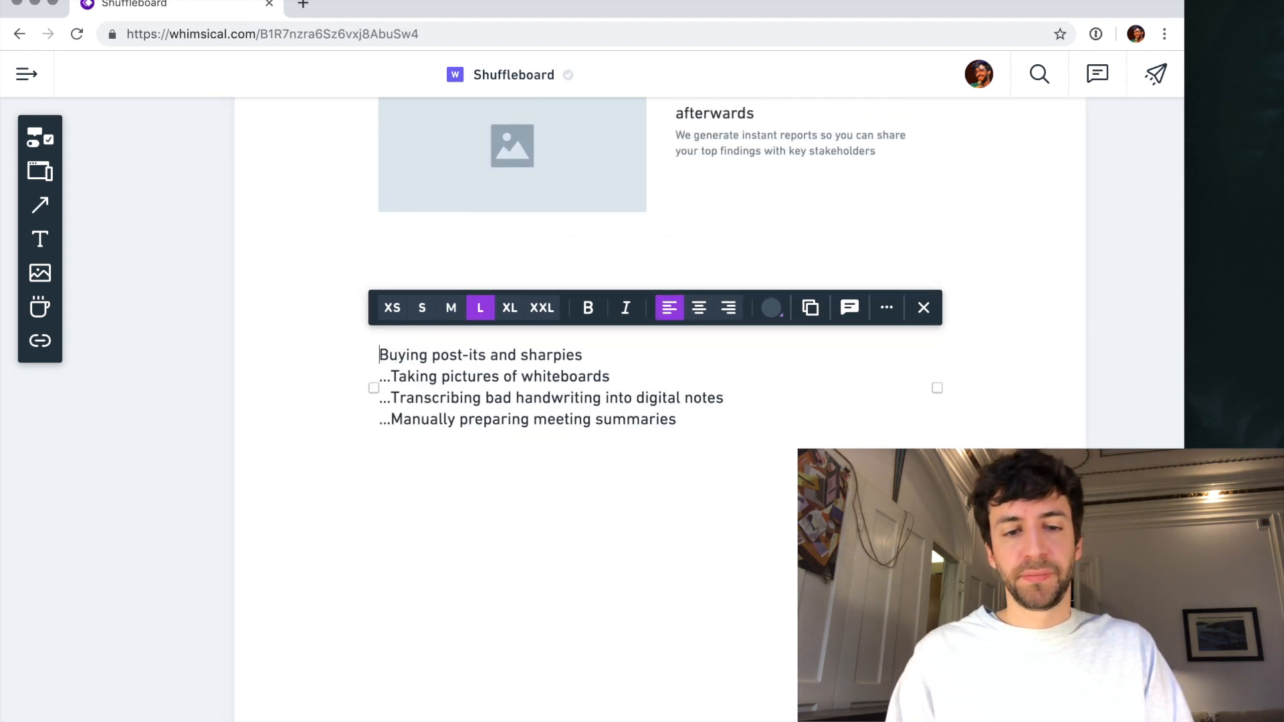
key(ctrl+super+space)
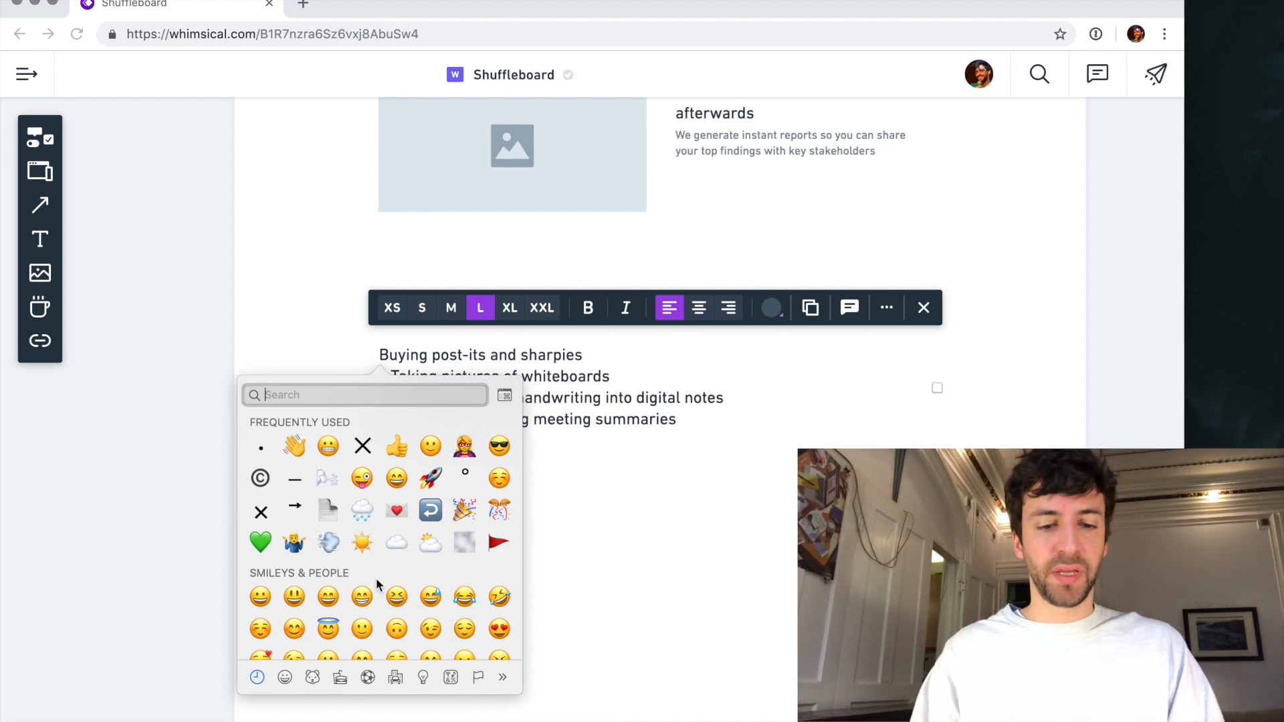
click(424, 675)
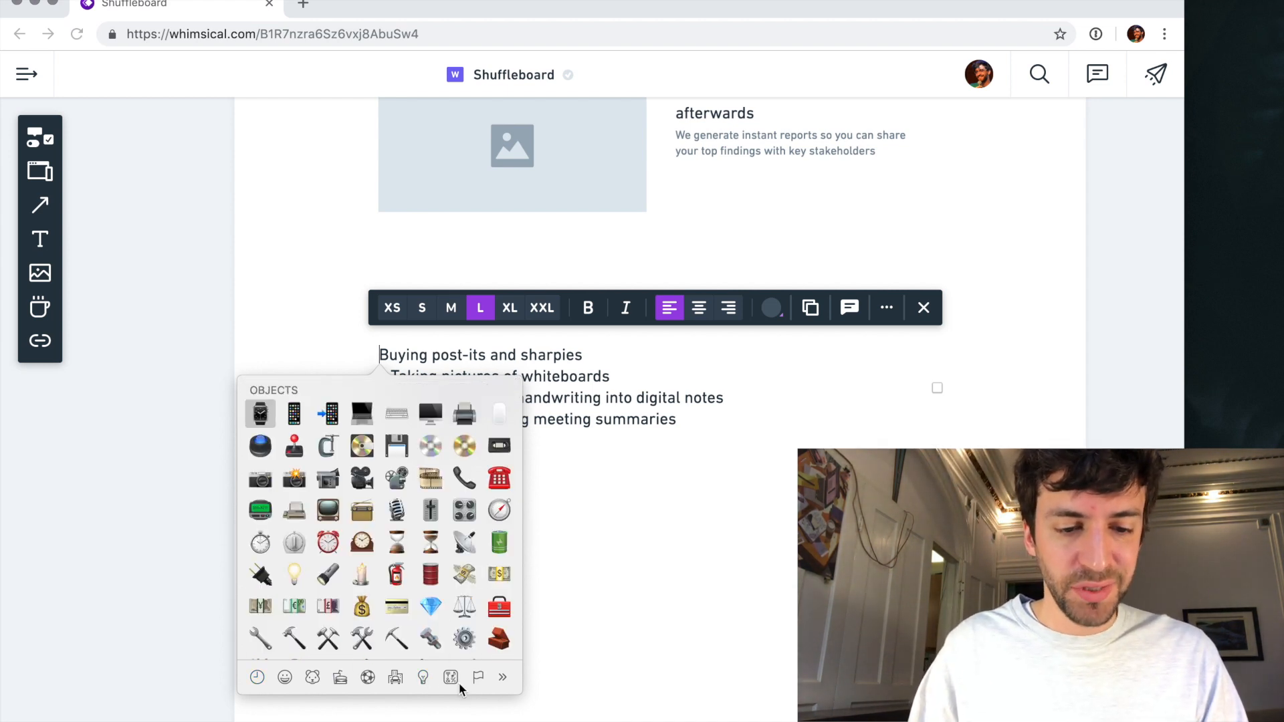
click(450, 677)
scroll(447, 558, up, 3)
scroll(447, 558, down, 8)
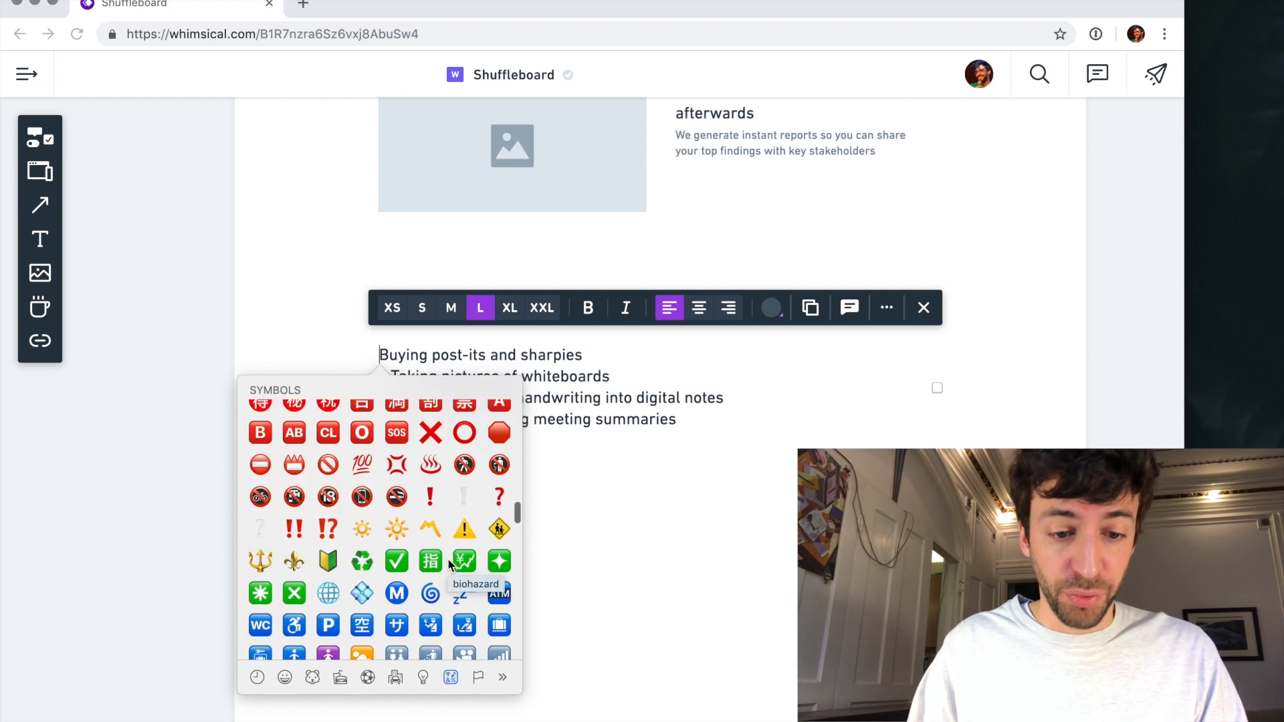
click(431, 435)
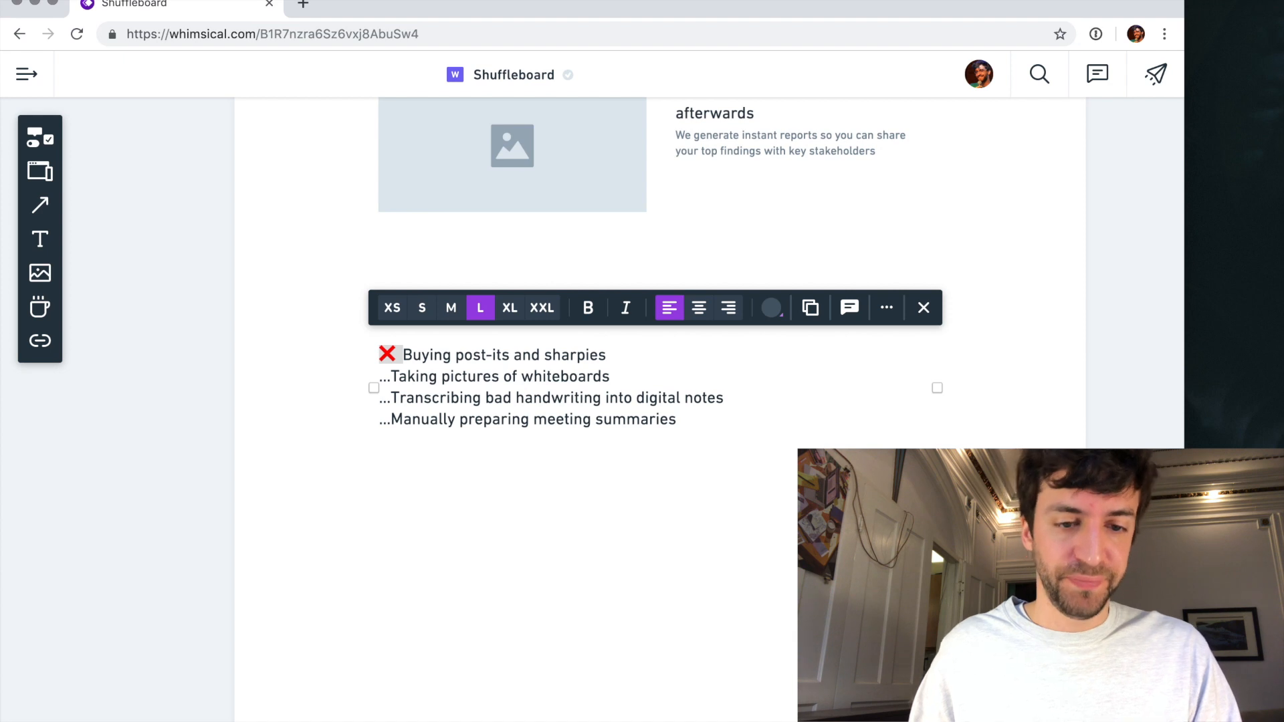
- Replace the ellipses of the remaining three list items with the same red cross emoji and finish editing the list
key(BackSpace)
key(BackSpace)
key(BackSpace)
text(❌)
key(BackSpace)
key(BackSpace)
key(BackSpace)
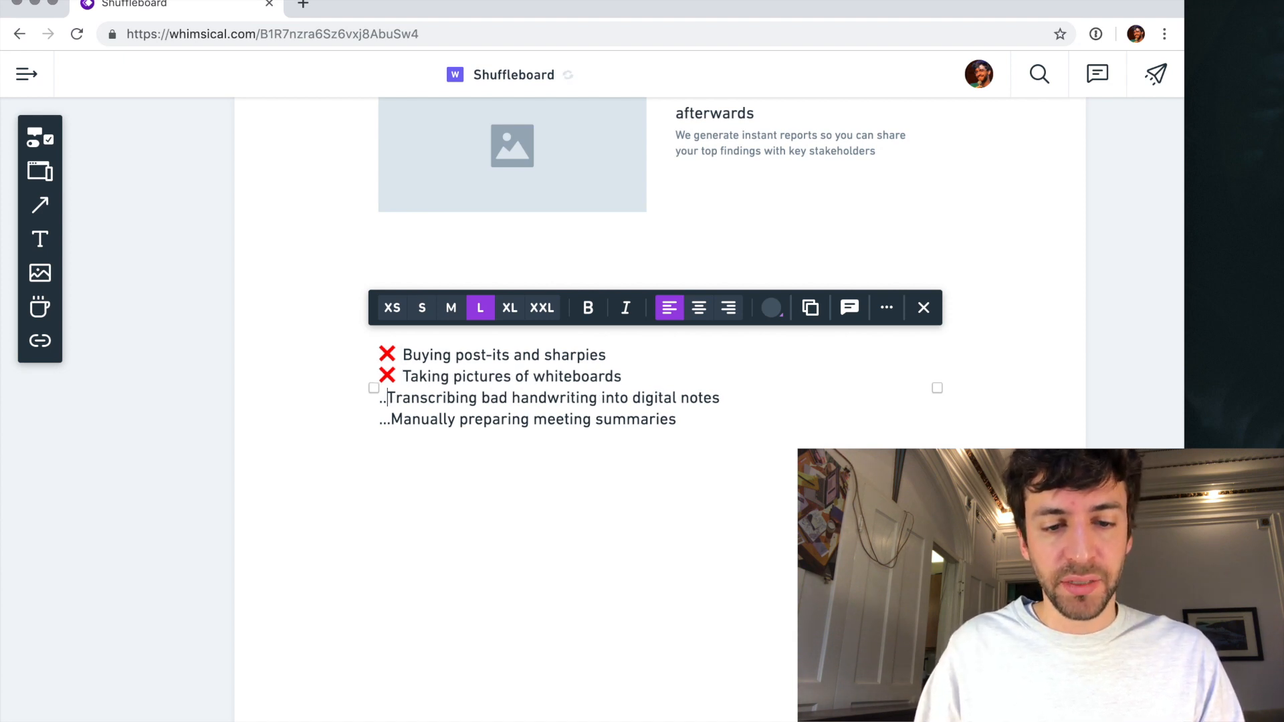
text(❌)
key(BackSpace)
key(BackSpace)
key(BackSpace)
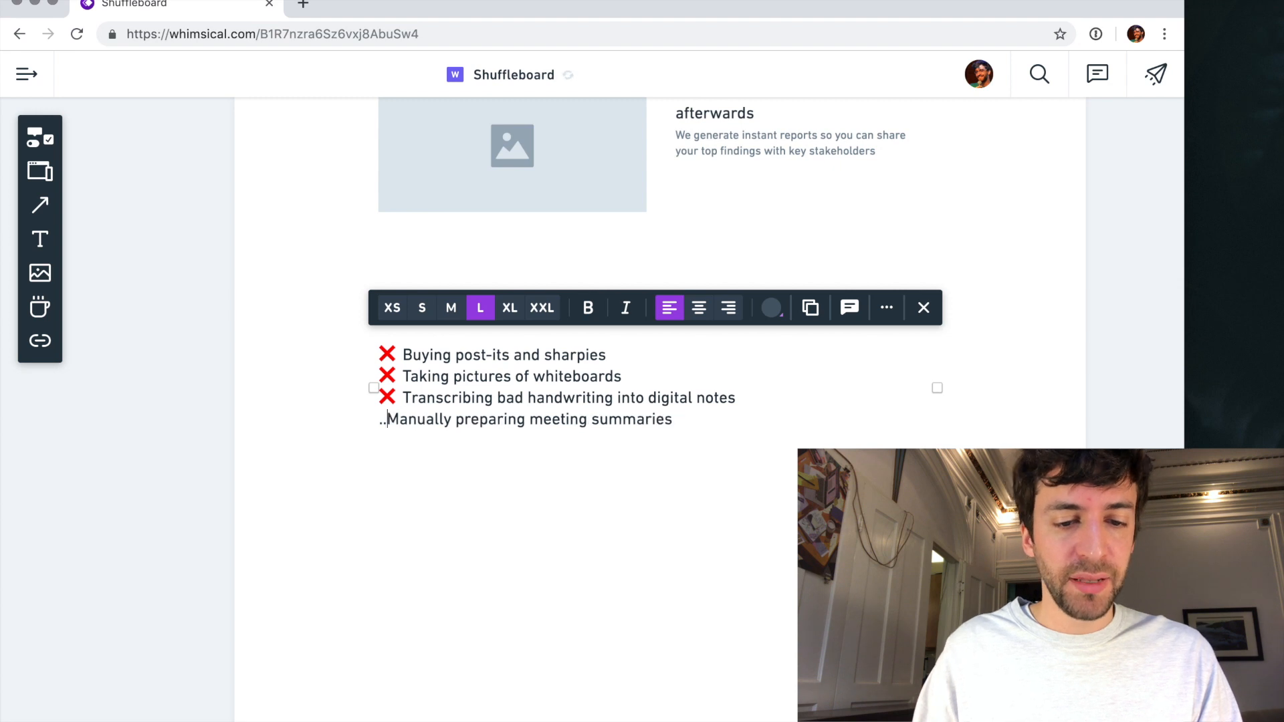
text(❌)
click(439, 450)
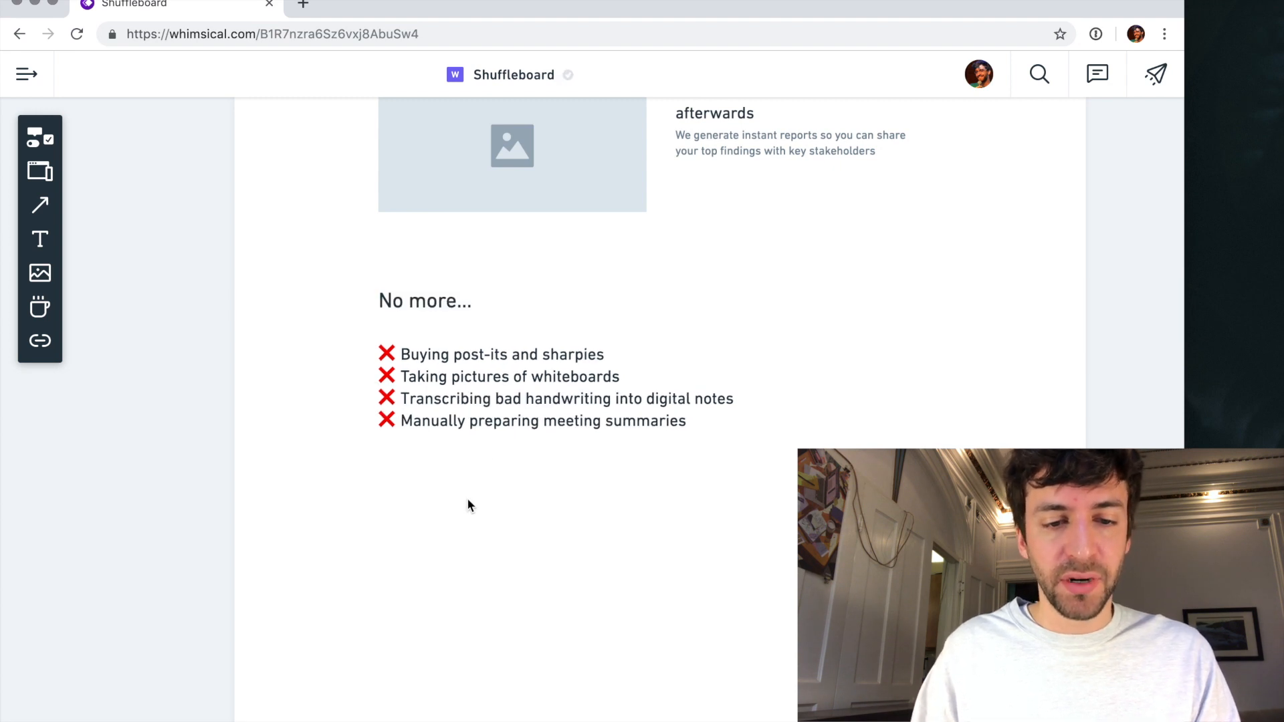
- Separate the four red-cross list items with a blank line between each and finish editing the list
click(457, 376)
click(411, 470)
click(802, 377)
double_click(595, 376)
key(Up)
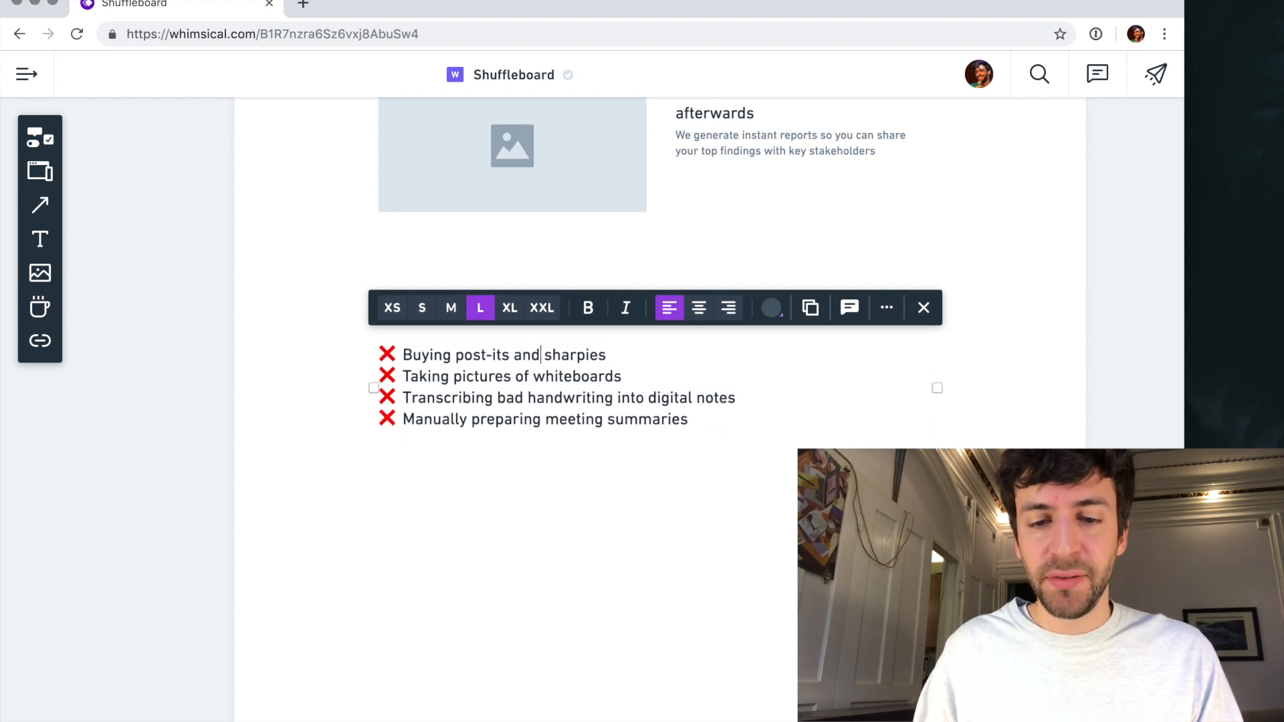
click(645, 352)
key(Return)
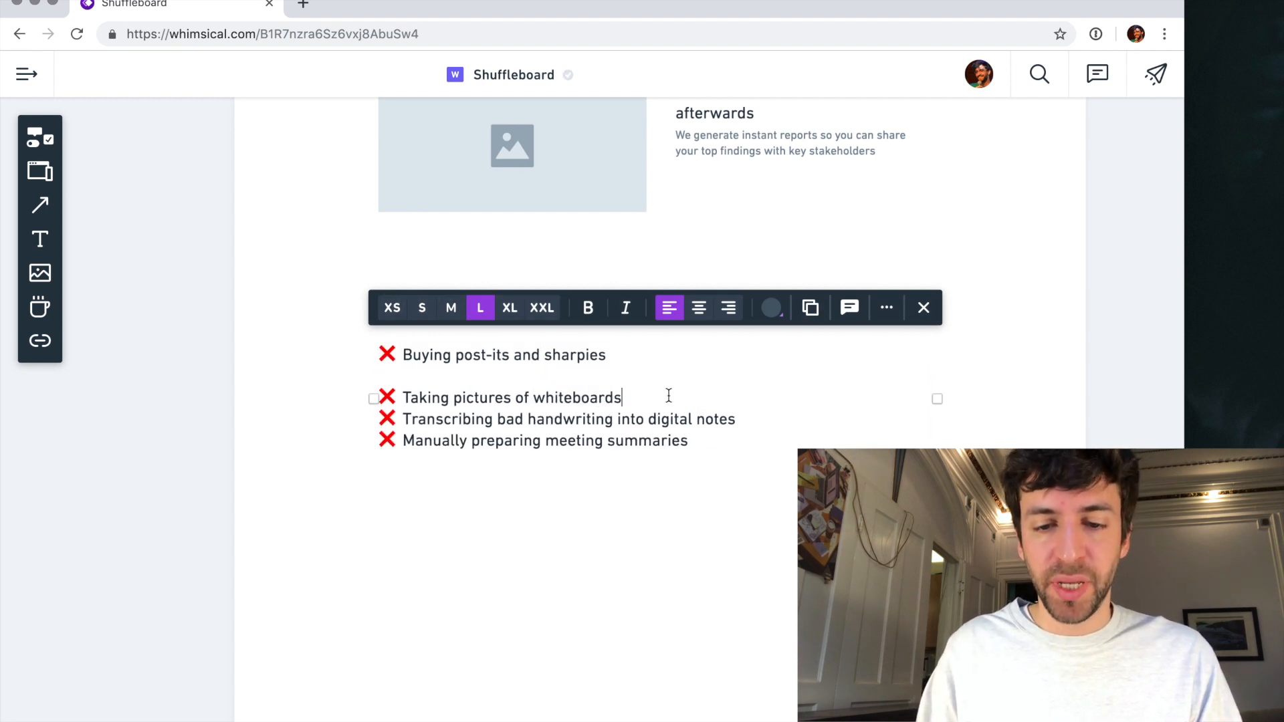
key(Return)
key(Return)
click(603, 545)
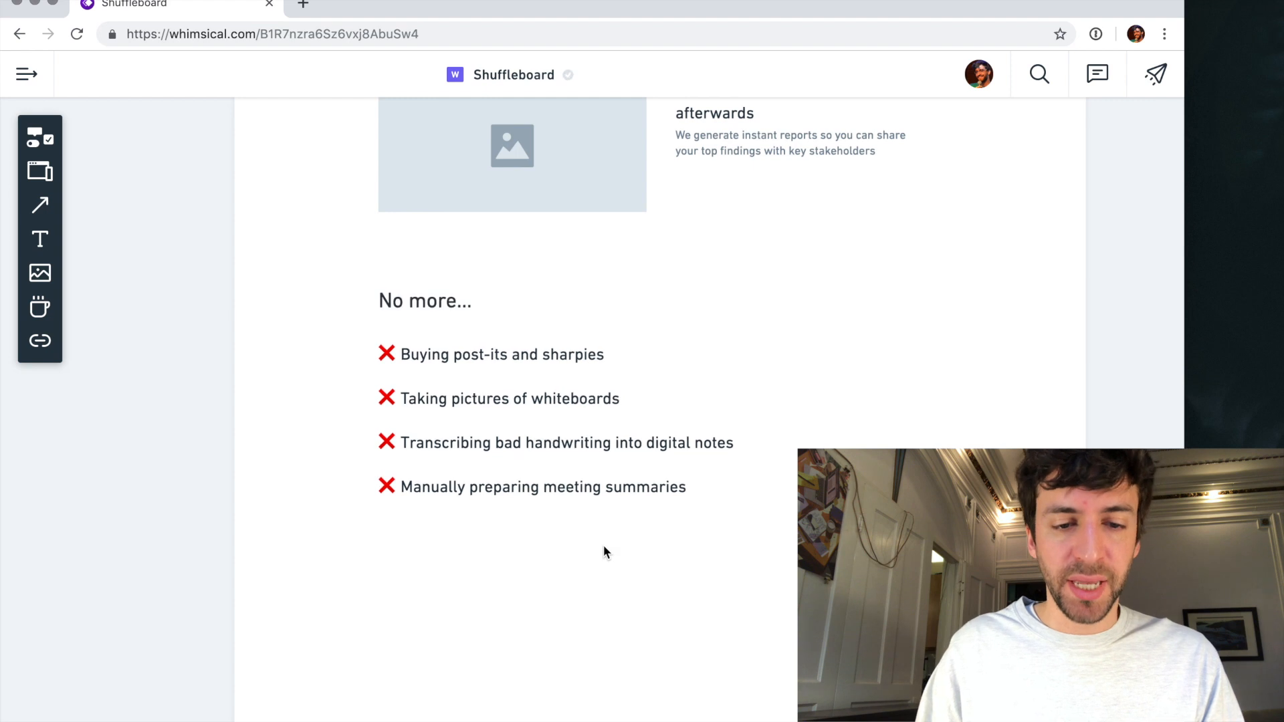
- Add extra space between the red cross and the text of all four list items
click(411, 358)
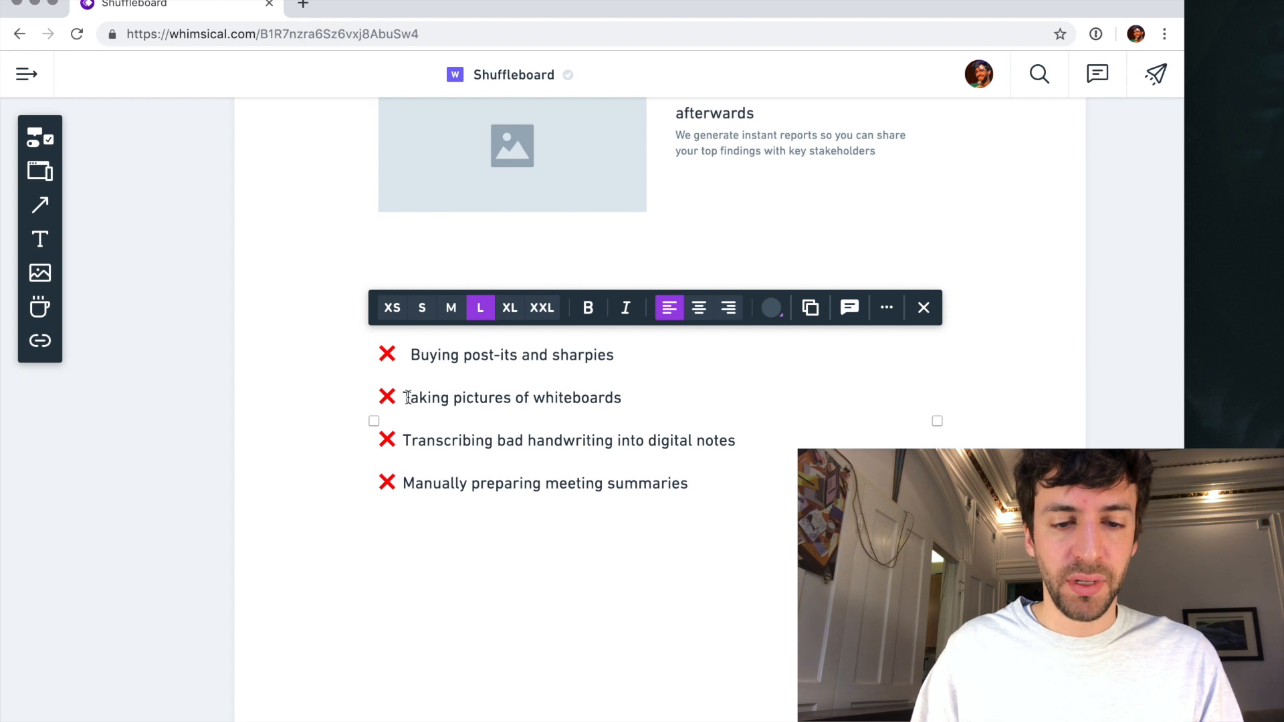
click(404, 441)
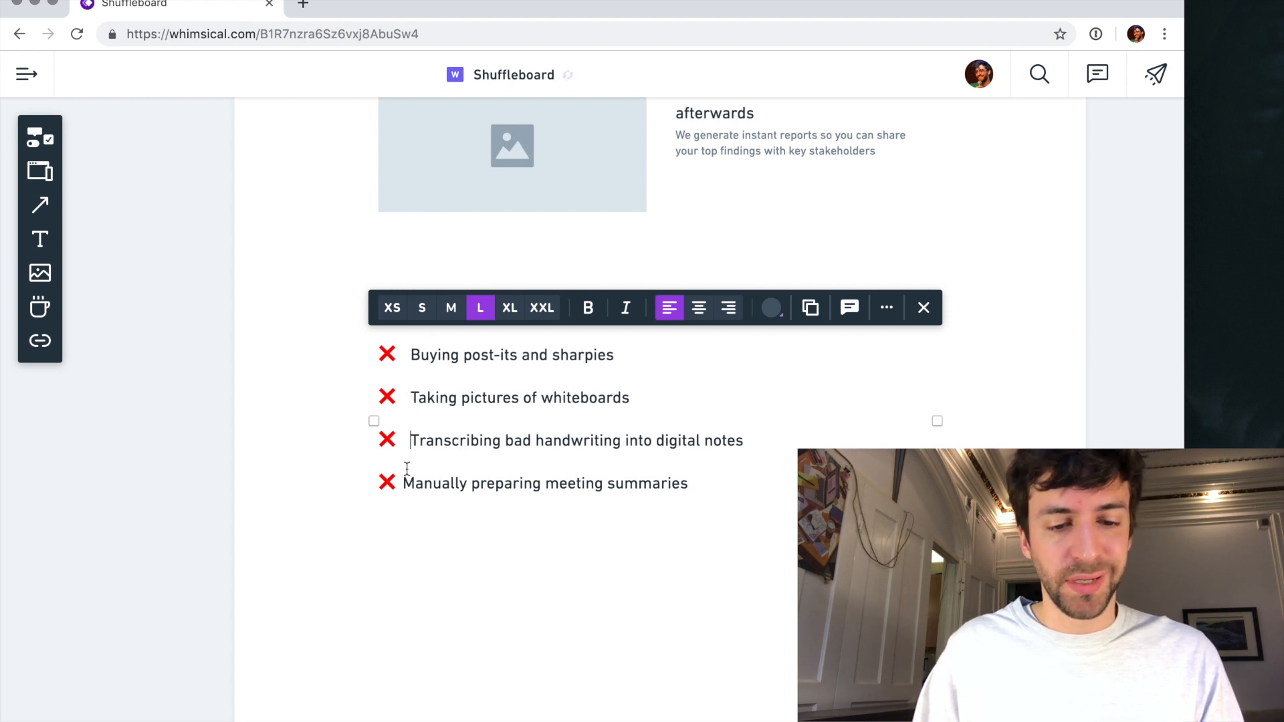
click(420, 527)
- Move the "No more..." heading down so it sits closer to the list, keeping its left alignment
click(444, 308)
drag(443, 307, 432, 315)
click(322, 329)
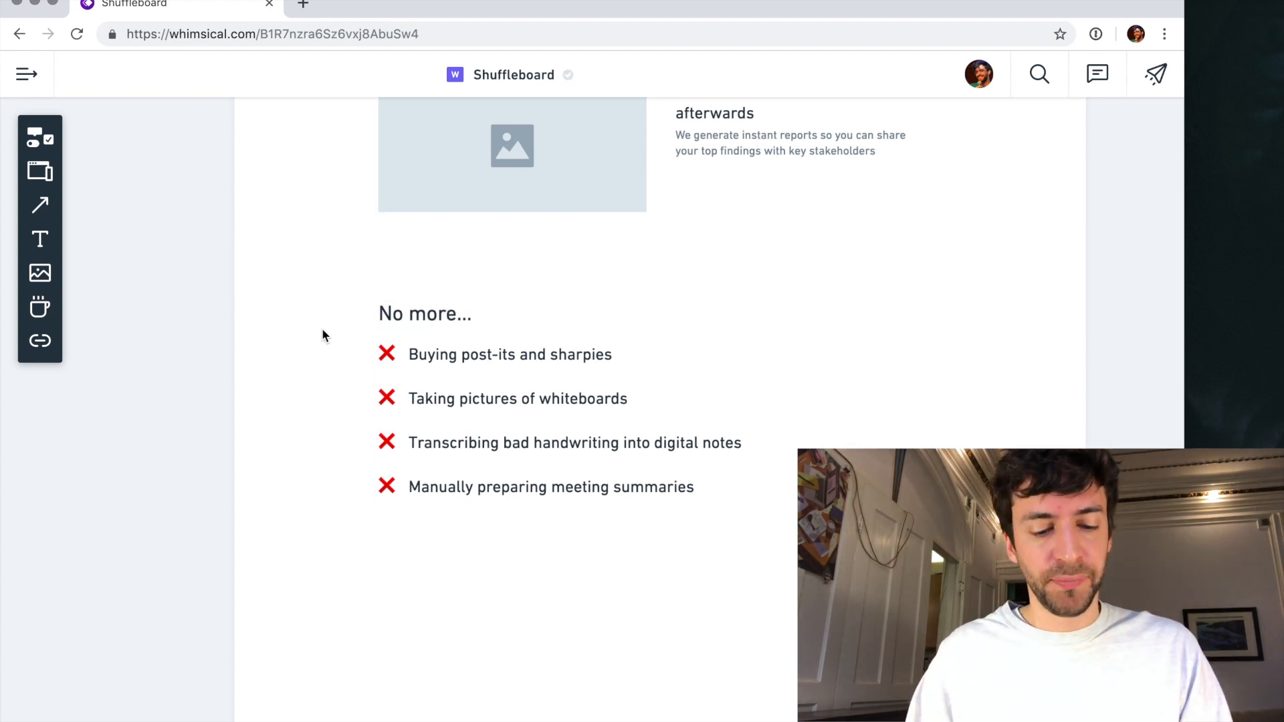
- Draw an outlined rectangle around the "No more..." heading and list, starting flush with the benefit images' left edge
key(r)
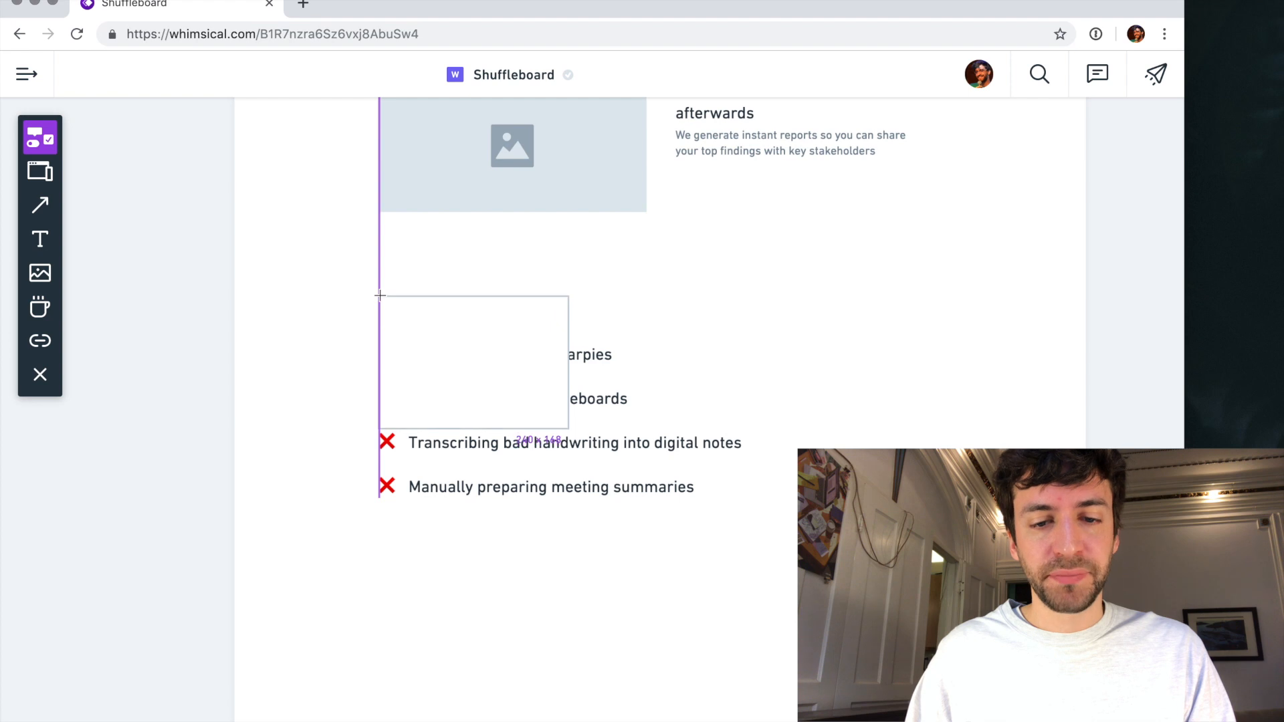
click(378, 297)
drag(568, 432, 938, 527)
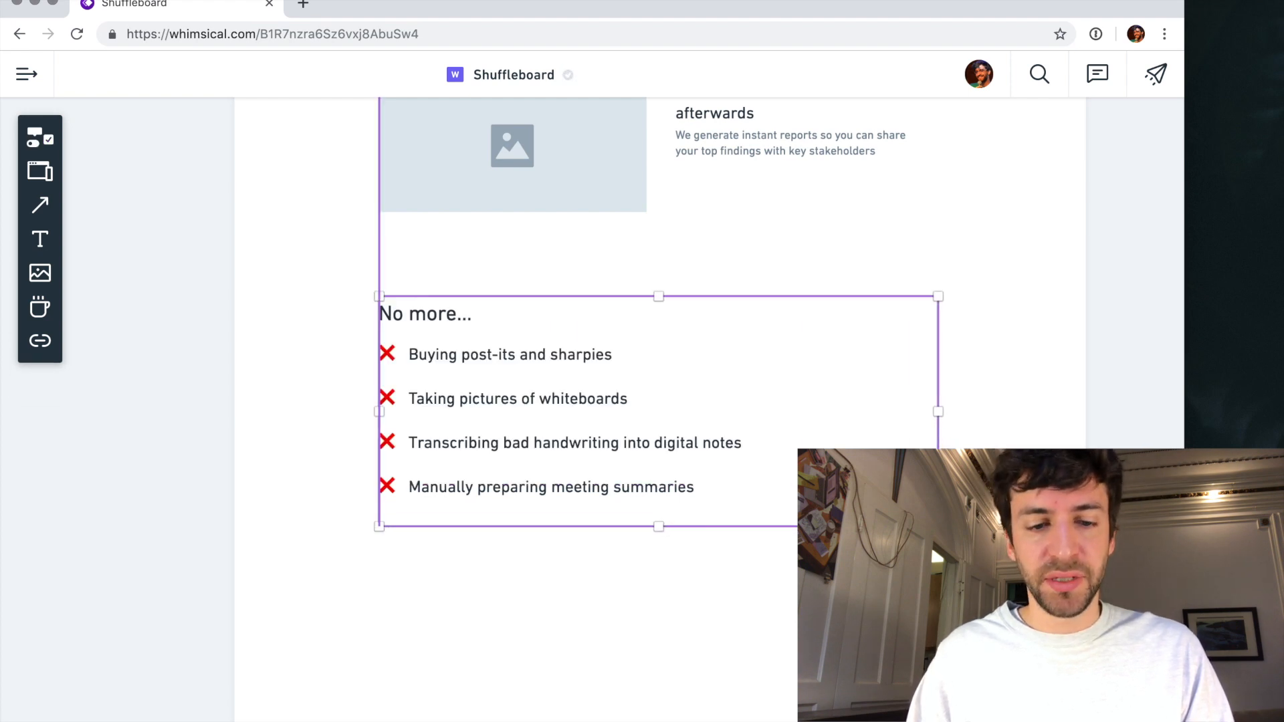
- Inset the "No more..." heading and list together within the rectangle, and narrow the list's text box to fit inside it
click(530, 486)
click(369, 337)
click(401, 319)
shift+click(427, 343)
shift+click(428, 345)
shift+click(439, 358)
drag(429, 315, 474, 347)
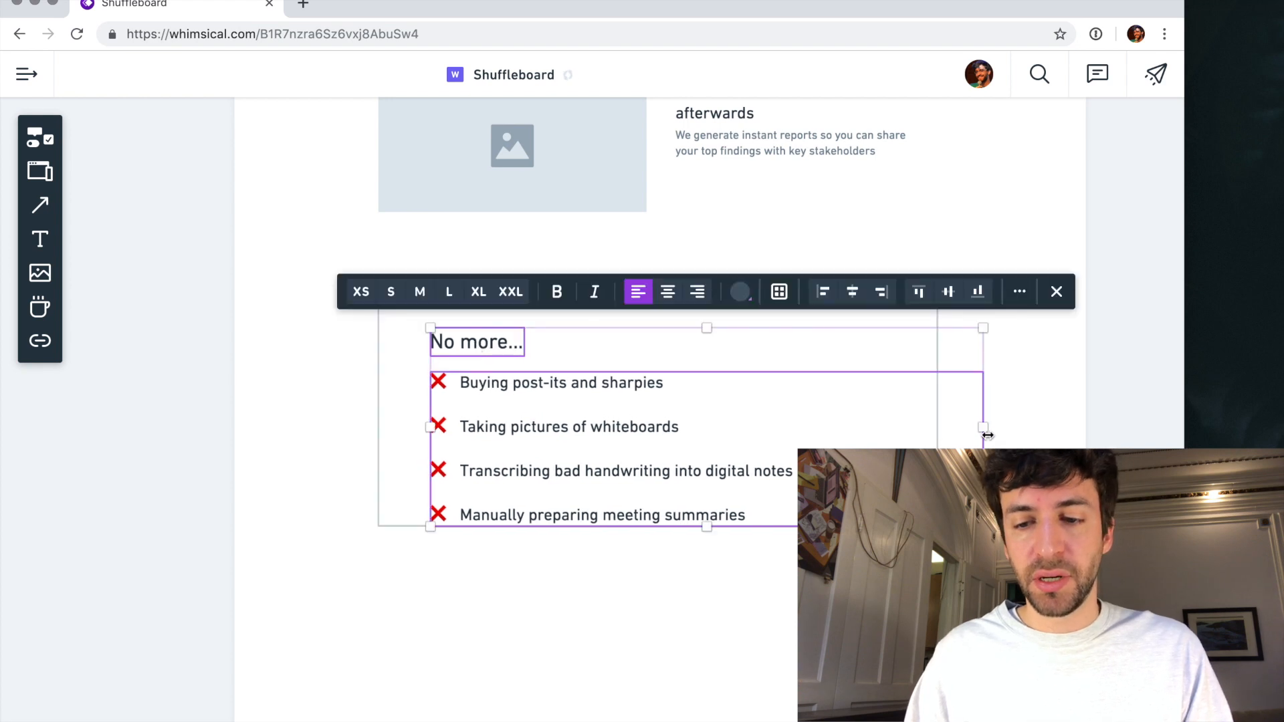
click(1056, 419)
click(682, 473)
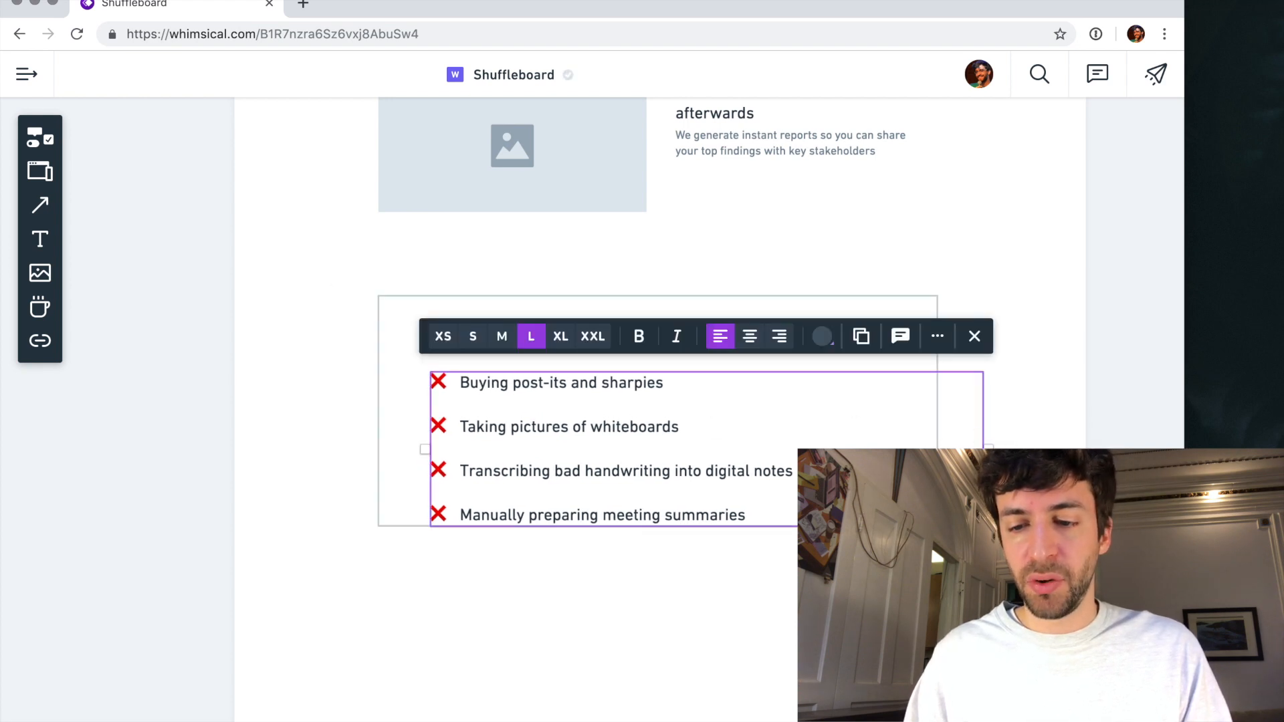
drag(983, 447, 904, 446)
- Extend the rectangle downward to leave padding below the last list item
click(660, 525)
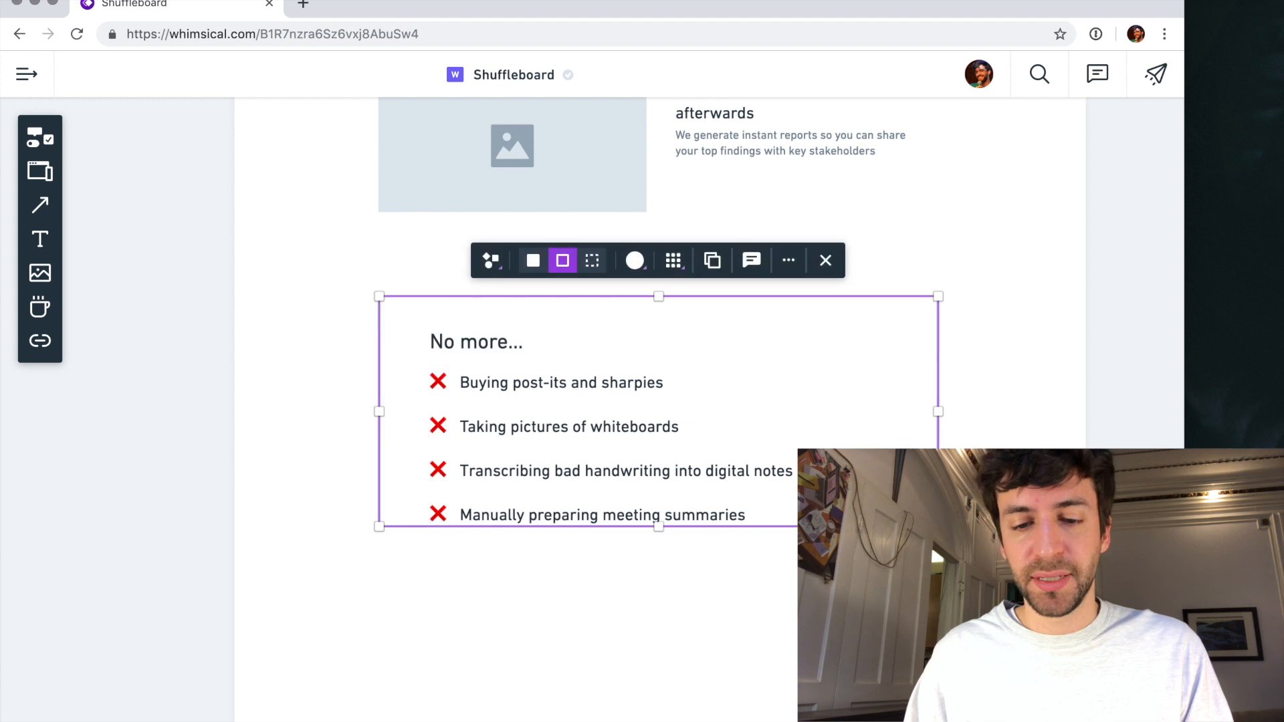
drag(661, 525, 662, 567)
click(662, 603)
scroll(661, 603, down, 3)
drag(795, 602, 459, 381)
click(422, 458)
scroll(423, 458, down, 5)
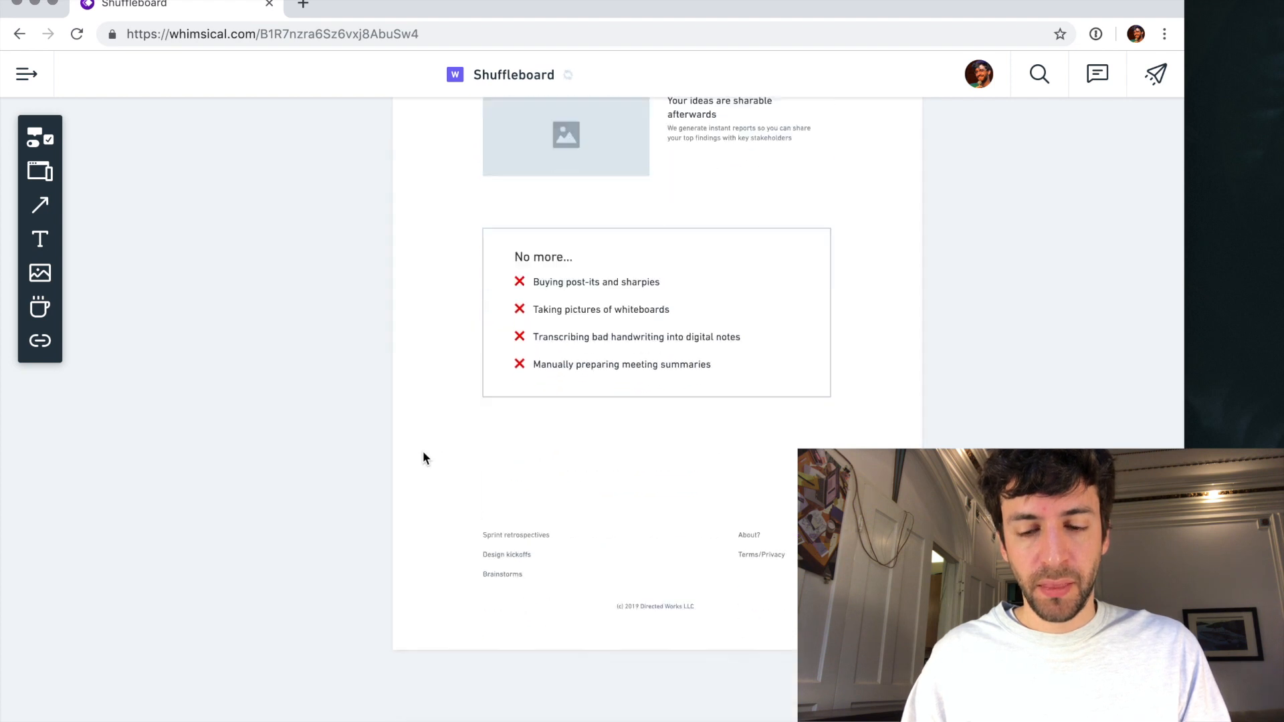
- Widen the "Shuffleboard makes live collaboration a breeze" heading to the video placeholder's width and center its text
scroll(548, 335, up, 5)
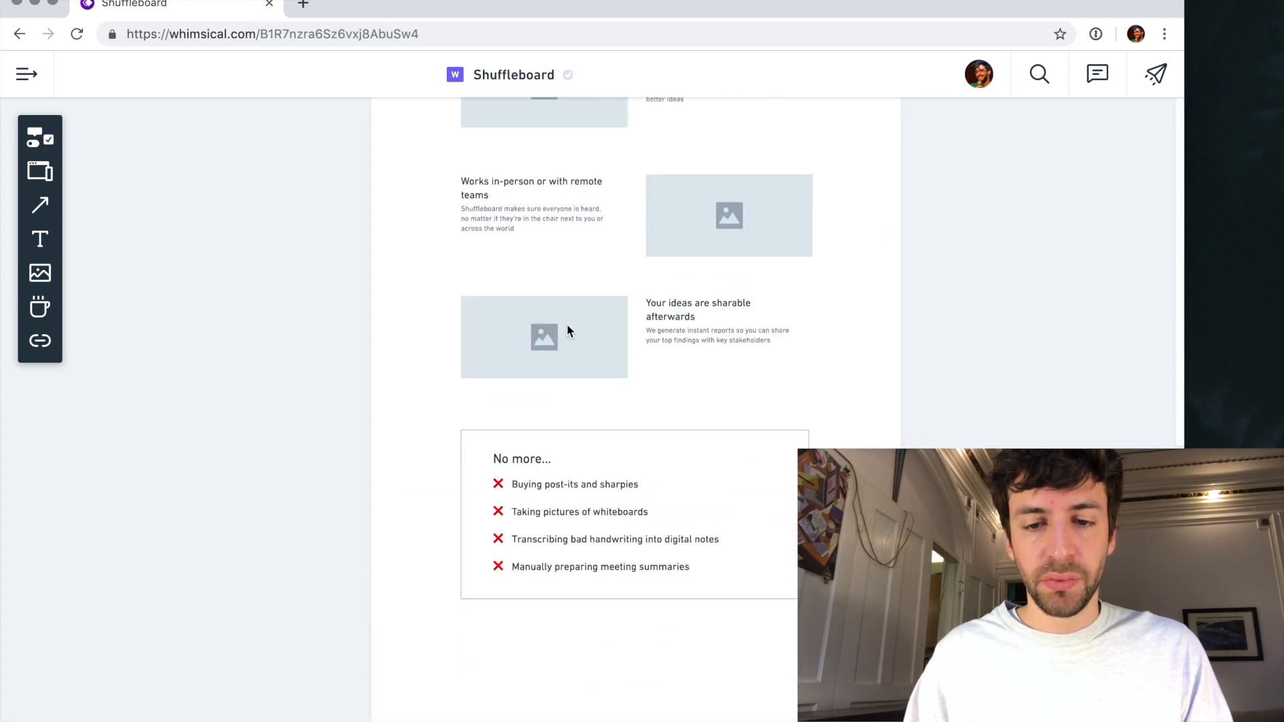
scroll(566, 328, up, 10)
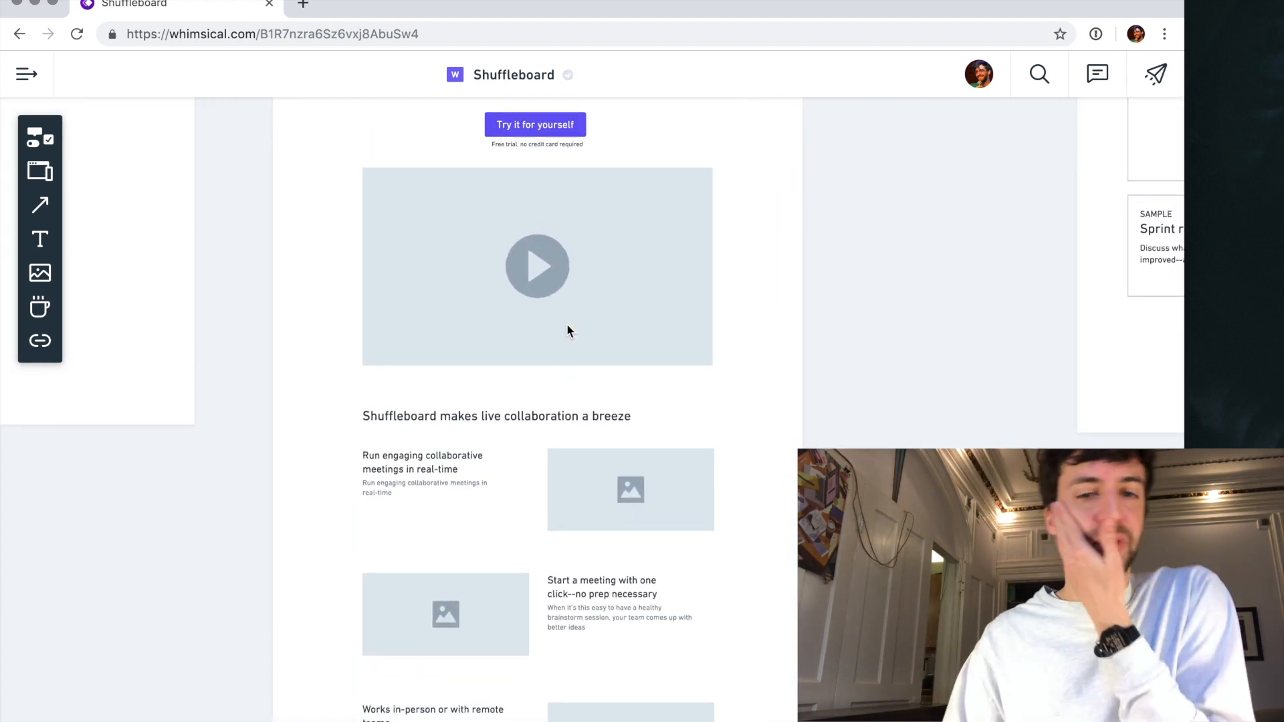
scroll(567, 327, up, 3)
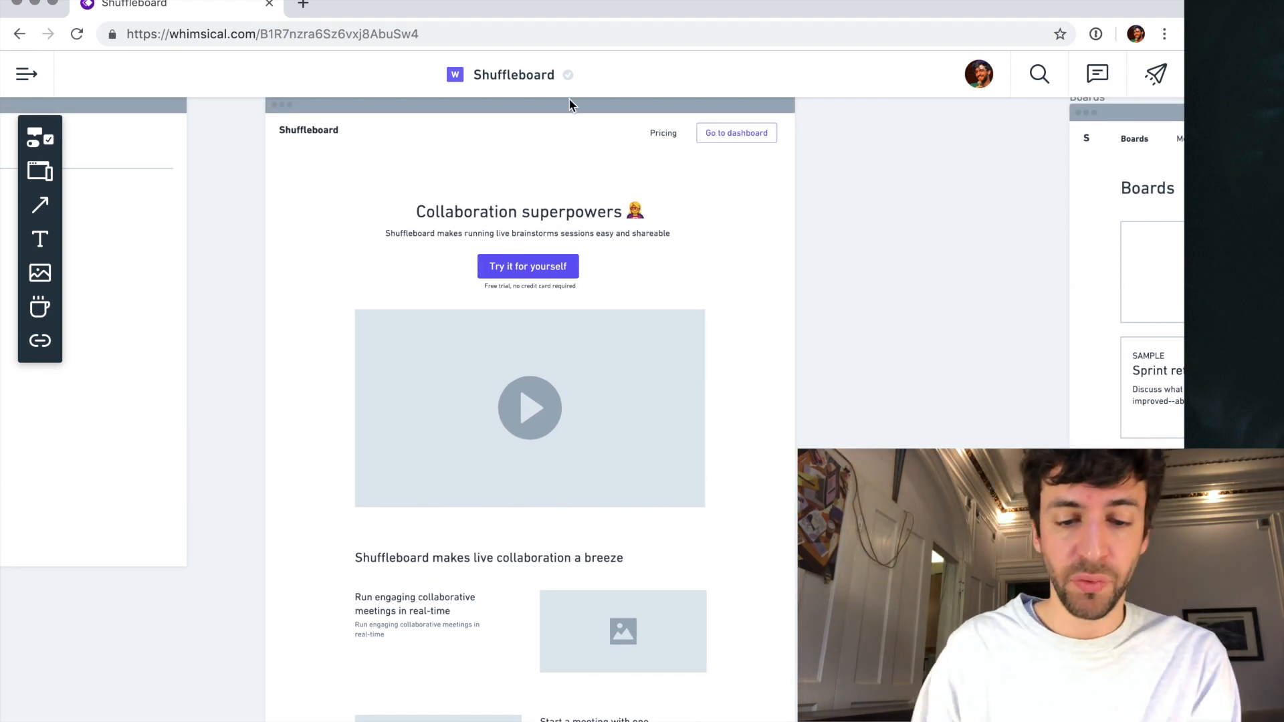
click(513, 567)
drag(627, 562, 707, 559)
click(580, 524)
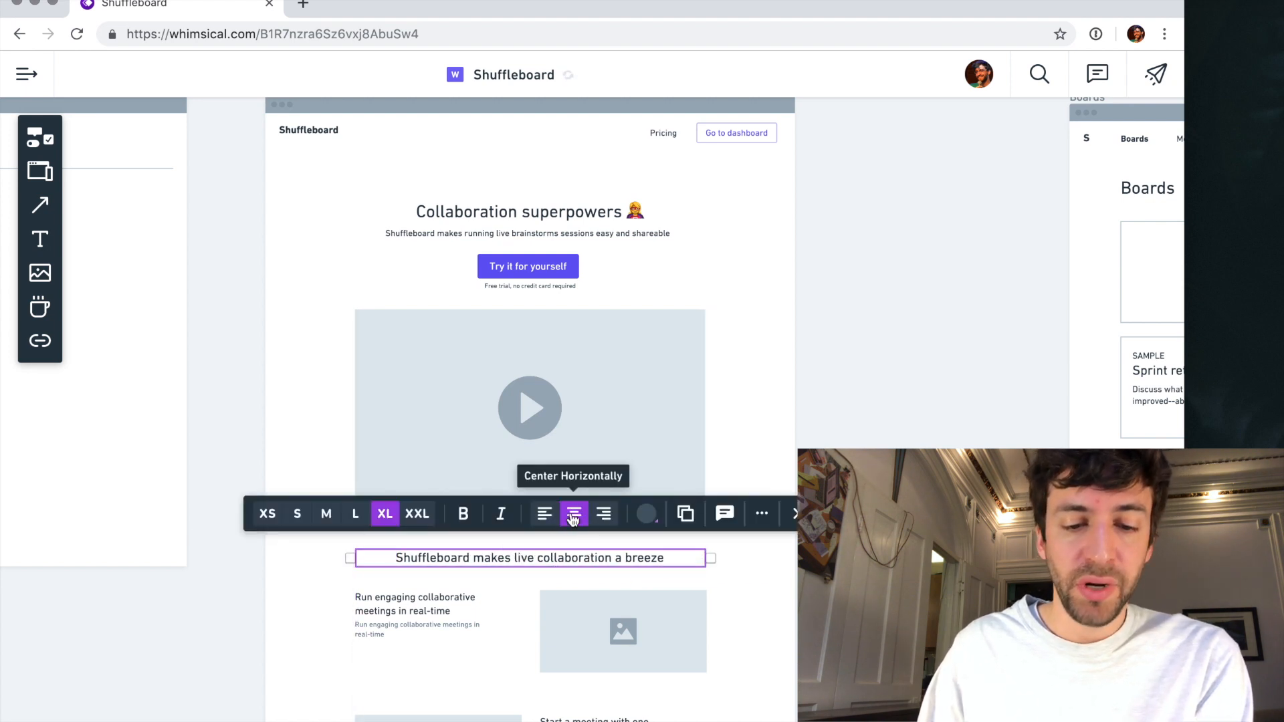
click(309, 577)
- Review the homepage wireframe down to the "No more..." box, and compare it with the "The Goog" search result mockup
scroll(452, 511, down, 2)
scroll(452, 511, down, 8)
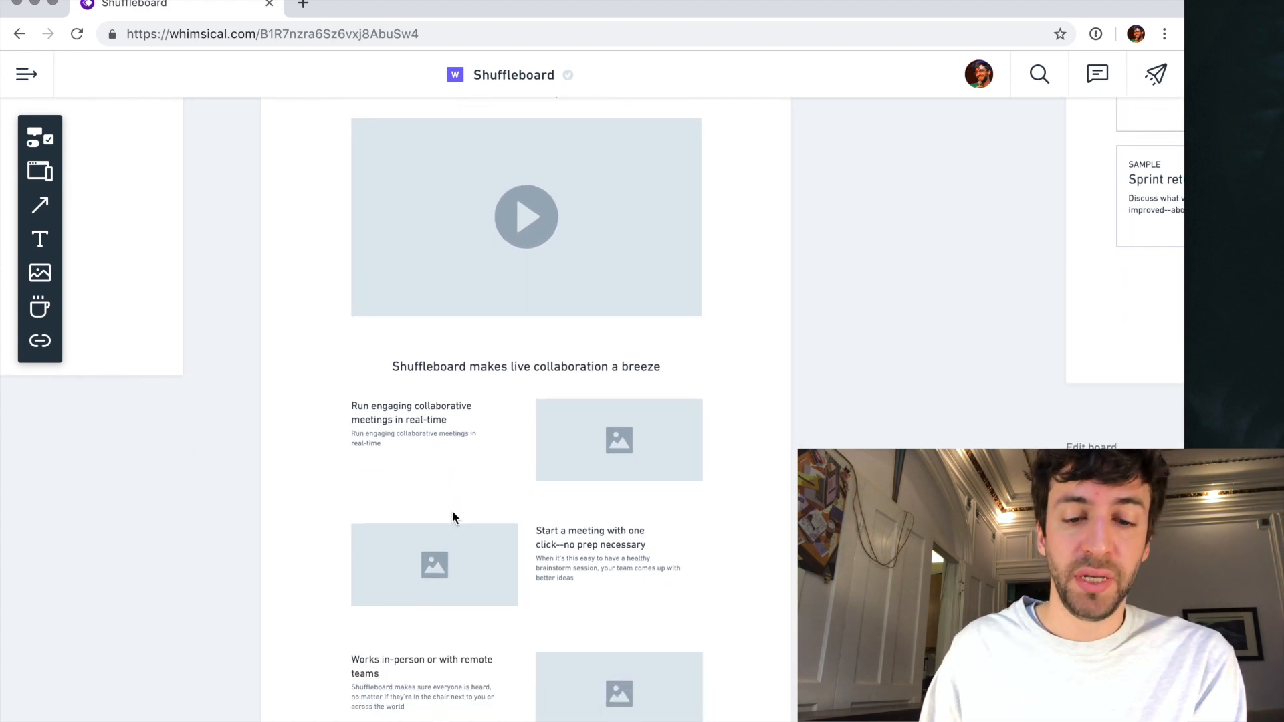
scroll(452, 511, down, 2)
scroll(452, 511, down, 2)
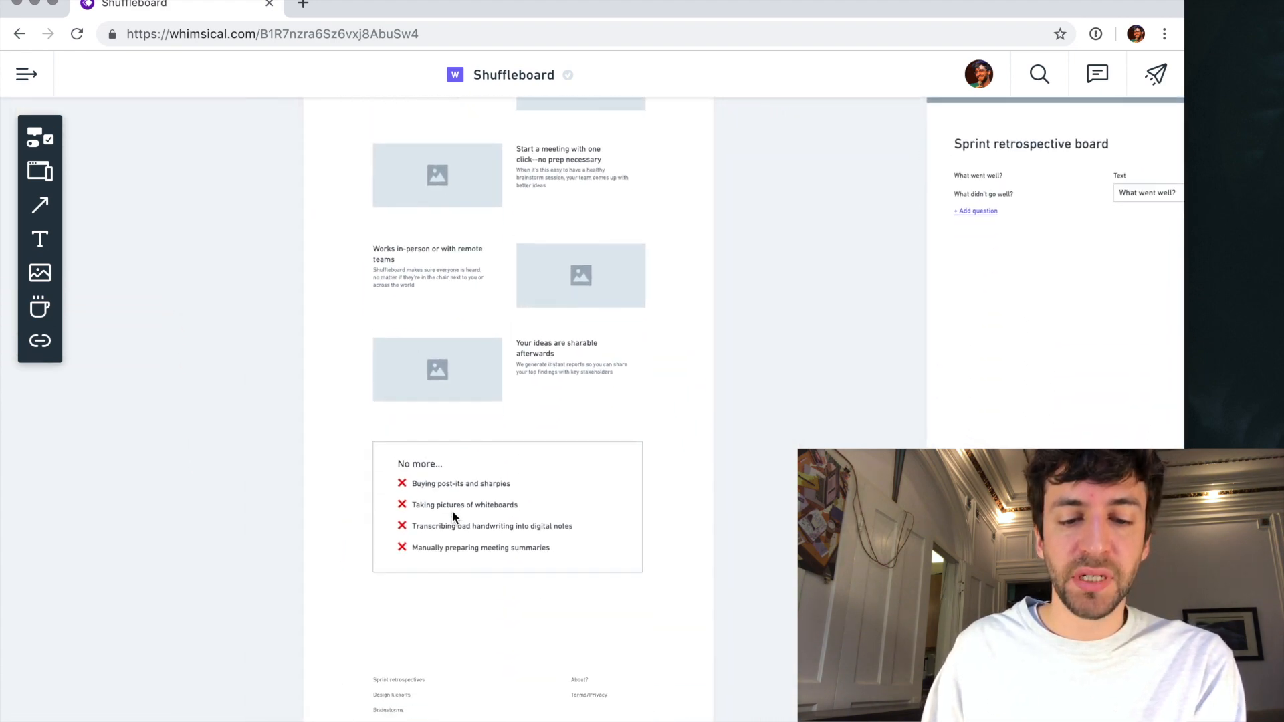
scroll(452, 511, up, 6)
scroll(452, 511, up, 4)
scroll(452, 511, left, 6)
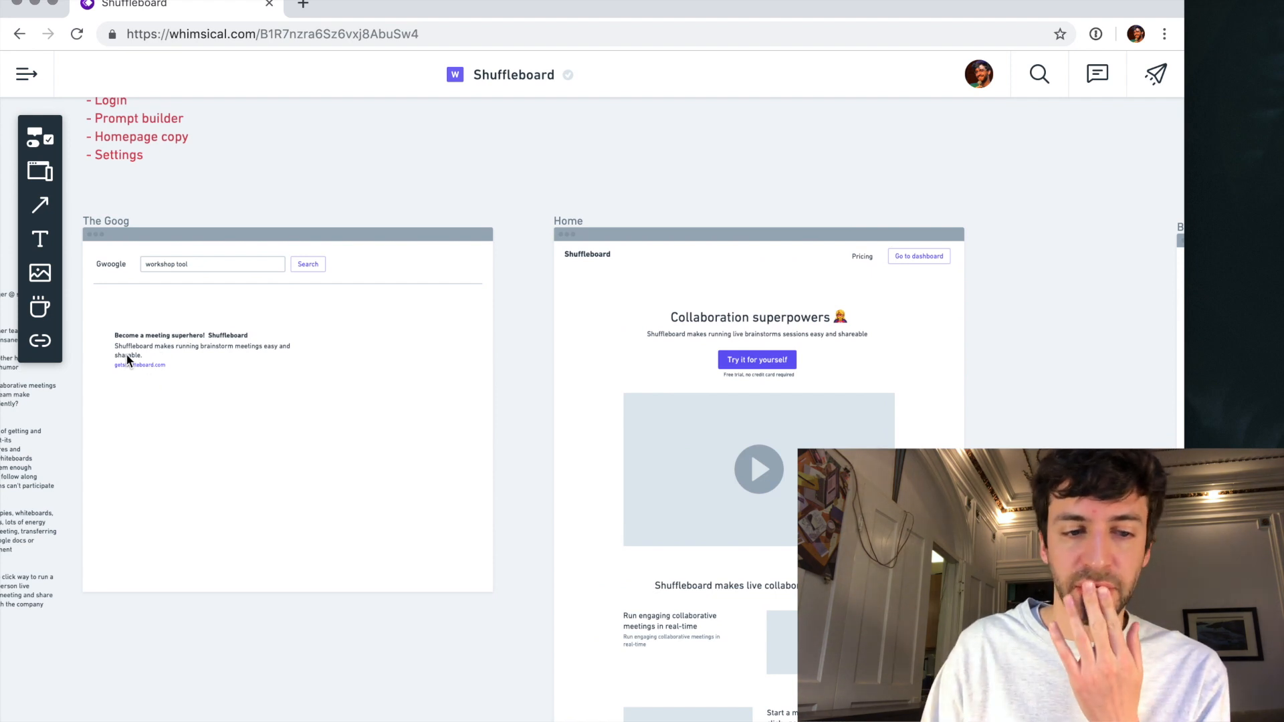
scroll(368, 435, down, 4)
scroll(368, 436, right, 7)
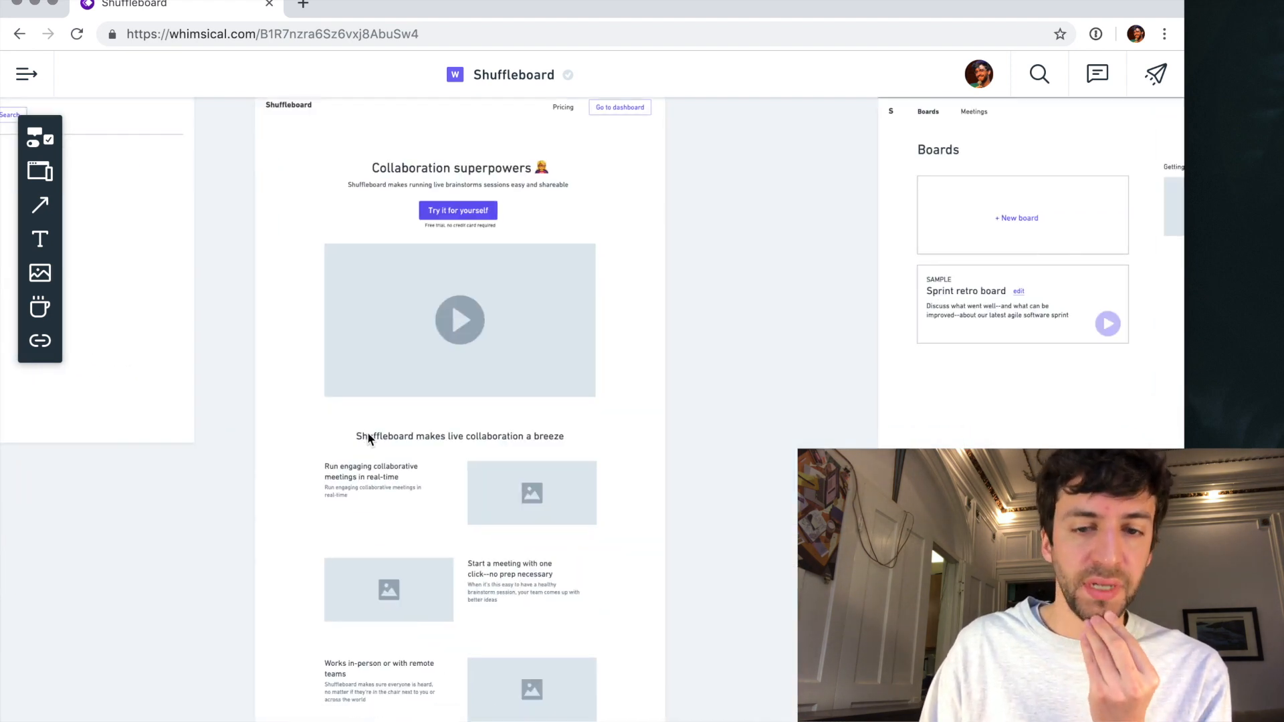
scroll(367, 432, down, 10)
scroll(367, 432, left, 3)
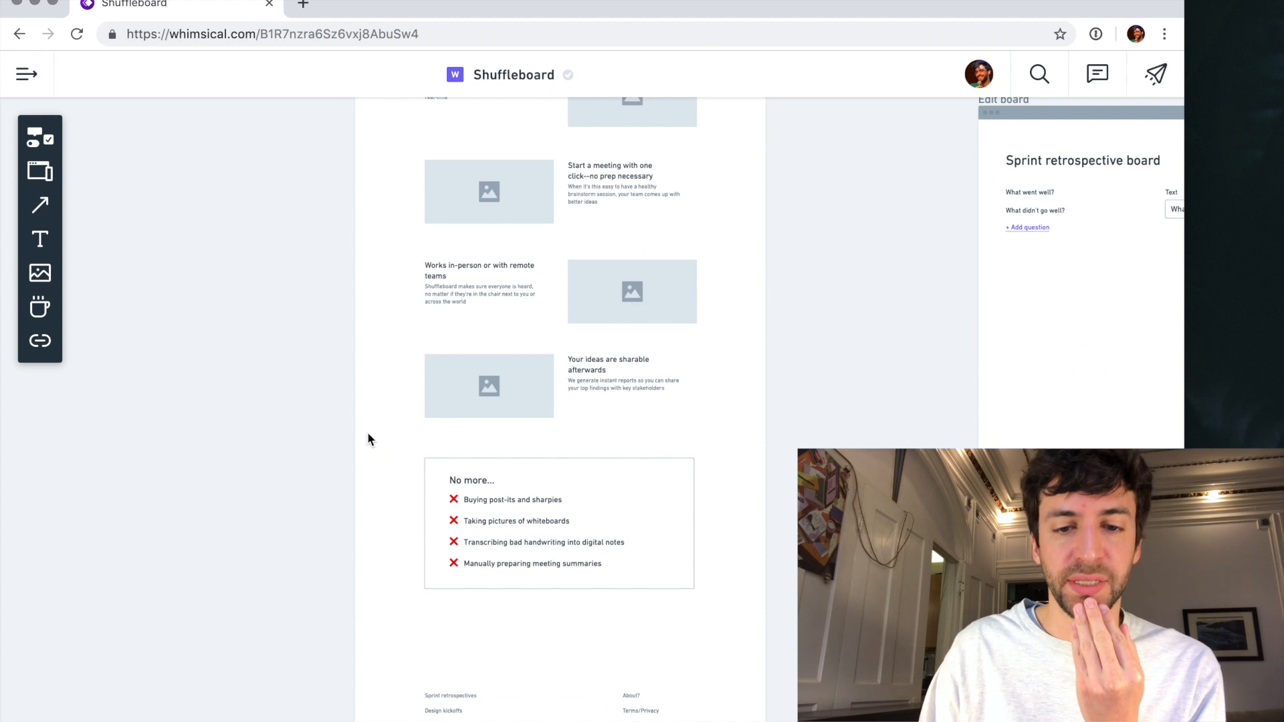
- Examine the homepage's benefit rows, "No more..." box and footer again, along with the pricing page wireframe below
scroll(506, 368, up, 4)
scroll(507, 369, right, 3)
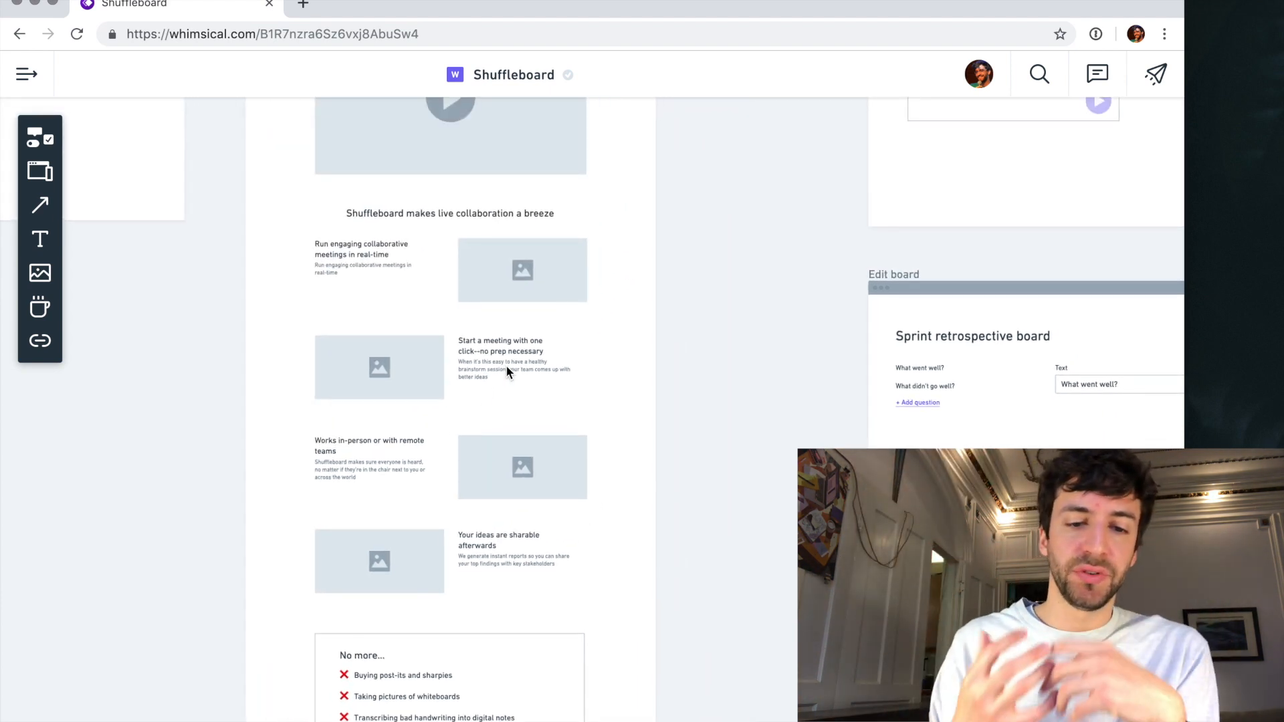
scroll(507, 372, down, 8)
scroll(507, 372, left, 1)
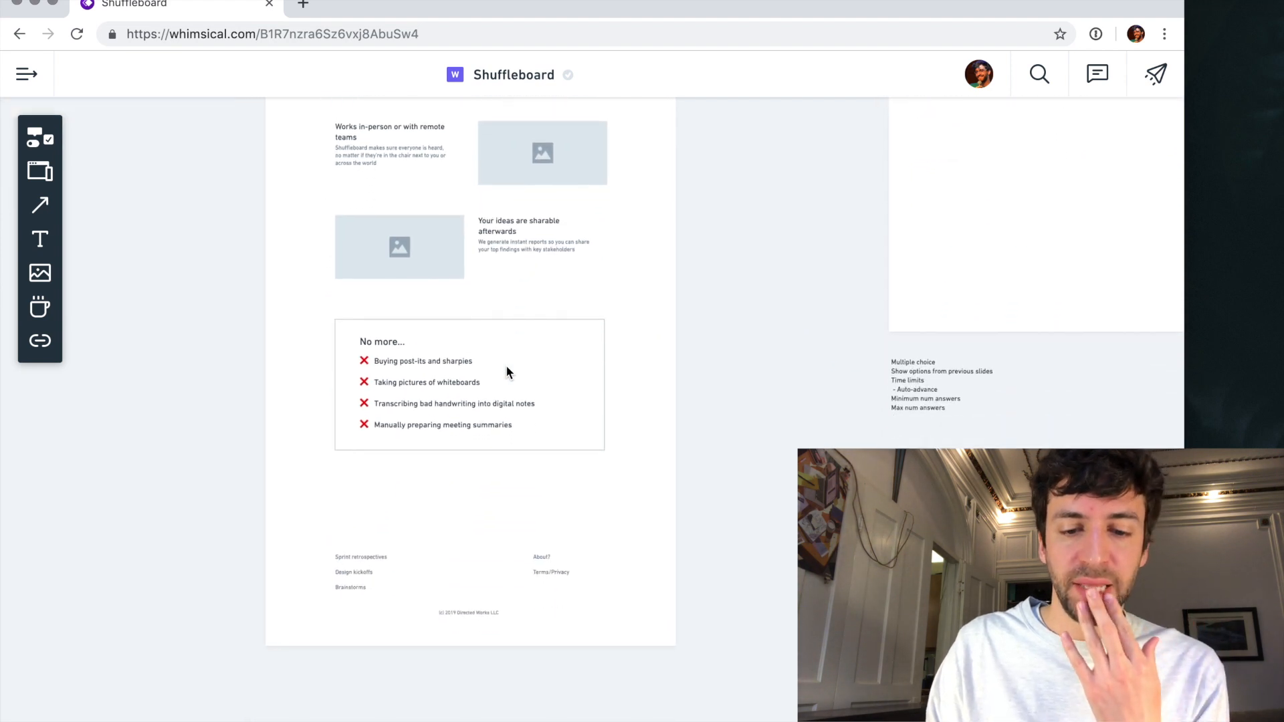
scroll(514, 383, down, 8)
scroll(514, 382, left, 1)
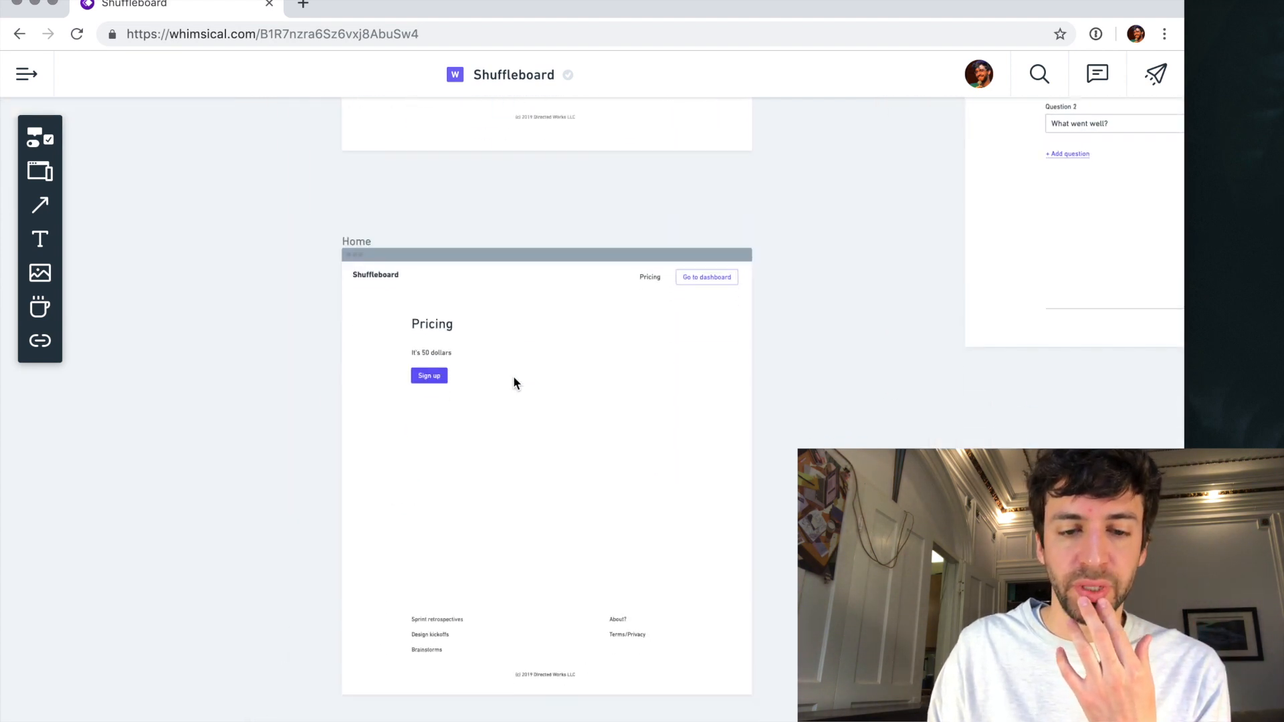
scroll(513, 382, up, 7)
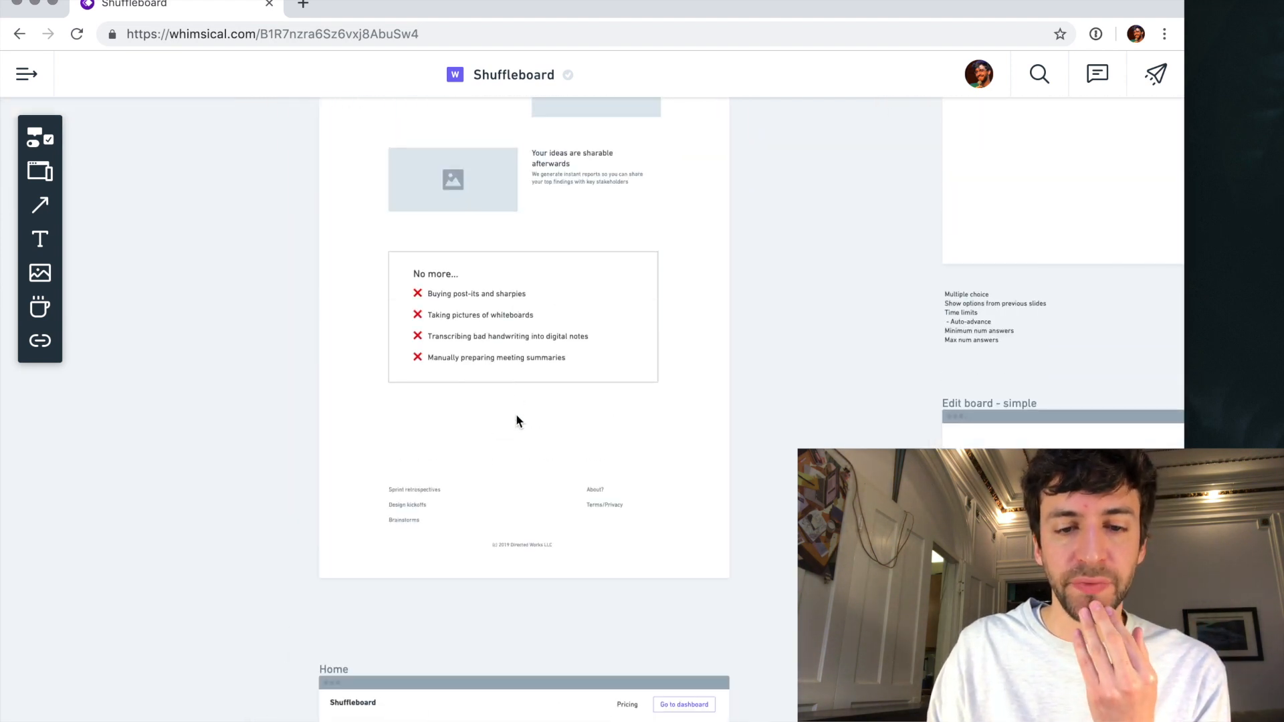
scroll(552, 344, up, 10)
scroll(552, 343, right, 1)
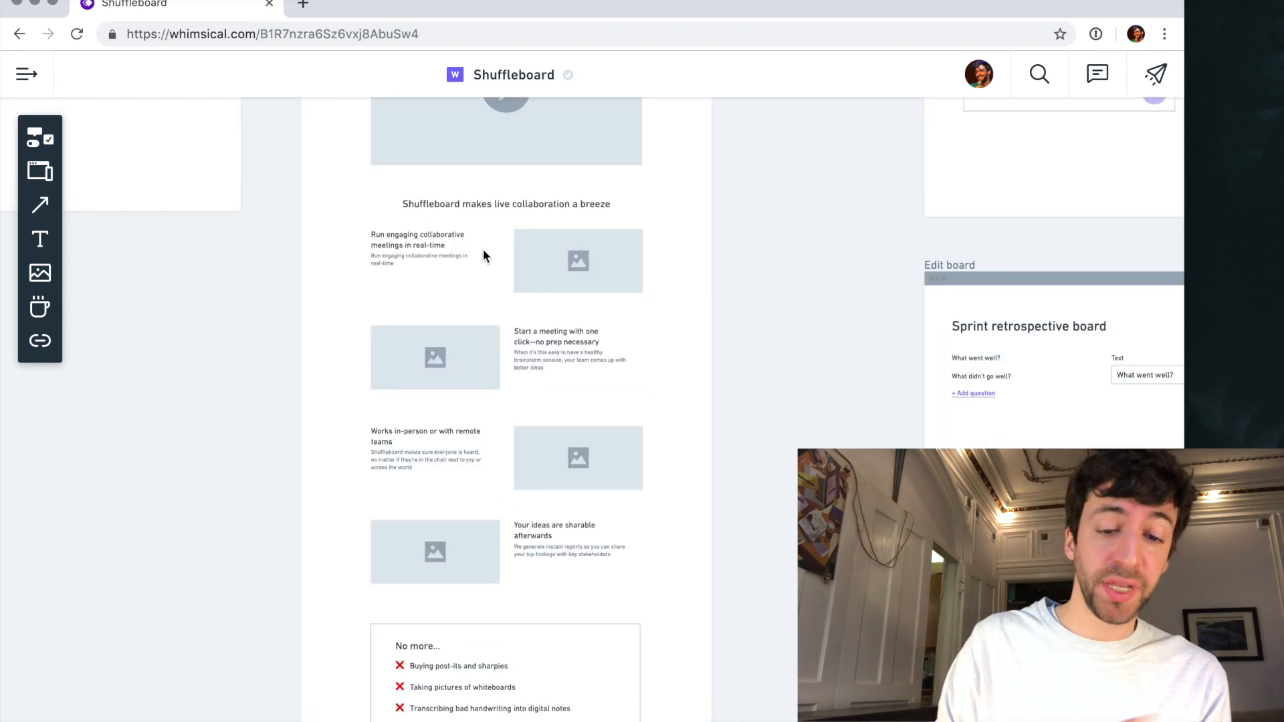
scroll(535, 574, up, 4)
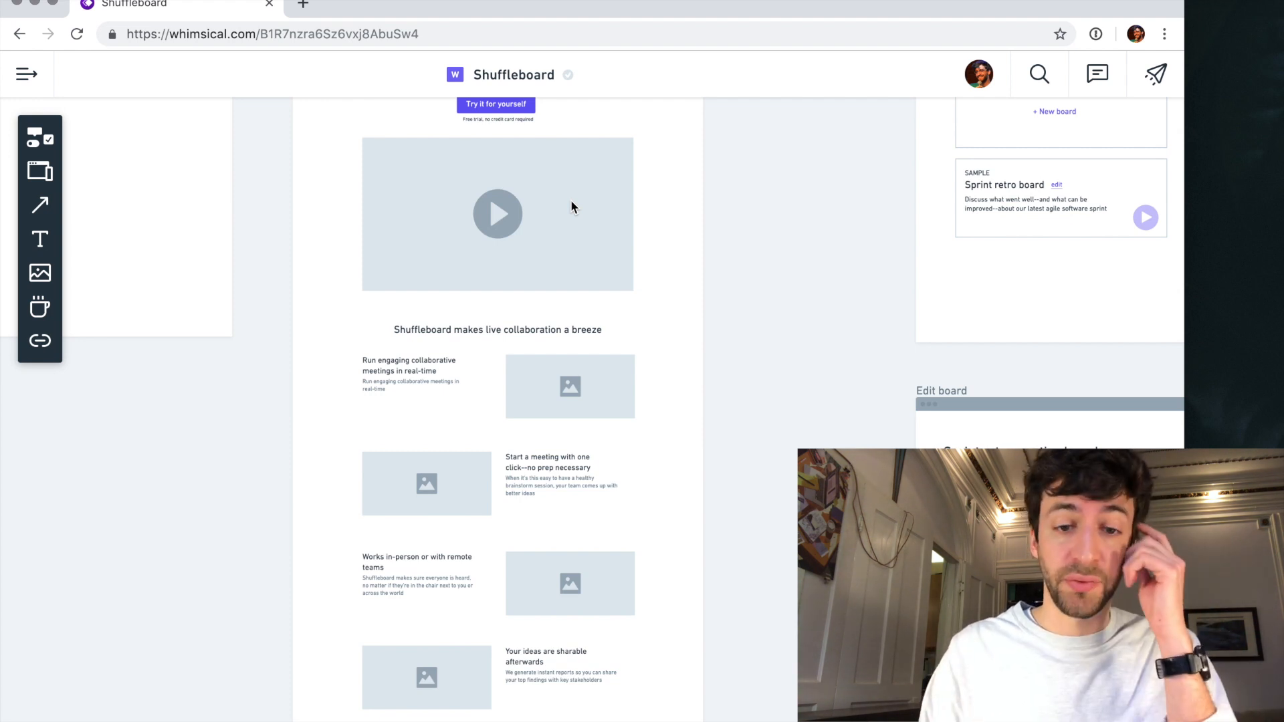
scroll(537, 461, down, 12)
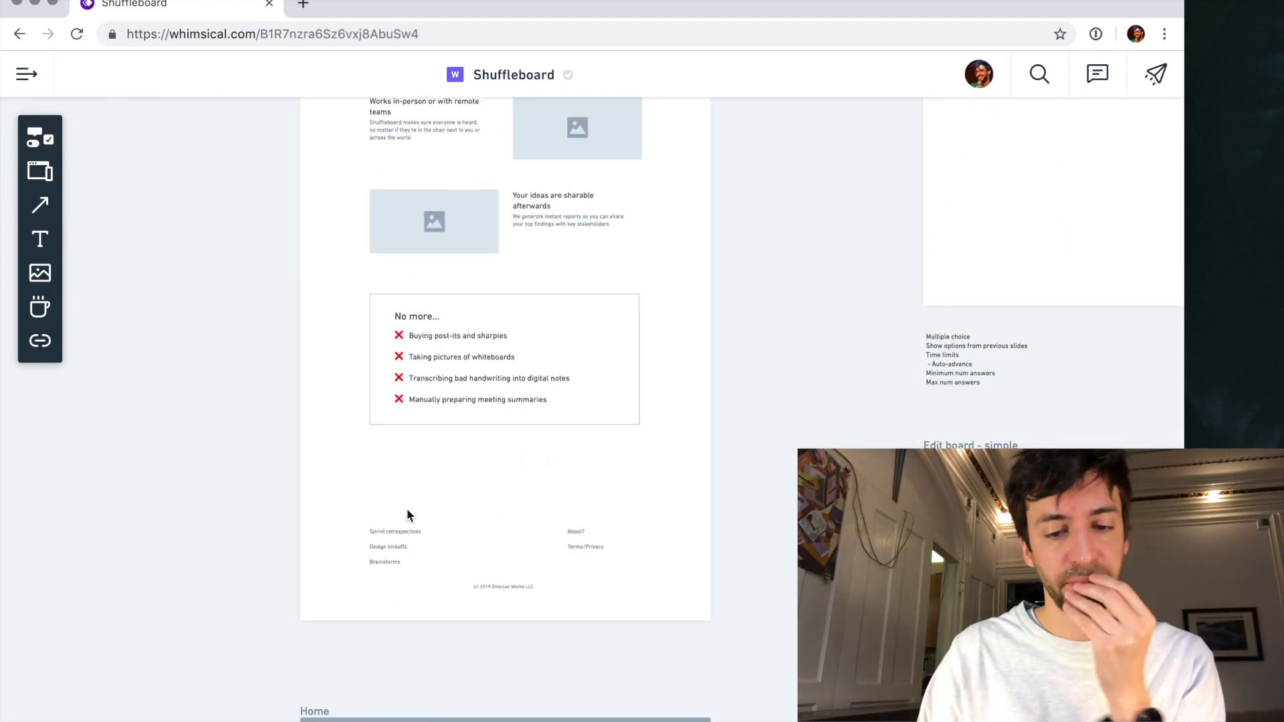
scroll(533, 589, down, 7)
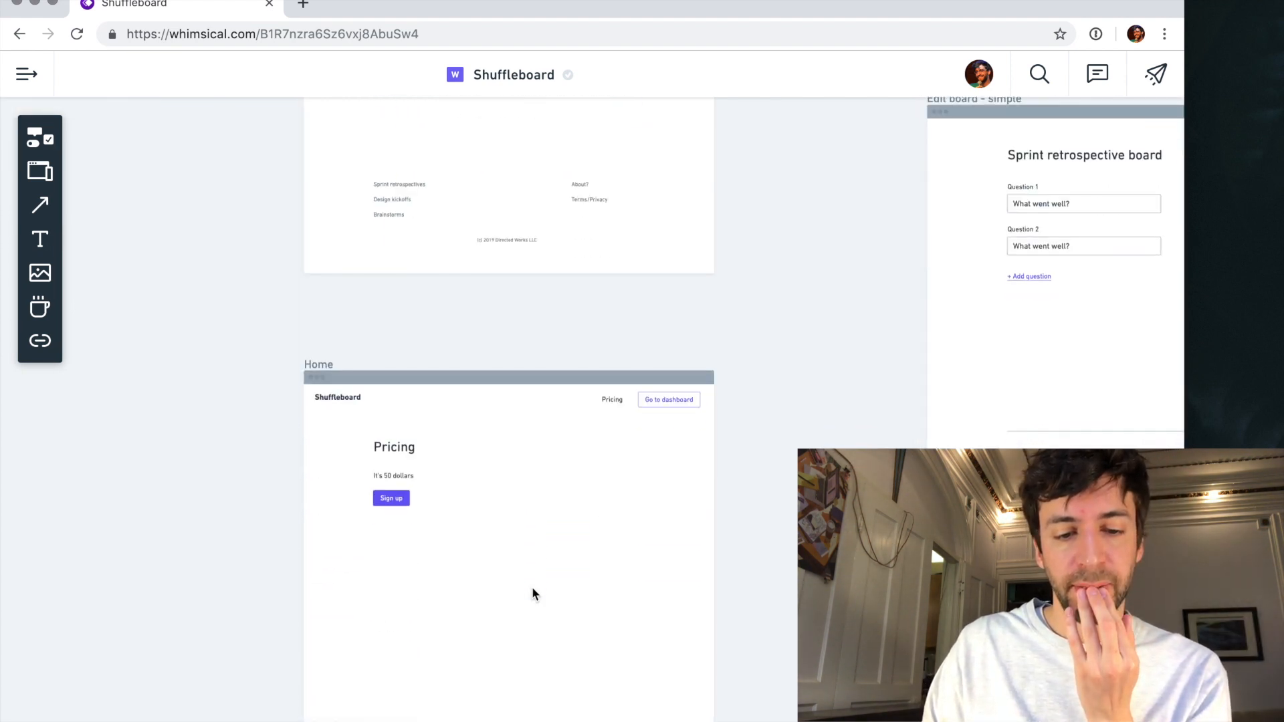
scroll(532, 594, up, 10)
scroll(531, 593, down, 5)
scroll(520, 472, left, 3)
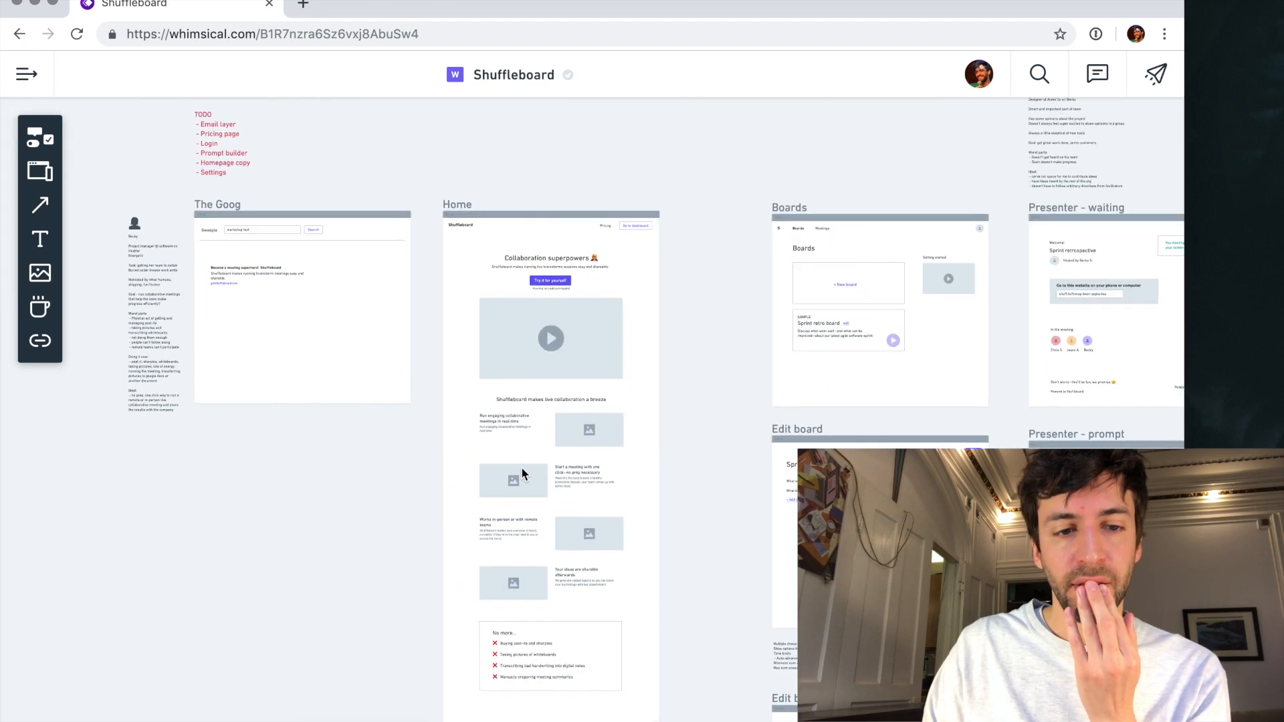
- Examine the "Participant - login" phone screen and the designer persona's goal, worst parts and ideal notes
scroll(520, 466, right, 10)
scroll(553, 350, up, 4)
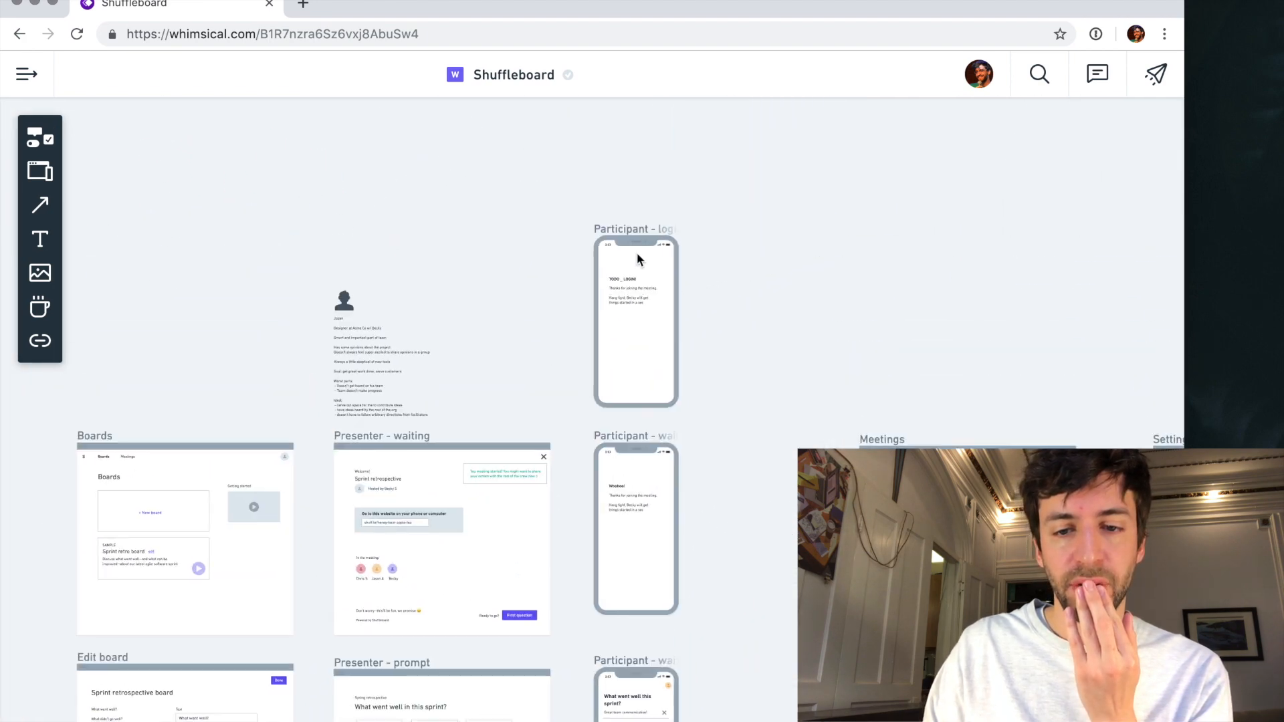
scroll(638, 251, up, 3)
scroll(638, 252, up, 2)
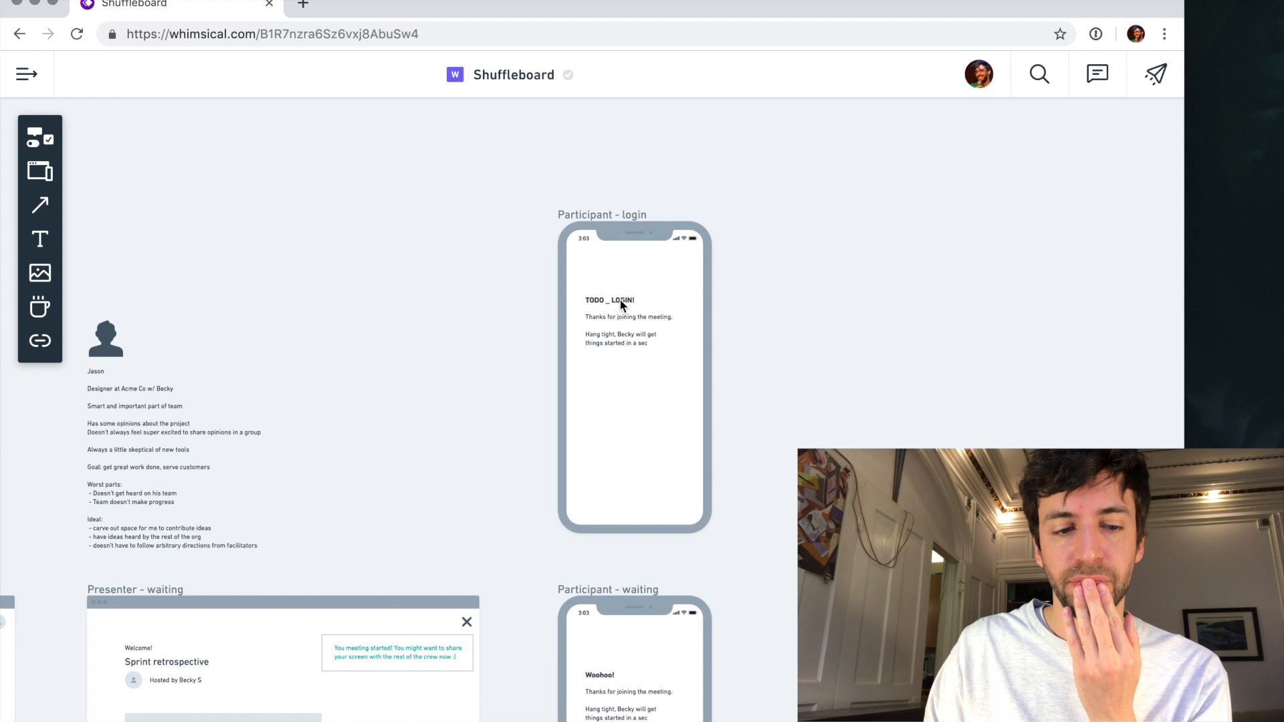
scroll(291, 400, left, 5)
scroll(291, 400, up, 4)
scroll(696, 331, right, 4)
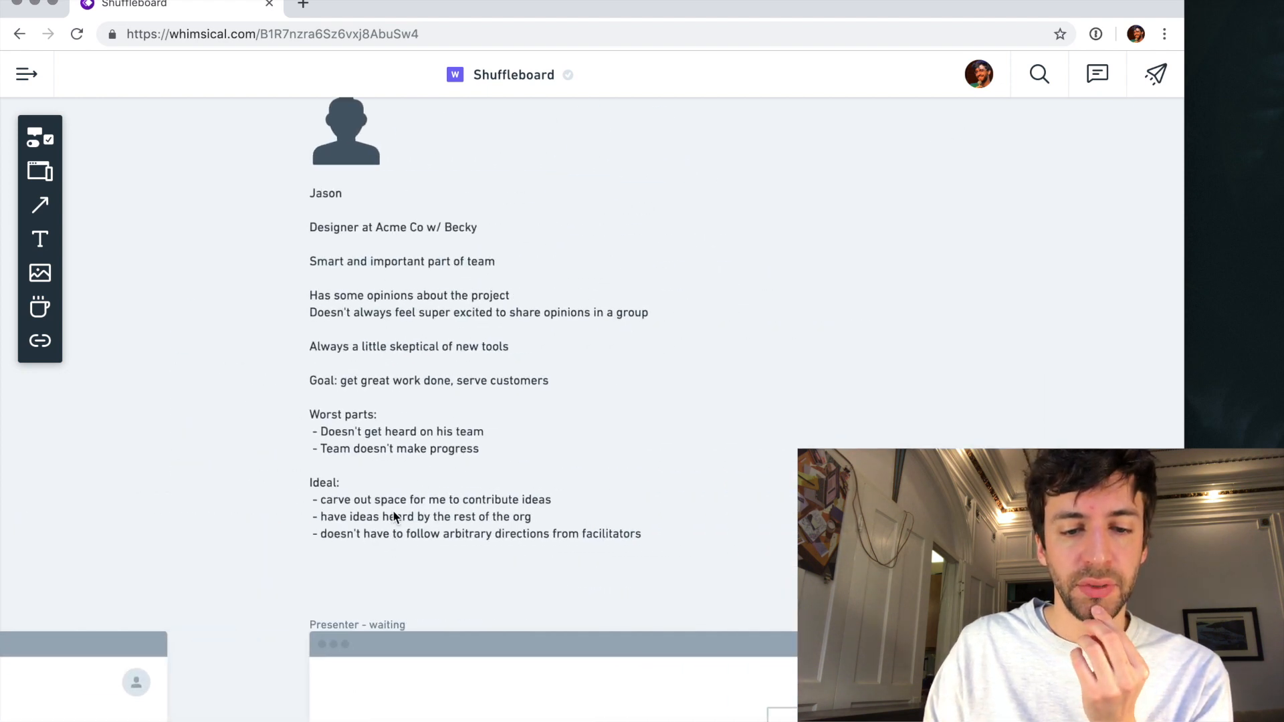
scroll(435, 435, right, 2)
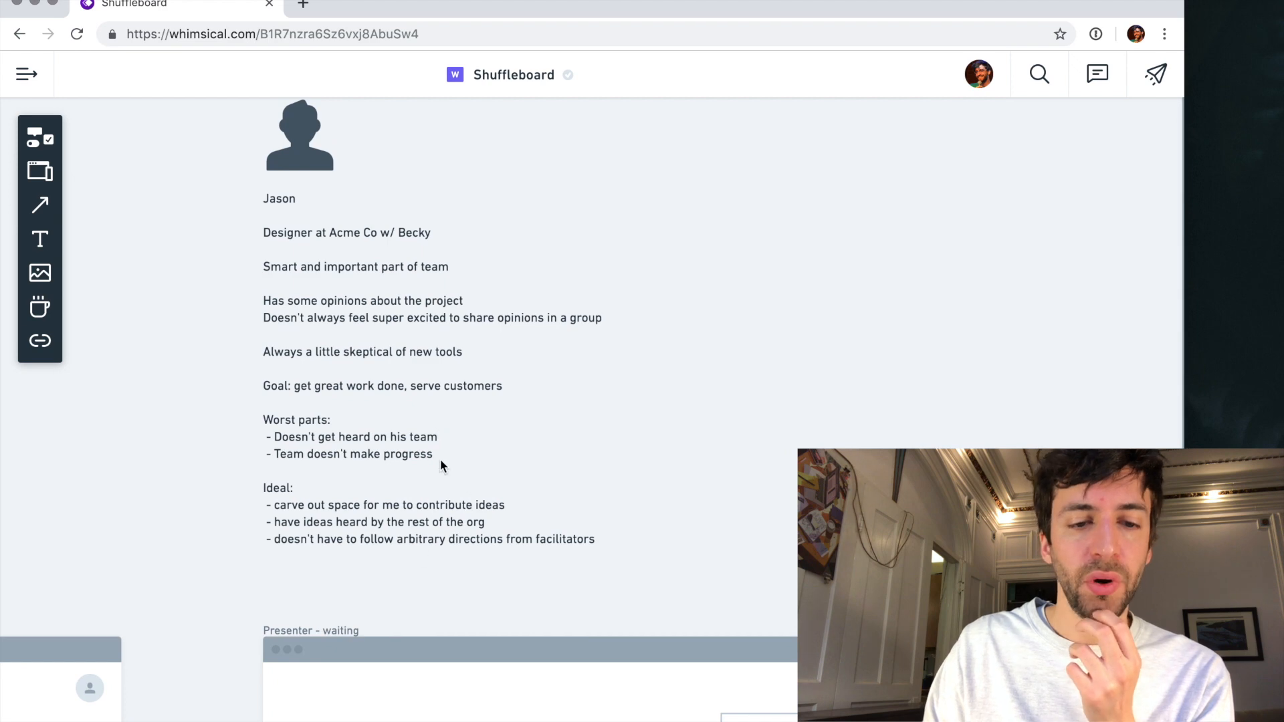
scroll(396, 472, down, 5)
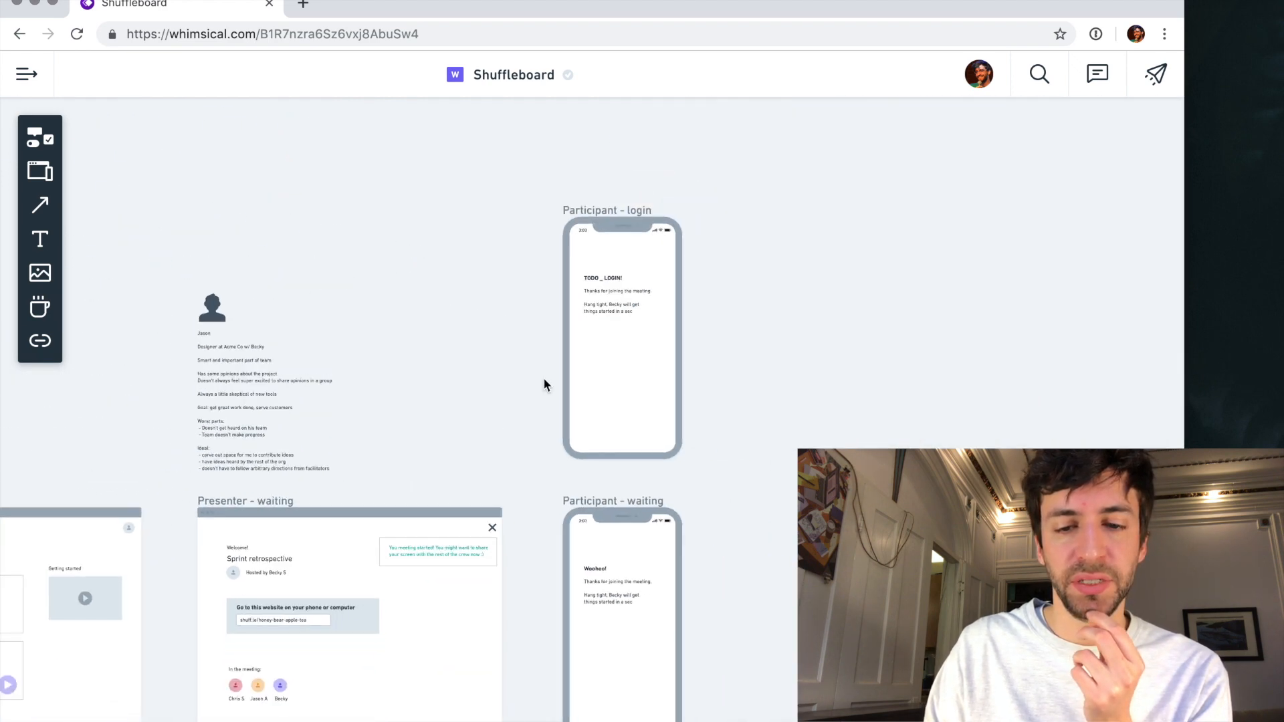
- Add a button below the message on the "Participant - login" phone screen and widen it to roughly the text's width
scroll(545, 384, right, 3)
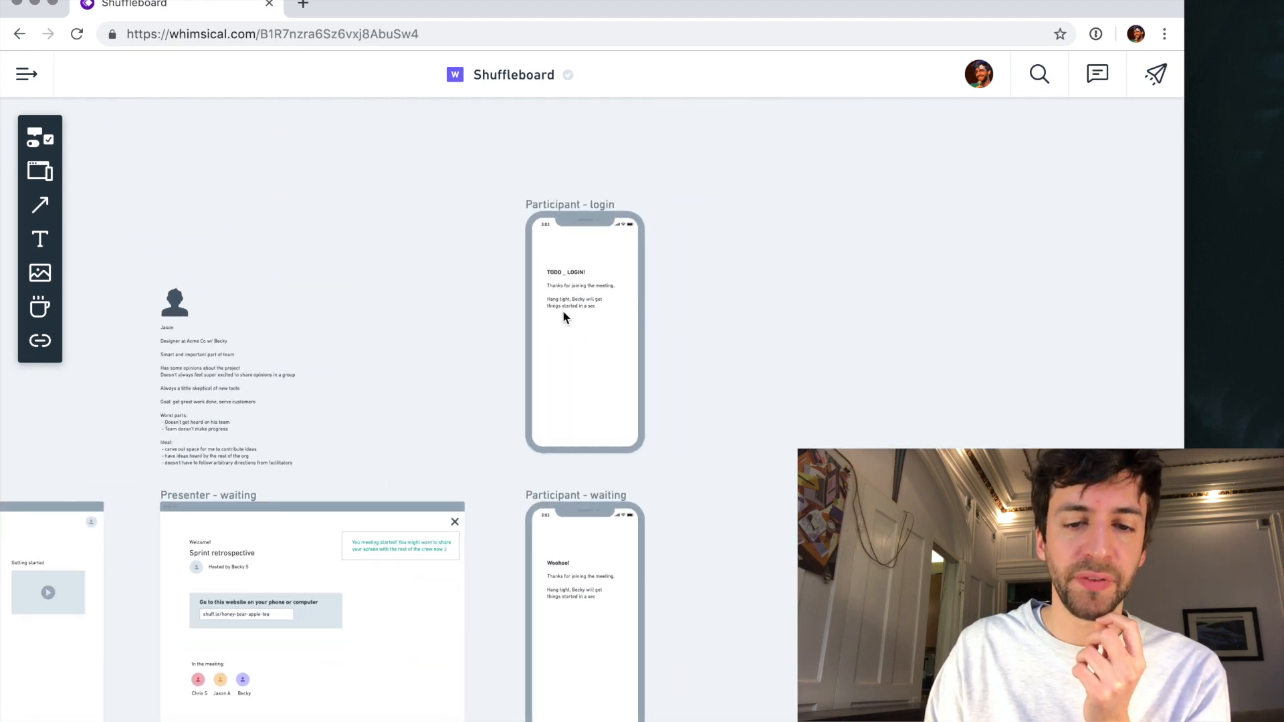
scroll(563, 311, up, 5)
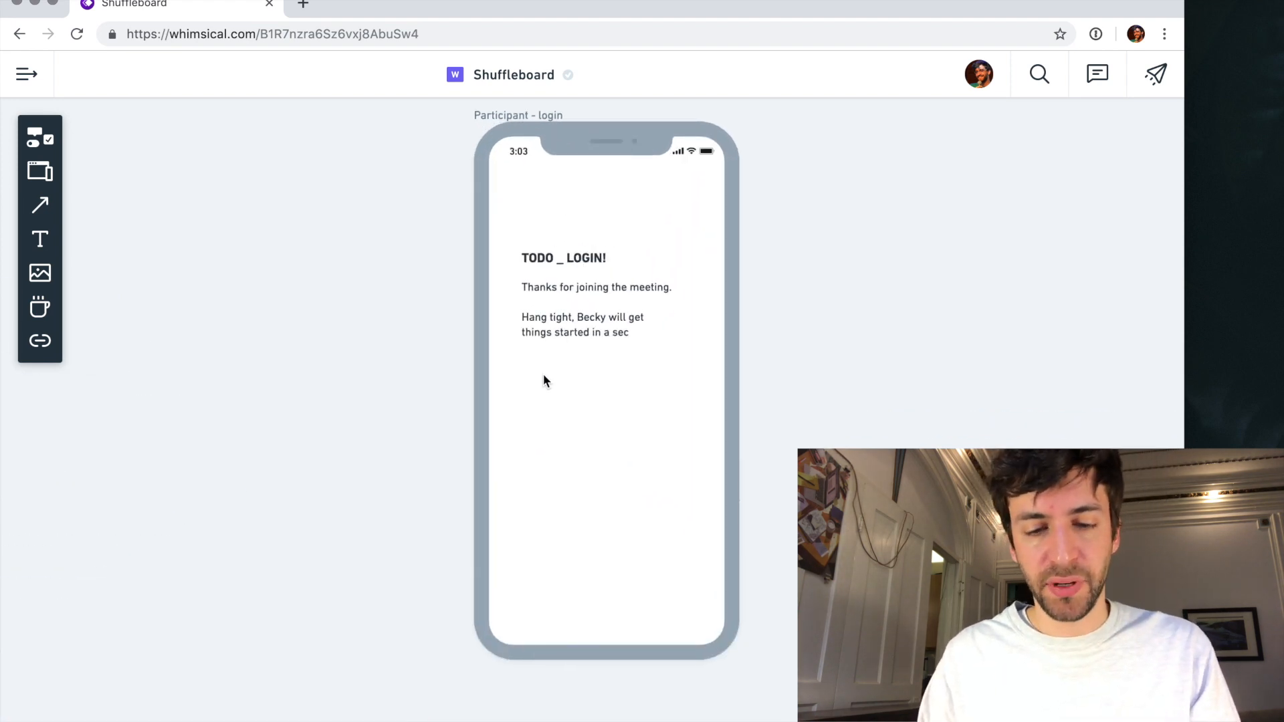
key(b)
click(527, 395)
drag(576, 404, 688, 404)
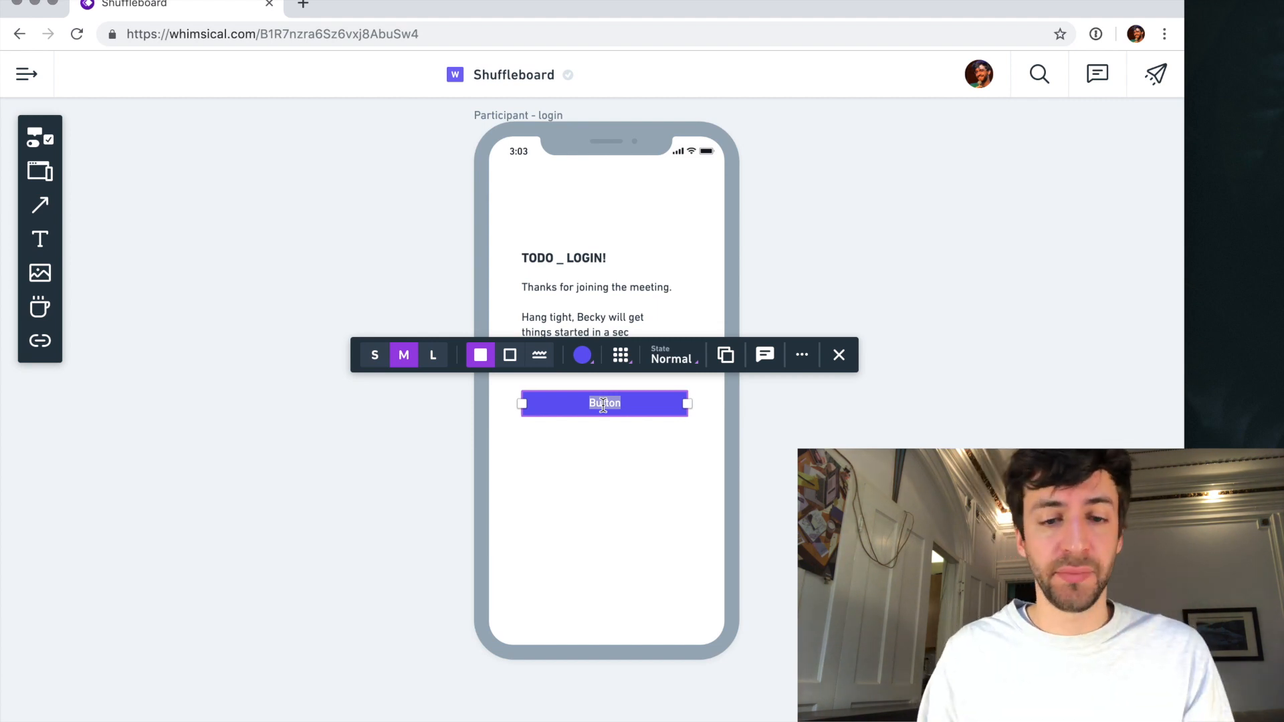
- Set the new button to size L and label it "Log in with Google"
click(433, 355)
text(Log in)
key(BackSpace)
key(BackSpace)
text(in with Go)
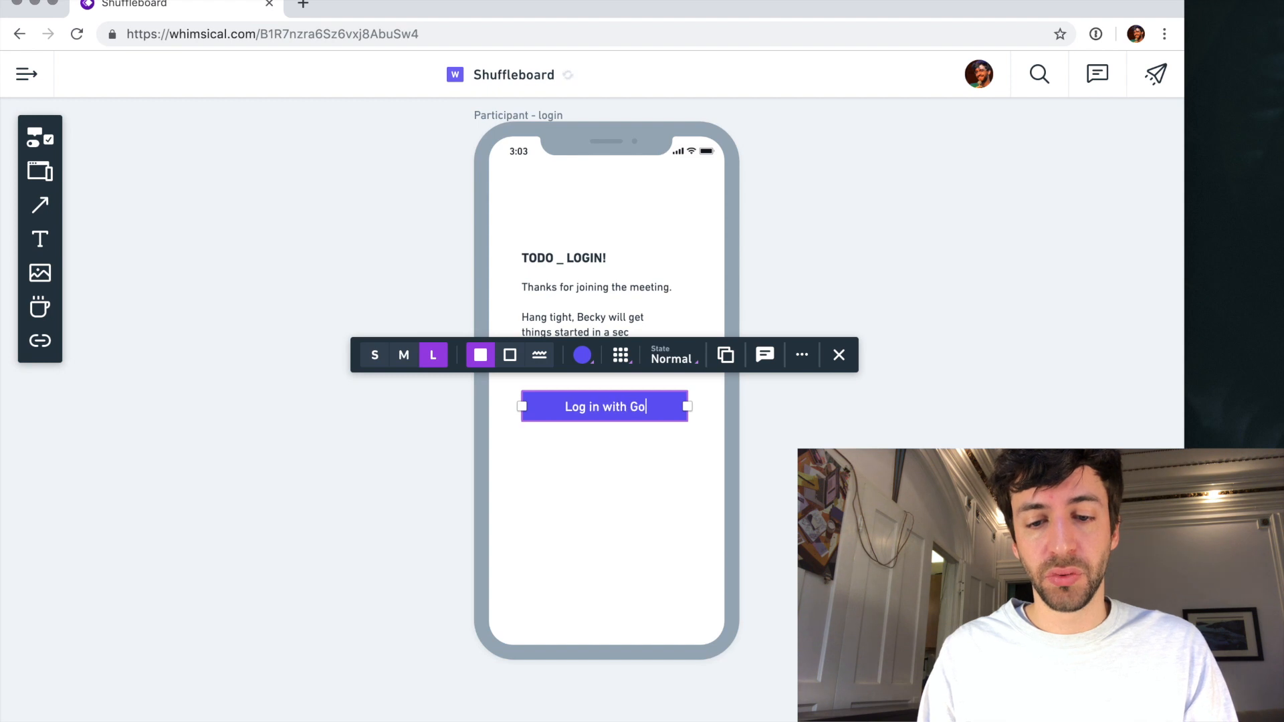
text(ogle)
click(636, 505)
- Widen the thank-you message to about the button's width and nudge the button, message and "TODO _ LOGIN!" heading slightly right, keeping their left edges aligned
click(616, 332)
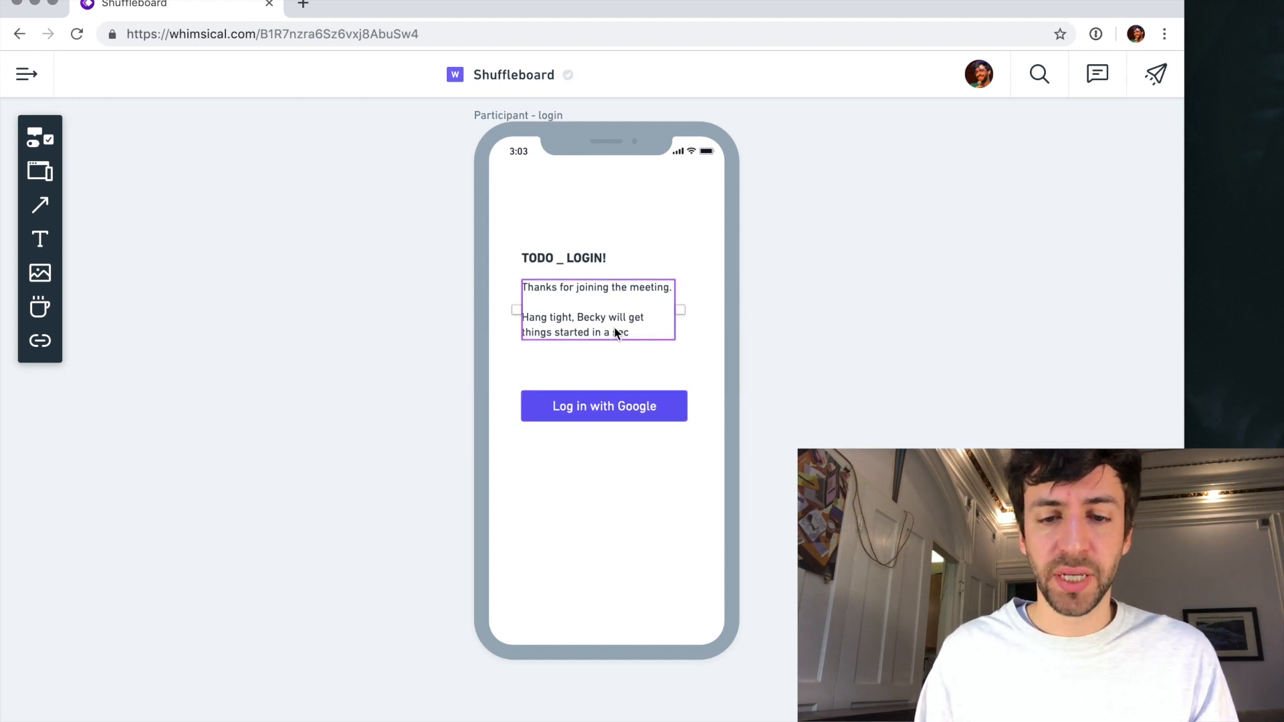
drag(680, 309, 694, 313)
click(683, 412)
drag(683, 413, 686, 416)
drag(569, 317, 574, 318)
drag(528, 262, 532, 262)
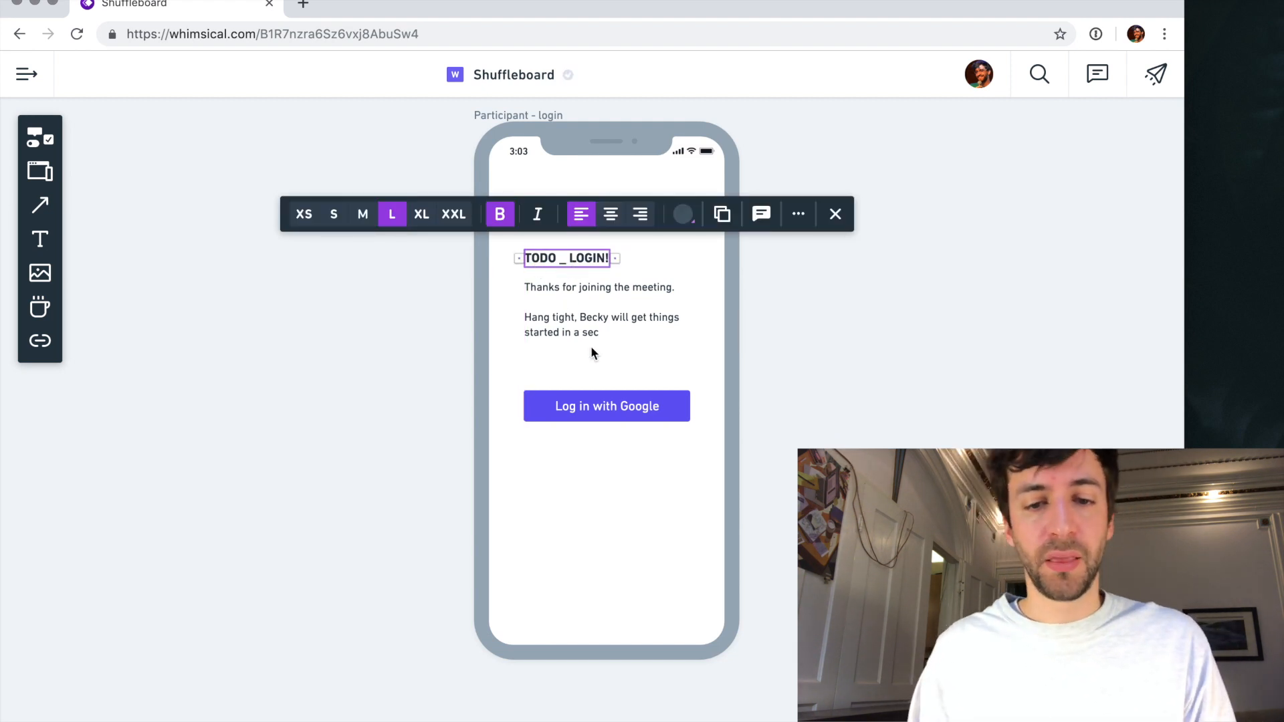
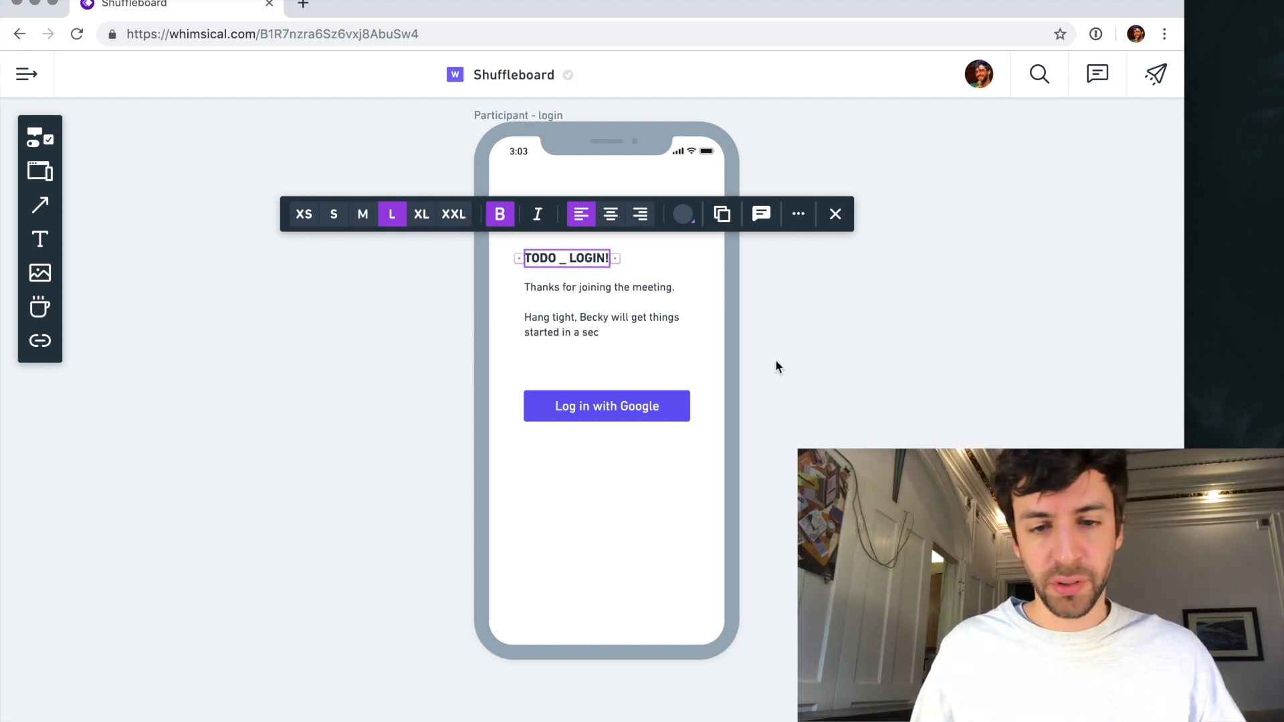
- Copy the "Welcome!" line, "Sprint retrospective" title, host avatar and host line from the "Presenter - waiting" screen
click(864, 335)
scroll(864, 335, down, 5)
scroll(865, 335, down, 3)
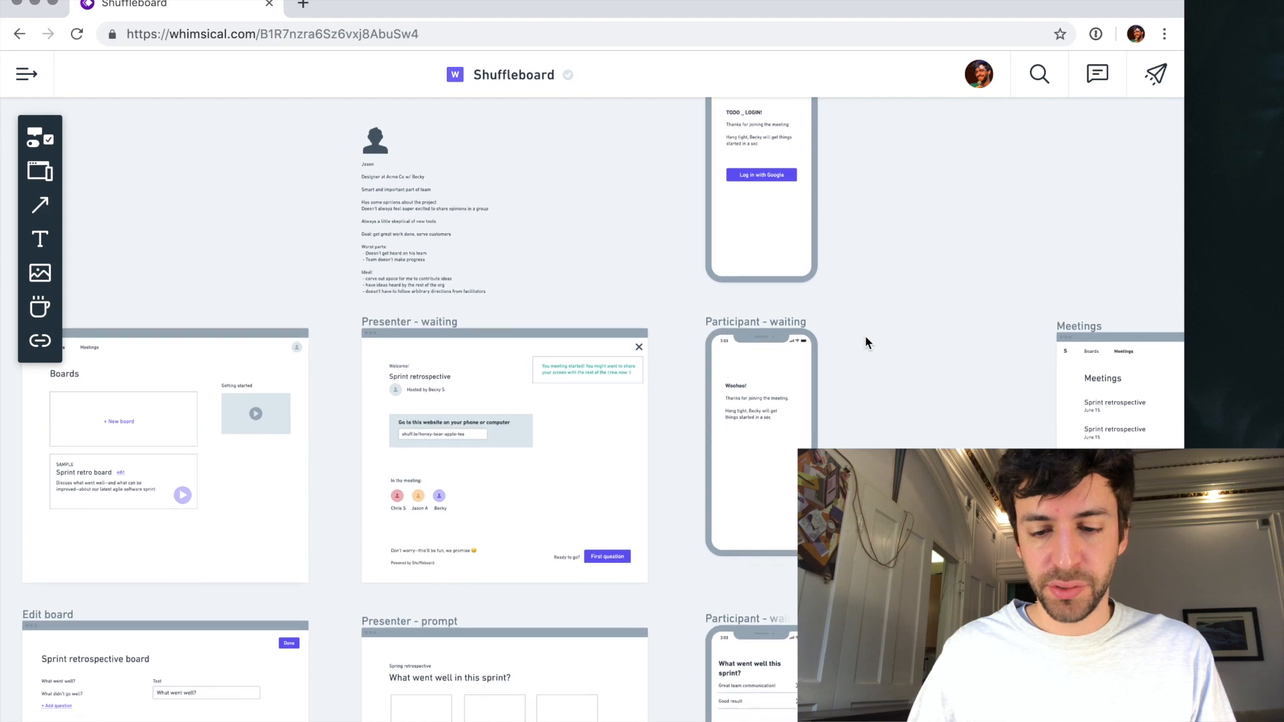
scroll(865, 343, down, 4)
scroll(864, 343, down, 3)
scroll(865, 343, right, 3)
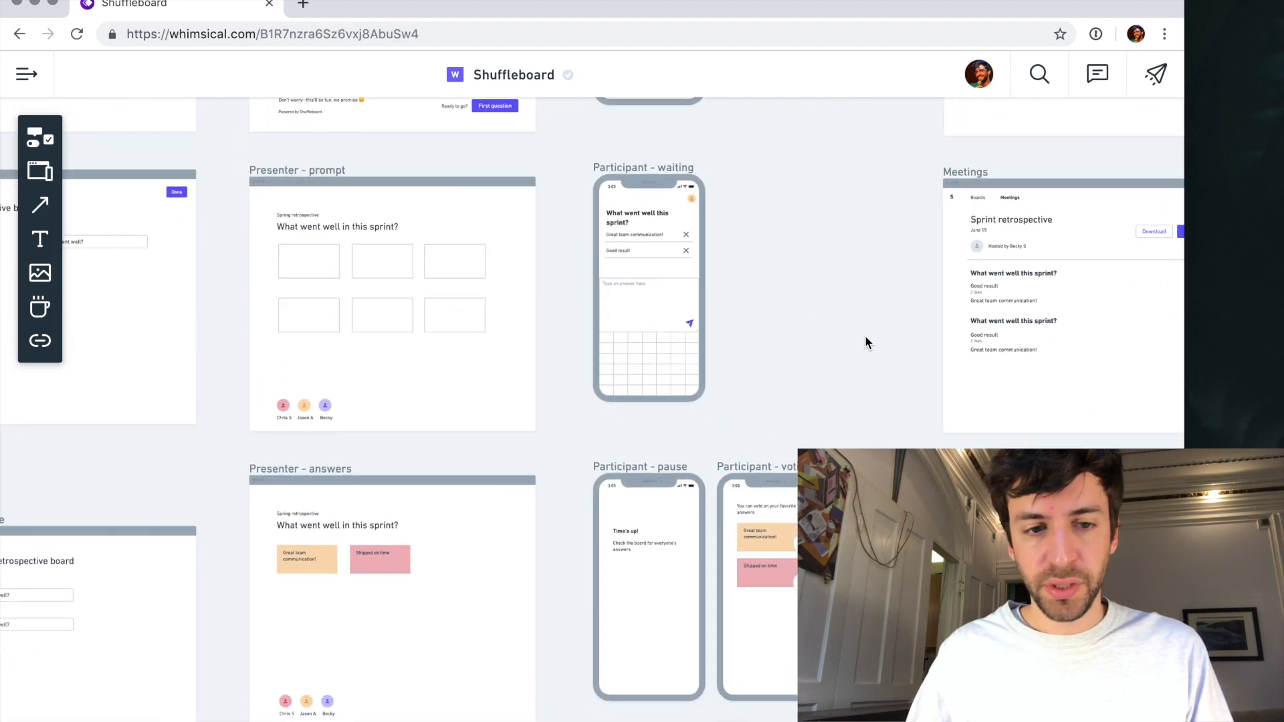
scroll(864, 342, up, 8)
scroll(865, 342, left, 3)
scroll(512, 365, up, 5)
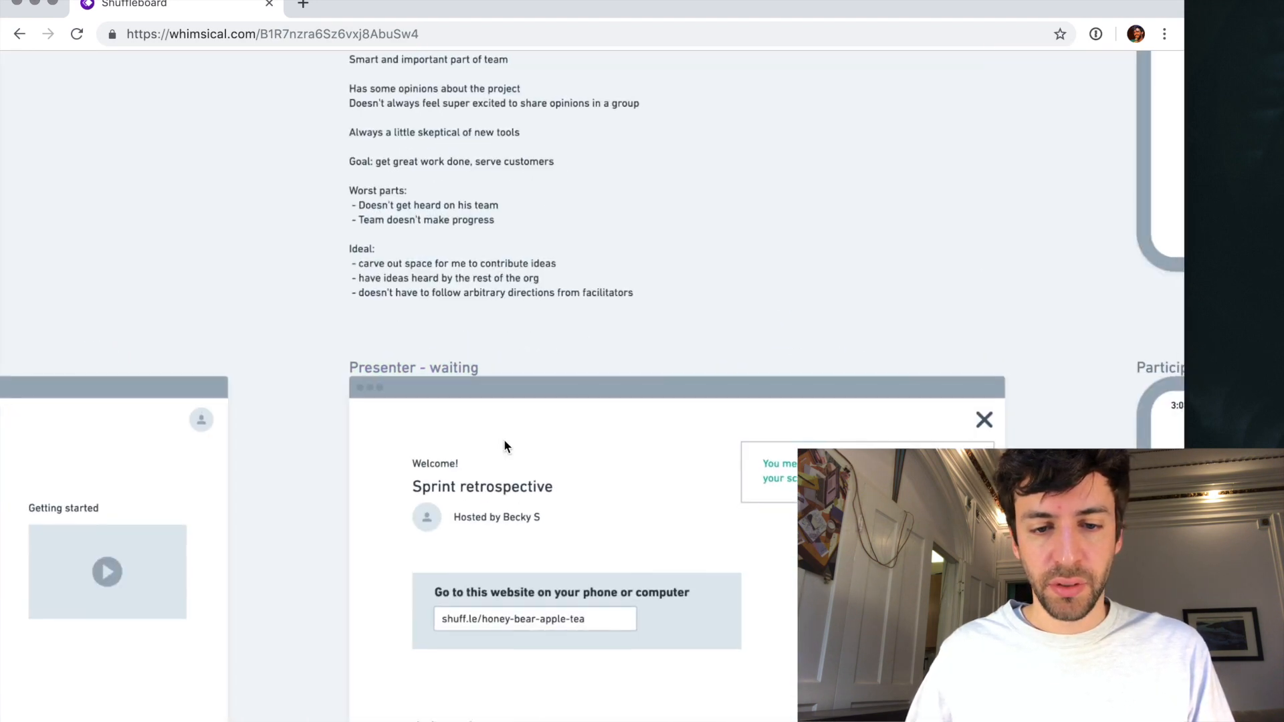
scroll(503, 439, down, 4)
scroll(504, 439, right, 9)
scroll(503, 438, left, 7)
click(357, 262)
shift+click(335, 291)
shift+click(307, 290)
shift+click(311, 238)
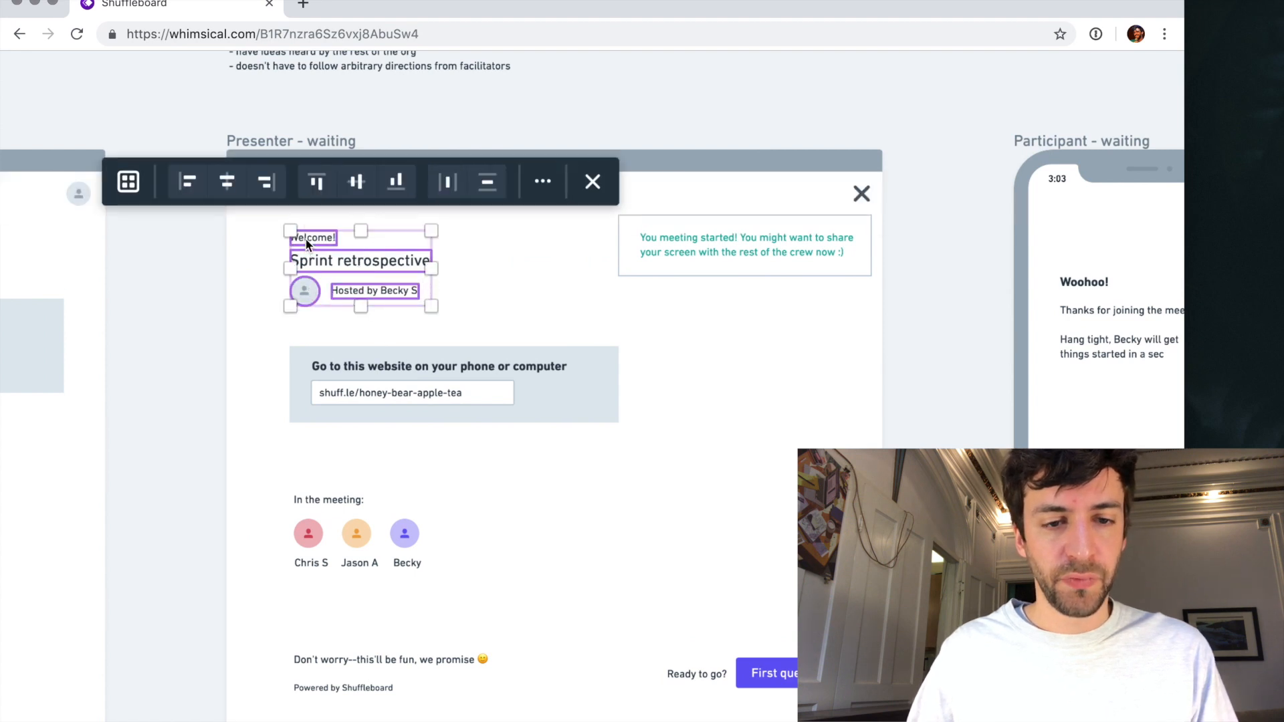
- Delete the "TODO _ LOGIN!" heading from the "Participant - login" phone screen
scroll(414, 319, up, 10)
scroll(415, 318, right, 8)
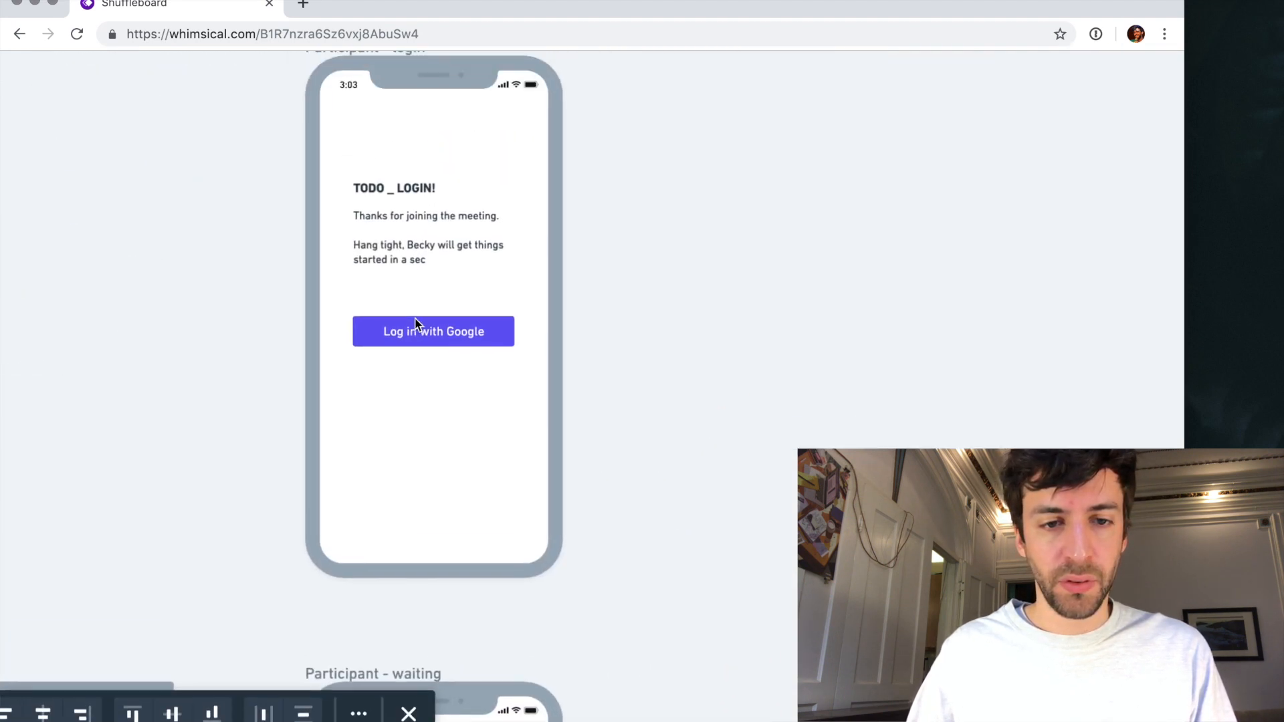
click(416, 302)
key(BackSpace)
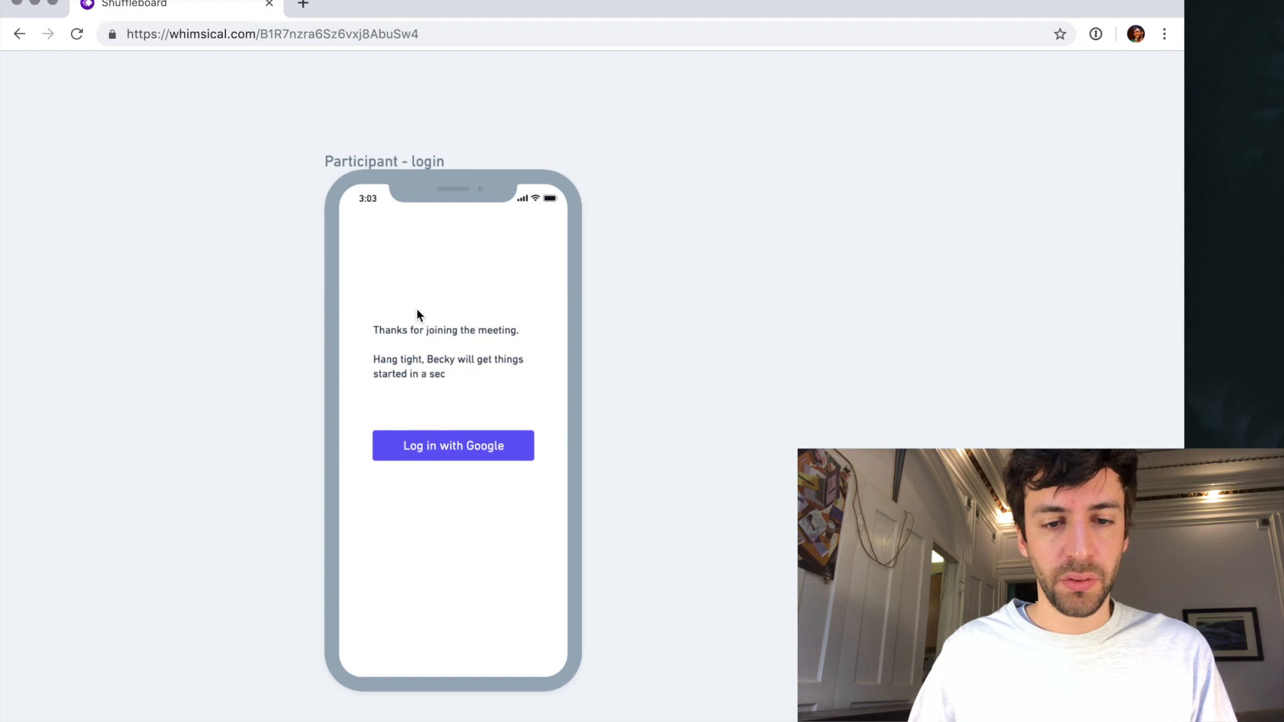
- Move the thank-you message down to just above the login button and paste the copied meeting header above it, aligned to its left edge
click(427, 328)
drag(428, 330, 430, 370)
key(ctrl+v)
drag(446, 287, 411, 299)
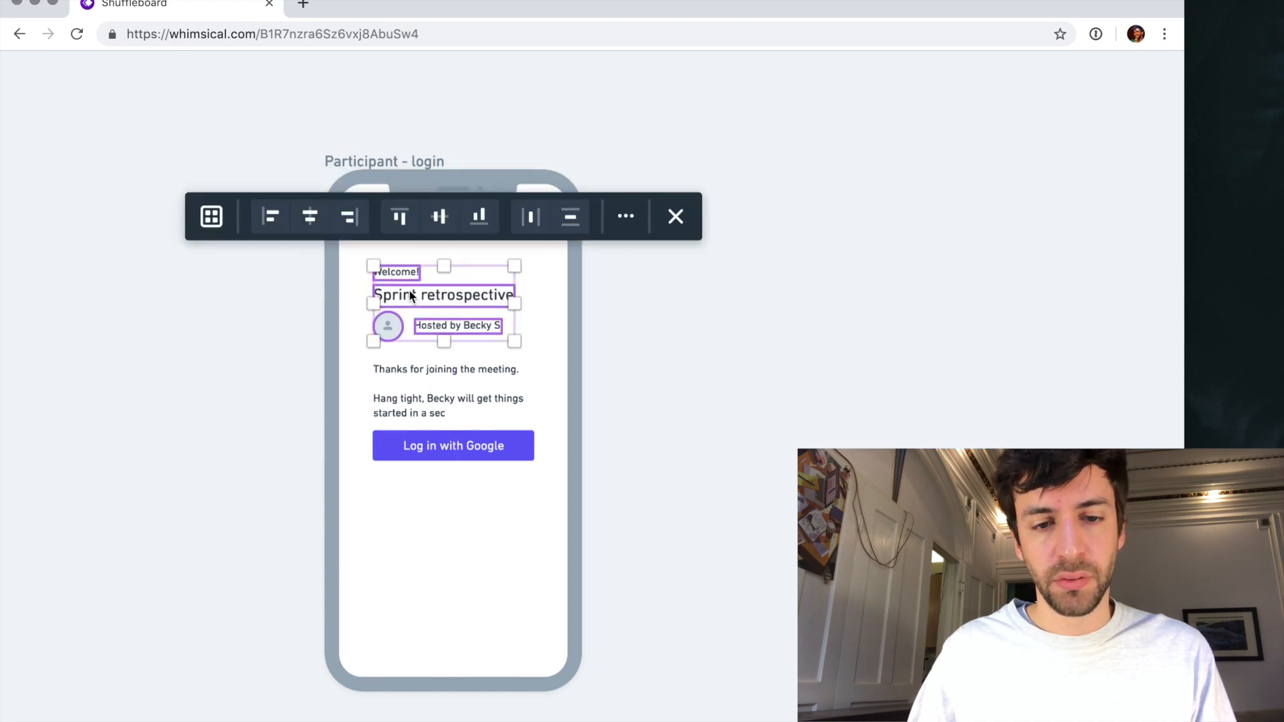
click(419, 370)
click(419, 370)
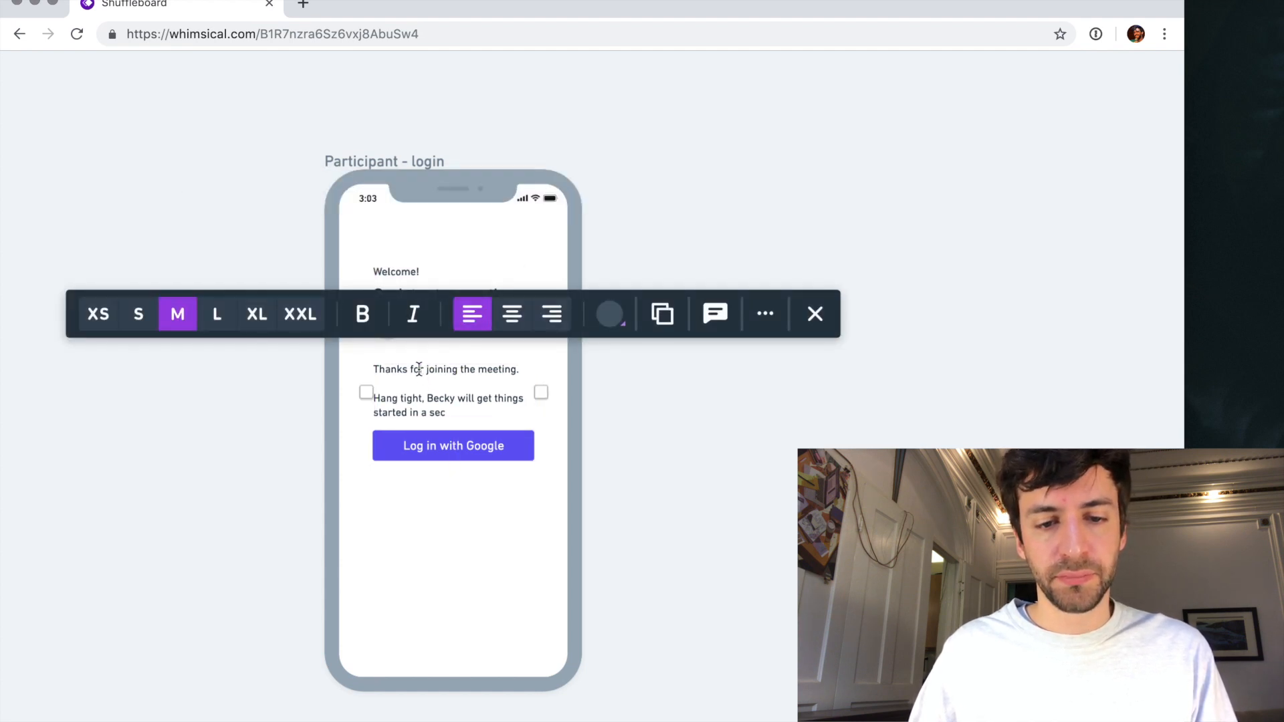
triple_click(419, 370)
key(super+a)
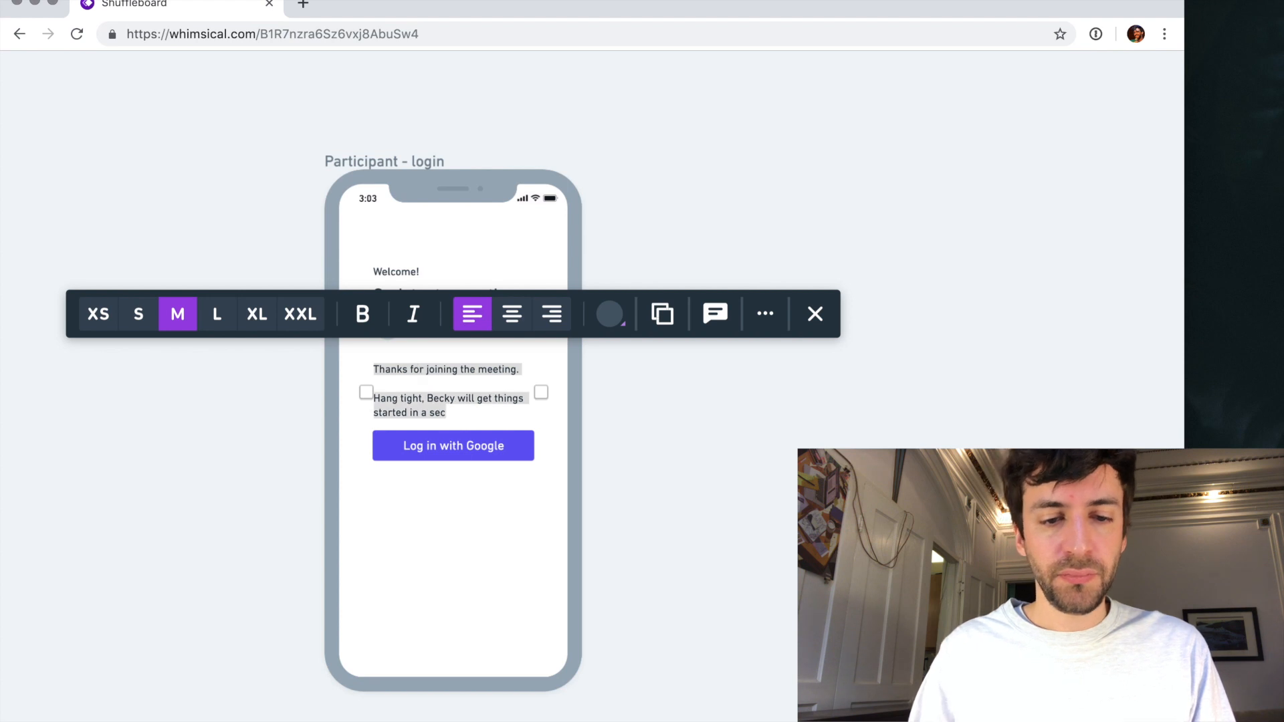
key(Escape)
- Duplicate the thank-you message below the login button, replace its text with "Requires log in with Google" and center it horizontally
drag(435, 408, 436, 506)
click(421, 512)
key(super+a)
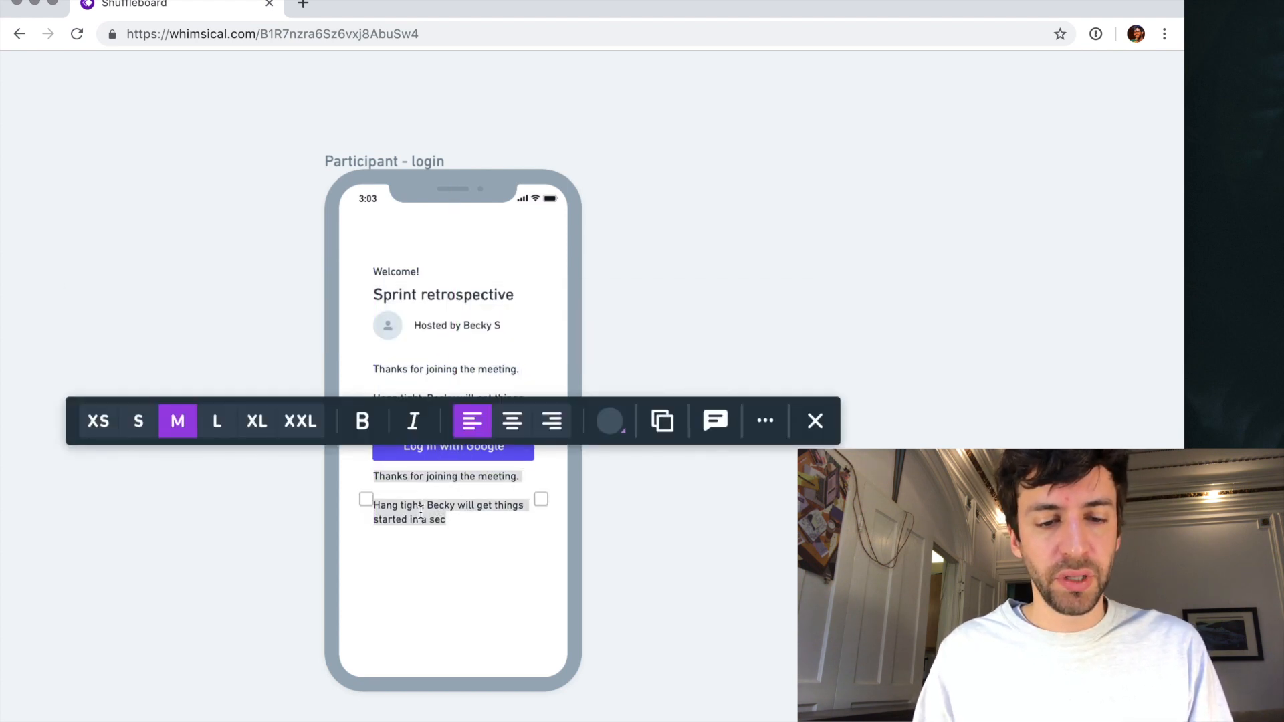
text(Requir)
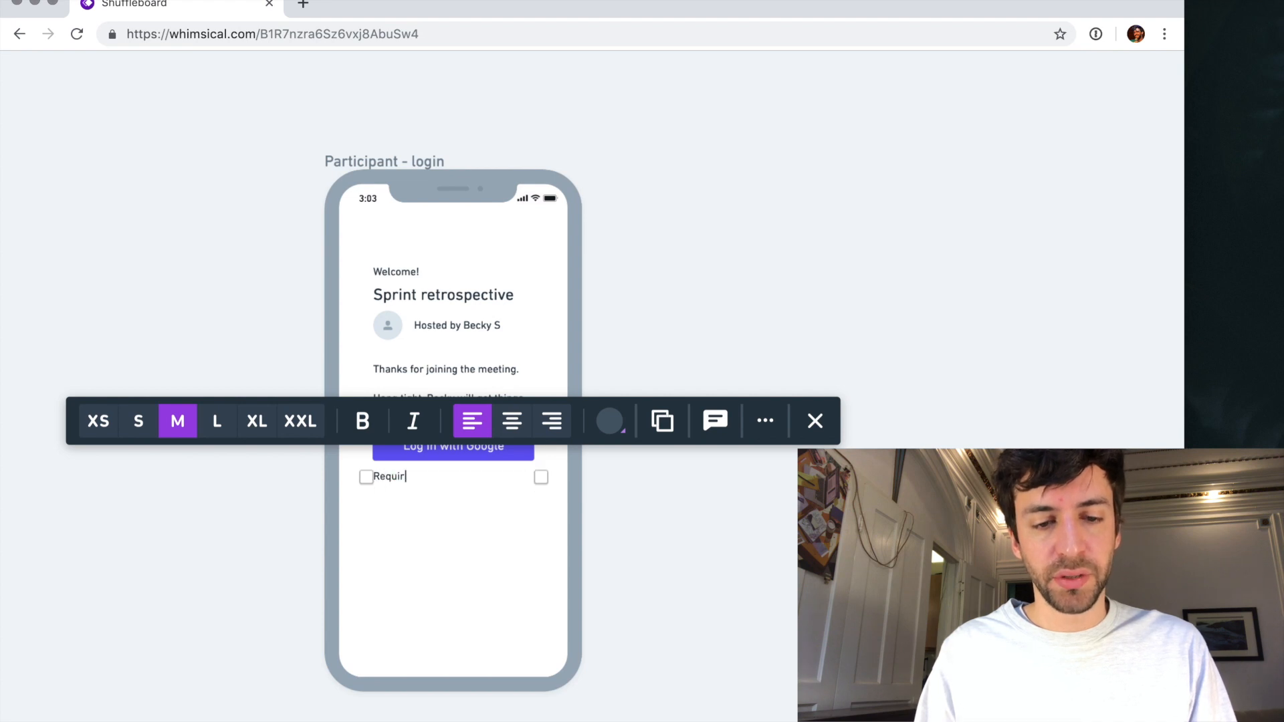
text(es log in with Google)
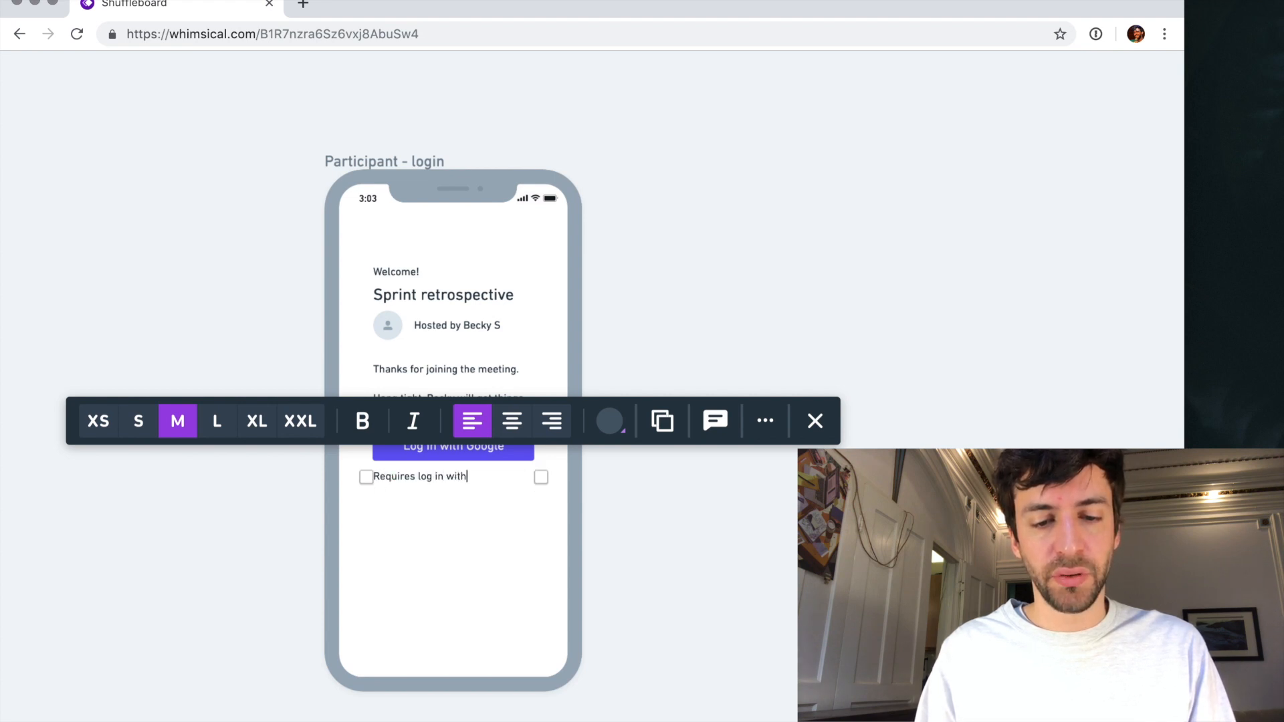
click(511, 421)
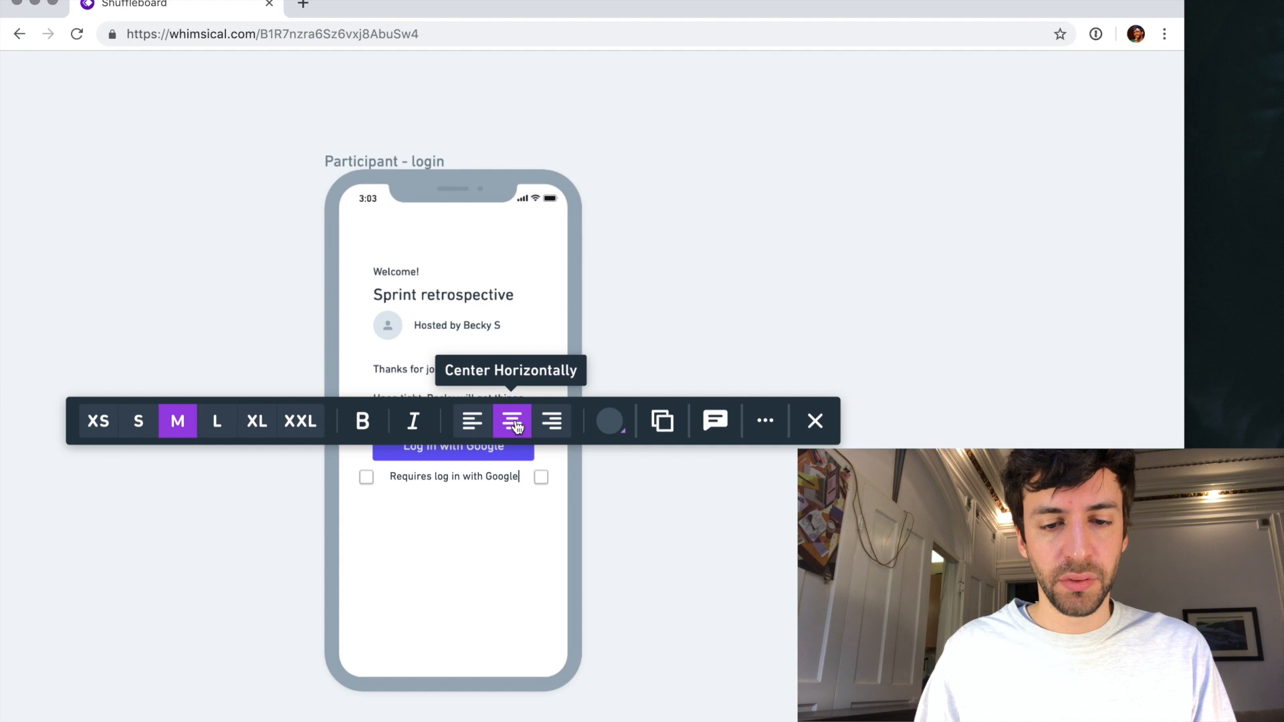
- Review the whole board of wireframe screens in overview, including the "Participant - login" phone
scroll(516, 584, down, 5)
scroll(529, 498, down, 5)
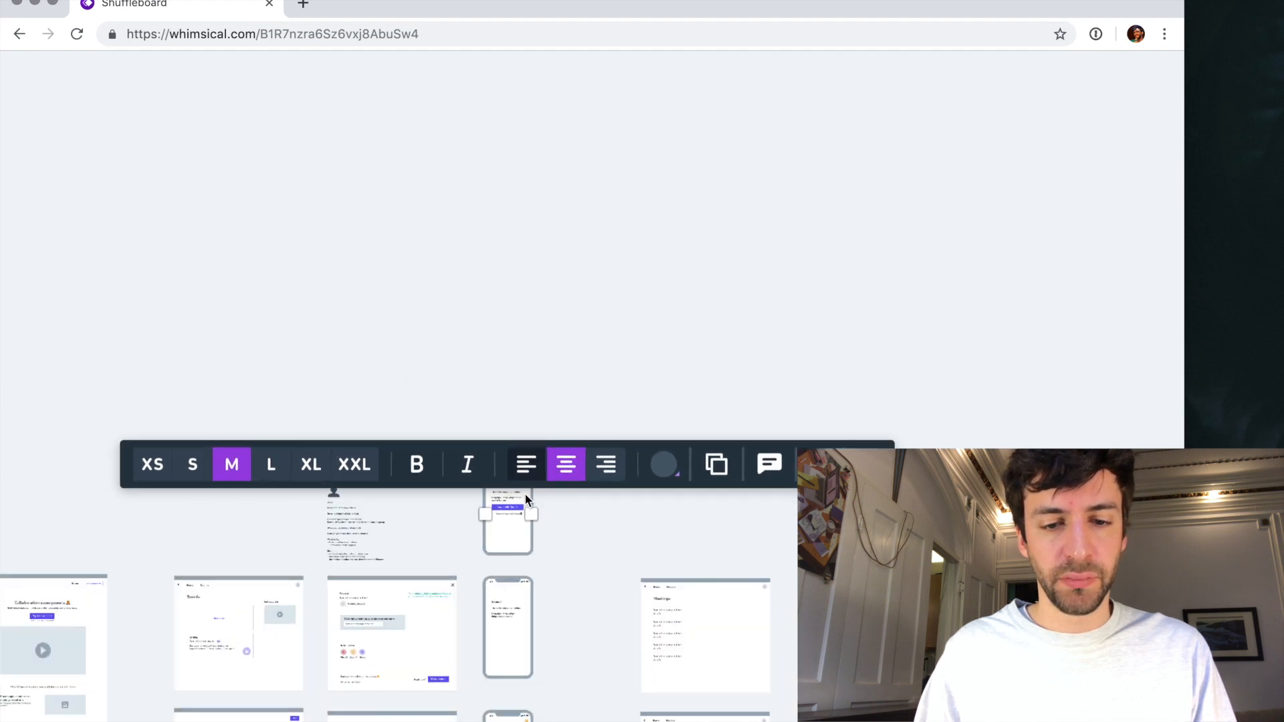
click(444, 135)
scroll(445, 137, down, 5)
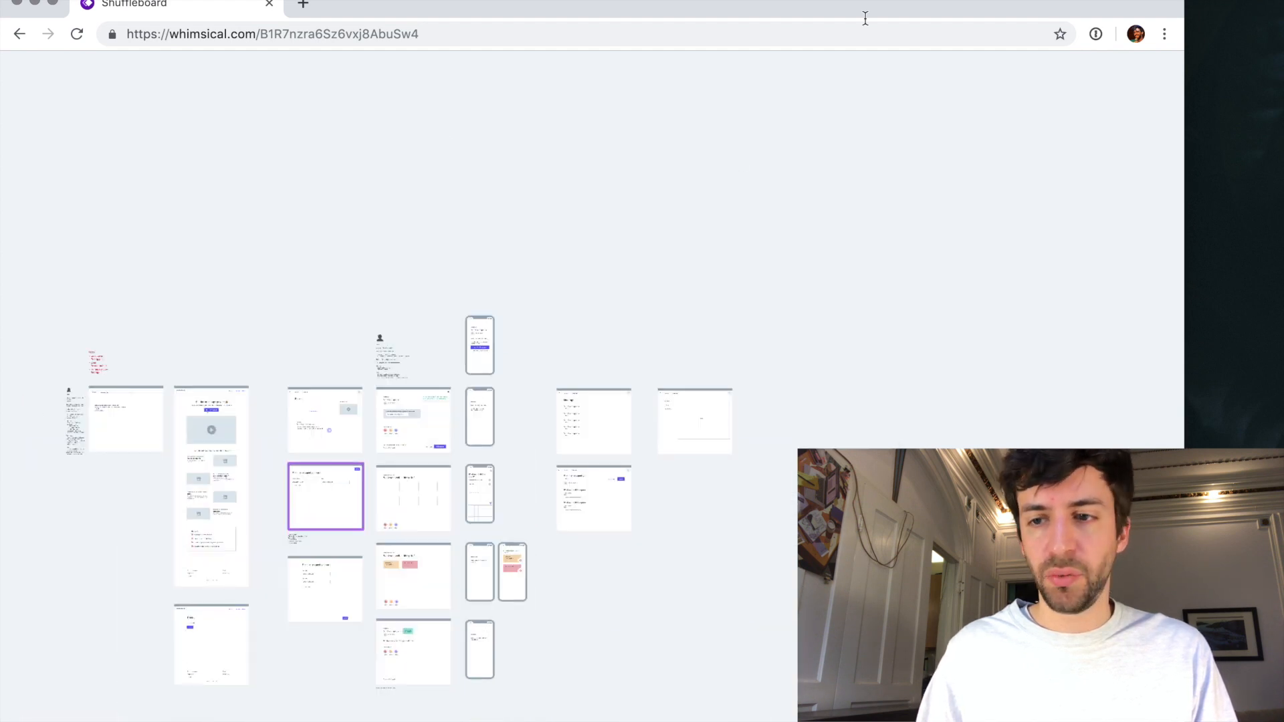
scroll(794, 123, up, 5)
scroll(794, 123, down, 4)
scroll(793, 119, down, 2)
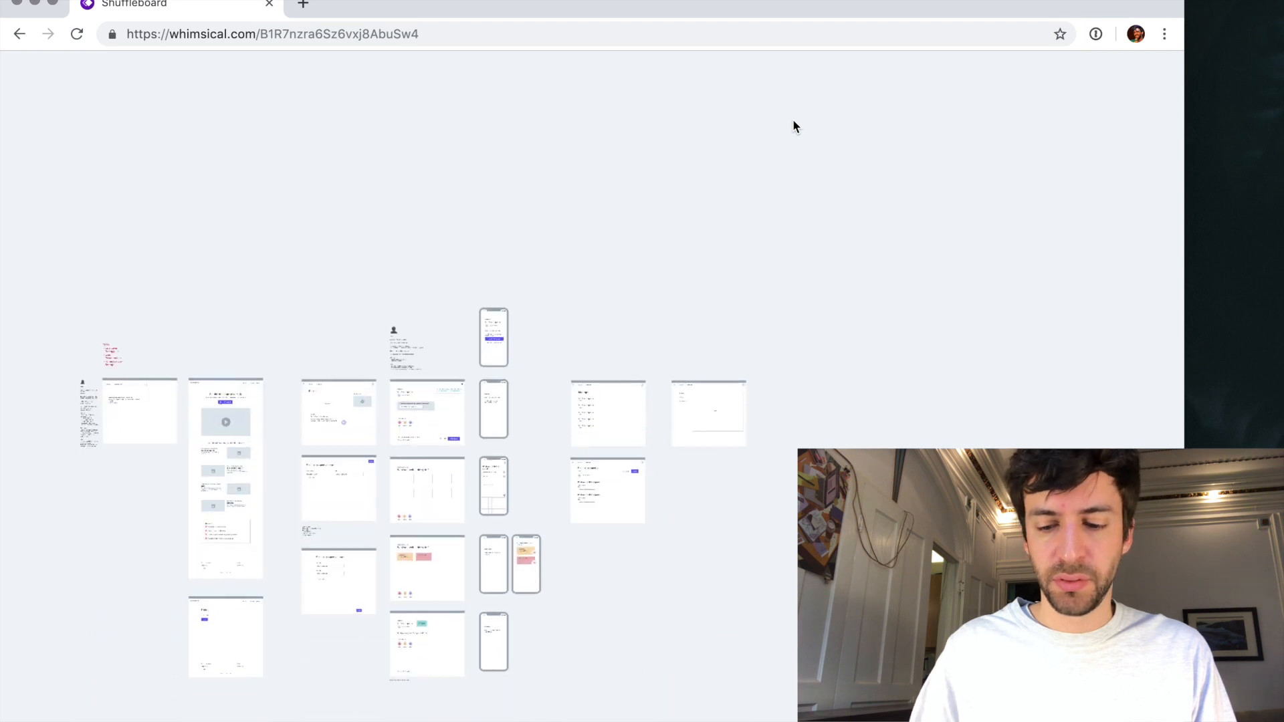
key(super+0)
scroll(792, 119, down, 10)
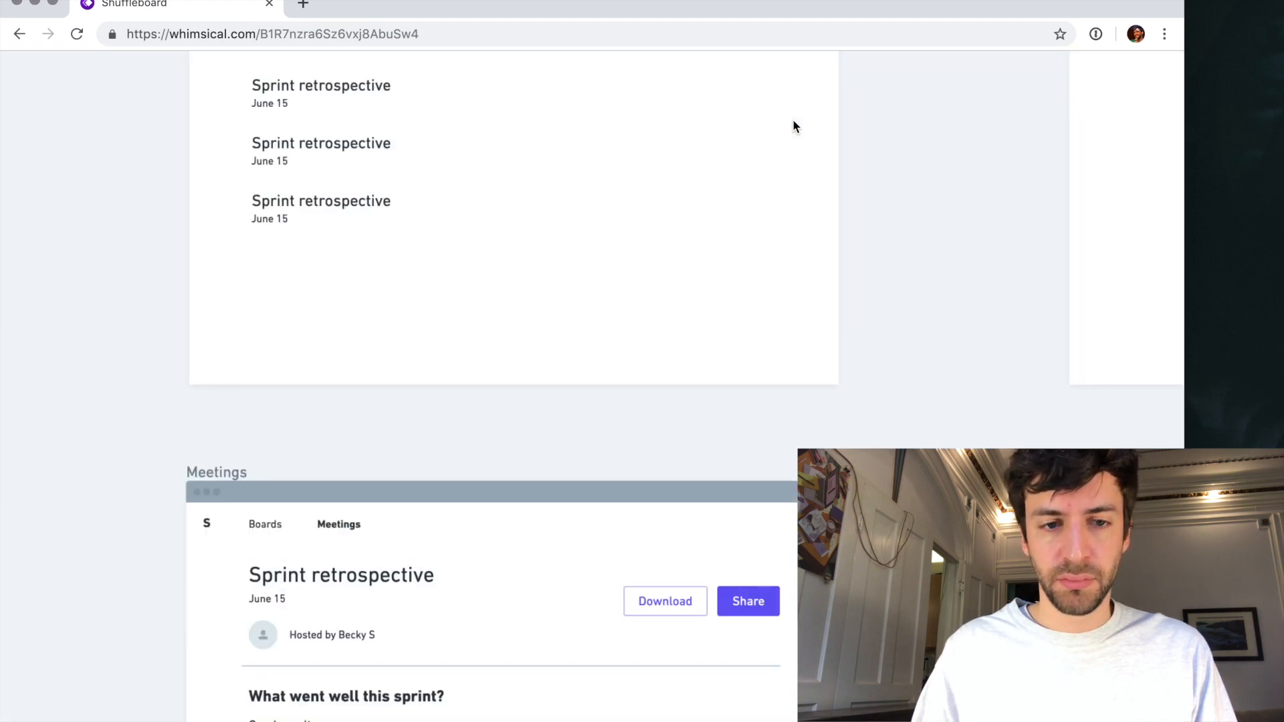
scroll(792, 119, down, 4)
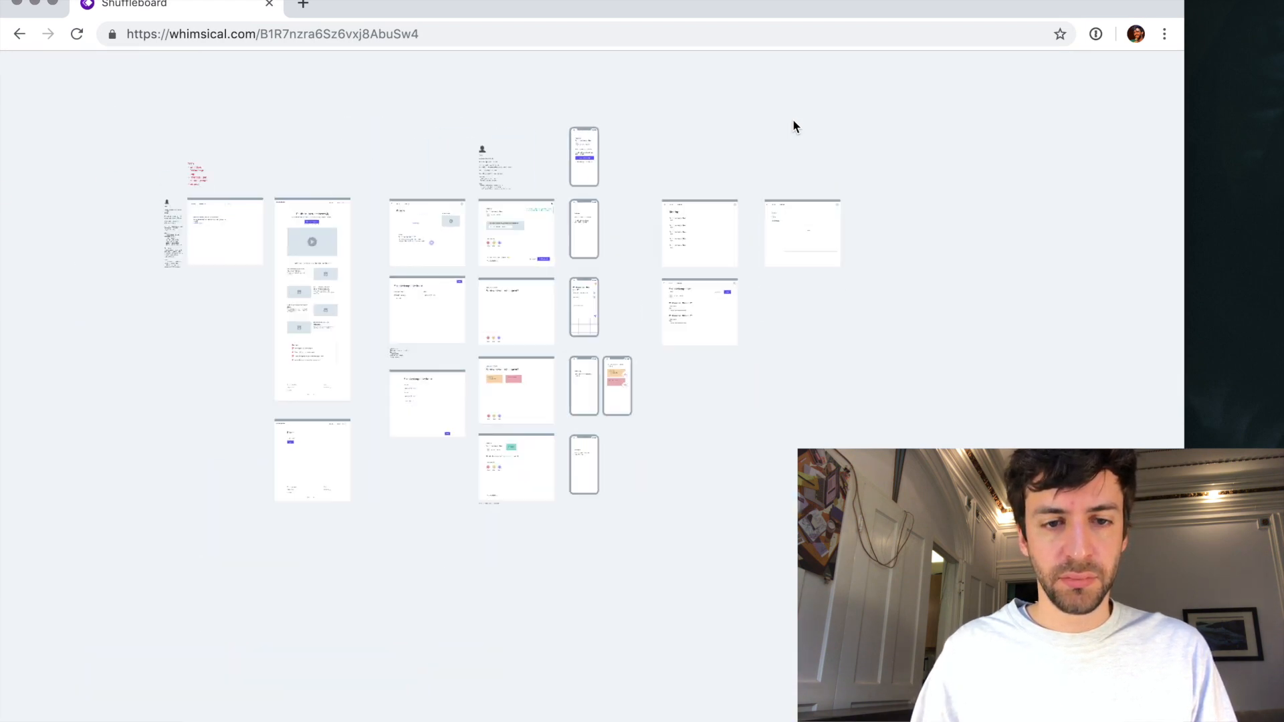
key(super+r)
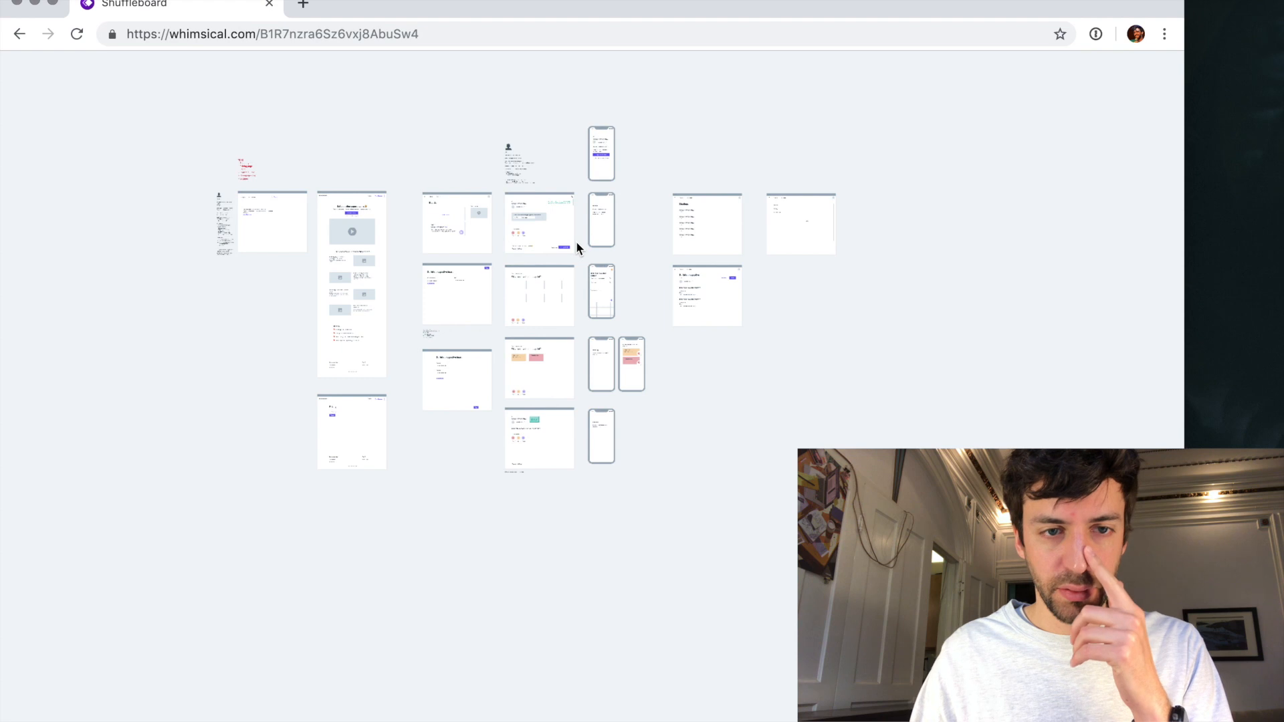
scroll(575, 241, up, 2)
scroll(1005, 102, up, 1)
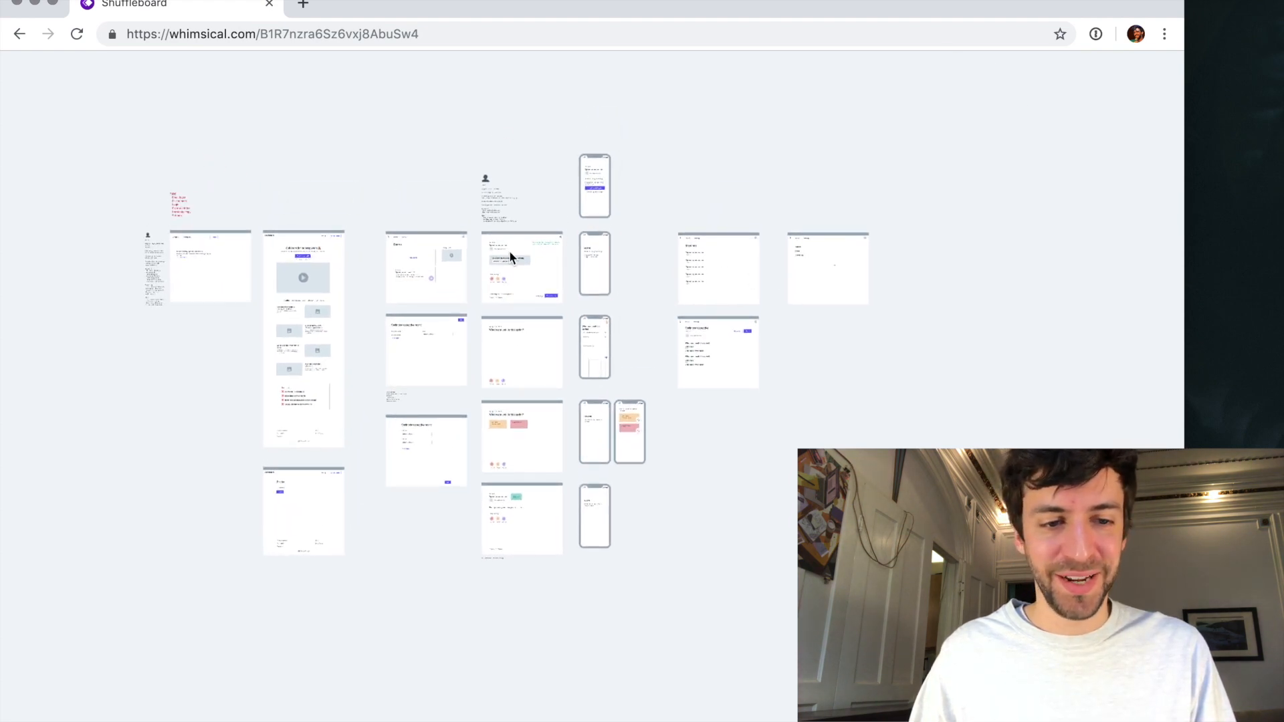
scroll(575, 239, up, 5)
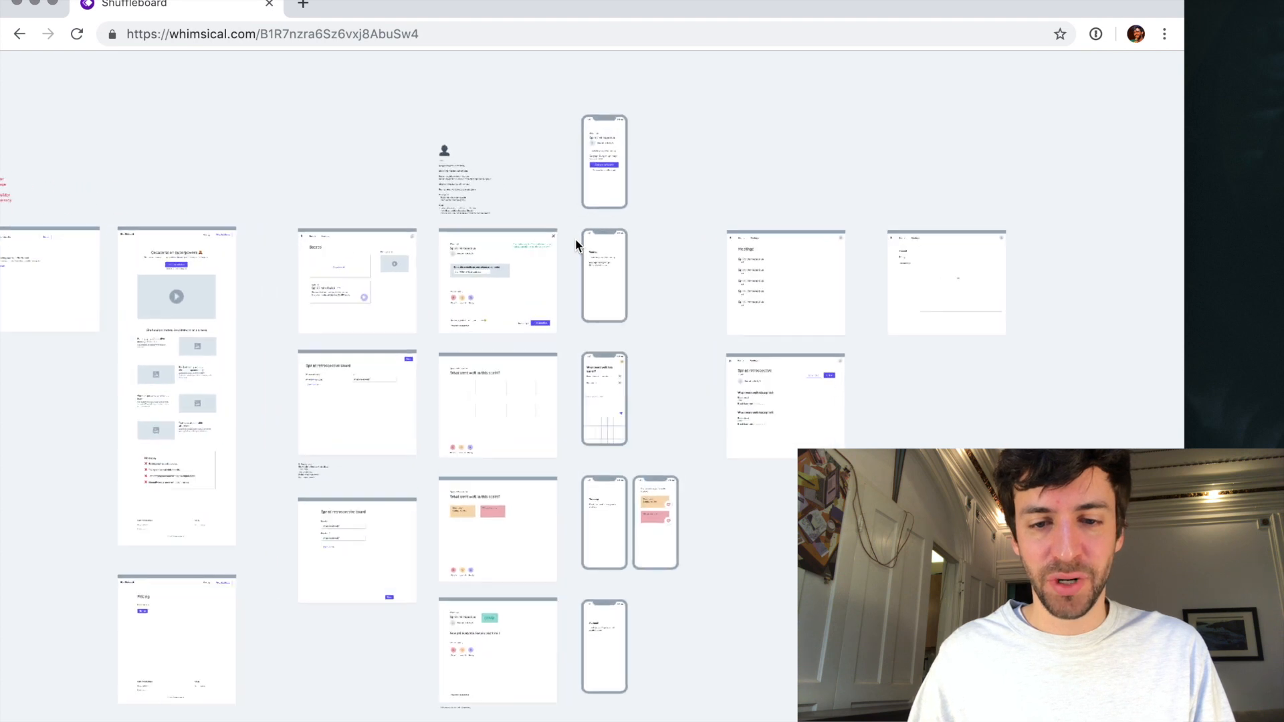
scroll(575, 238, up, 5)
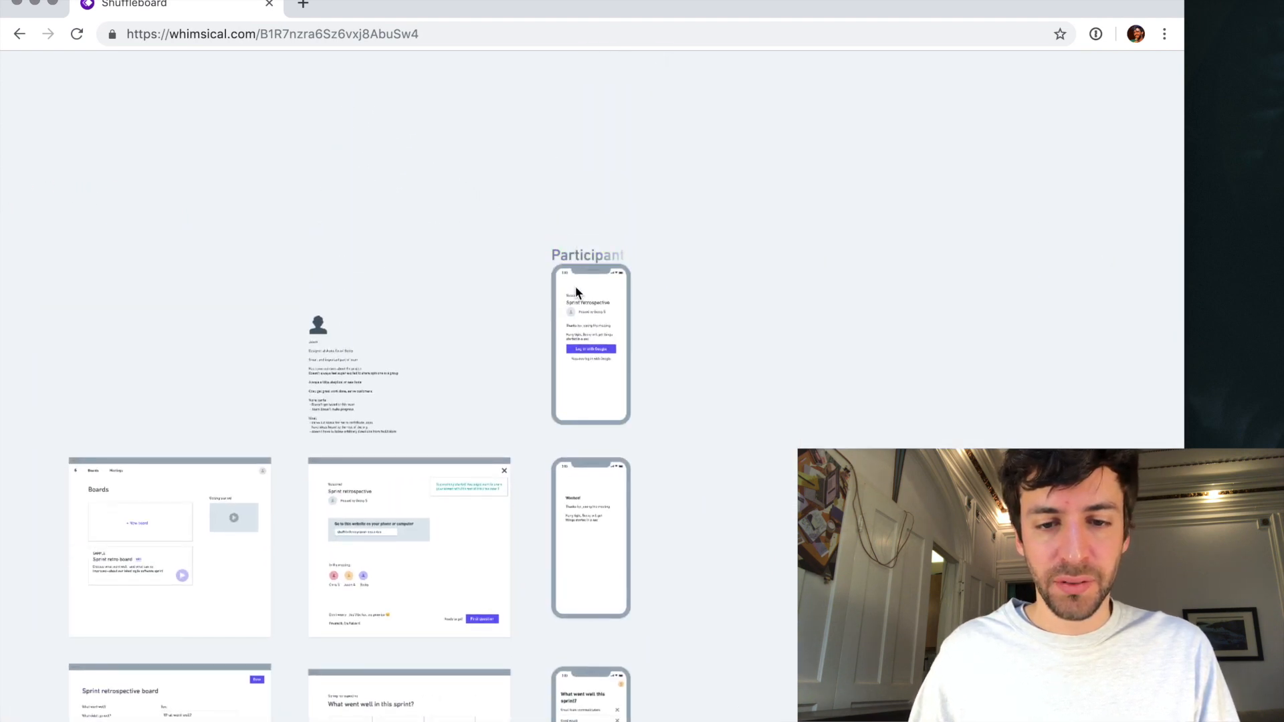
scroll(582, 264, down, 8)
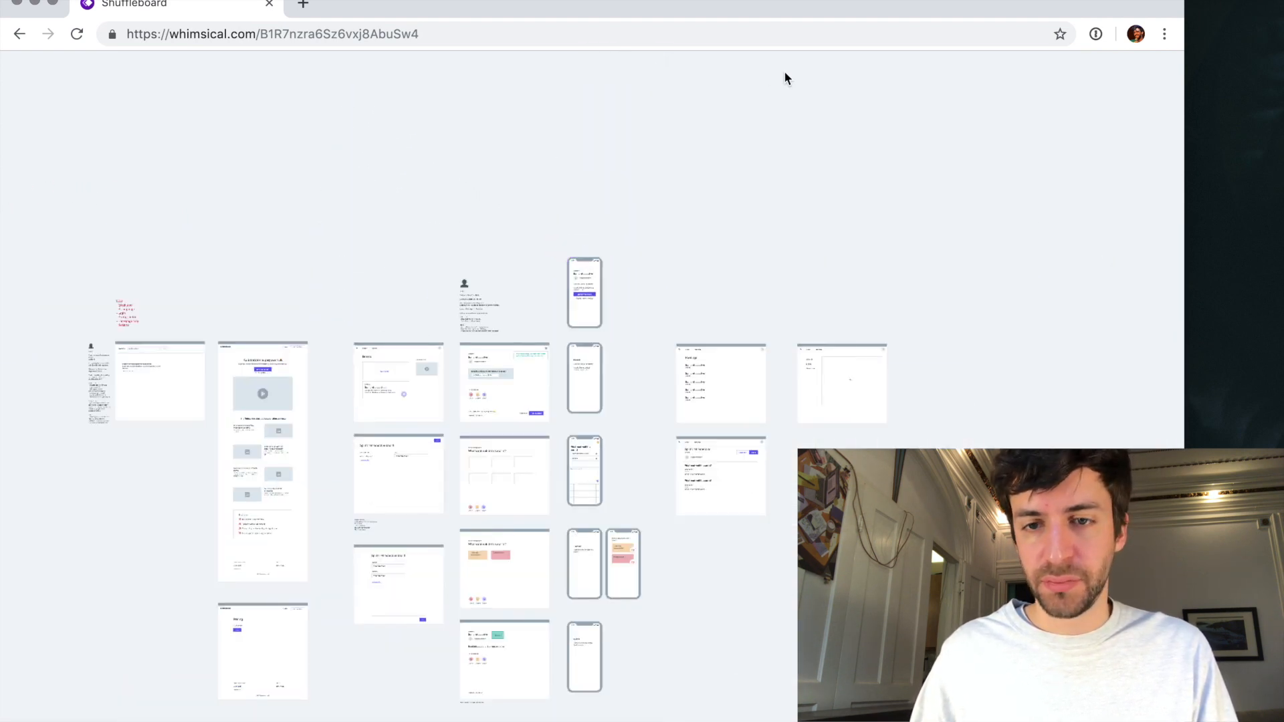
scroll(589, 293, up, 5)
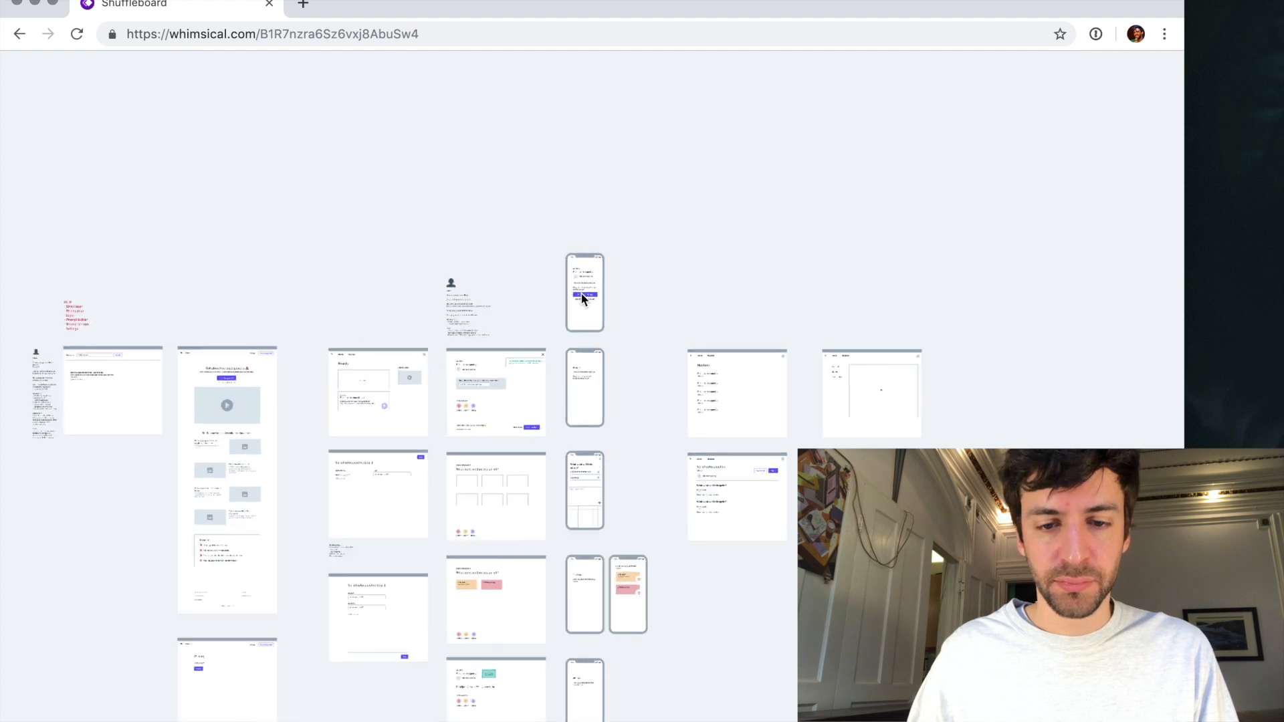
click(597, 297)
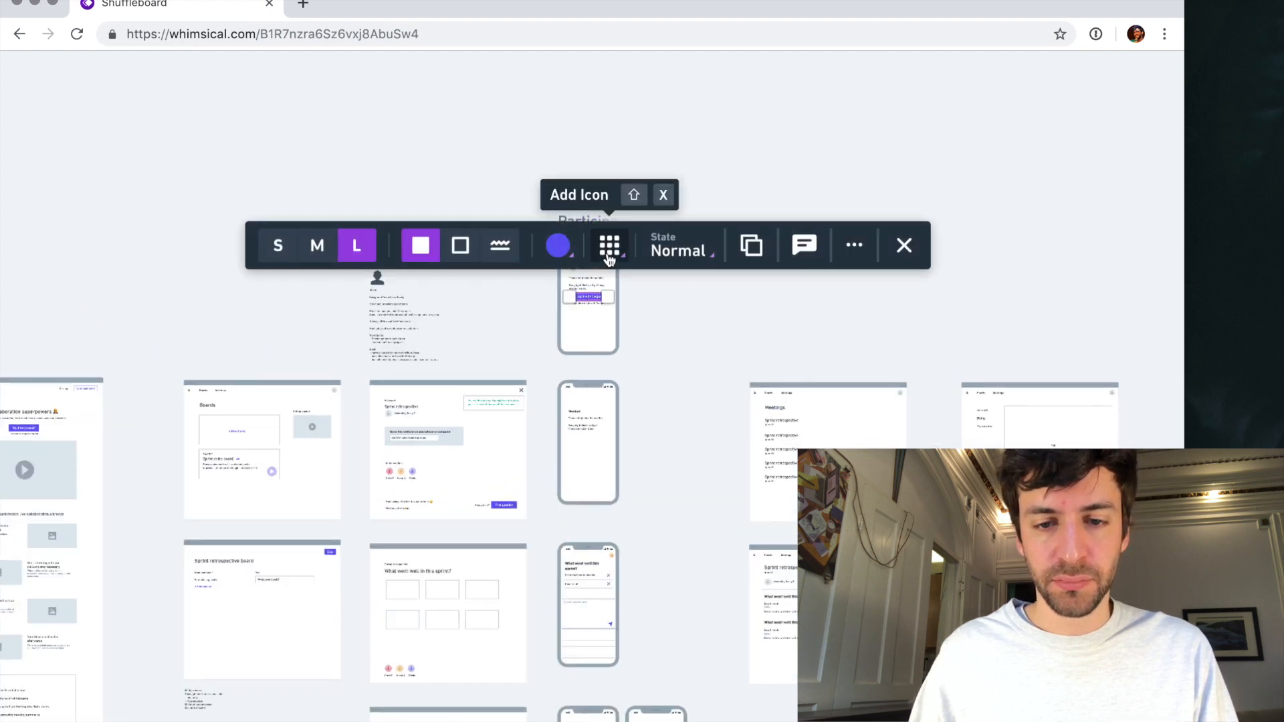
scroll(609, 257, down, 4)
scroll(848, 231, down, 3)
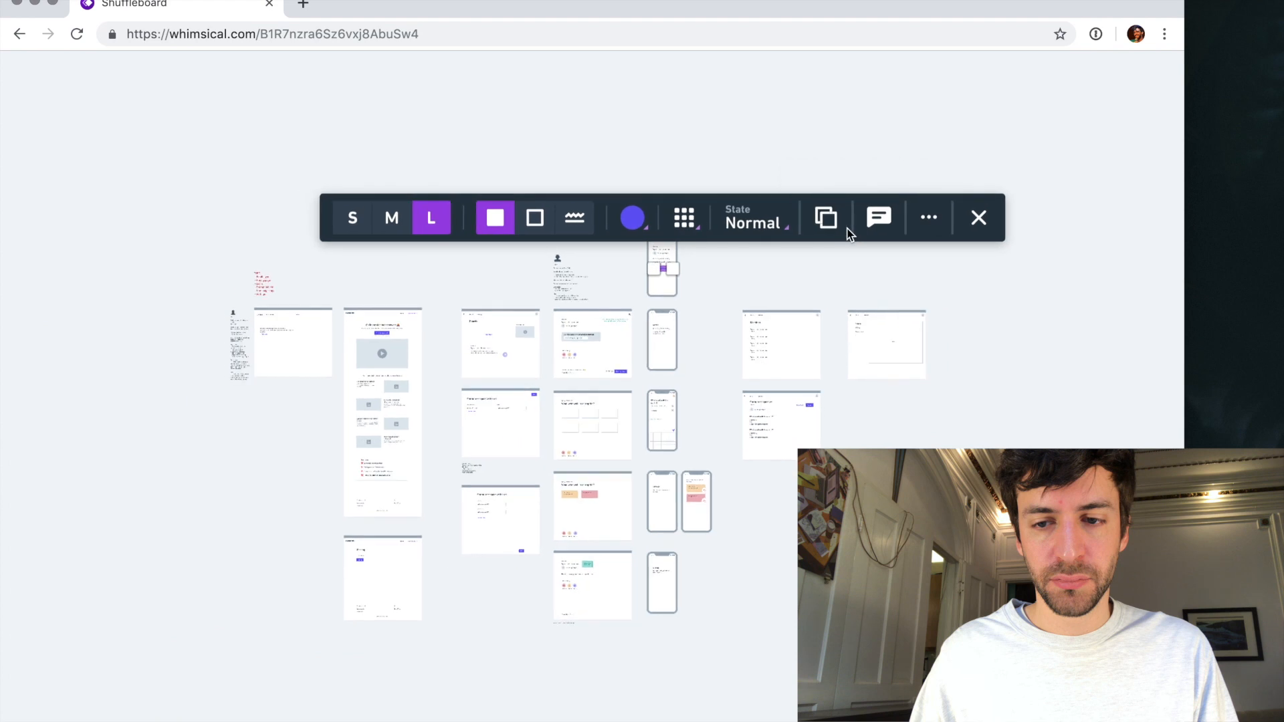
key(Escape)
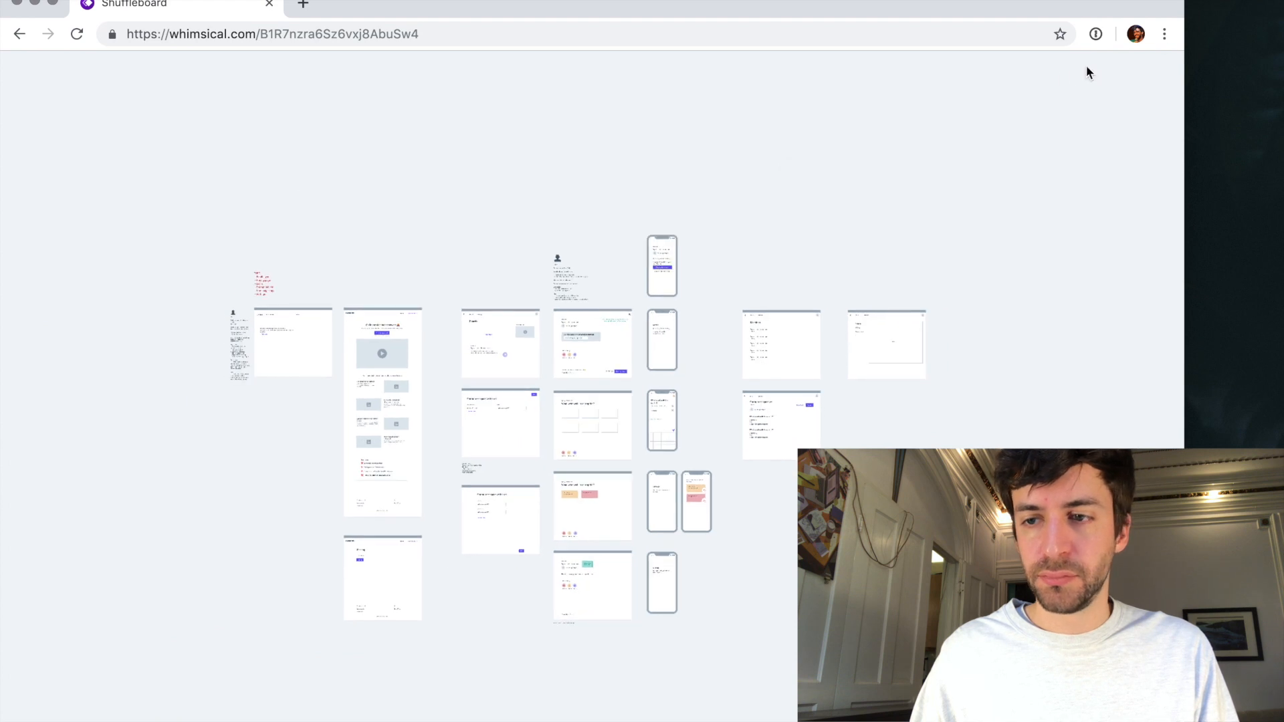
- Try viewing the board at 90% browser zoom in full screen, and return to the normal window
click(1164, 34)
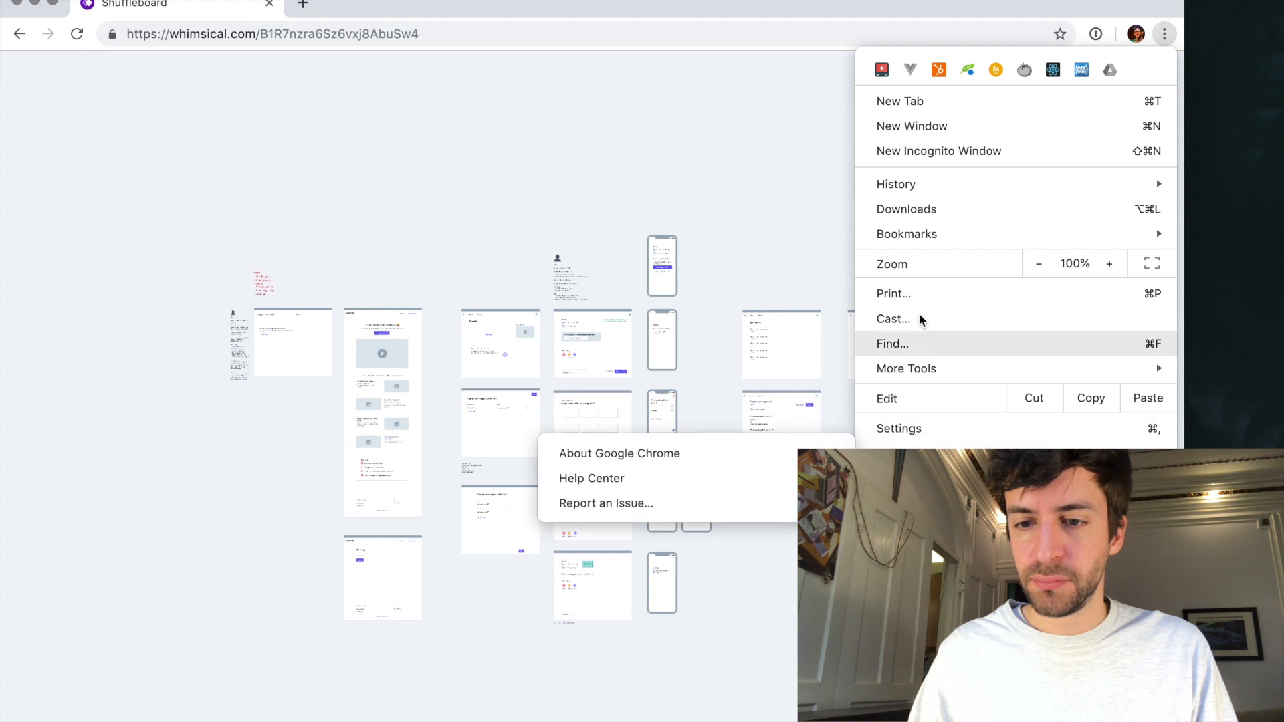
click(1034, 271)
click(1034, 270)
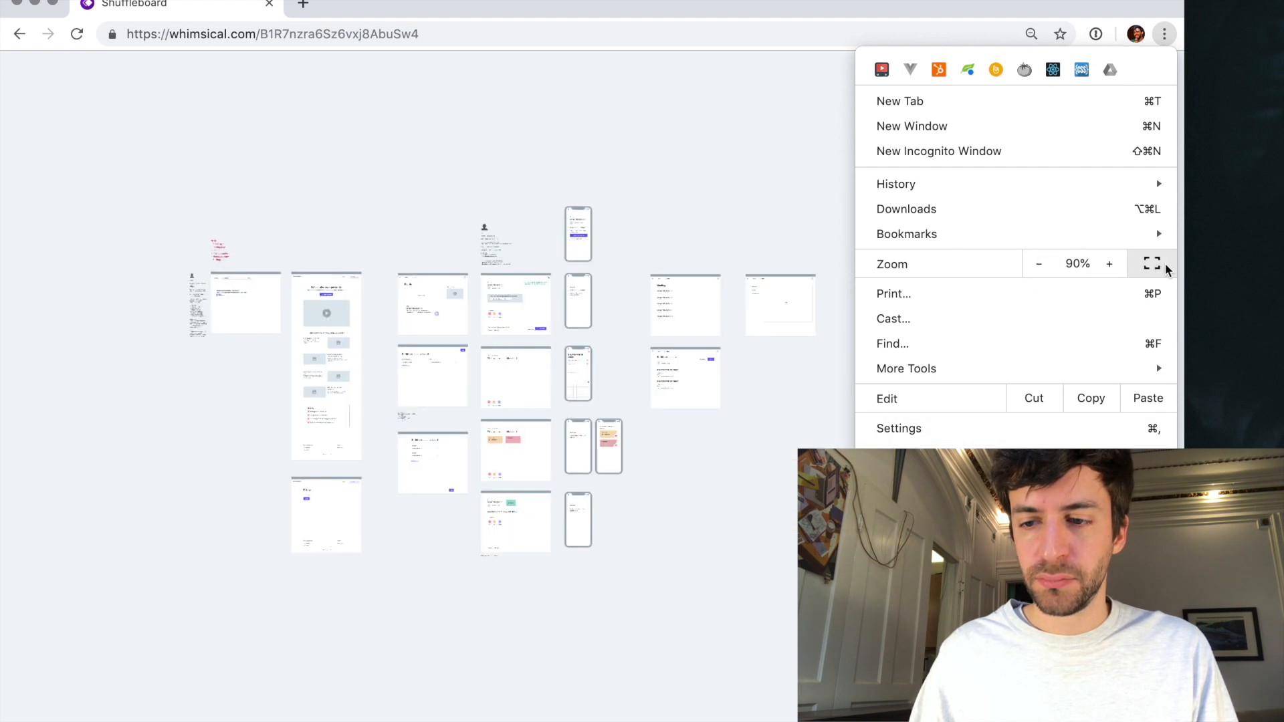
click(1164, 266)
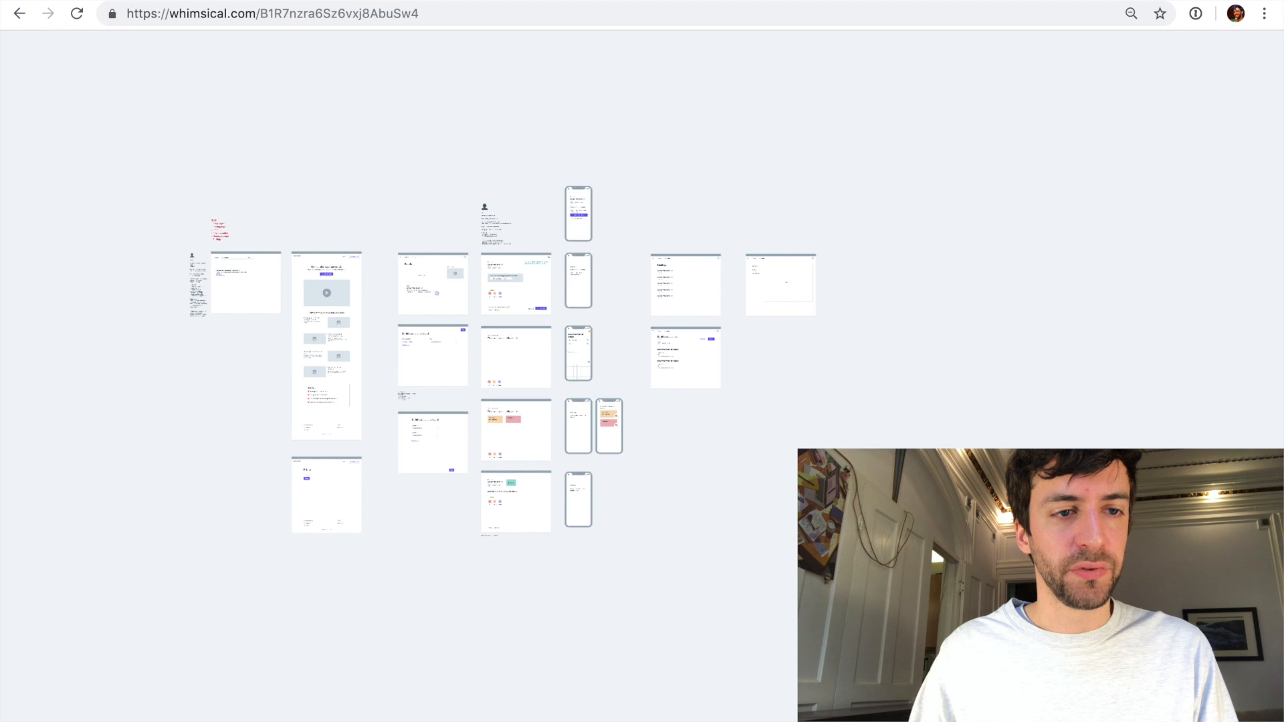
mouse_move(60, 1)
key(ctrl+super+f)
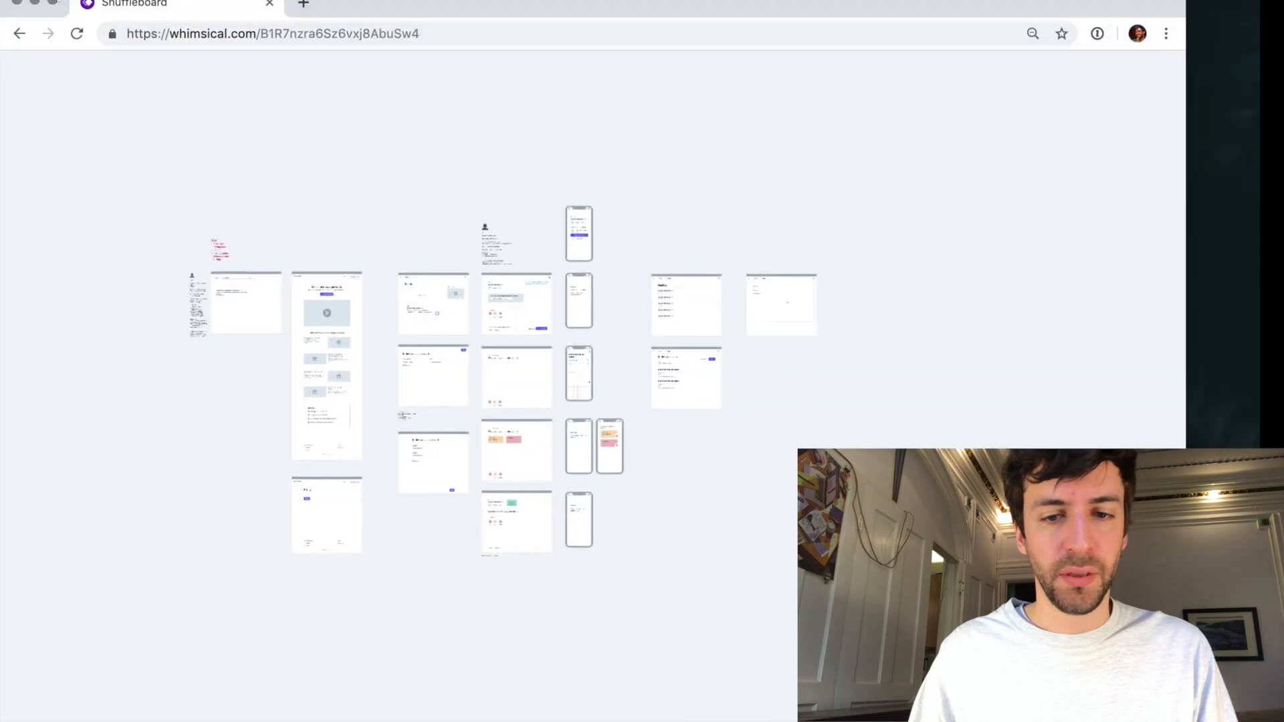
- Restore the browser zoom to 100%, try full screen again and return to the normal window
click(1163, 37)
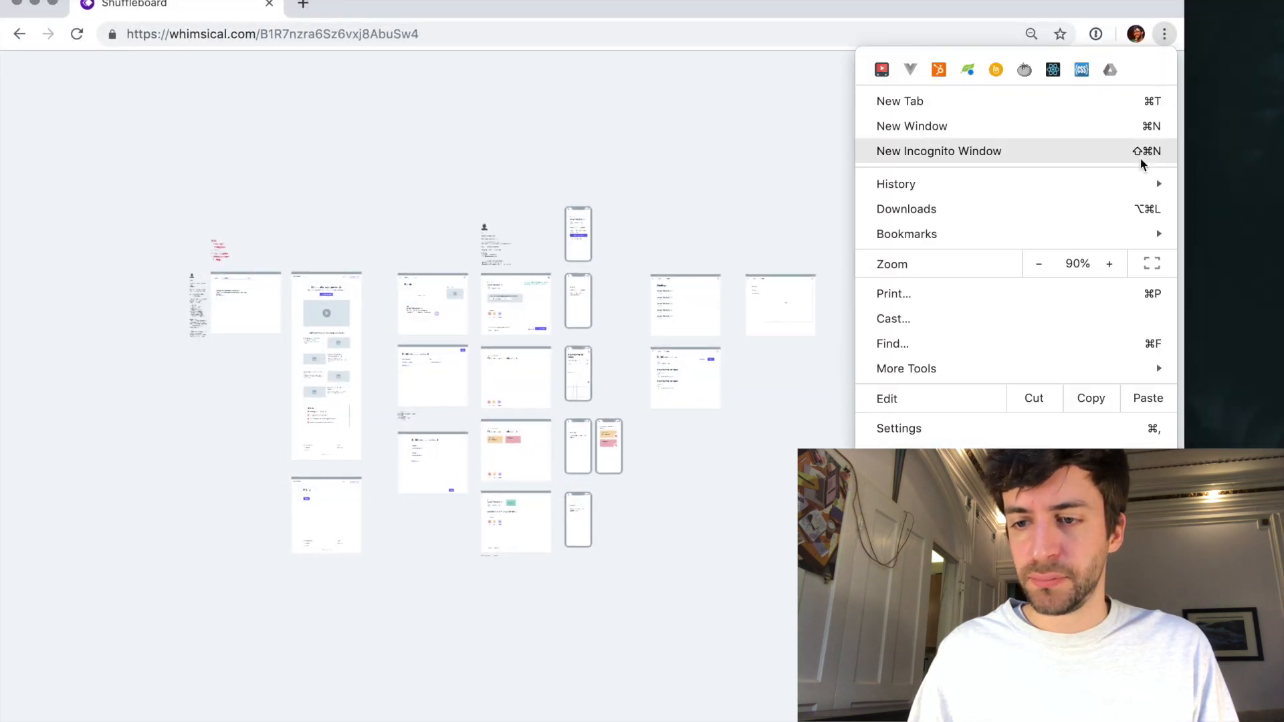
click(1110, 264)
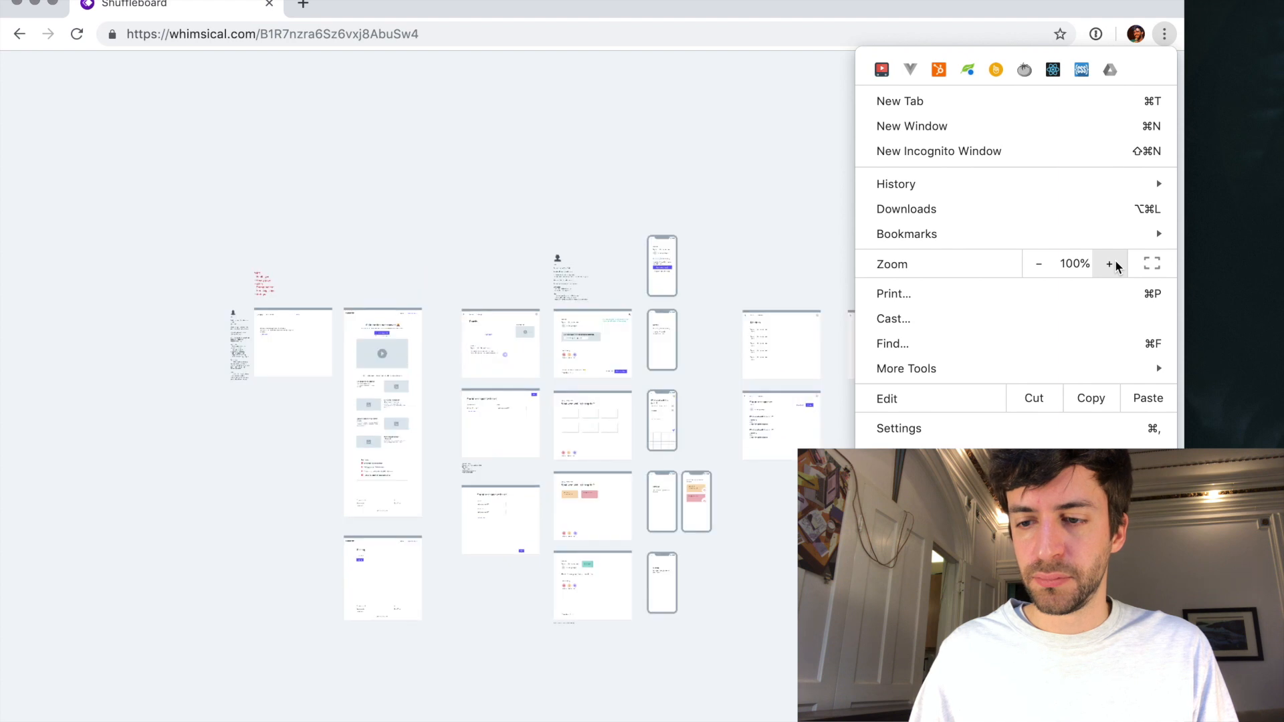
click(1152, 265)
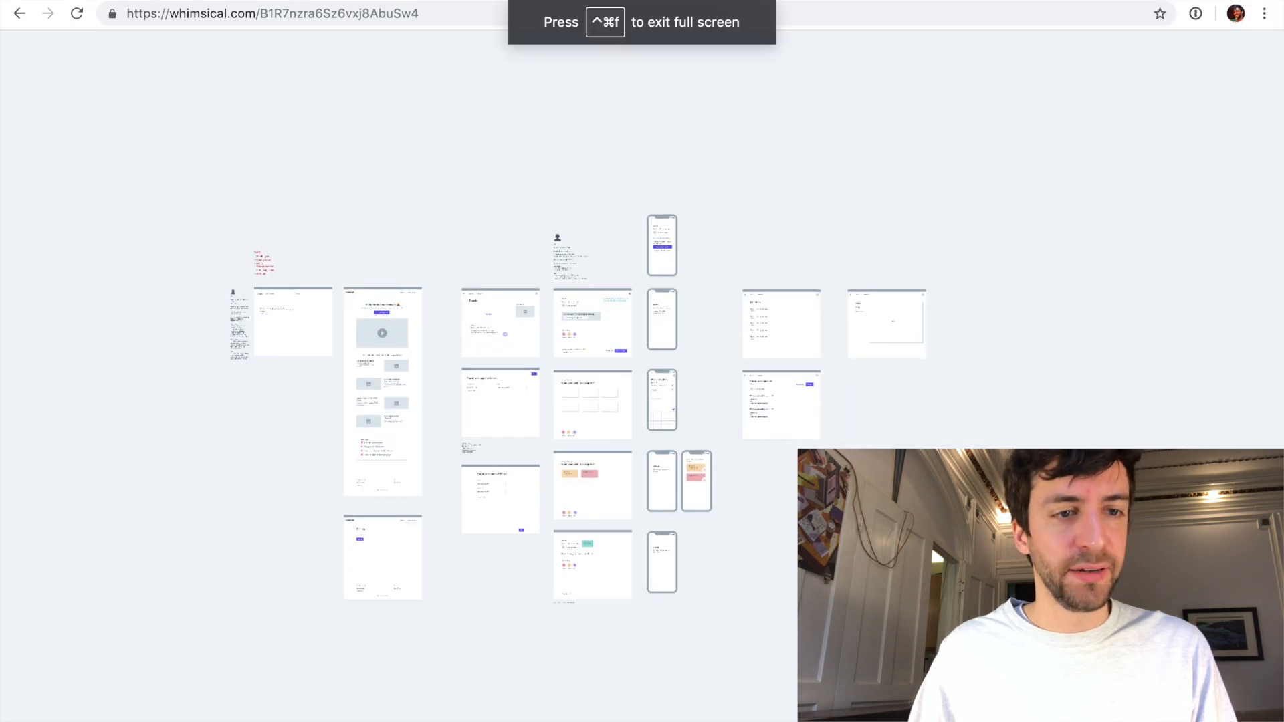
mouse_move(42, 6)
click(53, 2)
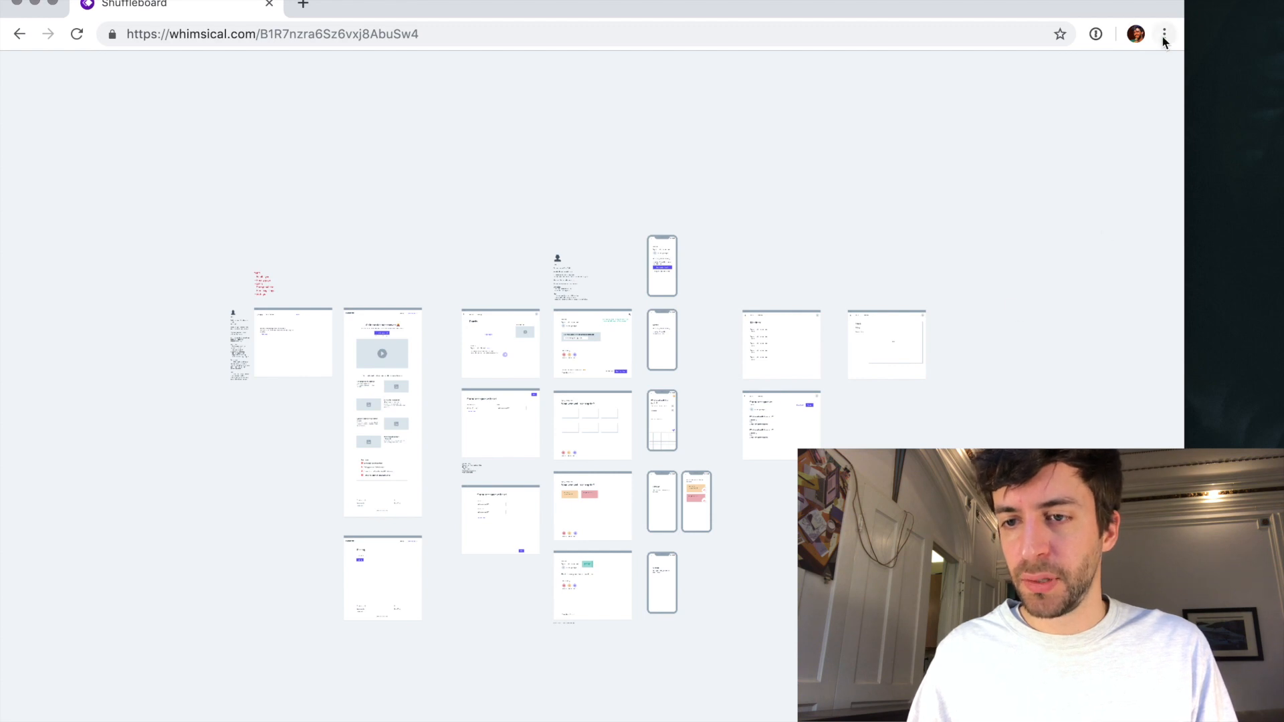
click(1163, 34)
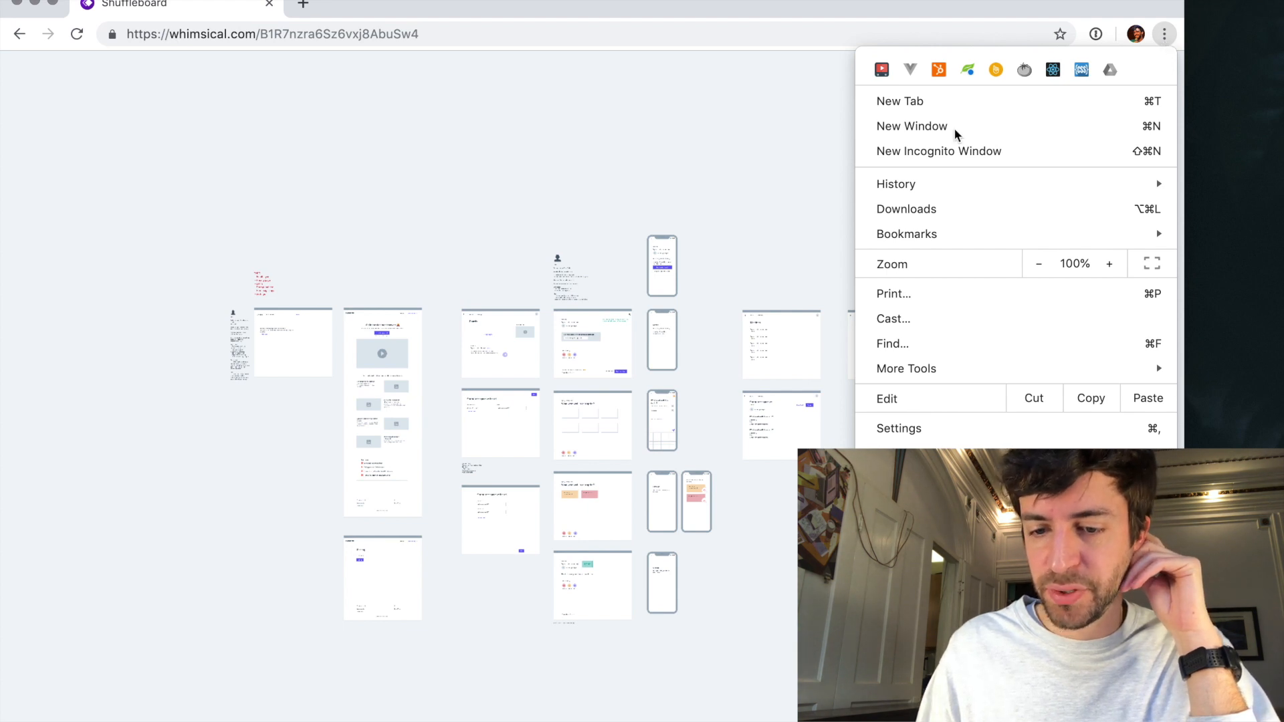
click(631, 197)
scroll(565, 373, down, 3)
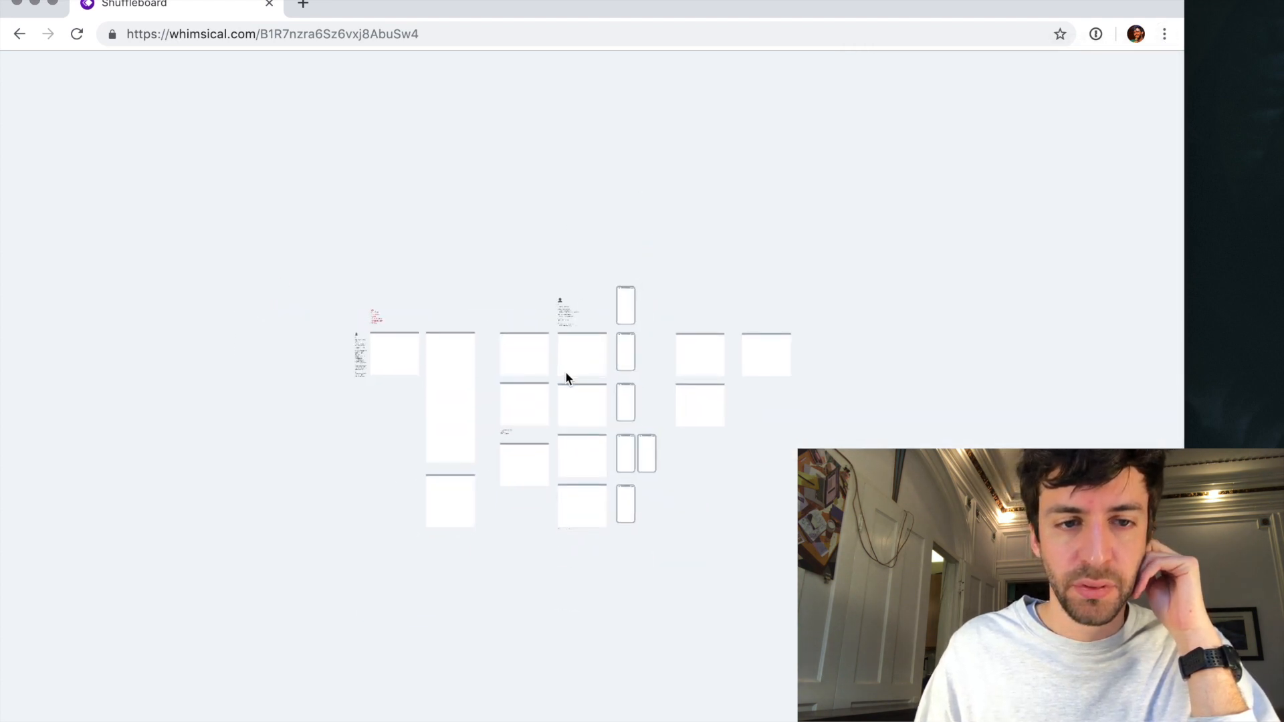
scroll(566, 378, up, 3)
key(super+r)
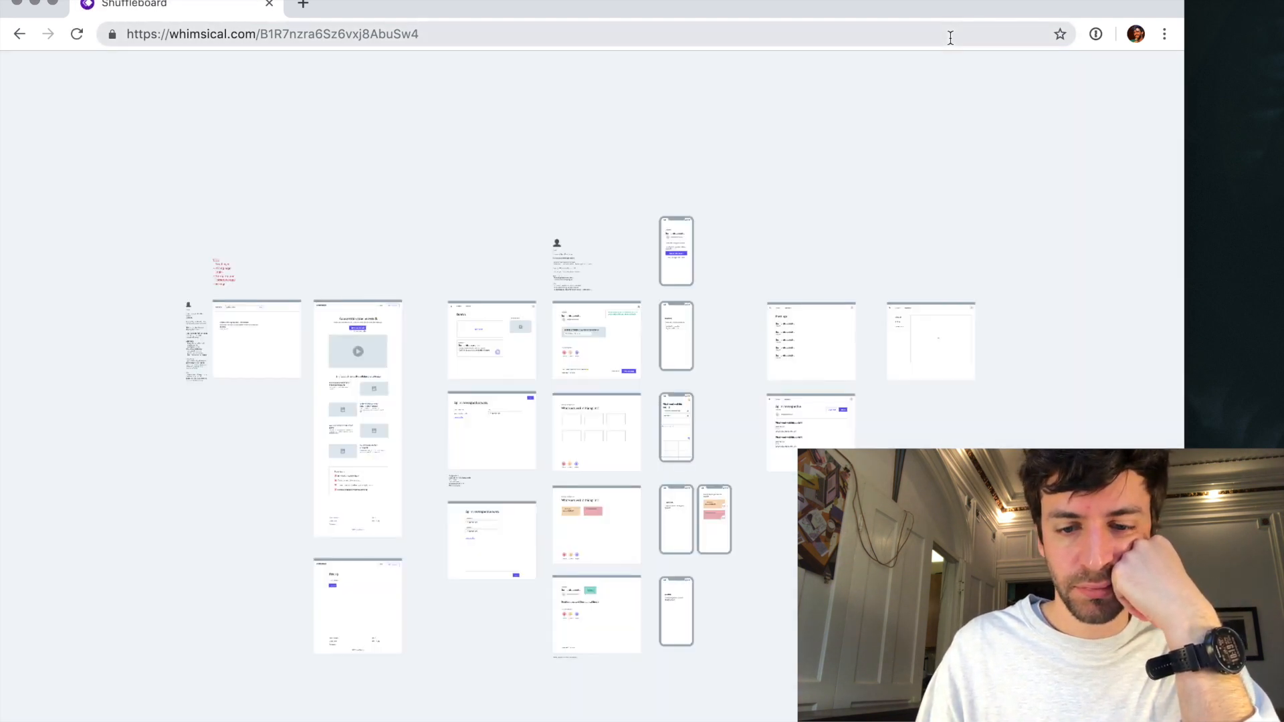
- Delete the "Welcome!" text above the meeting title on the "Participant - login" phone
scroll(732, 355, down, 3)
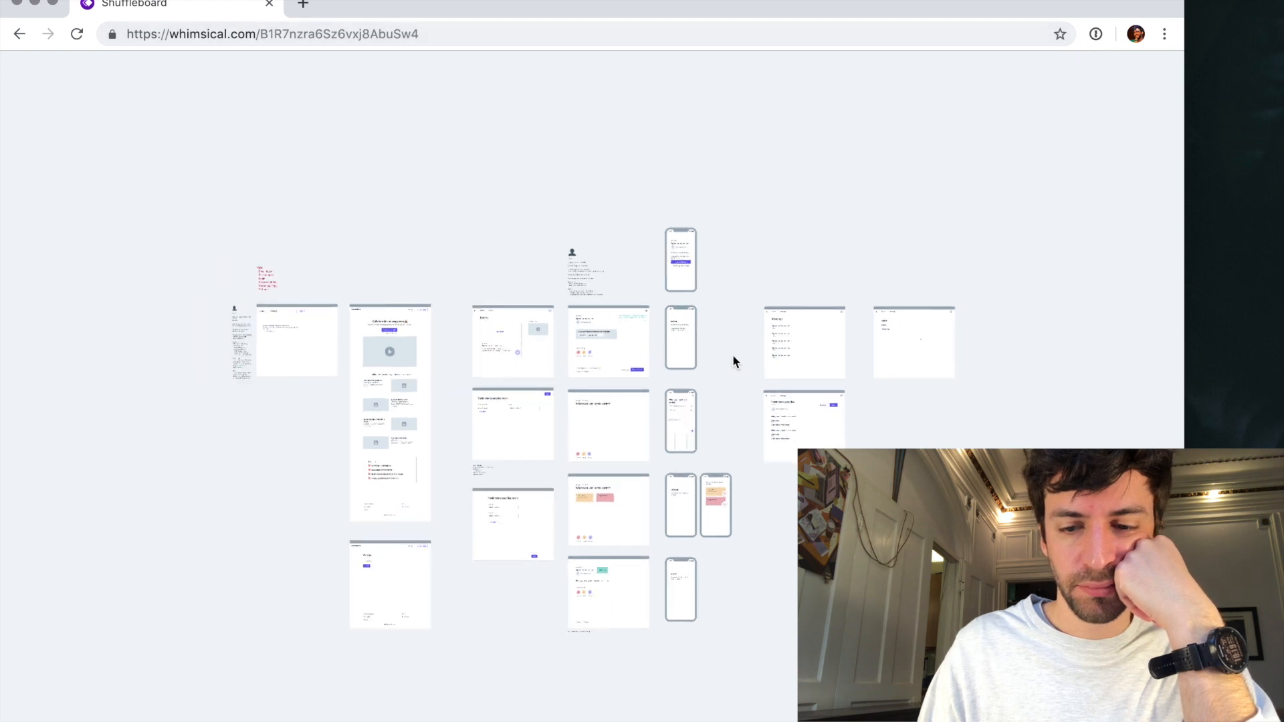
scroll(732, 354, up, 2)
scroll(732, 354, up, 5)
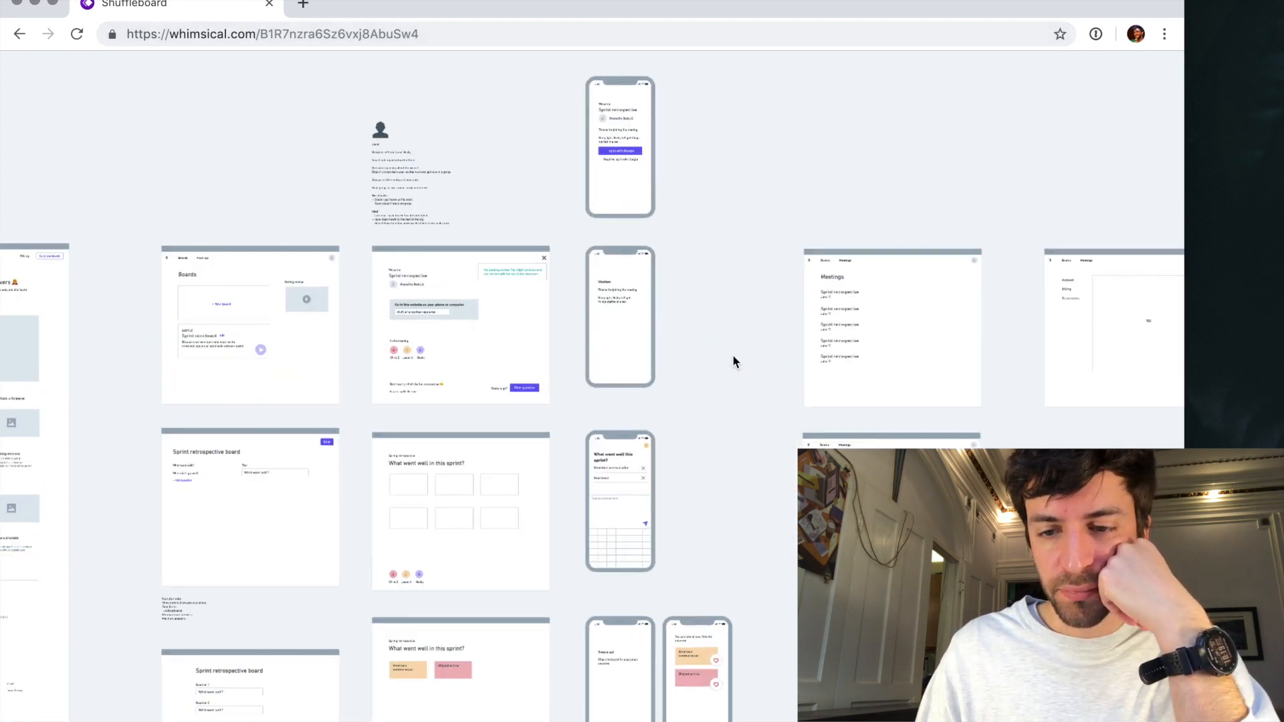
scroll(732, 354, right, 1)
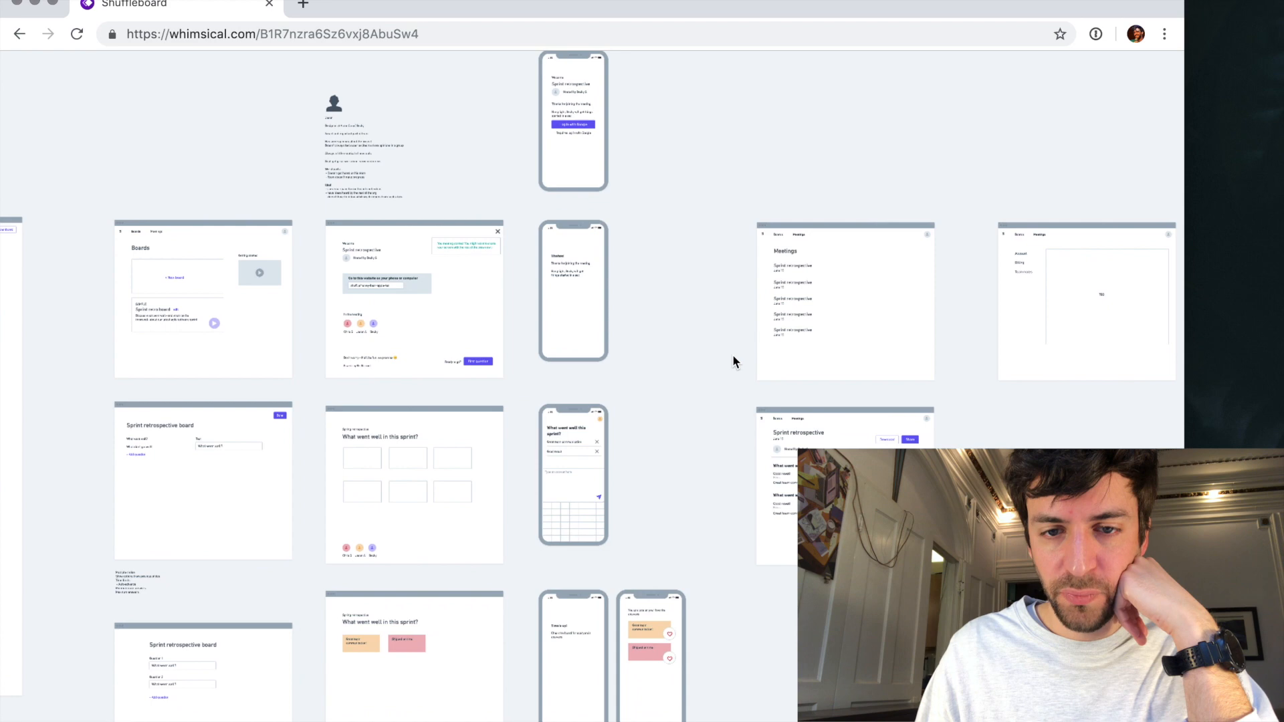
scroll(568, 169, up, 2)
scroll(569, 170, up, 5)
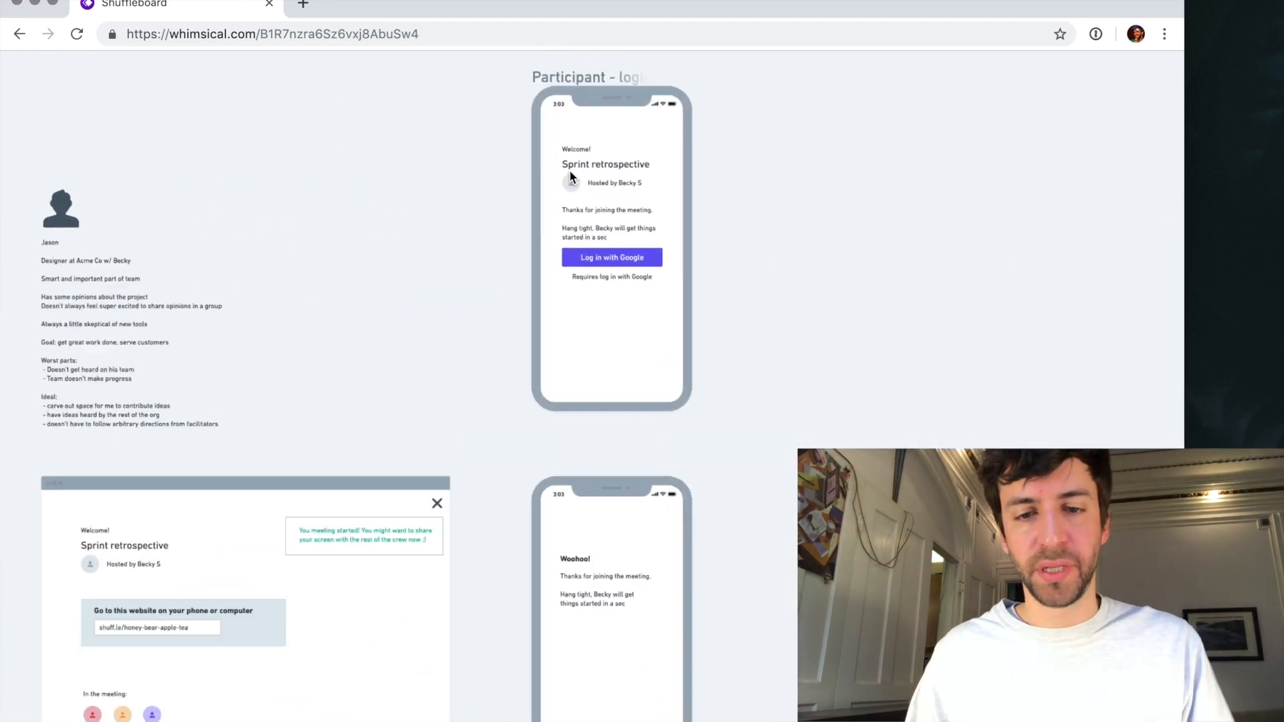
scroll(570, 175, up, 2)
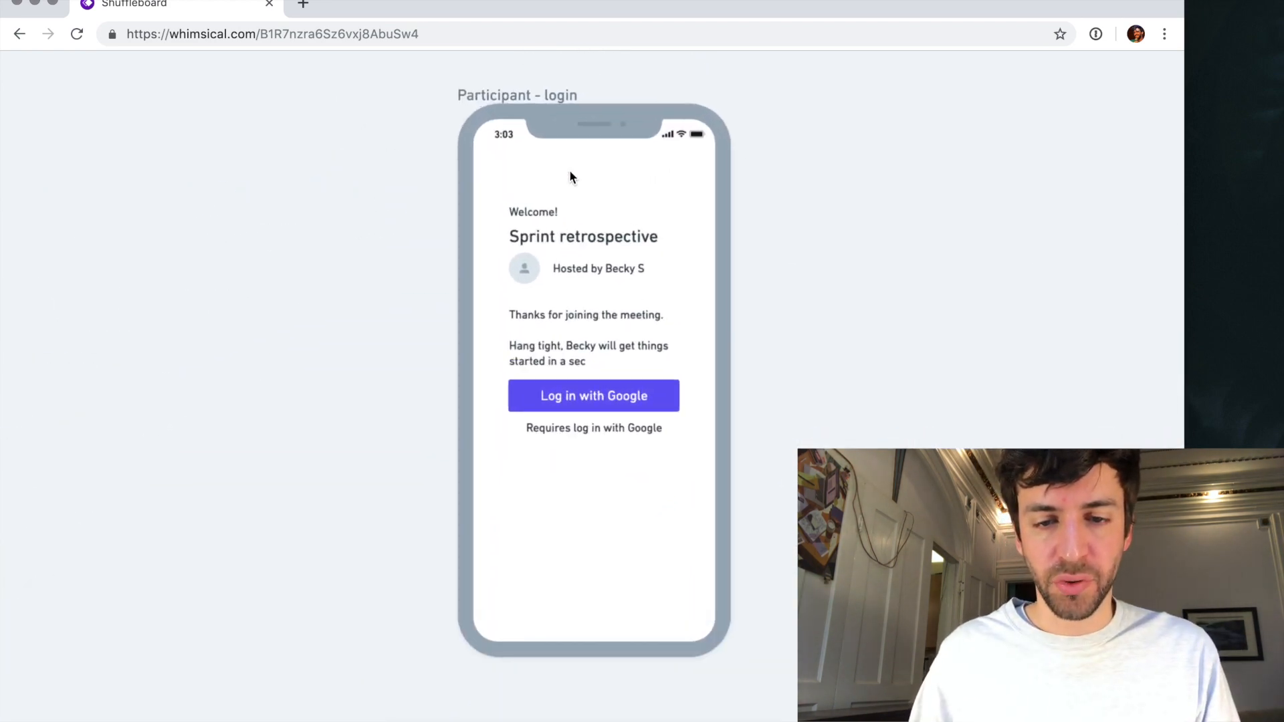
click(532, 215)
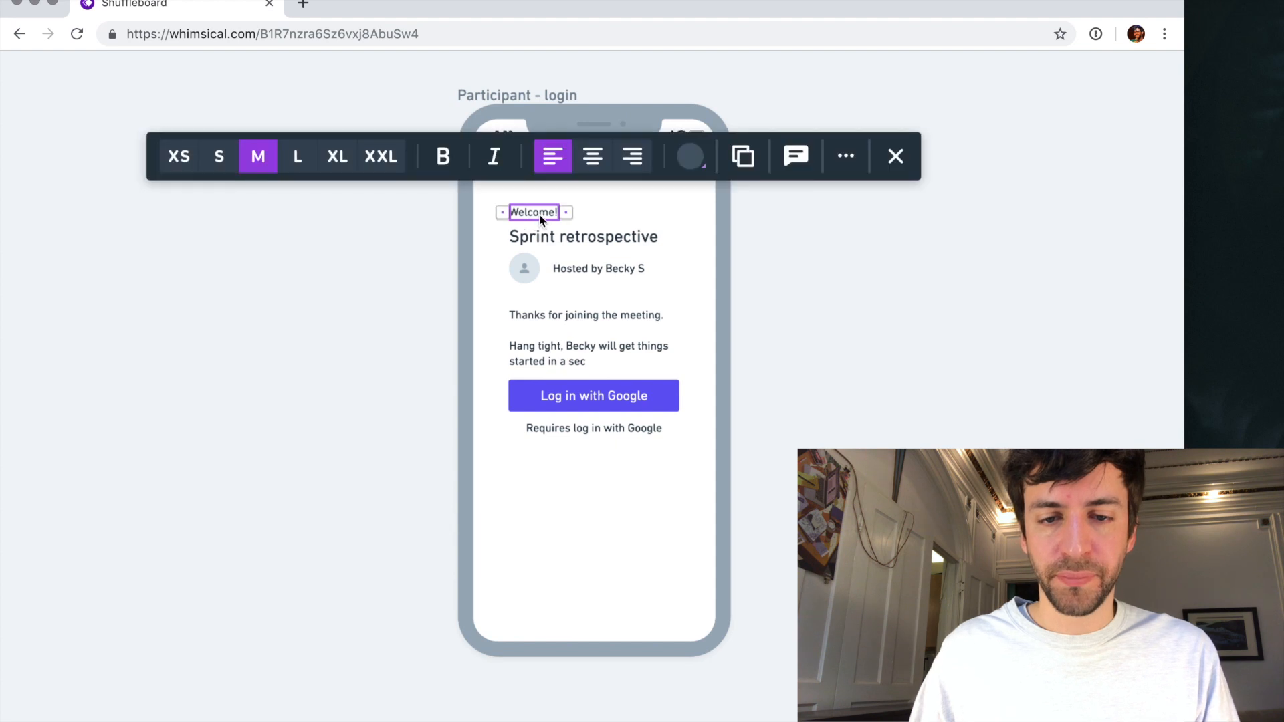
key(BackSpace)
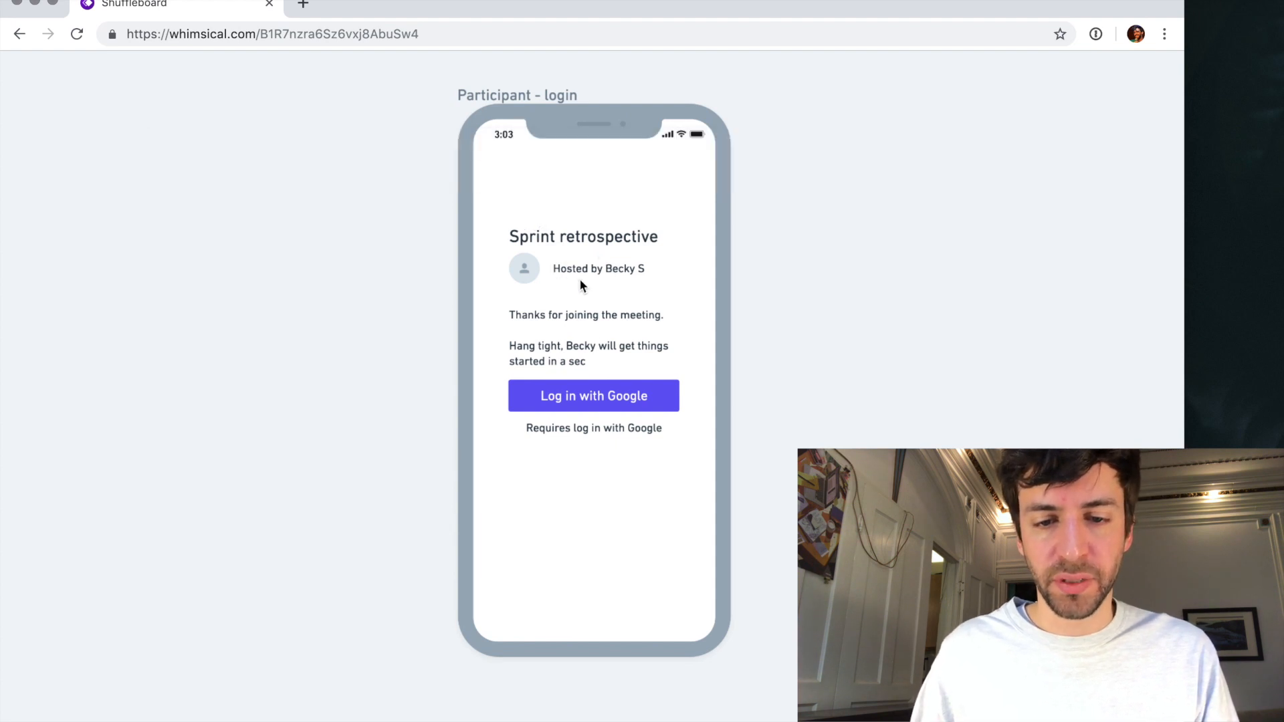
- Replace the label of the "Log in with Google" button with "Join this meeting"
click(586, 343)
click(595, 398)
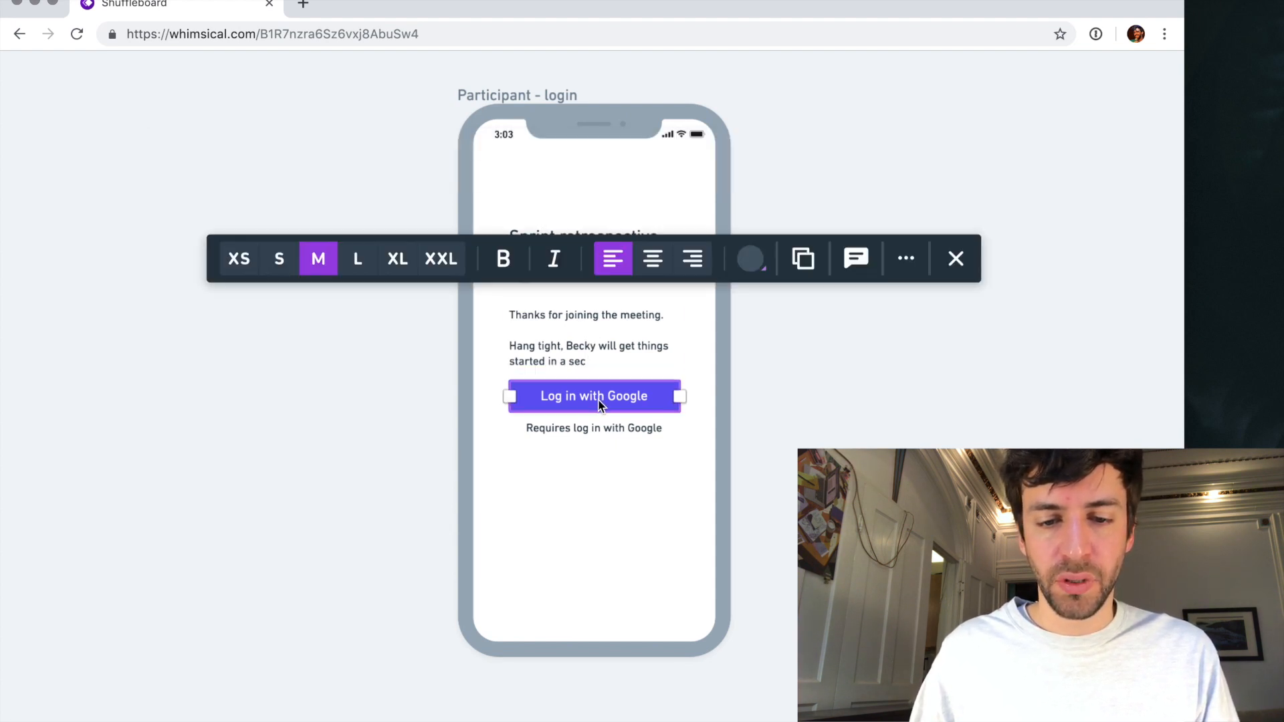
double_click(598, 400)
triple_click(598, 399)
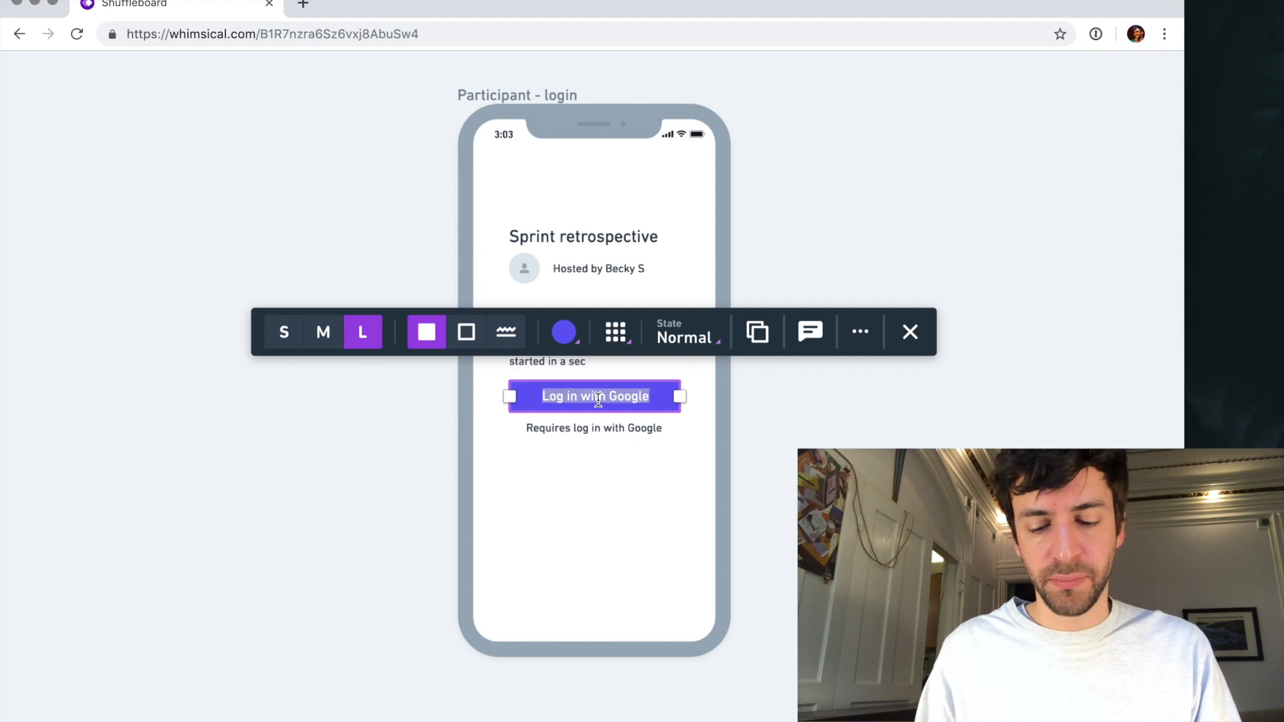
text(Join this)
key(super+a)
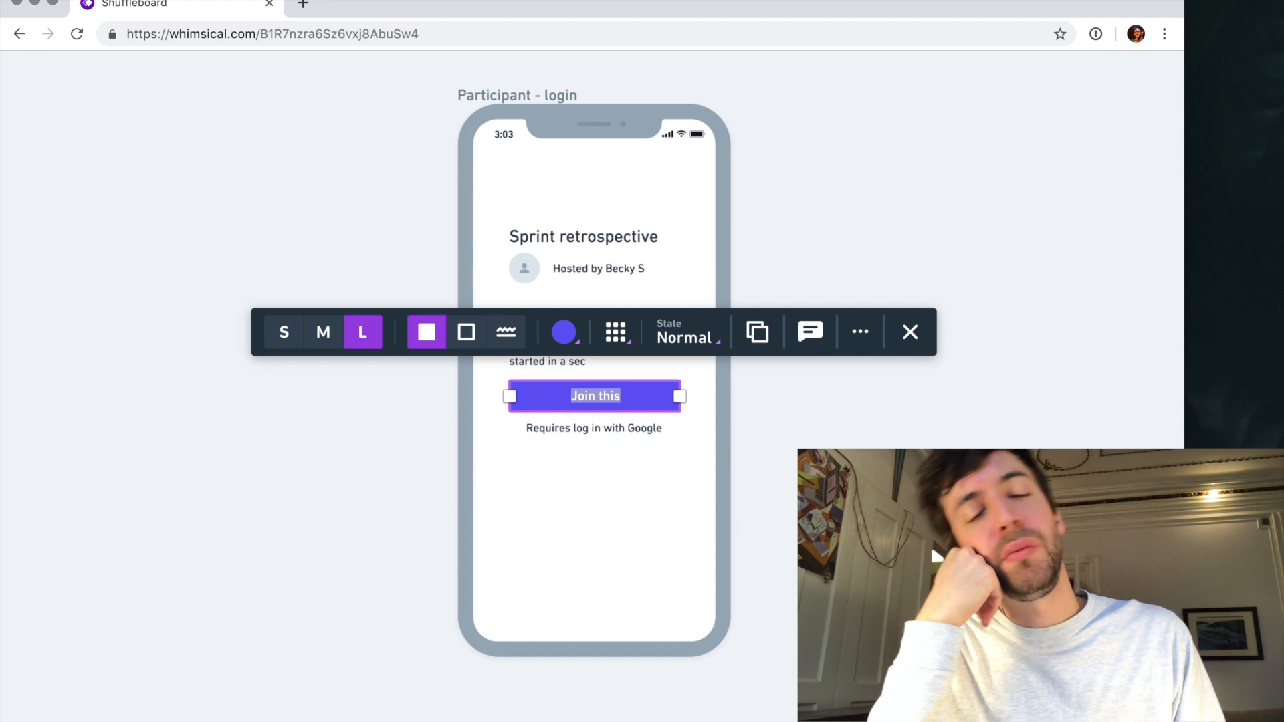
key(Right)
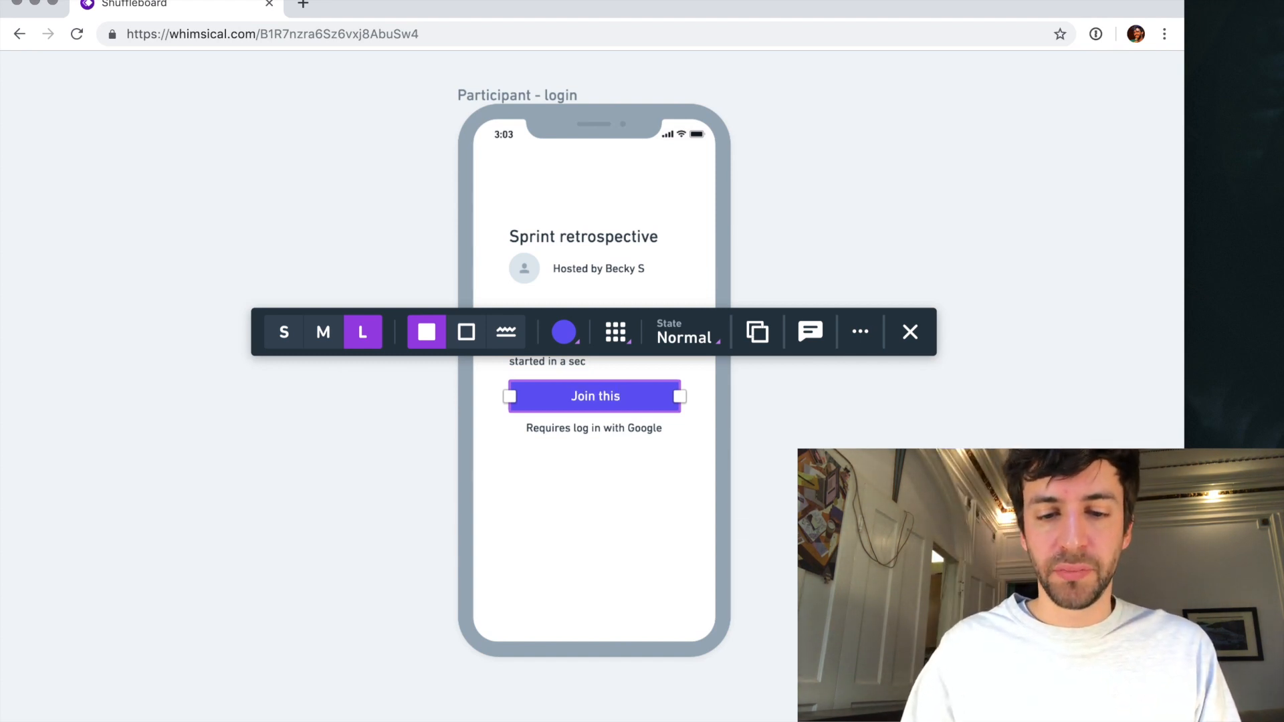
key(alt+shift+Left)
key(alt+shift+Left)
text(Paric)
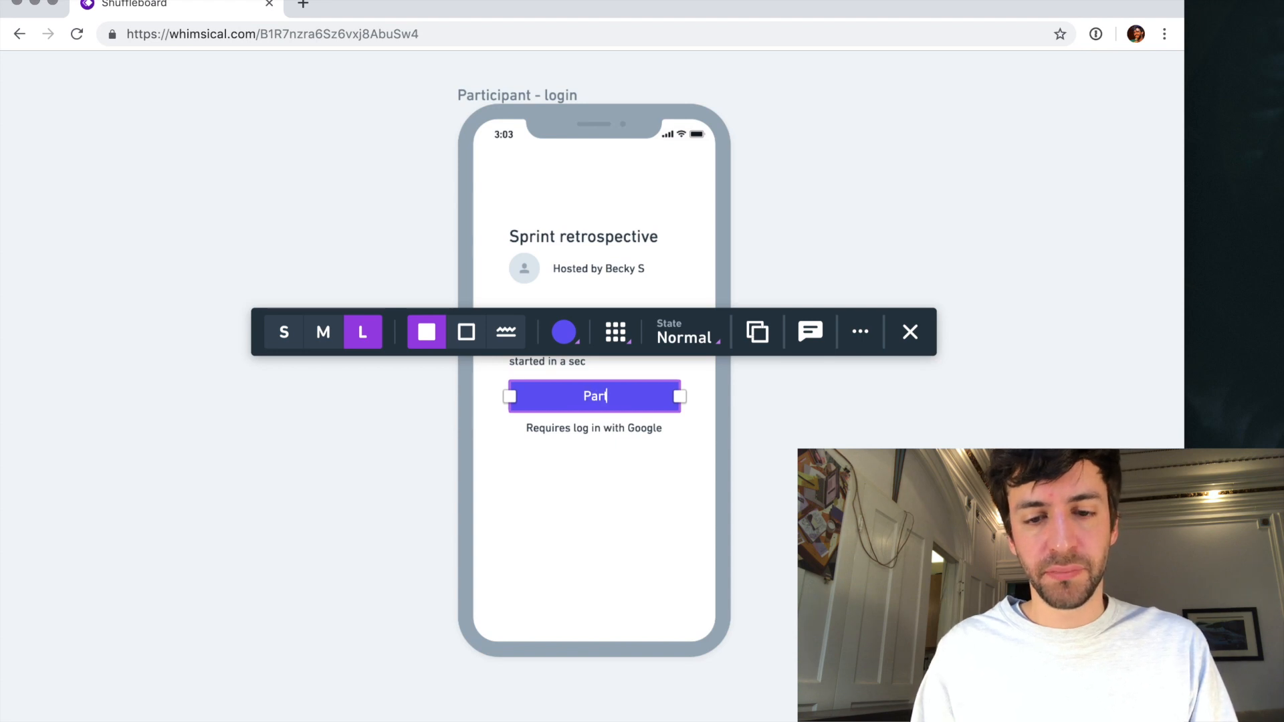
key(BackSpace)
key(BackSpace)
text(i)
key(BackSpace)
key(BackSpace)
key(BackSpace)
key(BackSpace)
text(Join this meeting)
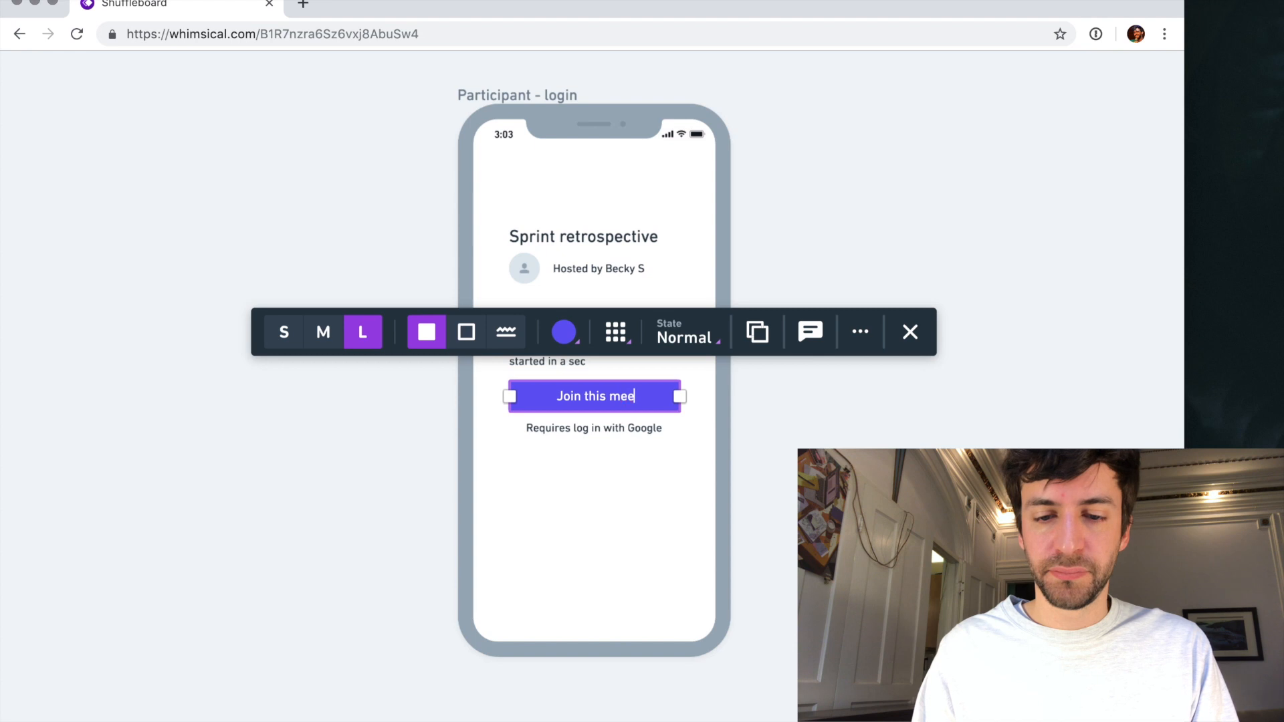
- Change the text colour of the "Requires log in with Google" note to grey
click(604, 431)
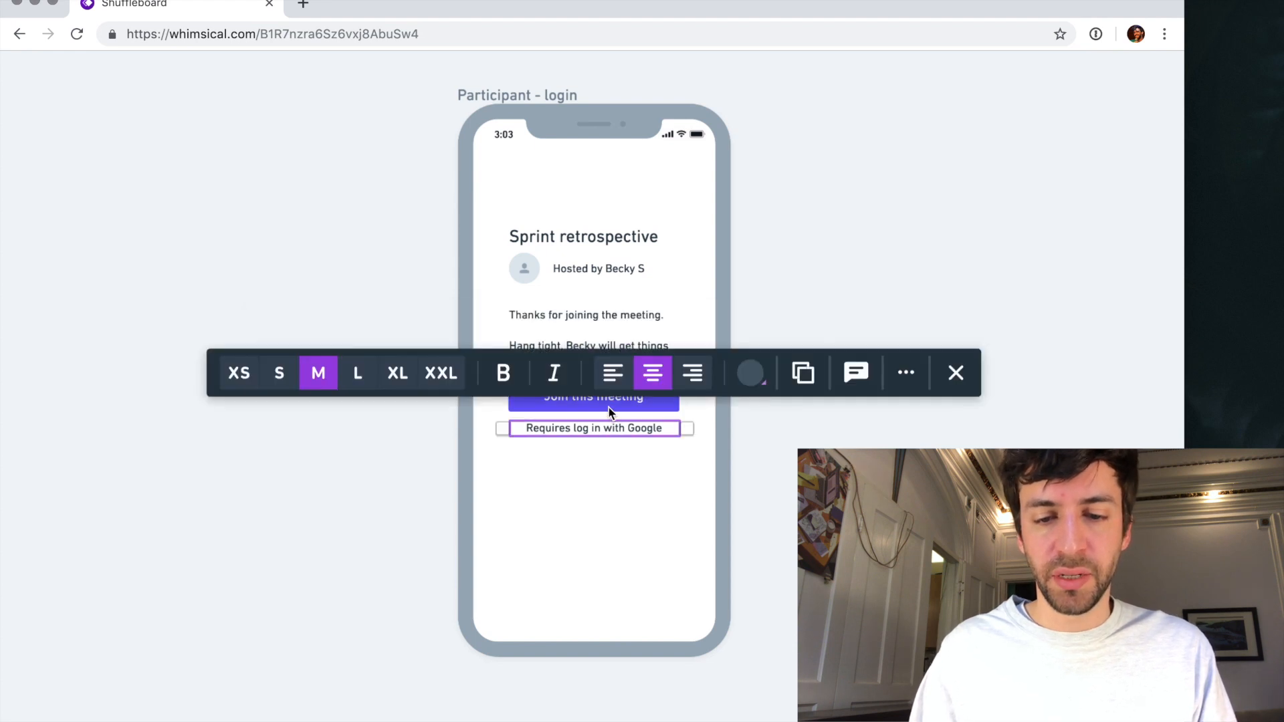
click(751, 373)
click(741, 324)
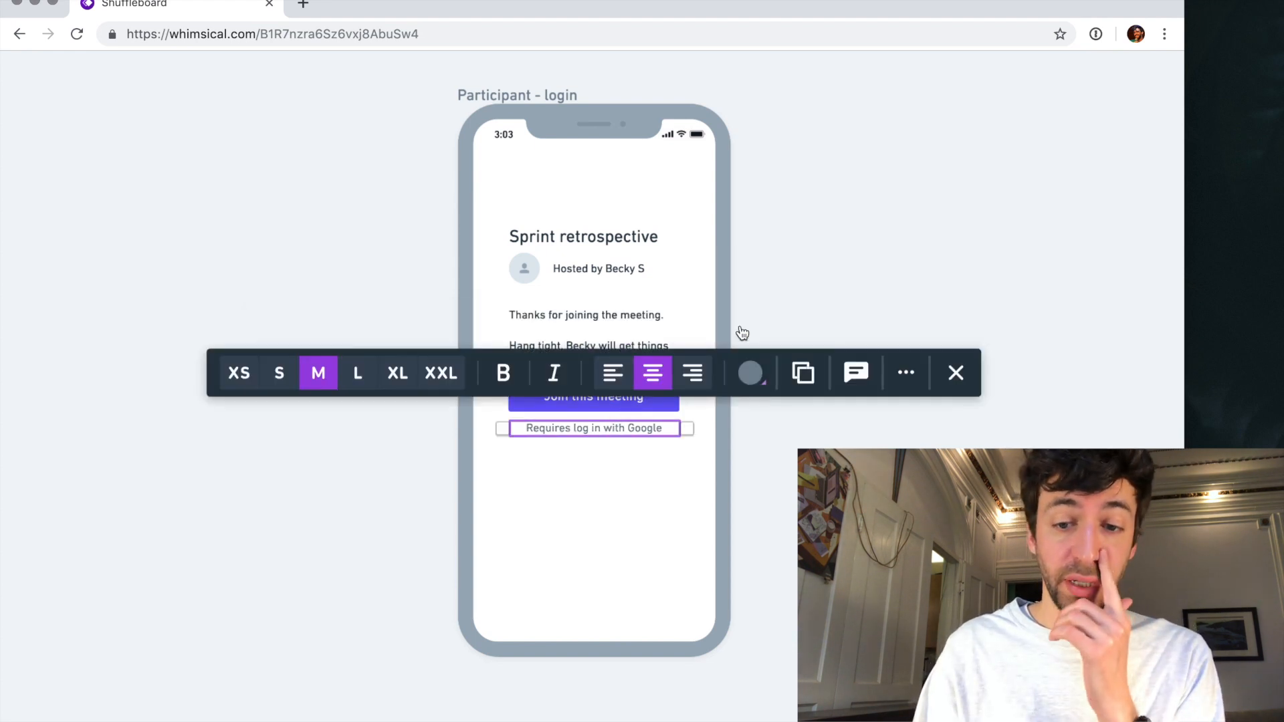
click(754, 376)
scroll(762, 314, down, 1)
scroll(762, 314, down, 3)
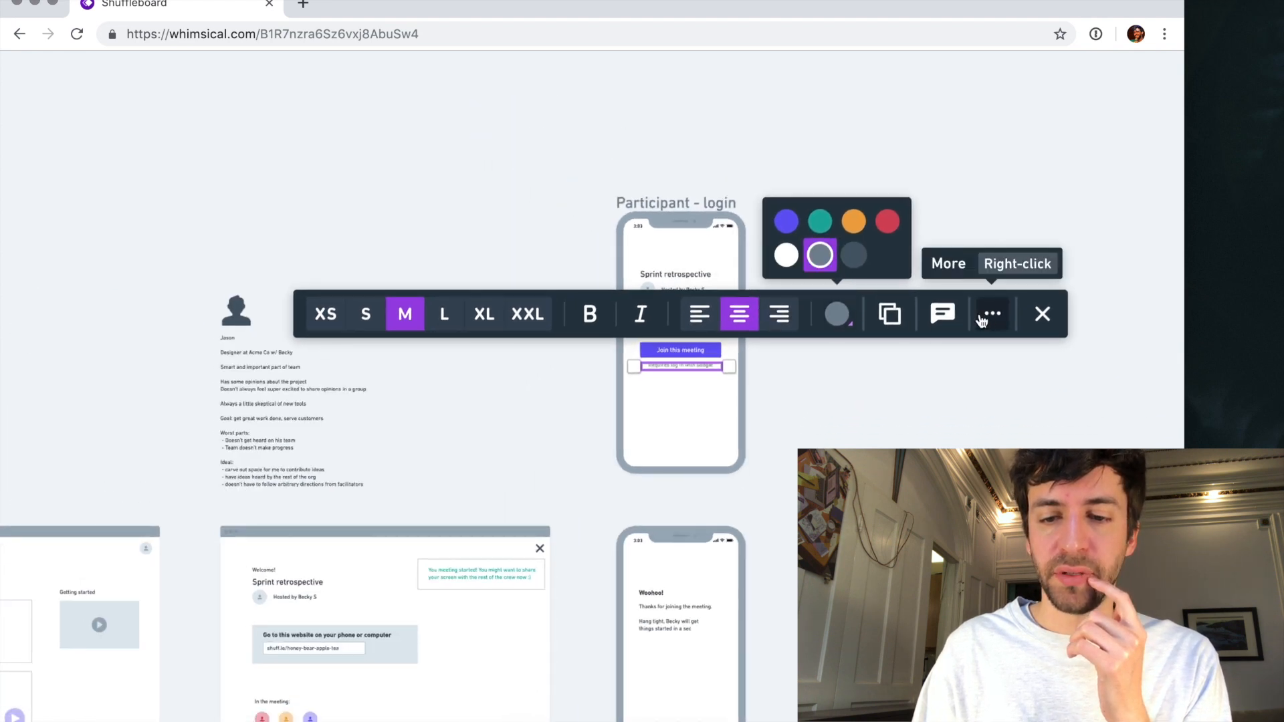
scroll(732, 338, up, 5)
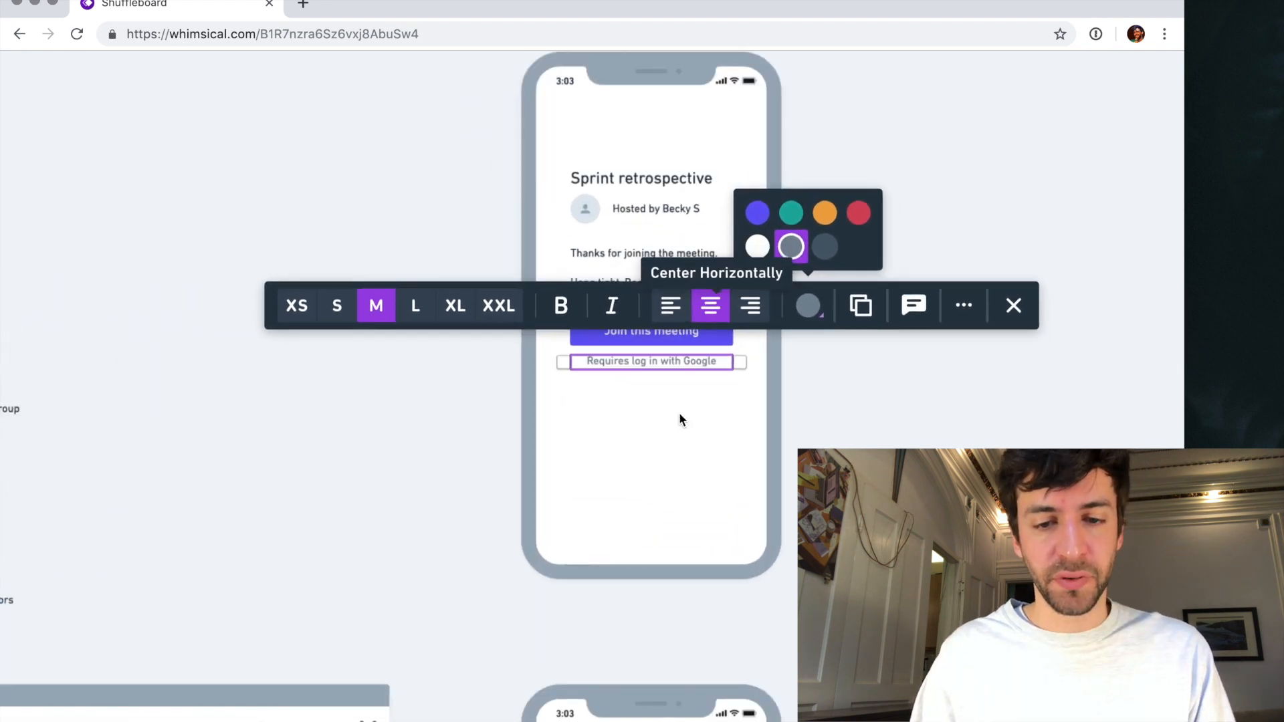
click(823, 389)
- Move the "Join this meeting" button and its note together down to the lower part of the phone screen
click(672, 354)
shift+click(671, 338)
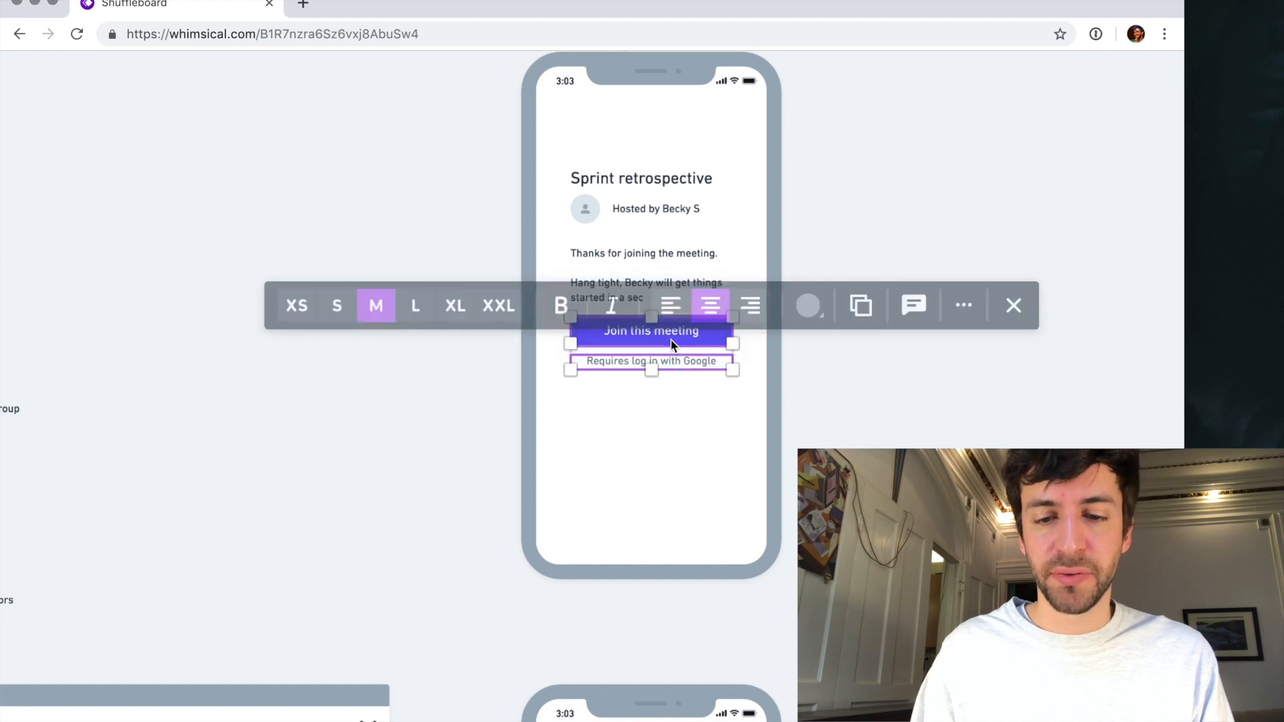
drag(671, 340, 663, 455)
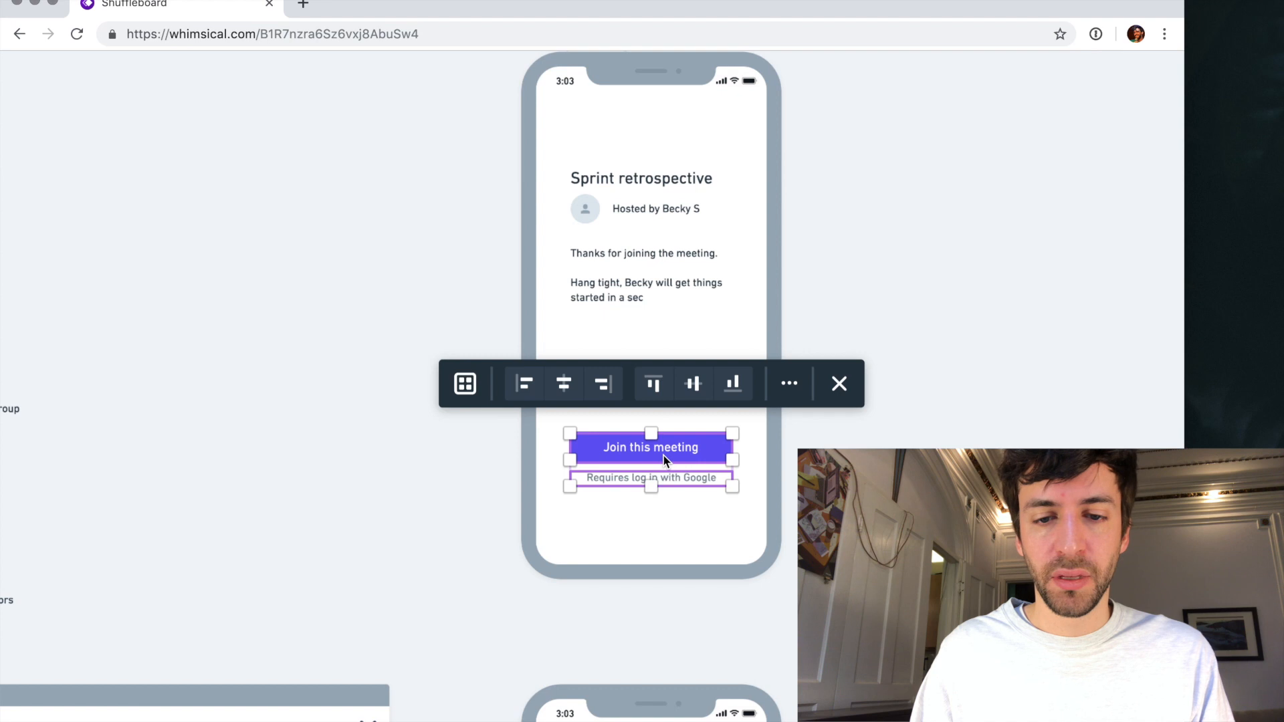
click(656, 322)
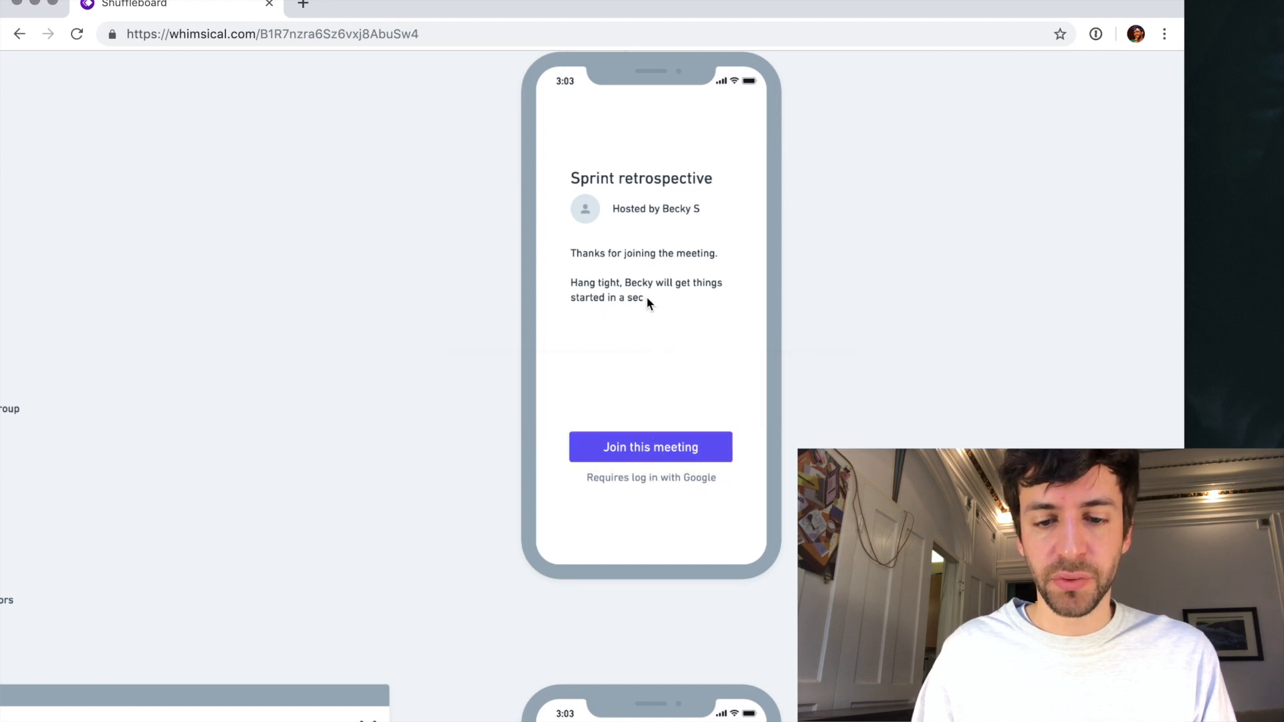
- Replace the thank-you message with a sentence stating that the host "is using Shuffleboard to gather your ideas during the meeting."
scroll(646, 296, up, 3)
click(629, 292)
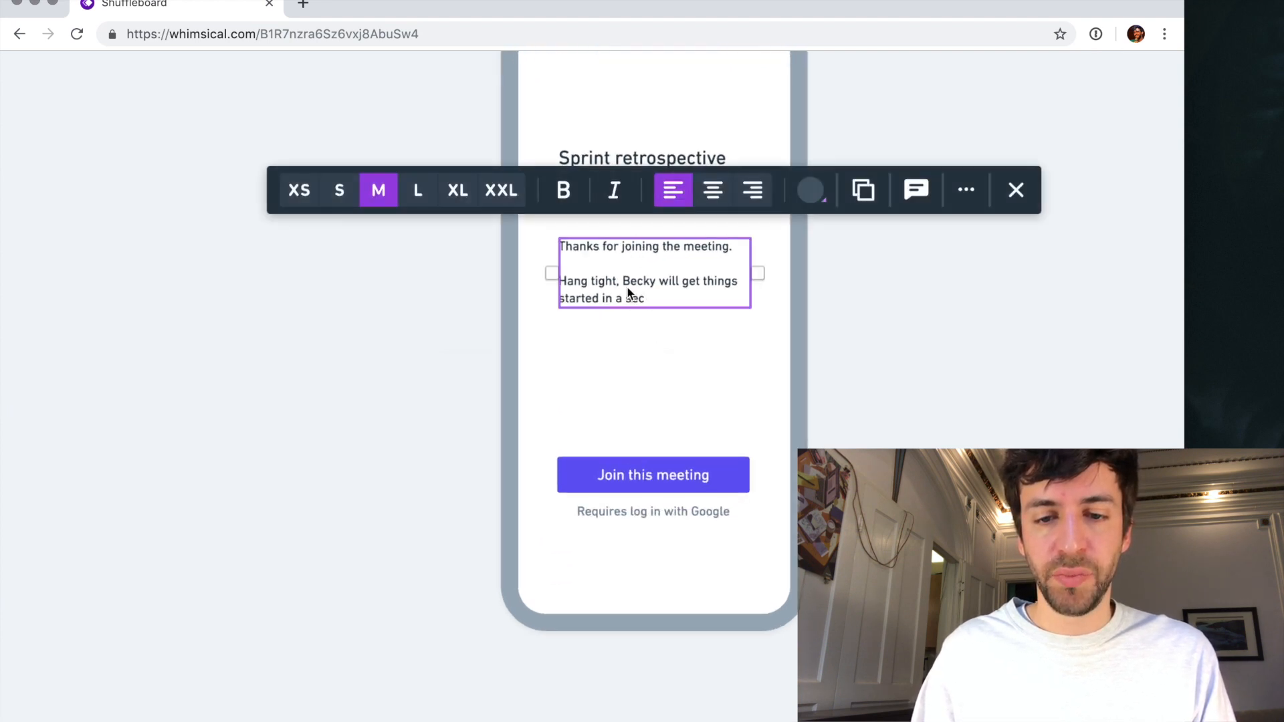
double_click(605, 284)
text(You)
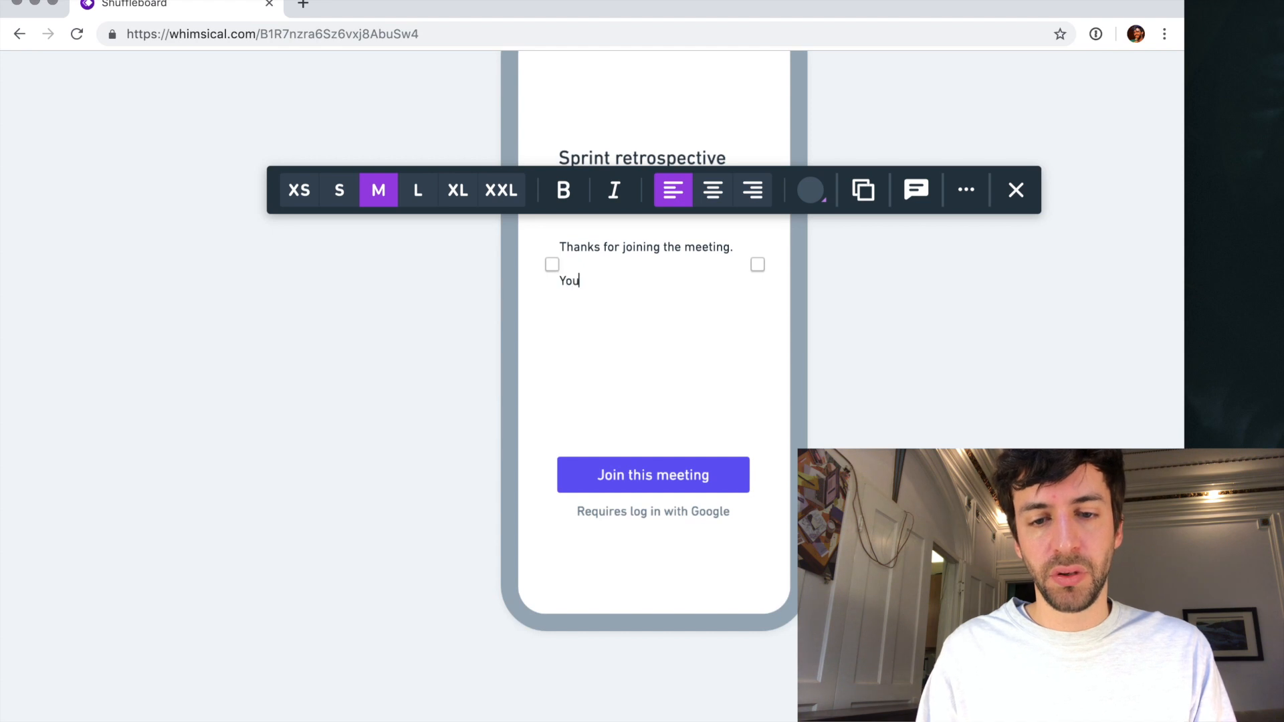
key(BackSpace)
key(super+a)
text(Bes)
text(ky is)
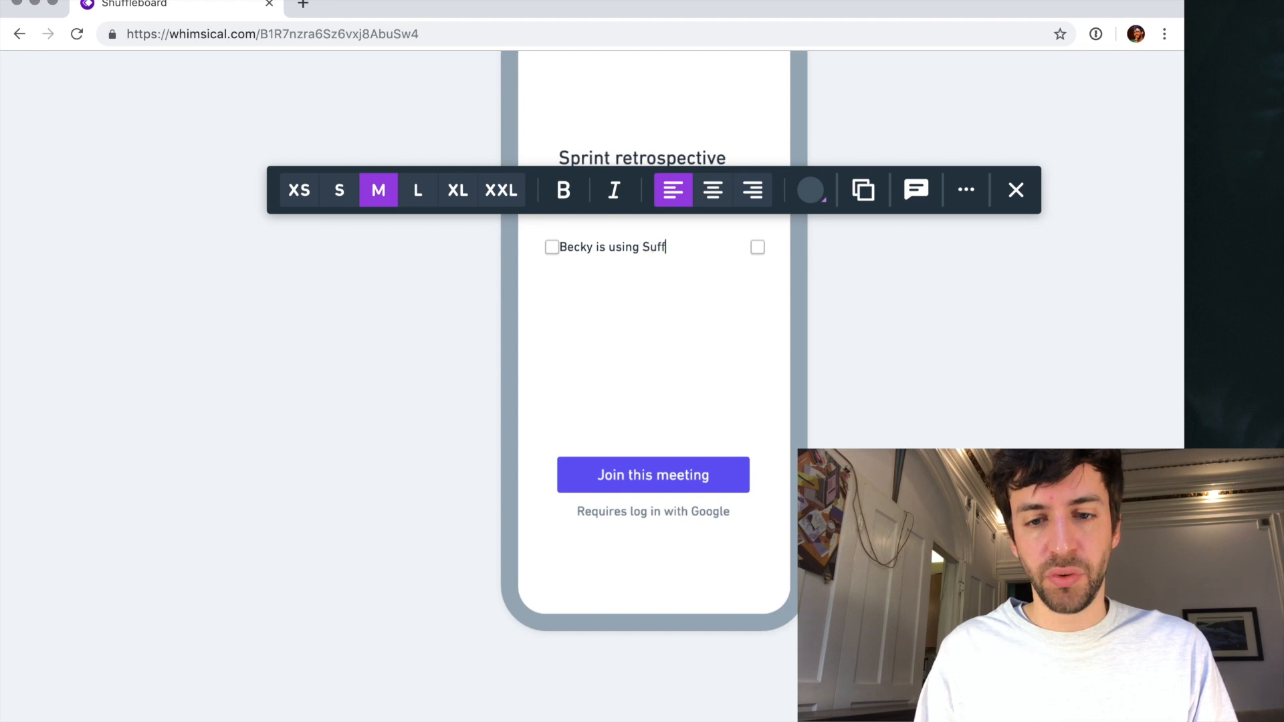
text( using Shufflebla)
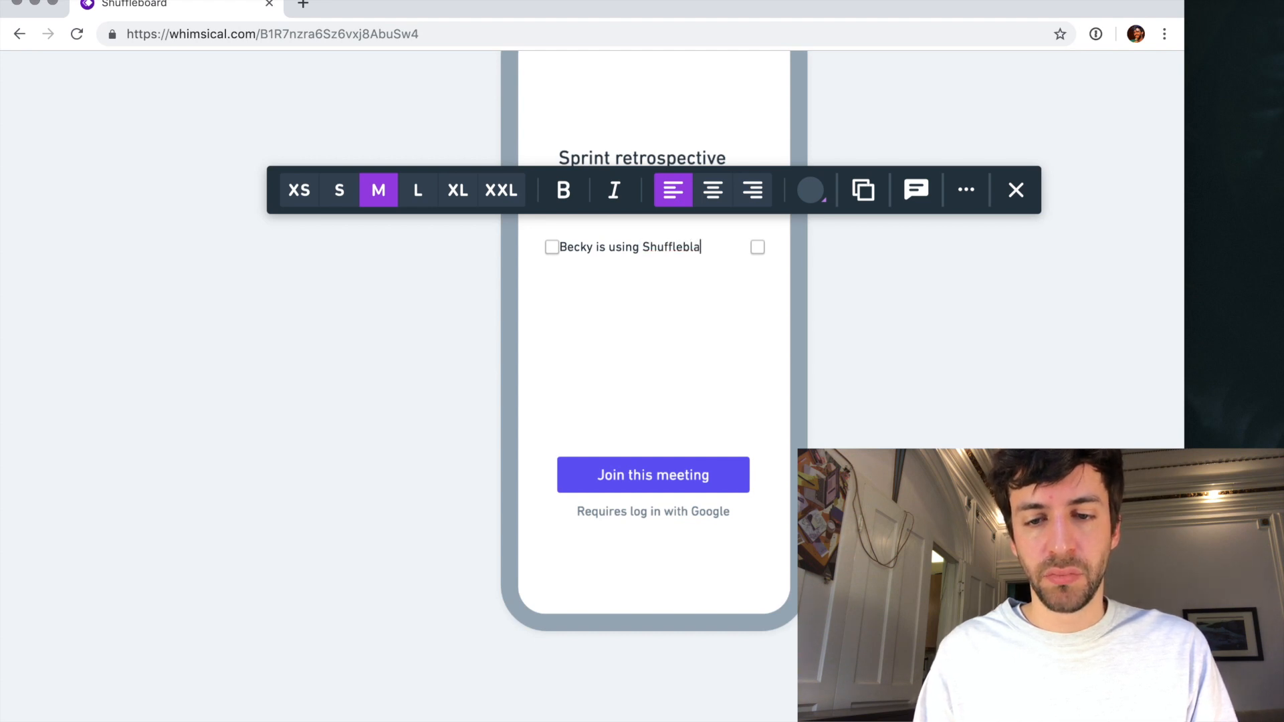
text(oard, so you)
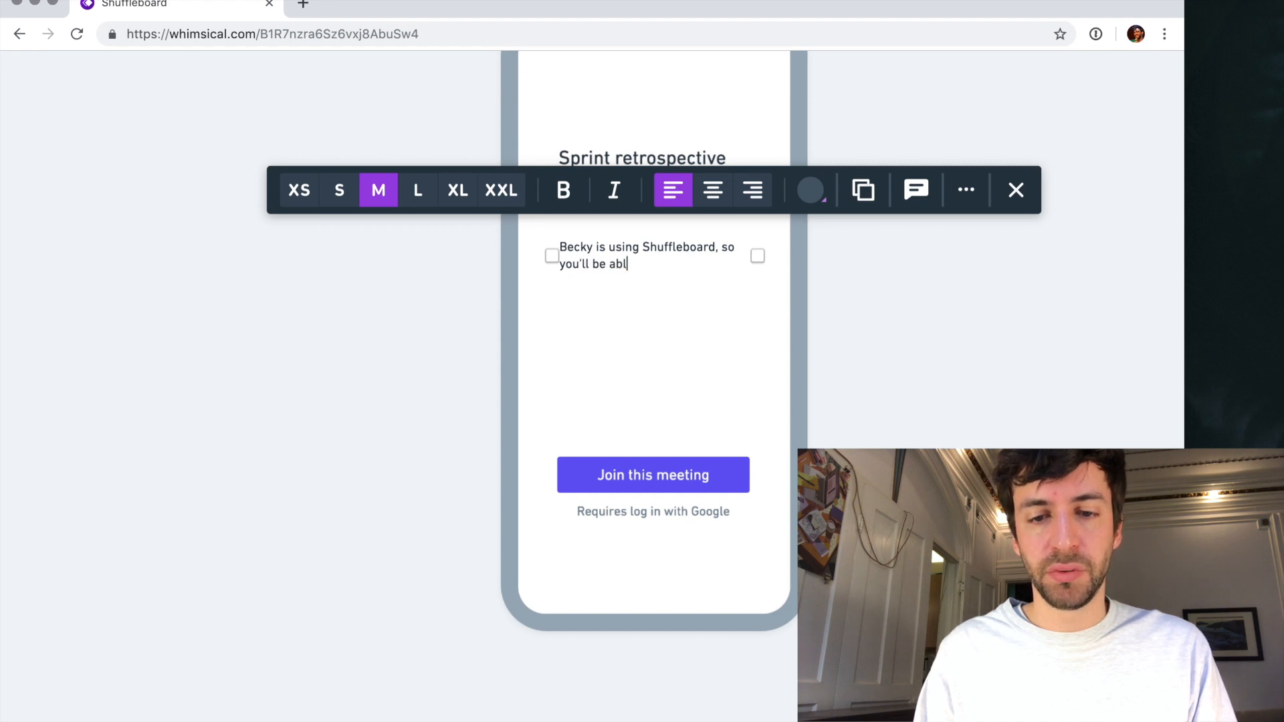
shift+click(719, 246)
key(BackSpace)
text(to gather y)
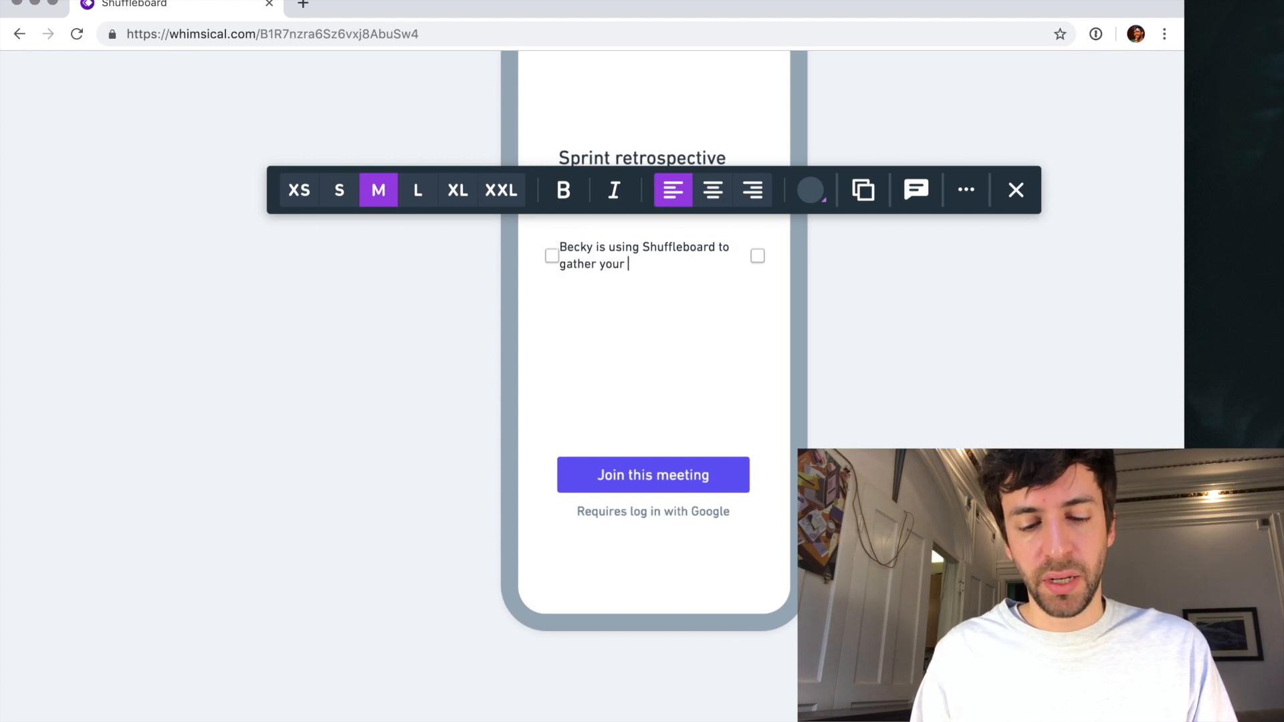
text(our ideas during the meeting.)
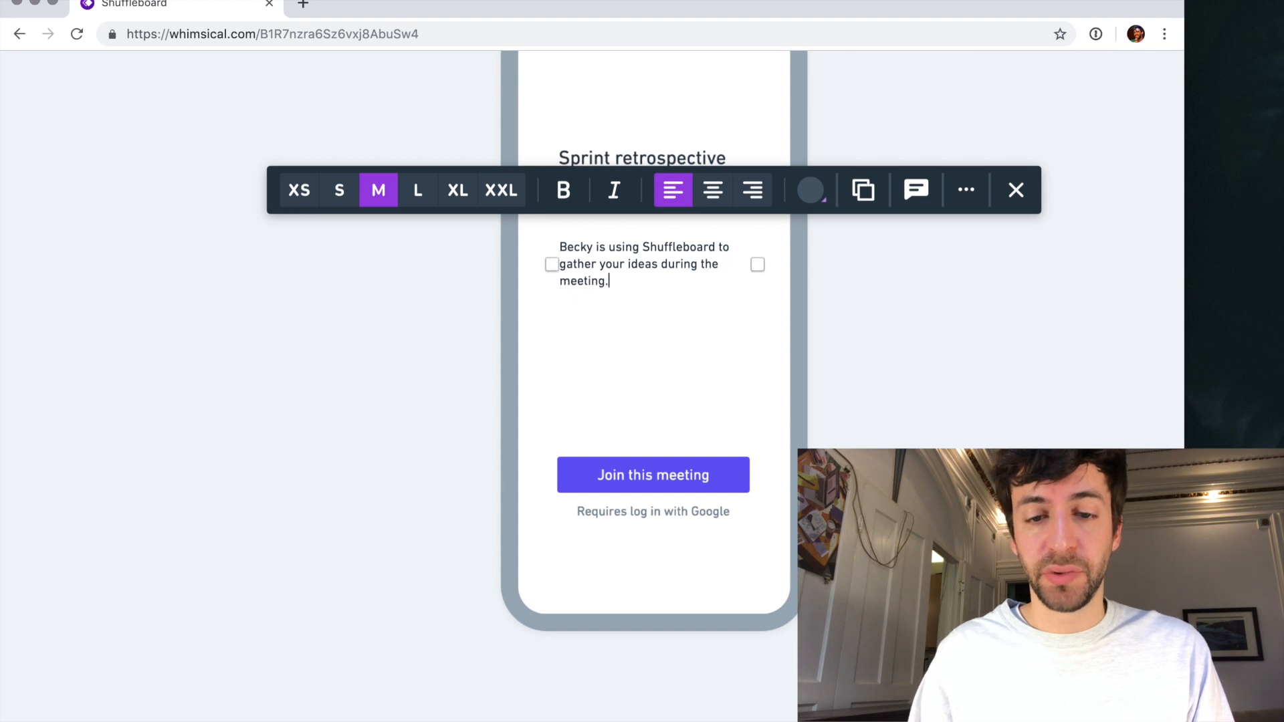
key(Escape)
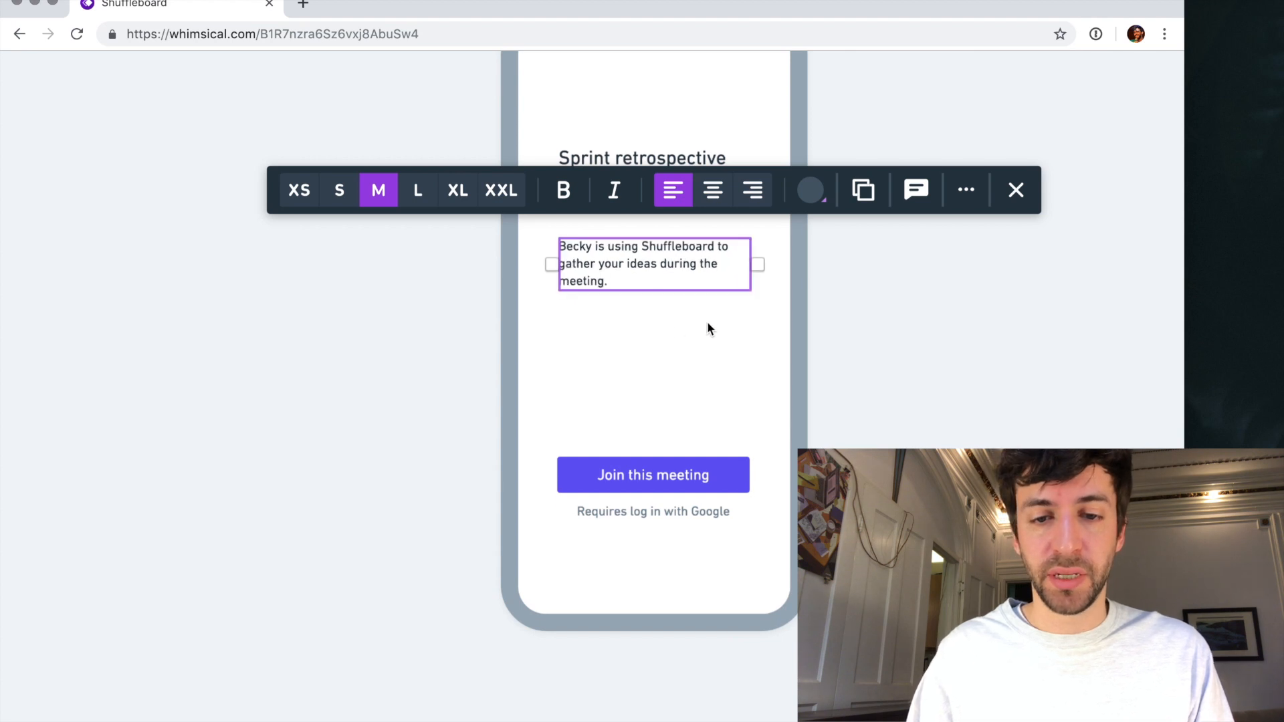
click(847, 312)
- Group the meeting title, host avatar and host line, and nudge the description slightly up towards them
scroll(665, 255, up, 1)
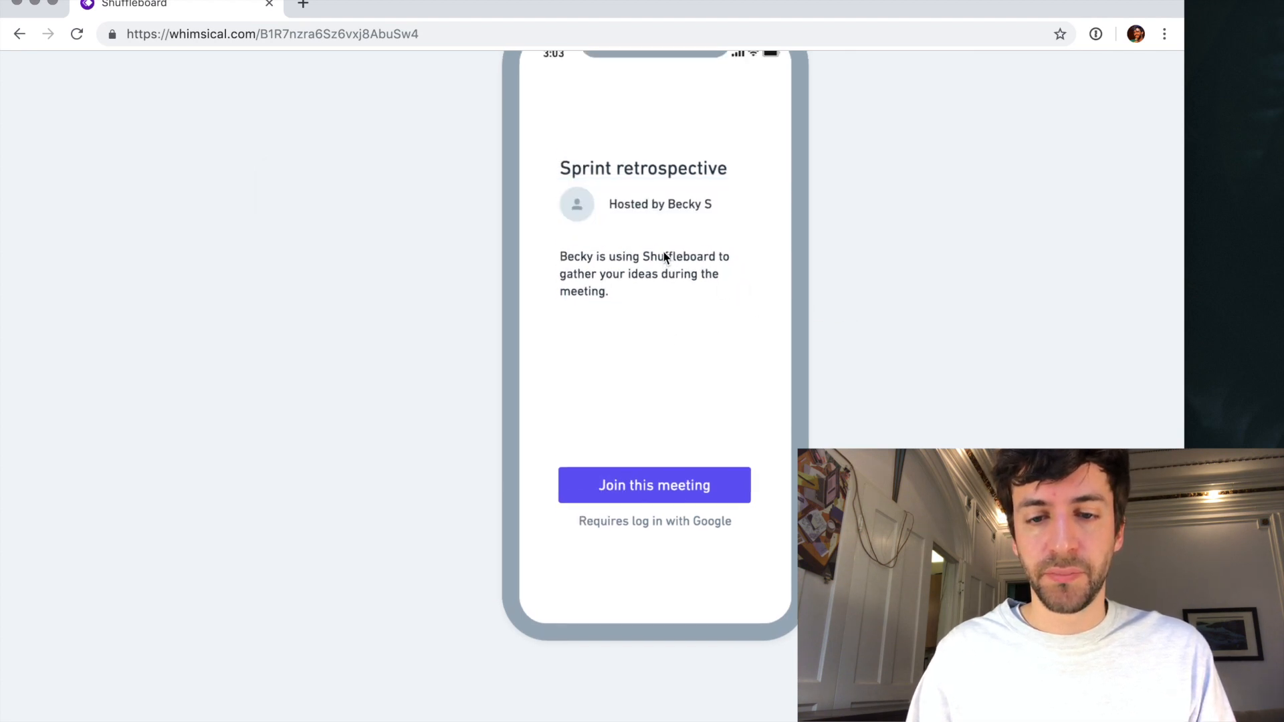
click(646, 220)
shift+click(579, 219)
shift+click(623, 194)
key(super+g)
click(627, 274)
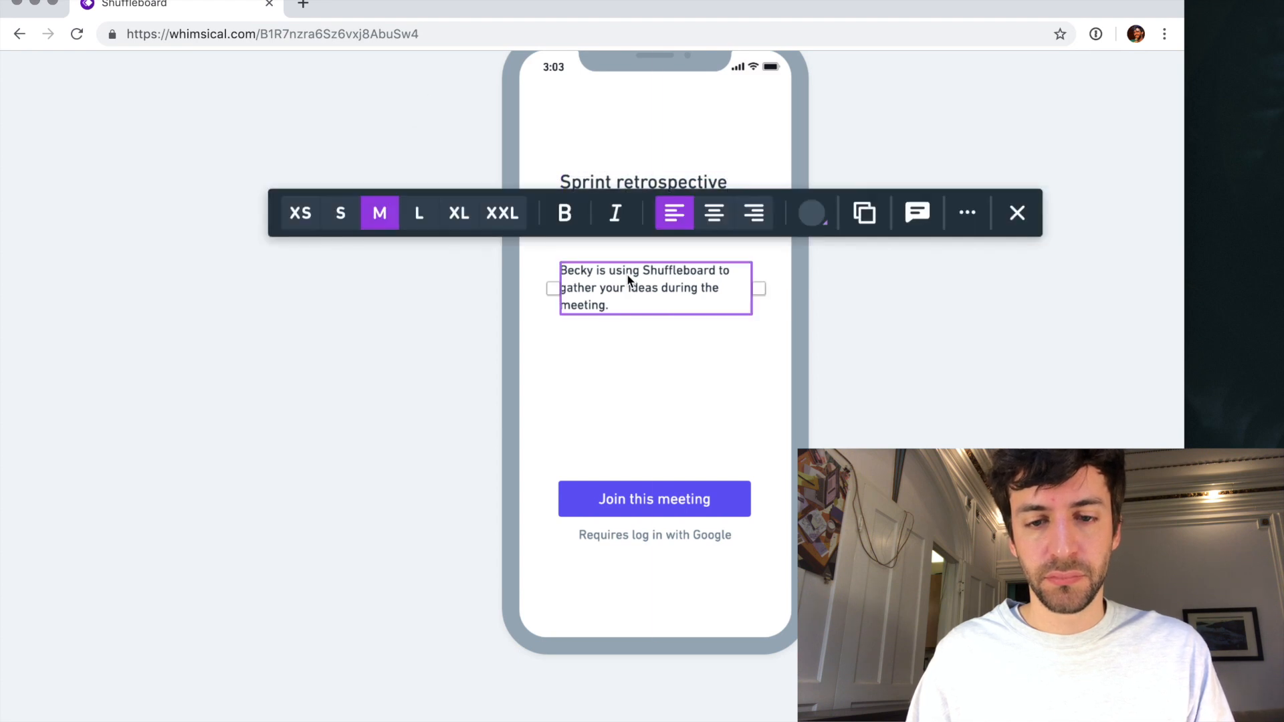
- Group the "Join this meeting" button with its note and move the group up, just below the description
click(613, 501)
shift+click(629, 543)
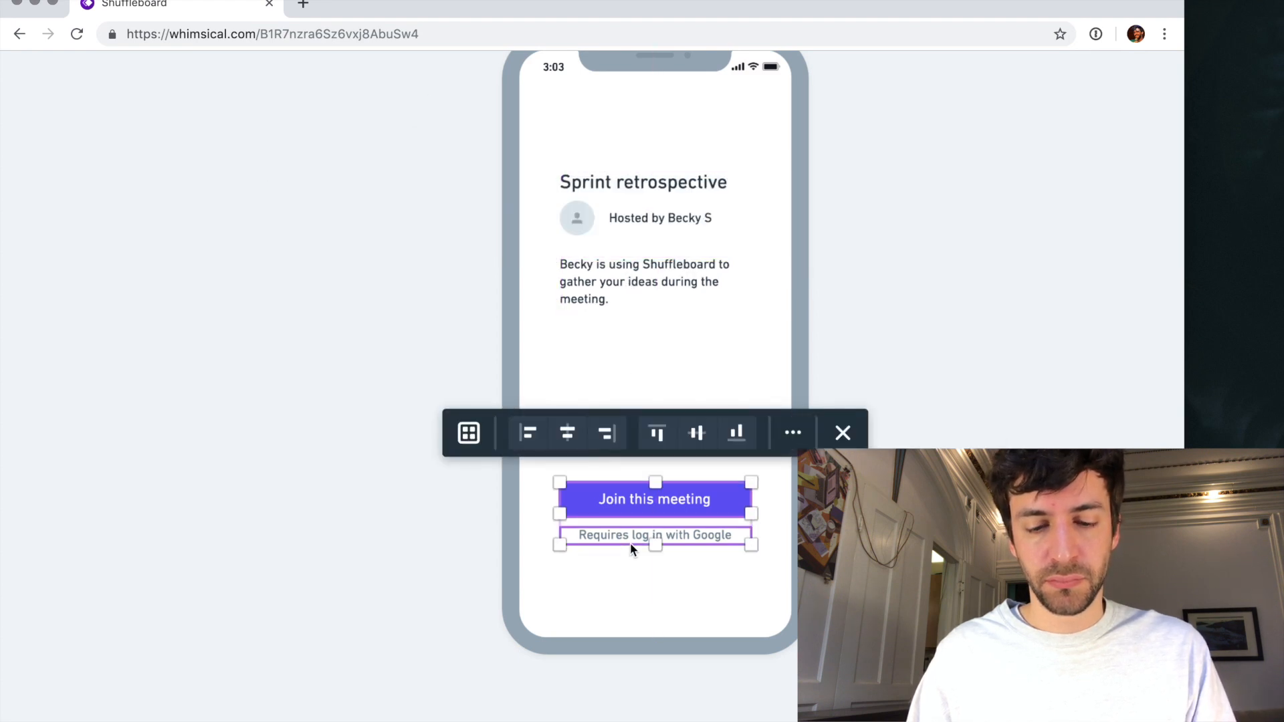
key(super+g)
drag(646, 508, 647, 374)
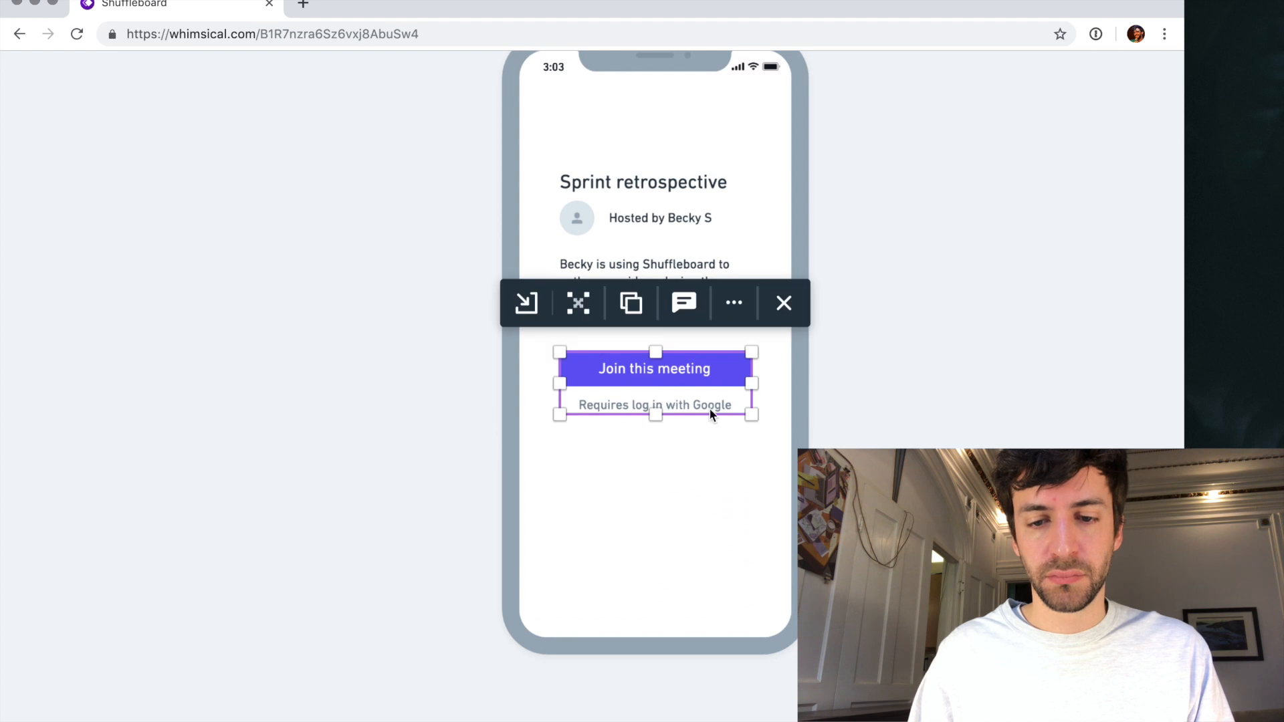
- Move the meeting header group, the description and the "Join this meeting" button group together further down the login phone screen
shift+click(647, 261)
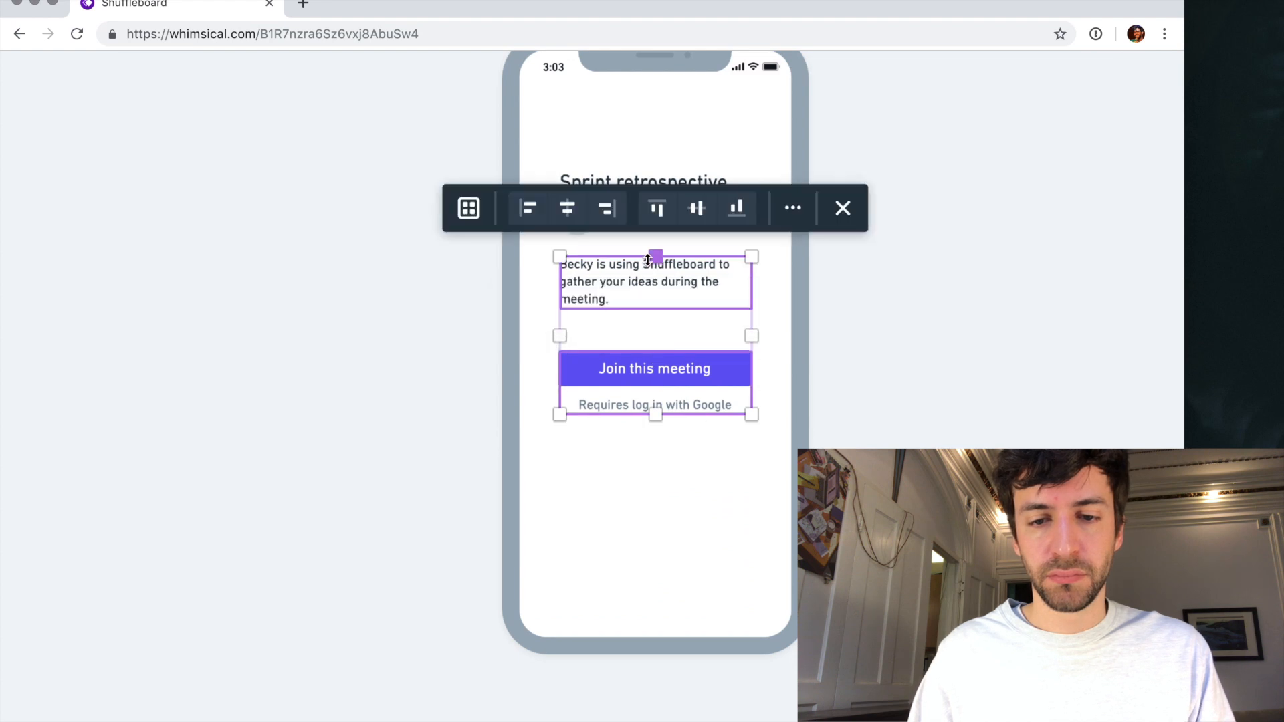
shift+click(587, 179)
drag(619, 189, 670, 244)
scroll(671, 245, down, 3)
click(868, 374)
- Move the "Join this meeting" button group down near the phone's lower edge and nudge the description slightly down
scroll(868, 374, down, 4)
scroll(864, 374, up, 1)
drag(691, 369, 695, 432)
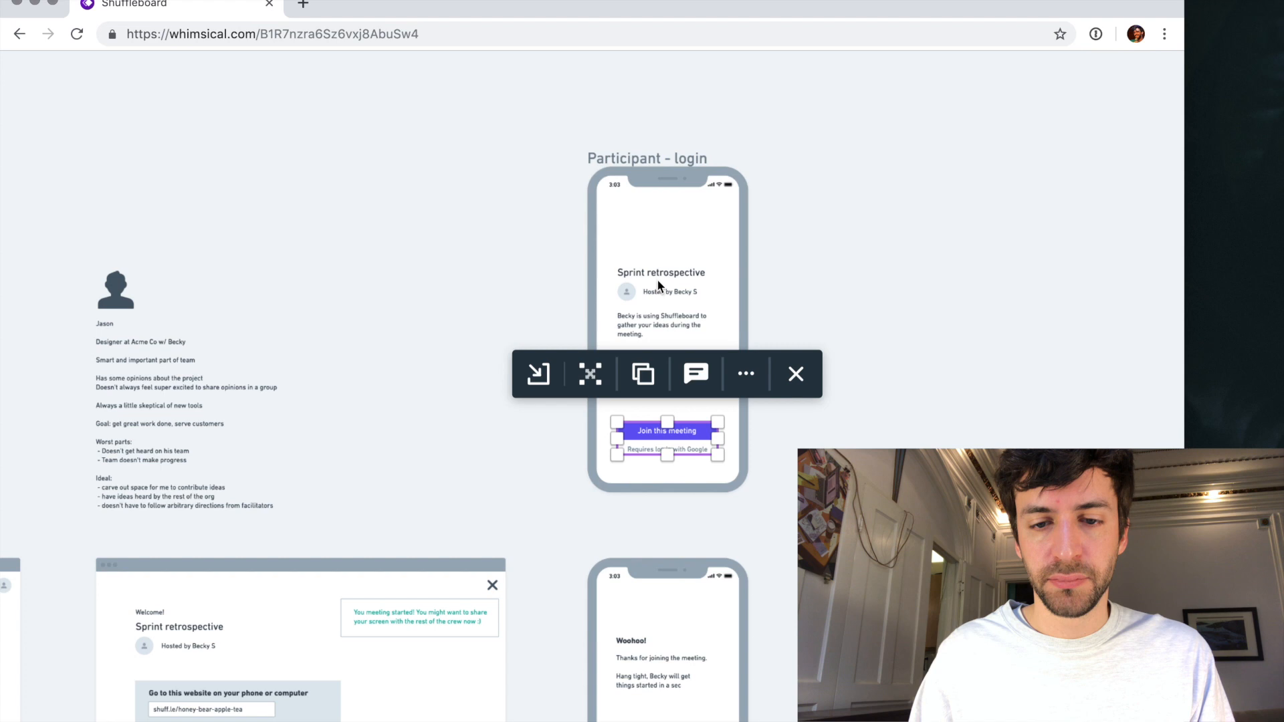
click(652, 315)
drag(653, 317, 653, 324)
click(868, 379)
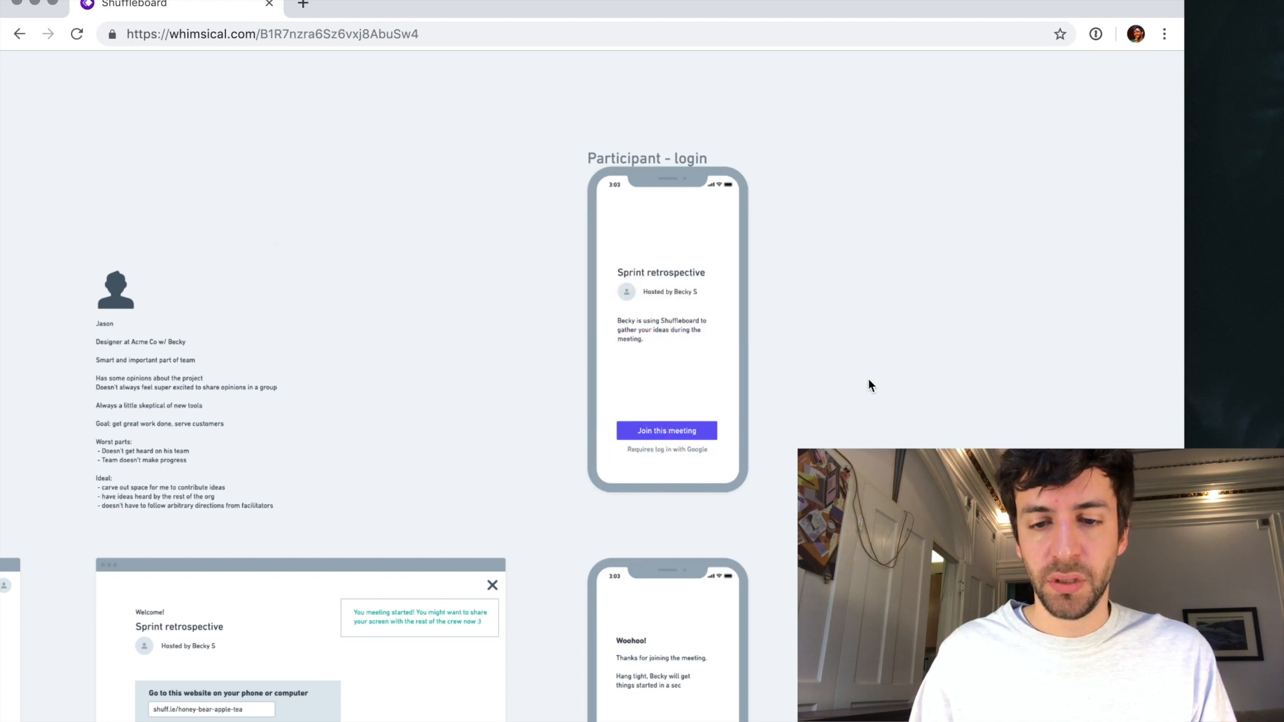
- Shorten the thank-you line on the "Woohoo!" phone screen to "Thanks for joining!"
scroll(868, 379, down, 3)
scroll(867, 378, down, 3)
scroll(611, 399, up, 5)
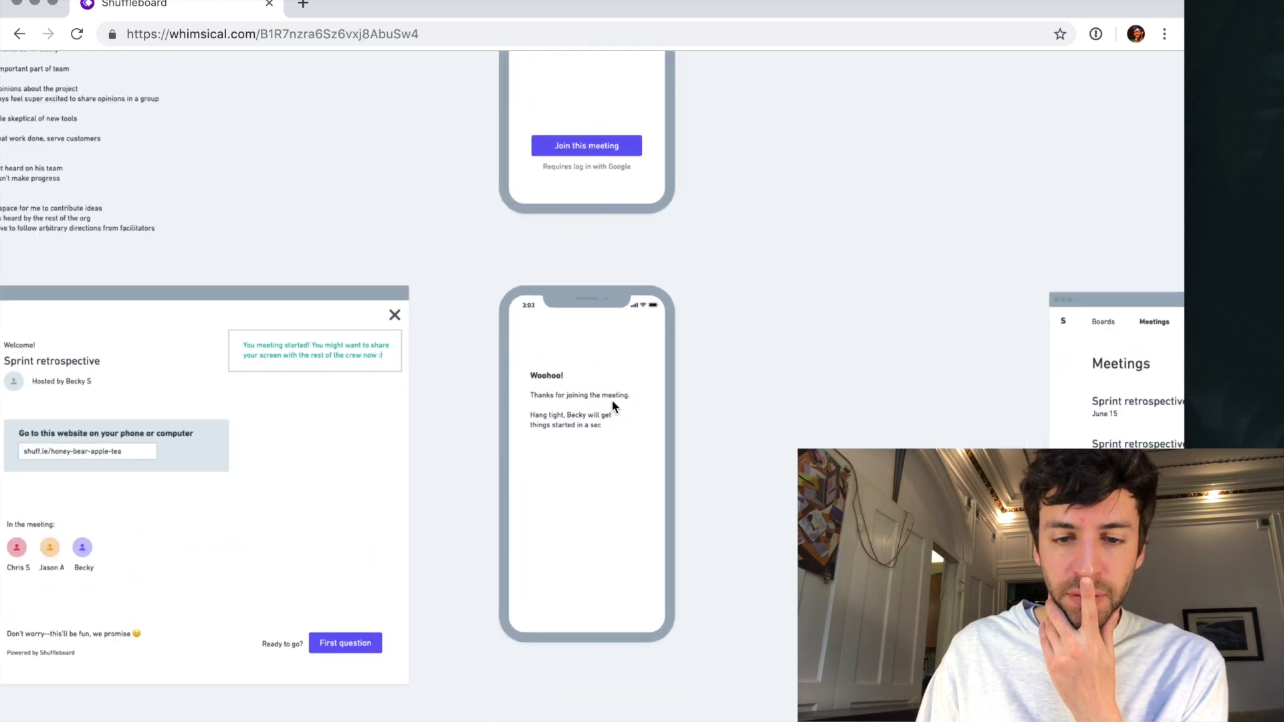
click(568, 390)
drag(594, 389, 709, 395)
key(BackSpace)
key(BackSpace)
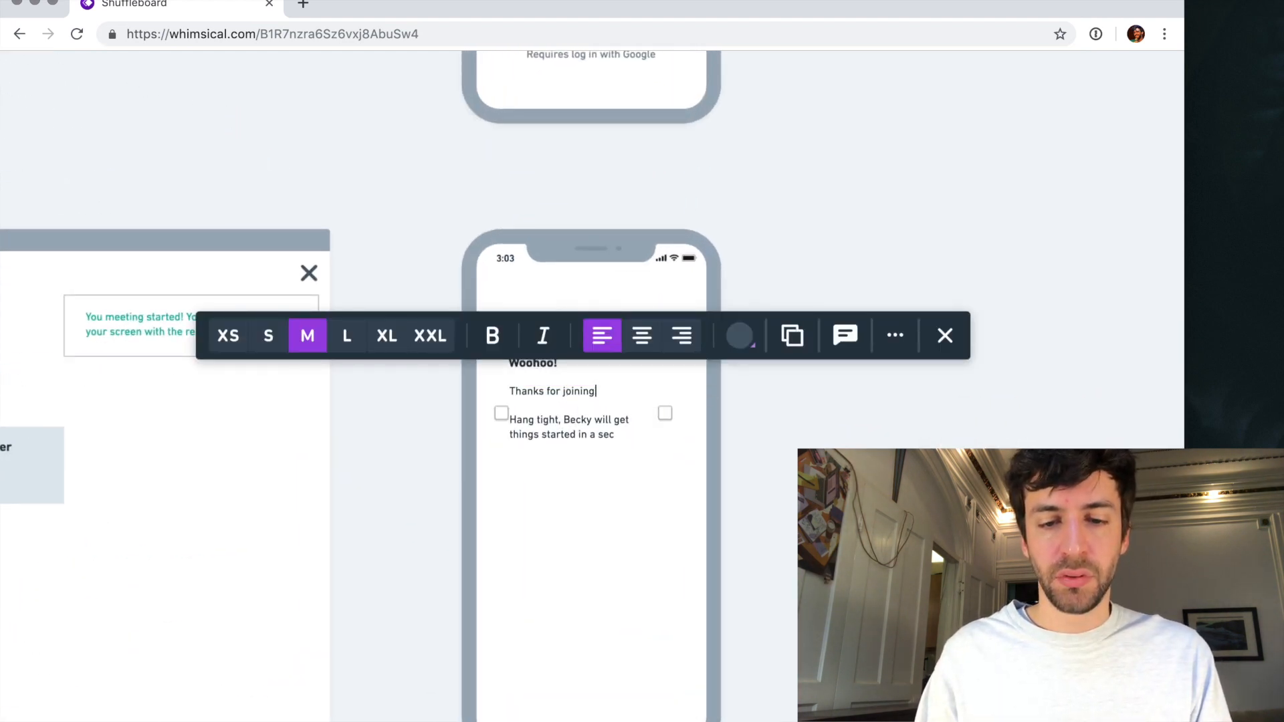
text(g!)
key(Escape)
- Reword the waiting message under "Thanks for joining!" to begin with "Sit tight" and end with "started in a minute."
double_click(524, 416)
text(Sit)
key(Escape)
double_click(576, 433)
text(minute.)
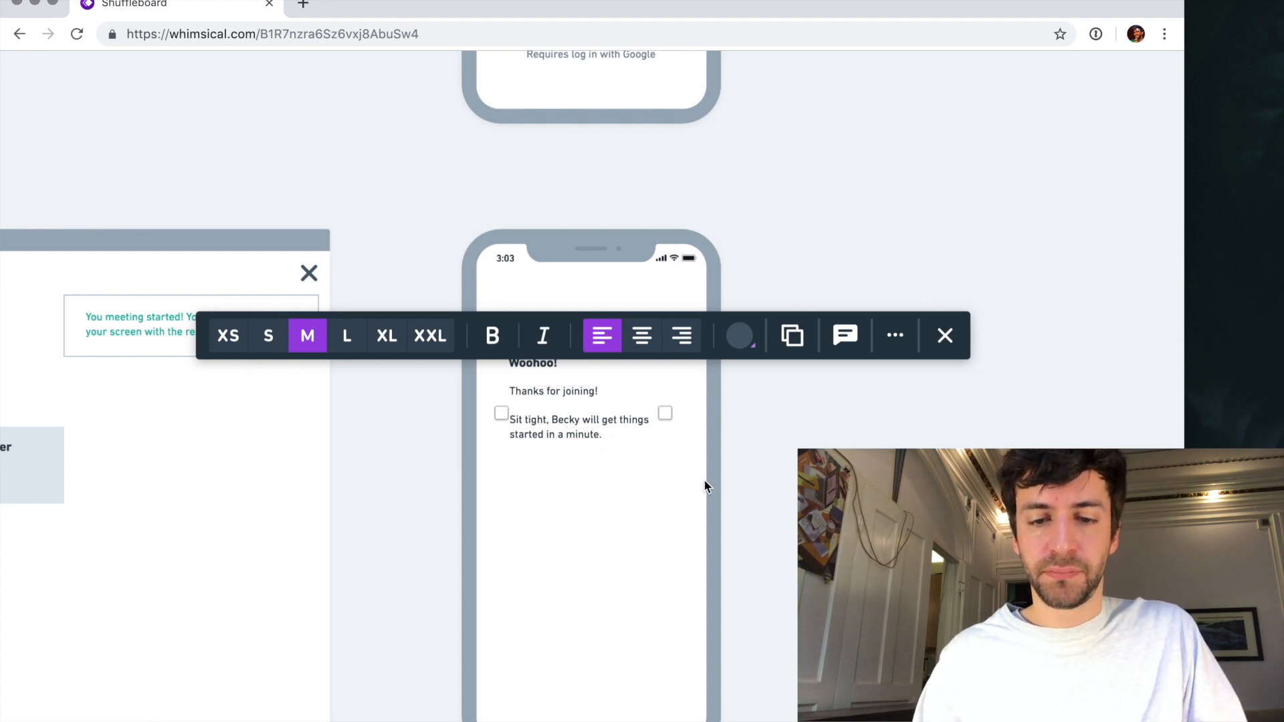
click(771, 471)
- Copy the orange avatar from the "What went well this sprint?" phone screen
scroll(772, 470, down, 5)
scroll(771, 470, down, 2)
scroll(772, 470, up, 2)
scroll(771, 468, up, 1)
scroll(772, 468, down, 8)
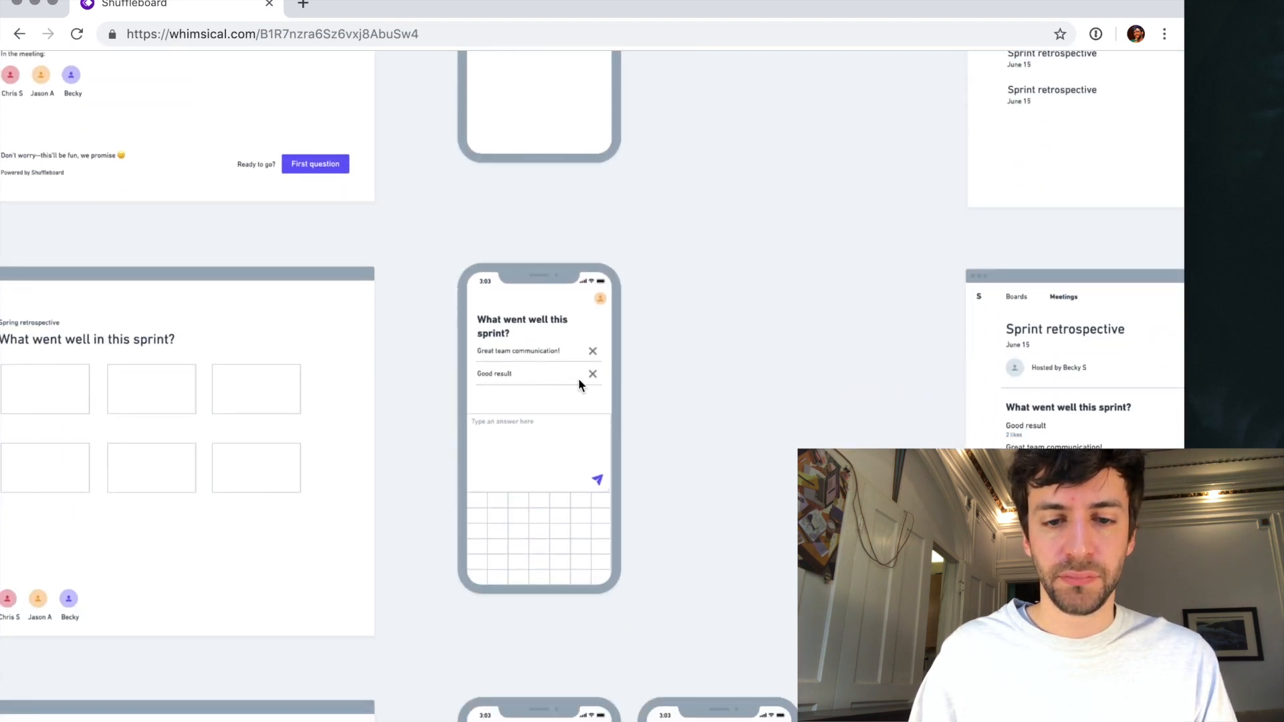
scroll(578, 378, up, 5)
scroll(627, 285, up, 2)
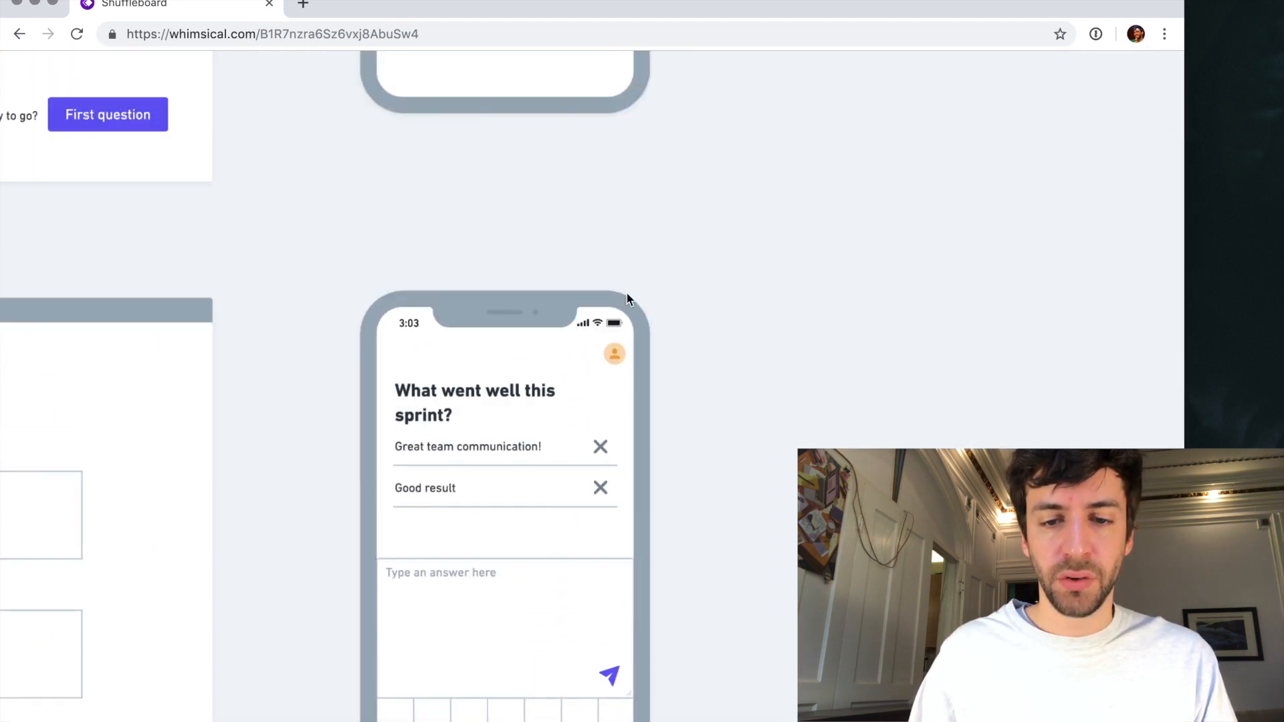
click(616, 355)
click(747, 239)
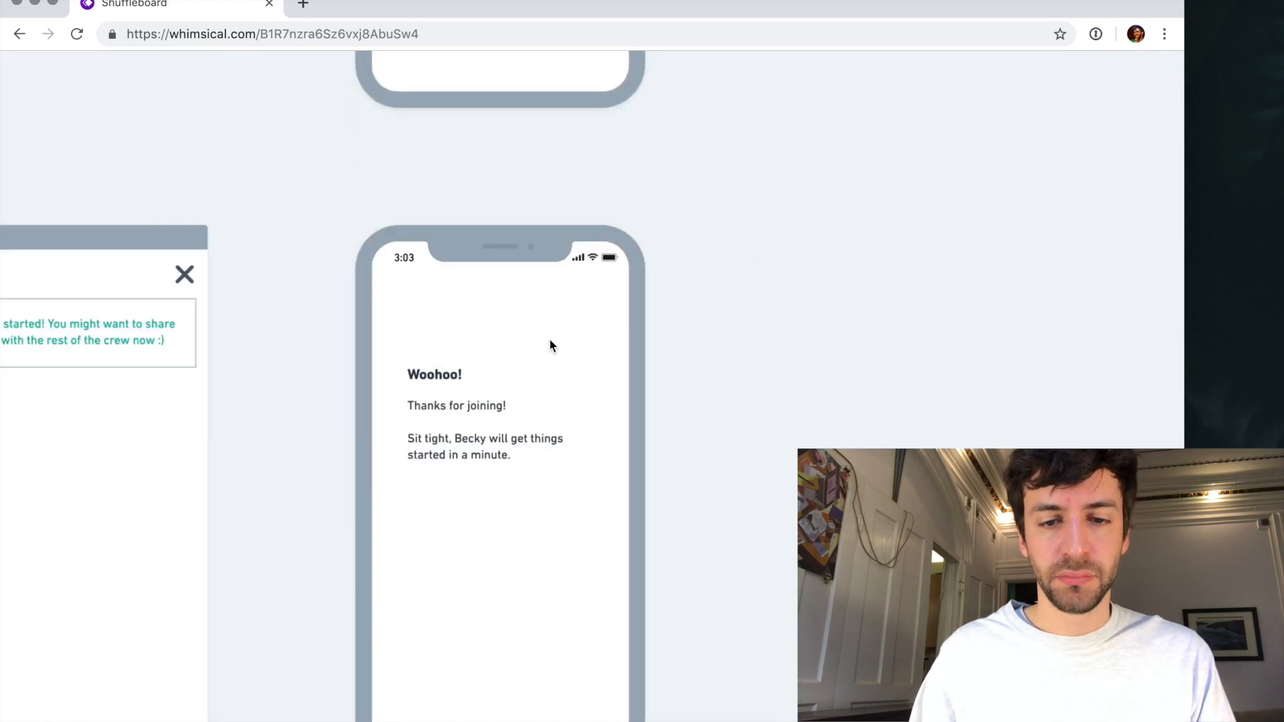
- Paste the orange avatar onto the "Woohoo!" phone screen and place it in the upper-right corner below the status icons
click(452, 374)
click(566, 391)
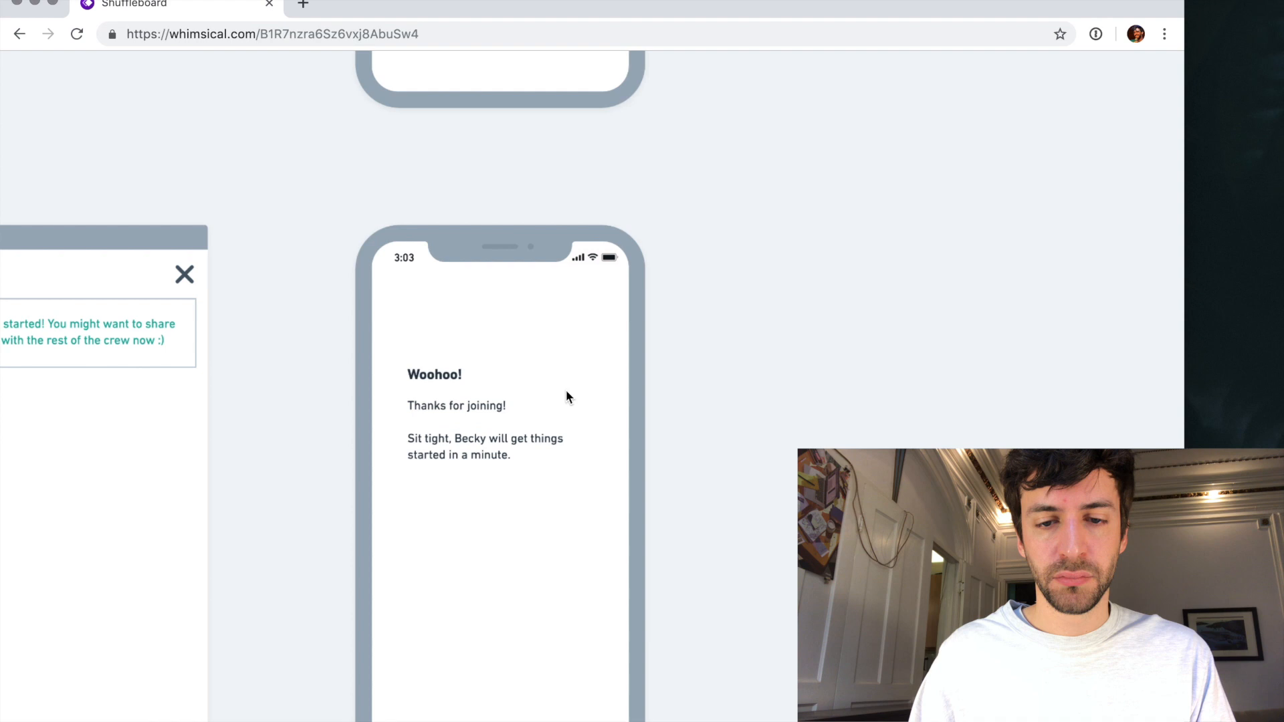
key(super+v)
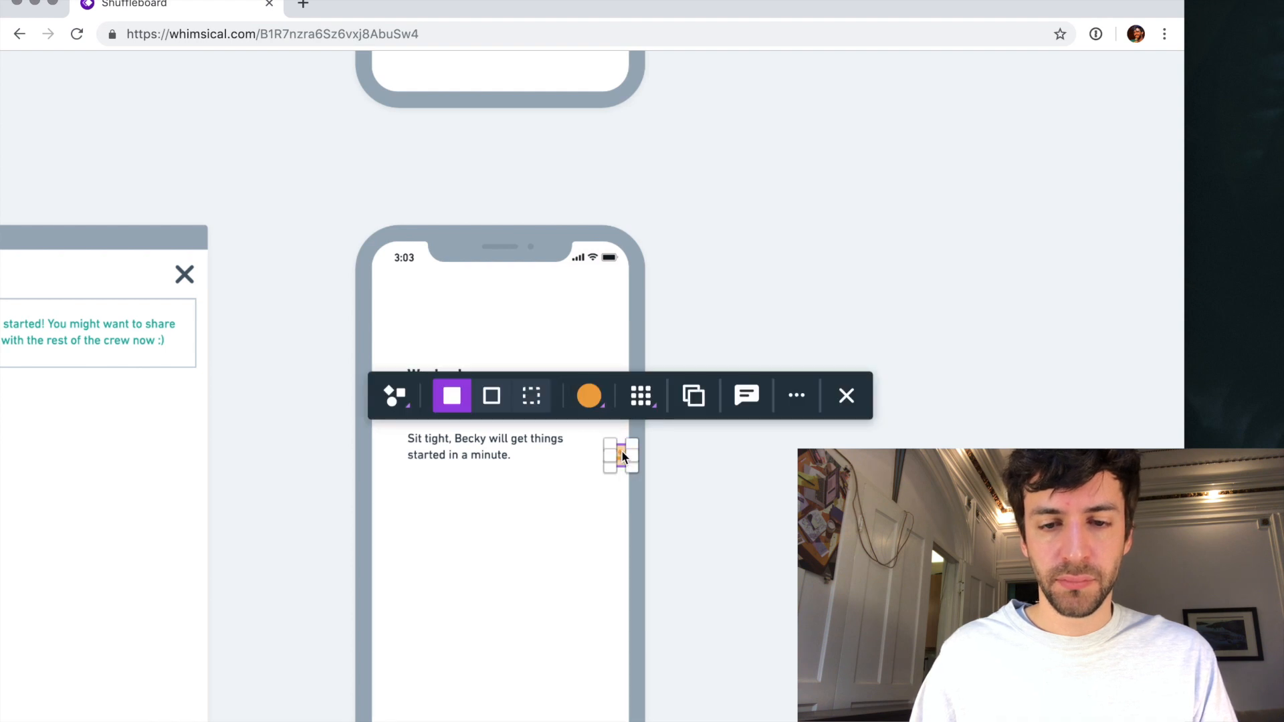
drag(620, 456, 604, 301)
click(603, 299)
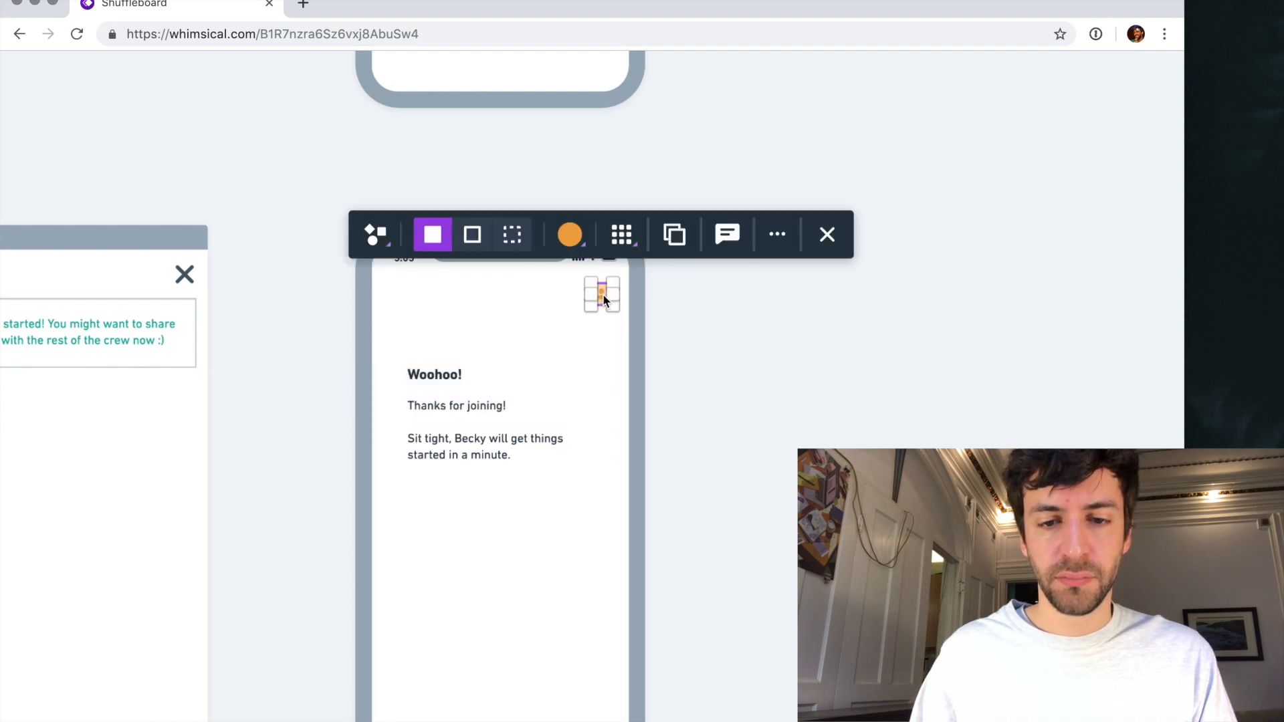
- Duplicate the "Participant - login" phone screen with its contents and place the copy directly to the right of the original
scroll(603, 299, up, 10)
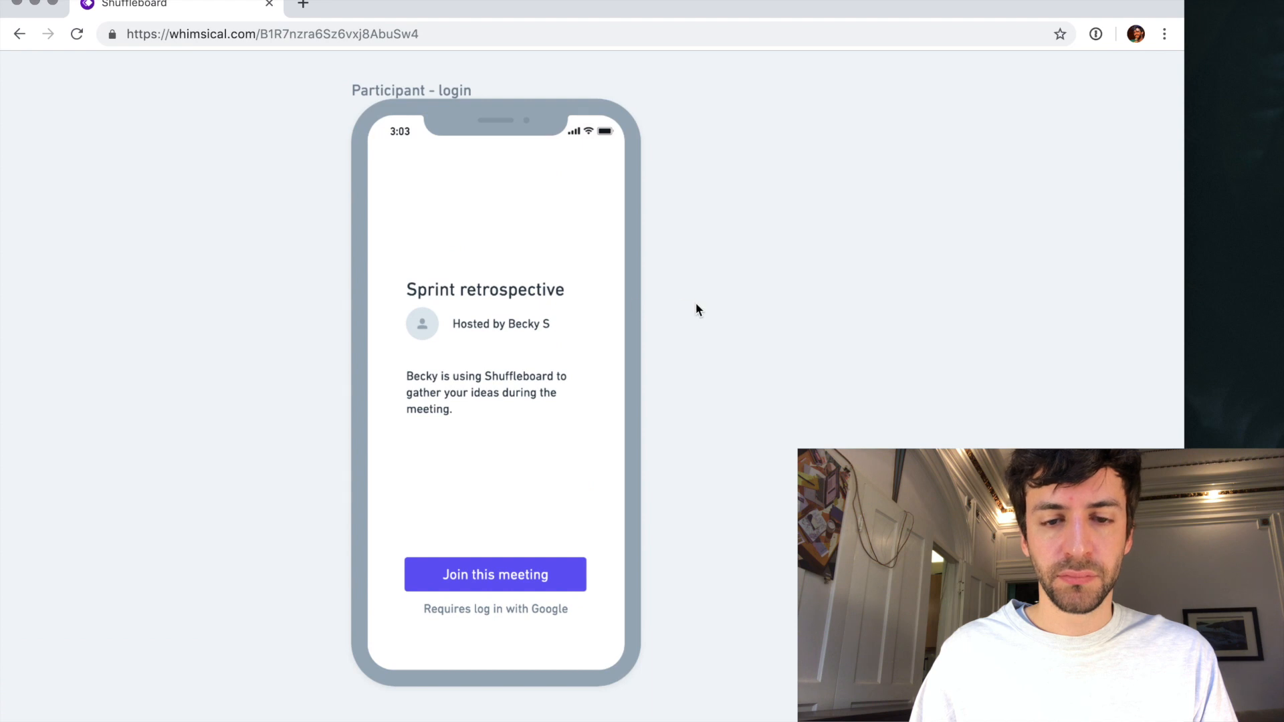
scroll(696, 309, down, 3)
scroll(695, 309, down, 3)
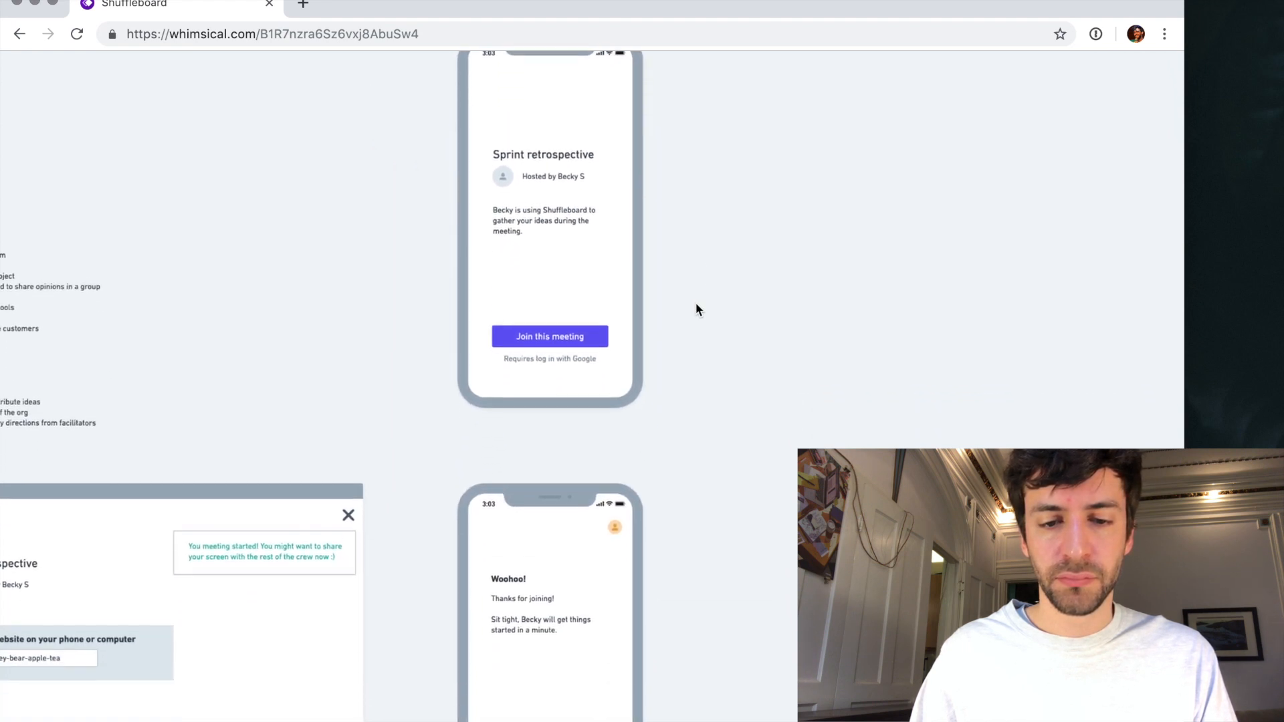
scroll(696, 309, up, 1)
scroll(696, 309, up, 2)
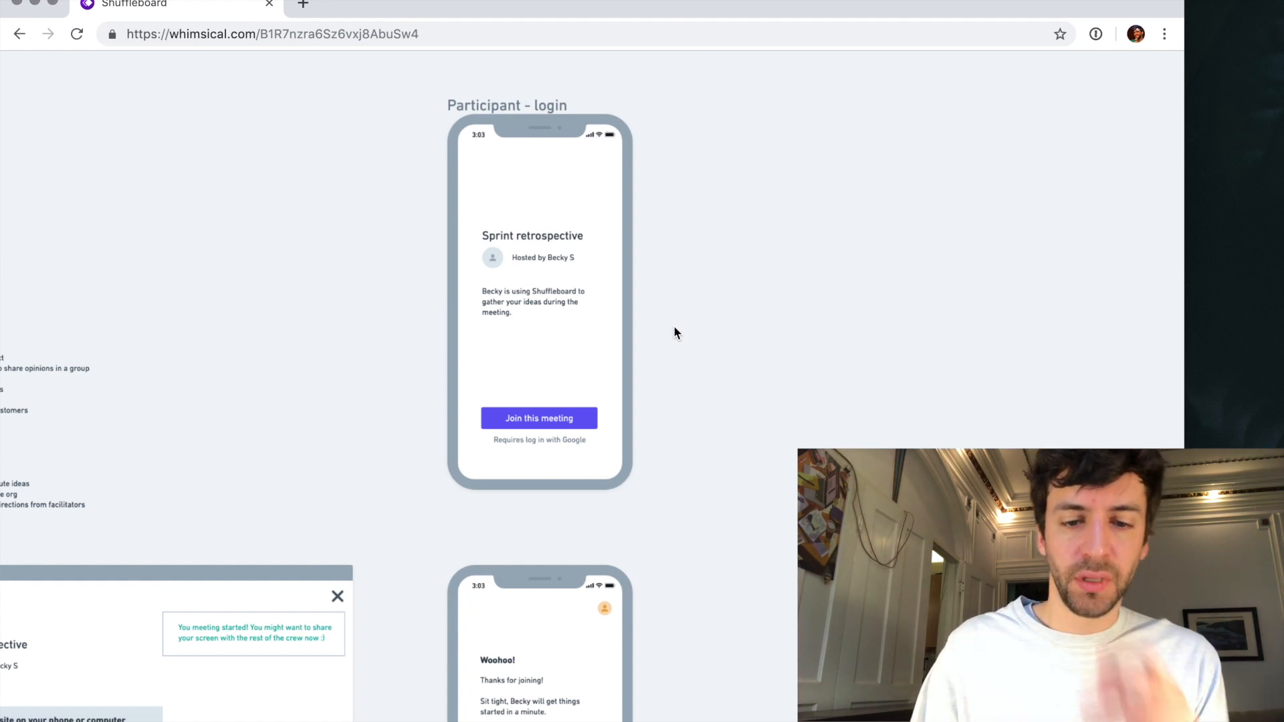
drag(504, 117, 713, 109)
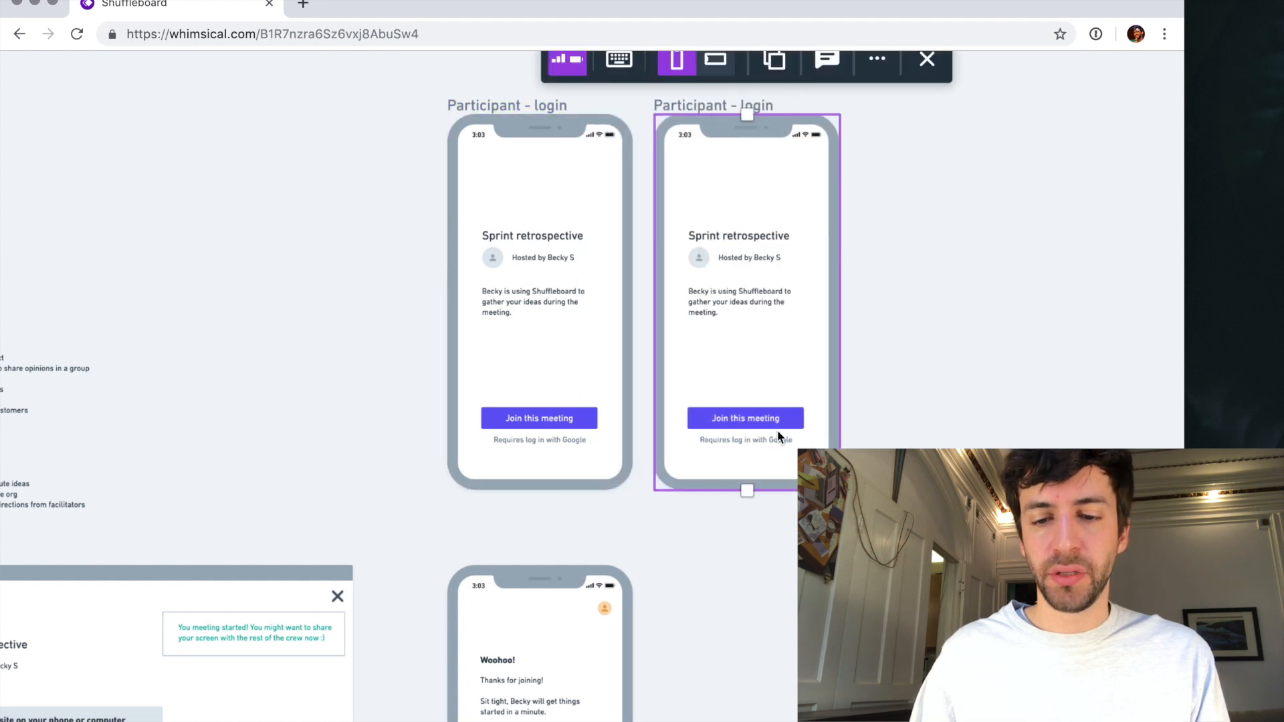
- Change the note under the duplicate screen's "Join this meeting" button to "Logged in as" followed by the participant's sample e-mail address
scroll(777, 431, up, 5)
click(724, 447)
double_click(724, 446)
text(You're logged in)
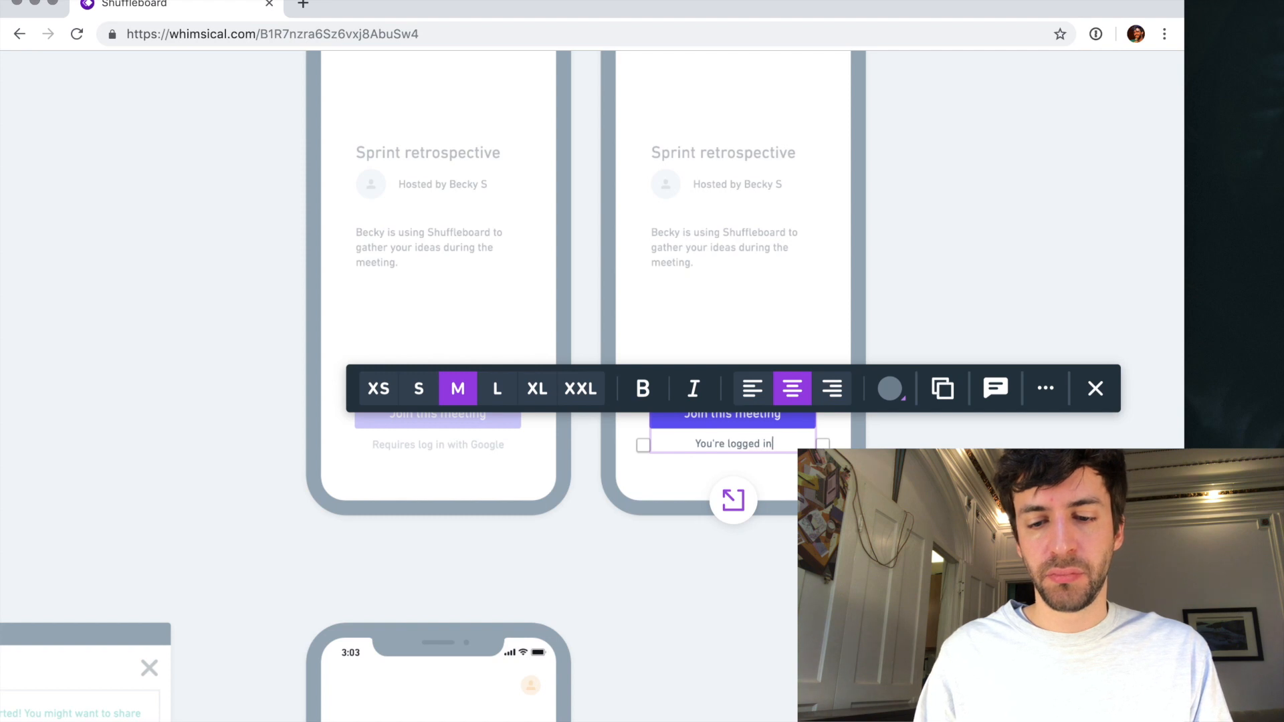
key(super+a)
text(Logged in as)
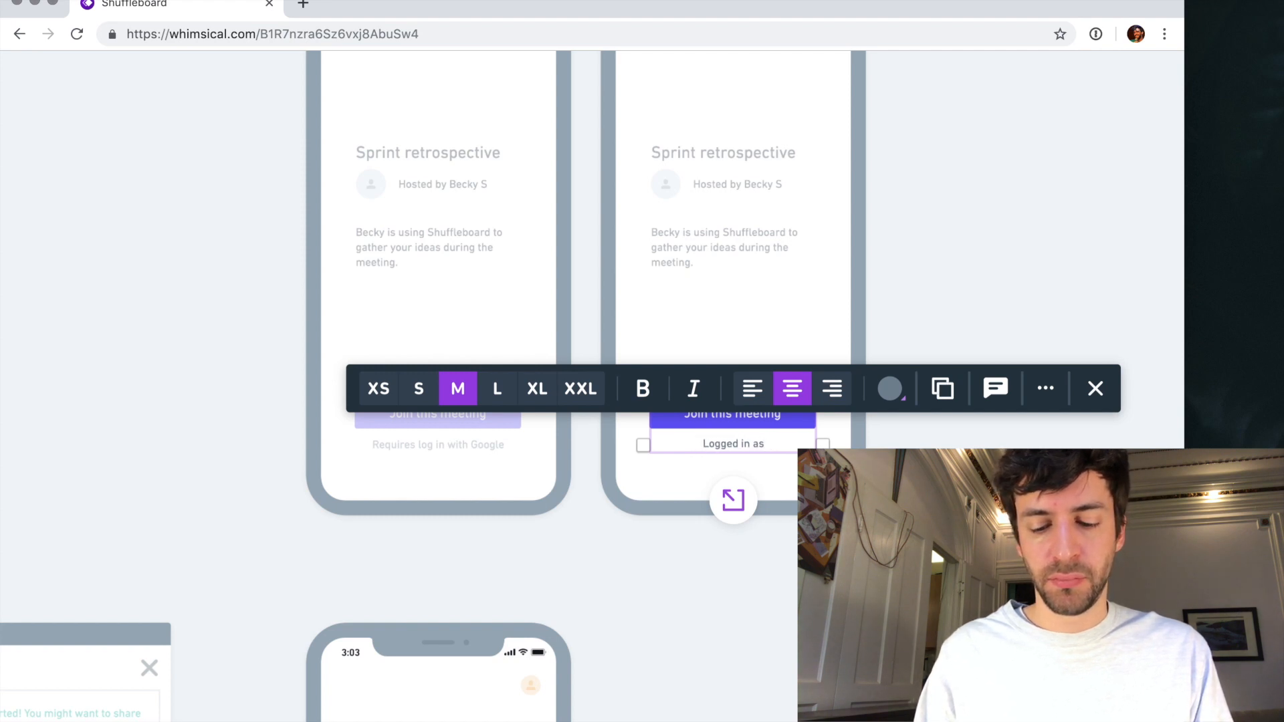
text( jason)
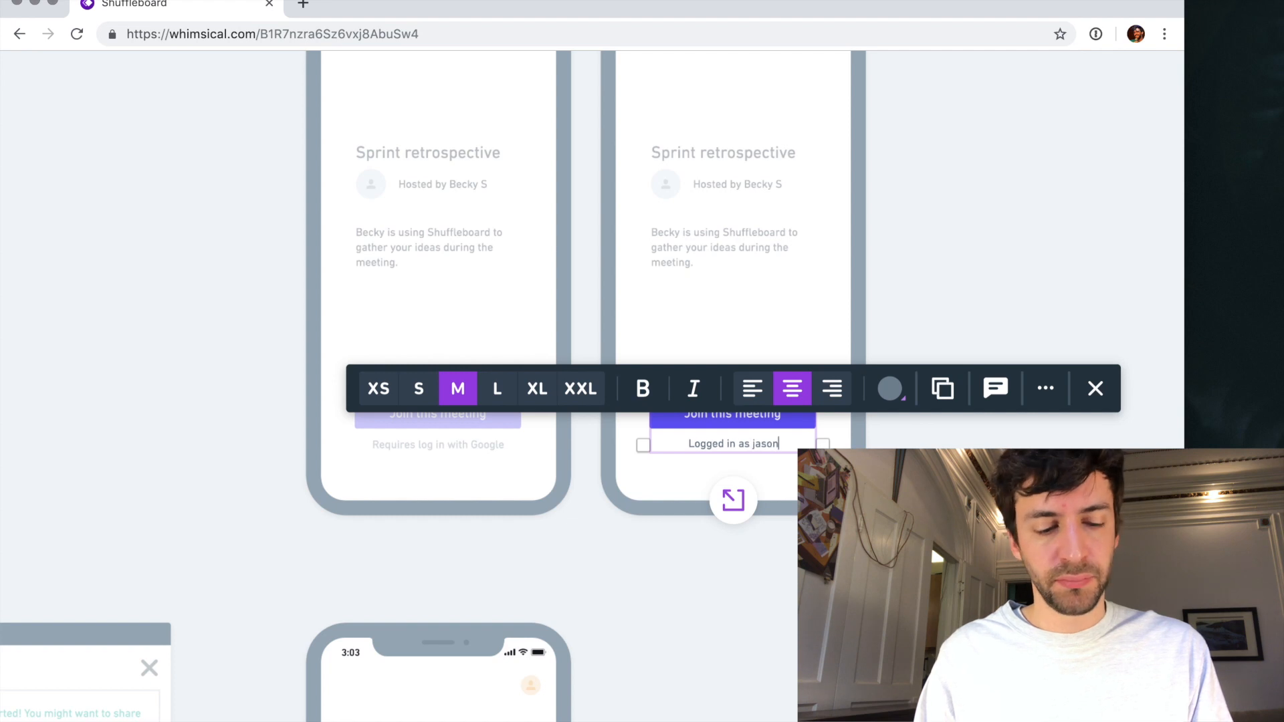
text(@axample.com)
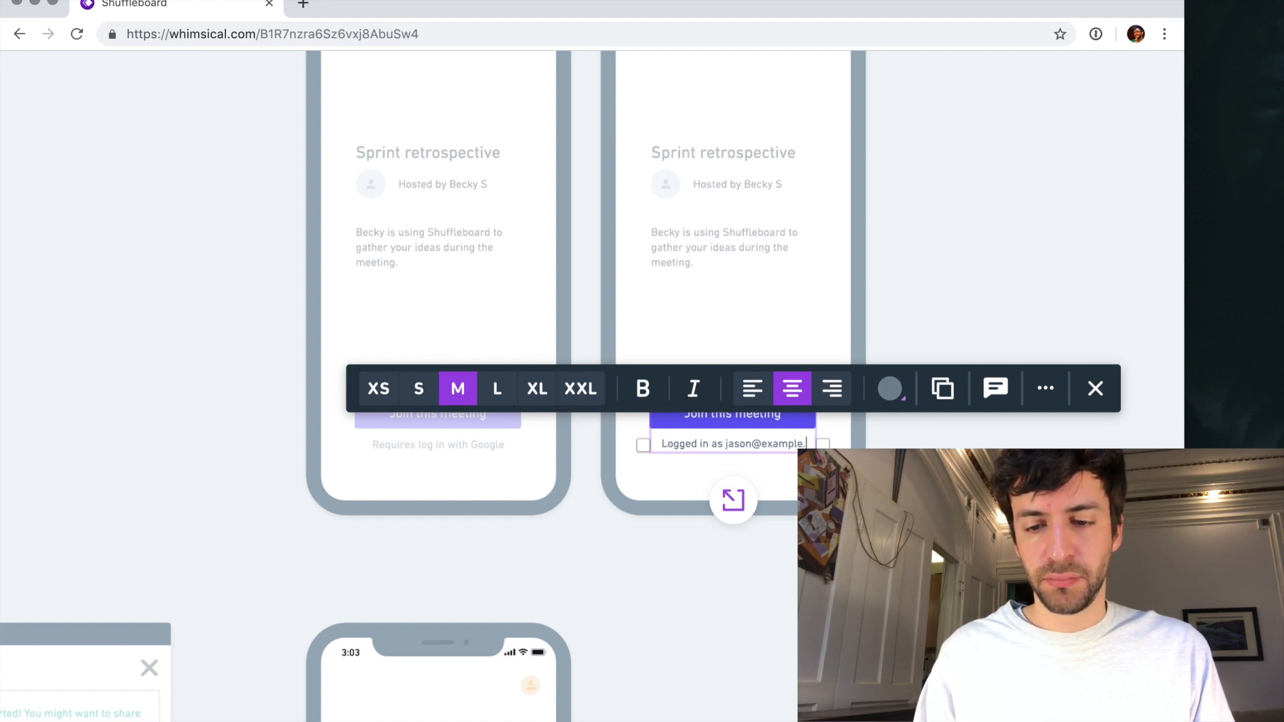
key(Escape)
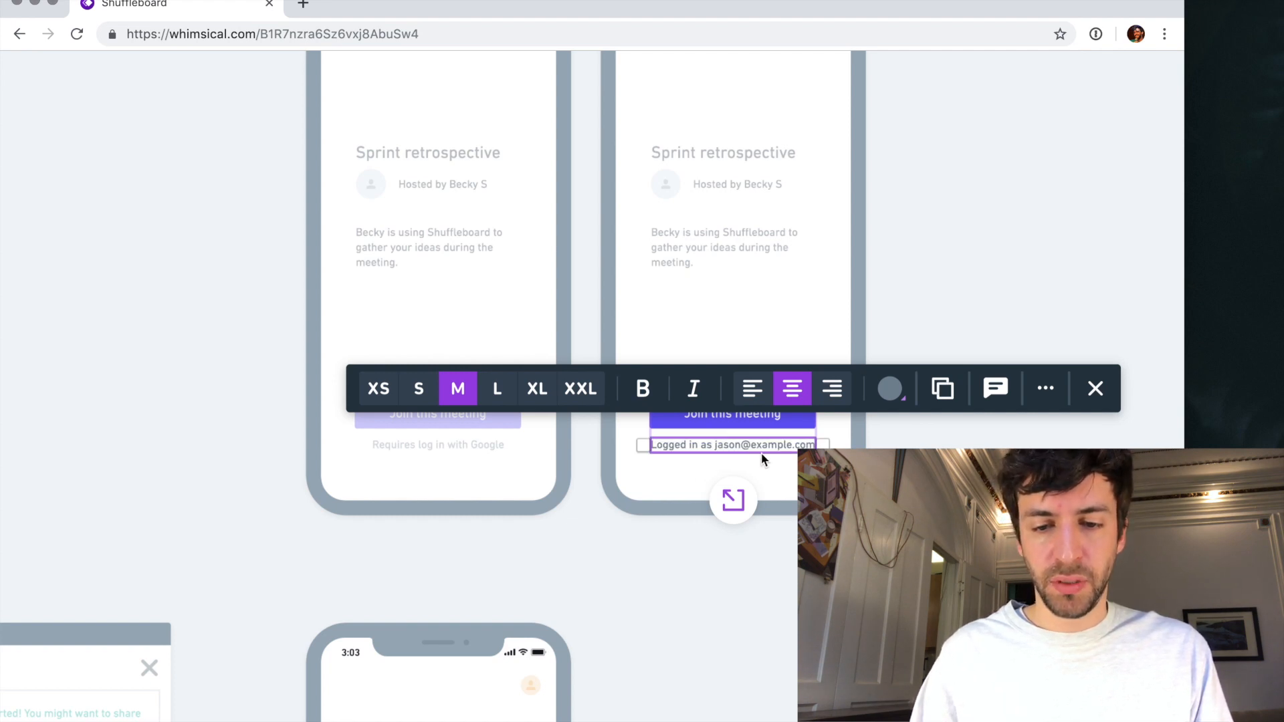
- Duplicate the logged-in note just below itself as a blue-violet "Log out" link, leaving a small gap between the lines
drag(761, 447, 761, 462)
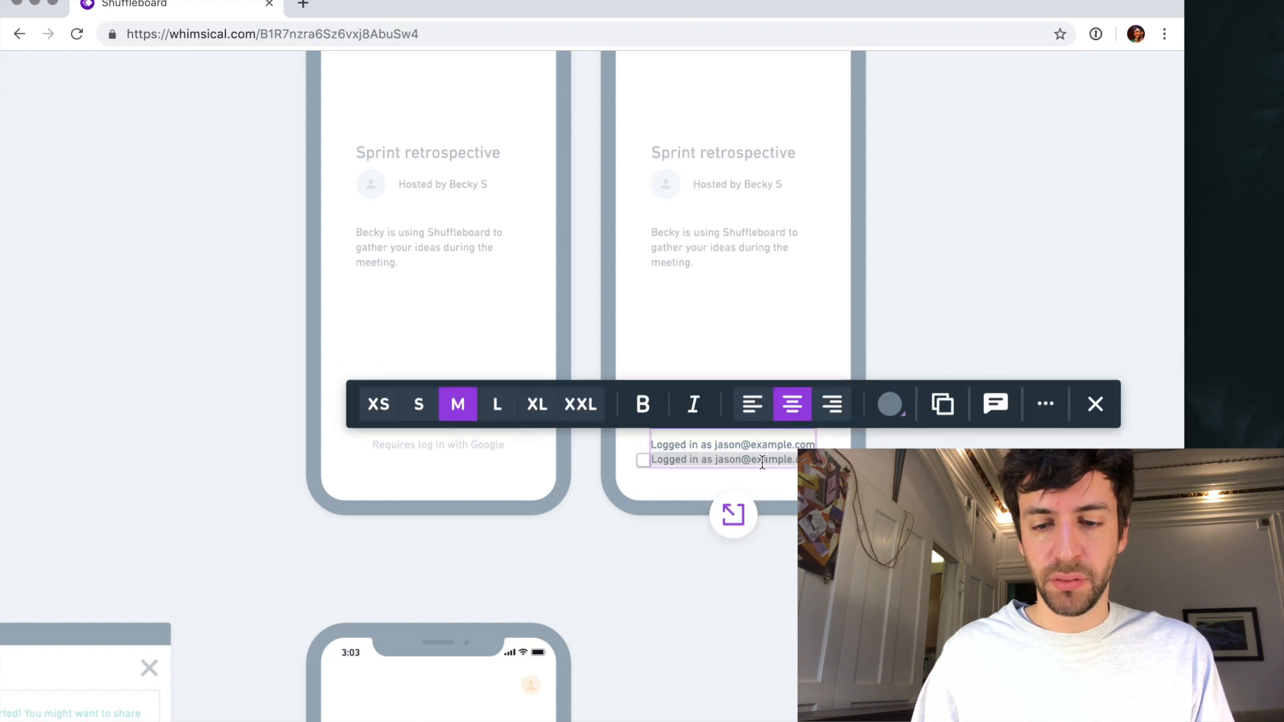
text(Log out)
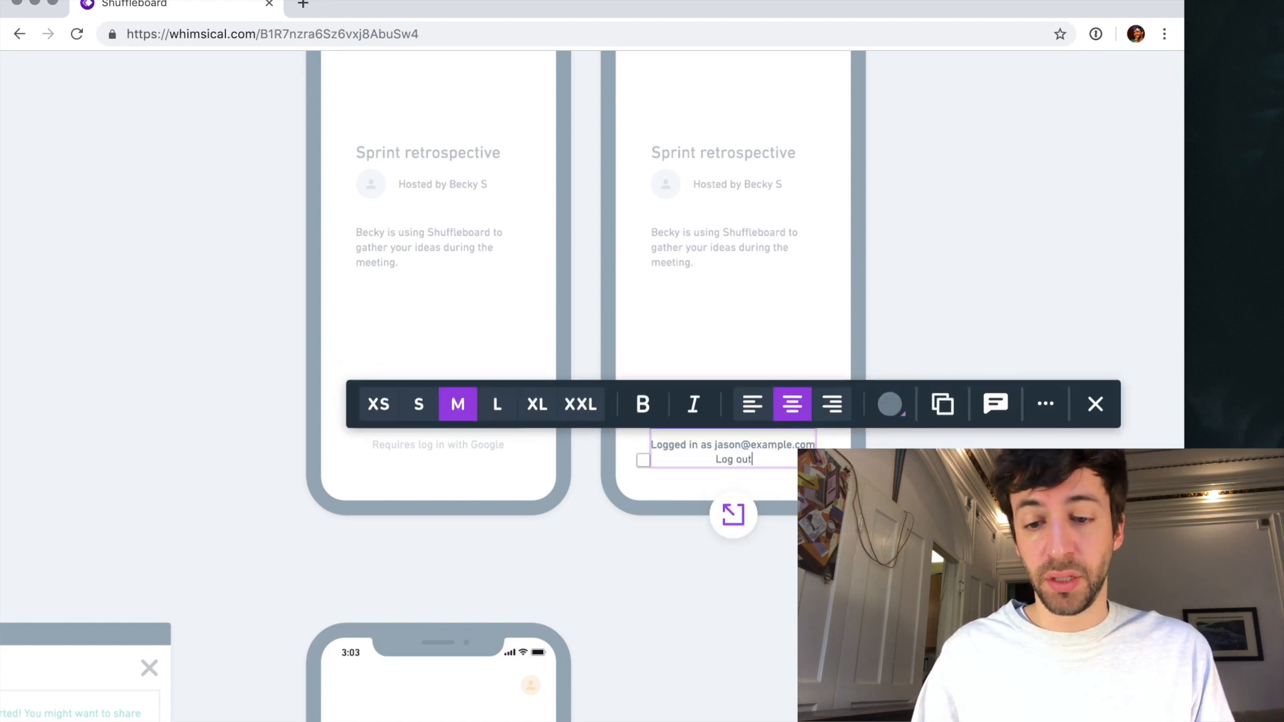
key(Escape)
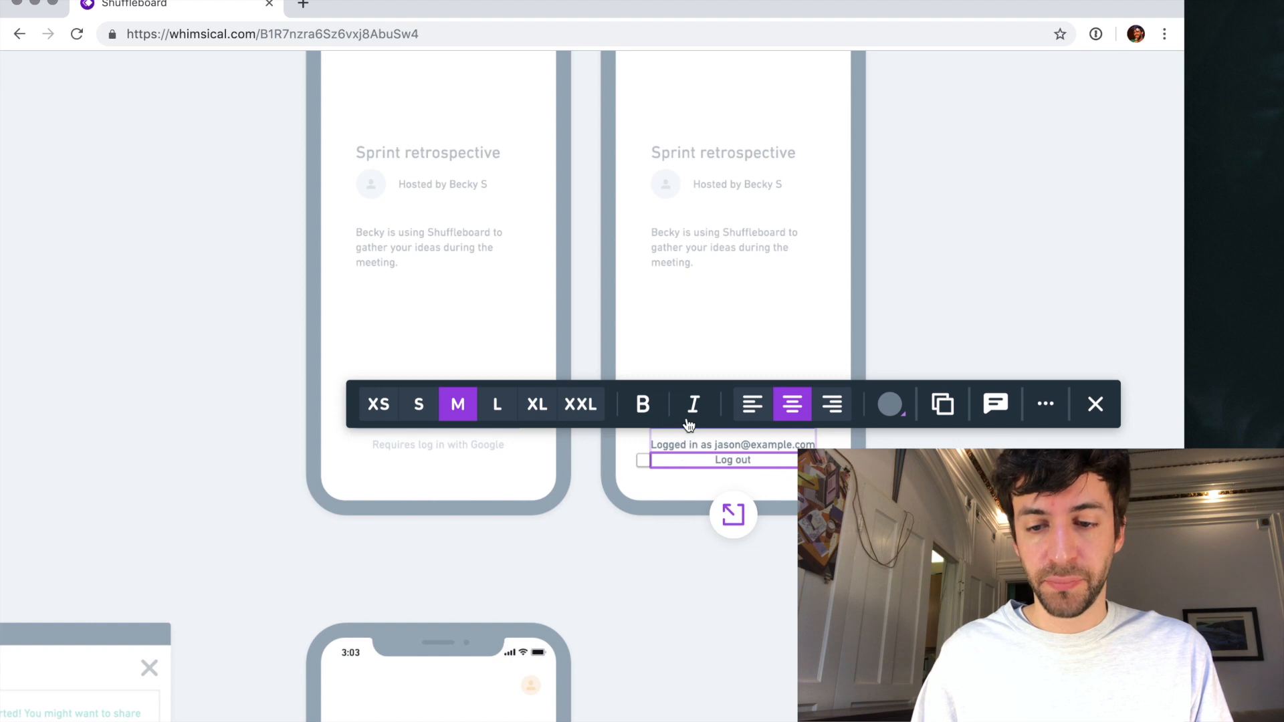
click(889, 404)
click(839, 309)
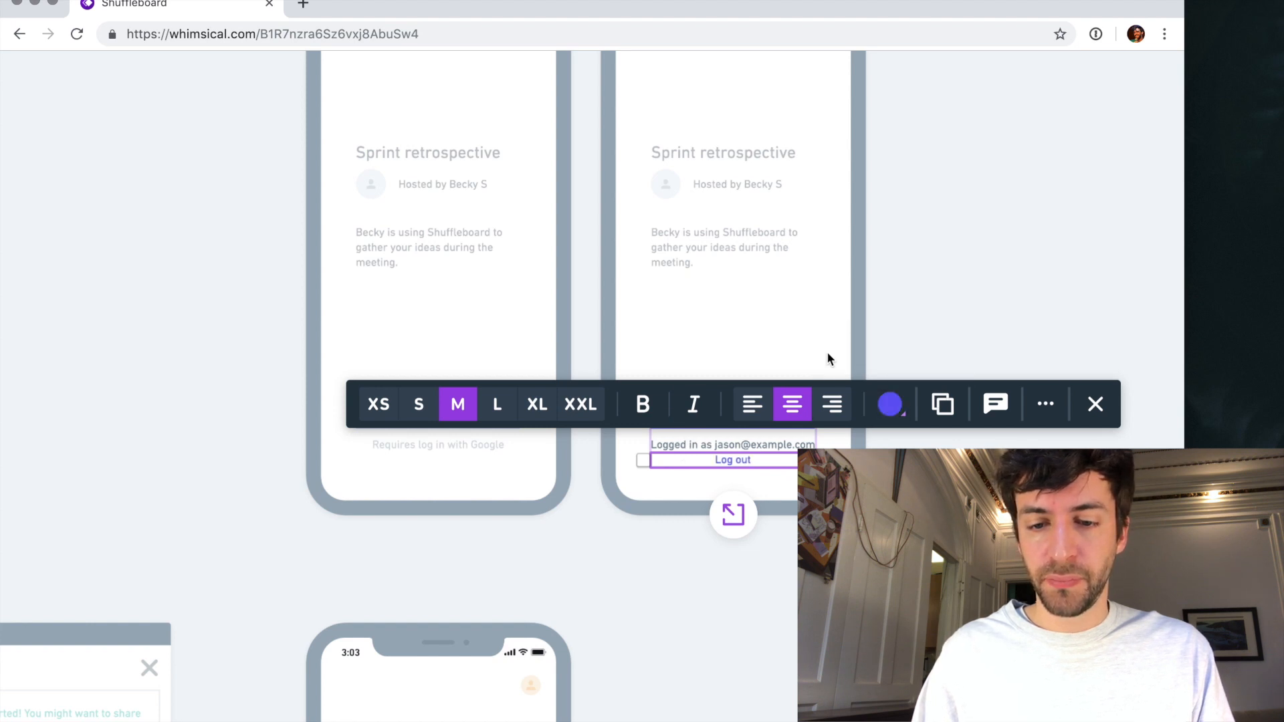
click(743, 463)
click(743, 463)
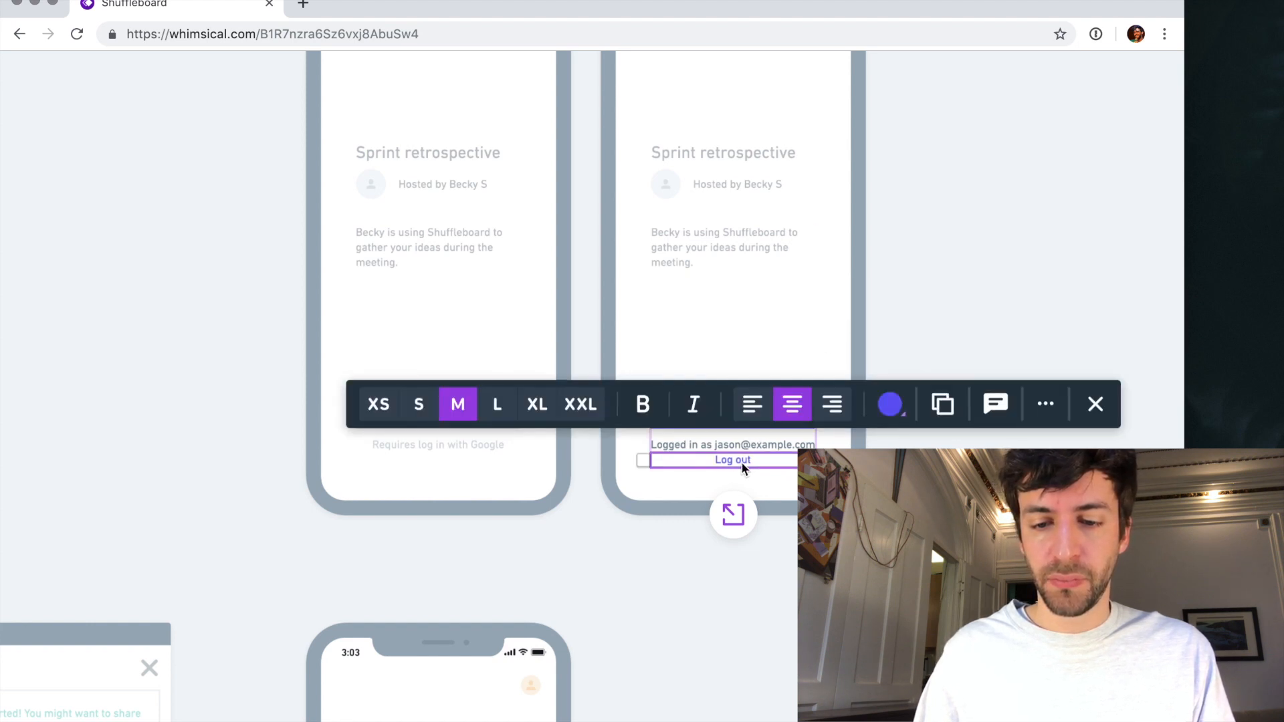
key(Escape)
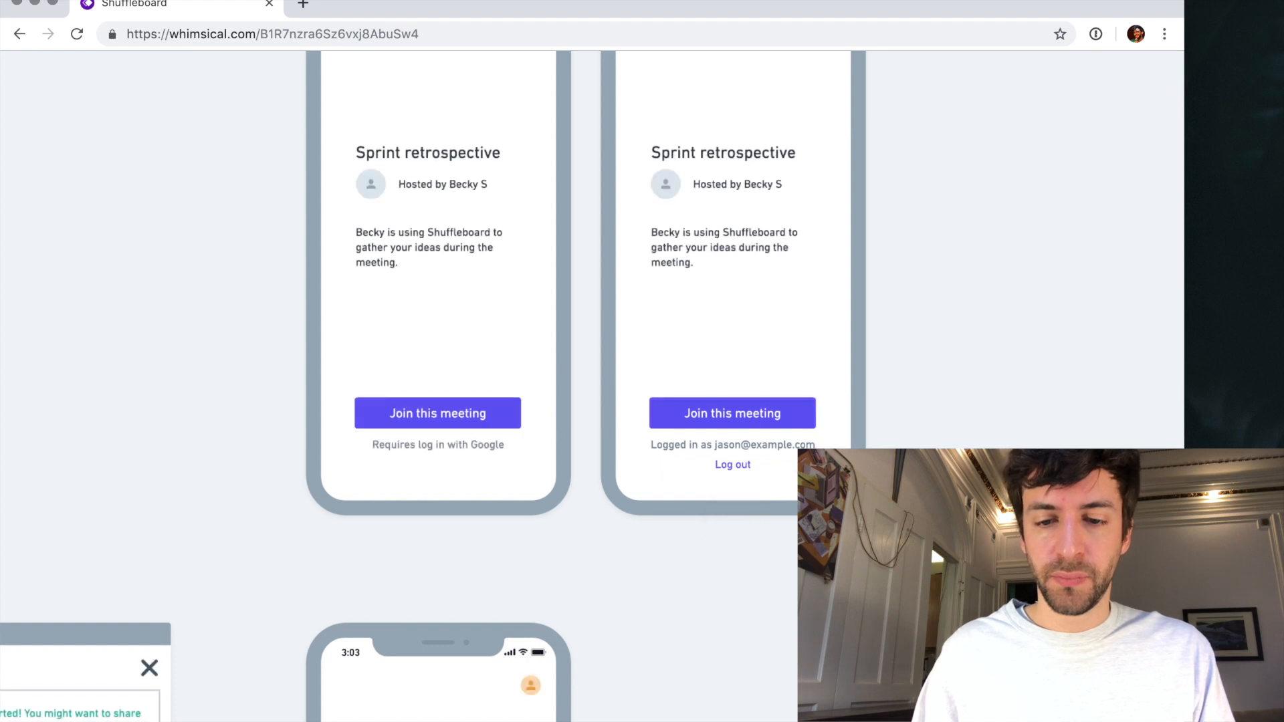
- Widen the "Woohoo!" heading on the joined-meeting phone screen and set its text size to XL
scroll(896, 447, down, 5)
scroll(896, 446, right, 2)
scroll(896, 446, down, 4)
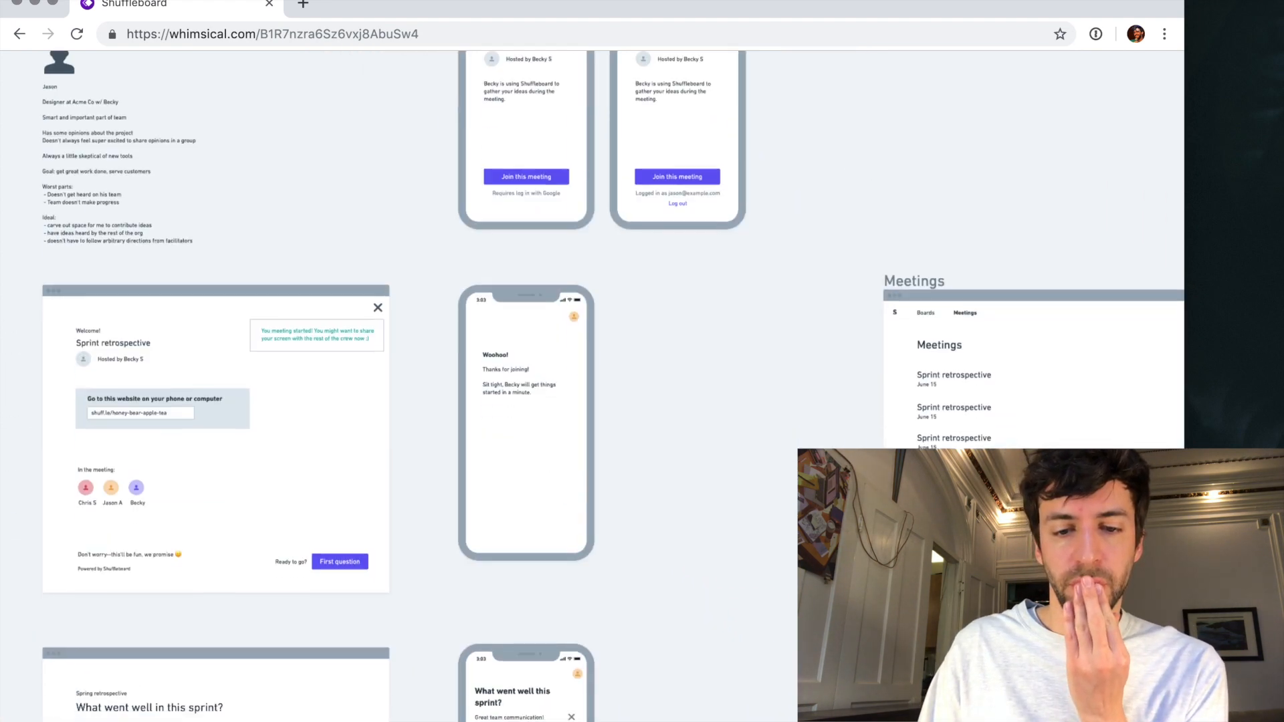
scroll(645, 384, up, 3)
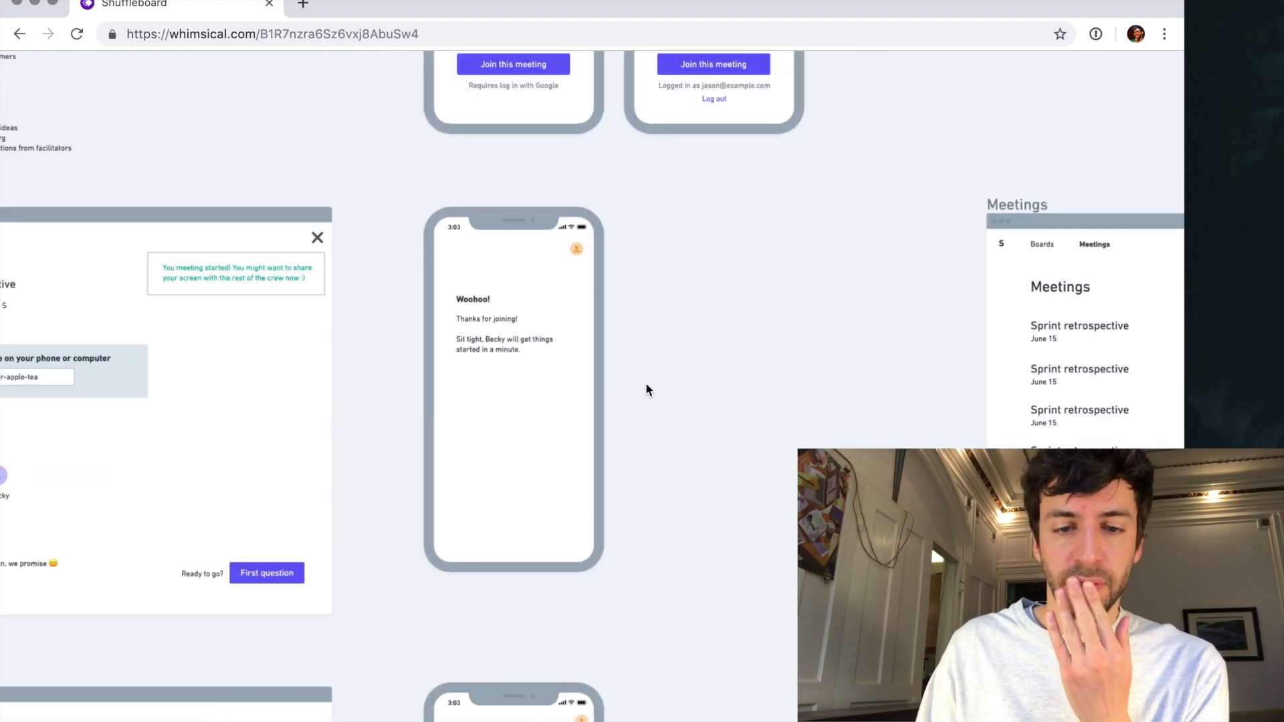
right_click(491, 347)
click(474, 296)
click(474, 296)
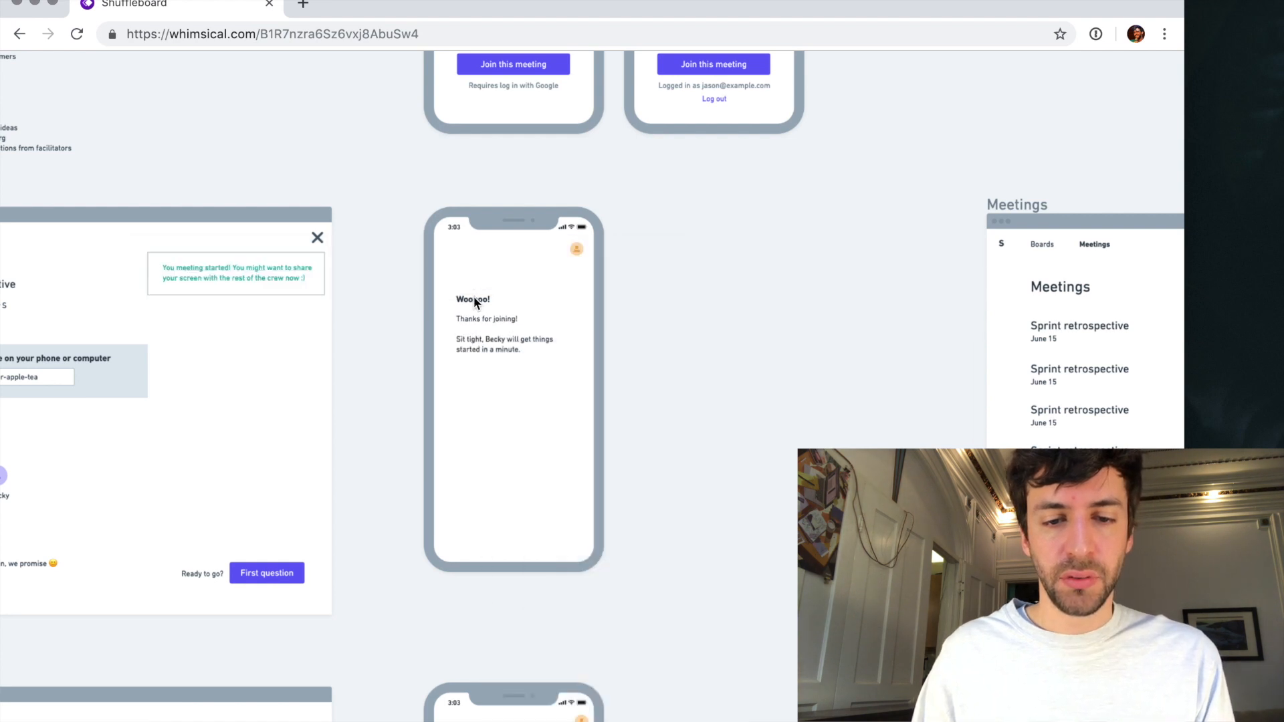
click(474, 297)
drag(502, 302, 545, 301)
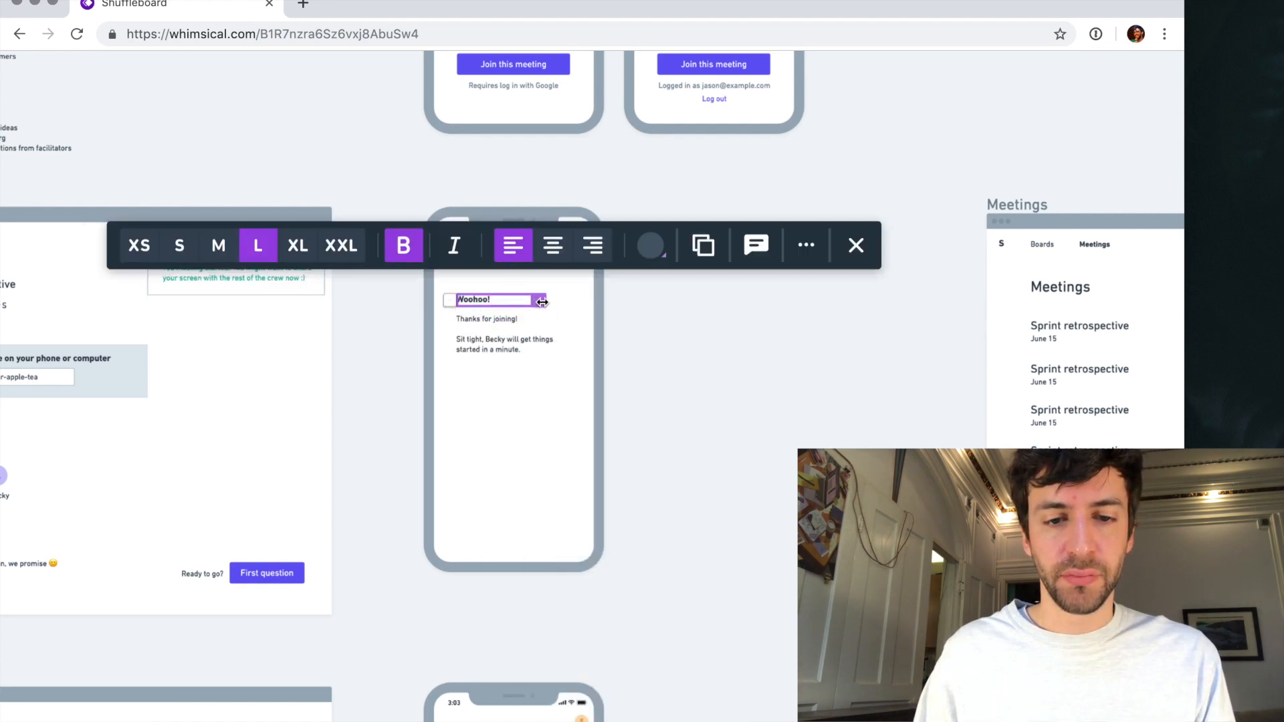
click(298, 245)
click(493, 320)
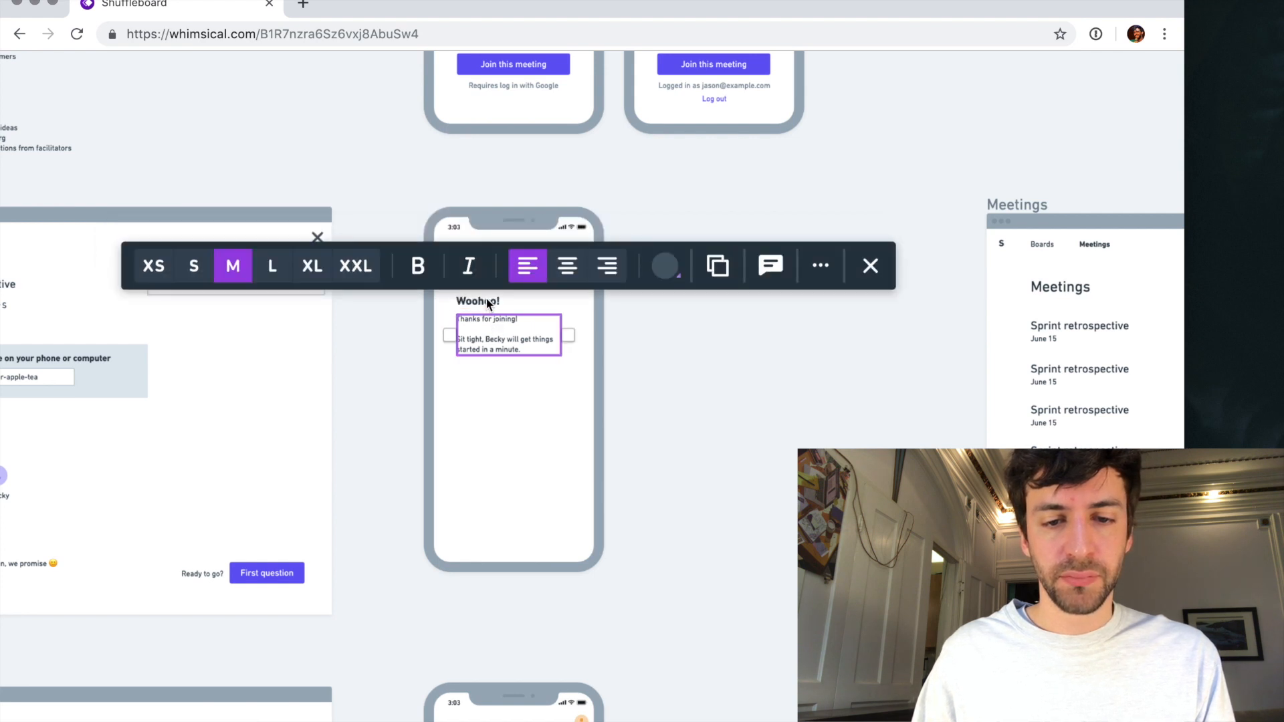
- Add a party popper emoji after the "Woohoo!" heading text, finding it with the emoji search "party"
double_click(488, 301)
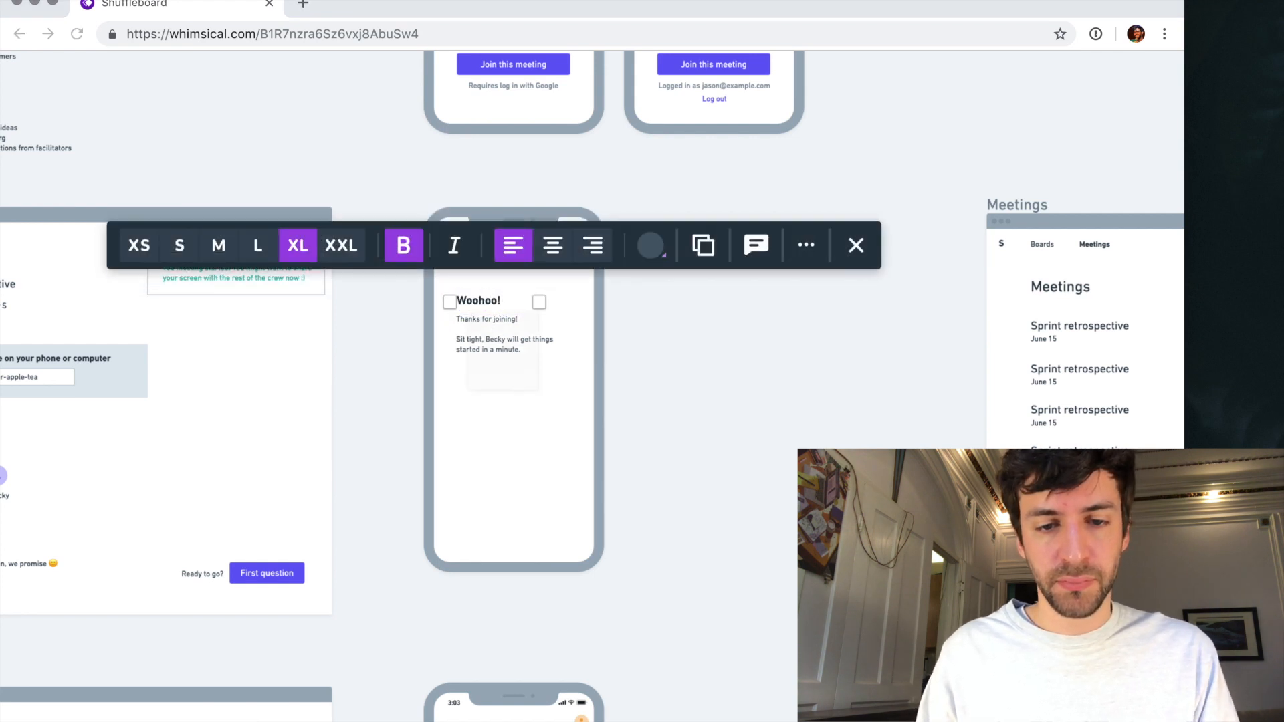
key(ctrl+super+space)
text(party)
key(Right)
key(Right)
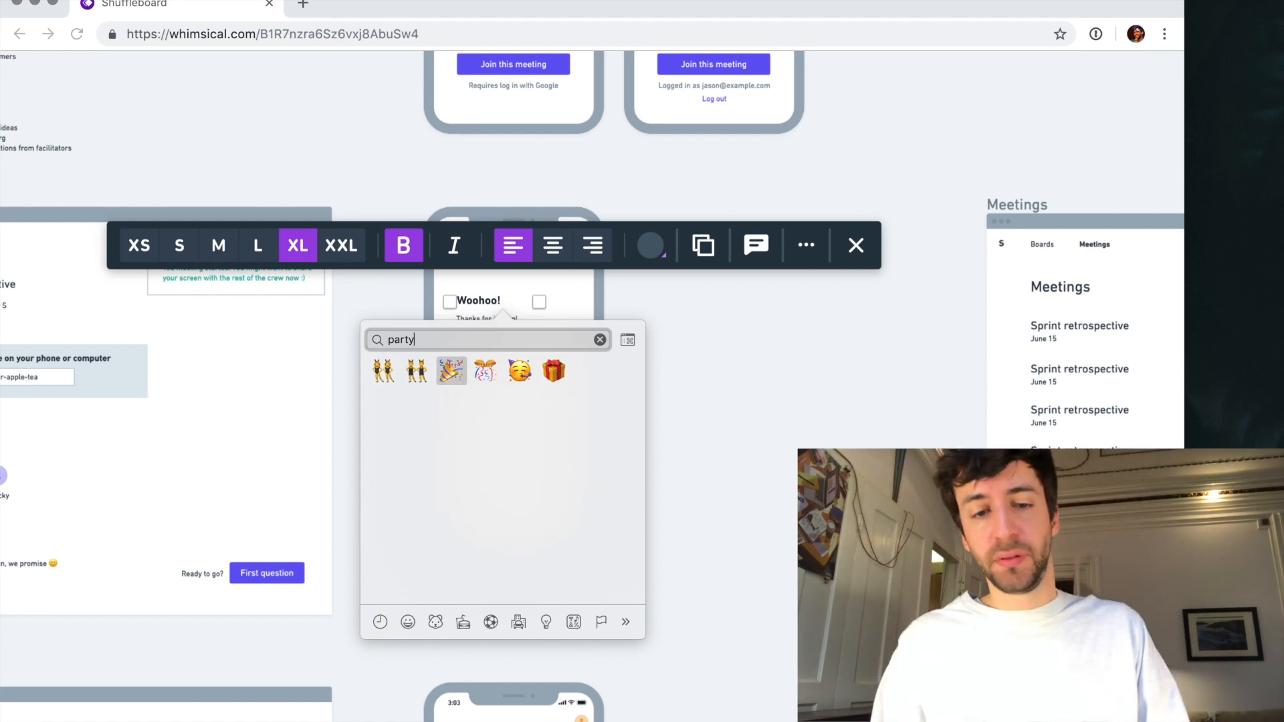
key(Return)
click(647, 328)
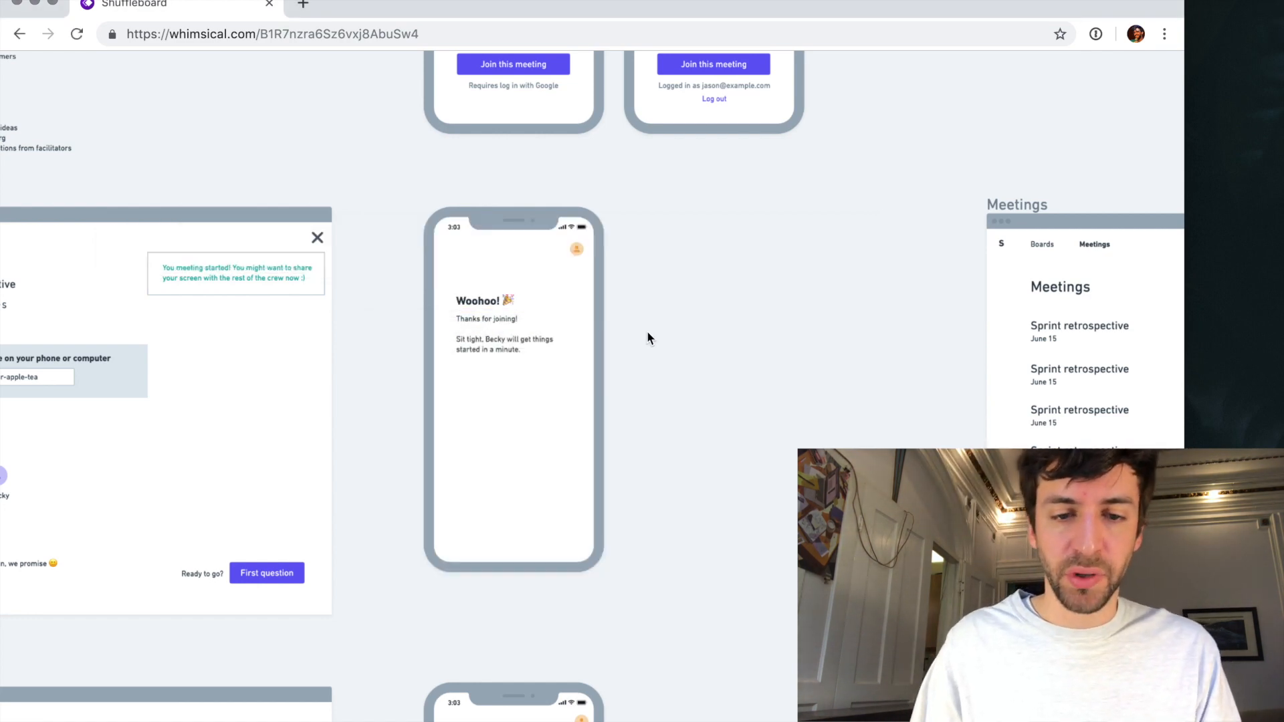
- Review the participant phone screens and the rest of the wireframe board, ending at the TODO list
ctrl+scroll(648, 331, down, 2)
scroll(647, 330, down, 6)
scroll(647, 330, up, 3)
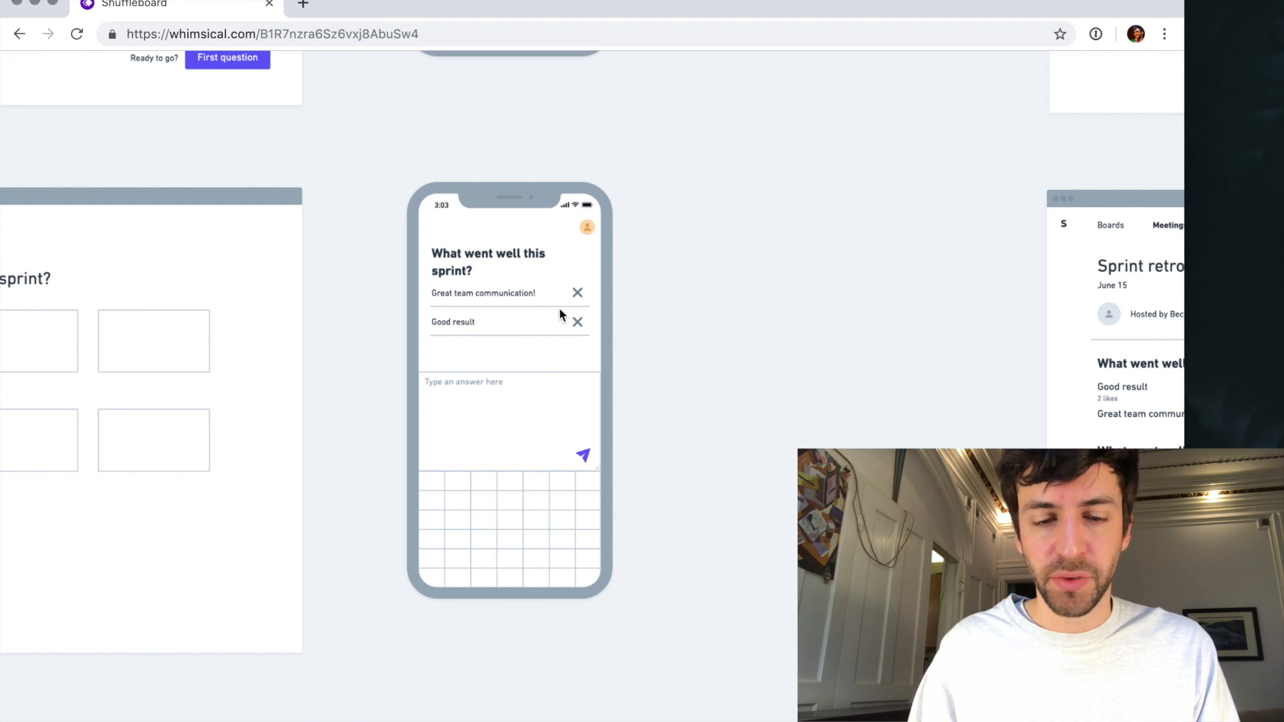
ctrl+scroll(560, 311, down, 5)
scroll(560, 310, down, 5)
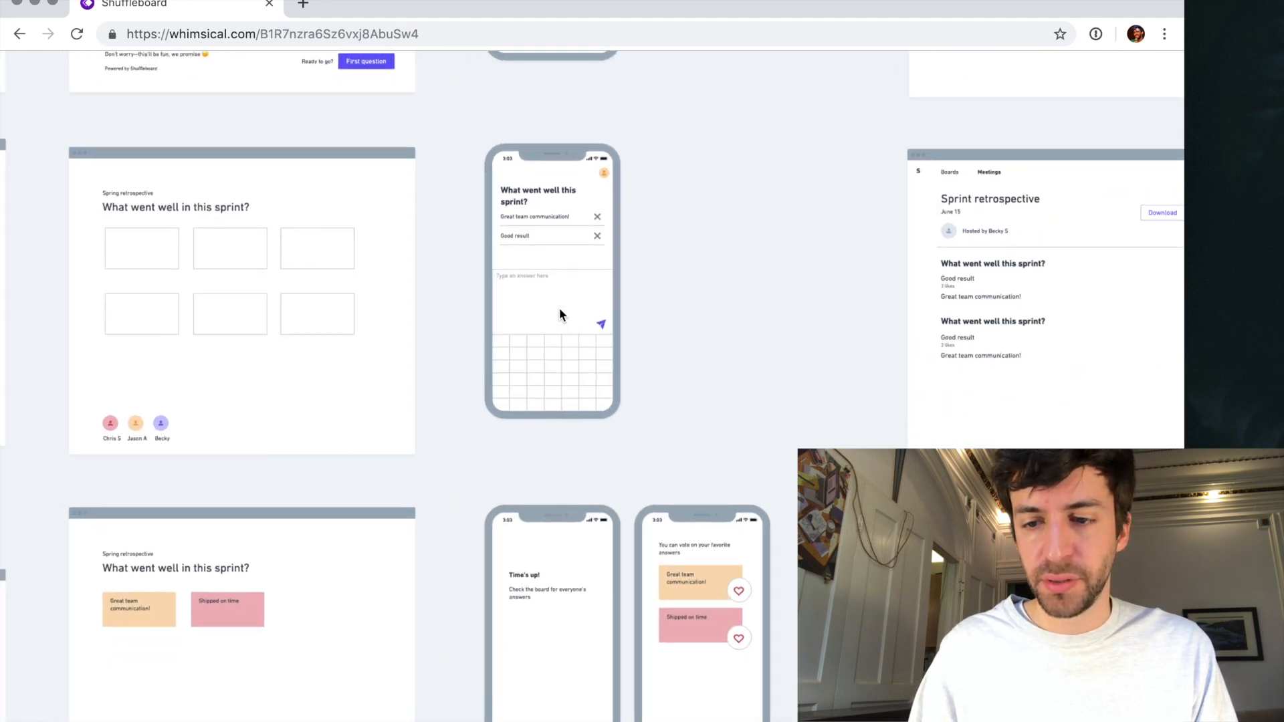
scroll(559, 312, down, 3)
scroll(559, 311, down, 10)
scroll(559, 312, down, 3)
scroll(559, 312, right, 5)
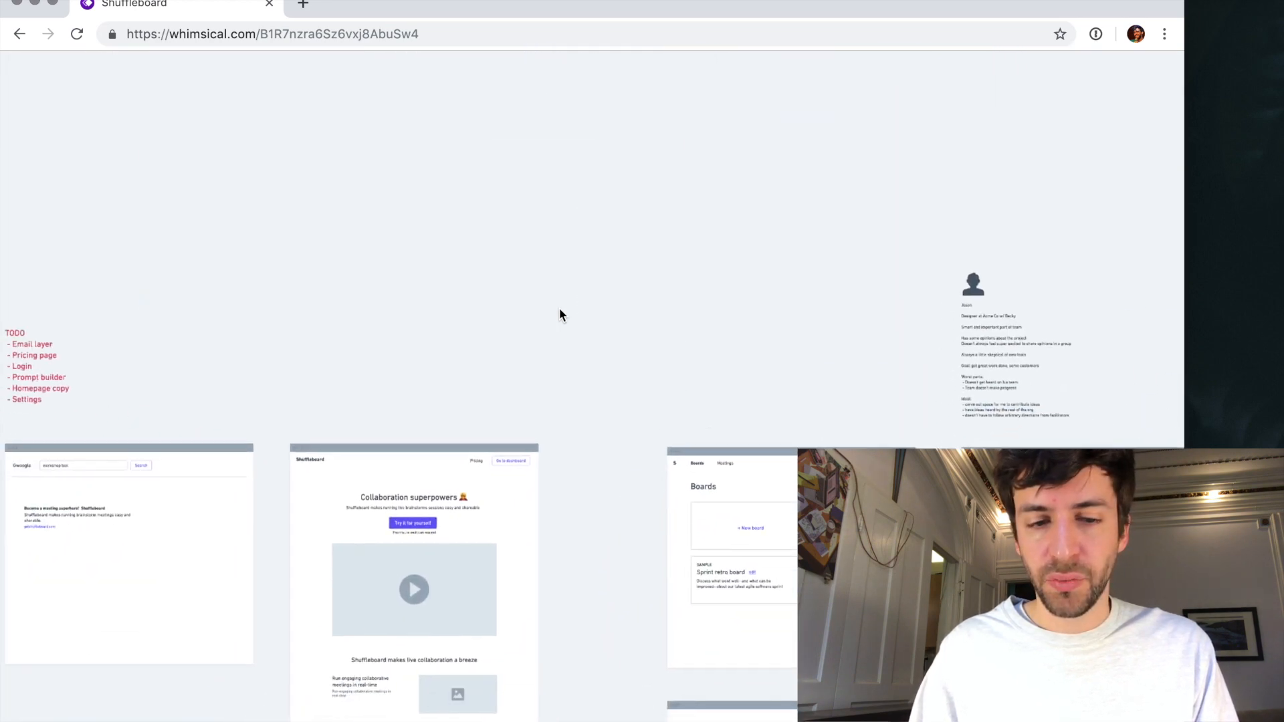
scroll(559, 312, left, 10)
ctrl+scroll(807, 422, up, 5)
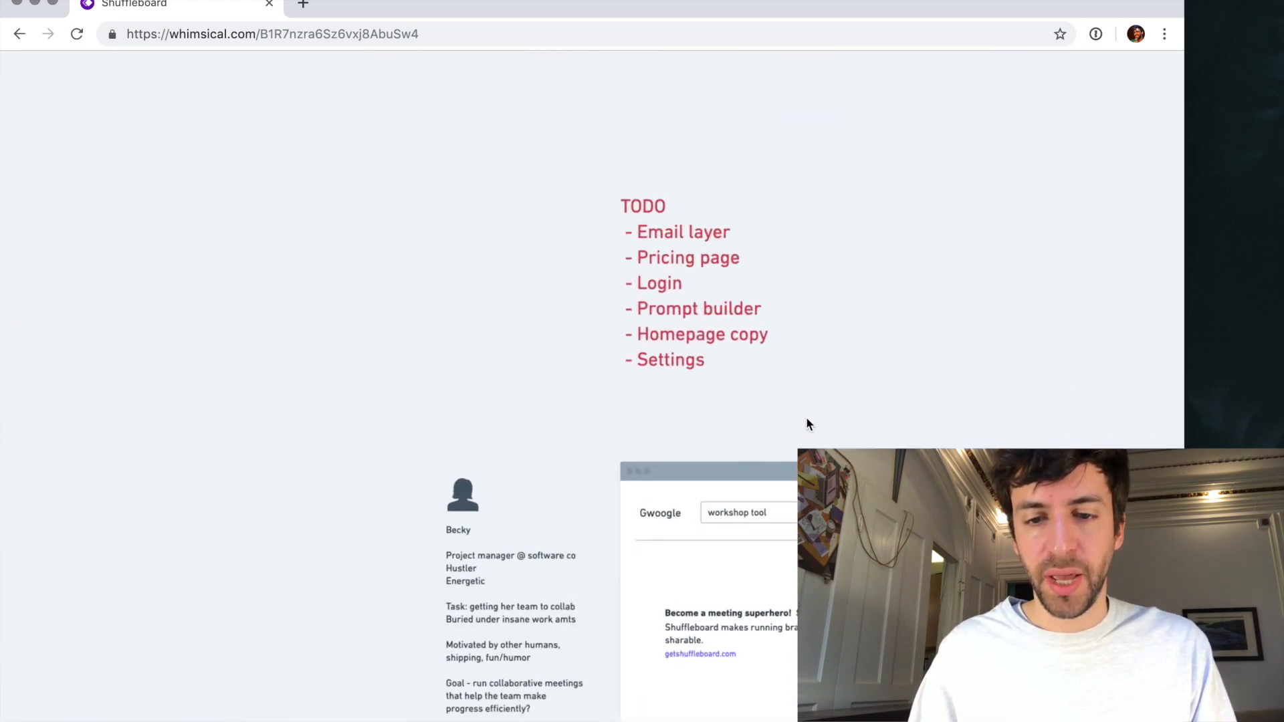
- Move "Homepage copy" to the first item of the TODO list and mark it with "xxxx", leaving no blank line below
scroll(795, 420, right, 3)
scroll(795, 419, up, 2)
click(558, 397)
key(BackSpace)
key(Up)
key(Up)
key(Up)
text(xxxx)
text(- Homepage copy)
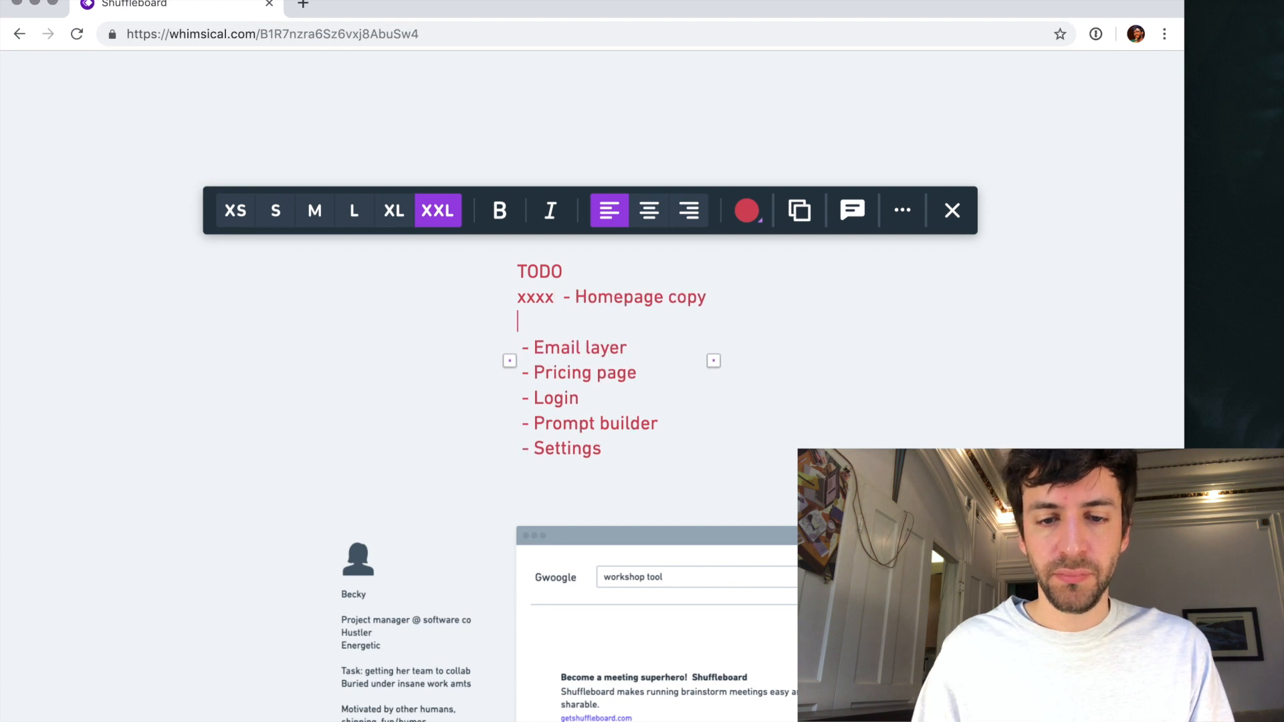
key(Down)
key(BackSpace)
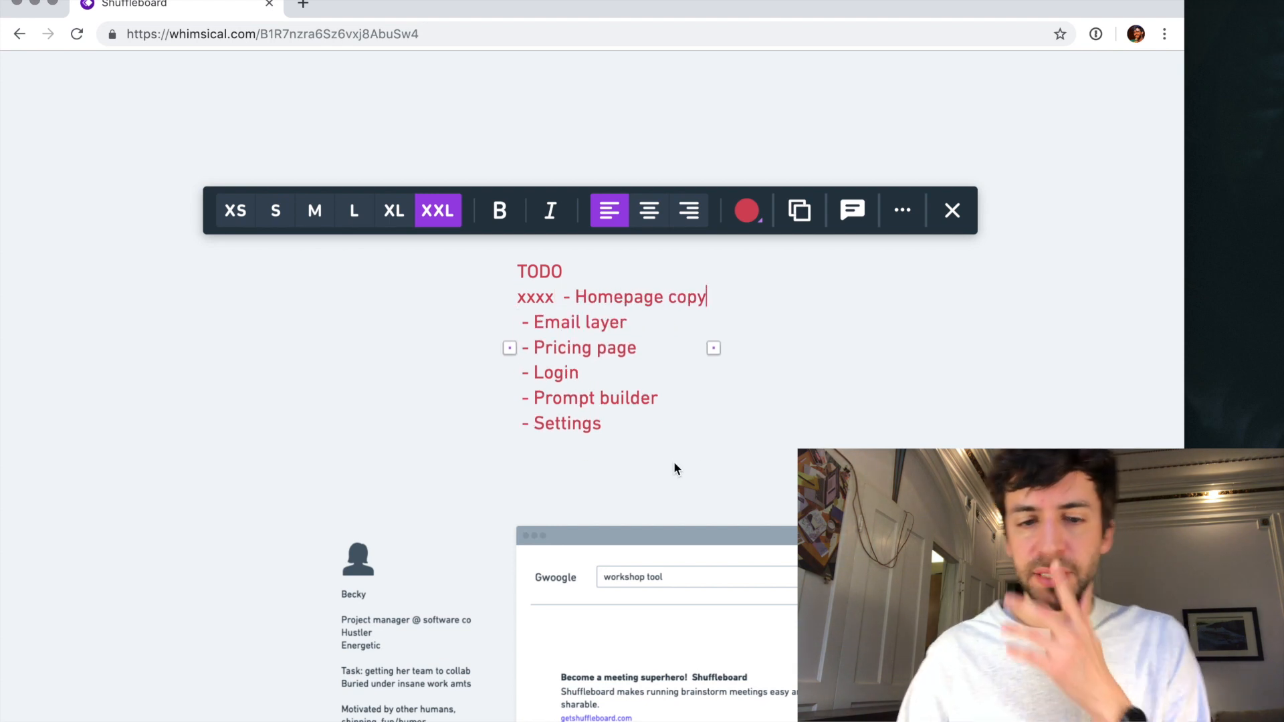
- Move the "Login" item above "Pricing page" in the TODO list
click(585, 347)
triple_click(587, 348)
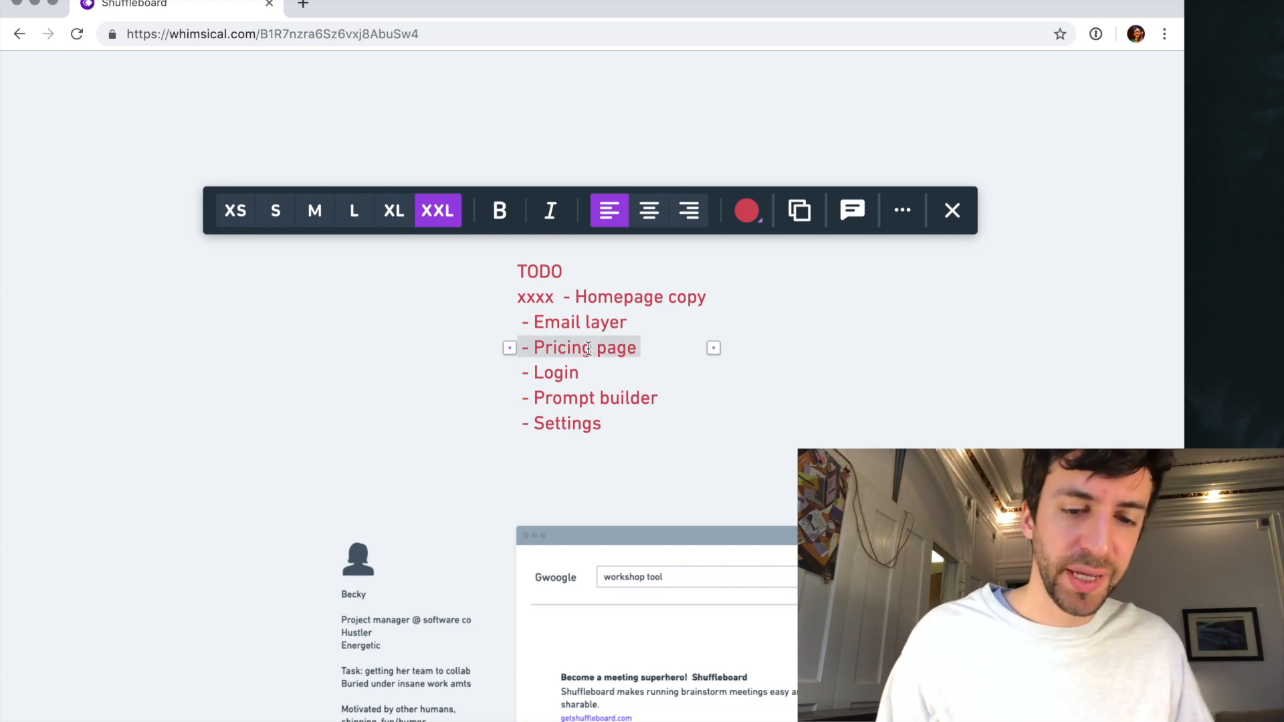
double_click(557, 373)
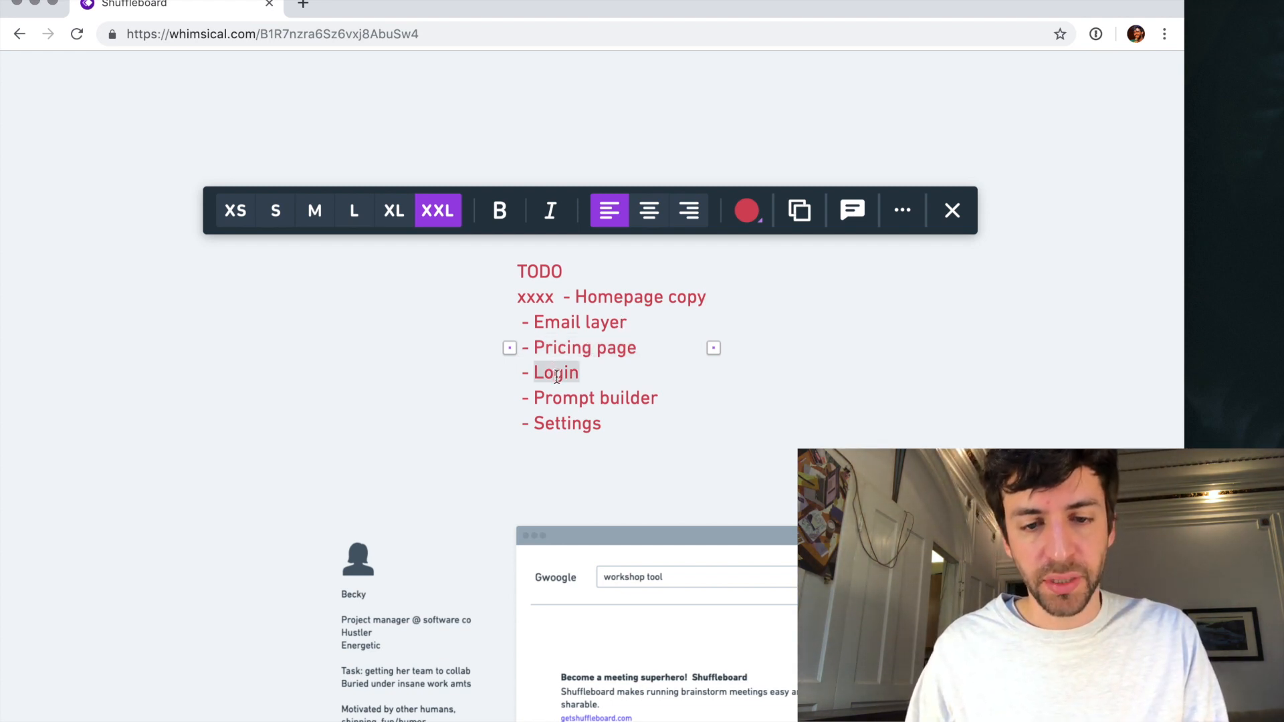
key(super+x)
key(super+v)
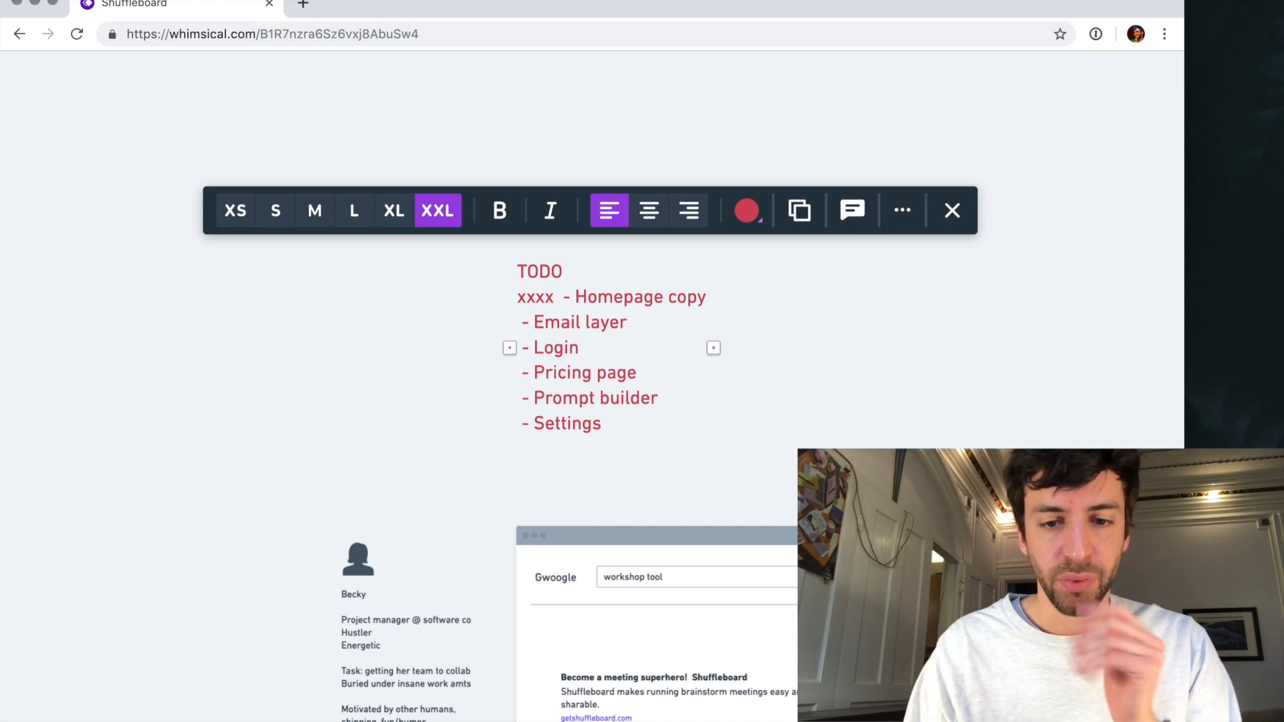
- Move the "Prompt builder" item above "Email layer" in the TODO list
triple_click(610, 400)
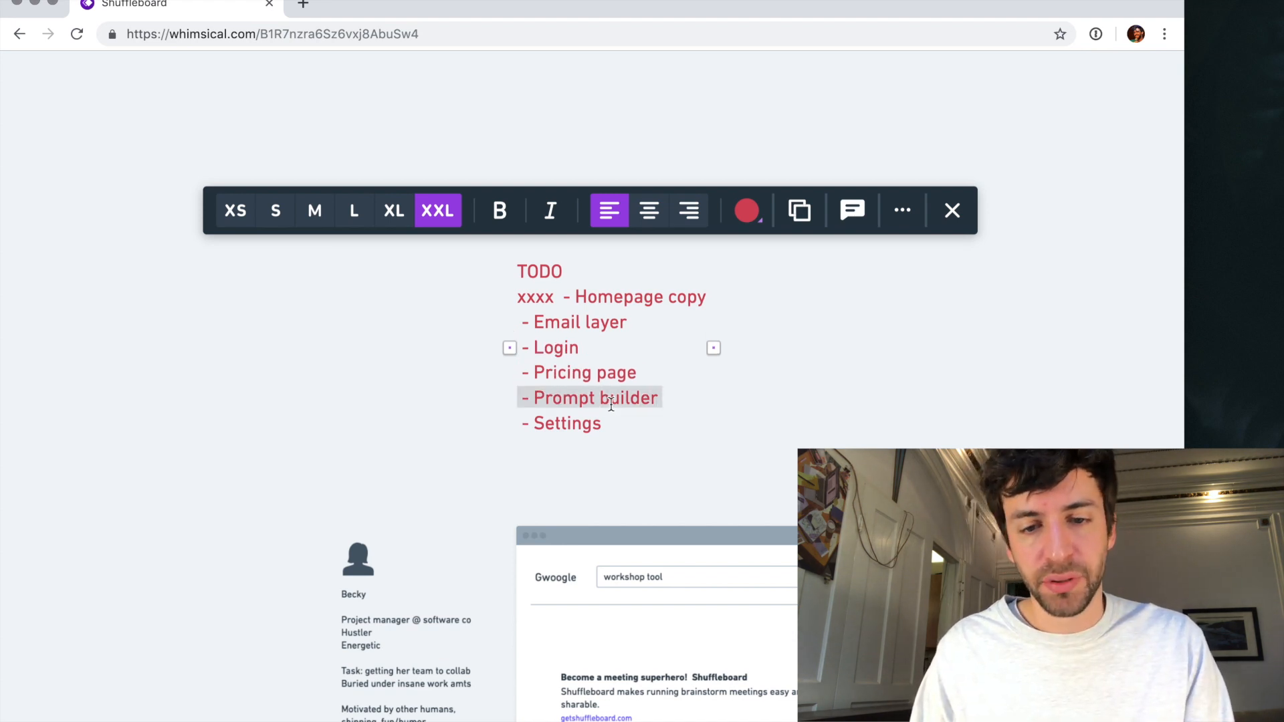
key(super+x)
key(super+v)
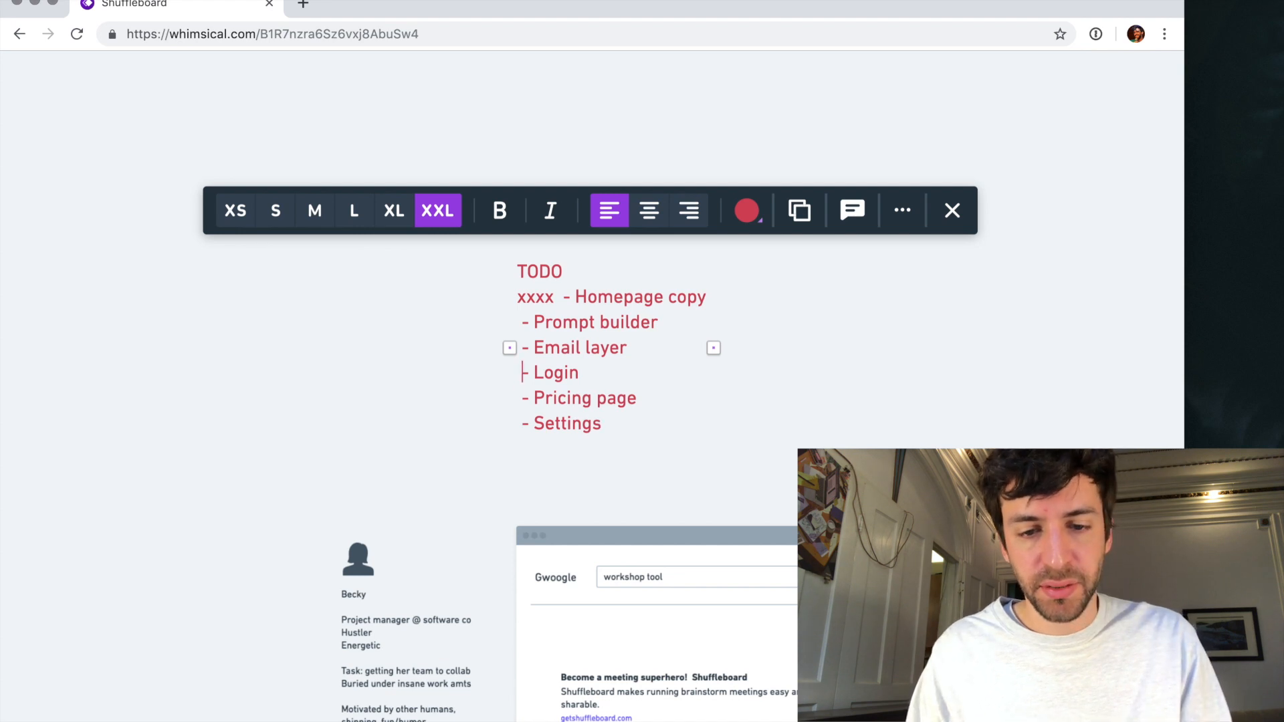
- Move "Pricing page" below "Settings" to the end of the TODO list, indented like the other items, and finish editing the text
key(Down)
key(shift+super+Right)
key(super+x)
key(super+v)
key(Return)
key(BackSpace)
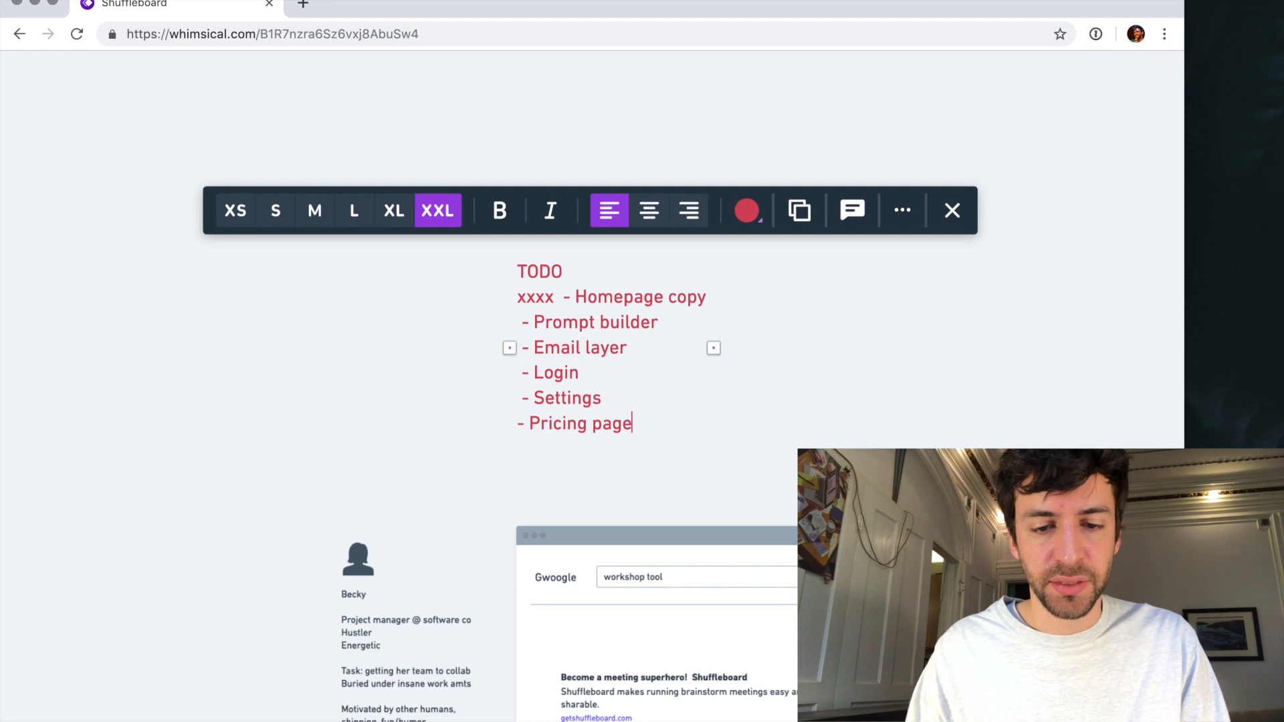
key(Right)
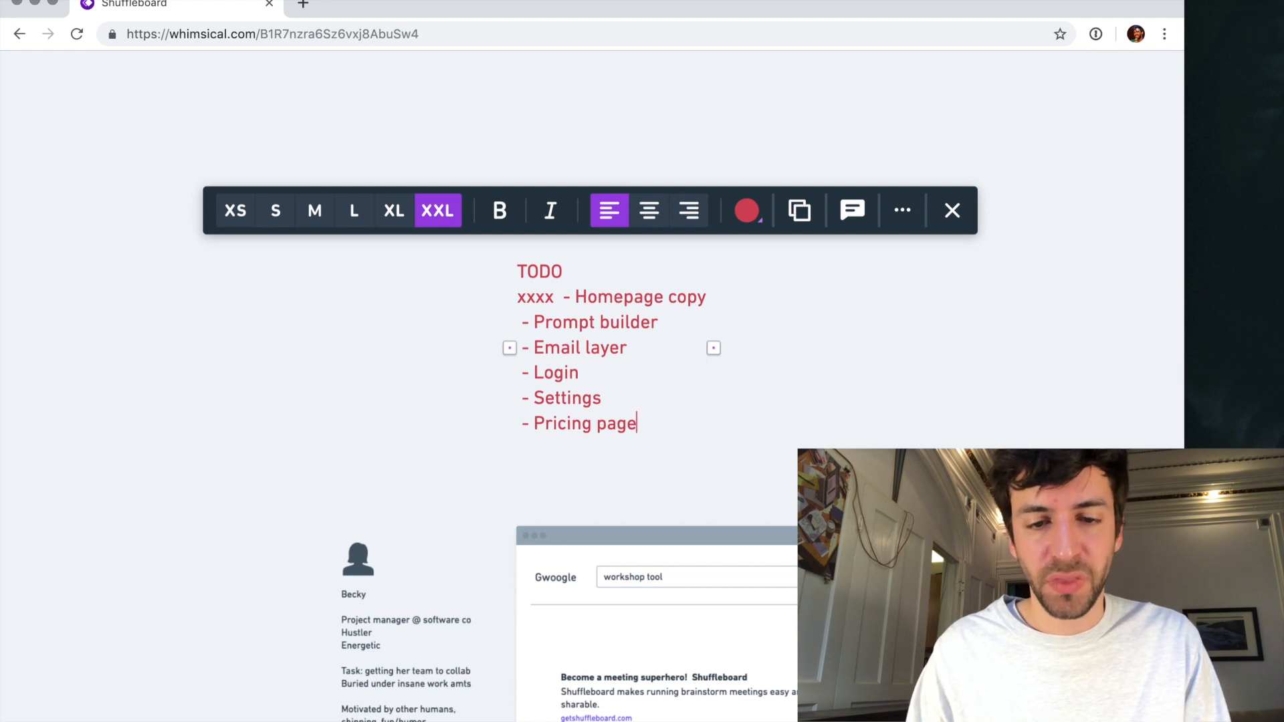
click(388, 393)
- Look over the homepage wireframe and an overview of the whole Shuffleboard board with all its screens
scroll(576, 325, down, 10)
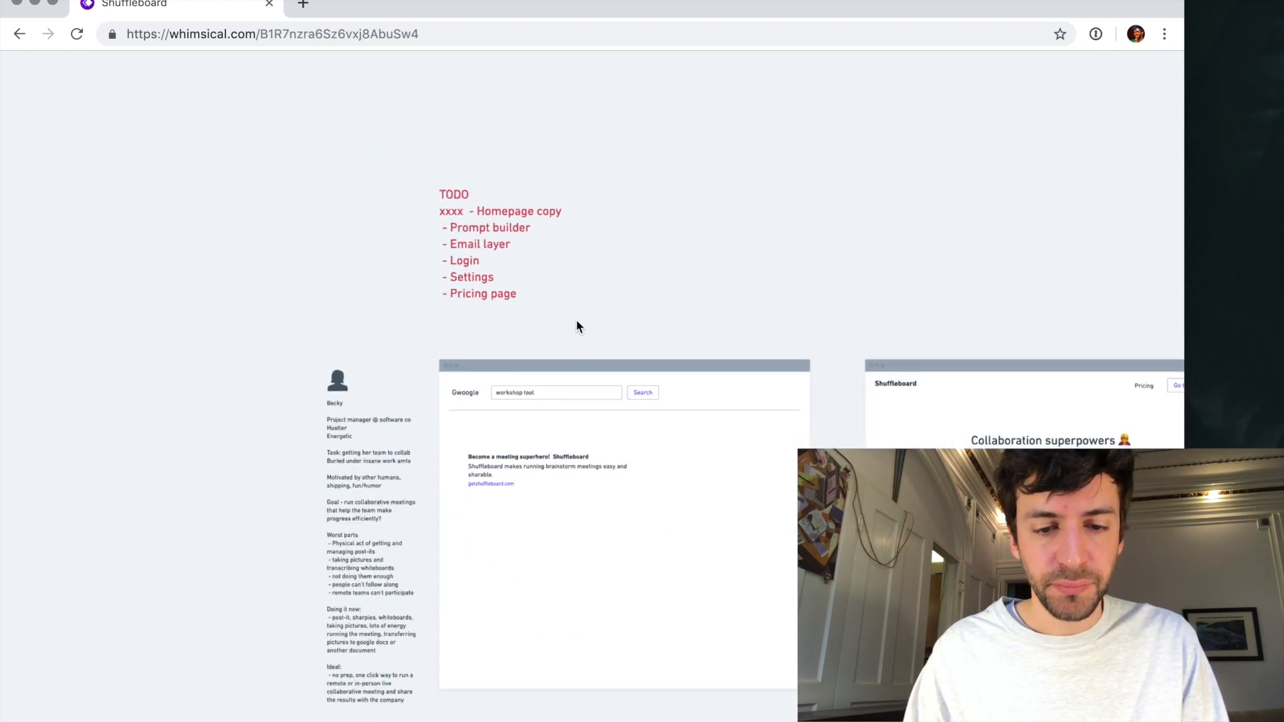
scroll(577, 322, right, 2)
scroll(577, 322, up, 1)
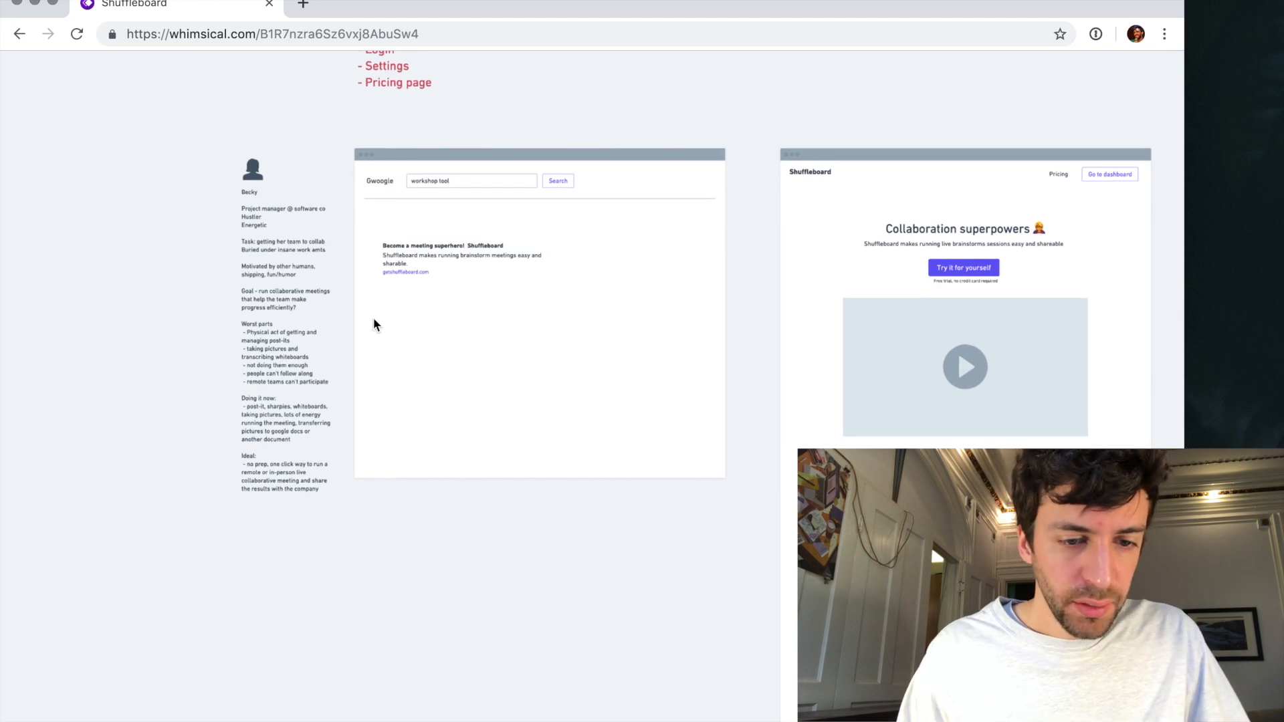
scroll(336, 323, right, 4)
scroll(335, 323, down, 2)
scroll(336, 323, down, 3)
scroll(335, 332, right, 3)
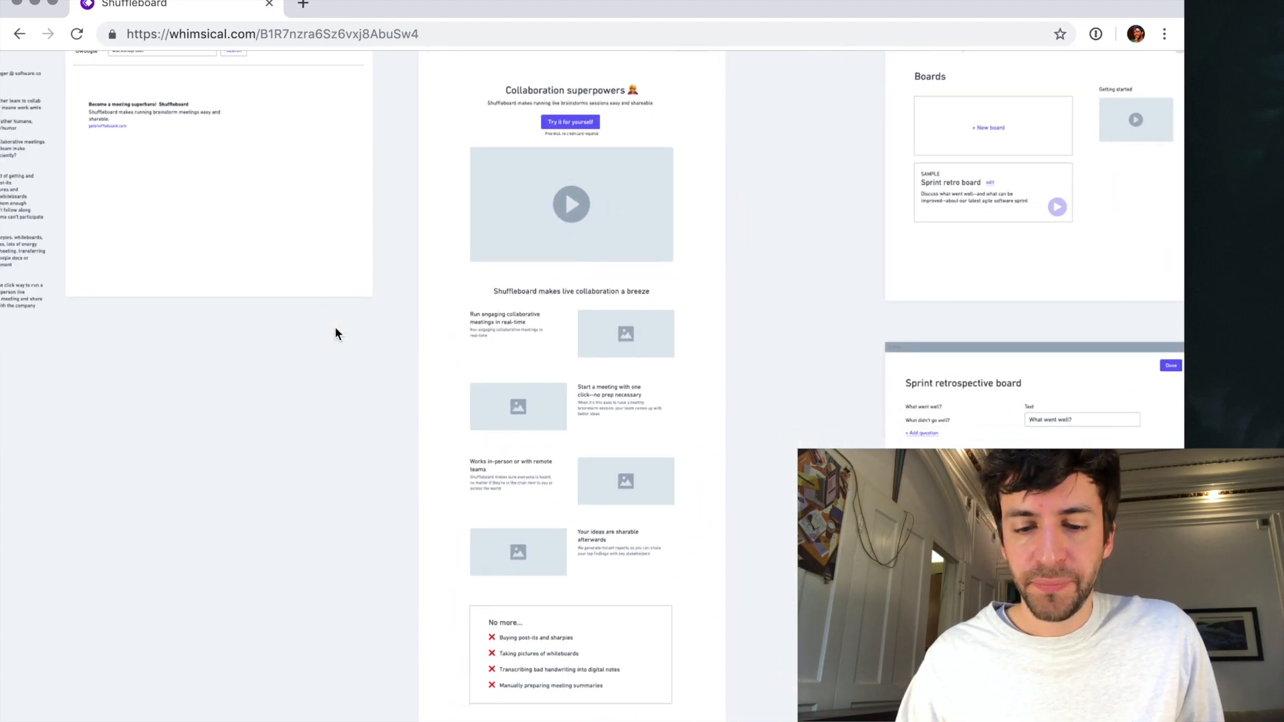
scroll(336, 332, down, 3)
scroll(336, 332, right, 3)
scroll(336, 332, down, 2)
scroll(336, 329, down, 5)
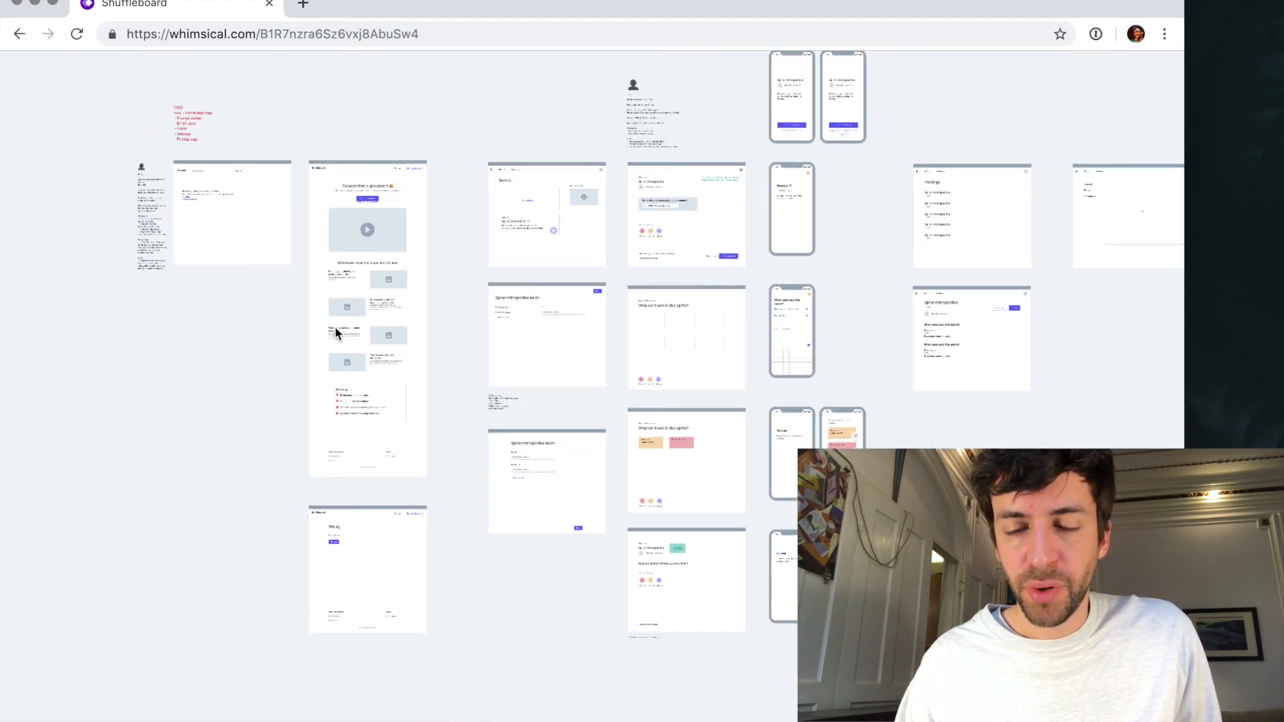
scroll(336, 329, up, 2)
scroll(336, 329, right, 1)
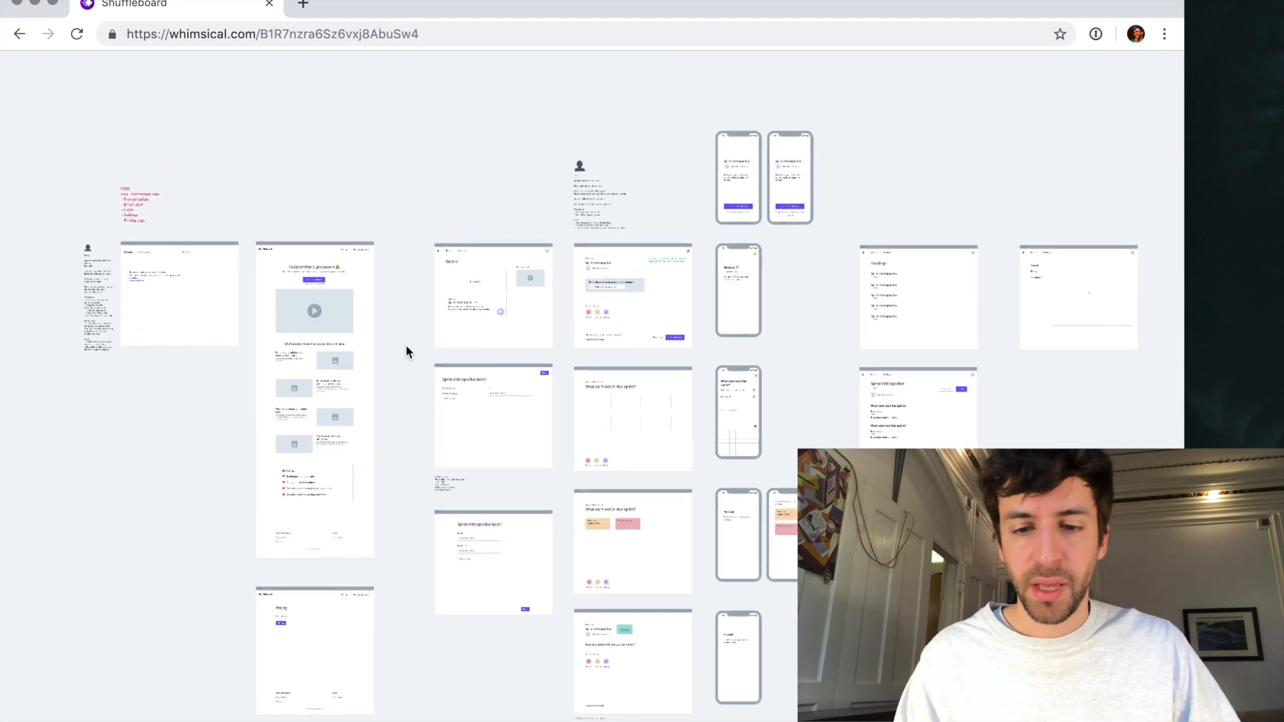
scroll(406, 345, down, 2)
scroll(406, 345, left, 1)
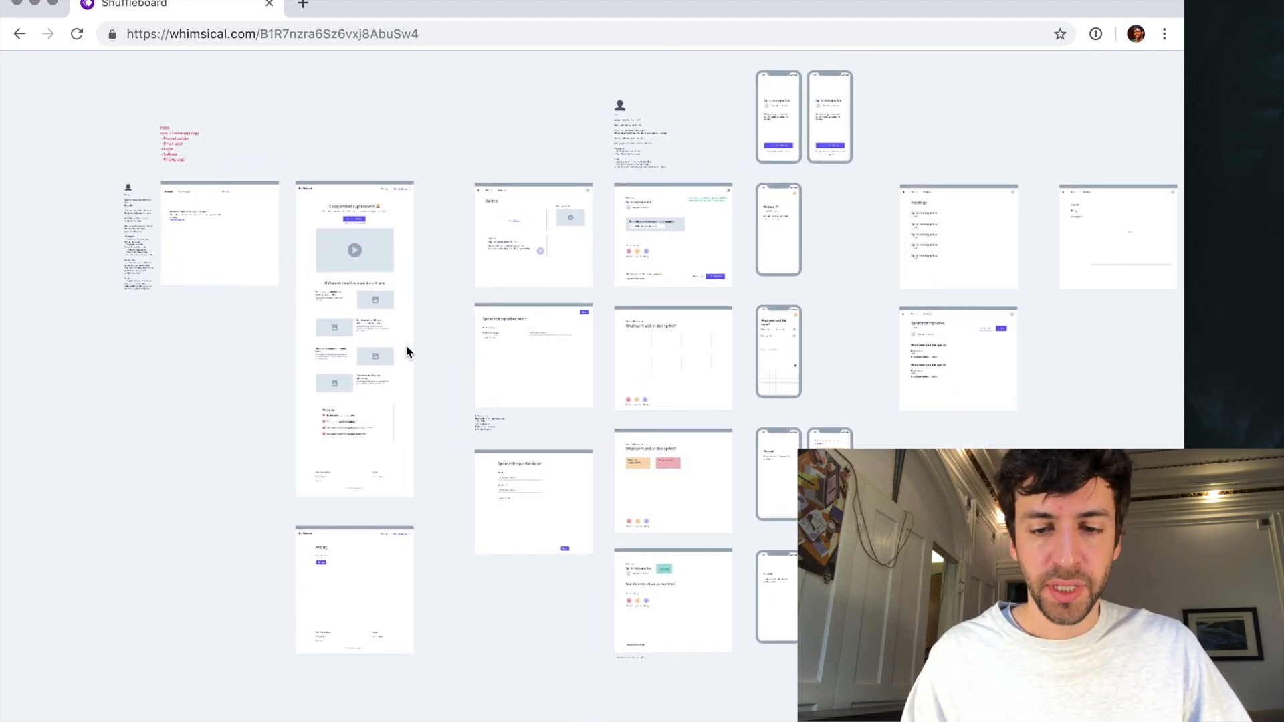
scroll(569, 348, up, 1)
scroll(569, 347, right, 1)
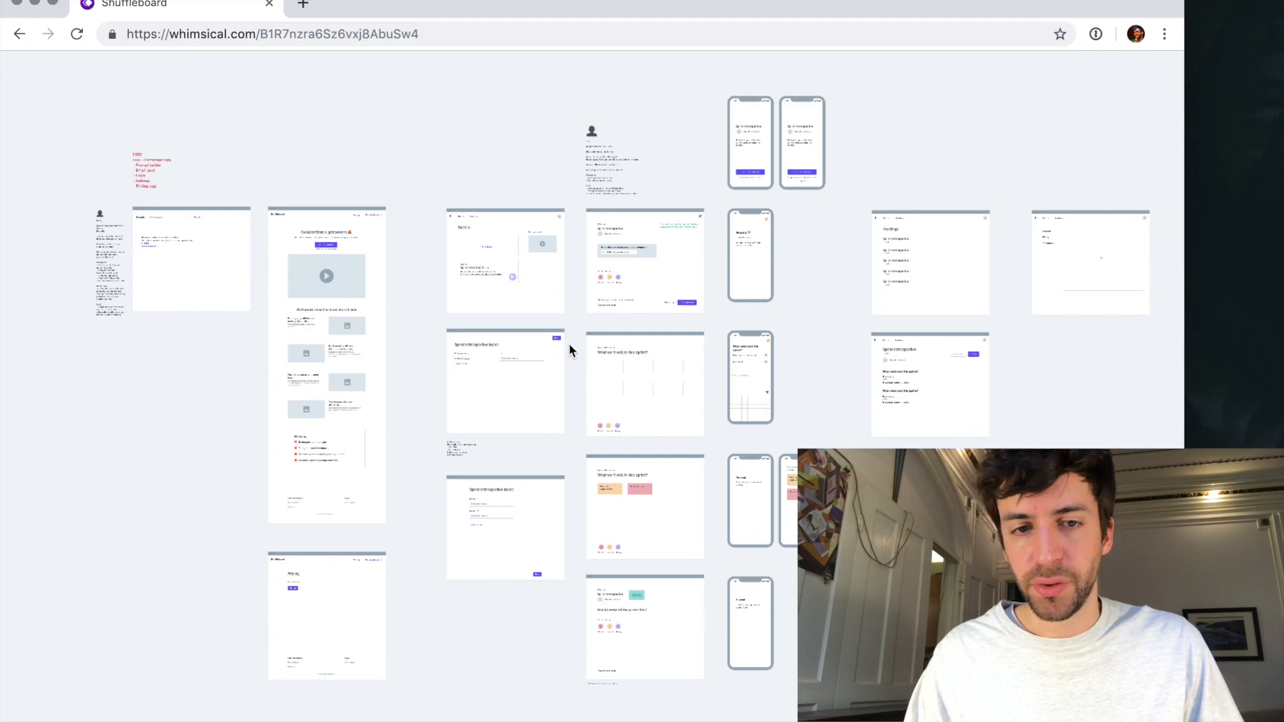
scroll(568, 343, up, 1)
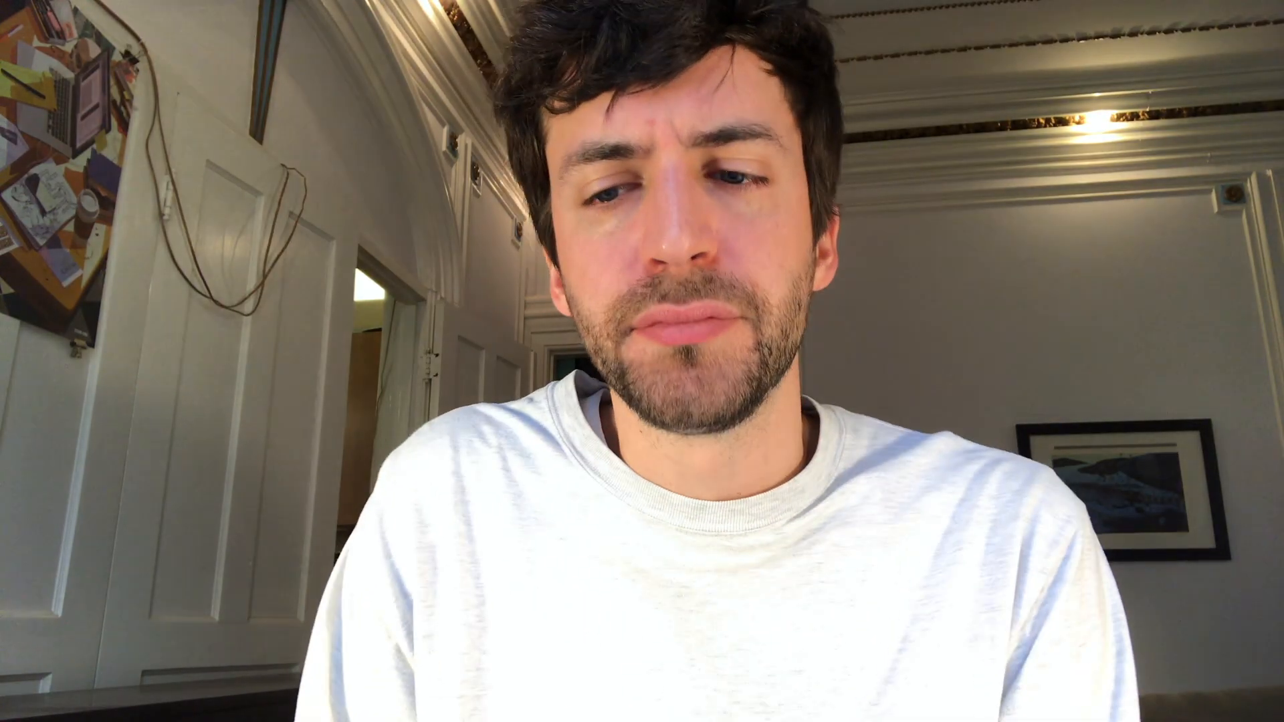
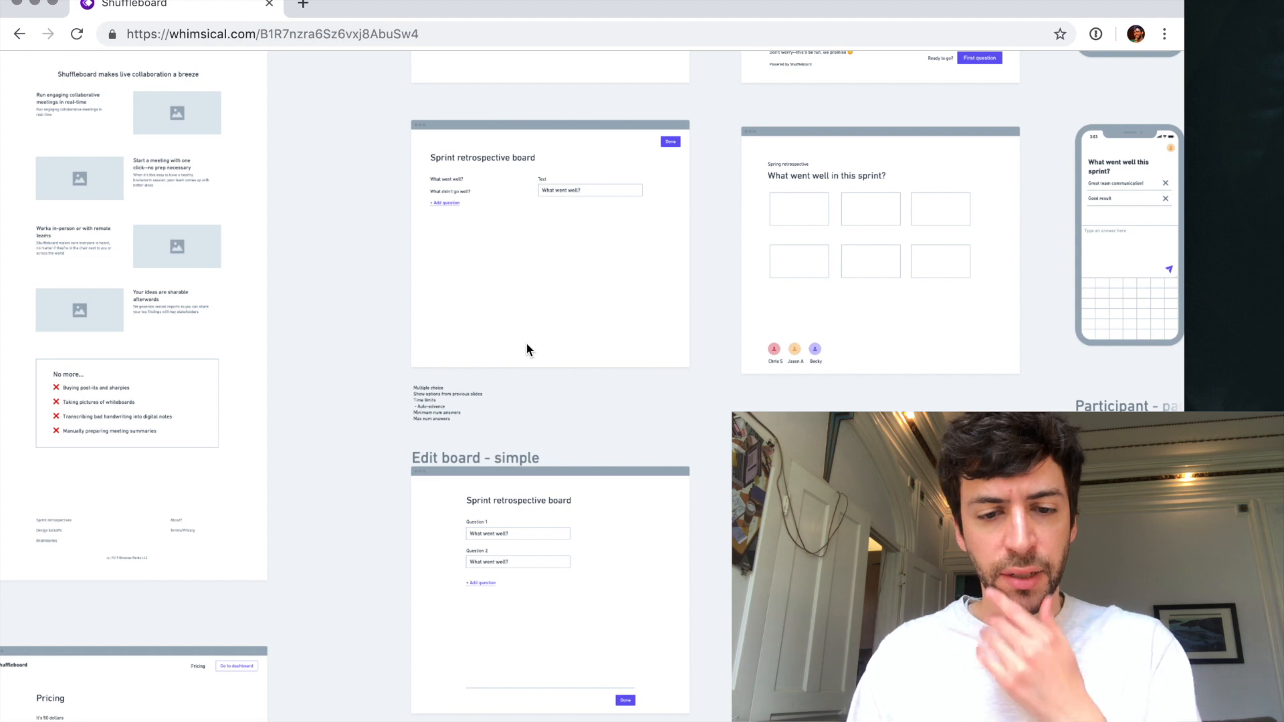
- Look over the board editing and pricing wireframes and the whole board, and reload the page
scroll(559, 468, down, 1)
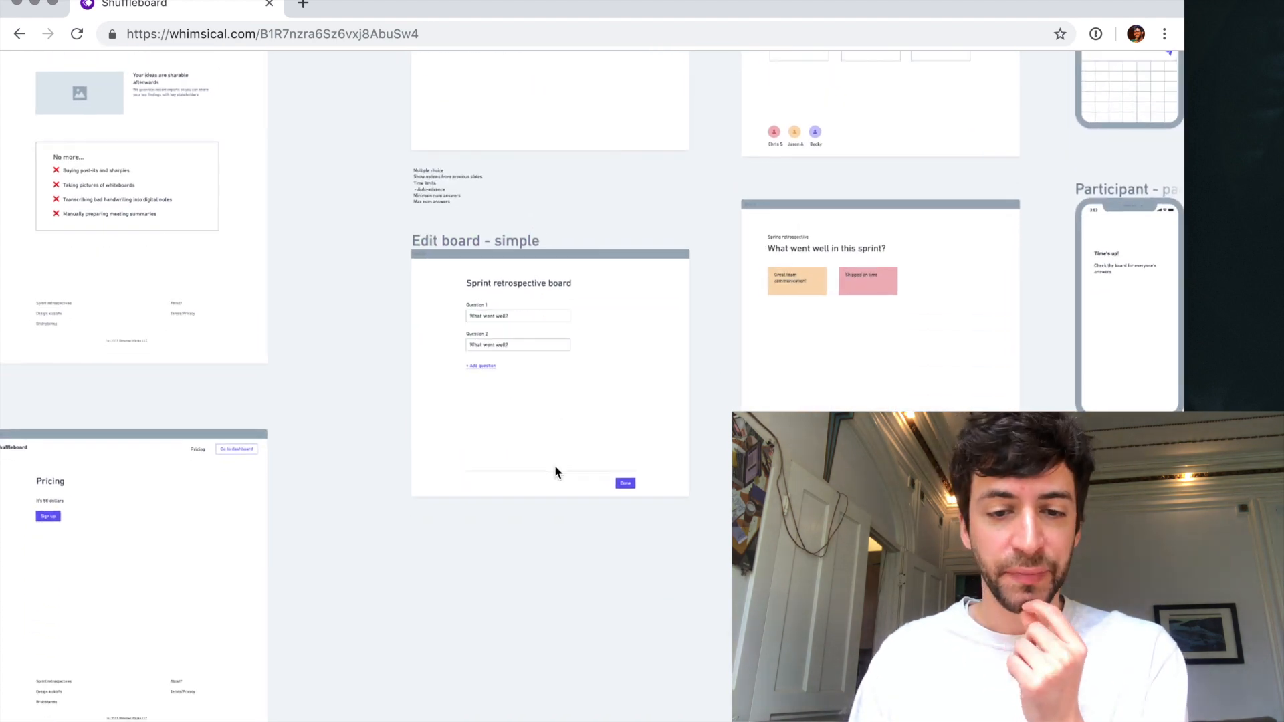
scroll(545, 366, down, 5)
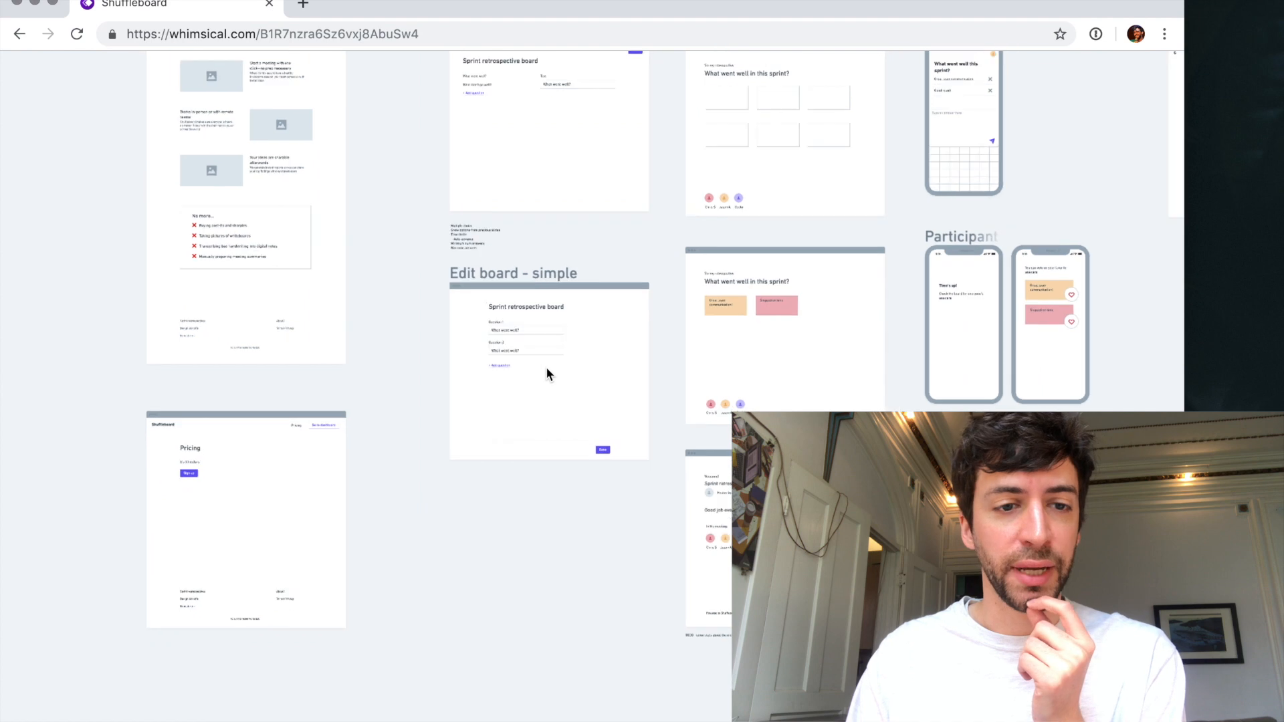
click(485, 272)
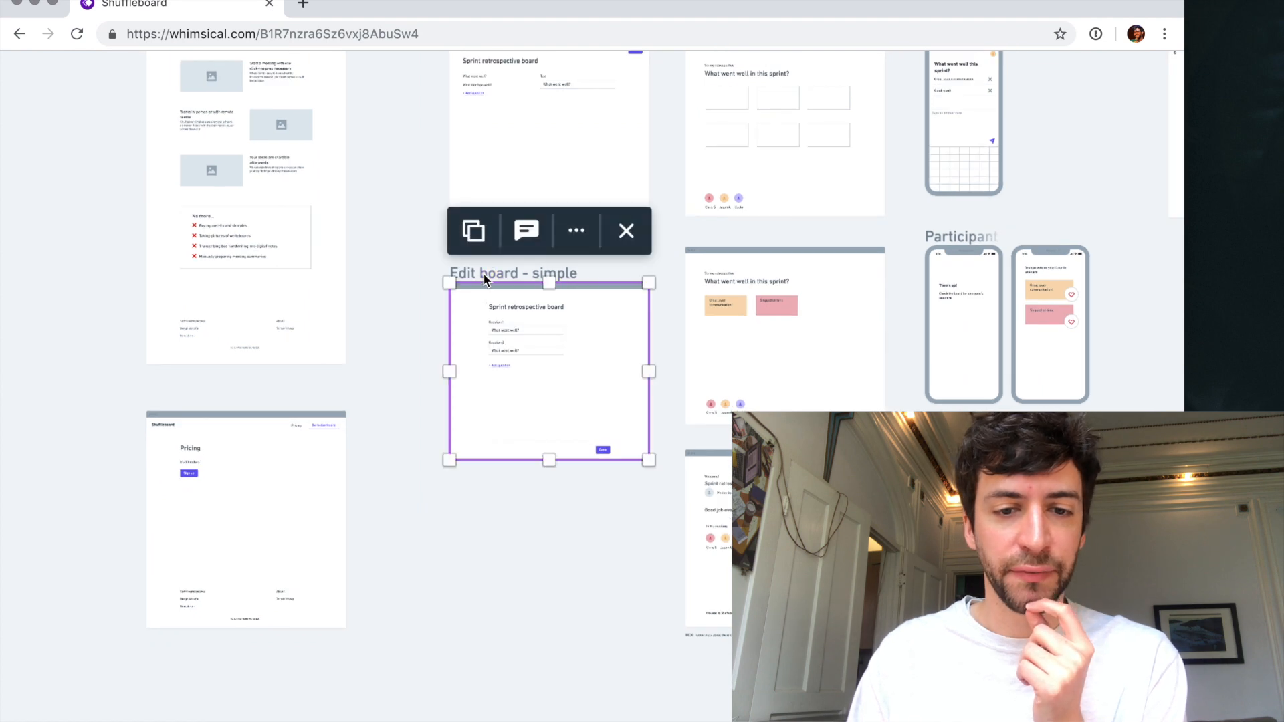
scroll(413, 287, down, 5)
scroll(413, 287, down, 5)
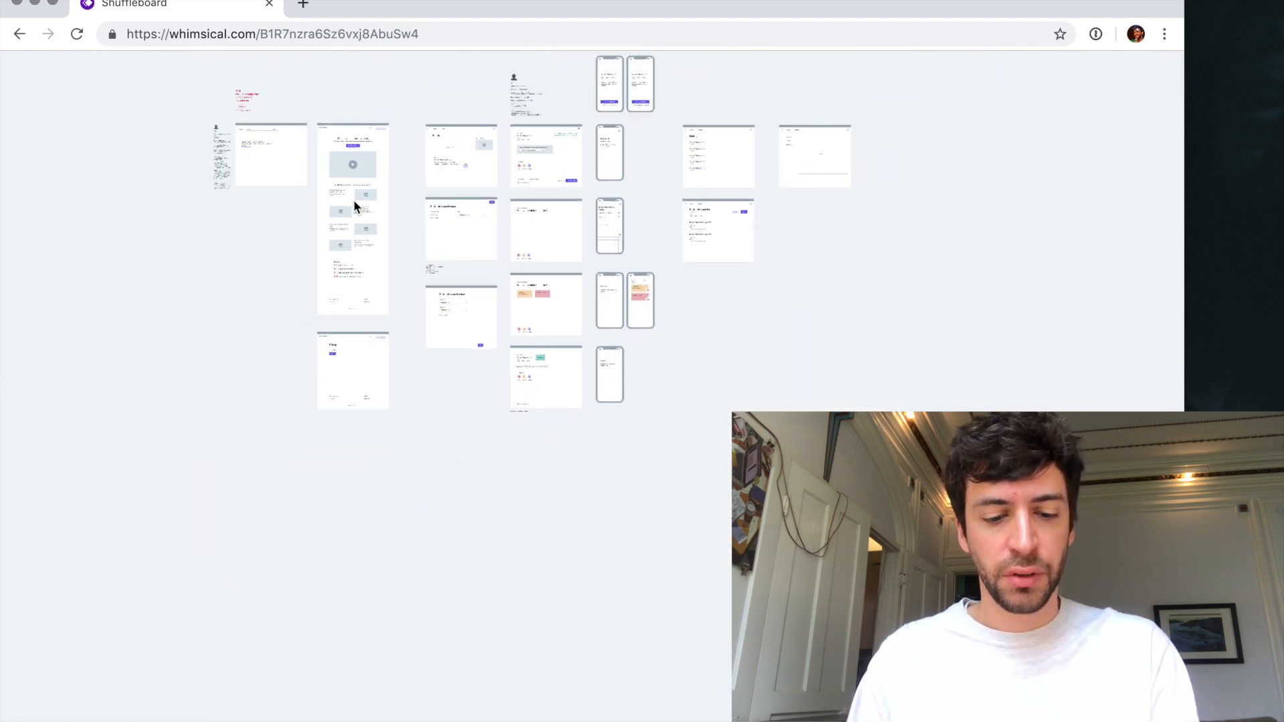
key(super+r)
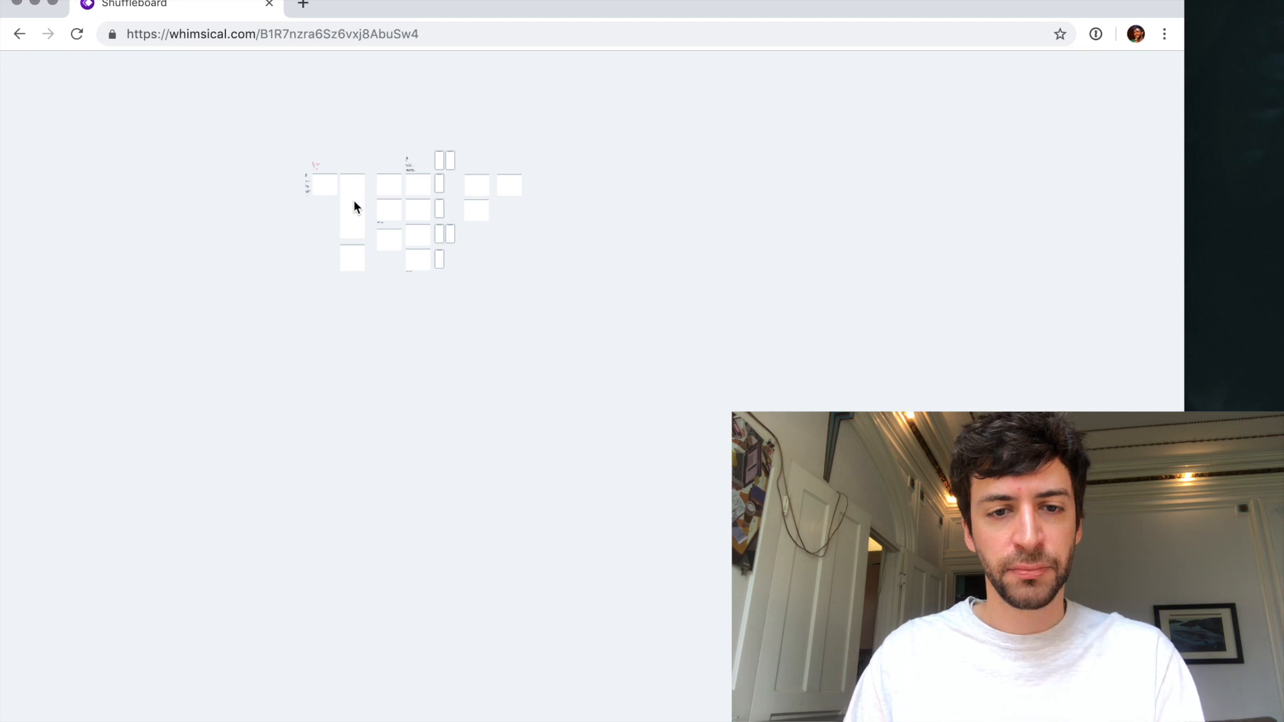
key(super+r)
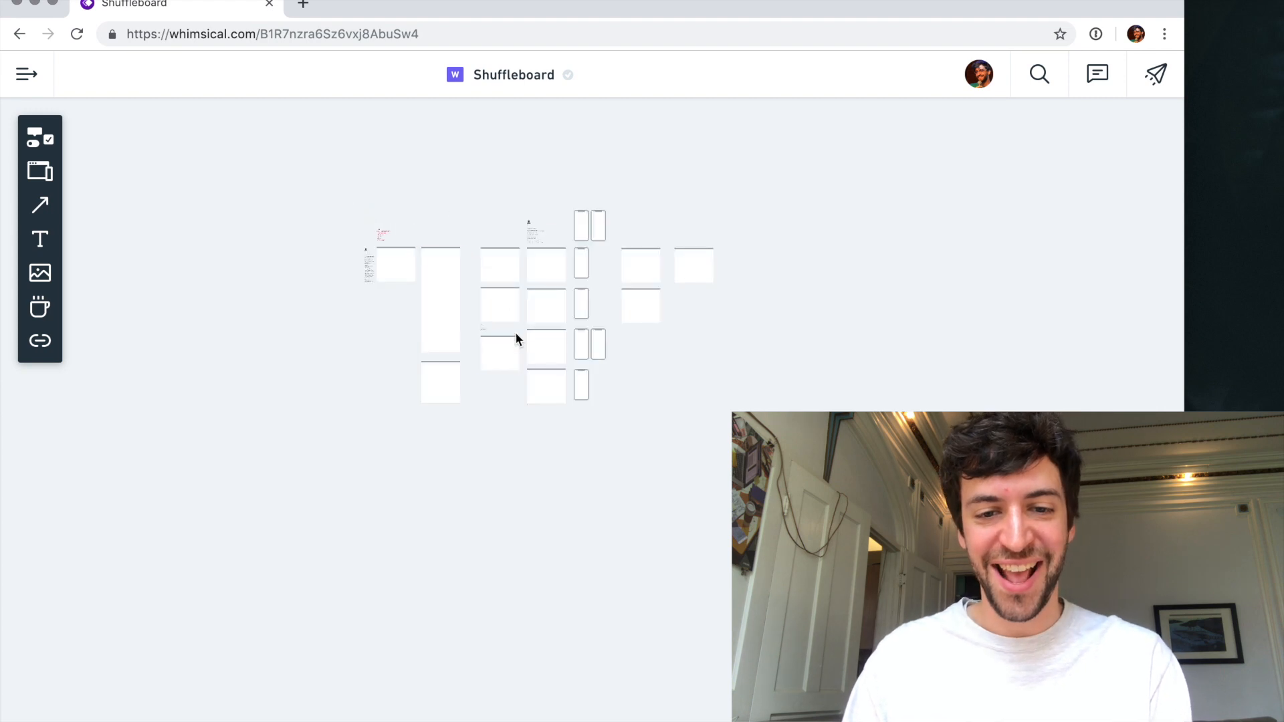
- Examine the board overview, the search result screen, and the homepage wireframe from its headline down to the footer
scroll(516, 334, up, 10)
scroll(515, 334, right, 1)
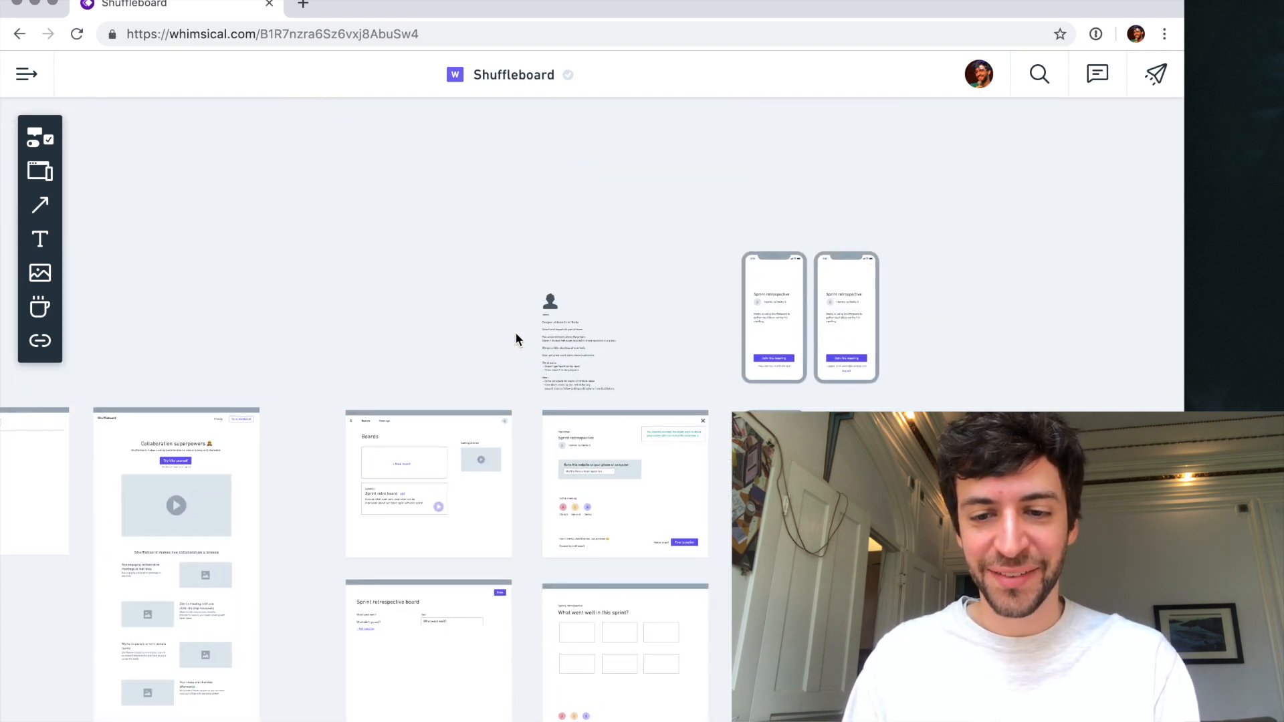
scroll(573, 428, down, 3)
scroll(573, 428, left, 3)
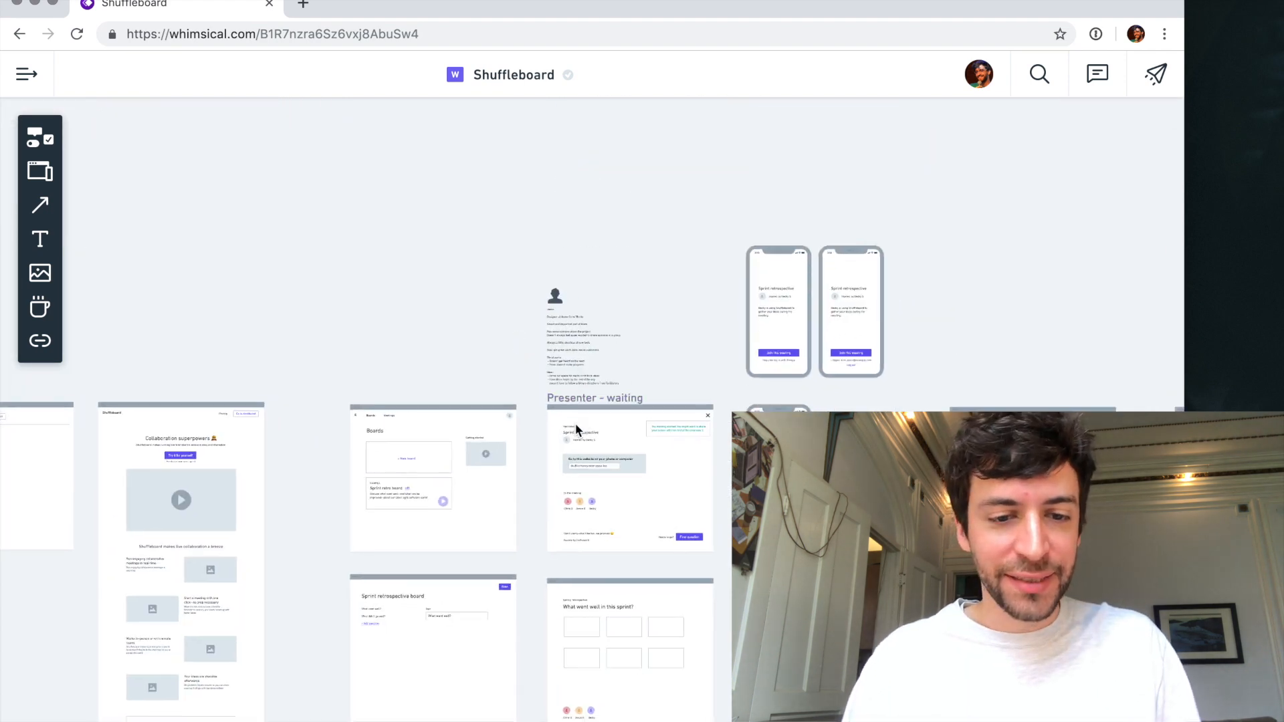
scroll(575, 423, left, 3)
scroll(299, 291, up, 5)
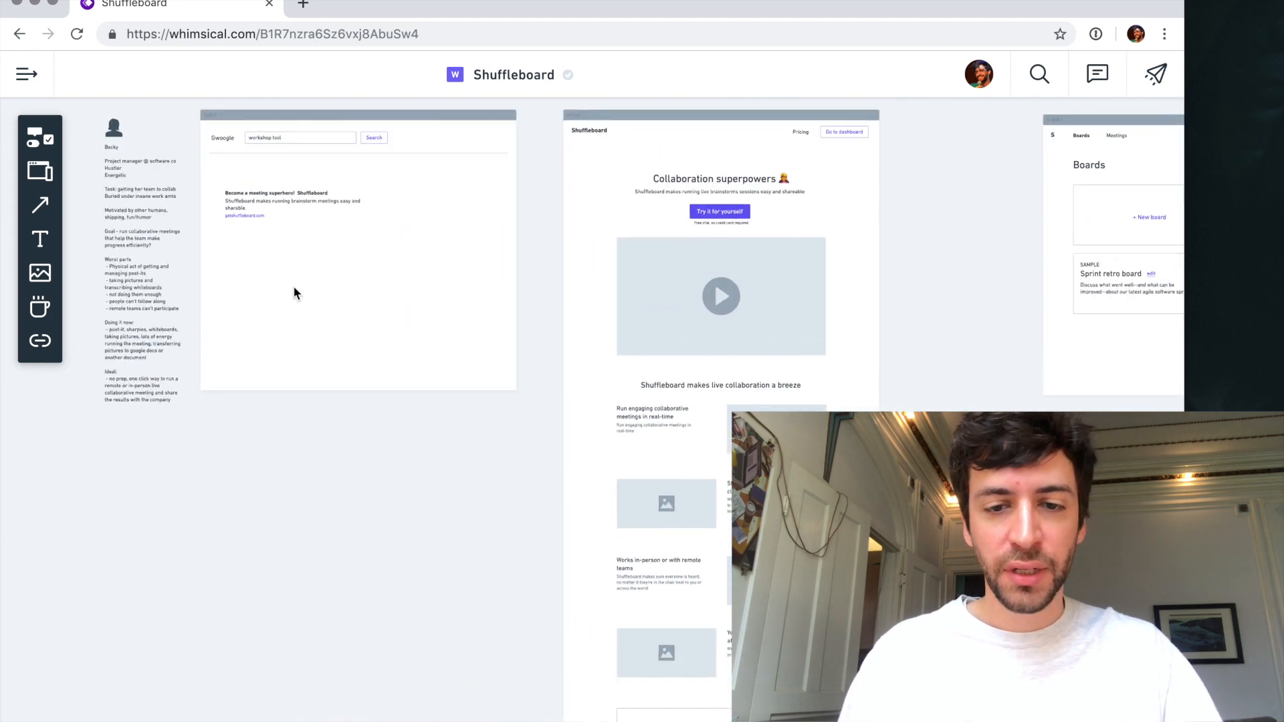
scroll(314, 264, up, 3)
scroll(315, 264, left, 3)
scroll(315, 265, up, 5)
scroll(455, 397, right, 12)
scroll(455, 397, down, 3)
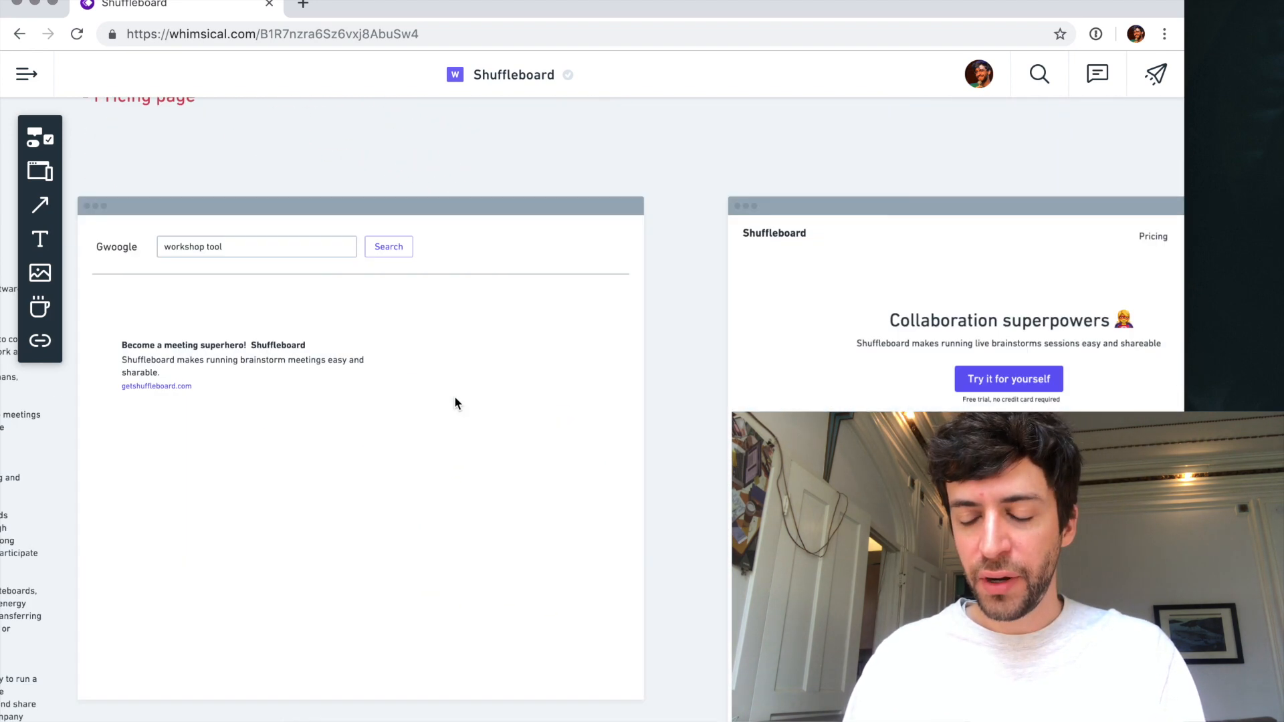
scroll(455, 398, down, 8)
scroll(454, 398, left, 2)
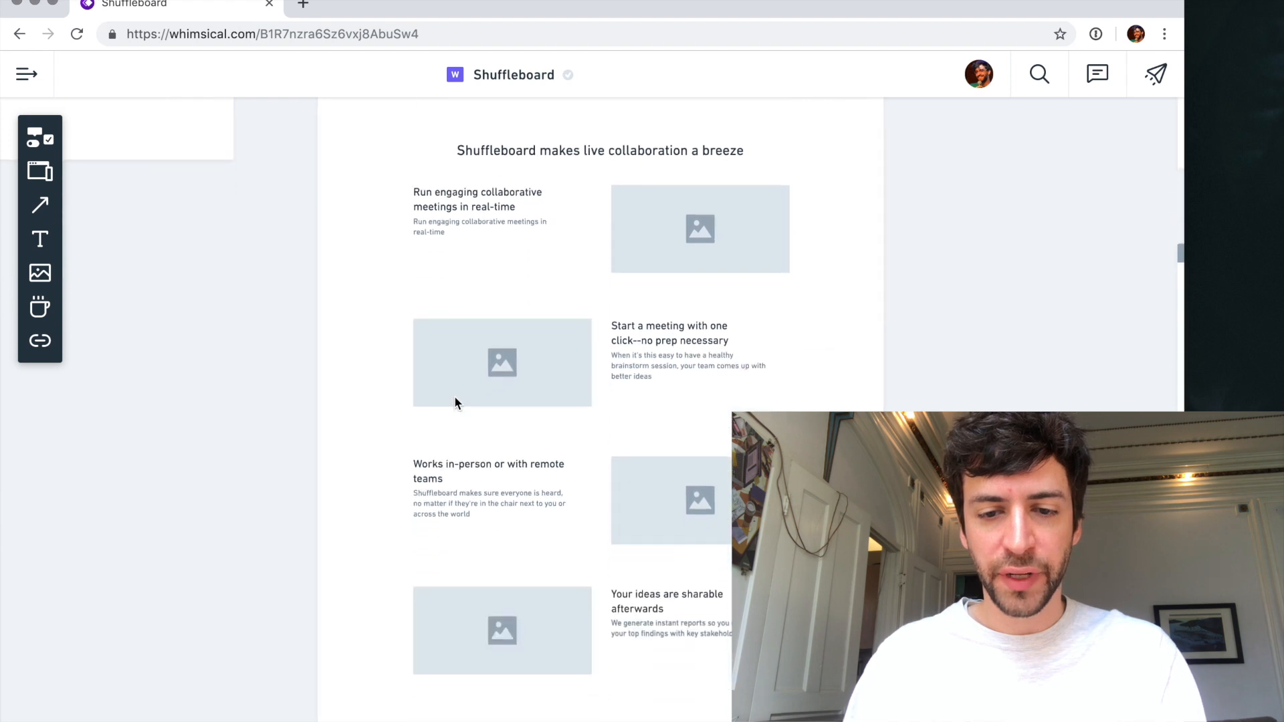
scroll(455, 400, down, 7)
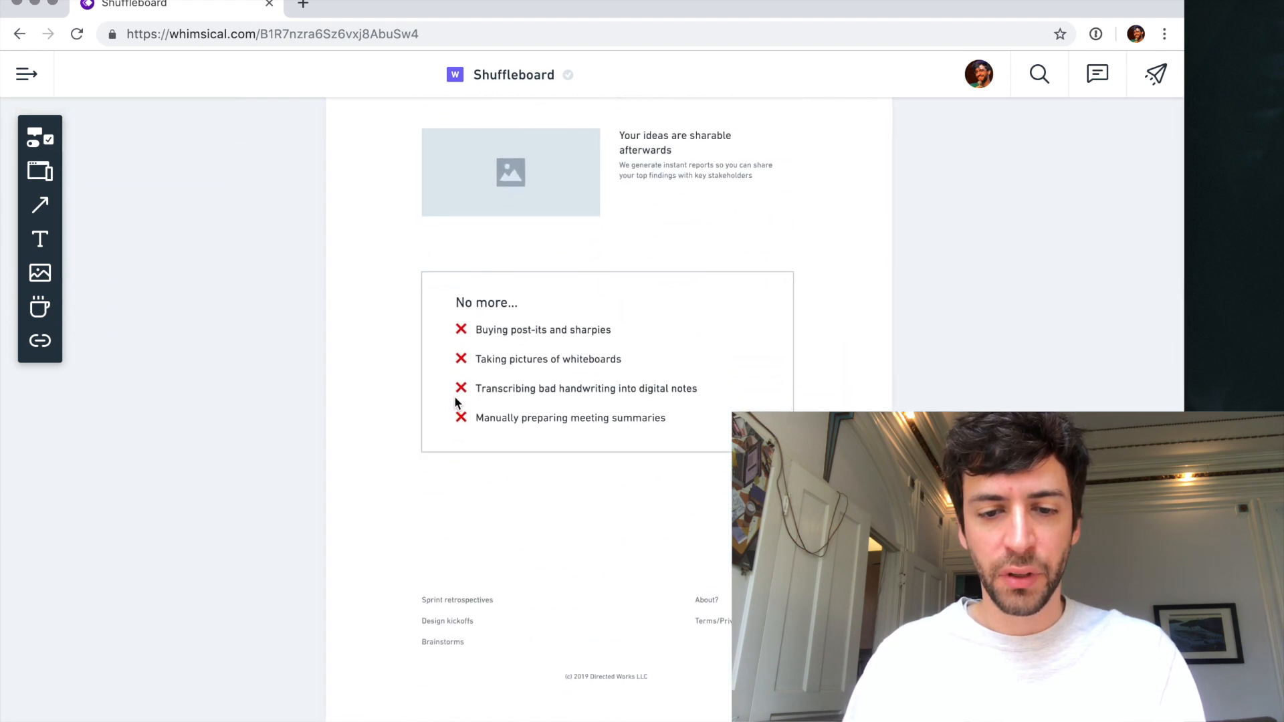
scroll(509, 414, up, 20)
scroll(510, 414, right, 2)
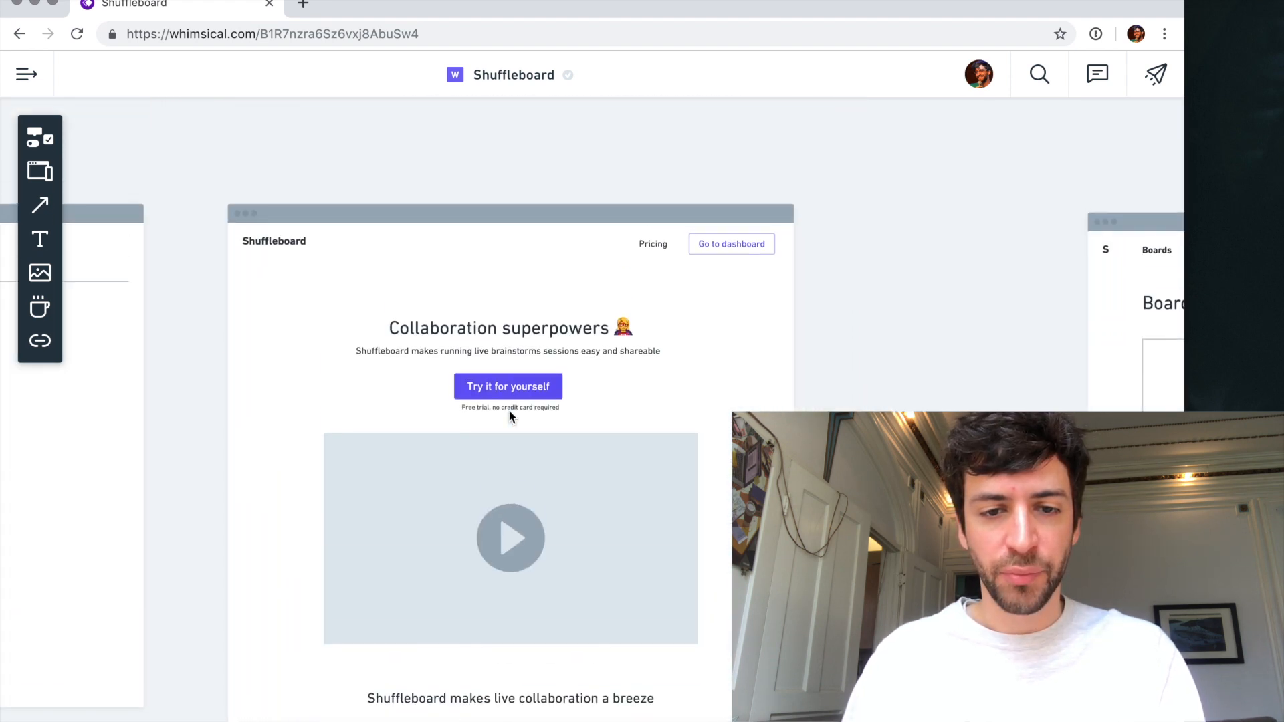
- Copy the homepage's "Try it for yourself" button with its free trial caption and place the copy centered between the "No more..." box and the footer
click(522, 399)
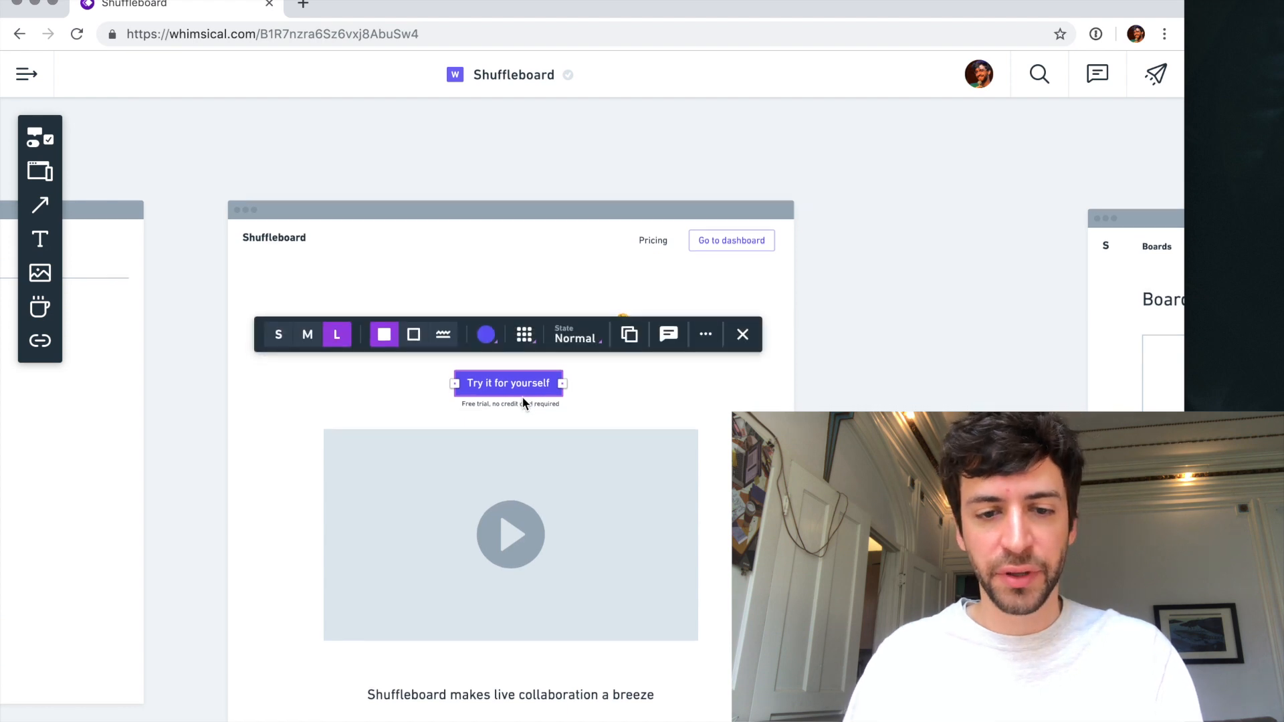
scroll(524, 402, down, 20)
scroll(521, 396, up, 20)
click(581, 308)
drag(584, 303, 513, 276)
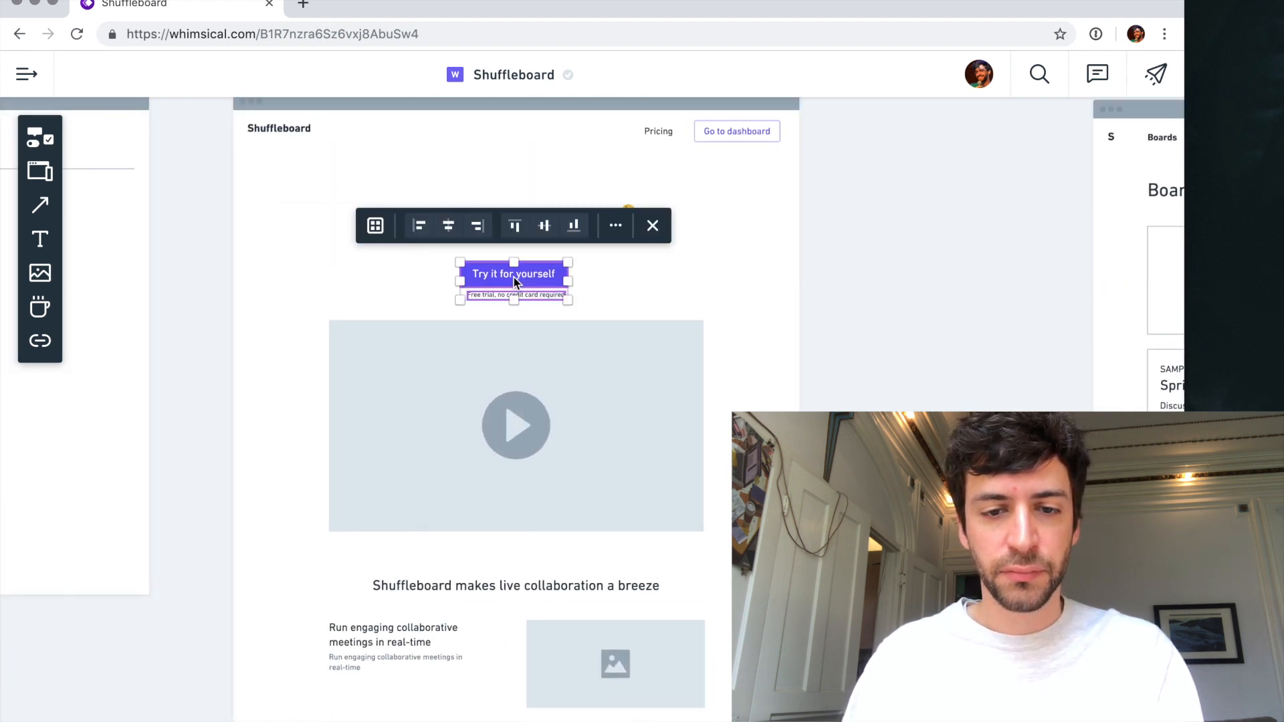
scroll(513, 358, down, 20)
click(511, 409)
key(super+v)
drag(591, 428, 521, 428)
click(506, 488)
- Change the copied button's label to "Try it for free" and recenter the button and its caption on the page
click(510, 421)
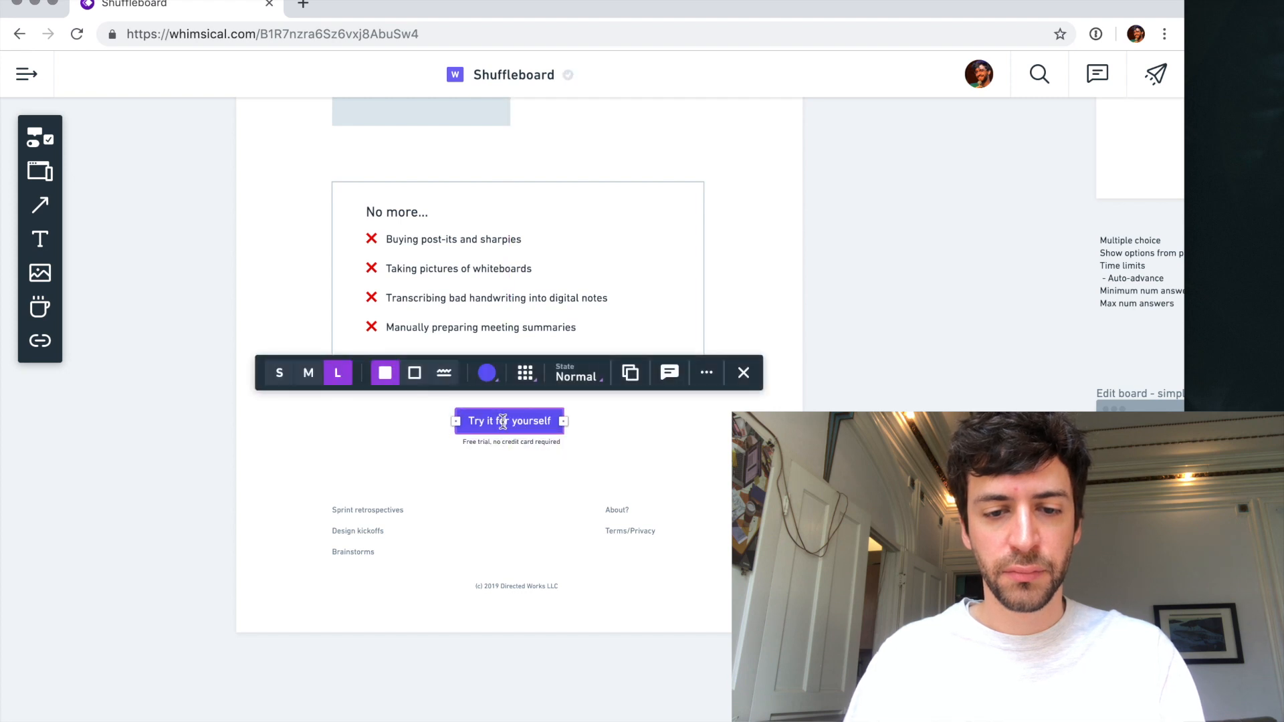
double_click(526, 421)
text(free)
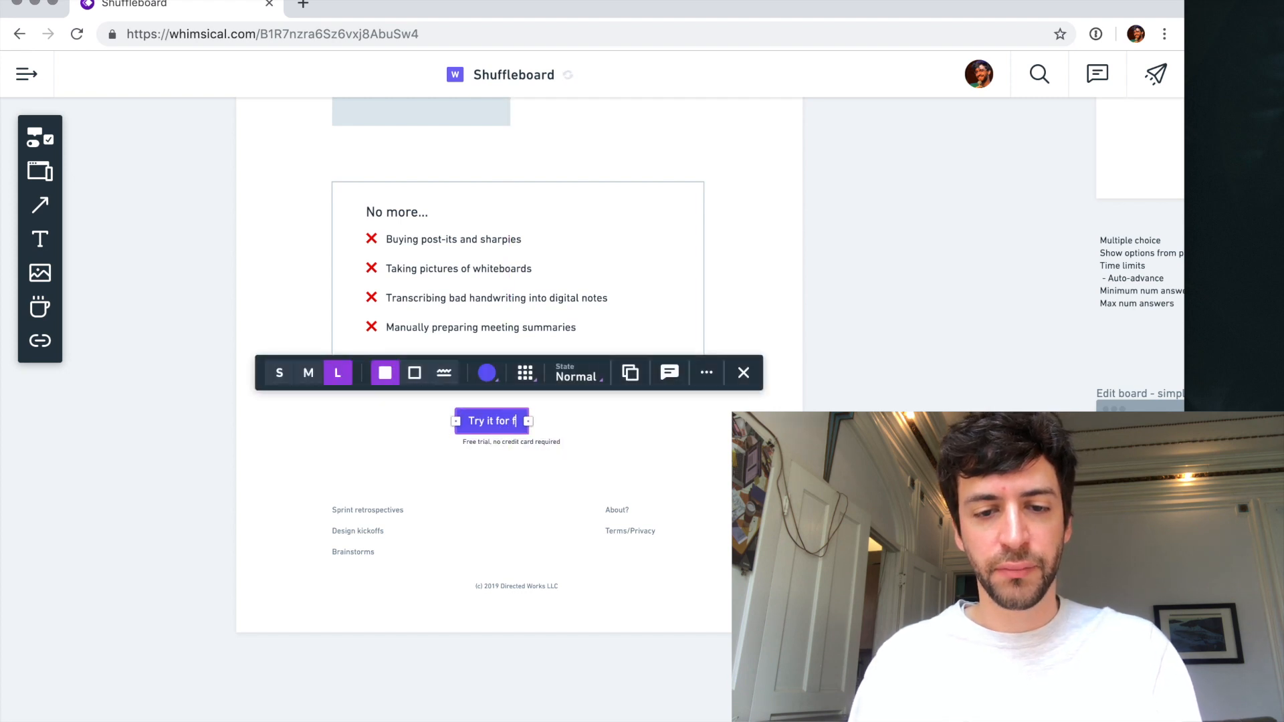
click(547, 444)
drag(506, 430, 516, 430)
- Center the copyright line in the homepage footer group under the copied button
click(519, 543)
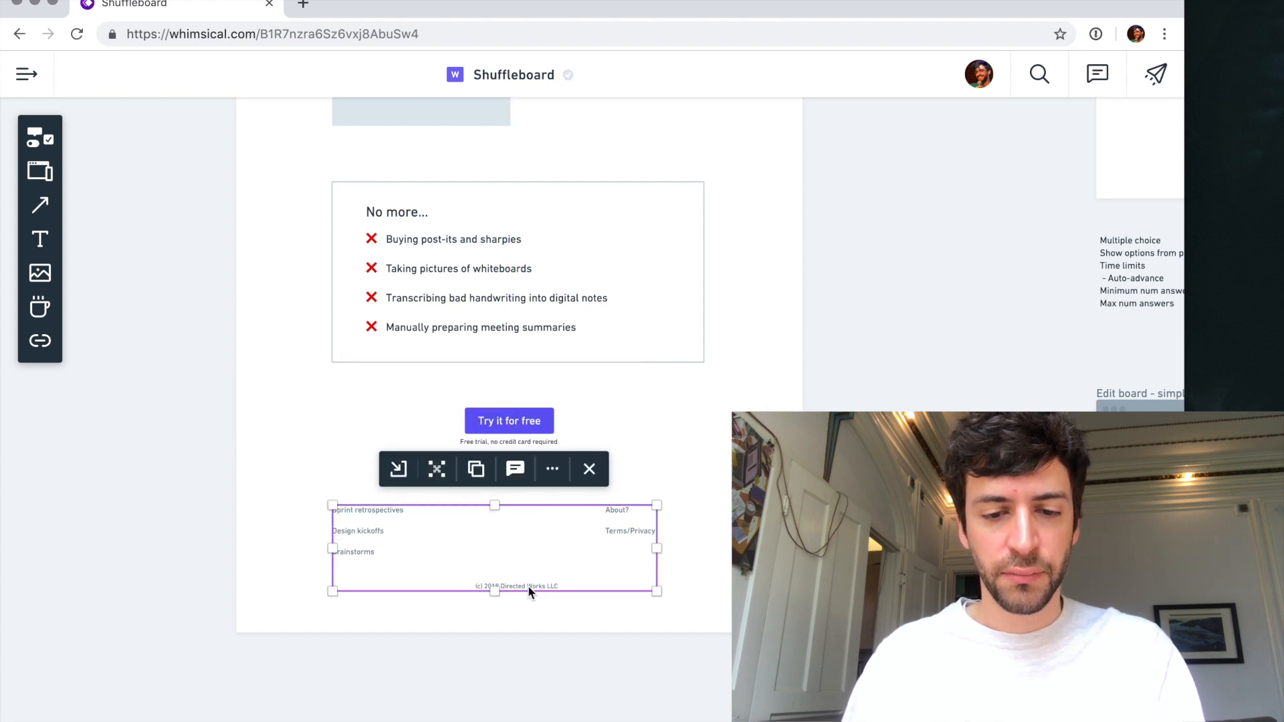
click(528, 584)
drag(528, 584, 515, 584)
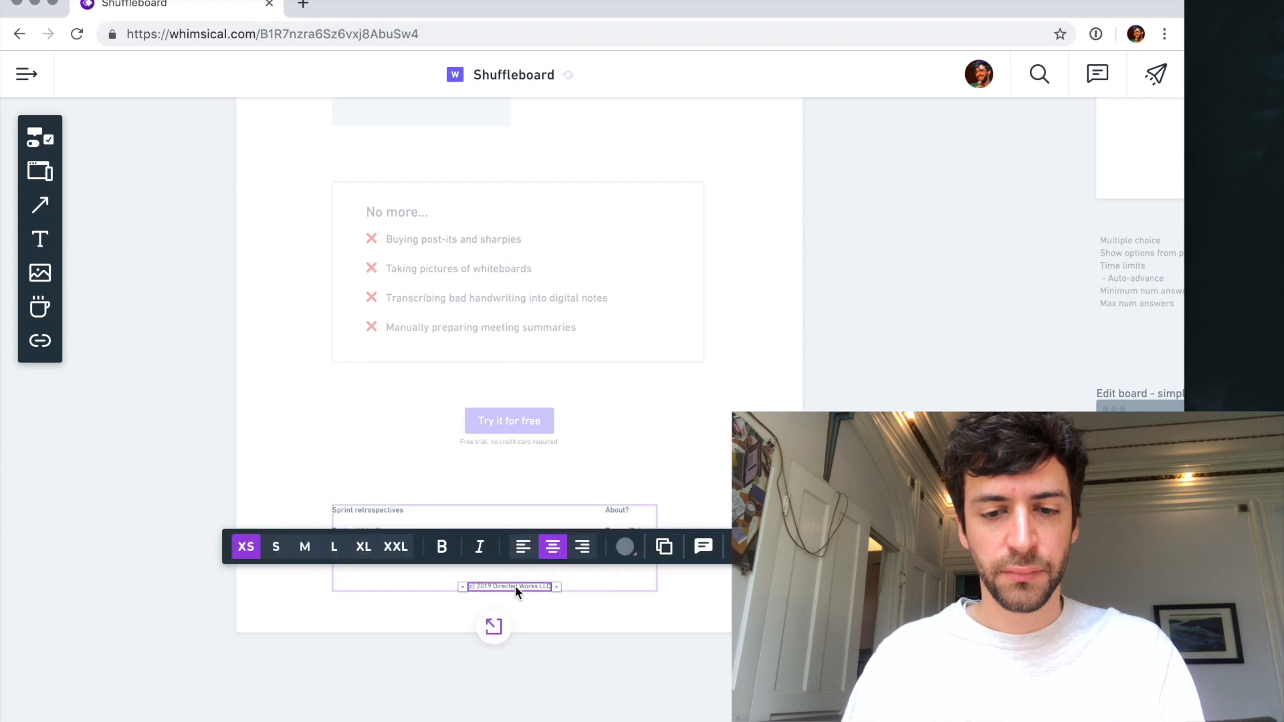
click(379, 488)
click(376, 465)
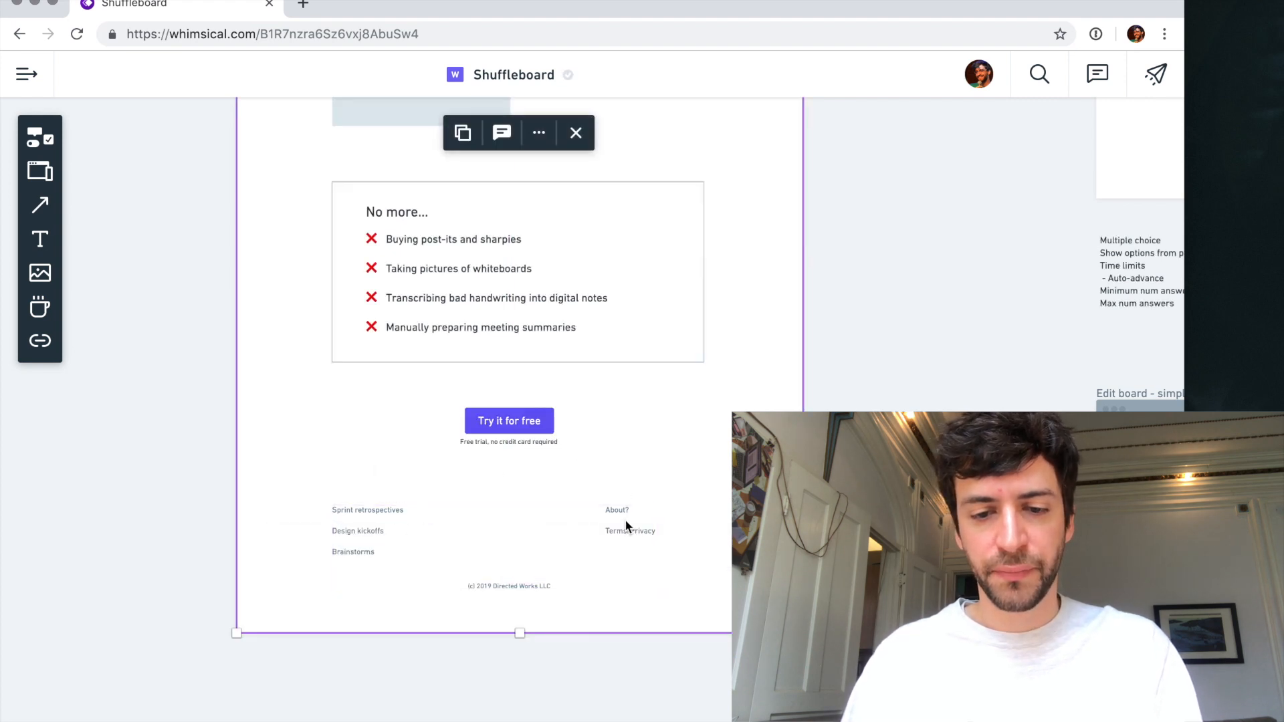
- Rewrite the description of the "Run engaging collaborative meetings in real-time" feature as "Shuffleboard replaces messy whiteboard post-it sessions with simple guided prompts"
scroll(599, 485, up, 10)
scroll(600, 485, down, 7)
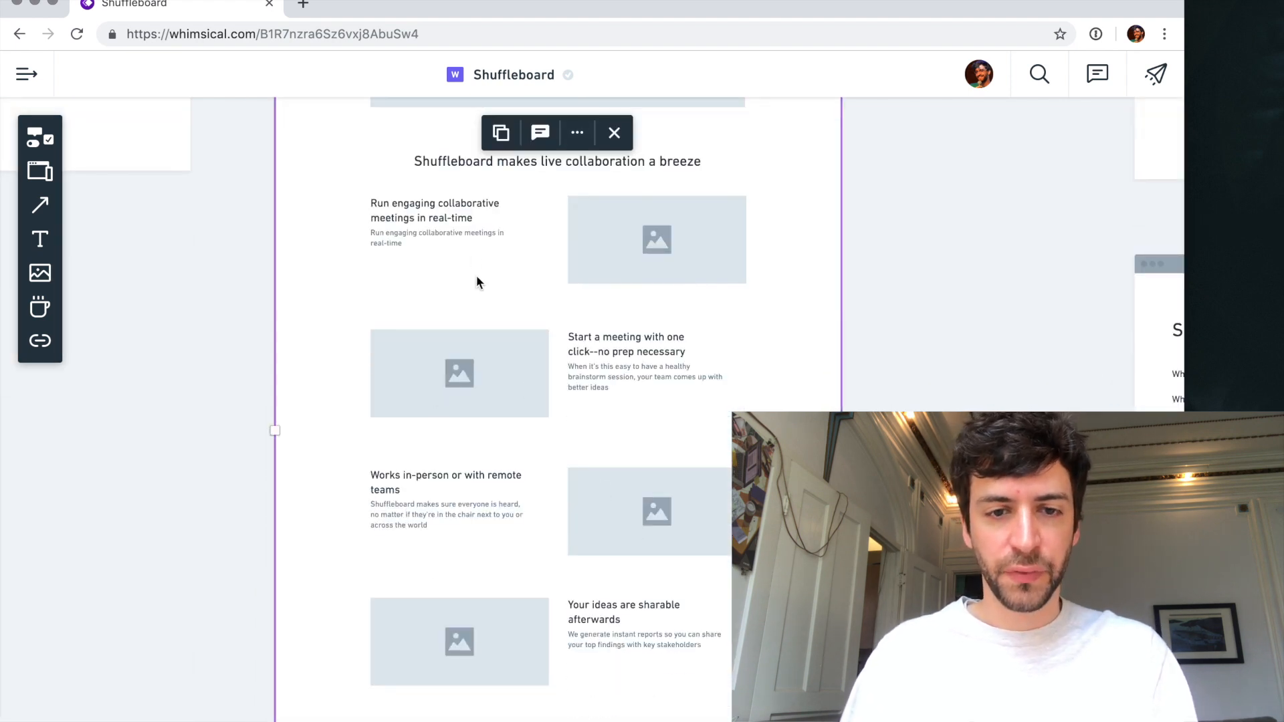
scroll(452, 255, up, 2)
scroll(547, 266, up, 3)
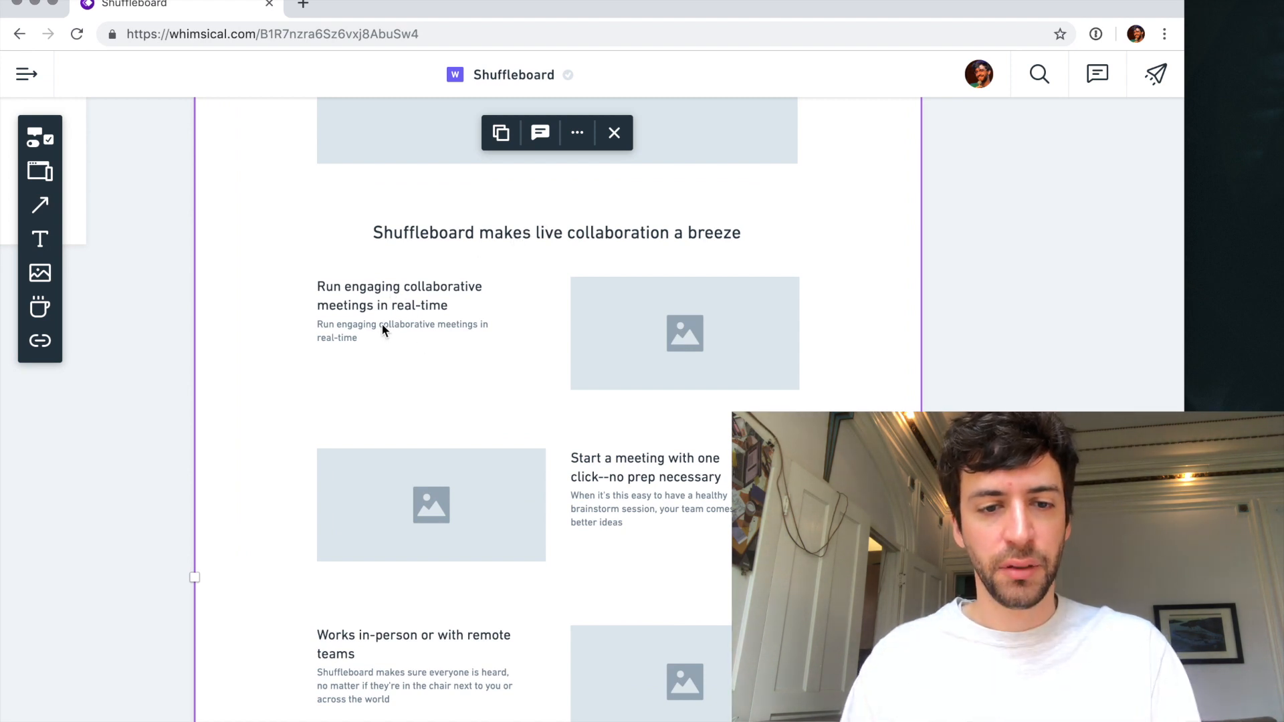
click(381, 325)
click(380, 325)
triple_click(398, 326)
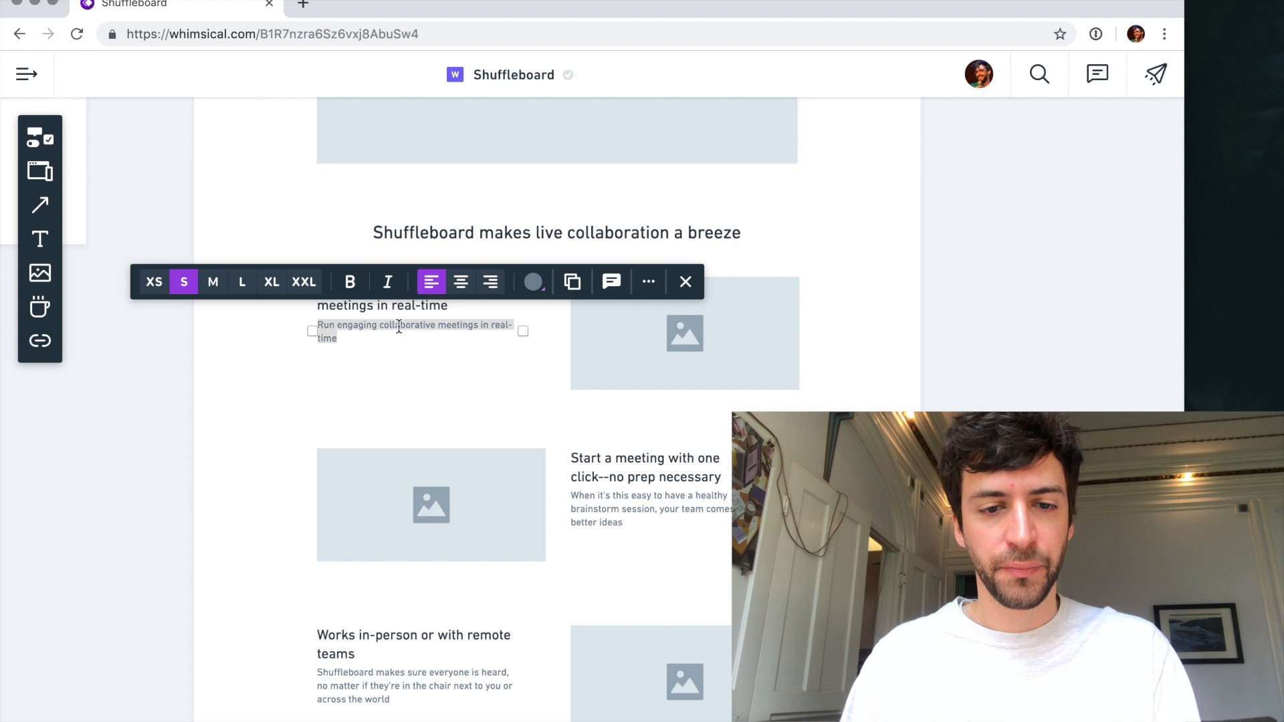
text(Shug)
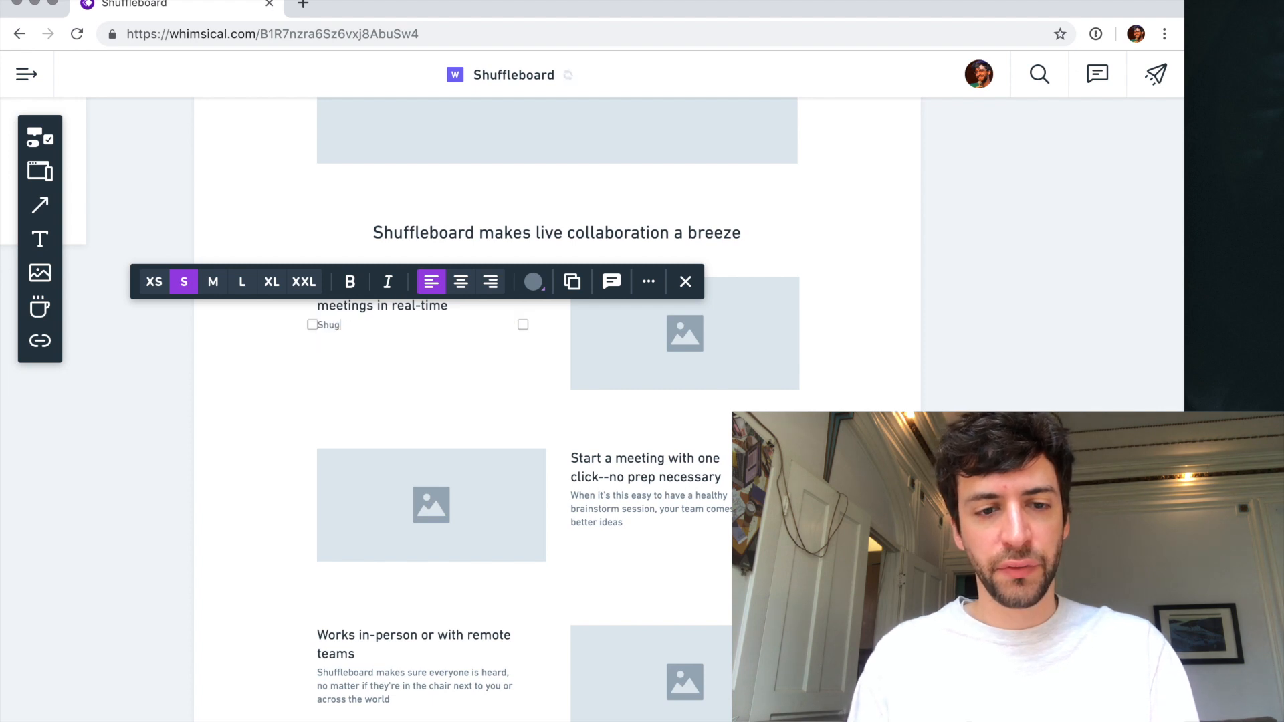
text(gleeboard replaces)
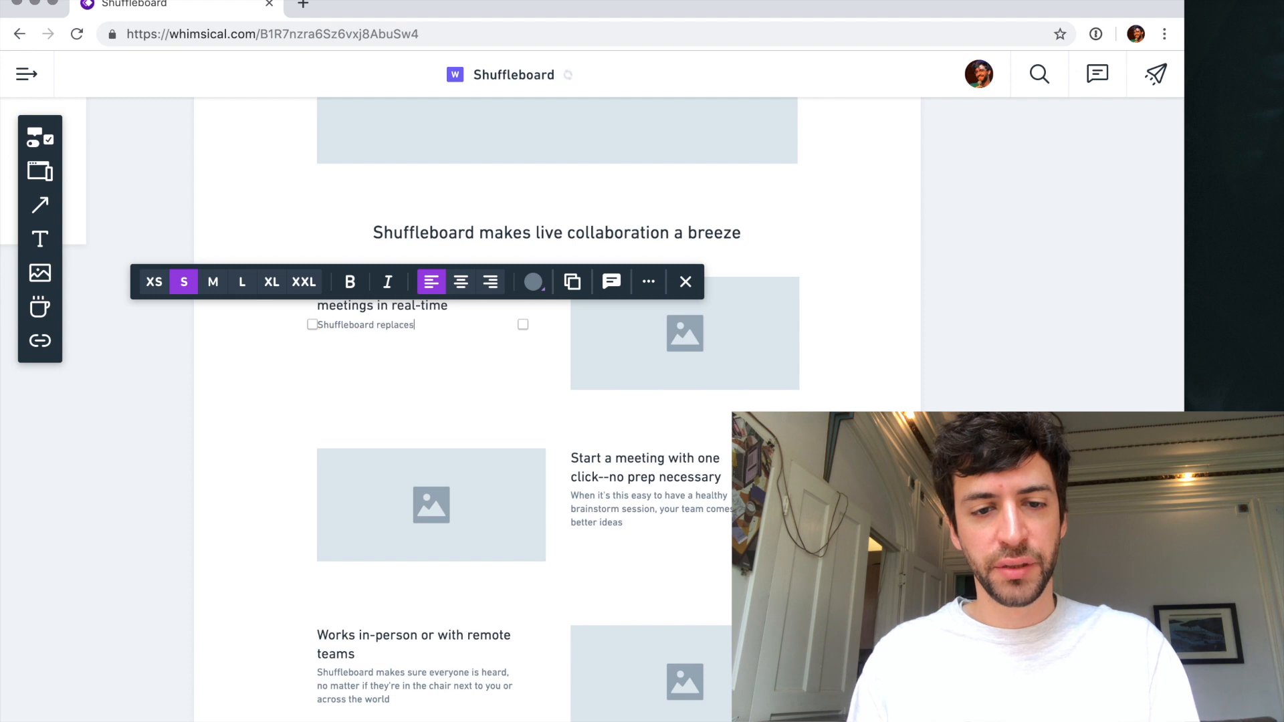
text( mes)
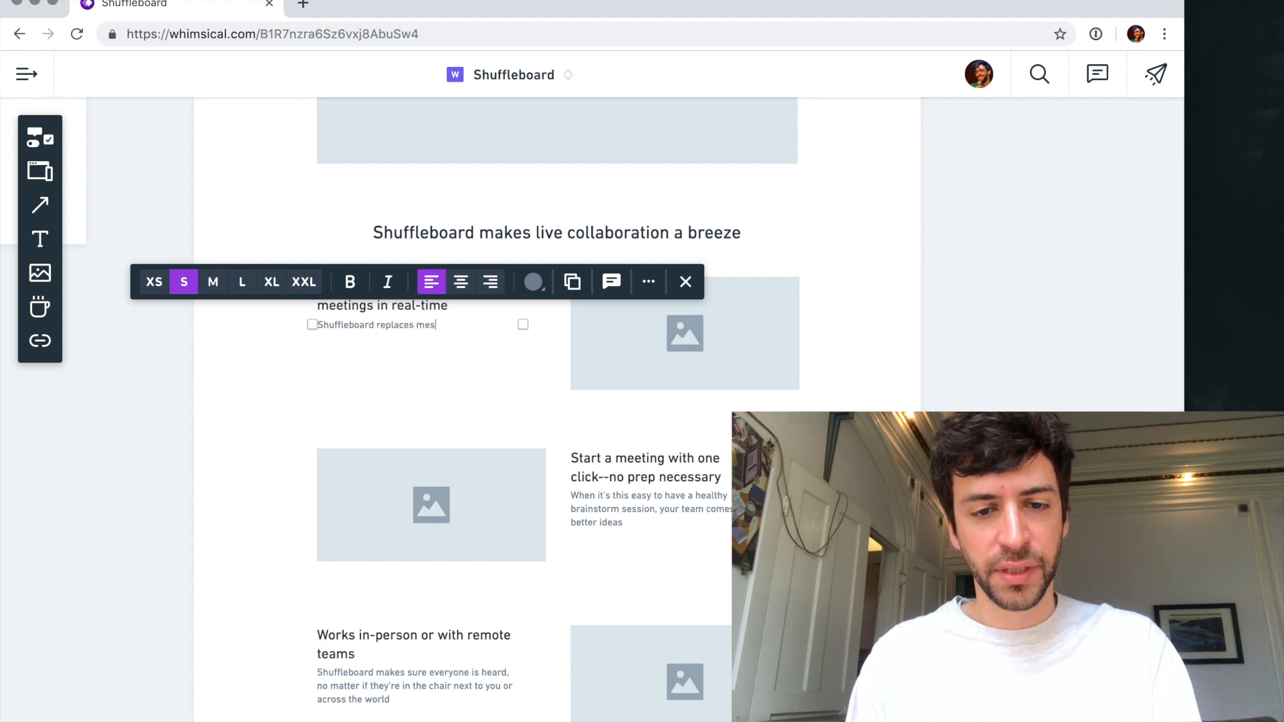
text(sy hit)
text(whiteboa)
text(rd post-)
text(it sessions wit)
text(h simple)
text( guided prompts and)
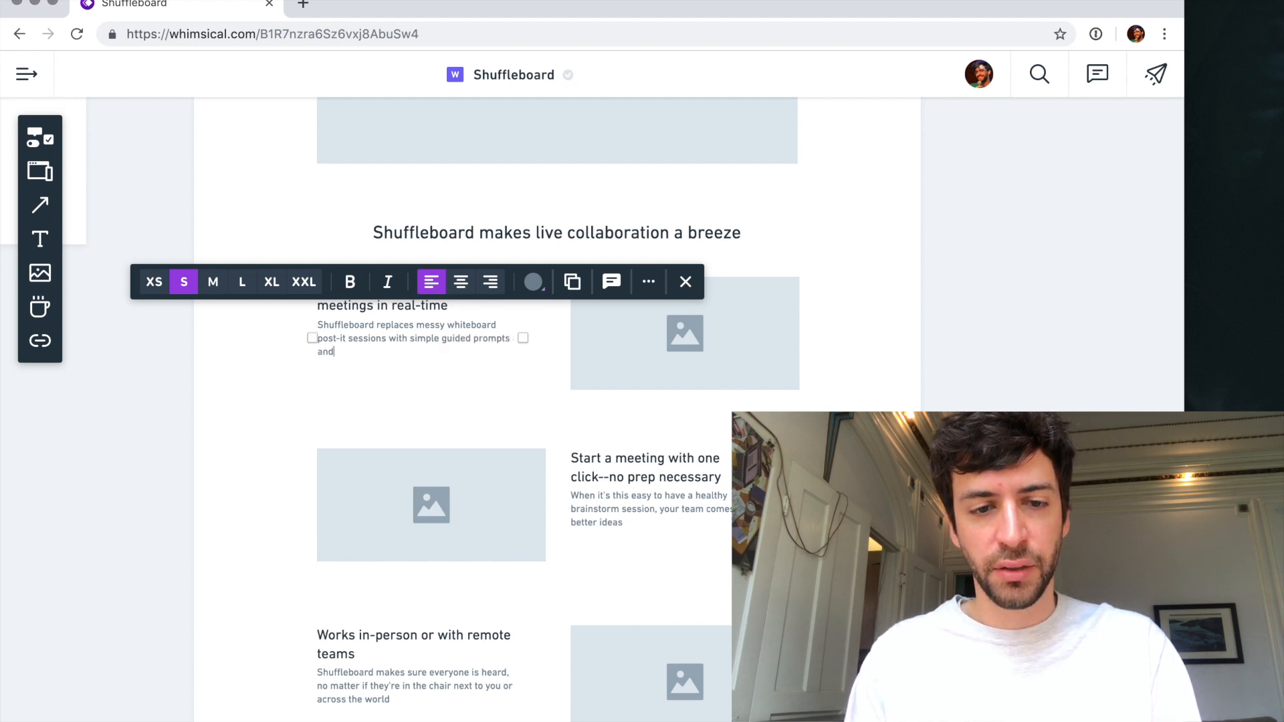
text( easy)
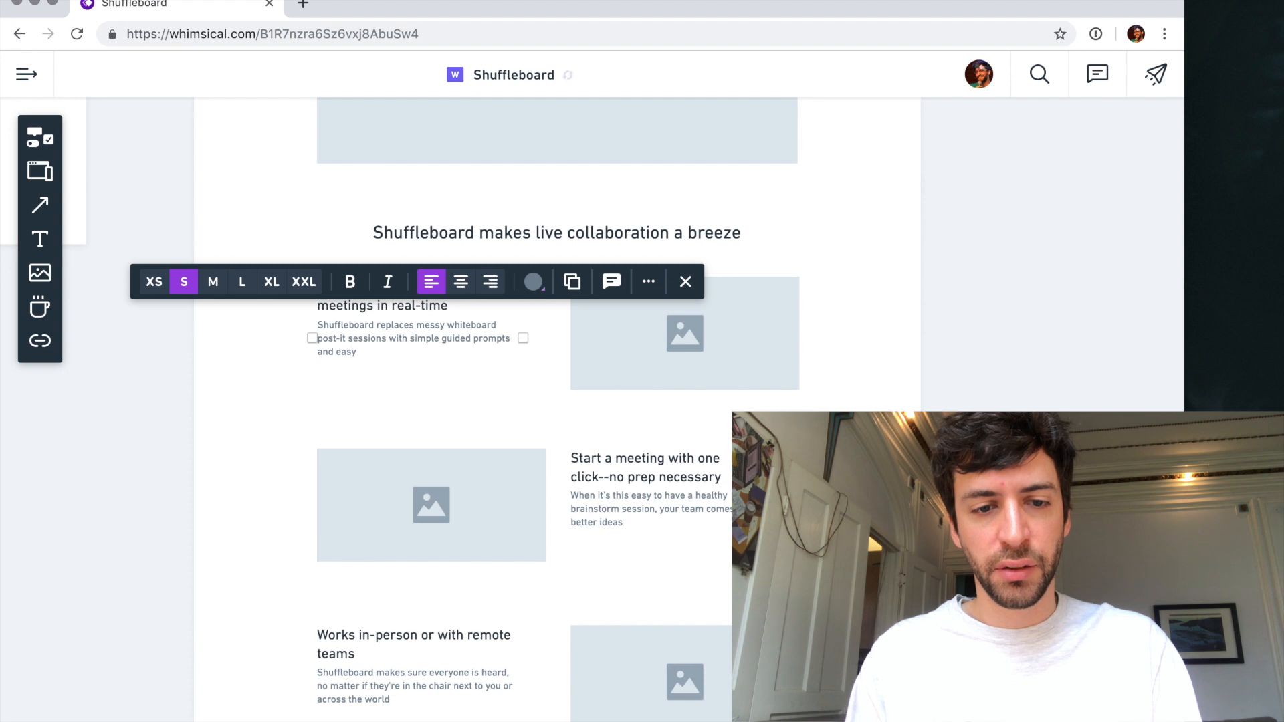
- End the first feature's description with "that people can answer on their phones" after "guided prompts" and finish editing the text
shift+click(507, 338)
text(s with simple guided promp)
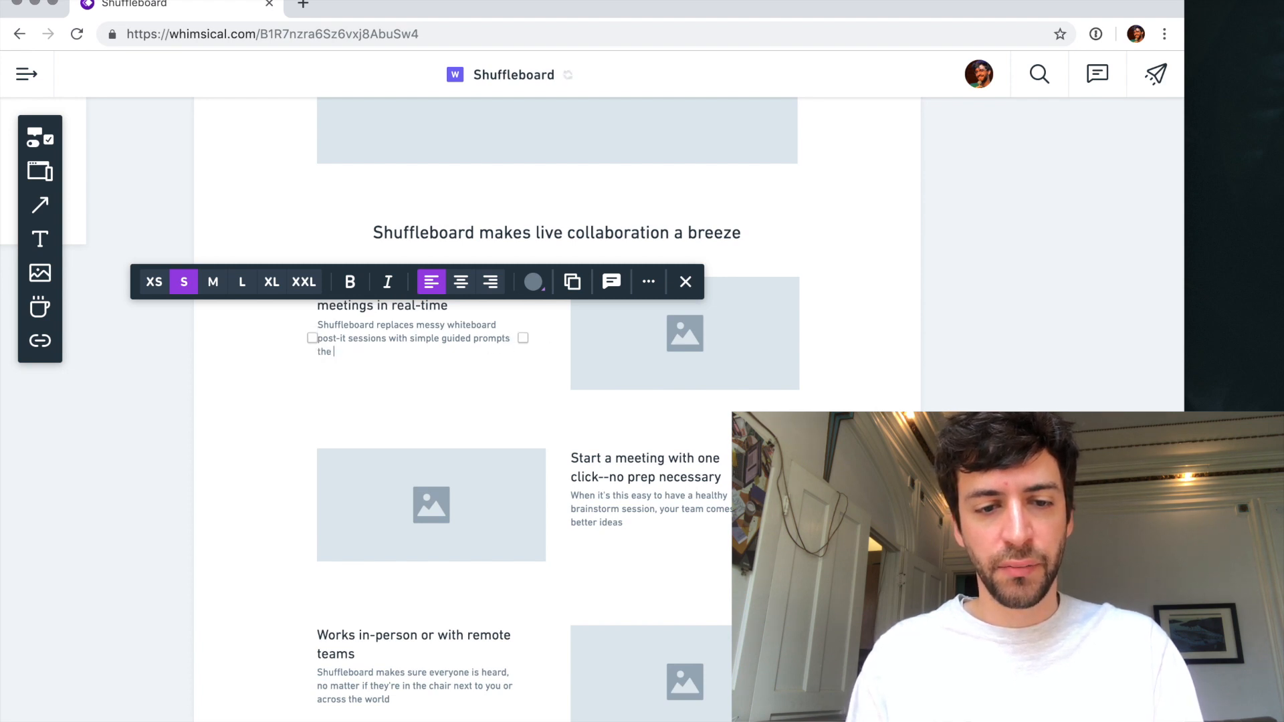
text(ts that people can answer on the)
text(ir phones.)
key(Escape)
click(252, 407)
- Add an "Objections:" section with the item "I miss paper" at the end of the project manager persona notes
scroll(252, 407, down, 5)
scroll(251, 407, left, 10)
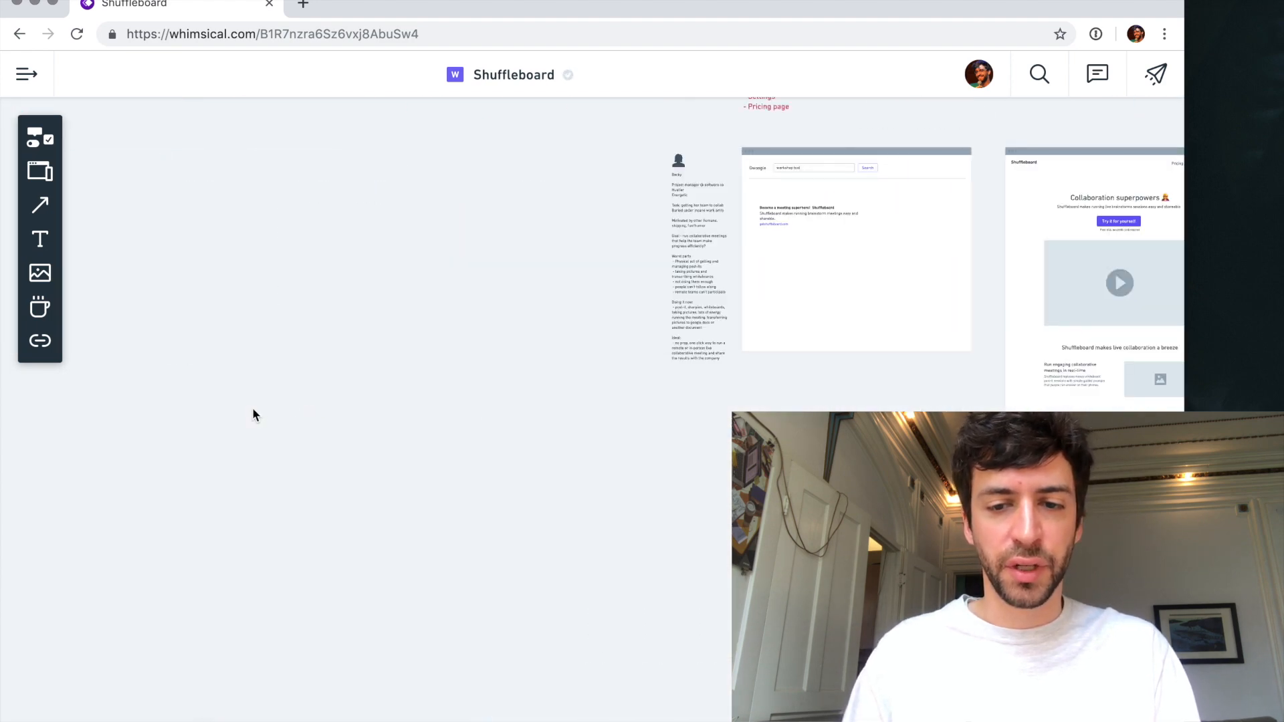
scroll(805, 304, up, 5)
double_click(534, 415)
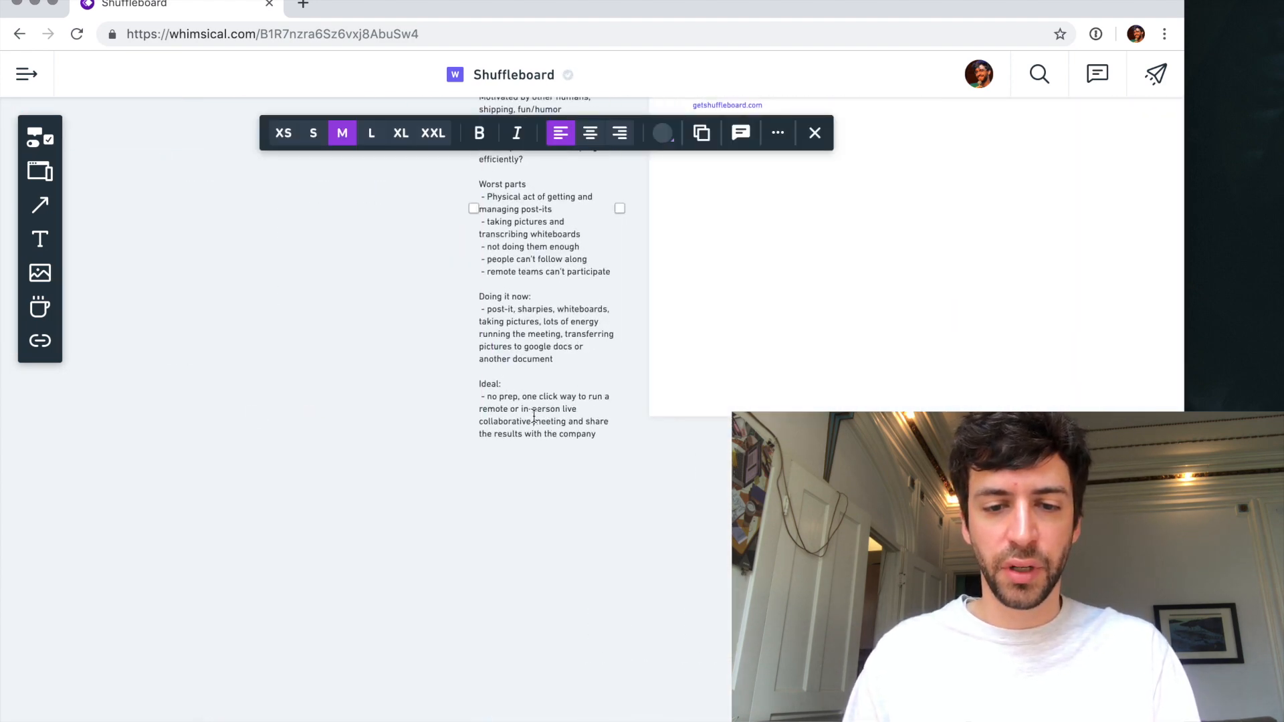
key(Return)
key(Return)
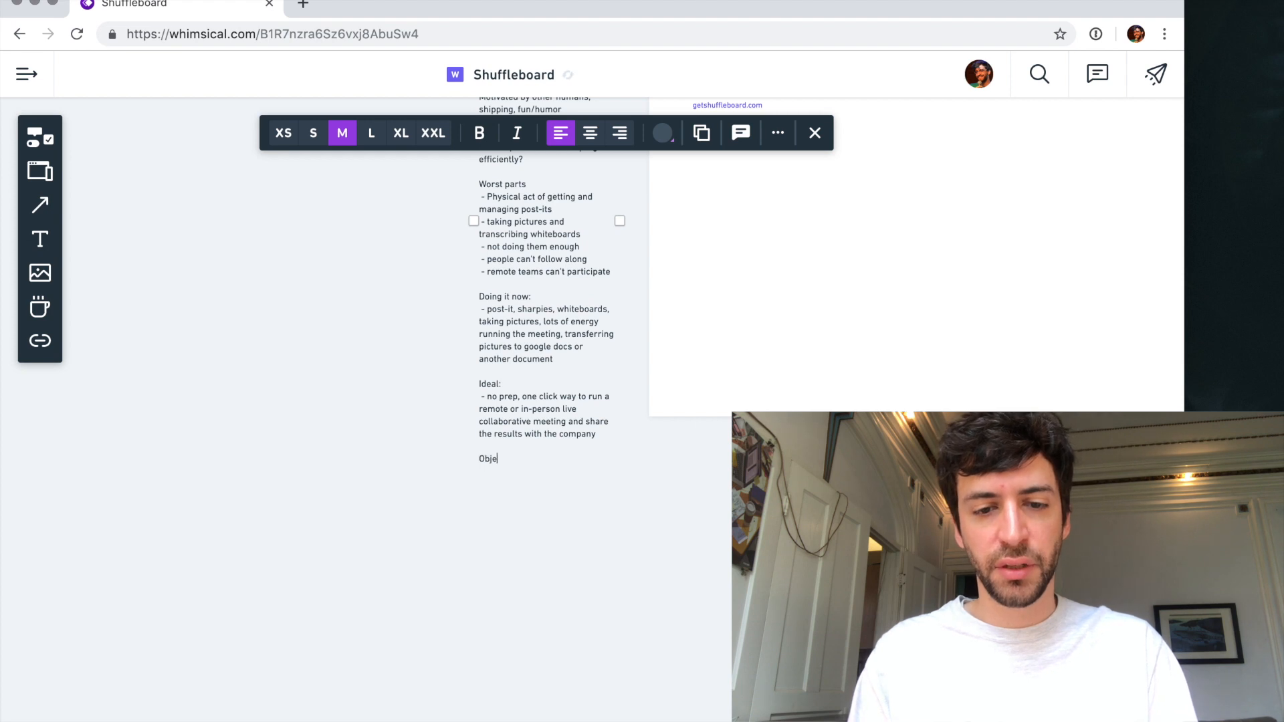
text(Objections:)
key(Return)
text(-)
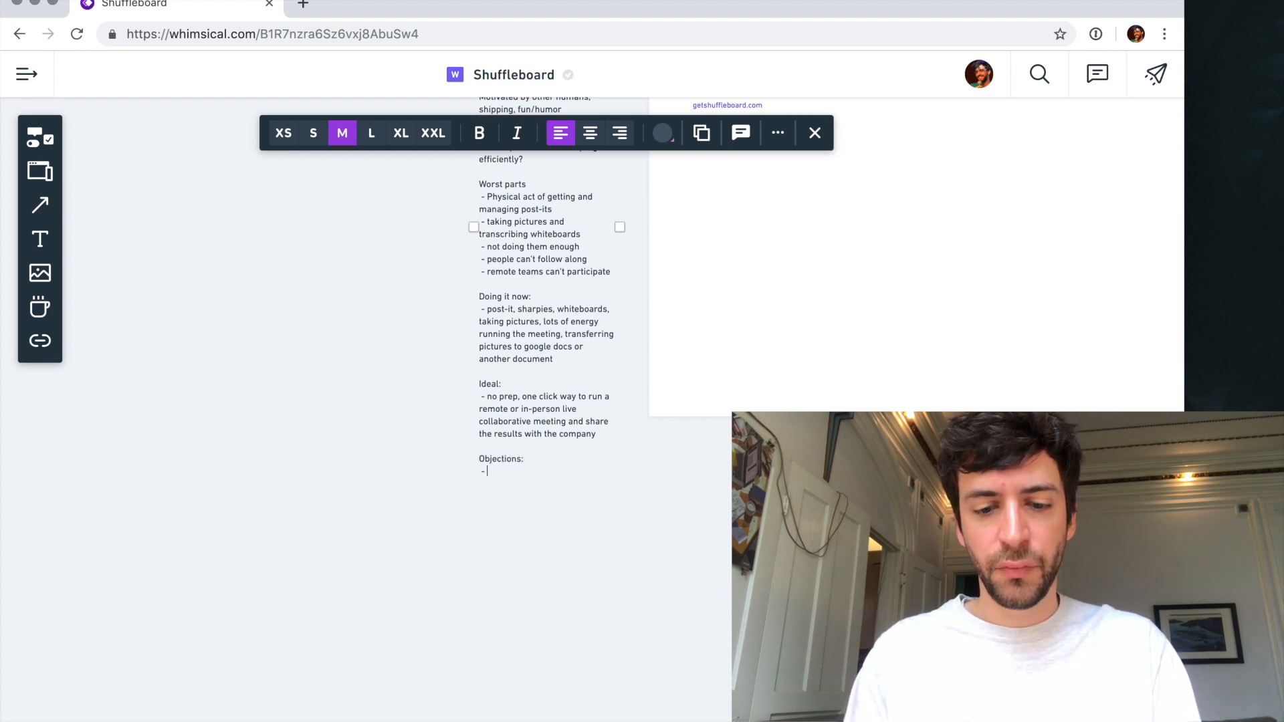
text( I miss paper)
- Add "I don't want my people getting distracted" as a second objection in the persona notes
key(Return)
text(- I won't w)
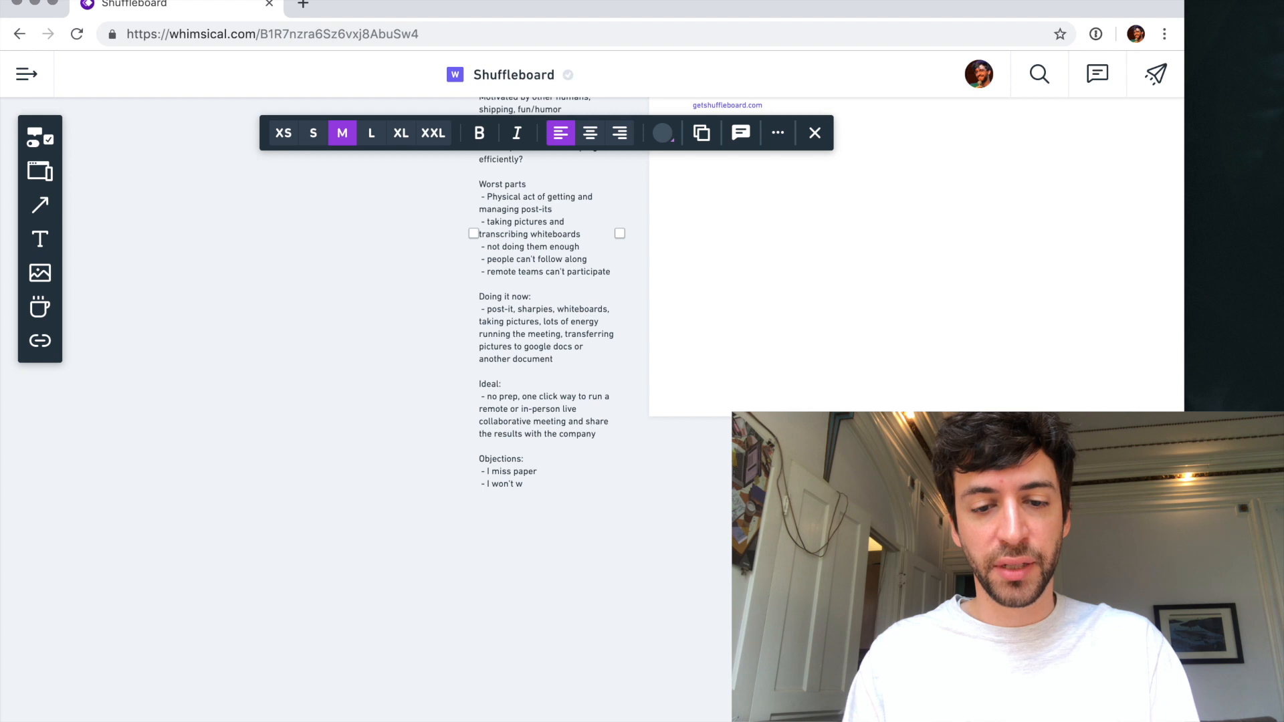
key(BackSpace)
key(BackSpace)
key(BackSpace)
key(BackSpace)
key(BackSpace)
key(BackSpace)
key(BackSpace)
text(don't want my people g)
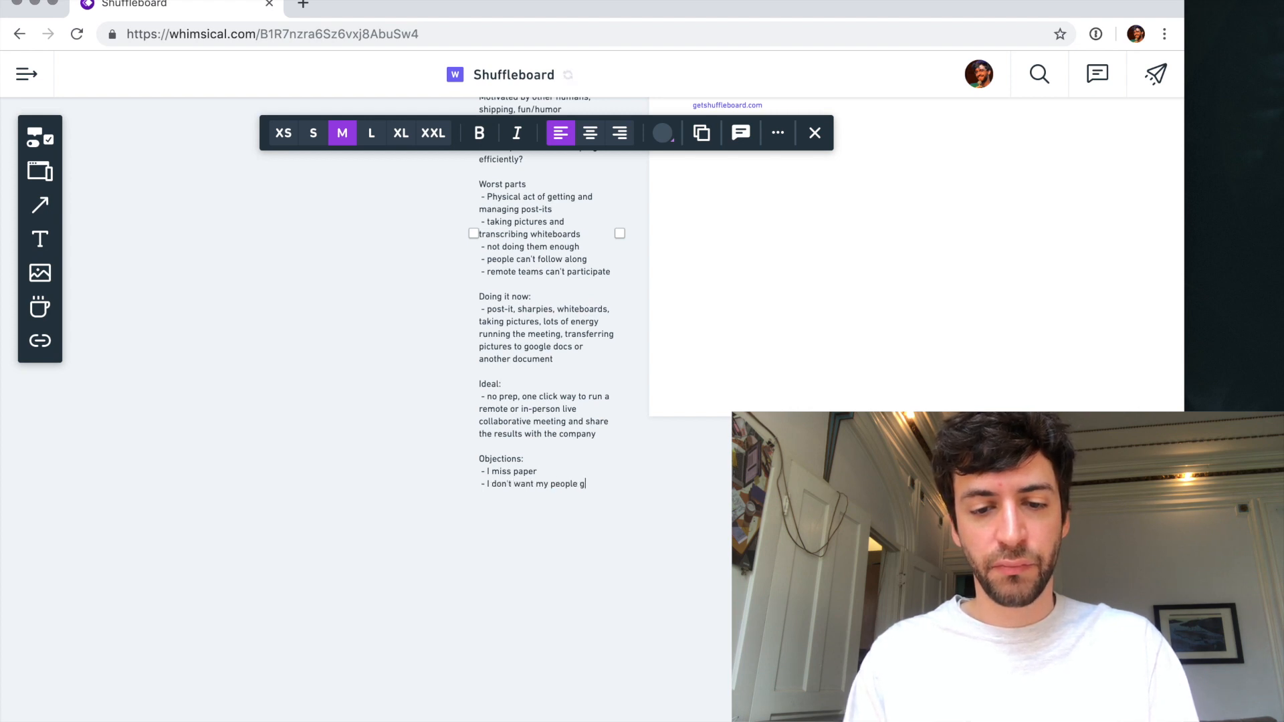
text(etting distracted)
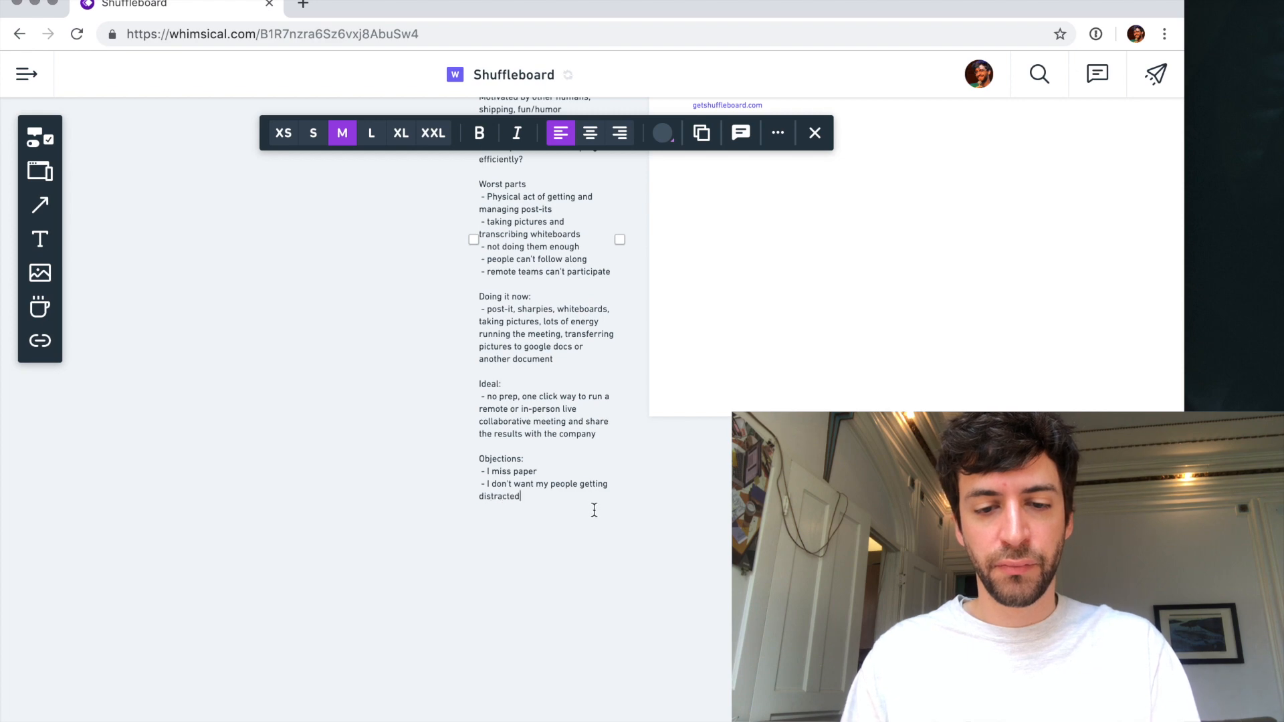
click(581, 535)
- Narrow the homepage's "No more..." box and place it in the right half of the page
scroll(582, 534, down, 5)
scroll(582, 535, right, 6)
scroll(581, 535, down, 4)
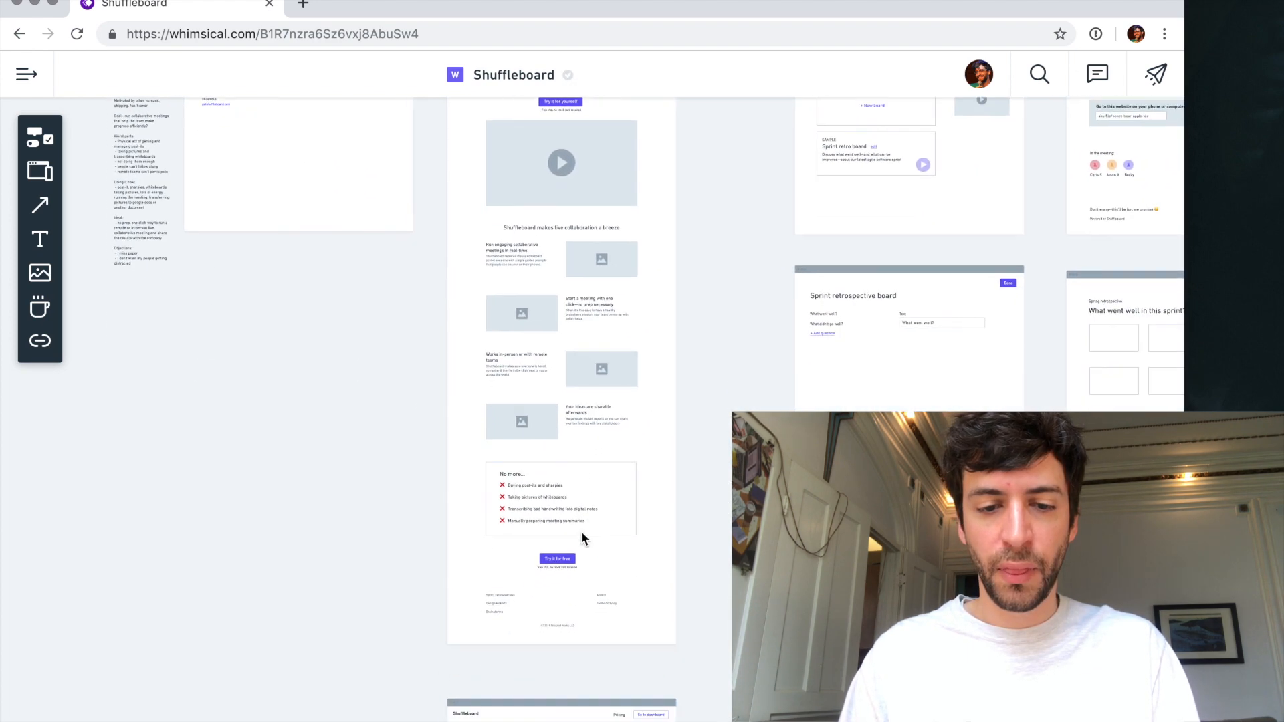
scroll(580, 534, up, 6)
click(545, 373)
drag(546, 373, 715, 382)
drag(900, 355, 774, 352)
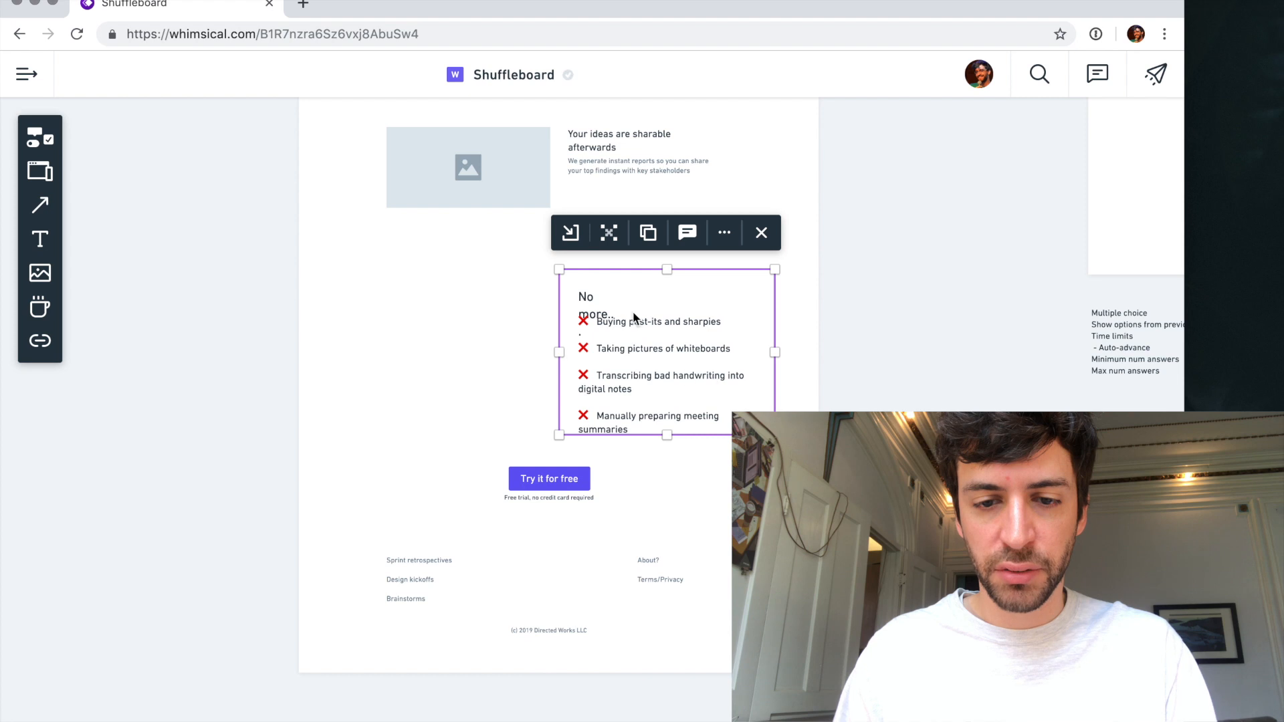
- Widen the "No more..." heading to fit on one line and extend the box downward around its list
click(591, 297)
drag(609, 313, 678, 308)
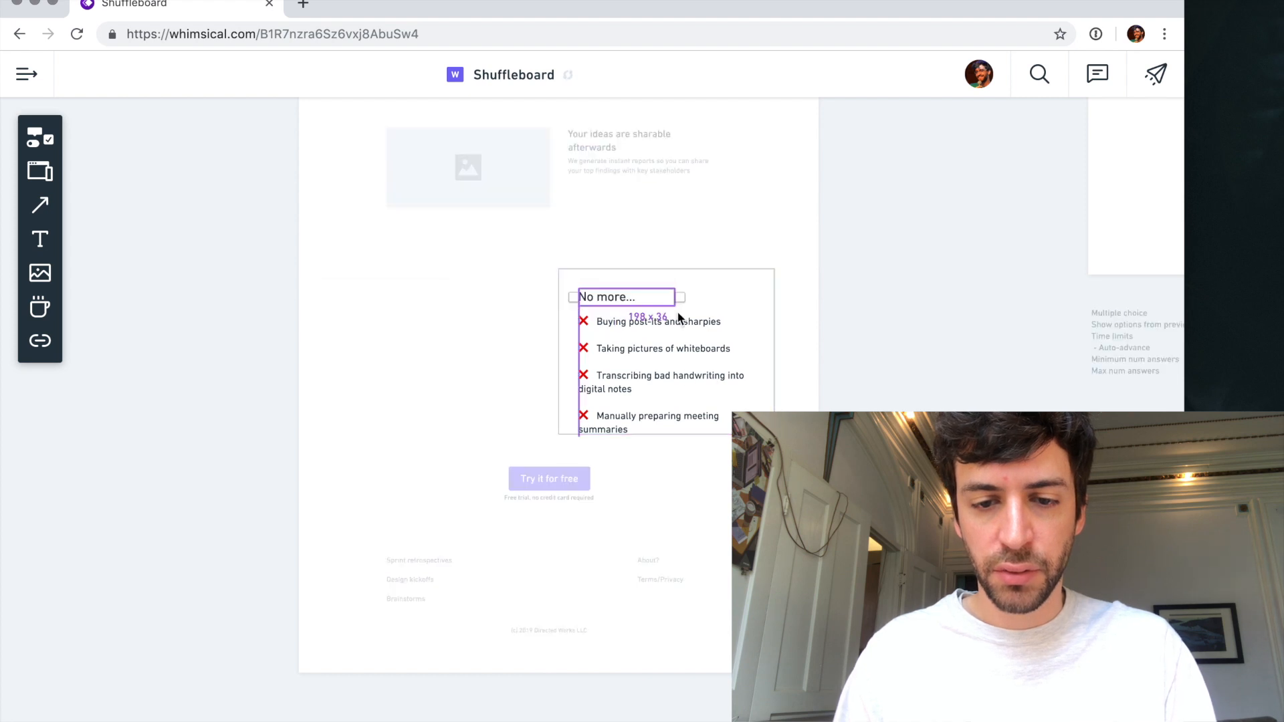
click(656, 435)
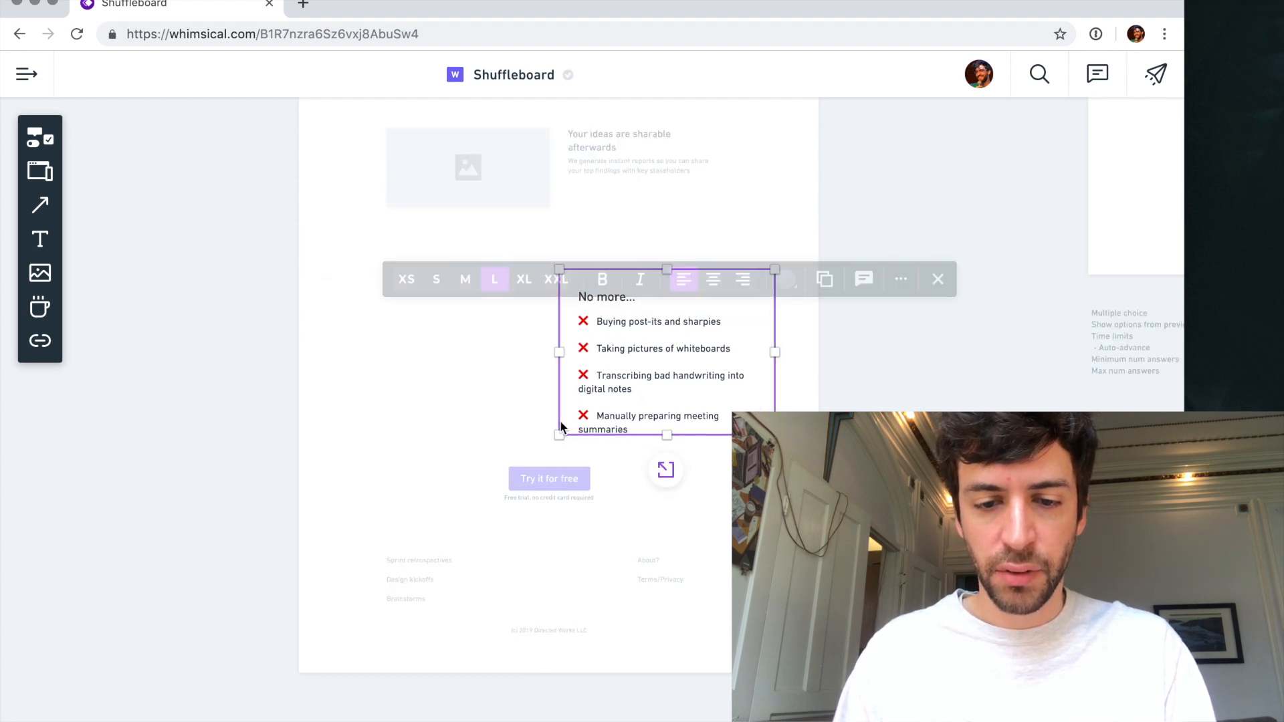
drag(658, 440, 664, 445)
click(619, 382)
drag(618, 378, 619, 377)
key(super+z)
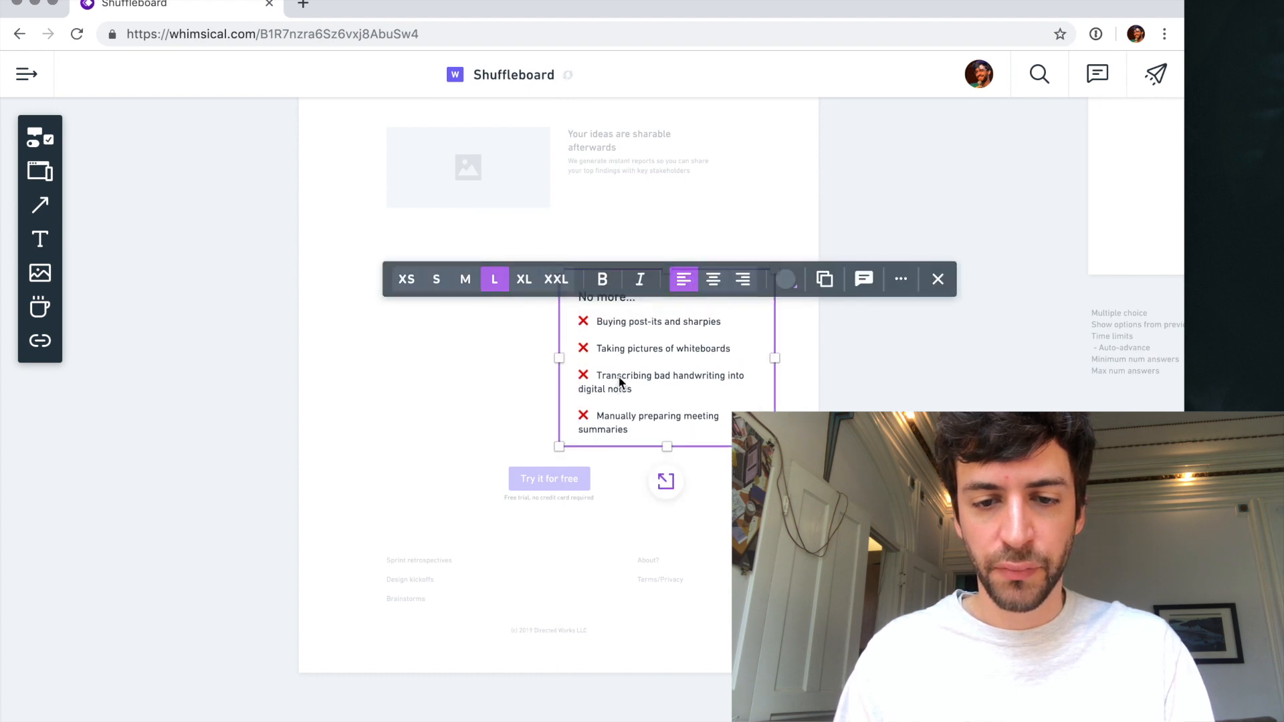
- Set the "No more..." heading to size L and the crossed list below it to size M
click(608, 305)
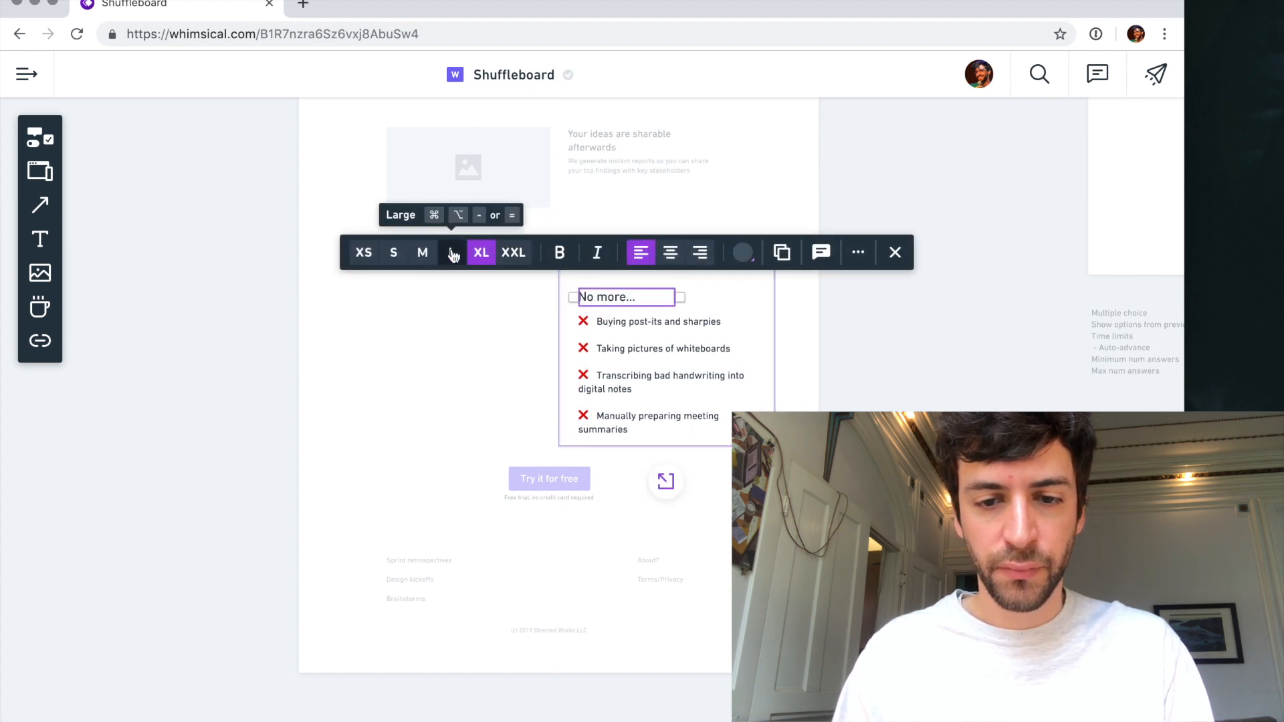
click(452, 257)
click(601, 323)
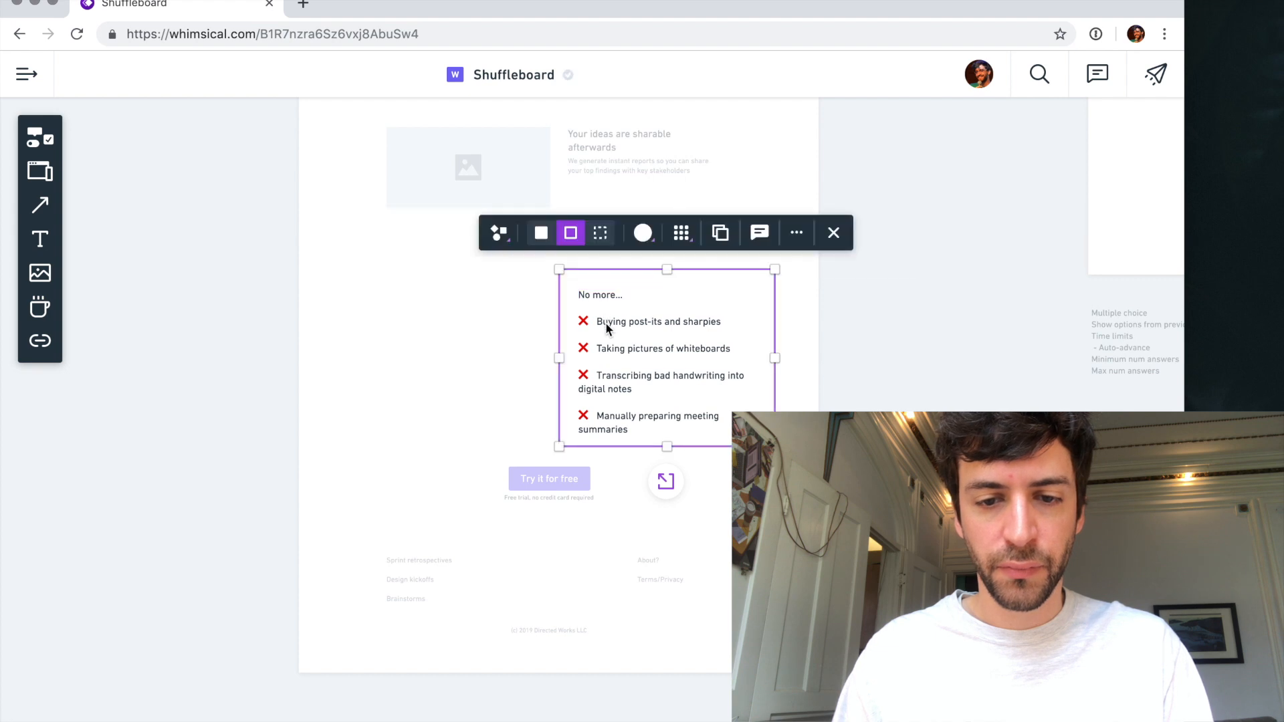
click(605, 322)
click(468, 279)
click(466, 391)
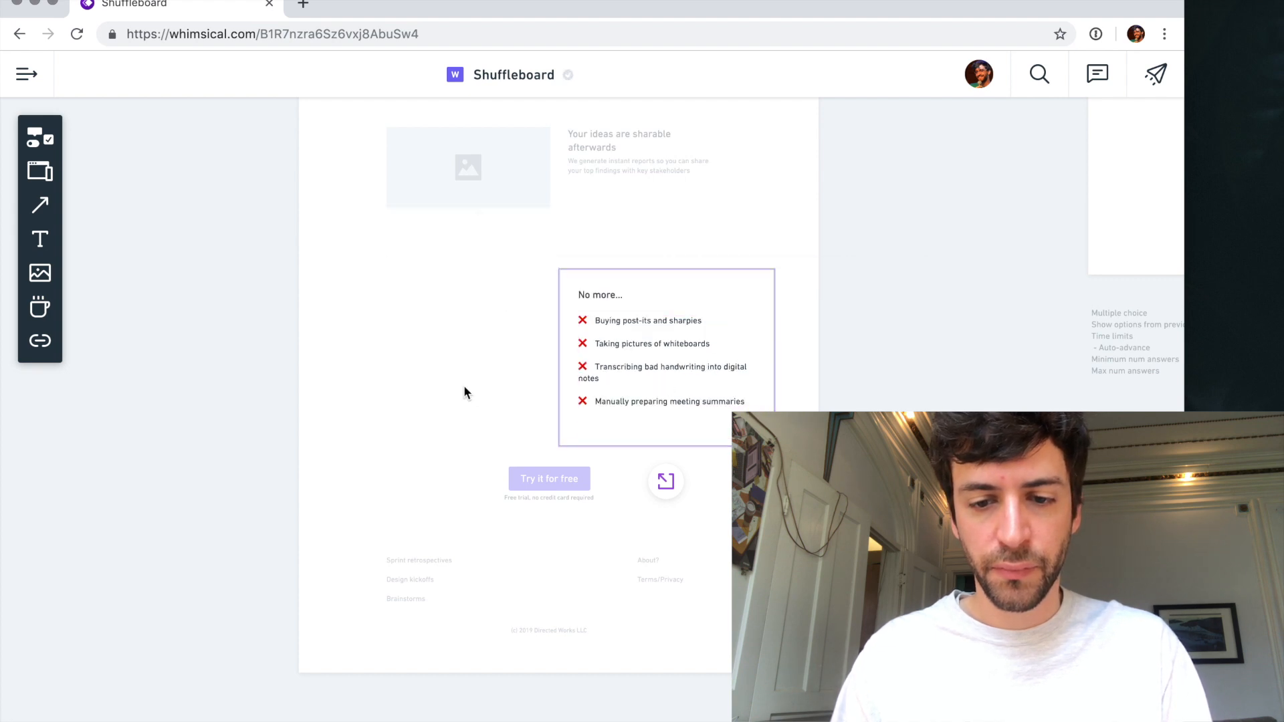
- Shorten the "No more..." box around its list and place a copy of it alongside on its left
click(612, 436)
drag(666, 445, 454, 366)
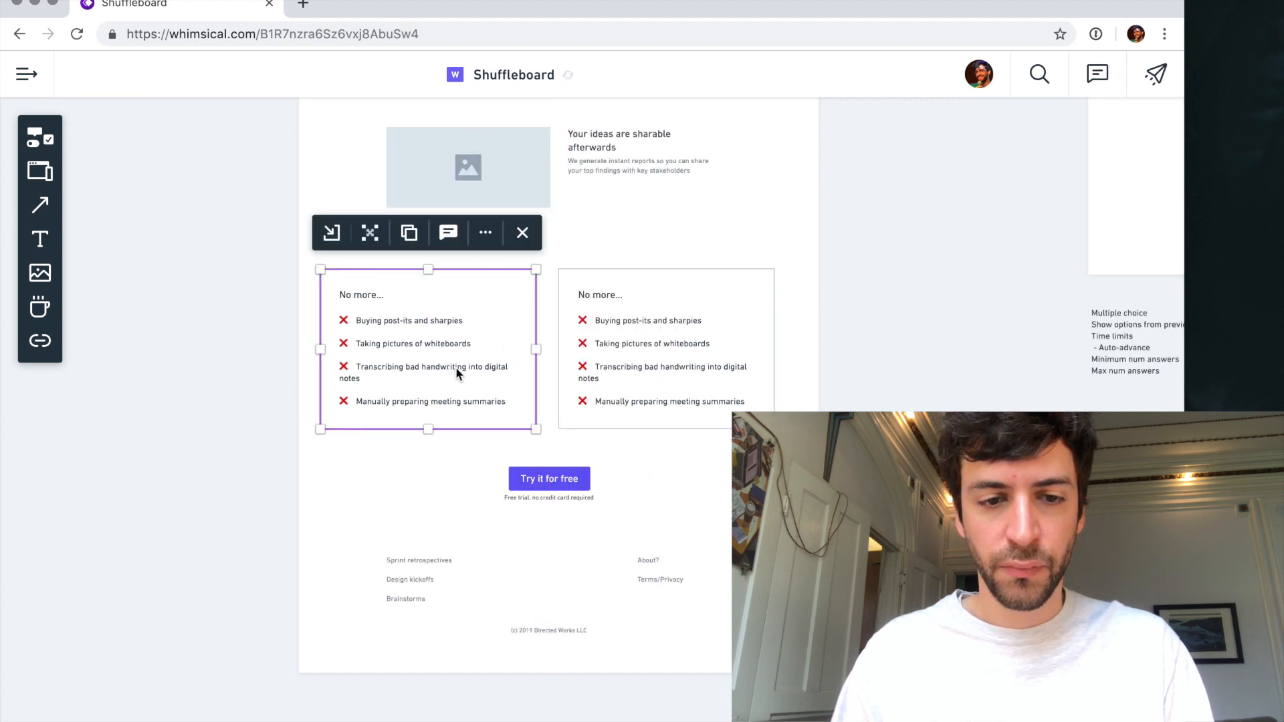
click(289, 296)
- Retitle the left copy of the "No more..." box as "Benefits"
double_click(603, 295)
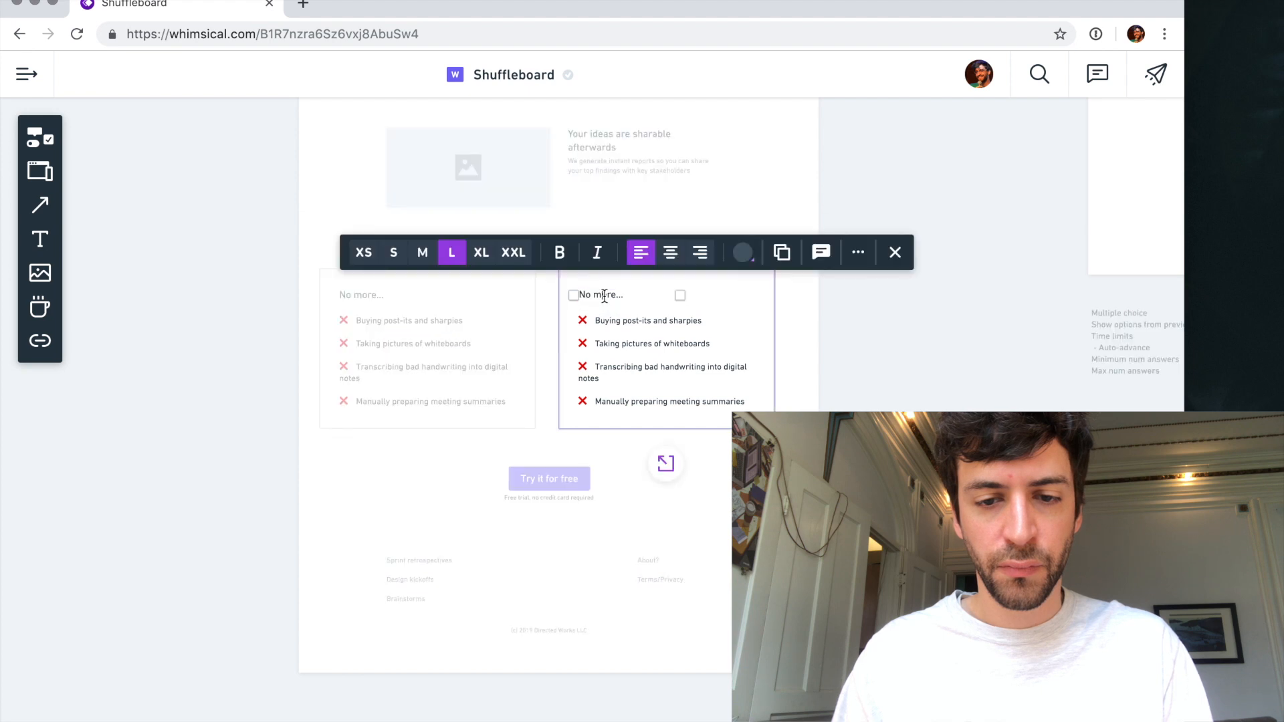
click(365, 298)
double_click(357, 297)
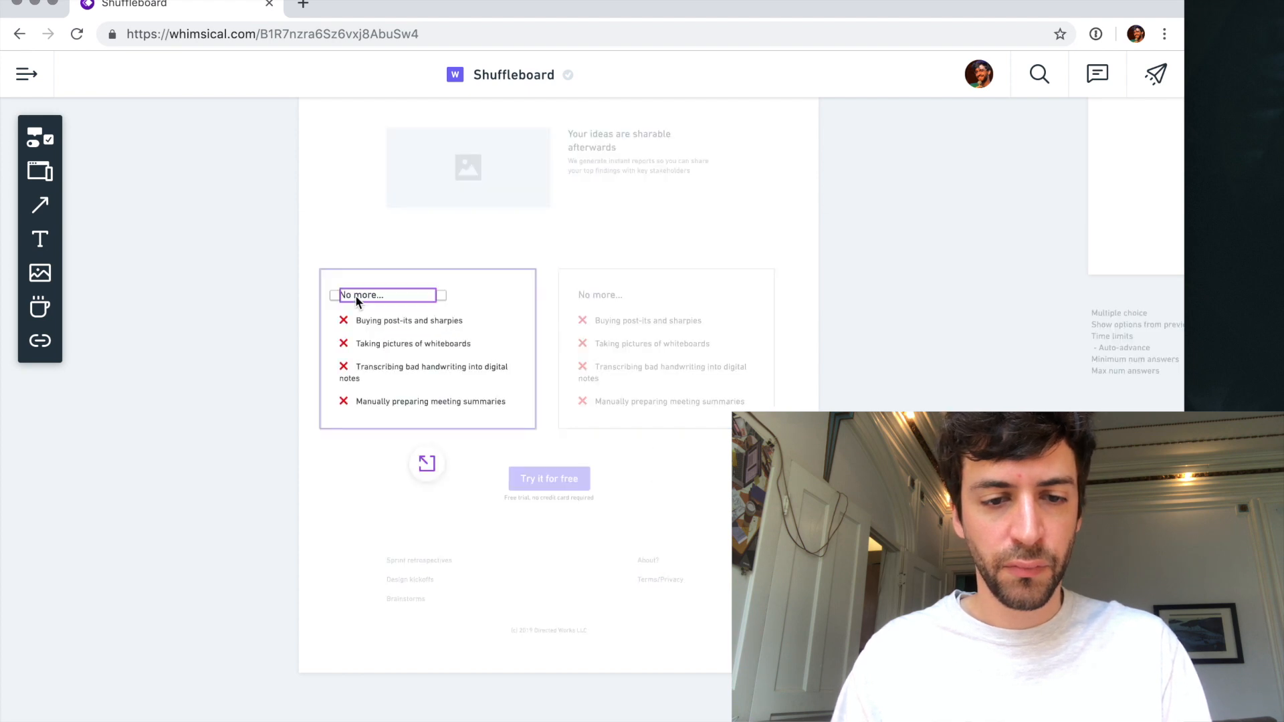
triple_click(361, 295)
text(Benefits)
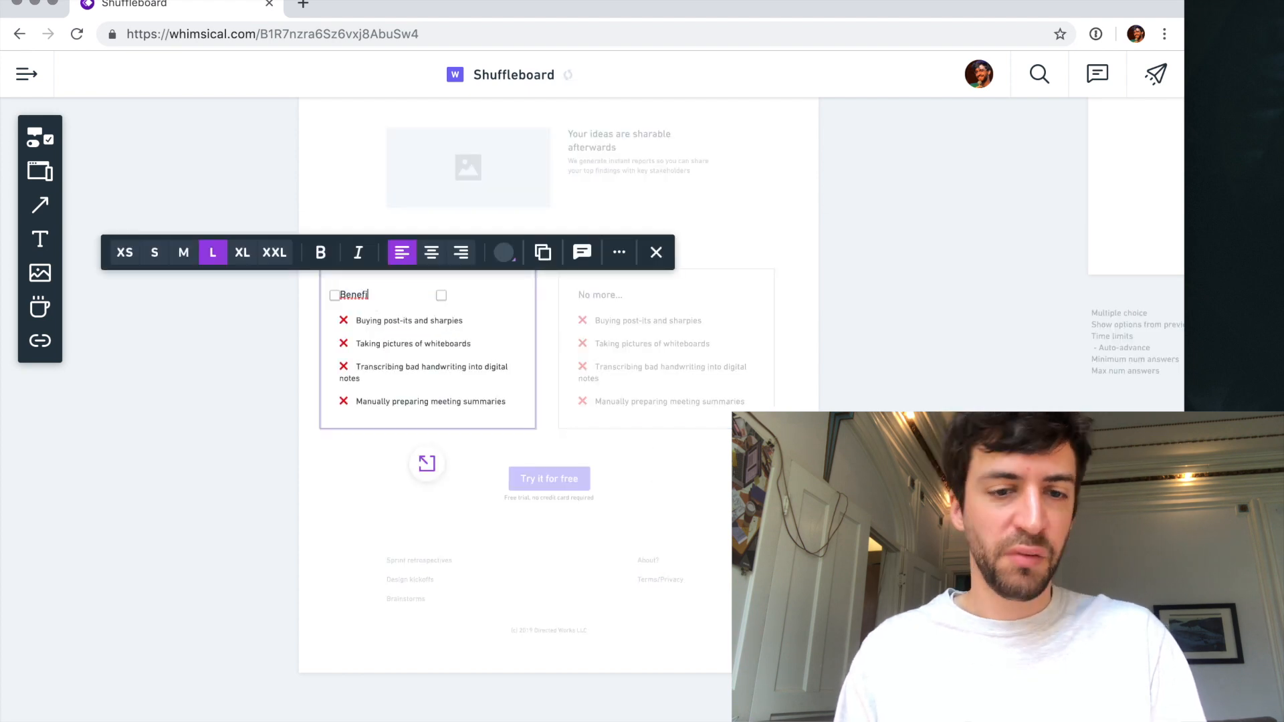
- Replace the red cross before the Benefits list's first item with a green check mark emoji
click(382, 323)
click(383, 322)
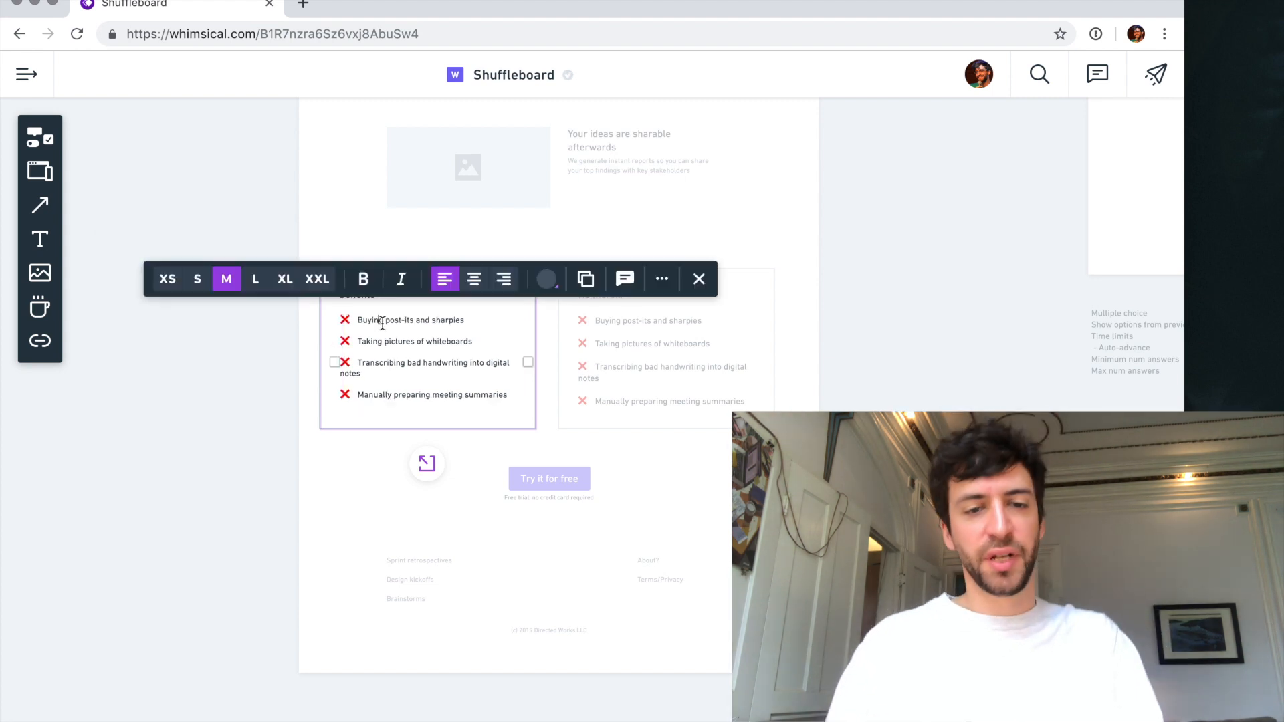
key(ctrl+super+space)
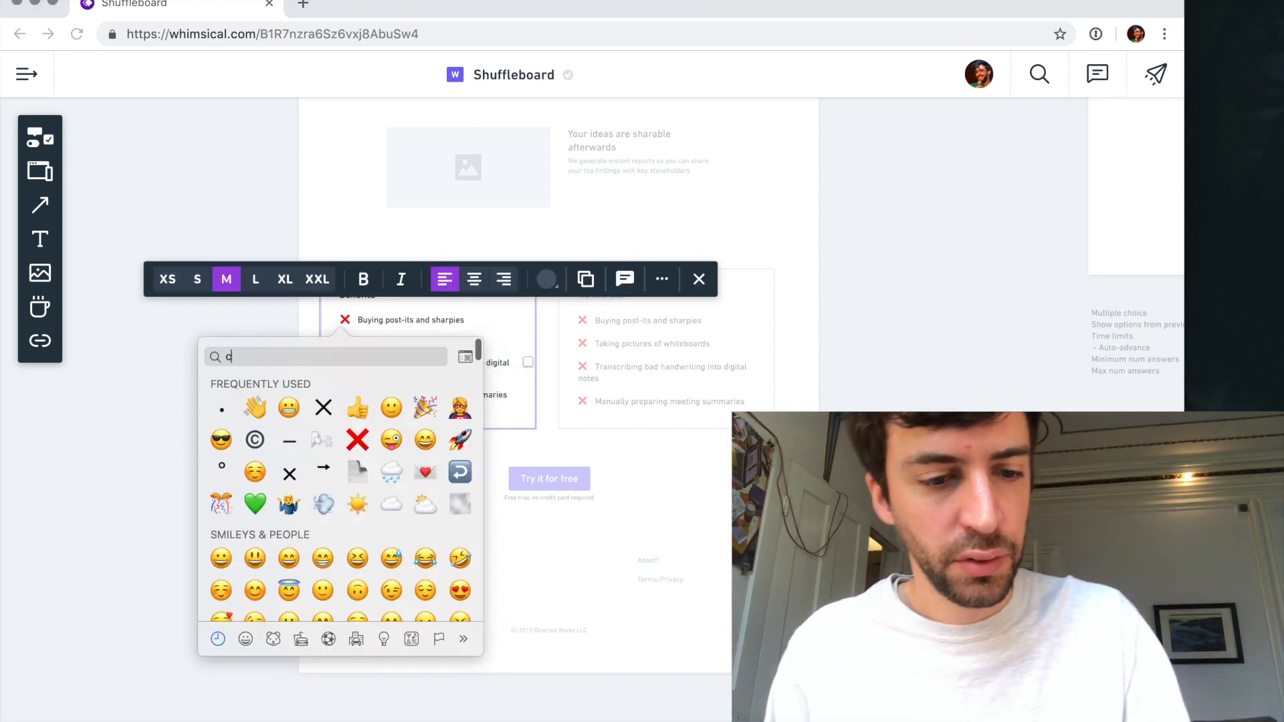
text(chec)
key(Right)
key(Right)
key(Right)
key(Return)
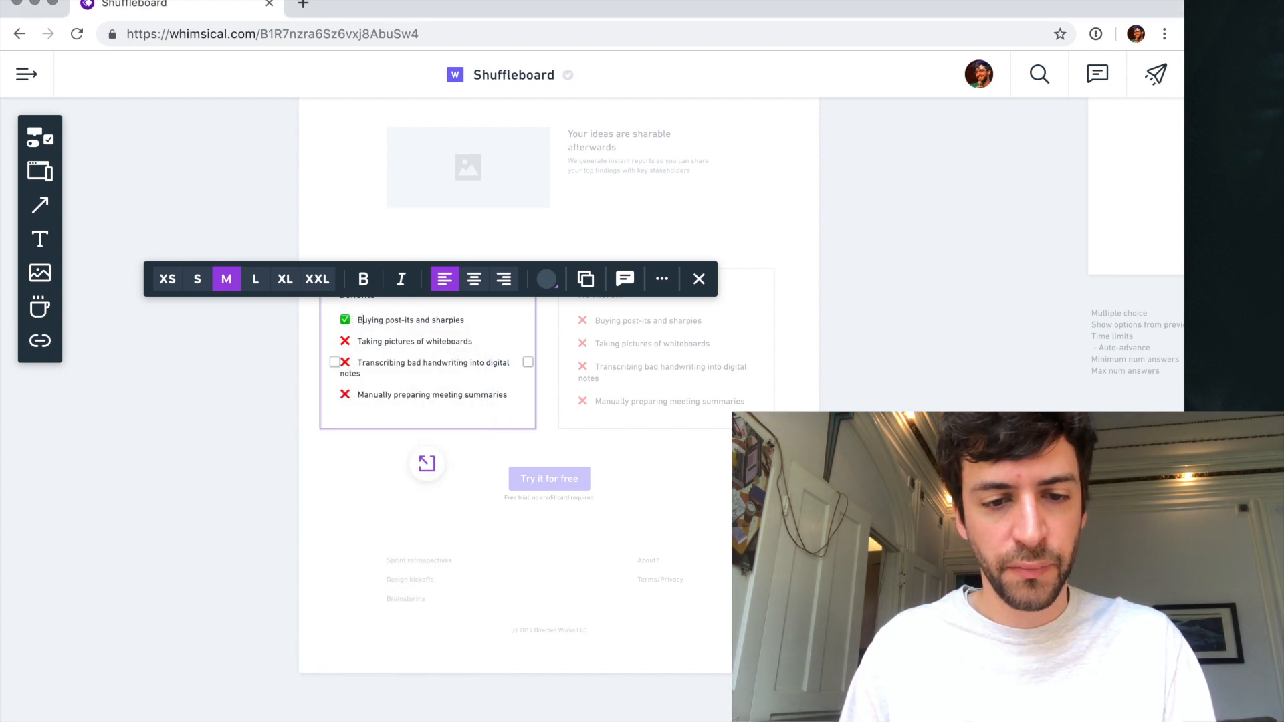
- Rewrite the first Benefits item as "Distraction free - focuses your team in the brainstorm, not on their phones"
shift+click(470, 319)
text(Distraction free)
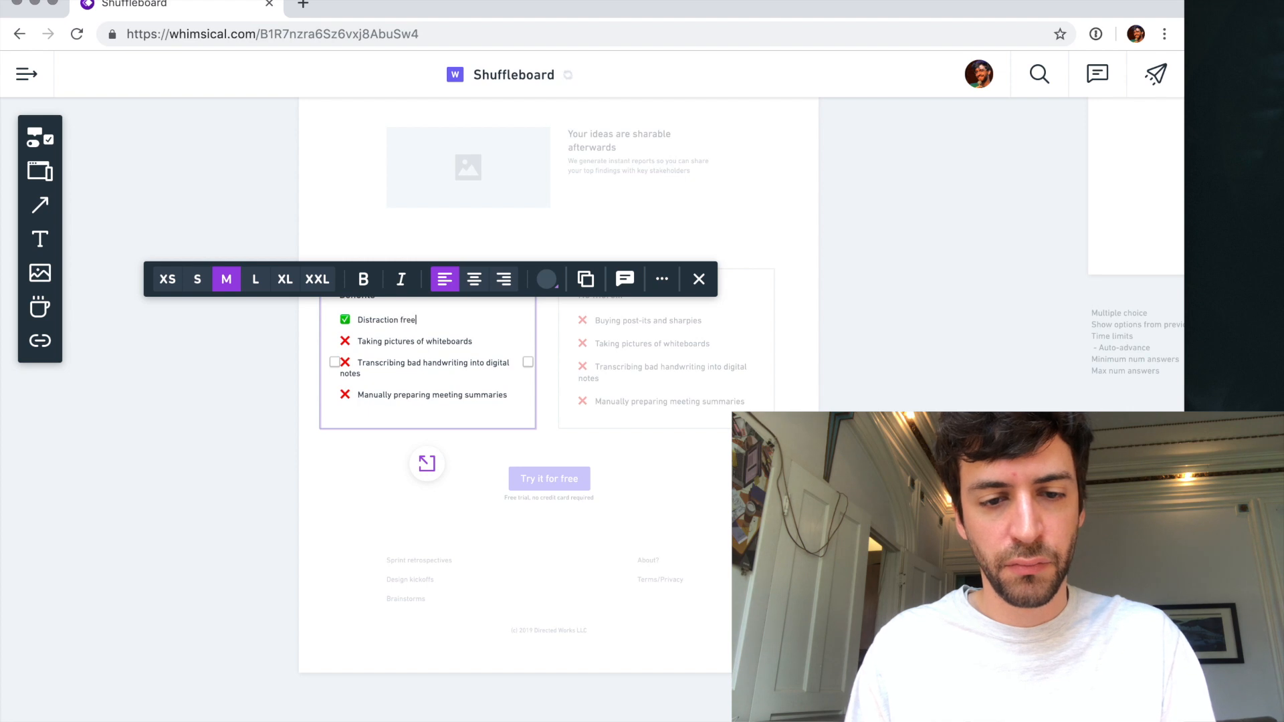
text( - focuses your team)
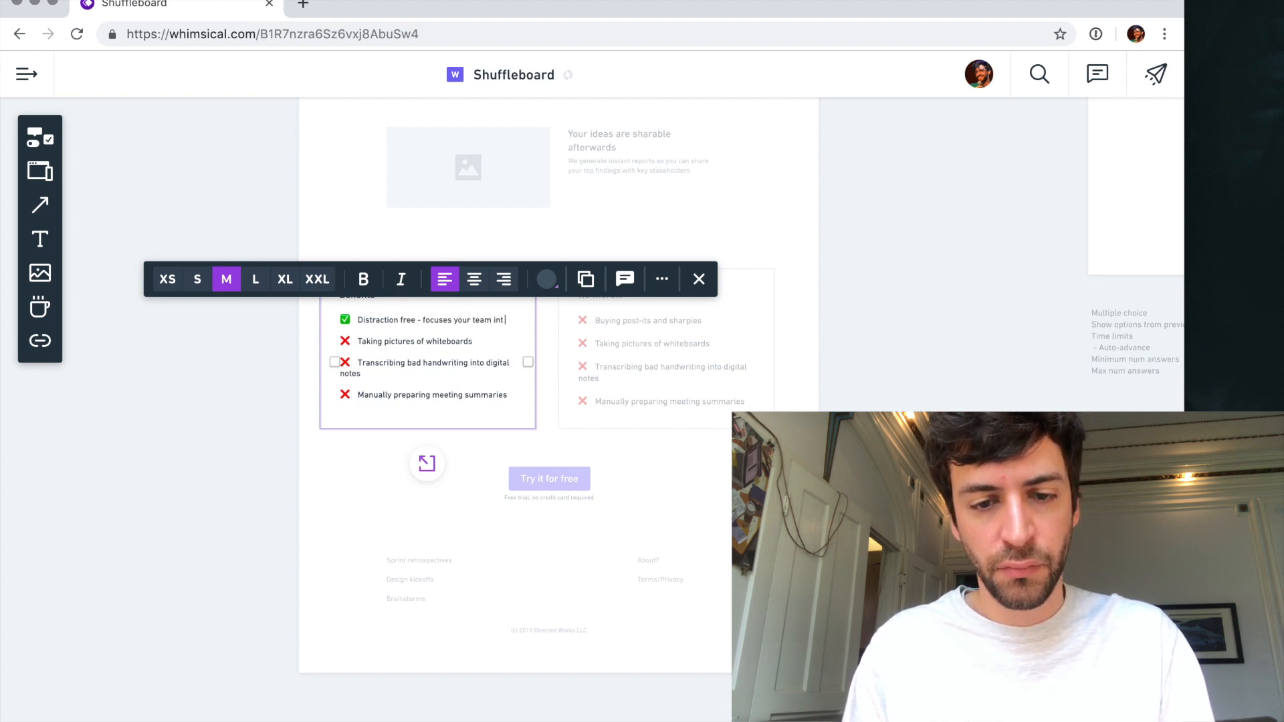
text( in the brainsto)
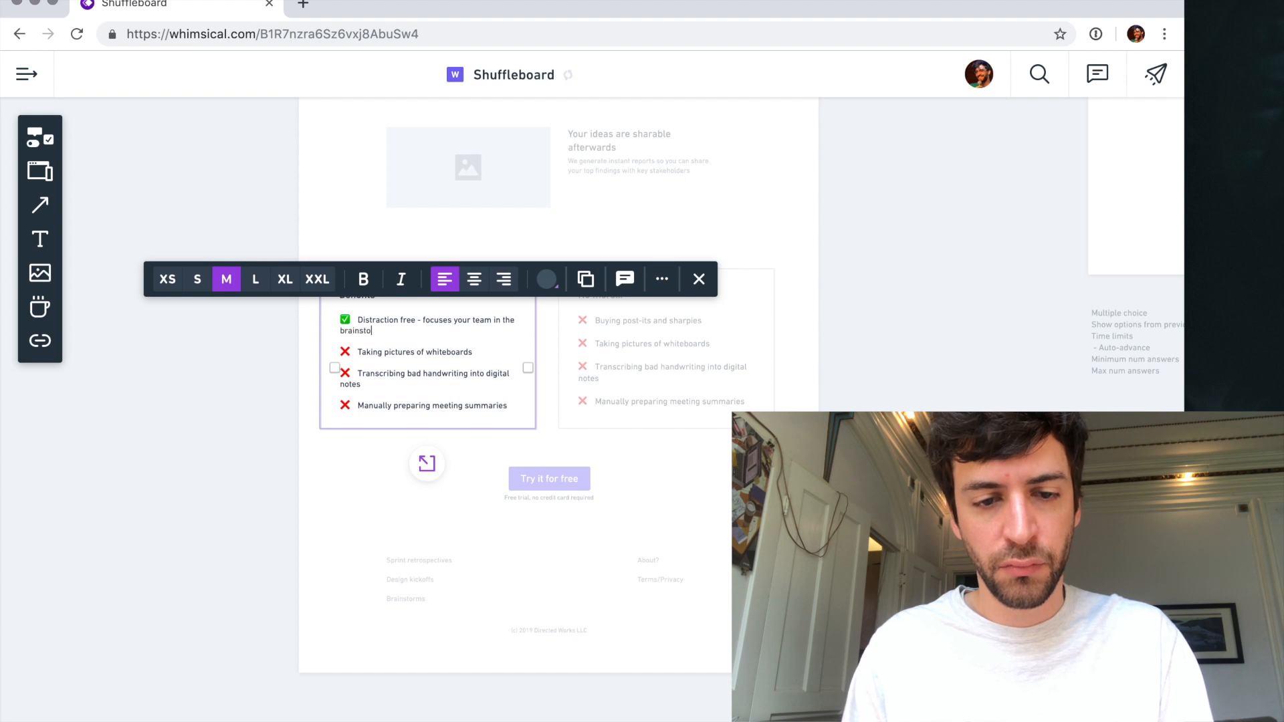
click(472, 352)
key(Escape)
click(282, 382)
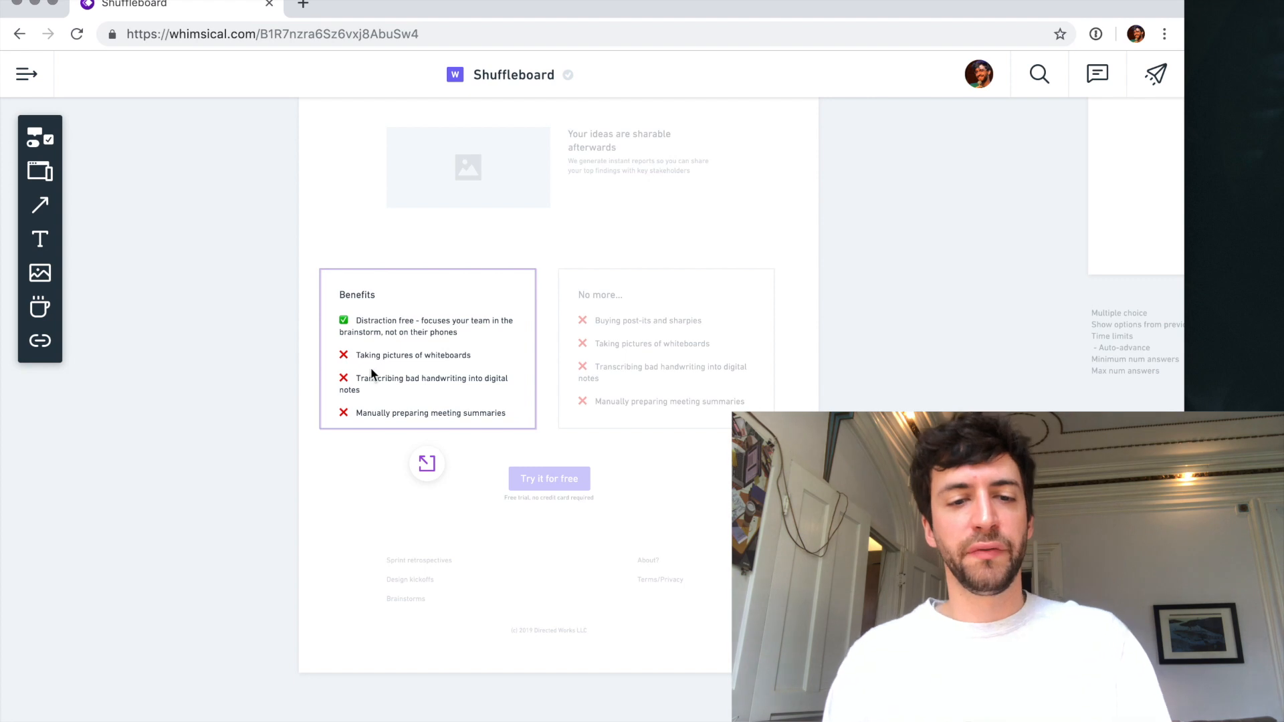
- Delete the Benefits box and move the "No more..." box back toward the middle of the page
click(371, 366)
click(335, 327)
click(340, 315)
click(342, 312)
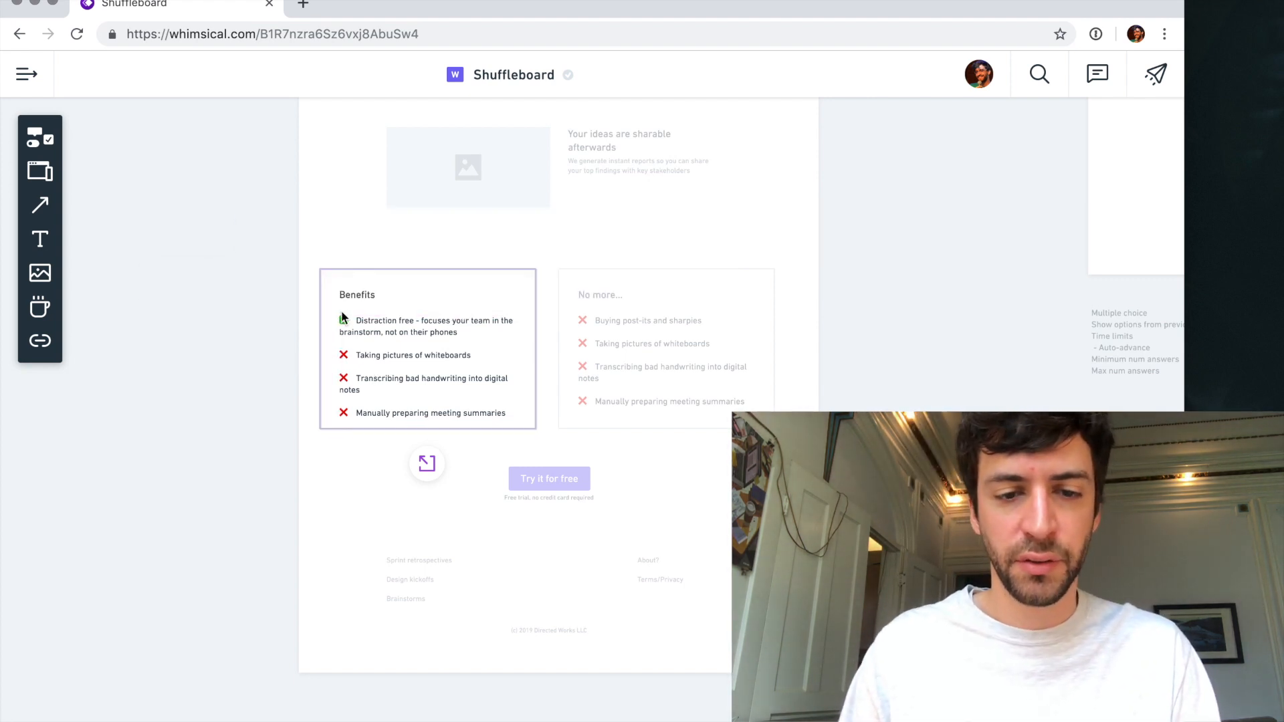
click(432, 473)
key(BackSpace)
drag(582, 367, 486, 362)
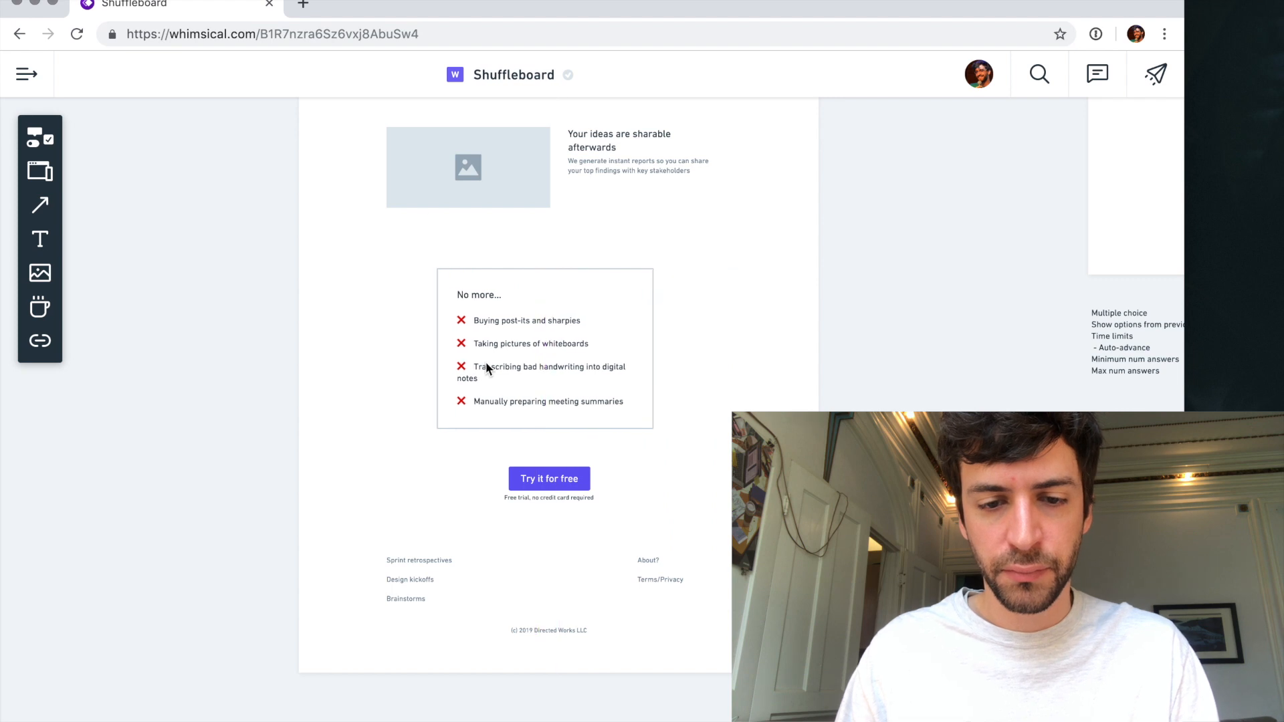
click(385, 399)
- End the "Works in-person or with remote teams" description with a period and start a new paragraph, "It even shows who's"
scroll(386, 401, up, 10)
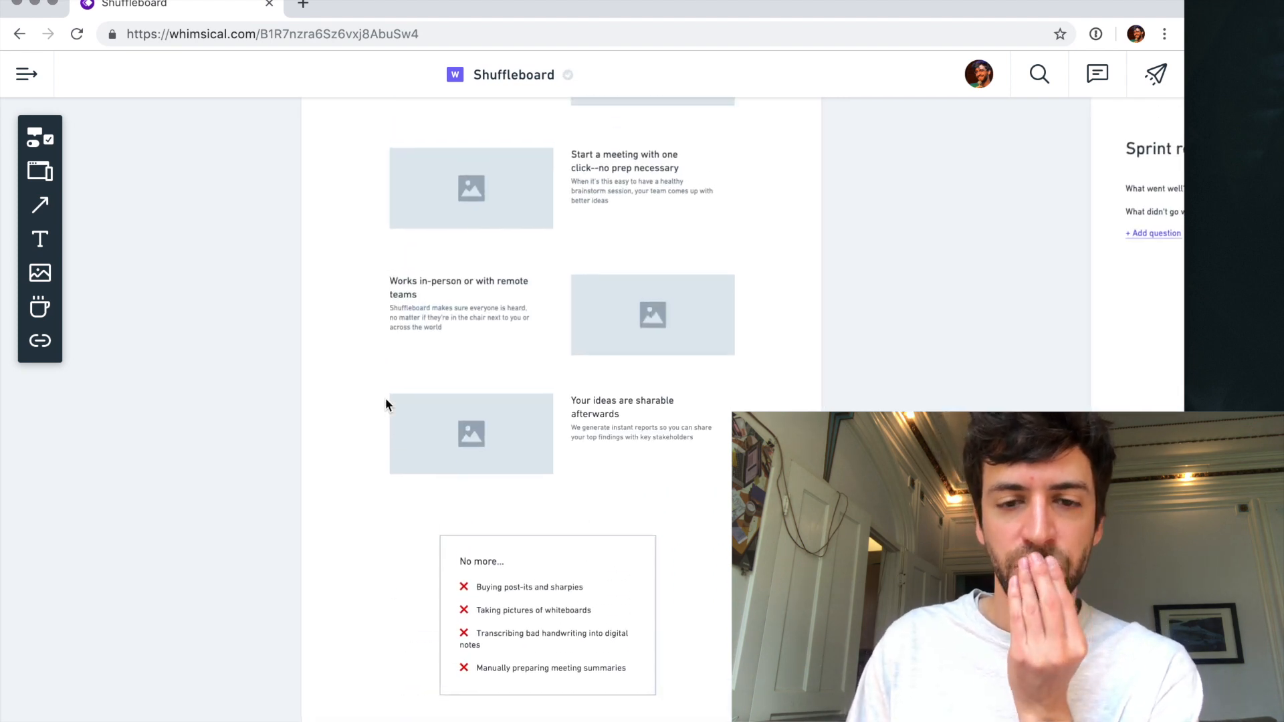
scroll(385, 398, down, 1)
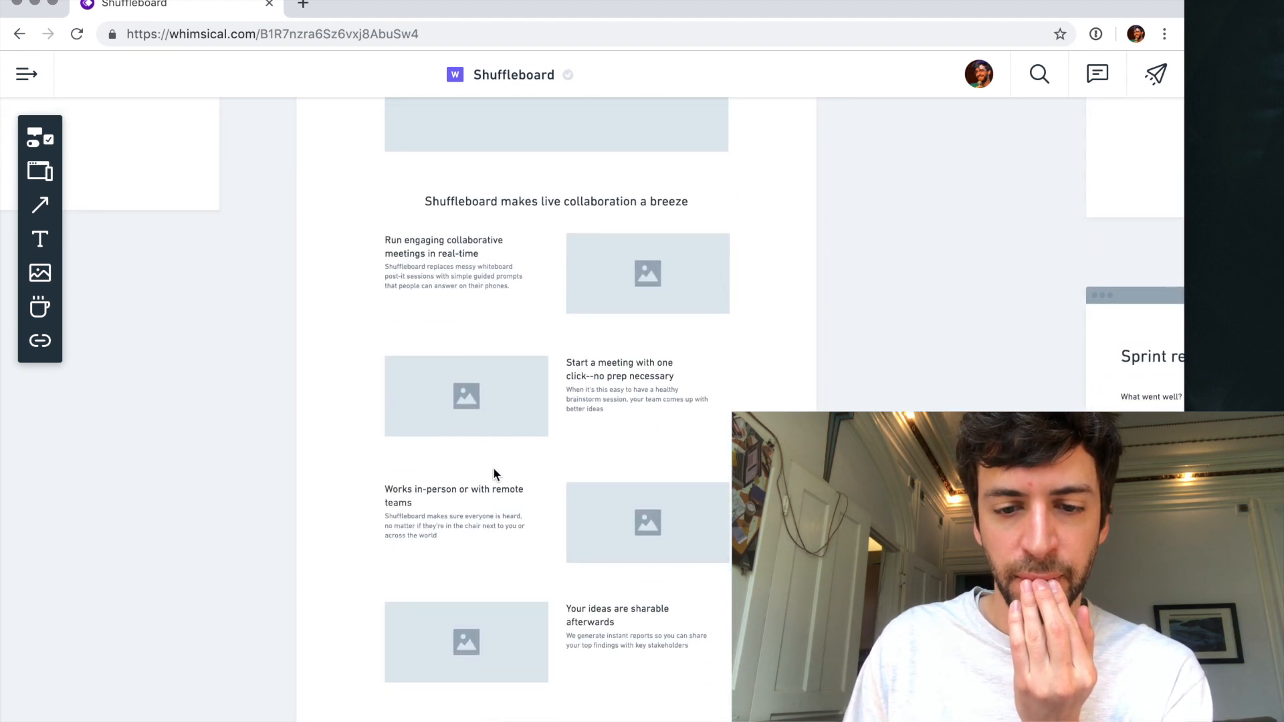
scroll(623, 416, up, 2)
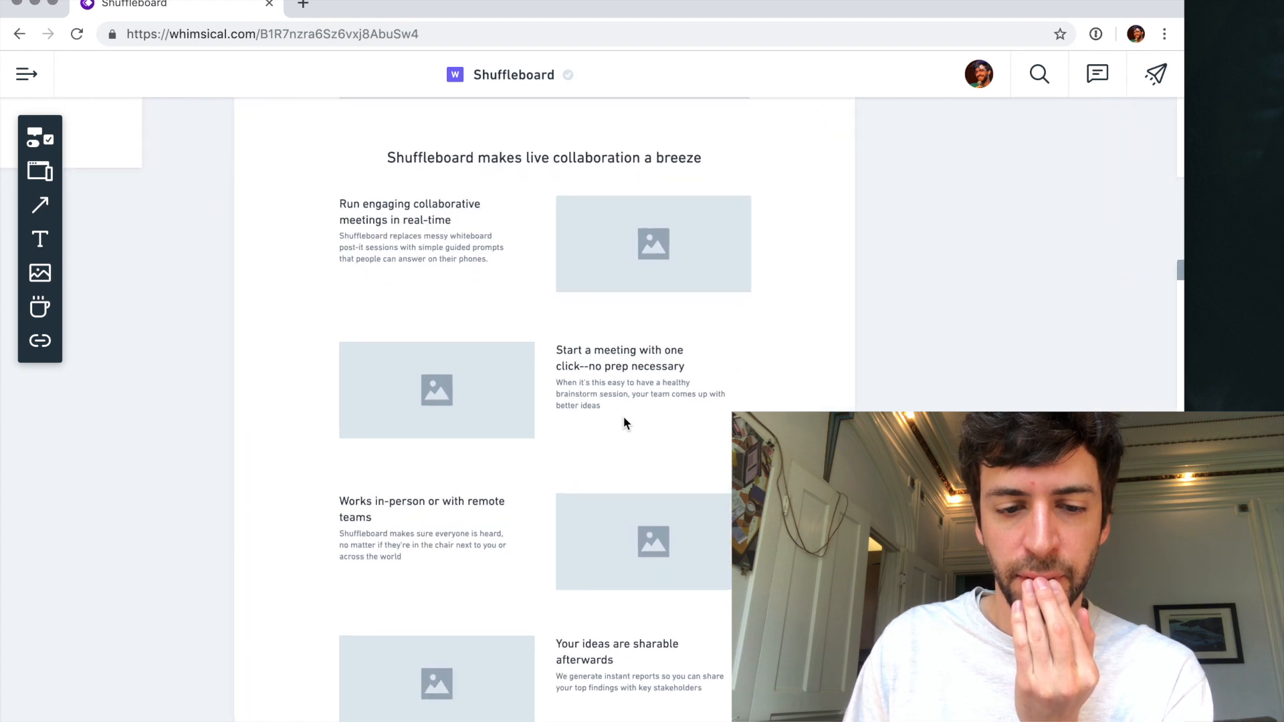
scroll(623, 415, down, 3)
scroll(468, 438, down, 1)
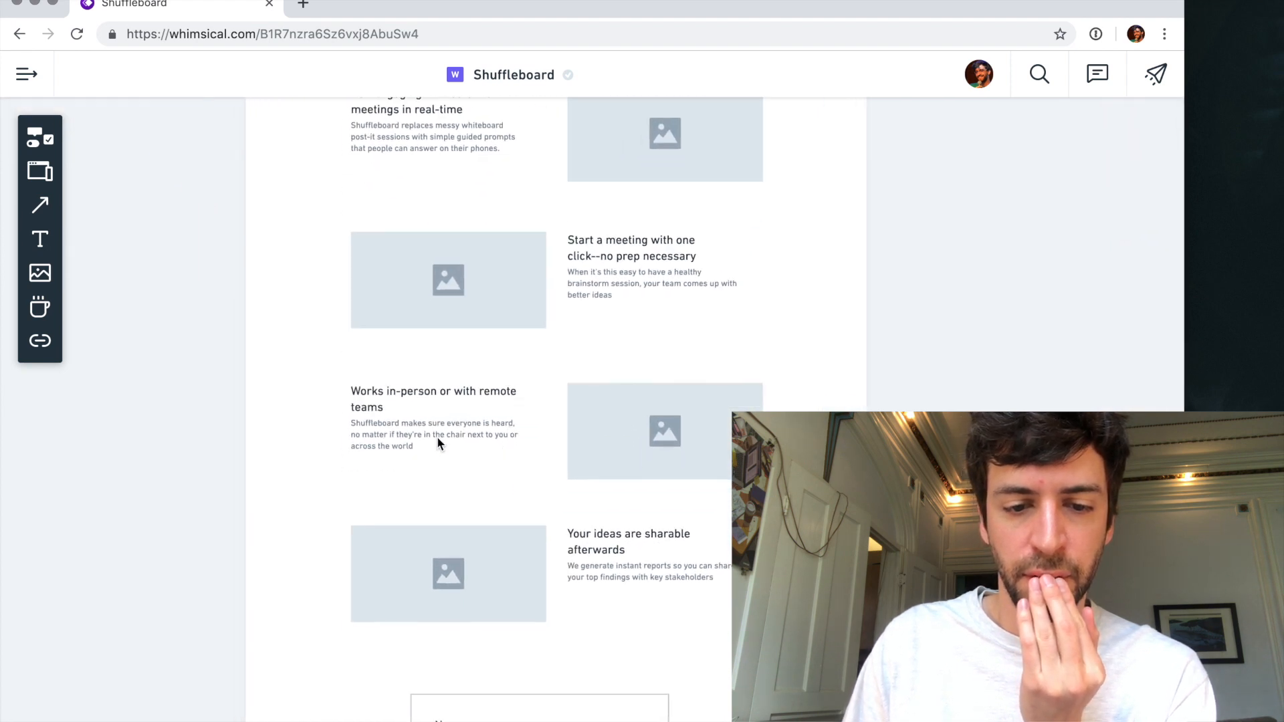
double_click(442, 430)
text(.)
key(Return)
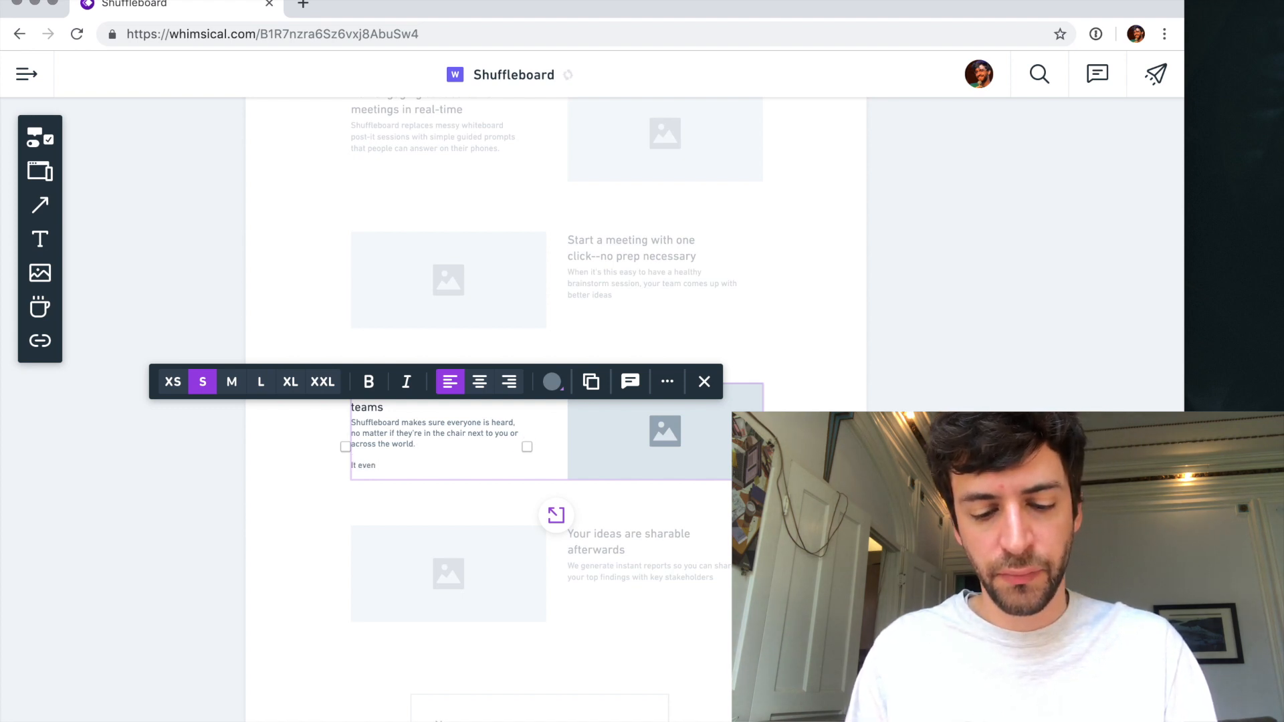
text(It even encourages)
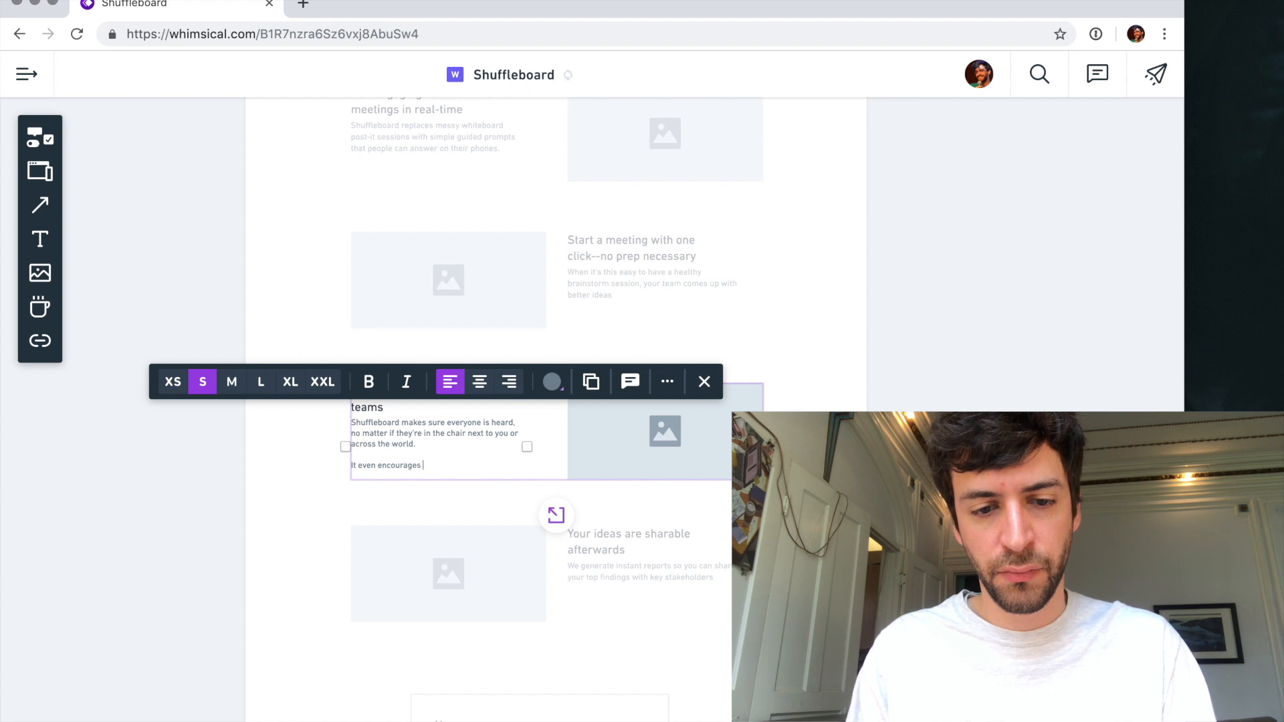
key(alt+shift+Left)
text(s who's)
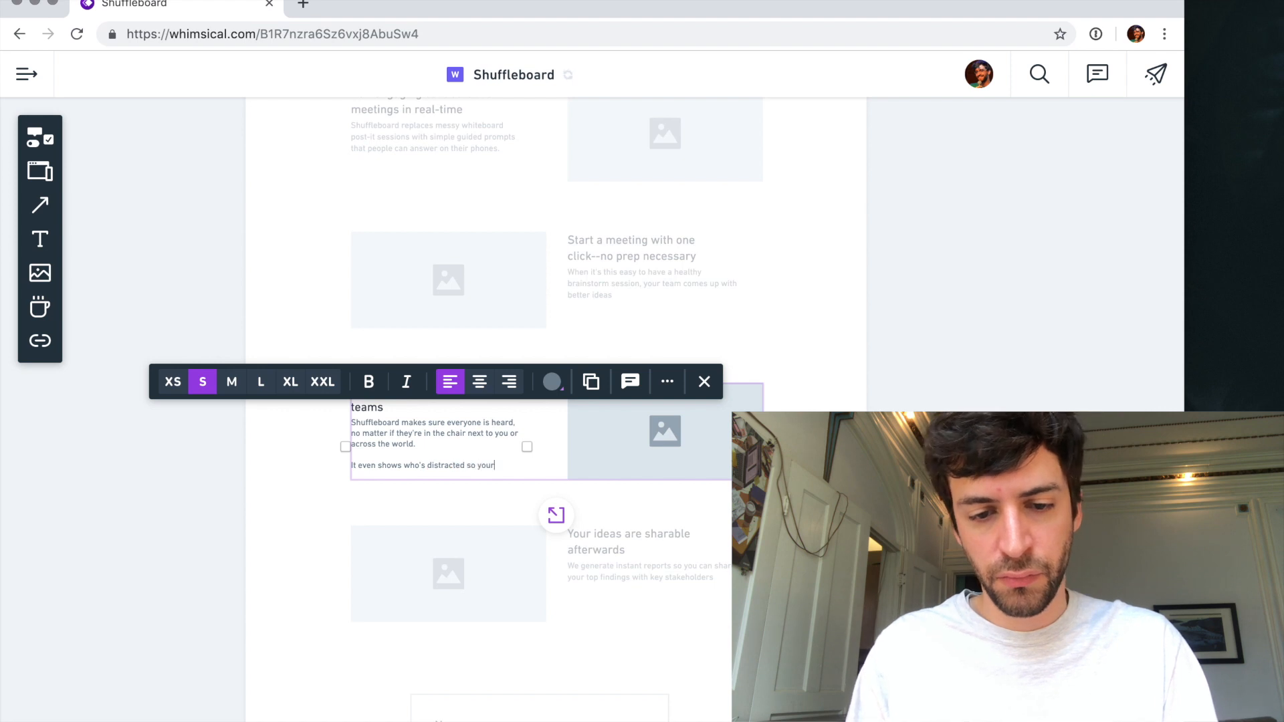
text( dis)
- Complete the new sentence with "distracted so your team pays attention"
key(BackSpace)
key(BackSpace)
text(pay)
key(BackSpace)
key(BackSpace)
key(BackSpace)
key(BackSpace)
text(so)
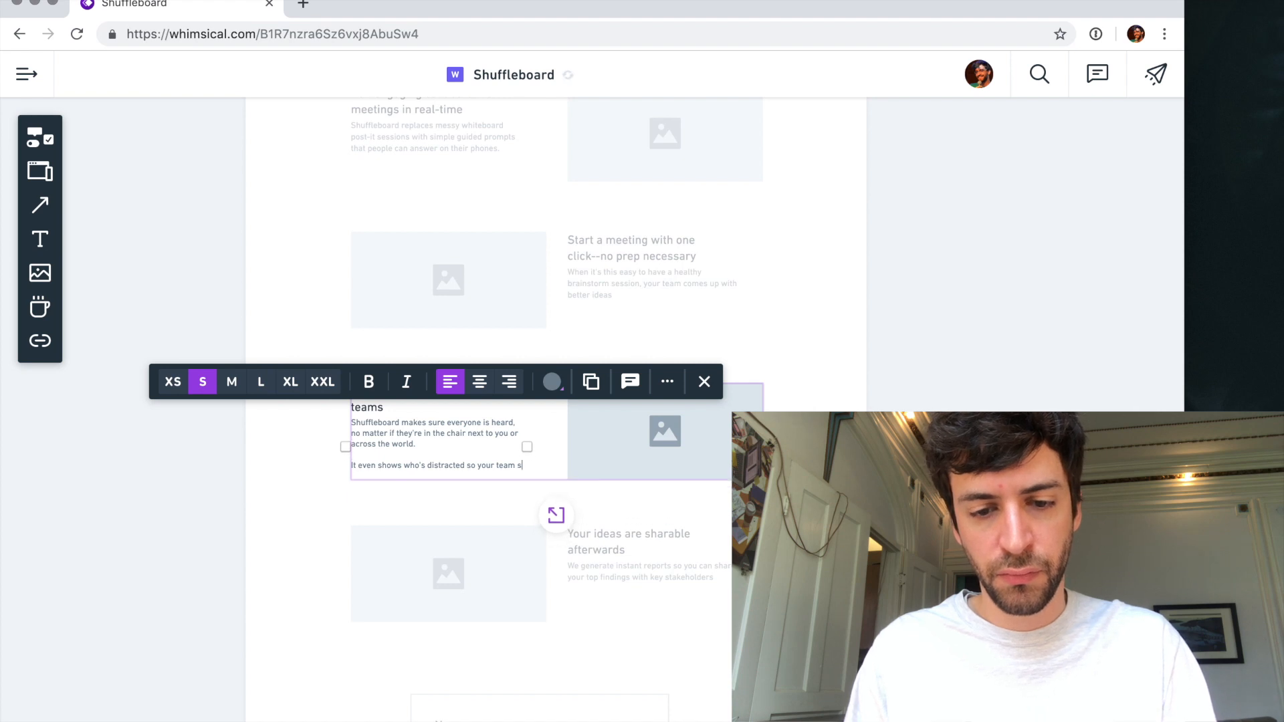
text( your team pays attention)
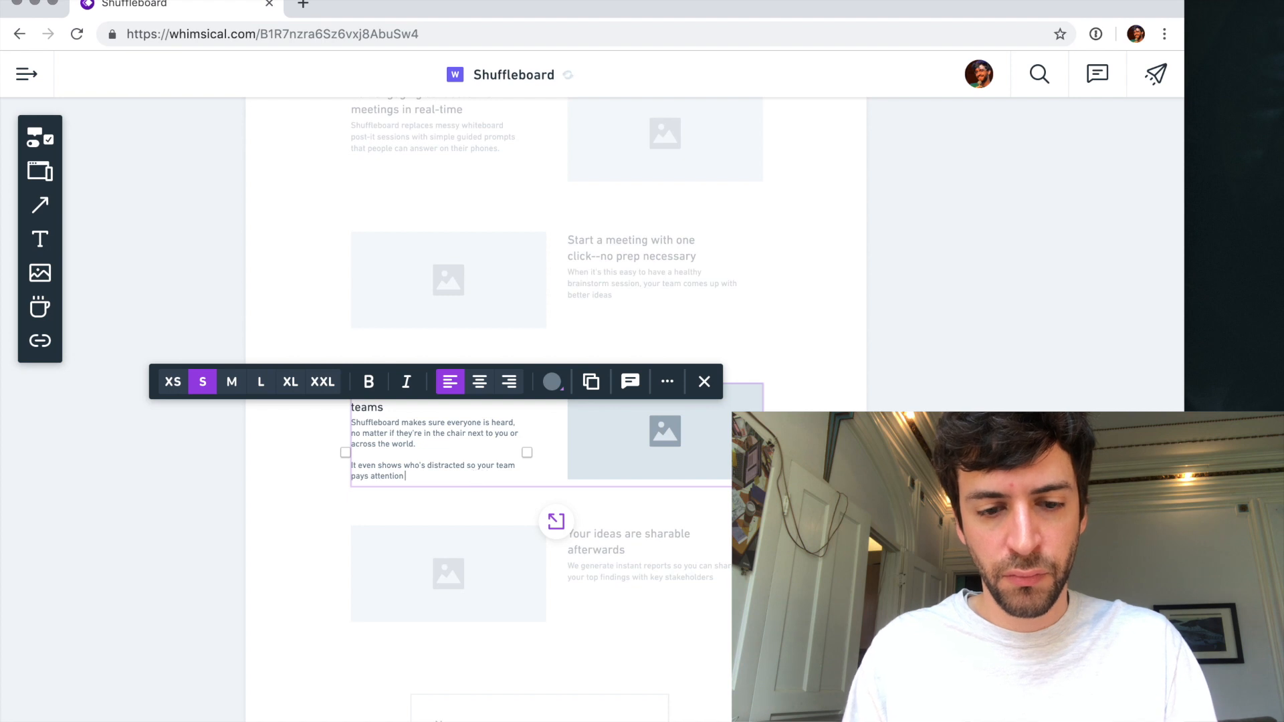
- Replace "team" with "attendees" in the new sentence and end it with an exclamation mark
key(BackSpace)
key(BackSpace)
key(BackSpace)
key(BackSpace)
key(BackSpace)
key(BackSpace)
key(BackSpace)
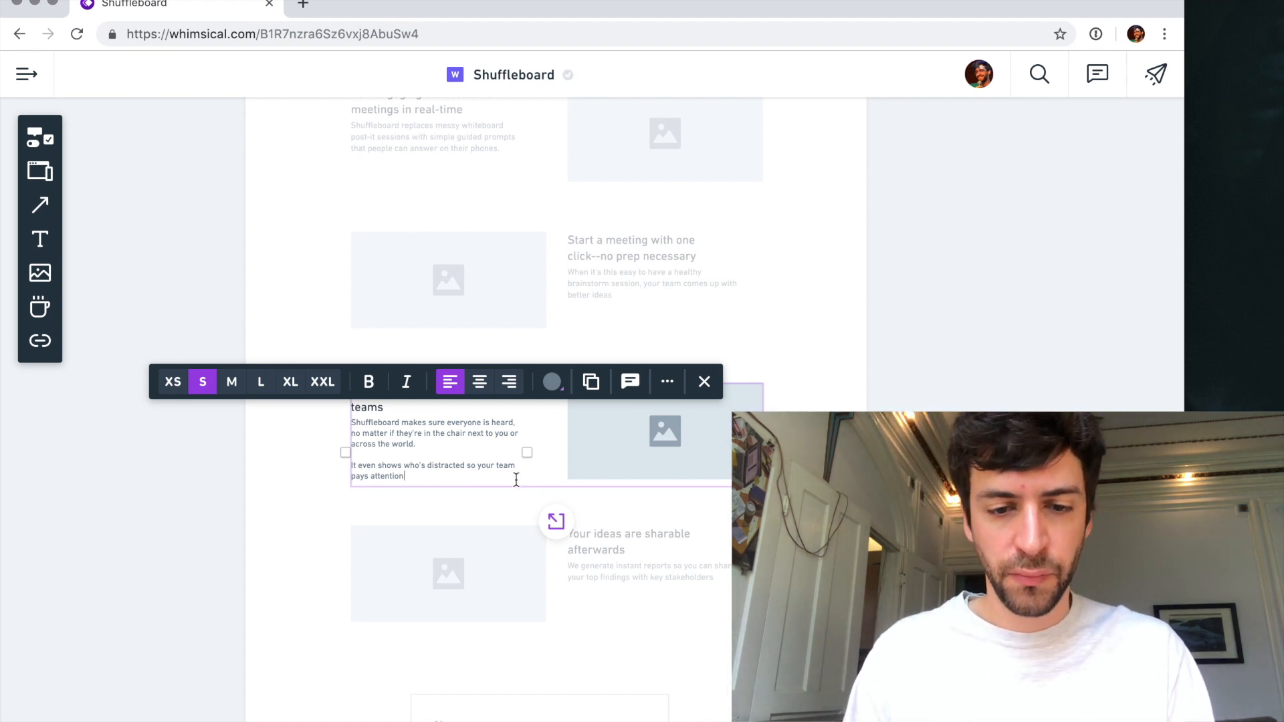
text(m)
text(ttendees)
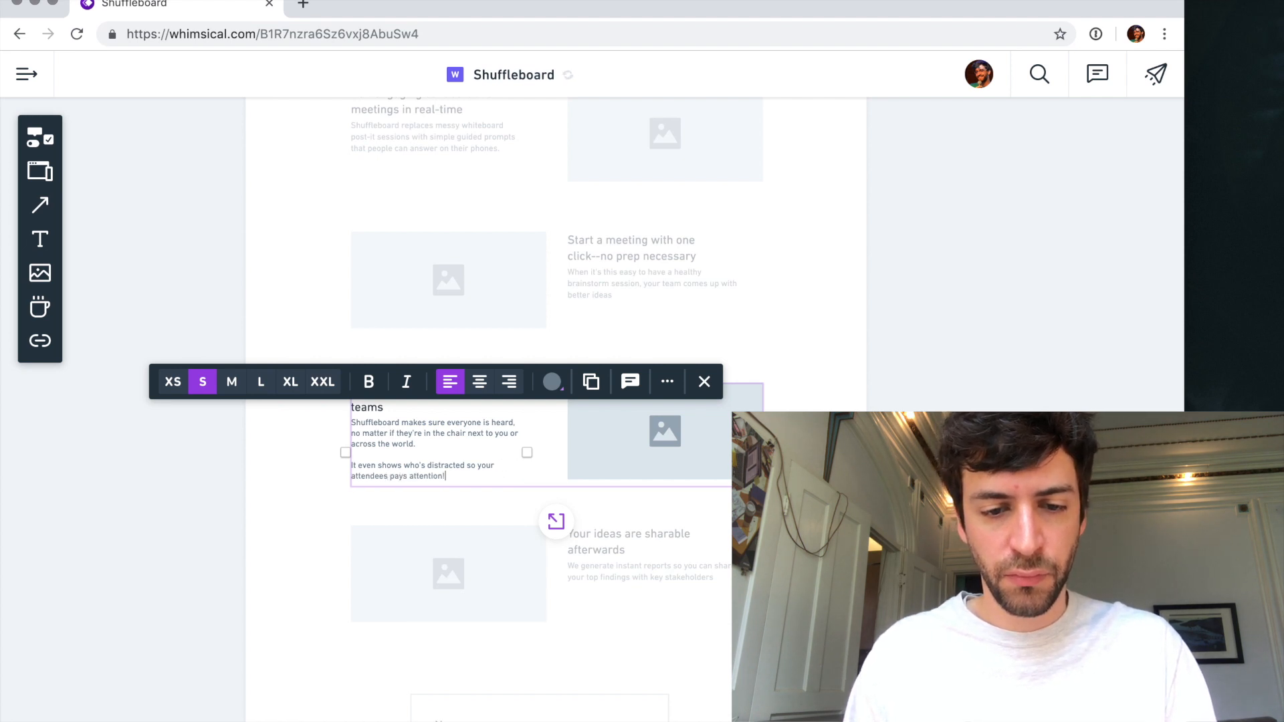
- Remove the word "top" from the description under "Your ideas are sharable afterwards"
key(Escape)
click(565, 531)
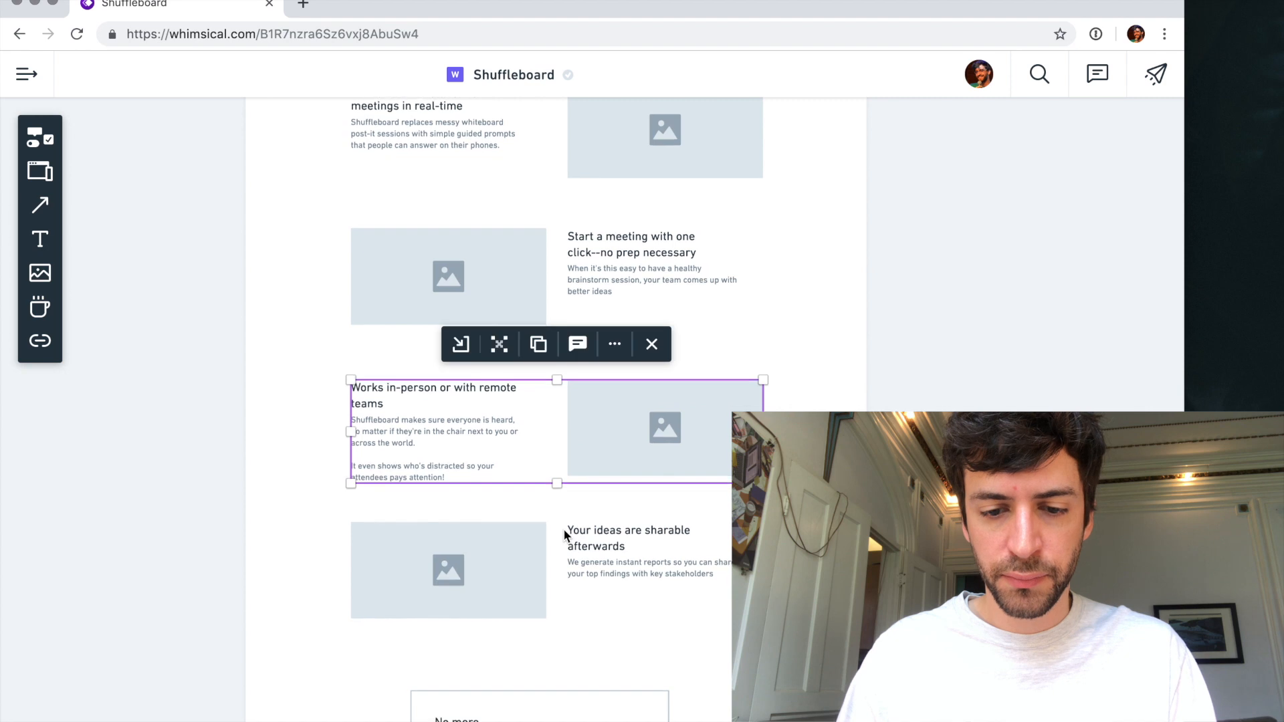
scroll(644, 492, down, 3)
ctrl+scroll(643, 491, up, 3)
click(671, 497)
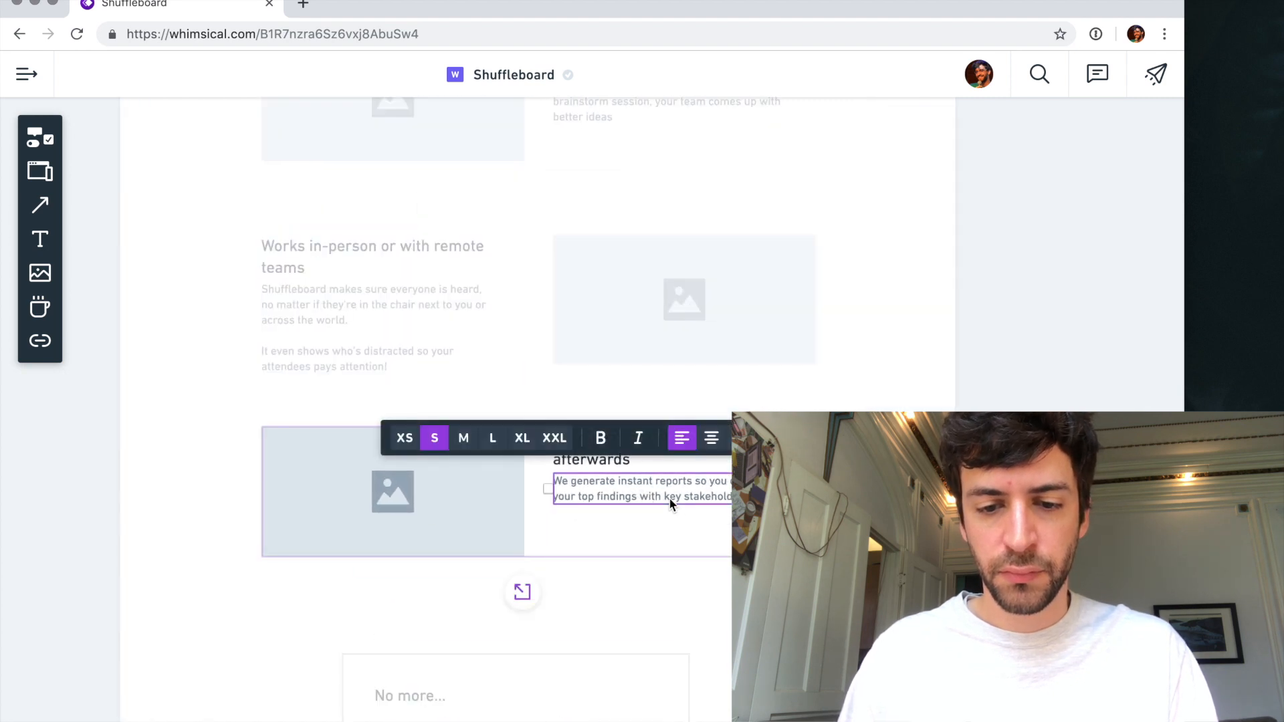
double_click(587, 496)
key(BackSpace)
key(BackSpace)
key(Escape)
click(526, 592)
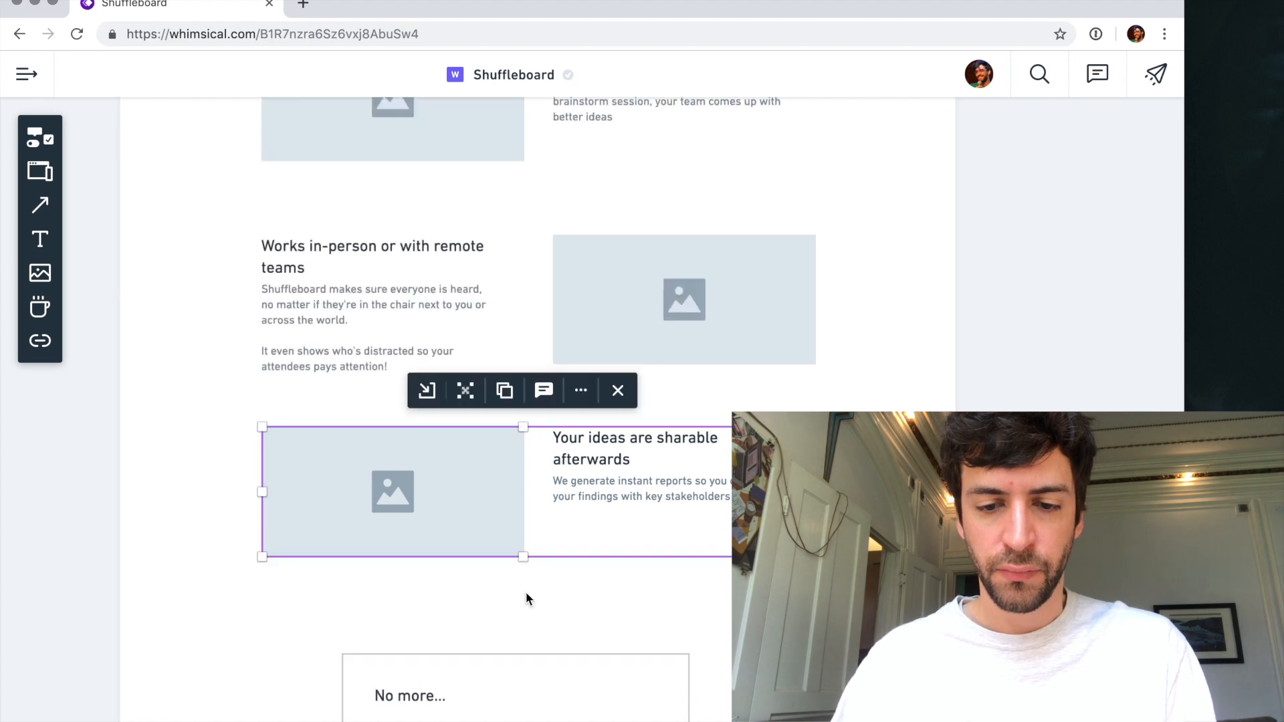
- Review the homepage wireframe from top to bottom and check the TODO list for the remaining tasks
ctrl+scroll(539, 582, down, 3)
ctrl+scroll(571, 553, up, 1)
scroll(571, 551, down, 5)
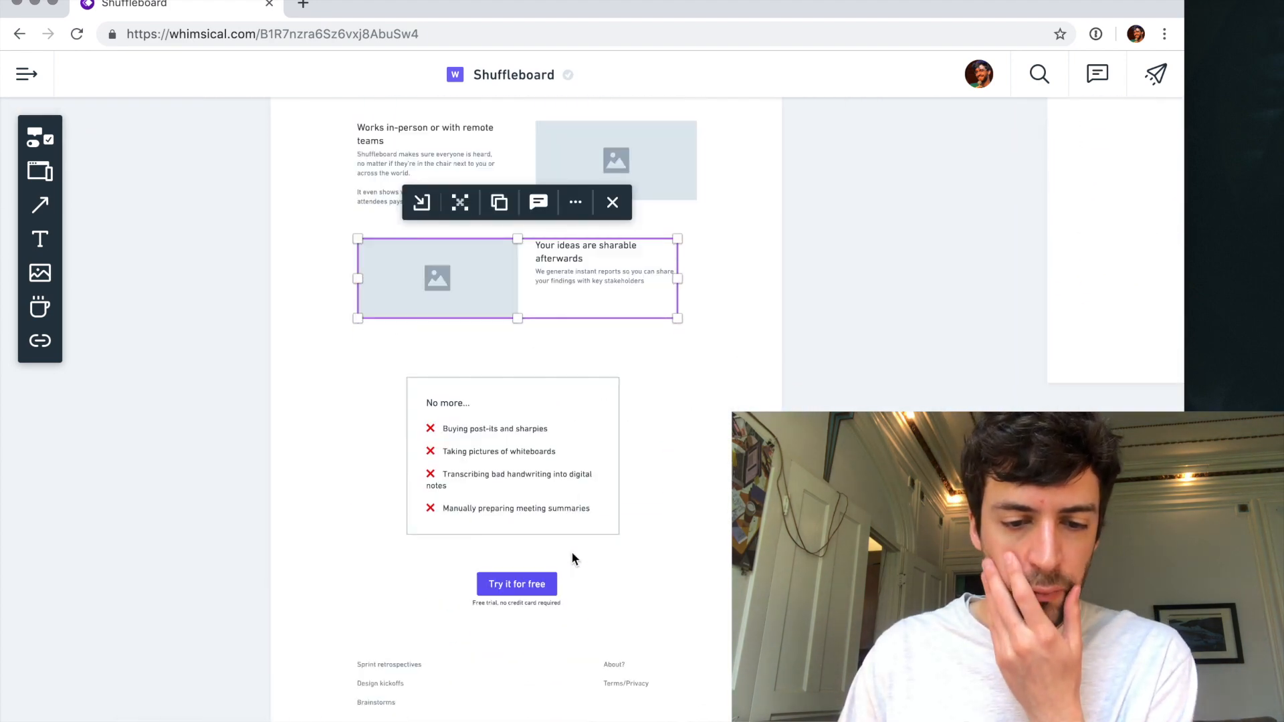
scroll(577, 548, down, 3)
scroll(577, 556, up, 10)
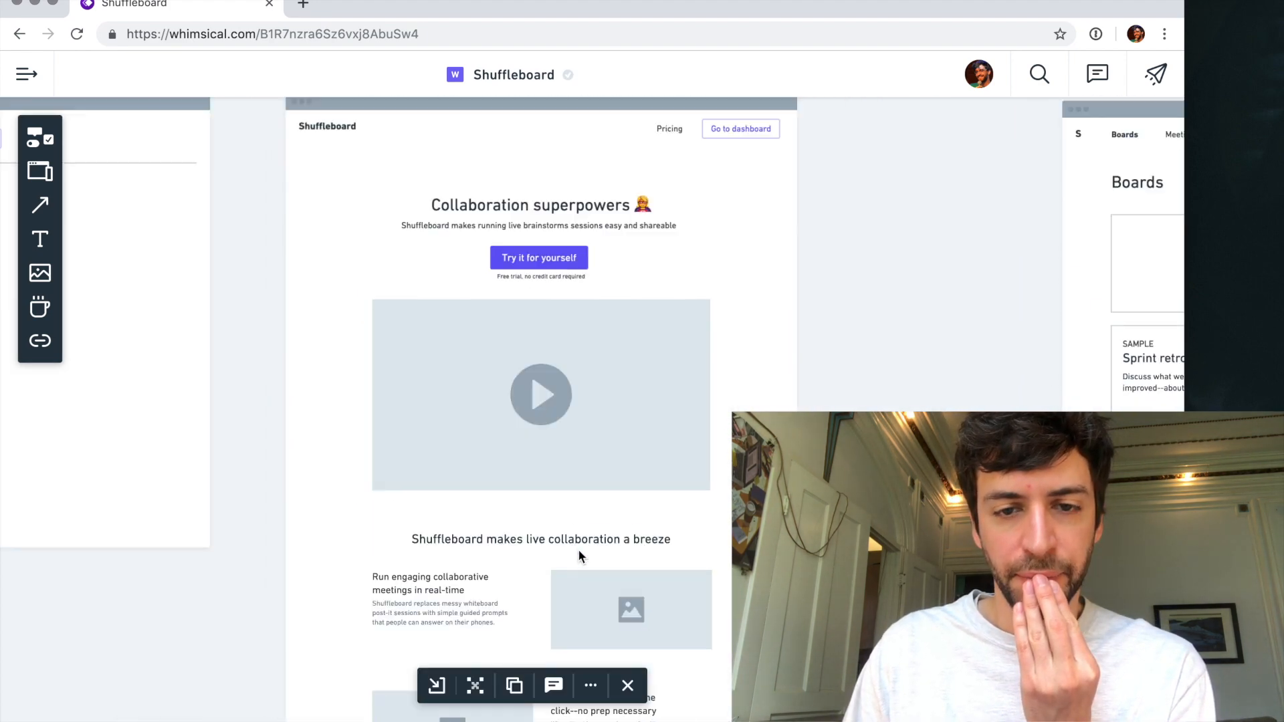
ctrl+scroll(650, 305, down, 3)
scroll(650, 305, down, 2)
scroll(650, 305, left, 3)
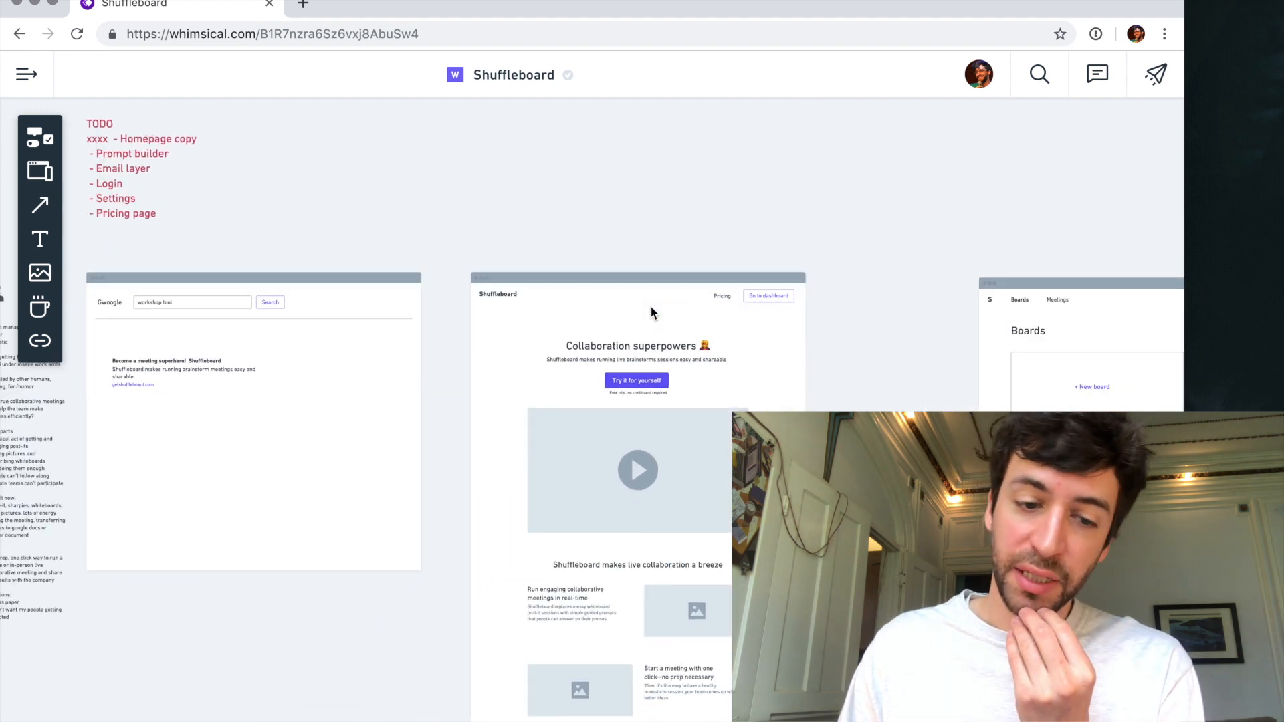
scroll(650, 305, up, 2)
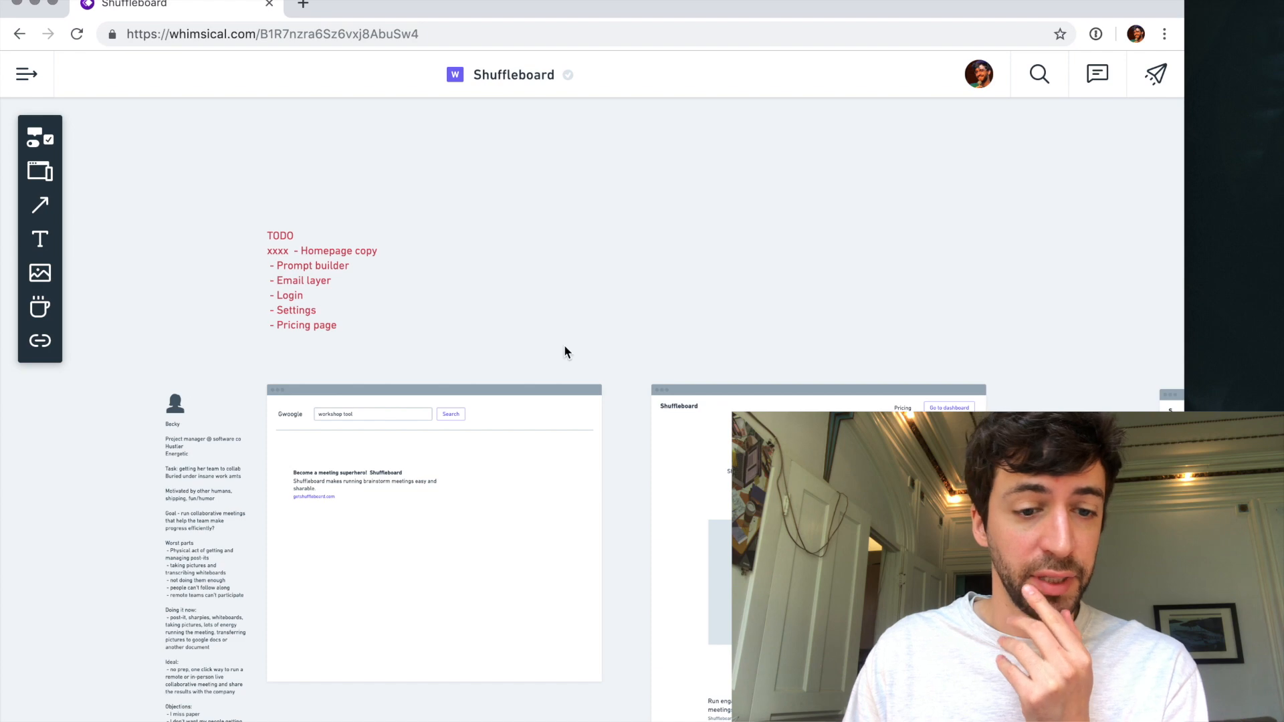
scroll(564, 344, down, 1)
scroll(368, 241, right, 5)
scroll(368, 241, down, 3)
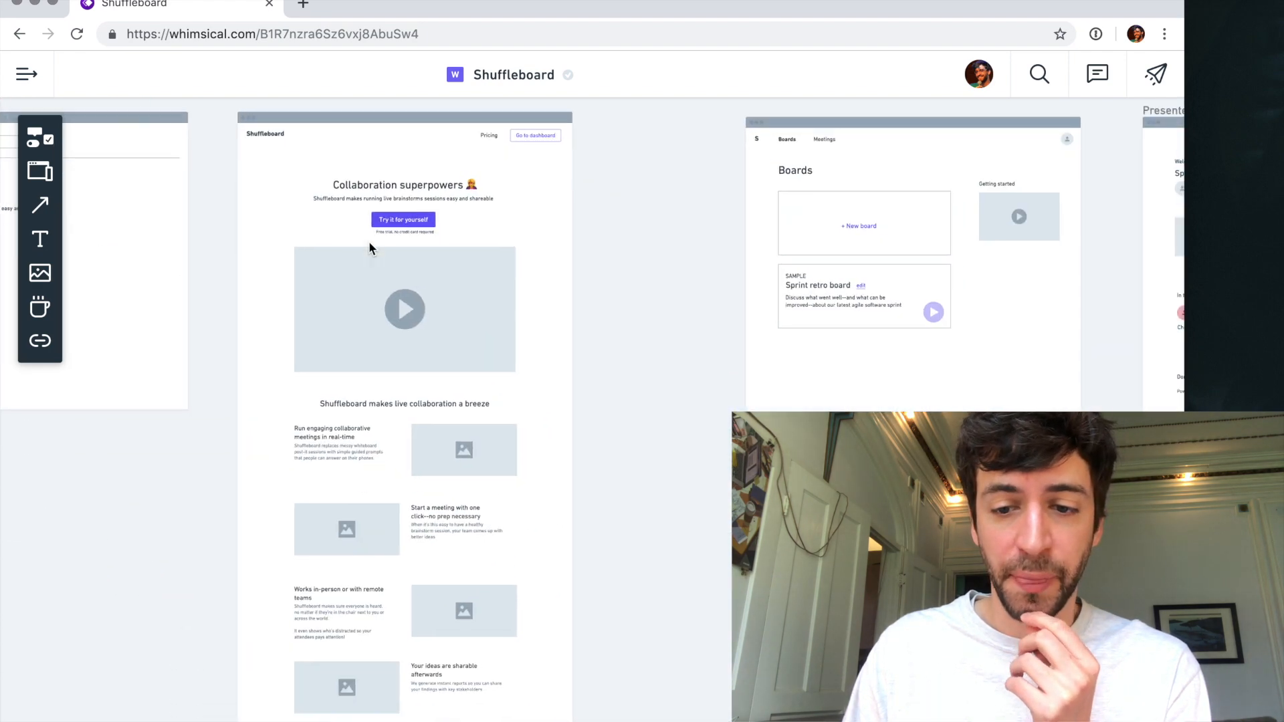
- Compare the two Sprint retrospective board editing wireframes with the Boards and presenter screens around them
scroll(368, 242, down, 9)
scroll(369, 243, right, 8)
scroll(369, 243, left, 2)
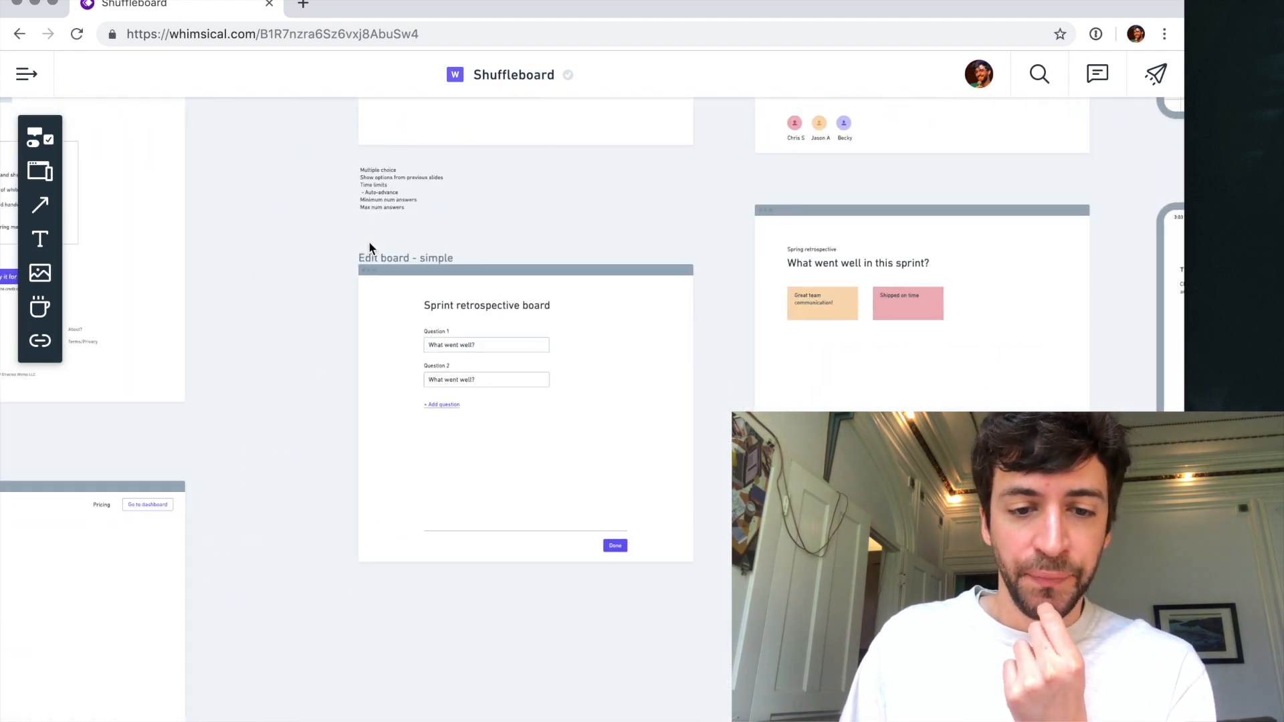
scroll(487, 412, up, 3)
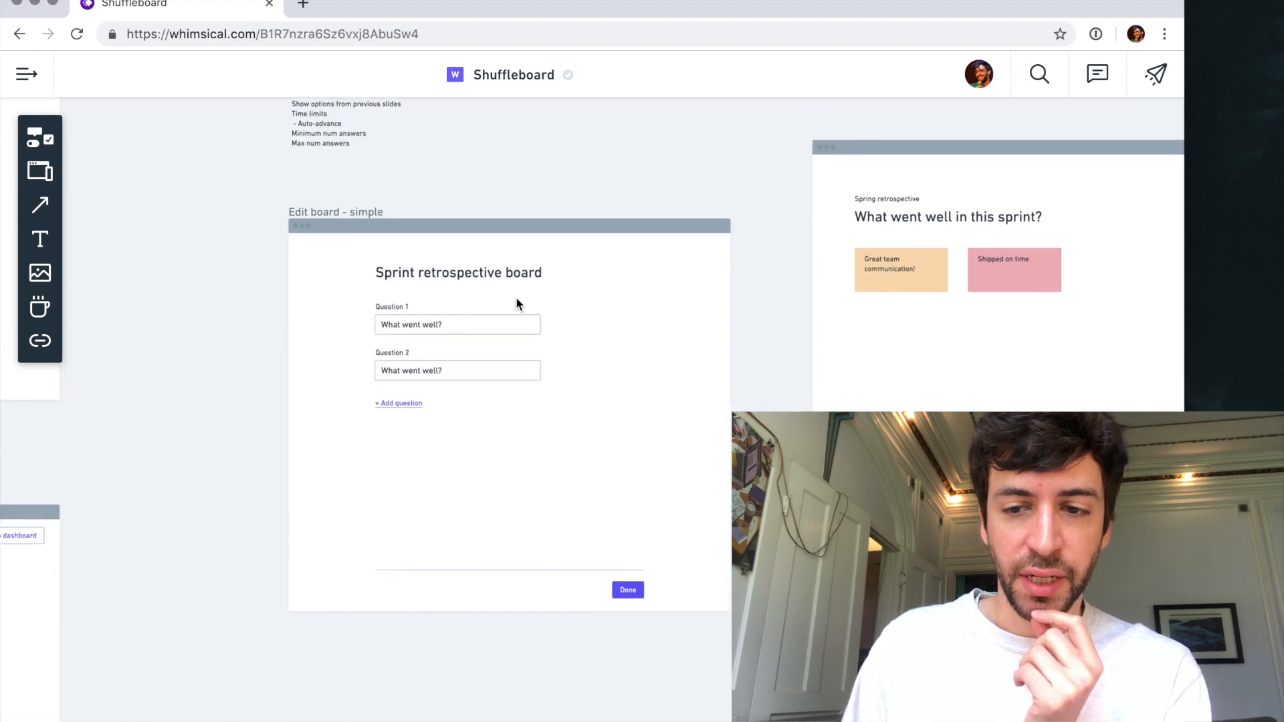
scroll(516, 301, right, 1)
scroll(516, 301, up, 1)
scroll(515, 298, up, 3)
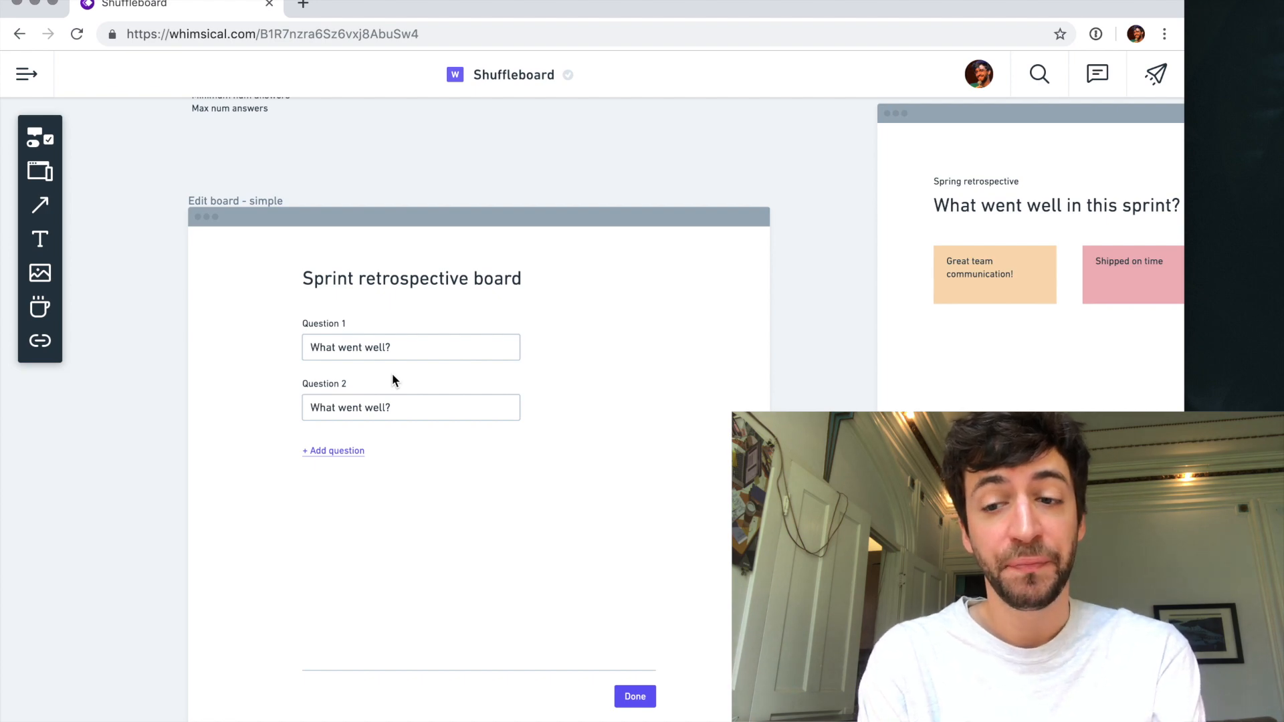
scroll(392, 380, down, 10)
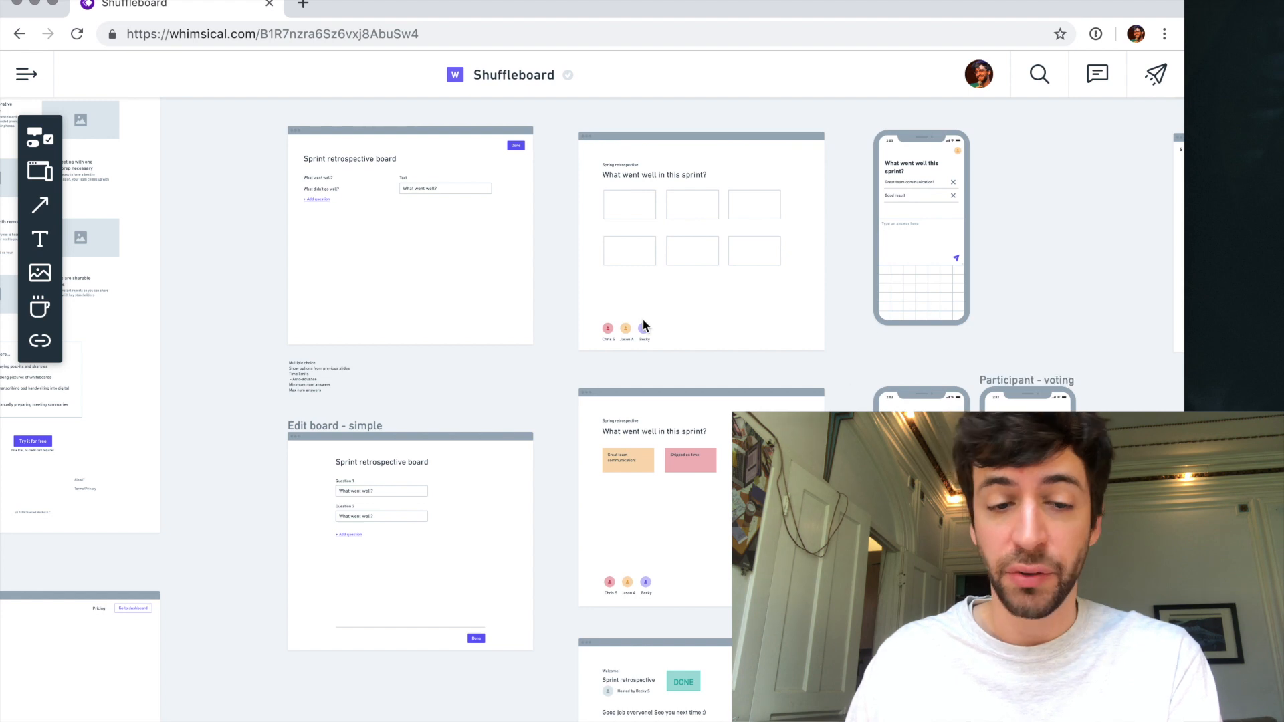
scroll(462, 312, up, 5)
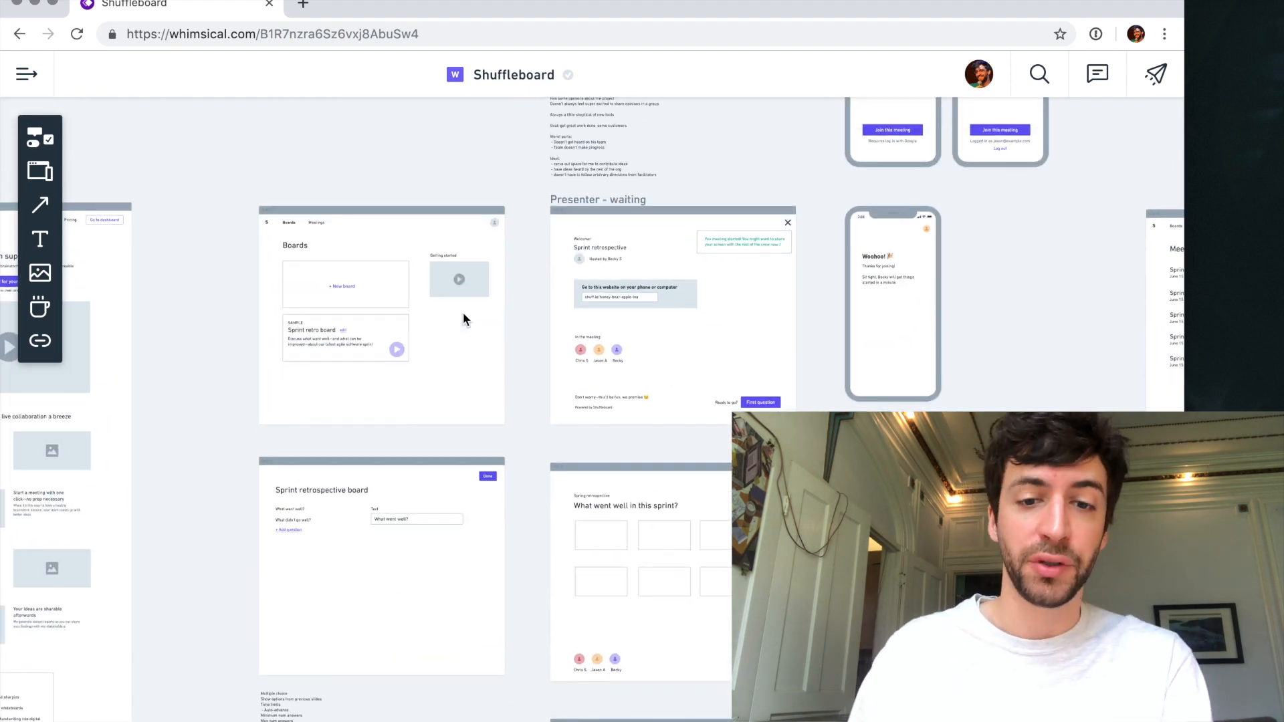
scroll(463, 312, down, 6)
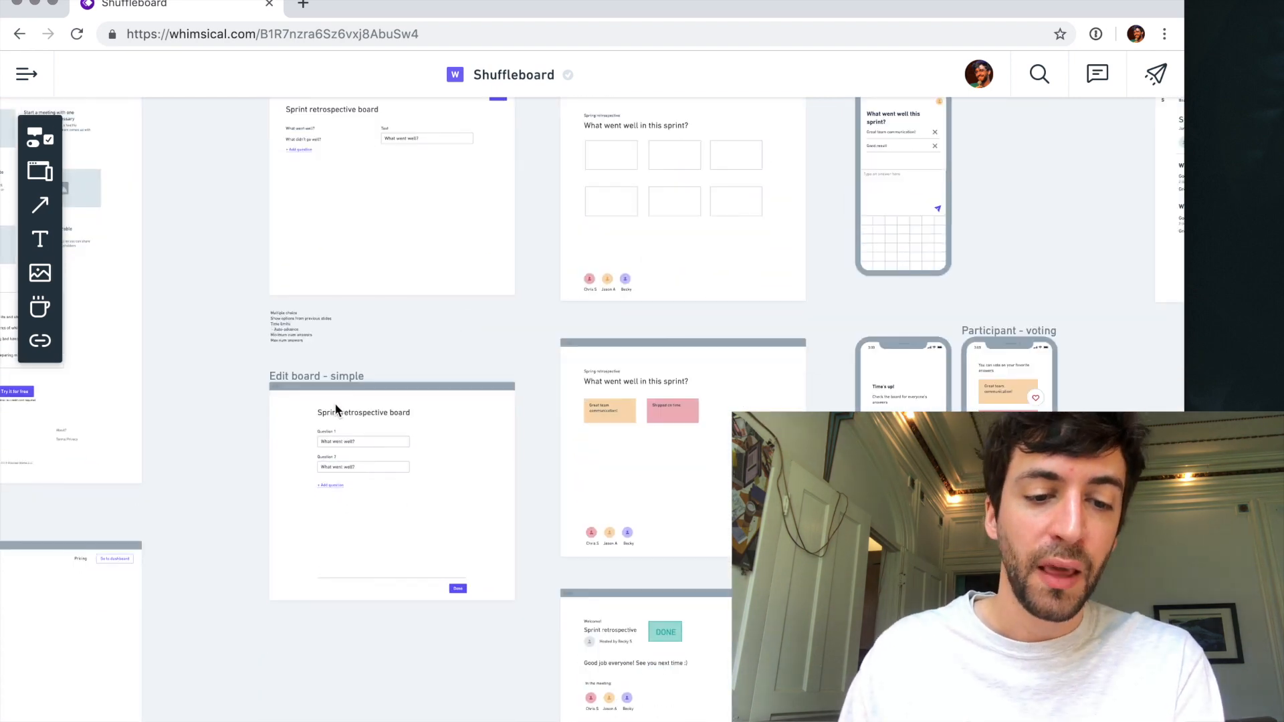
scroll(336, 407, up, 3)
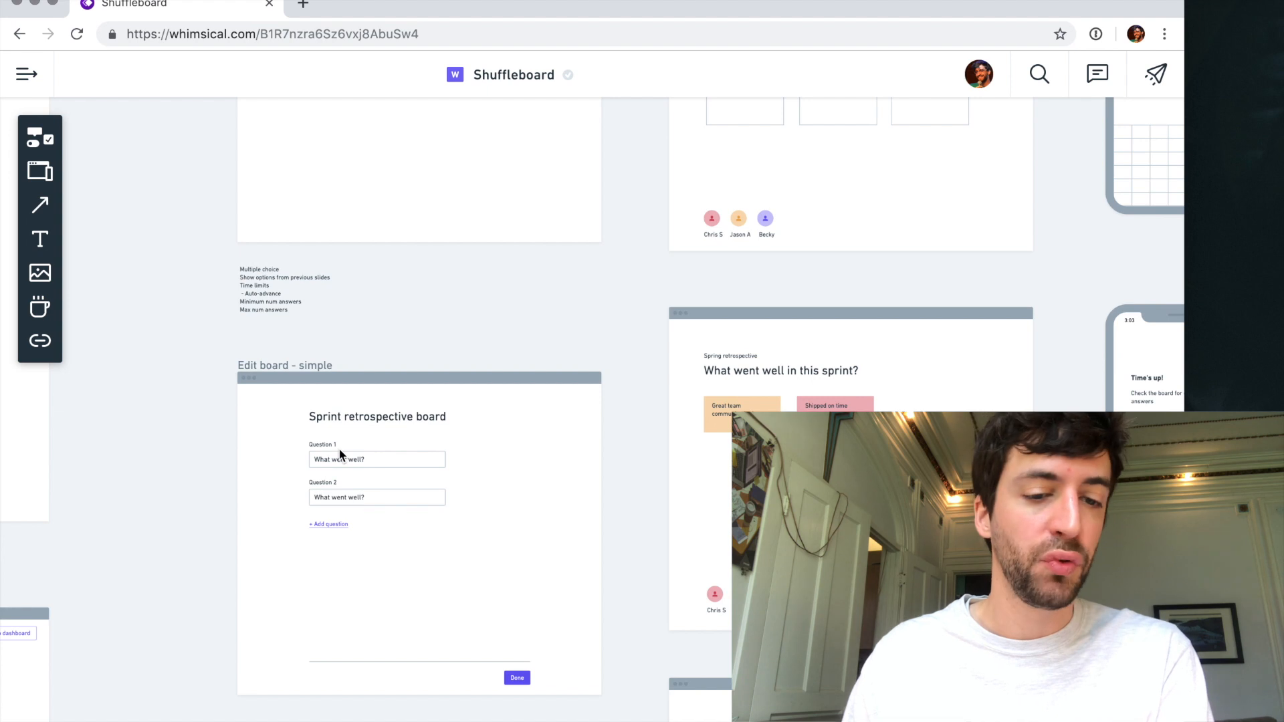
- Move the "Edit board - simple" frame into the empty canvas area well below the other wireframes
click(320, 369)
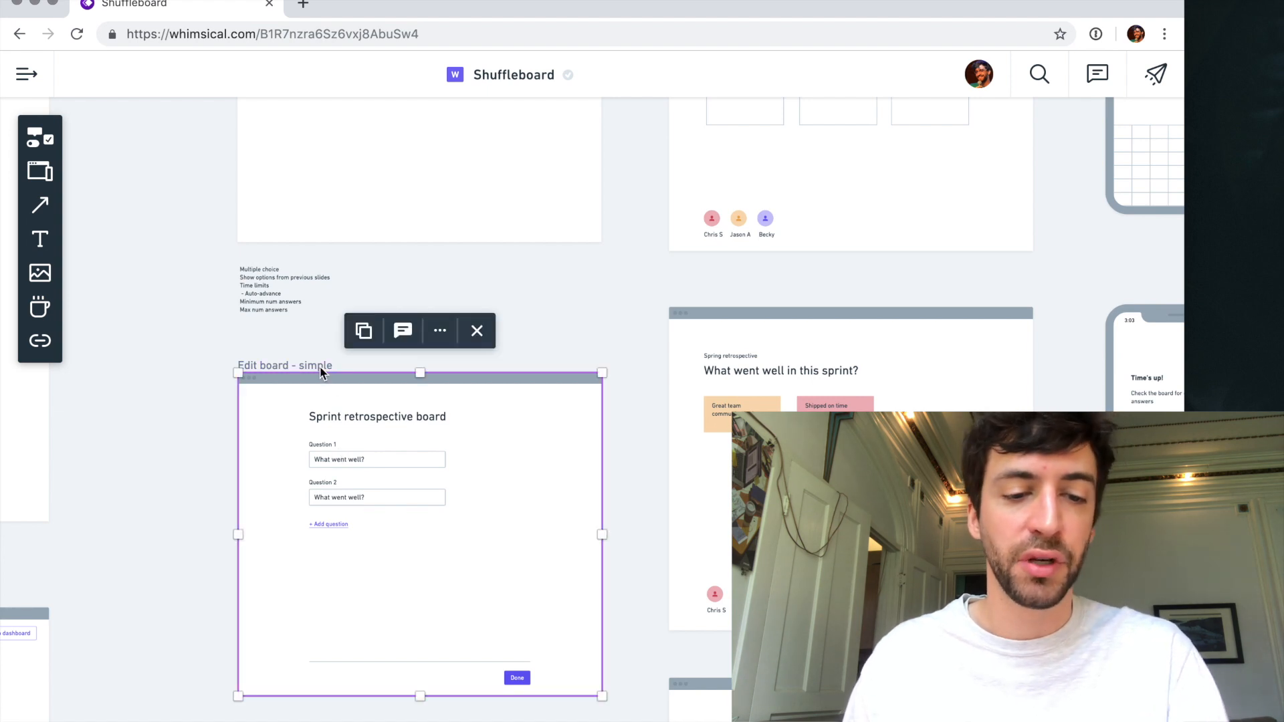
scroll(321, 373, down, 5)
scroll(375, 198, down, 1)
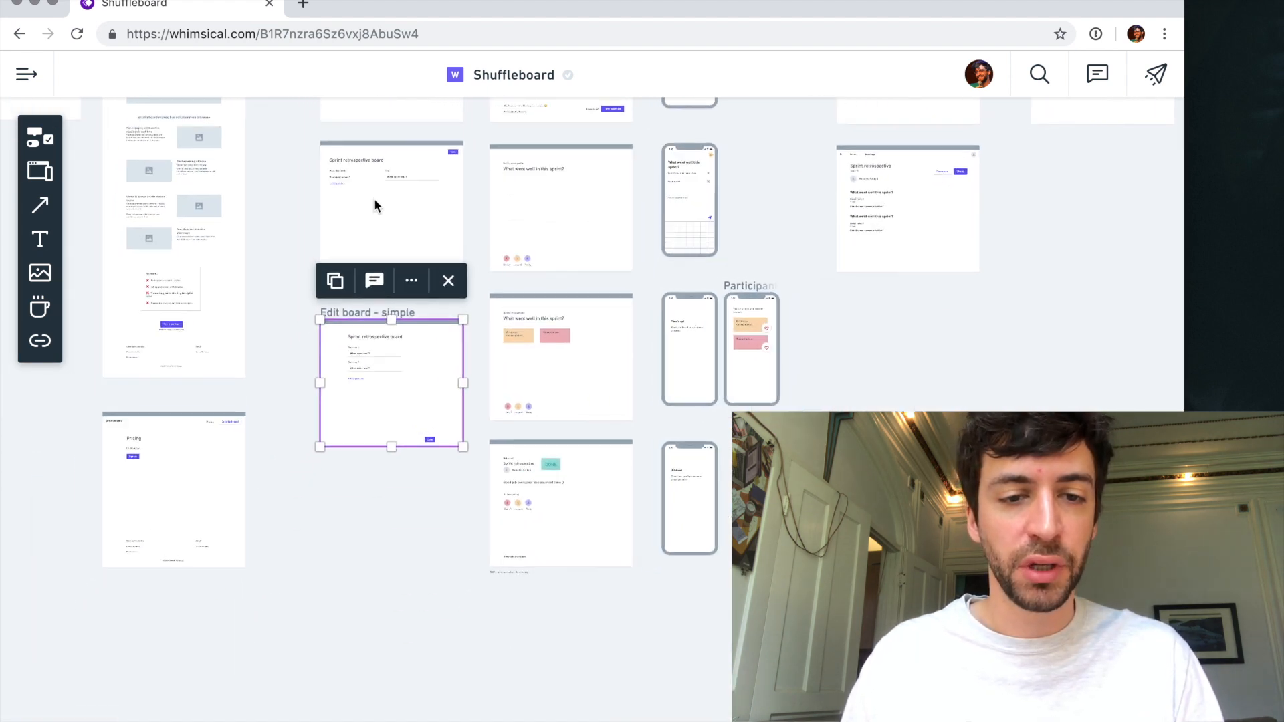
scroll(375, 198, up, 4)
scroll(374, 198, down, 5)
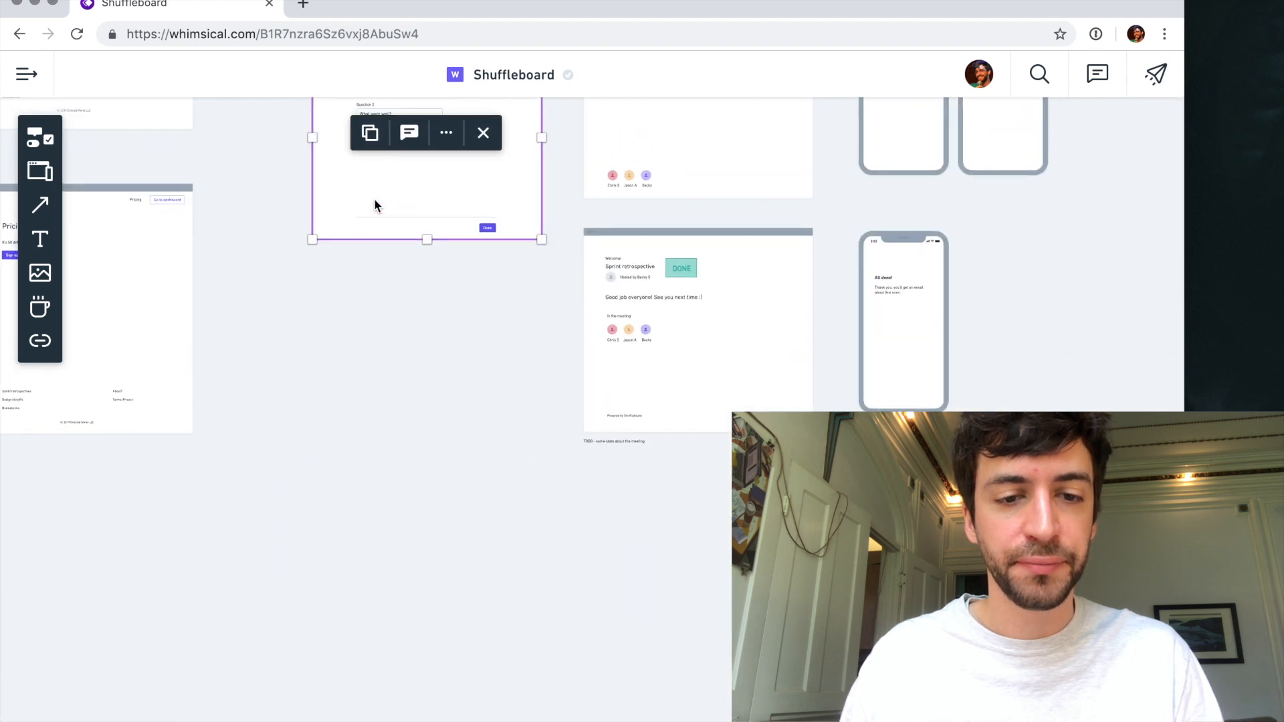
scroll(374, 197, down, 3)
drag(384, 181, 369, 641)
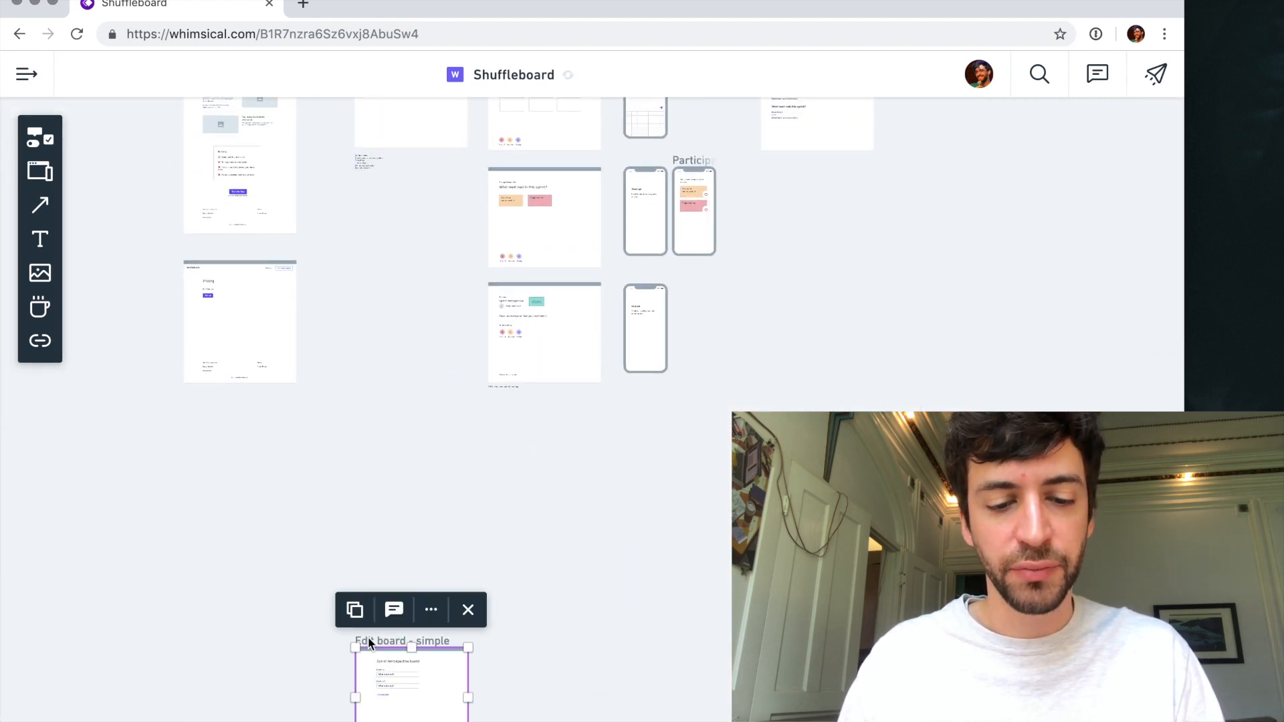
key(Escape)
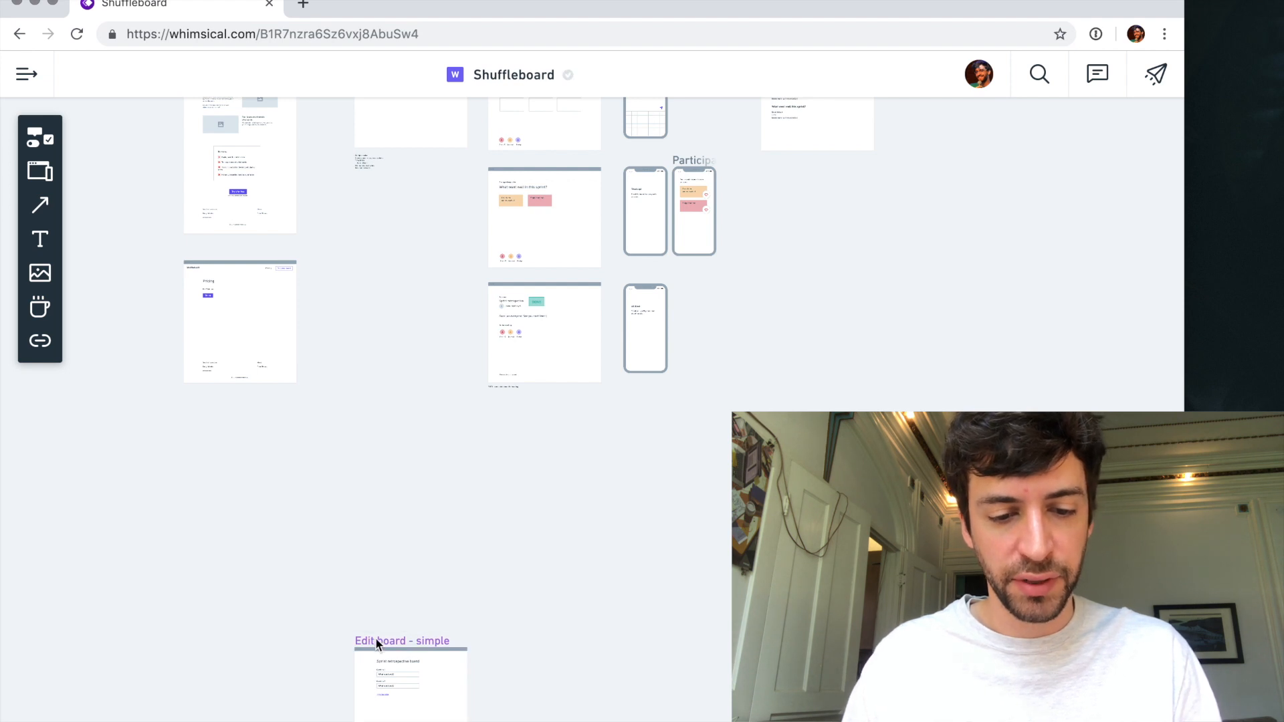
- Prefix the title of the "Edit board - simple" frame with a dash
click(378, 642)
text(-)
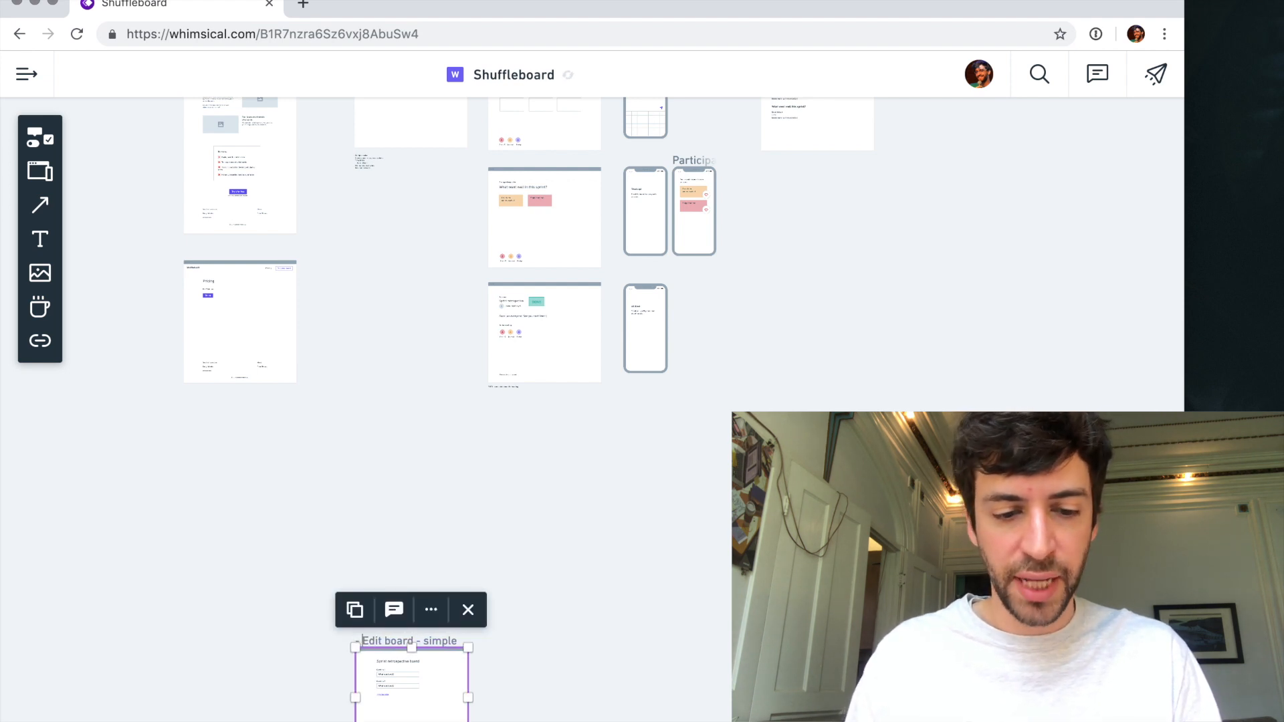
click(508, 640)
- Enlarge the question list on the remaining Sprint retrospective board to XL and lower the "+ Add question" link beneath it
scroll(406, 579, up, 6)
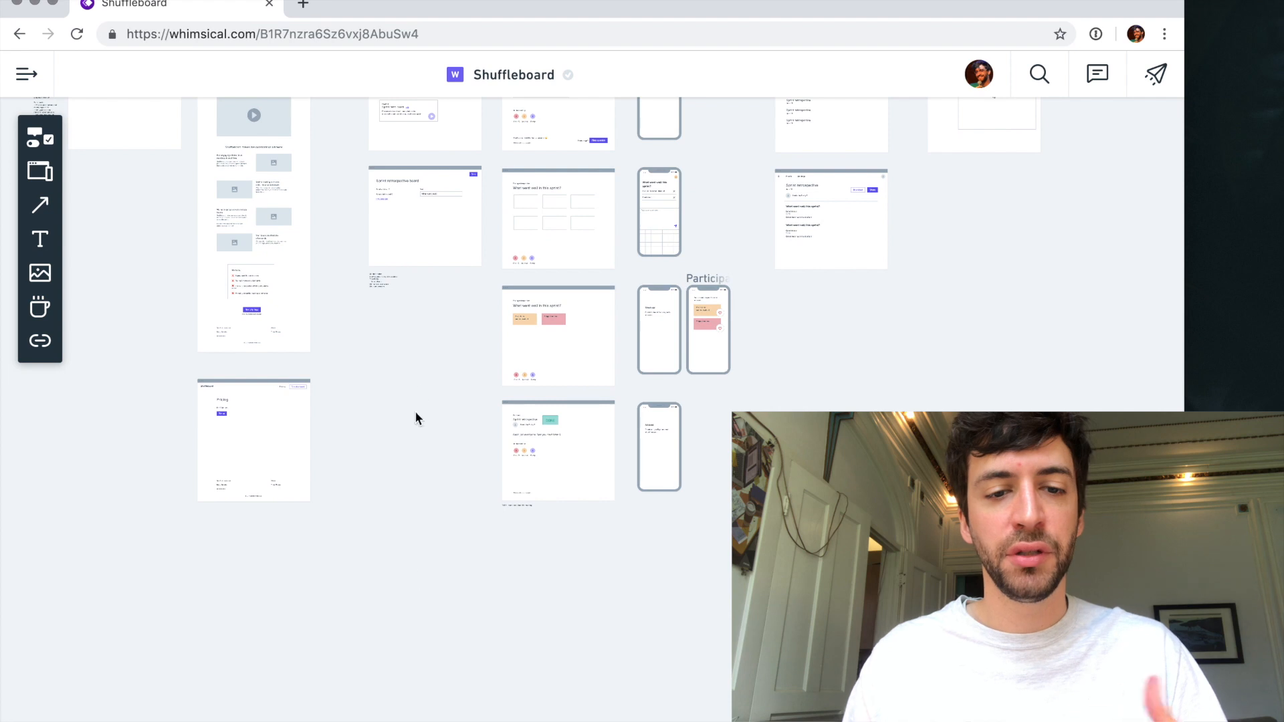
scroll(418, 387, up, 10)
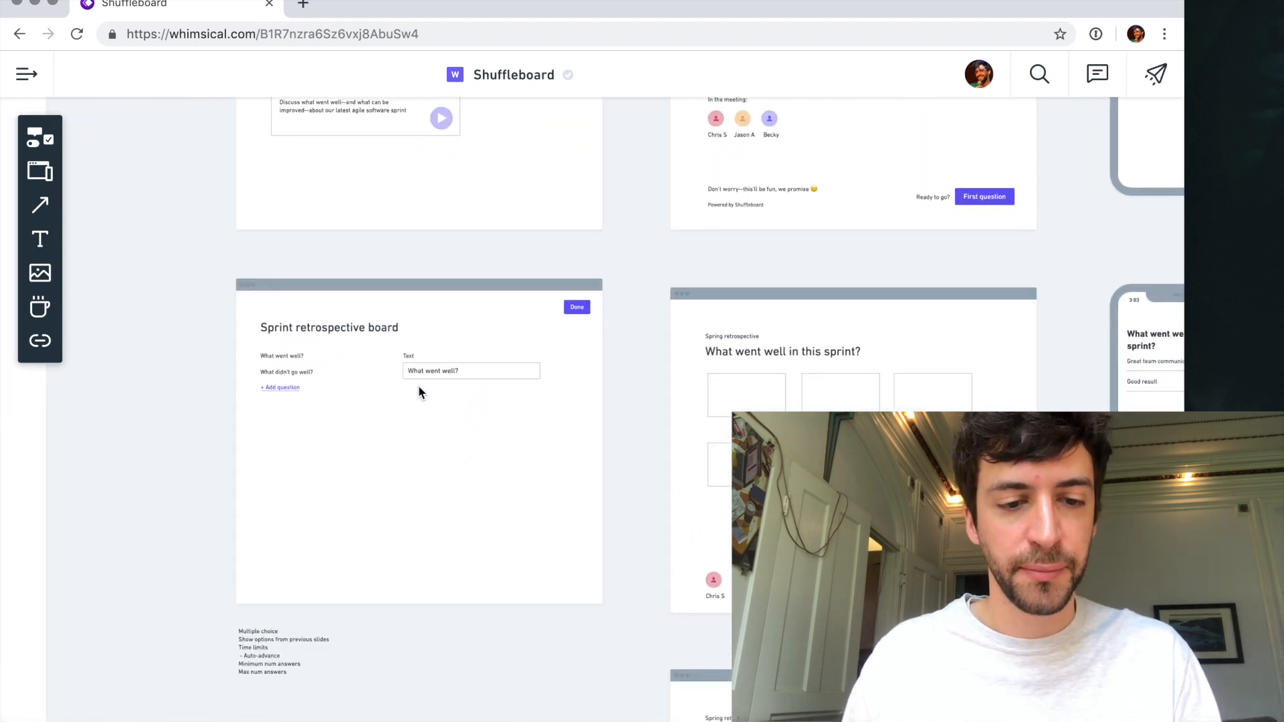
scroll(418, 391, up, 5)
scroll(334, 367, down, 1)
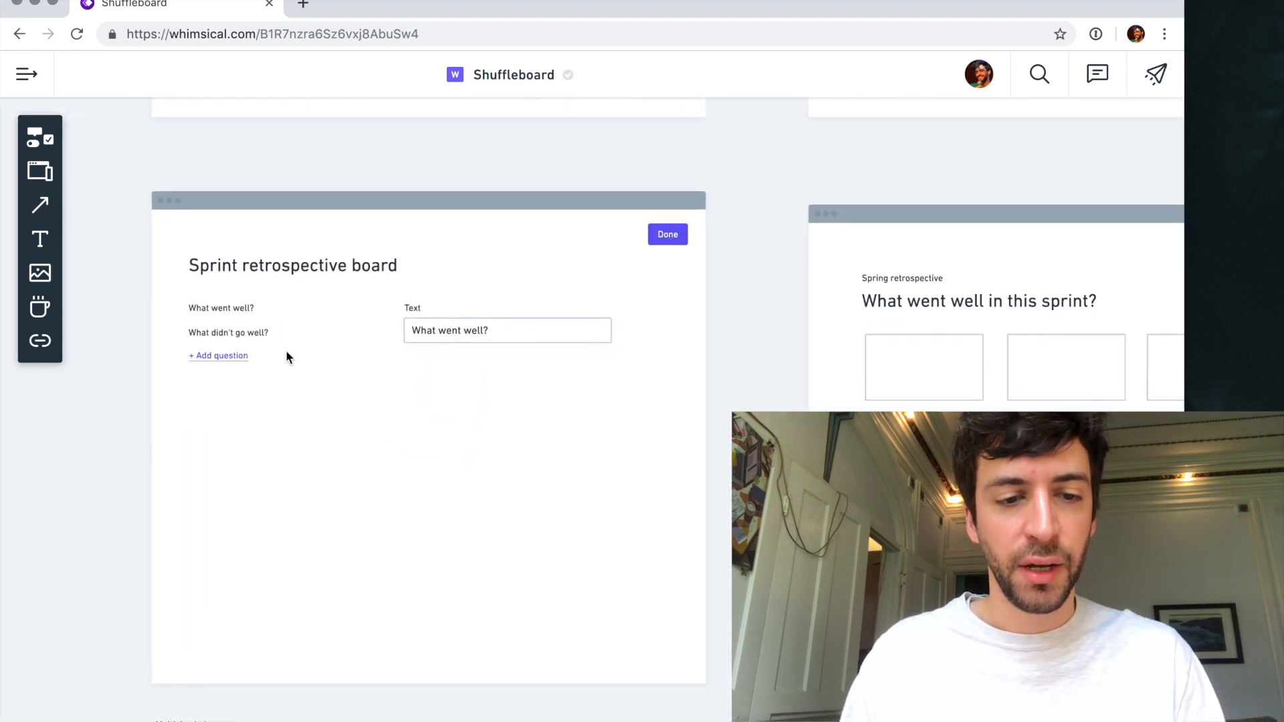
click(234, 336)
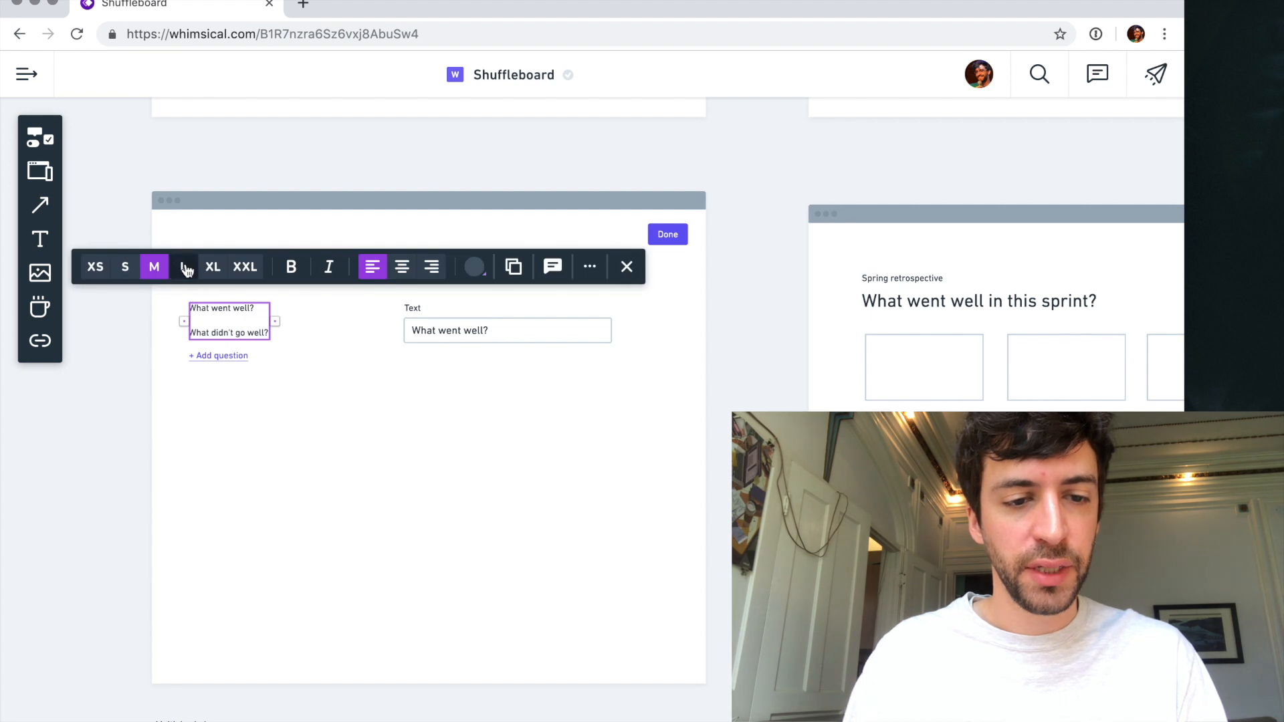
click(206, 267)
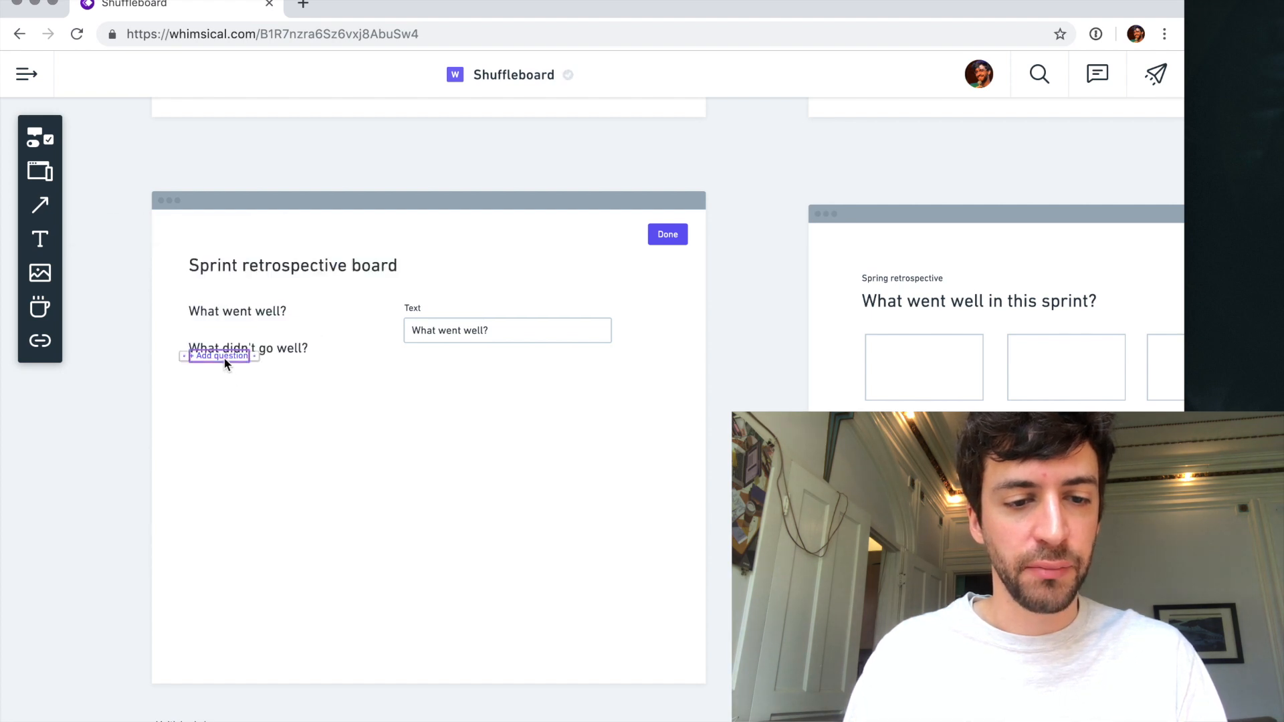
click(223, 375)
click(332, 459)
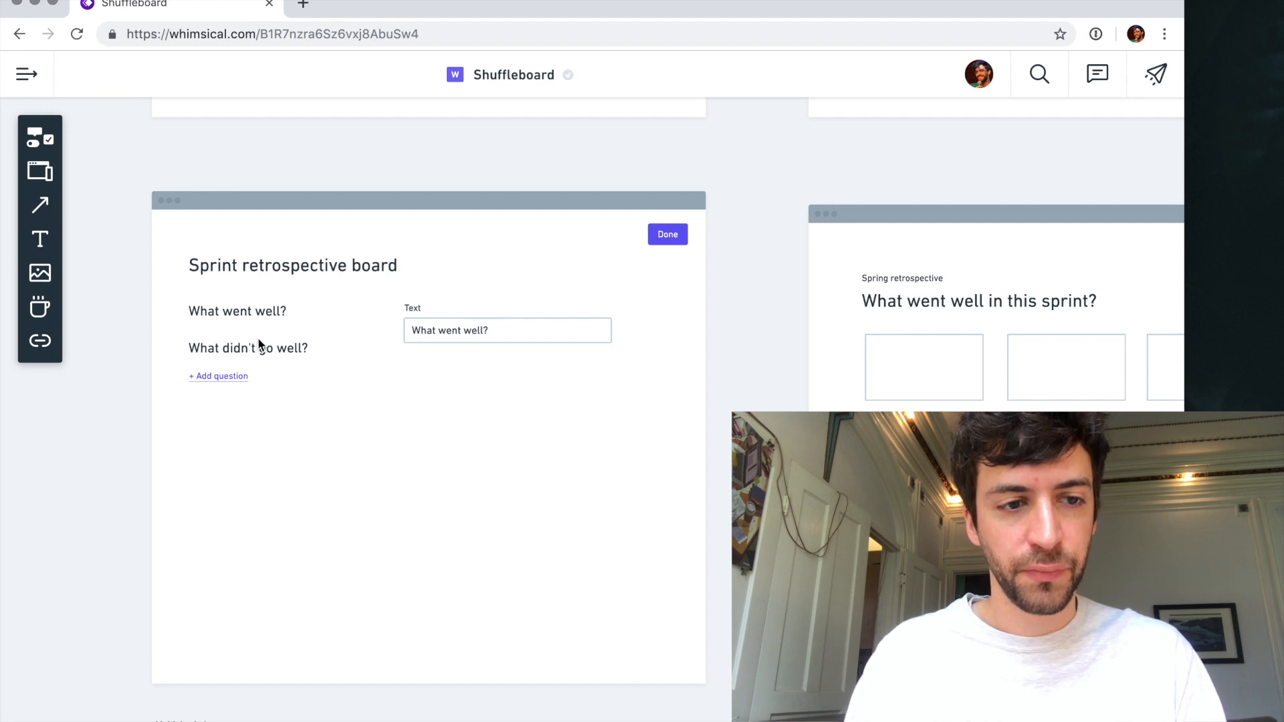
- Try a short horizontal divider in the blank area of the Sprint retrospective board, and delete it
click(40, 137)
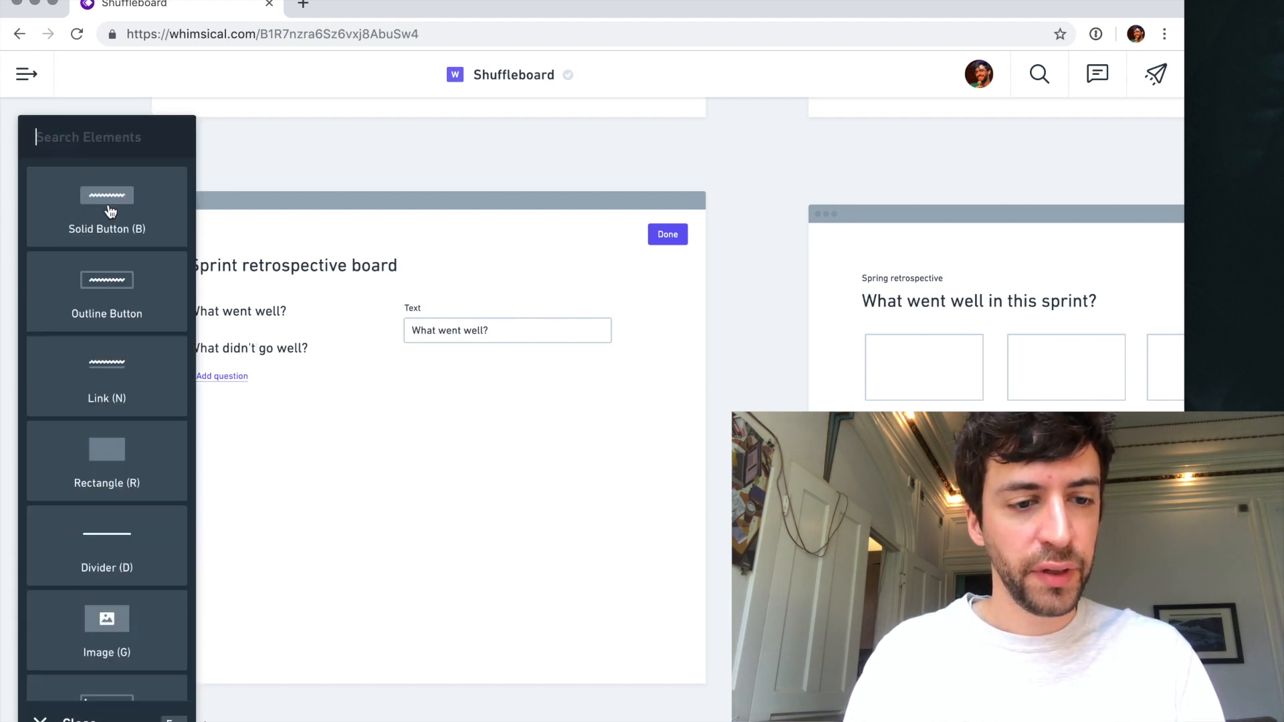
scroll(143, 369, down, 15)
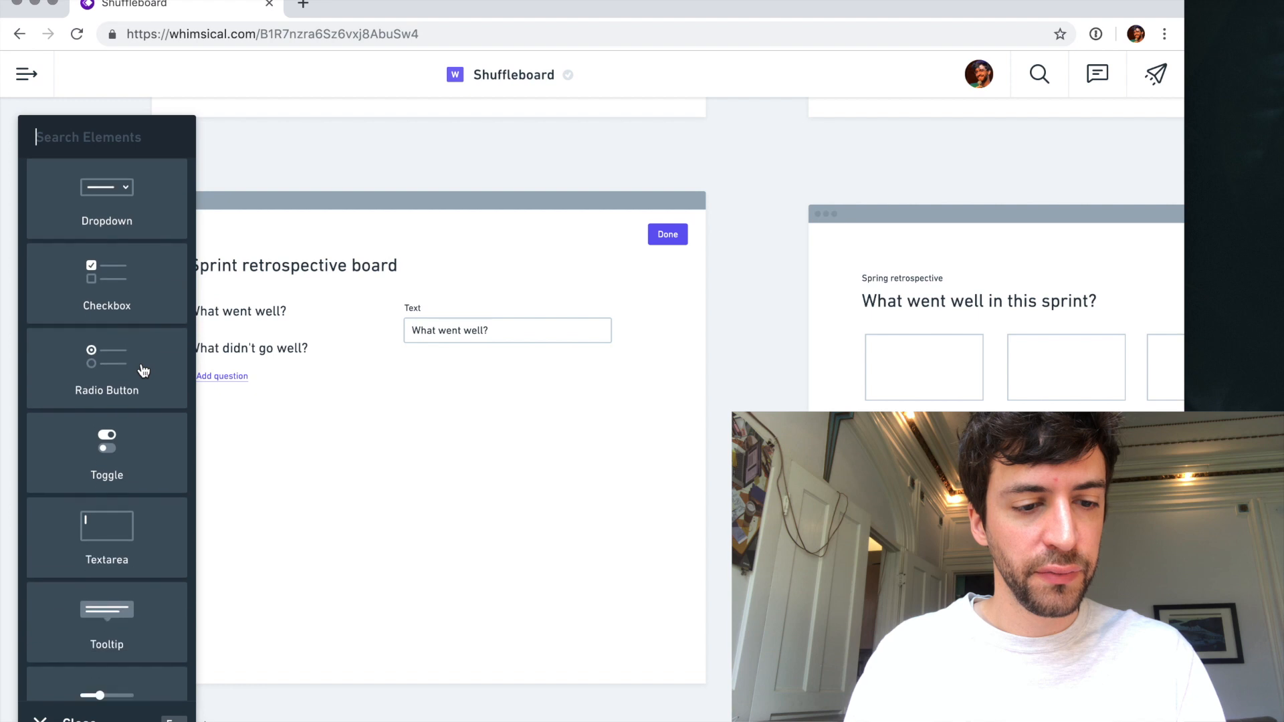
scroll(143, 369, down, 5)
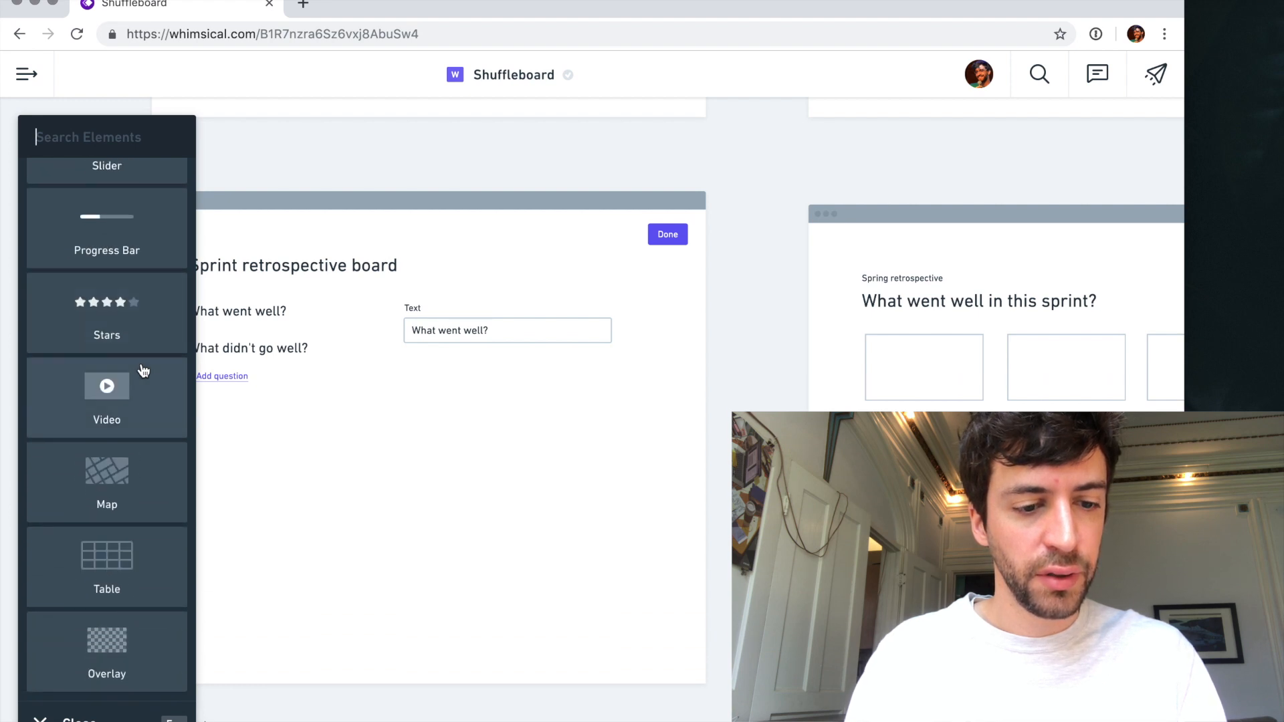
scroll(143, 370, up, 20)
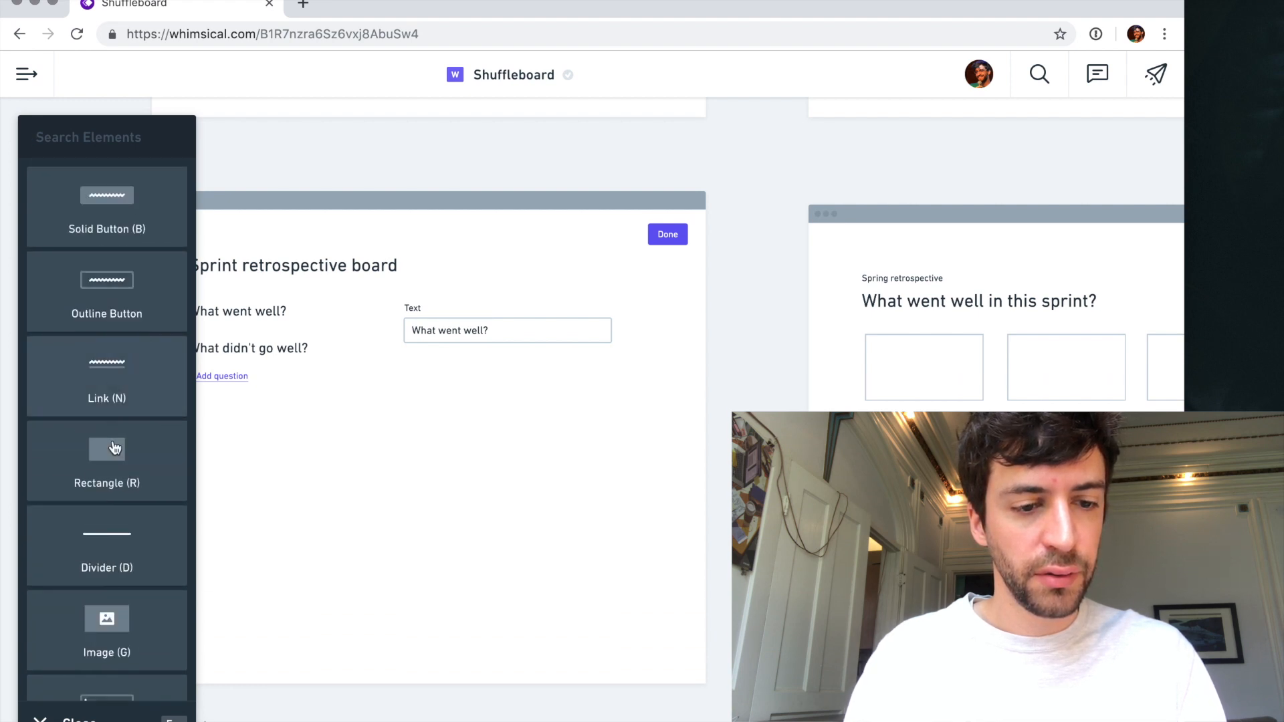
click(109, 524)
drag(396, 450, 462, 451)
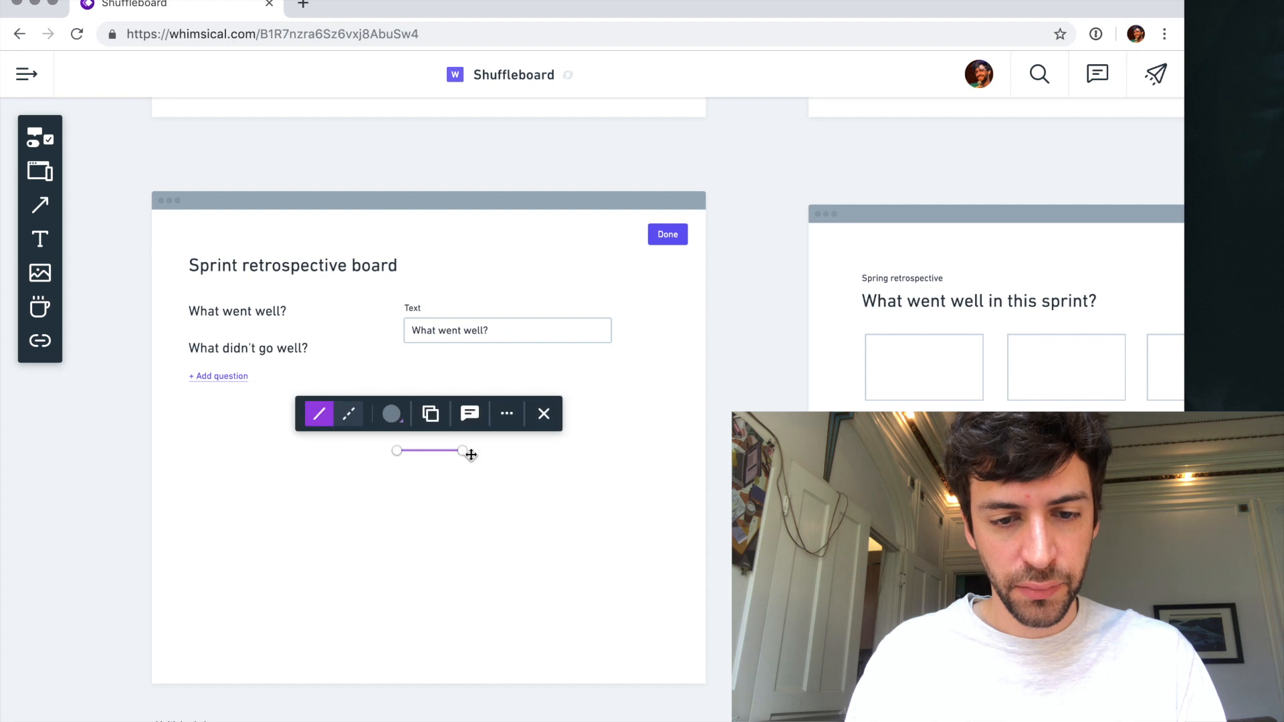
click(508, 421)
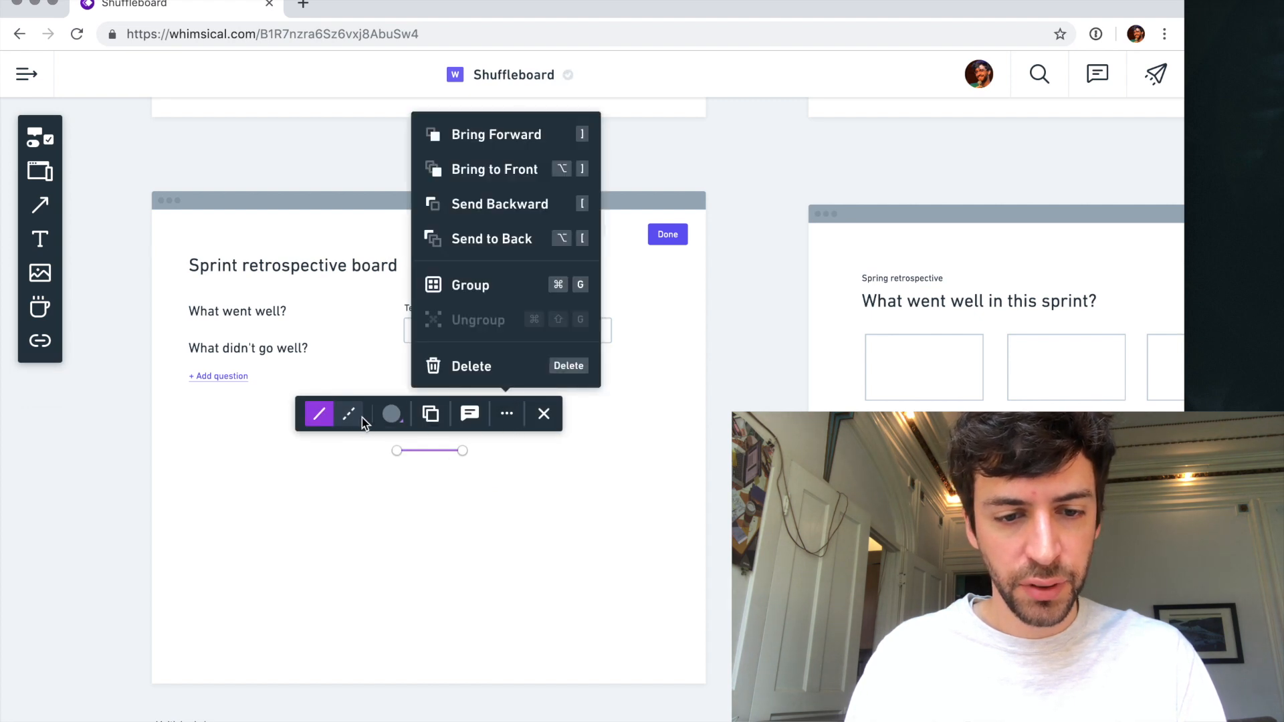
click(494, 490)
click(438, 452)
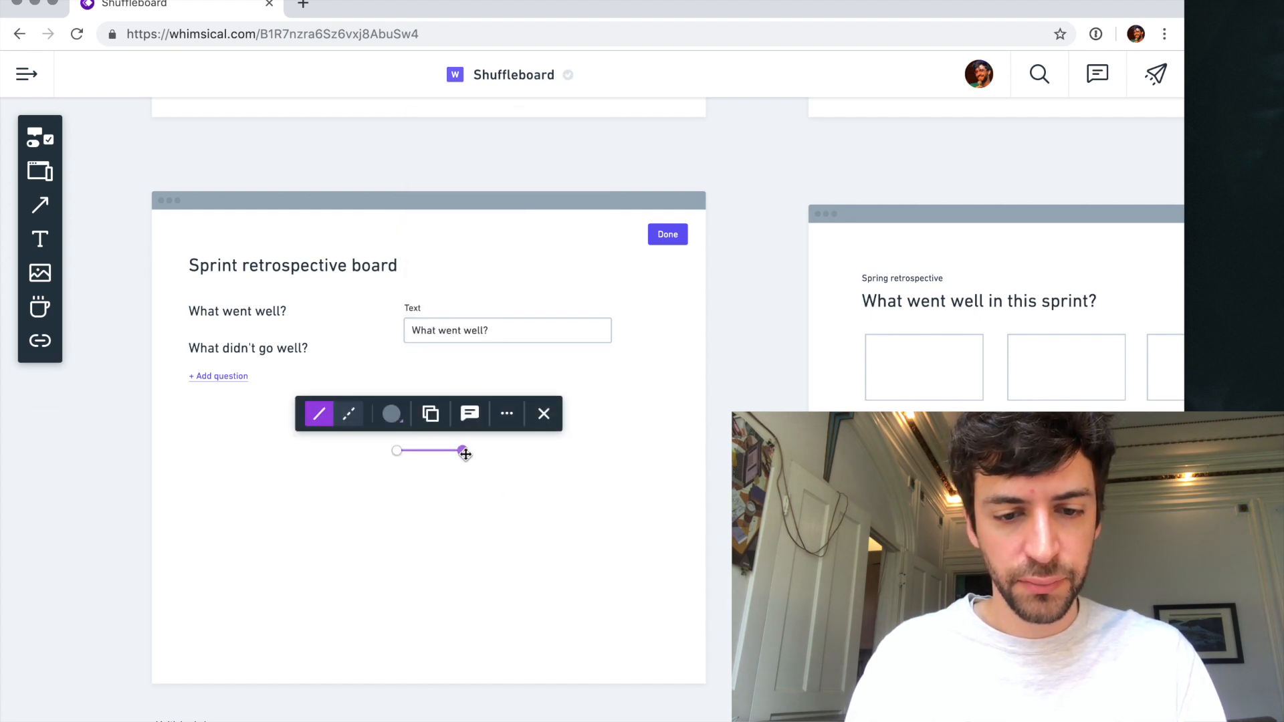
key(Delete)
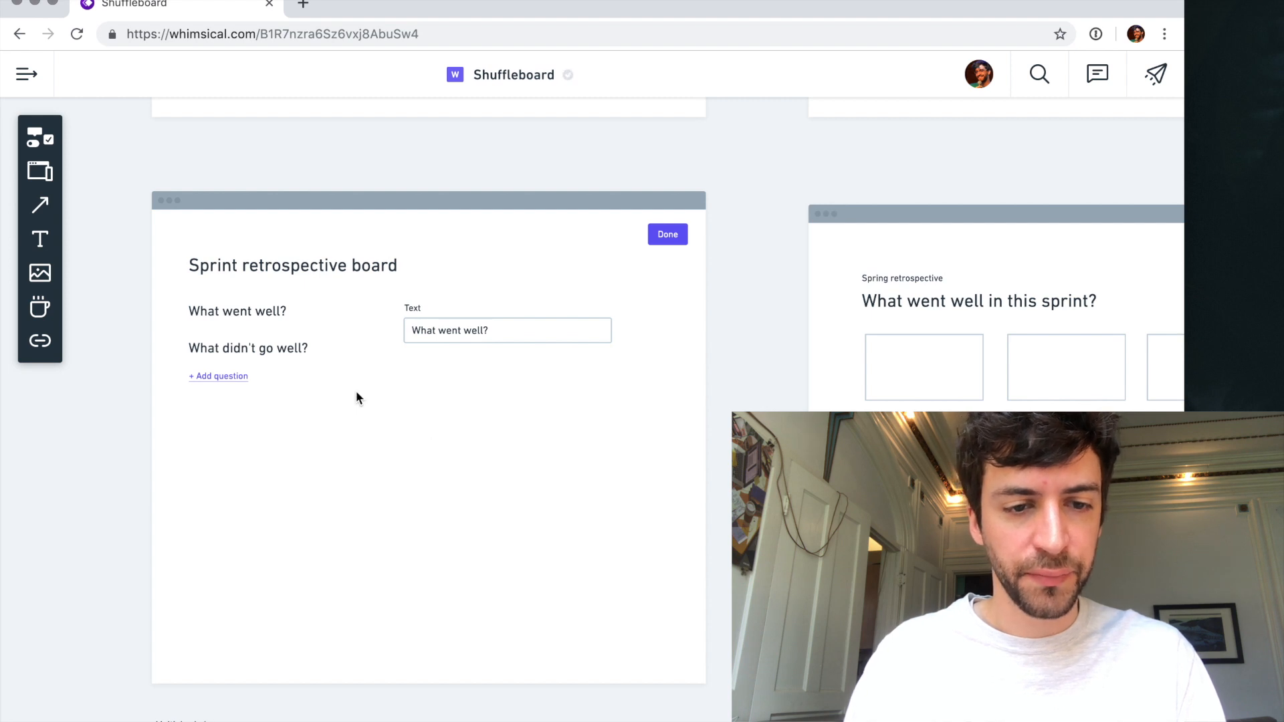
click(286, 267)
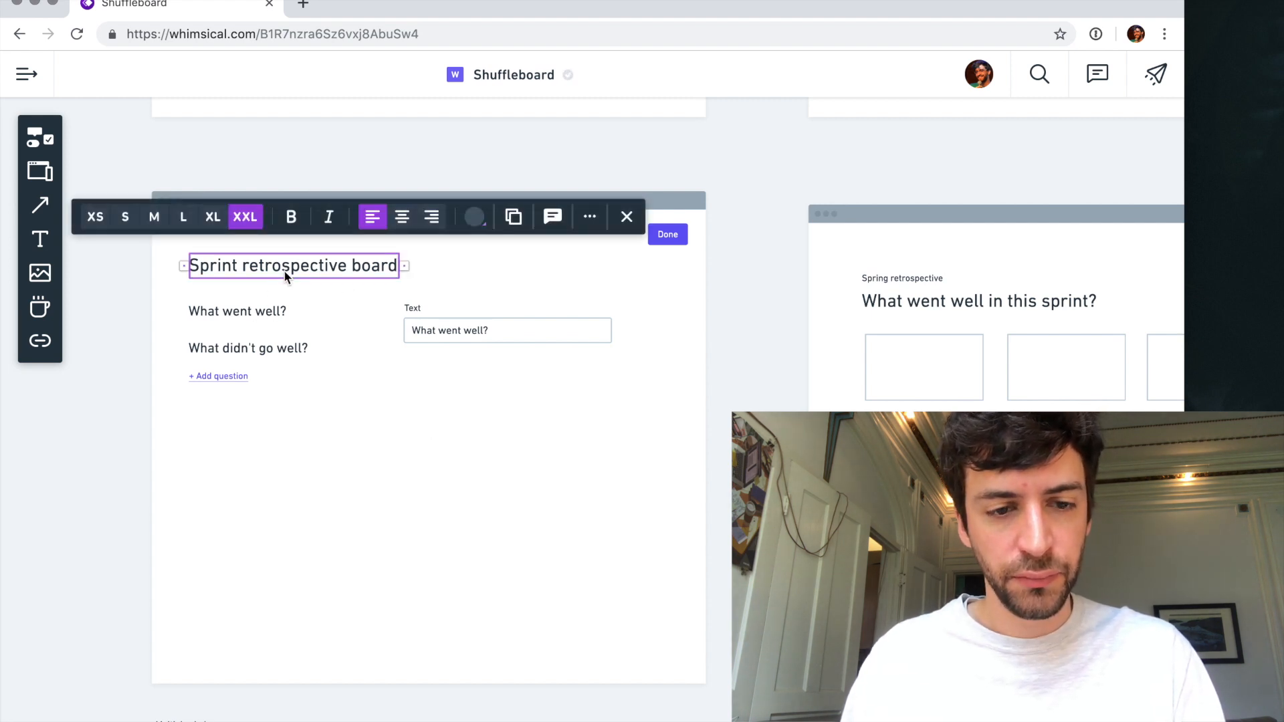
click(251, 311)
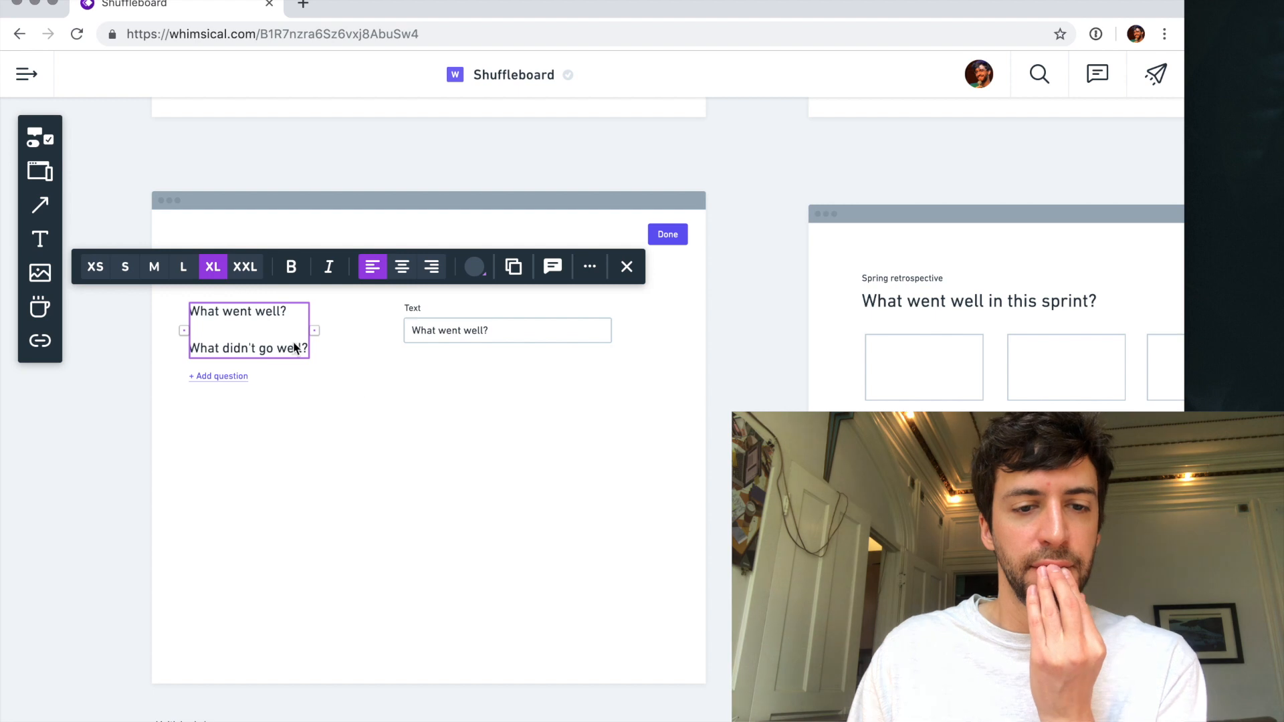
click(365, 391)
- Move the "Text" label and its "What went well?" input slightly left, closer to the question list
scroll(365, 390, up, 3)
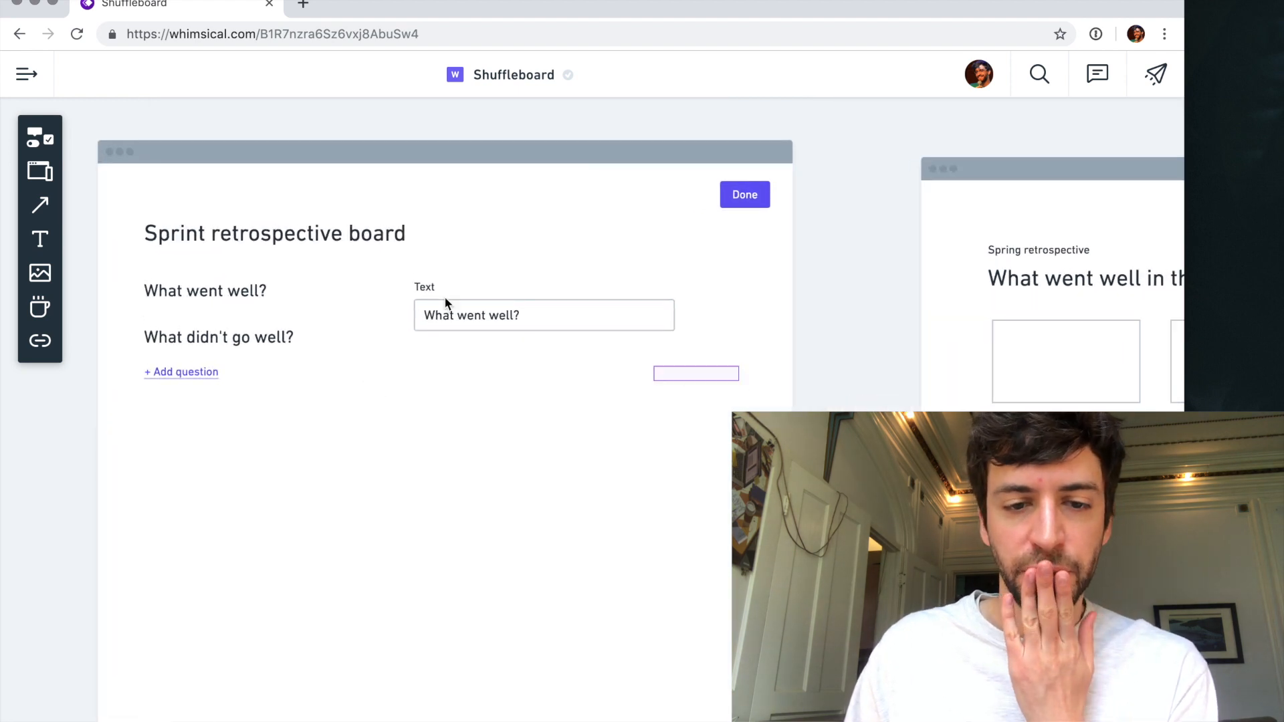
click(412, 287)
drag(453, 324, 420, 321)
scroll(460, 491, down, 5)
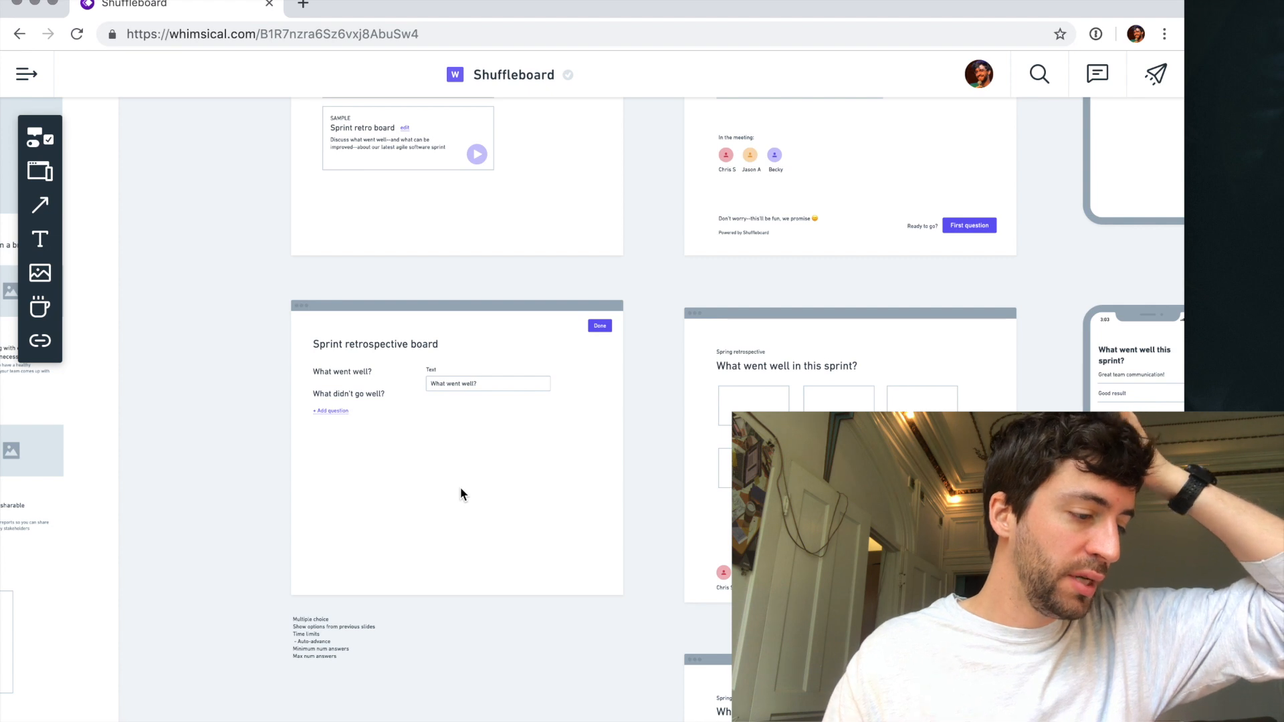
- Duplicate the "Text" label with its input below the original, leaving a gap for another field between them
scroll(461, 489, up, 5)
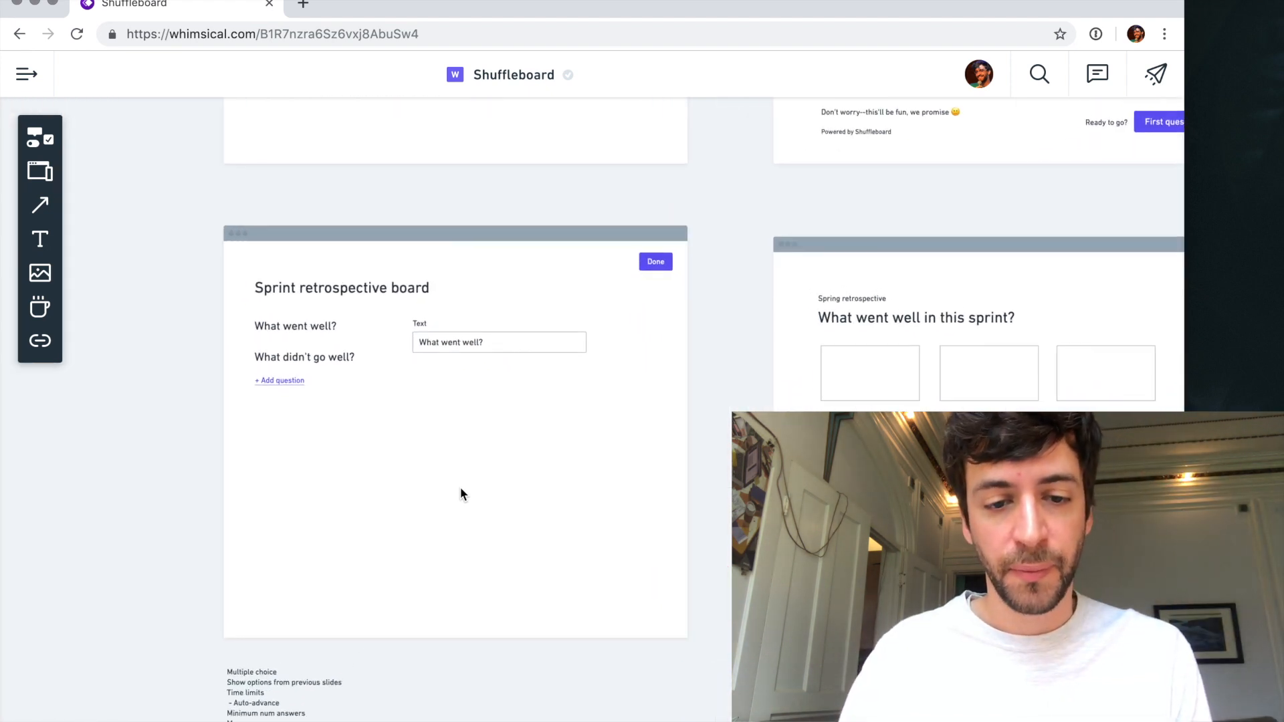
drag(482, 387, 435, 372)
click(436, 431)
scroll(436, 432, up, 3)
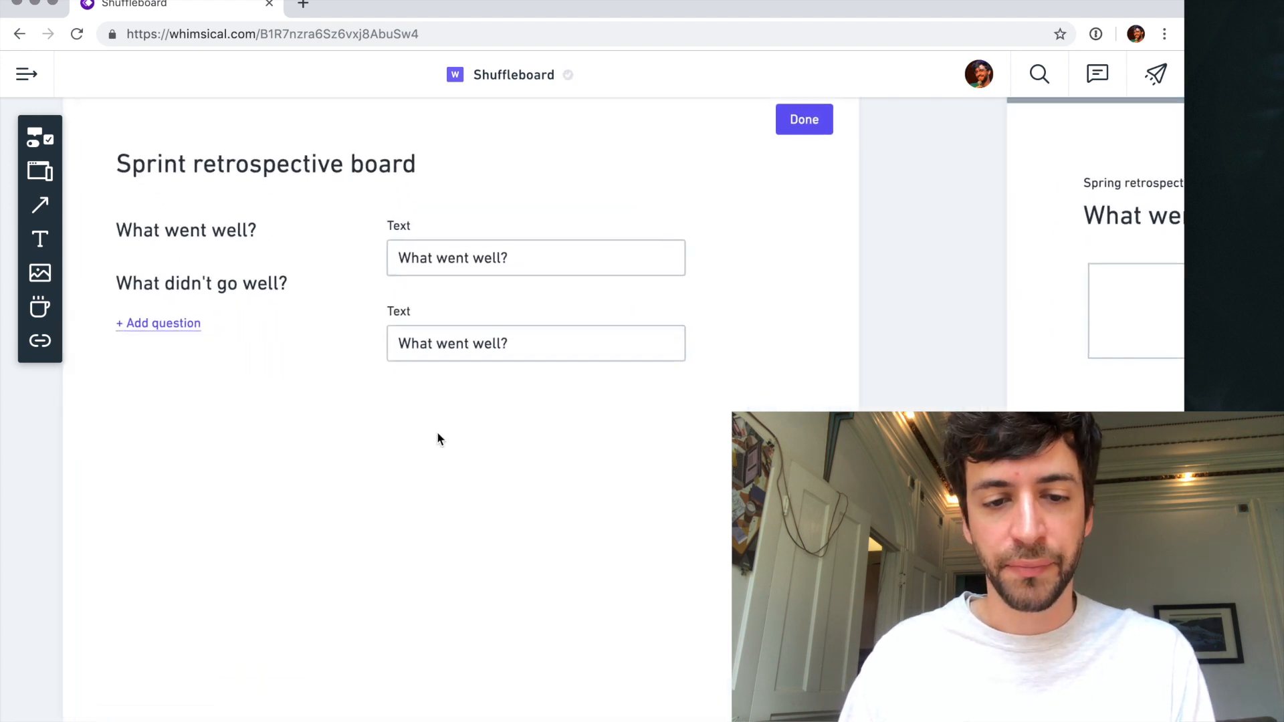
drag(398, 292, 451, 441)
click(400, 302)
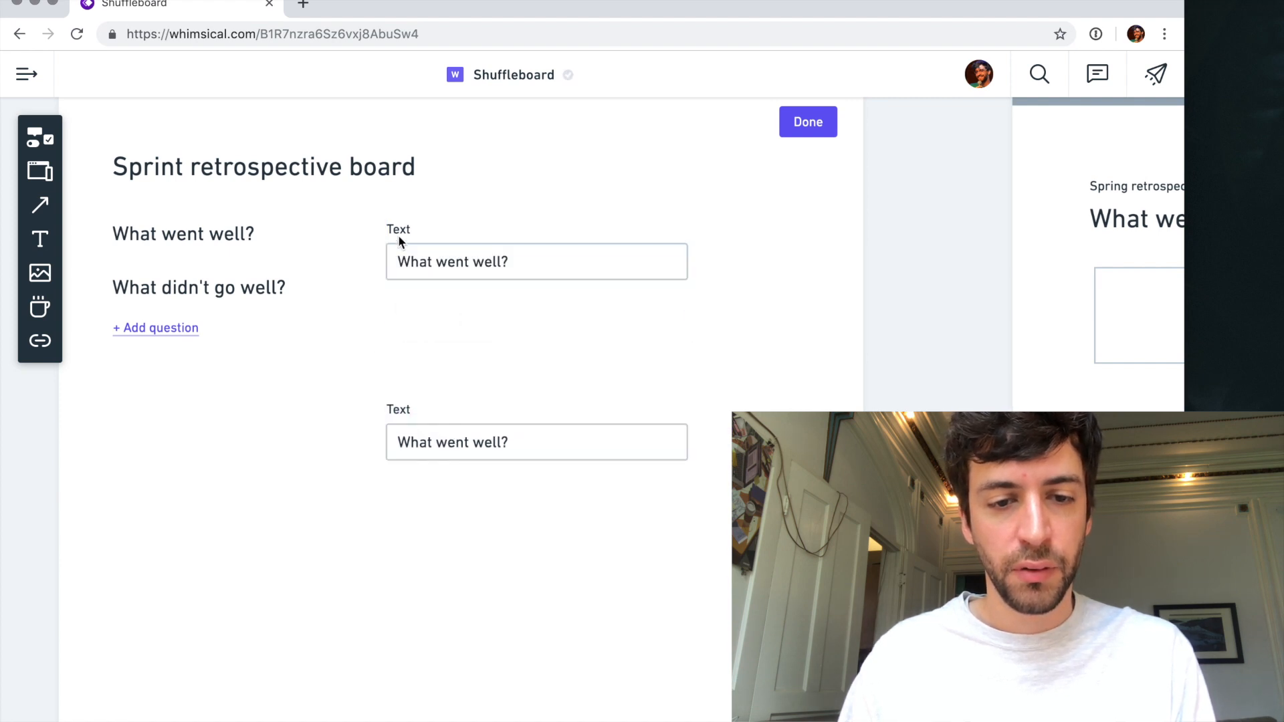
- Rename the upper field's label to "Prompt" and place a copy of that label and input in the gap beneath it
double_click(397, 231)
text(Prompt)
click(444, 327)
drag(478, 325, 423, 348)
click(402, 316)
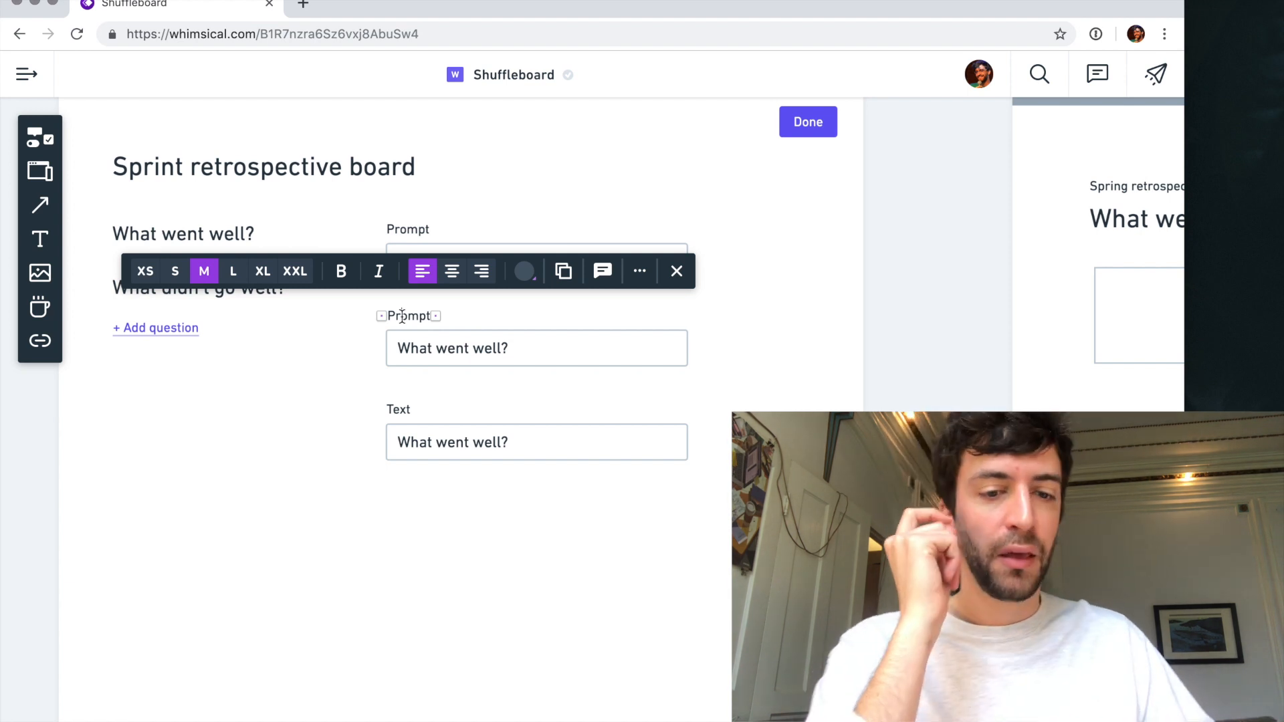
- Rename the copied middle label to "Answer" and delete the input beneath it
double_click(402, 316)
text(Ans)
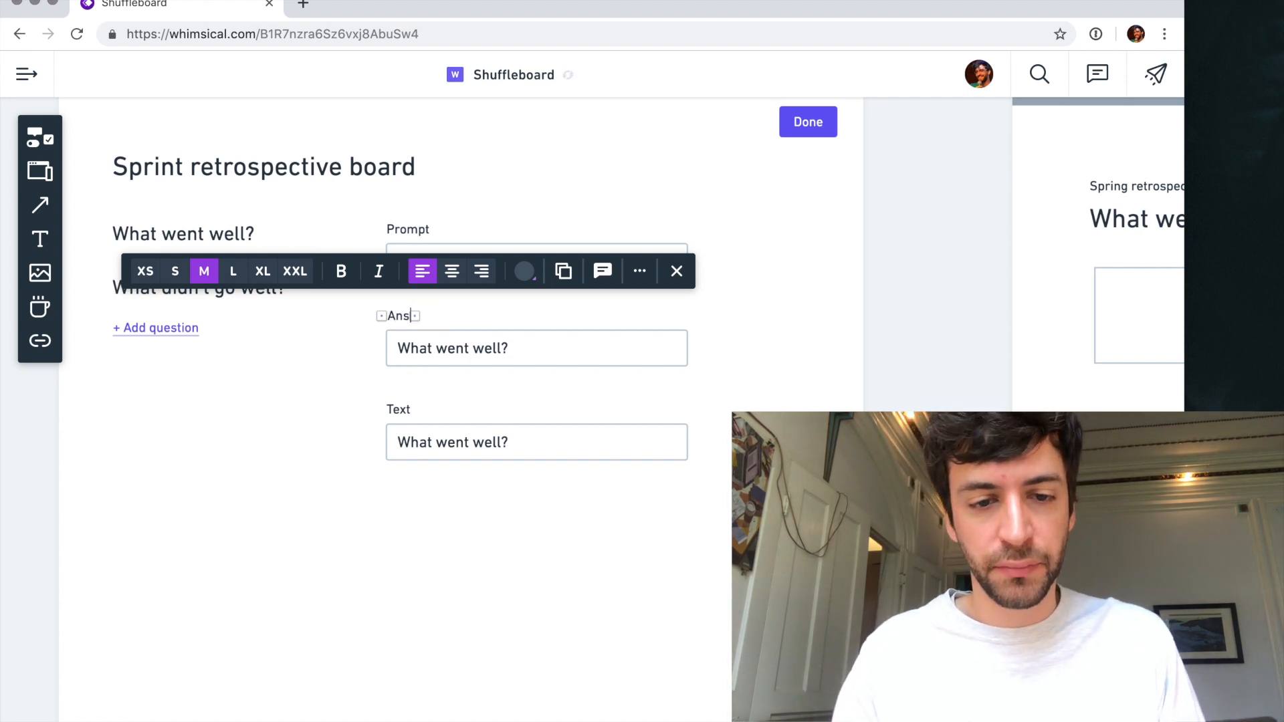
click(552, 347)
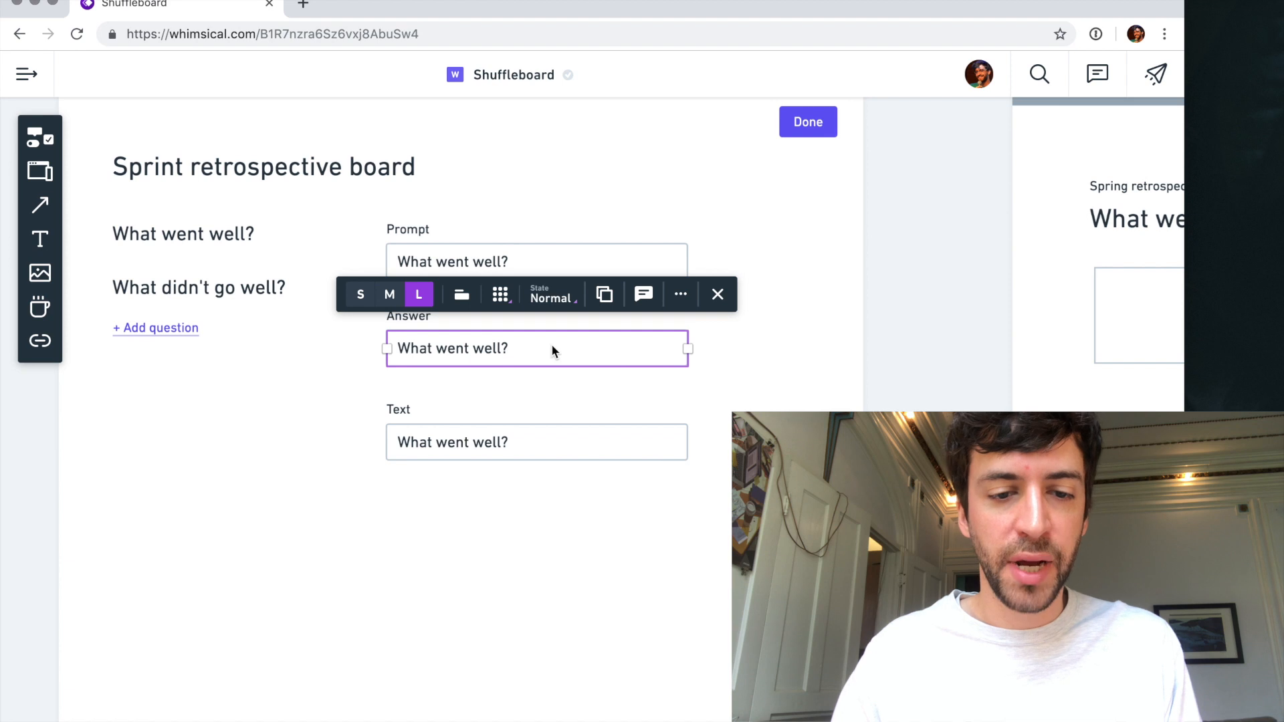
key(Delete)
- Lower the remaining "Text" field and add a small rectangular card directly under the "Answer" label
click(428, 431)
drag(398, 410, 429, 533)
click(321, 414)
key(r)
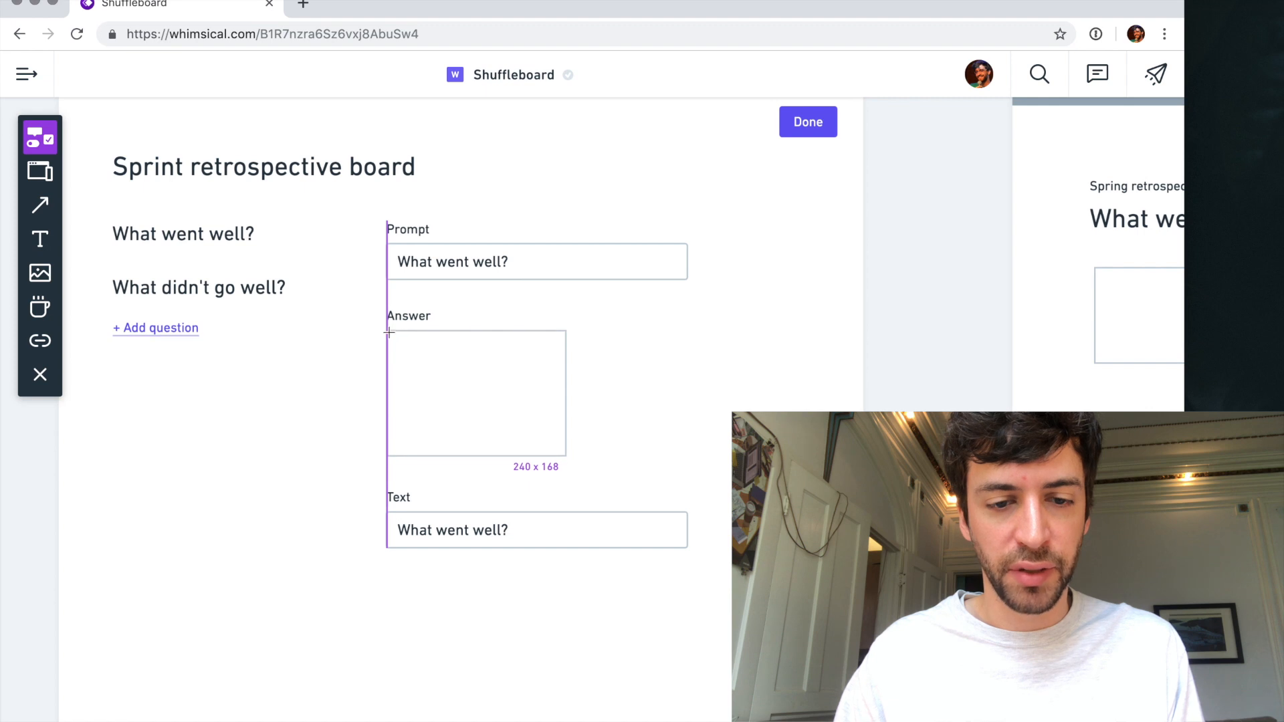
click(388, 331)
drag(565, 458, 488, 406)
click(470, 449)
- Add the label "Short text" centred near the lower edge of the answer card
key(t)
click(417, 390)
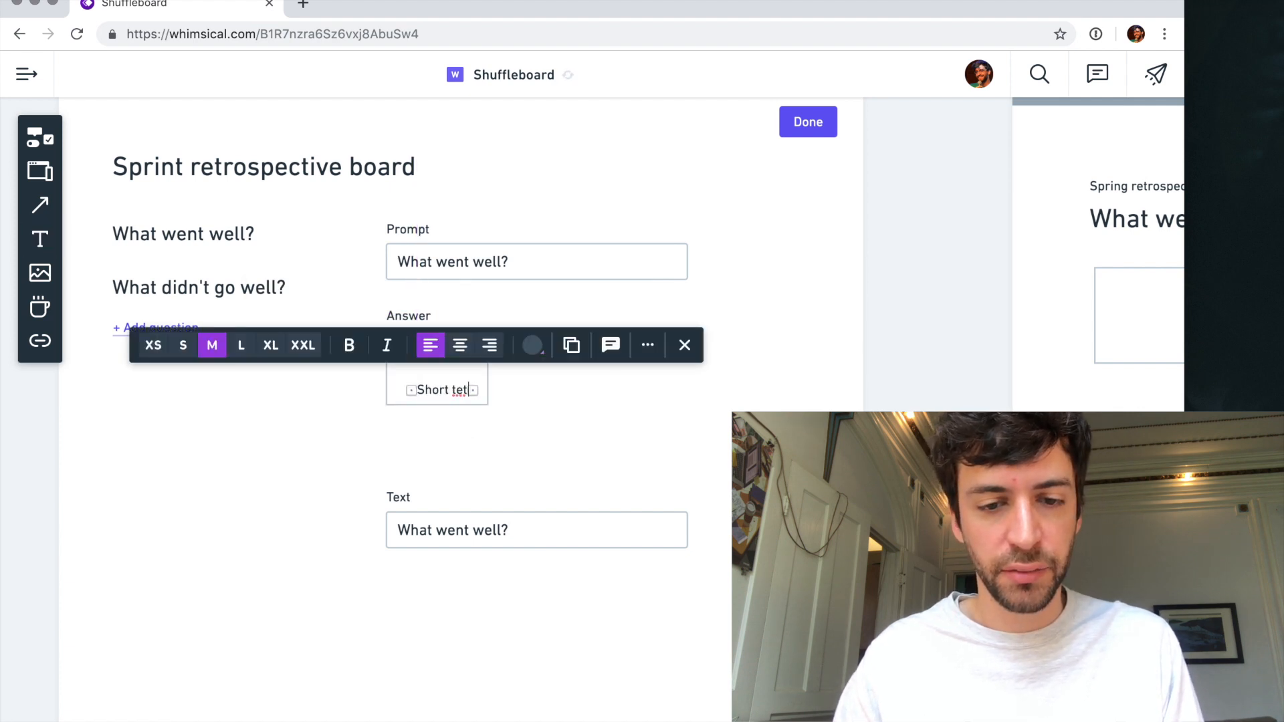
drag(440, 391, 435, 392)
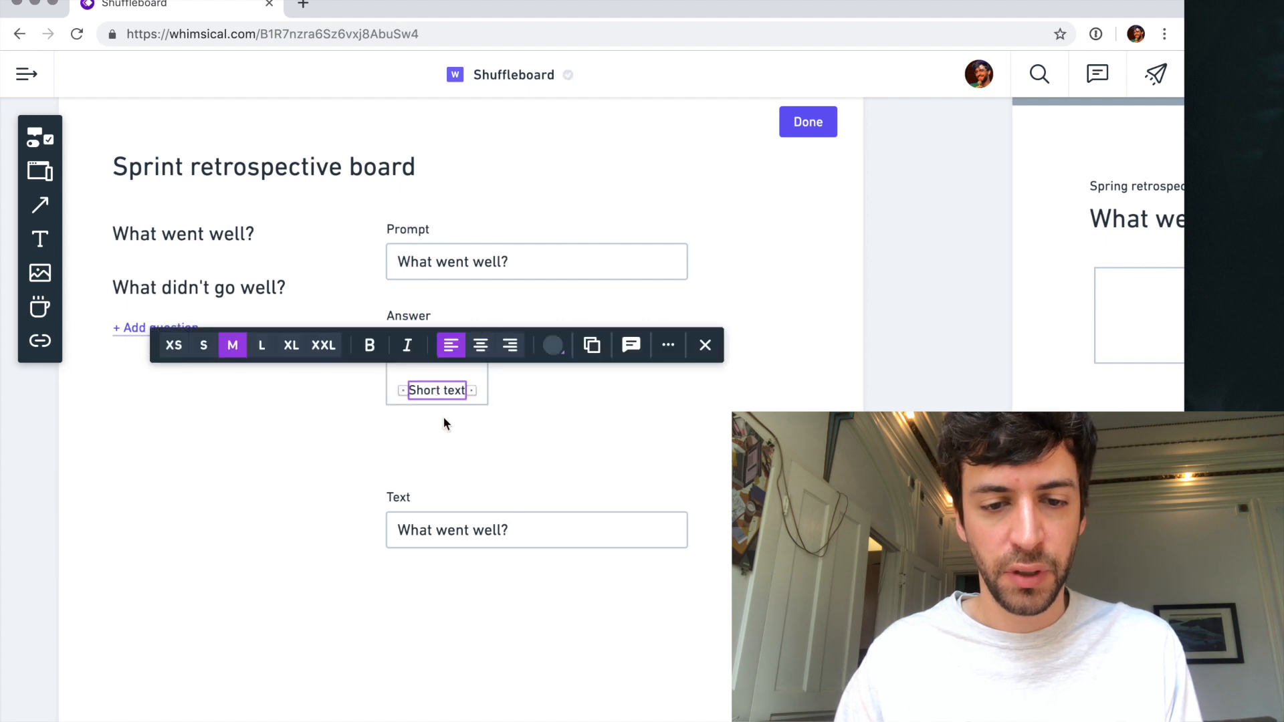
click(442, 416)
- Search the icons for "text" and place the large-and-small T icon above the "Short text" label
click(38, 341)
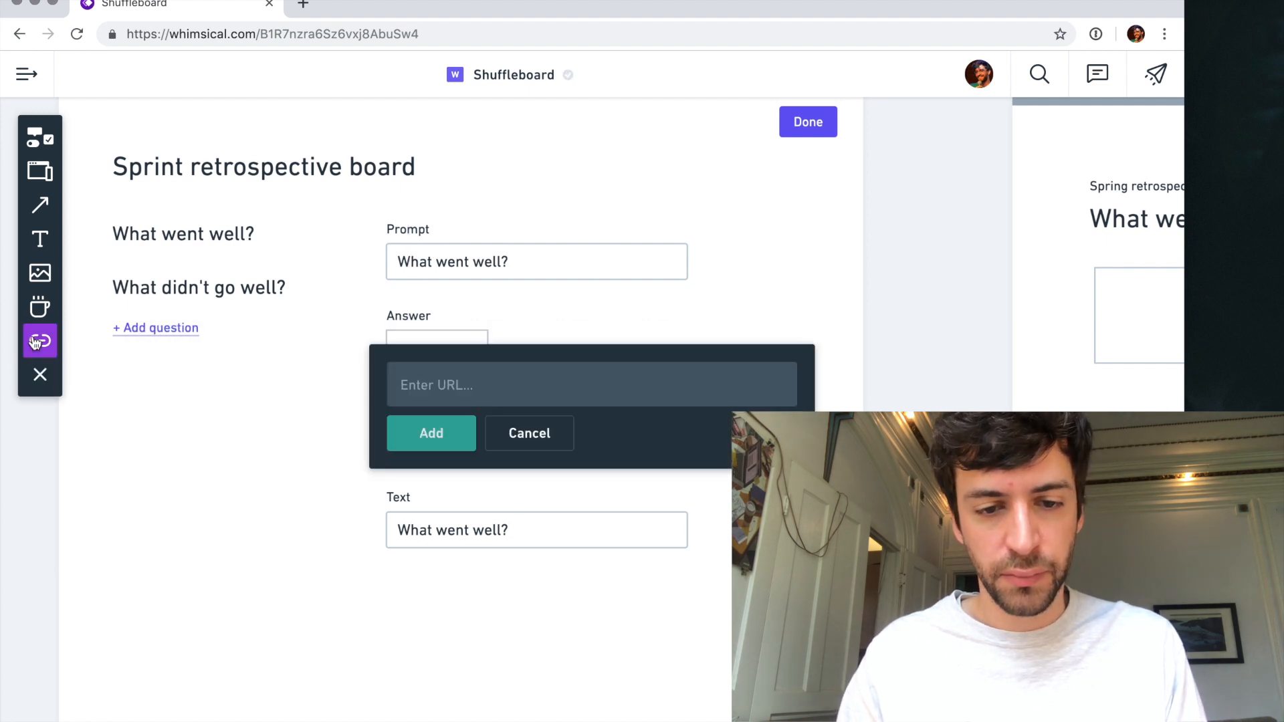
click(517, 447)
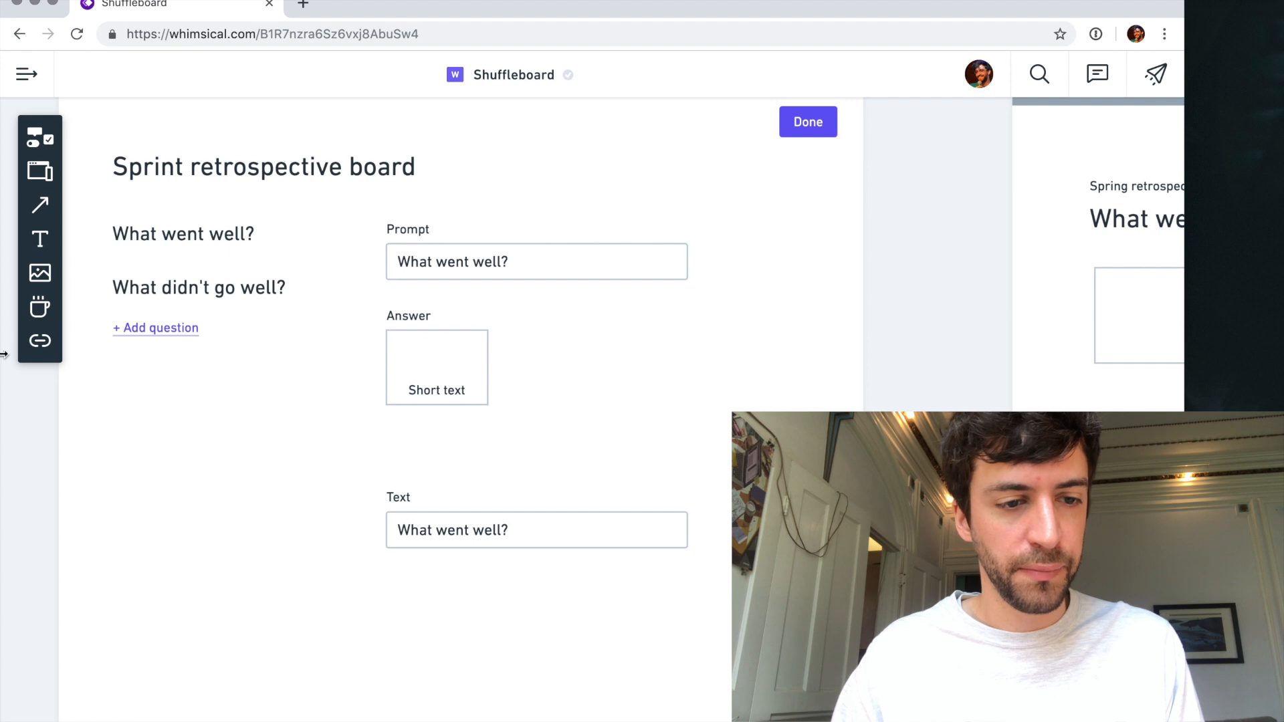
click(39, 311)
text(te)
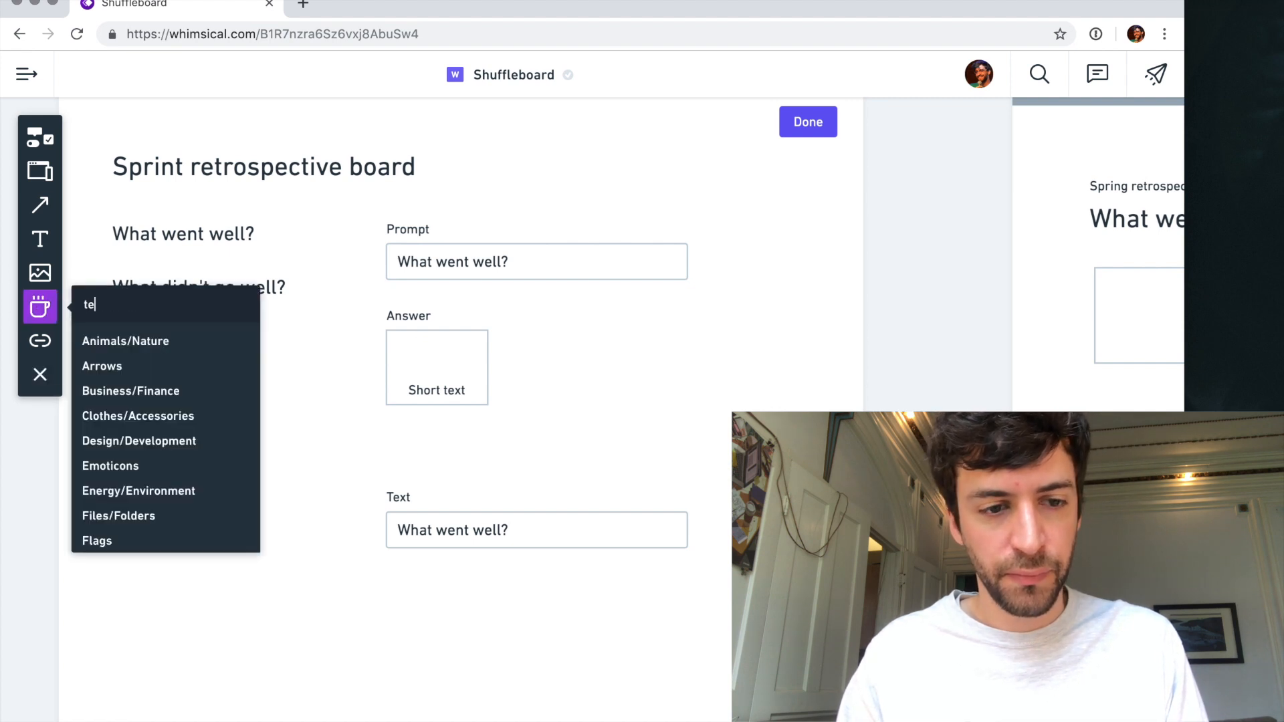
text(xt)
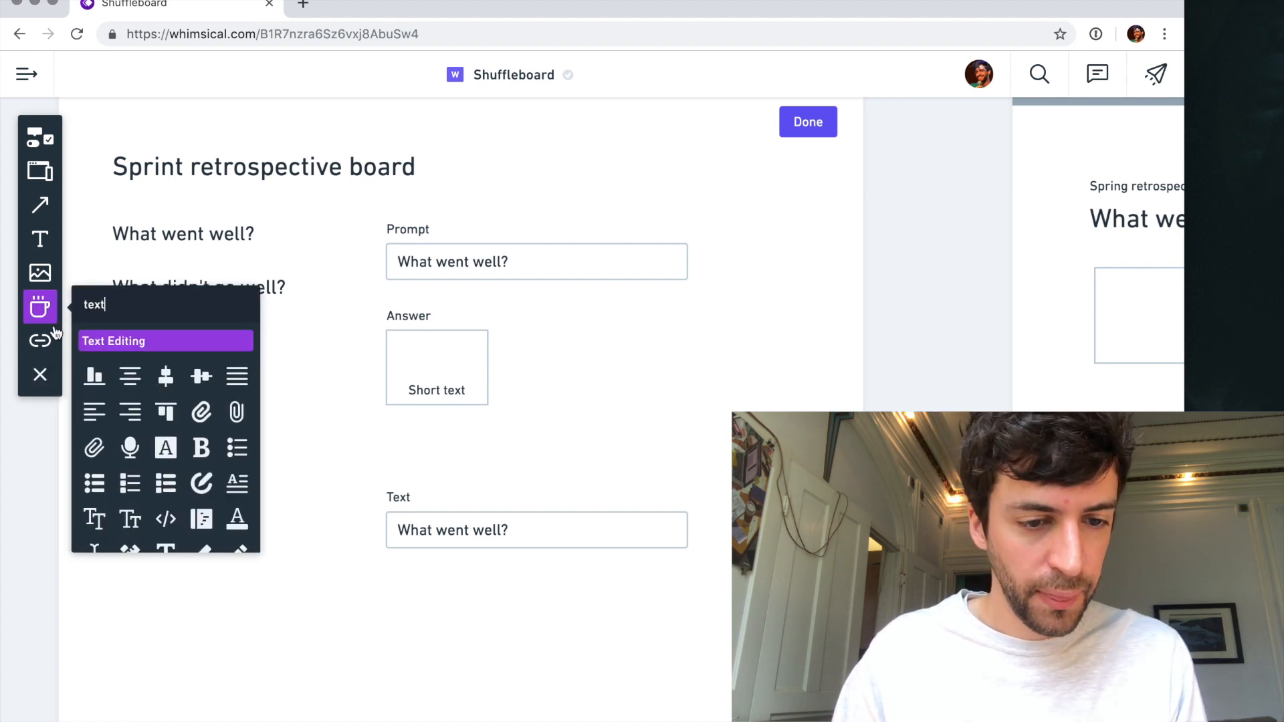
scroll(167, 478, down, 2)
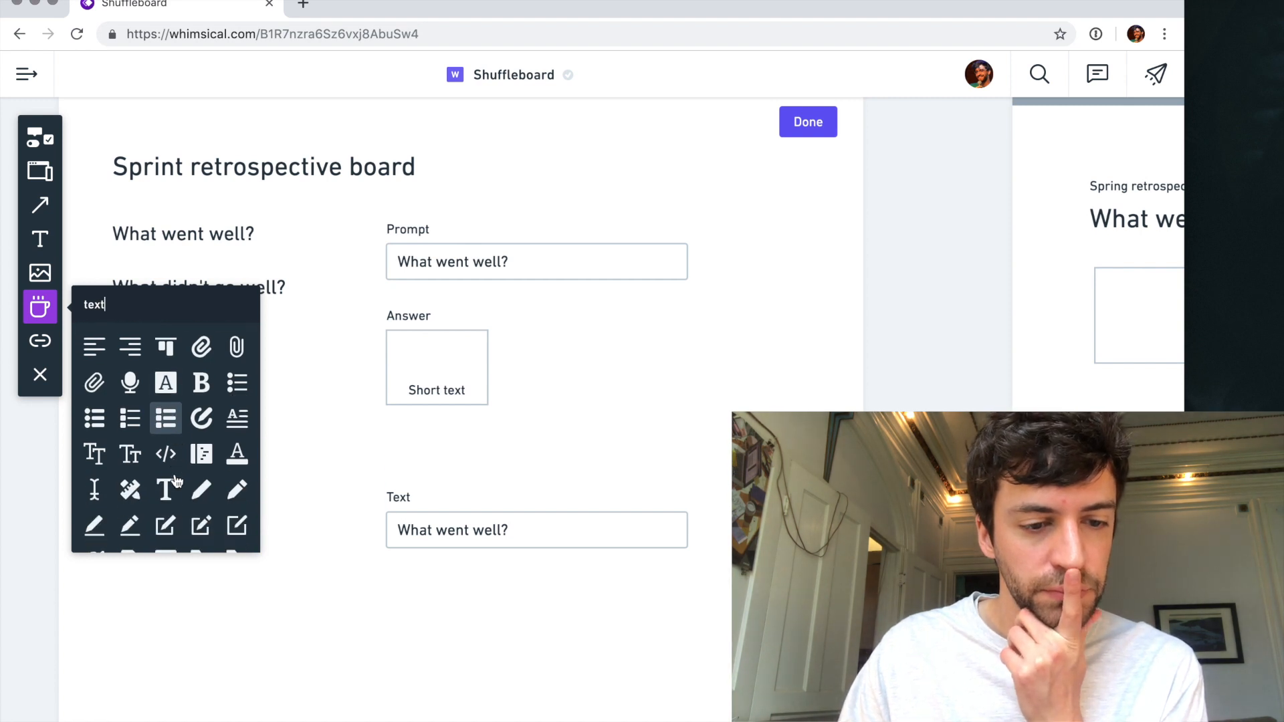
click(130, 453)
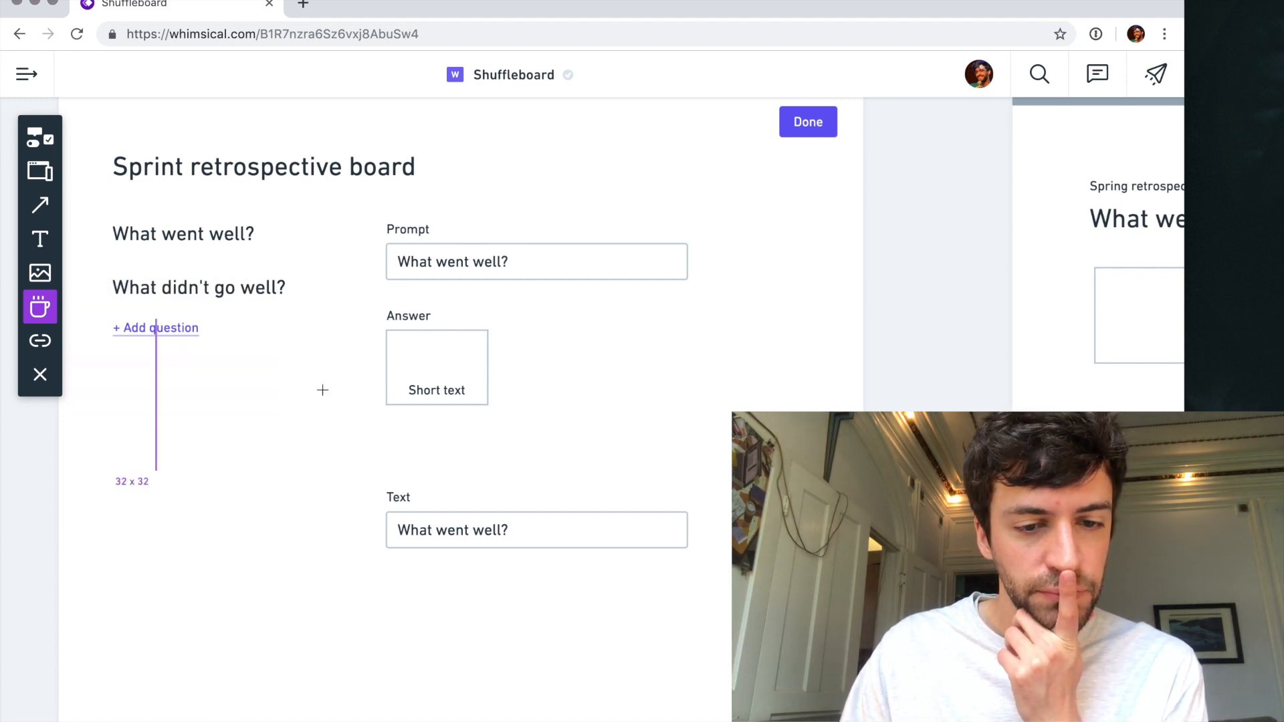
click(423, 347)
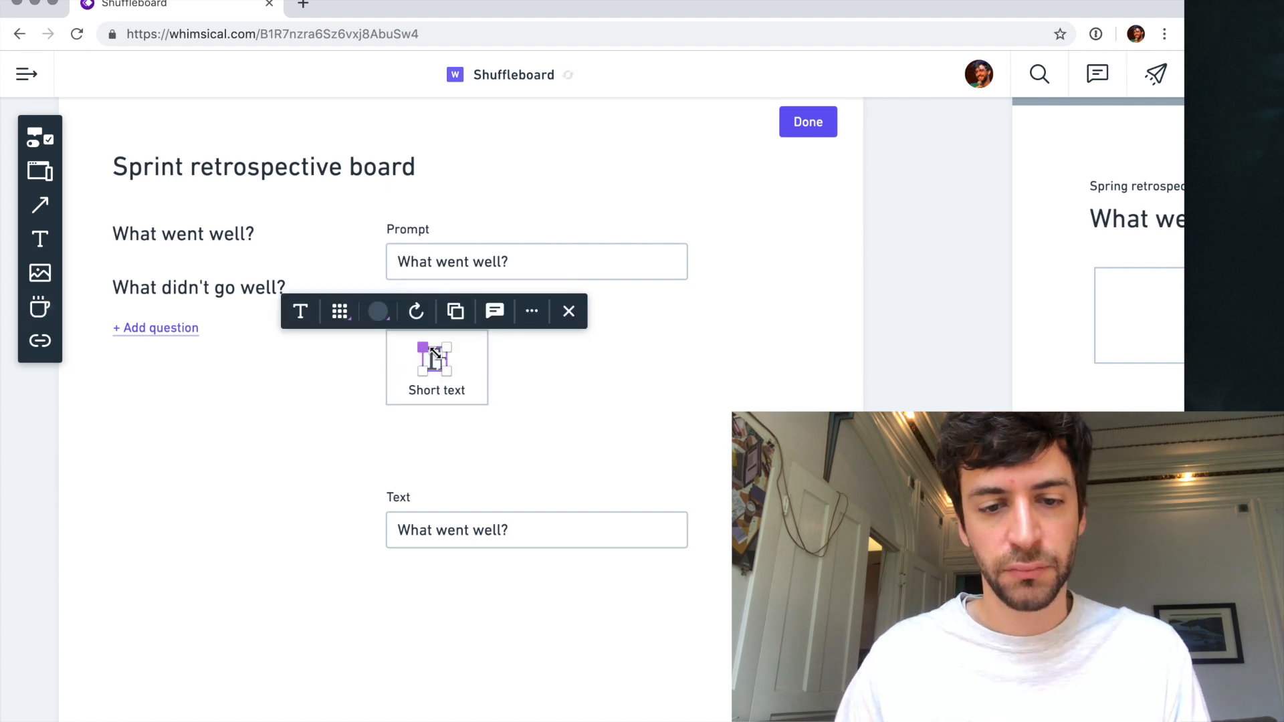
click(484, 438)
- Group the "Short text" card with its icon and label, and place a copy beside it on the right
drag(552, 441, 375, 326)
click(464, 343)
drag(457, 361, 561, 359)
click(559, 434)
- Rename the copied card's label to "Long answer", centre-align it and stretch its text box to the card's full width
double_click(553, 393)
key(ctrl+a)
text(Long)
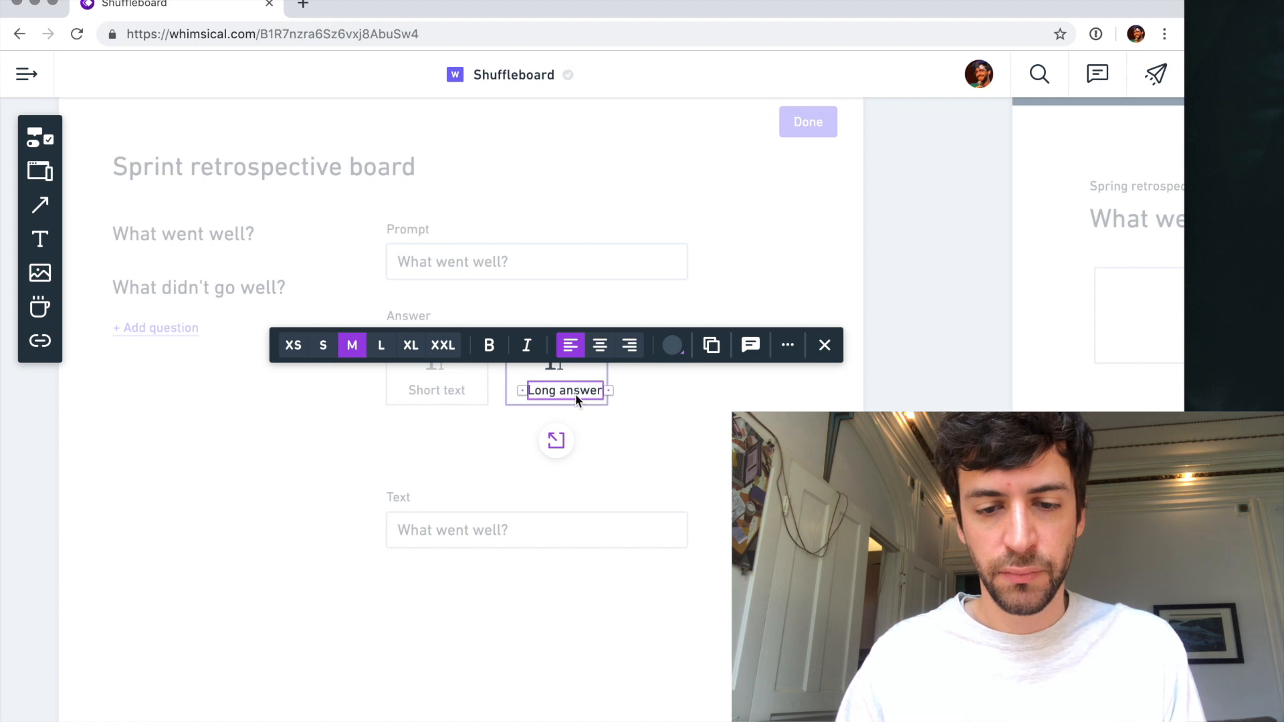
key(Escape)
click(599, 345)
drag(595, 390, 616, 389)
drag(518, 391, 506, 390)
drag(617, 391, 610, 391)
- Replace the original "Short text" card with a copy of the "Long answer" card, keeping the two side by side
click(437, 447)
click(438, 390)
key(BackSpace)
mouse_move(558, 386)
mouse_down()
mouse_move(418, 384)
mouse_move(557, 365)
mouse_move(543, 367)
mouse_up()
click(656, 367)
click(547, 367)
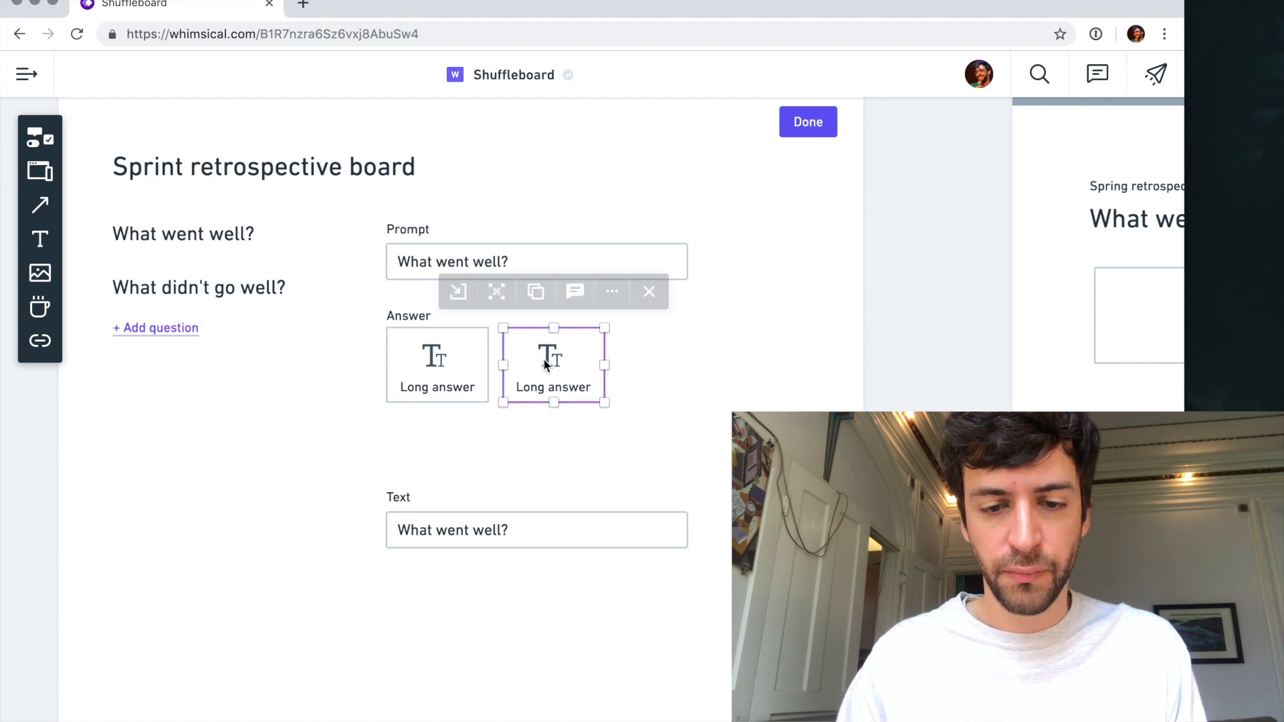
- Set the labels of both answer cards to text size S
click(453, 390)
click(453, 390)
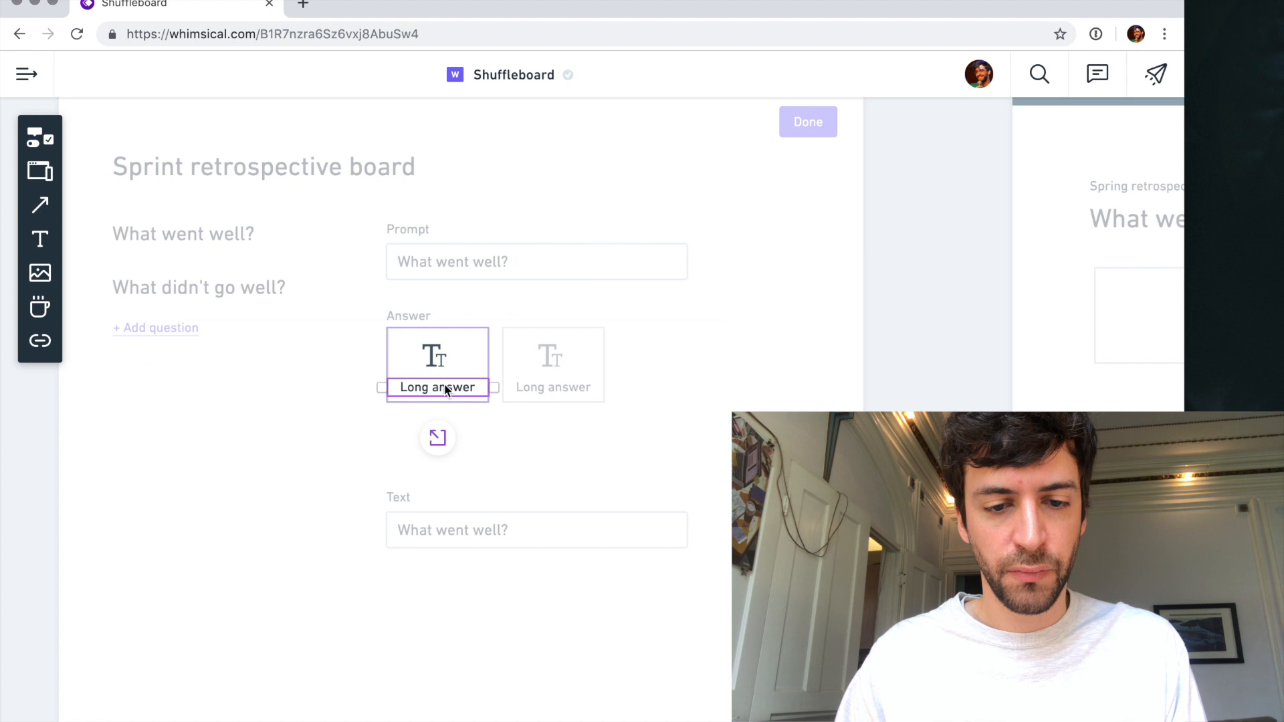
click(204, 342)
click(540, 390)
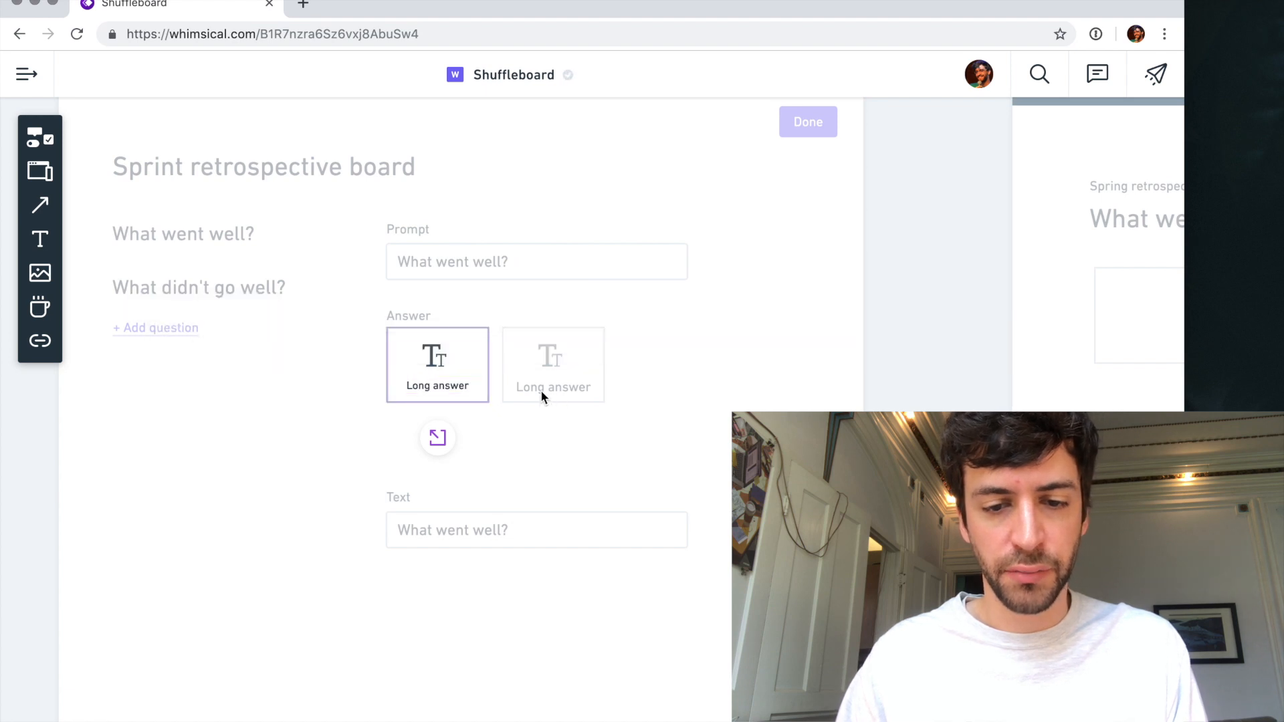
click(539, 390)
click(321, 343)
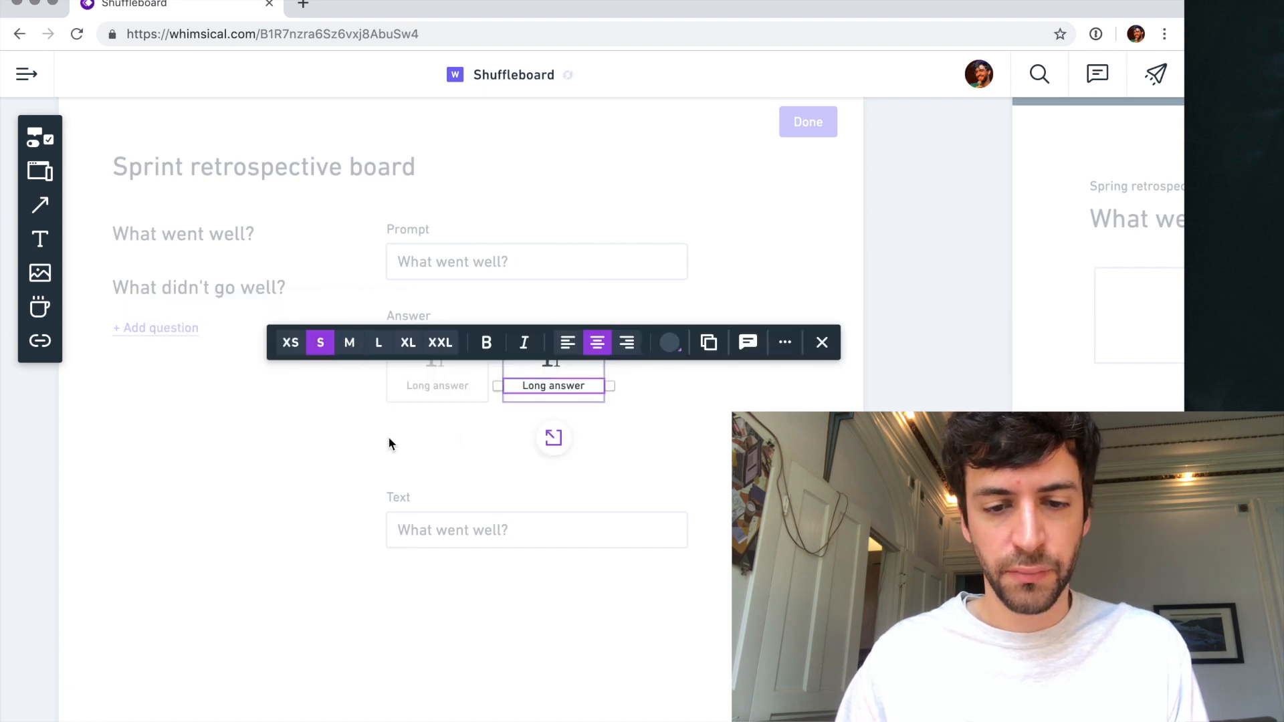
click(389, 436)
- Rename the first answer card's label to "Short text"
double_click(440, 383)
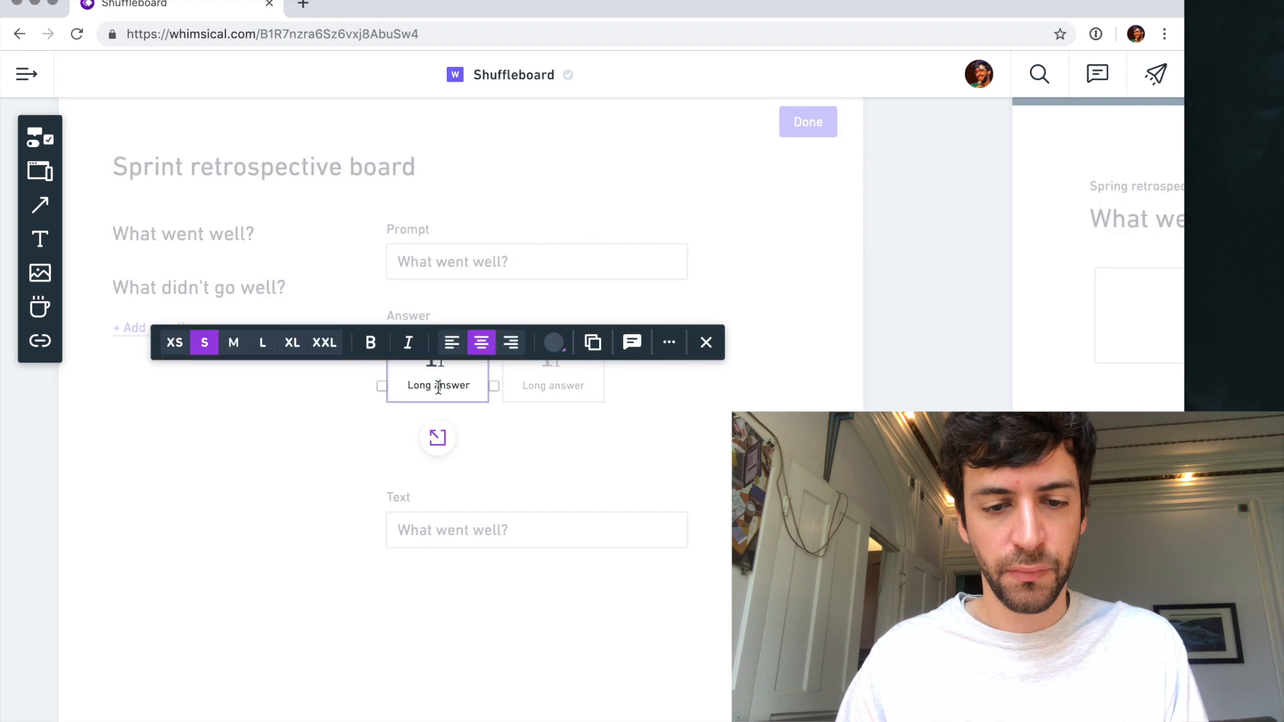
text(Shor)
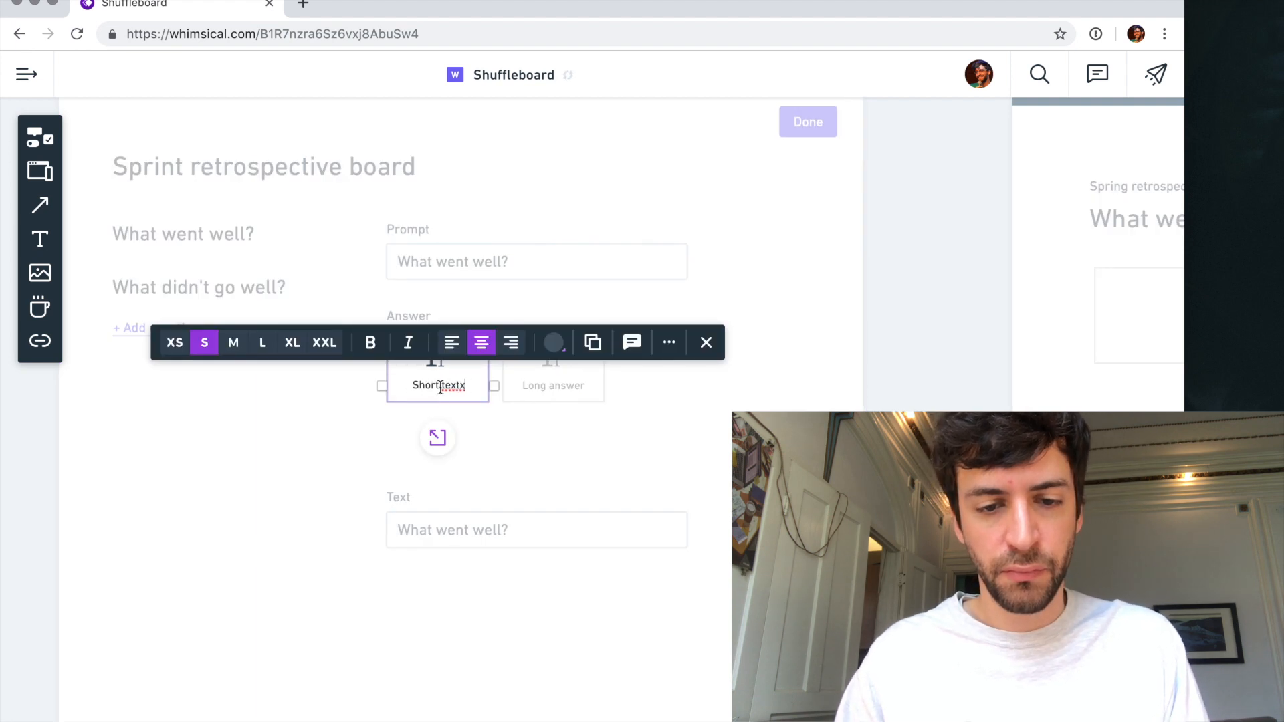
text(t textx)
key(BackSpace)
click(583, 418)
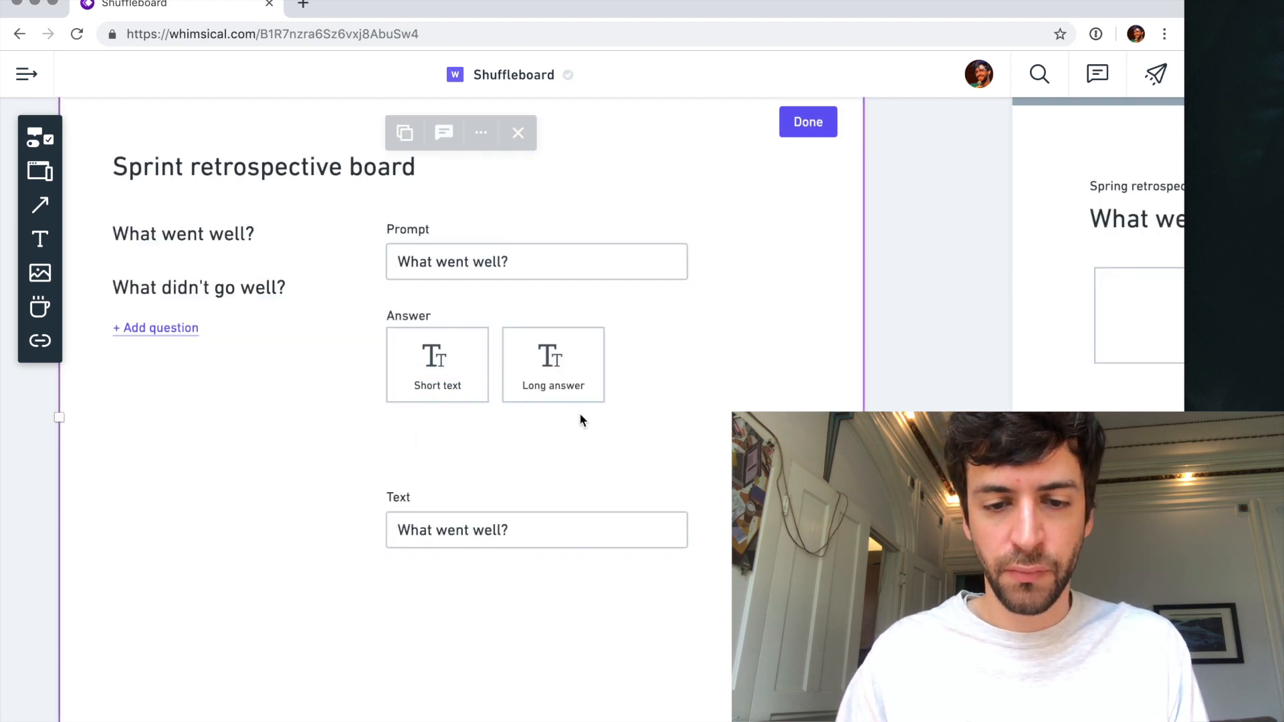
- Search the icons for "text" and swap the "Long answer" card's icon for the left-aligned text lines
click(550, 362)
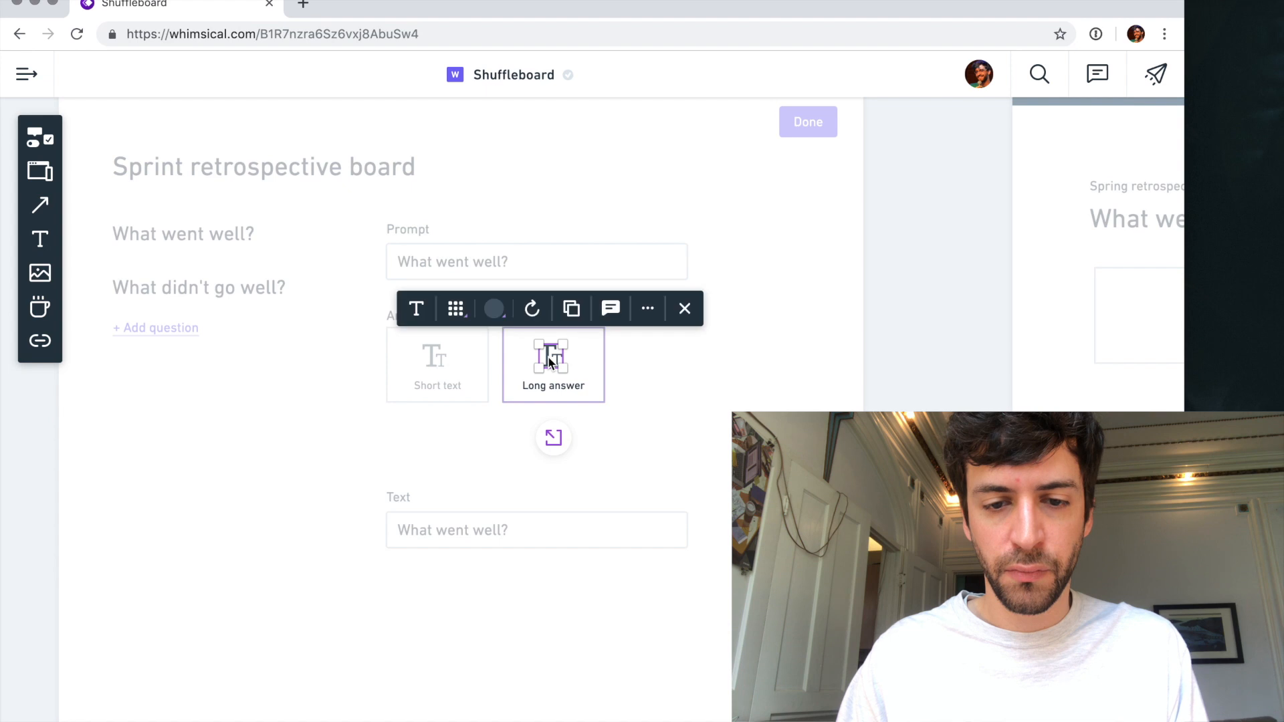
click(411, 308)
click(399, 307)
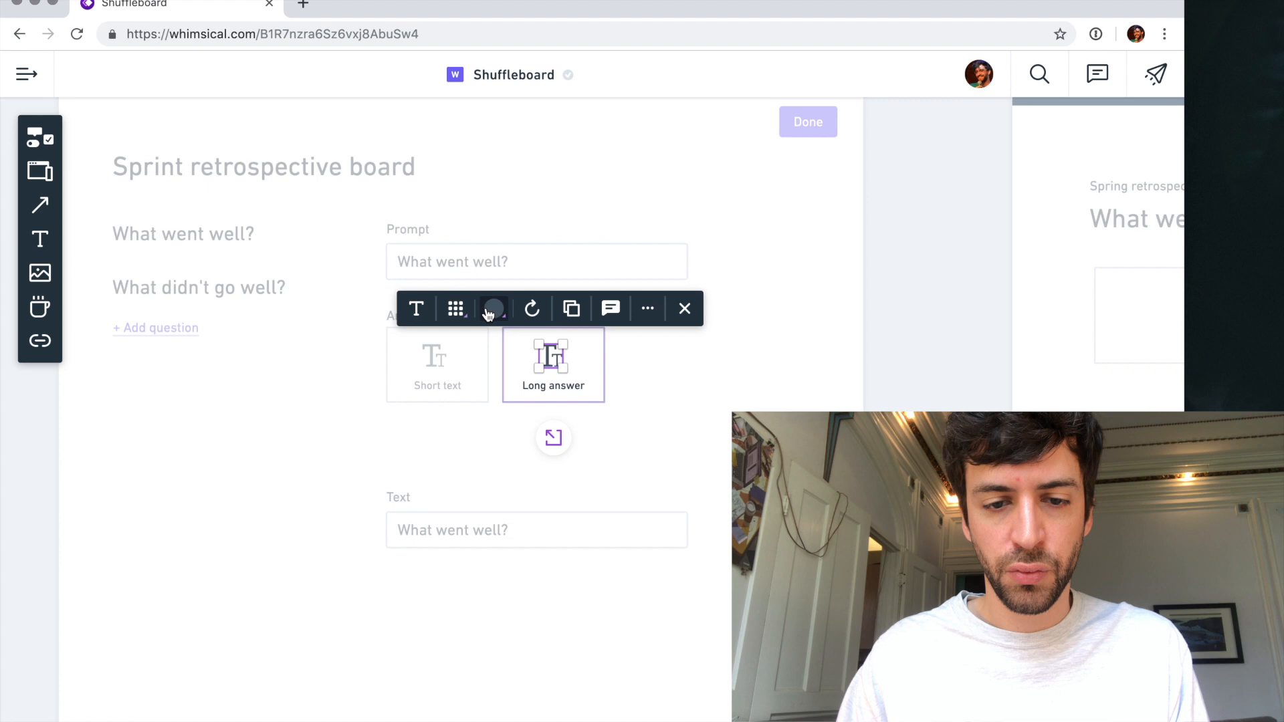
click(452, 310)
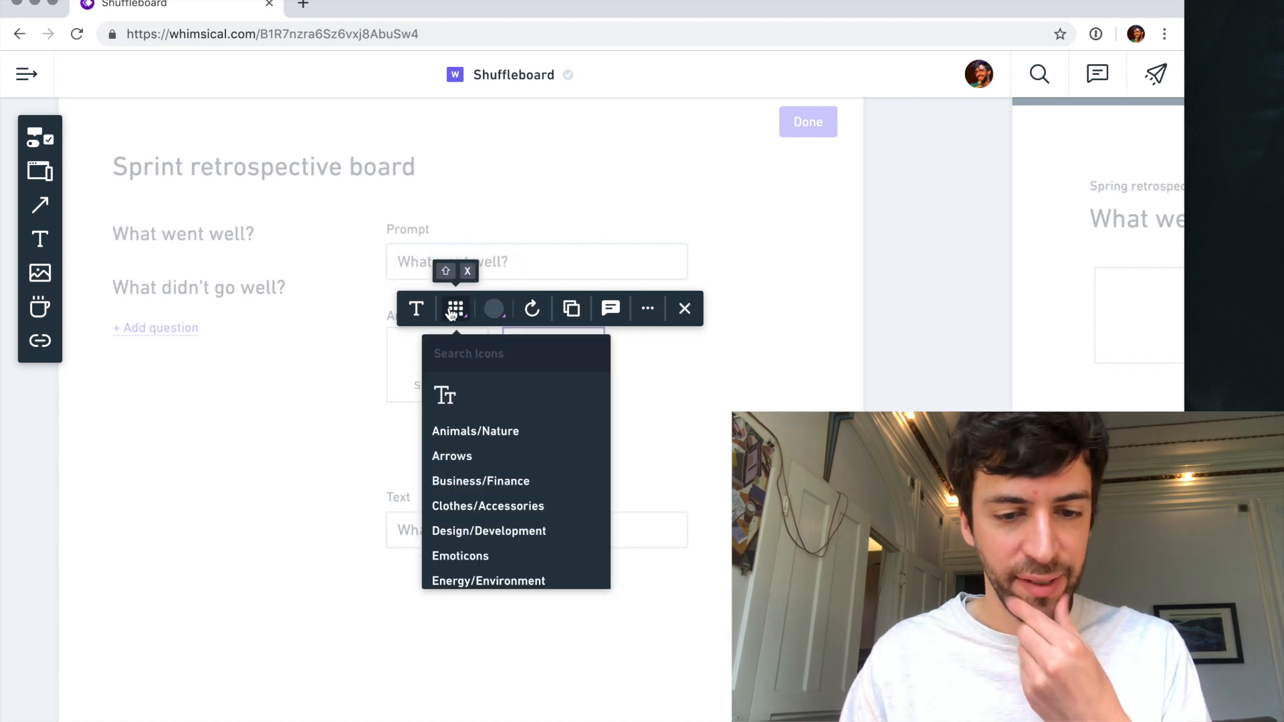
text(text)
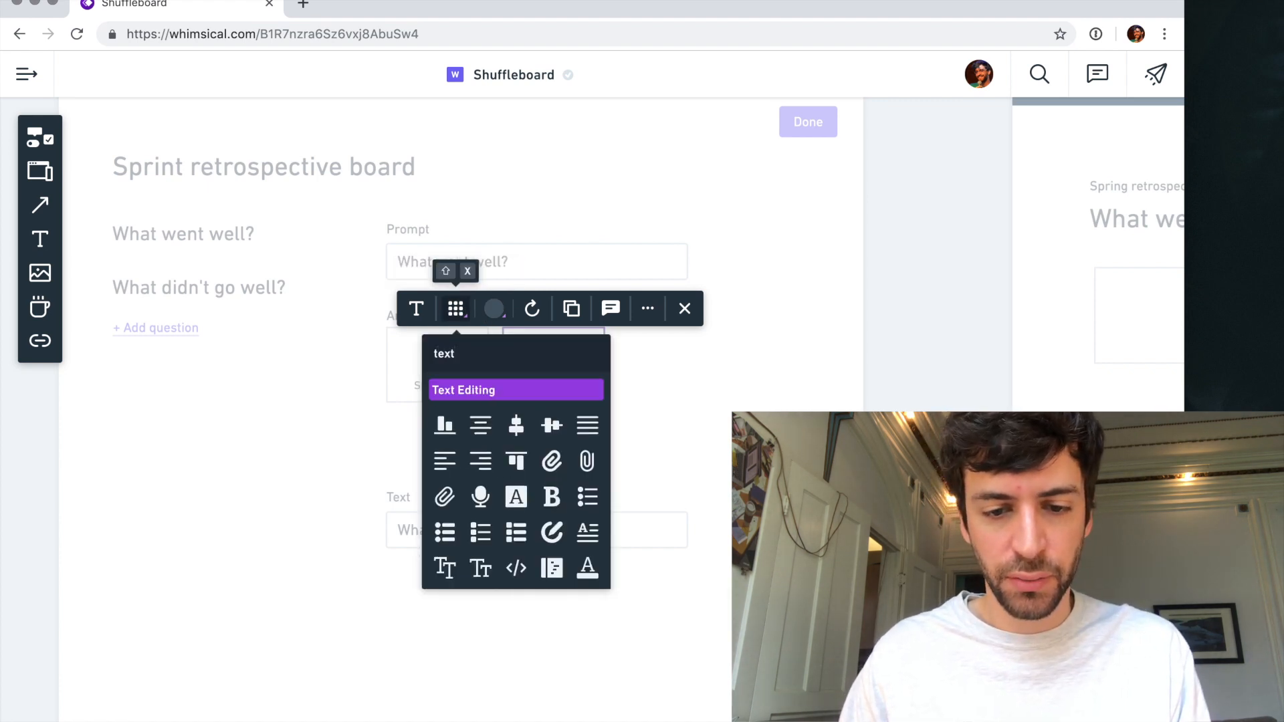
key(Down)
key(Right)
key(Right)
key(Down)
key(Left)
key(Left)
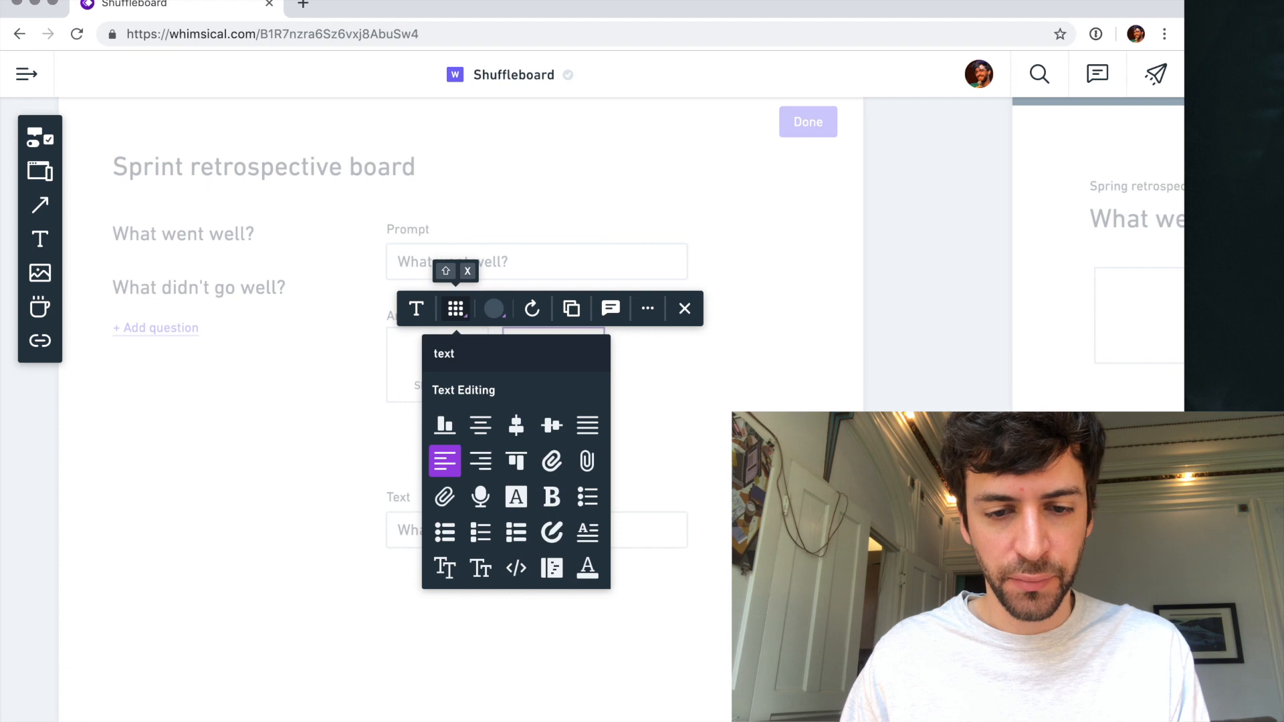
key(Return)
click(642, 386)
click(641, 386)
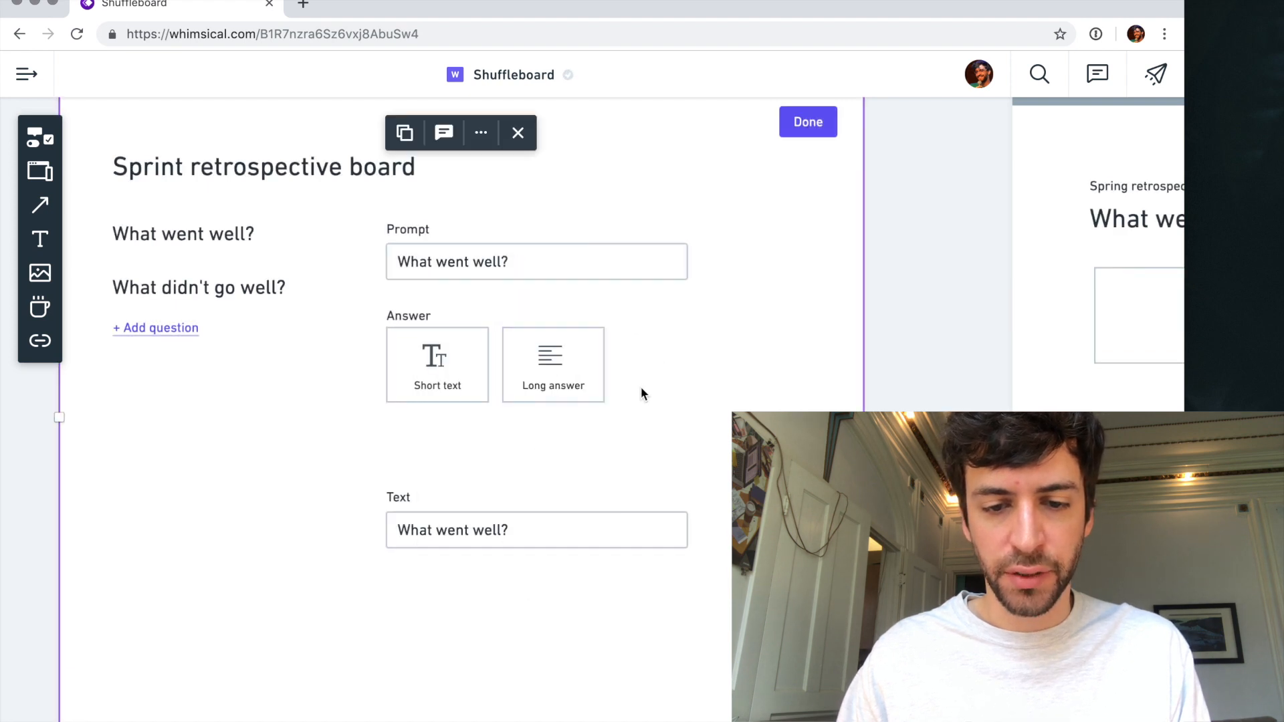
drag(564, 383, 647, 383)
key(super+z)
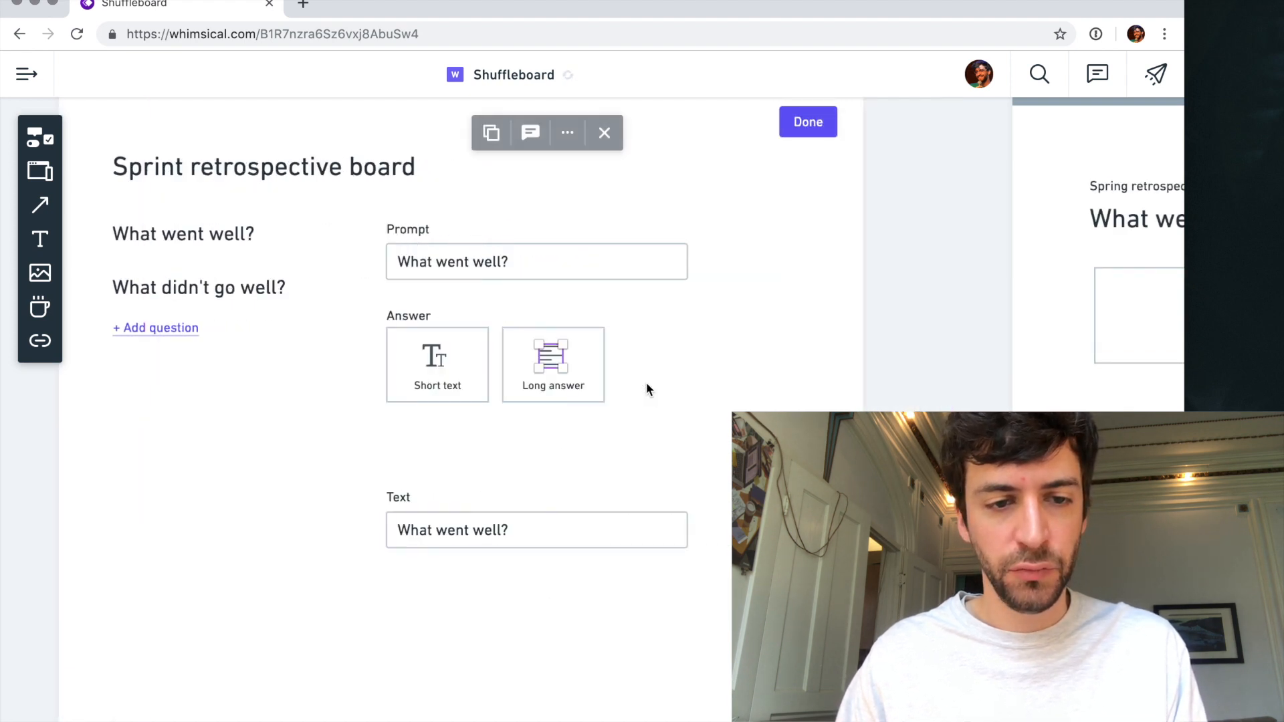
- Duplicate the "Long answer" card as a third answer card beside it, in line with the other two
key(Escape)
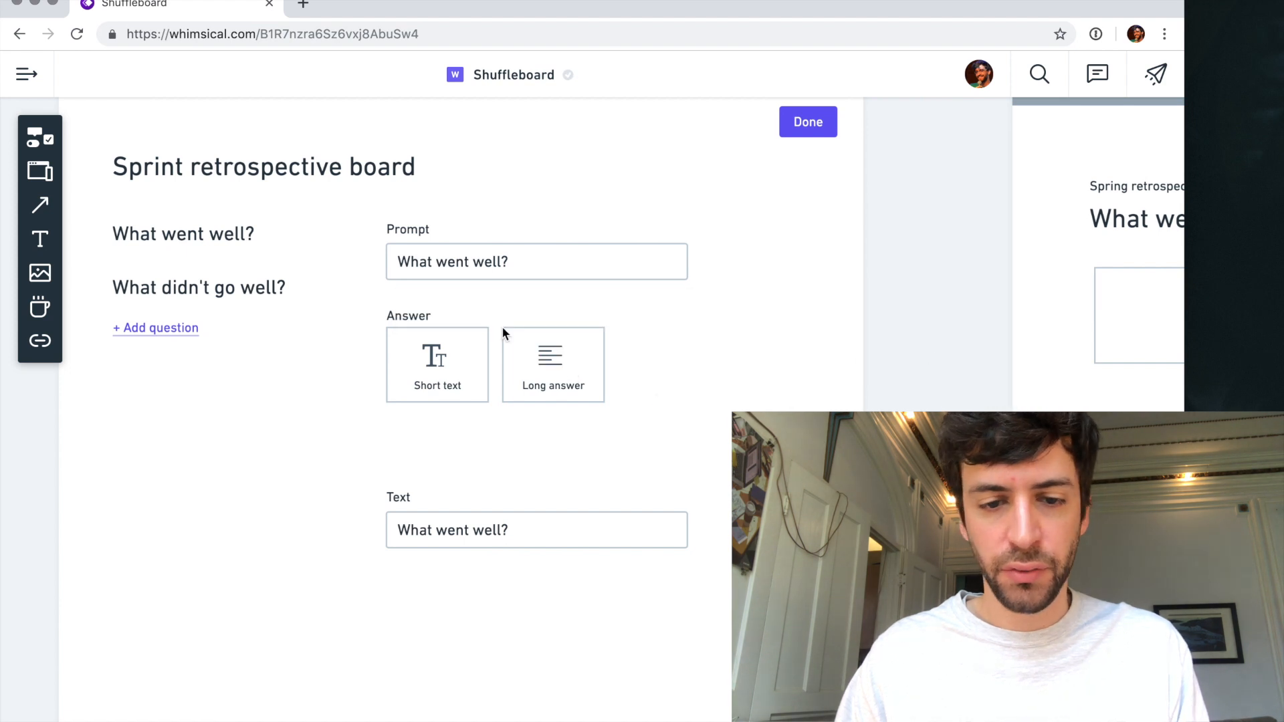
click(541, 369)
drag(541, 369, 655, 376)
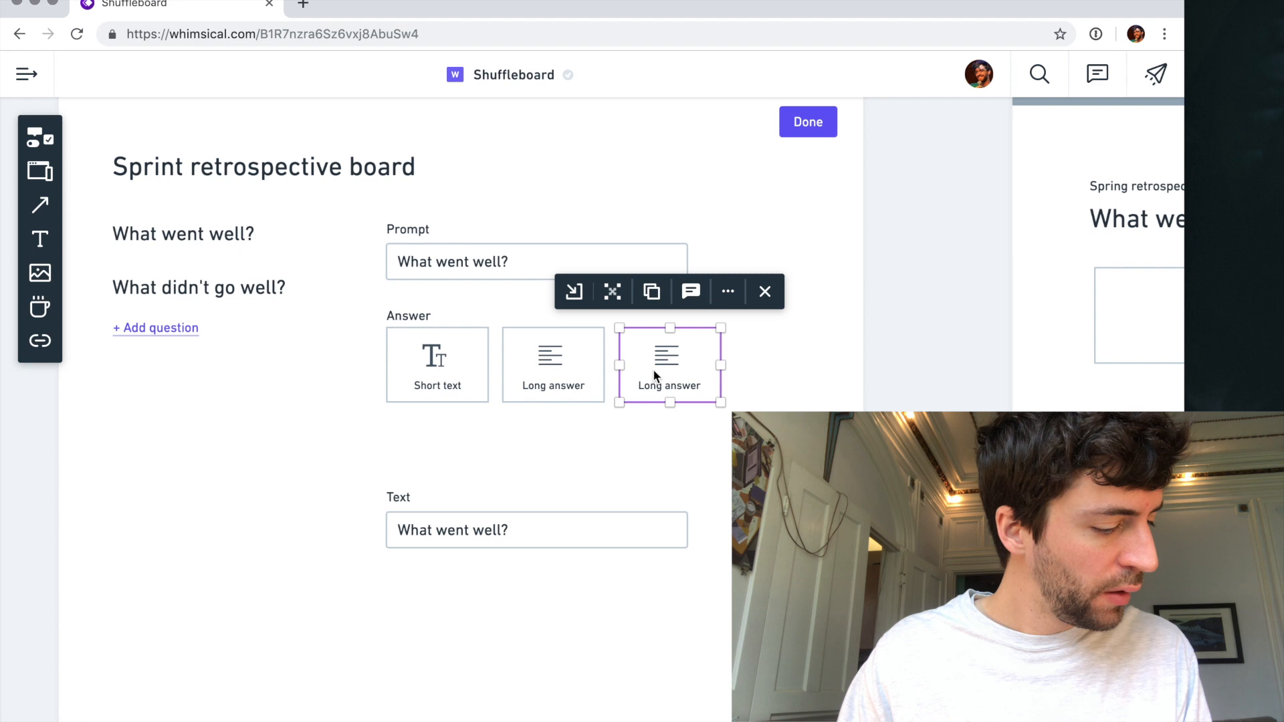
- Duplicate the row of three answer cards as a second row directly below the first
drag(676, 358, 681, 452)
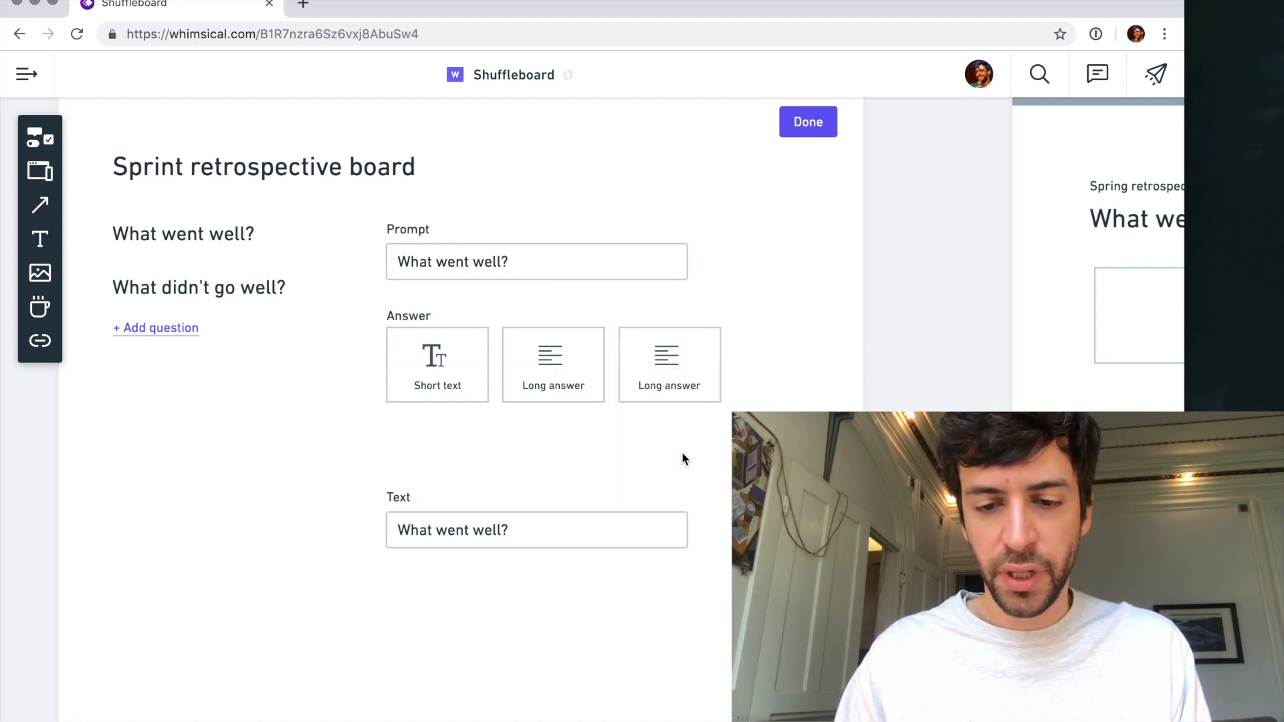
click(676, 380)
shift+click(552, 365)
shift+click(418, 355)
drag(452, 356, 461, 448)
- Move the "Text" label and its input field down to leave space below the second row of cards
click(426, 520)
shift+click(399, 500)
drag(412, 525, 415, 614)
click(943, 399)
- Widen the Prompt input field until its right edge aligns with the third answer card
click(672, 269)
click(695, 263)
click(662, 260)
drag(692, 261, 720, 262)
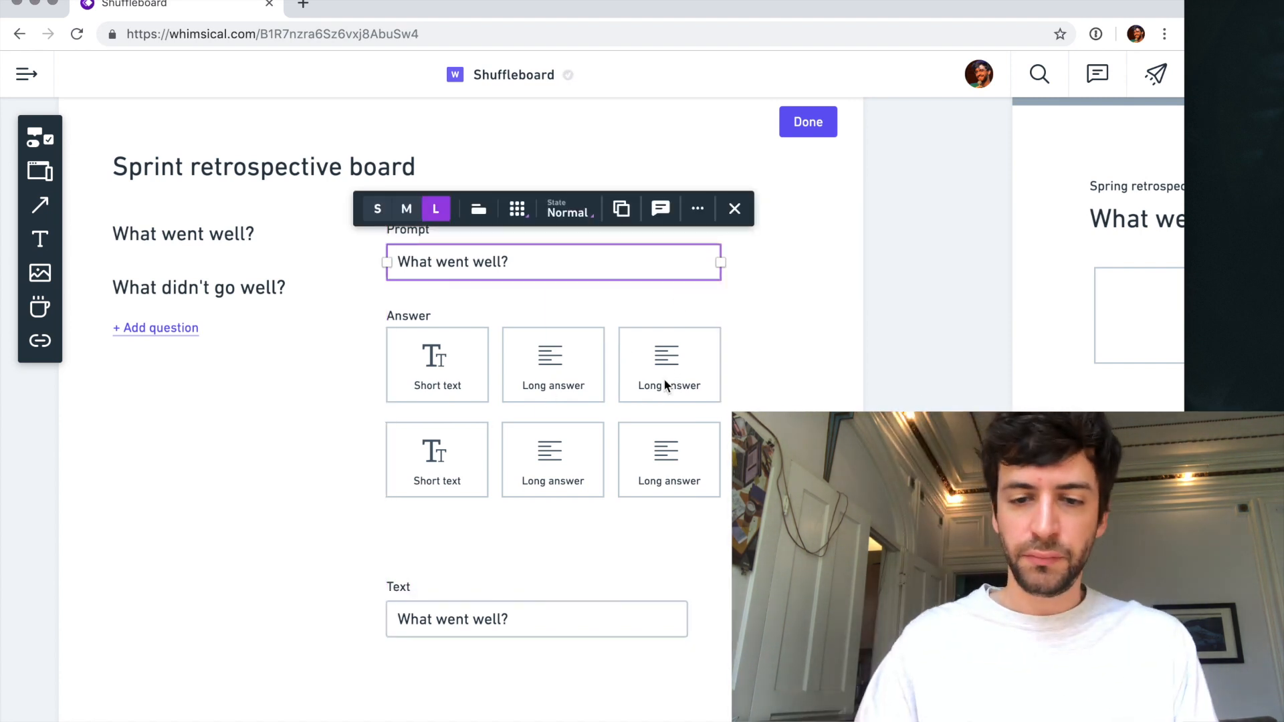
- Rename the third answer card in the first row to "Multiple choice"
double_click(663, 378)
text(Miul)
key(BackSpace)
key(BackSpace)
key(BackSpace)
text(ultiple choice)
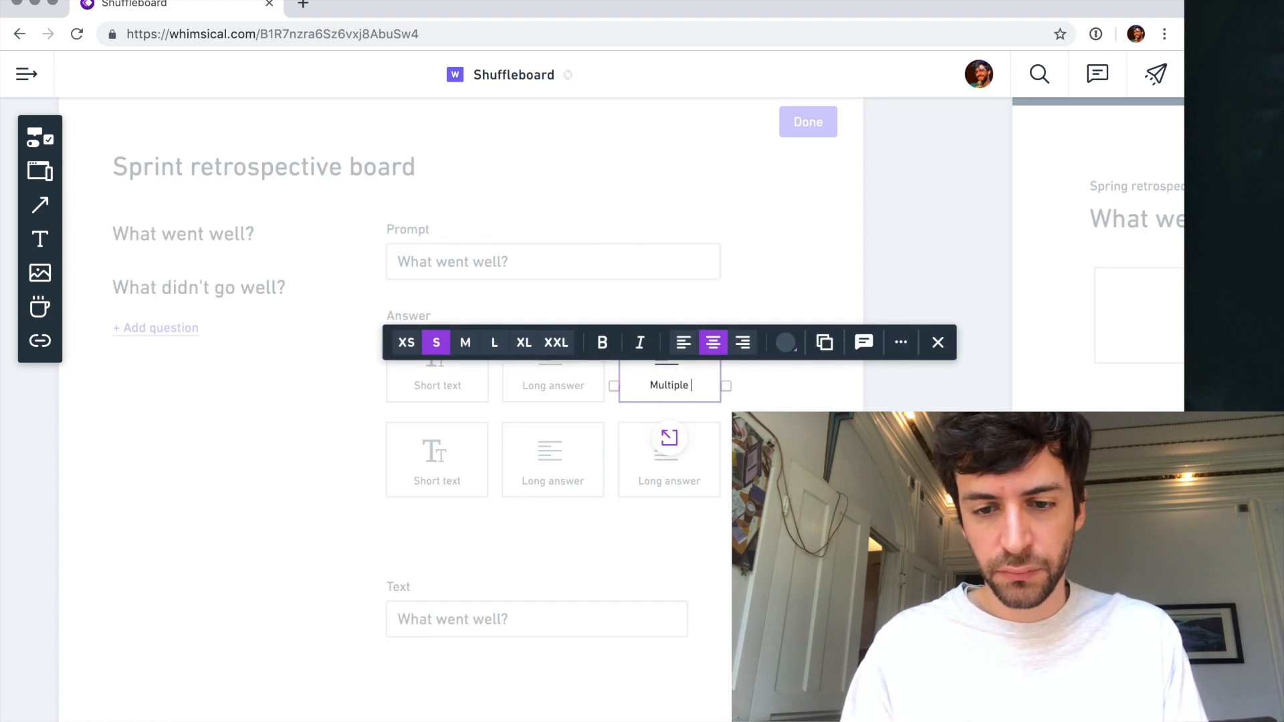
click(787, 393)
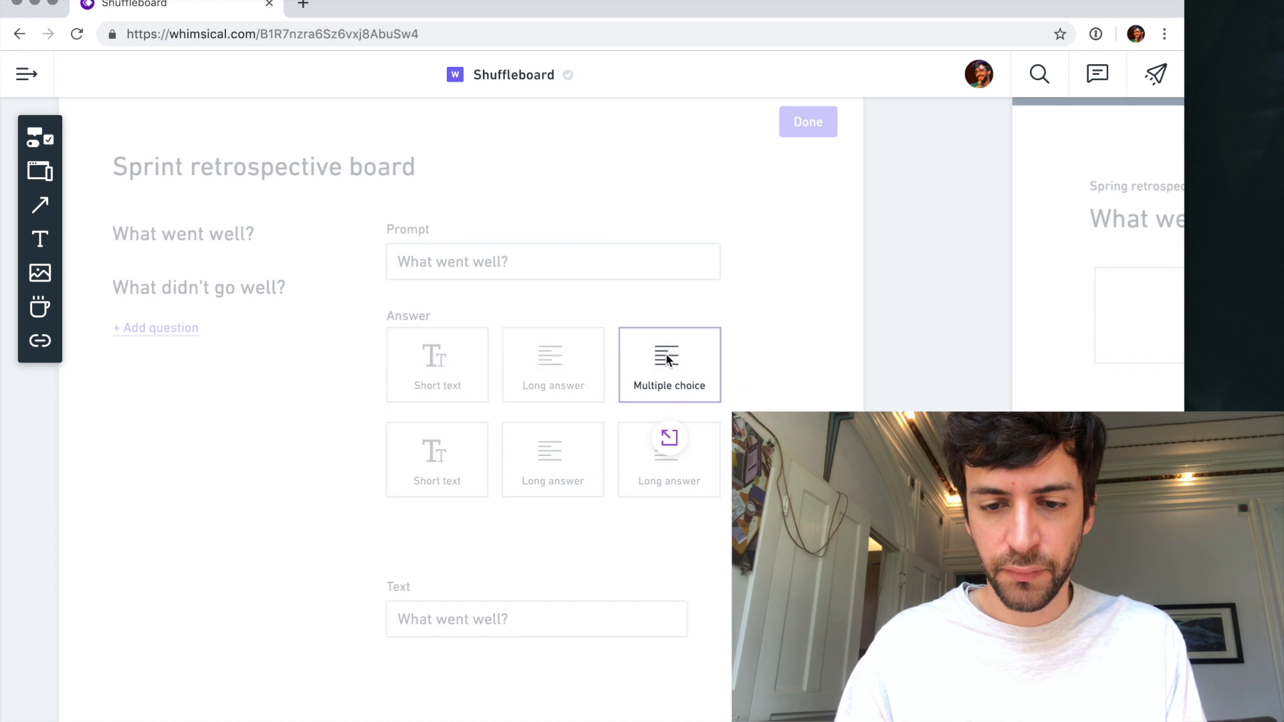
- Search the icons for "list" and try to give the third first-row card a bulleted-list icon
click(667, 359)
click(583, 322)
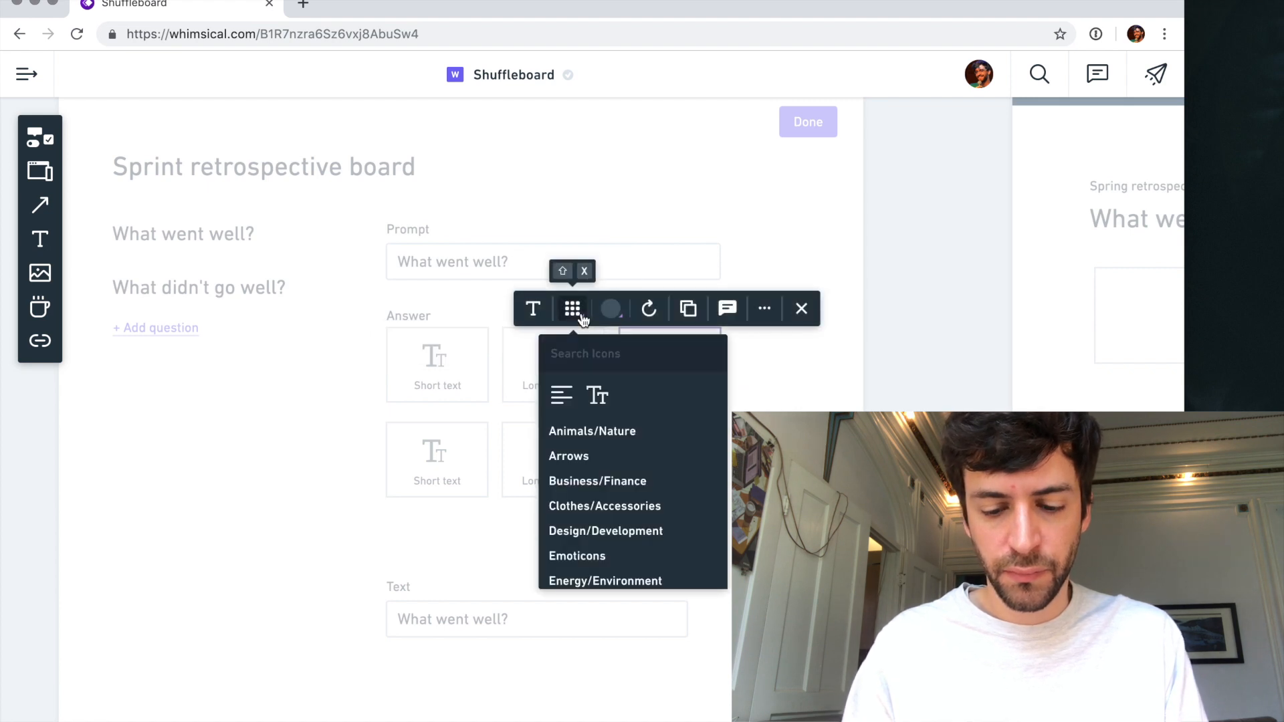
text(list)
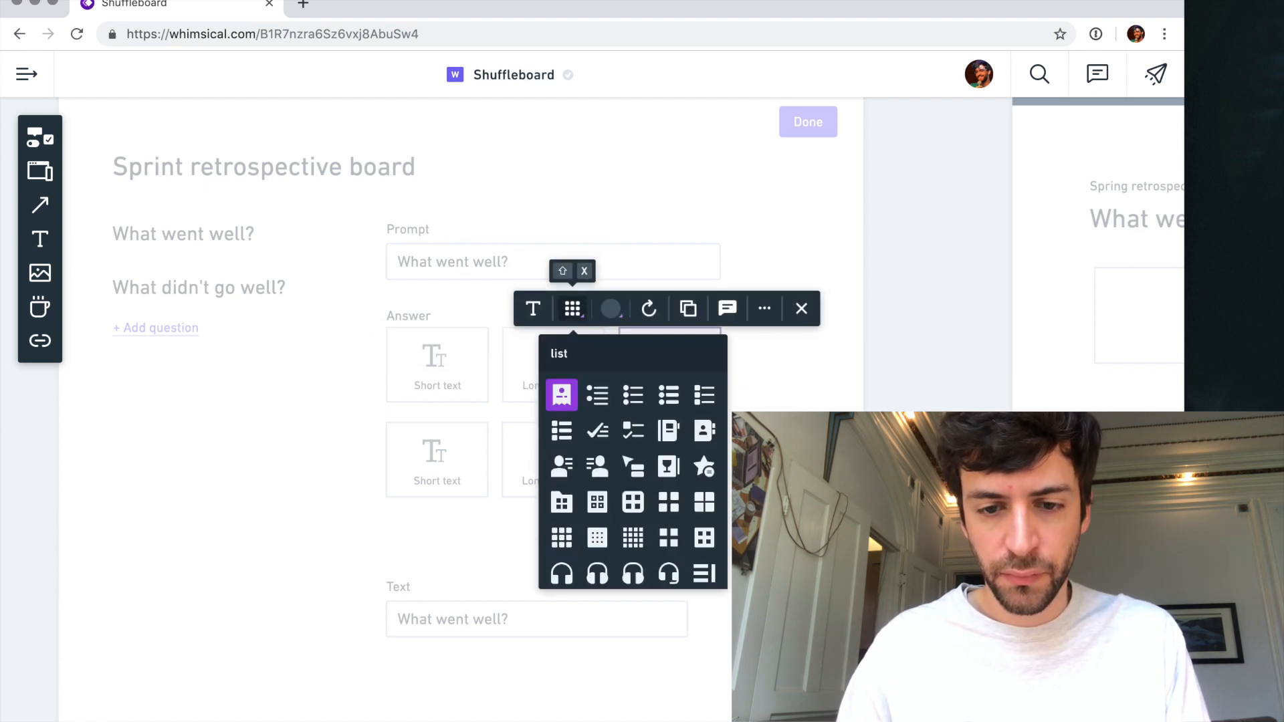
key(Right)
key(Right)
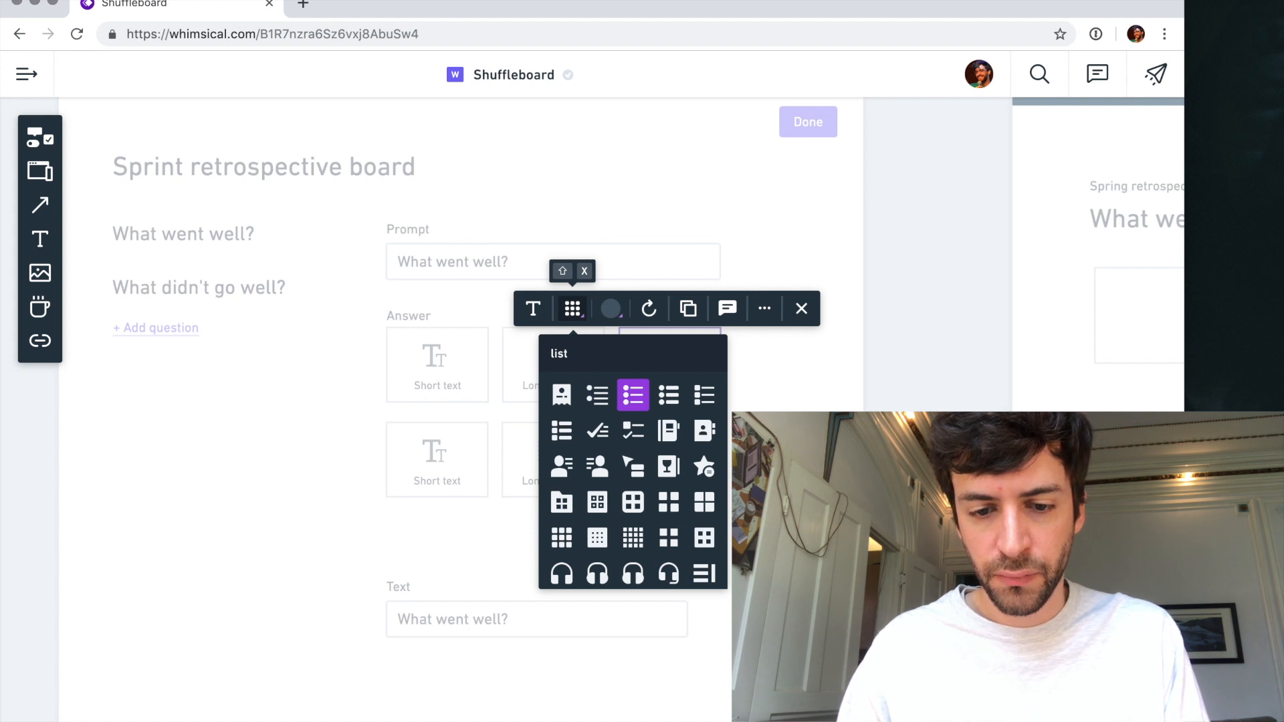
key(Return)
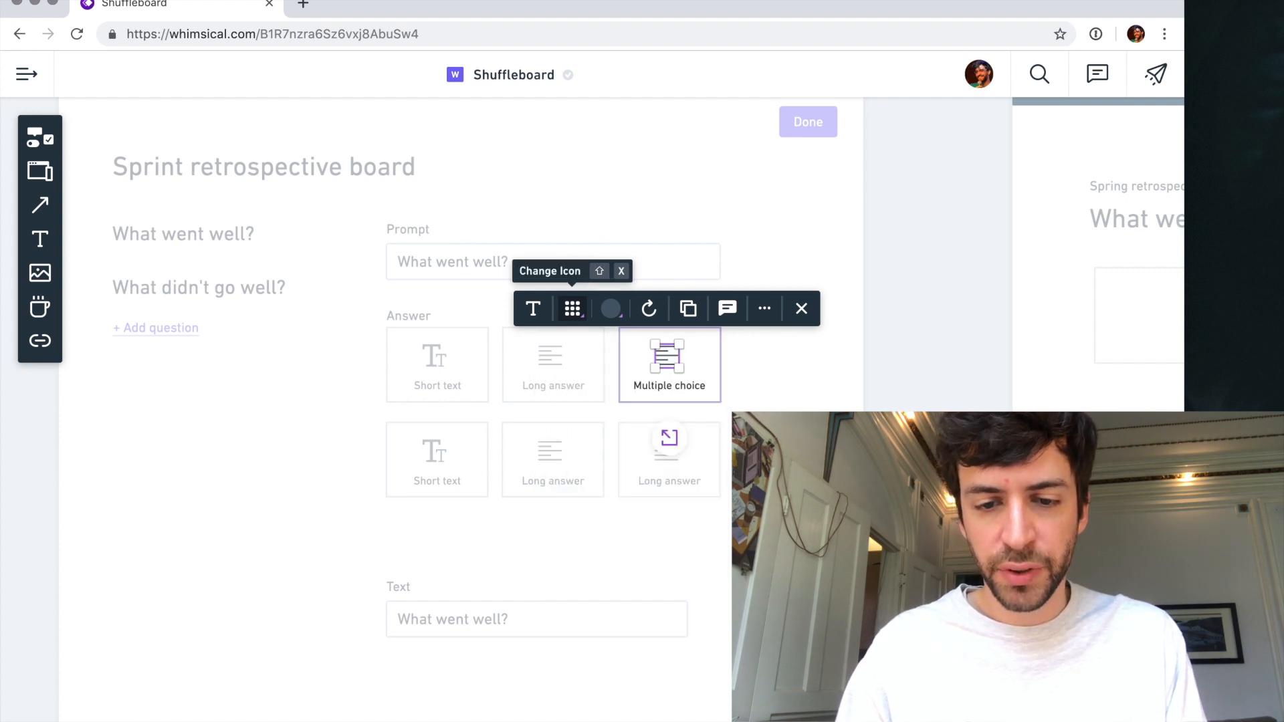
- Change the label of the third first-row answer card to "Choose one"
click(673, 384)
double_click(673, 385)
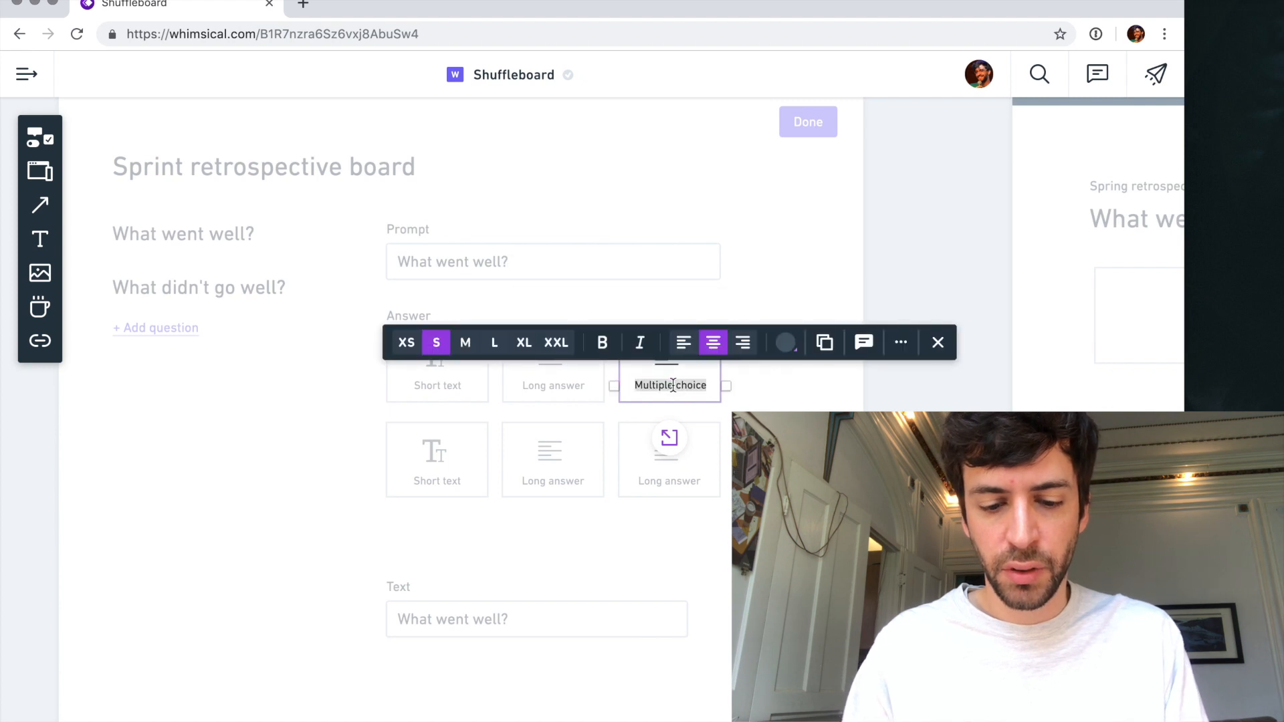
text(Choose one)
key(Escape)
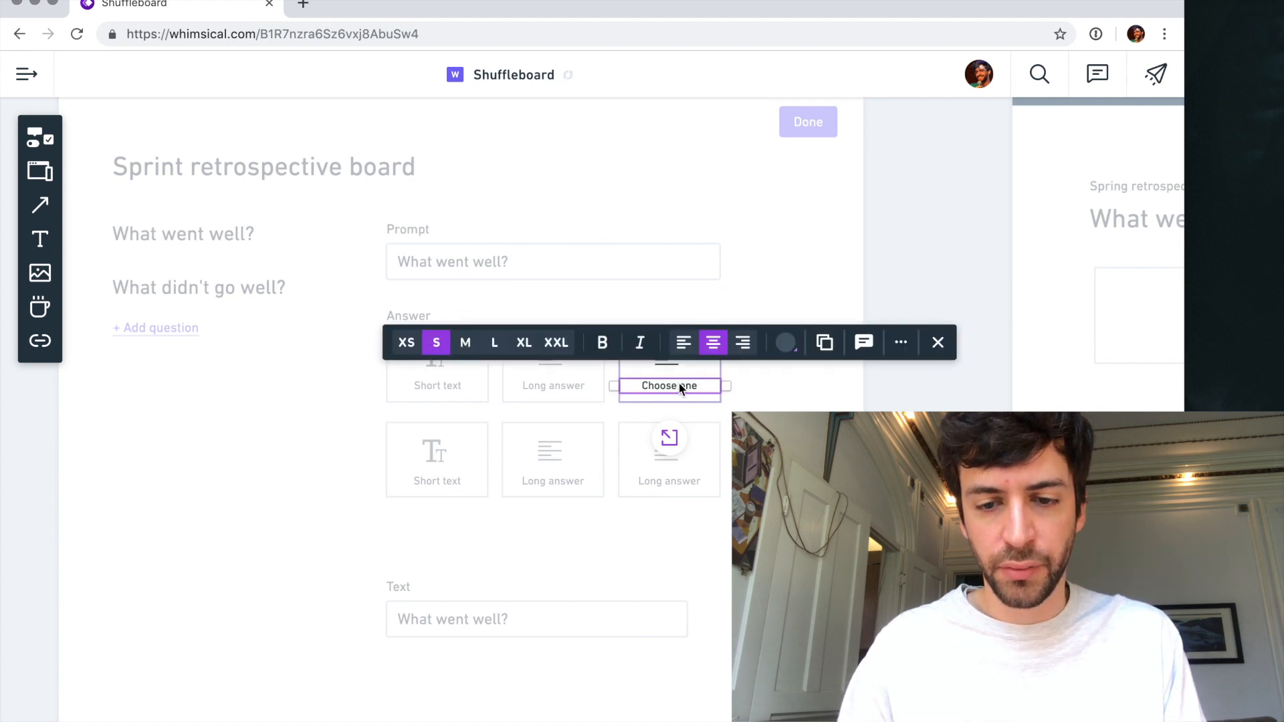
- Search the icons for "radio" and "bull", and replace the "Choose one" card's icon with a bulleted list
click(665, 363)
click(666, 363)
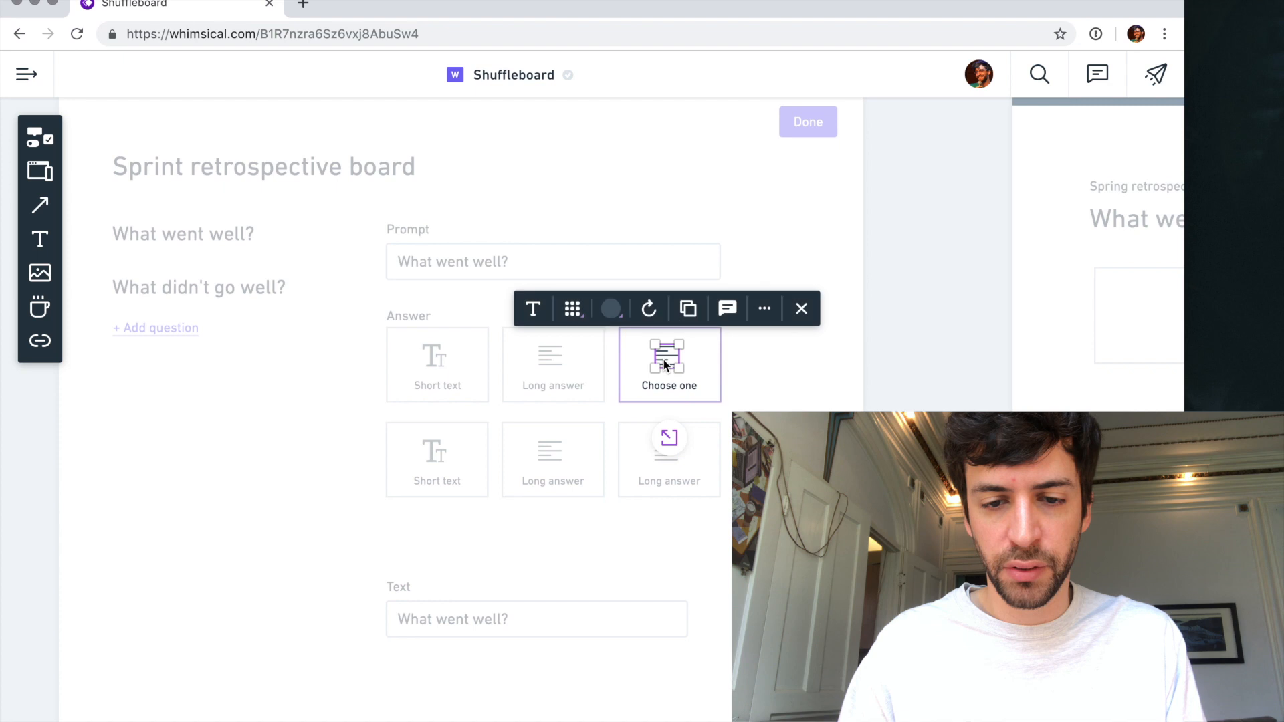
click(574, 309)
text(radio)
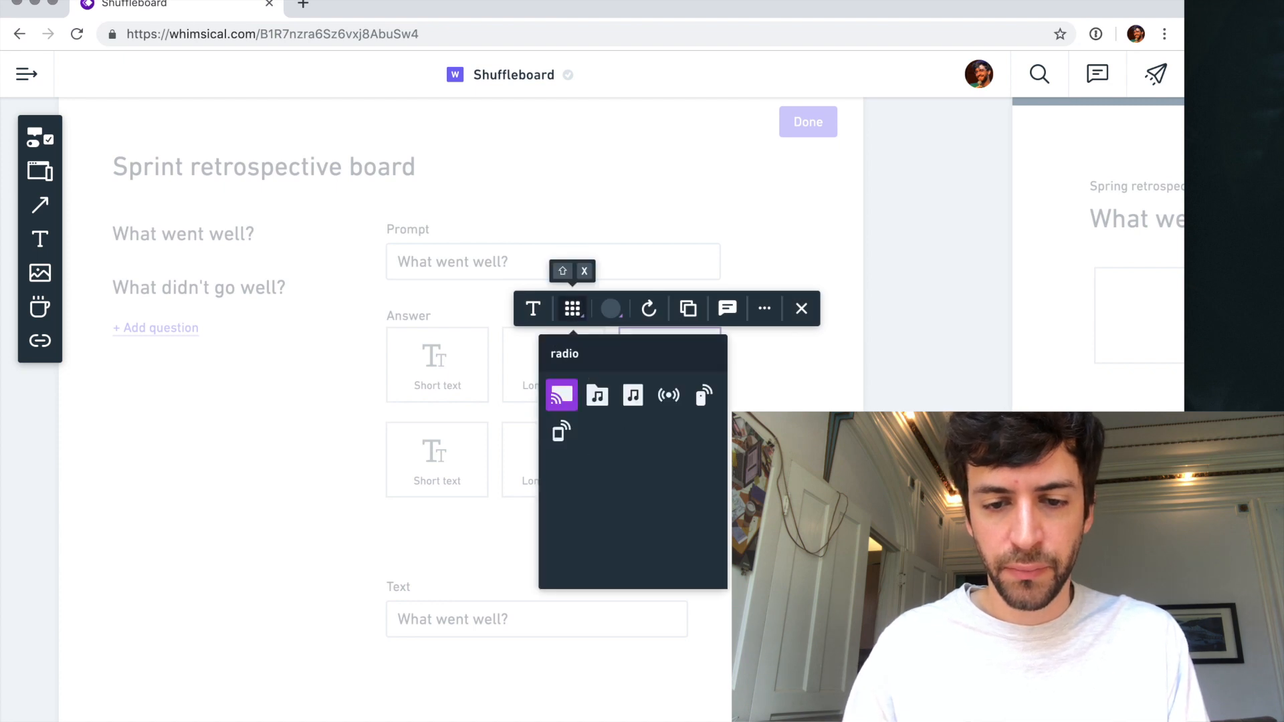
text(bull)
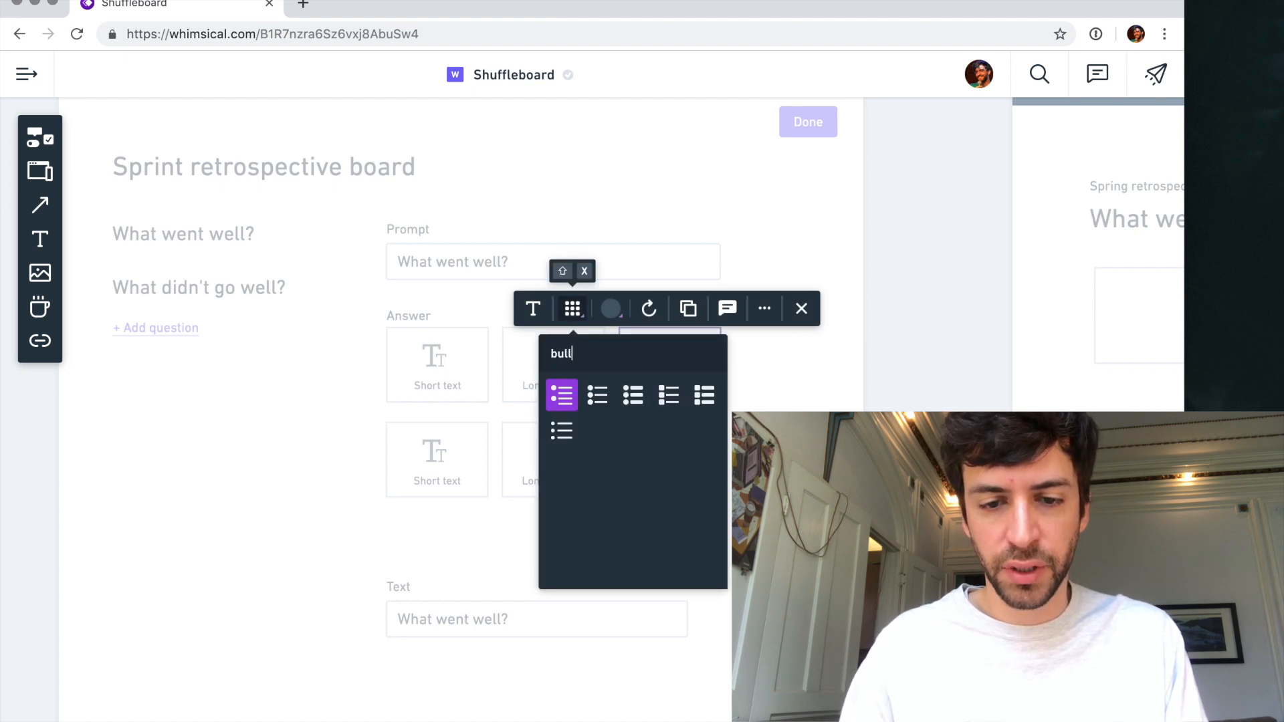
key(Right)
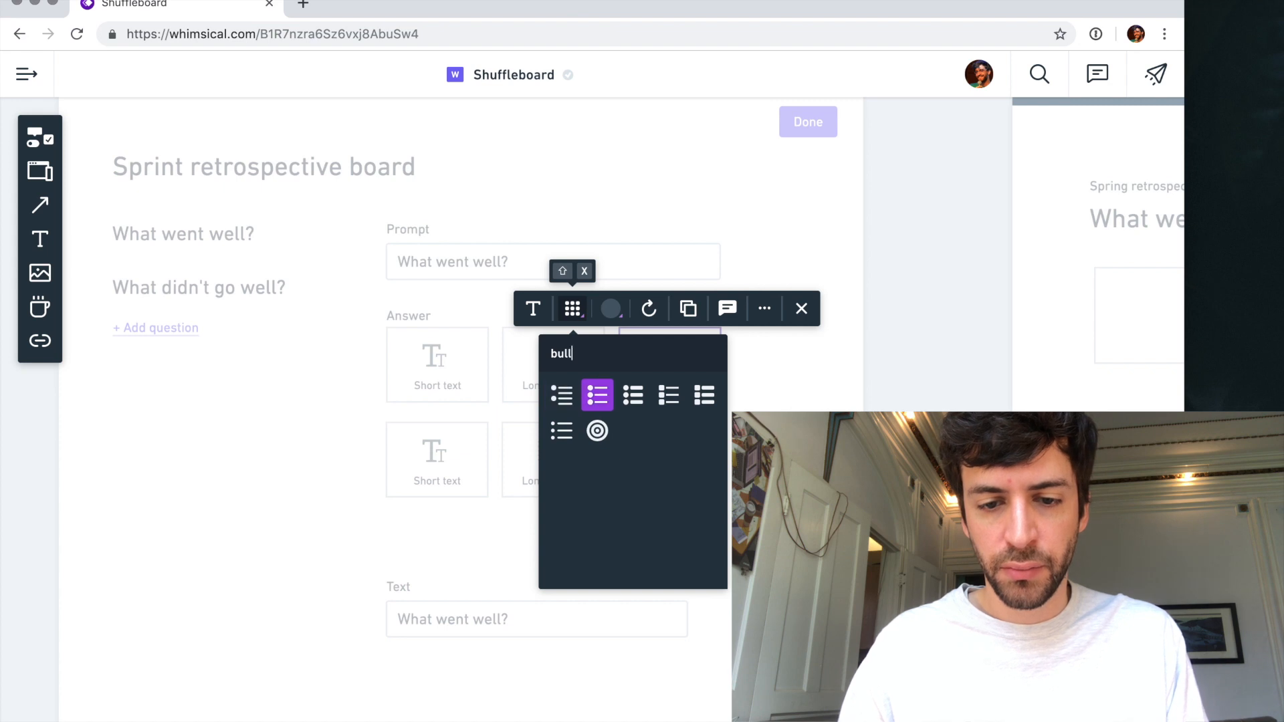
key(Down)
key(Return)
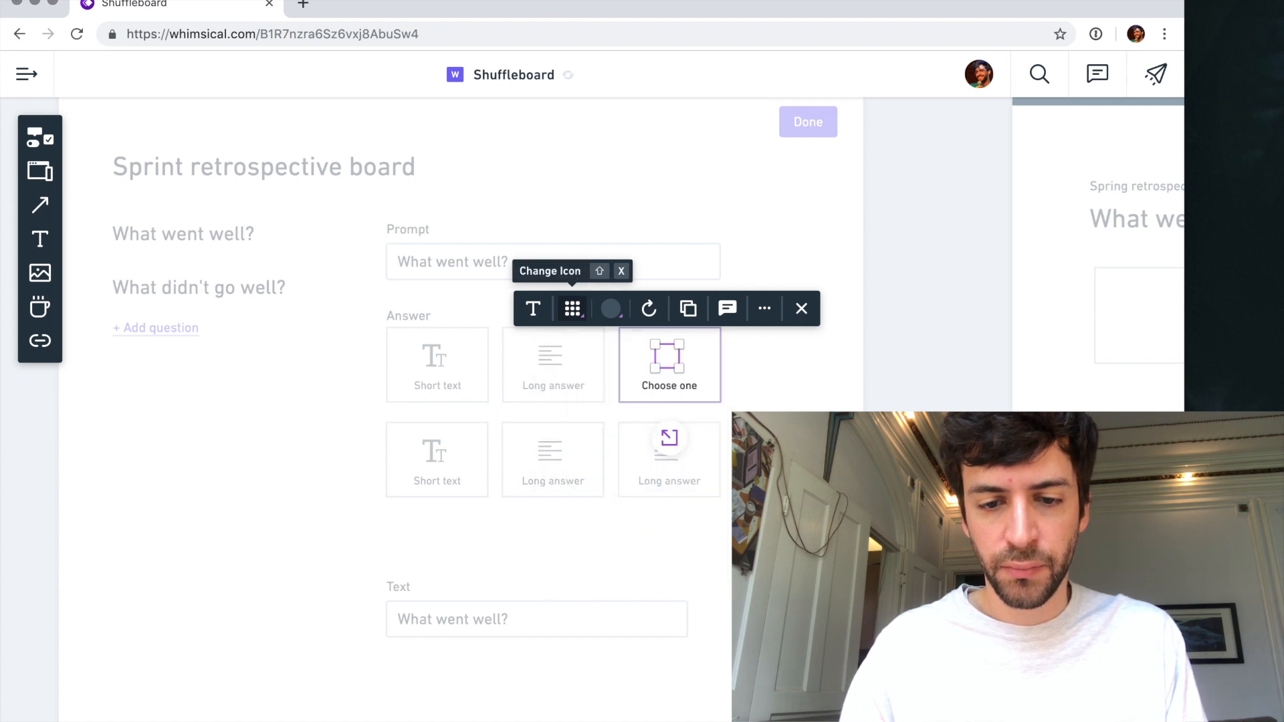
- Rename the first card in the second row to "Multiple choice"
double_click(436, 479)
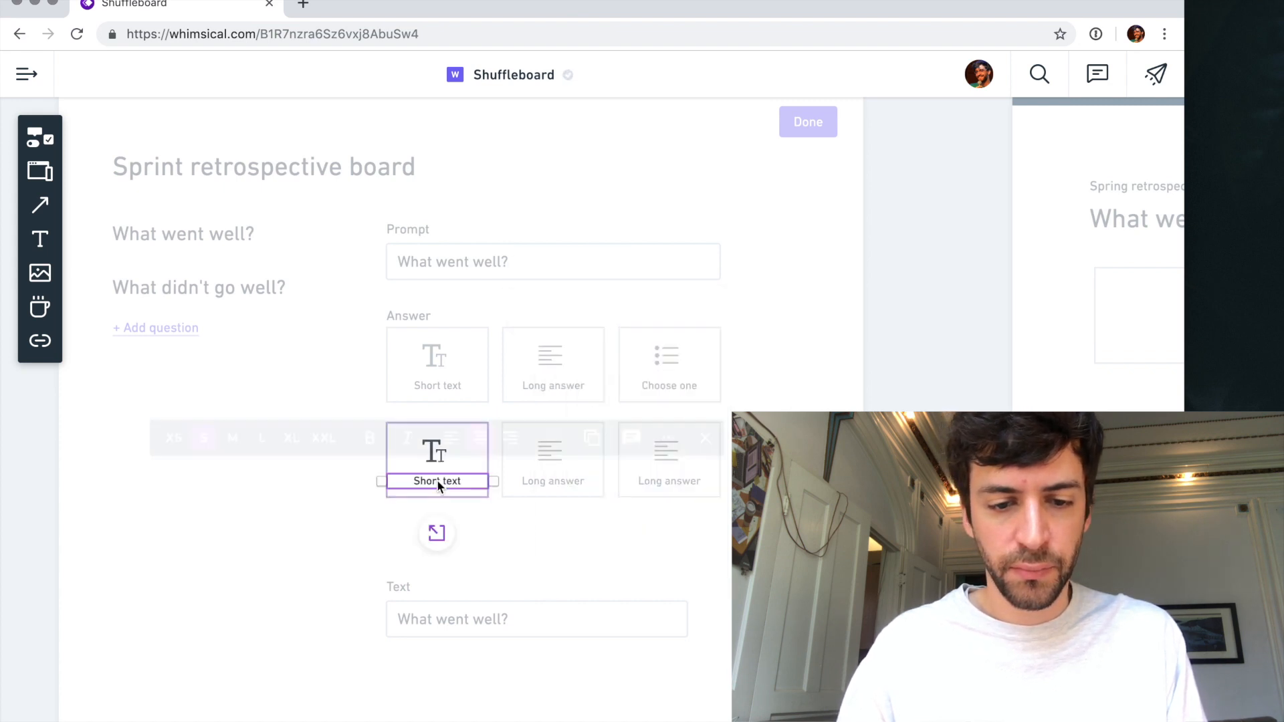
key(ctrl+a)
text(Multiple choice)
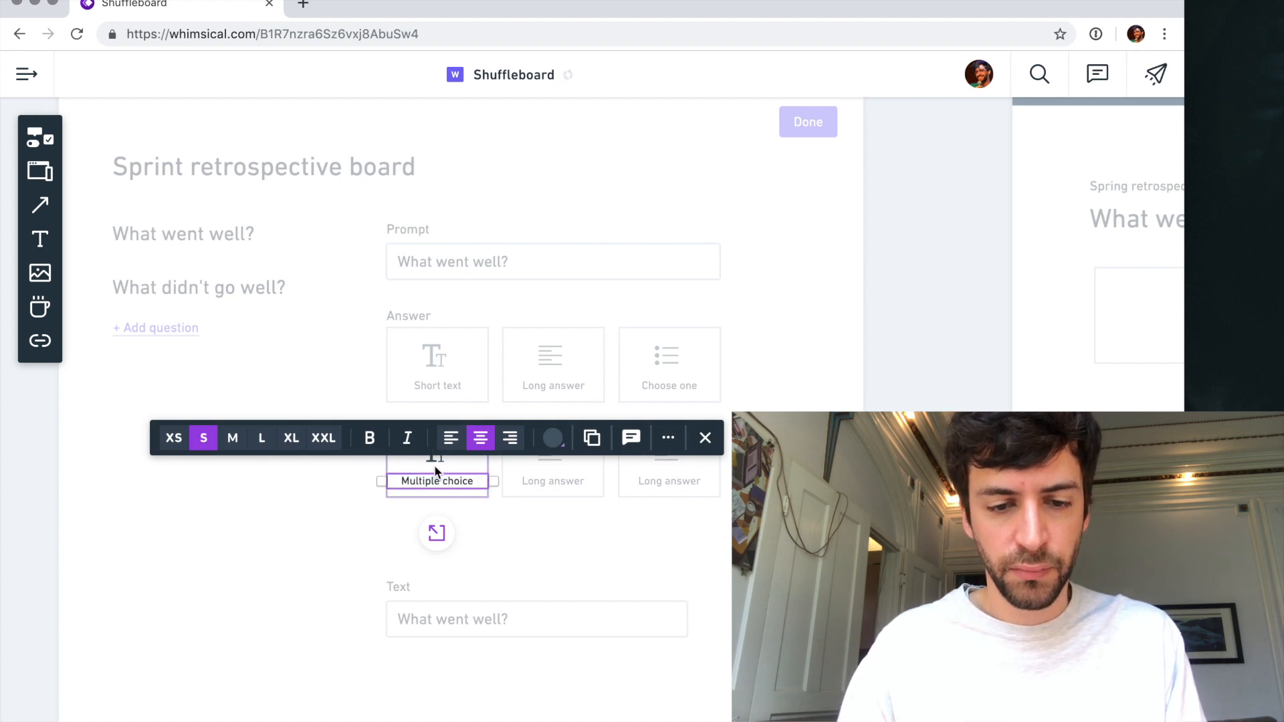
- Search the icons for "check" and set the "Multiple choice" card's icon to the checkmark with list lines
click(434, 459)
click(340, 402)
text(c)
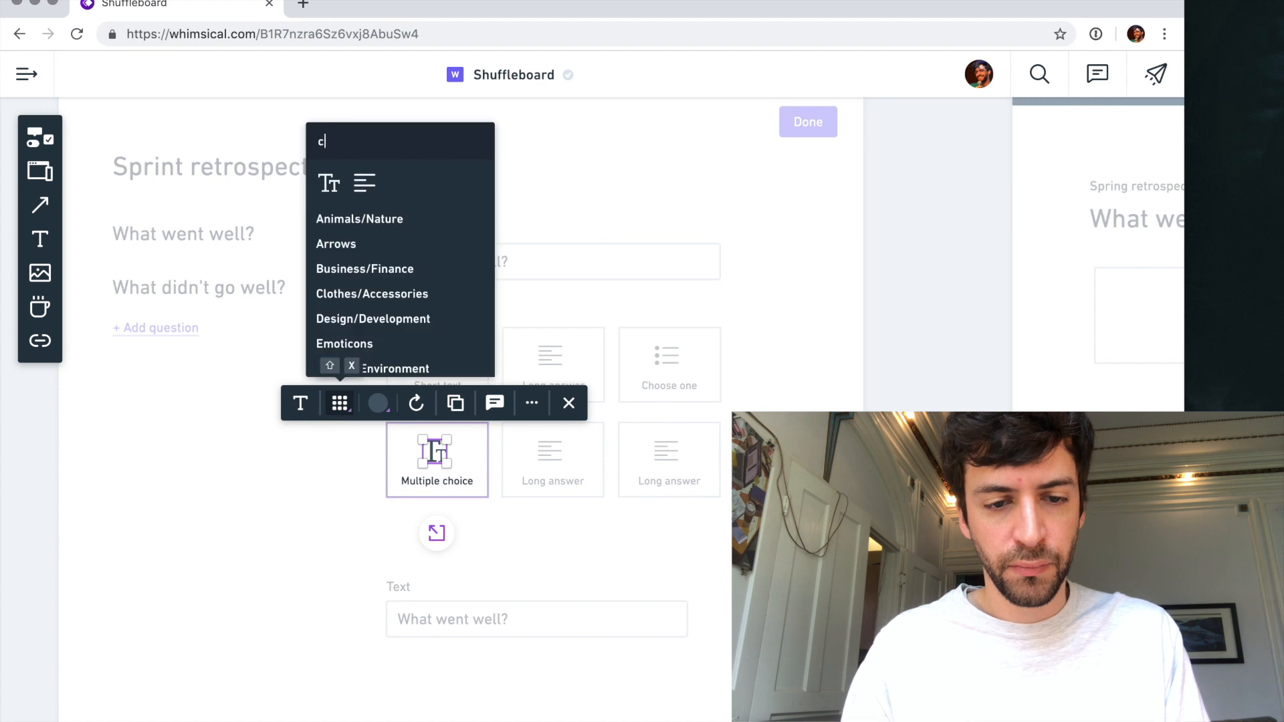
text(heck)
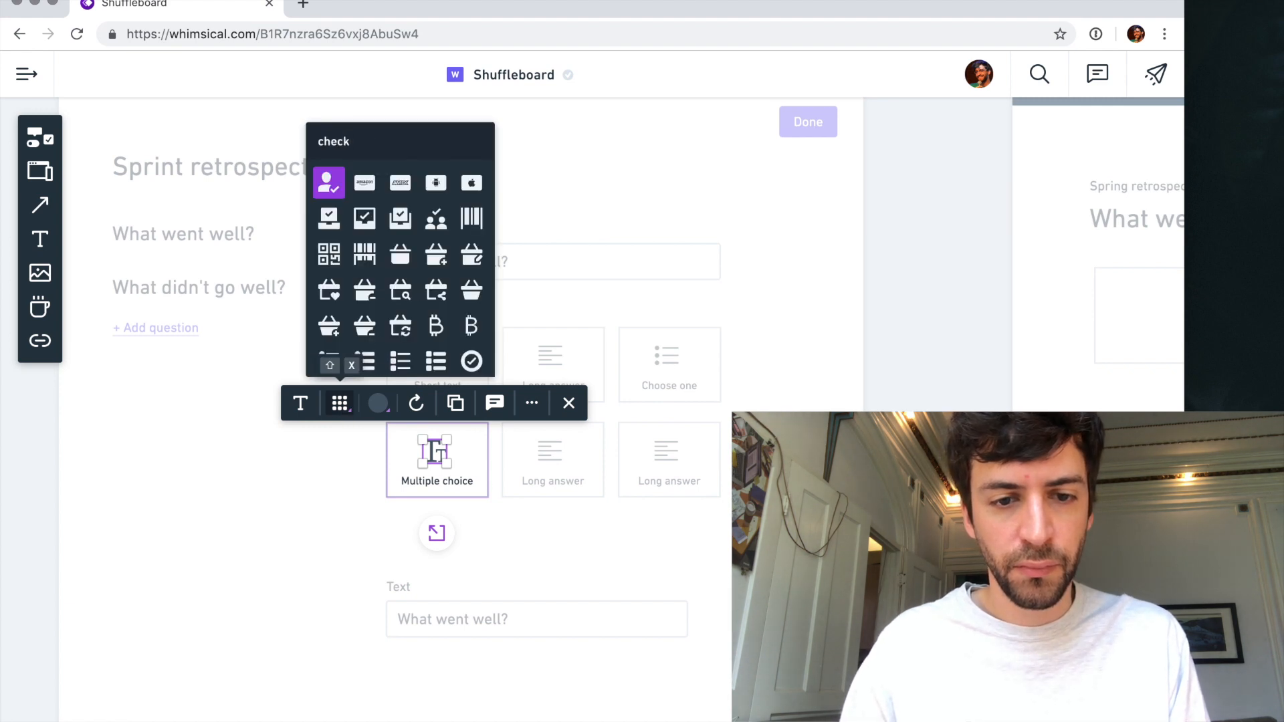
scroll(413, 314, down, 3)
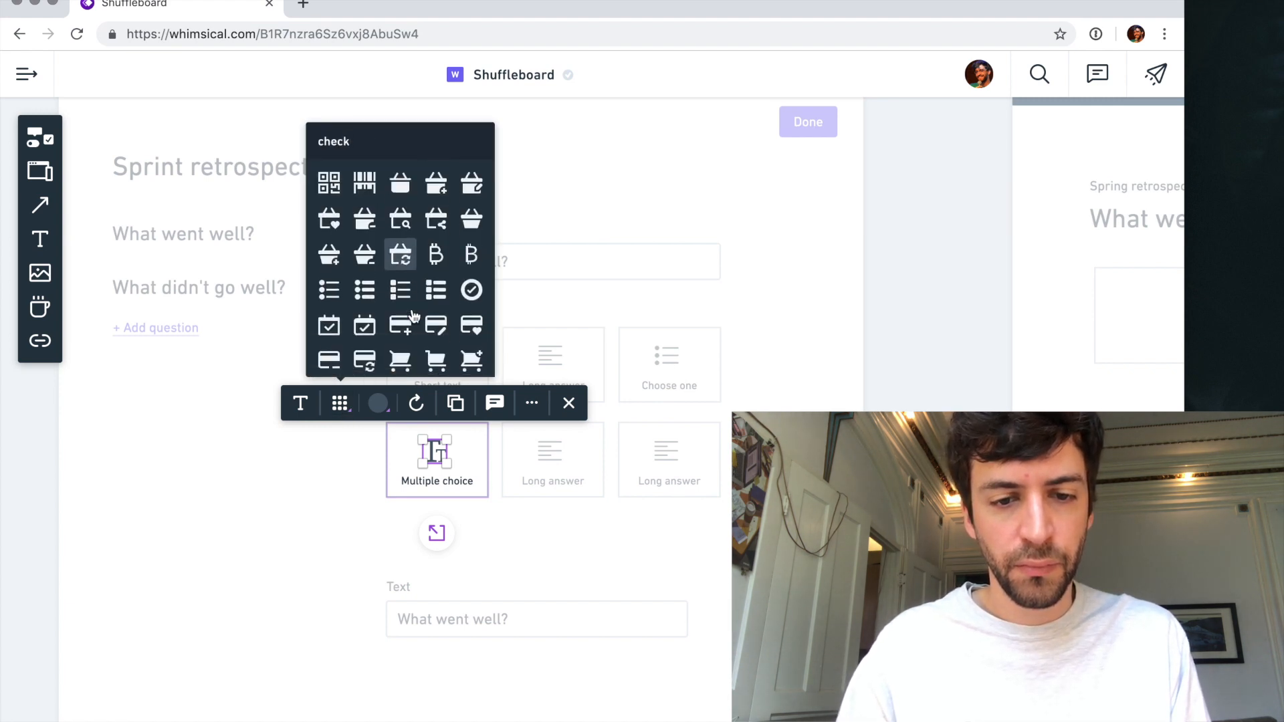
scroll(413, 316, down, 3)
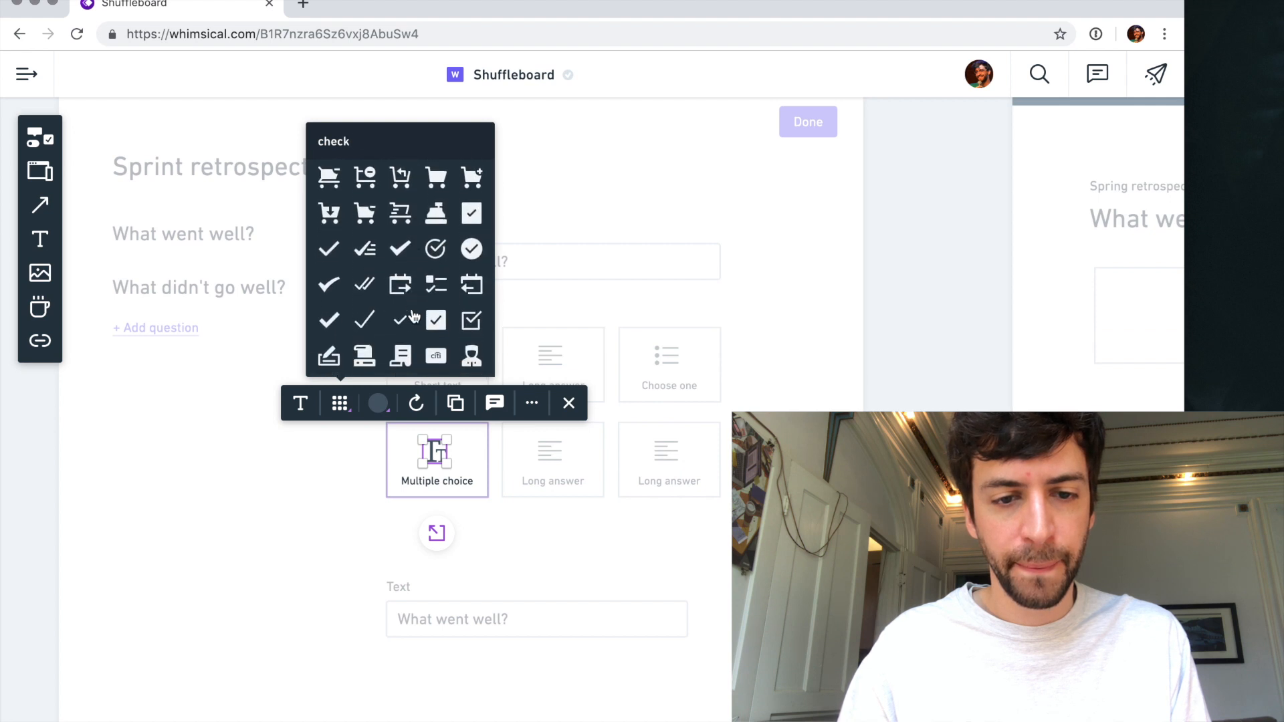
scroll(413, 316, down, 5)
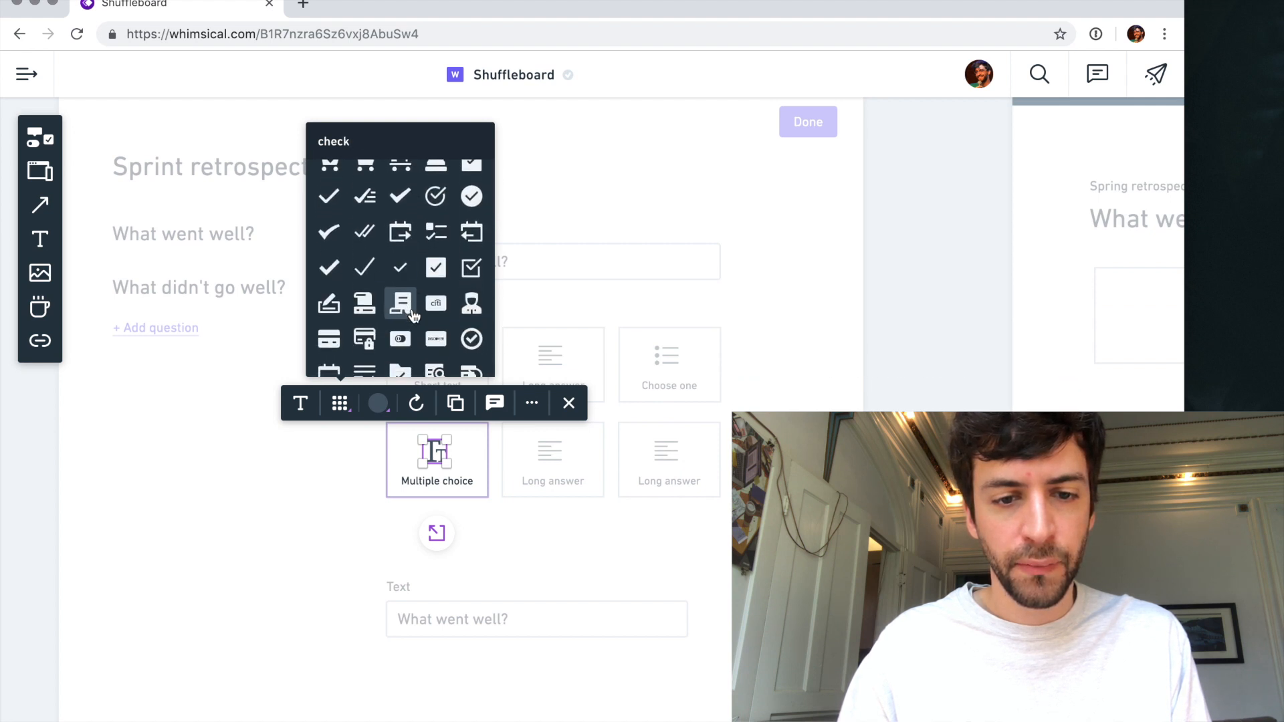
scroll(413, 316, down, 2)
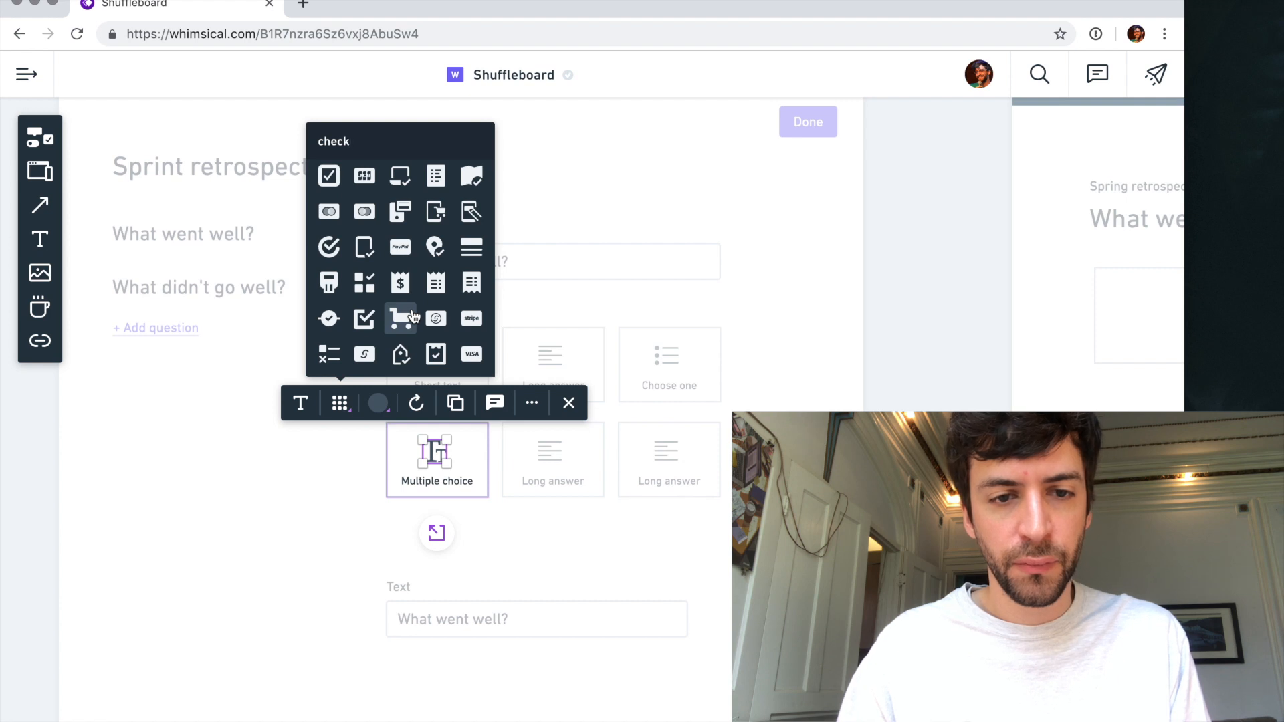
text(li)
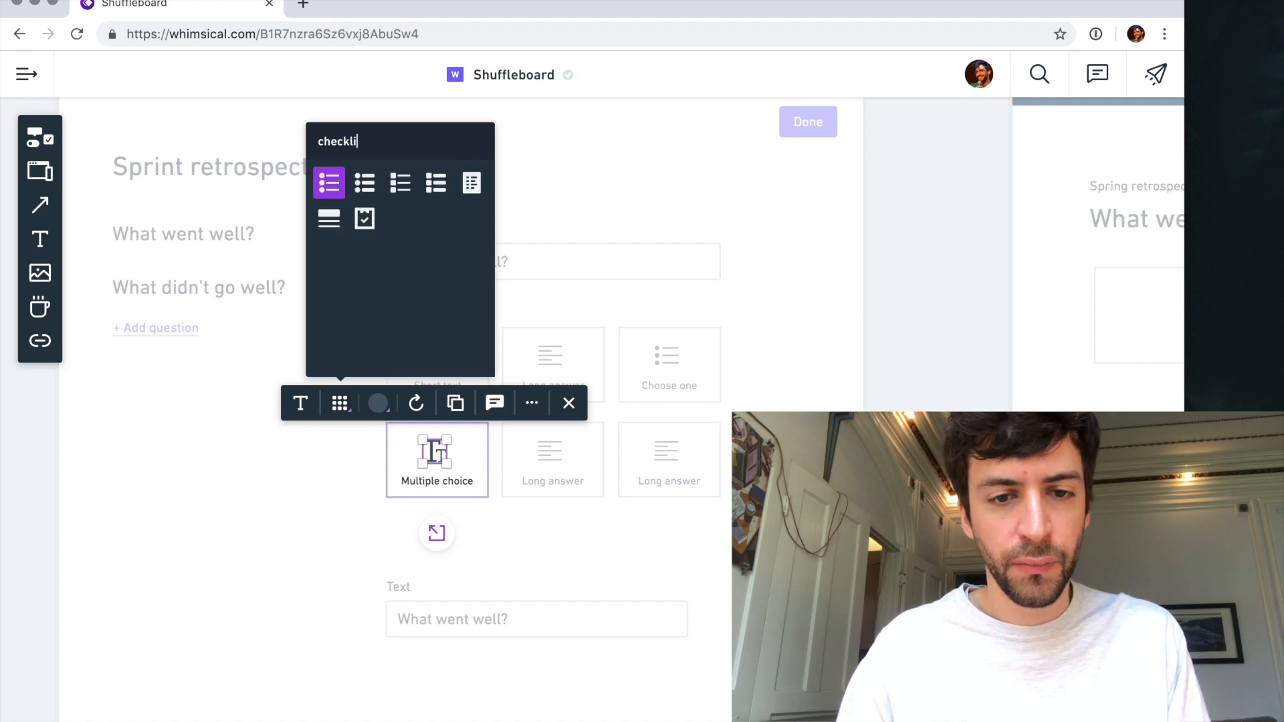
key(BackSpace)
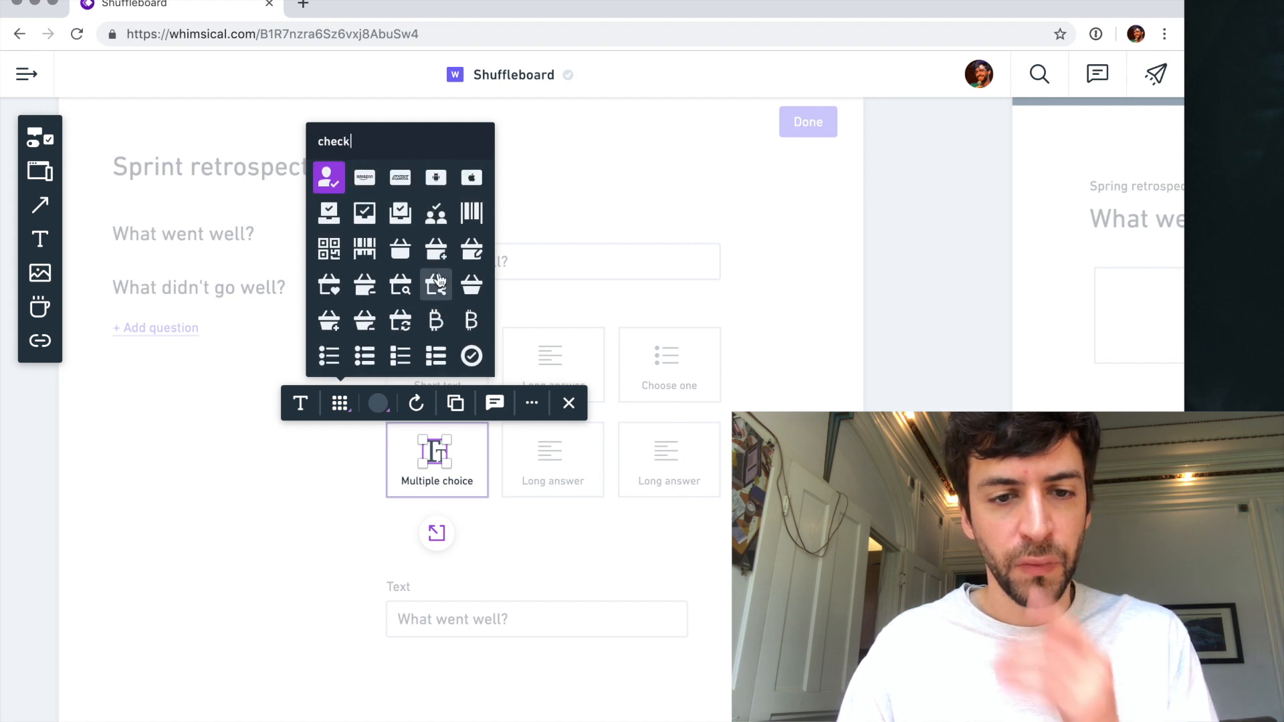
scroll(437, 280, down, 2)
scroll(439, 280, down, 5)
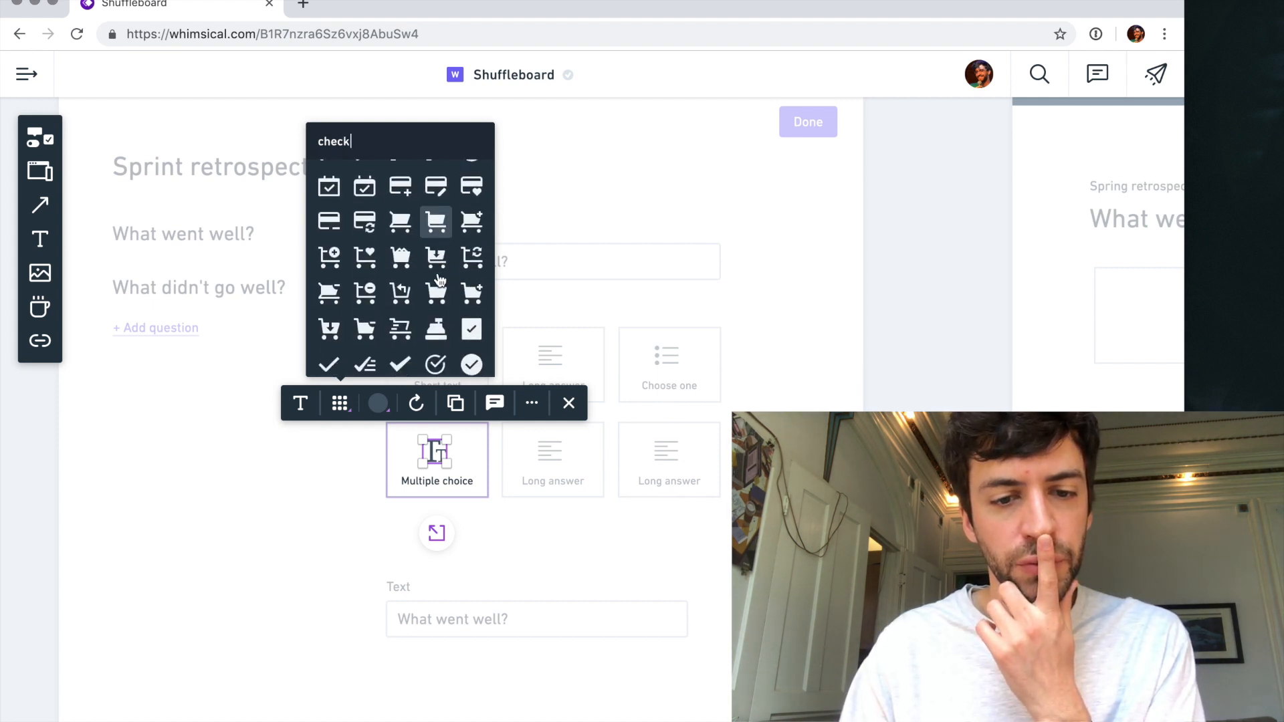
click(366, 280)
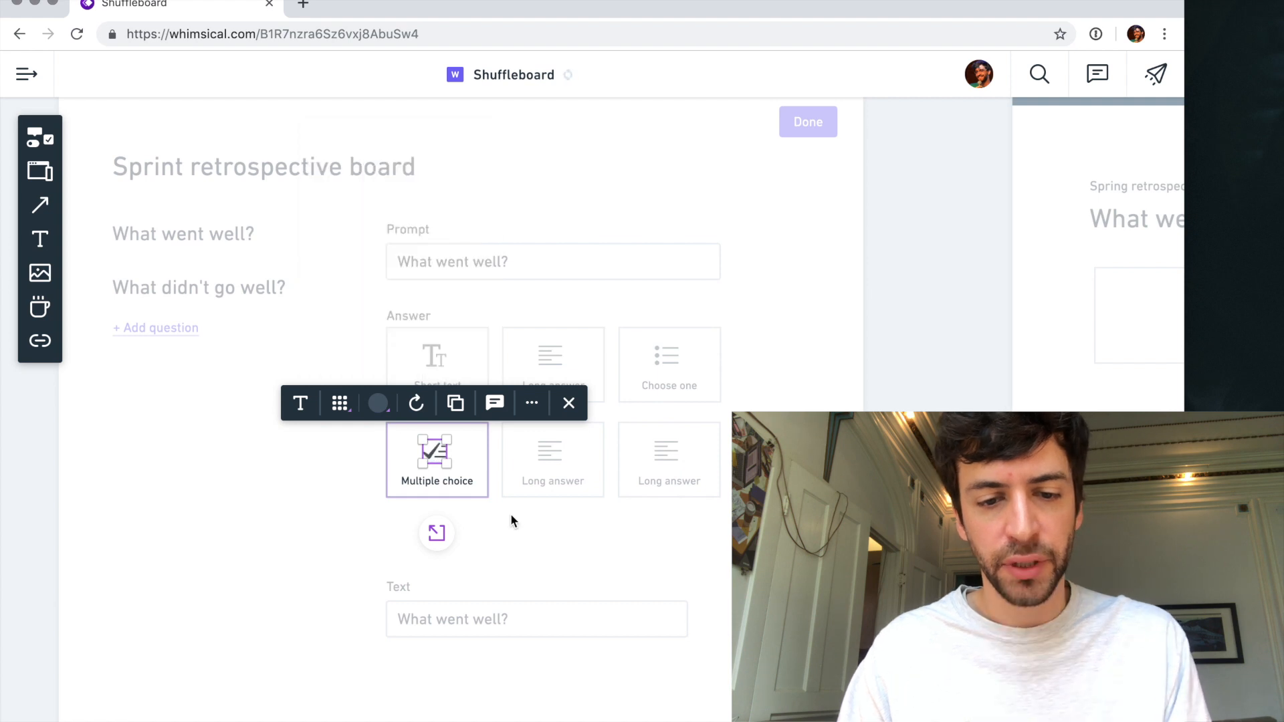
click(449, 534)
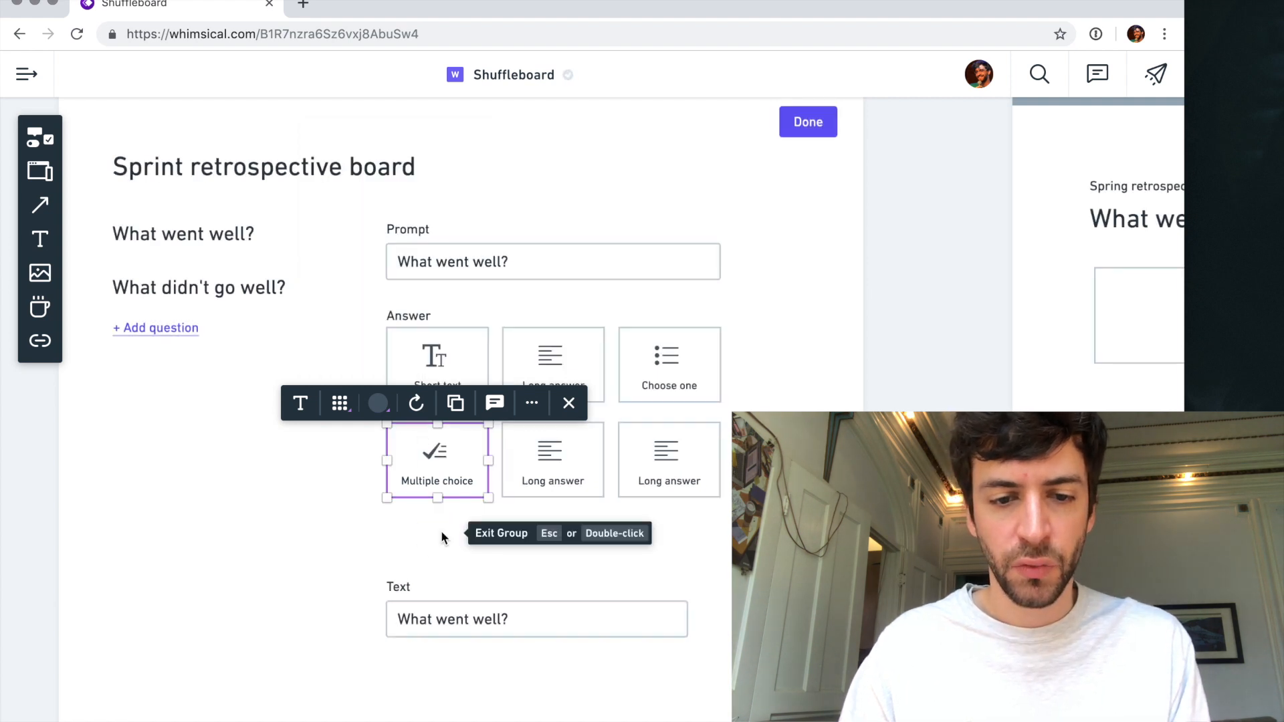
click(536, 520)
- Search the icons for "pictur" and "camera", and replace the middle second-row answer card's icon with a camera
click(549, 452)
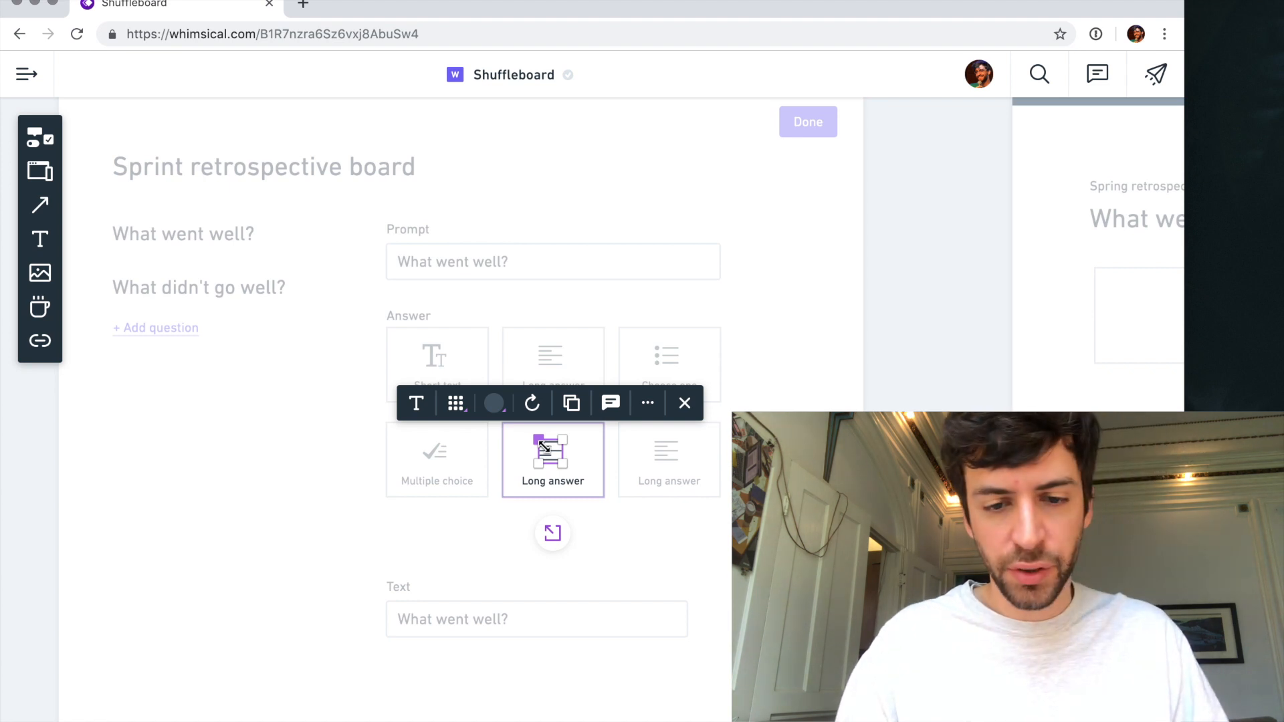
click(456, 403)
text(pictur)
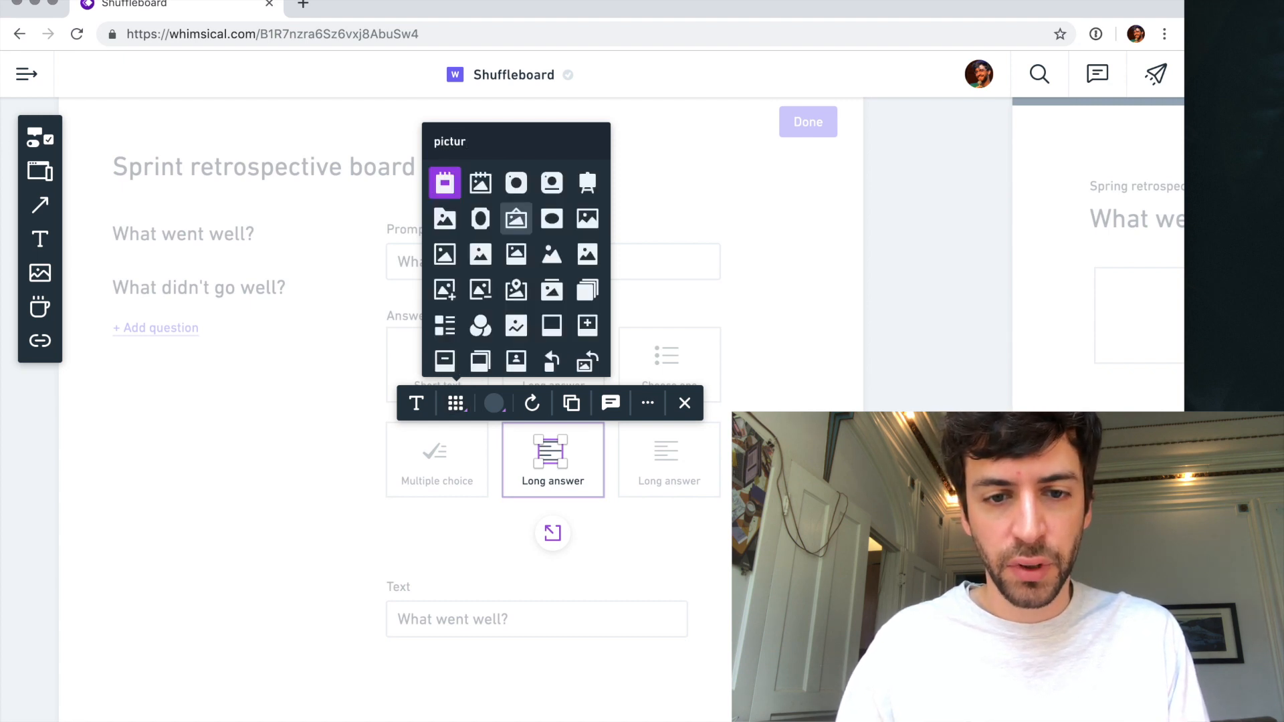
key(Down)
key(Down)
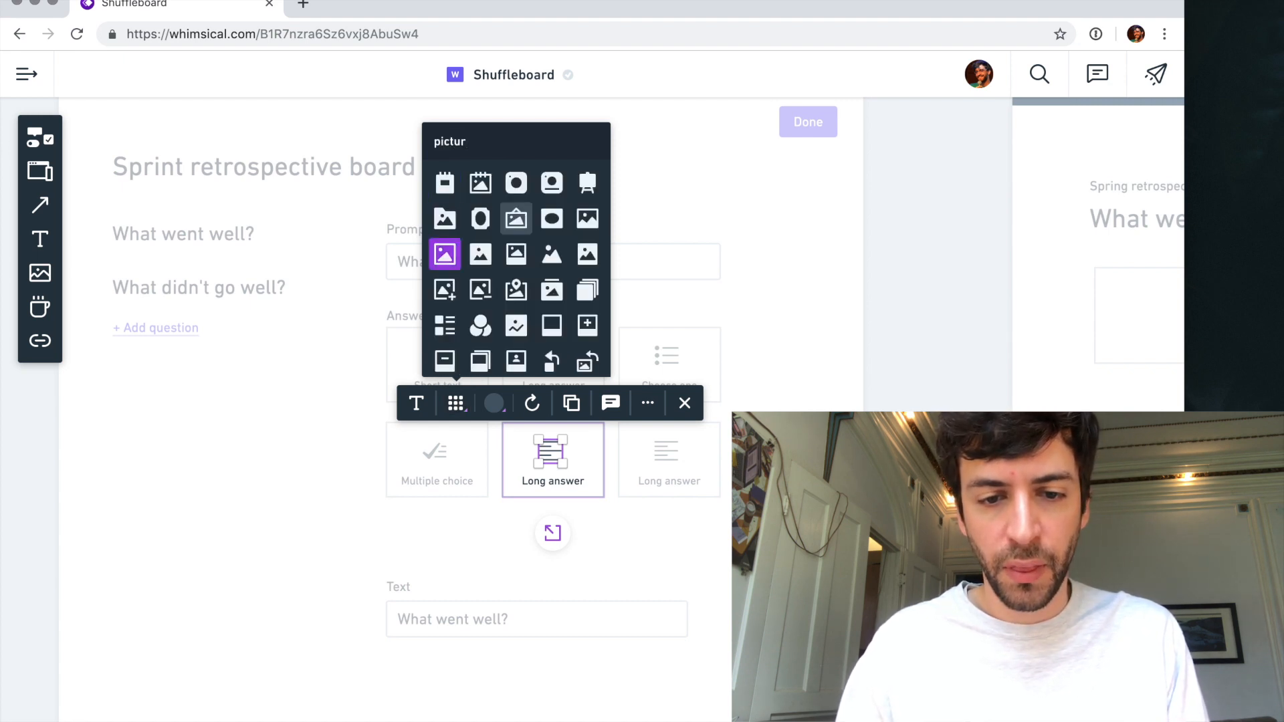
key(super+a)
text(camera)
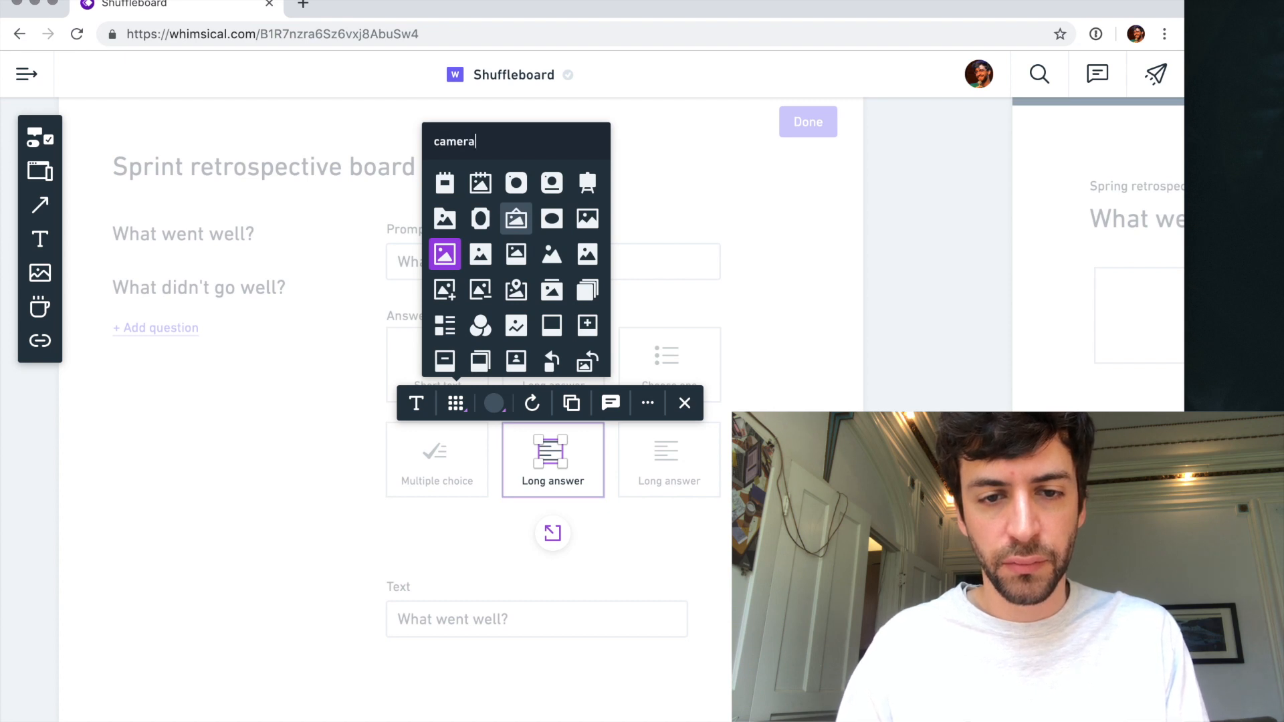
key(Down)
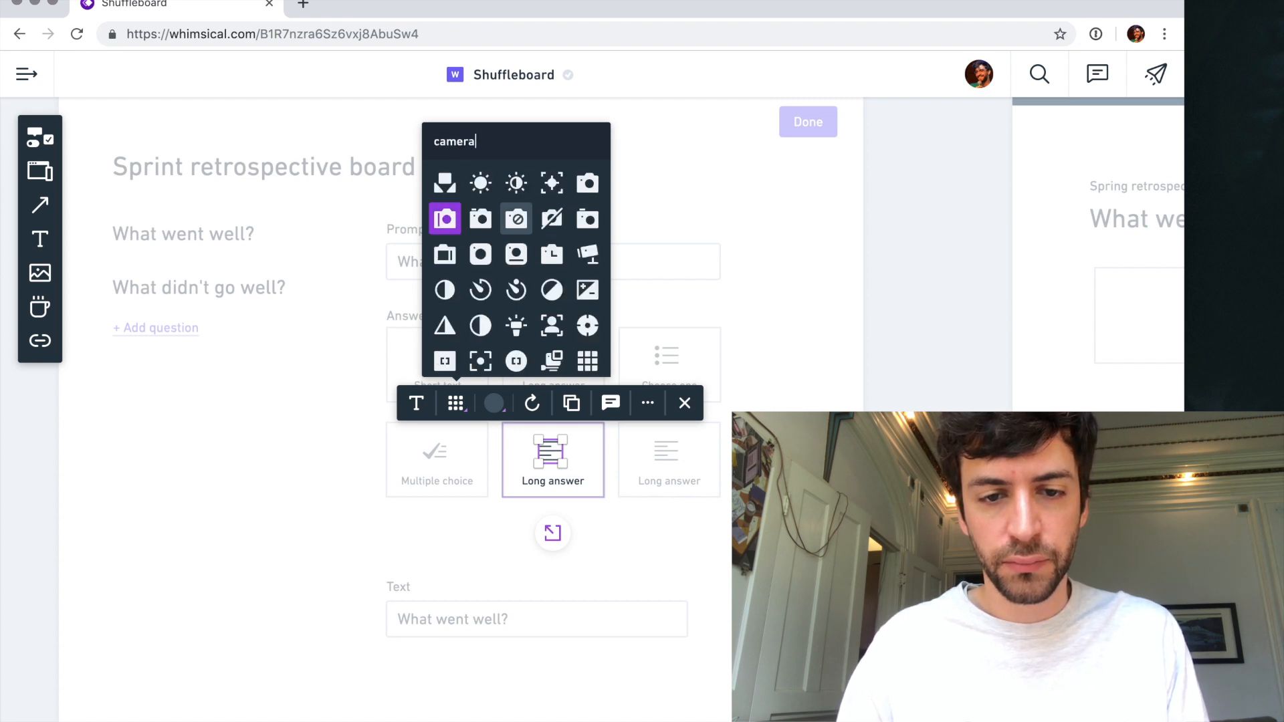
key(Right)
key(Return)
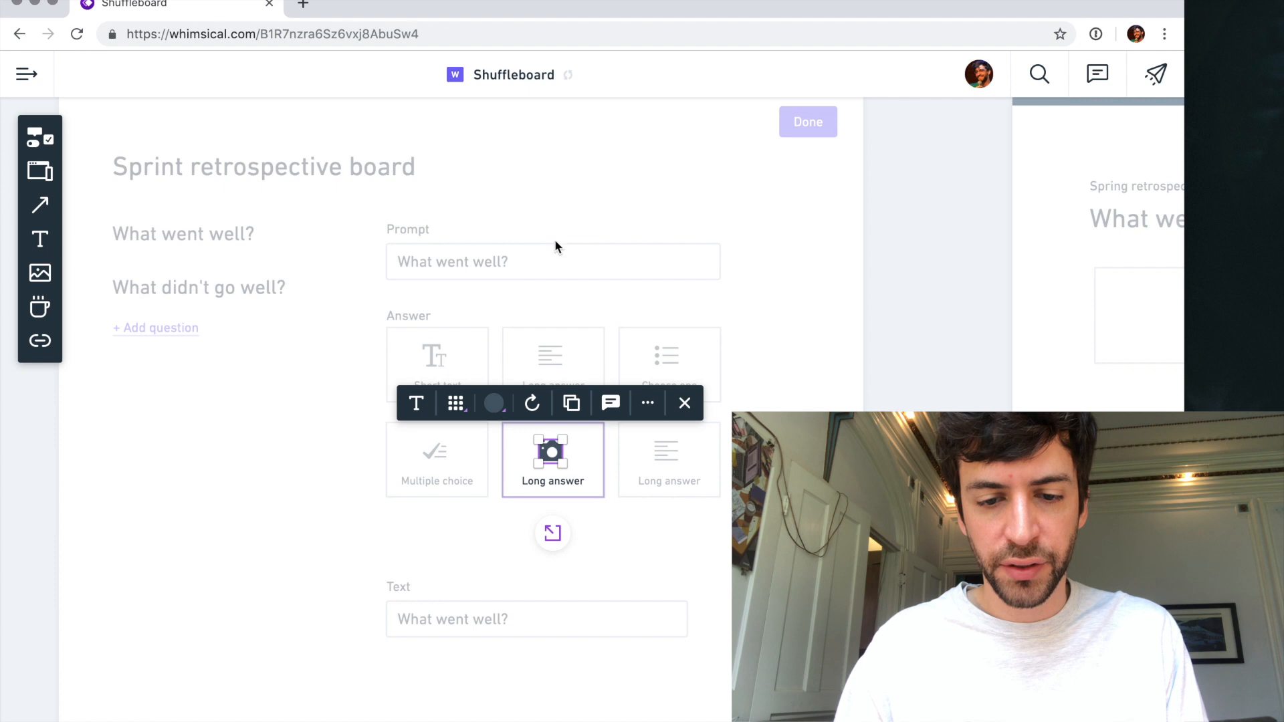
- Rename the middle second-row answer card to "Picture" and the last one to "Video"
double_click(567, 482)
text(Picture)
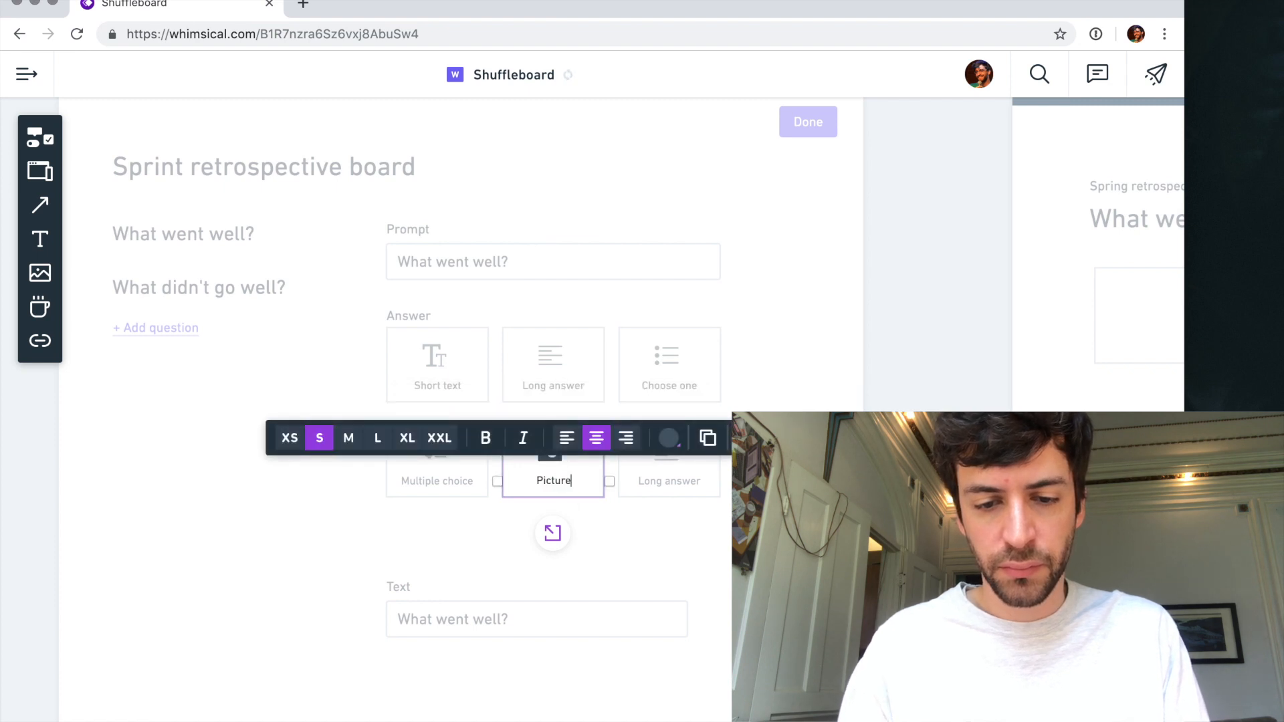
double_click(665, 481)
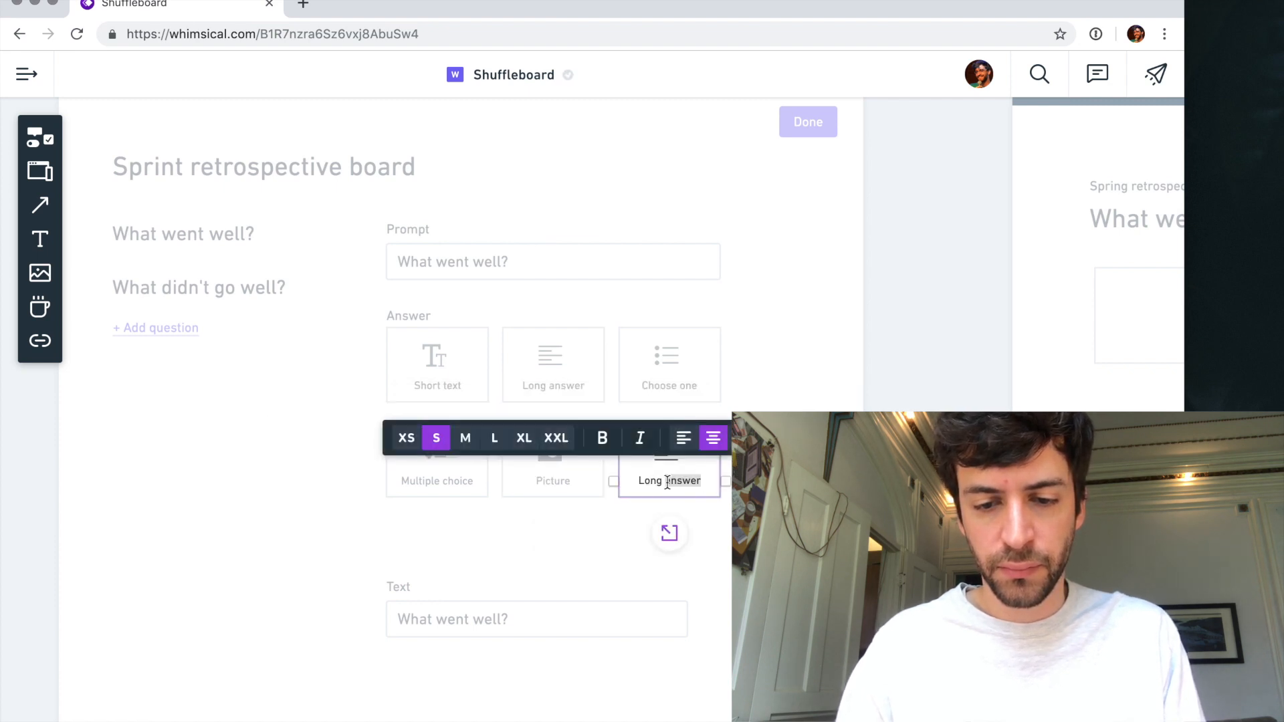
text(Video)
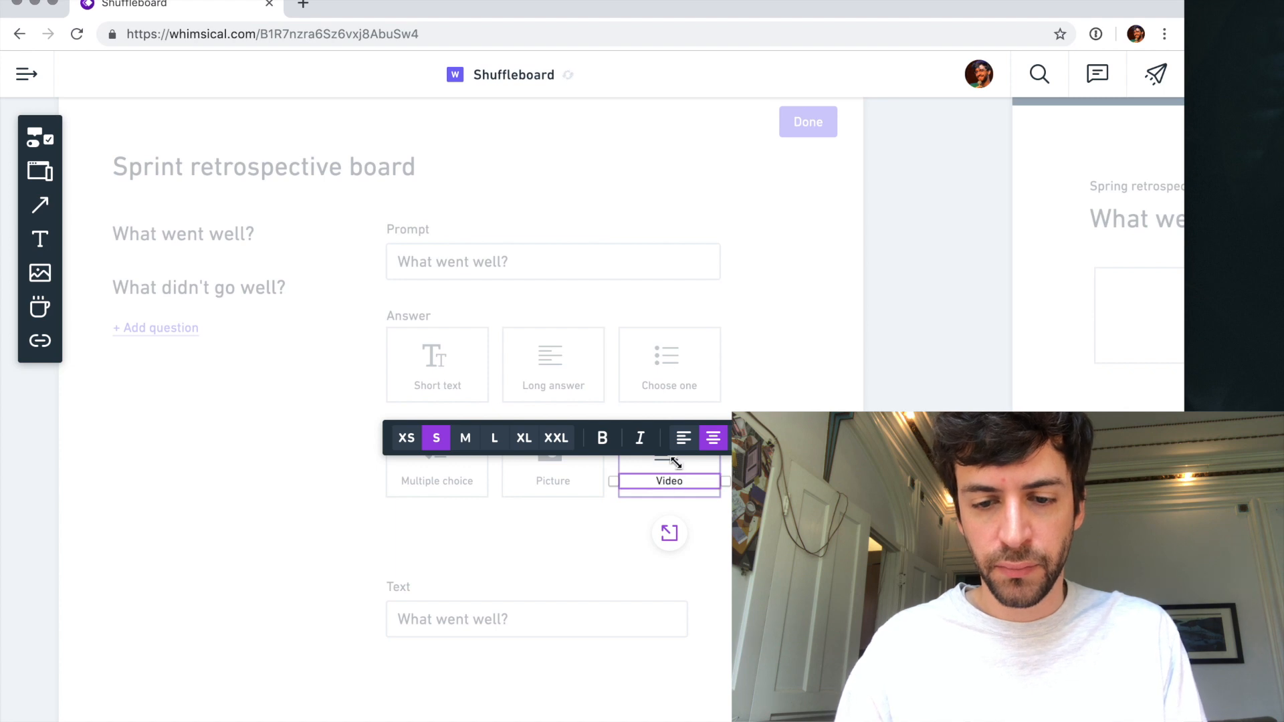
- Search the icons for "play" and "camer", and set the "Video" card's icon to the film camera with two reels
key(Escape)
click(572, 404)
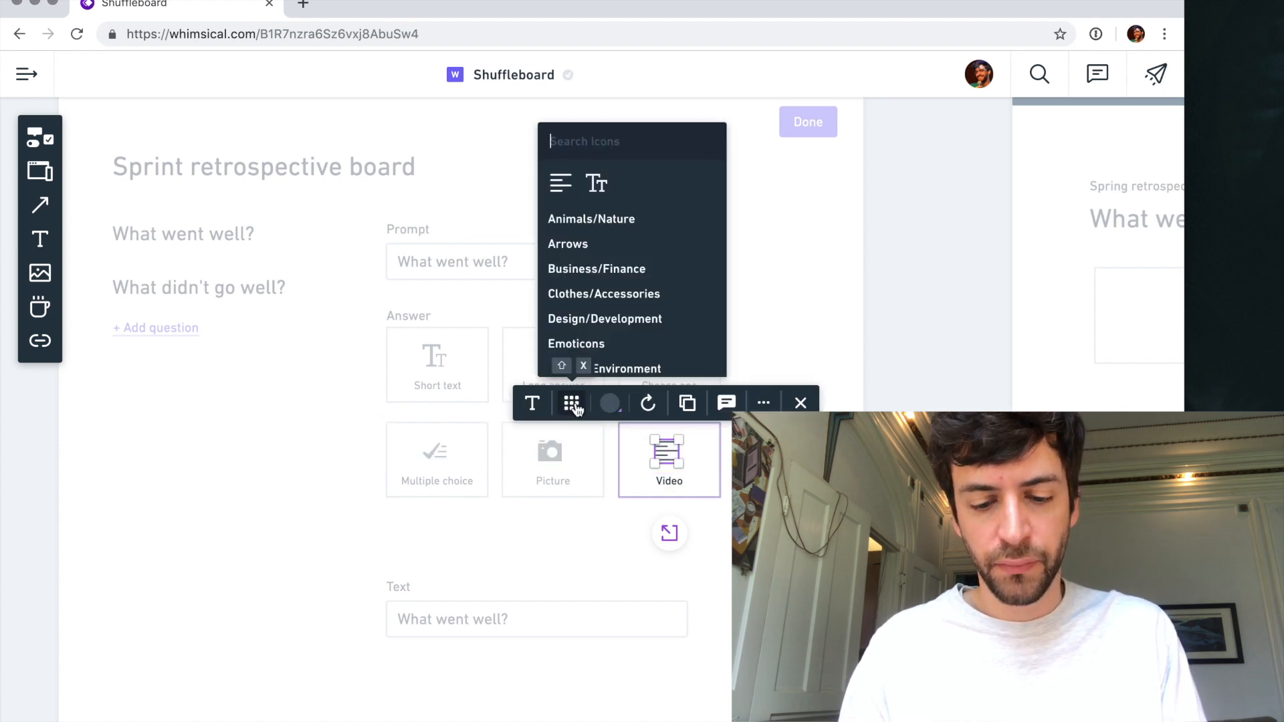
text(play)
key(super+a)
text(camer)
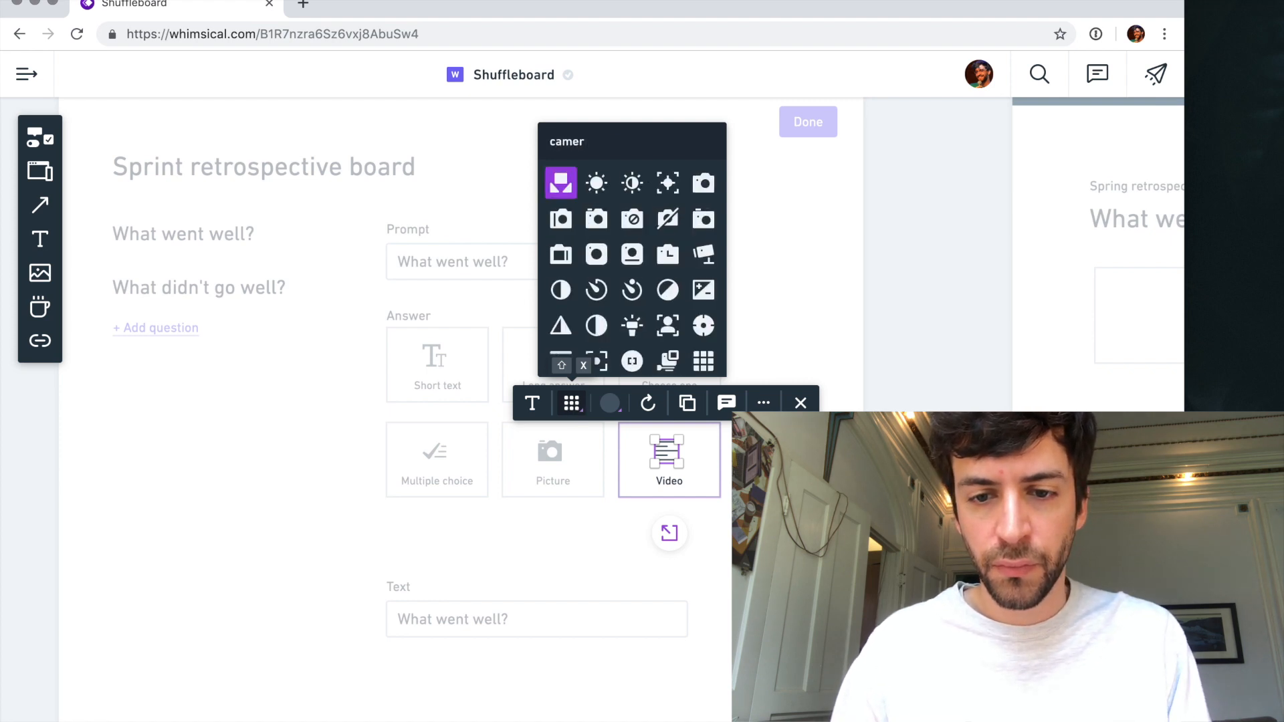
scroll(665, 265, down, 3)
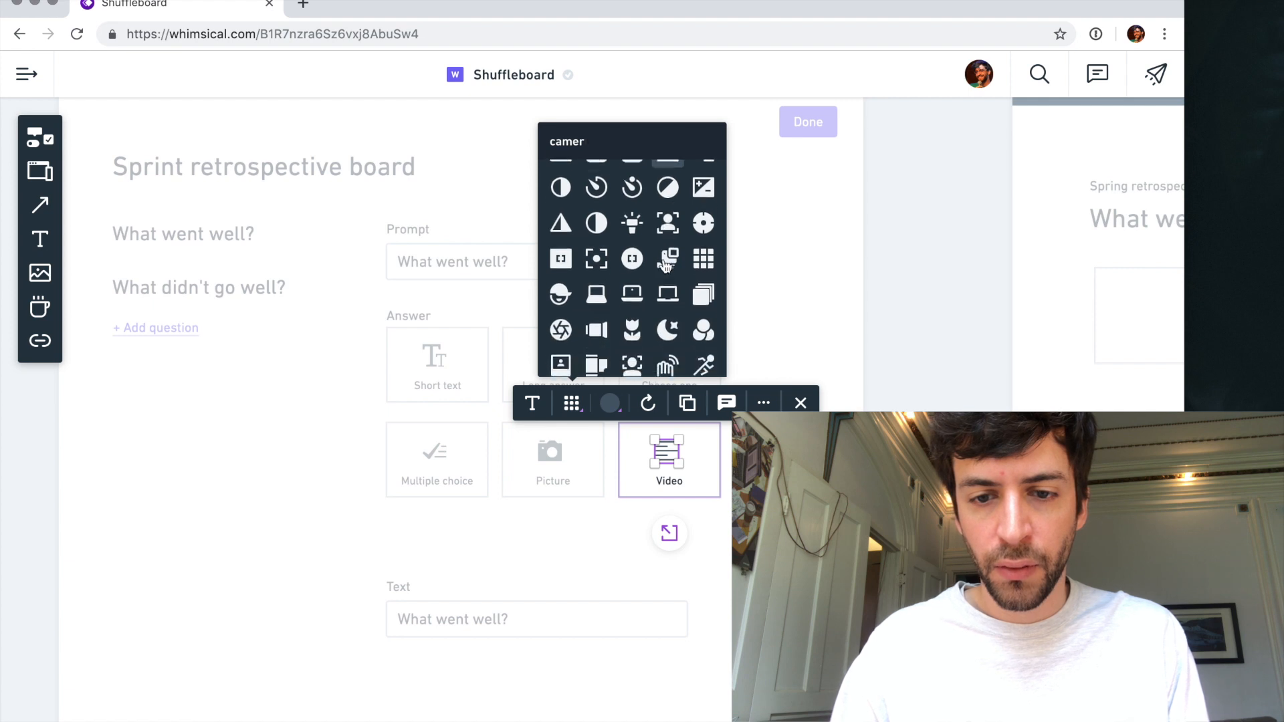
scroll(665, 265, down, 1)
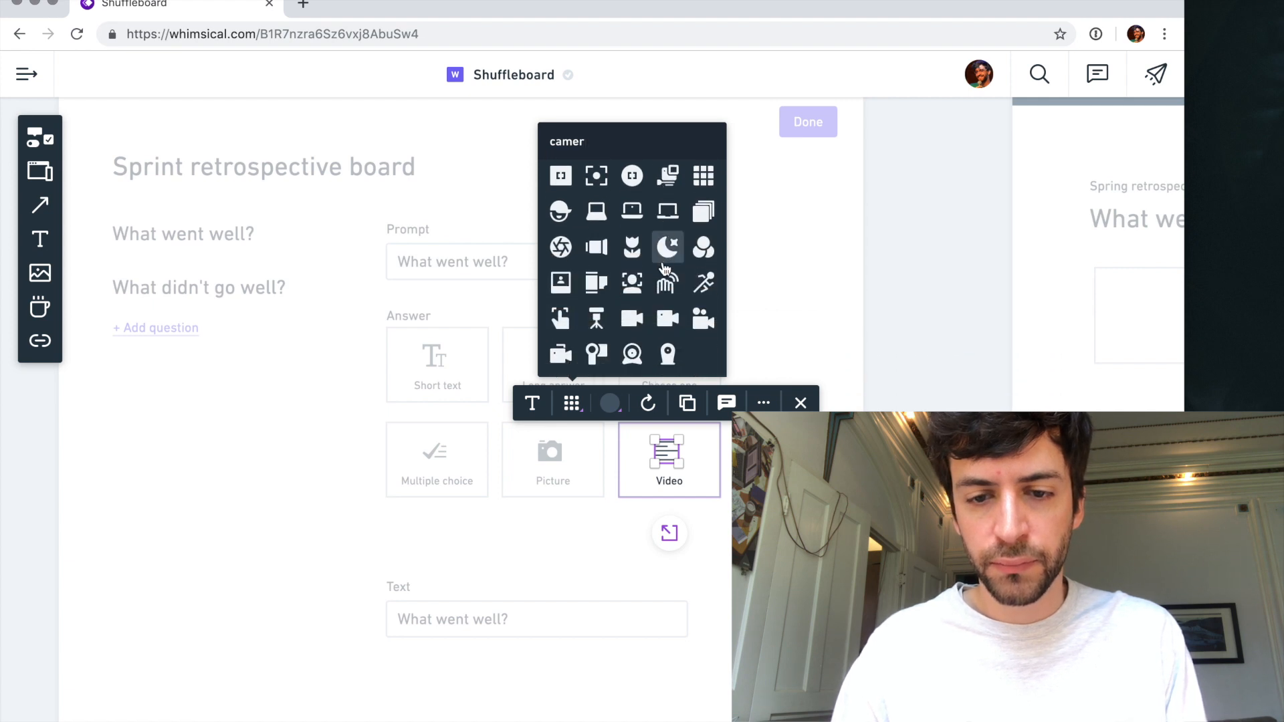
click(700, 322)
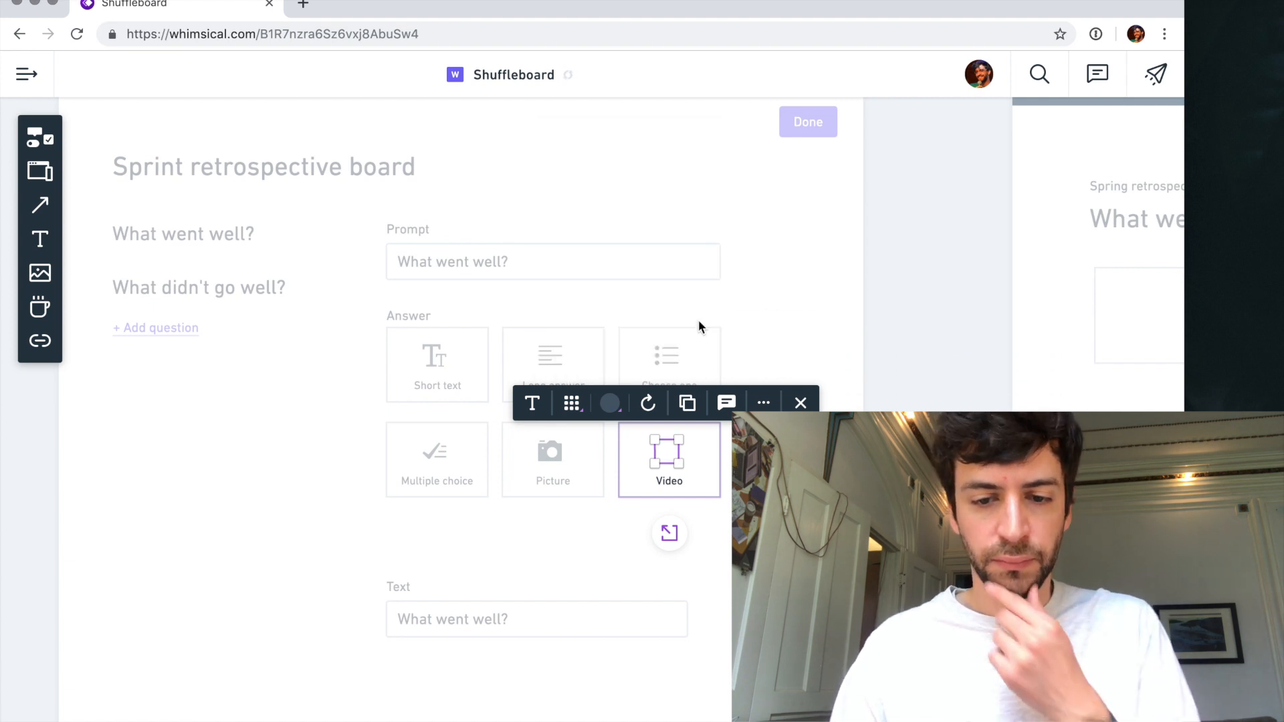
click(669, 533)
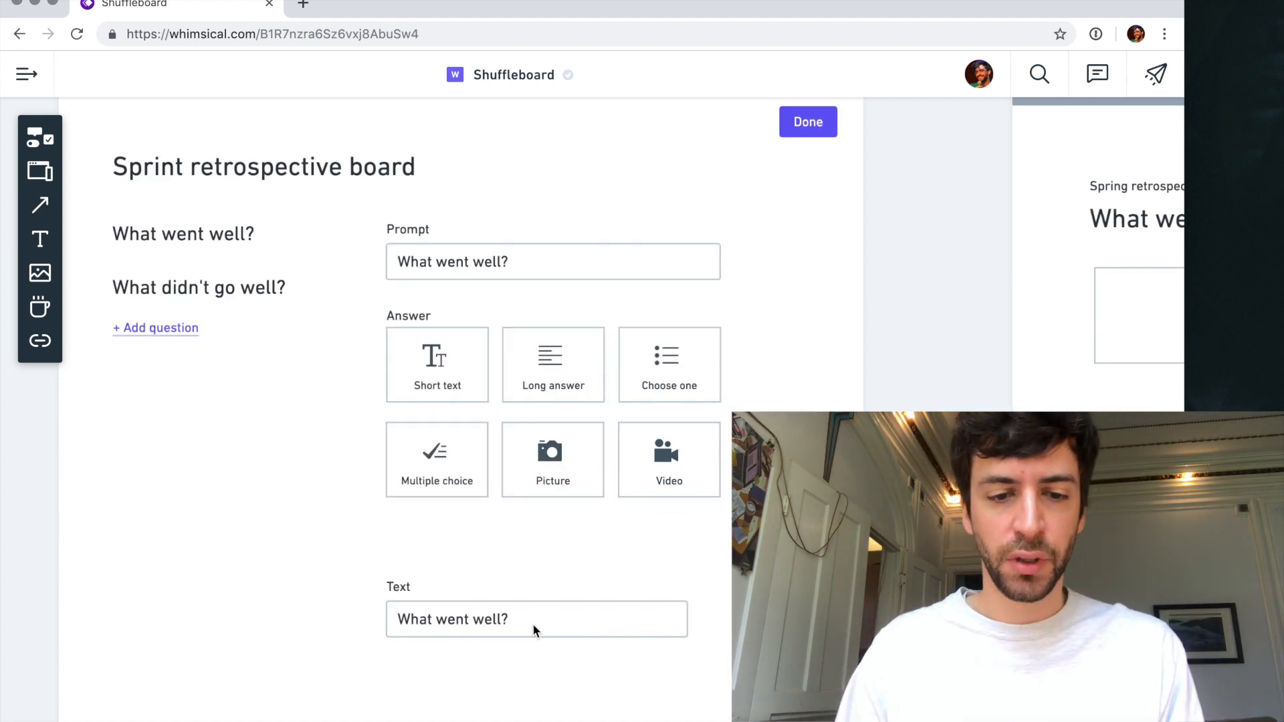
- Reduce the text size of the two-question list beneath the board title to L
scroll(478, 355, up, 1)
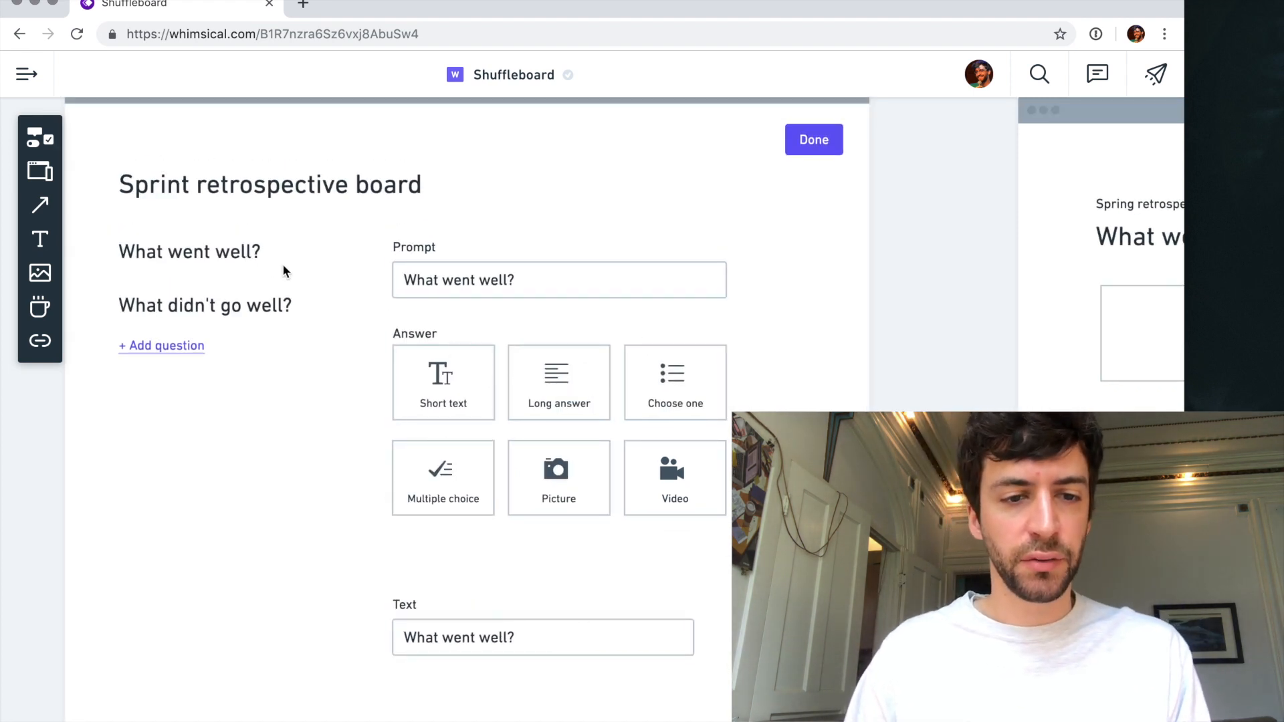
click(231, 256)
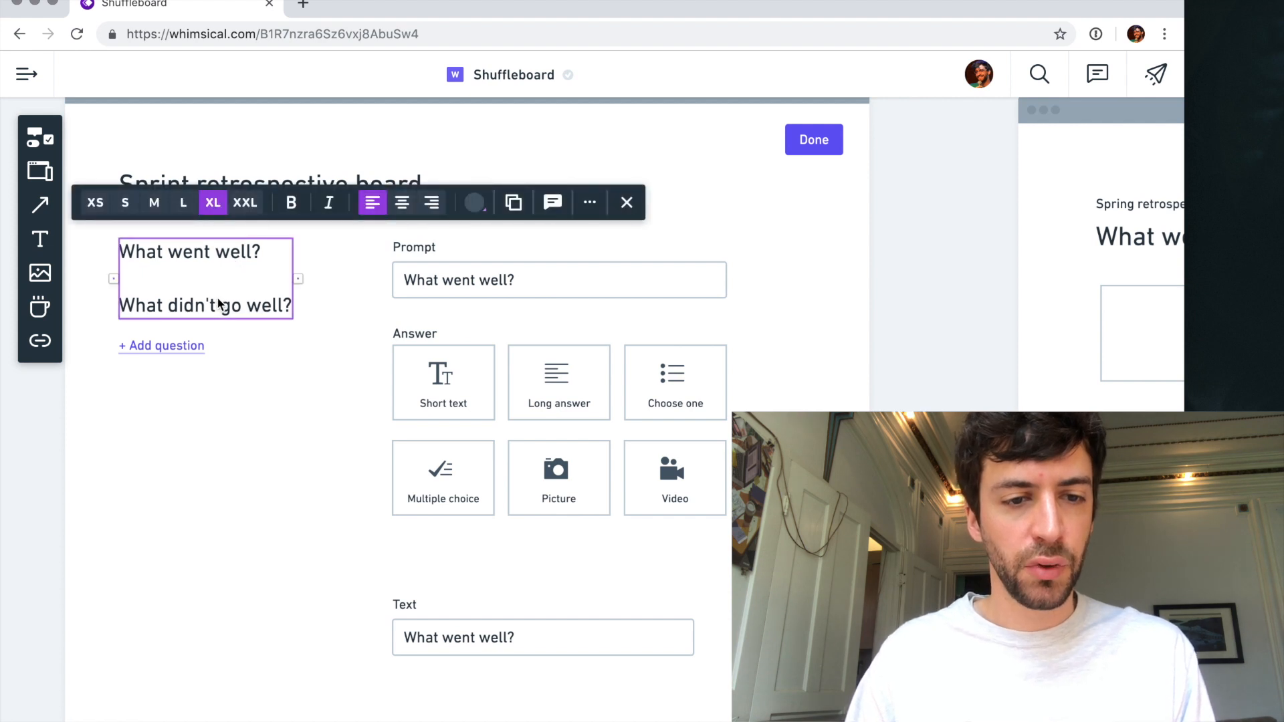
click(183, 203)
click(213, 438)
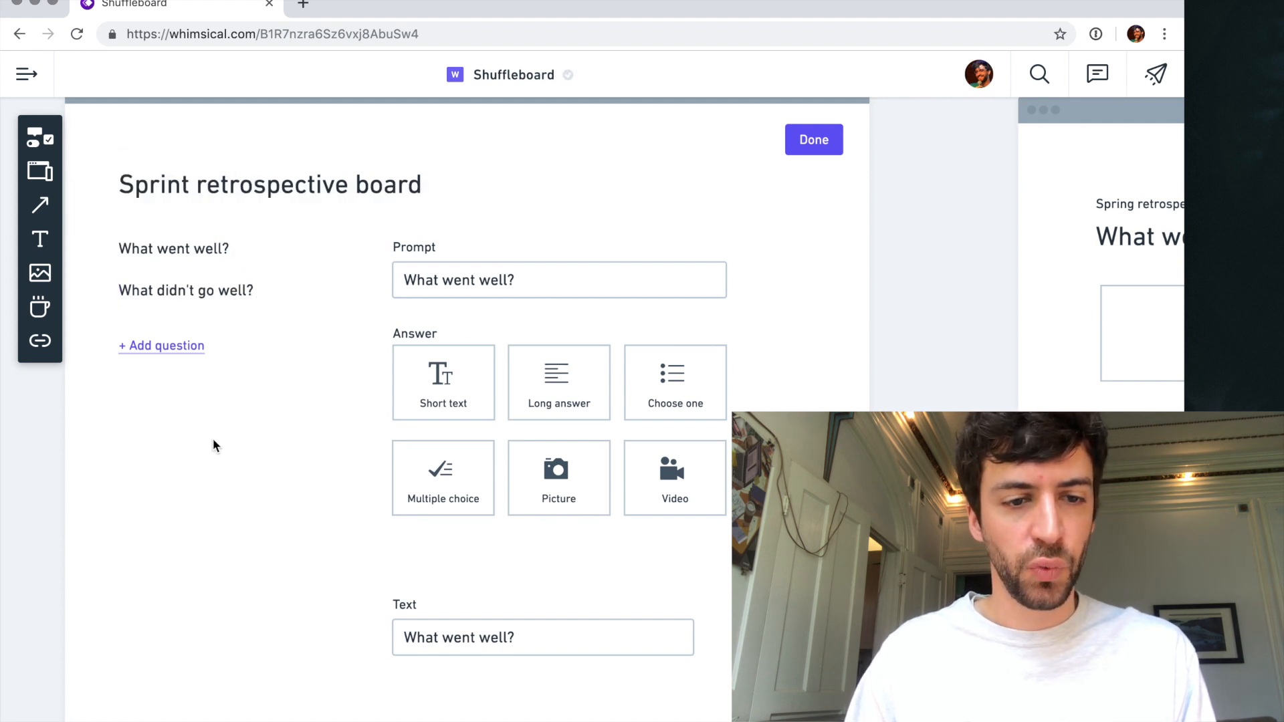
- Move the "+ Add question" link up so it sits closer beneath the question list
scroll(174, 411, up, 2)
drag(163, 378, 159, 361)
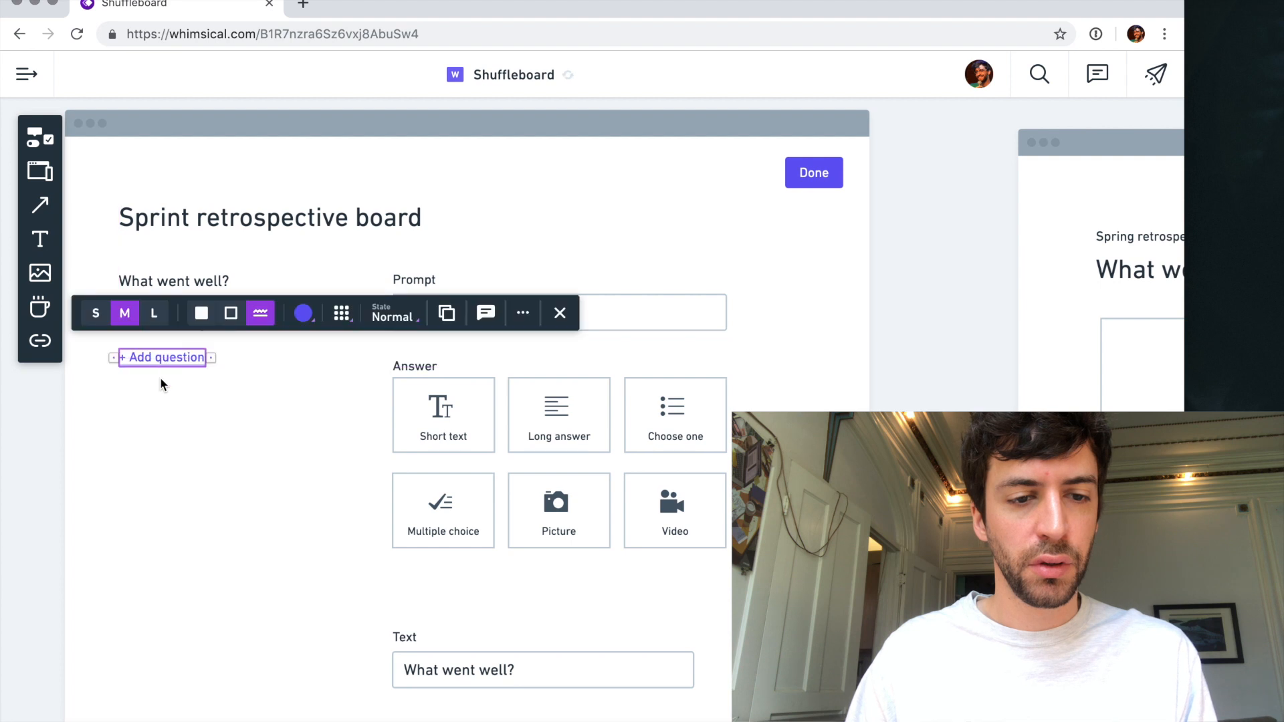
click(171, 424)
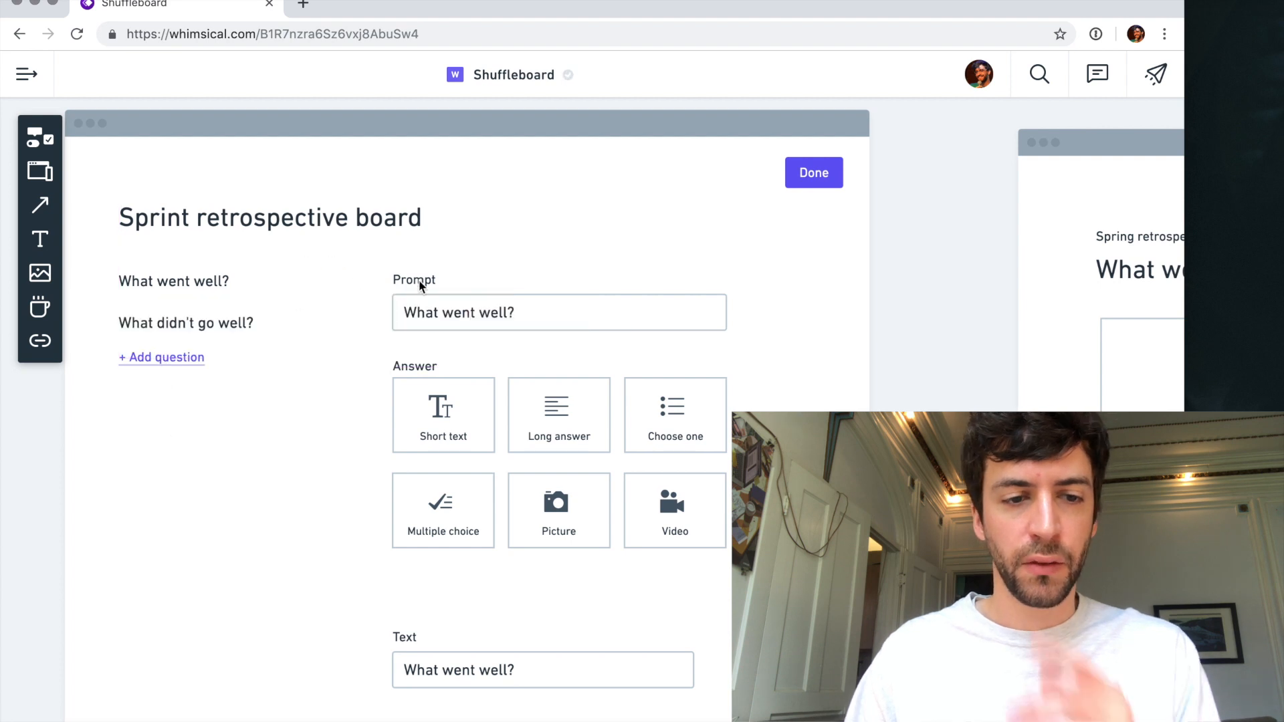
mouse_move(183, 364)
mouse_down()
mouse_move(183, 379)
mouse_move(182, 366)
mouse_up()
click(189, 438)
- Duplicate the question list just above itself, replace the copy's text with "PROMPTS" and set its size to S
click(160, 281)
drag(157, 280, 158, 261)
double_click(158, 262)
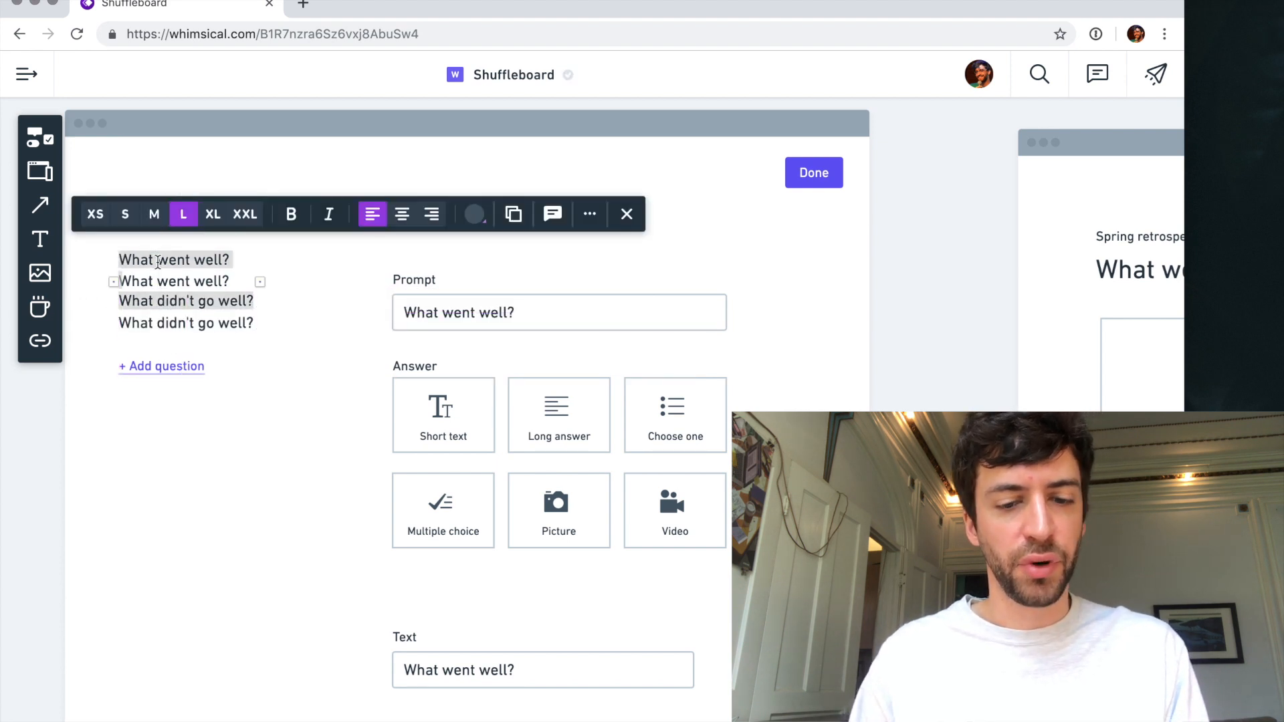
text(PROMPTS)
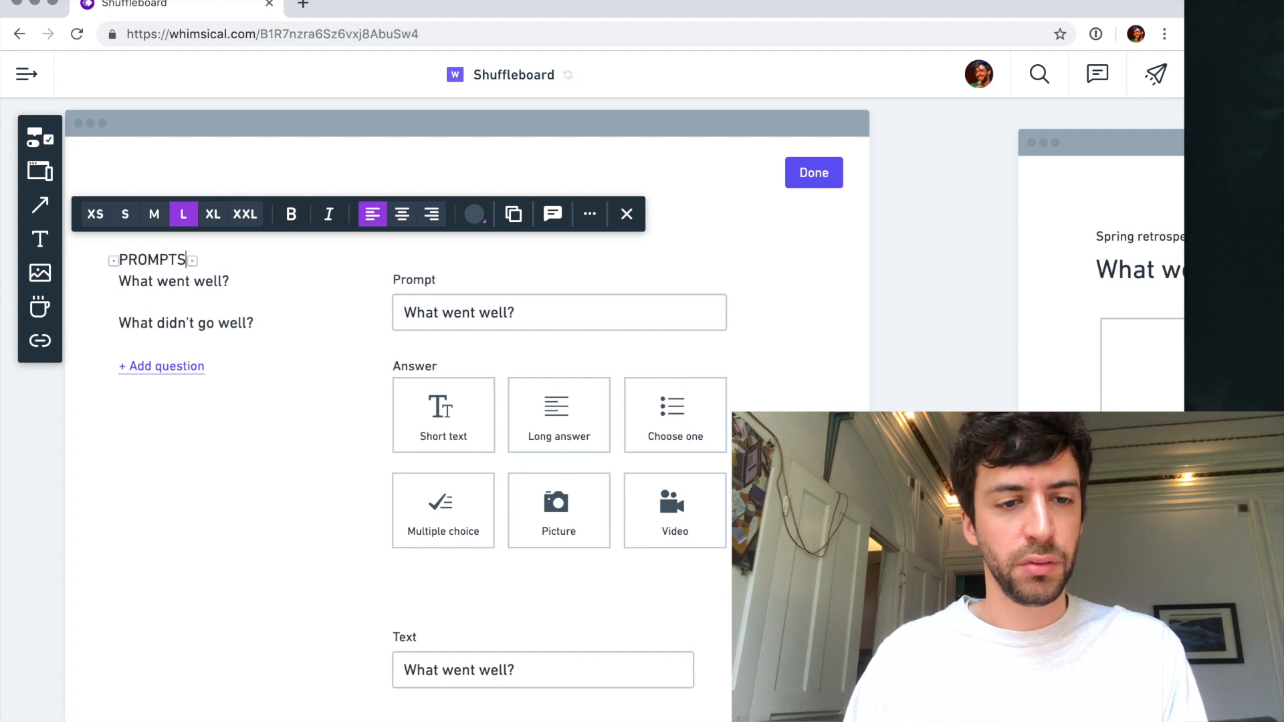
click(125, 214)
- Move the PROMPTS heading, question list and add link down together so the heading lines up with the prompt field's label
click(105, 295)
click(139, 257)
drag(94, 253, 165, 383)
drag(161, 322, 160, 342)
click(190, 439)
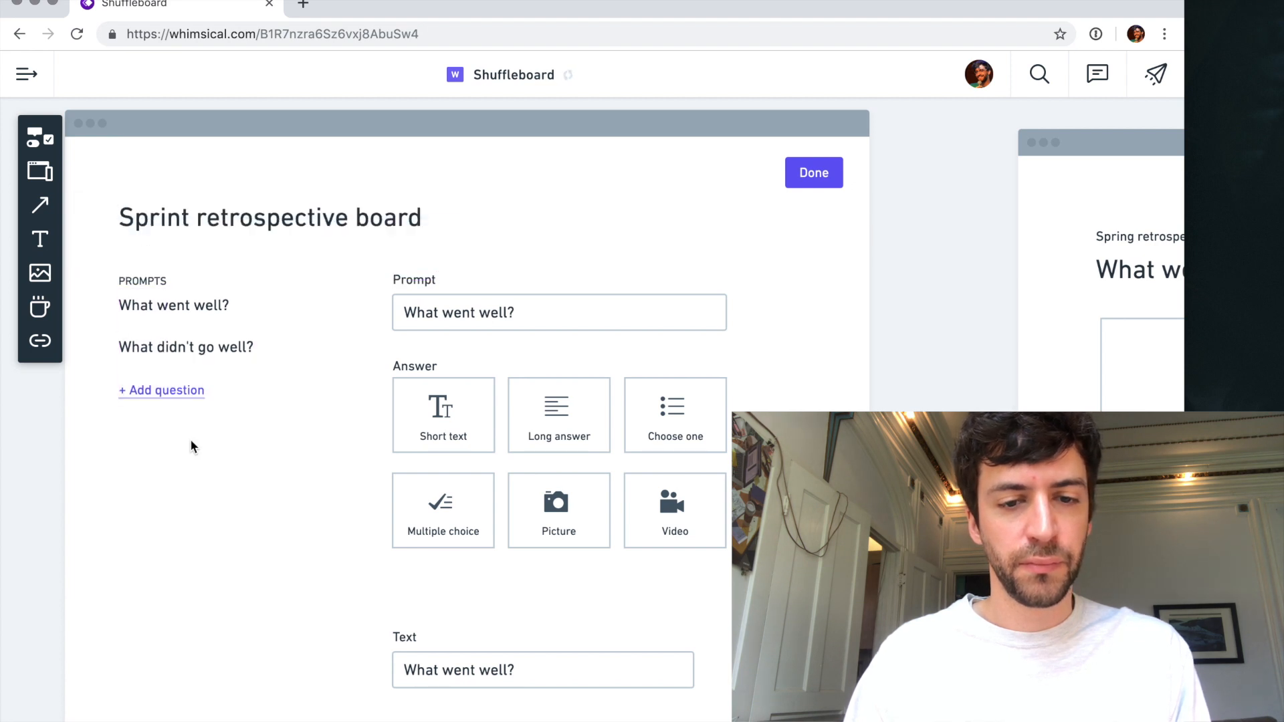
- Change the "Prompt" label above the input field to "Your question"
click(413, 281)
double_click(412, 280)
text(Qudes)
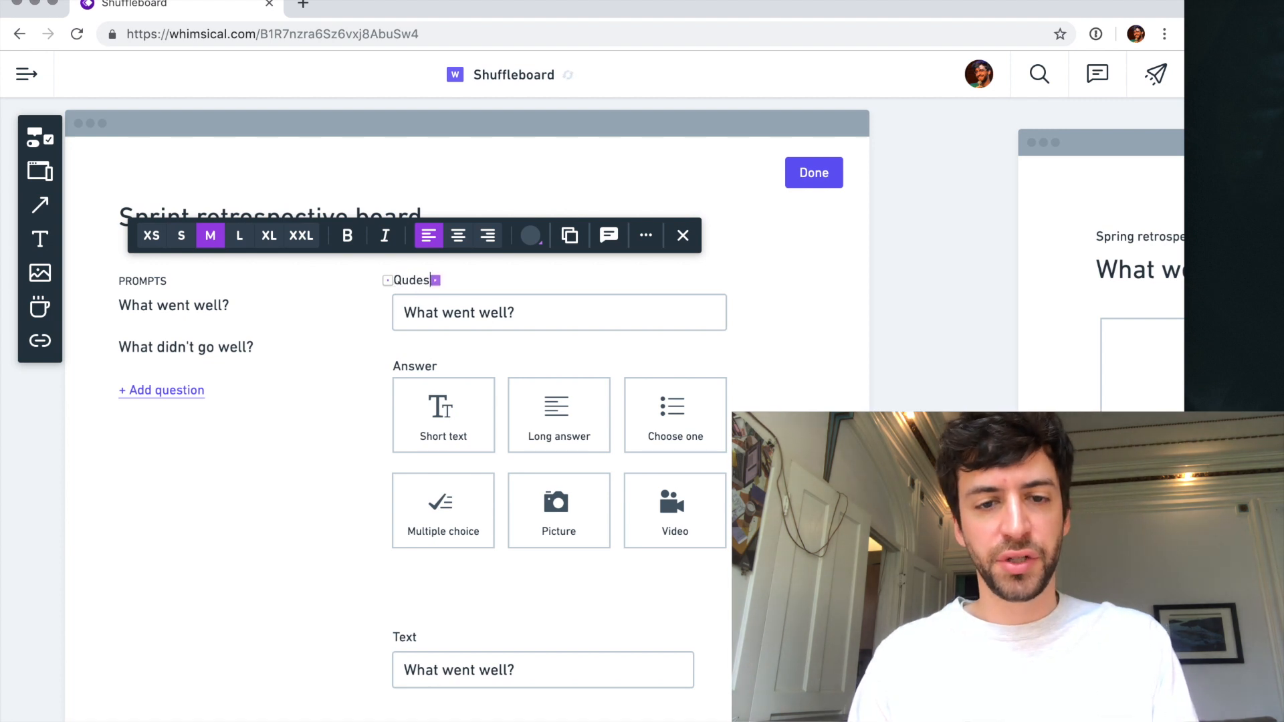
key(BackSpace)
key(BackSpace)
text(estion)
key(Escape)
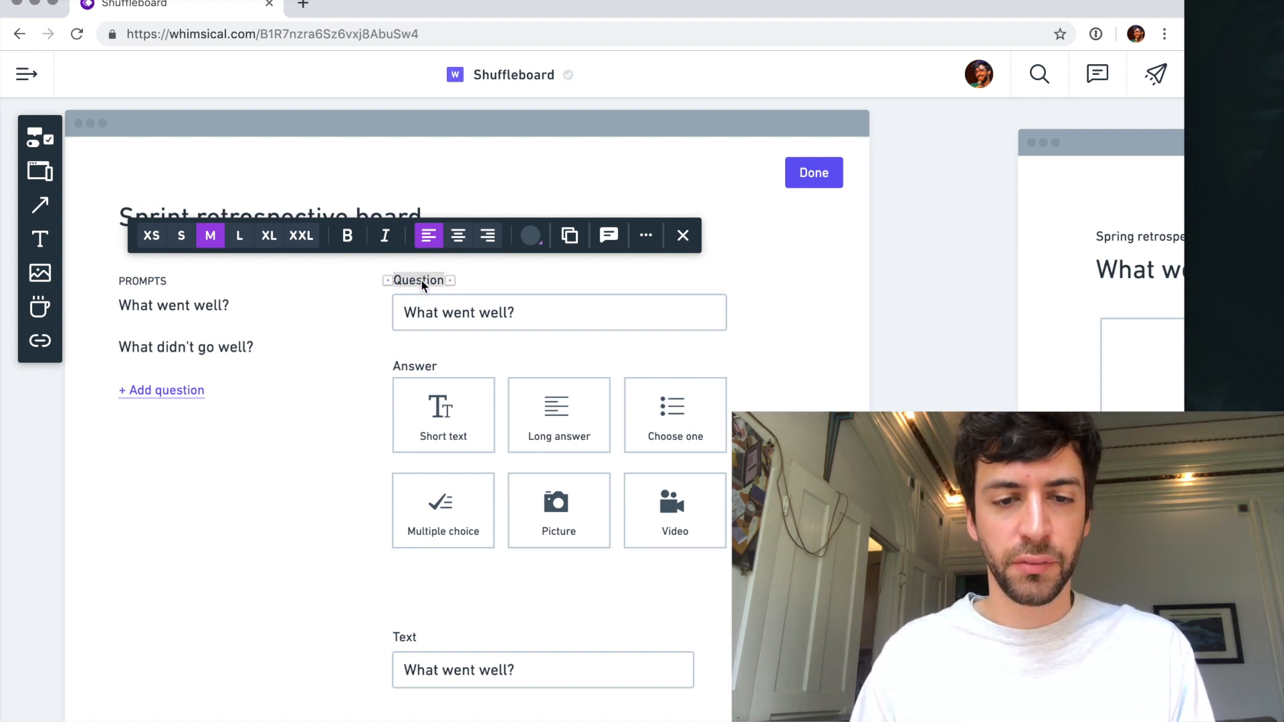
double_click(420, 279)
text(Your question)
key(Escape)
- Extend the label above the answer cards to "Answer format"
click(414, 367)
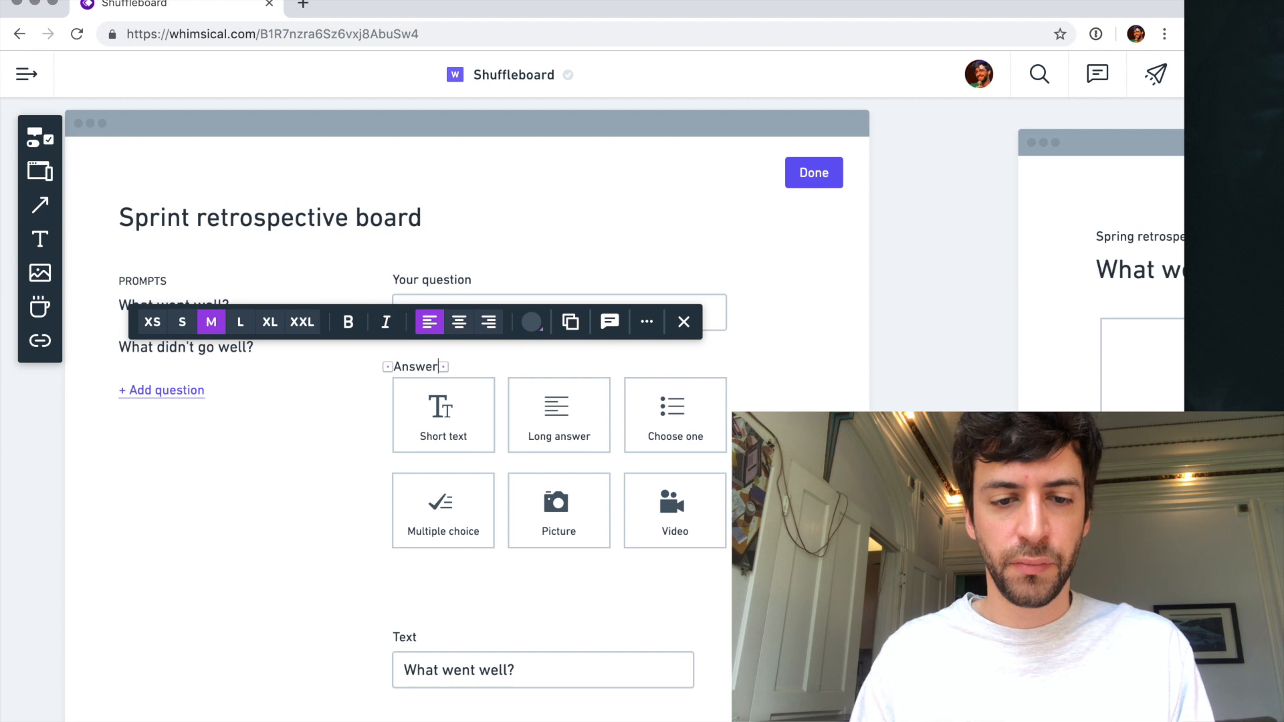
text(format)
key(Escape)
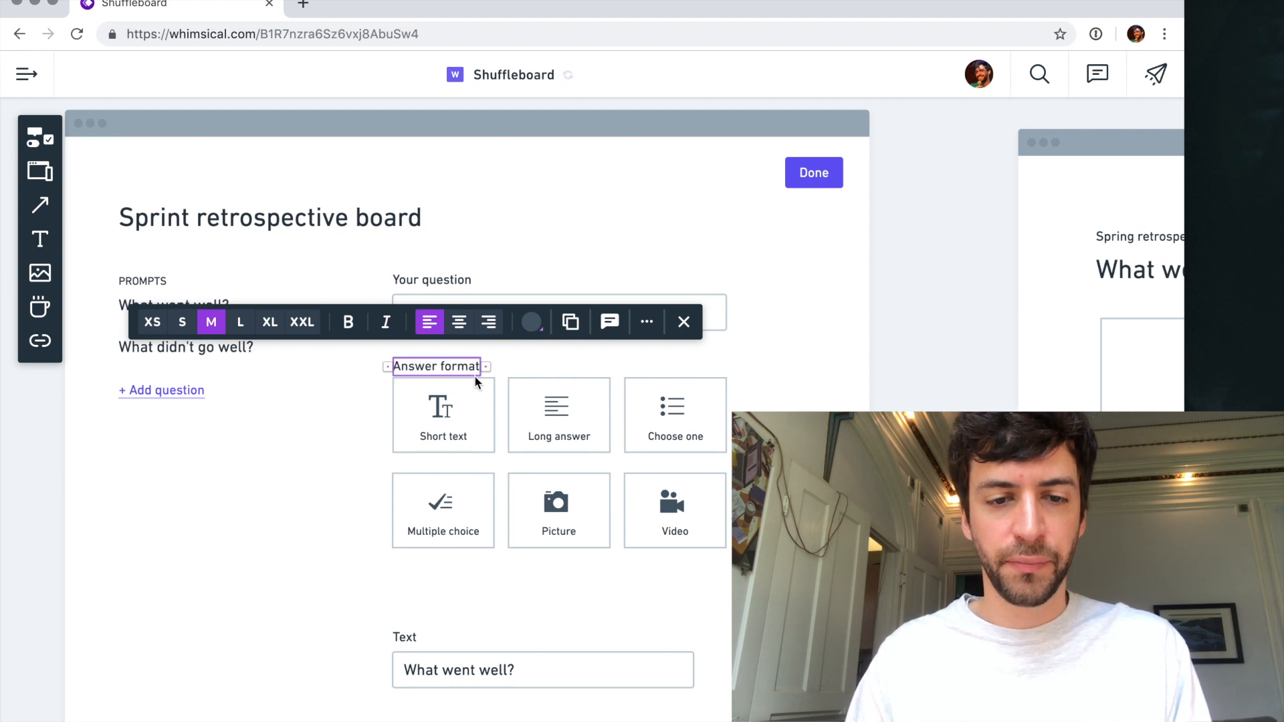
click(830, 353)
click(578, 317)
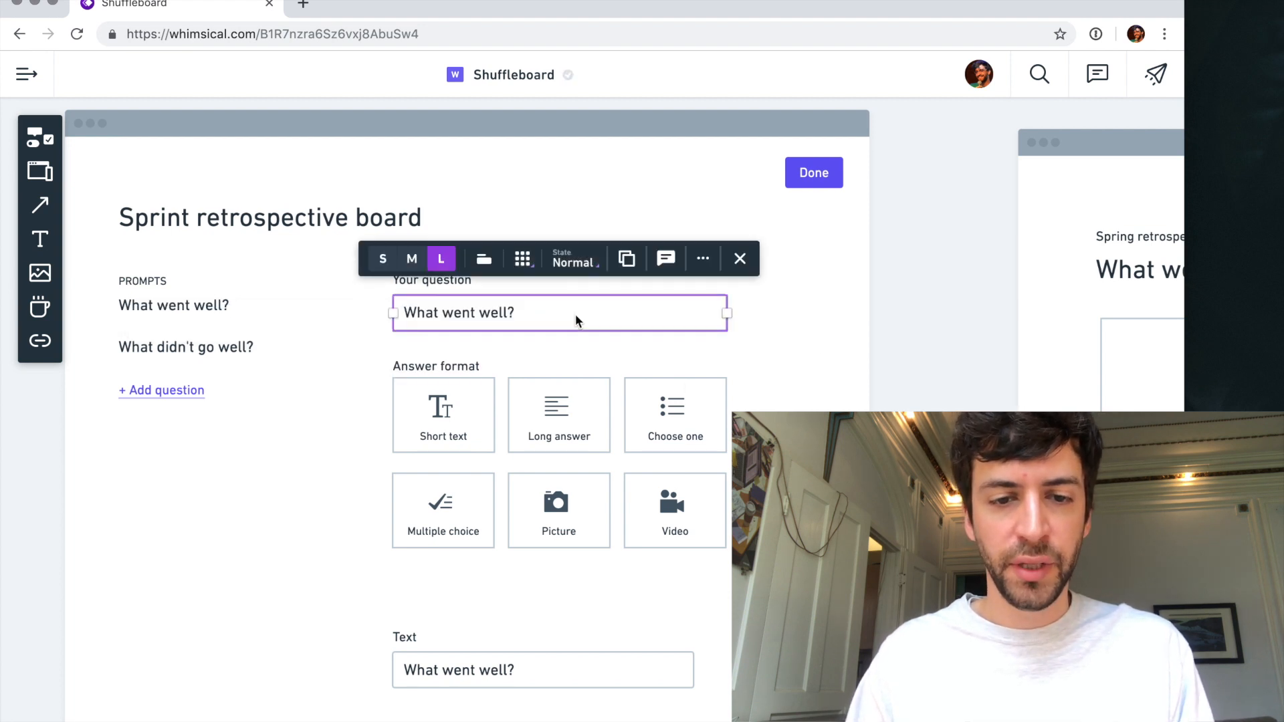
click(804, 404)
scroll(804, 404, down, 5)
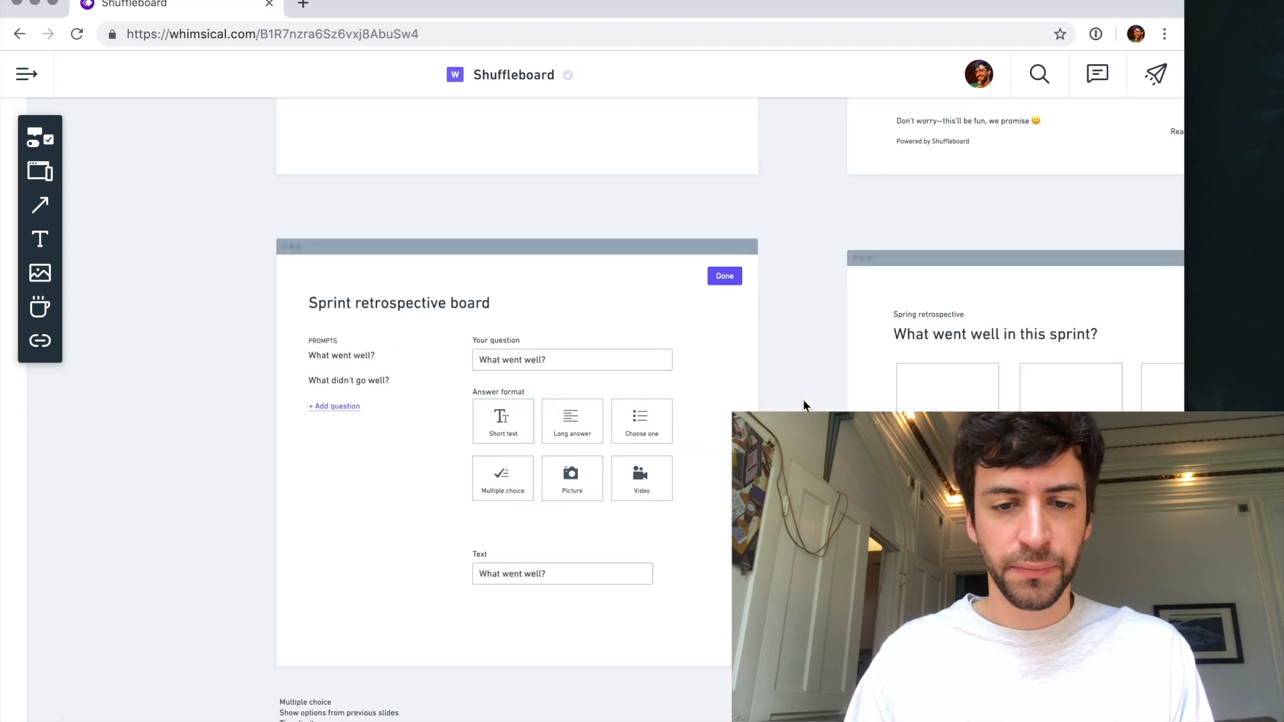
scroll(666, 410, up, 4)
scroll(666, 411, left, 2)
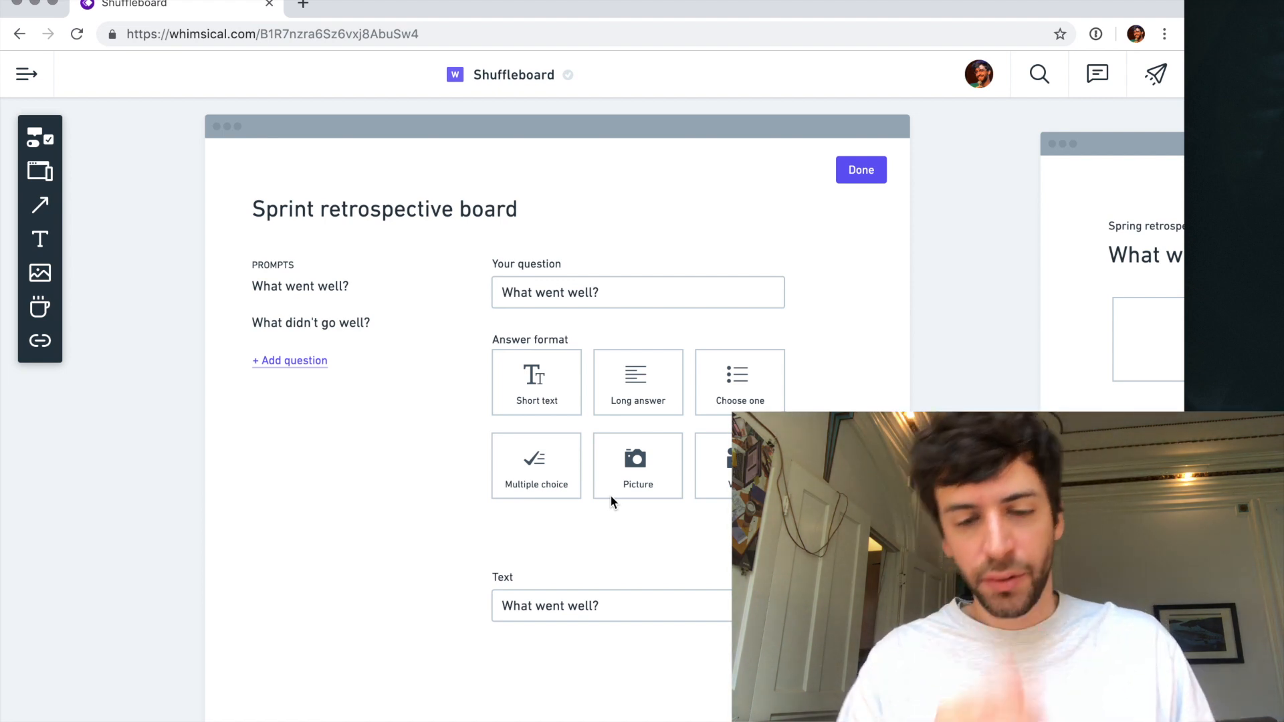
- Move the "Text" label and its input field up closer to the answer cards, and widen the field to match the question field
scroll(515, 604, up, 3)
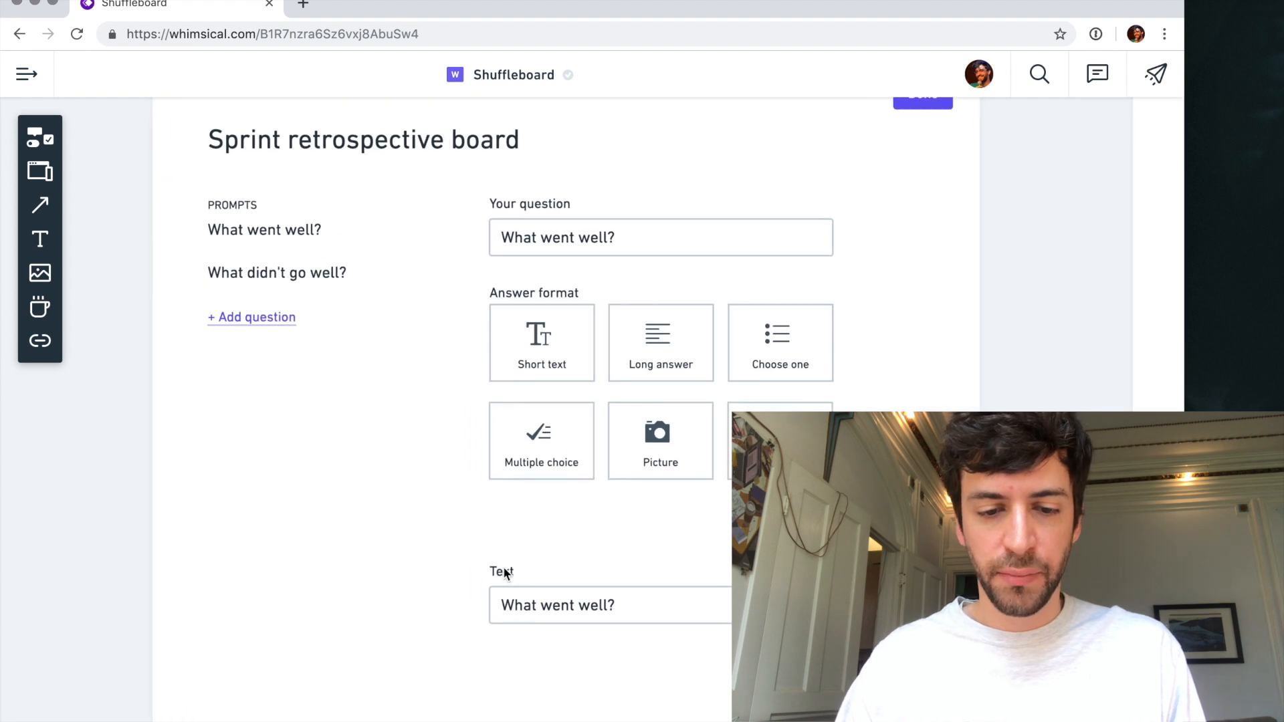
click(503, 568)
click(521, 605)
drag(521, 606, 519, 569)
click(617, 605)
click(659, 573)
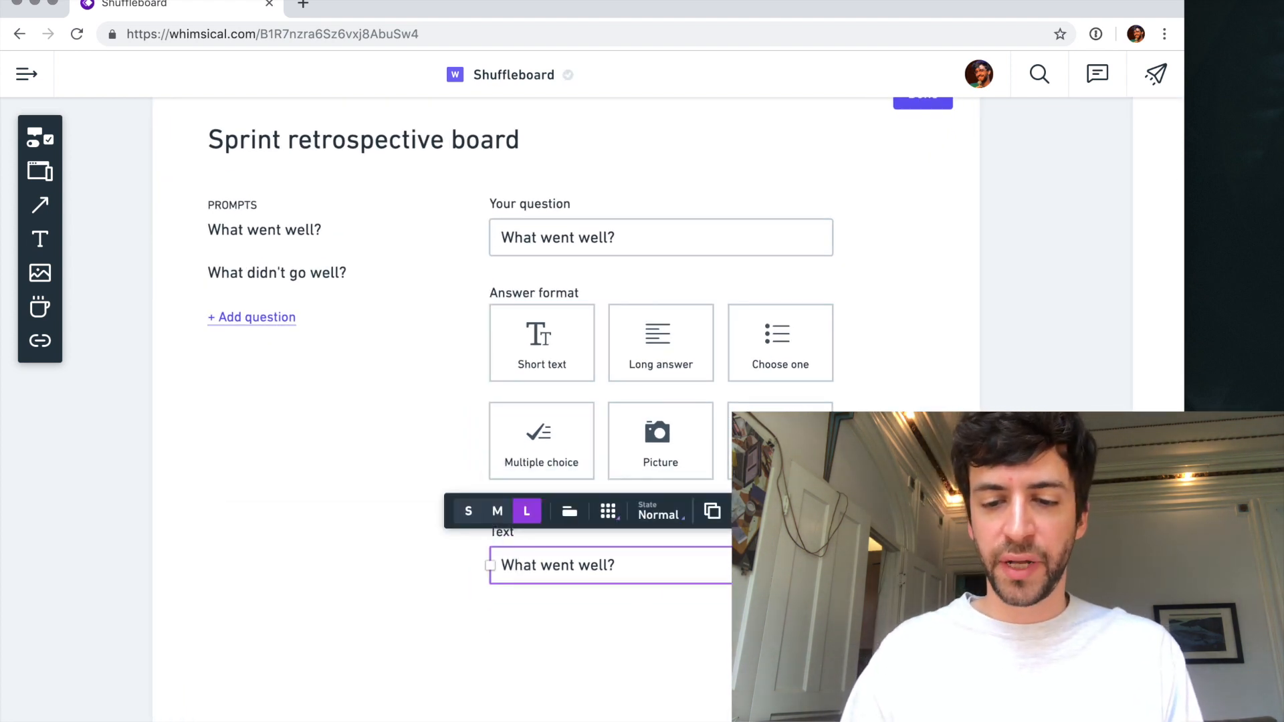
drag(801, 565, 833, 565)
click(572, 605)
- Replace the "Text" label above the lower input field with "Required" and then "Minumum number of answers"
click(508, 533)
double_click(504, 533)
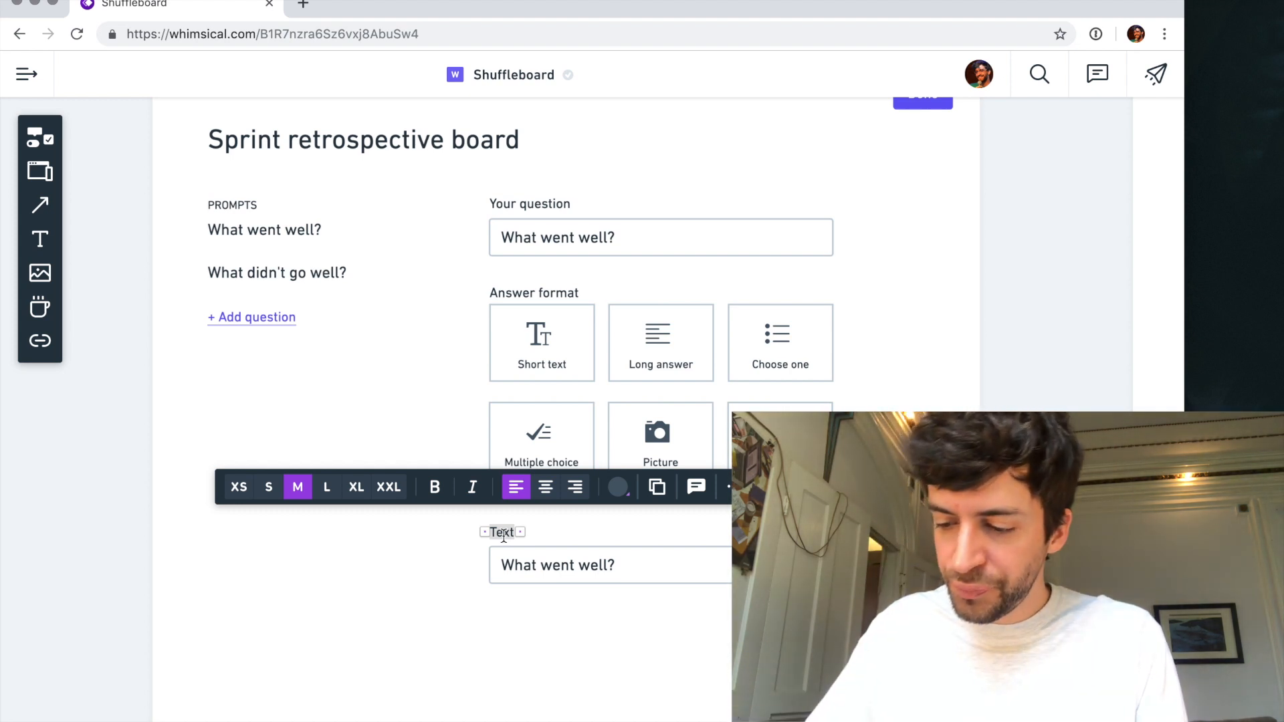
text(Required)
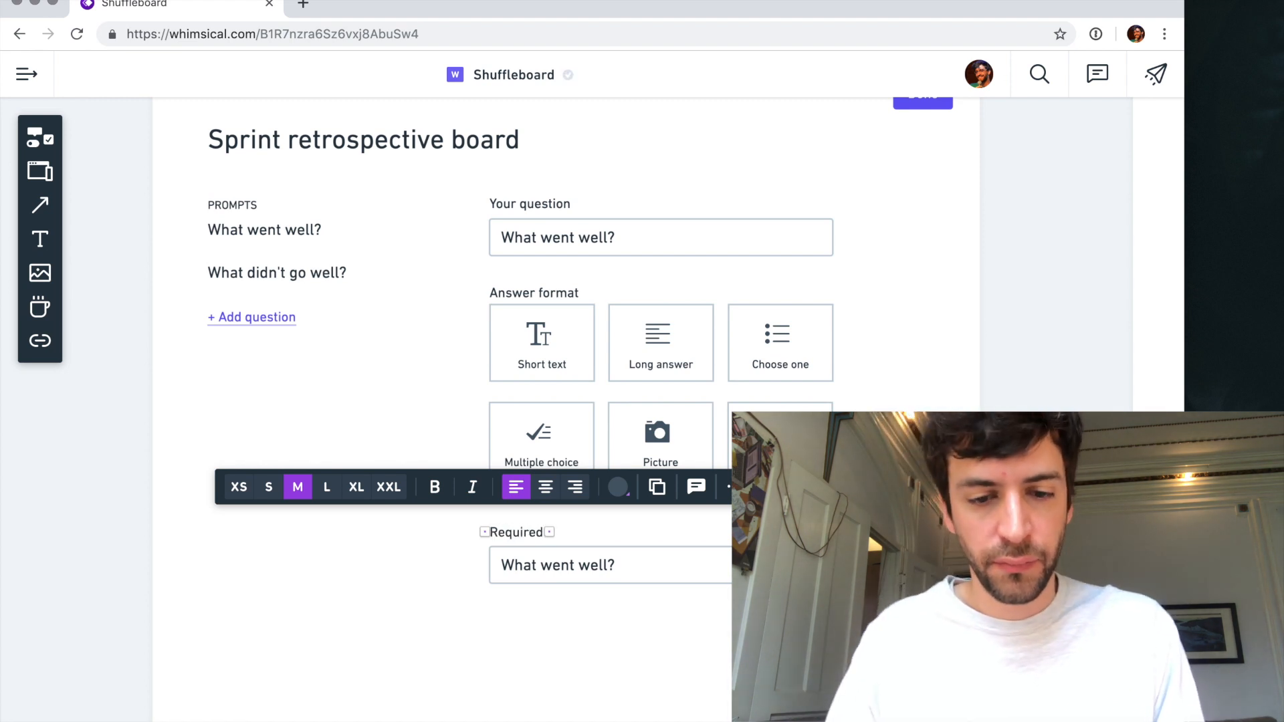
double_click(503, 535)
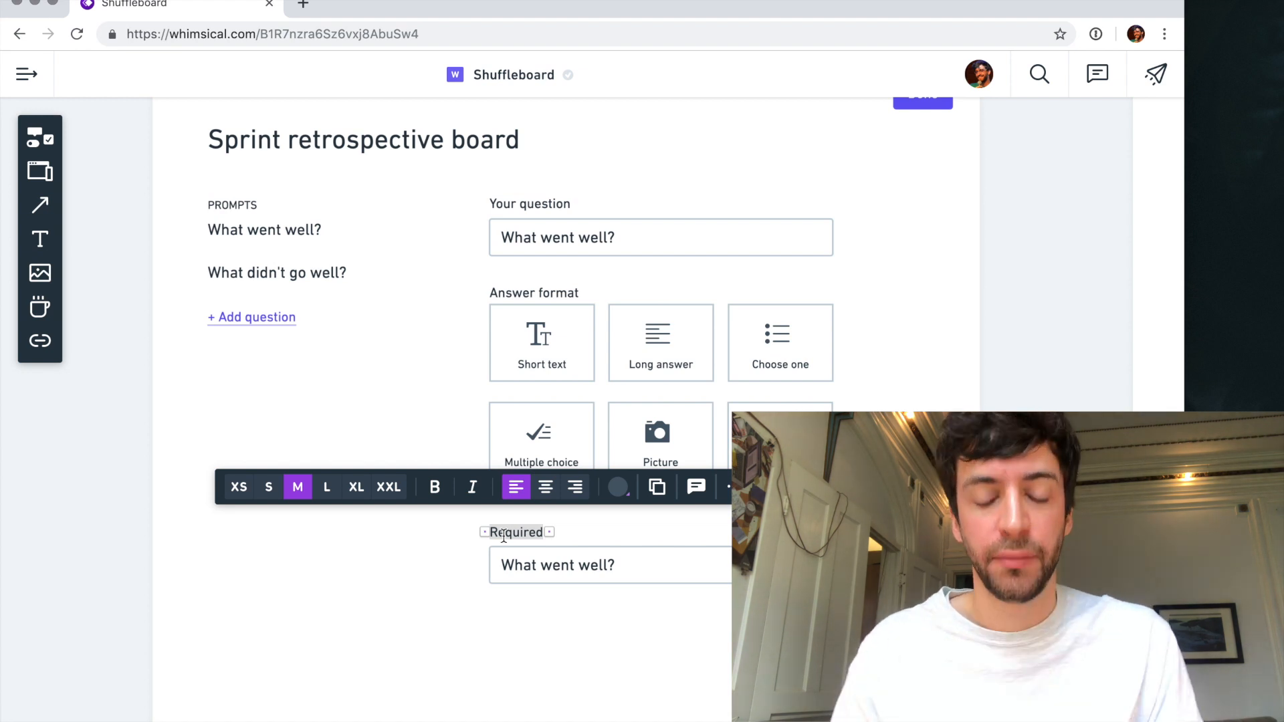
text(Minumum )
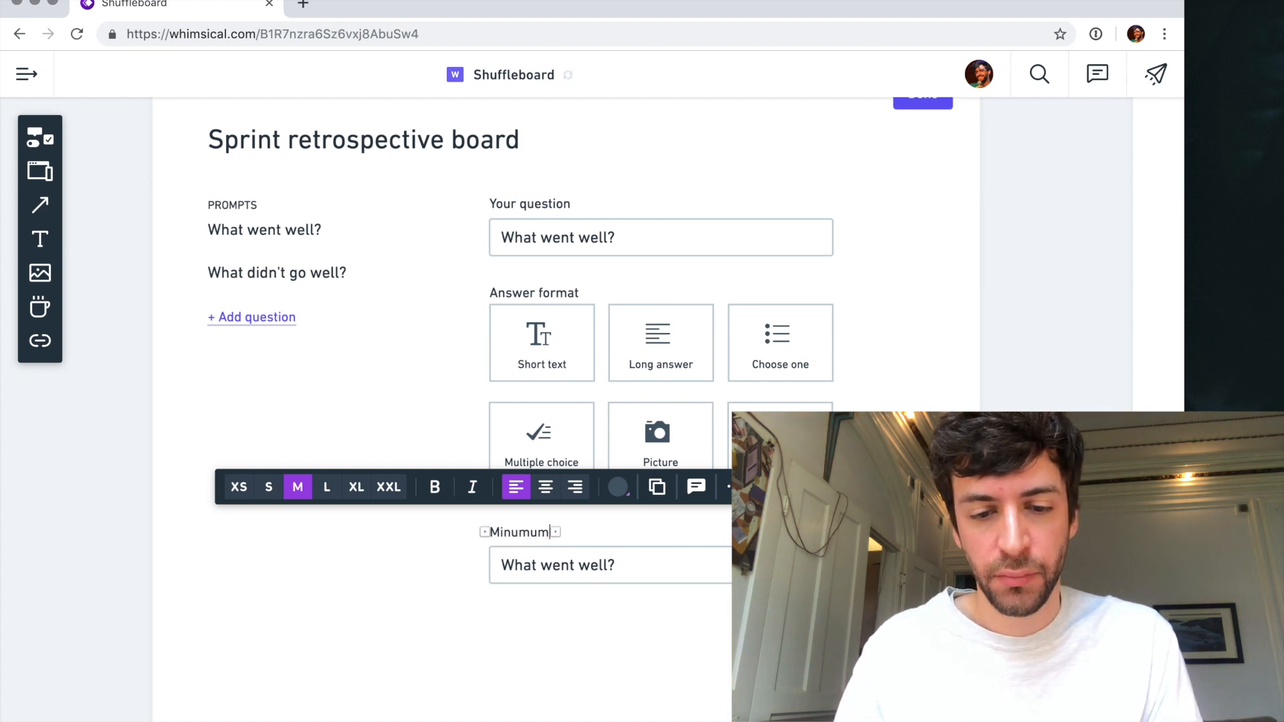
text(number of)
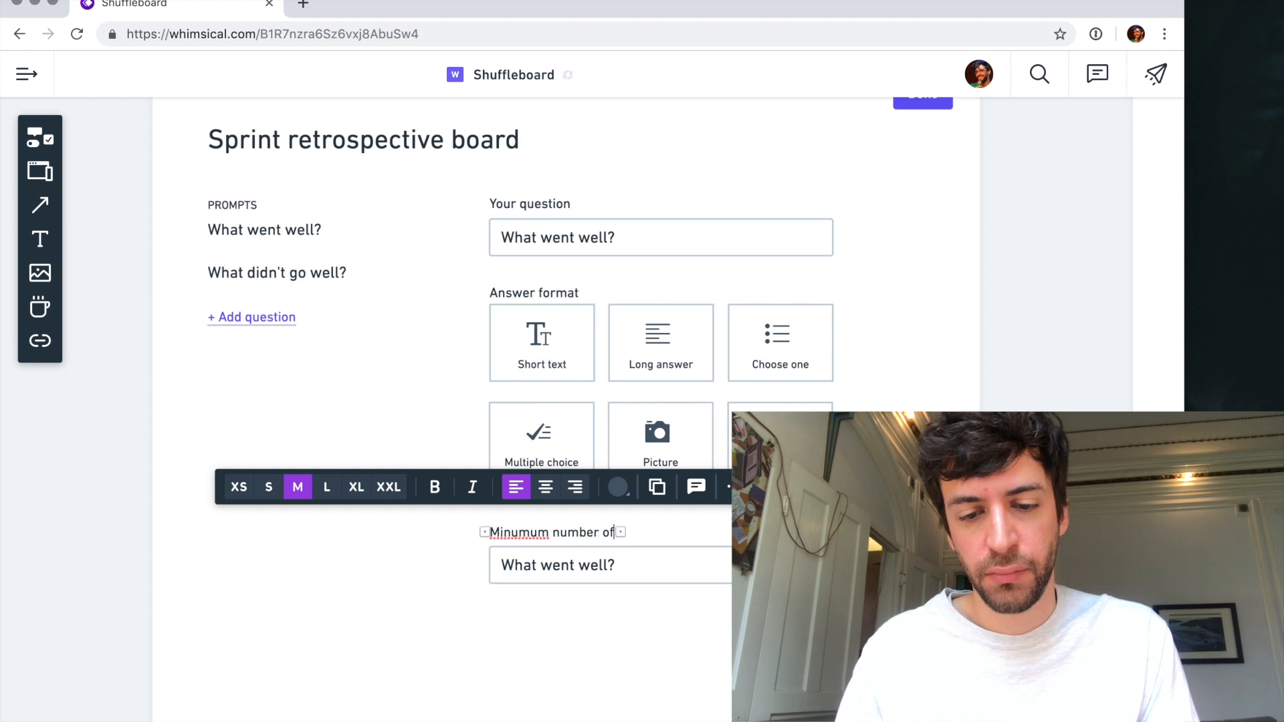
text( answers)
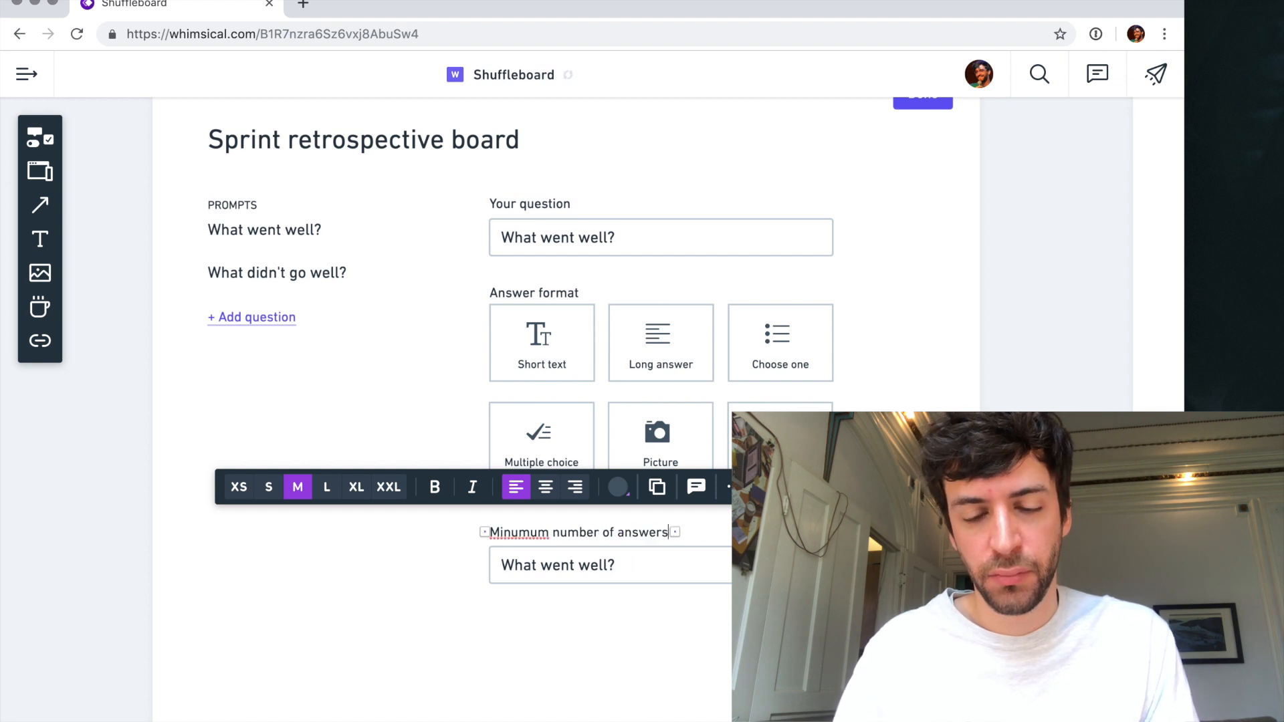
- Change the label above the lower input field to "Minimum answers per-person"
double_click(531, 531)
key(super+a)
text(Nun)
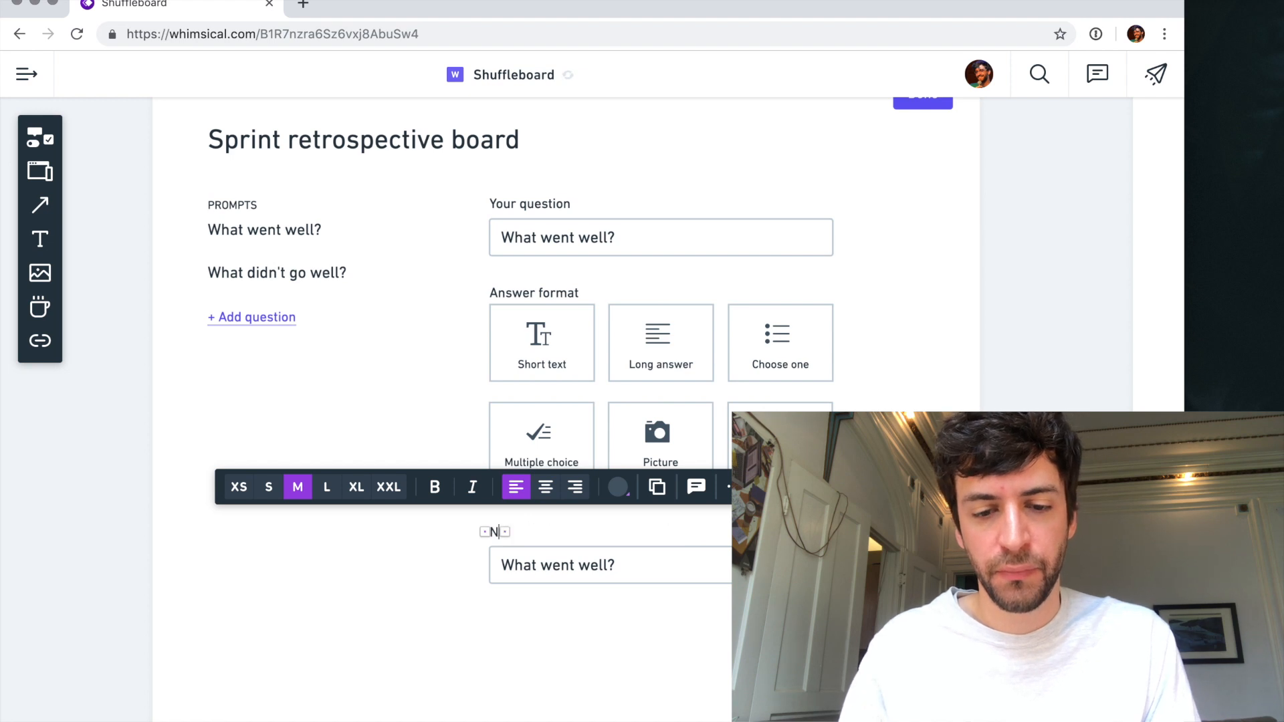
key(BackSpace)
key(BackSpace)
key(BackSpace)
text(Minu)
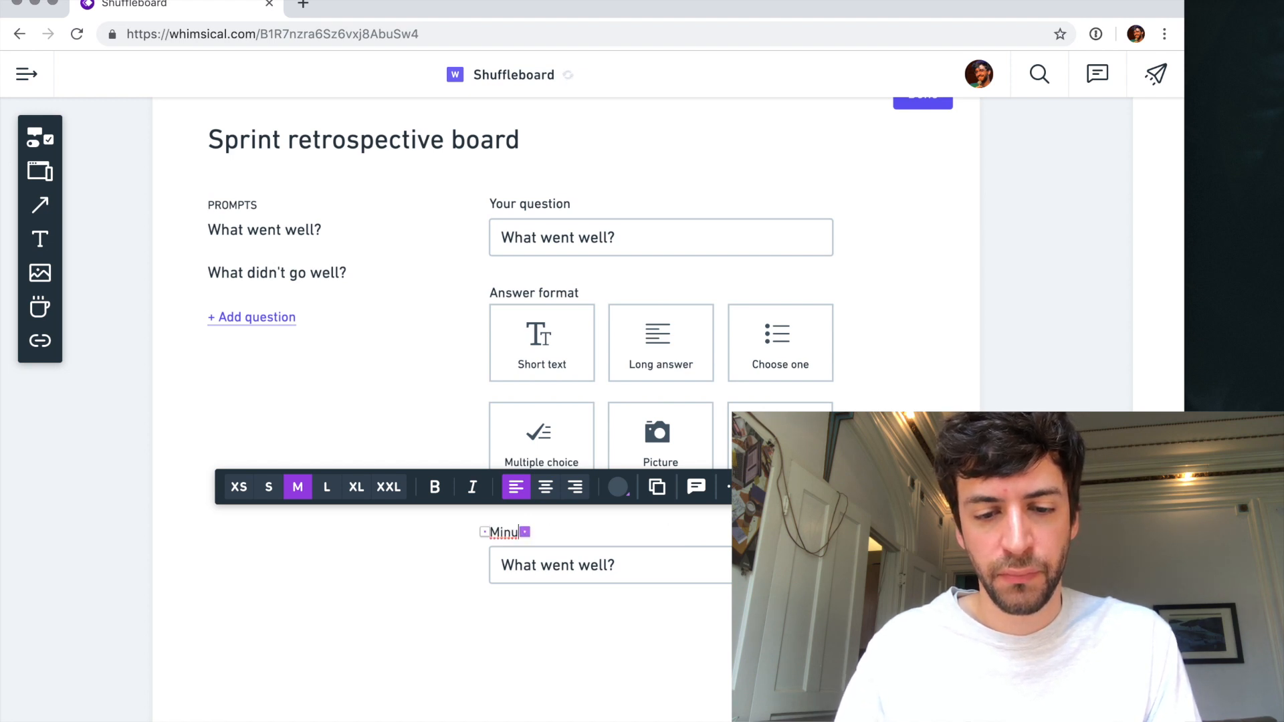
key(BackSpace)
text(imum a)
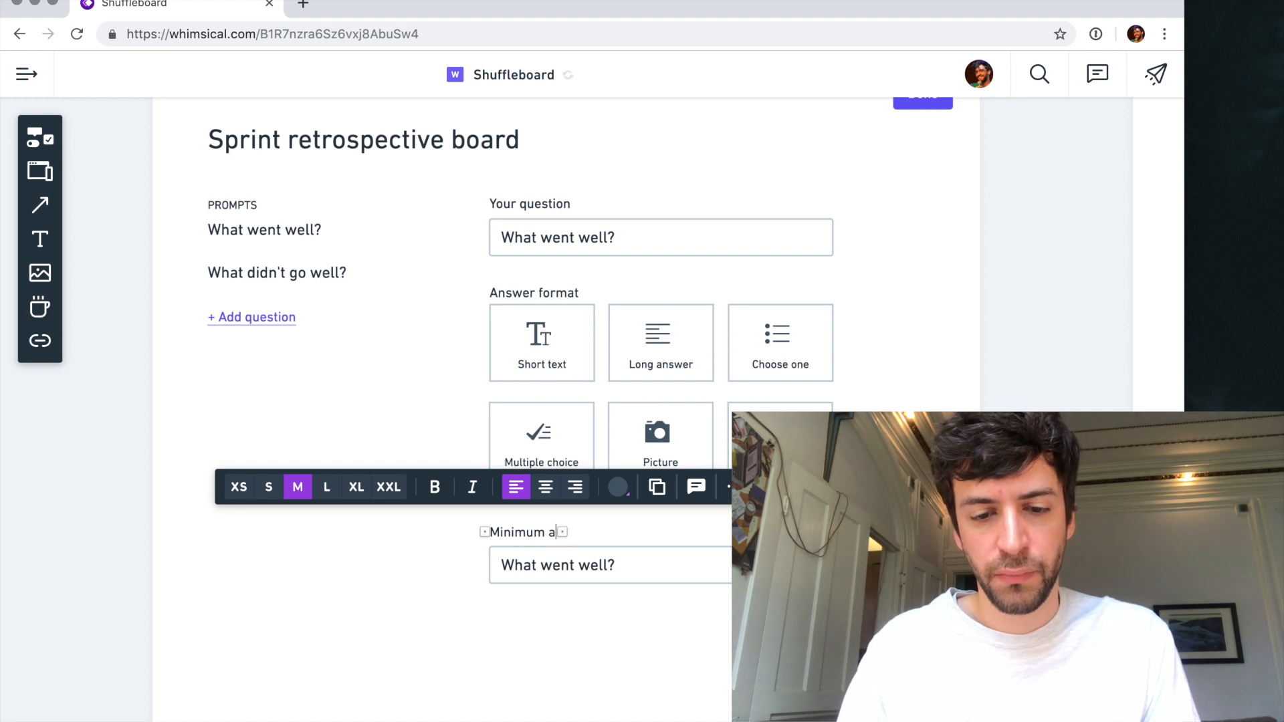
text(nswers per)
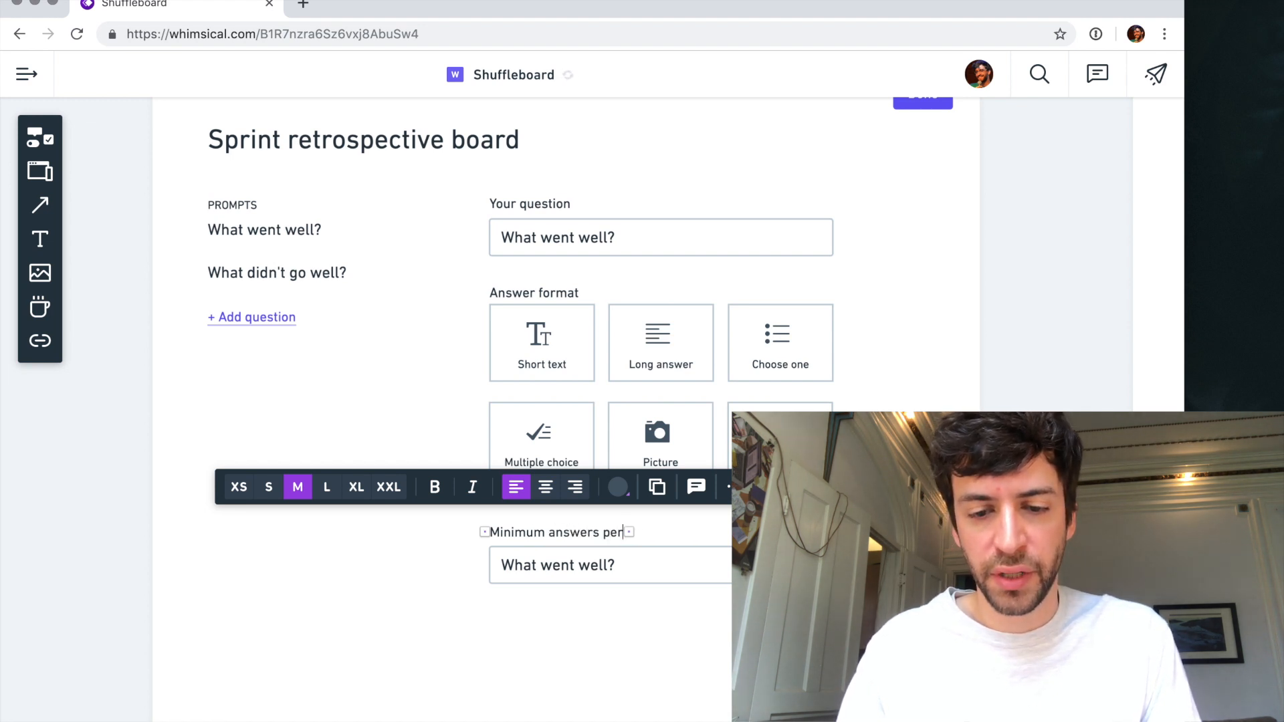
text(-person)
key(Escape)
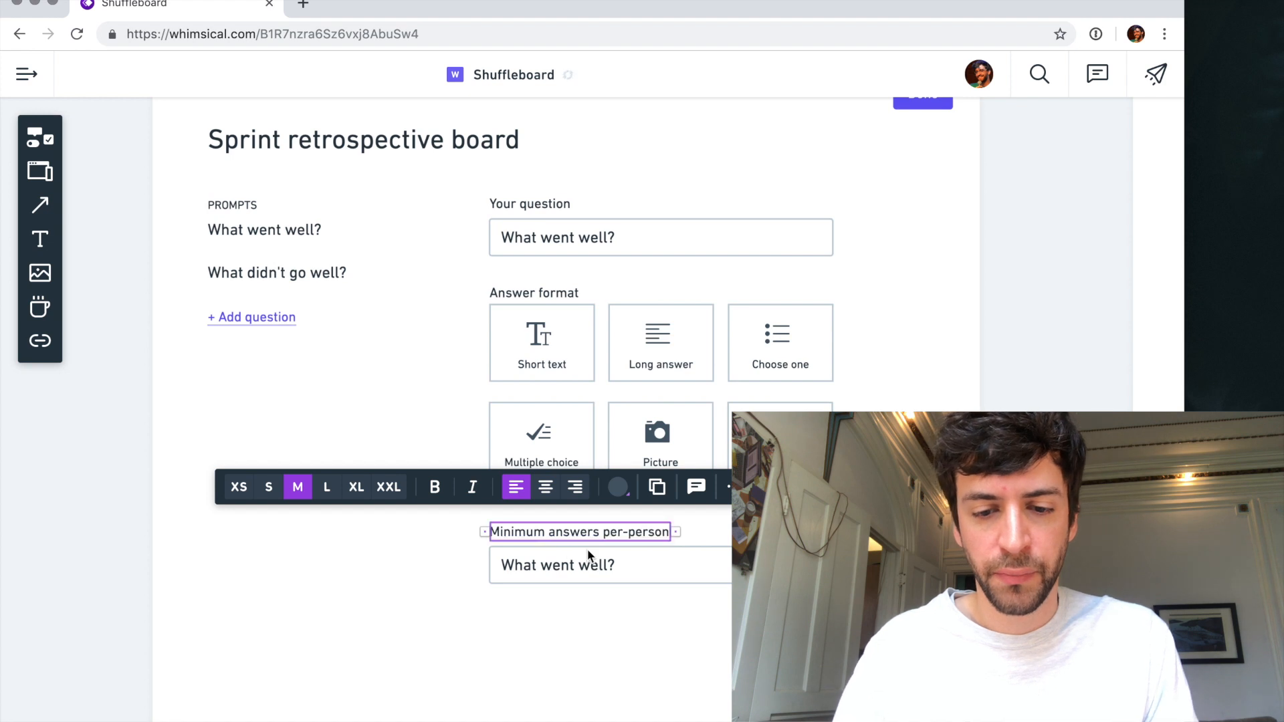
- Narrow the lower input field to its label's width and place a copy of the label beside it reading "short text answers"
click(634, 562)
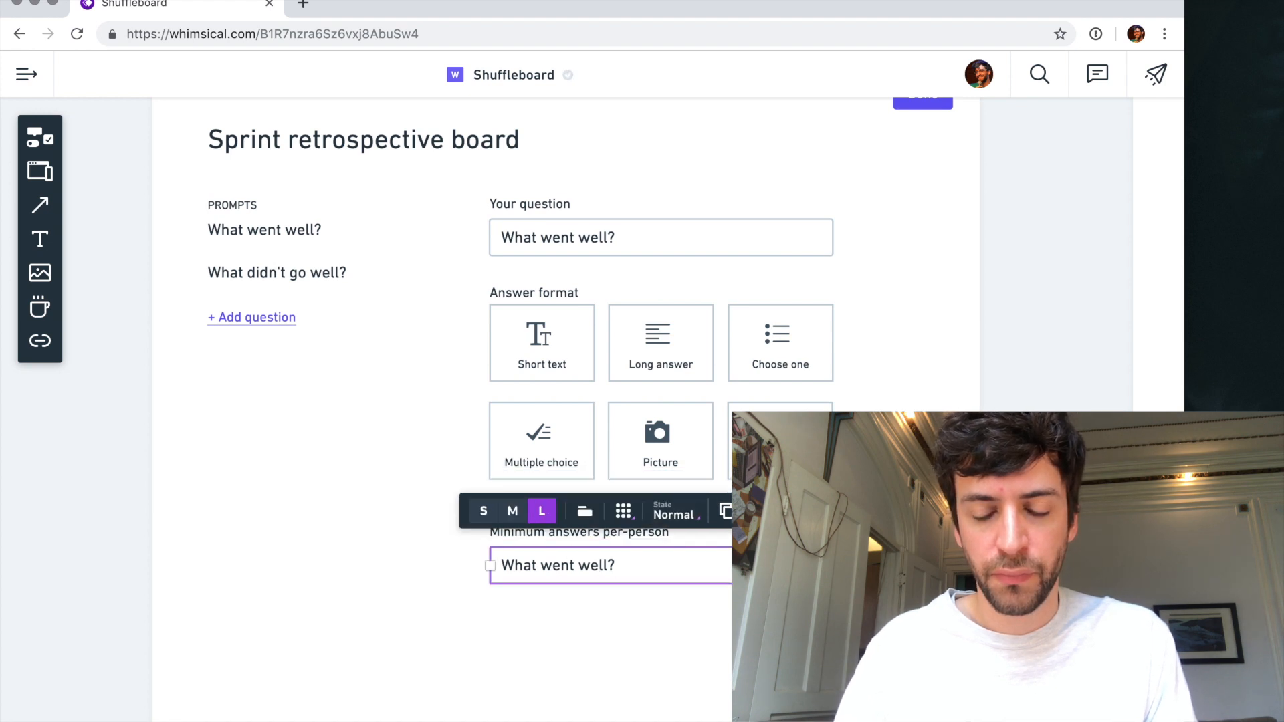
drag(833, 565, 670, 565)
click(613, 532)
key(super+c)
key(super+v)
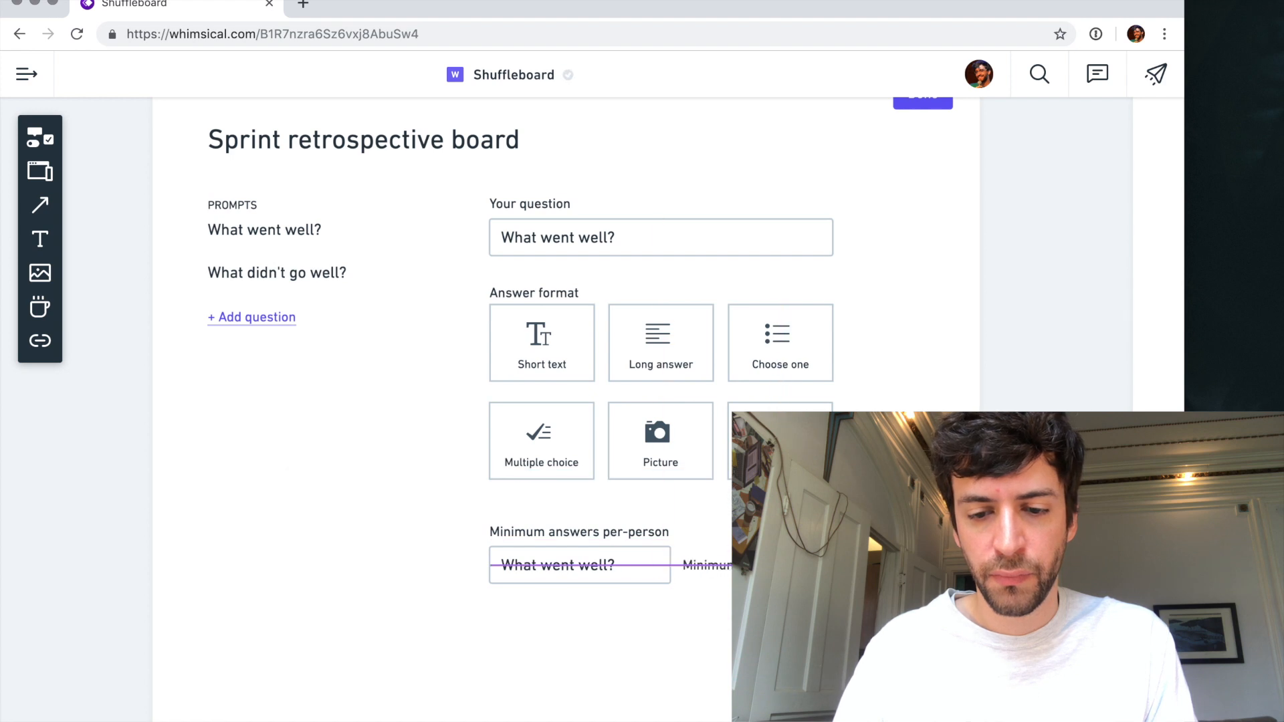
click(675, 561)
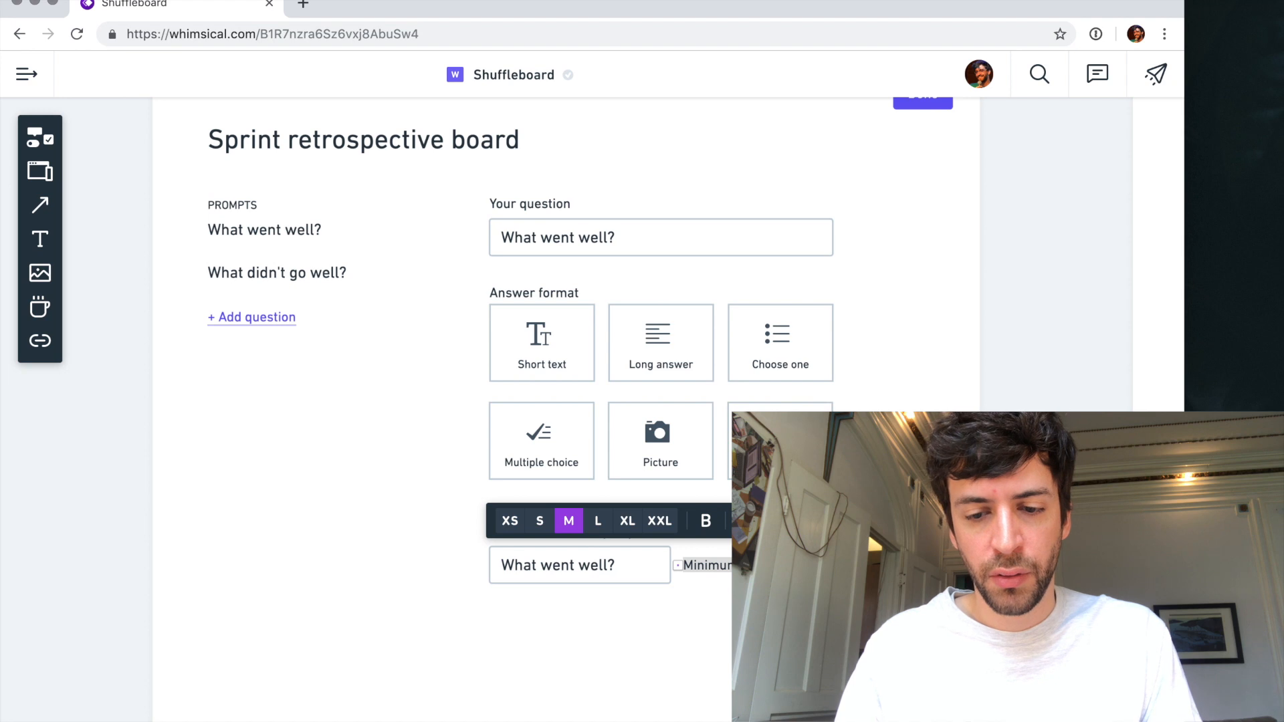
text(short tex)
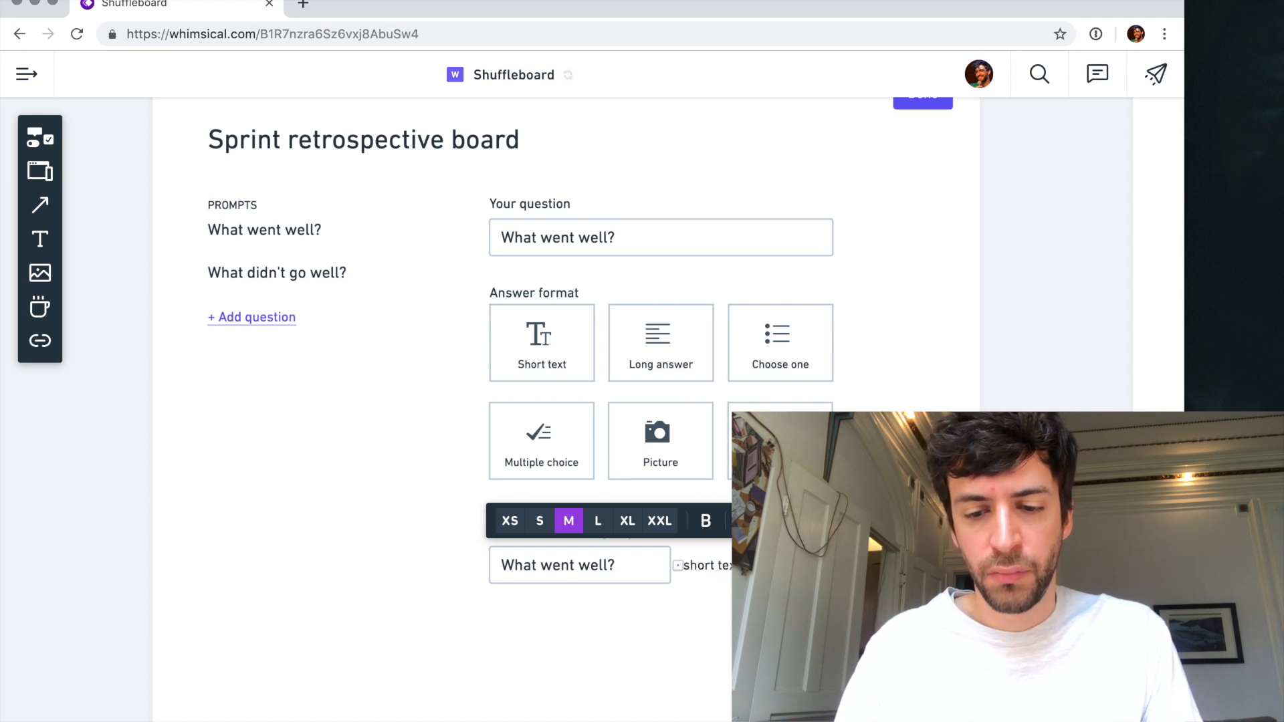
click(691, 516)
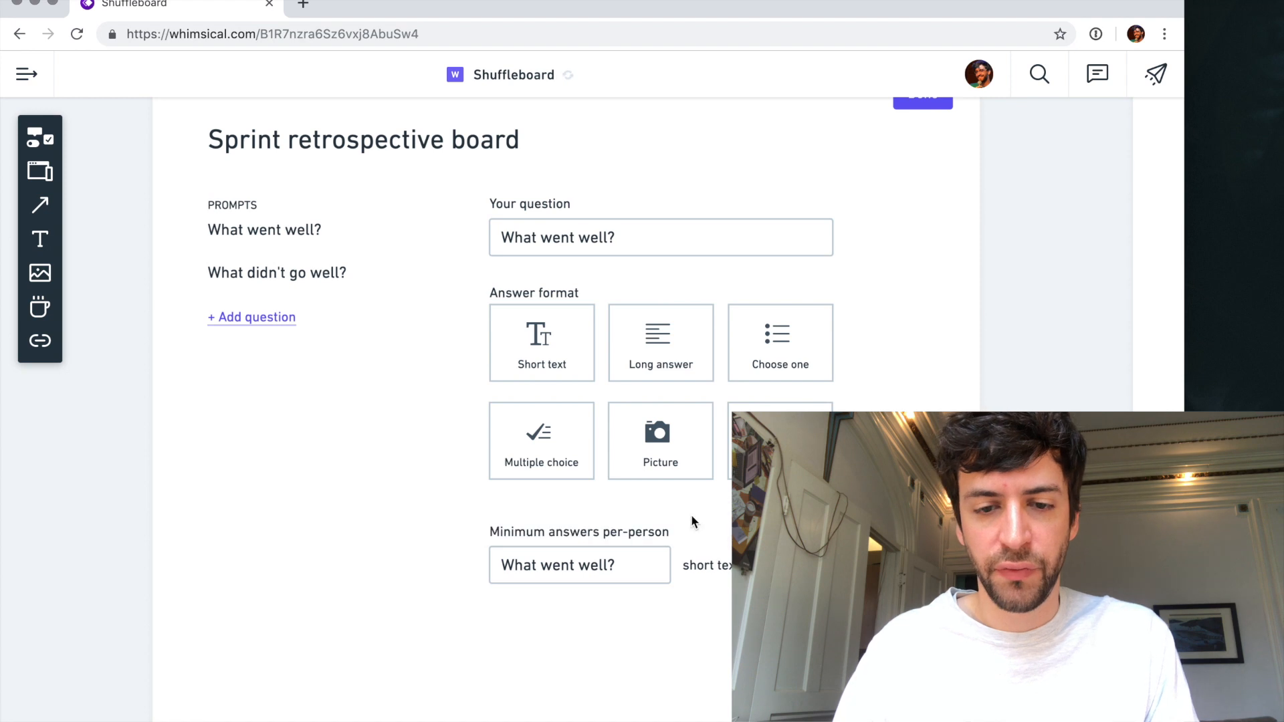
- Try a purple highlight on the "Short text" answer card
click(592, 354)
click(519, 270)
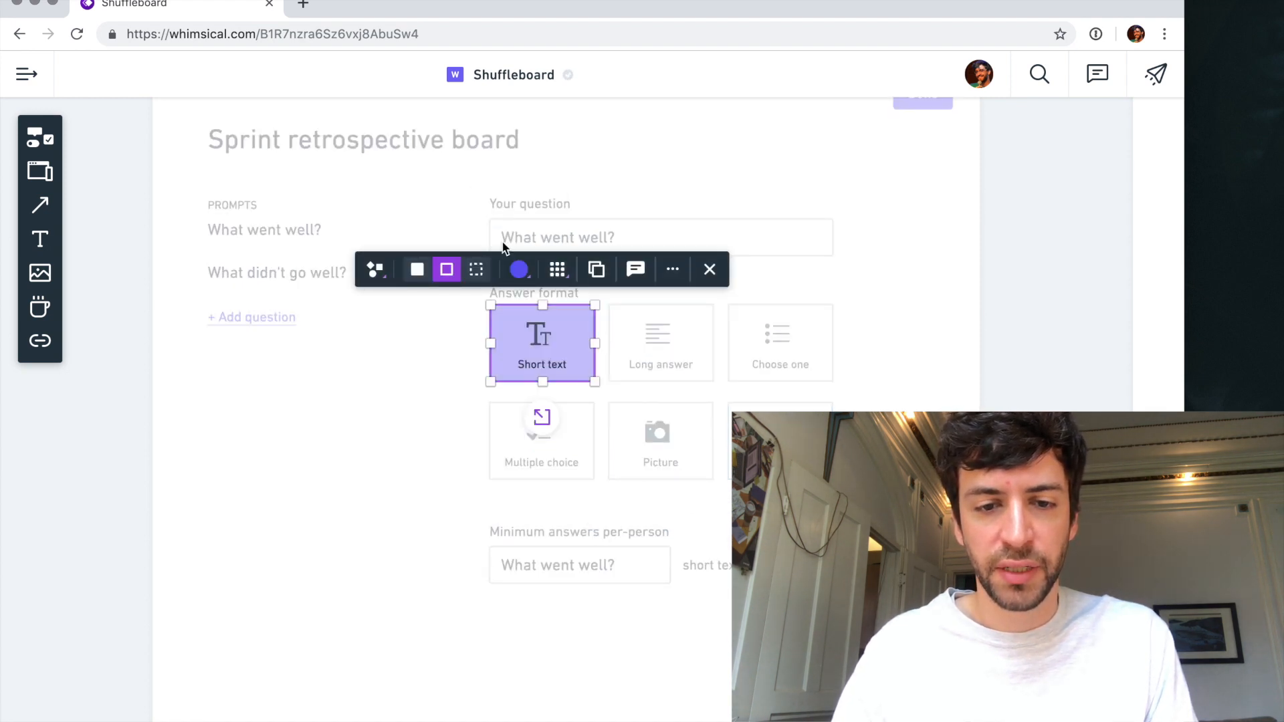
click(476, 269)
click(446, 270)
click(464, 364)
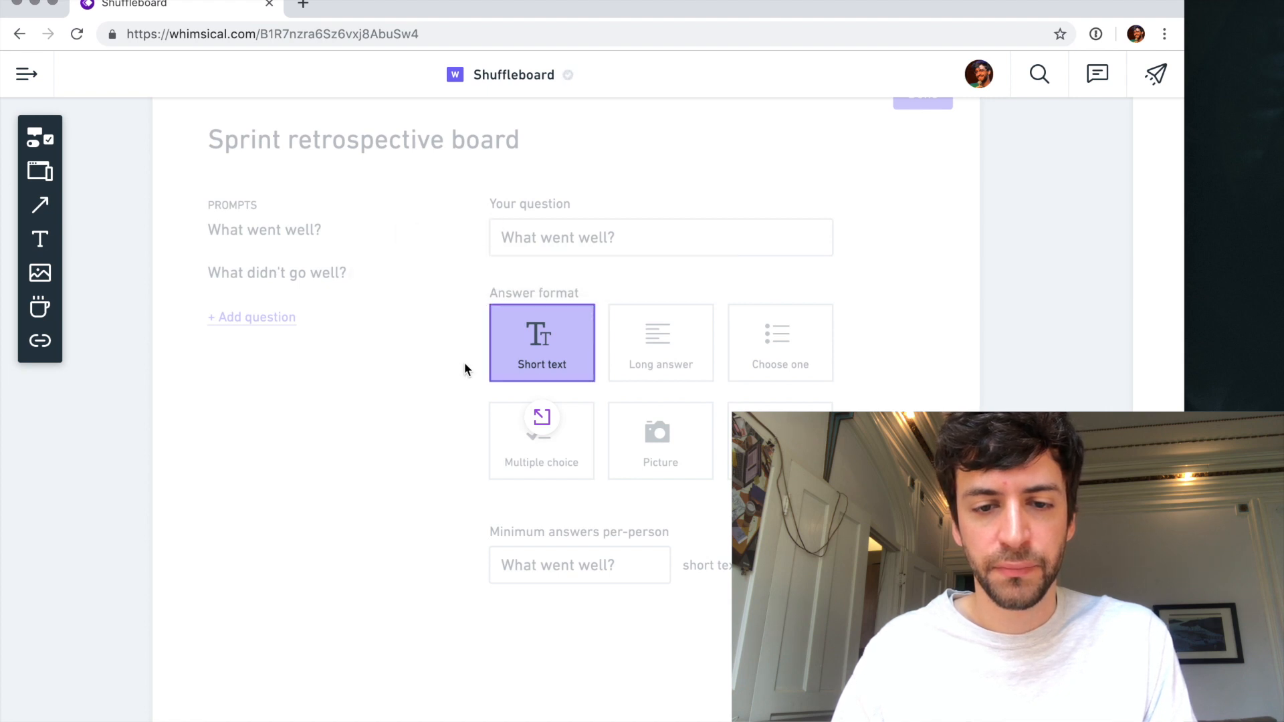
- Recolour the "Short text" card grey to mark it as selected, and nudge the "Answer format" label up slightly
click(578, 342)
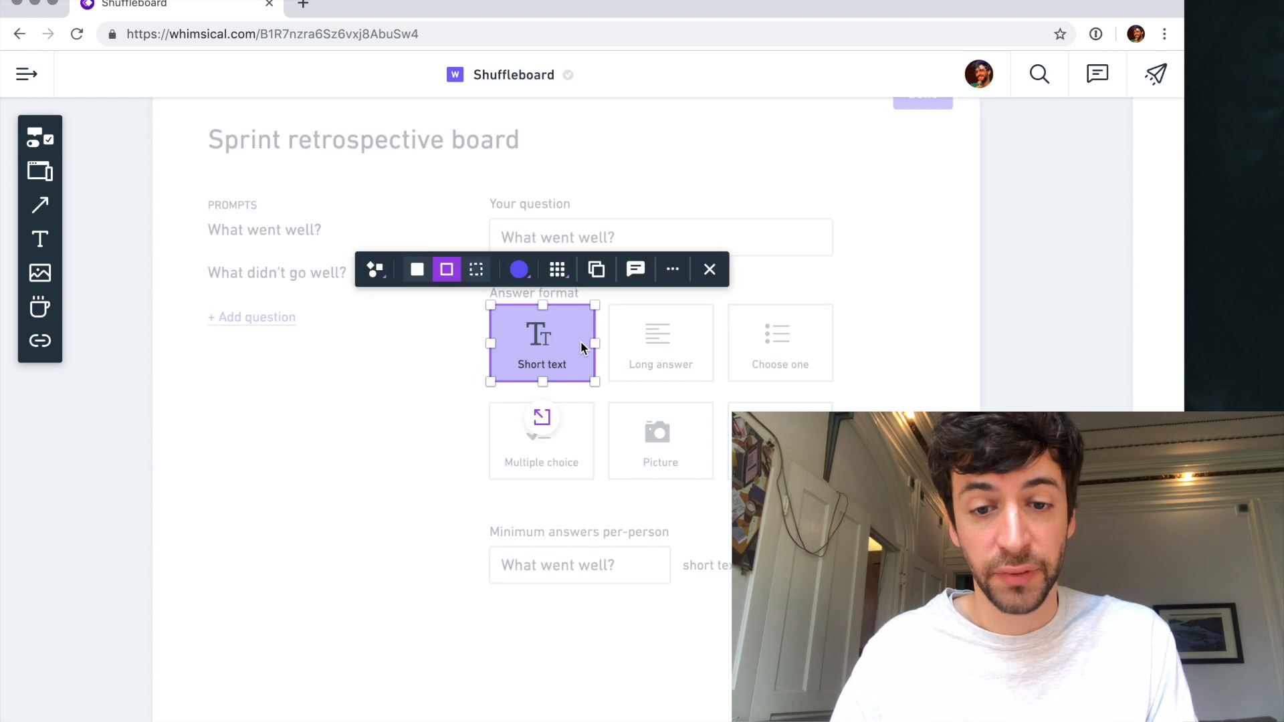
click(519, 270)
click(521, 231)
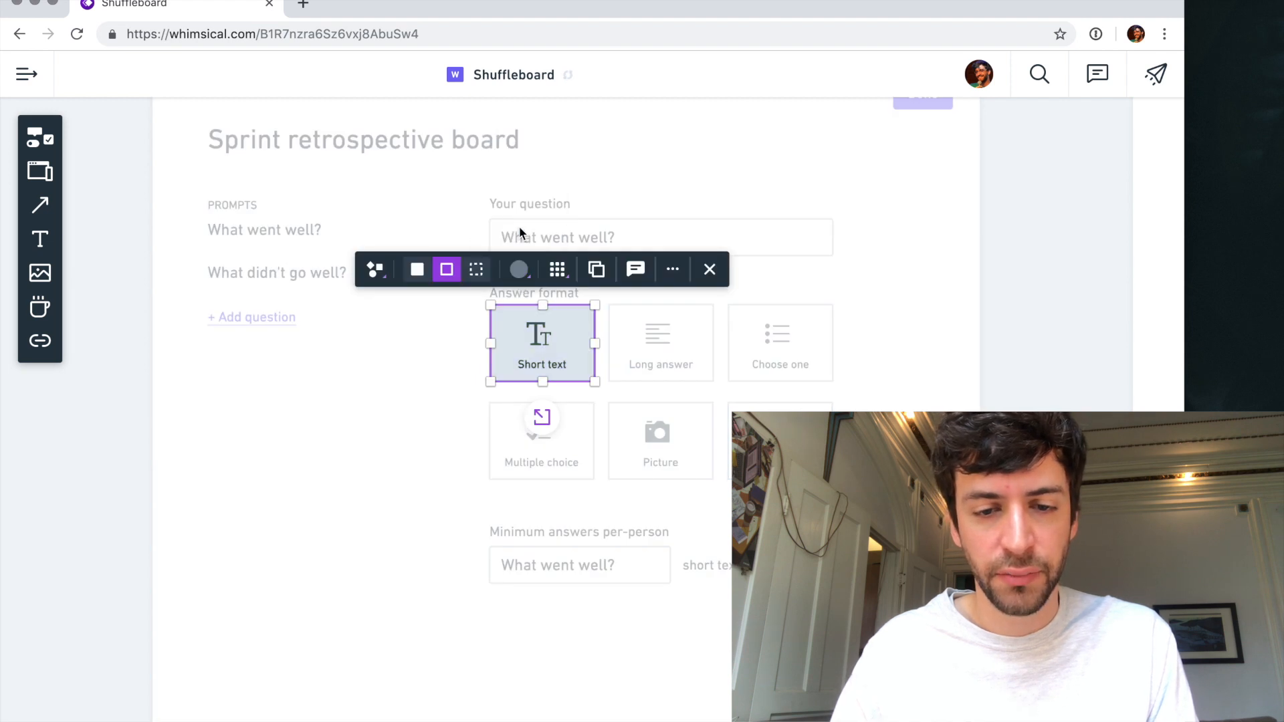
click(462, 382)
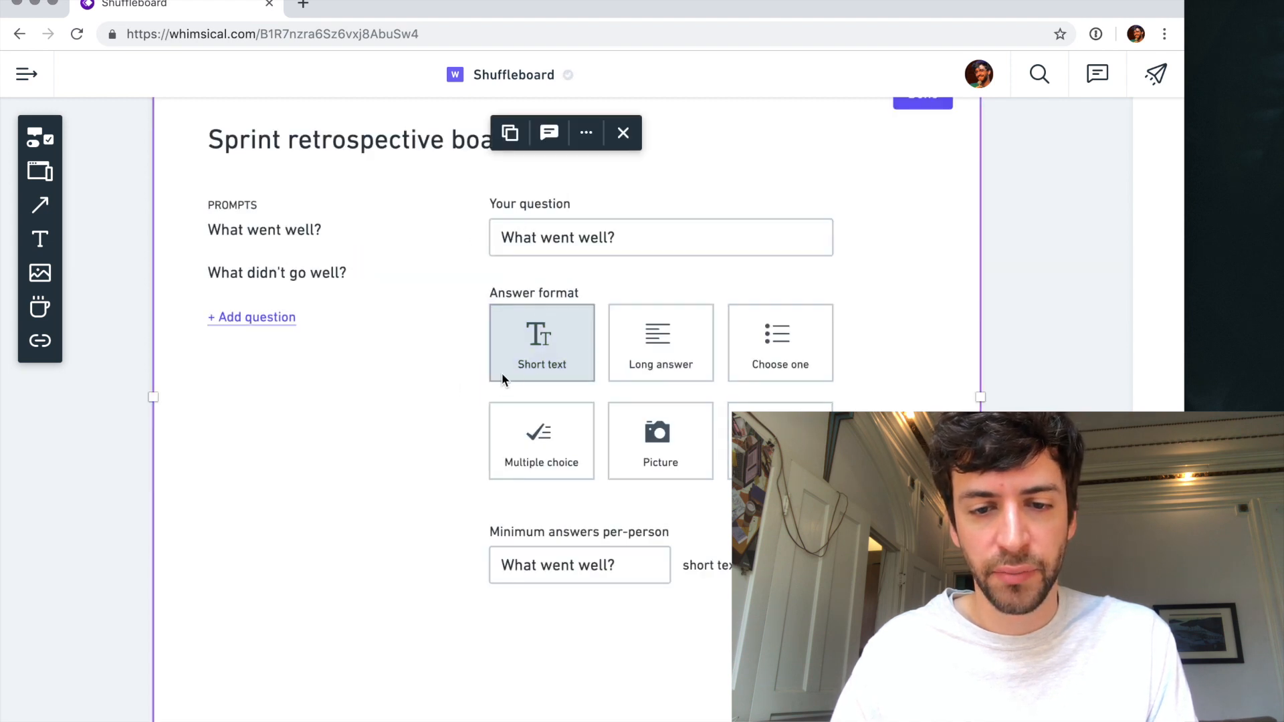
click(551, 295)
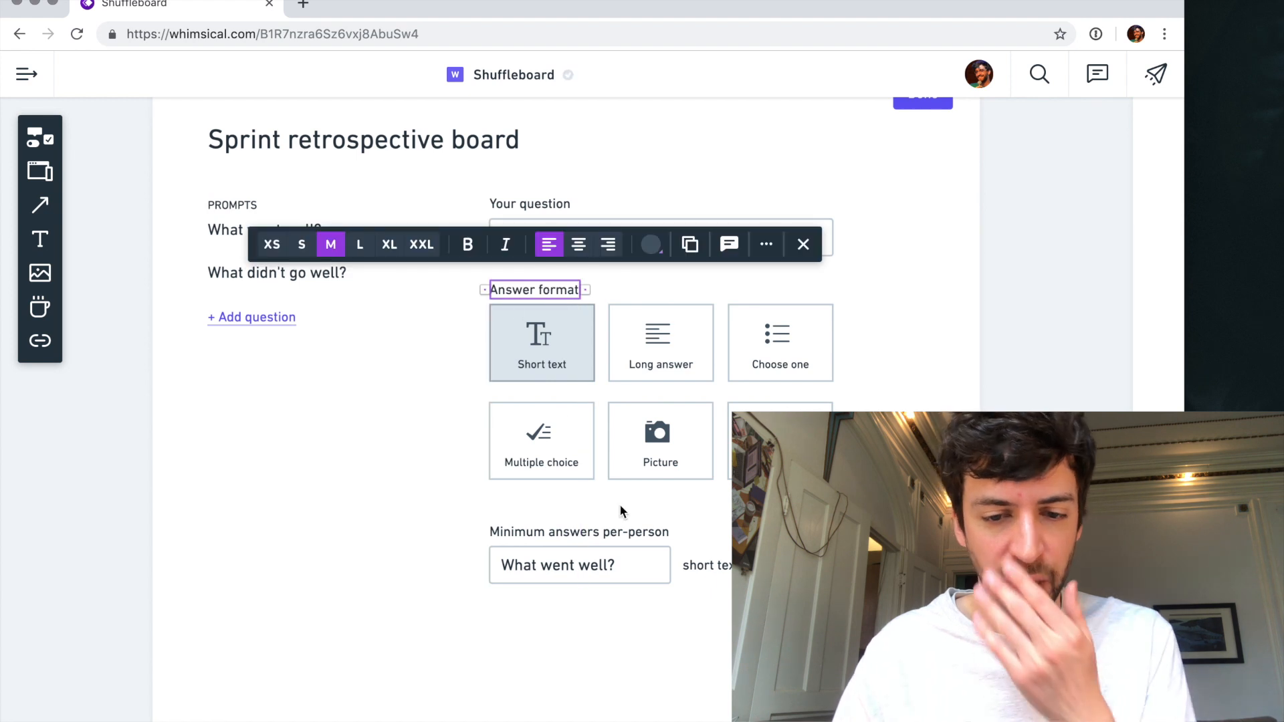
click(628, 616)
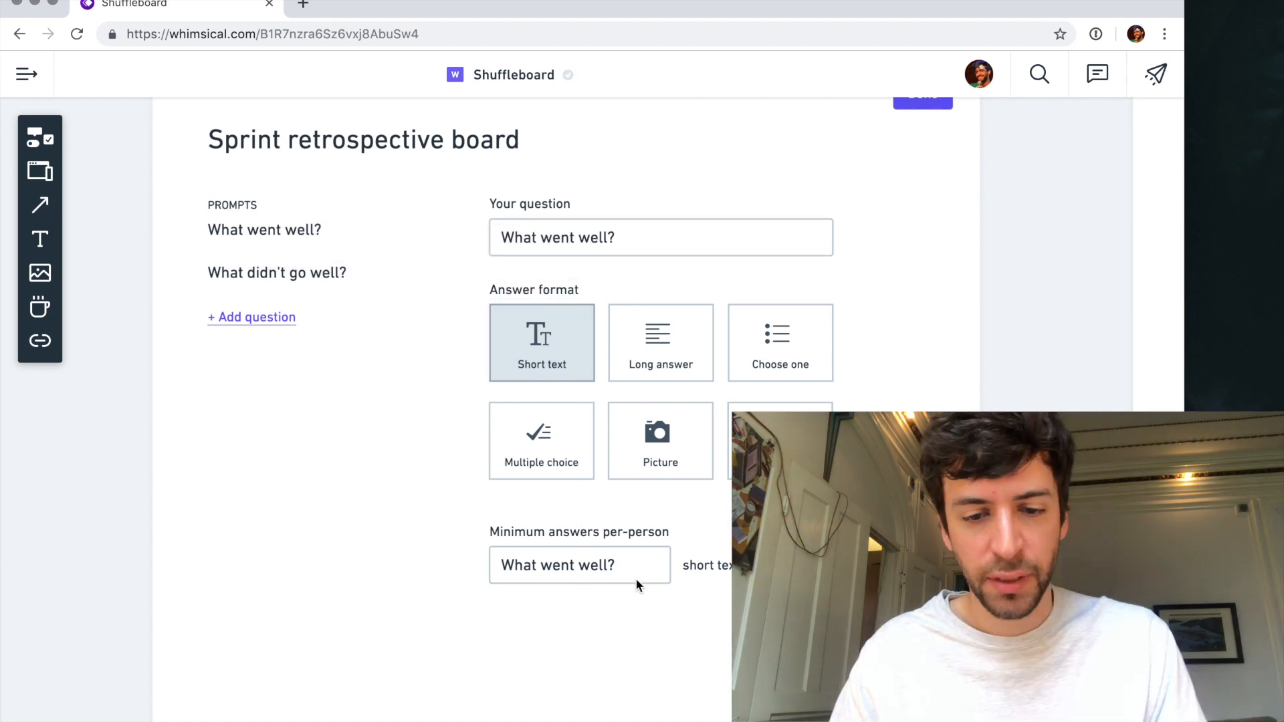
- Set the text of the minimum answers field to 0 and switch its state so the value appears as a greyed placeholder
click(573, 568)
click(573, 565)
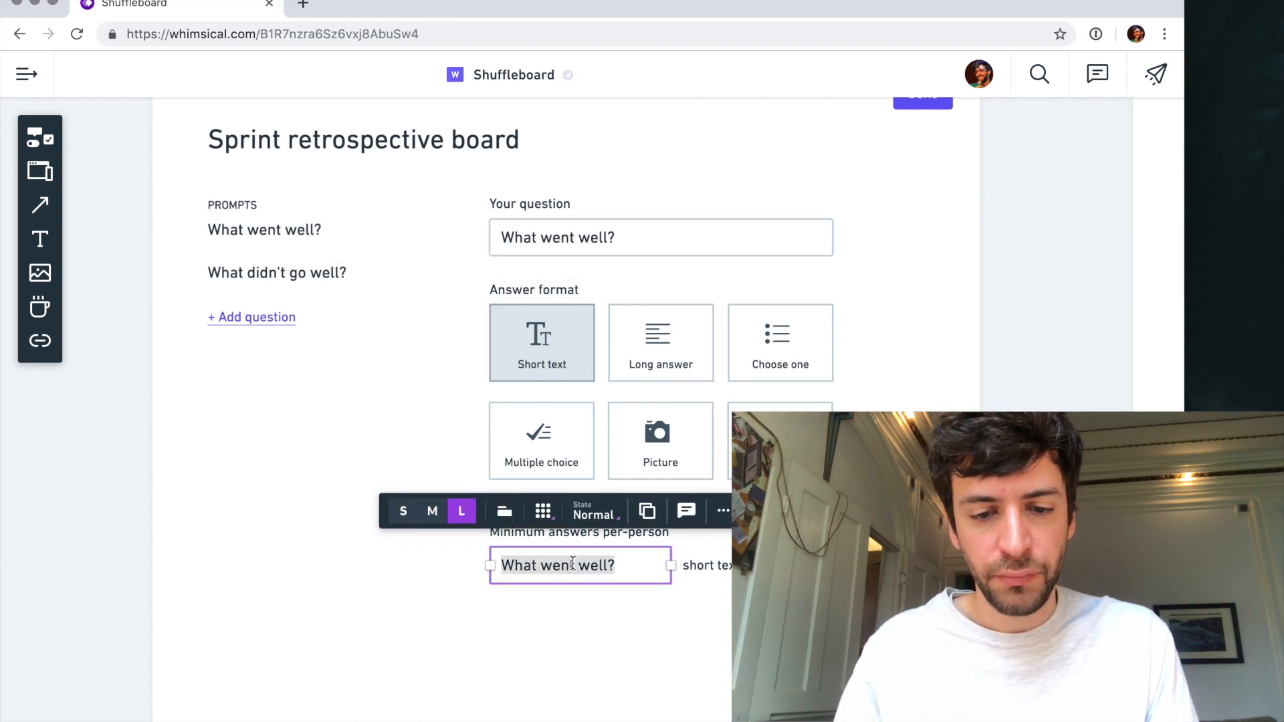
text(0)
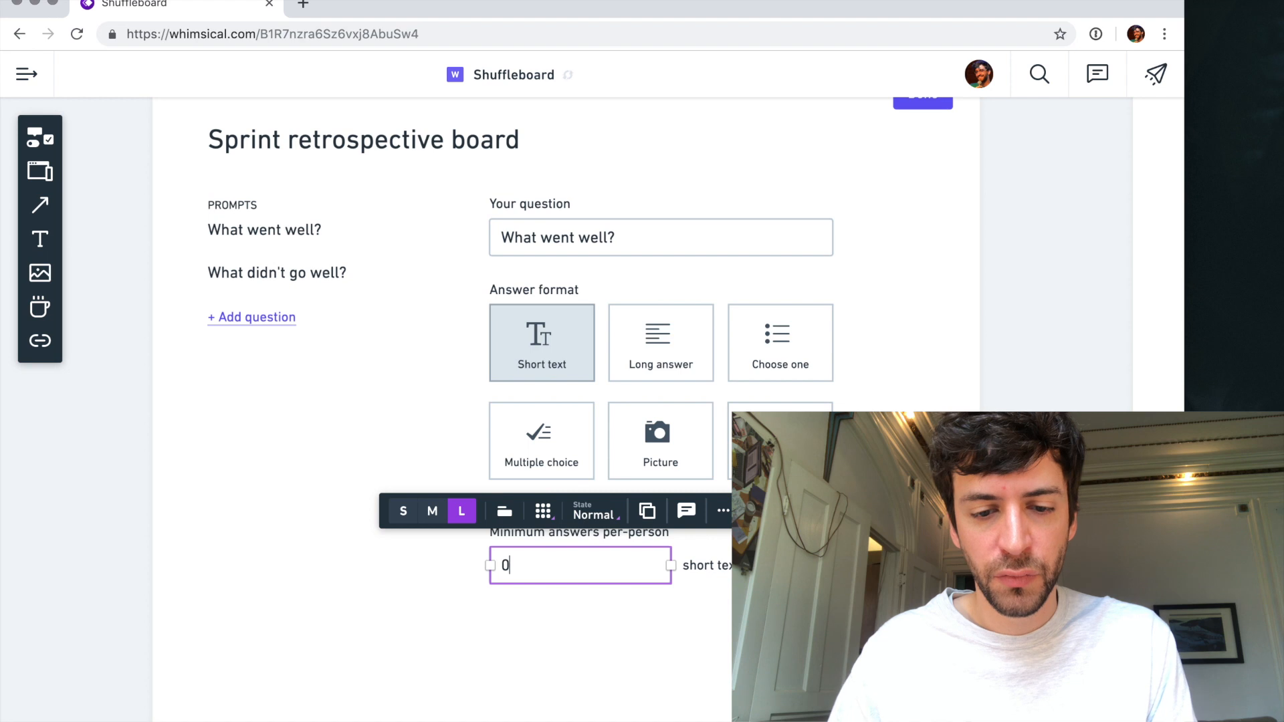
click(593, 513)
click(582, 468)
click(576, 664)
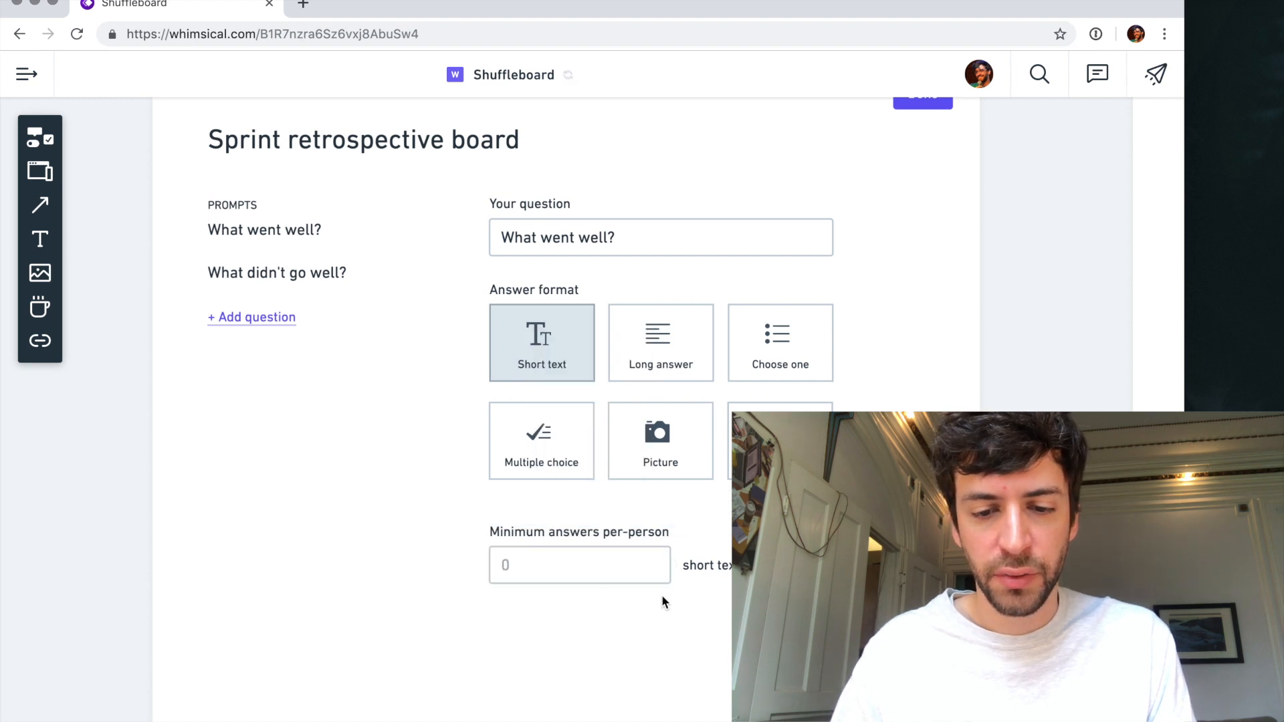
- Shrink the 0 field to about half its width and move the "short text answers" label in beside it
click(635, 567)
drag(668, 566, 579, 565)
click(710, 567)
drag(712, 570, 620, 568)
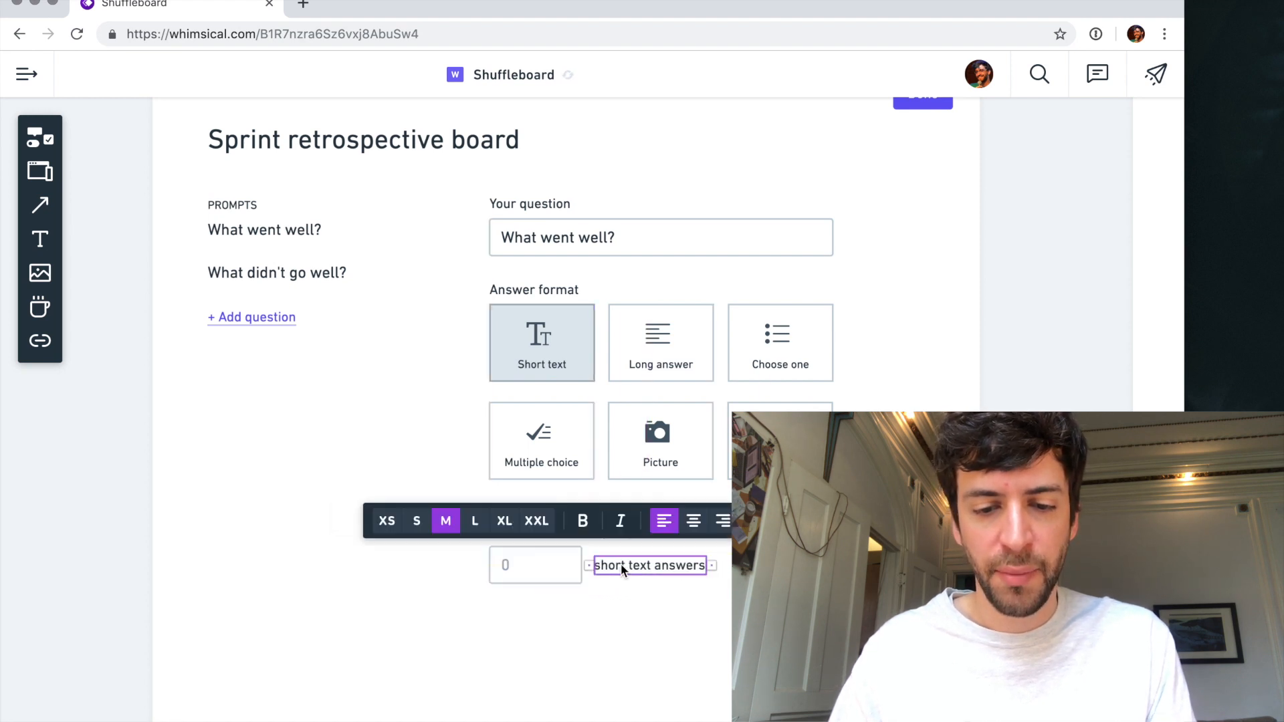
click(652, 607)
- Shorten the label above the 0 field to "Minimum", and duplicate the label, field and side text to their right
drag(677, 600, 683, 531)
click(541, 612)
click(597, 537)
click(597, 537)
key(BackSpace)
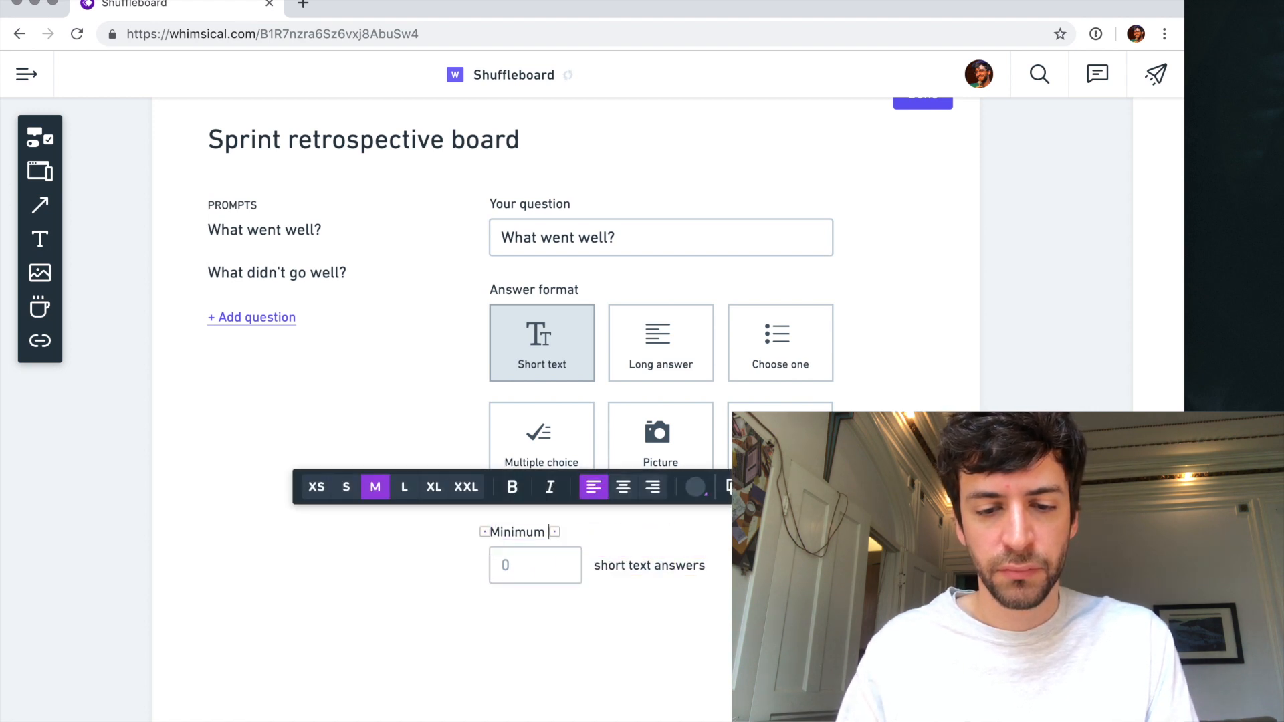
drag(676, 620, 494, 521)
drag(525, 575, 760, 575)
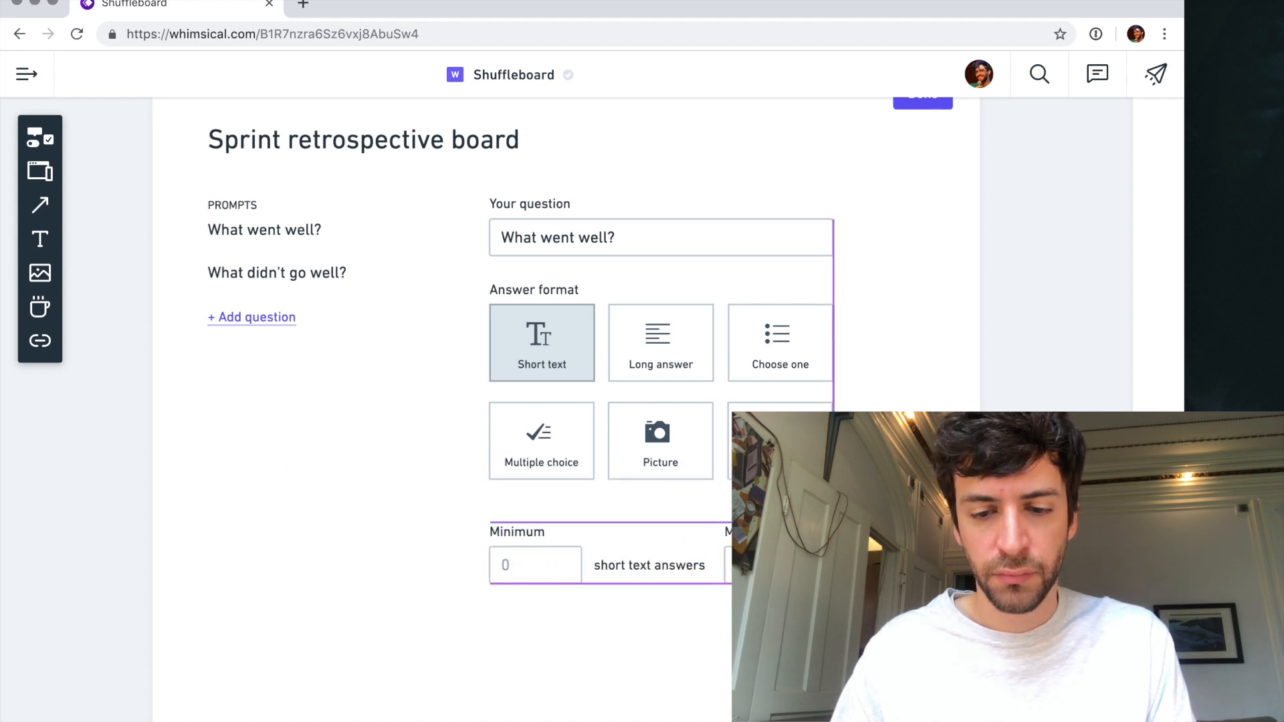
- Delete the "short text answers" text beside both the original and the duplicated field
click(694, 632)
click(665, 565)
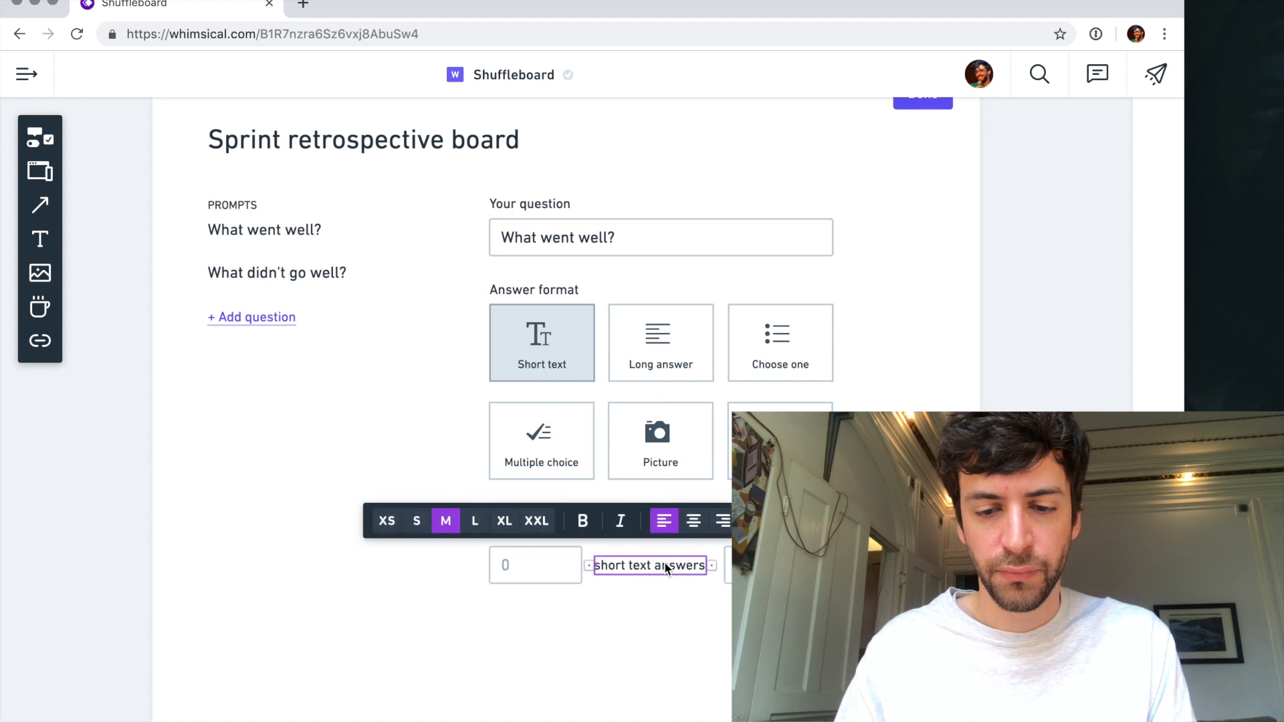
key(Delete)
click(895, 565)
key(Delete)
- Relabel the duplicated field "Maximum" and move it with its label closer to the Minimum field
double_click(753, 532)
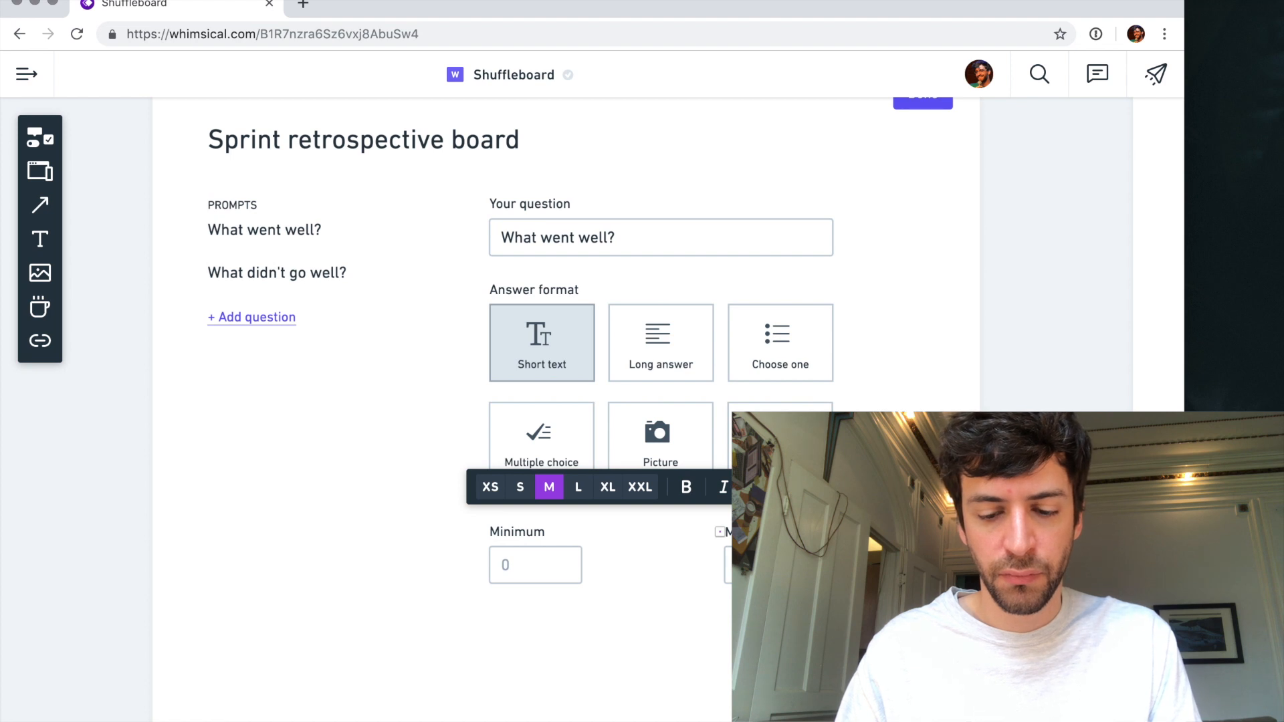
drag(862, 607, 722, 529)
drag(666, 626, 533, 524)
drag(763, 568, 659, 570)
- Move the Minimum and Maximum fields down with their labels and add the heading "Answers per-person" above them
click(733, 622)
drag(733, 622, 524, 588)
click(535, 639)
key(t)
click(492, 535)
text(Answers per-person)
key(Escape)
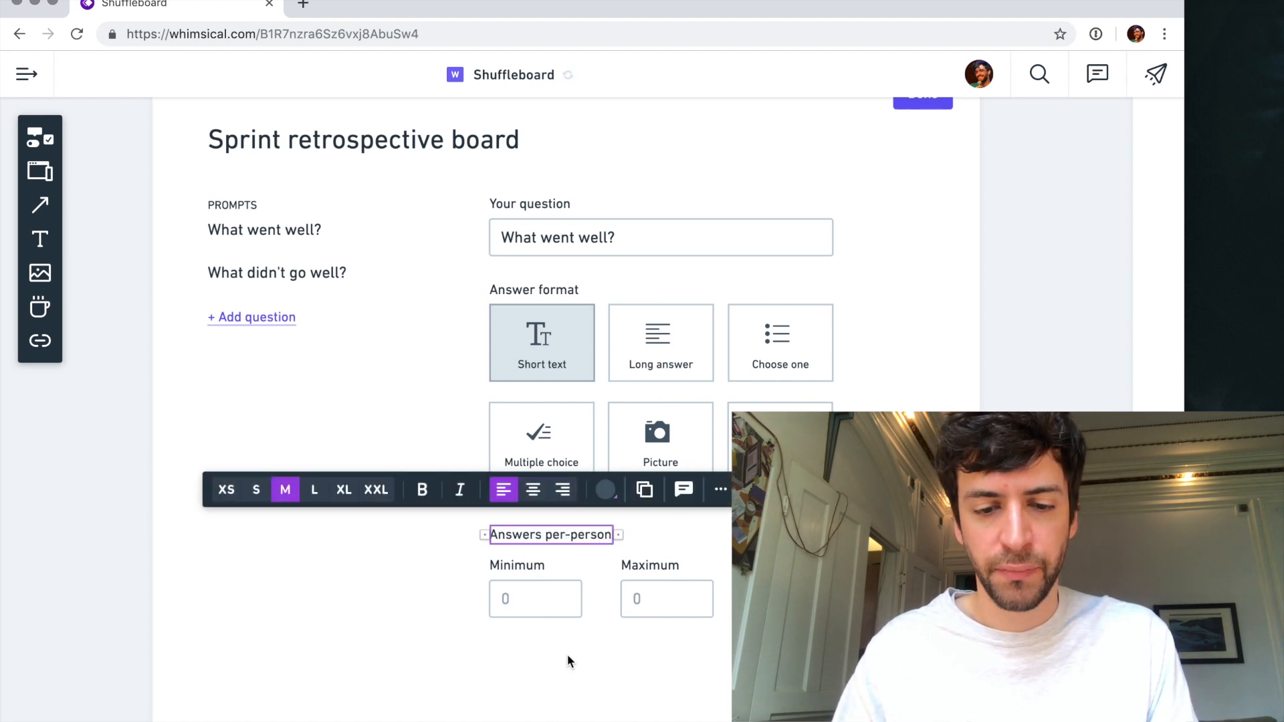
- Duplicate the "Answers per-person" heading below the Minimum field and change the copy to "Time limit"
click(566, 654)
scroll(582, 625, down, 1)
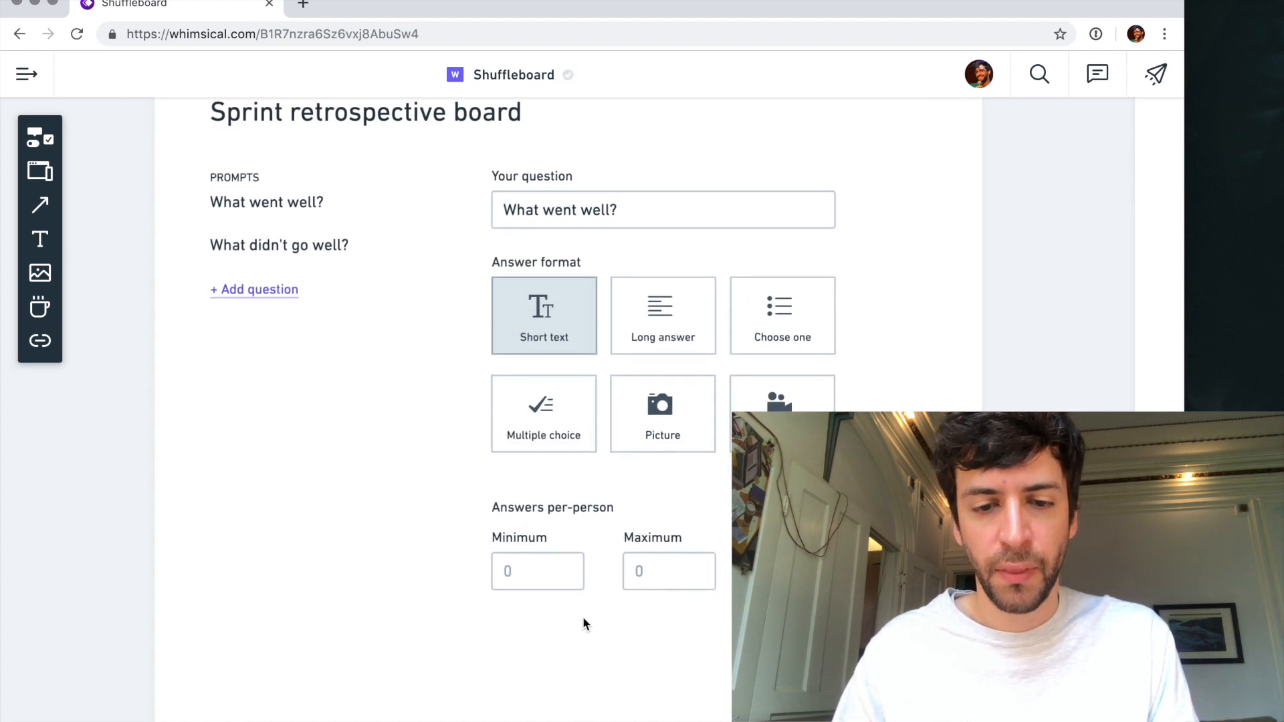
click(535, 518)
drag(535, 518, 542, 629)
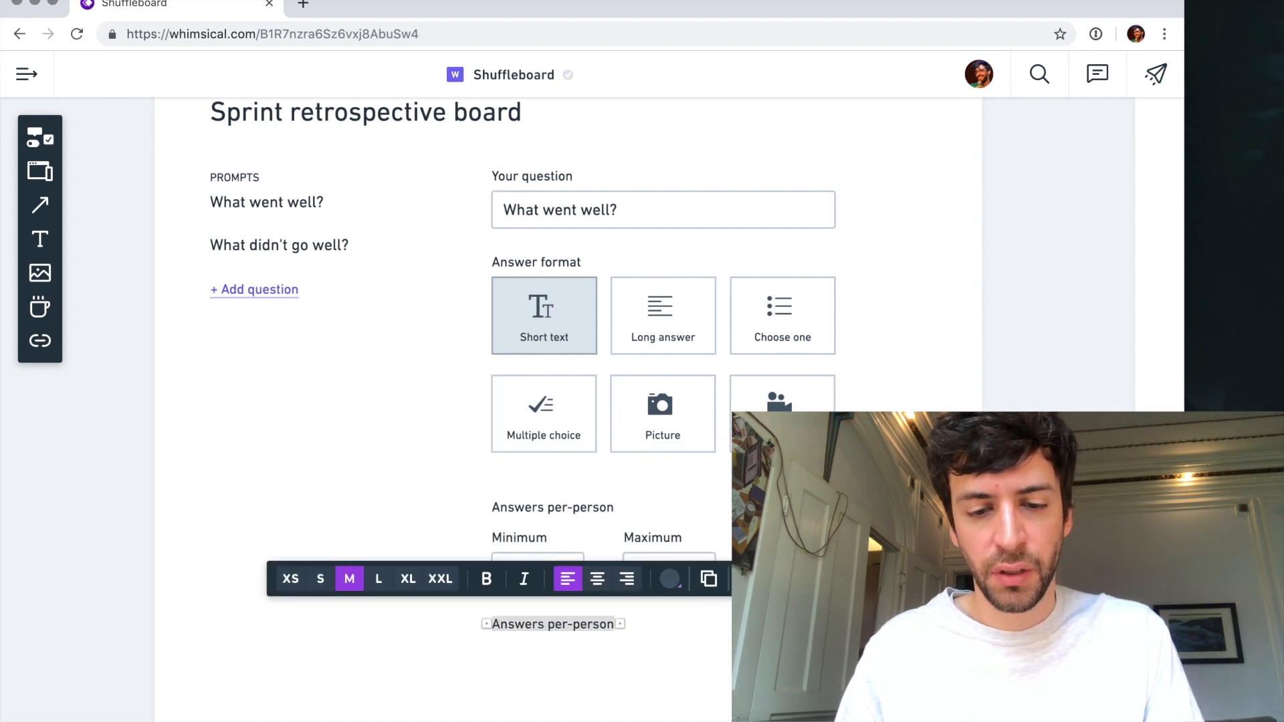
text(Time)
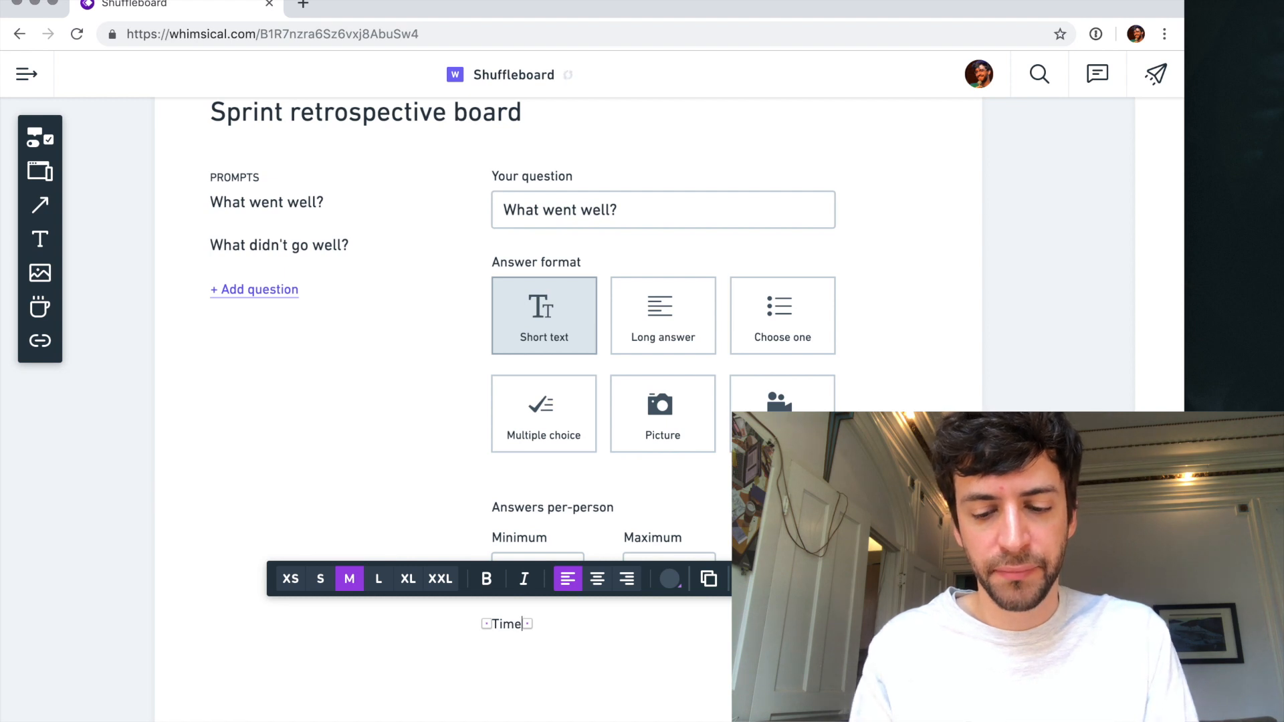
text( limit)
key(Escape)
- Duplicate the grouped Minimum label and 0 field below the "Time limit" heading
click(532, 559)
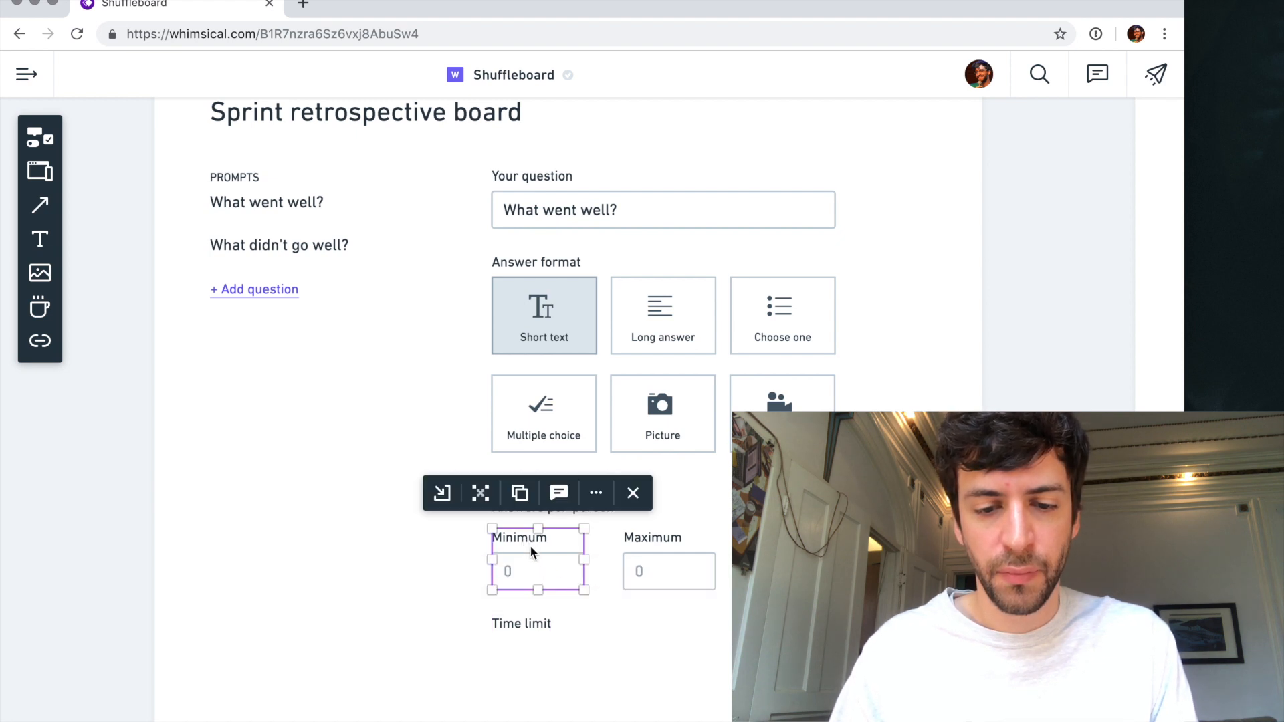
drag(550, 577, 548, 696)
click(647, 676)
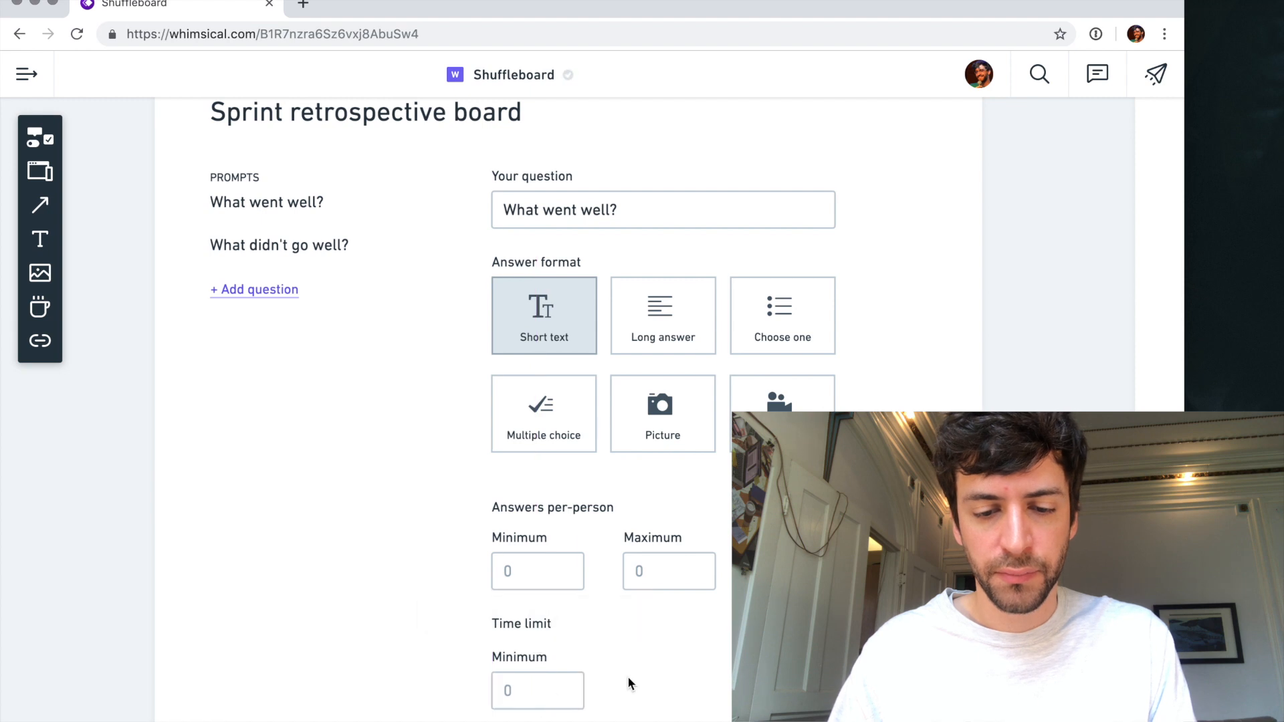
drag(521, 655, 605, 675)
key(super+z)
- Place the copied label beside its 0 field, reword it "minutes", and move the pair up closer to the "Time limit" heading
click(527, 662)
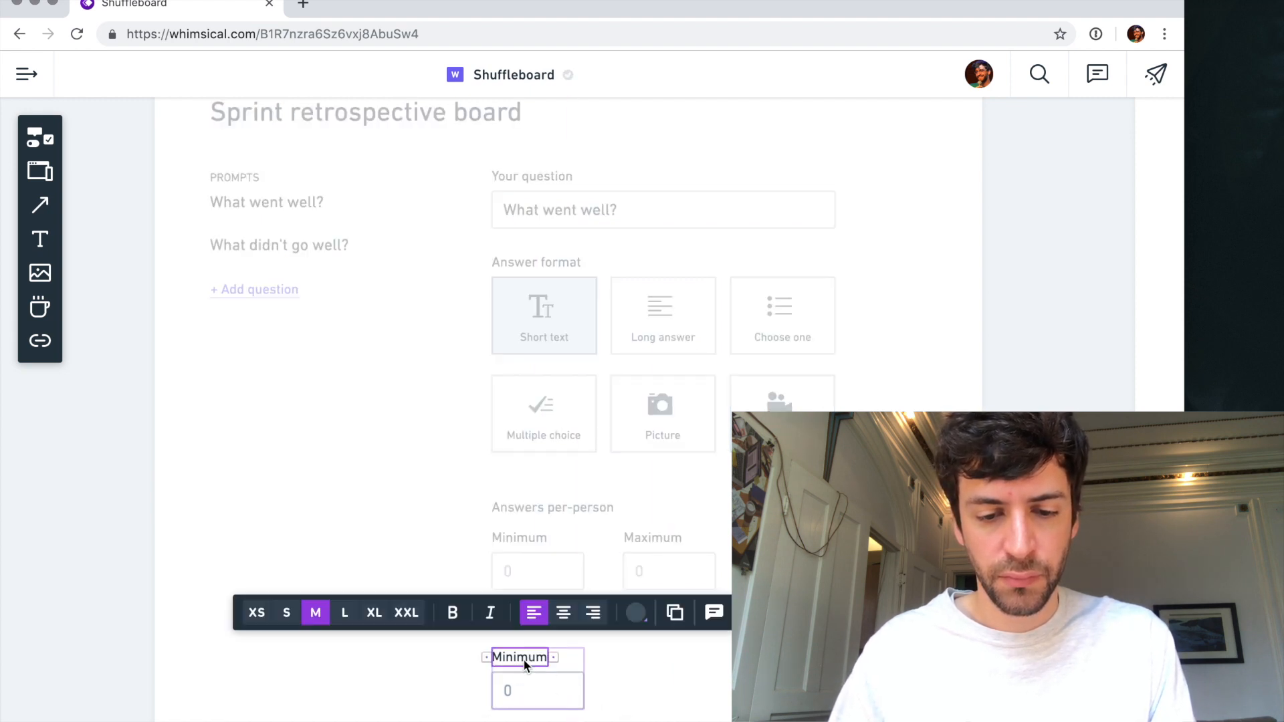
drag(520, 657, 628, 693)
double_click(622, 691)
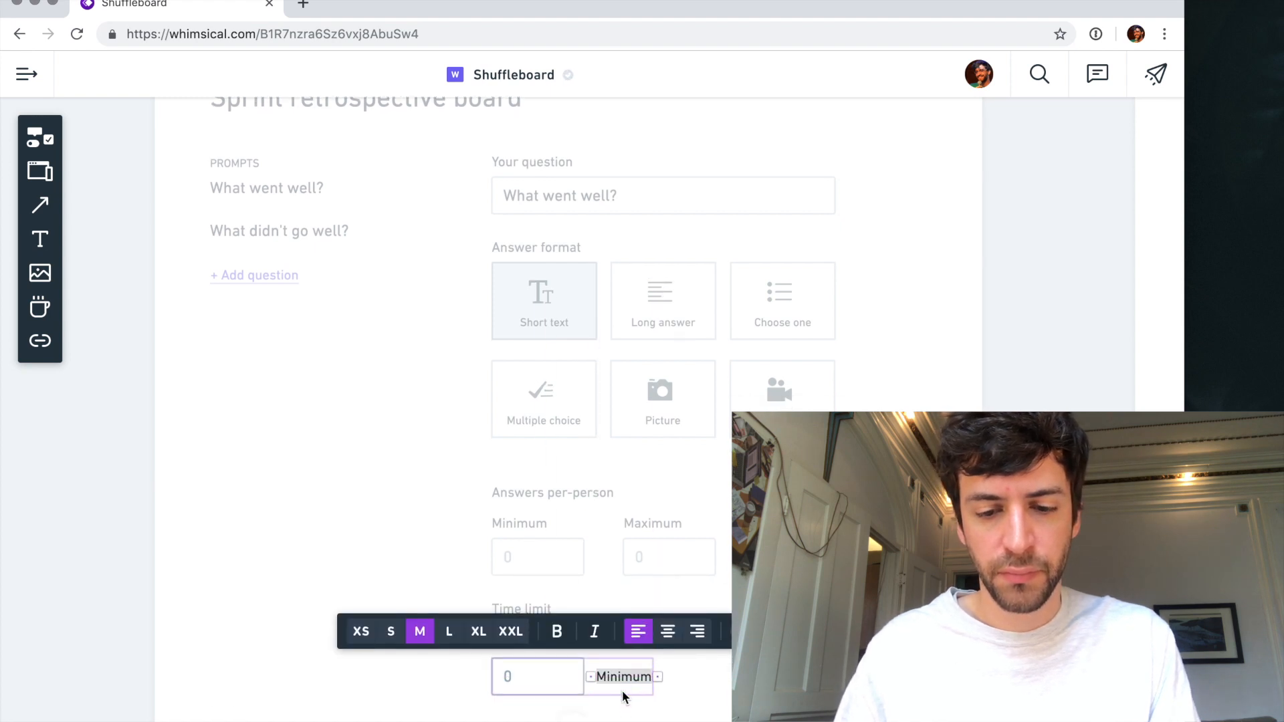
text(minutes)
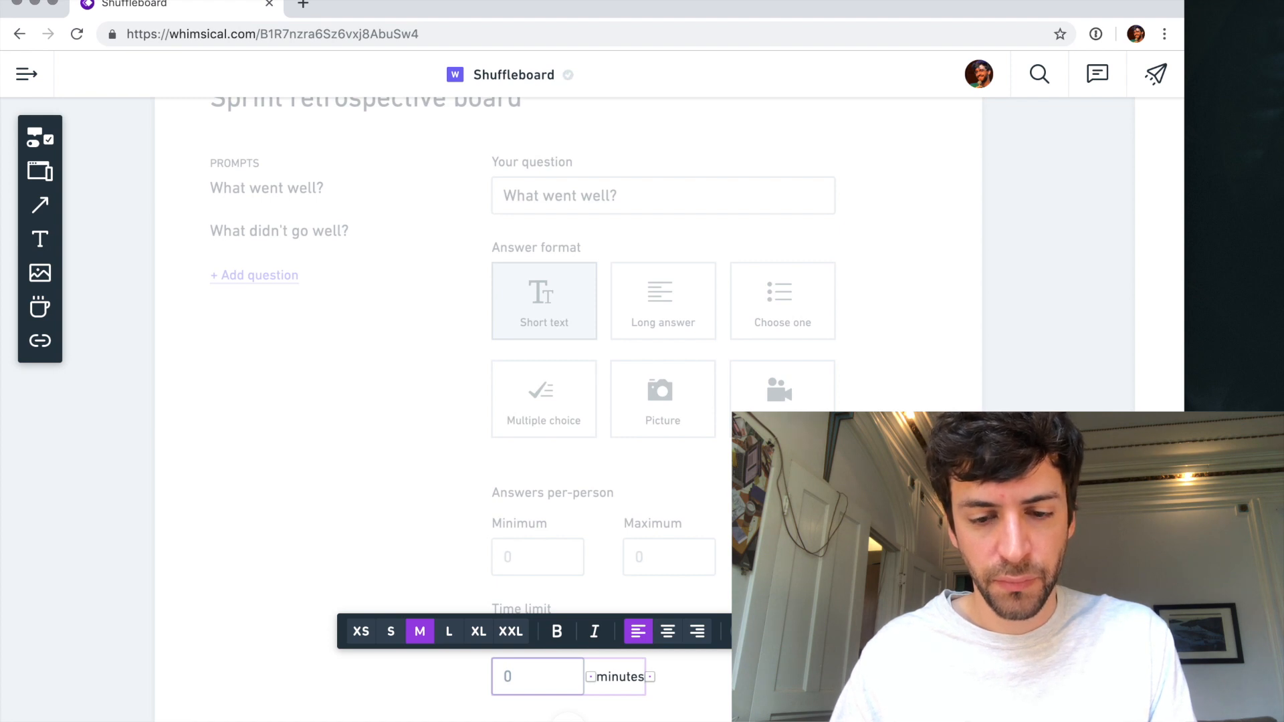
key(Escape)
key(Escape)
drag(555, 685, 556, 656)
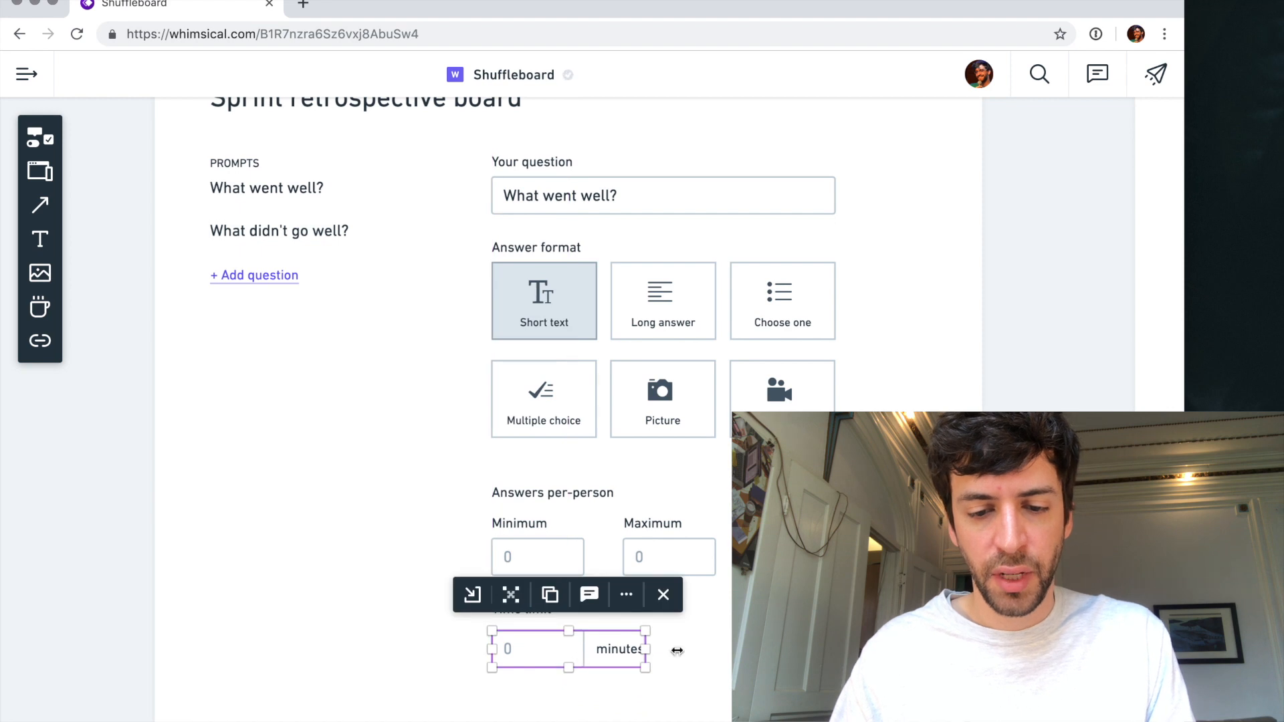
key(Escape)
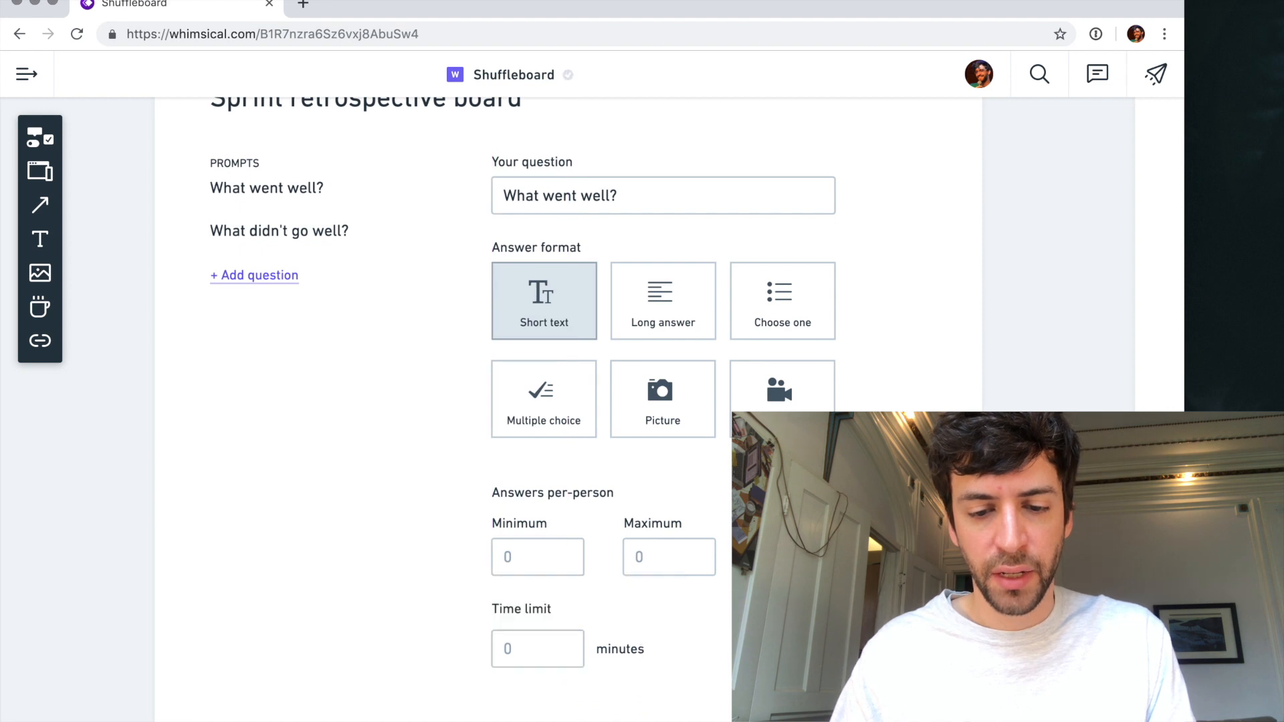
click(38, 137)
text(chec)
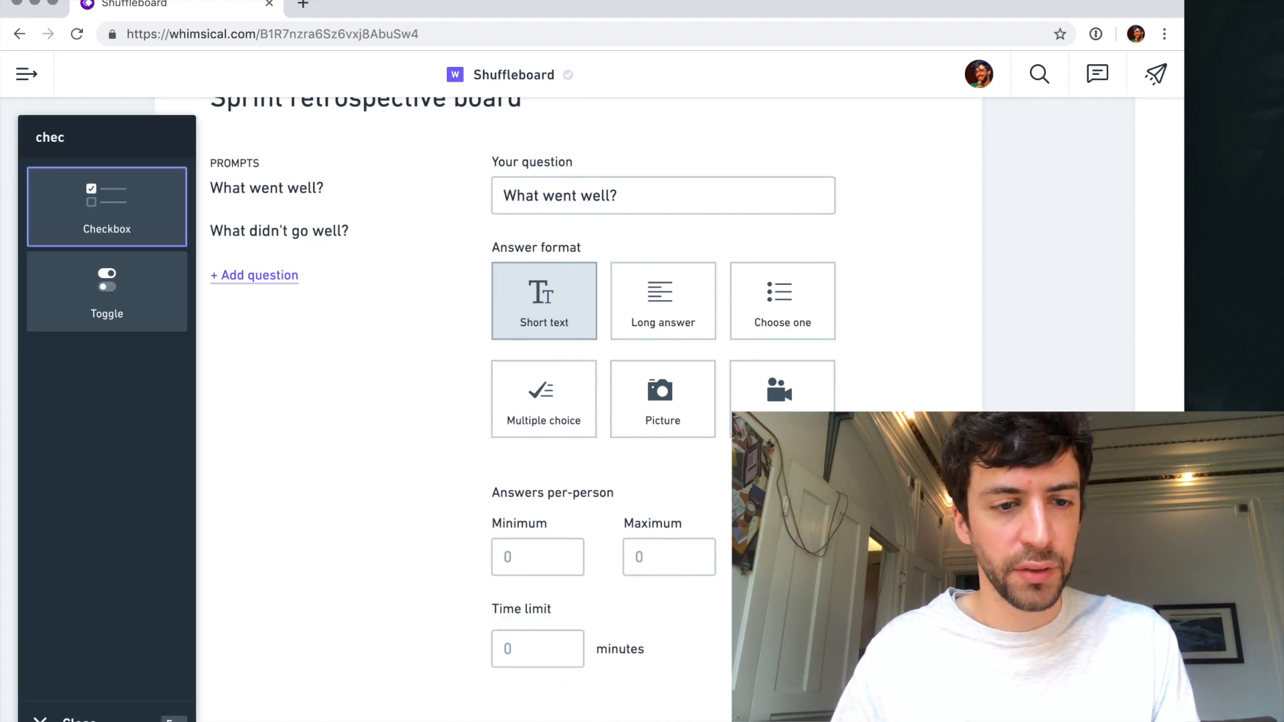
key(Return)
click(713, 649)
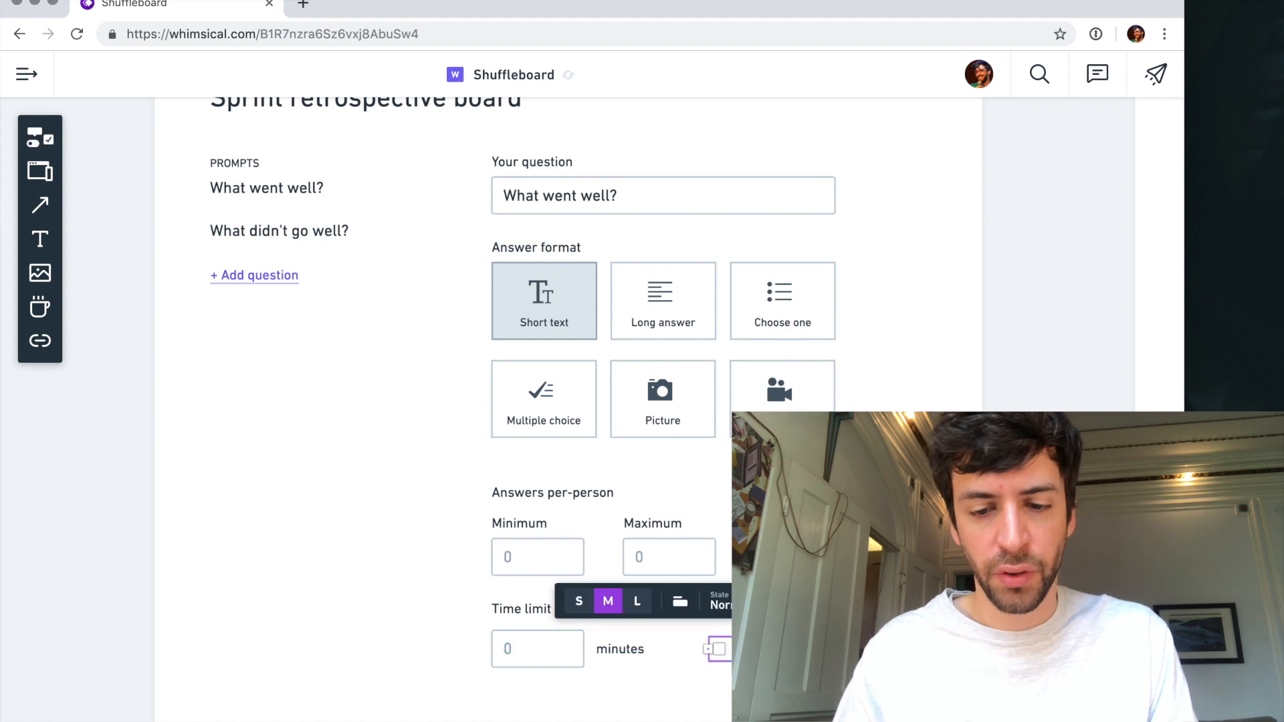
key(BackSpace)
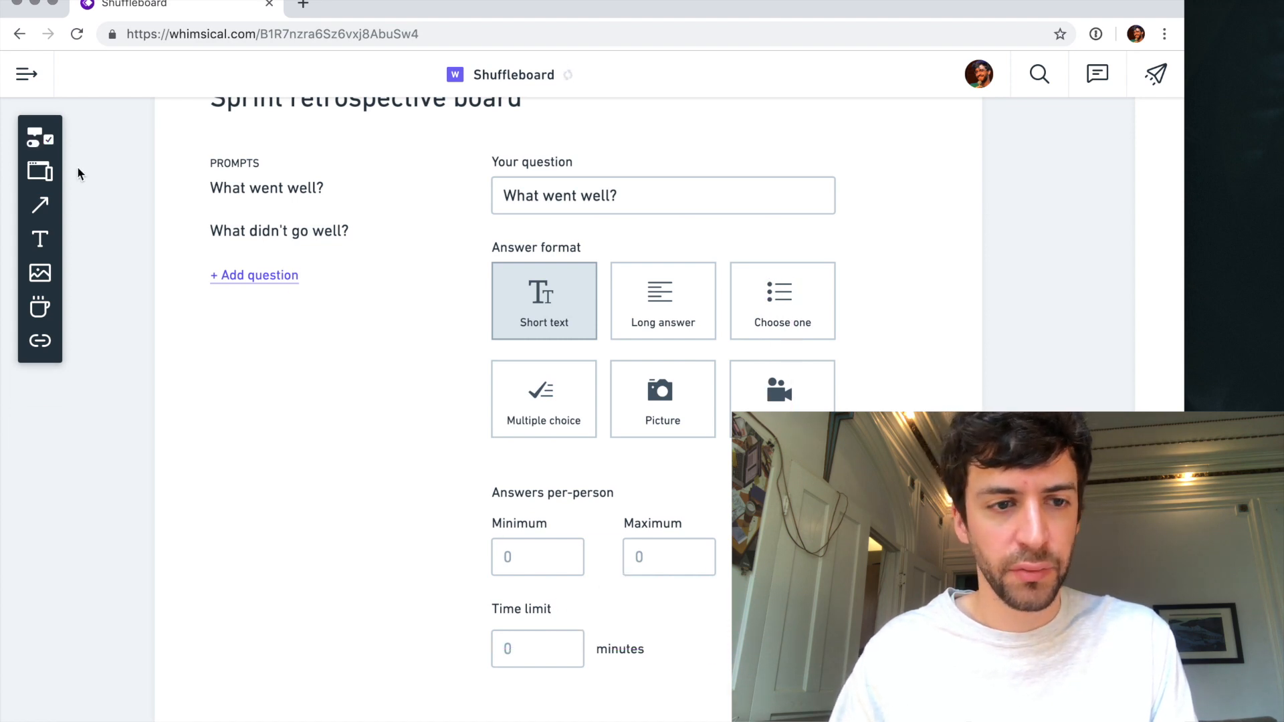
- Add a switched-on toggle below the time limit field, aligned with the field's left edge
click(40, 137)
text(togg)
key(Return)
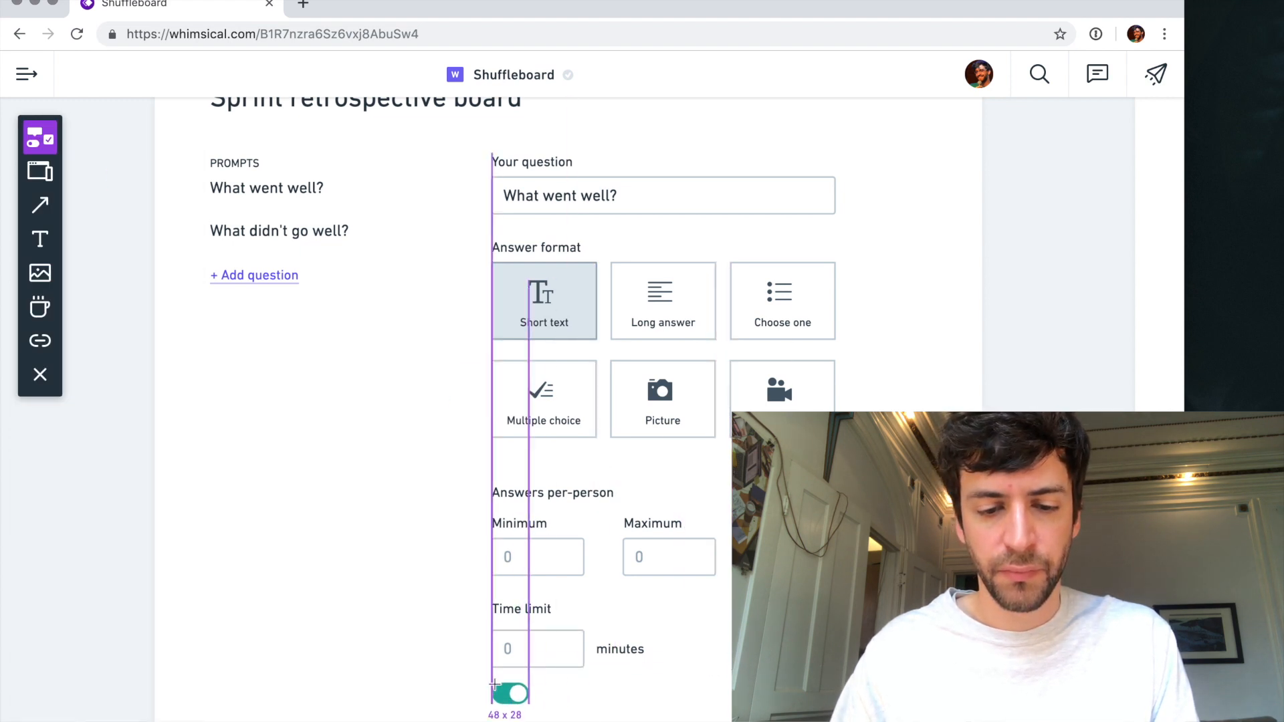
click(494, 683)
click(627, 699)
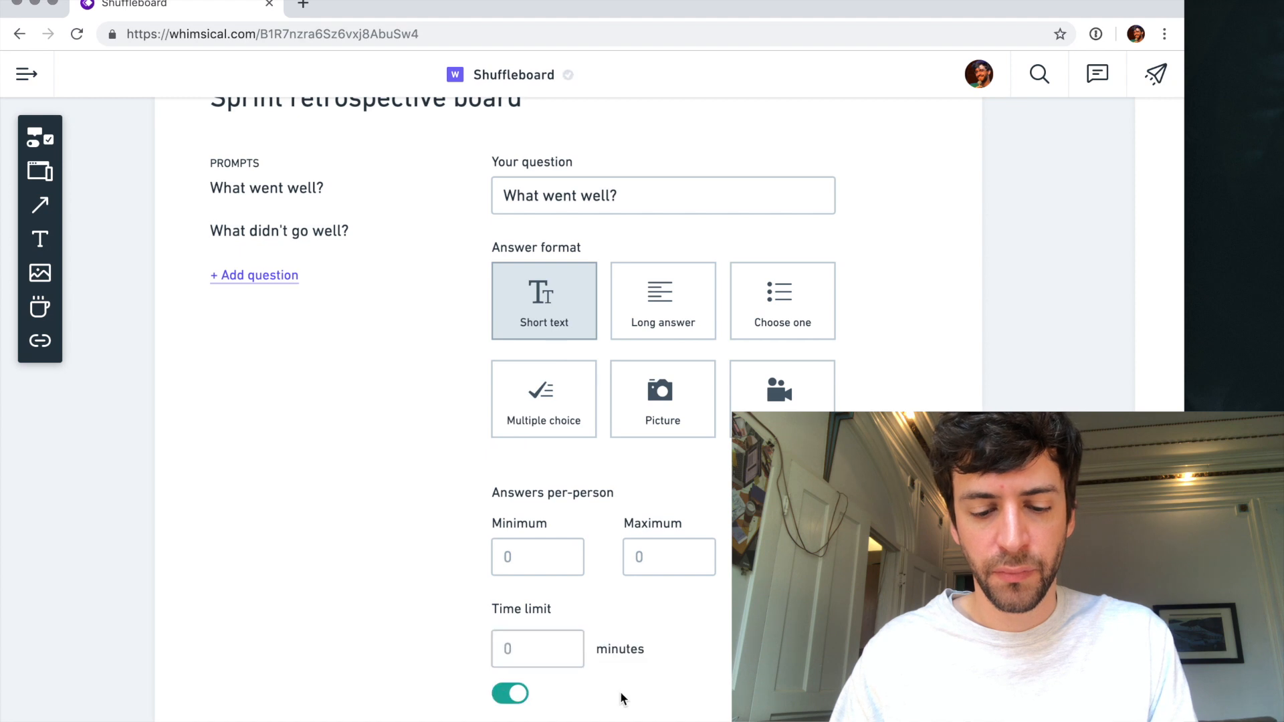
- Add the text "auto-advance" beside the toggle
key(t)
click(545, 696)
text(au)
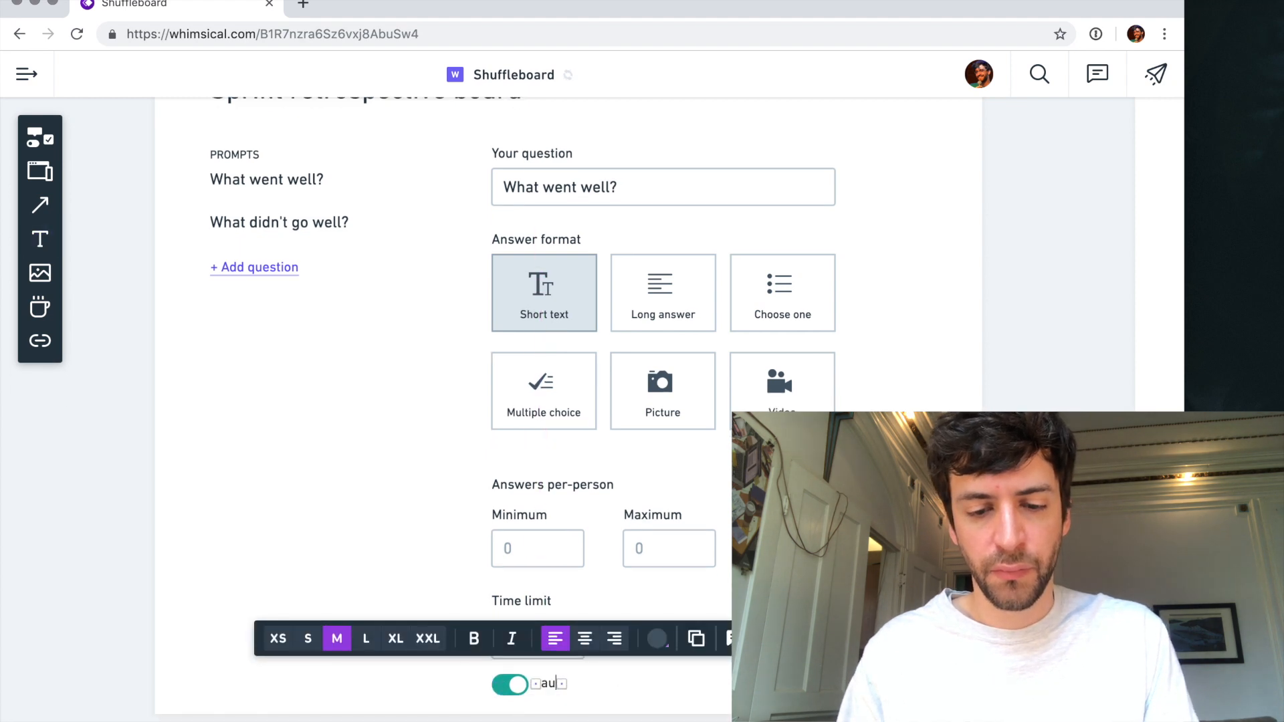
text(to-ad)
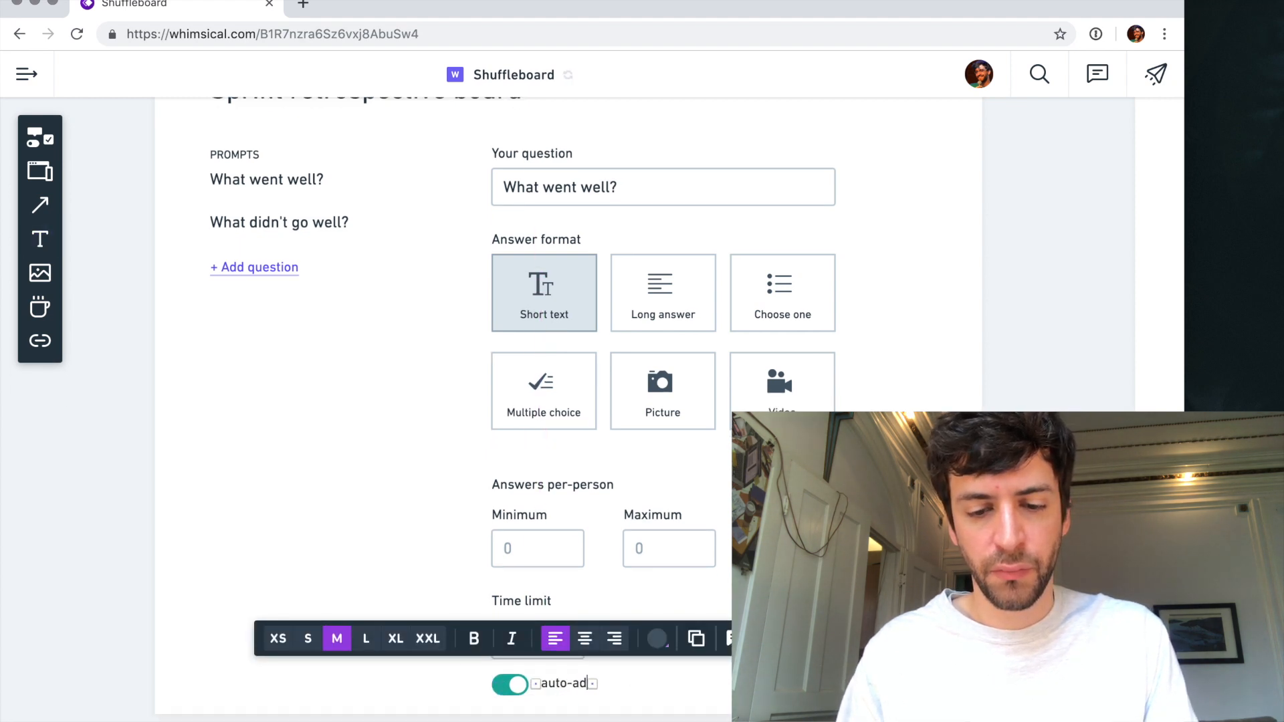
text(vance)
key(Escape)
click(636, 705)
- Group the toggle with its "auto-advance" text and move them into the time limit row, to the right of "minutes"
click(520, 692)
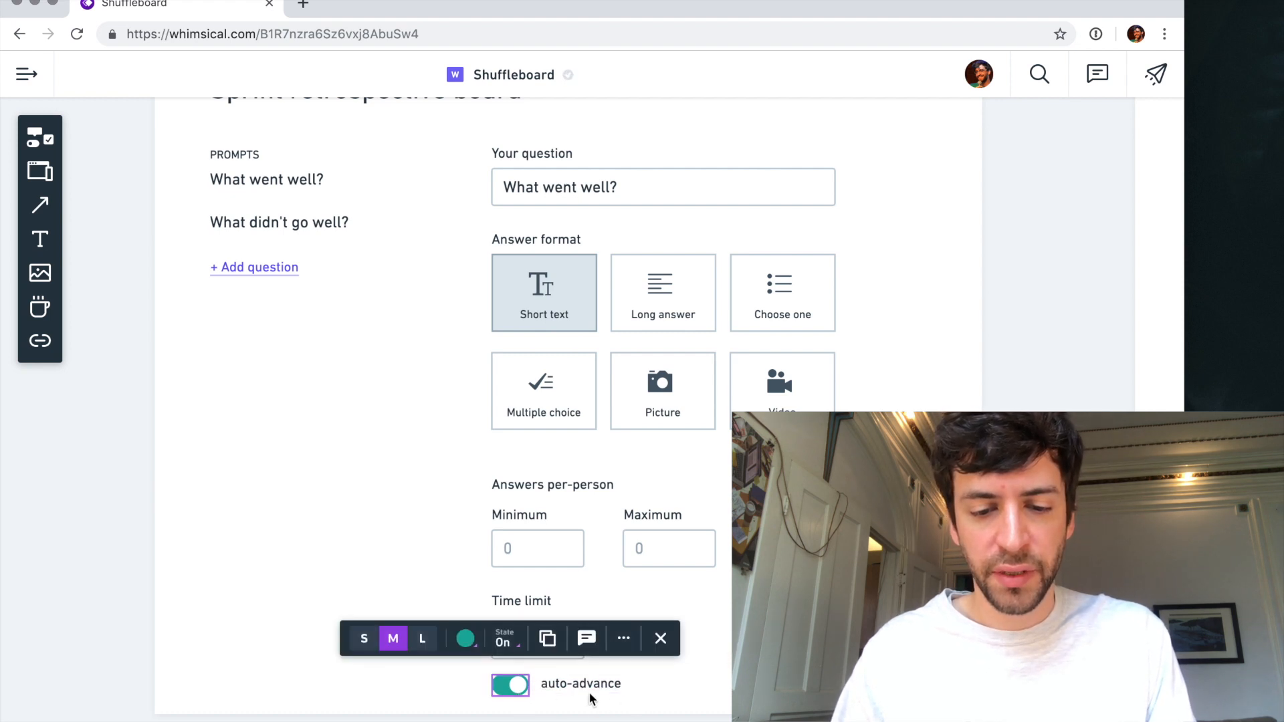
shift+click(585, 688)
key(super+g)
drag(512, 690, 777, 640)
click(683, 672)
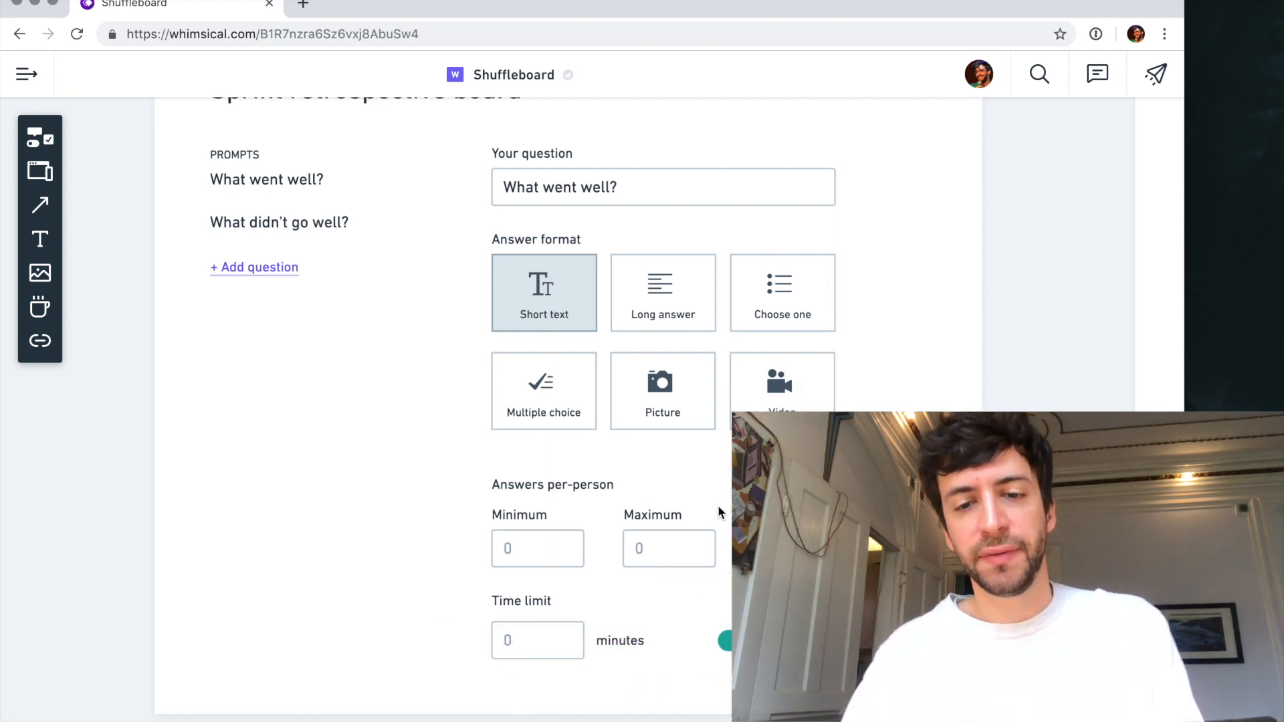
- Delete the feature notes text block that sits below the Edit board frame
scroll(717, 504, down, 3)
scroll(358, 234, up, 3)
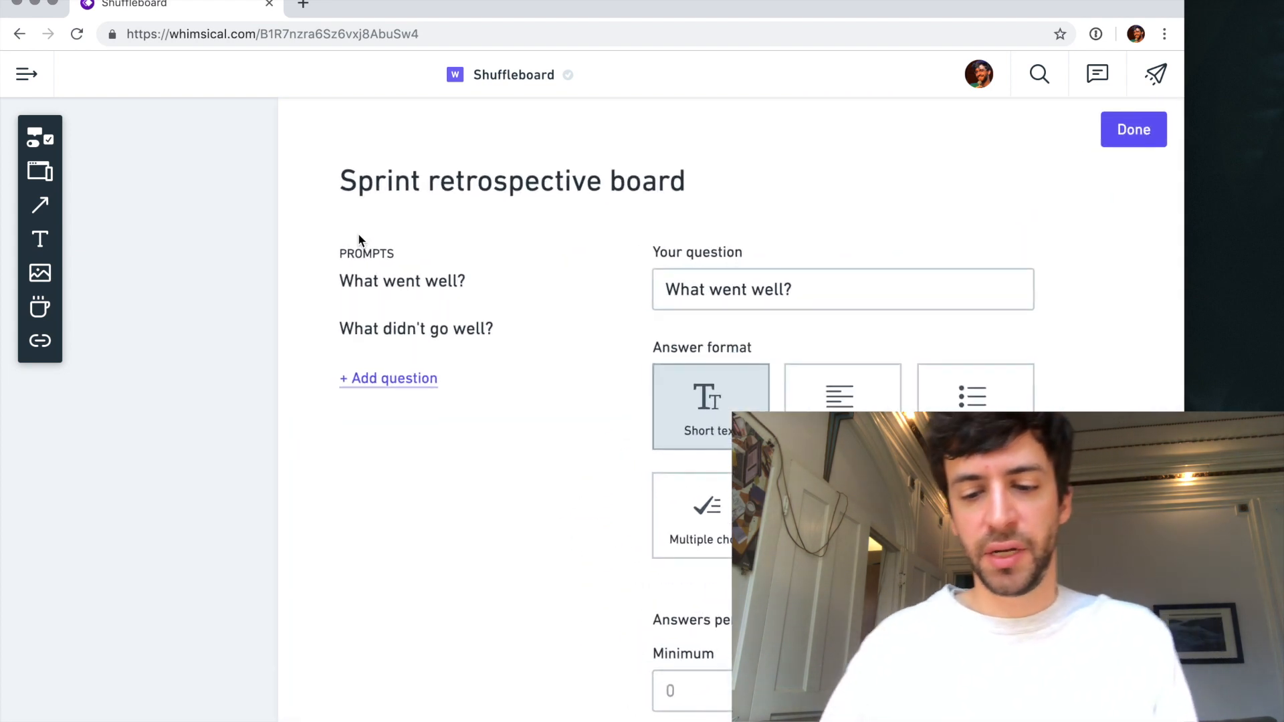
scroll(534, 455, down, 3)
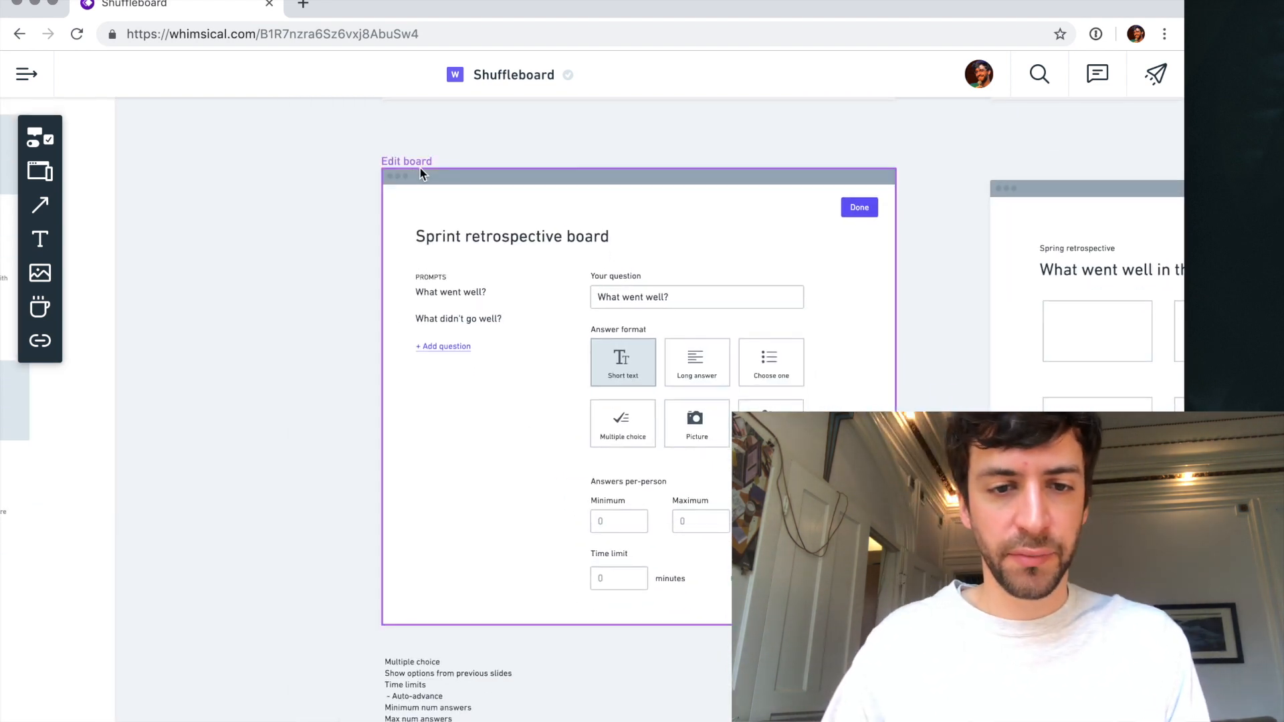
click(411, 173)
drag(427, 688, 337, 563)
scroll(337, 563, up, 4)
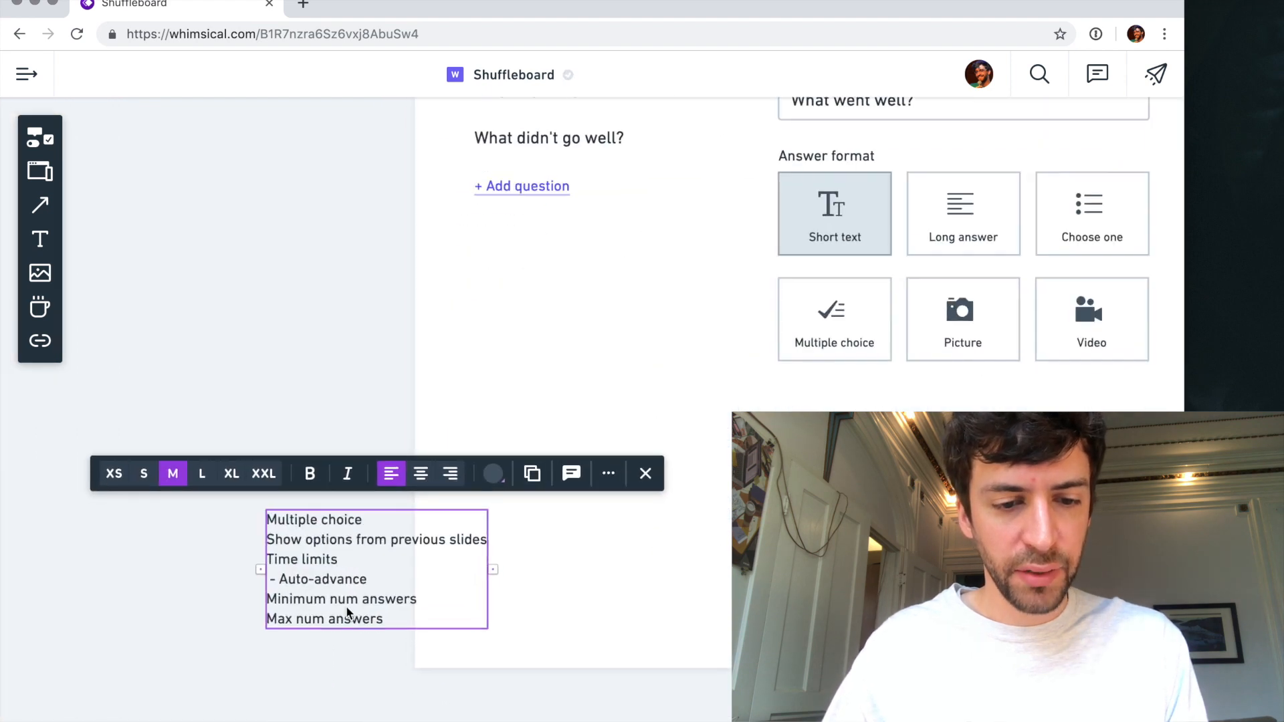
triple_click(306, 562)
drag(306, 562, 306, 572)
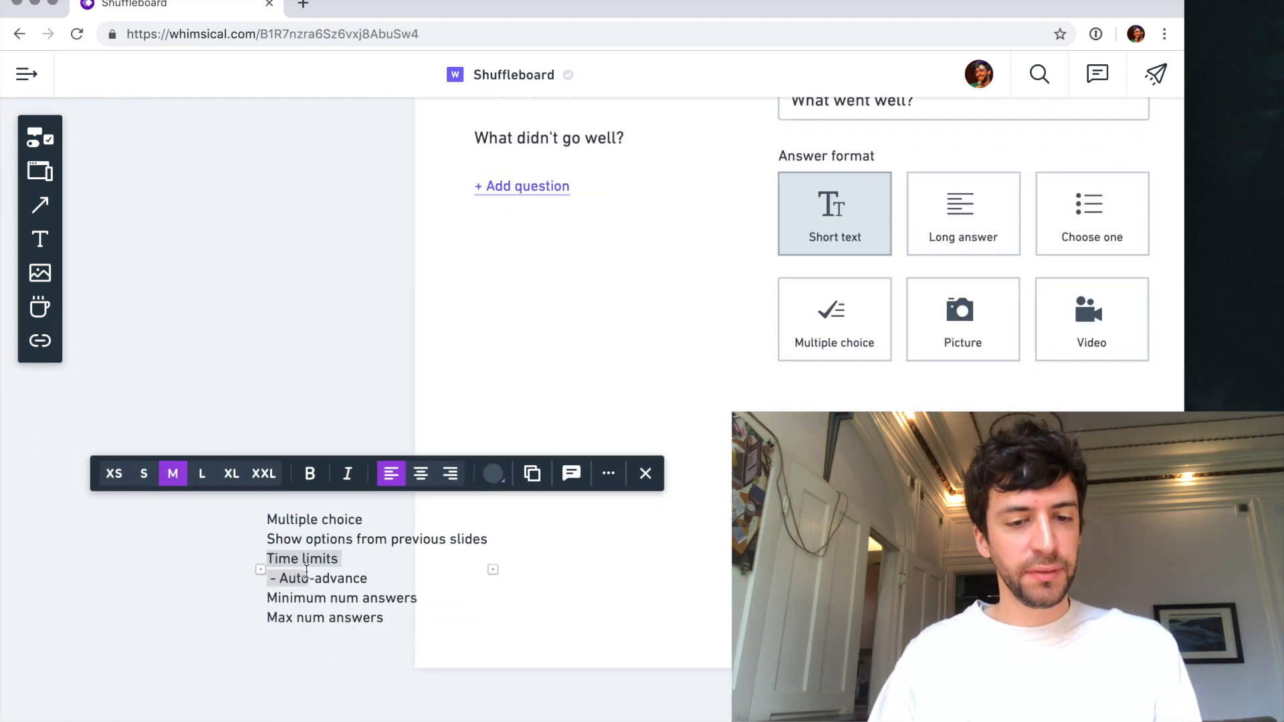
click(320, 641)
click(317, 605)
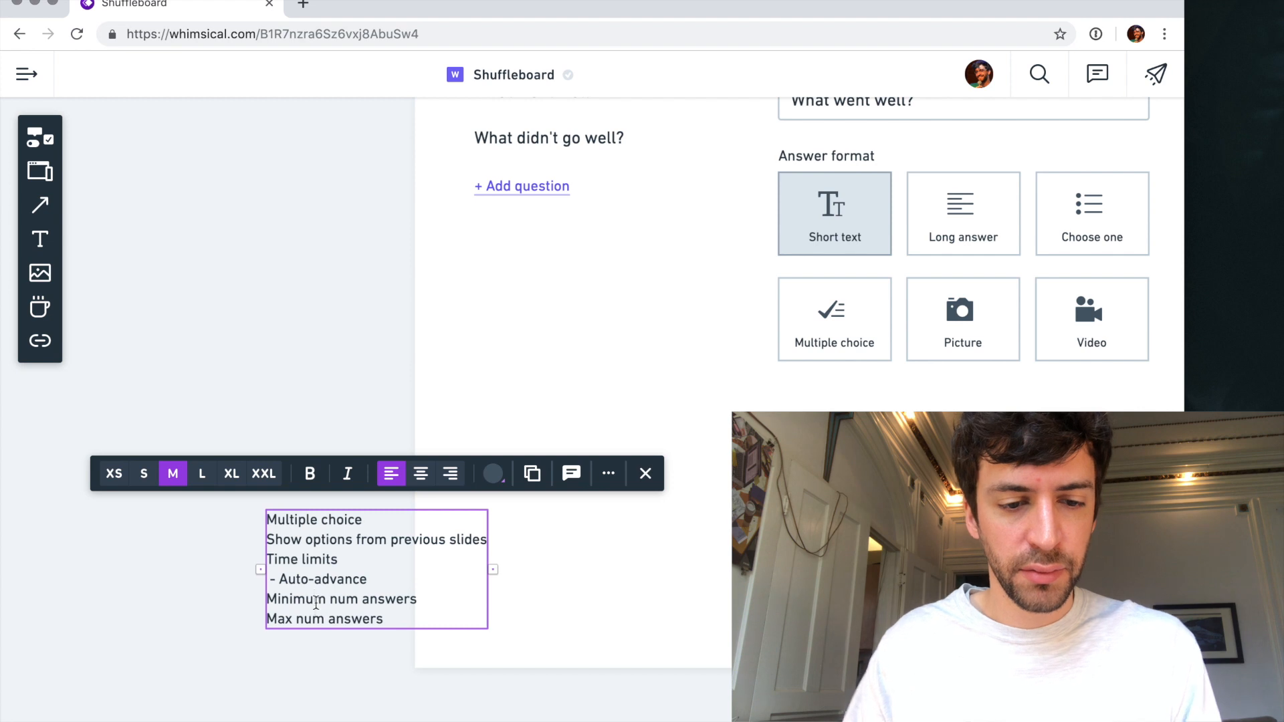
click(317, 605)
key(BackSpace)
key(BackSpace)
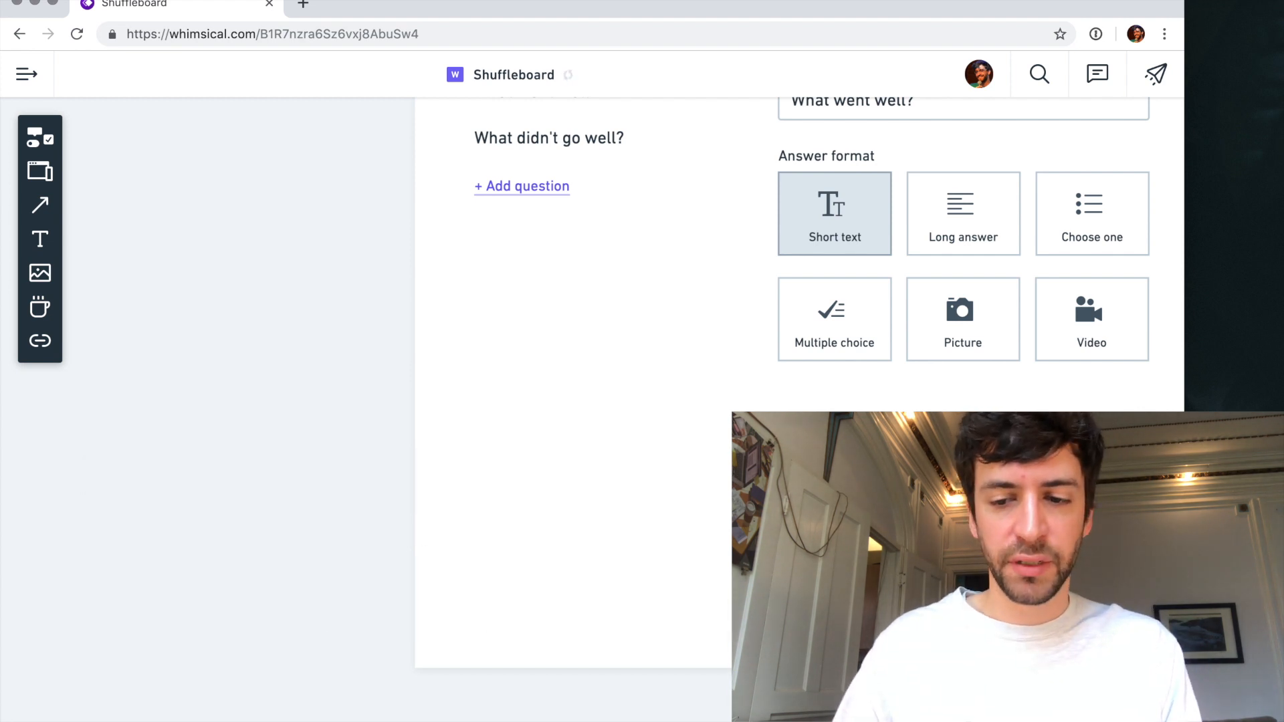
- Extend the Edit board frame downward to make room below the time limit row
scroll(316, 603, down, 5)
click(400, 194)
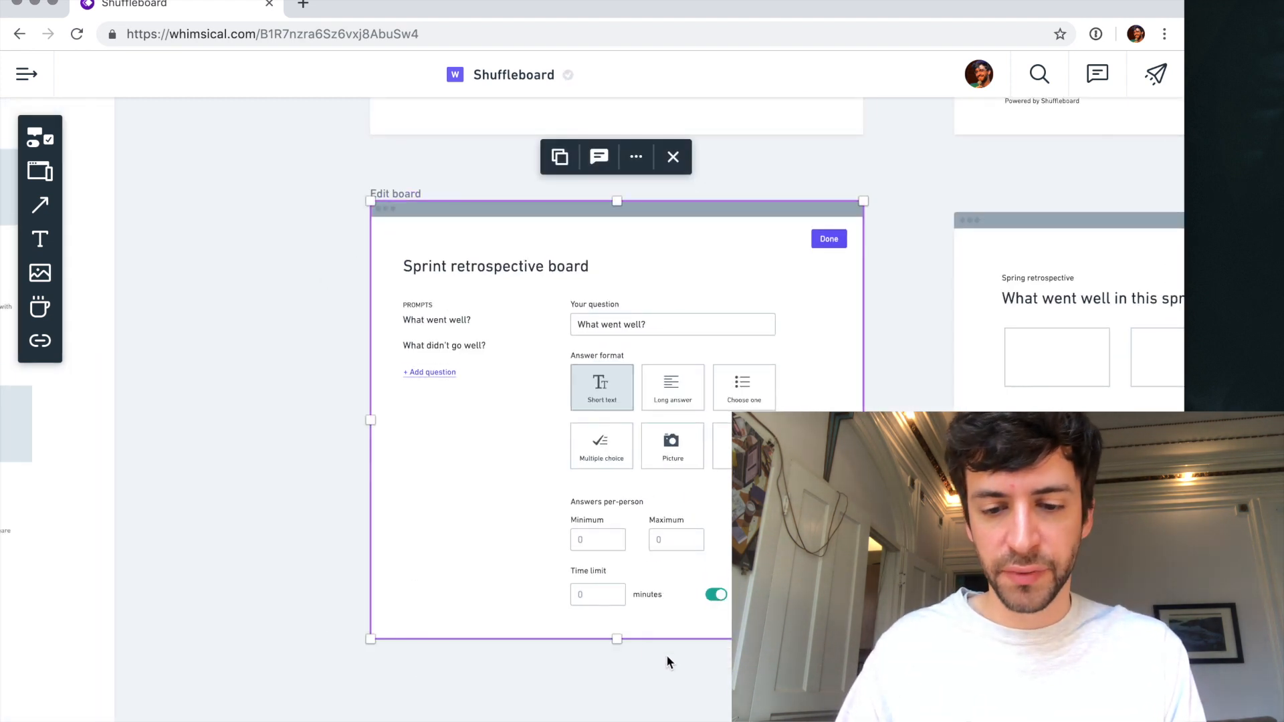
drag(623, 638, 621, 683)
click(629, 715)
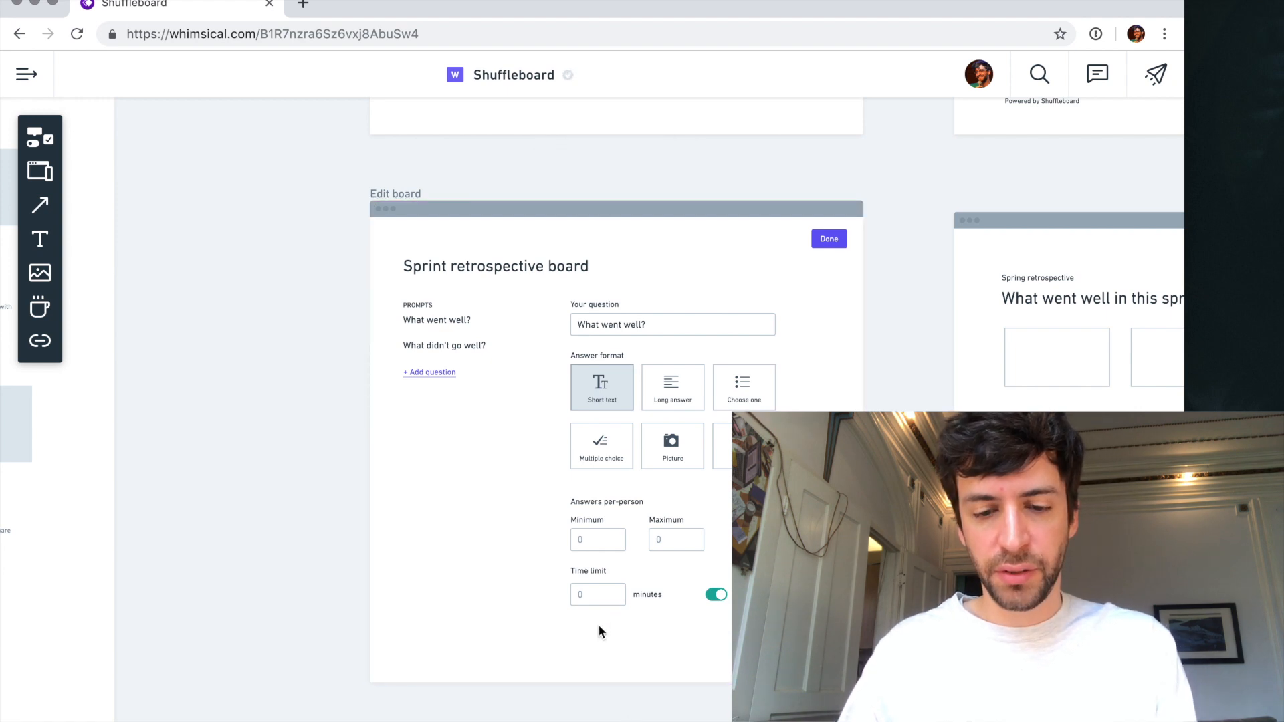
- Add a "Delete this question" link below the time limit field, aligned with its left edge
key(l)
click(571, 627)
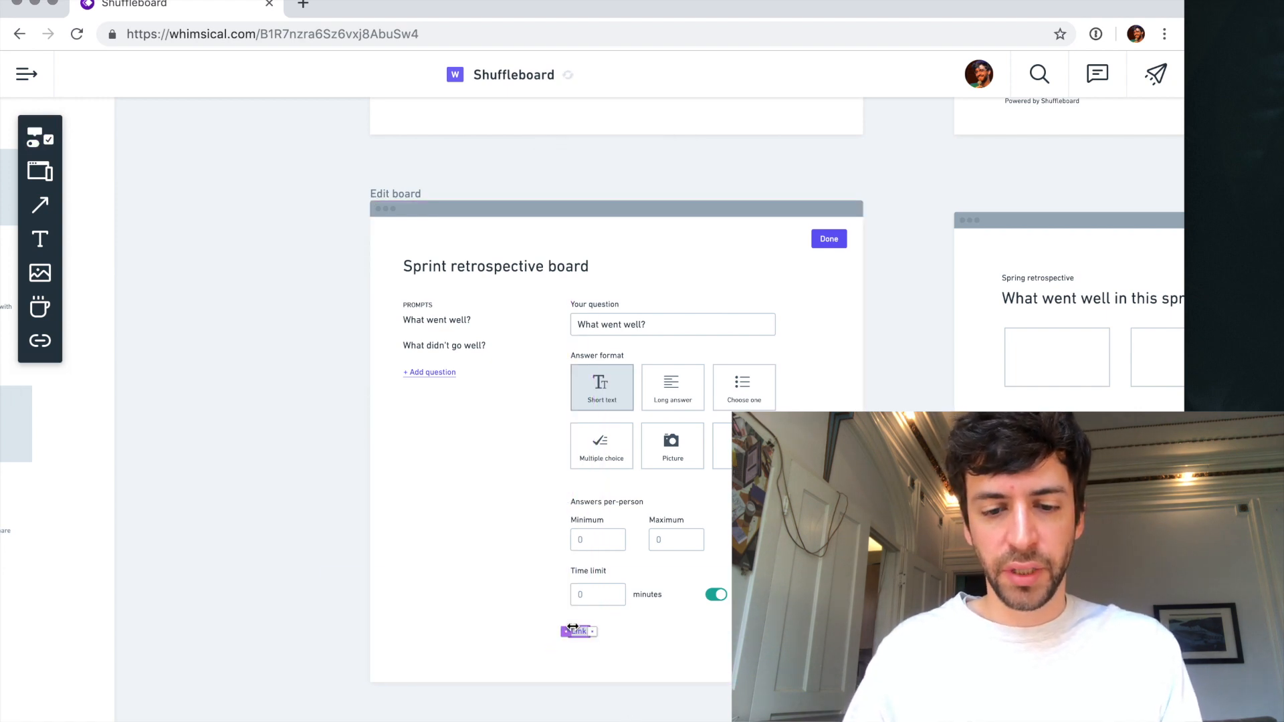
text(Delete this question)
click(620, 666)
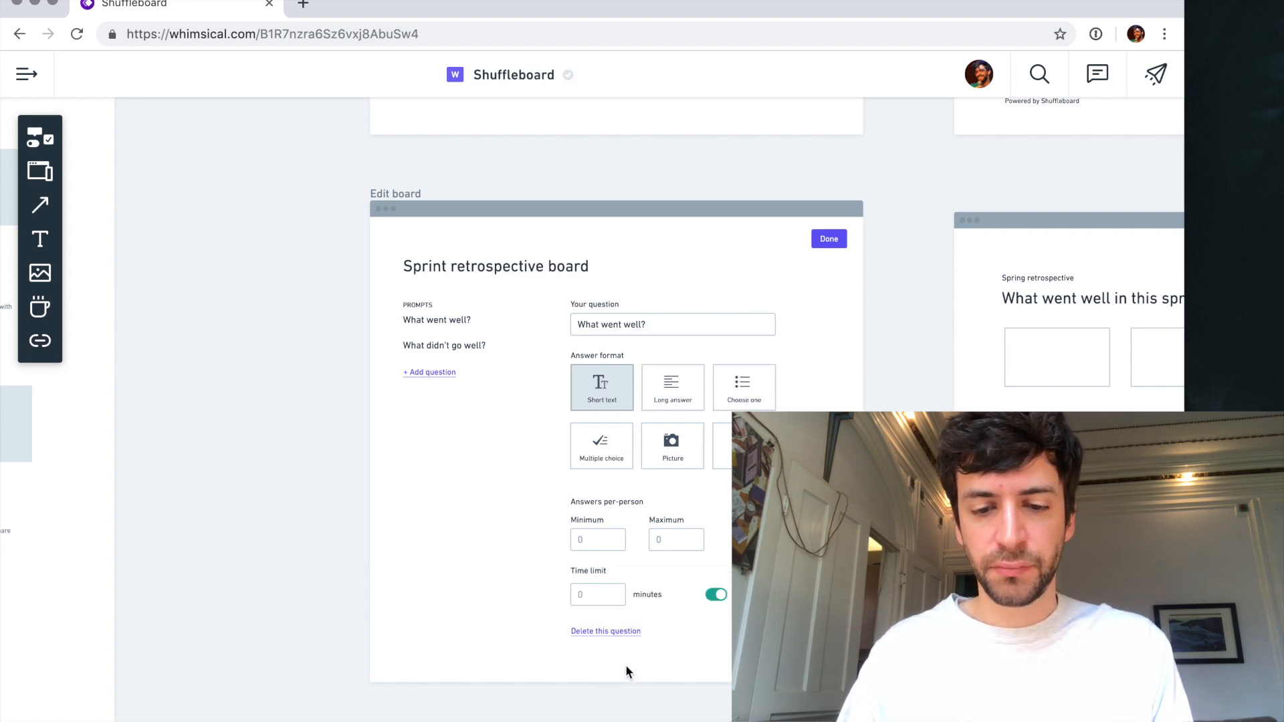
- Reword the "+ Add question" link under the prompts list as "+ Add prompt"
scroll(626, 665, down, 5)
scroll(626, 664, up, 3)
scroll(626, 665, up, 3)
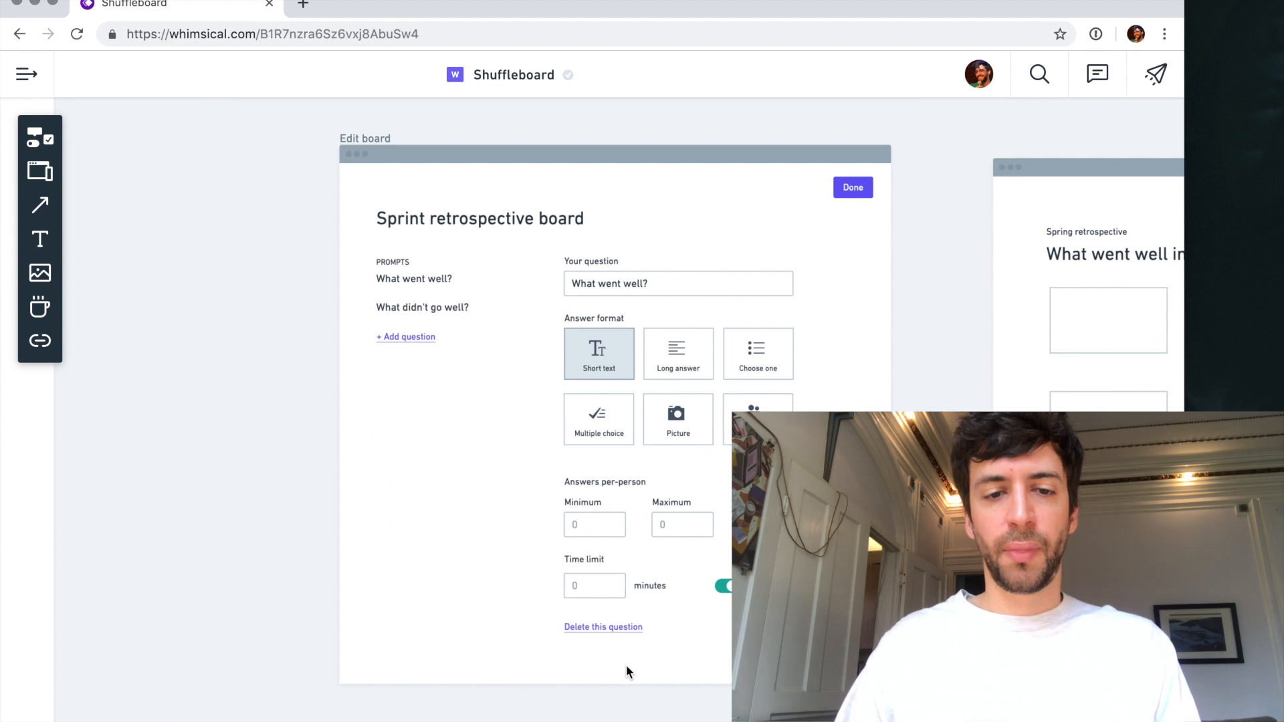
scroll(439, 305, up, 2)
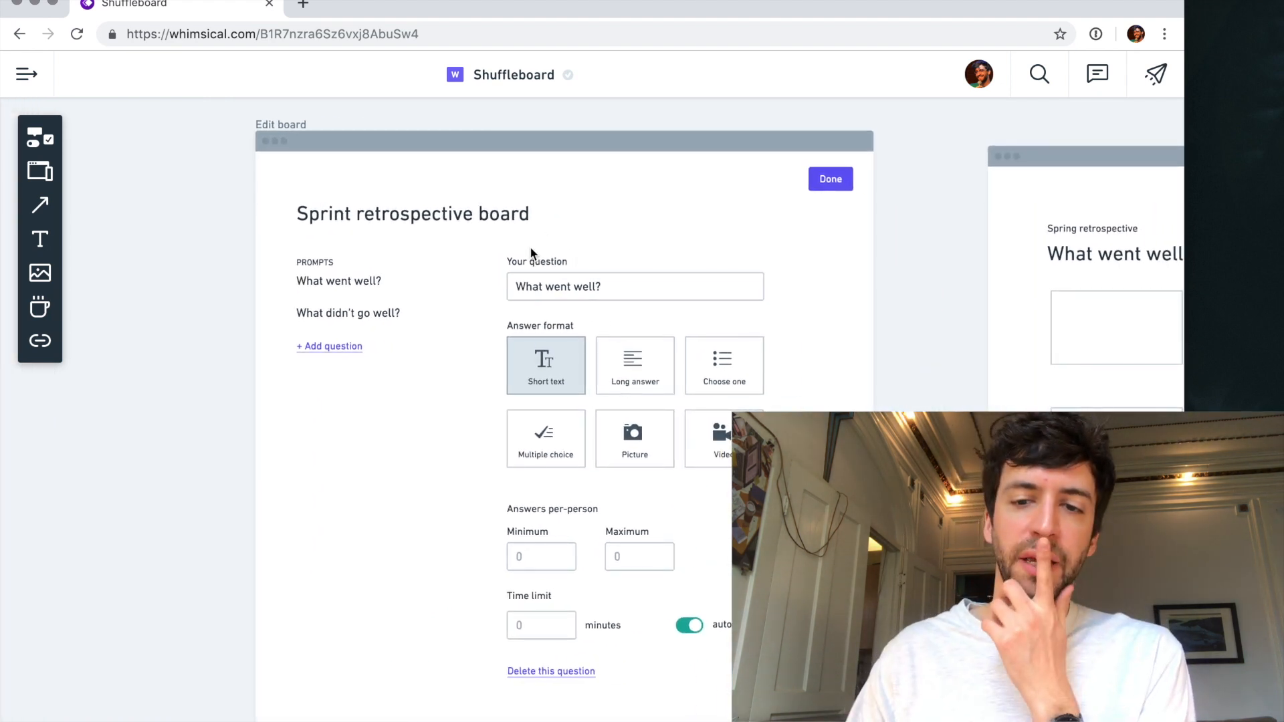
scroll(548, 235, up, 1)
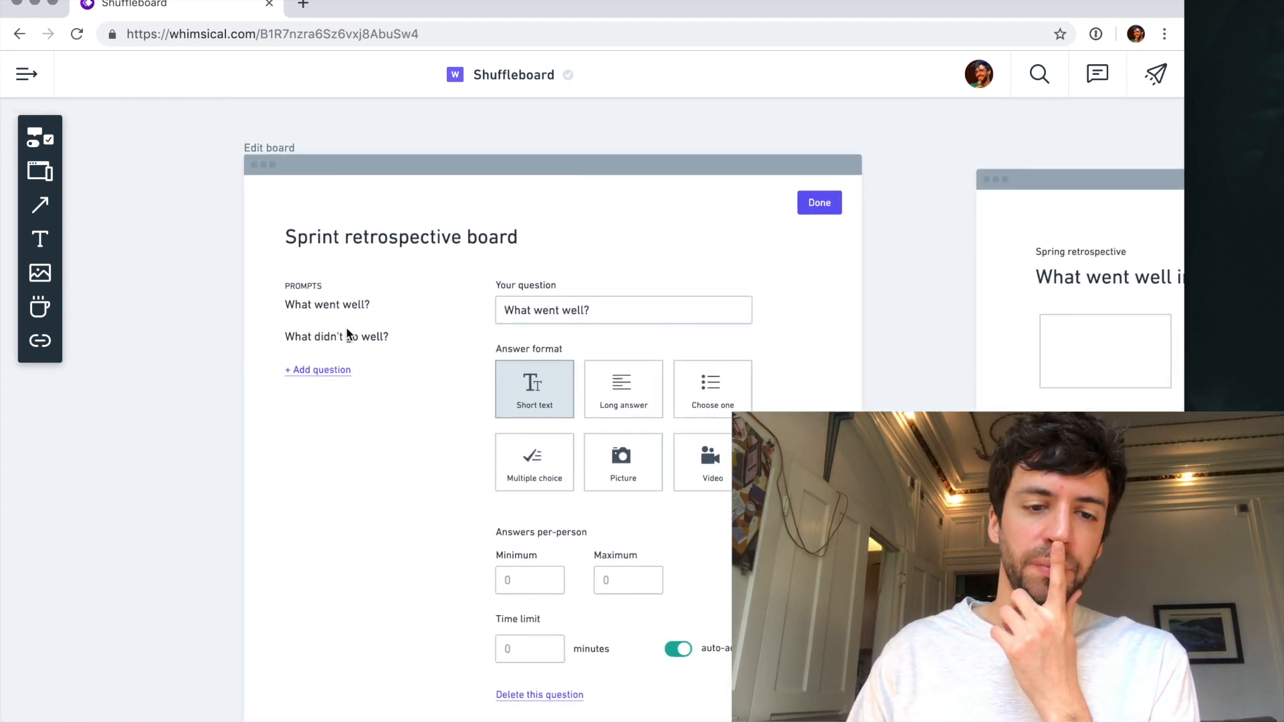
click(317, 372)
double_click(317, 372)
text(pr)
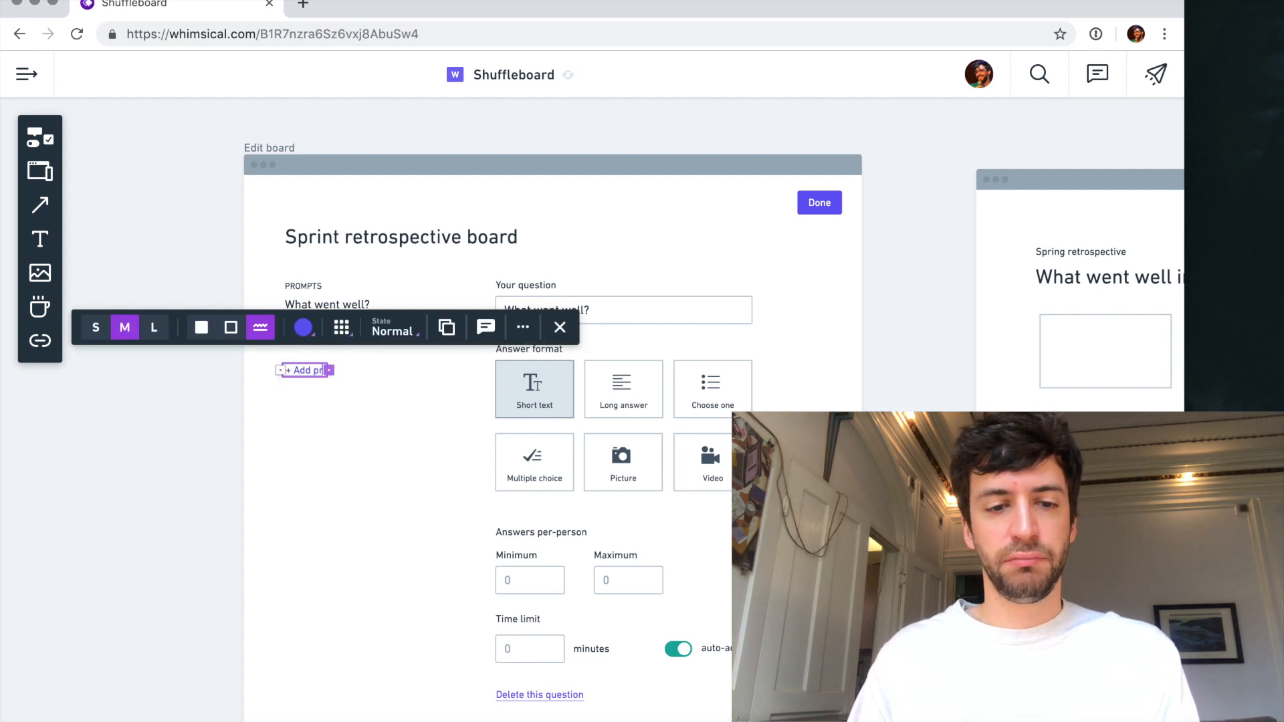
text(mo)
key(BackSpace)
key(BackSpace)
key(BackSpace)
text(rompt)
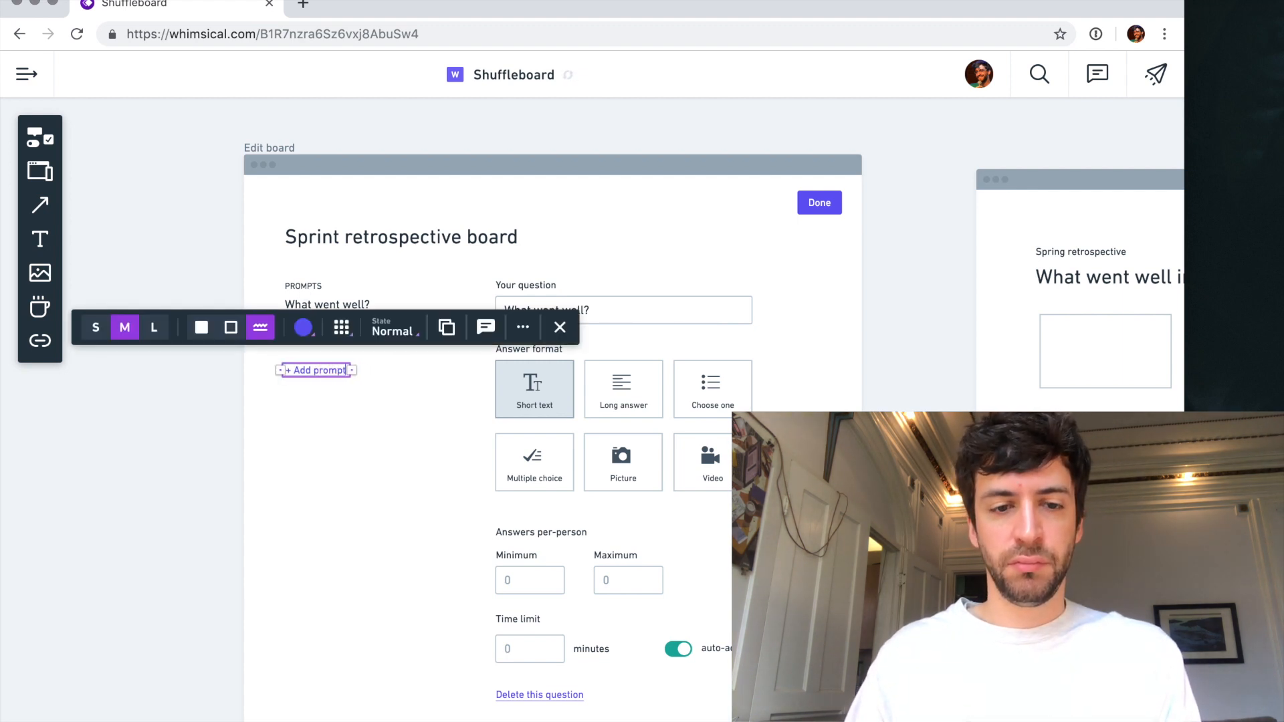
click(326, 431)
- Remove the "What didn't go well?" line from the prompts text block, leaving only "What went well?"
scroll(330, 338, up, 2)
click(330, 338)
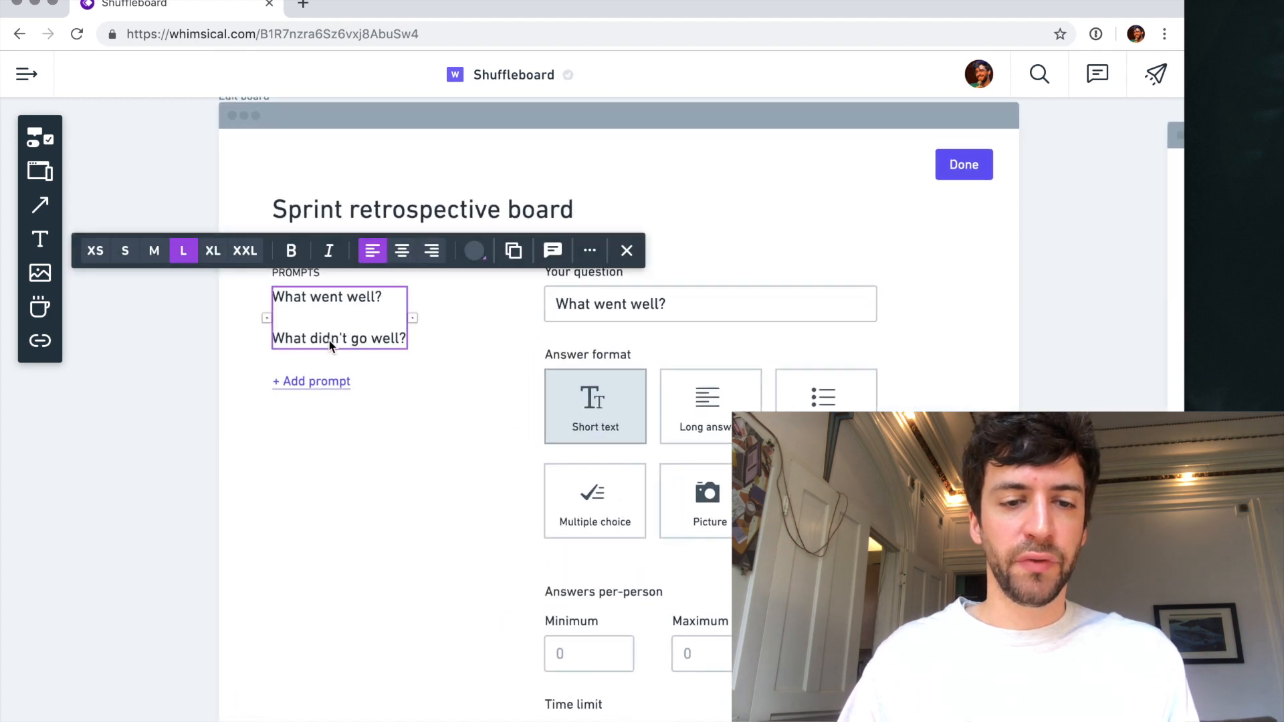
triple_click(329, 338)
key(BackSpace)
key(BackSpace)
key(Escape)
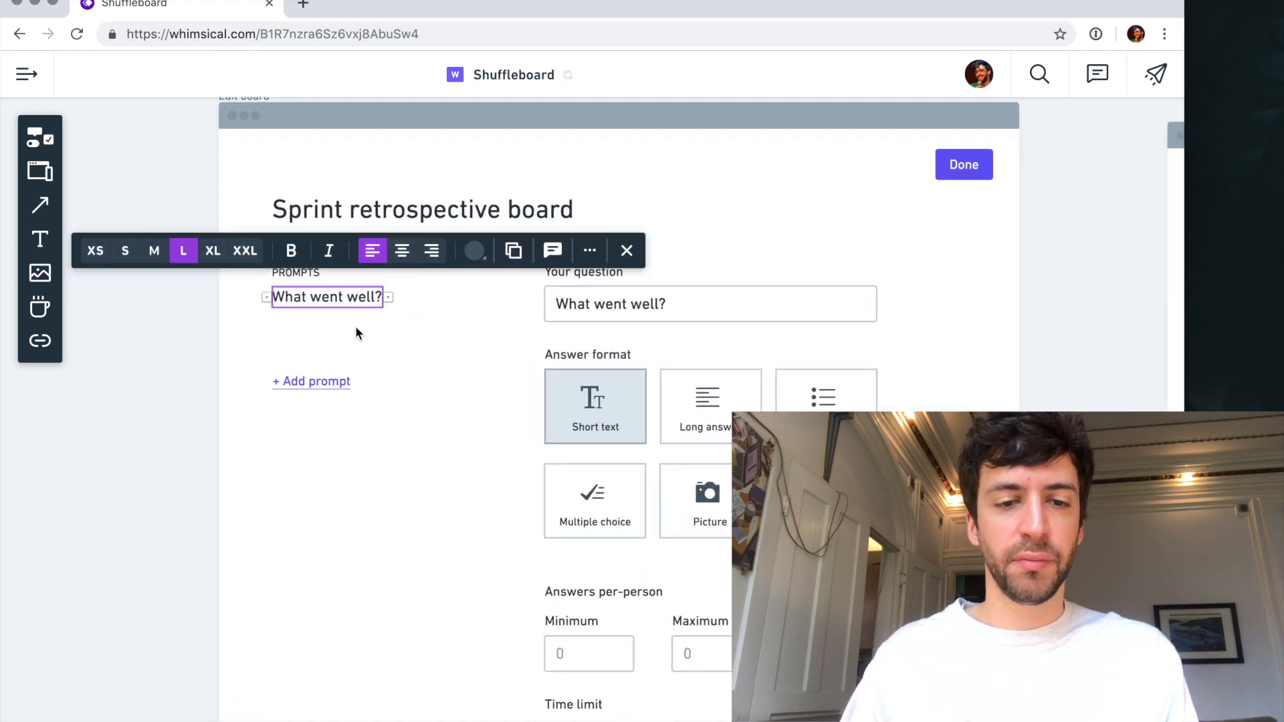
- Duplicate the "What went well?" prompt text directly below itself and style the copy as size M in a lighter grey
drag(337, 298, 340, 327)
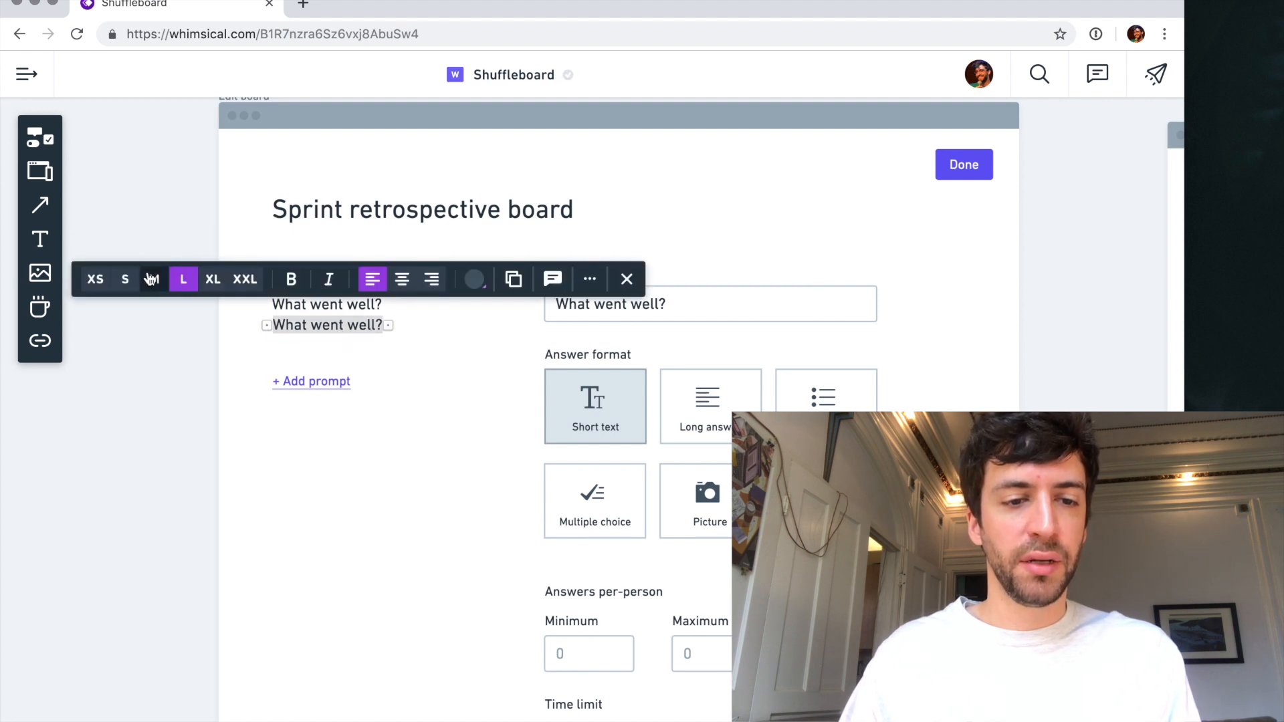
click(153, 279)
click(476, 279)
click(465, 240)
click(319, 339)
- Replace the text of the smaller grey copy with "2 minutes, short answer"
click(302, 320)
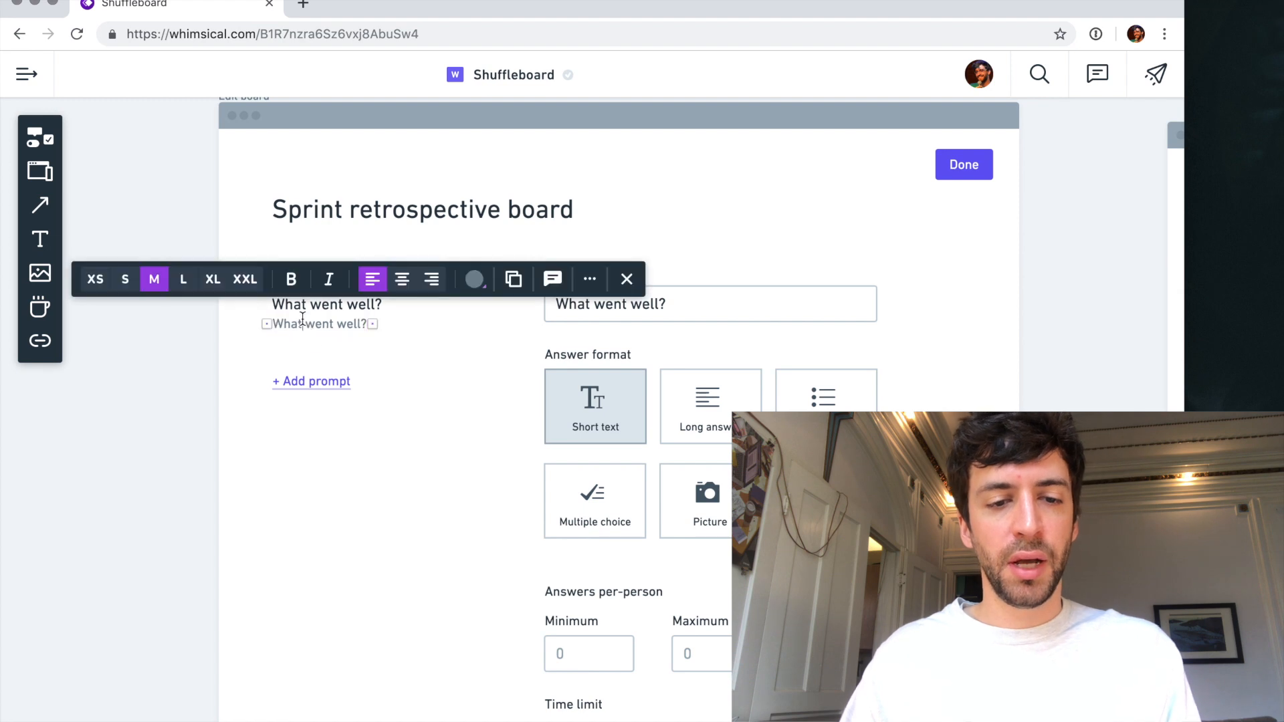
text(2 minutes)
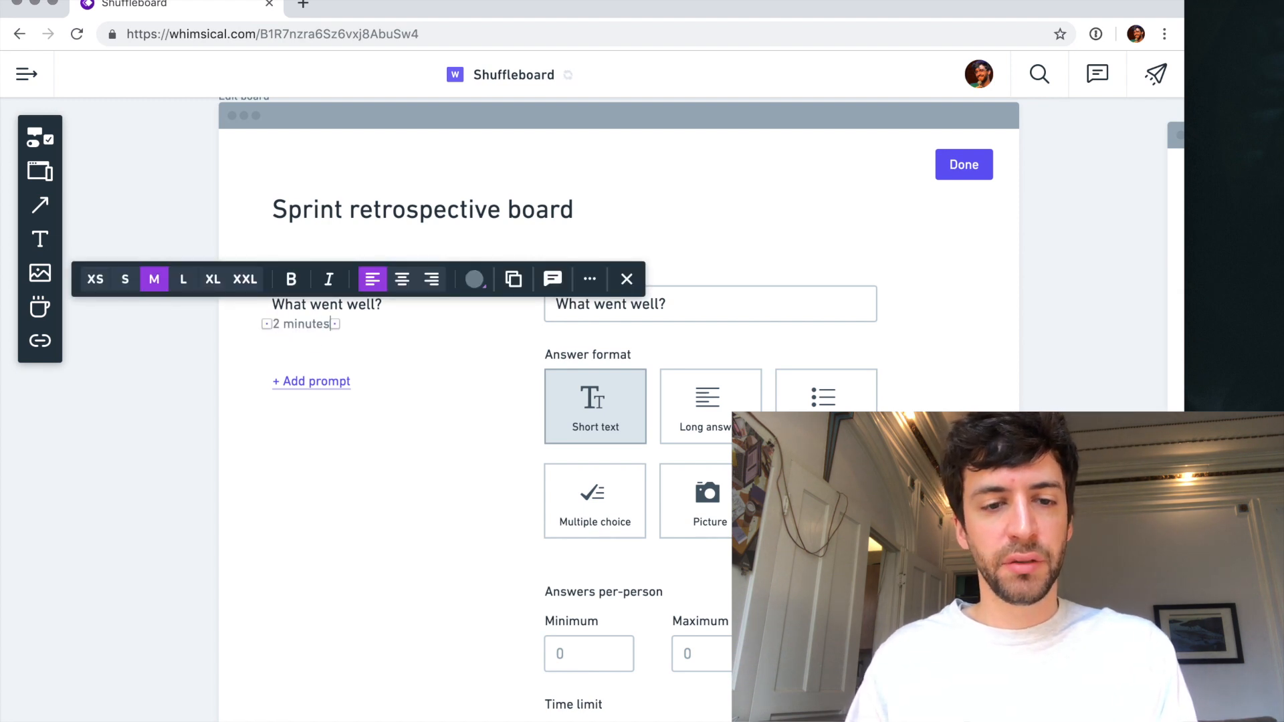
text(, short answer)
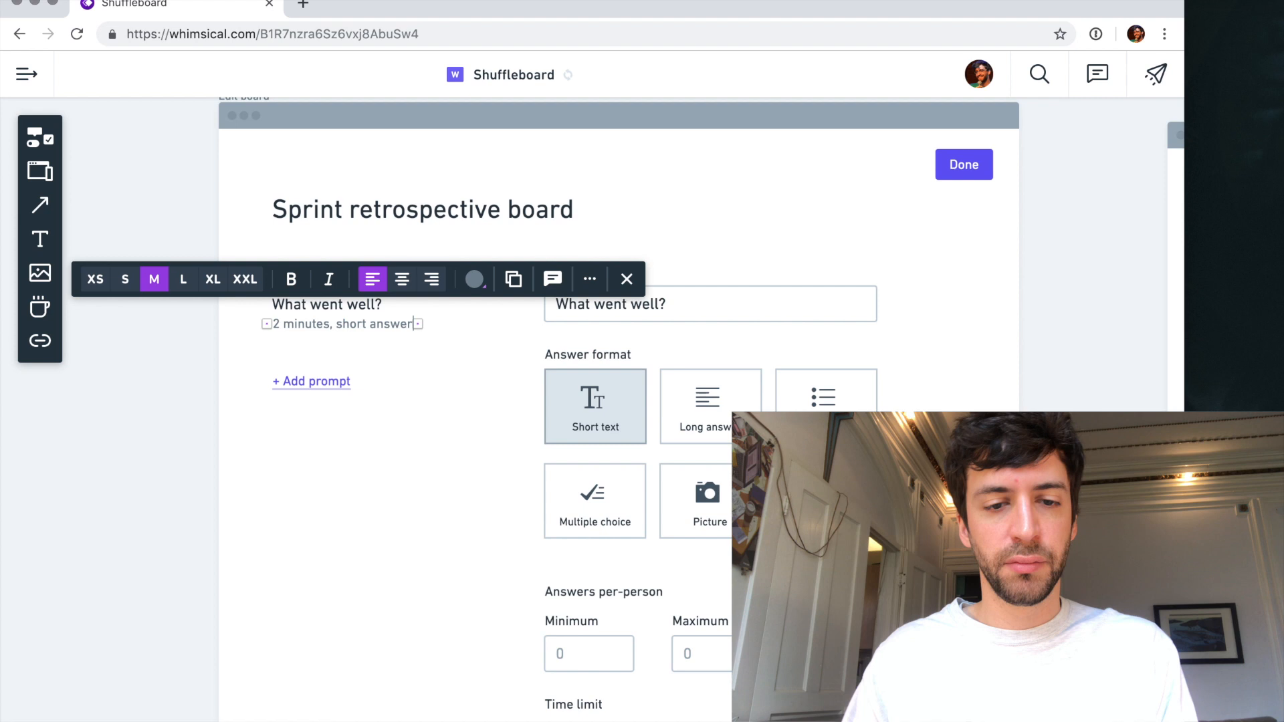
key(Escape)
- Change the duration in the grey caption under "What went well?" to 5 minutes
click(314, 306)
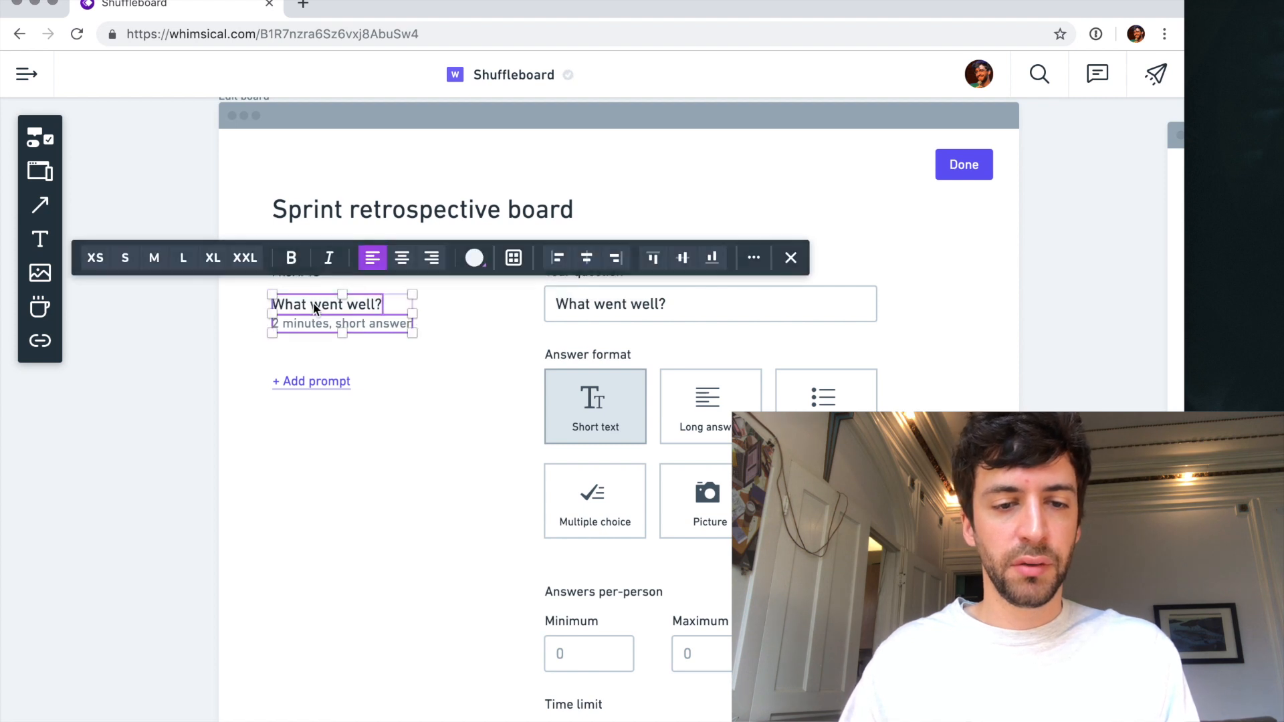
click(287, 347)
click(290, 317)
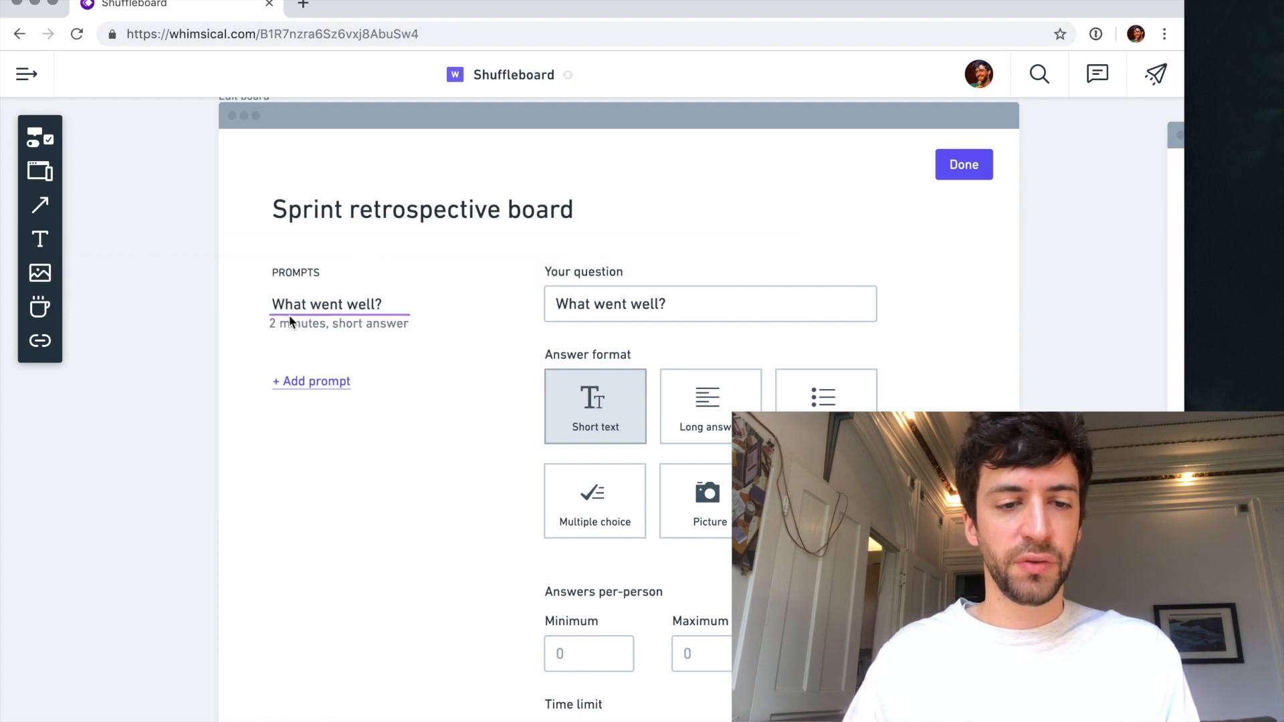
double_click(286, 324)
key(Left)
key(Left)
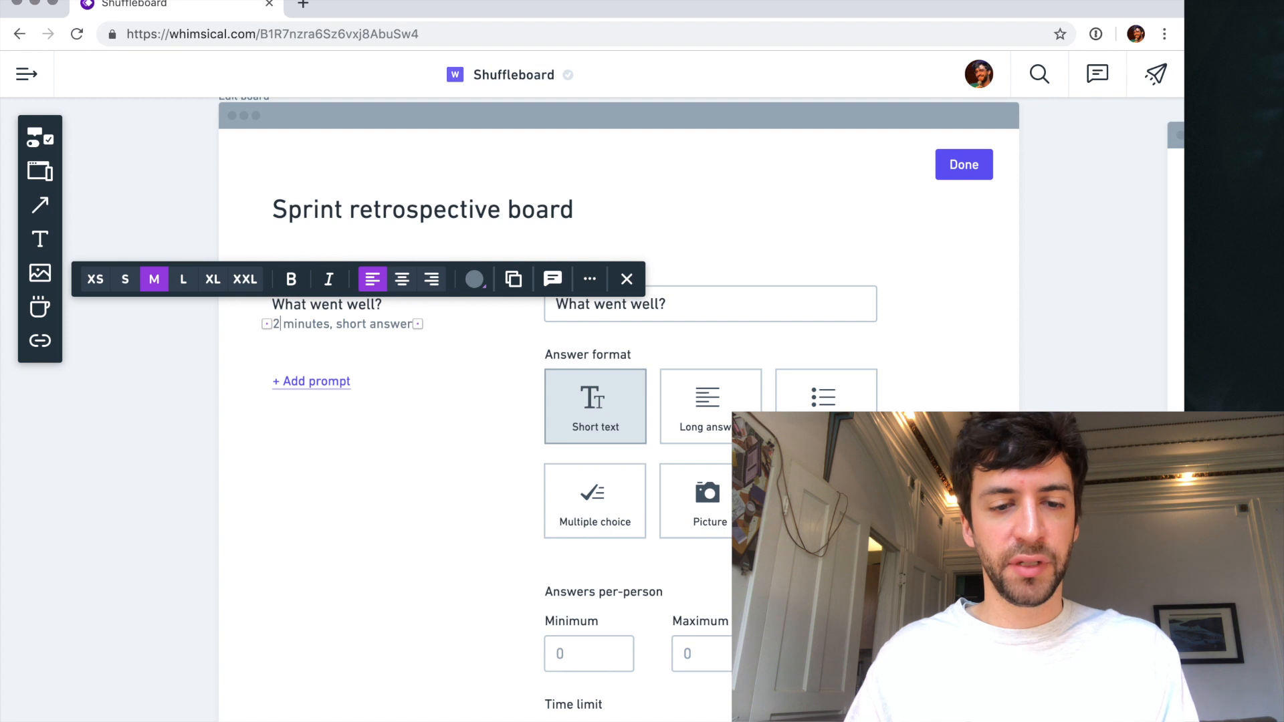
key(BackSpace)
text(5)
key(Escape)
- Duplicate the prompt with its caption as a second entry below the first, and move the "+ Add prompt" link down to make room
shift+click(302, 309)
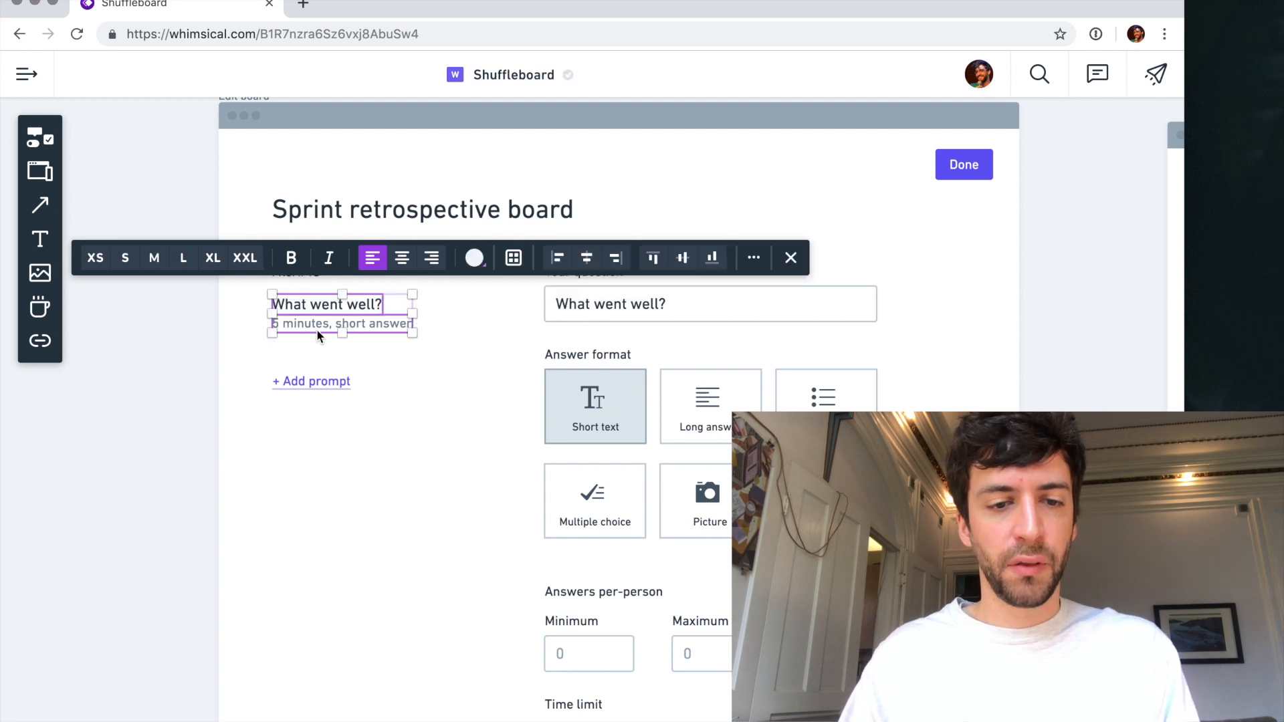
drag(312, 309, 315, 453)
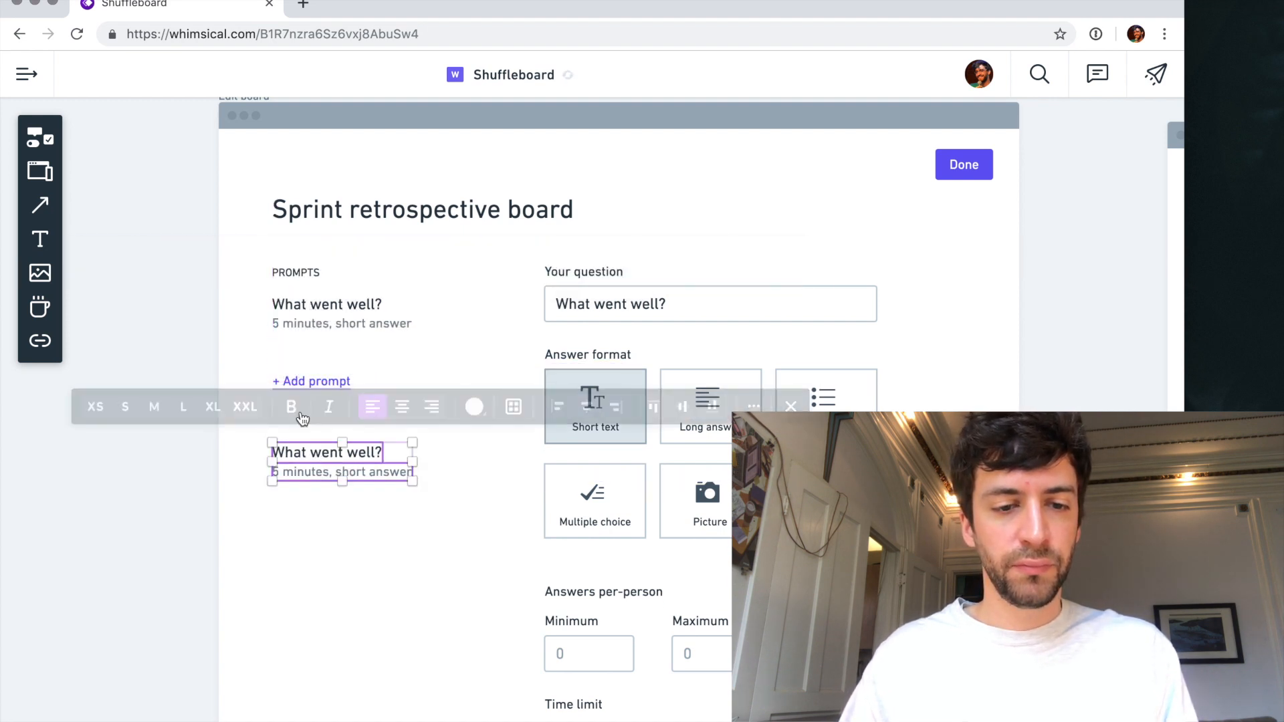
drag(301, 381, 301, 554)
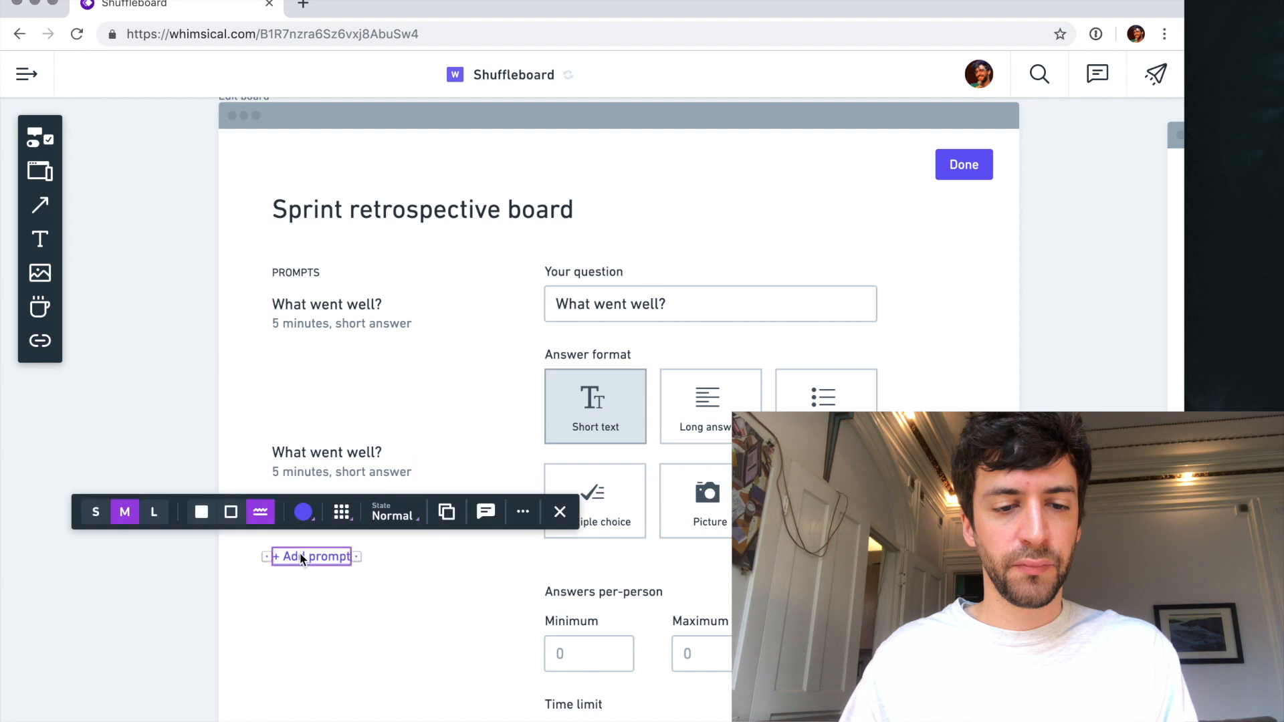
click(301, 469)
shift+click(300, 455)
drag(301, 455, 301, 373)
- Reword the second prompt's title as "What didn't go well?"
click(320, 369)
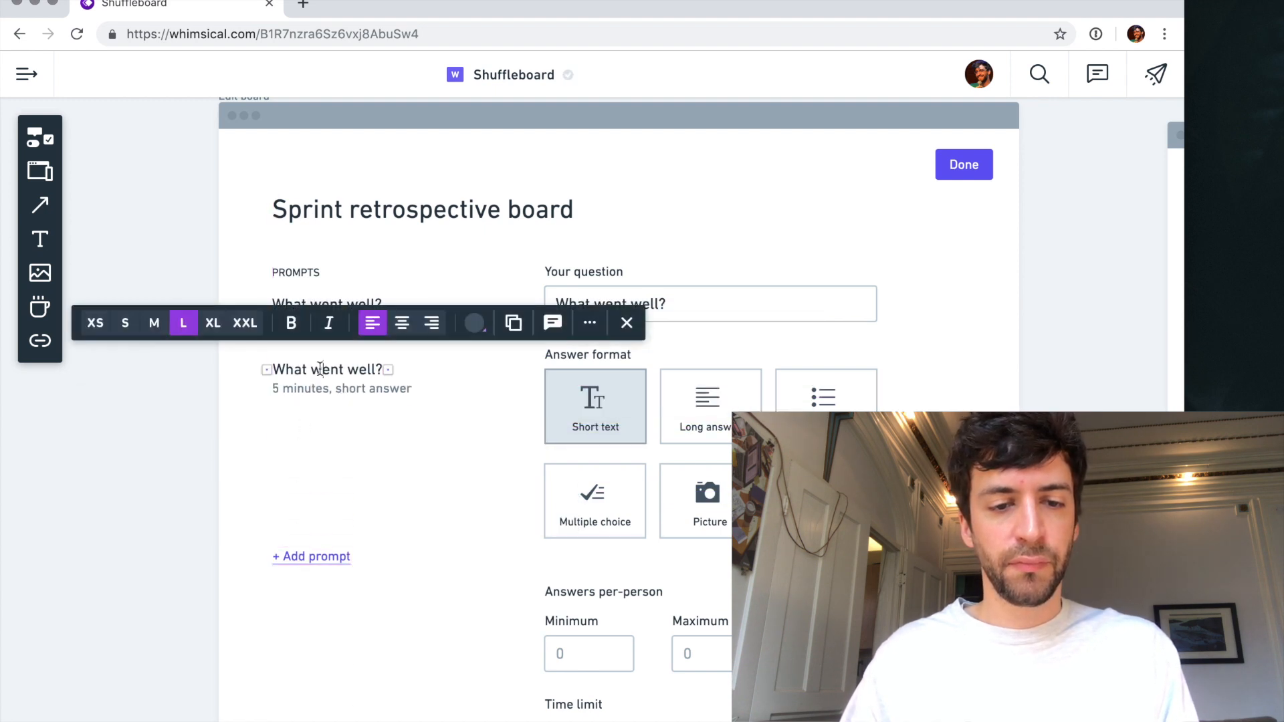
double_click(320, 369)
text(didn't go)
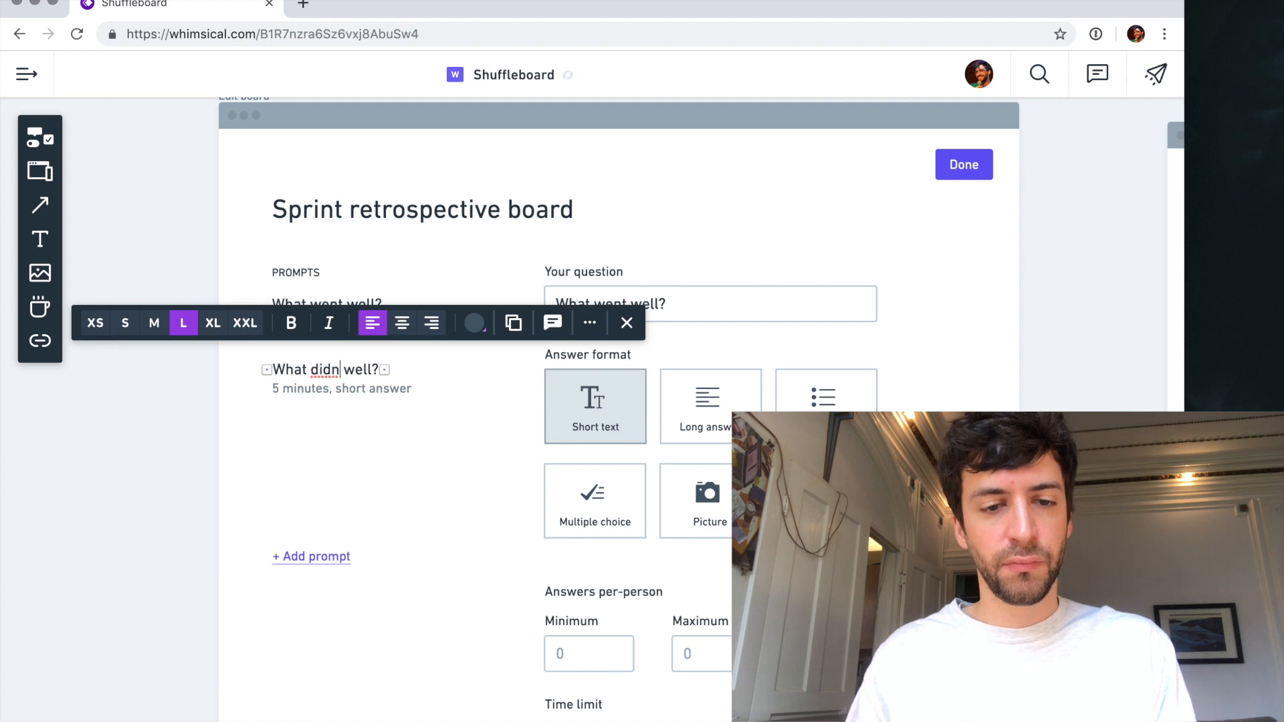
click(322, 388)
click(315, 439)
click(321, 385)
shift+click(321, 374)
click(315, 443)
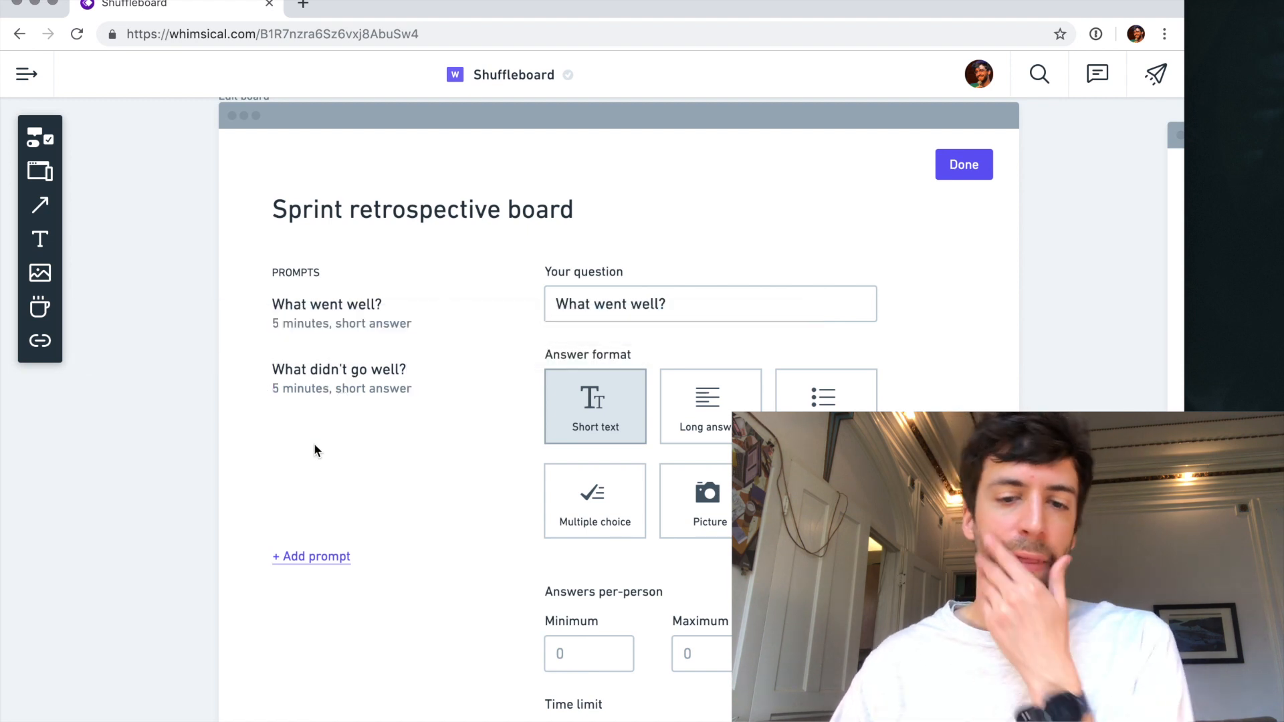
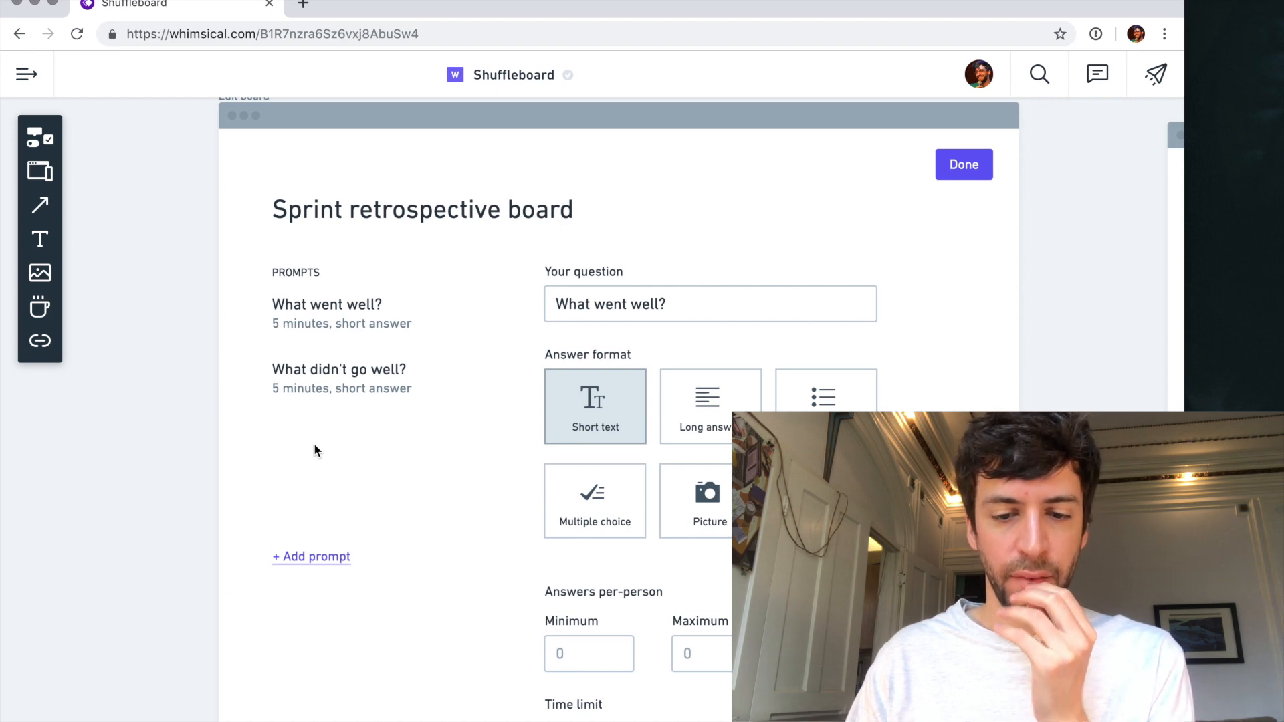
- Move the "Minimum" label from above its number field to beside it, in line with the field
scroll(704, 563, up, 3)
scroll(565, 622, down, 5)
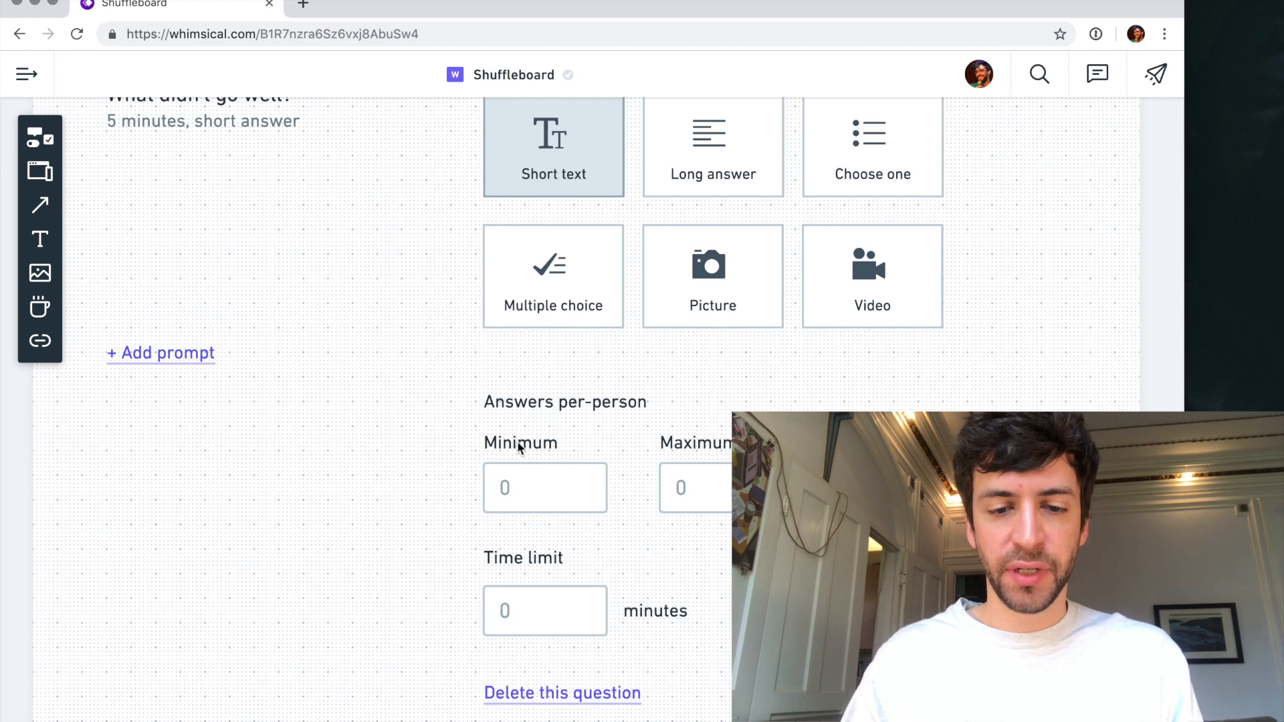
click(519, 446)
drag(519, 447, 435, 488)
key(Escape)
key(Escape)
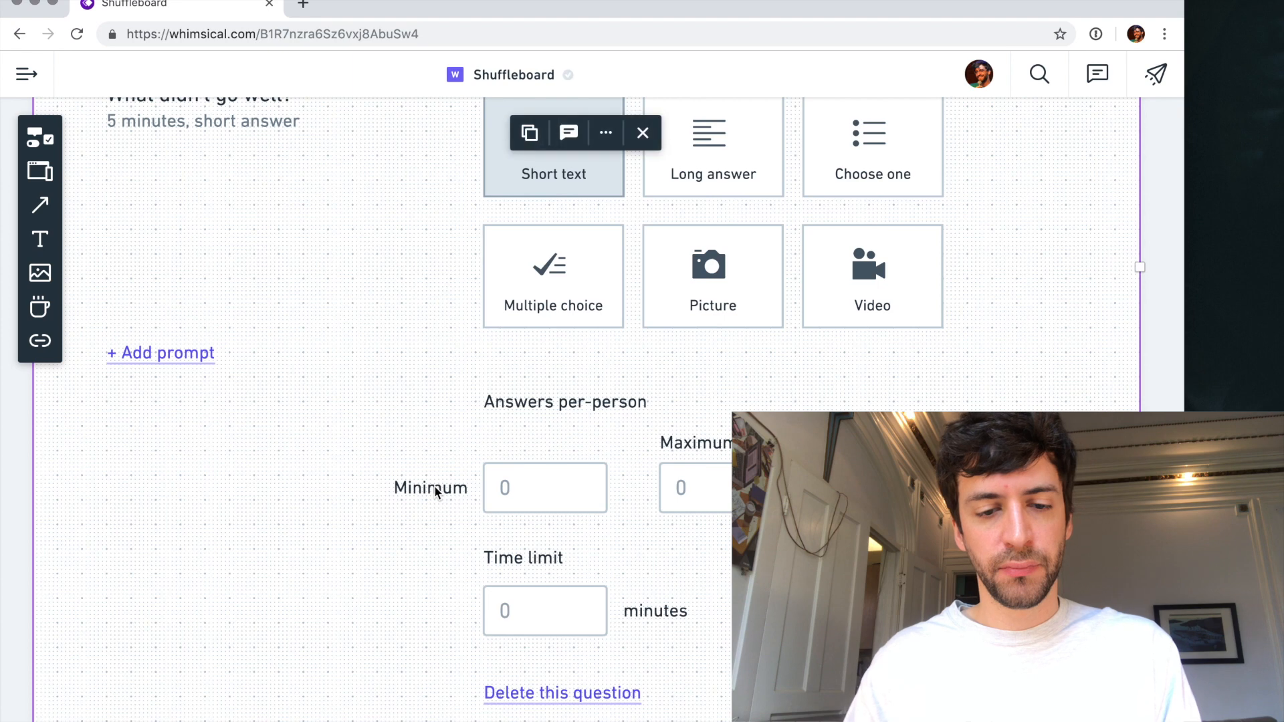
key(Escape)
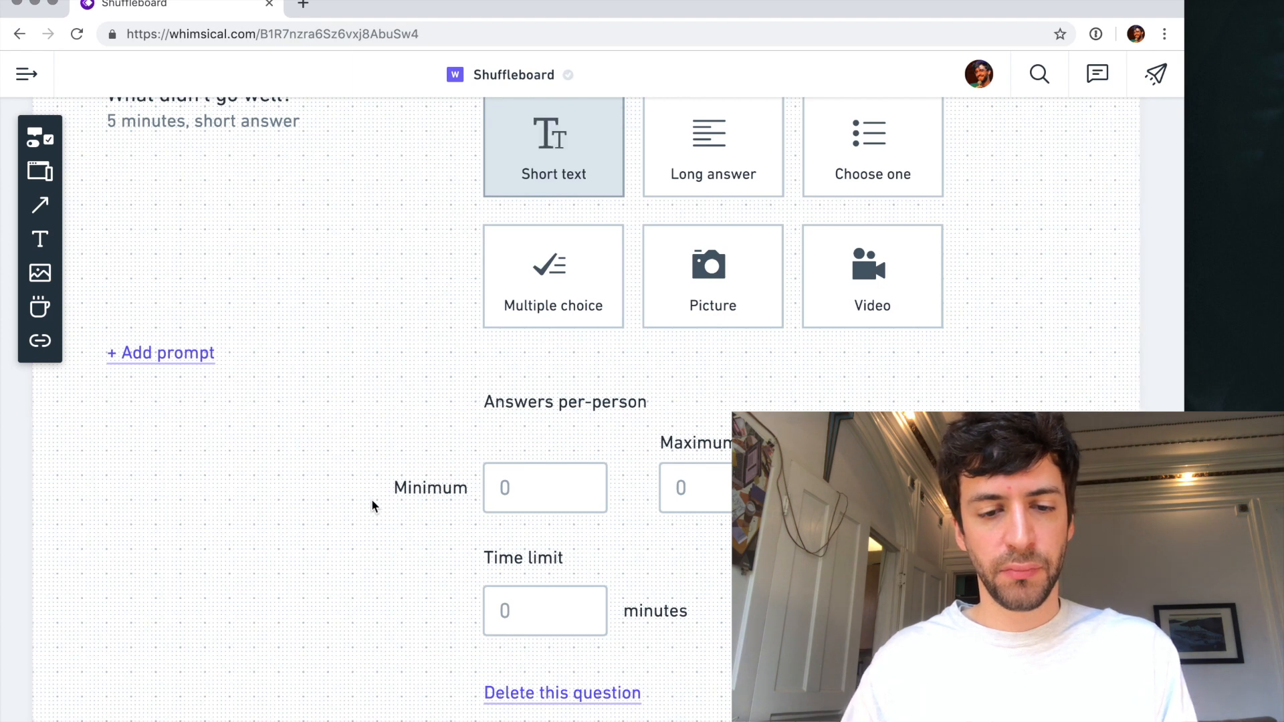
- Change the "Minimum" label's text to "At least"
double_click(428, 488)
key(super+a)
text(A)
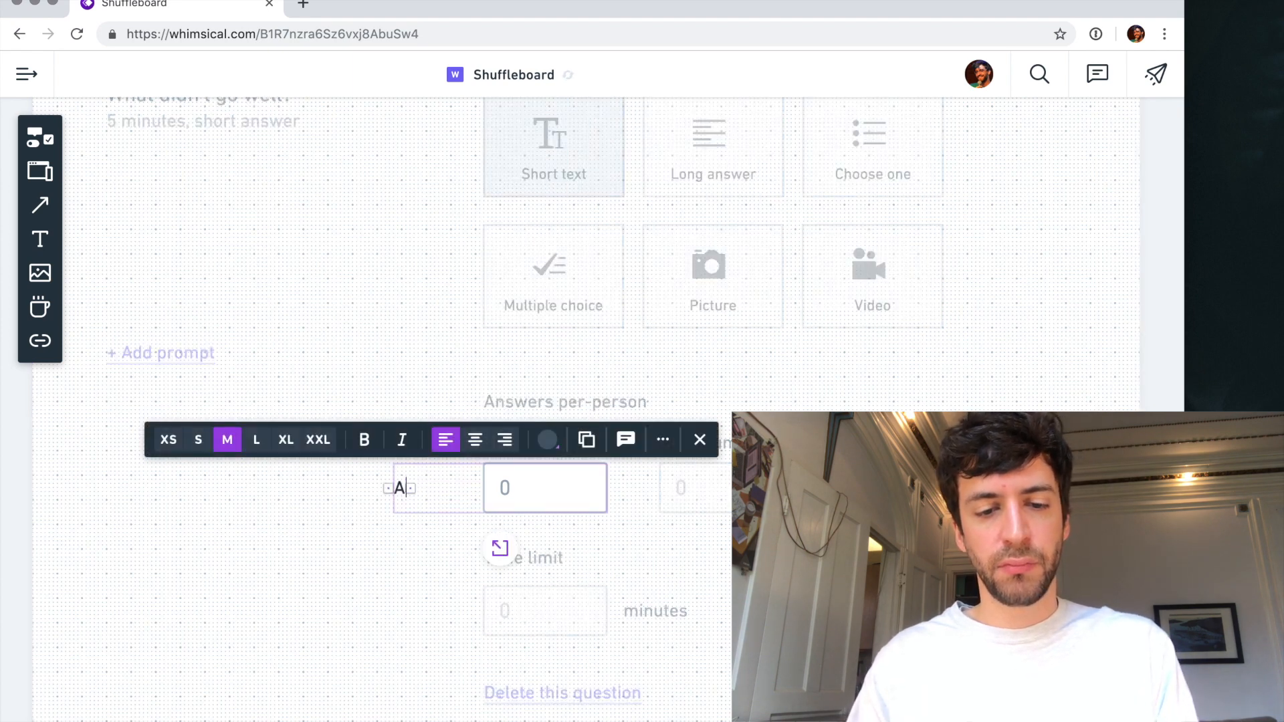
text(t least)
key(Escape)
- Duplicate the "At least" label to the other side of its number field and change the copy's text to "answers per-person"
drag(421, 487, 649, 490)
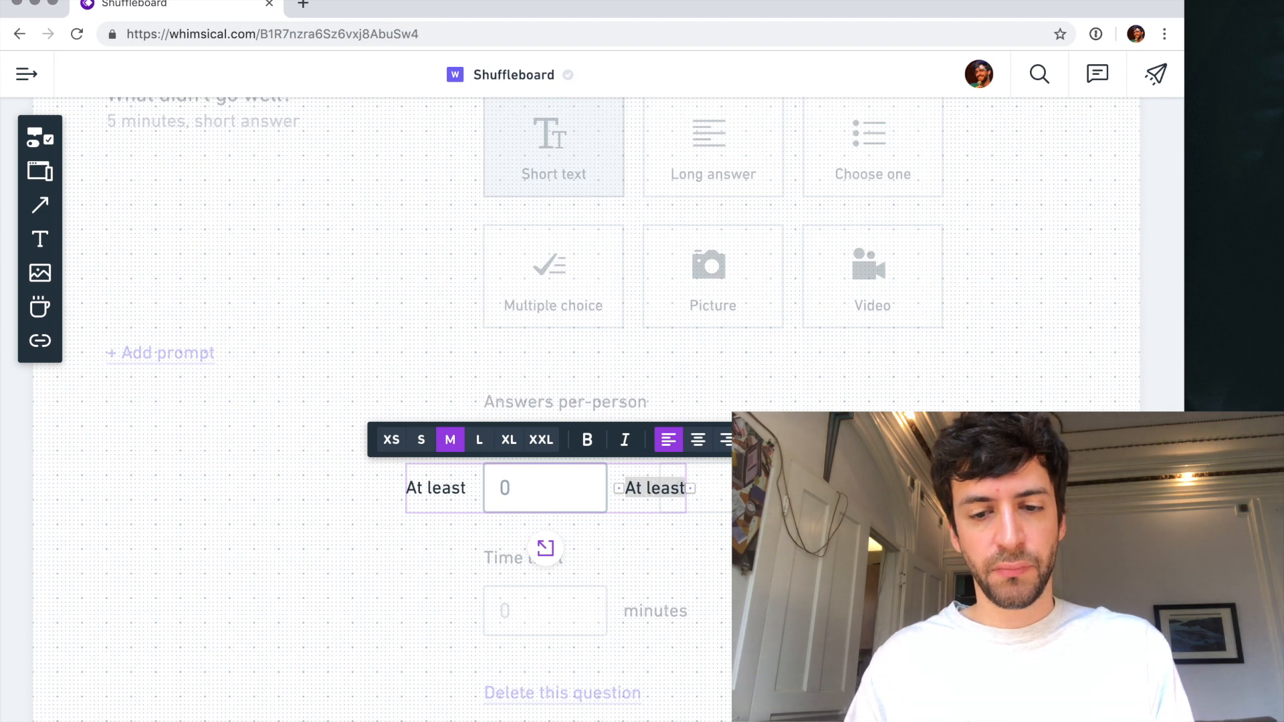
text(answers per-person)
key(Escape)
key(Escape)
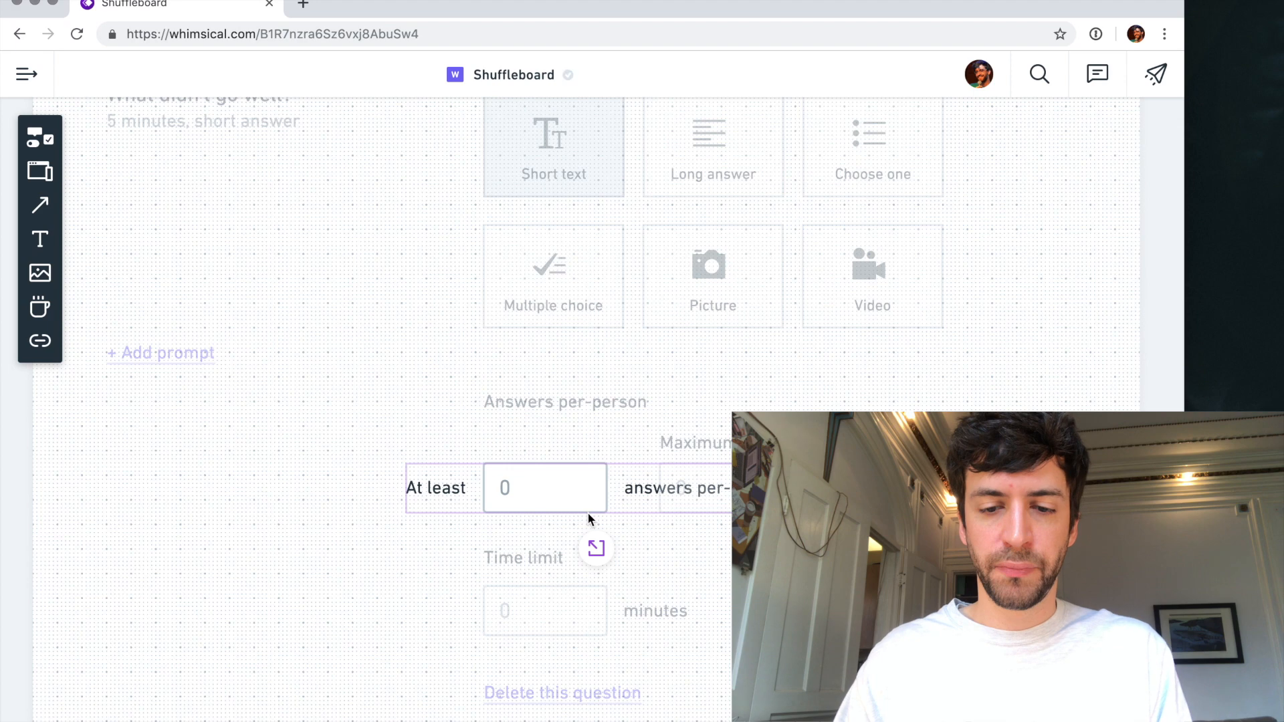
key(Escape)
- Delete the Maximum label and field, and move the "At least" row directly under the "Answers per-person" heading, aligned with it
click(725, 443)
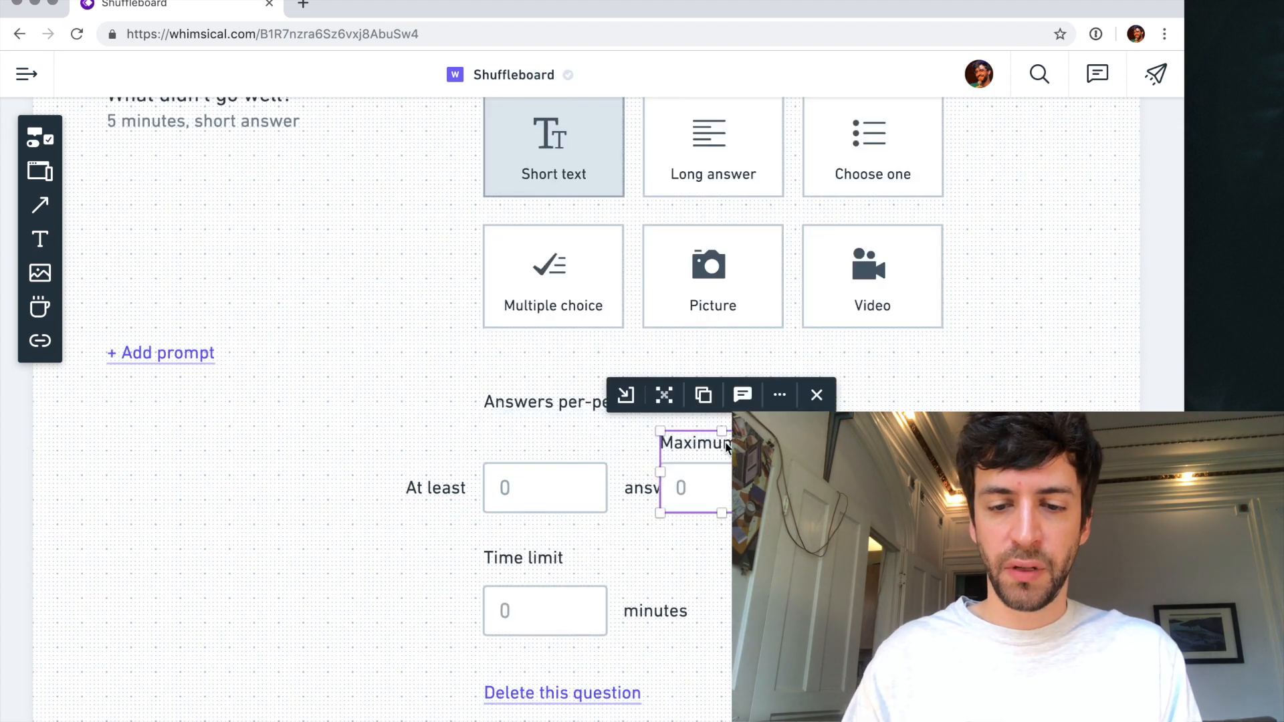
key(BackSpace)
drag(557, 471, 616, 444)
- Retitle the "Answers per-person" heading as "NUMBER OF ANSWERS" and the "Time limit" heading as "TIME LIMIT"
click(534, 403)
double_click(533, 403)
text(ANSWERS)
key(ctrl+a)
text(NUMBER OF ANSWERS)
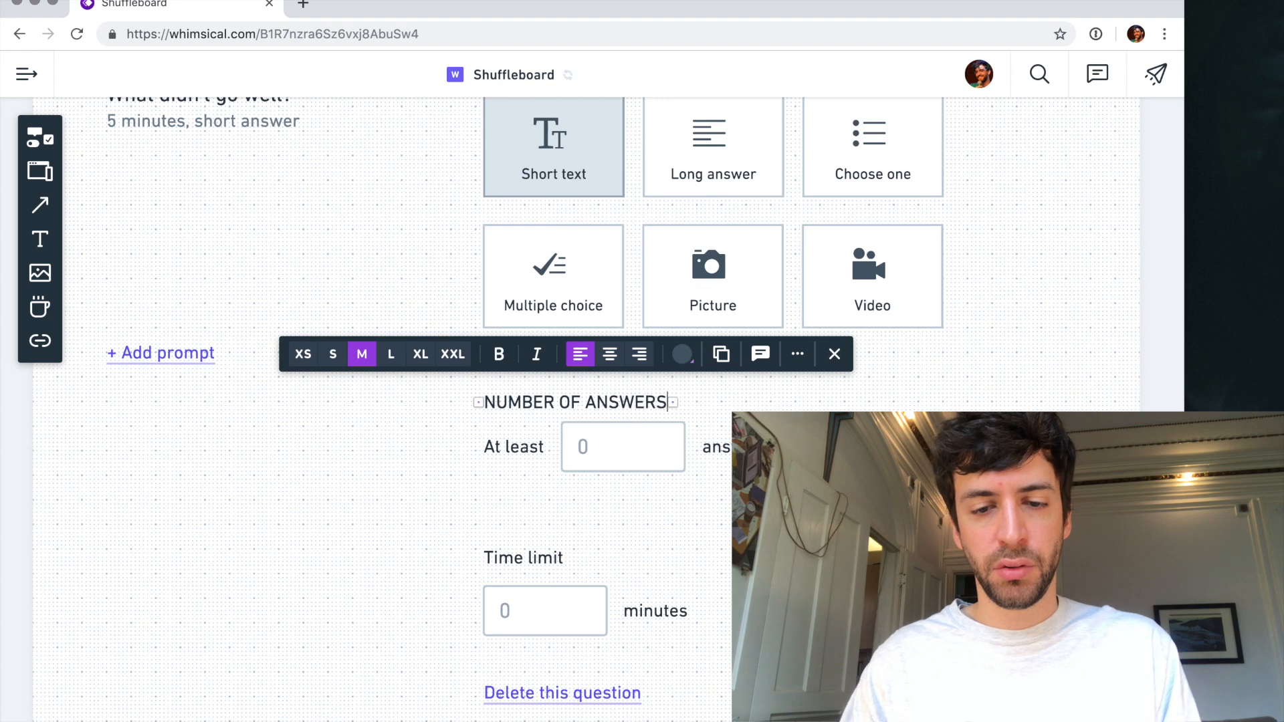
key(Escape)
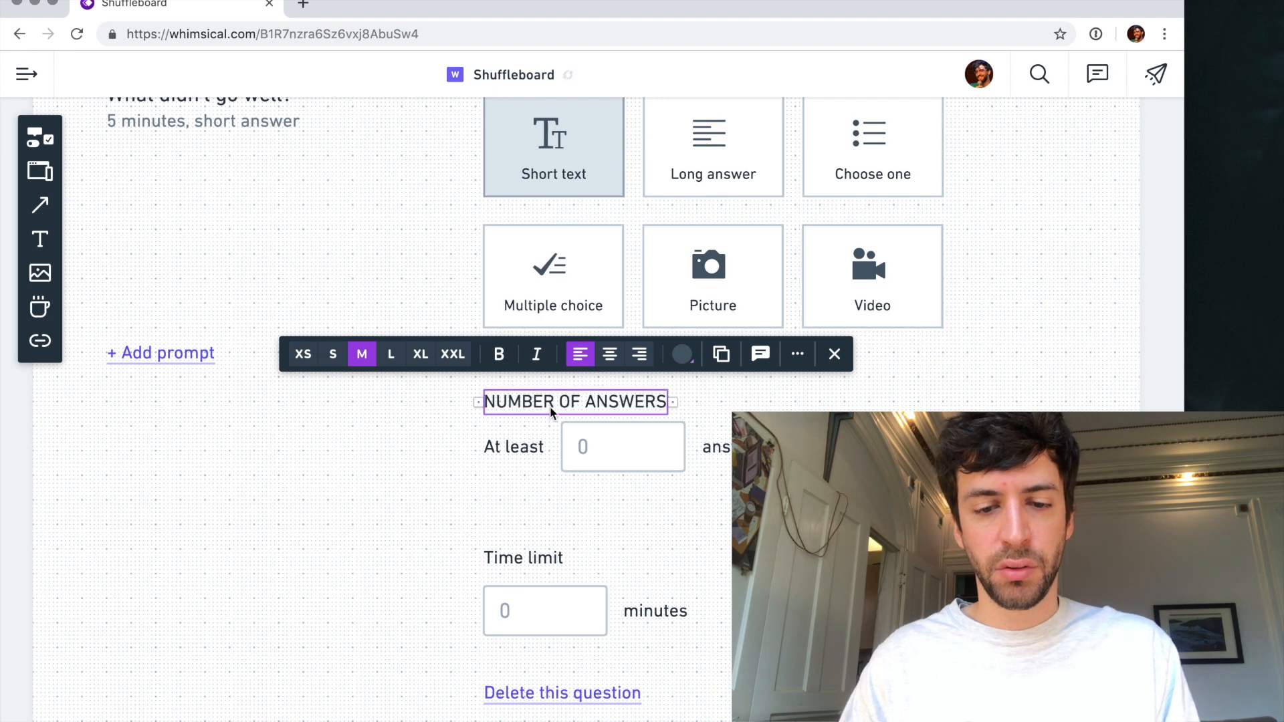
double_click(522, 565)
text(TIME LIMIT)
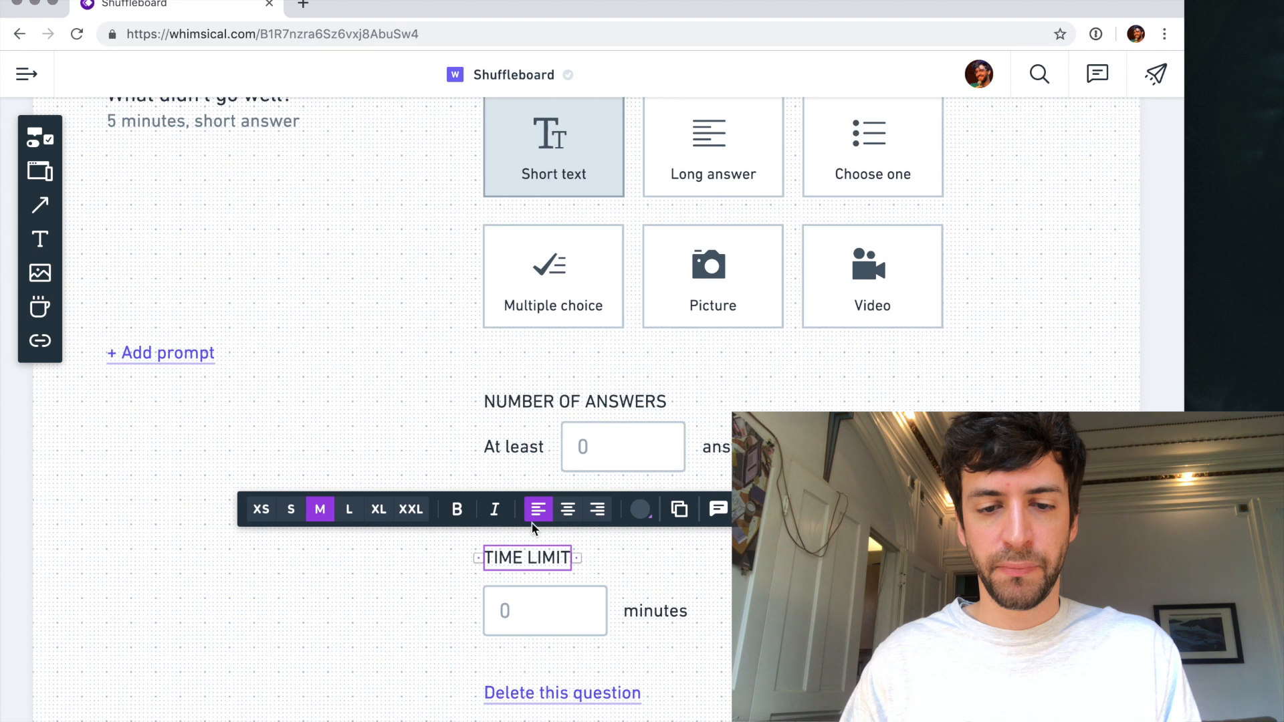
- Duplicate the "At least" row directly below itself, above the "TIME LIMIT" heading
click(633, 451)
drag(633, 450, 632, 510)
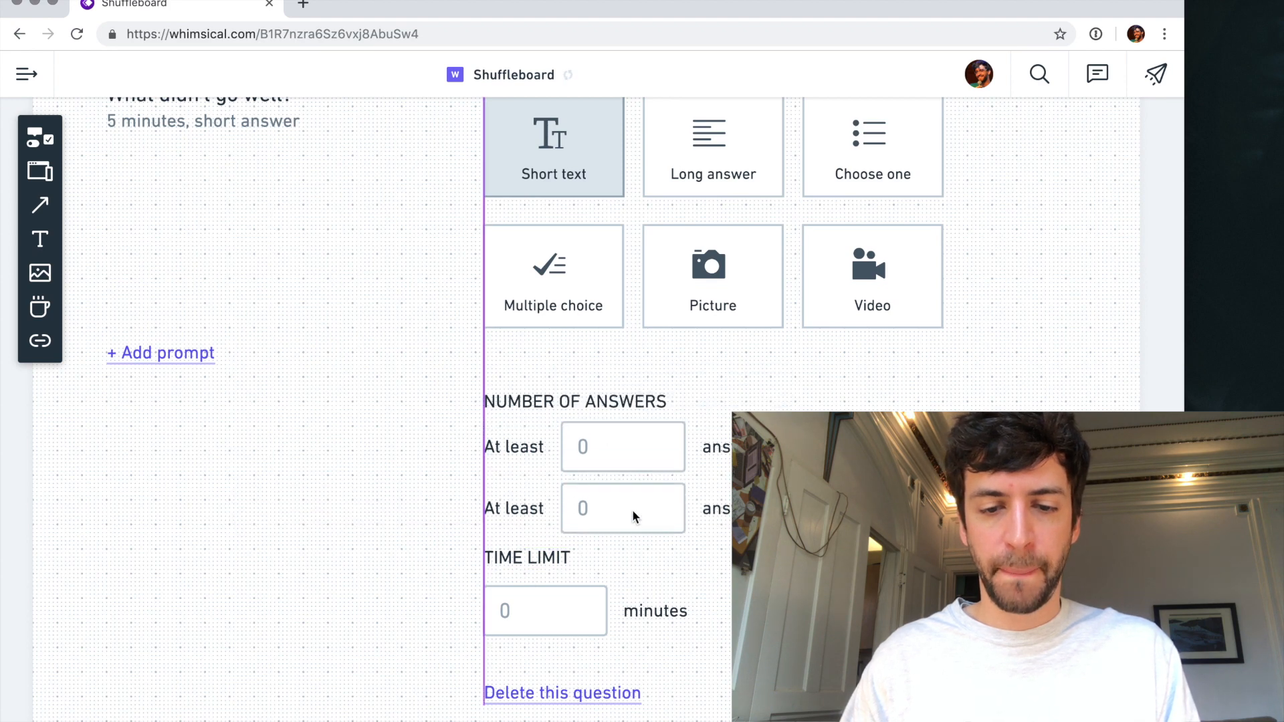
click(553, 515)
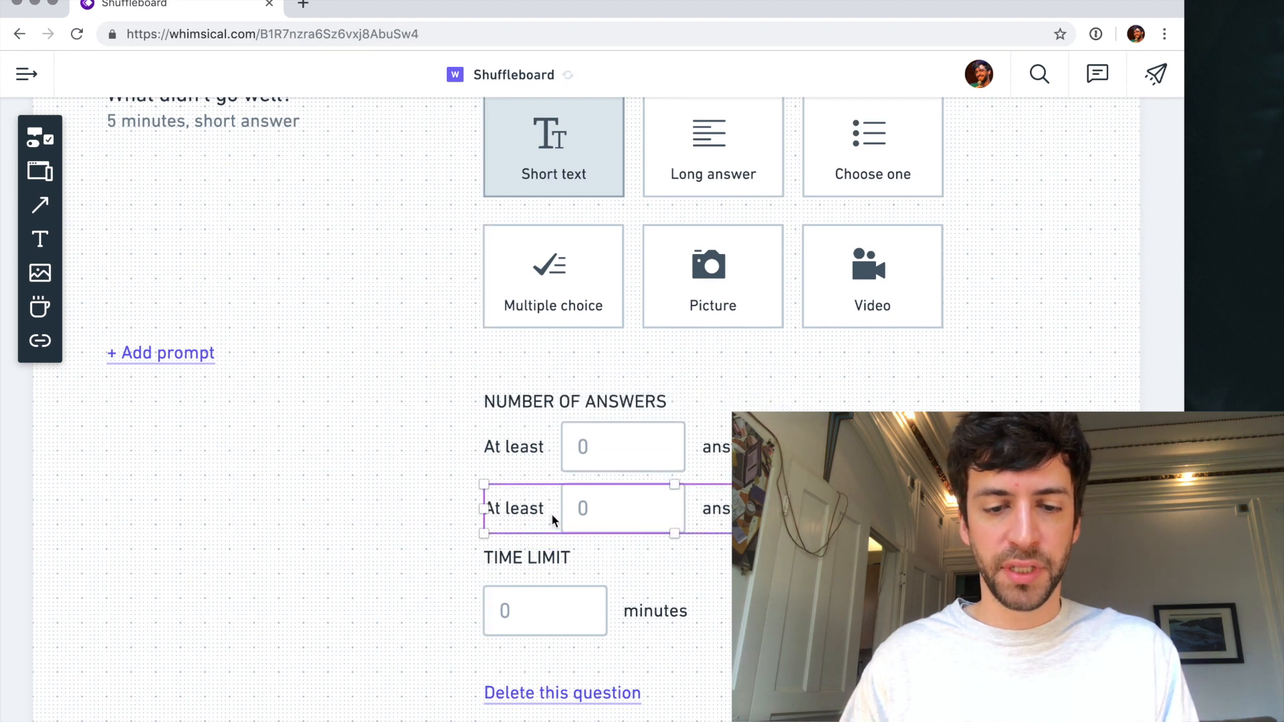
- Relabel the duplicated row "No more than" and shift its number field to the right so it clears the longer label
double_click(525, 509)
text(No more than)
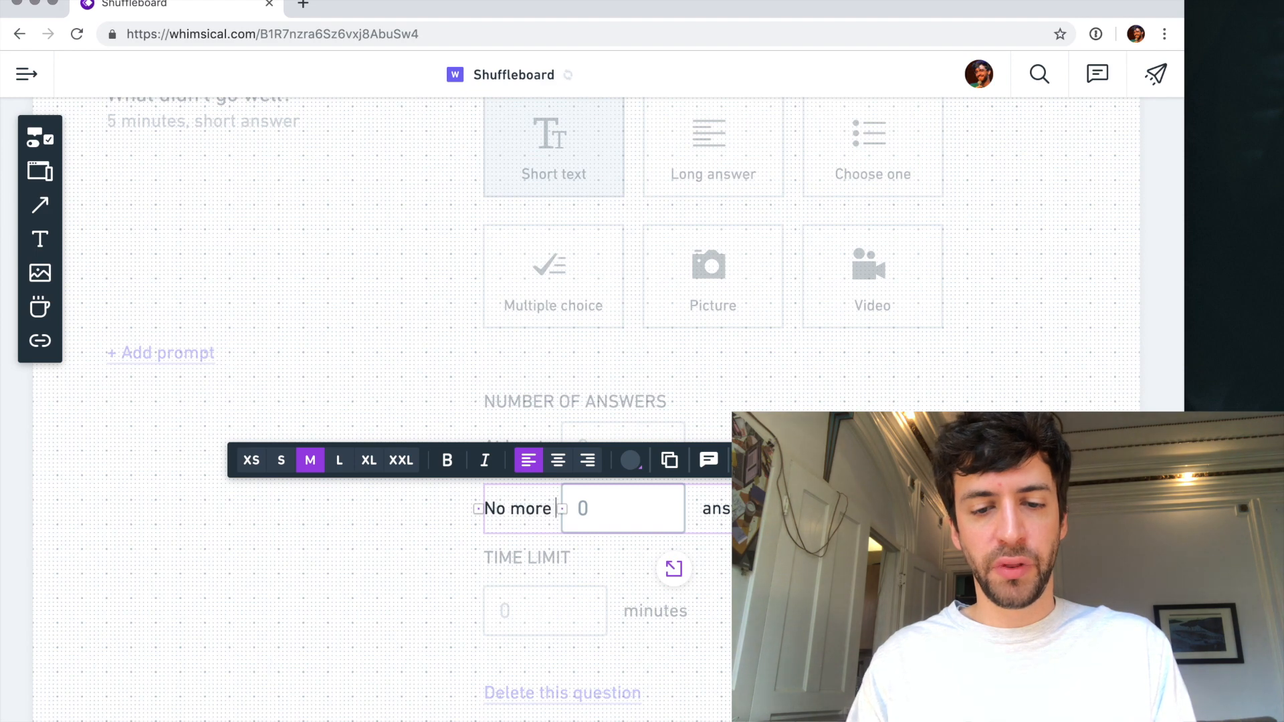
click(652, 503)
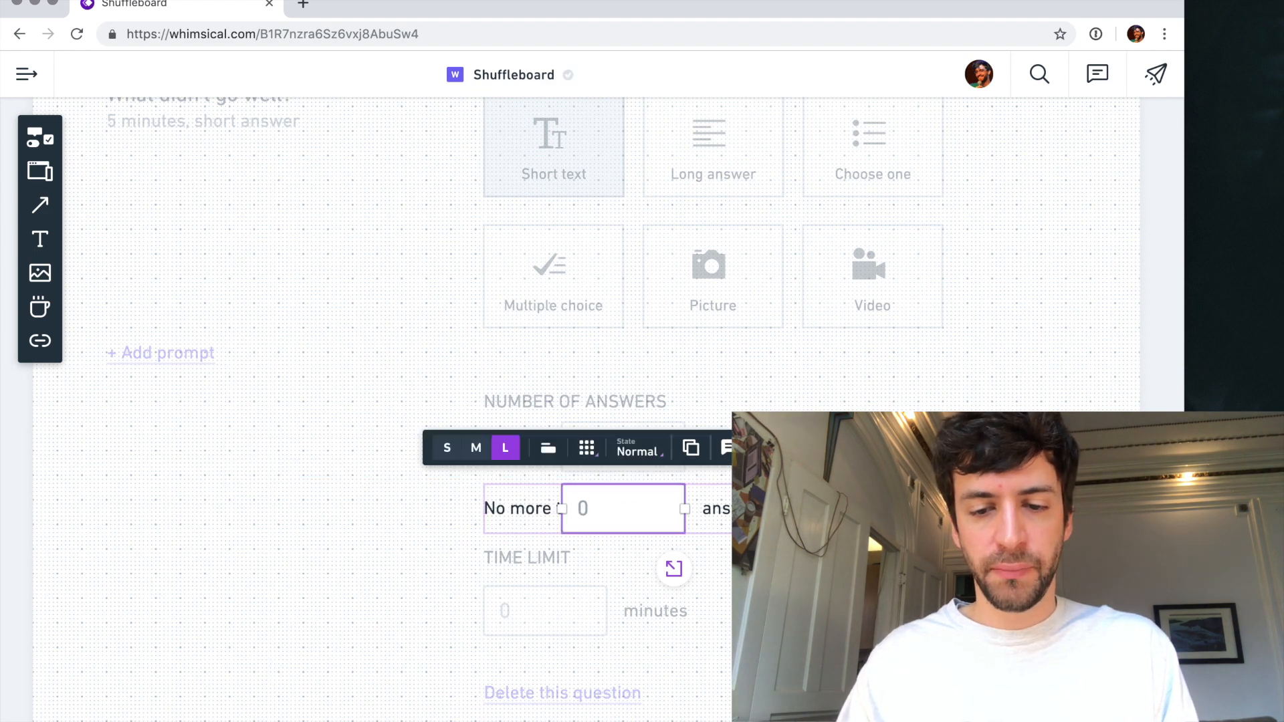
drag(659, 511, 704, 510)
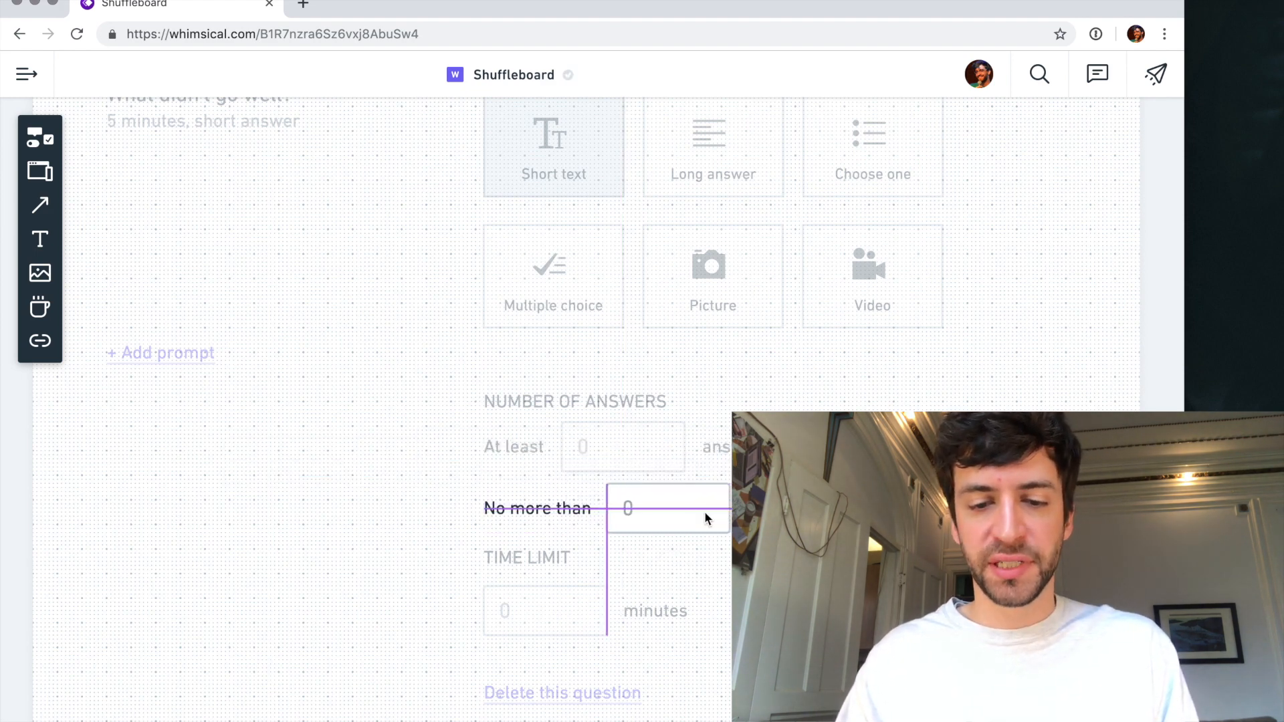
- Move the time limit section and the "Delete this question" link down to leave space below the "No more than" row
scroll(397, 493, down, 6)
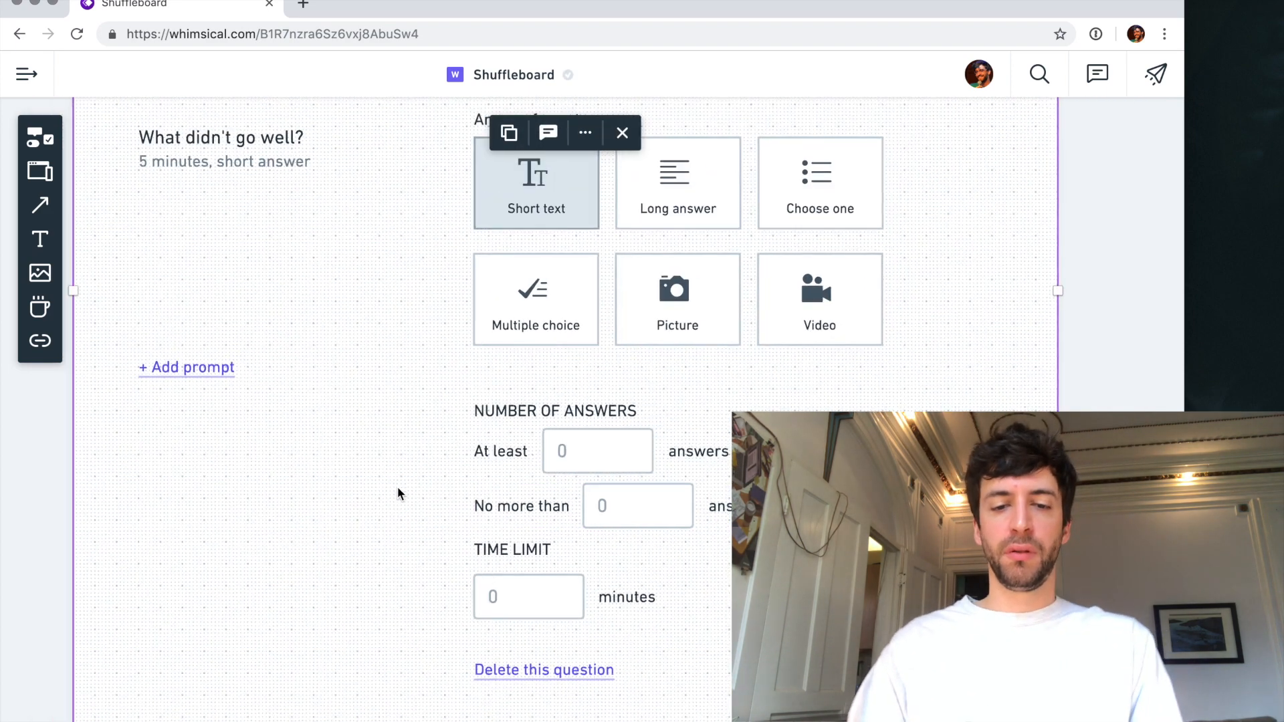
drag(723, 686, 477, 568)
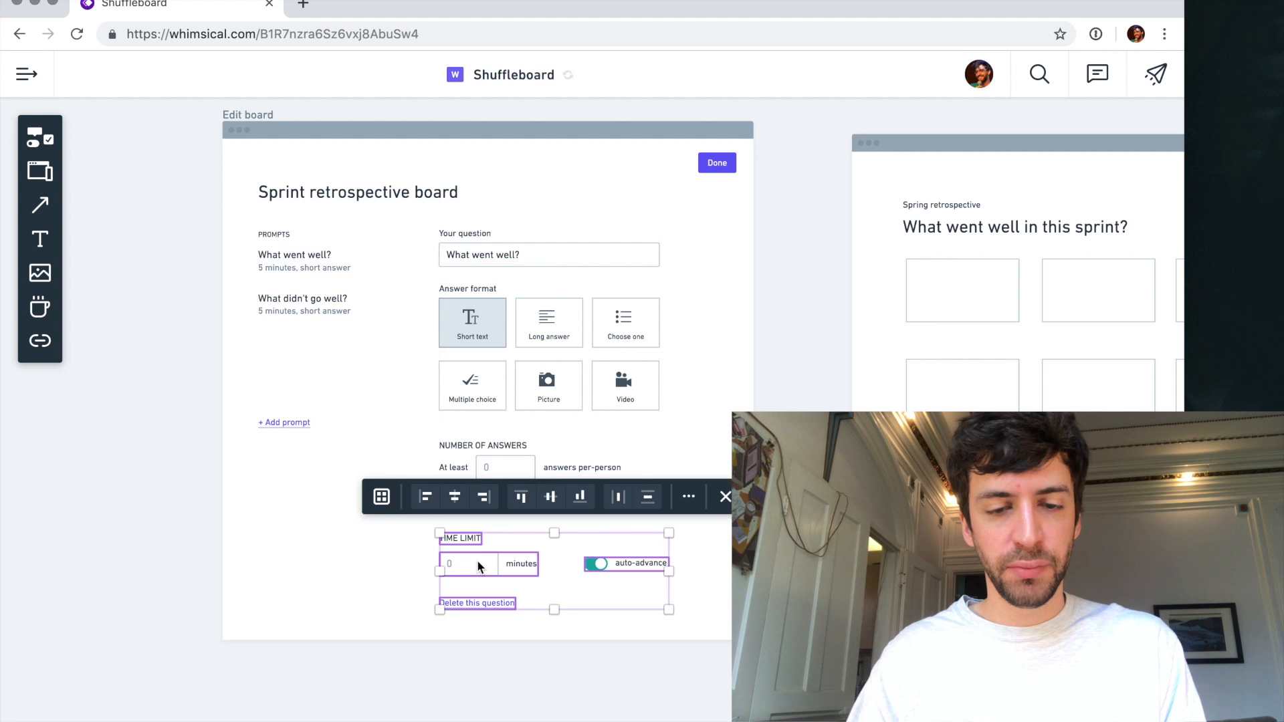
click(809, 318)
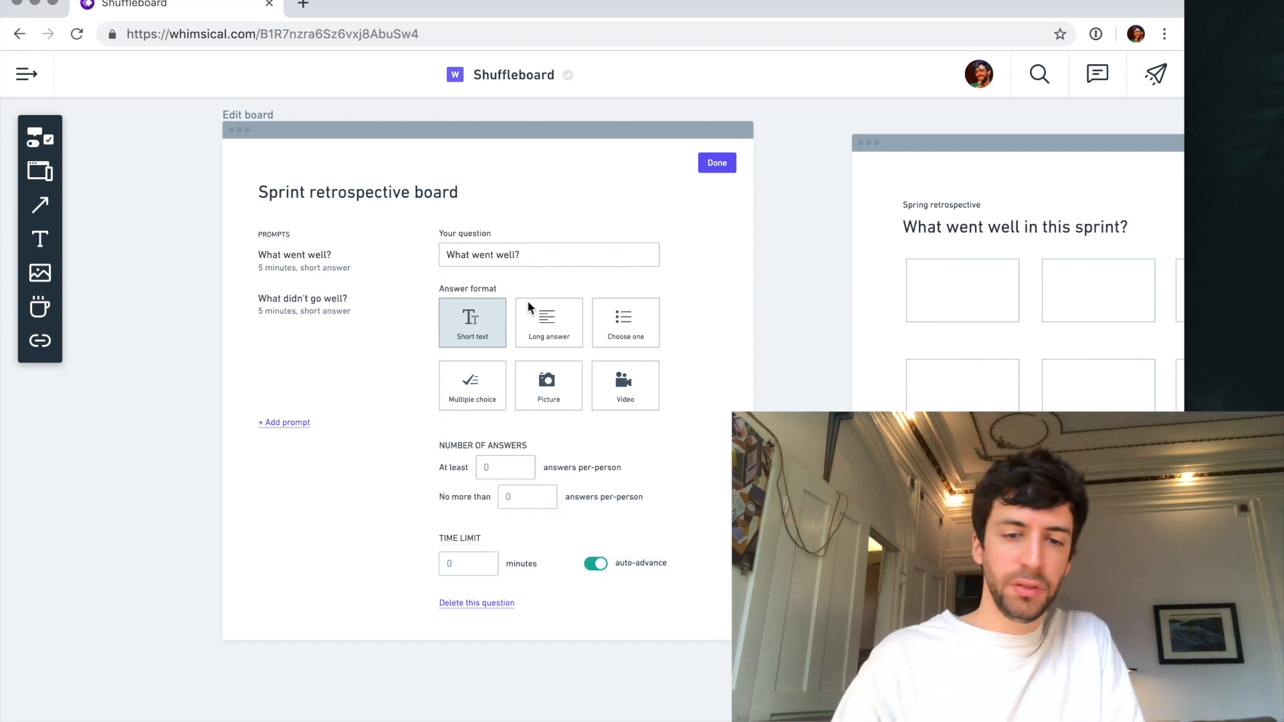
- Rewrite the "Answer format" heading in capitals as "ANSWER FORMAT"
double_click(480, 288)
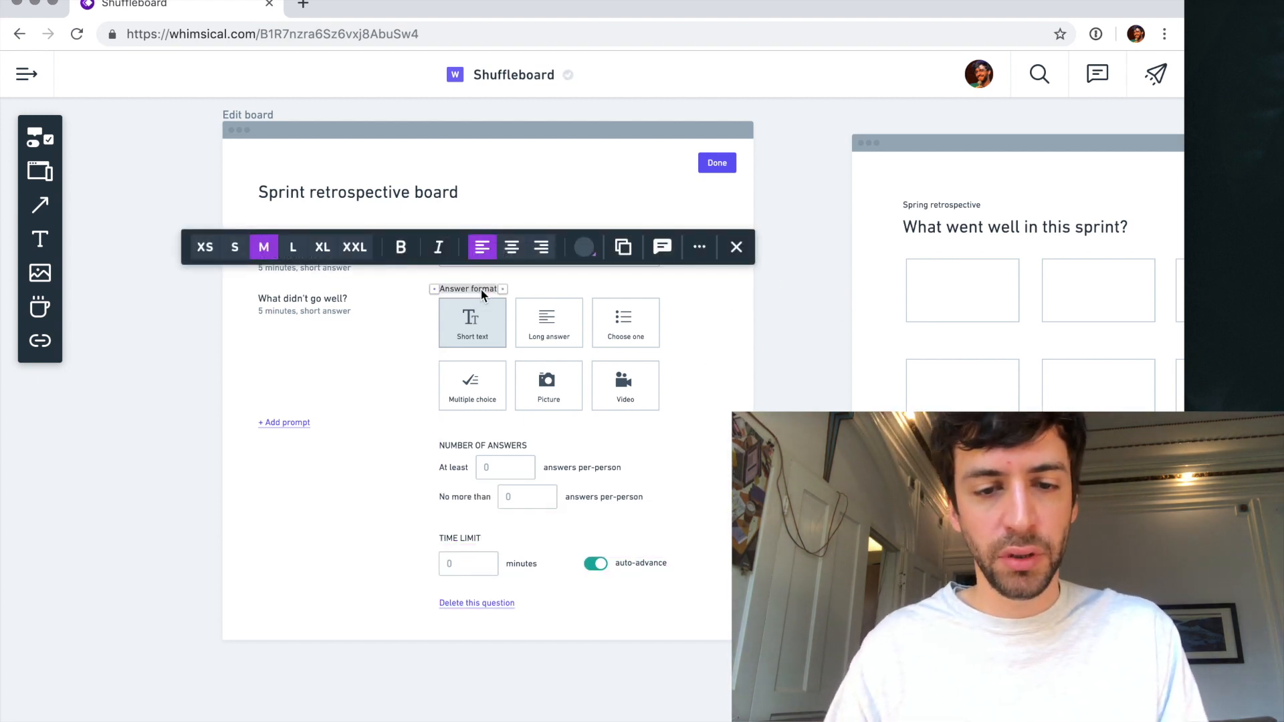
key(BackSpace)
text(ANSWER FO)
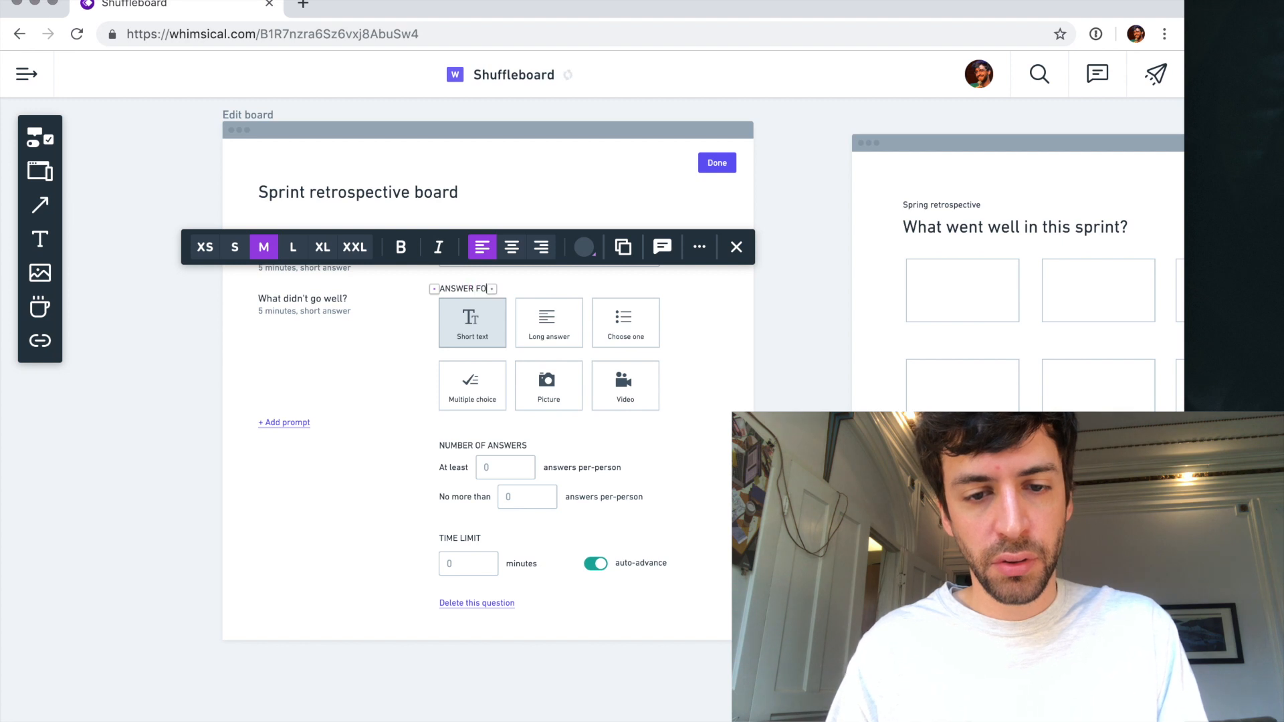
key(Escape)
key(Escape)
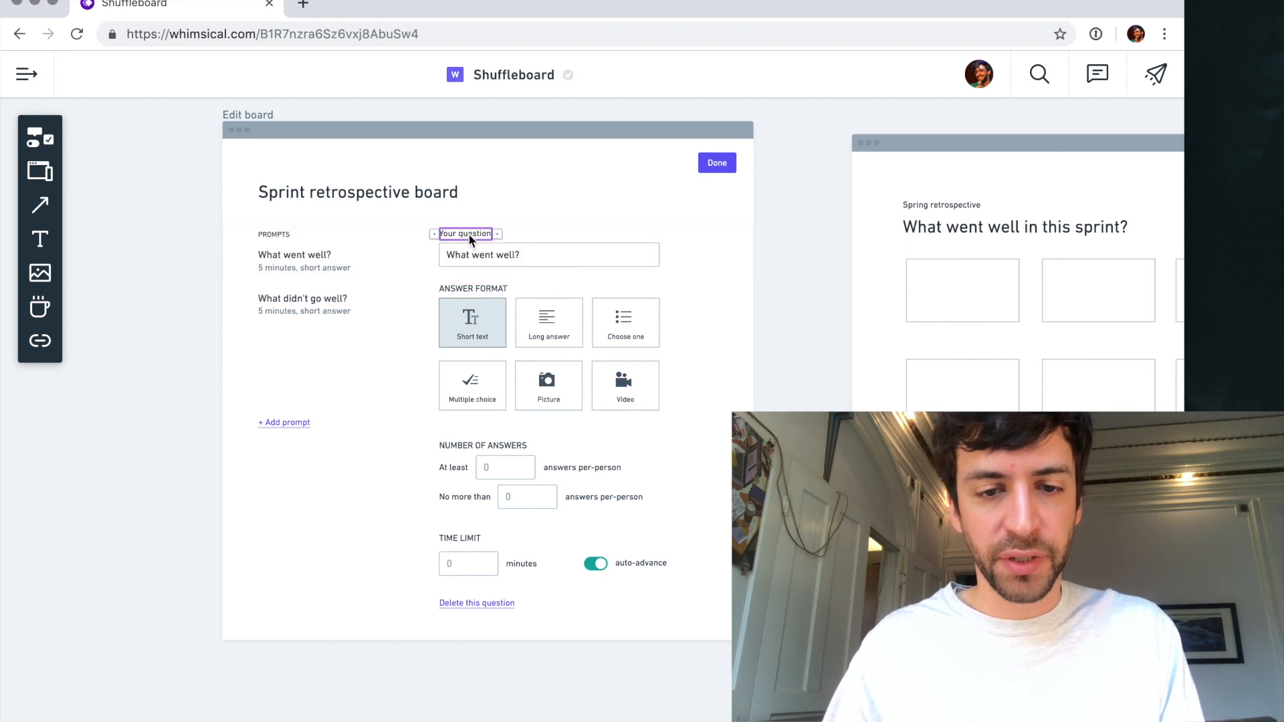
- Rewrite the "Your question" heading in capitals as "YOUR QUESTION"
double_click(468, 234)
text(YOUR QUWESTI)
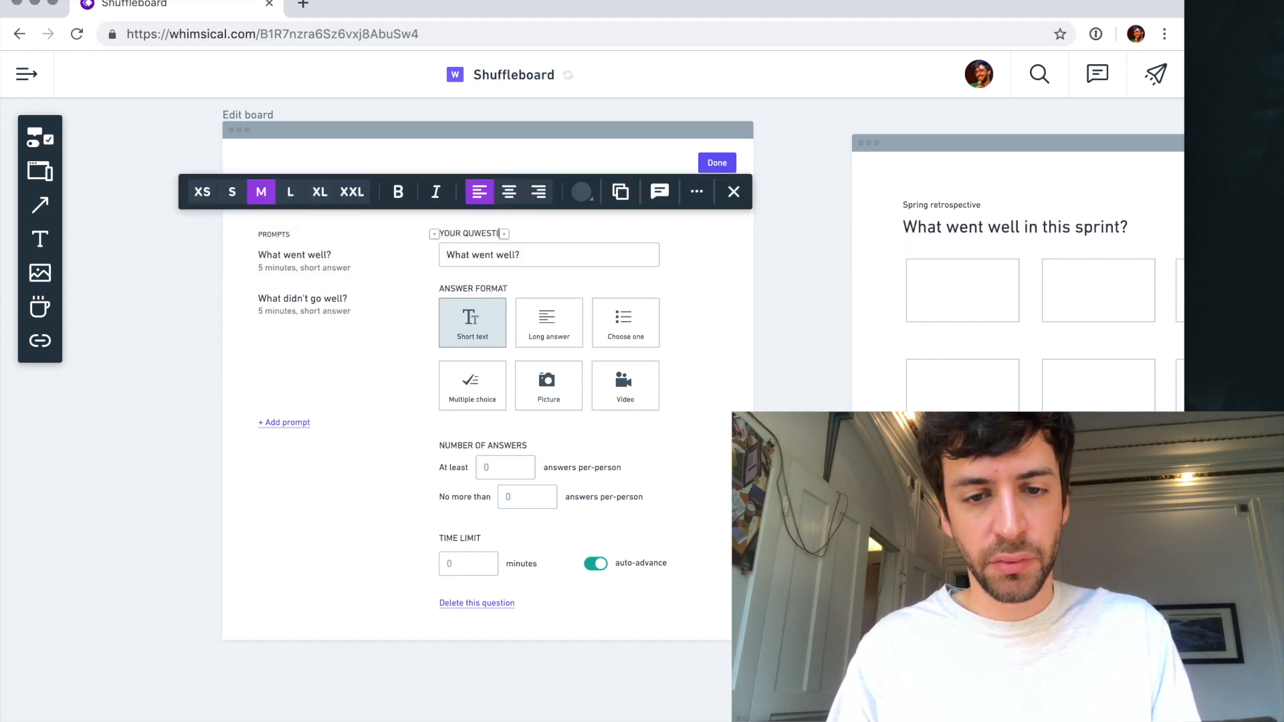
key(BackSpace)
key(BackSpace)
key(BackSpace)
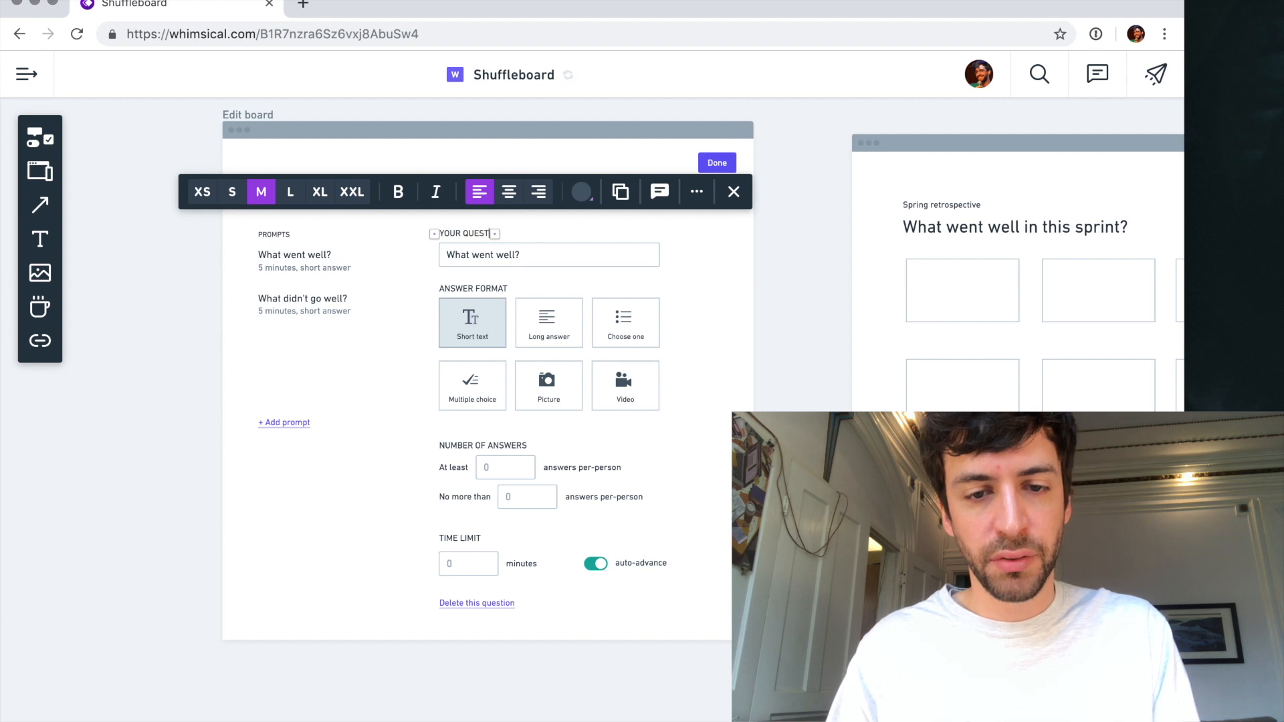
- Make the YOUR QUESTION, ANSWER FORMAT, NUMBER OF ANSWERS and TIME LIMIT headings bold
shift+click(474, 288)
shift+click(474, 447)
shift+click(464, 540)
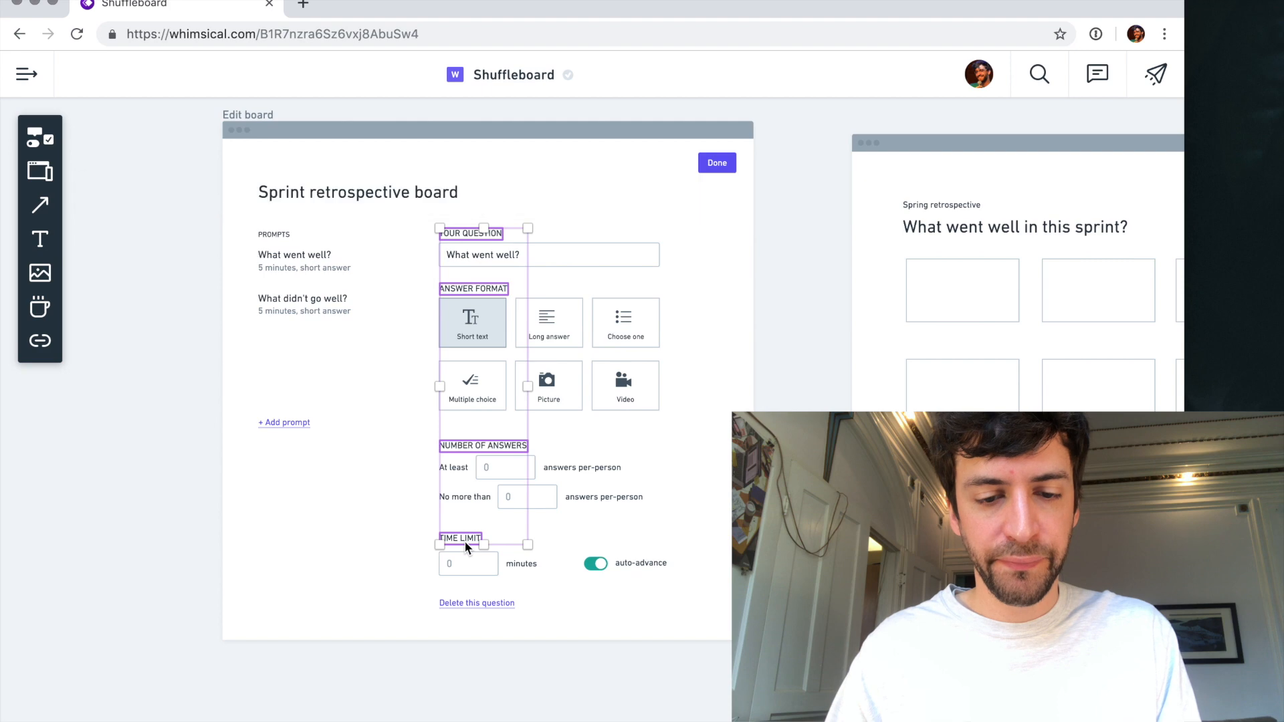
click(792, 311)
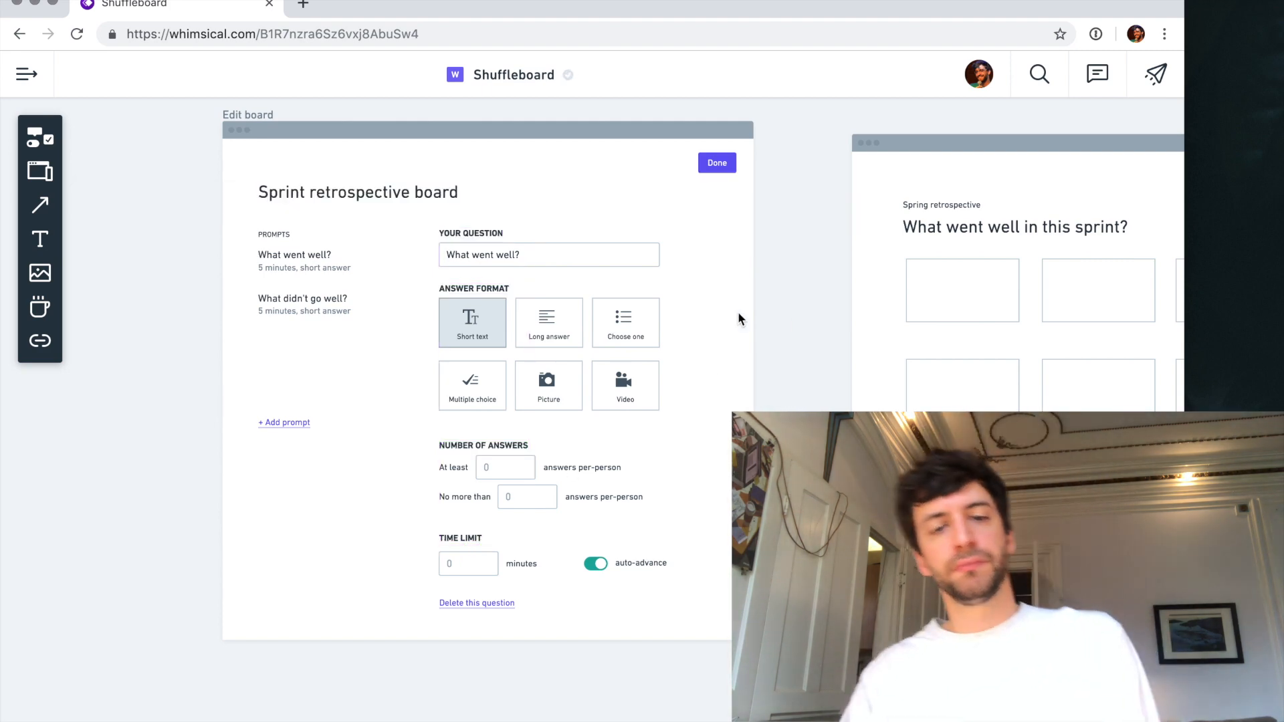
- Delete the "PROMPTS" heading above the list of prompts
scroll(596, 299, up, 3)
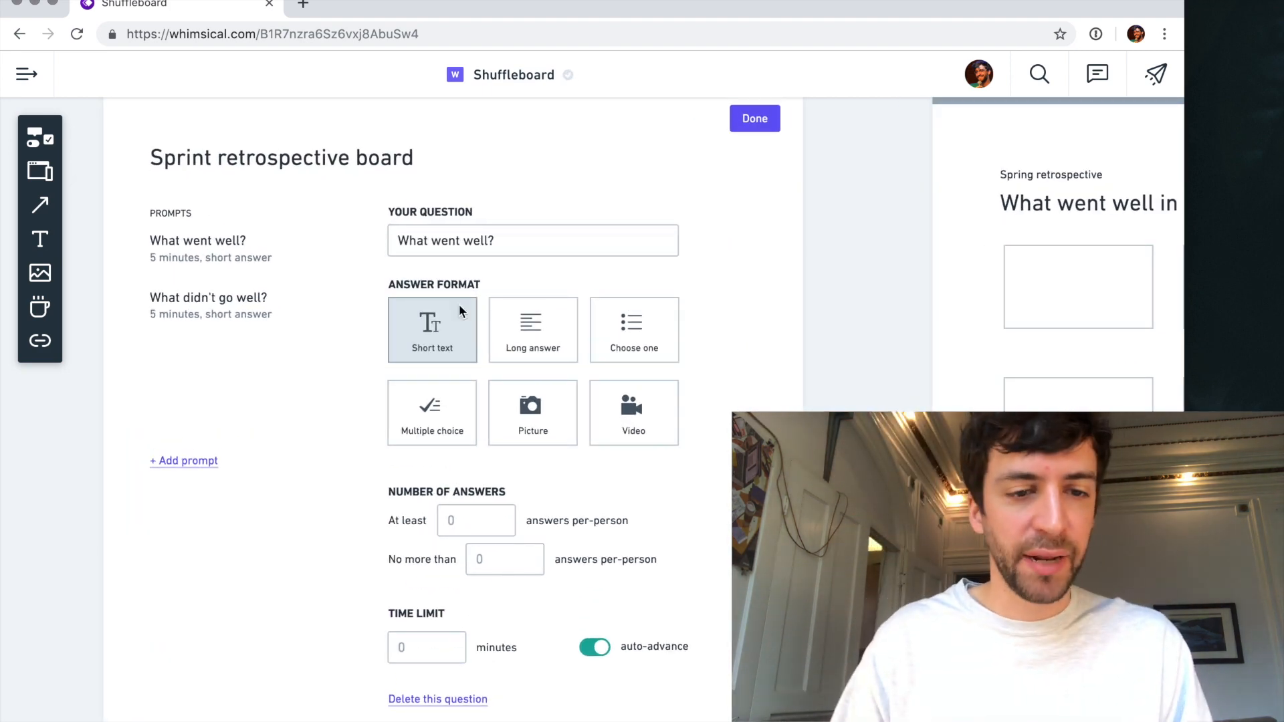
scroll(227, 246, left, 2)
click(198, 214)
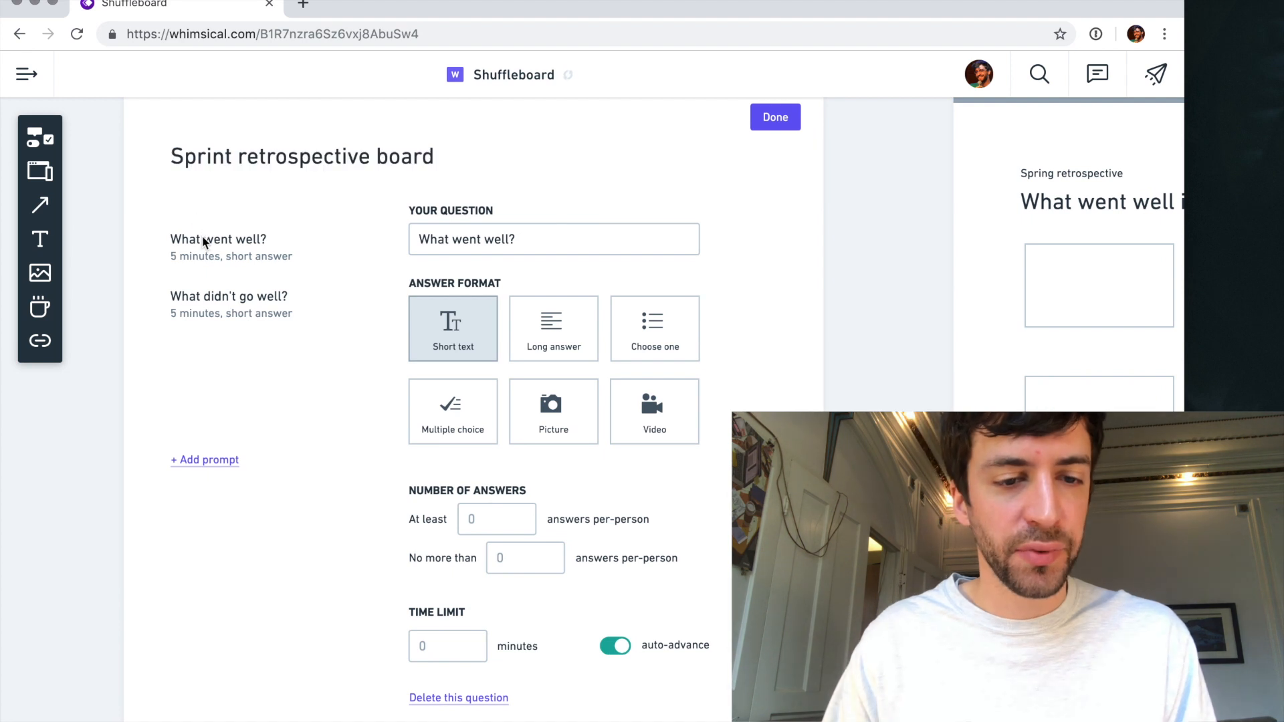
click(202, 238)
shift+click(202, 299)
click(123, 332)
drag(97, 347, 296, 227)
click(251, 386)
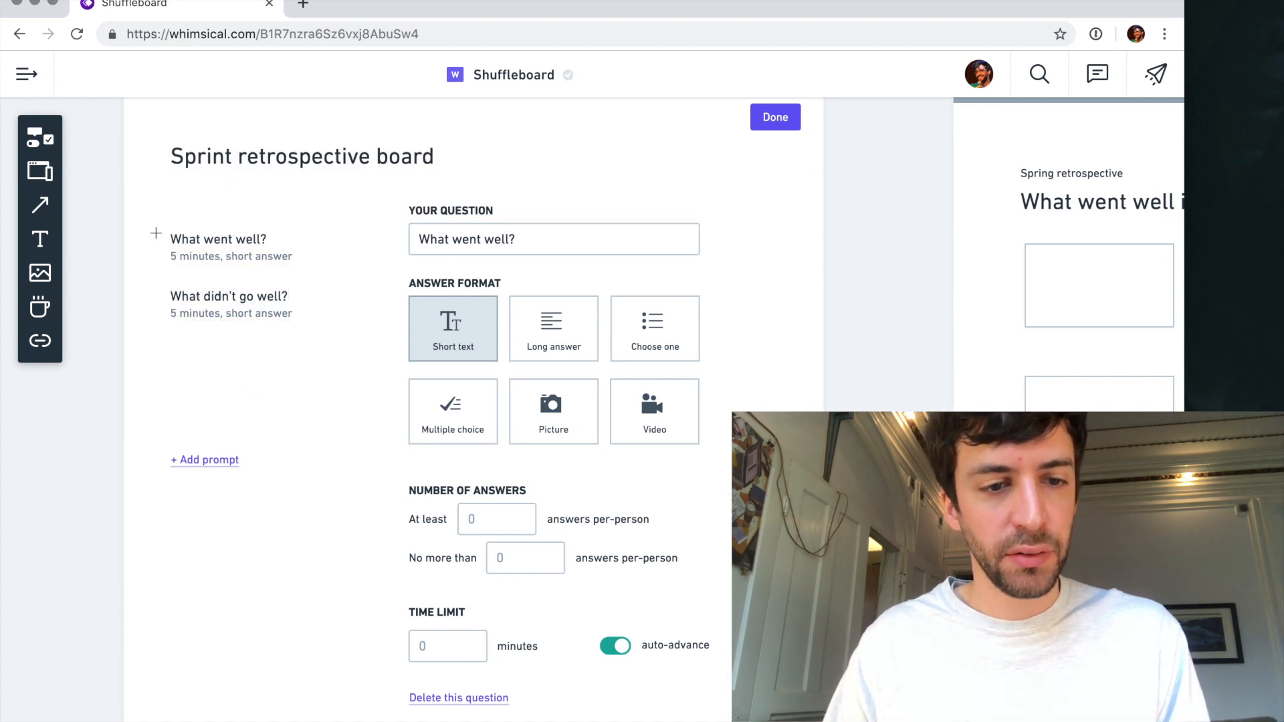
- Draw a rectangle around the prompt list, enclosing both questions and the "+ Add prompt" link
key(r)
click(170, 218)
drag(249, 329, 241, 498)
drag(329, 360, 361, 358)
key(Escape)
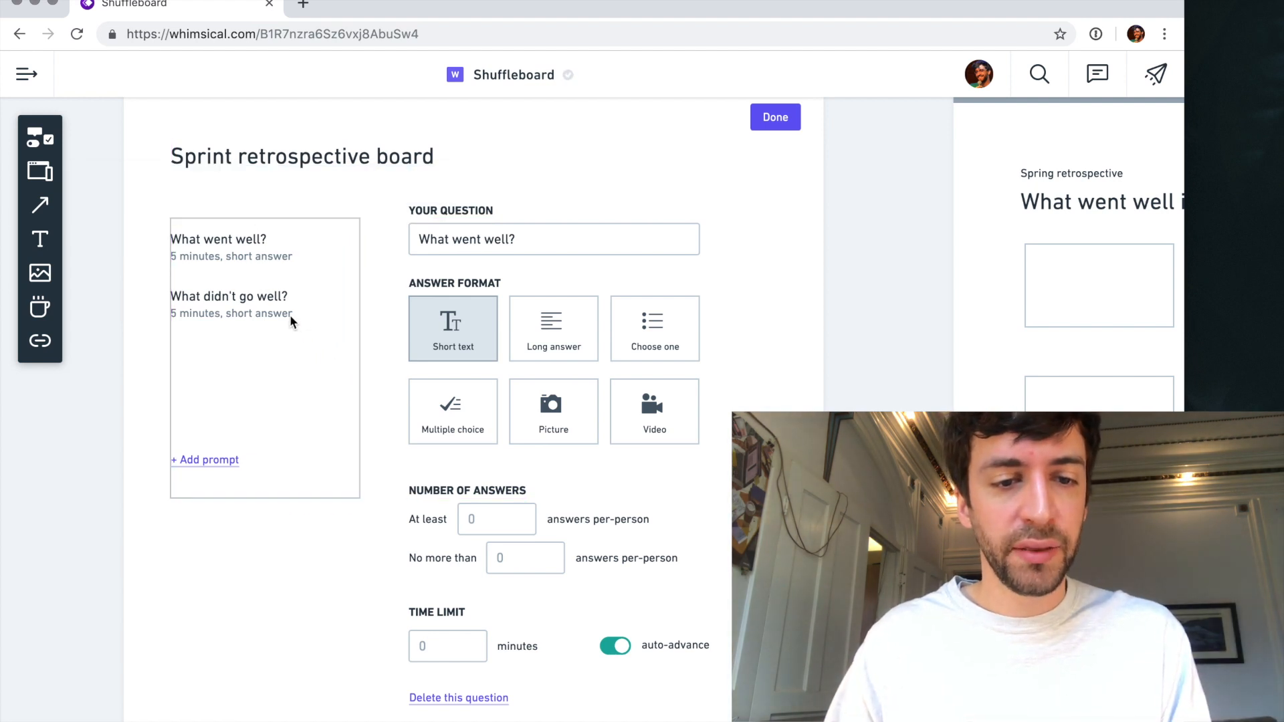
- Try to reposition the boxed prompt list and its entries within the Edit board frame
click(320, 367)
key(Escape)
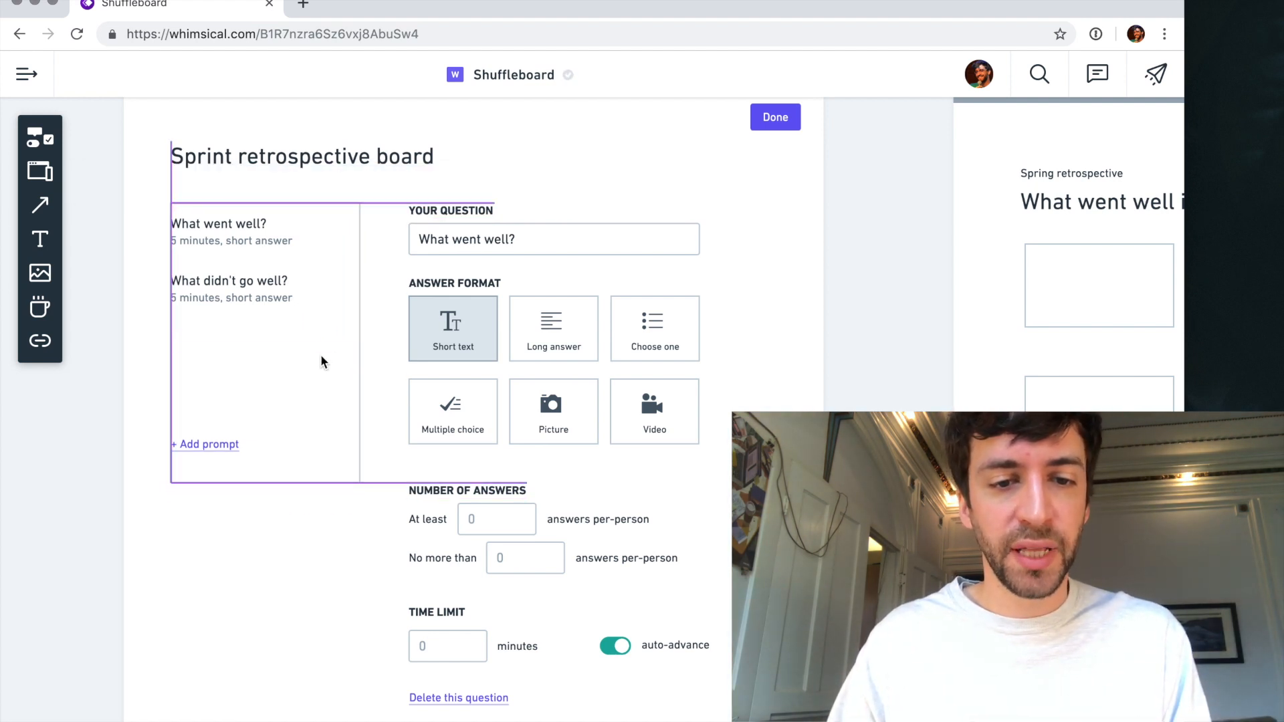
drag(238, 304, 238, 311)
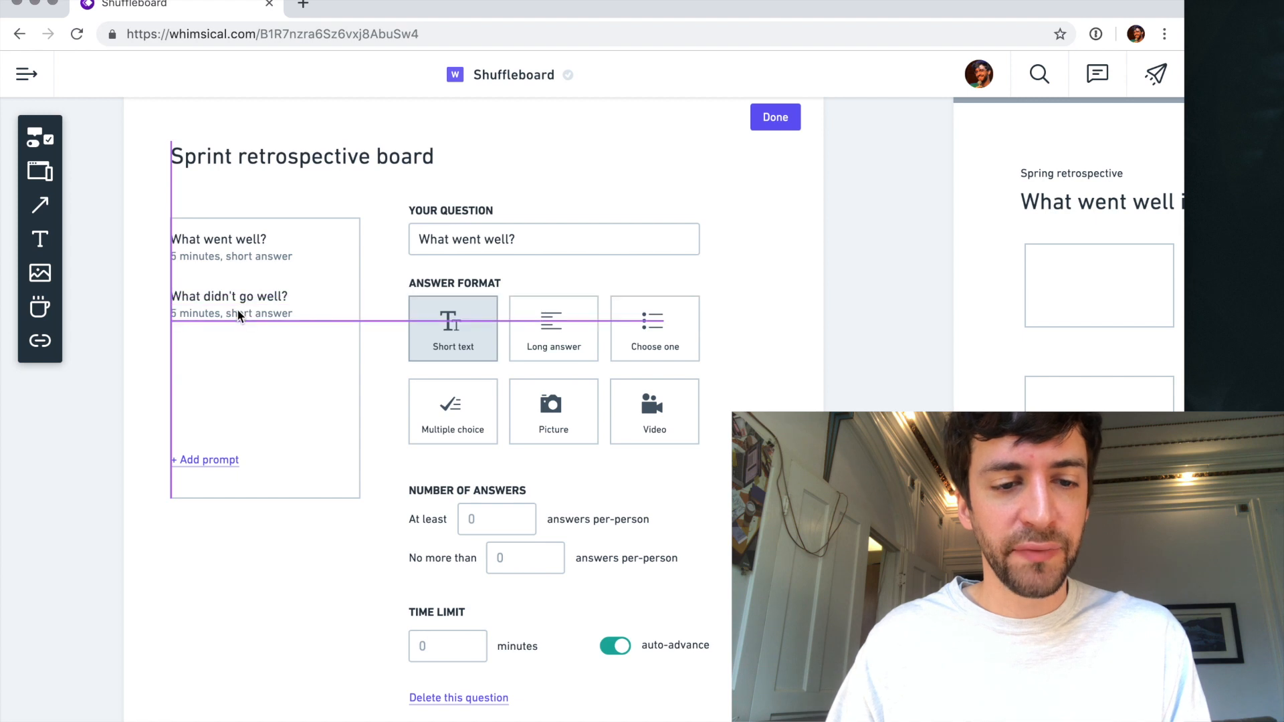
drag(140, 314, 226, 312)
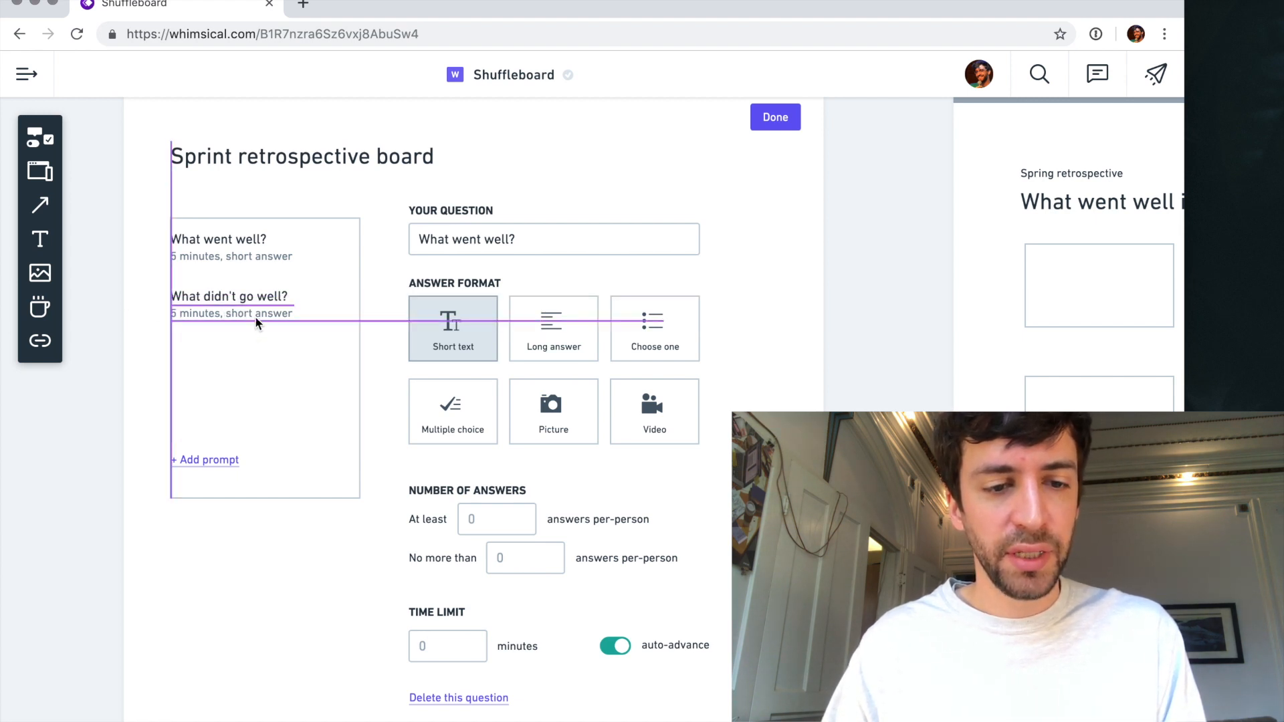
key(Left)
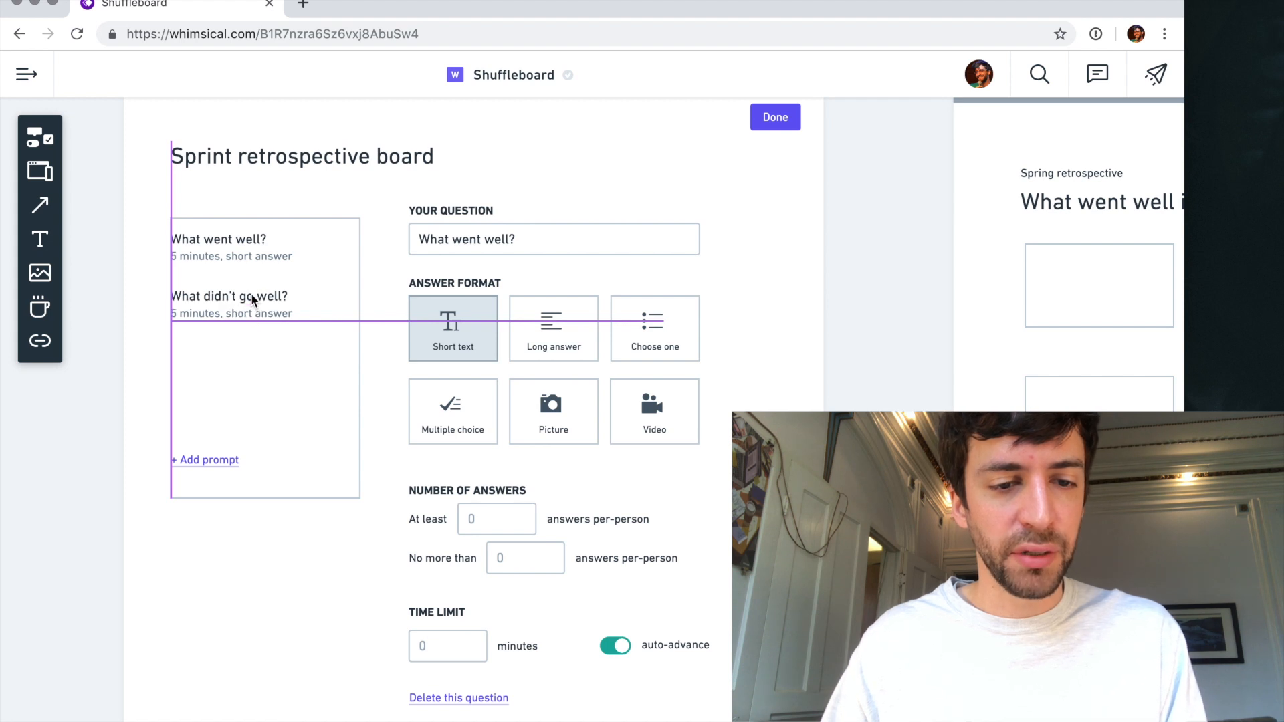
click(237, 247)
click(238, 302)
click(114, 319)
click(252, 303)
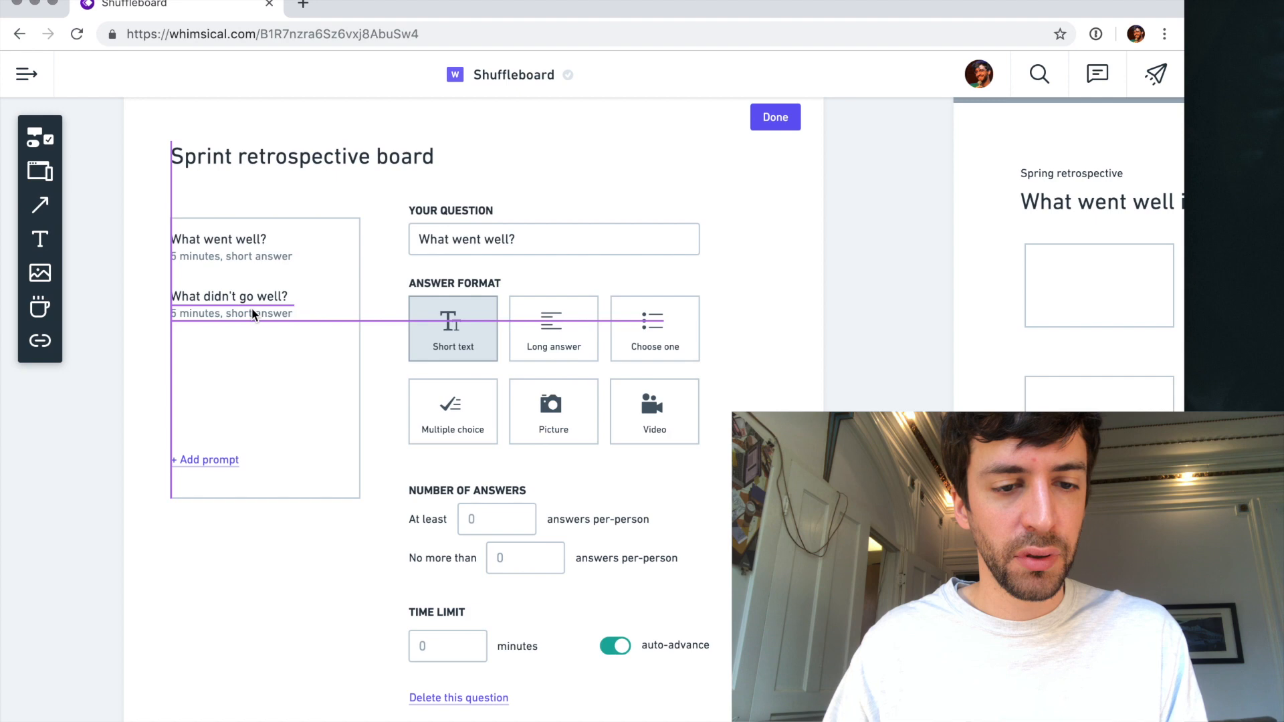
scroll(251, 299, up, 3)
scroll(251, 300, up, 3)
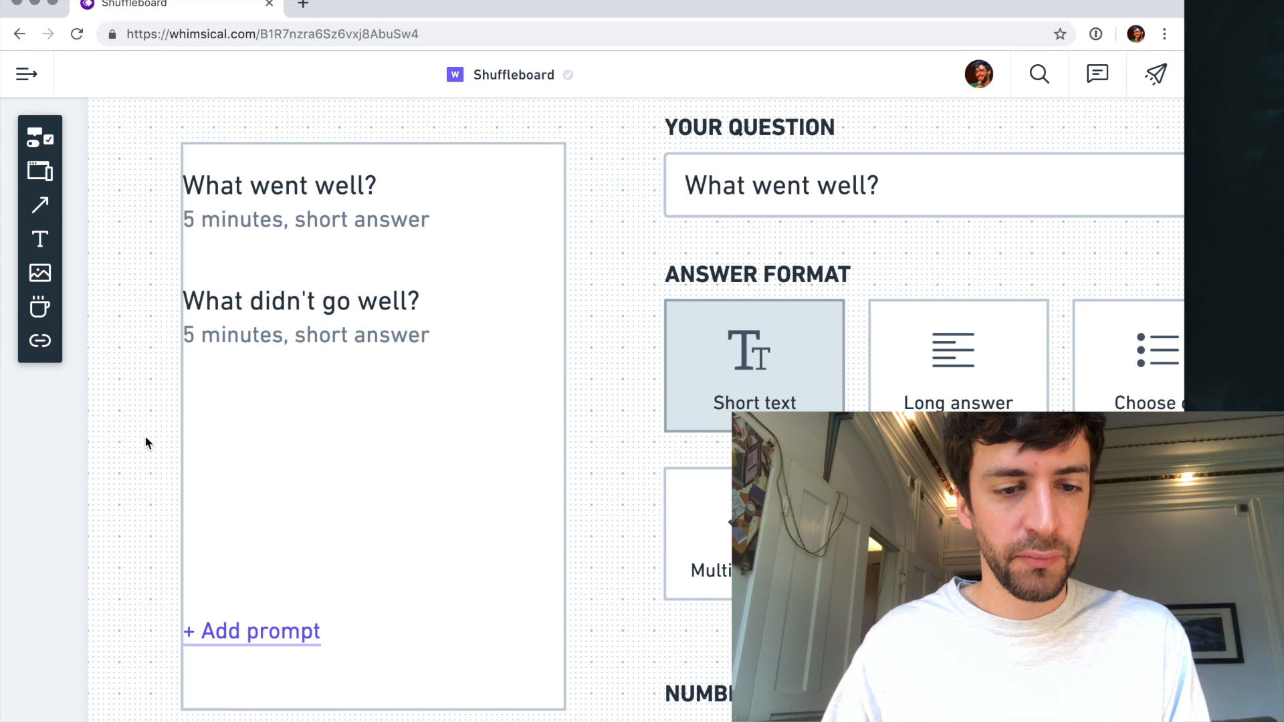
- Move both questions and their captions inward together so they sit padded from the prompt list box's edges
drag(231, 337, 196, 361)
key(super+z)
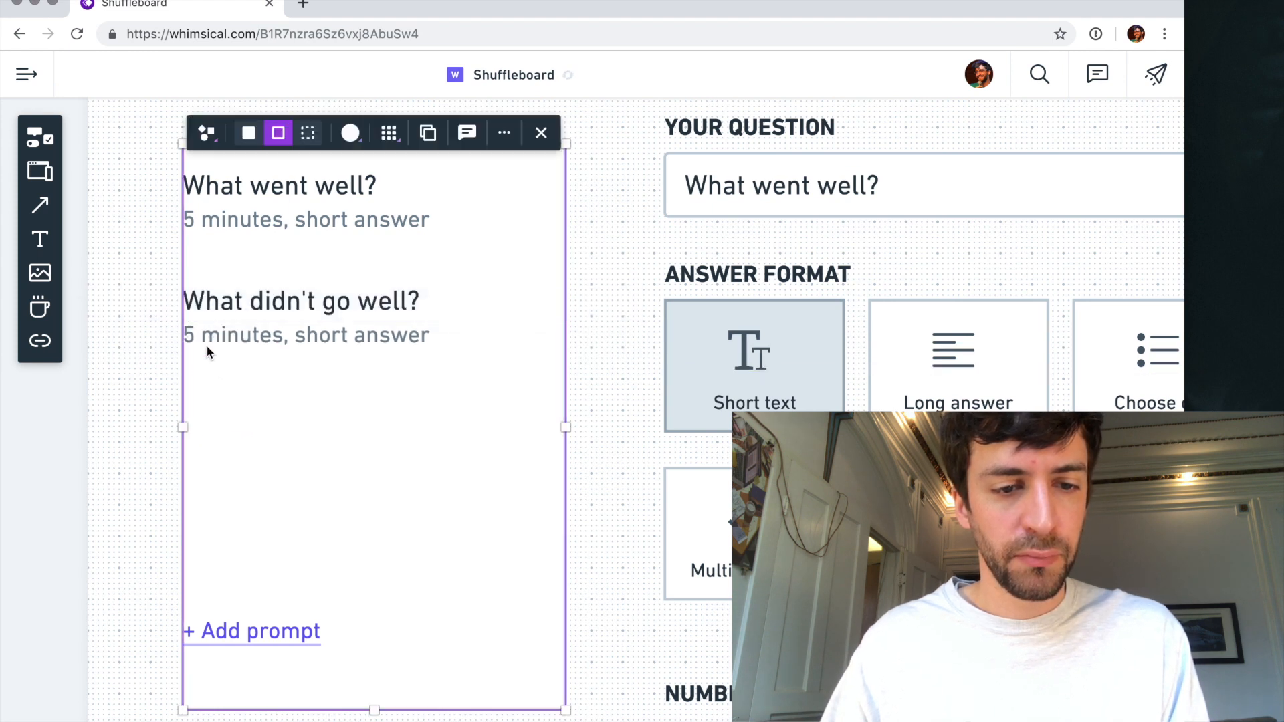
shift+click(237, 306)
shift+click(252, 335)
shift+click(256, 210)
shift+click(258, 187)
shift+click(469, 225)
key(Right)
key(Right)
key(Right)
key(Right)
key(Right)
key(Right)
key(Down)
key(Right)
key(Right)
key(Down)
key(Down)
key(Down)
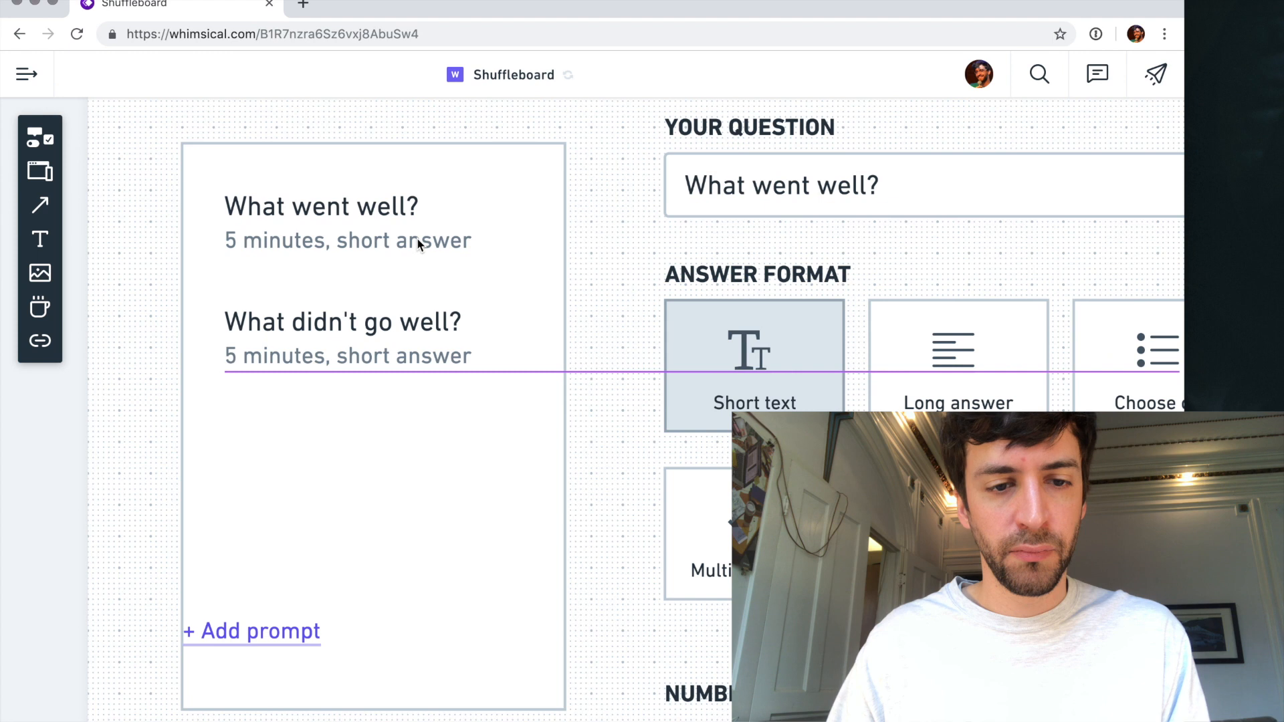
- Draw a horizontal divider line beneath each of the two questions in the prompt list, the first about 228 wide
click(355, 427)
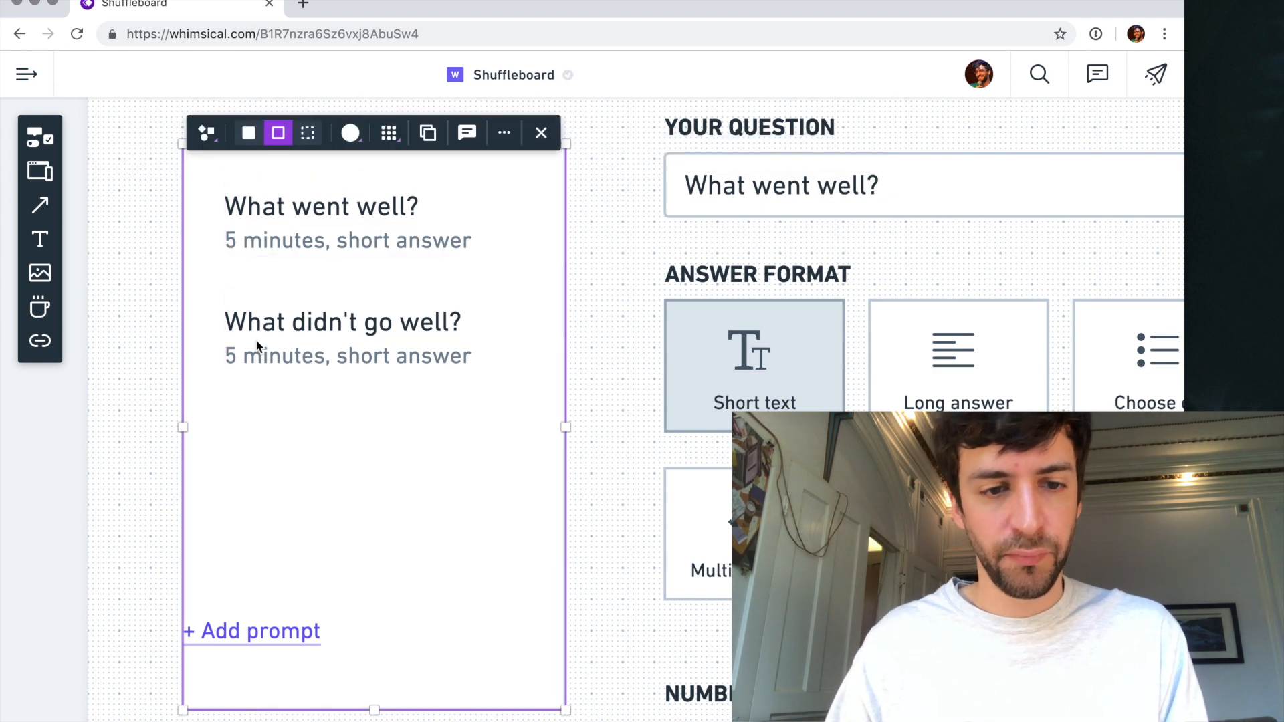
key(l)
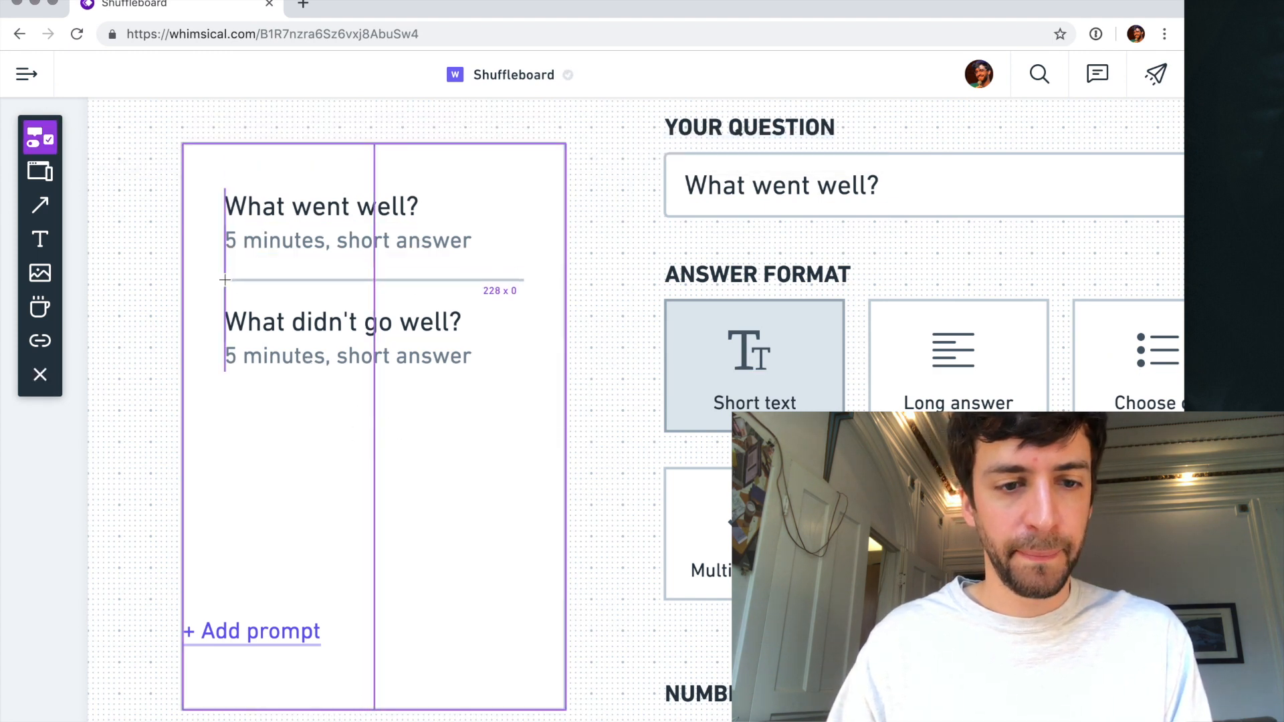
click(225, 279)
key(l)
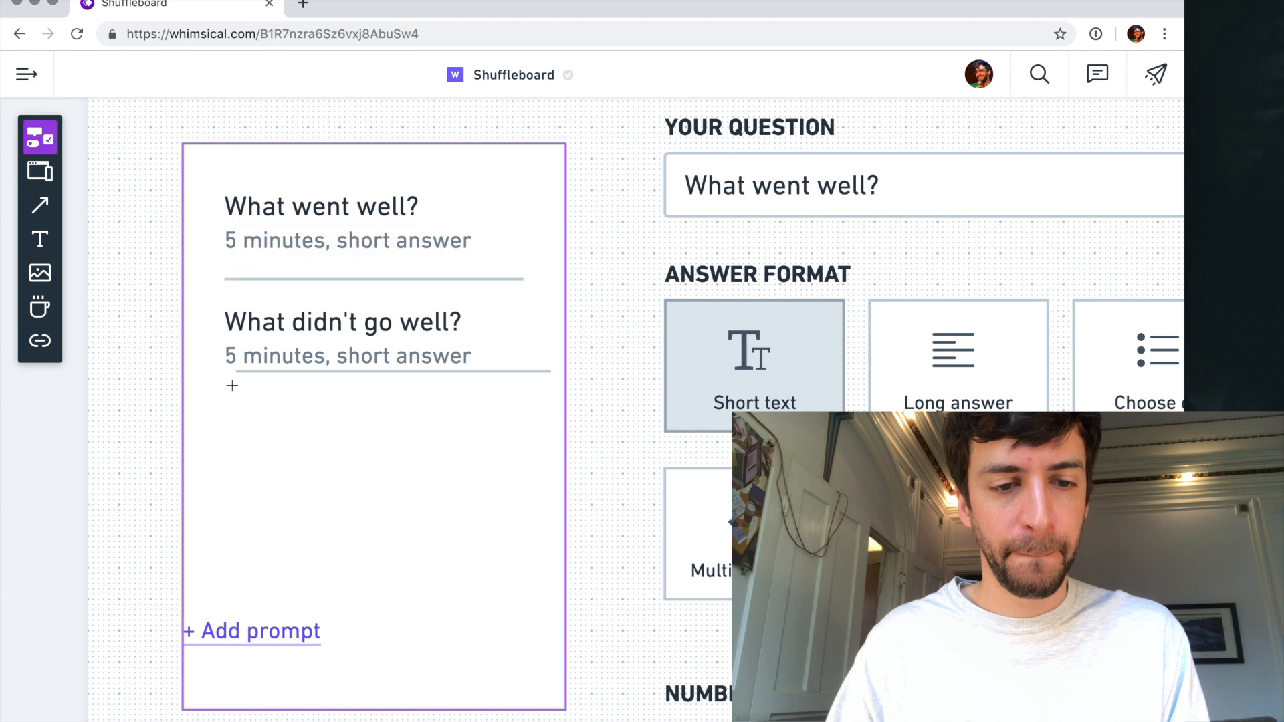
click(230, 392)
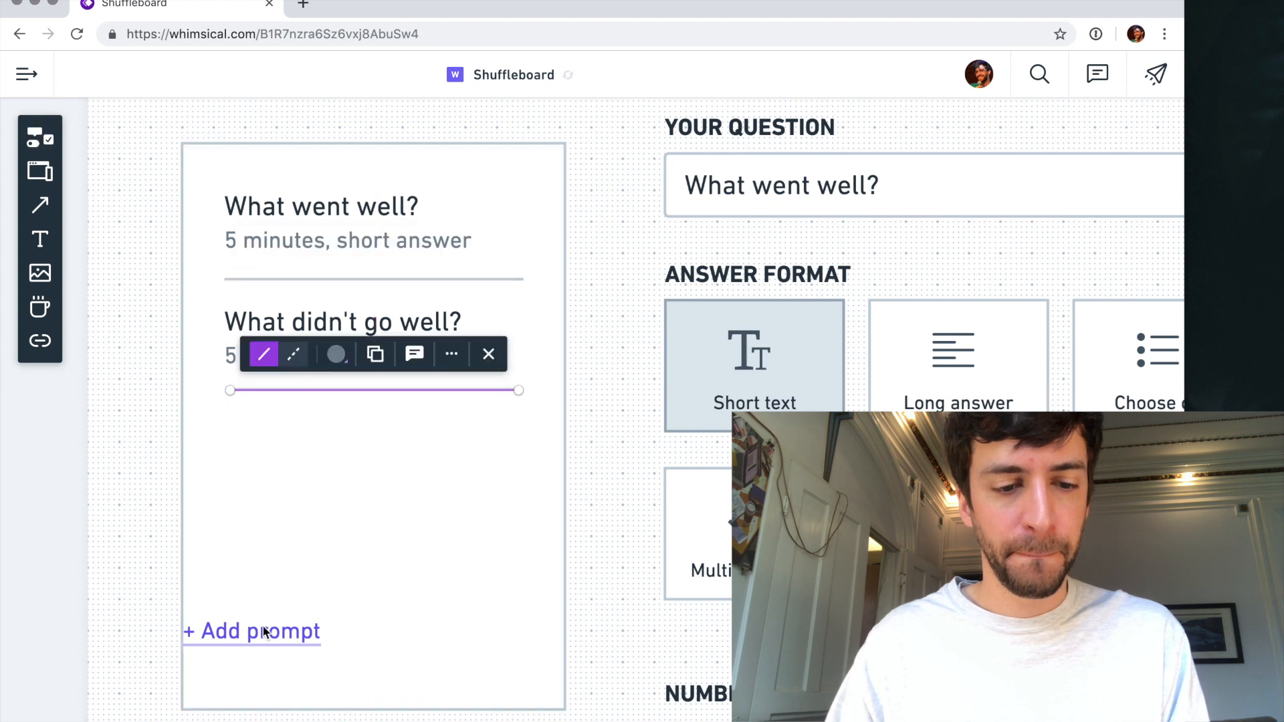
- Move the "+ Add prompt" link up below the second question, indented like it, and shorten the prompt list box to fit
drag(255, 631, 306, 441)
click(304, 535)
drag(380, 710, 380, 503)
click(335, 611)
scroll(335, 612, down, 5)
scroll(337, 614, down, 2)
scroll(336, 613, right, 1)
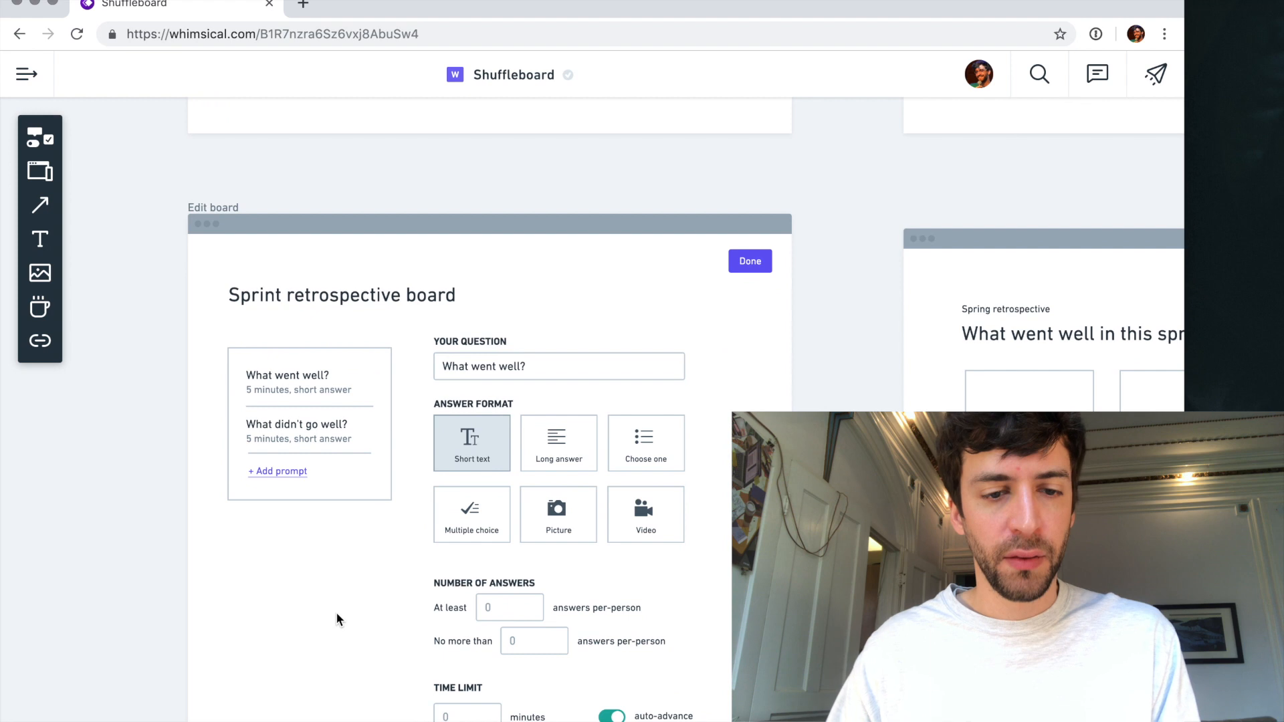
- Delete both divider lines from the prompt list
click(358, 453)
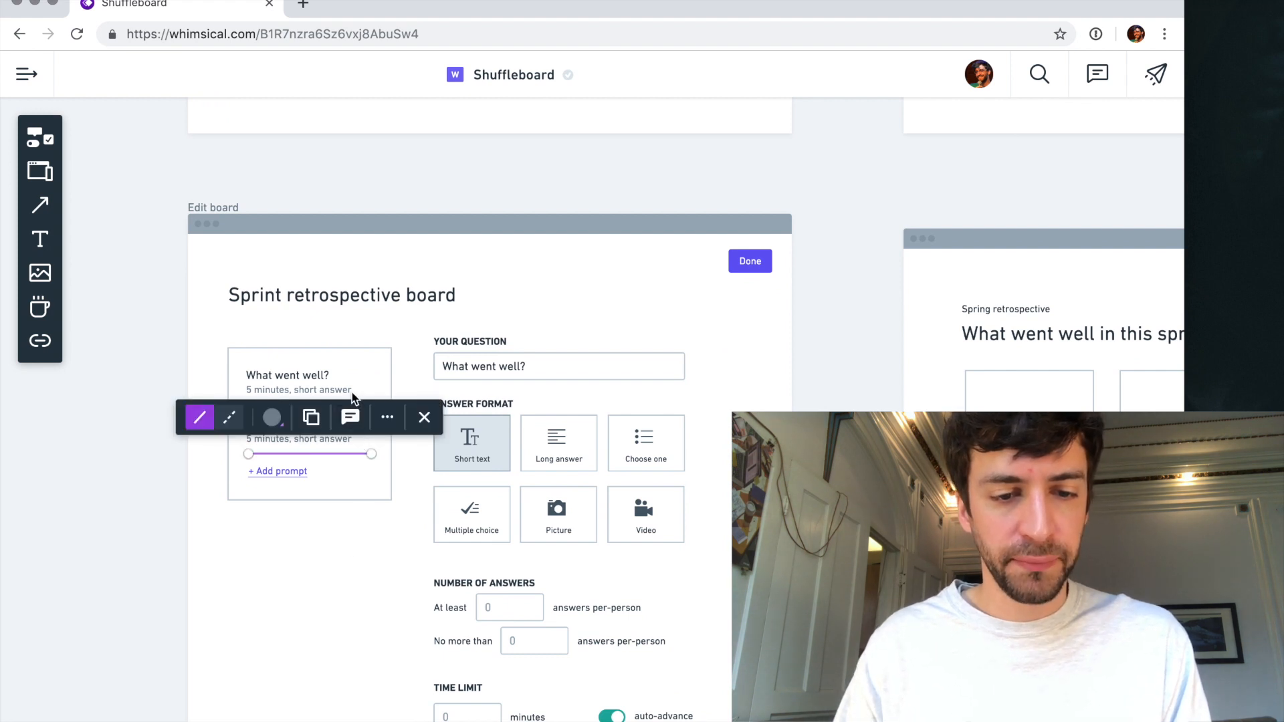
key(BackSpace)
click(351, 407)
key(BackSpace)
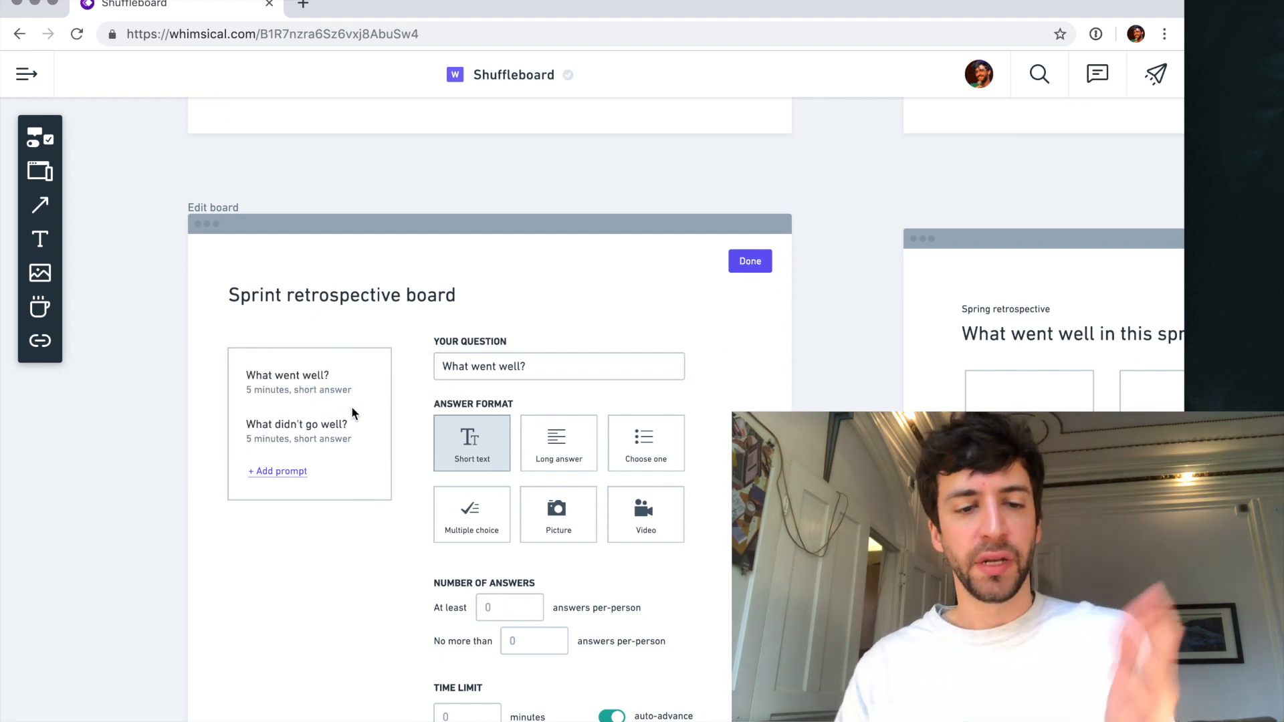
- Move the boxed prompt list up so its top edge is level with the YOUR QUESTION heading
scroll(351, 406, down, 1)
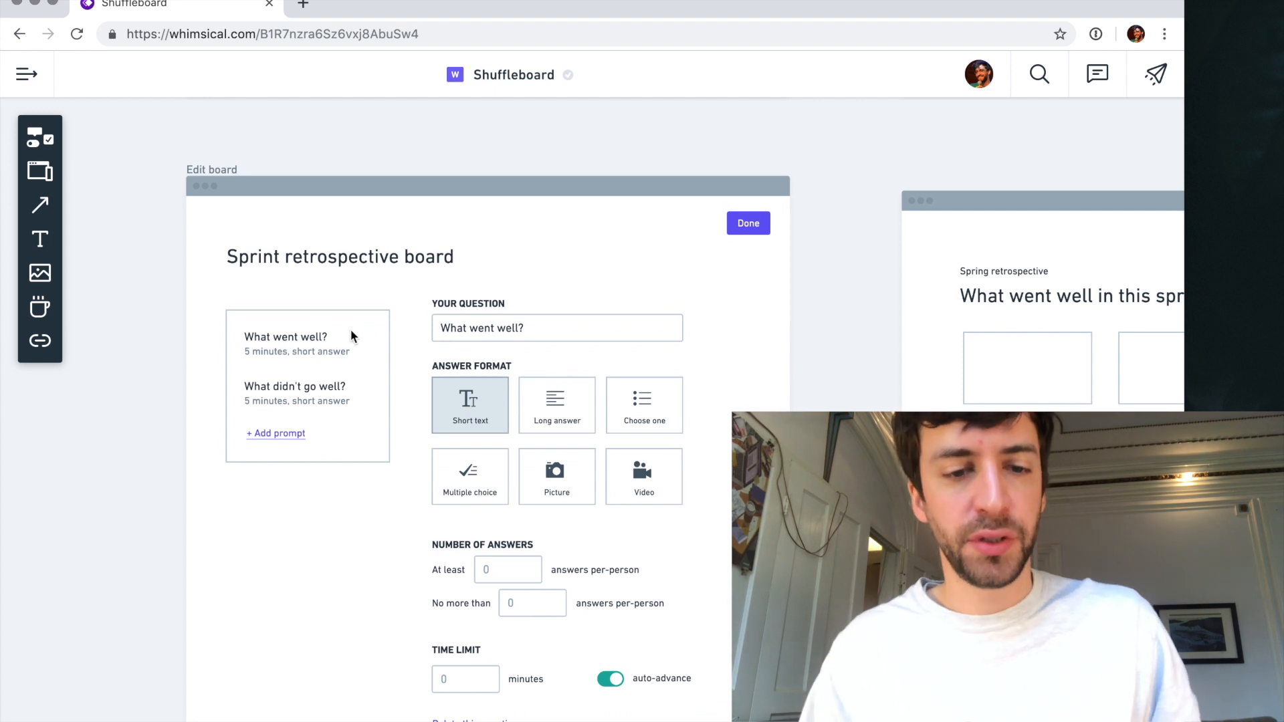
drag(364, 322, 364, 311)
click(179, 376)
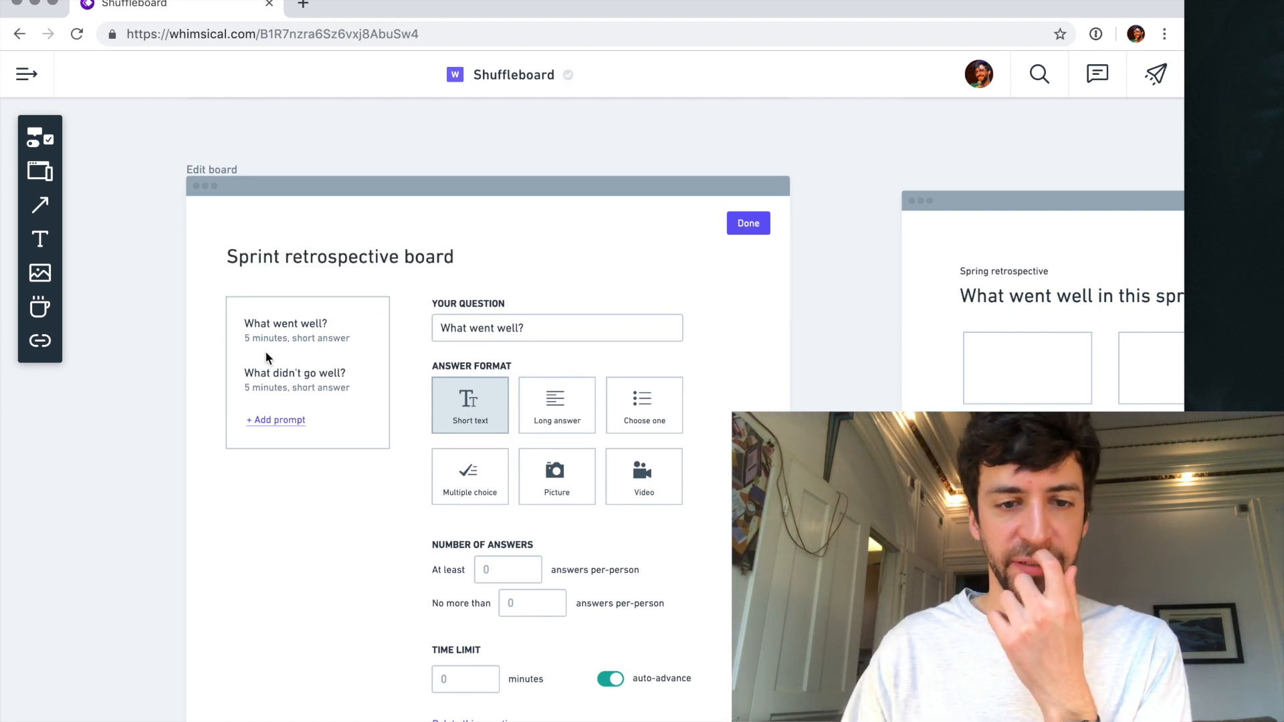
- Shorten the Edit board title to "Sprint retrospective"
click(421, 265)
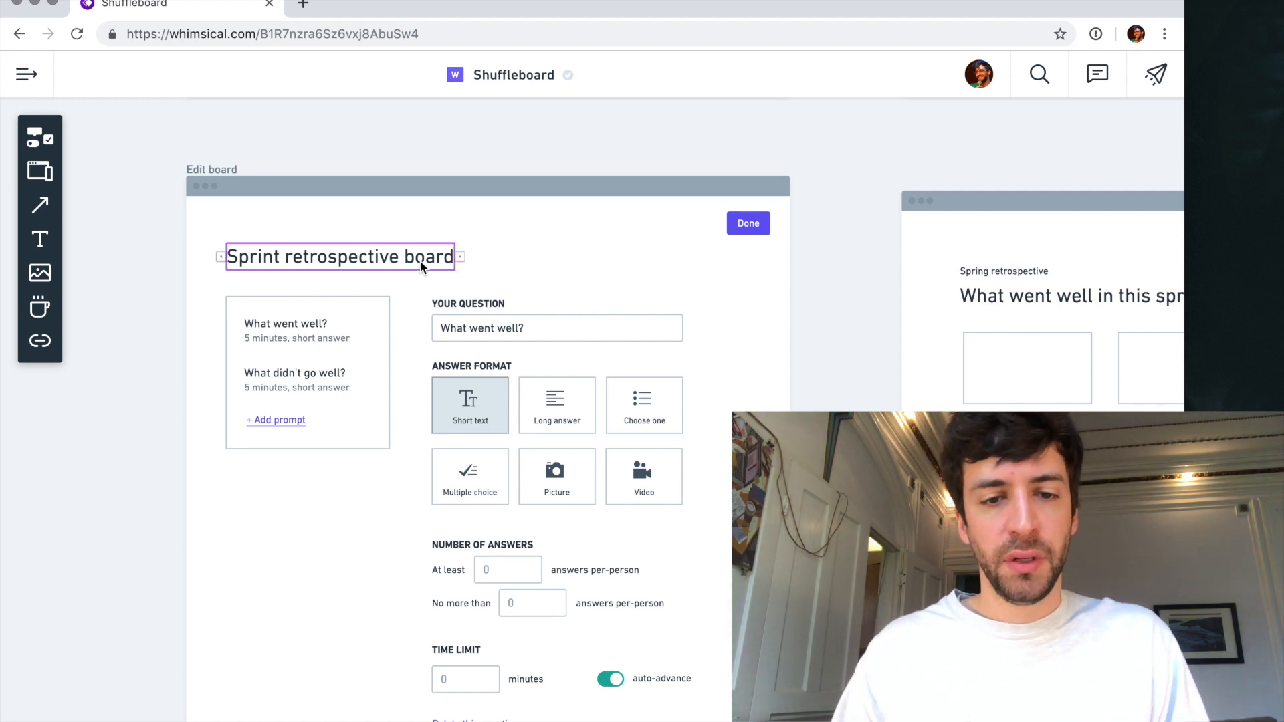
double_click(419, 261)
key(BackSpace)
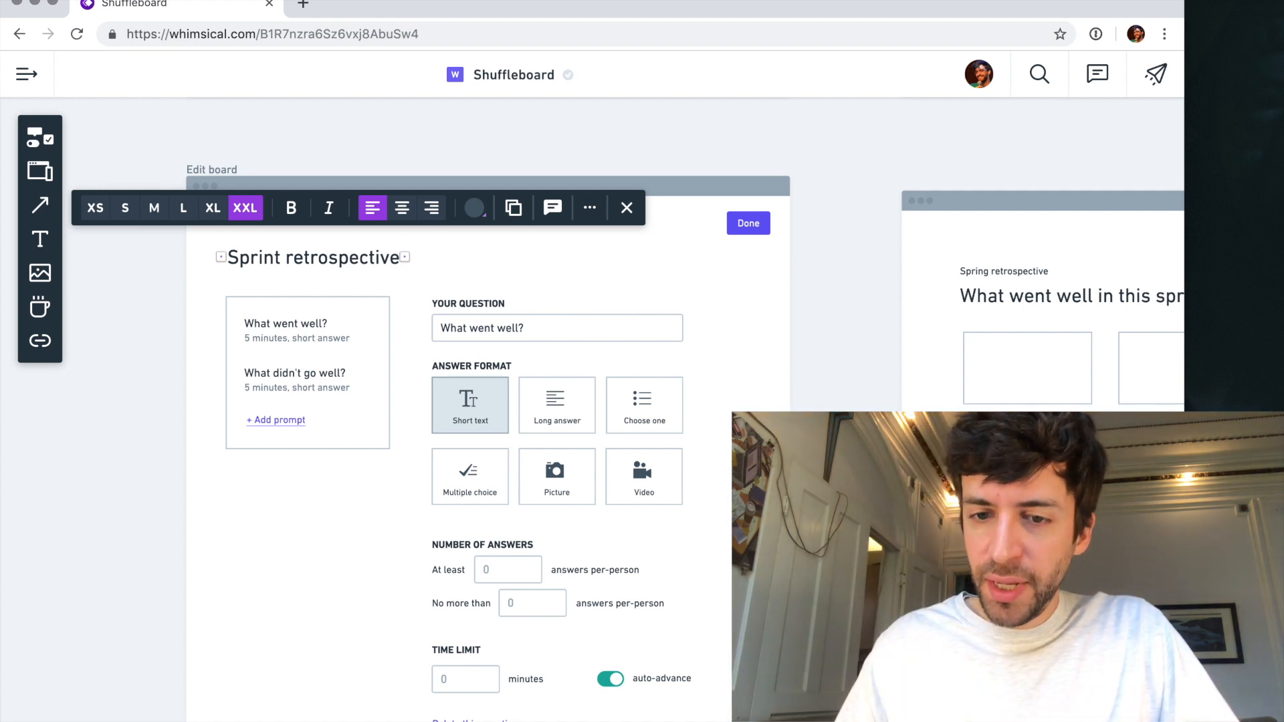
click(854, 231)
- Align the Done button with the question form's outer edge, and shift the button and form slightly right together
drag(743, 227, 666, 263)
scroll(666, 262, down, 5)
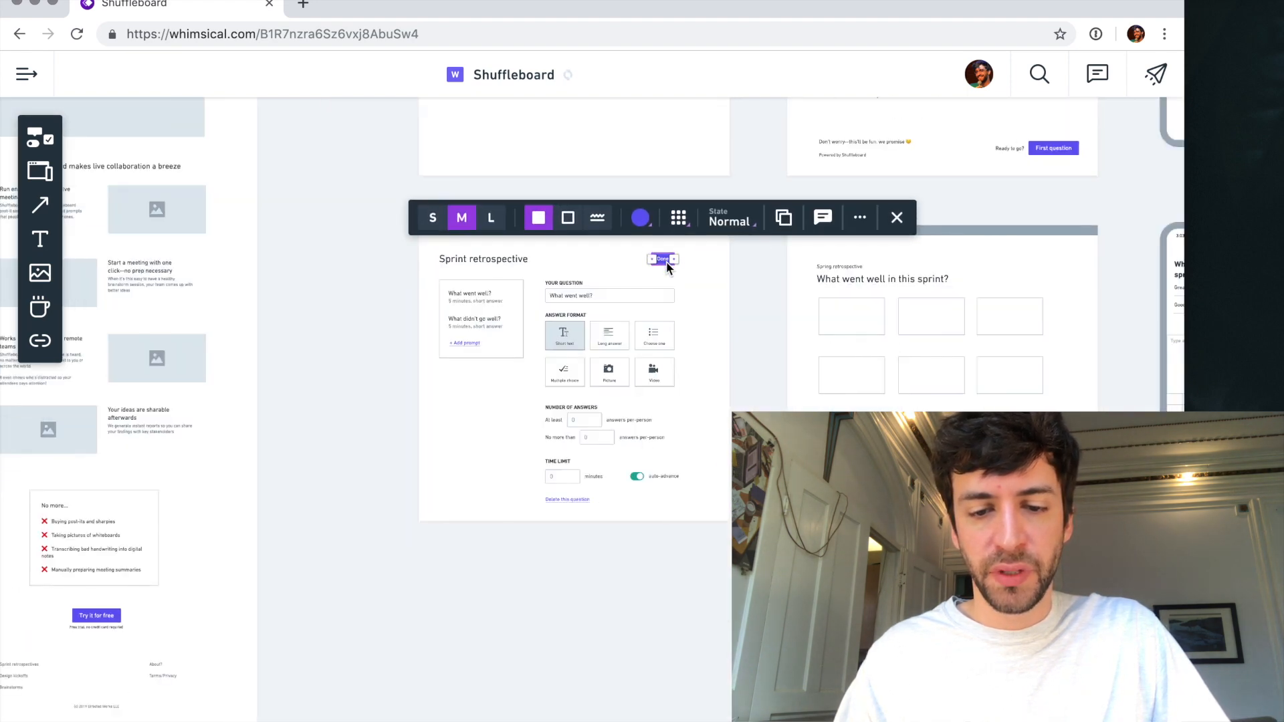
drag(732, 554, 556, 252)
key(Right)
key(shift+Right)
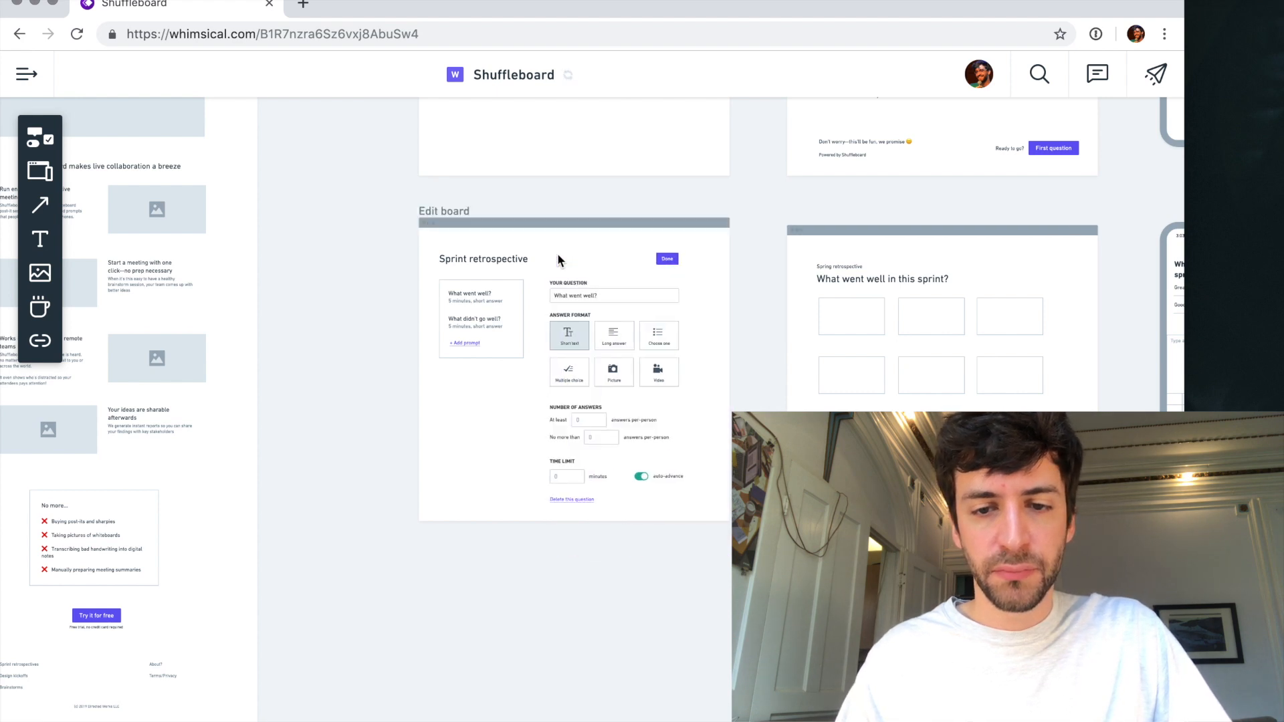
key(shift+Right)
- Shift the Sprint retrospective title and the boxed prompt list right, away from the frame's edge
drag(395, 250, 533, 404)
key(shift+Right)
scroll(532, 404, up, 3)
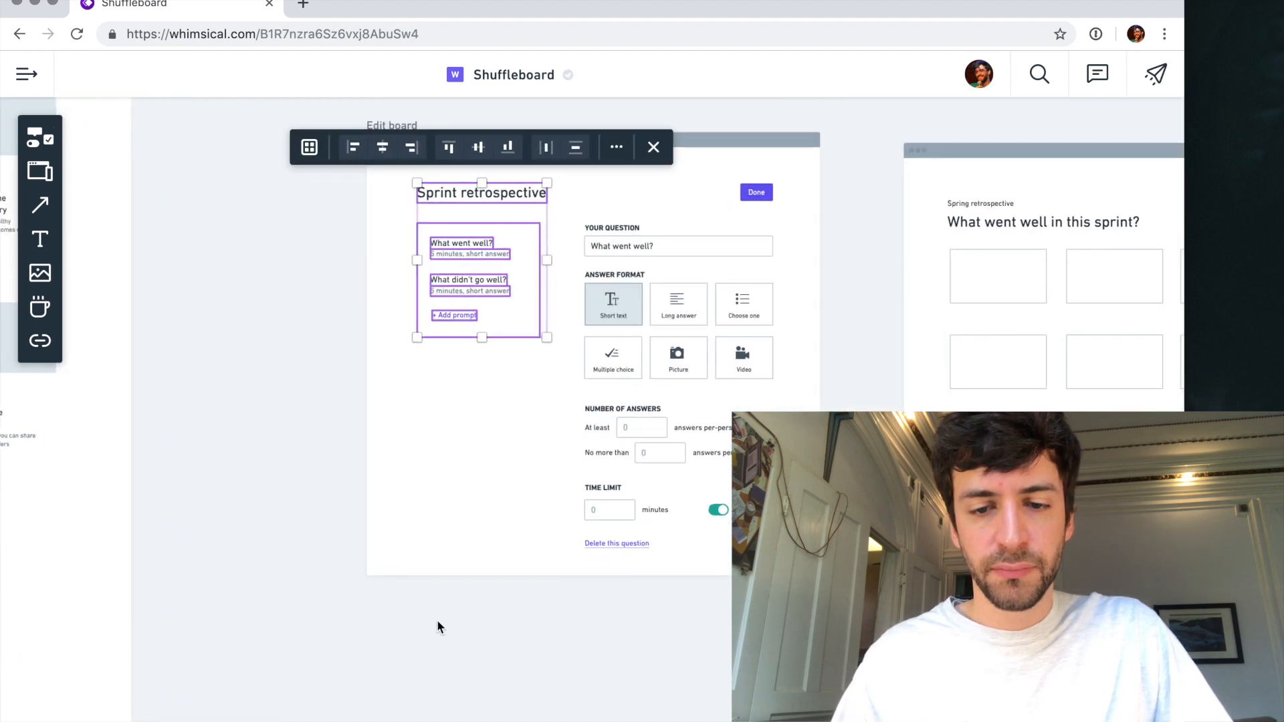
click(433, 584)
- Move all of the Edit board content together slightly up and left to balance the frame's margins
scroll(597, 428, right, 1)
scroll(597, 428, up, 1)
drag(795, 643, 264, 191)
mouse_move(418, 269)
mouse_down()
mouse_move(405, 266)
mouse_move(420, 261)
mouse_up()
click(840, 274)
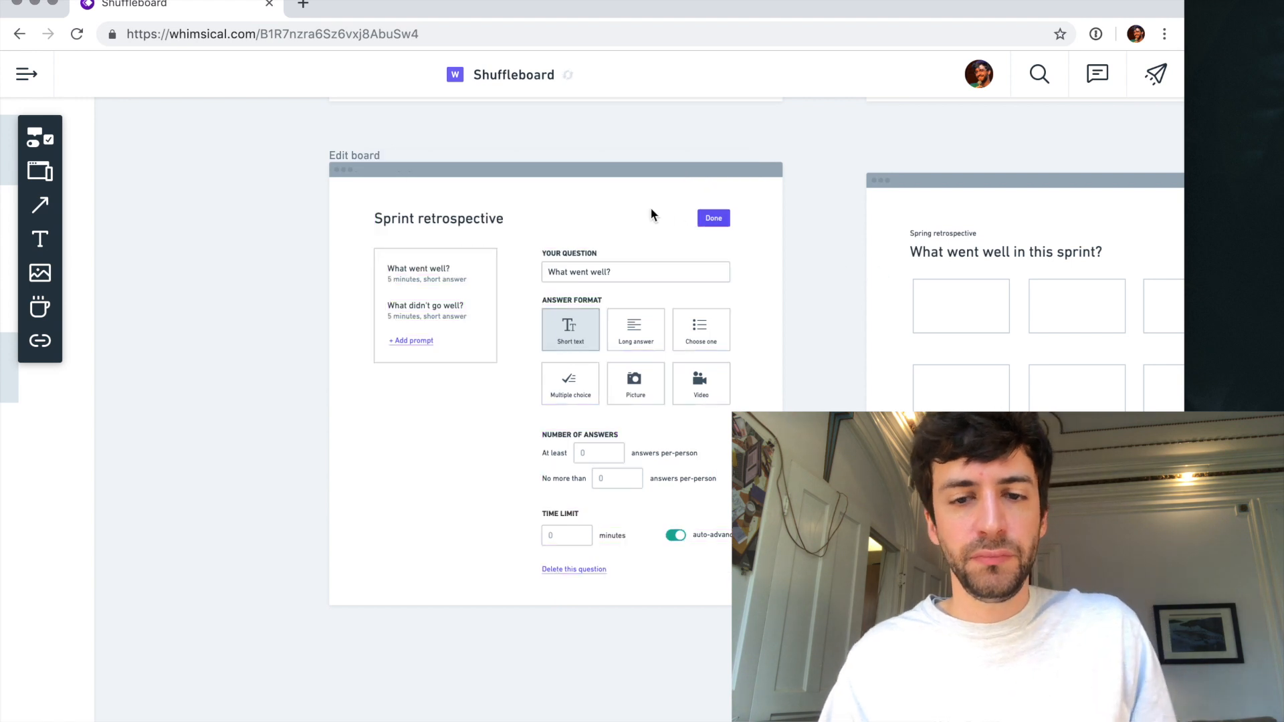
scroll(650, 208, up, 3)
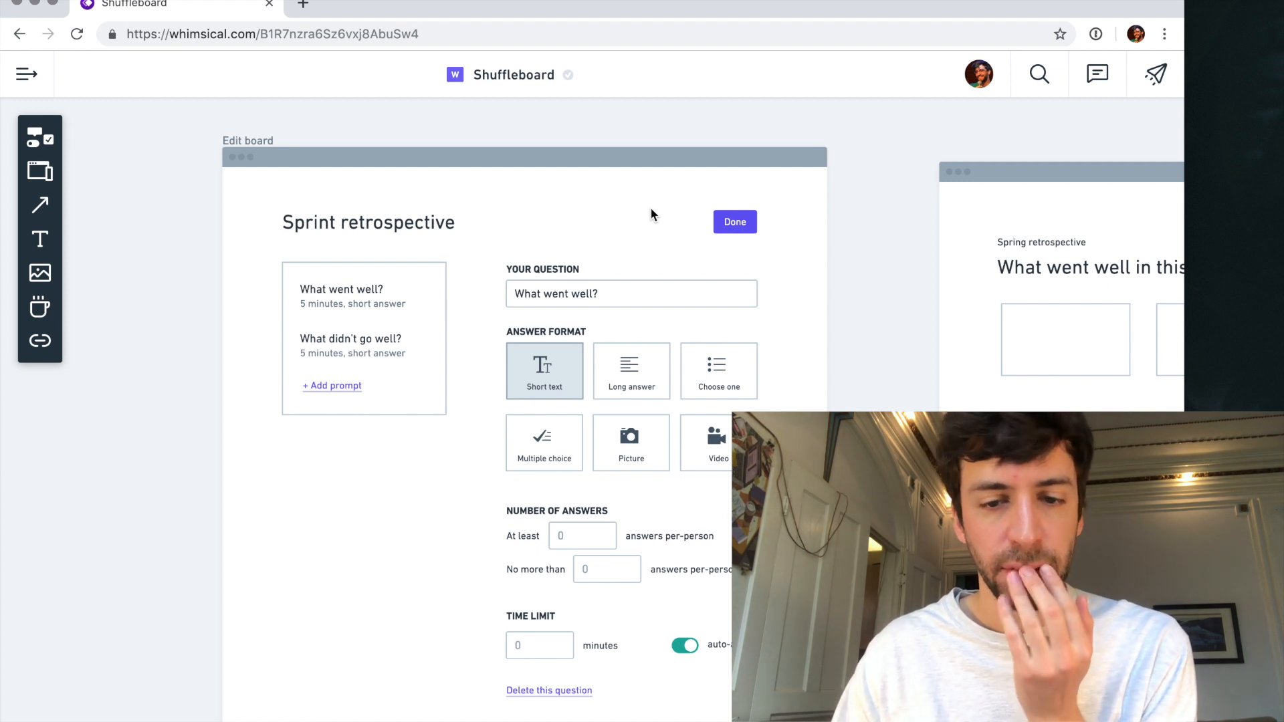
scroll(617, 380, down, 1)
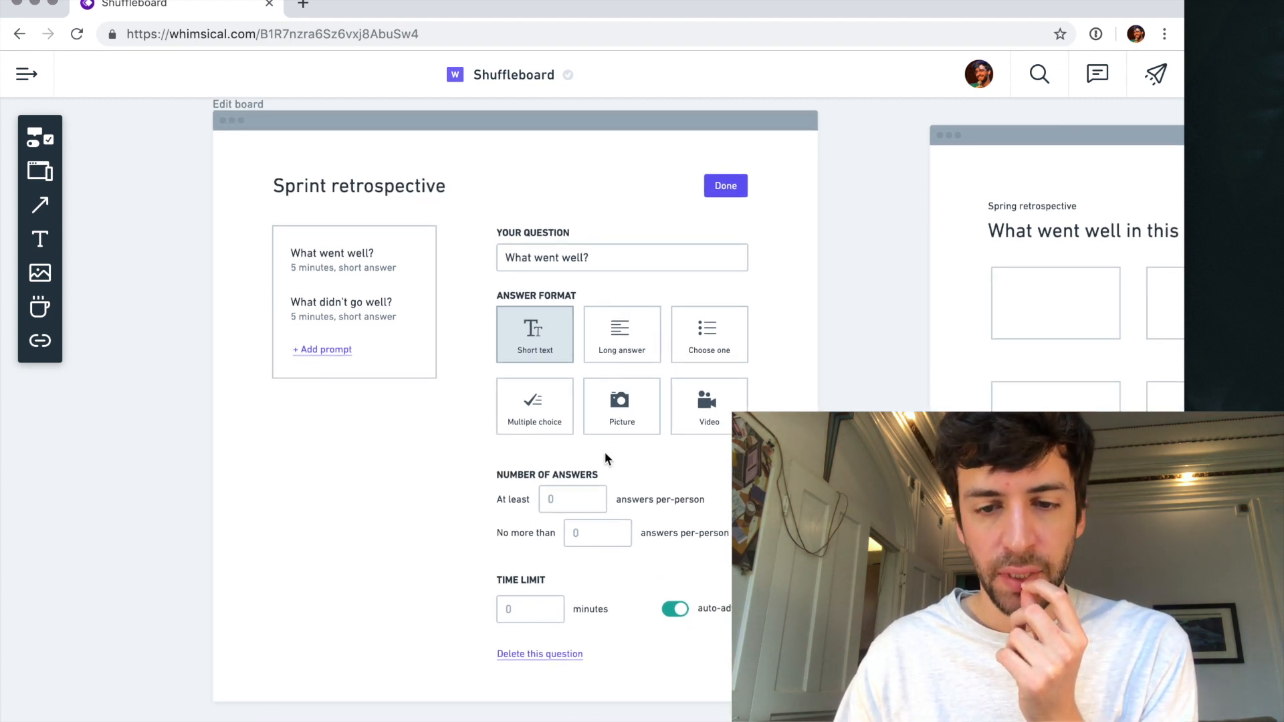
scroll(605, 458, up, 1)
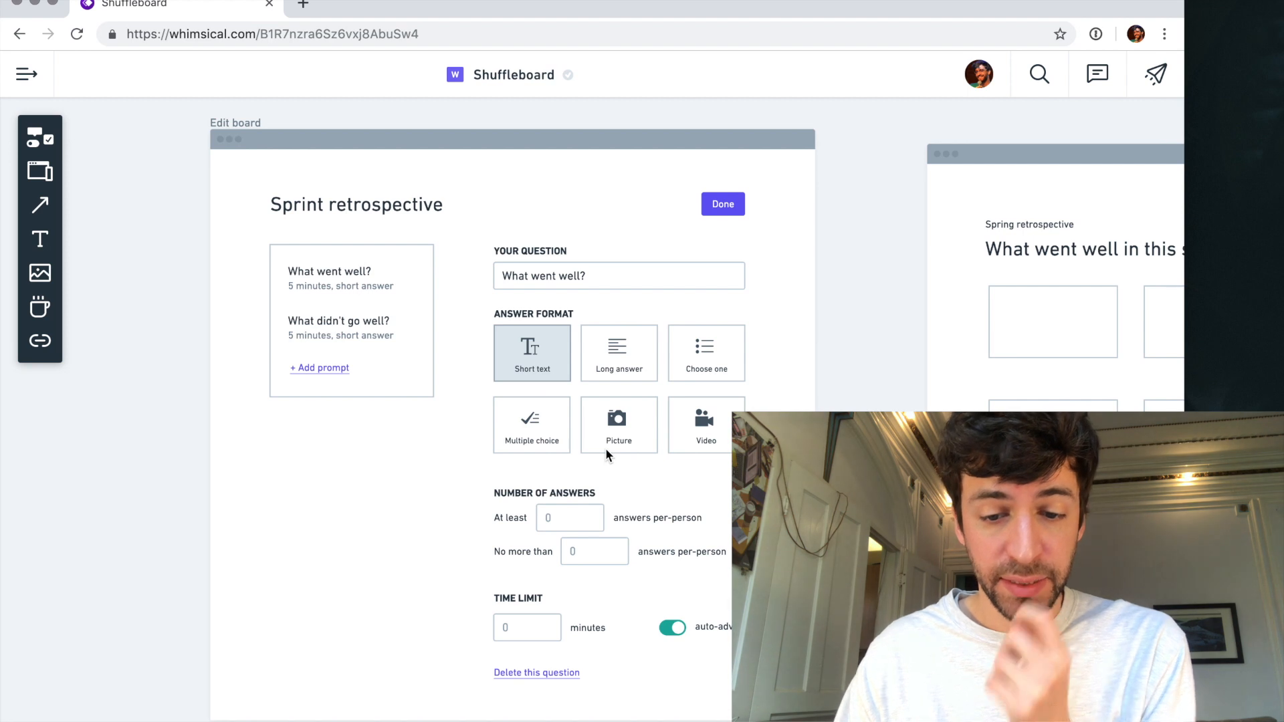
scroll(575, 666, up, 3)
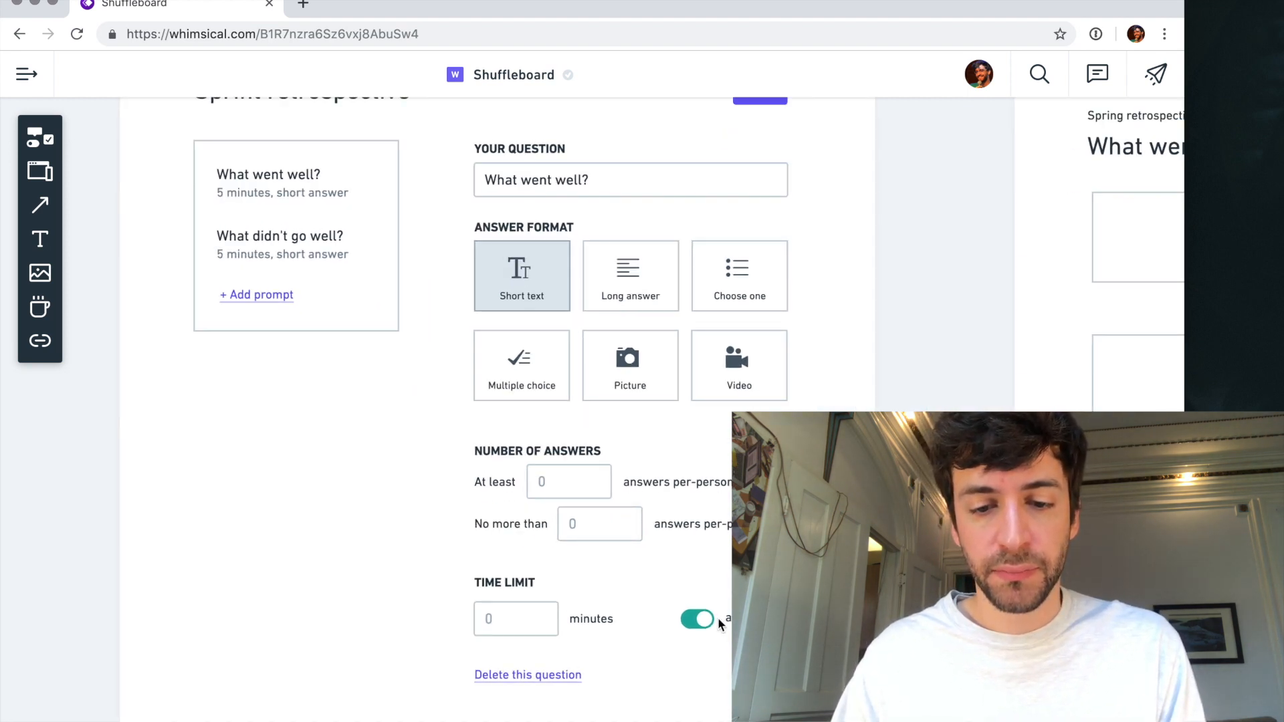
- Extend the bottom edge of the Edit board frame downward to leave more room below the question form
click(539, 677)
scroll(539, 677, down, 5)
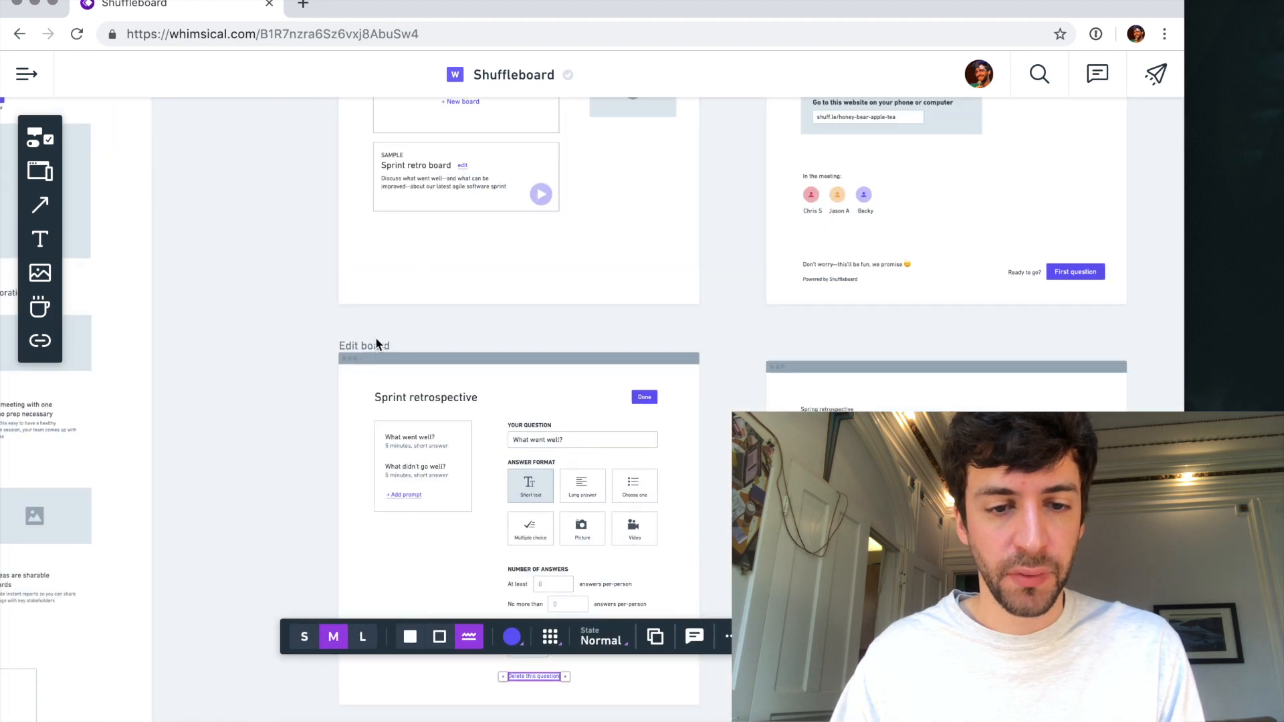
click(395, 388)
drag(525, 708, 525, 721)
scroll(583, 673, down, 3)
click(603, 622)
- Move the "Delete this question" link down and place the auto-advance toggle with its label directly beneath the minutes field
scroll(593, 515, up, 5)
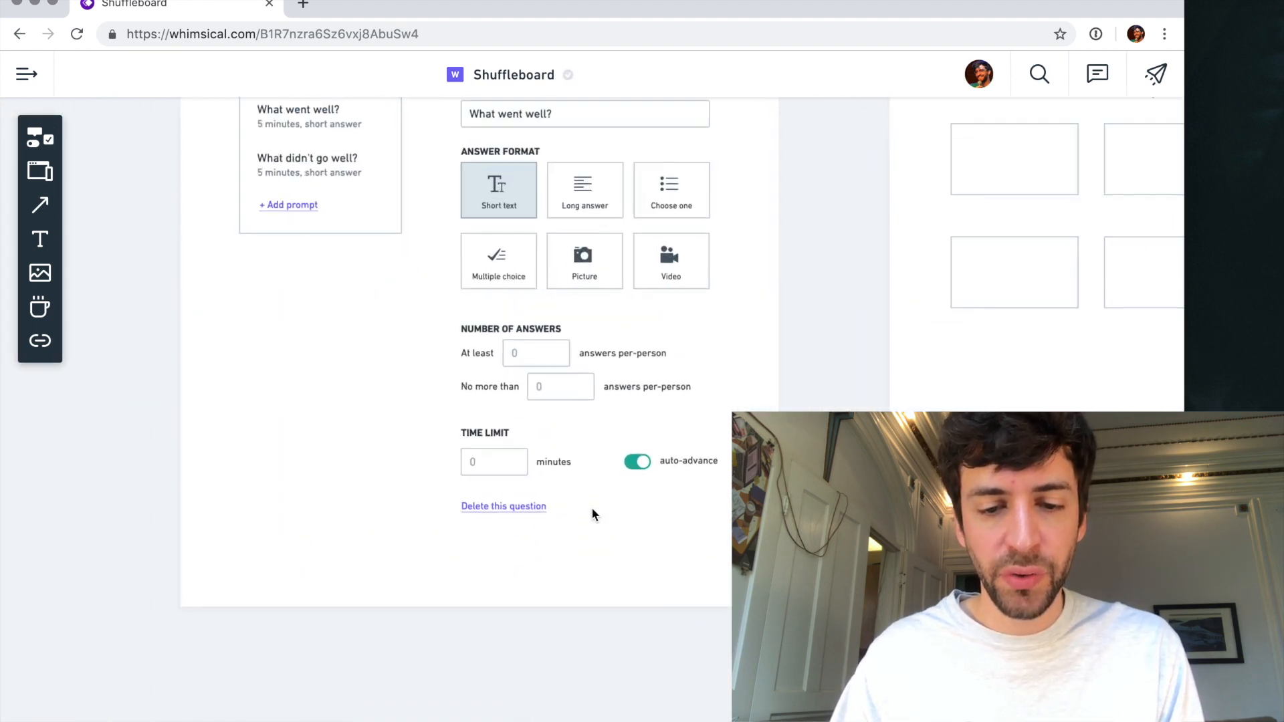
drag(528, 509, 528, 545)
drag(659, 462, 496, 492)
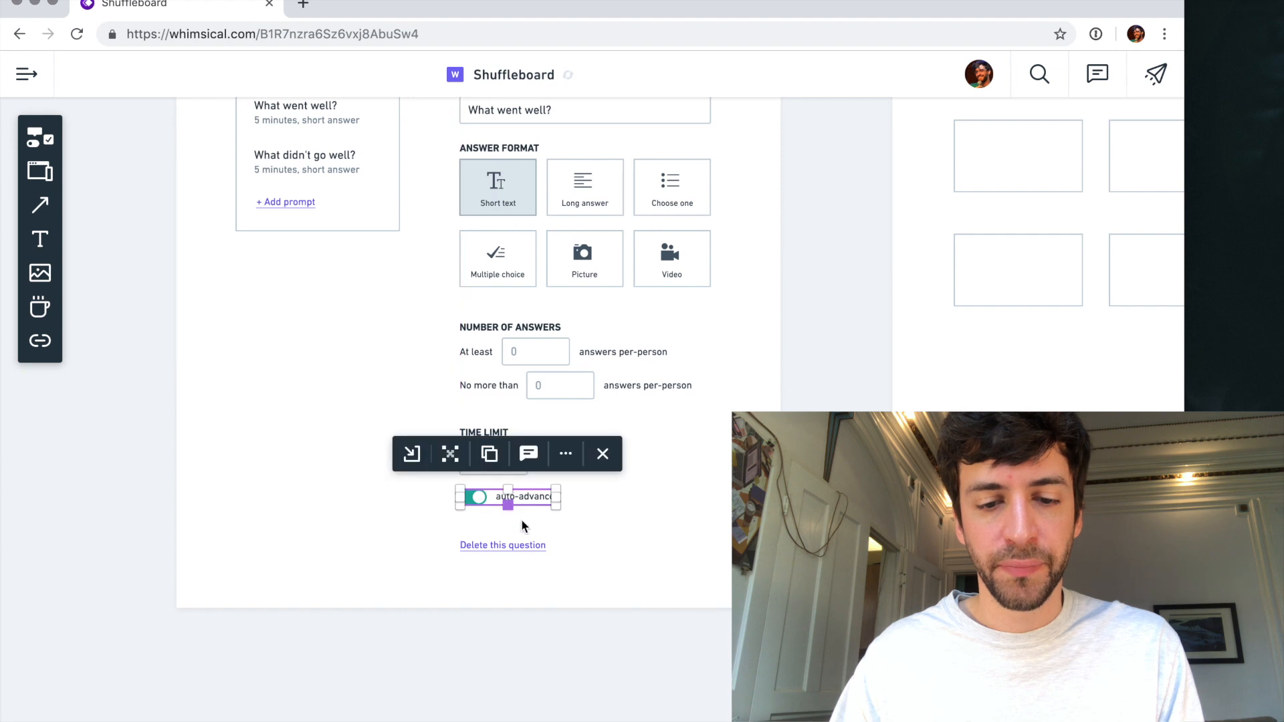
click(525, 512)
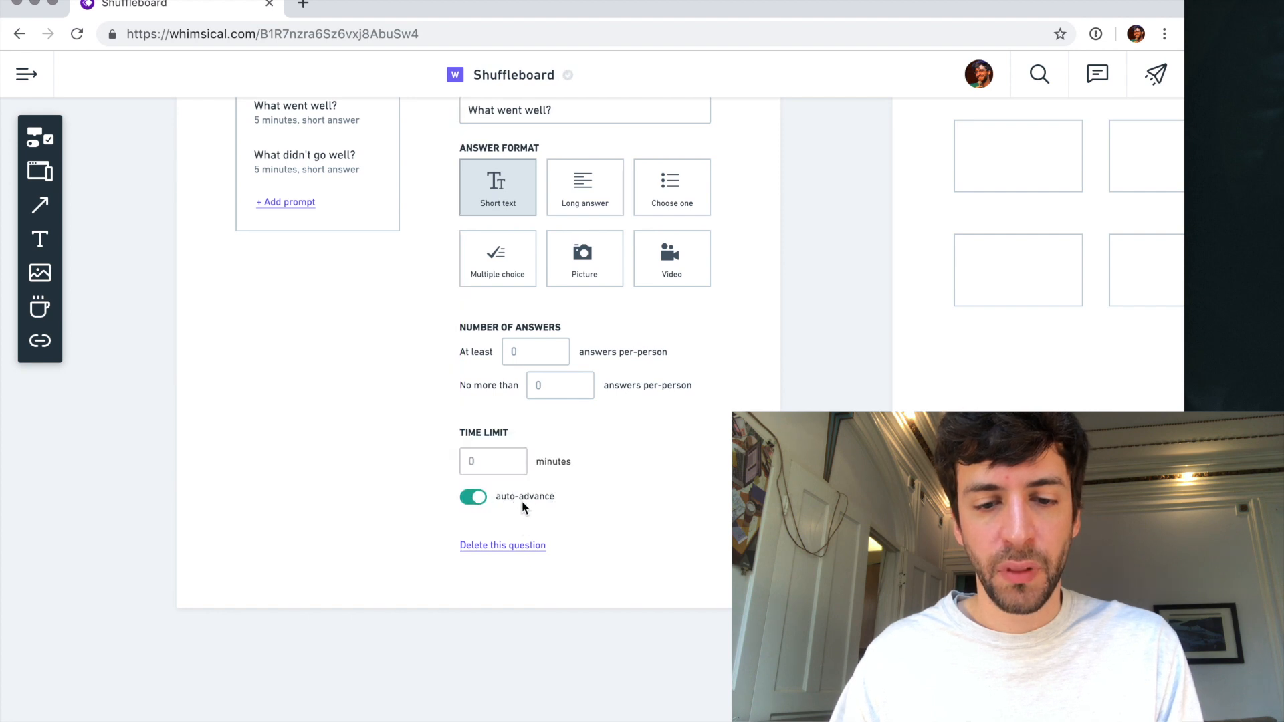
- Change the toggle's label to "Auto-advance to the next question when time is up"
double_click(523, 499)
key(super+Left)
key(Right)
key(BackSpace)
text(A)
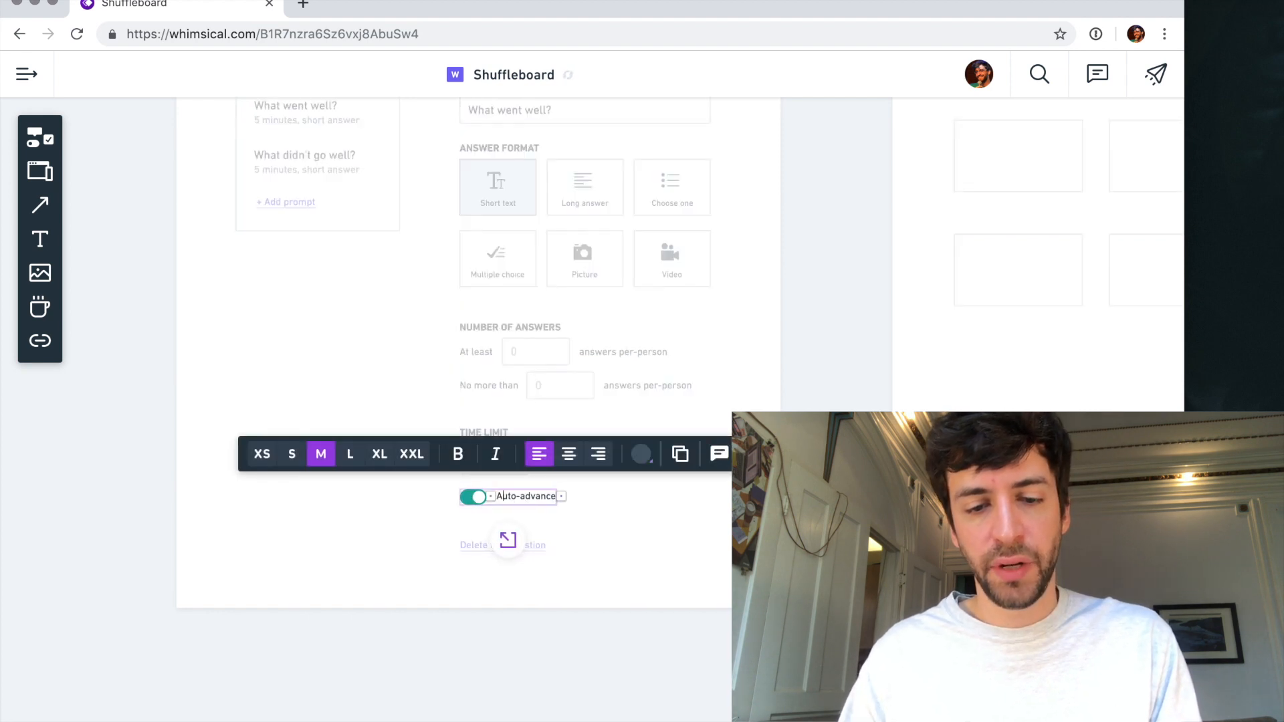
text( to the next)
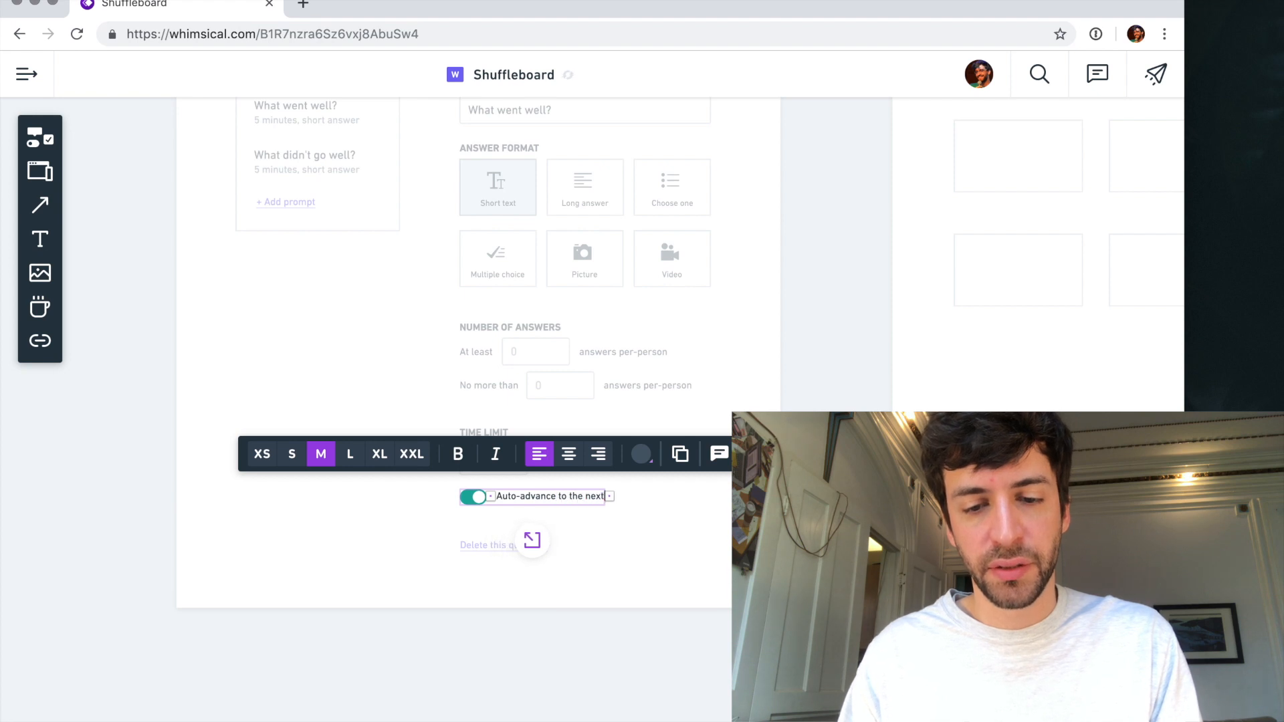
text( pr)
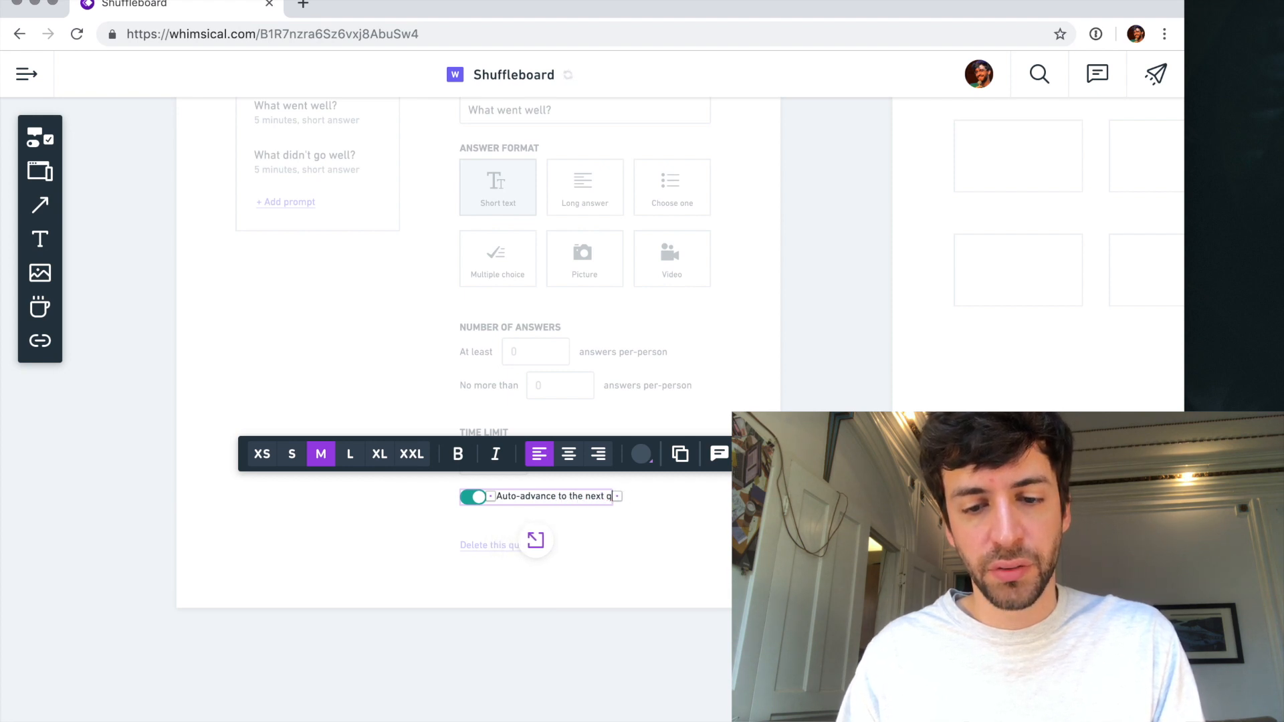
text(uestion)
text( when tim)
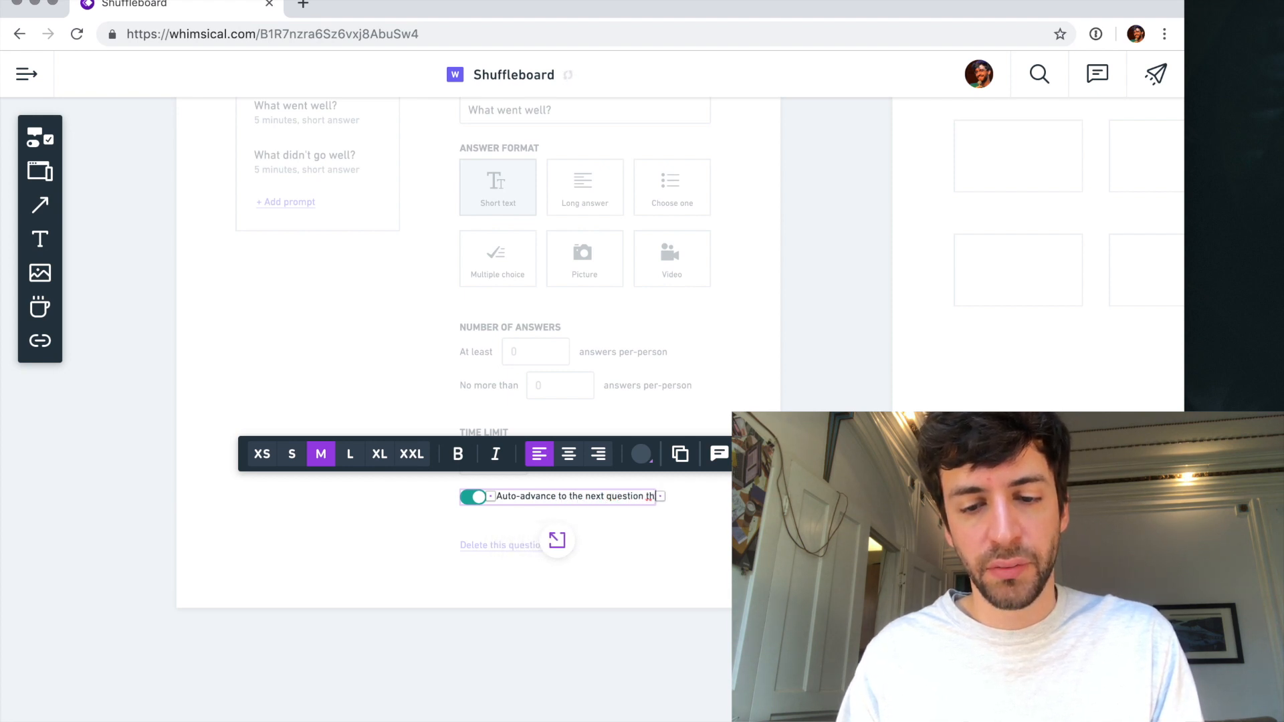
text(e runs)
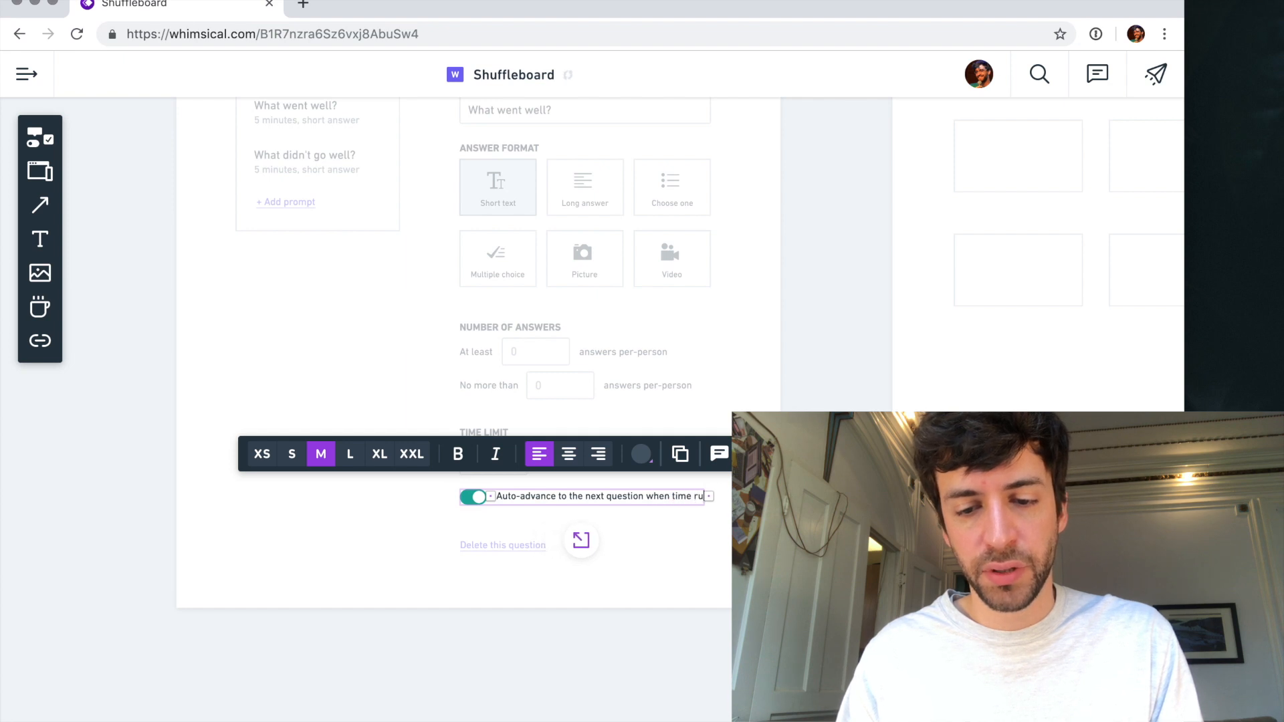
key(alt+shift+Left)
text(is up)
key(Escape)
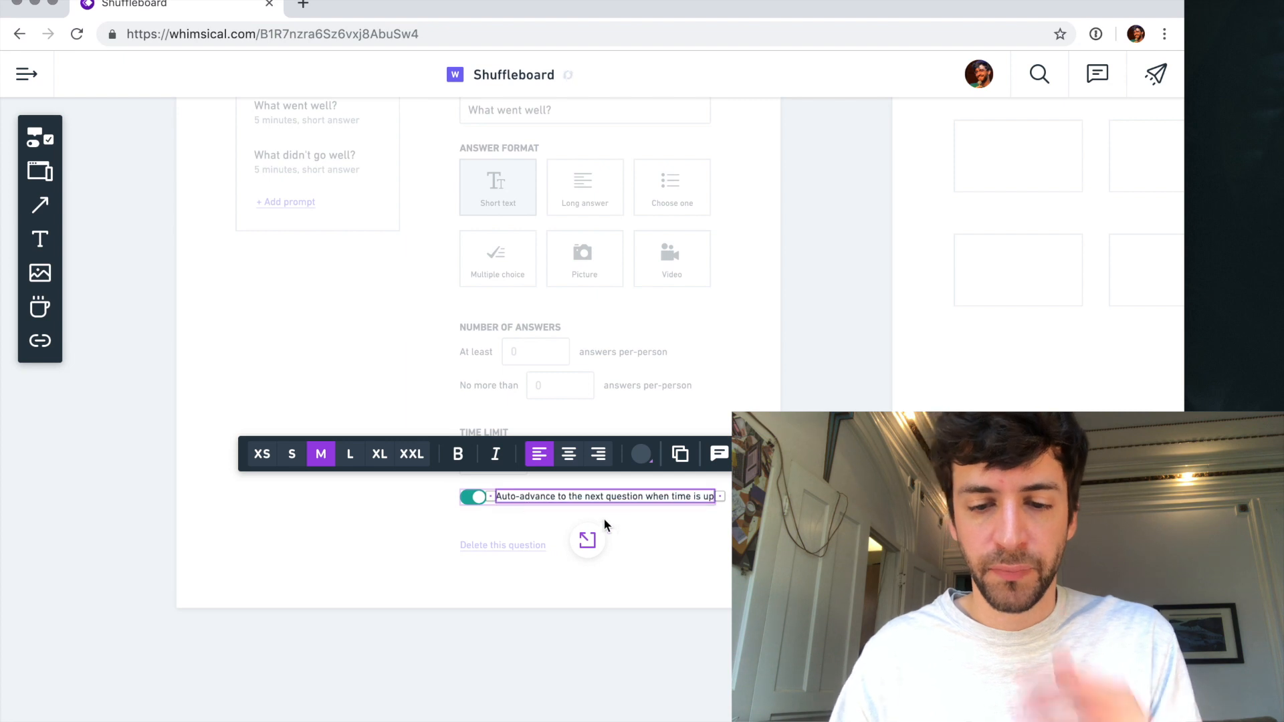
click(626, 523)
click(586, 543)
click(574, 677)
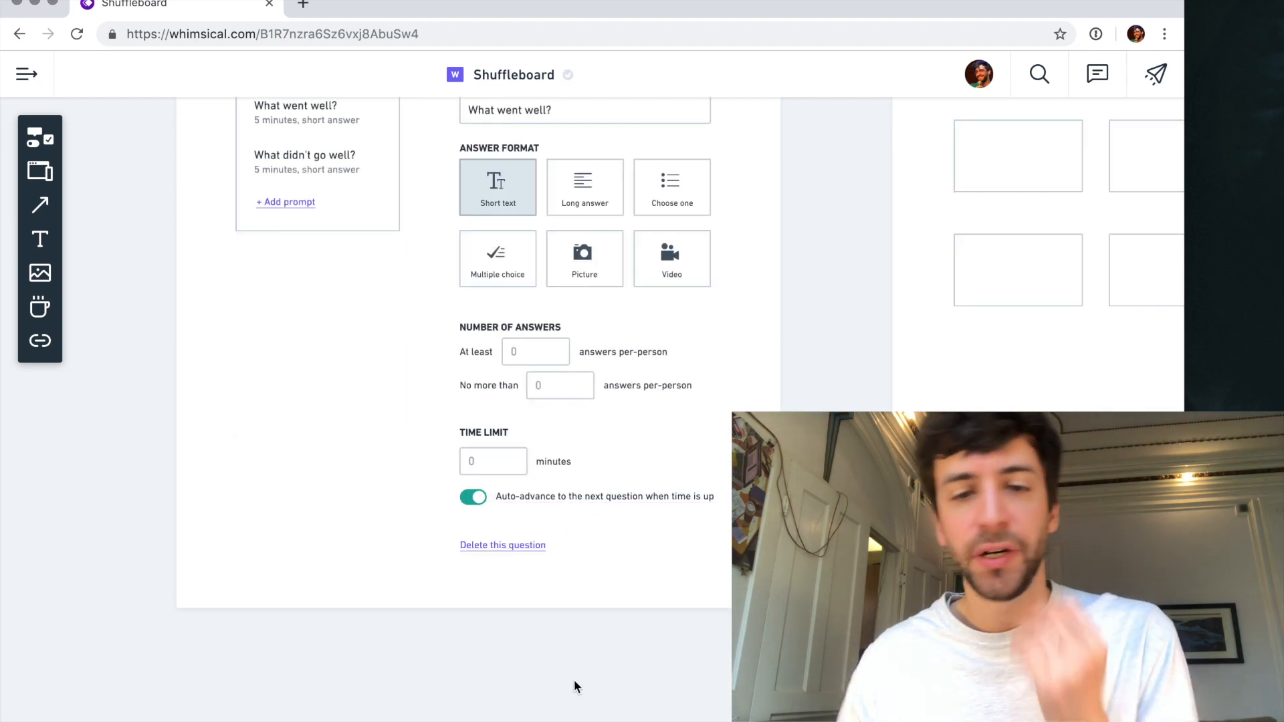
scroll(571, 387, up, 1)
scroll(571, 387, up, 1)
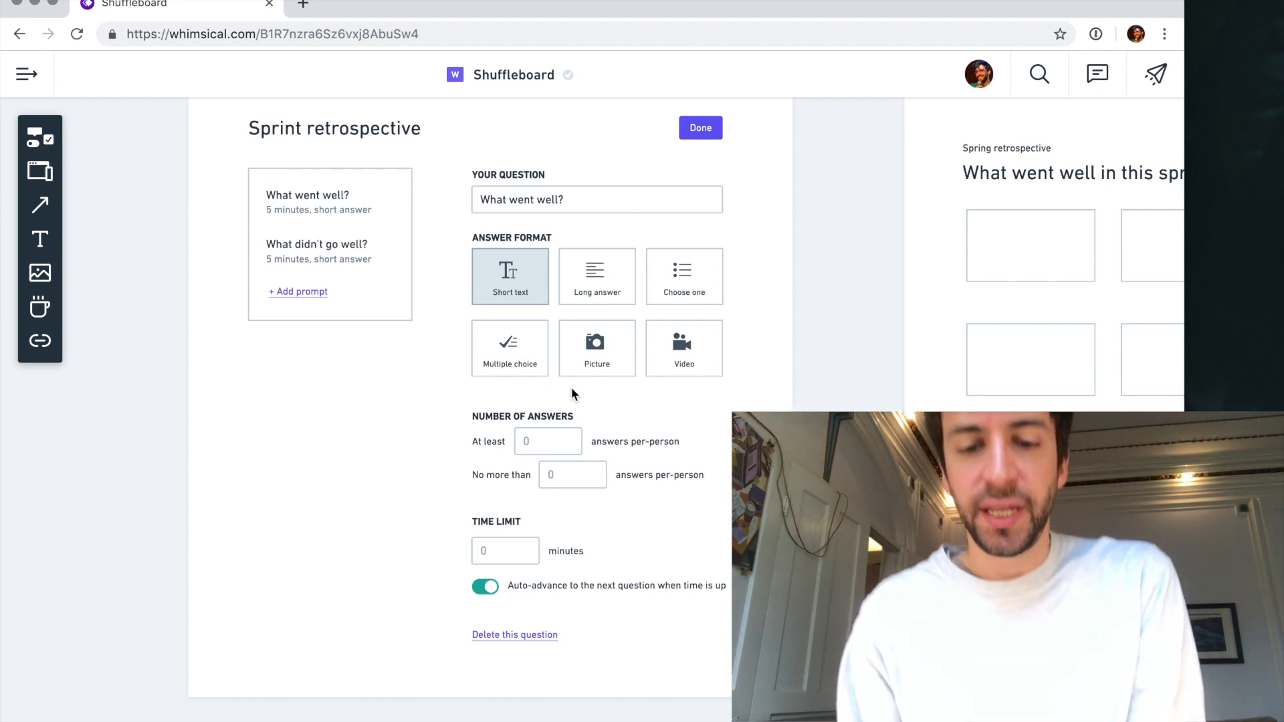
scroll(571, 387, down, 3)
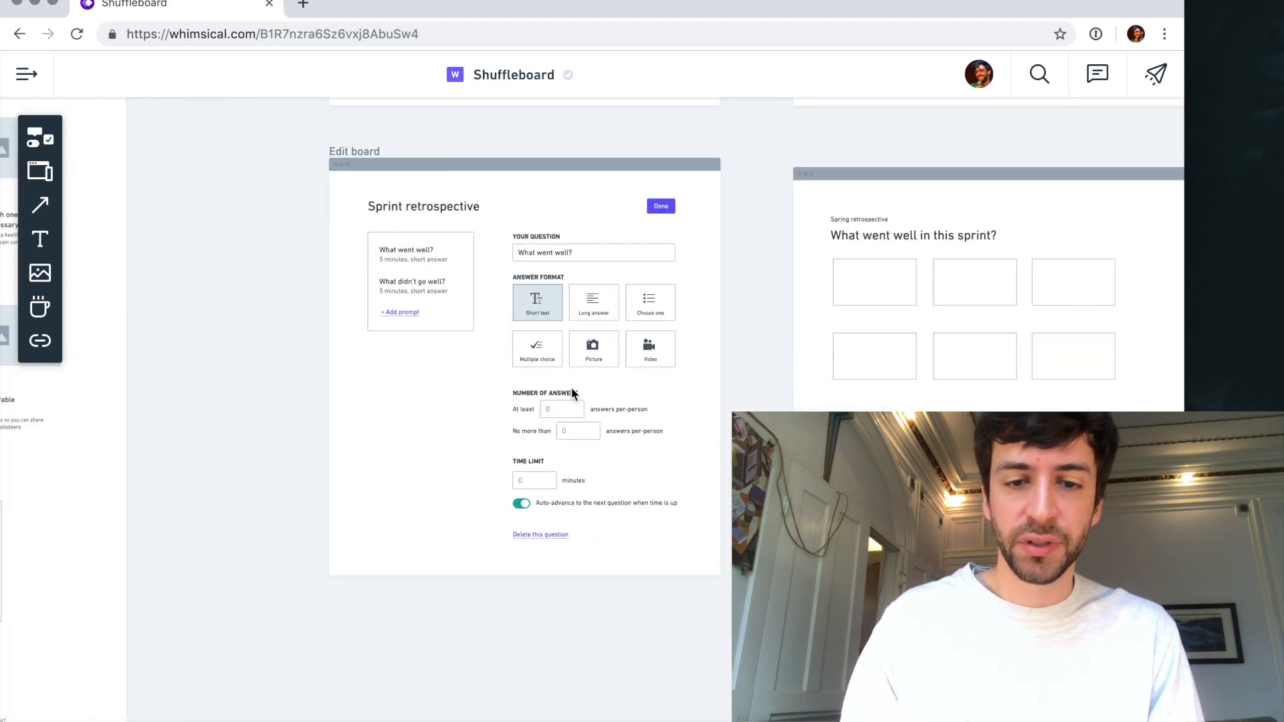
scroll(619, 345, up, 3)
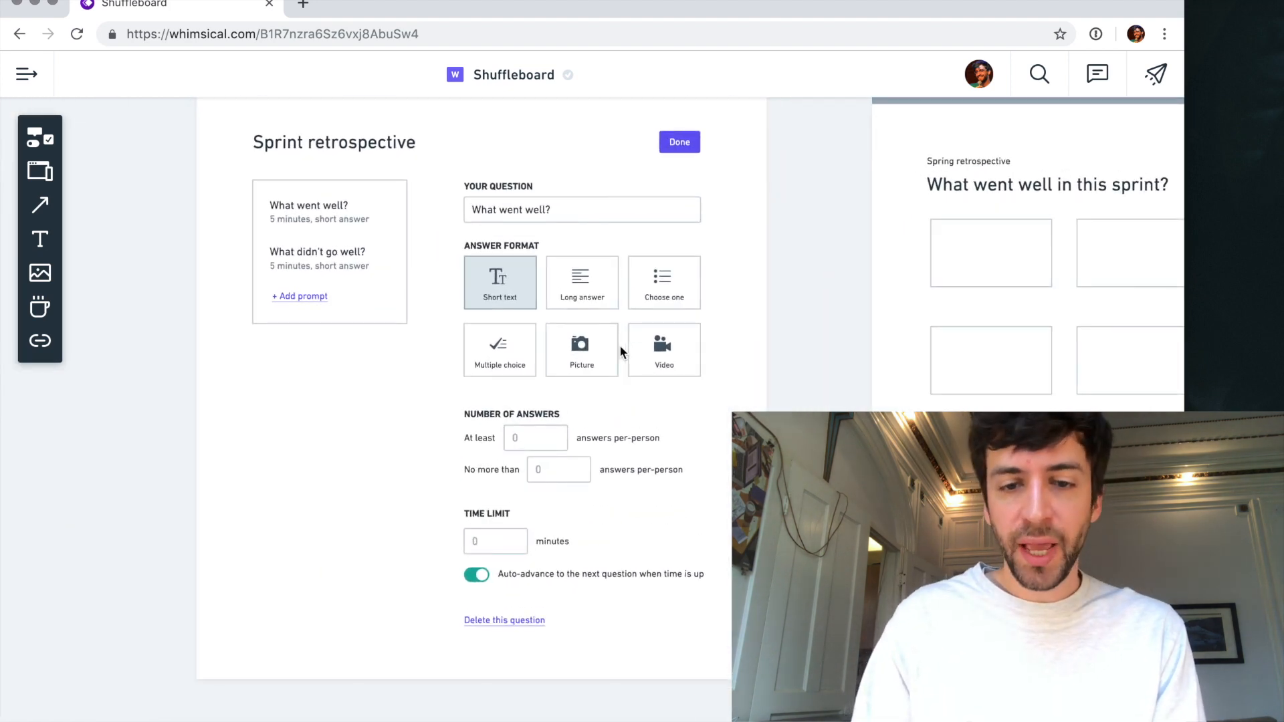
- Review the Edit board, Boards and presenter wireframes for parts that still need work
scroll(622, 351, up, 2)
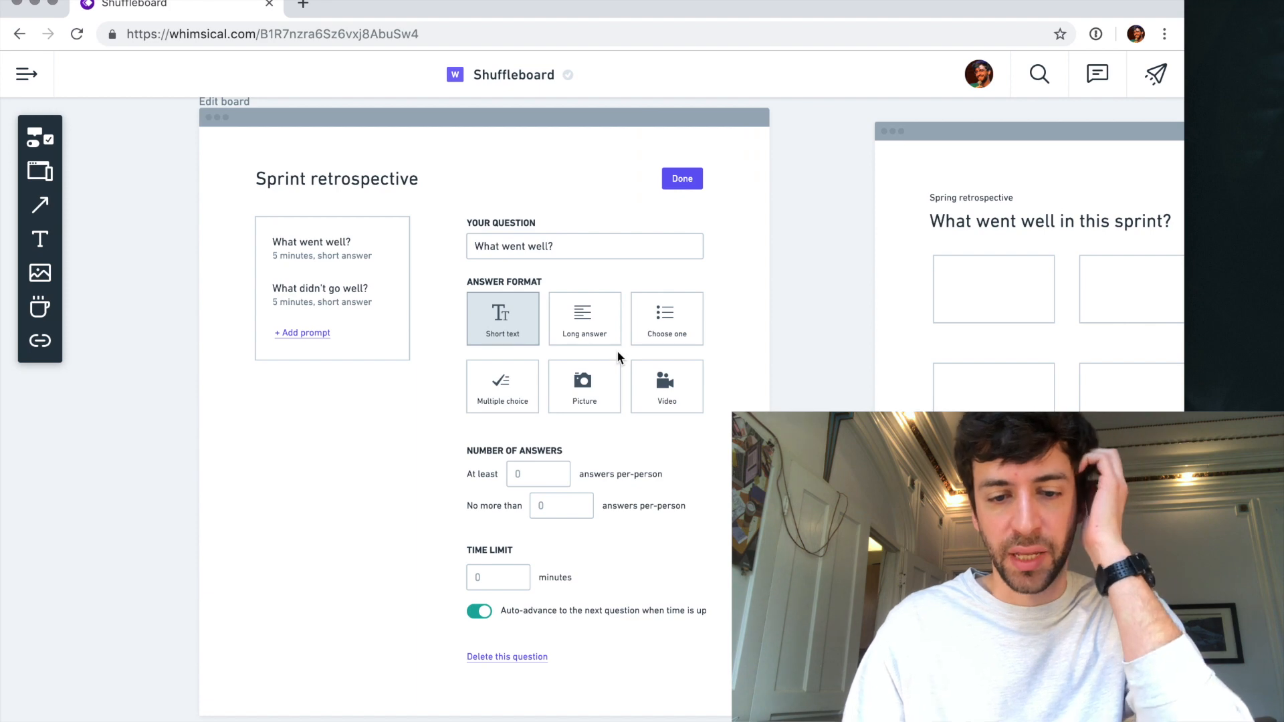
scroll(617, 350, down, 3)
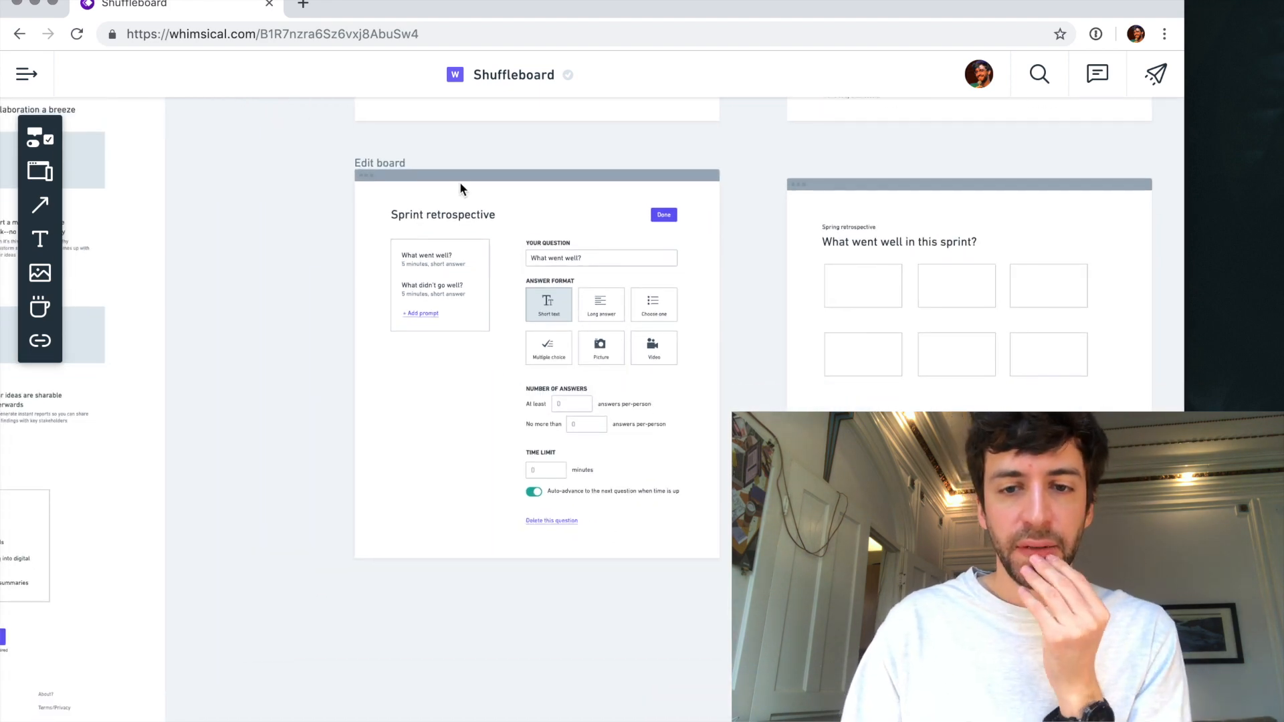
scroll(513, 184, up, 5)
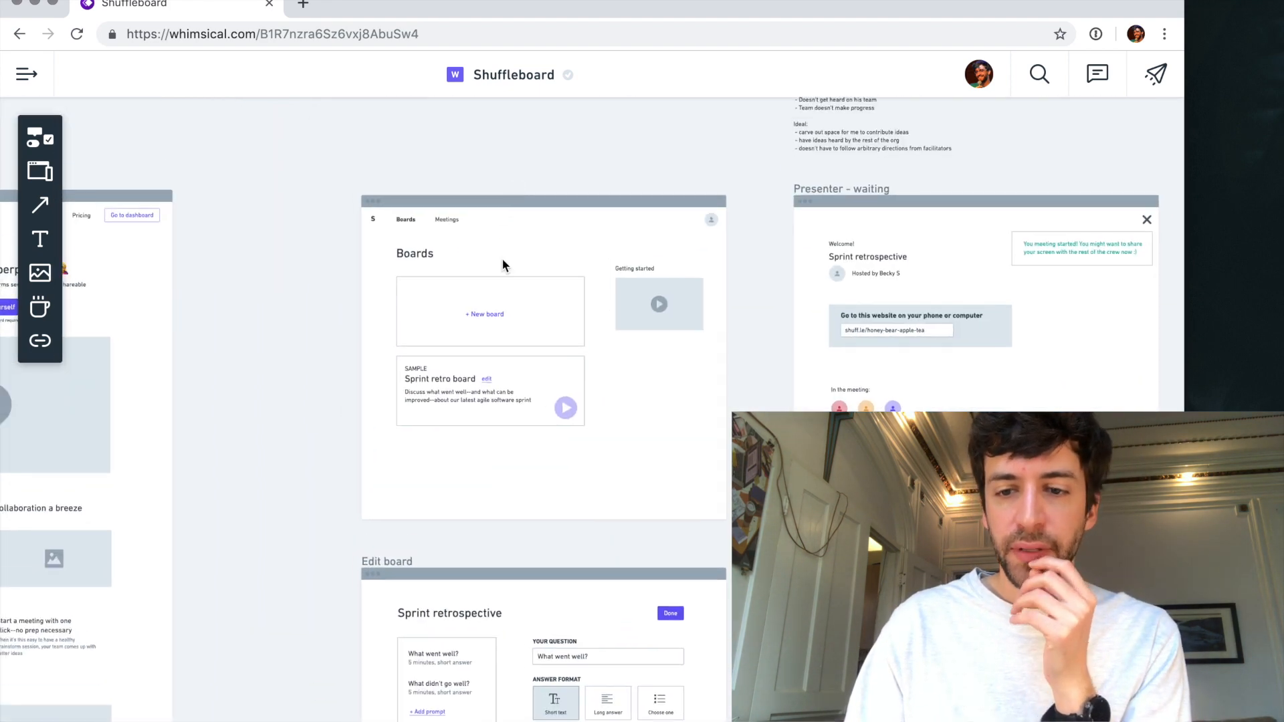
scroll(577, 310, right, 5)
scroll(577, 311, down, 1)
scroll(634, 393, down, 10)
scroll(635, 393, left, 5)
scroll(635, 395, up, 1)
scroll(635, 395, left, 1)
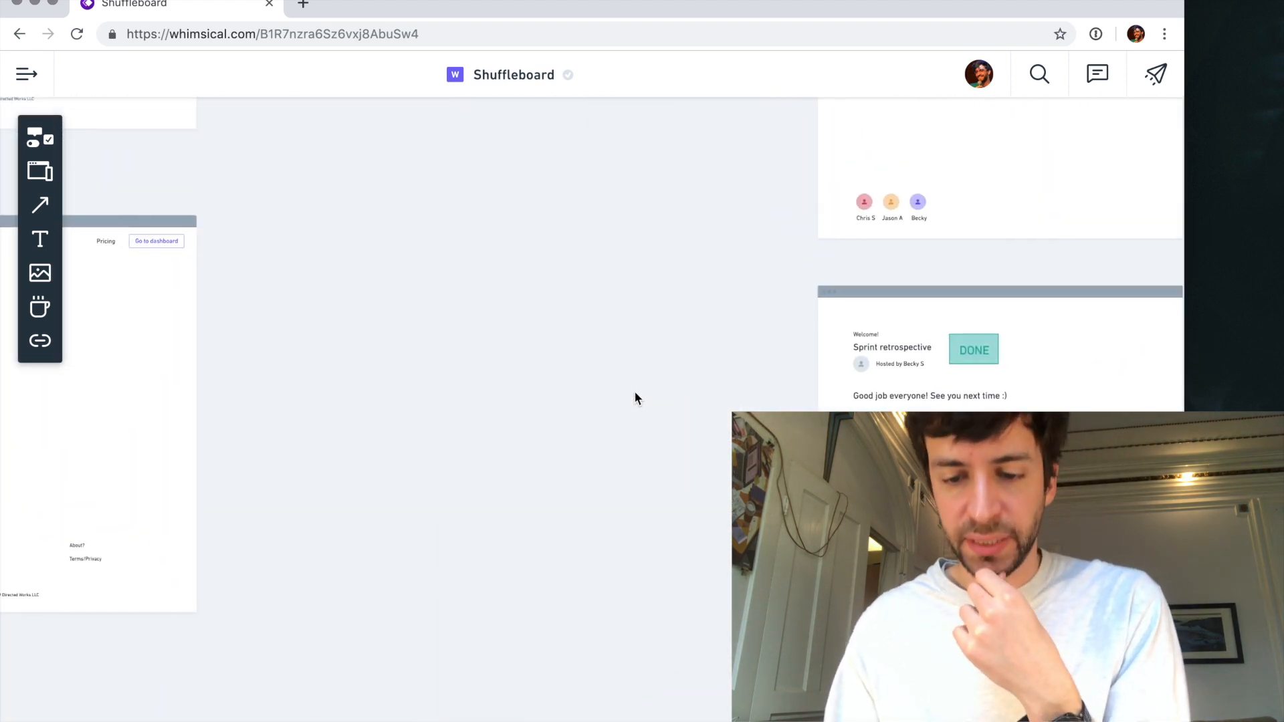
- Move the TODO stats note beneath the "Good job everyone!" message and replace its text with "89 total answers over 55 minutes. Nice work!"
scroll(912, 644, up, 4)
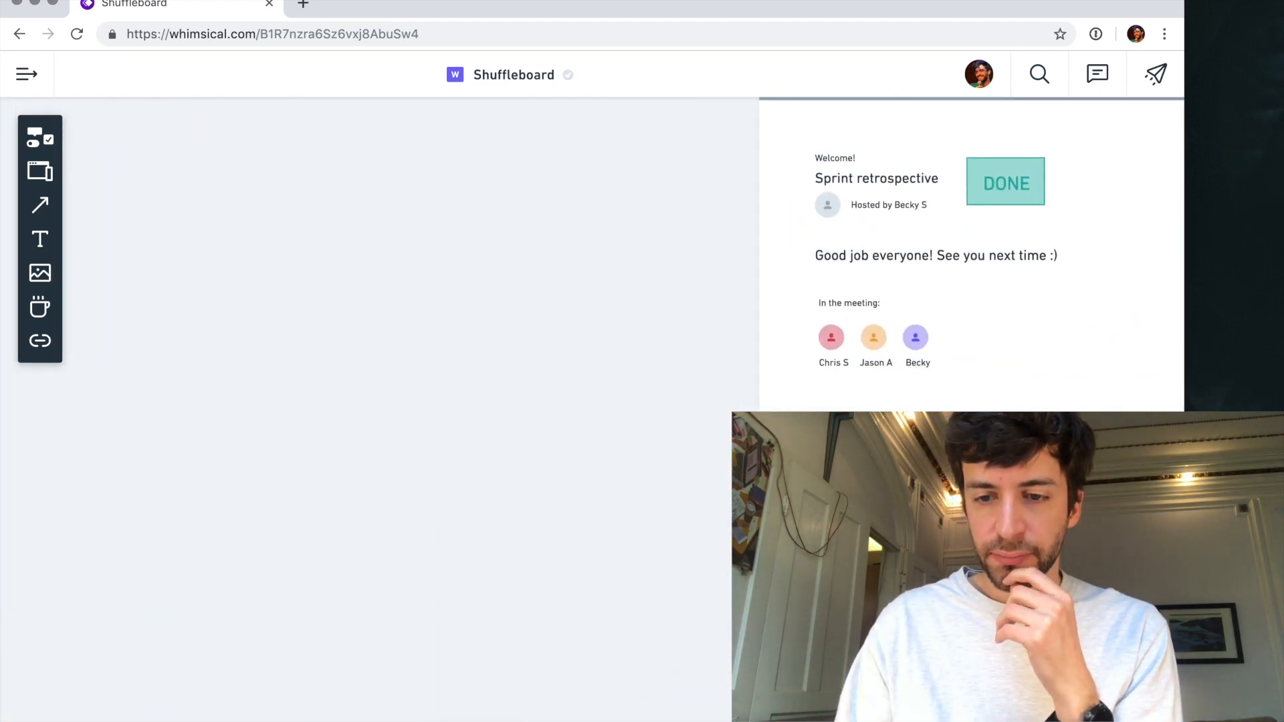
scroll(913, 643, right, 2)
scroll(913, 643, up, 1)
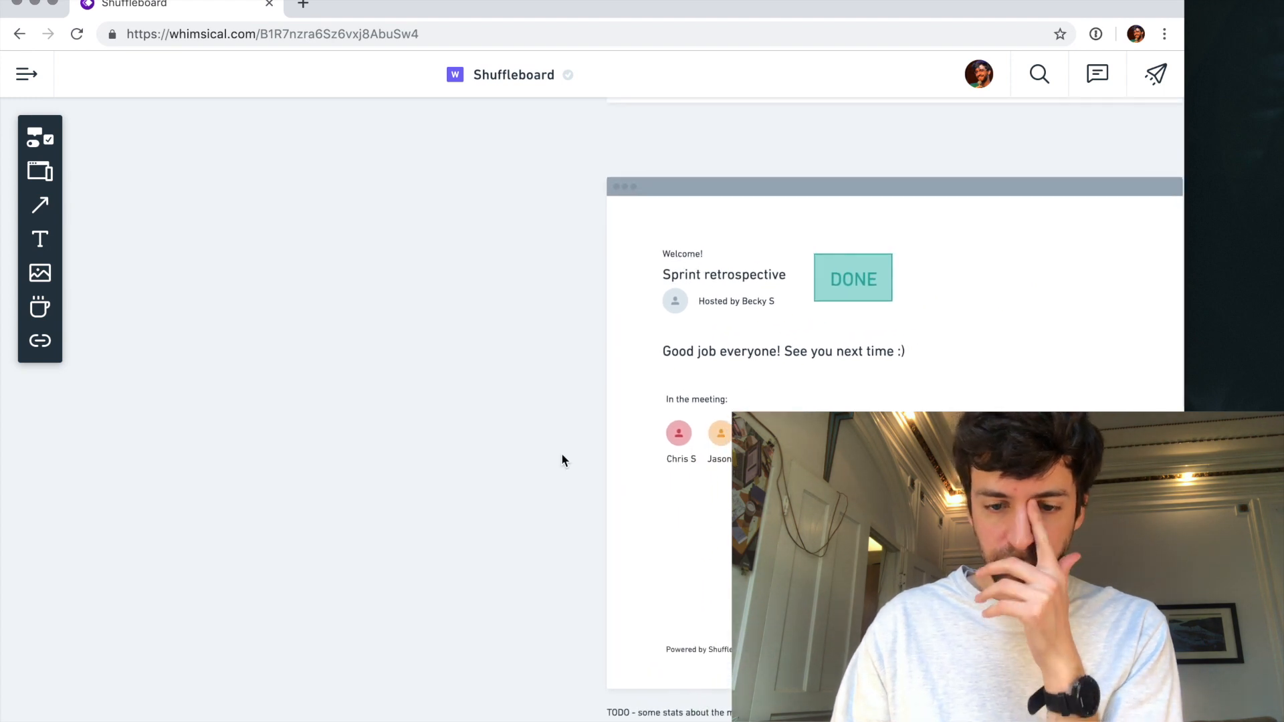
drag(662, 714, 719, 375)
click(719, 374)
click(712, 378)
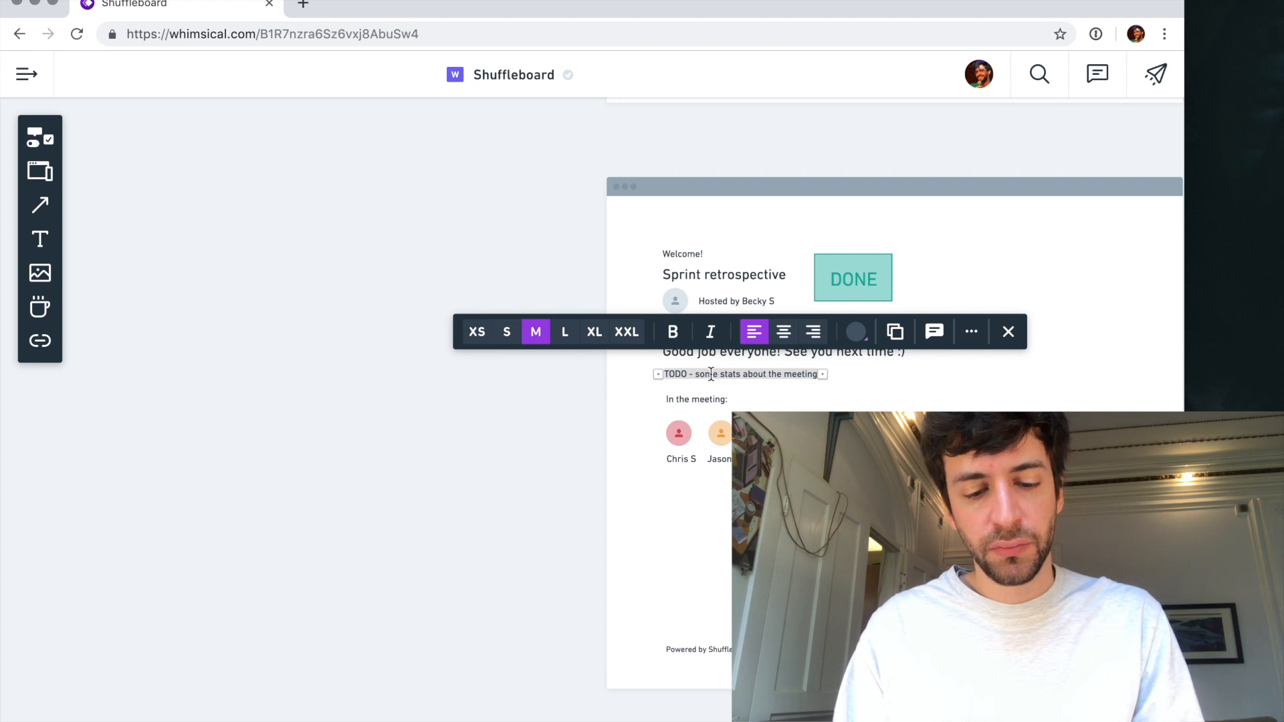
text(89)
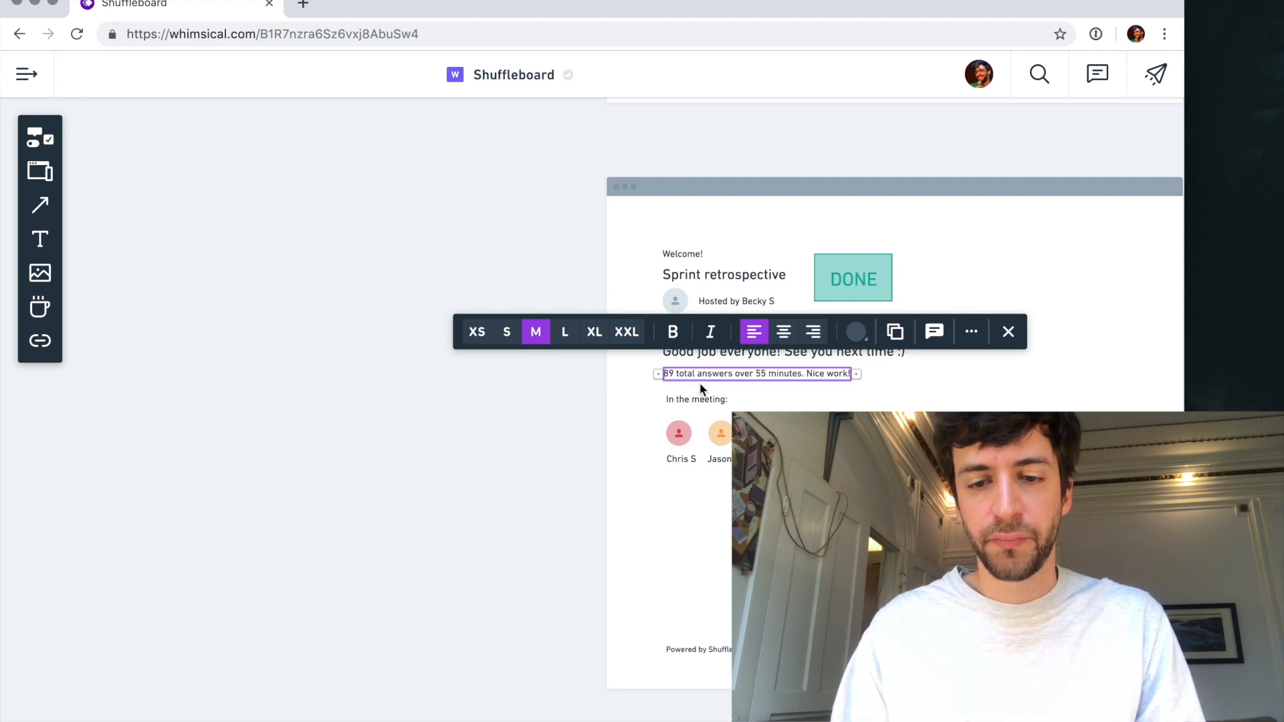
click(548, 446)
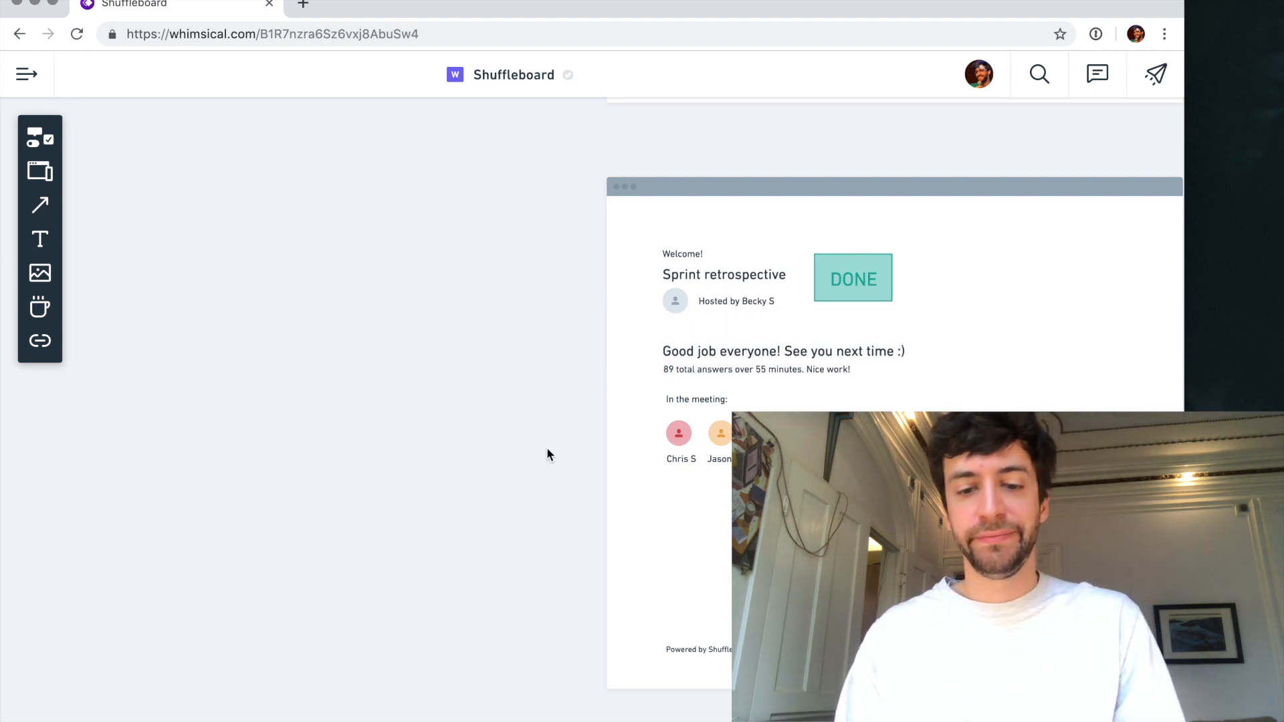
- Examine the question, voting and closing screens, and compare the Boards and Edit board frames
scroll(547, 447, down, 5)
scroll(547, 447, right, 5)
scroll(546, 447, up, 2)
scroll(547, 446, up, 8)
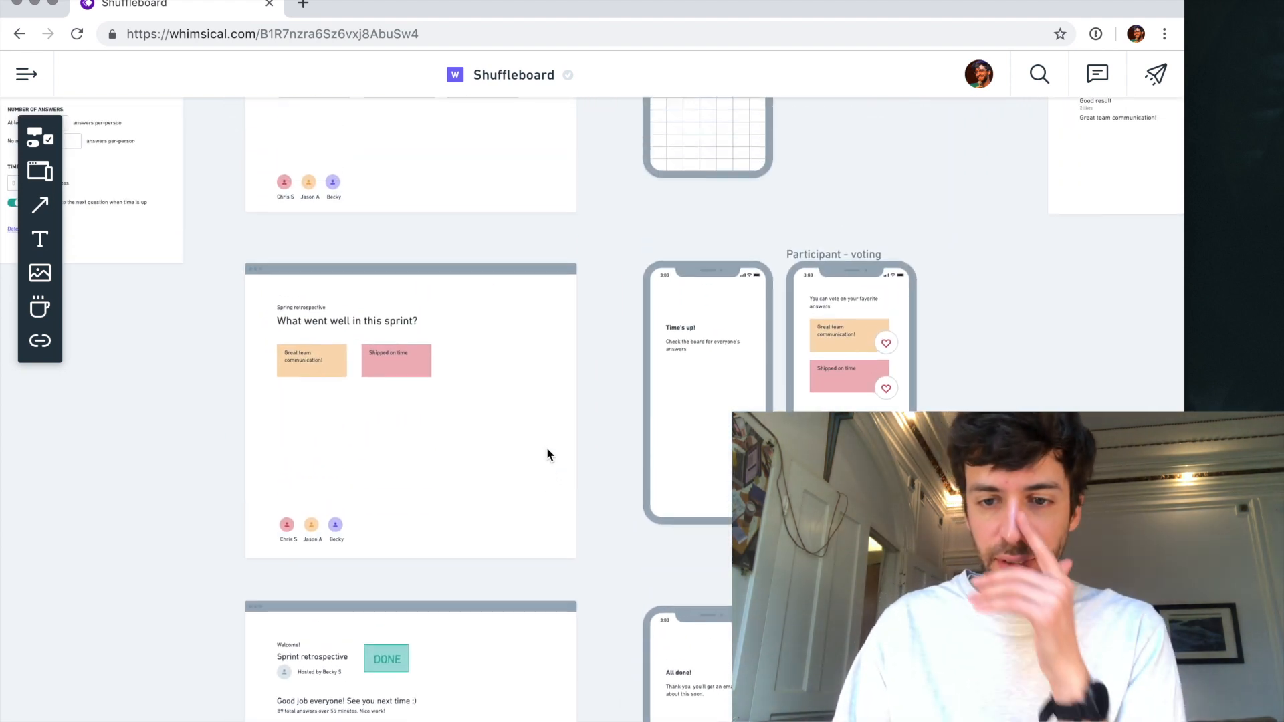
scroll(546, 447, left, 4)
scroll(502, 445, left, 3)
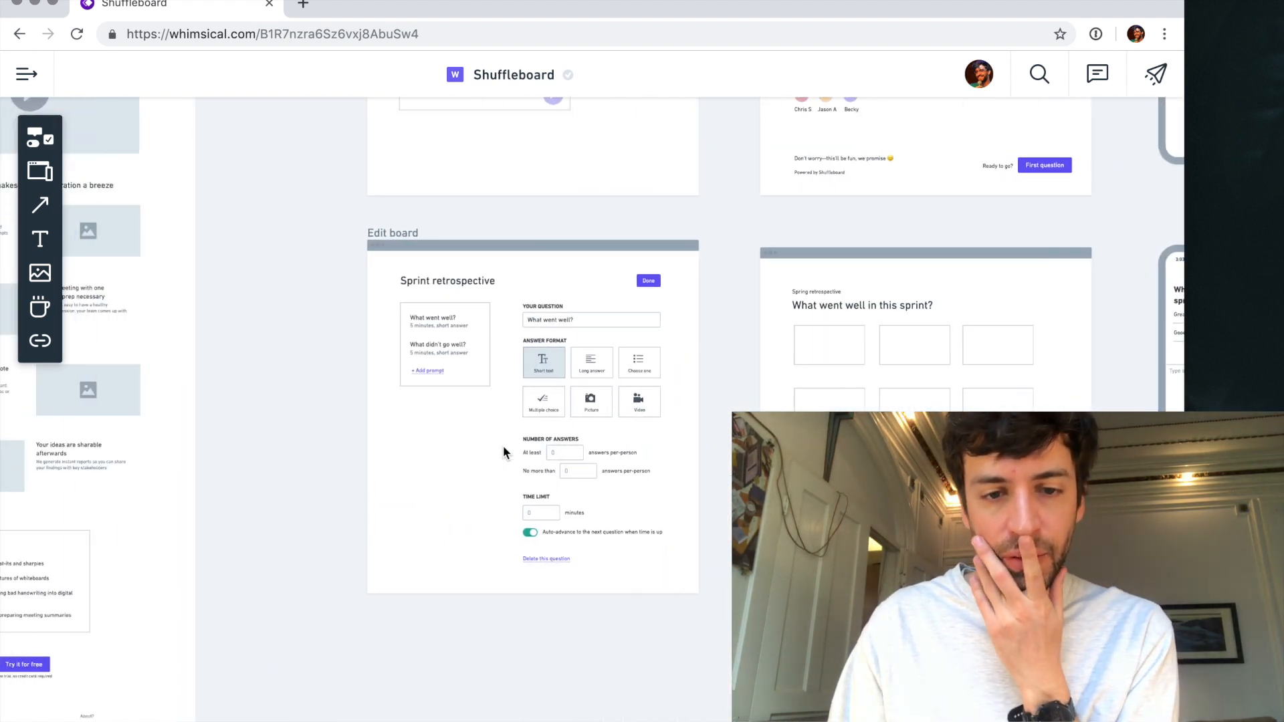
scroll(514, 335, up, 4)
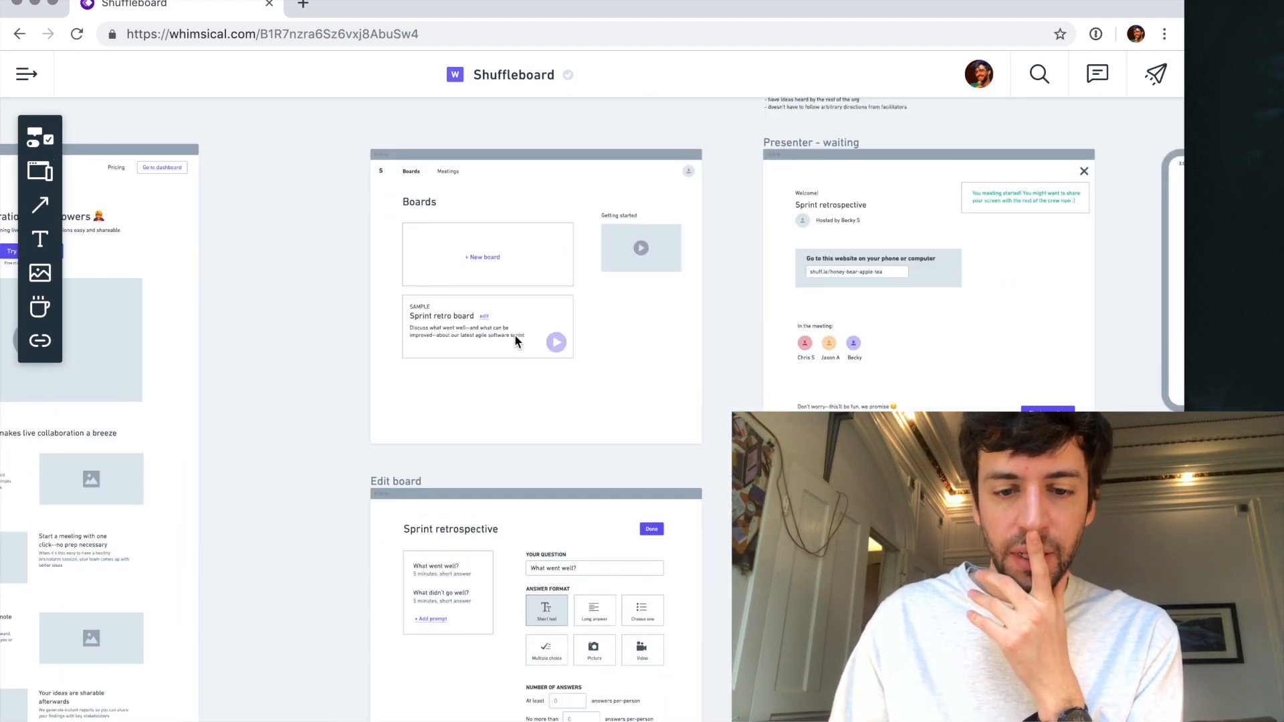
scroll(559, 553, down, 3)
scroll(614, 507, up, 5)
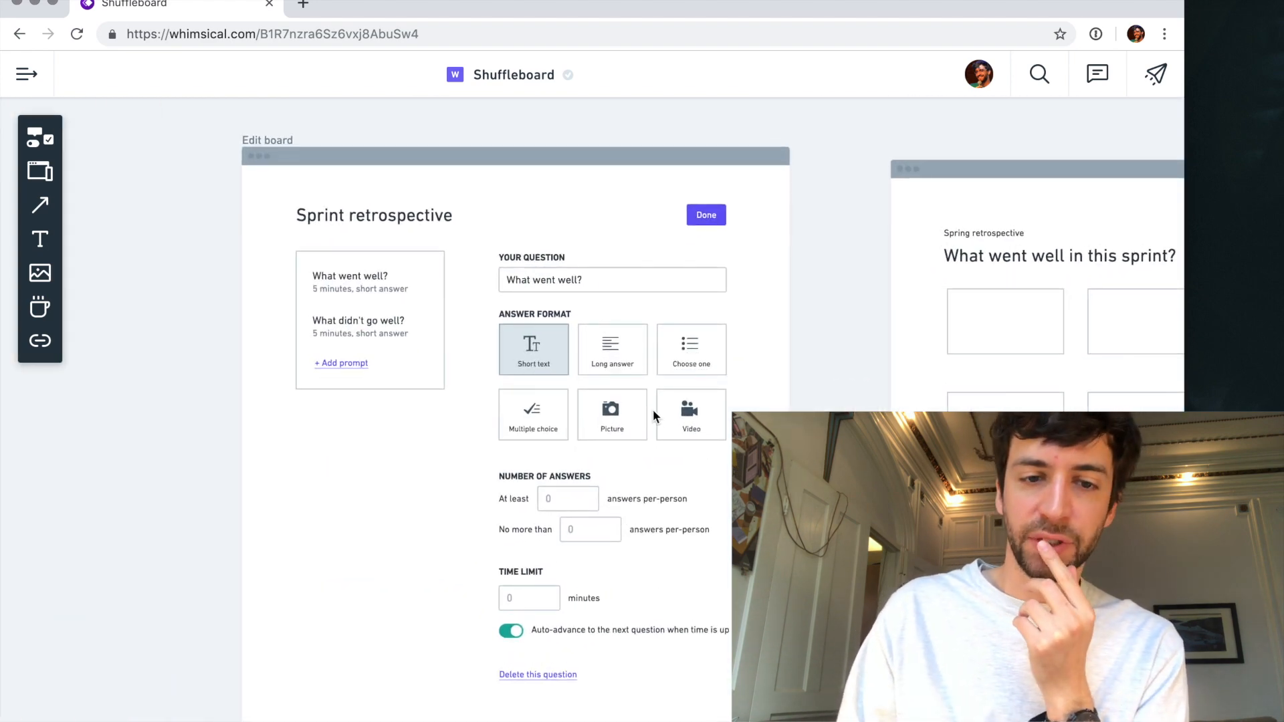
scroll(631, 391, down, 2)
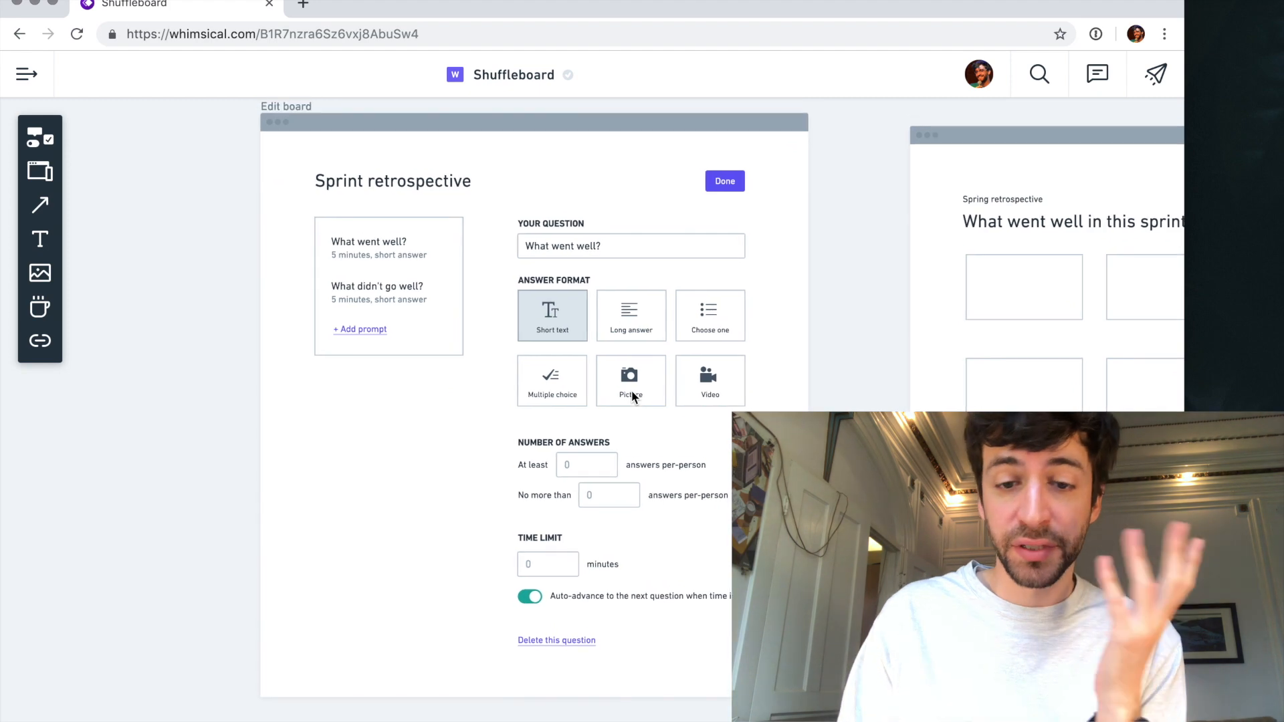
- Mark the "Prompt builder" item in the red TODO list as finished with "xxx"
scroll(631, 391, left, 3)
scroll(631, 391, up, 3)
scroll(631, 390, up, 15)
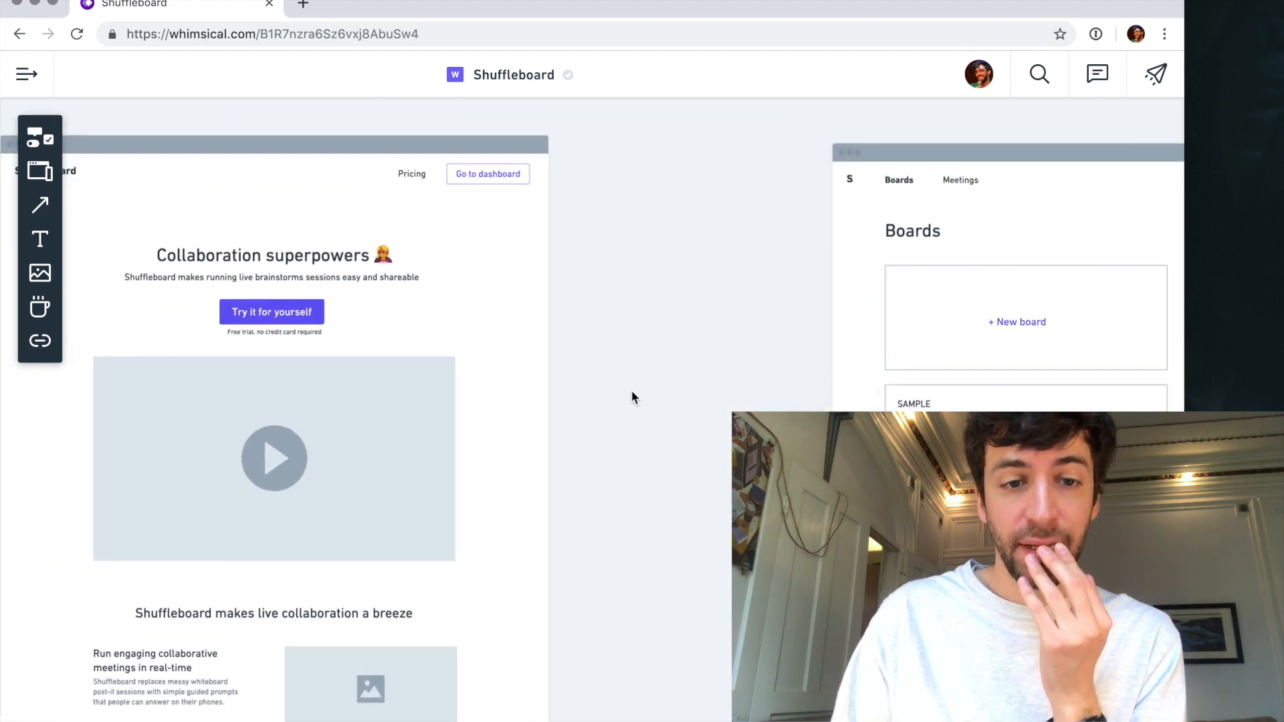
scroll(631, 391, right, 1)
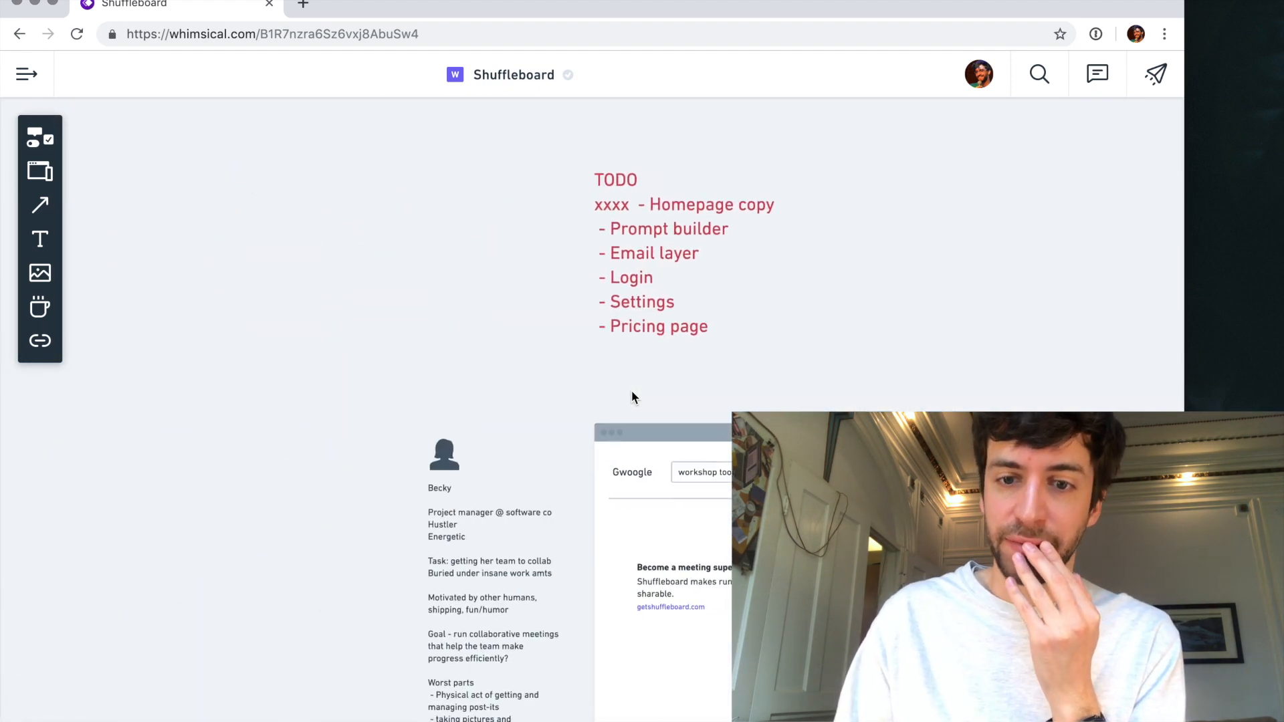
double_click(615, 226)
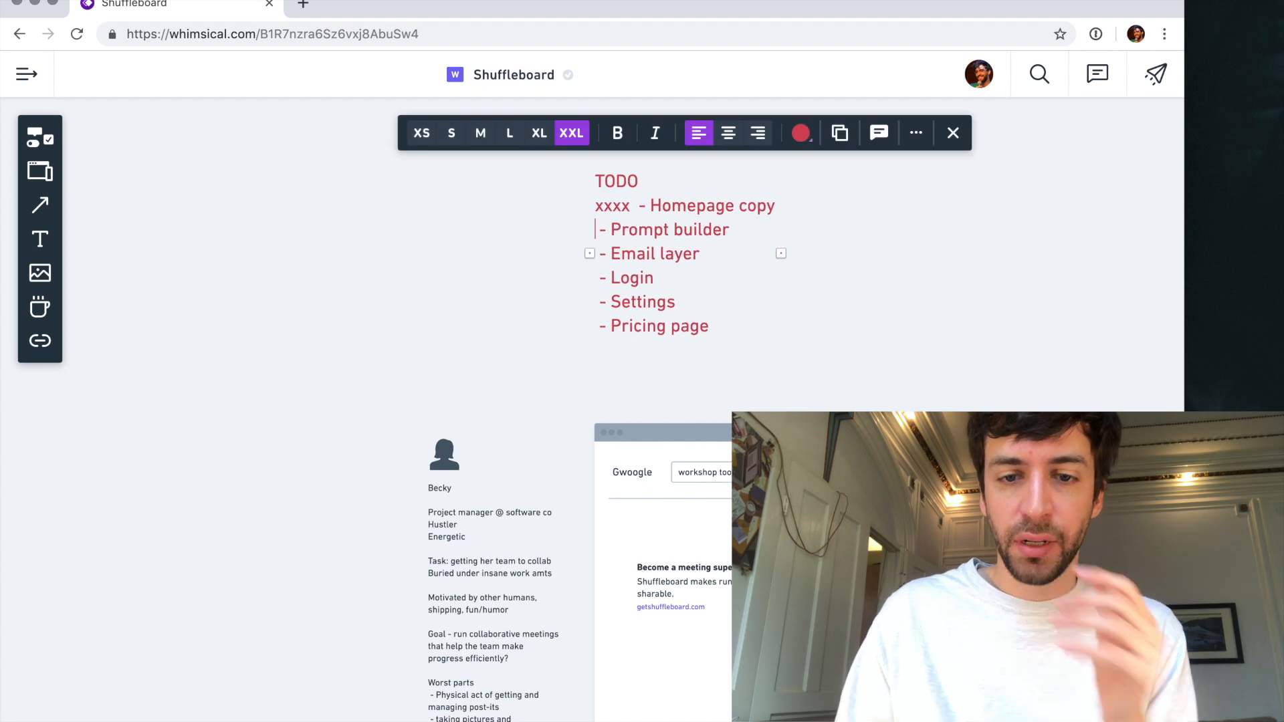
text(xxx)
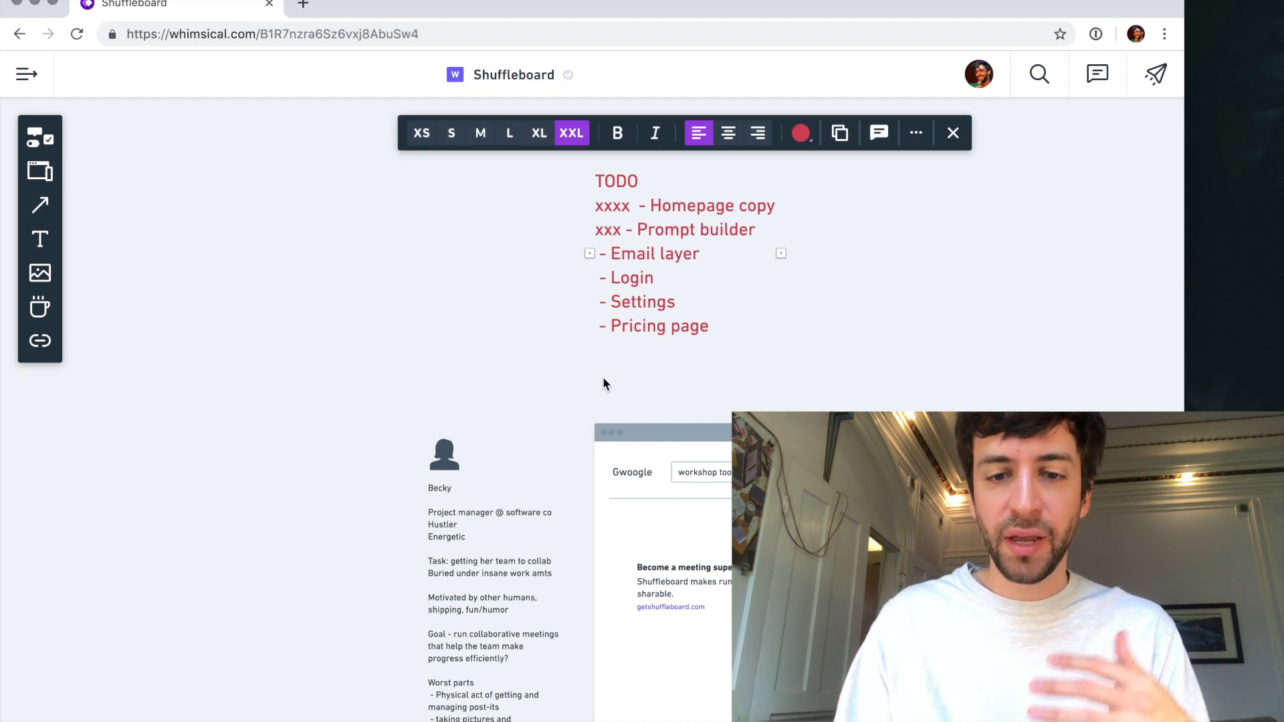
click(603, 379)
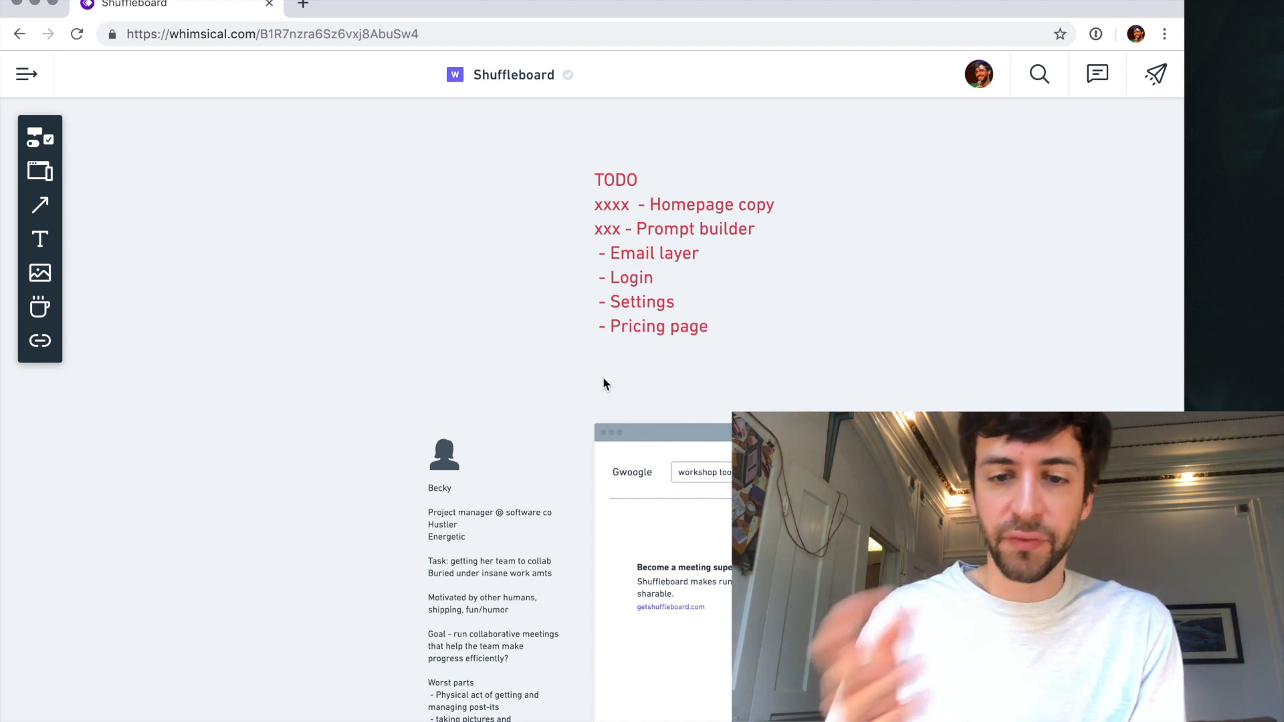
- Move The Goog, Home and Pricing frames together with the persona icon and notes leftward to widen the gap before the Boards frame
scroll(603, 380, down, 5)
scroll(643, 320, up, 2)
scroll(608, 328, down, 5)
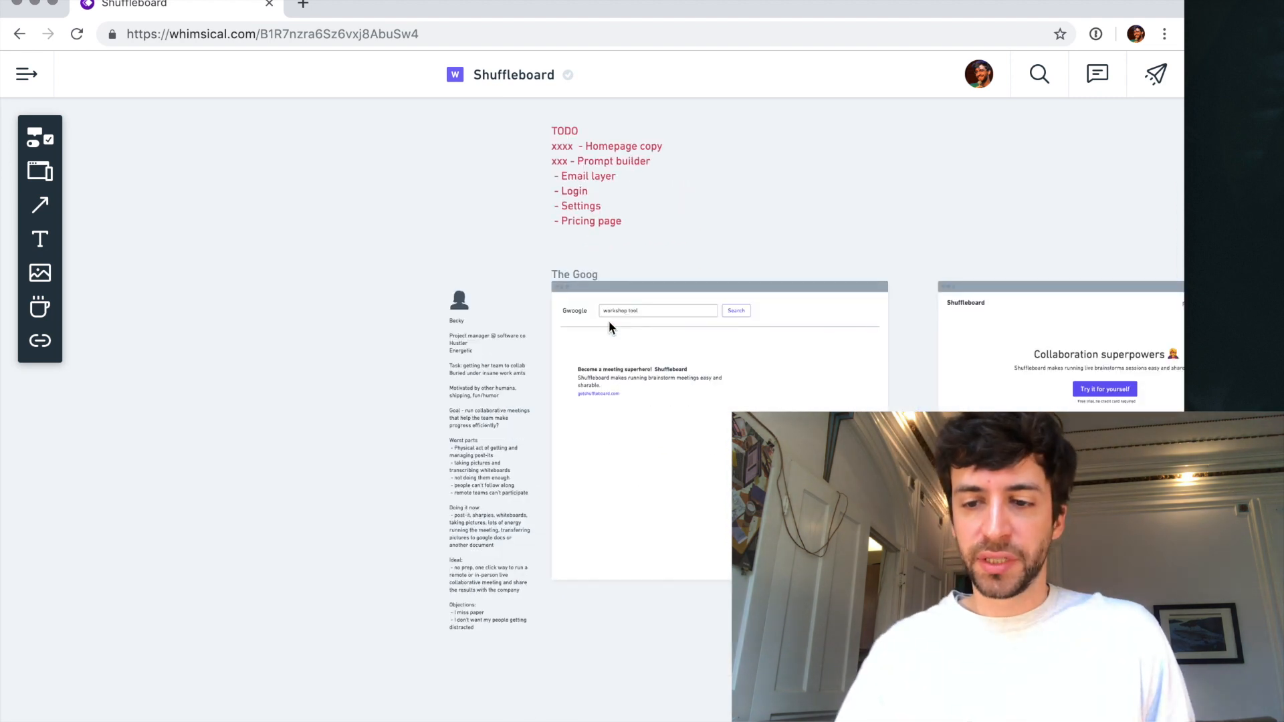
scroll(607, 324, right, 3)
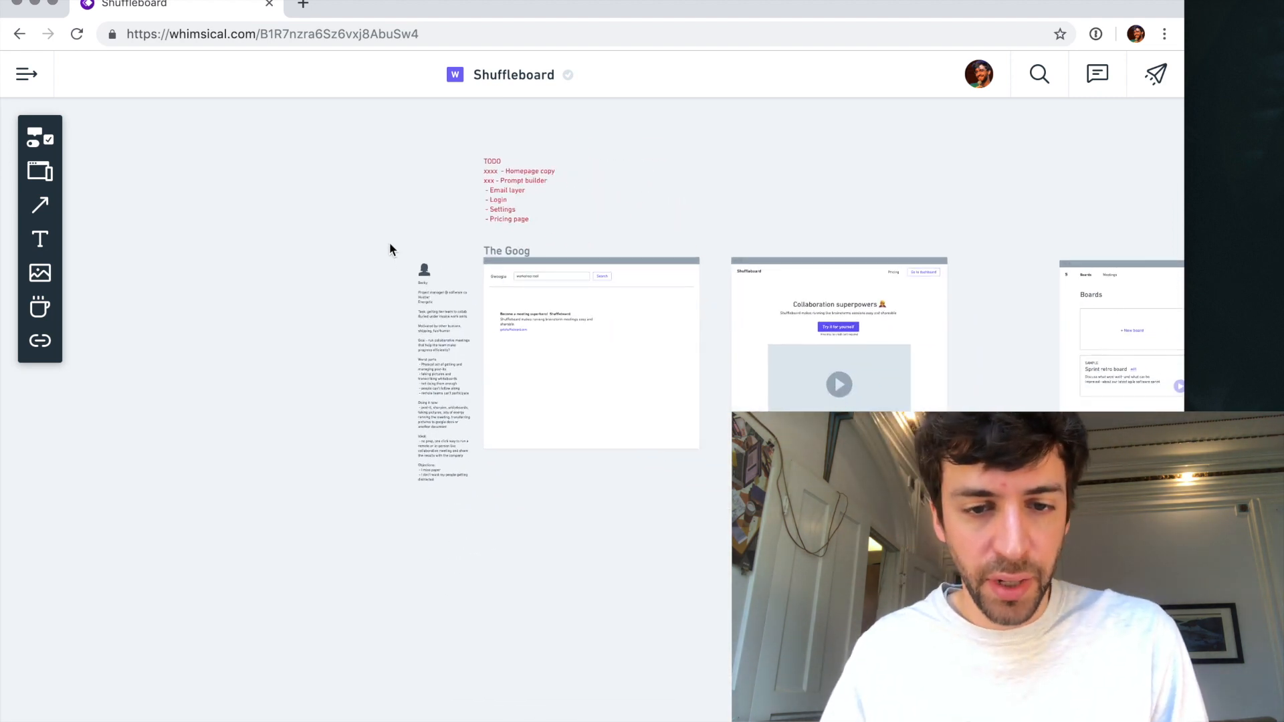
click(521, 257)
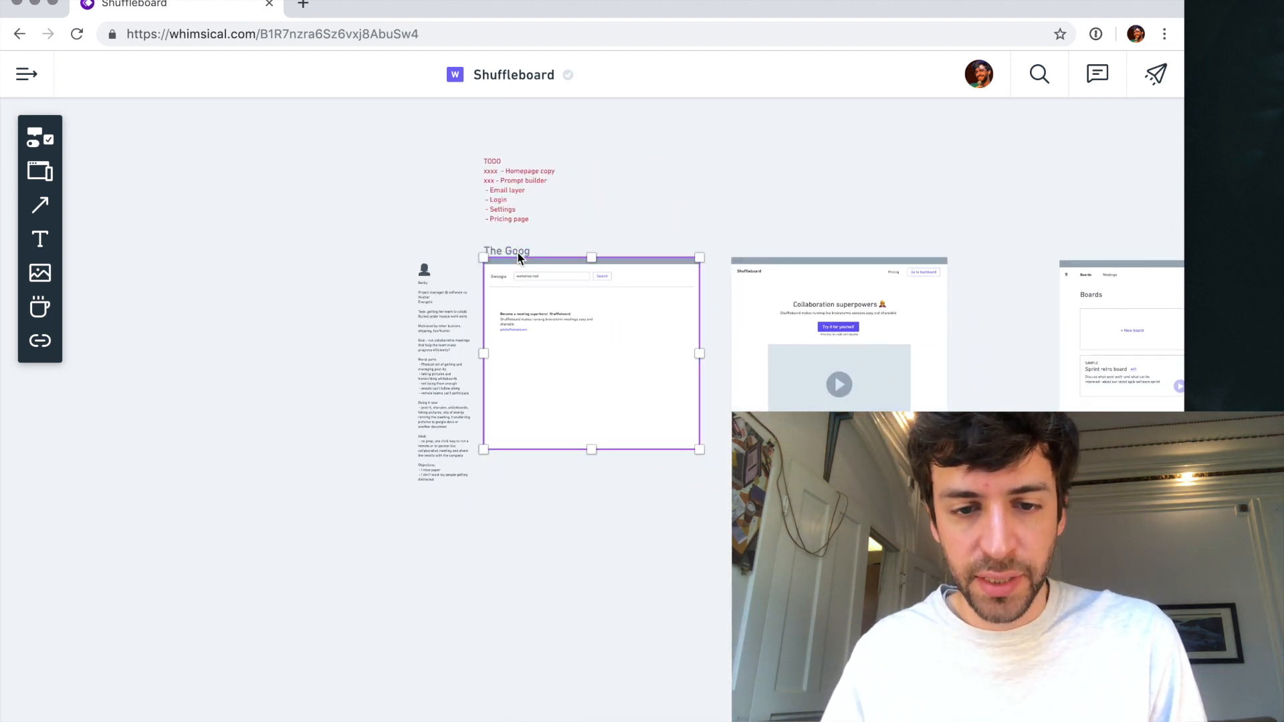
shift+click(740, 250)
scroll(738, 250, down, 5)
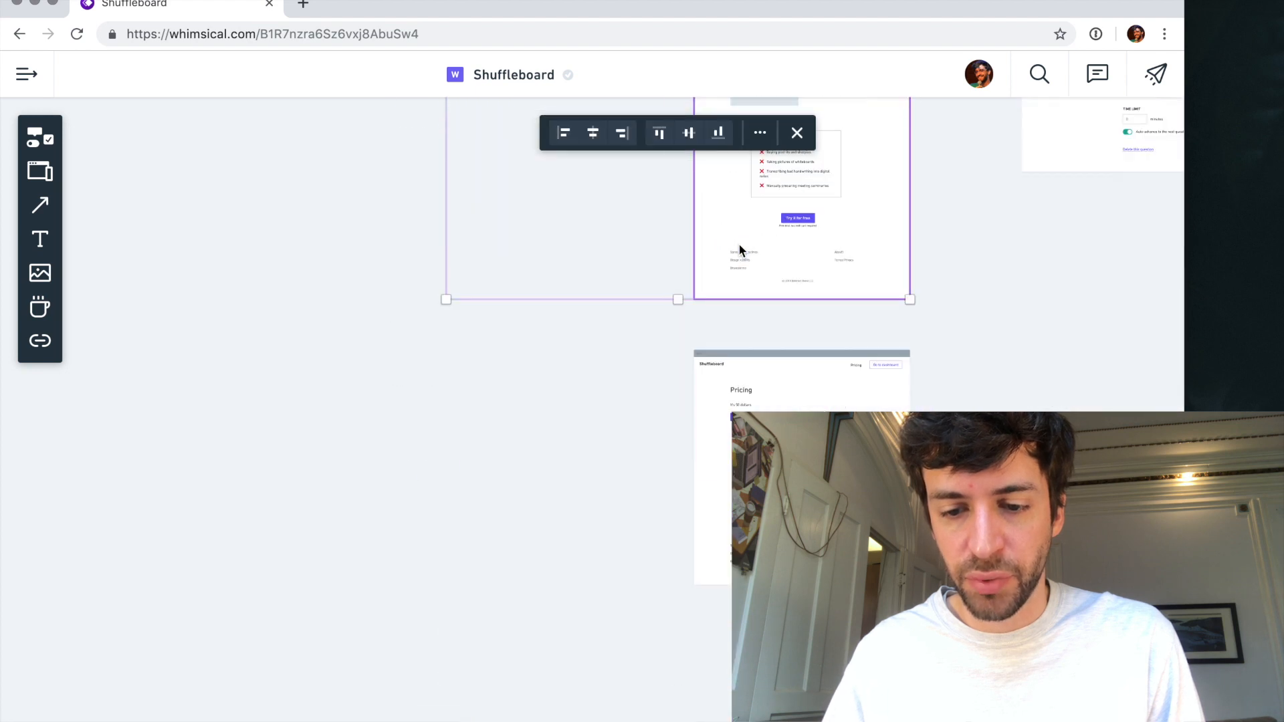
shift+click(701, 399)
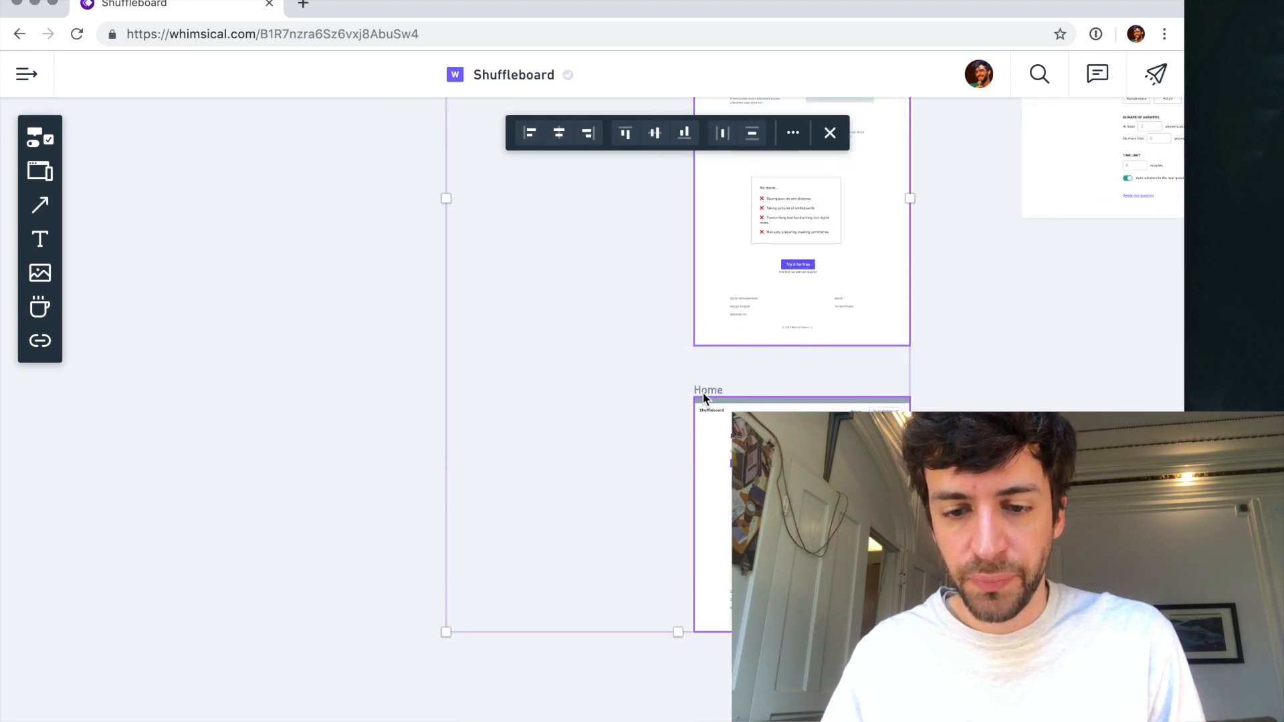
scroll(696, 401, up, 5)
scroll(710, 450, up, 10)
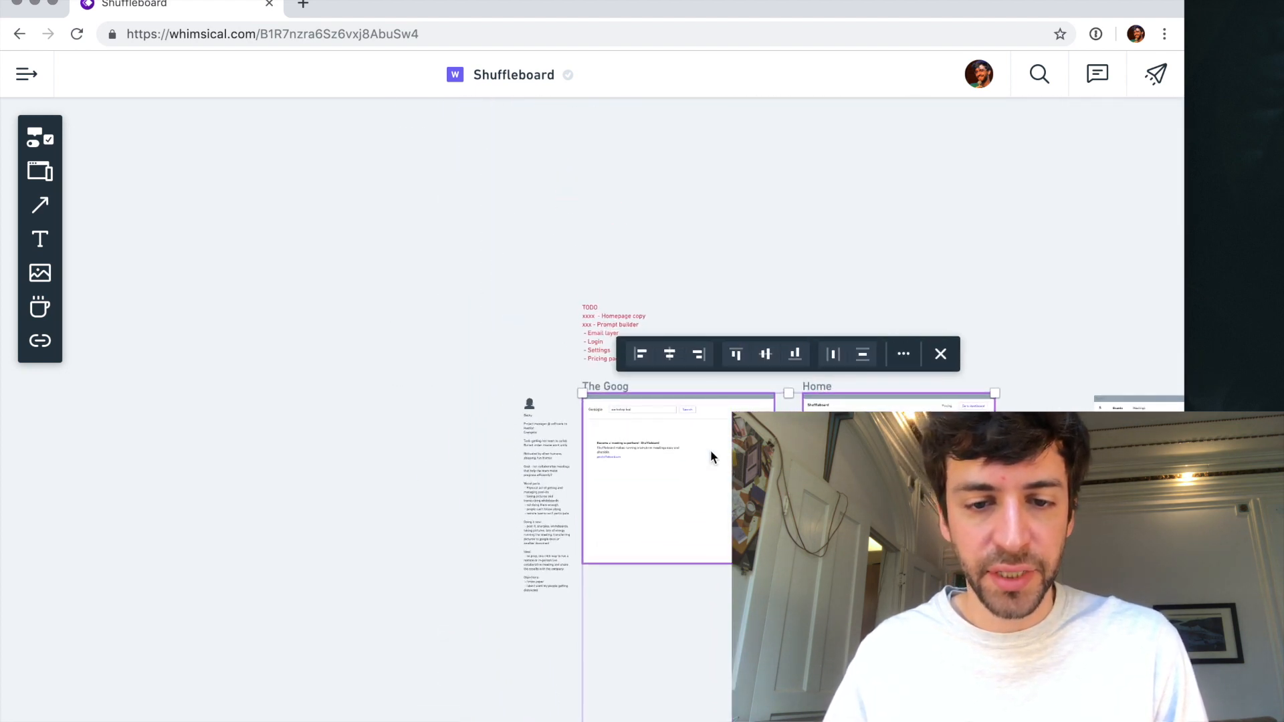
shift+click(520, 433)
shift+click(466, 397)
scroll(467, 400, down, 1)
scroll(466, 394, down, 5)
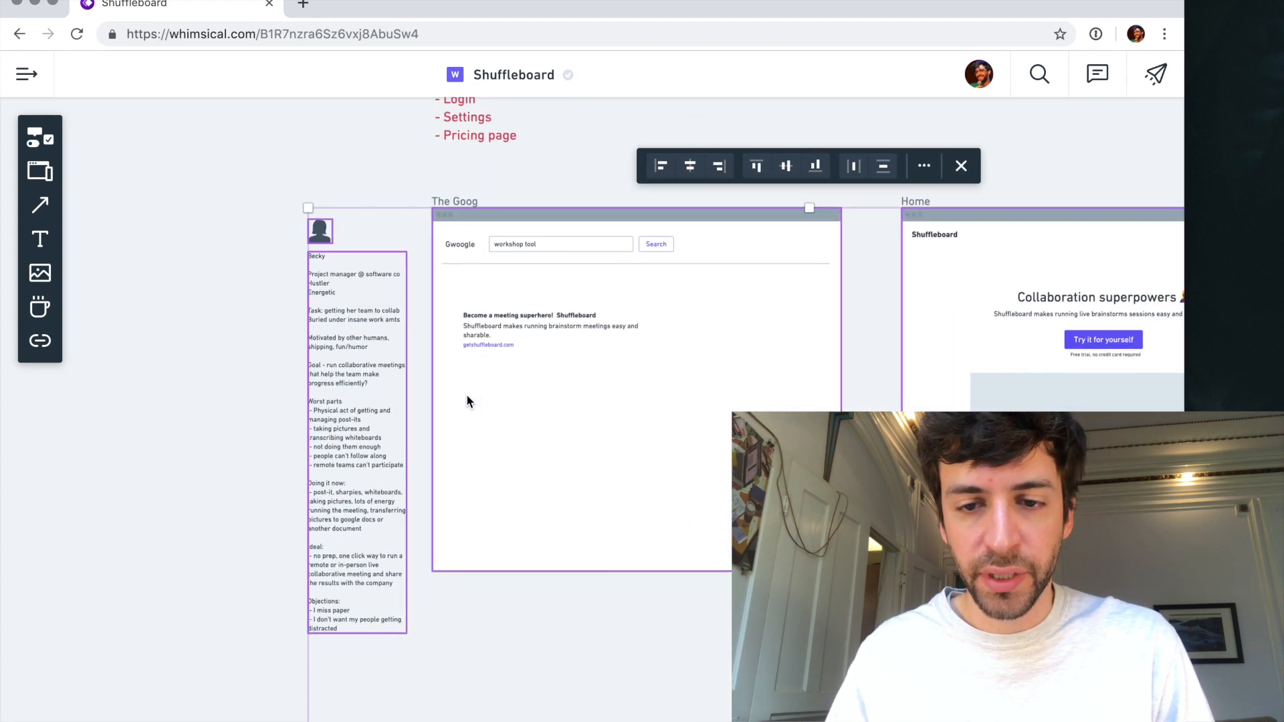
drag(712, 291, 553, 300)
click(776, 234)
- Place a copy of the Boards frame with its contents in the gap between the Home frame and the original Boards frame
scroll(776, 234, up, 1)
scroll(776, 235, up, 2)
scroll(776, 235, down, 1)
scroll(775, 235, right, 1)
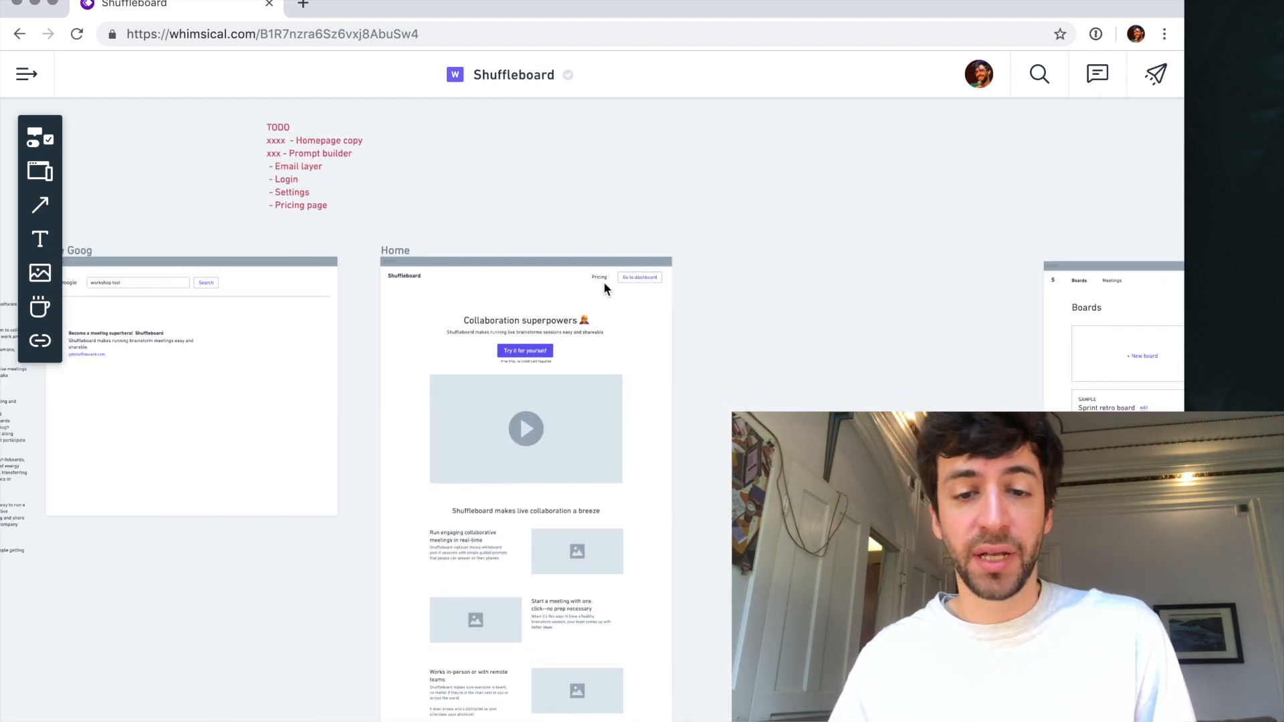
scroll(657, 276, up, 4)
scroll(656, 276, right, 3)
scroll(656, 282, down, 3)
scroll(659, 281, right, 3)
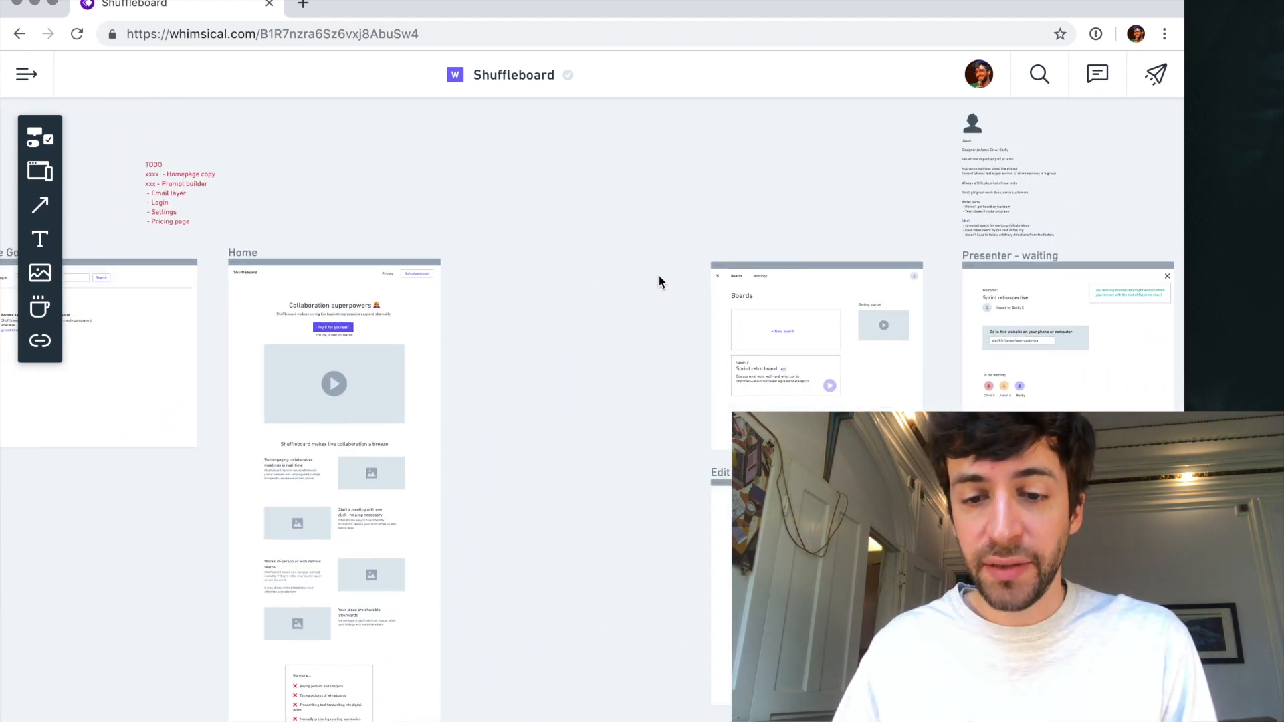
scroll(728, 264, up, 4)
click(727, 264)
drag(681, 263, 268, 274)
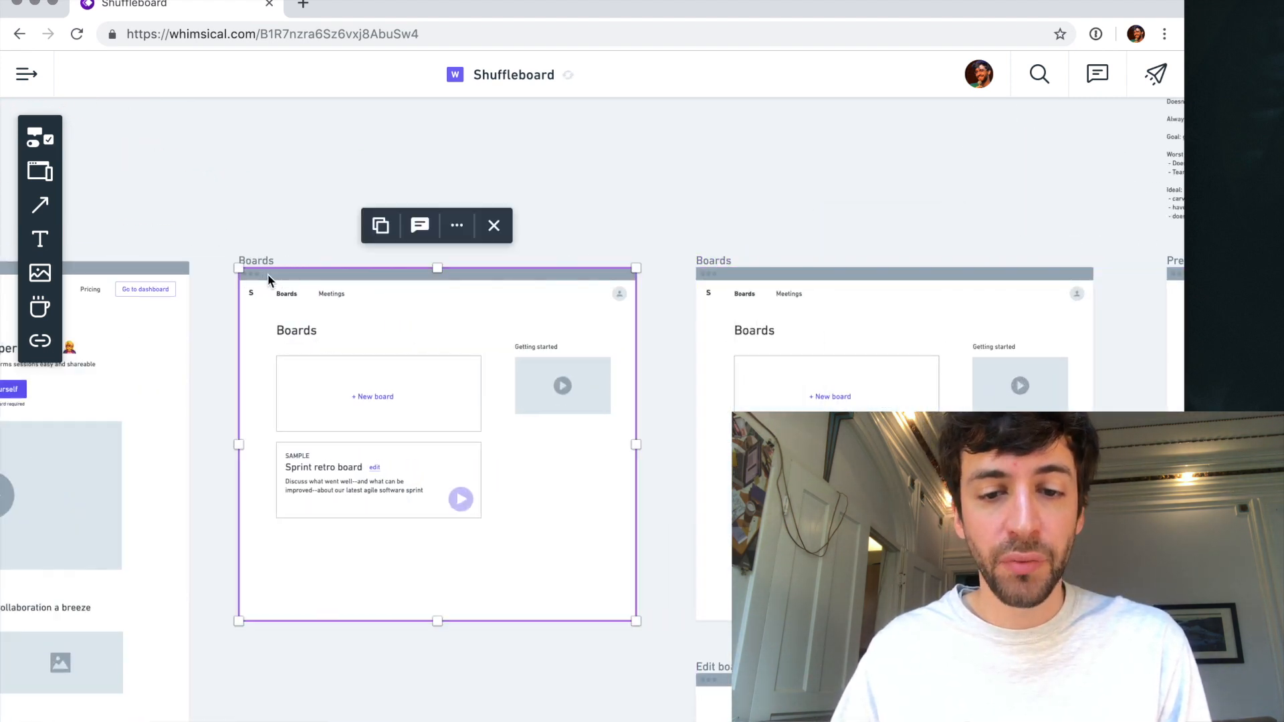
click(635, 187)
- Delete the Boards and Meetings links and the profile icon from the copied Boards frame's header, keeping only the "S" logo
scroll(394, 354, up, 2)
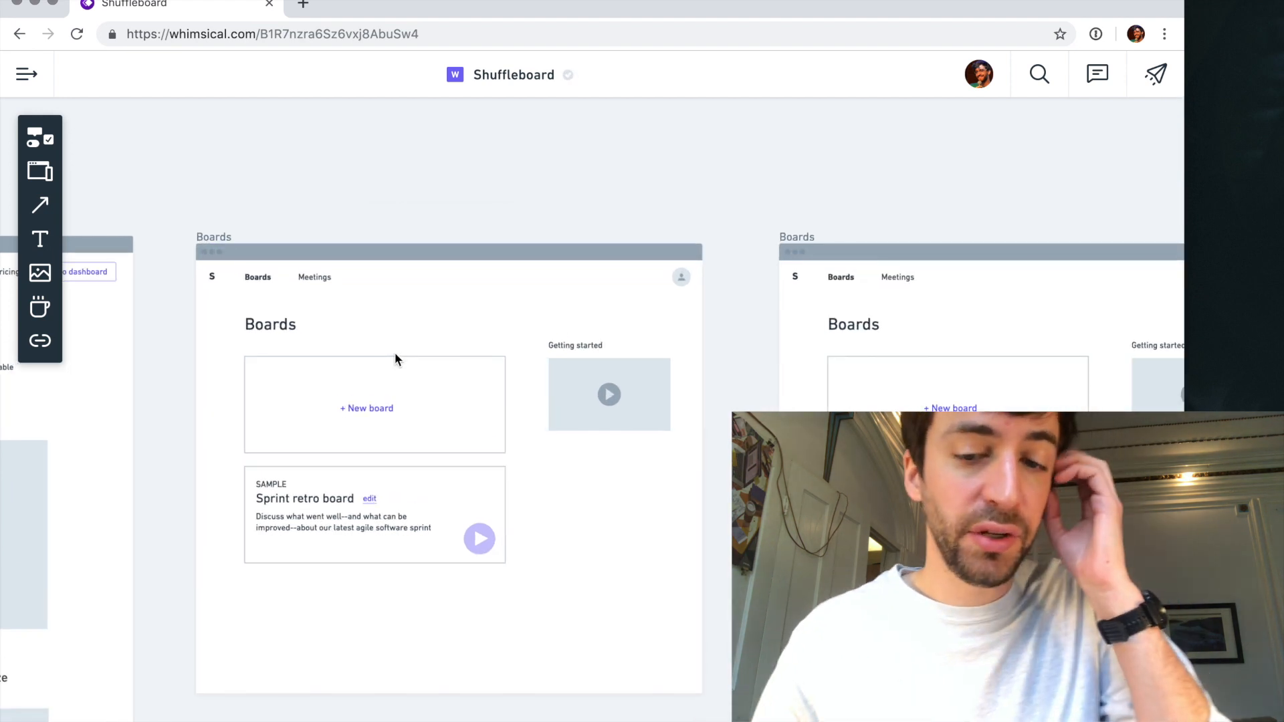
scroll(395, 359, up, 3)
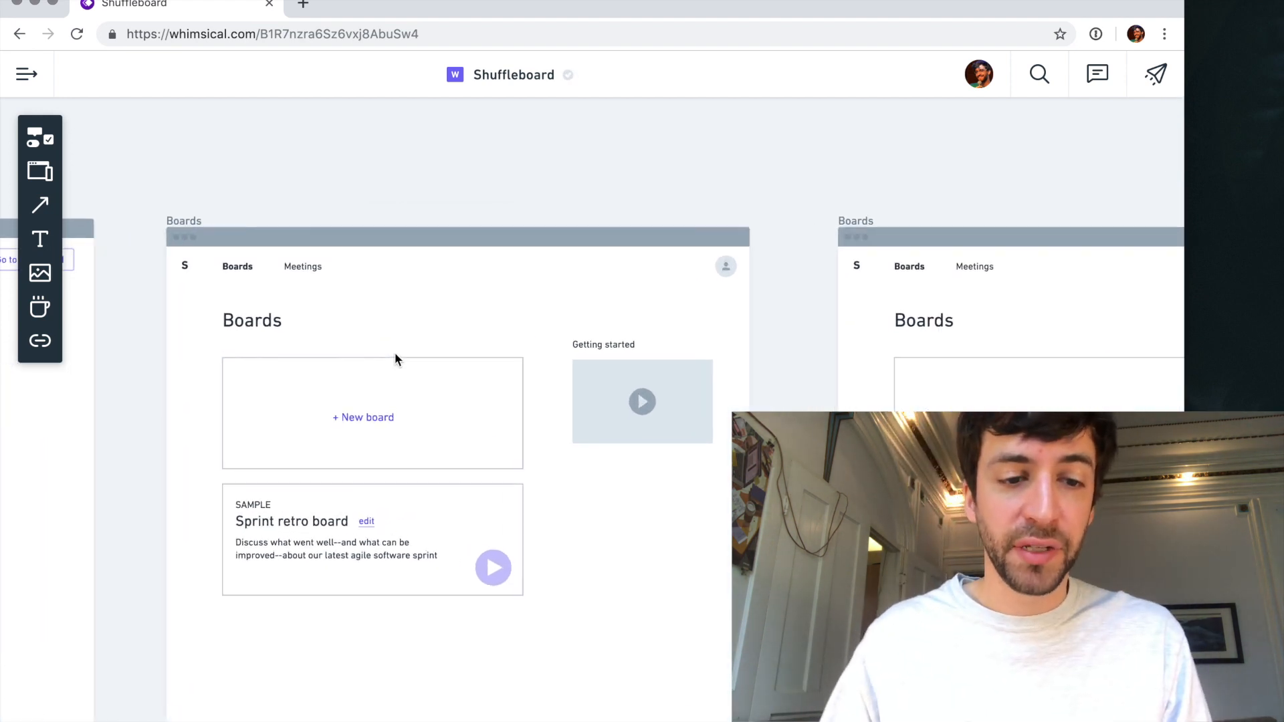
click(254, 248)
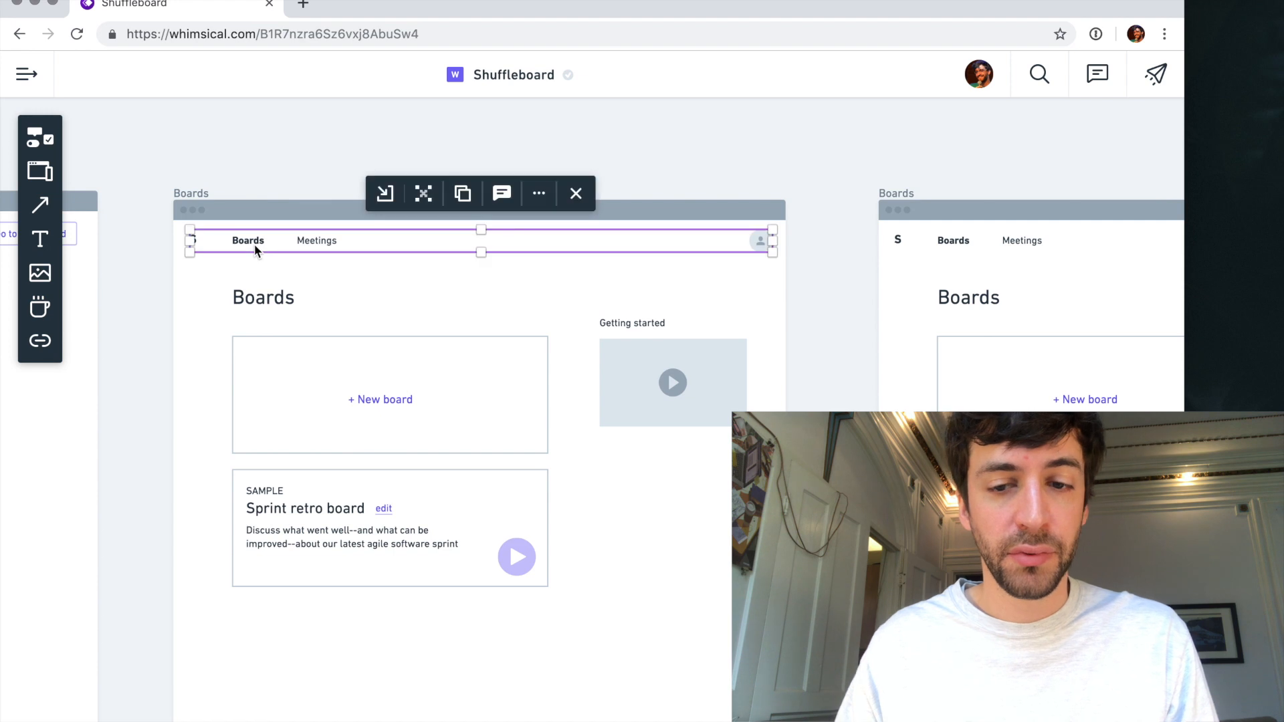
double_click(254, 243)
shift+click(309, 242)
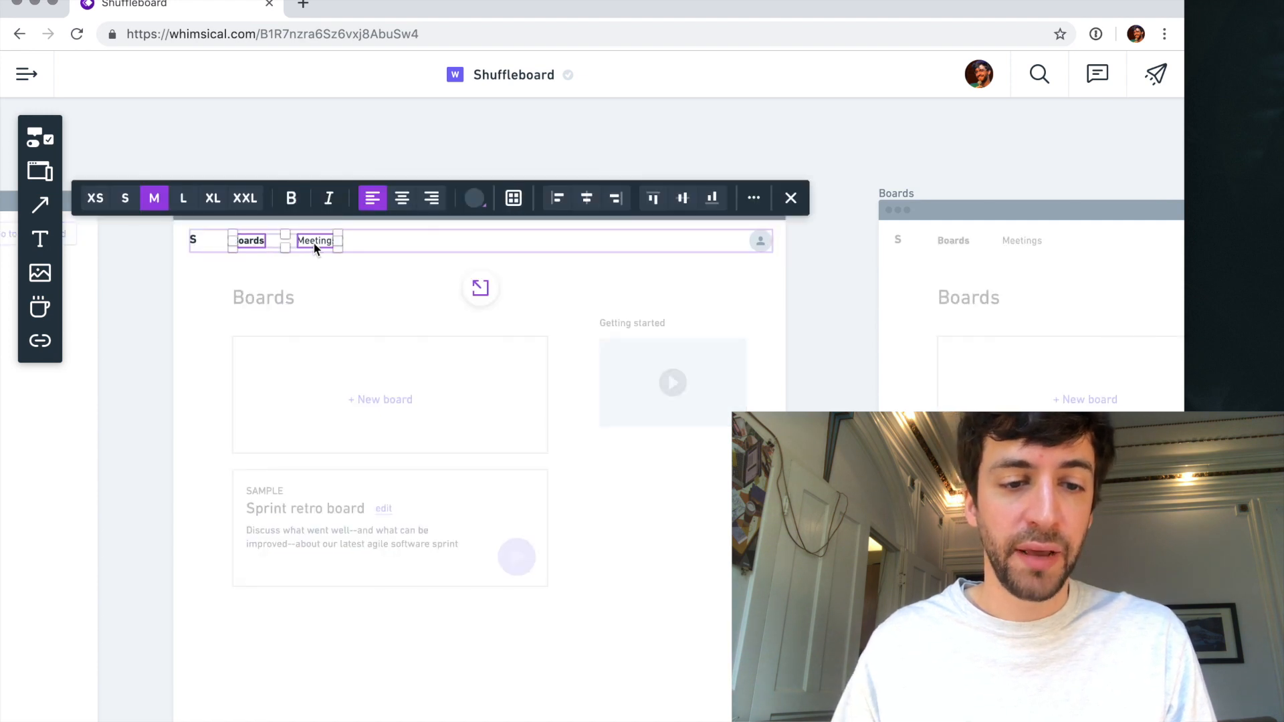
key(Delete)
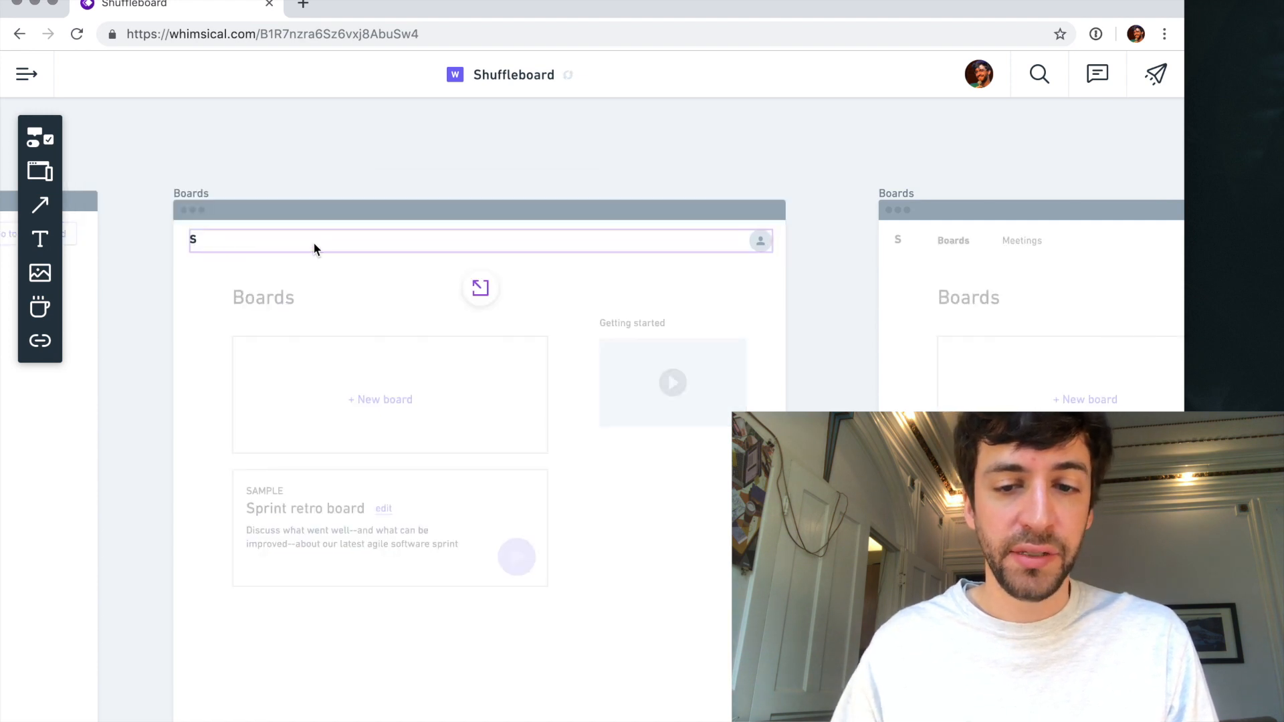
click(758, 242)
key(Delete)
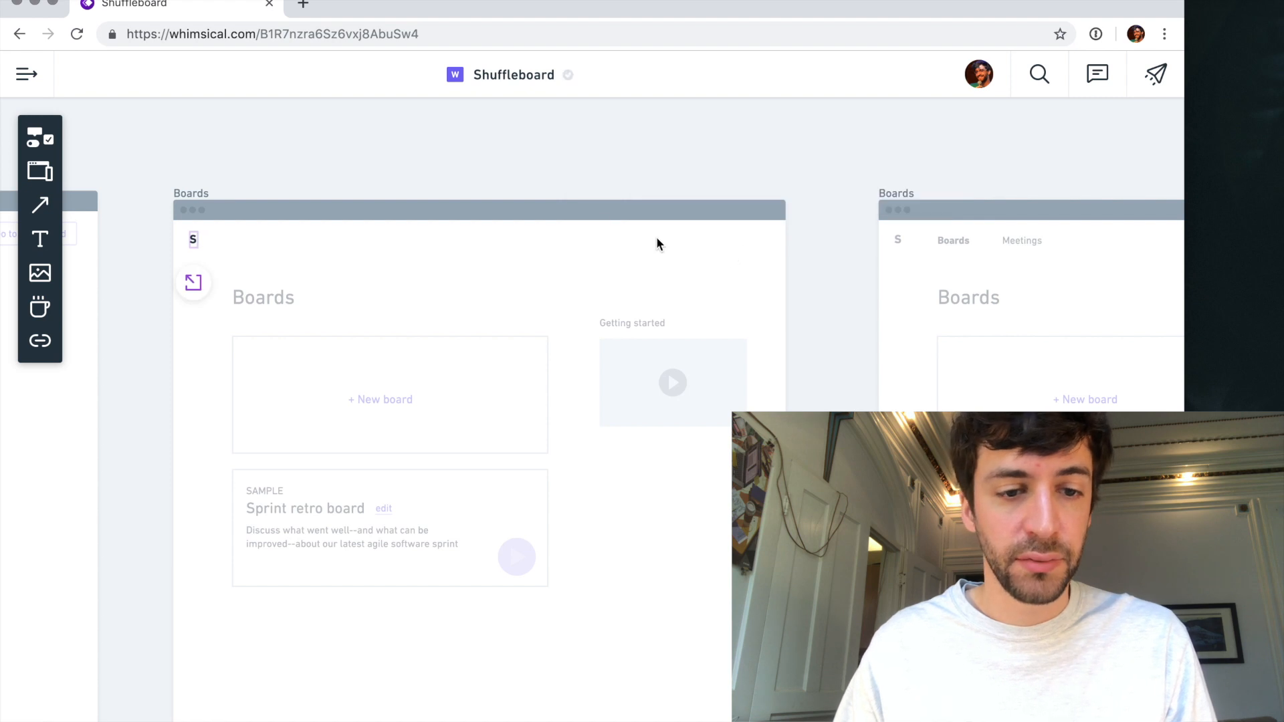
- Replace the "S" logo in the copied Boards frame's header with "Shuffleboard" and centre it in the header
click(193, 239)
text(Shuffleboard)
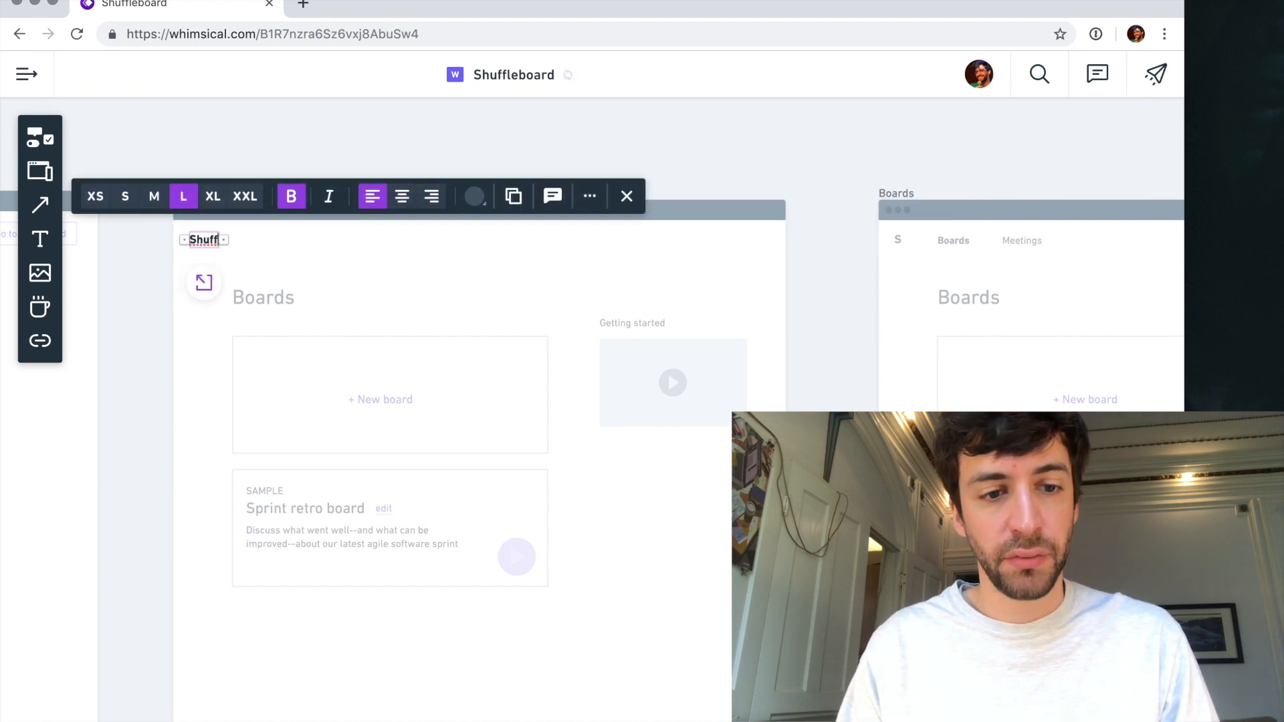
drag(225, 244, 459, 246)
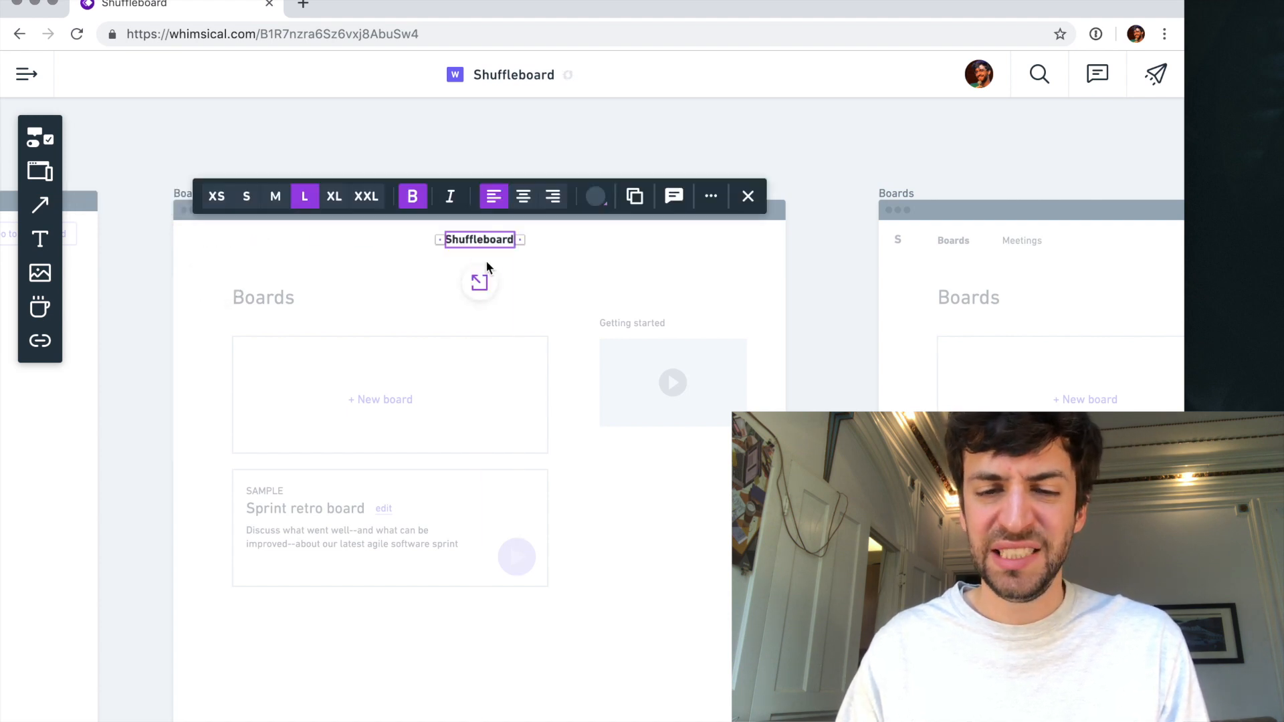
- Change the copied frame's "Boards" heading to "Log in"
click(270, 298)
click(268, 298)
text(Log in)
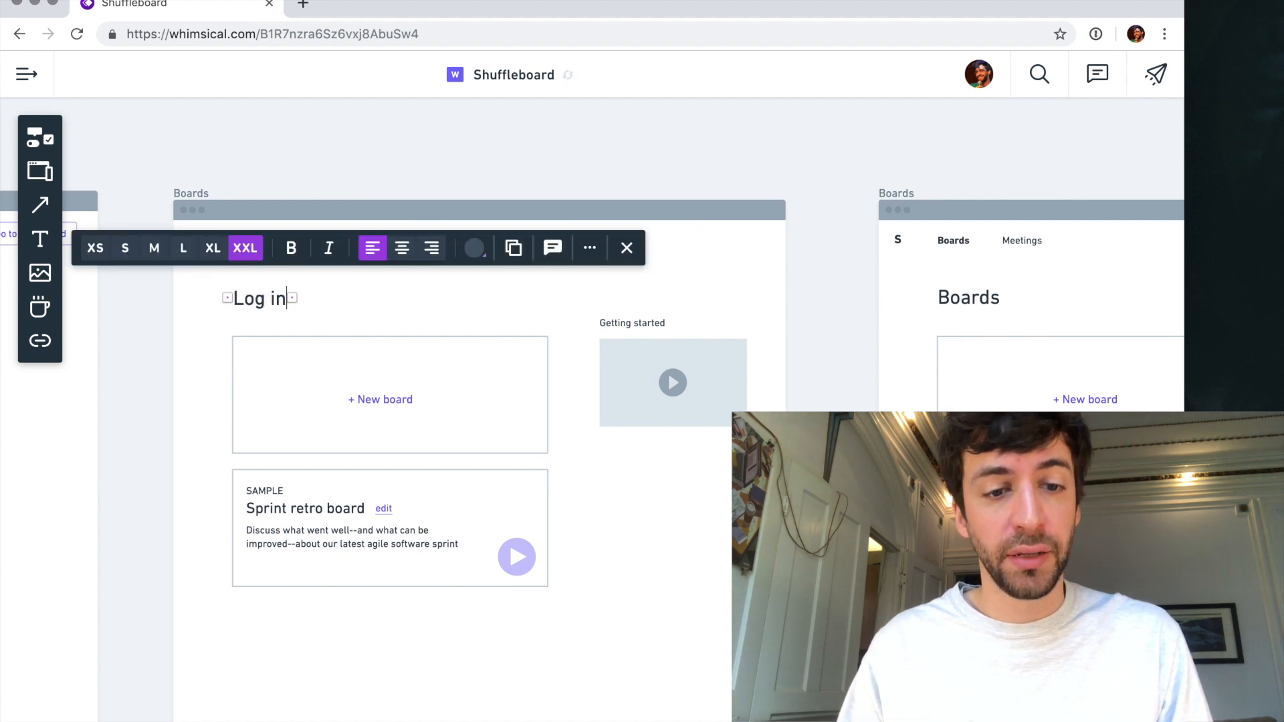
key(Escape)
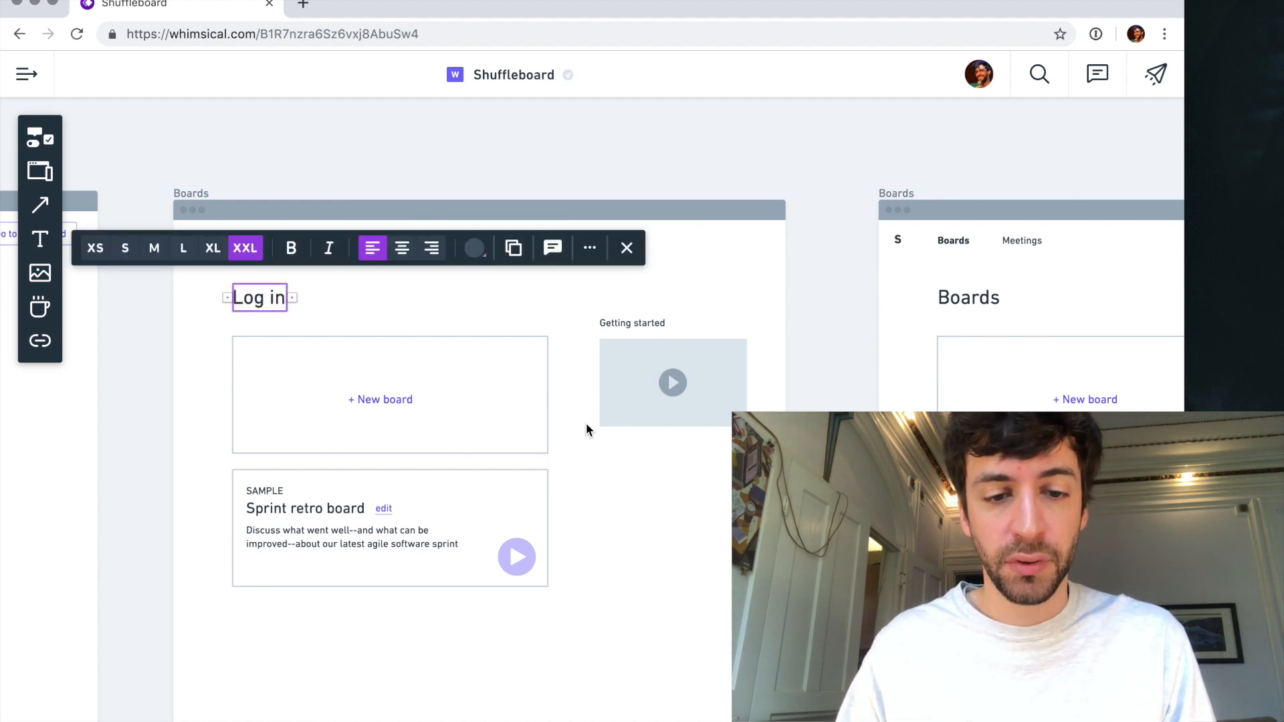
- Delete the Getting started video placeholder and its label from the copied frame
click(642, 342)
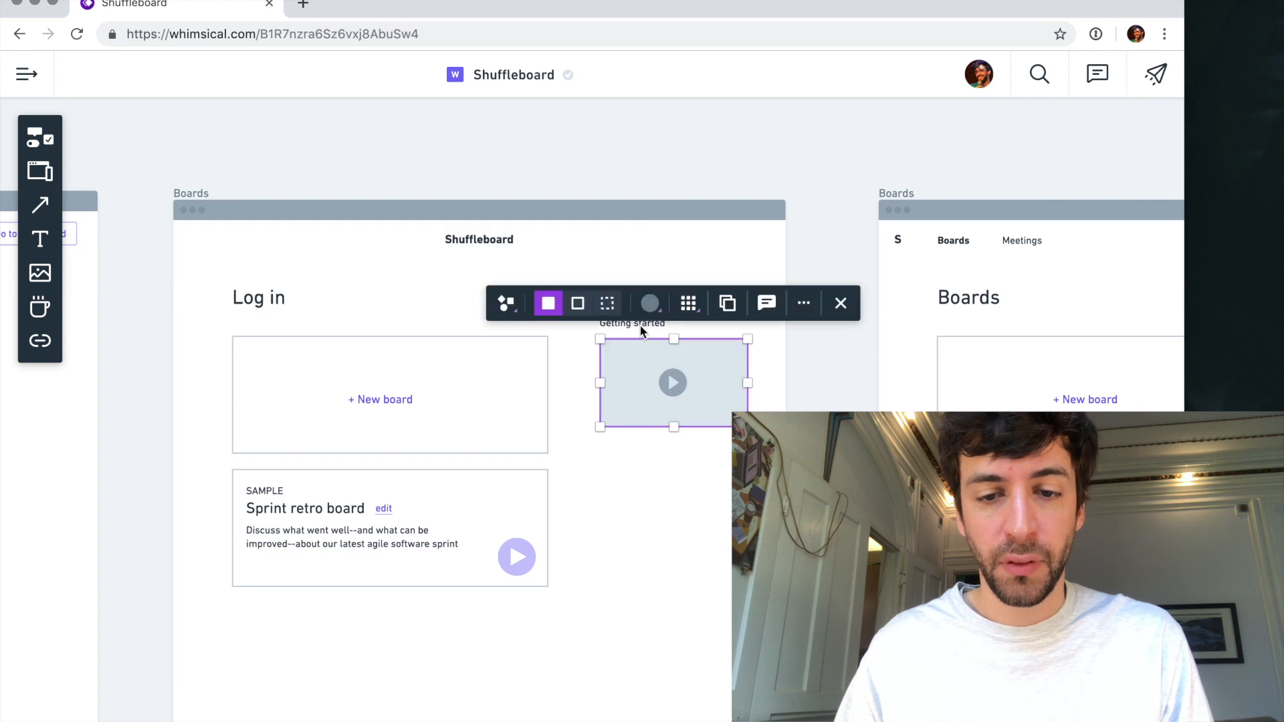
key(BackSpace)
click(444, 402)
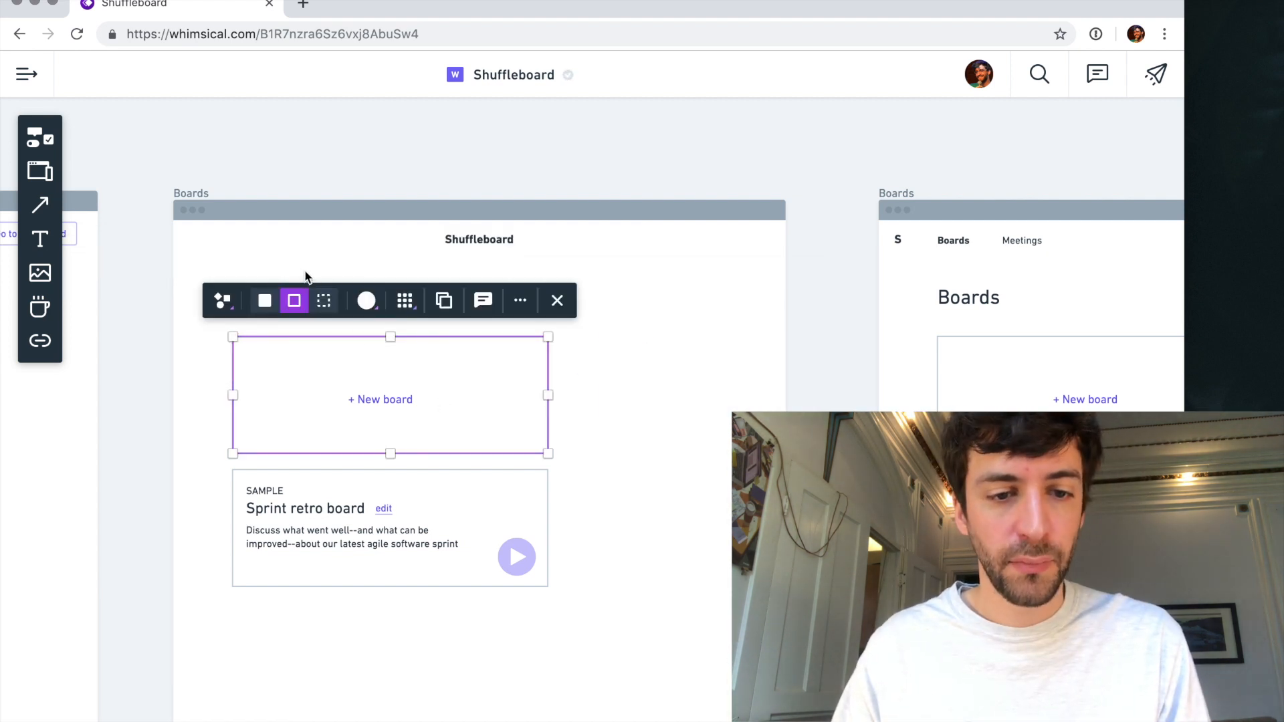
key(Escape)
- Change the copied frame's heading to "Have an account?" at size XL and move it to the right half of the frame
click(249, 299)
text(Have an accoun)
key(BackSpace)
key(BackSpace)
key(BackSpace)
text(count?)
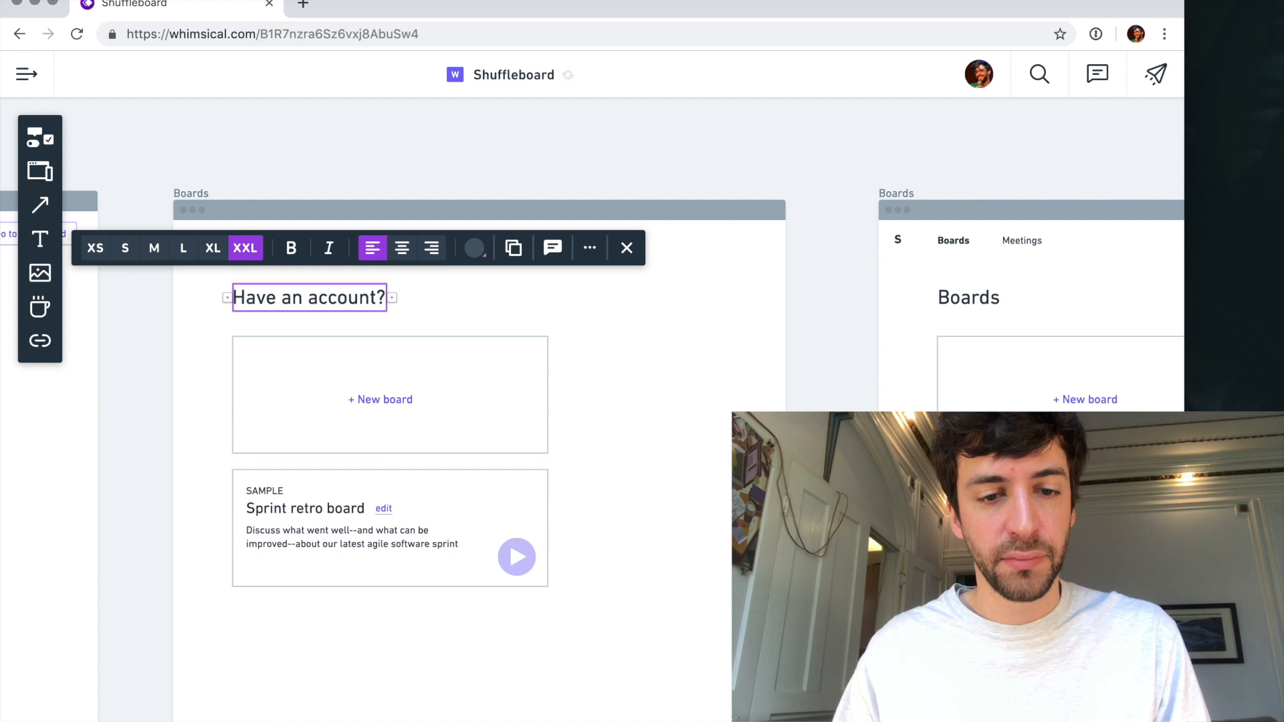
click(212, 248)
drag(277, 301, 612, 325)
- Delete the "+ New board" box with its label and the outline around the sample board card in the copied frame
drag(168, 331, 555, 459)
key(BackSpace)
click(515, 484)
key(BackSpace)
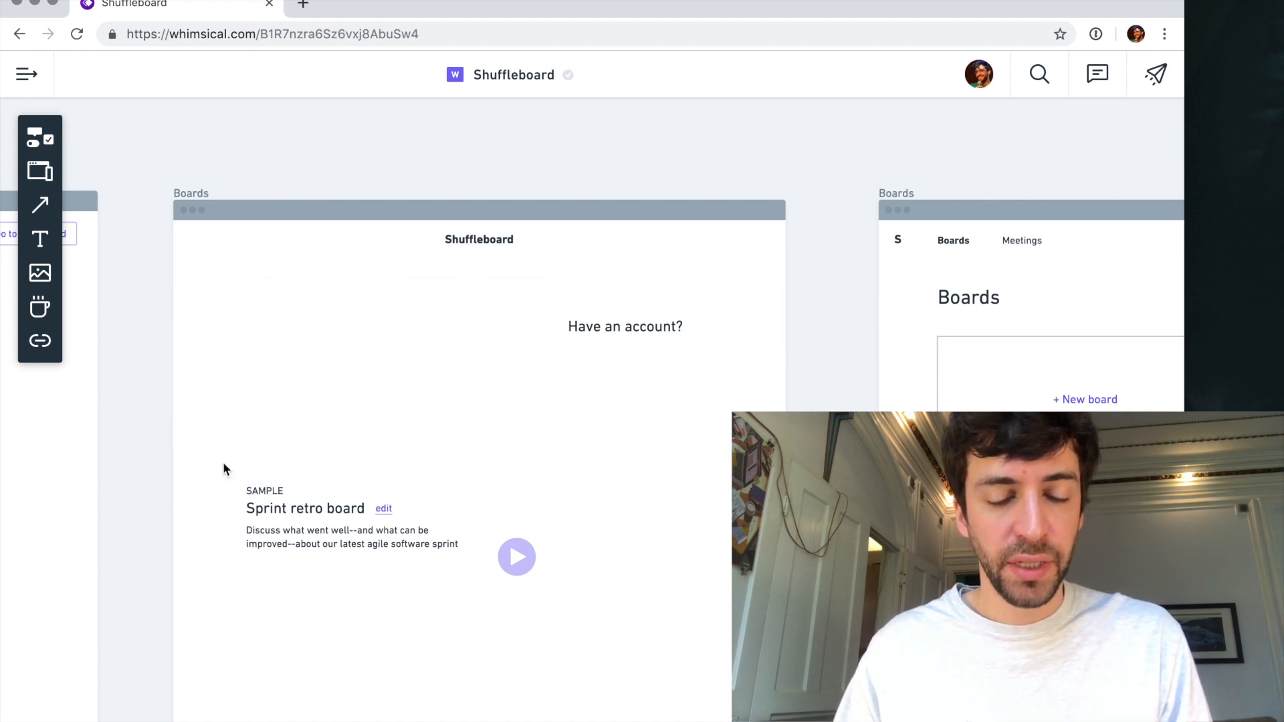
- Add a "Log in with Google" button above the sample board text in the copied frame
key(b)
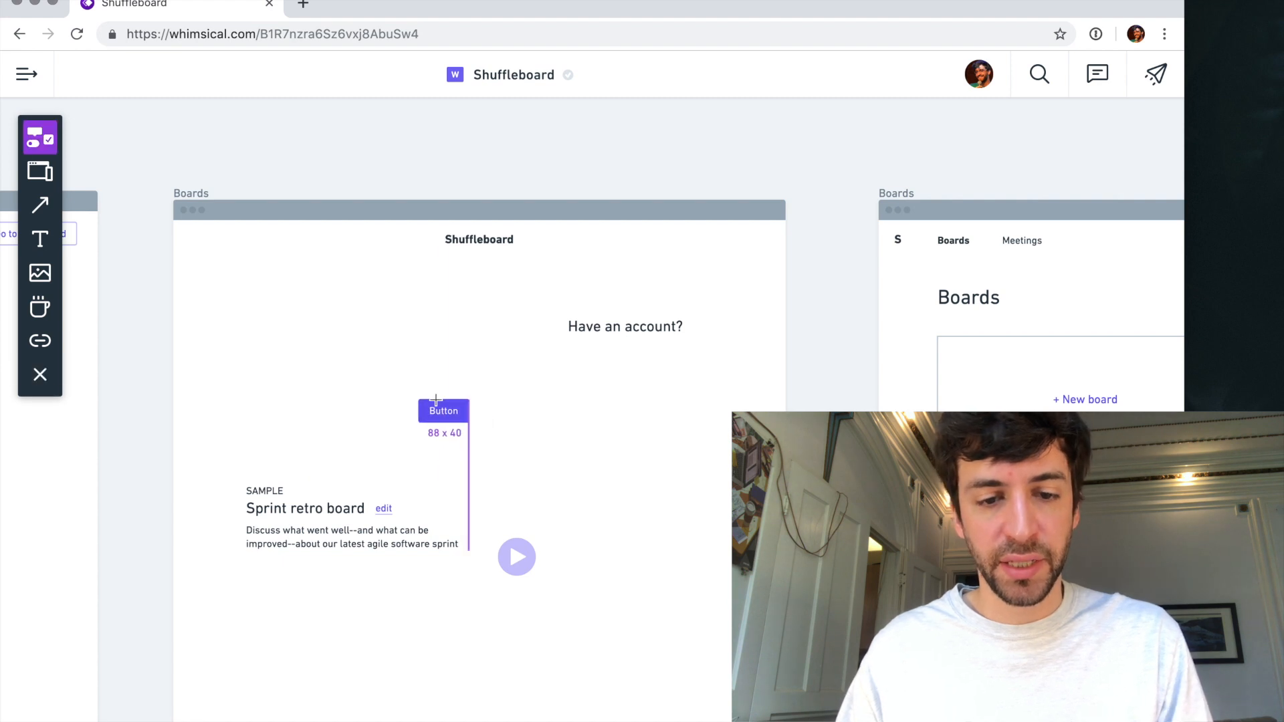
click(436, 401)
text(Log in with Google)
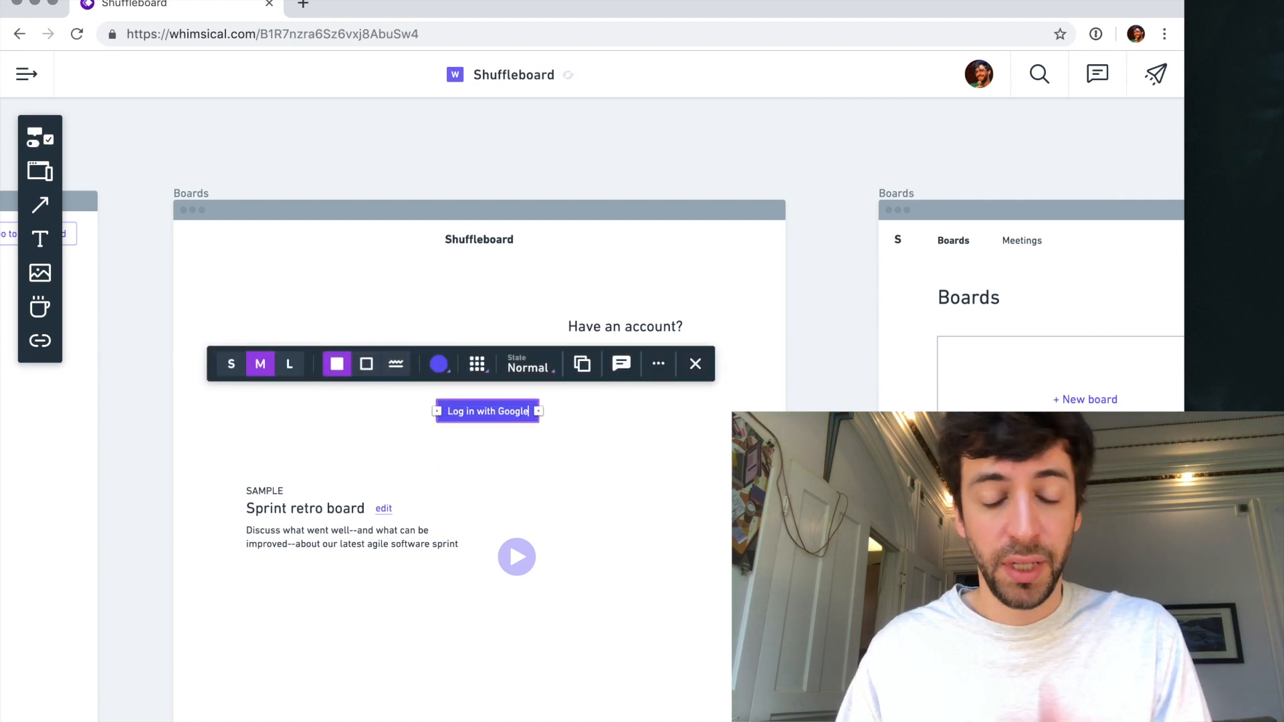
click(582, 489)
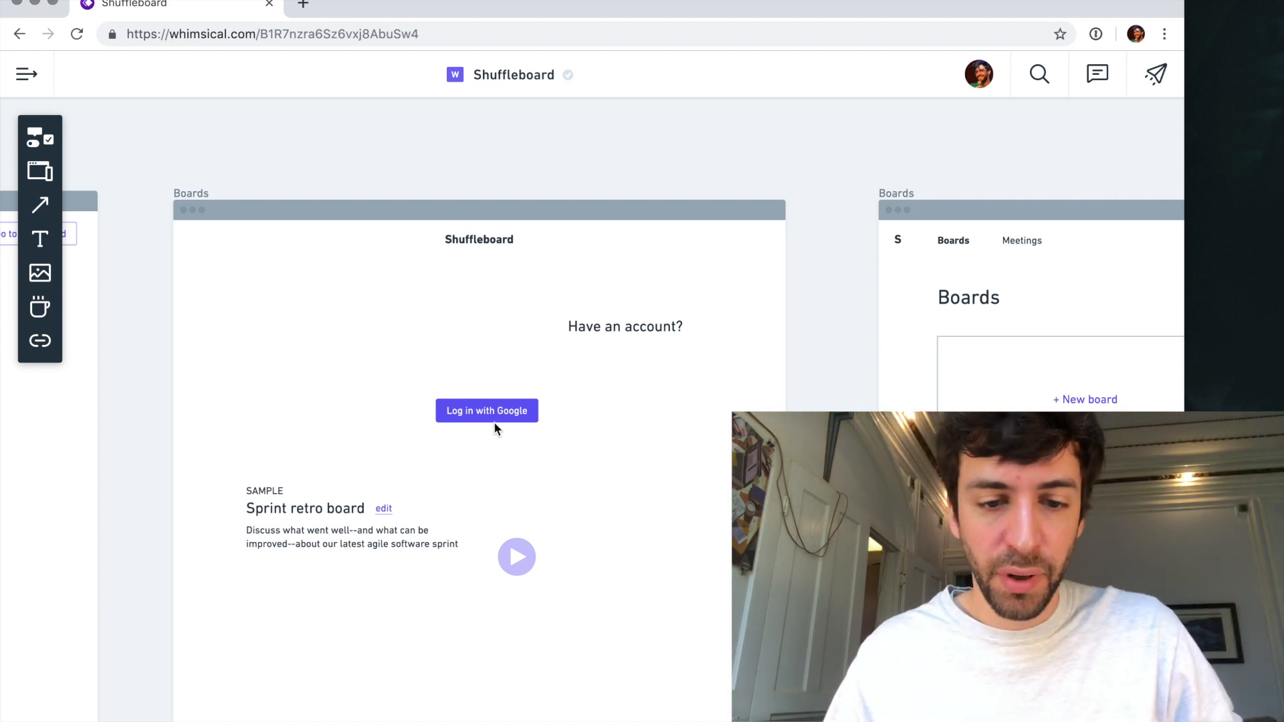
- Shift the "Have an account?" heading slightly left and draw a tall rectangle around the sample board text as a sign-up card
click(613, 338)
drag(601, 335, 570, 336)
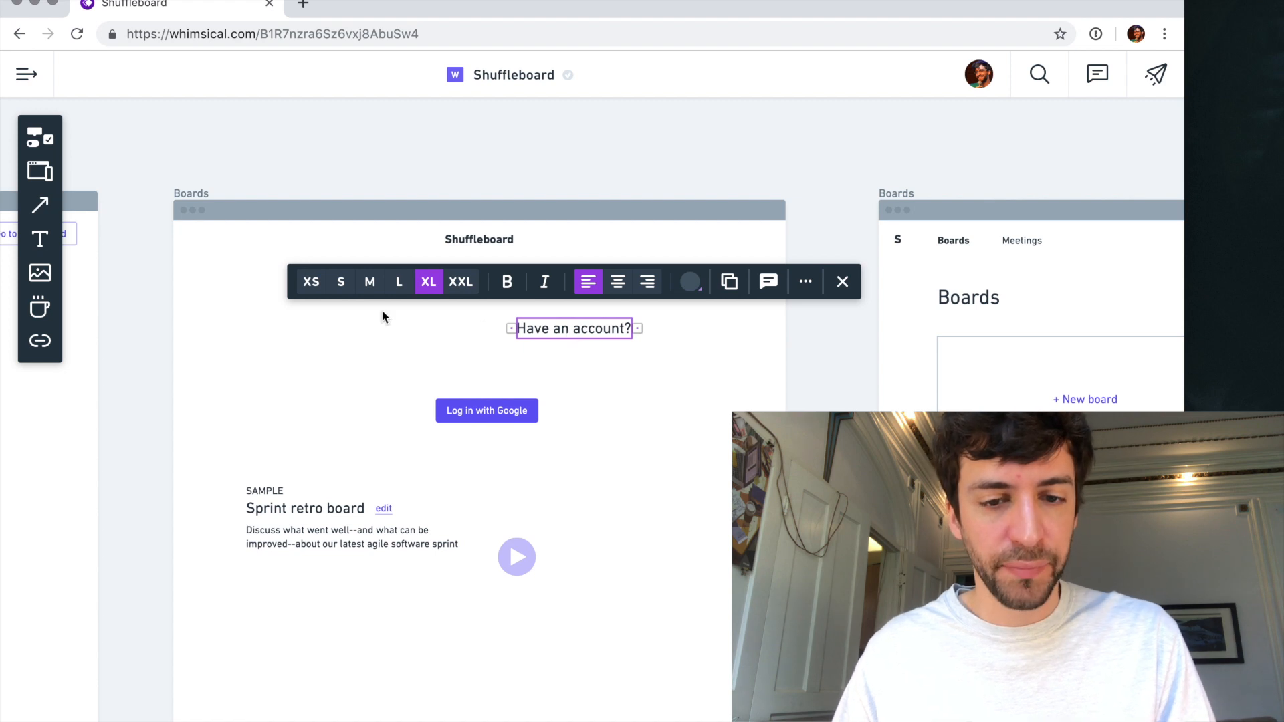
key(r)
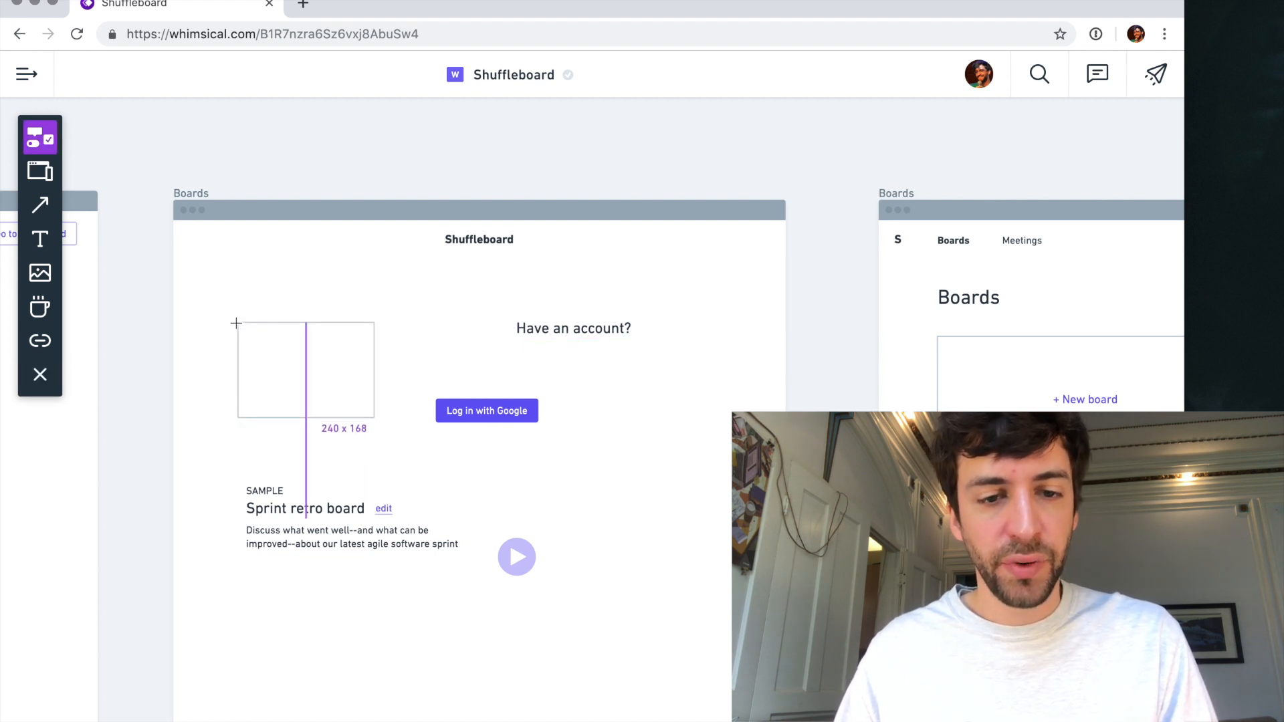
click(236, 323)
drag(373, 417, 505, 627)
- Delete the play icon and stack the sample board text above the Google button, left-aligned in the upper part of the card
click(519, 555)
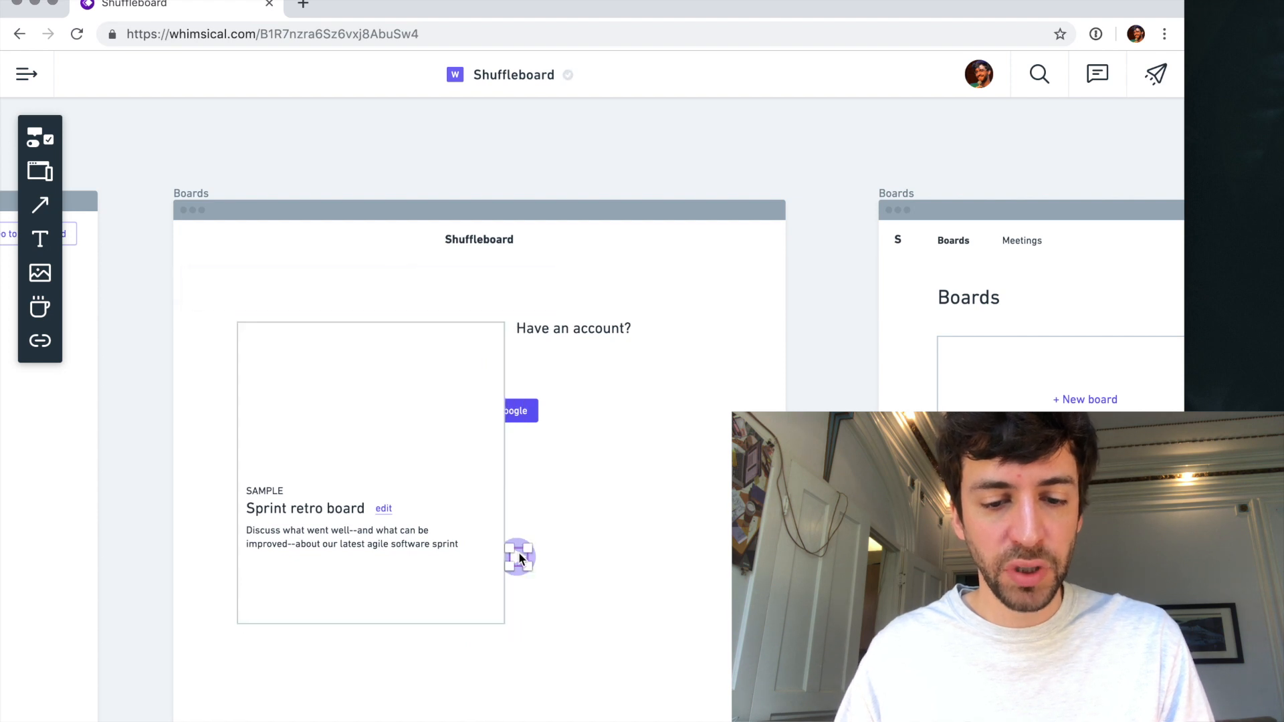
key(Delete)
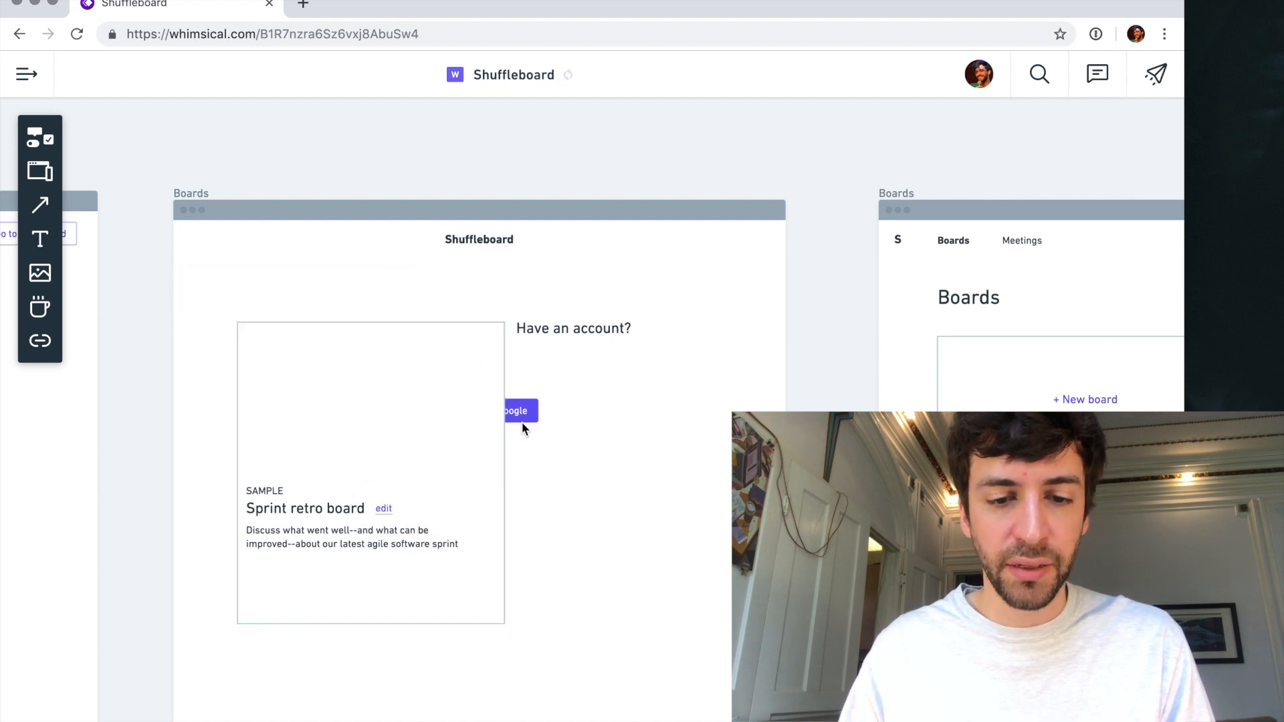
drag(523, 409, 462, 443)
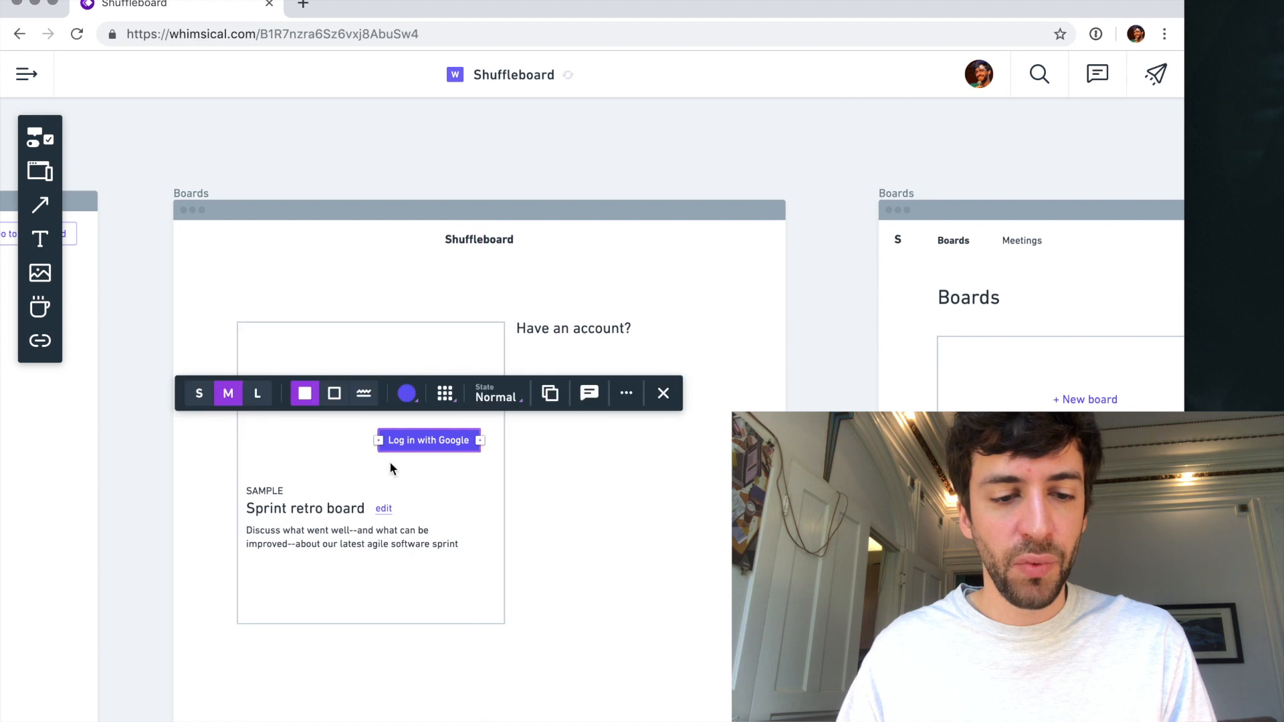
click(259, 505)
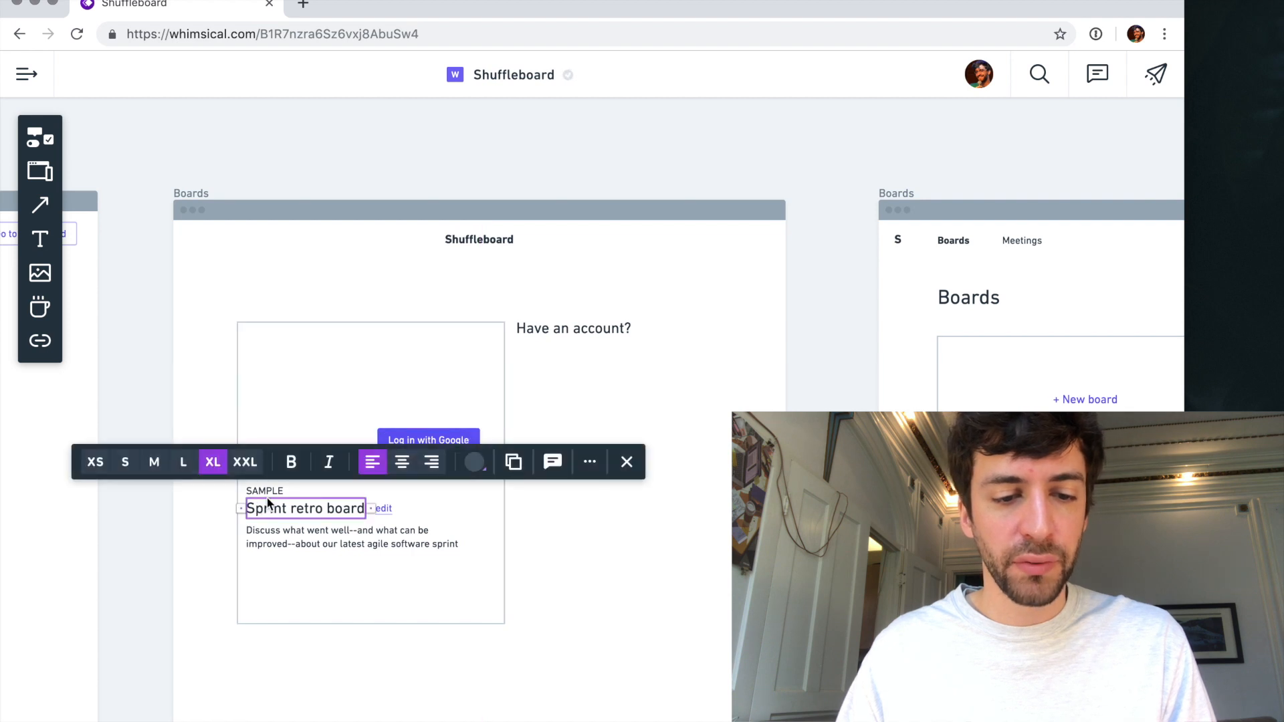
shift+click(384, 510)
shift+click(367, 534)
drag(294, 502, 303, 364)
click(411, 441)
drag(415, 442, 296, 444)
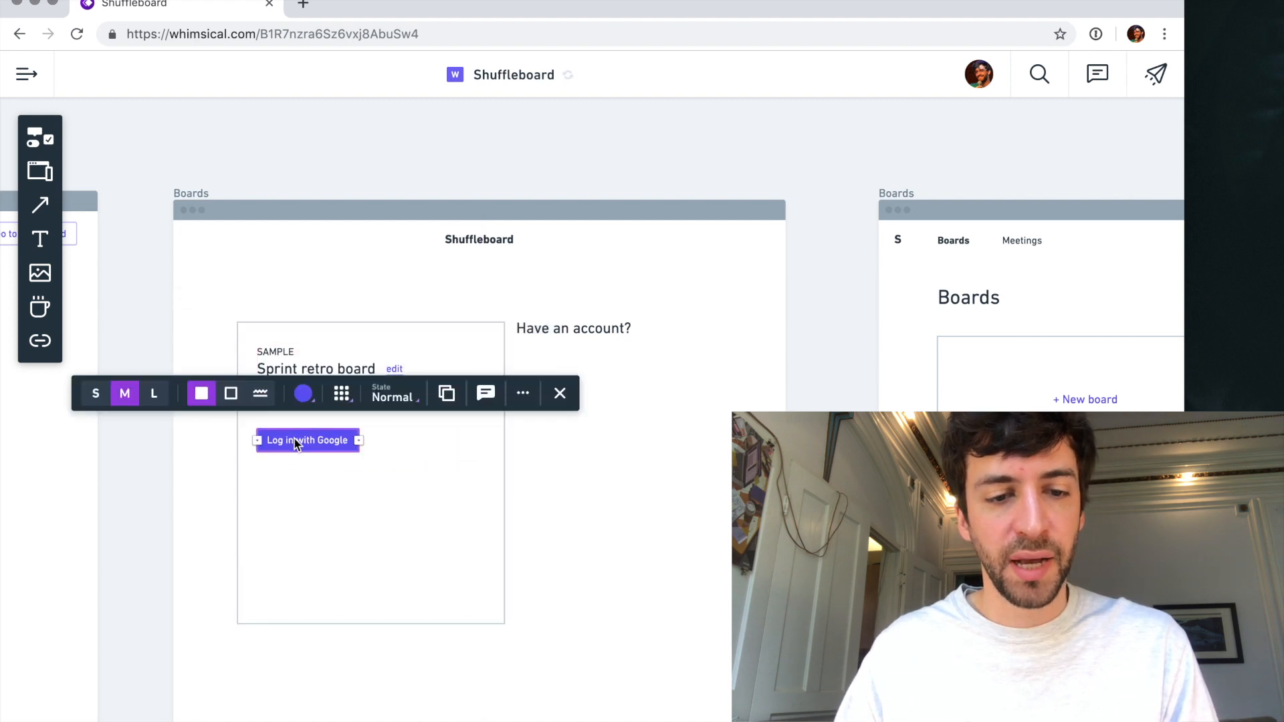
- Replace the "Sprint retro board" title with "Create your account" and delete the edit link beside it
scroll(295, 444, up, 3)
click(273, 321)
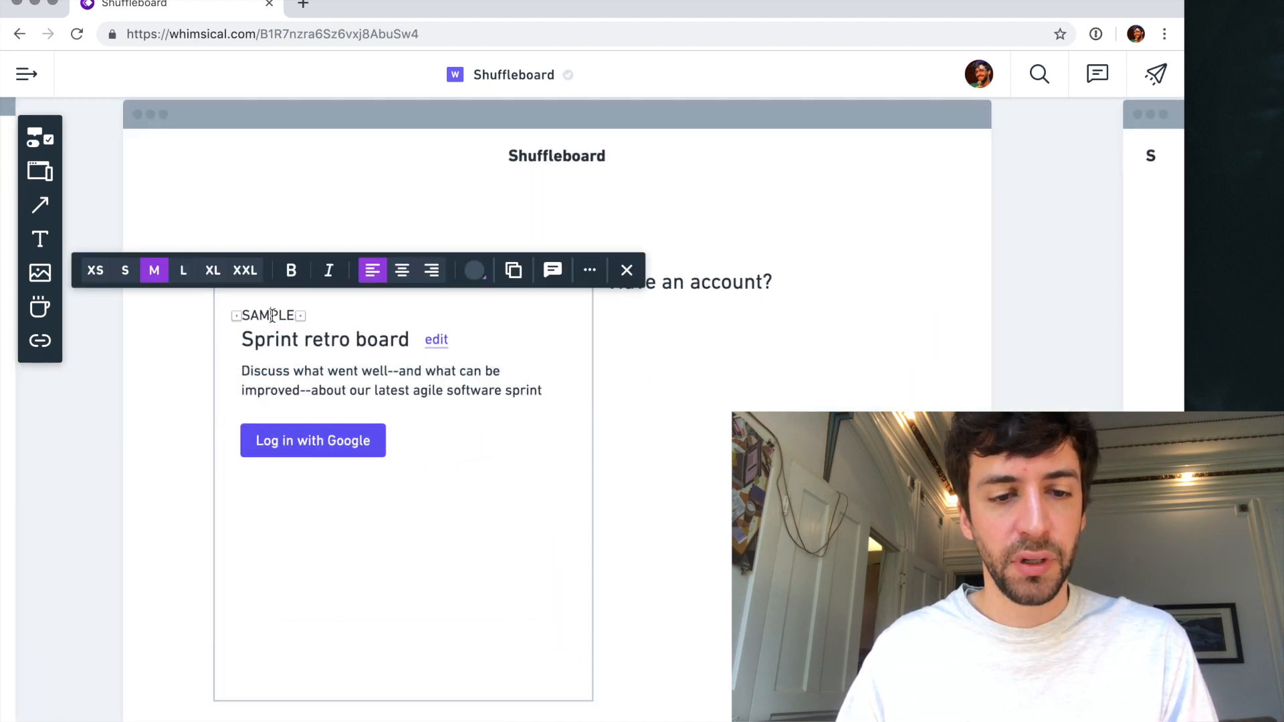
click(278, 339)
text(C)
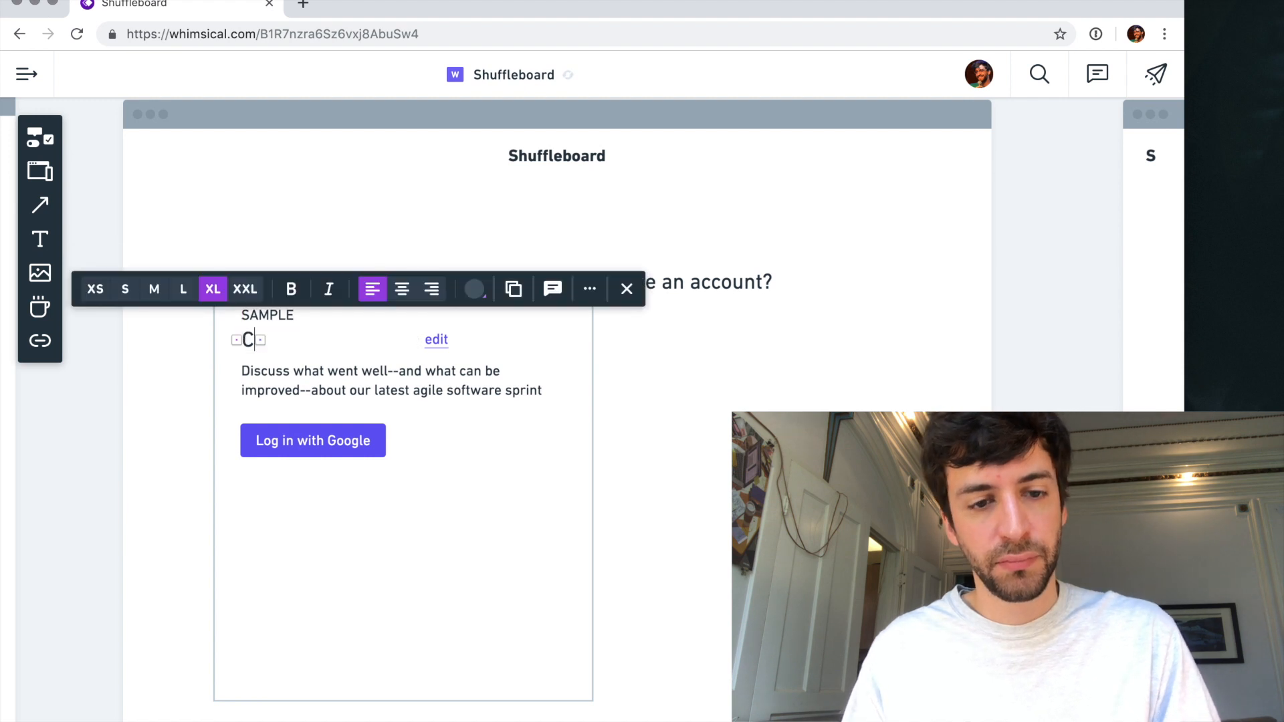
text(reate your)
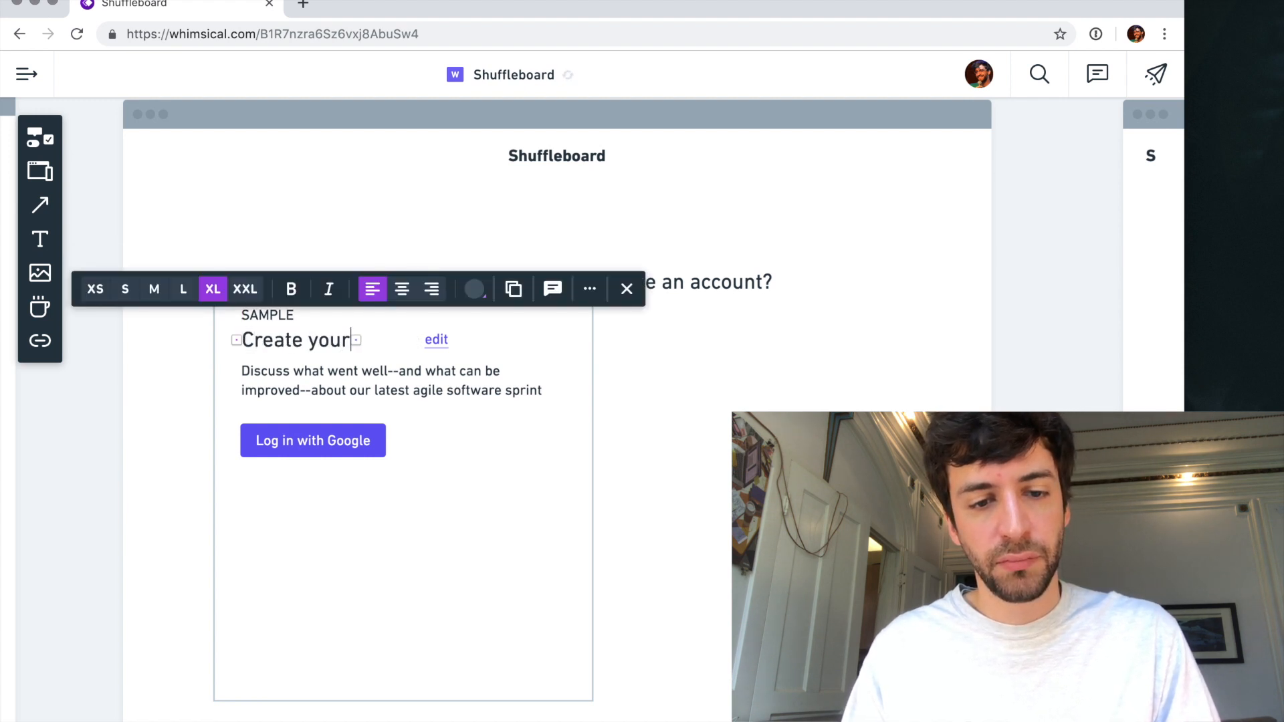
text( account)
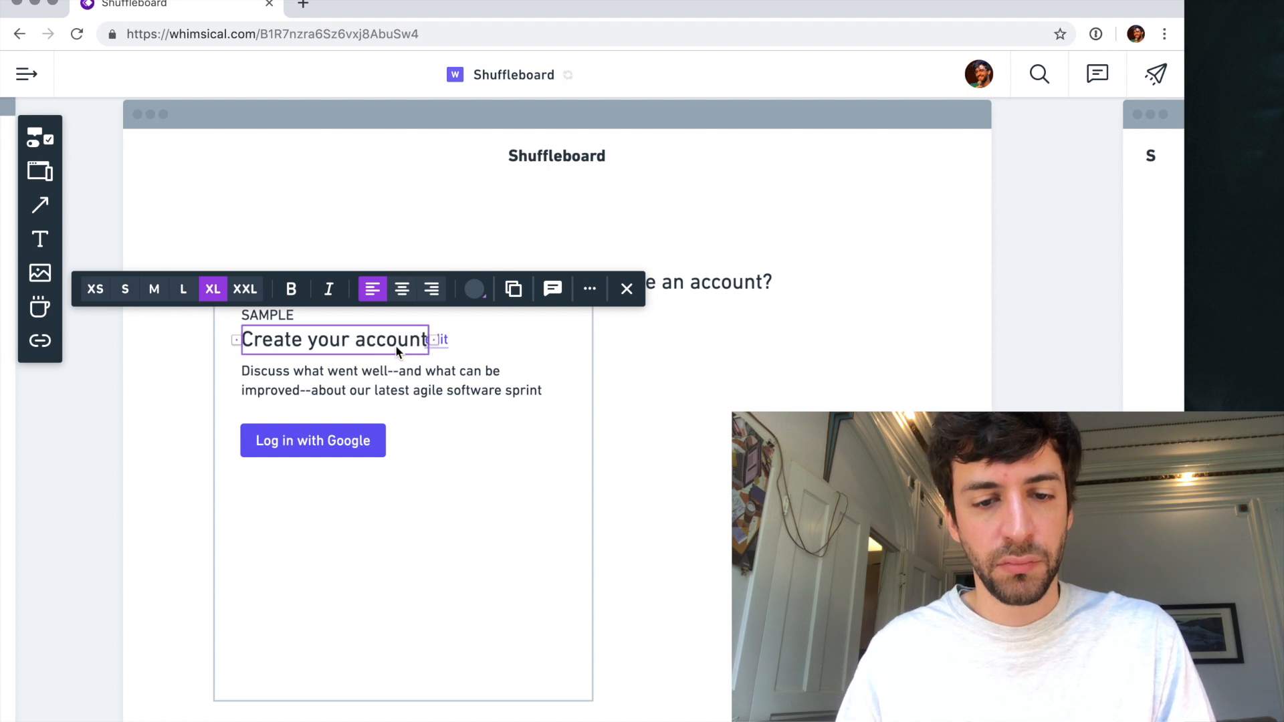
click(443, 342)
key(Delete)
scroll(339, 343, left, 1)
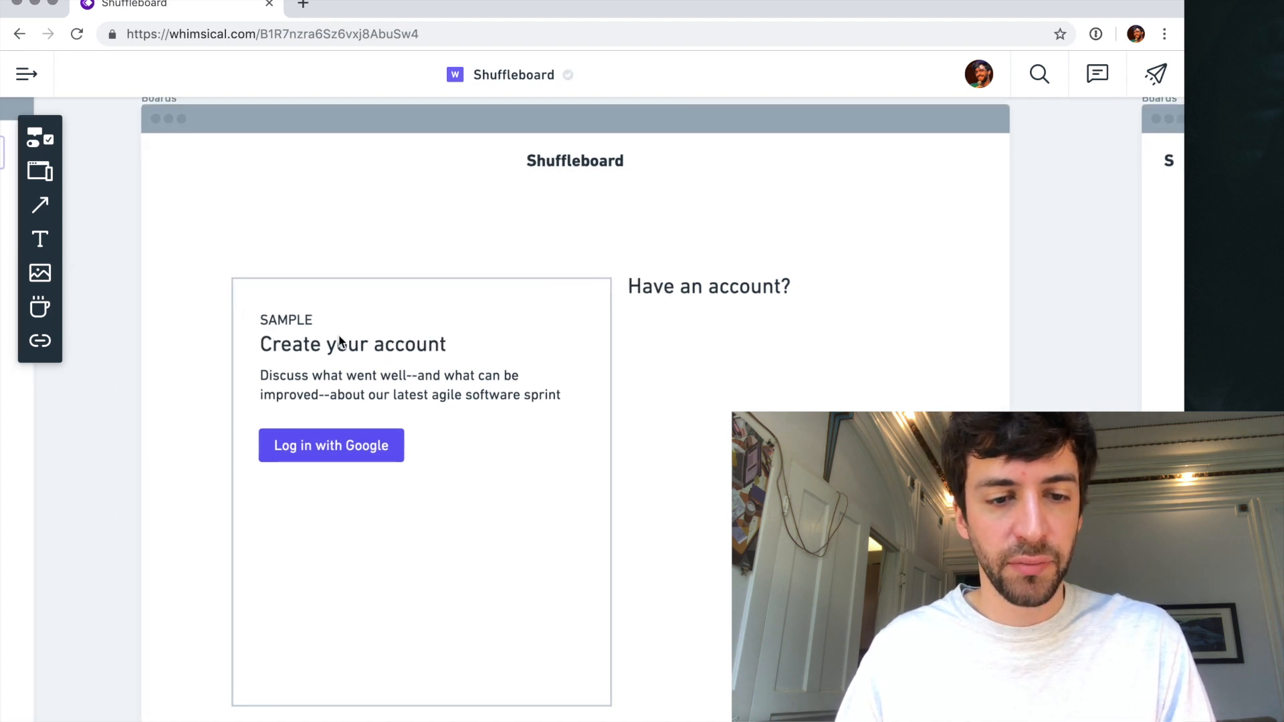
- Change the "SAMPLE" label to "New user?" and delete the description text under the card's title
click(295, 324)
click(562, 333)
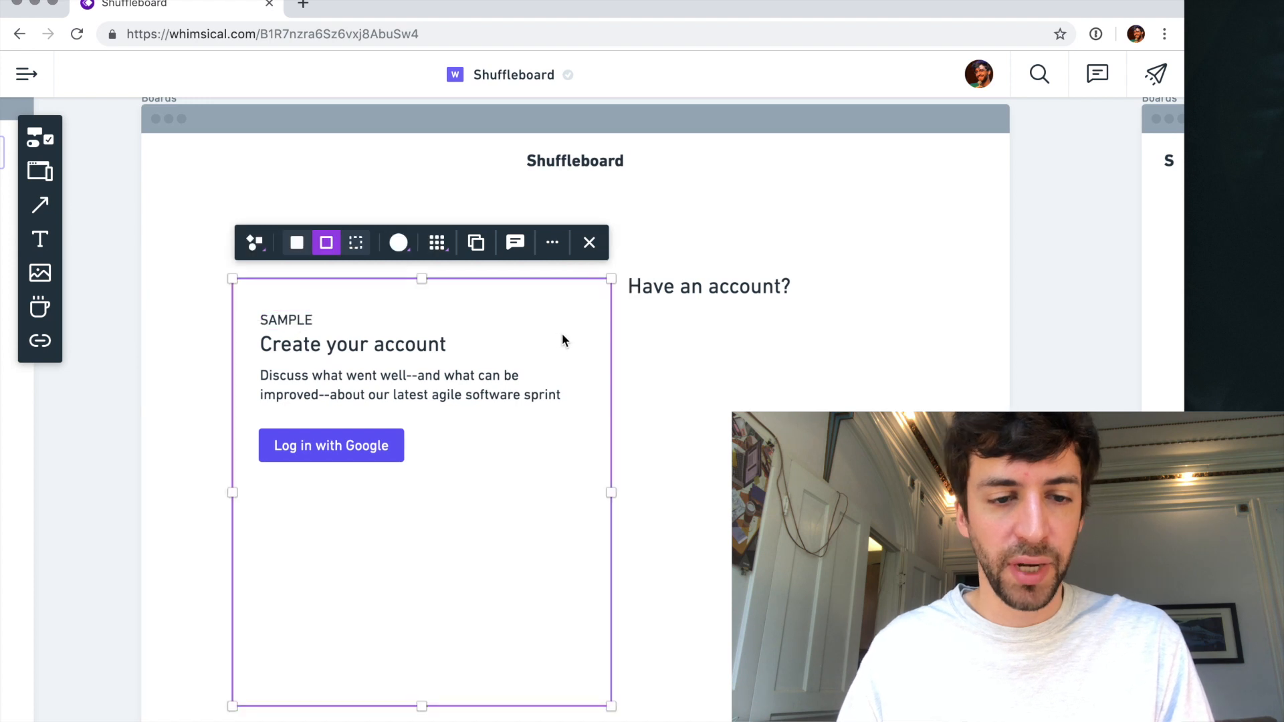
click(298, 326)
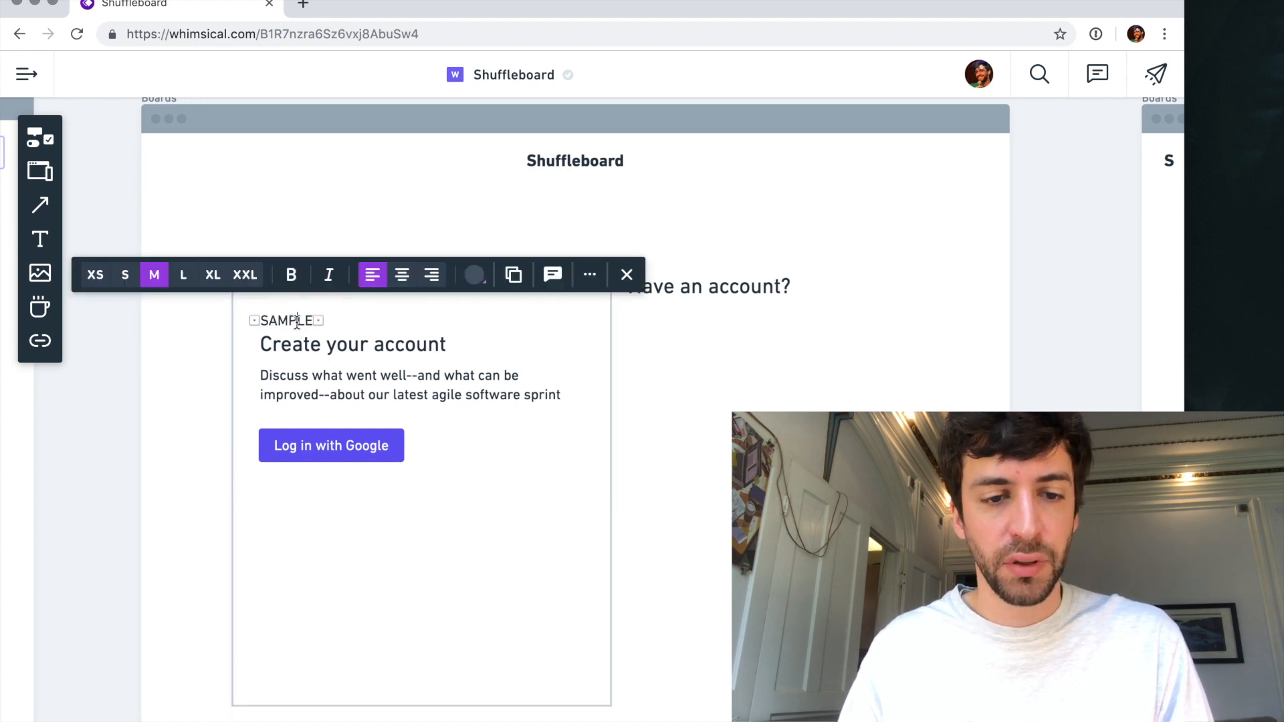
double_click(297, 324)
text(New)
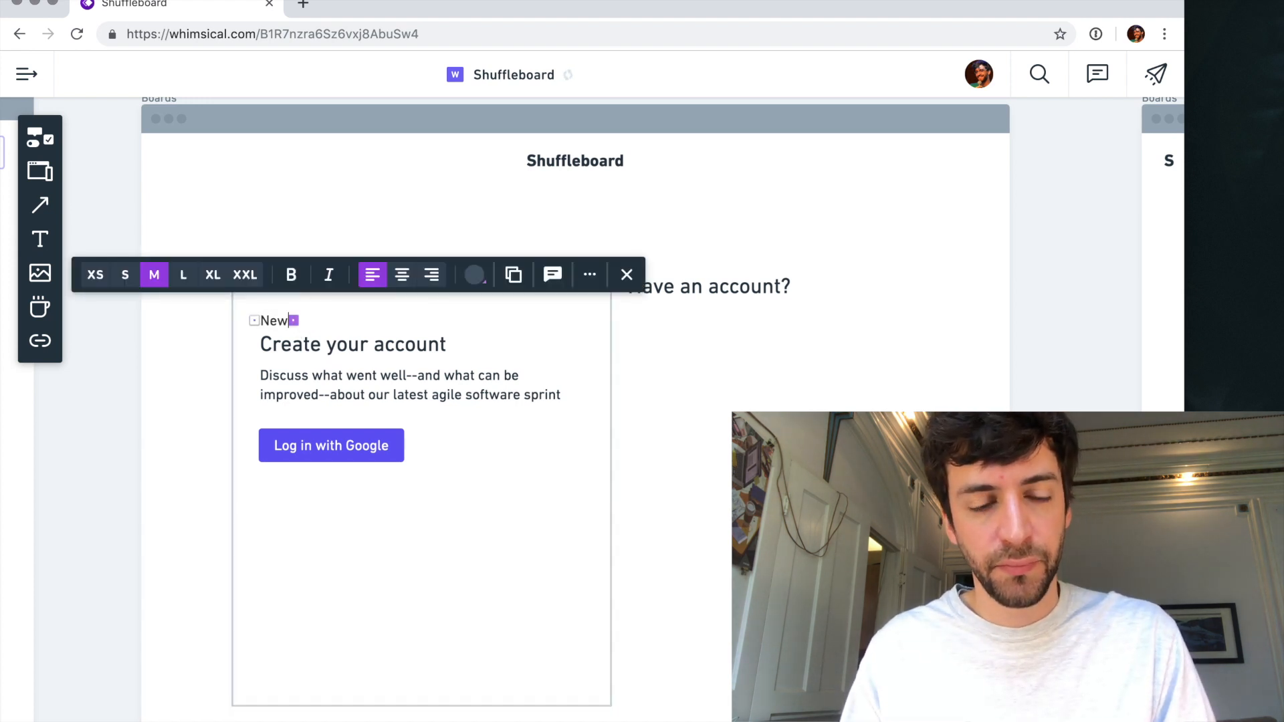
text( user?)
key(Escape)
click(335, 395)
key(BackSpace)
- Move the Google button up under the title, widen it, and narrow the card to leave even side margins
click(334, 451)
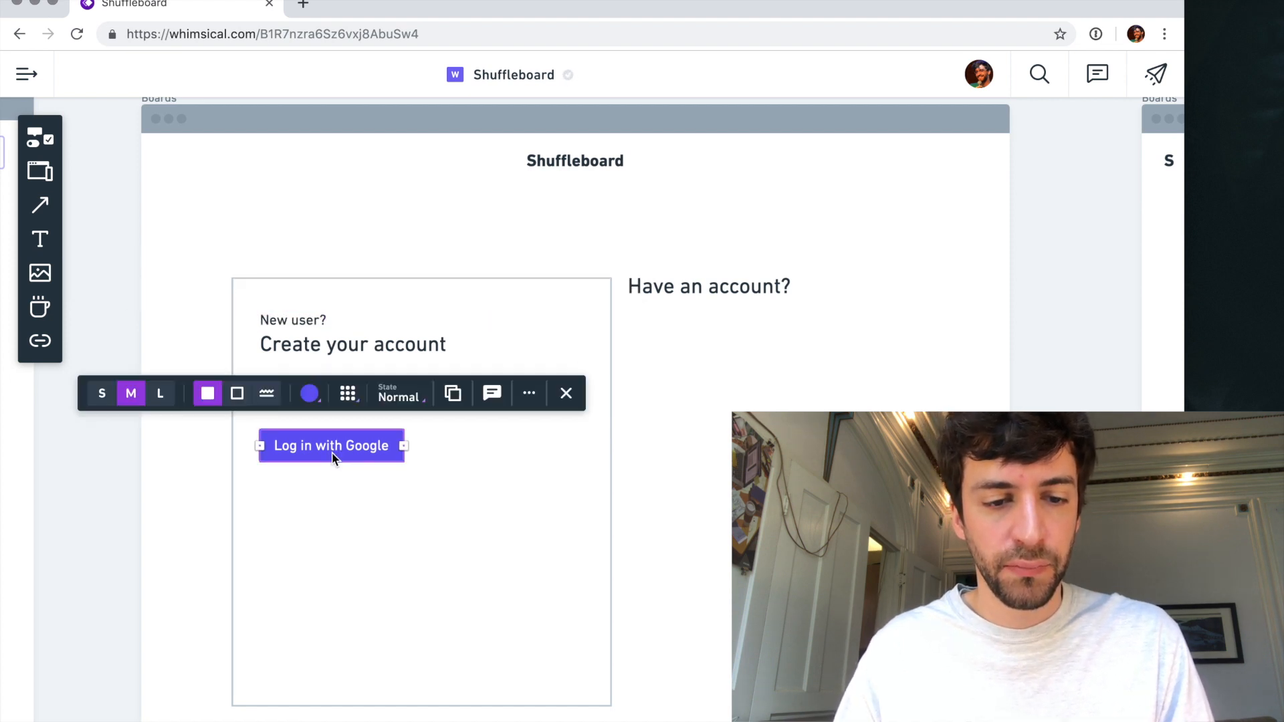
drag(334, 445, 521, 404)
click(594, 422)
drag(611, 492, 555, 492)
click(460, 417)
click(432, 457)
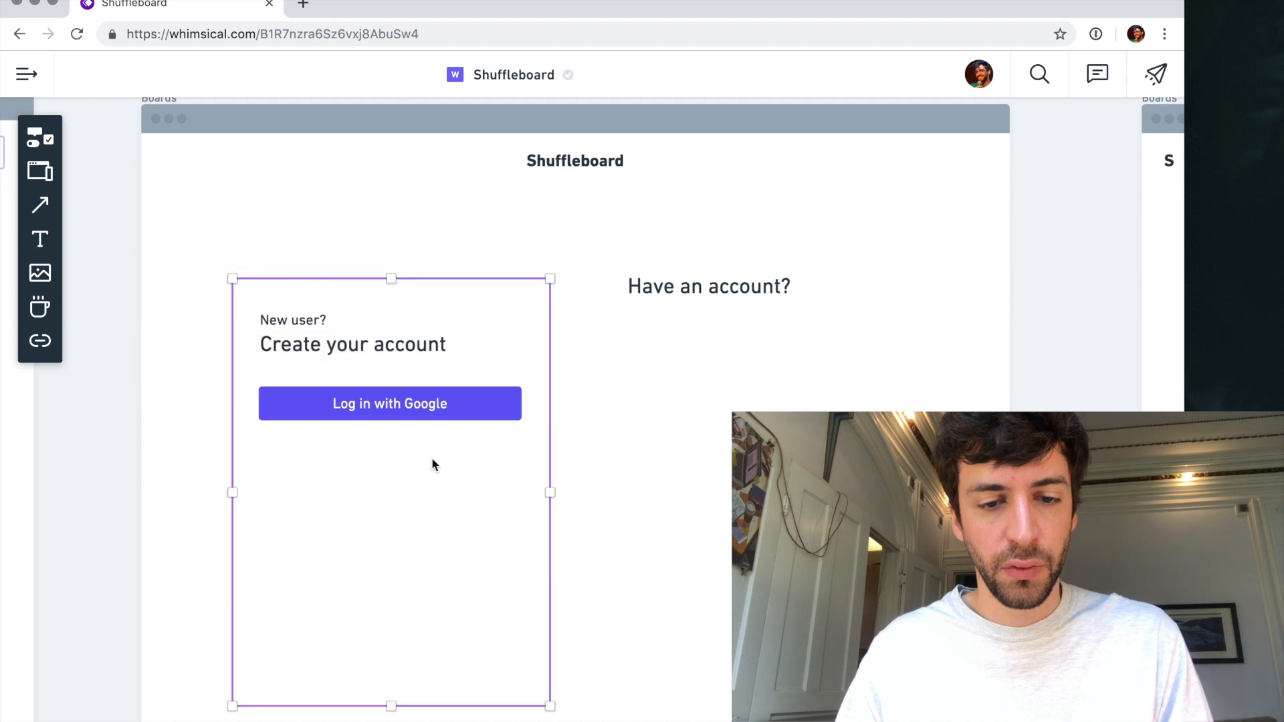
- Add the text "or" at size XS, centred below the Google button
key(t)
click(372, 437)
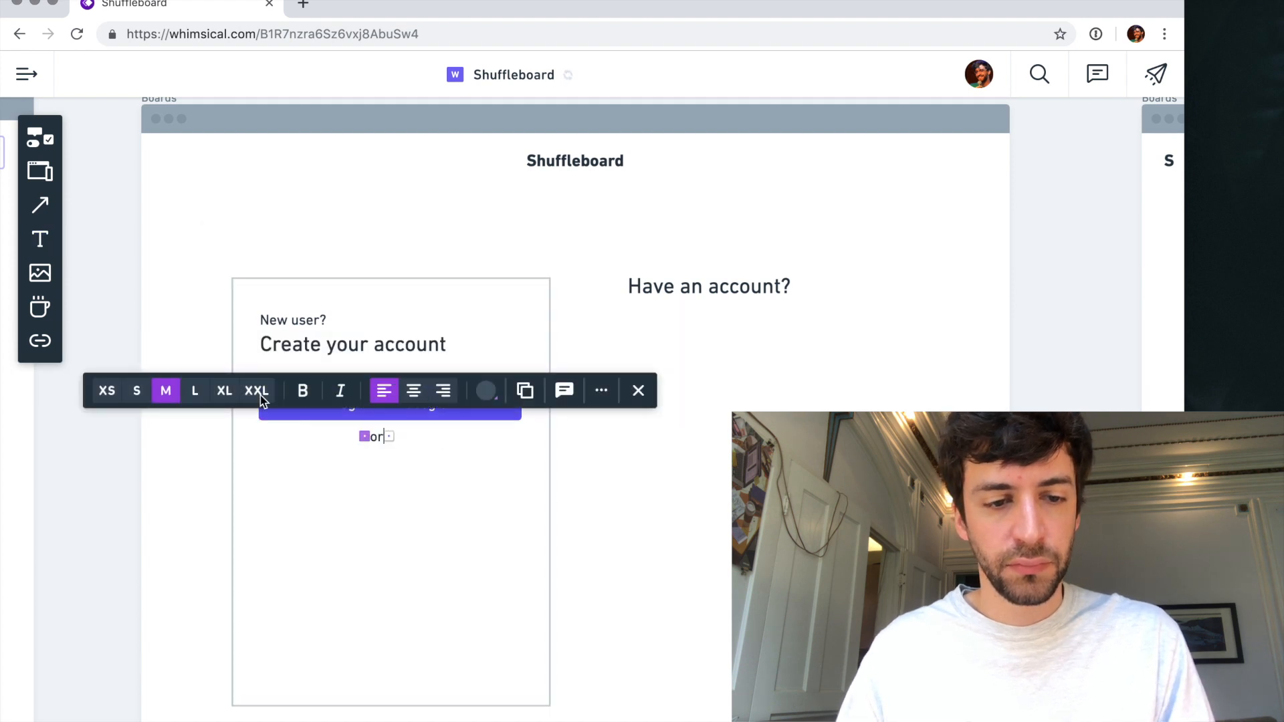
click(107, 390)
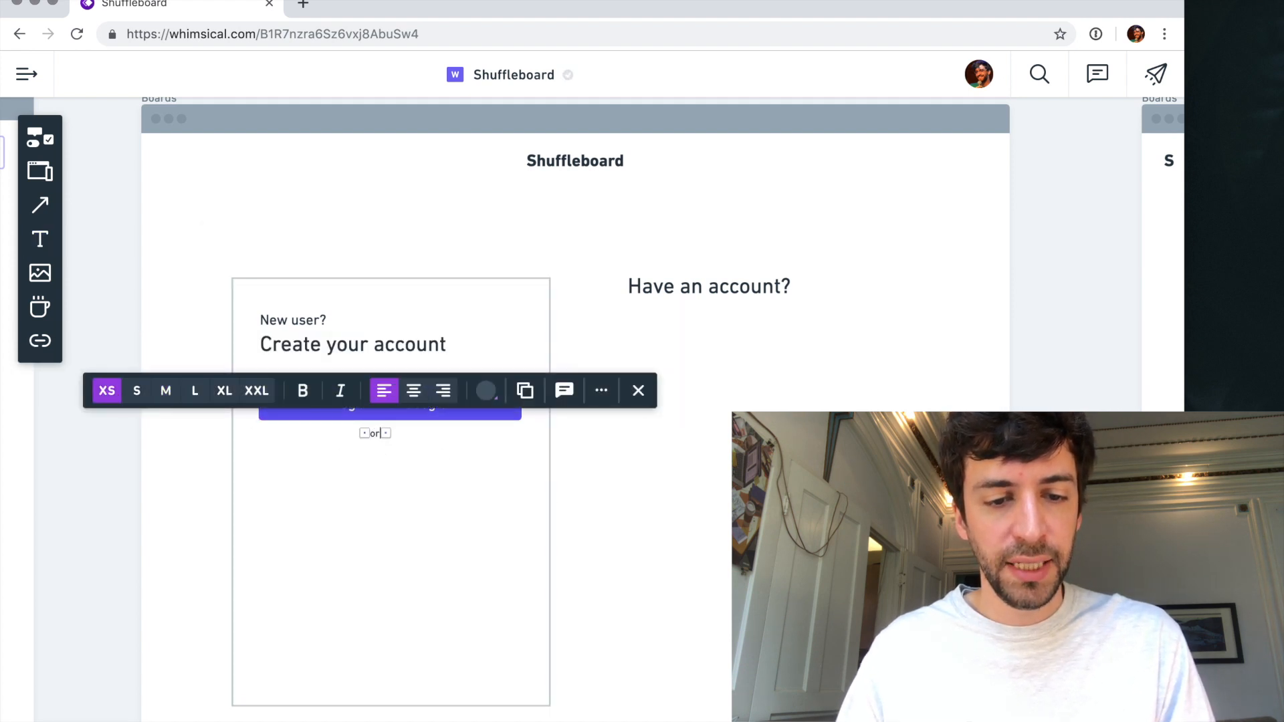
drag(374, 440, 386, 435)
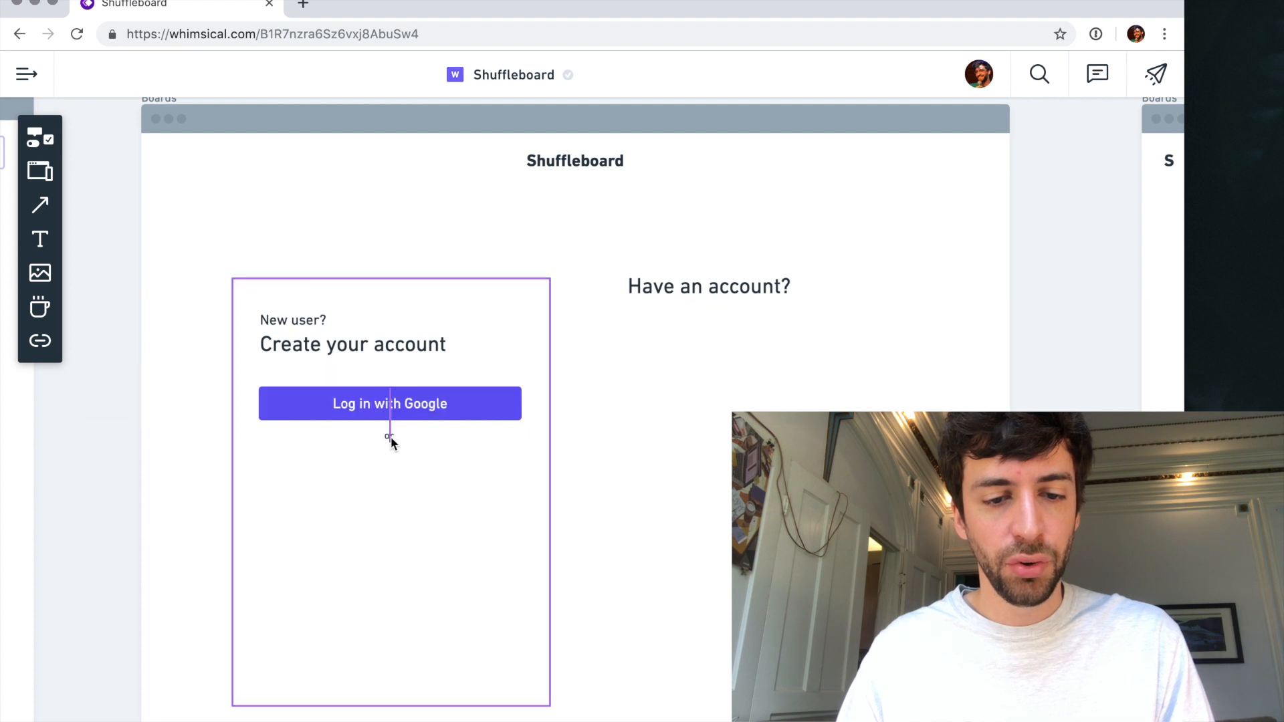
click(368, 500)
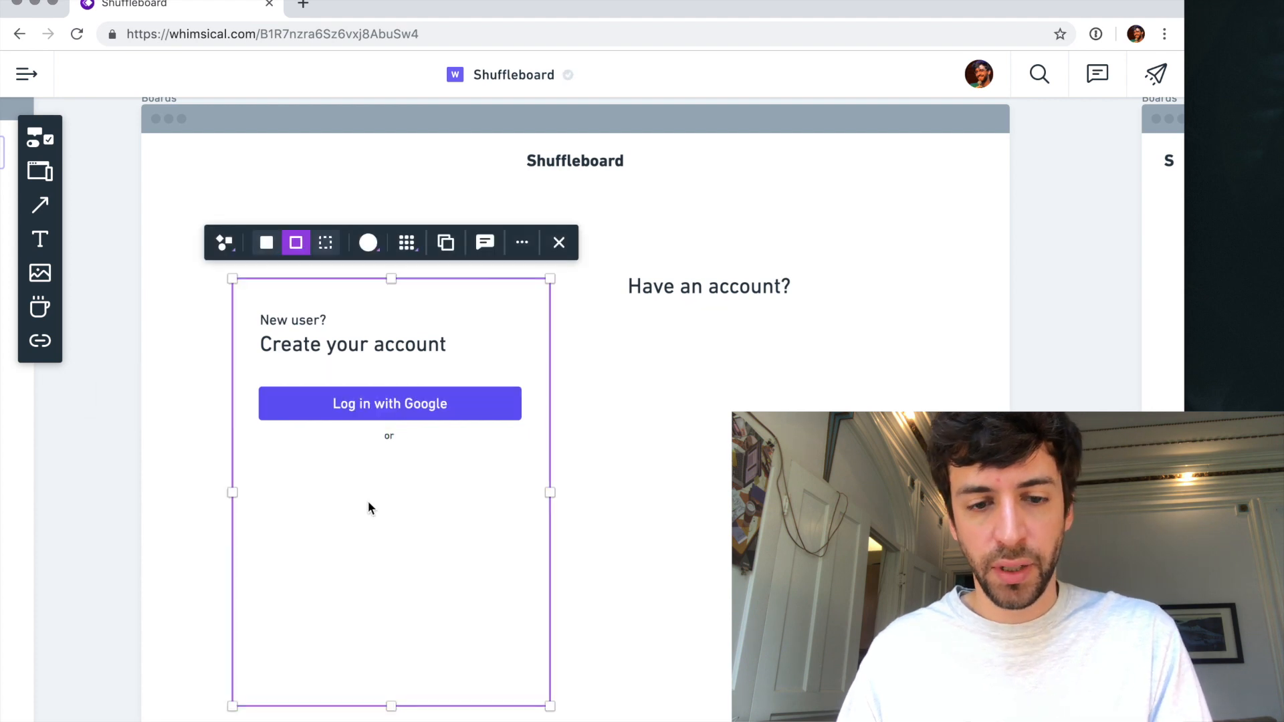
- Add an "Email" label below "or" in the card and a copy beneath it reading "Password"
key(t)
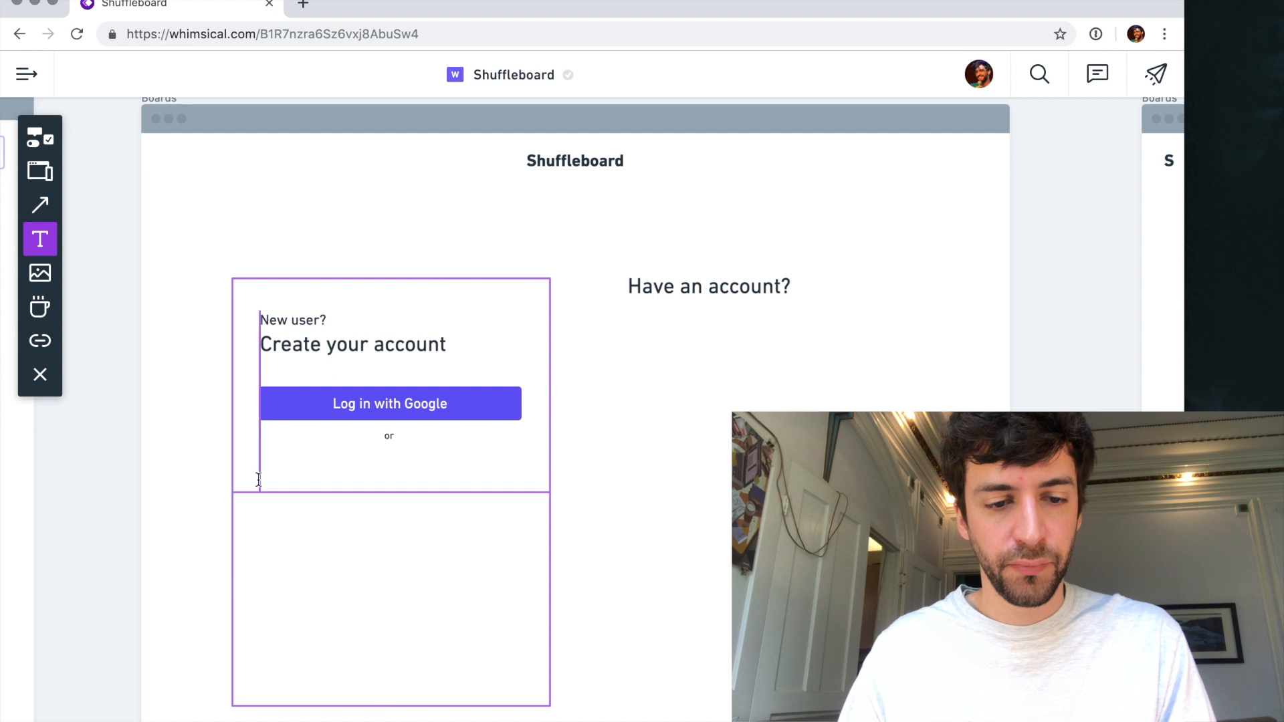
click(259, 478)
text(Email)
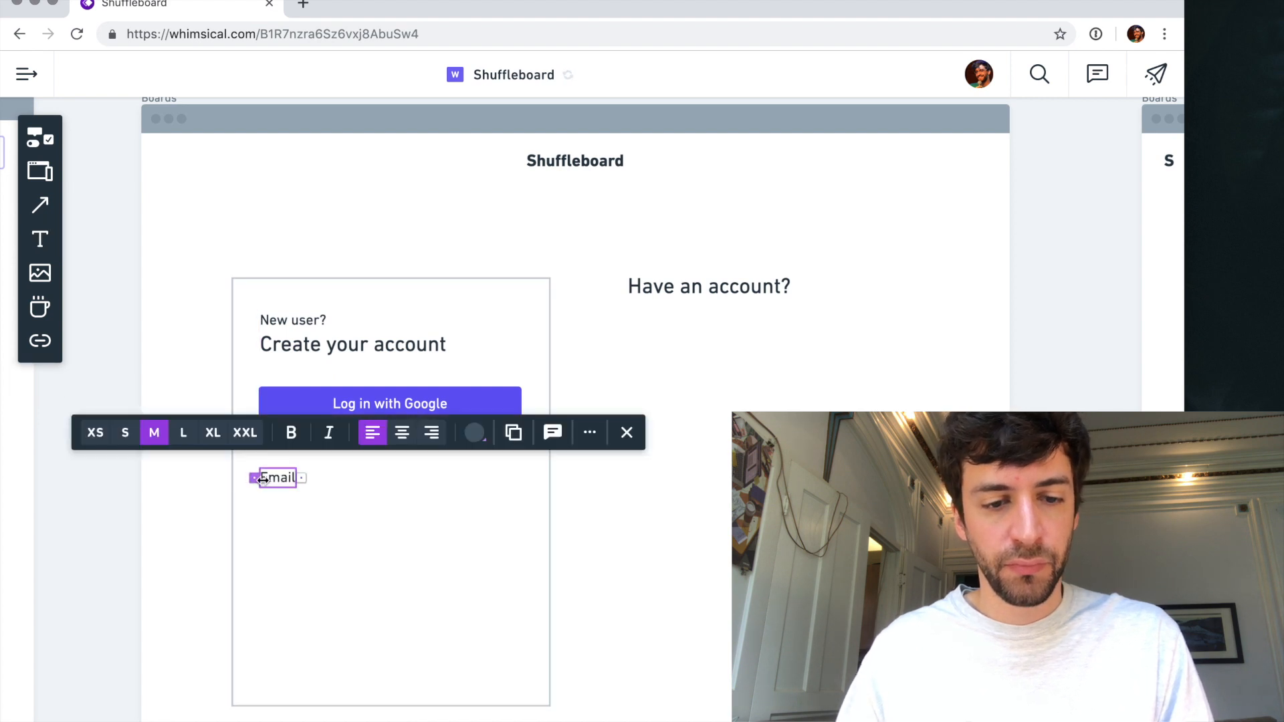
drag(285, 476, 288, 533)
double_click(288, 534)
text(Password)
- Duplicate the sign-up card with its contents slightly below the original
click(334, 564)
drag(428, 431, 427, 448)
scroll(662, 422, up, 2)
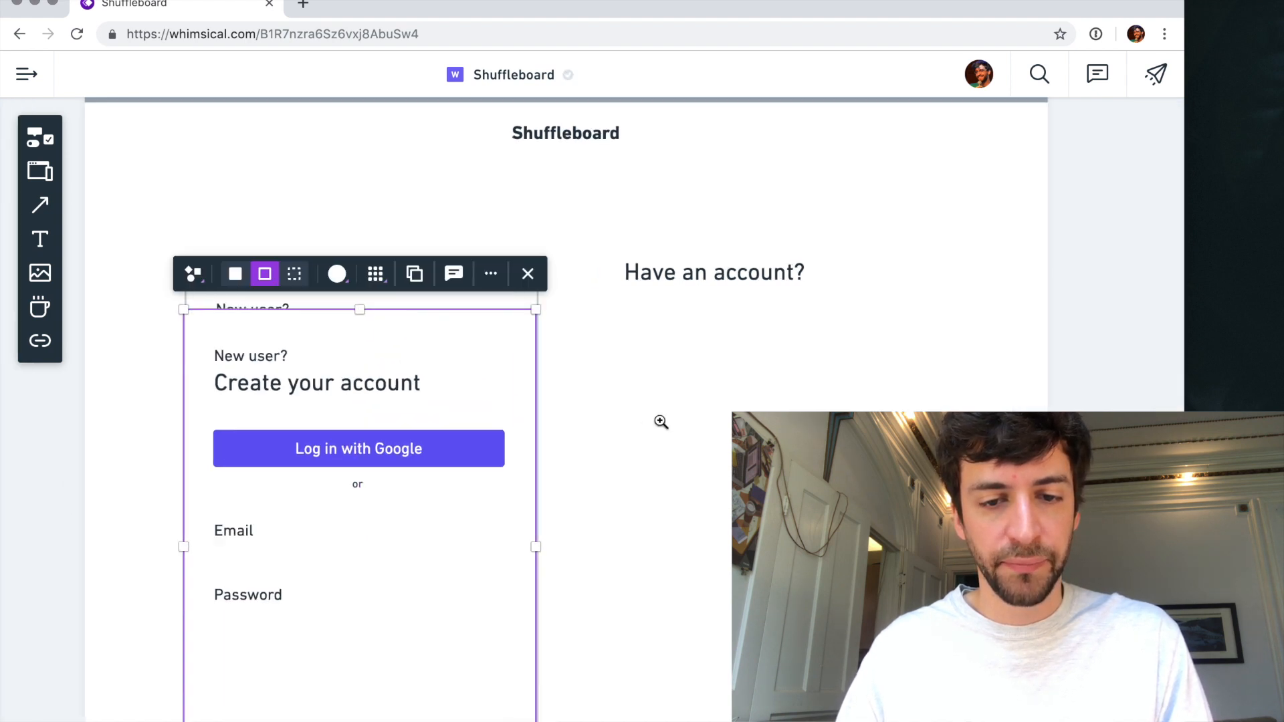
- Reload the Shuffleboard wireframe page in the browser
scroll(476, 429, up, 5)
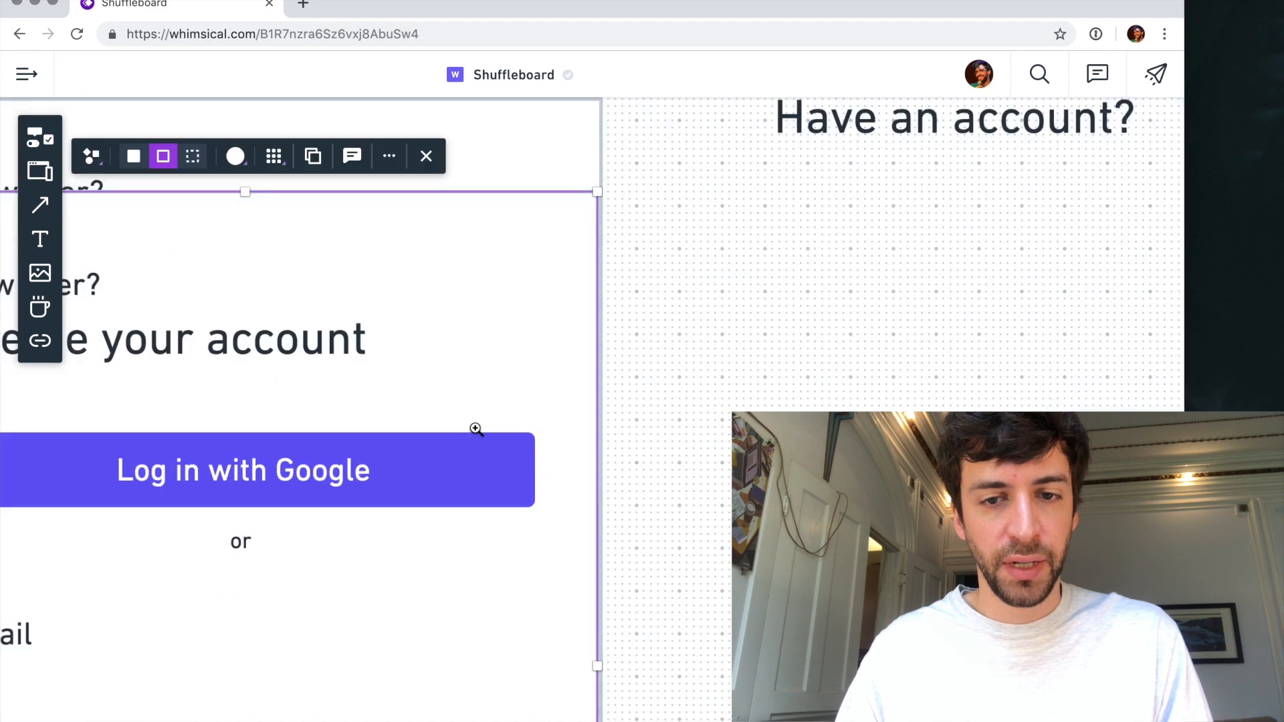
scroll(689, 299, up, 5)
click(688, 299)
scroll(689, 299, down, 10)
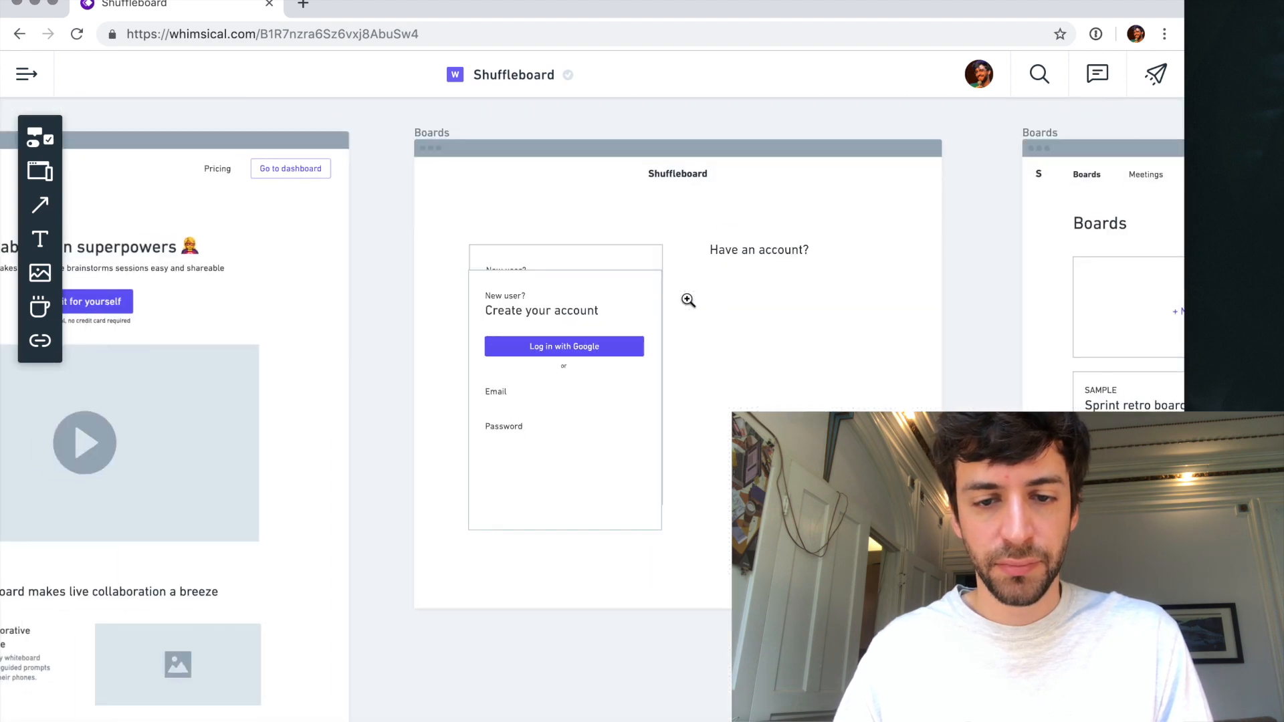
scroll(571, 301, up, 4)
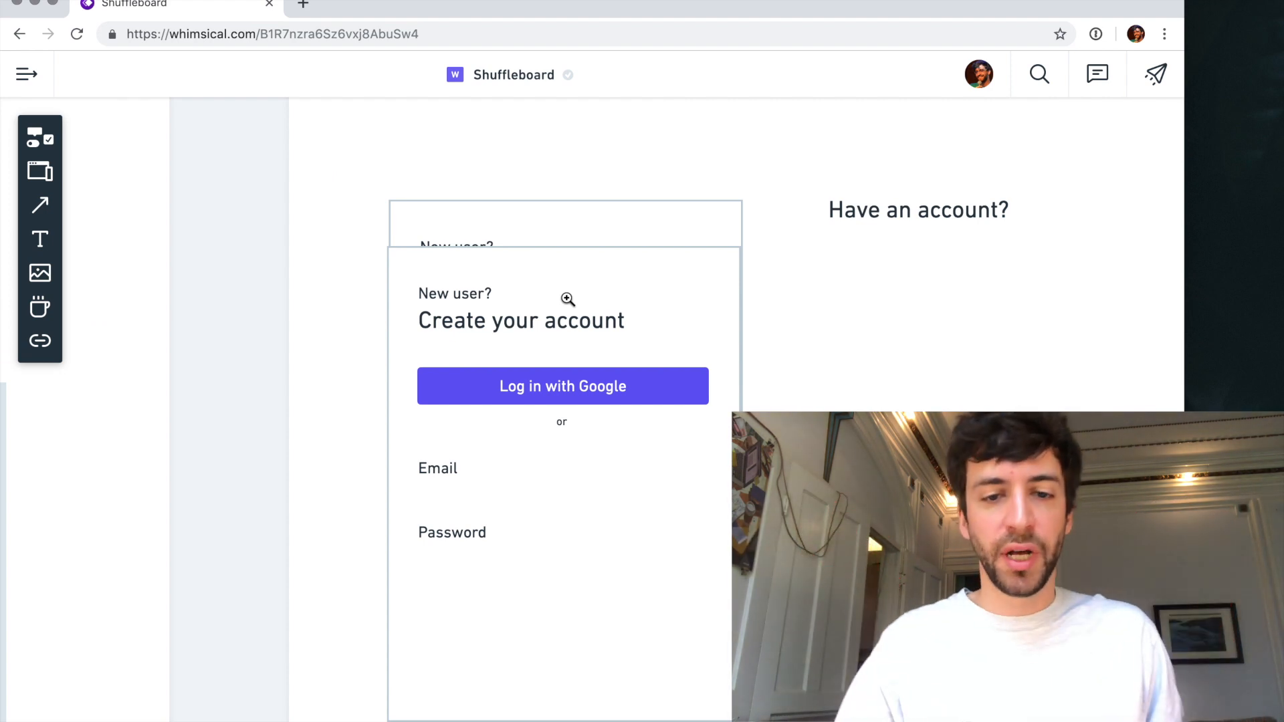
click(608, 295)
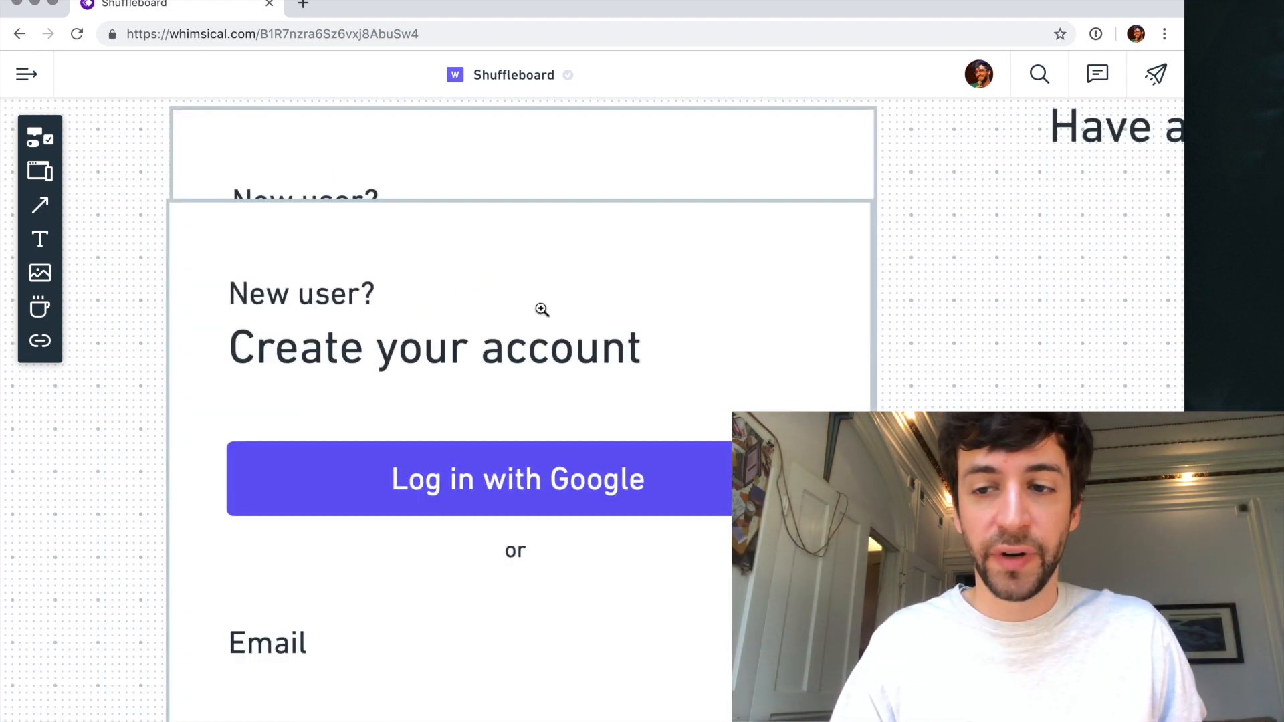
scroll(505, 314, up, 1)
click(487, 309)
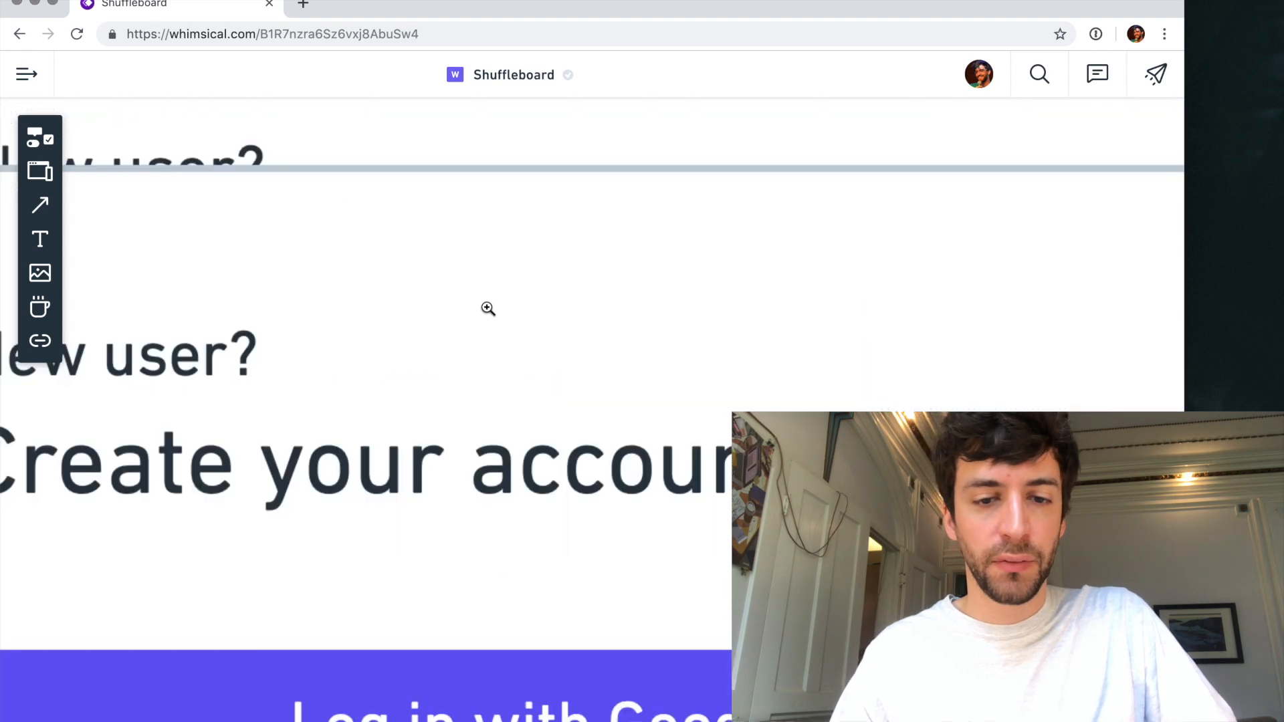
click(424, 40)
key(Return)
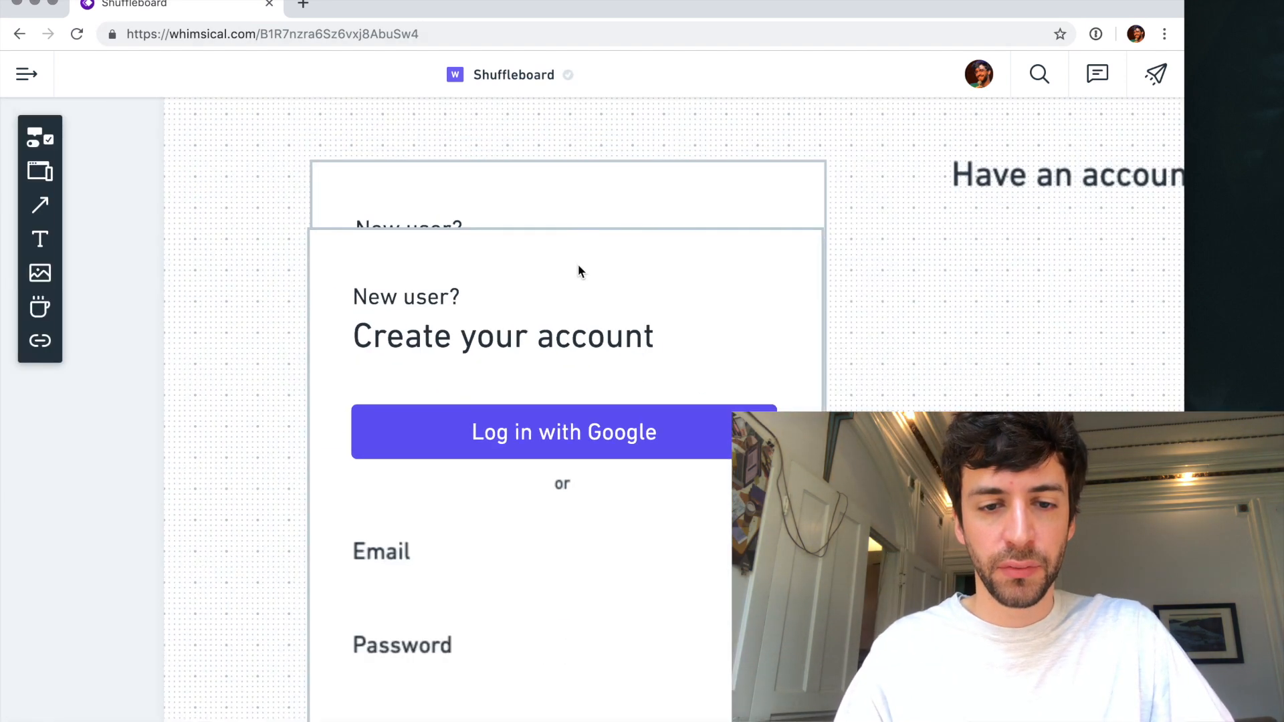
- Delete the overlapping duplicates: the extra card outline, title, Google button, and the surplus Email and Password labels
scroll(578, 265, down, 5)
click(571, 300)
key(Delete)
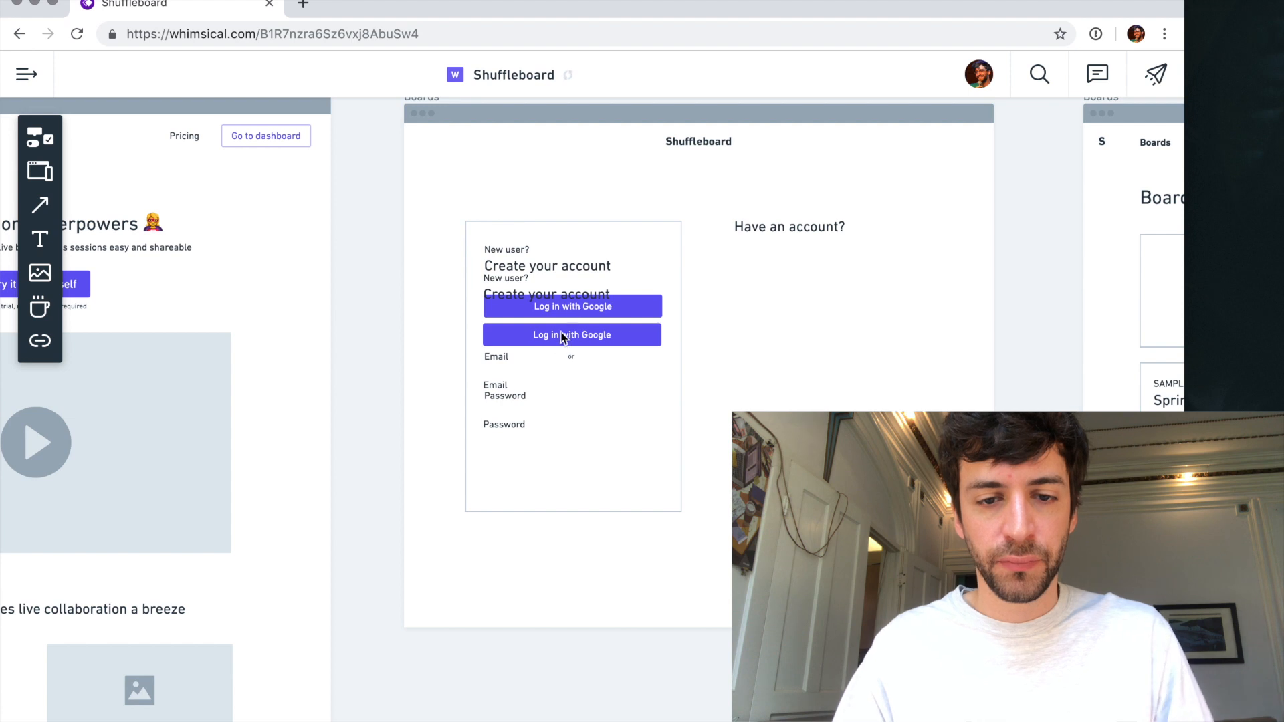
click(573, 299)
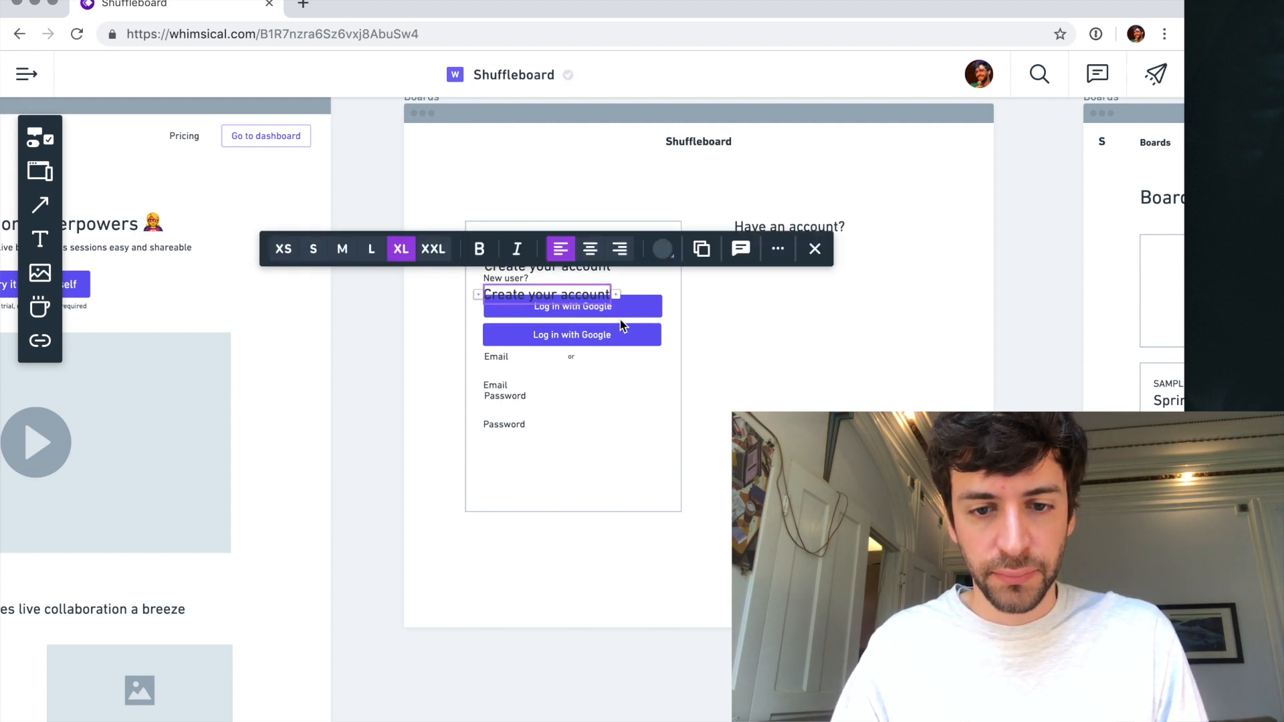
key(Delete)
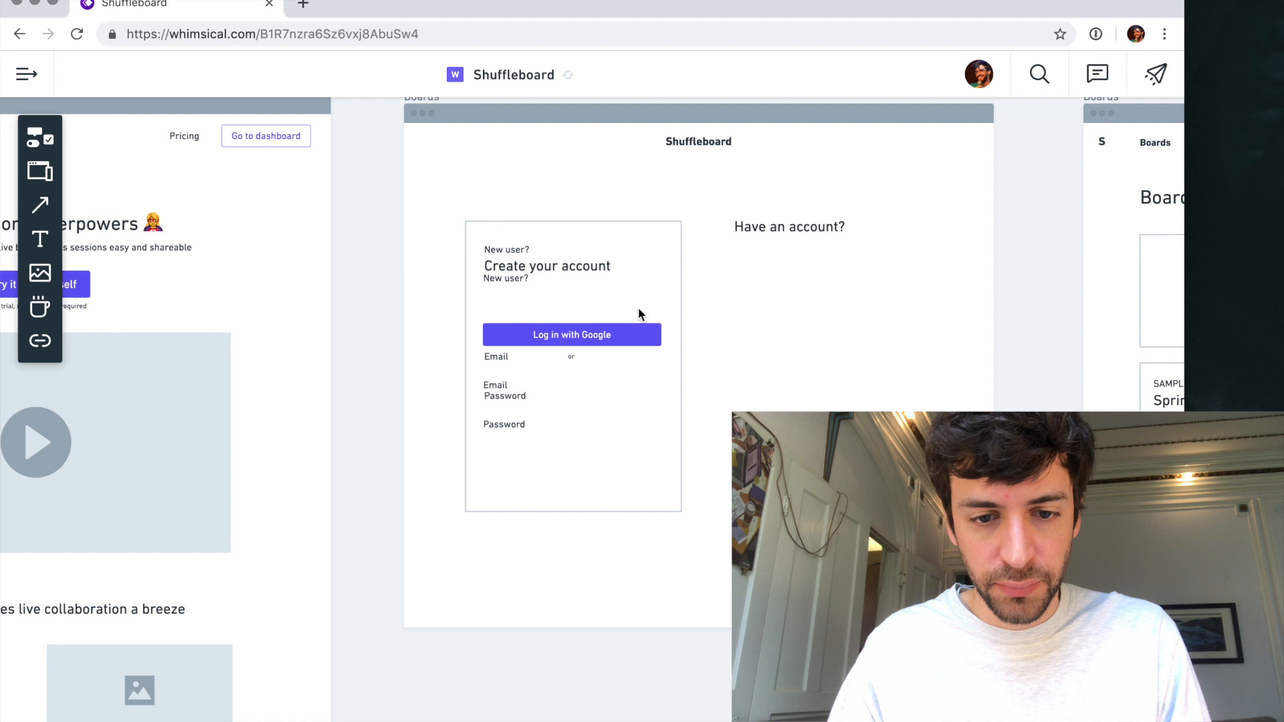
click(505, 395)
shift+click(501, 386)
key(Delete)
- Remove the duplicate "or" hidden under the Google button, reposition the button, and move the Email label just below the remaining "or"
scroll(540, 369, up, 3)
drag(614, 322, 622, 289)
key(super+z)
key(super+z)
key(super+z)
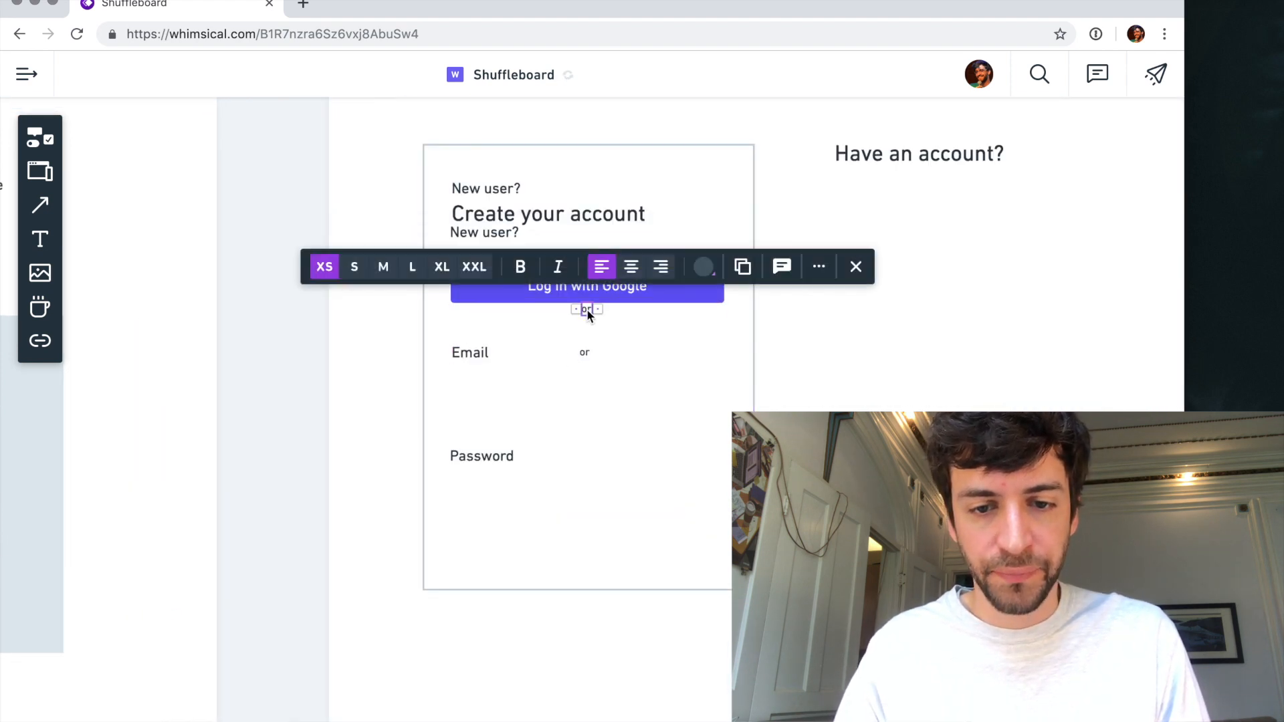
drag(599, 322, 599, 329)
drag(476, 353, 474, 383)
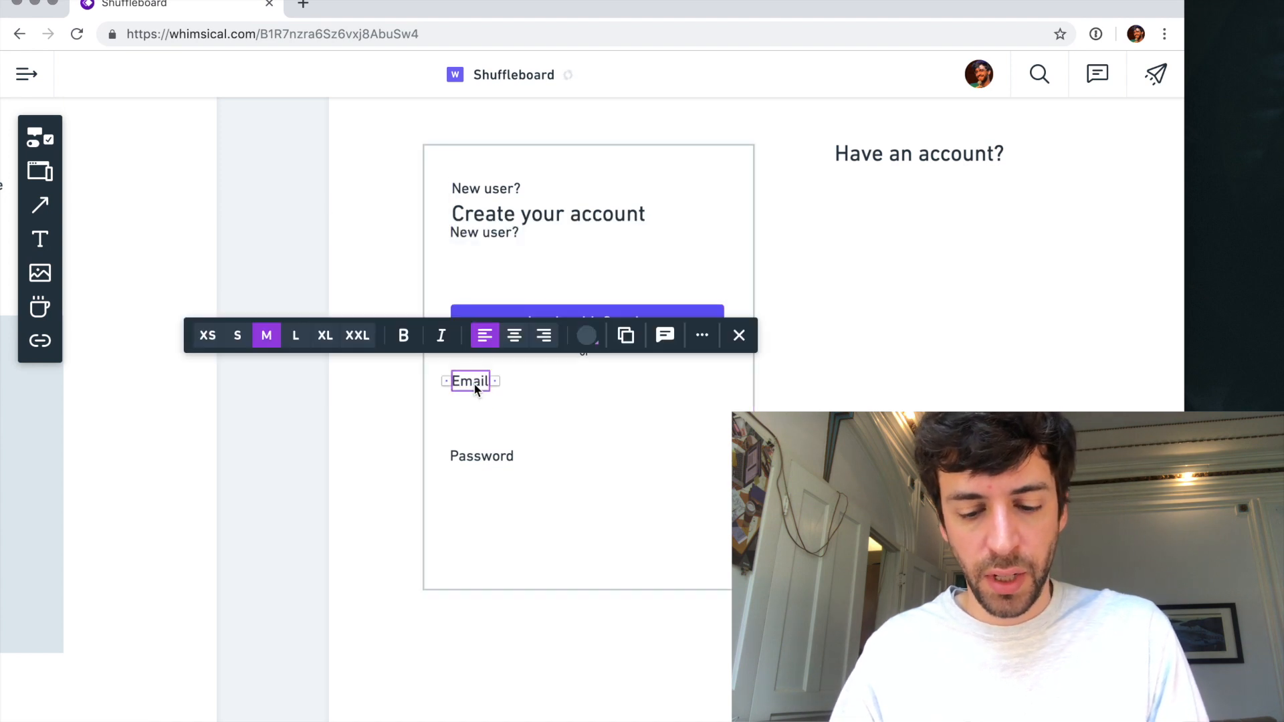
- Insert a text input field under the Email label and stretch it to the width of the Google button
key(l)
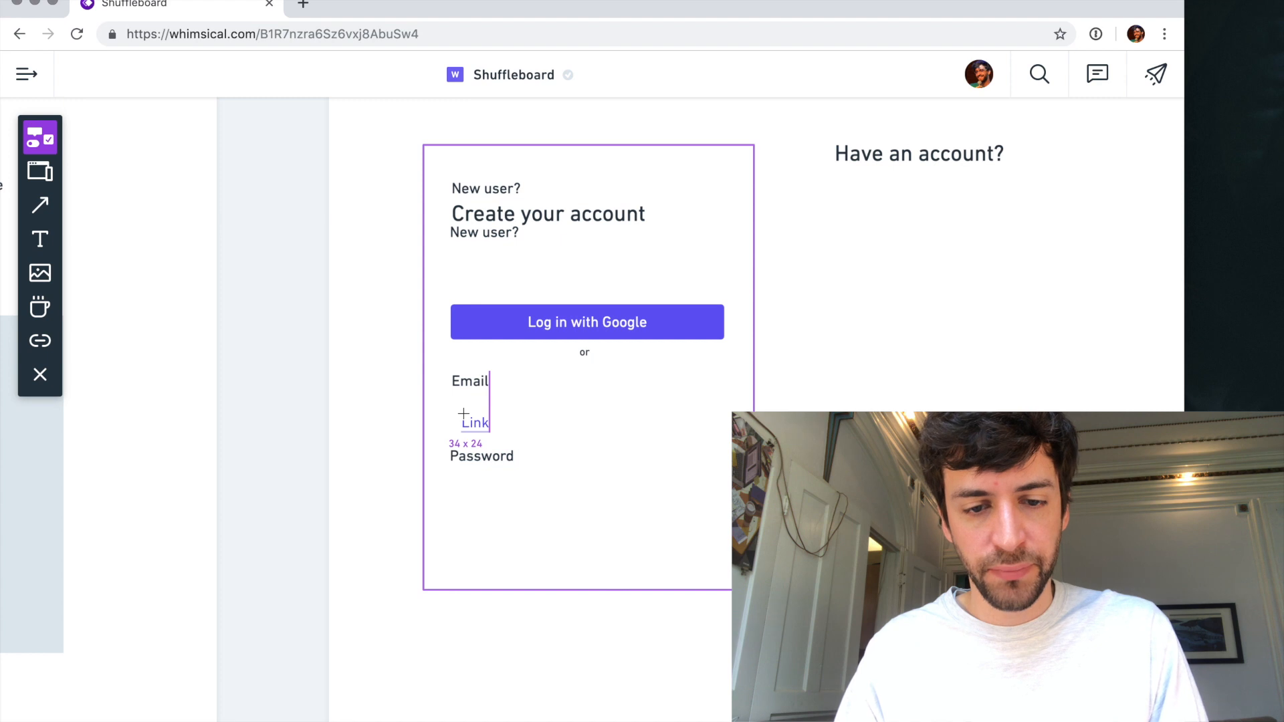
key(Escape)
key(i)
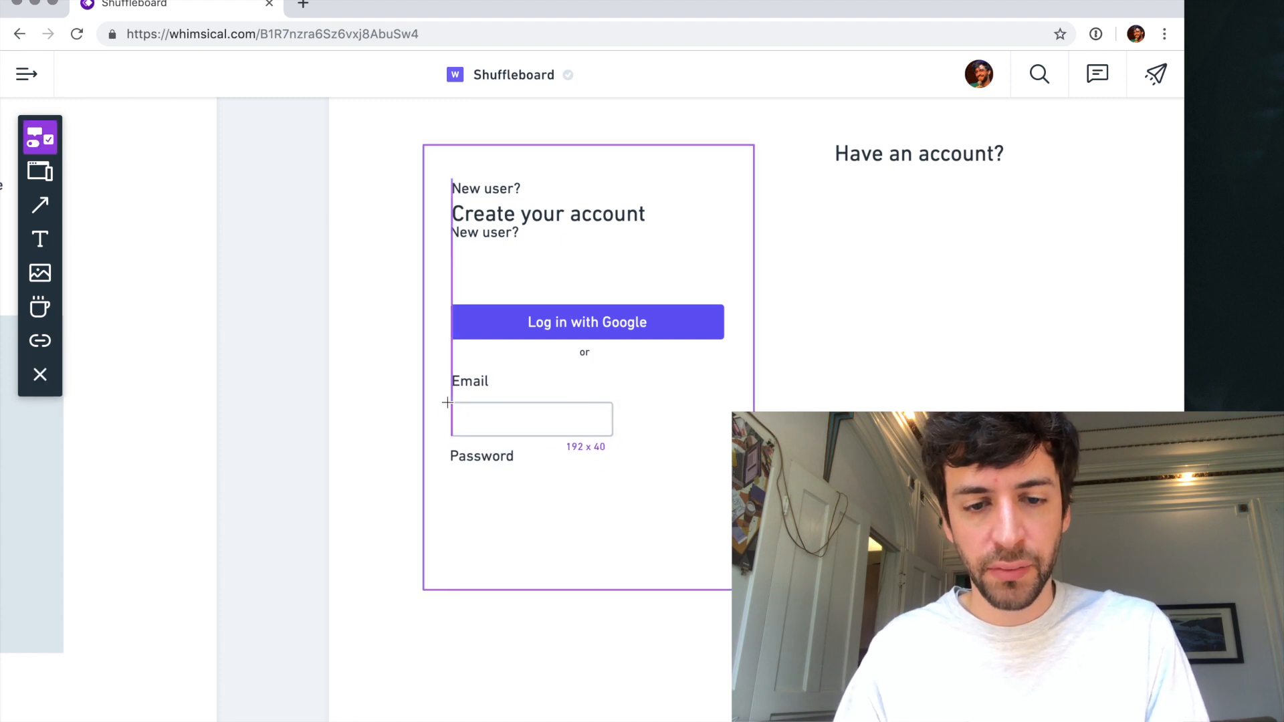
click(447, 402)
drag(616, 423, 726, 424)
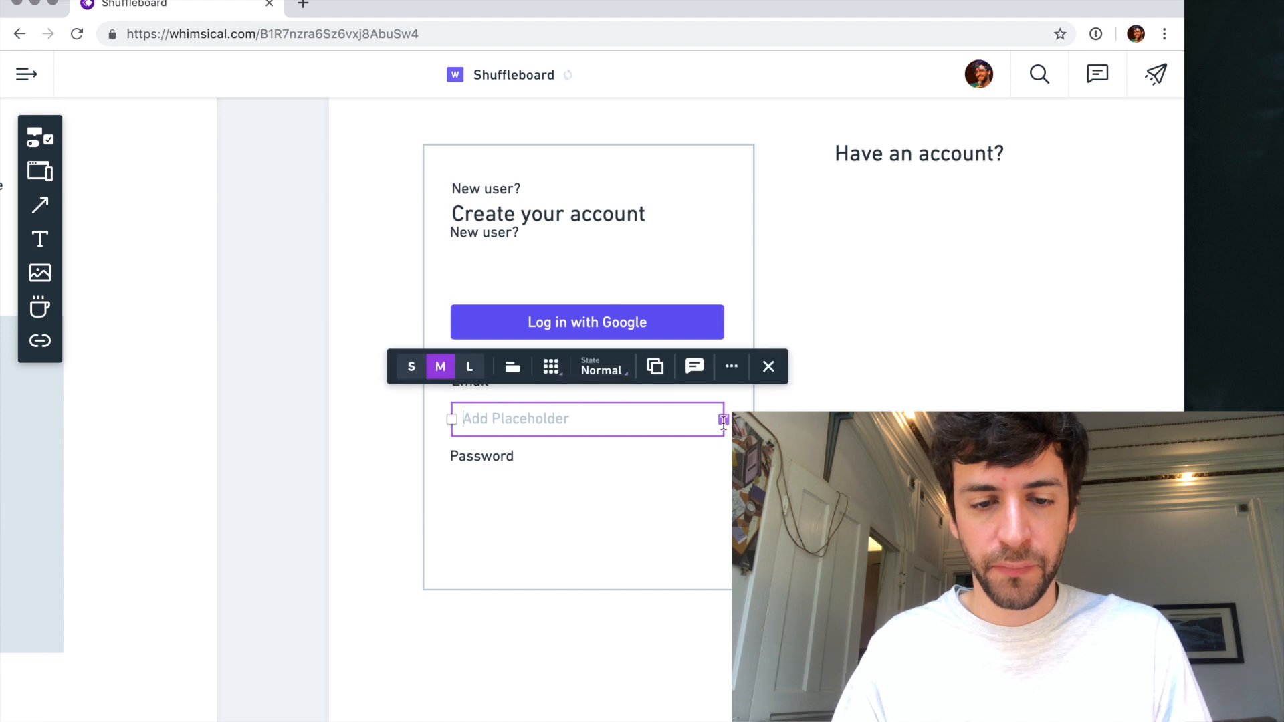
- Change the "Password" label to "Choose a password" and place a copy of the input field below it
double_click(470, 457)
text(Choose a)
key(BackSpace)
text(p)
click(584, 434)
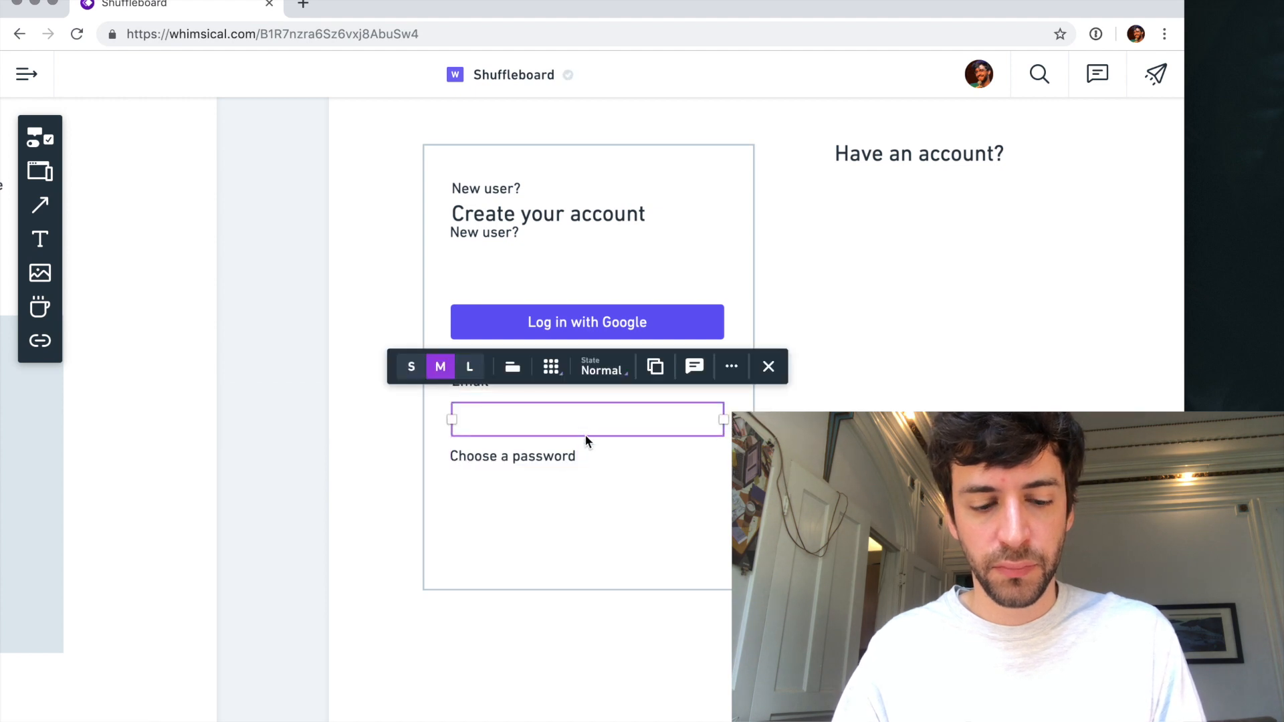
drag(584, 440, 584, 500)
click(411, 394)
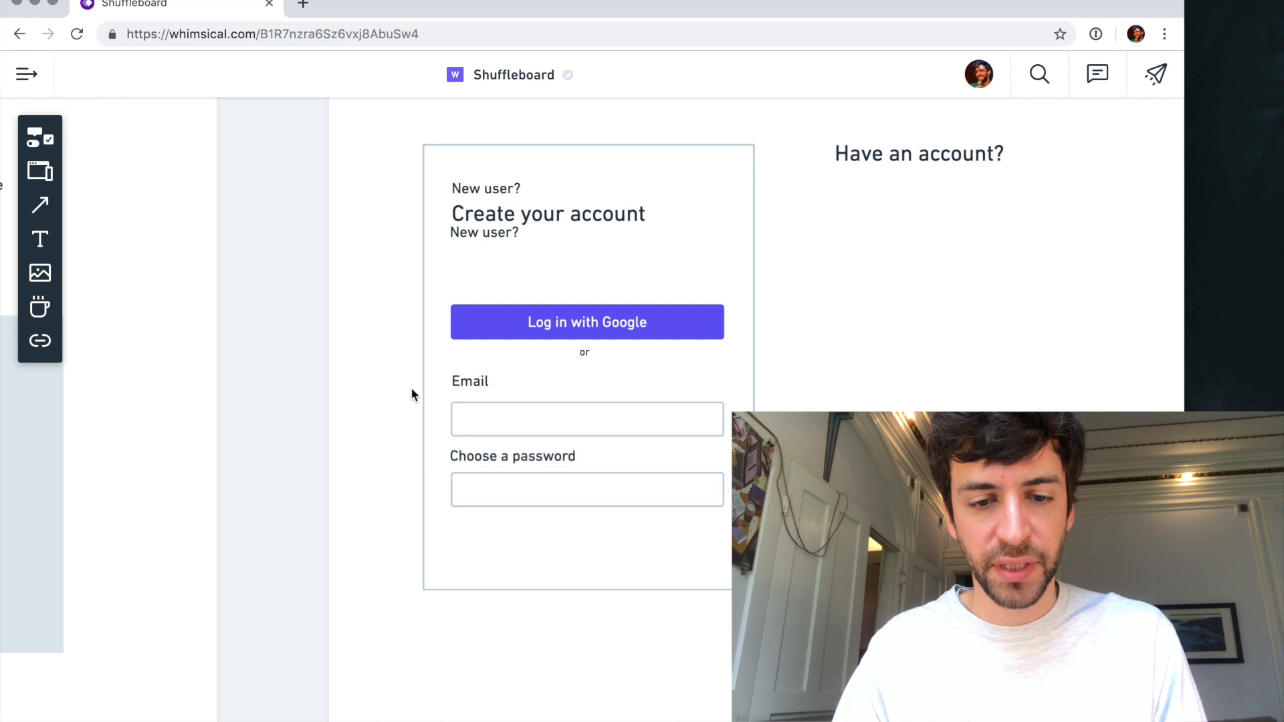
- Move the "Email" and "Choose a password" labels down closer to their fields and group both labels with both fields
drag(473, 380, 488, 470)
shift+click(494, 483)
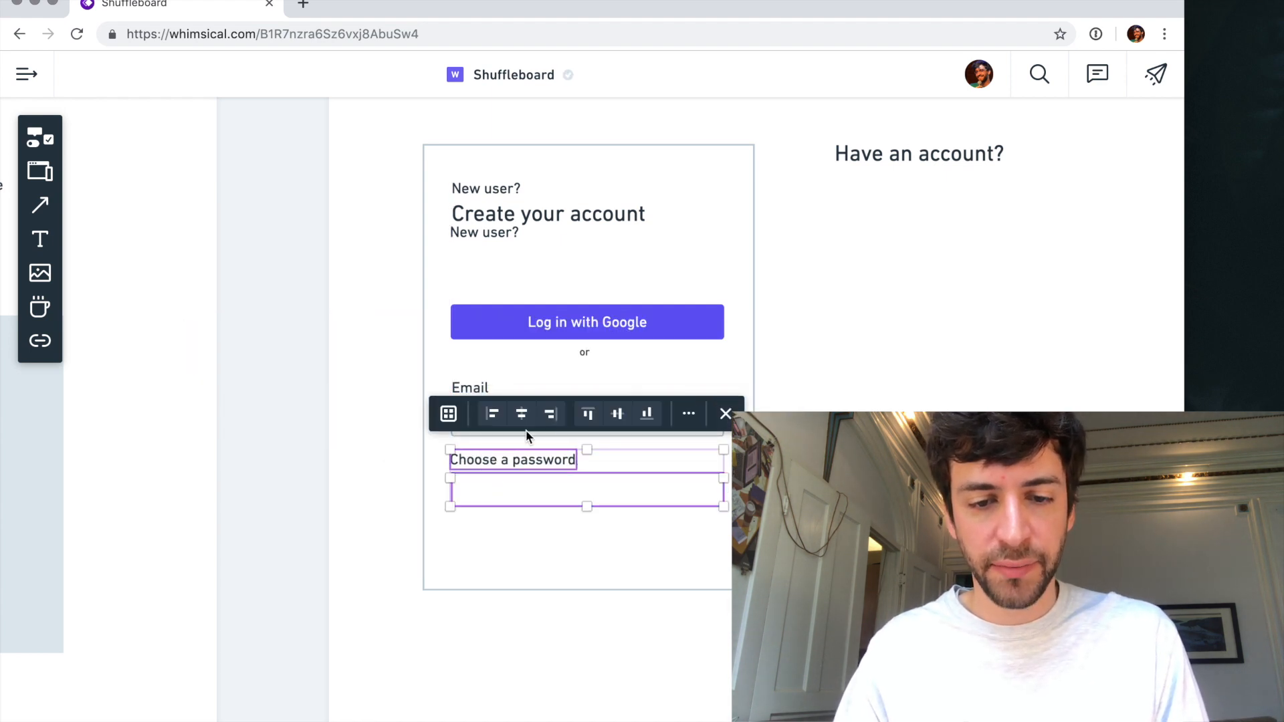
shift+click(573, 431)
shift+click(477, 392)
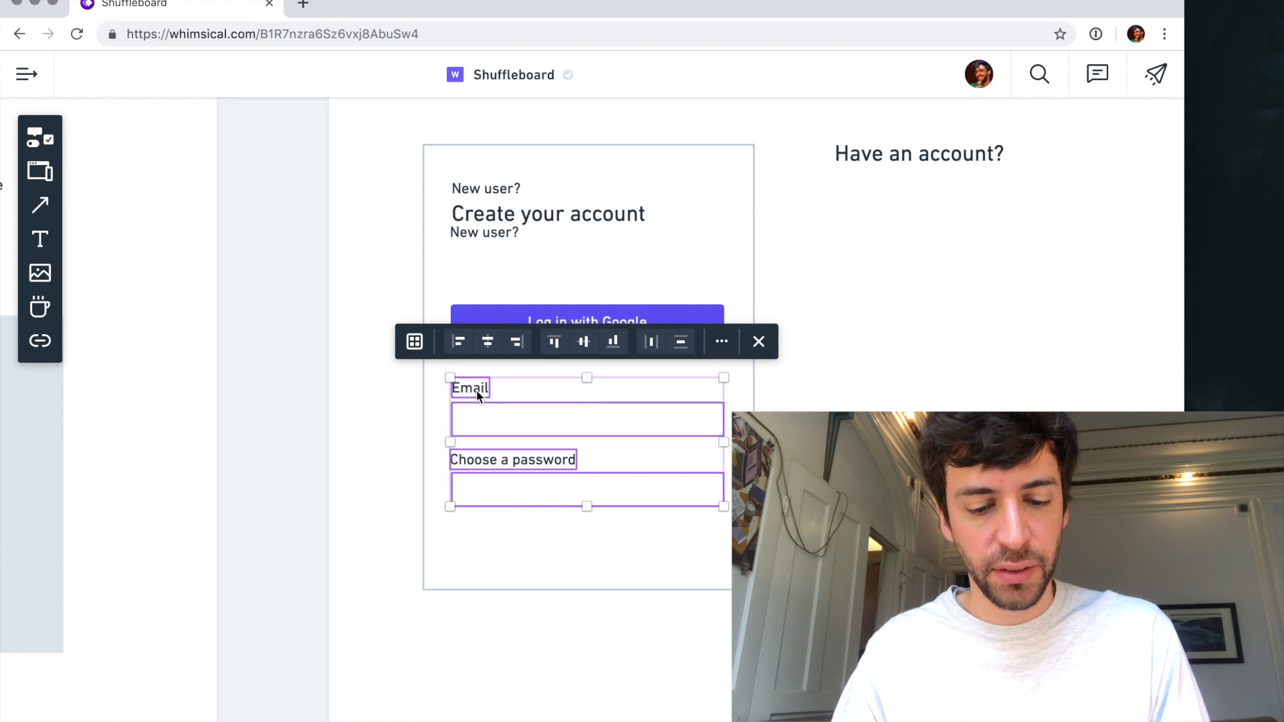
key(super+g)
click(472, 557)
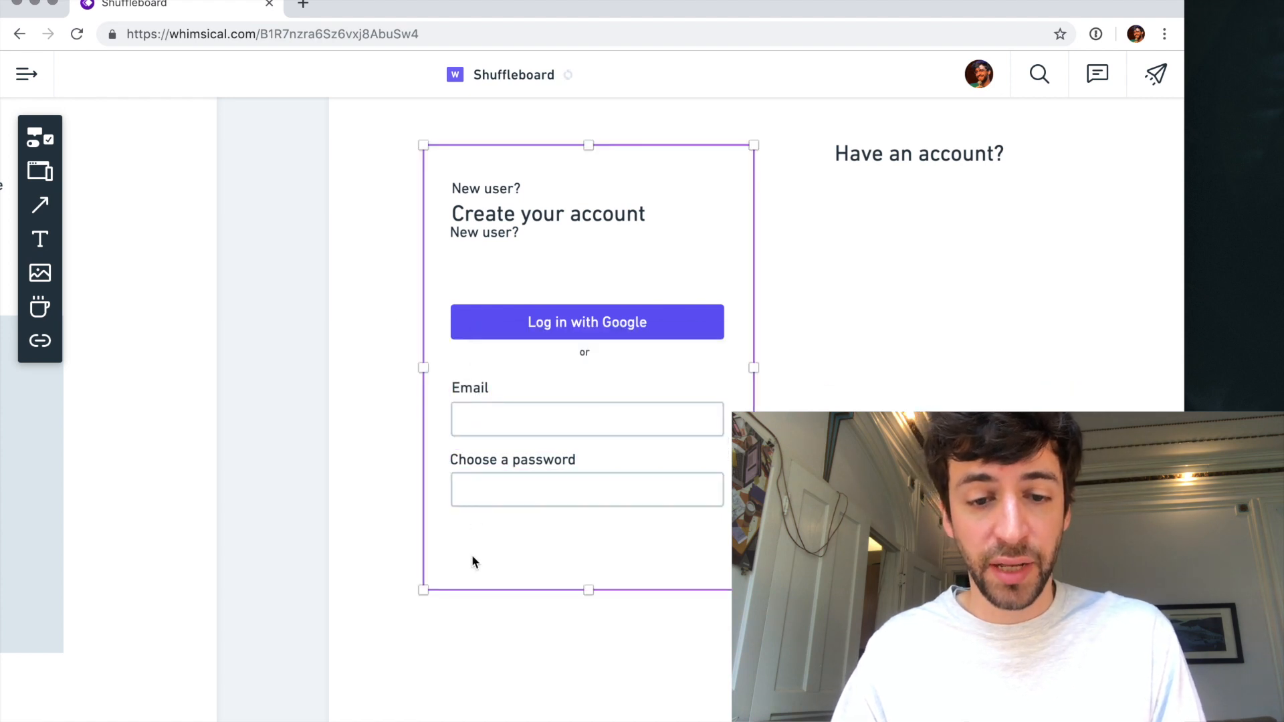
- Add a sample email address placeholder to the Email field and a row of asterisks to the password field
double_click(503, 416)
text(your@e)
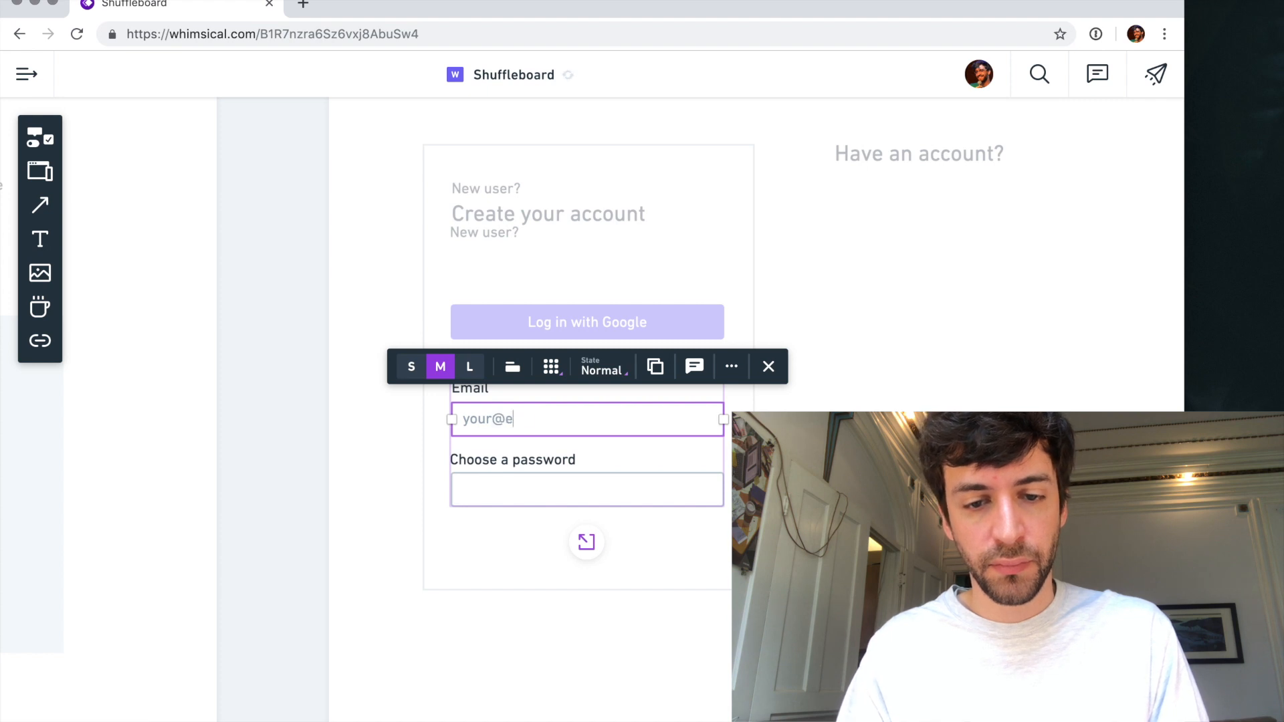
text(mail.com)
double_click(511, 492)
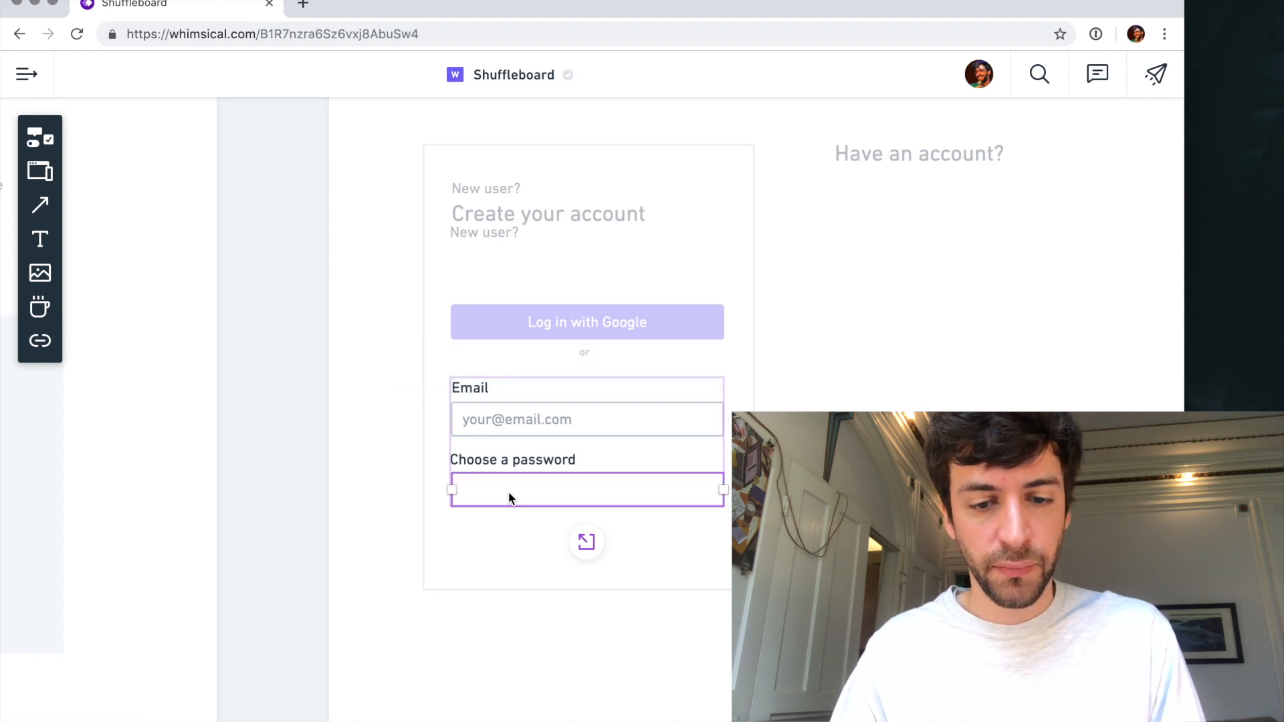
text(****)
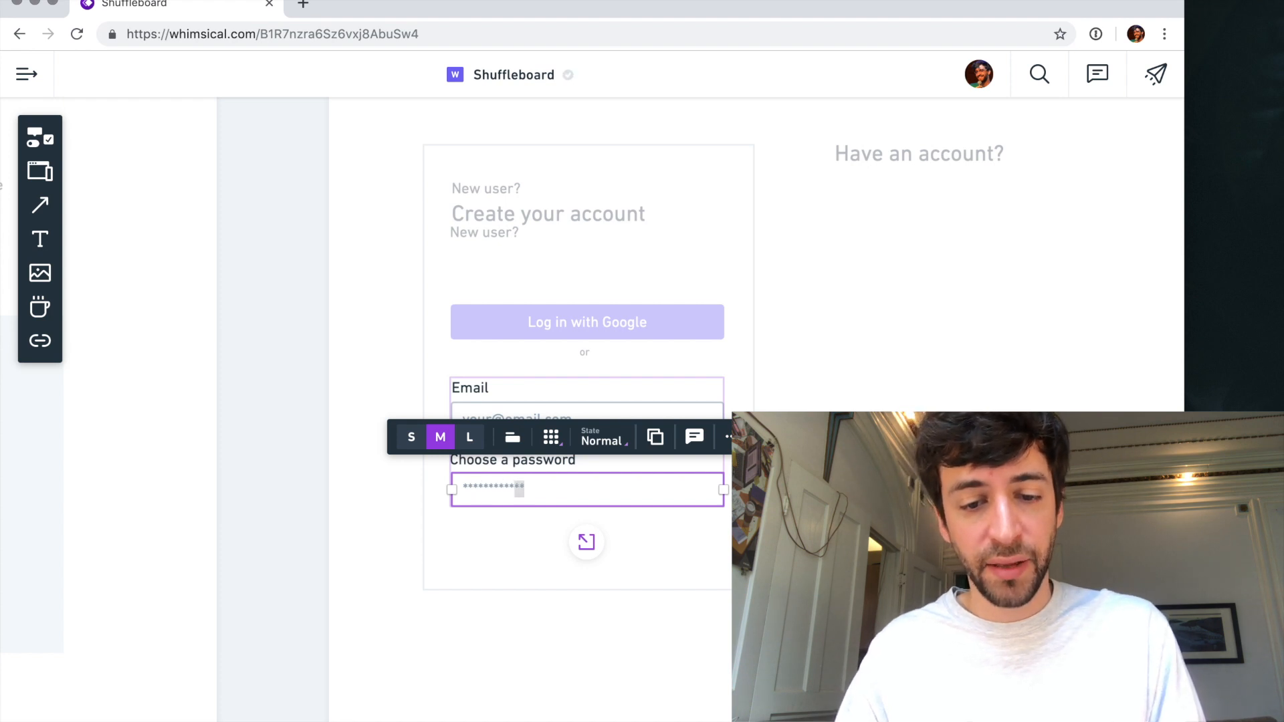
key(Right)
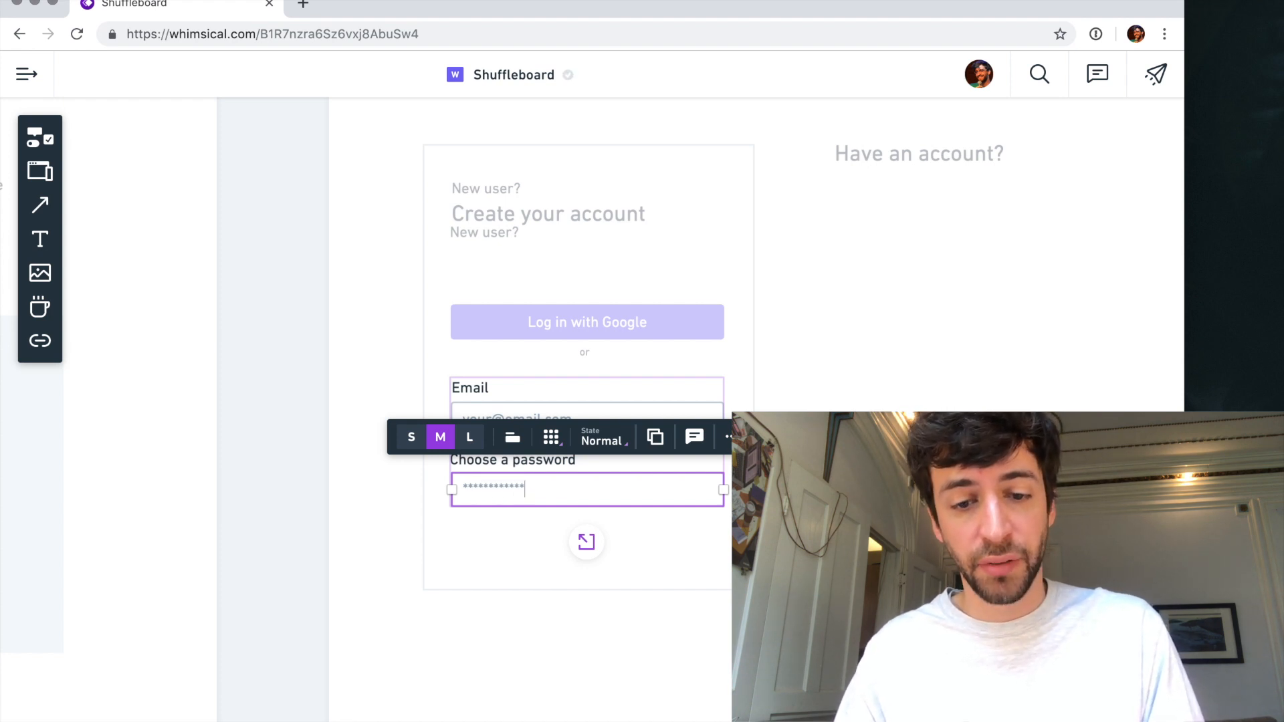
click(586, 545)
click(557, 625)
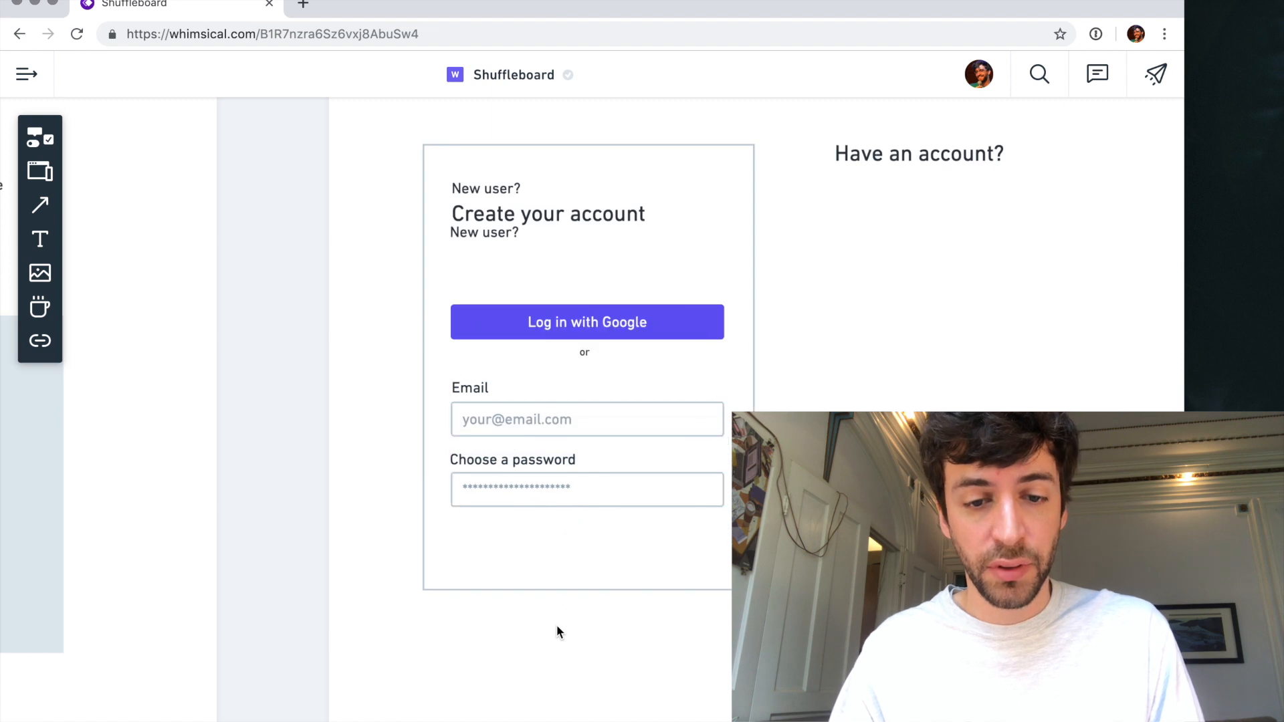
- Shorten the card slightly and place a copy of the Google button under the password field
click(562, 521)
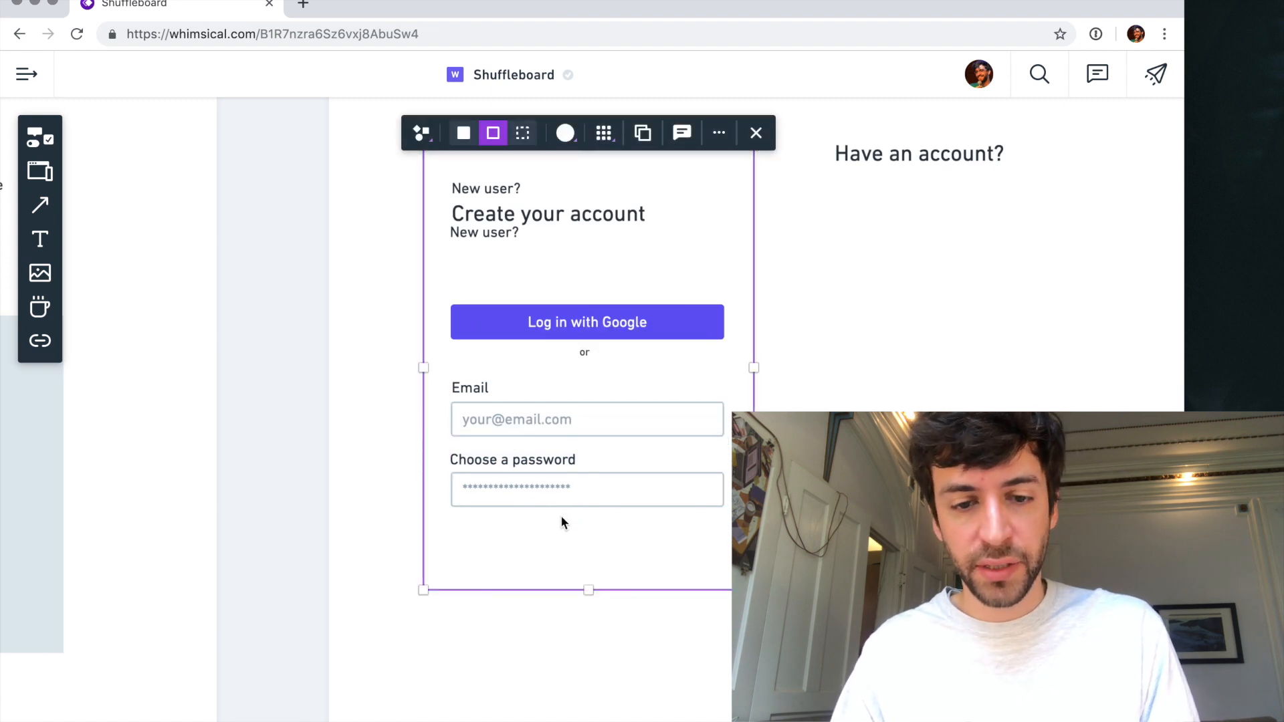
mouse_move(590, 595)
mouse_down()
mouse_move(589, 535)
mouse_move(588, 581)
mouse_up()
click(677, 321)
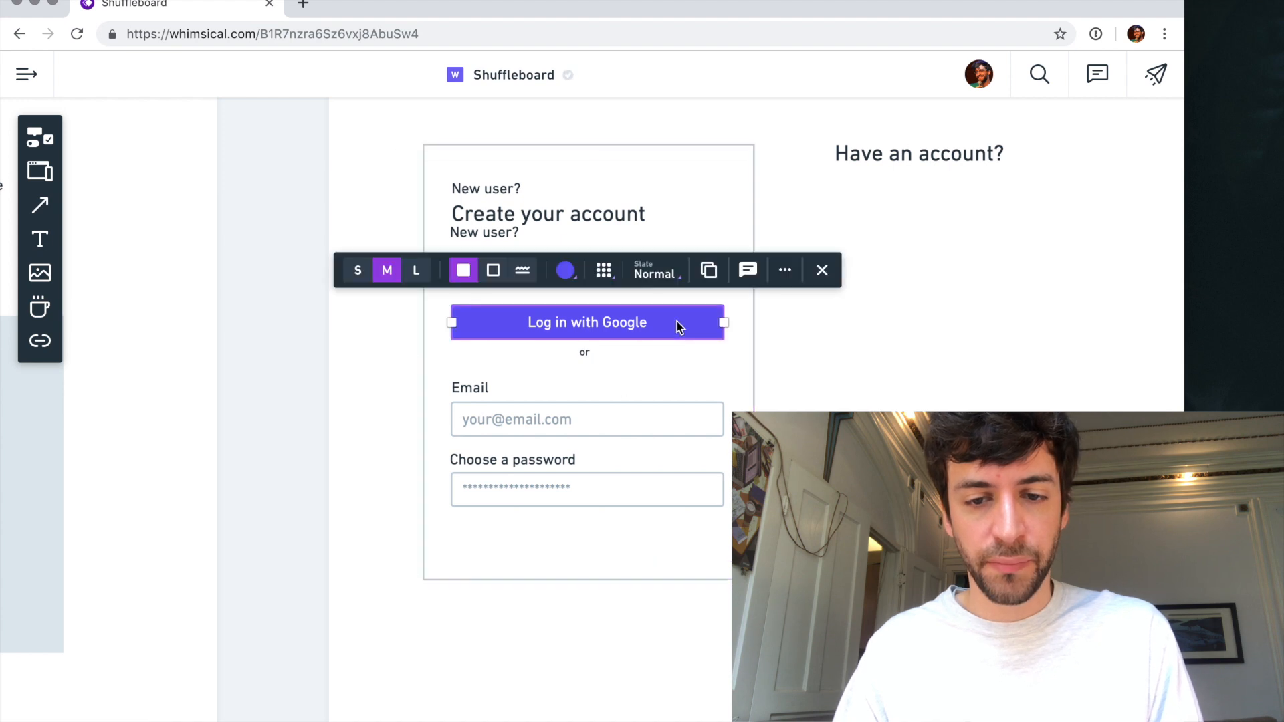
drag(677, 321, 676, 536)
- Try green and red as the copied button's colour, and return it to blue
click(568, 486)
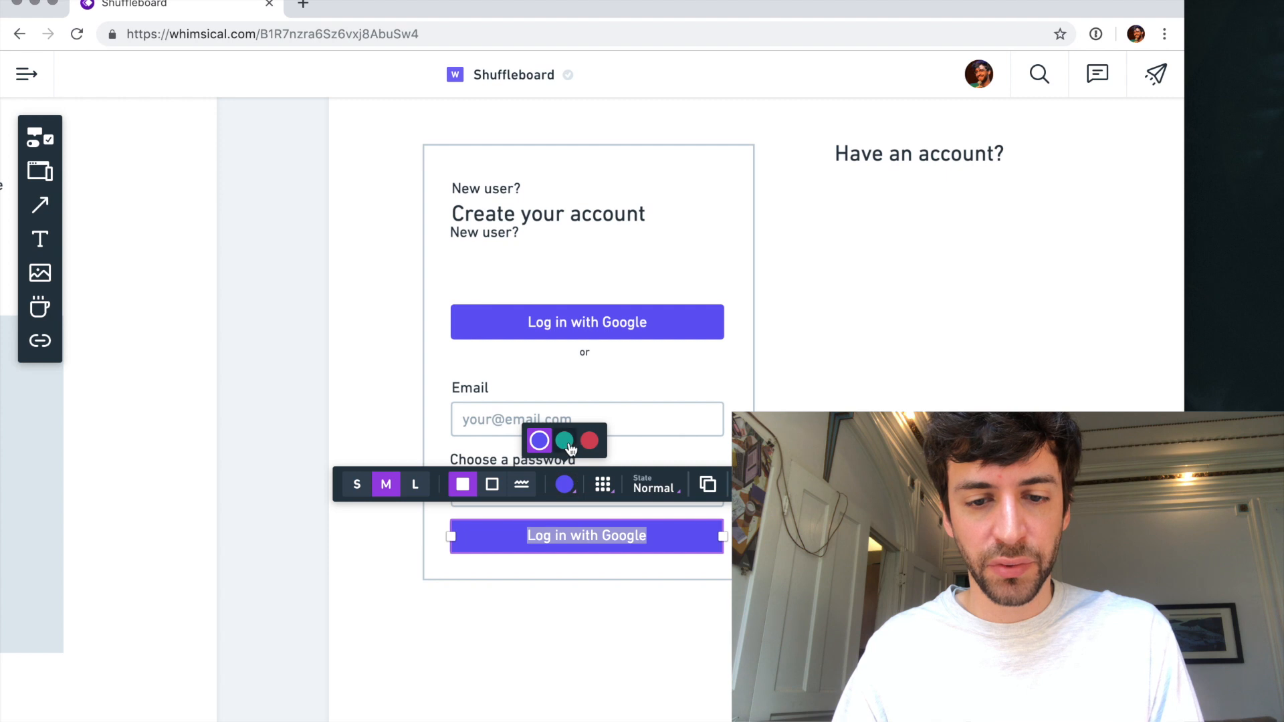
click(565, 442)
click(565, 484)
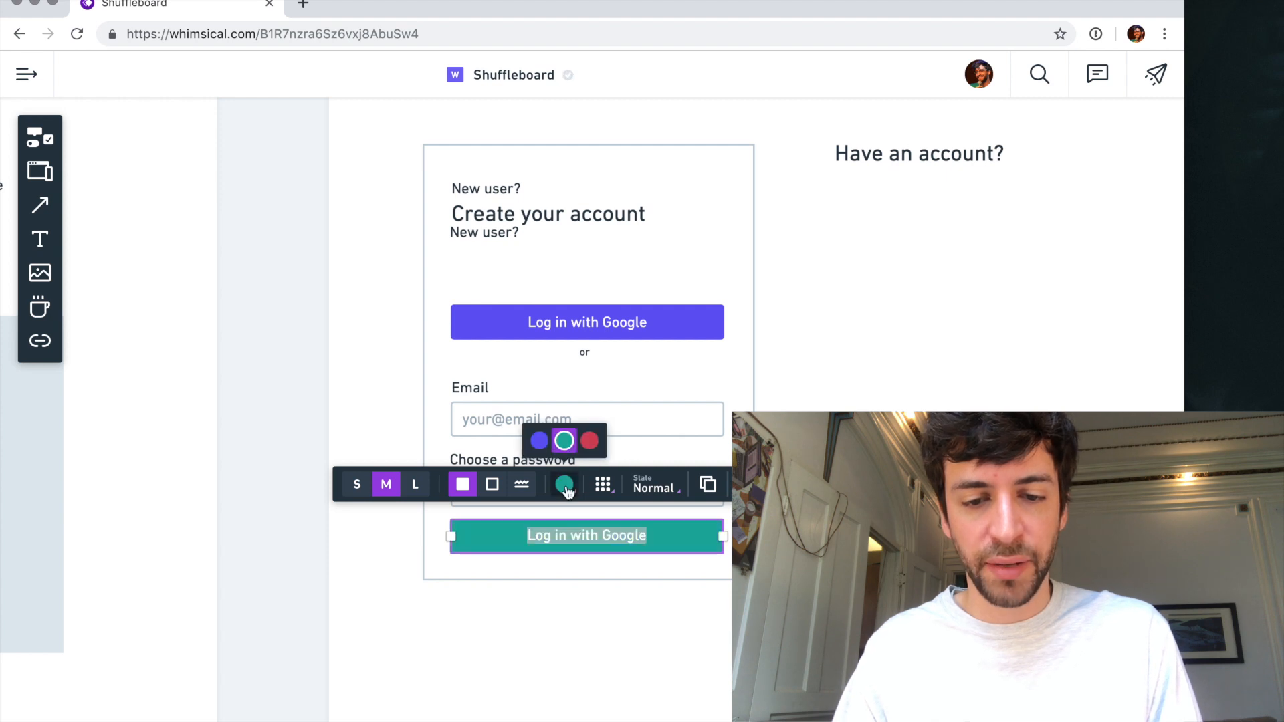
click(589, 442)
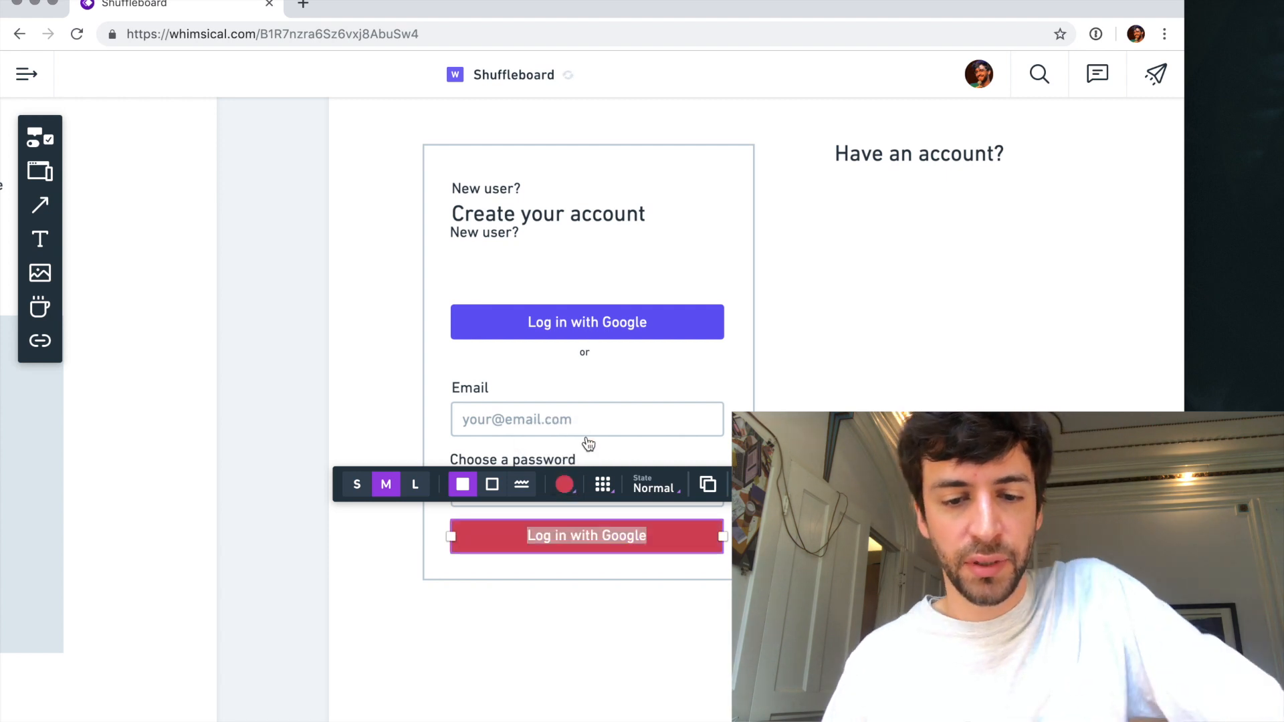
click(566, 487)
click(539, 441)
- Change the colour of the upper "Log in with Google" button to red
click(647, 316)
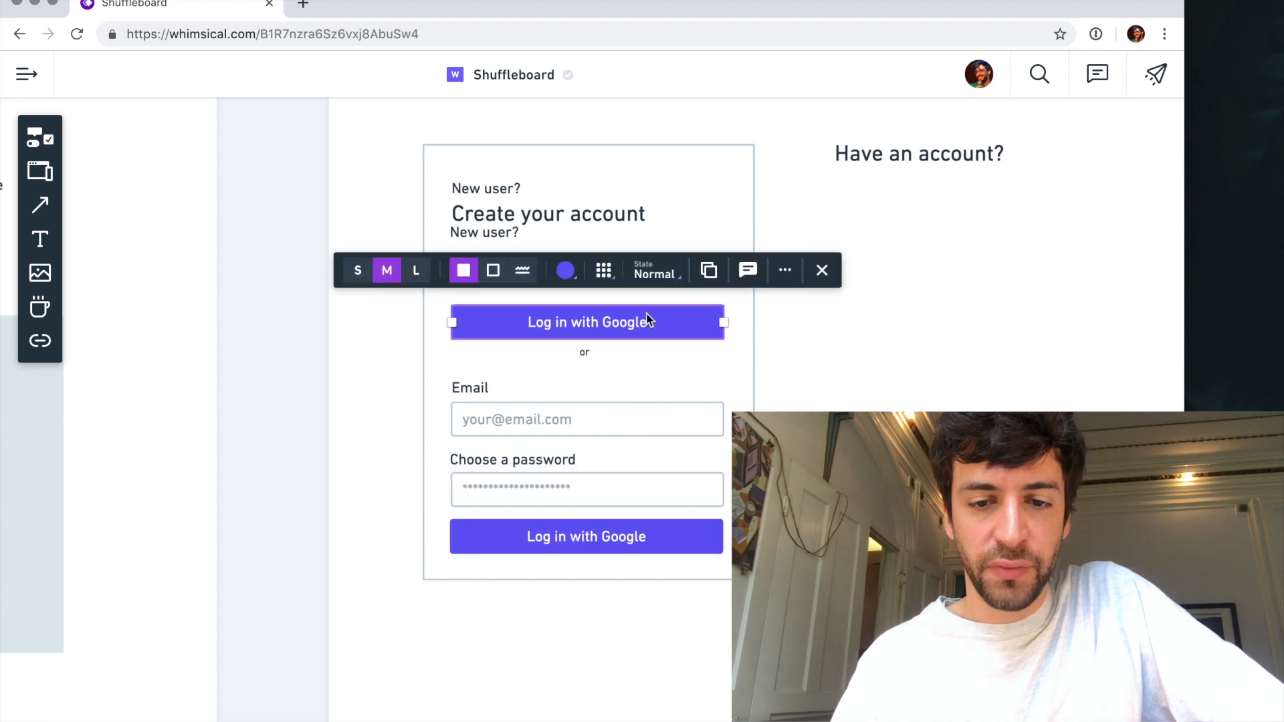
click(567, 270)
click(590, 221)
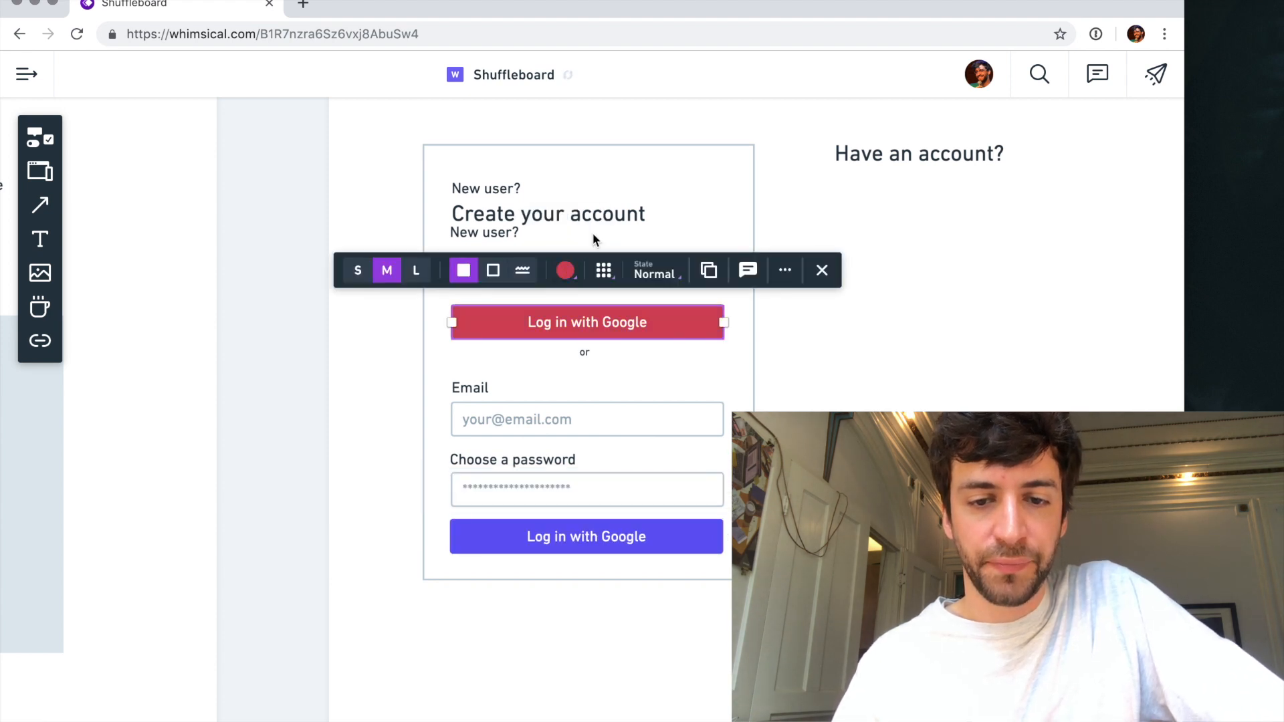
- Move the "or" text slightly down so it sits between the red button and the Email label
click(669, 397)
click(592, 368)
drag(583, 355, 583, 363)
key(super+z)
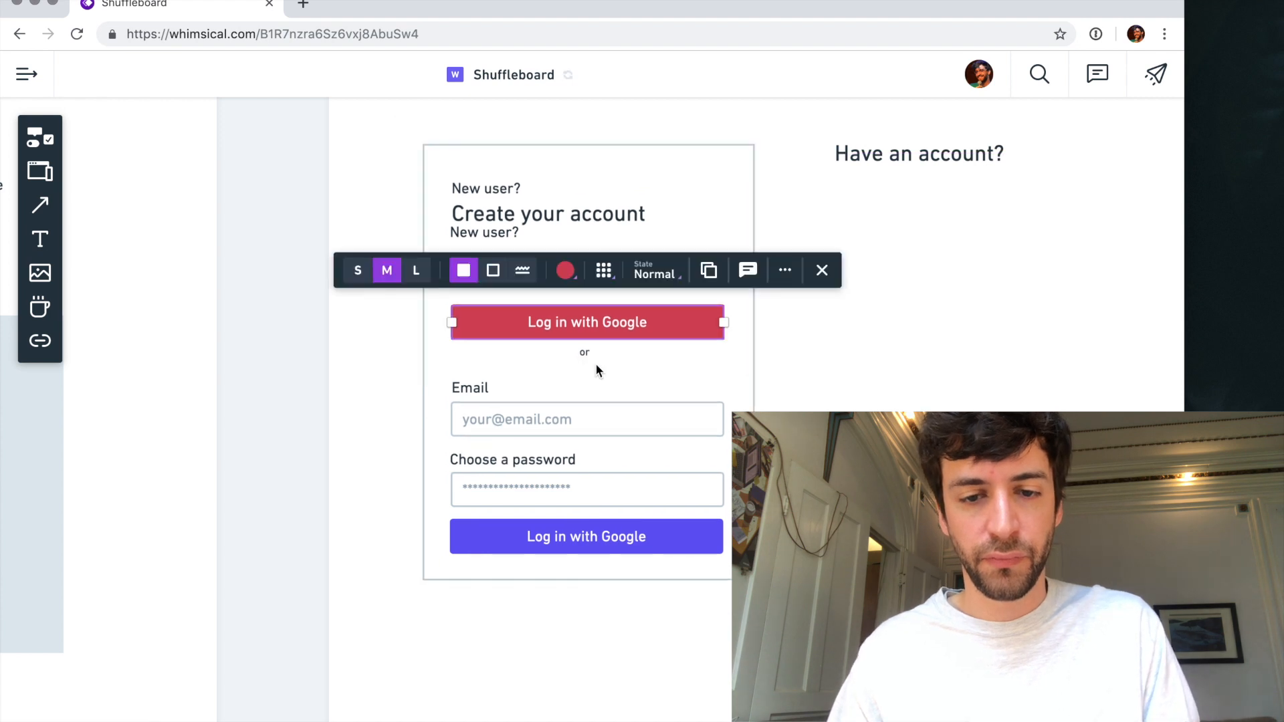
click(601, 365)
click(585, 355)
drag(586, 354, 586, 361)
click(836, 383)
- Relabel the blue button at the bottom of the card "Sign up with email"
scroll(836, 383, right, 1)
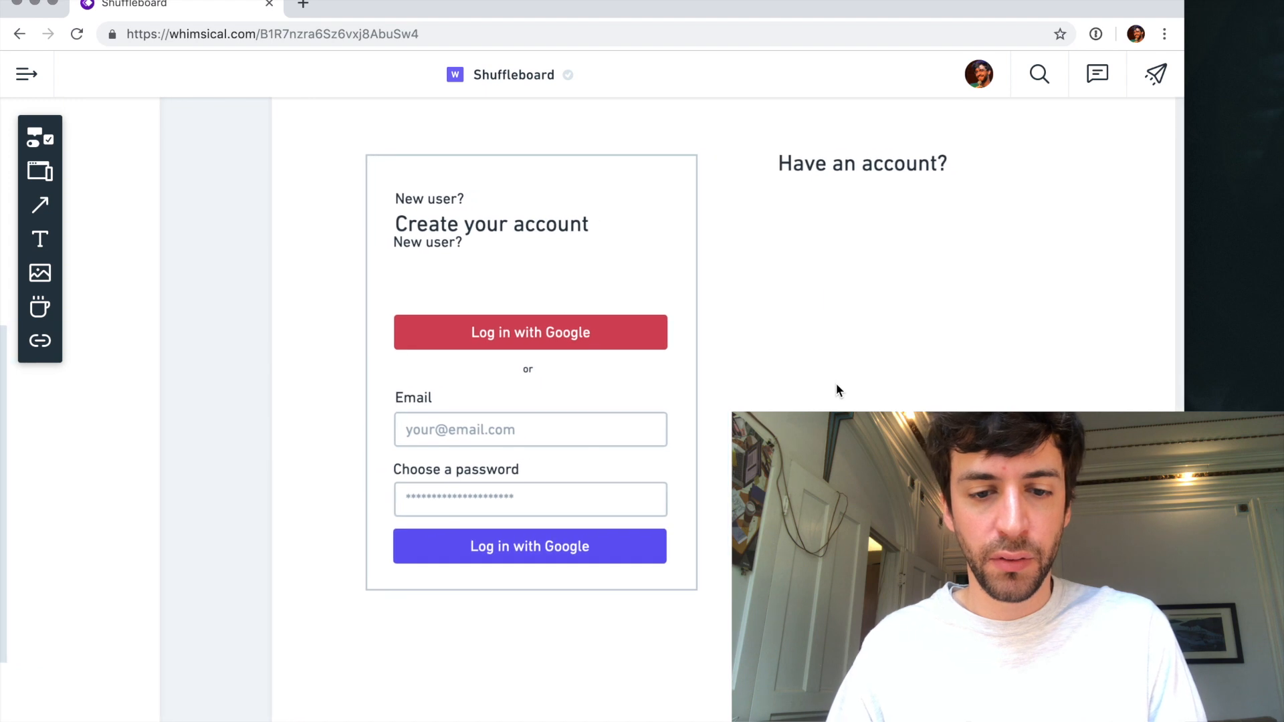
click(543, 542)
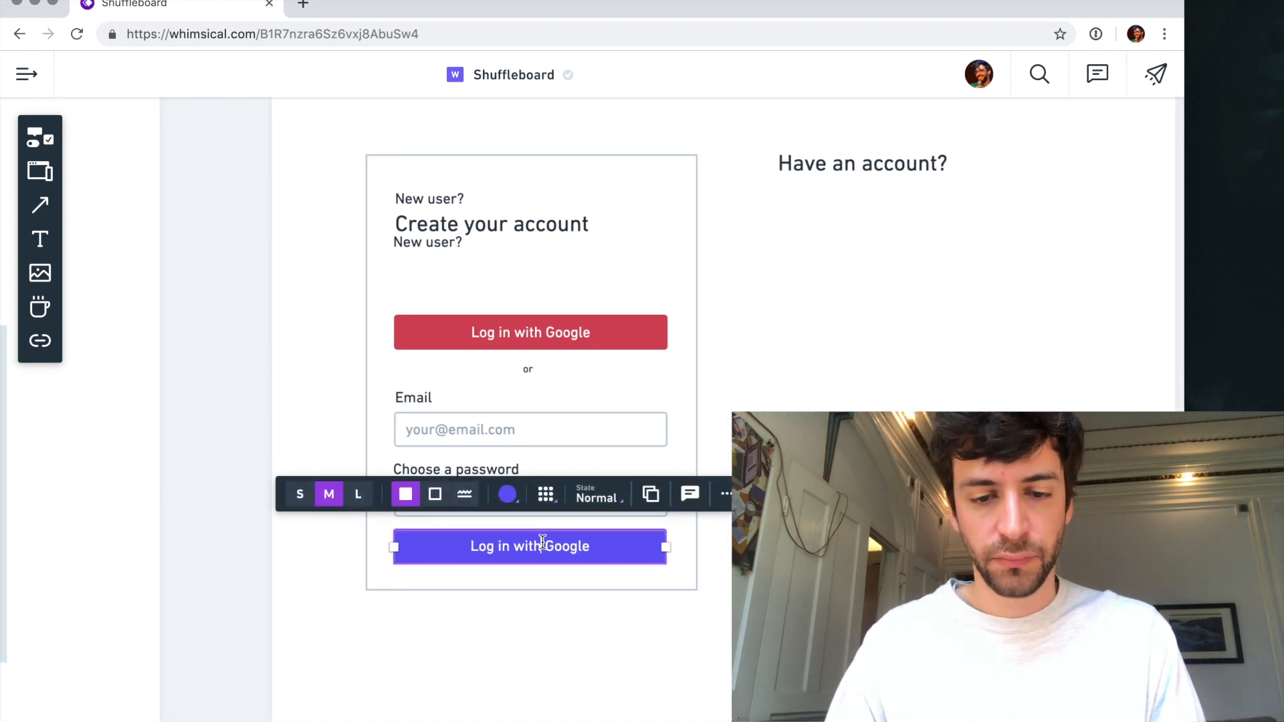
click(542, 543)
text(Create)
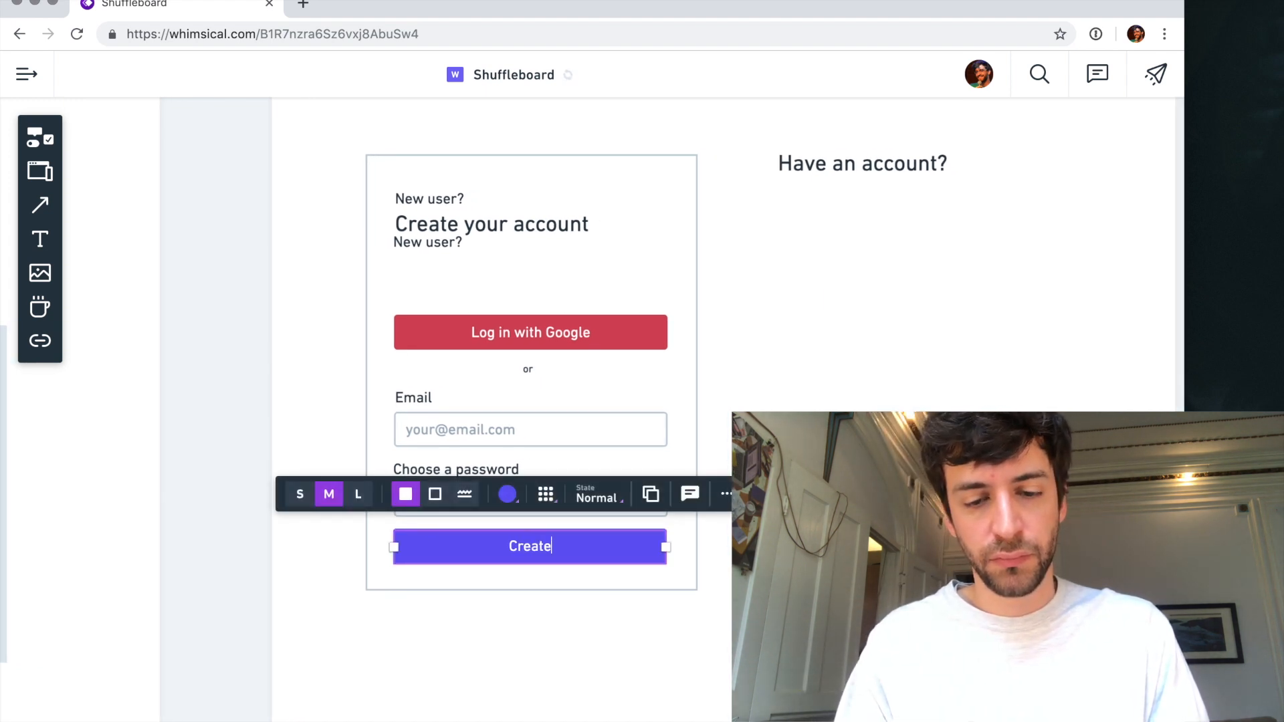
key(ctrl+a)
text(Si)
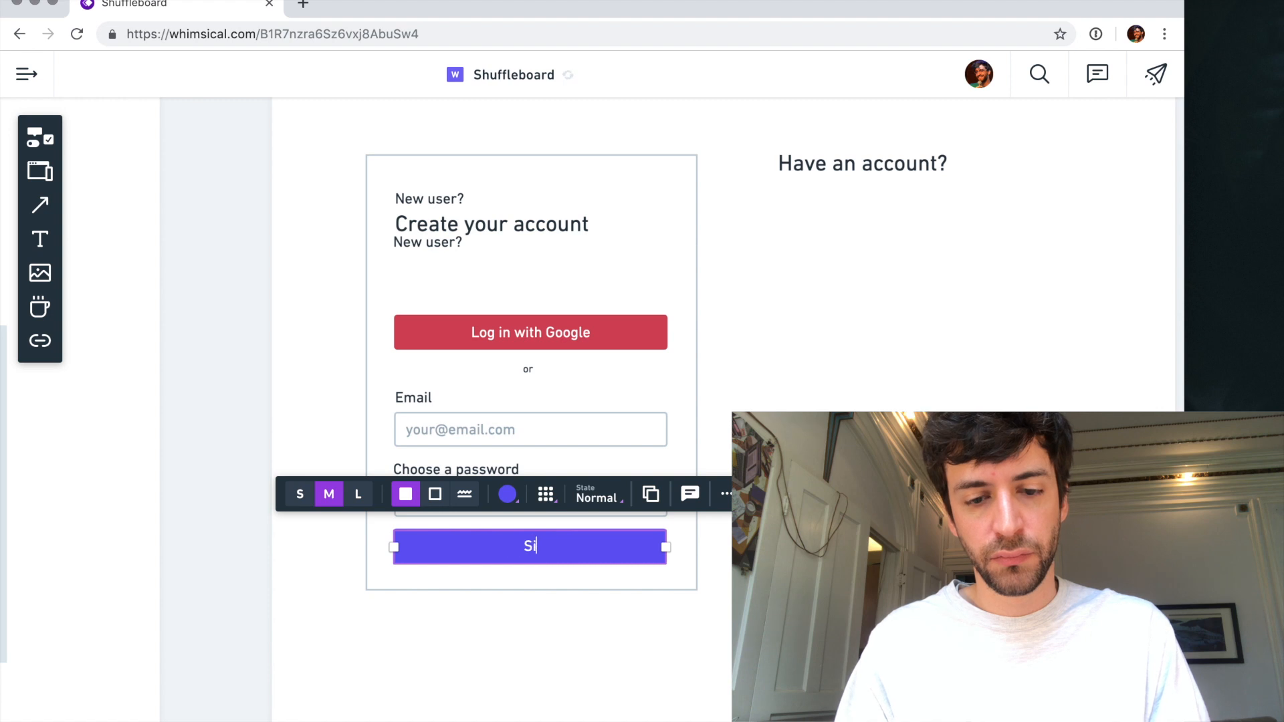
text(gn up with email)
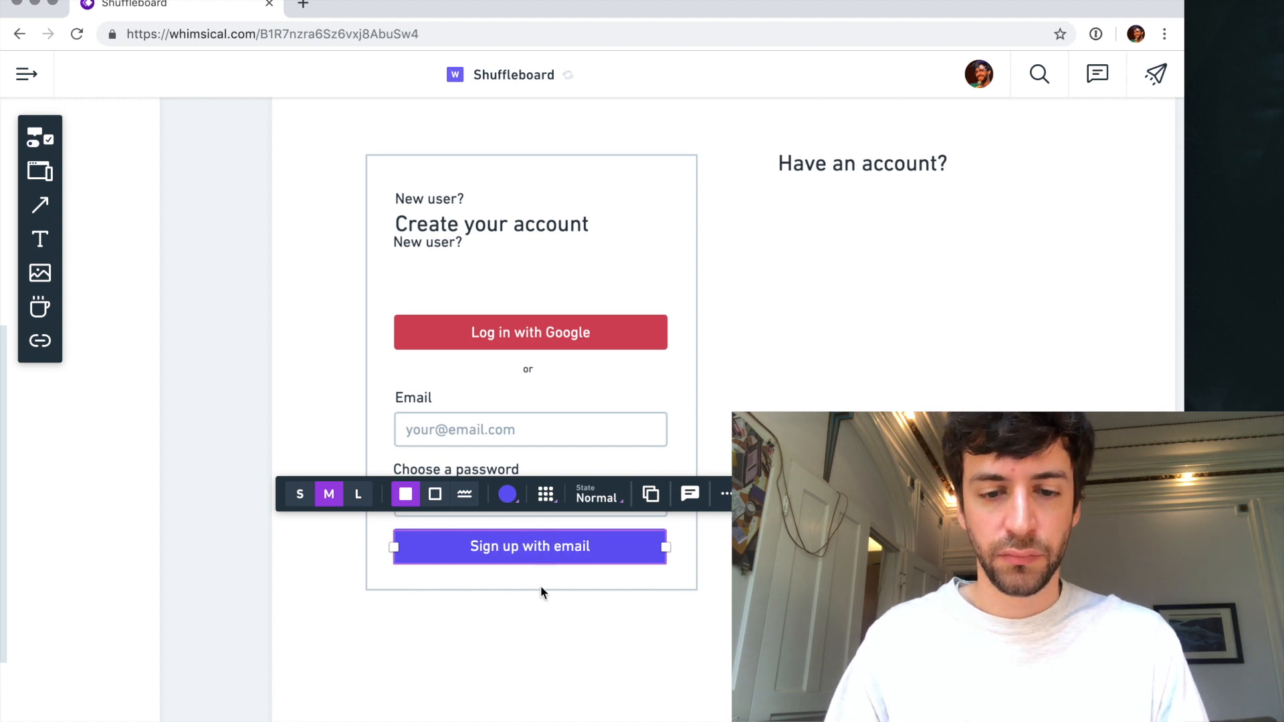
- Extend the card's bottom edge slightly downward and delete the stray "New user?" text beneath the heading
click(546, 636)
scroll(559, 555, up, 1)
click(548, 609)
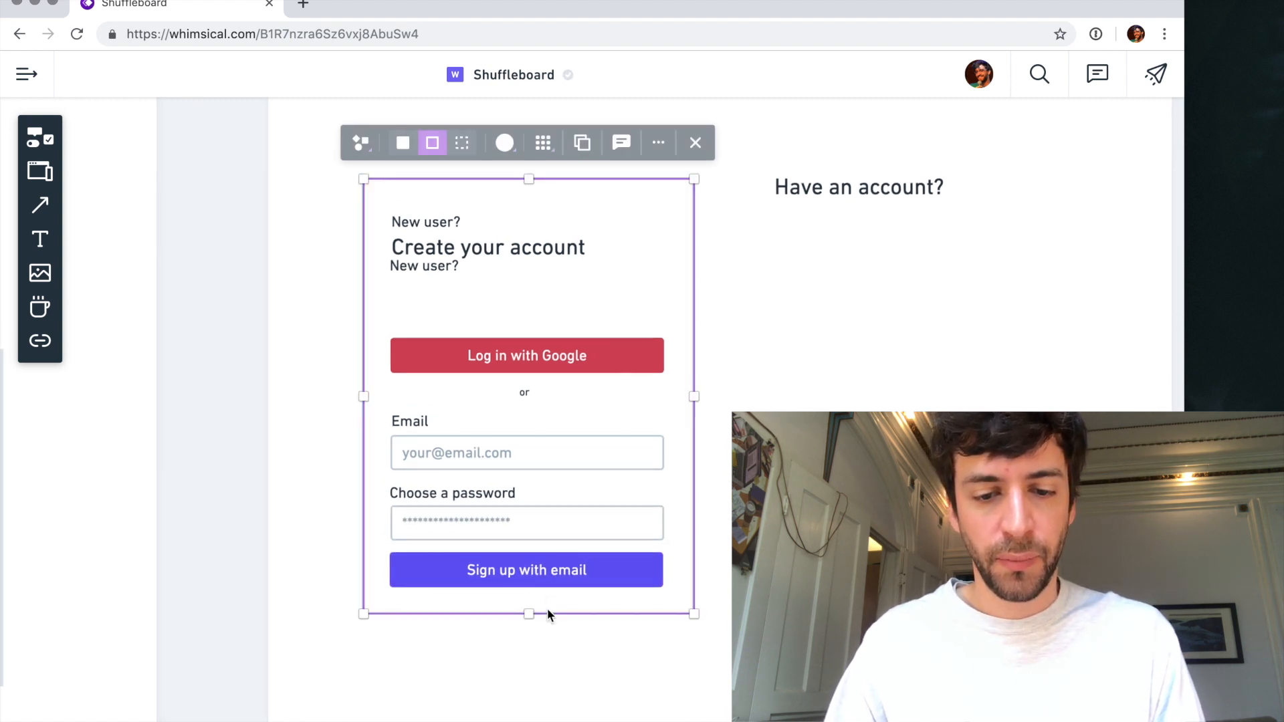
drag(528, 614, 528, 634)
click(442, 270)
key(Delete)
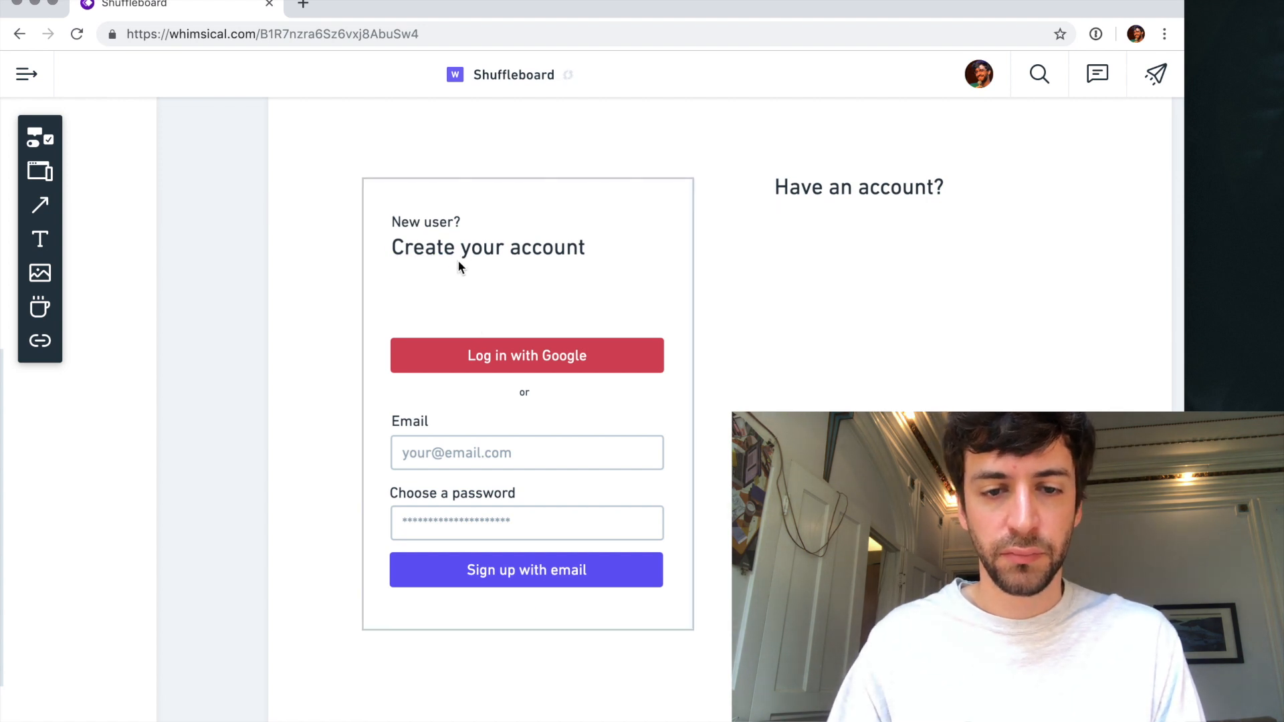
- Move the "New user?" text and the "Create your account" heading together slightly down inside the card
click(458, 250)
shift+click(419, 224)
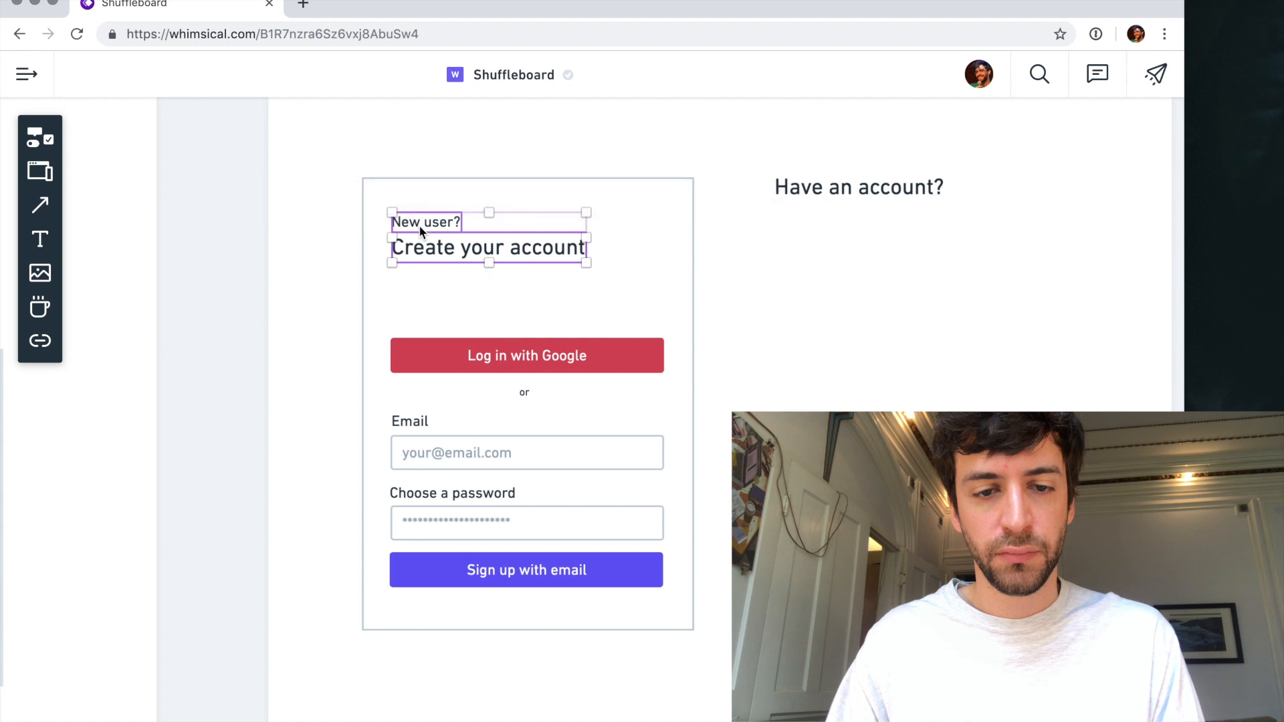
drag(440, 247, 447, 257)
- Place a copy of the "New user?" text below the heading and change it to "No credit card required to start"
click(439, 239)
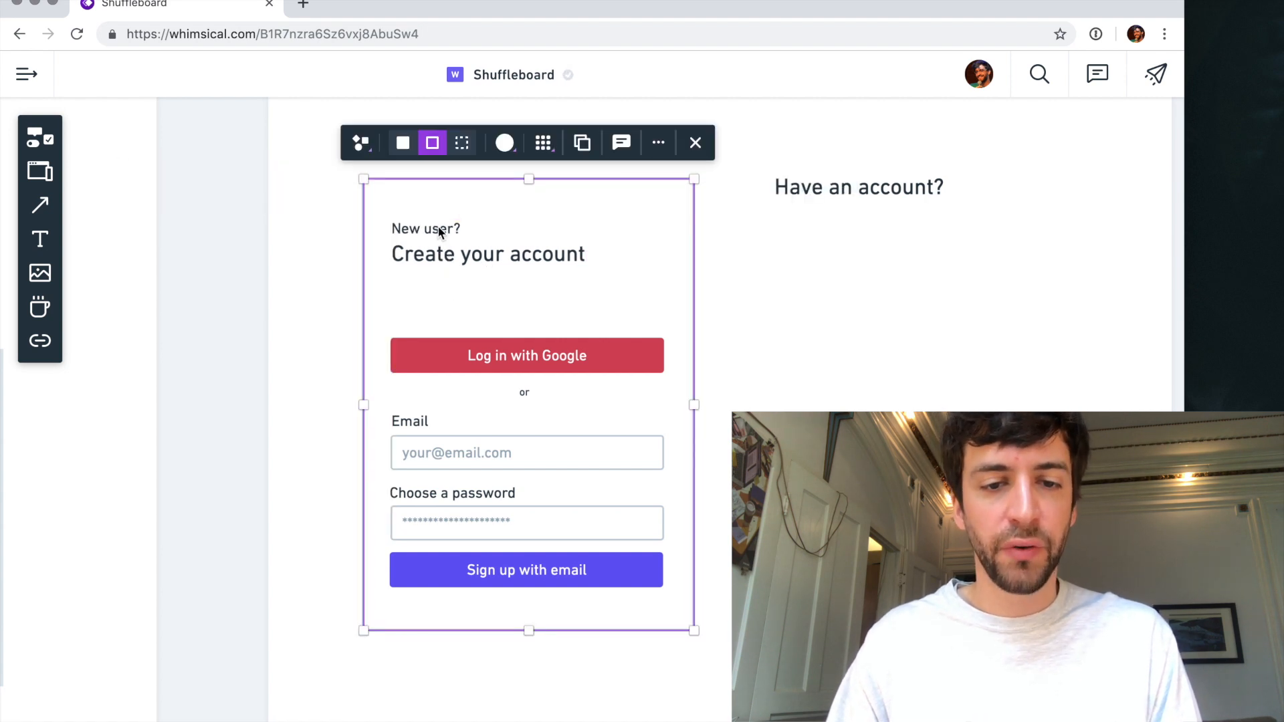
click(439, 230)
drag(440, 230, 438, 292)
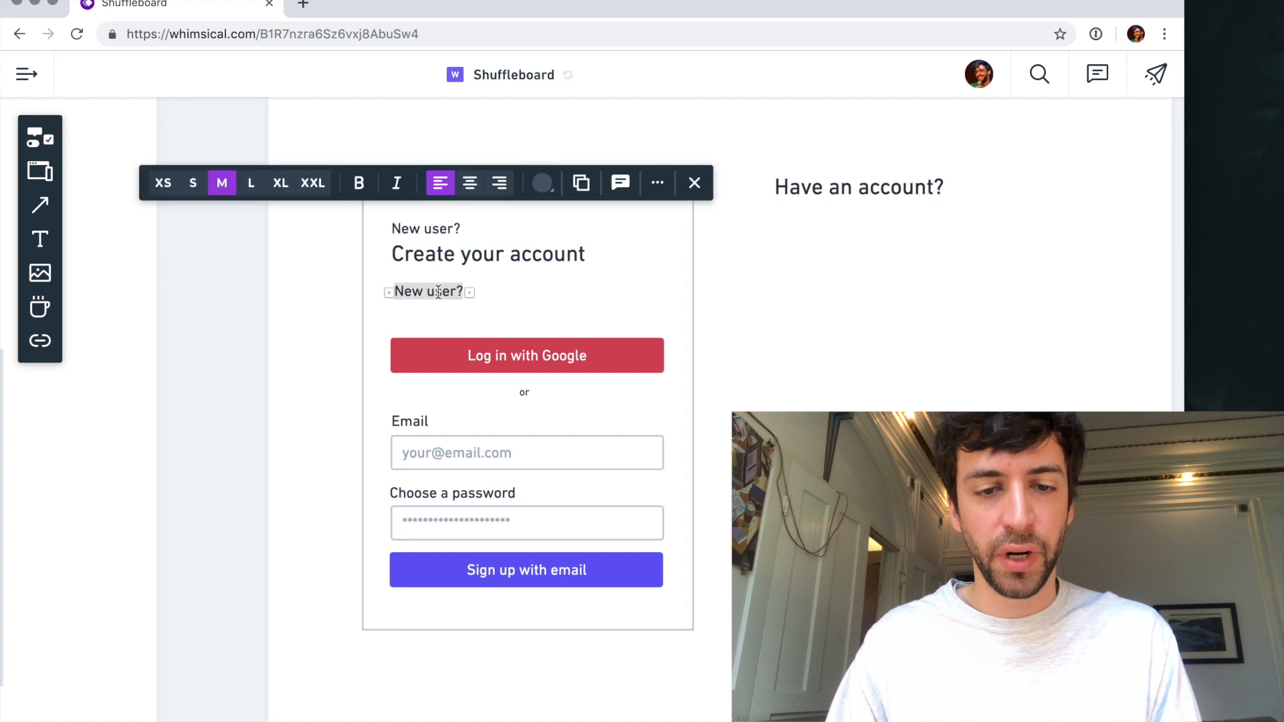
text(No credit)
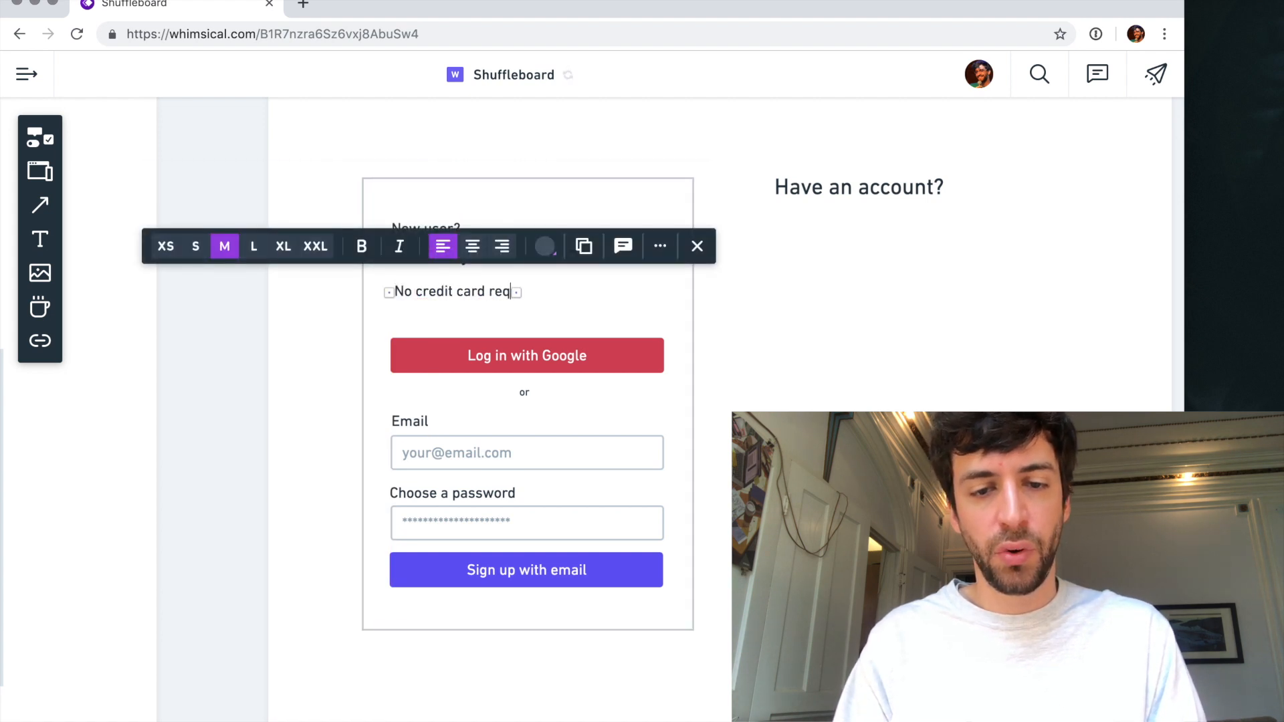
key(Escape)
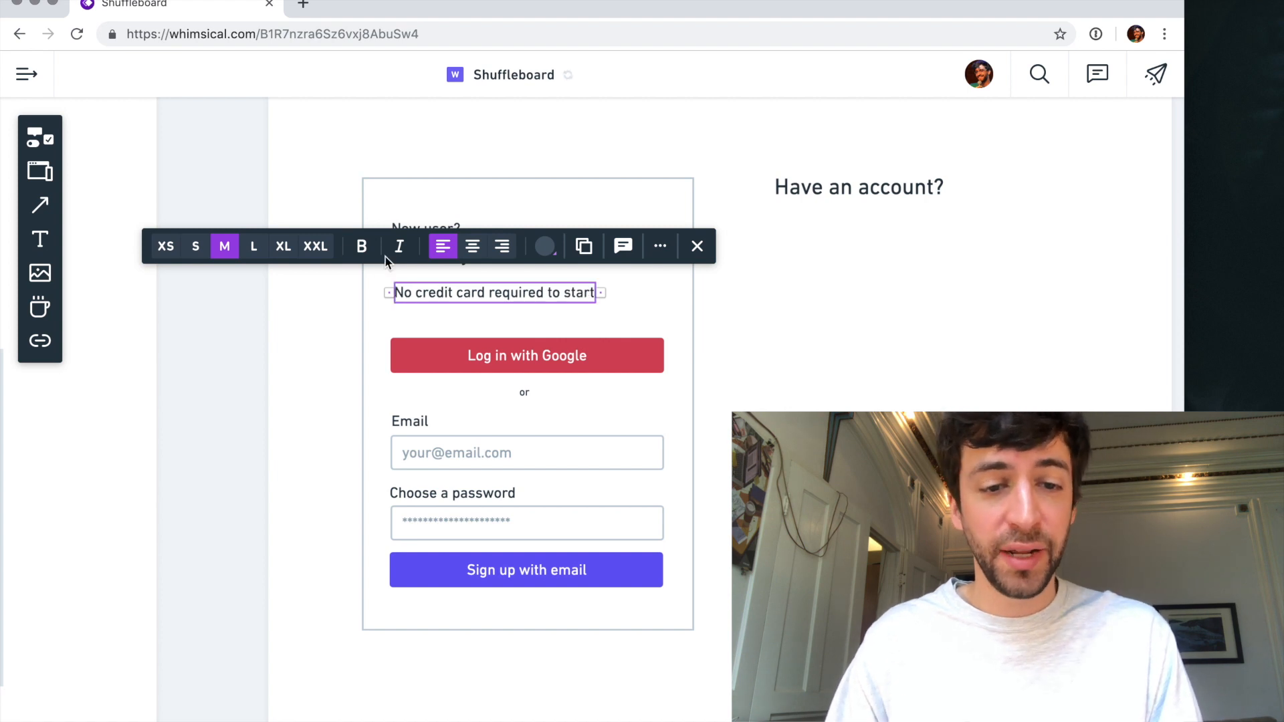
- Try the small text size on the "No credit card required to start" line, and return it to medium
click(195, 246)
click(447, 302)
click(442, 295)
click(271, 248)
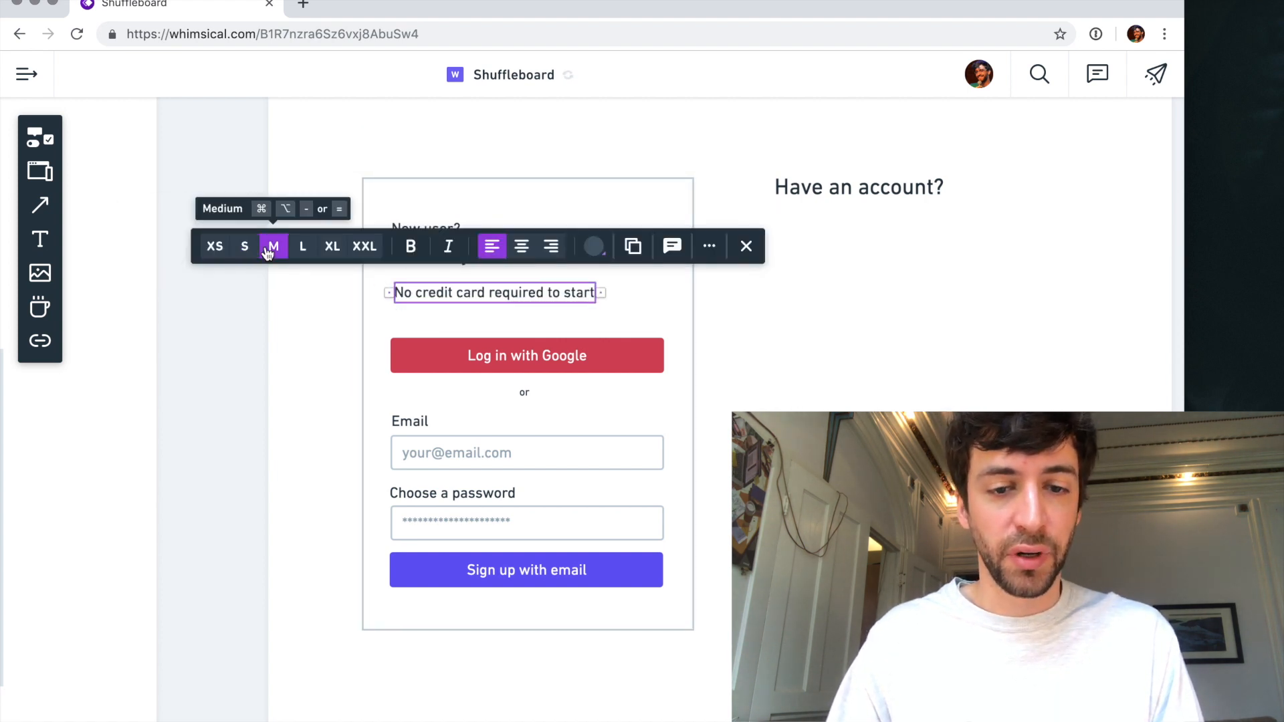
- Align the "No credit card required to start" line with the left edge of the heading above it
click(439, 296)
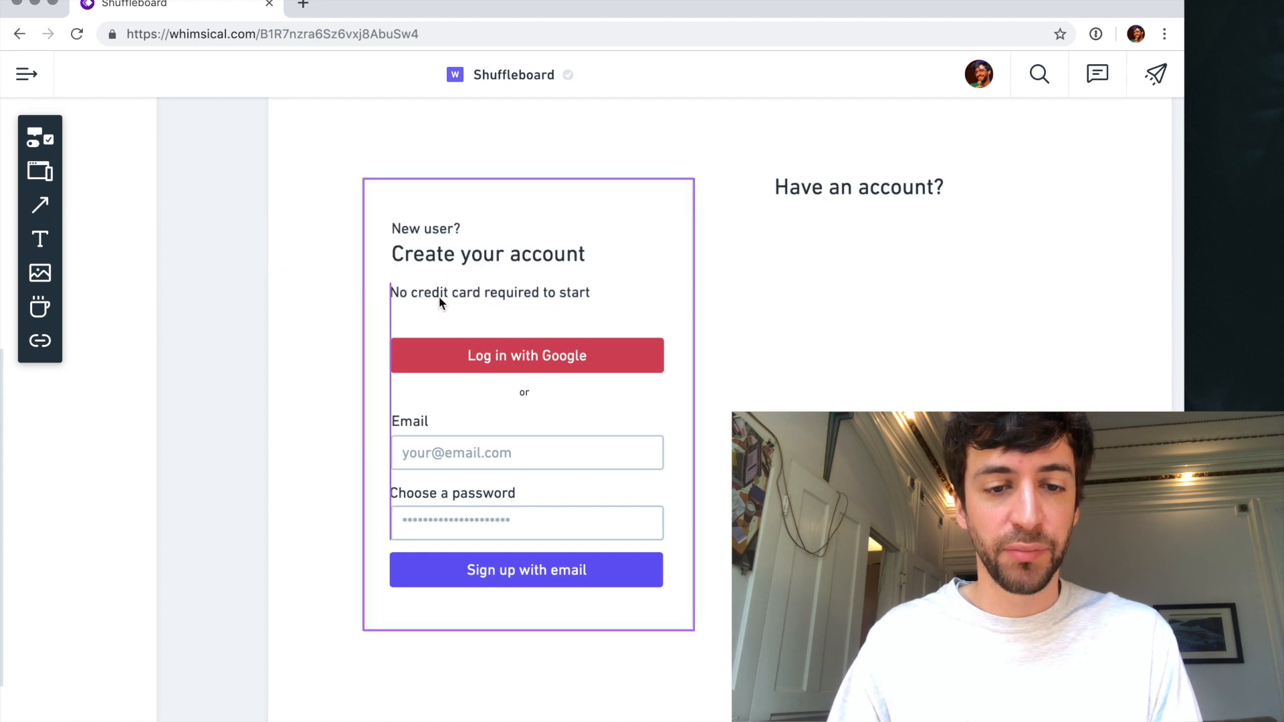
click(439, 296)
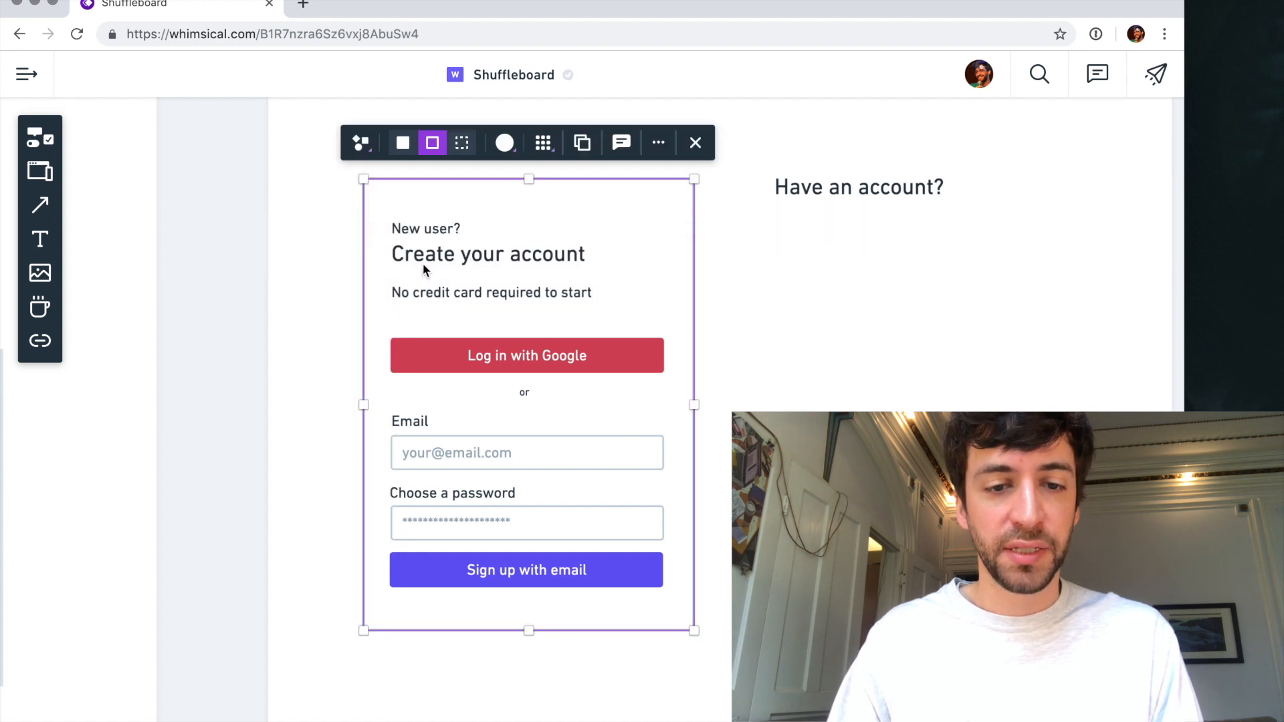
click(422, 259)
- Change the colour of the "New user?" text to a lighter grey
click(420, 231)
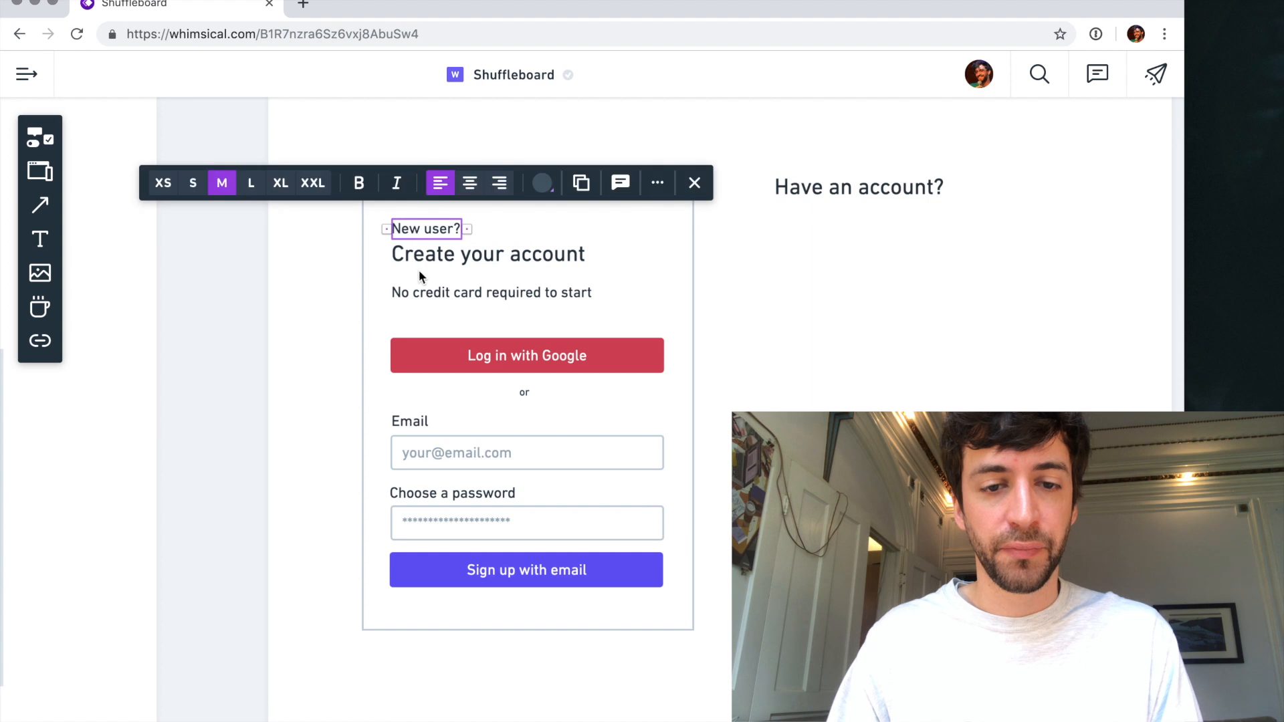
click(542, 183)
click(527, 253)
click(470, 292)
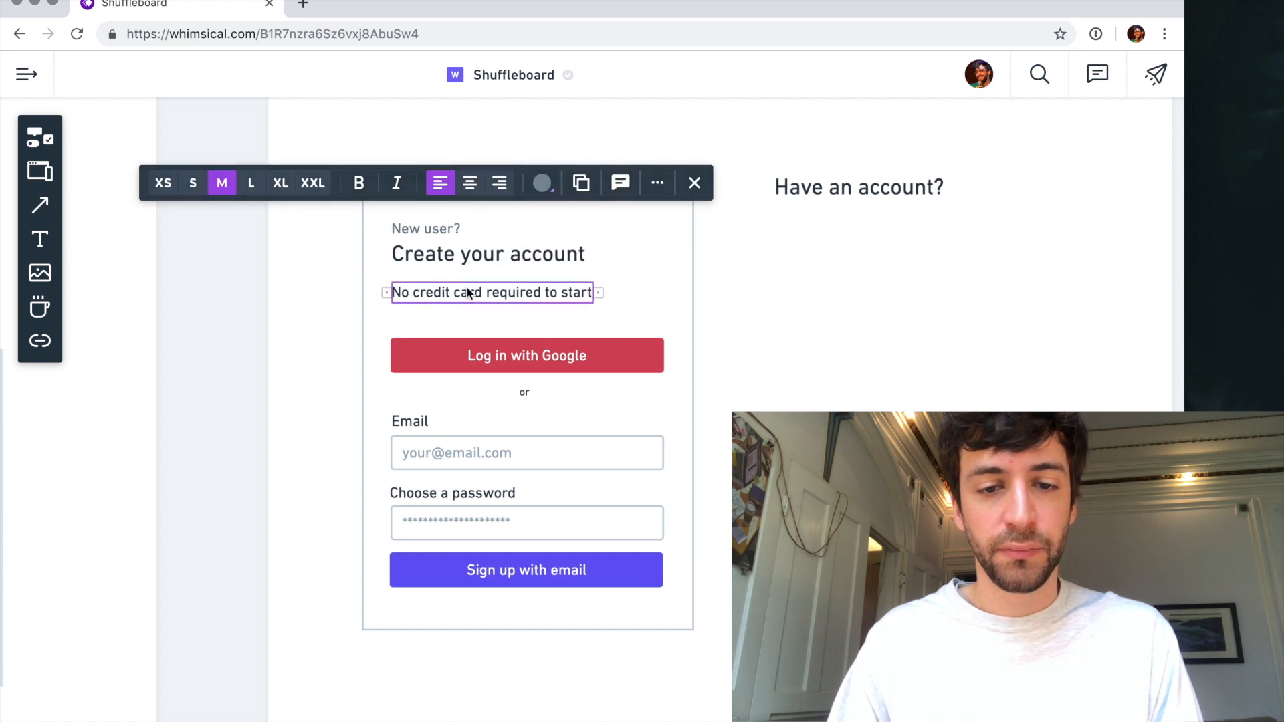
- Replace the "Have an account?" heading with a copy of the sign-up form beside the card, without the card outline
scroll(702, 313, down, 5)
click(707, 256)
click(708, 249)
key(Escape)
click(540, 279)
drag(560, 280, 744, 270)
key(super+z)
click(563, 274)
click(845, 271)
click(779, 265)
key(Delete)
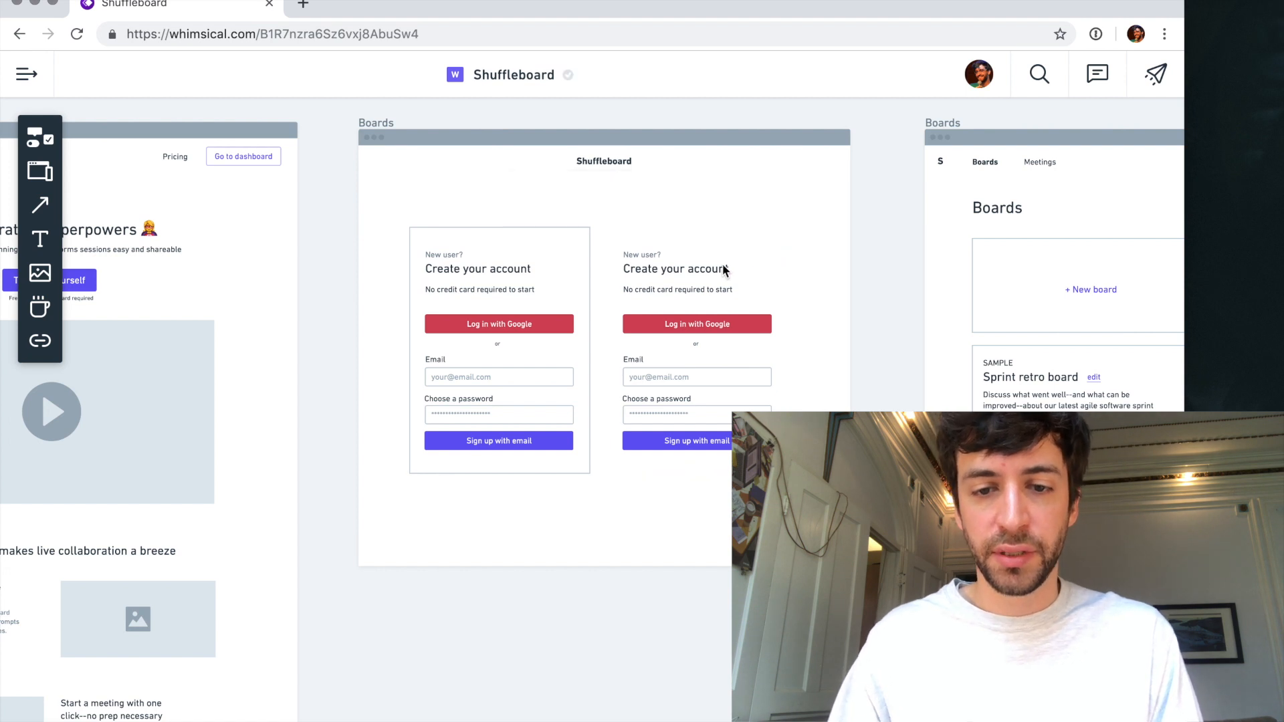
- Change the copied form's texts to "Already signed up?" and "Log in", and delete its "No credit card required to start" line
click(640, 256)
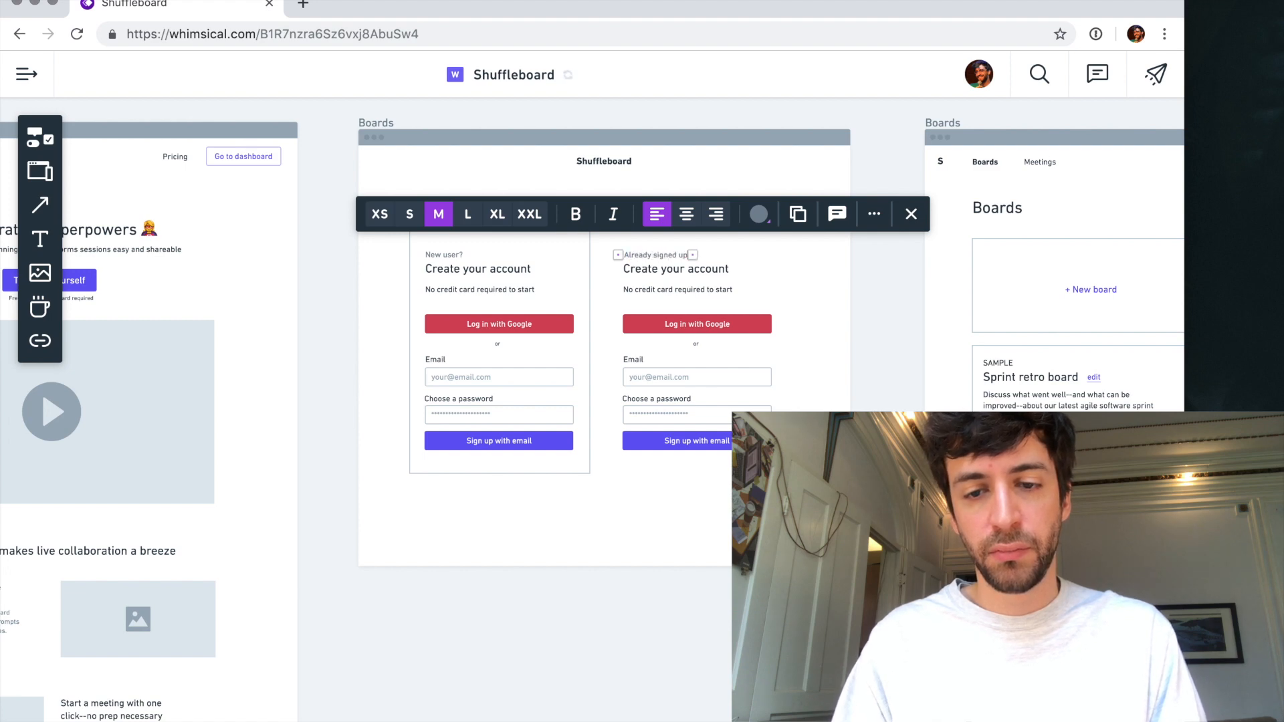
scroll(639, 273, up, 5)
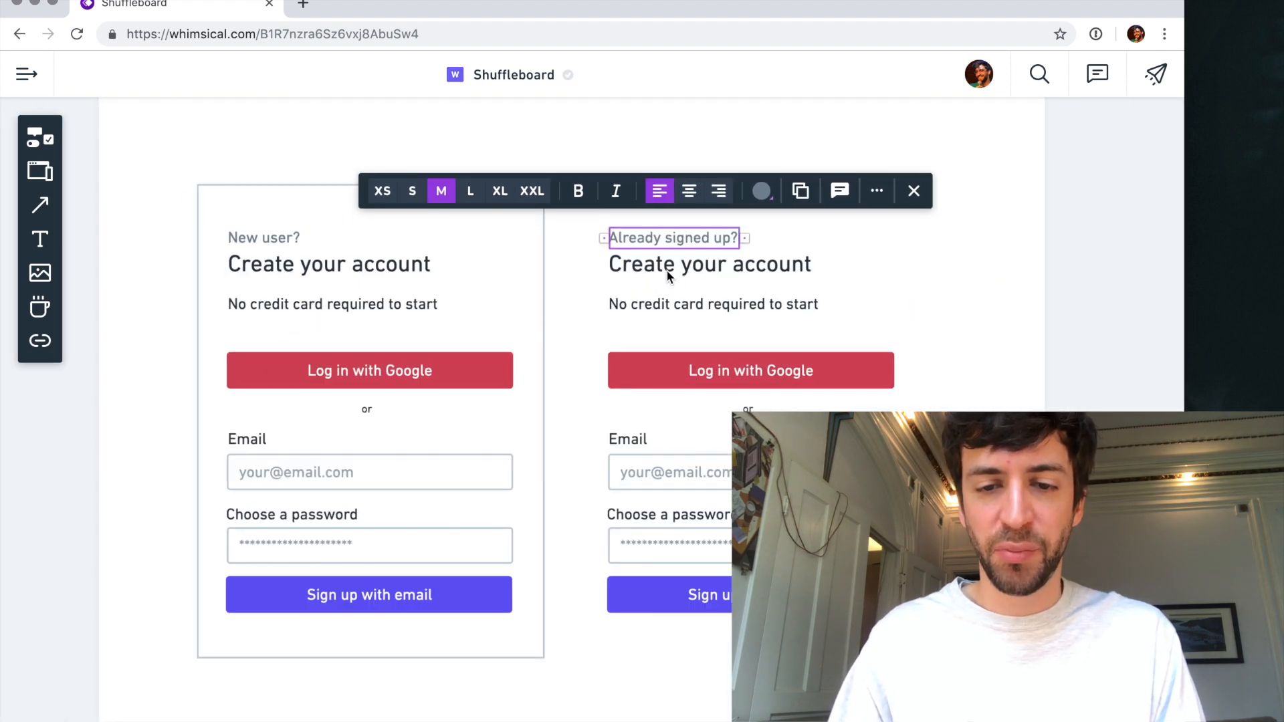
click(666, 267)
text(L)
key(Escape)
click(740, 314)
key(Delete)
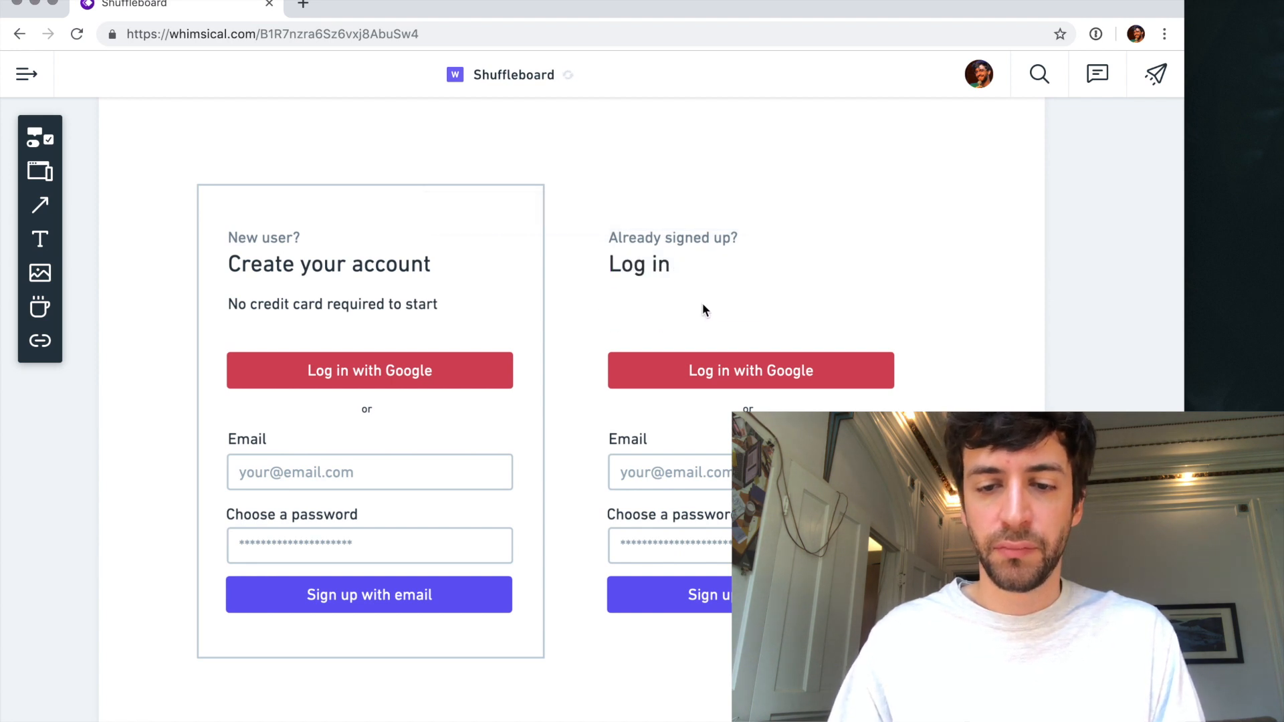
- Relabel the copied form's blue button "Sign in"
click(728, 367)
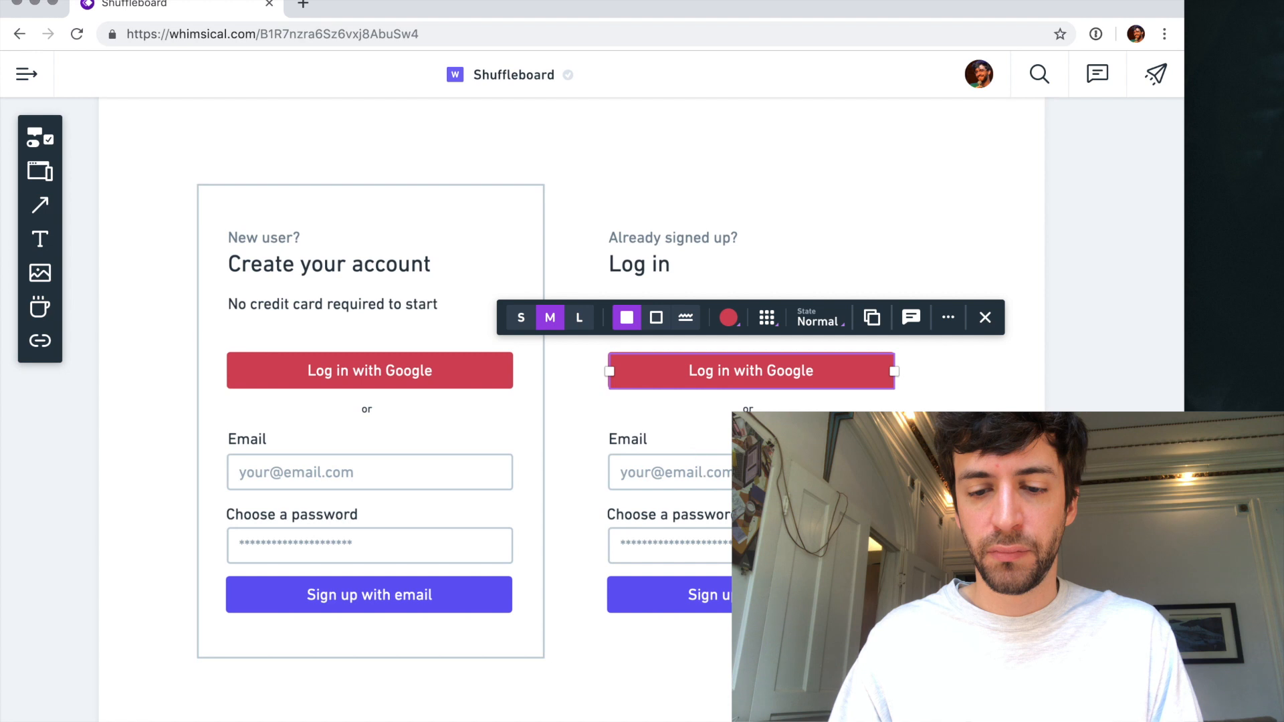
click(745, 595)
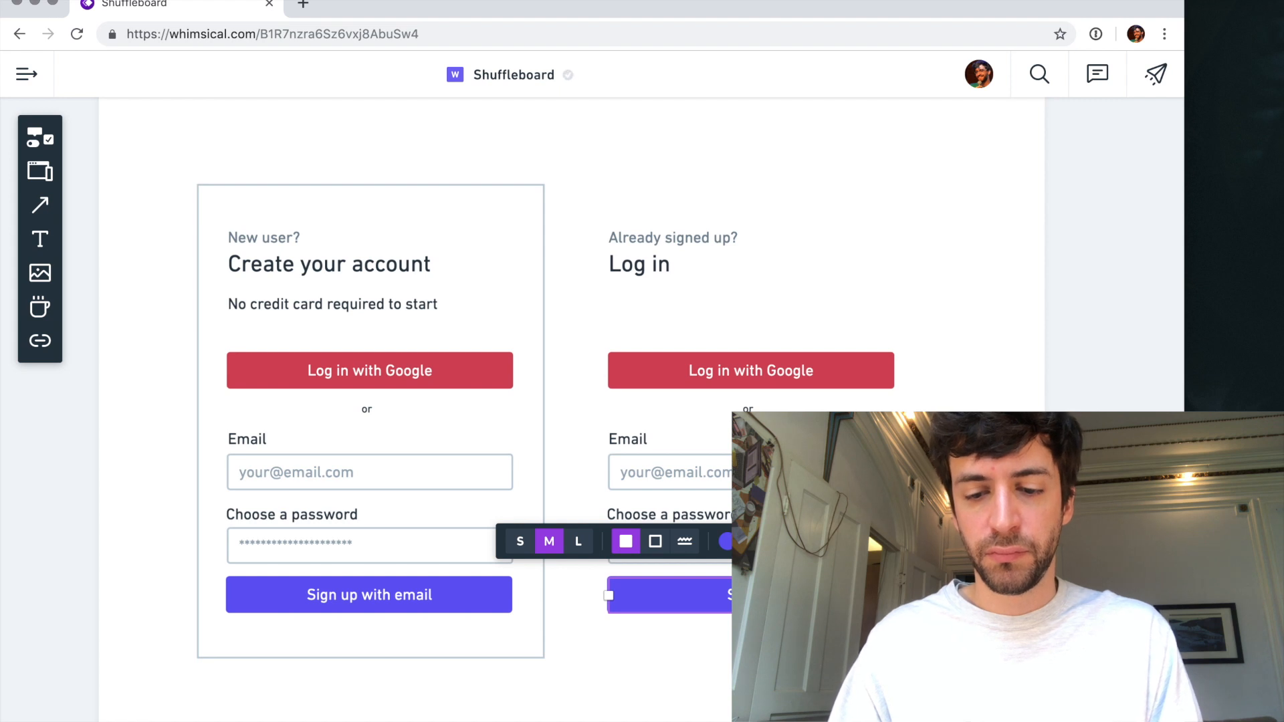
key(Escape)
- Add a link-style button reading "Forgot your password?" centred below the login form's blue button
key(r)
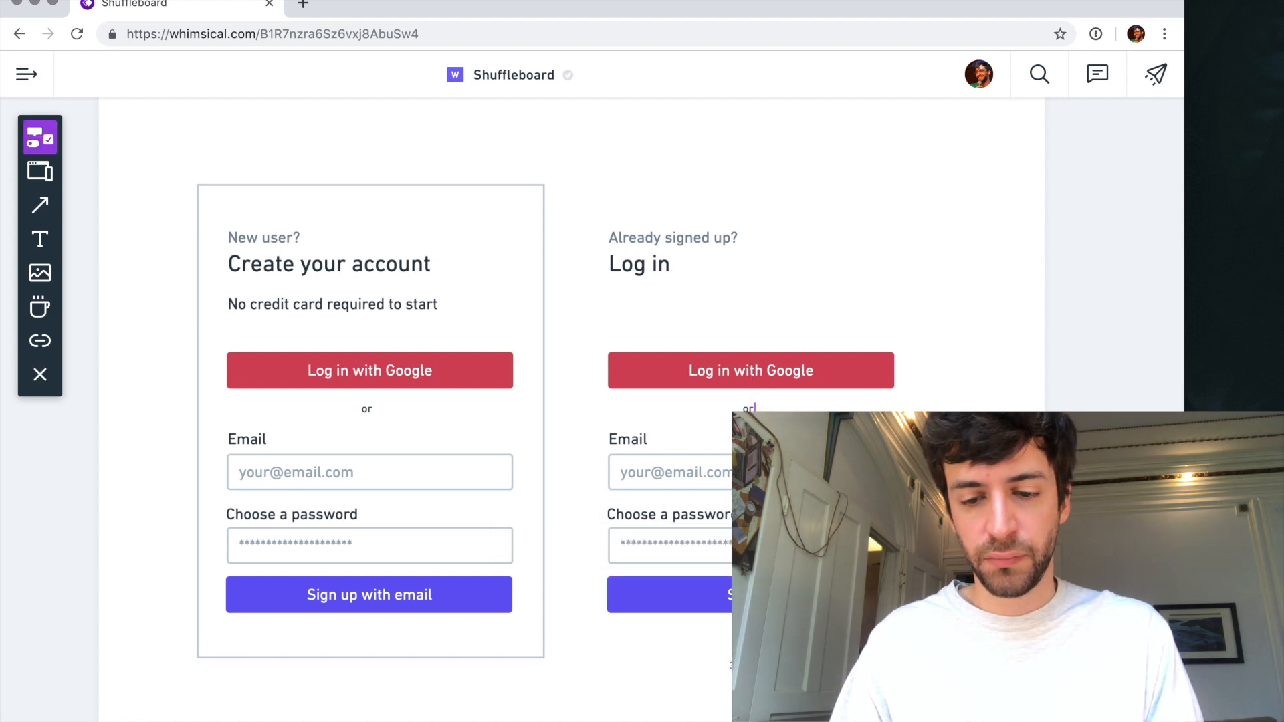
click(751, 650)
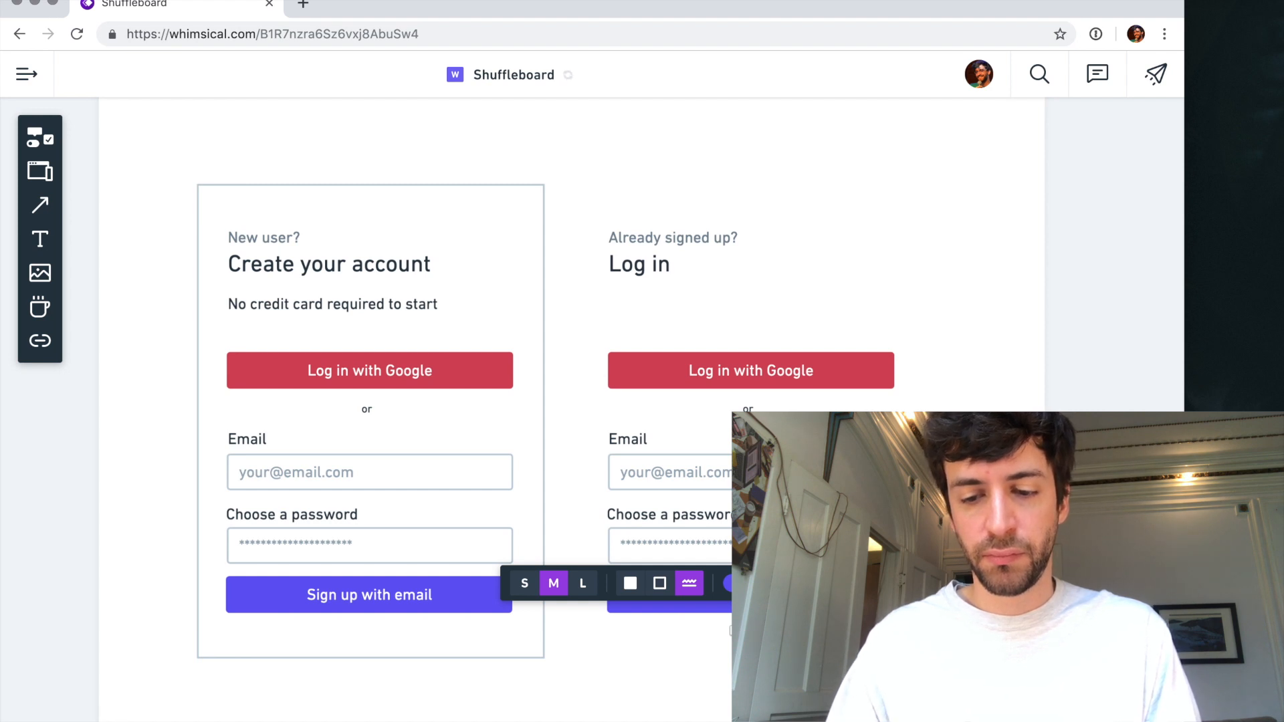
key(Escape)
drag(739, 635, 728, 640)
key(Escape)
- Move the "Already signed up?" and "Log in" texts down together, closer to the login form's red button
scroll(817, 536, down, 3)
scroll(592, 409, down, 1)
drag(929, 642, 675, 265)
click(635, 268)
drag(709, 320, 691, 347)
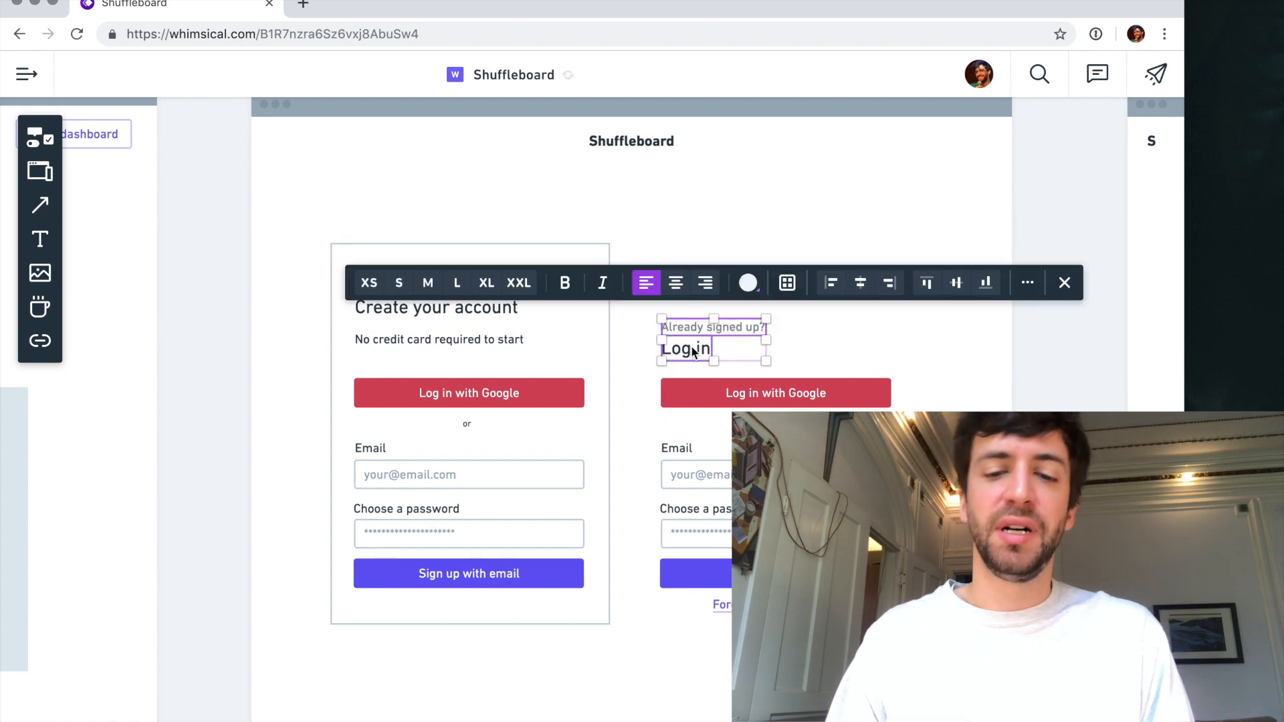
- Group all elements of the login form and move the group up level with the card's "New user?" text
drag(919, 634, 637, 268)
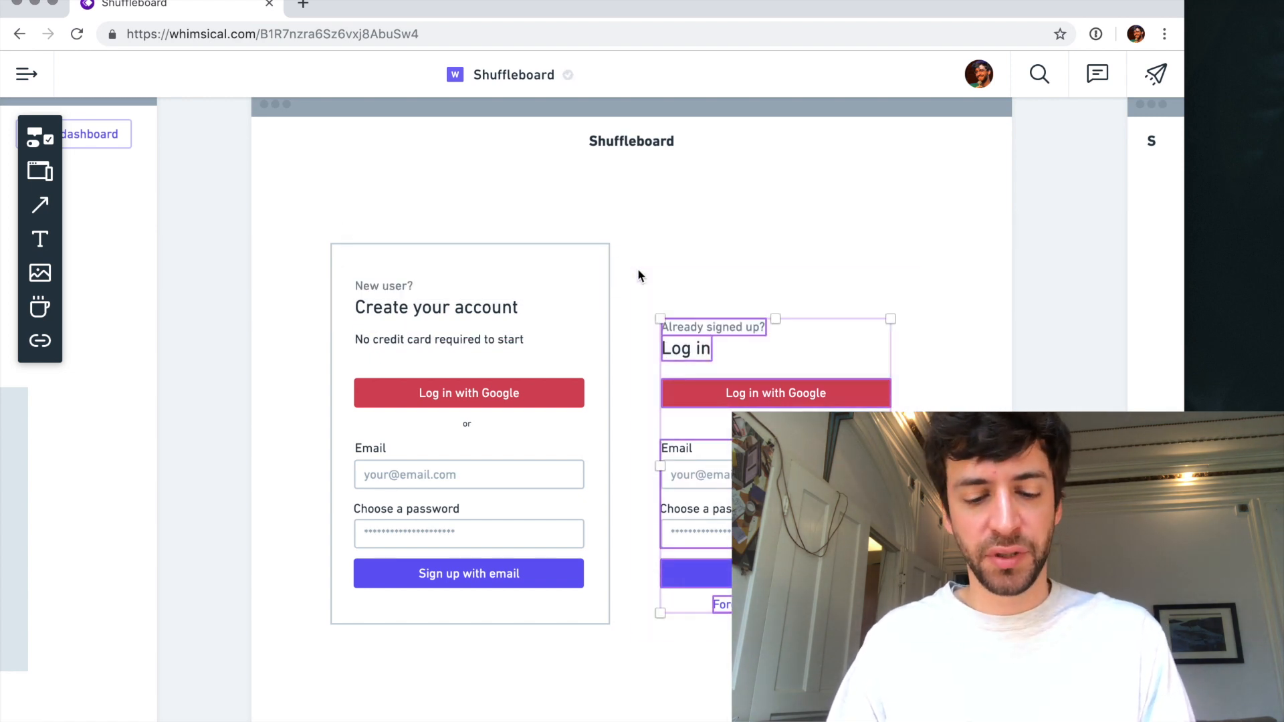
drag(722, 392, 717, 340)
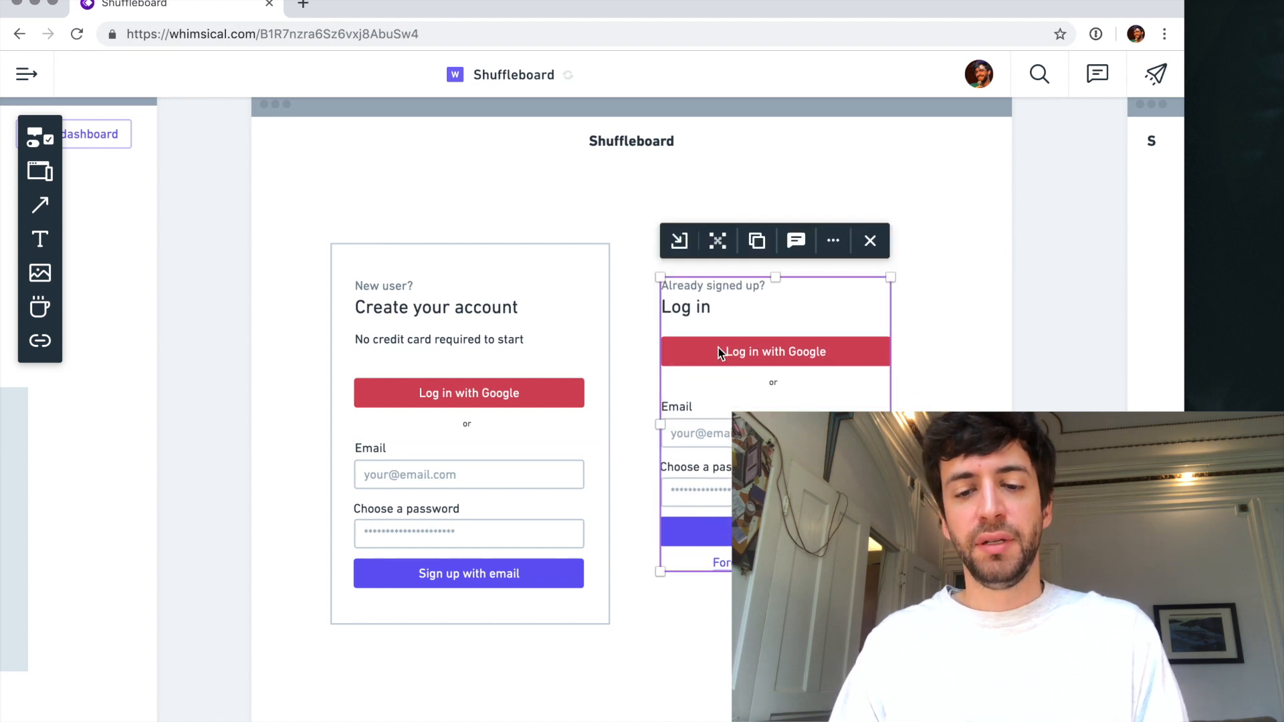
click(708, 625)
- Move the "Sign up with email" button slightly down, leaving more space below the password field
scroll(707, 628, down, 2)
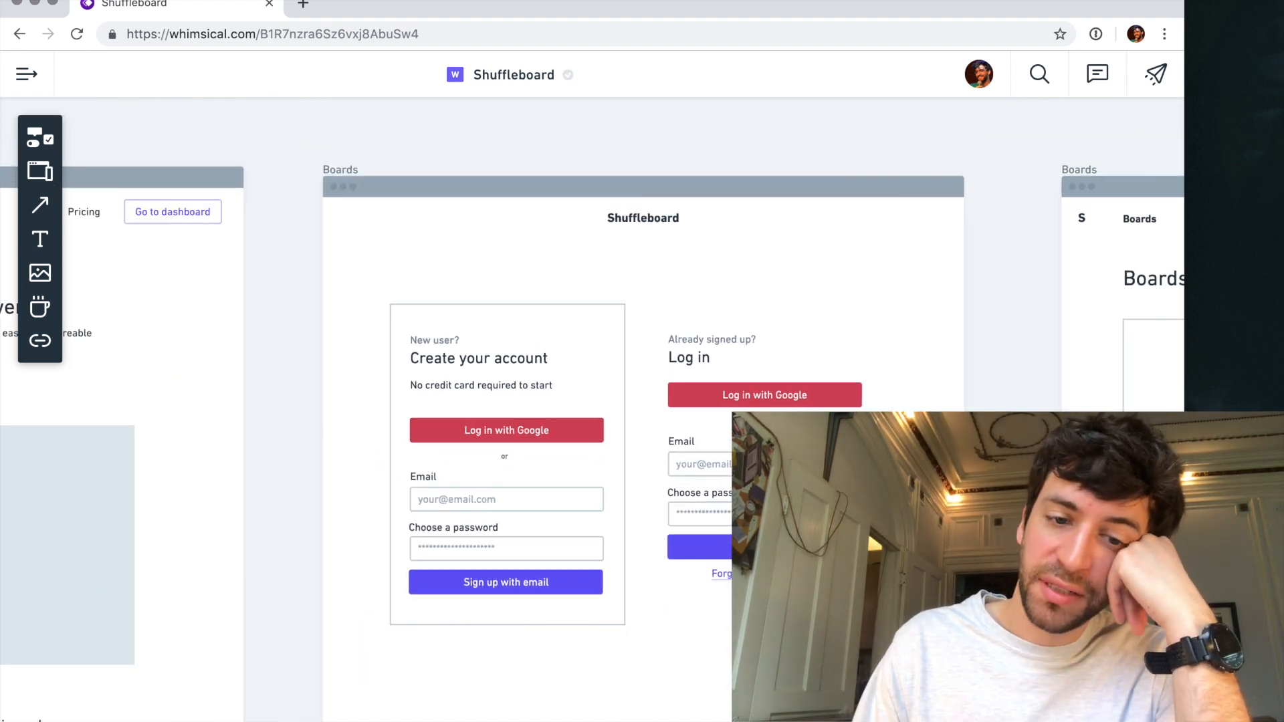
scroll(706, 635, down, 3)
scroll(593, 409, down, 1)
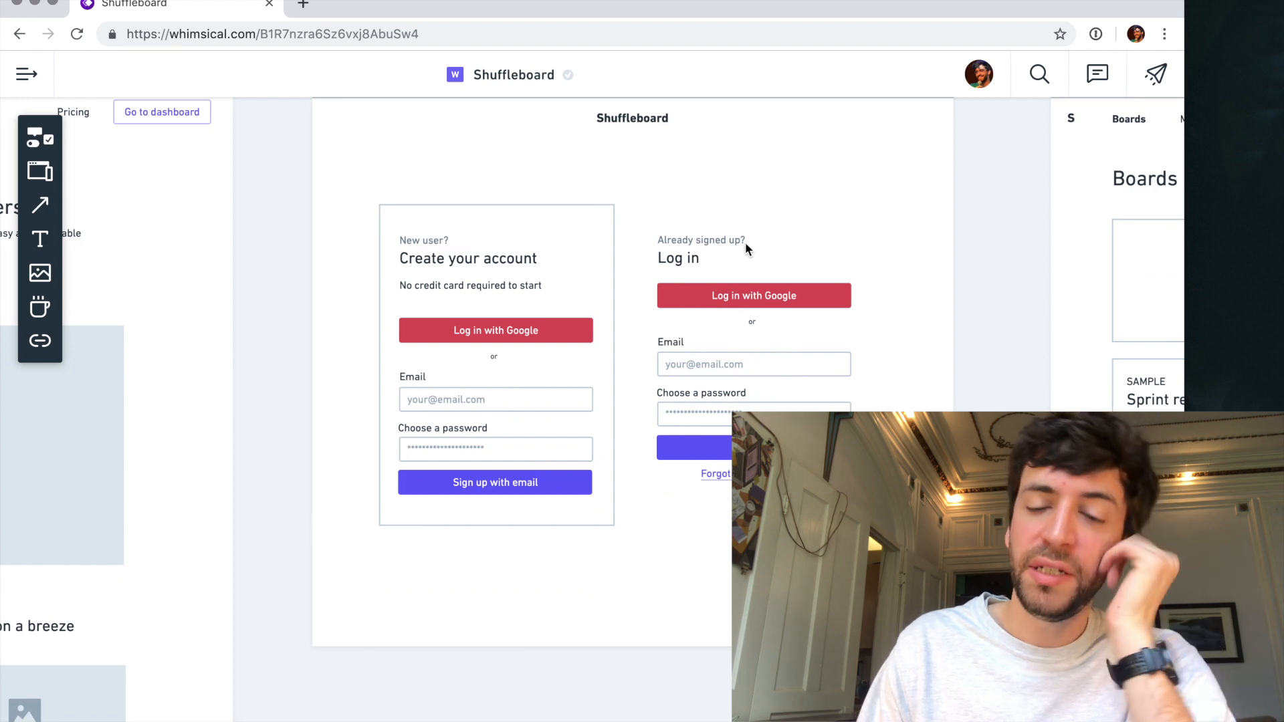
scroll(742, 296, up, 2)
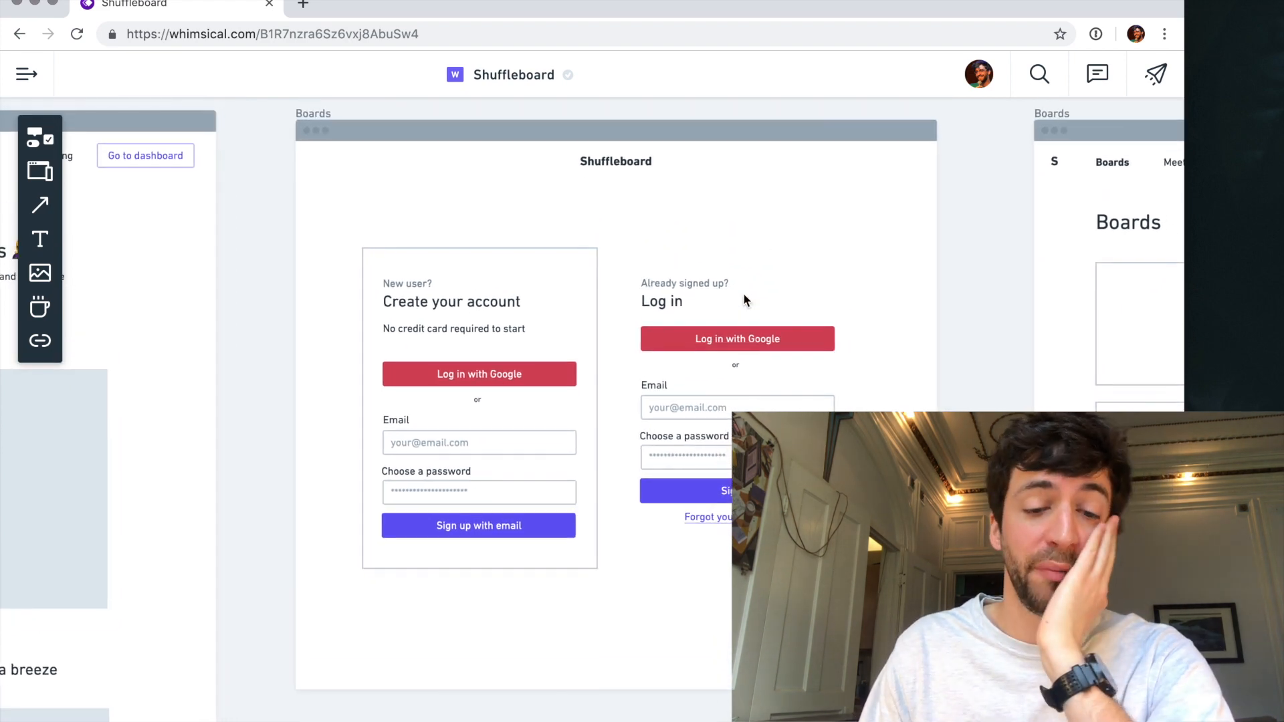
click(491, 525)
drag(492, 528, 492, 527)
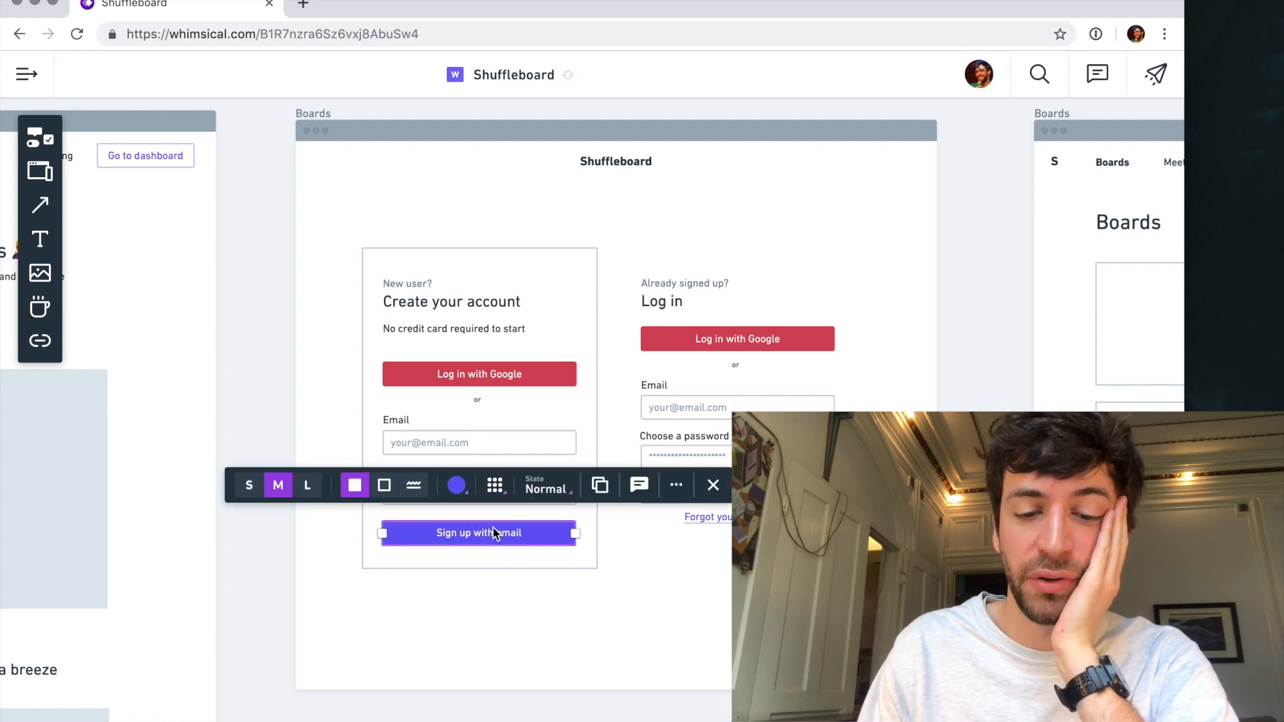
click(635, 595)
- Rename the frame holding the sign-up and login forms "Log in"
scroll(741, 365, up, 1)
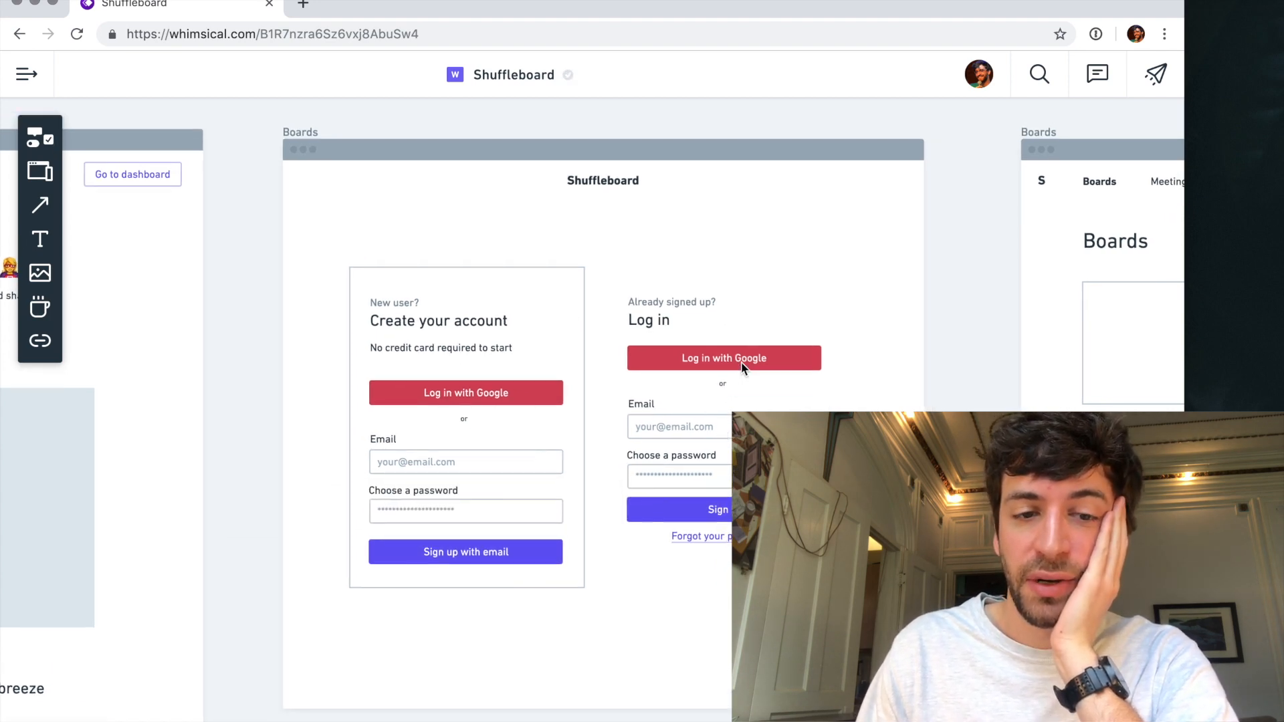
scroll(740, 362, down, 5)
scroll(740, 363, down, 2)
click(523, 168)
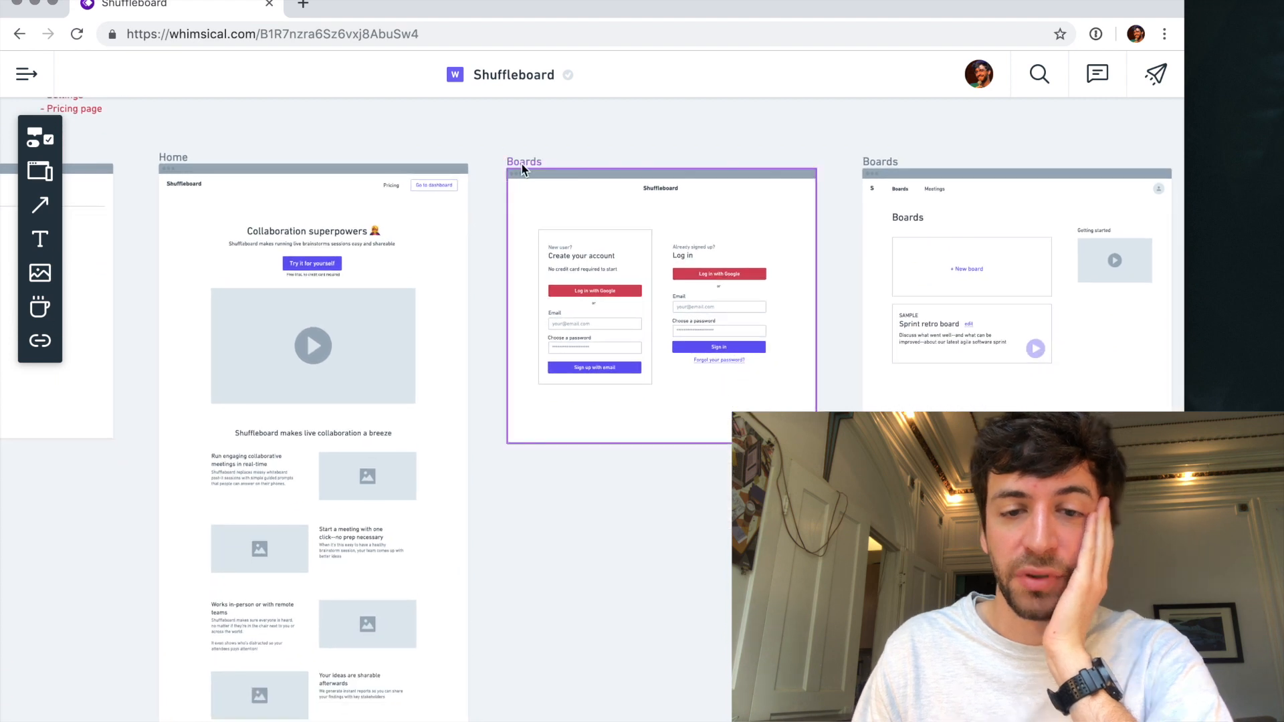
click(522, 168)
key(super+f)
key(Escape)
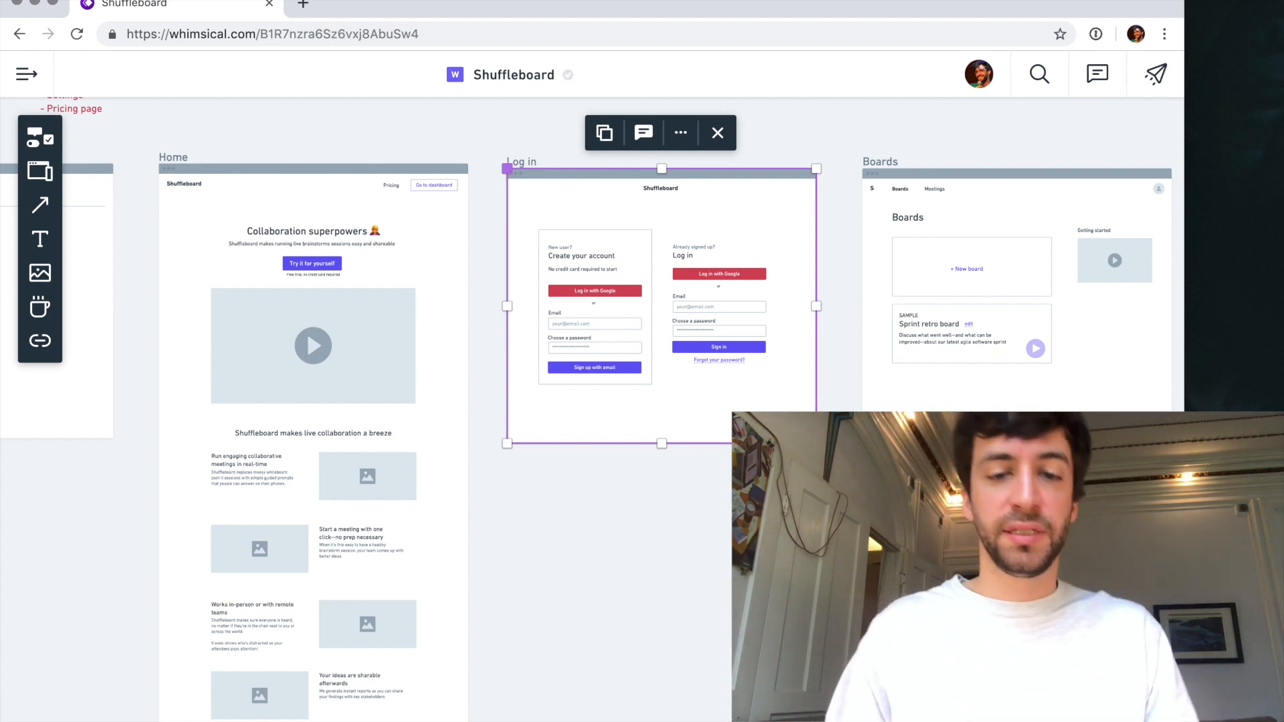
- Duplicate the "Log in" frame directly below the original and name the copy "Create account"
click(646, 539)
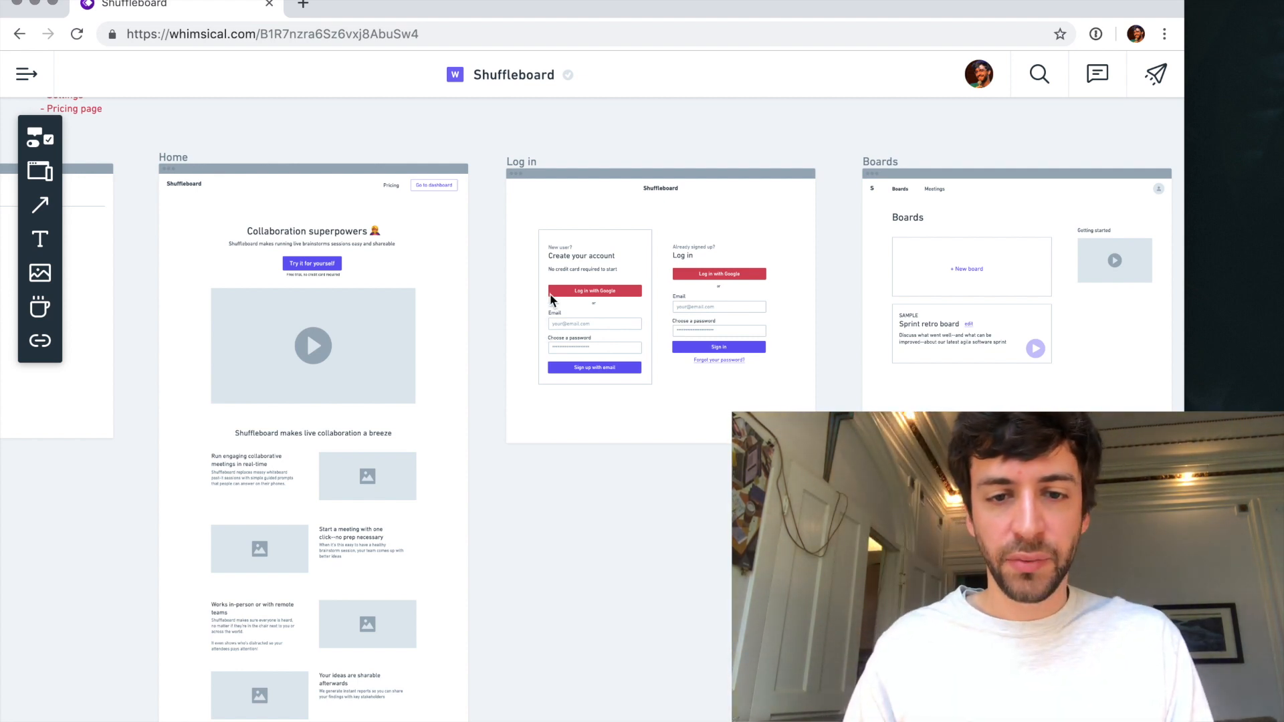
drag(522, 167, 533, 463)
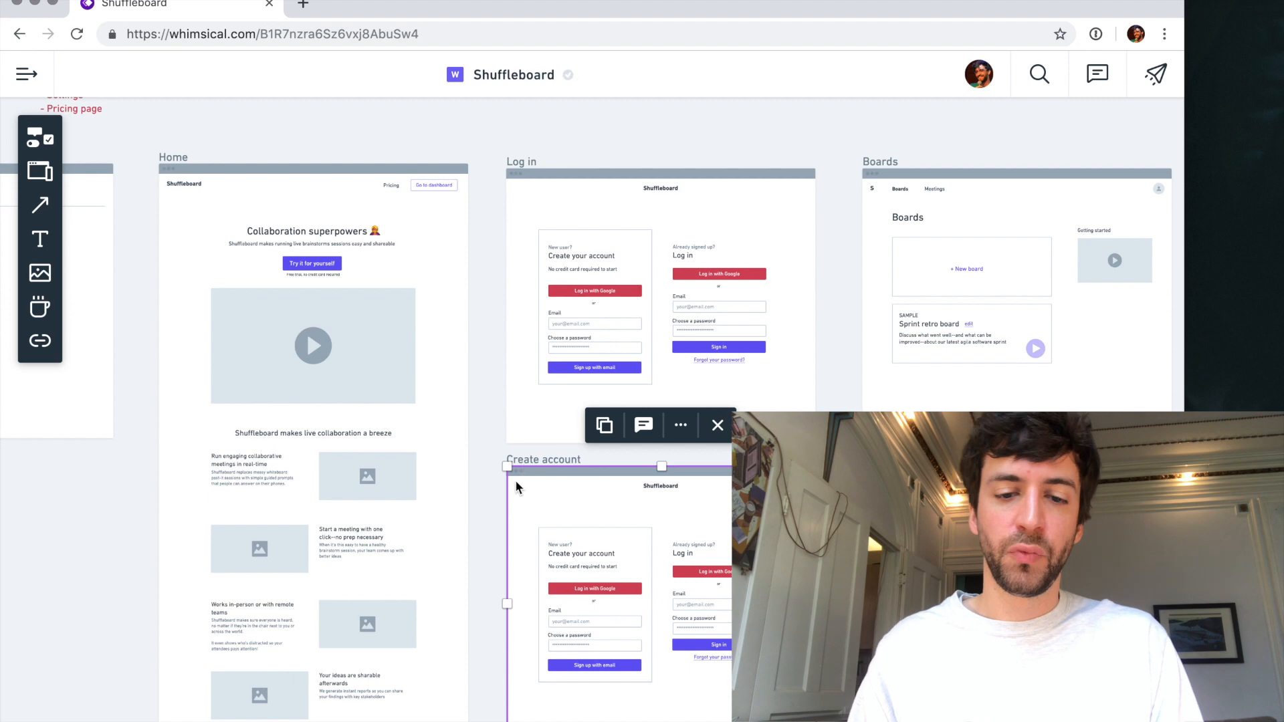
click(494, 457)
- Delete the login form and the "New user?" text from the "Create account" frame
scroll(610, 529, up, 3)
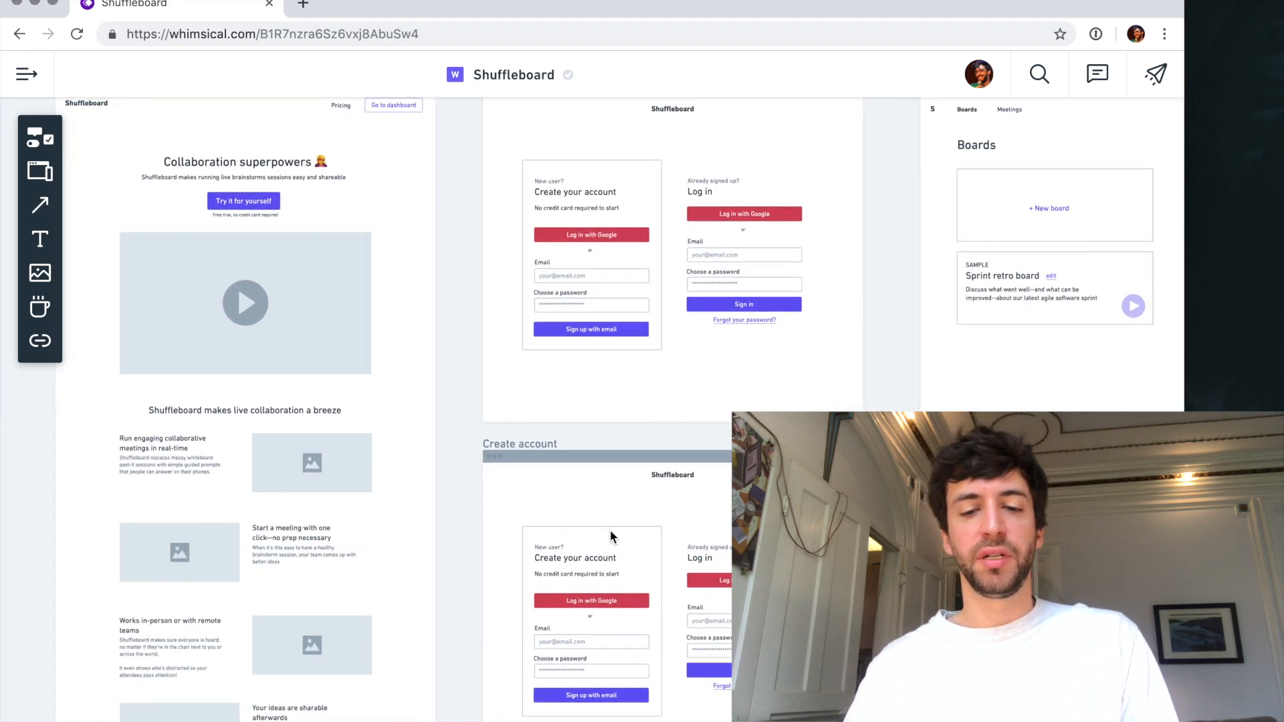
scroll(610, 530, down, 3)
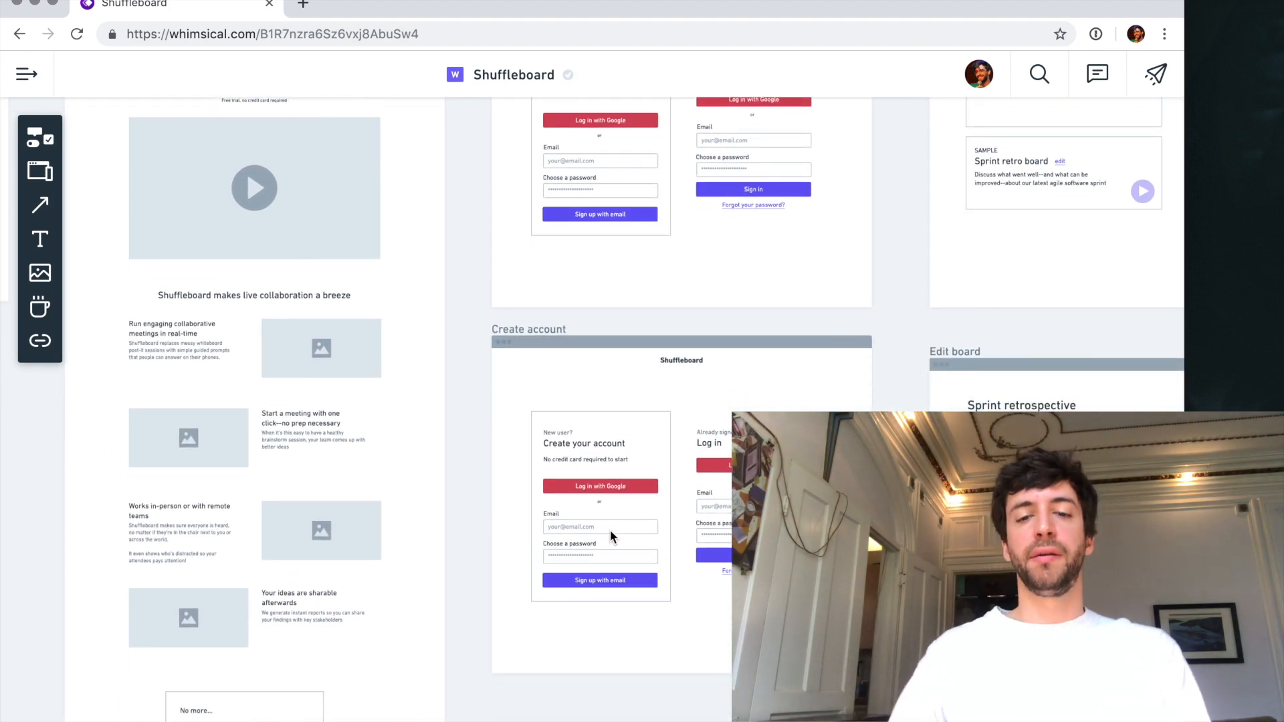
scroll(610, 529, up, 3)
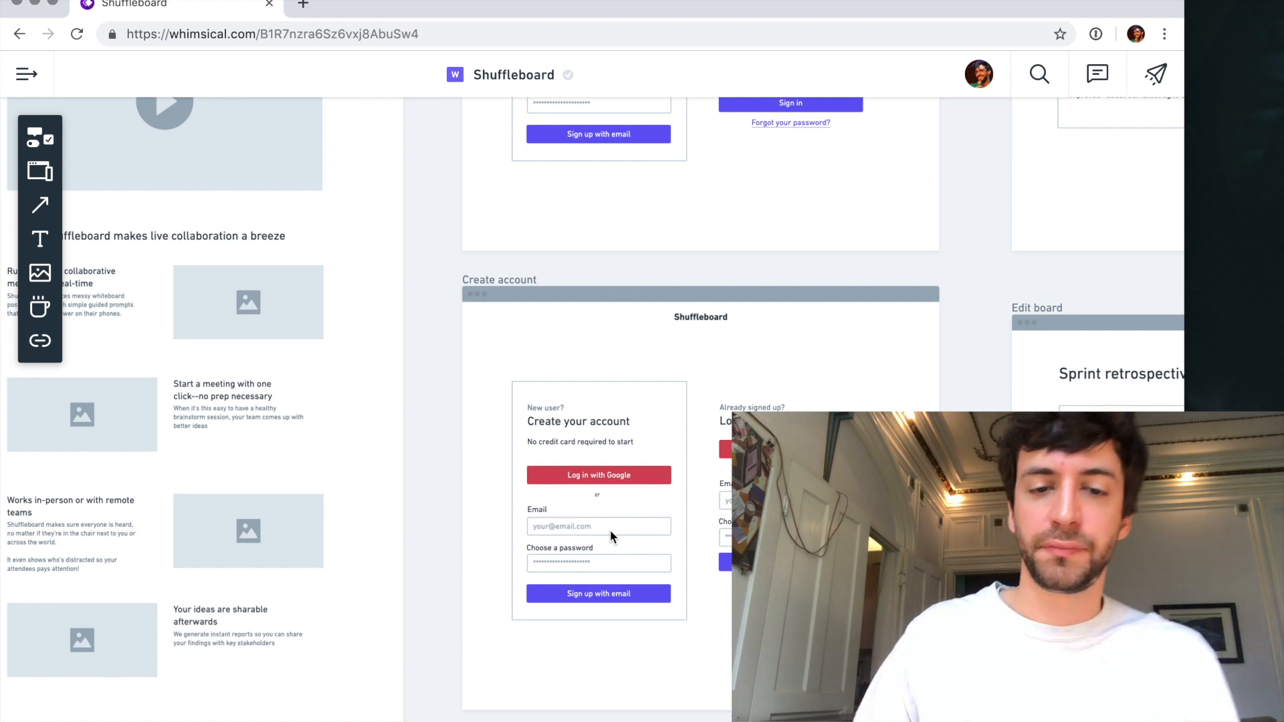
drag(882, 611, 742, 417)
key(Delete)
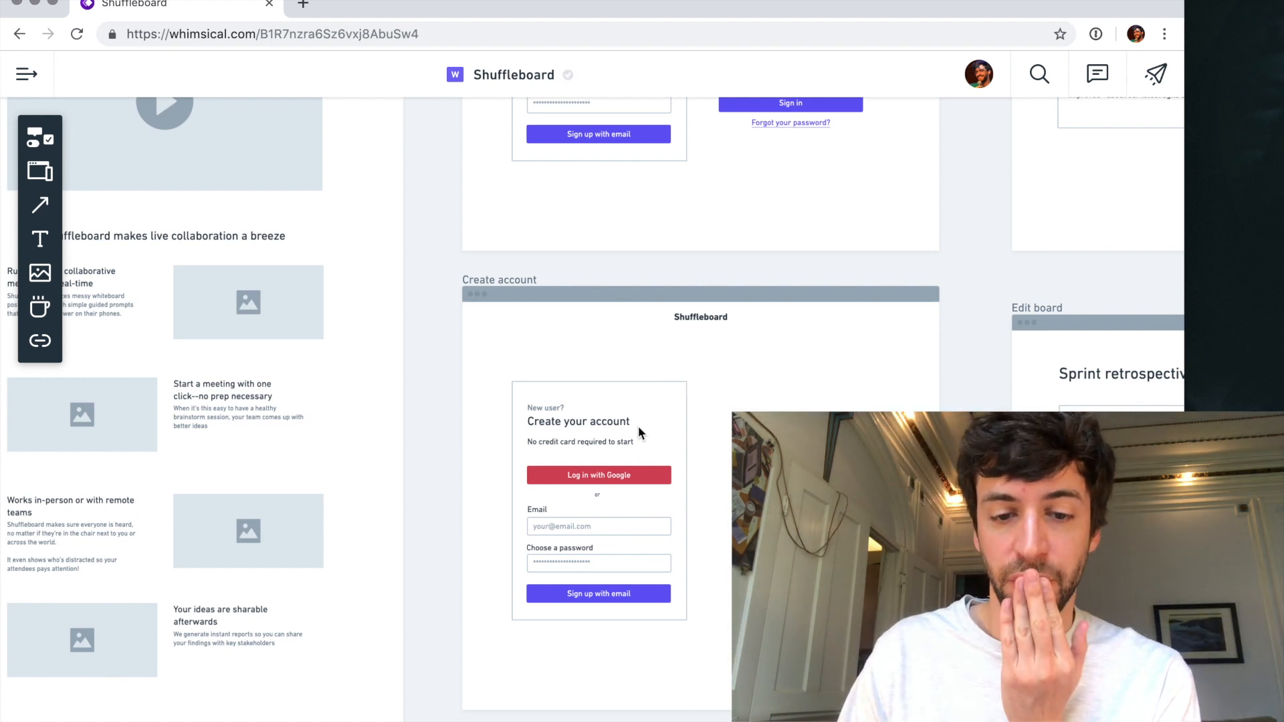
click(544, 409)
key(Delete)
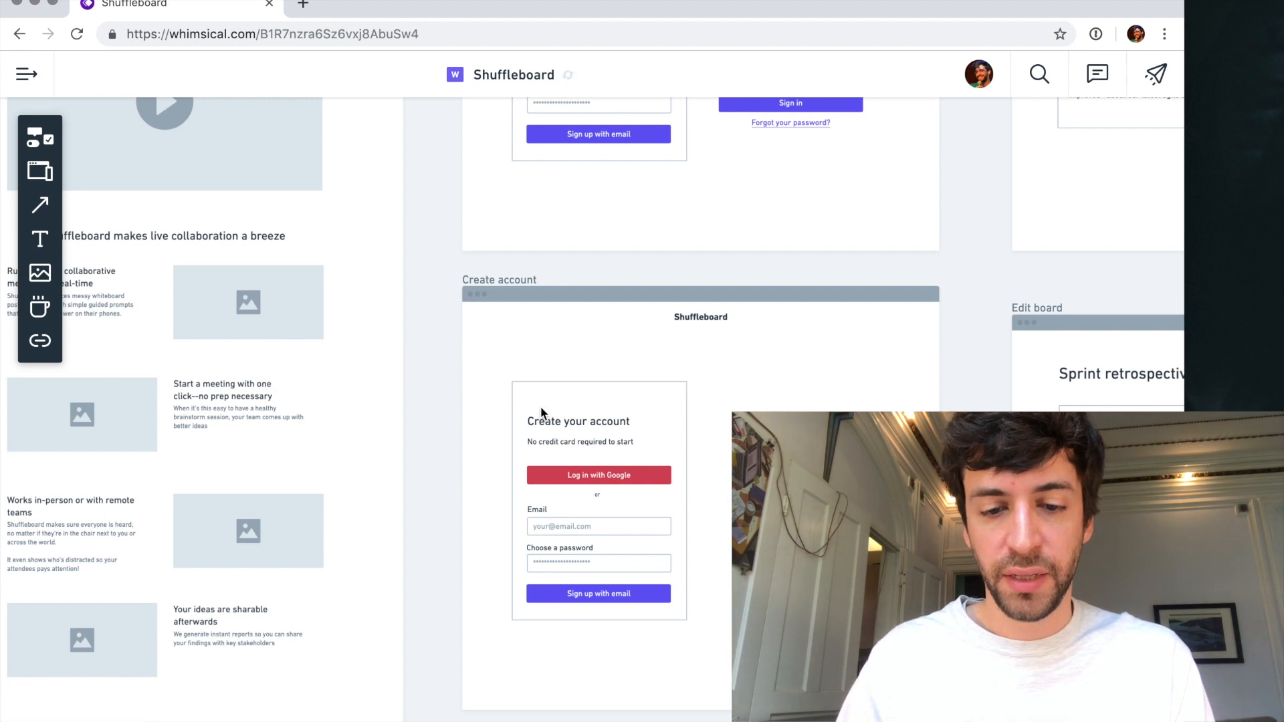
- Add an "Already have an account? Sign in" link below the "Sign up with email" button and extend the card's bottom edge around it
click(600, 614)
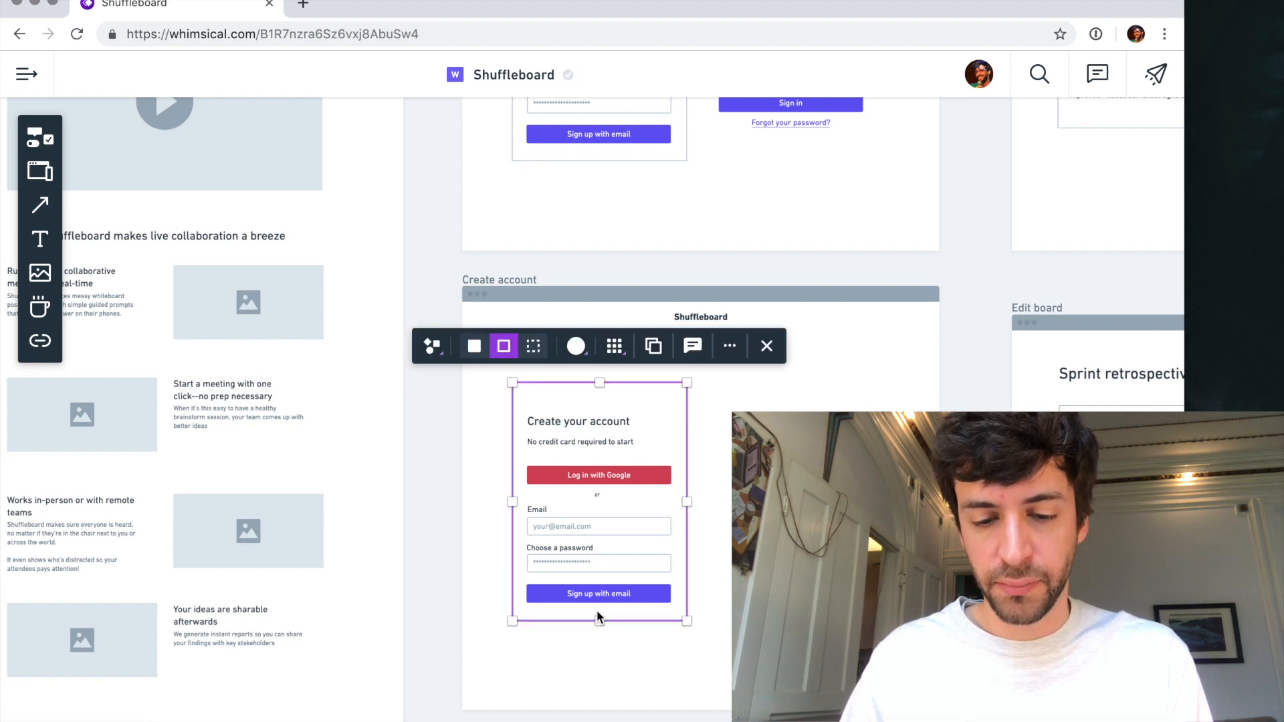
key(l)
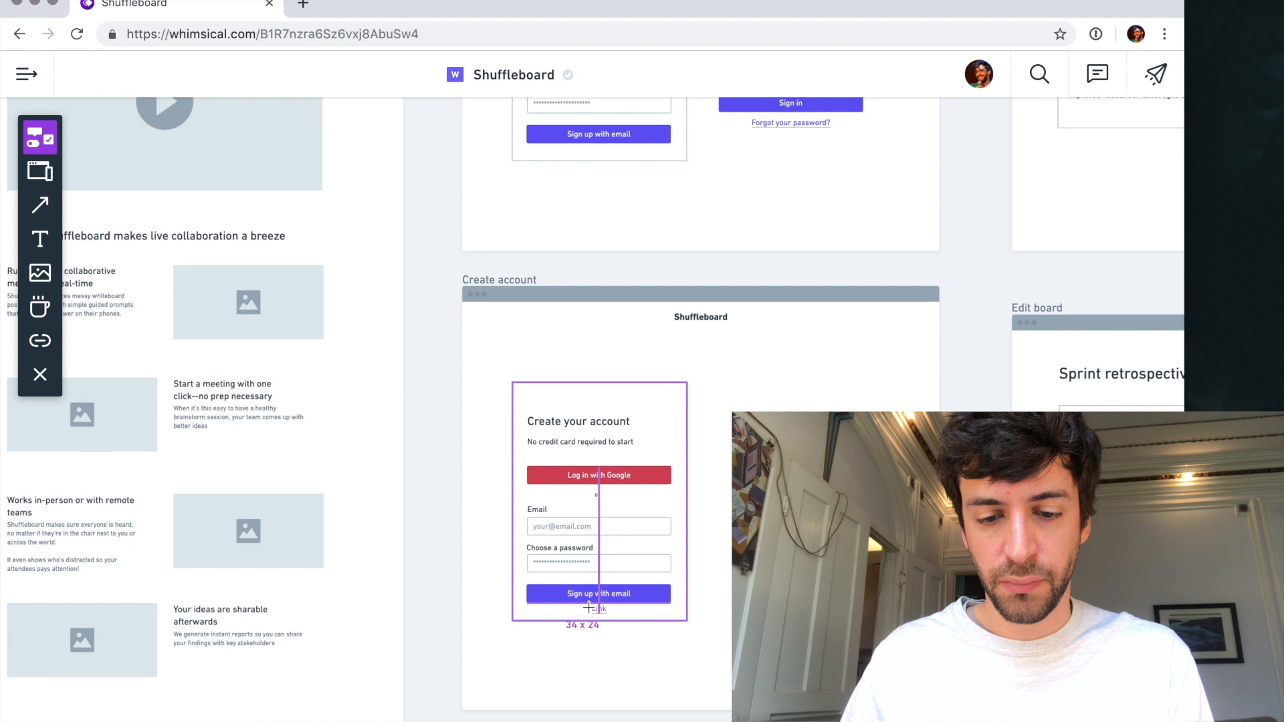
click(590, 611)
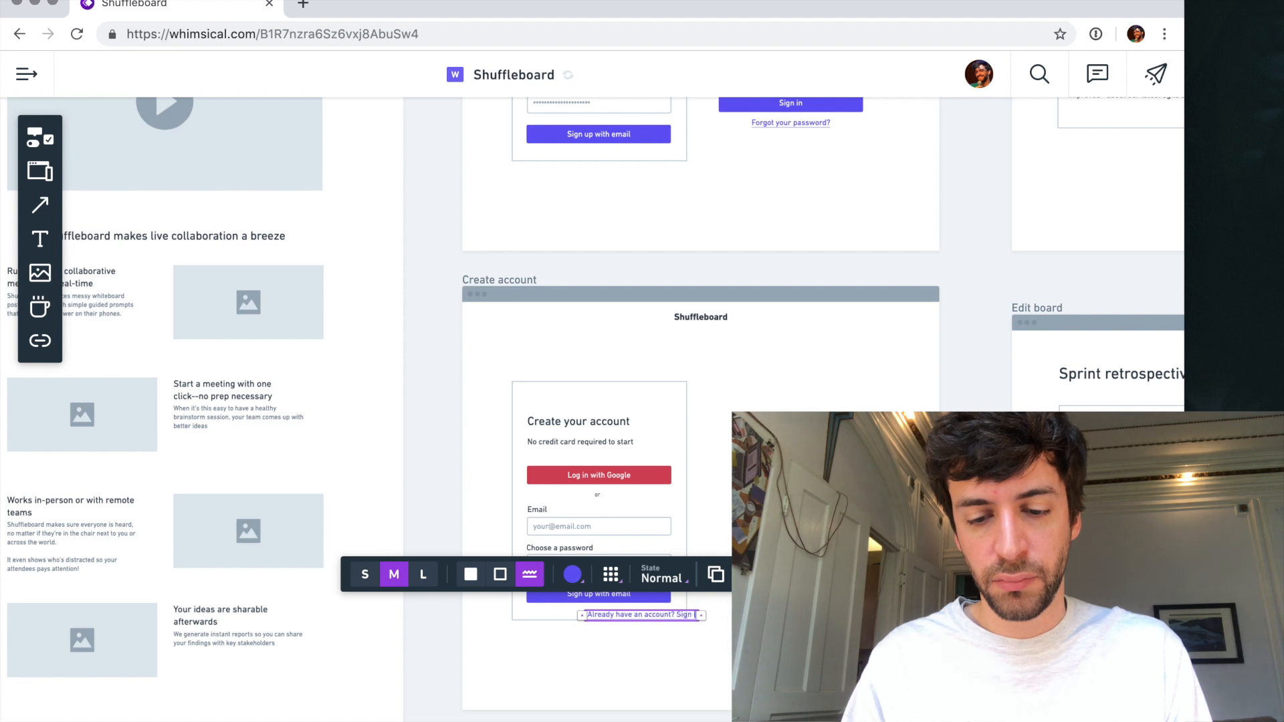
mouse_move(615, 616)
mouse_down()
mouse_move(576, 615)
mouse_move(601, 635)
mouse_up()
click(685, 614)
click(620, 673)
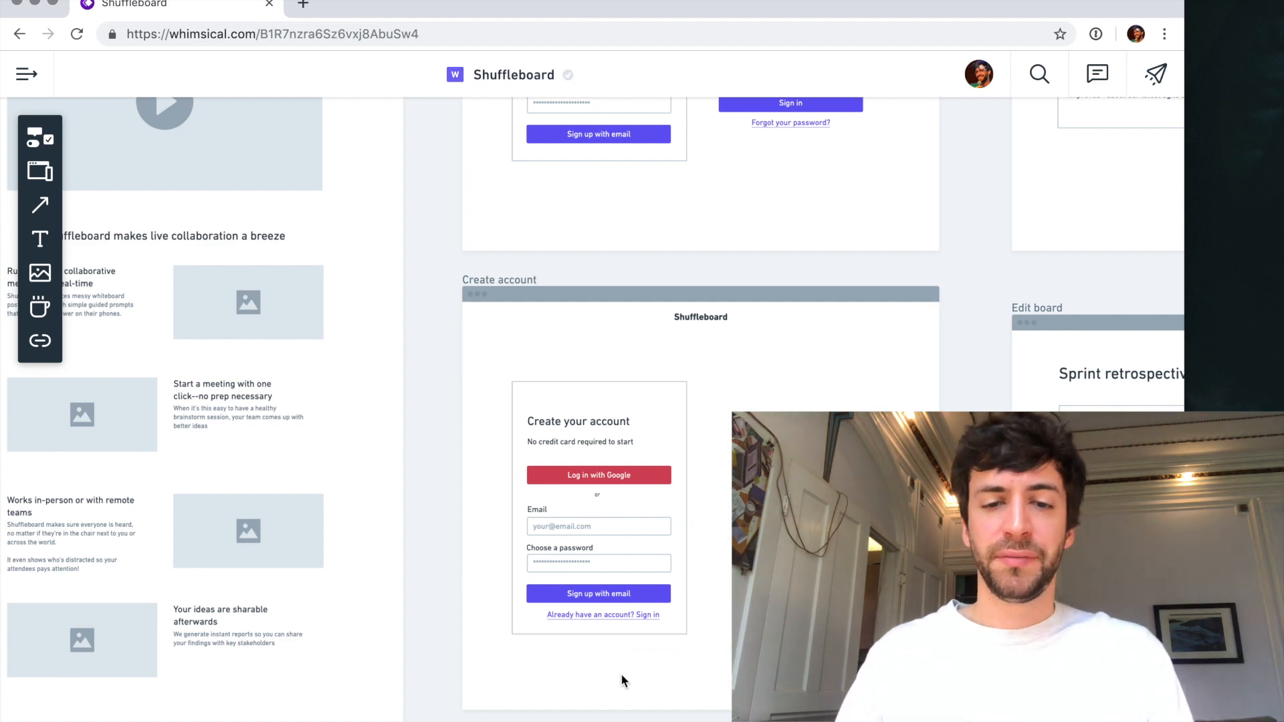
- Search the web in a new browser tab for "best practice ux log-in sign-up"
key(ctrl+t)
text(best pt)
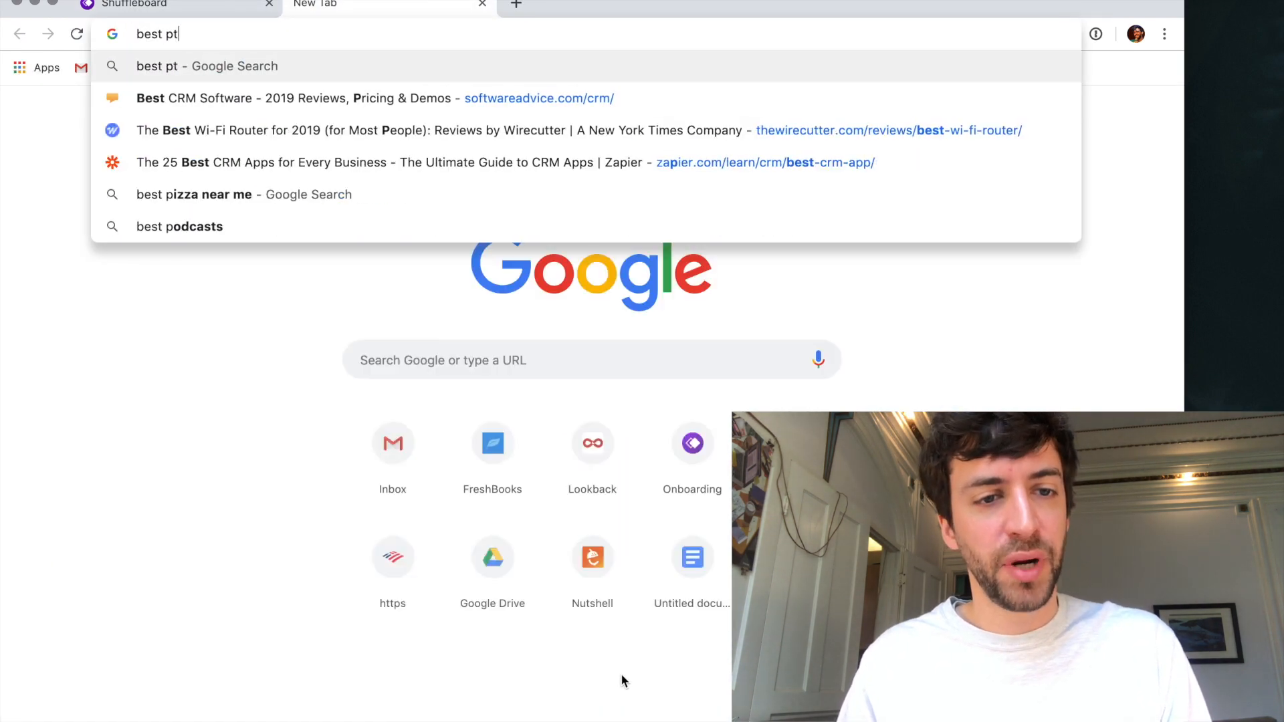
key(BackSpace)
text(ractice)
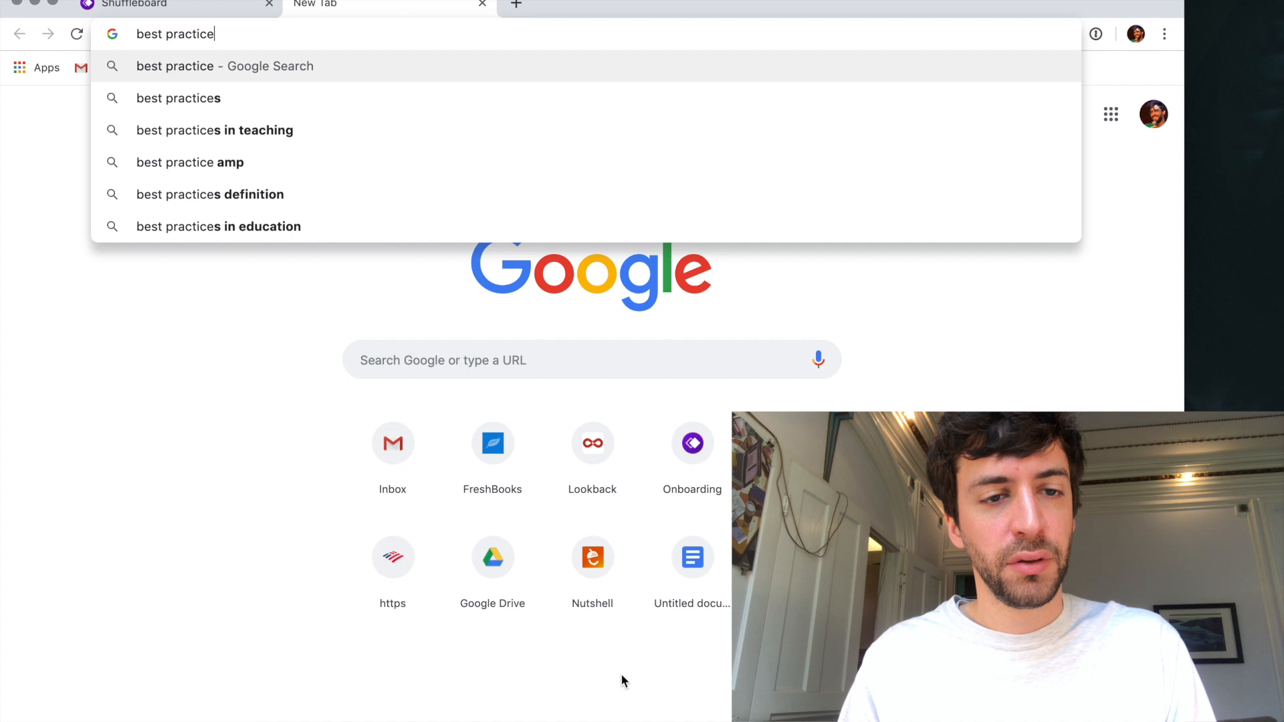
text( ux login)
key(BackSpace)
key(BackSpace)
text(-i)
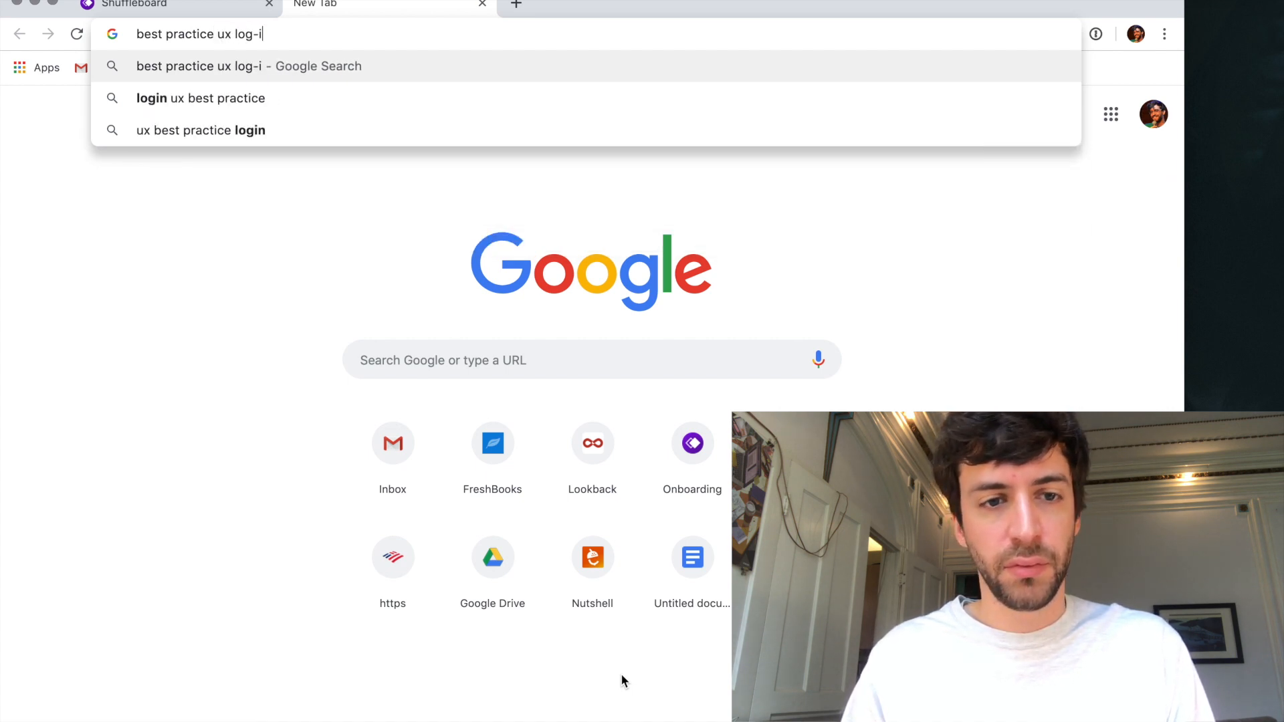
text(n sign-up)
key(Return)
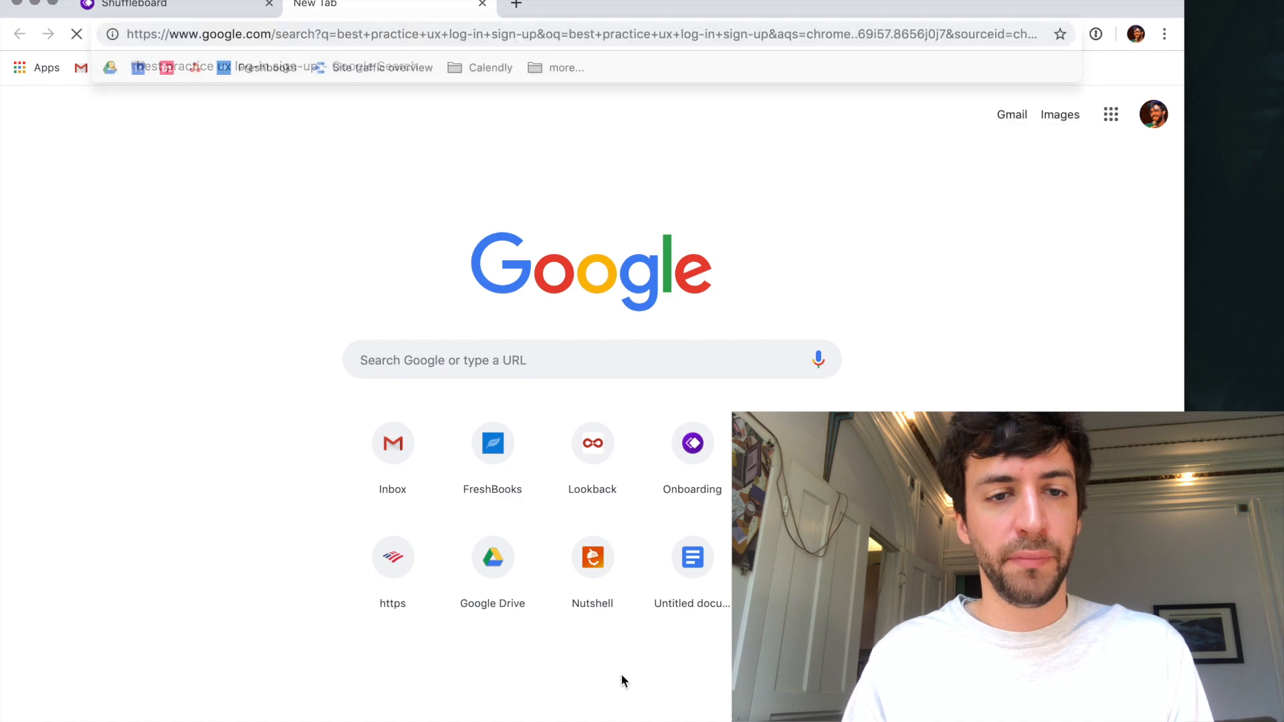
- Open the two UX Planet login form articles, UX Collective's "Designing a user friendly login" and Adobe's smooth login article in separate tabs
scroll(401, 388, down, 5)
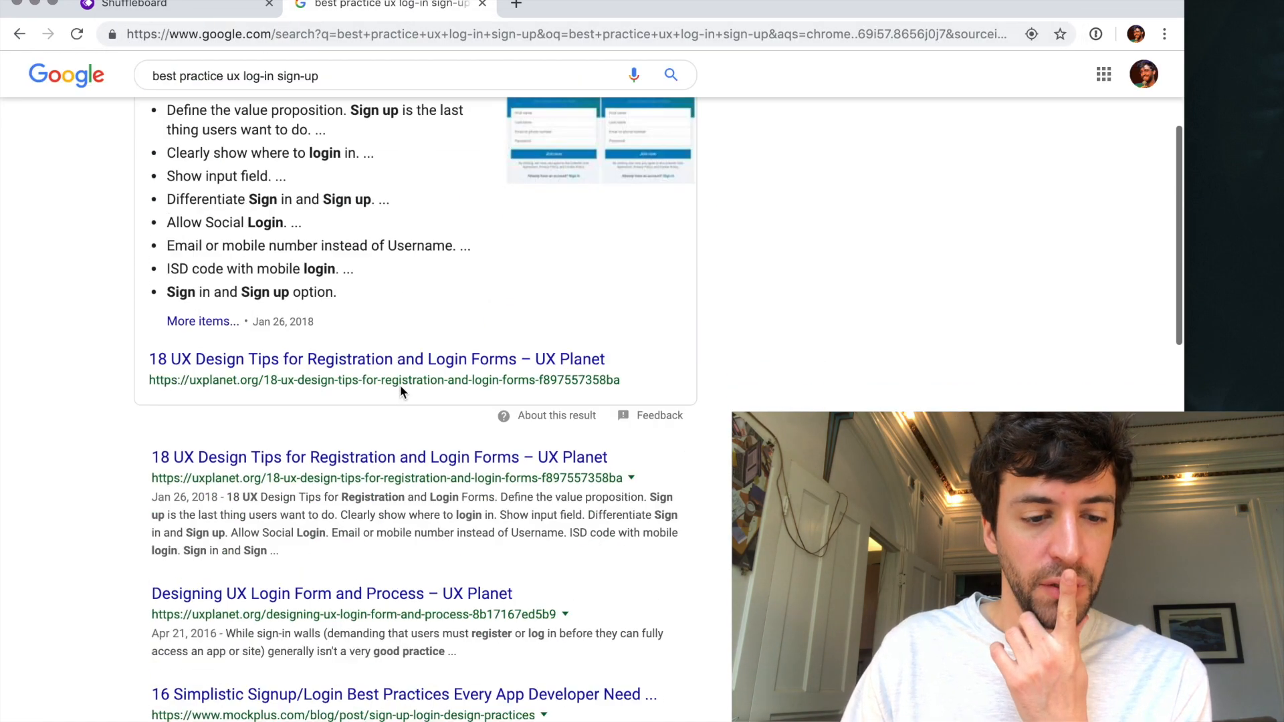
super+click(374, 426)
scroll(374, 427, down, 3)
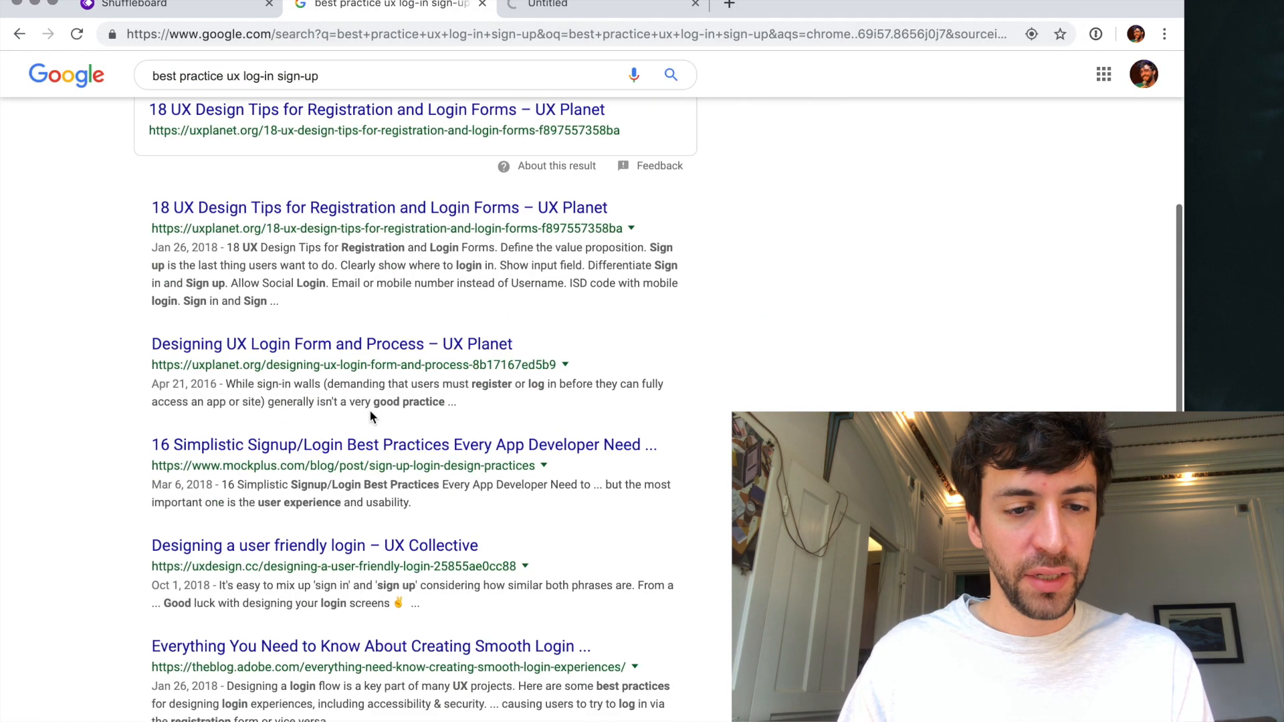
super+click(354, 352)
scroll(348, 447, down, 2)
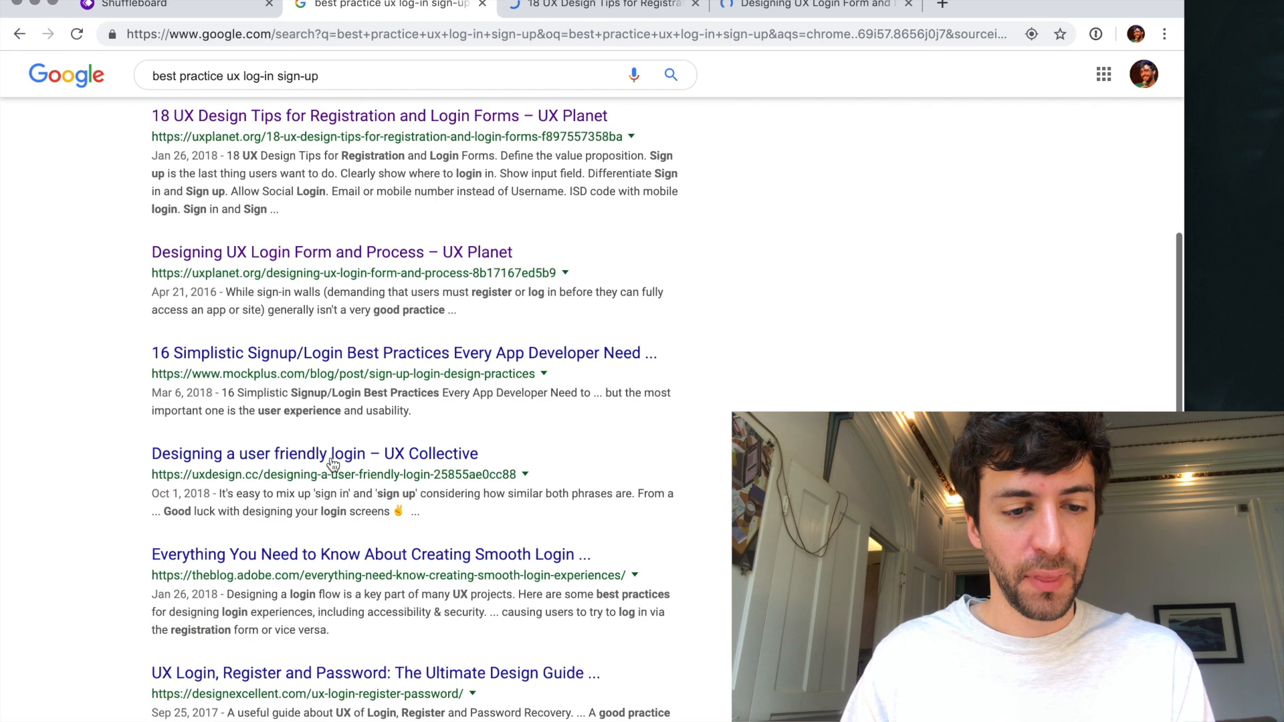
super+click(331, 459)
scroll(331, 459, down, 3)
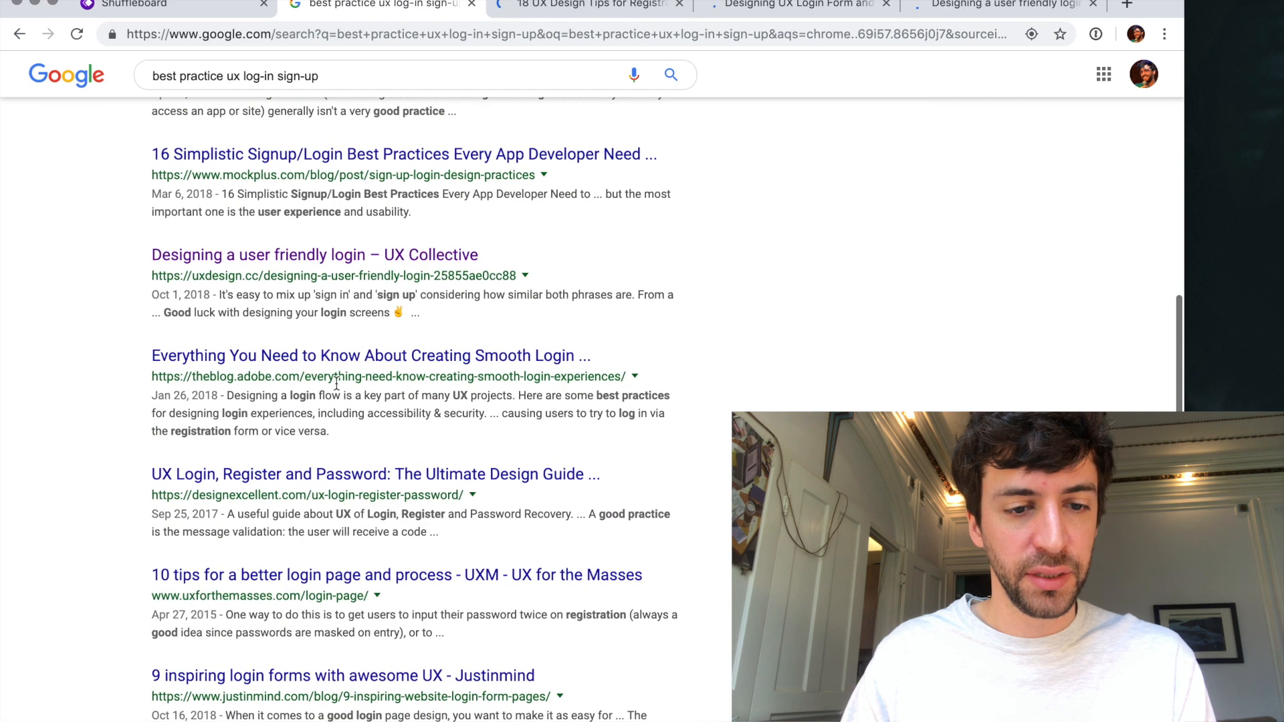
super+click(337, 361)
- Go to the second page of search results and open Prototypr's "10 signup page do and don't" article
scroll(330, 435, down, 2)
scroll(330, 434, down, 5)
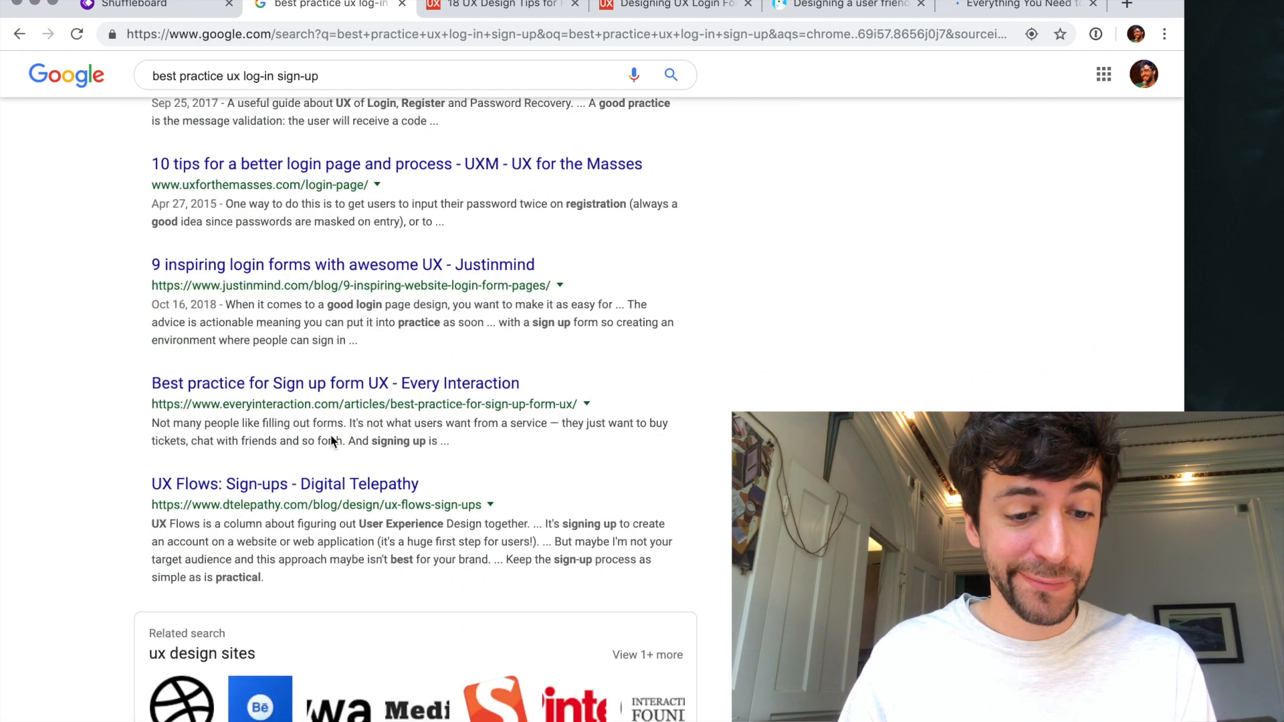
scroll(331, 434, down, 5)
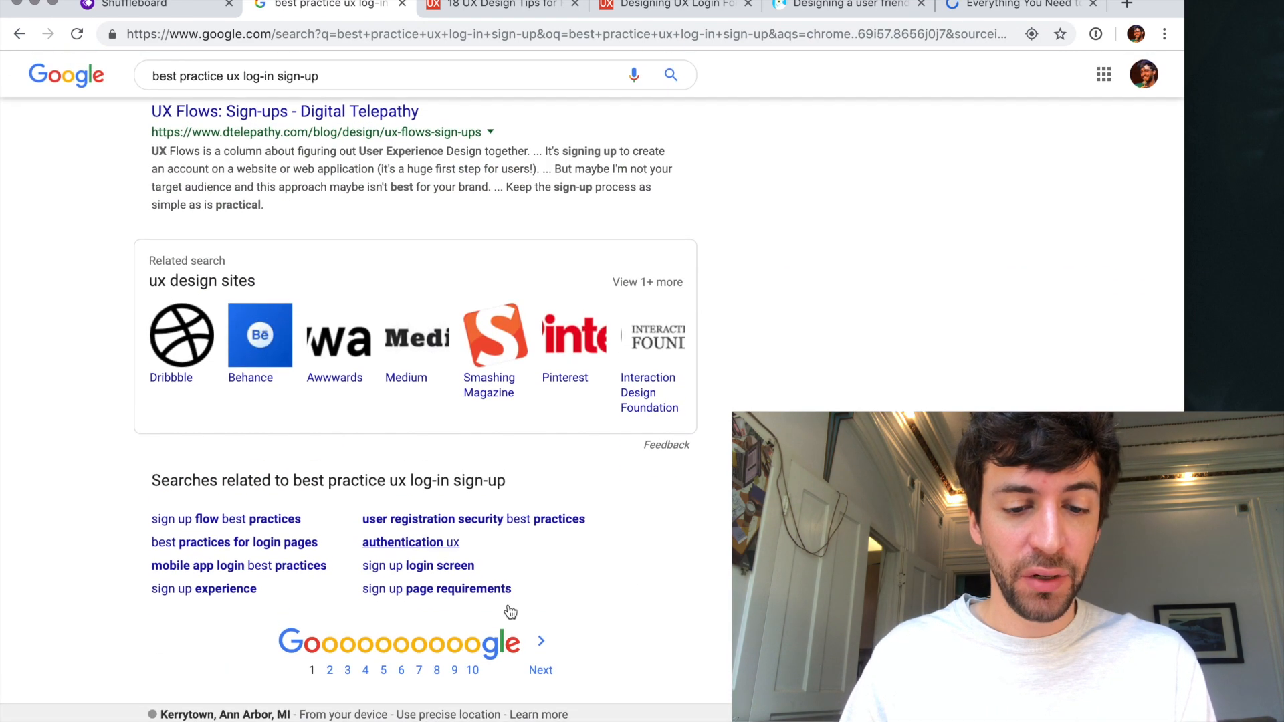
click(542, 665)
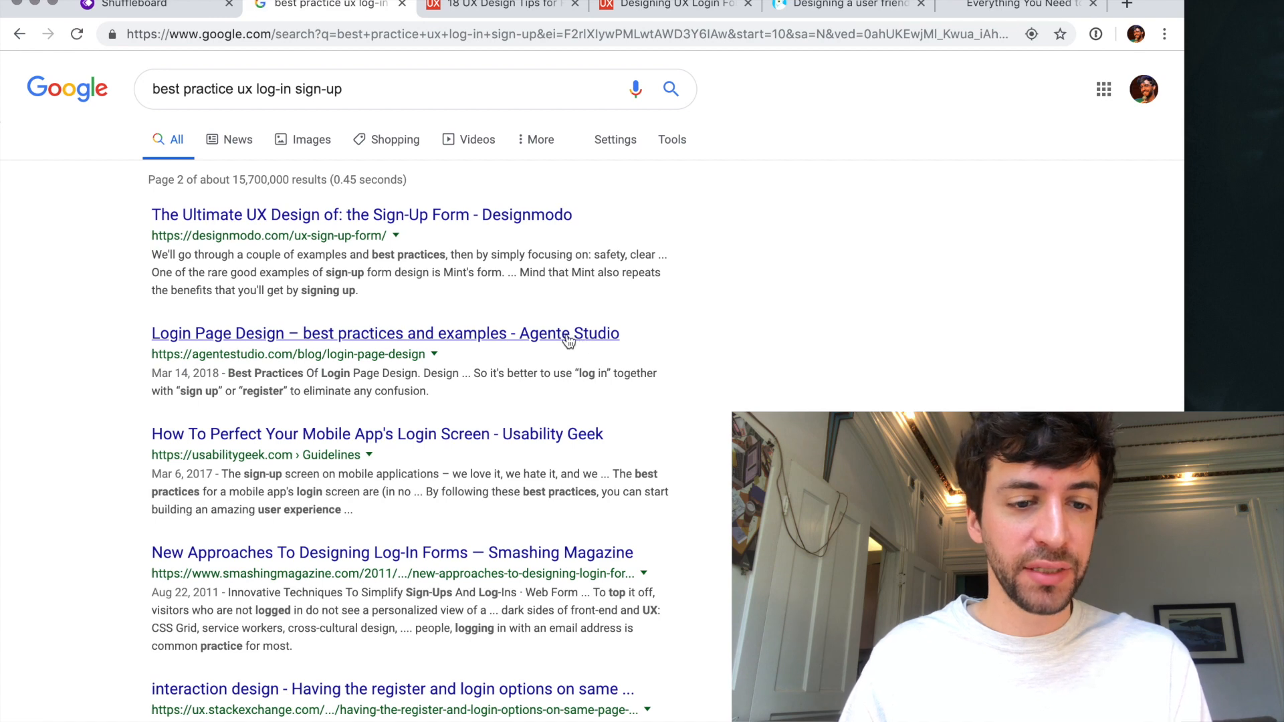
scroll(362, 268, down, 1)
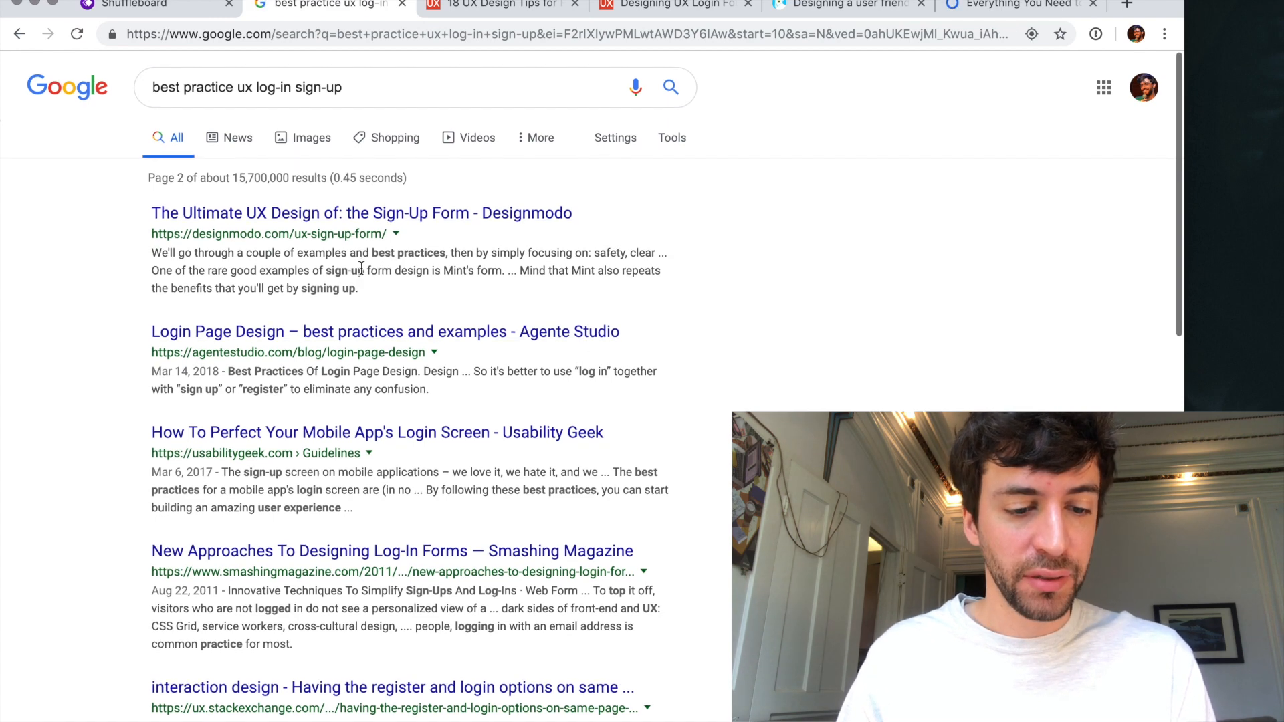
scroll(361, 269, down, 4)
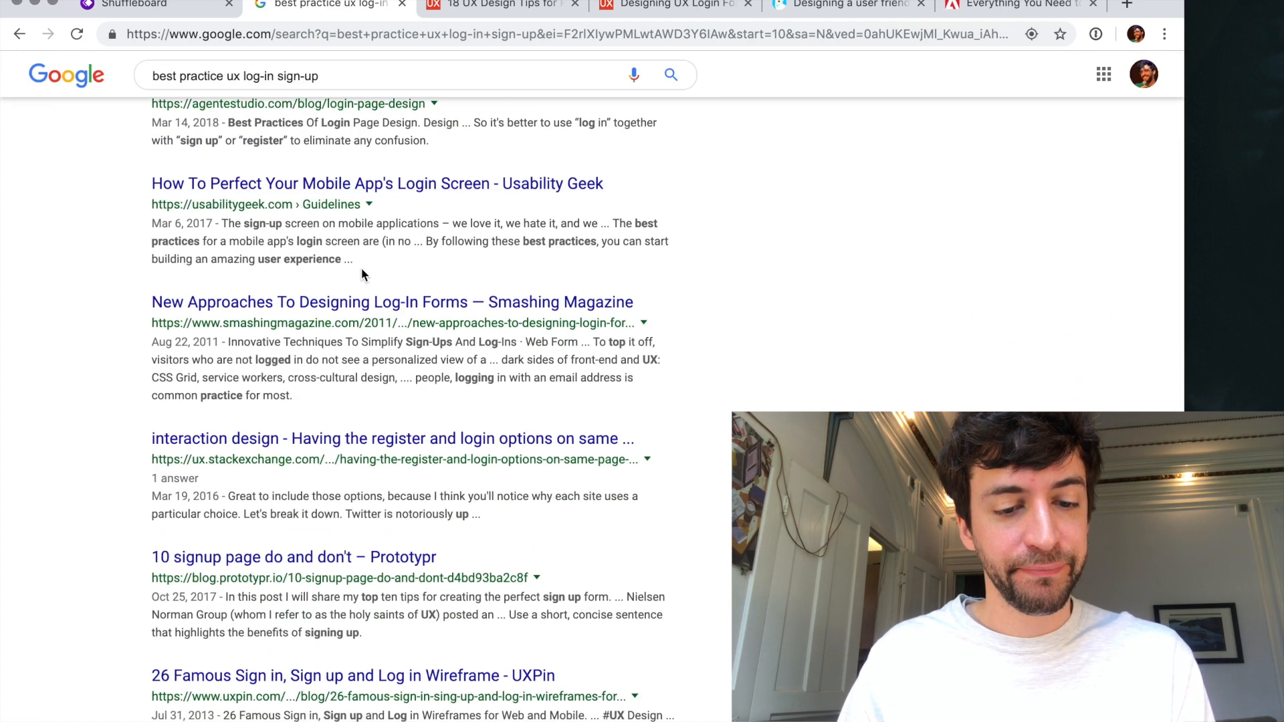
scroll(361, 271, down, 3)
click(325, 469)
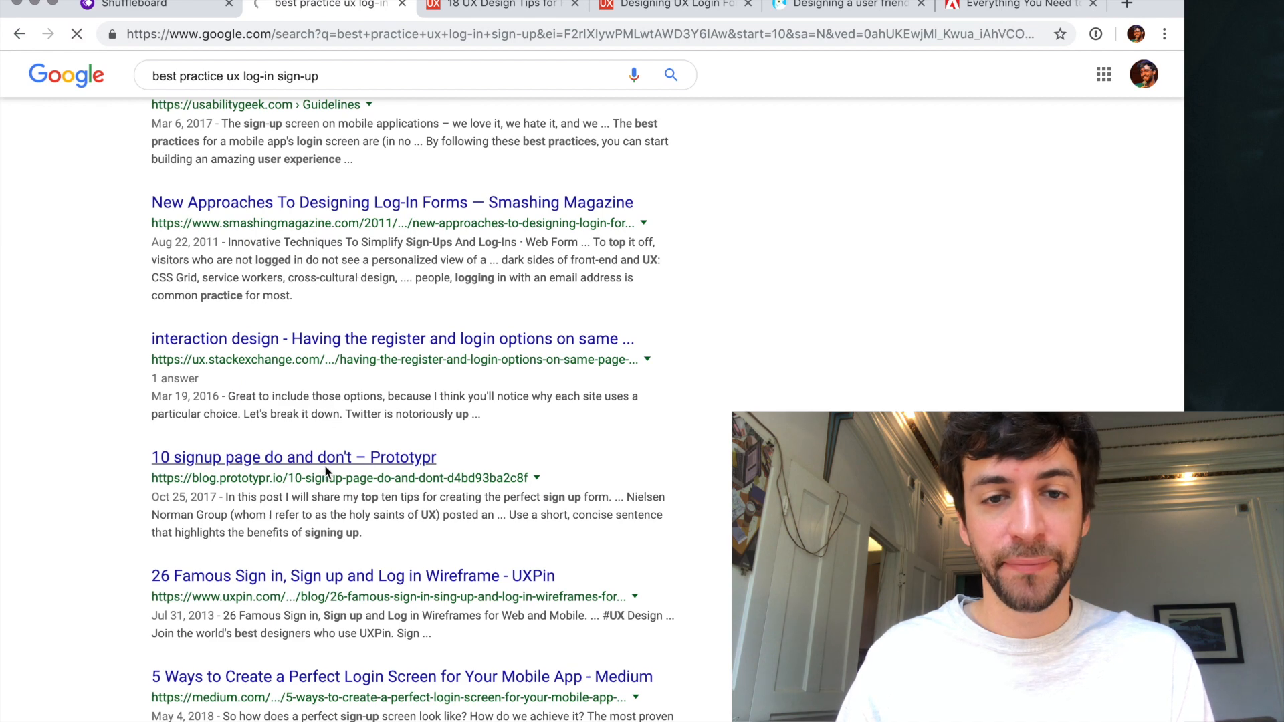
- Switch to the "18 UX Design Tips for Registration and Login Forms" article and examine its tips on value proposition, differentiating sign-in from sign-up, and social login
key(ctrl+Tab)
scroll(374, 440, down, 5)
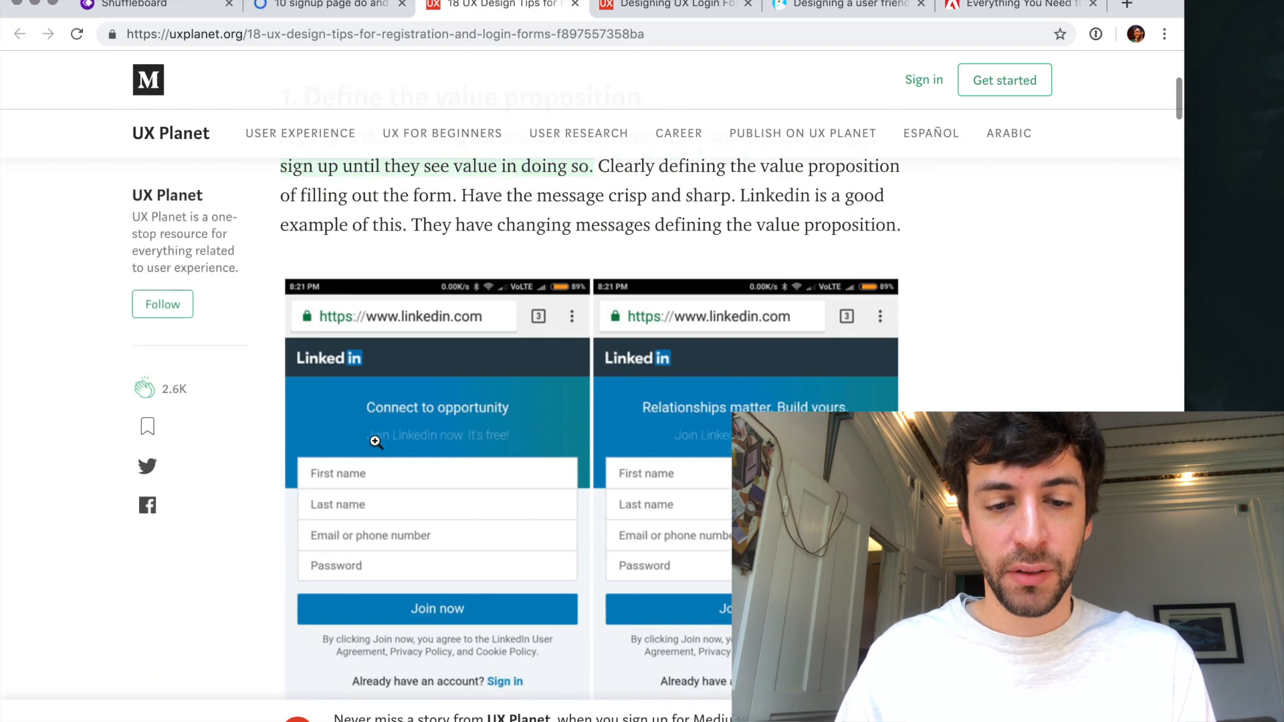
scroll(375, 441, down, 10)
scroll(375, 442, up, 5)
scroll(375, 442, down, 12)
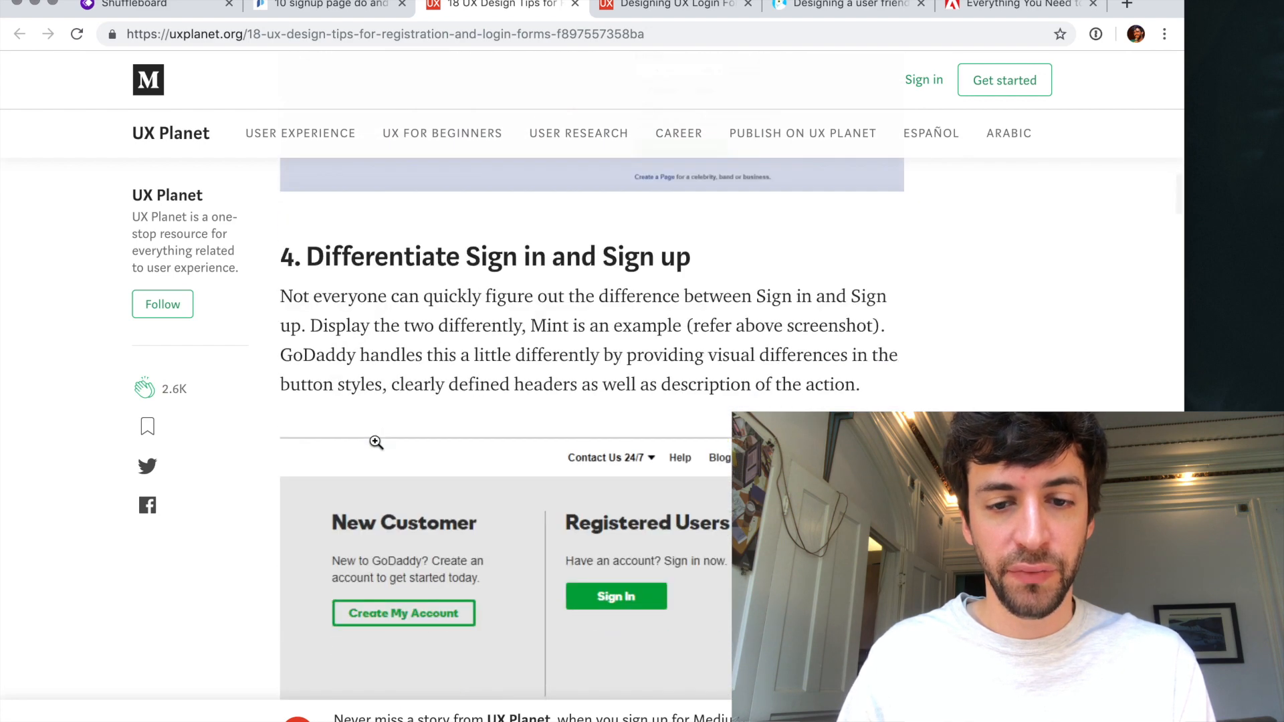
scroll(376, 442, down, 3)
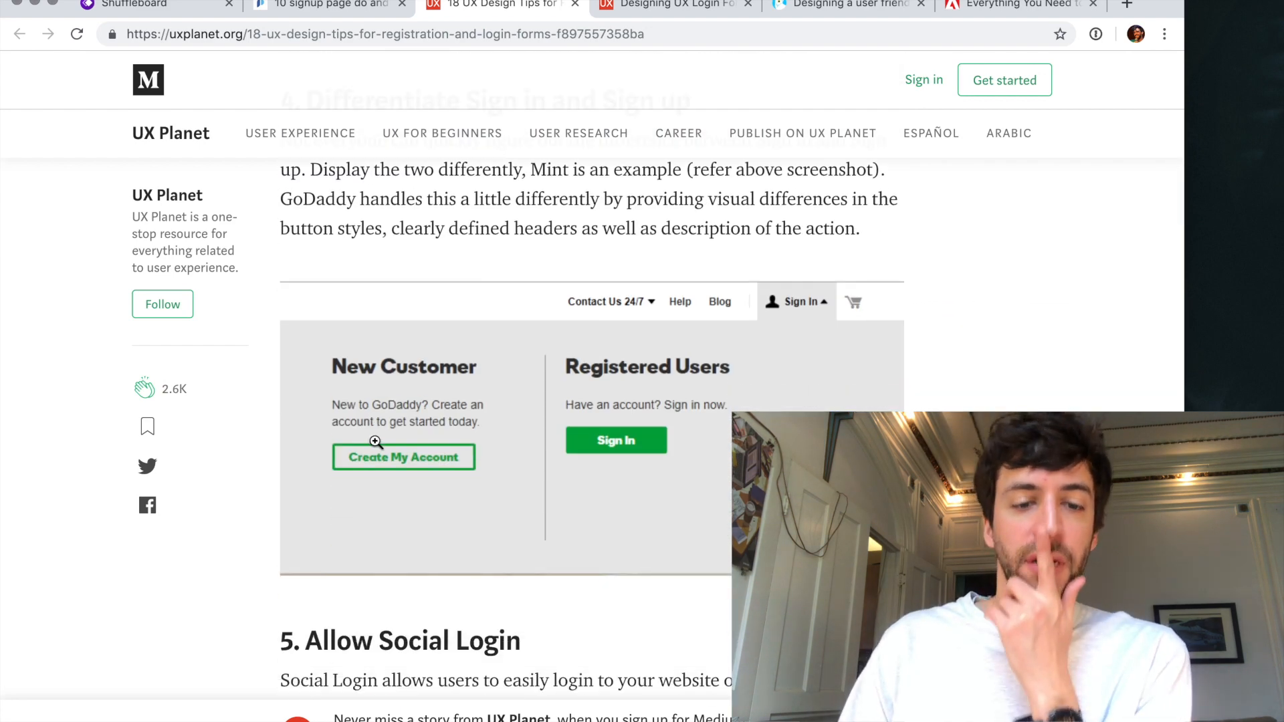
scroll(375, 441, down, 8)
scroll(375, 441, down, 3)
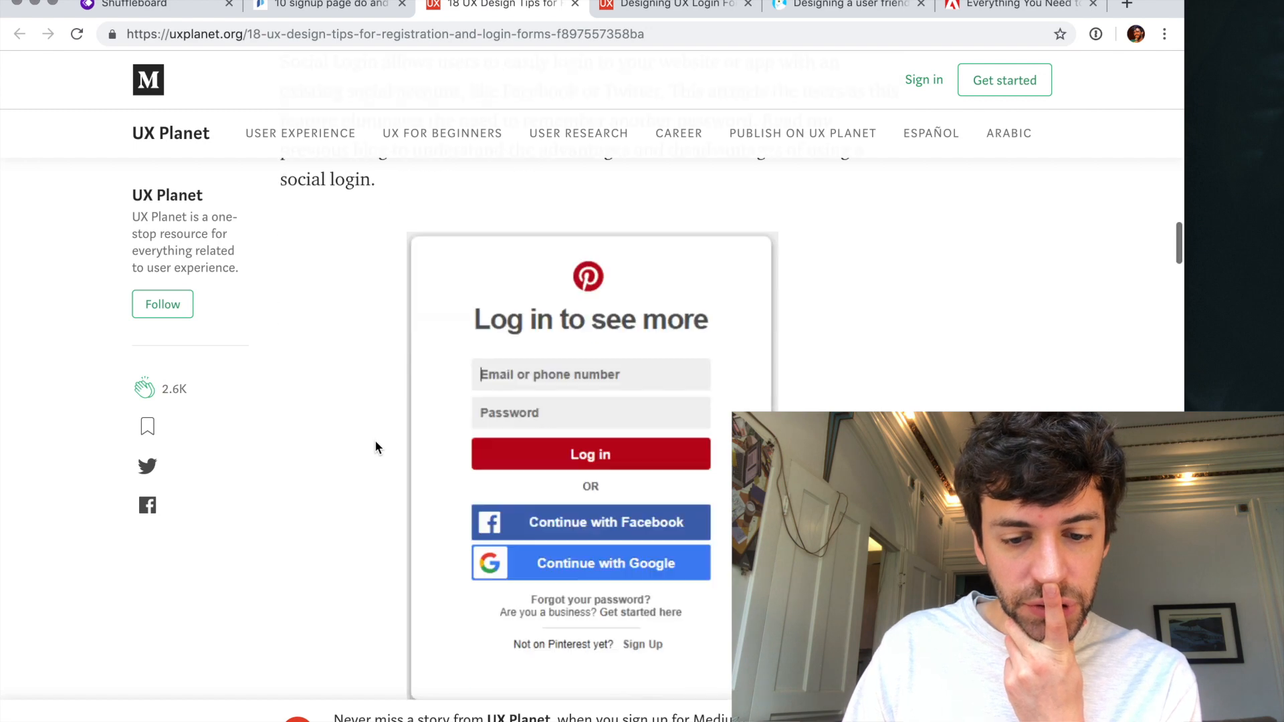
- Examine the article's tips on ISD codes for mobile login, offering both sign-in and sign-up options, and focusing on the first field
scroll(376, 445, down, 11)
scroll(376, 442, down, 7)
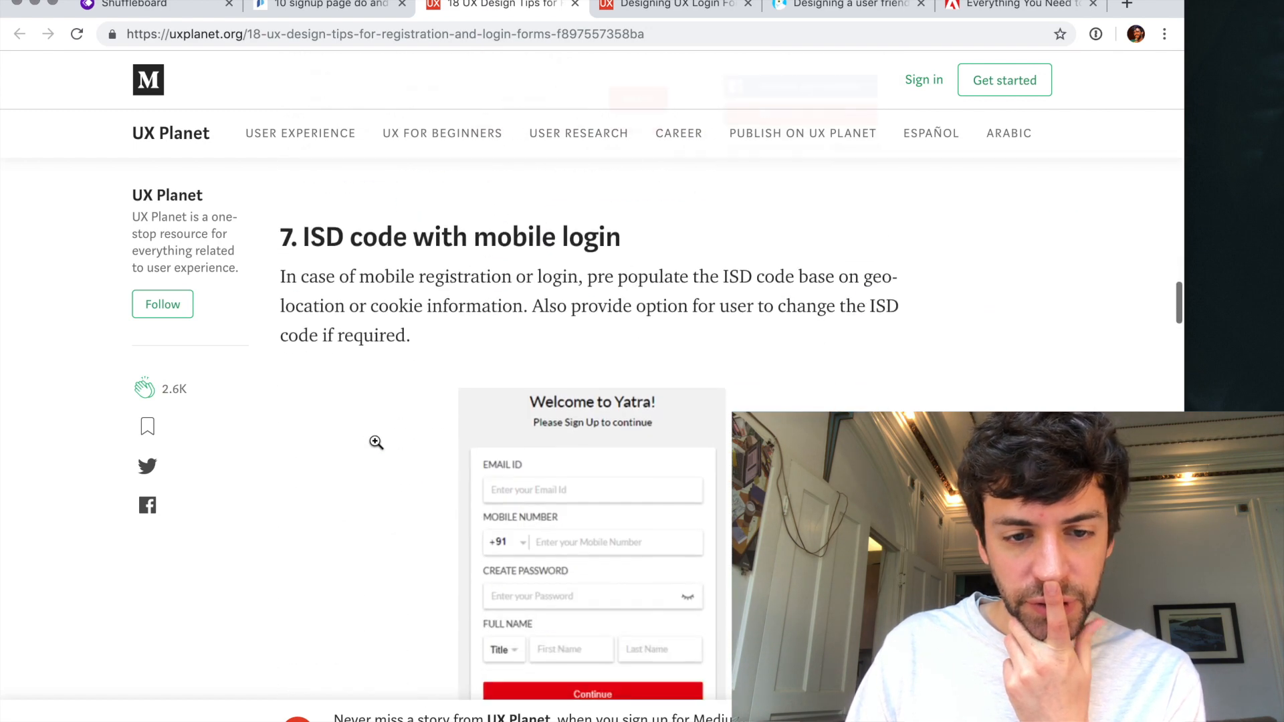
scroll(376, 442, down, 1)
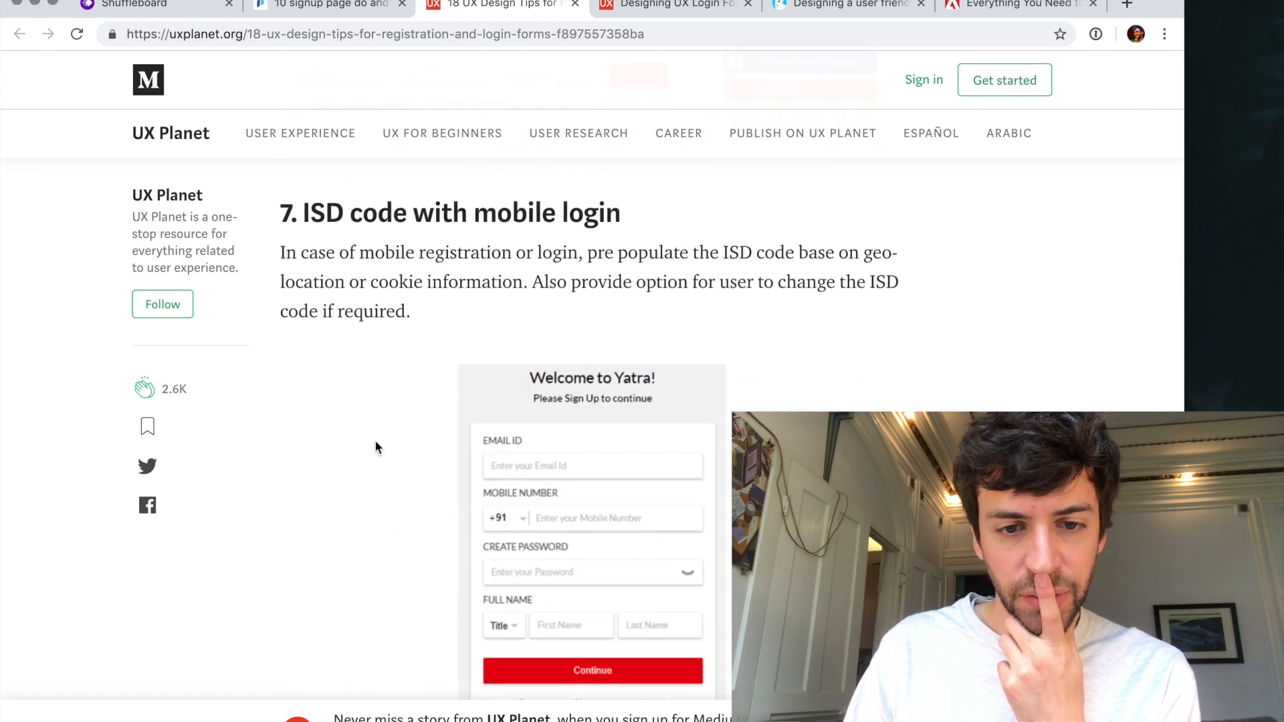
scroll(374, 447, down, 10)
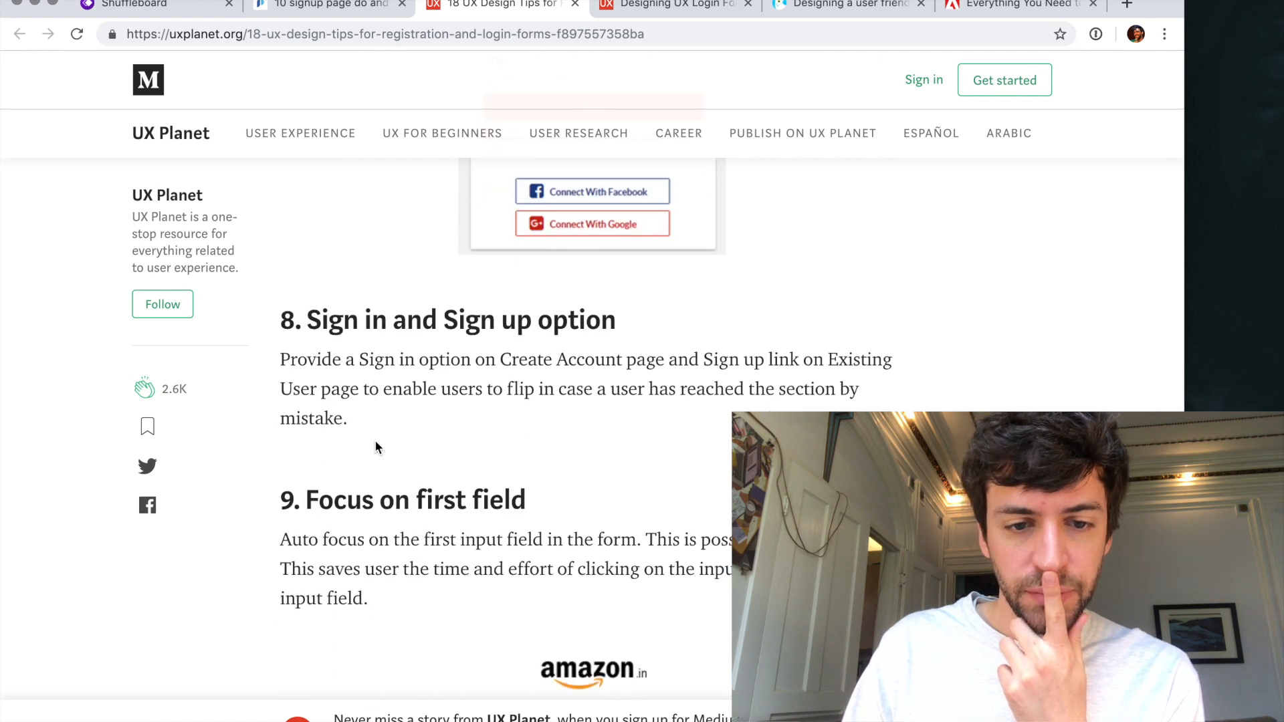
scroll(374, 447, down, 6)
scroll(387, 338, up, 4)
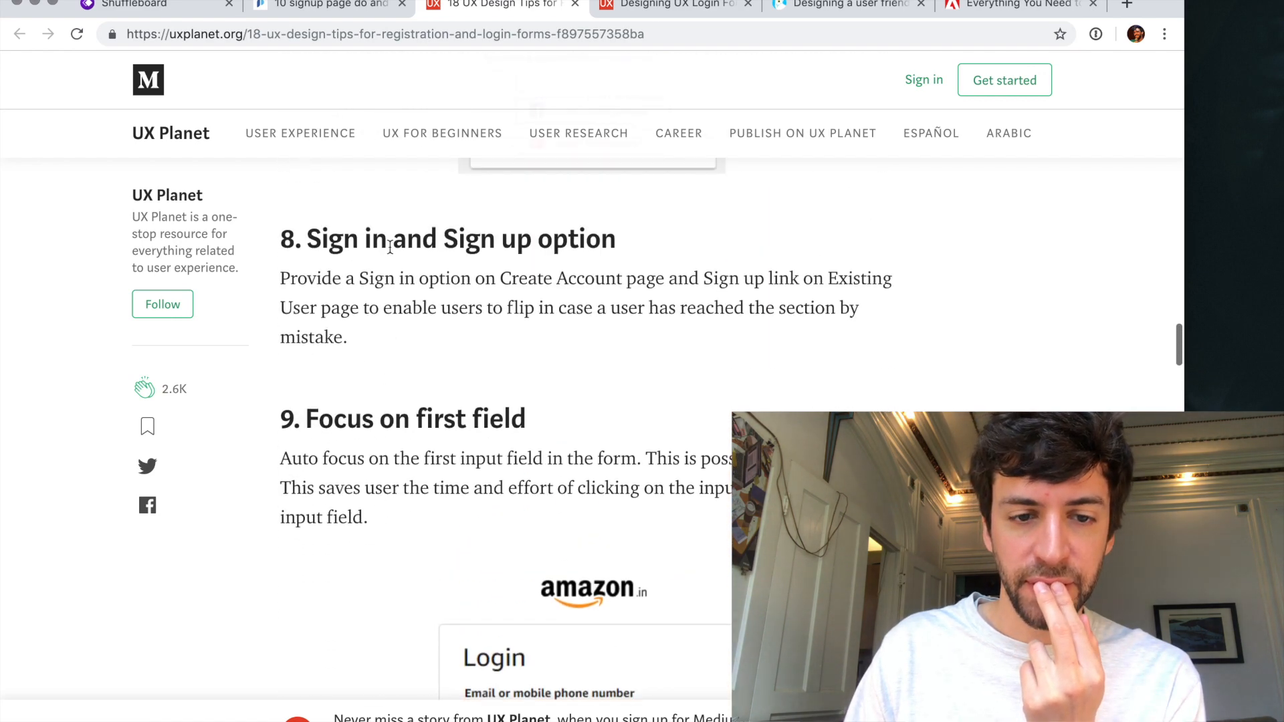
triple_click(391, 239)
drag(391, 238, 393, 278)
click(395, 277)
scroll(395, 277, down, 15)
scroll(394, 276, down, 11)
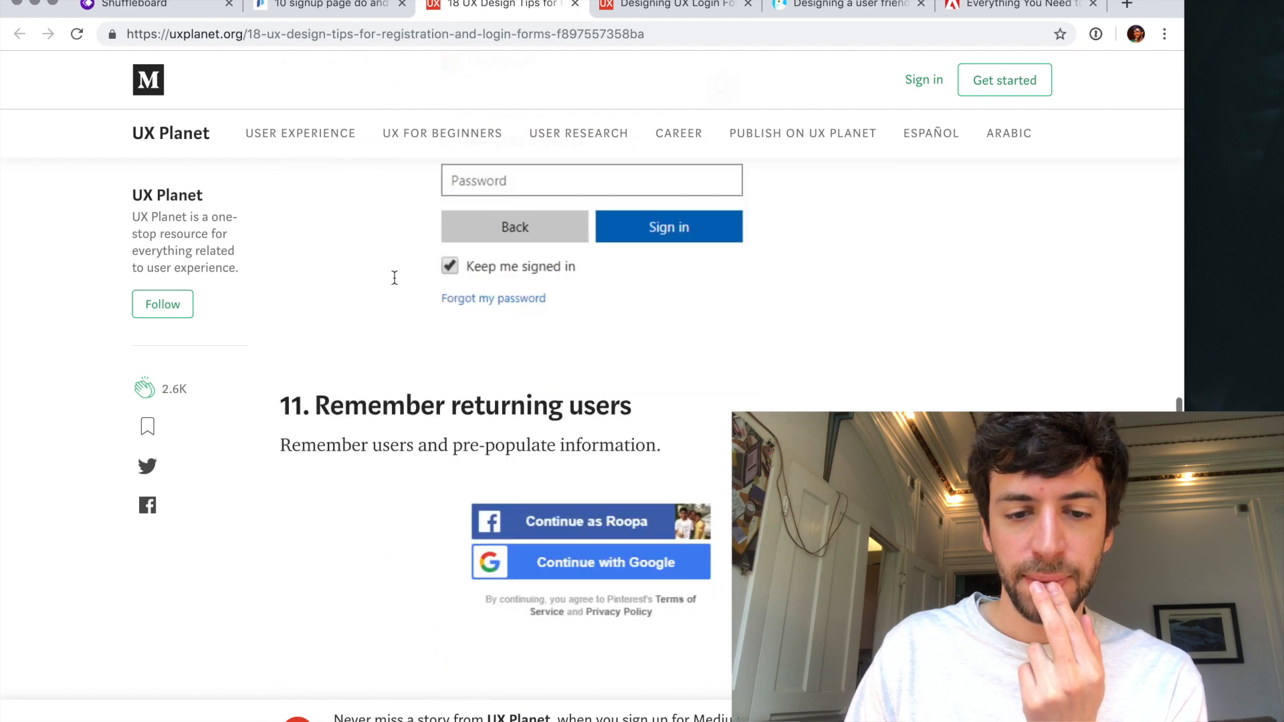
- Examine the tips on remembering returning users, labels, placeholders, showing the password, Caps Lock alerts and password strength
scroll(394, 277, up, 1)
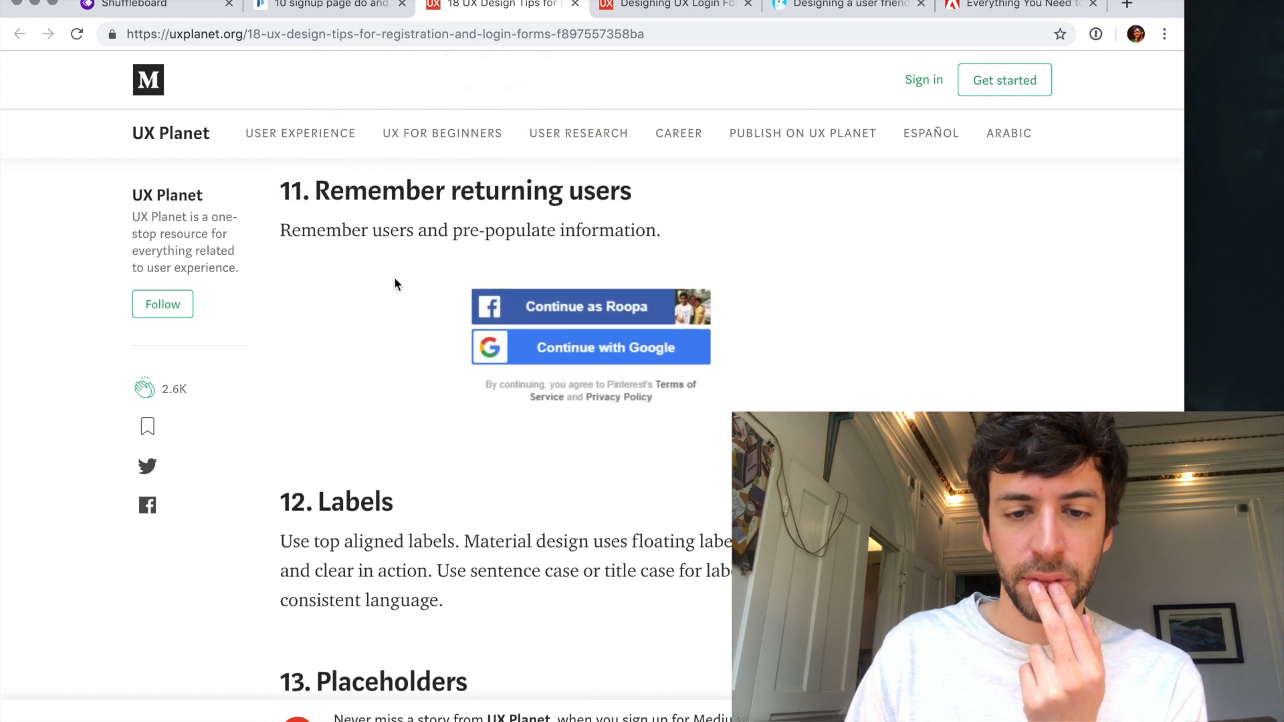
scroll(394, 282, down, 8)
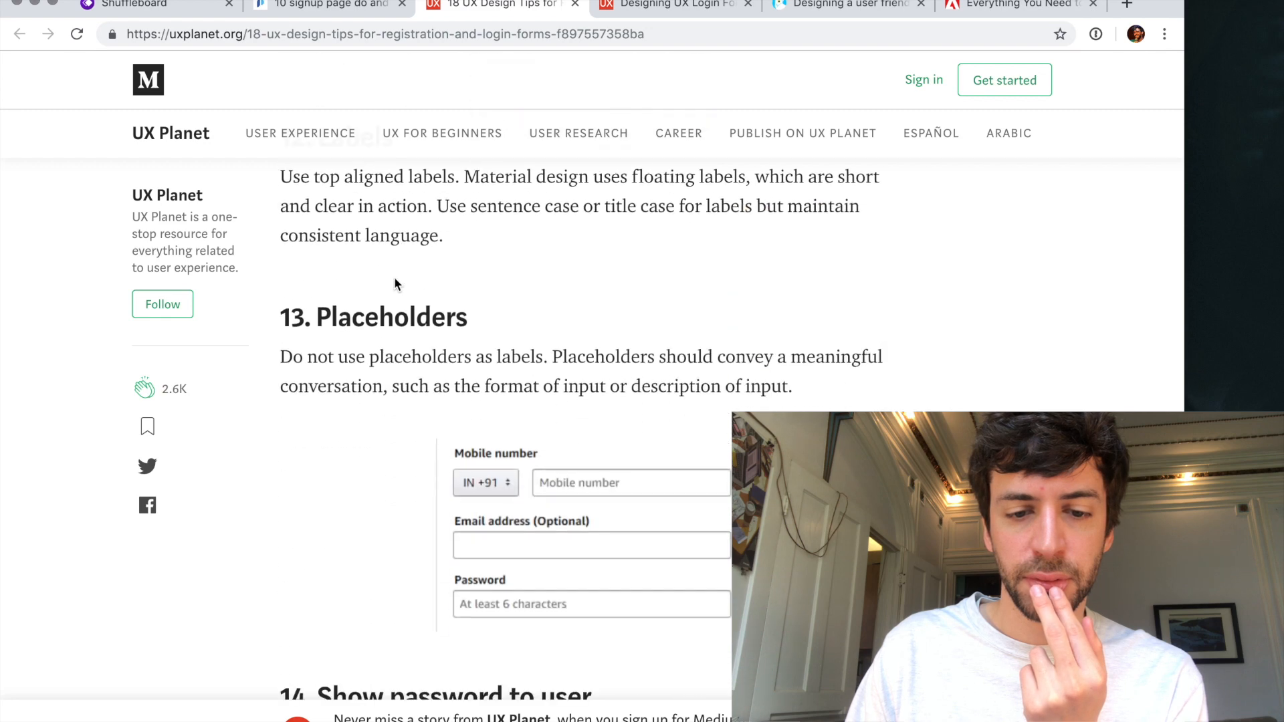
scroll(394, 283, down, 12)
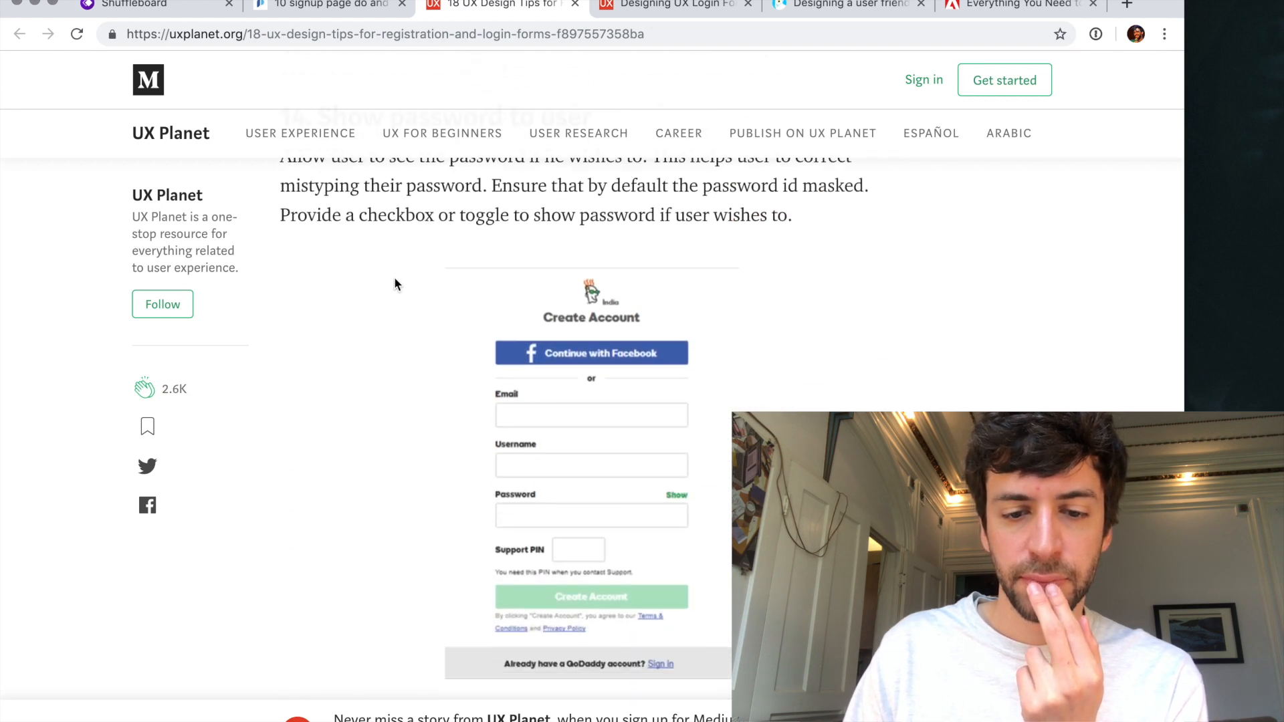
scroll(395, 283, down, 7)
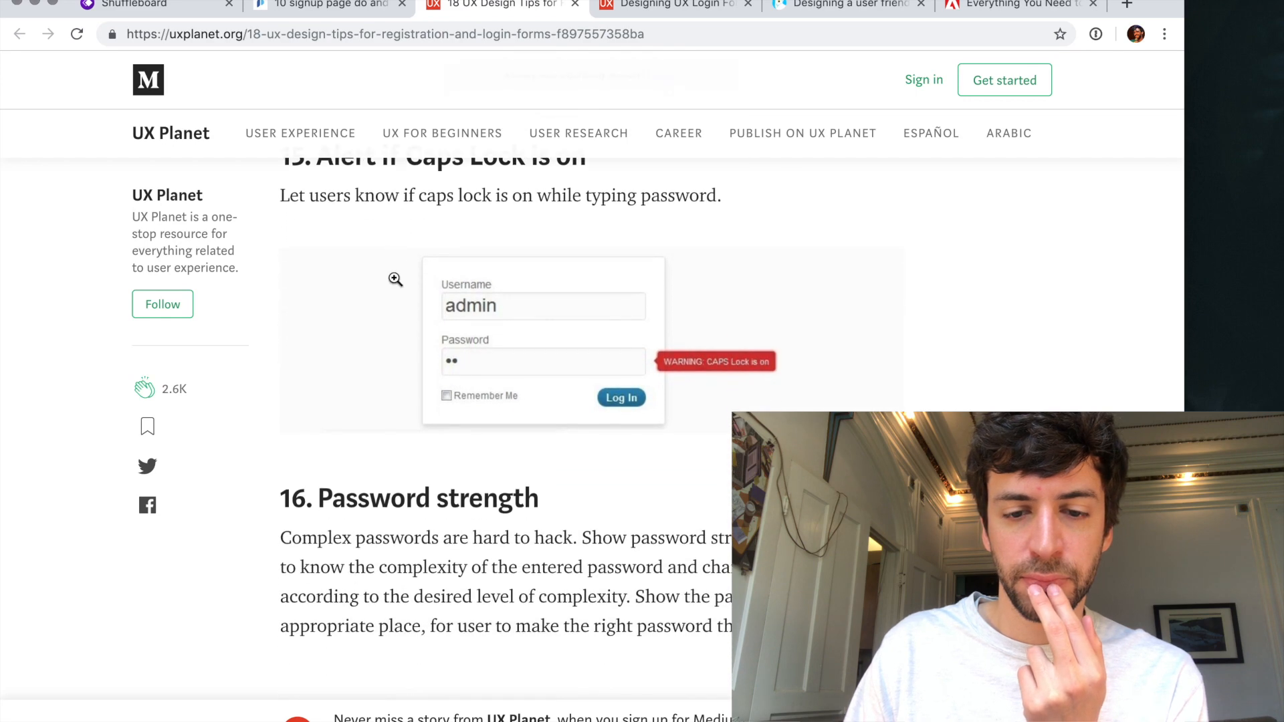
scroll(395, 279, down, 10)
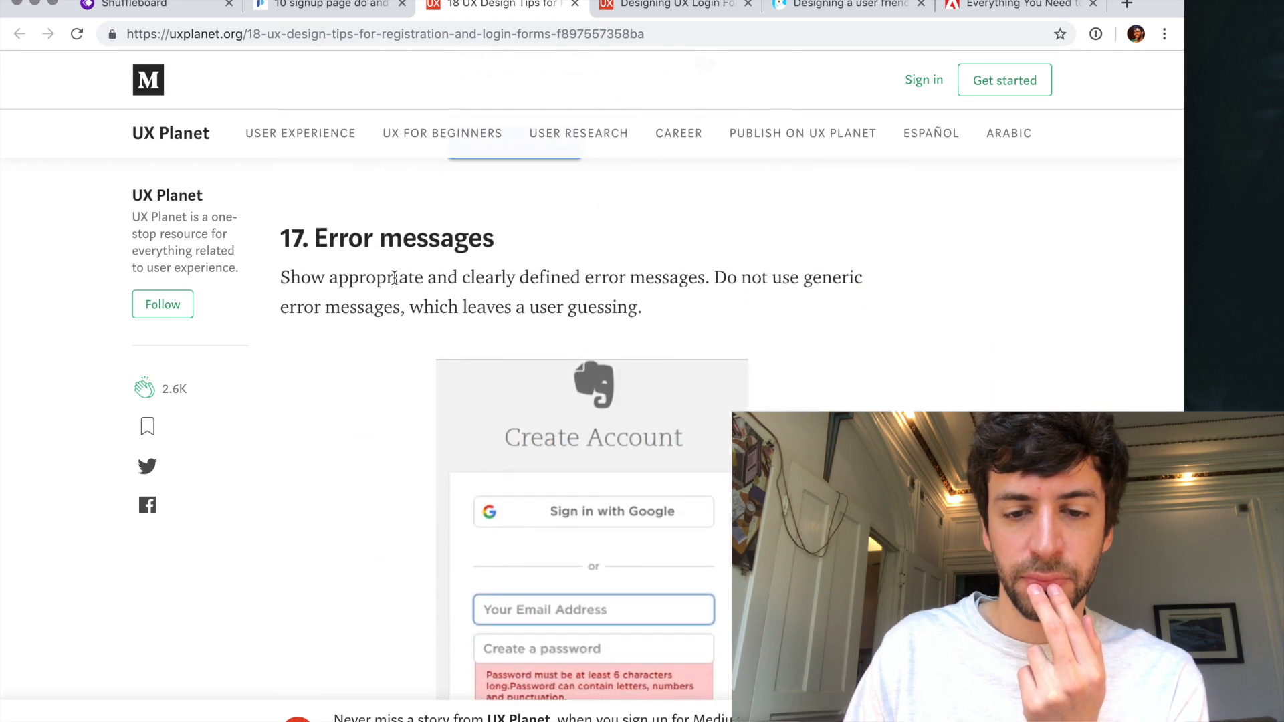
- Examine the tips on error messages and authentication for password recovery through to the end of the article
scroll(395, 276, down, 5)
scroll(394, 276, up, 5)
scroll(395, 277, down, 1)
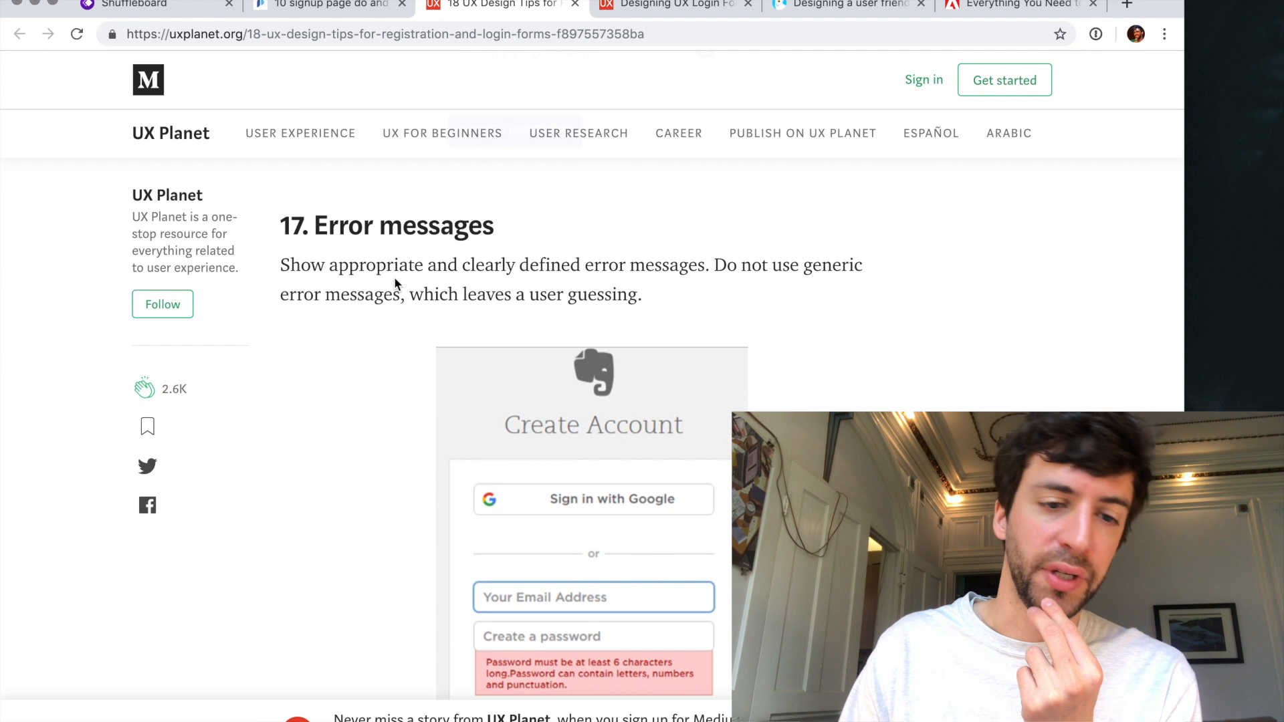
scroll(394, 284, down, 1)
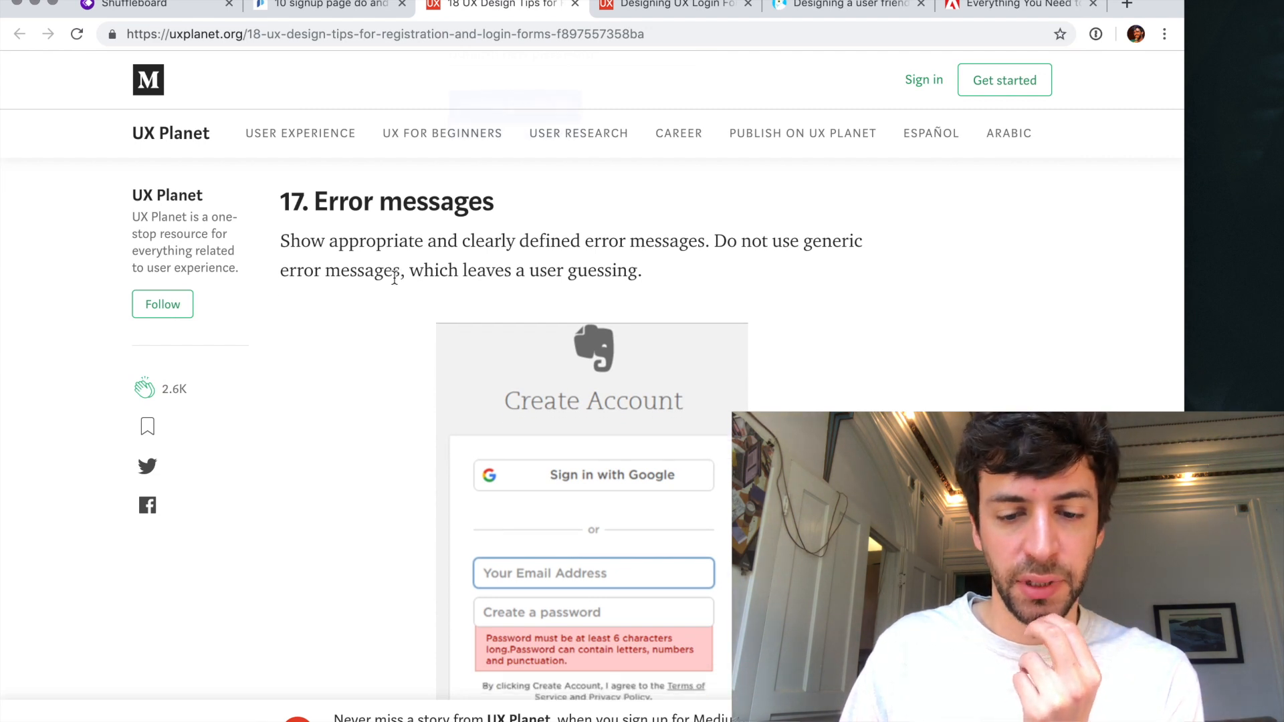
scroll(394, 277, down, 4)
scroll(395, 277, up, 1)
scroll(395, 283, up, 1)
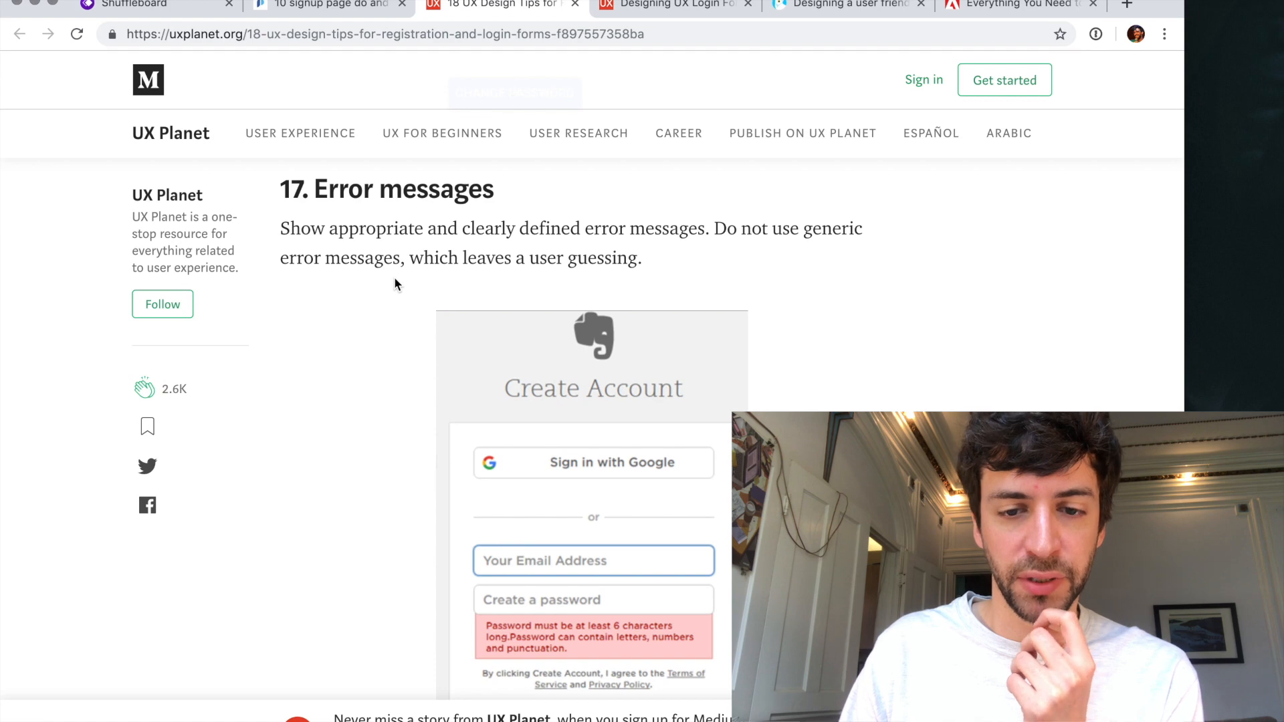
scroll(394, 279, down, 1)
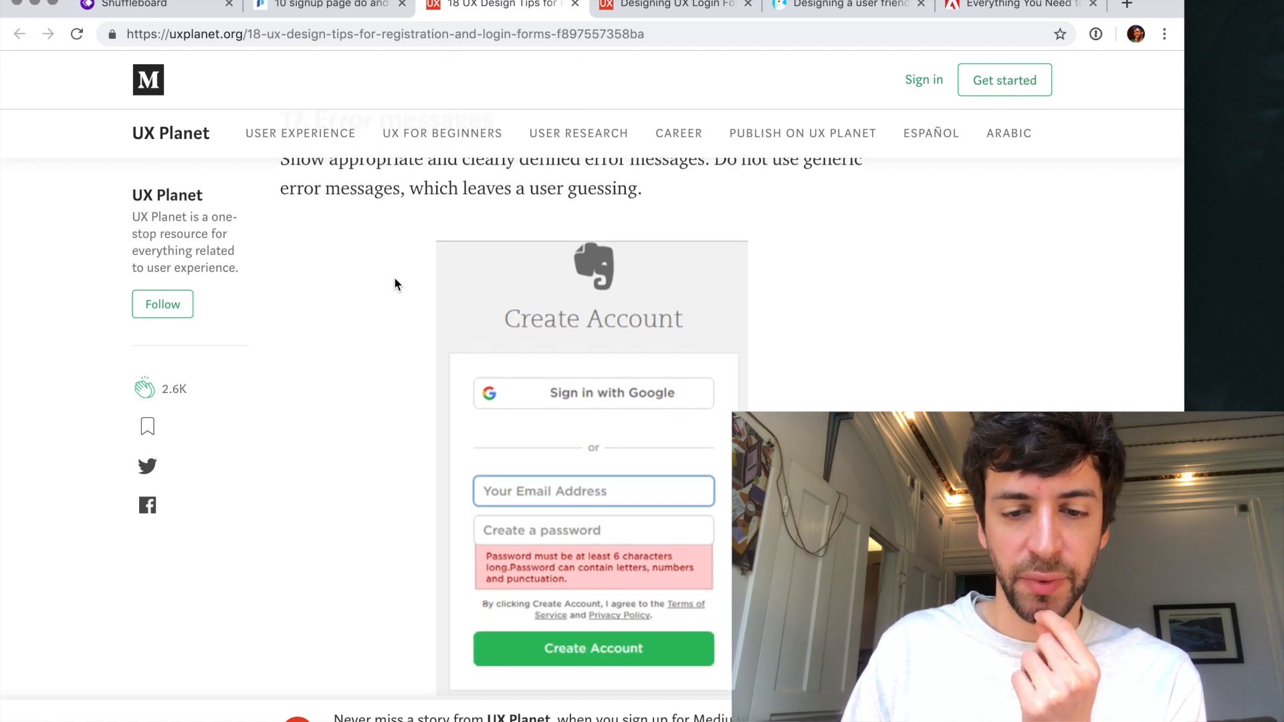
scroll(395, 279, up, 2)
scroll(394, 280, down, 10)
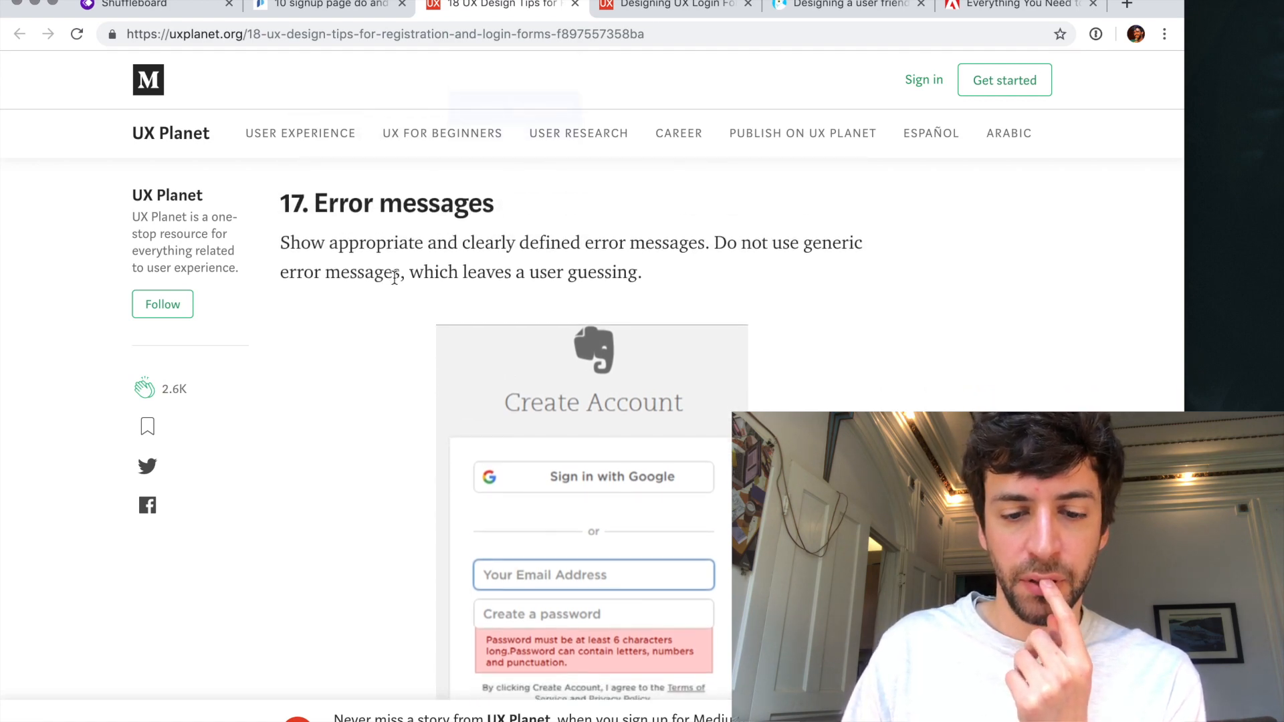
scroll(394, 279, up, 2)
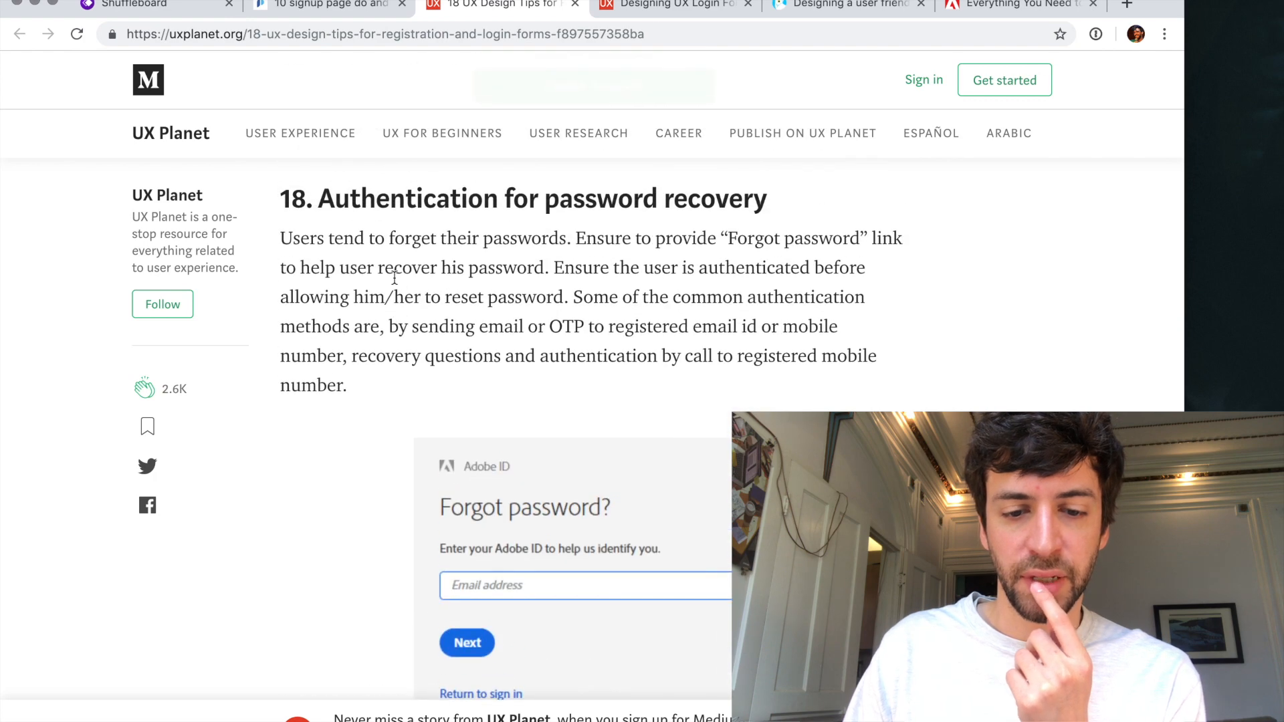
scroll(395, 278, down, 10)
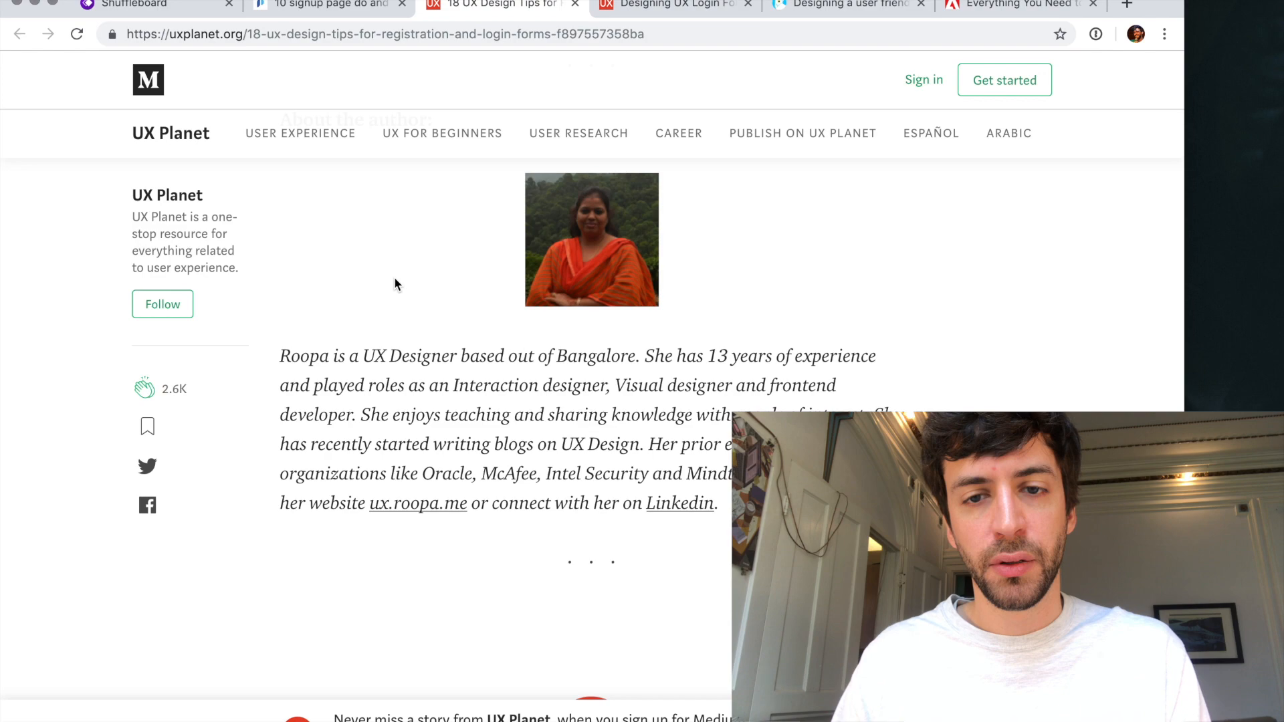
- Close the 18 tips article and examine UX Planet's login form article on visible input fields, 'Sign In' versus 'Sign Up' and differentiating login from registration
key(super+w)
scroll(381, 373, down, 4)
scroll(381, 373, down, 8)
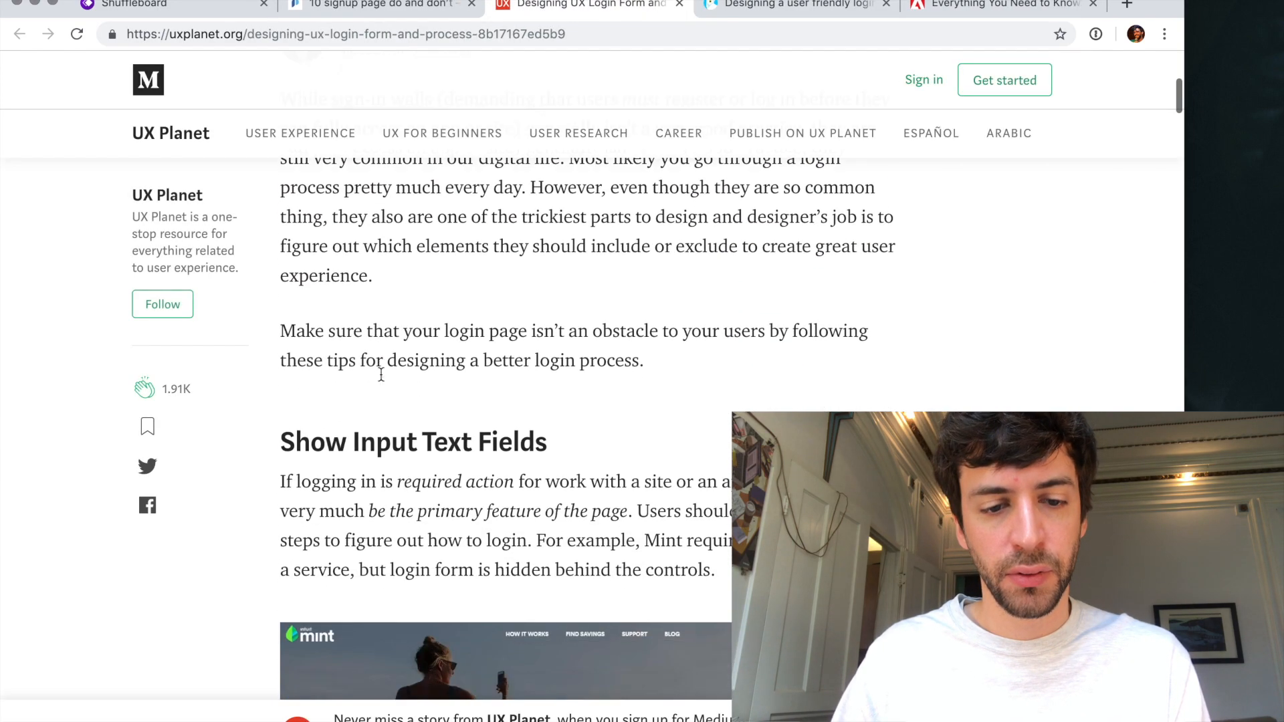
scroll(383, 379, down, 15)
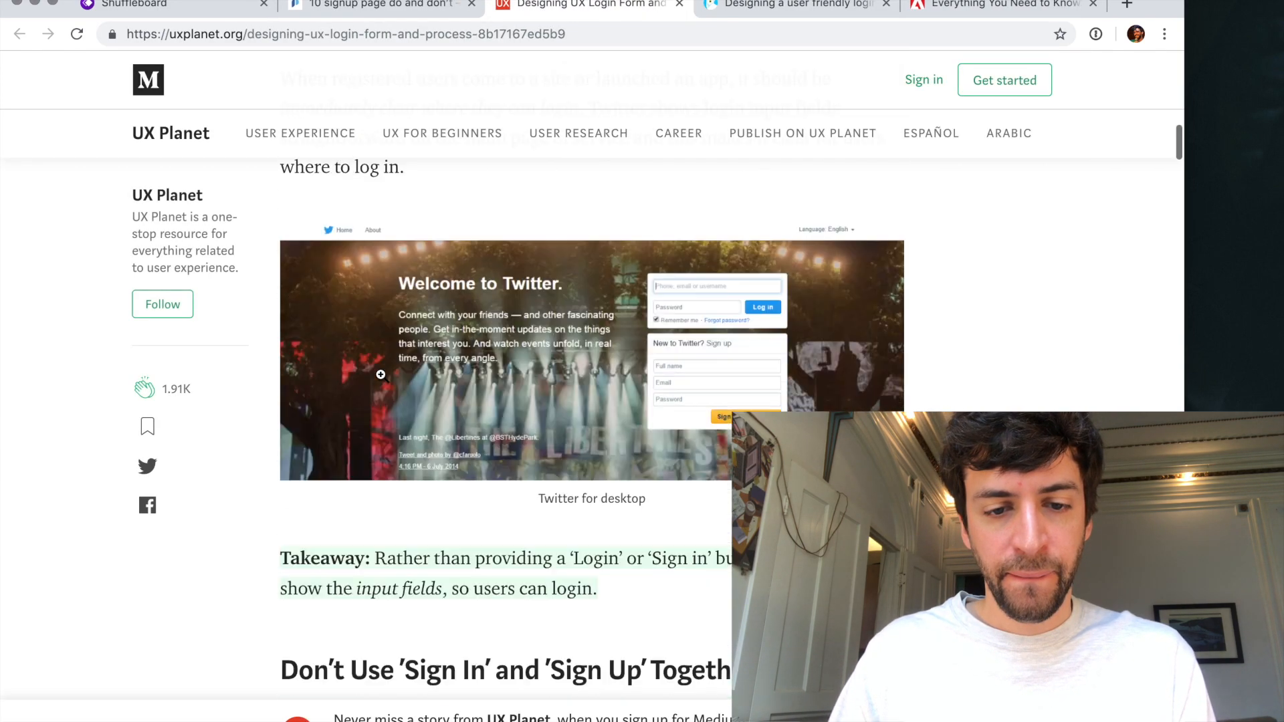
scroll(381, 376, up, 5)
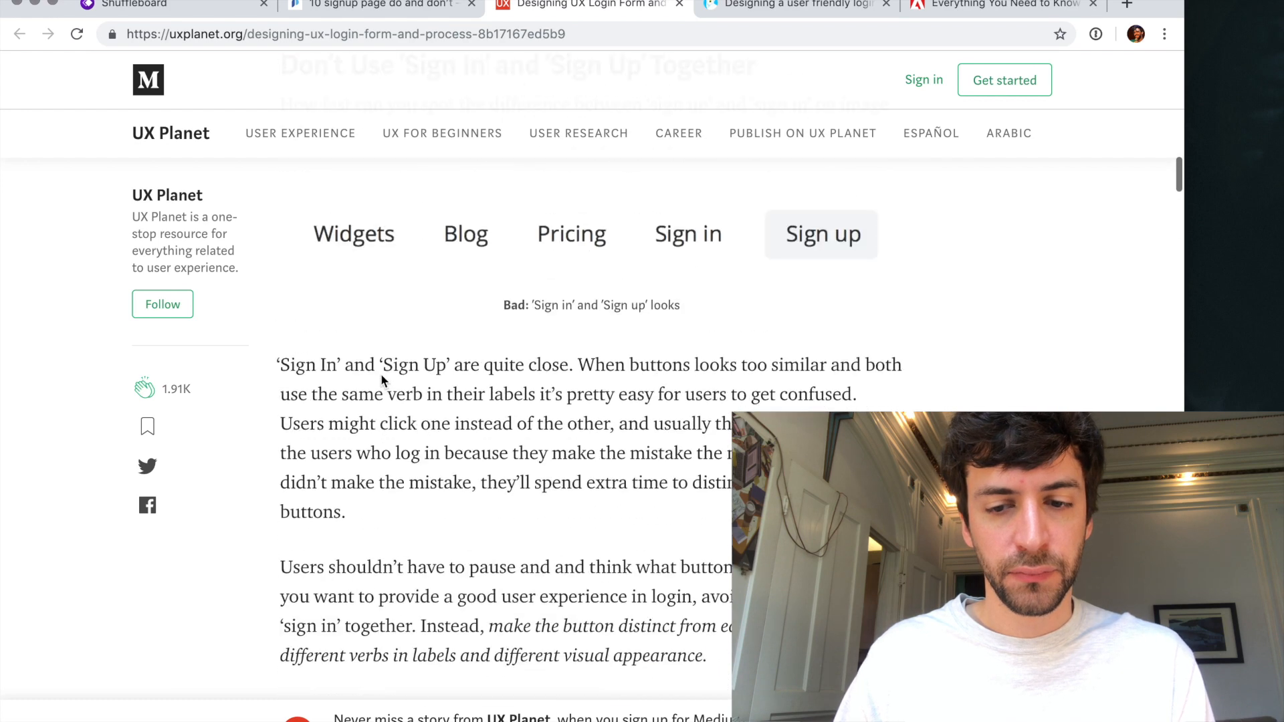
scroll(434, 335, down, 7)
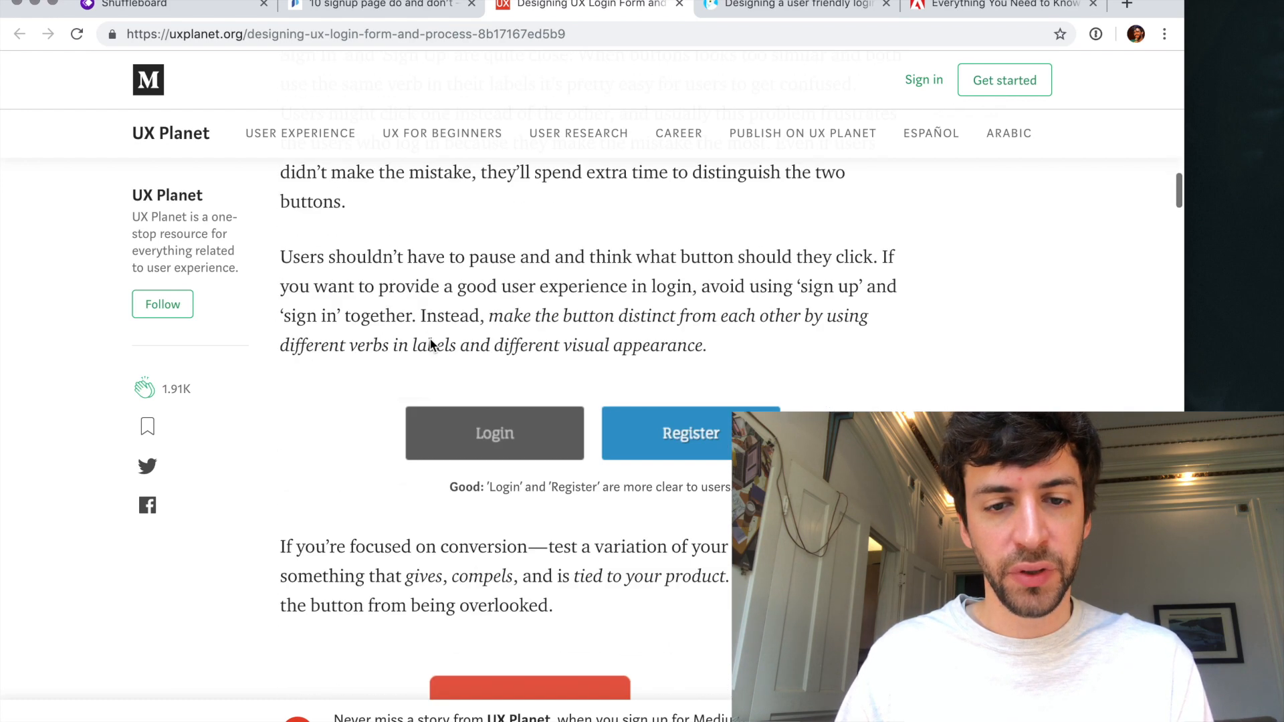
scroll(430, 338, down, 12)
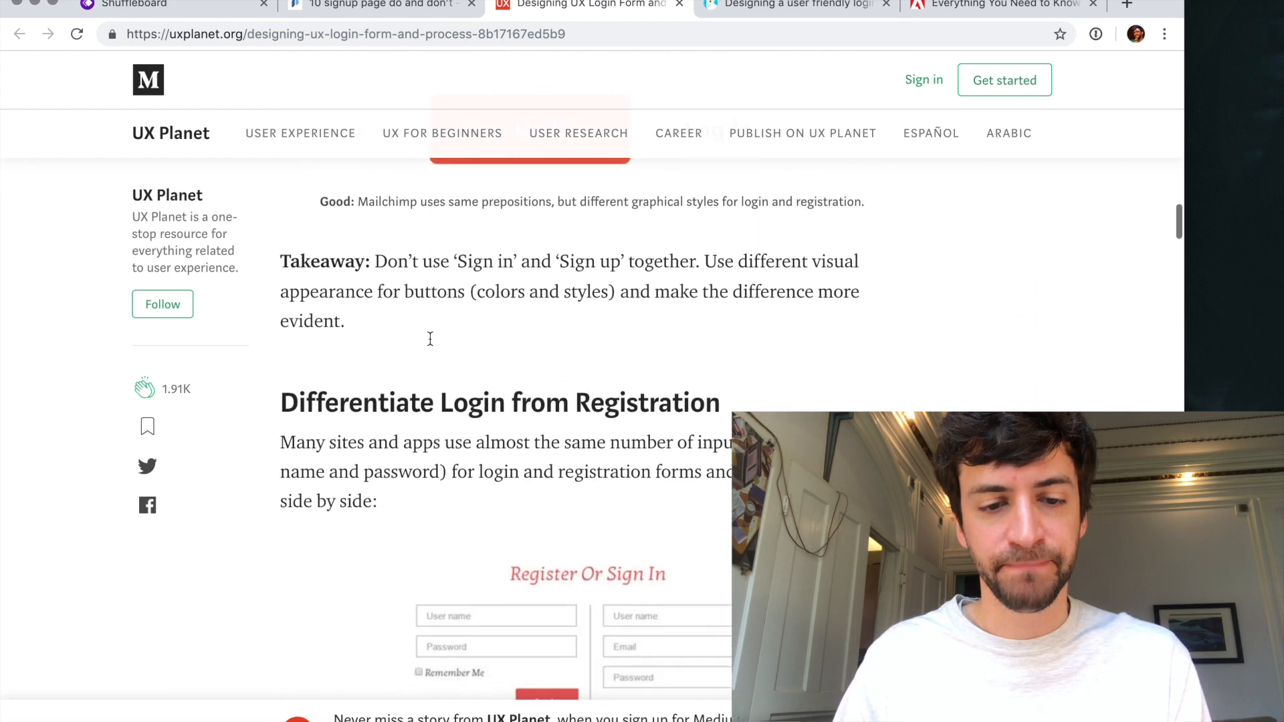
scroll(430, 339, up, 2)
scroll(430, 338, down, 9)
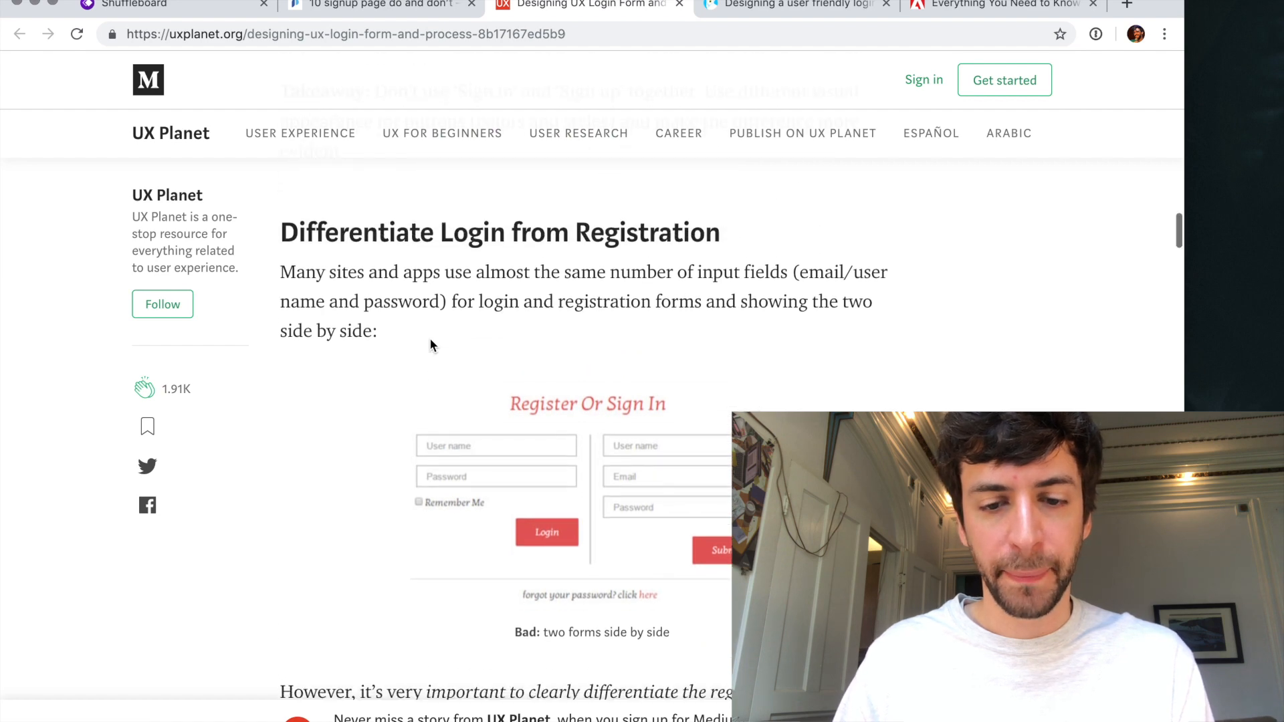
- Examine the login form article's sections on social login, letting users see their password, multiple login options, Caps Lock warnings and auto-focus
scroll(430, 338, down, 12)
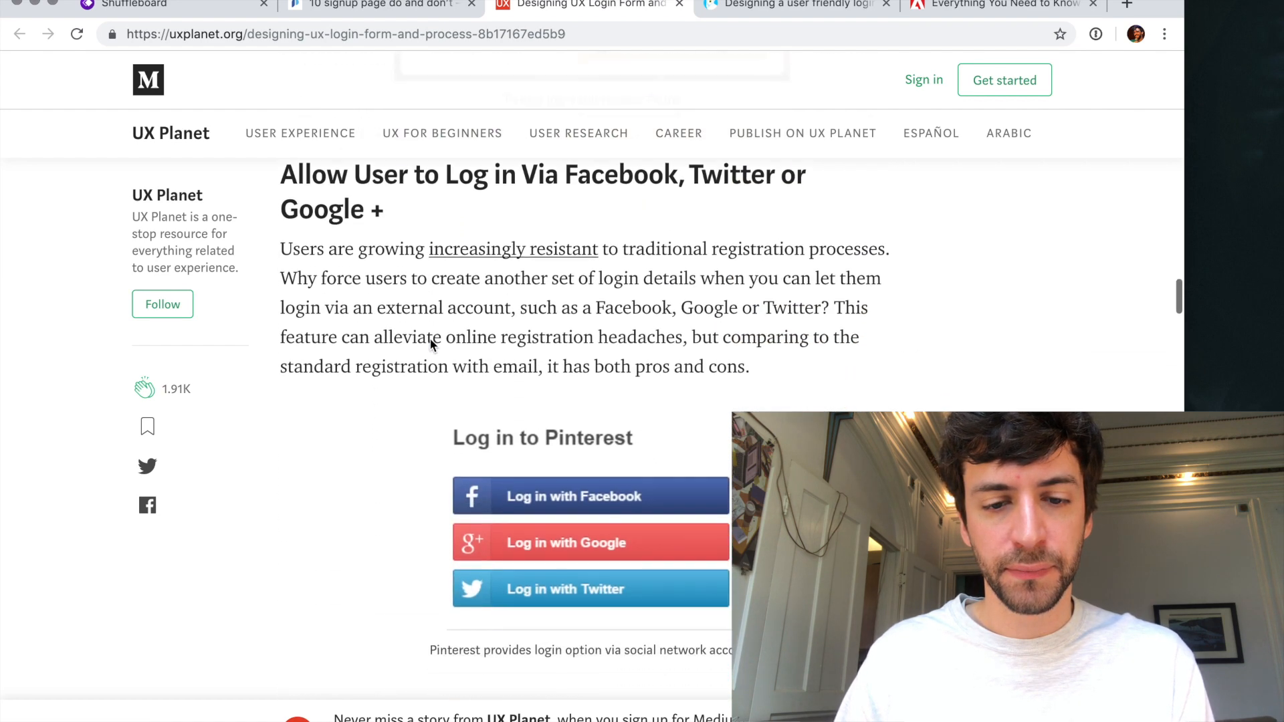
scroll(430, 338, down, 10)
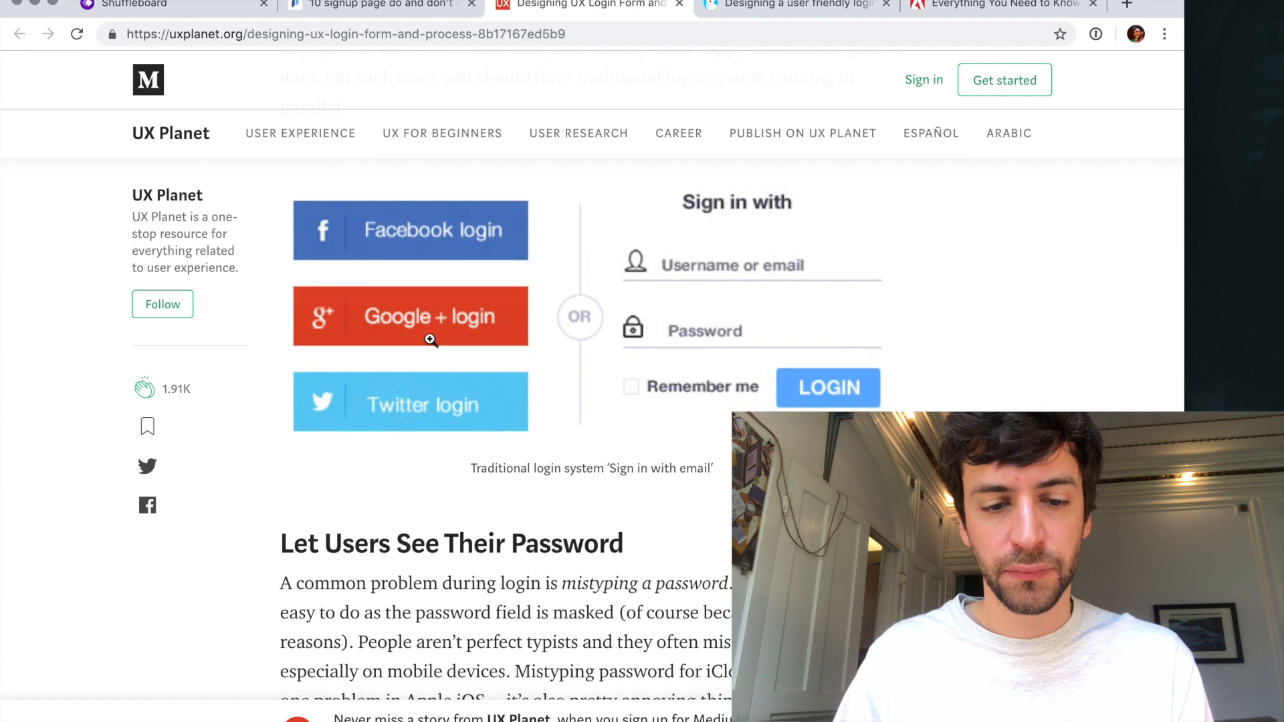
scroll(430, 340, down, 20)
scroll(430, 344, down, 14)
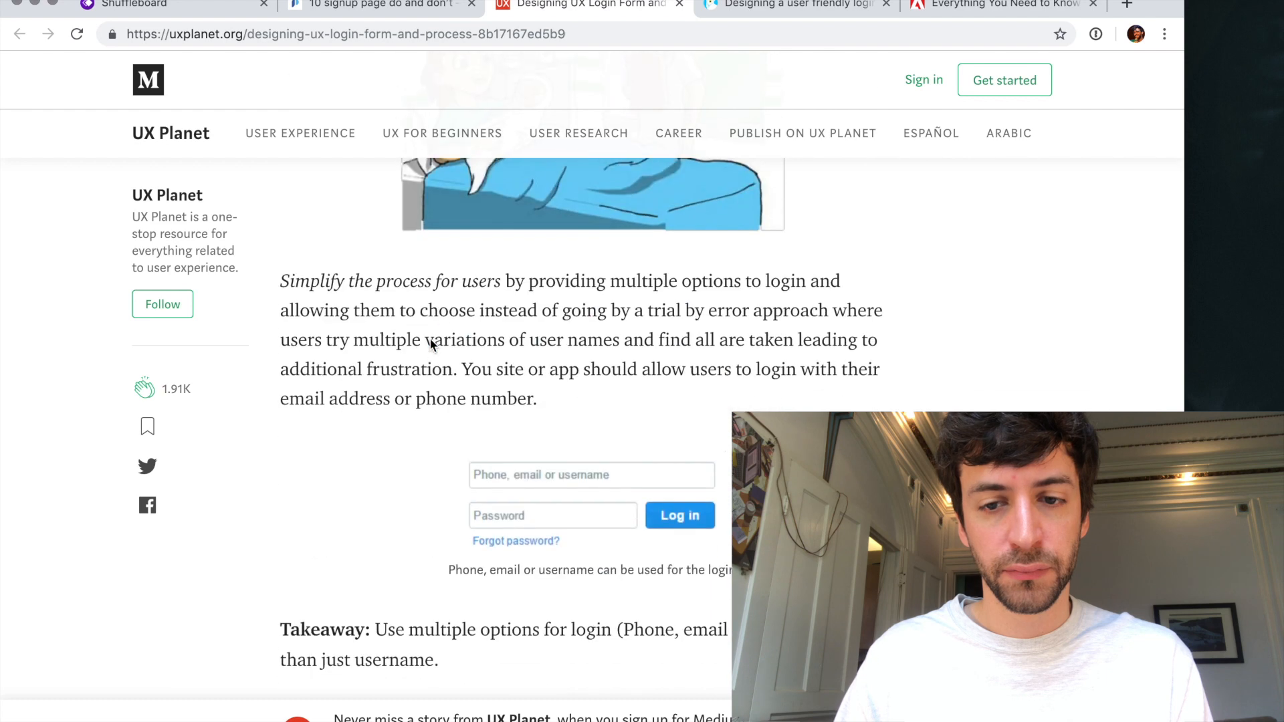
scroll(430, 345, down, 15)
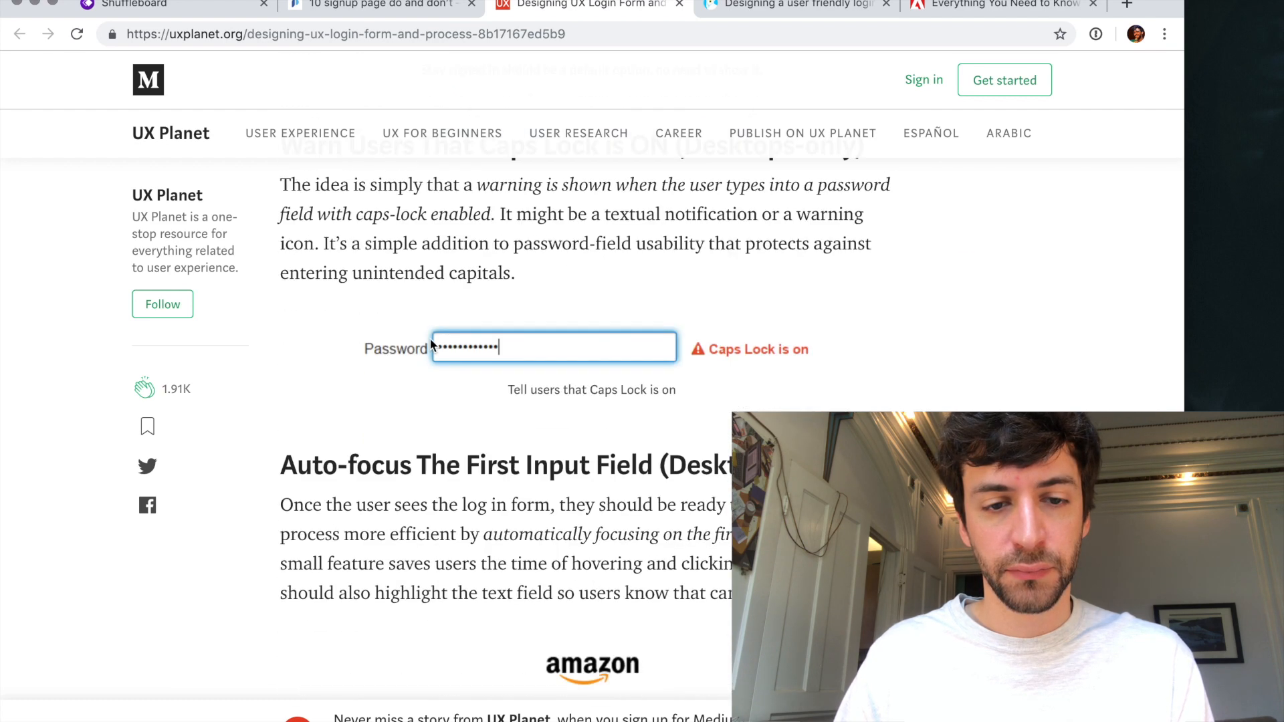
scroll(431, 345, up, 1)
scroll(431, 344, down, 4)
scroll(430, 345, down, 9)
- Close the UX Planet article and examine UX Collective's user-friendly login article on sign-in wording, social media logins and contextual login details
key(super+w)
scroll(430, 339, down, 14)
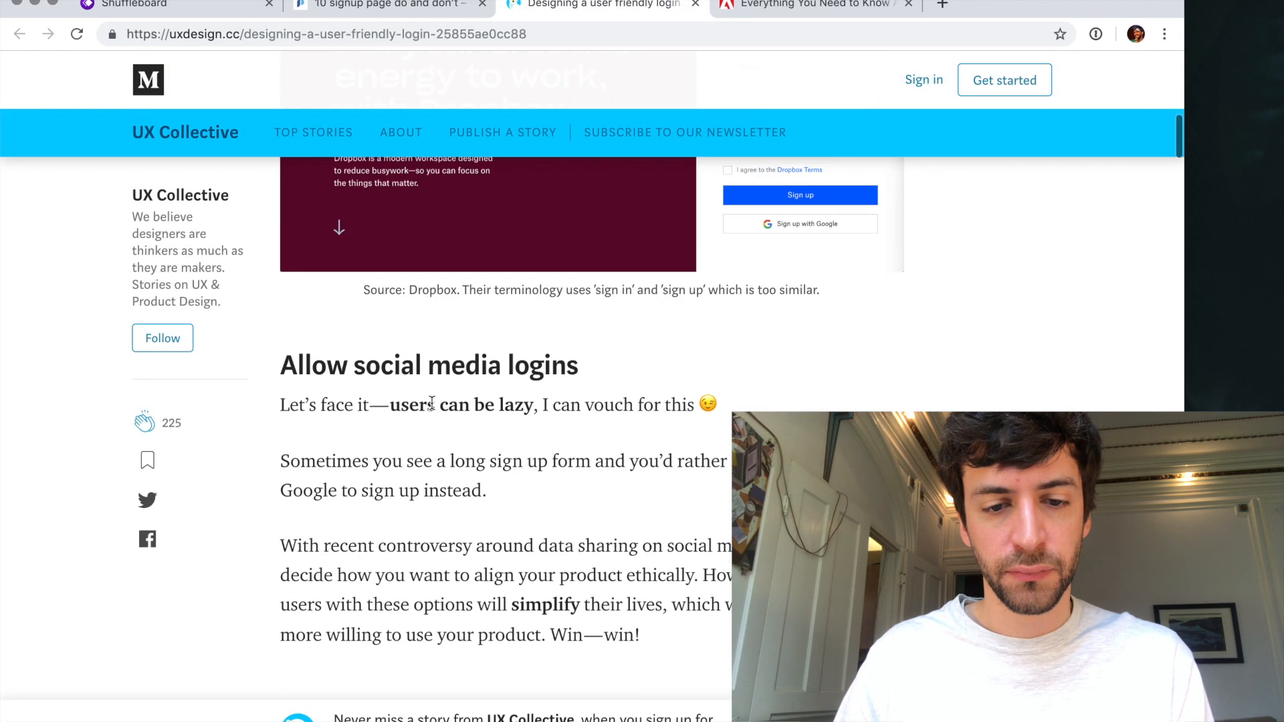
scroll(432, 404, up, 4)
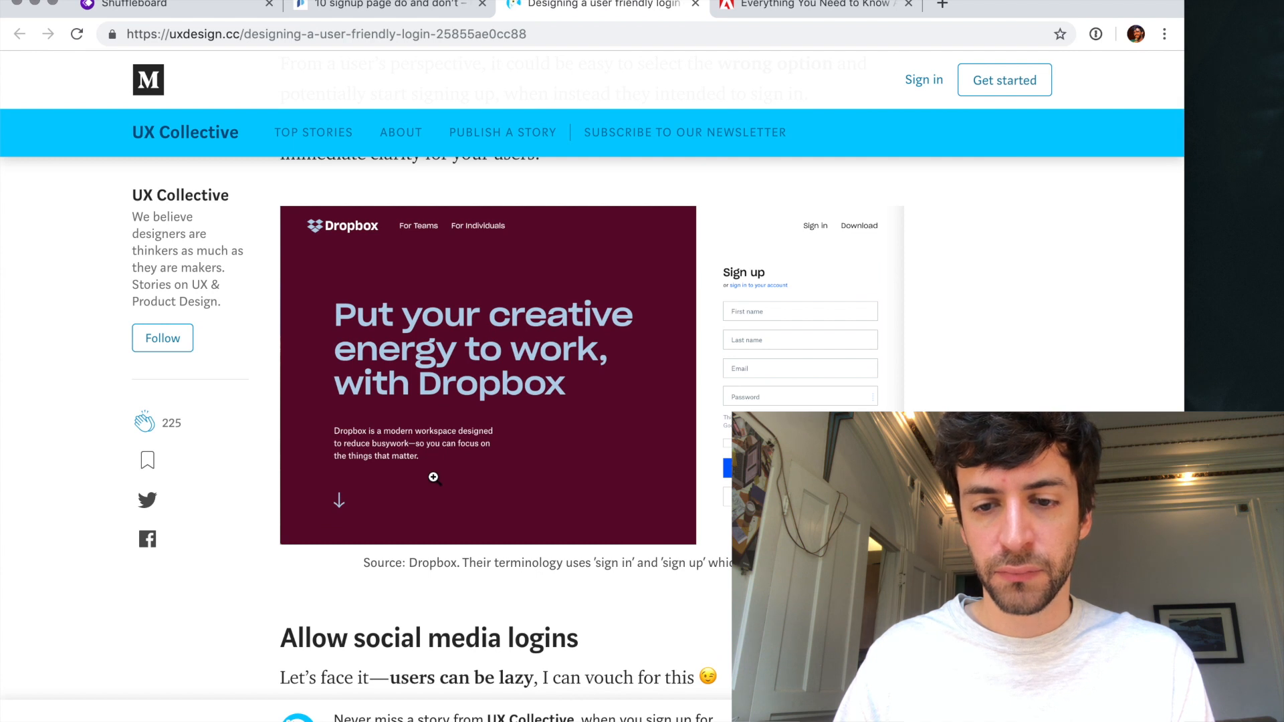
scroll(433, 478, down, 1)
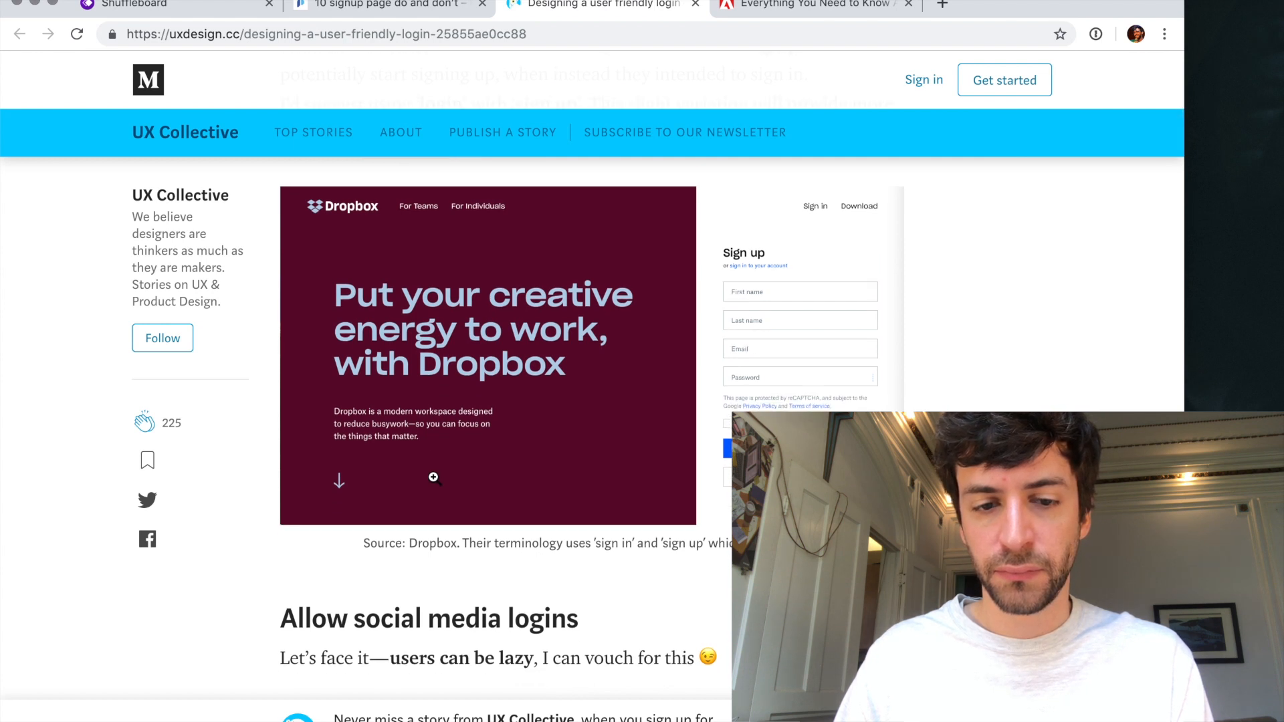
scroll(434, 477, down, 2)
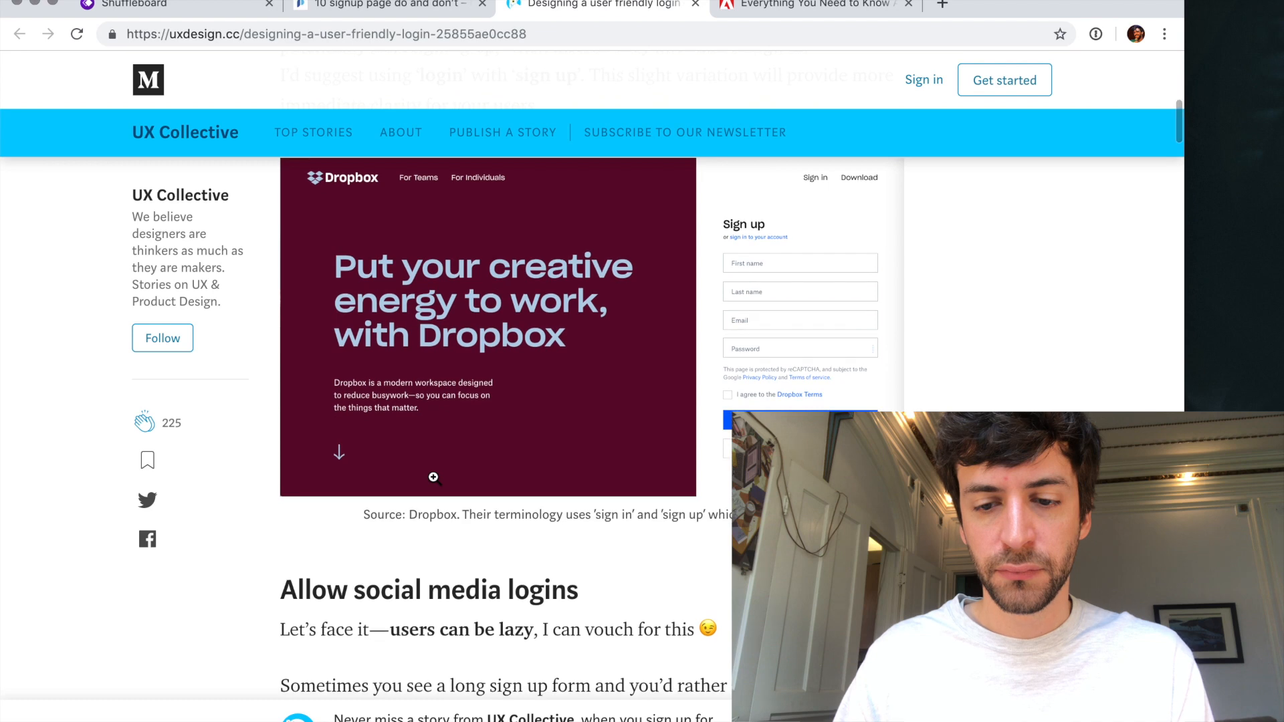
scroll(433, 478, down, 20)
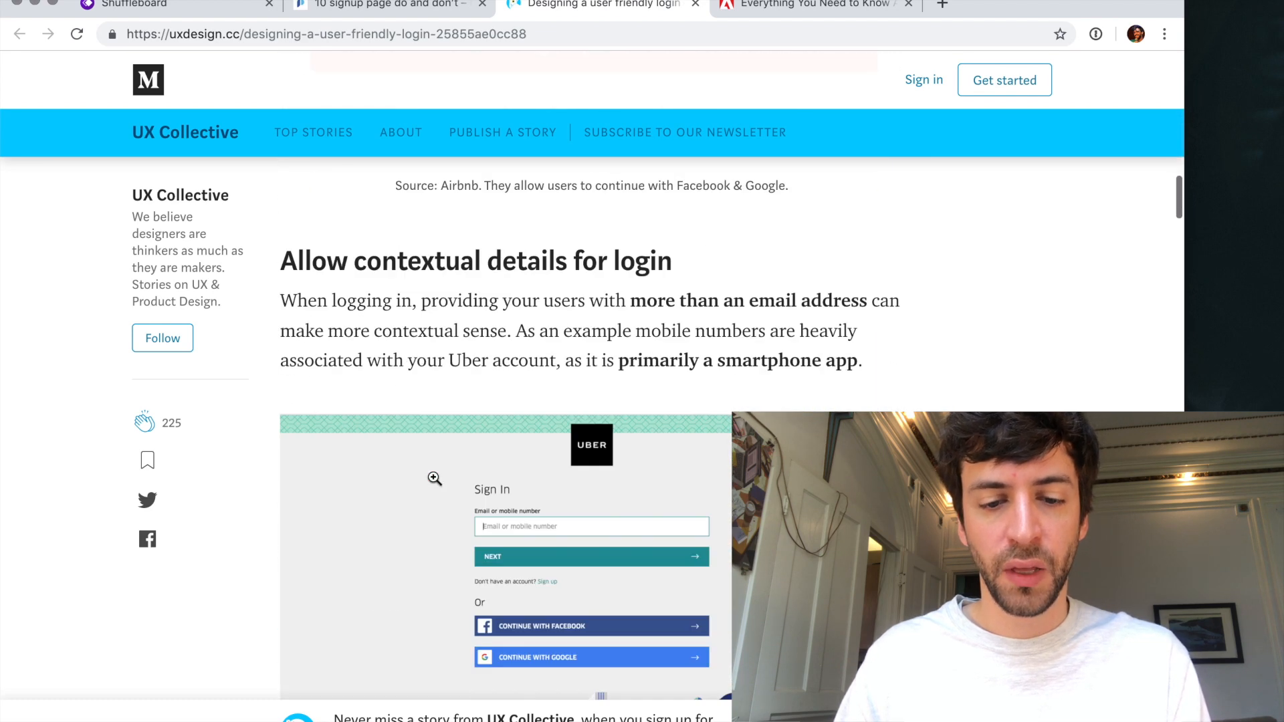
scroll(435, 479, down, 15)
scroll(434, 477, down, 1)
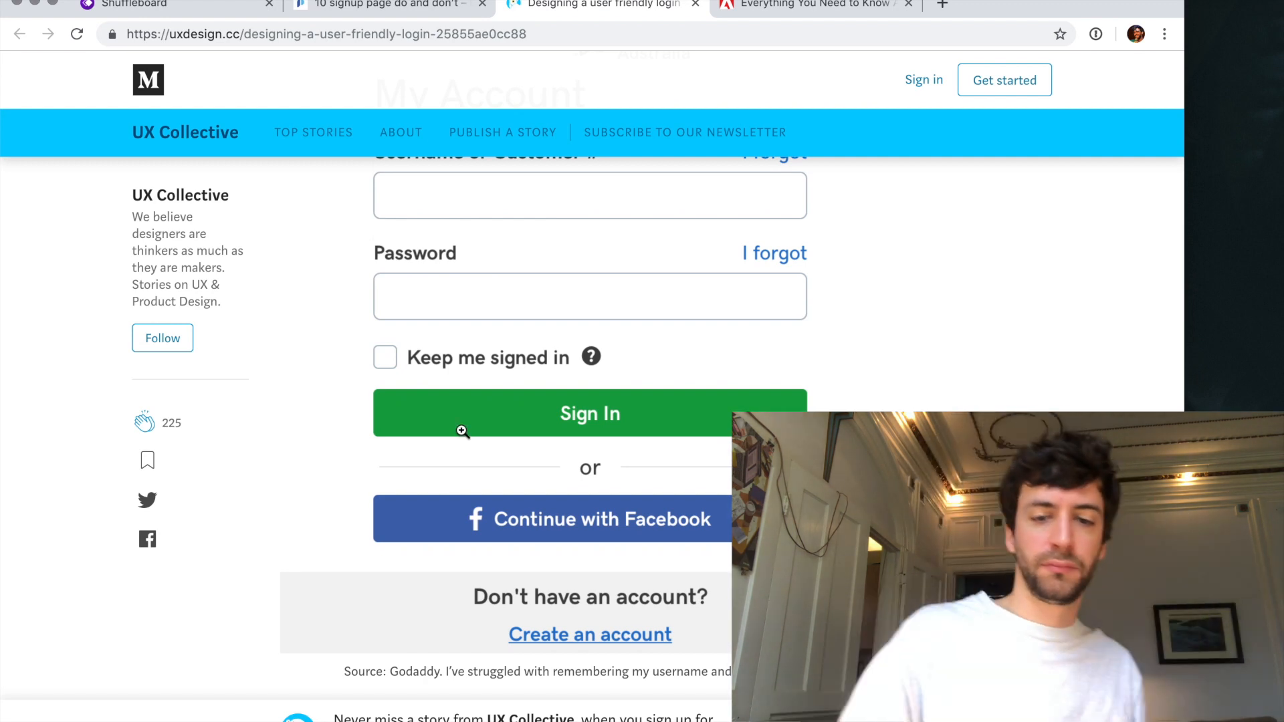
- Examine the UX Collective article's sections on showing the password, keeping users signed in, Caps Lock warnings and immediate form validation
scroll(461, 431, up, 1)
scroll(461, 431, down, 7)
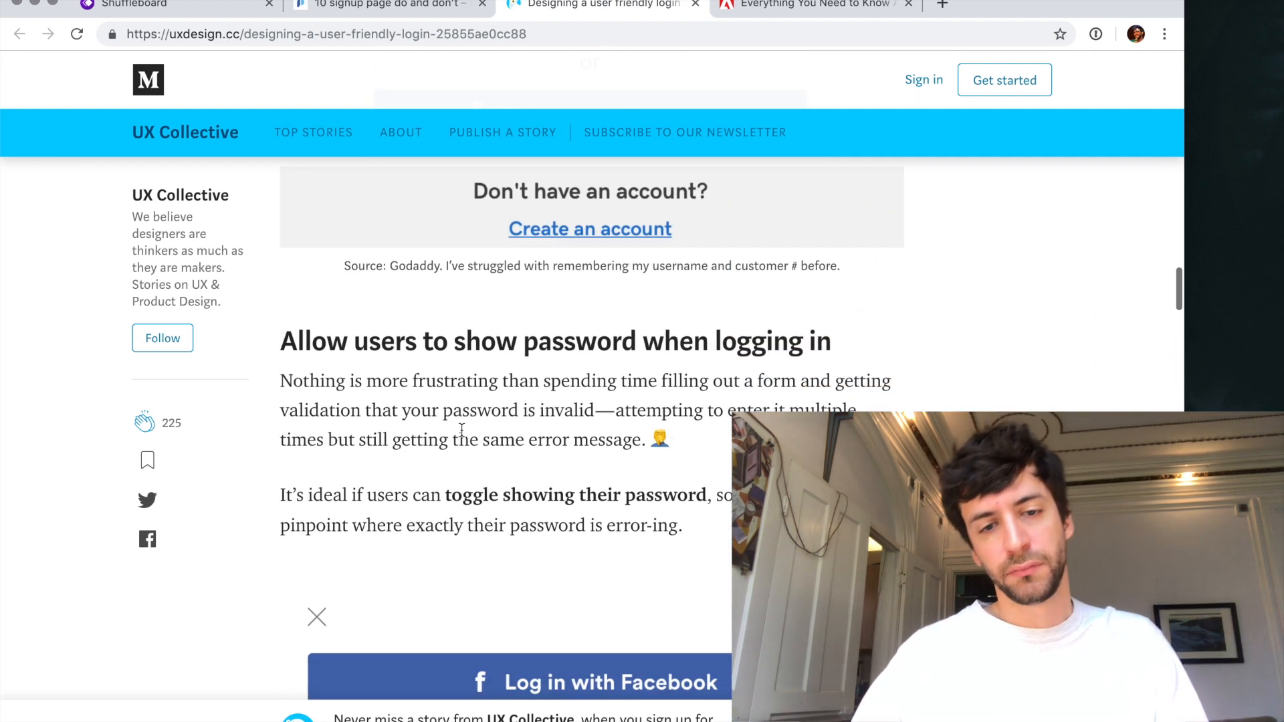
scroll(461, 432, down, 10)
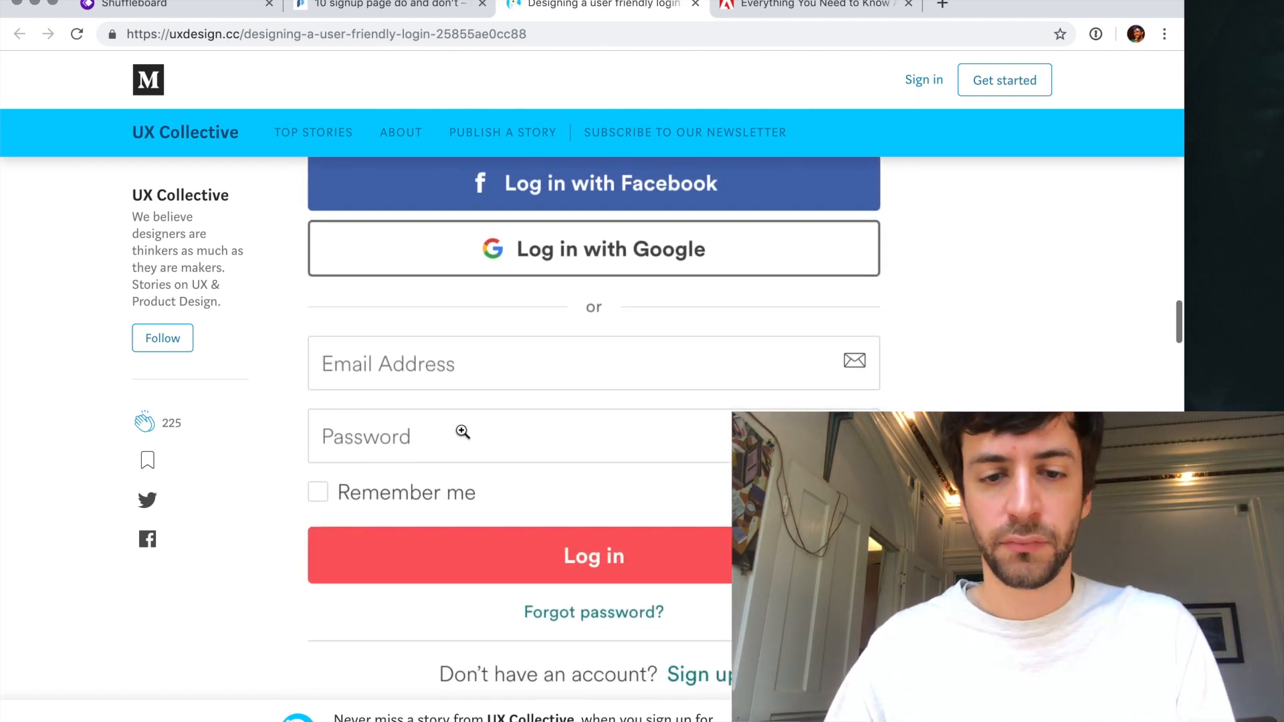
scroll(462, 431, up, 2)
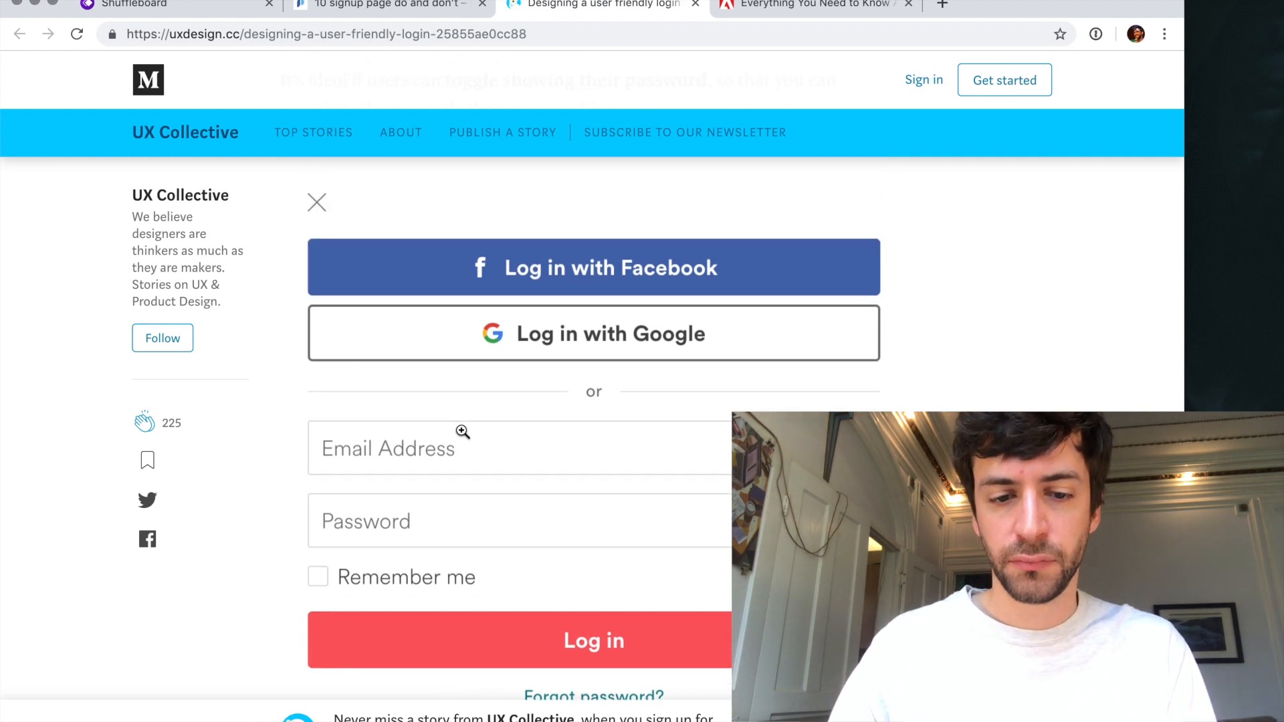
scroll(462, 431, down, 1)
scroll(462, 431, down, 8)
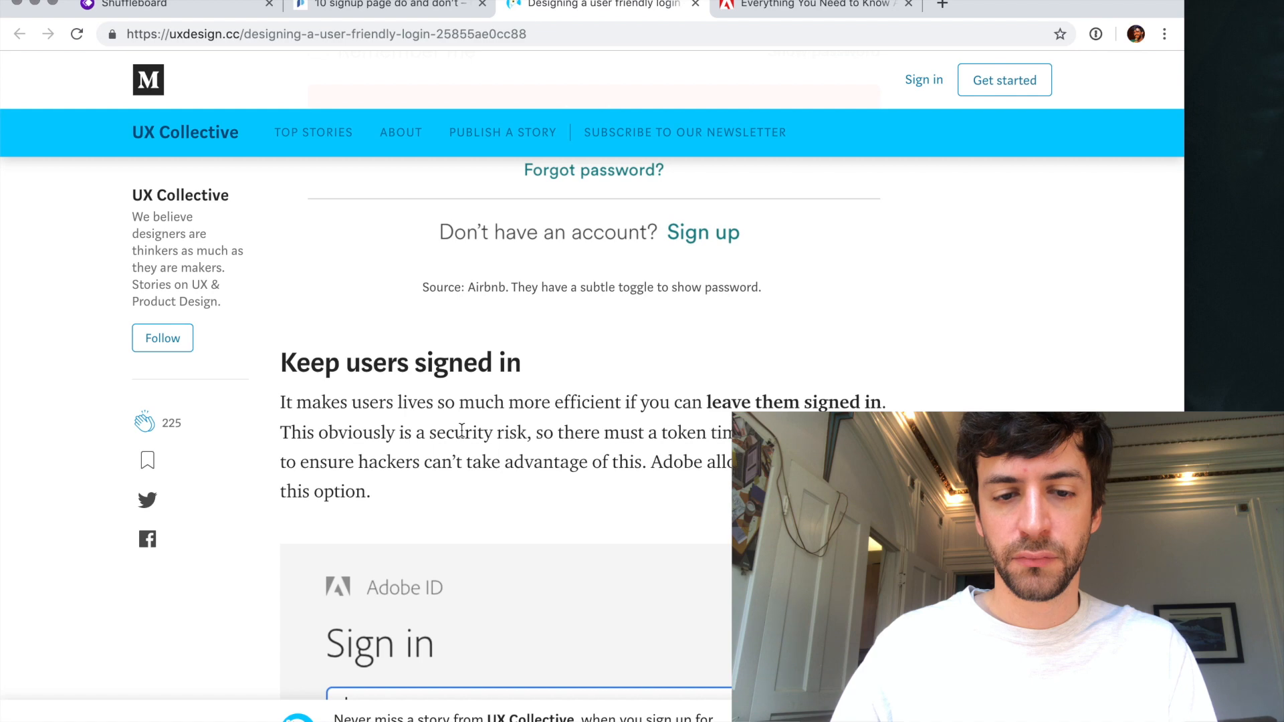
scroll(462, 431, down, 1)
scroll(462, 430, up, 4)
scroll(593, 493, down, 4)
scroll(593, 493, down, 15)
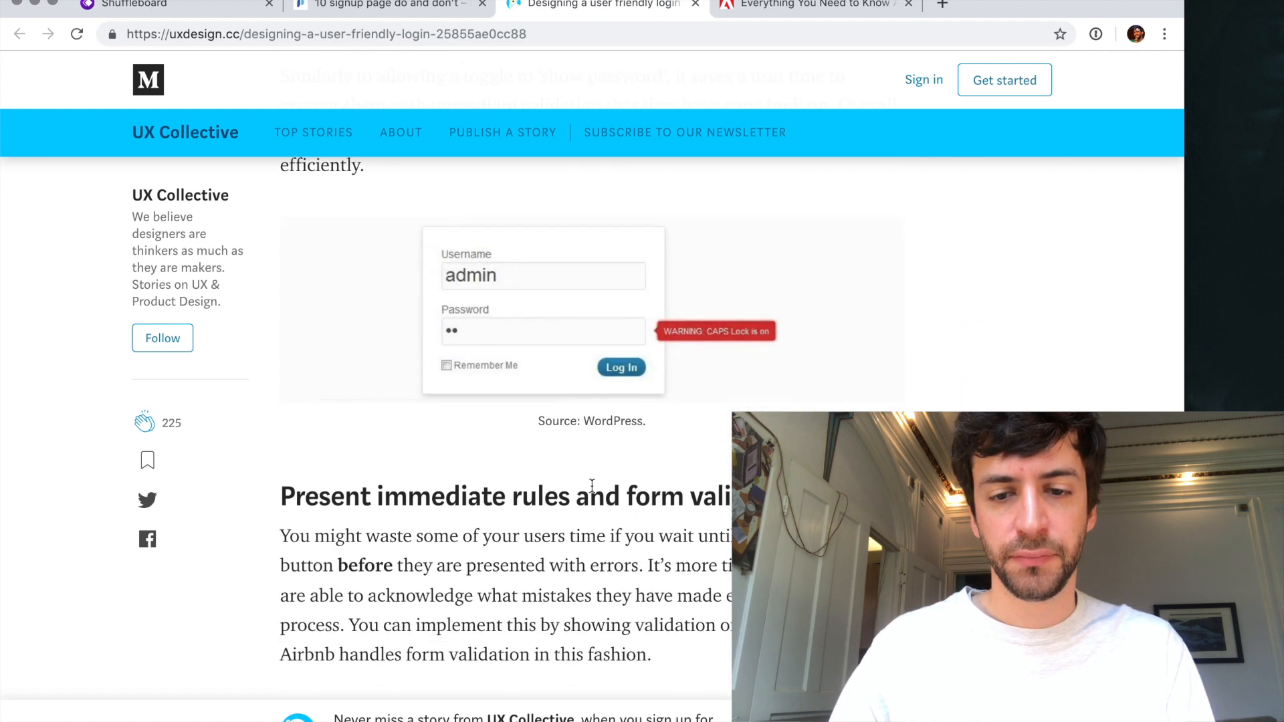
scroll(591, 484, down, 8)
- Open airbnb.com in place of the UX Collective article
click(611, 37)
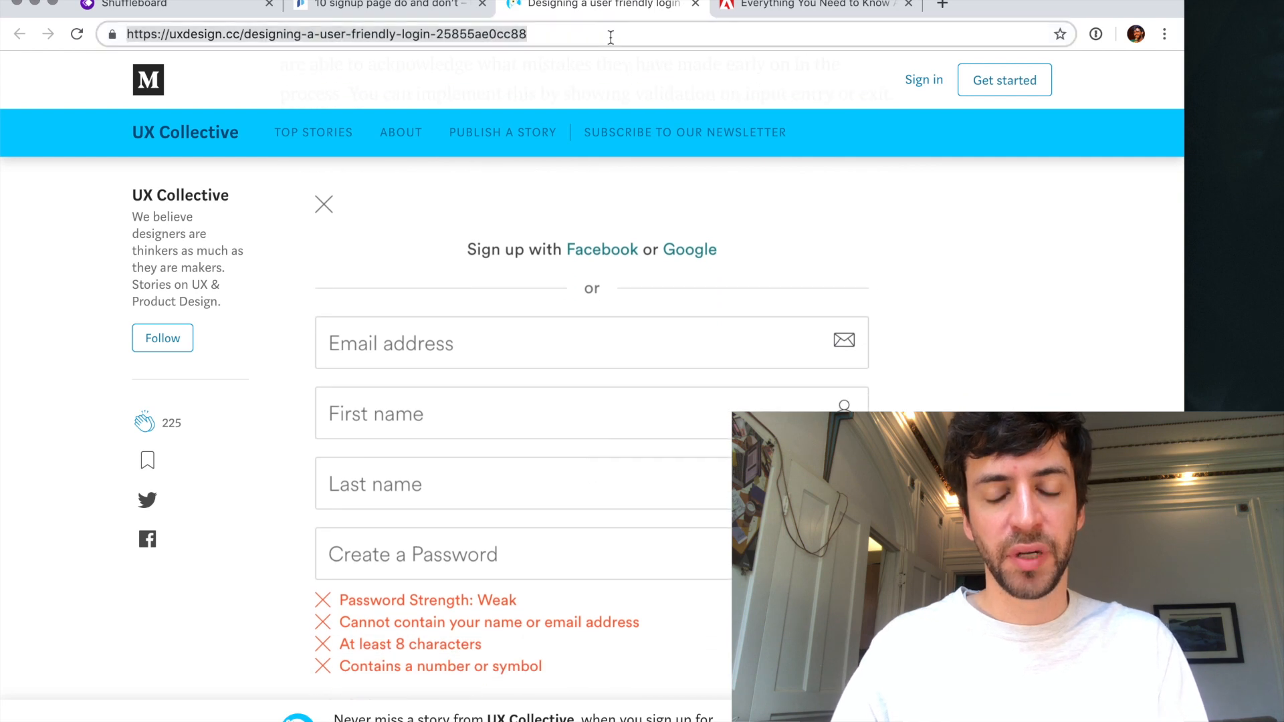
text(airbn)
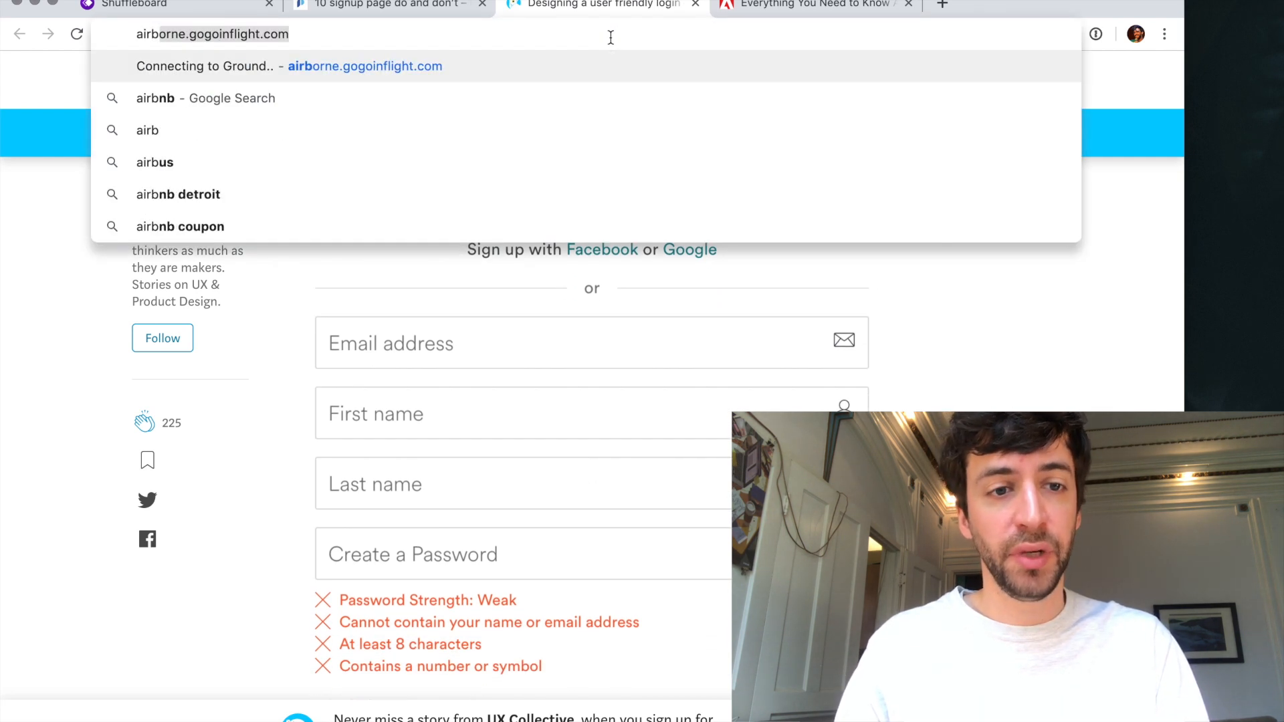
key(BackSpace)
key(BackSpace)
key(BackSpace)
text(rbnb.com)
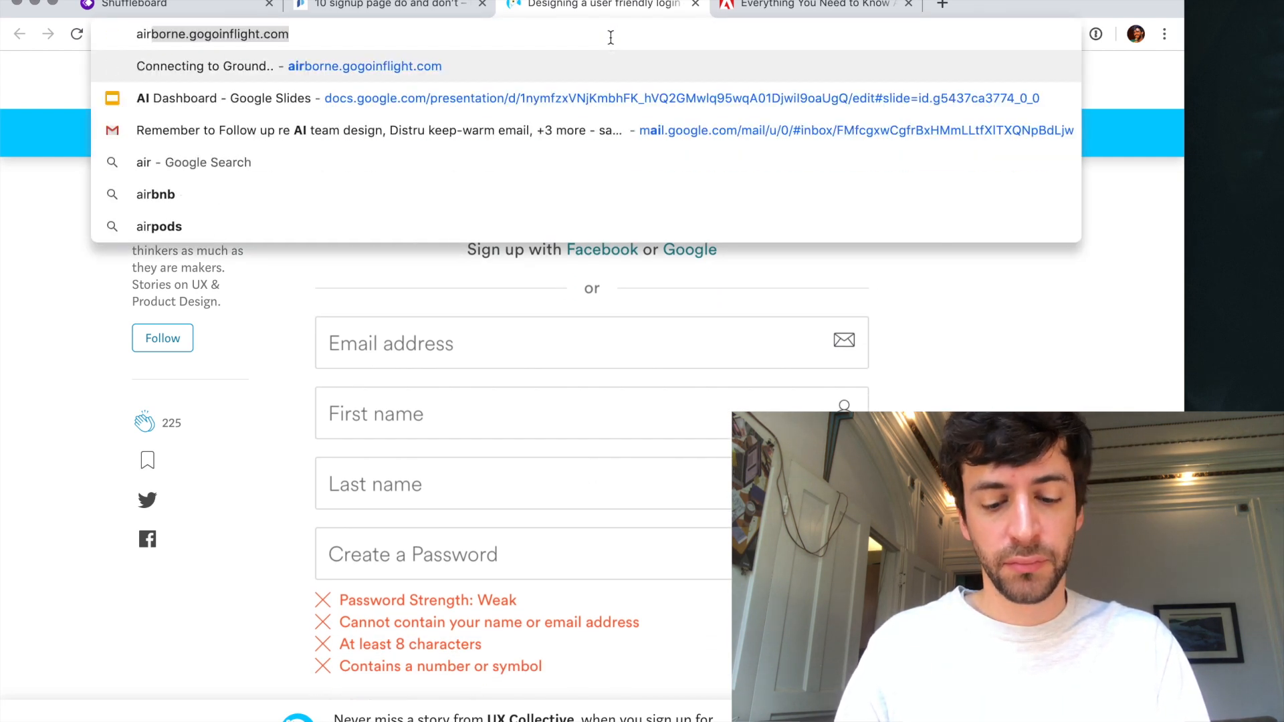
key(Return)
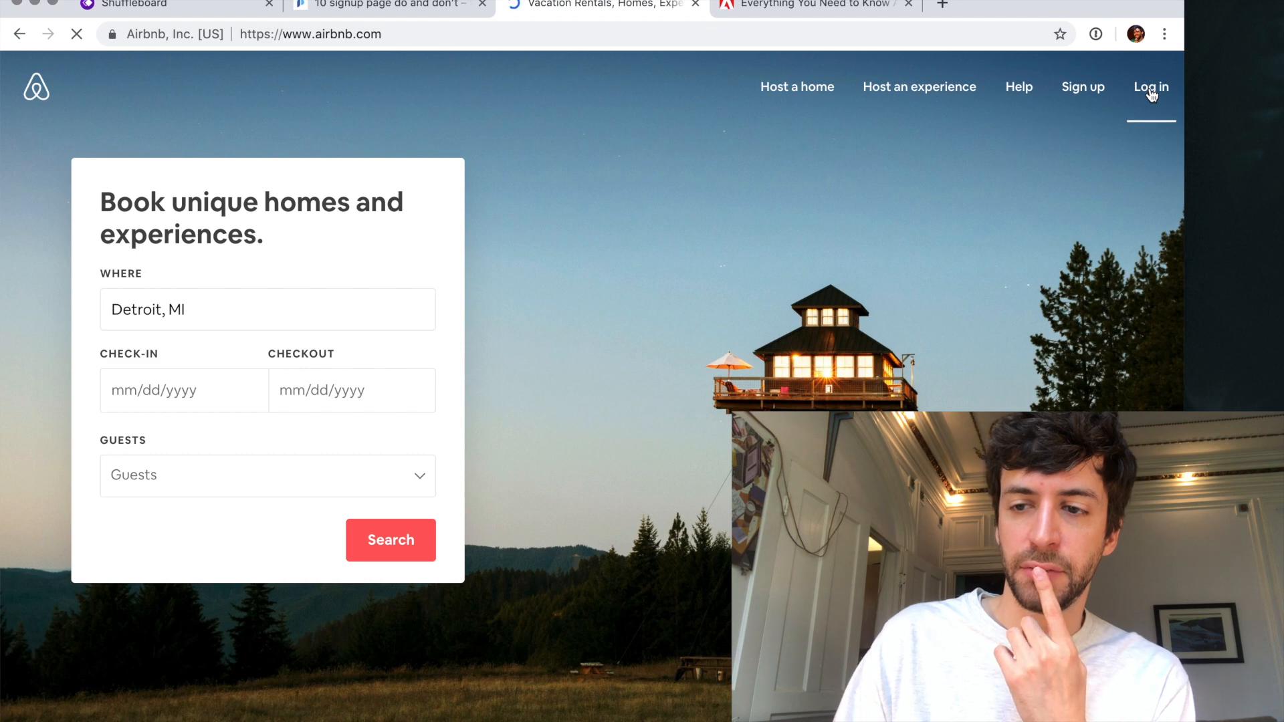
- Examine Airbnb's login dialog, its sign-up options and the email sign-up form, and close the dialog
click(1150, 91)
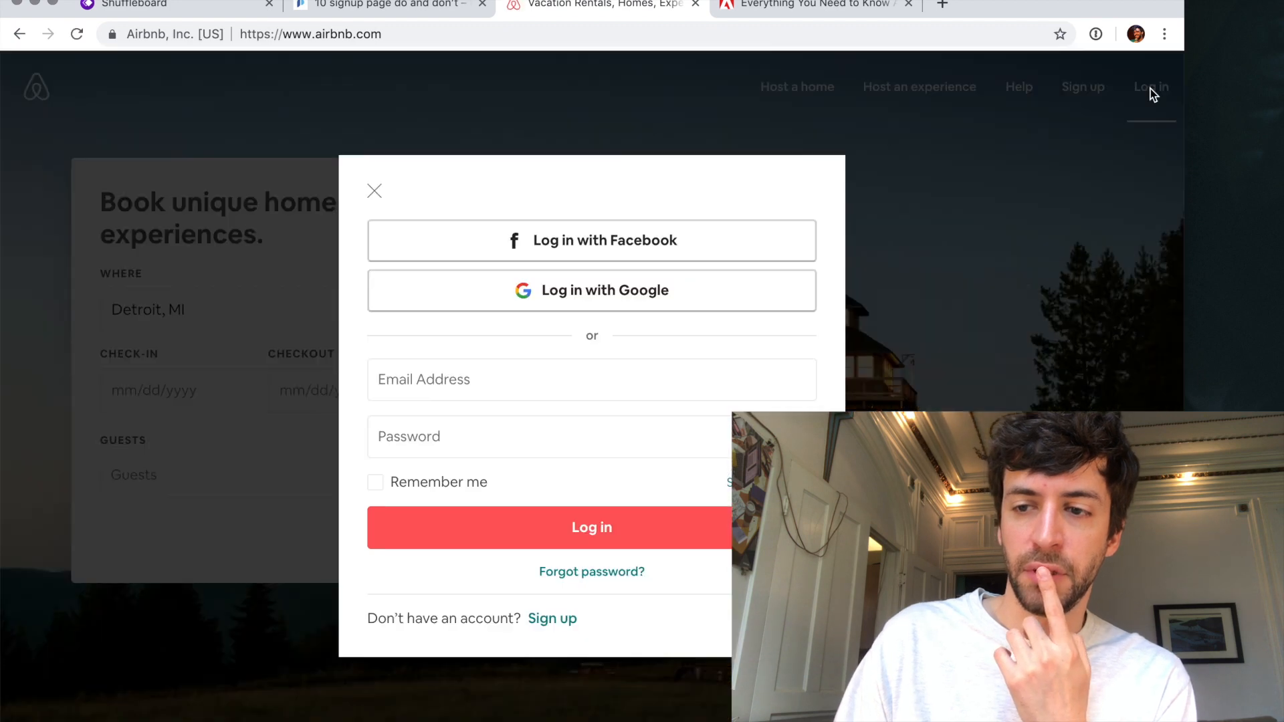
click(555, 622)
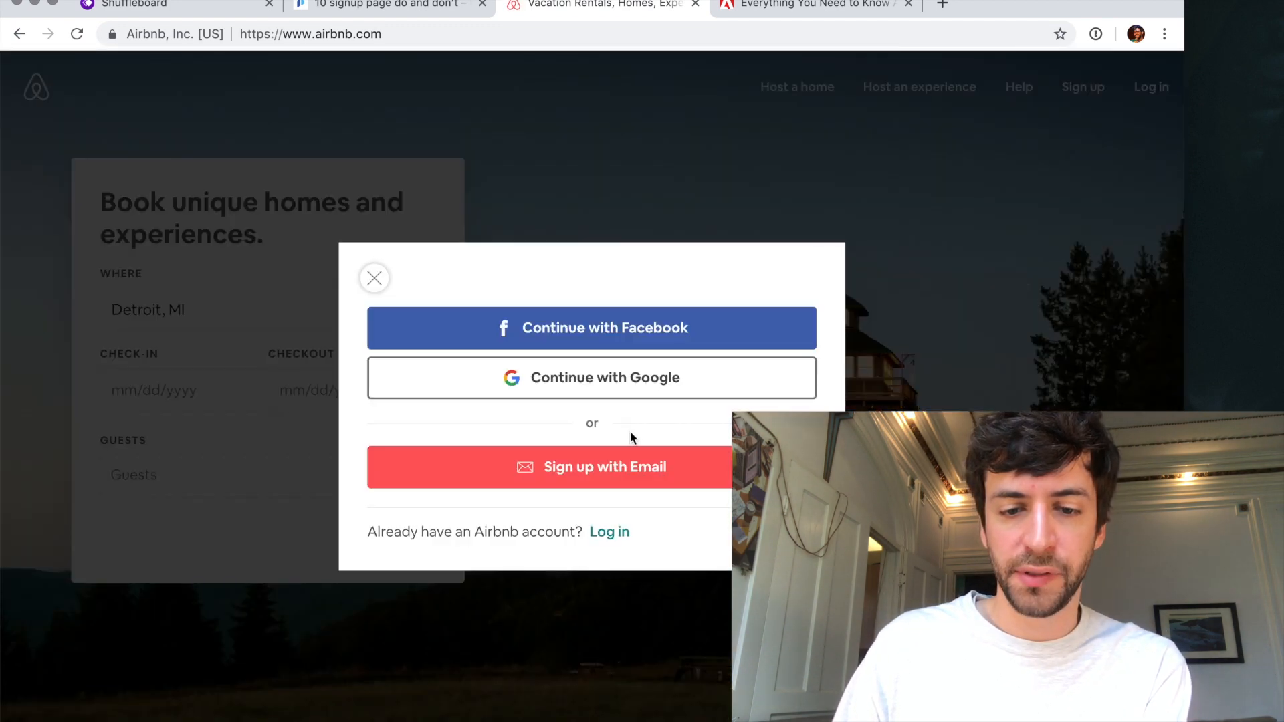
click(601, 472)
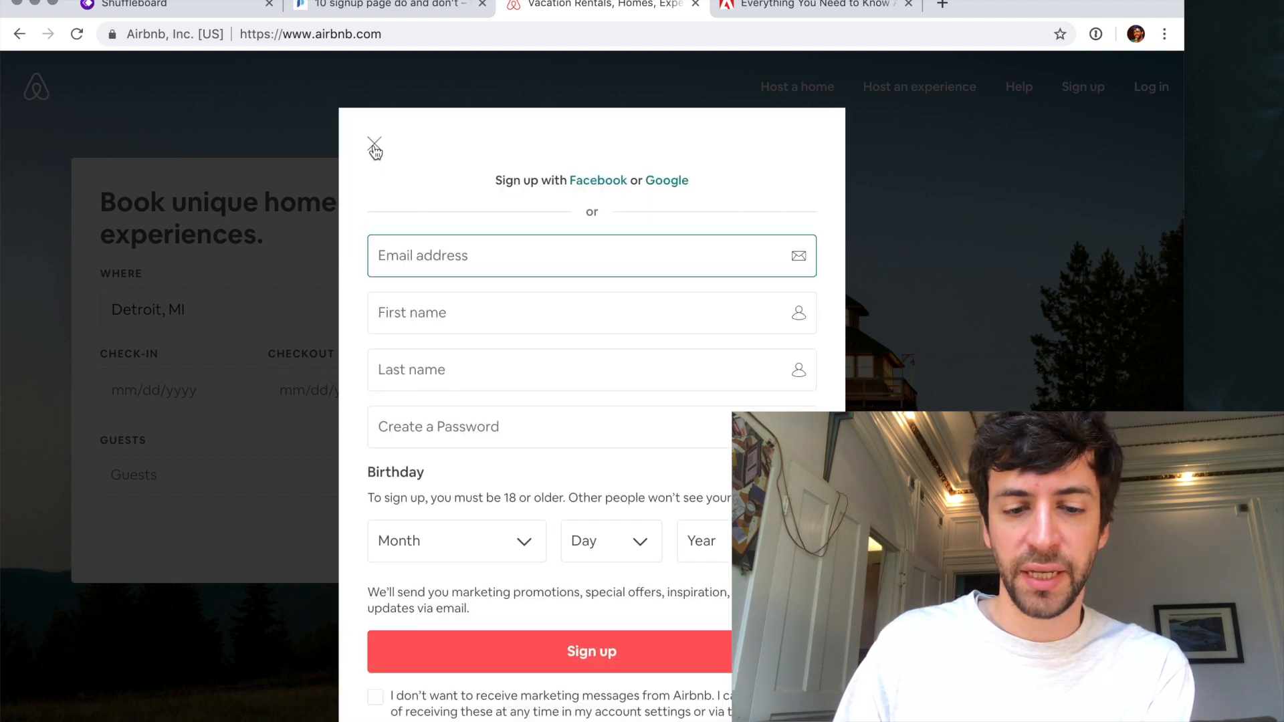
click(375, 144)
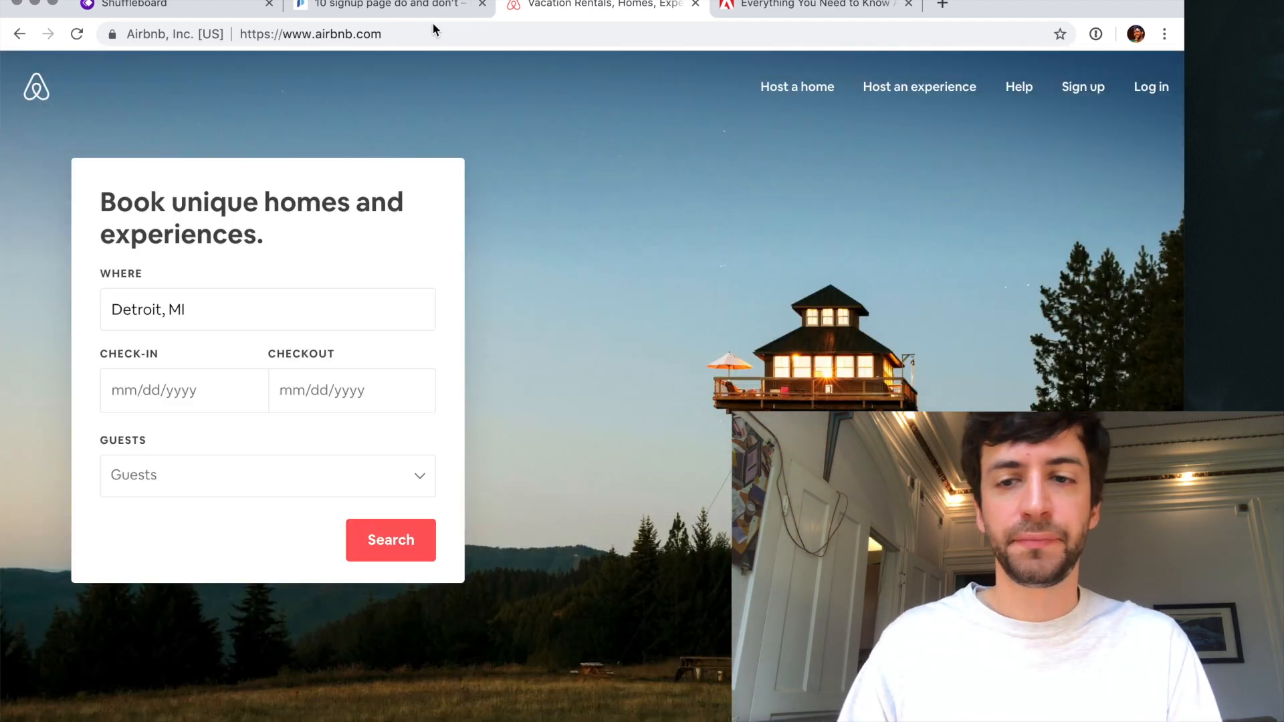
- Close Airbnb and the remaining research articles to return to the Shuffleboard wireframes
key(super+w)
key(super+w)
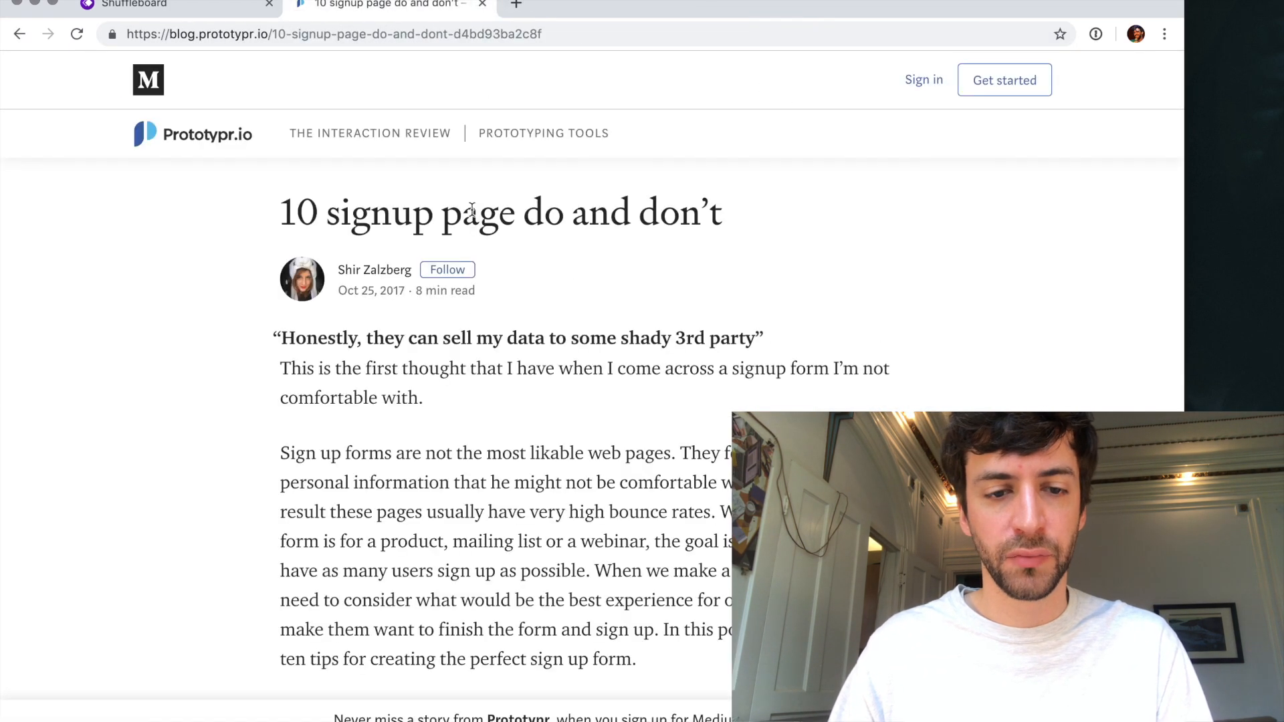
key(super+w)
- Delete the "Create your account" card with all its contents from the Log in screen
scroll(434, 267, up, 5)
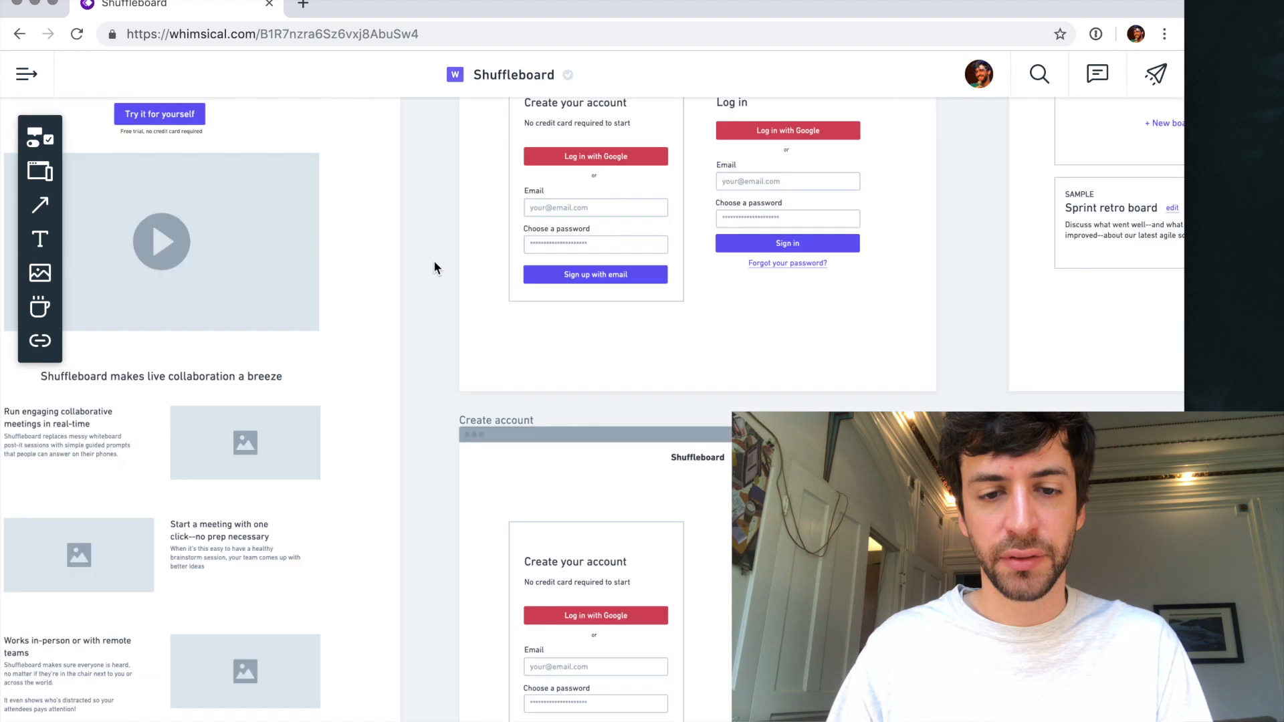
scroll(676, 288, up, 3)
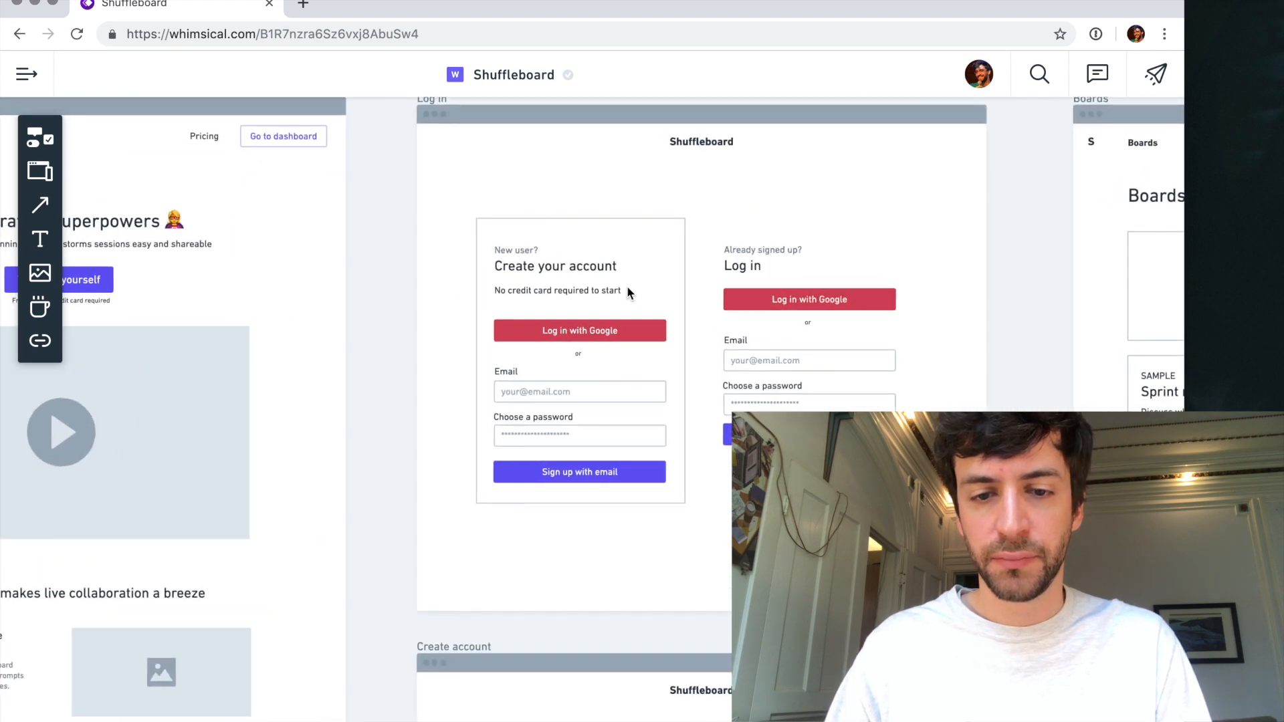
click(627, 289)
click(628, 289)
click(591, 290)
click(465, 341)
drag(461, 228, 661, 519)
key(BackSpace)
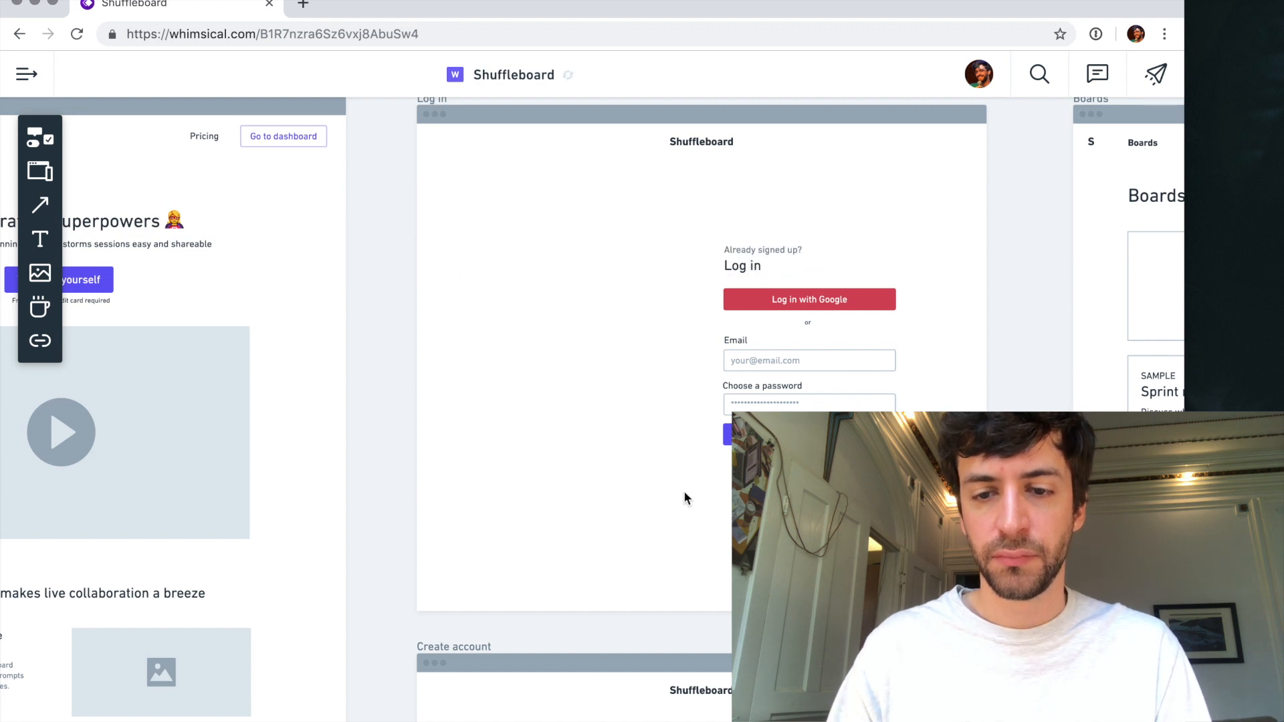
double_click(791, 250)
key(BackSpace)
key(super+z)
- Place the "Already signed up?" text beneath the "Log in" heading and shift the heading up to make room
click(771, 250)
drag(769, 254, 771, 284)
shift+click(747, 267)
key(Up)
key(Up)
key(Up)
key(Up)
key(Up)
key(Up)
key(Up)
key(Up)
key(Up)
key(Up)
key(Up)
key(Up)
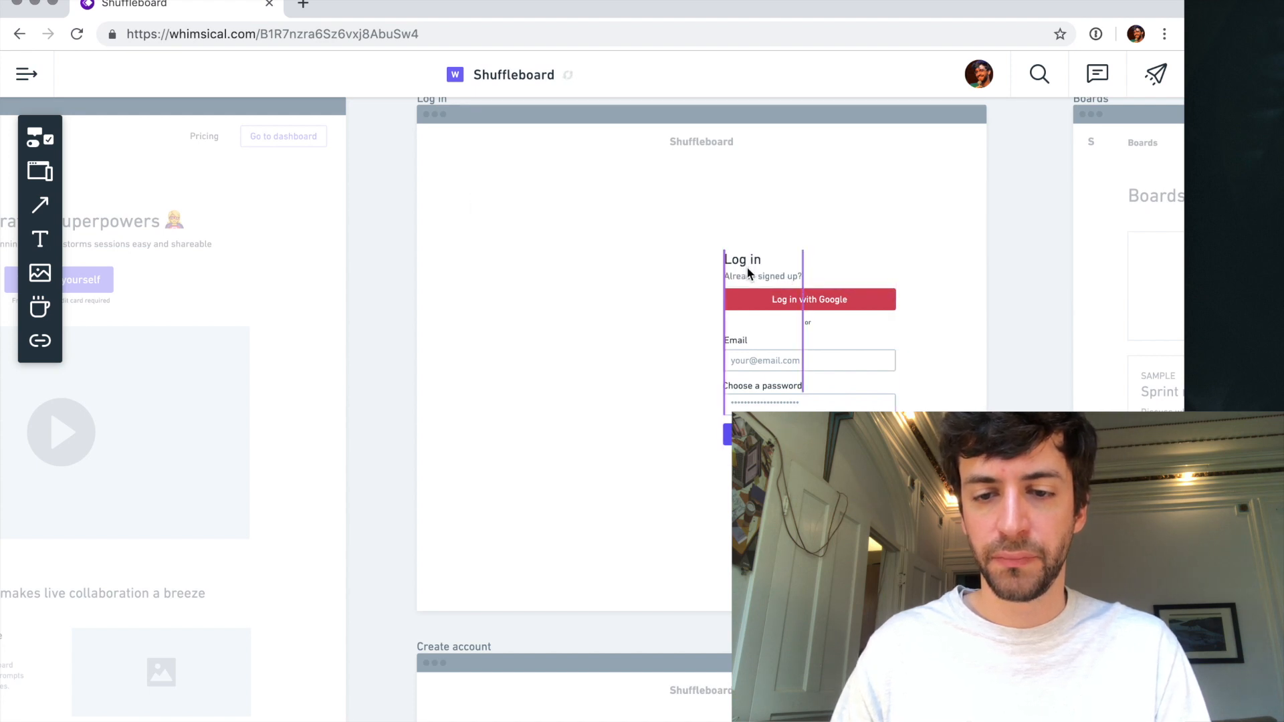
click(708, 268)
- Change the text beneath the "Log in" heading to "or create a new account"
click(759, 268)
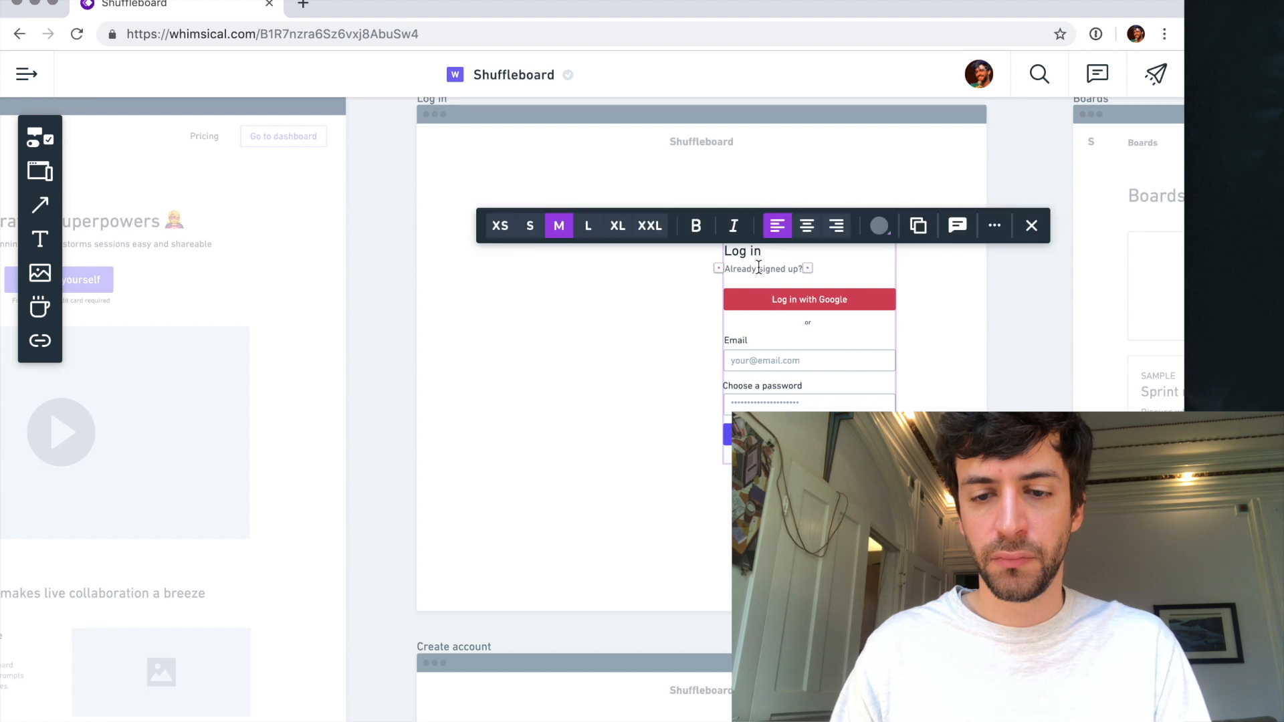
text(or sign)
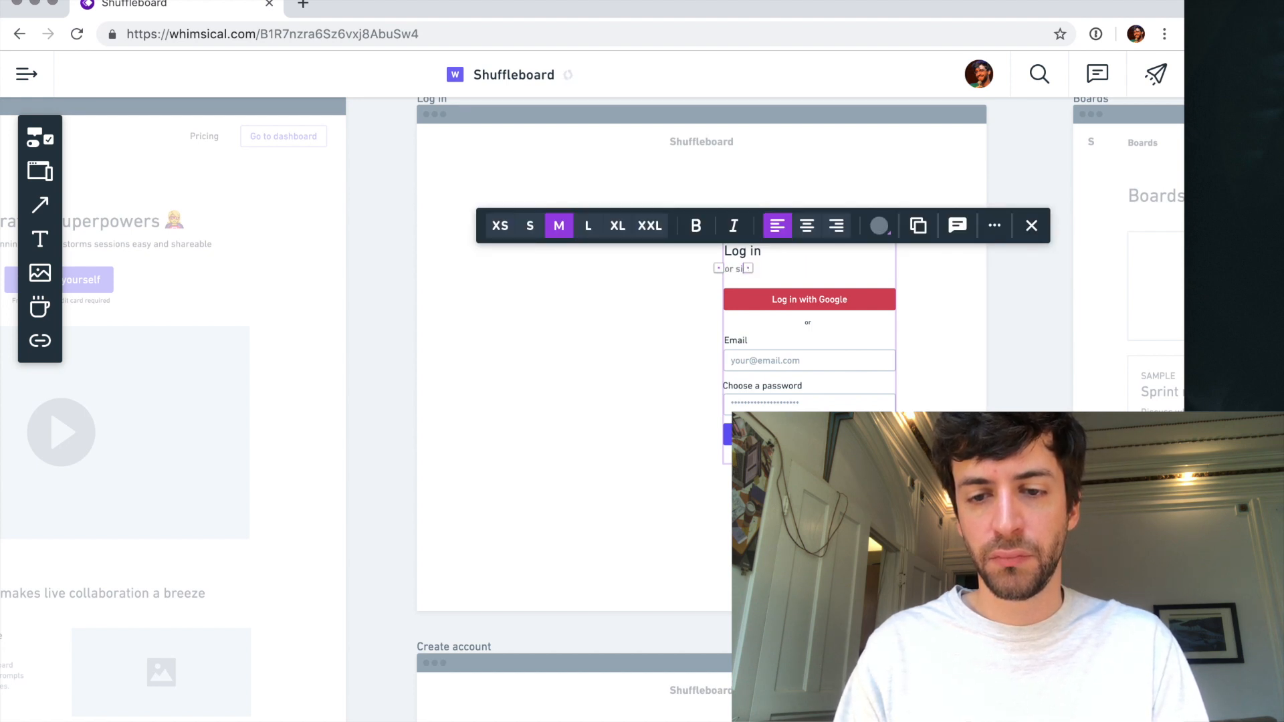
key(BackSpace)
key(BackSpace)
key(BackSpace)
text(create)
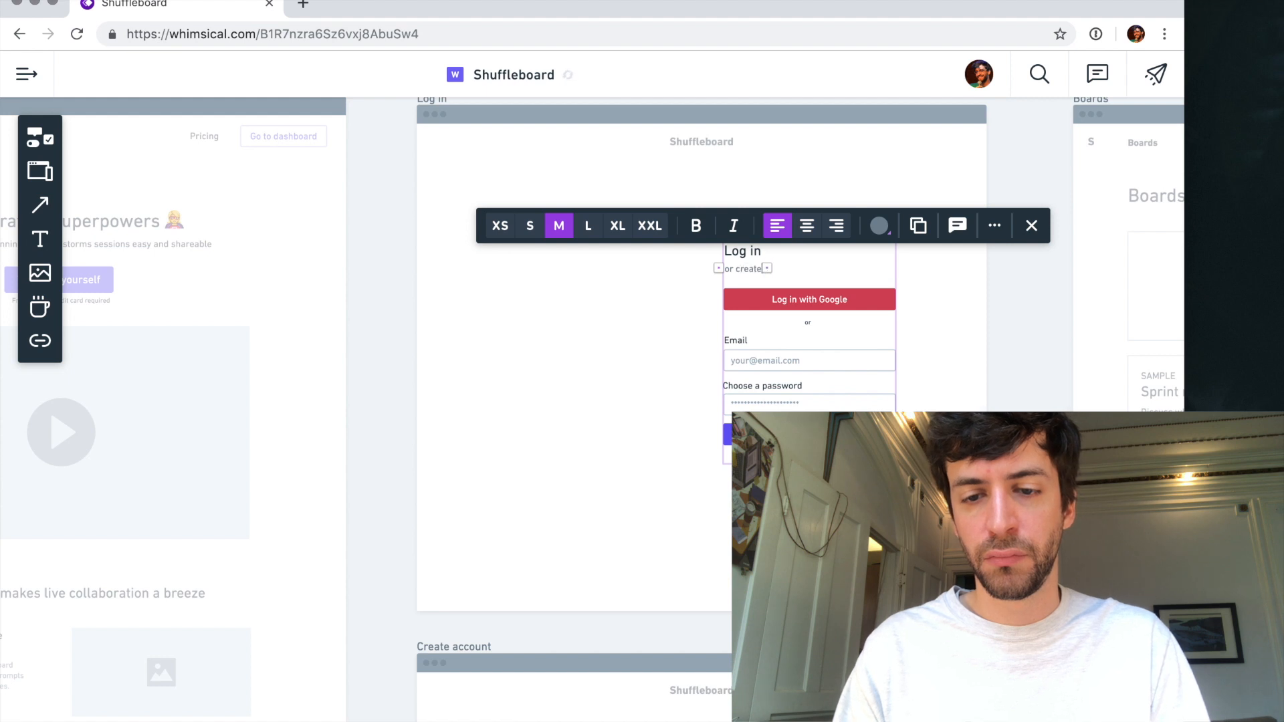
text( a new account)
key(Escape)
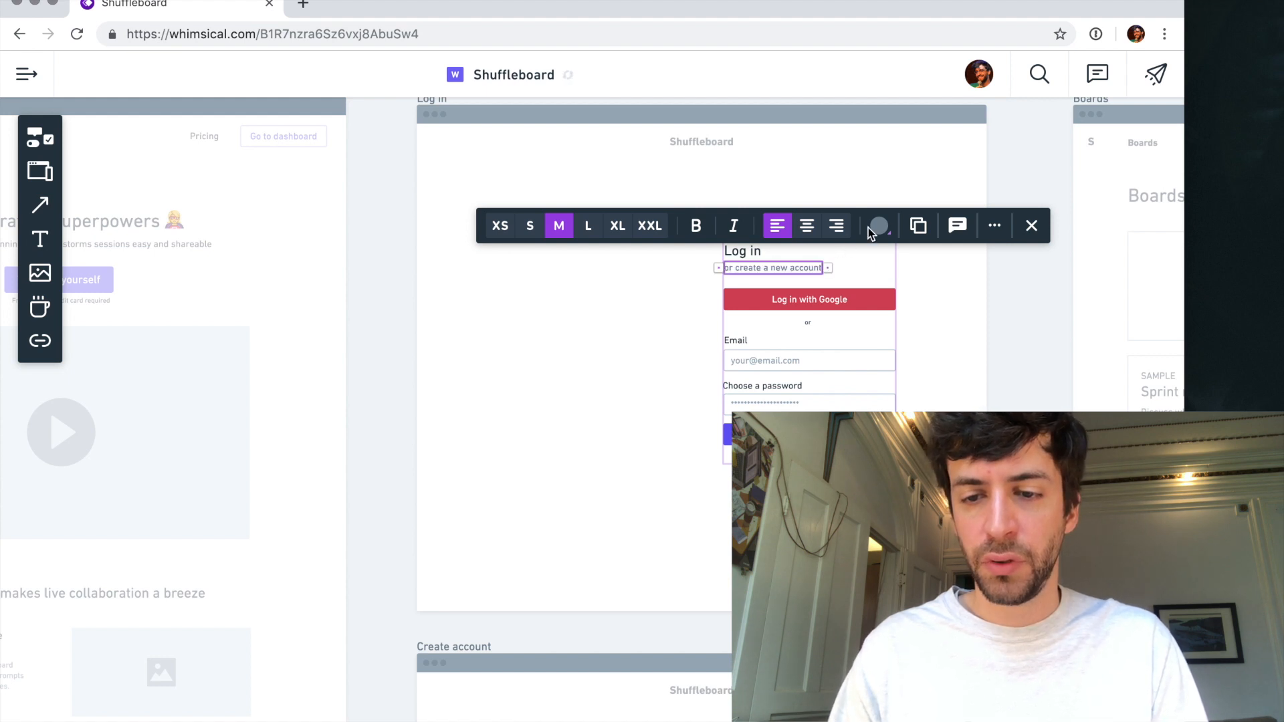
- Colour the "or create a new account" text purple so that it looks like a link
click(878, 226)
click(841, 269)
click(605, 299)
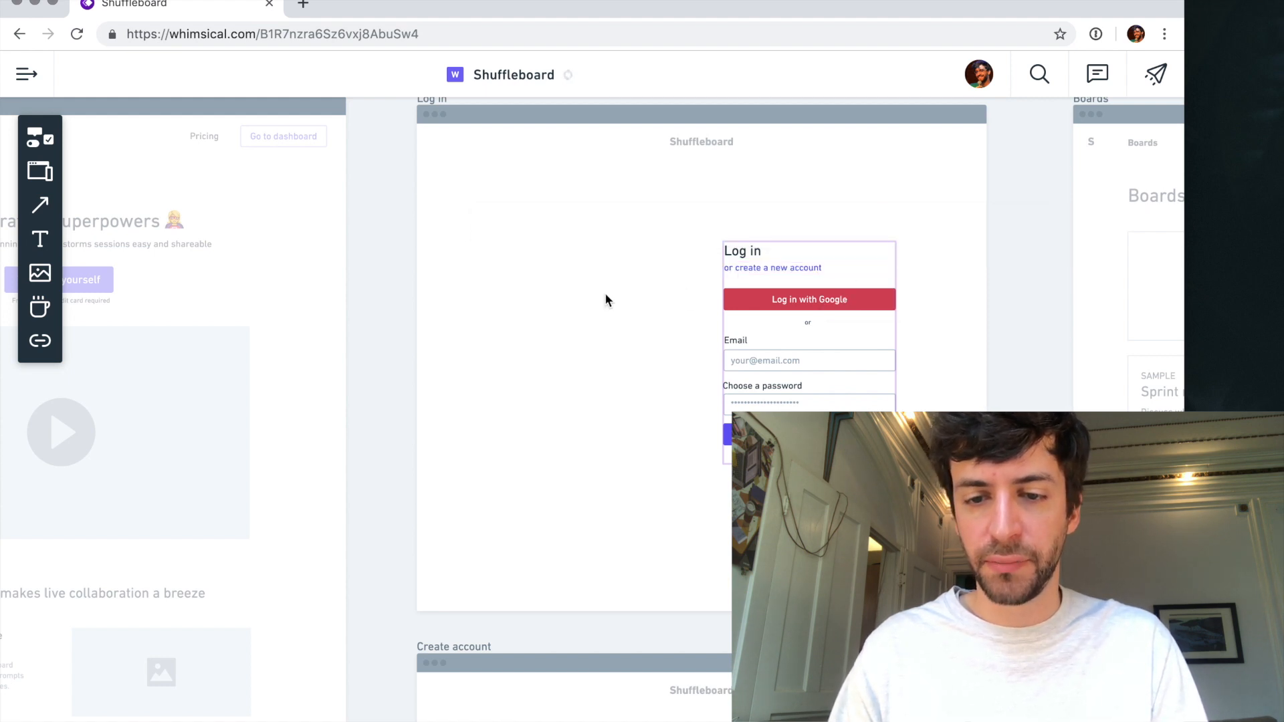
- Move the whole login form as a group to the middle of the Log in screen, under the Shuffleboard title
drag(750, 264, 653, 250)
key(super+z)
key(Escape)
key(Escape)
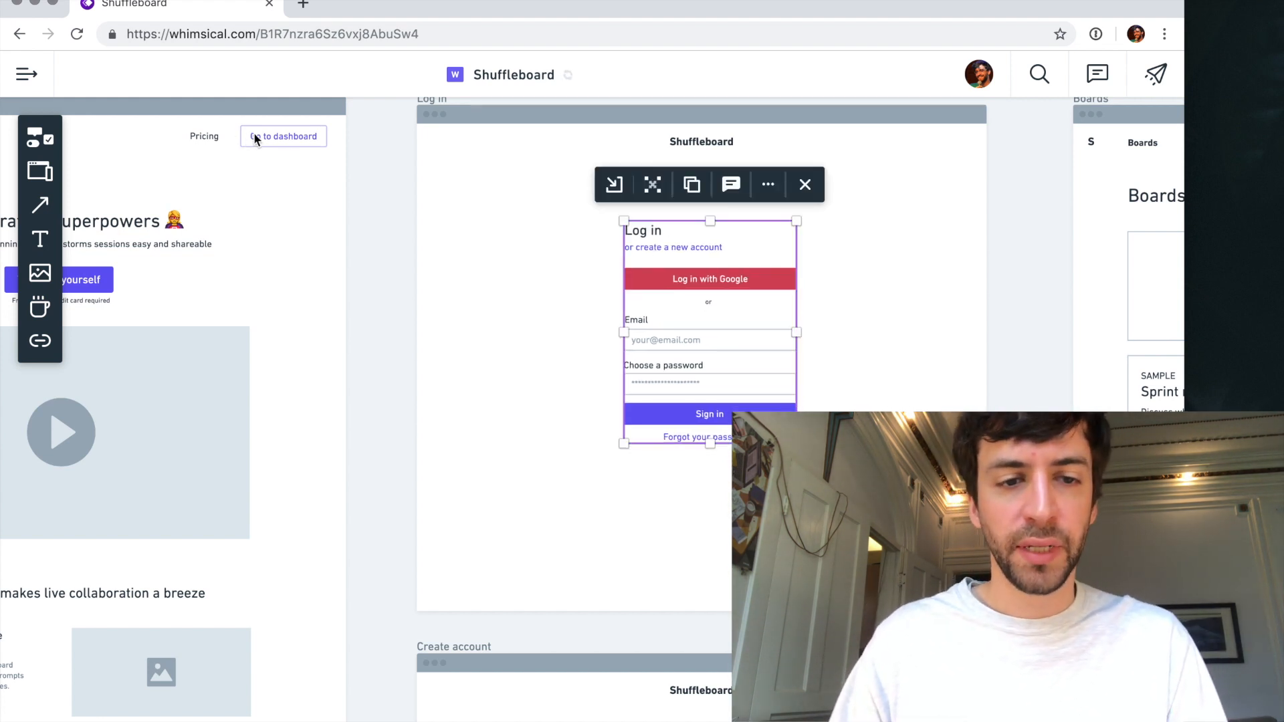
click(254, 134)
key(Escape)
scroll(679, 311, up, 2)
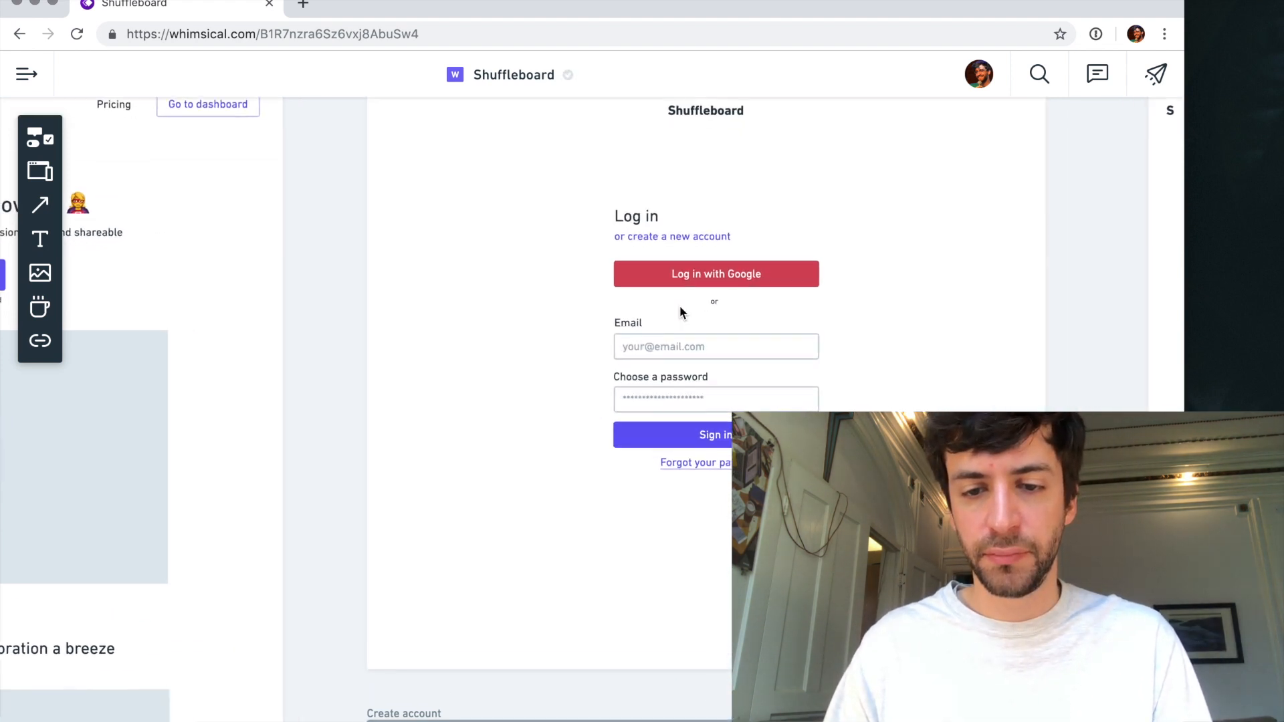
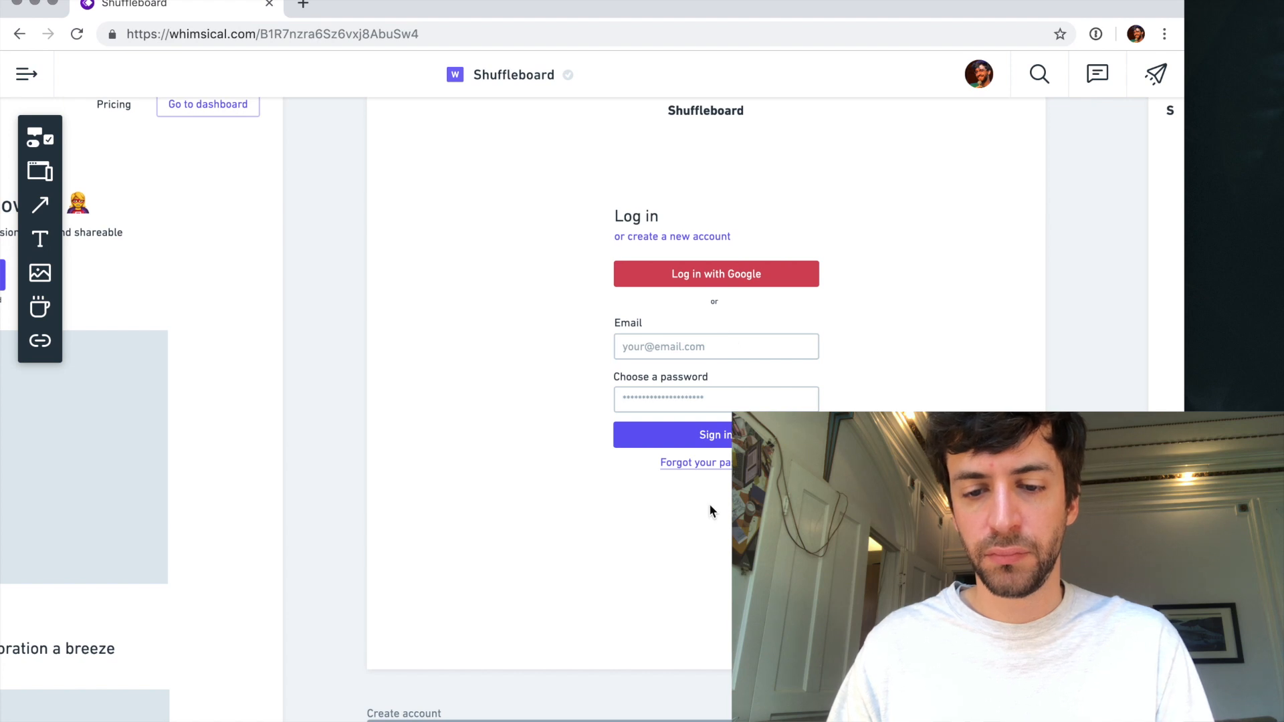
- Nudge the forgotten-password link slightly lower beneath the "Sign in" button on the Log in screen
click(724, 463)
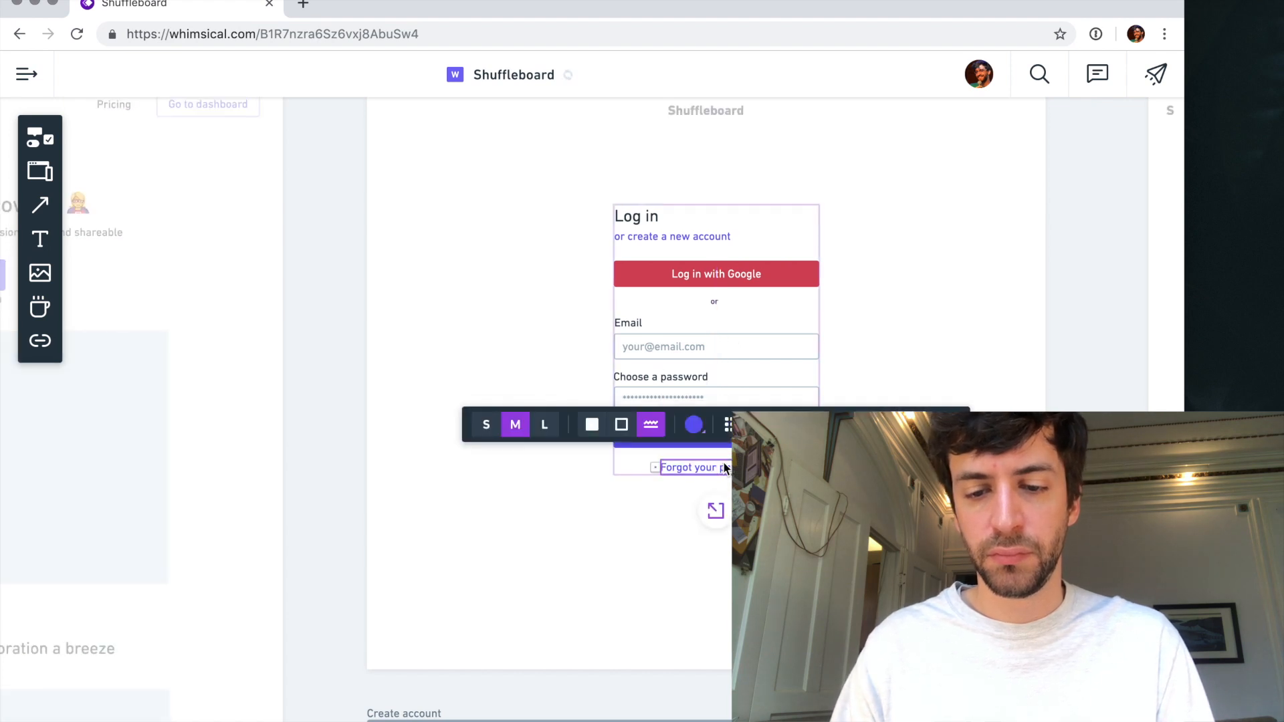
click(716, 505)
key(Escape)
- Lower the top edge of the sign-up card on the Create account screen so it sits closer to the heading
scroll(719, 529, down, 3)
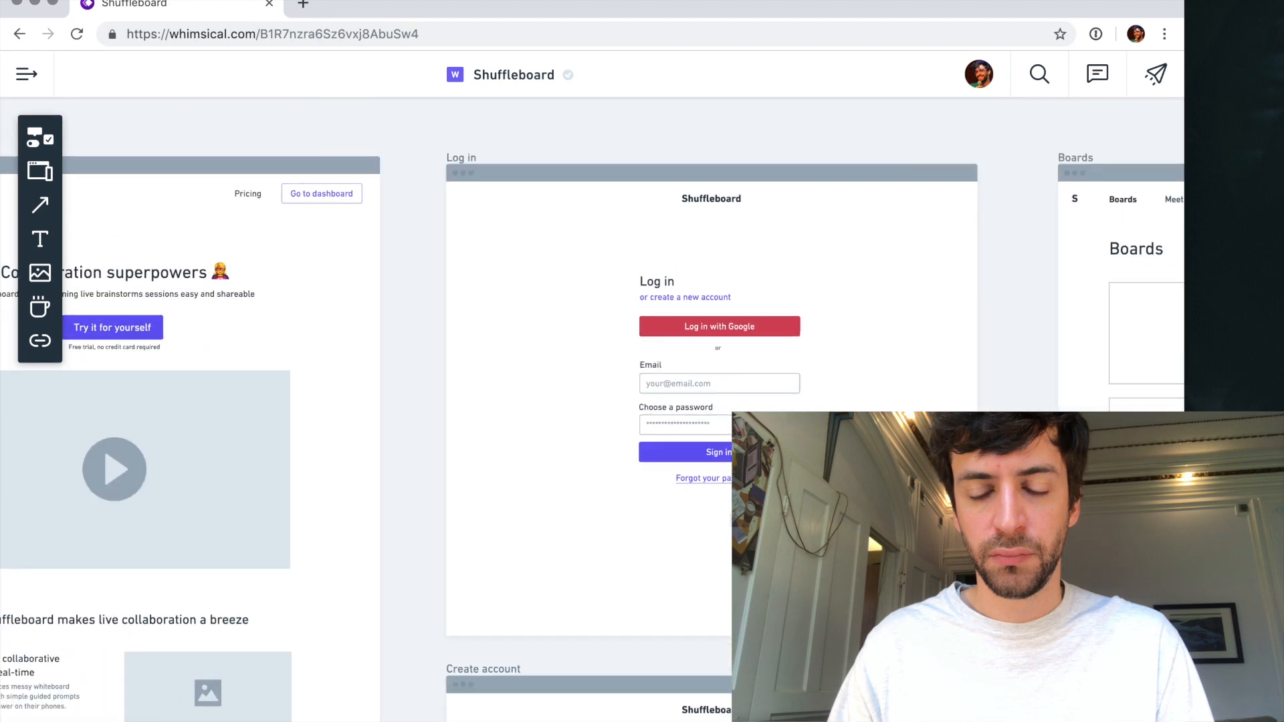
scroll(718, 529, down, 3)
scroll(717, 319, down, 3)
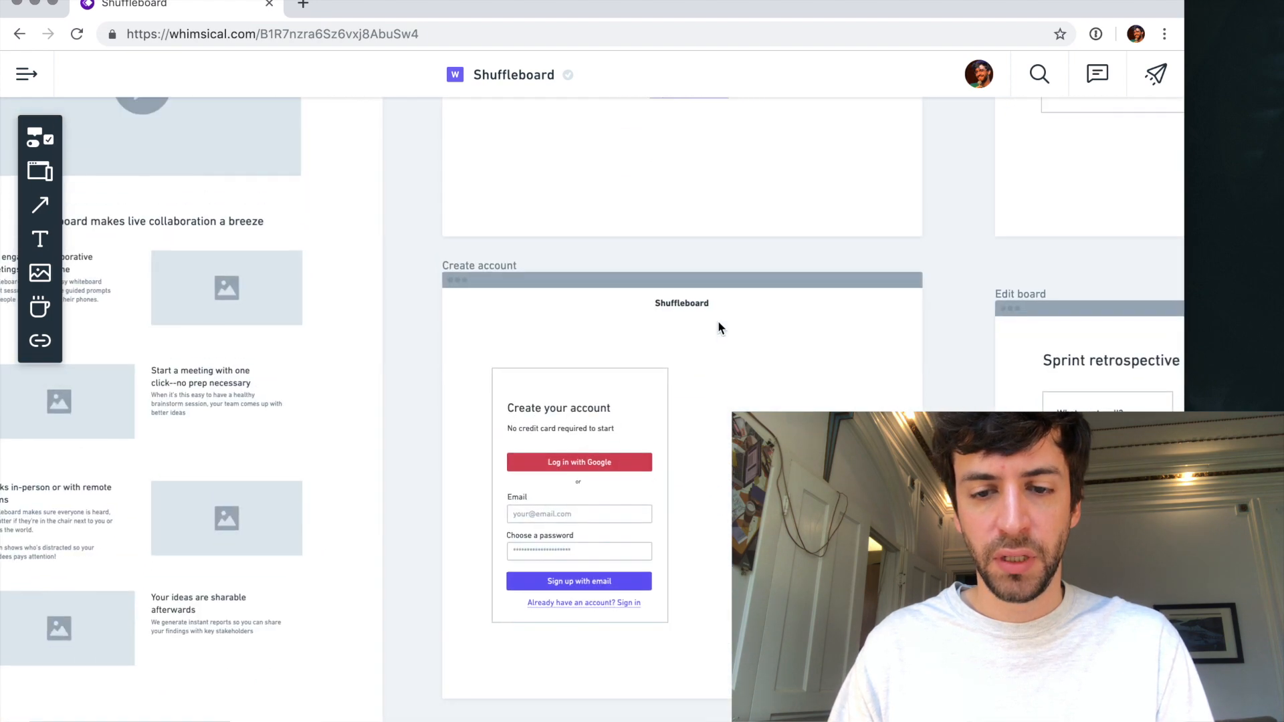
scroll(717, 321, up, 4)
scroll(687, 401, down, 5)
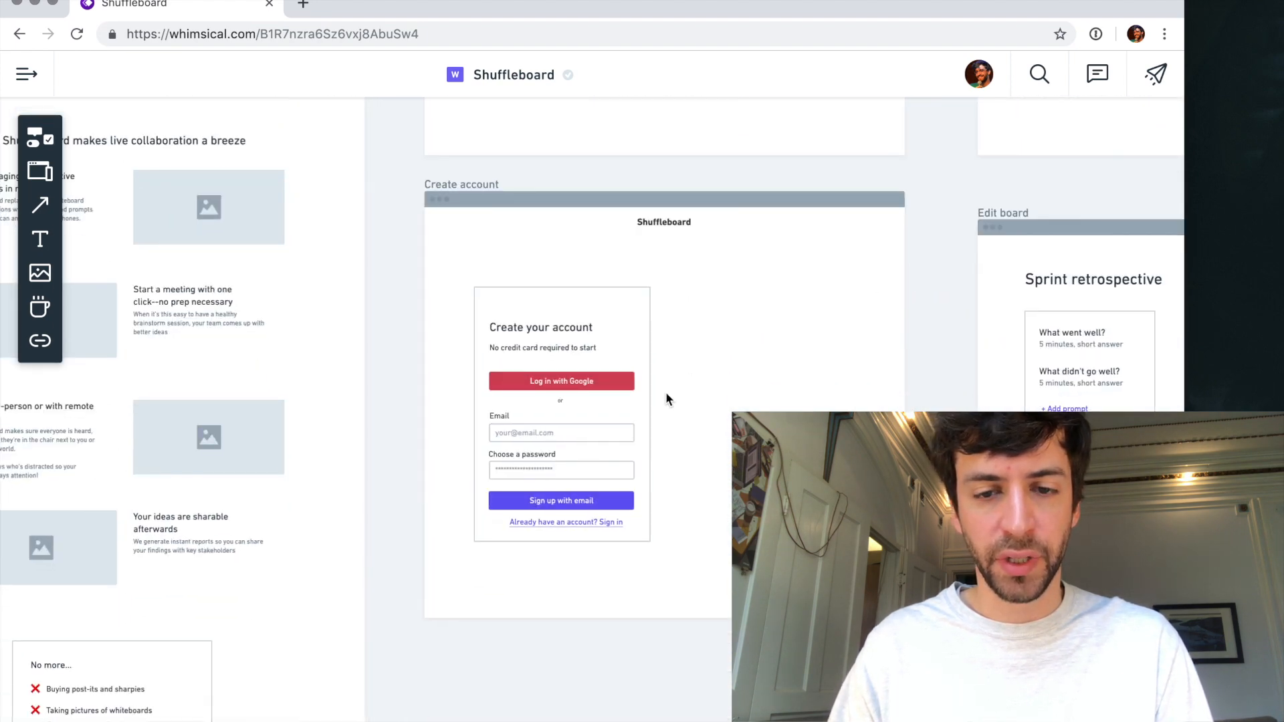
click(562, 313)
drag(562, 288, 563, 303)
click(579, 568)
drag(557, 454, 563, 455)
key(super+z)
click(688, 456)
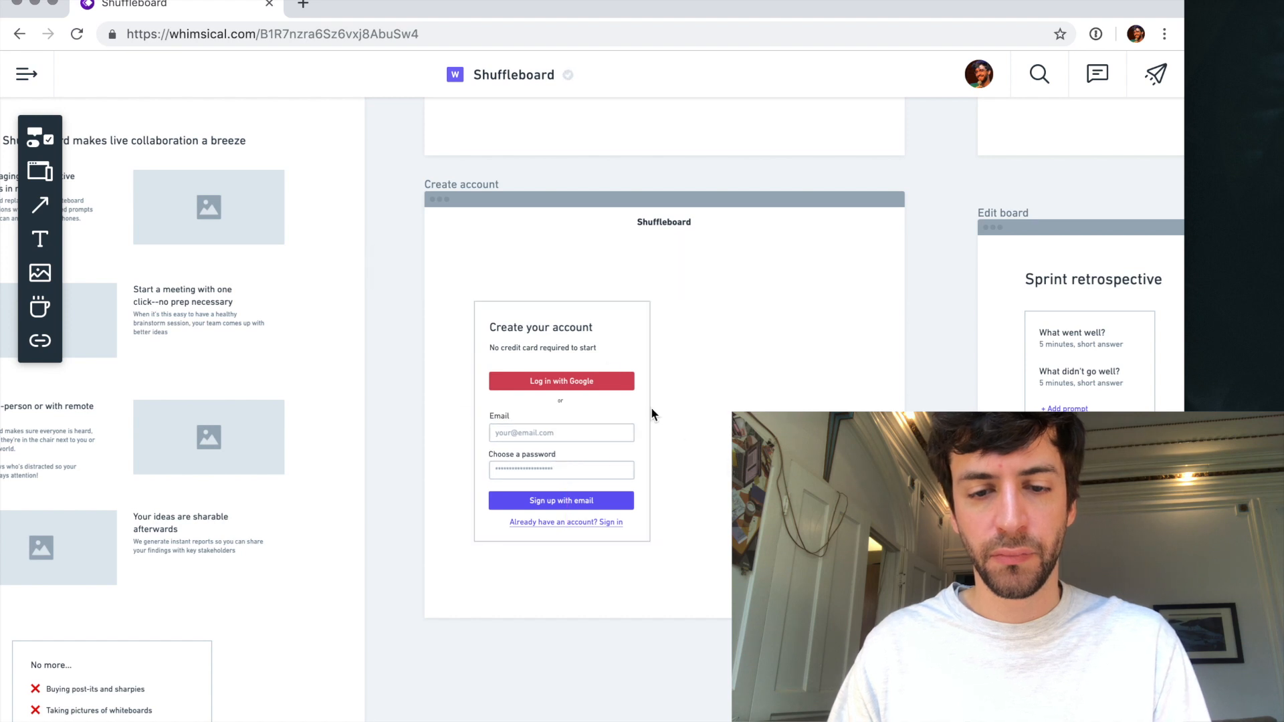
- Move the "No credit card required to start" text slightly up, closer to the "Create your account" heading
click(572, 347)
click(692, 351)
click(554, 330)
- Group the whole sign-up card with its contents and move it slightly higher on the Create account screen
drag(462, 316, 696, 593)
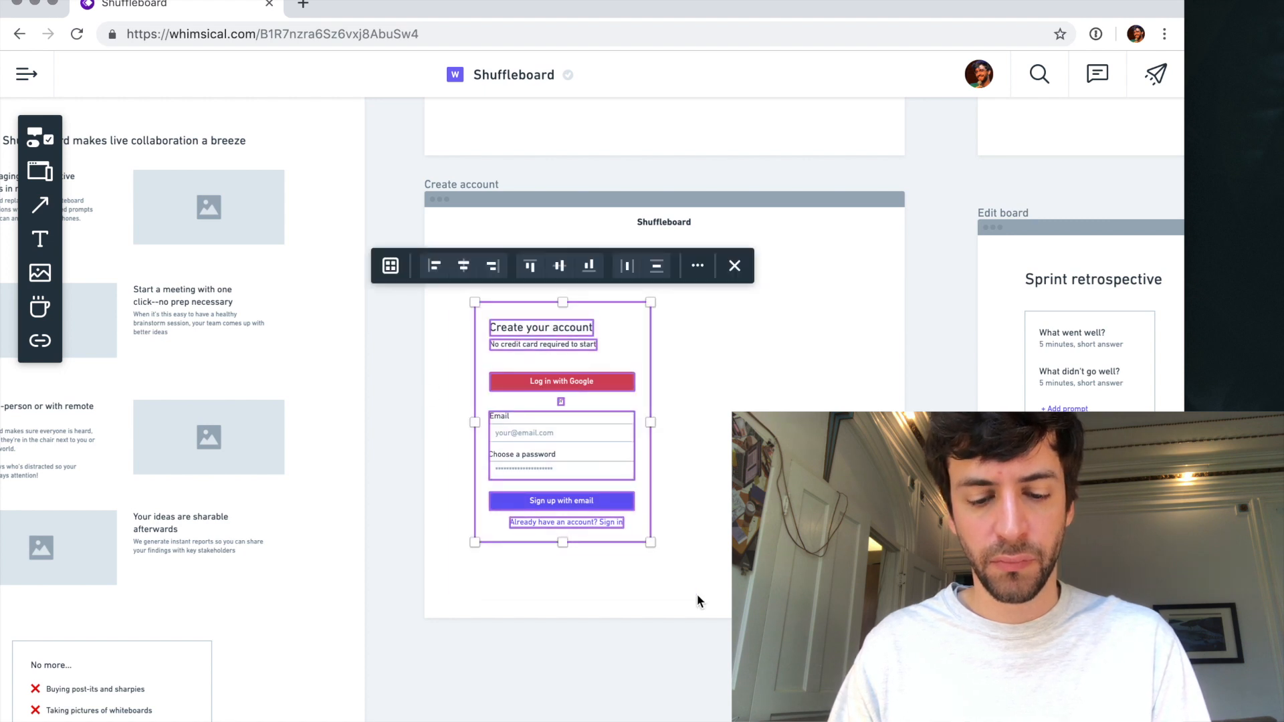
key(super+g)
drag(576, 397, 584, 356)
click(735, 383)
- Add the text "You're only a minute away from making boring meetings history" beside the sign-up card and narrow it to wrap onto two lines
key(t)
click(706, 329)
text(You)
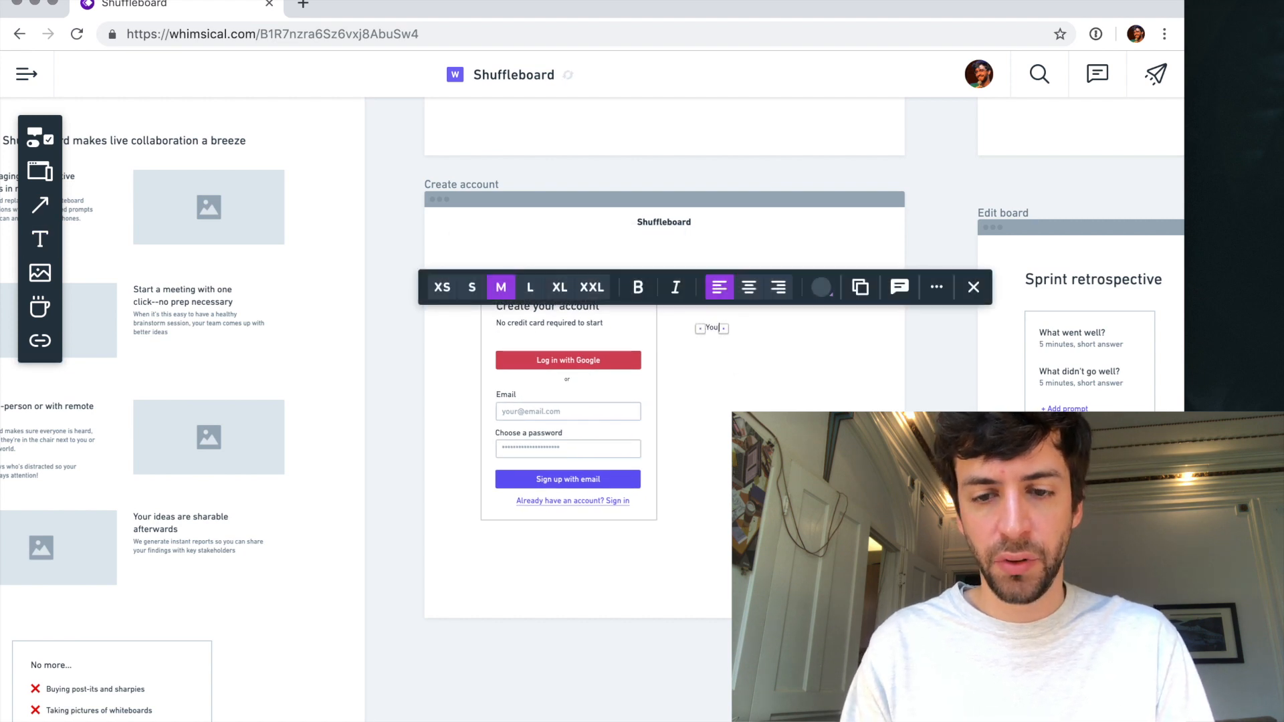
text('re only a minute away twrom making bordi)
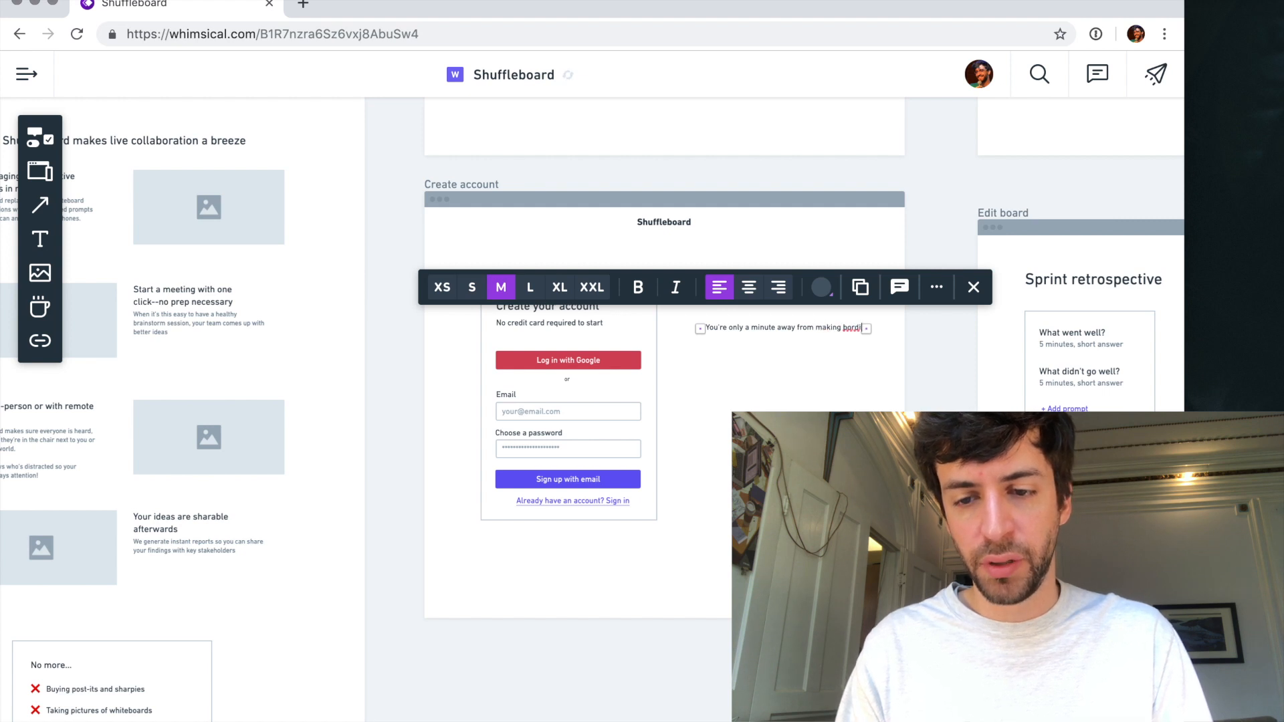
text(etings history)
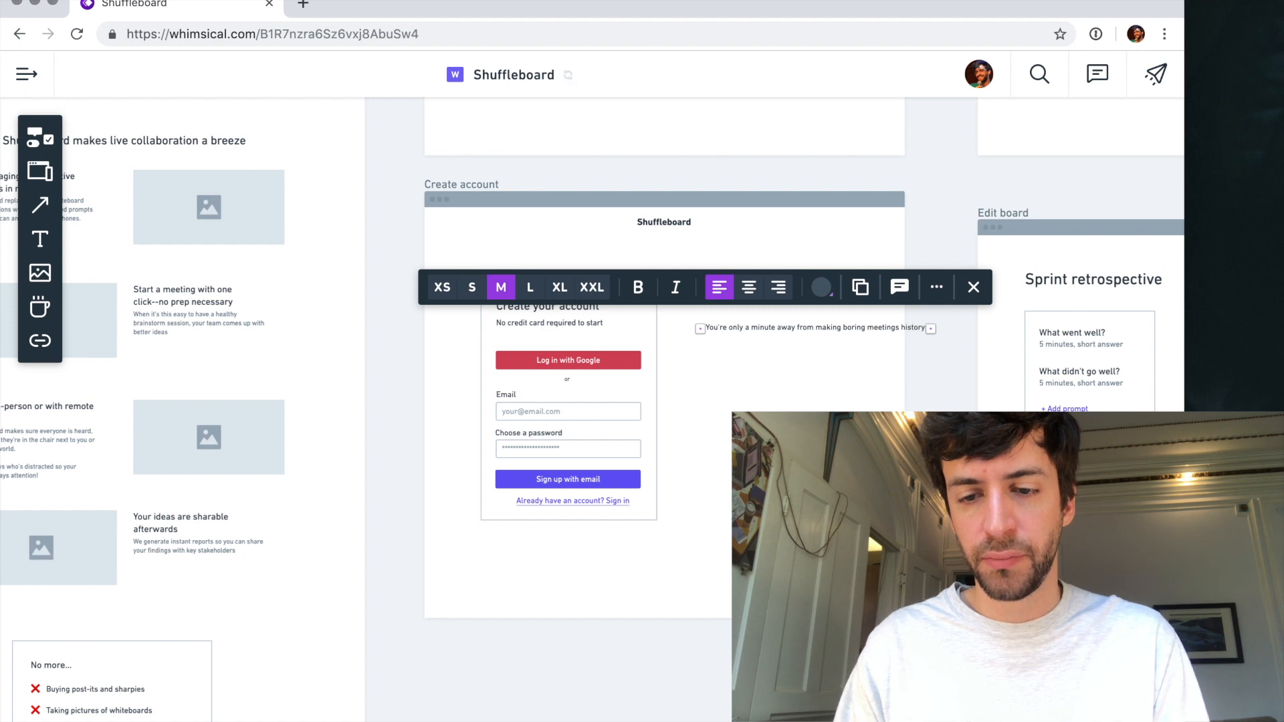
drag(934, 329, 856, 341)
key(Escape)
- Duplicate that text below itself and replace the copy with the quote "Shuffleboard made my team actually want to meet in person and get creative together"
scroll(776, 323, up, 3)
scroll(775, 325, up, 1)
drag(761, 334, 748, 400)
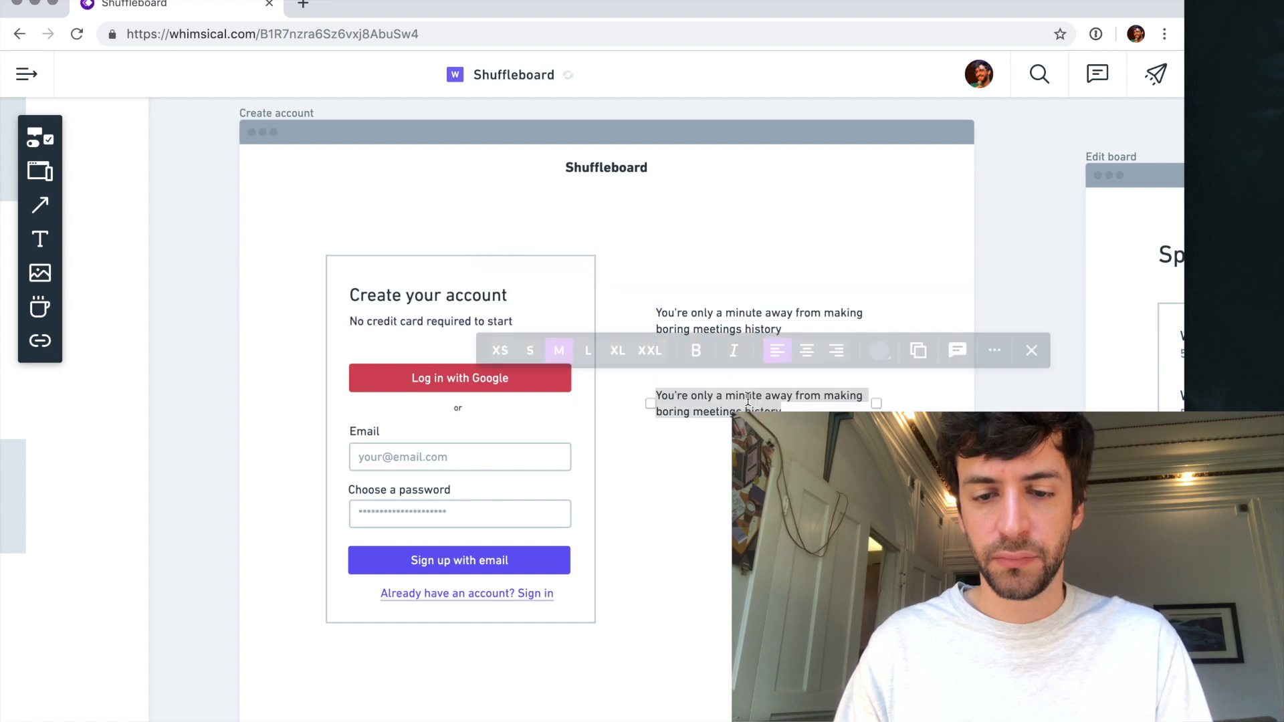
text("Shugg)
text(leboard made m)
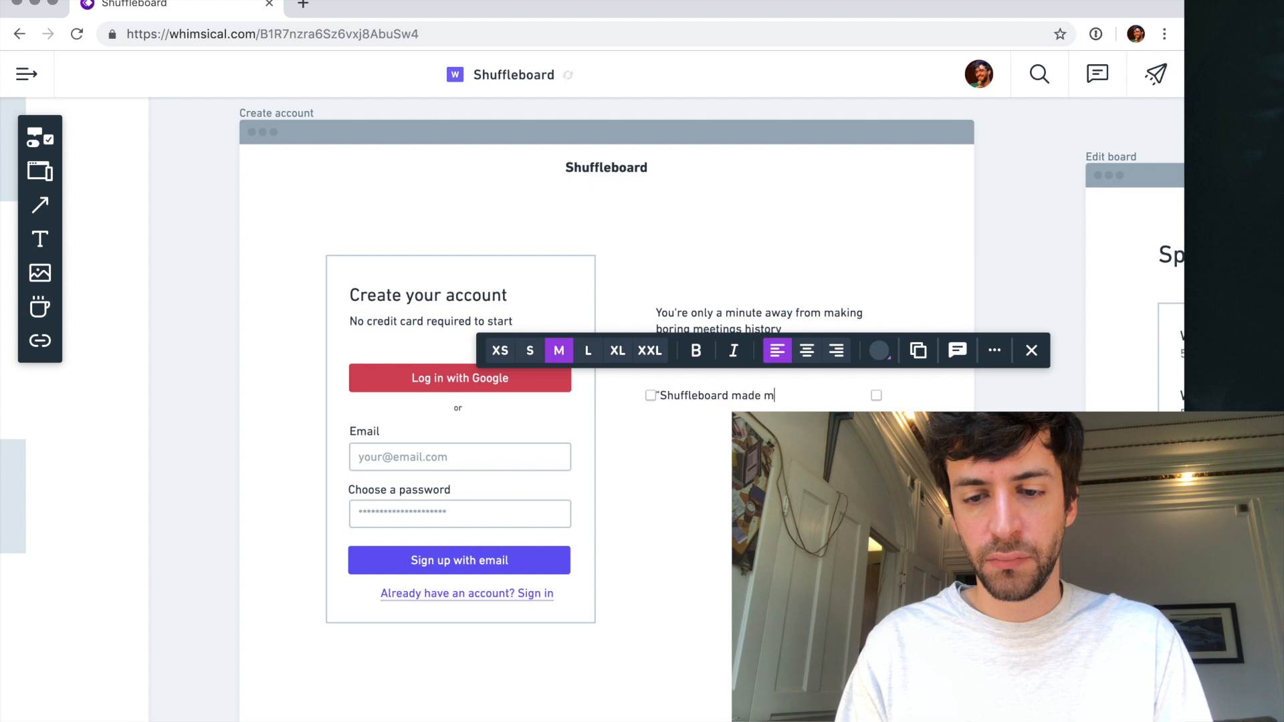
text(y team actually wantt)
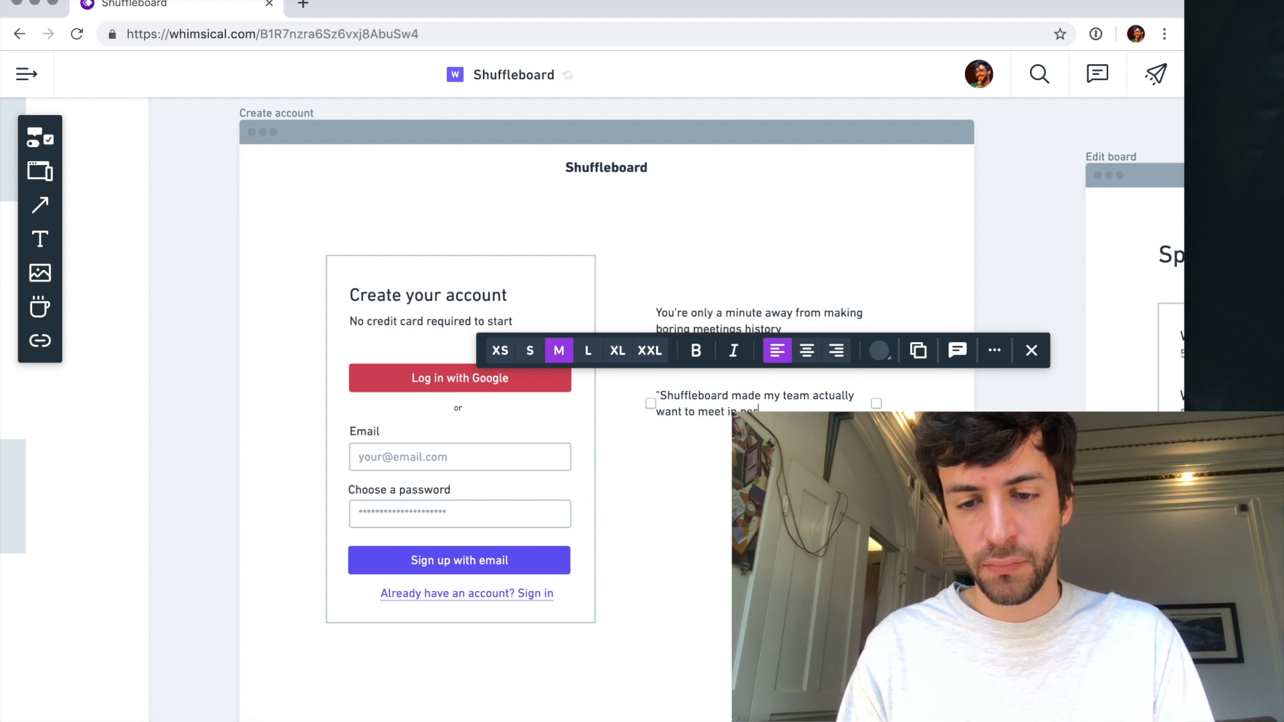
text(o meet in person and get creative together)
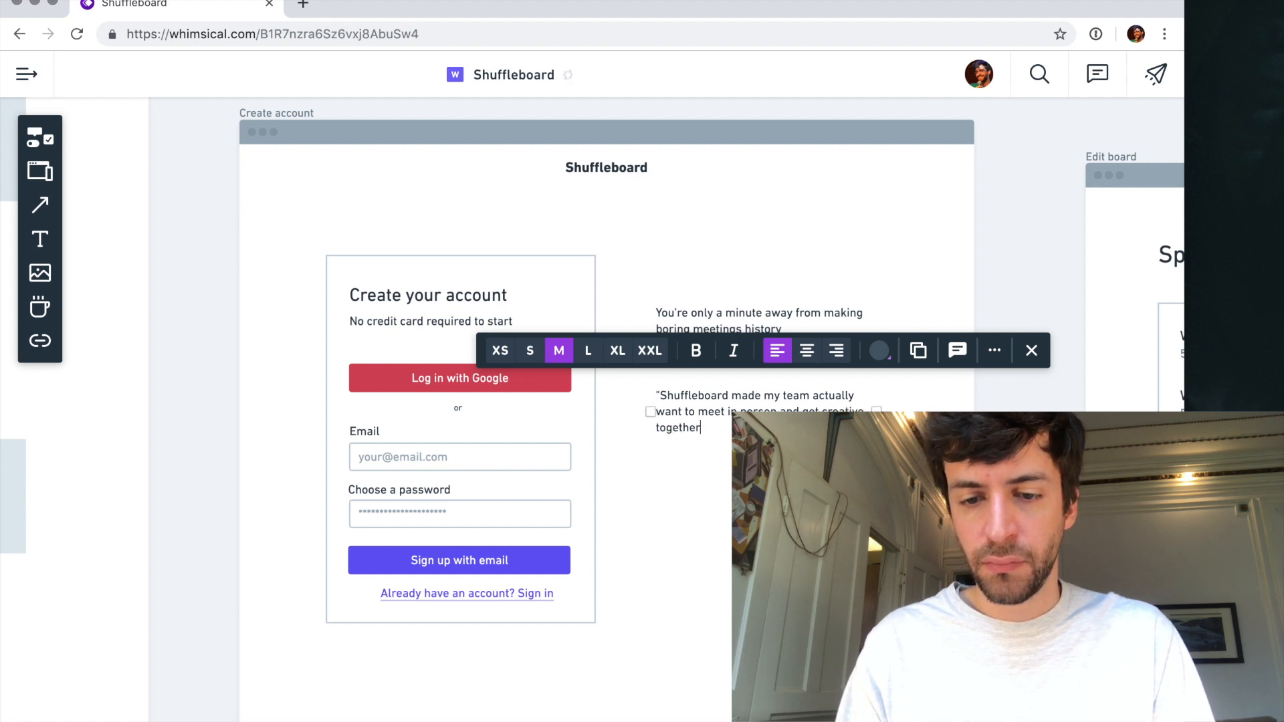
text(")
key(Escape)
- Duplicate the testimonial quote just below it and replace the copy's text with the quoted person's name
drag(754, 400, 754, 454)
key(Return)
key(super+a)
text(Jane)
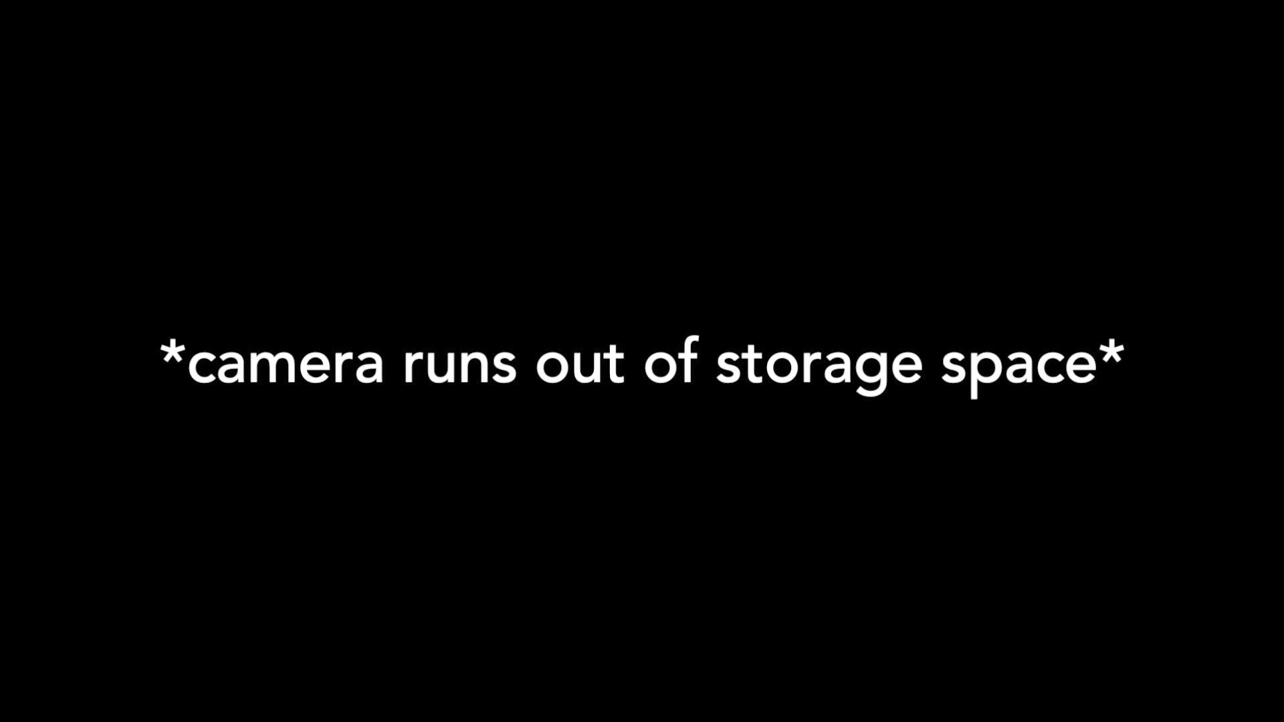